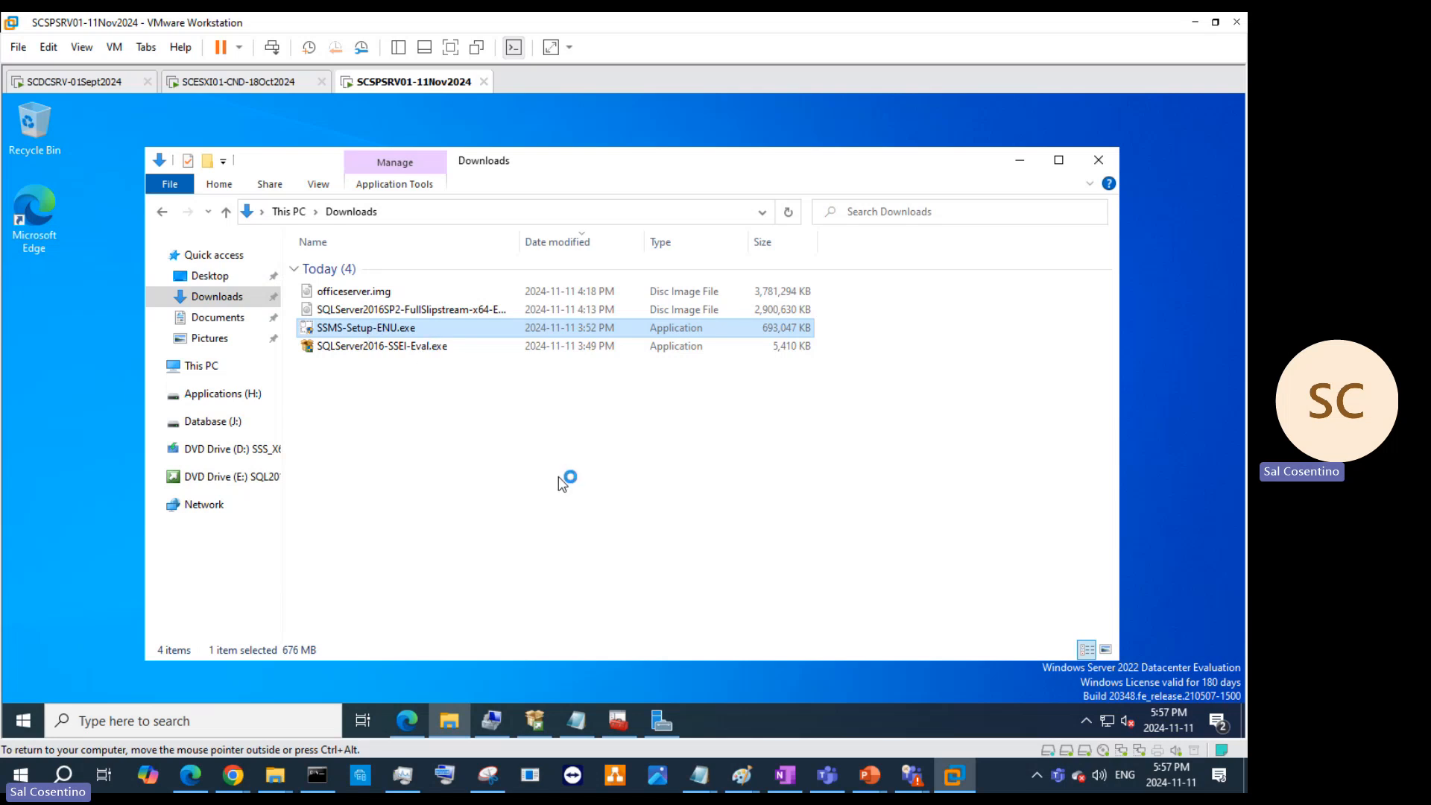
Step: Allow the SSMS-Setup-ENU installer to make changes to the device and close the error dialog for drive J:
mouse_move(658, 725)
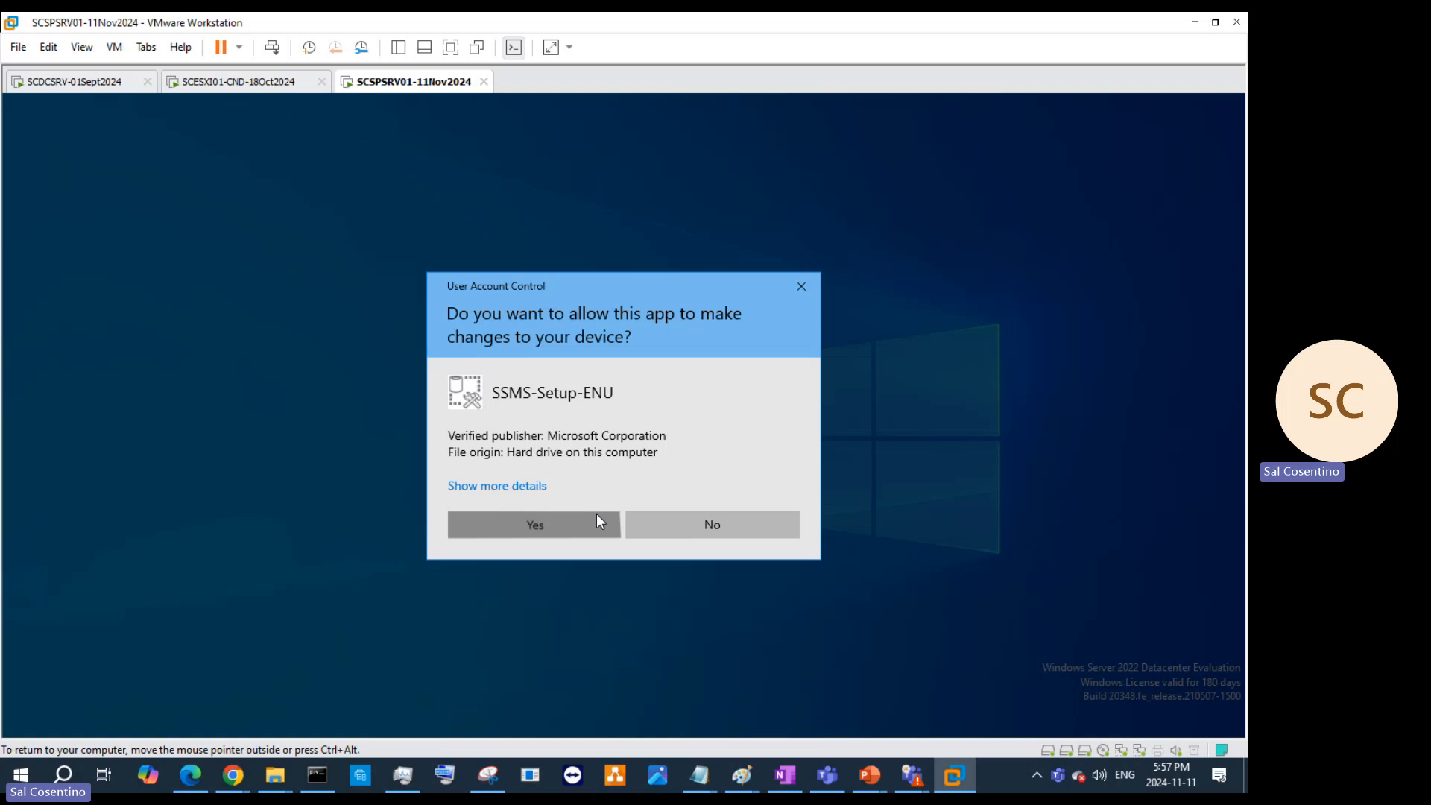
left_click(597, 522)
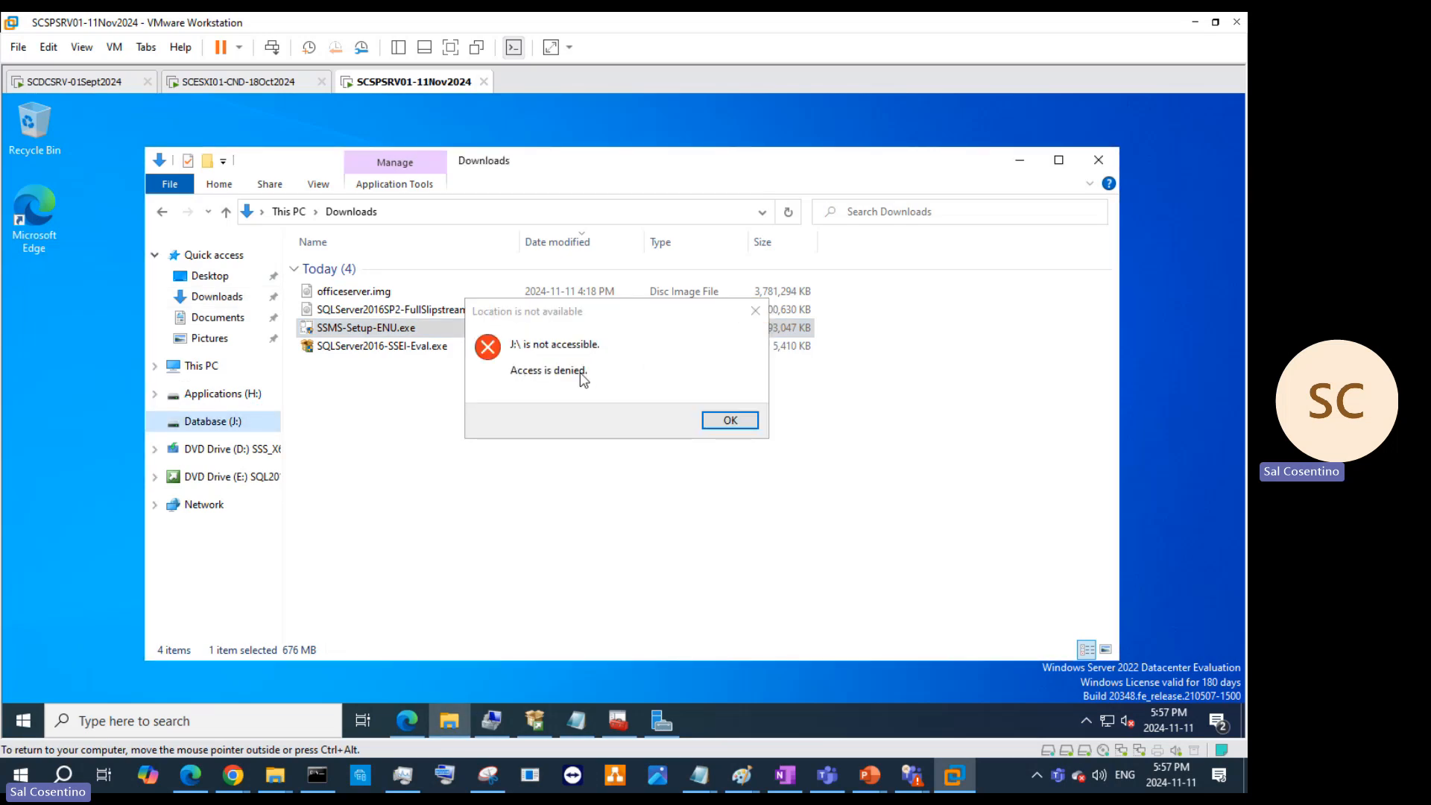
left_click(755, 311)
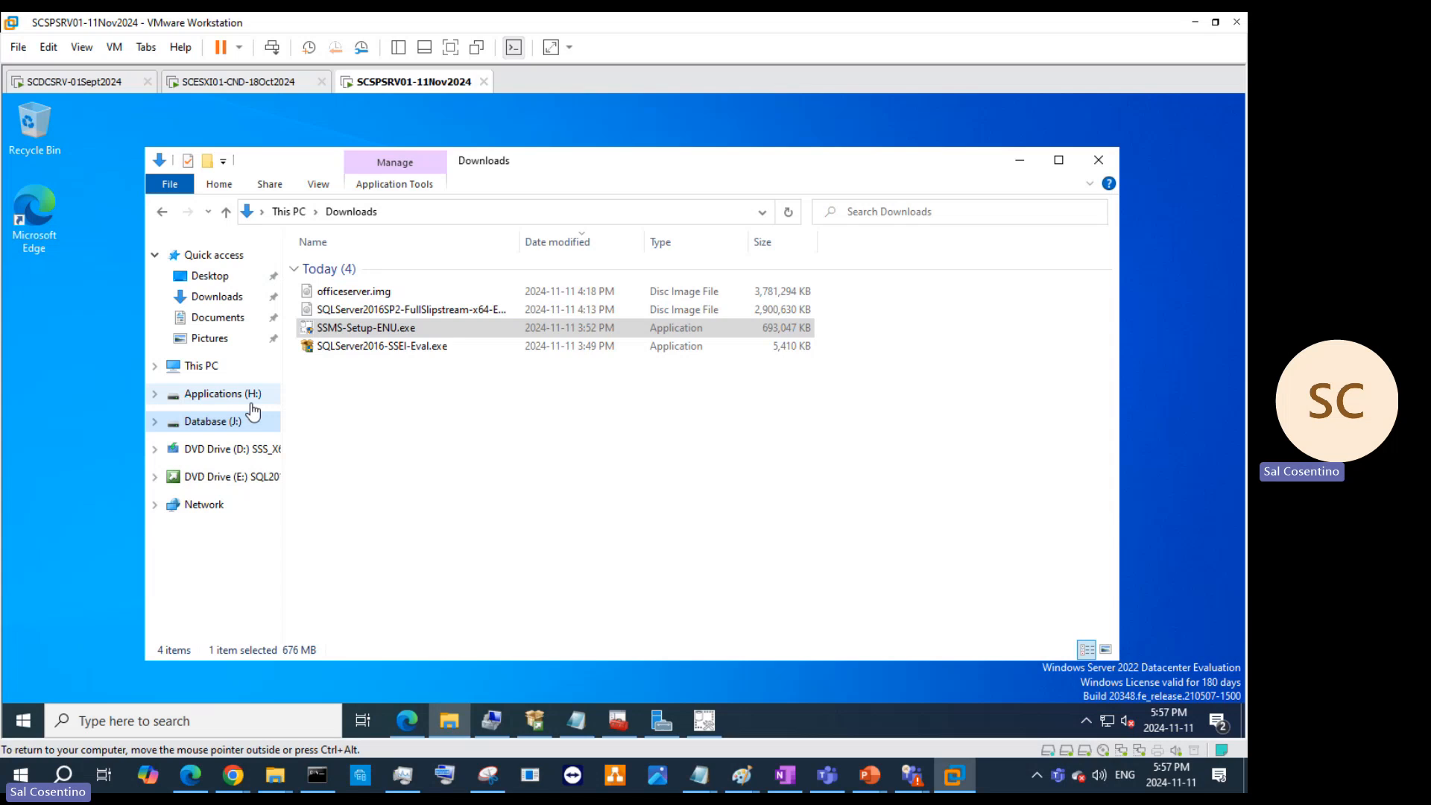
Step: Browse the Applications (H:) drive to Program Files, Microsoft SQL Server, MSSQL13.MSSQLSERVER_SP1, MSSQL, Install
left_click(205, 401)
double_click(313, 270)
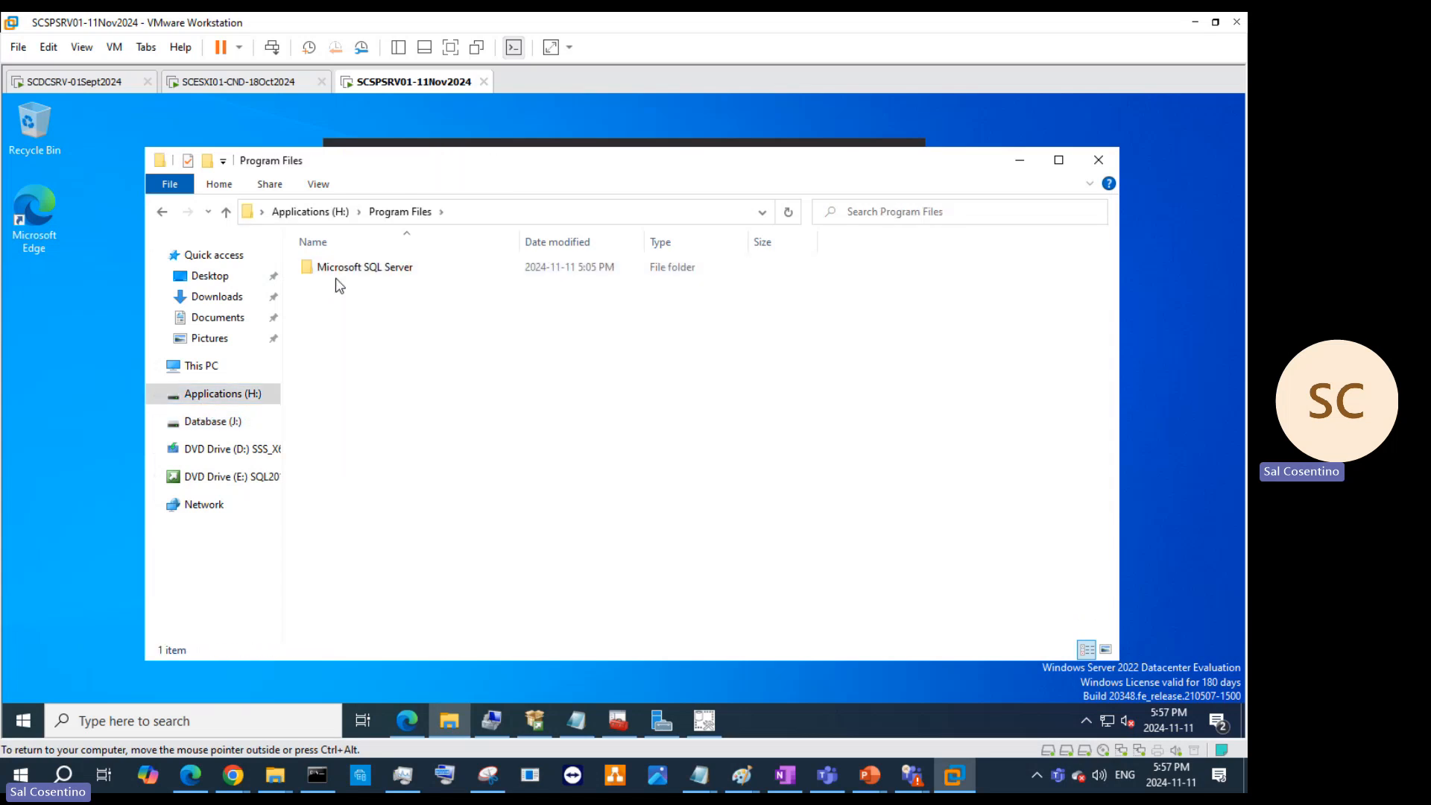
double_click(352, 269)
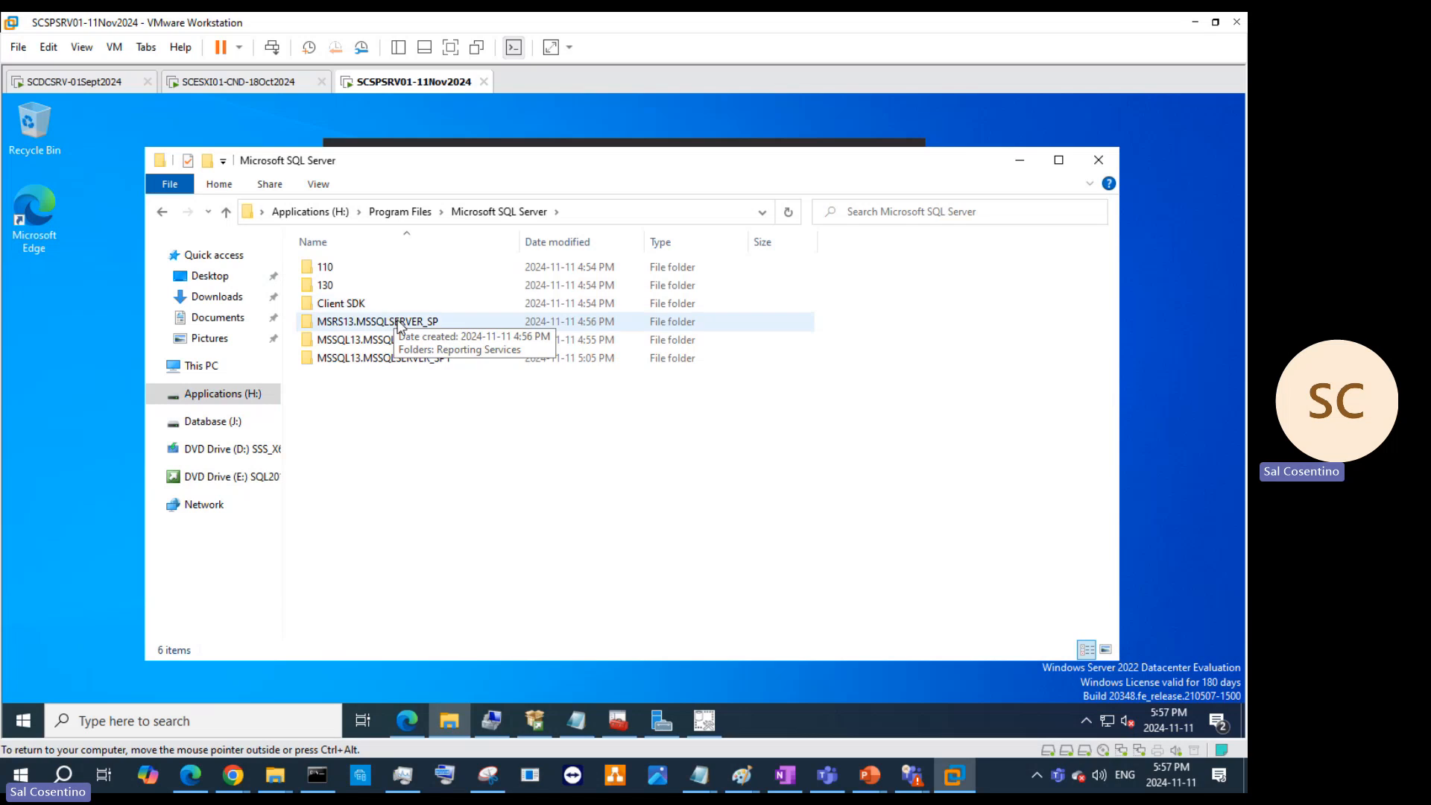
double_click(389, 358)
double_click(357, 267)
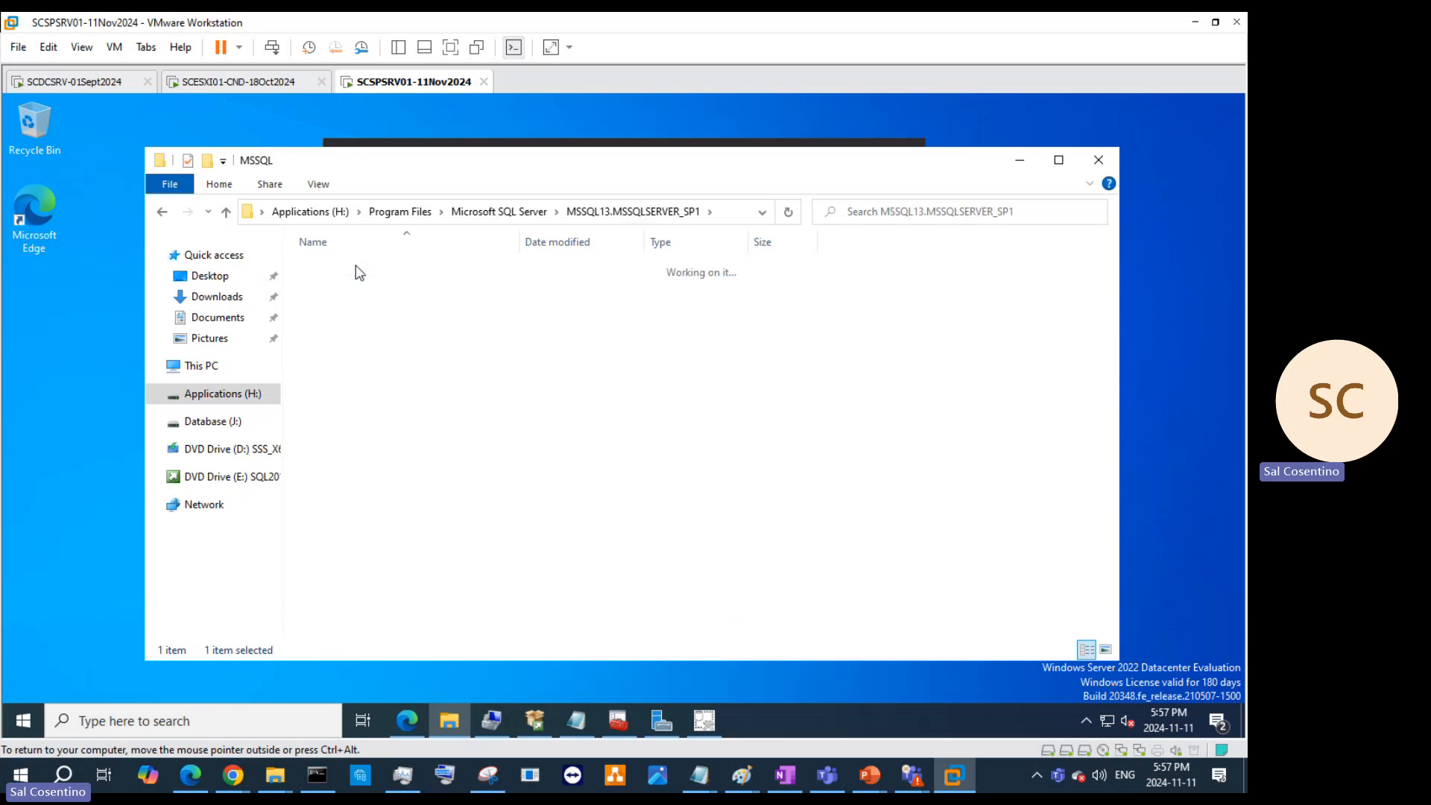
double_click(357, 284)
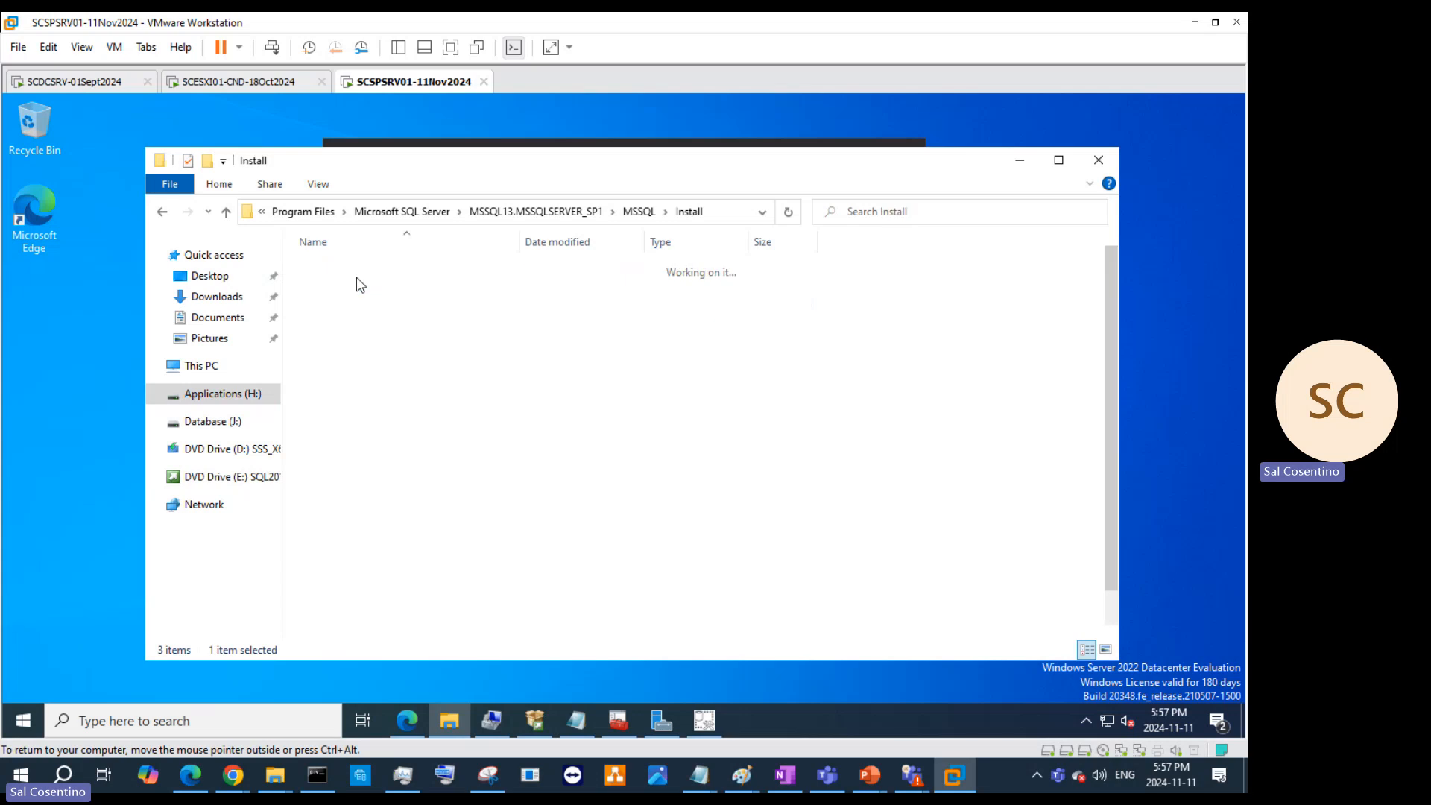
left_click(357, 284)
Step: Try to open and expand the Database (J:) drive, dismissing each error dialog
left_click(216, 421)
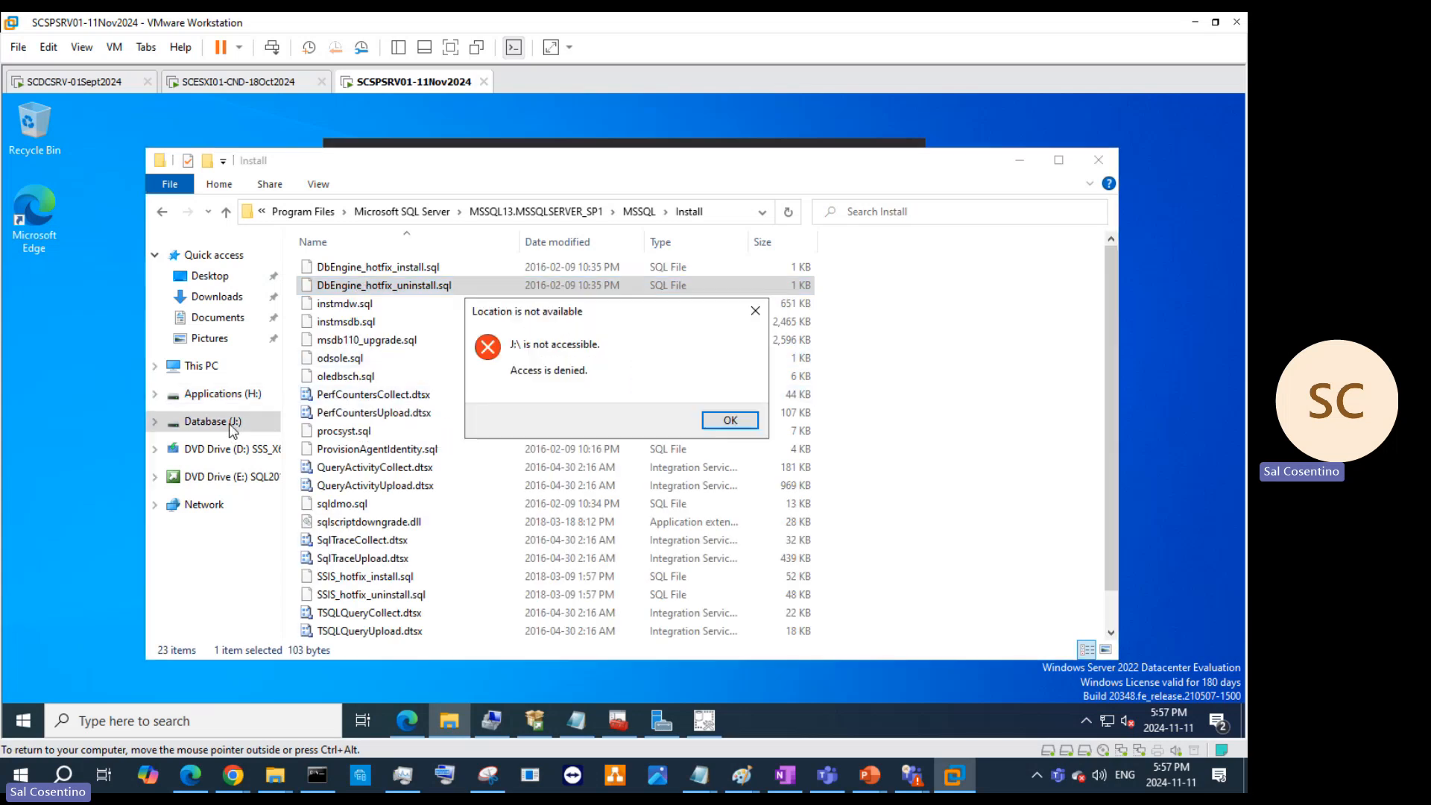
left_click(737, 422)
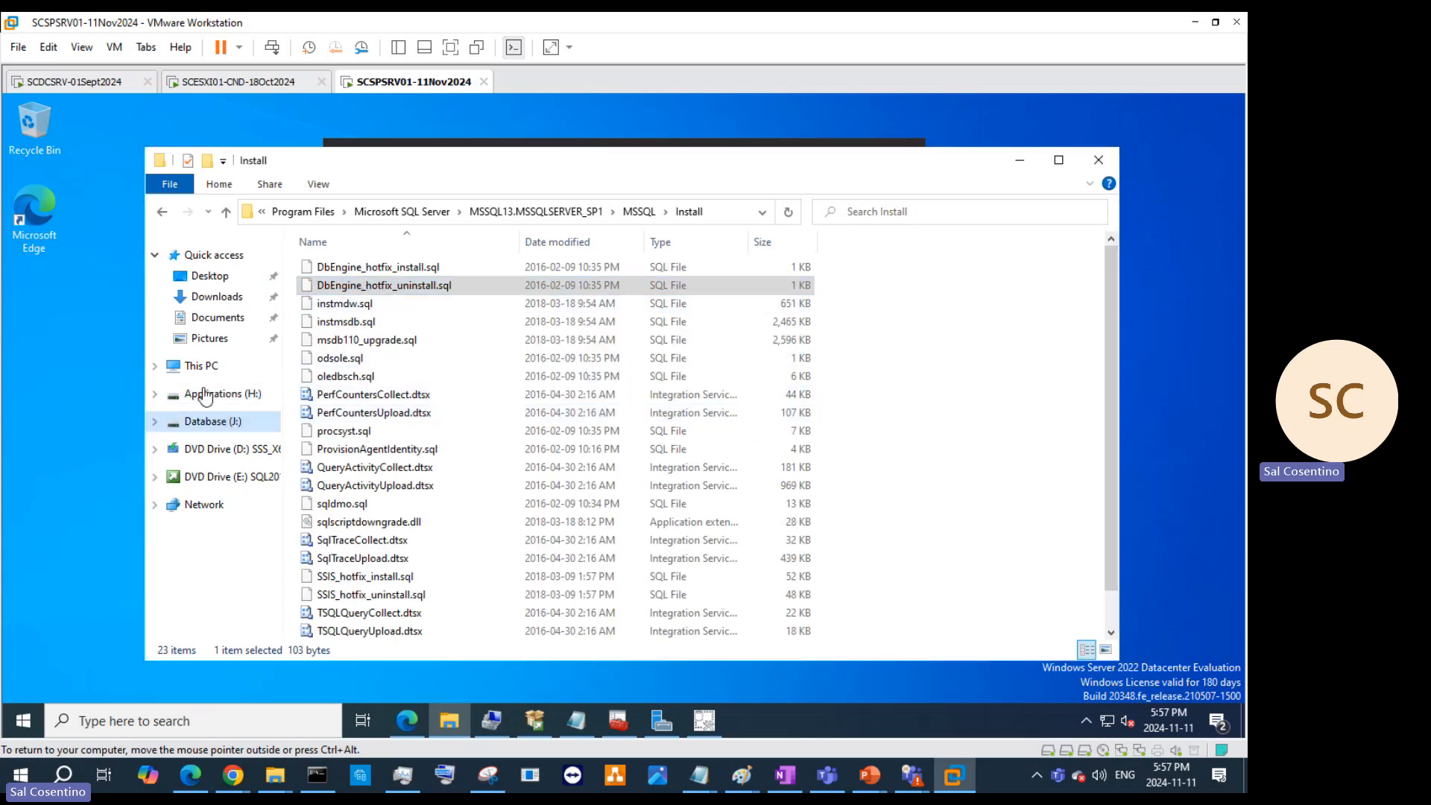
left_click(157, 428)
left_click(757, 310)
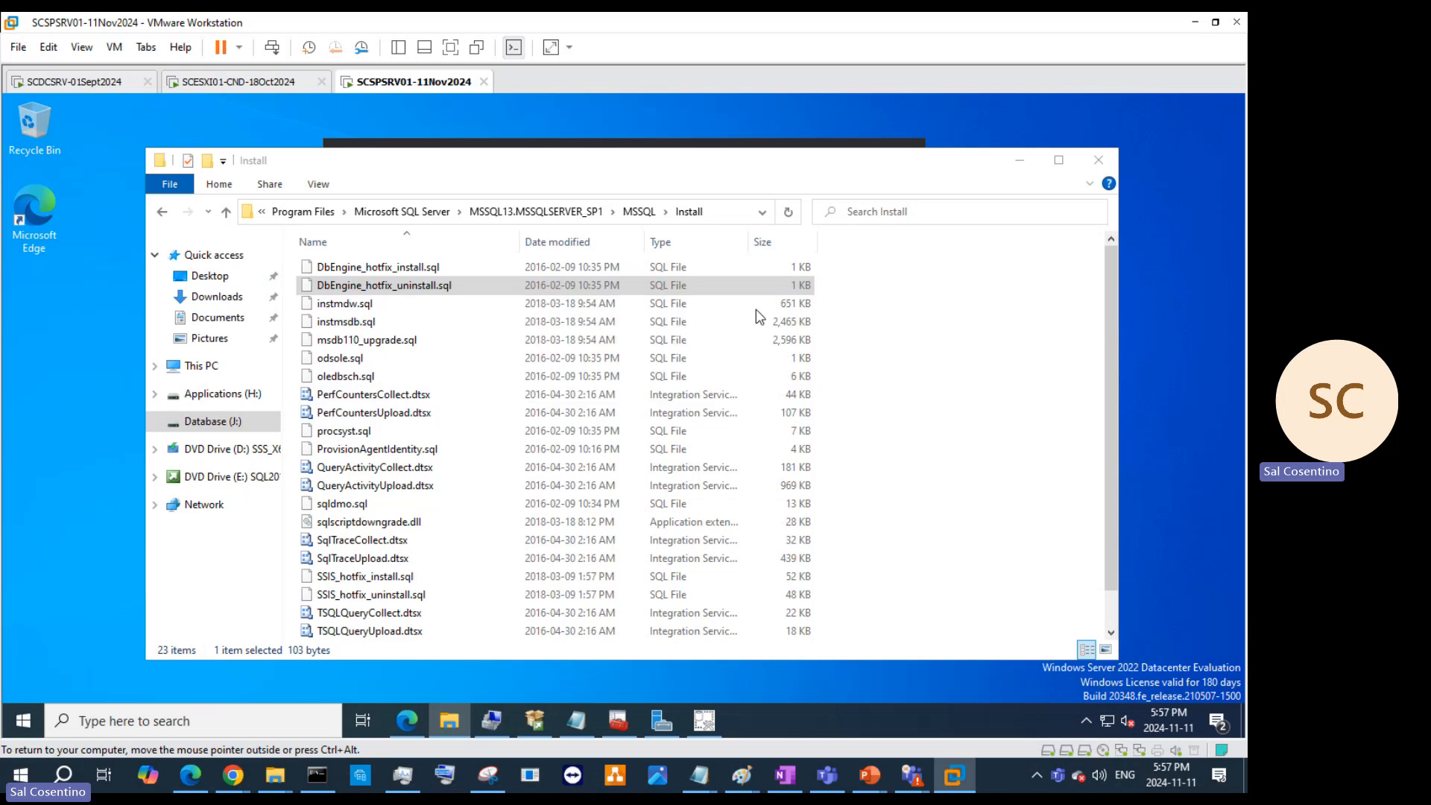
right_click(193, 427)
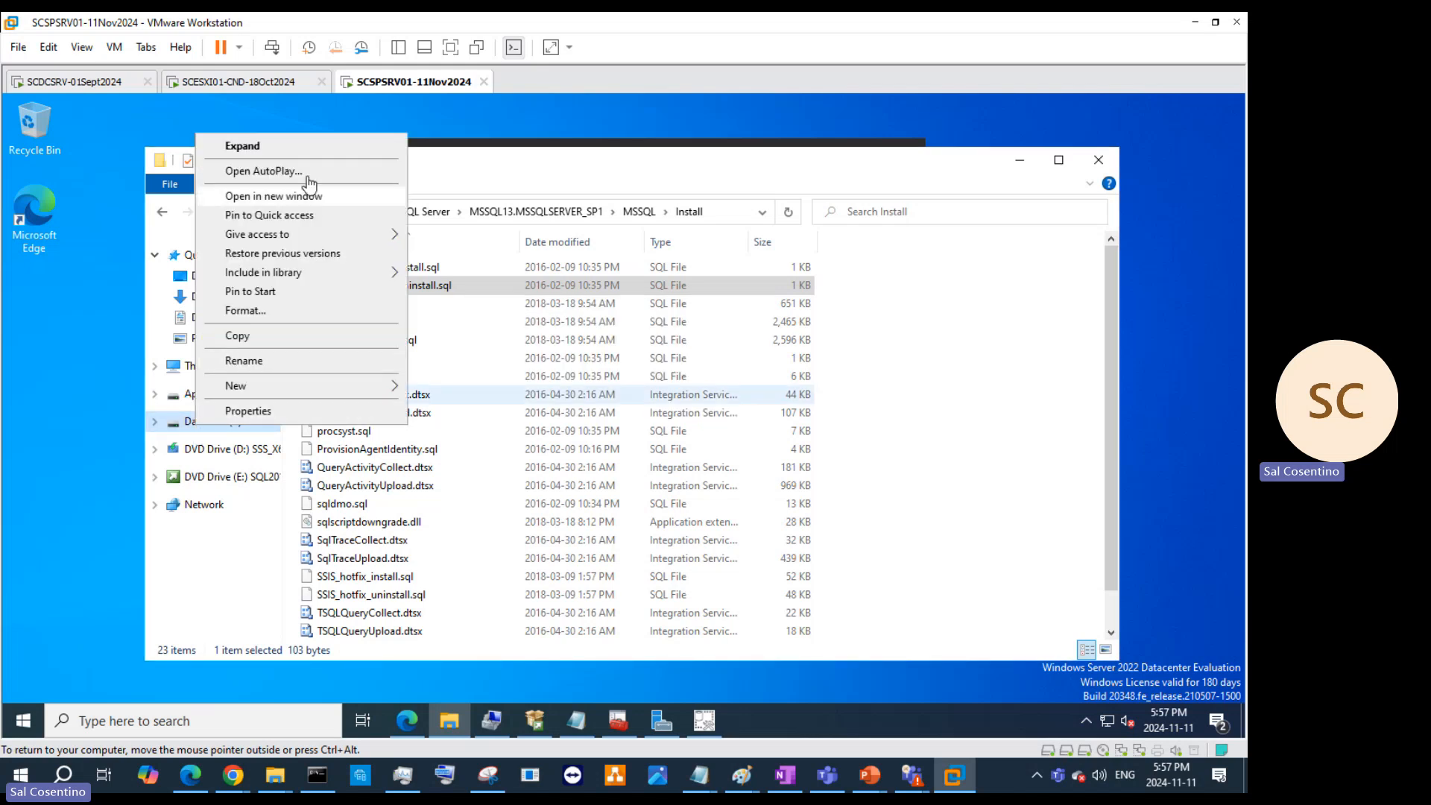
left_click(313, 149)
left_click(727, 417)
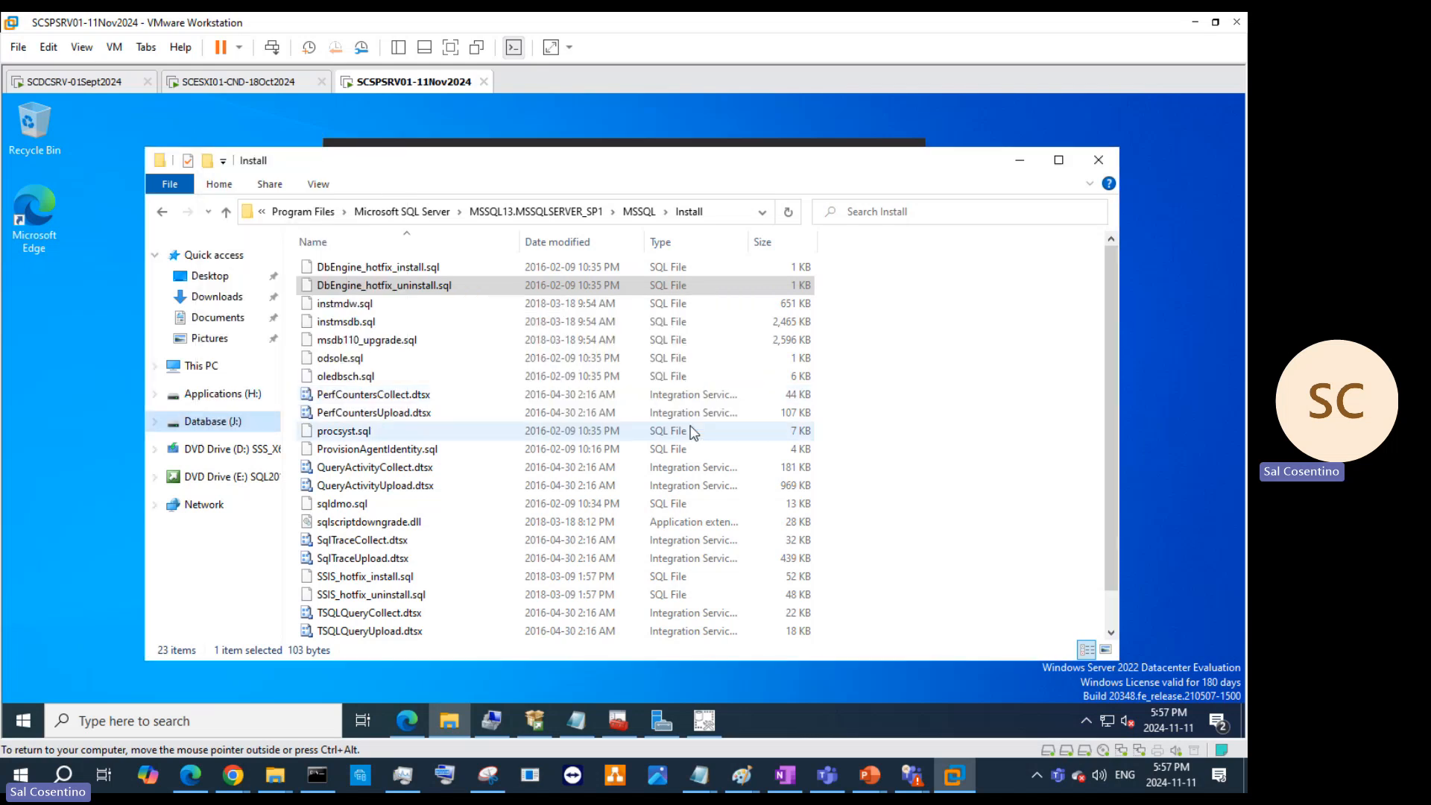
Step: Share the Database (J:) drive through Advanced Sharing with the share name J
right_click(204, 425)
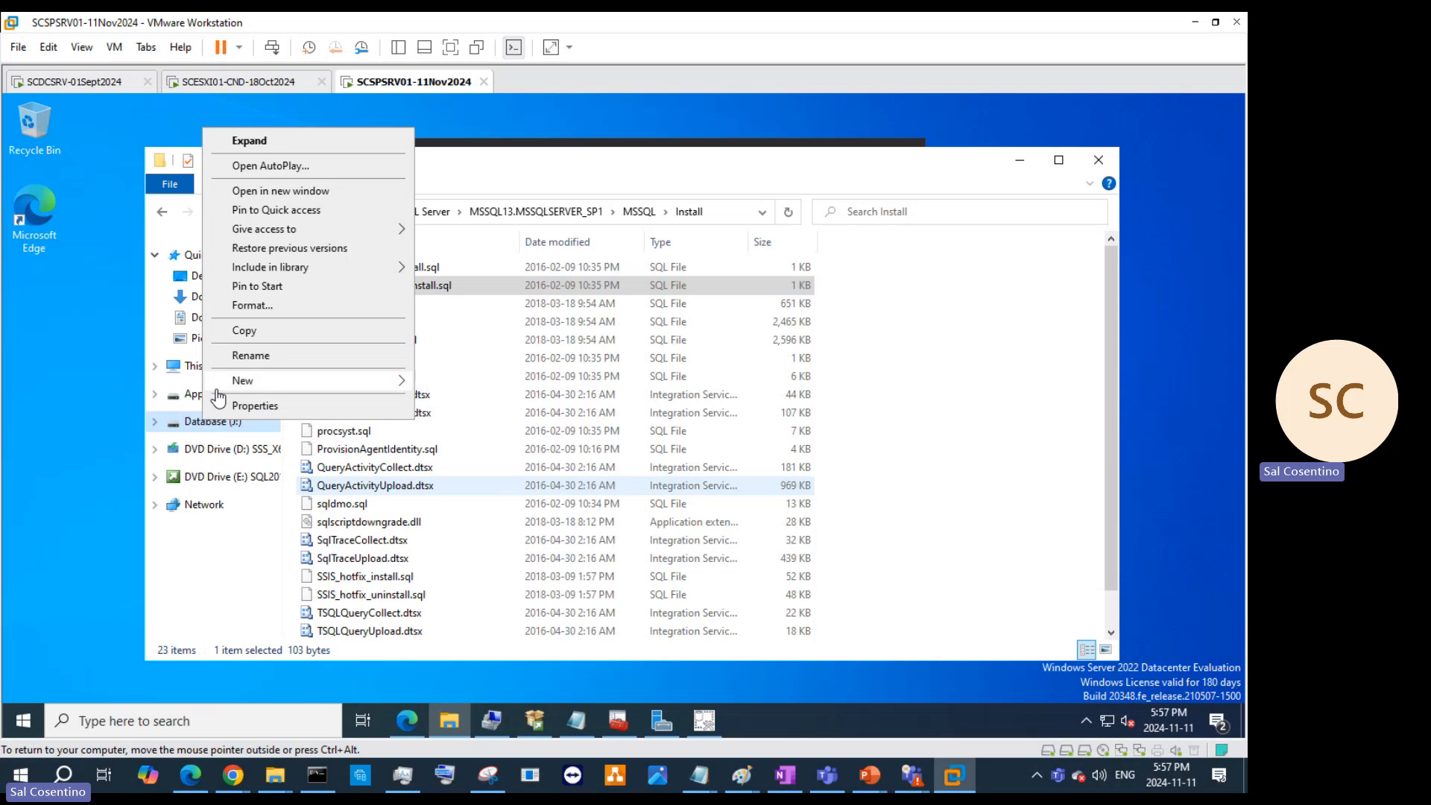
mouse_move(227, 381)
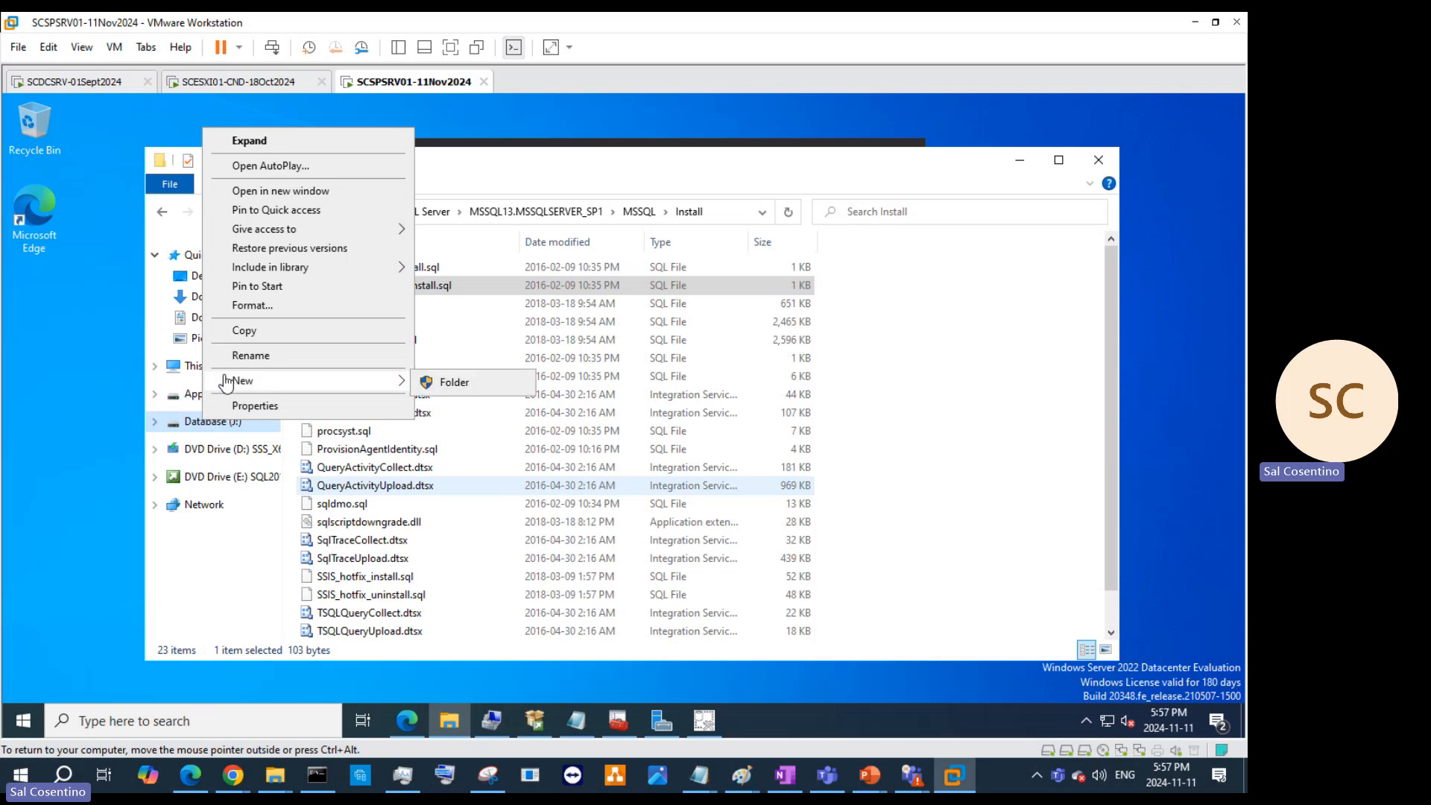
mouse_move(364, 230)
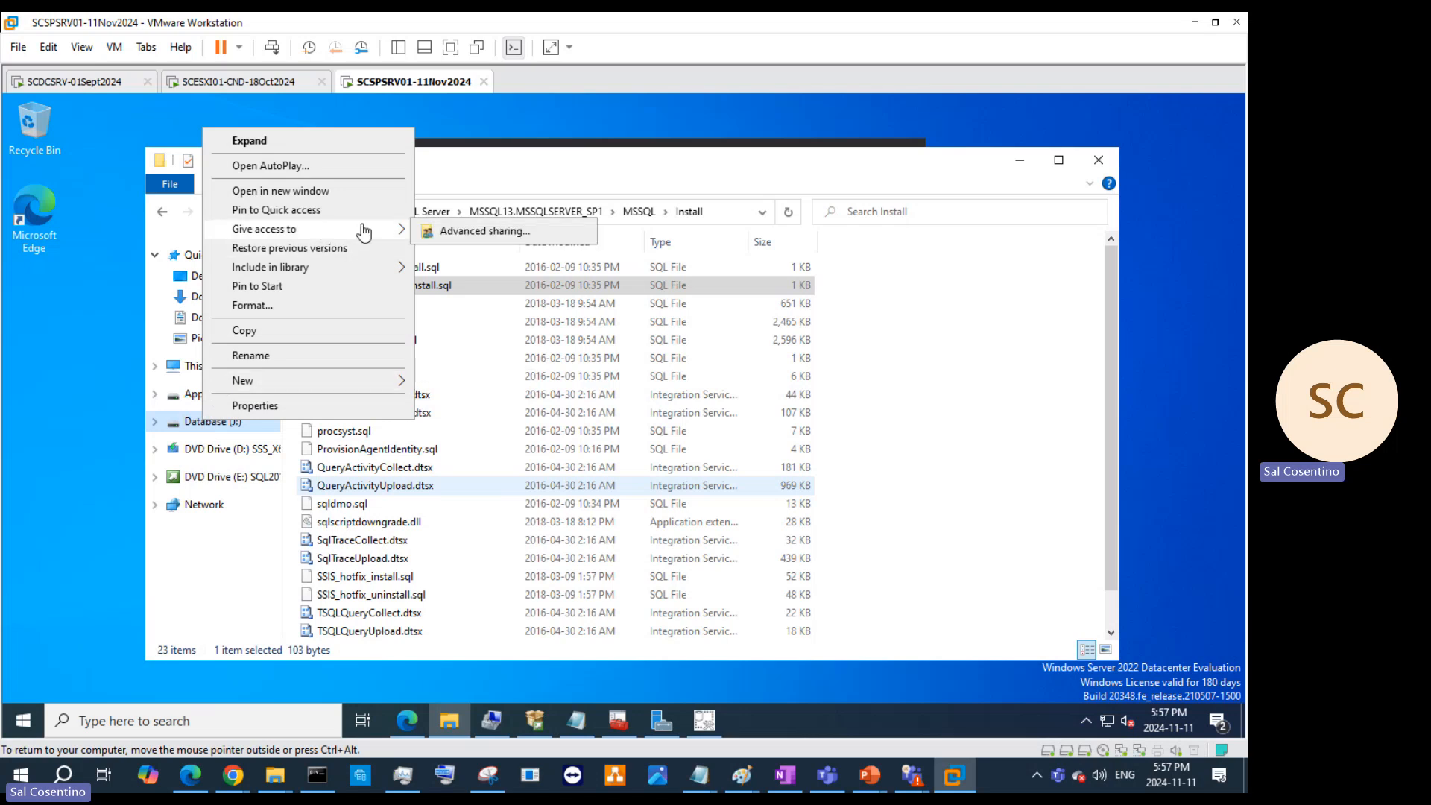
left_click(510, 230)
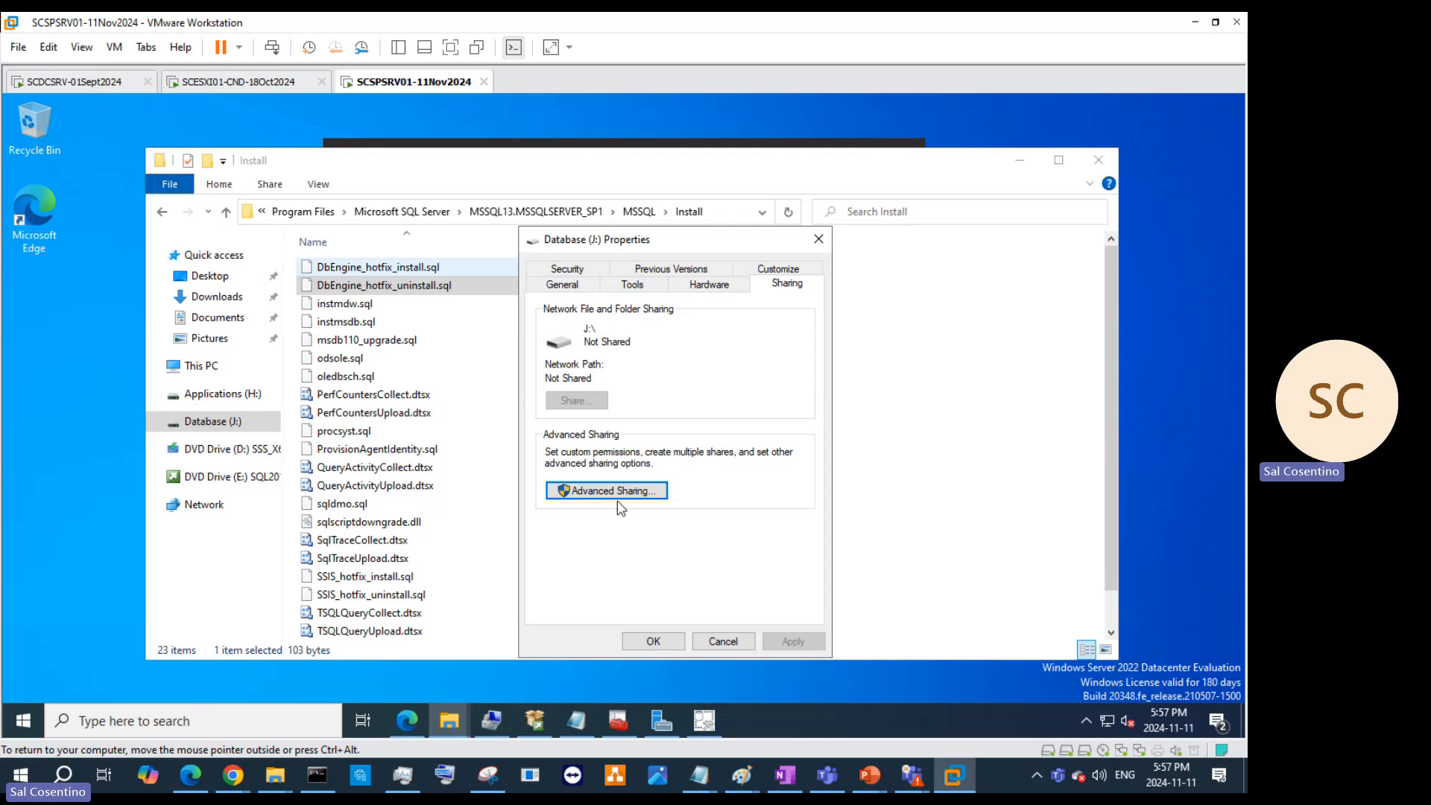
left_click(619, 494)
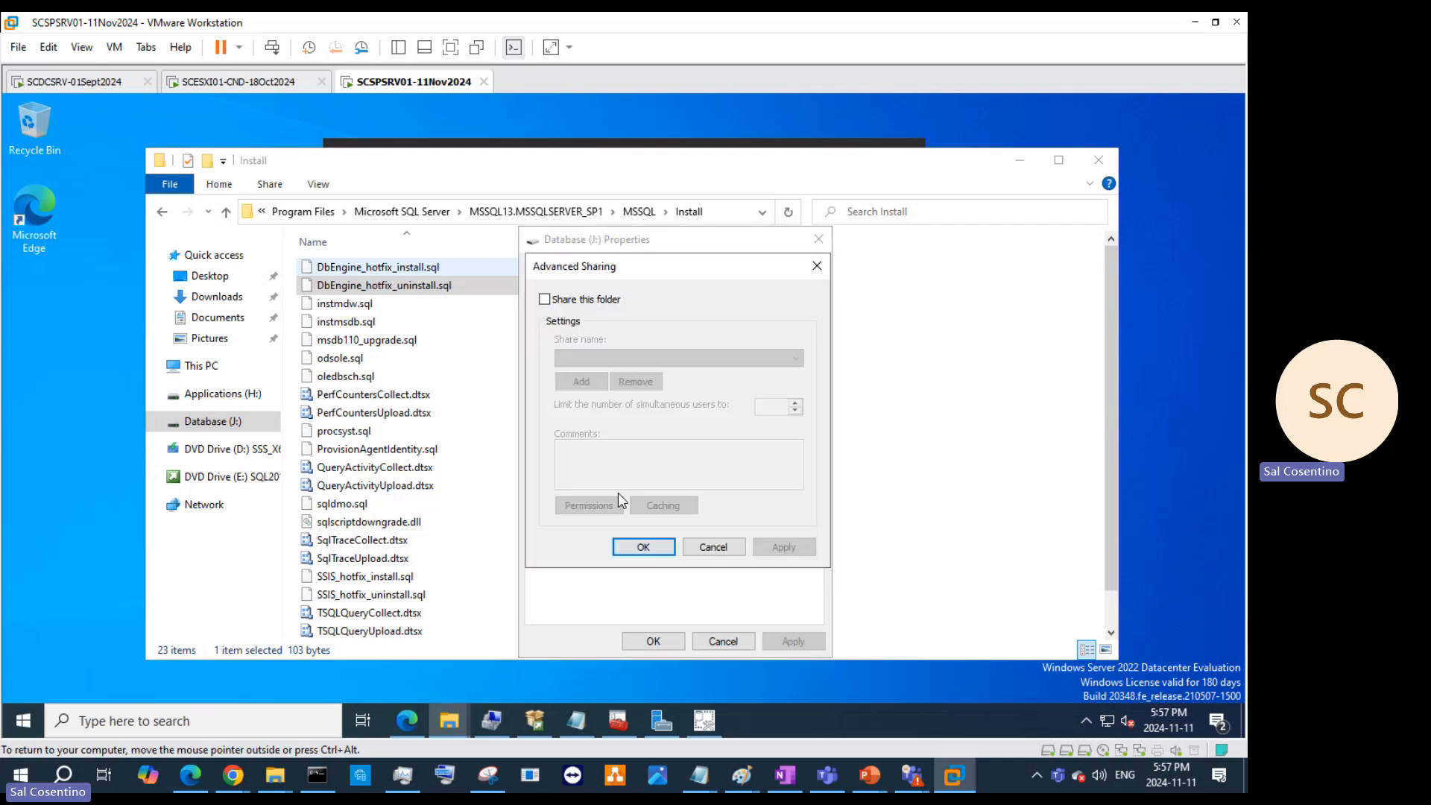
left_click(545, 300)
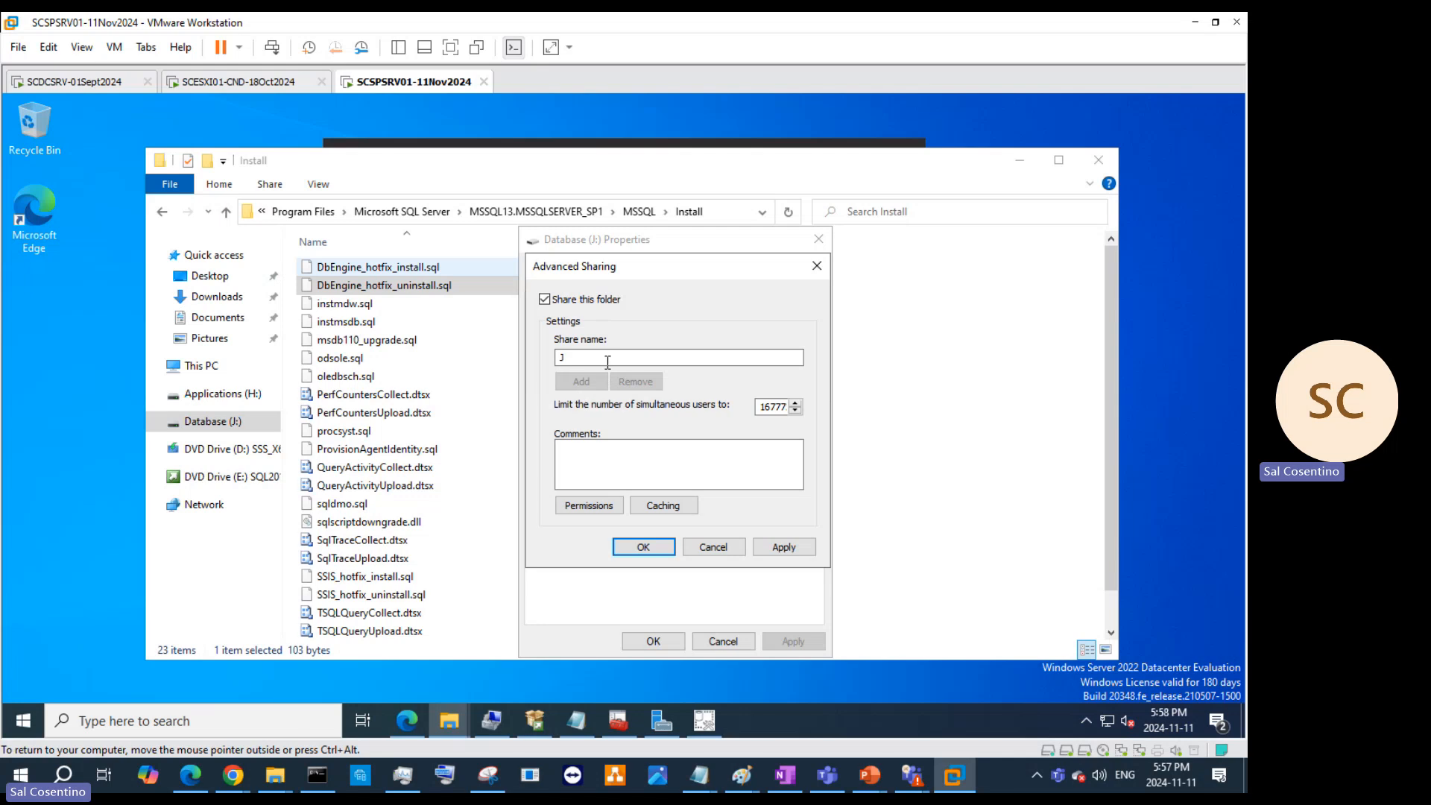
left_click(784, 547)
left_click(652, 552)
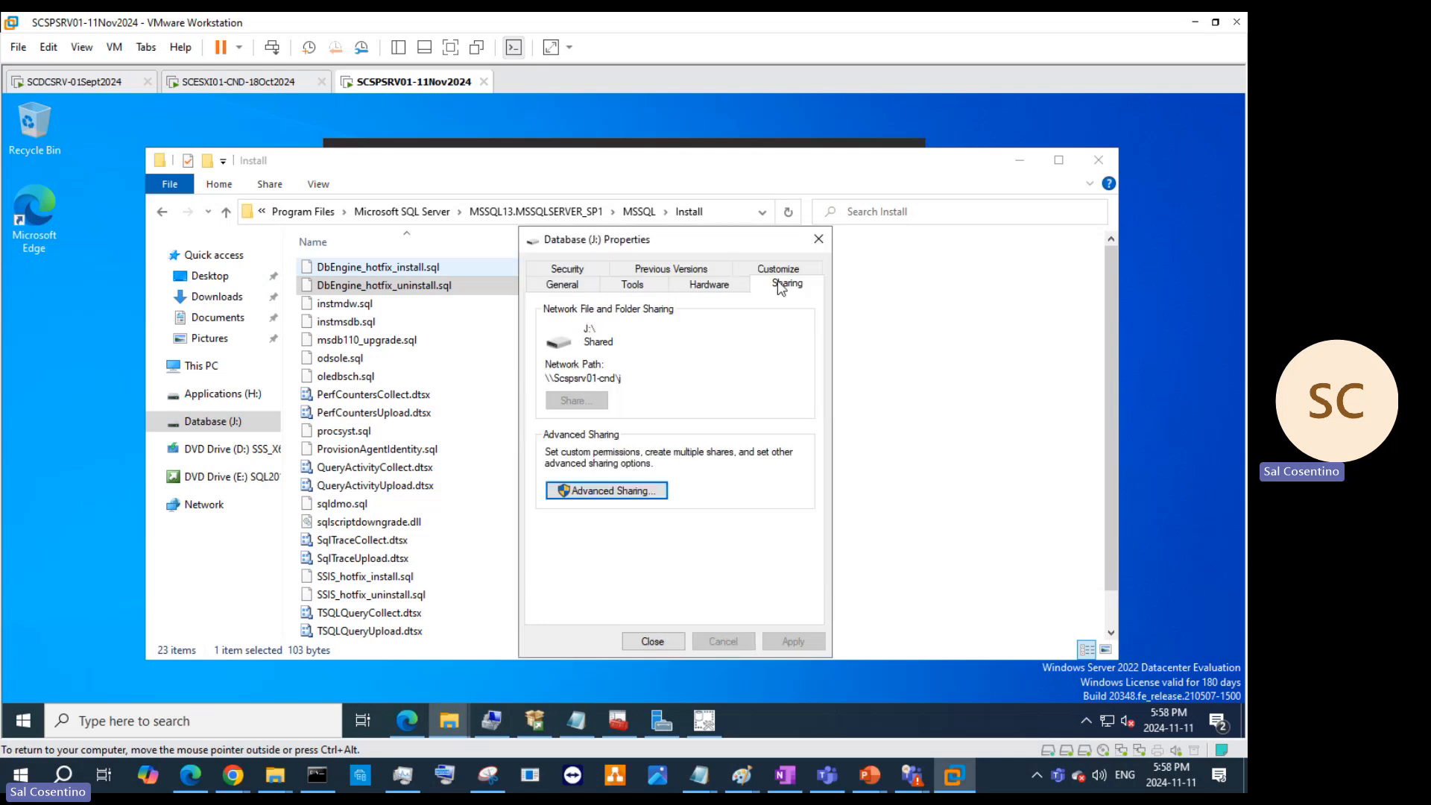
Step: Copy the network path of the shared Database (J:) drive and close its properties
left_click_drag(617, 381, 474, 382)
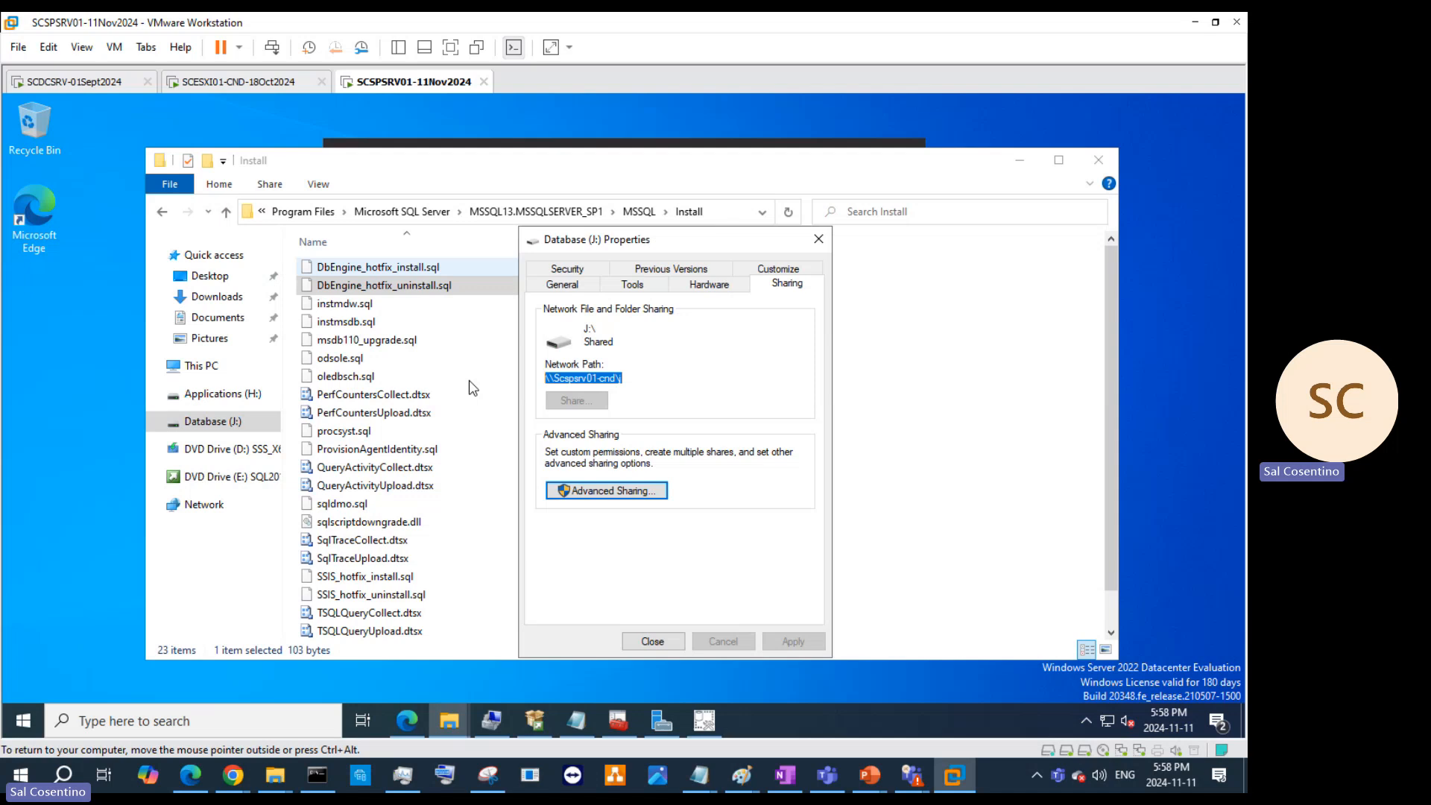
right_click(570, 381)
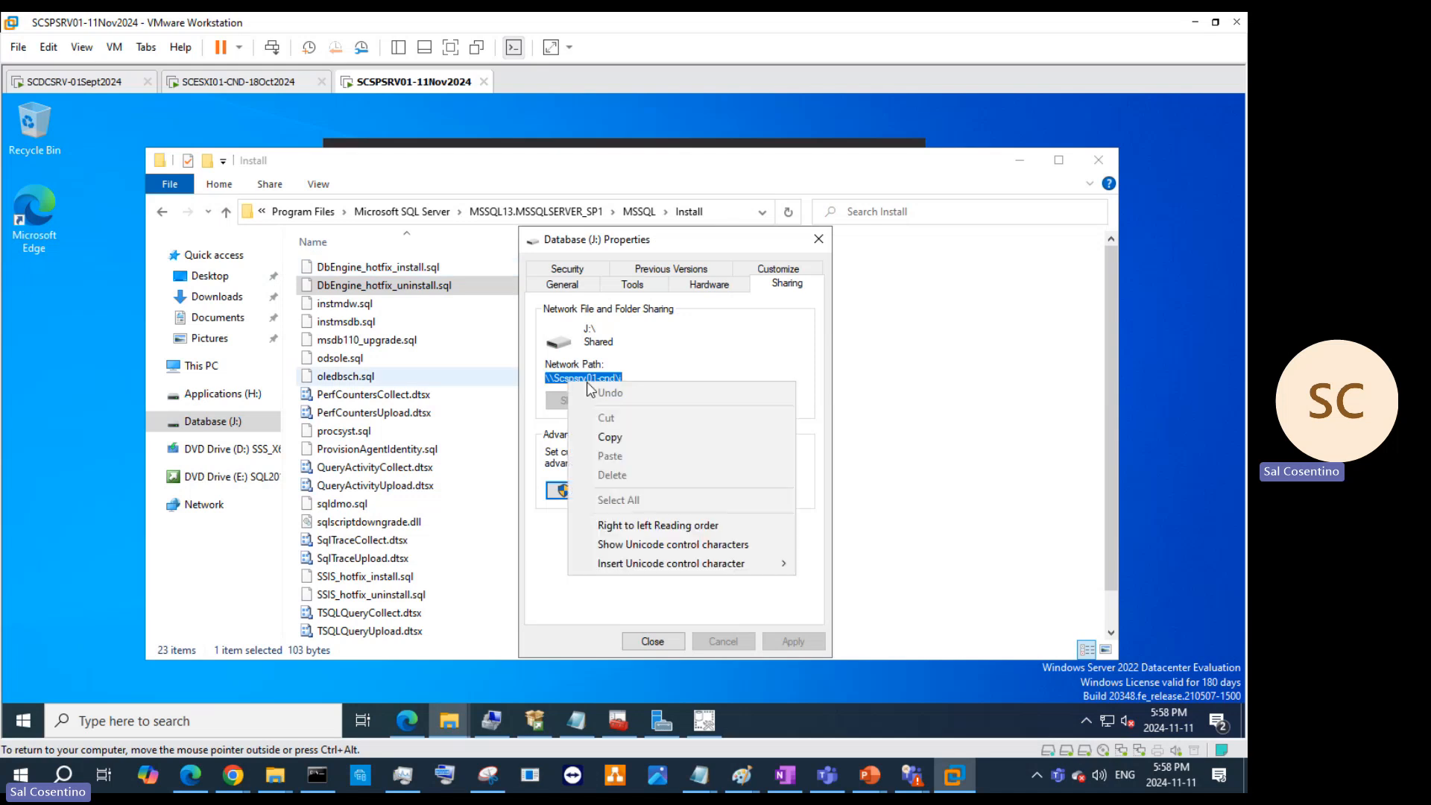
left_click(635, 436)
key("Escape")
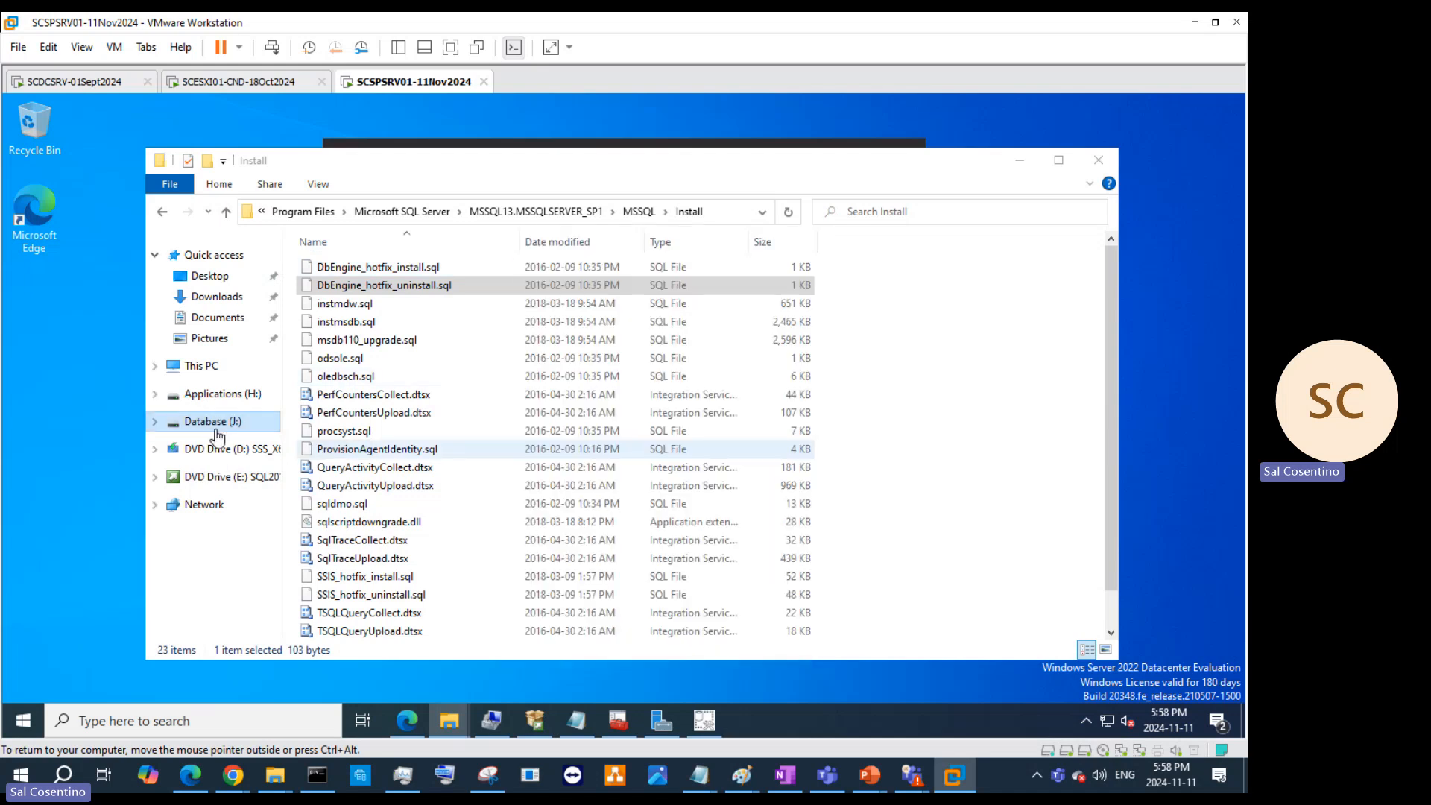
Step: Go to the root of the Applications (H:) drive and retry opening the Database (J:) drive
left_click(222, 396)
left_click(225, 421)
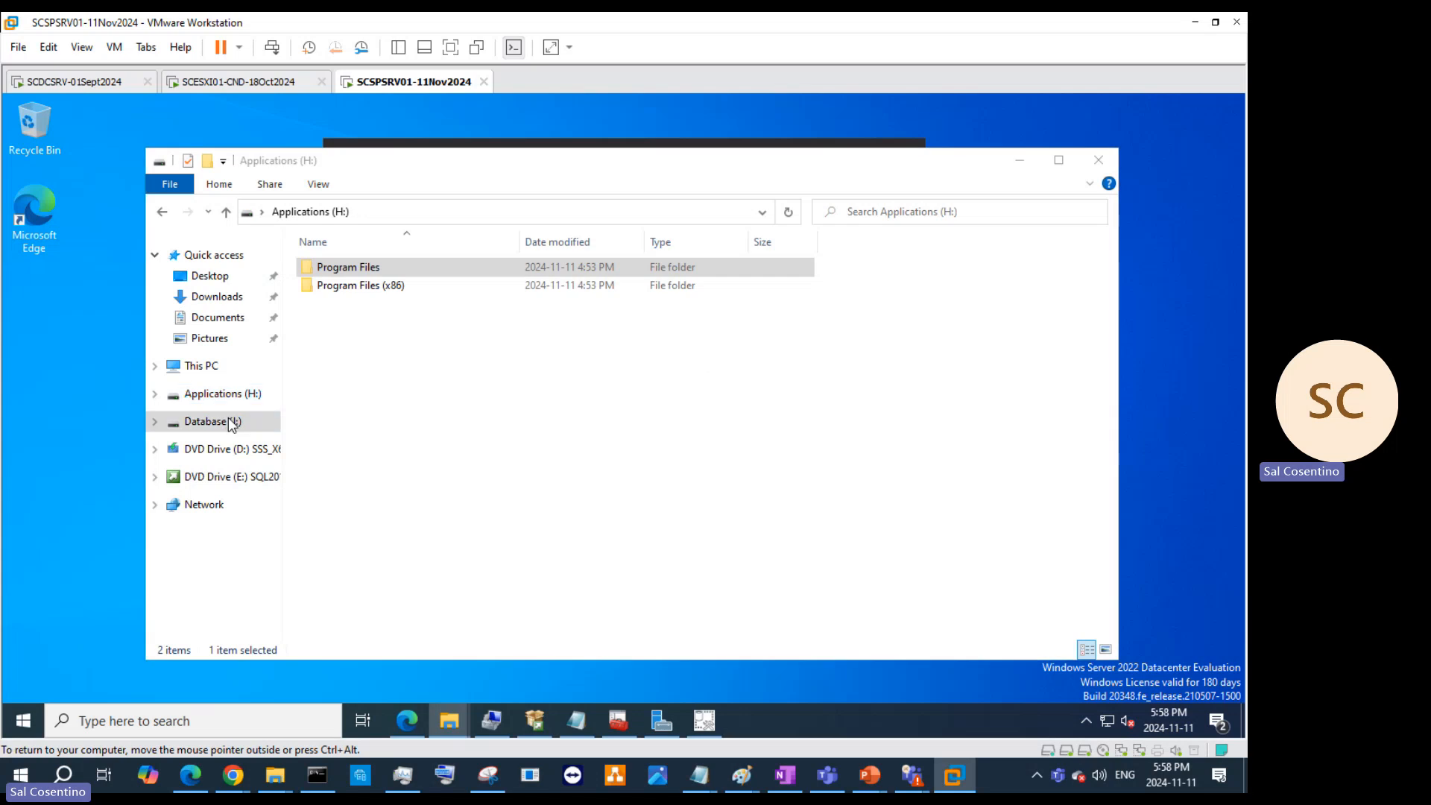
left_click(749, 314)
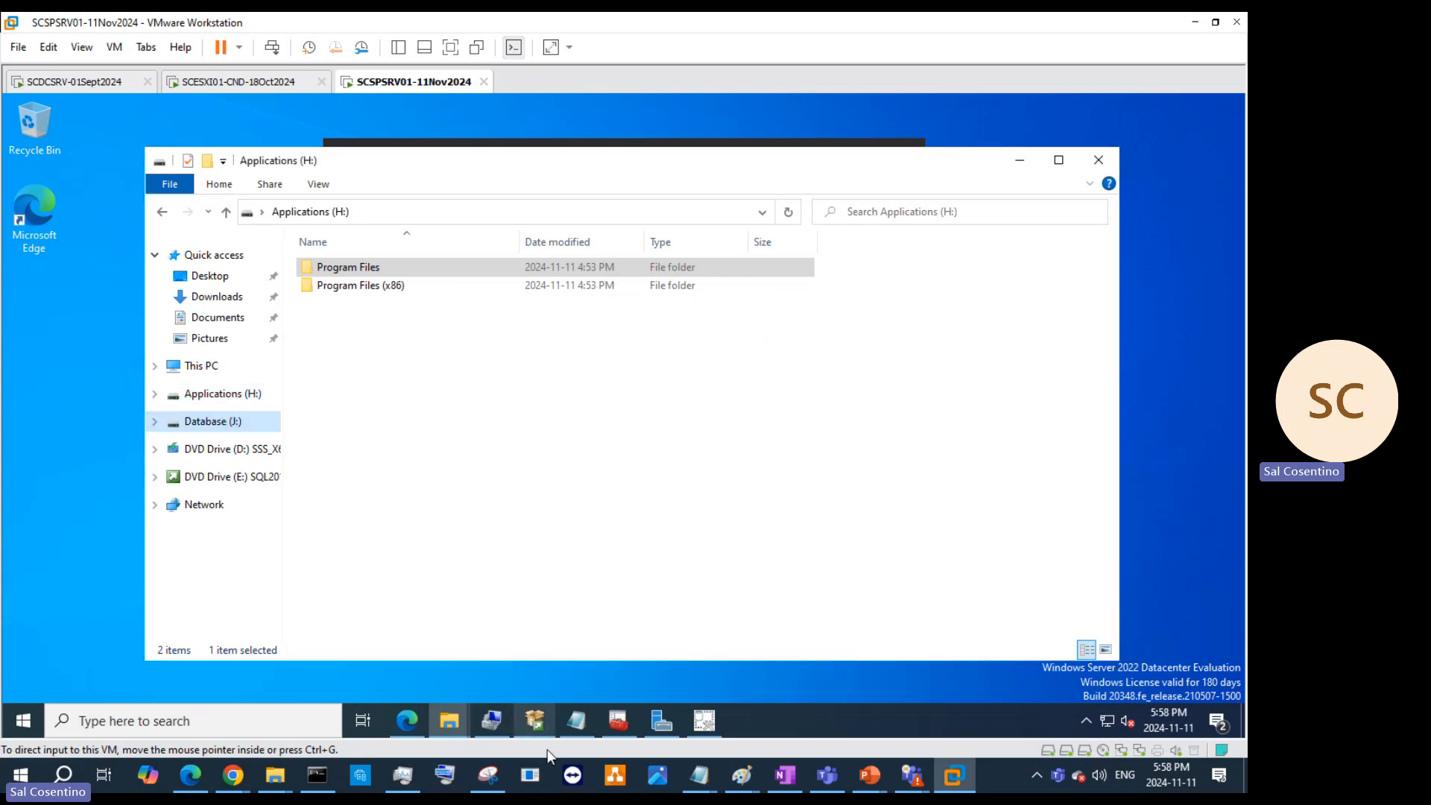
Step: Open Computer Management and display the server's volumes in Disk Management
right_click(24, 720)
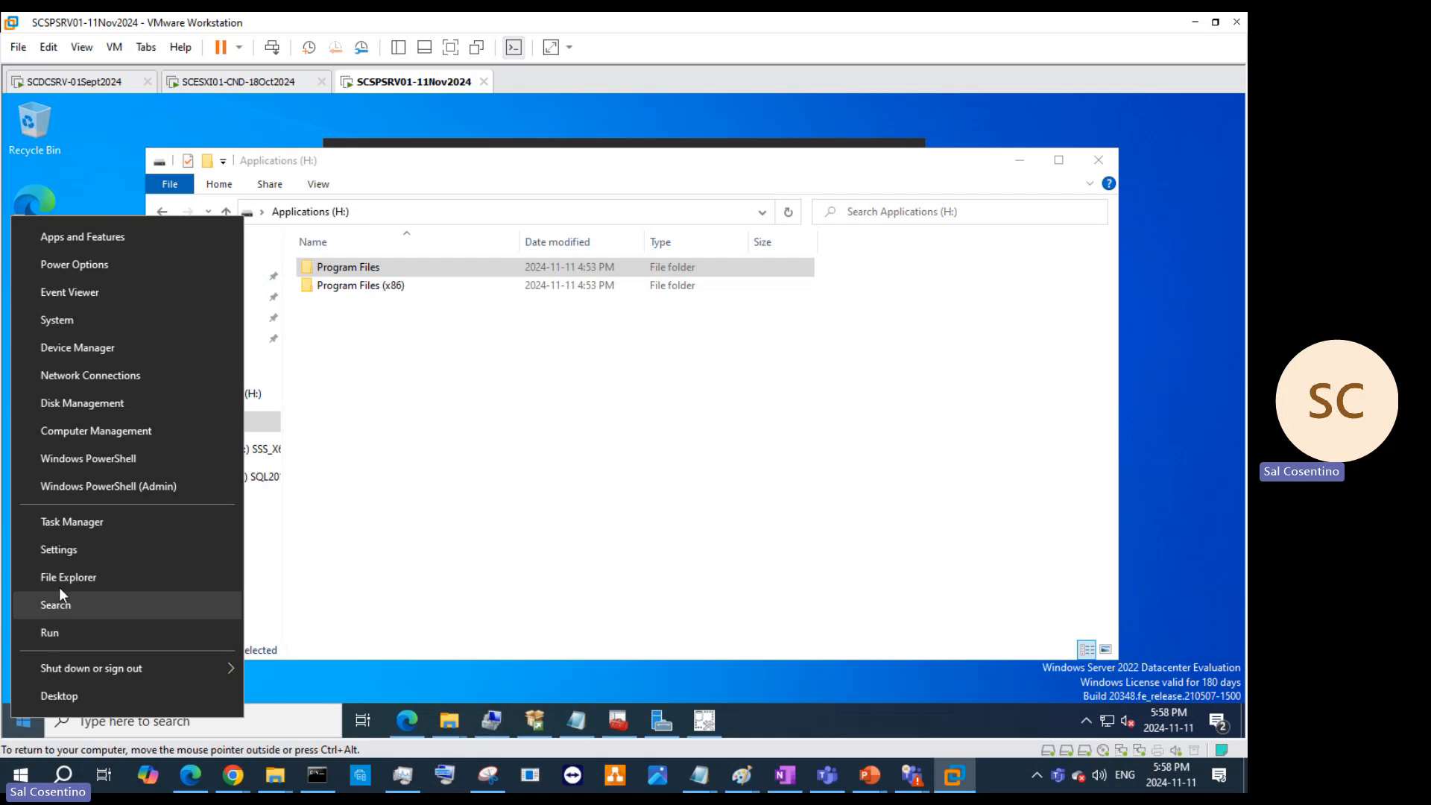
left_click(102, 438)
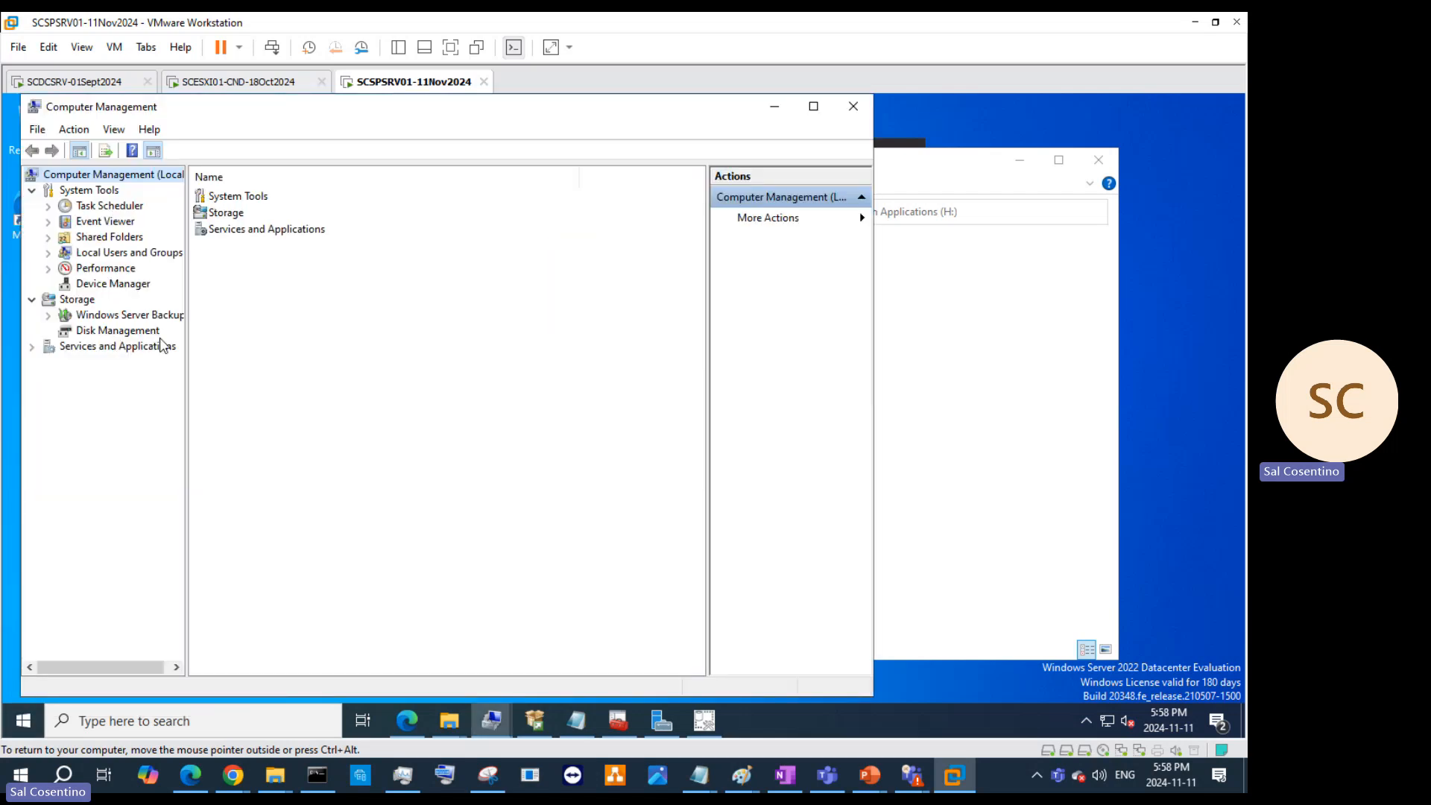
left_click(123, 256)
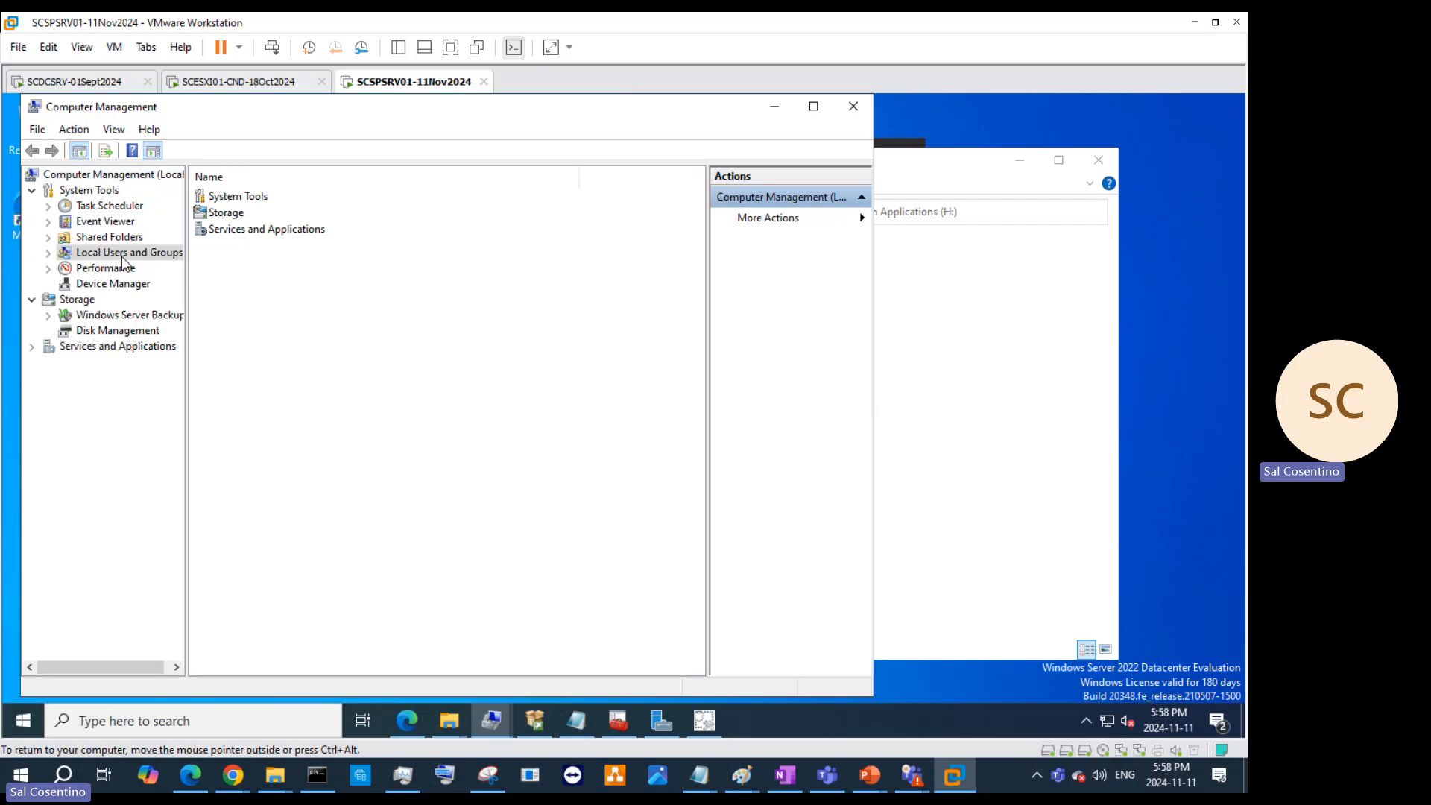
left_click(134, 241)
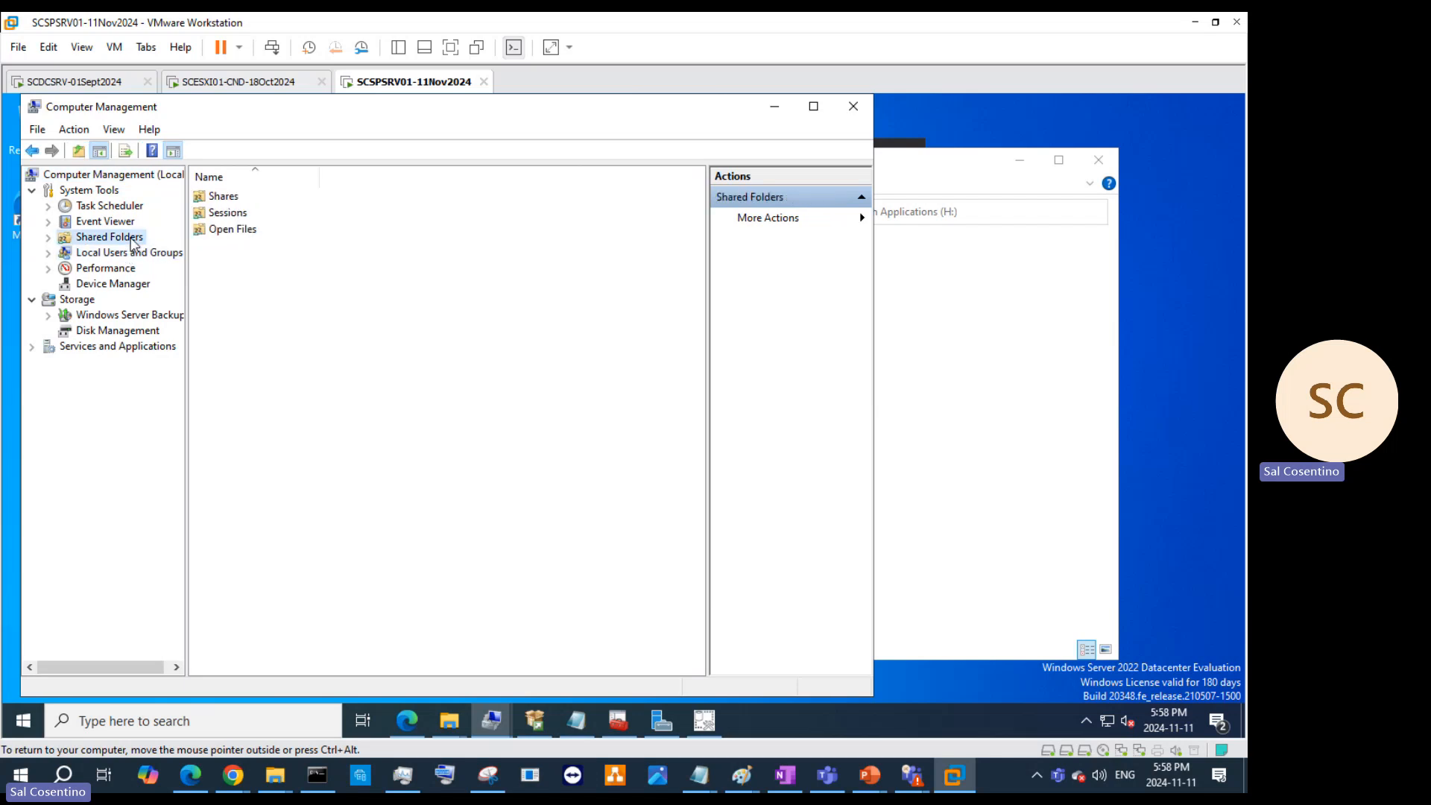
left_click(130, 284)
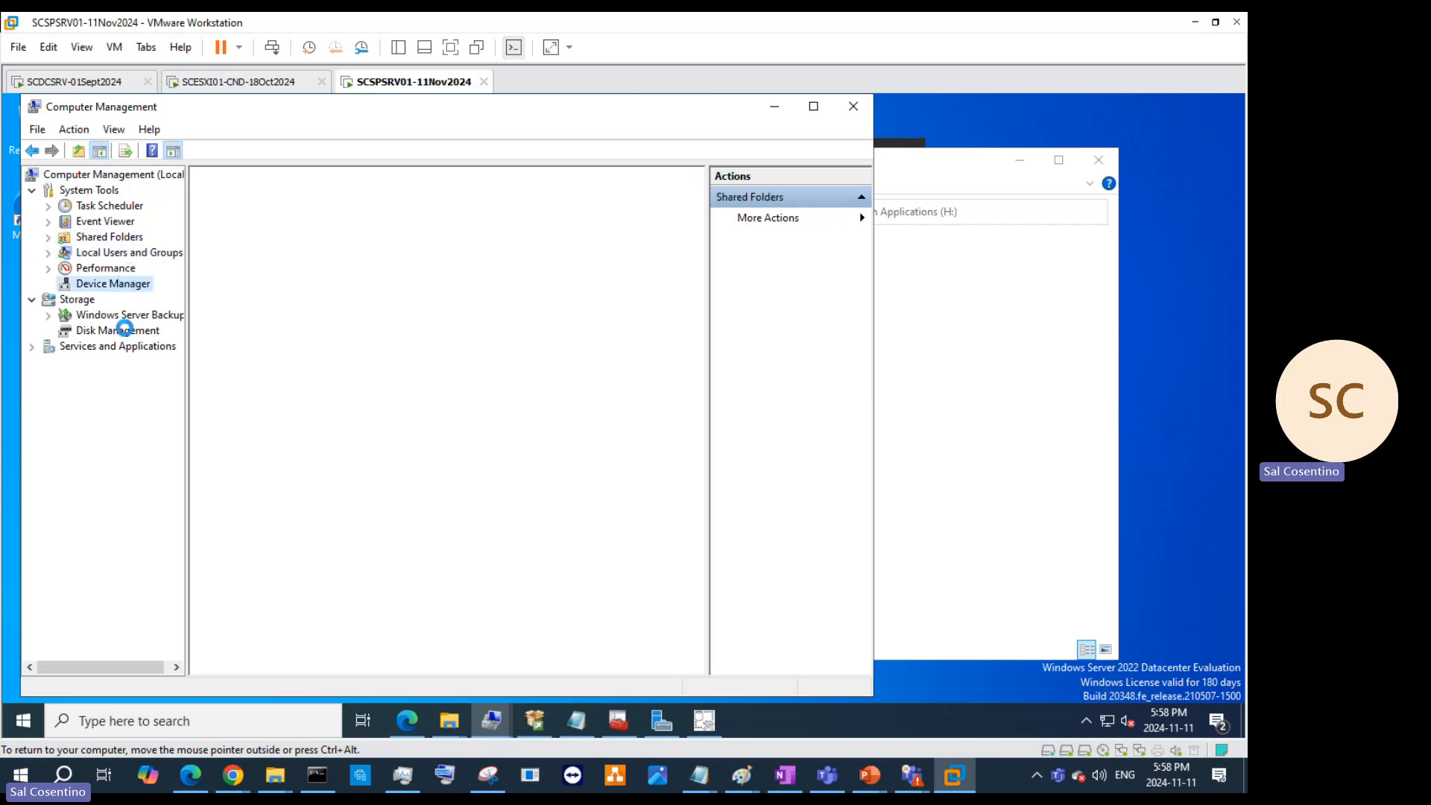
left_click(125, 330)
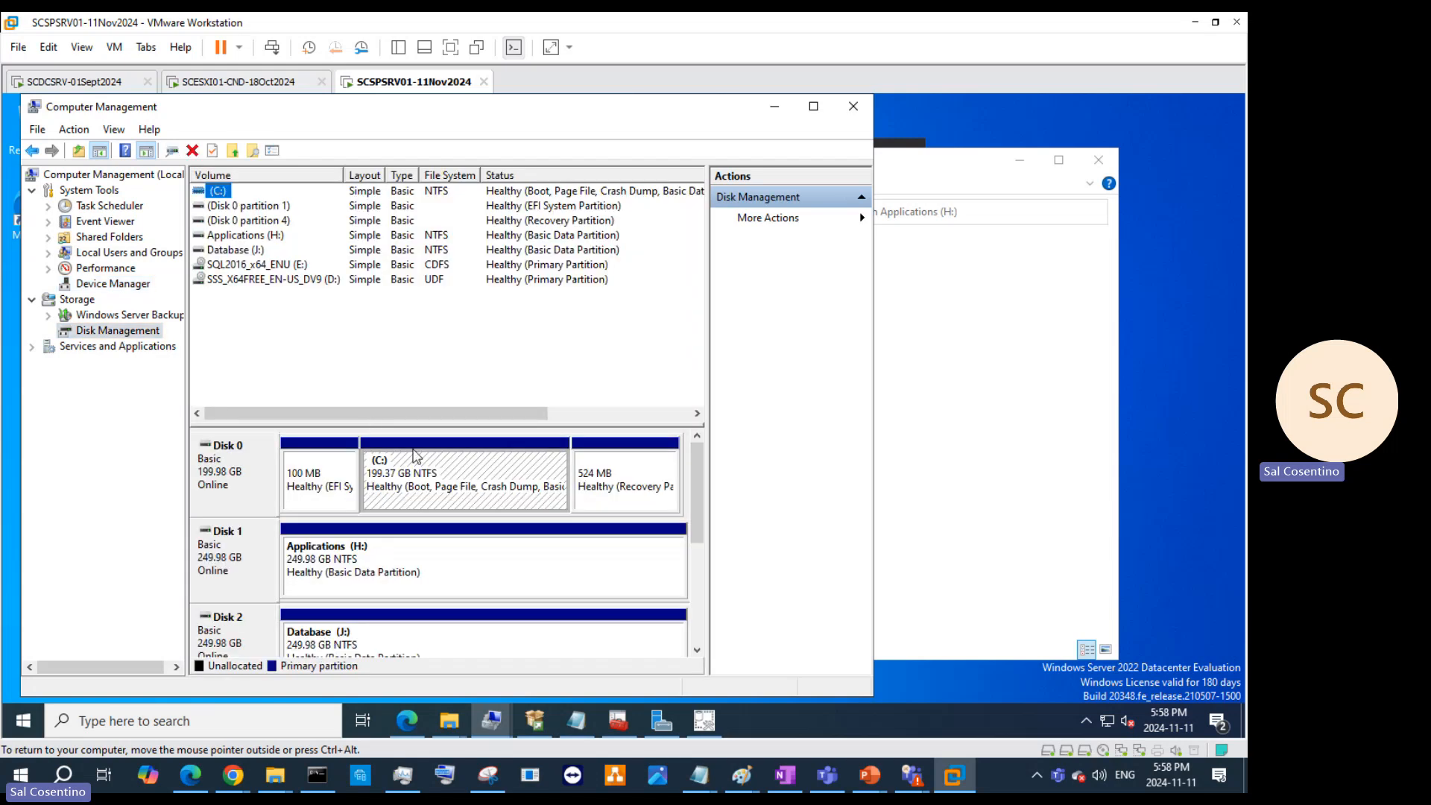
Step: Open the Applications (H:) volume on Disk 1 from Disk Management, then return to Computer Management
right_click(255, 638)
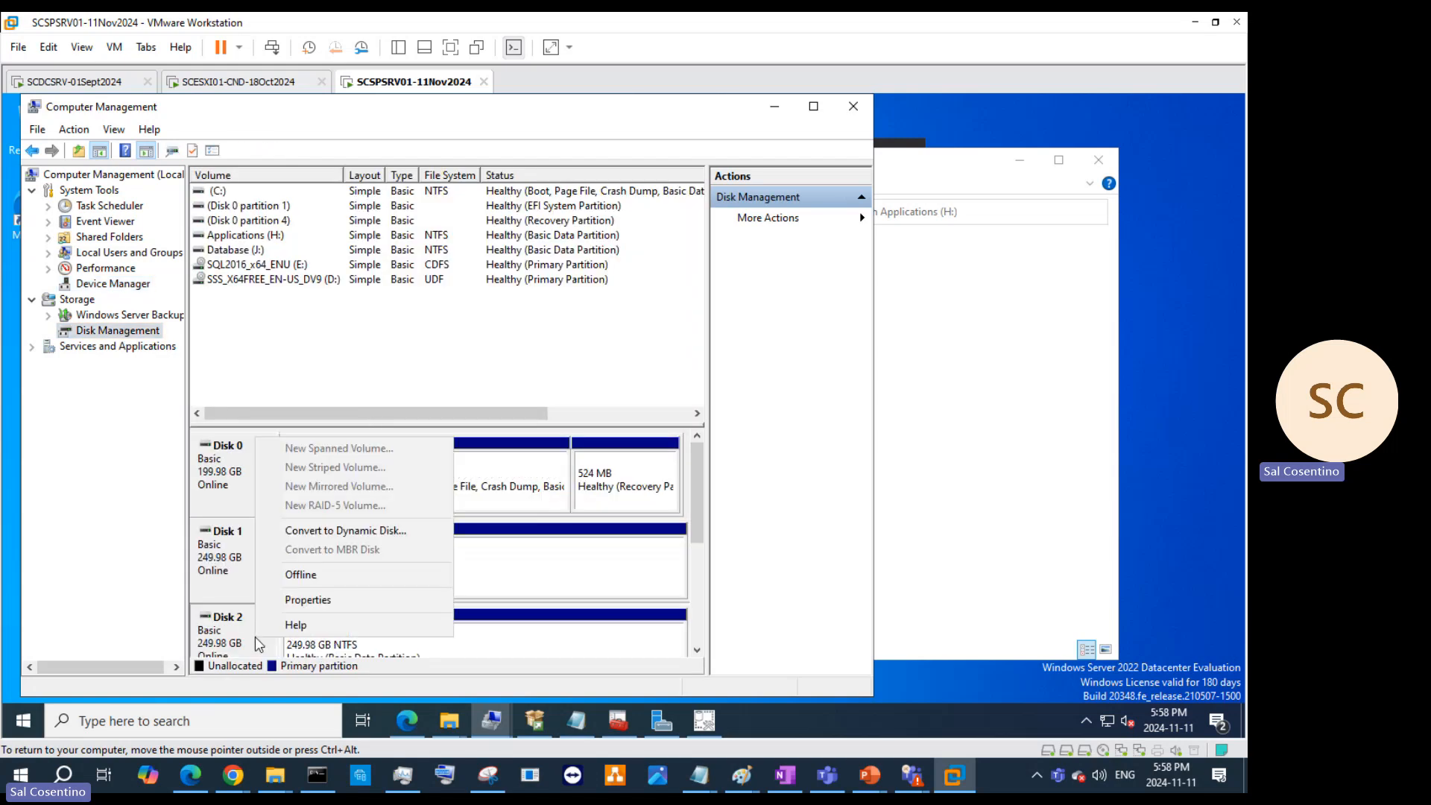
left_click(212, 547)
right_click(372, 542)
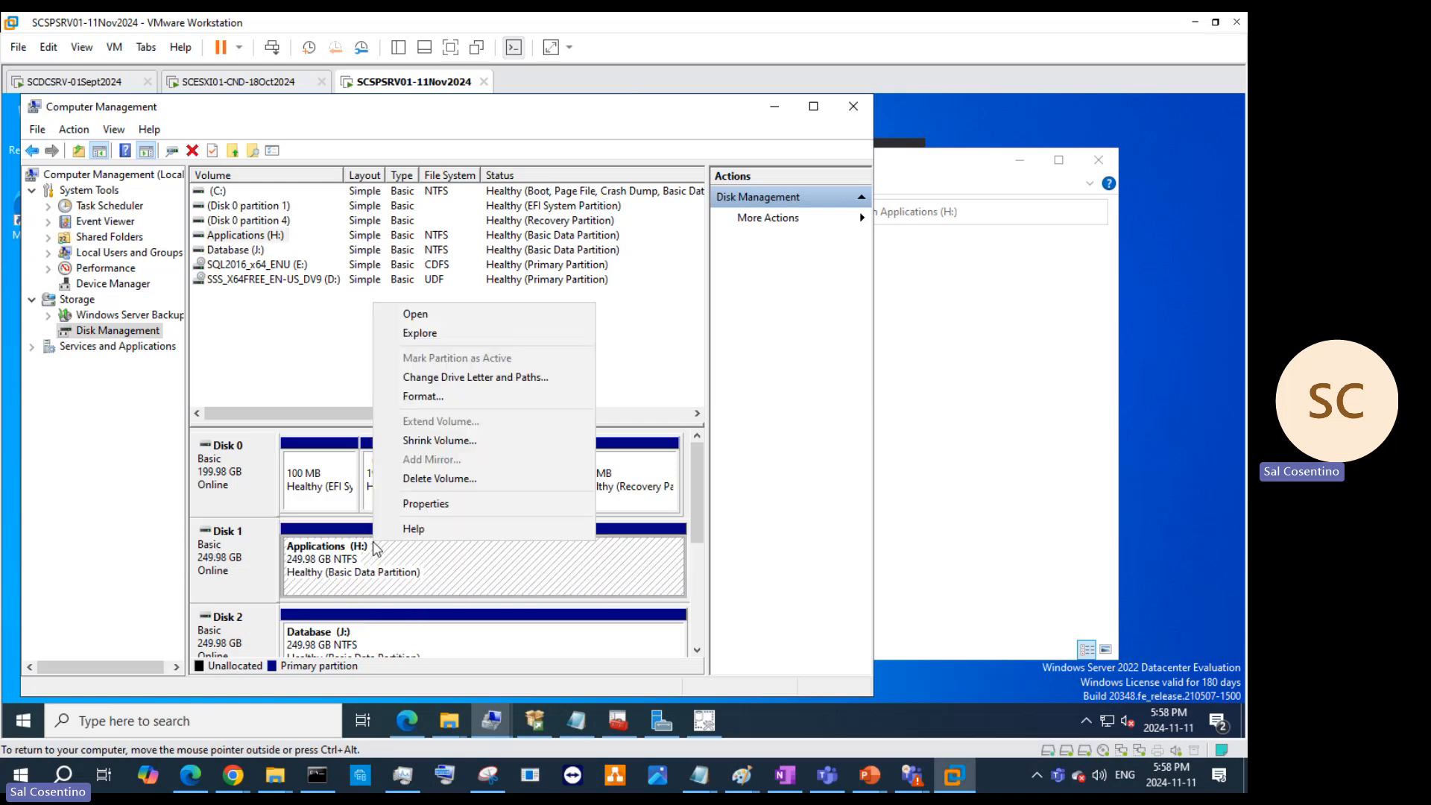
left_click(432, 313)
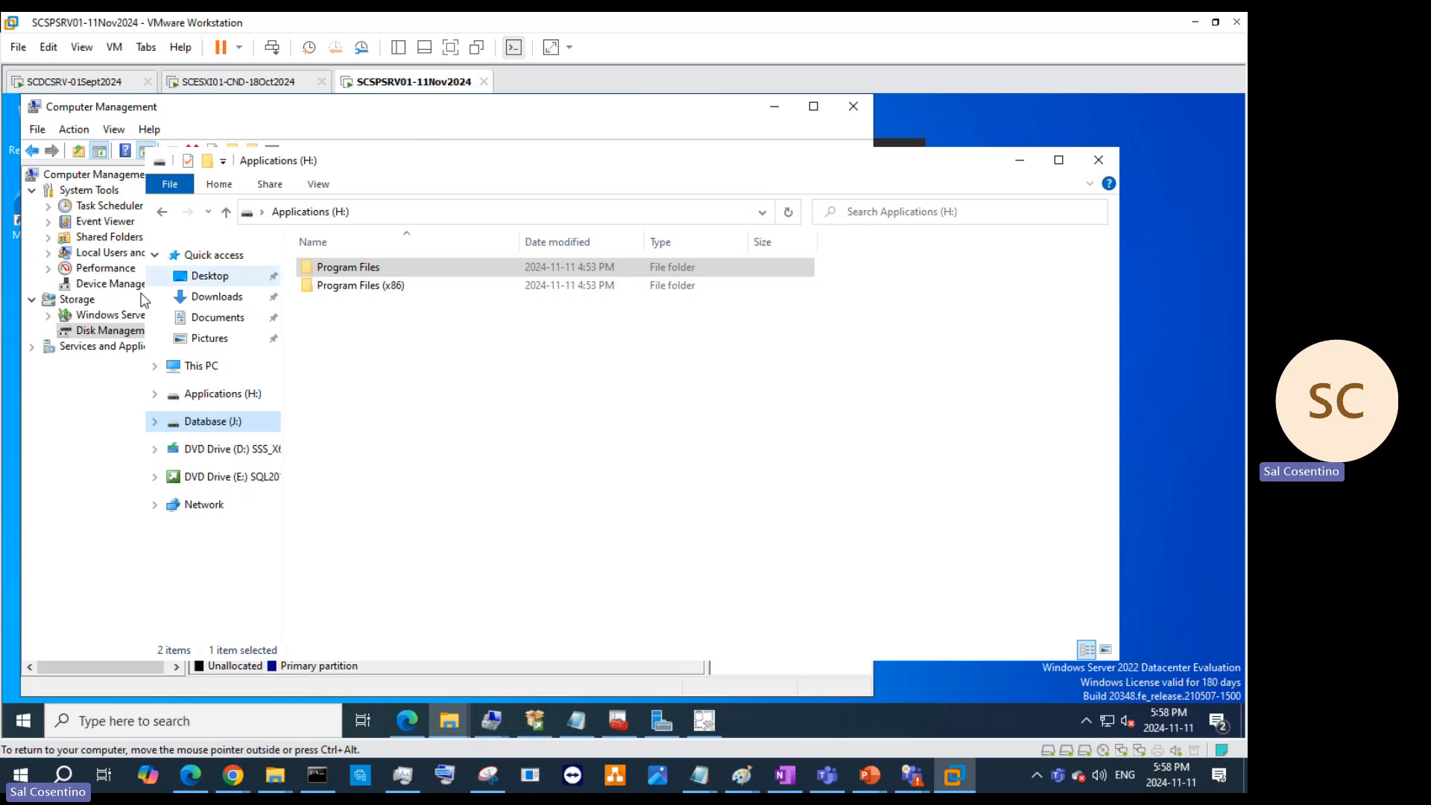
left_click(86, 415)
Step: Try to open the Database (J:) volume on Disk 2 from Disk Management, and dismiss the resulting dialog
right_click(239, 632)
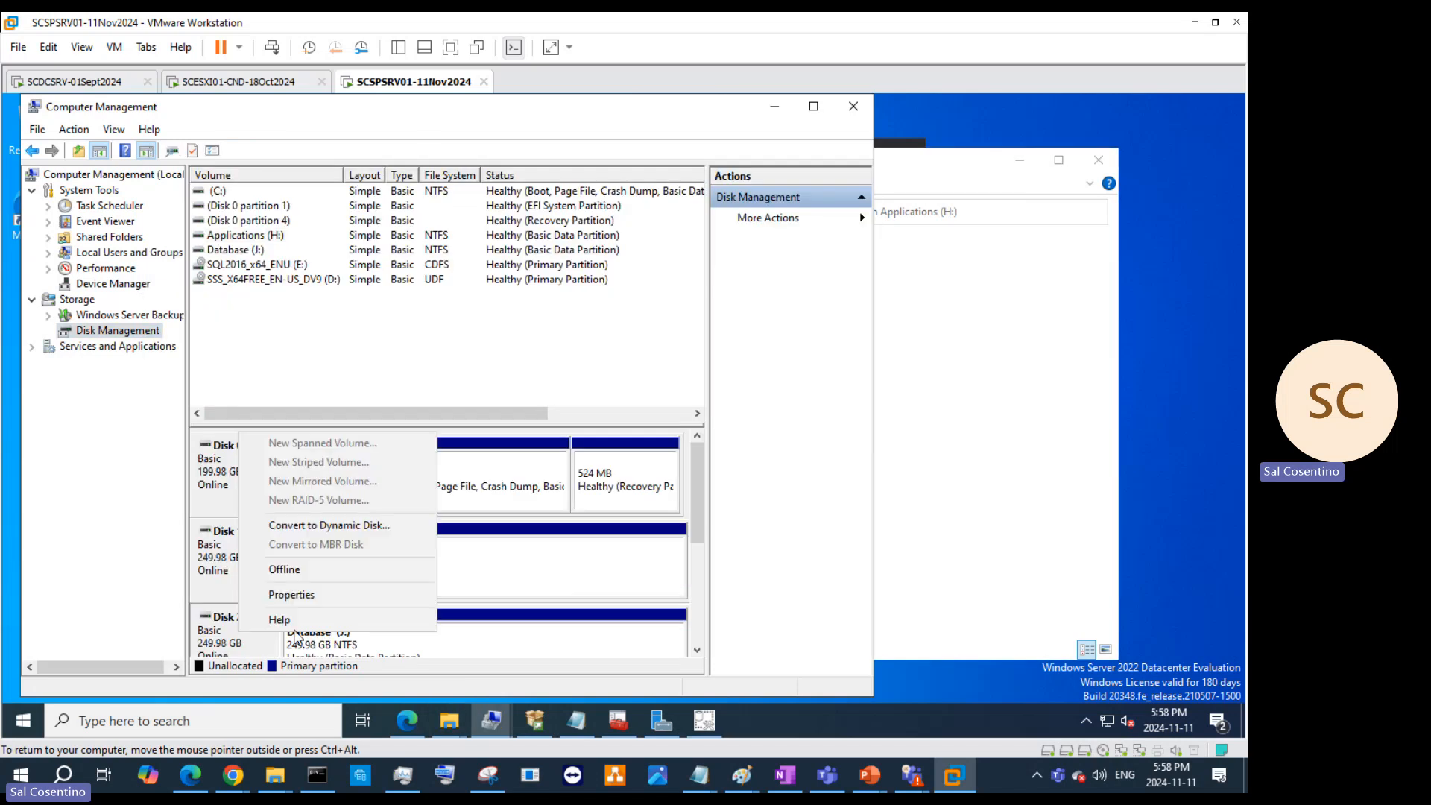
left_click(453, 651)
right_click(452, 652)
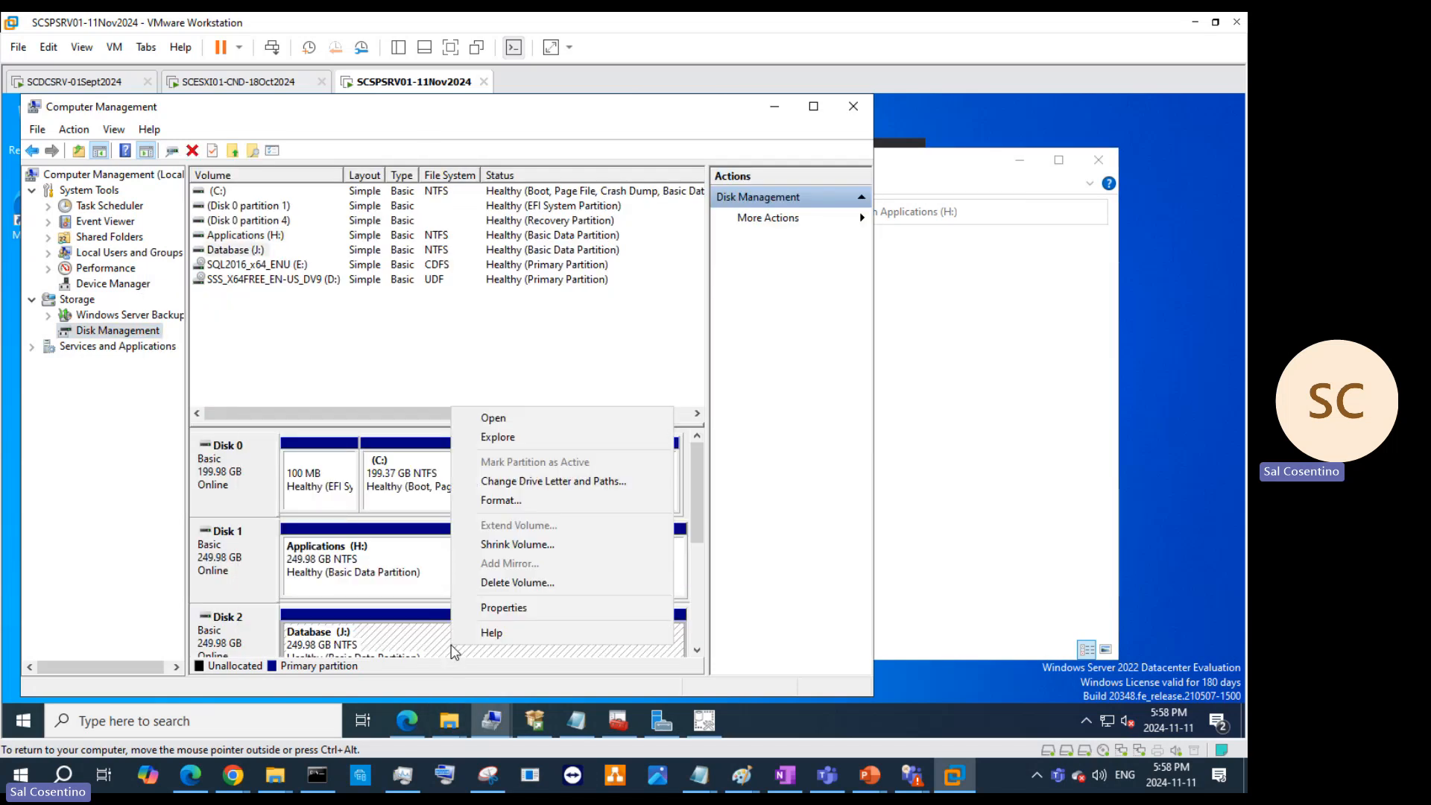
left_click(516, 425)
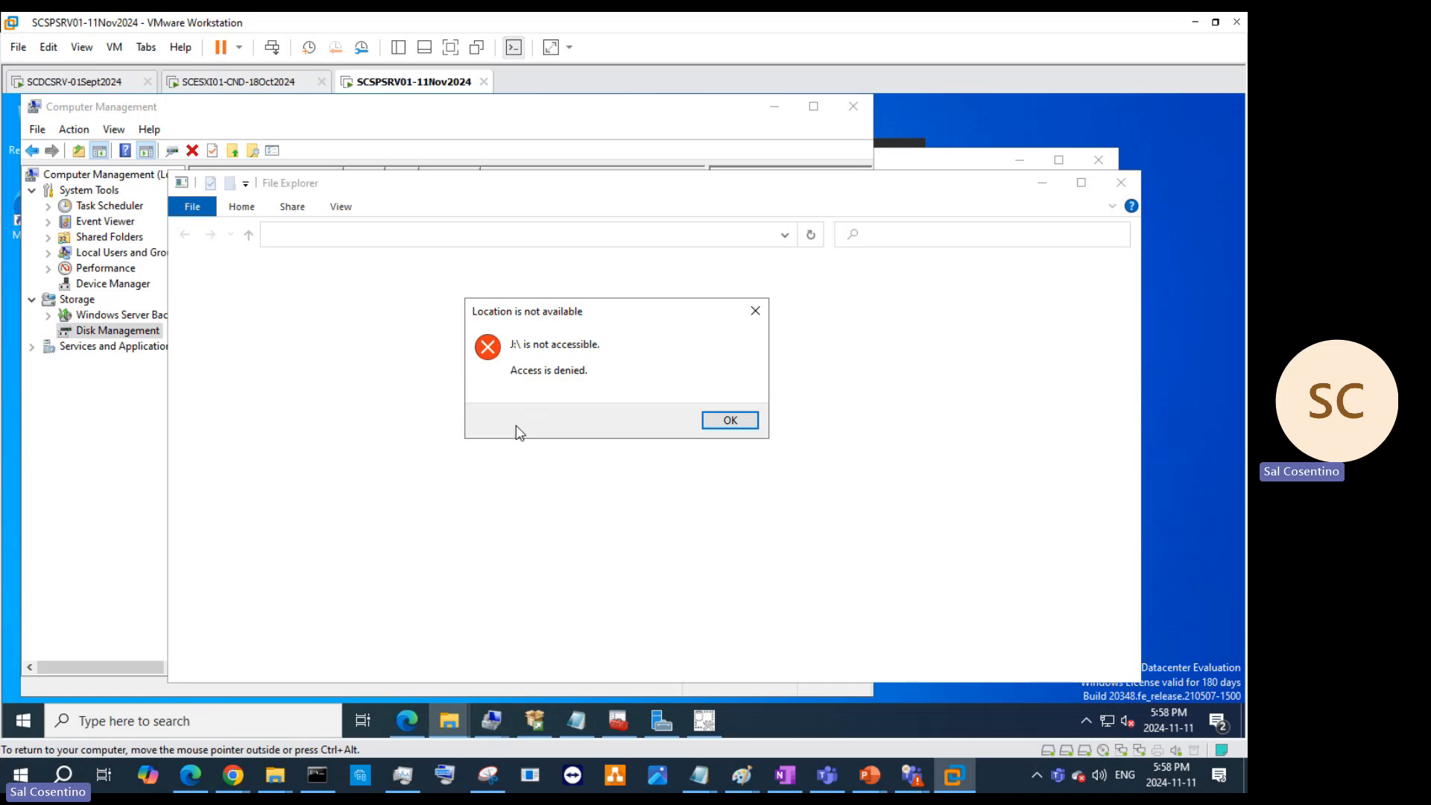
left_click(727, 419)
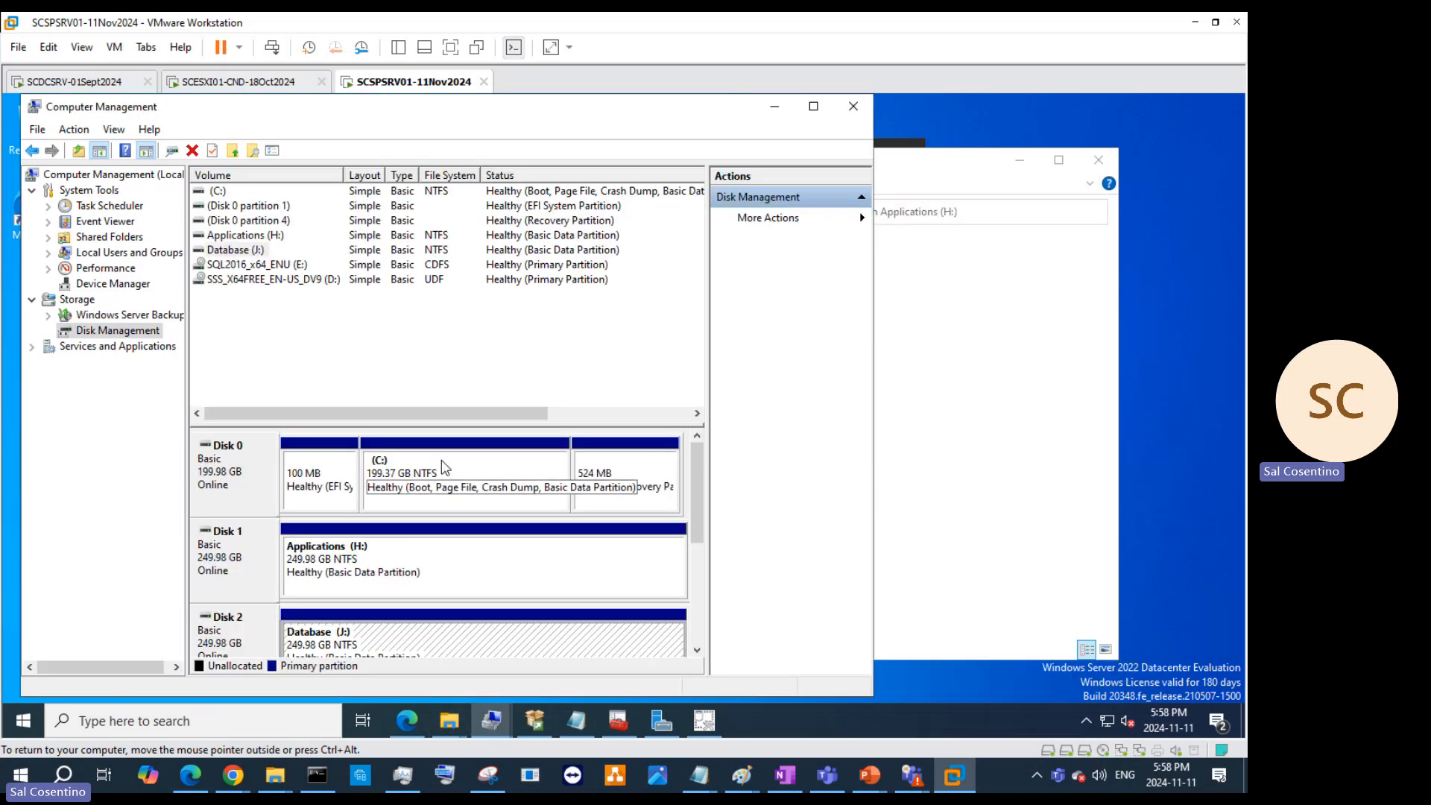
Step: Open the Database (J:) volume's properties from Disk Management and copy its network path
right_click(250, 255)
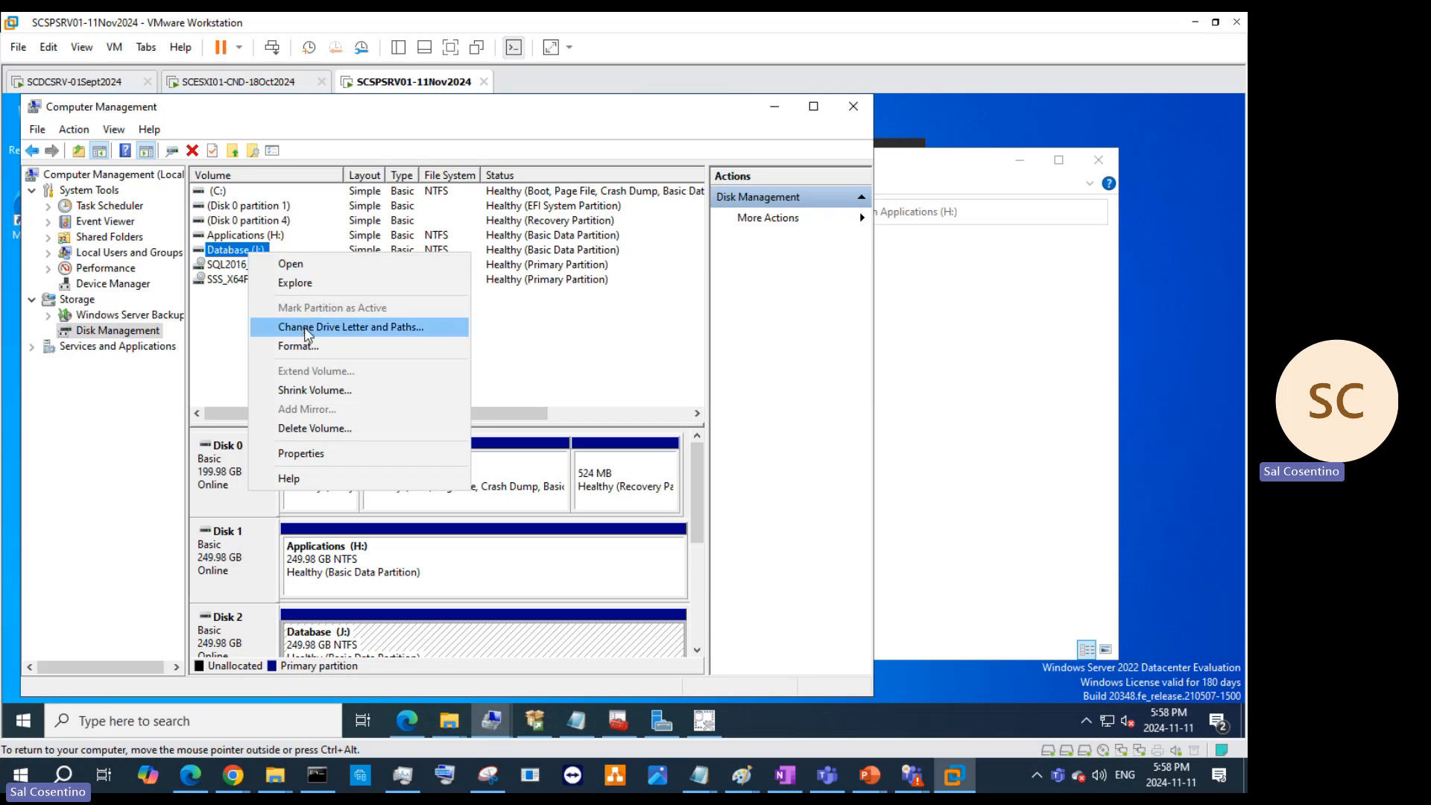
left_click(352, 453)
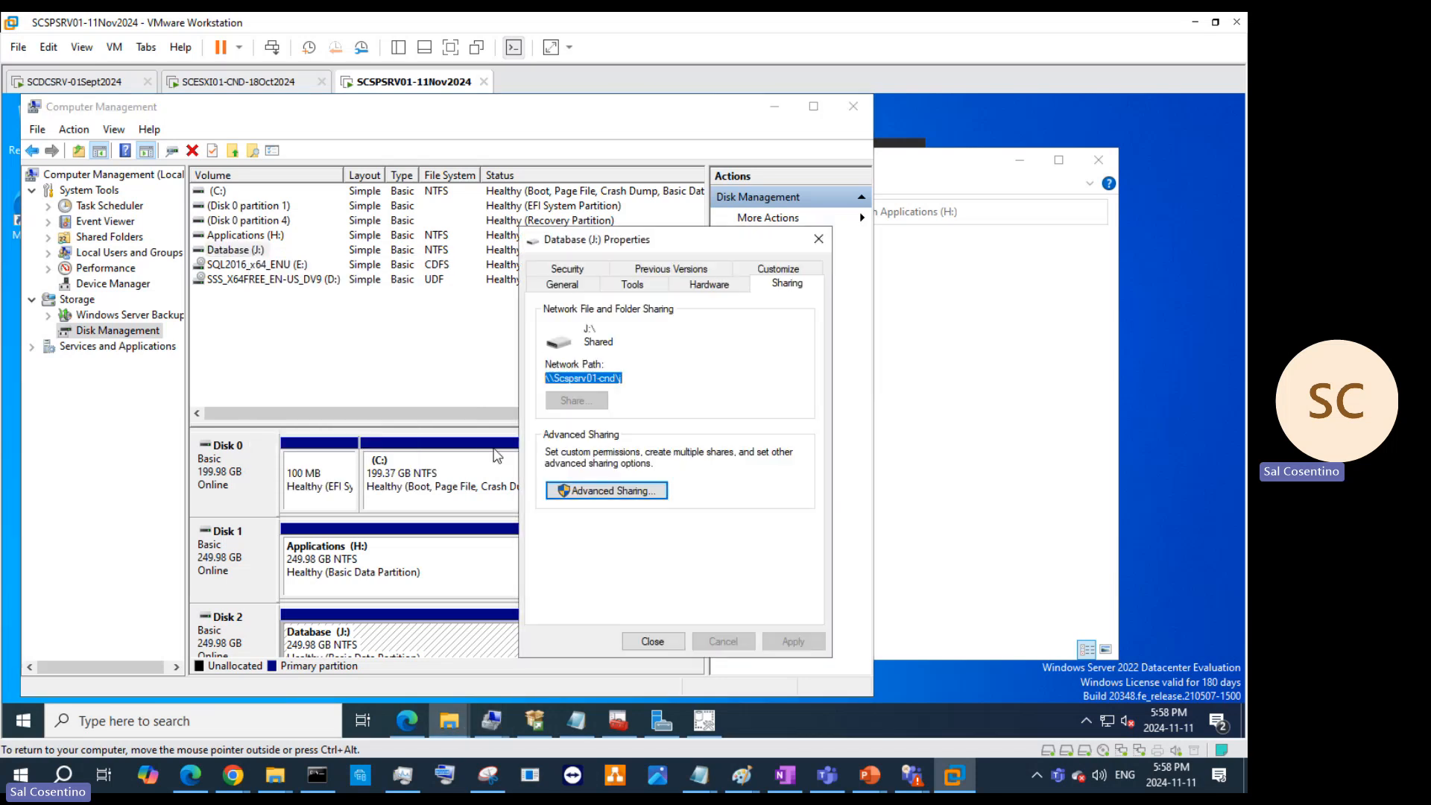
right_click(607, 378)
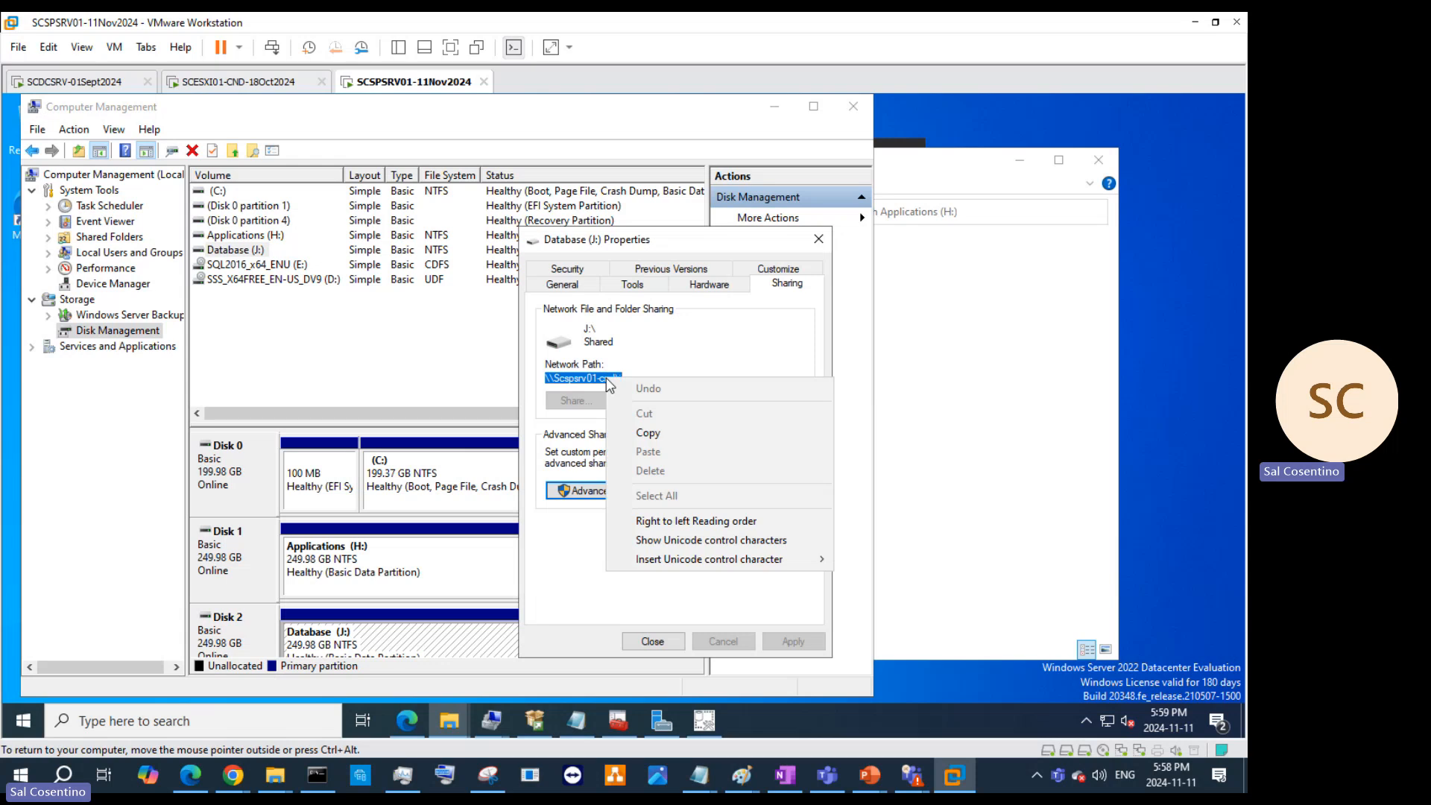
left_click(649, 436)
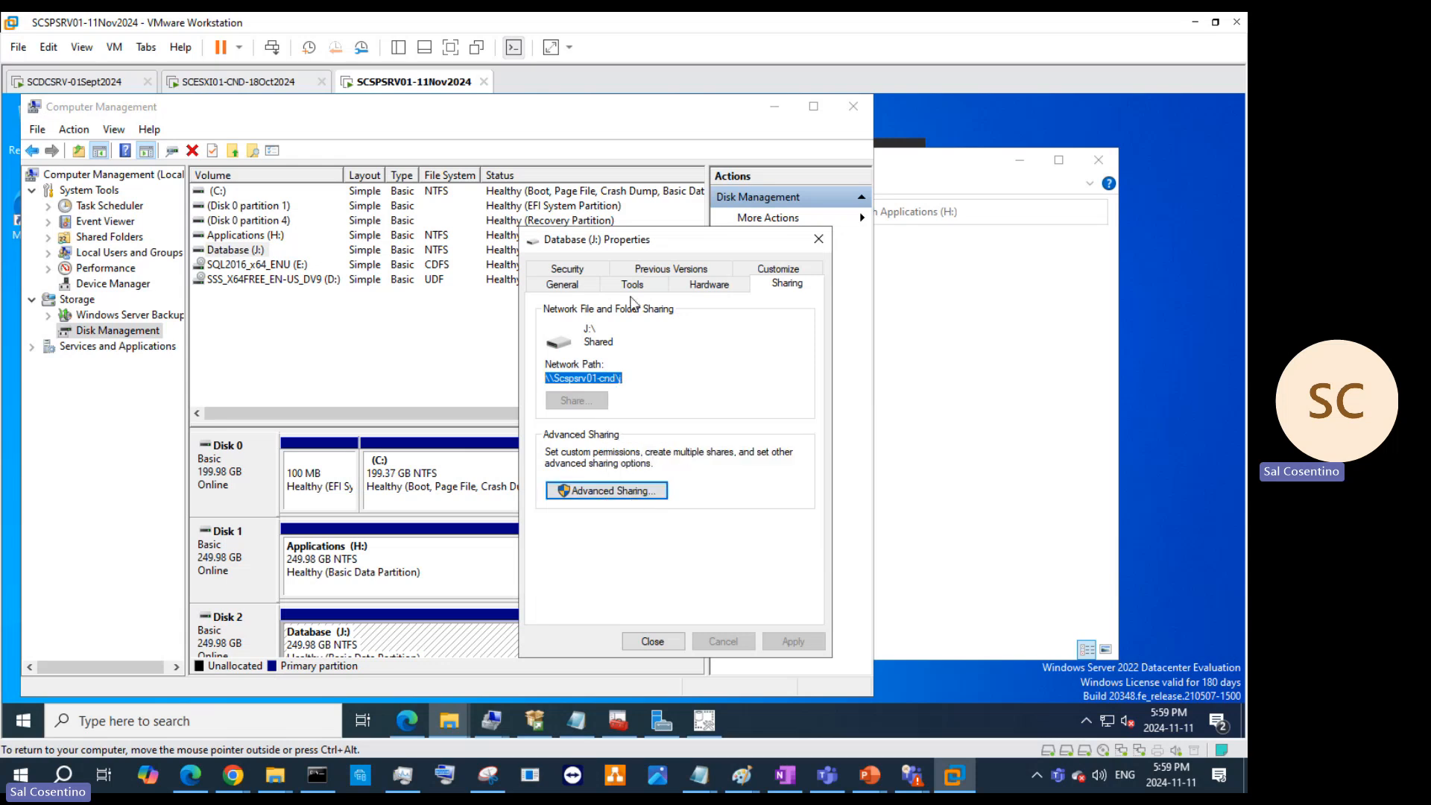
Step: Display the Database (J:) drive's advanced security permission entries using administrative permissions
left_click(570, 269)
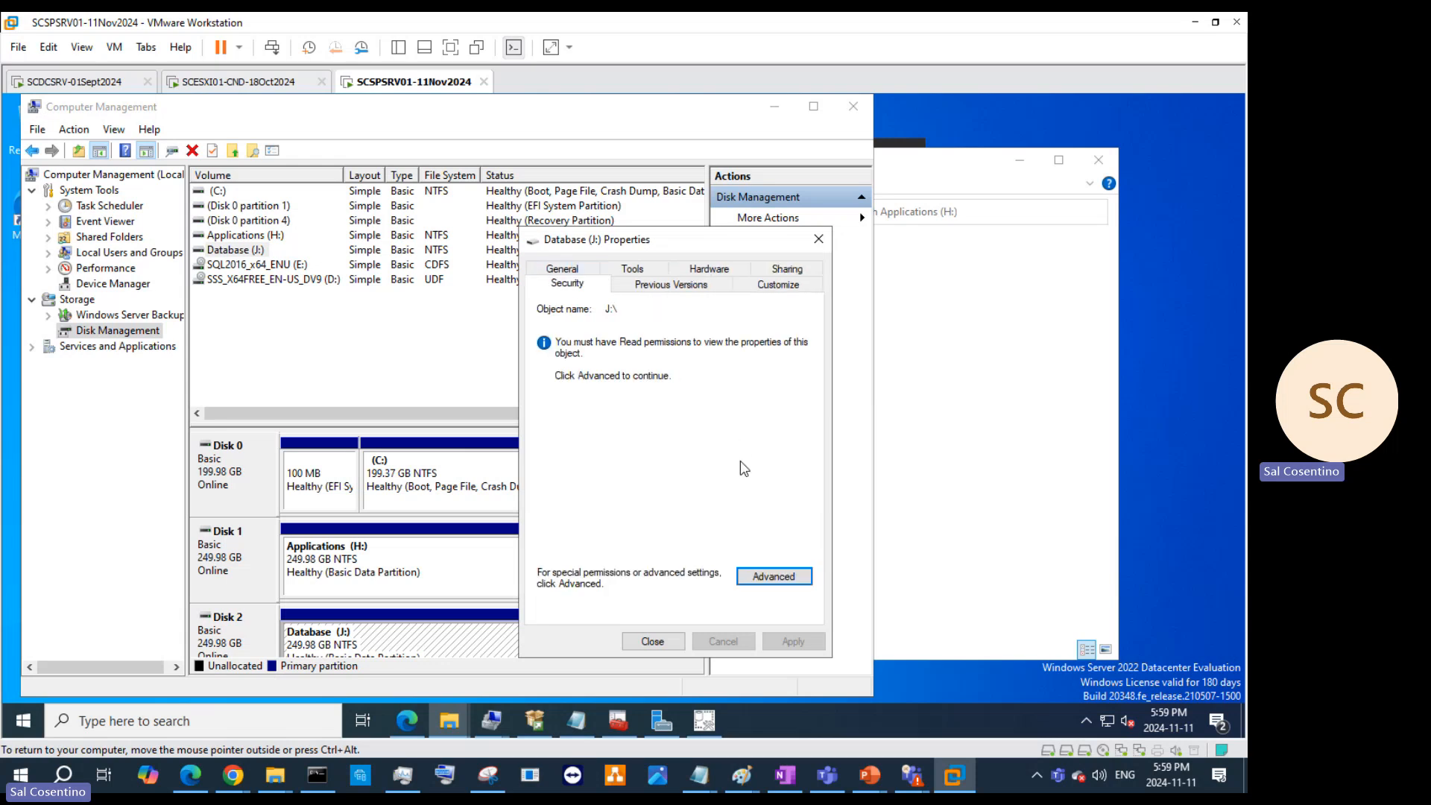
left_click(773, 578)
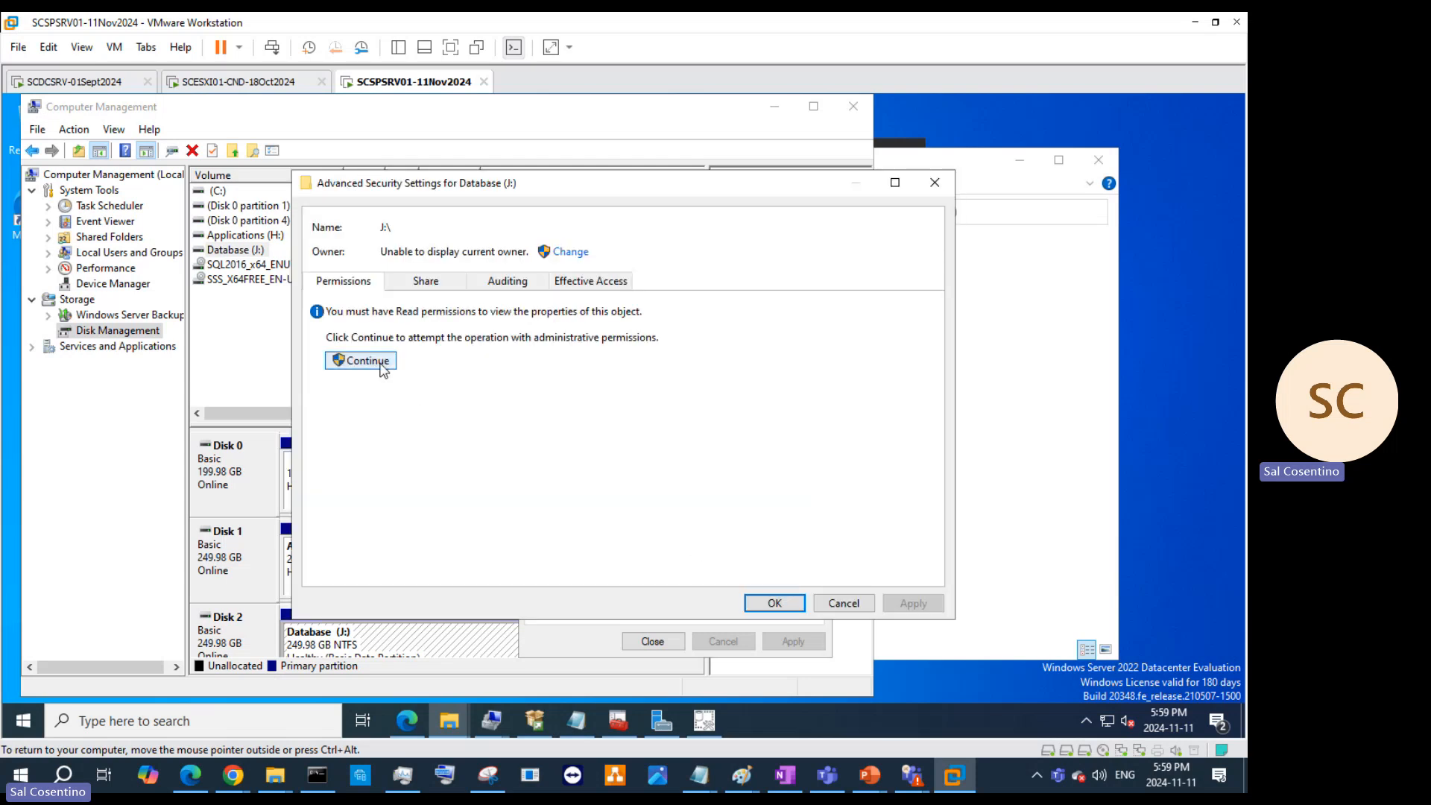
left_click(382, 366)
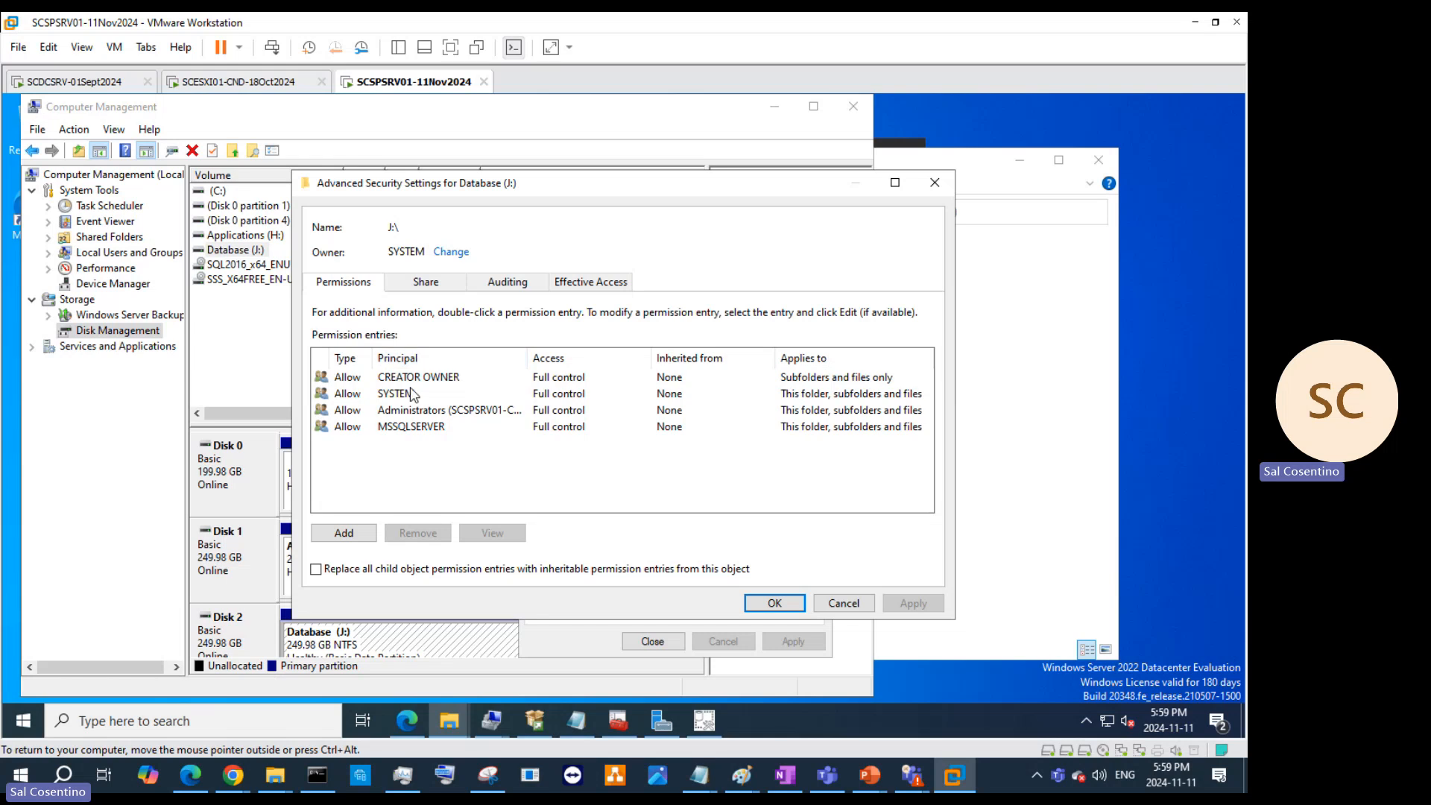
Step: Add a permission entry on Database (J:) for the SC Admin domain account with the default read permissions
left_click(362, 535)
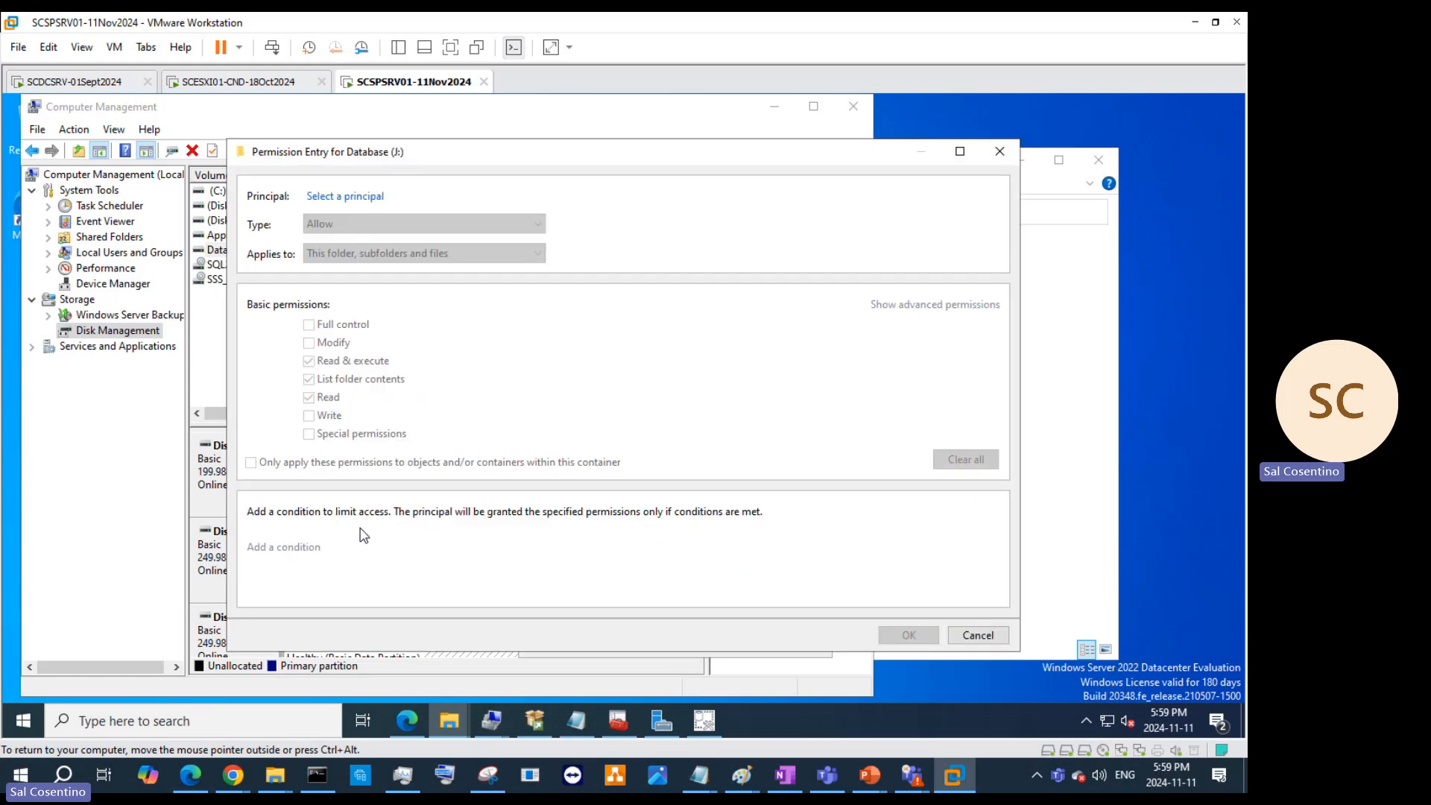
left_click(362, 197)
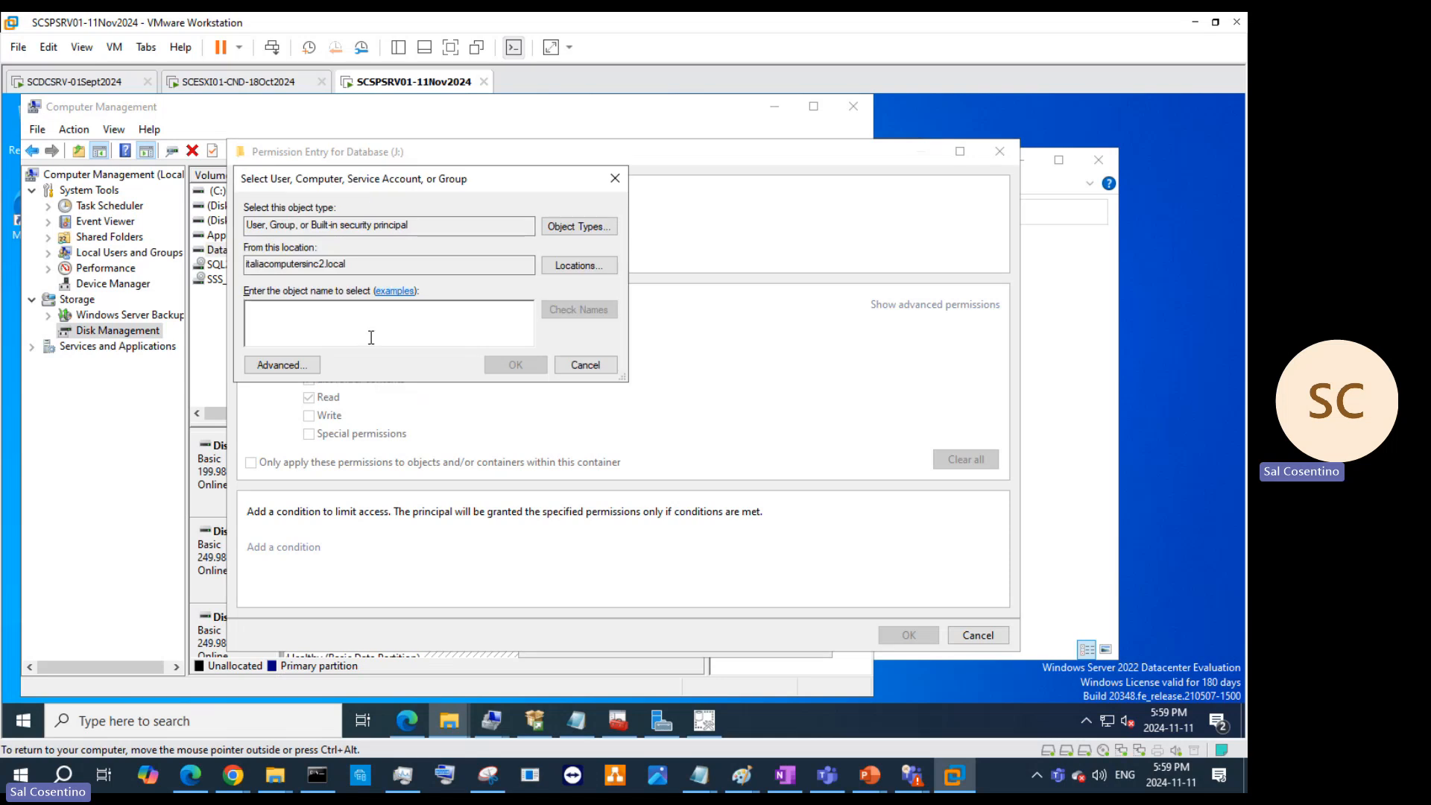
type("SCad")
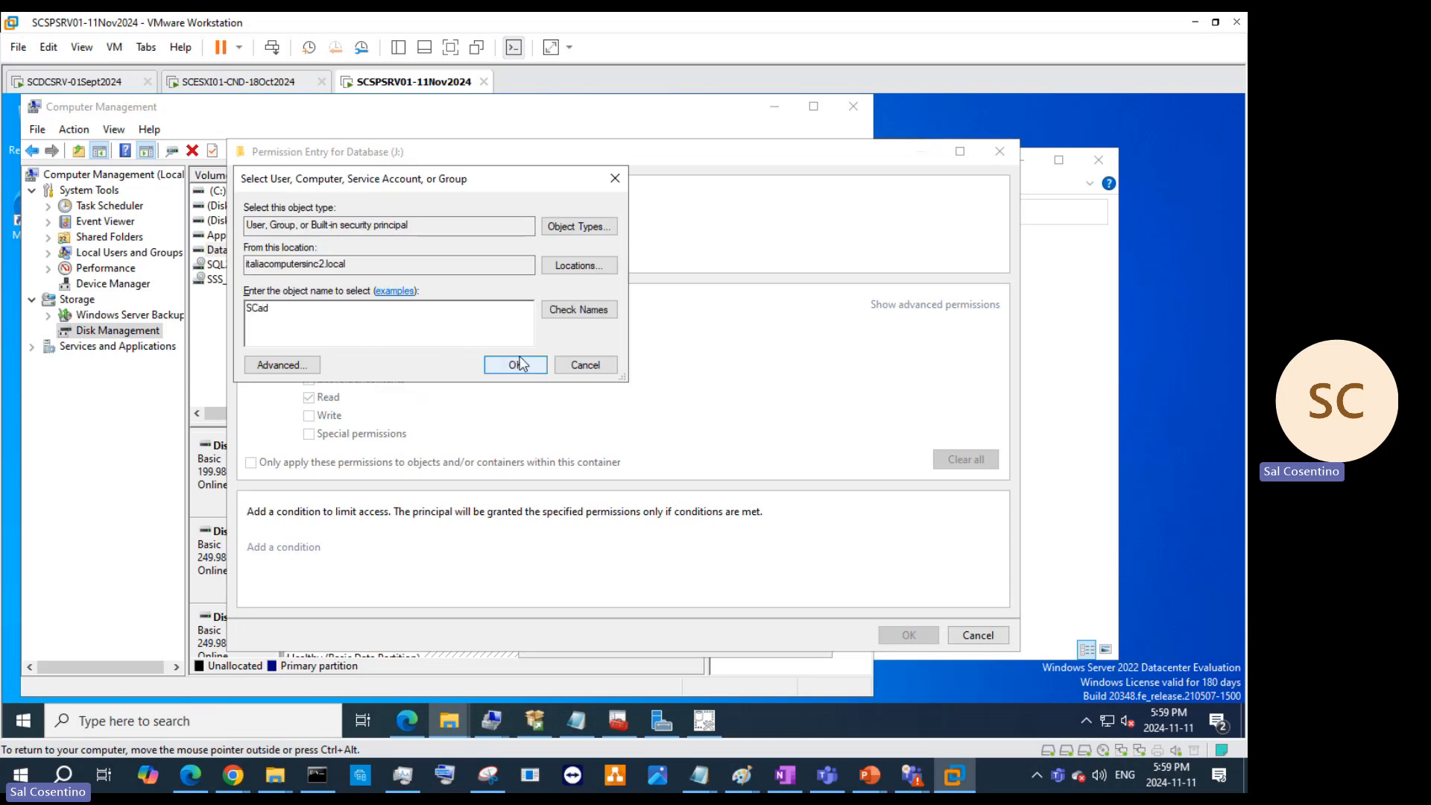
left_click(515, 365)
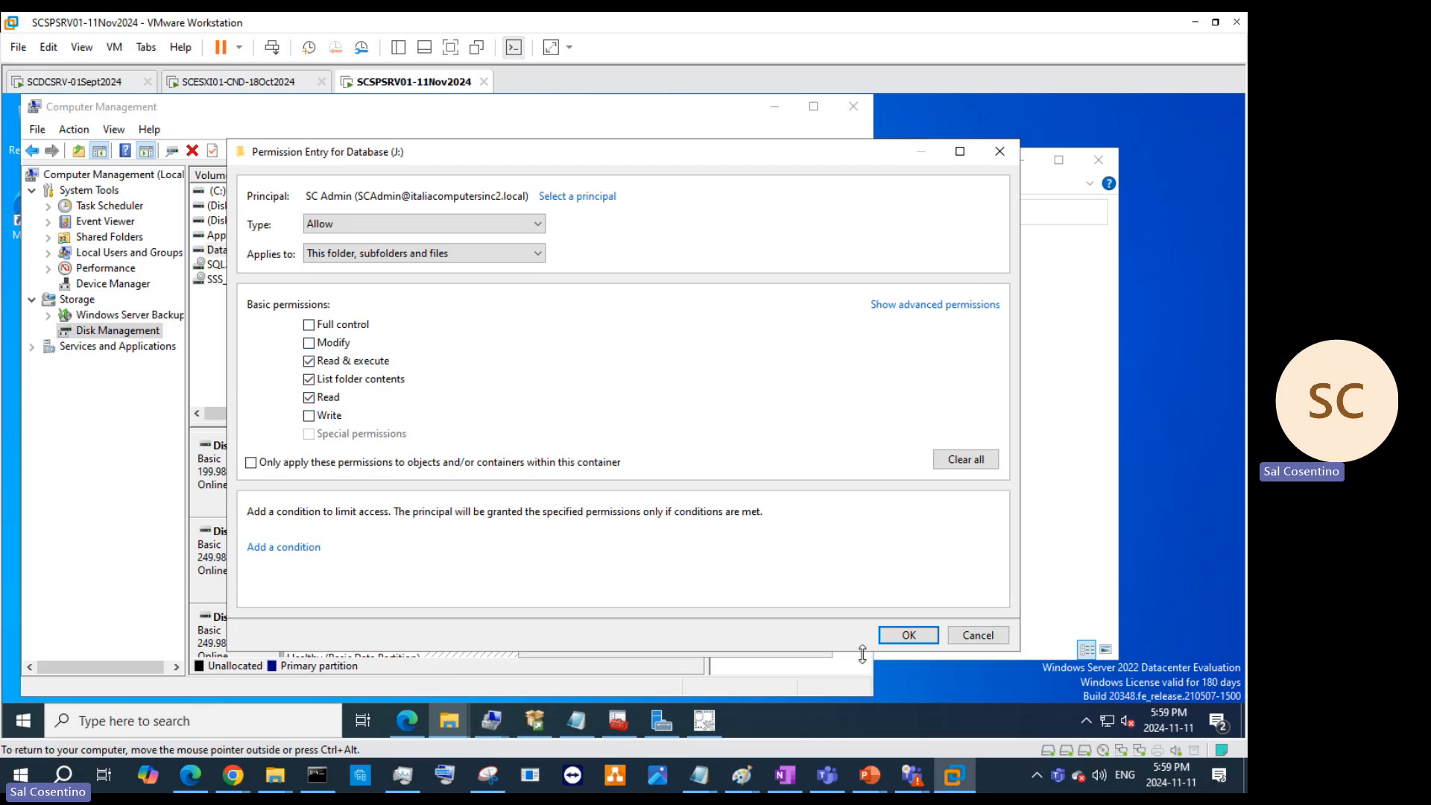
left_click(909, 635)
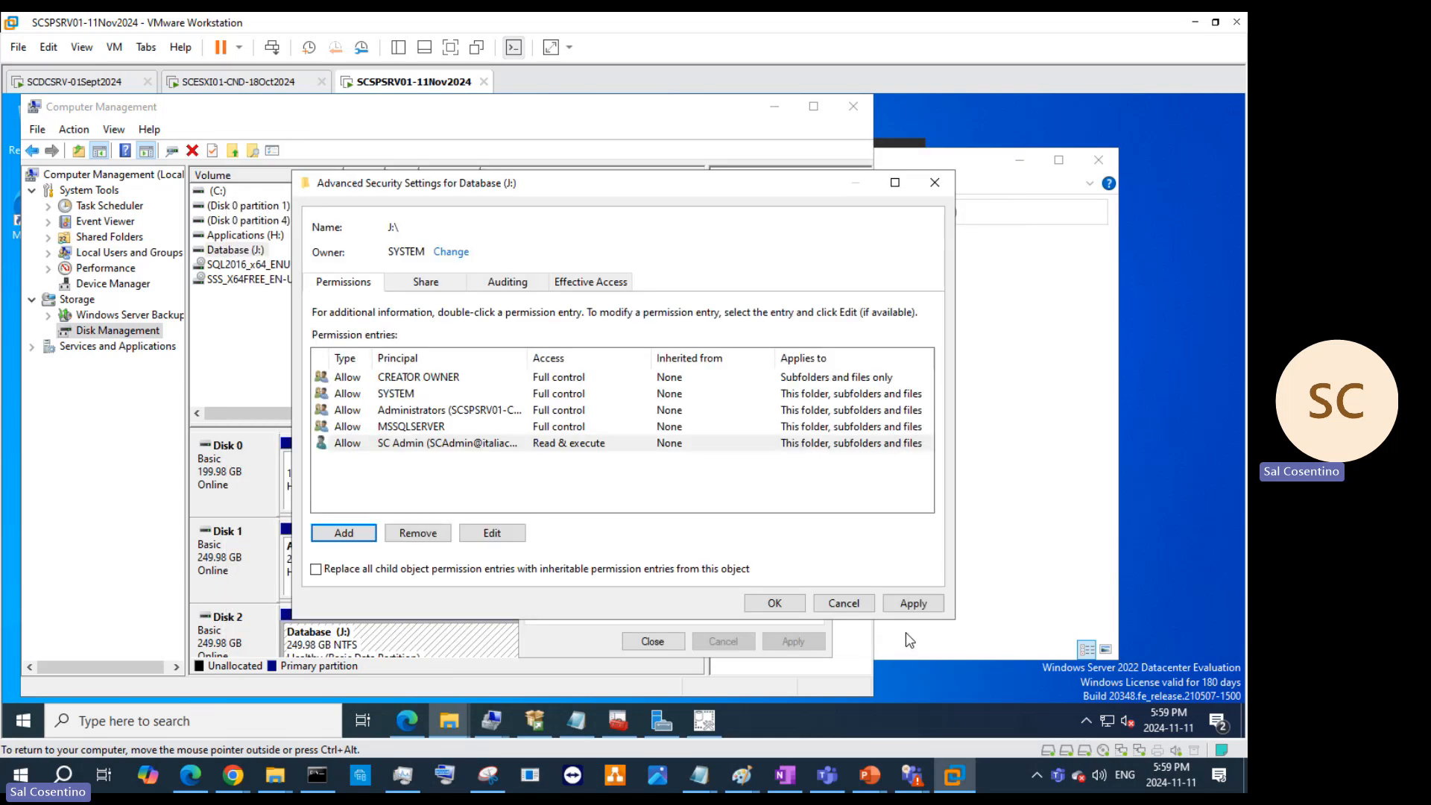
Step: Grant the SC Admin entry Full control of Database (J:), apply the change, and close the drive's properties
left_click(507, 445)
left_click(492, 533)
left_click(332, 325)
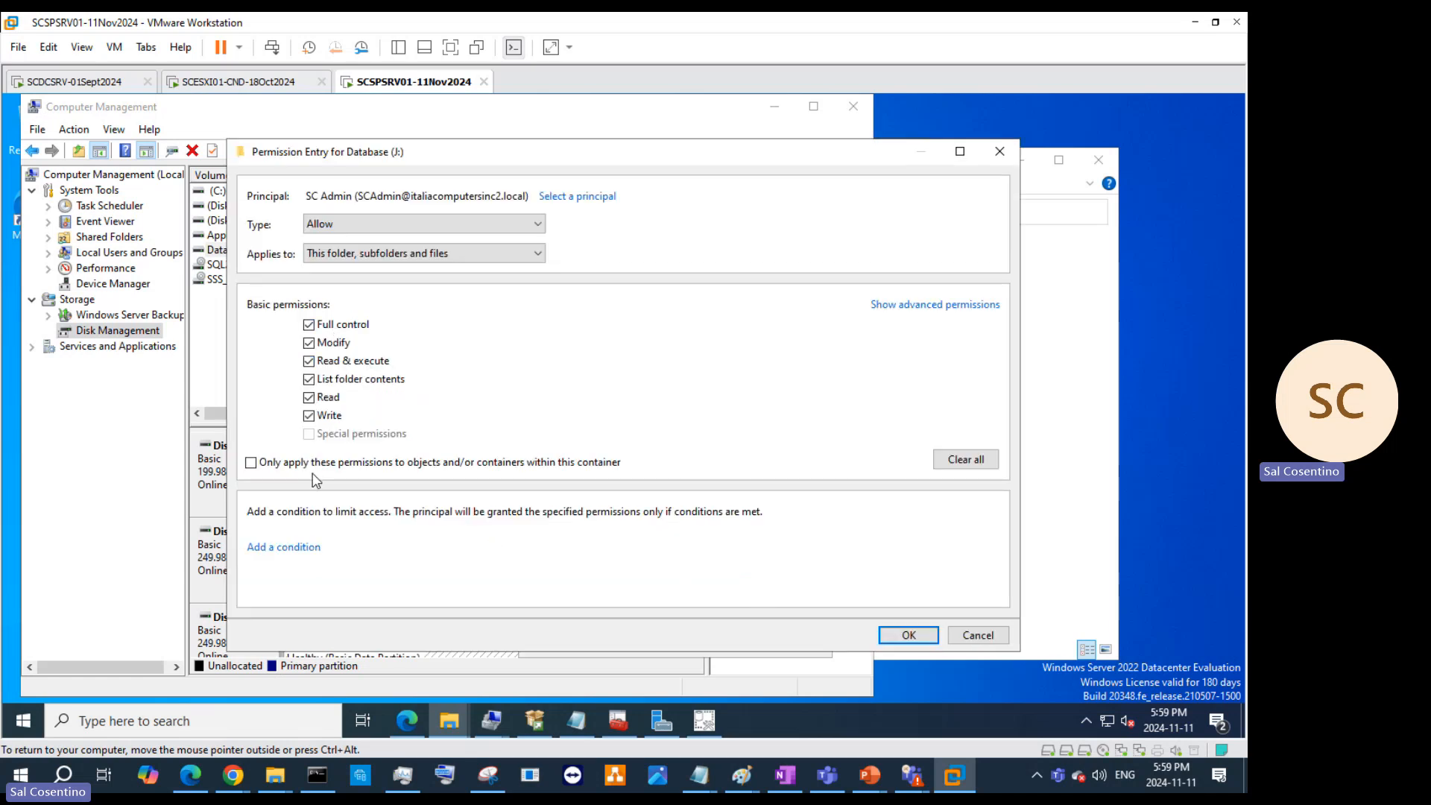
left_click(884, 635)
left_click(913, 603)
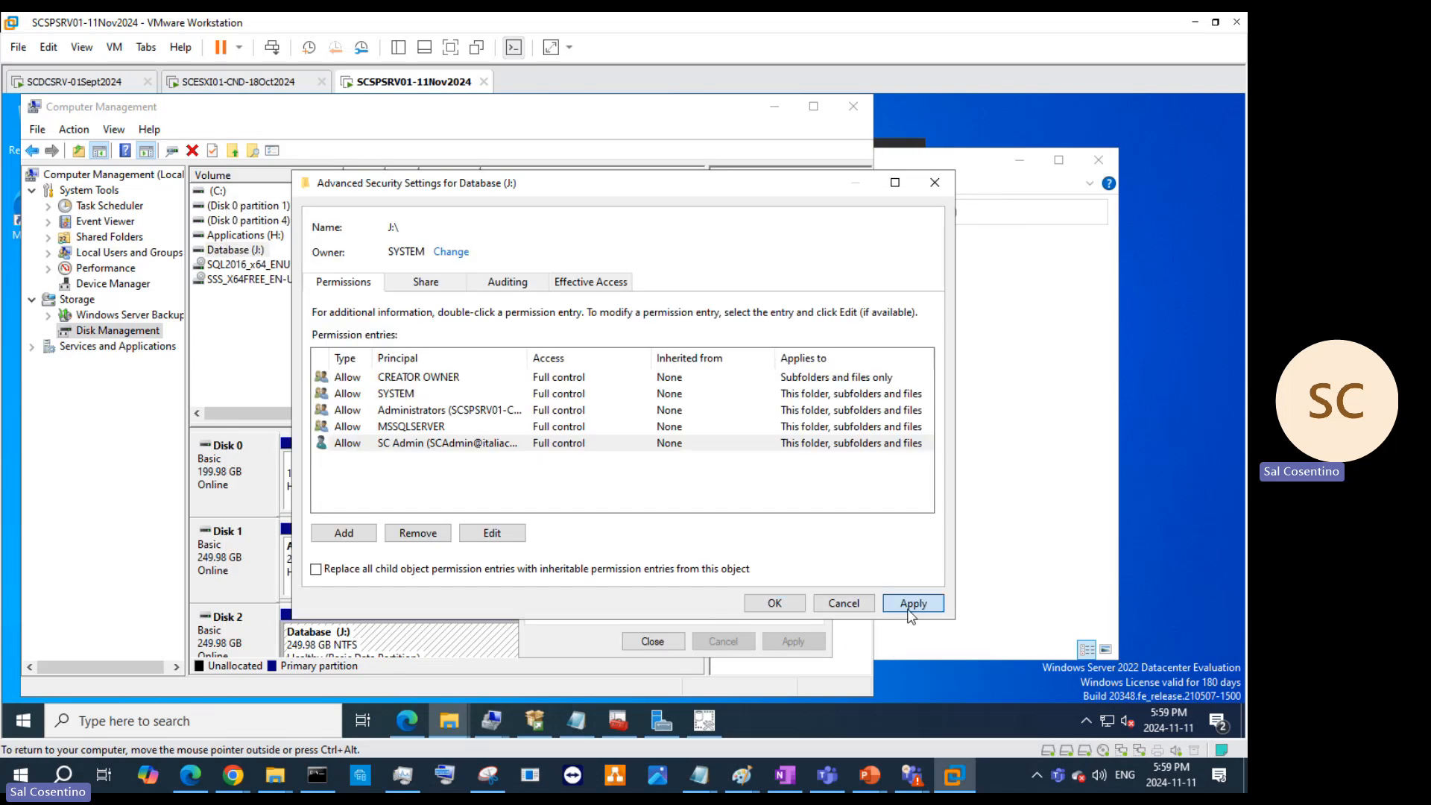
left_click(775, 603)
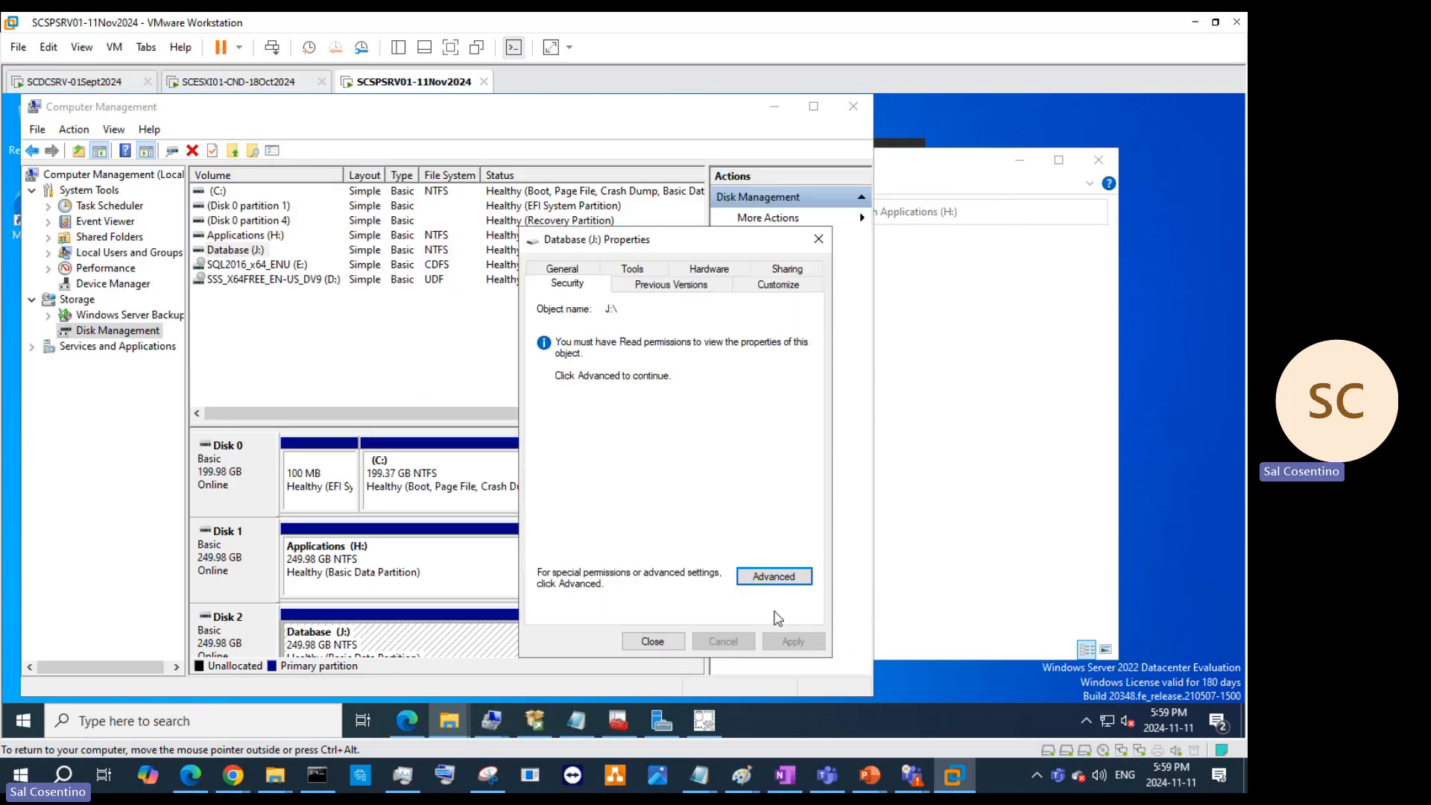
left_click(664, 639)
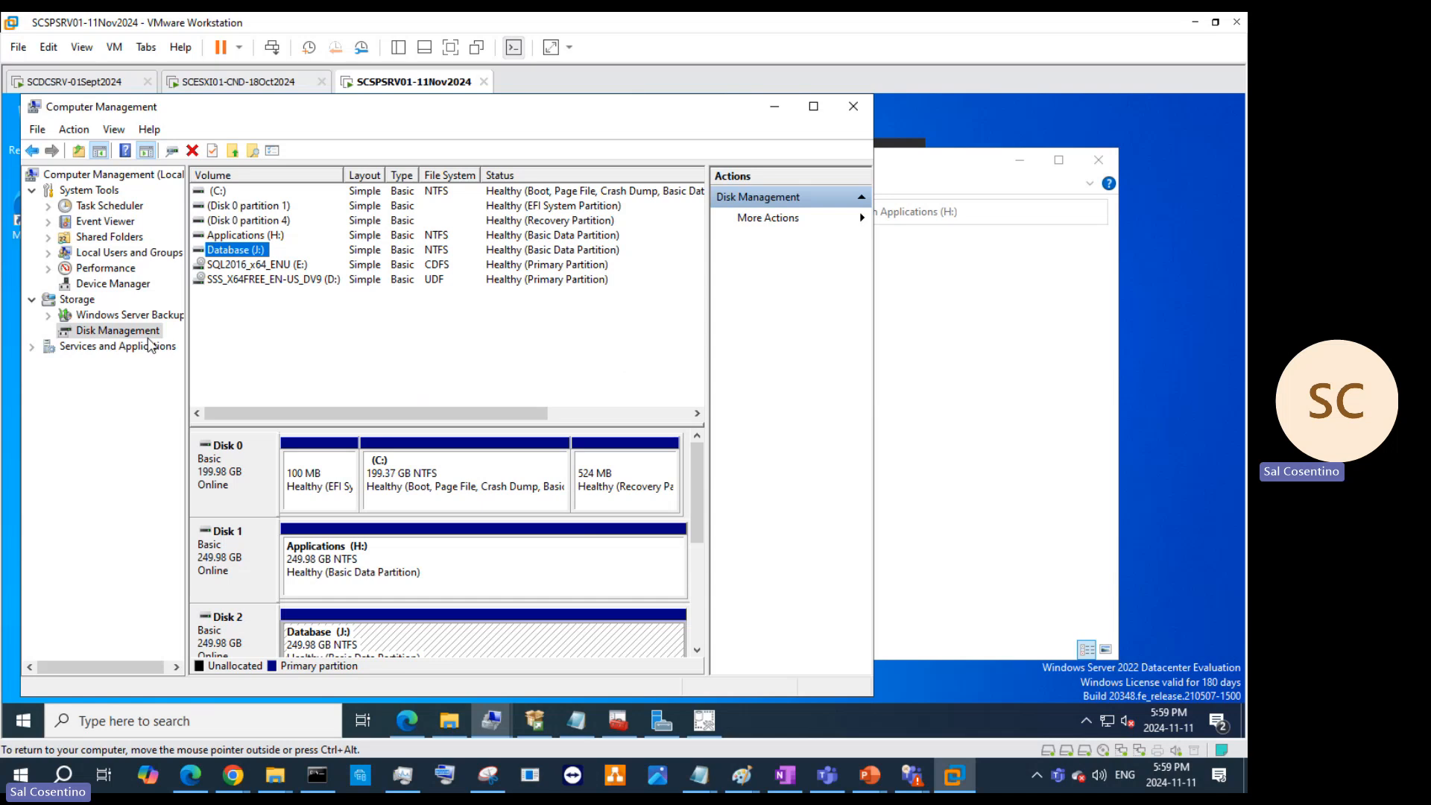
Step: Open the Database (J:) drive in File Explorer and check its general properties
left_click(981, 447)
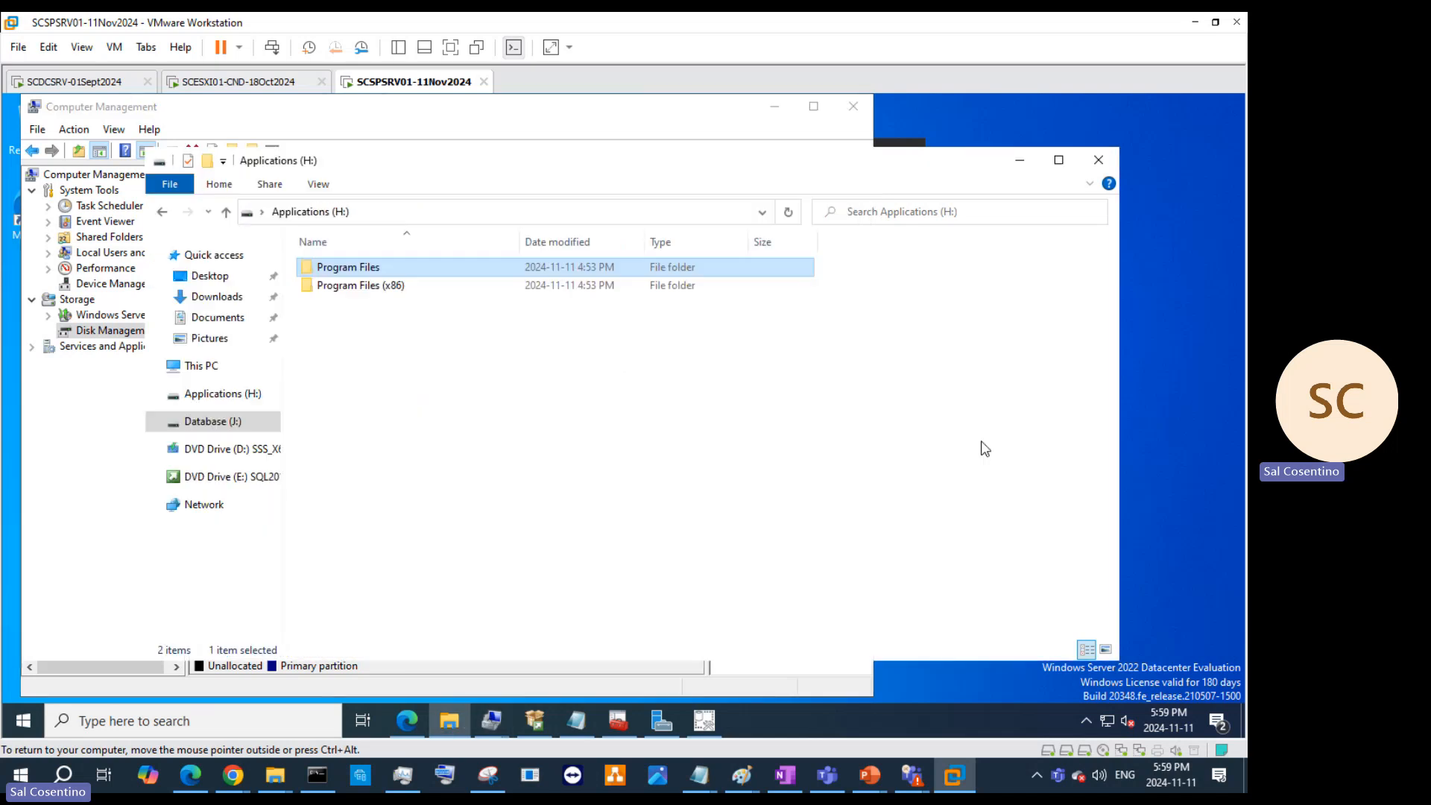
left_click(204, 422)
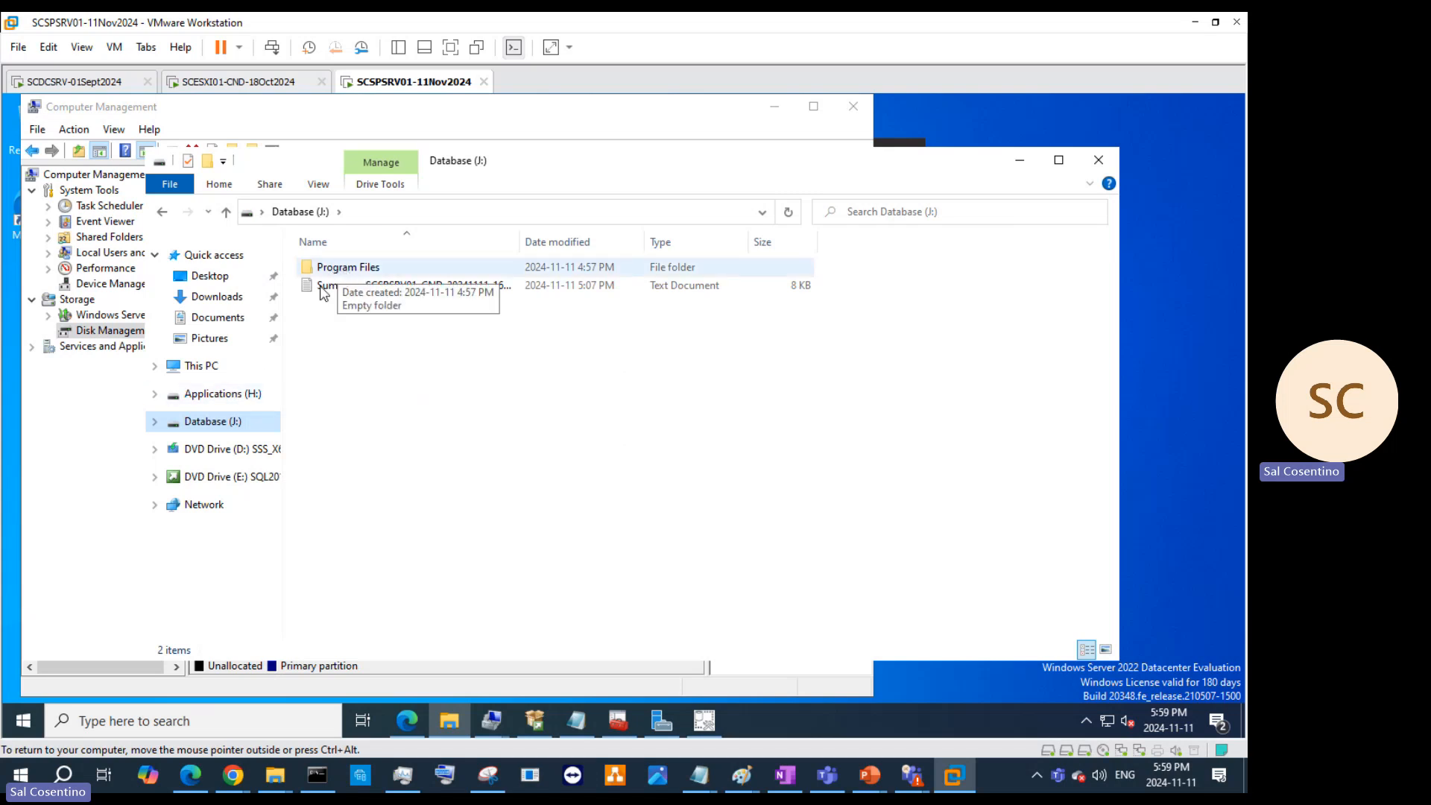
right_click(233, 425)
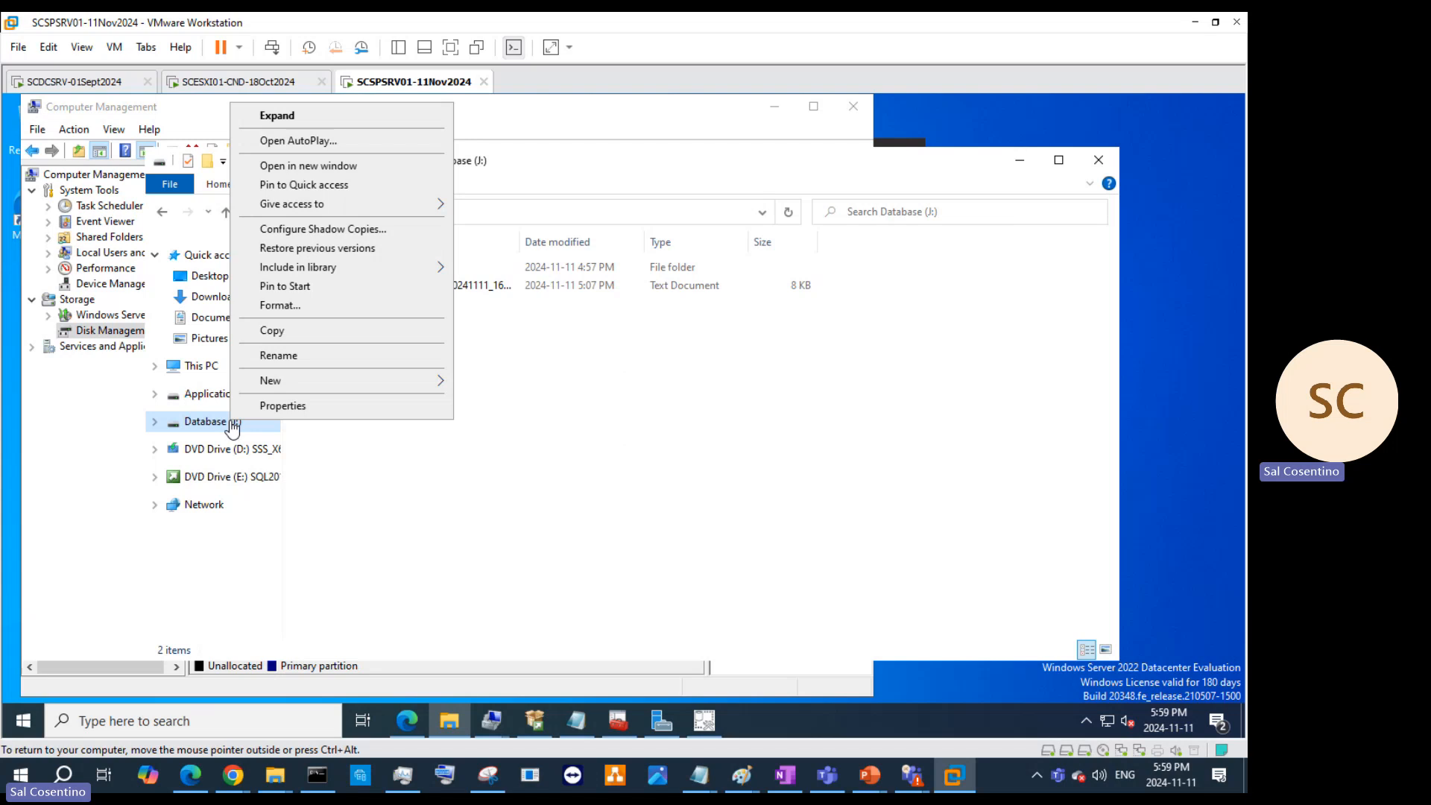
left_click(268, 403)
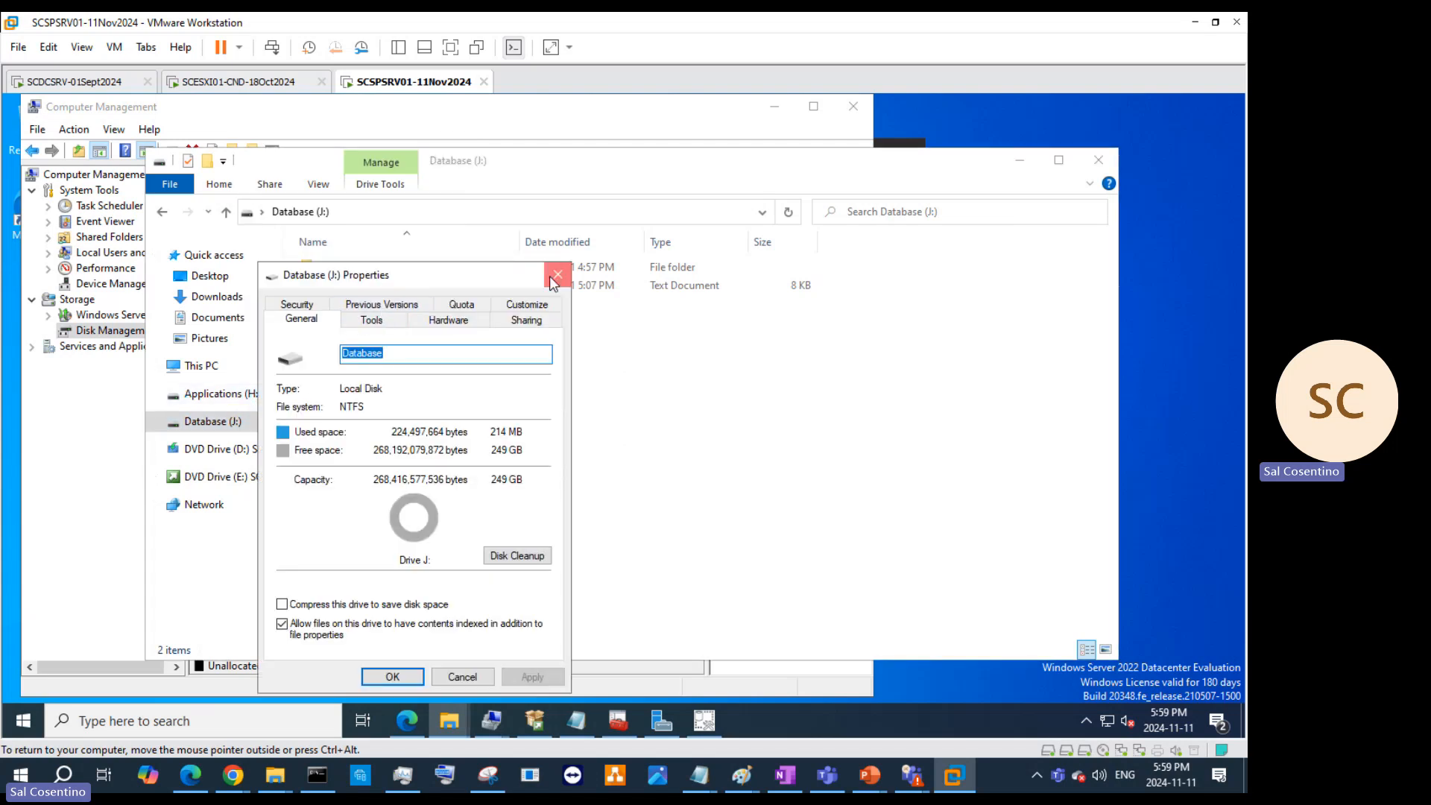
left_click(557, 275)
Step: Review the Database (J:) drive's advanced sharing settings and leave them without making changes
right_click(225, 422)
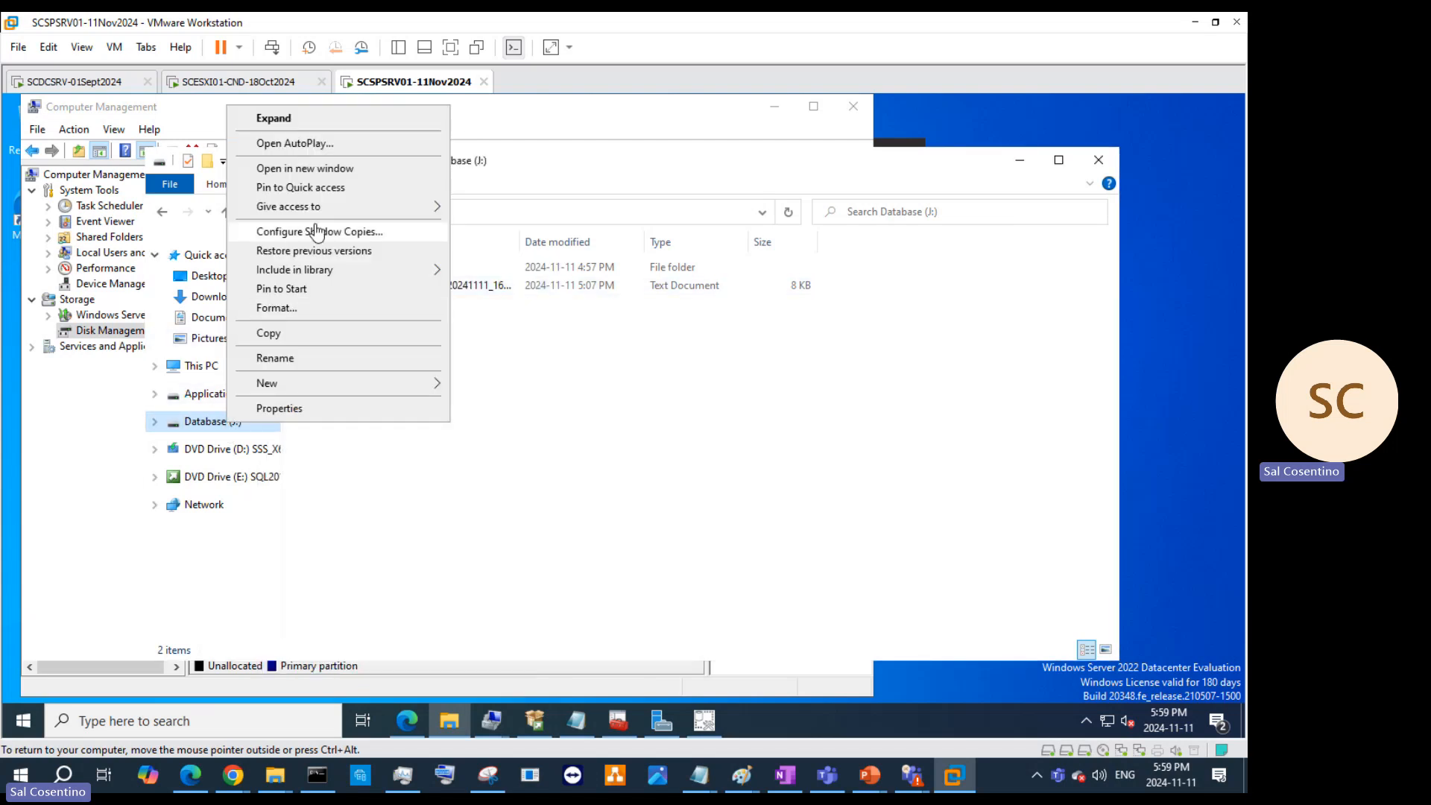
mouse_move(341, 214)
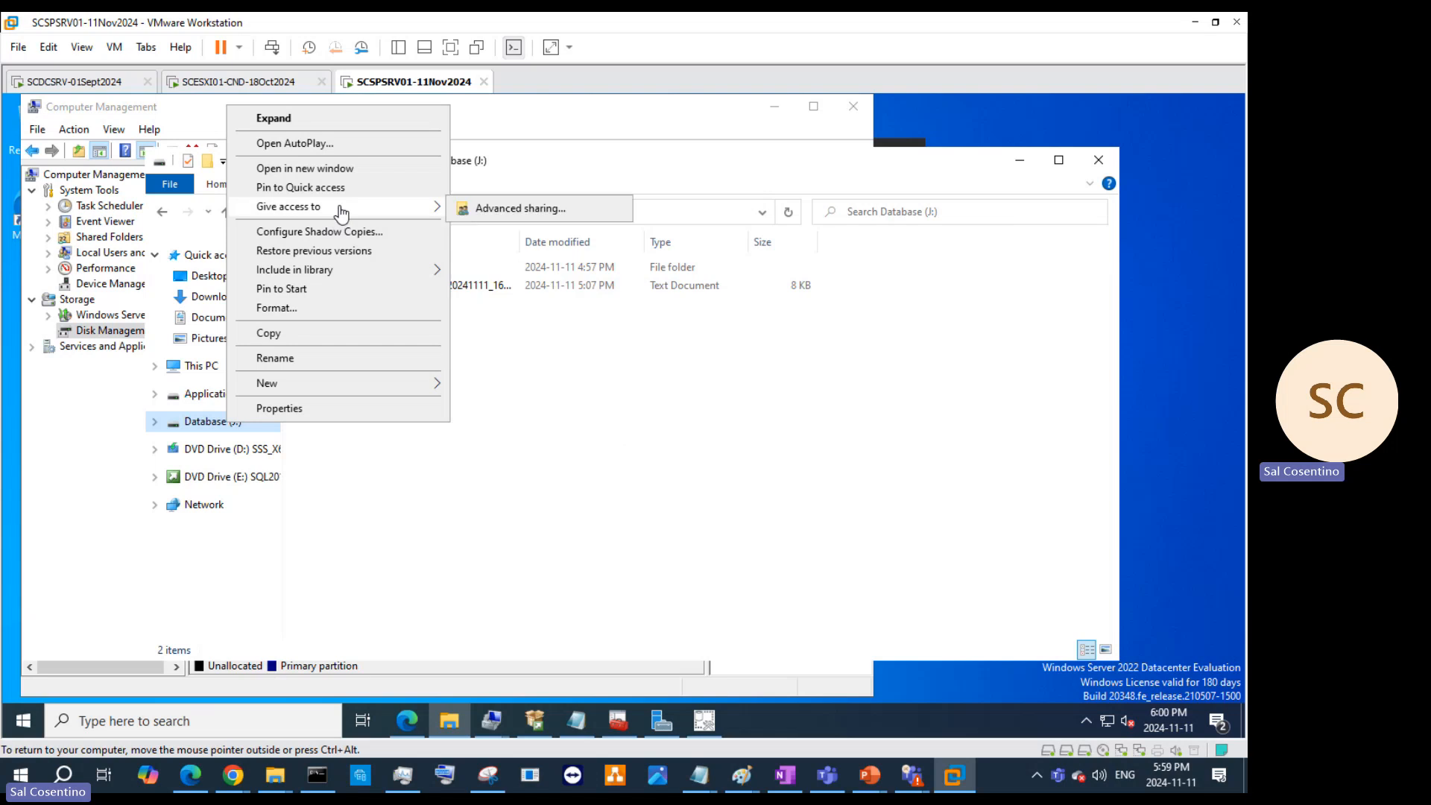
left_click(492, 209)
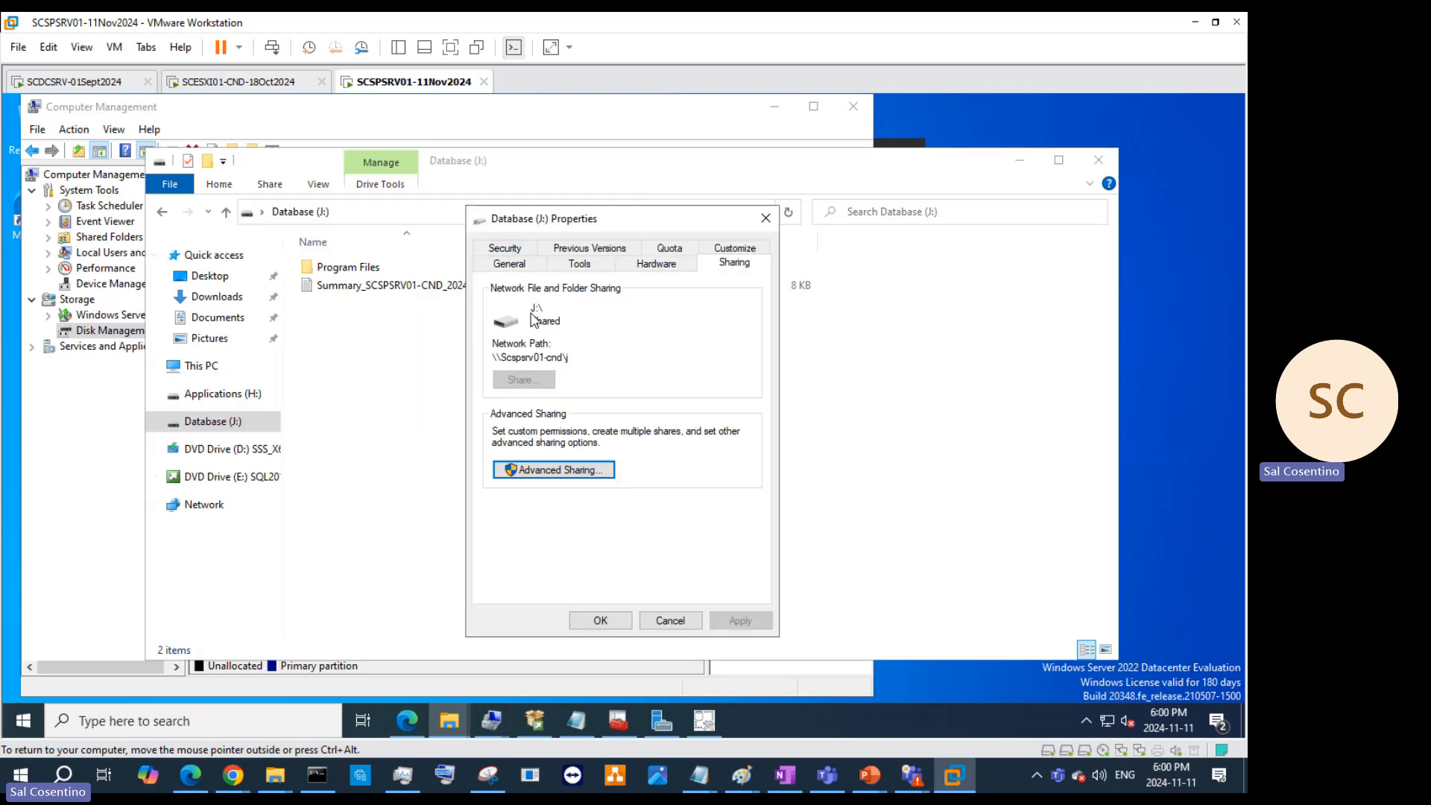
left_click(549, 468)
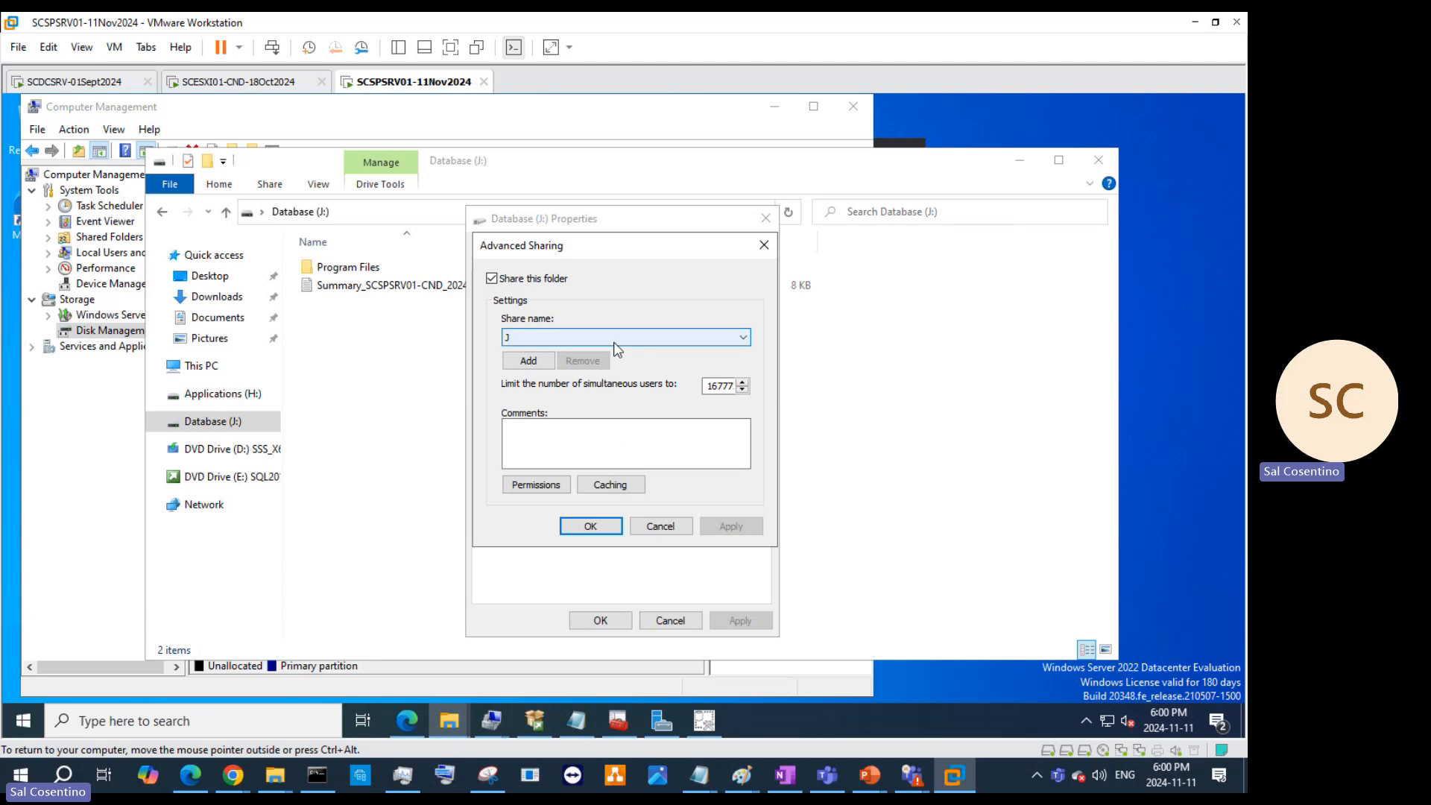
left_click(649, 528)
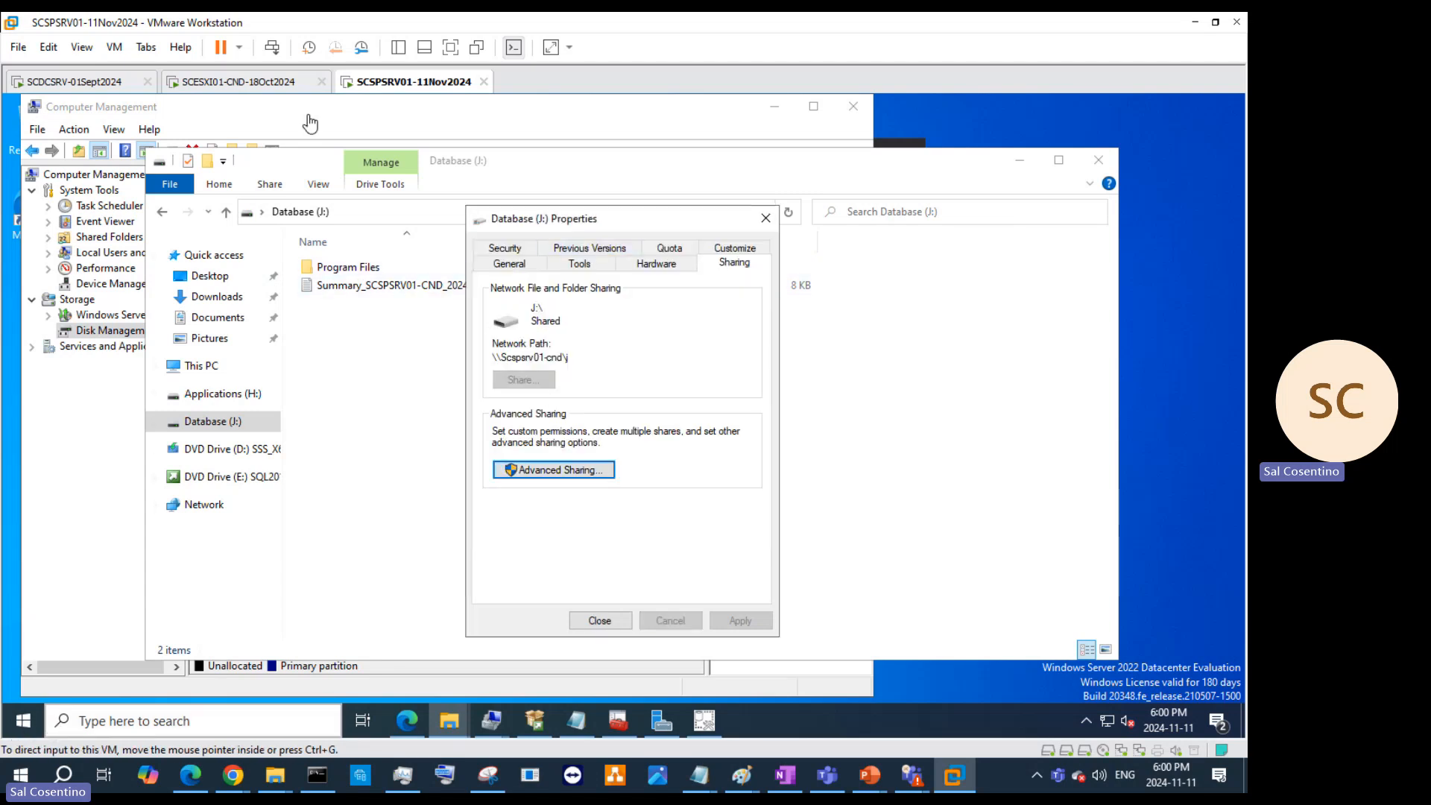
Step: On the SCDCSRV-01Sept2024 VM, test access to the network share \\Scspsrv01-cnd\j and close its window
left_click(75, 81)
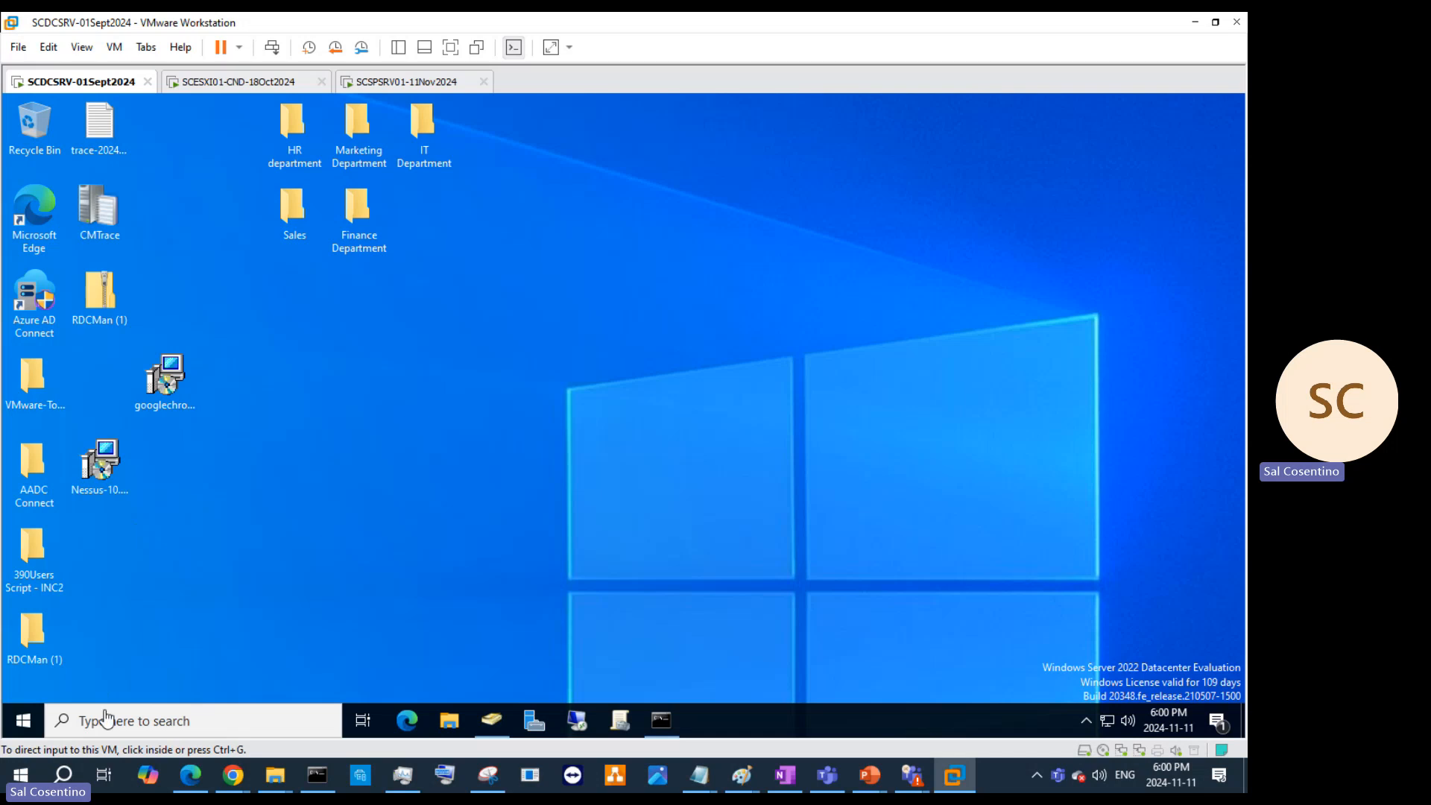
right_click(20, 720)
left_click(61, 637)
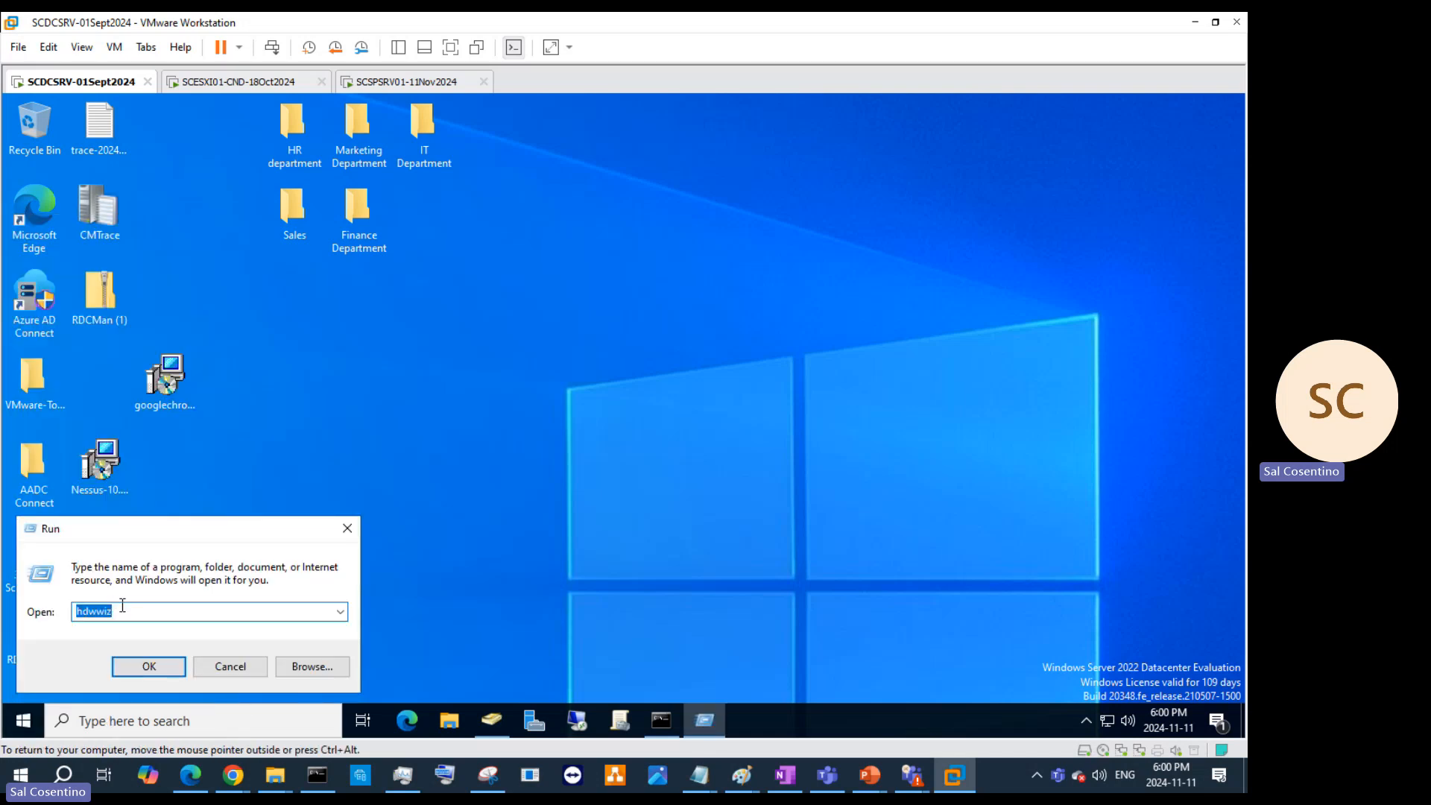
type("\\Scspsrv01-cnd\\j")
key("Return")
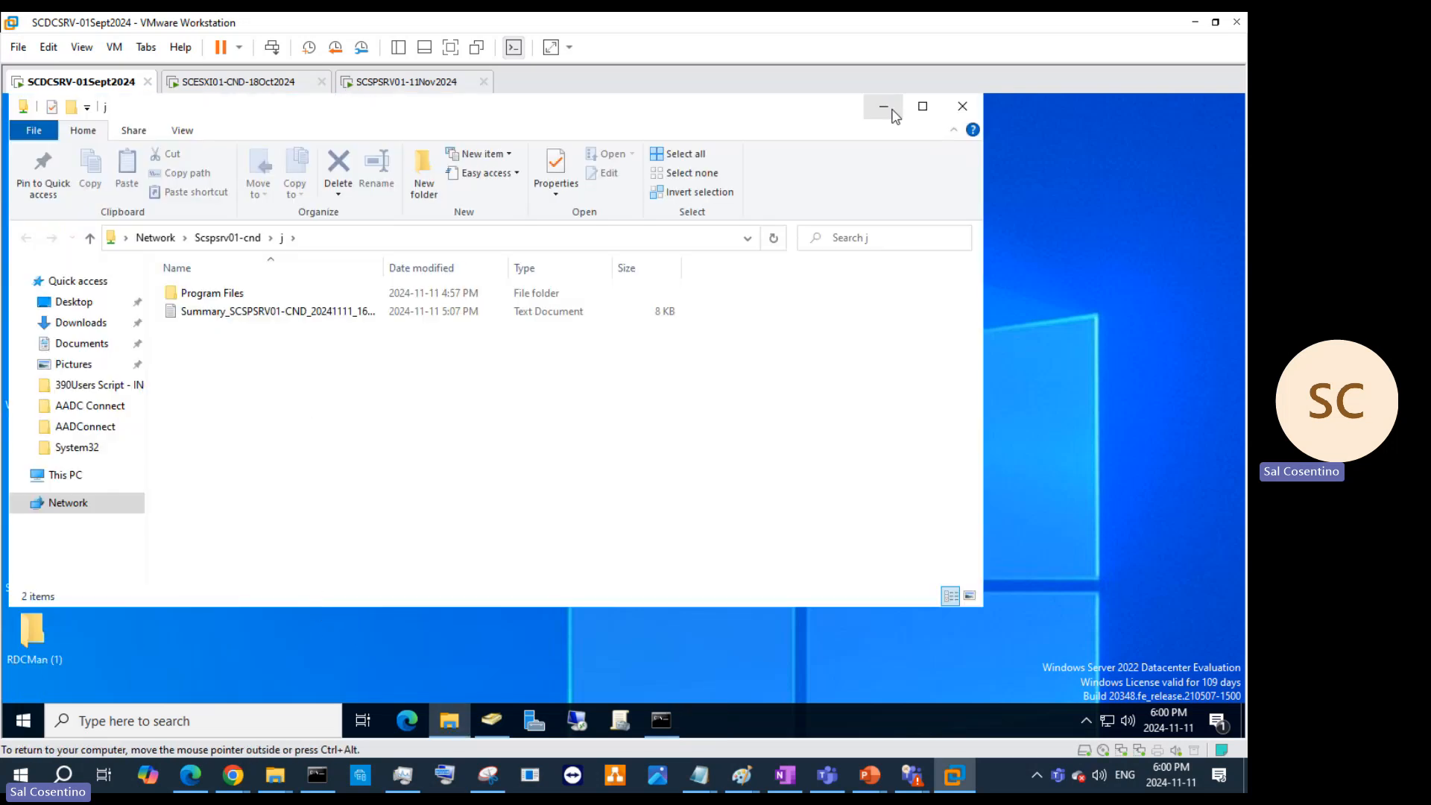
left_click(975, 111)
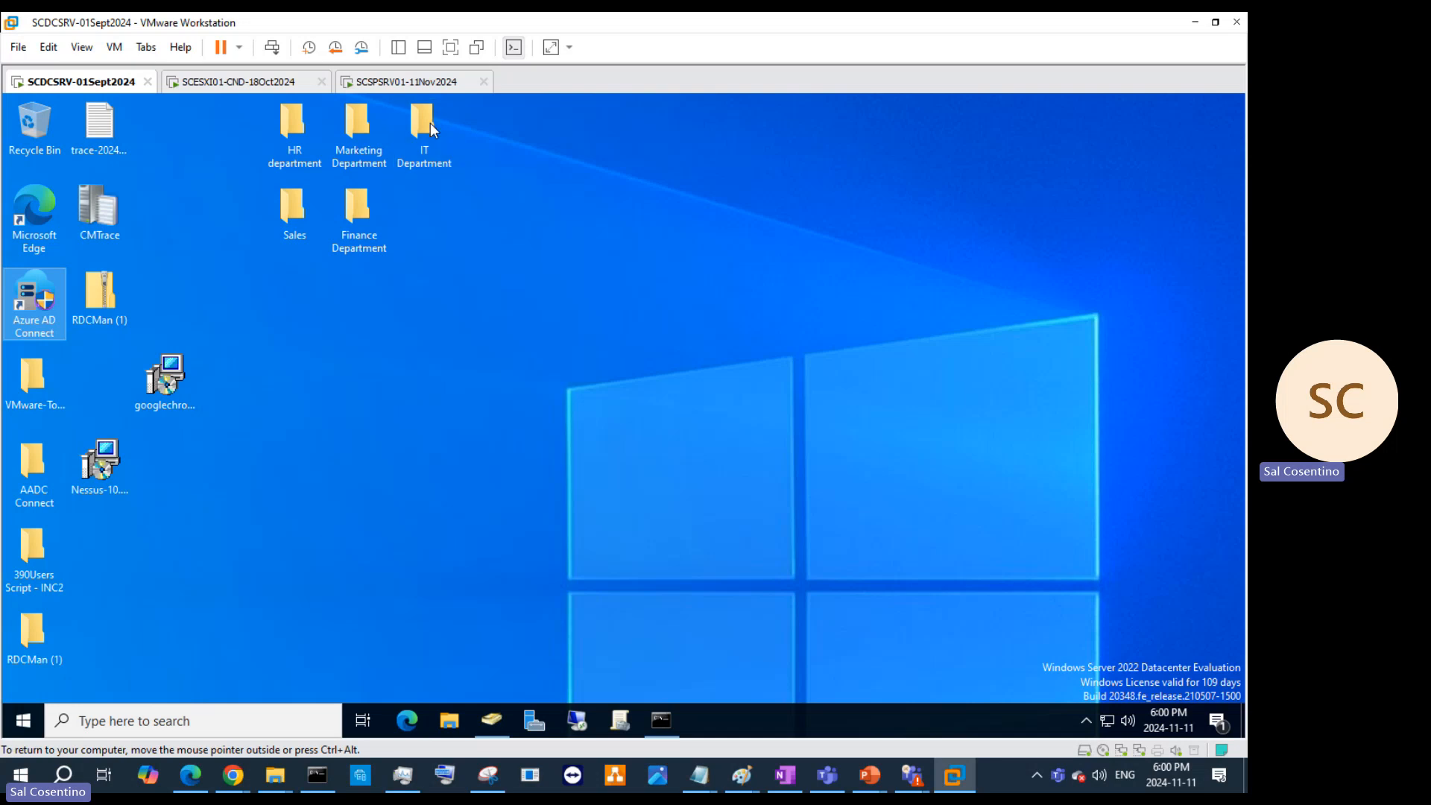
Step: On the SCSPSRV01-11Nov2024 VM, review the SC Admin entry's security permissions on Database (J:)
left_click(439, 88)
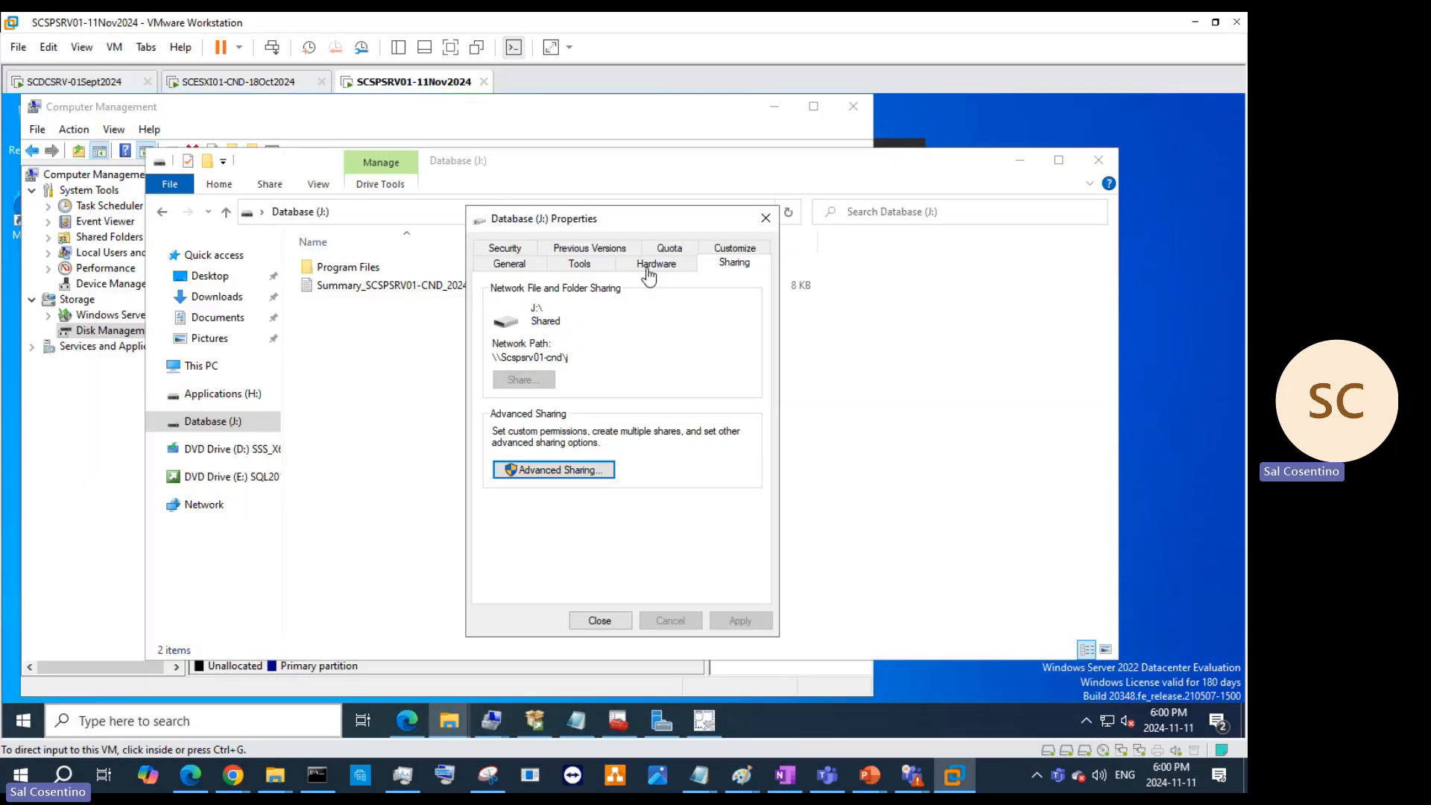
left_click(506, 249)
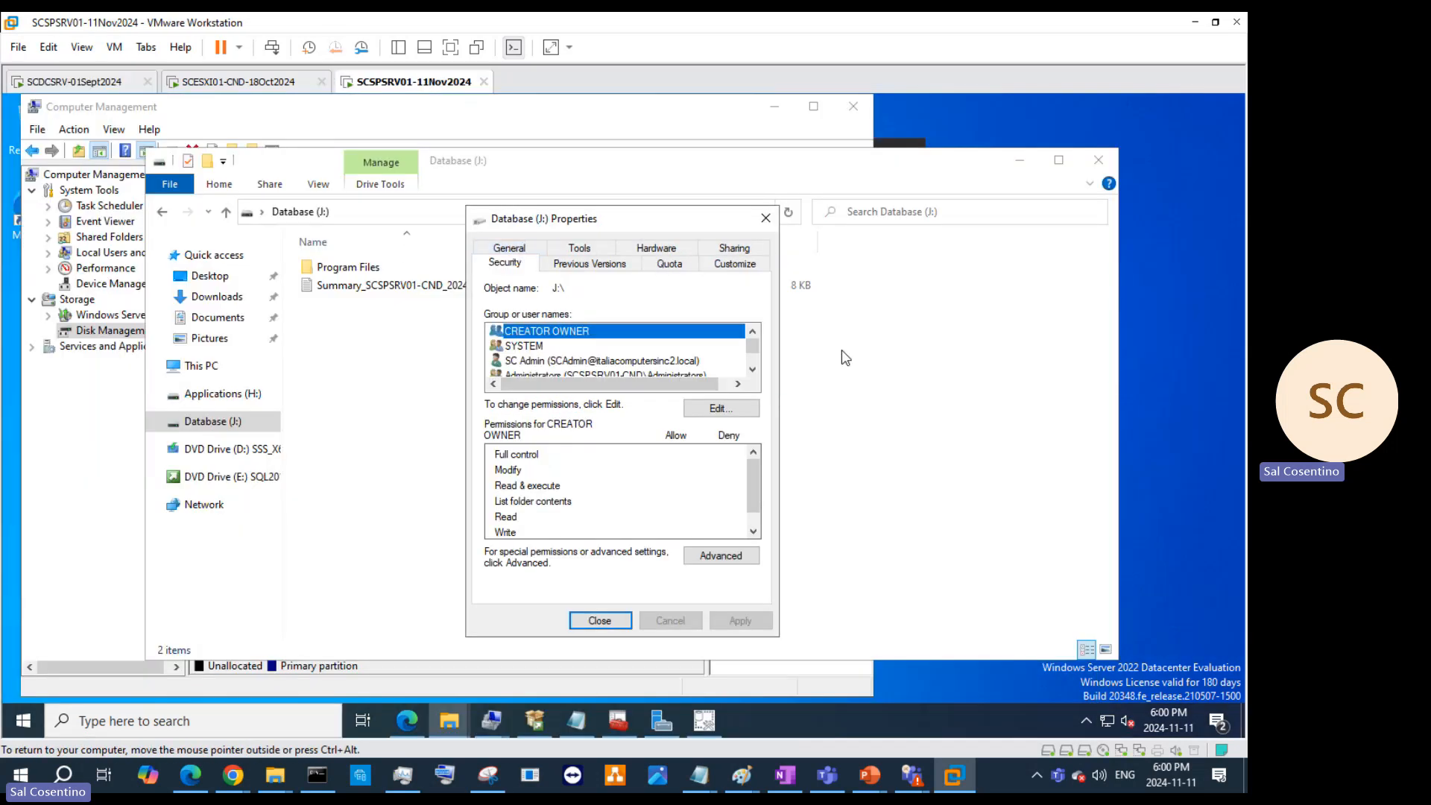
left_click(720, 358)
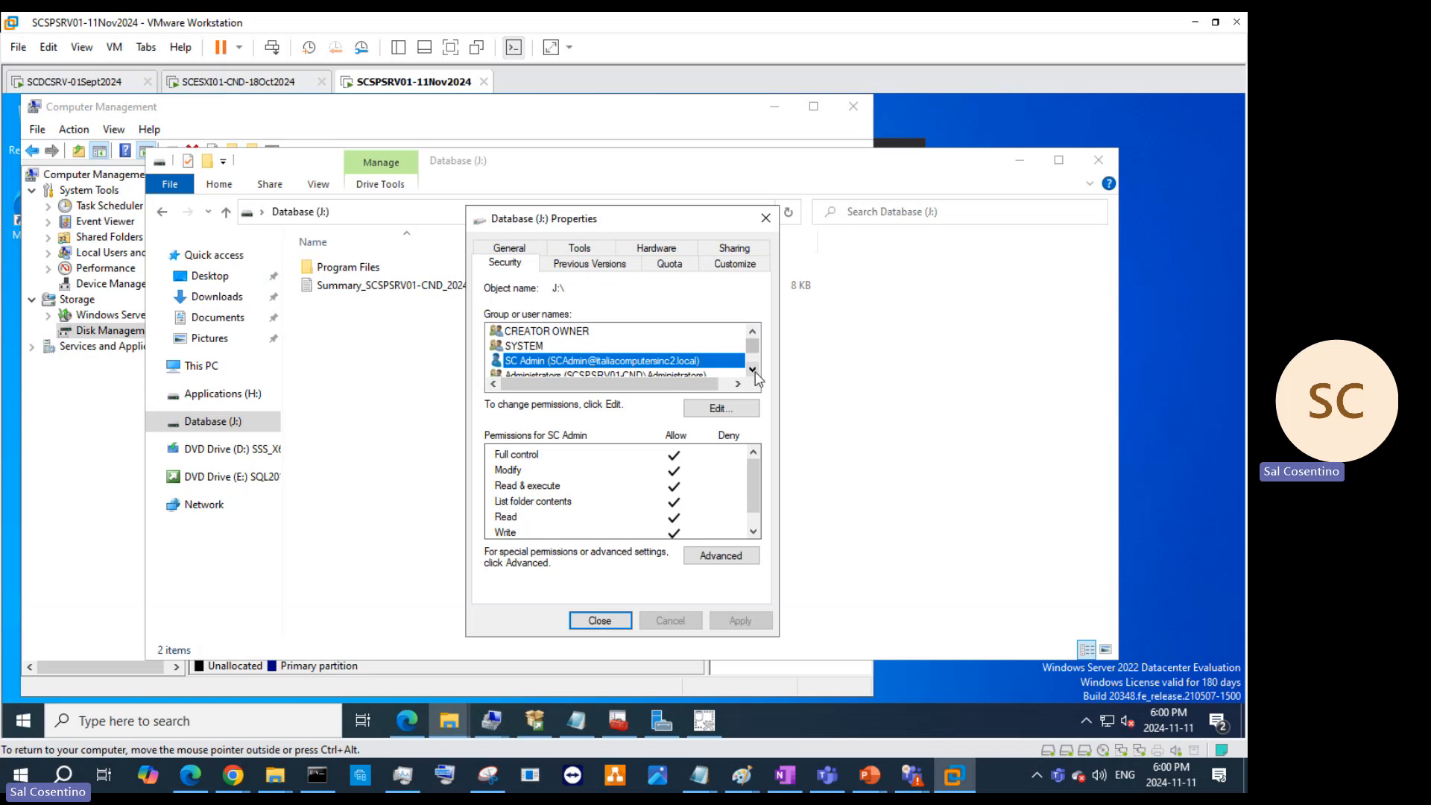
left_click(753, 368)
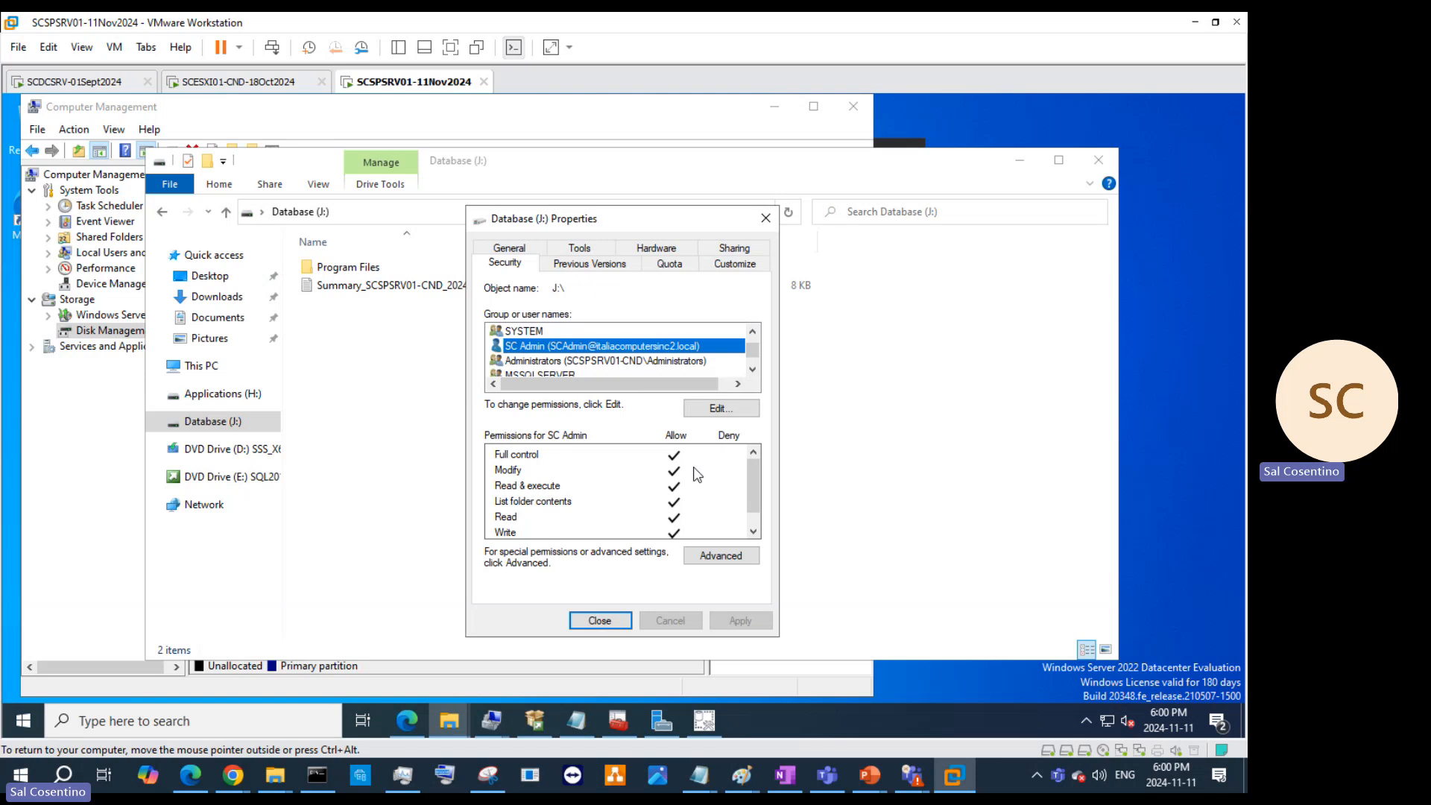
Step: Examine the SC Admin permission entry in Database (J:)'s advanced security settings, including its advanced permissions and scope options, and close the entry without saving
left_click(743, 557)
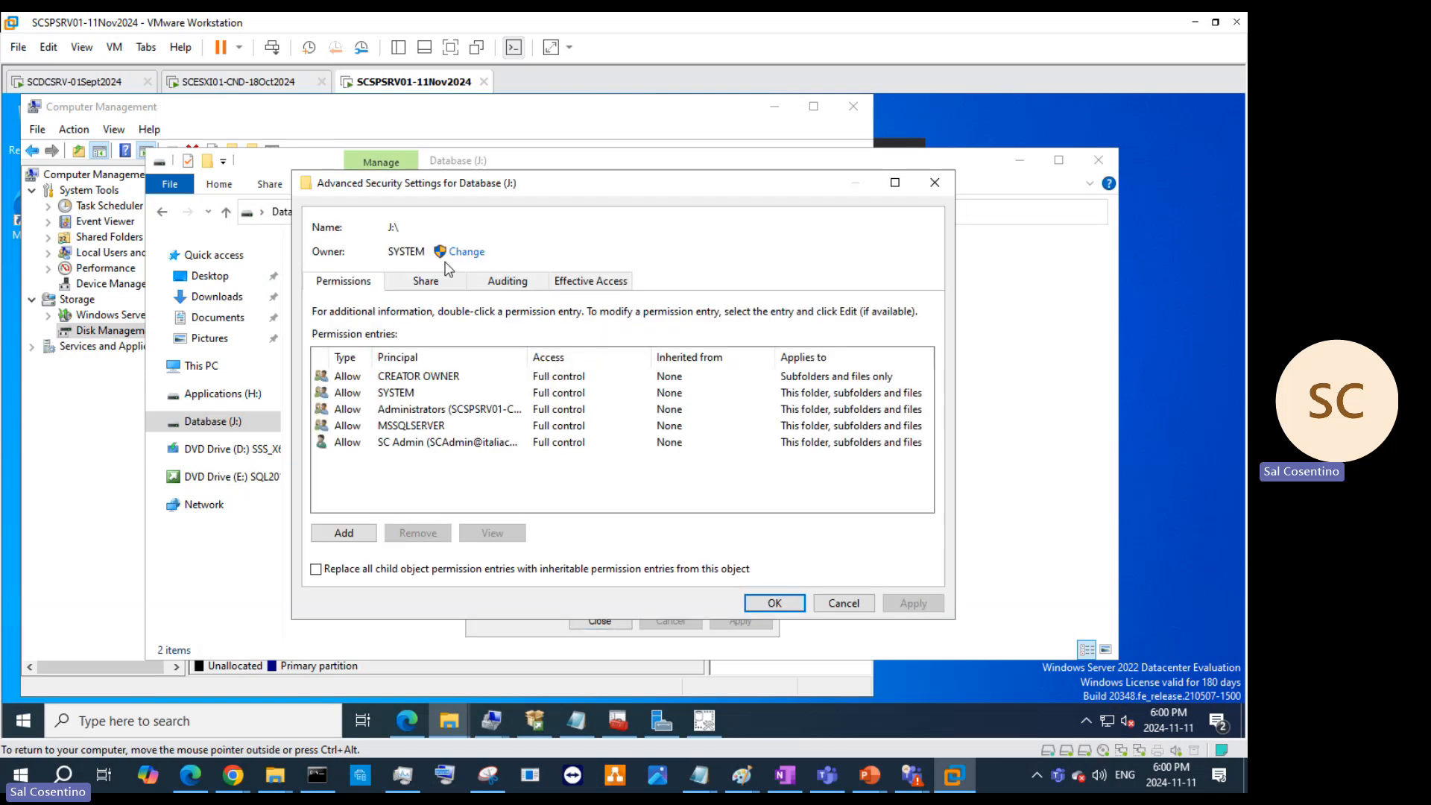
left_click(445, 443)
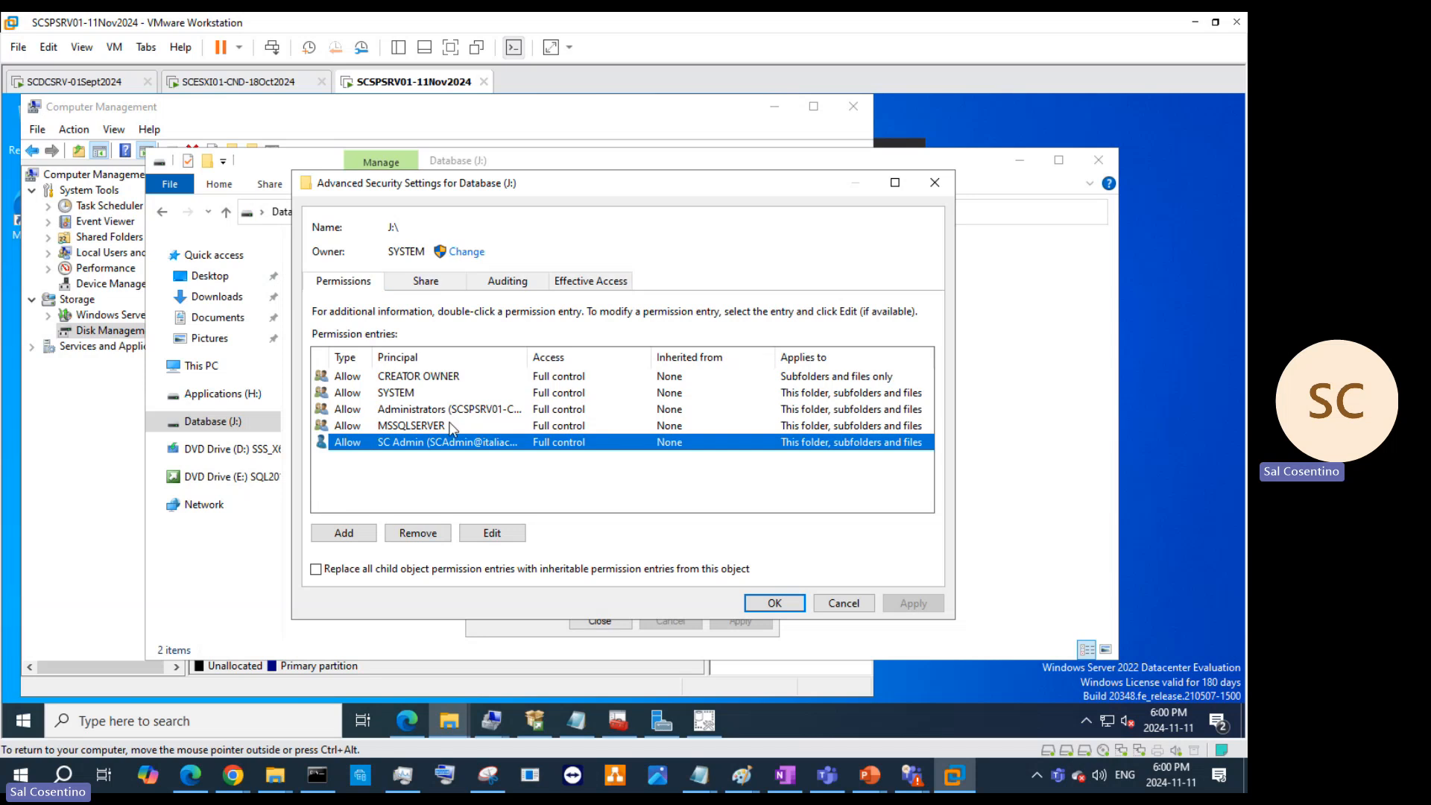
left_click(500, 535)
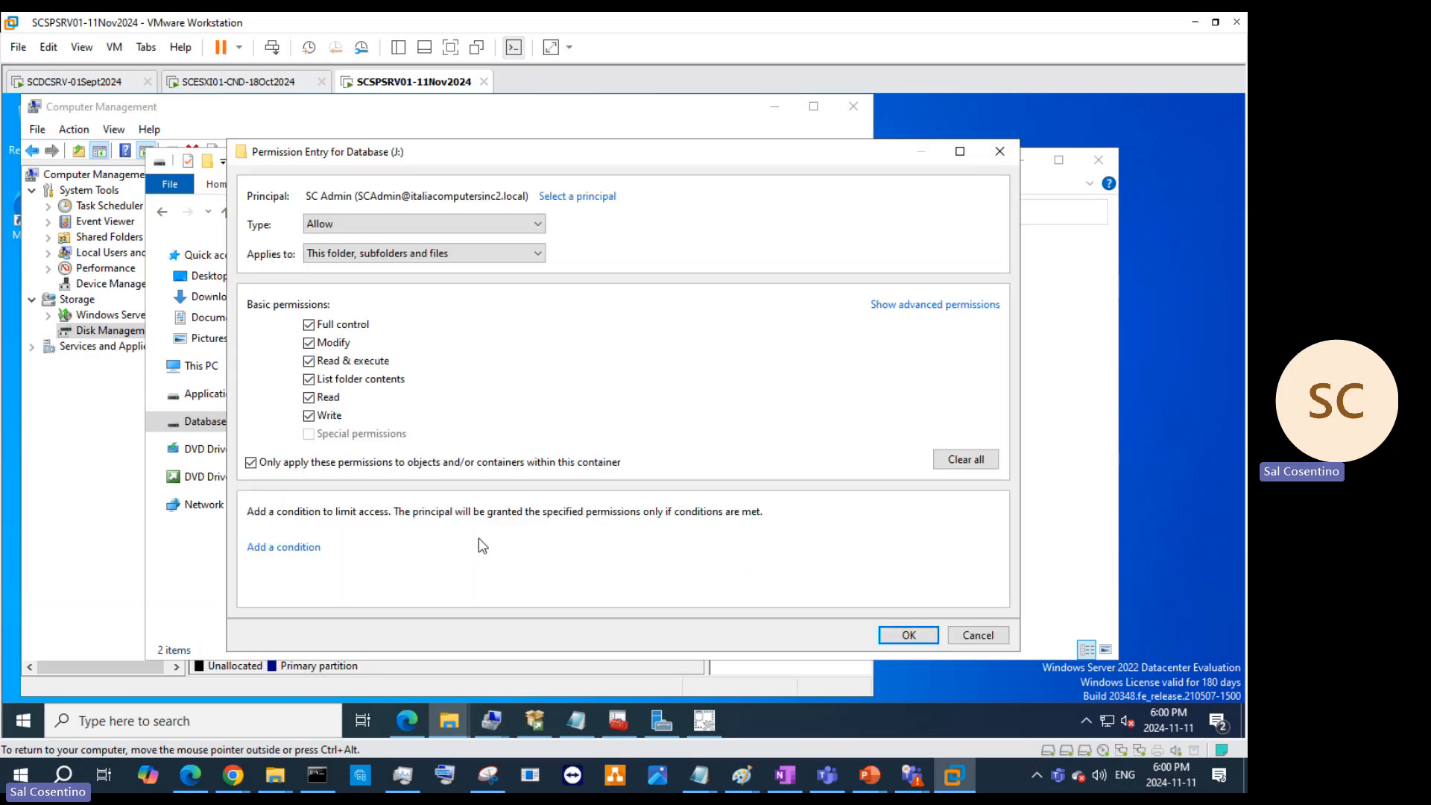
left_click(254, 463)
left_click(882, 311)
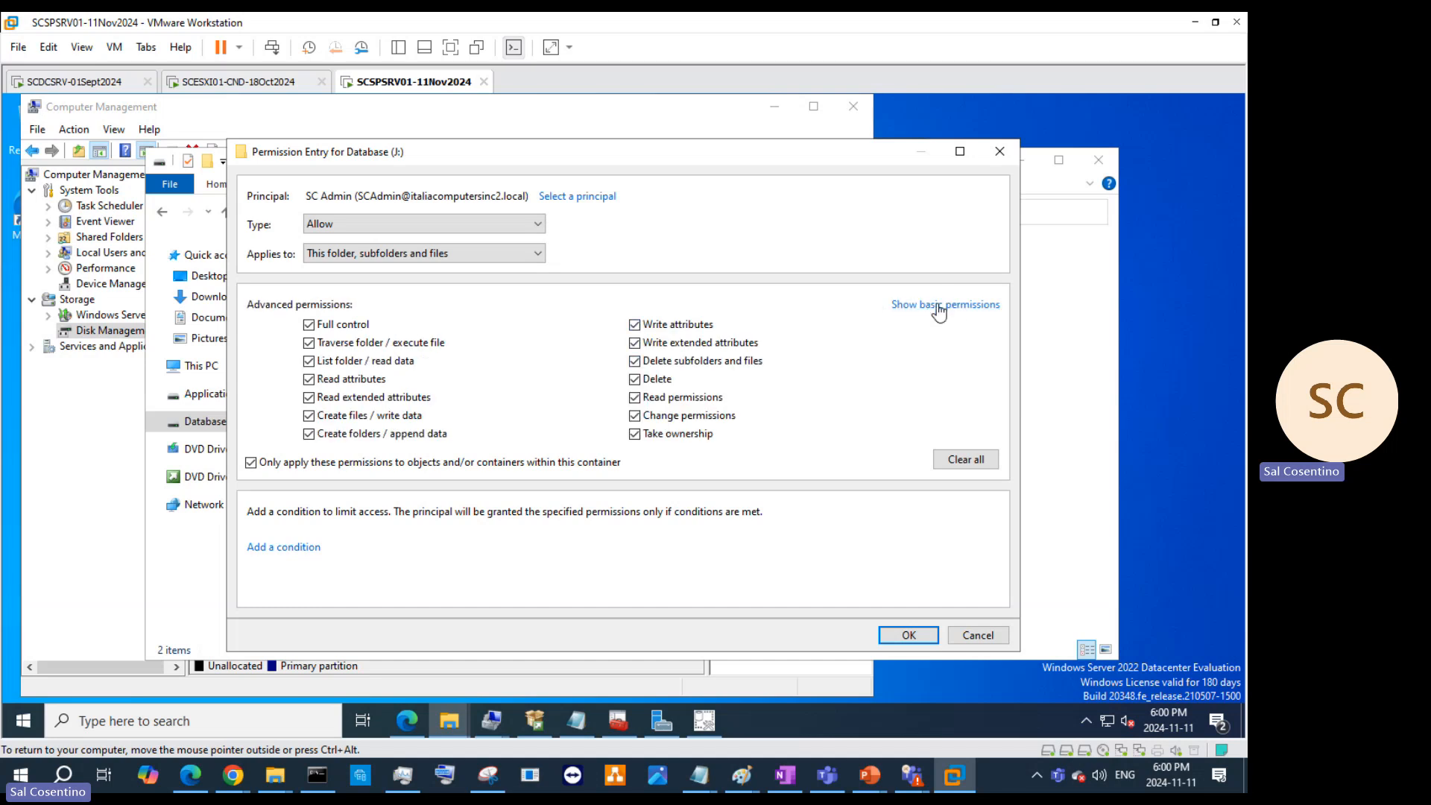
left_click(533, 225)
left_click(532, 225)
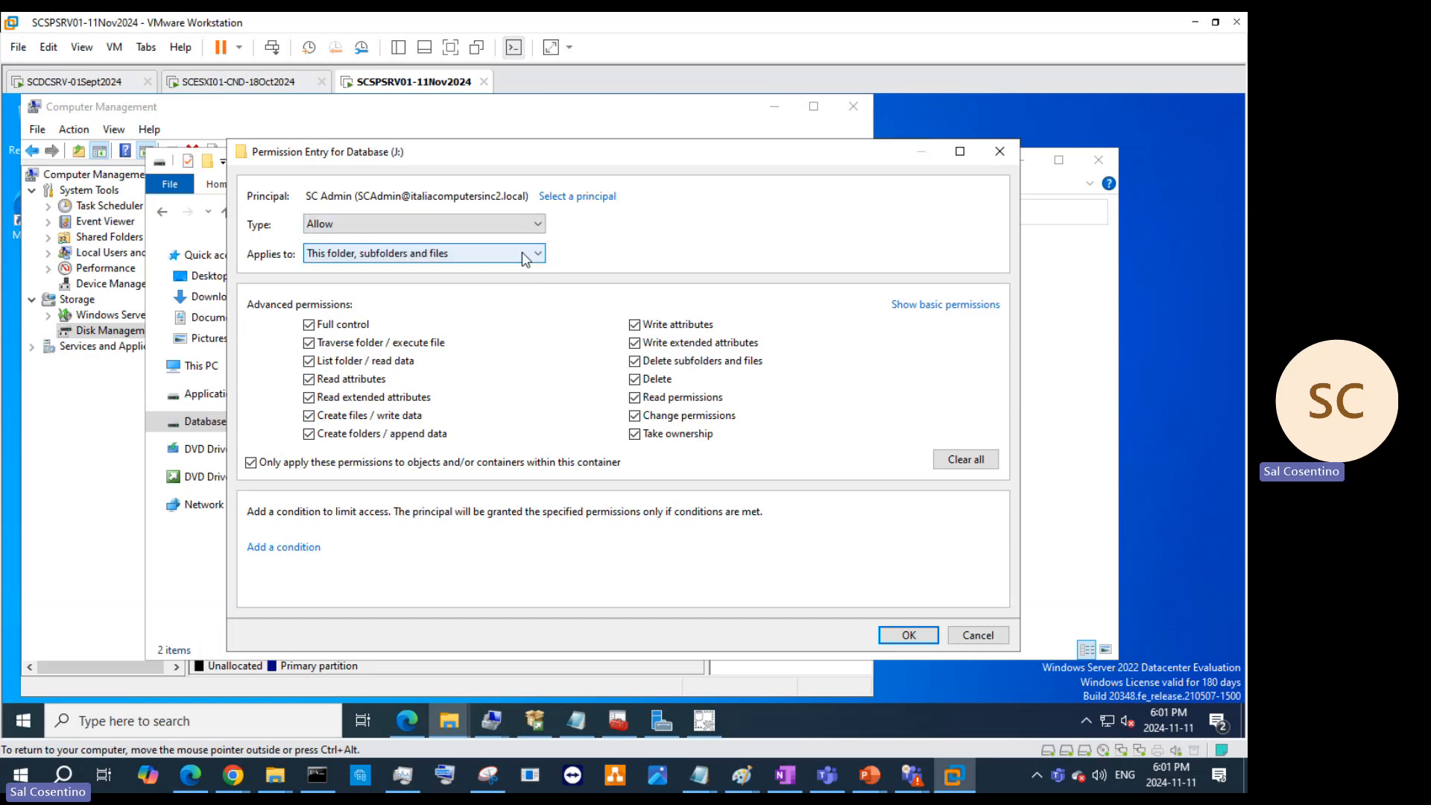
left_click(525, 256)
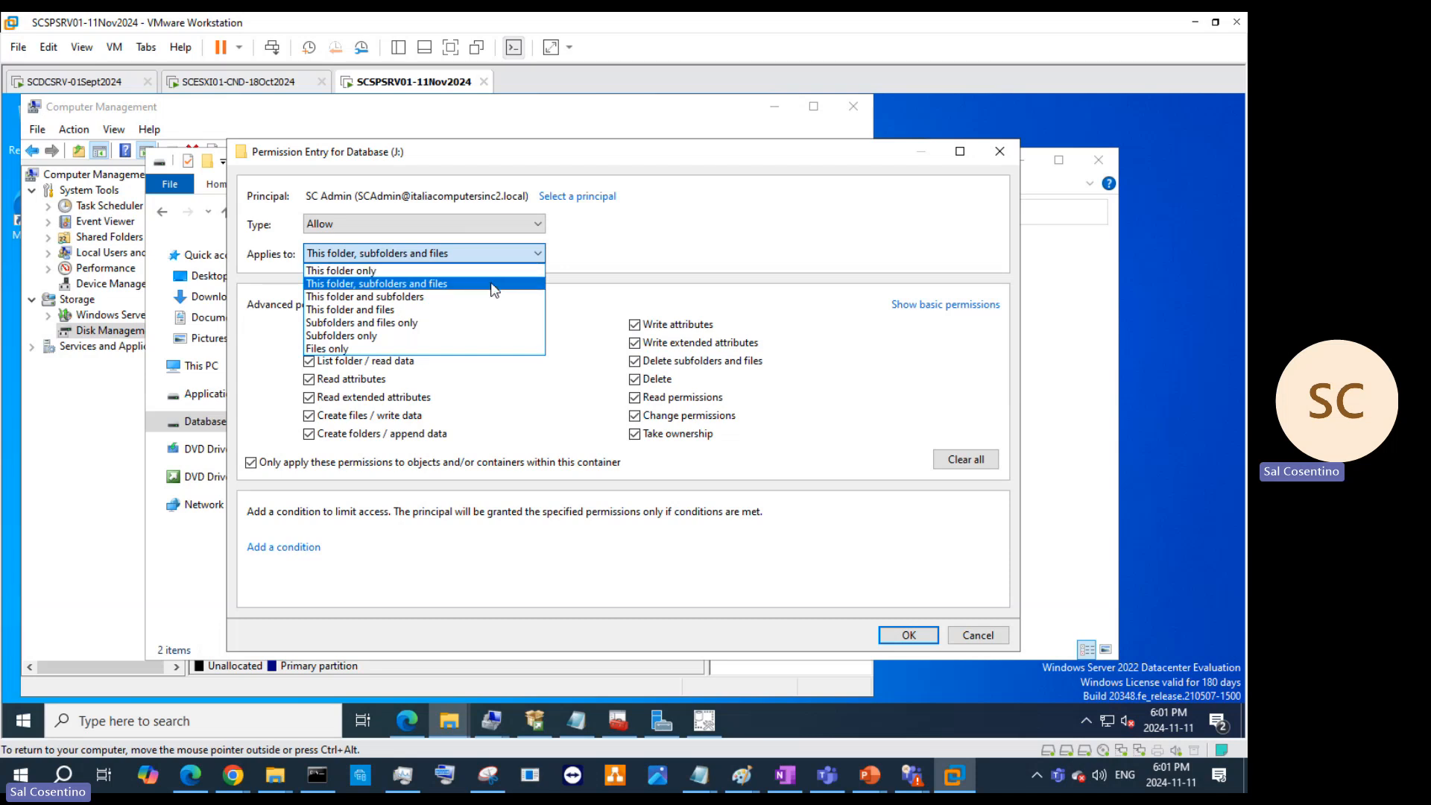
left_click(485, 252)
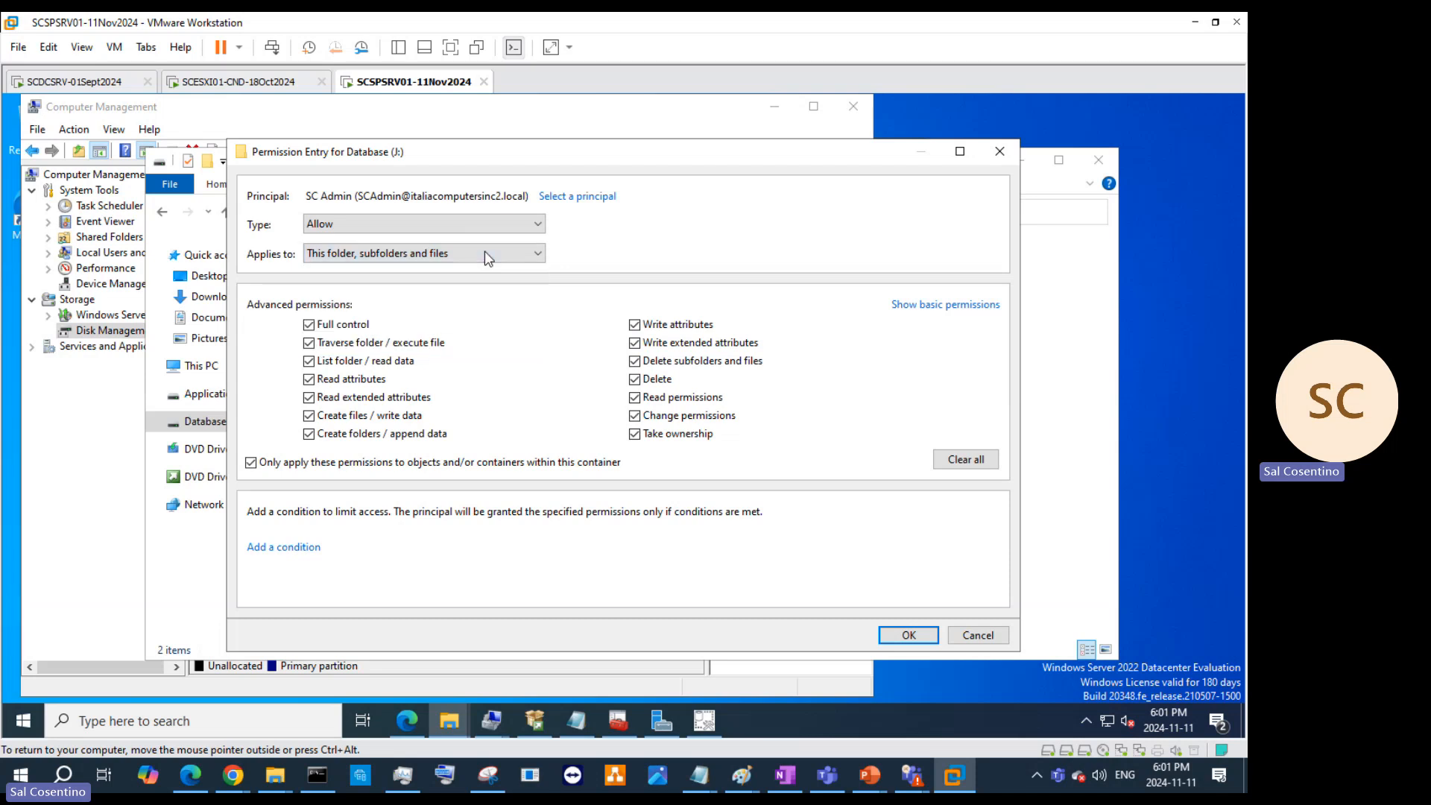
left_click(488, 255)
left_click(488, 255)
left_click(999, 146)
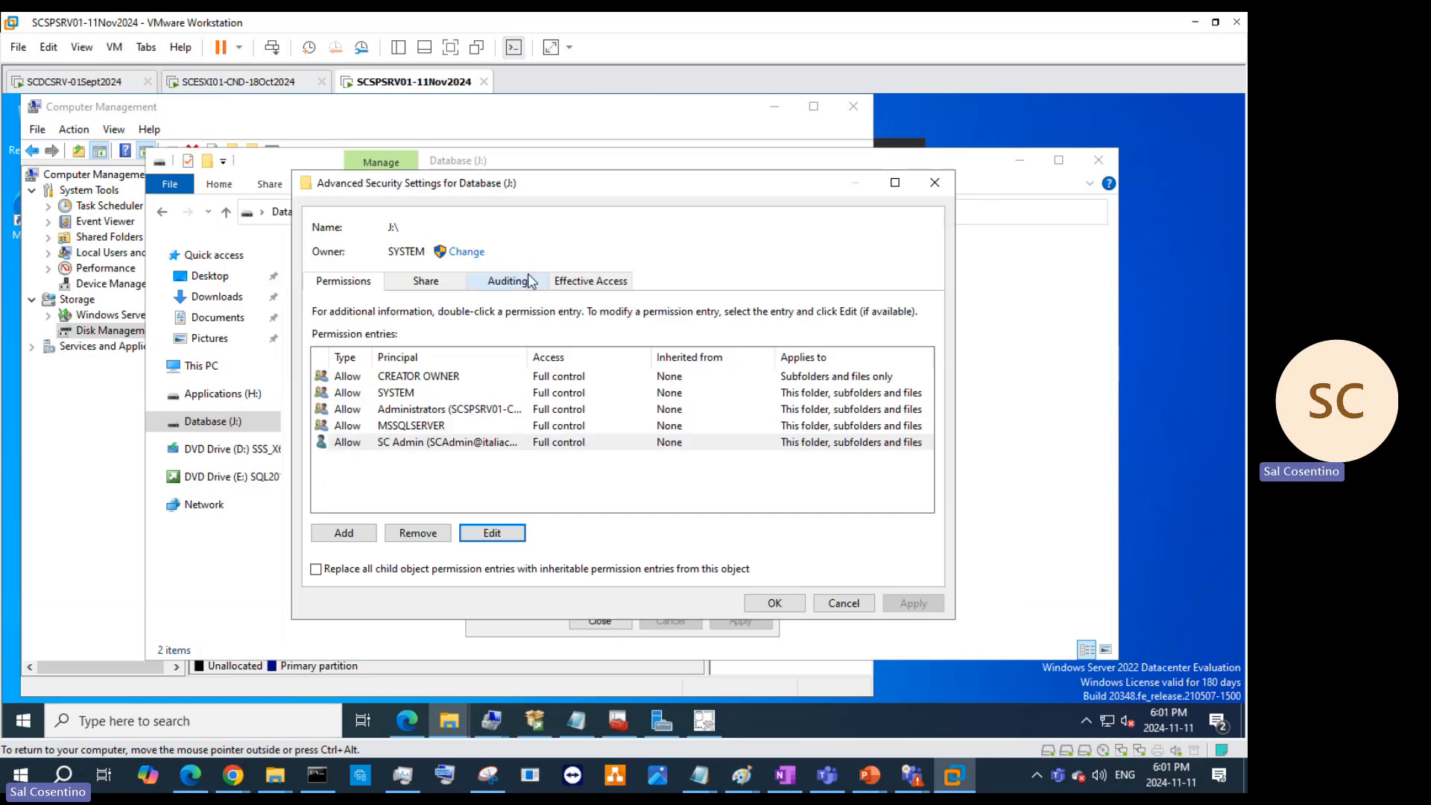
Step: Review the share permissions and auditing entries of Database (J:), and cancel out of the advanced security settings
left_click(426, 281)
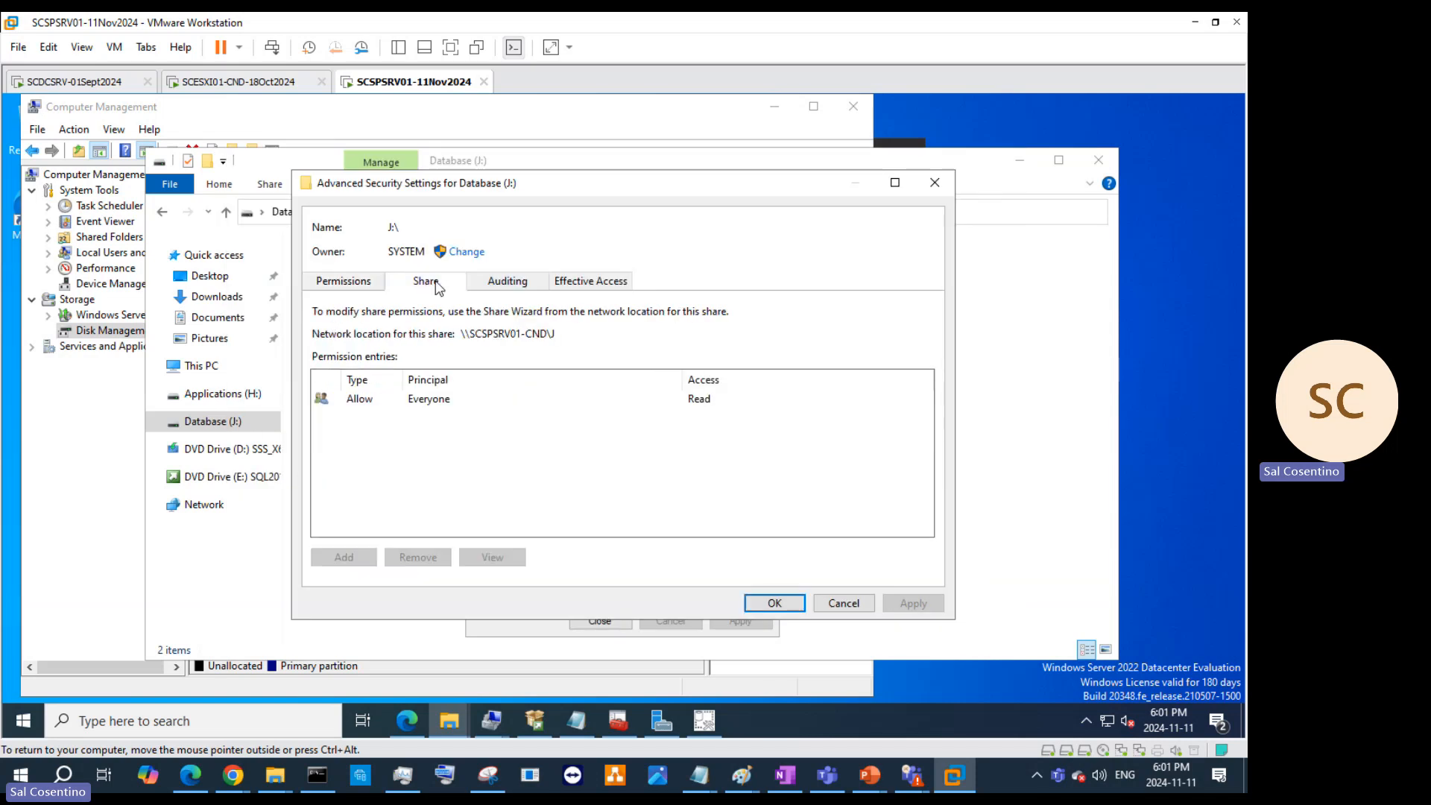
left_click(486, 287)
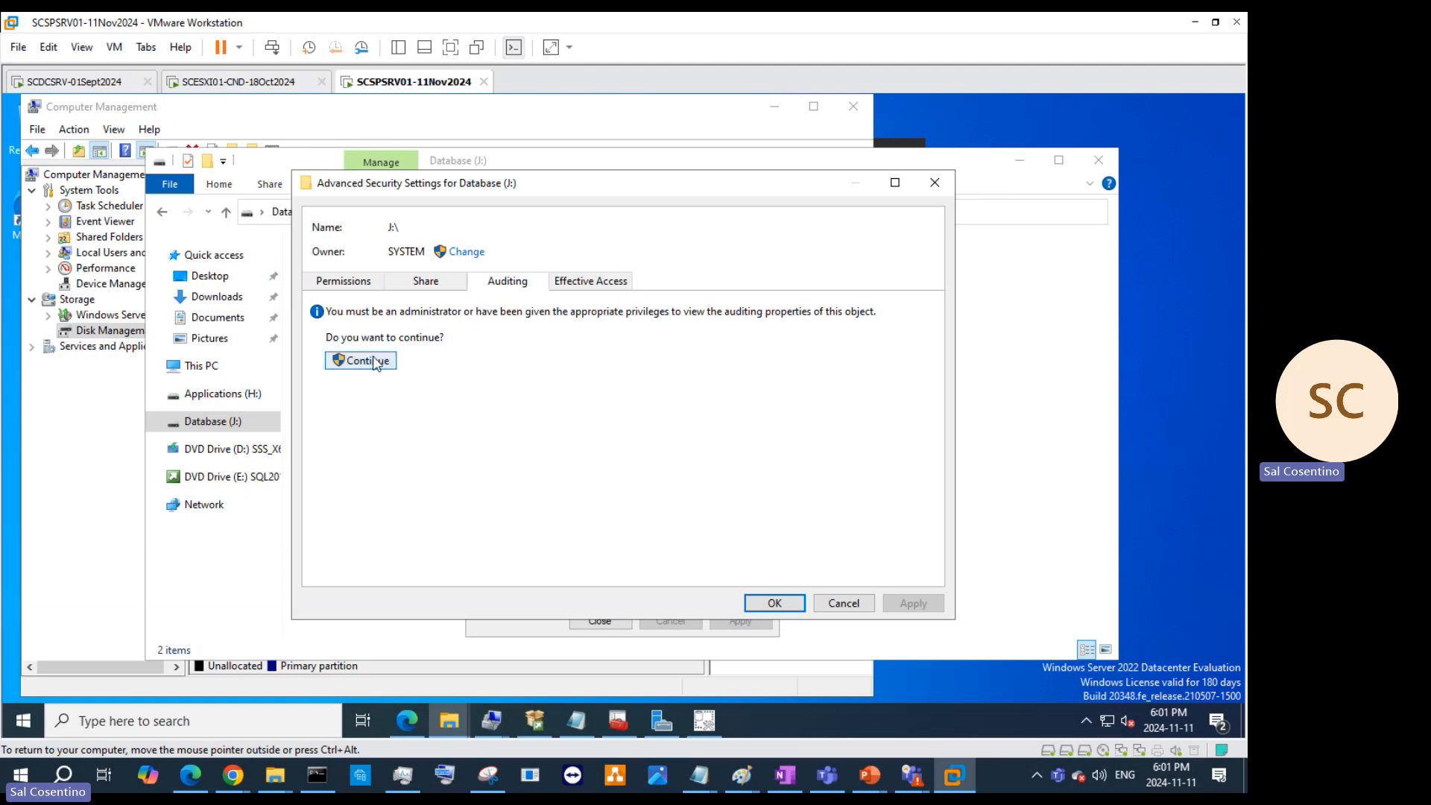
left_click(600, 281)
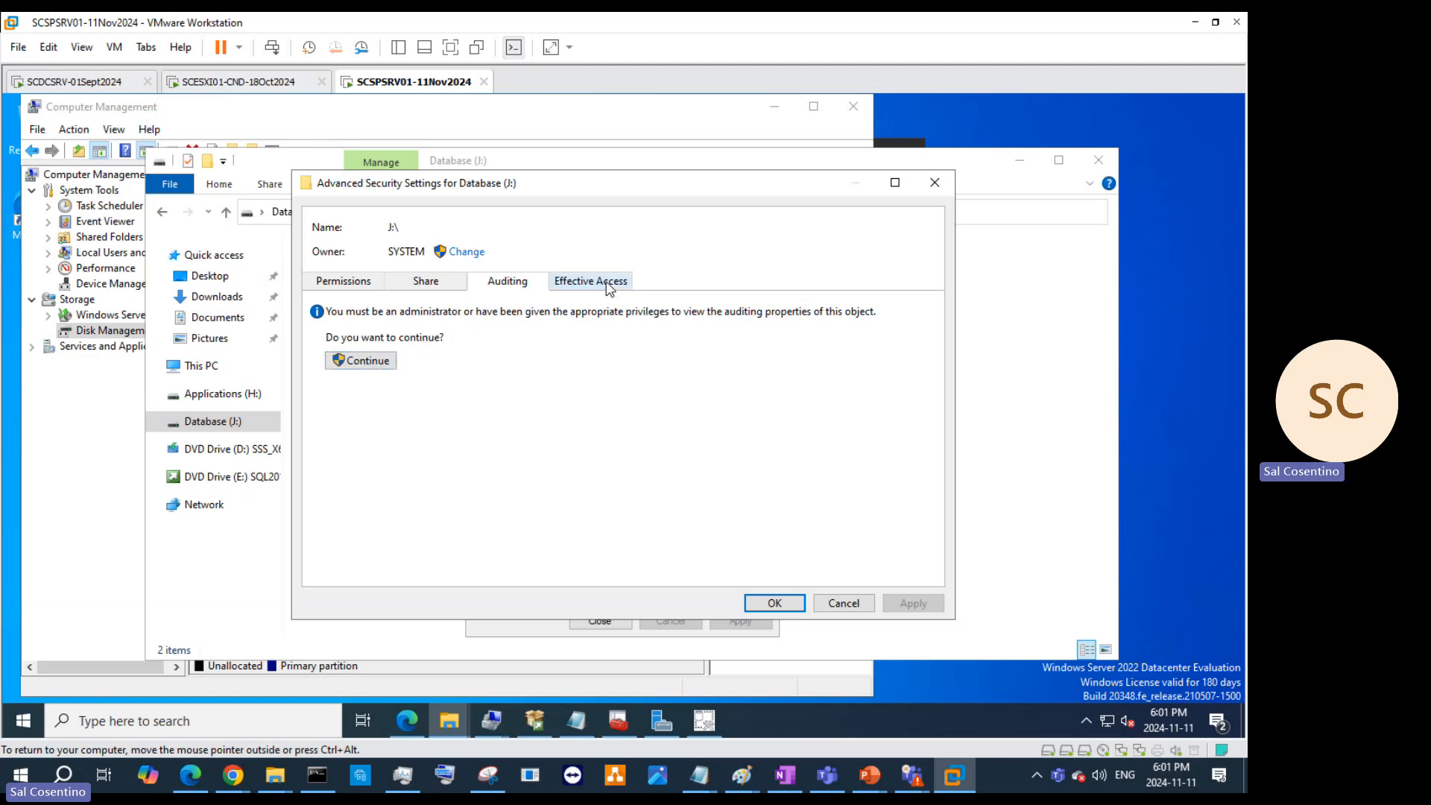
left_click(486, 290)
left_click(381, 361)
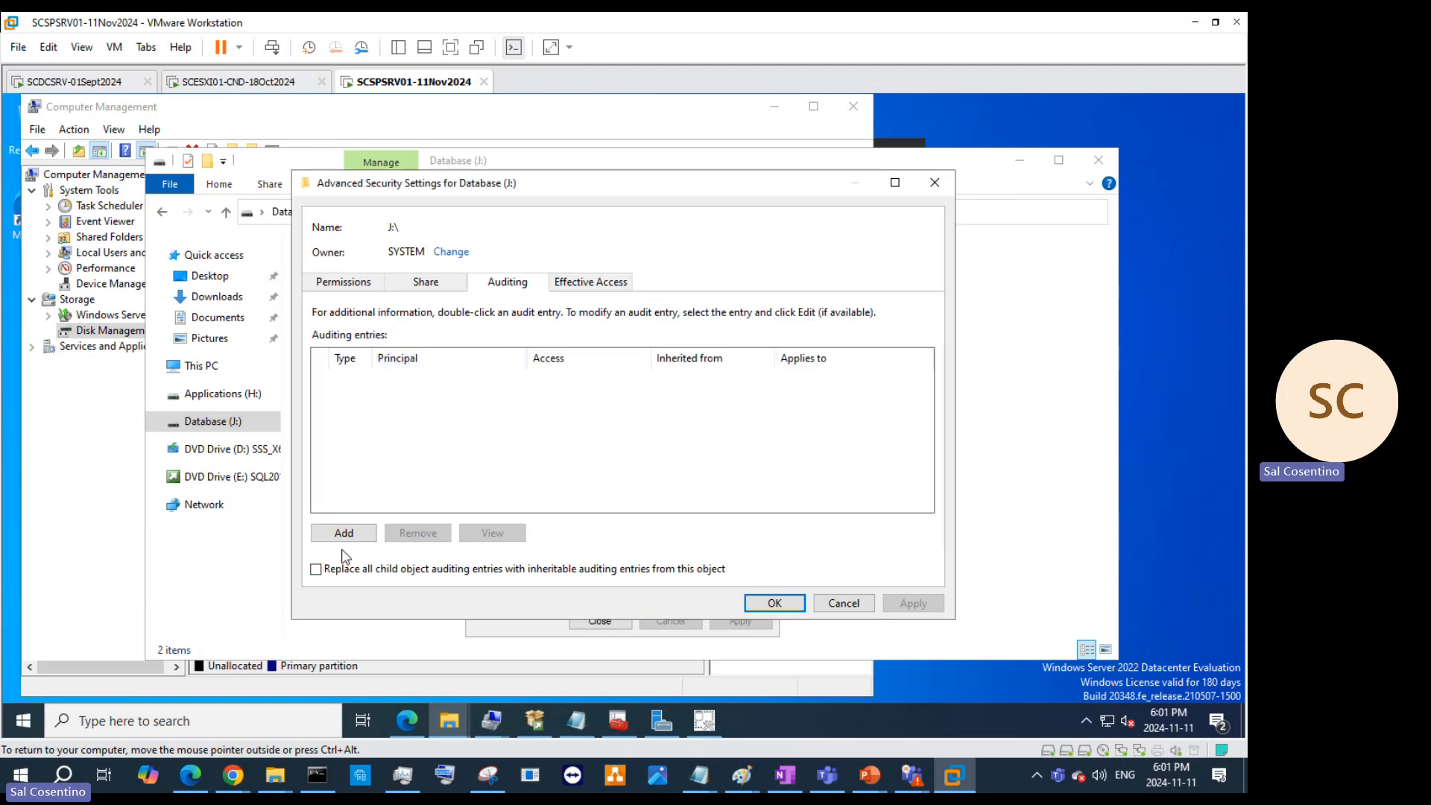
left_click(842, 603)
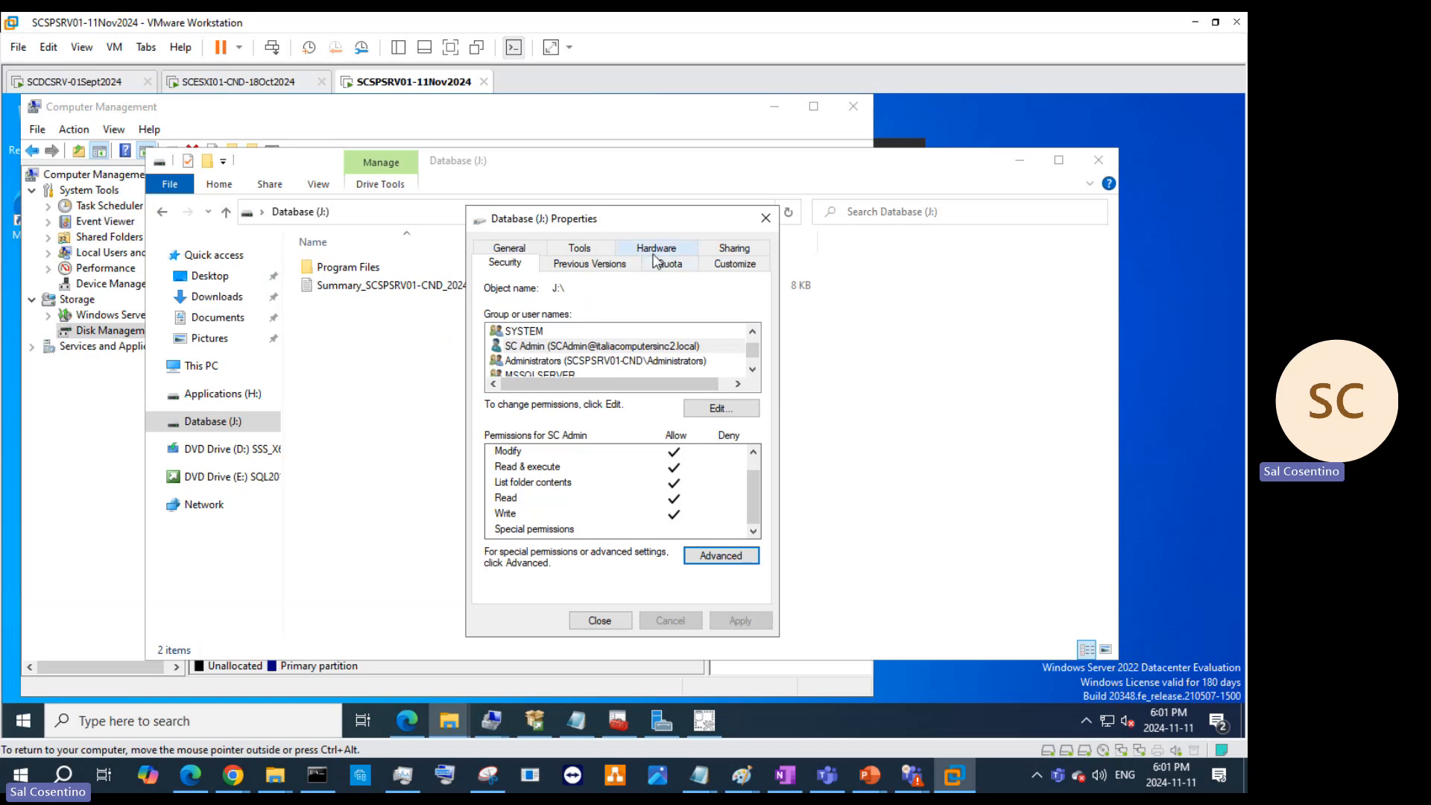
Step: Check the sharing details of Database (J:) once more, and close its properties, its File Explorer window and Computer Management
left_click(735, 249)
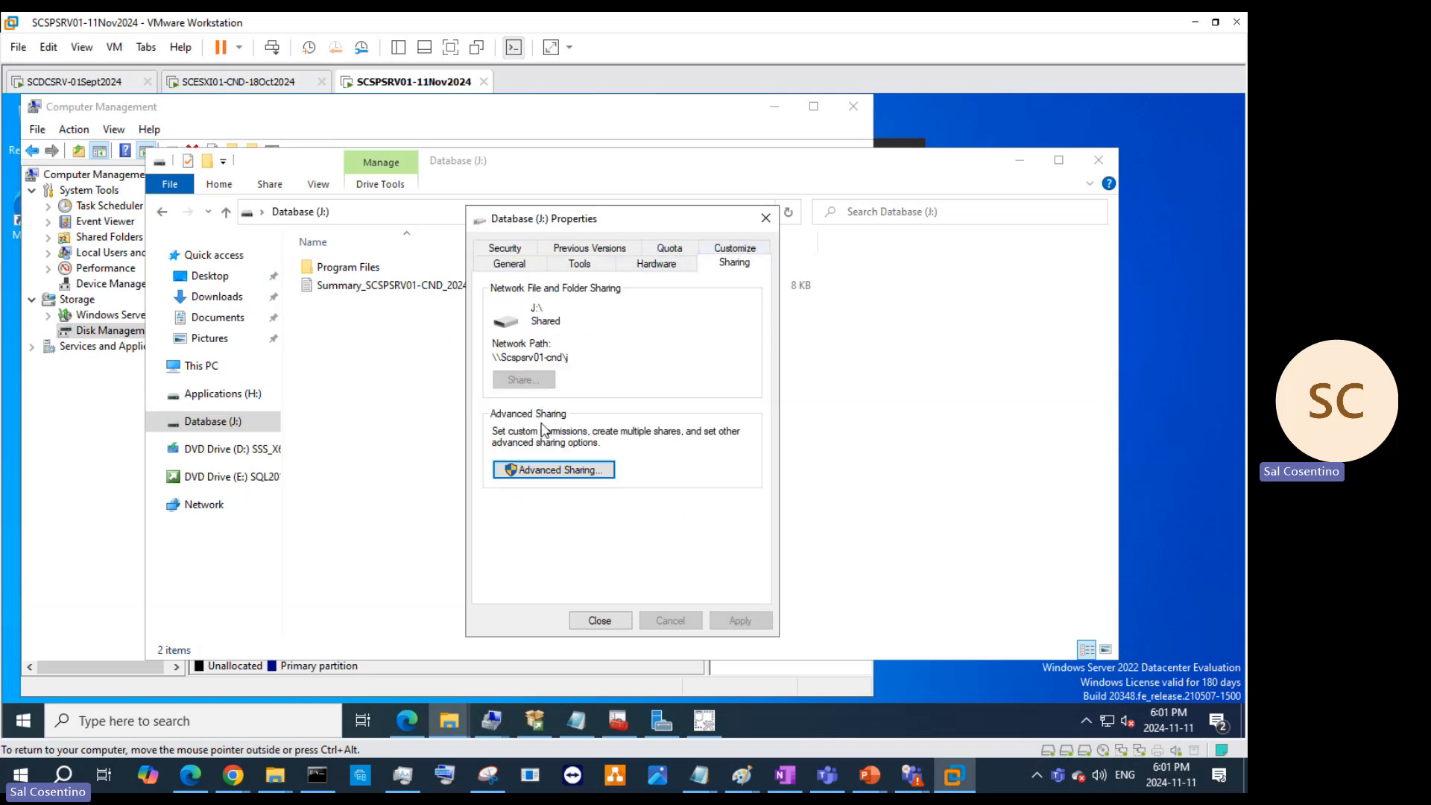
left_click(766, 219)
left_click(1098, 160)
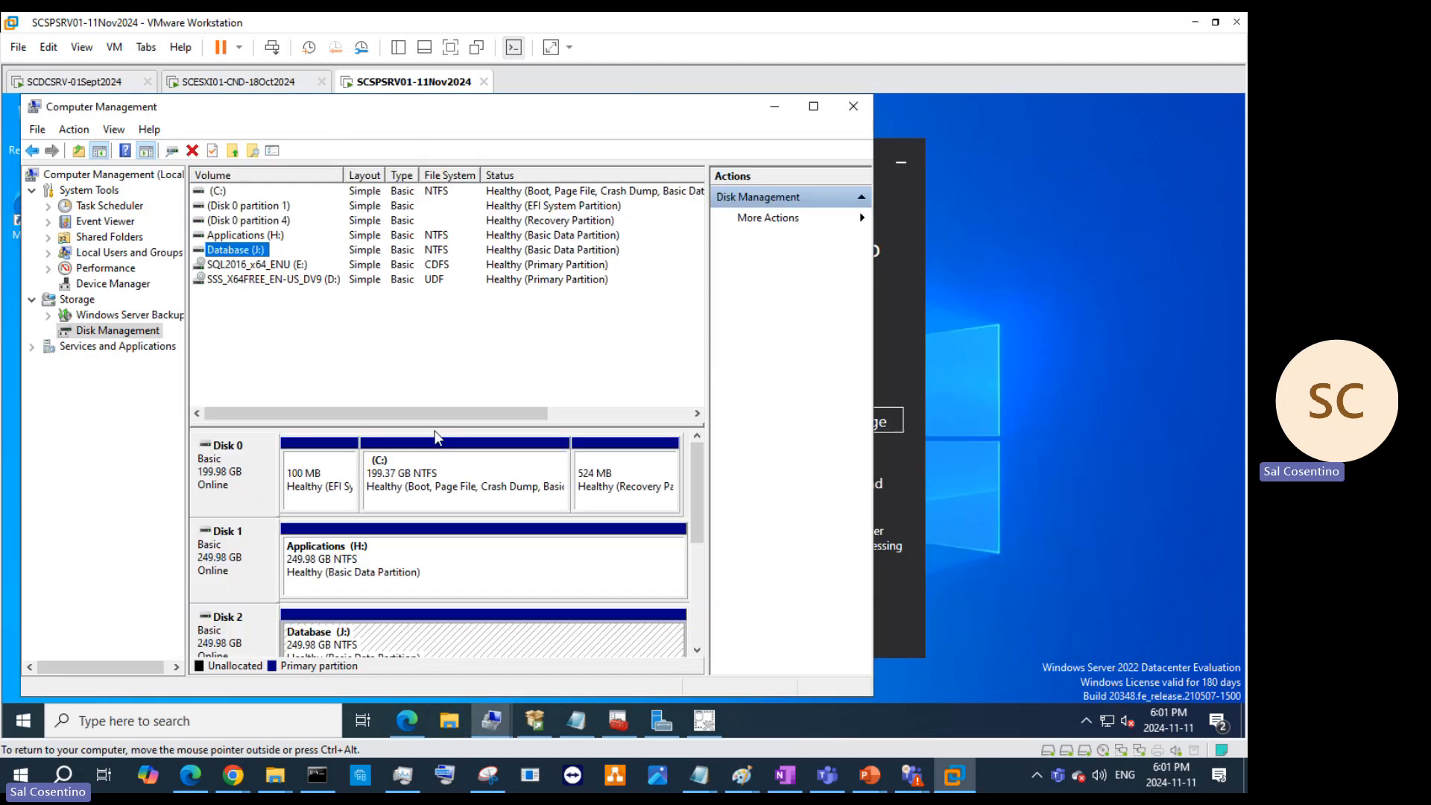
left_click(337, 580)
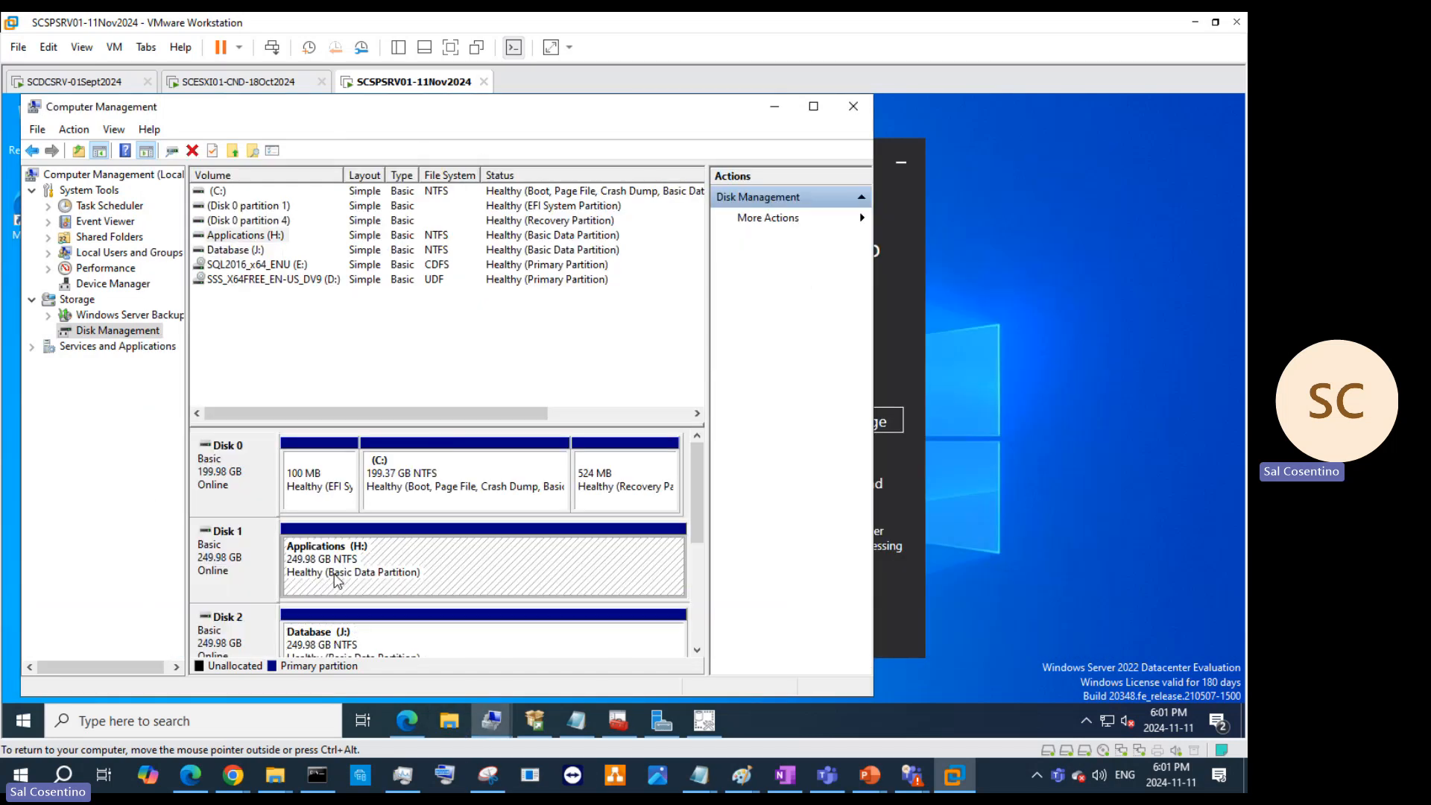
left_click(854, 106)
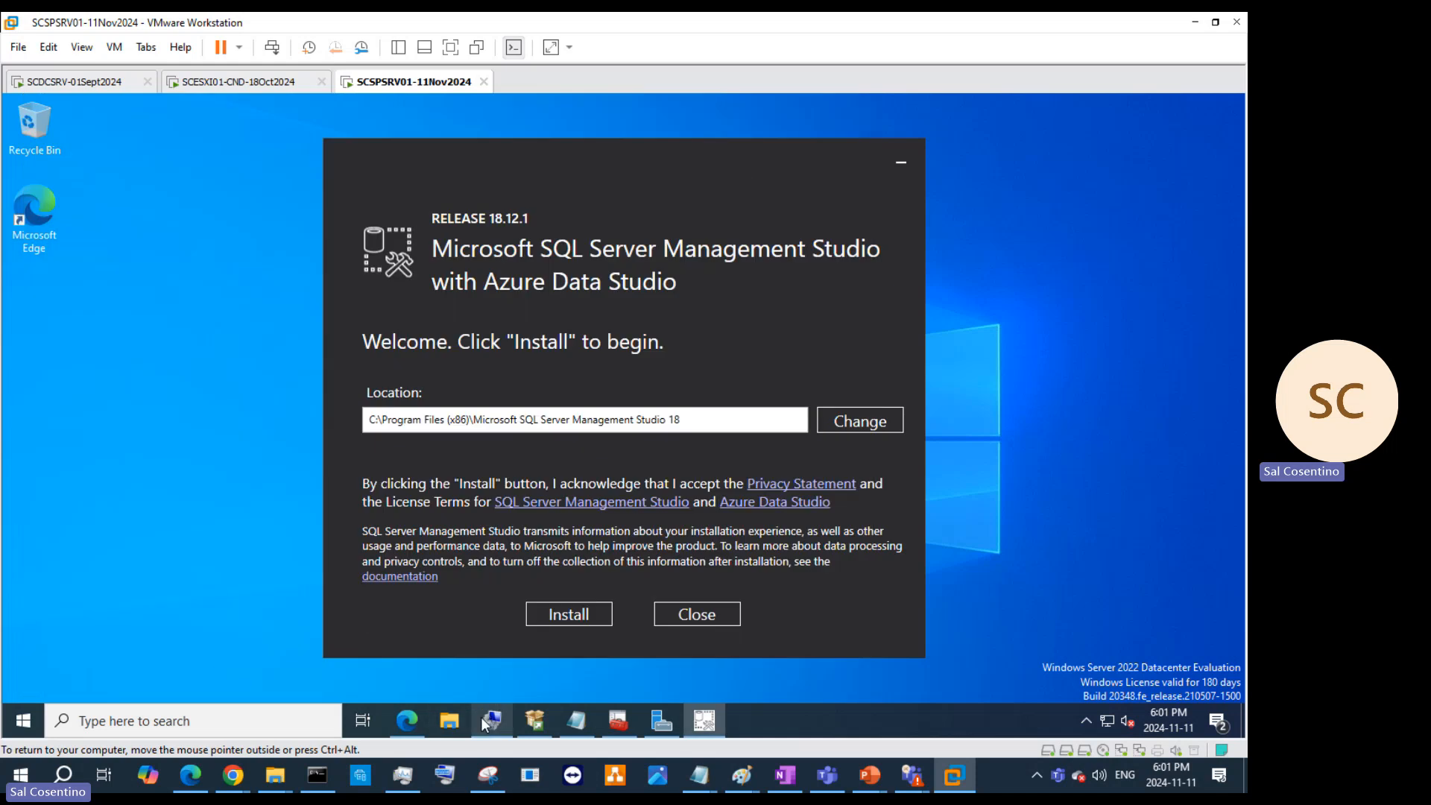
Step: Open Database (J:) in File Explorer and gain permanent access to its Program Files and Microsoft SQL Server folders
left_click(448, 709)
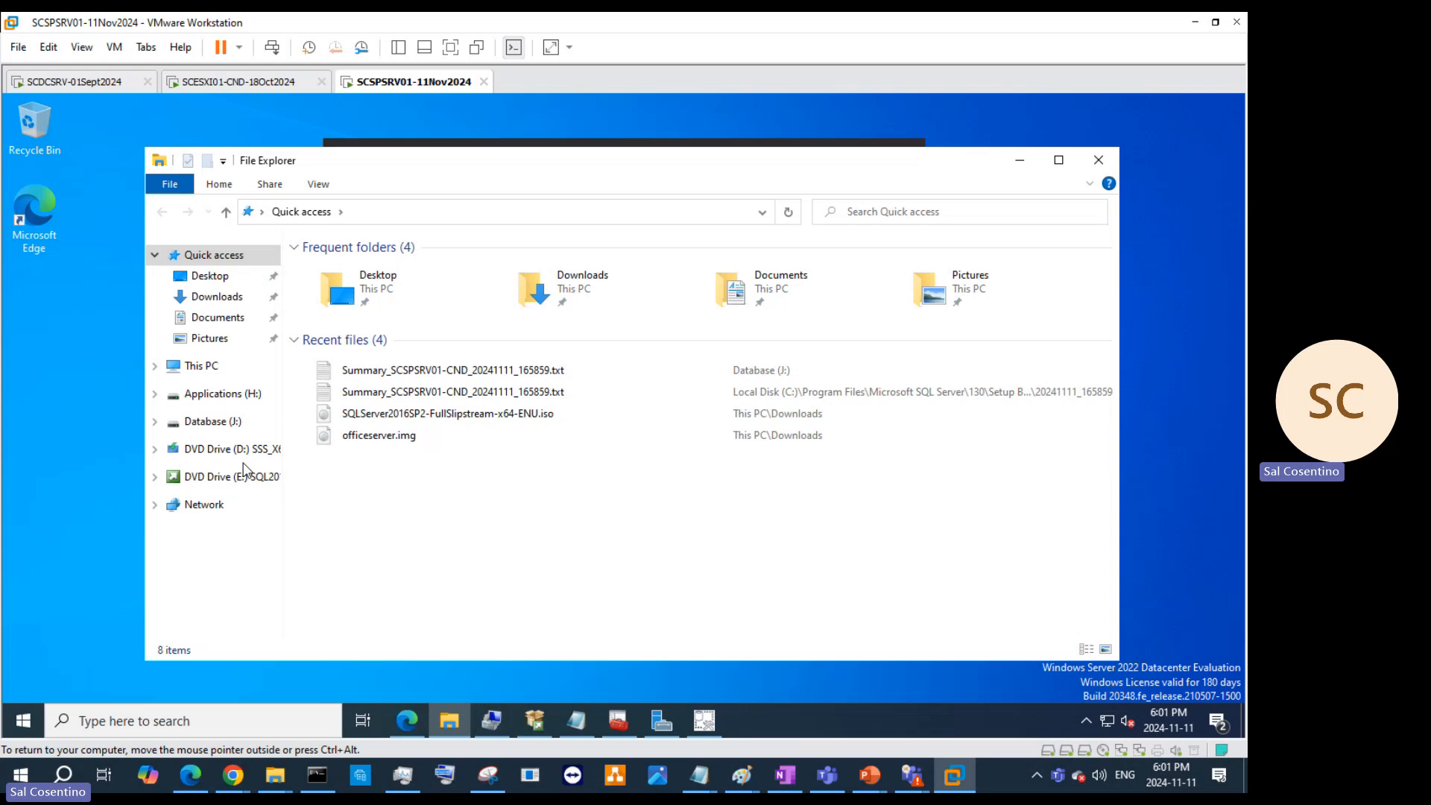
left_click(239, 419)
left_click(241, 399)
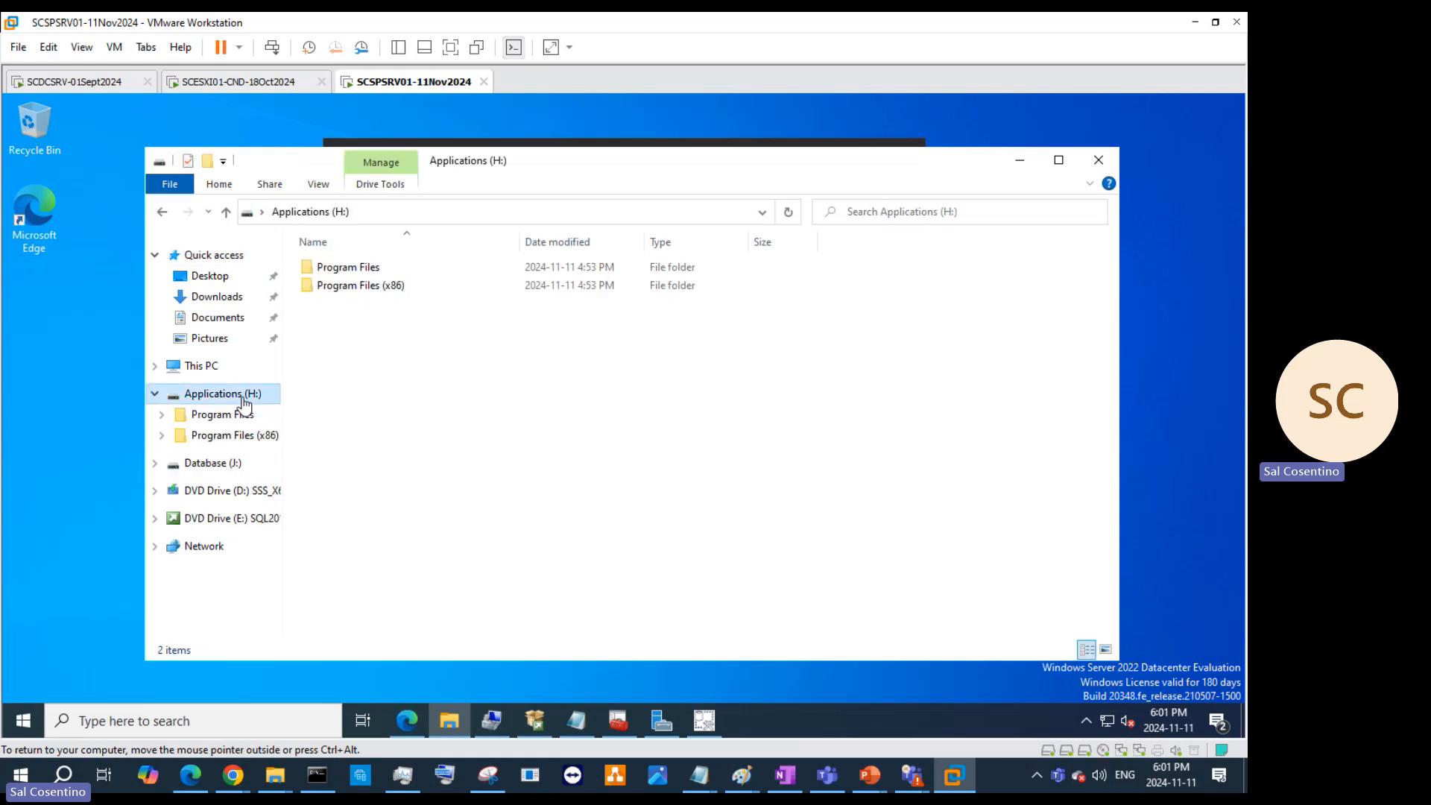
left_click(243, 470)
left_click(359, 269)
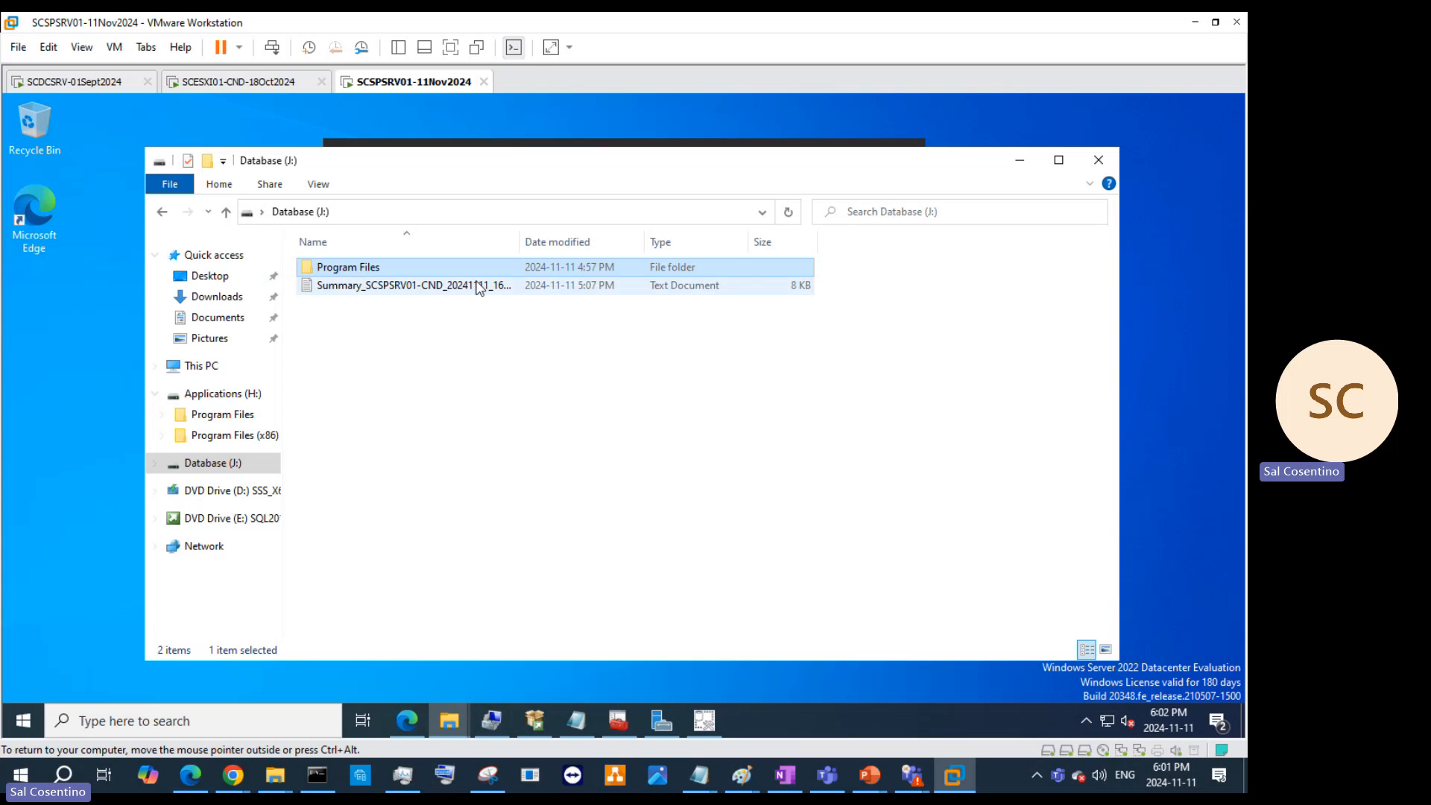
double_click(445, 267)
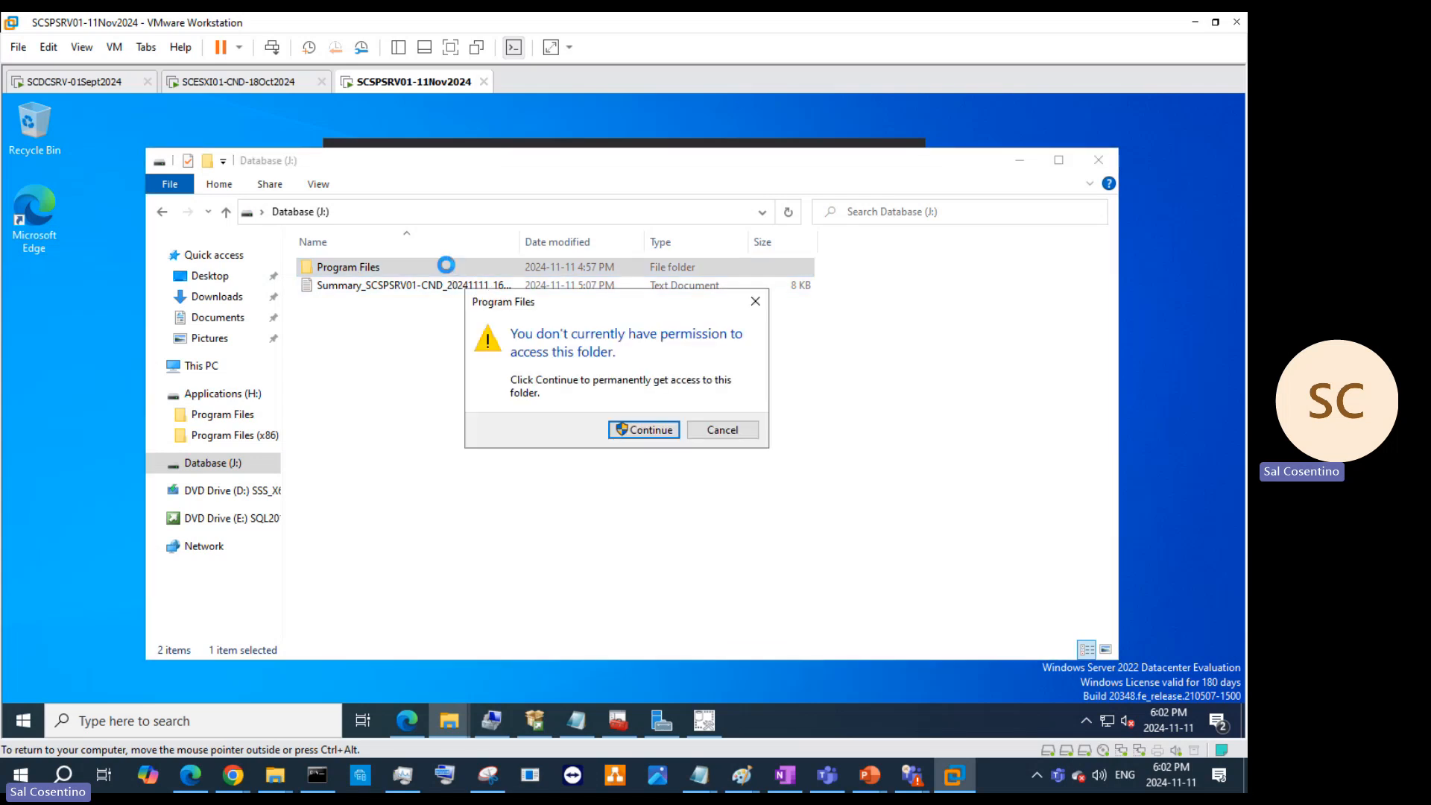
left_click(623, 430)
double_click(390, 268)
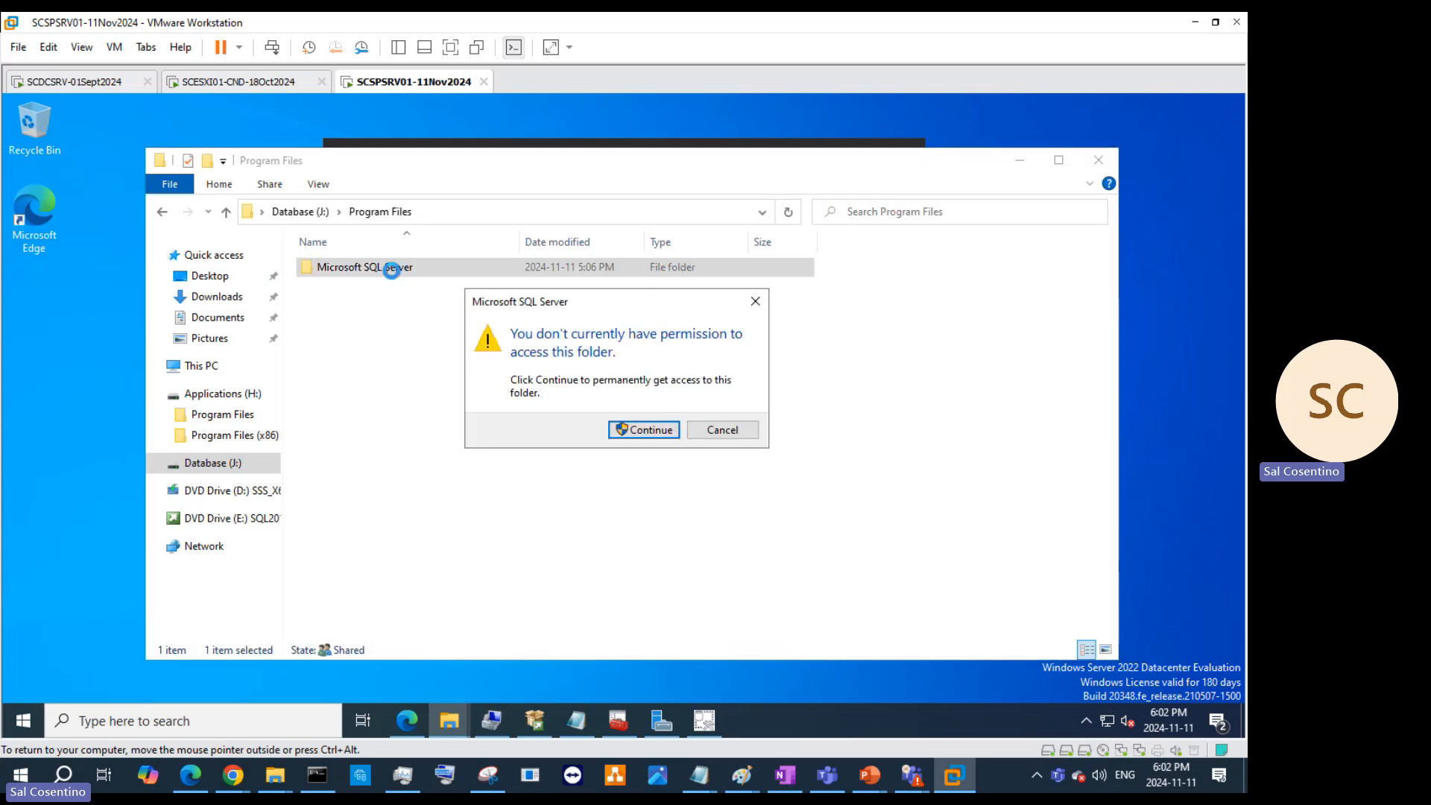
left_click(622, 426)
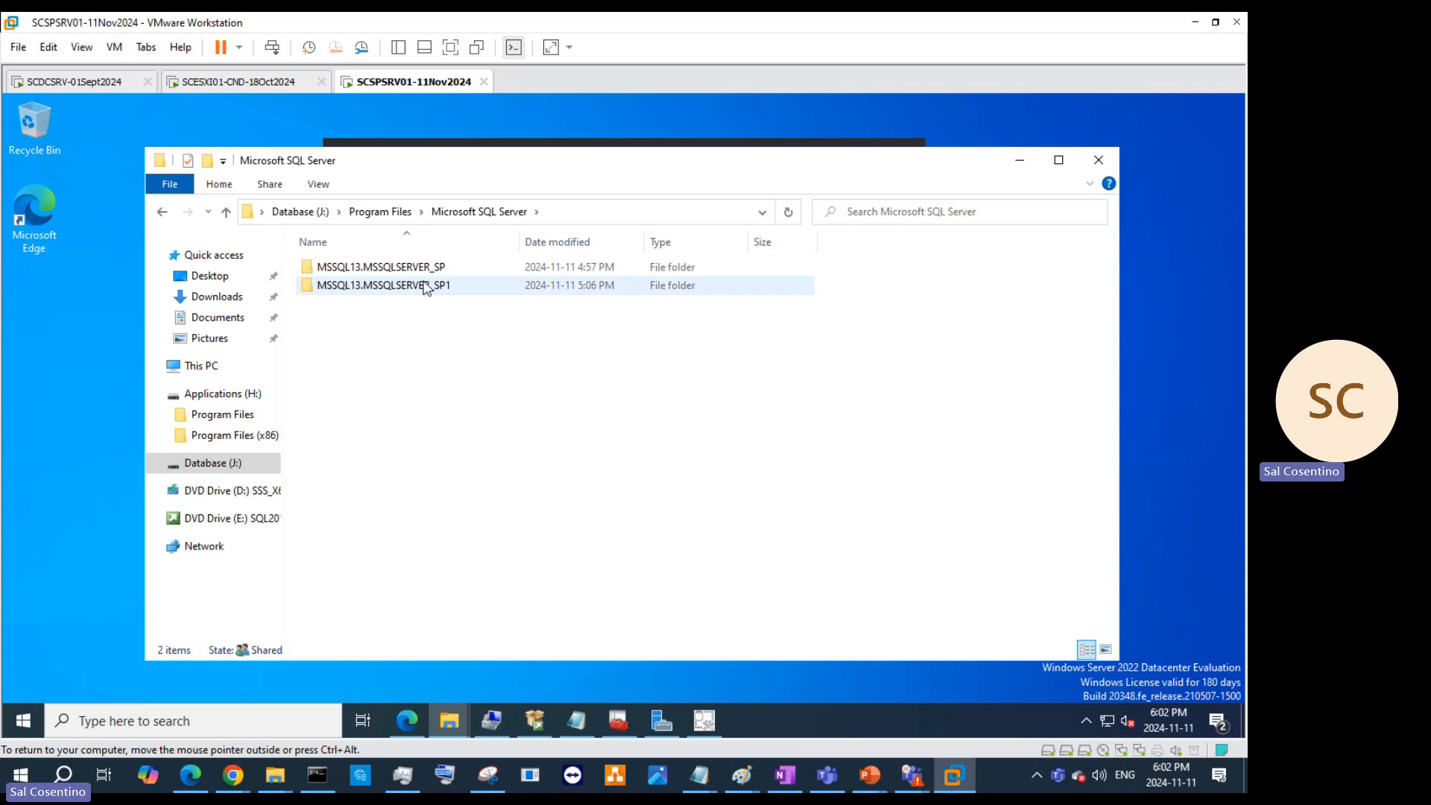
Step: Open the Log folder under MSSQL13.MSSQLSERVER_SP1\MSSQL, accepting permanent access wherever it is requested
double_click(409, 286)
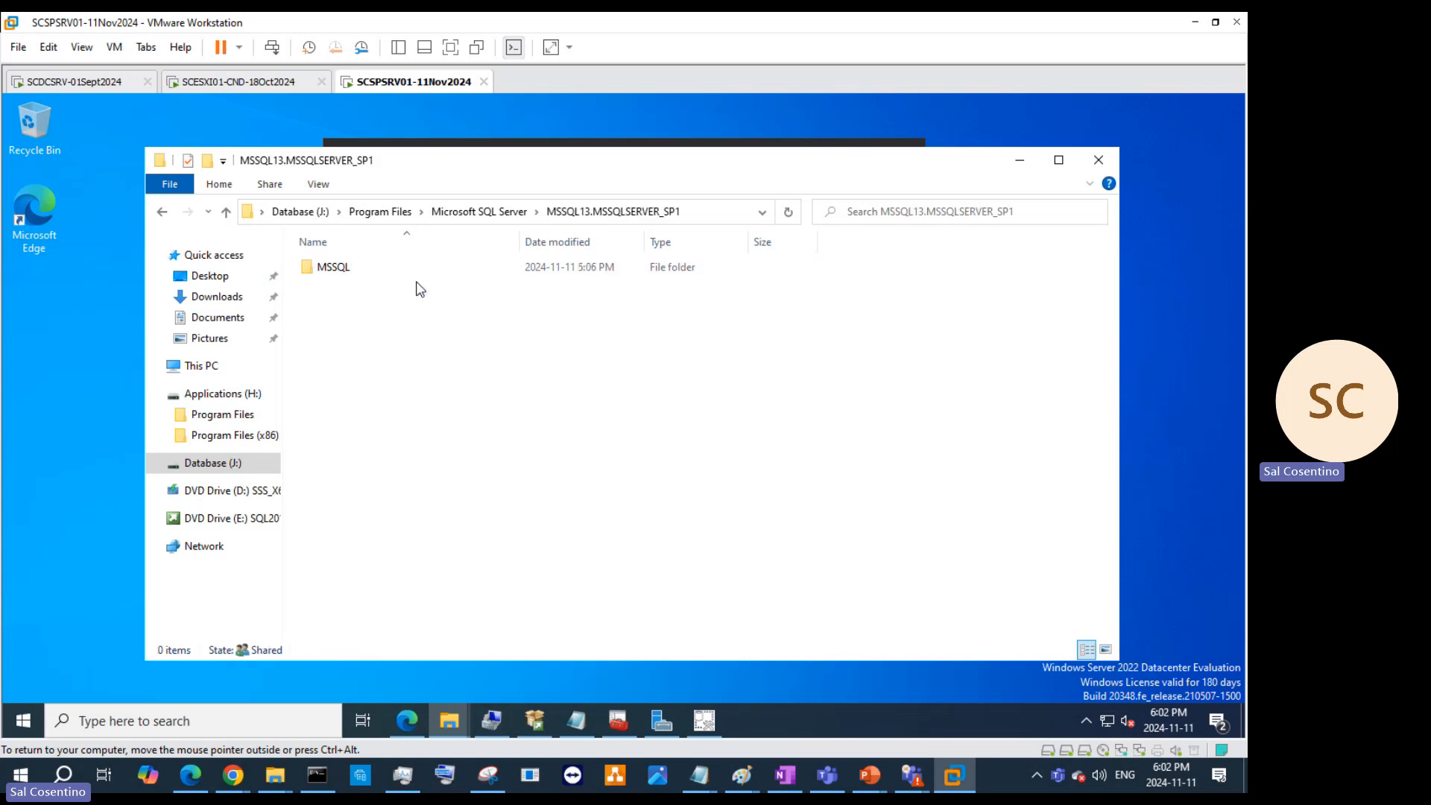
double_click(339, 270)
double_click(327, 322)
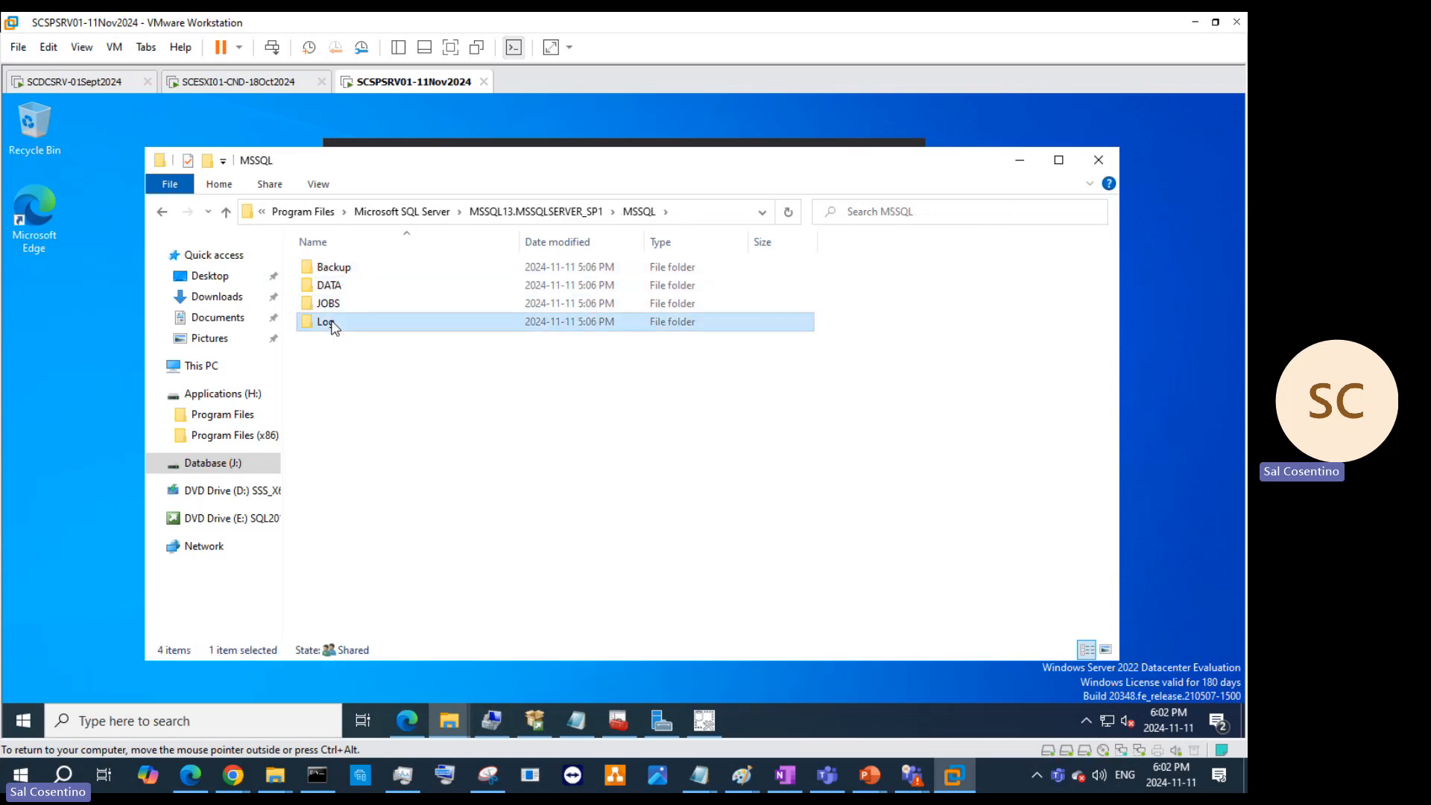
left_click(648, 437)
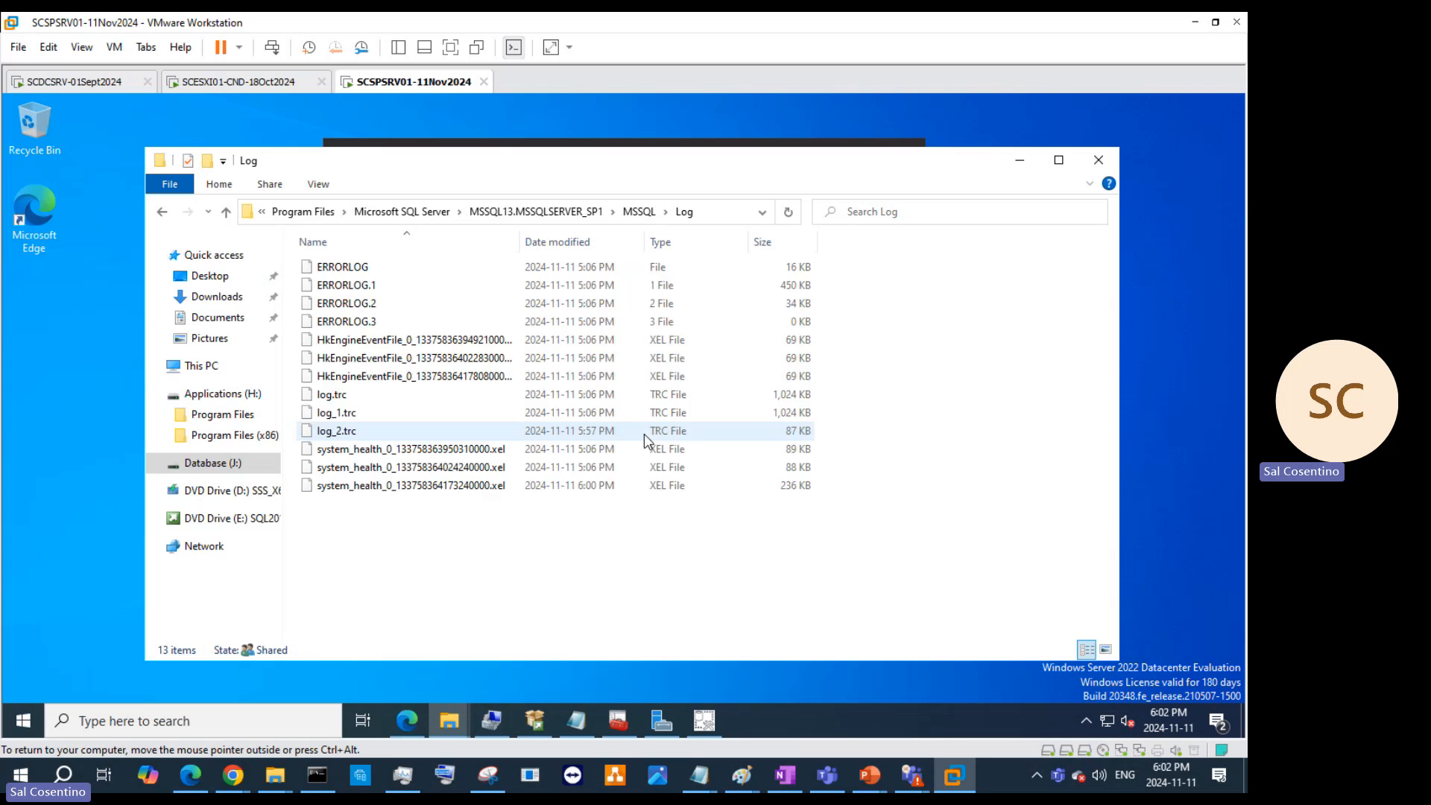
Step: Return to the MSSQL folder and open its JOBS folder with permanent access
left_click(637, 212)
left_click(362, 306)
double_click(361, 306)
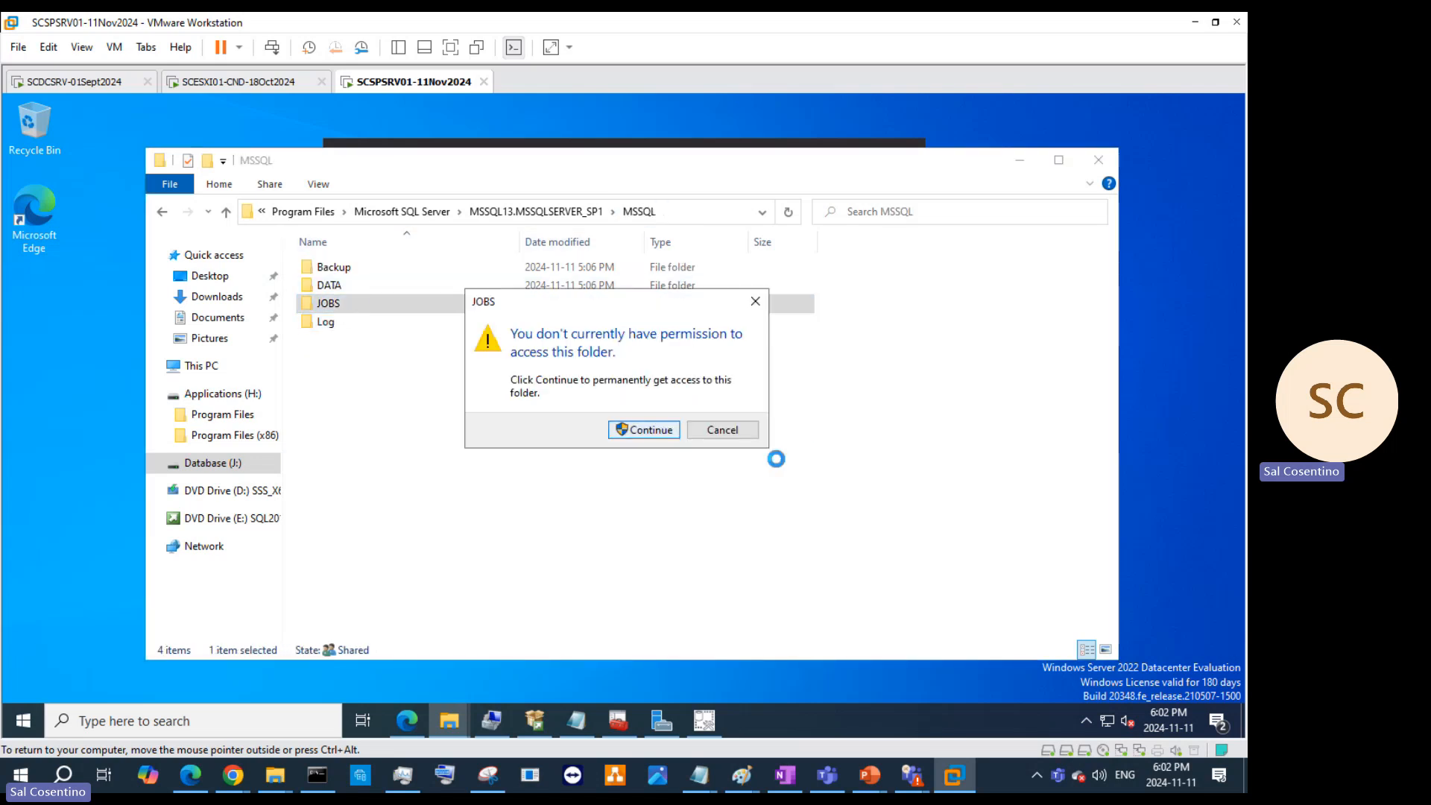
left_click(645, 432)
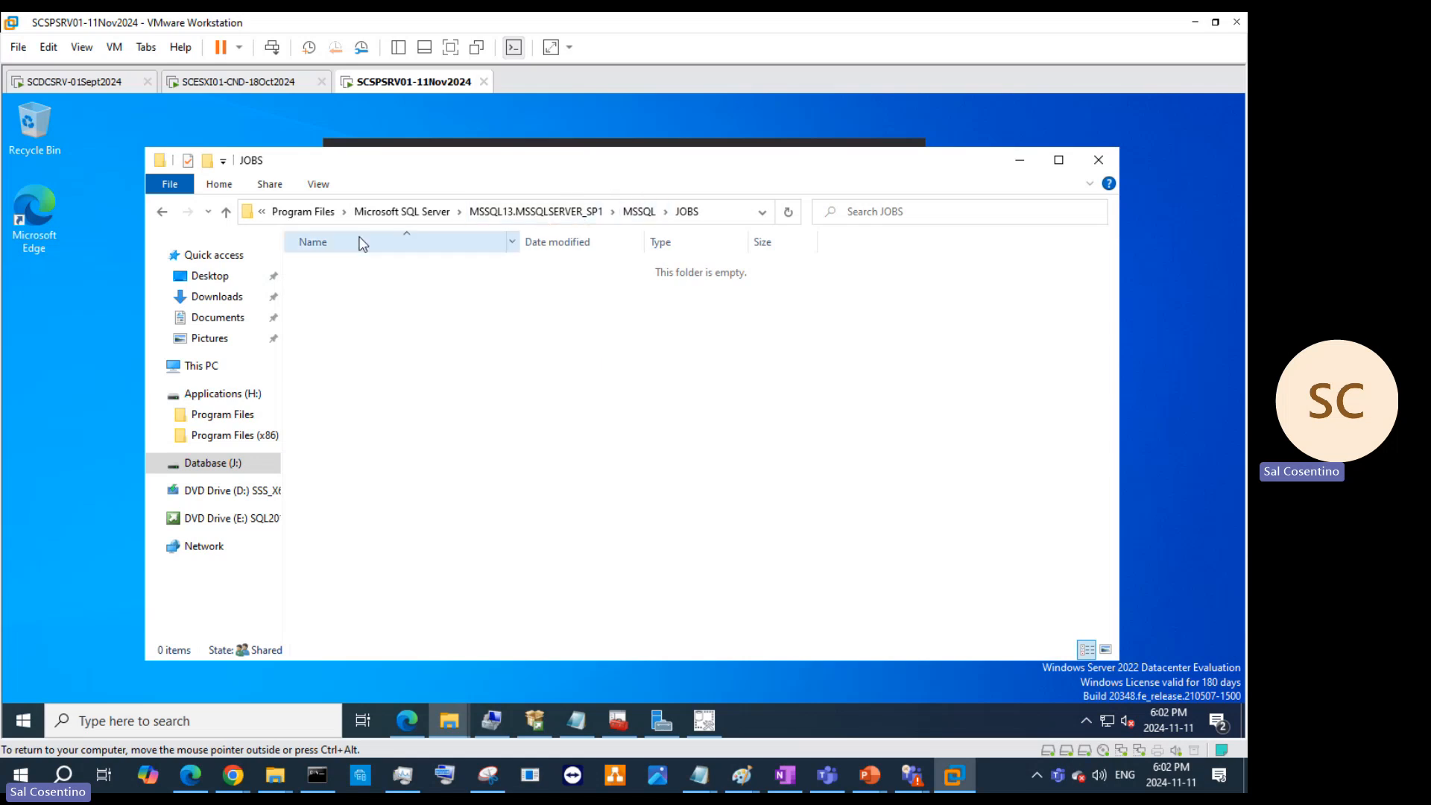
Step: Go back to the Microsoft SQL Server folder and open MSSQL13.MSSQLSERVER_SP with permanent access
left_click(552, 216)
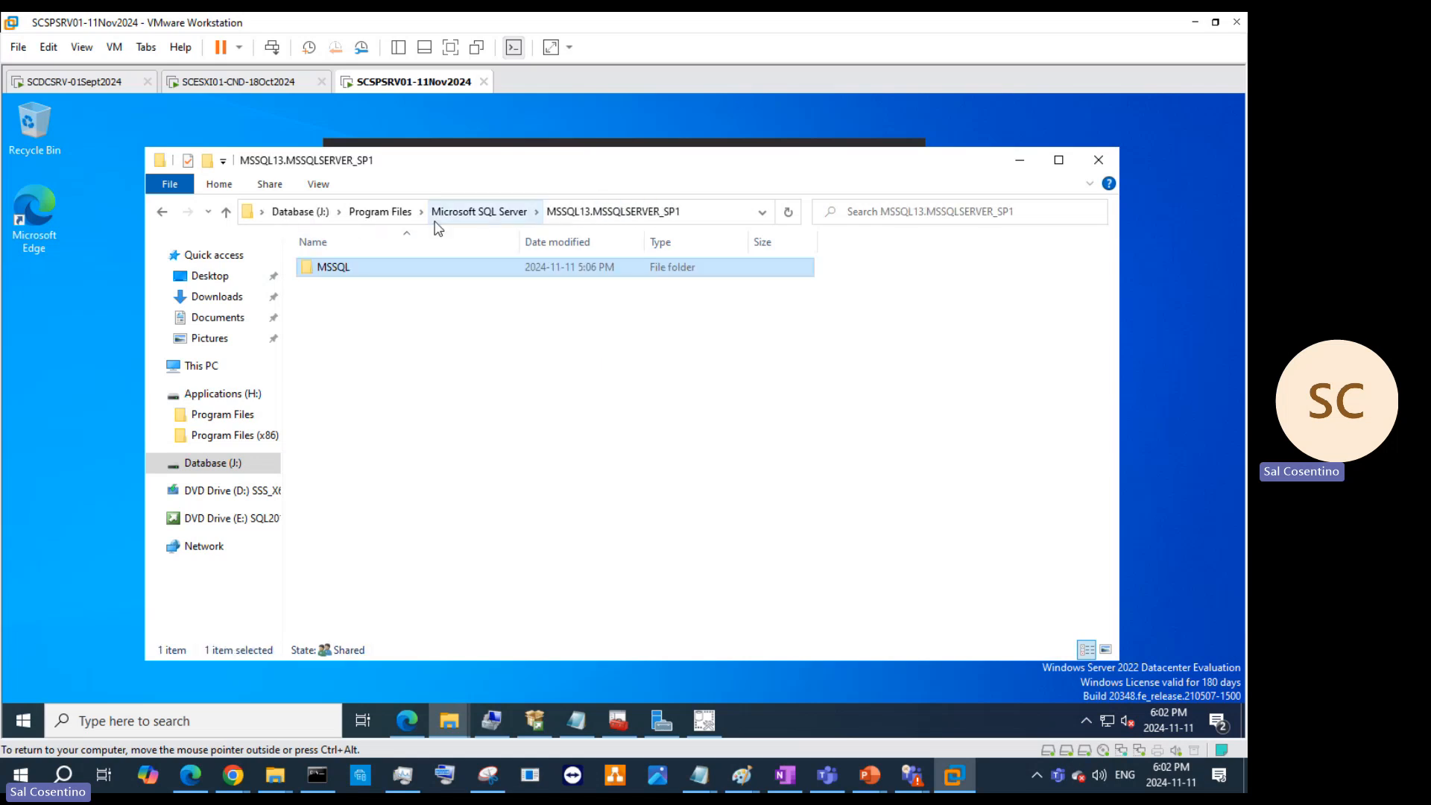
left_click(484, 211)
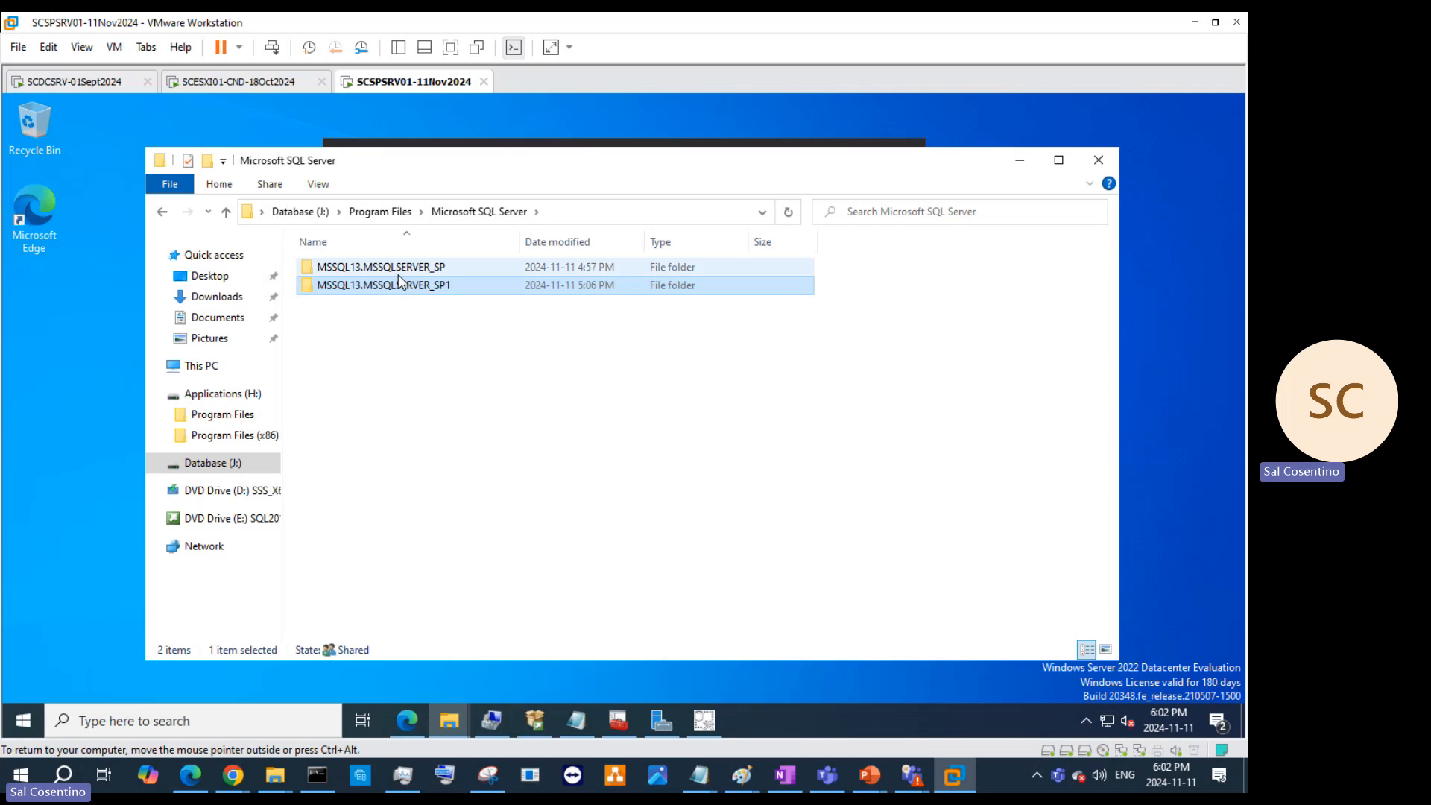
double_click(400, 269)
left_click(630, 436)
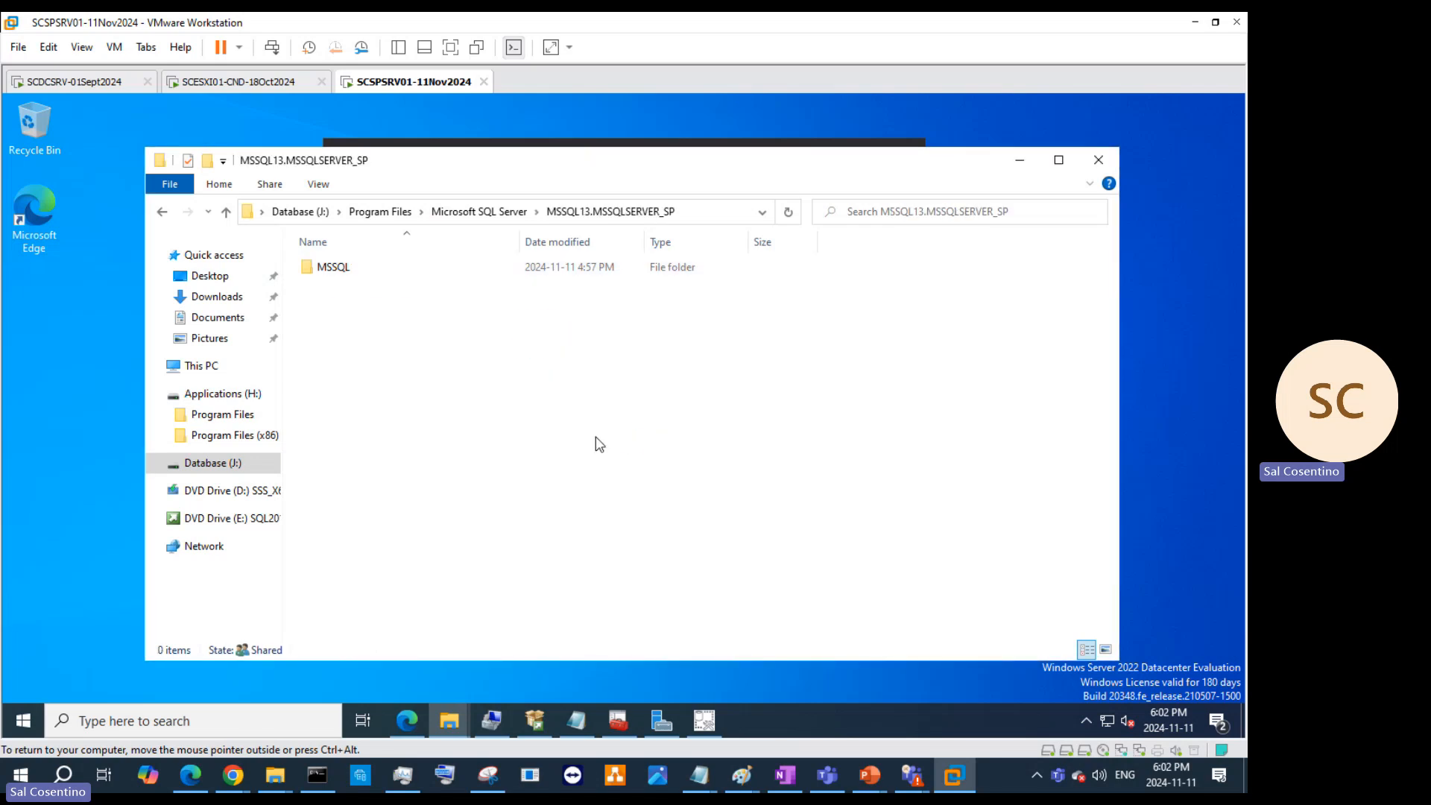
Step: Open the MSSQL and Data folders under MSSQL13.MSSQLSERVER_SP with permanent access, and return to the Microsoft SQL Server folder
double_click(357, 271)
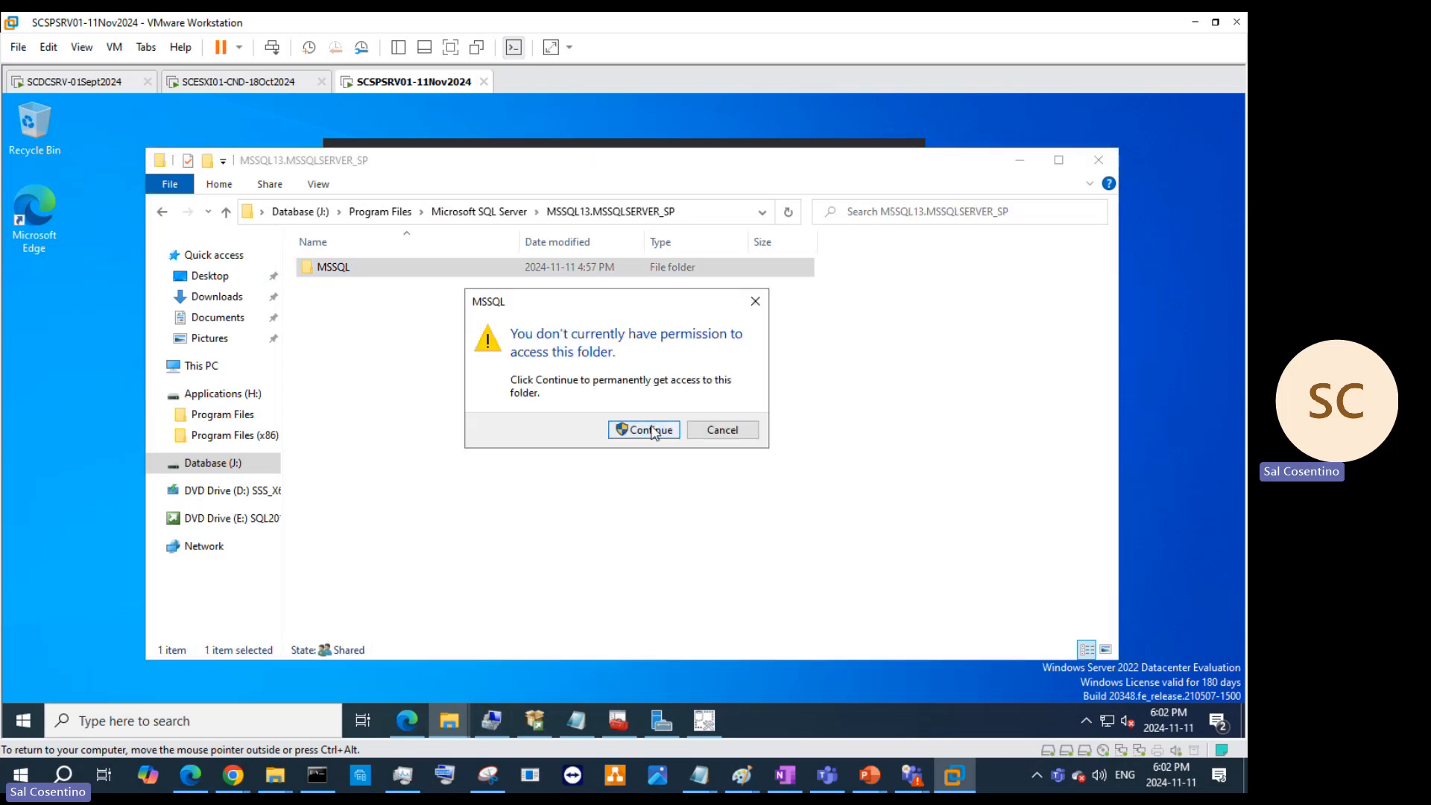
left_click(650, 431)
double_click(361, 269)
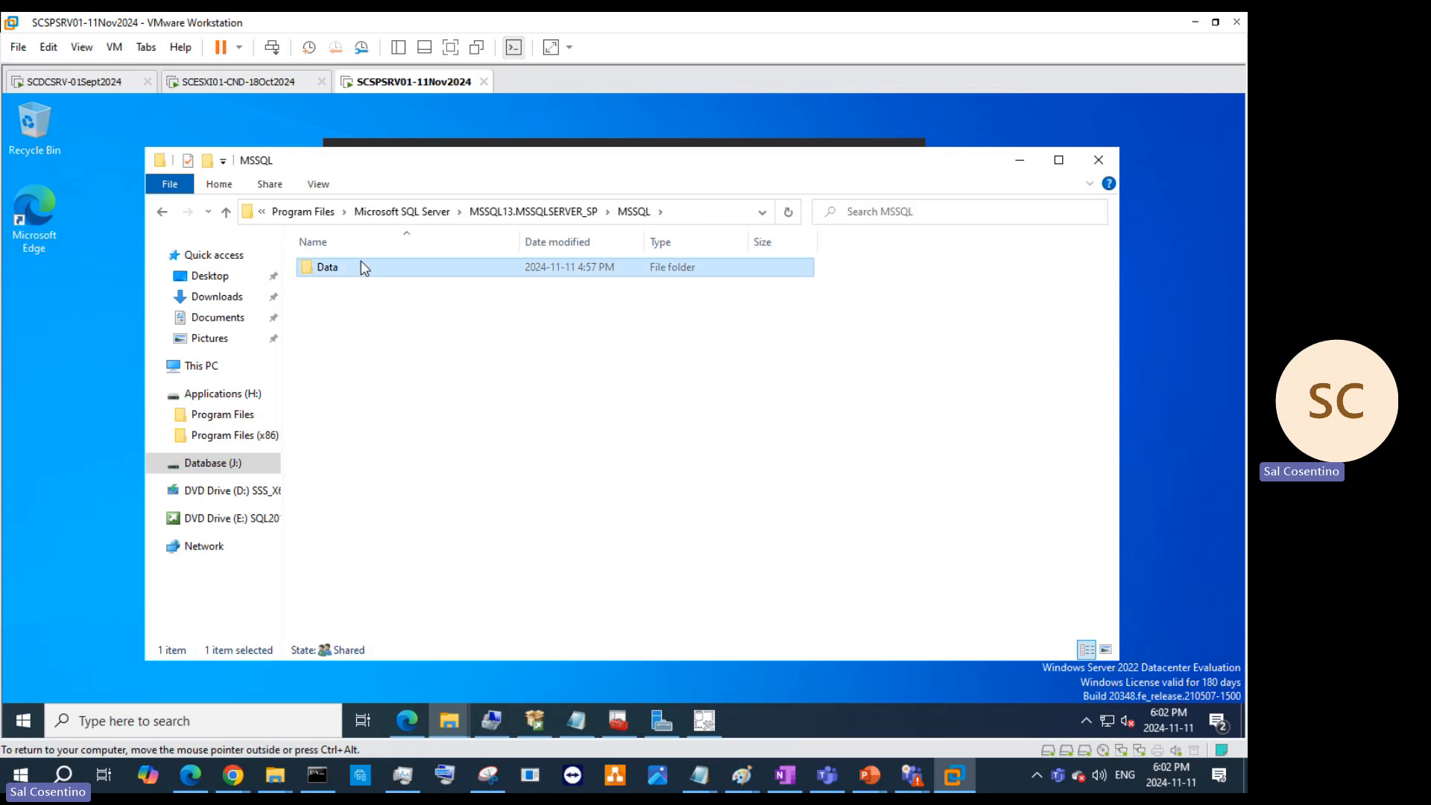
left_click(653, 430)
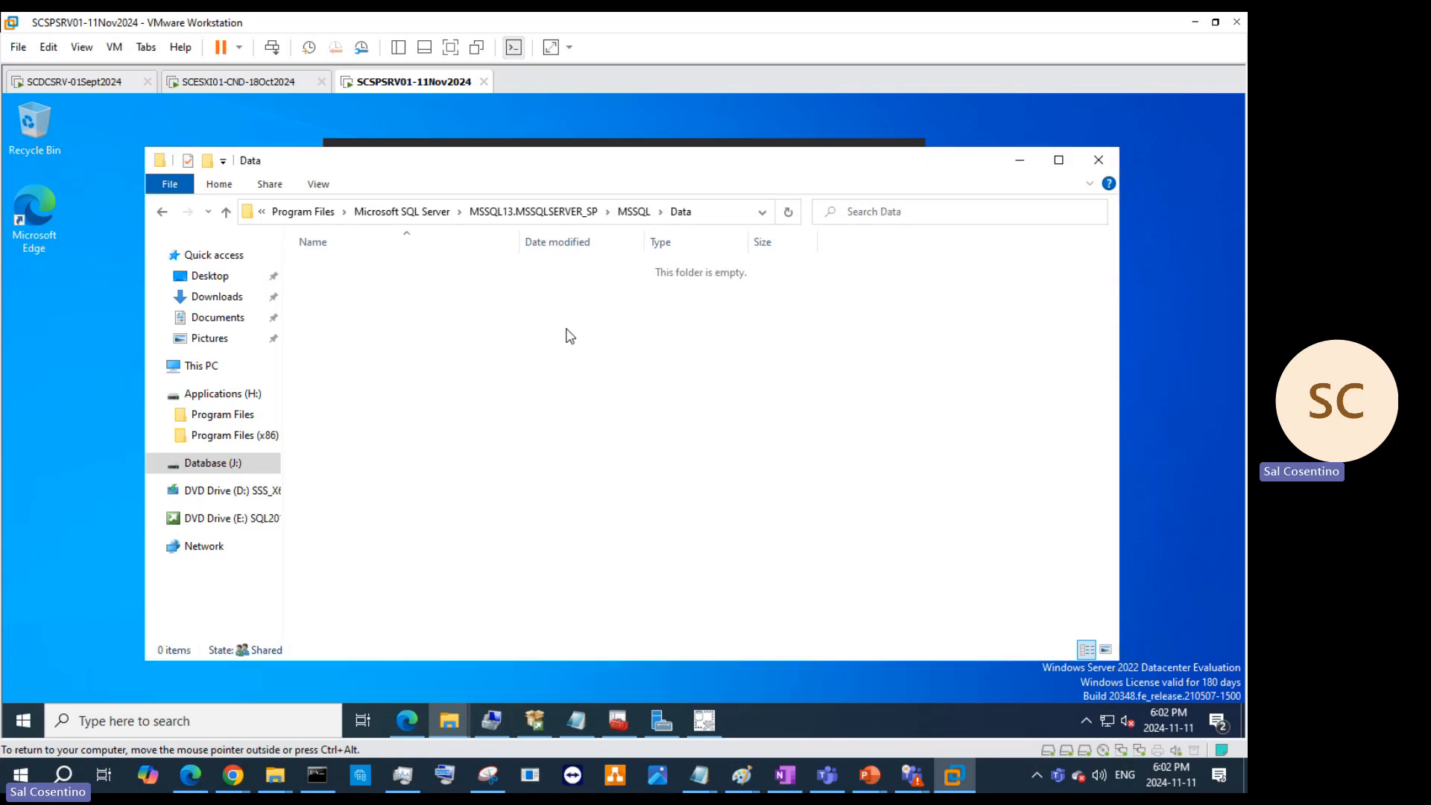
left_click(567, 212)
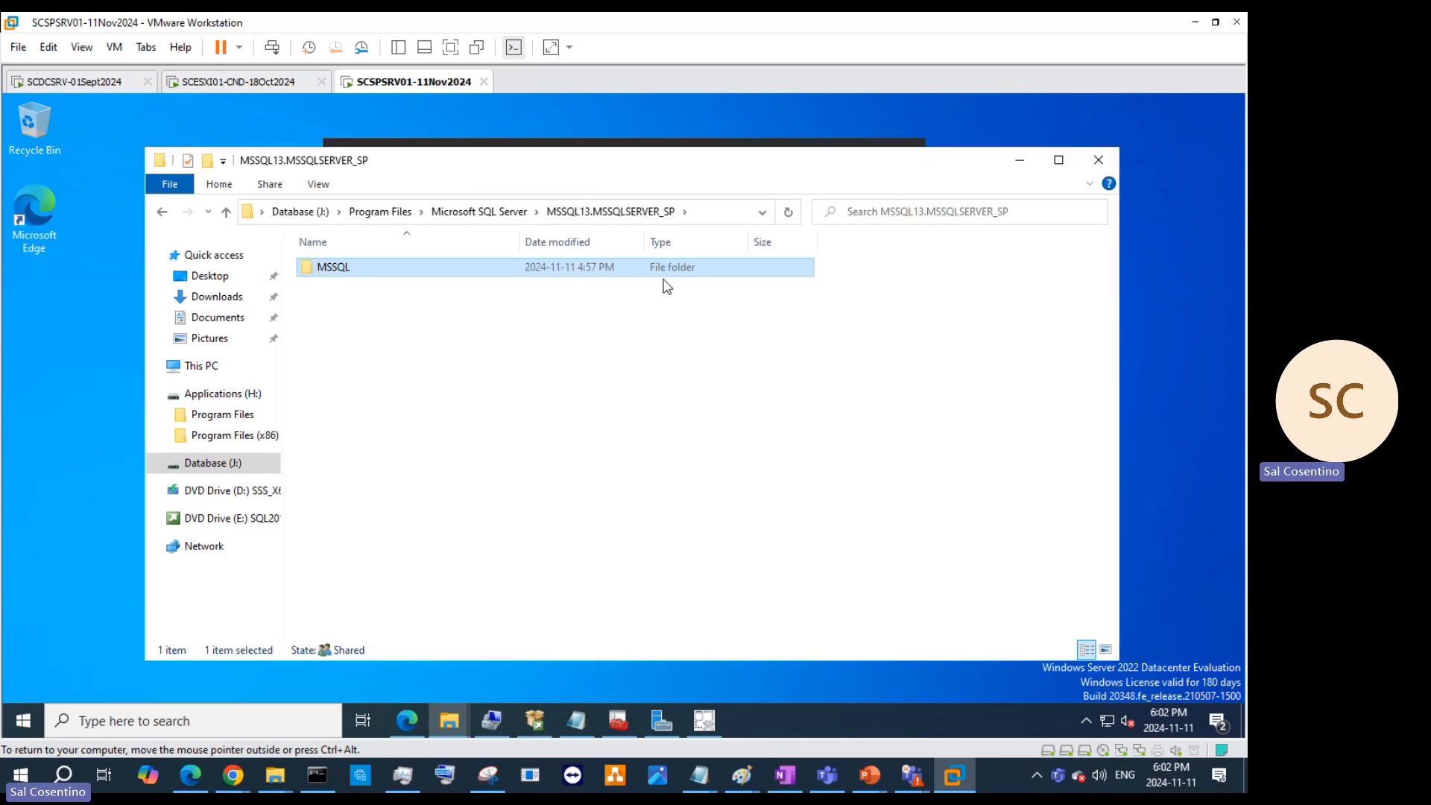
left_click(477, 215)
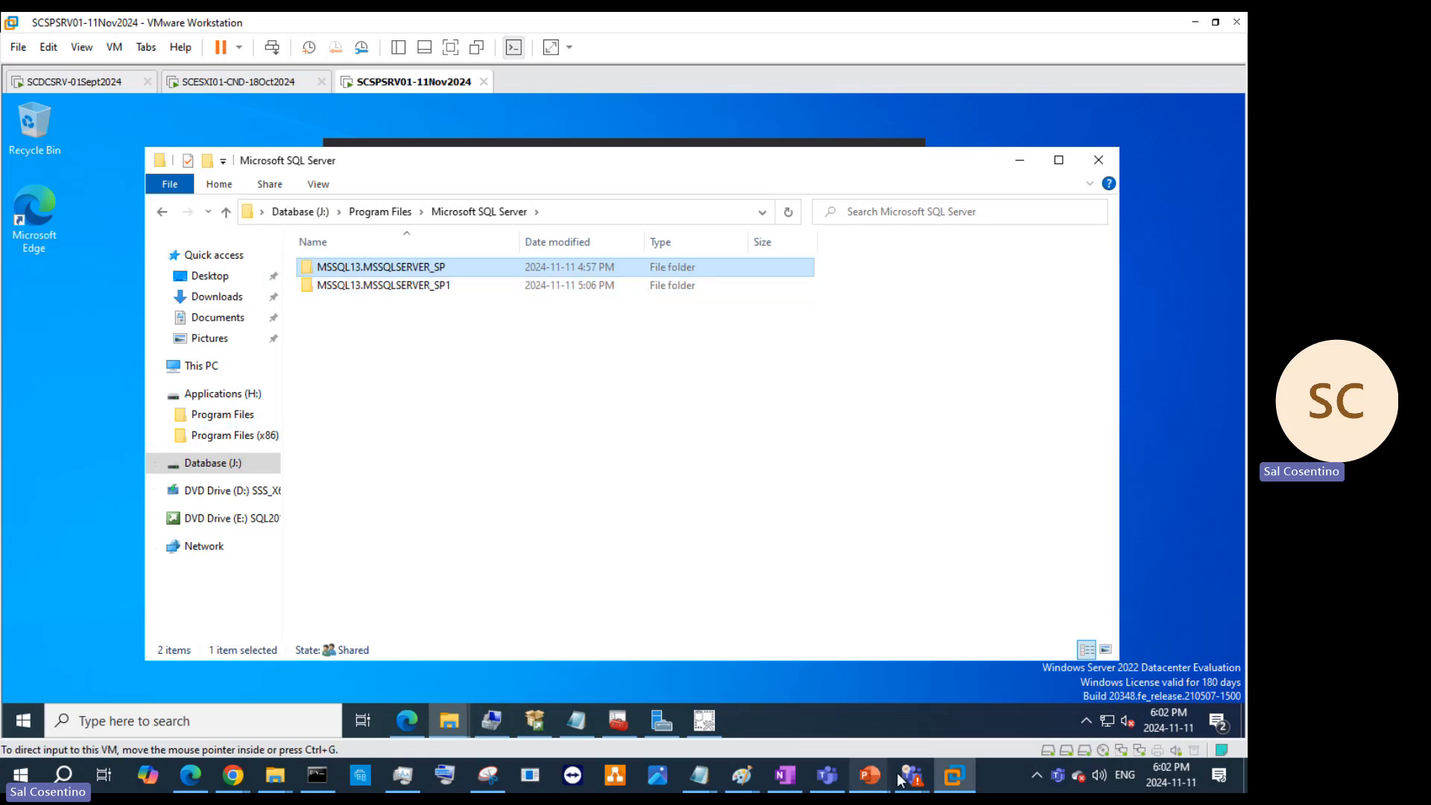
mouse_move(900, 780)
left_click(864, 721)
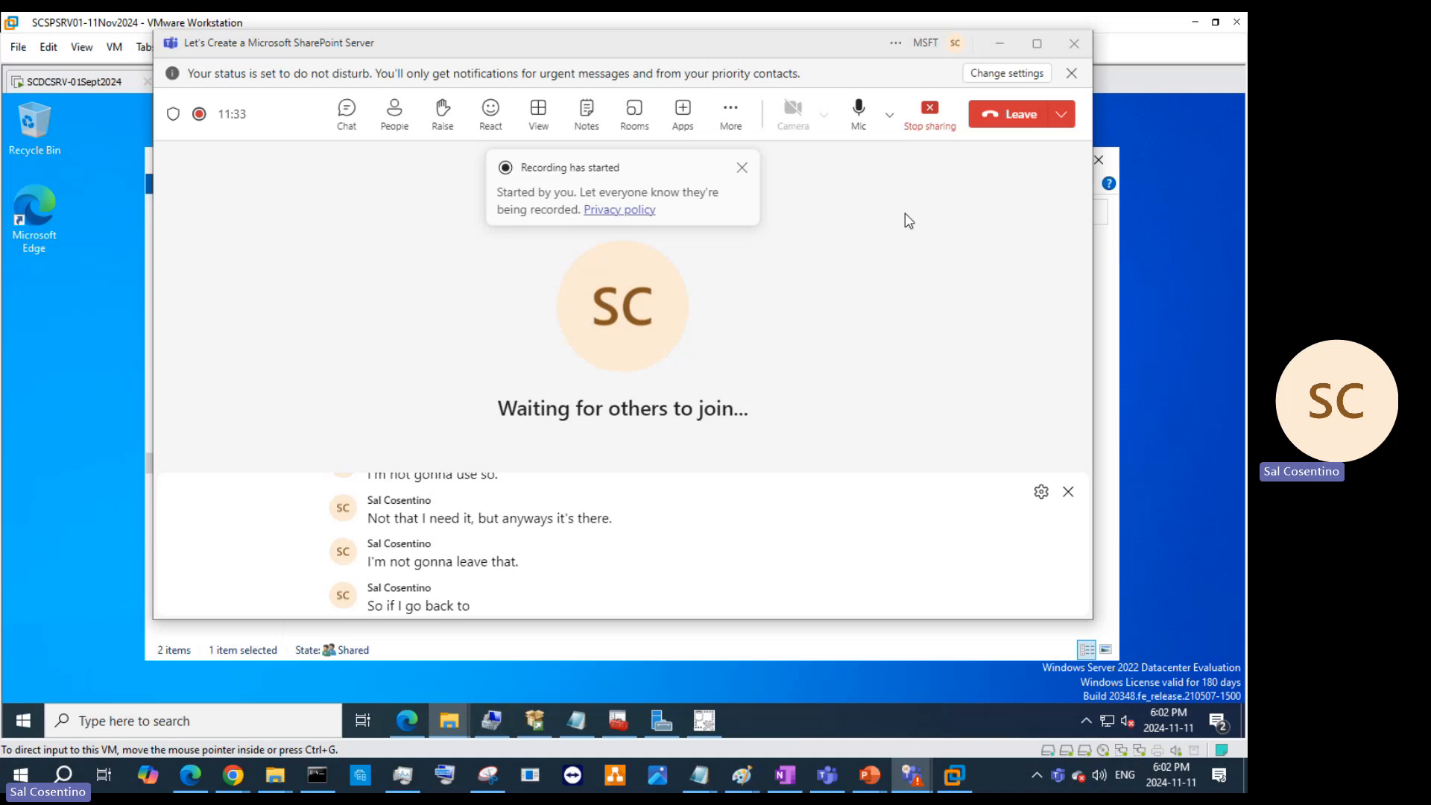
left_click(1004, 43)
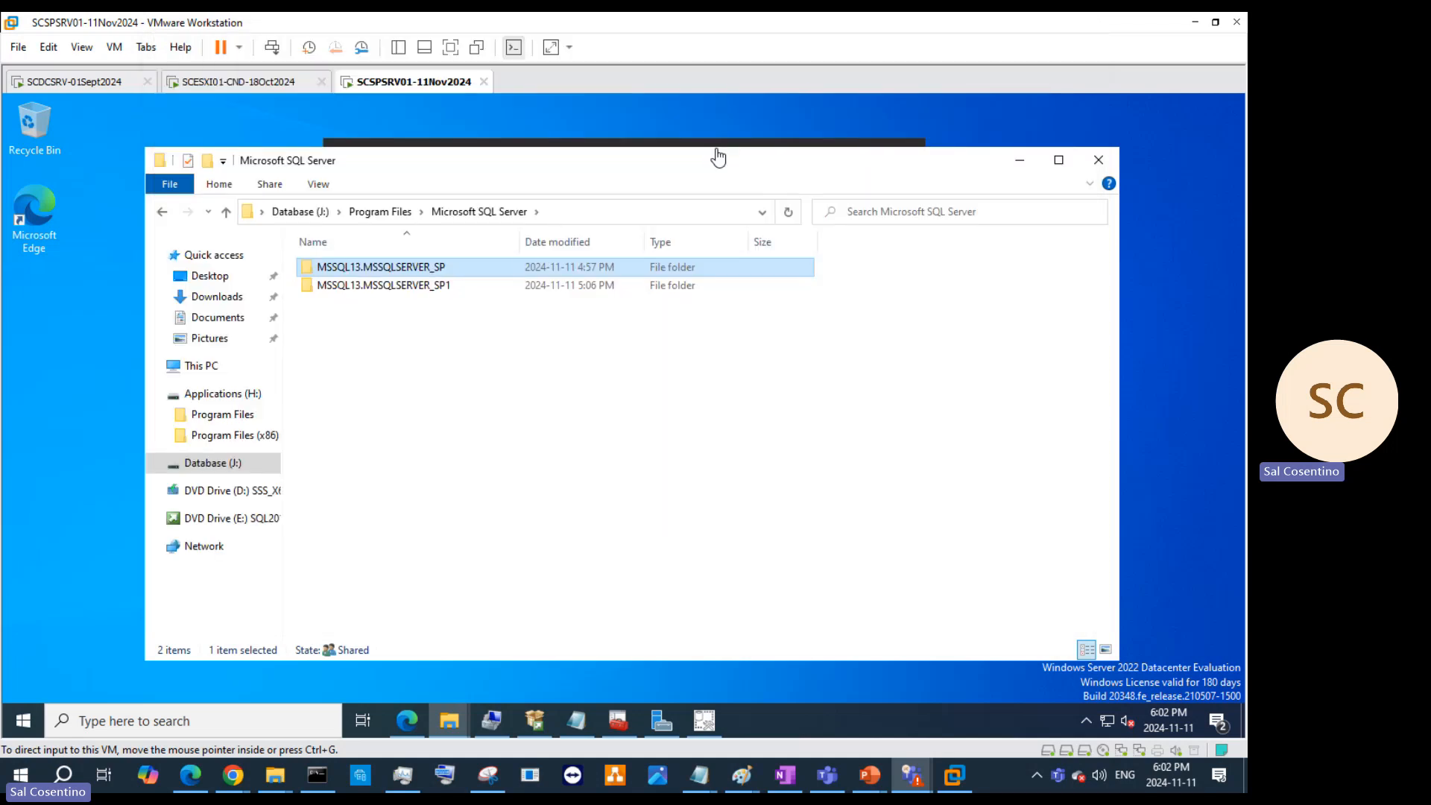
Step: Minimize the File Explorer window, open the Recycle Bin and agree to empty the corrupted one on J:
left_click(1018, 163)
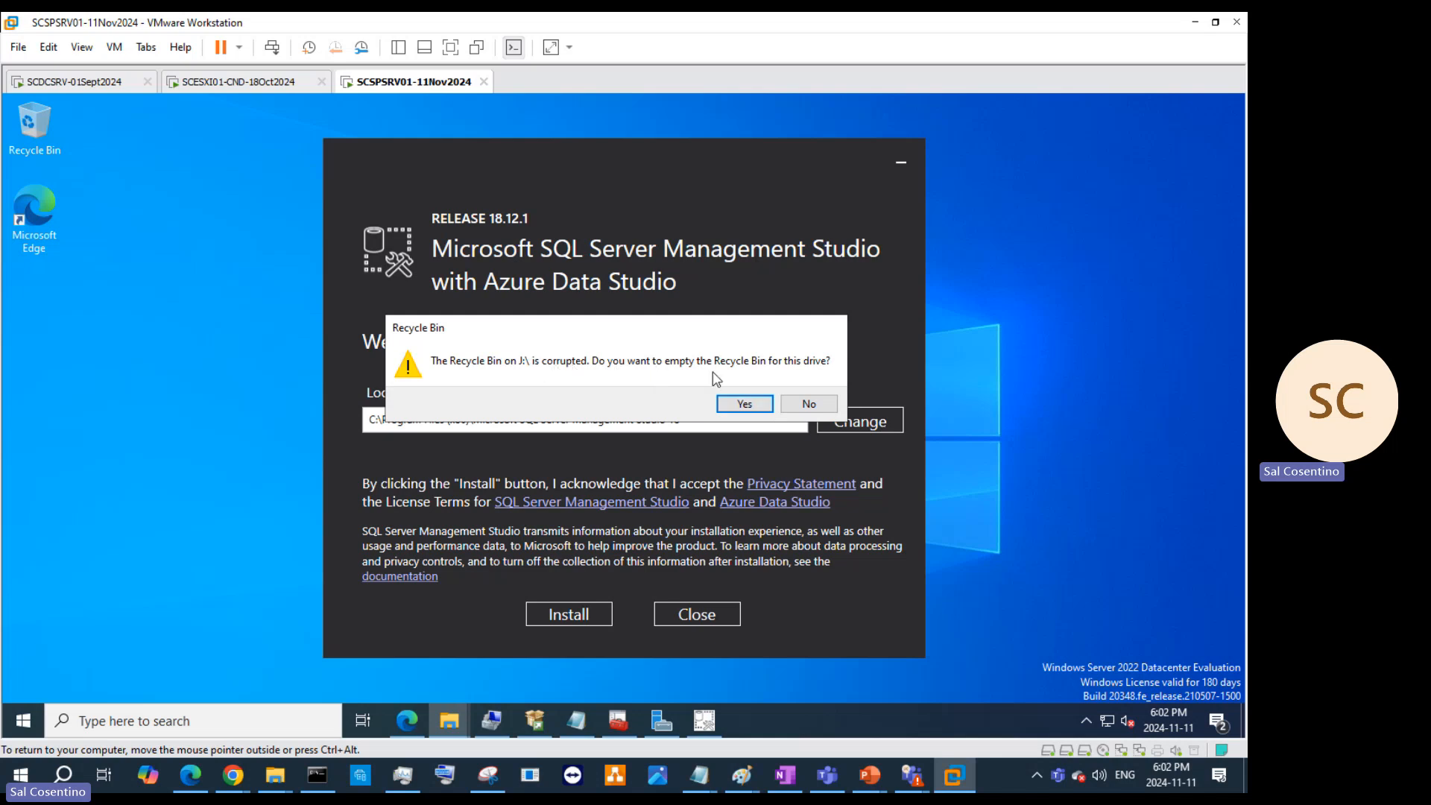
left_click(810, 404)
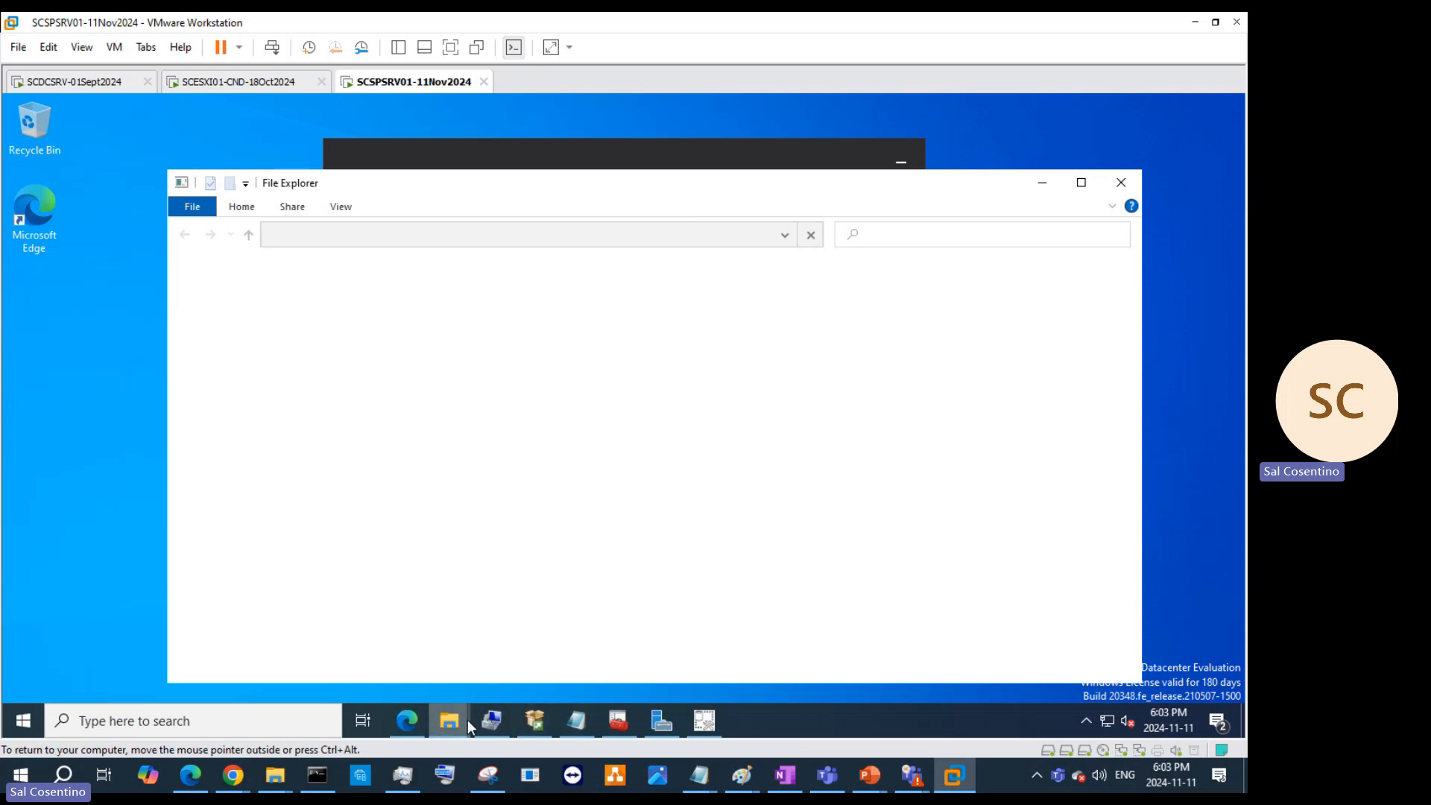
mouse_move(467, 719)
left_click(466, 661)
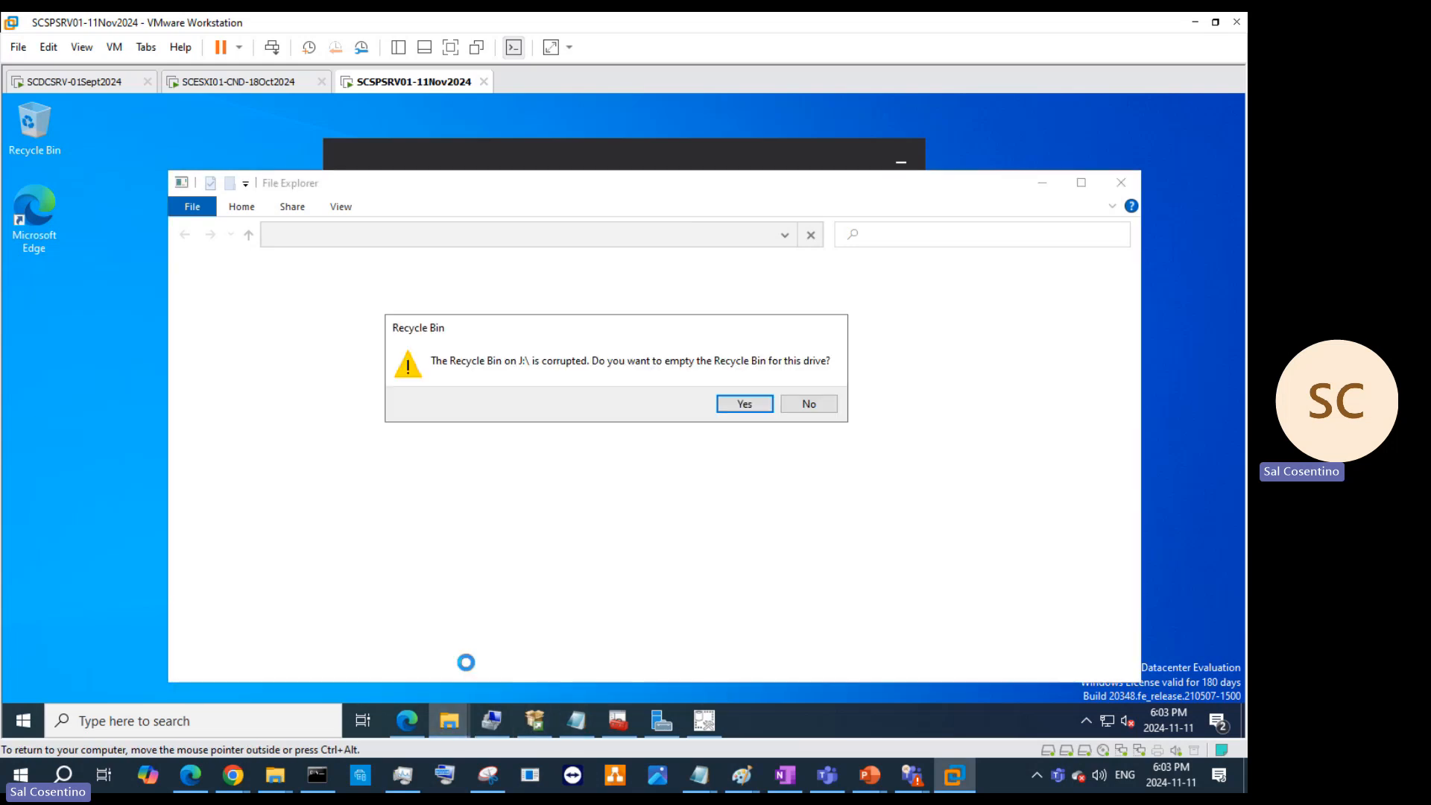
left_click(731, 407)
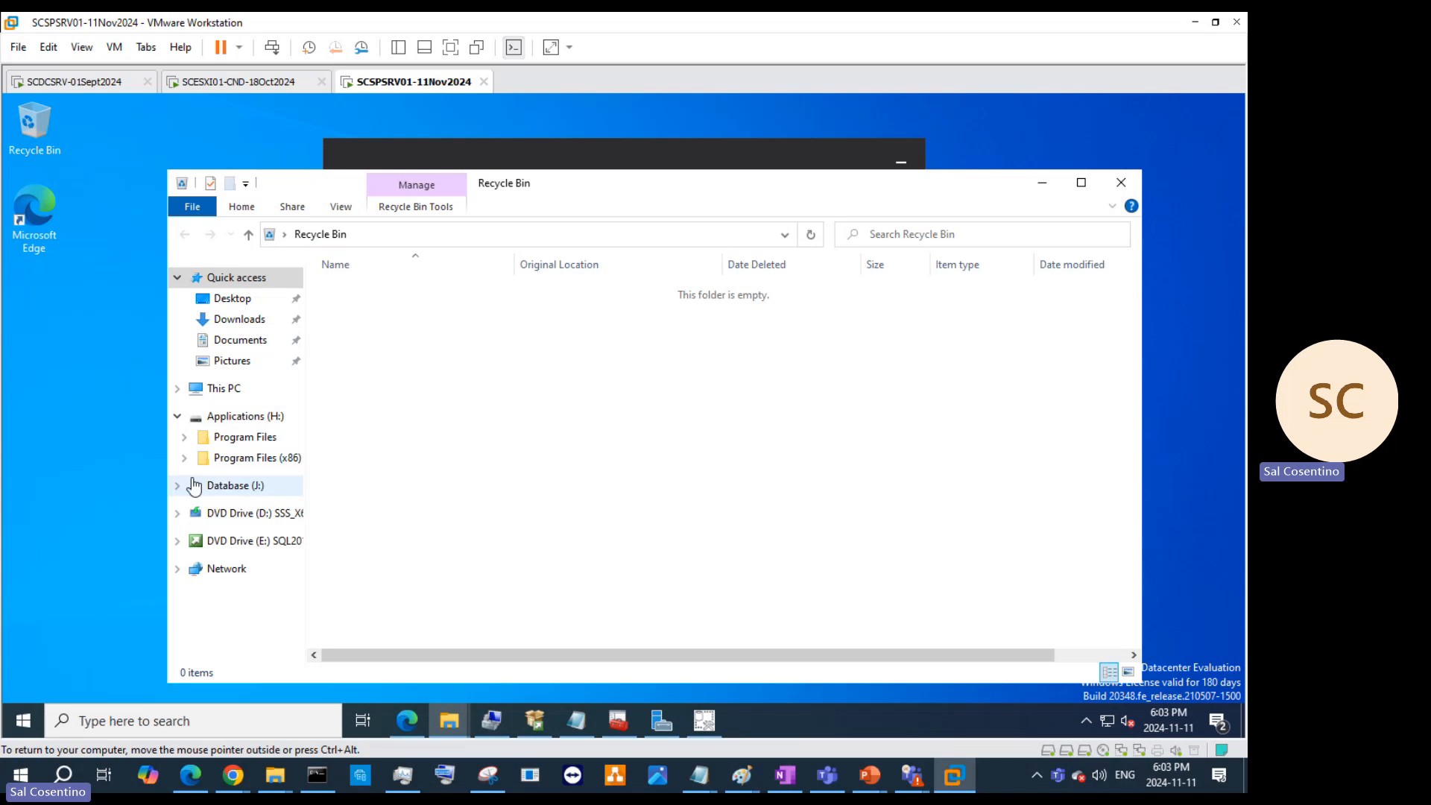
Step: Browse the Microsoft SQL Server folders under Program Files (x86) and Program Files on Applications (H:)
left_click(178, 485)
left_click(225, 462)
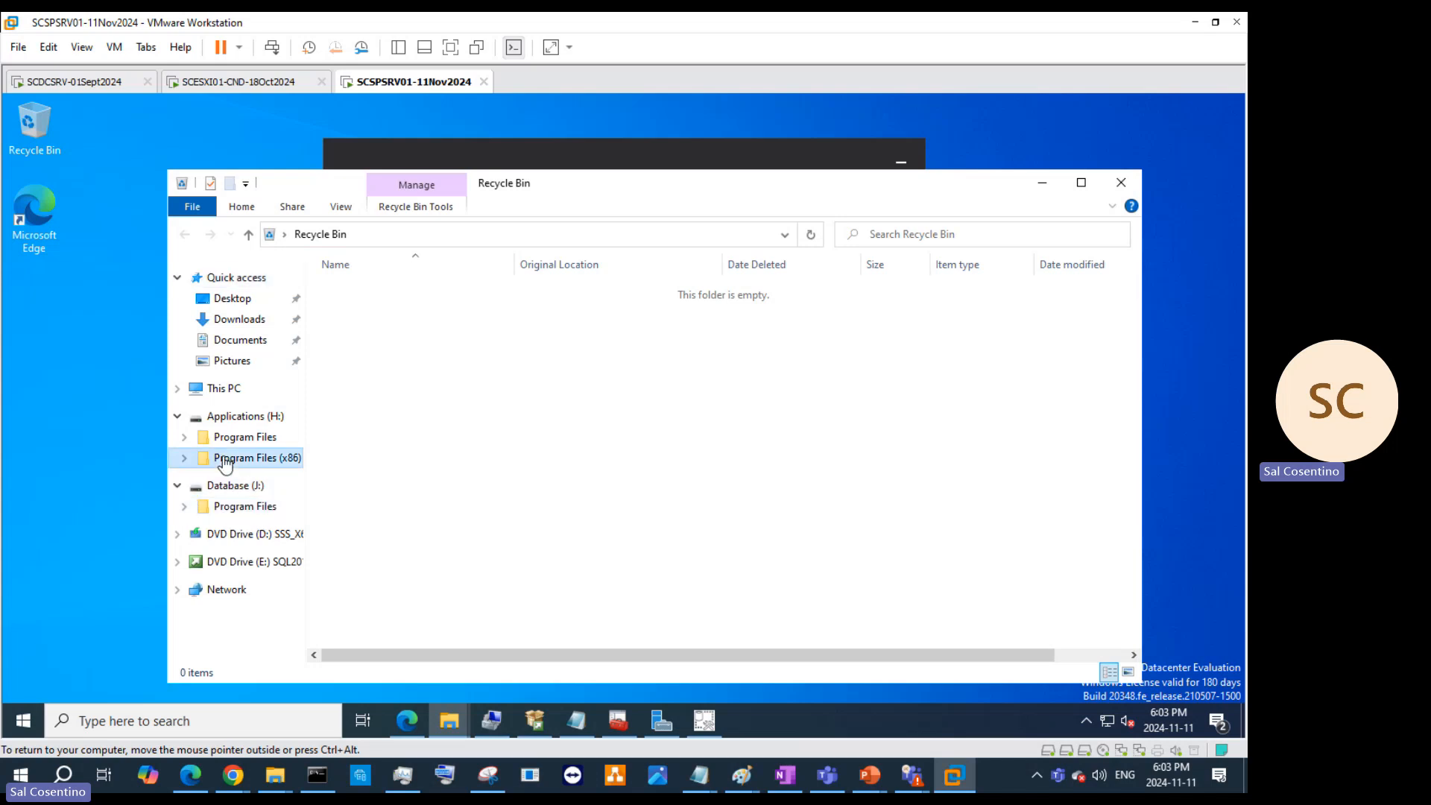
double_click(403, 297)
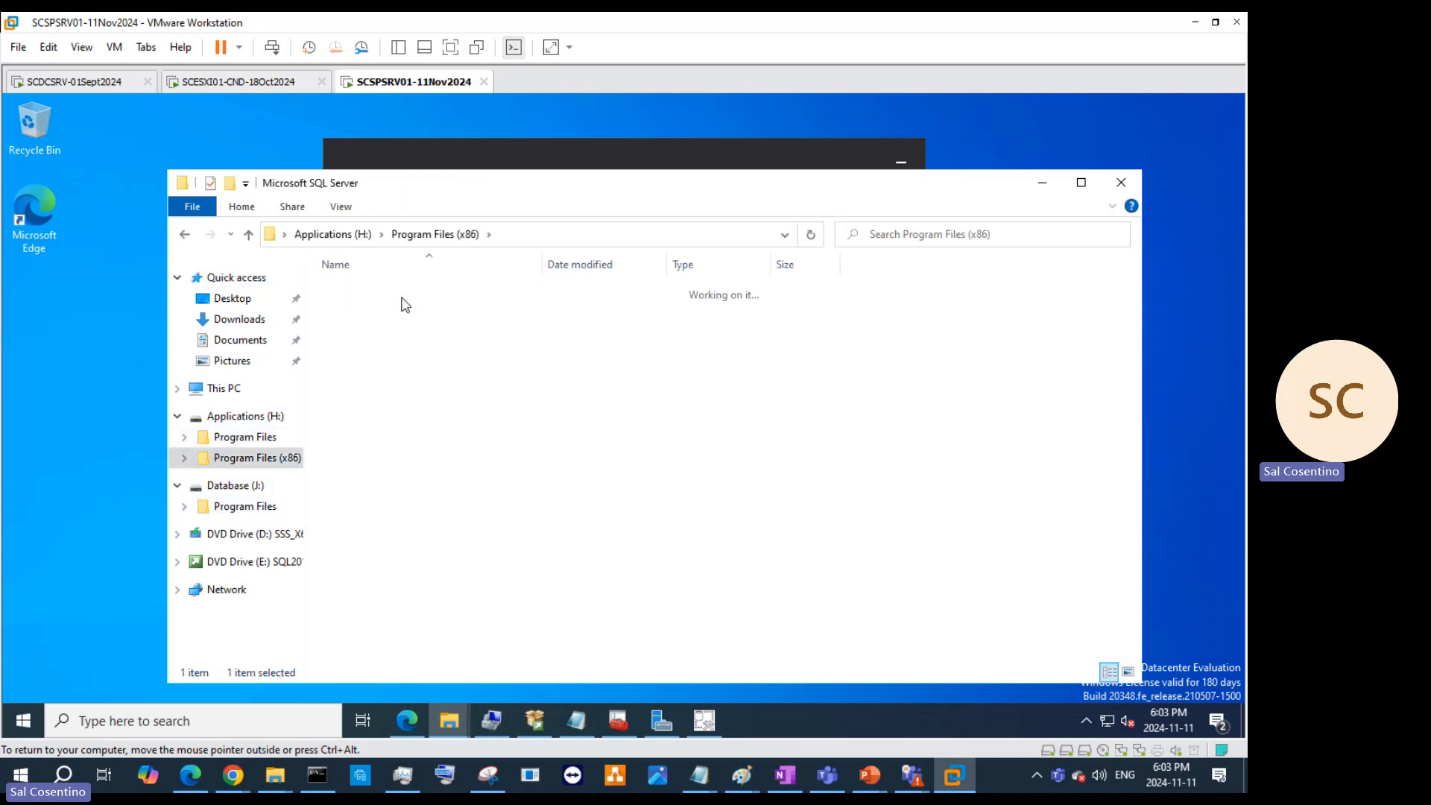
left_click(223, 438)
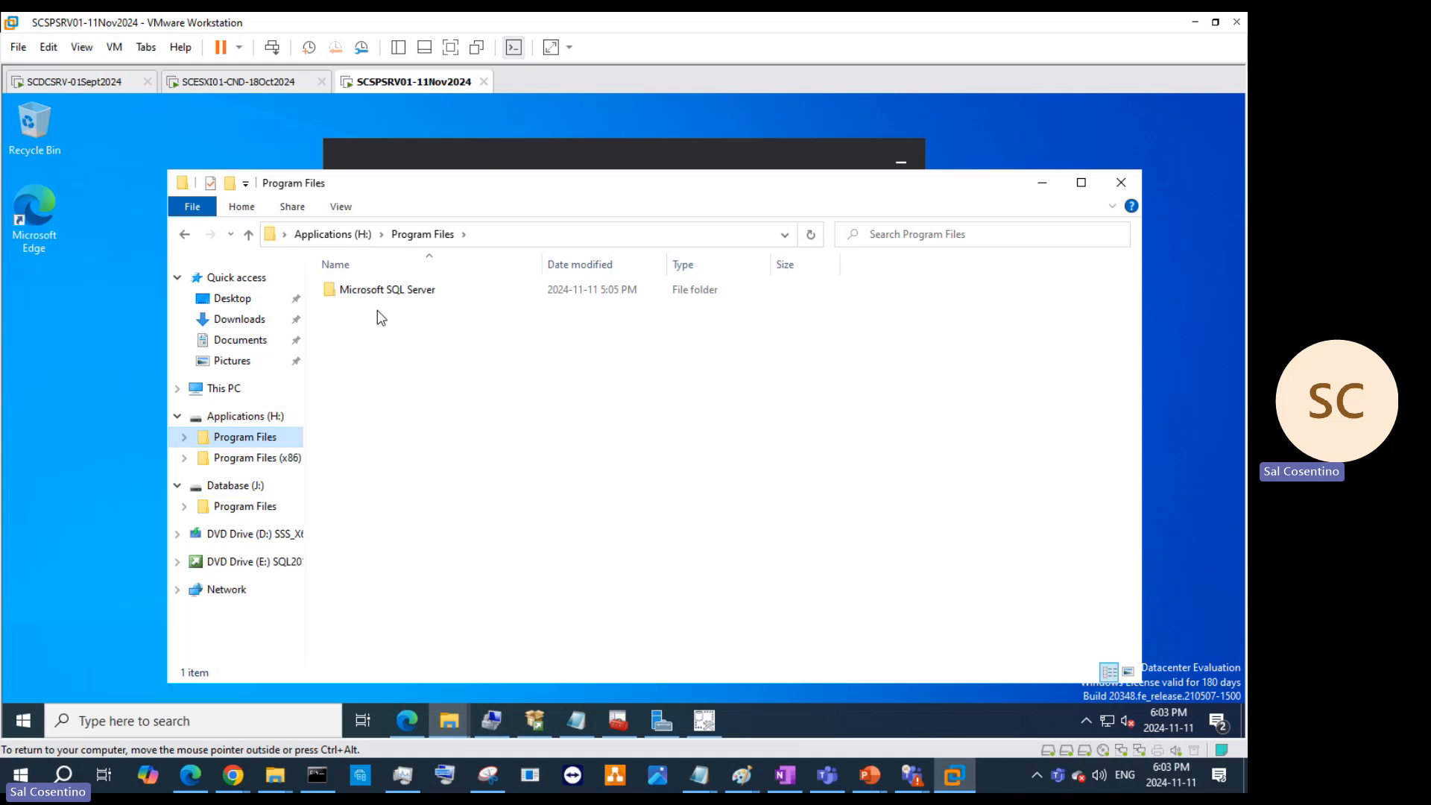
double_click(391, 291)
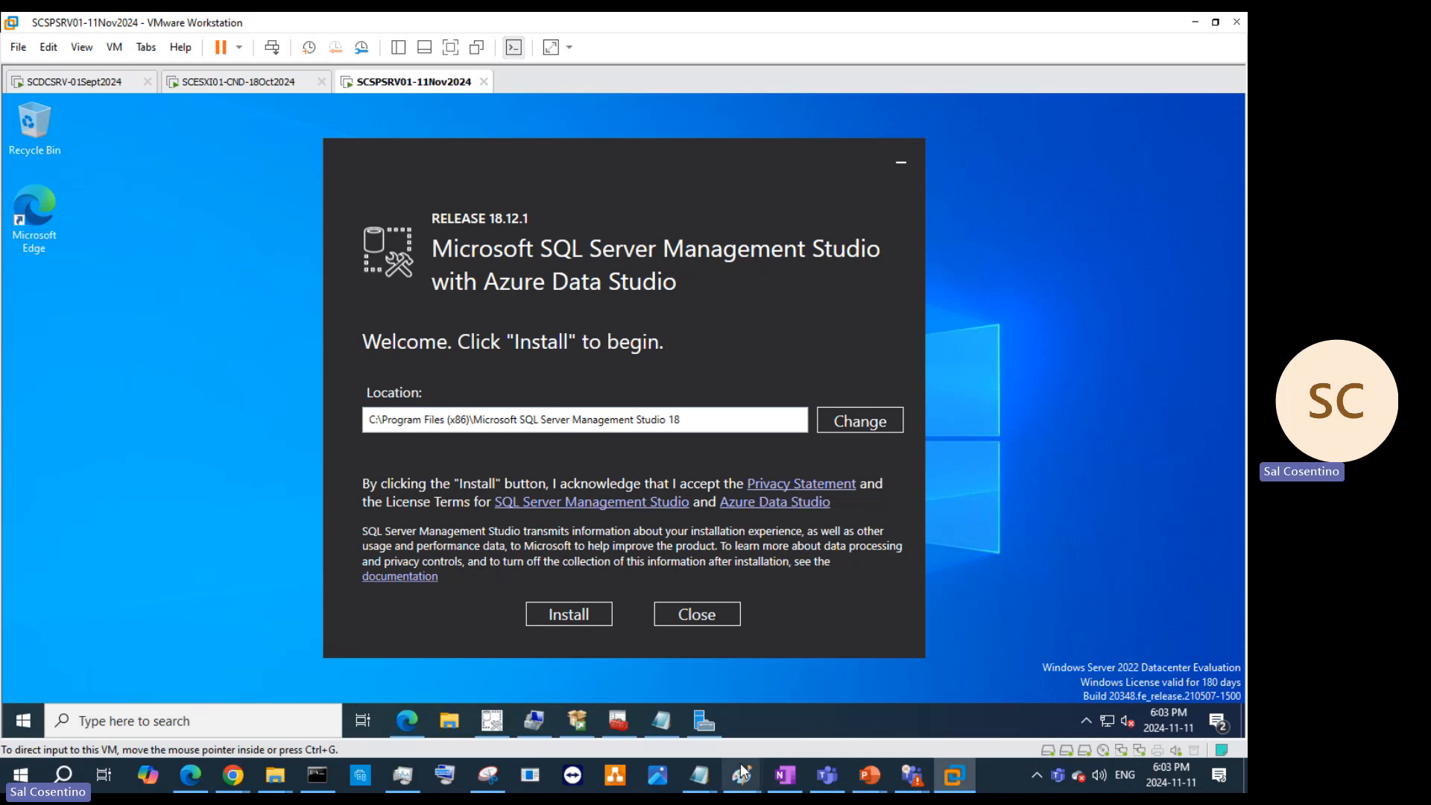
Step: Set the Management Studio install location to H:\Program Files (x86)\Microsoft SQL Server Management Studio 18 and start the installation
mouse_move(741, 770)
mouse_move(801, 709)
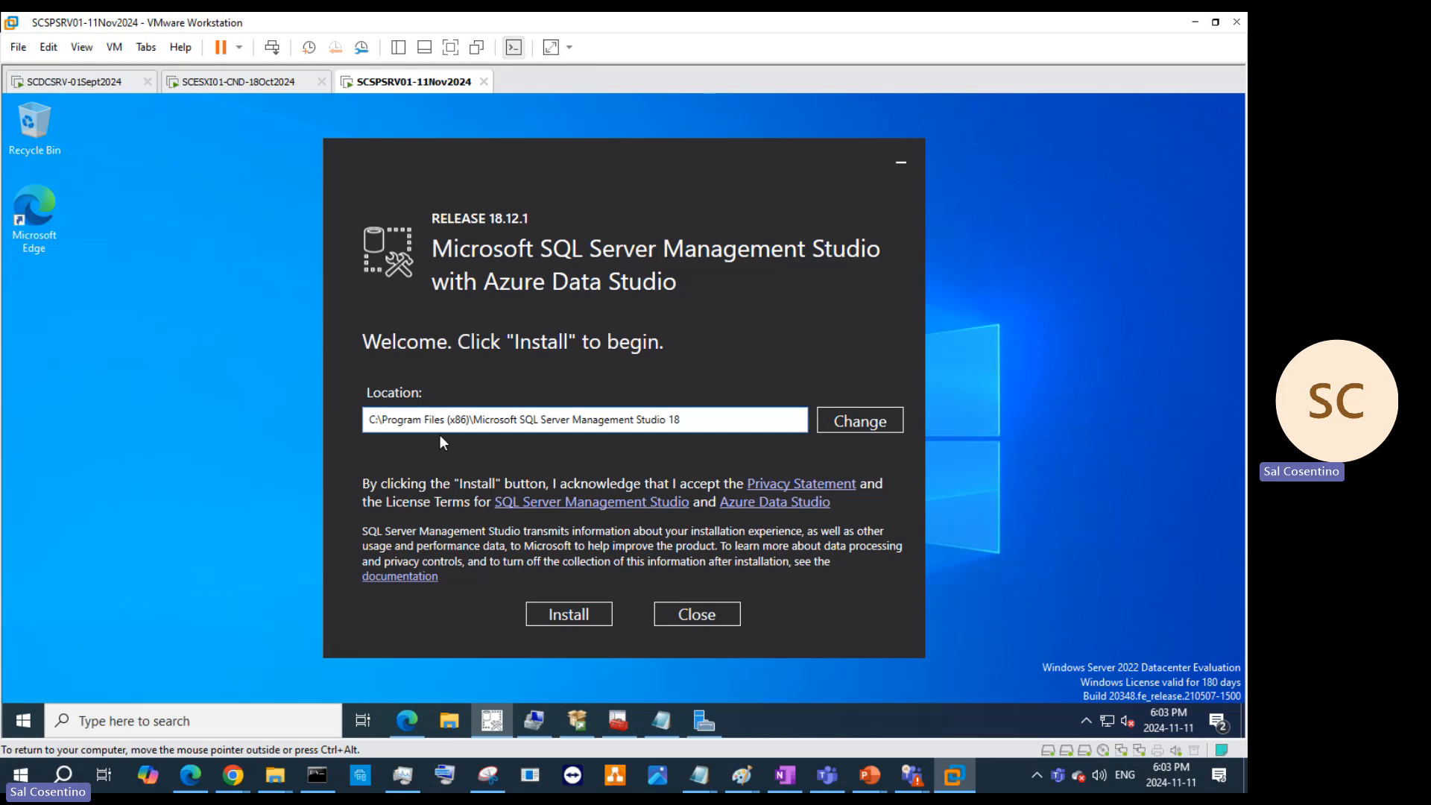
key("Delete")
key("Delete")
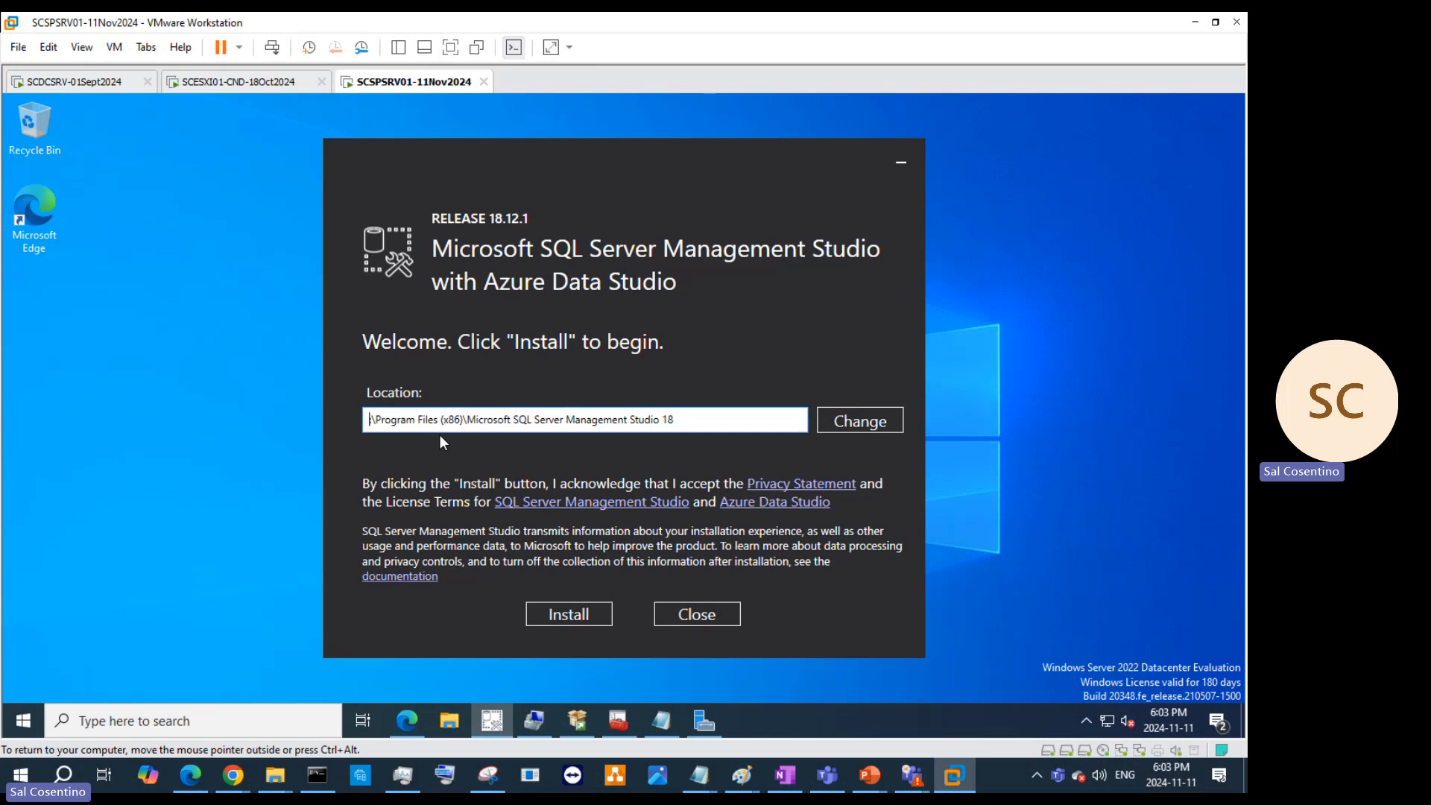
type("H:")
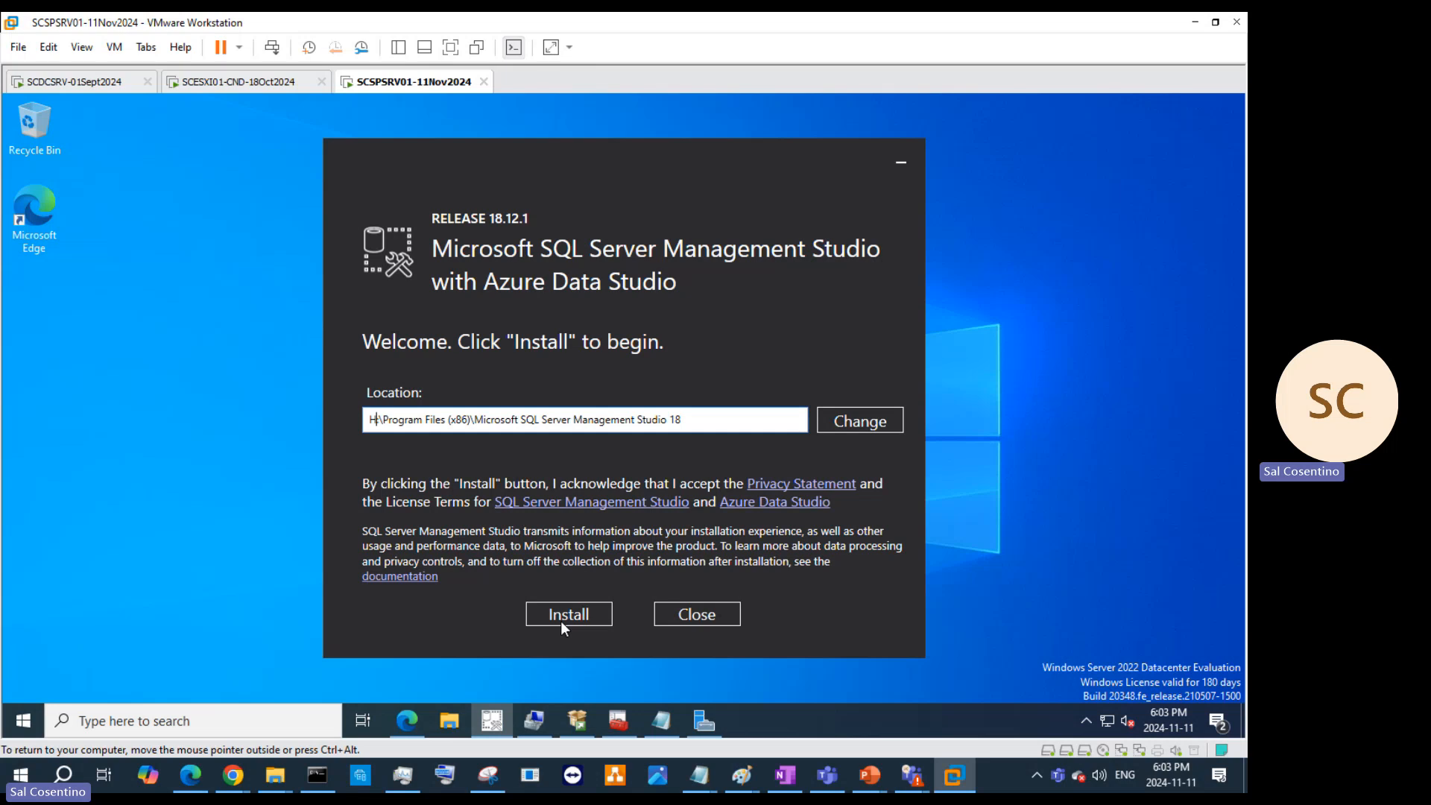
left_click(561, 622)
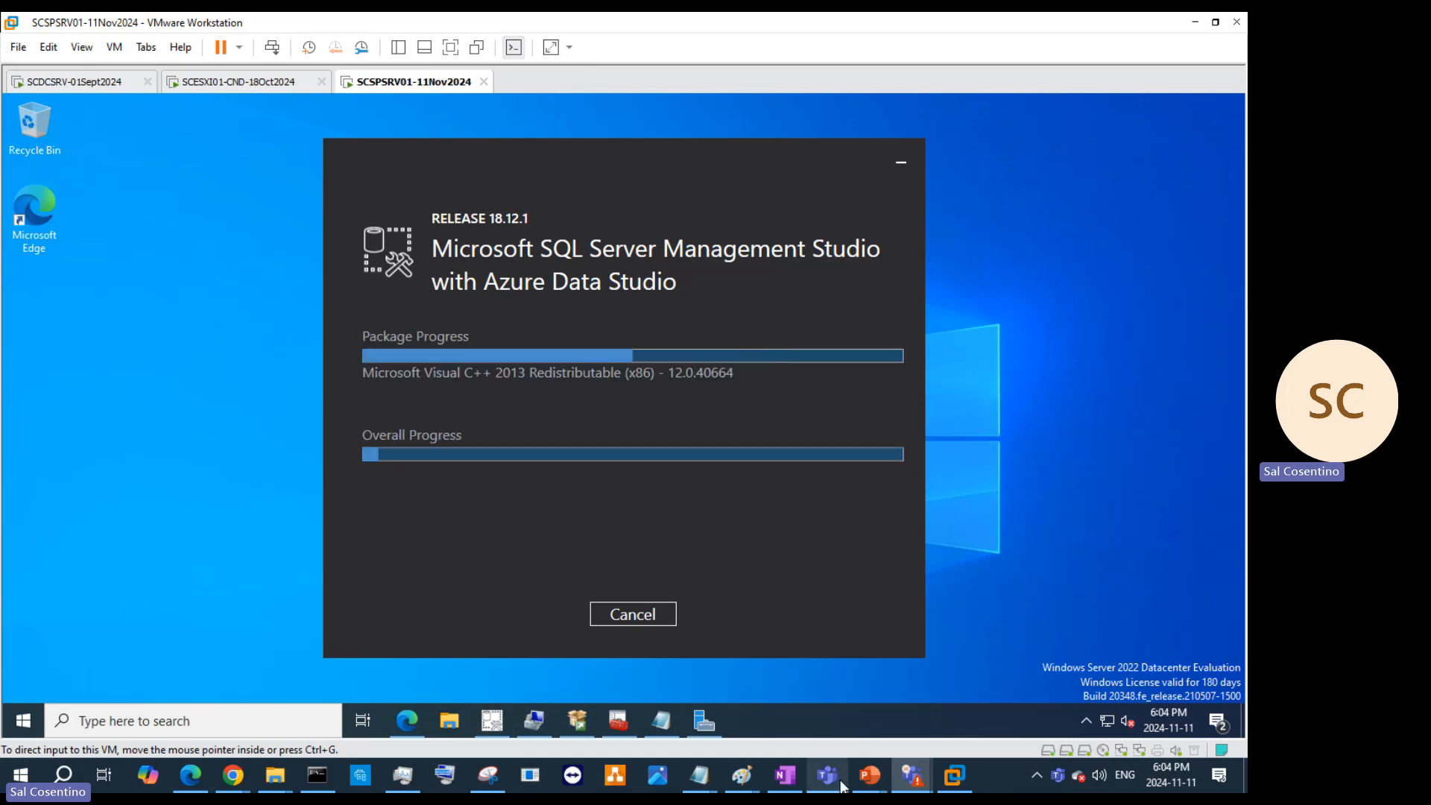
Step: Switch to SharePoint 2010.pptx in PowerPoint, review slide 61 on SQL Server Configuration Manager, and return to the VM
mouse_move(865, 777)
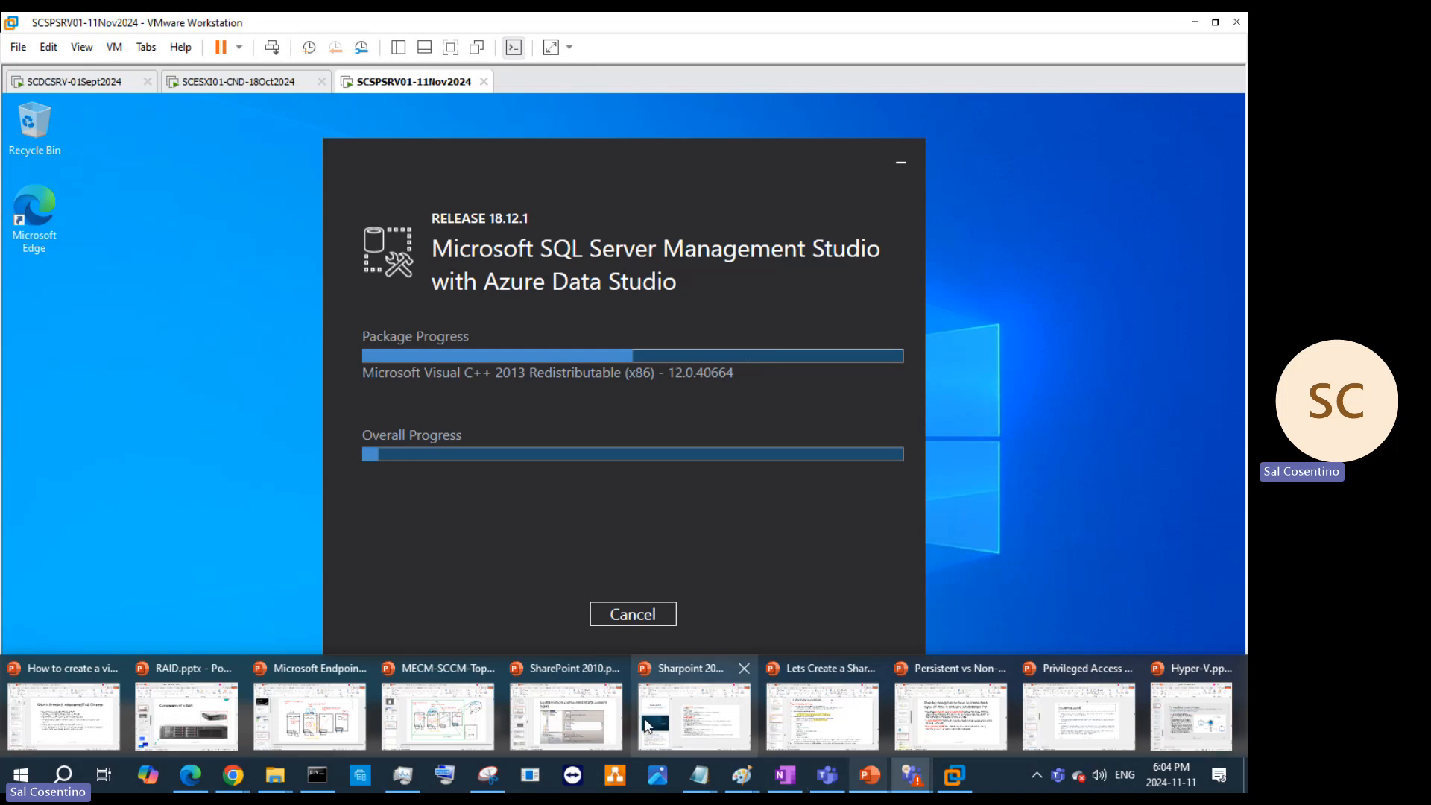
mouse_move(588, 725)
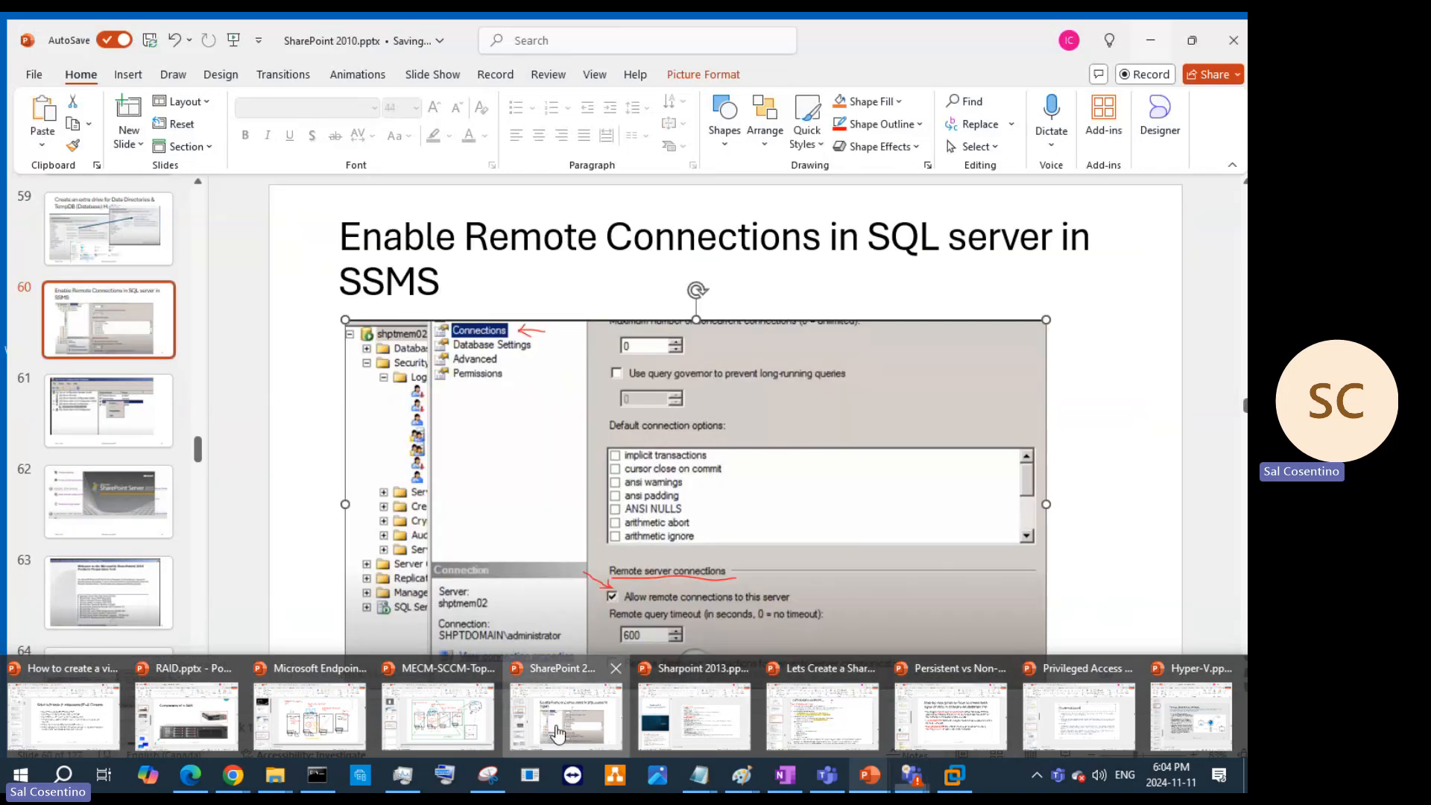
left_click(596, 719)
left_click(119, 419)
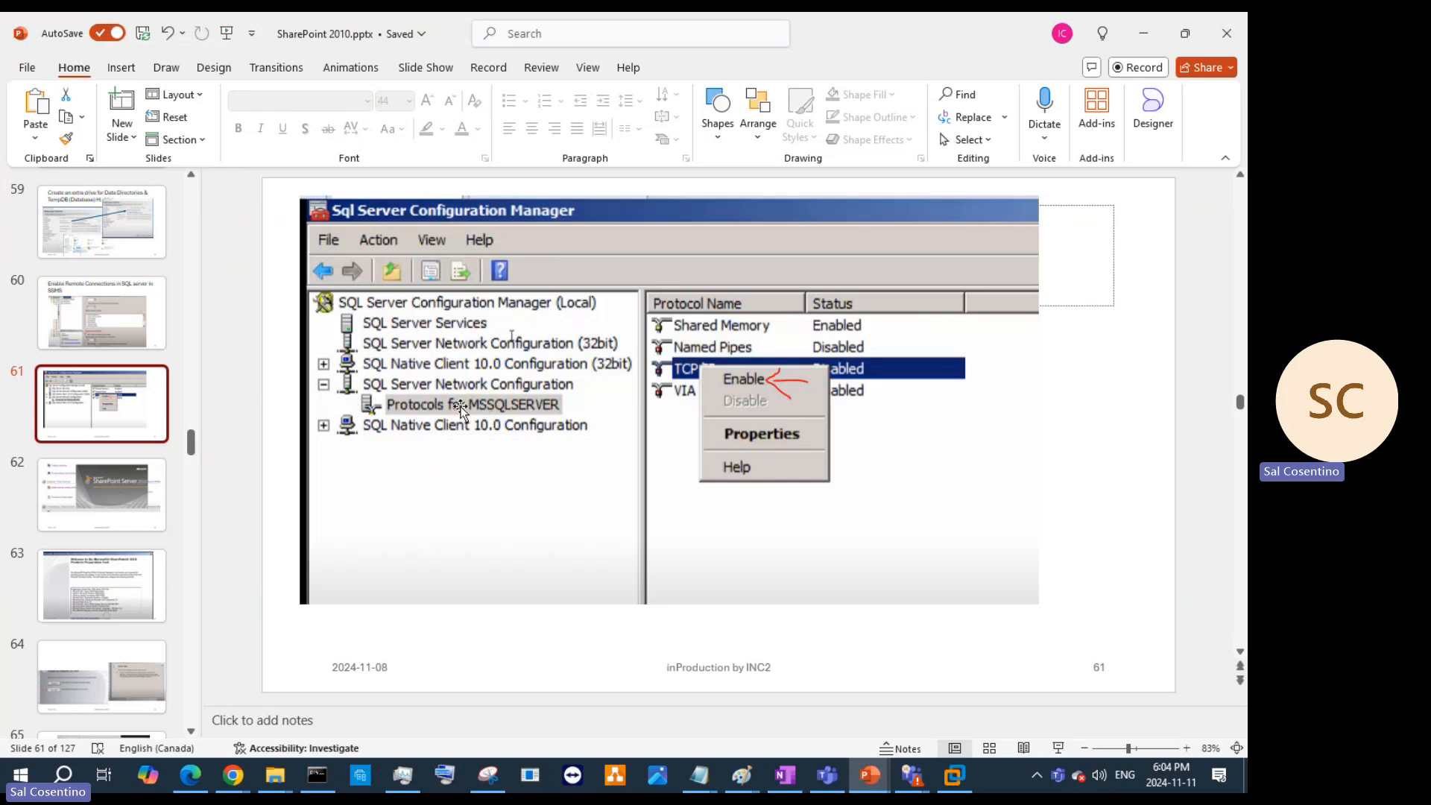
left_click(1153, 43)
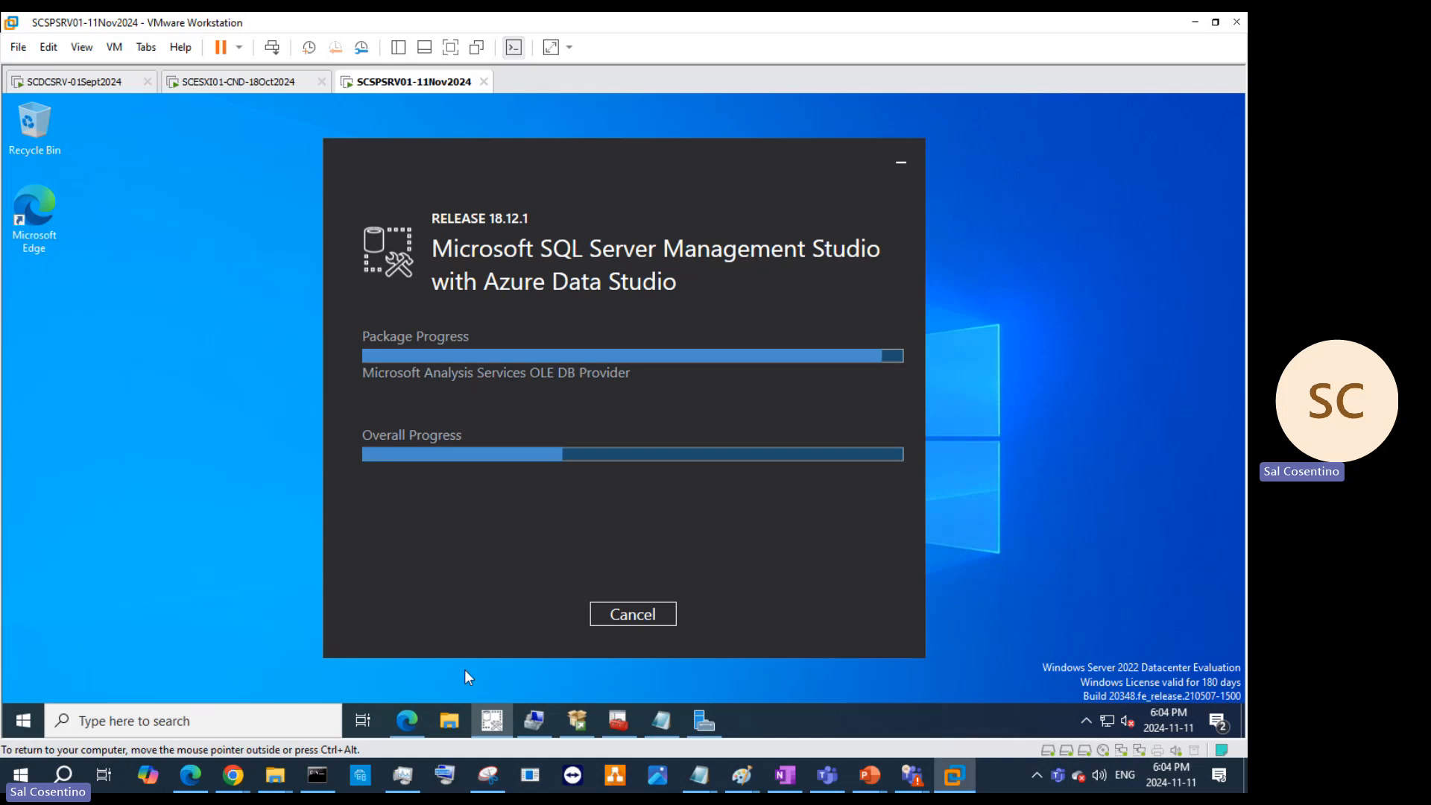
Step: Launch SQL Server 2016 Configuration Manager and show the protocols for MSSQLSERVER_SP1 under SQL Server Network Configuration
left_click(24, 720)
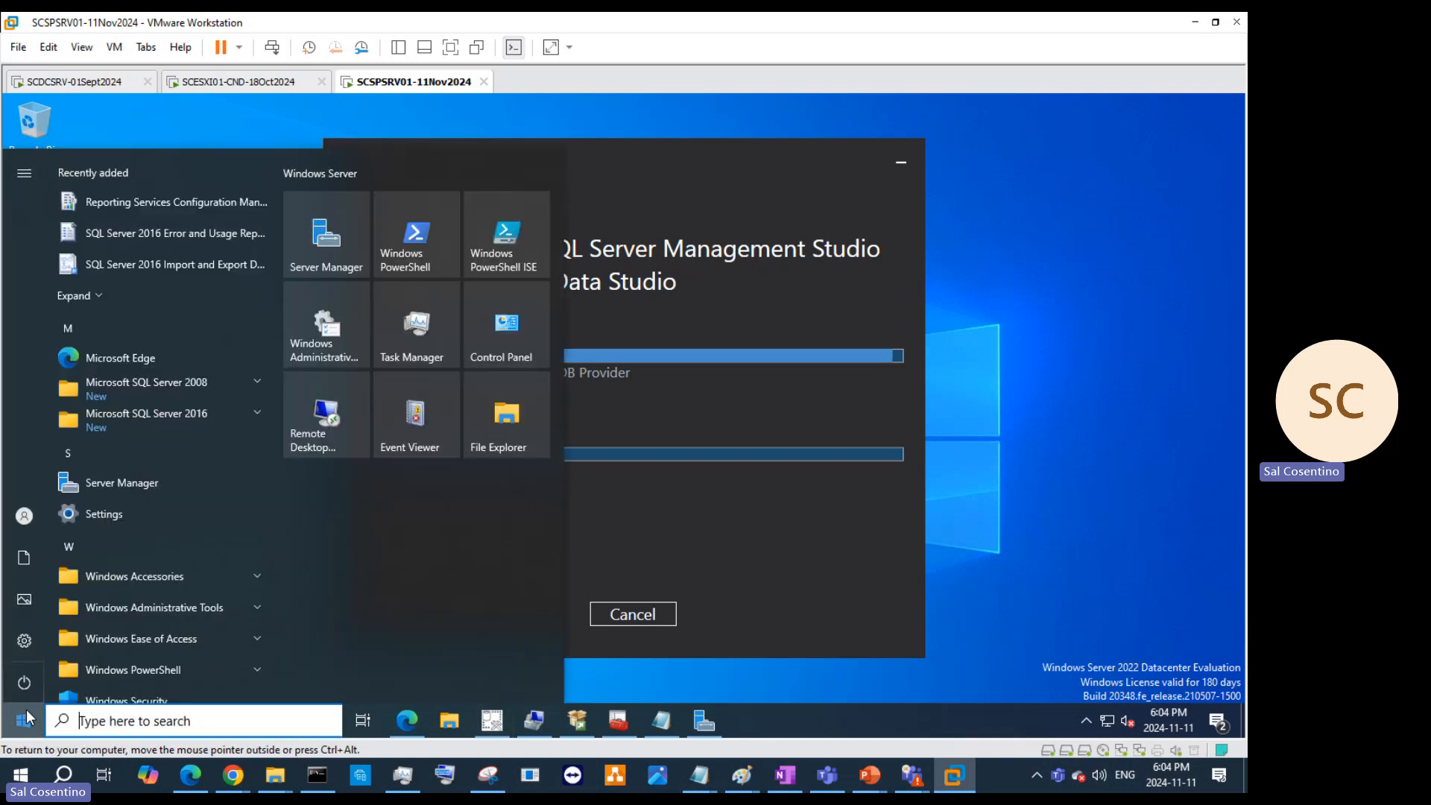
left_click(191, 409)
left_click(179, 472)
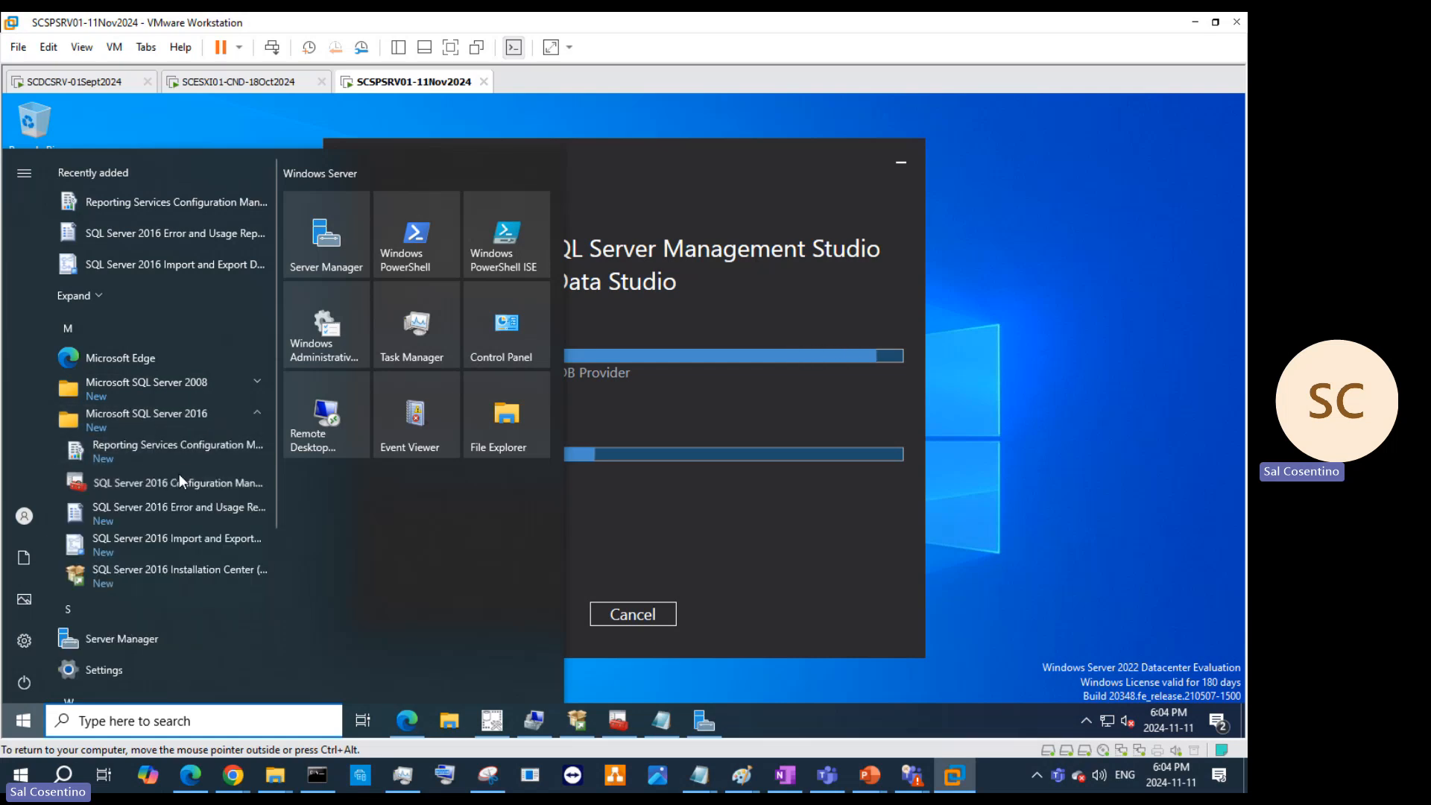
left_click(479, 514)
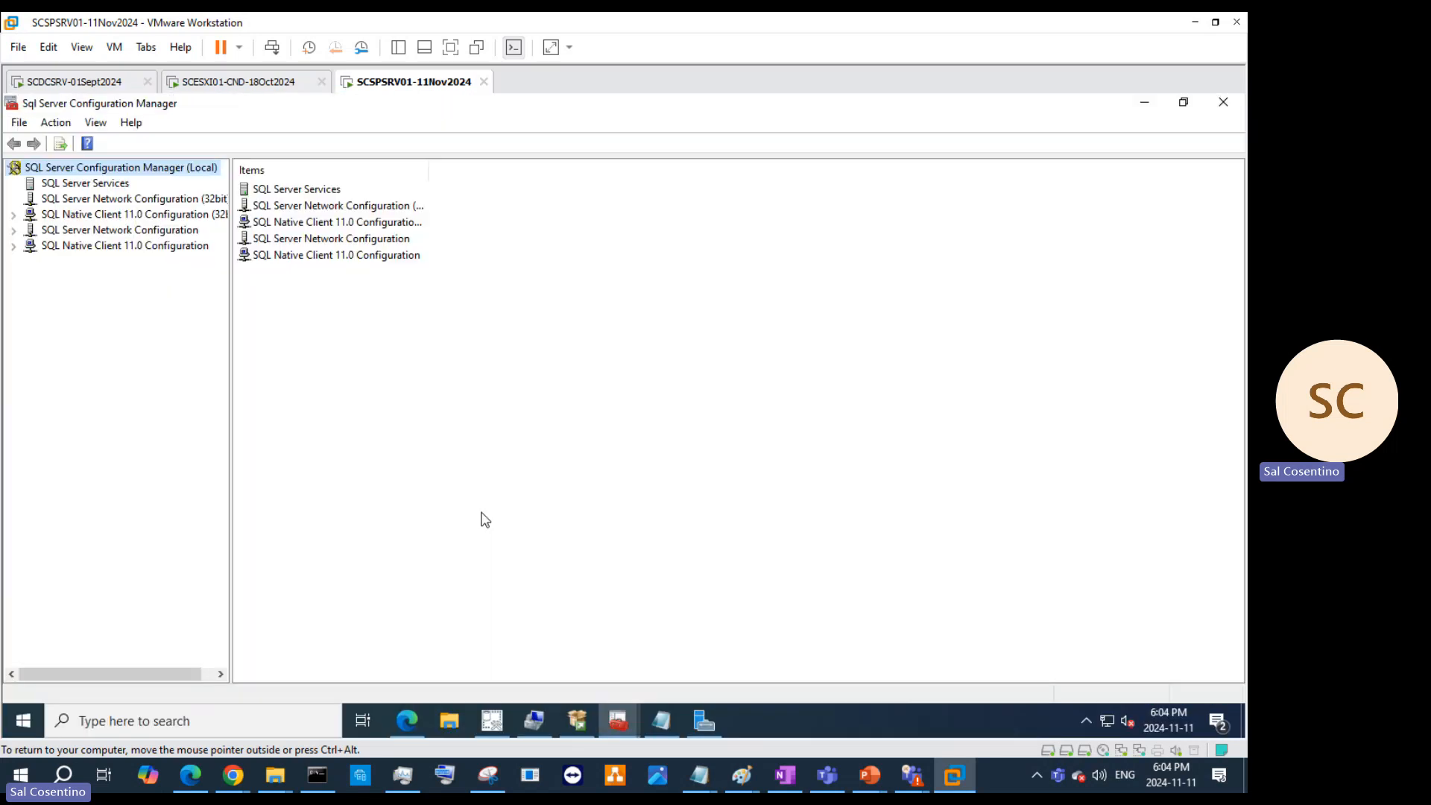
left_click(101, 233)
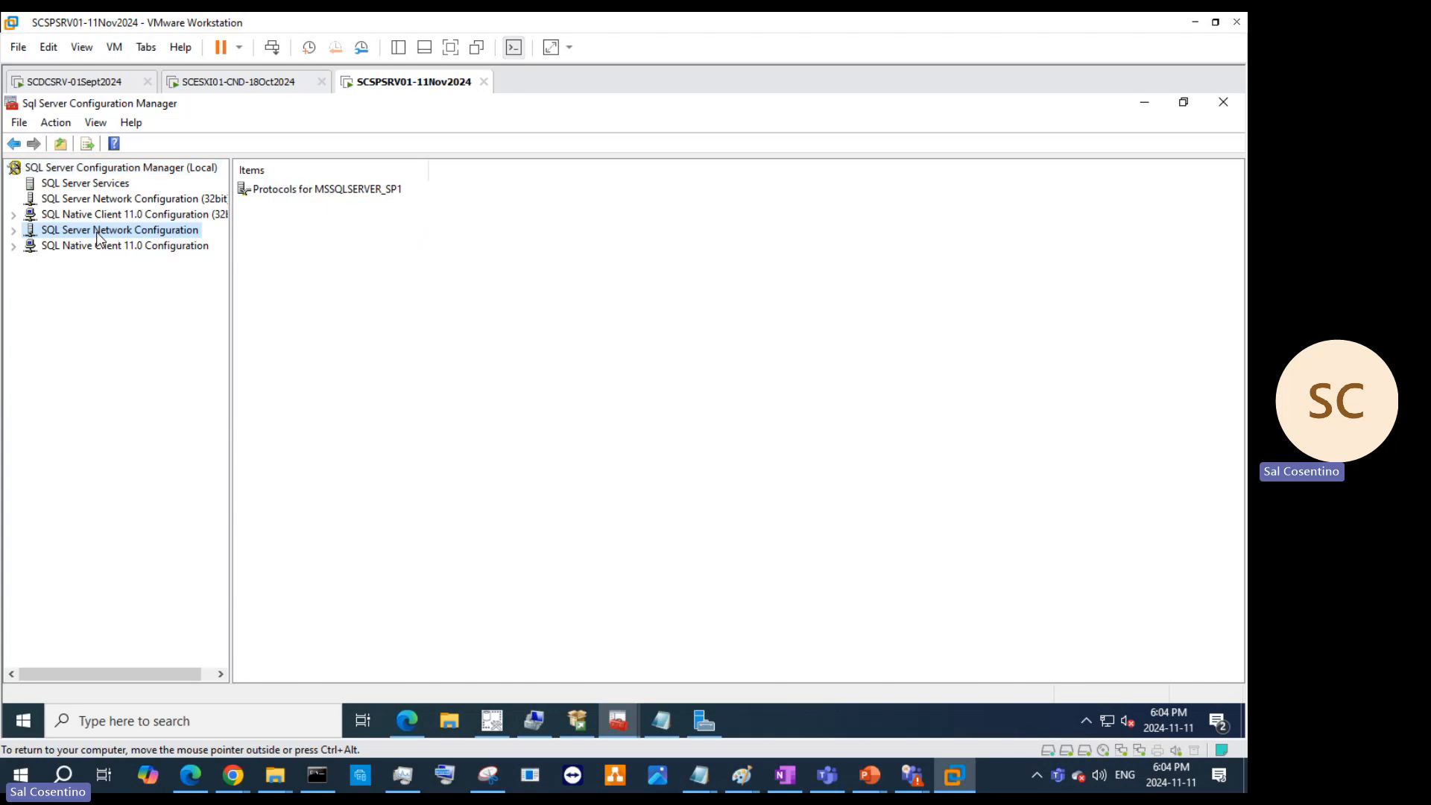
left_click(17, 232)
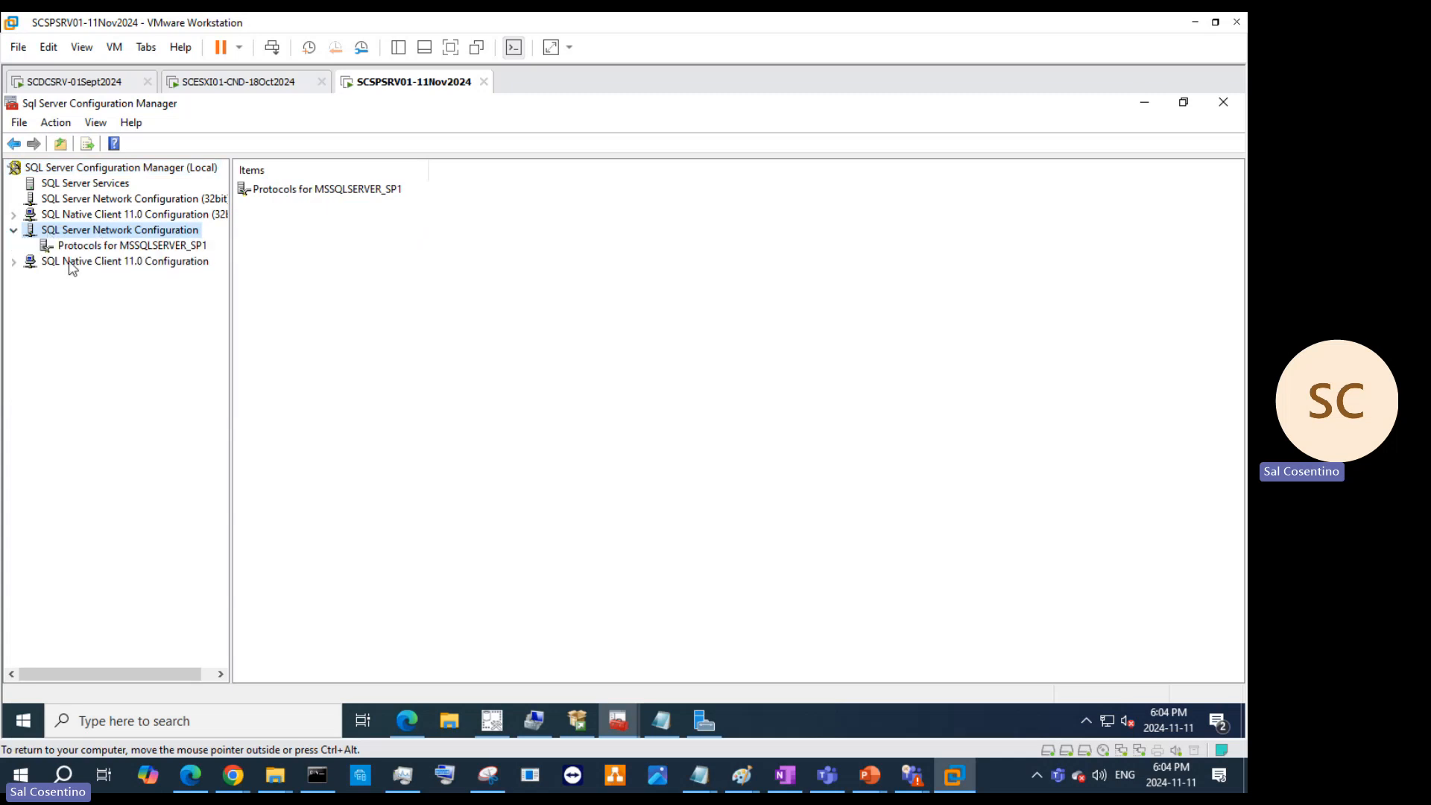
left_click(92, 248)
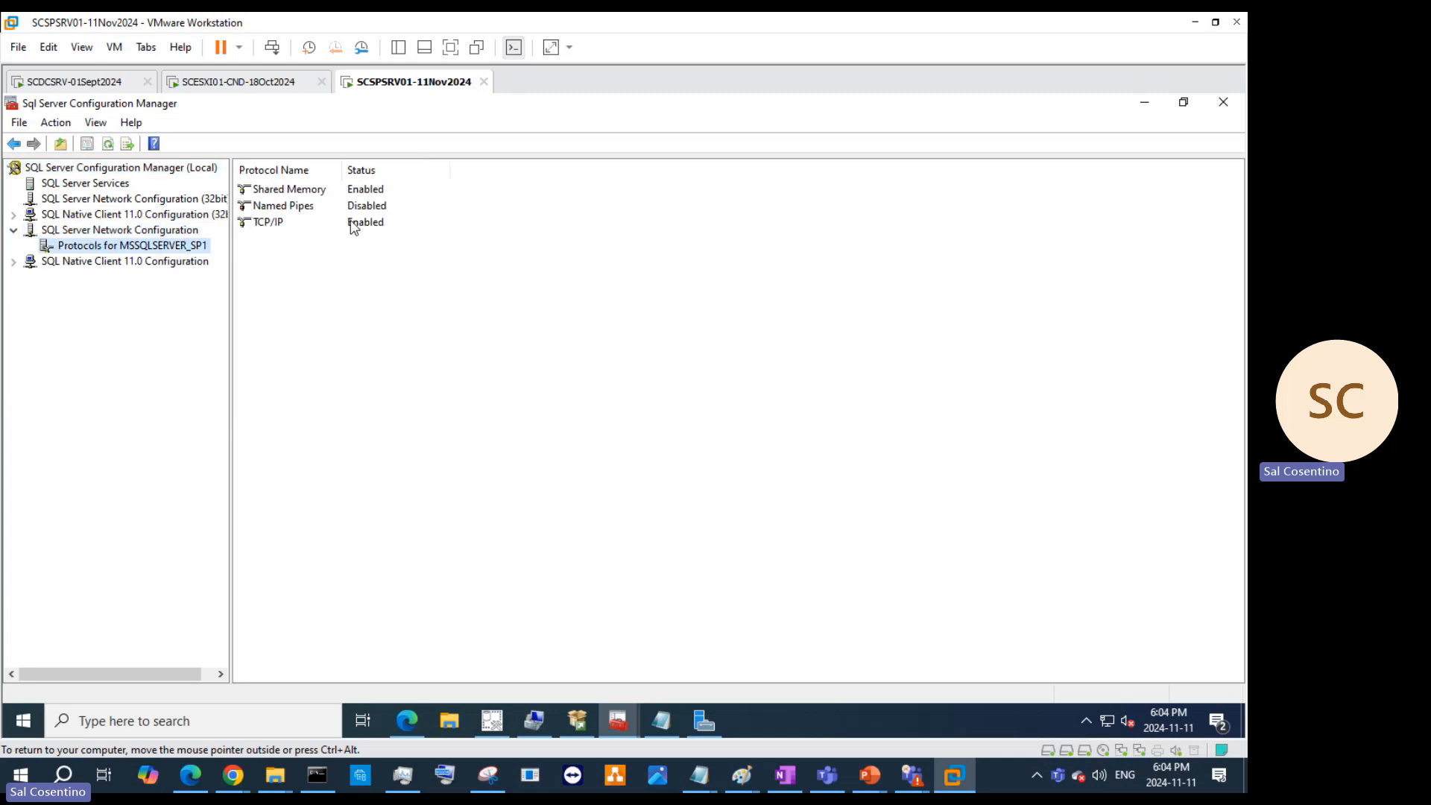
Step: Check the TCP/IP protocol instructions on slide 61 of SharePoint 2010.pptx in PowerPoint and return to the VM
mouse_move(713, 774)
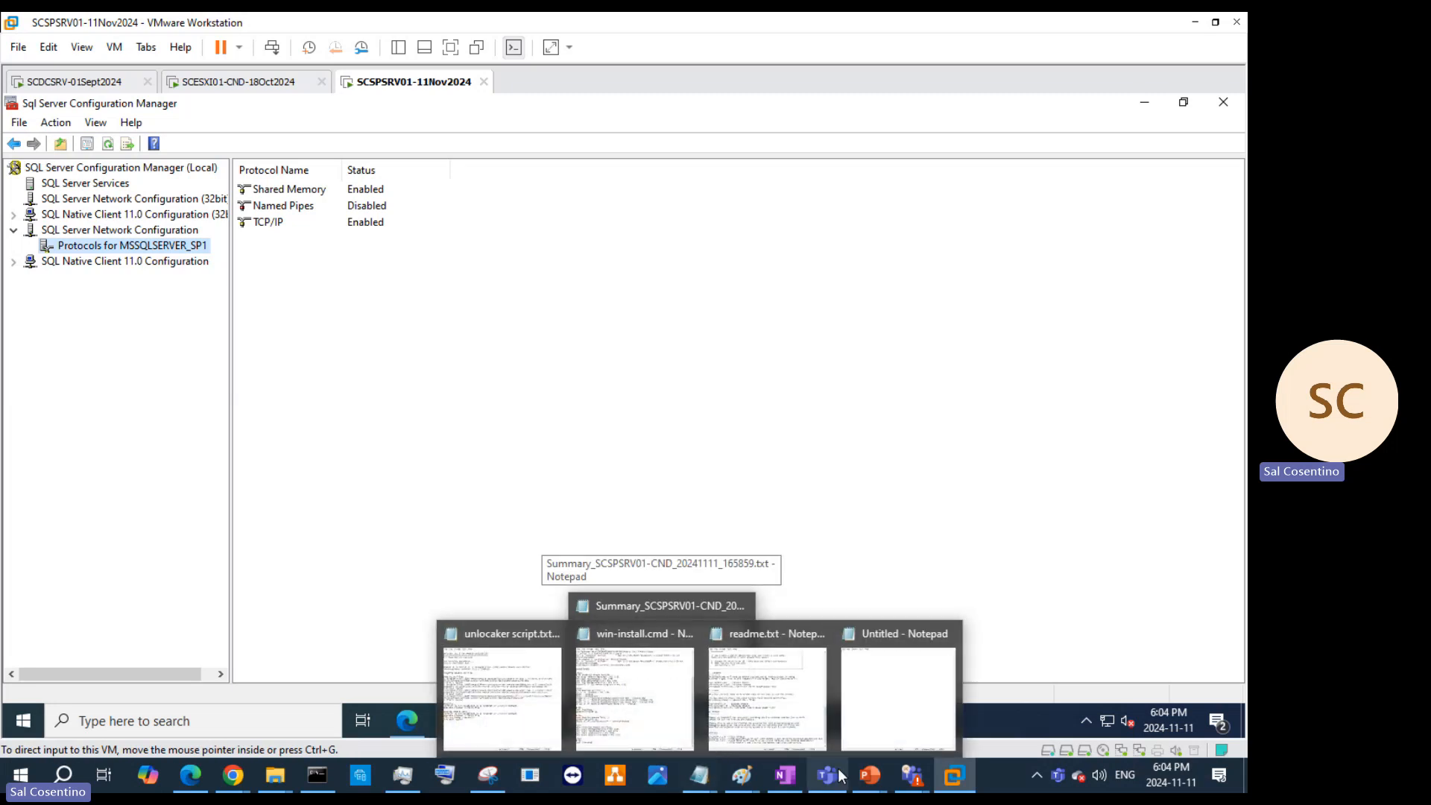
mouse_move(864, 776)
left_click(559, 727)
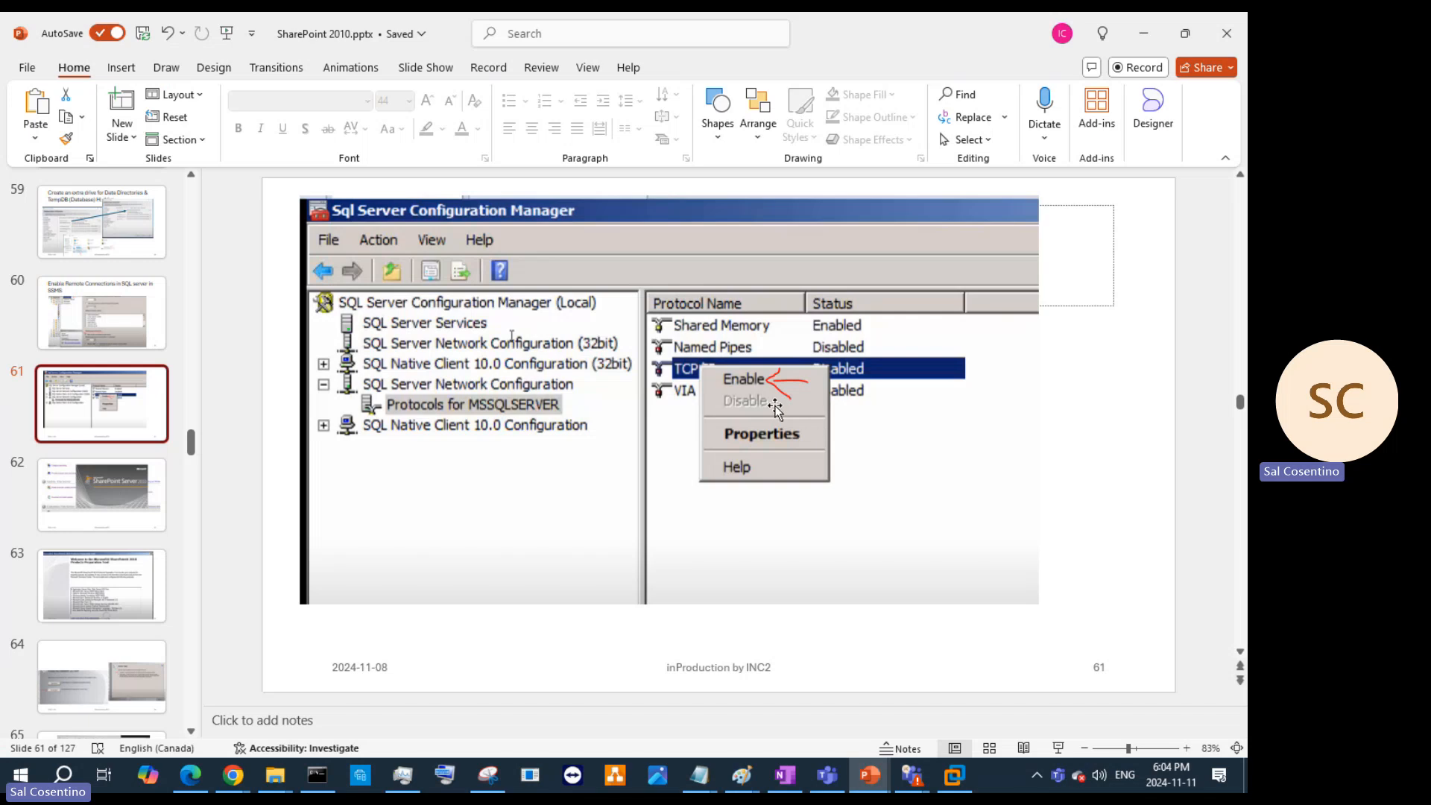
left_click(1144, 37)
Step: Review the TCP/IP protocol's general properties and IP address settings for MSSQLSERVER_SP1, and close the properties
left_click(368, 224)
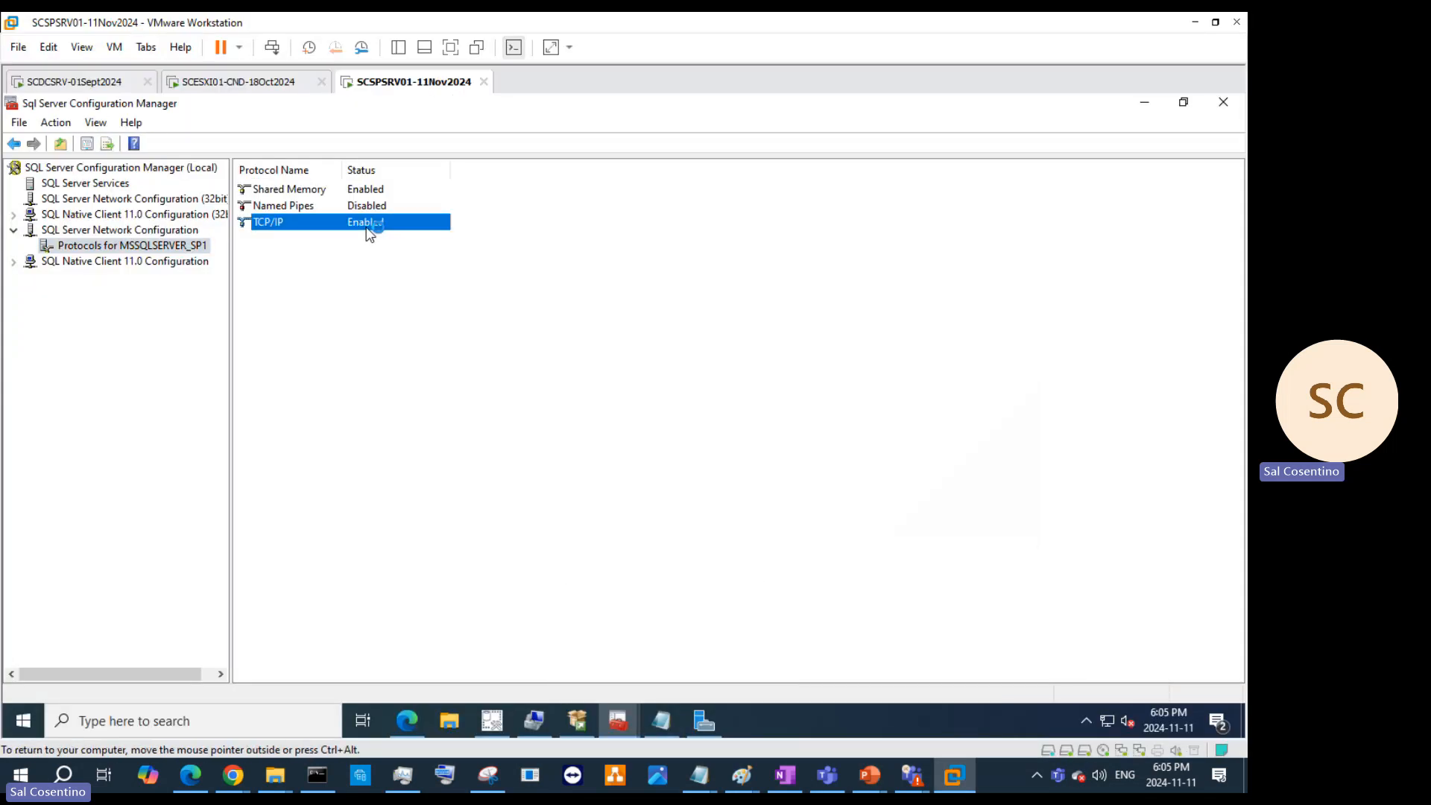
right_click(368, 228)
left_click(422, 284)
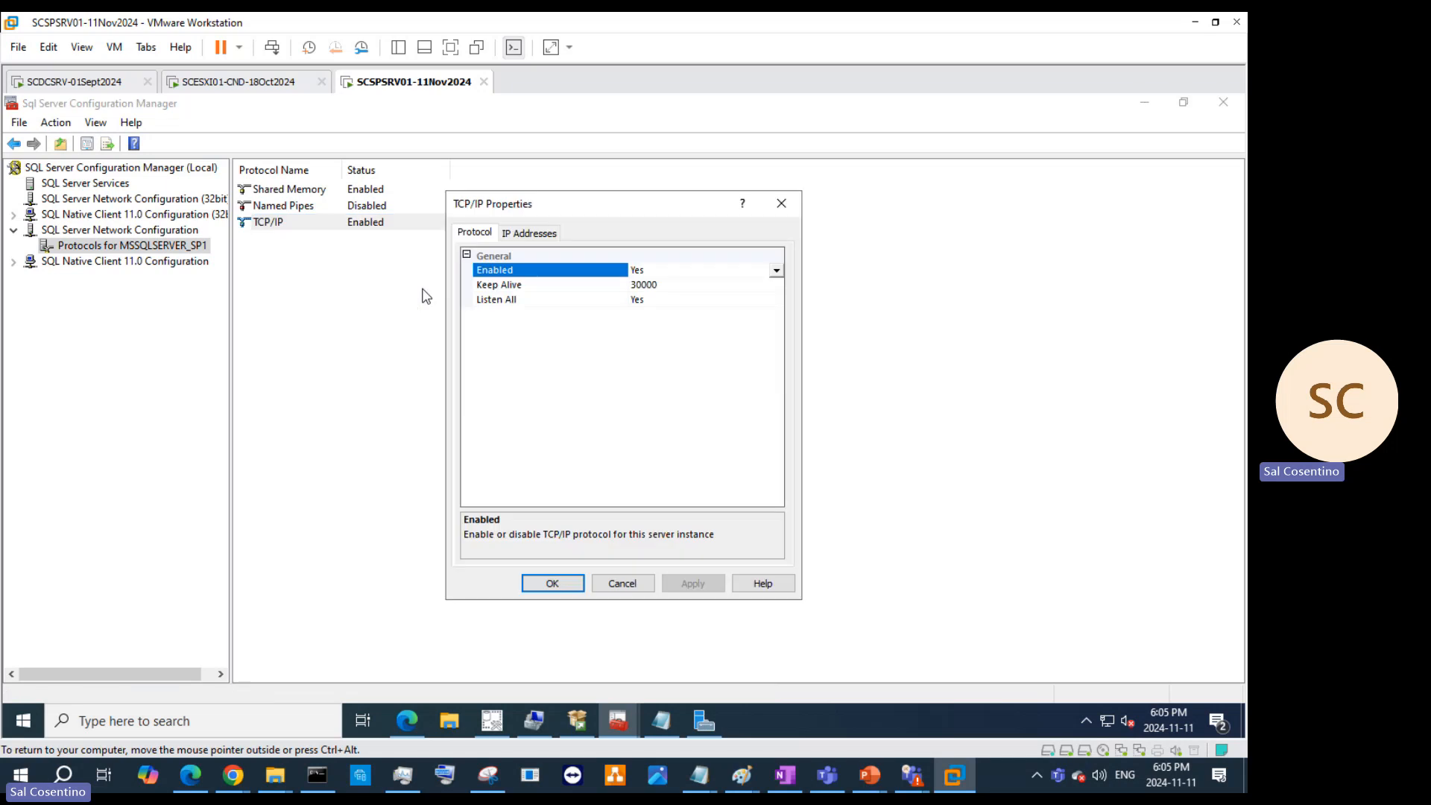
left_click(538, 235)
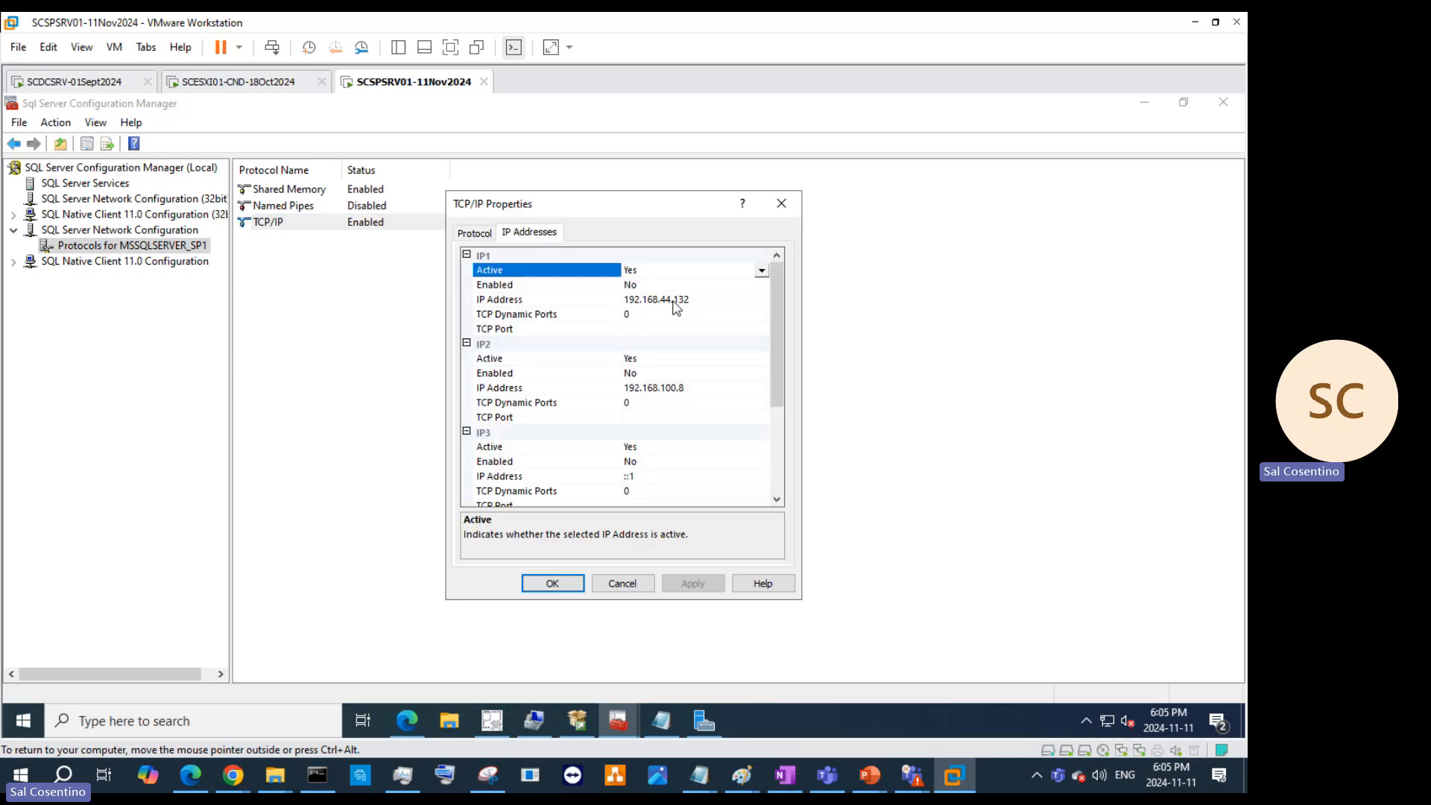
left_click(779, 198)
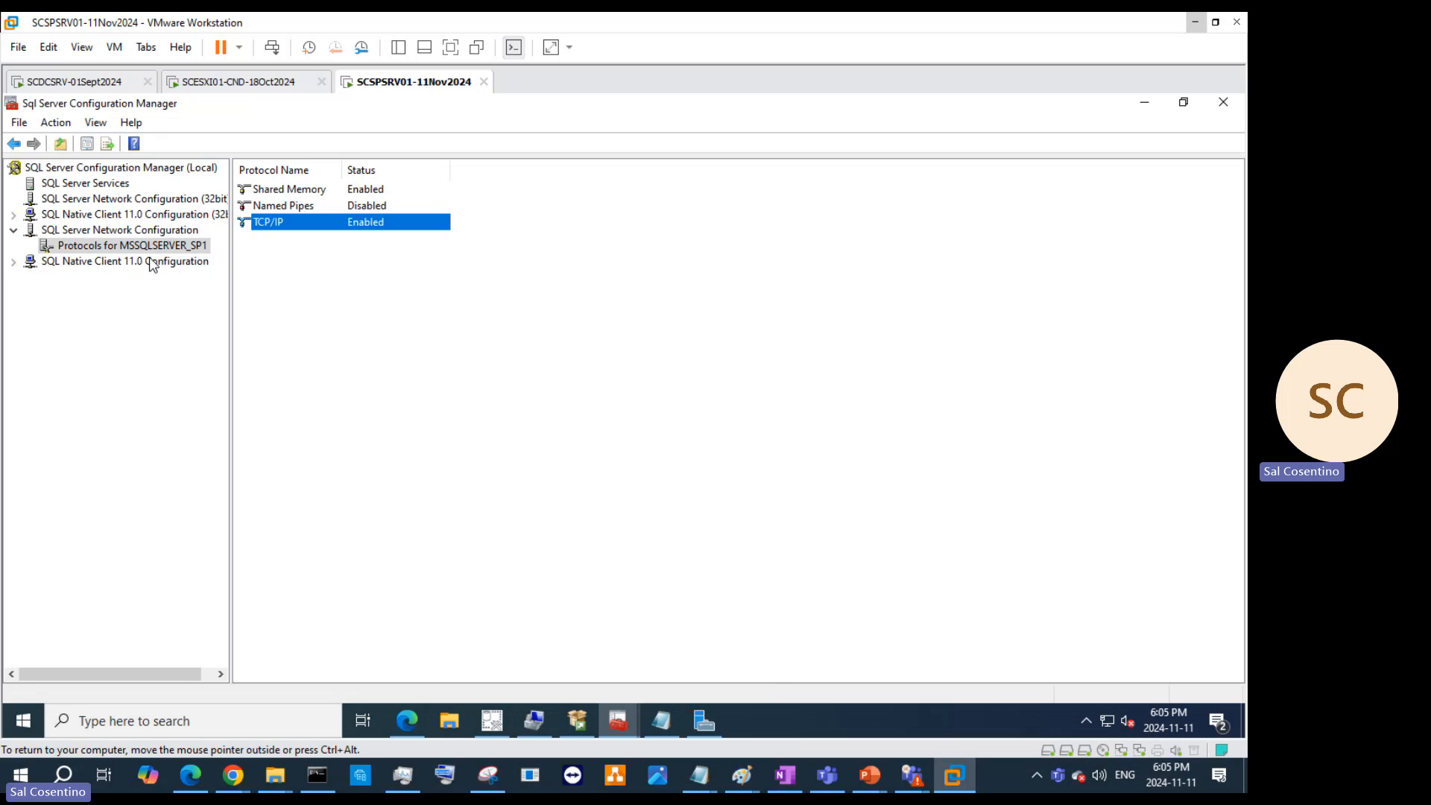
Step: Minimize Sql Server Configuration Manager to check the Management Studio installation progress, glance at the Teams meeting window and minimize it
left_click(1144, 103)
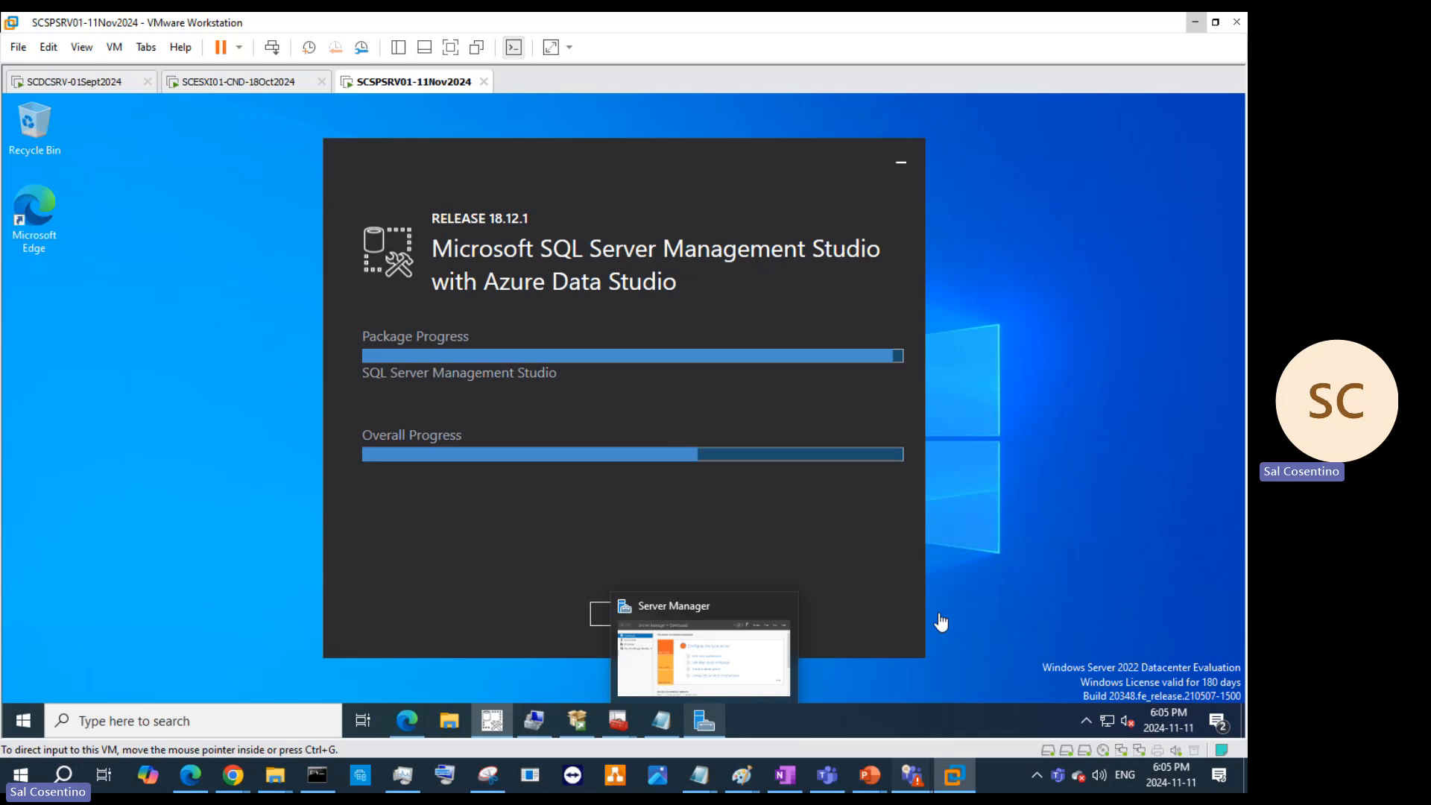
mouse_move(913, 775)
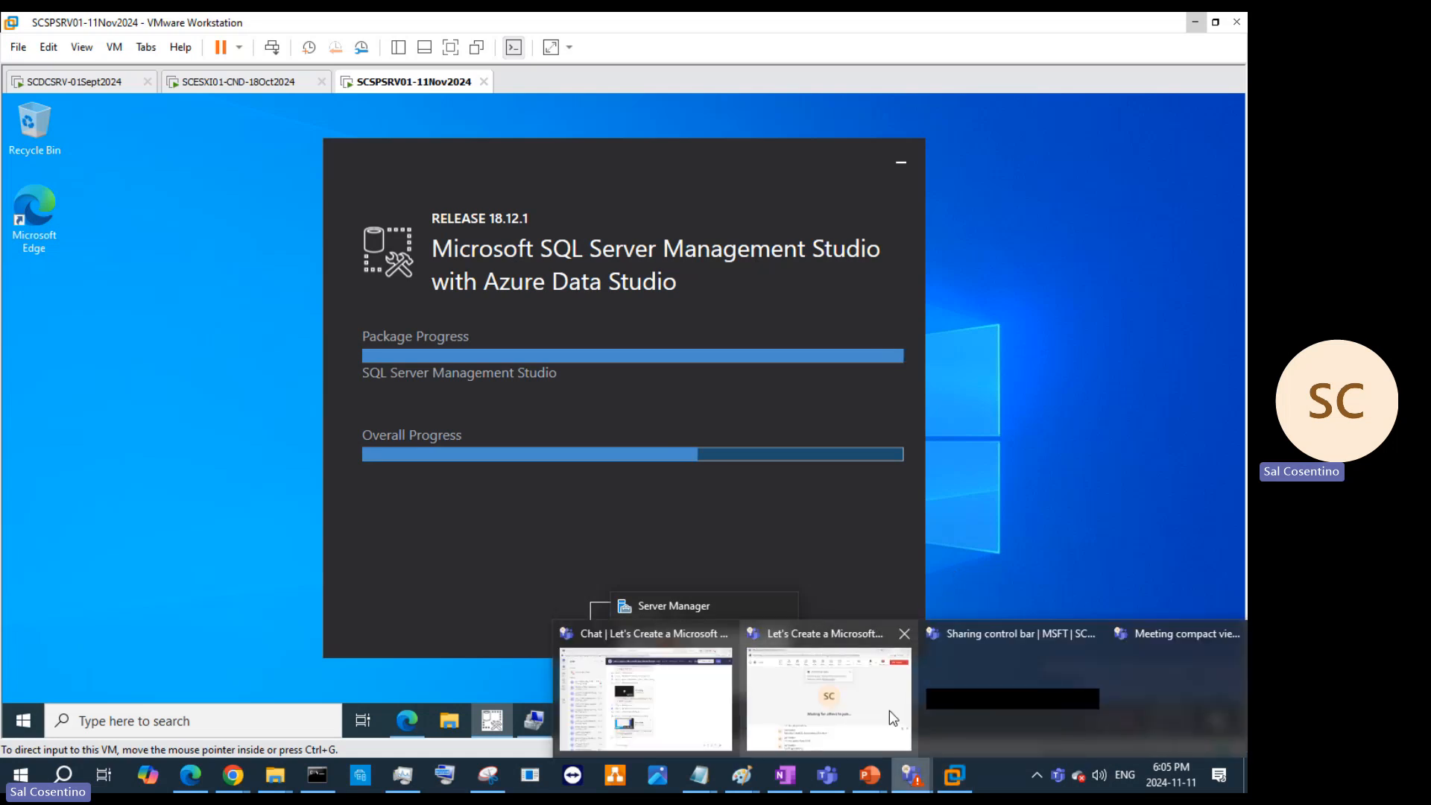
left_click(889, 710)
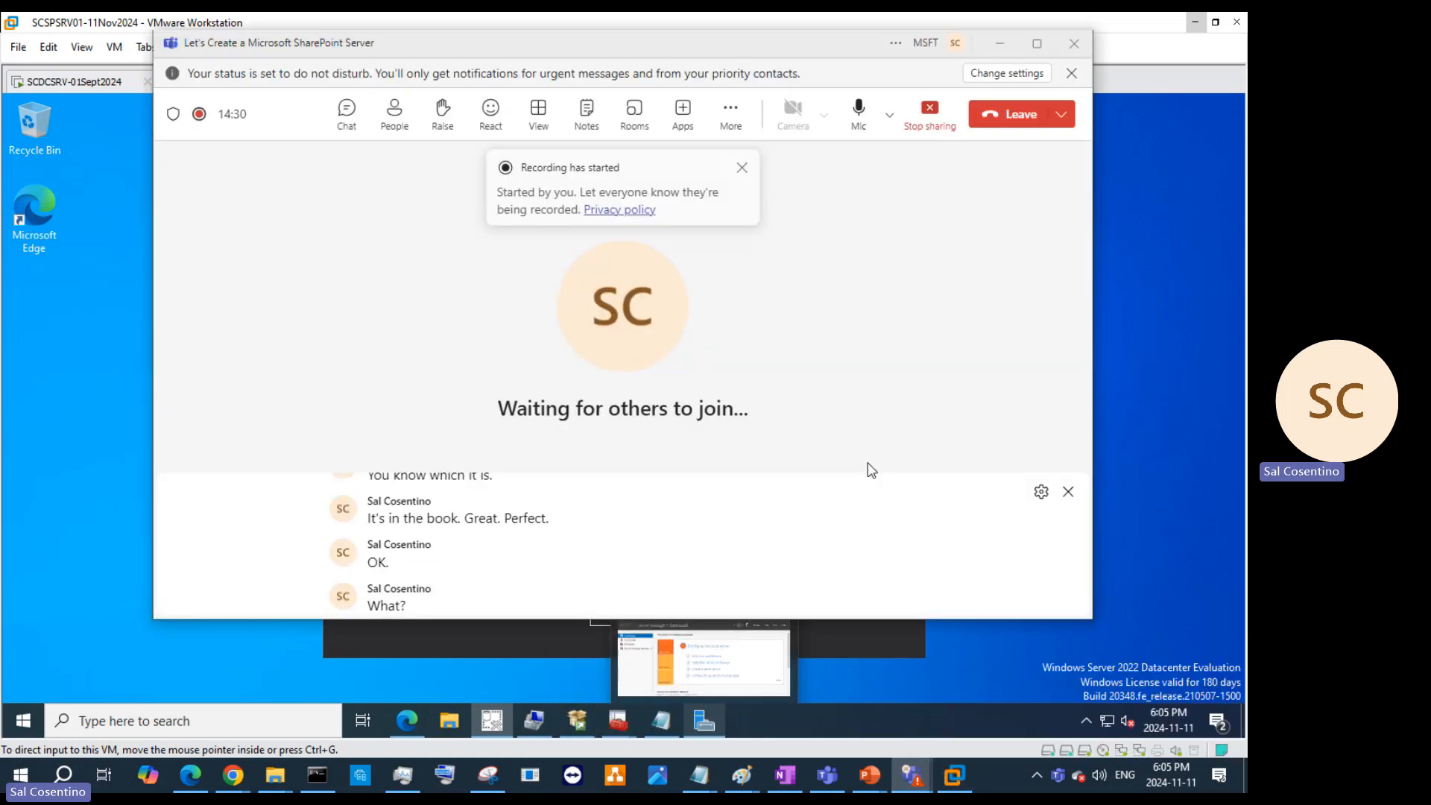
left_click(1004, 45)
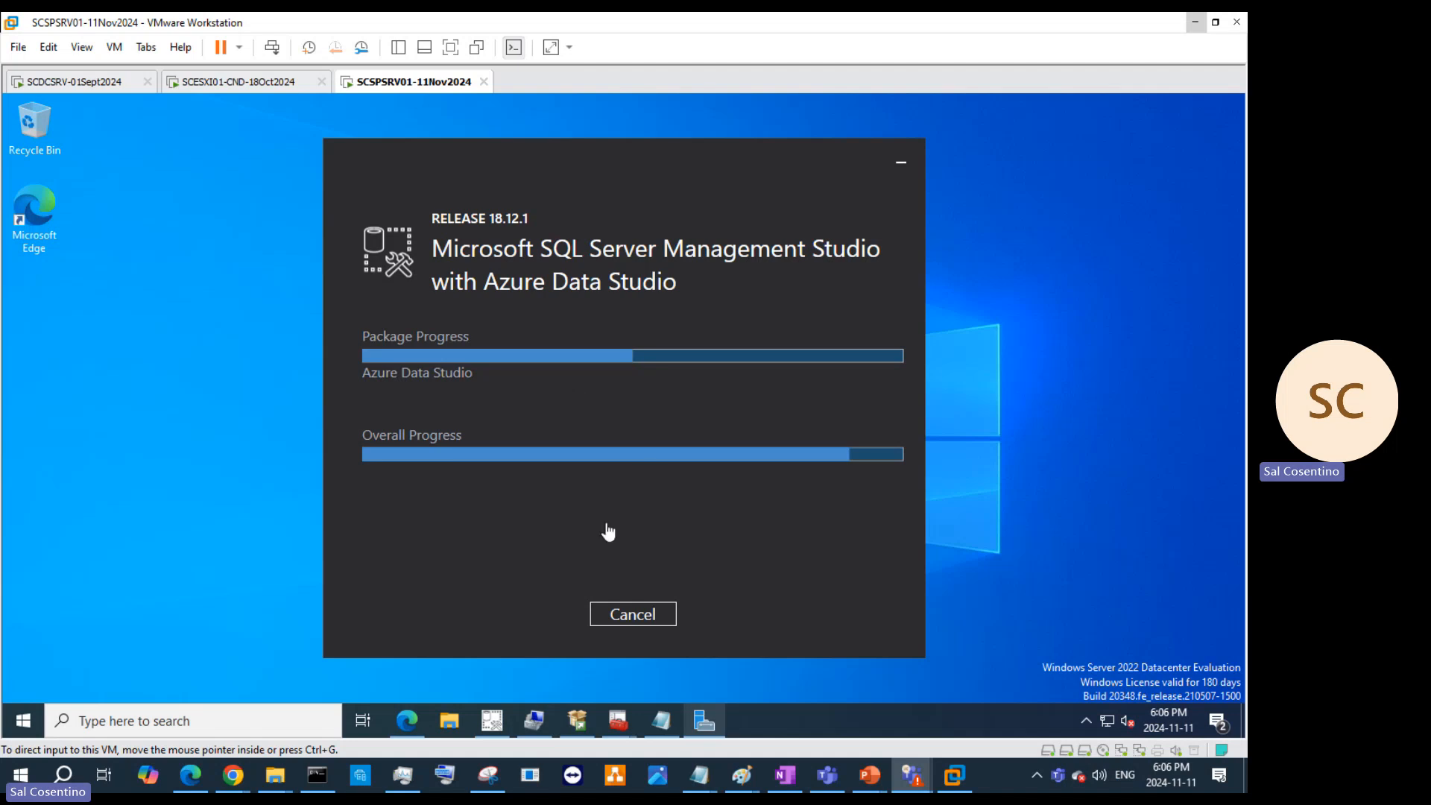
Step: Switch to the untitled Paint drawing with the crossed-out DC and two hypervisors inside a green frame
mouse_move(840, 778)
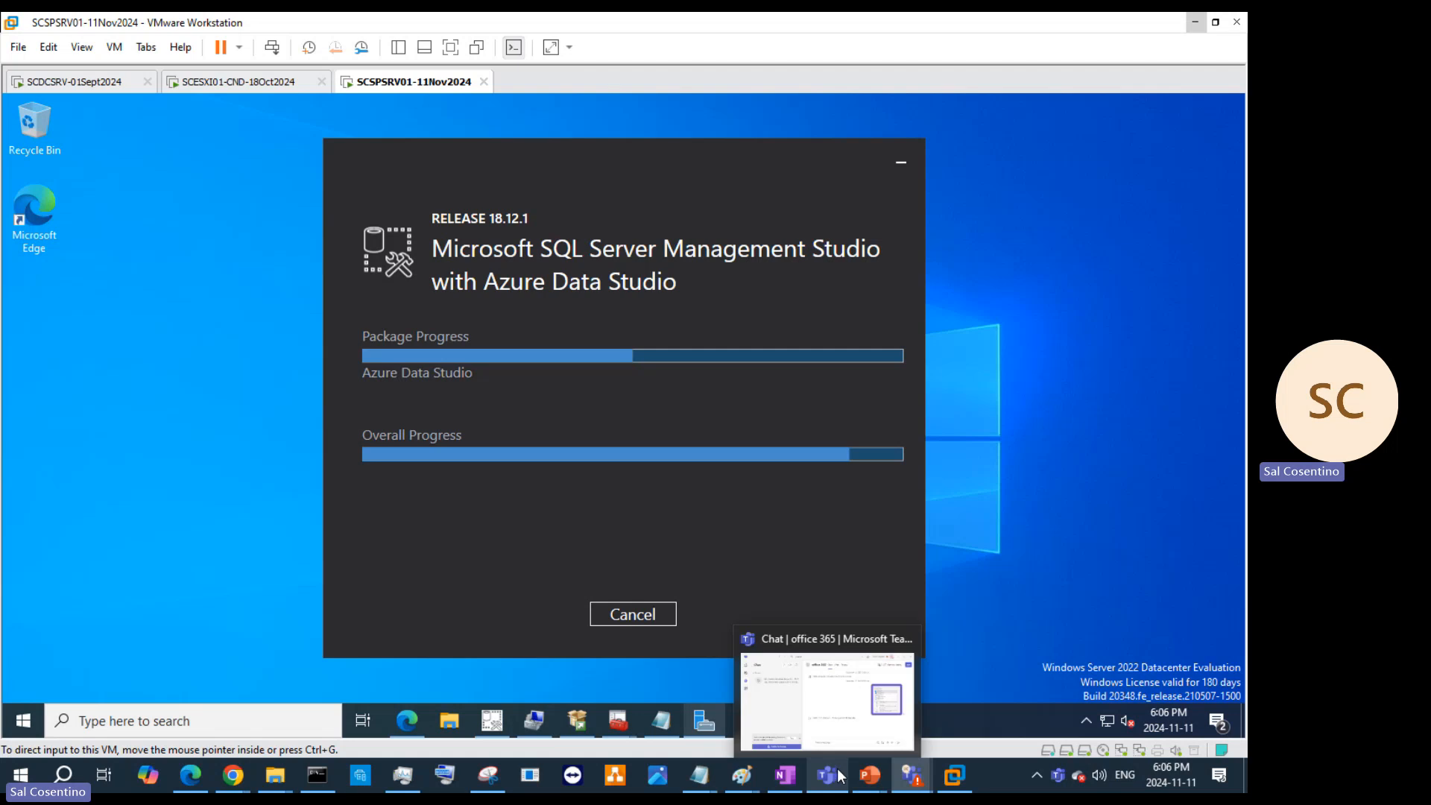
mouse_move(832, 747)
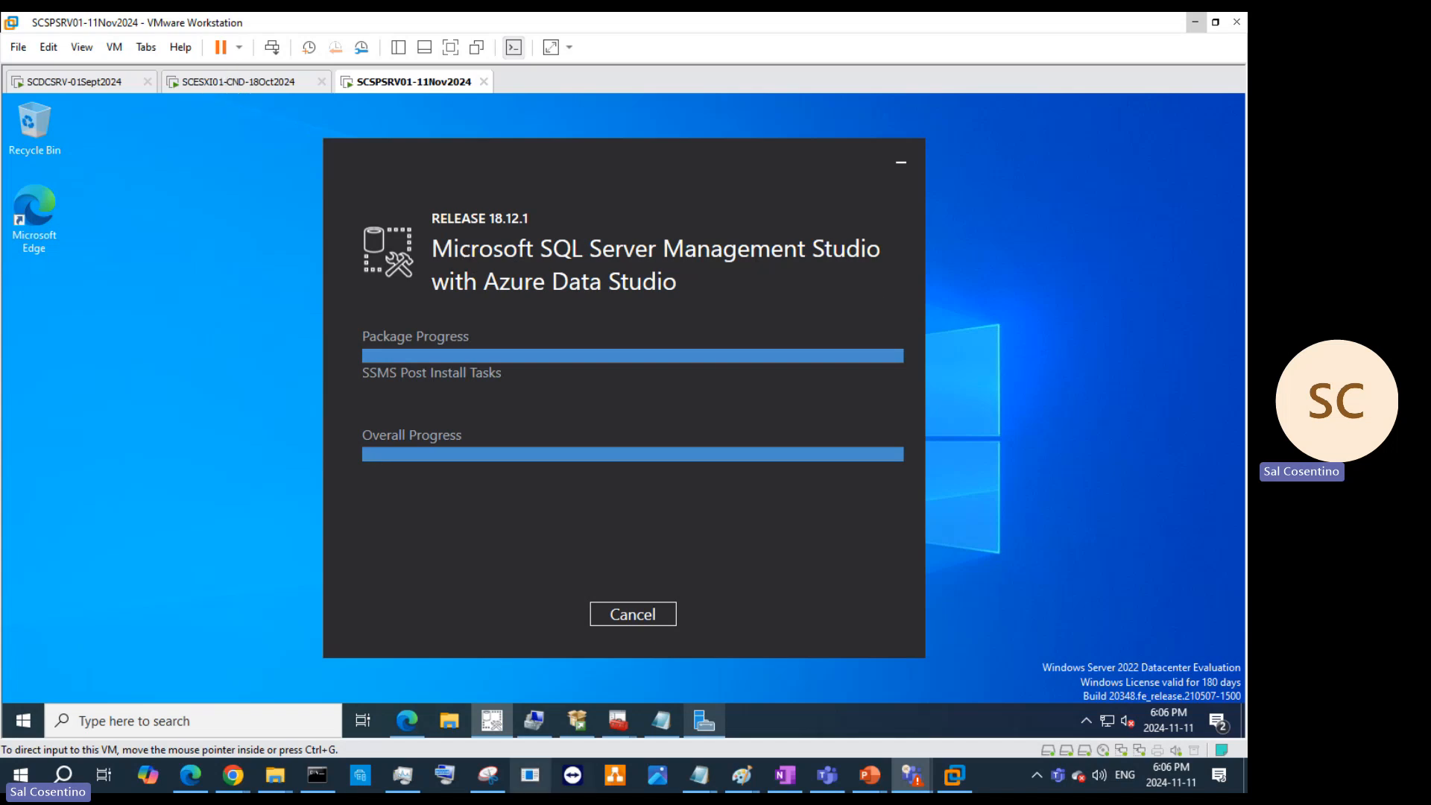
mouse_move(742, 775)
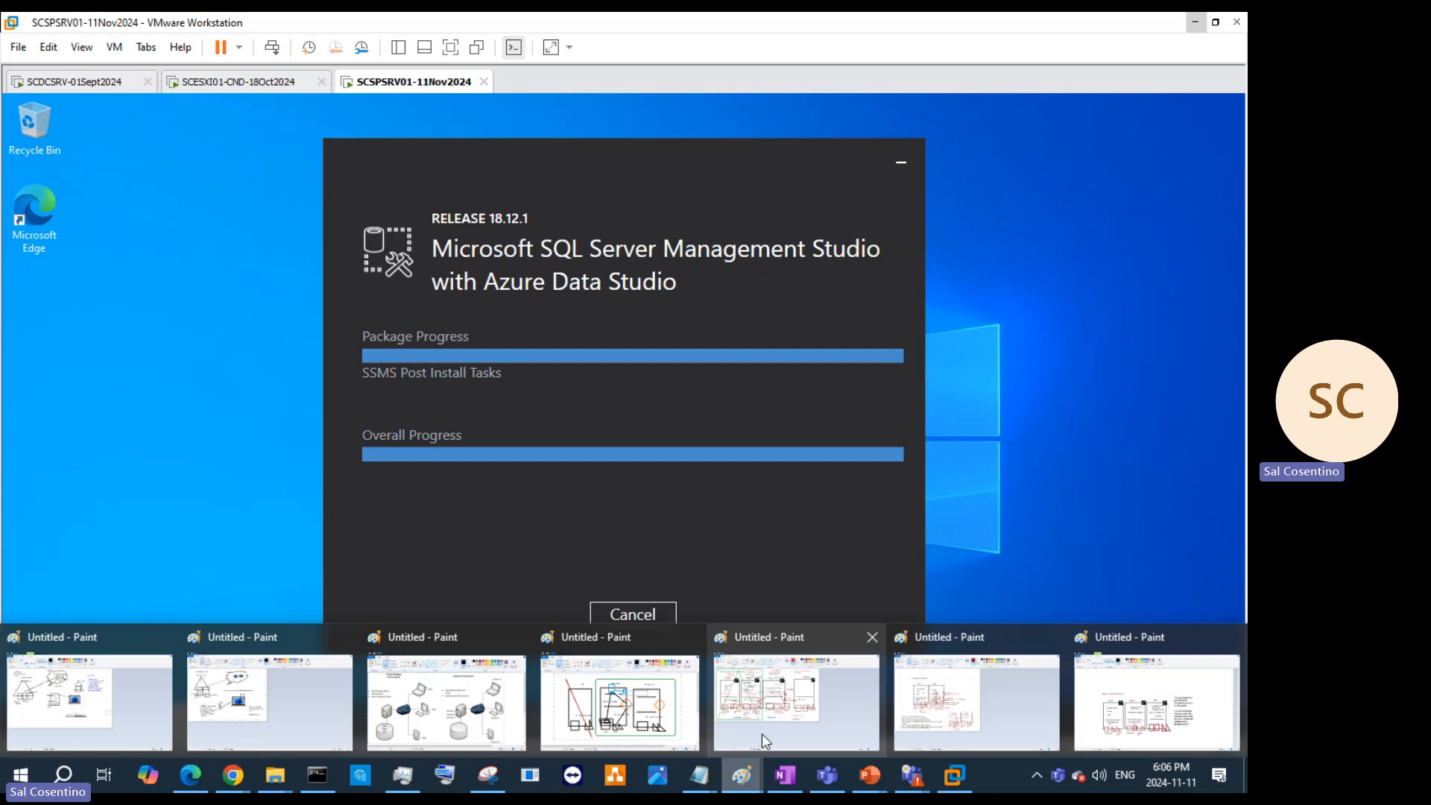
mouse_move(763, 734)
left_click(585, 726)
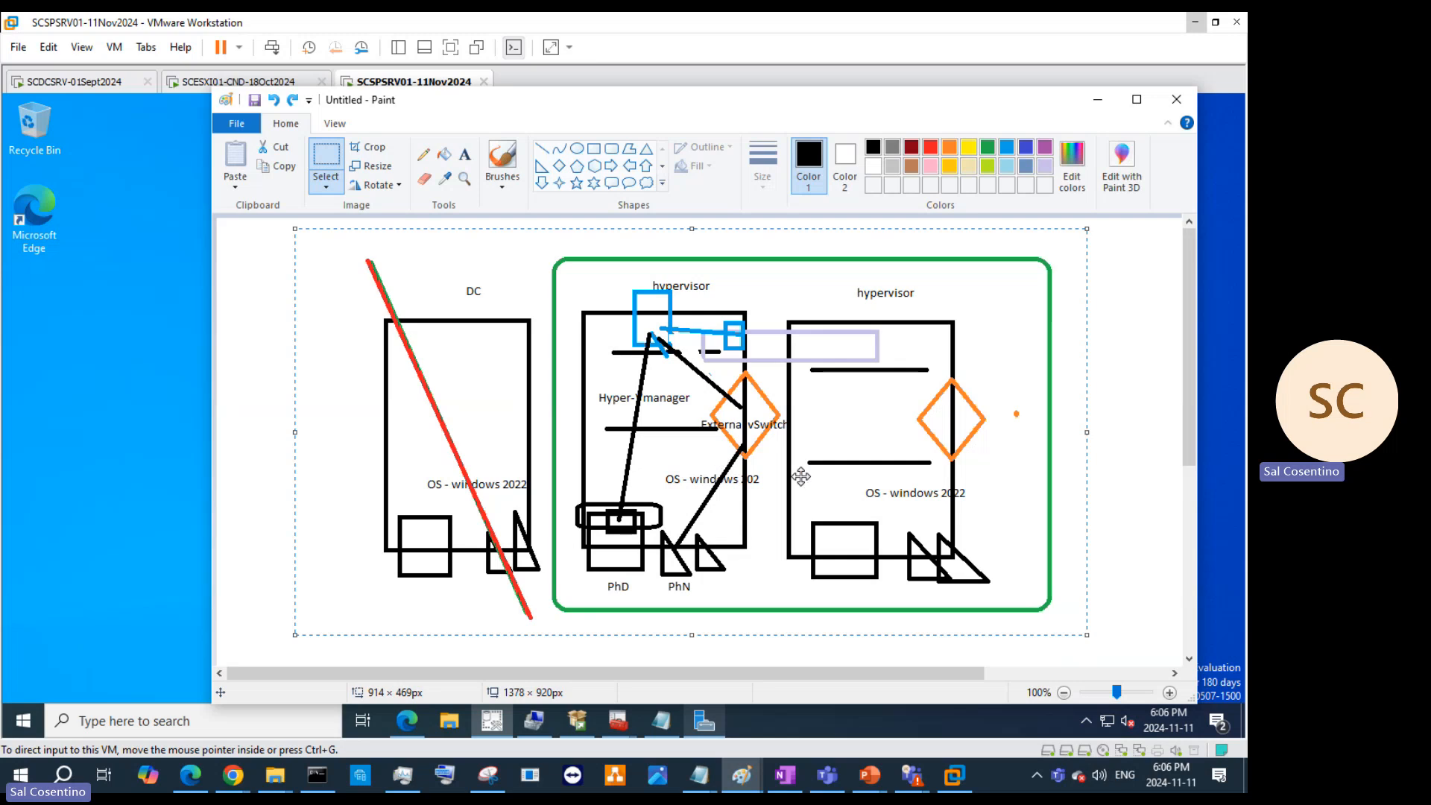
Step: Pencil a black loop around the Hyper-V manager label and handwrite a 3 just outside the green frame's upper-left corner
left_click(422, 154)
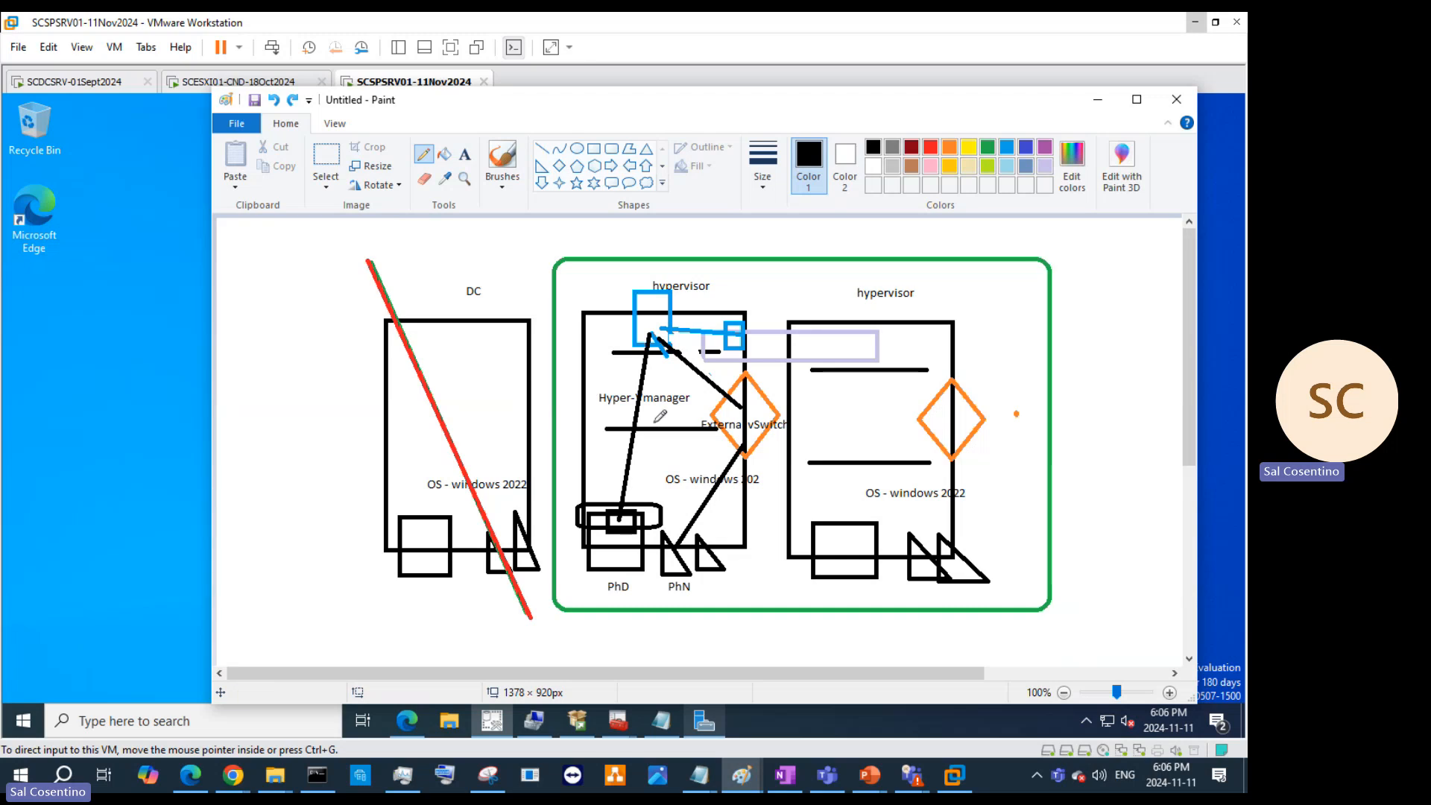
mouse_move(693, 393)
left_mouse_down()
mouse_move(647, 370)
mouse_move(601, 373)
mouse_move(588, 408)
mouse_move(667, 425)
mouse_move(692, 397)
left_mouse_up()
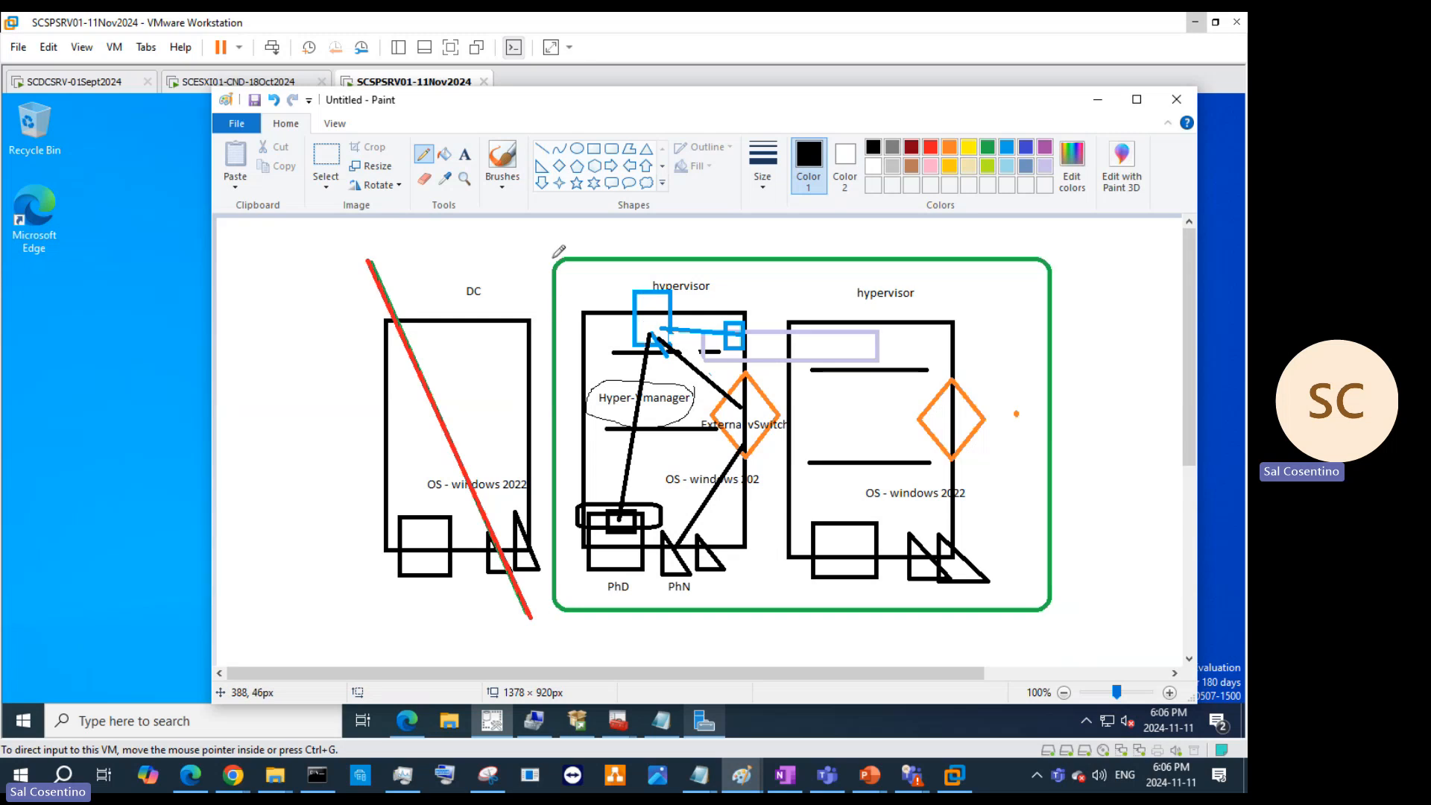
left_click_drag(524, 249, 547, 260)
Step: Add the text "32 GB" above the green frame over the first hypervisor
left_click(464, 155)
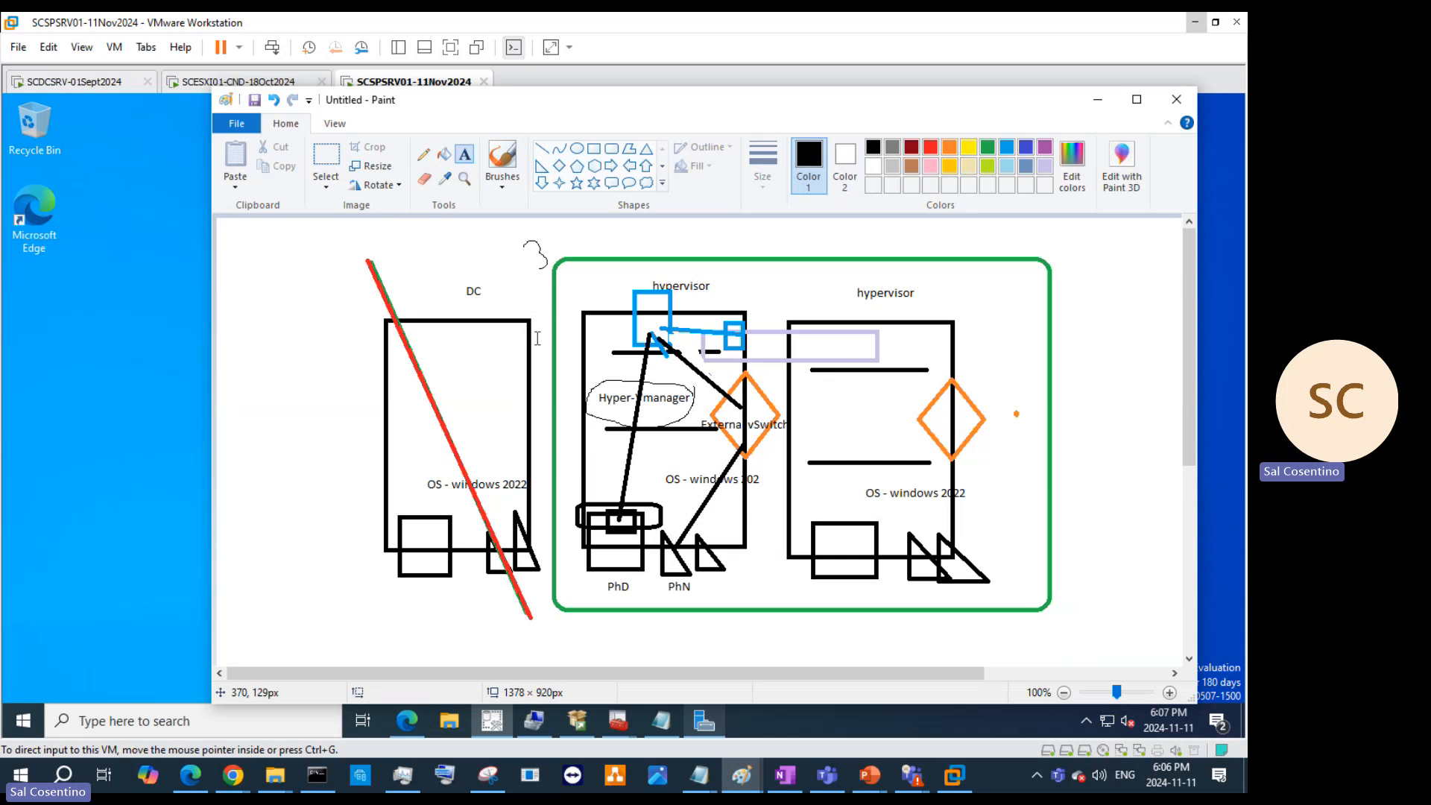
left_click(599, 366)
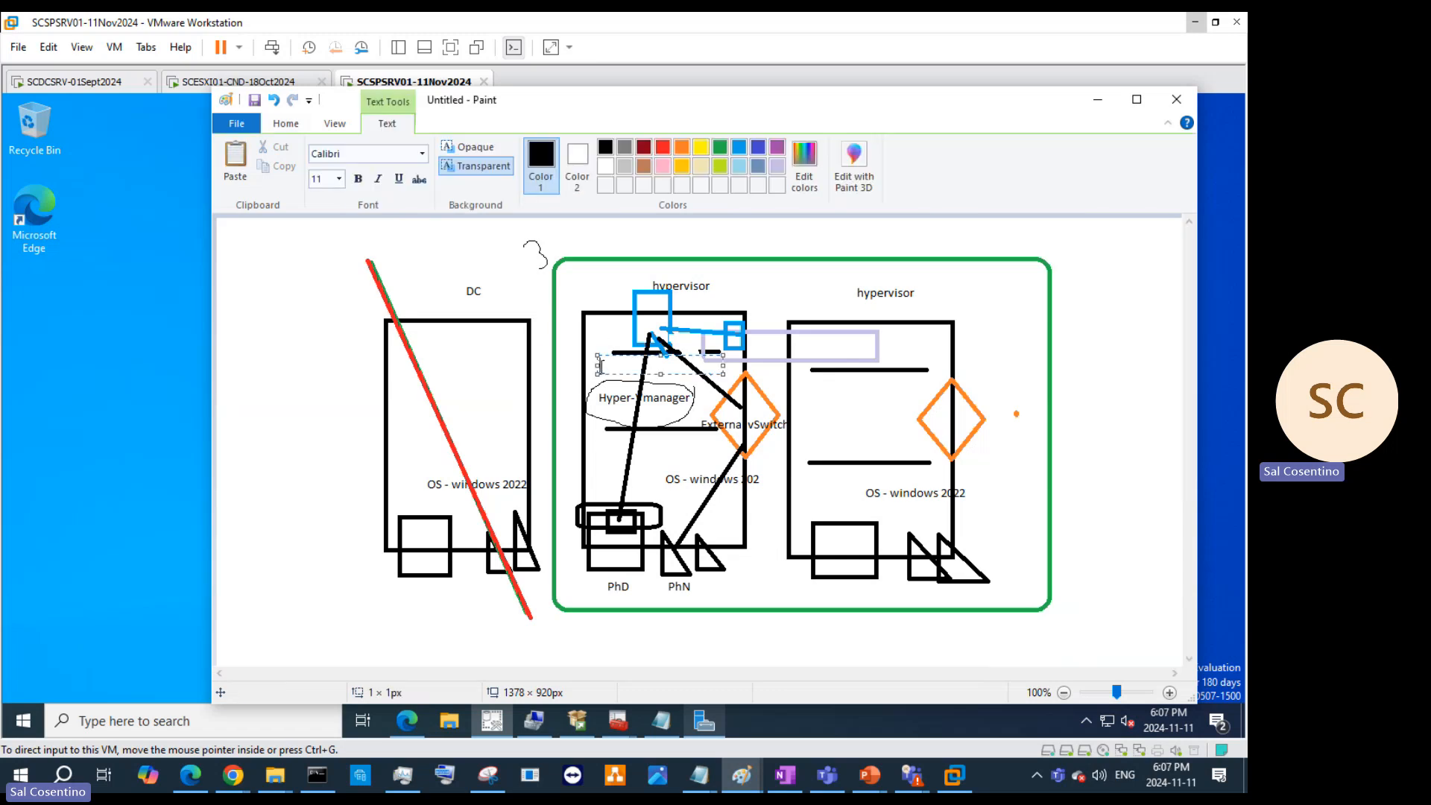
left_click(681, 234)
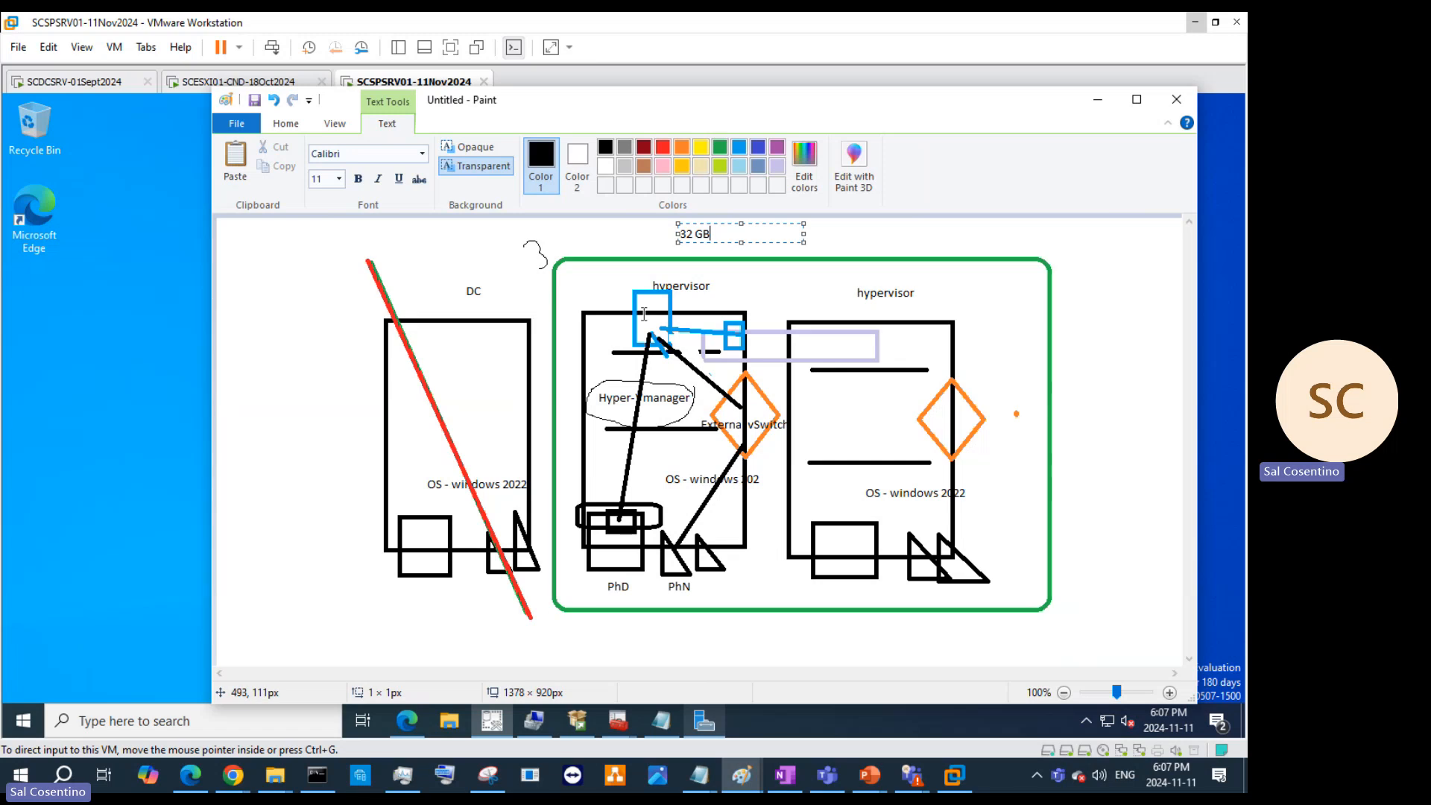
Step: Add the text "4 GB" just above the first hypervisor's label, inside the green frame
left_click(645, 314)
left_click(644, 314)
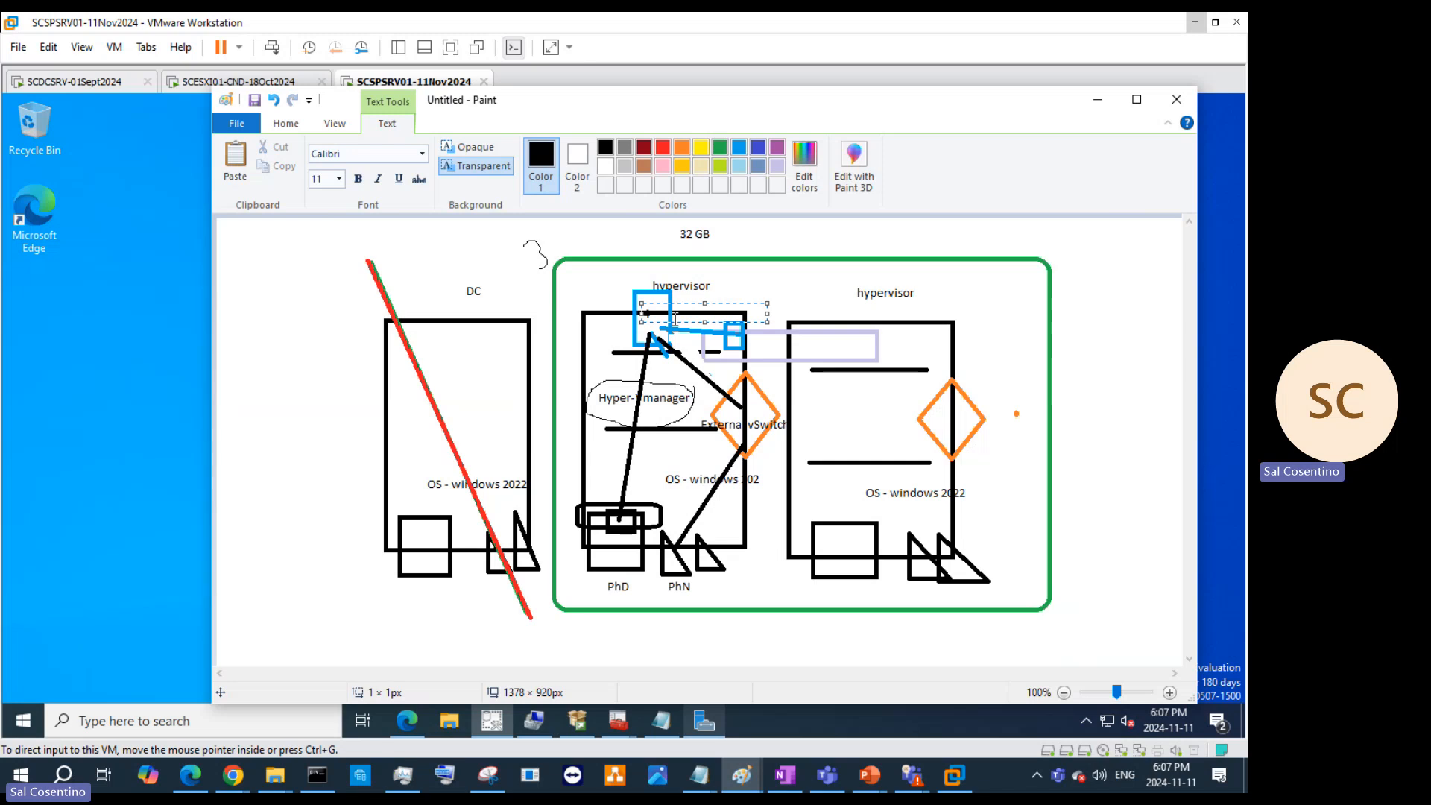
type("10")
left_click_drag(686, 303, 685, 260)
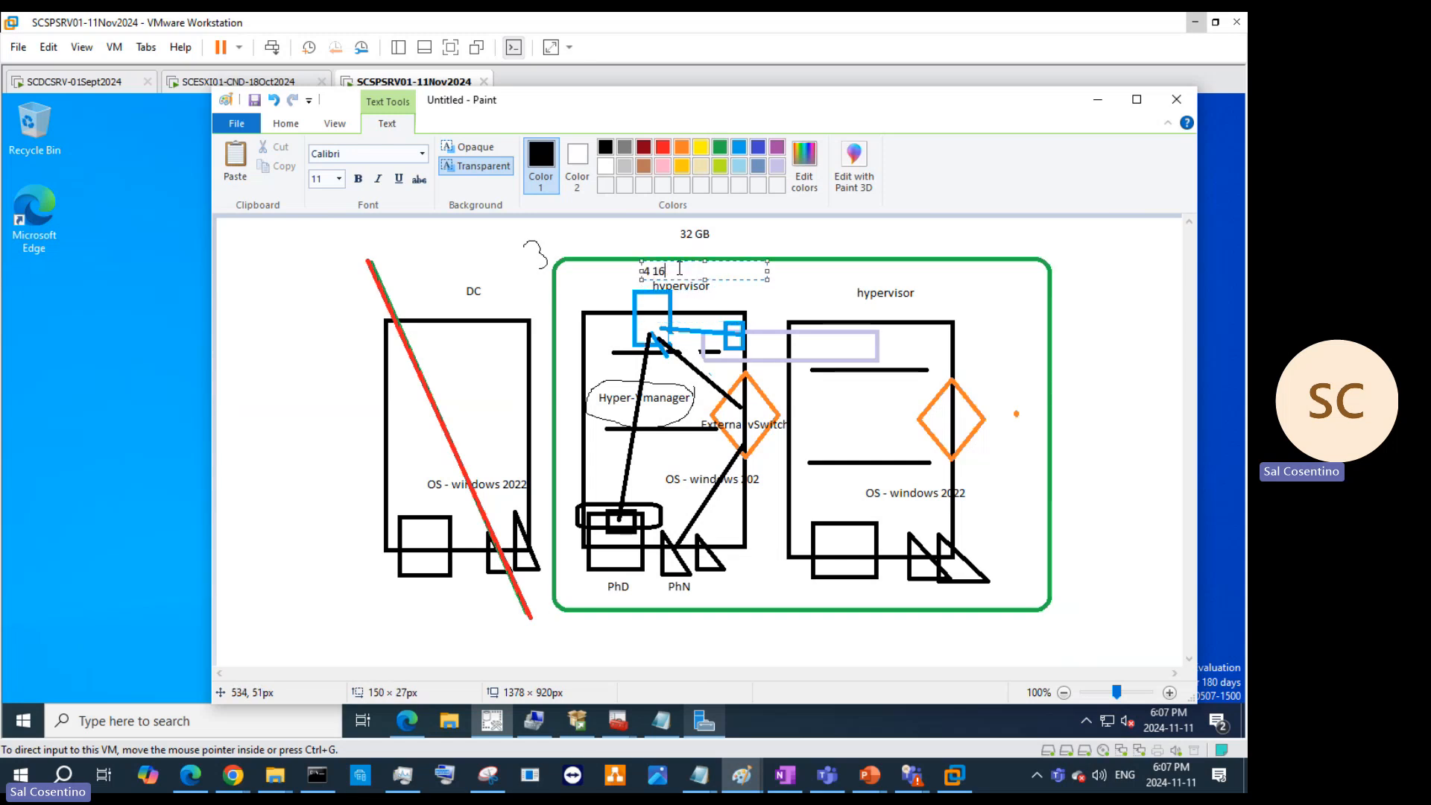
key("BackSpace")
key("BackSpace")
key("BackSpace")
type("GB")
Step: Strike a red diagonal line through the first hypervisor's box and undo it
left_click_drag(693, 234, 675, 233)
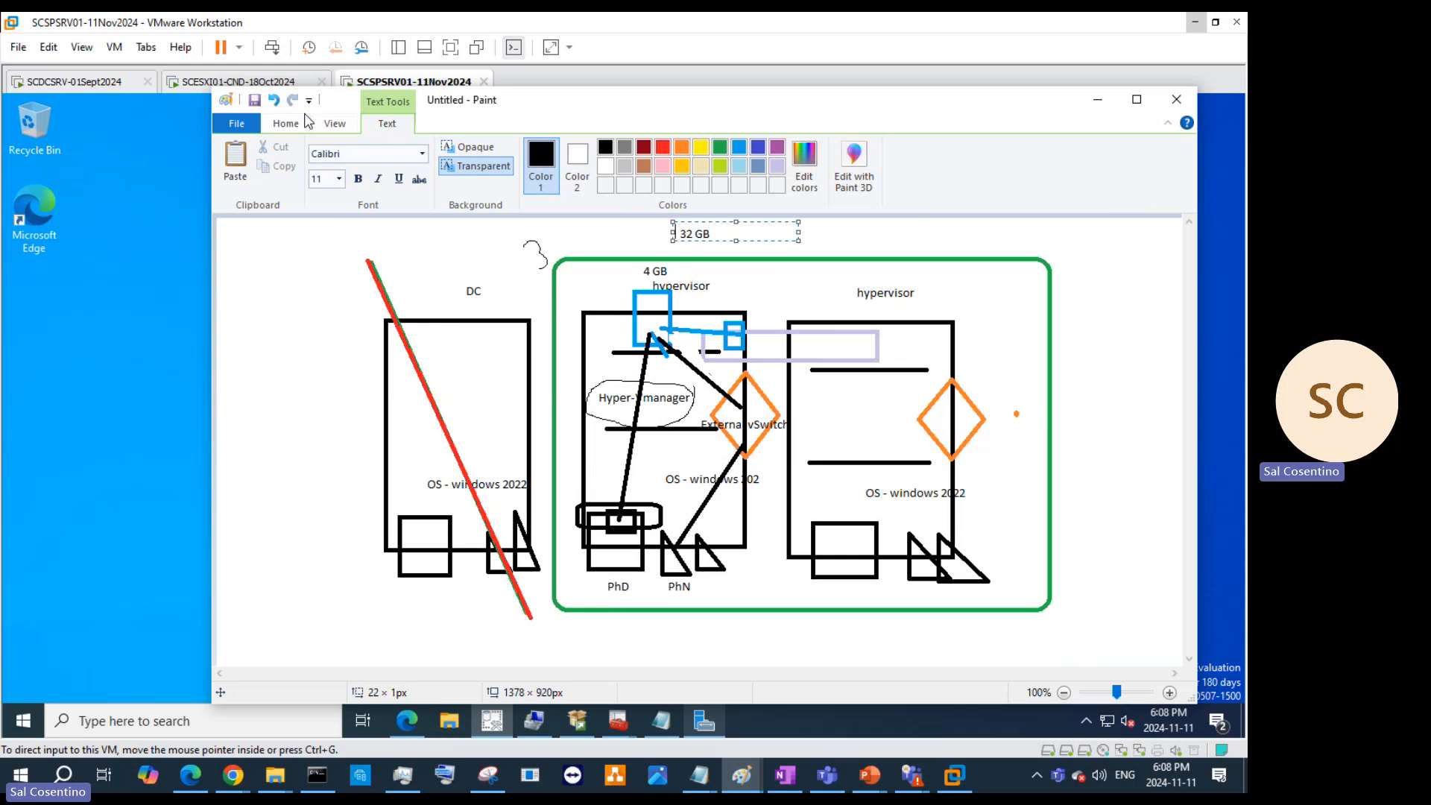
left_click(665, 150)
left_click(296, 124)
left_click(542, 148)
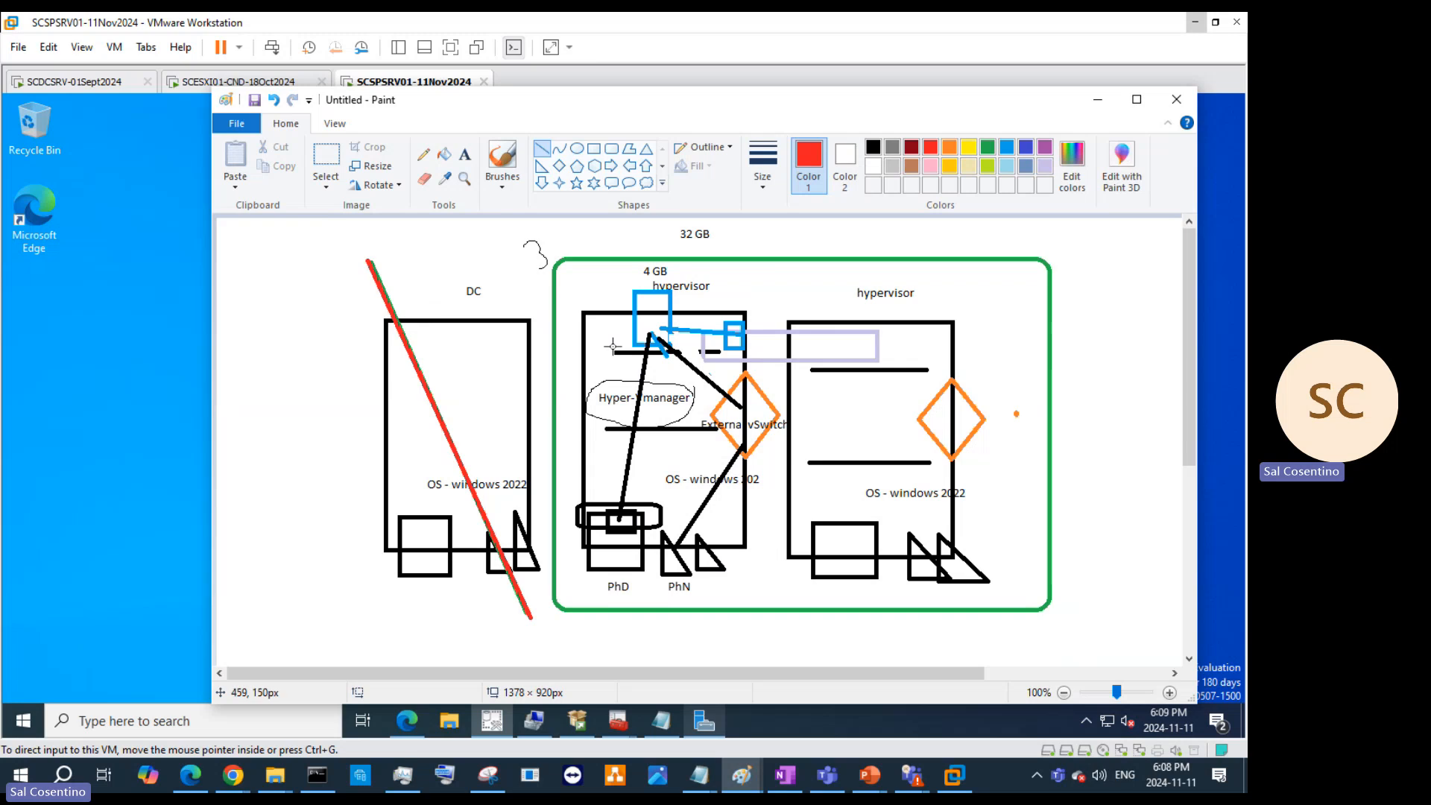
left_click_drag(561, 300, 747, 615)
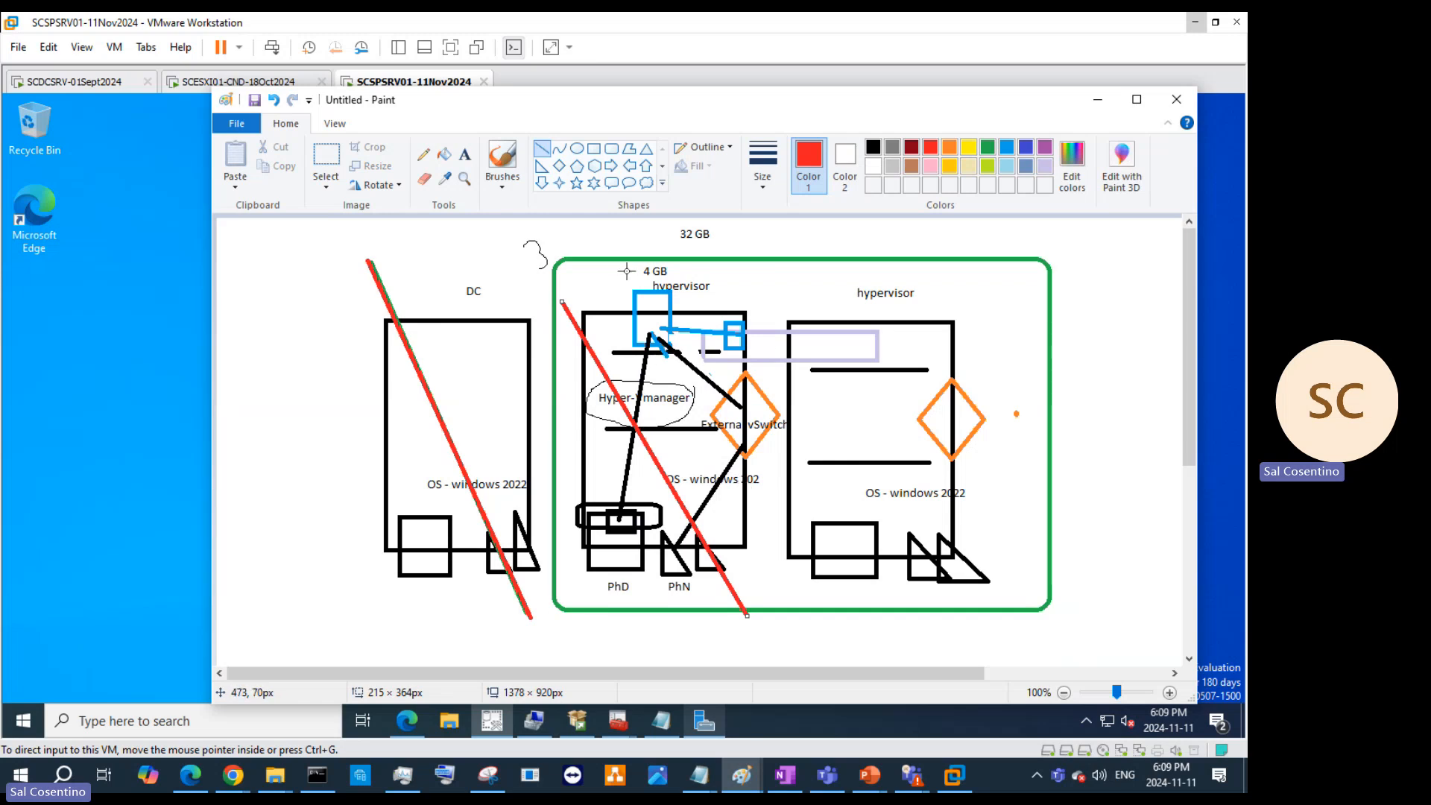
left_click(274, 100)
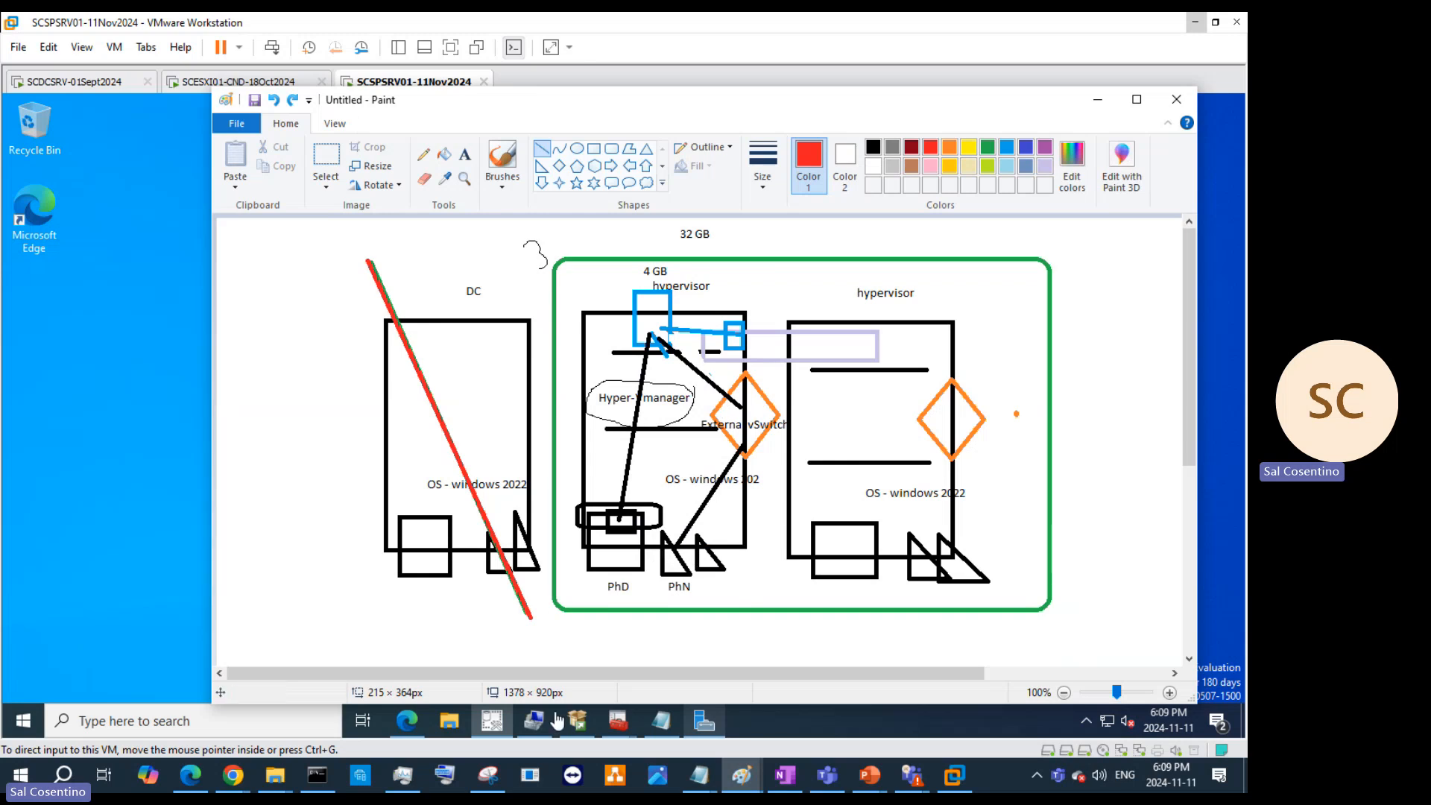
Step: Check the Management Studio setup window on the VM and return to the hypervisor diagram in Paint
left_click(708, 727)
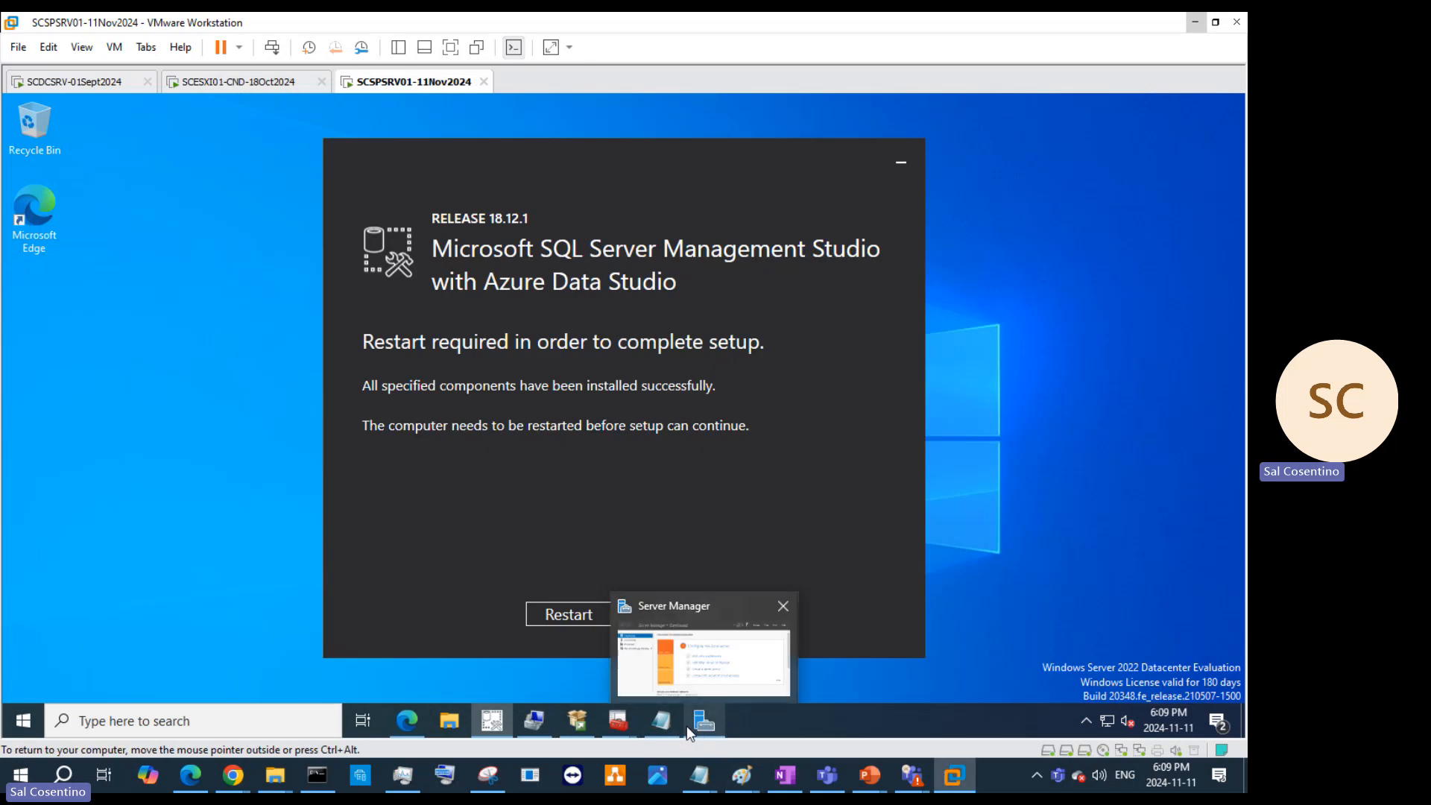
mouse_move(633, 714)
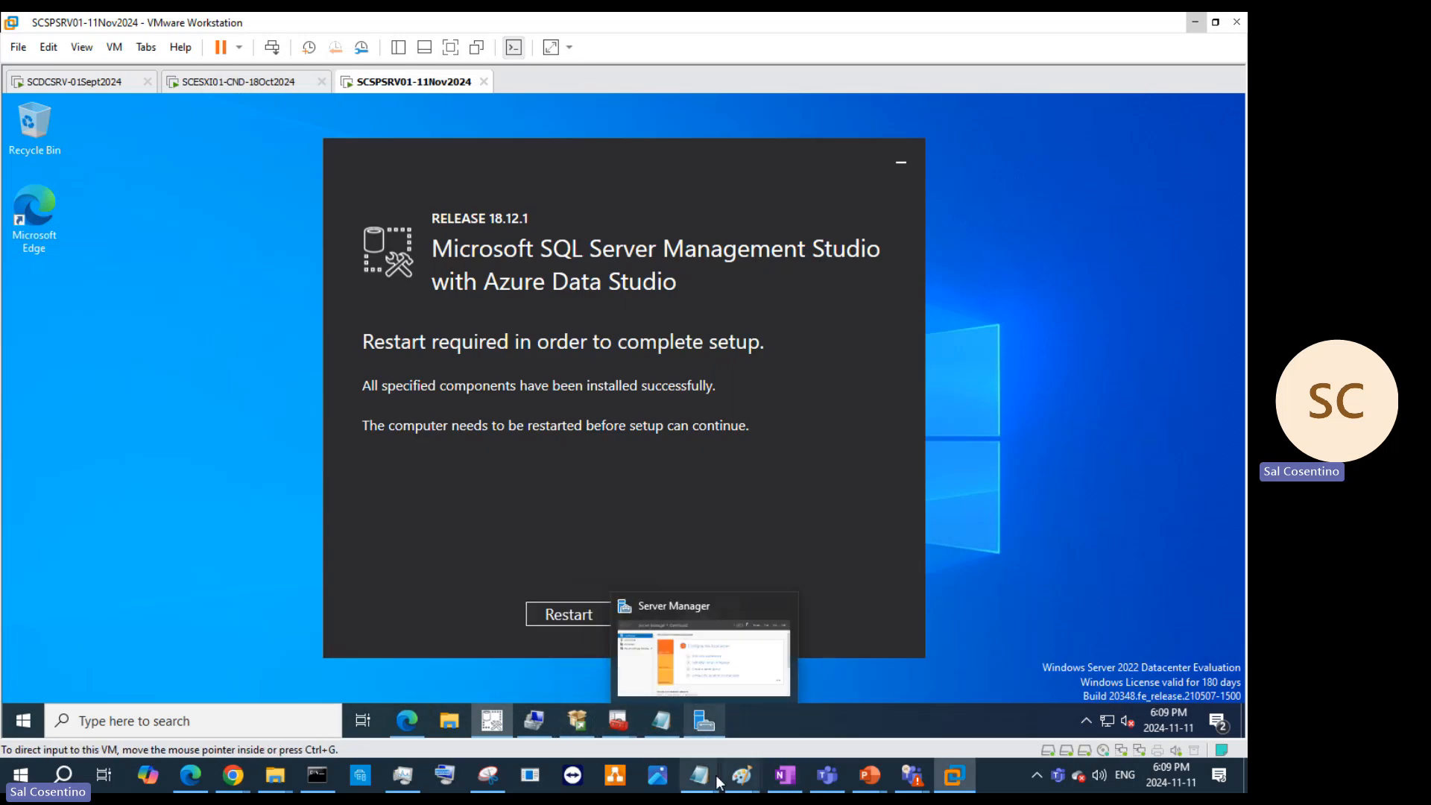
mouse_move(742, 775)
left_click(630, 708)
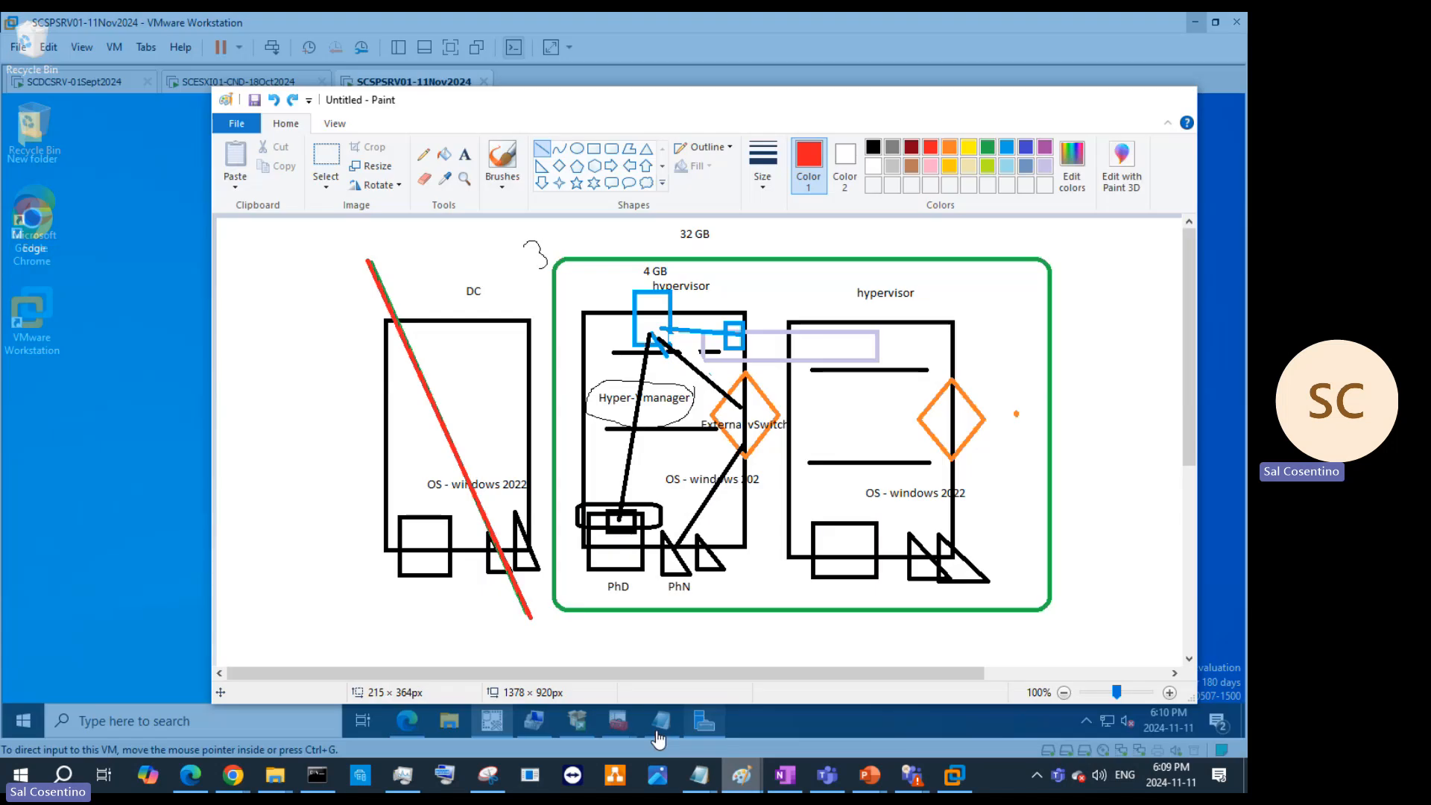
Step: Add the red text "Windows Server 2109 /2022 or even 2025" below the first hypervisor's OS label
left_click(465, 155)
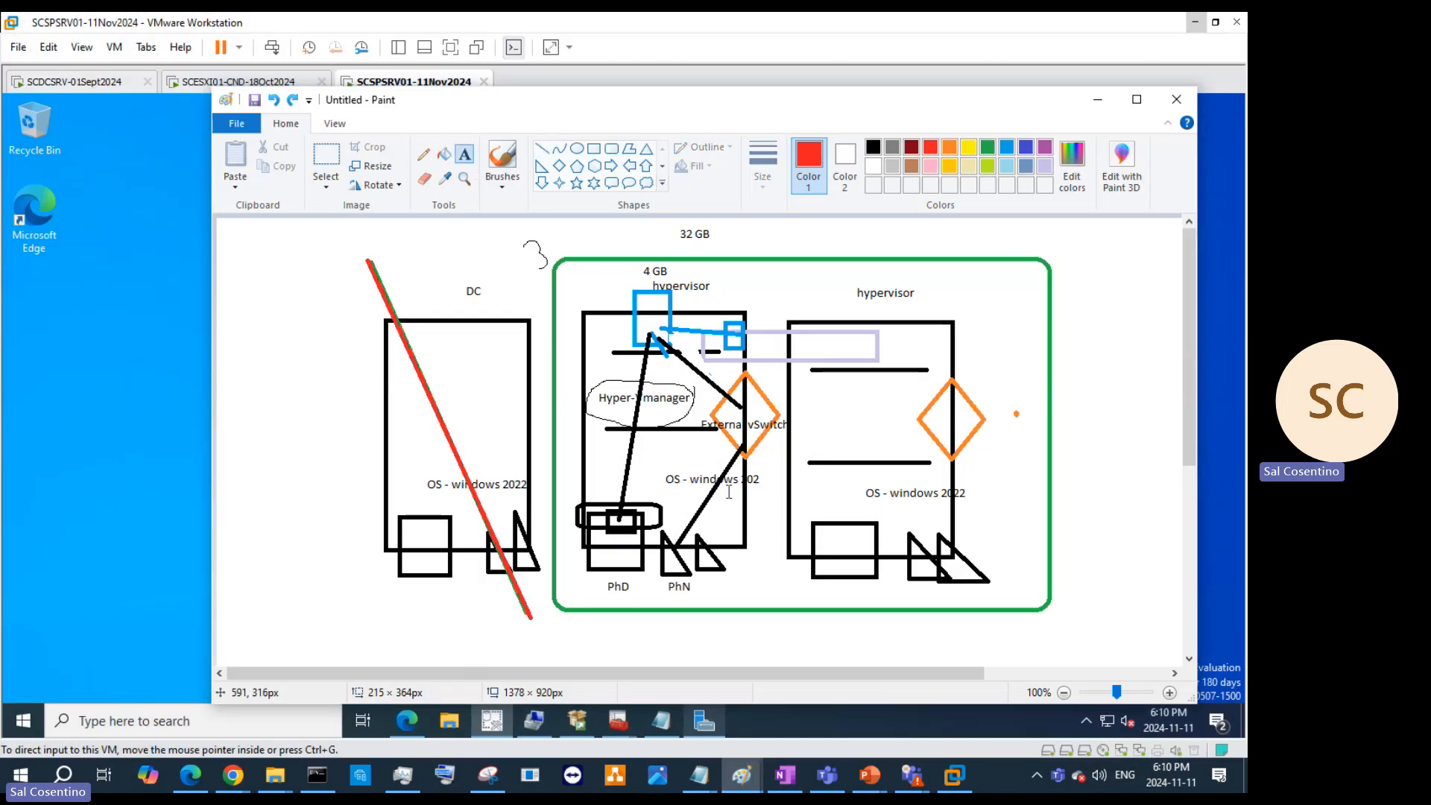
left_click(756, 483)
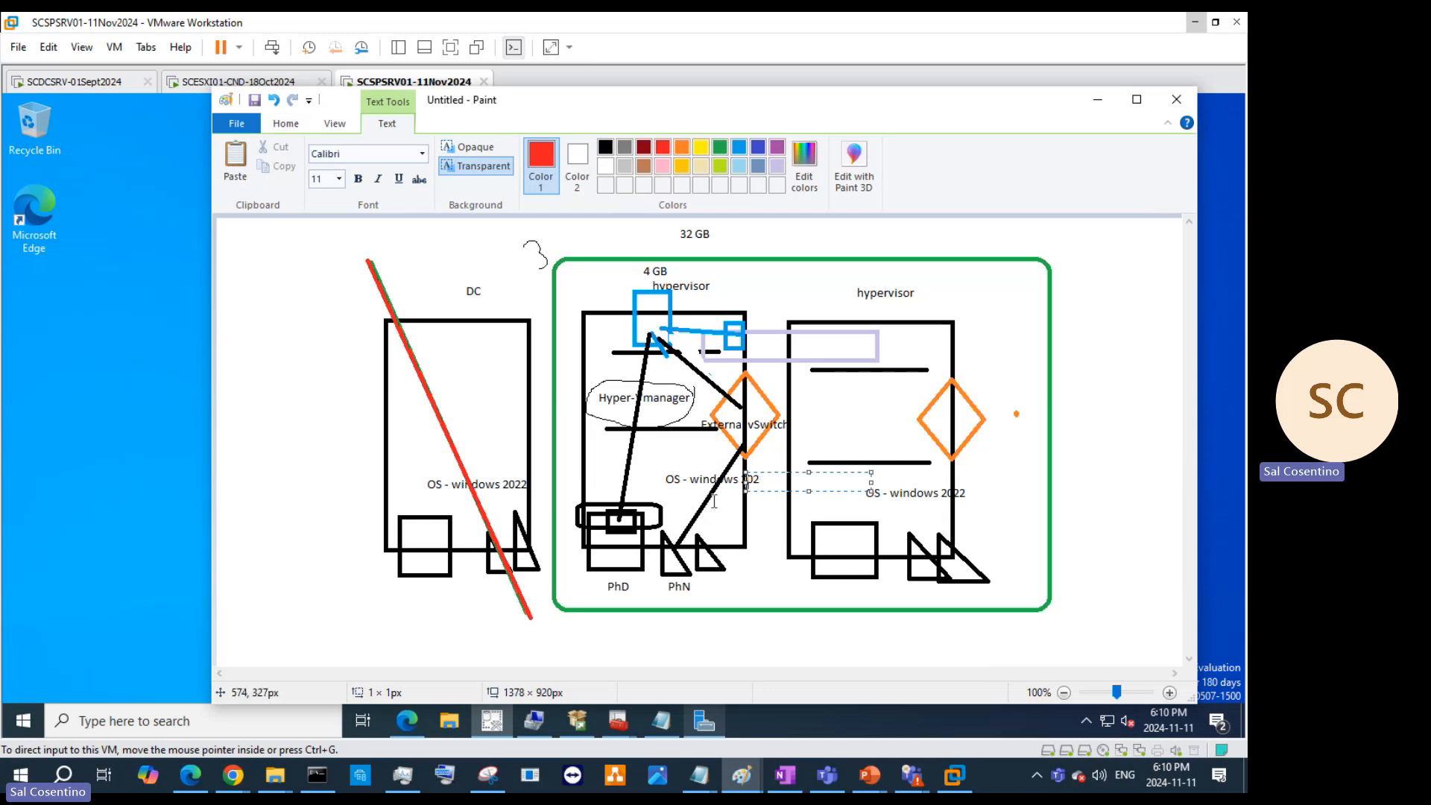
left_click(693, 495)
left_click(693, 495)
type("Window")
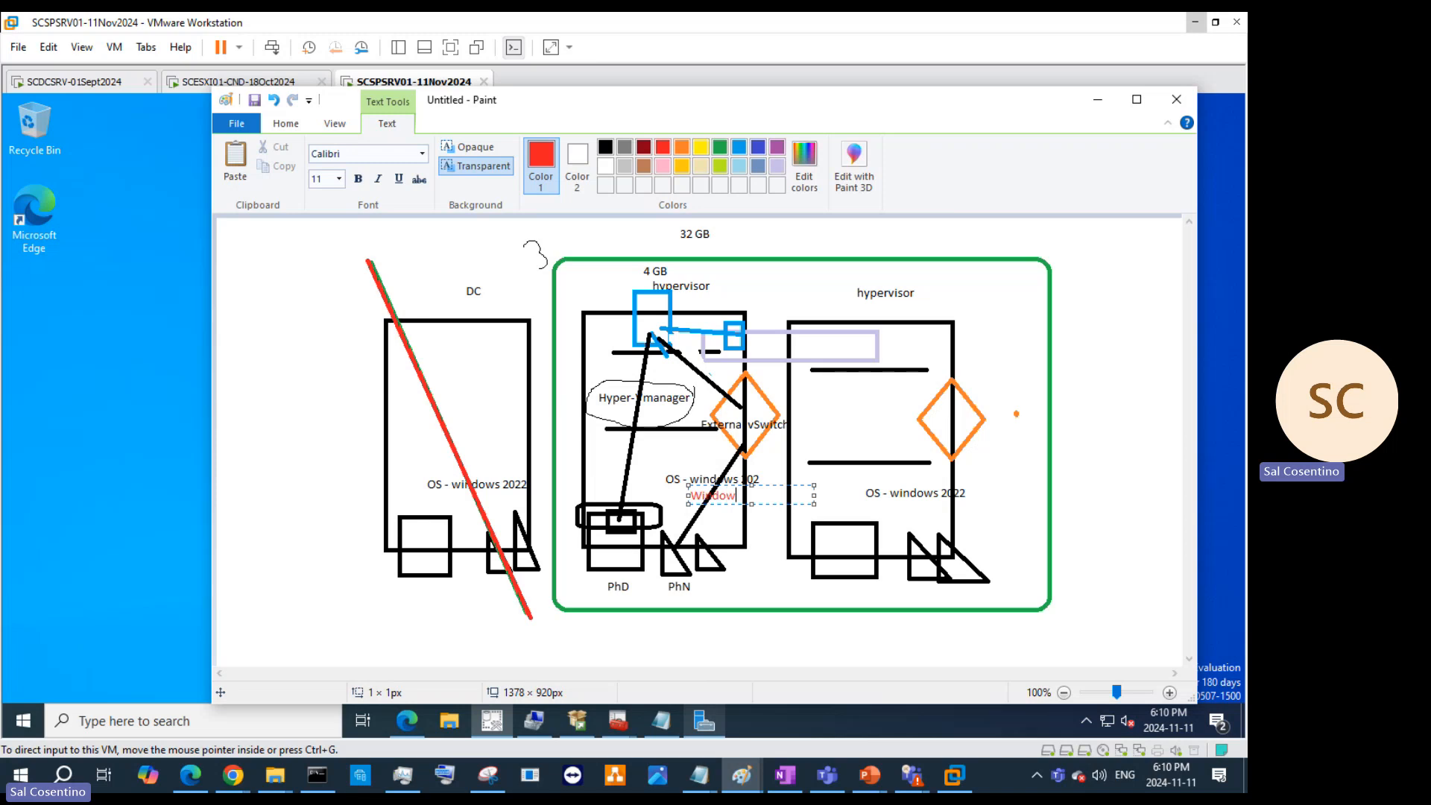
type("s Server 2019")
key("Return")
type("/2022 or even 2025")
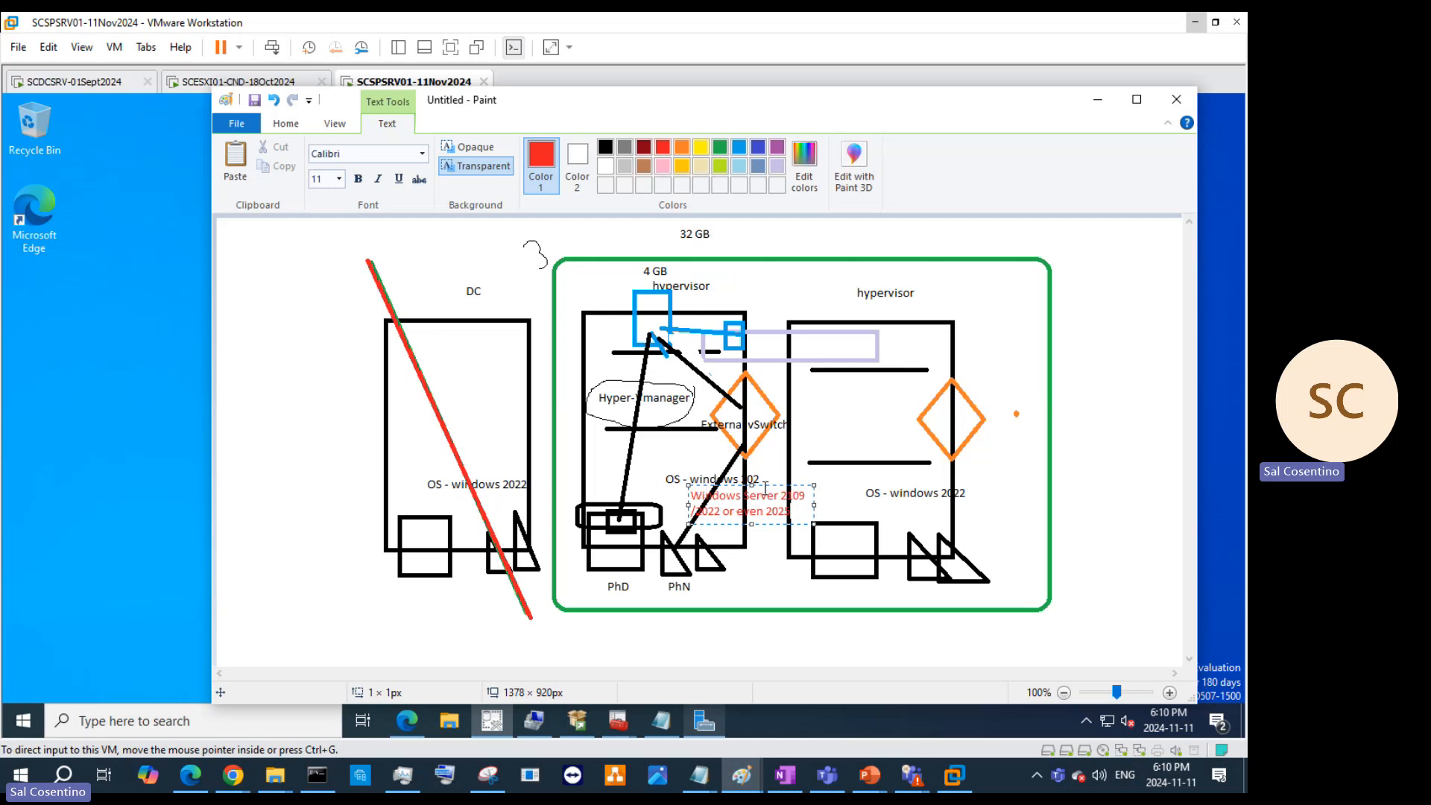
Step: Move the Windows Server text beneath the first hypervisor's lower divider, prefix it with "OS =" and colour it black
left_click_drag(767, 484, 632, 452)
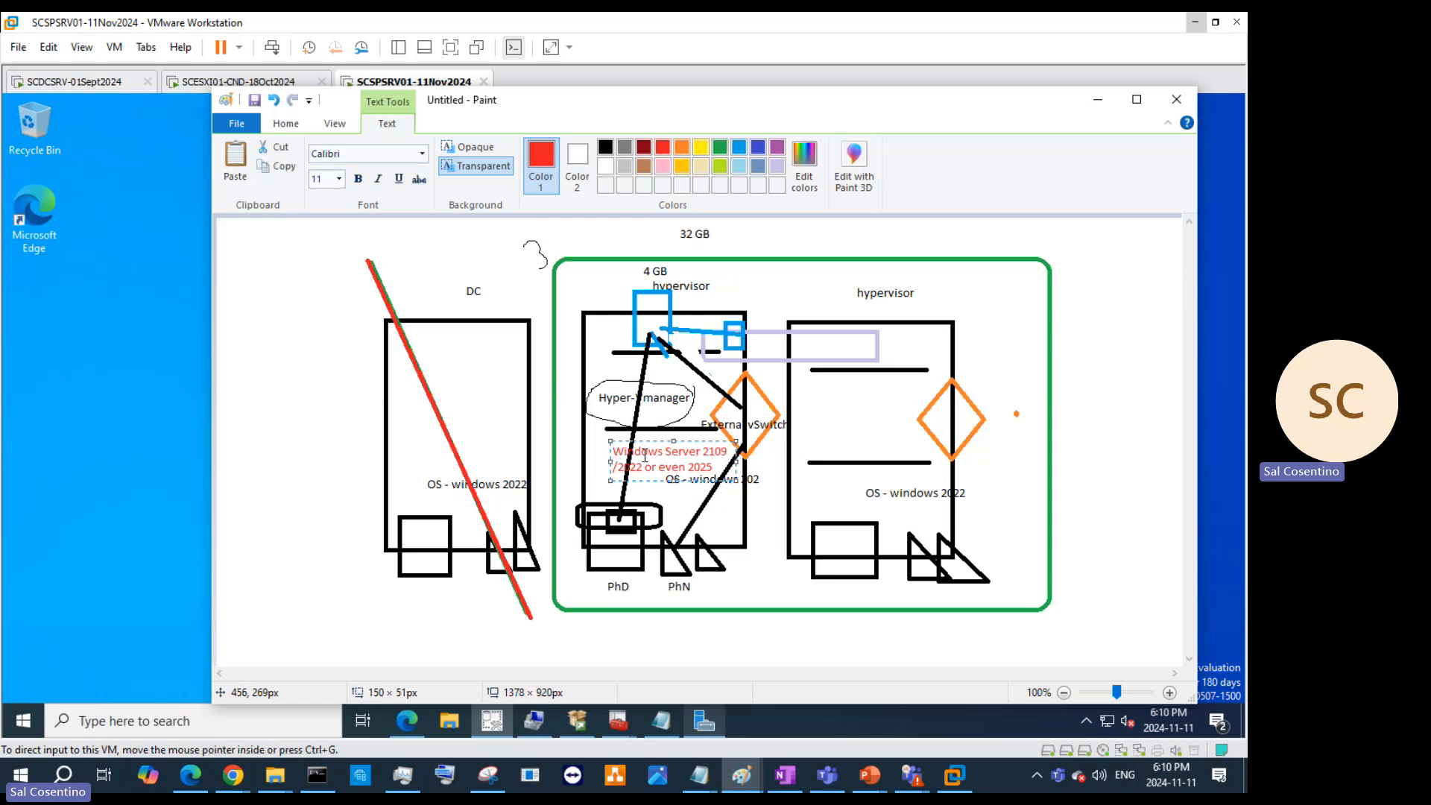
type("OS -")
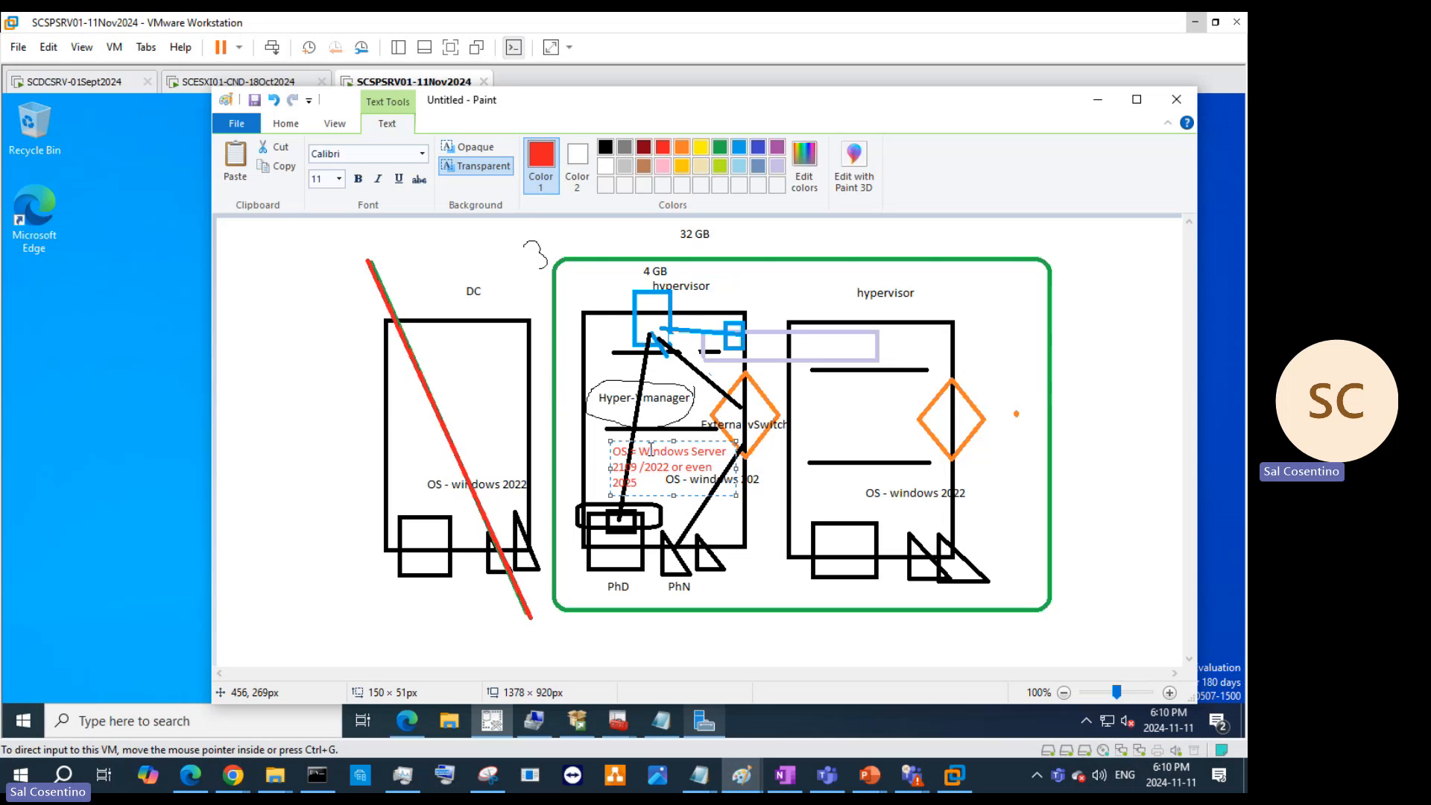
key("ctrl+a")
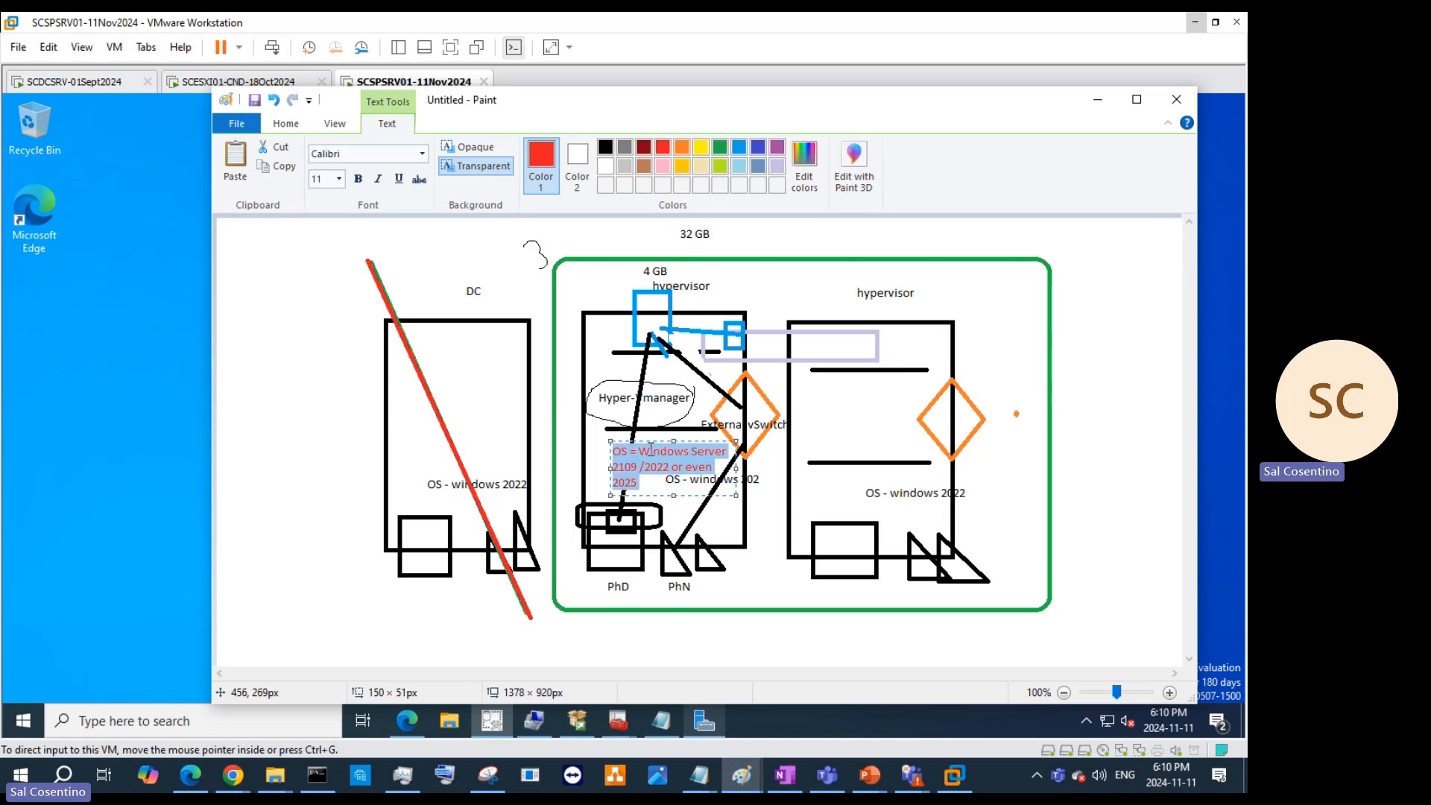
left_click(605, 147)
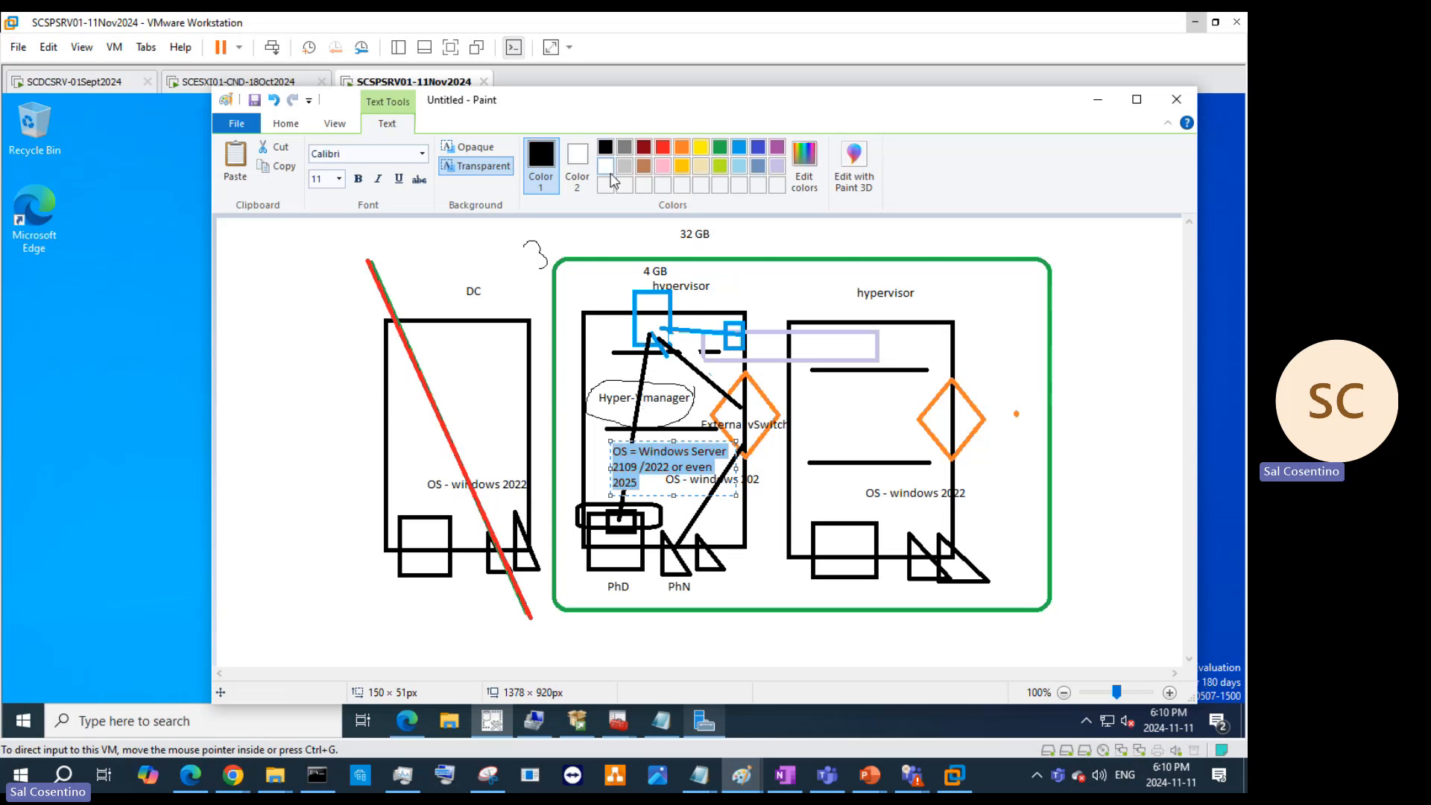
left_click(766, 550)
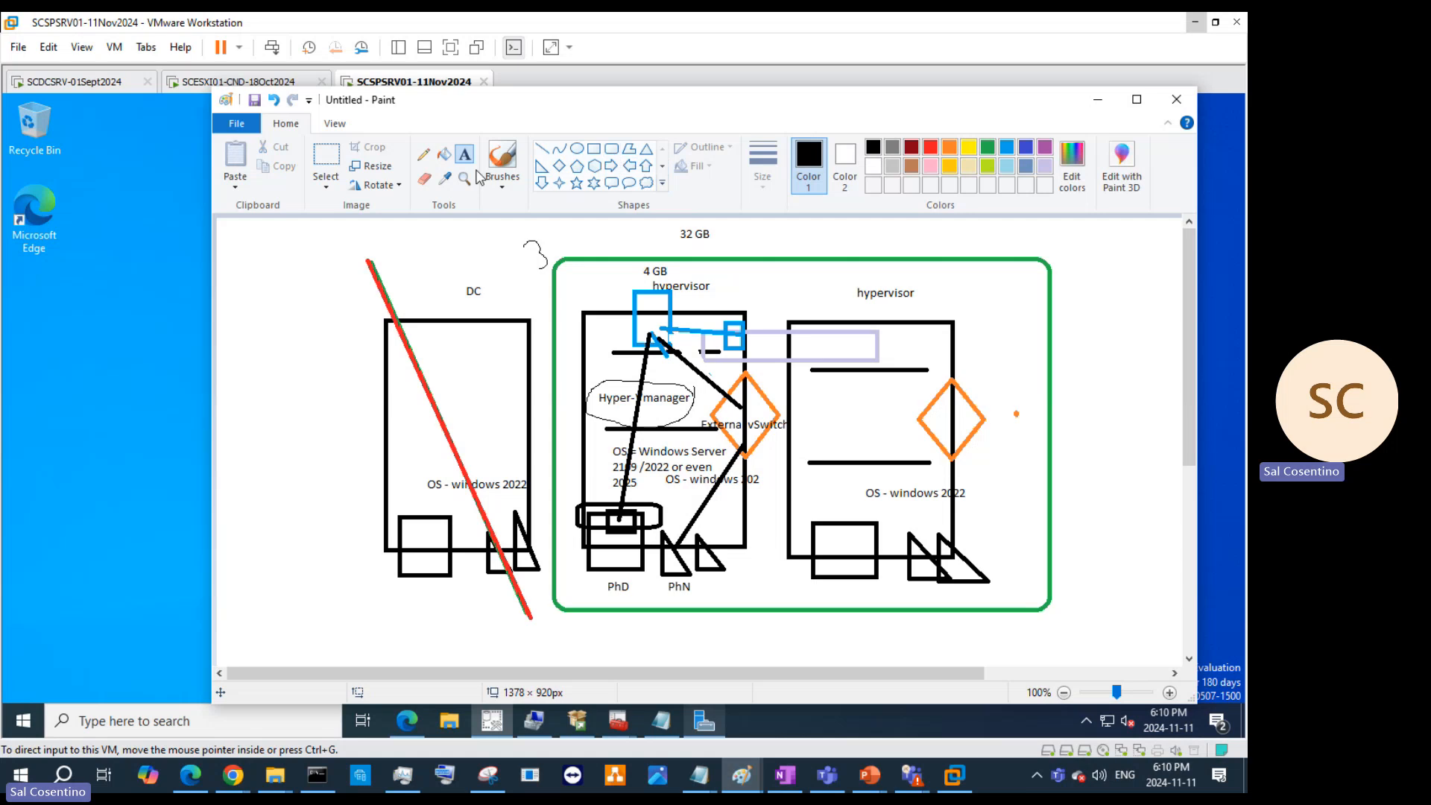
Step: Erase most of the first hypervisor's old OS label and repair the broken diagonal connector and box edge with black lines
left_click(423, 179)
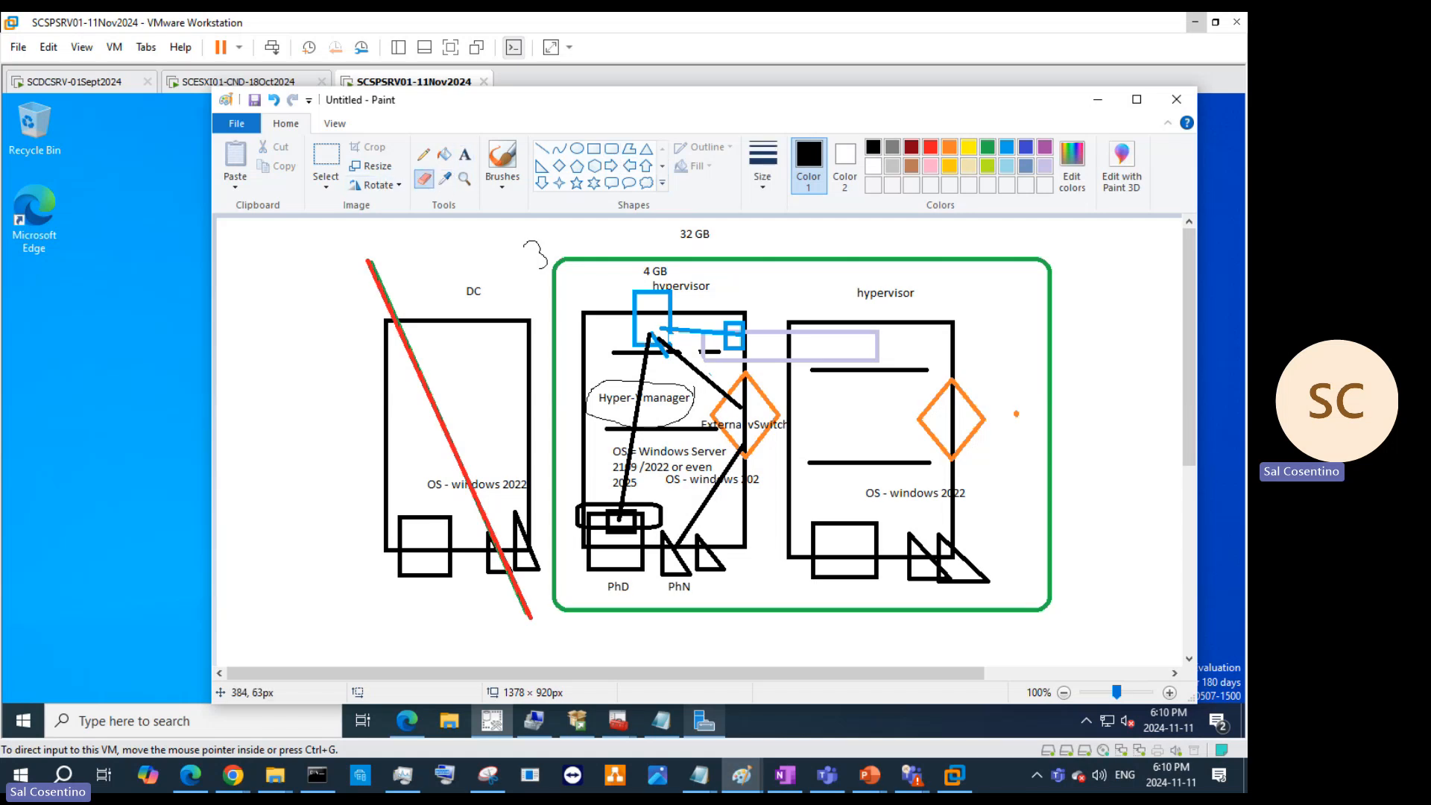
mouse_move(685, 470)
left_mouse_down()
mouse_move(667, 479)
mouse_move(762, 477)
left_mouse_up()
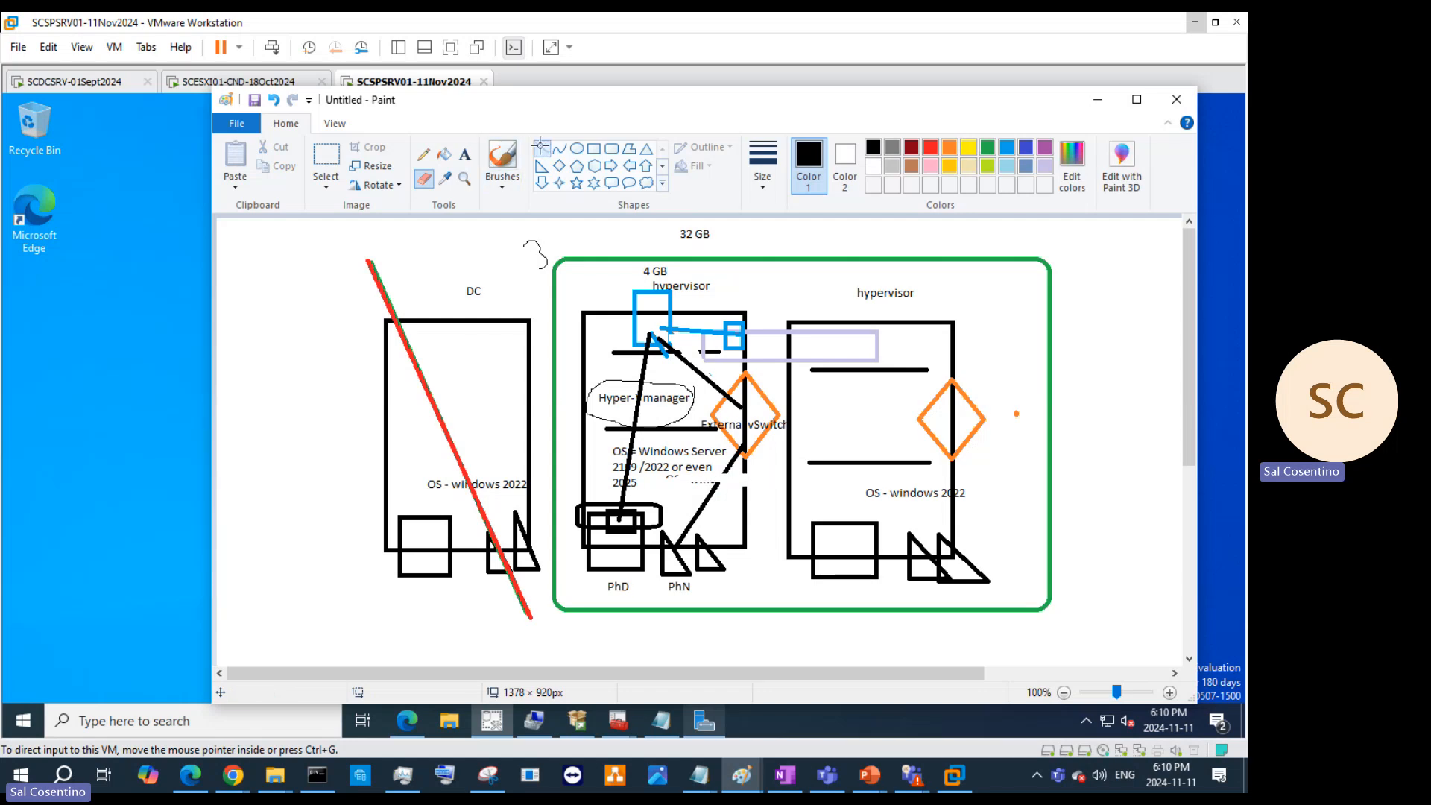
left_click(542, 147)
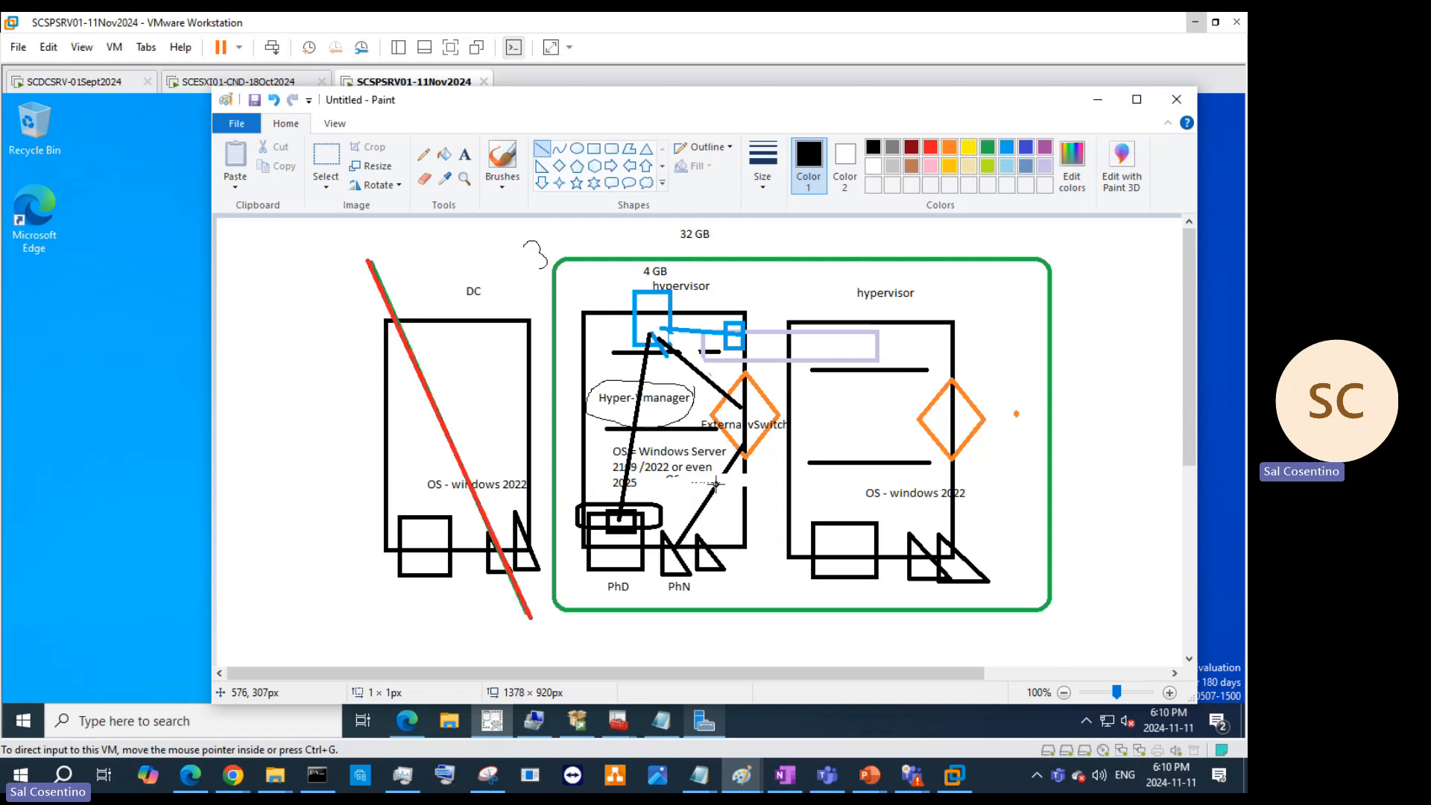
left_click_drag(716, 484, 728, 467)
left_click_drag(745, 474, 747, 495)
left_click(767, 501)
left_click(326, 158)
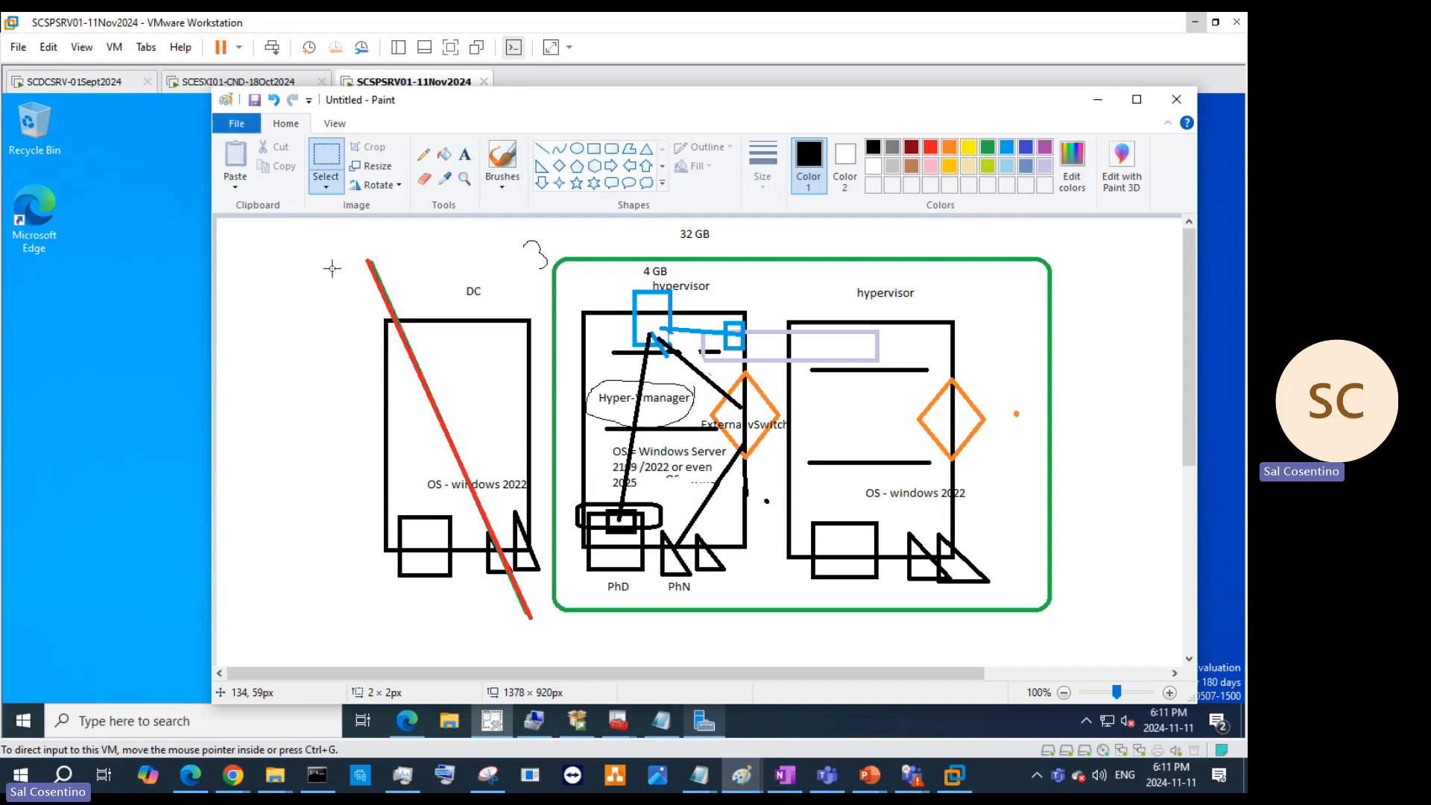
Step: Select the whole hypervisor diagram, including the crossed-out DC box, and copy it
left_click_drag(337, 234, 1091, 638)
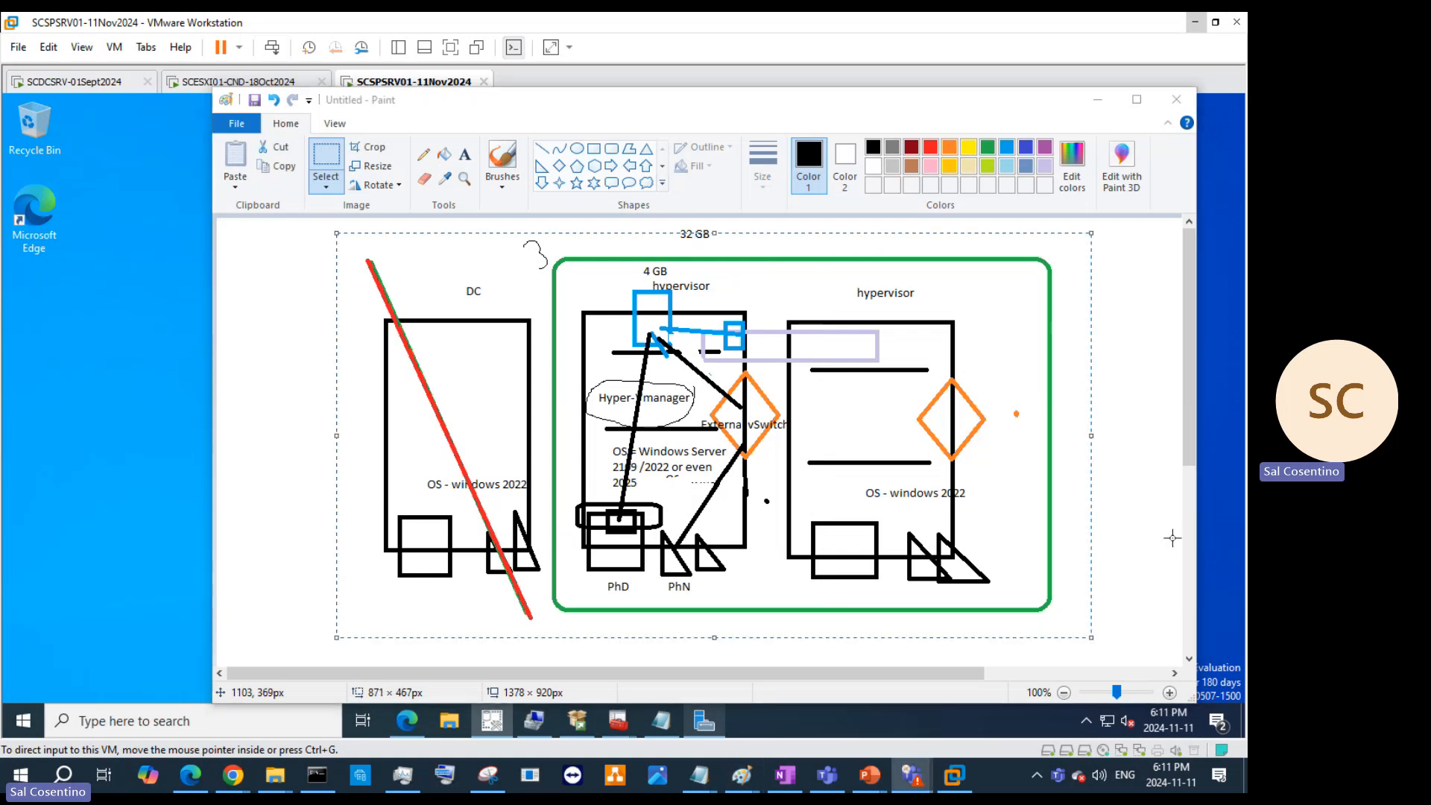
right_click(1076, 483)
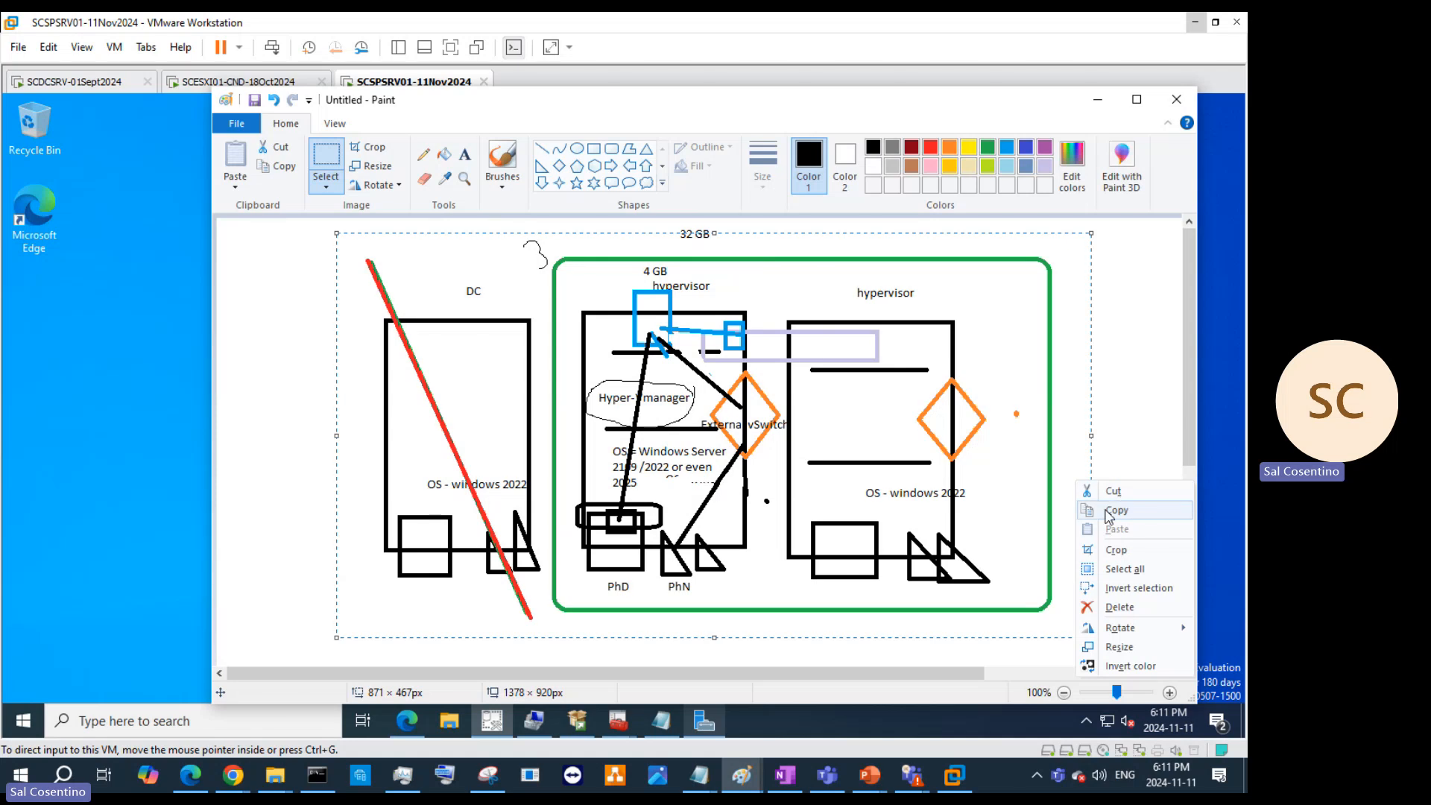
left_click(1111, 512)
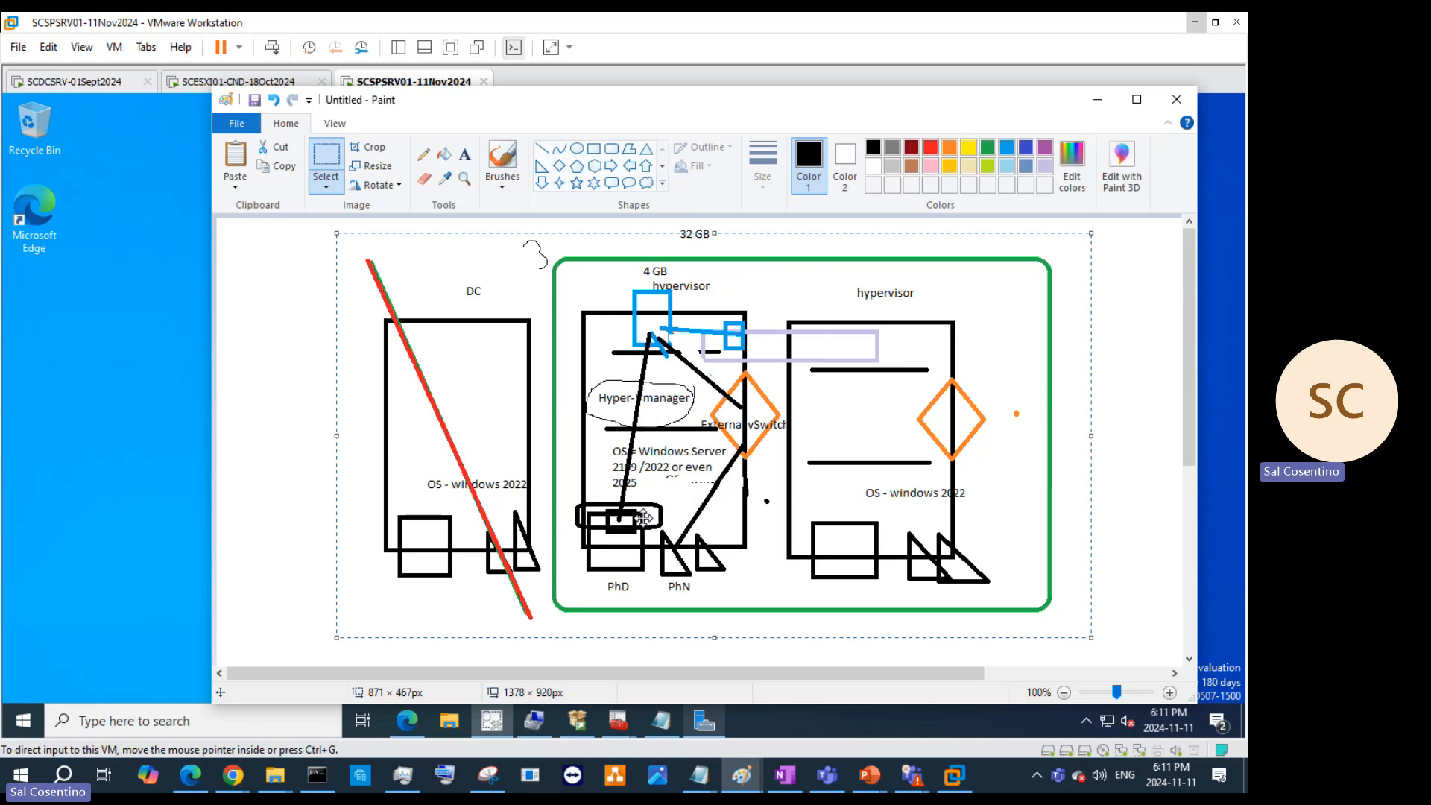
Step: Return to the VM's Management Studio setup window and restart the server to complete the installation
left_click(1097, 100)
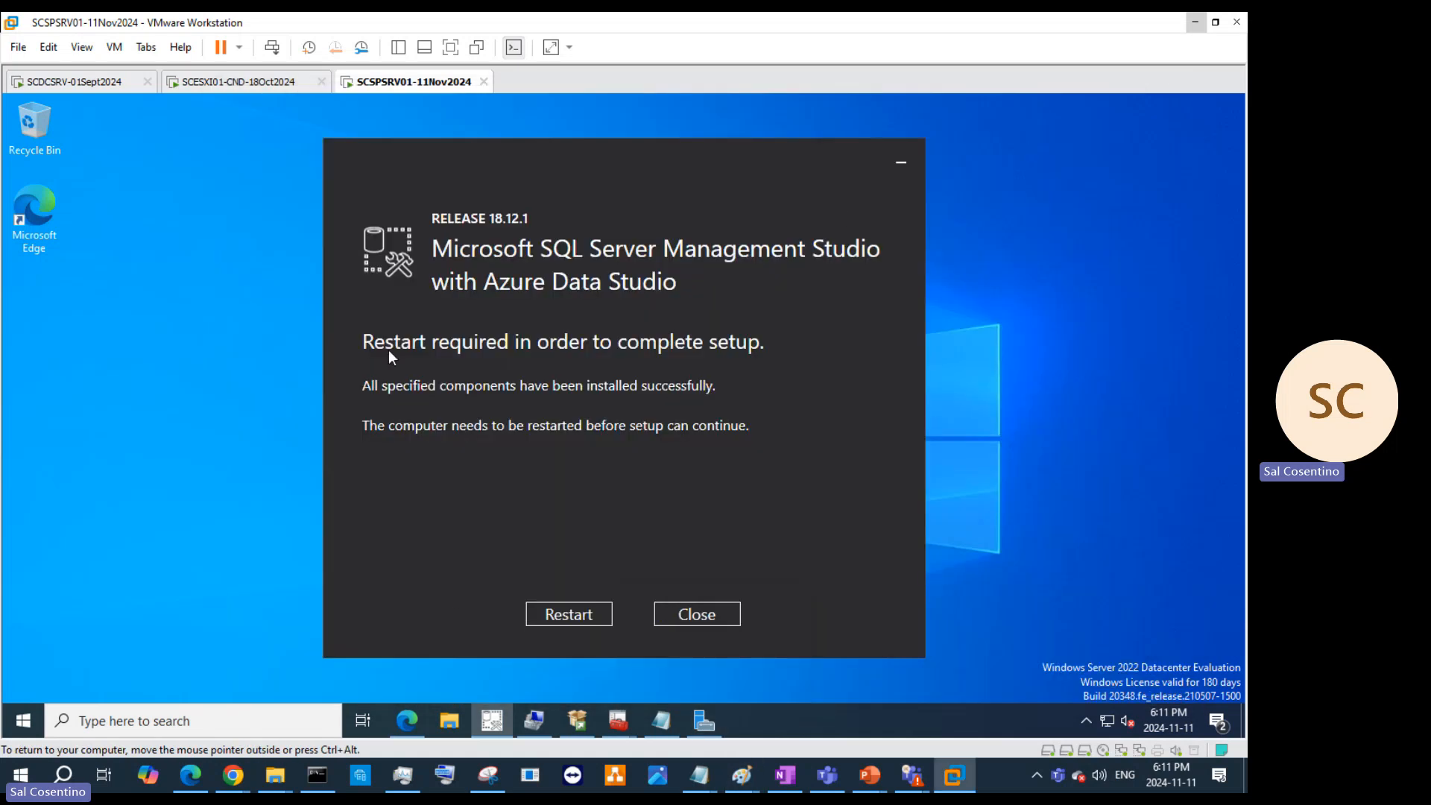
left_click(564, 617)
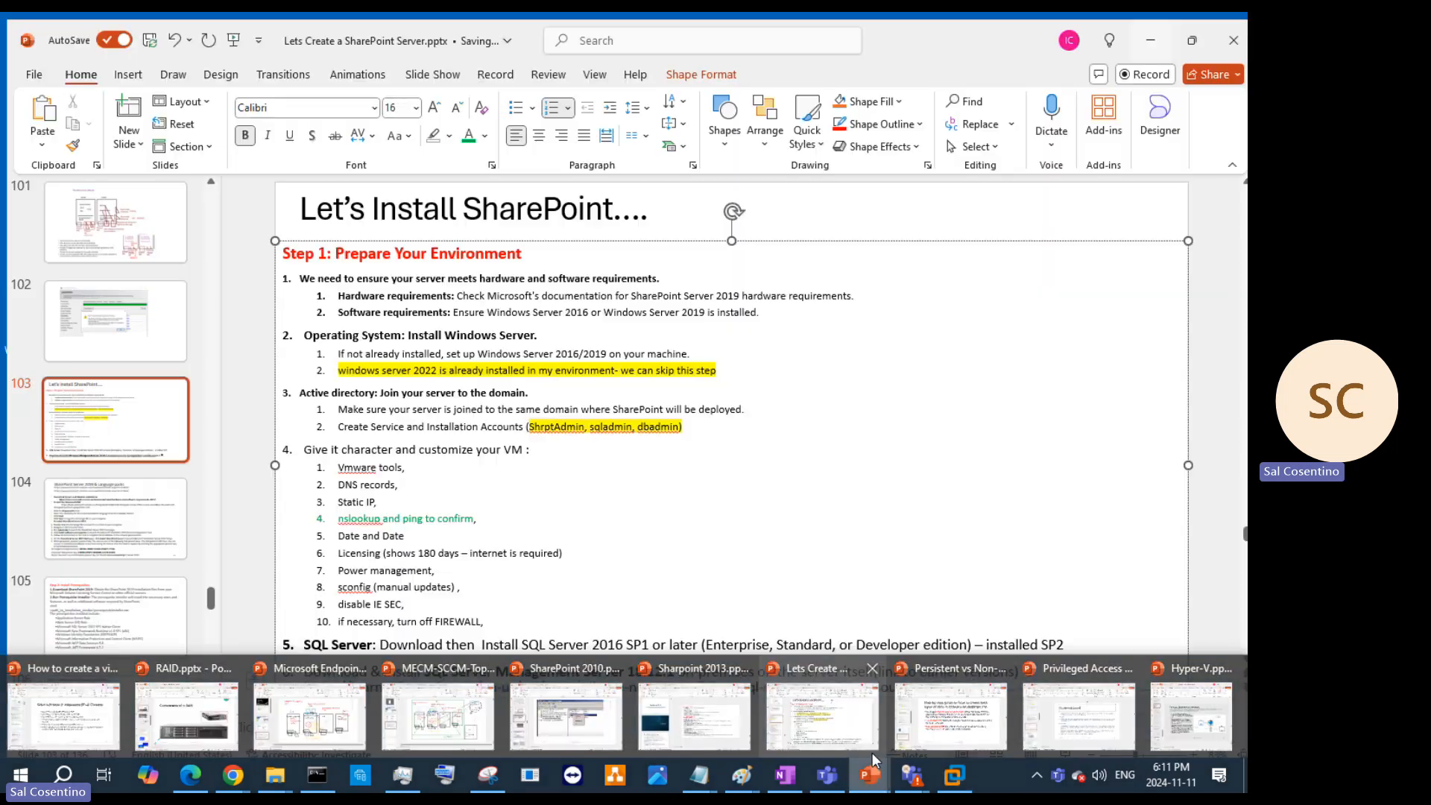
Step: Switch to "Lets Create a SharePoint Server.pptx" in PowerPoint and insert a slide after slide 102 titled "Creating my environment with Hyper-V"
left_click(872, 753)
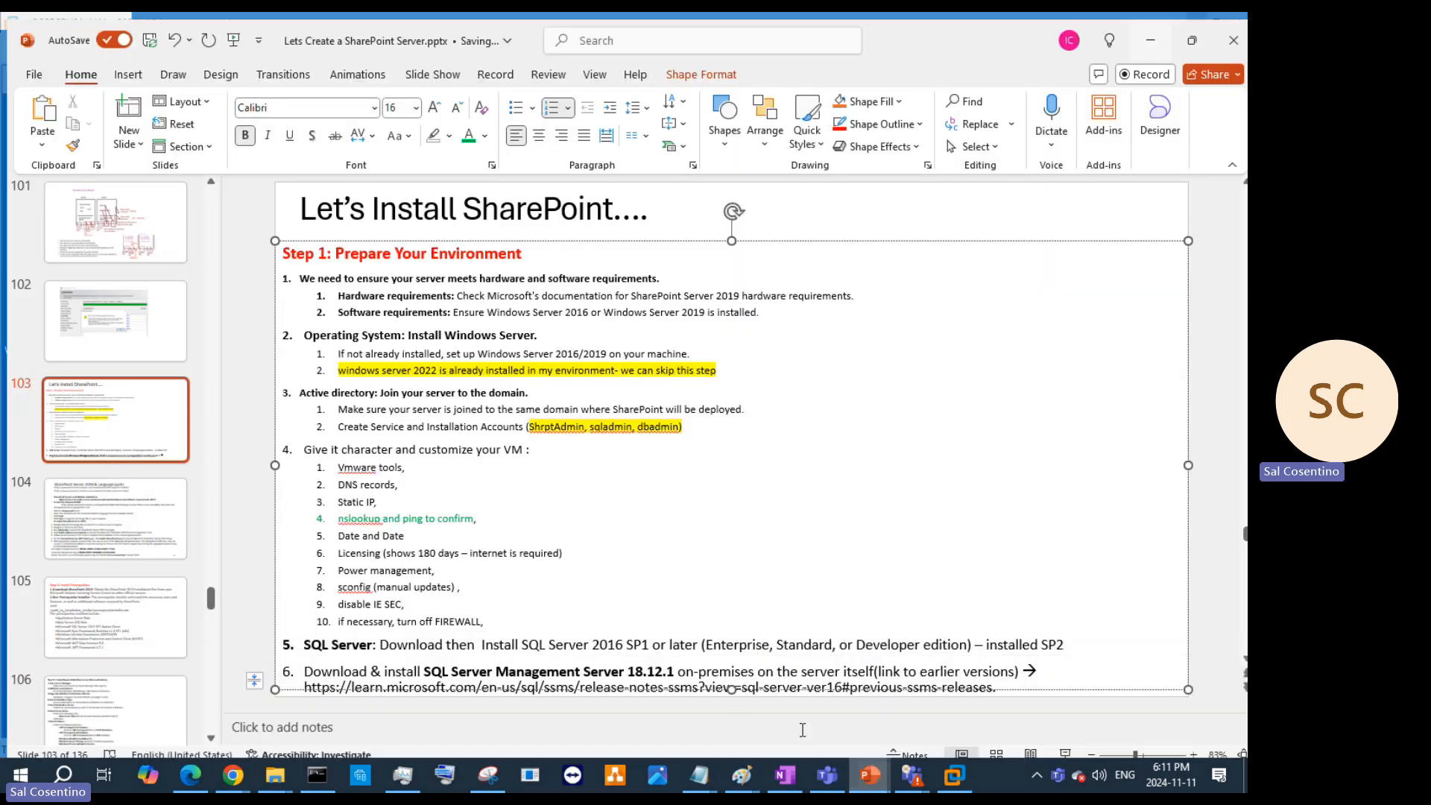
left_click(139, 362)
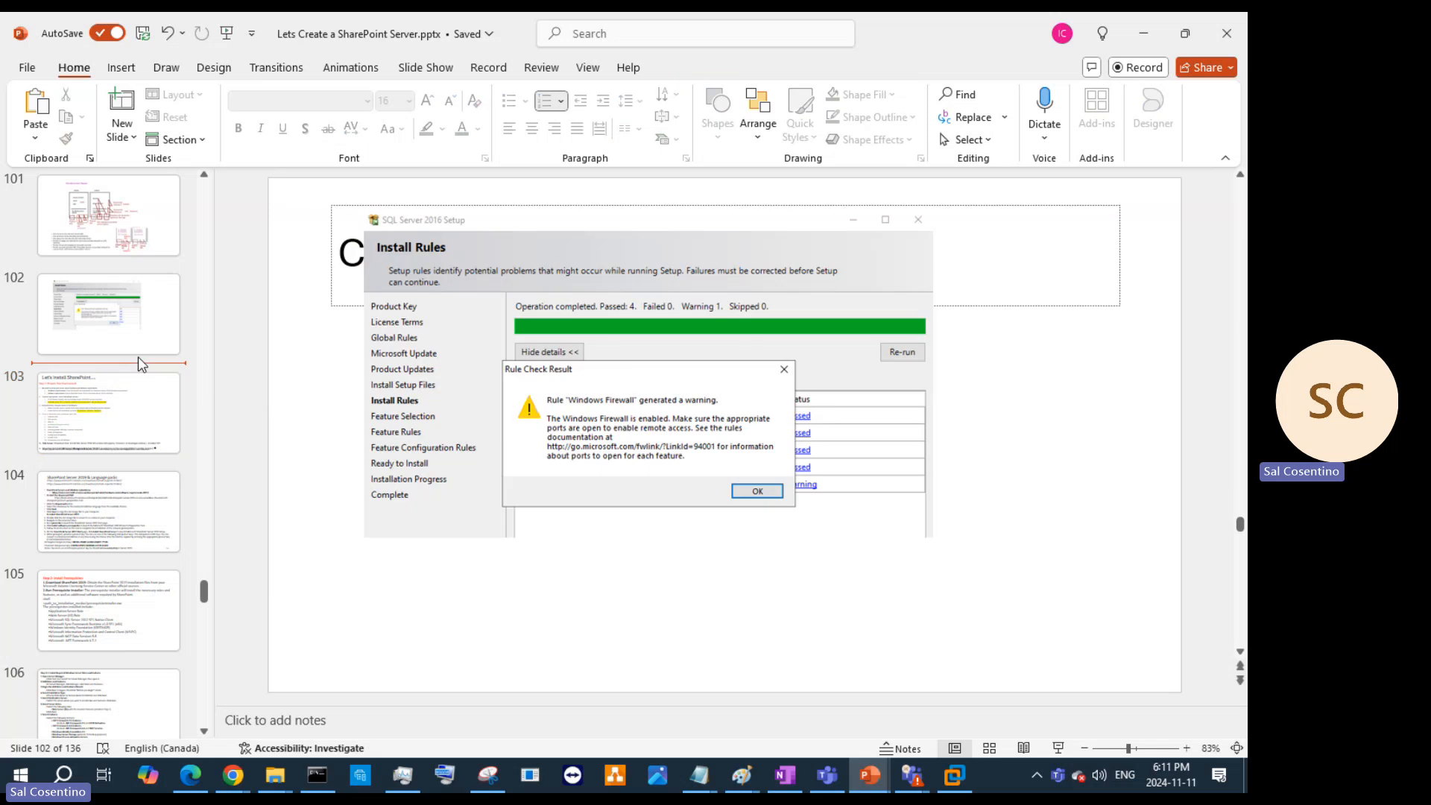
key("ctrl+m")
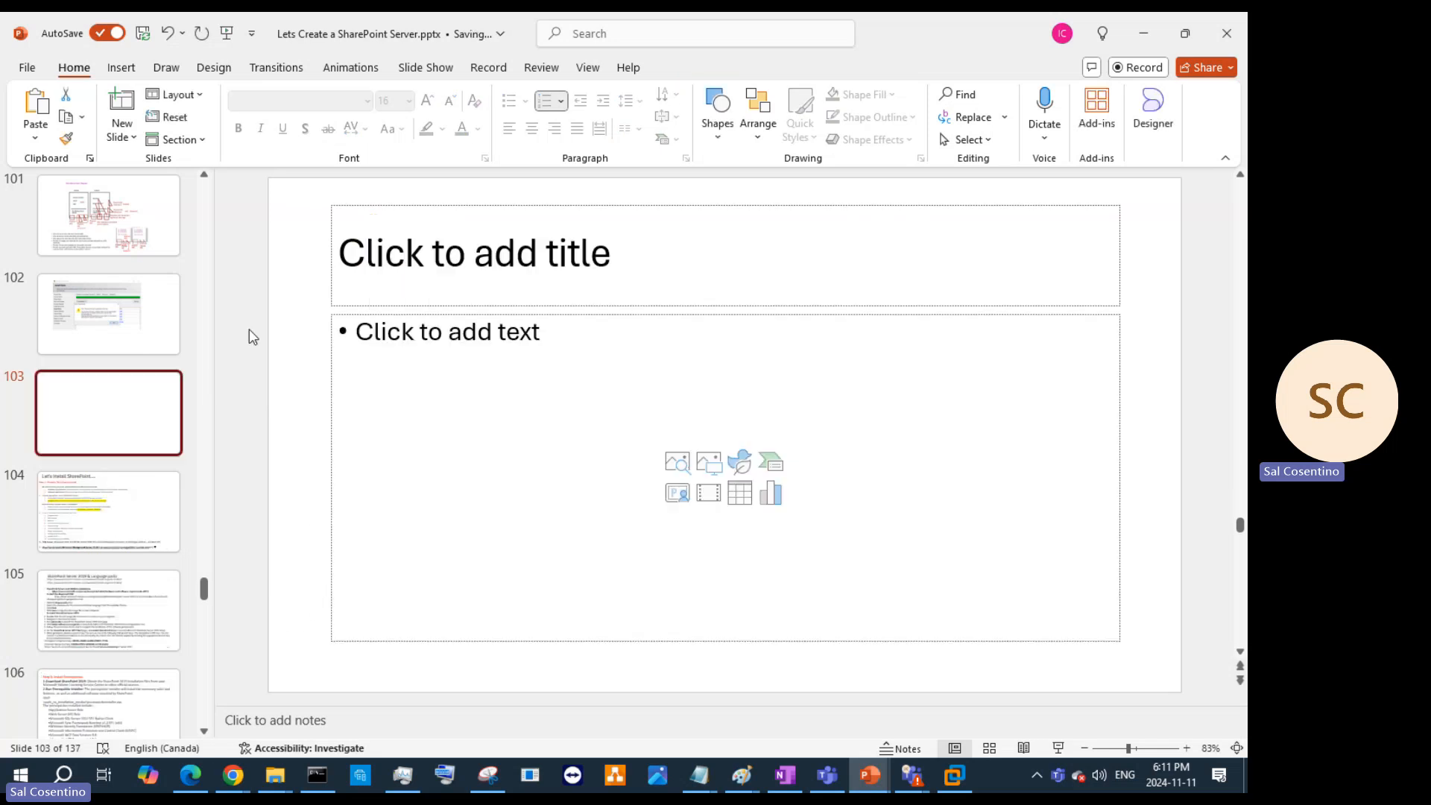
left_click(479, 239)
type("C")
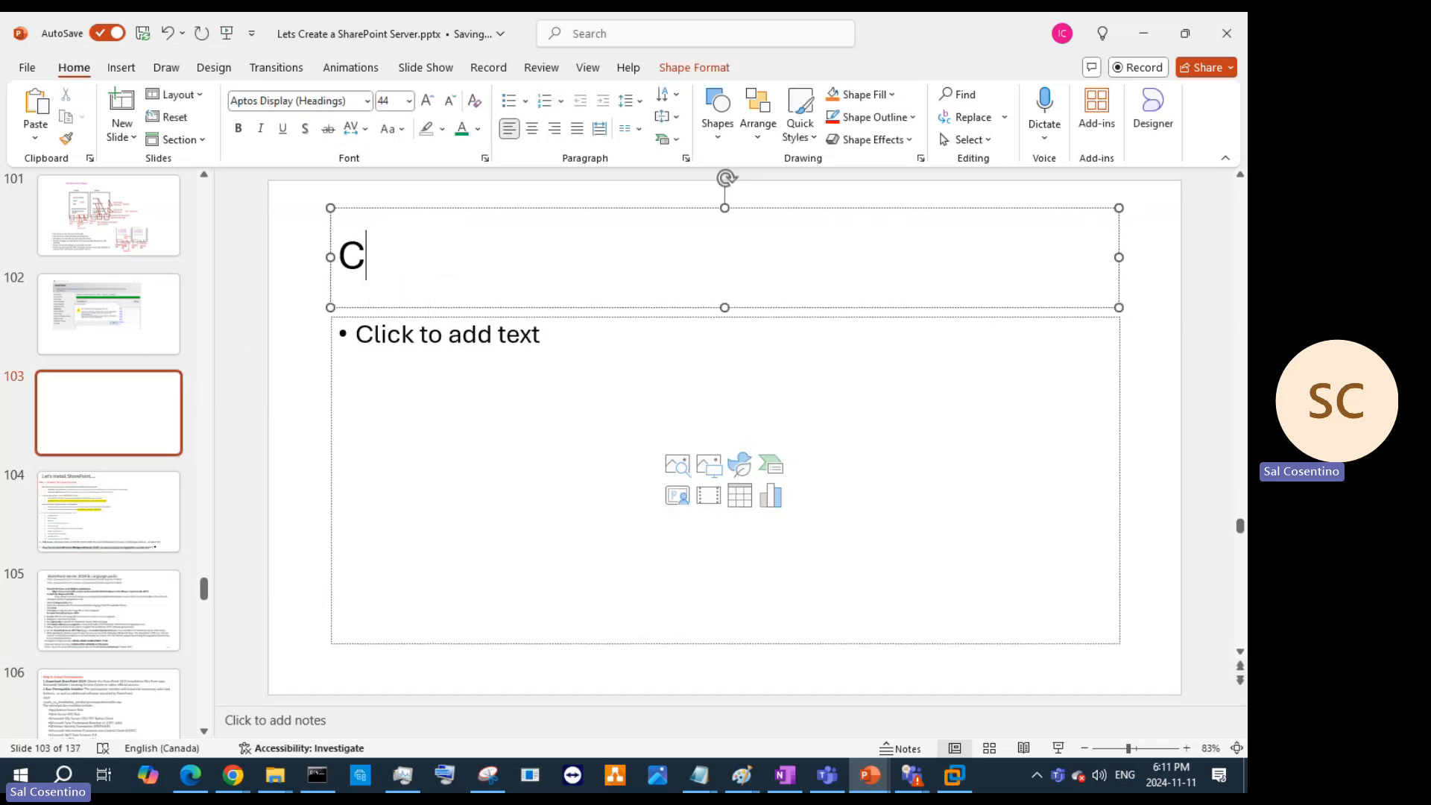
type("reating my en")
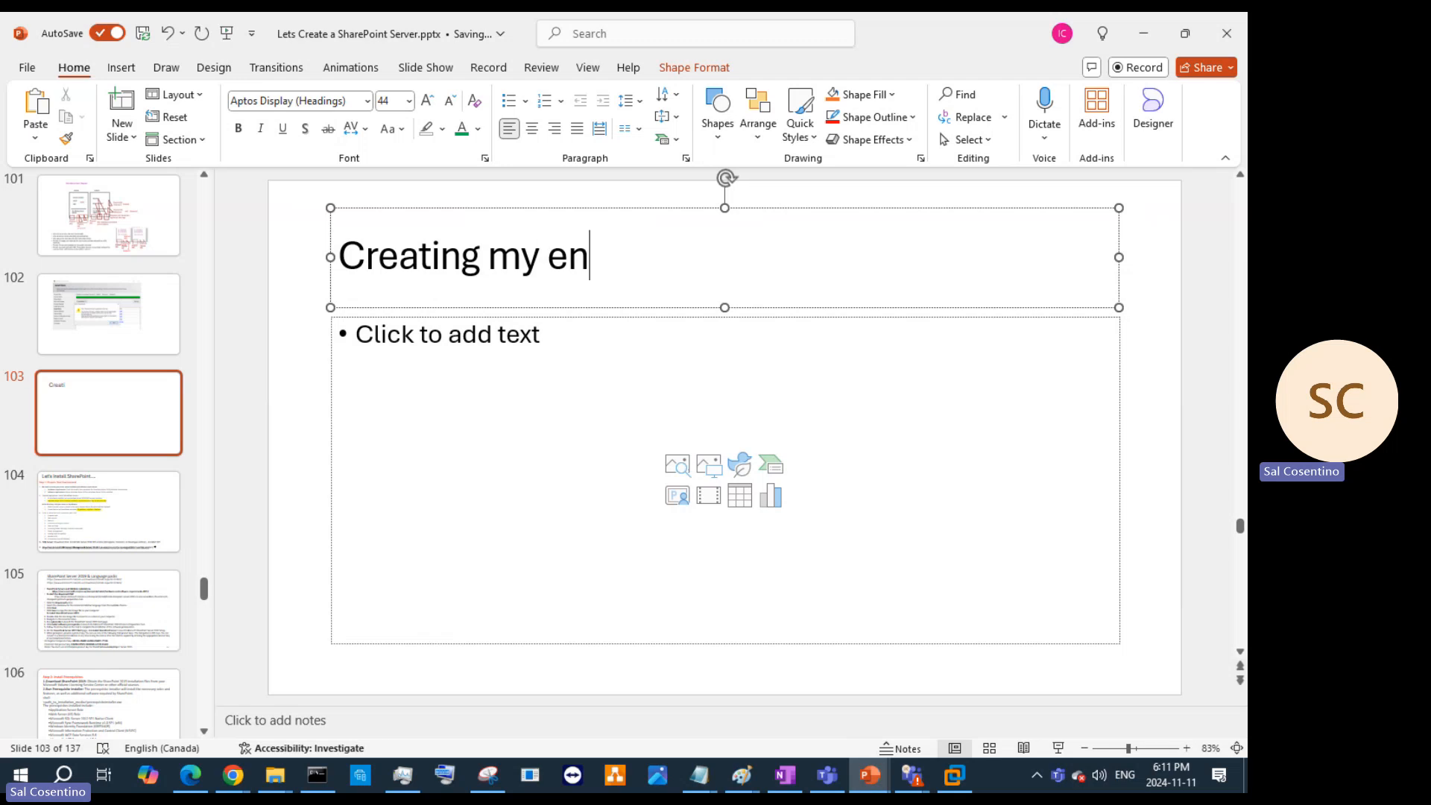
type("vironment with")
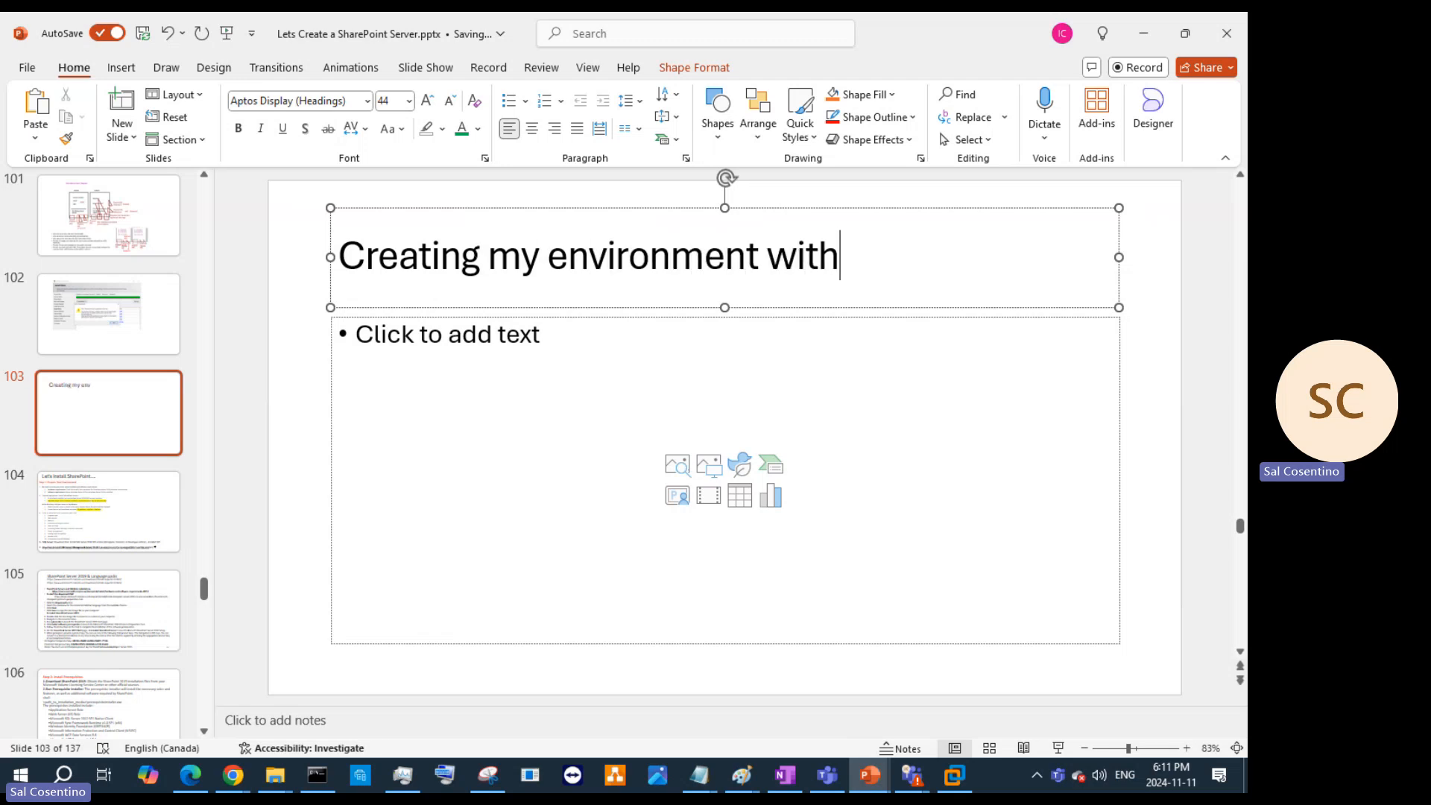
type(" Hyper-V")
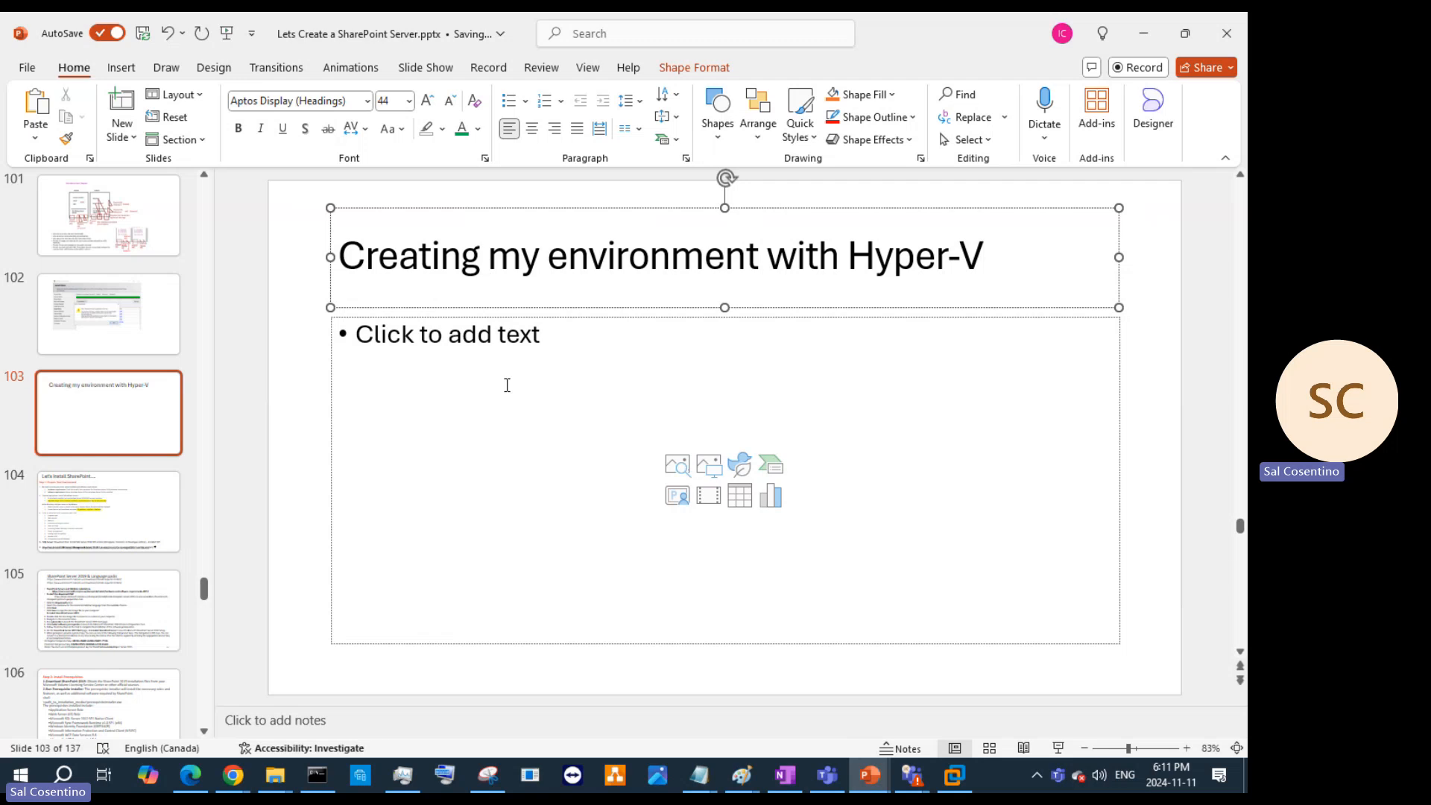
Step: Paste the copied diagram beneath the slide title and enlarge it to about 13.57 by 25.3 cm
left_click(532, 411)
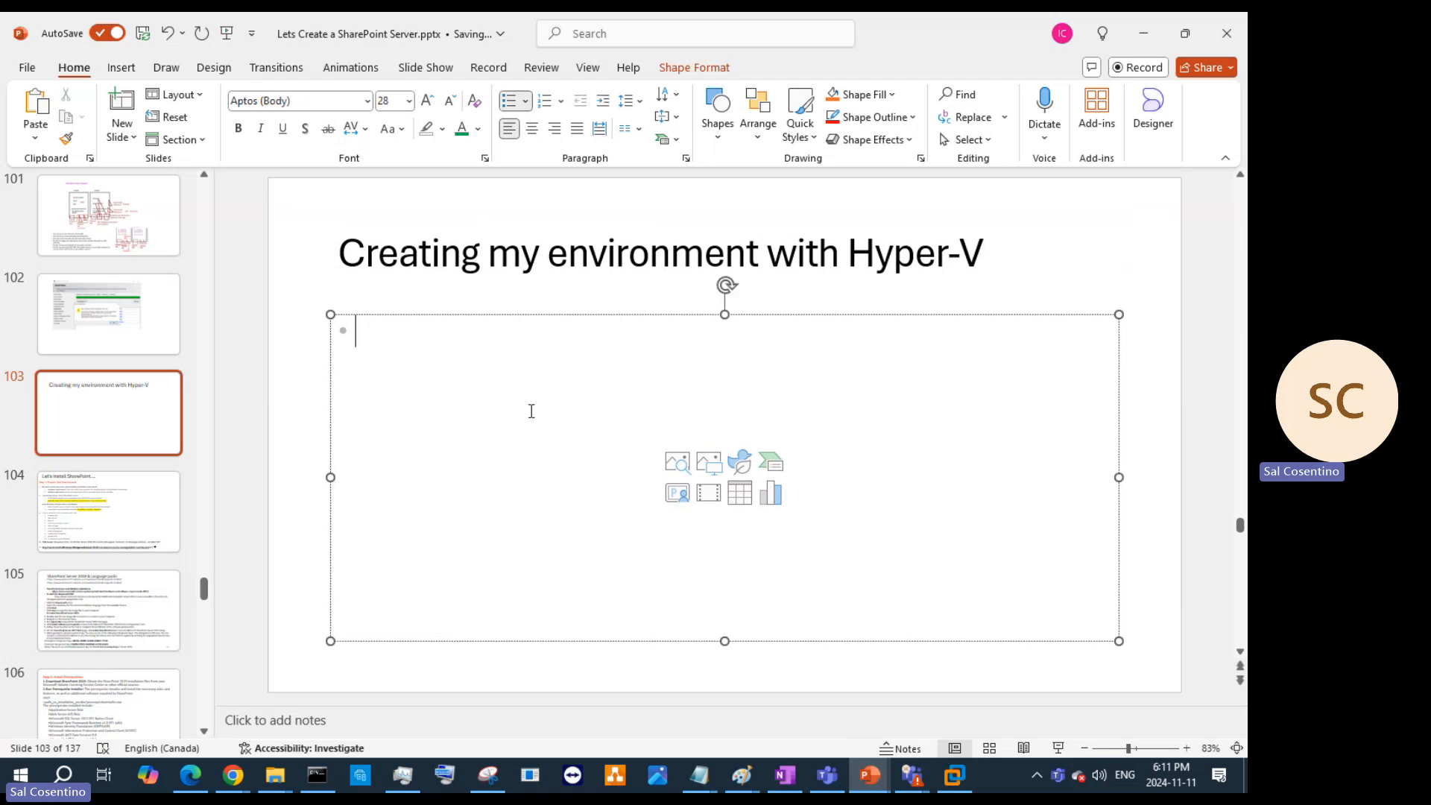
key("ctrl+v")
left_click_drag(895, 563, 846, 551)
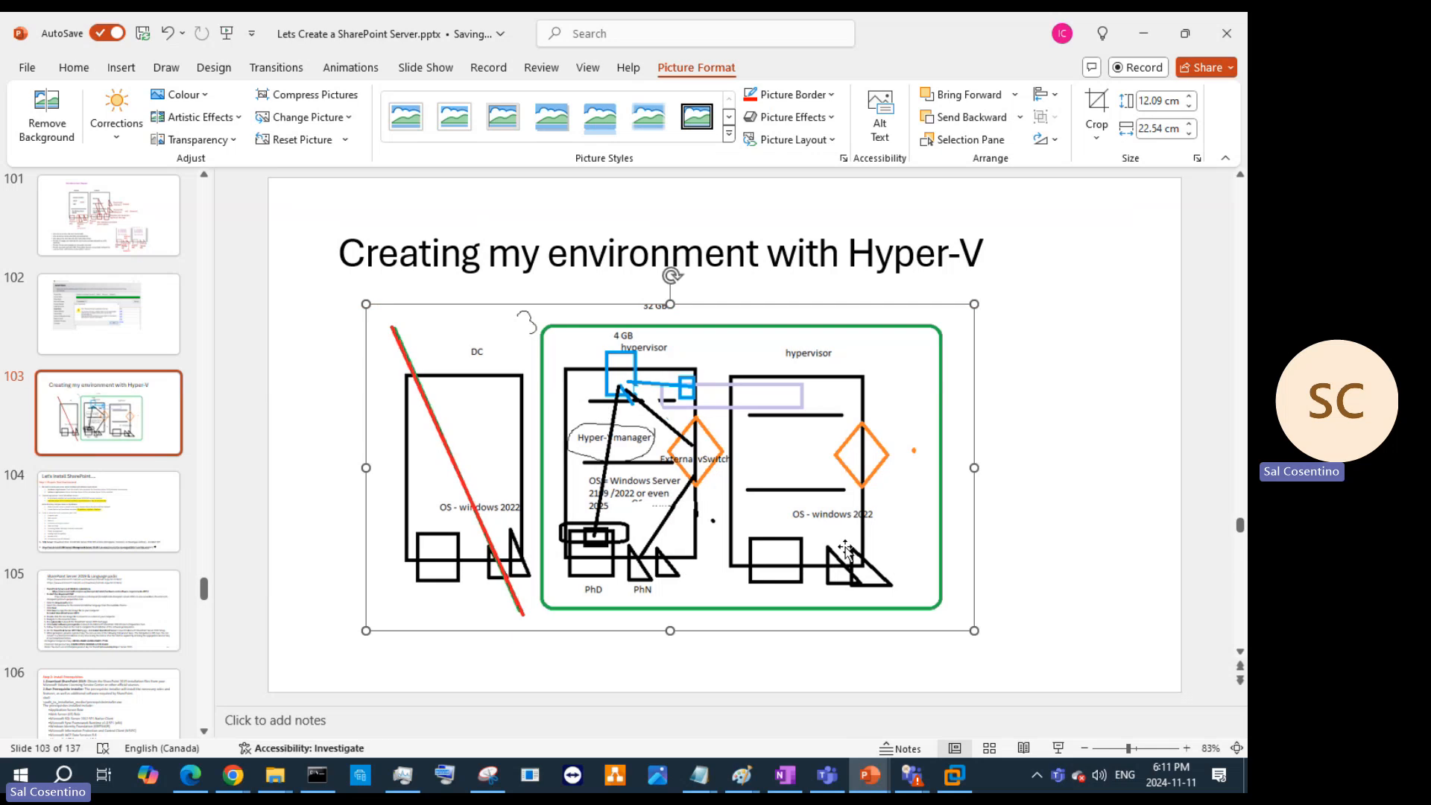
left_click_drag(974, 631, 991, 663)
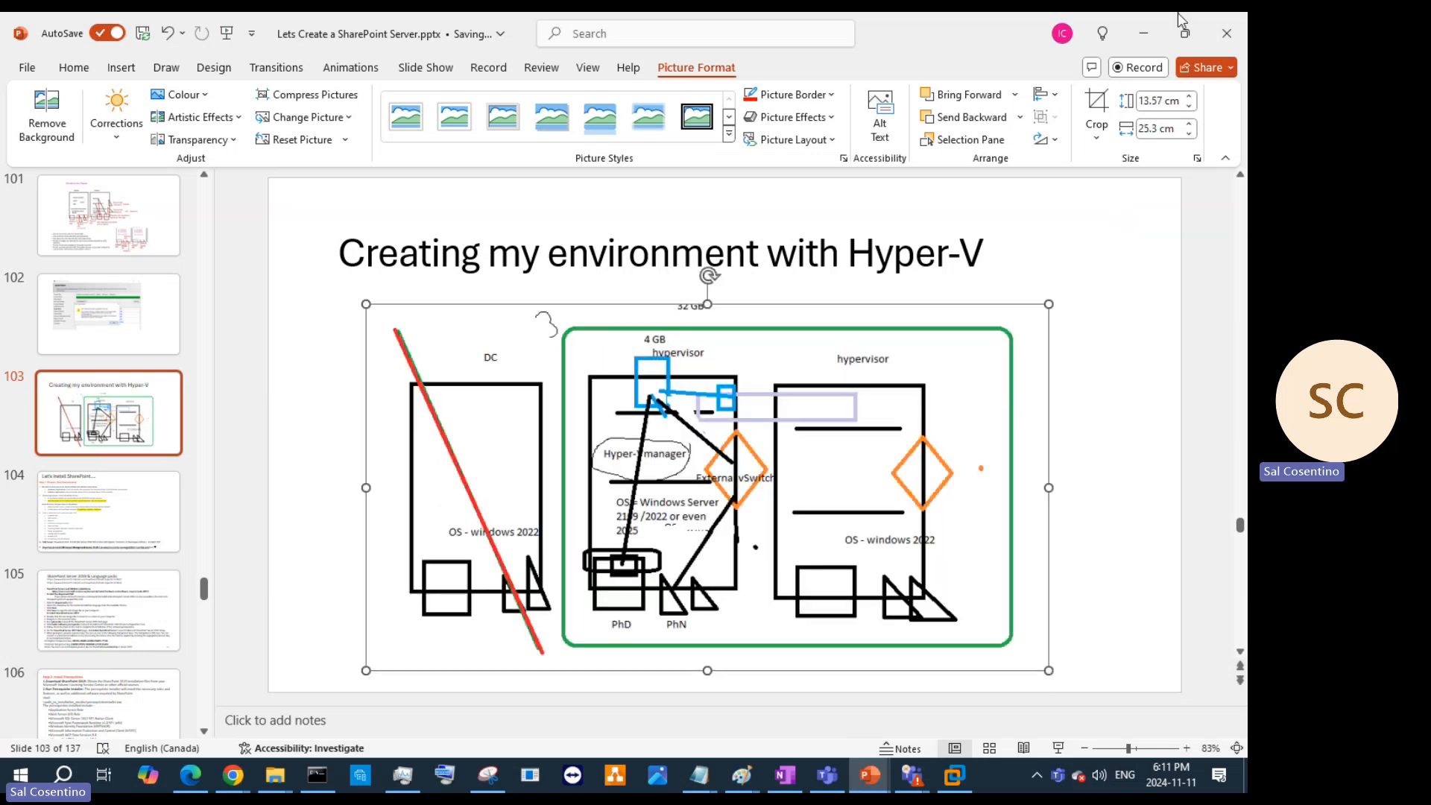
Step: Switch to VMware Workstation and check the memory and processor settings of the SCSPSRV01-11Nov2024 VM
left_click(1143, 32)
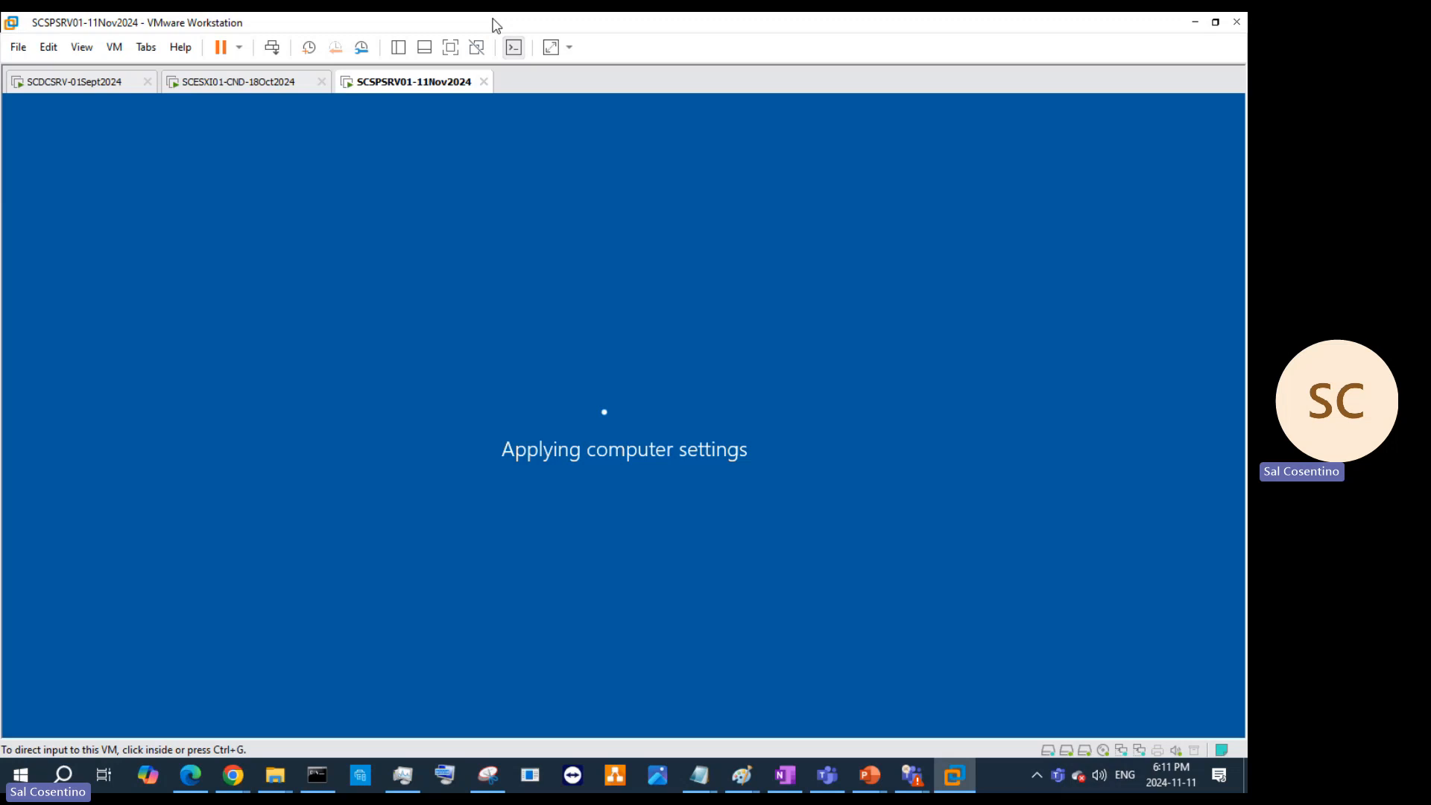
right_click(433, 83)
left_click(486, 302)
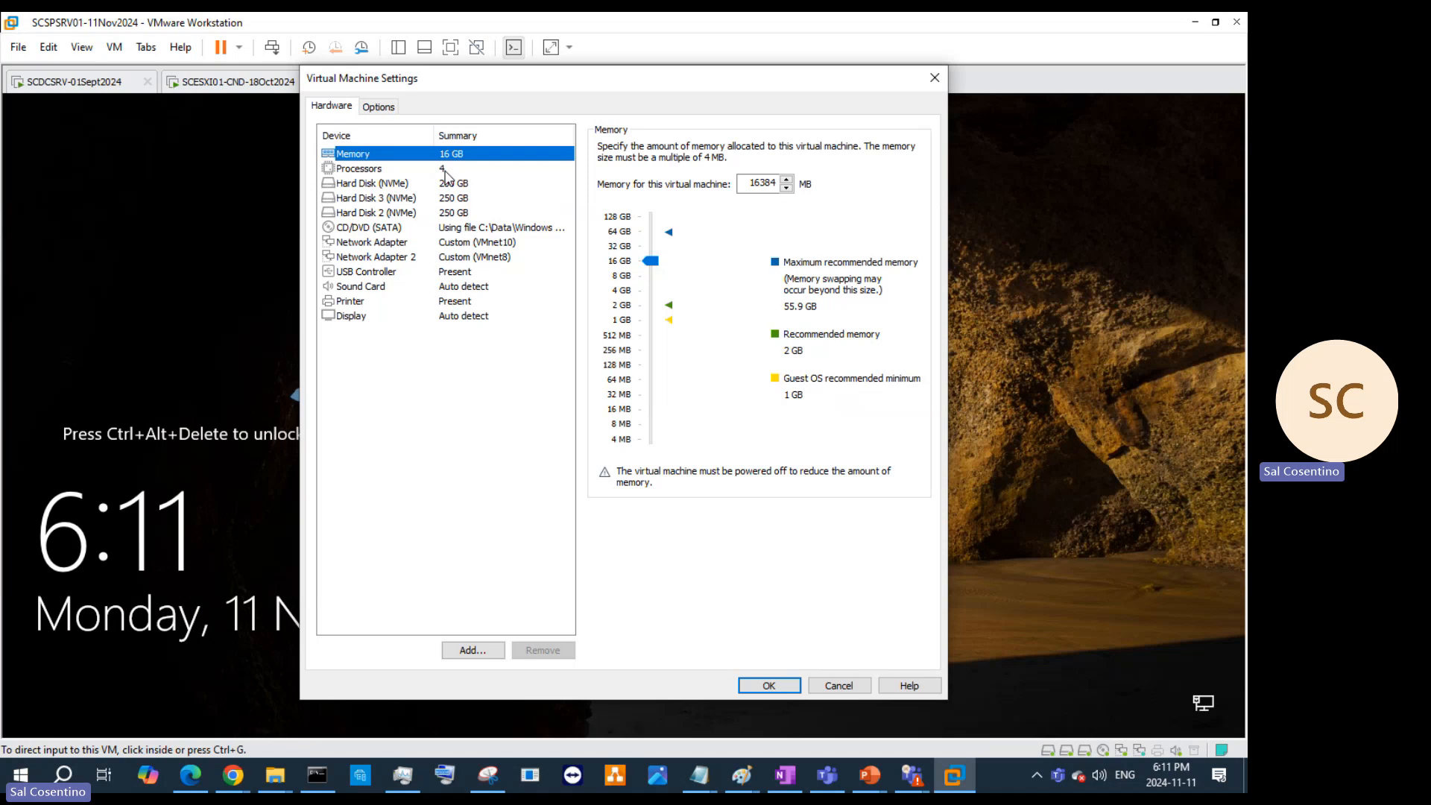
left_click(445, 176)
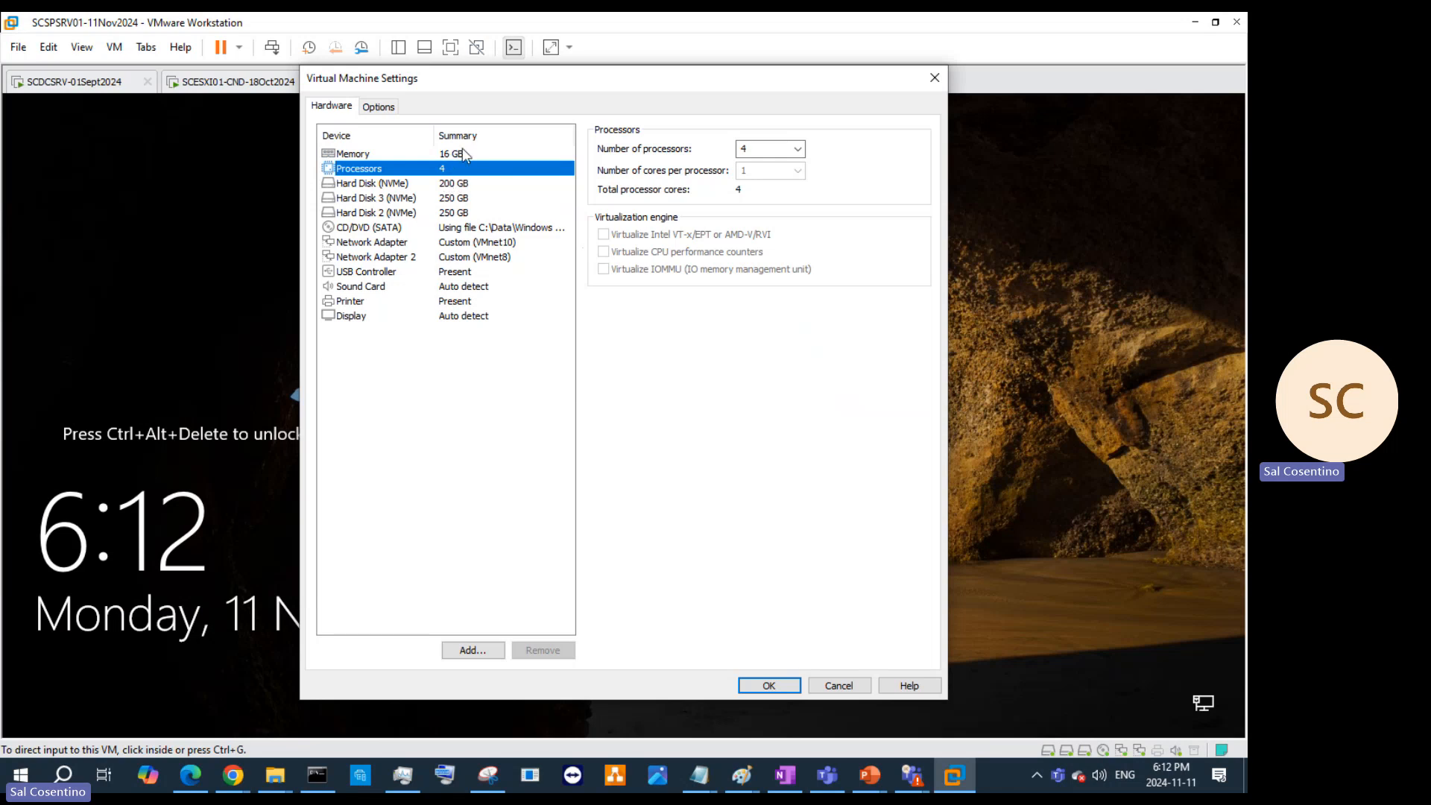
left_click(936, 77)
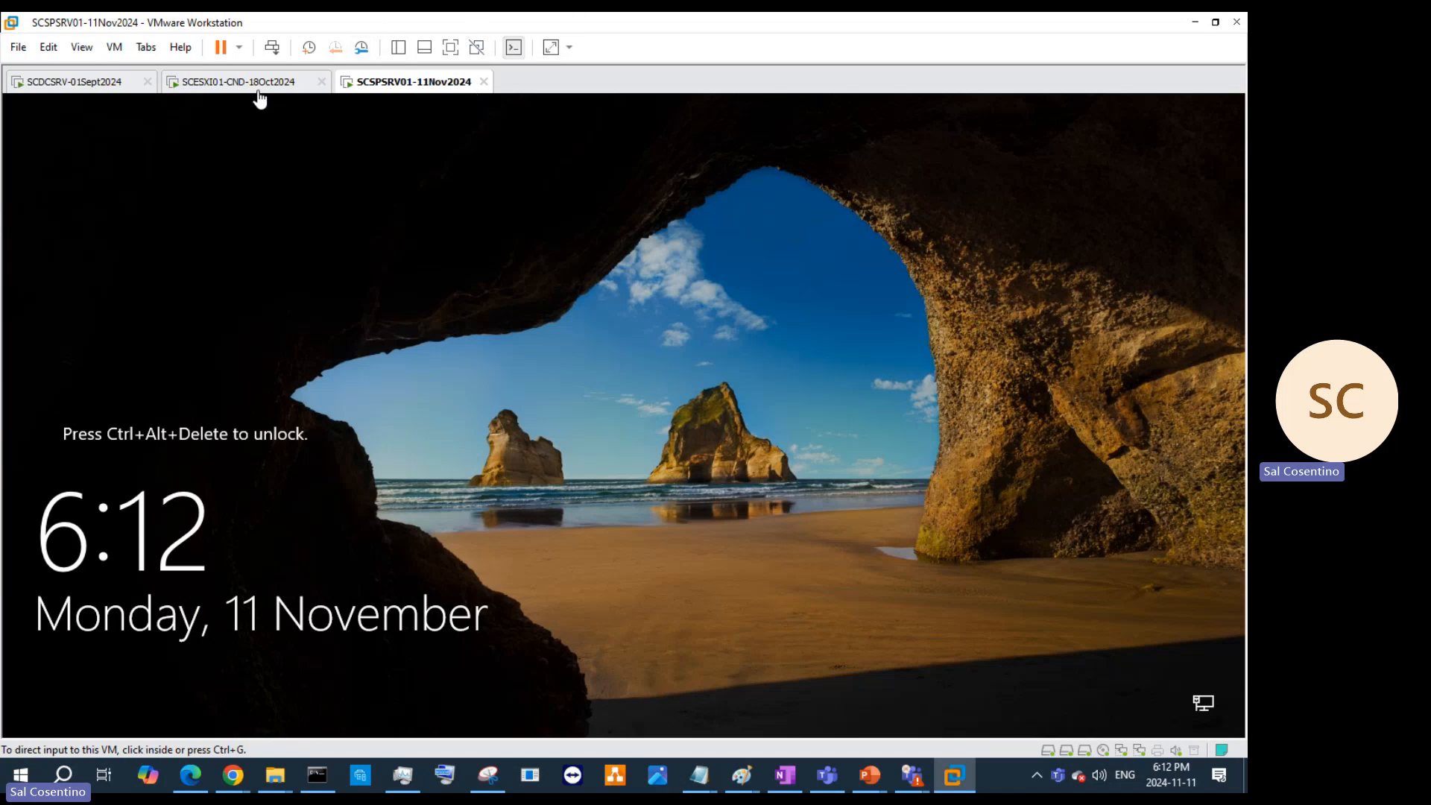
left_click(1196, 24)
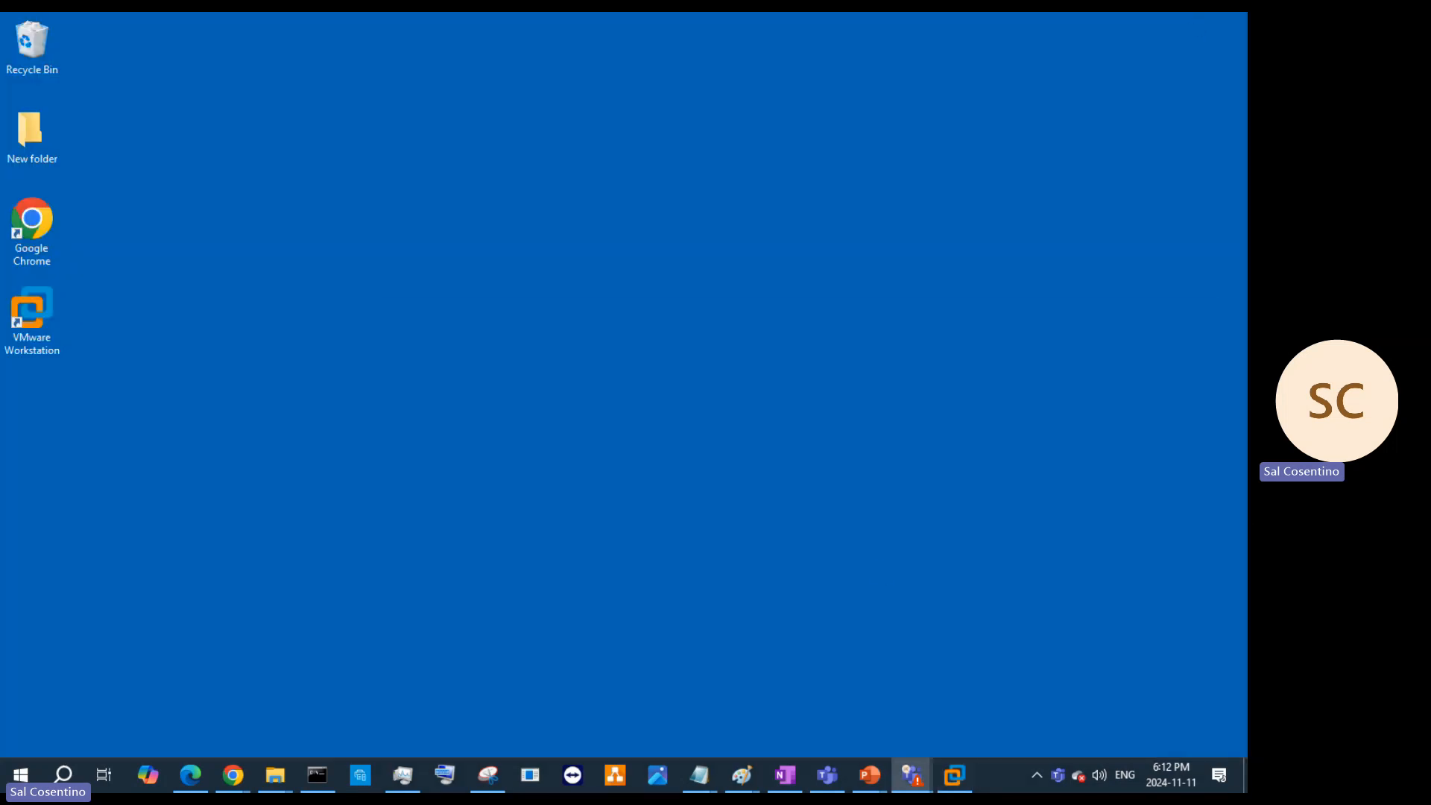
mouse_move(957, 783)
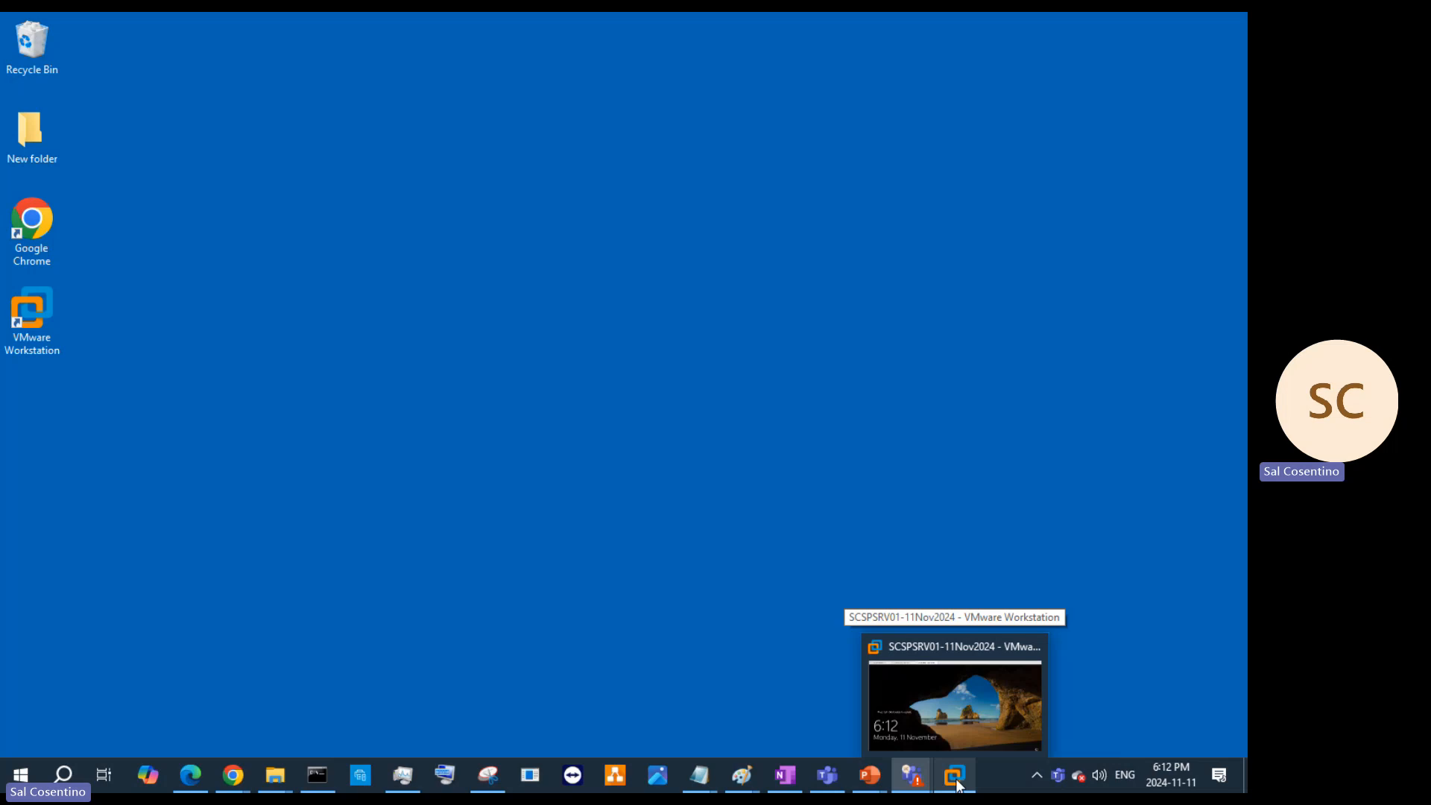
left_click(957, 782)
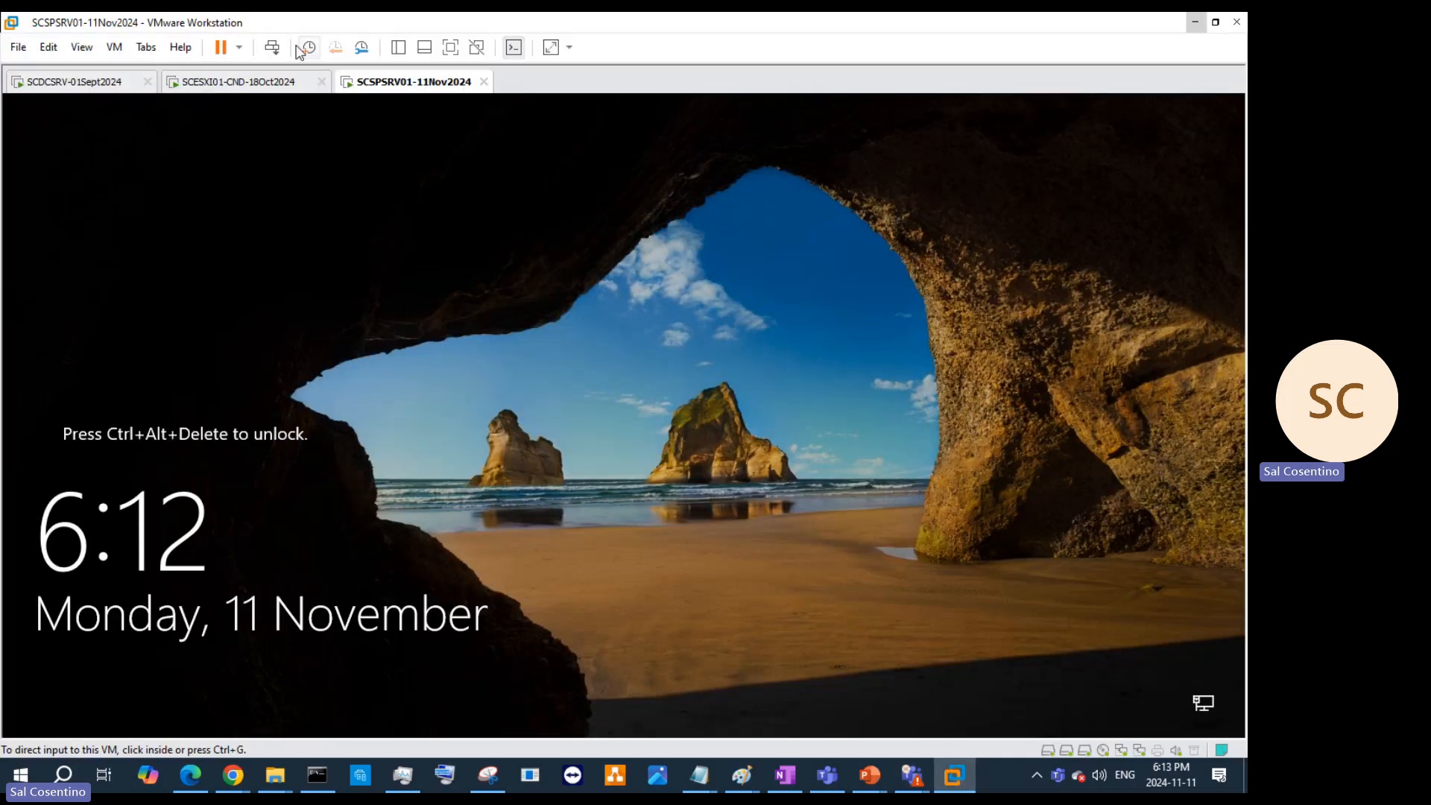
Step: Unlock the SCSPSRV01 VM and sign in with the admin account's password
left_click(273, 50)
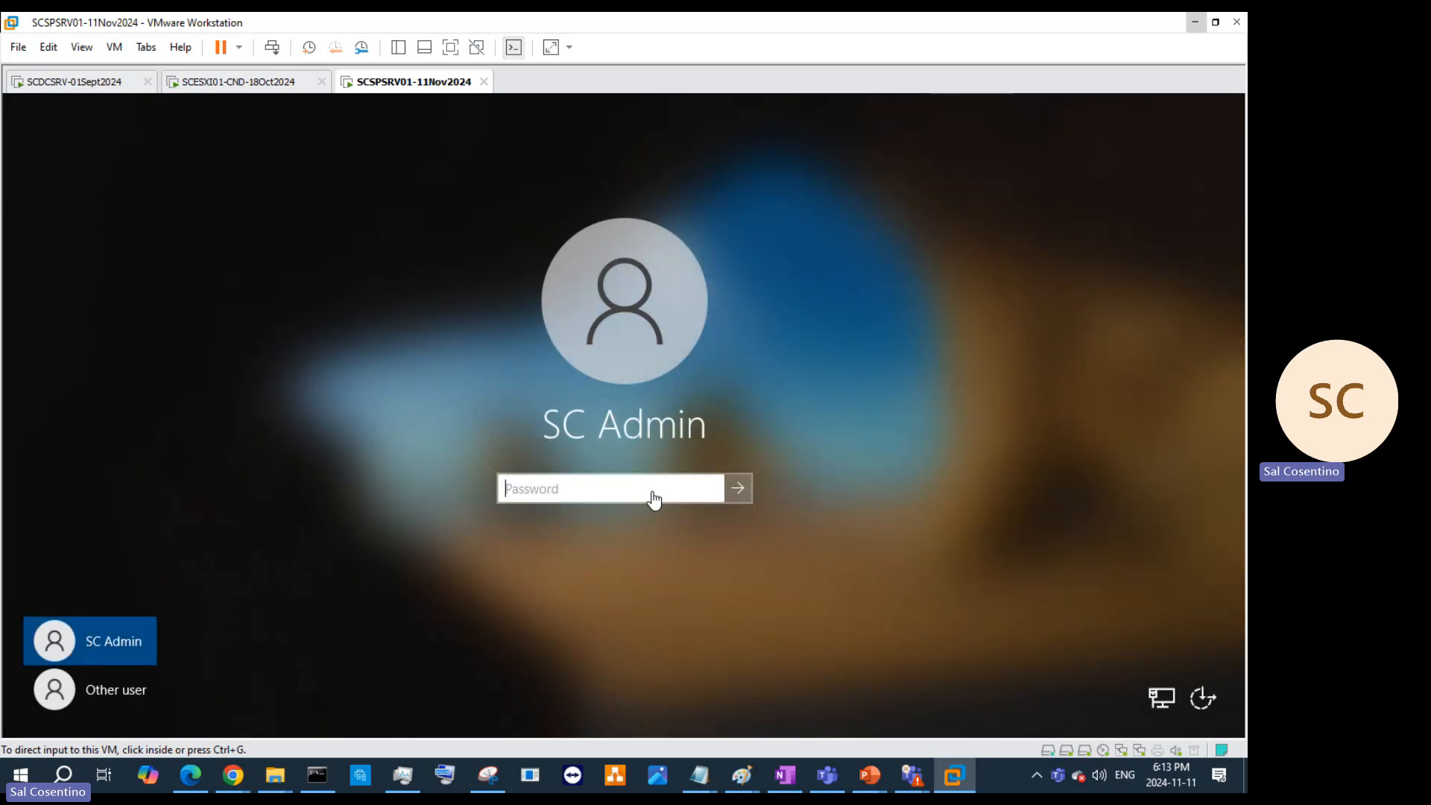
left_click(653, 492)
type("••••")
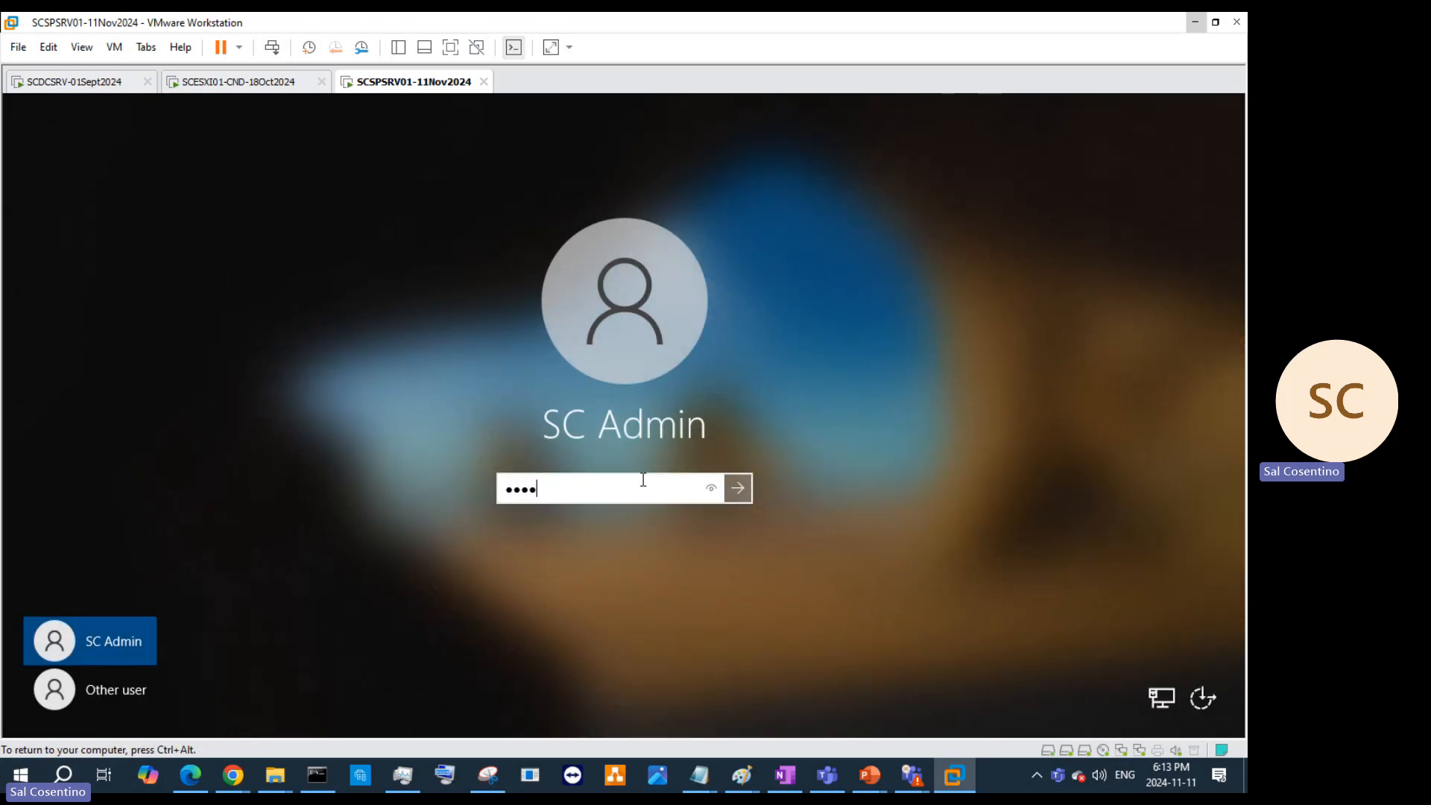
type("•••••••••••")
key("Return")
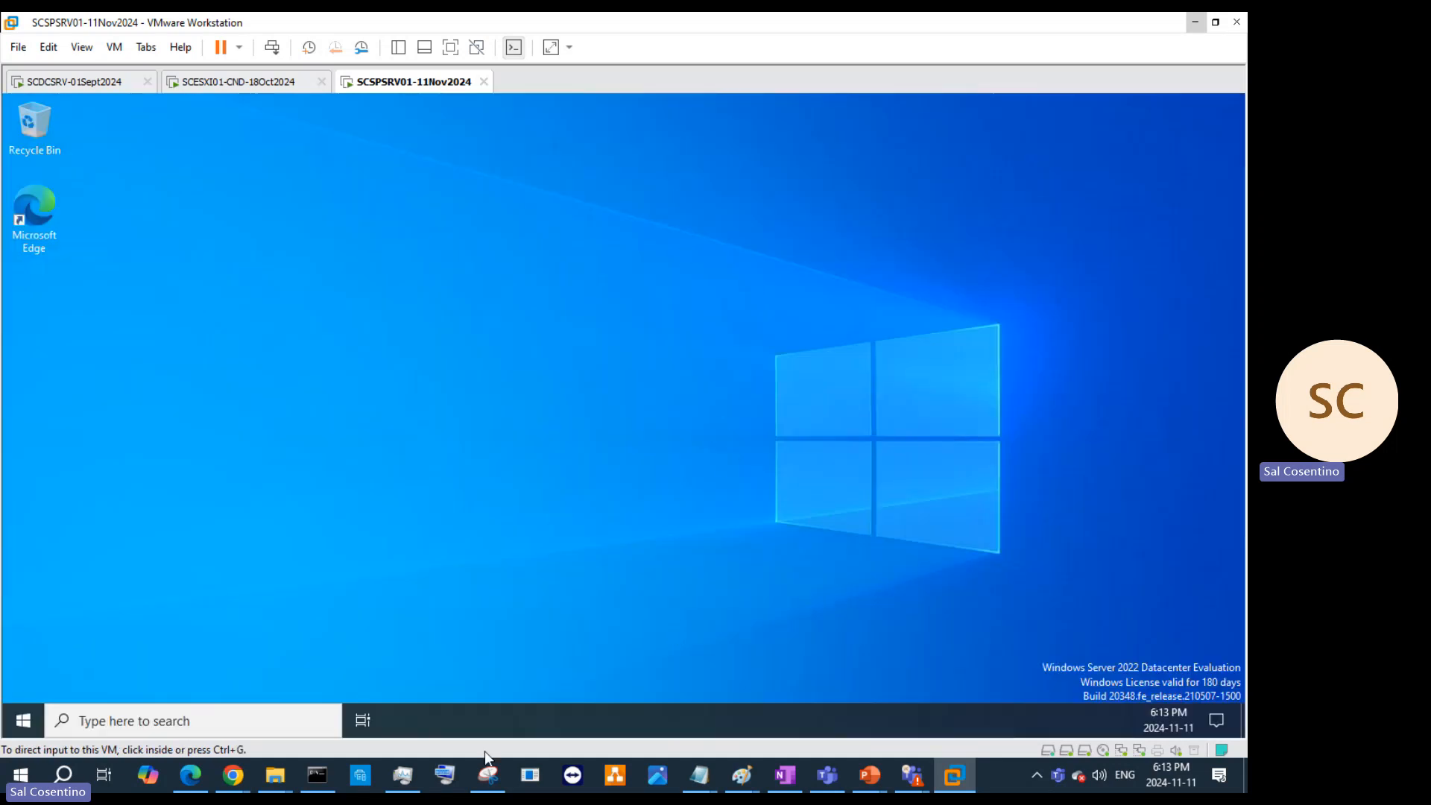
Step: Dismiss the Windows Admin Center notice and move the Server Manager window higher on the VM desktop
left_click(24, 720)
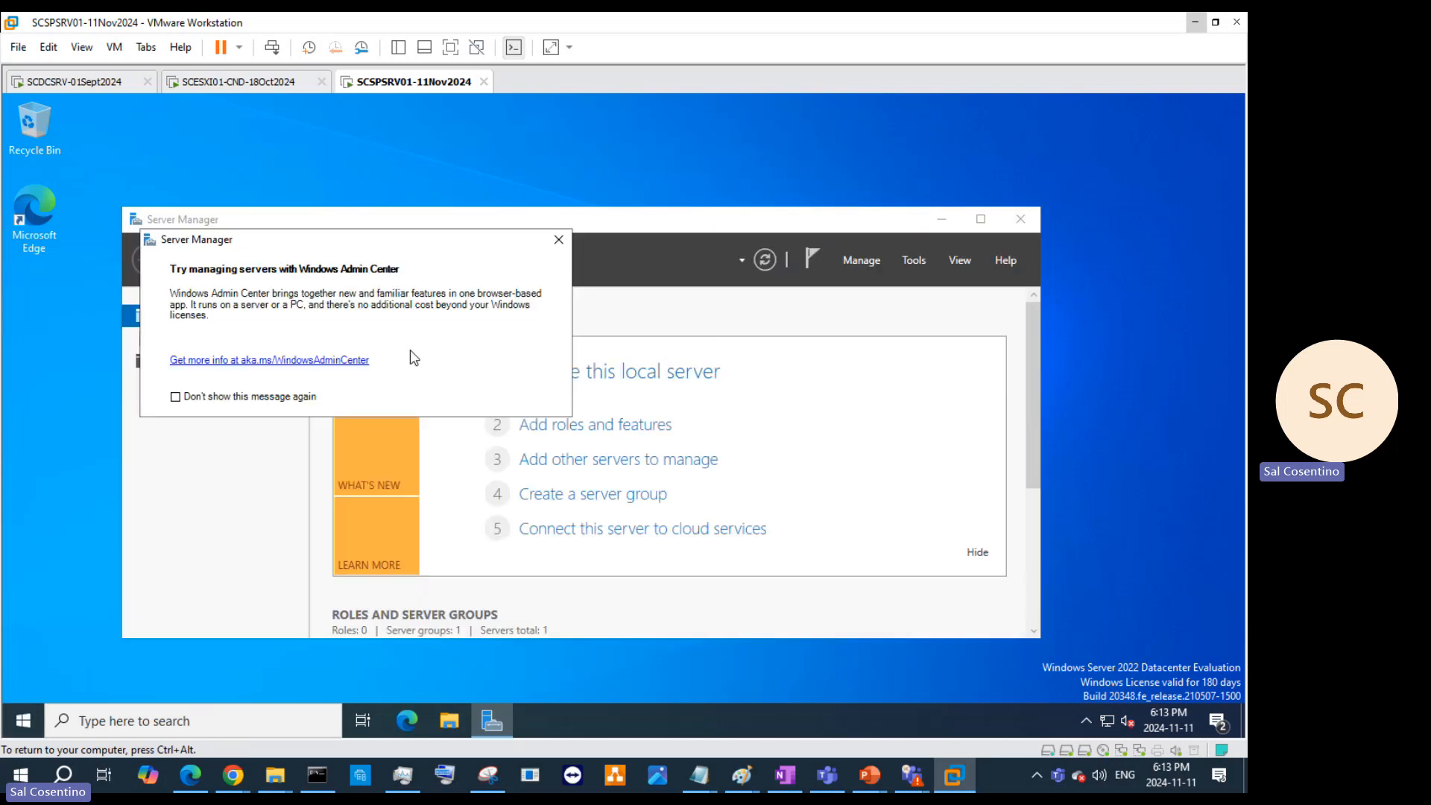
left_click(176, 399)
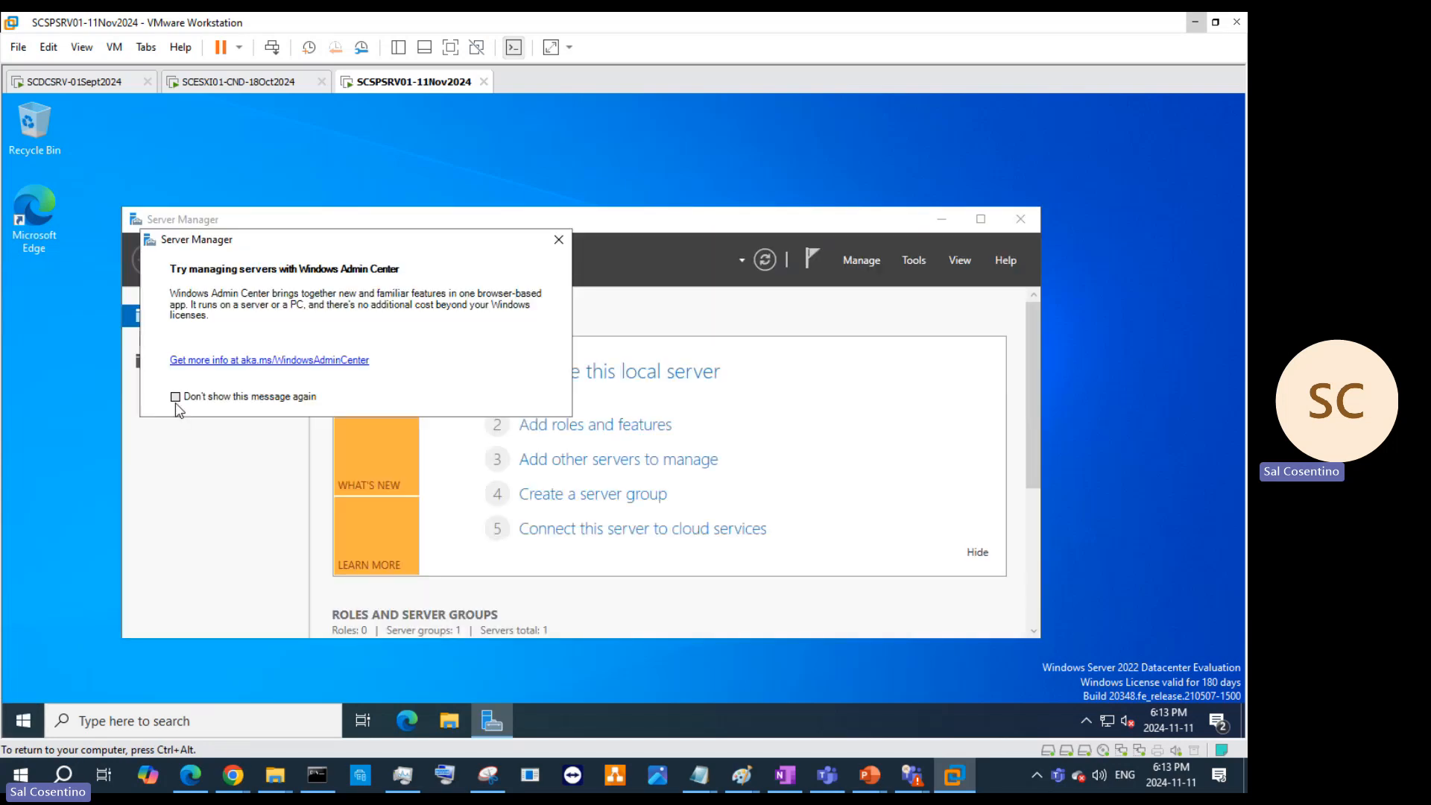
left_click(559, 239)
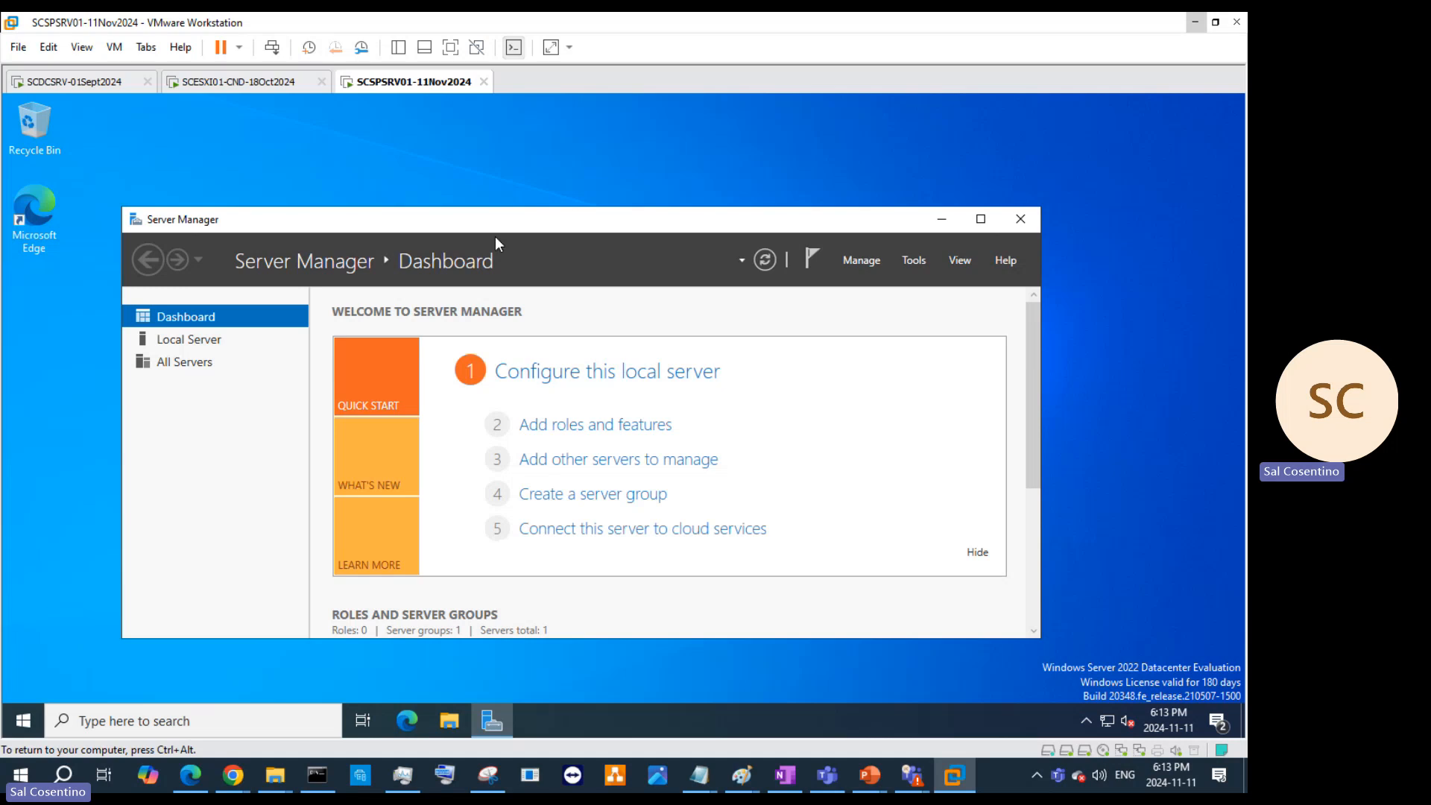
left_click_drag(523, 218, 546, 146)
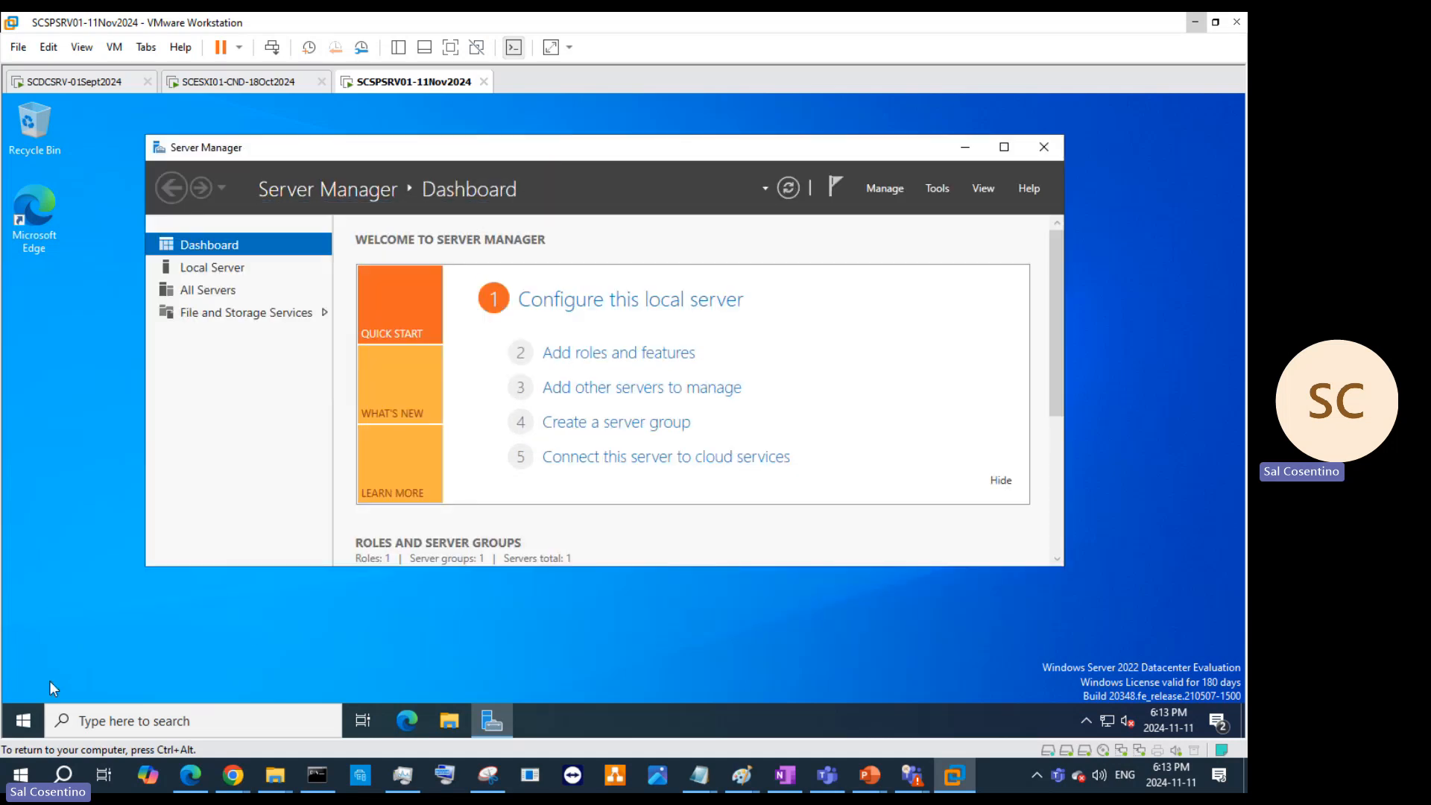
Step: Launch SQL Server Management Studio from the Microsoft SQL Server Tools 18 programs on the VM
left_click(23, 720)
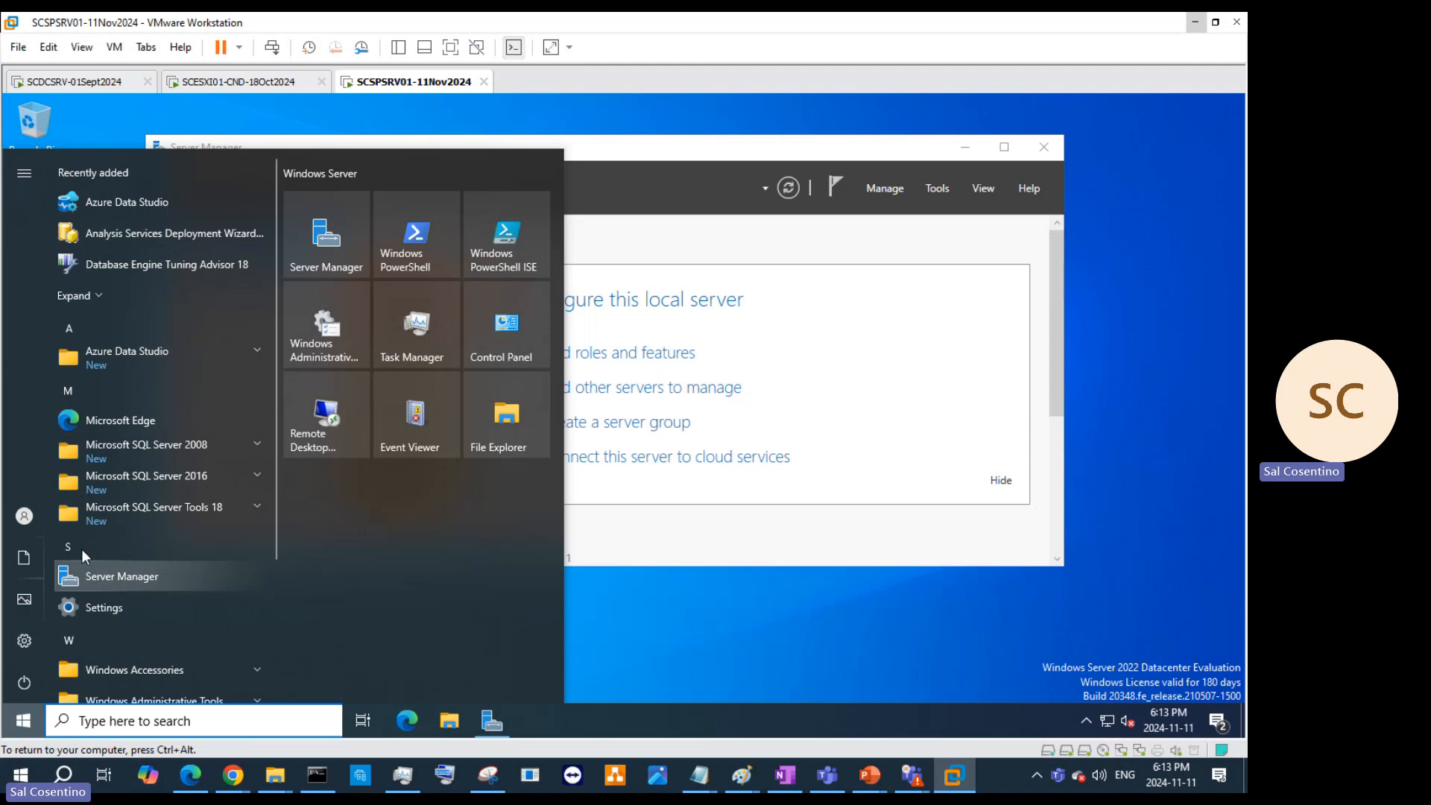
left_click(141, 509)
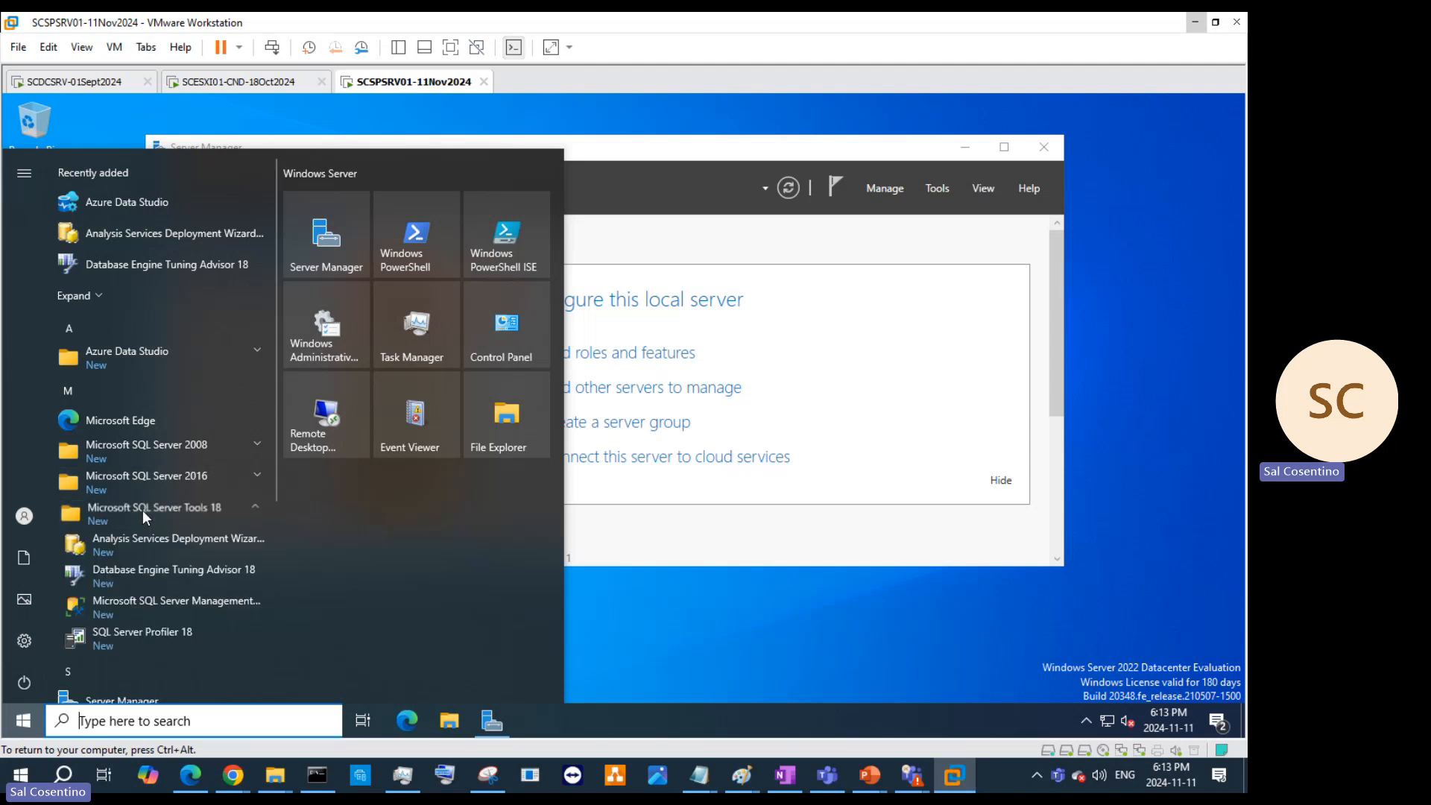
left_click(177, 597)
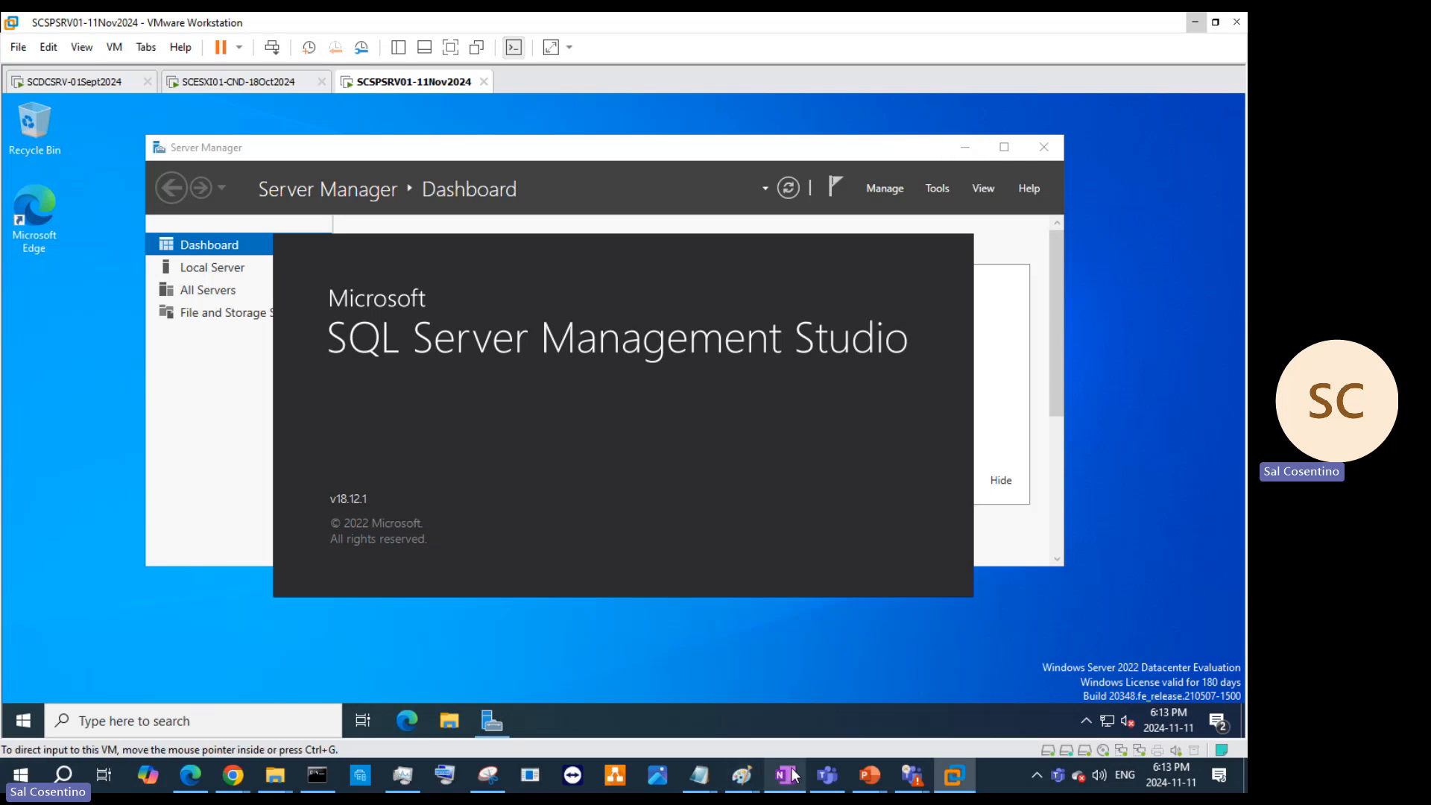
Step: Switch to "SharePoint 2010.pptx" in PowerPoint and review slide 60 on enabling remote connections in SSMS
mouse_move(865, 775)
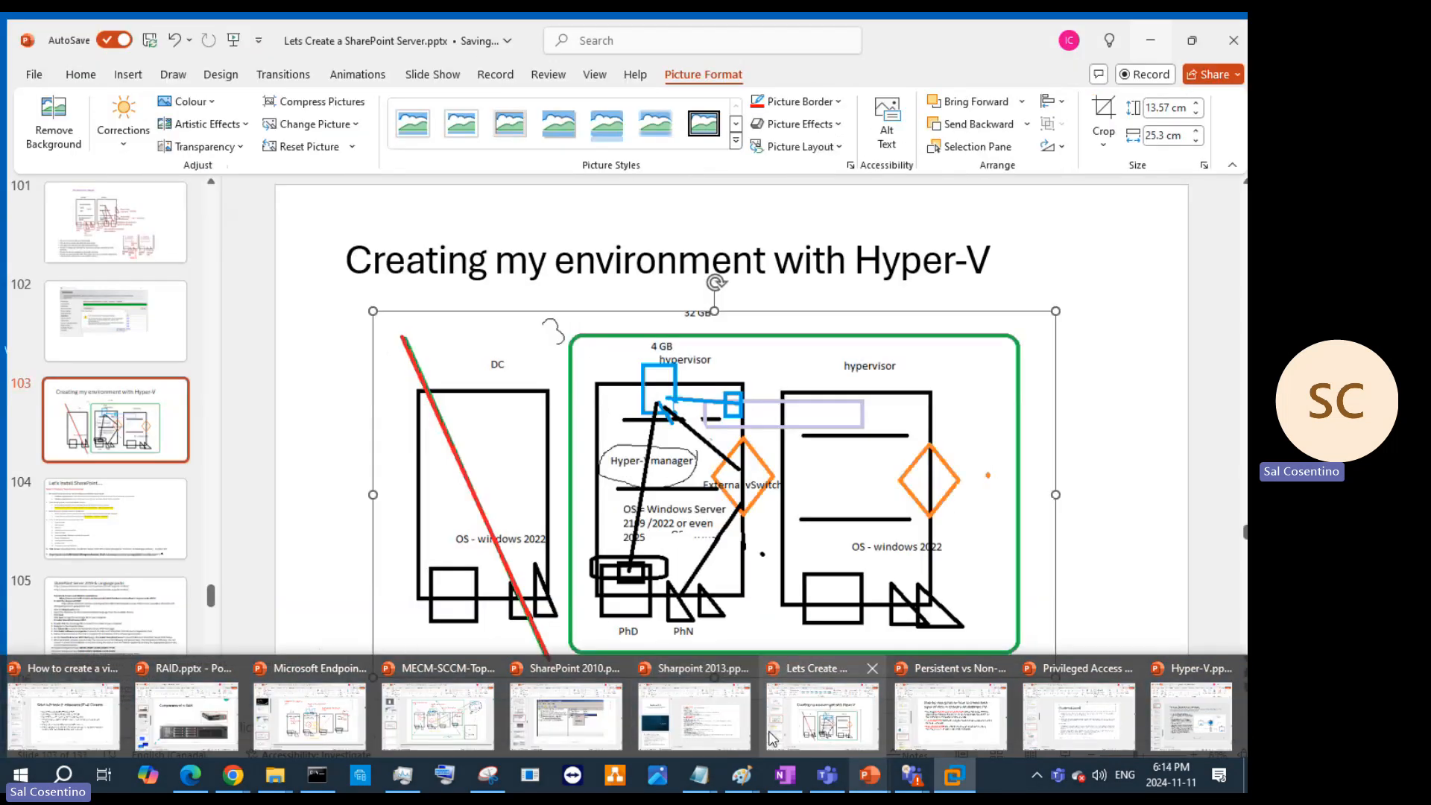
left_click(567, 716)
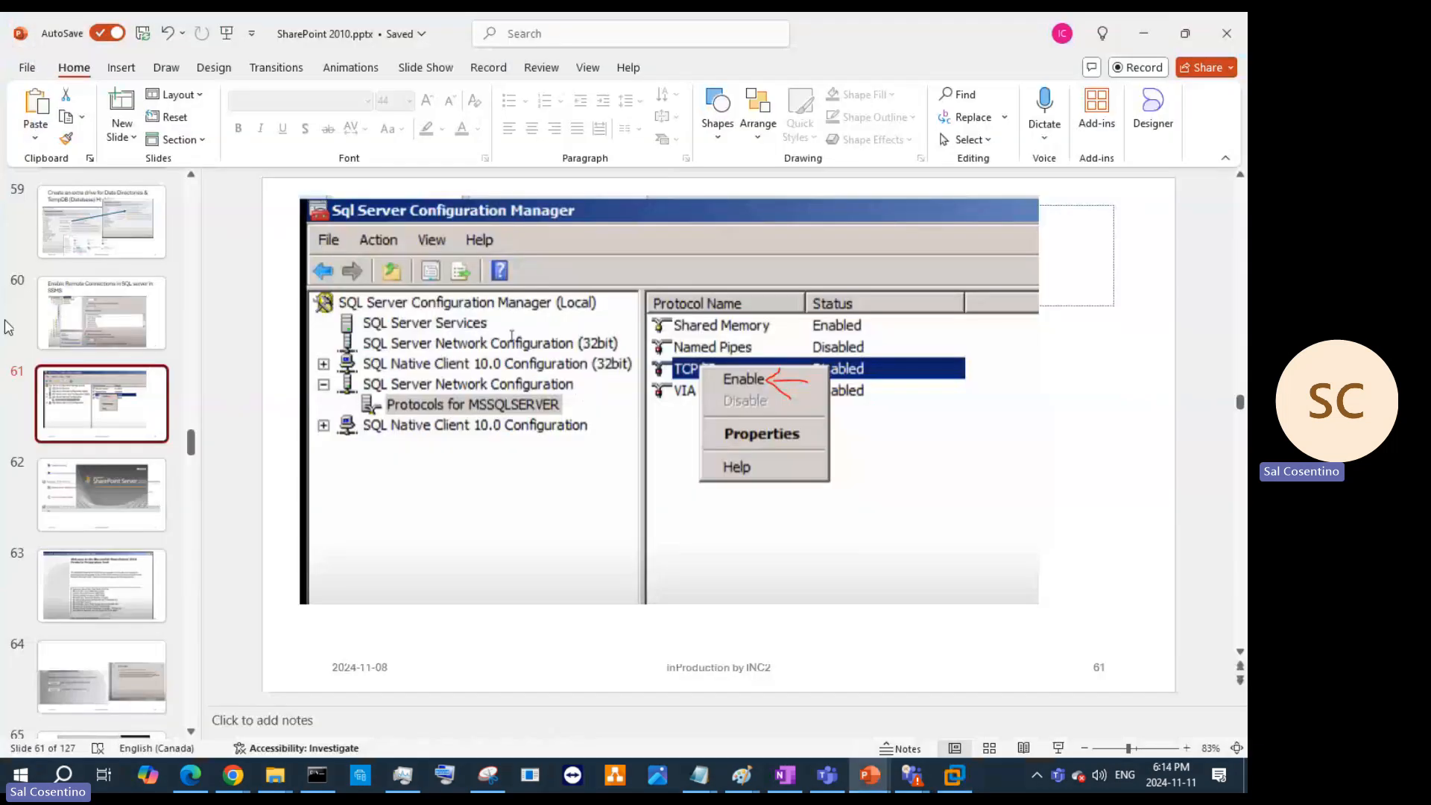
left_click(77, 302)
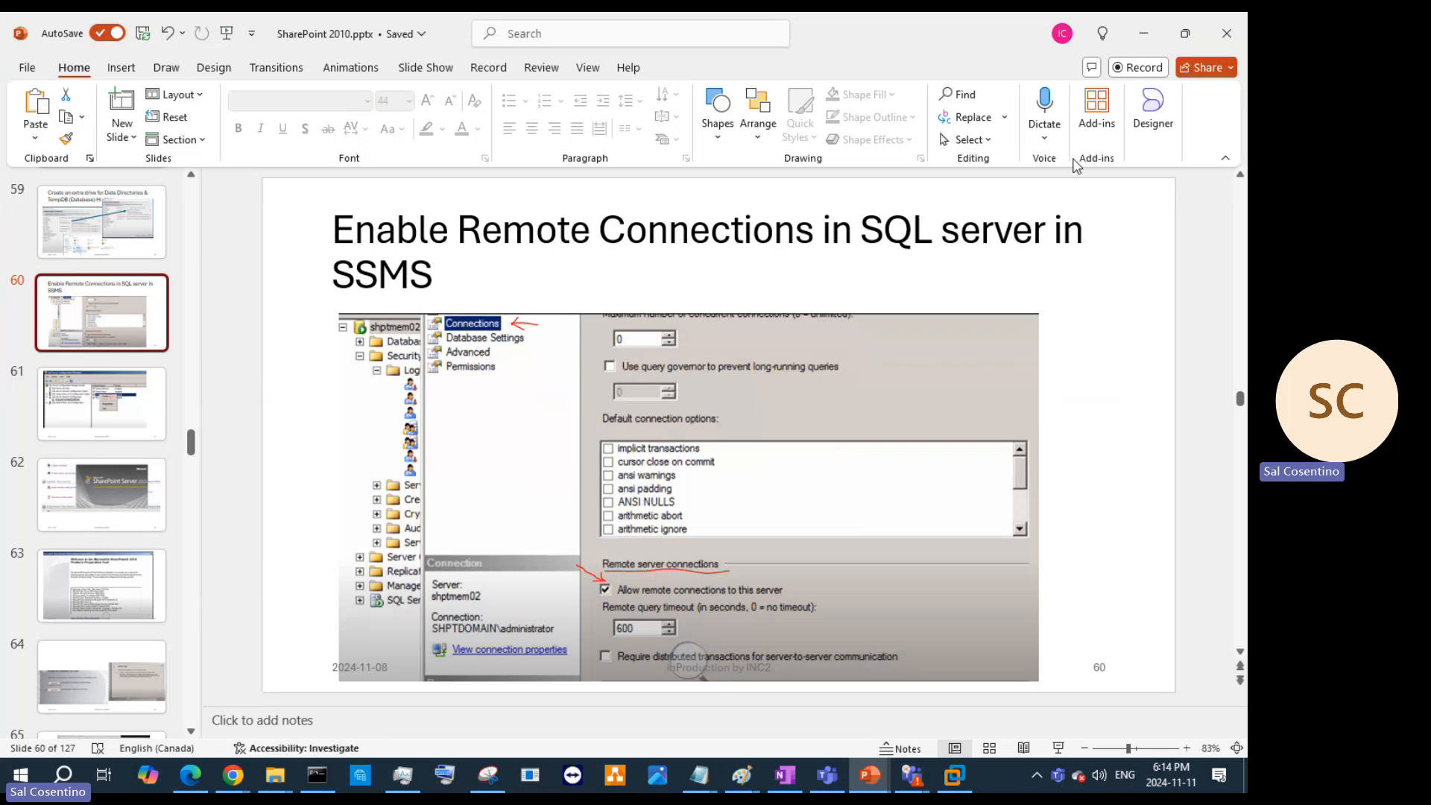
Step: Switch back to the SCSPSRV01 VM and minimize Server Manager while SQL Server Management Studio loads
left_click(1144, 33)
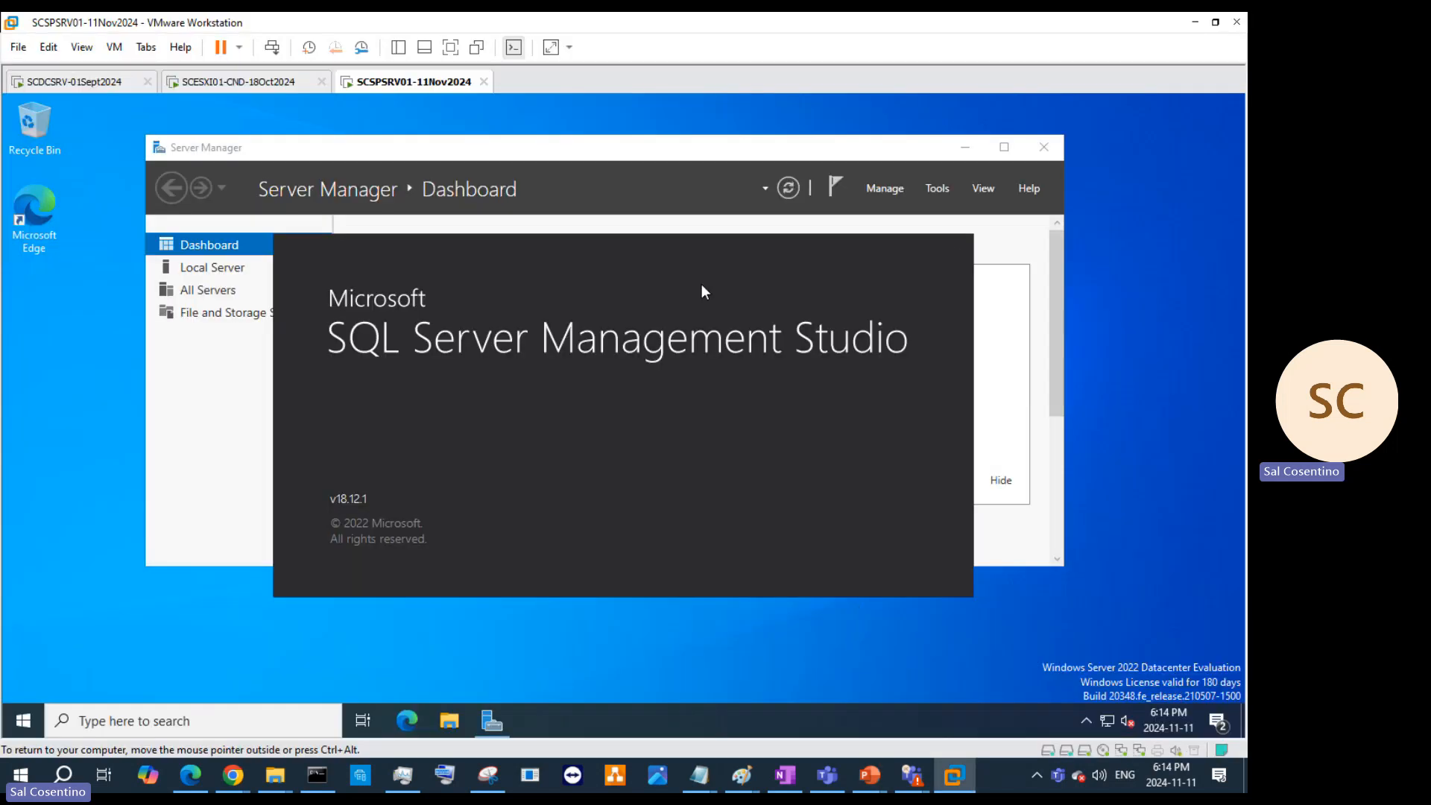
left_click(775, 153)
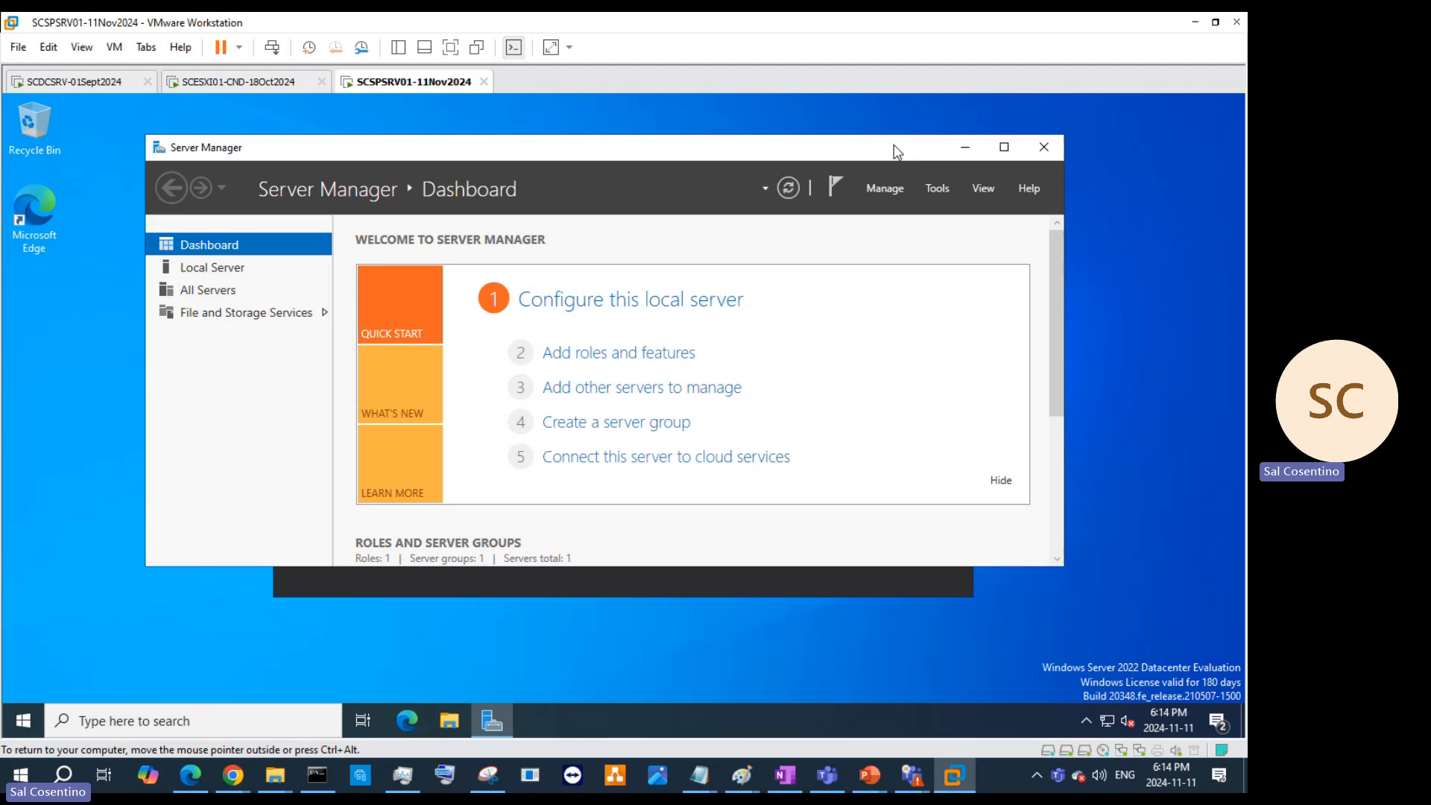
left_click(964, 148)
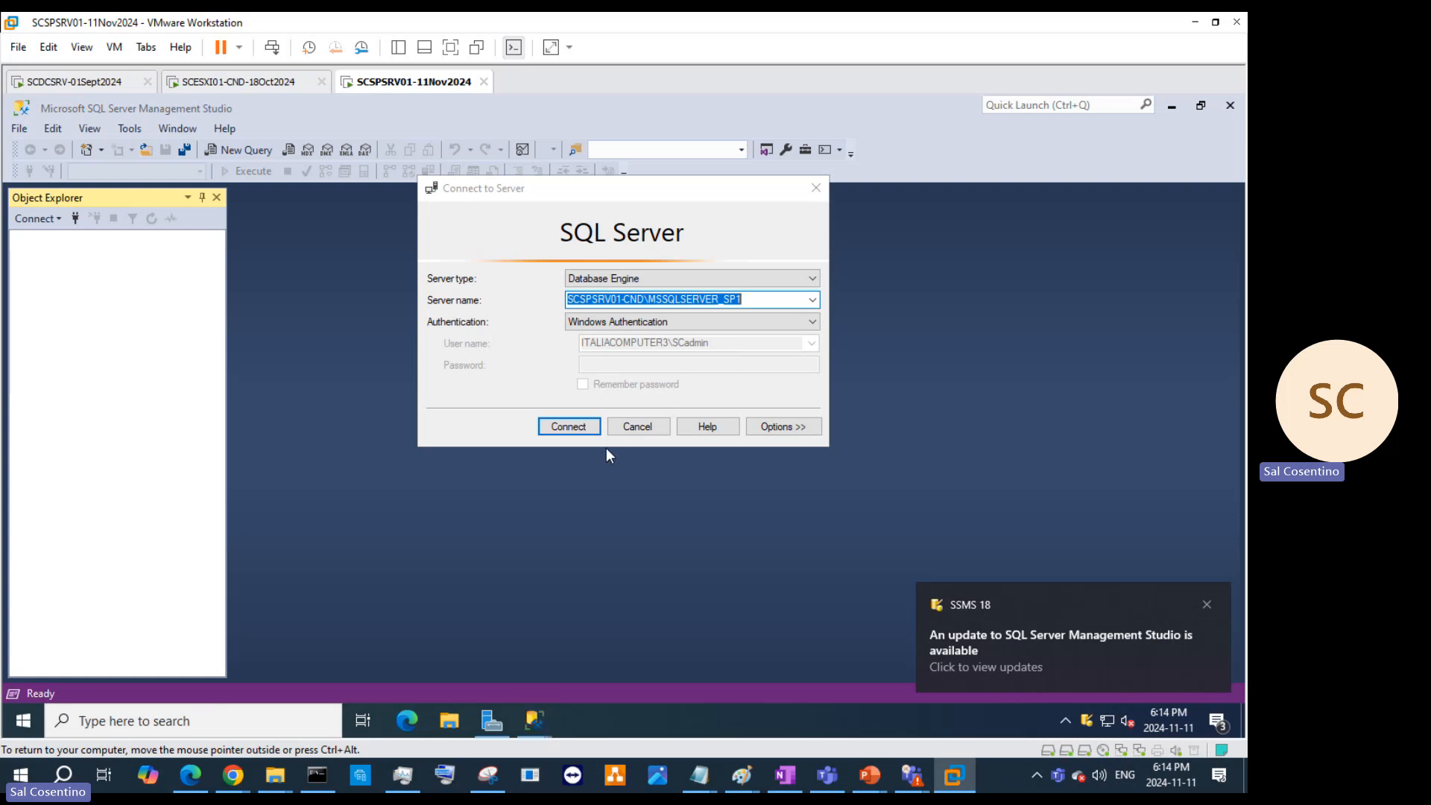
Step: Try to connect to the Database Engine on server SCSPSRV01-CND with Windows Authentication, then dismiss the connection message
left_click(815, 305)
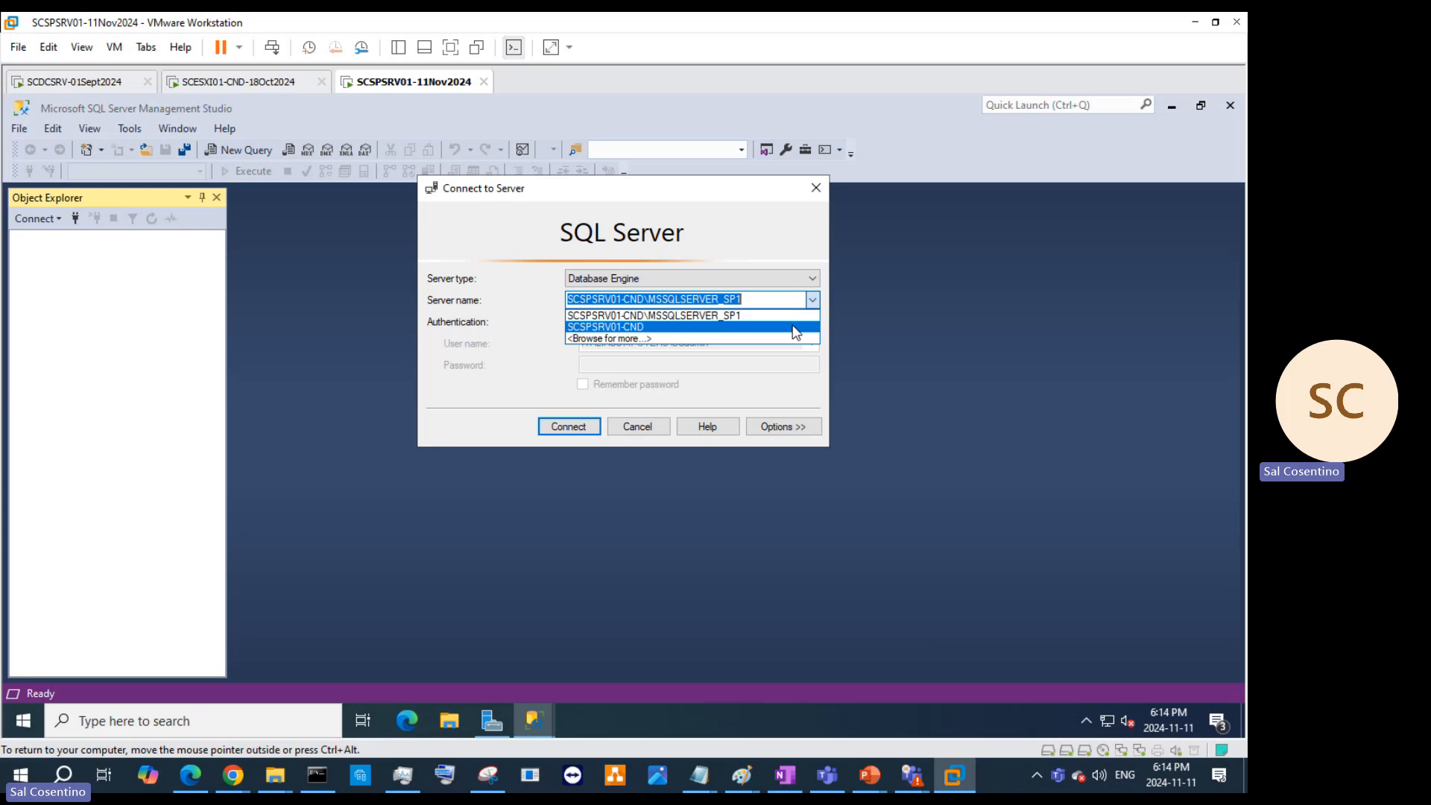
left_click(795, 328)
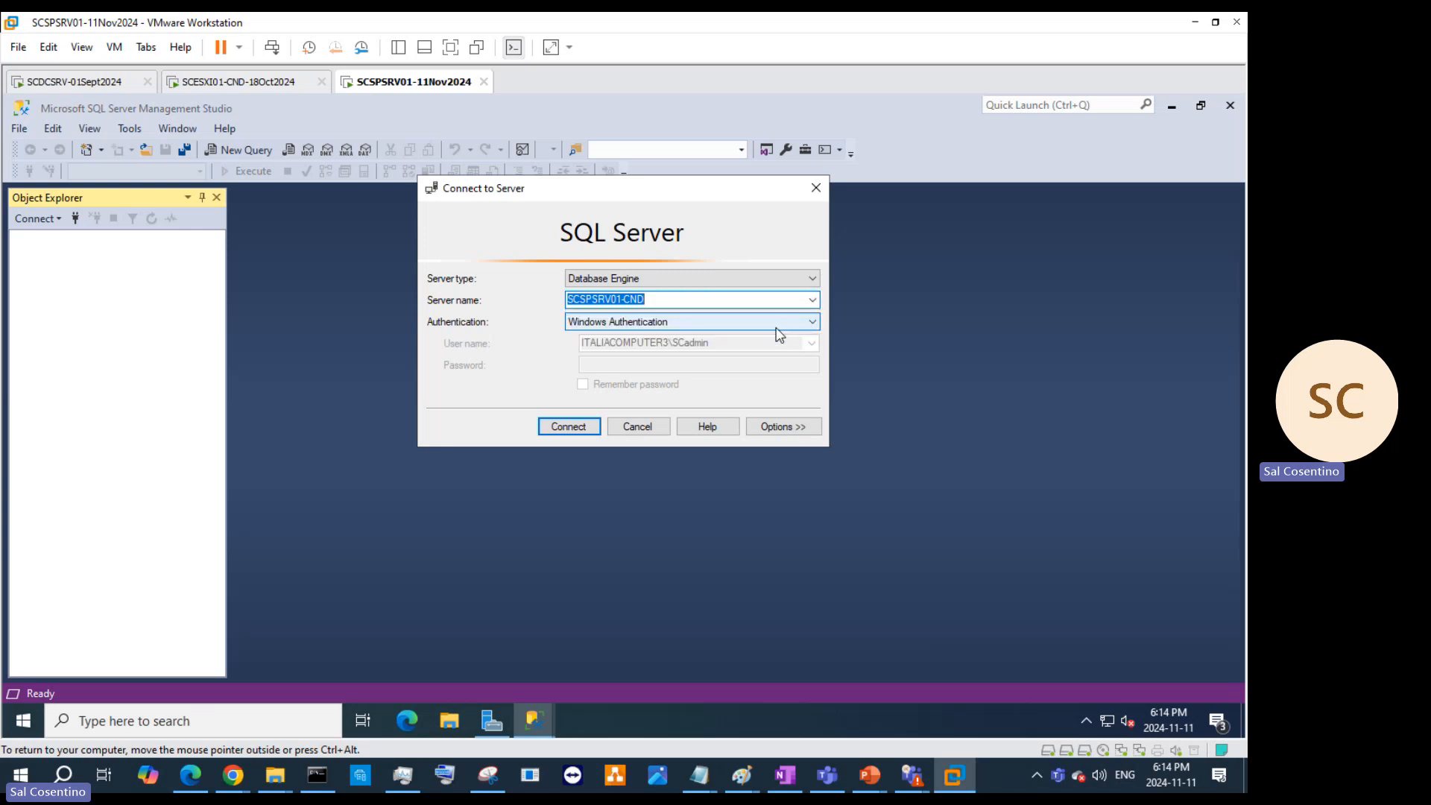
left_click(771, 288)
left_click(773, 292)
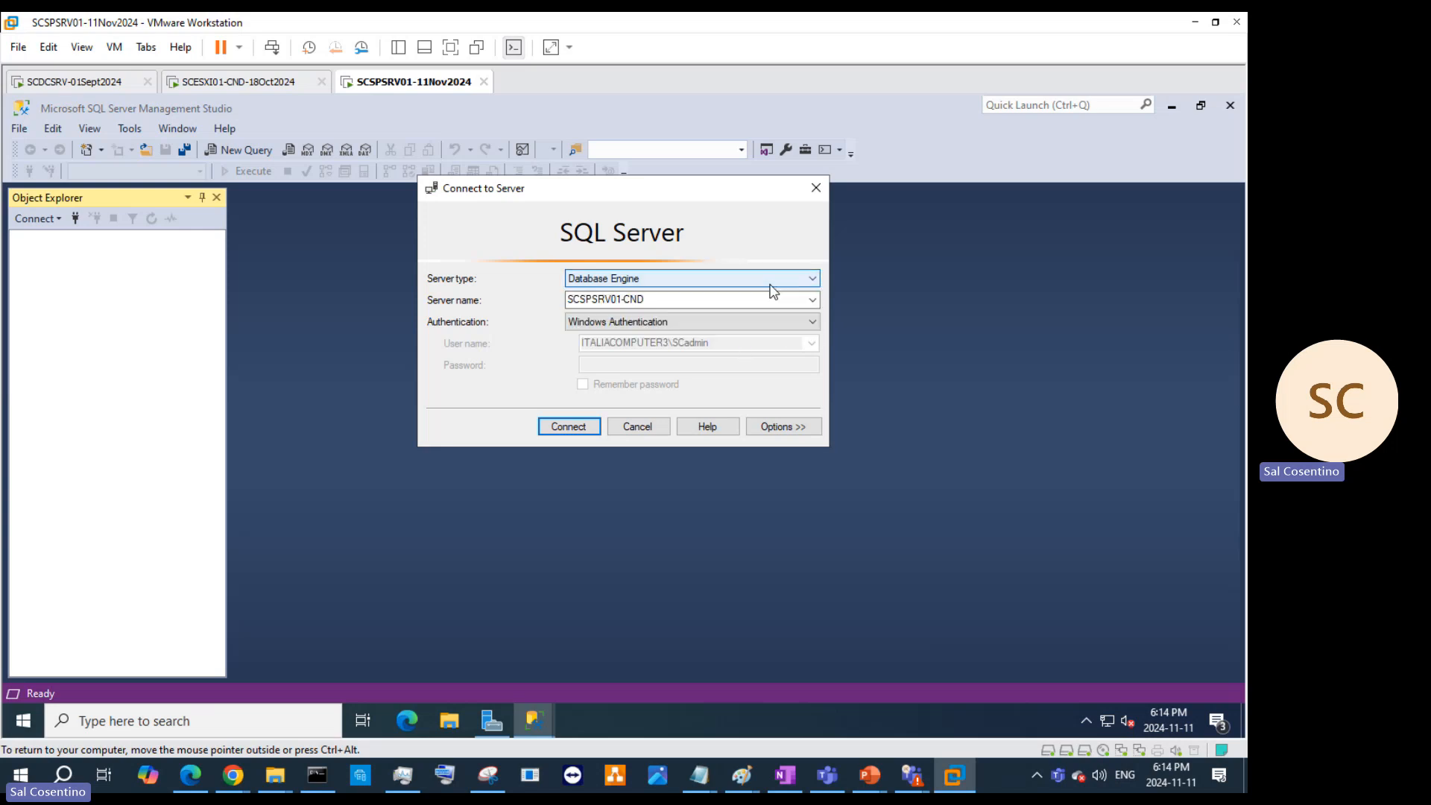
left_click(588, 426)
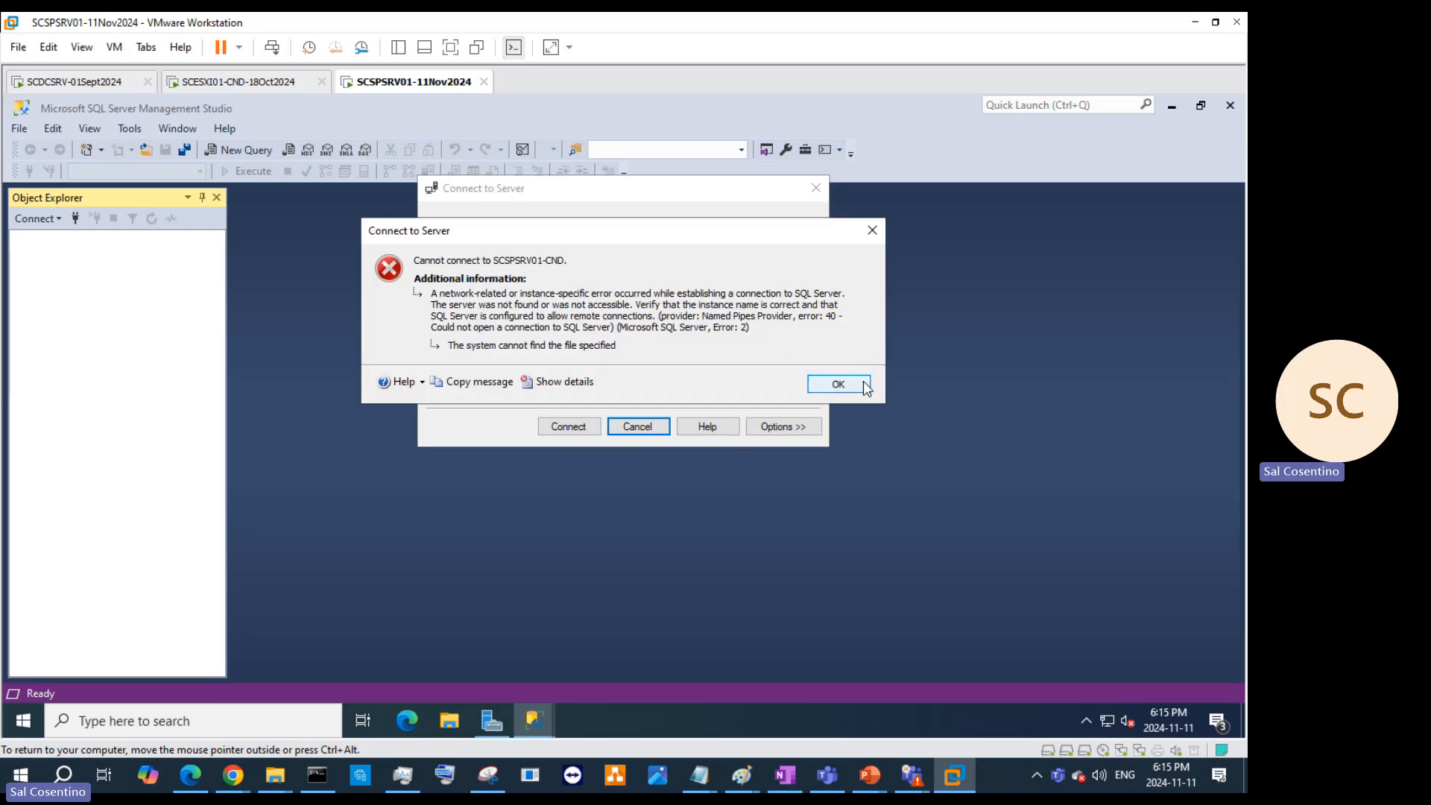
left_click(861, 383)
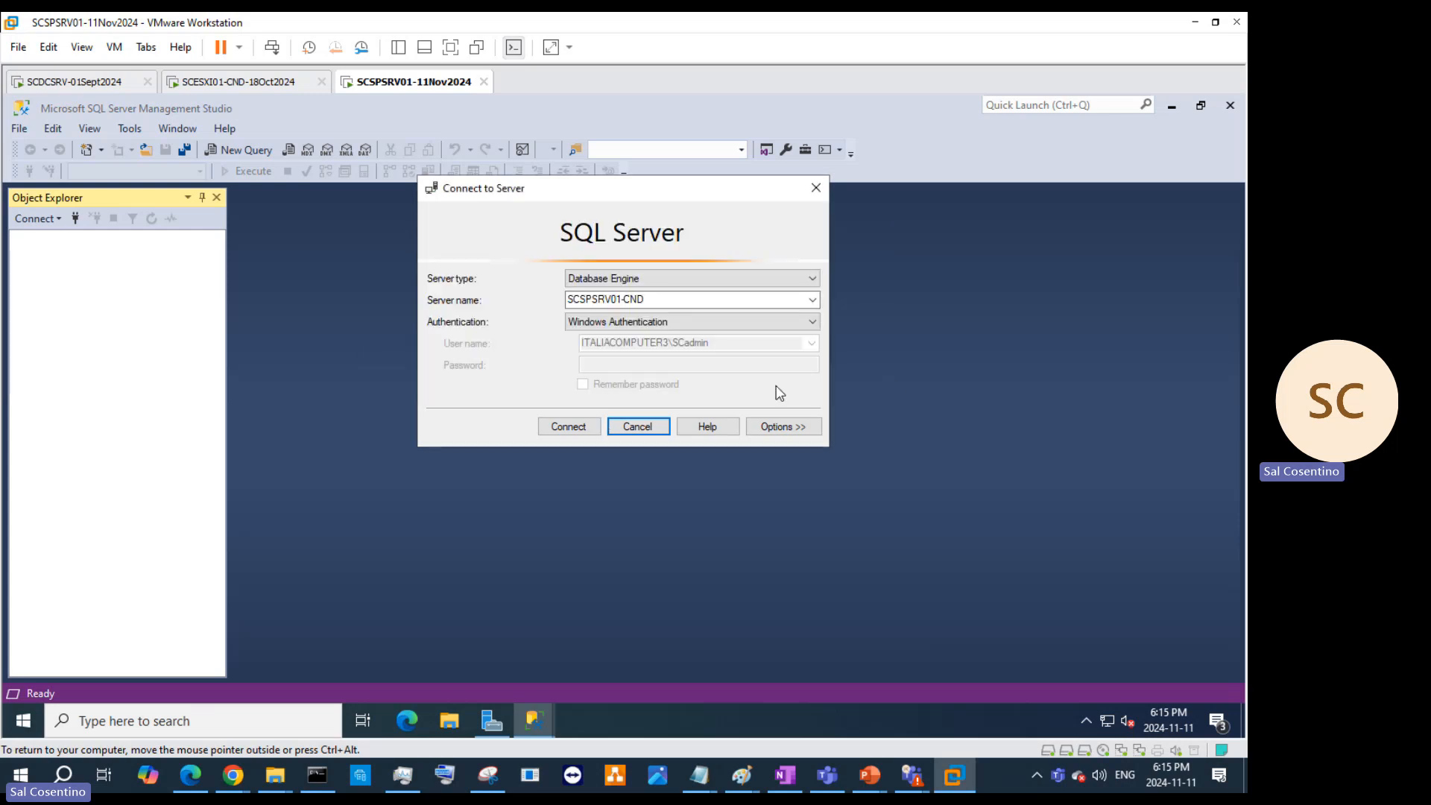
Step: Connect to the server instance SCSPSRV01-CND\MSSQLSERVER_SP1 with Windows Authentication and expand its Databases folder
left_click(813, 298)
left_click(760, 316)
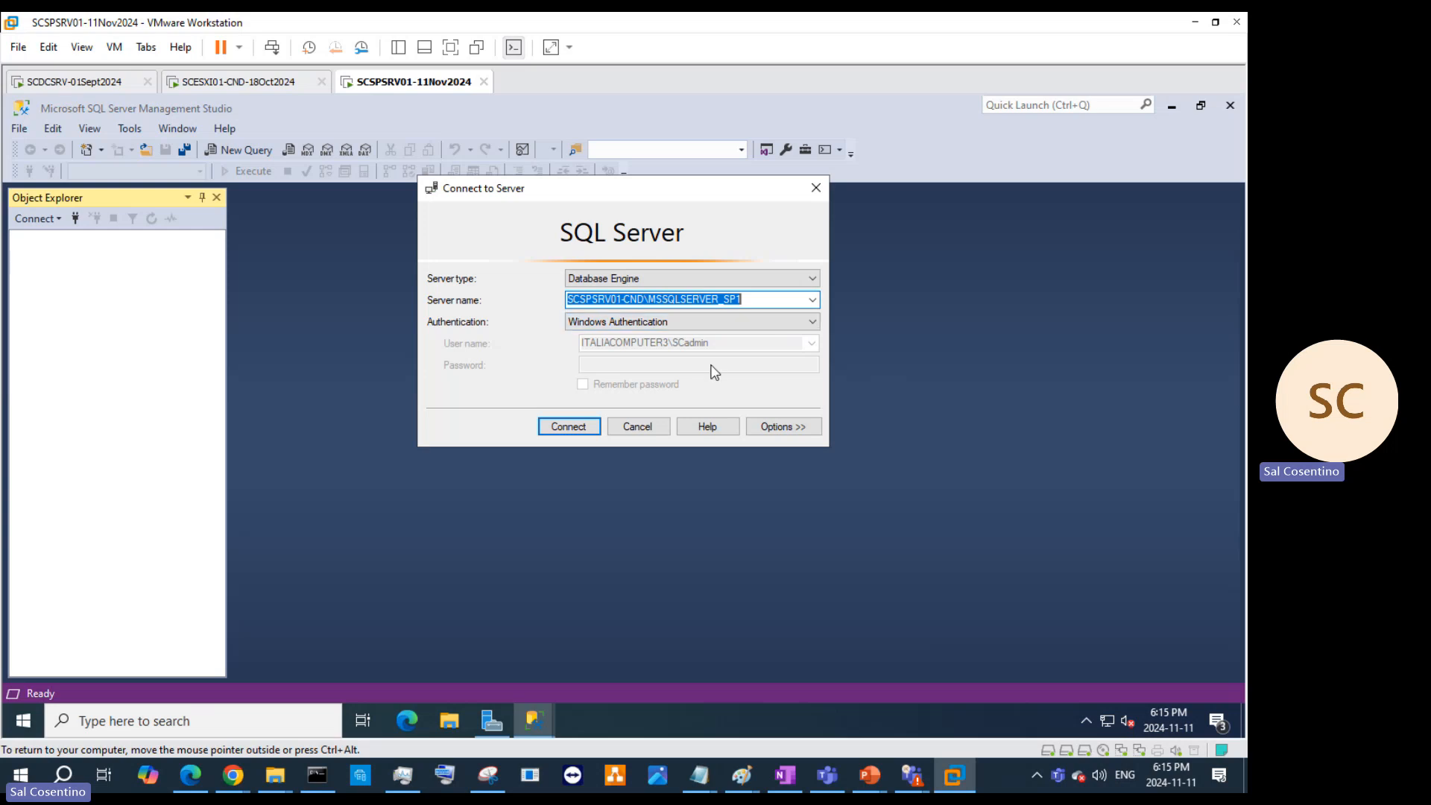
left_click(570, 429)
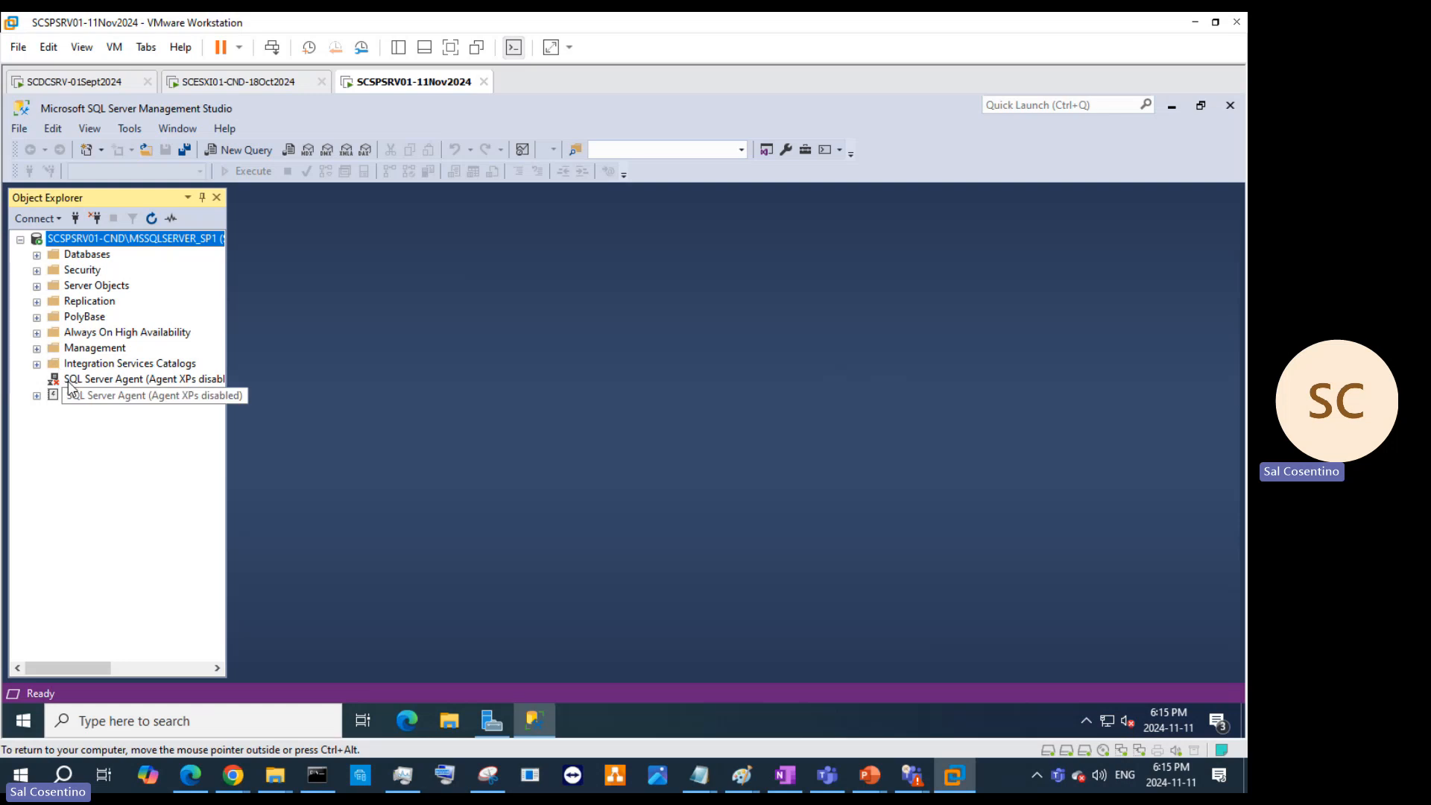
left_click(36, 255)
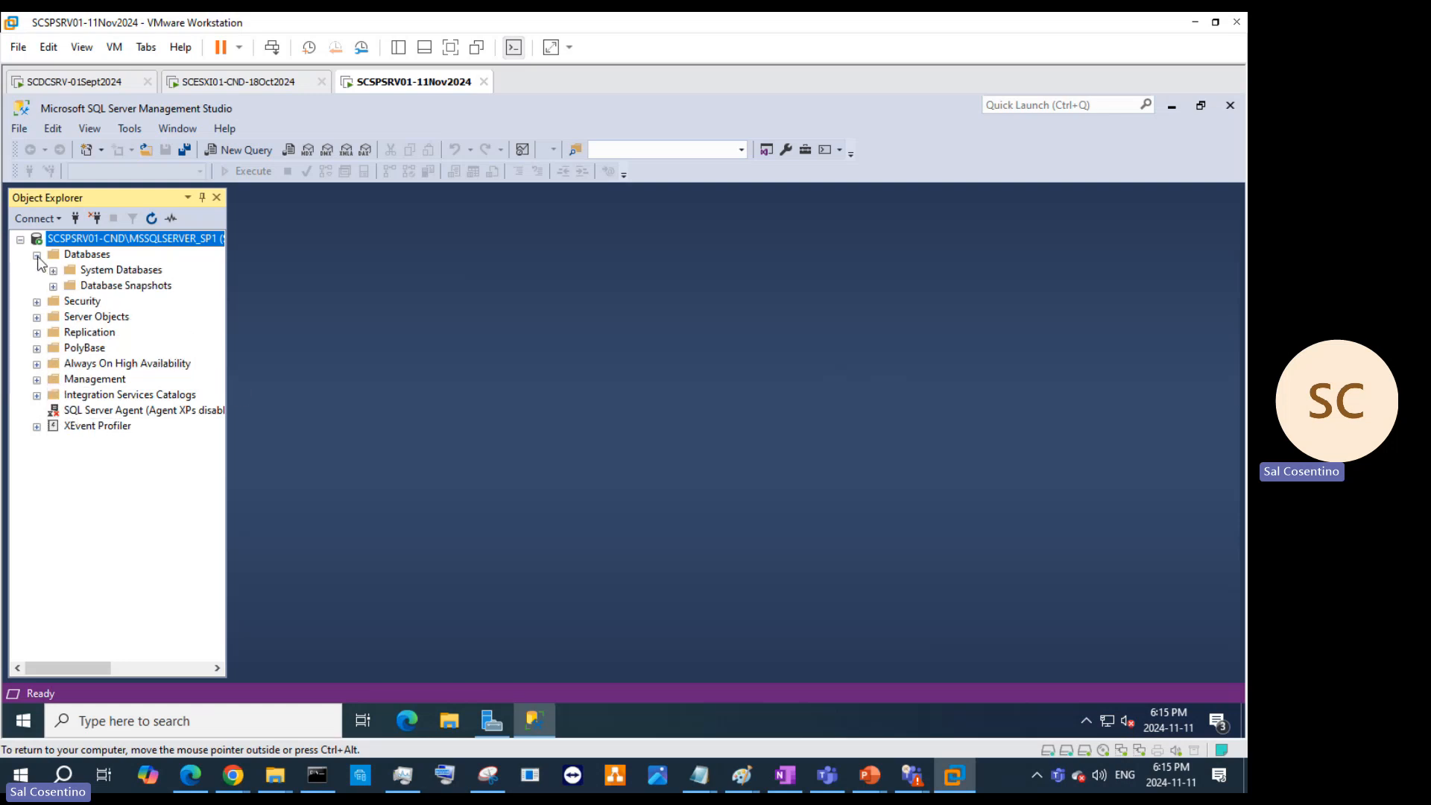
Step: Start the SQL Server Agent service of the connected instance and approve the confirmation prompts
left_click(52, 412)
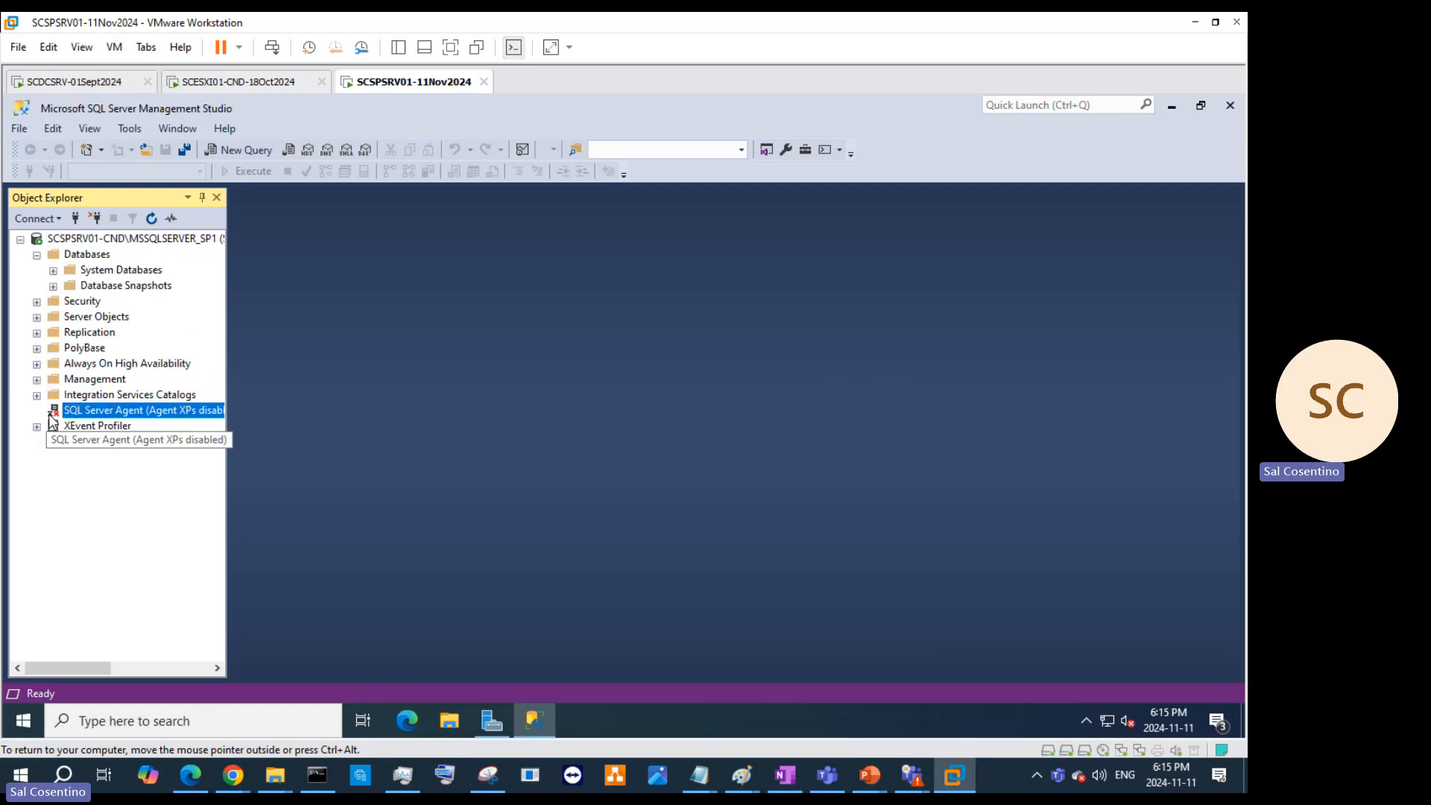
right_click(67, 416)
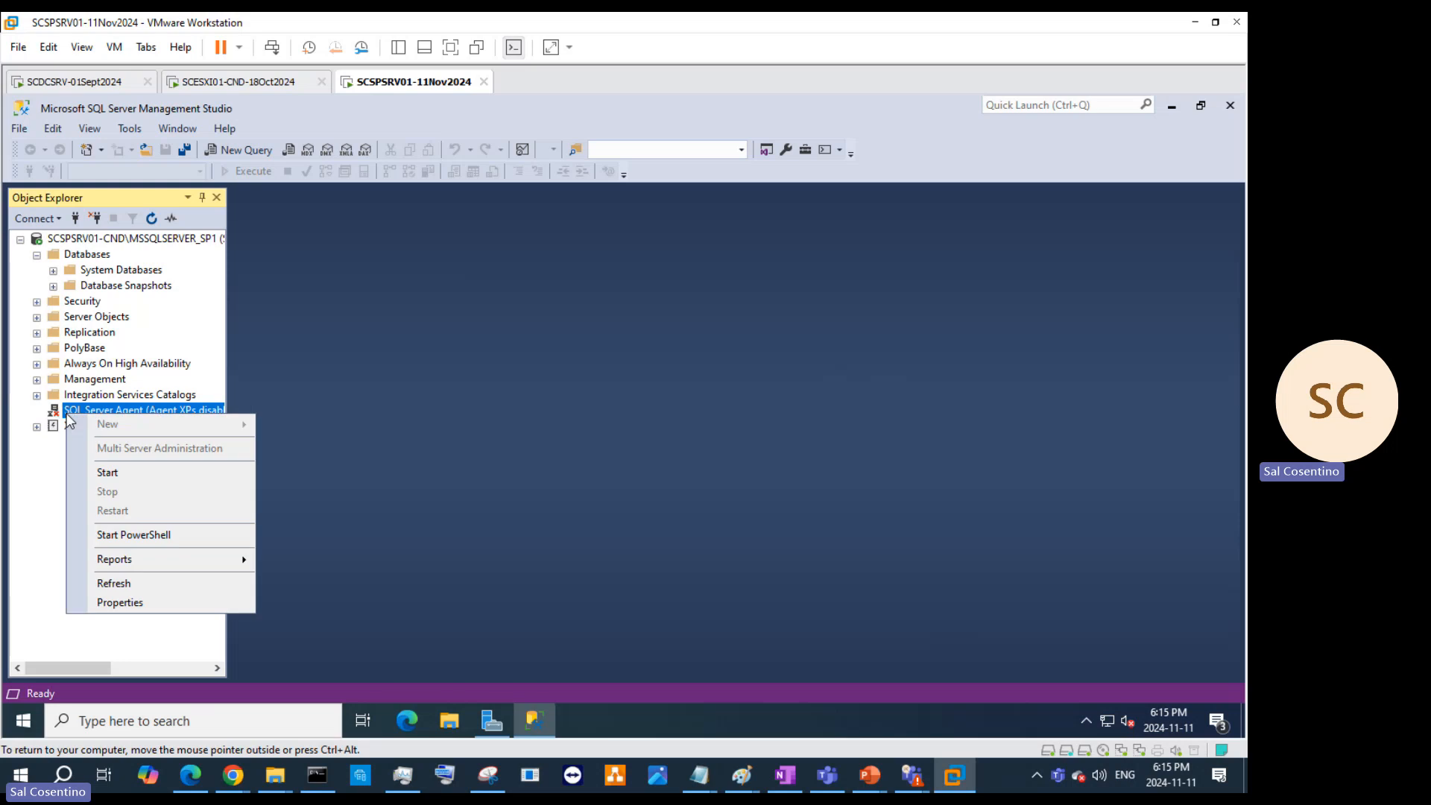
left_click(132, 472)
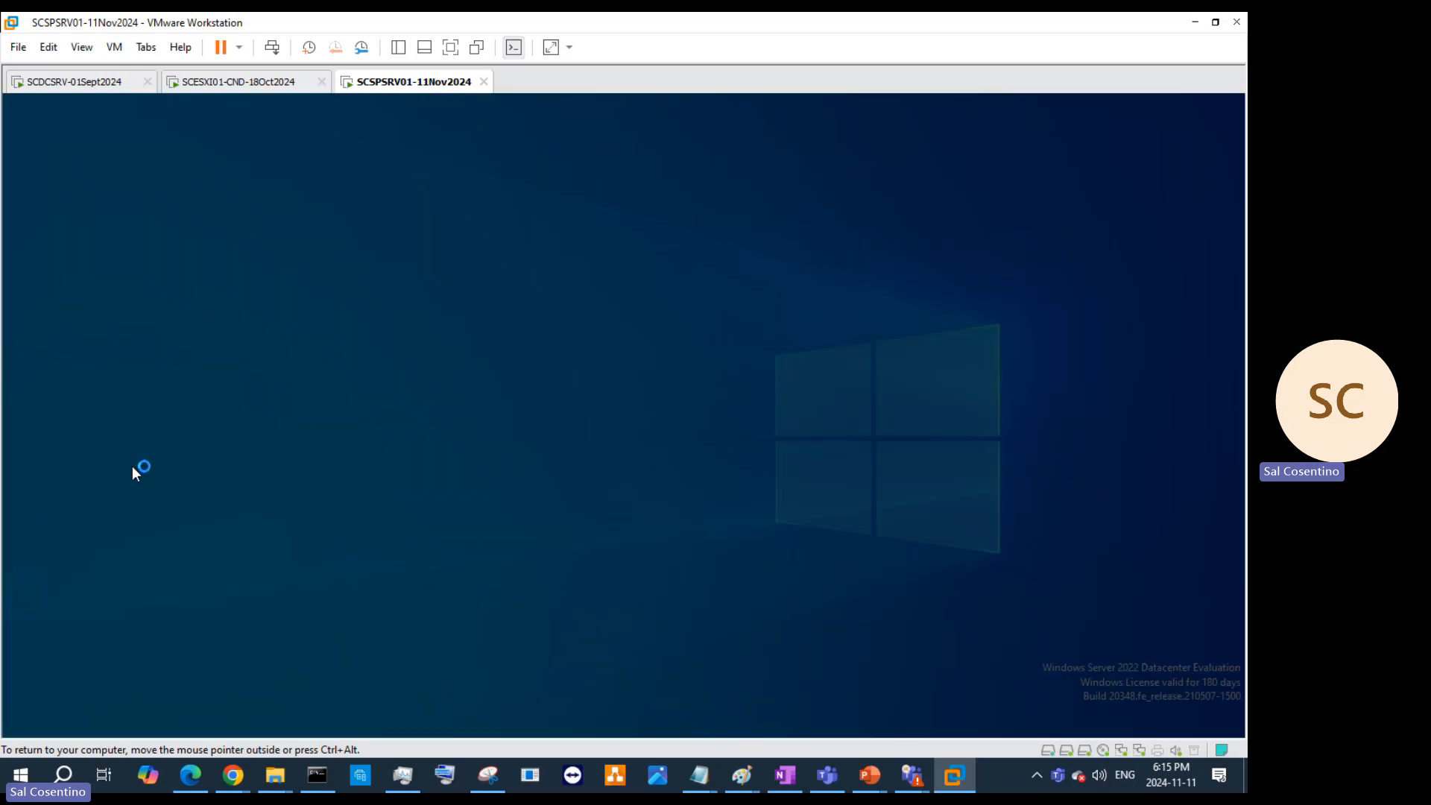
left_click(506, 527)
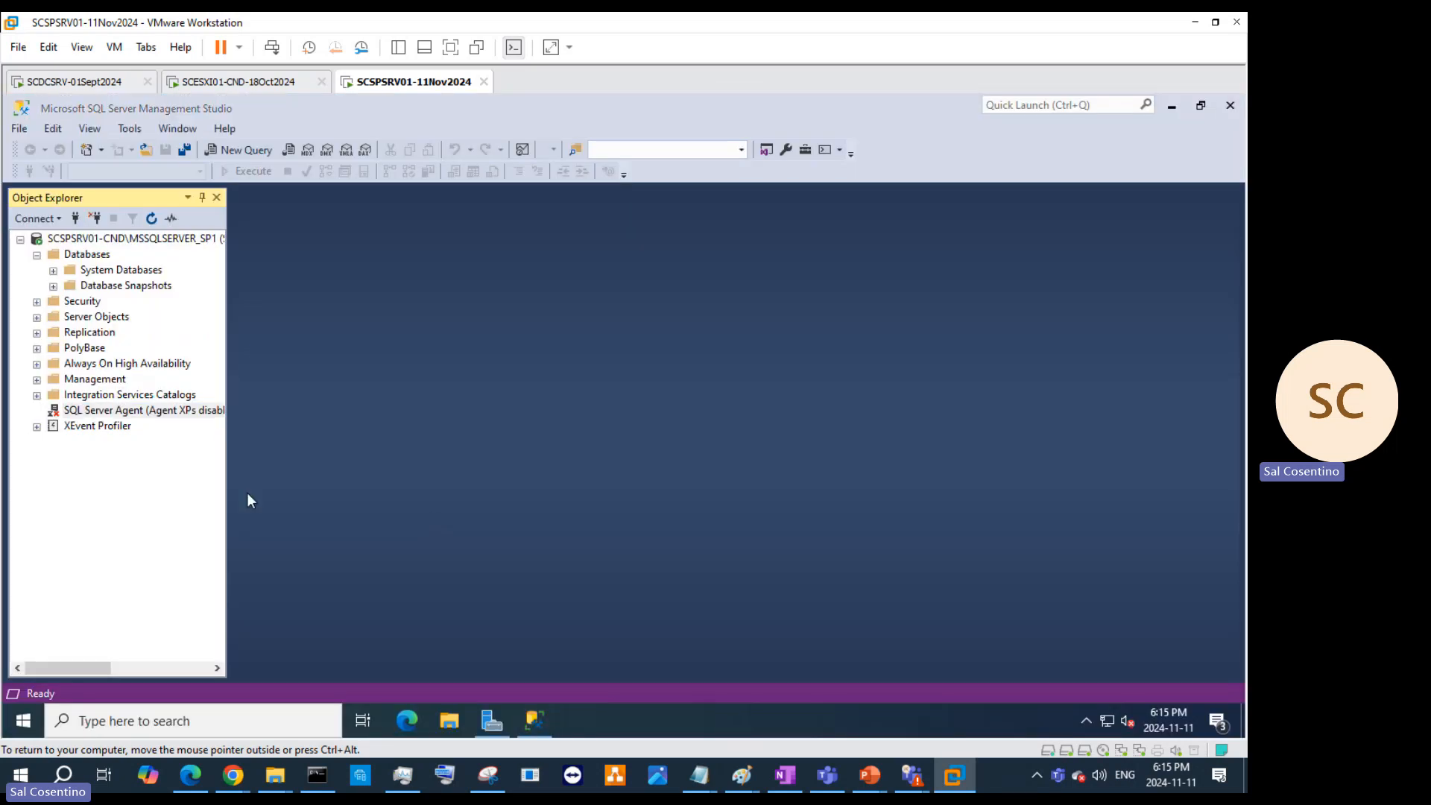
left_click(426, 193)
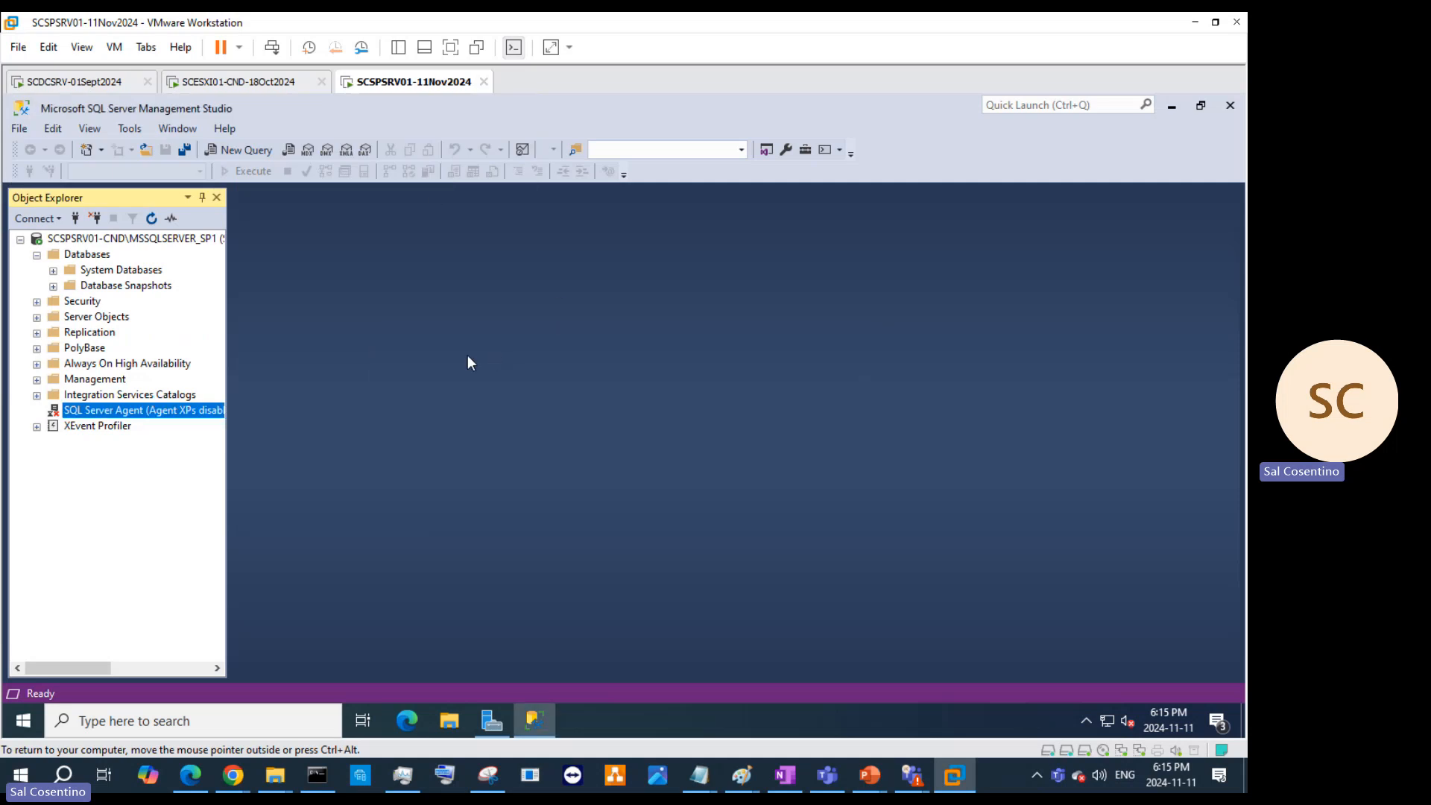
Step: Expand the instance's Management folder and try to expand the Always On High Availability folder
left_click(37, 379)
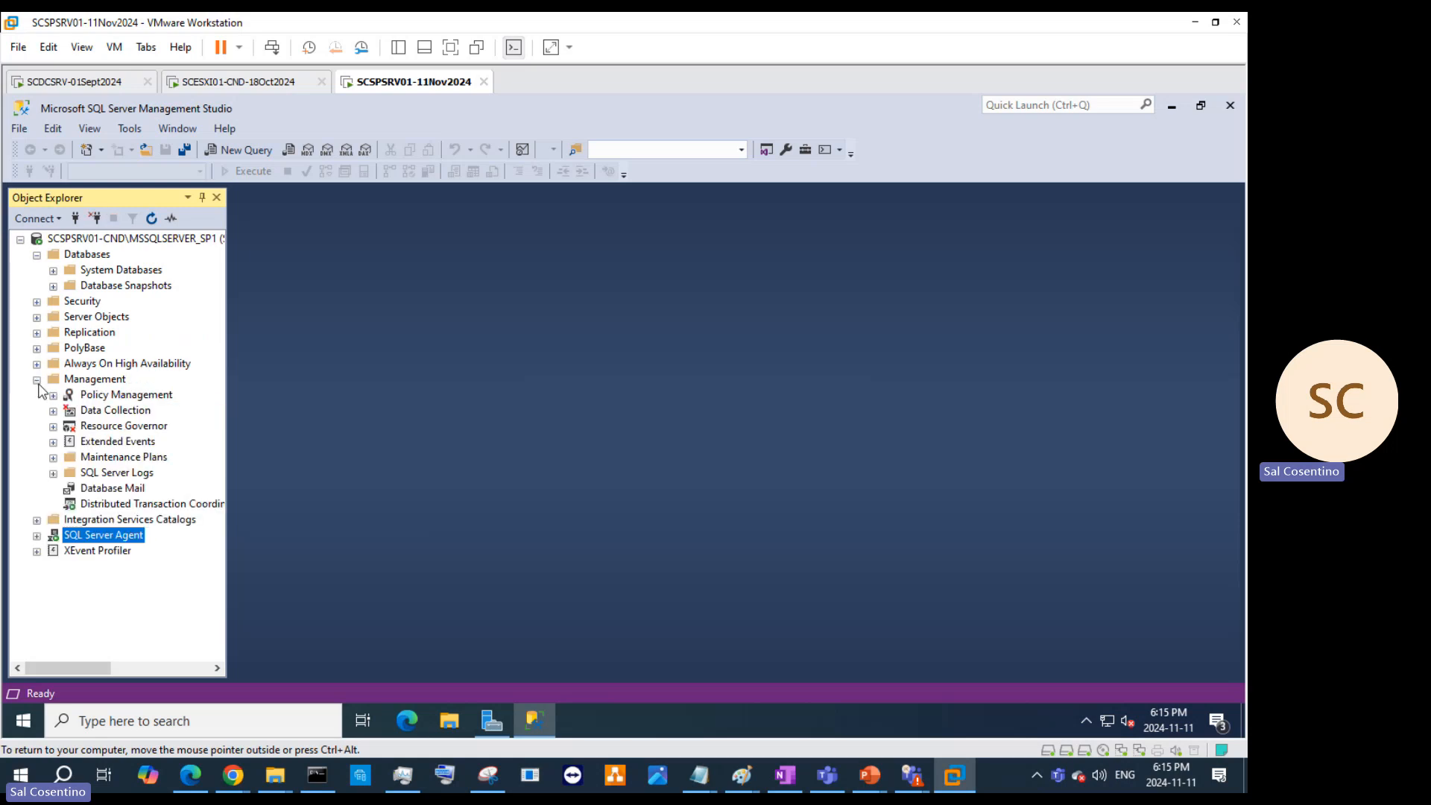
left_click(68, 426)
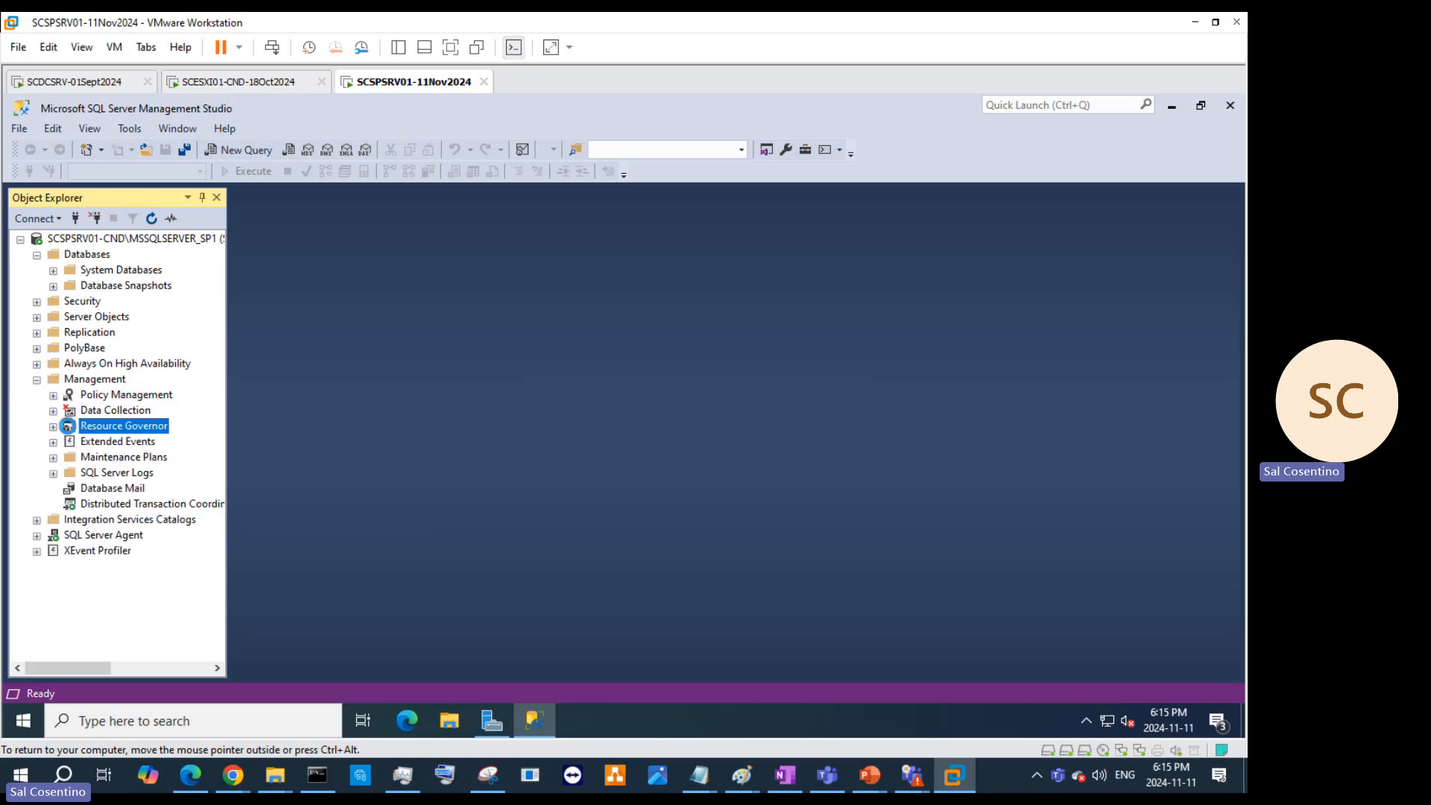
right_click(68, 425)
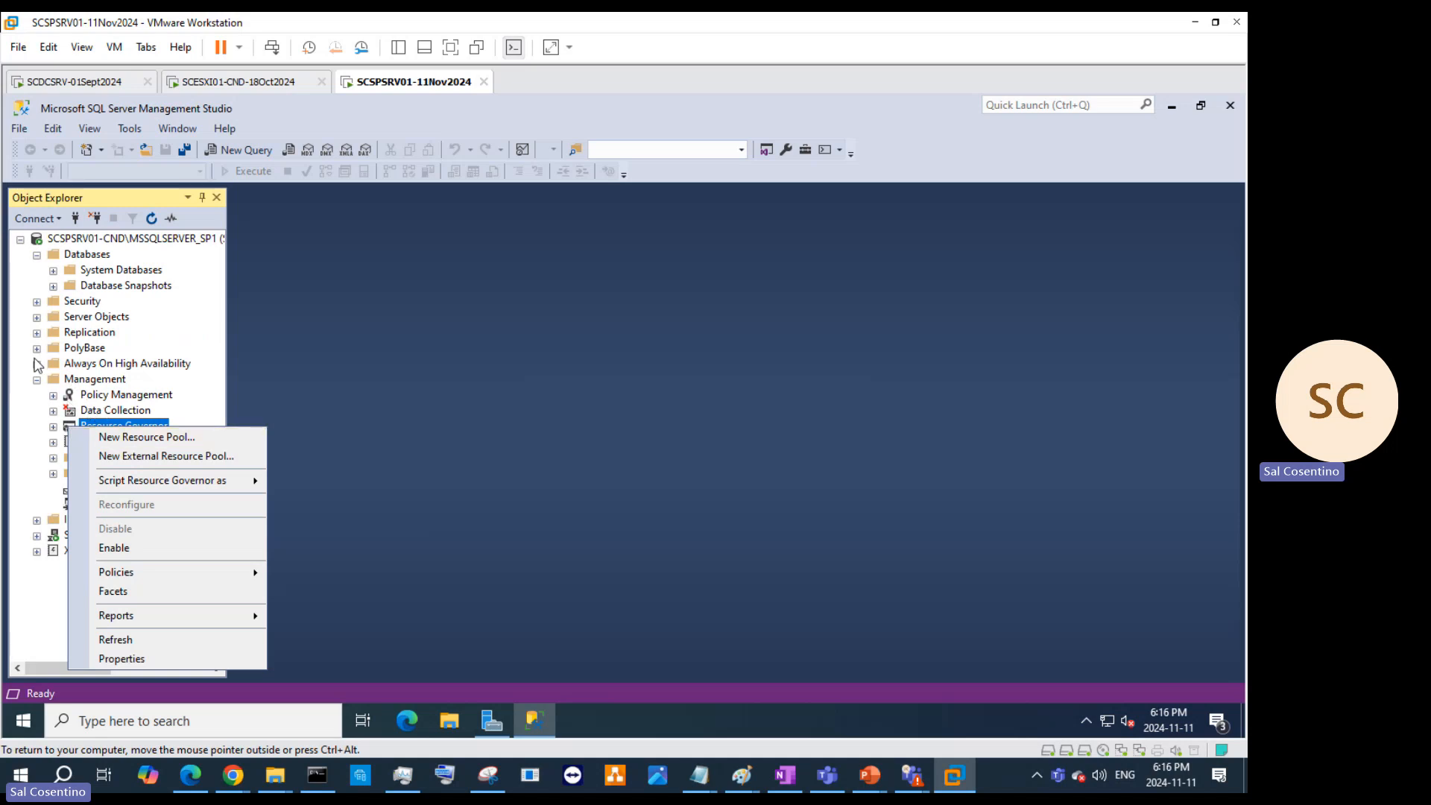
left_click(76, 365)
double_click(76, 366)
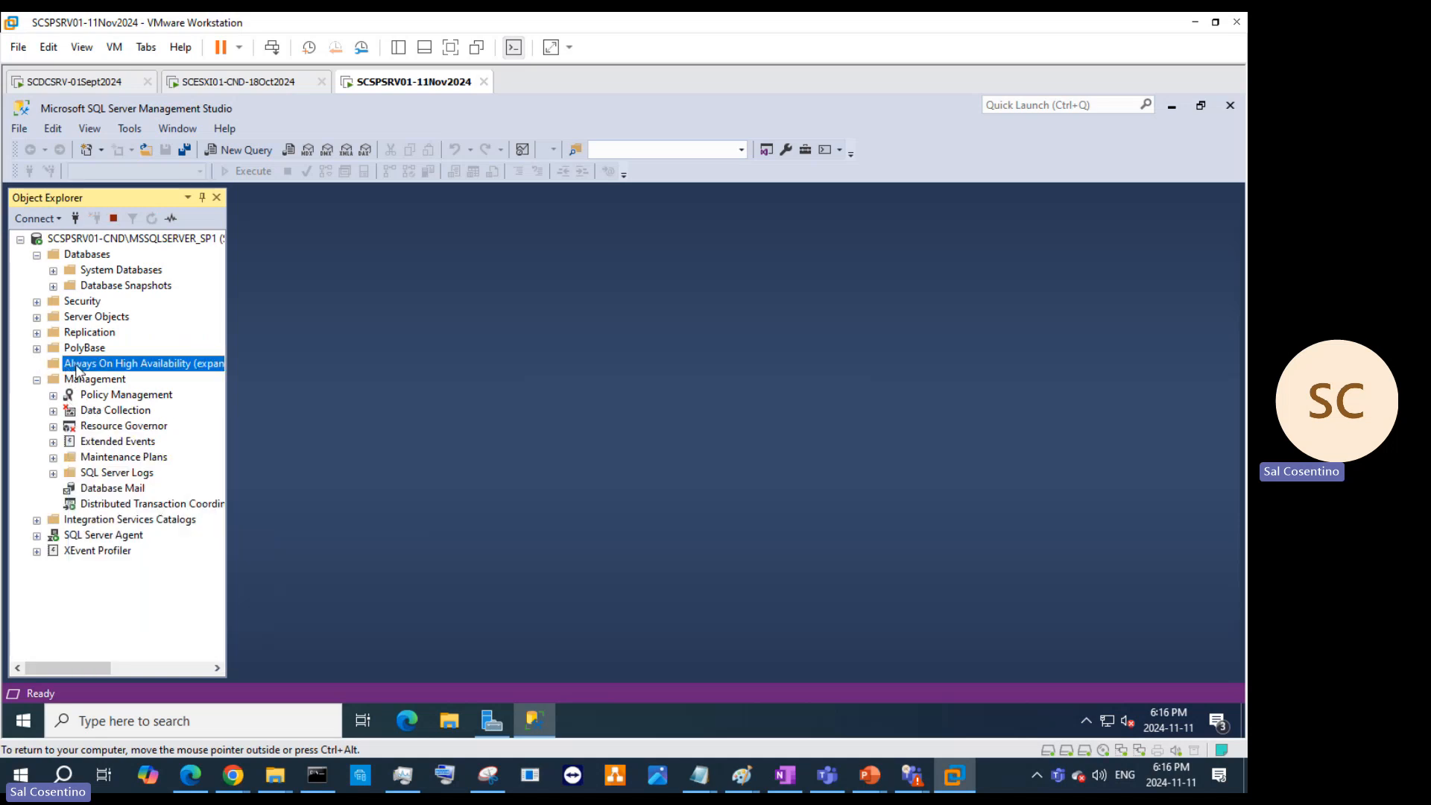
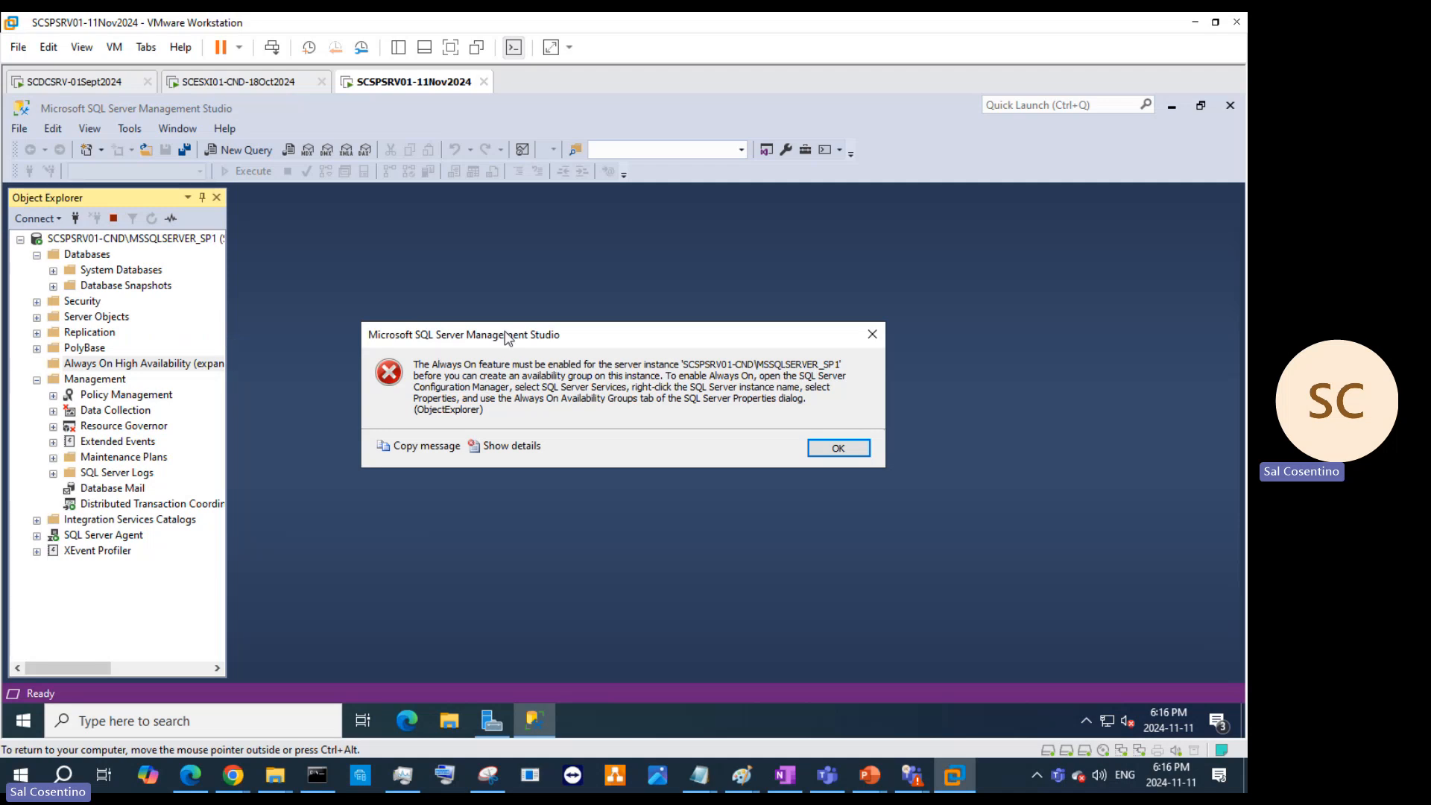
Step: Reposition the Always On error message and review its advanced details, then close the details
left_click_drag(516, 334, 632, 336)
left_click(596, 445)
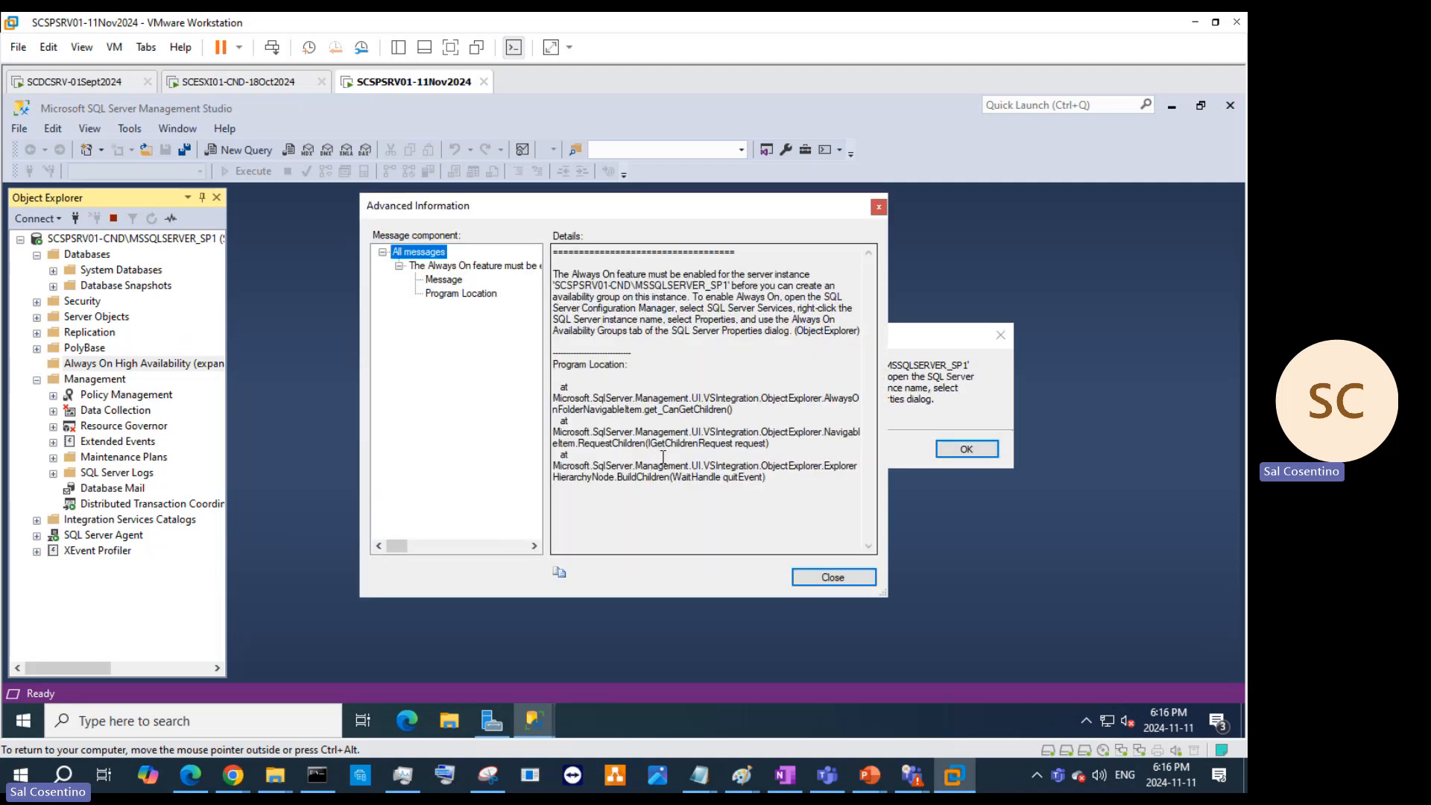
left_click(877, 208)
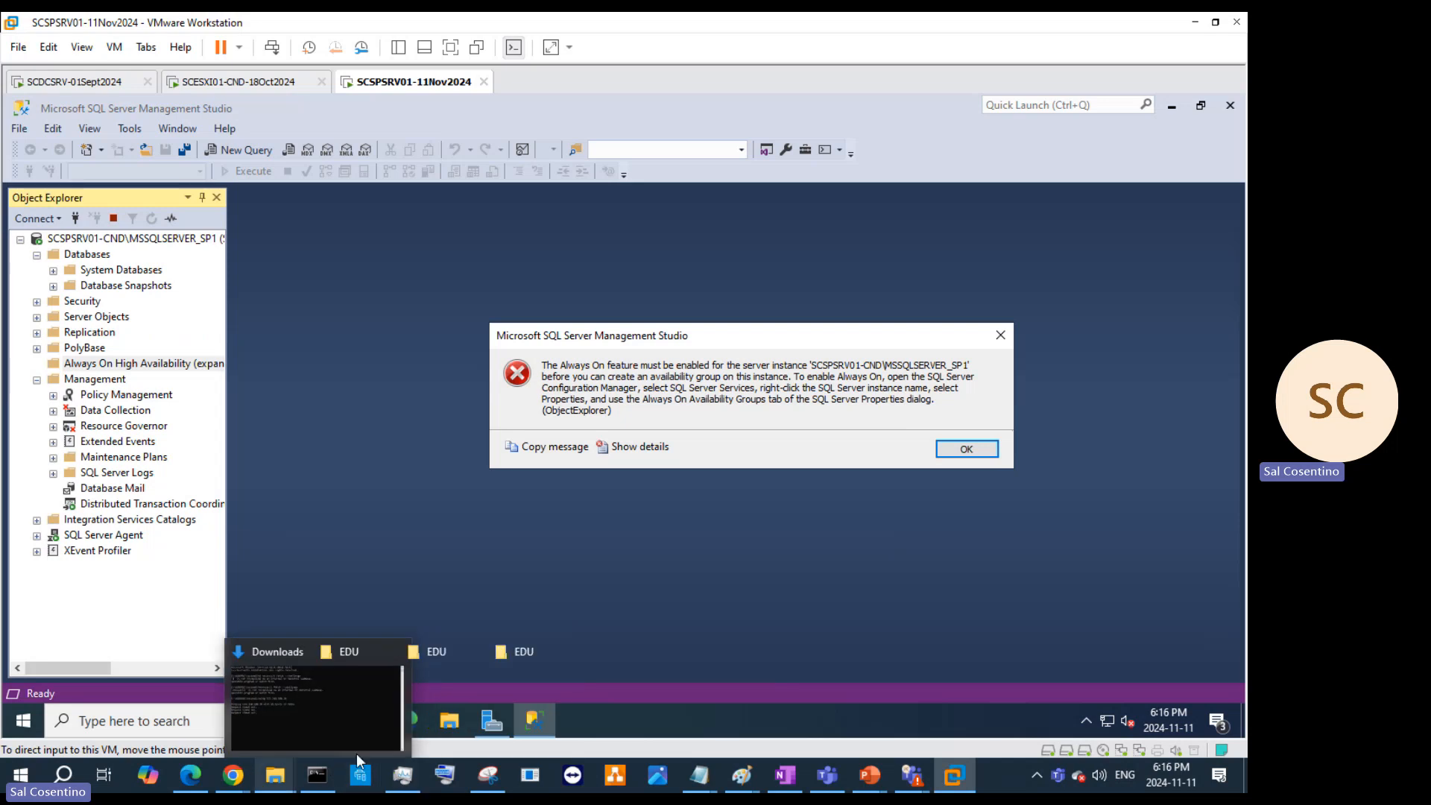
Step: Capture the SSMS window with the Always On error message using Snipping Tool, then minimize Snipping Tool
left_click(483, 774)
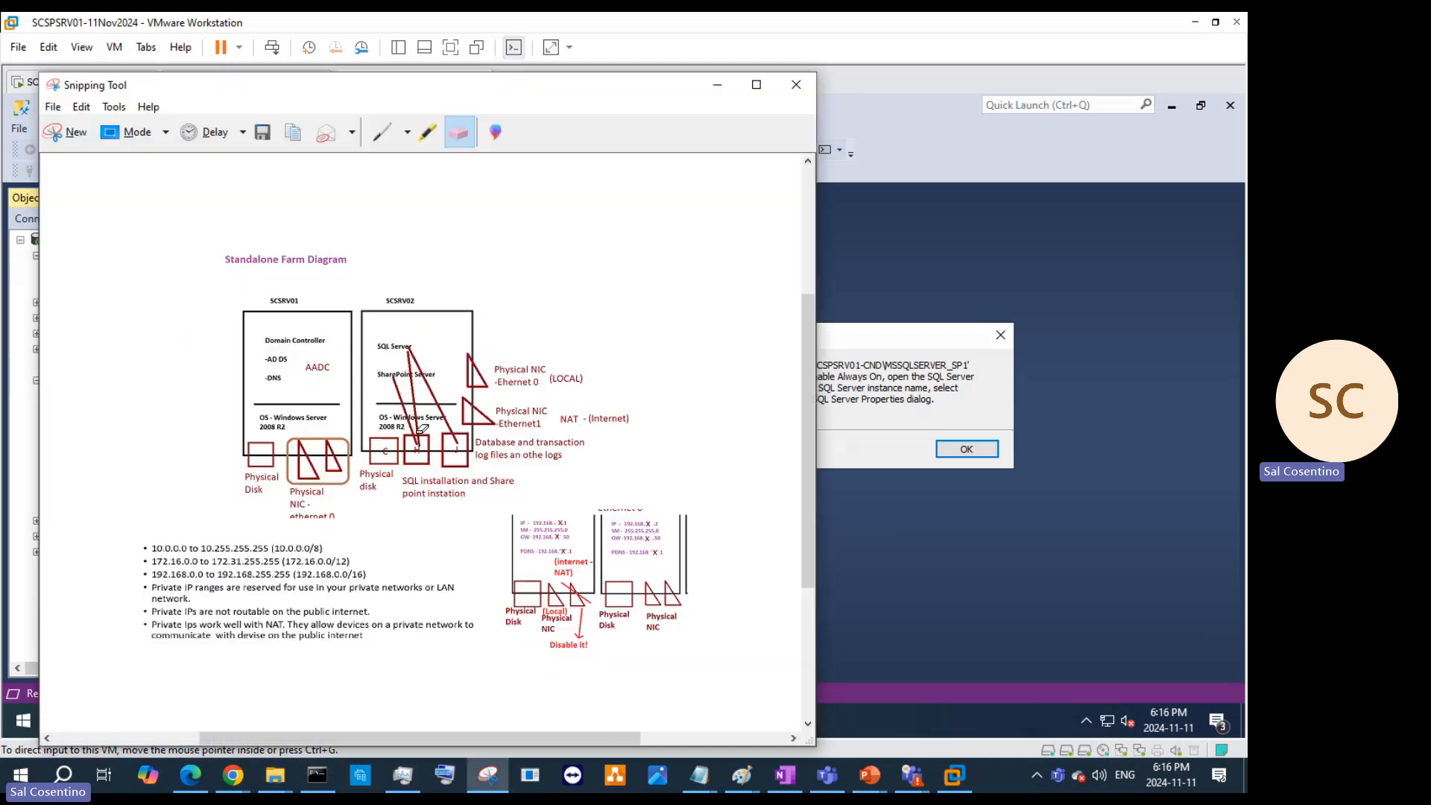
left_click(55, 138)
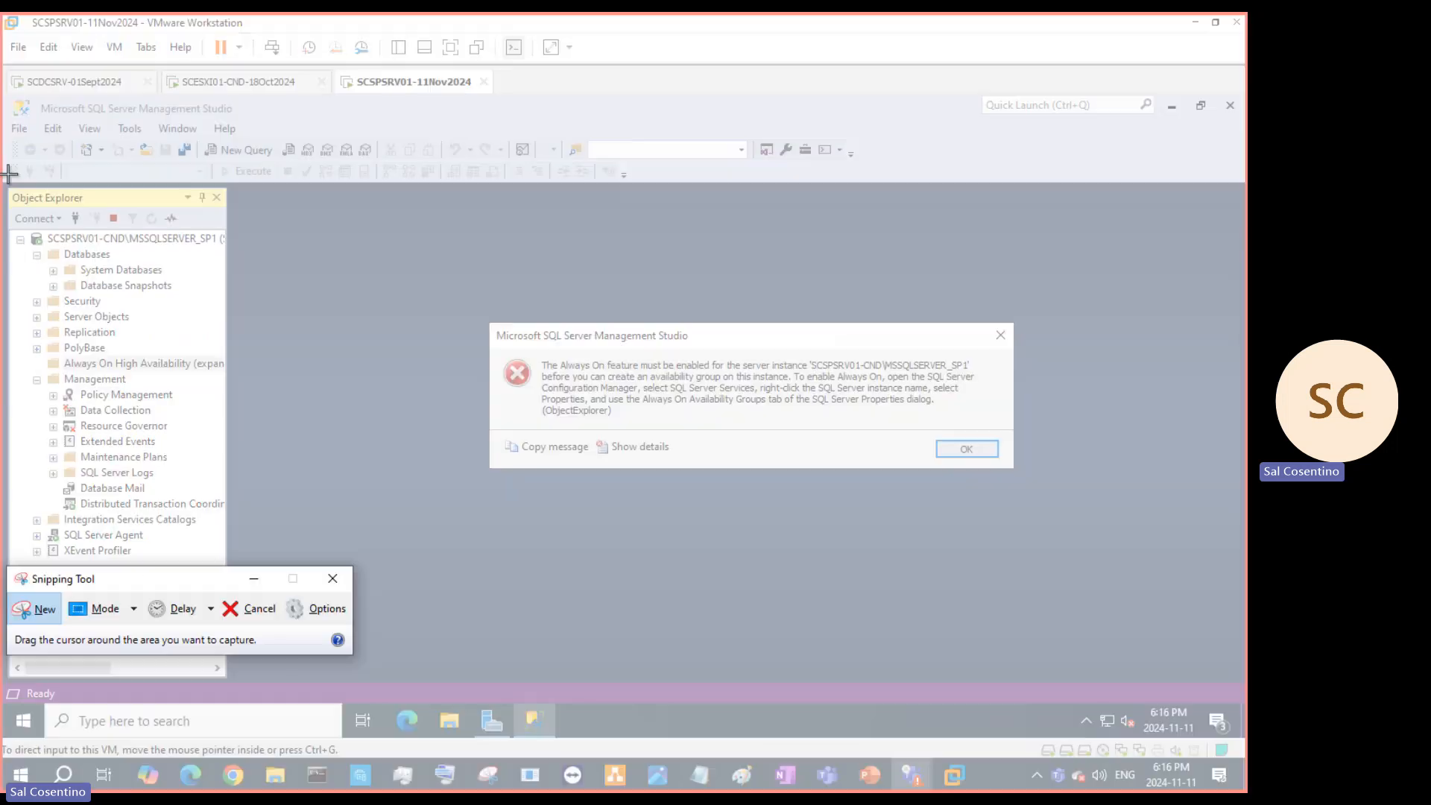
left_click_drag(8, 174, 1203, 738)
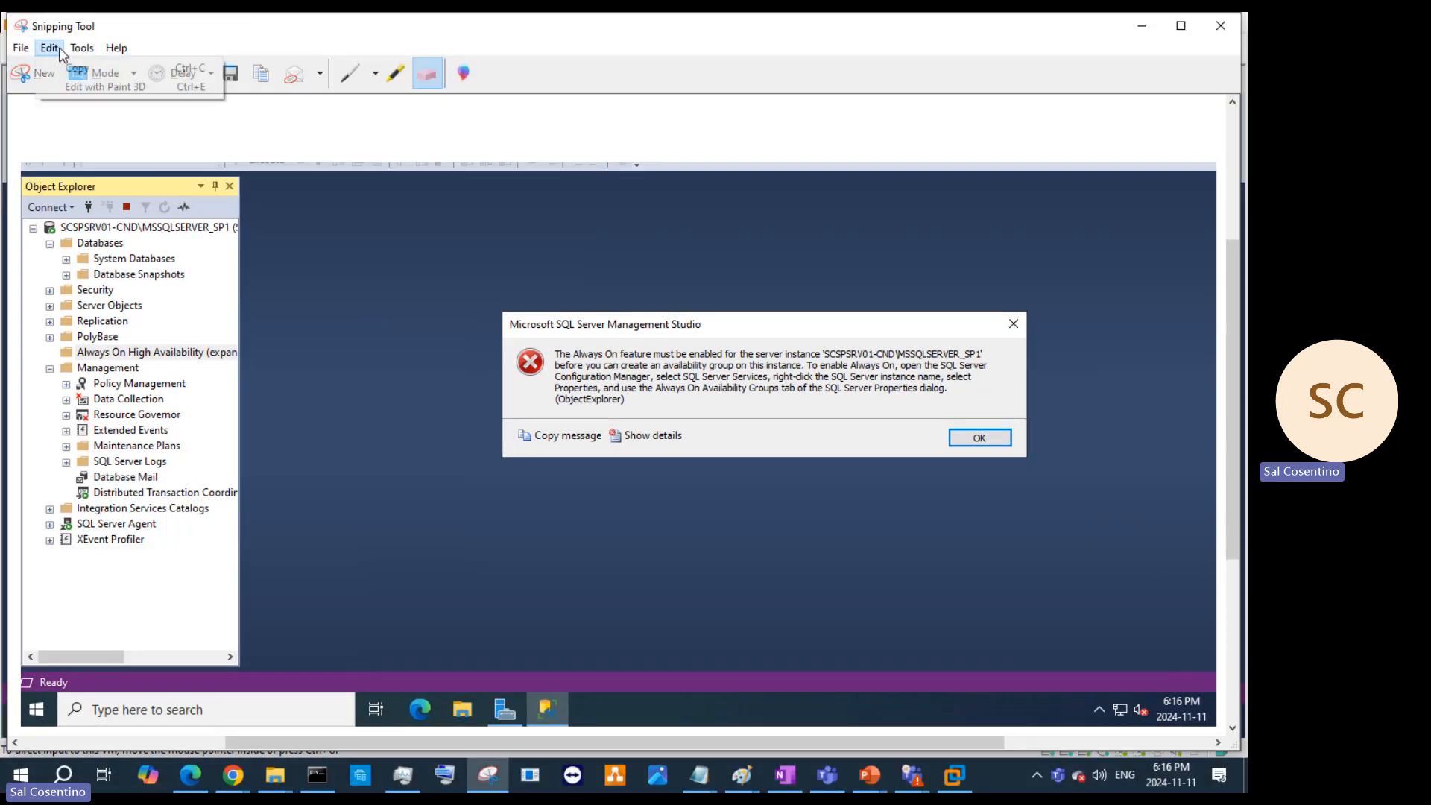
left_click(1141, 25)
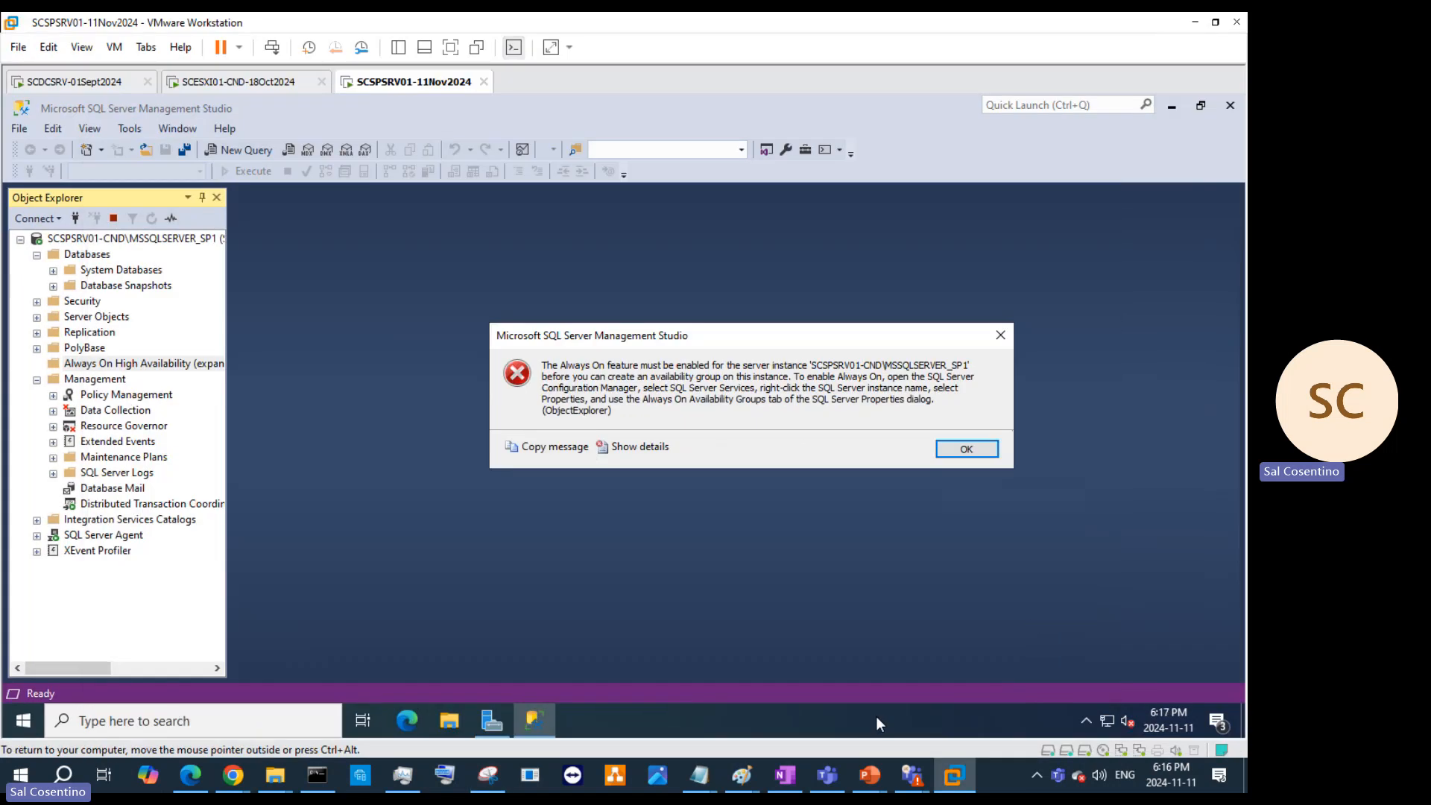
Step: Switch to "SharePoint 2010.pptx" in PowerPoint, add a new slide after slide 60, and paste the Always On error screenshot into it
mouse_move(873, 779)
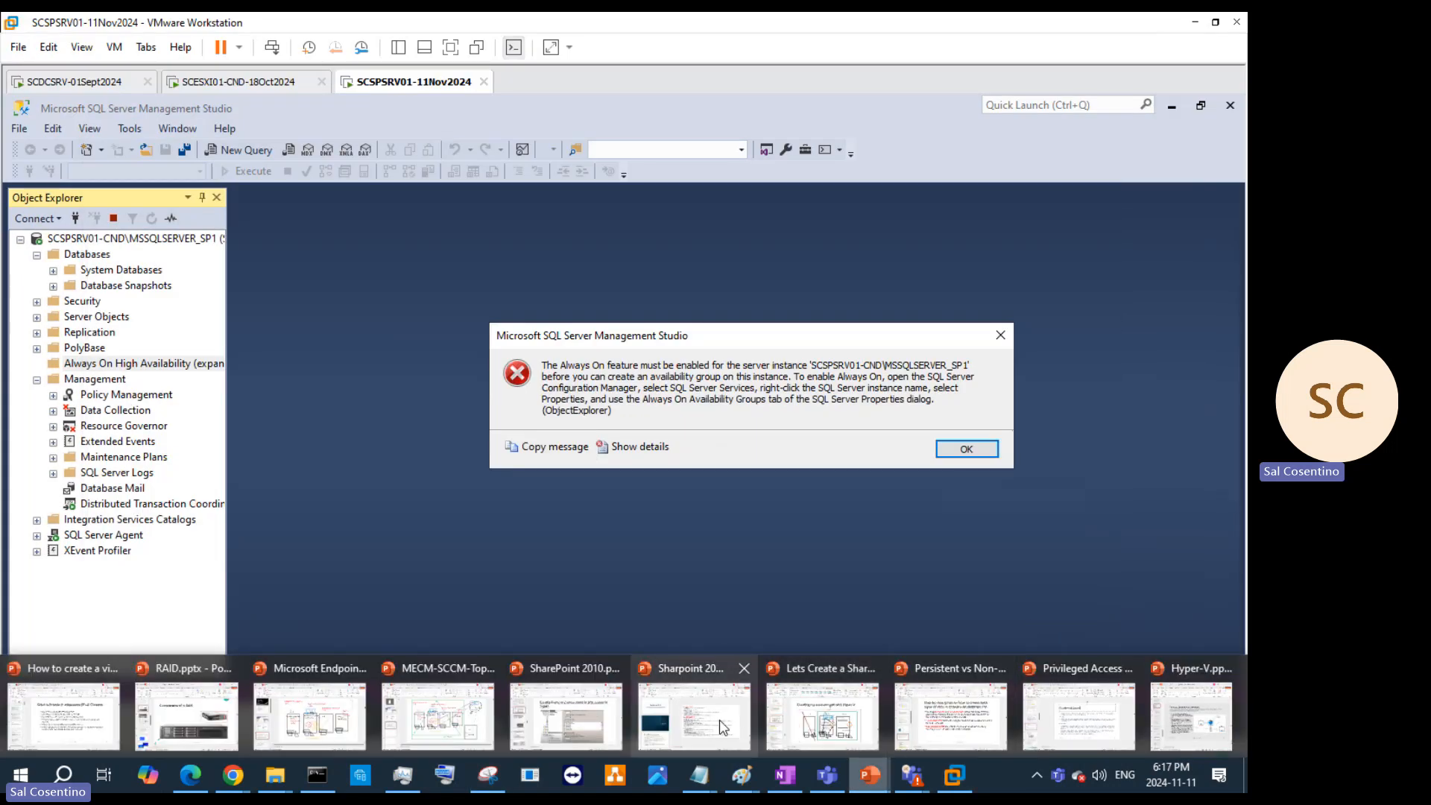
mouse_move(724, 723)
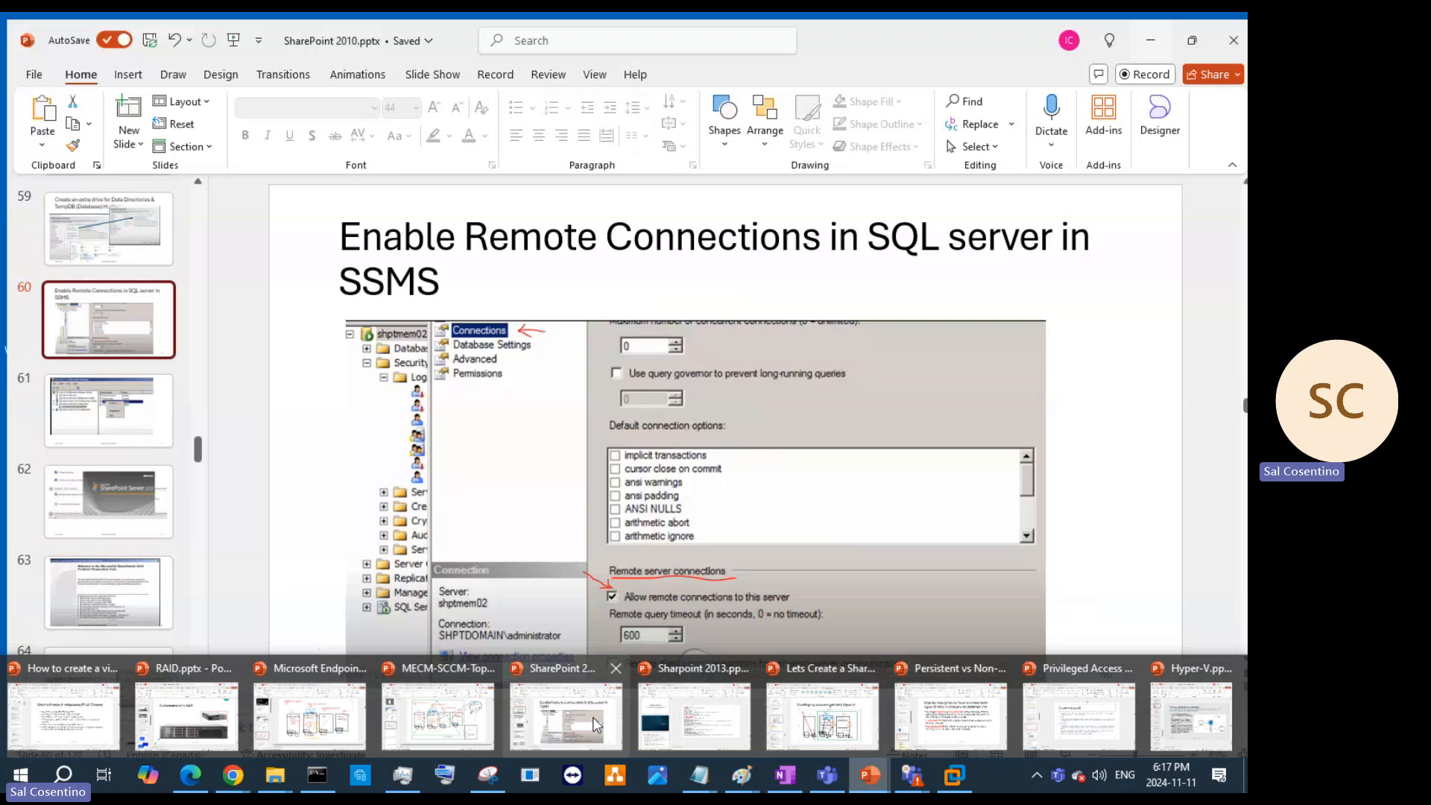
left_click(596, 725)
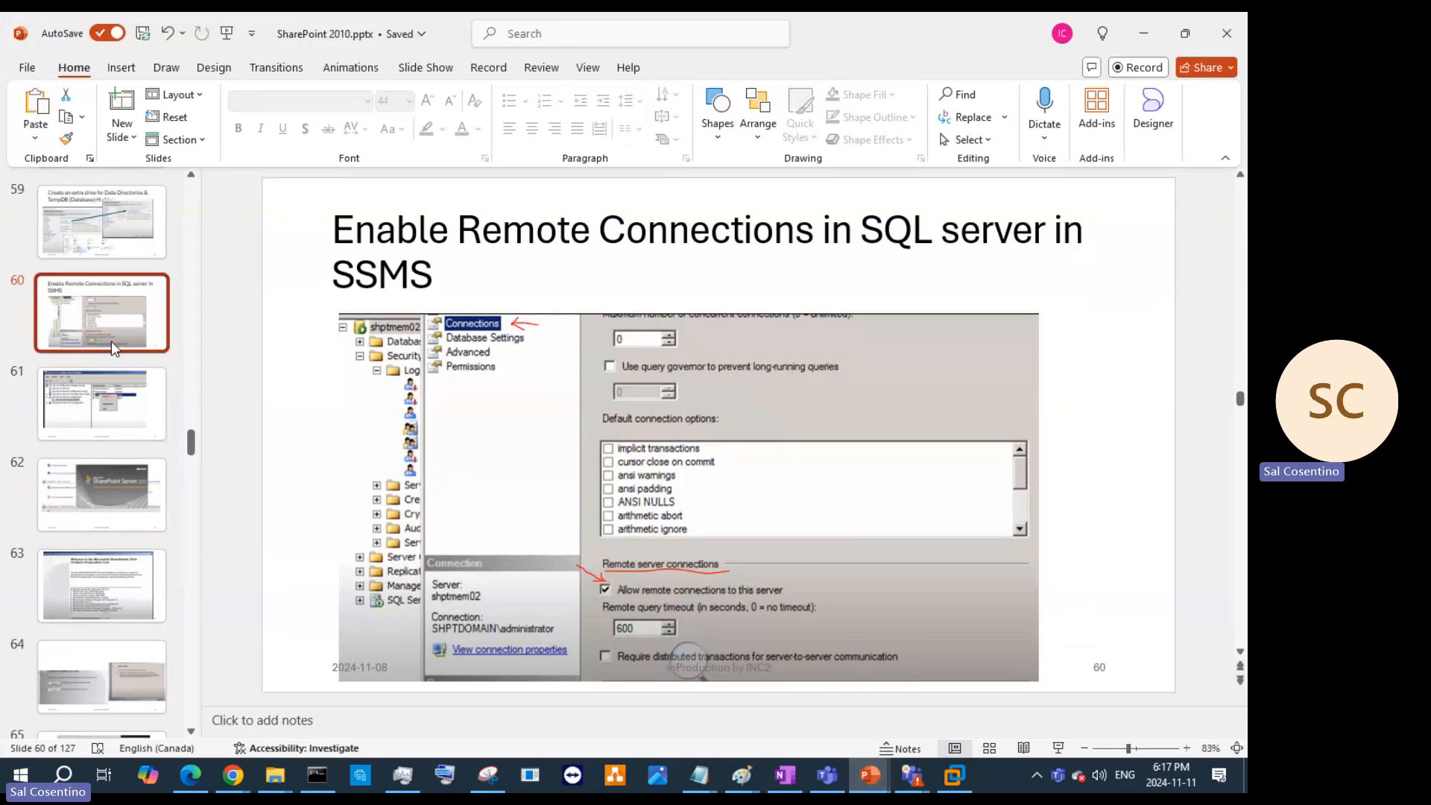
left_click(117, 365)
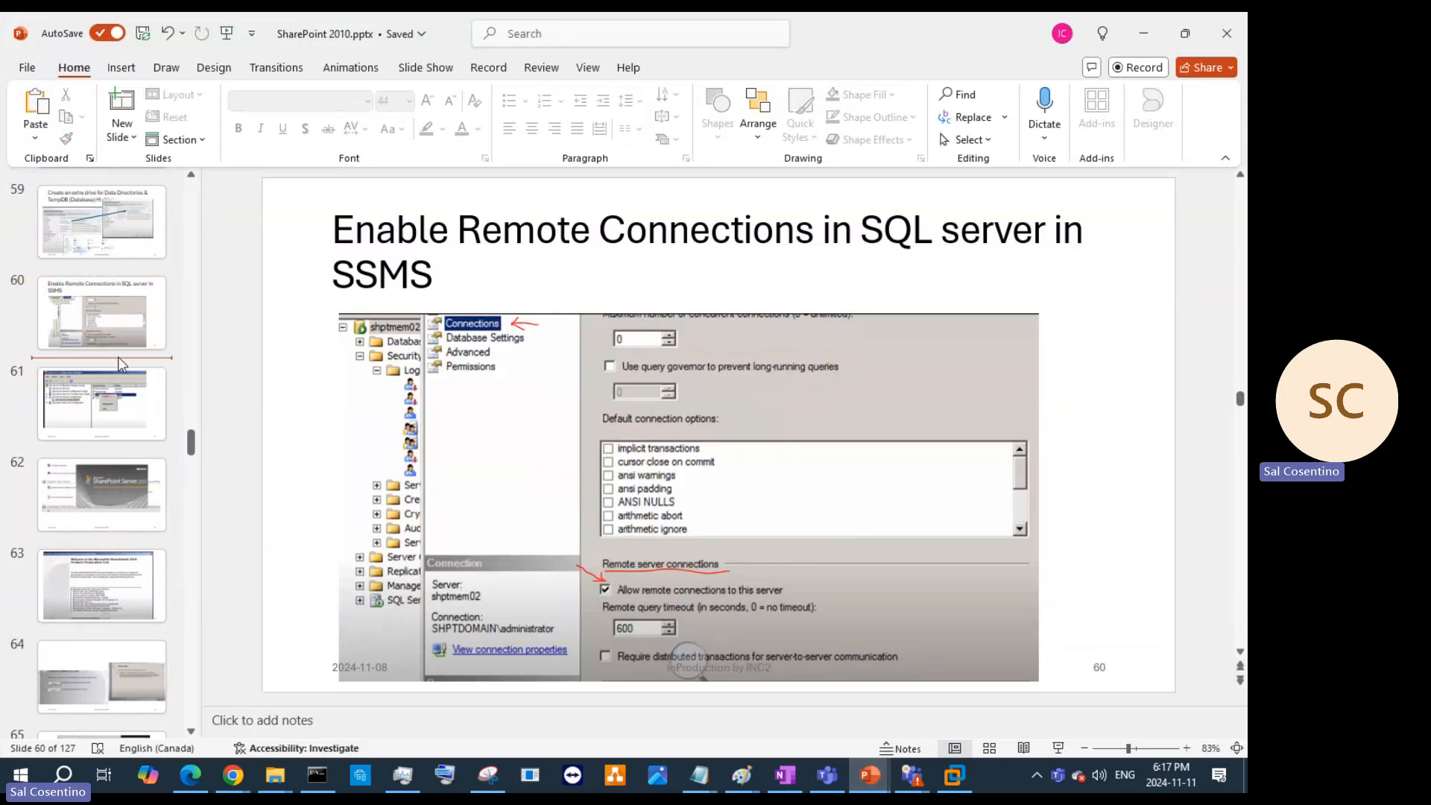
key("Return")
left_click(553, 421)
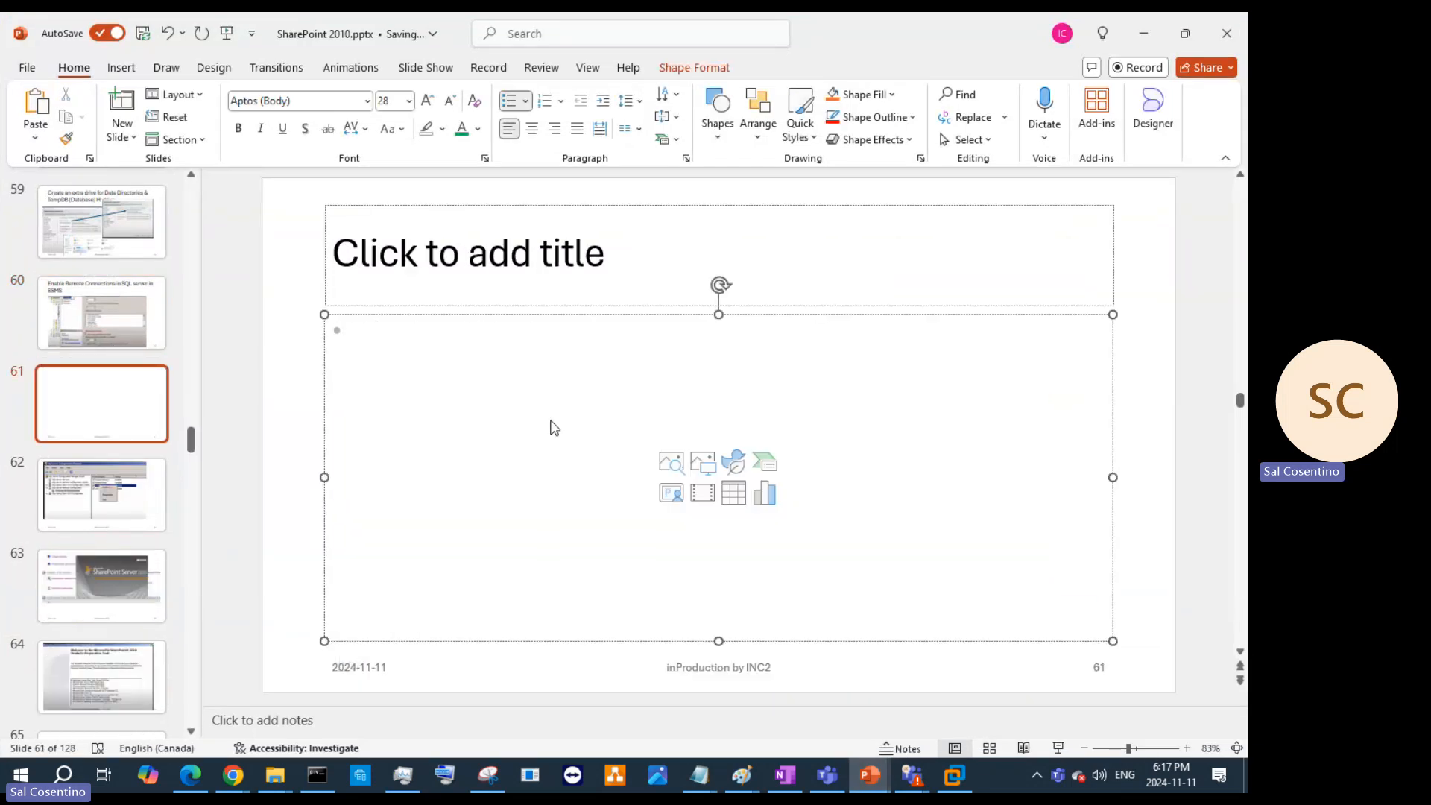
key("ctrl+v")
Step: Title slide 61 "Always ON issue"
left_click(596, 292)
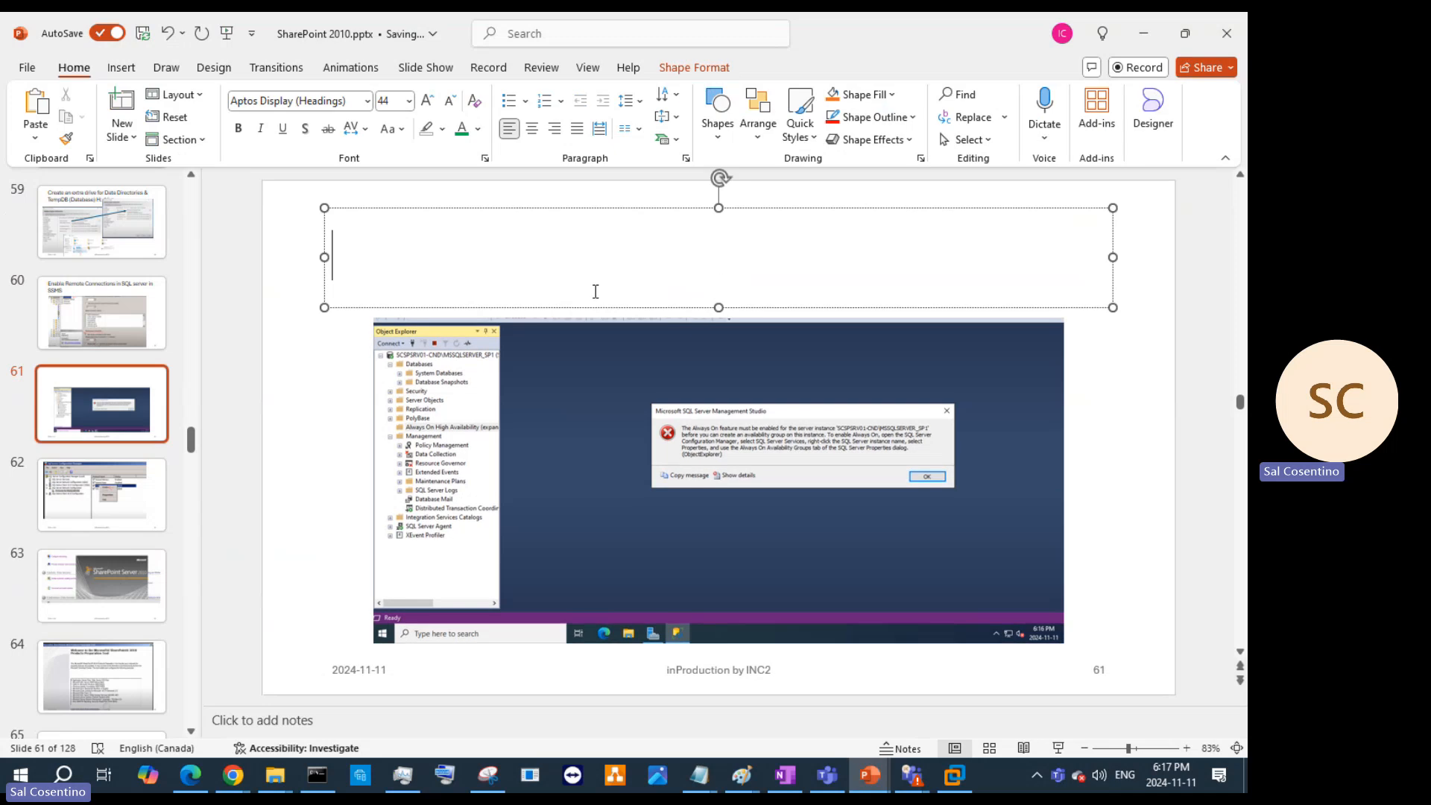
type("AlwaysA")
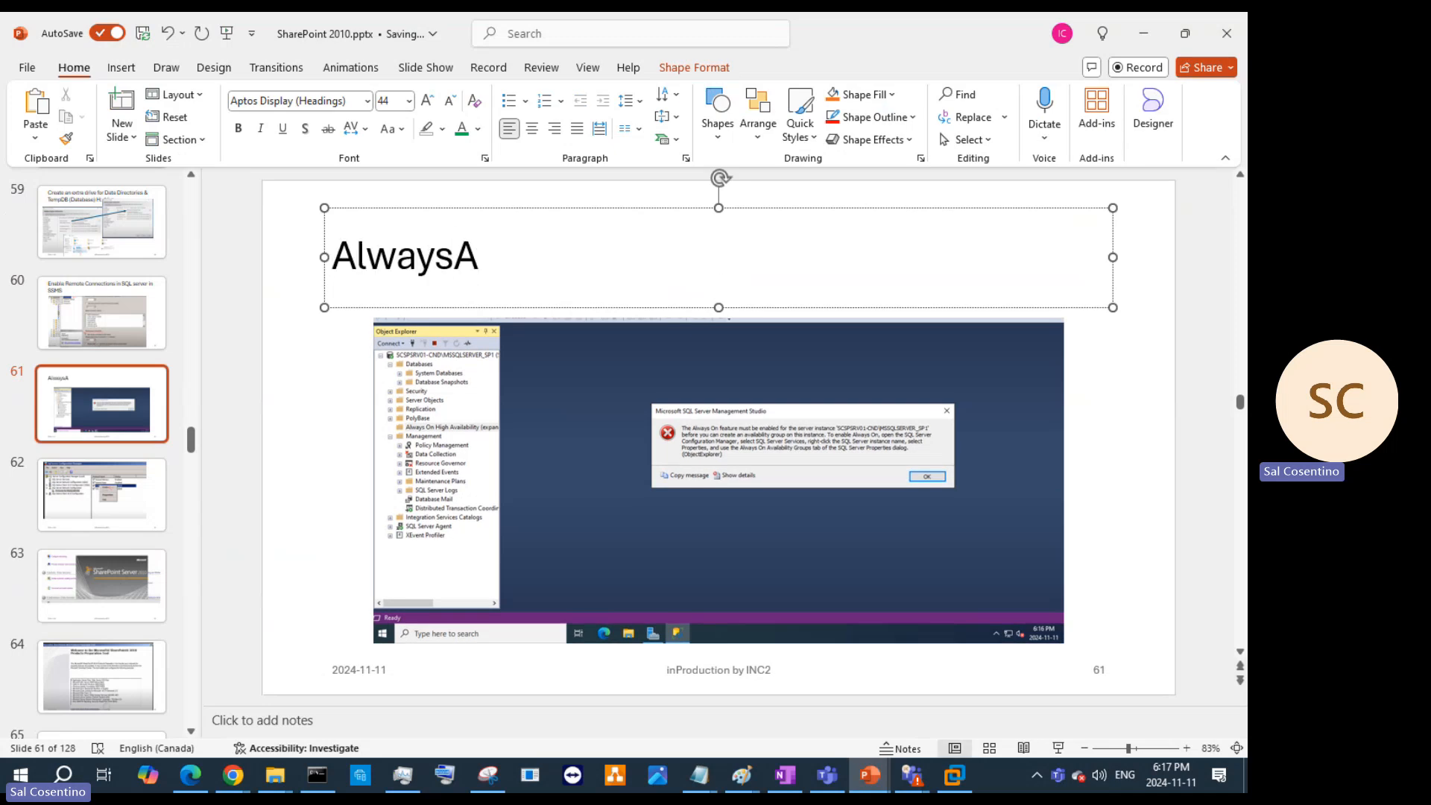
key("BackSpace")
type("ON ")
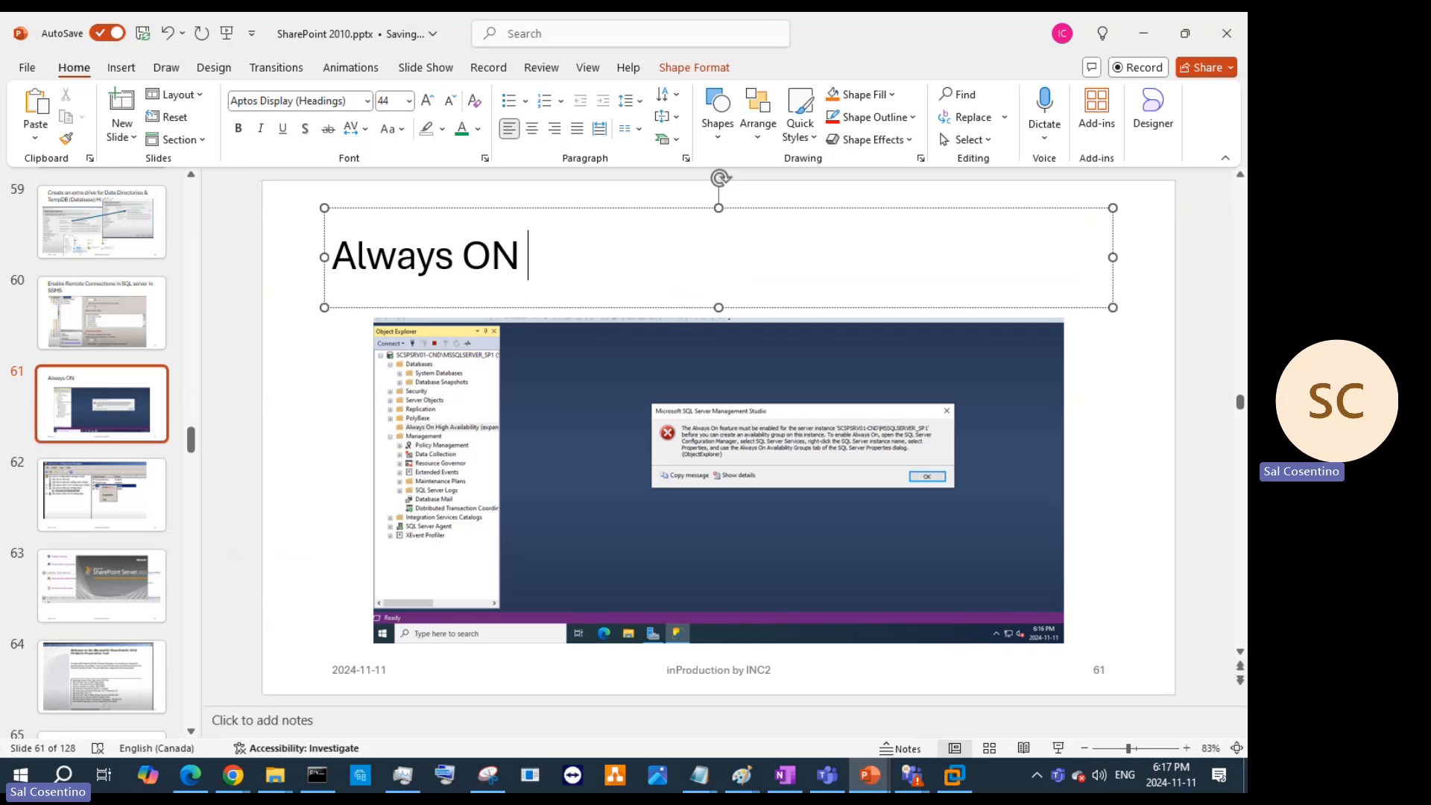
type("issue")
key("Return")
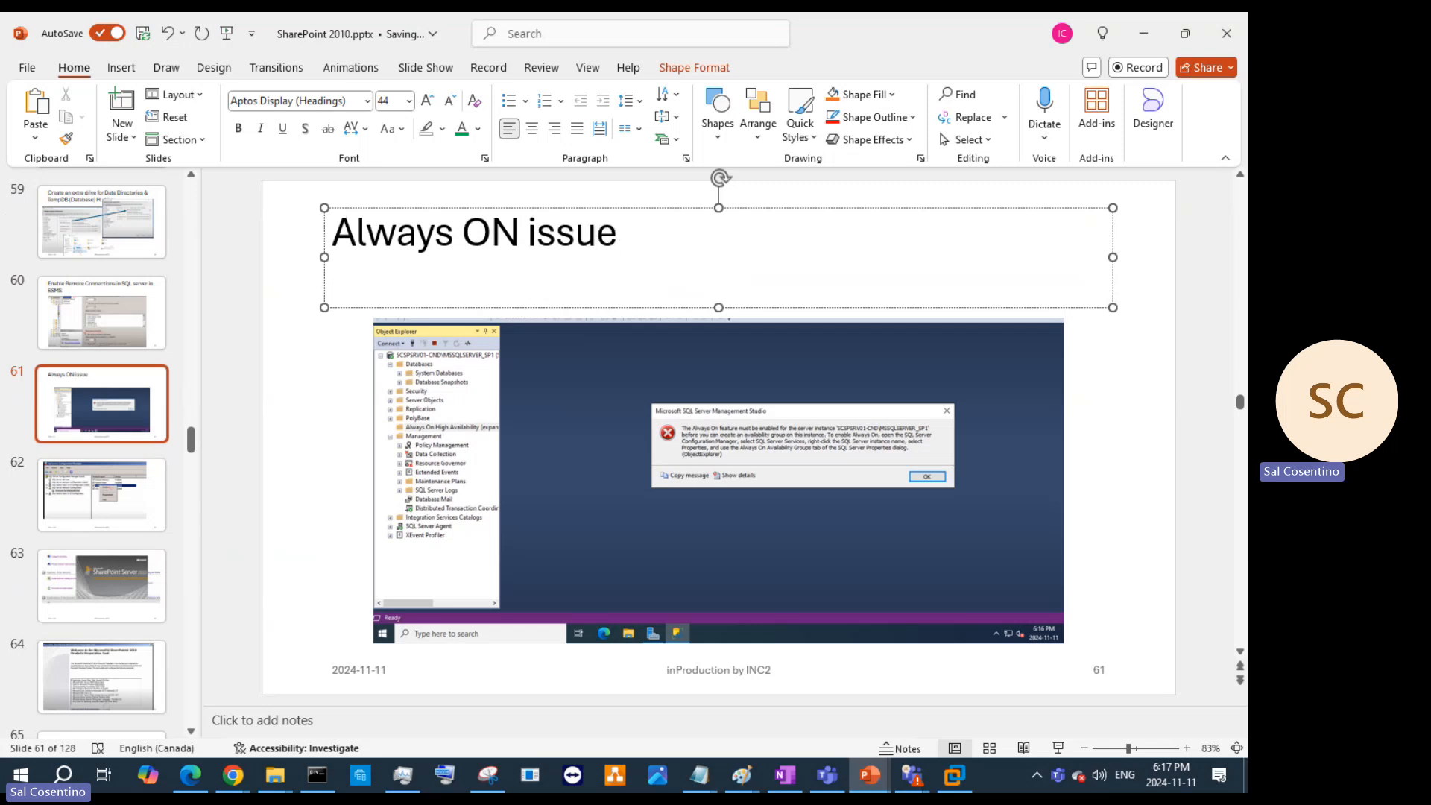
Step: Switch to the SCSPSRV01 virtual machine and launch Configuration Manager from the Microsoft SQL Server 2016 programs
key("alt+Tab")
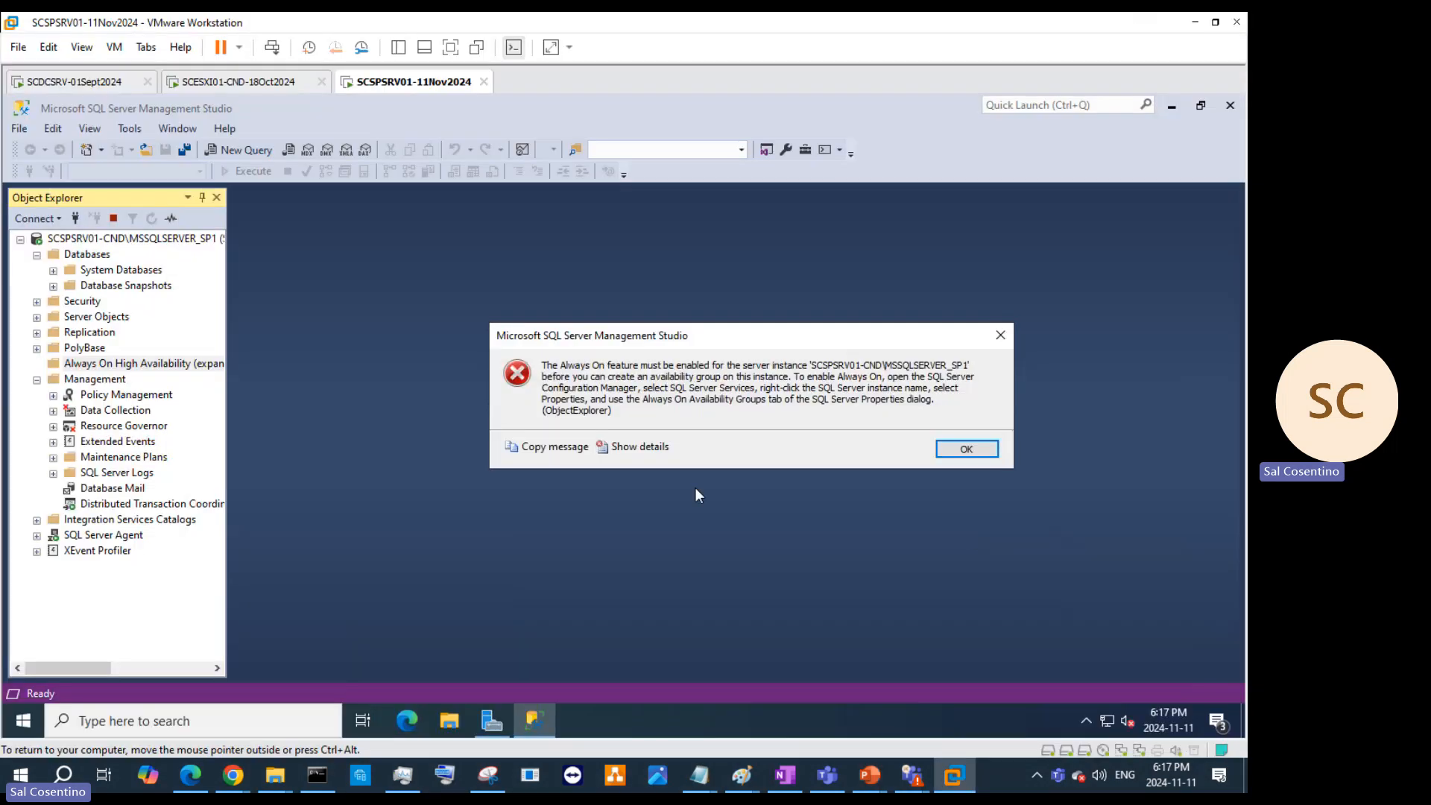
left_click(37, 729)
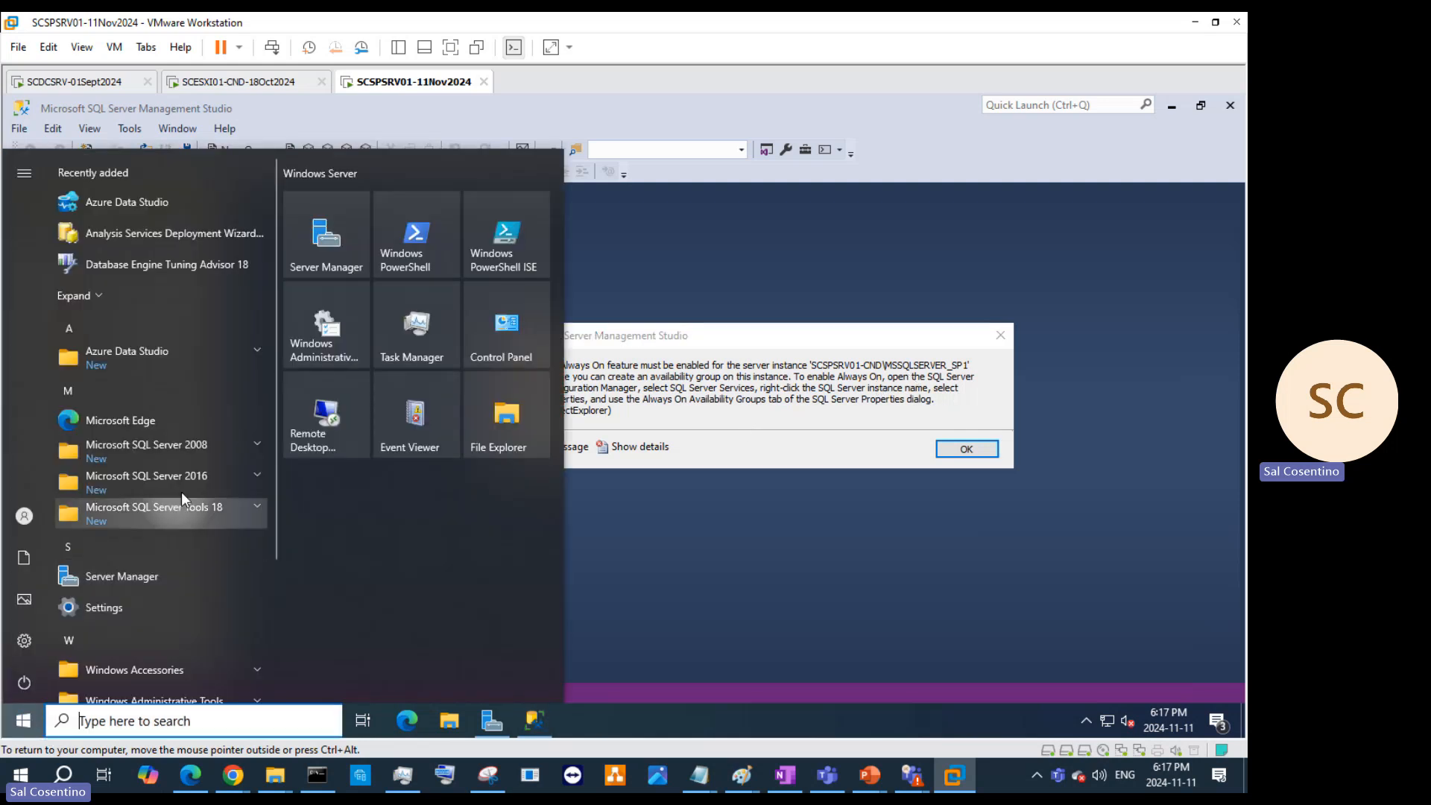
left_click(195, 469)
left_click(185, 538)
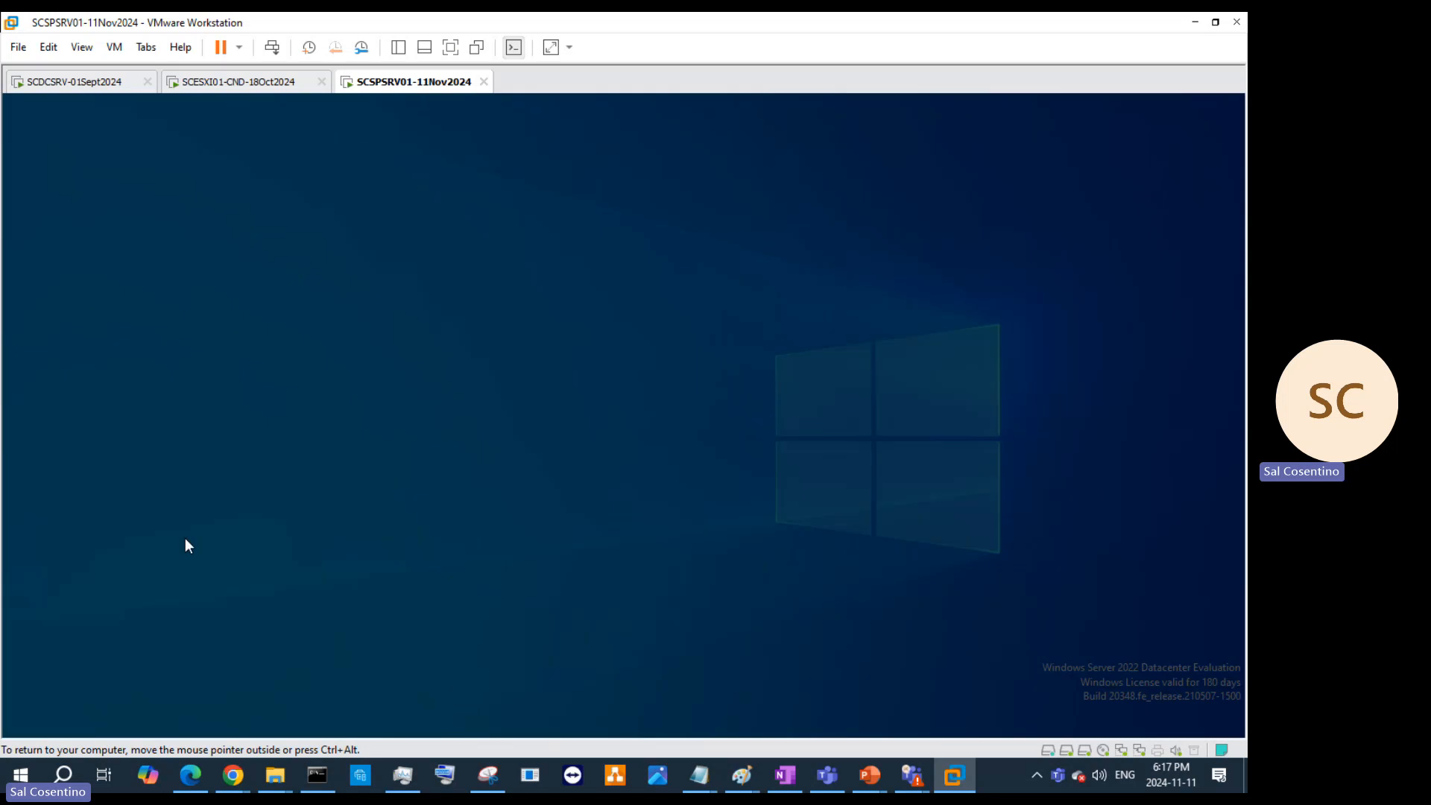
left_click(535, 522)
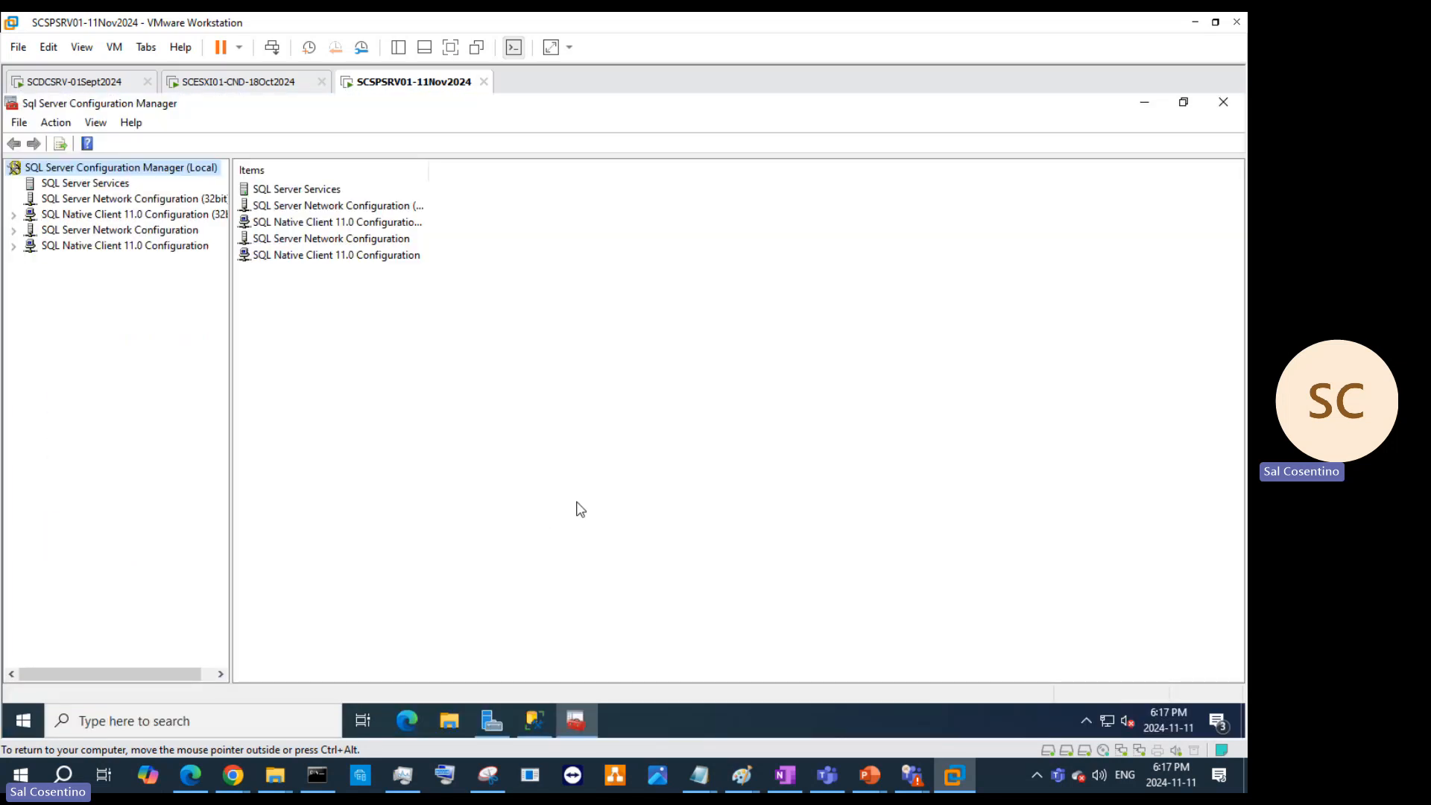
Step: Arrange SQL Server Configuration Manager beside the SSMS window, moving the Always On error message so both are visible together
left_click(1184, 102)
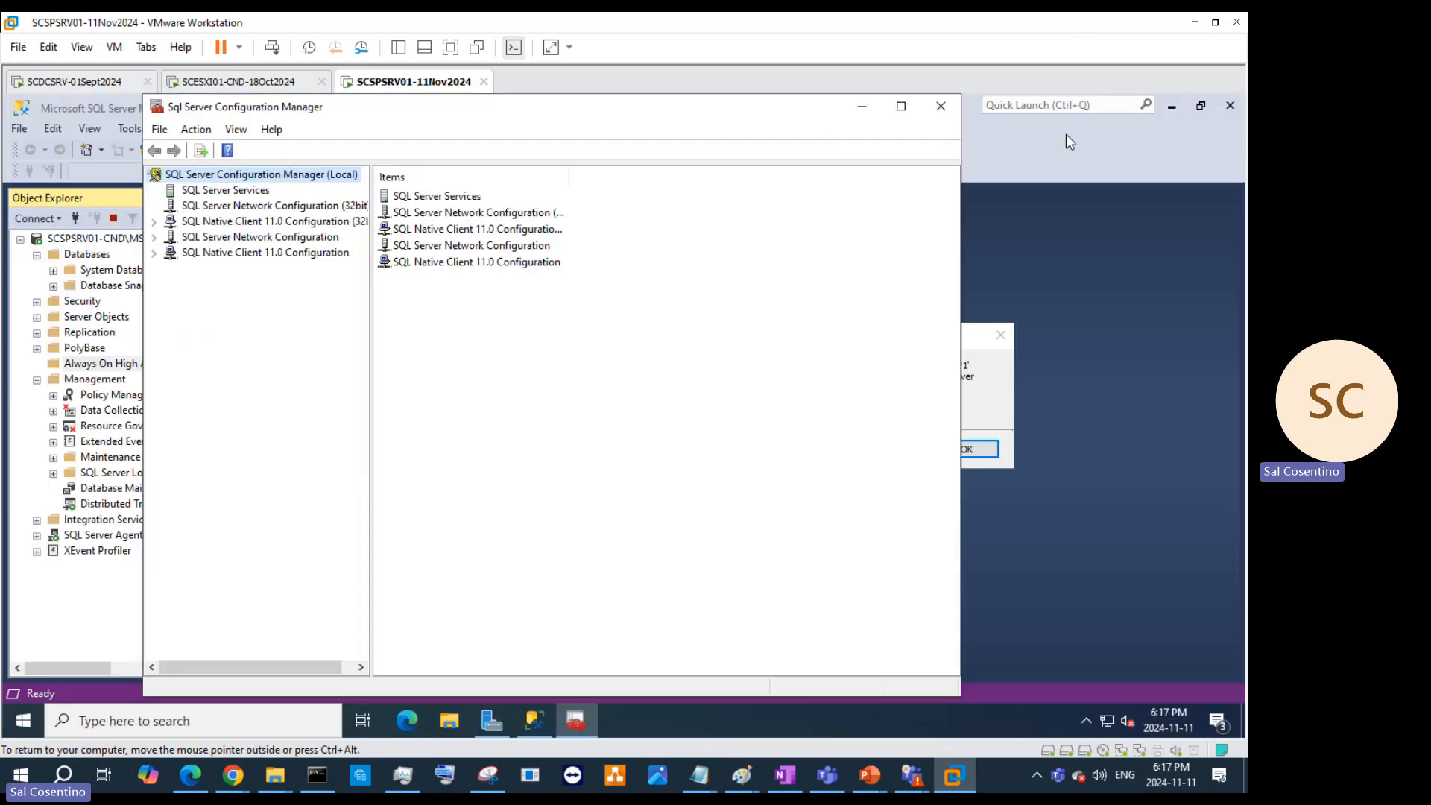
left_click_drag(794, 123, 1244, 188)
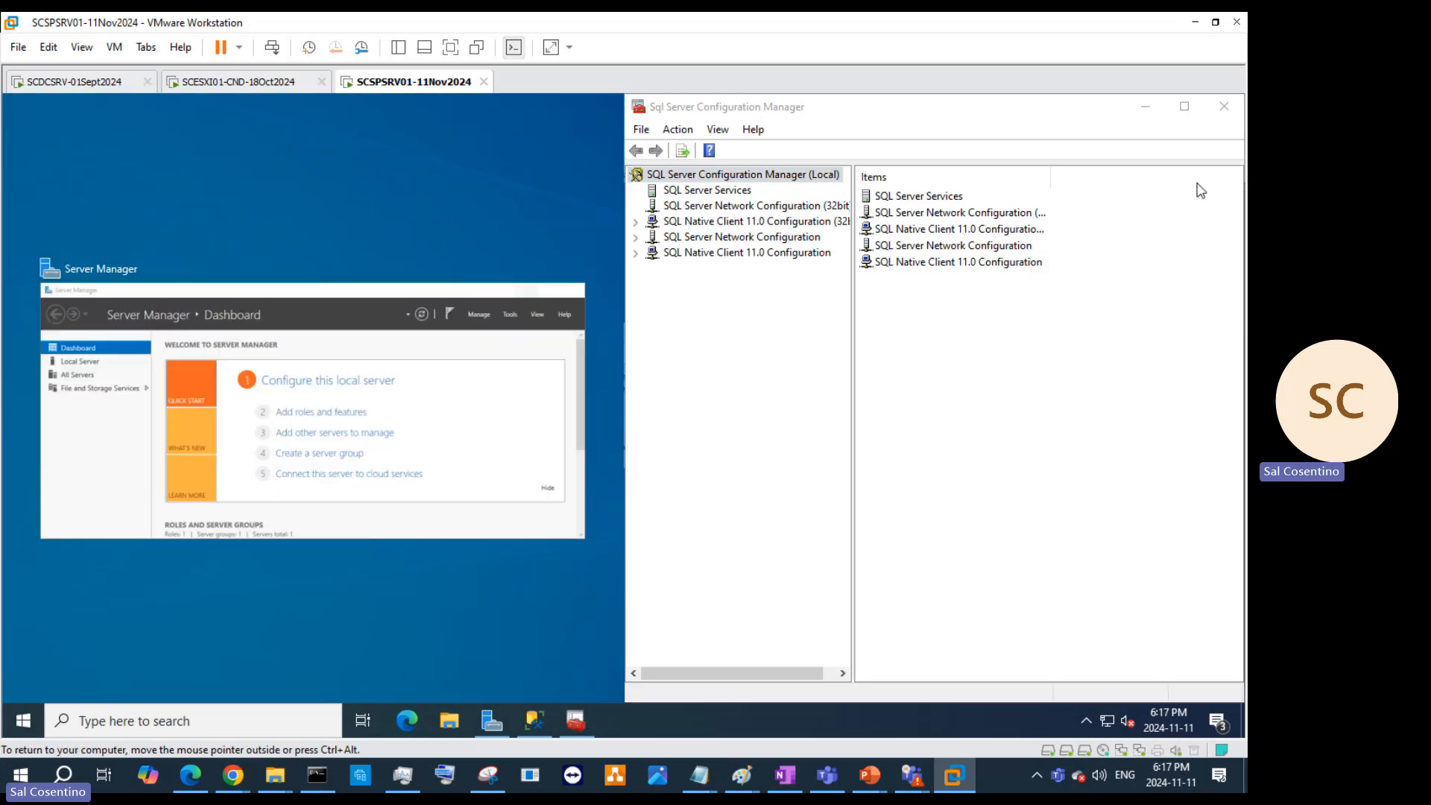
left_click(373, 216)
left_click_drag(553, 334, 128, 316)
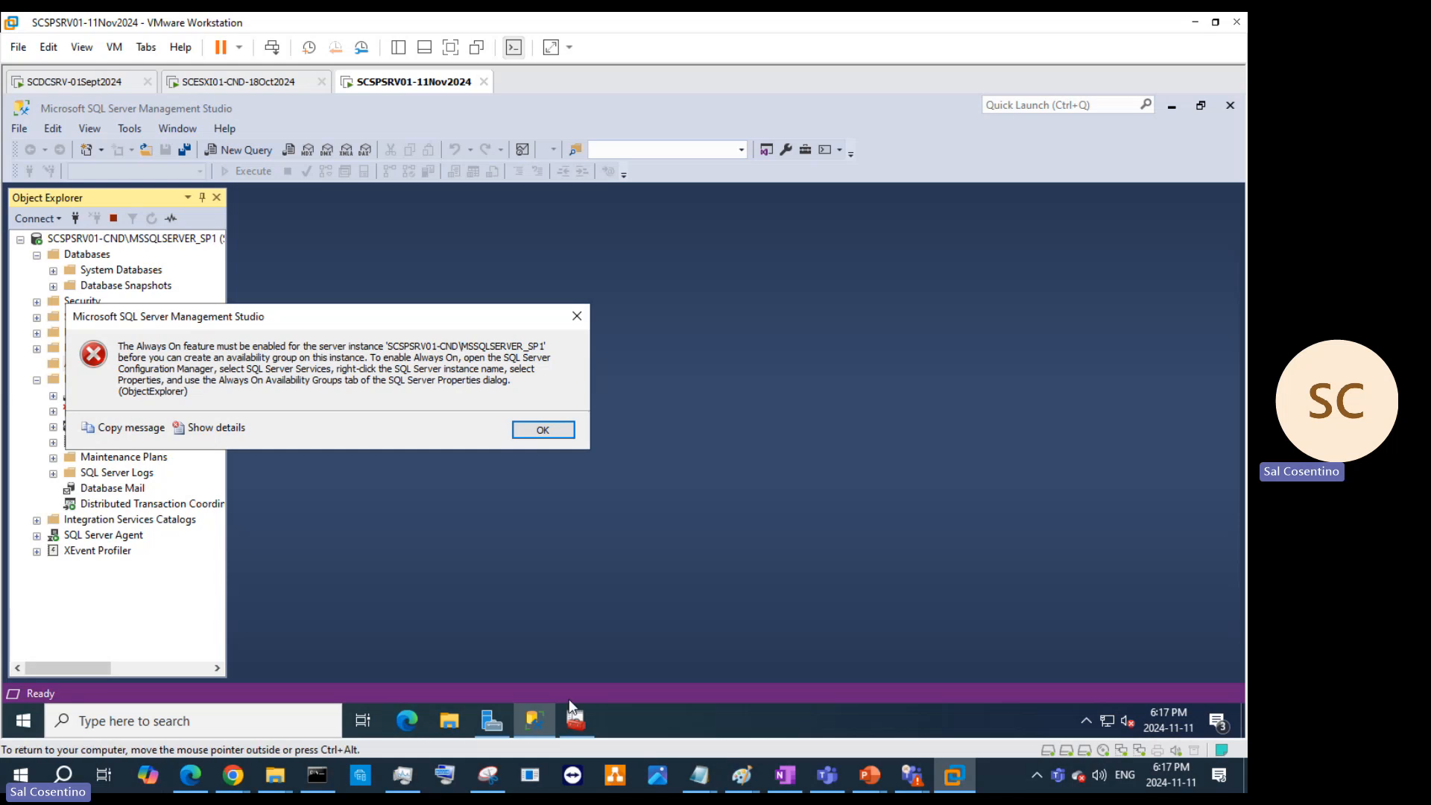
left_click(581, 720)
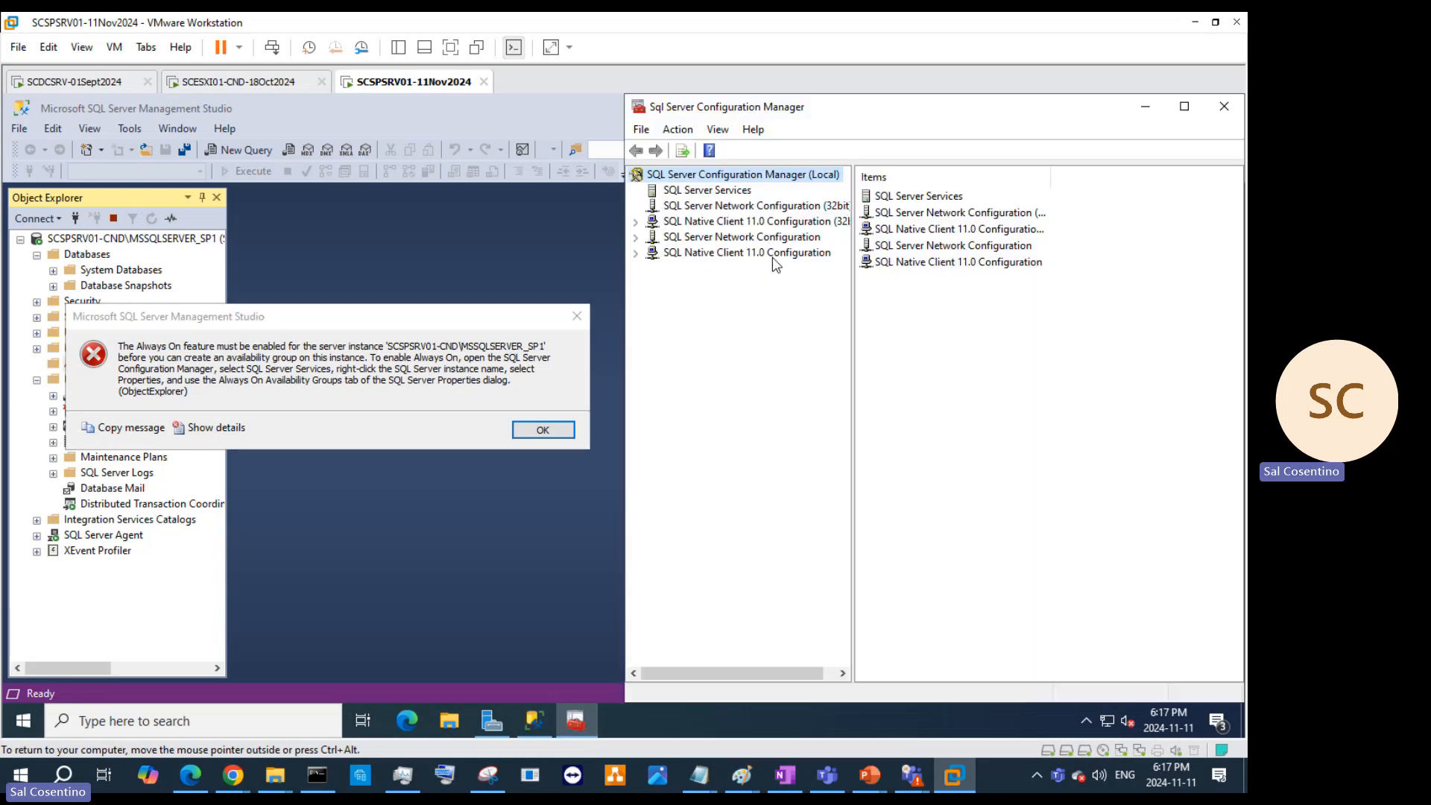
Step: List the SQL Server Services, widen the Name column, and open the properties of SQL Server (MSSQLSERVER_SP1)
left_click(725, 197)
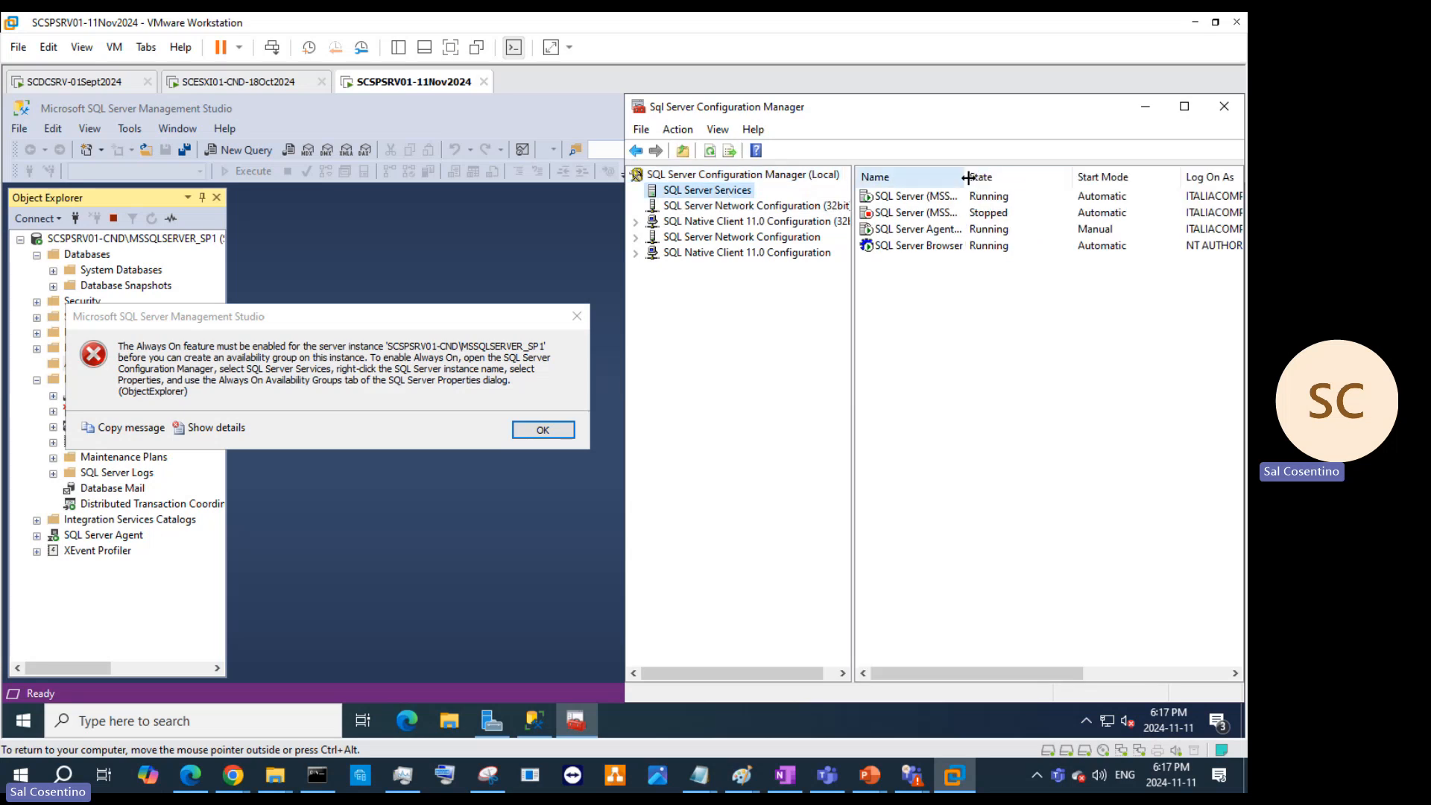
left_click_drag(968, 178, 1041, 177)
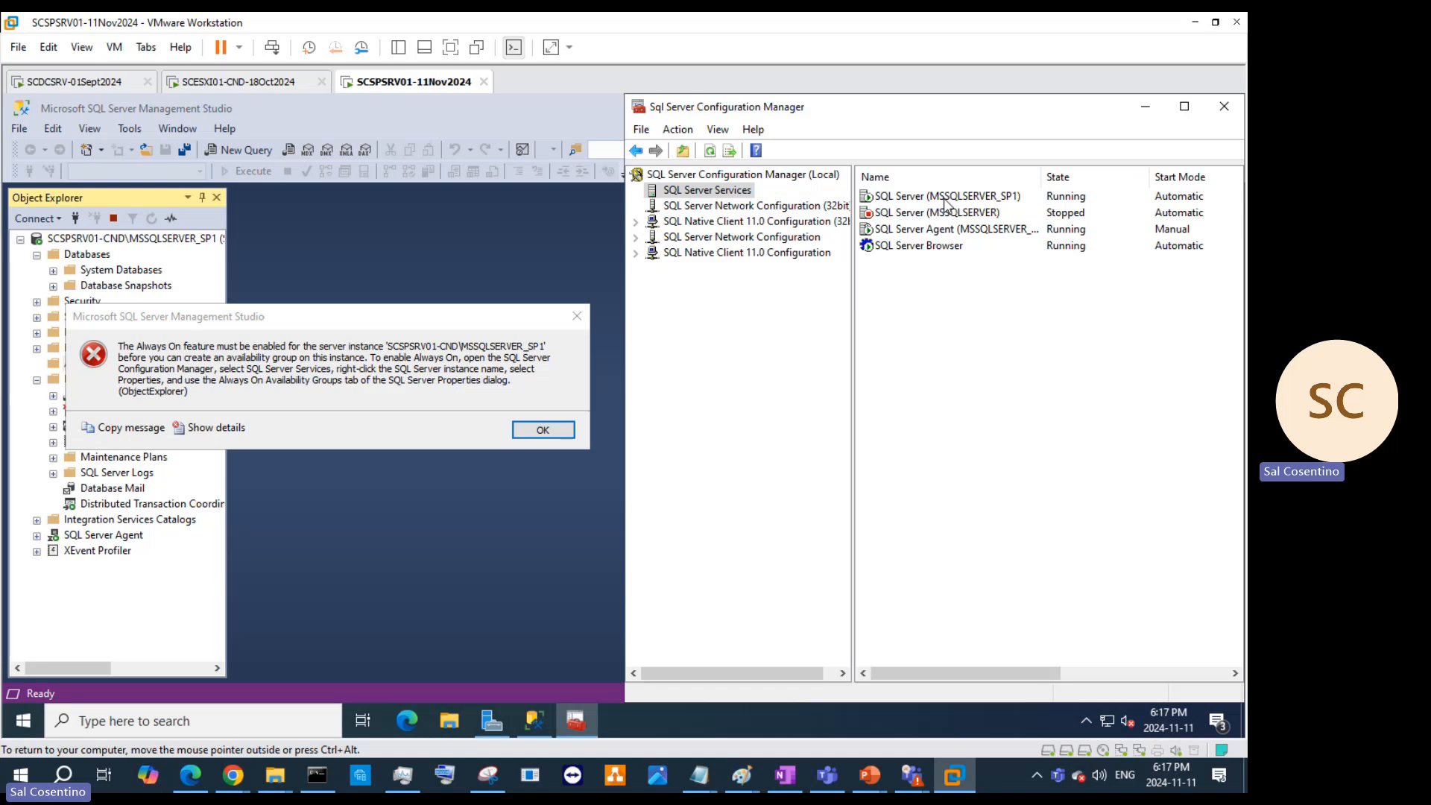
right_click(945, 203)
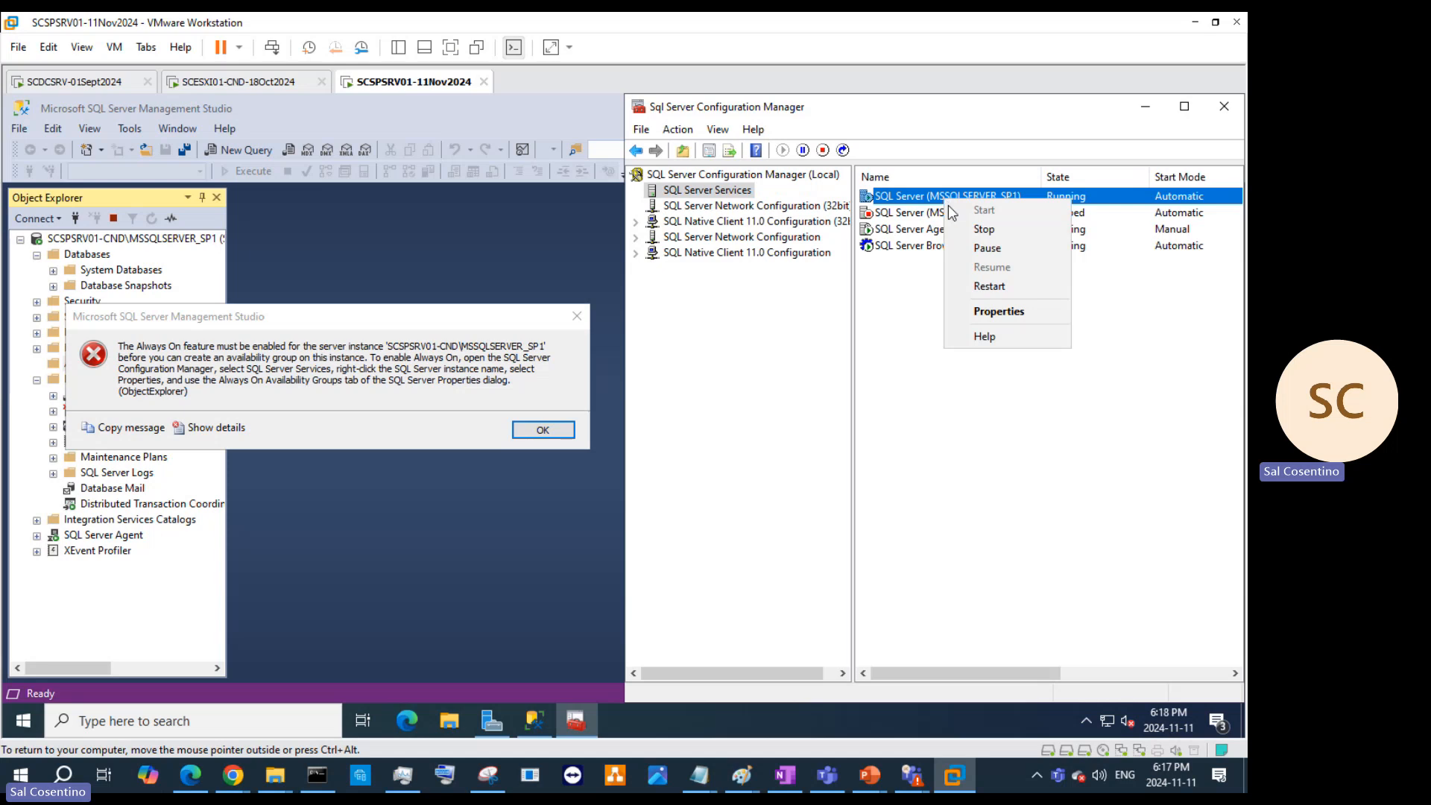
left_click(996, 313)
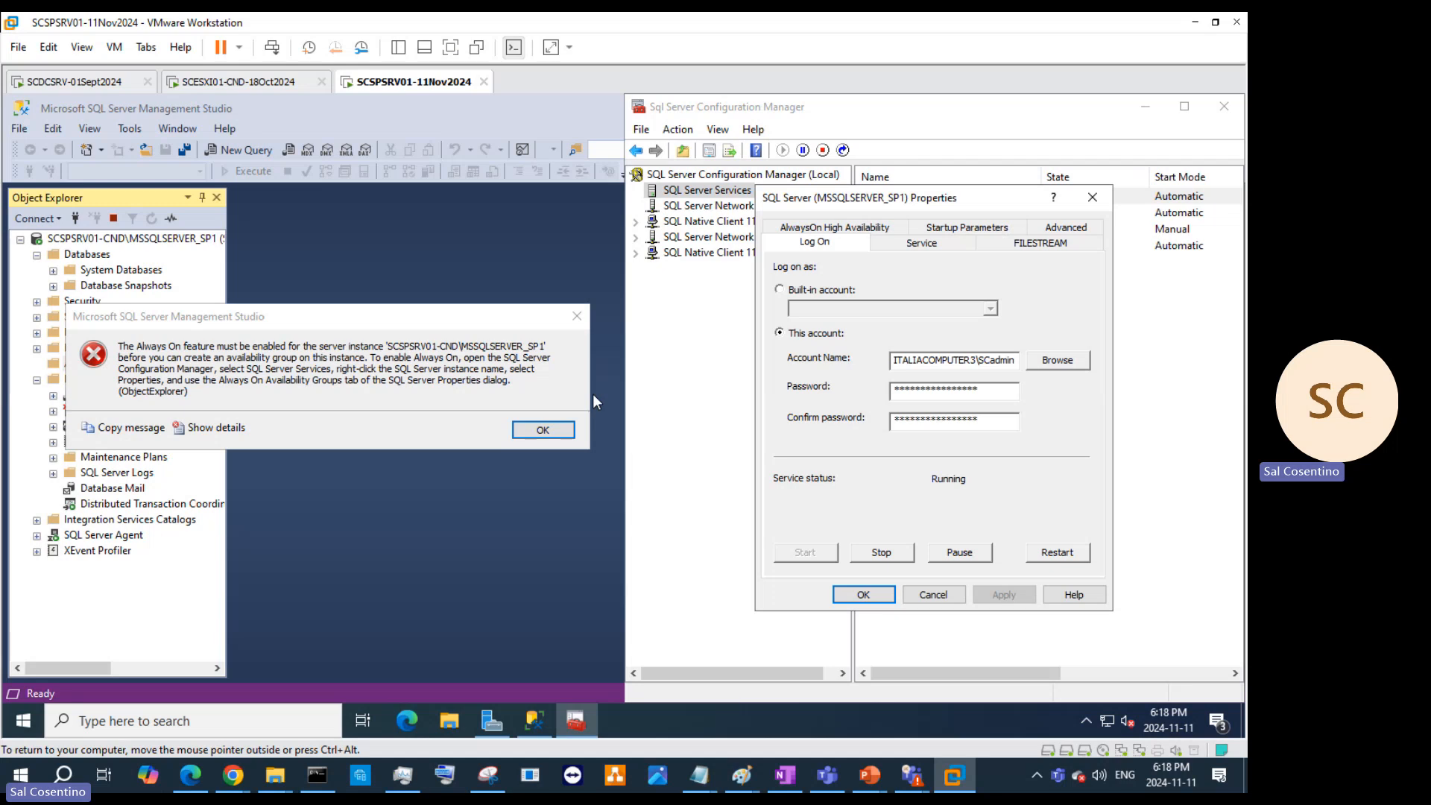
Step: Display the AlwaysOn High Availability settings, highlight the failover cluster name text, and move the properties dialog clear of the services list
left_click(843, 227)
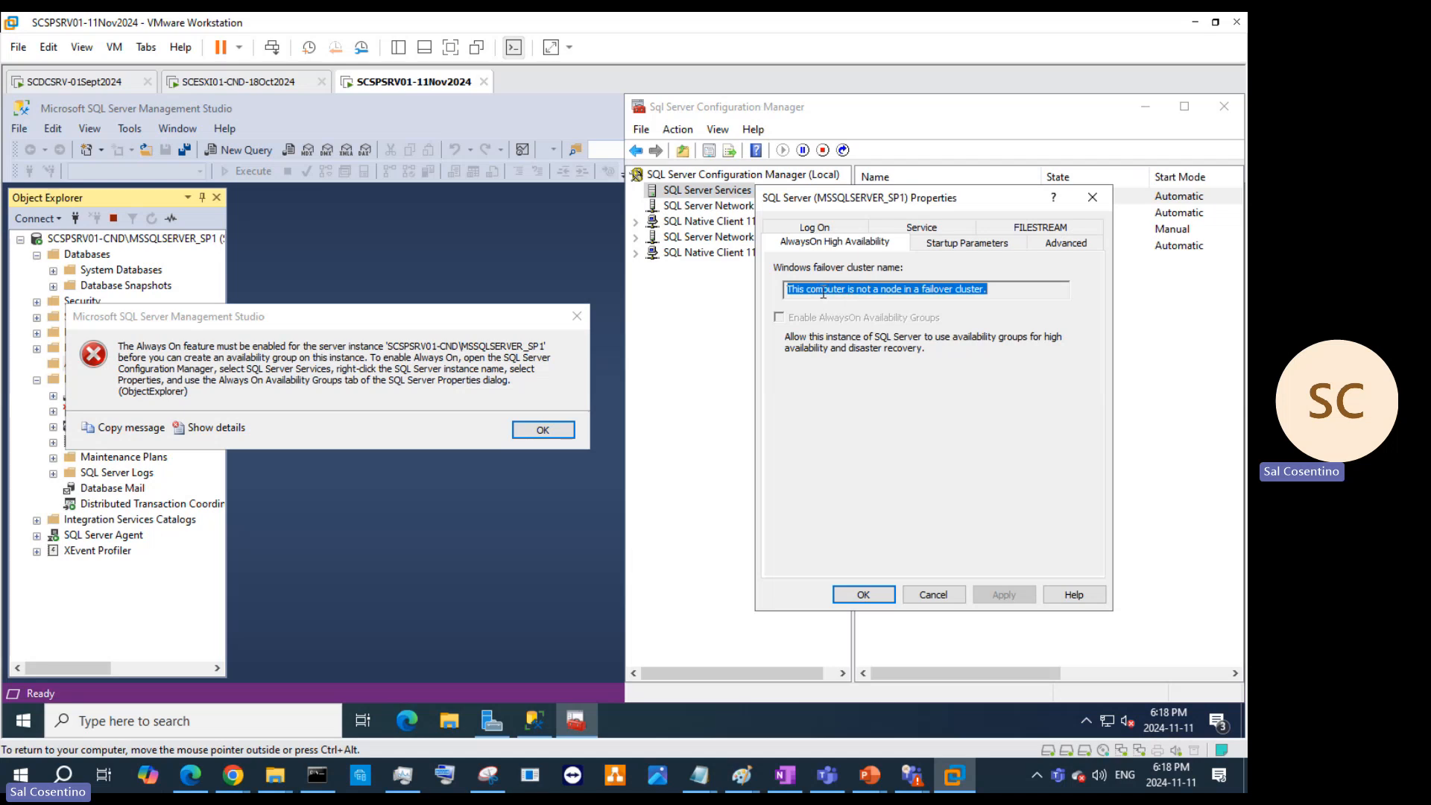
left_click(1020, 292)
left_click_drag(1020, 290, 786, 292)
left_click(848, 229)
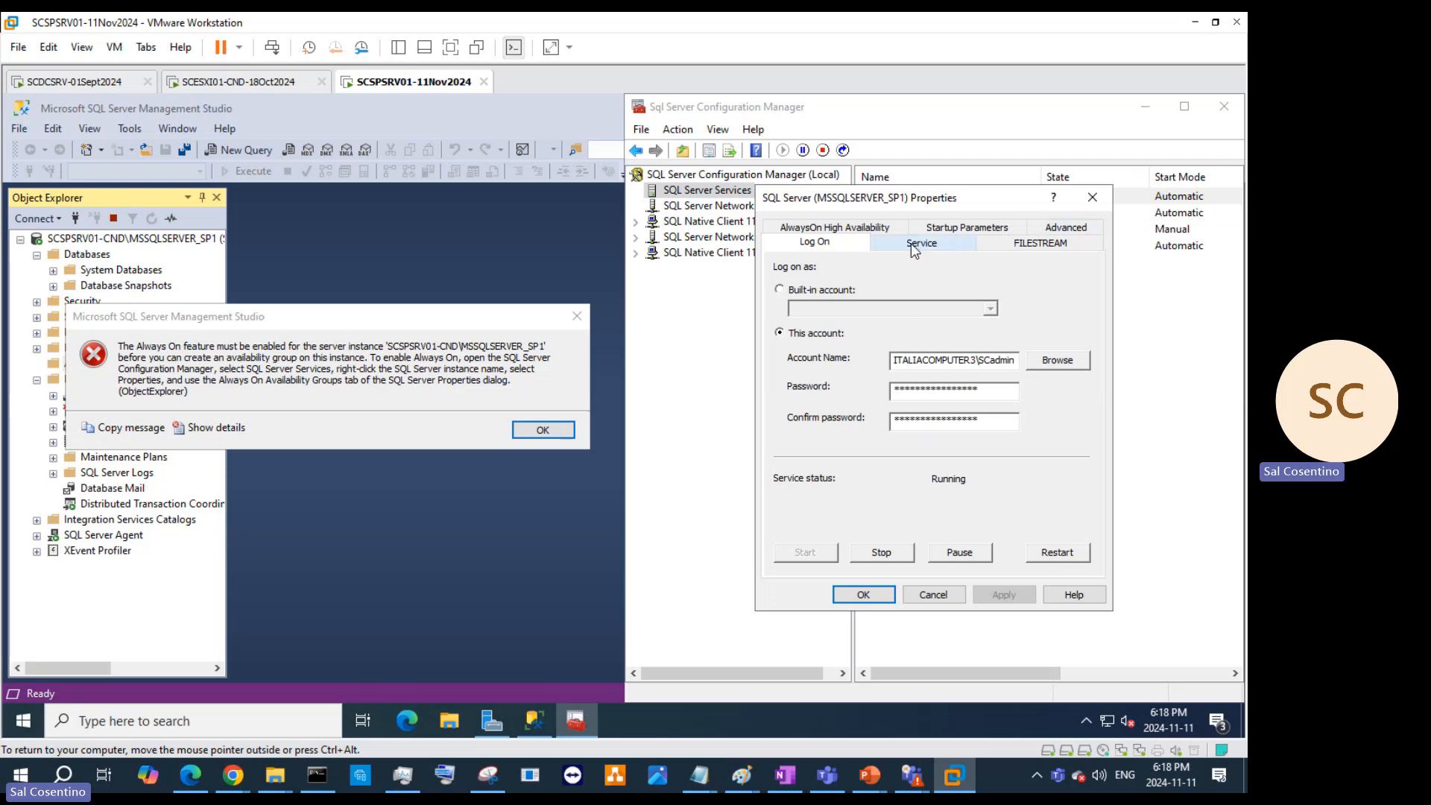
left_click_drag(933, 201, 1055, 270)
left_click(921, 297)
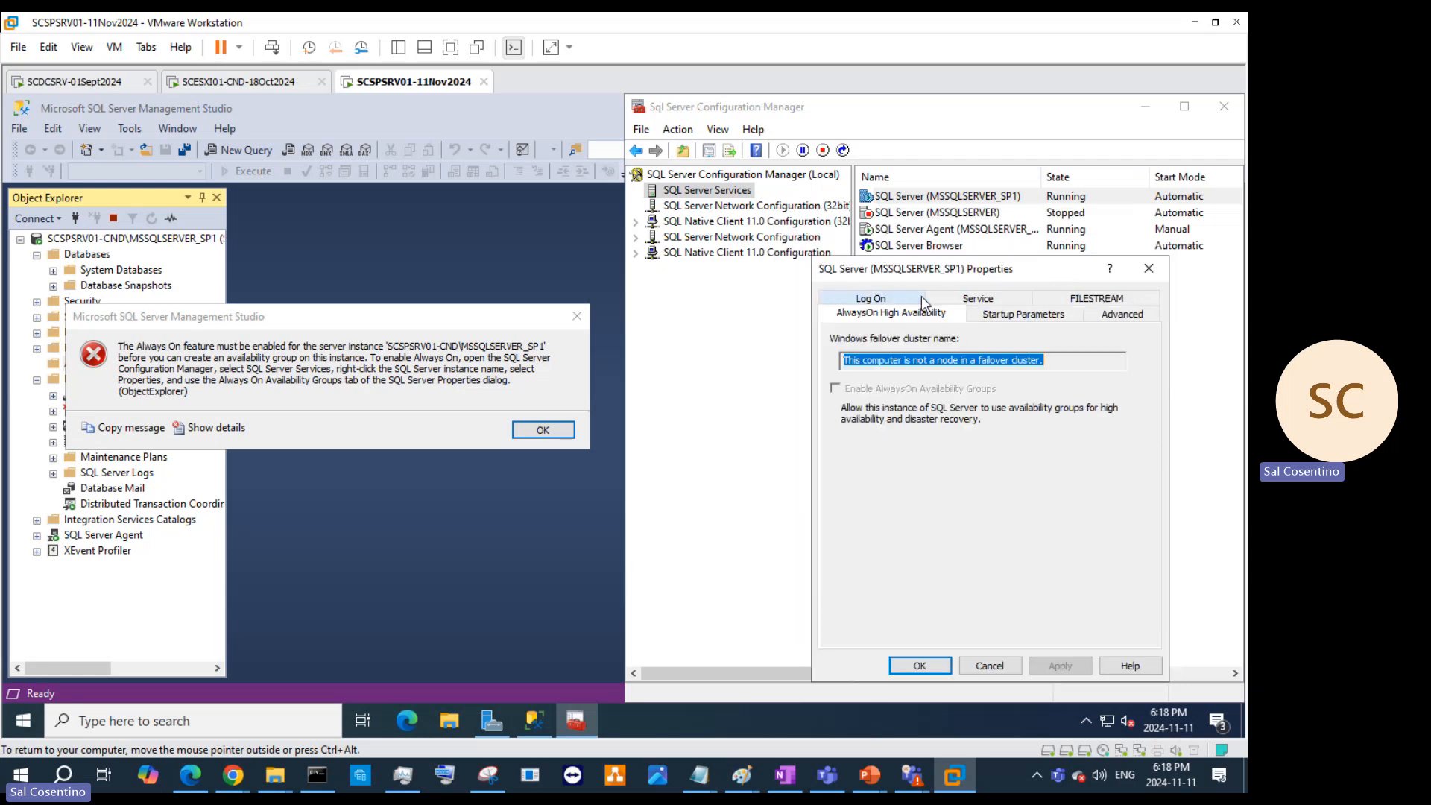
Step: Capture the Always On error message and the AlwaysOn properties dialog with Snipping Tool, copy the snip, and minimize Snipping Tool
left_click(488, 775)
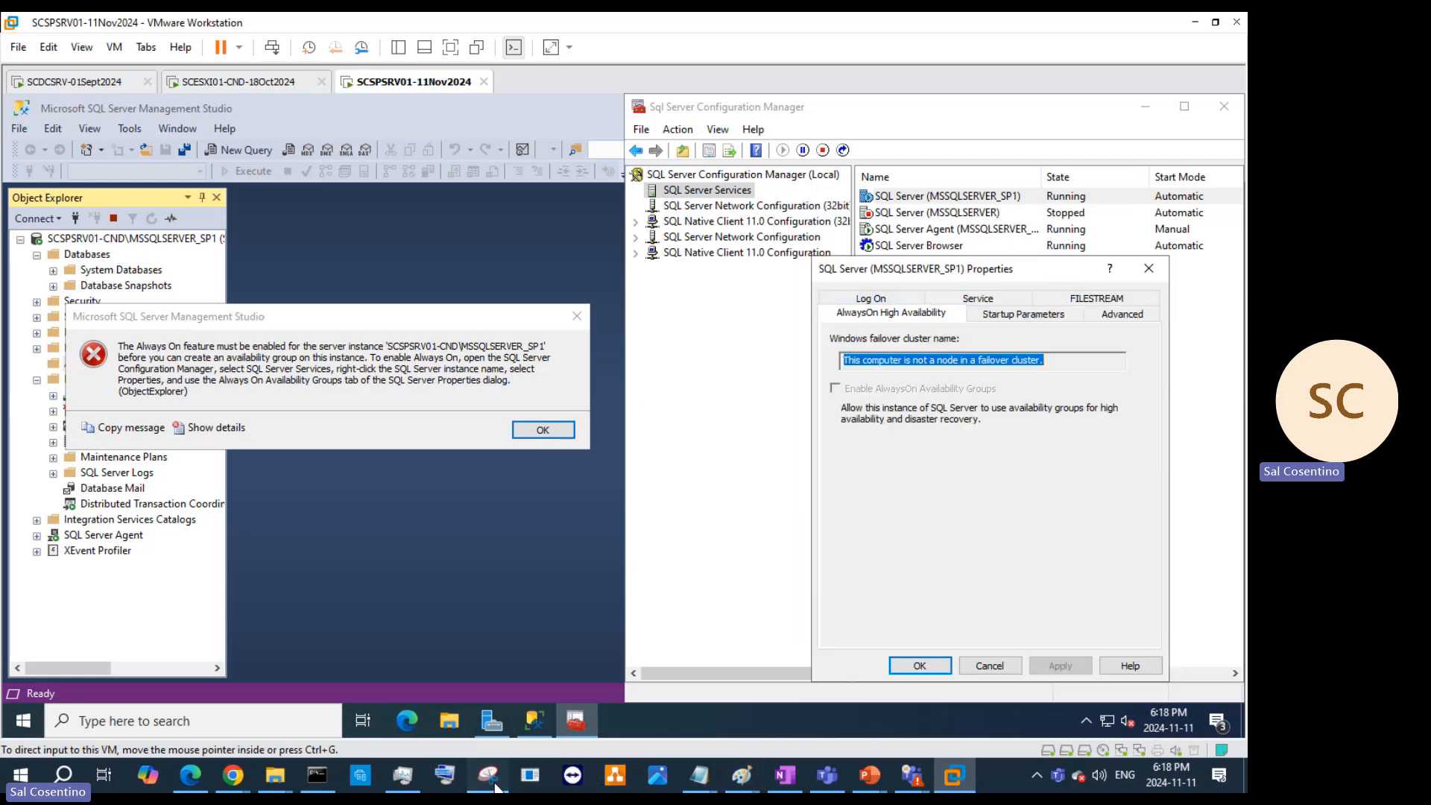
left_click(33, 73)
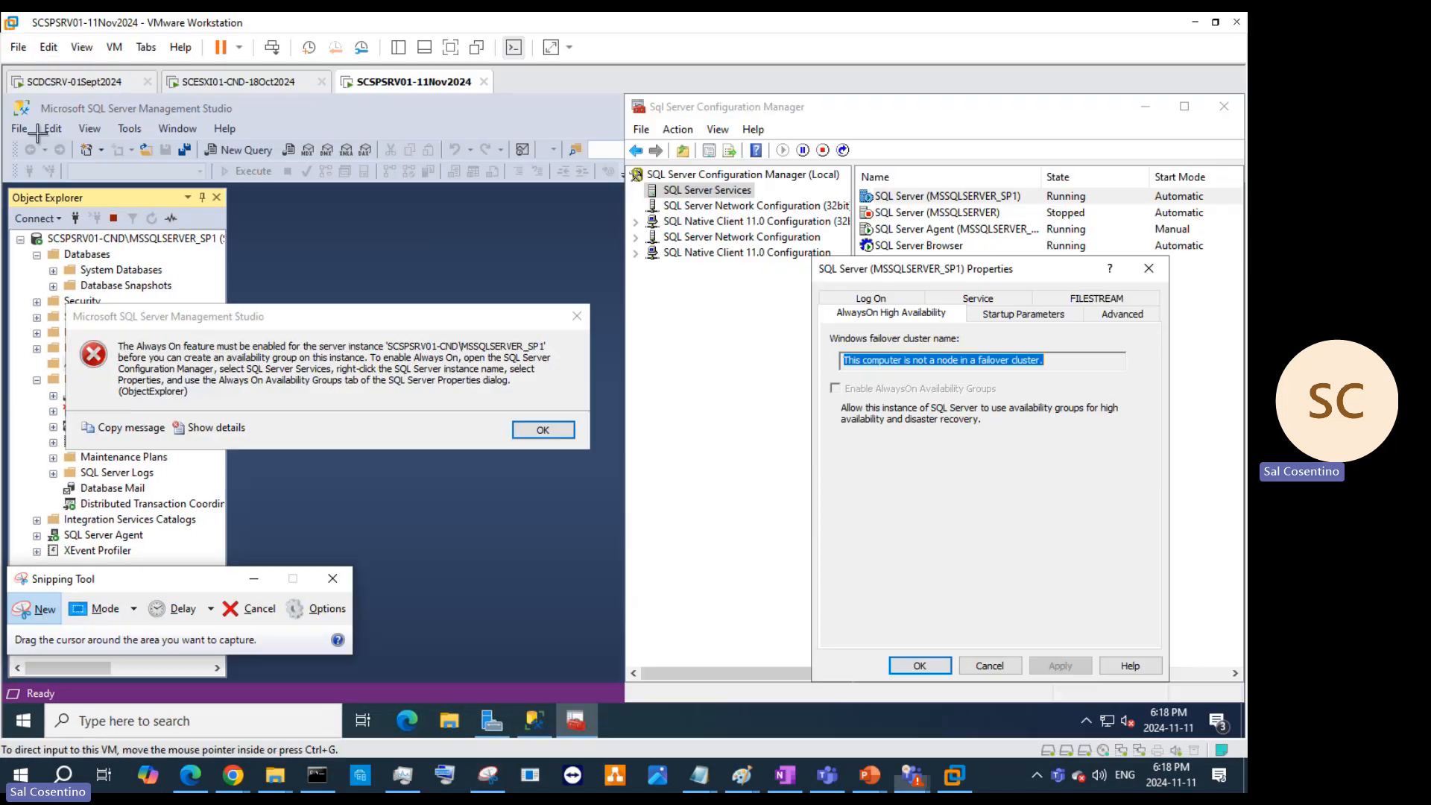
left_click_drag(4, 71, 1238, 721)
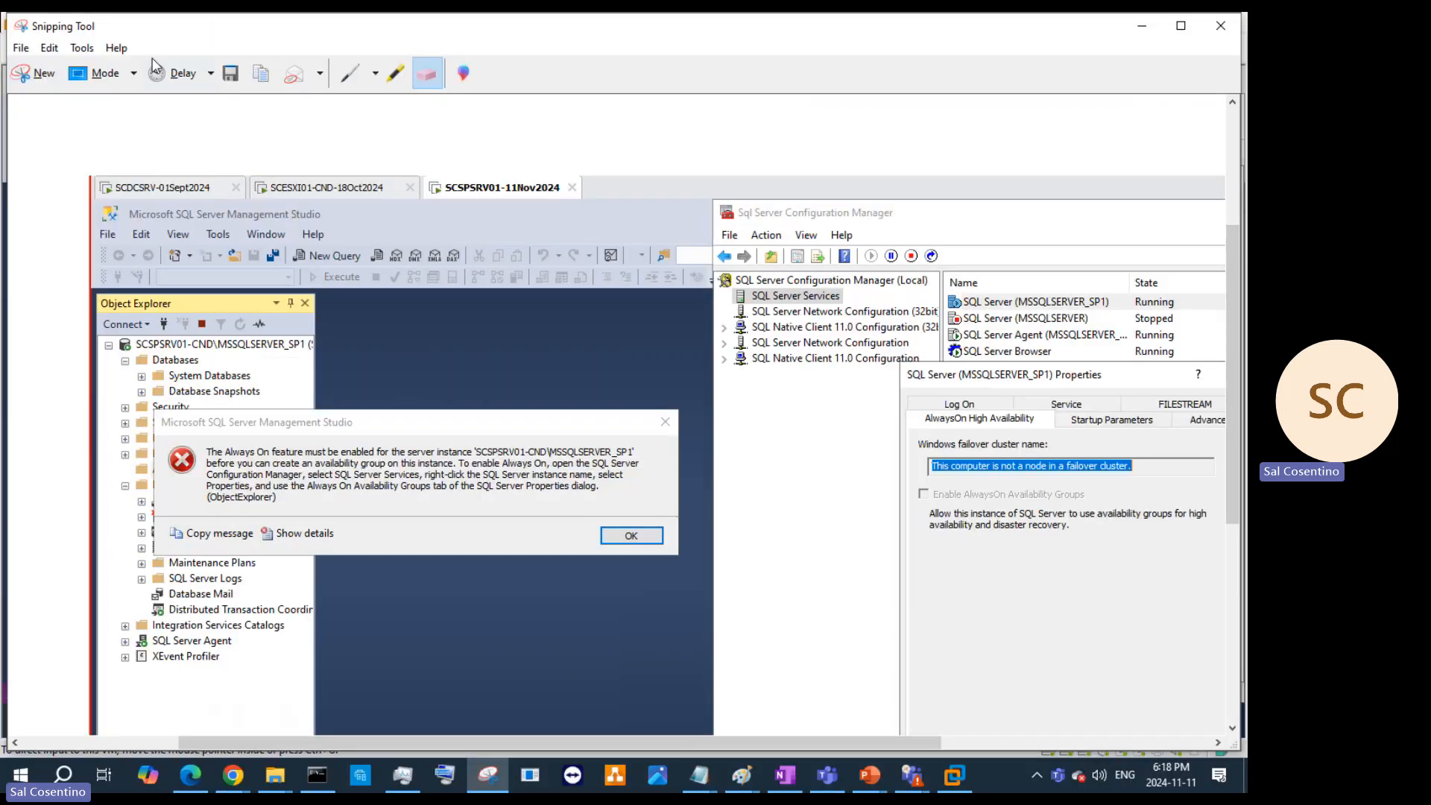
left_click(49, 48)
left_click(71, 67)
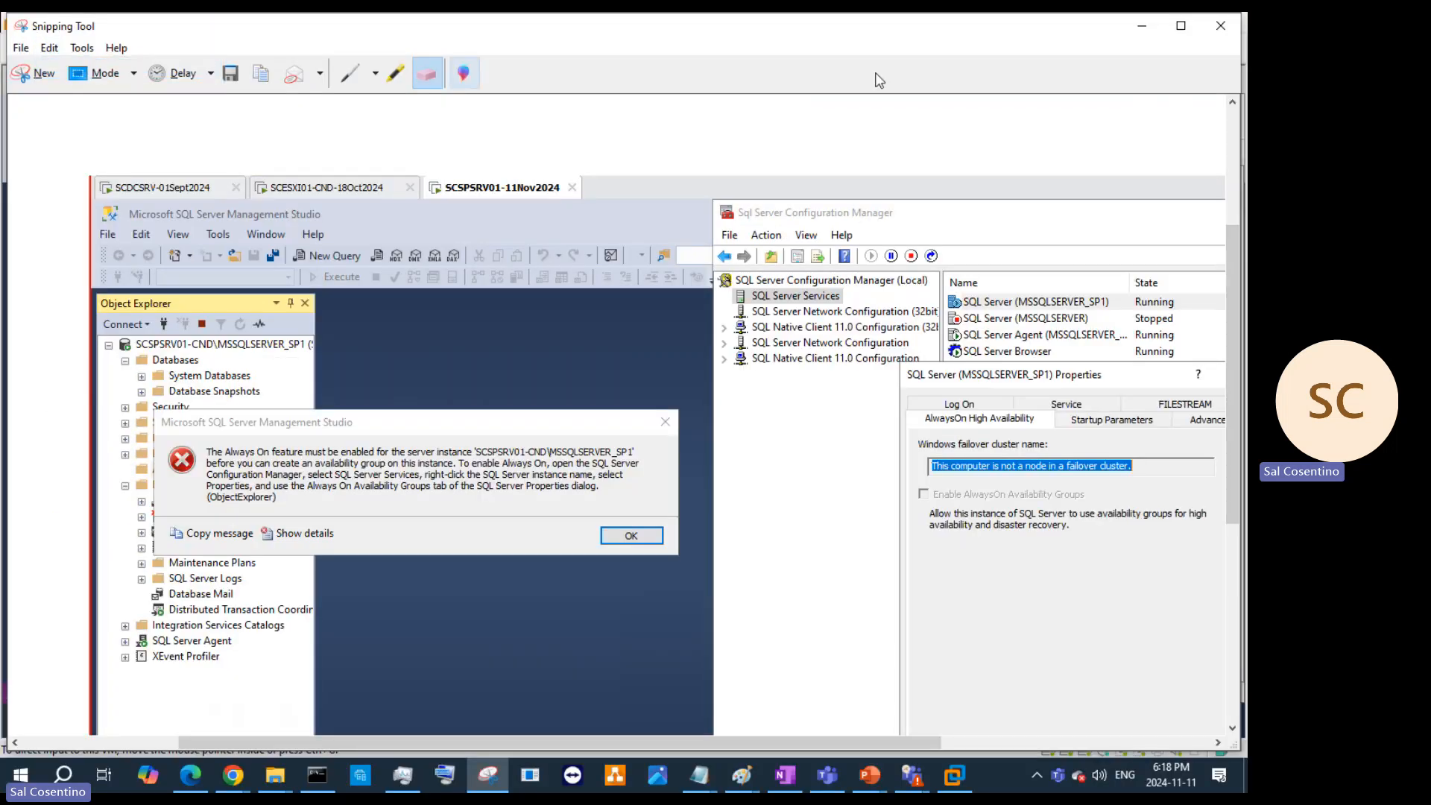
left_click(1137, 33)
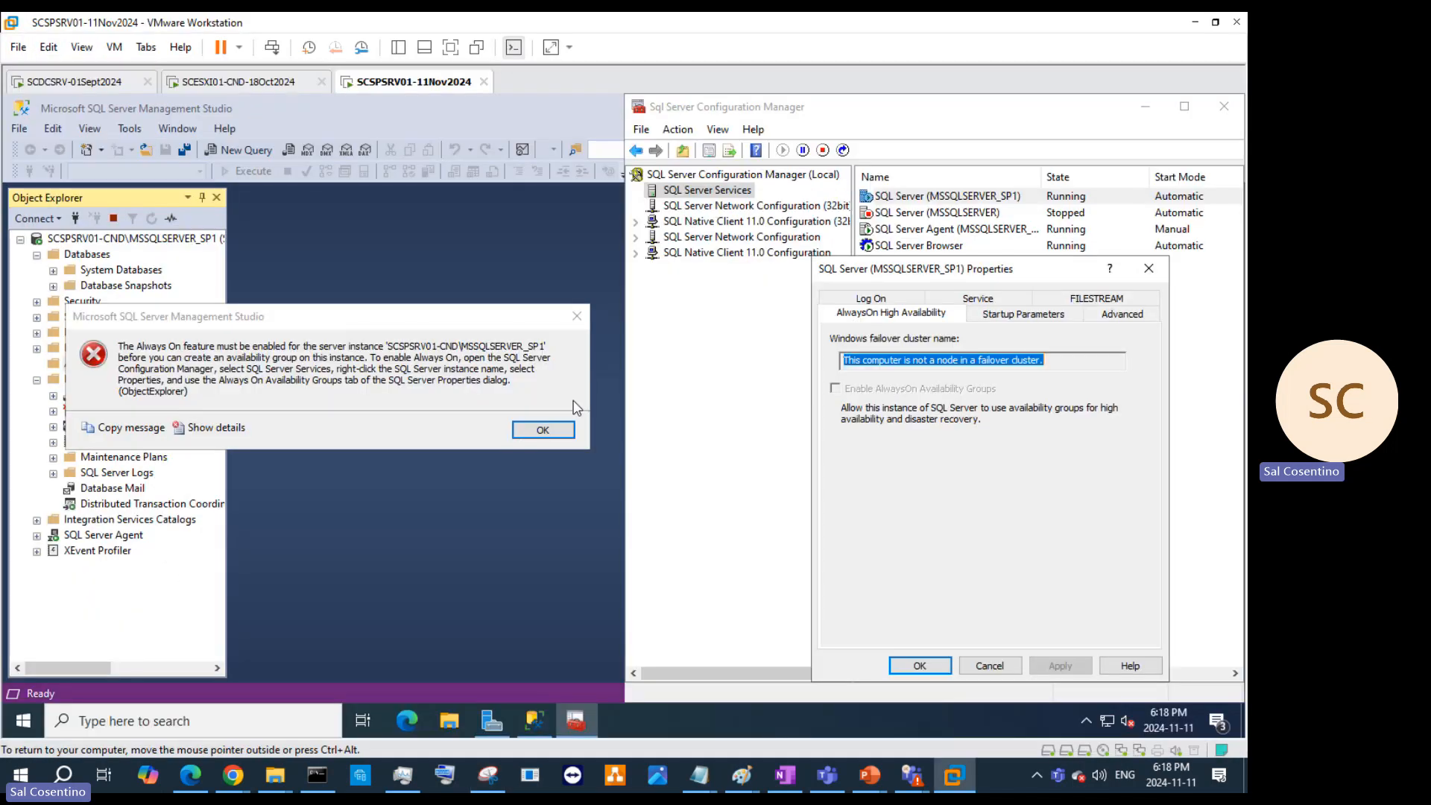
Step: Dismiss the Always On error message and open the Server Properties of the MSSQLSERVER_SP1 instance in SSMS
left_click(547, 435)
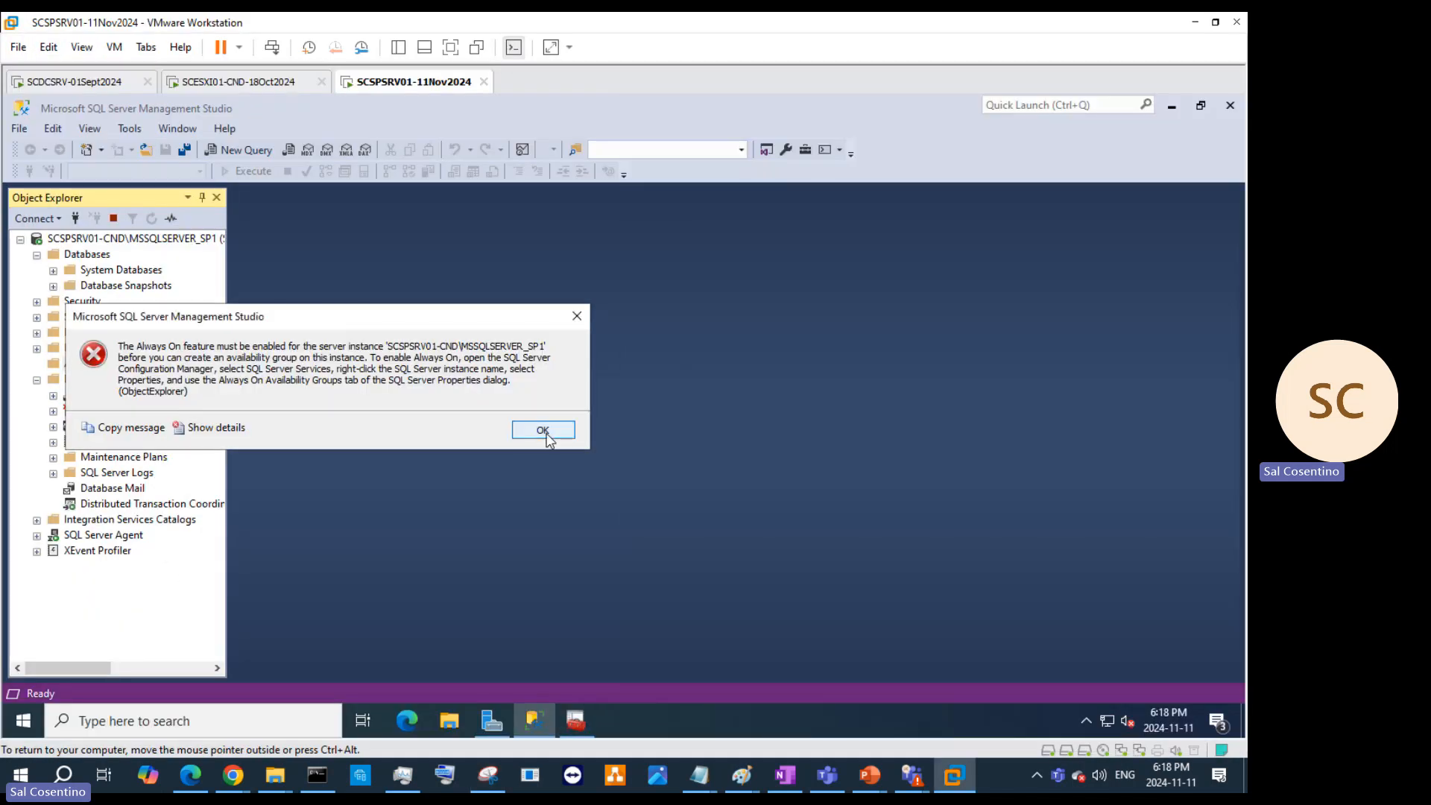
left_click(547, 438)
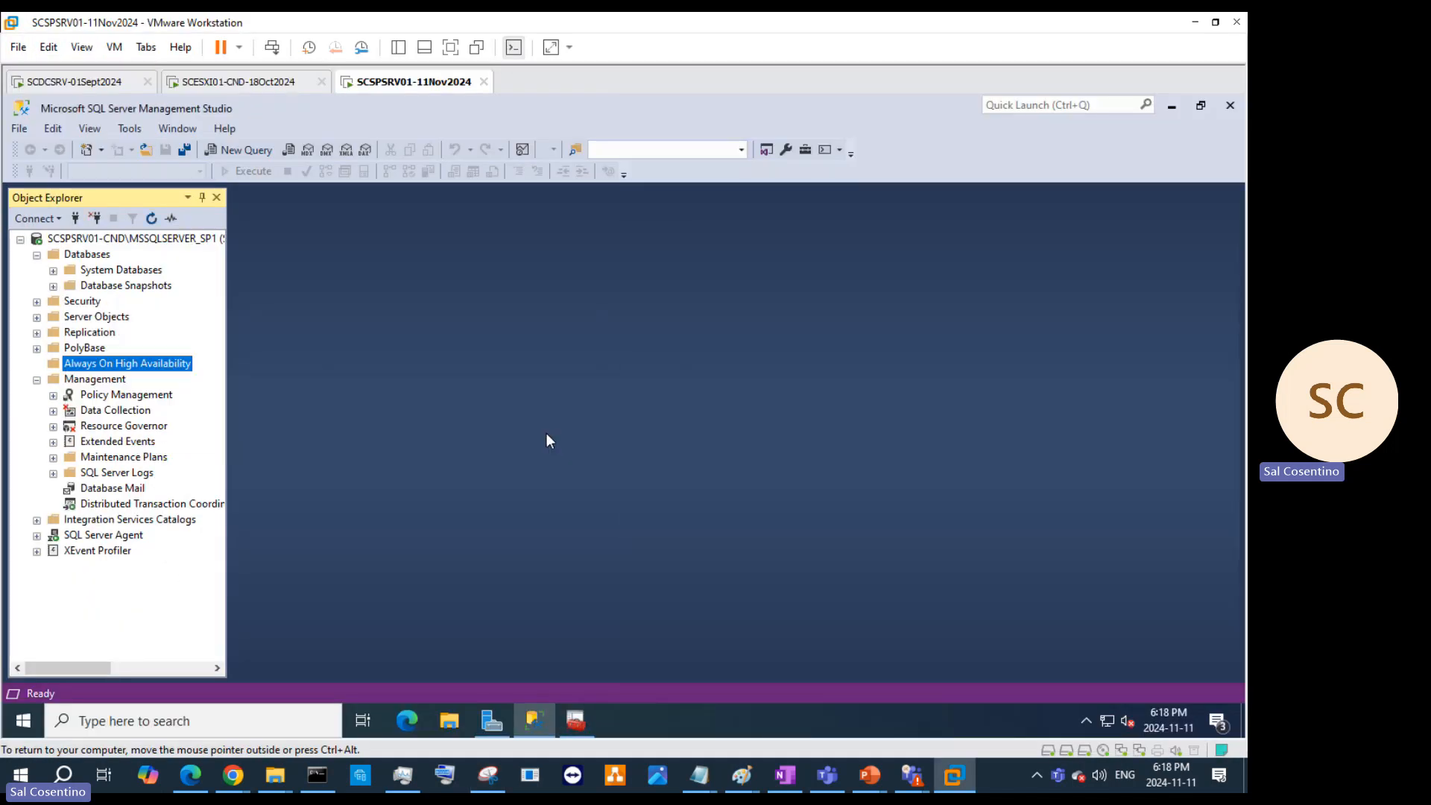
right_click(105, 244)
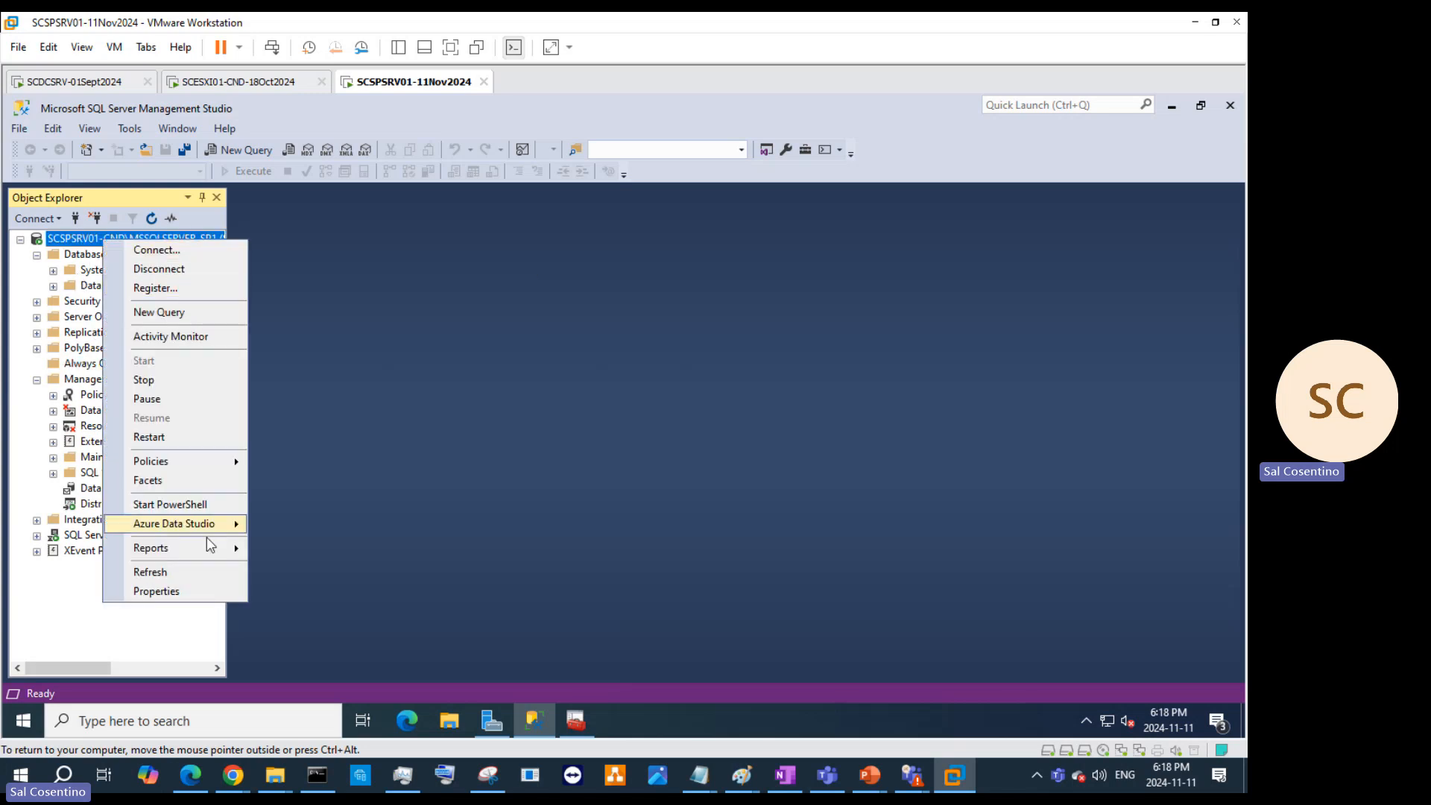
left_click(199, 590)
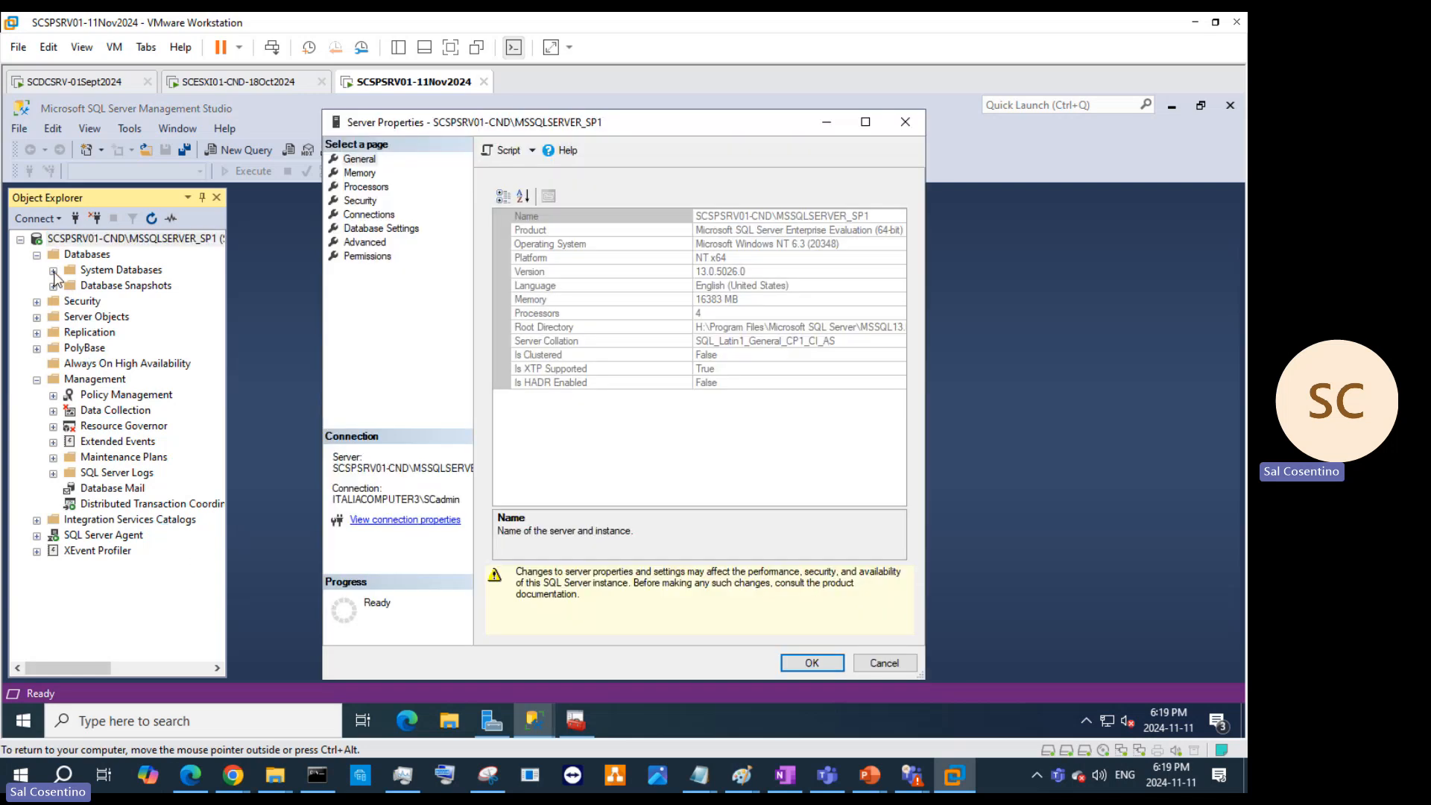
Step: Review the instance's Processors, Security, Connections, Memory, Permissions, Advanced and Database Settings pages for options related to Always On
left_click(383, 187)
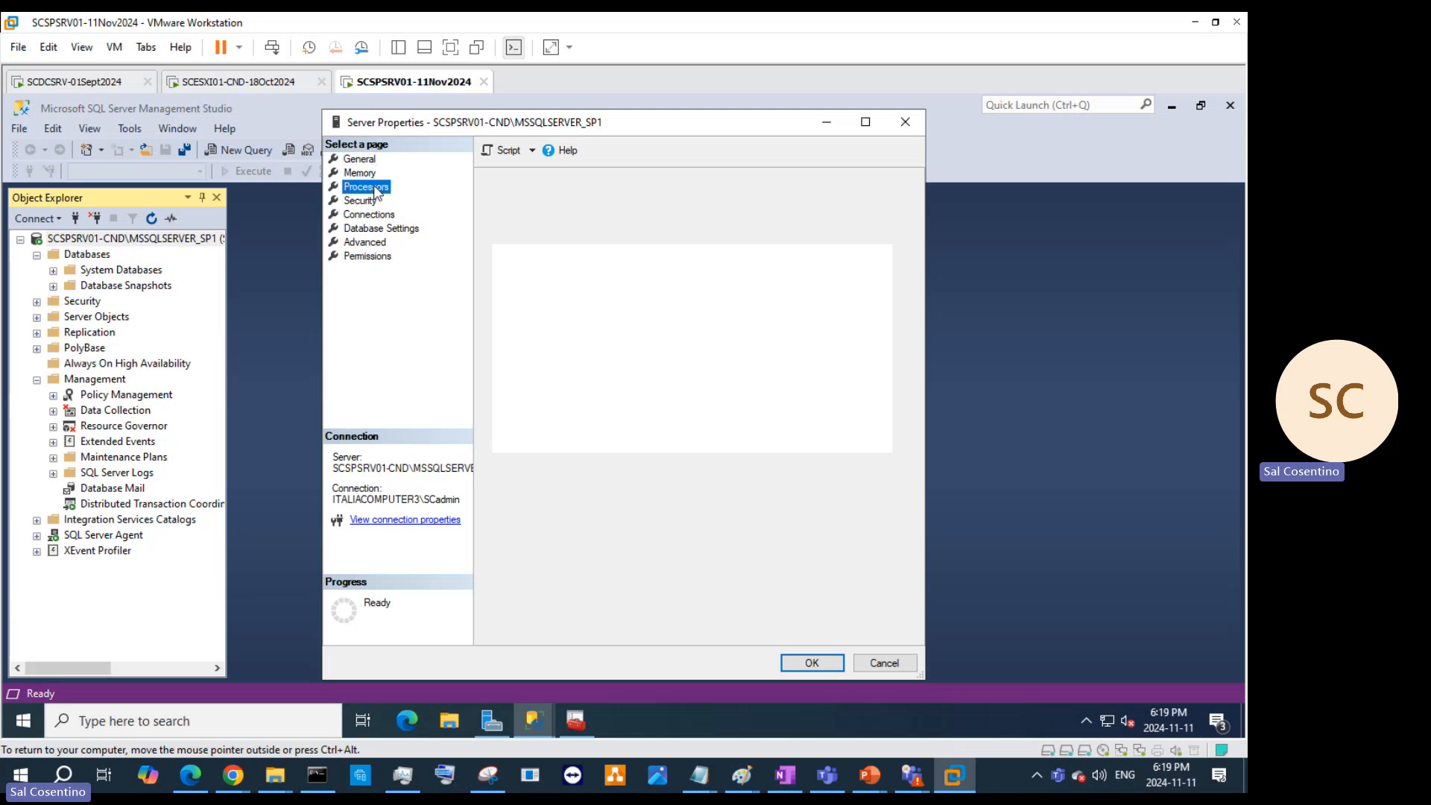
left_click(378, 200)
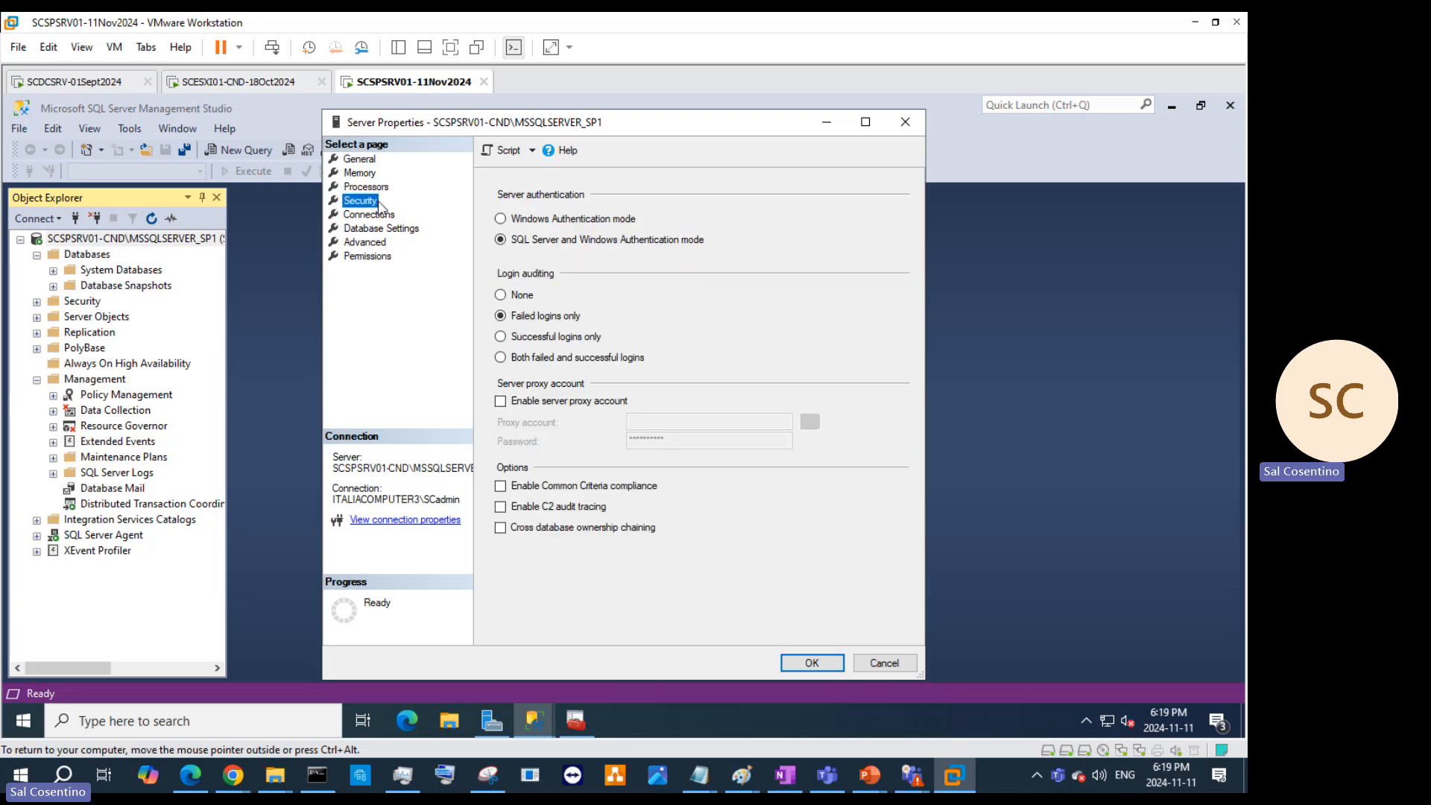
left_click(381, 215)
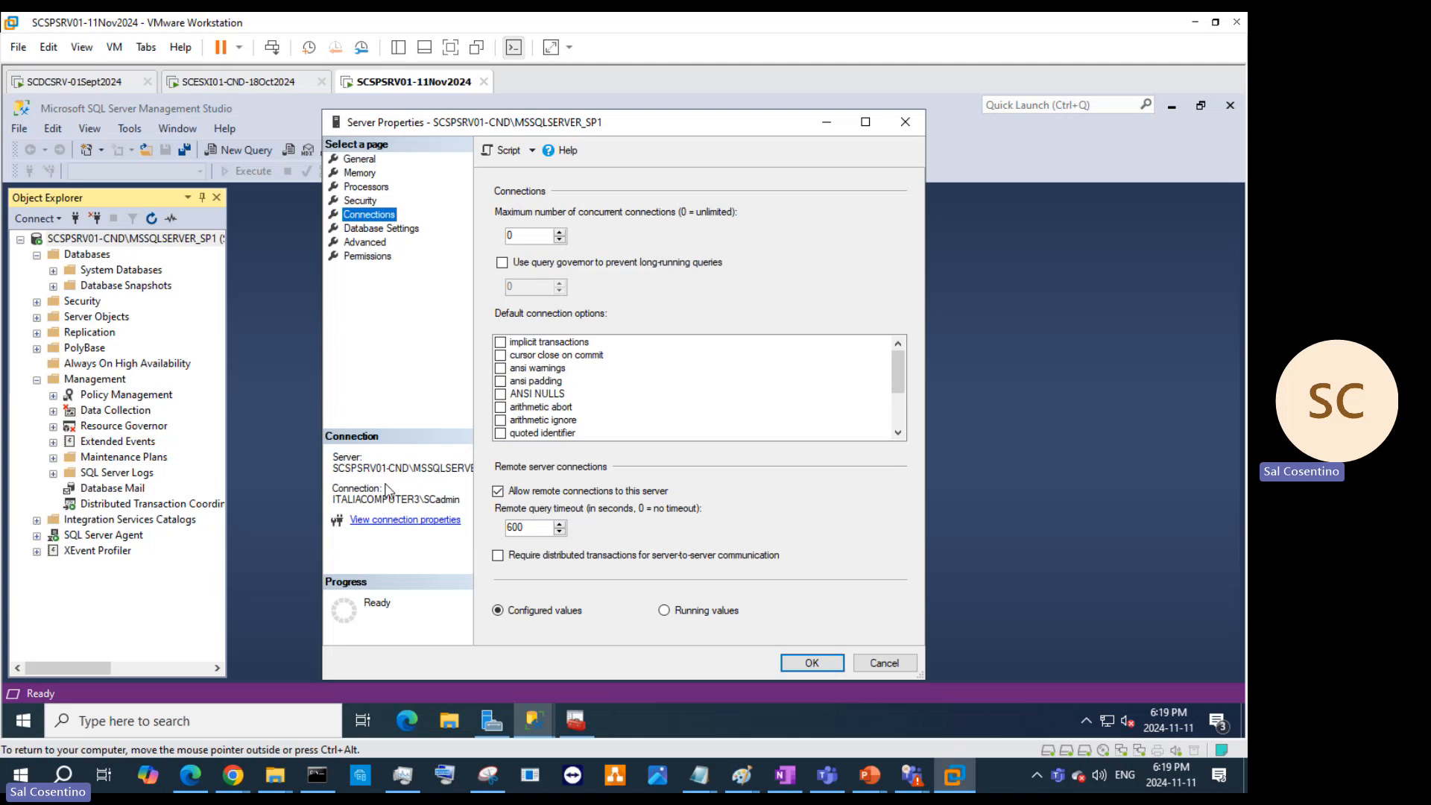
left_click(360, 175)
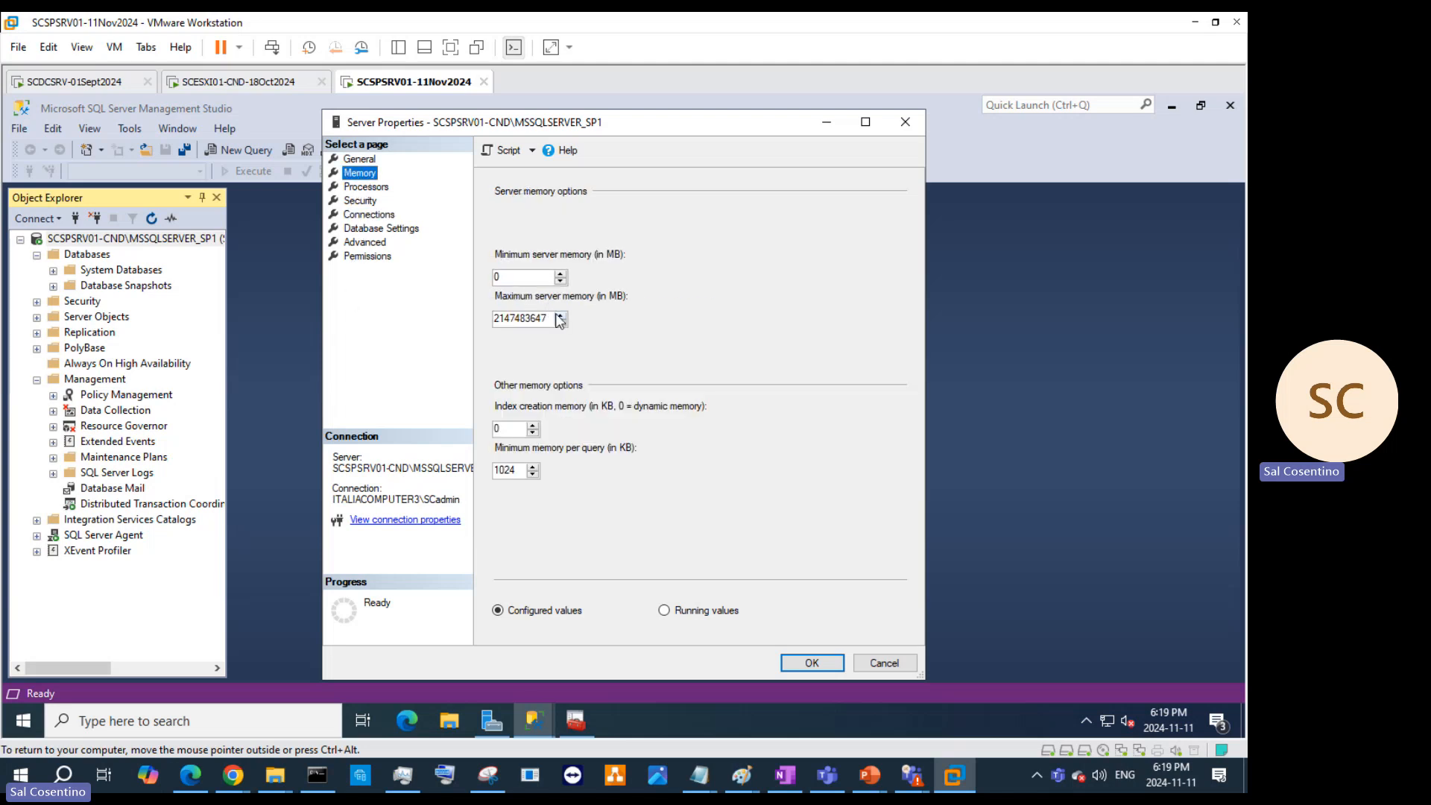
left_click(383, 257)
left_click(386, 243)
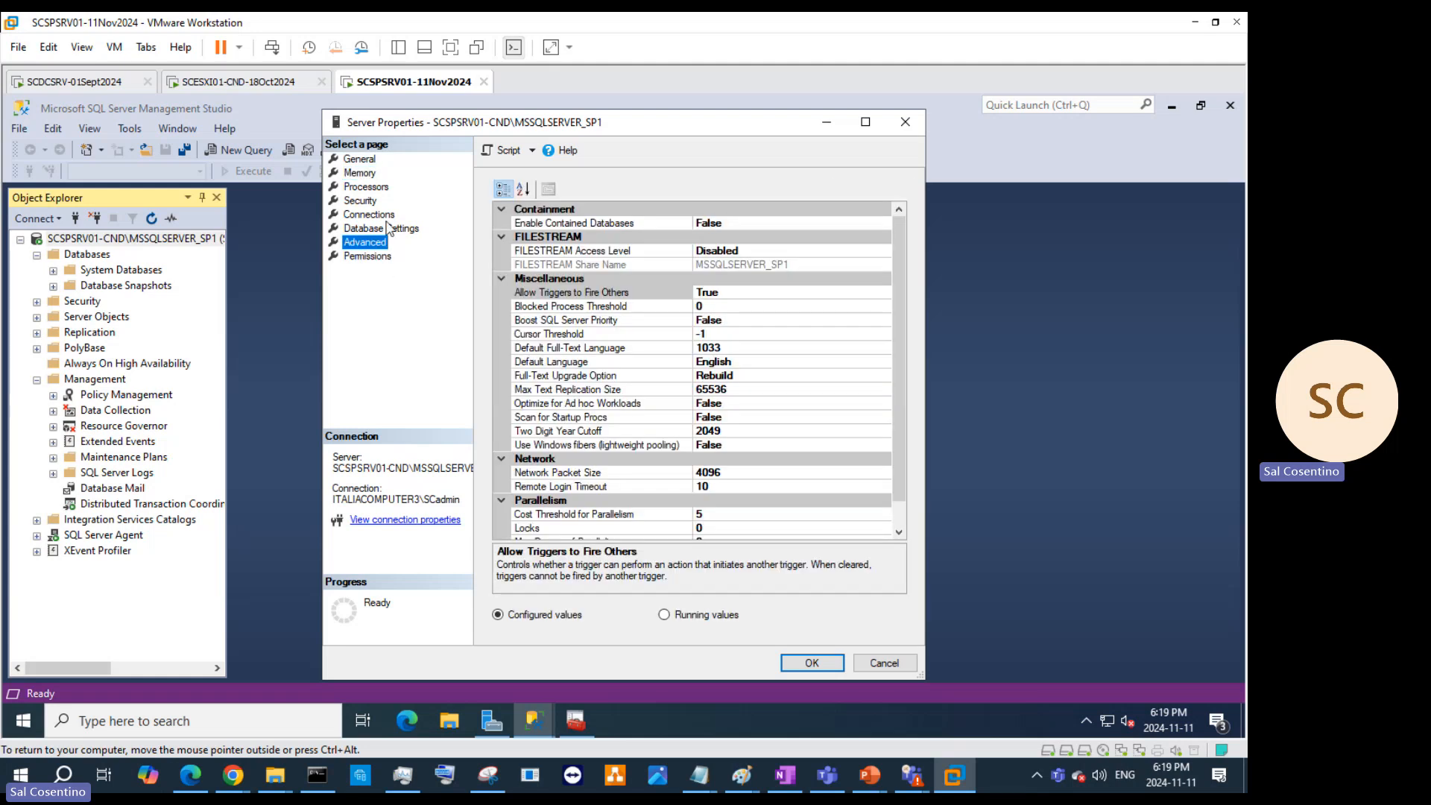
left_click(386, 215)
left_click(388, 228)
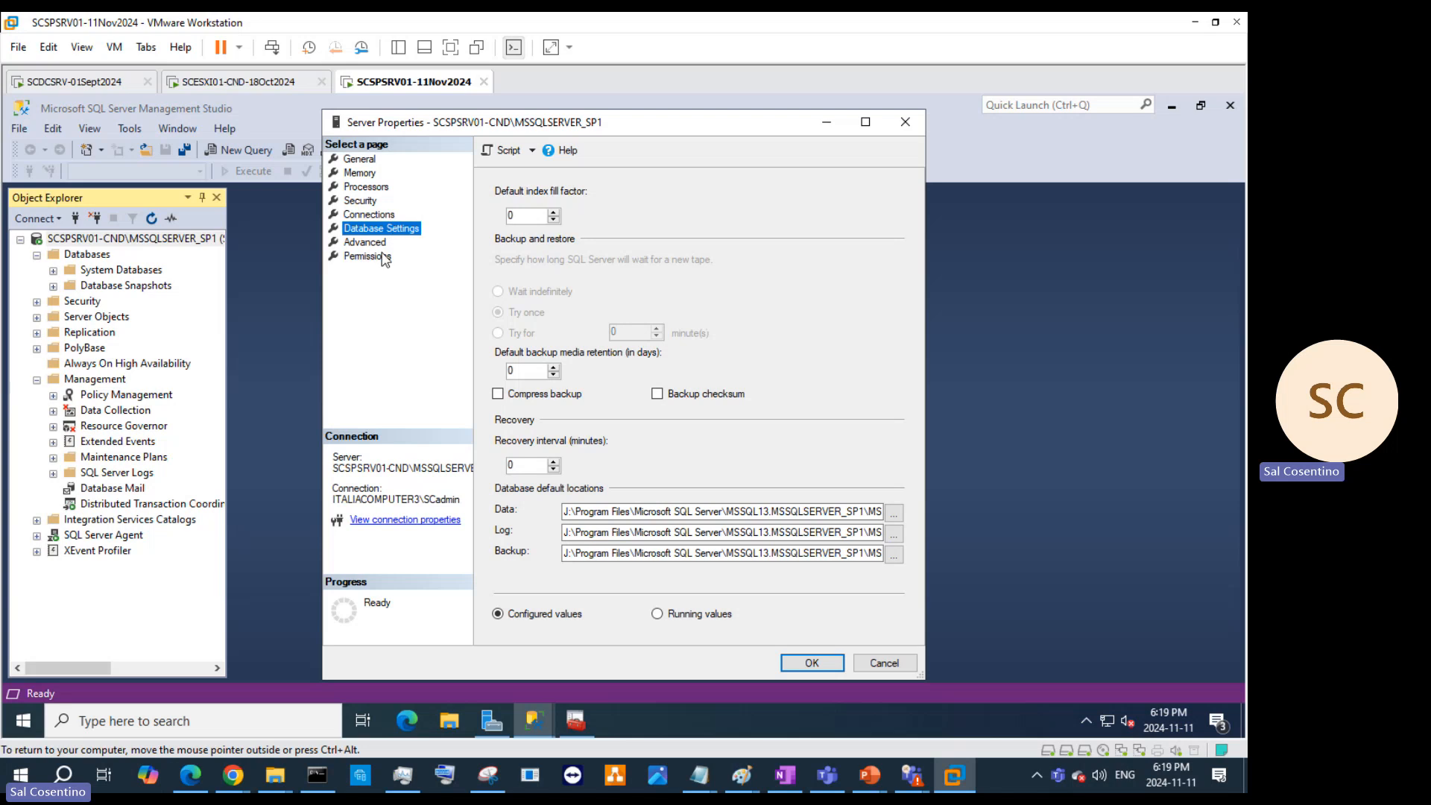
left_click(384, 249)
left_click(385, 215)
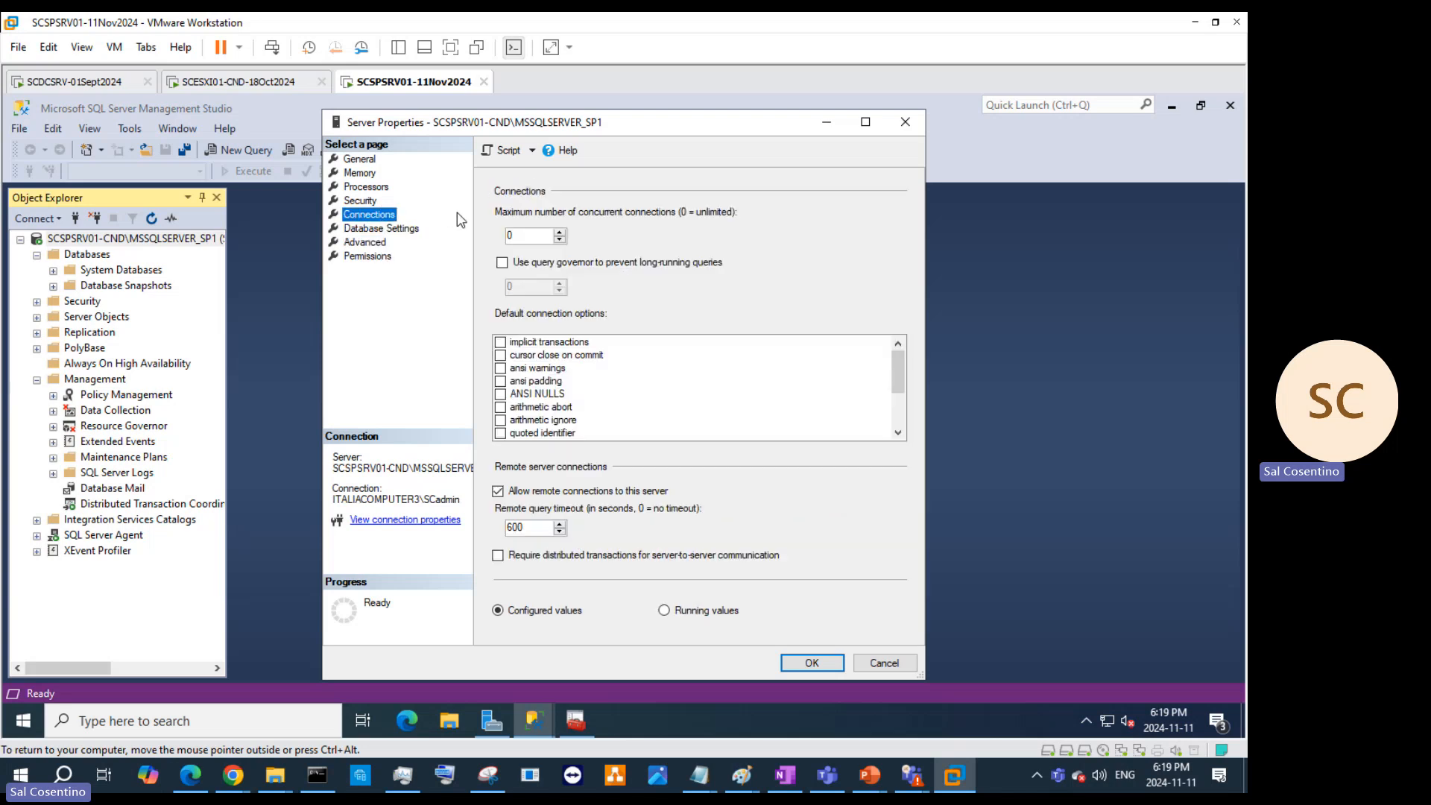
Step: Check the Security page, close the instance's Server Properties, and list the logins under the instance's Security folder
left_click(360, 202)
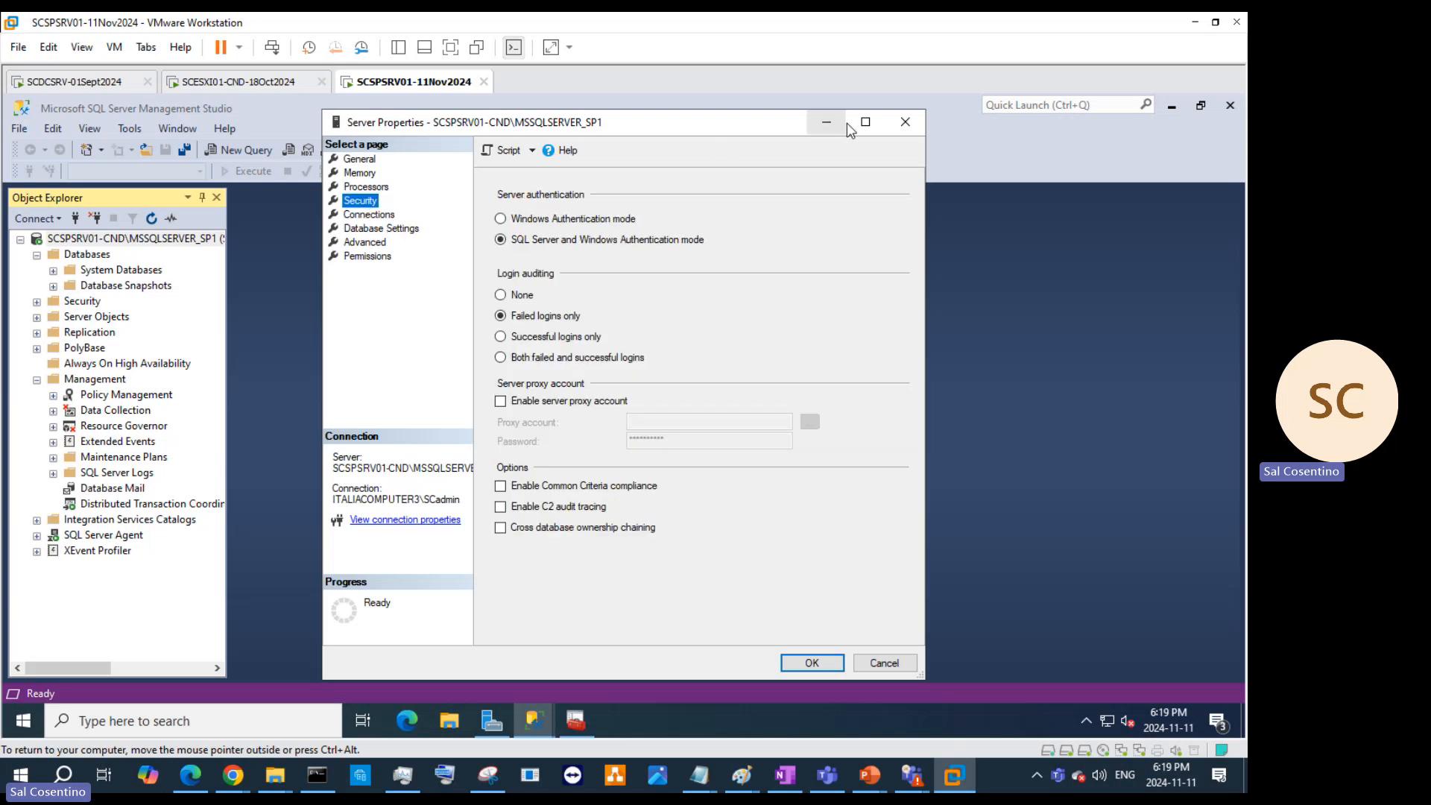
left_click(905, 126)
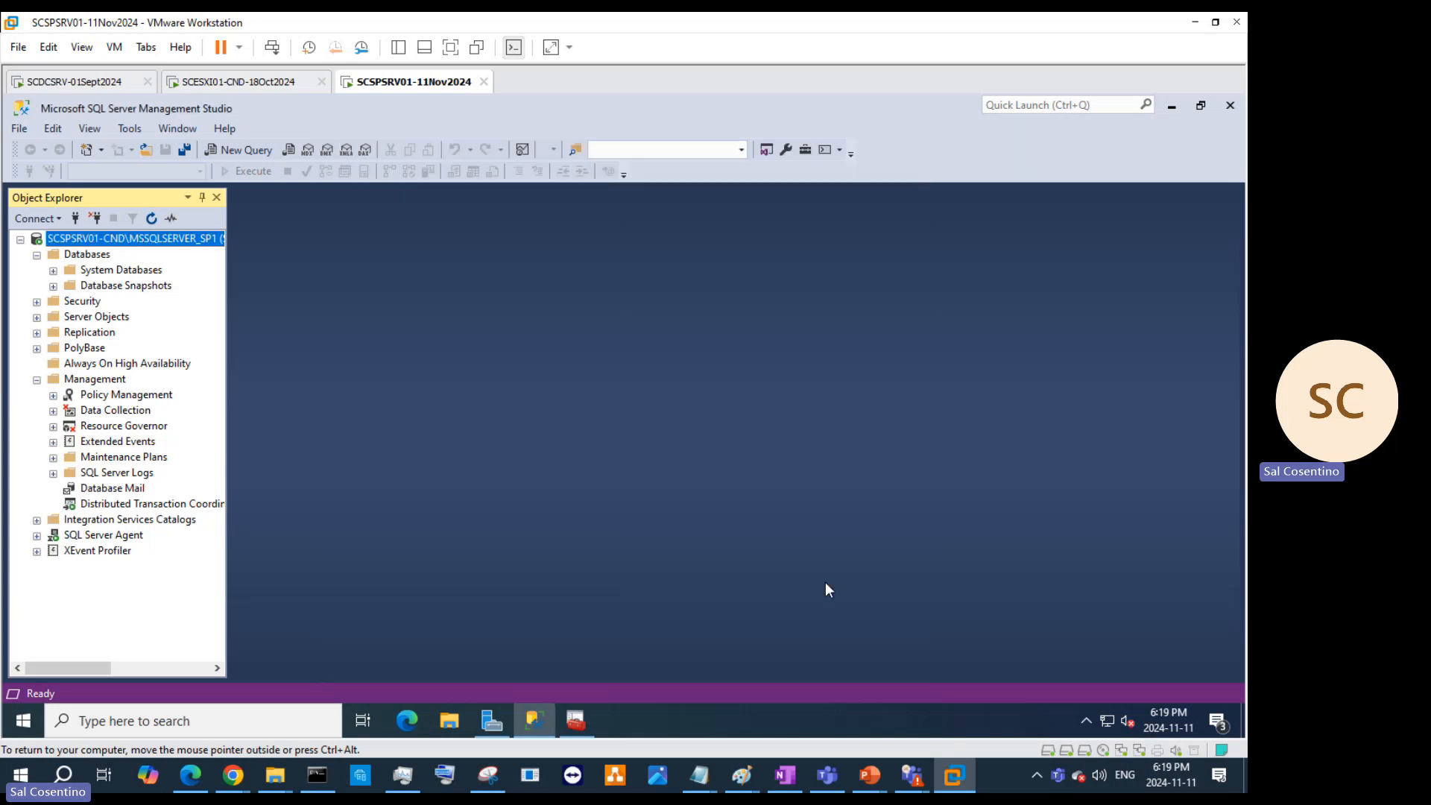
left_click(37, 301)
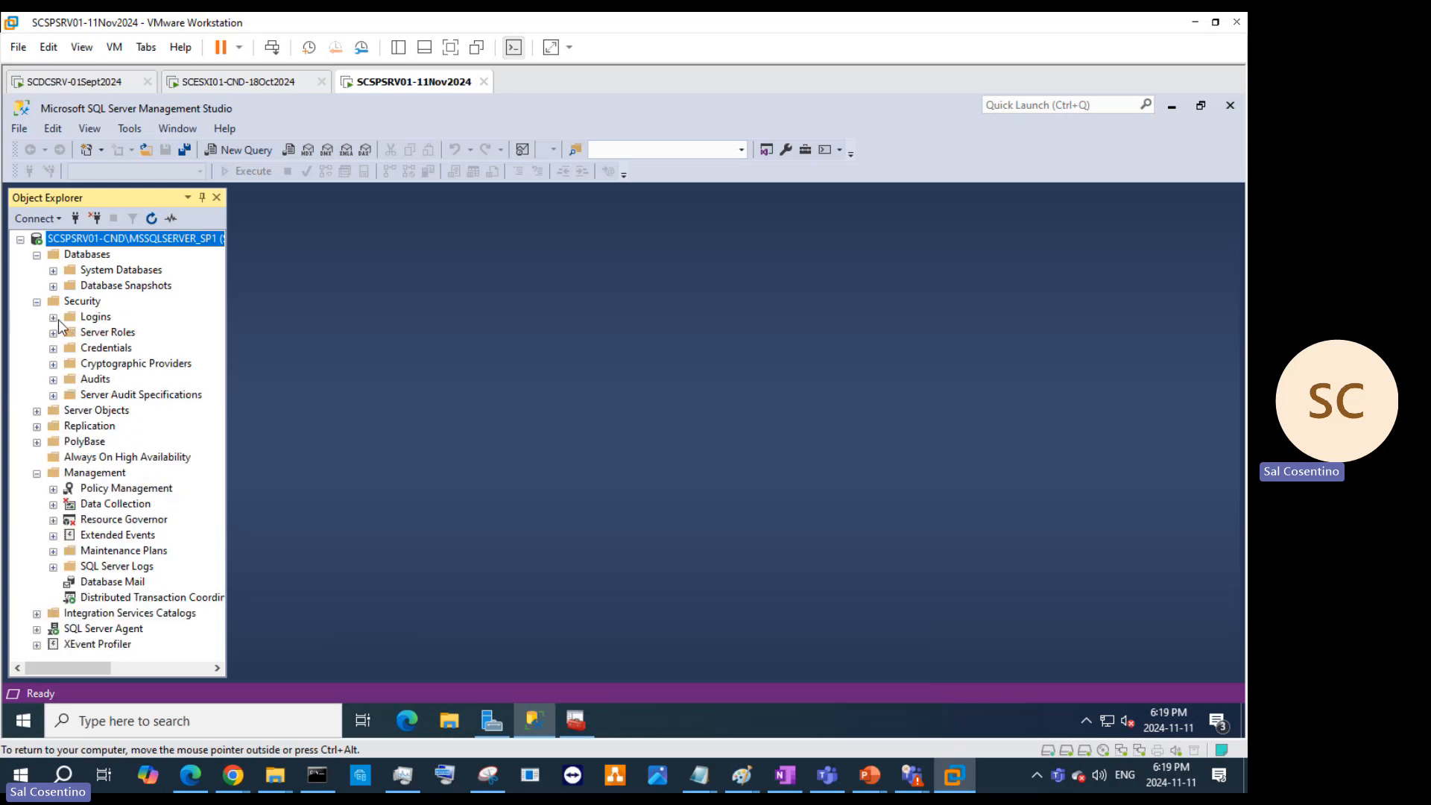
left_click(54, 318)
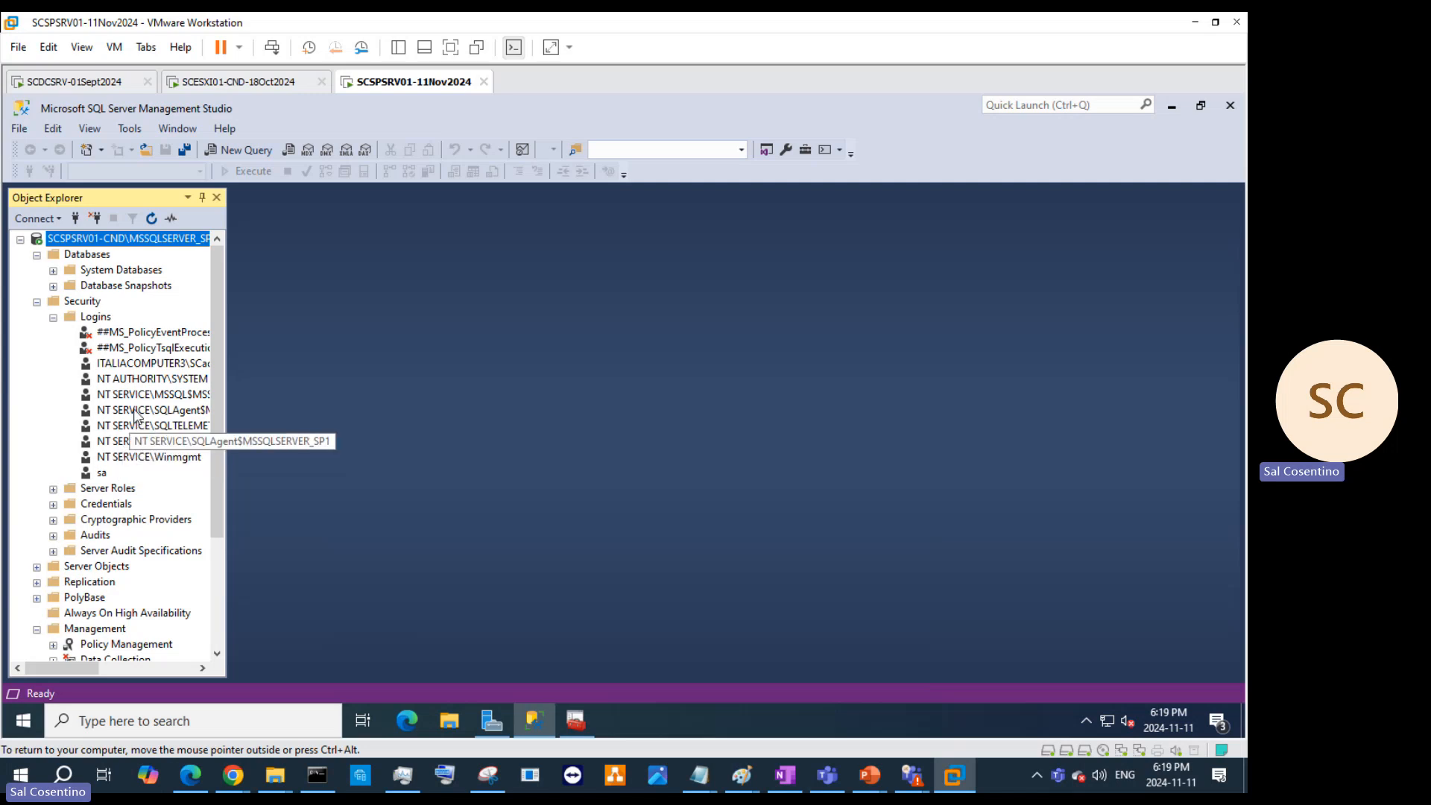
Step: Open the properties of the ITALIACOMPUTER3 domain admin login and add the dbcreator server role
right_click(137, 366)
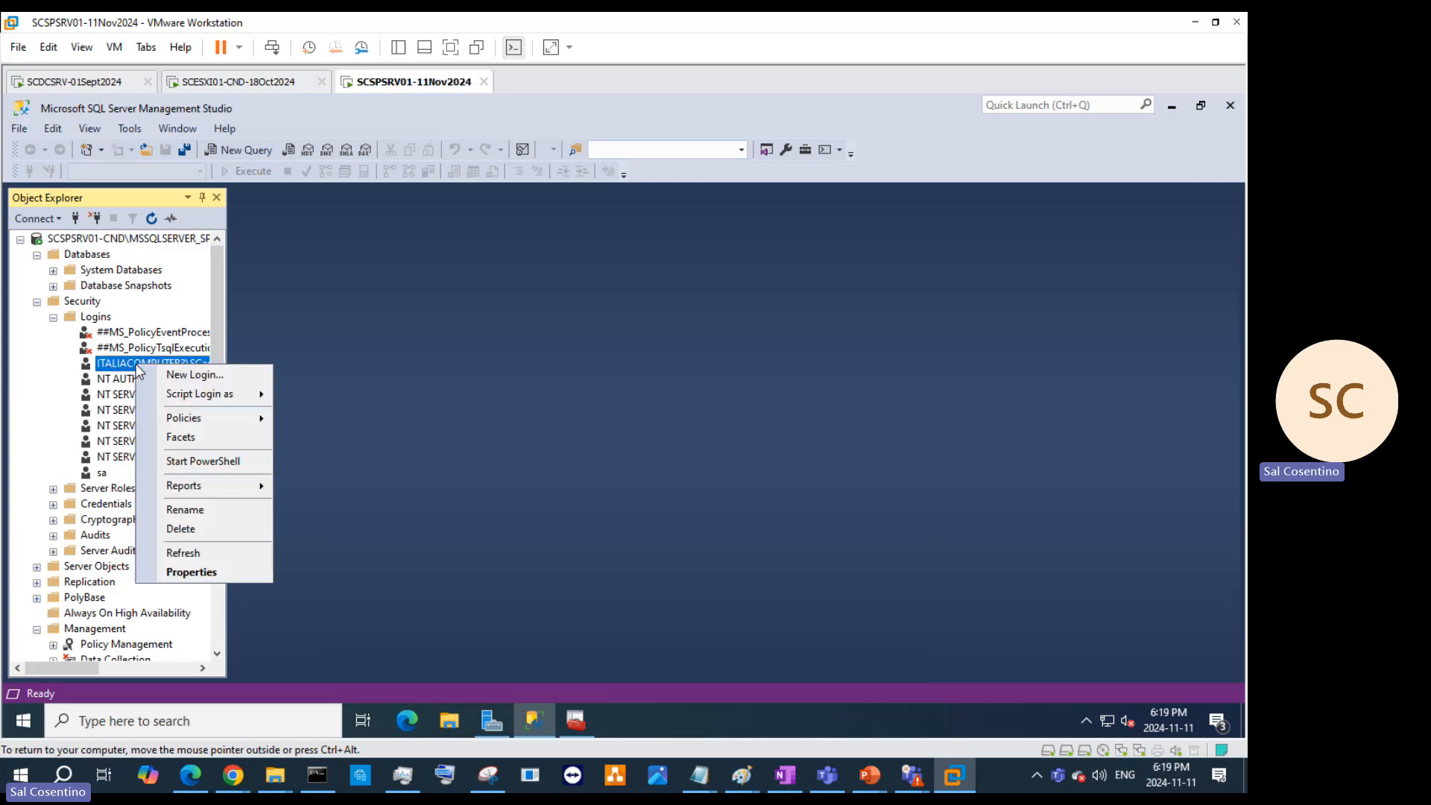
left_click(223, 573)
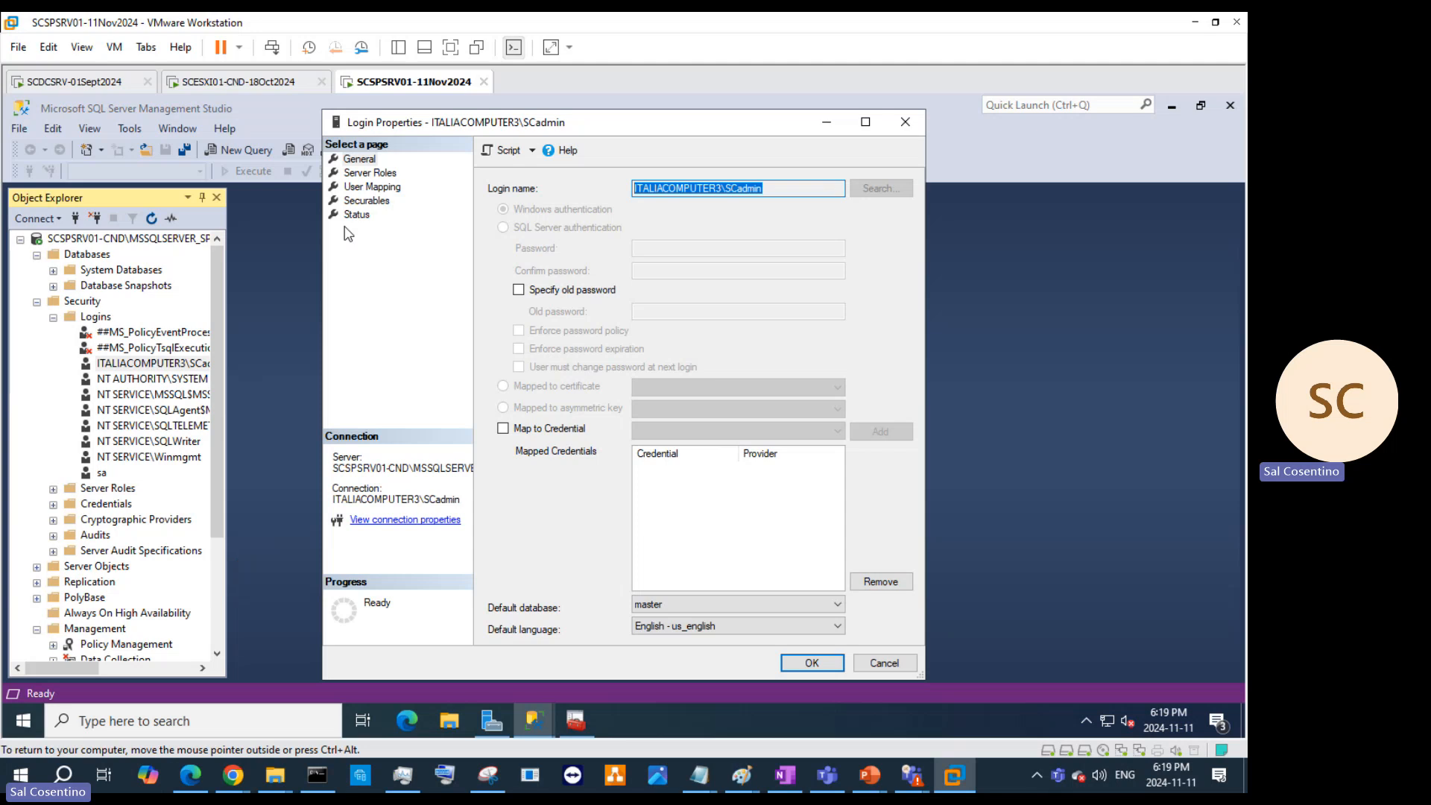
left_click(365, 175)
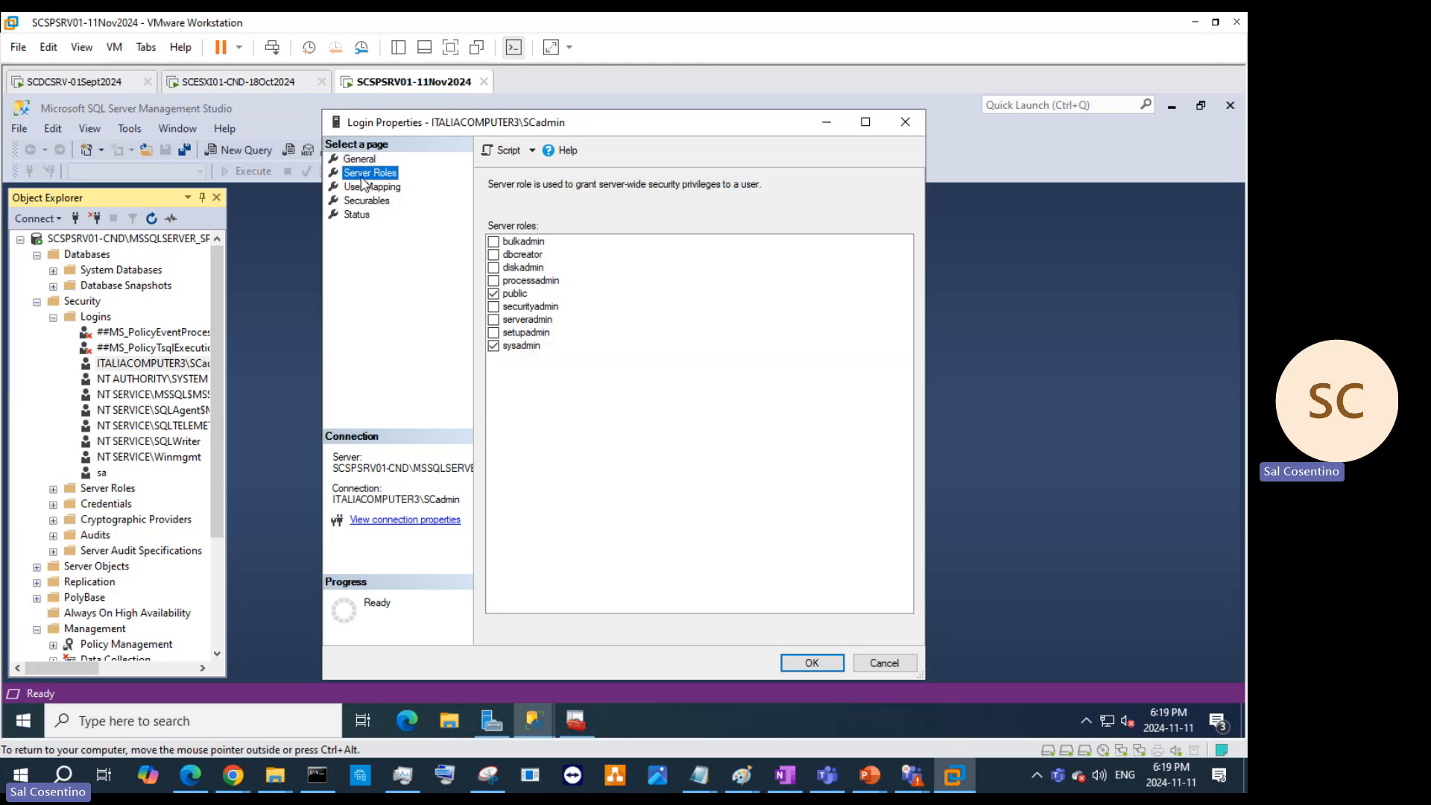
left_click(493, 255)
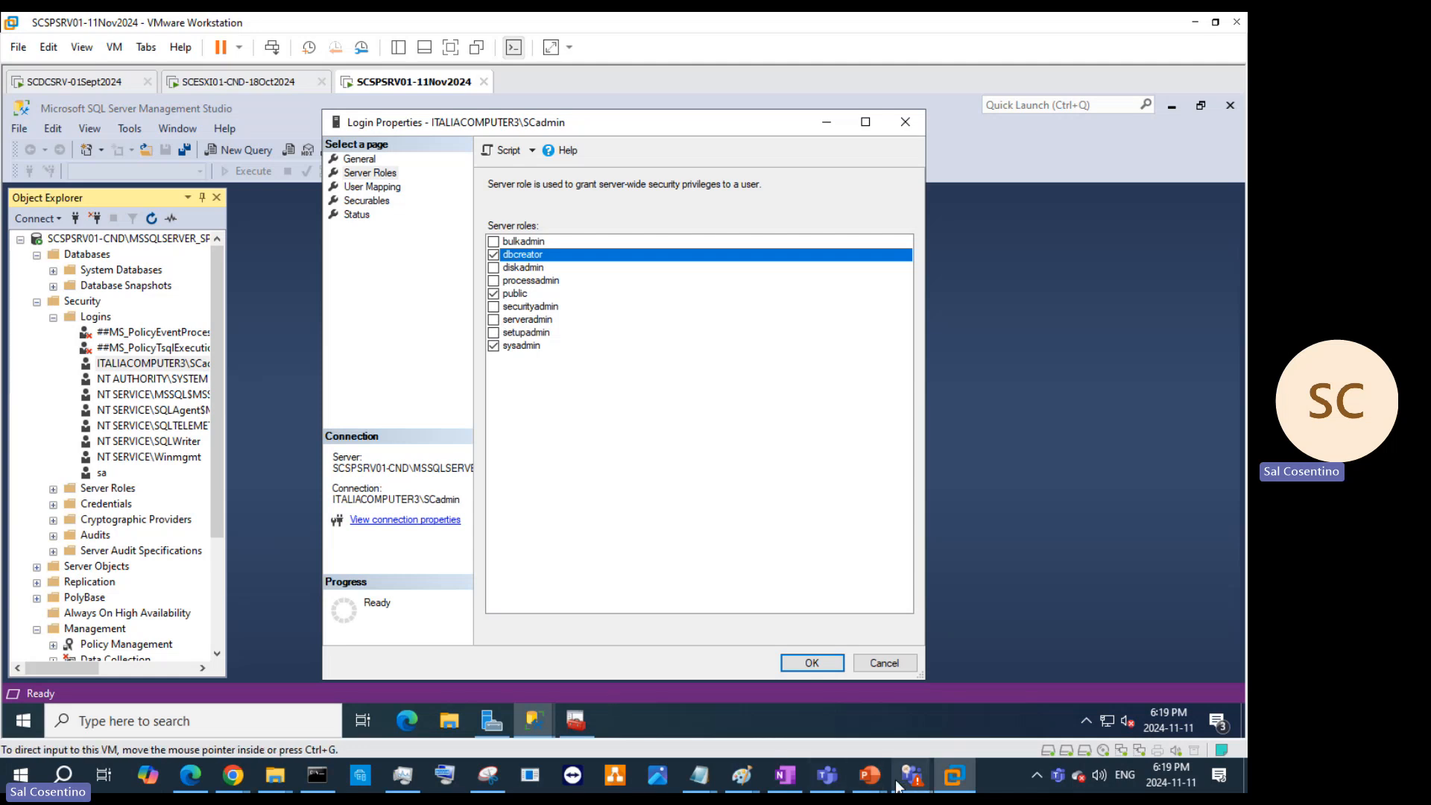
Step: Switch to the SharePoint 2010 deck in PowerPoint and check the slide on server roles for the domain administrator
mouse_move(867, 780)
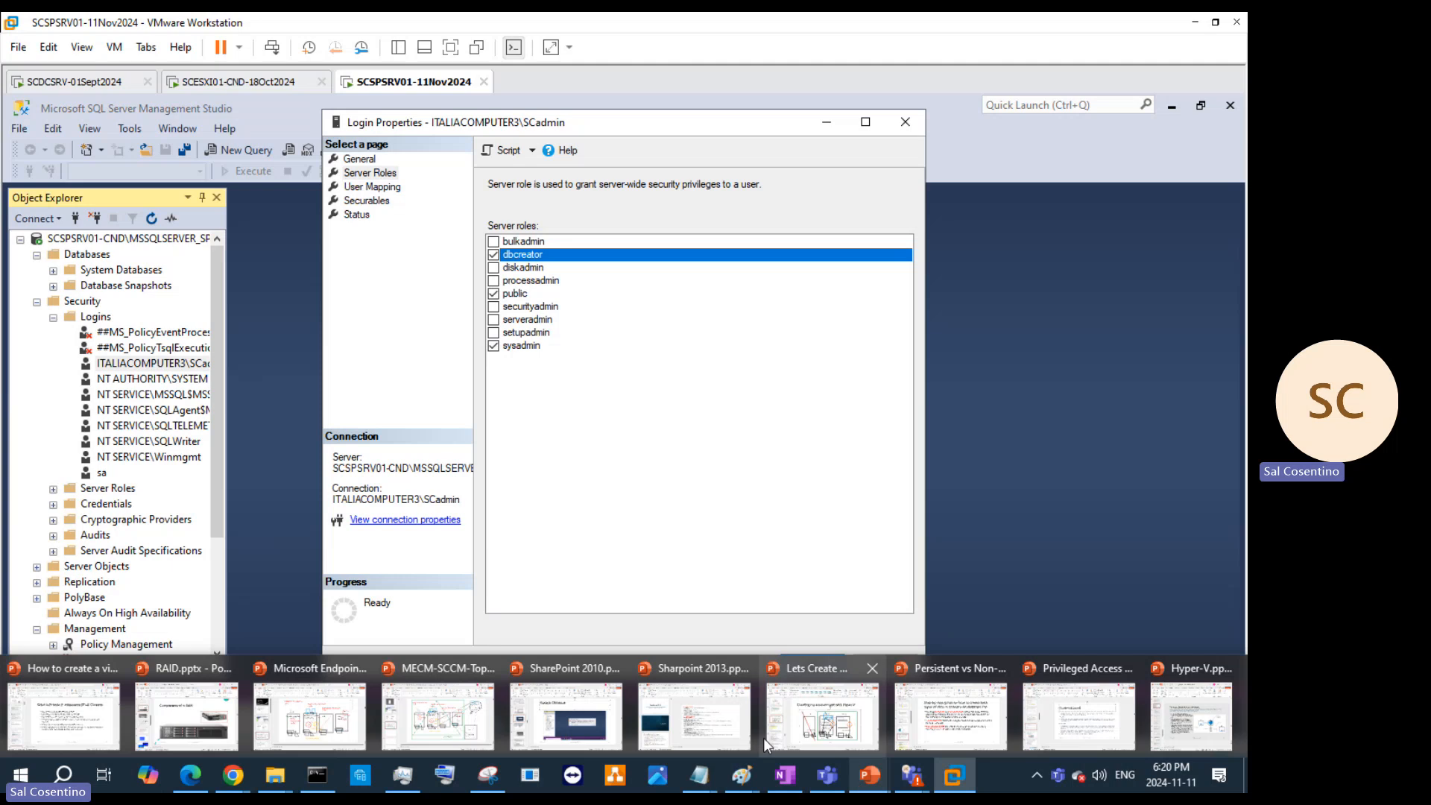
mouse_move(691, 725)
left_click(567, 715)
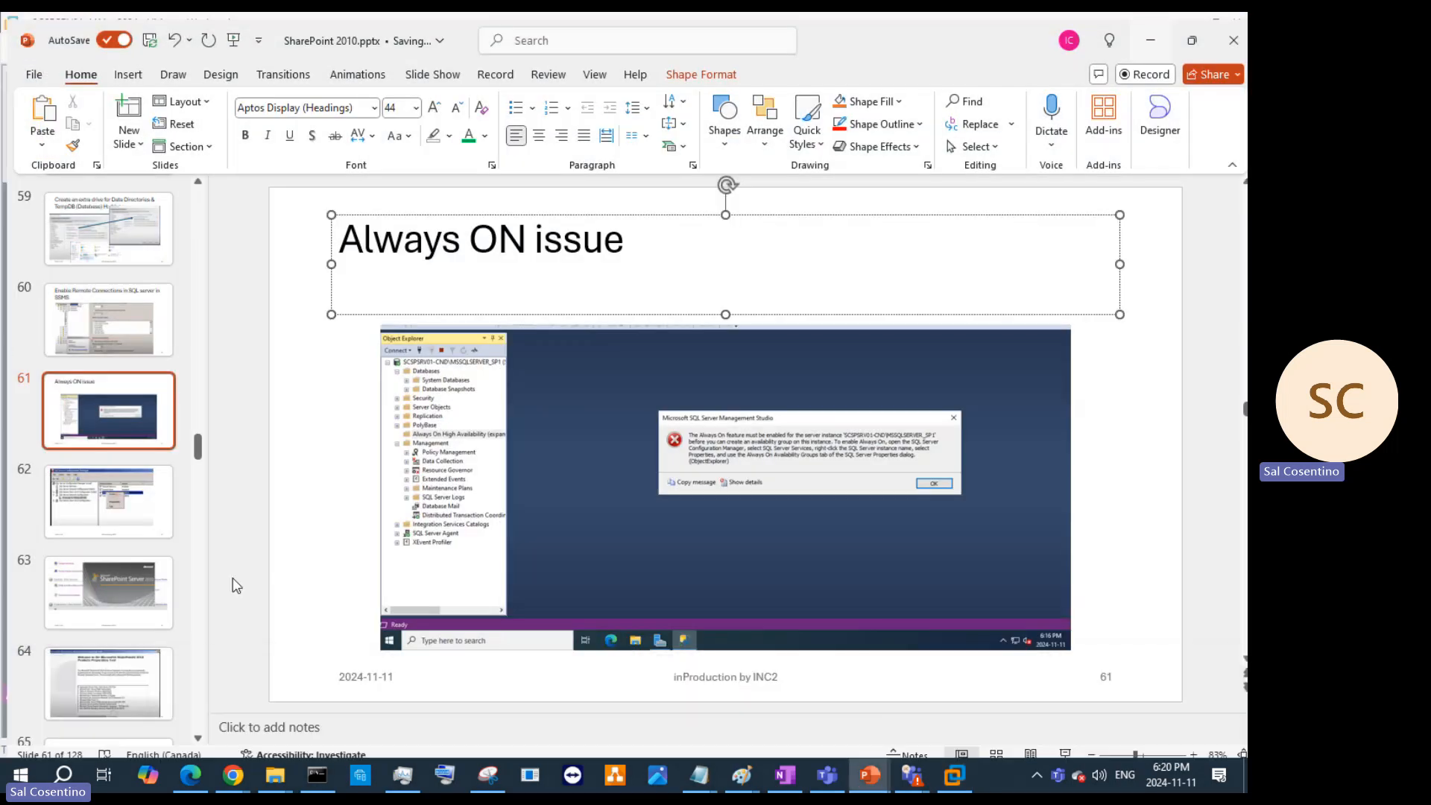
left_click(97, 317)
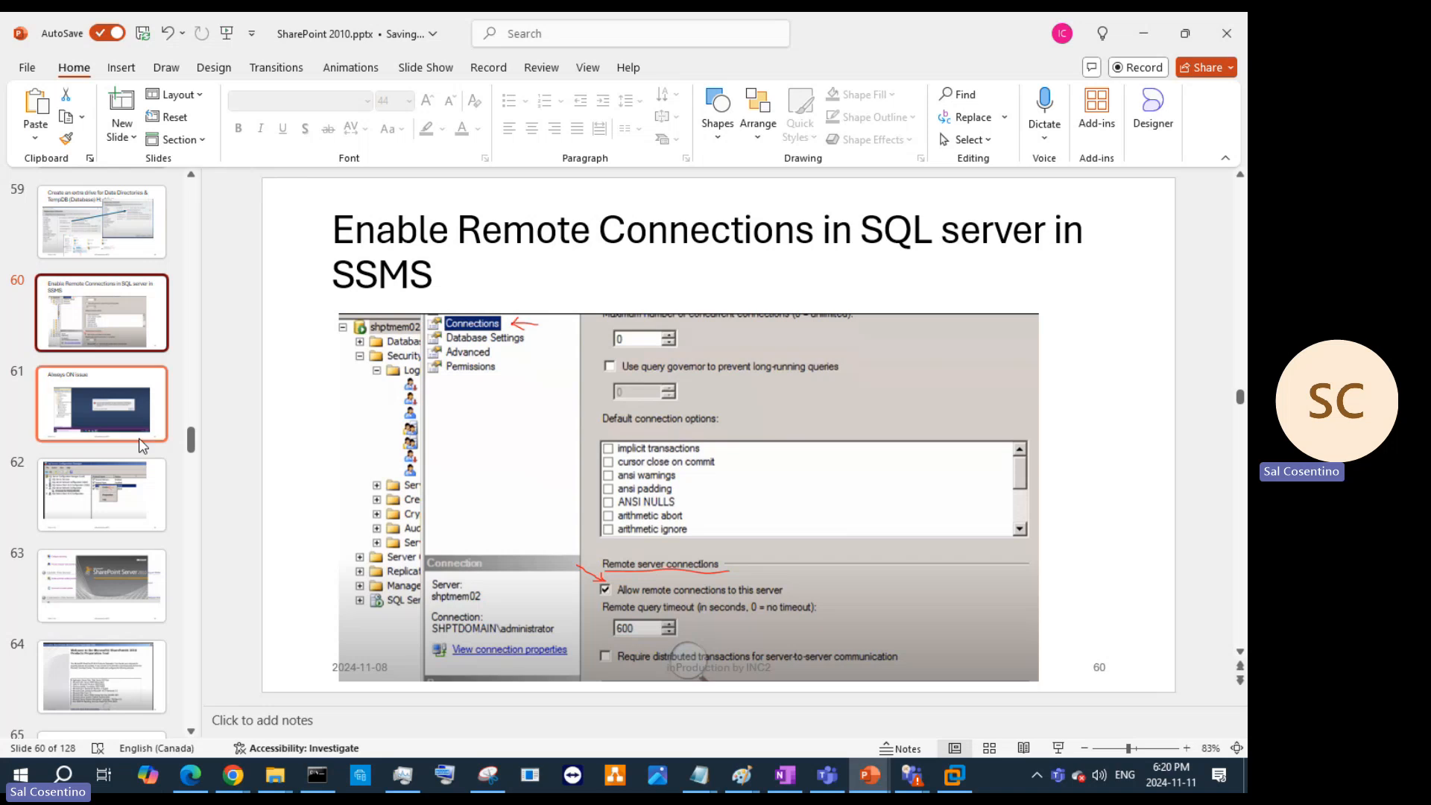
left_click(117, 669)
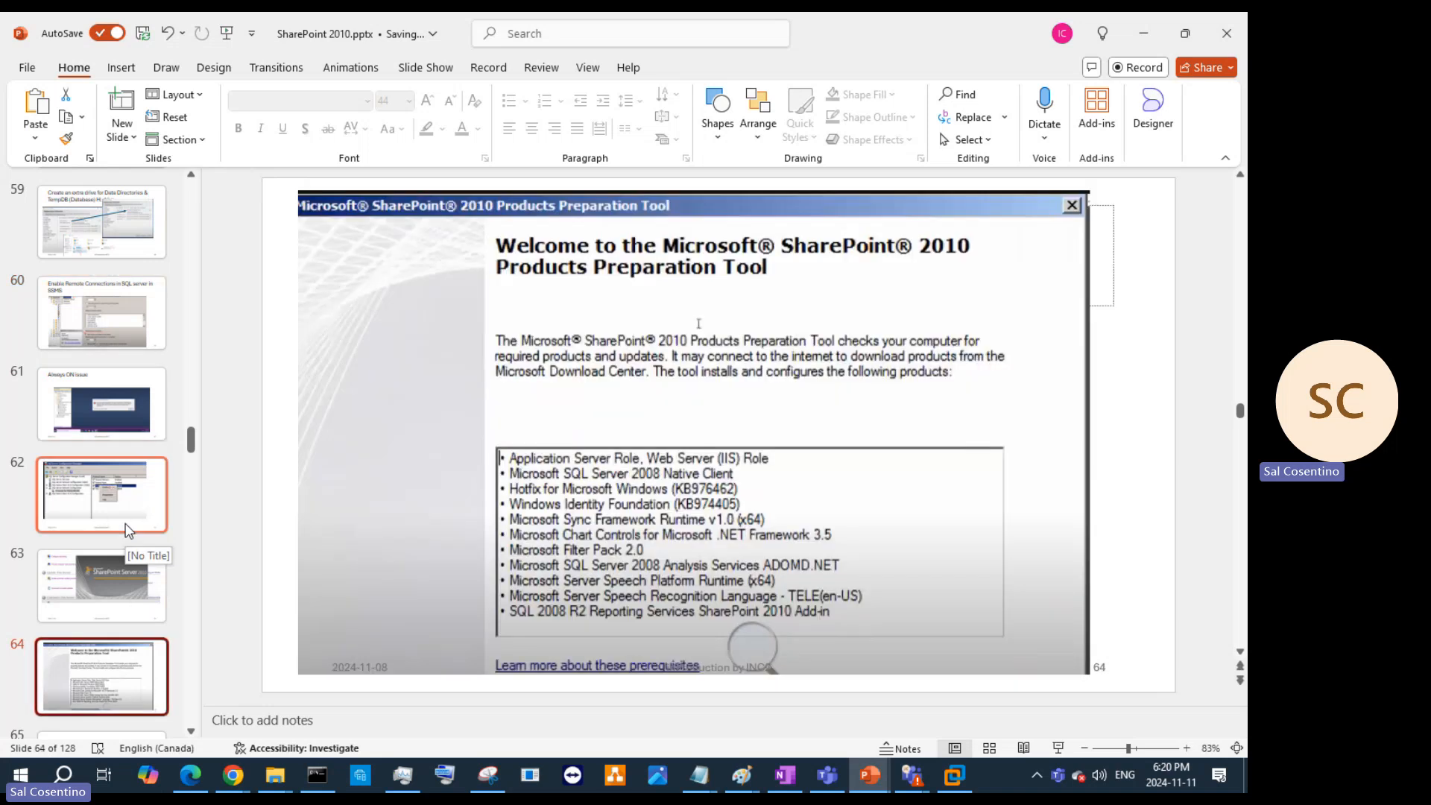
key("Up")
key("Up")
key("Up")
key("Up")
key("Up")
key("Up")
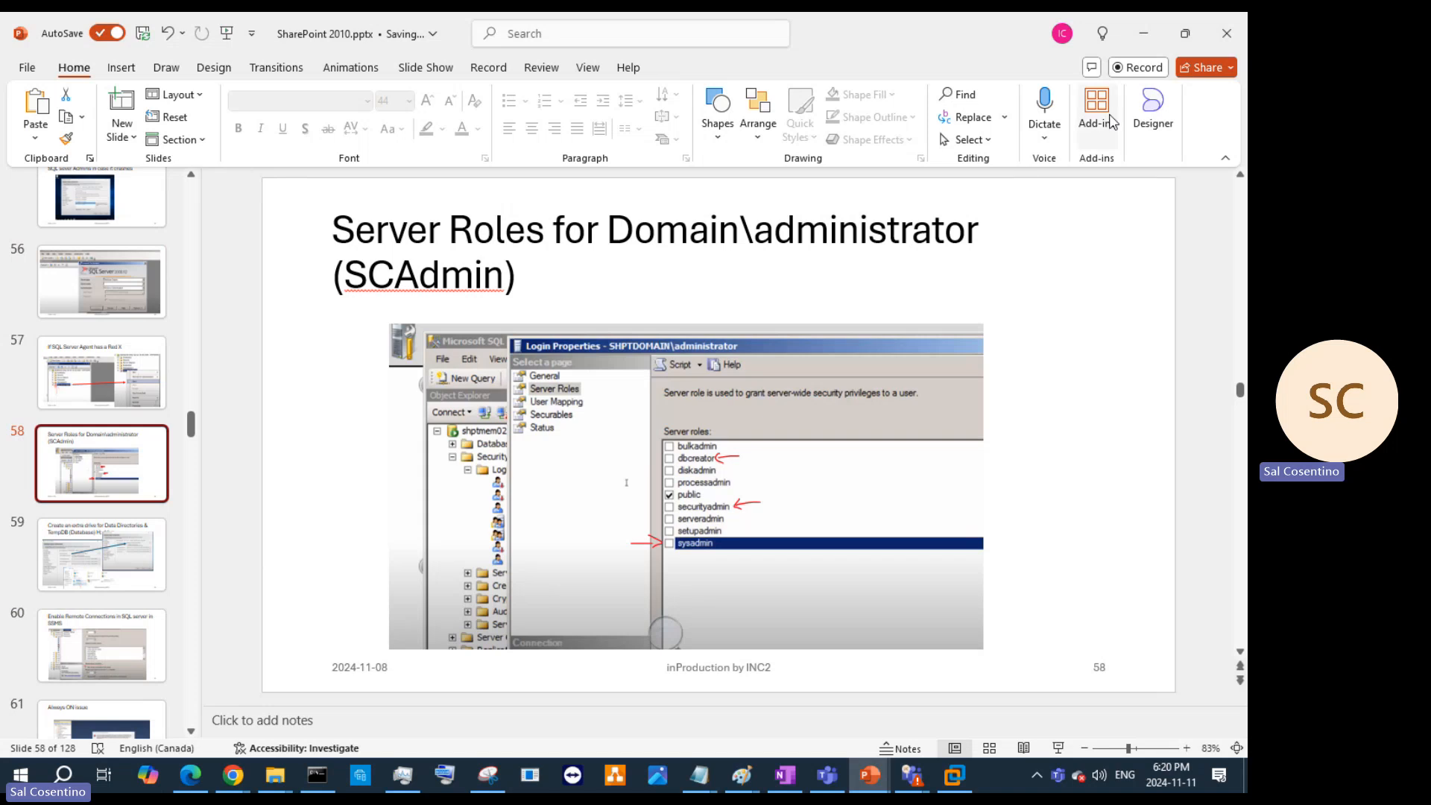
Step: Return to the VM, add the securityadmin server role to the domain admin login, and save the login properties
left_click(1140, 37)
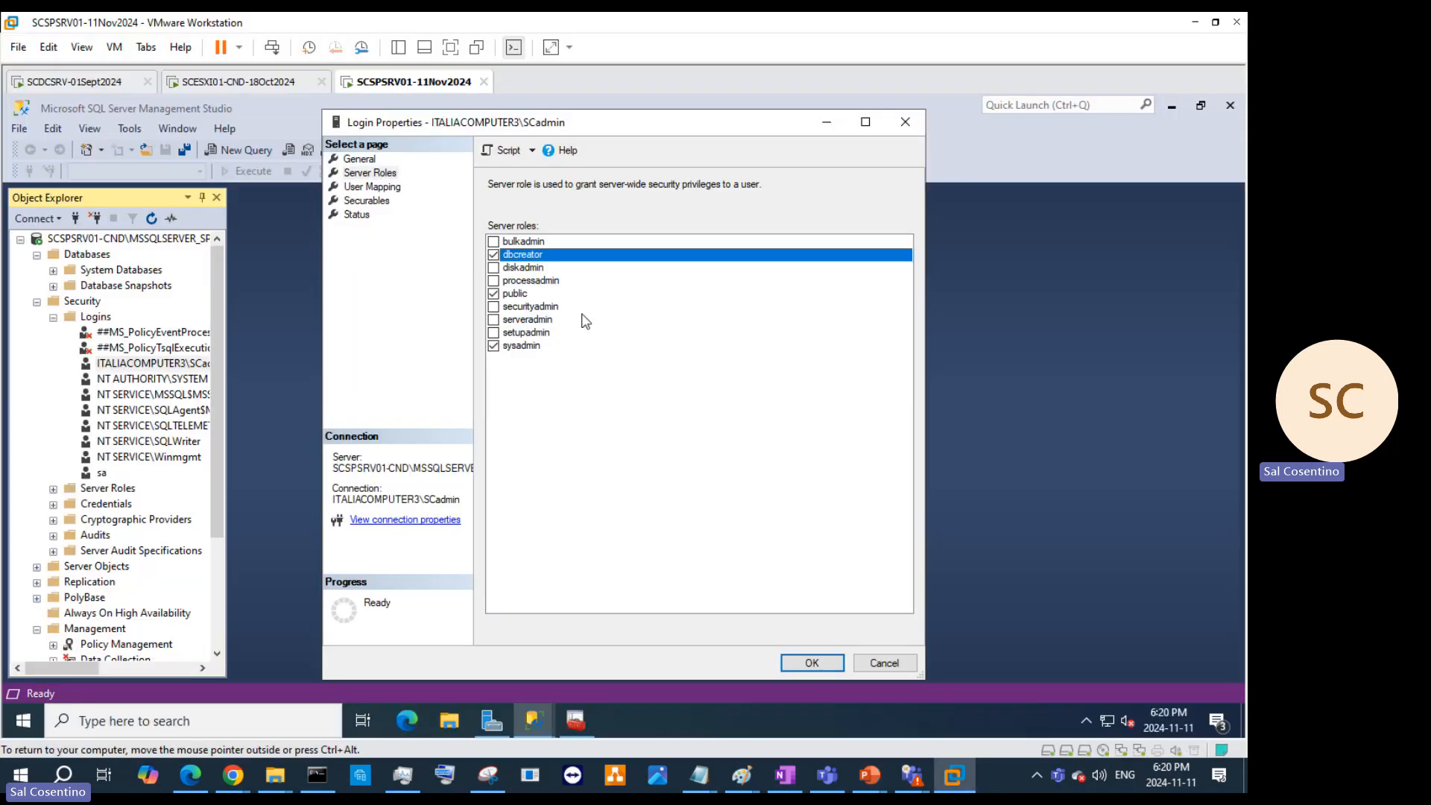
left_click(493, 306)
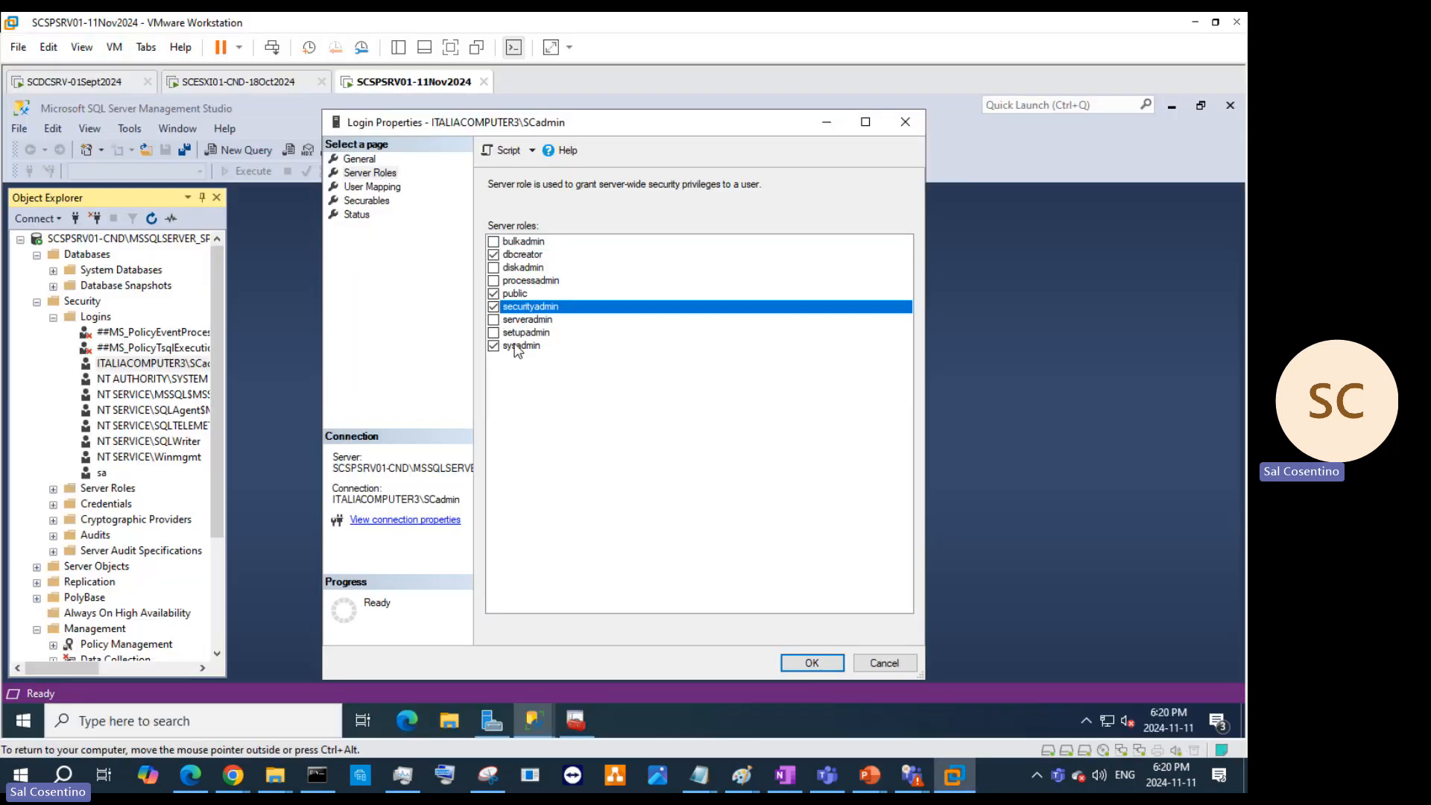
left_click(816, 664)
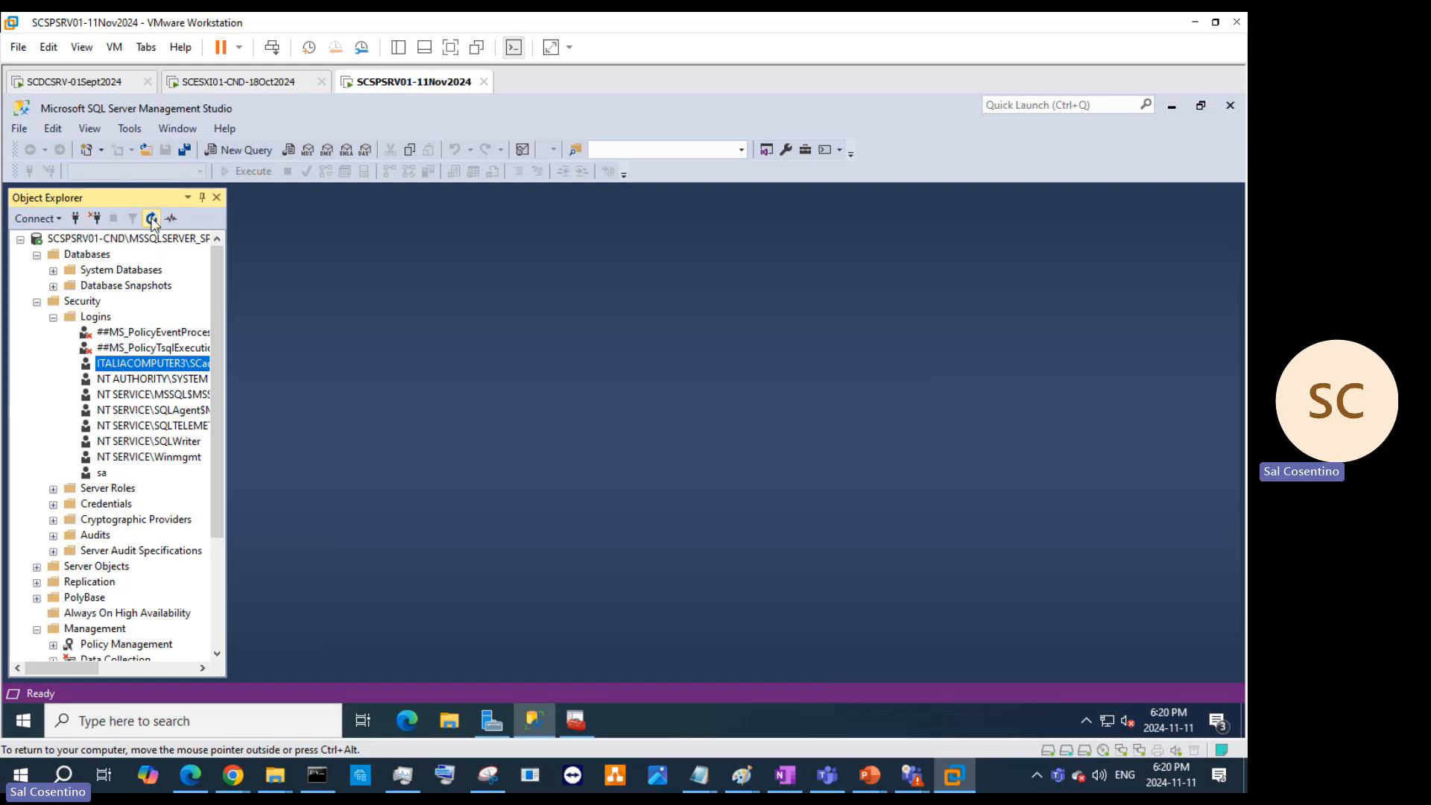
Step: Check the System Databases folder and collapse the Security and Management folders in Object Explorer
left_click(53, 270)
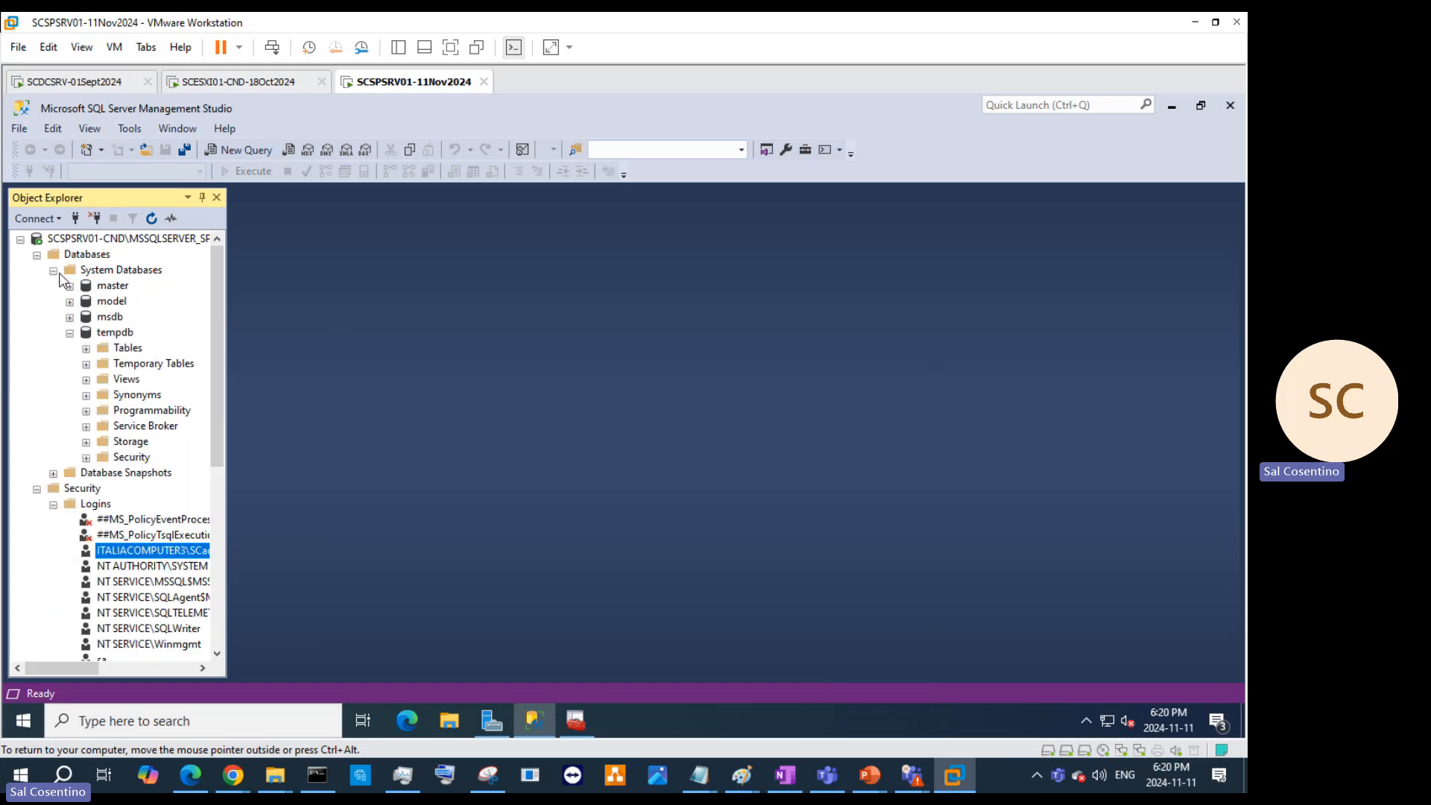
left_click(53, 270)
left_click(36, 255)
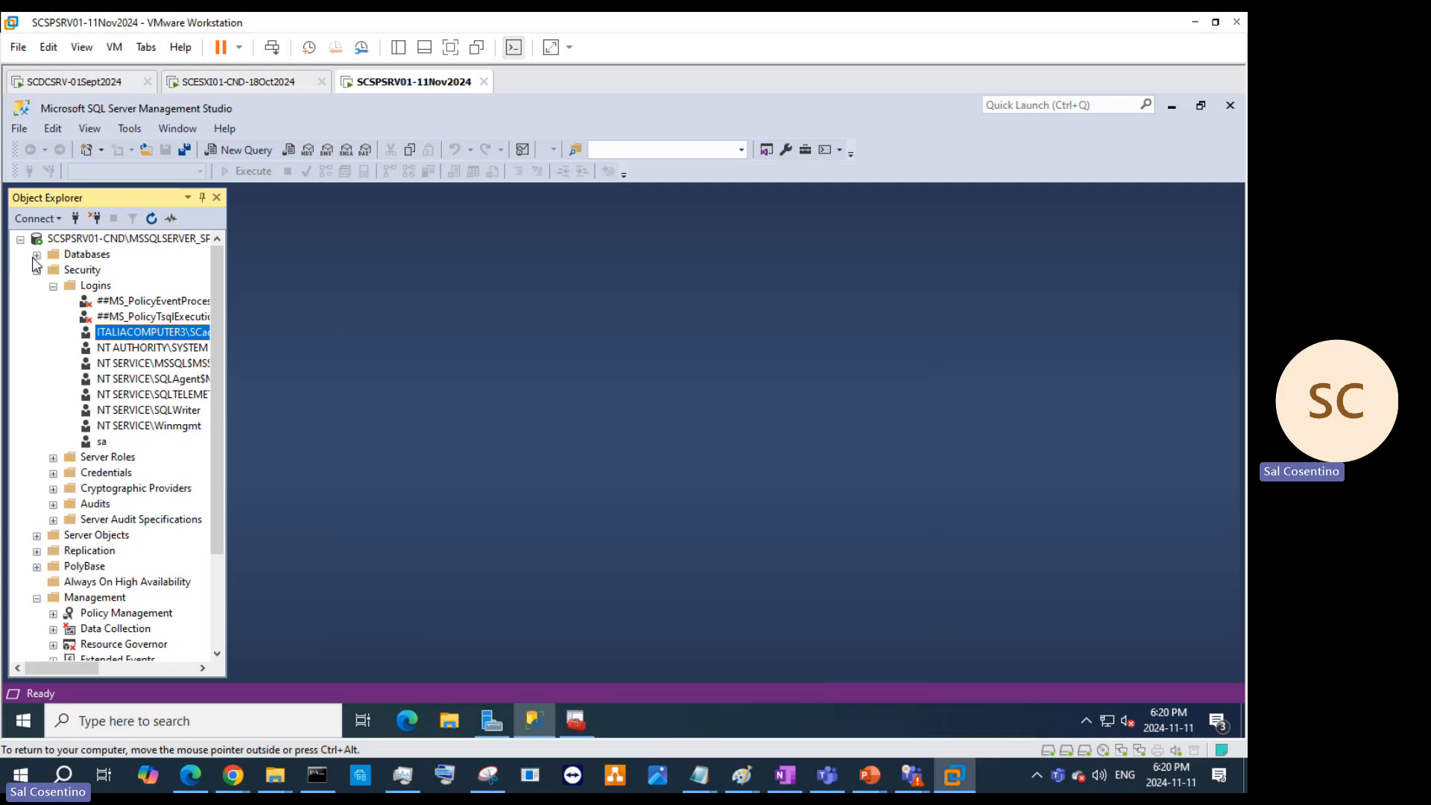
left_click(36, 256)
left_click(36, 302)
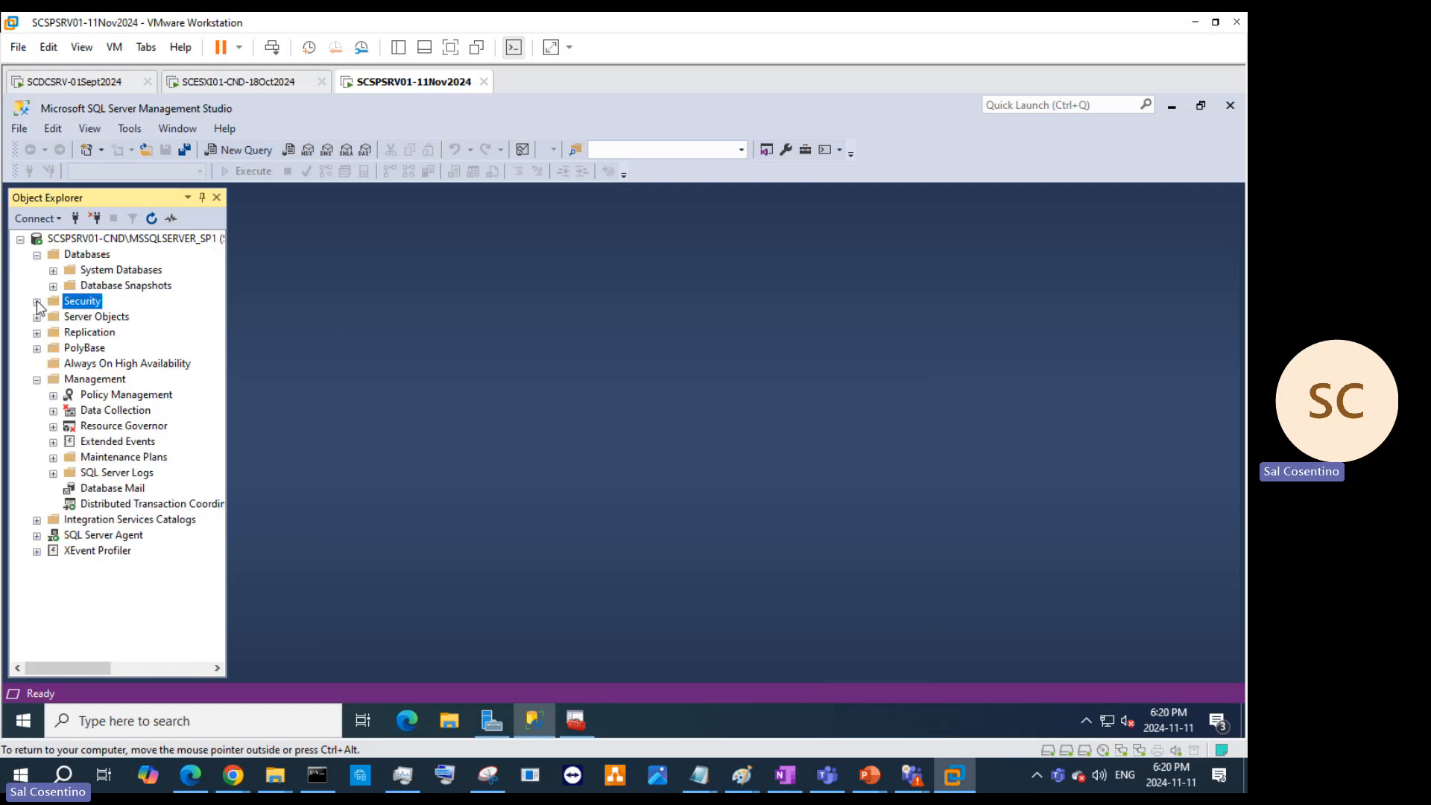
left_click(36, 380)
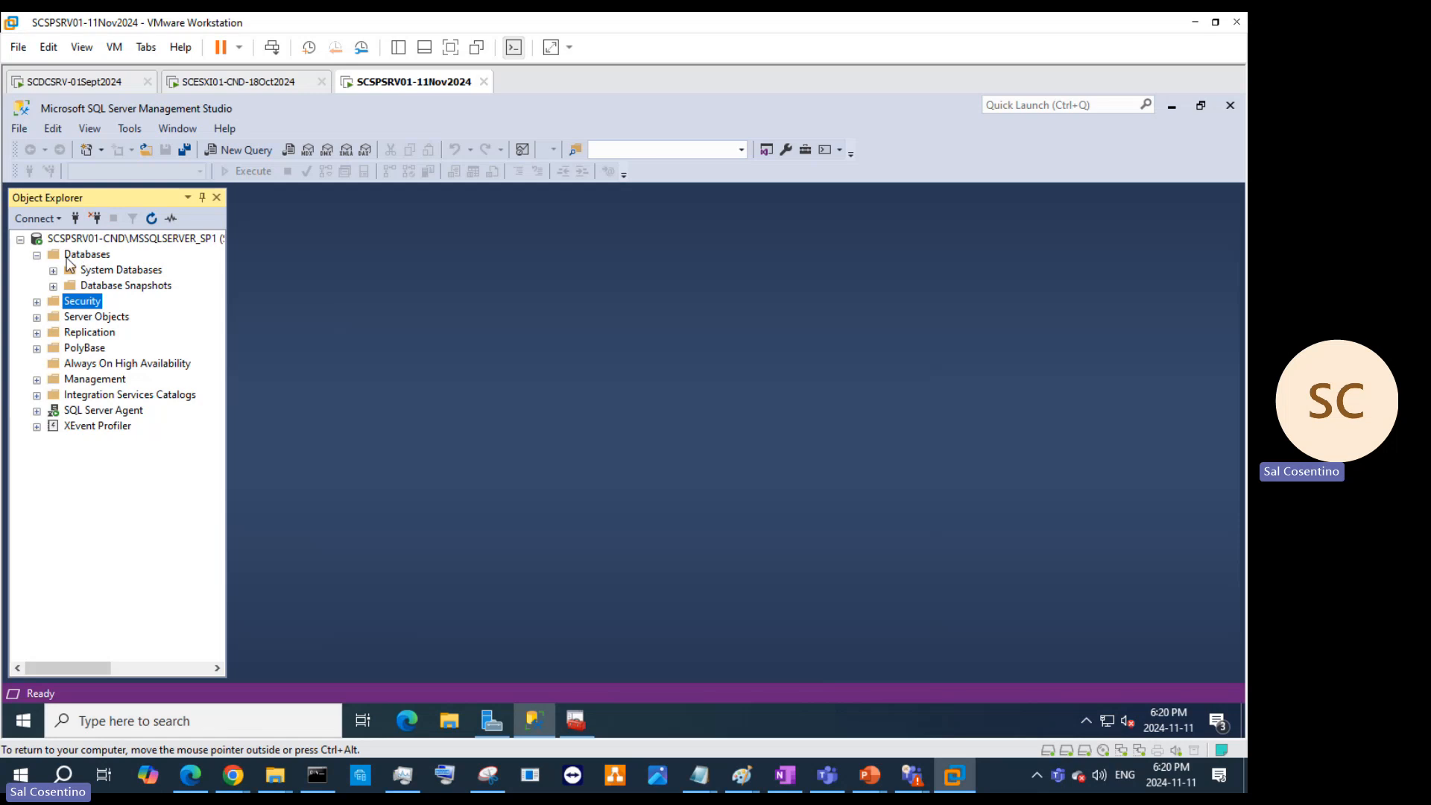
Step: Examine the System Databases, Database Snapshots and Server Objects folders, collapsing the contents of tempdb
left_click(53, 270)
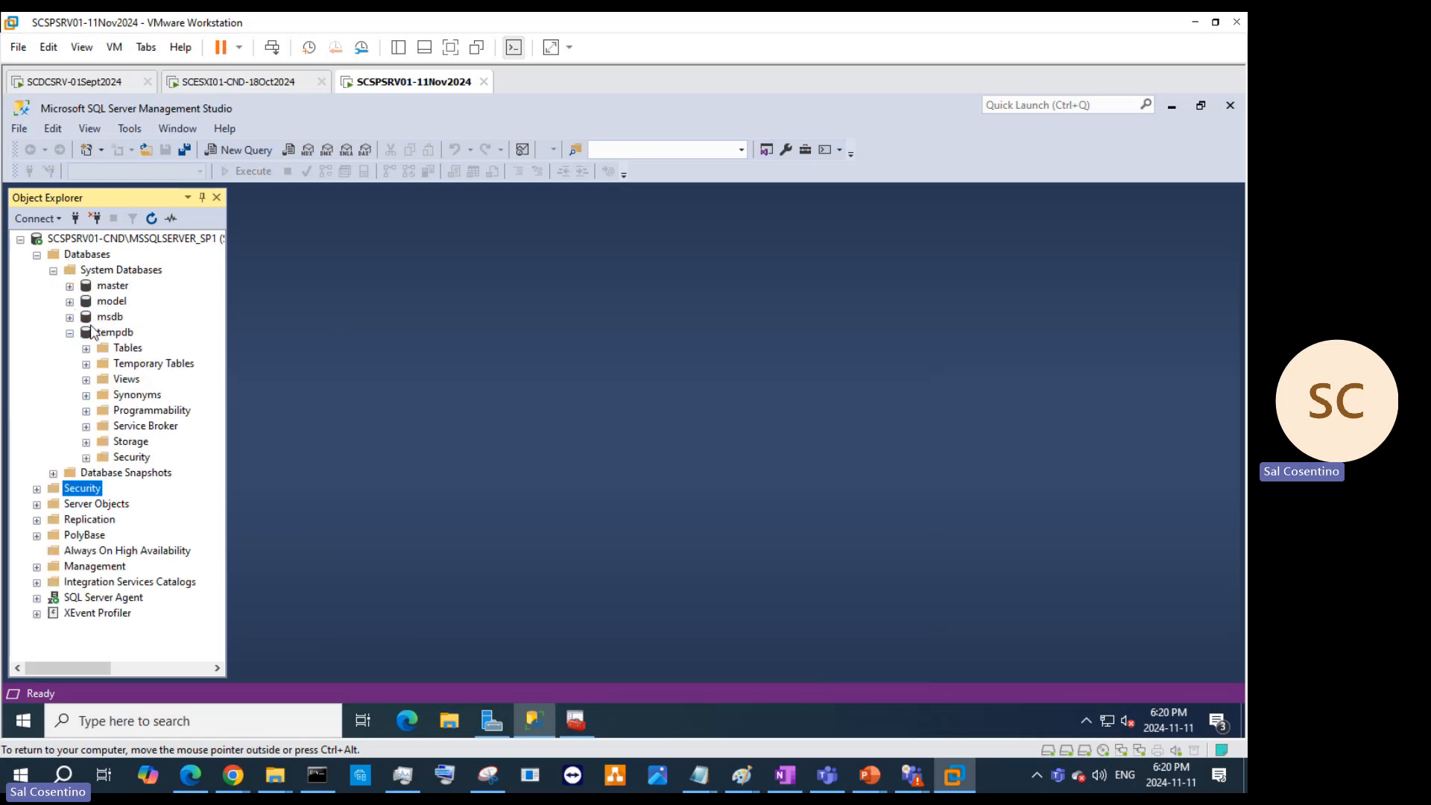
left_click(70, 333)
left_click(91, 348)
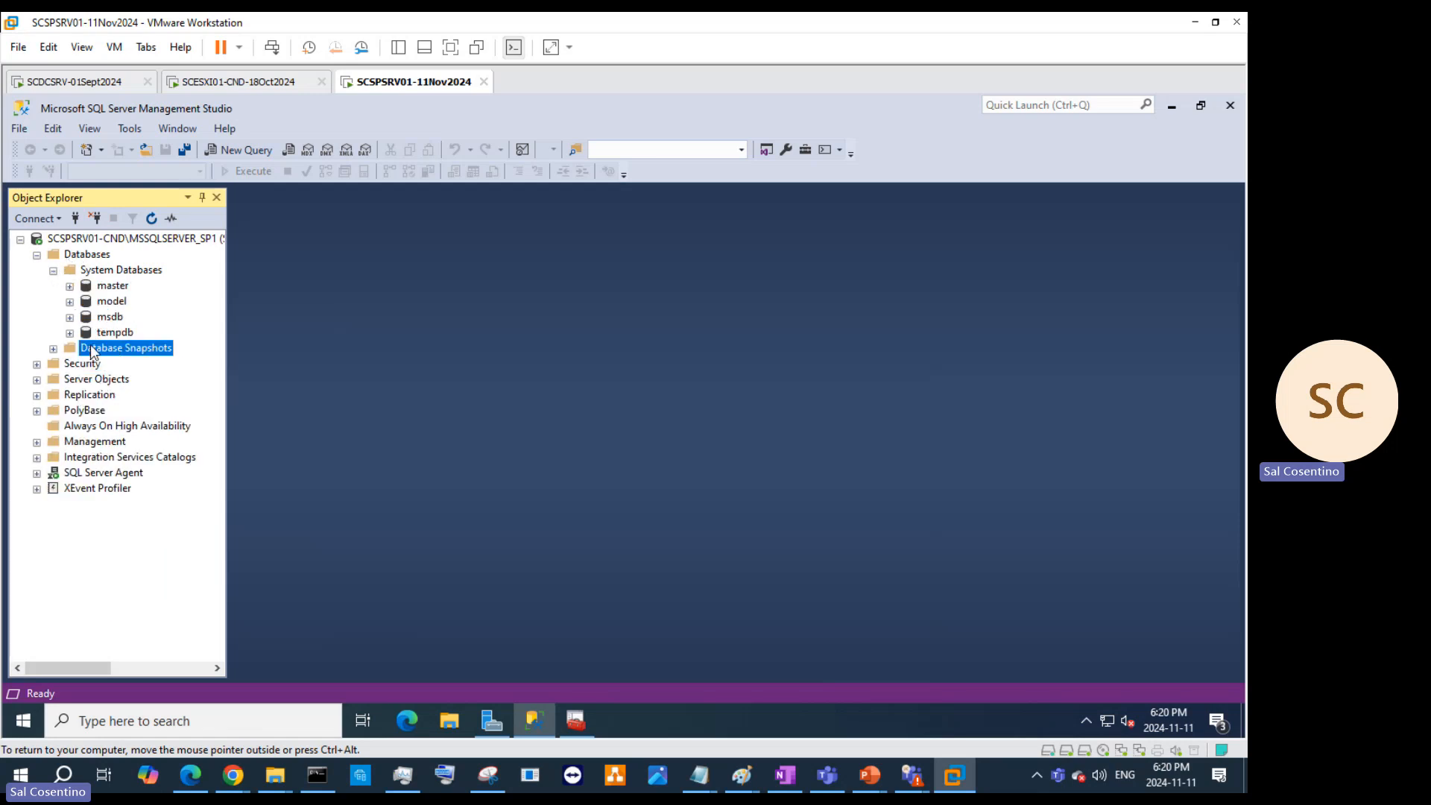
left_click(52, 349)
left_click(36, 380)
left_click(36, 380)
left_click(36, 379)
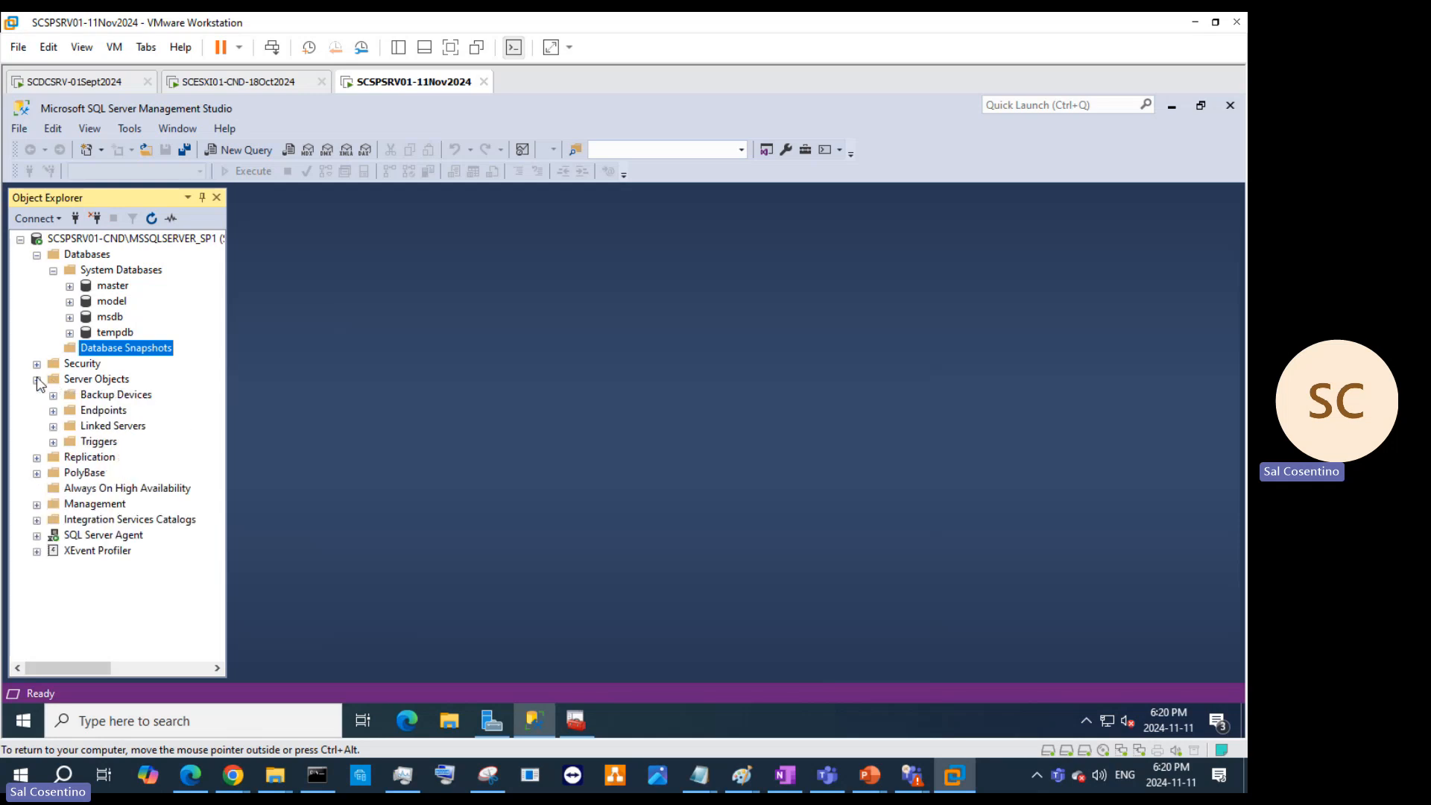
Step: Show the Always On High Availability dashboard for the instance and close it after viewing
left_click(131, 489)
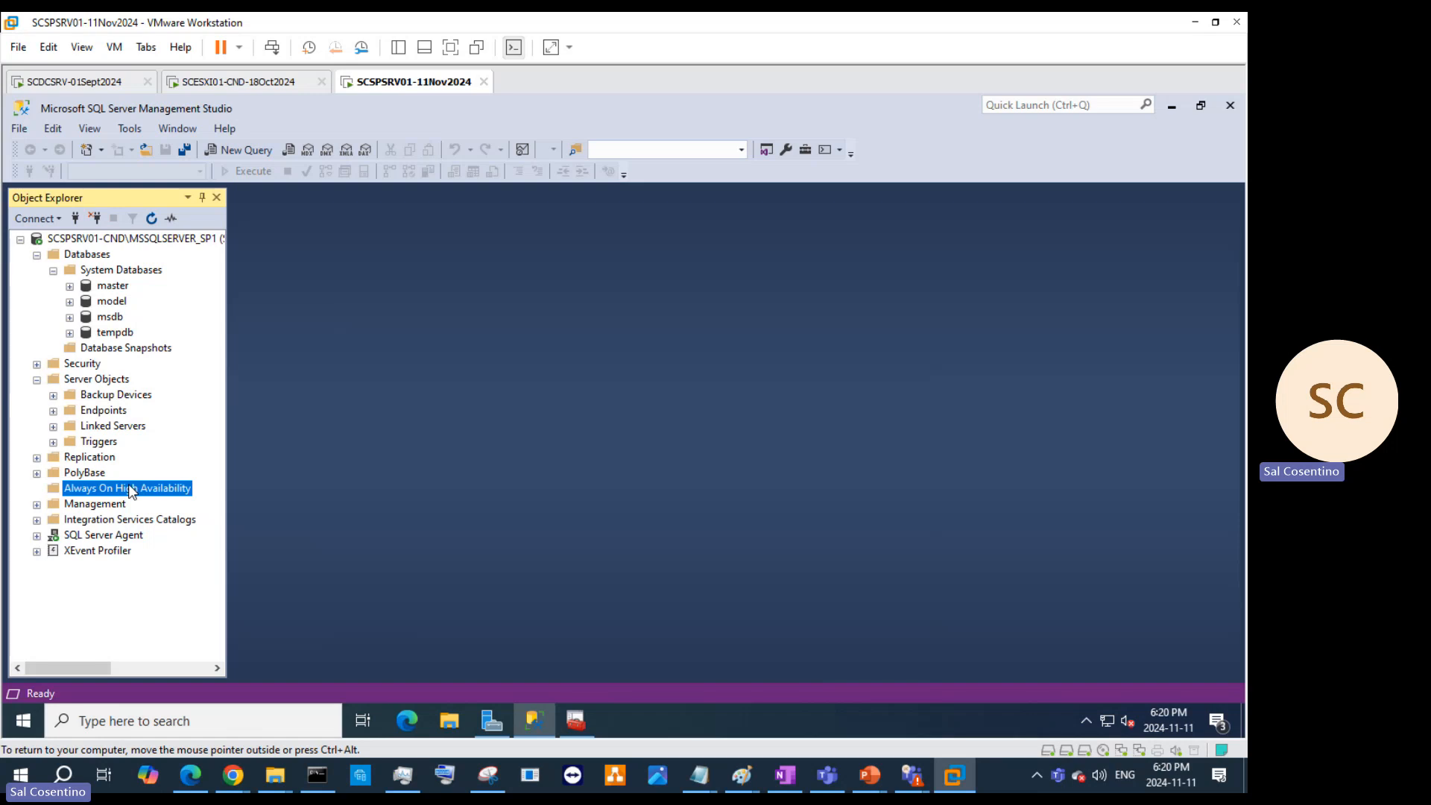
right_click(130, 489)
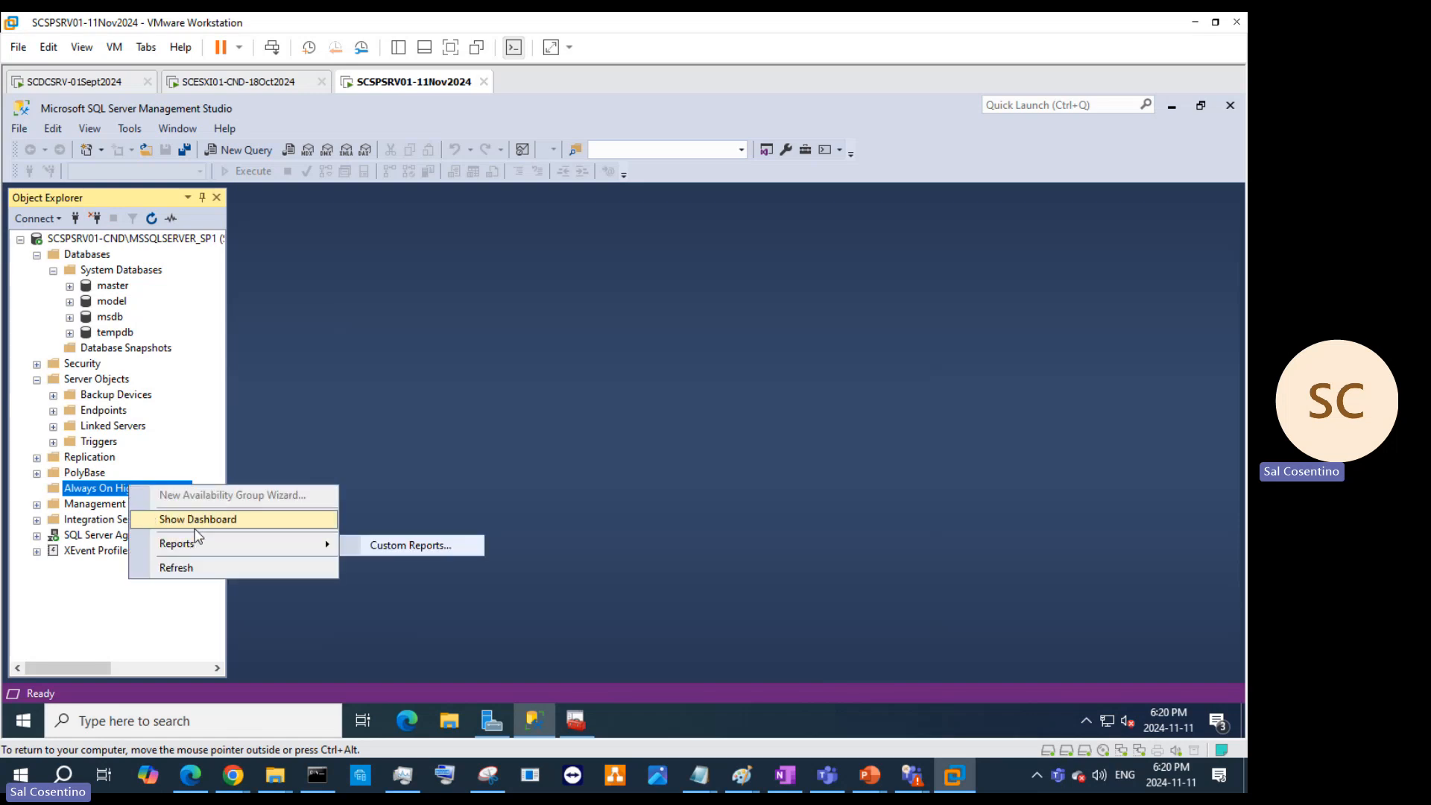
key("Escape")
key("Escape")
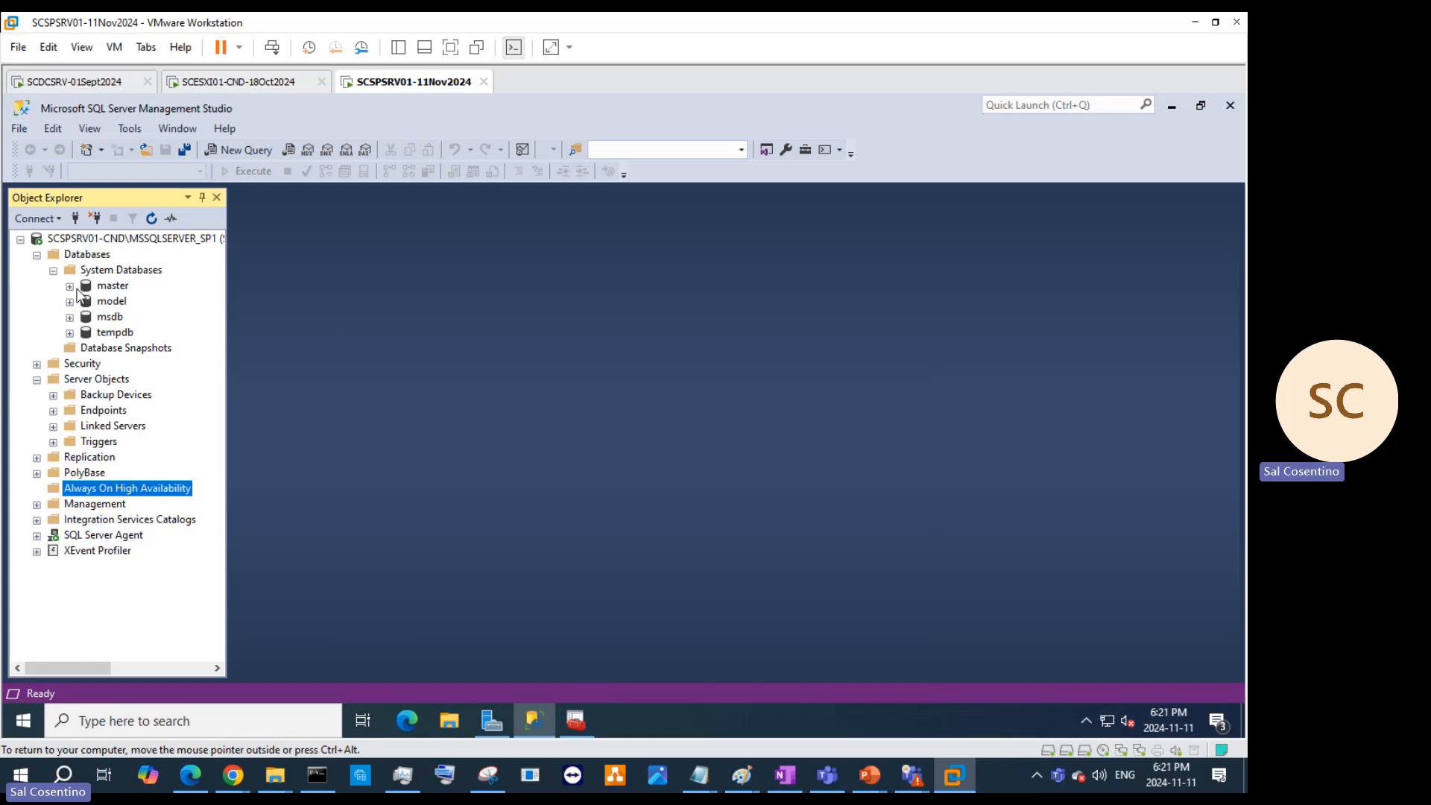
left_click(112, 286)
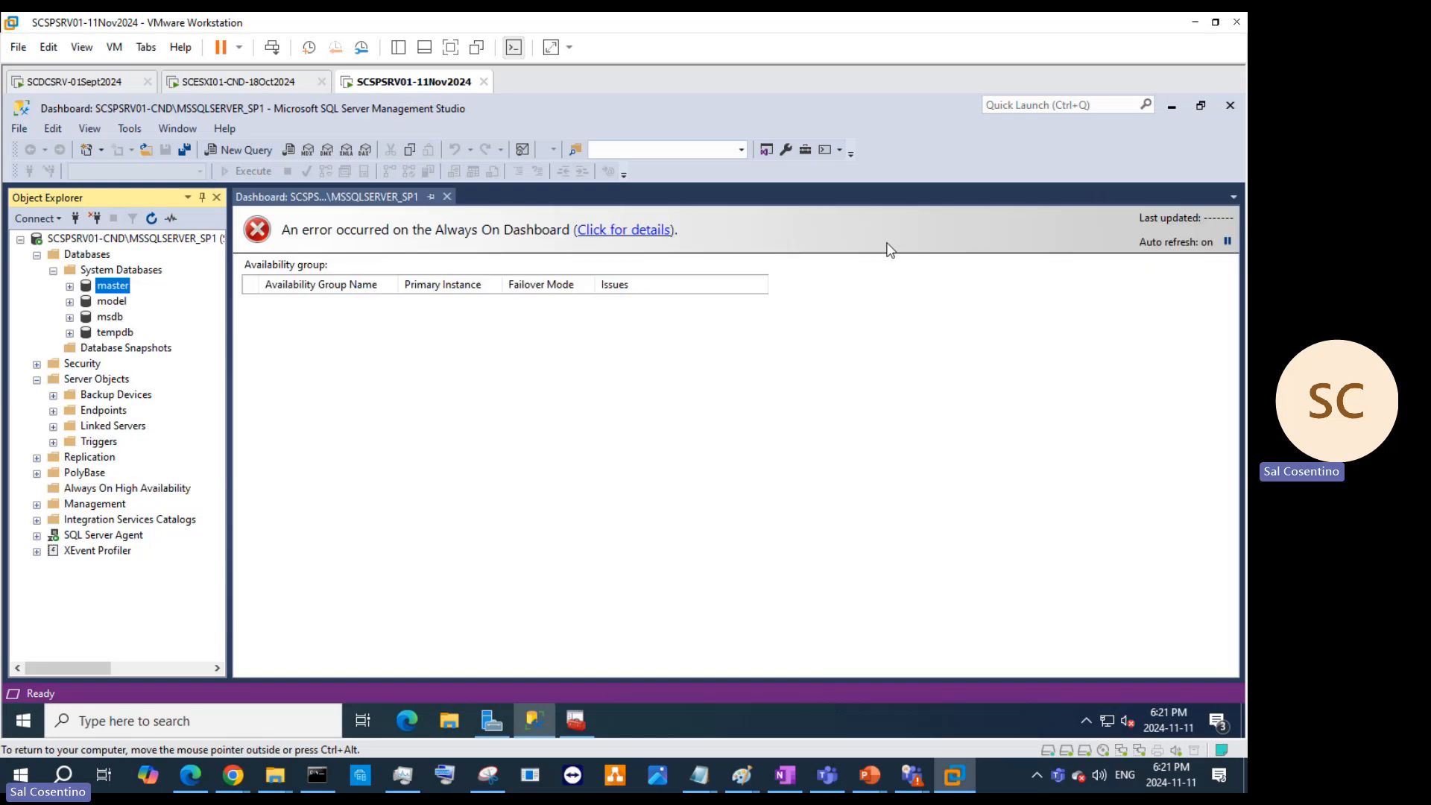
left_click(446, 196)
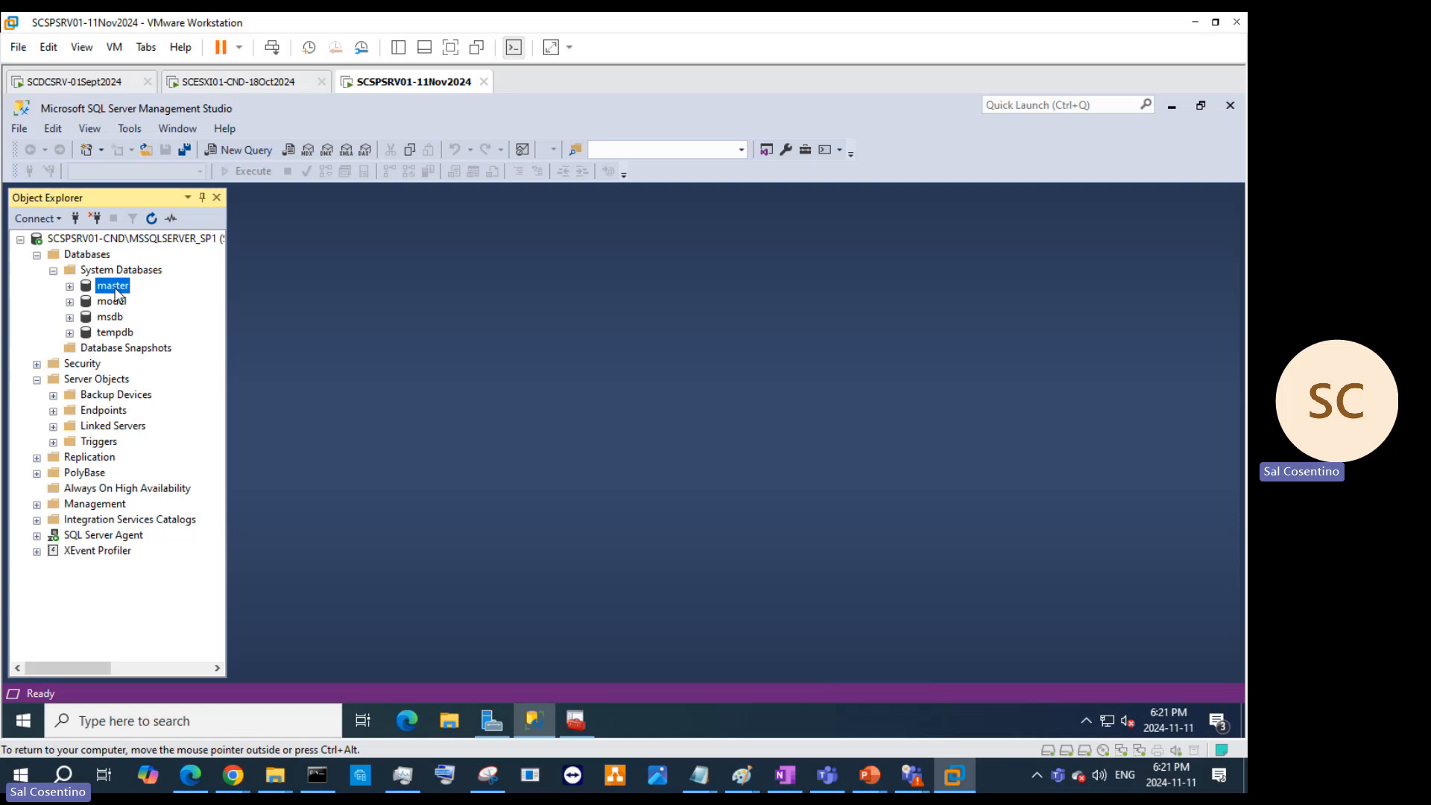
Step: Examine the contents of the master, model, msdb and tempdb databases and the commands available for the instance
left_click(69, 302)
left_click(70, 286)
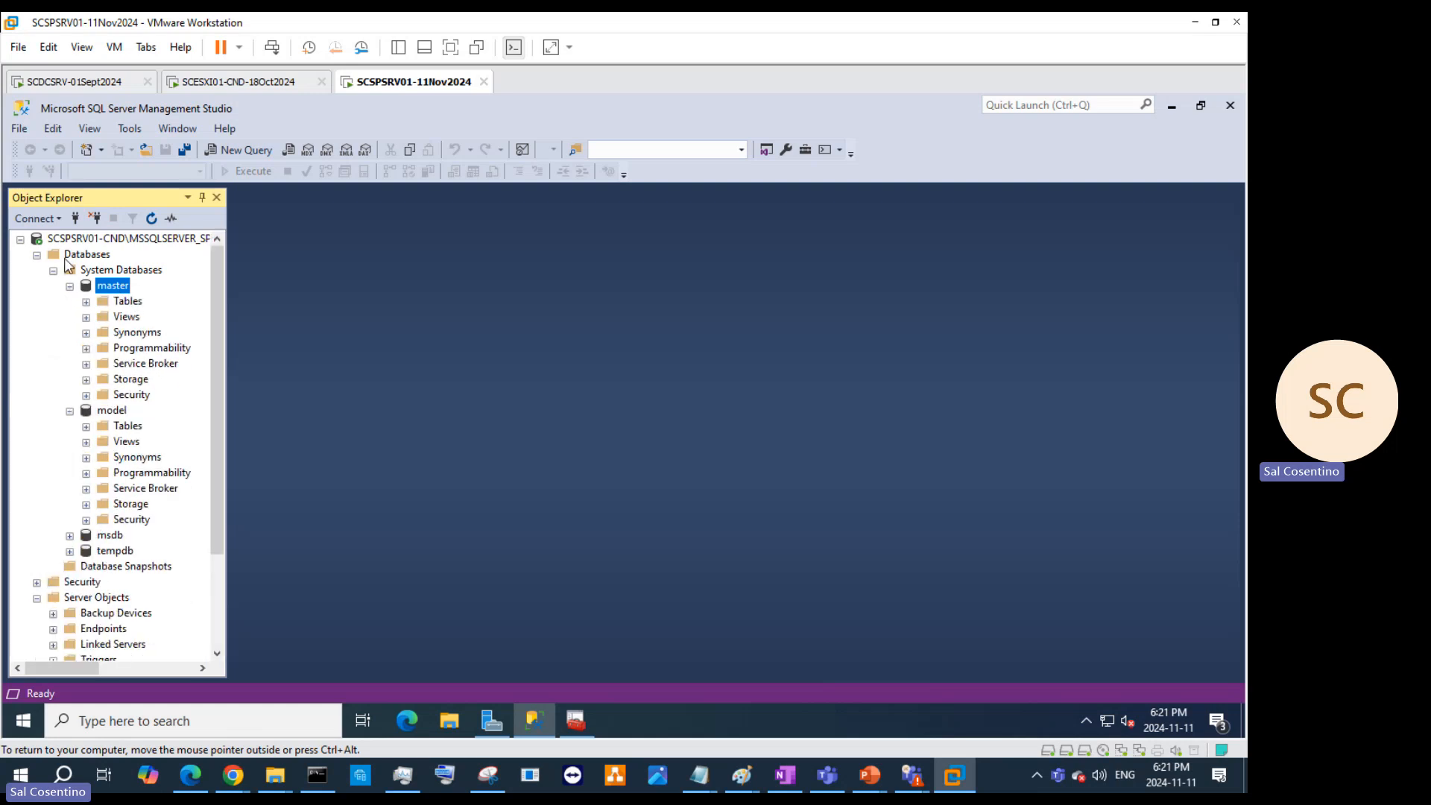
left_click(87, 255)
left_click(80, 242)
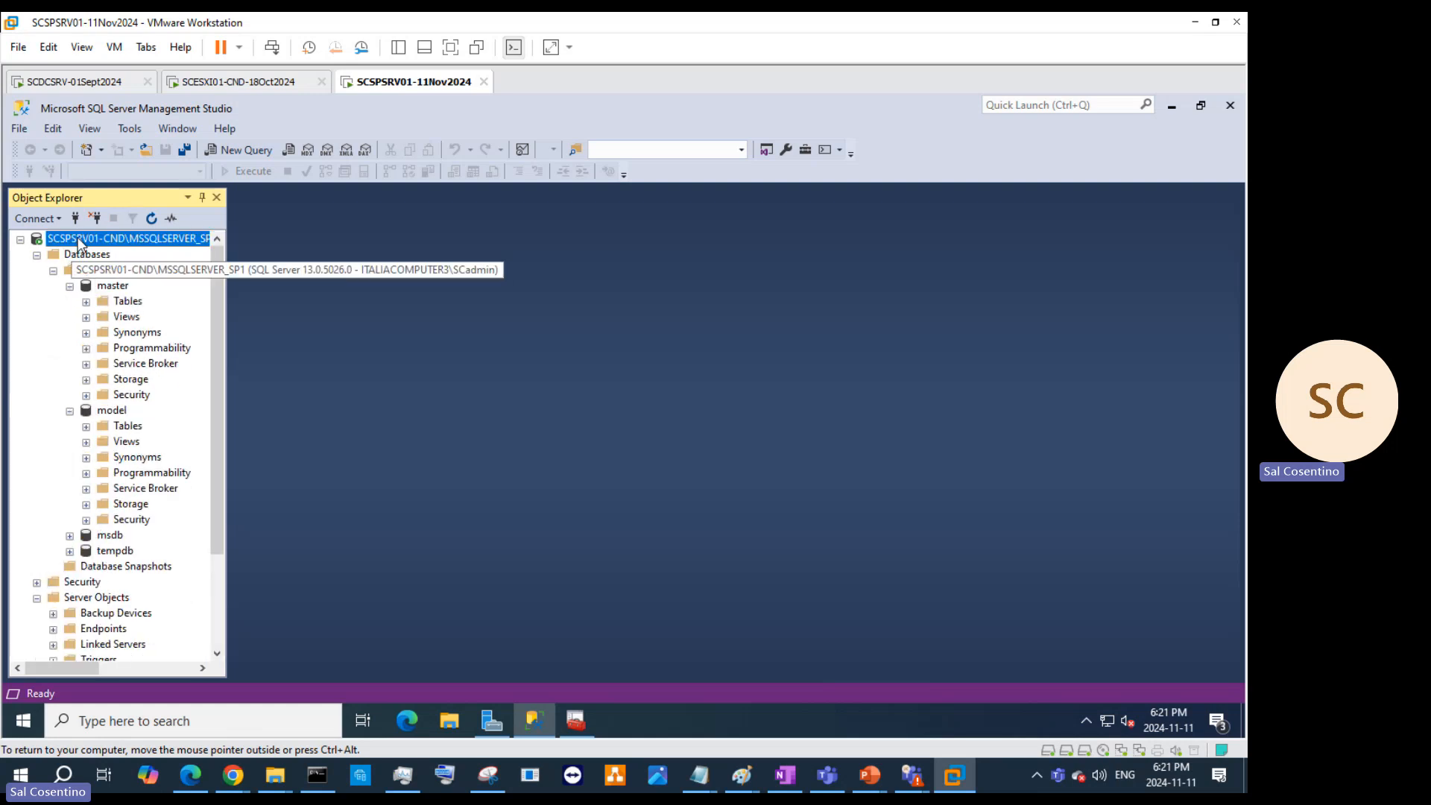
right_click(80, 243)
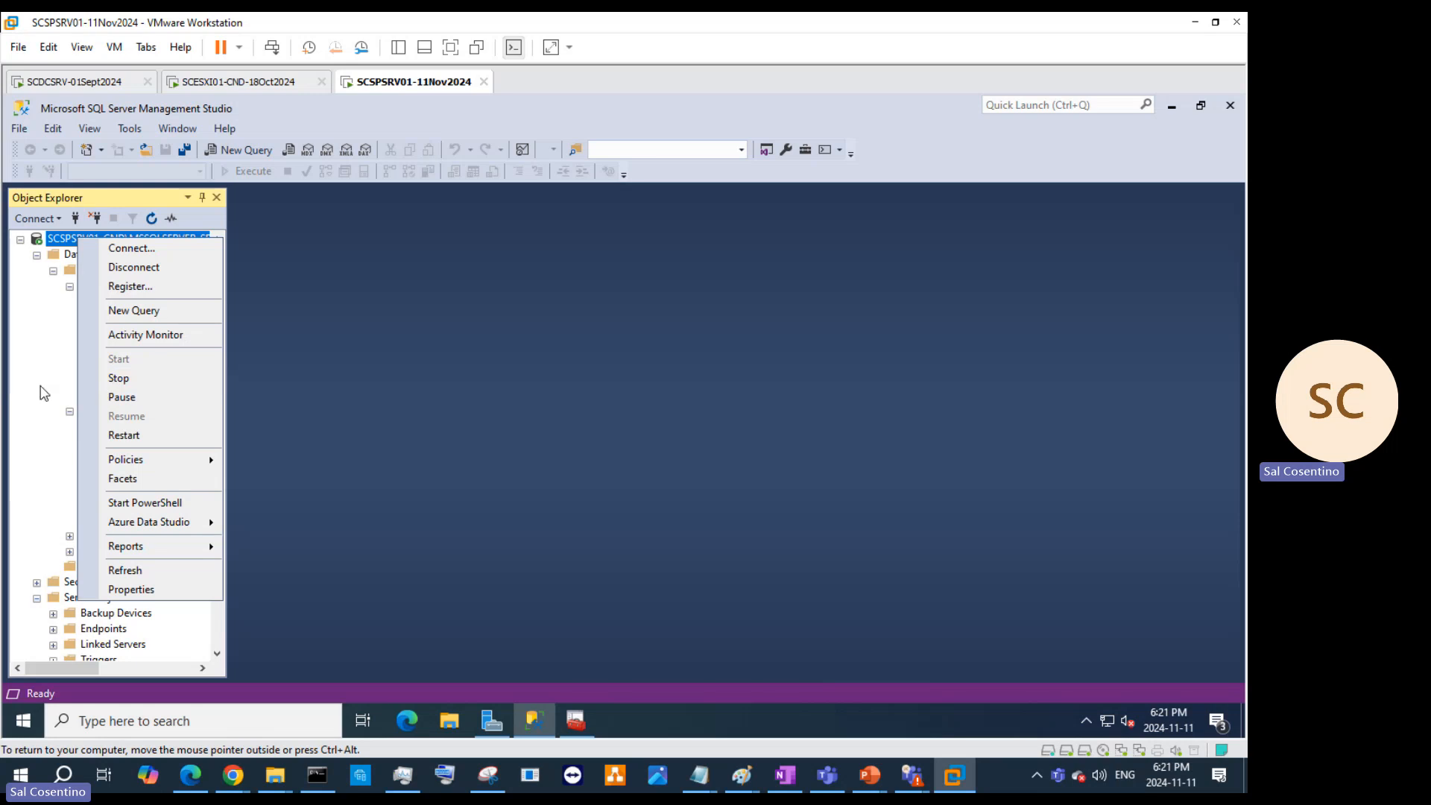
left_click(42, 393)
left_click(70, 412)
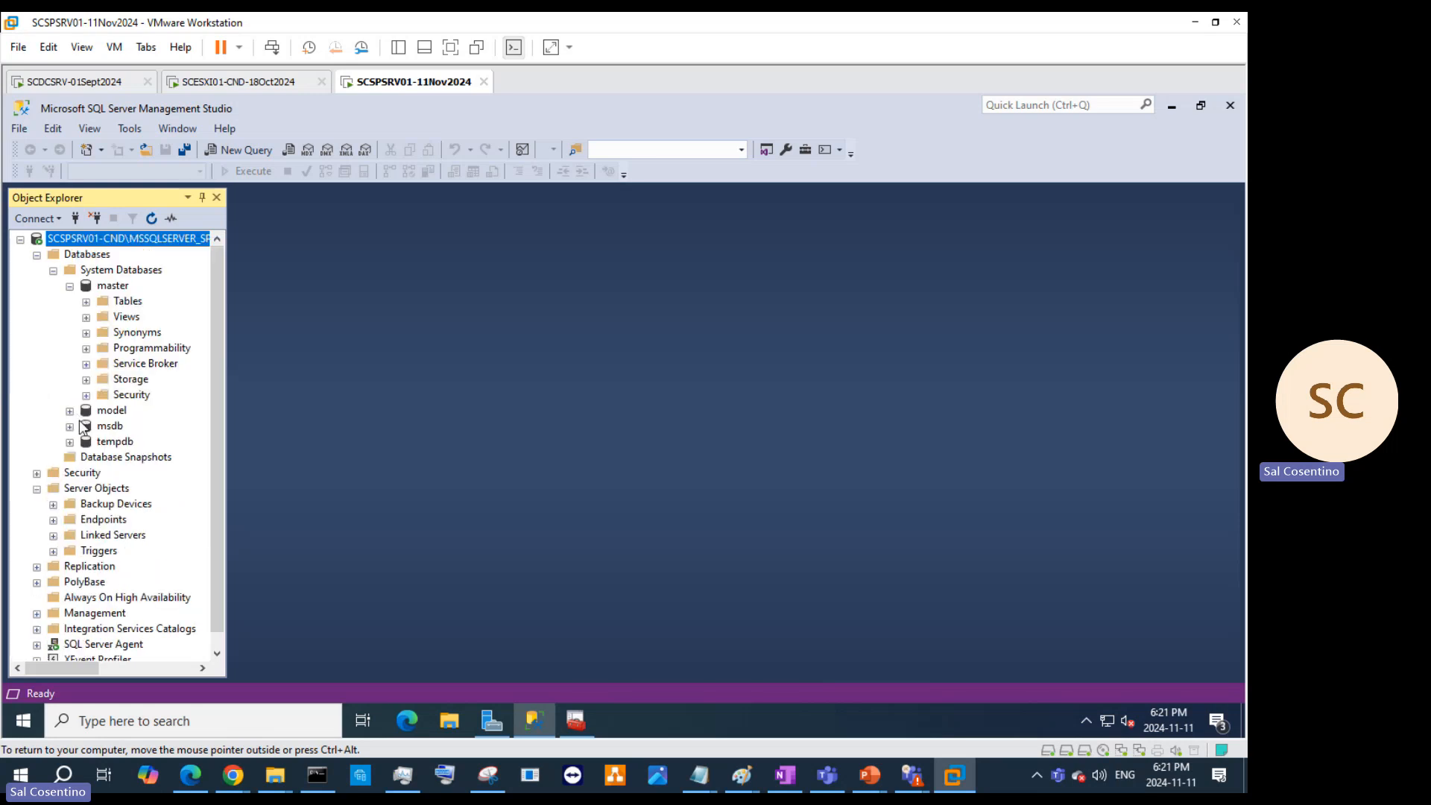
left_click(70, 426)
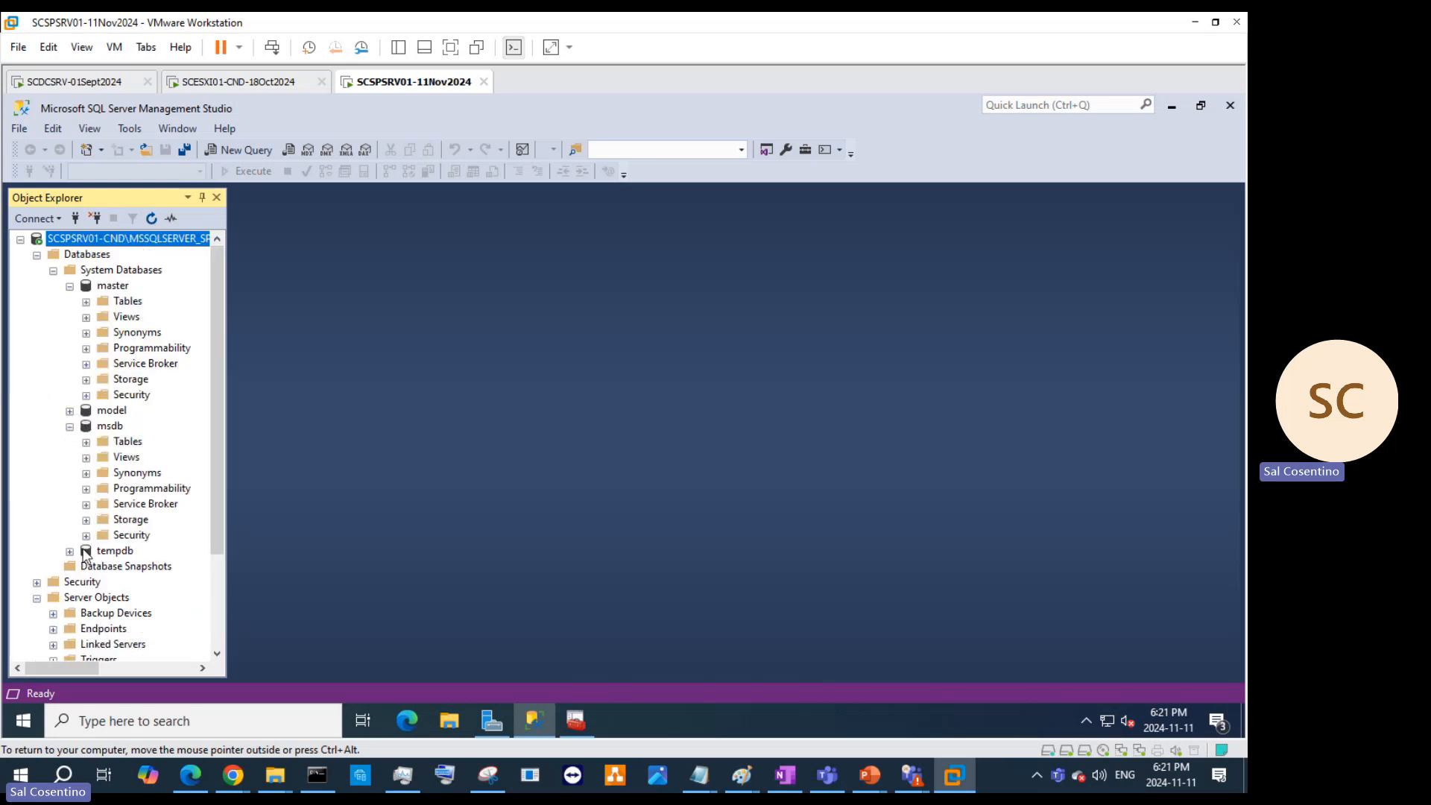
left_click(69, 552)
scroll(89, 522, "down", 5)
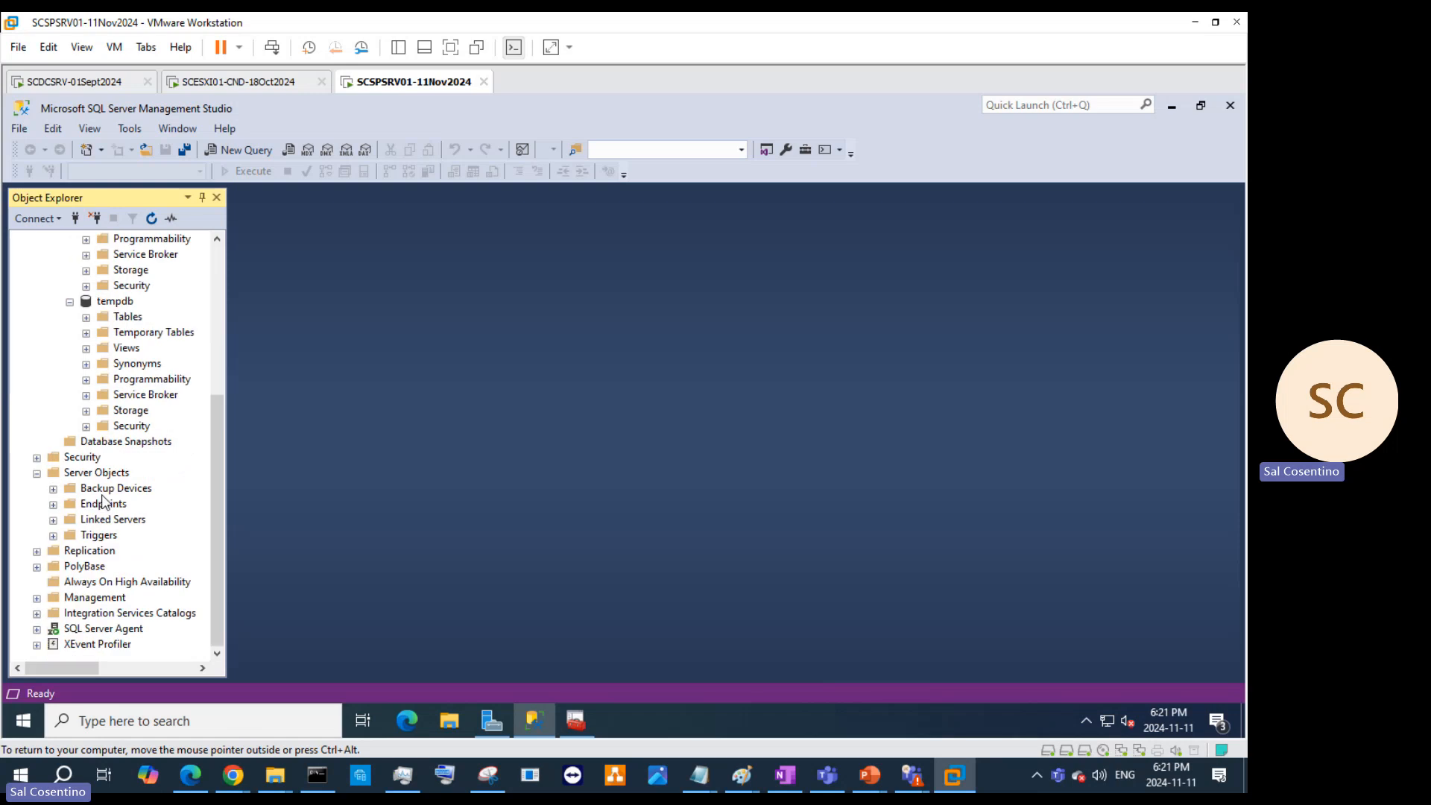
scroll(105, 501, "up", 5)
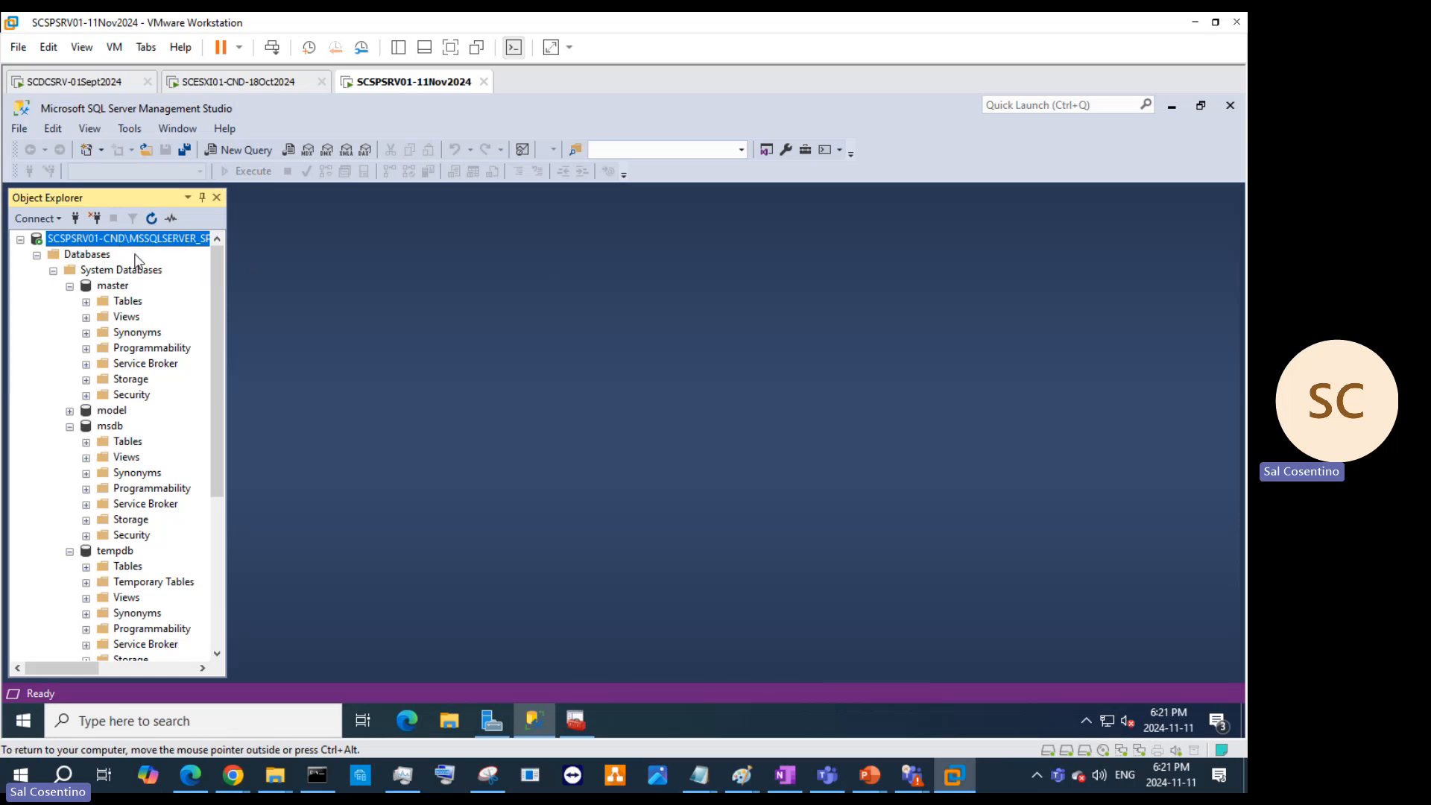
Step: Refresh the MSSQLSERVER_SP1 instance in Object Explorer and expand its Databases folder
right_click(165, 237)
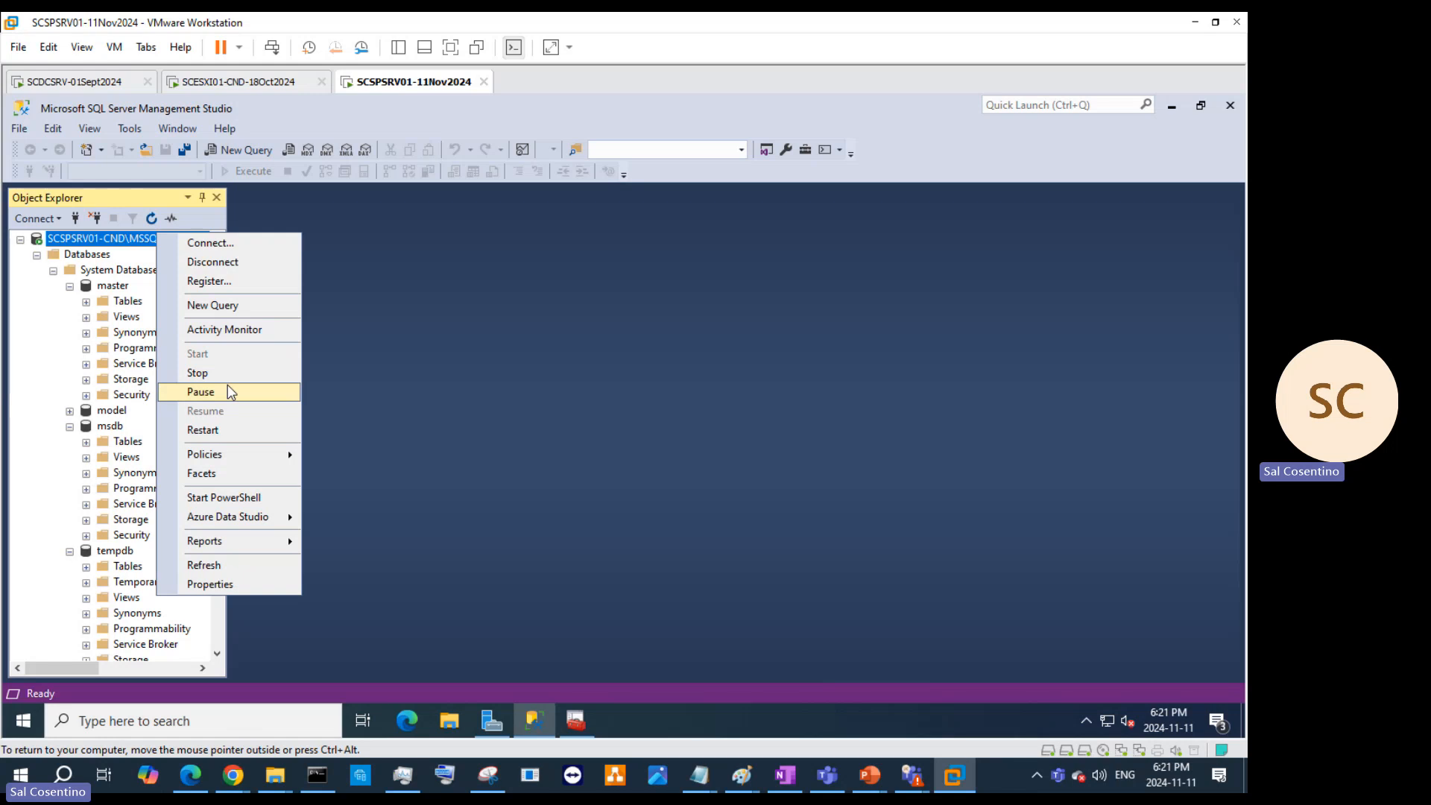
left_click(246, 561)
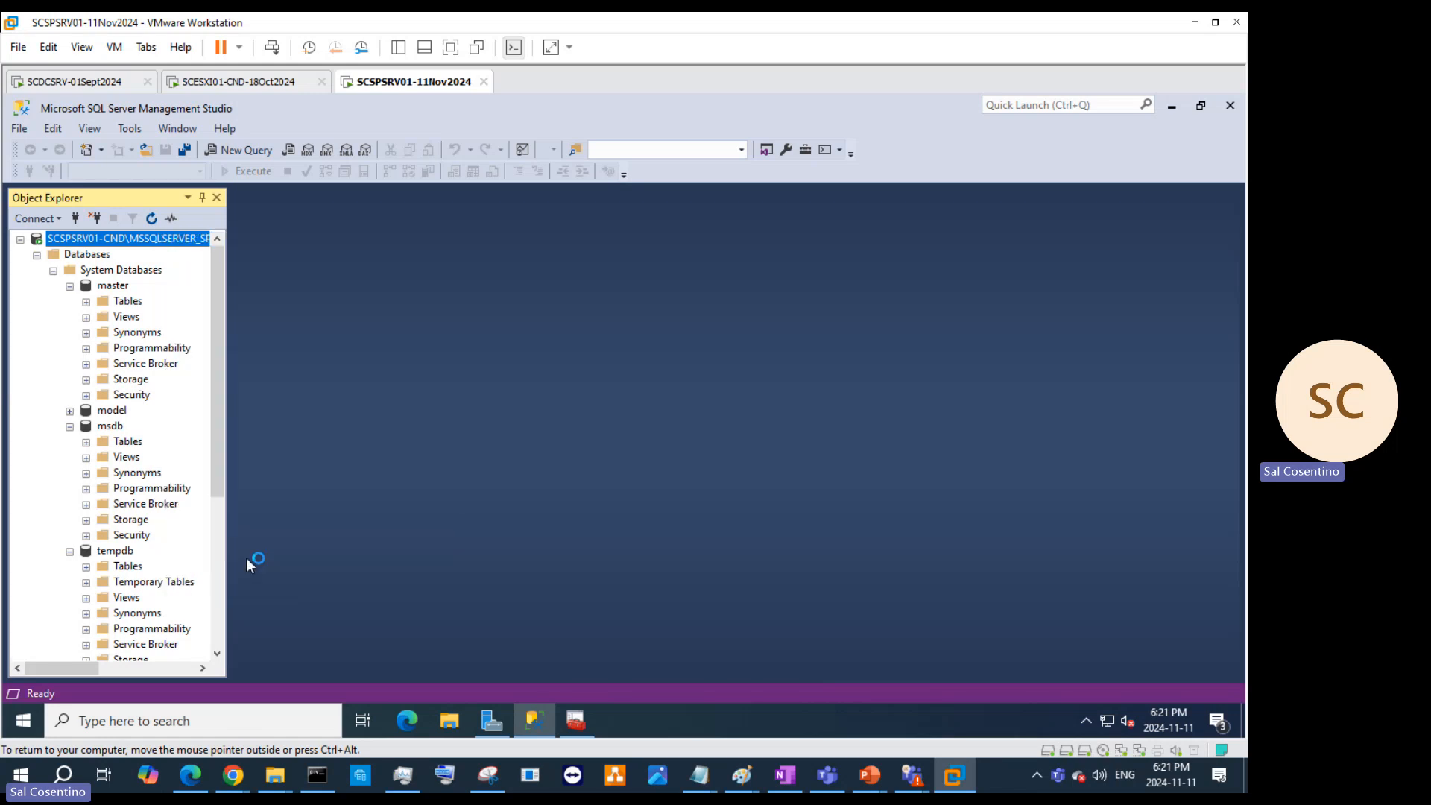
double_click(65, 256)
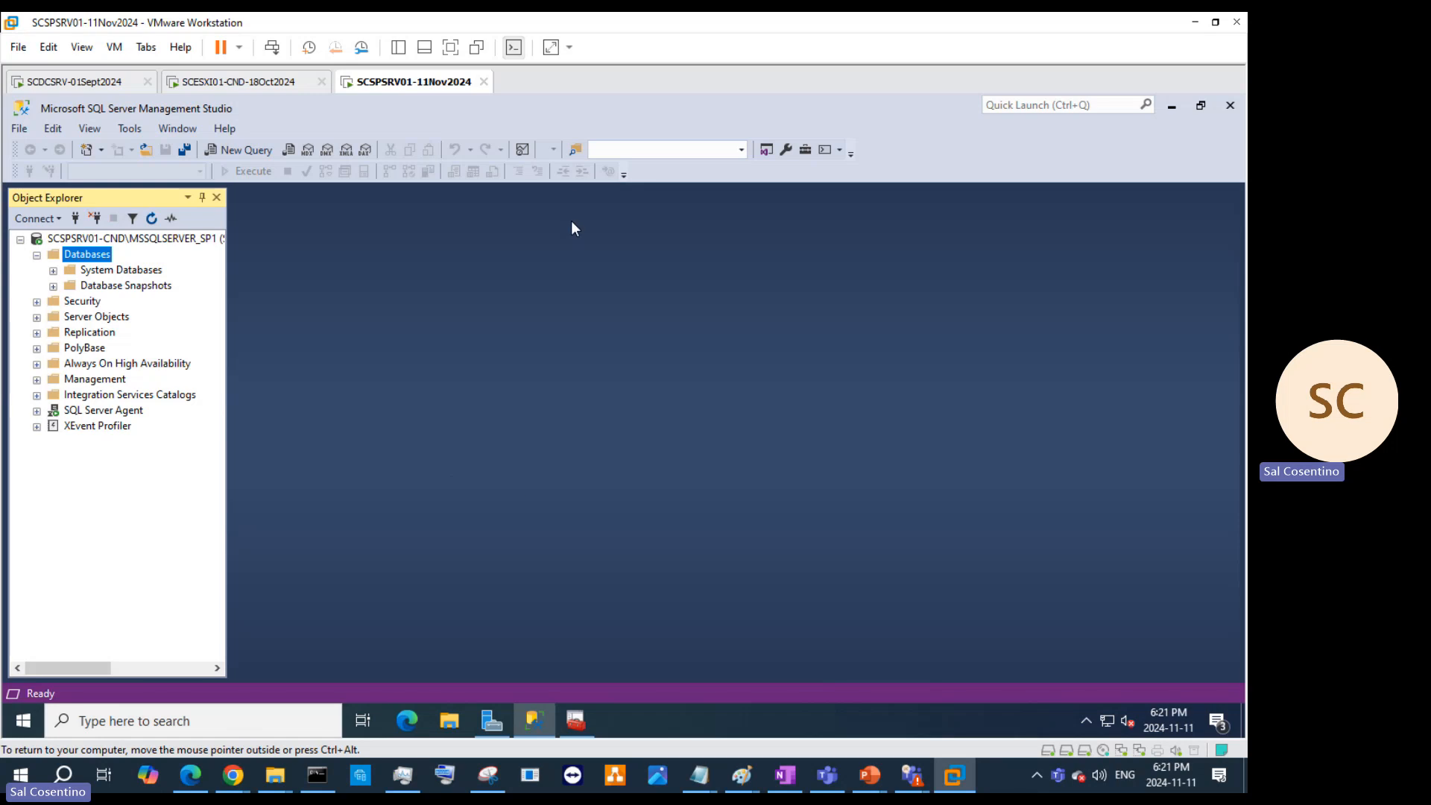
Step: Switch to SQL Server Configuration Manager, close the MSSQLSERVER_SP1 properties, and try to start the SQL Server (MSSQLSERVER) service
left_click(129, 240)
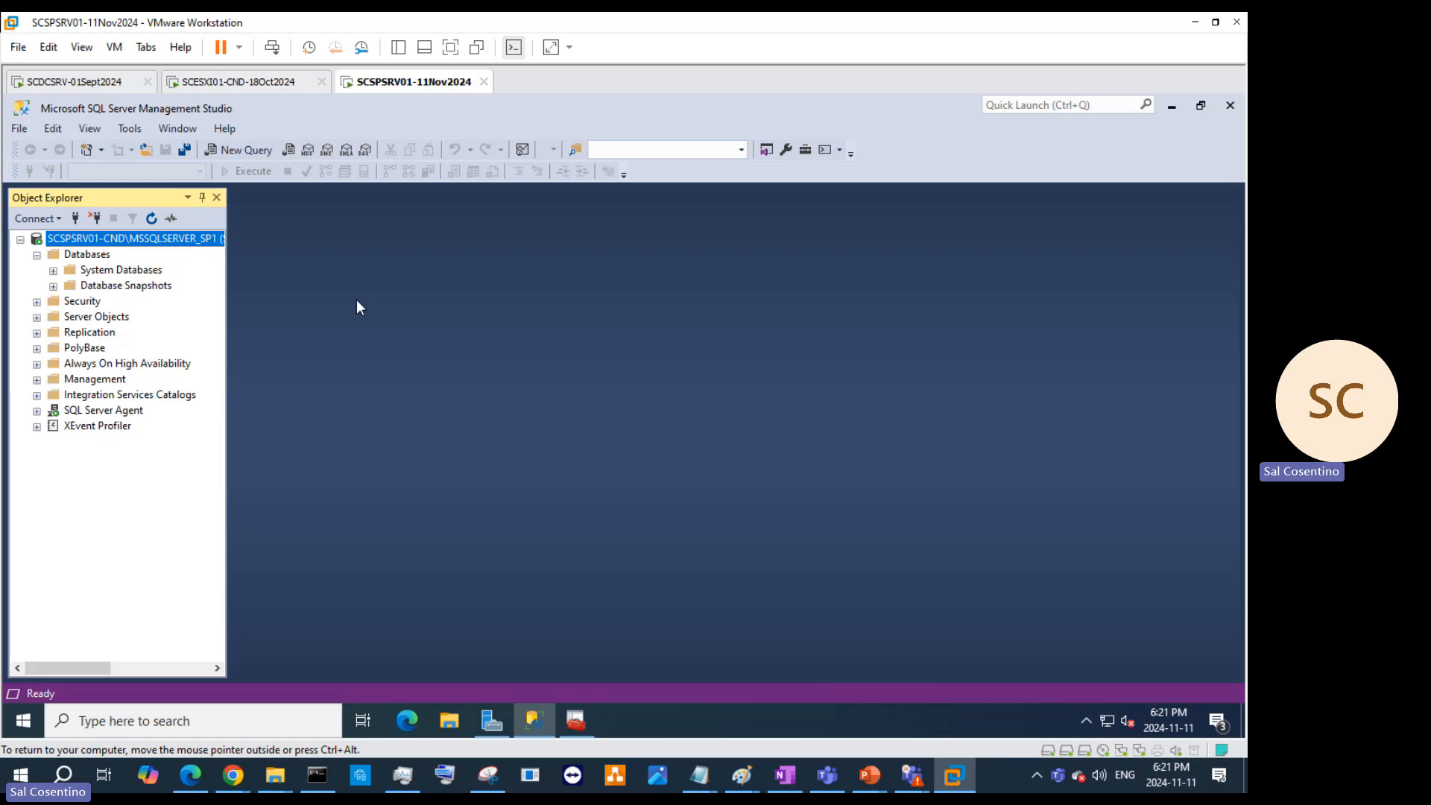
left_click(1170, 107)
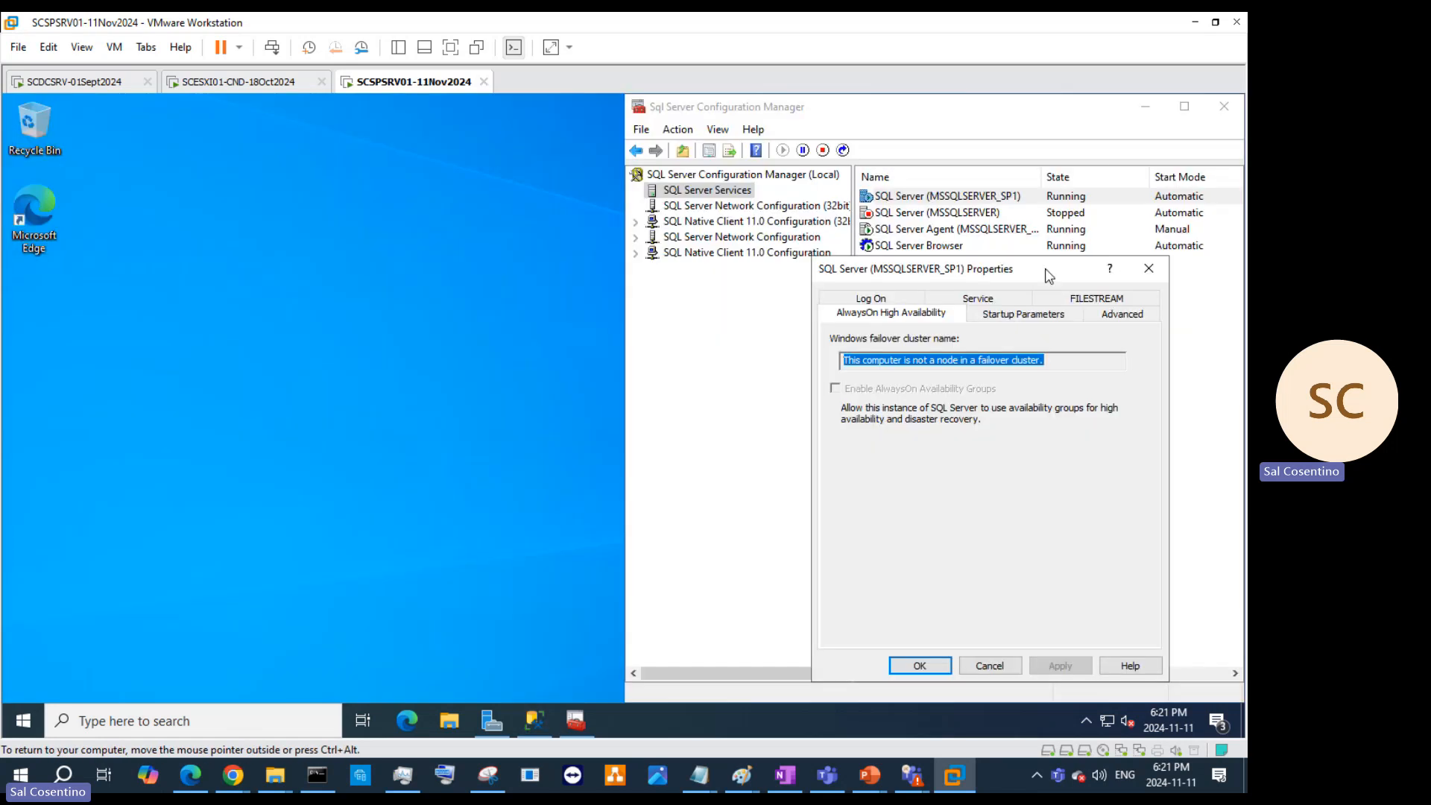
left_click(1149, 268)
left_click(928, 213)
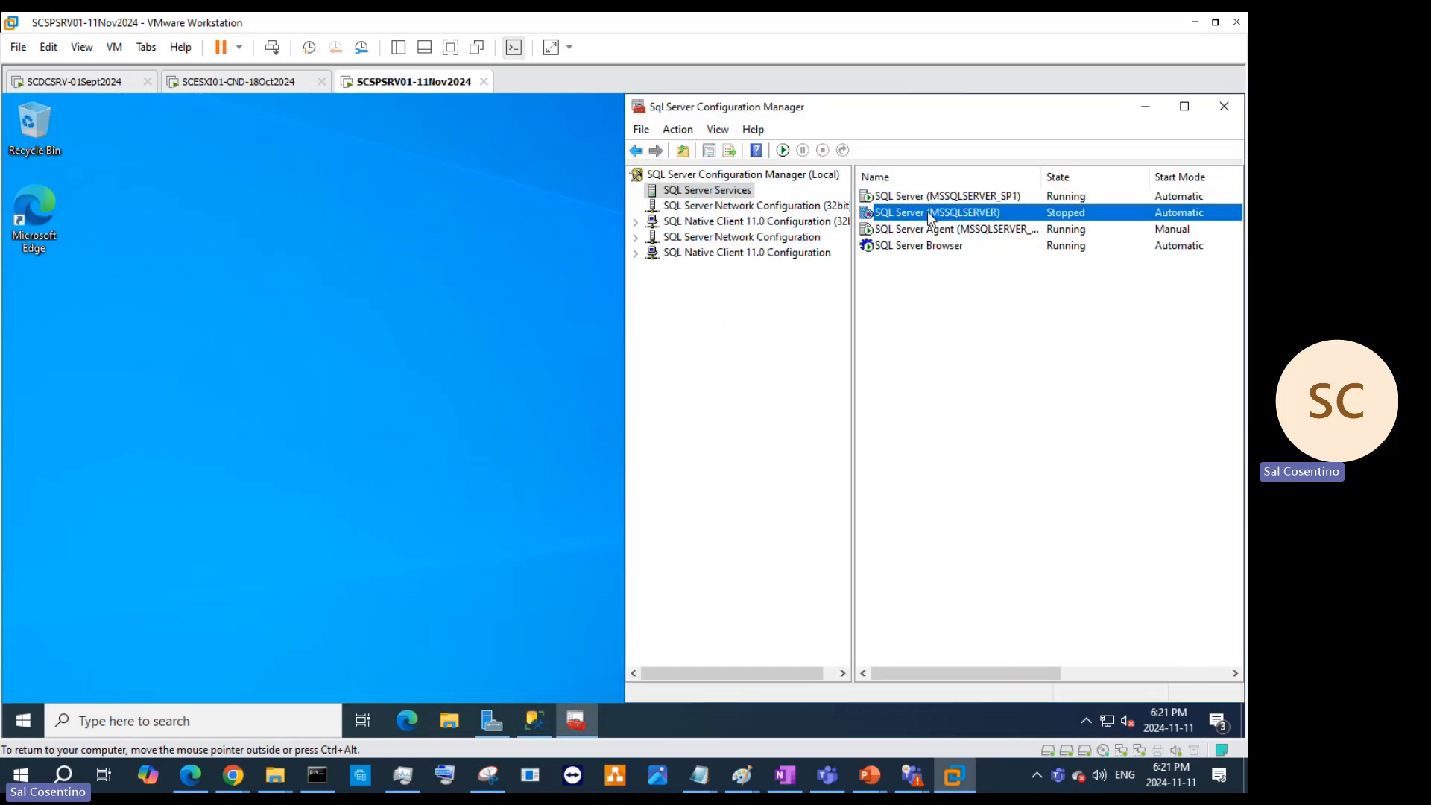
right_click(928, 211)
left_click(949, 222)
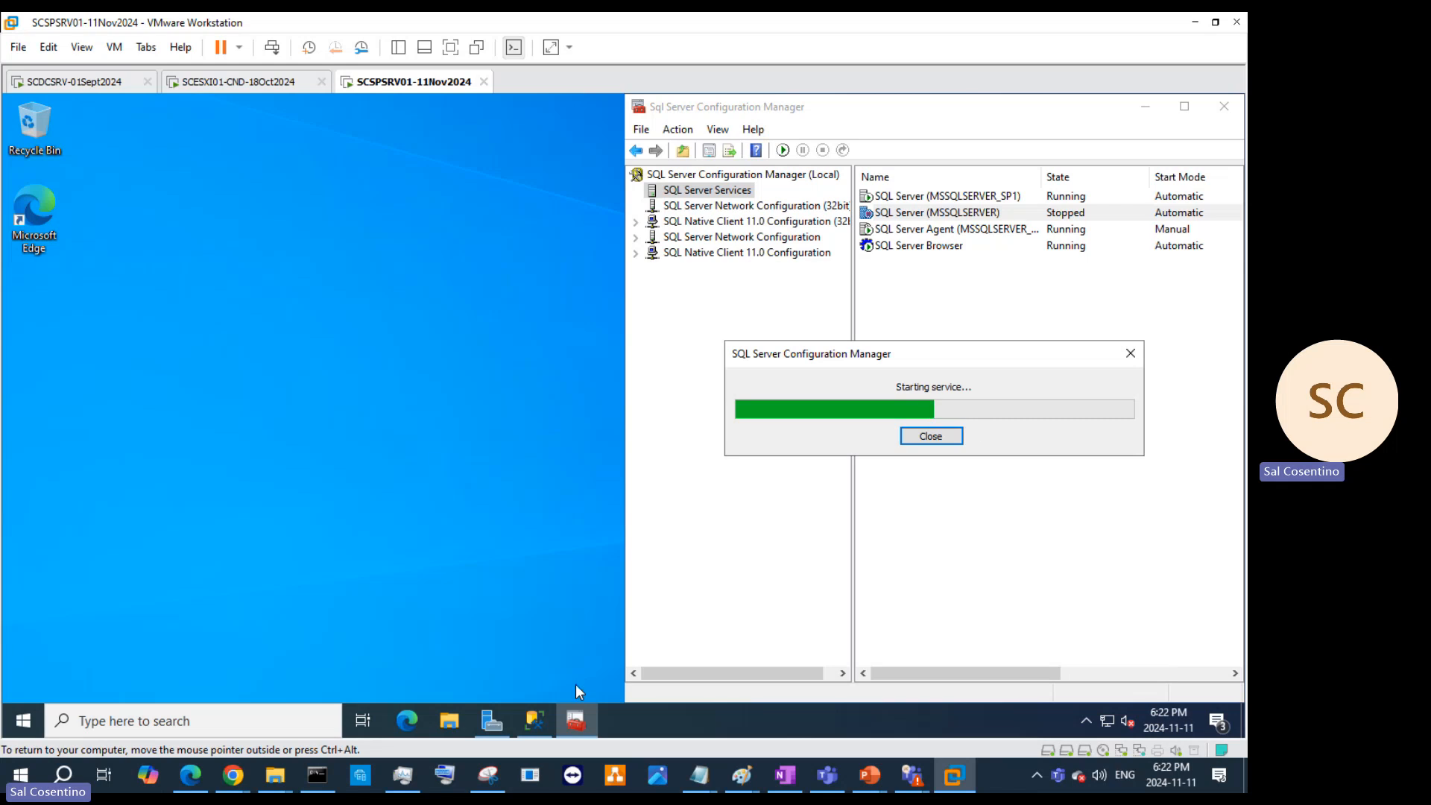
Step: Switch to SQL Server Management Studio and examine the SQL Server Agent, Server Objects and Security nodes, including Server Roles
left_click(543, 717)
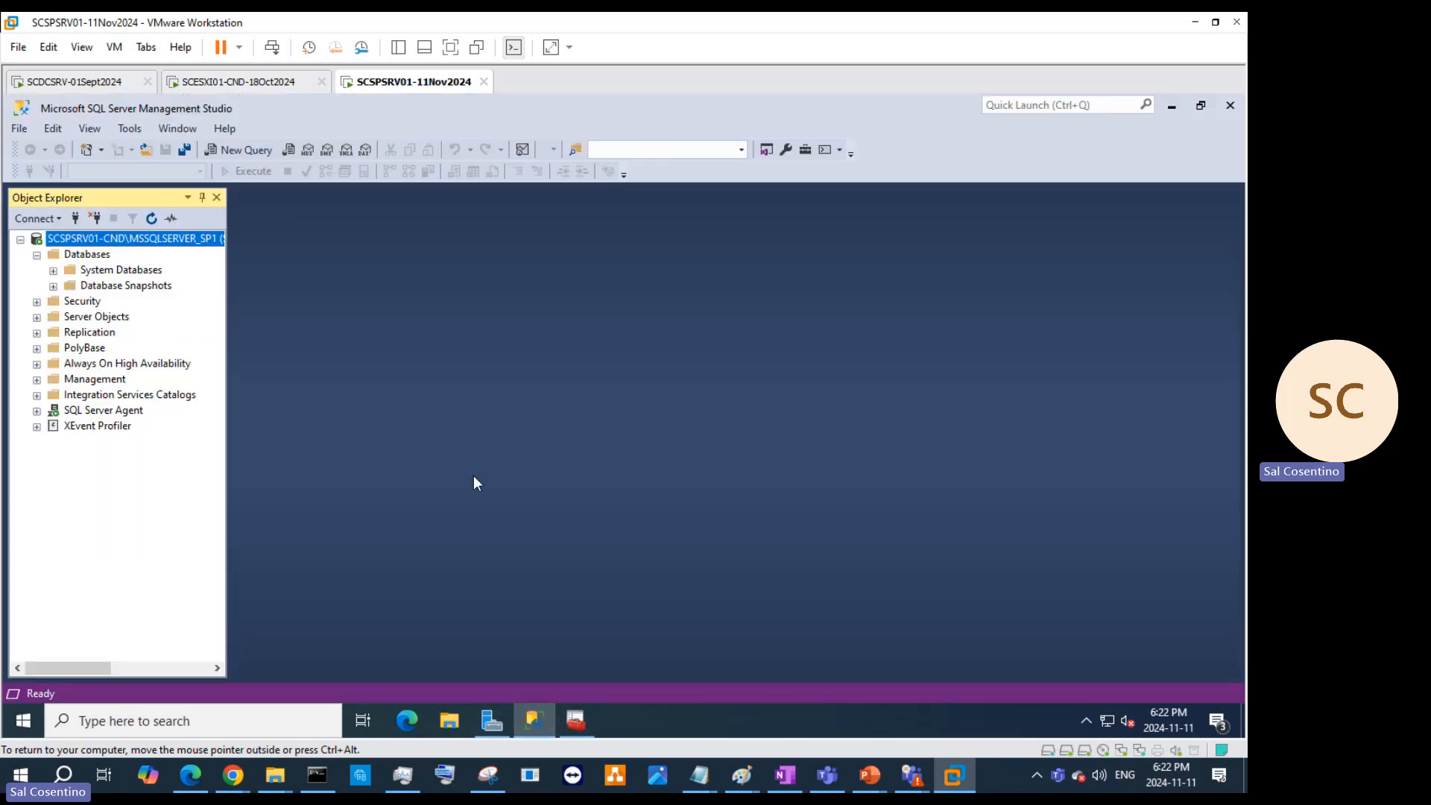
left_click(36, 411)
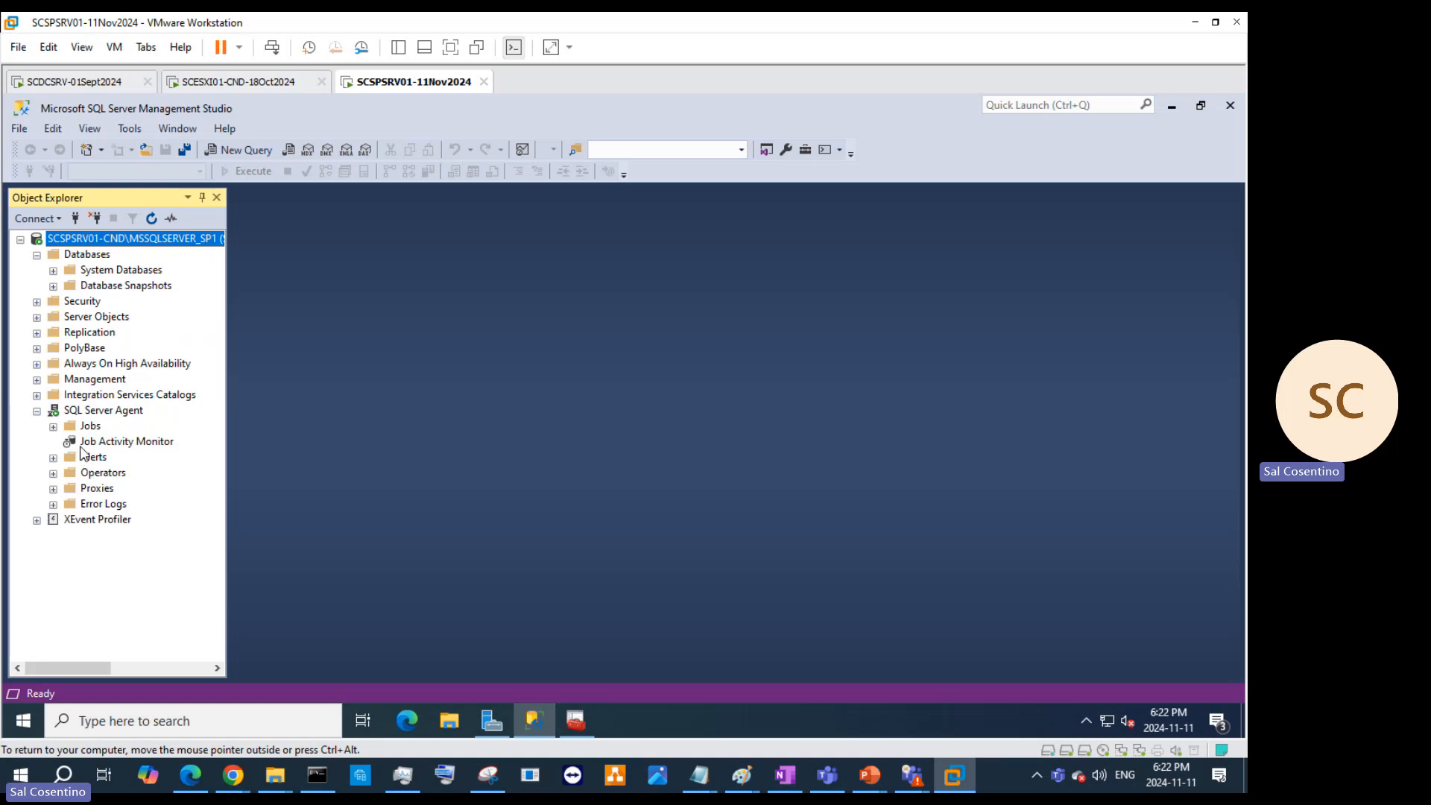
left_click(48, 329)
left_click(36, 317)
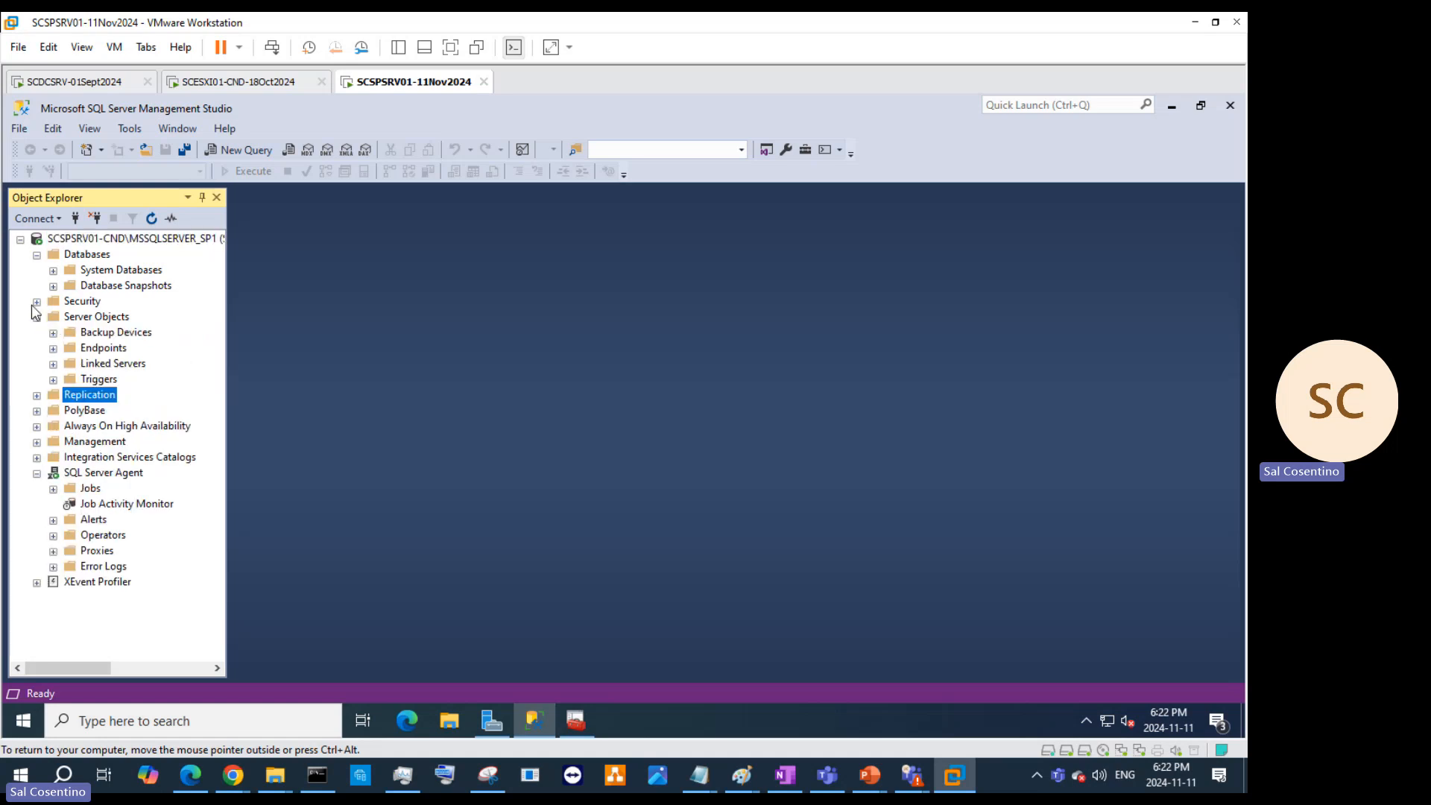
left_click(36, 301)
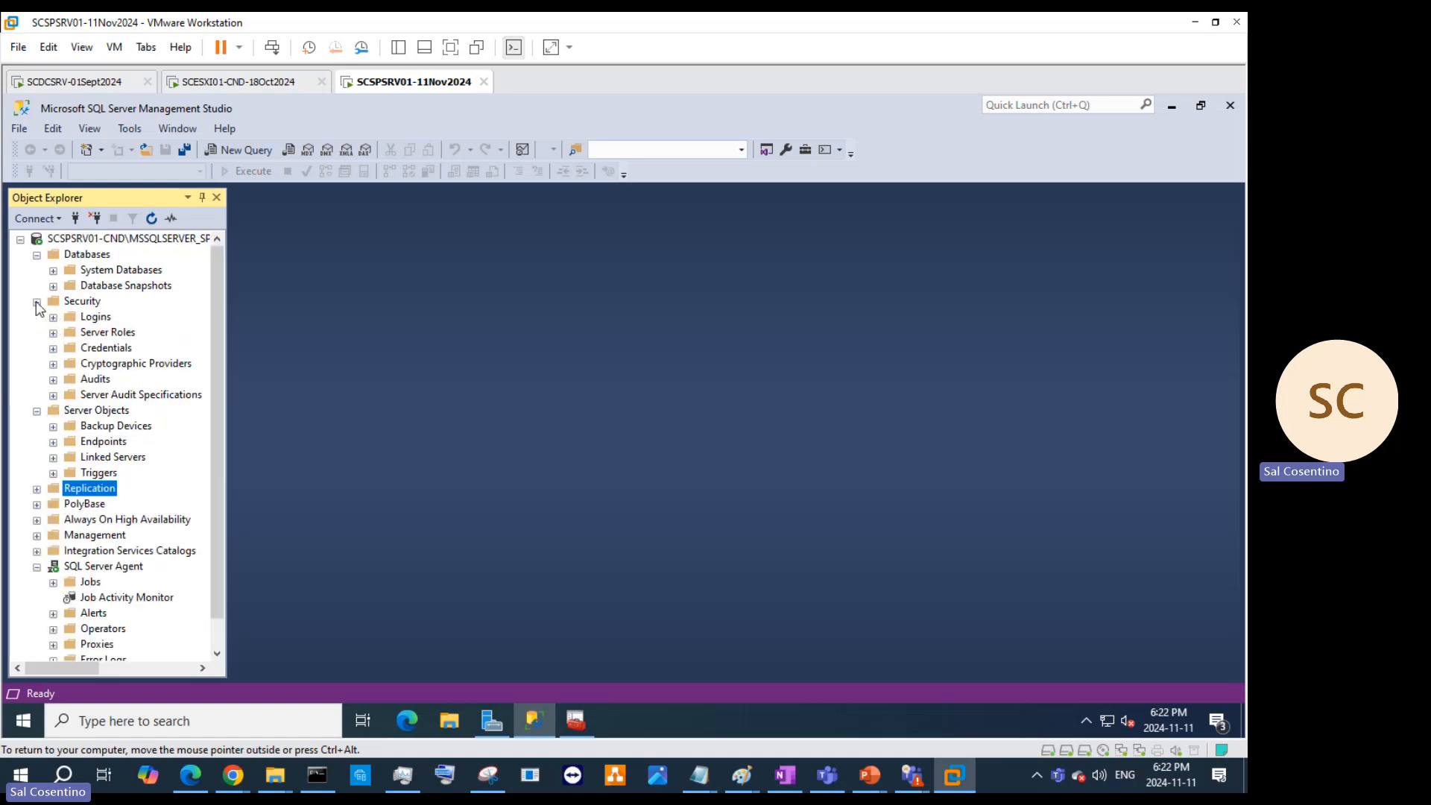
left_click(106, 348)
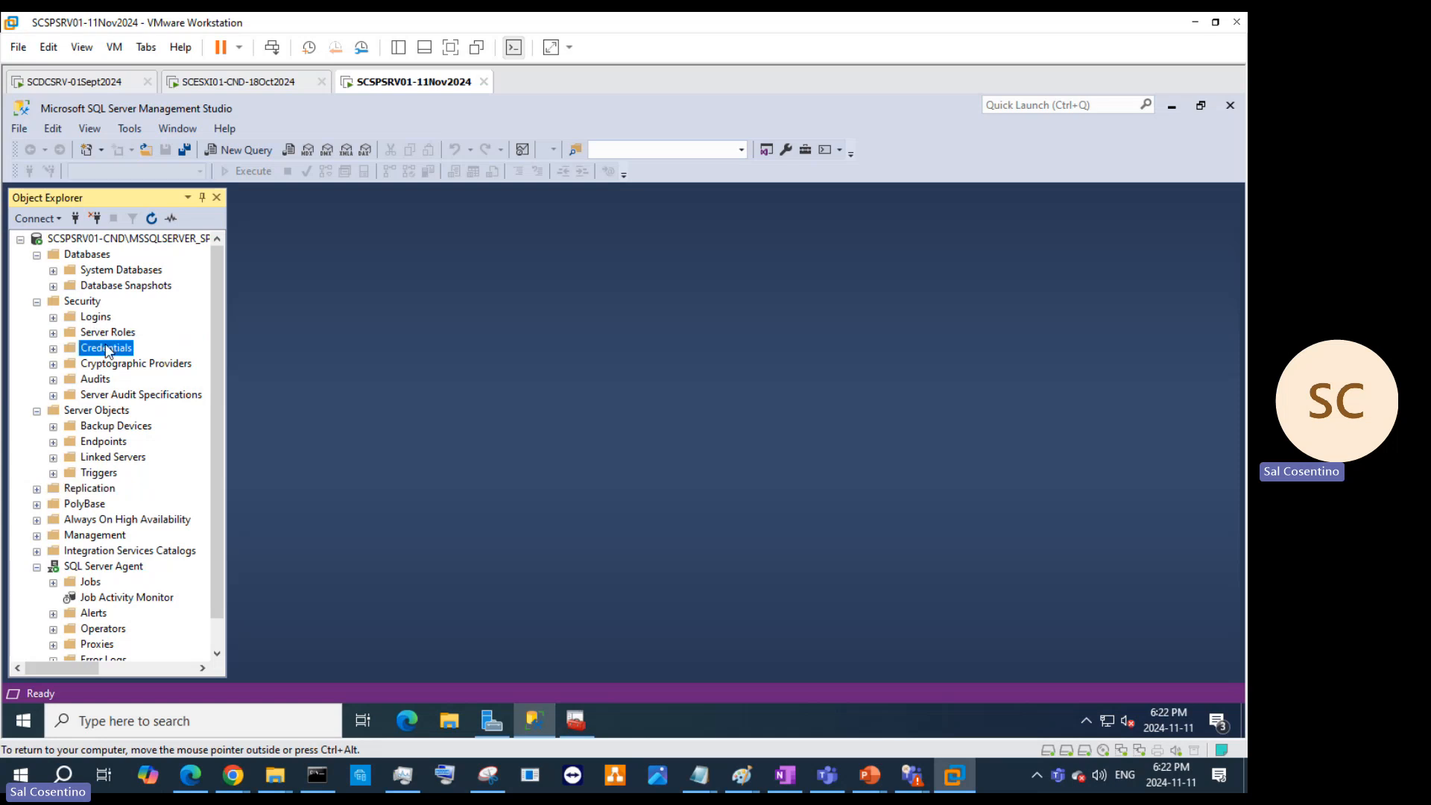
double_click(89, 333)
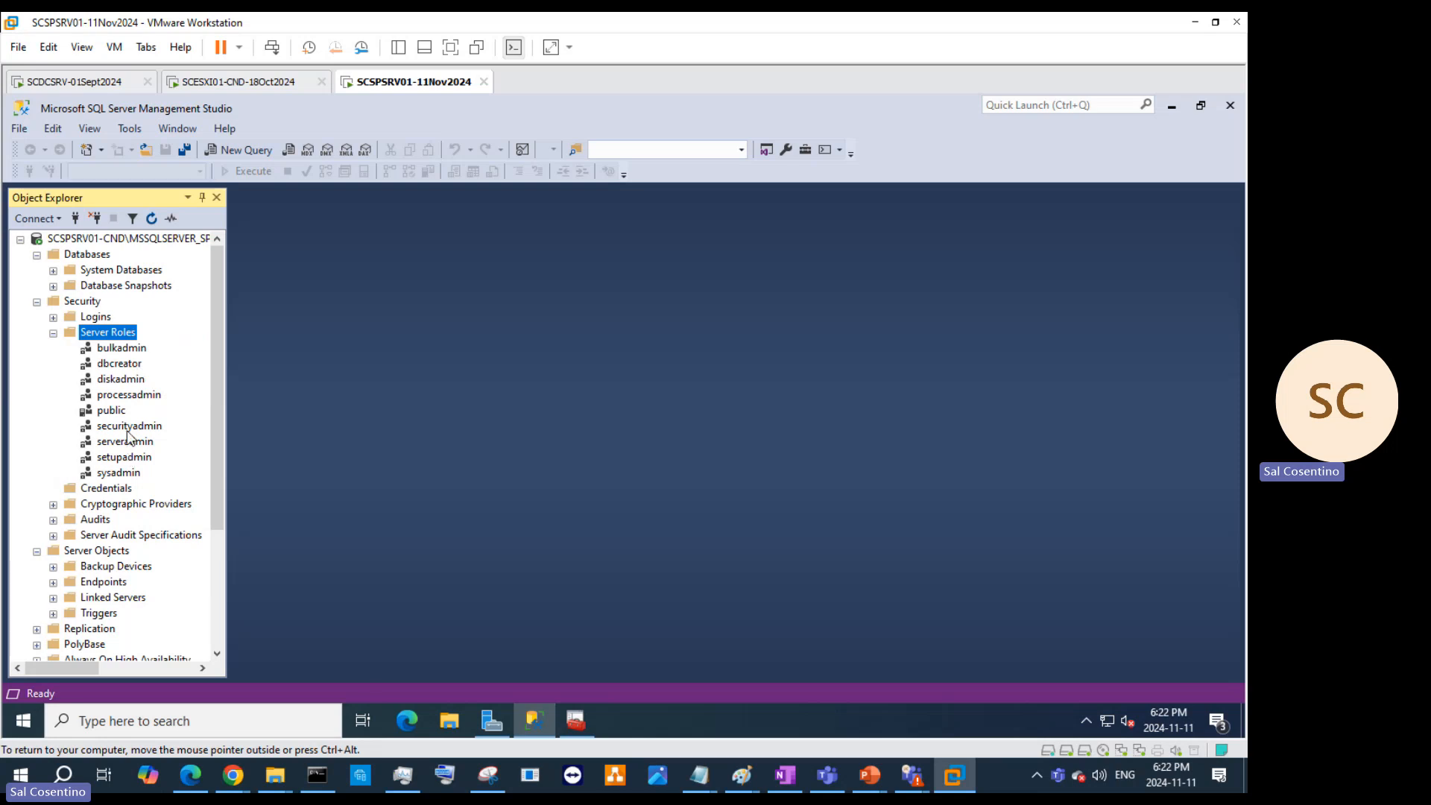
Step: Review the members of the sysadmin server role and close its properties
double_click(127, 472)
right_click(129, 471)
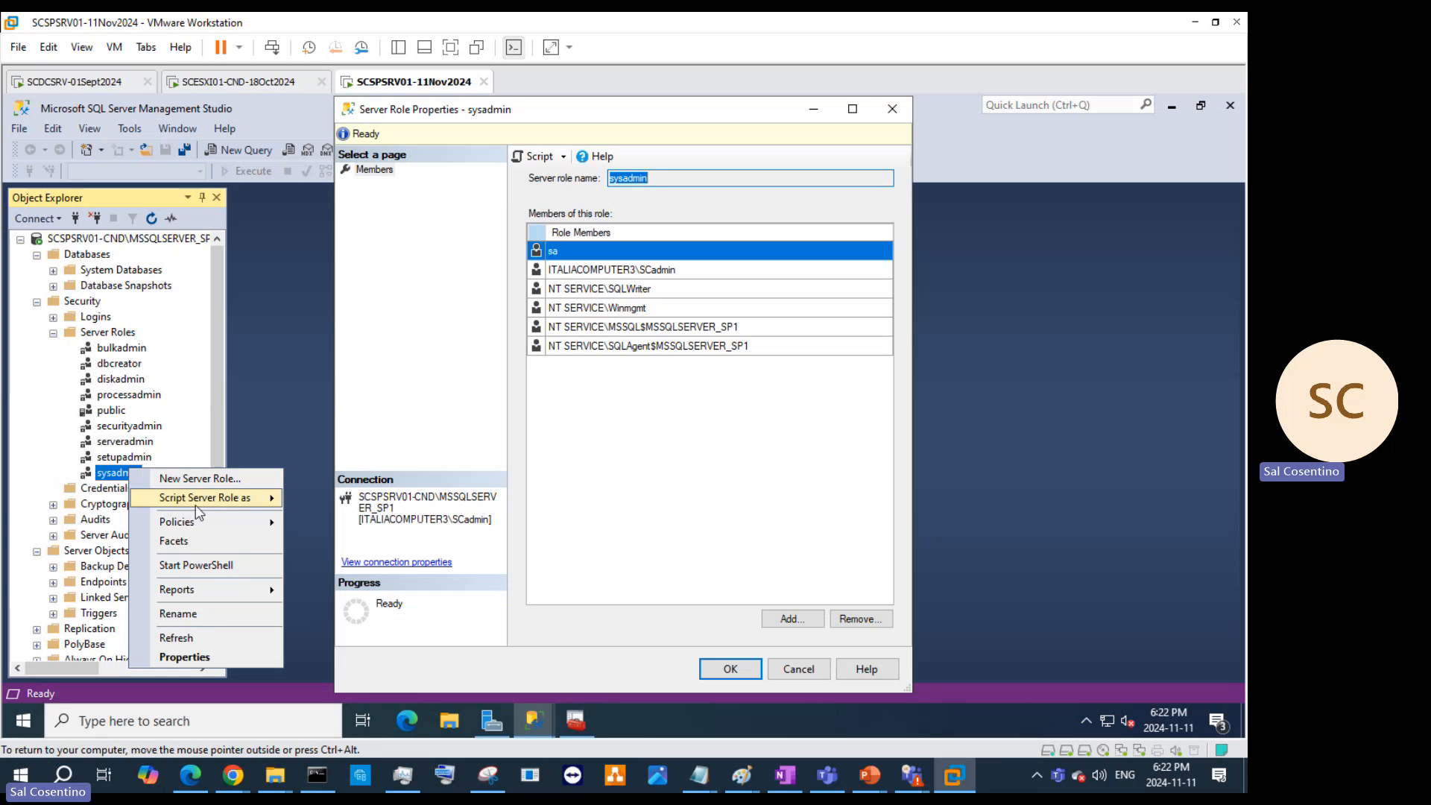
left_click(239, 656)
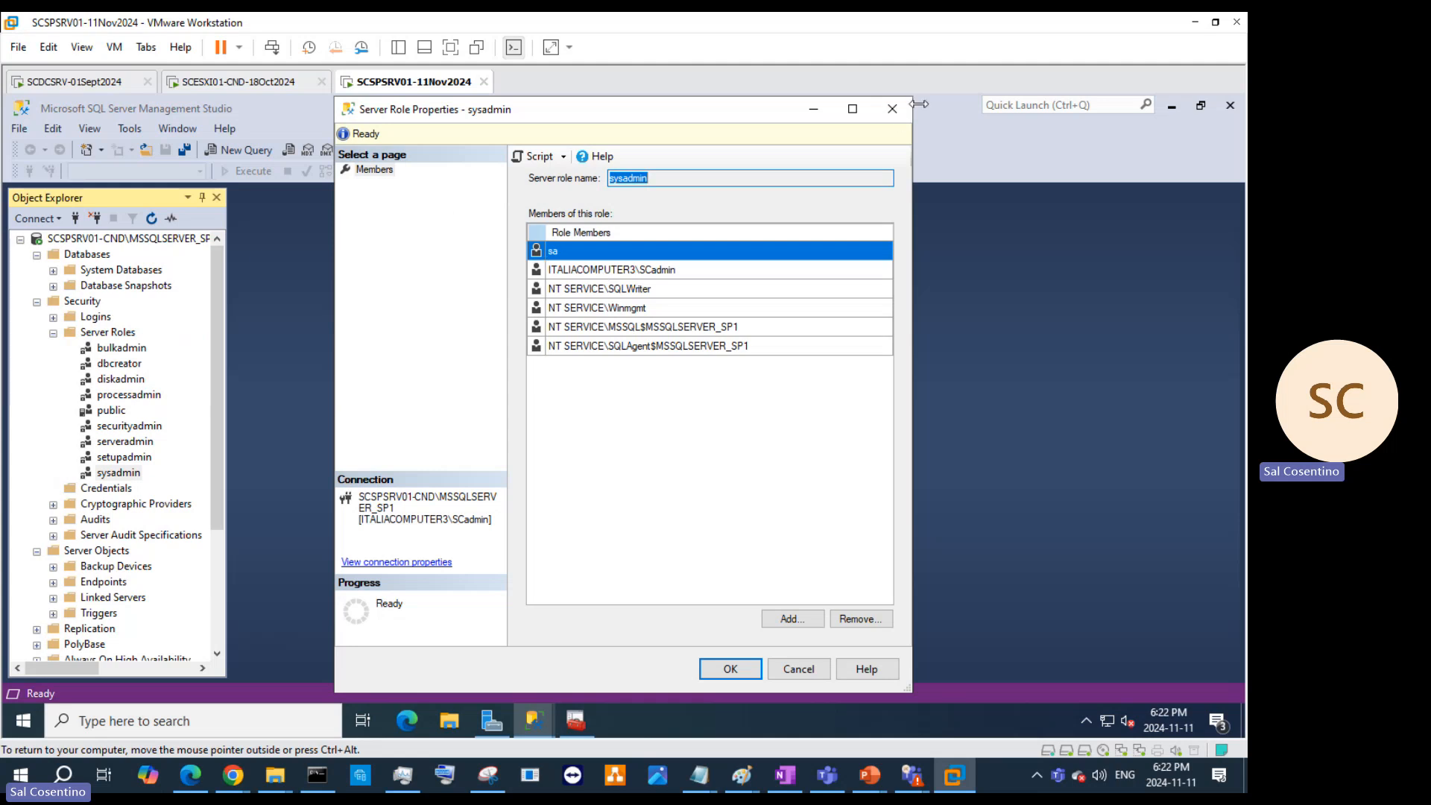
left_click(894, 110)
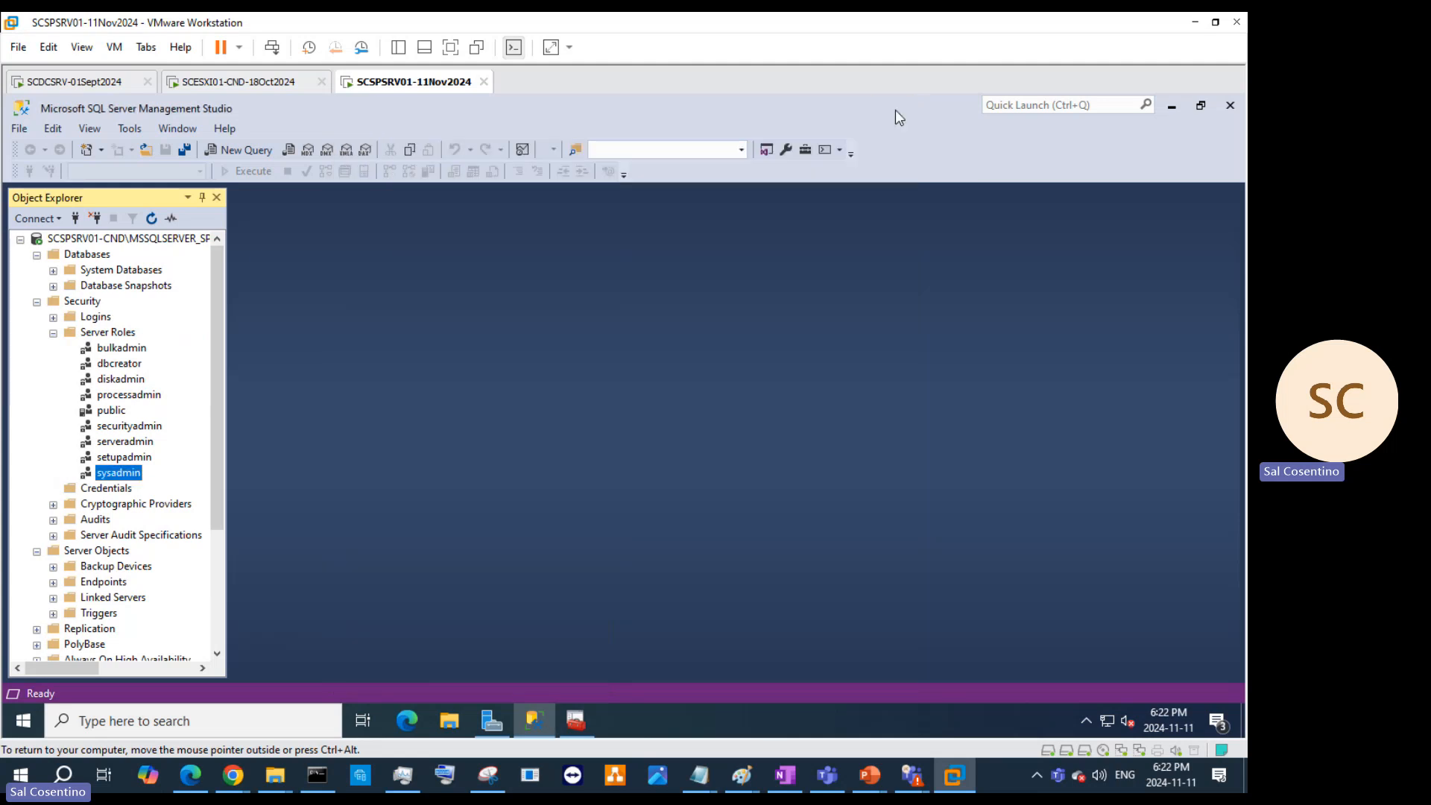
Step: Review the securityadmin server role's members and its server connection properties, closing the connection information
double_click(130, 425)
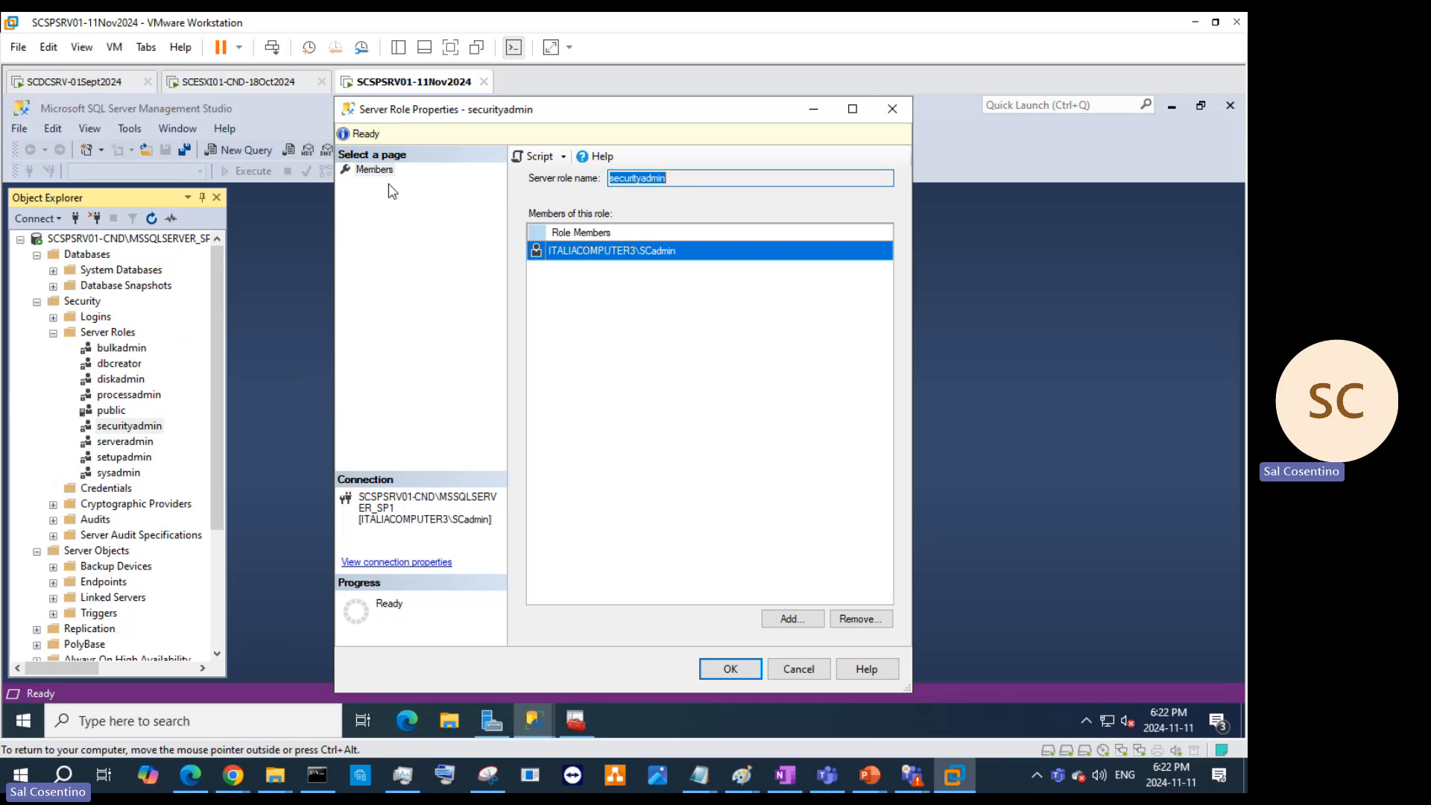
left_click(382, 565)
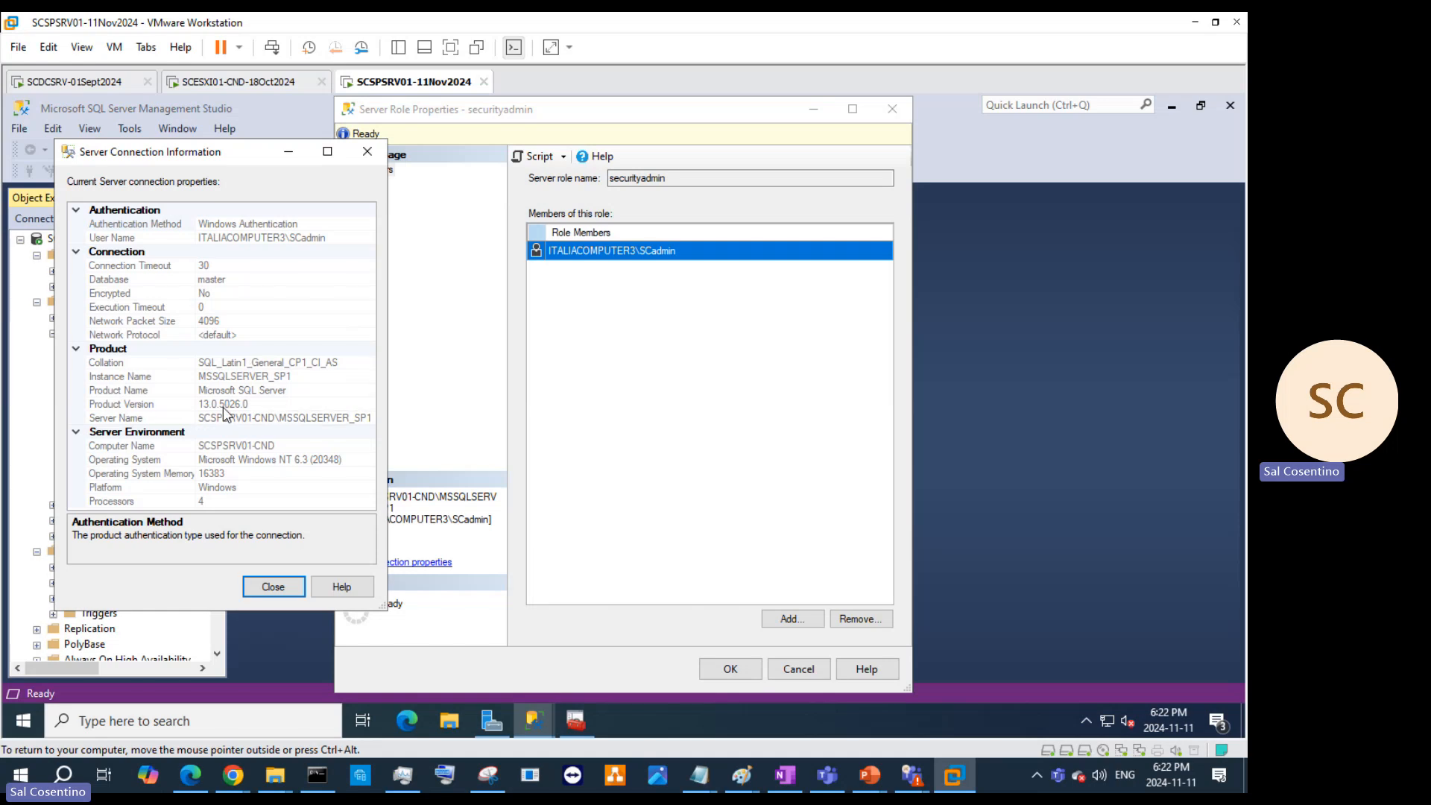
left_click(367, 151)
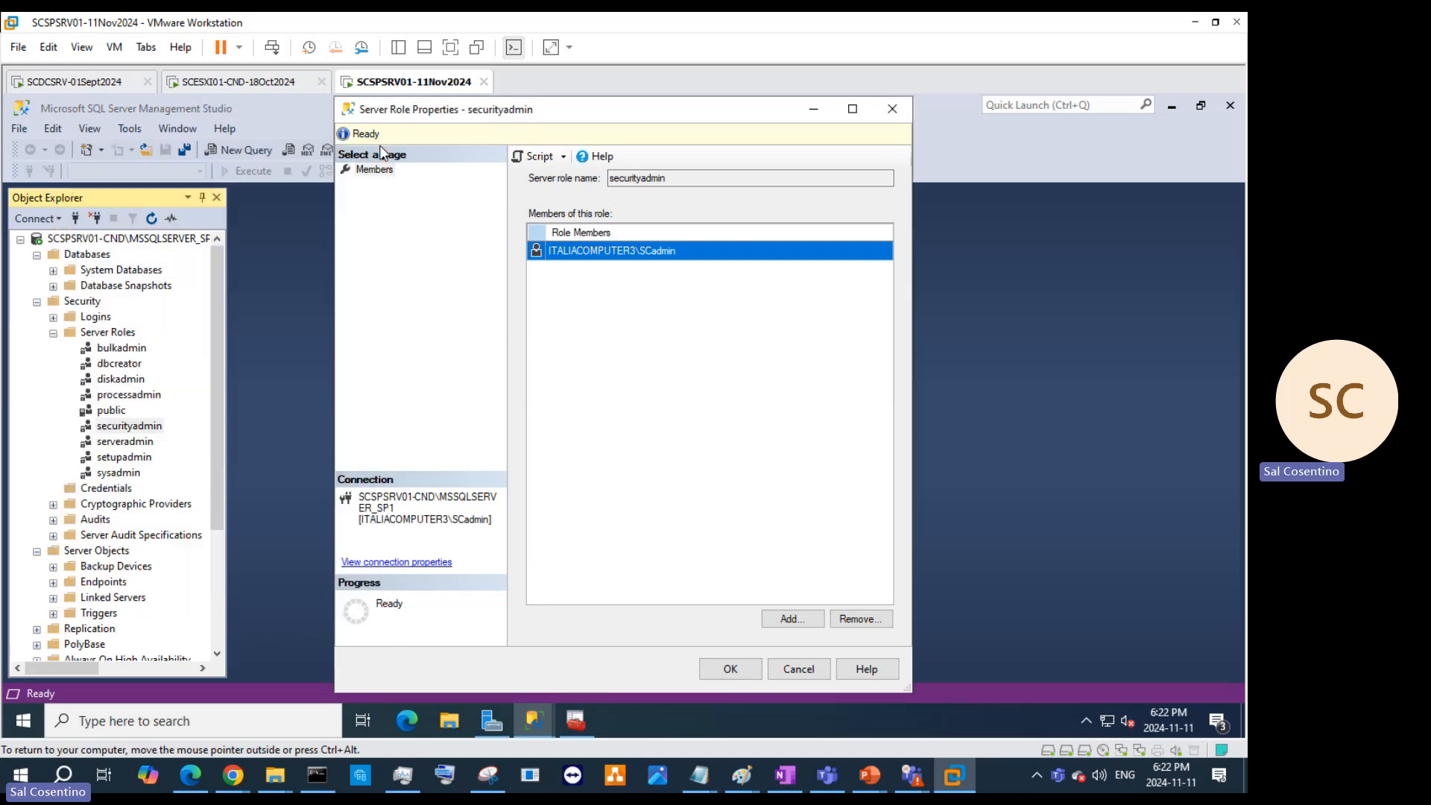
key("Escape")
Step: Open the server properties of the SCSPSRV01-CND\MSSQLSERVER_SP1 instance
right_click(108, 241)
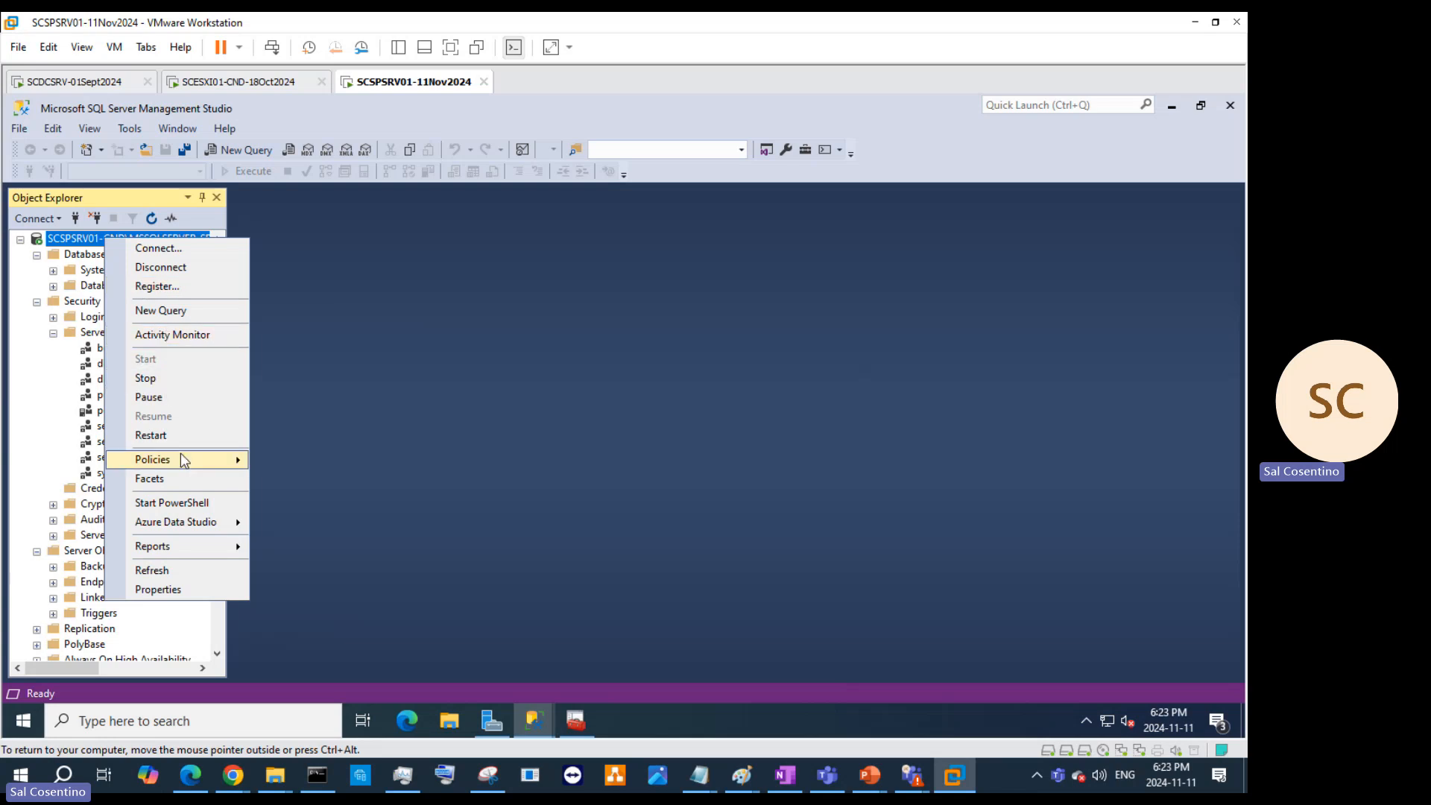
mouse_move(181, 456)
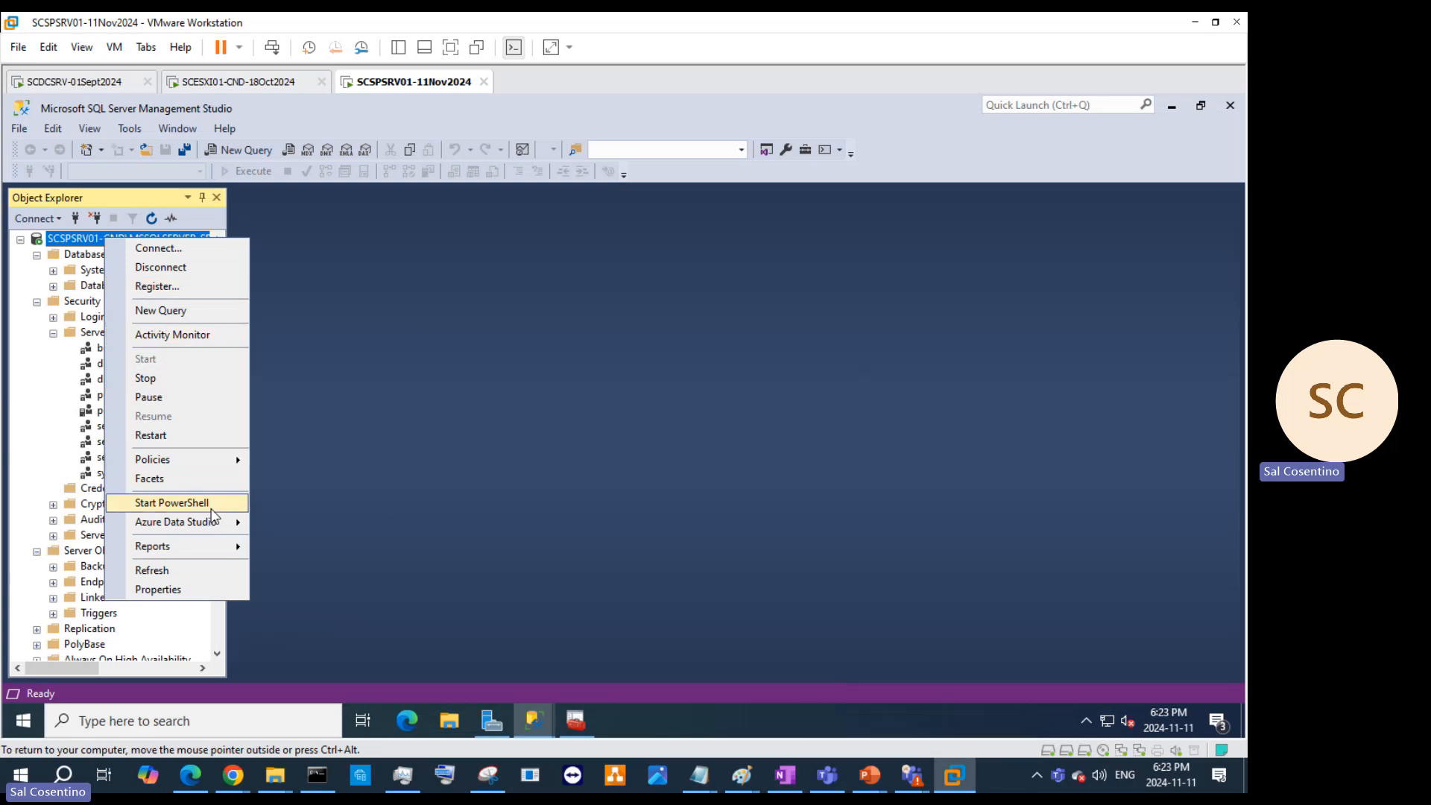
left_click(208, 588)
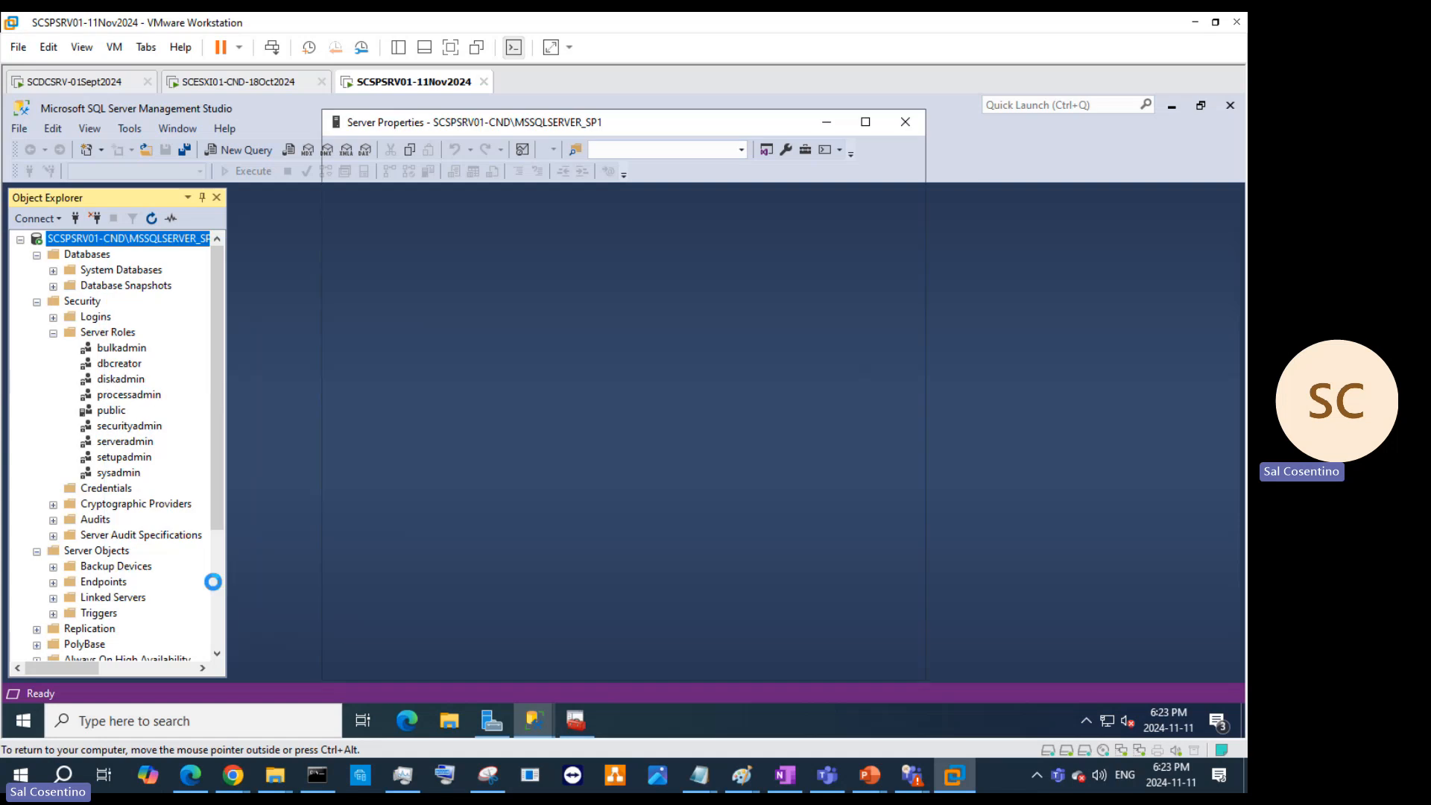
Step: Close the server and role properties, dismiss the service error, and minimize Management Studio and Configuration Manager
left_click(1178, 114)
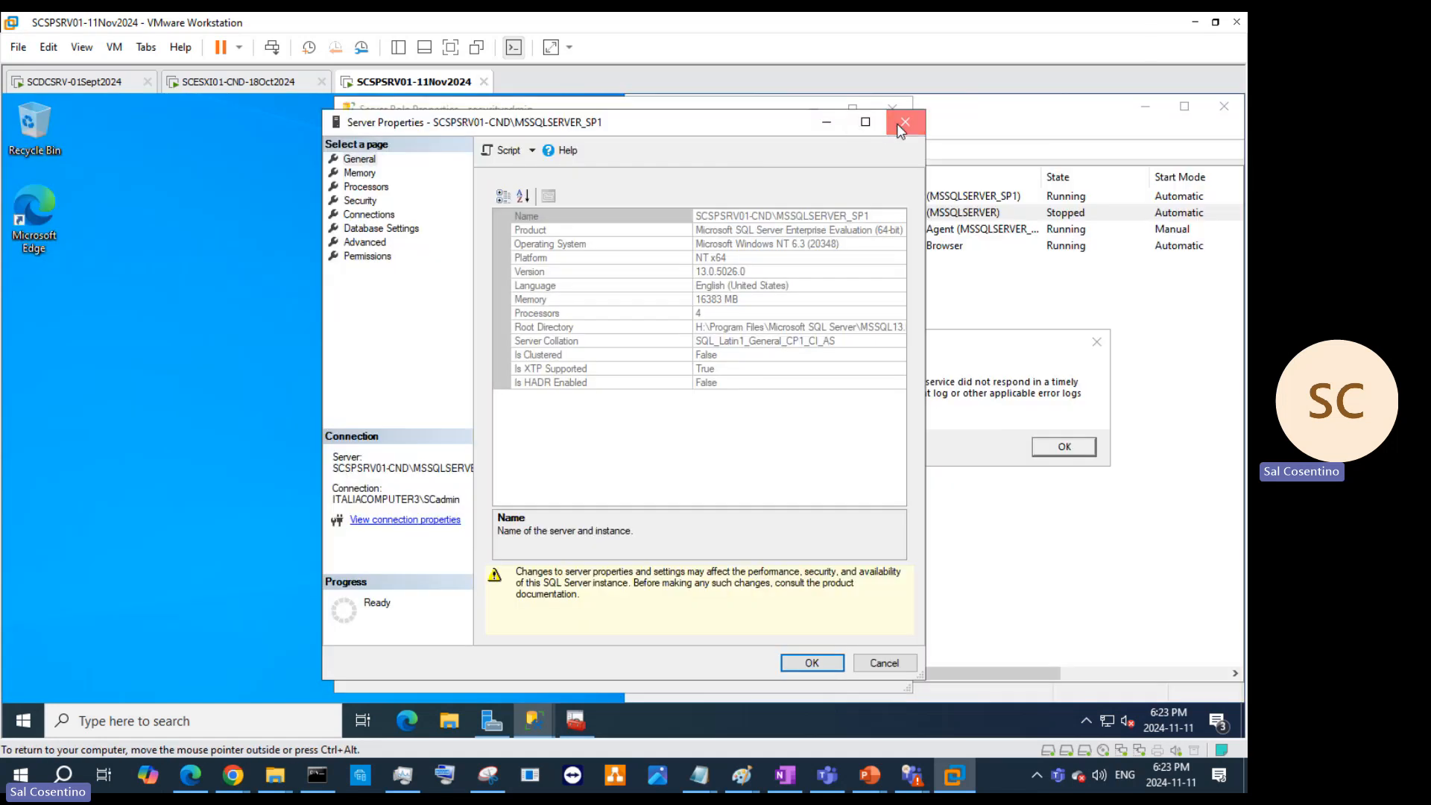
left_click(903, 124)
left_click(895, 112)
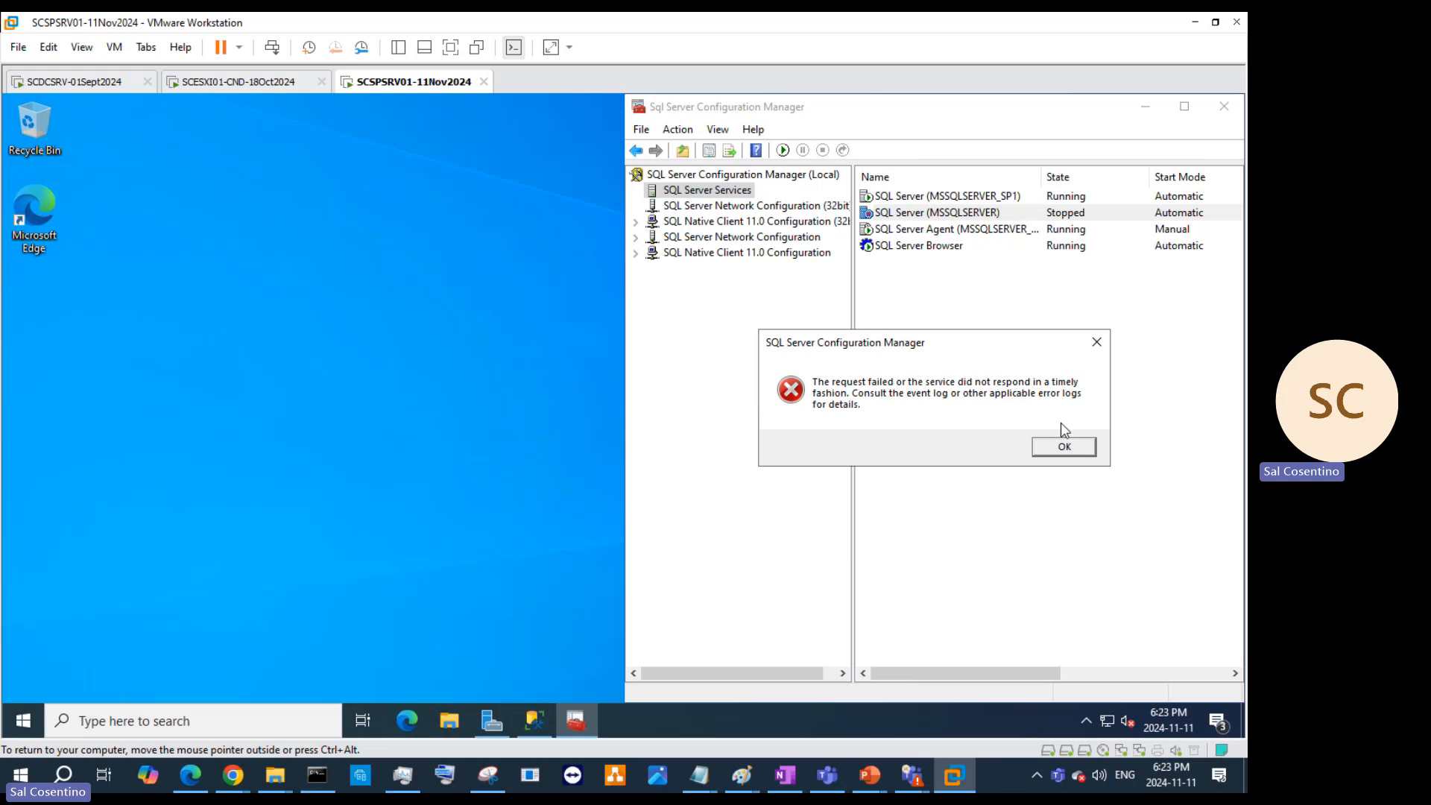
left_click(1064, 445)
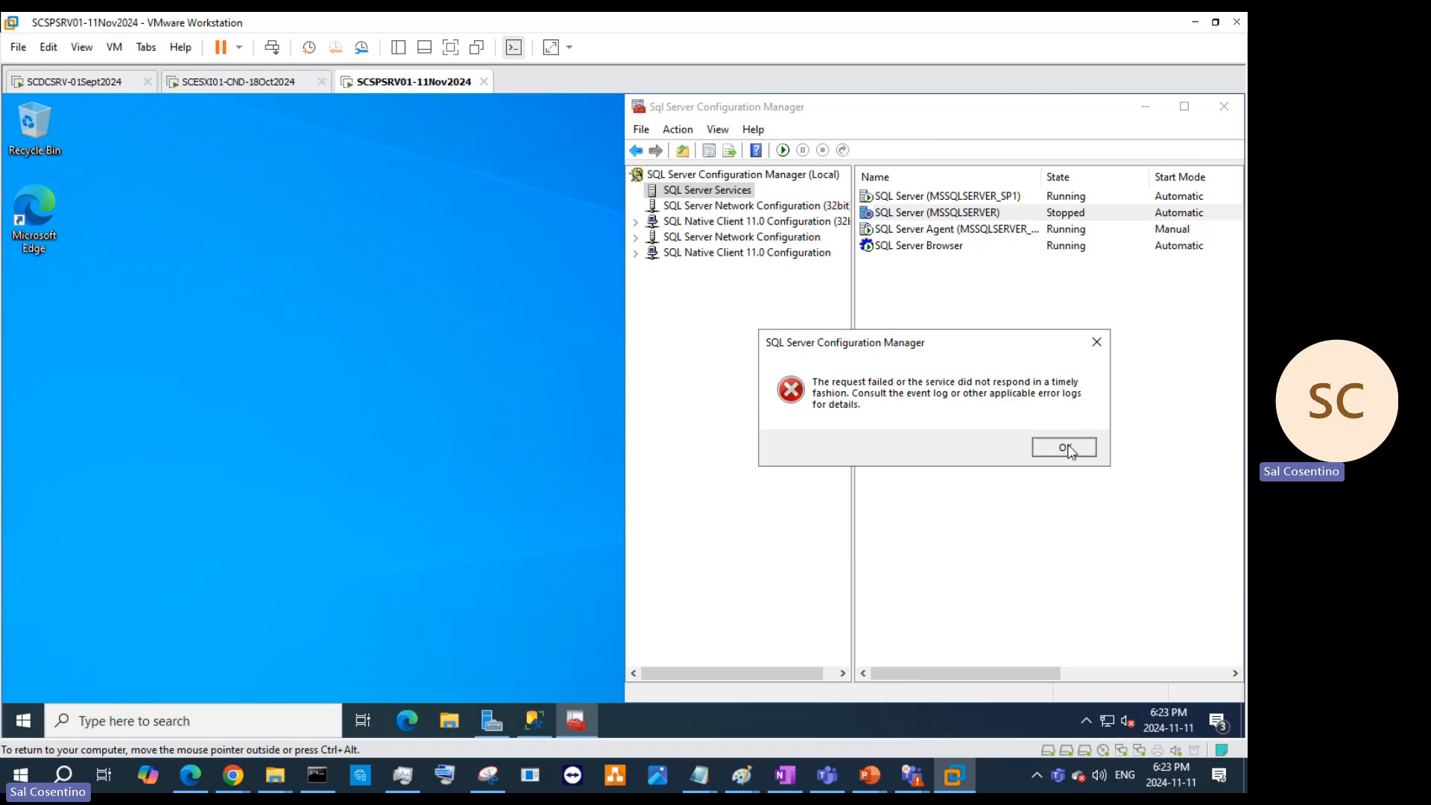
left_click(1146, 106)
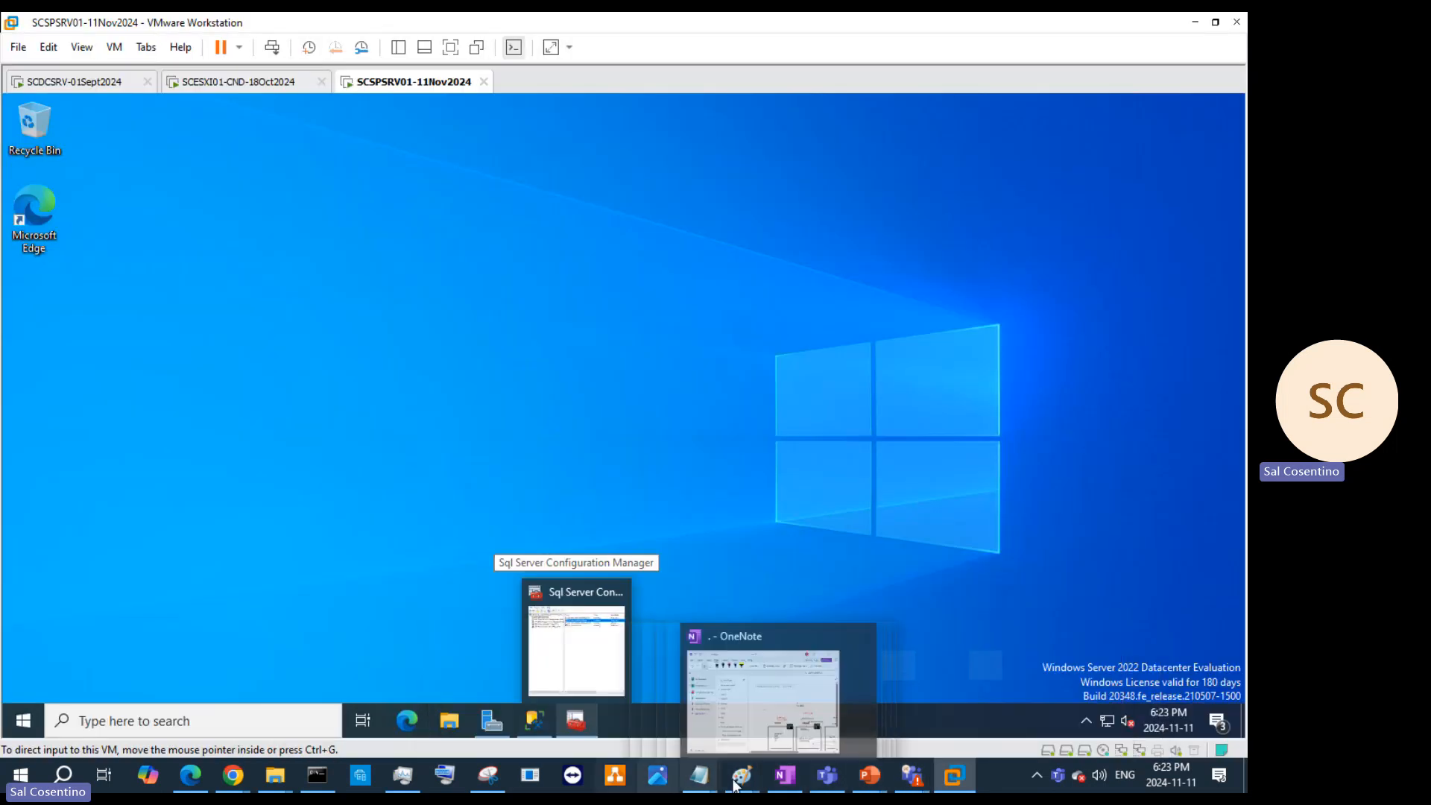
Step: Switch to the SharePoint Server presentation in PowerPoint and review the installation instructions on slides 104 to 106
mouse_move(870, 776)
left_click(805, 722)
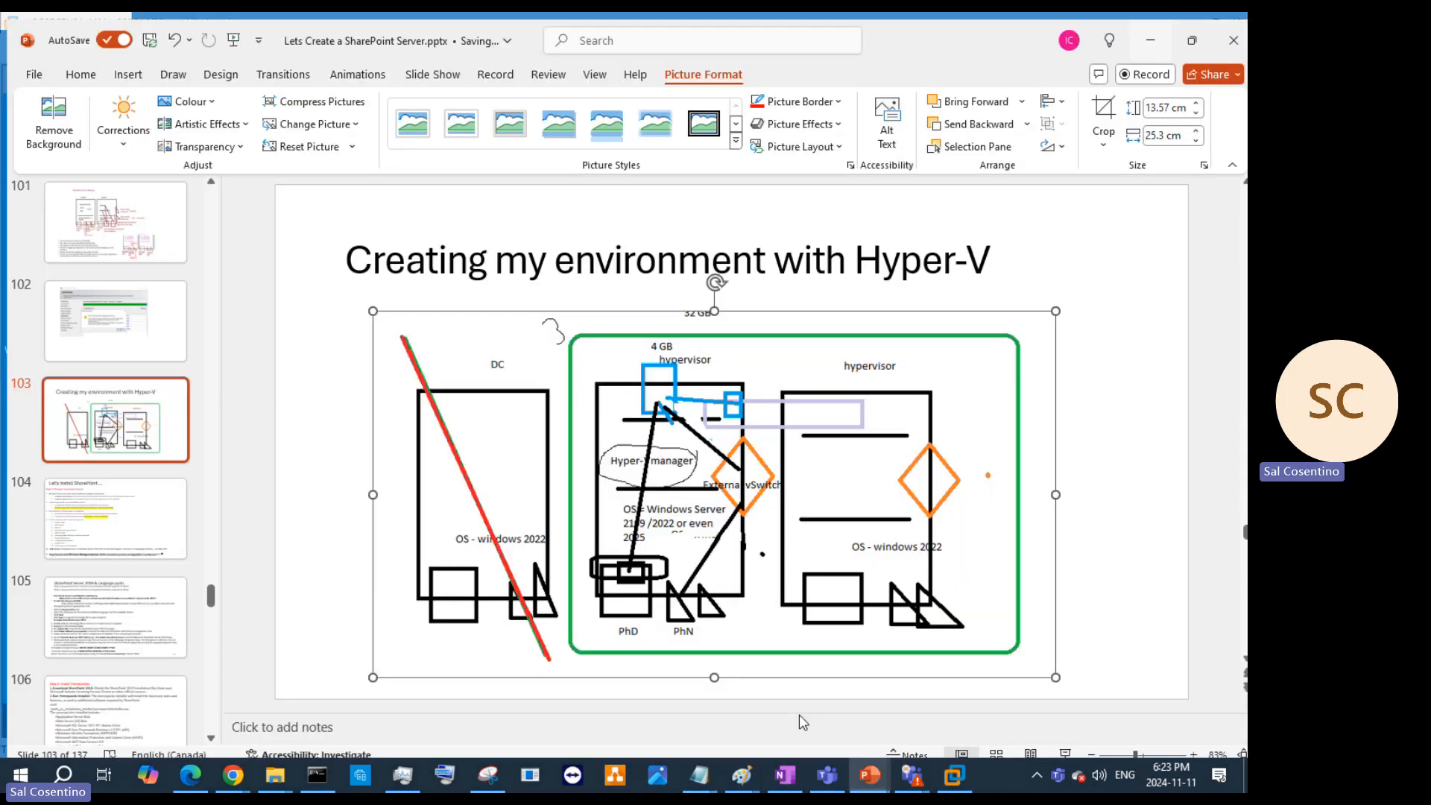
left_click(141, 545)
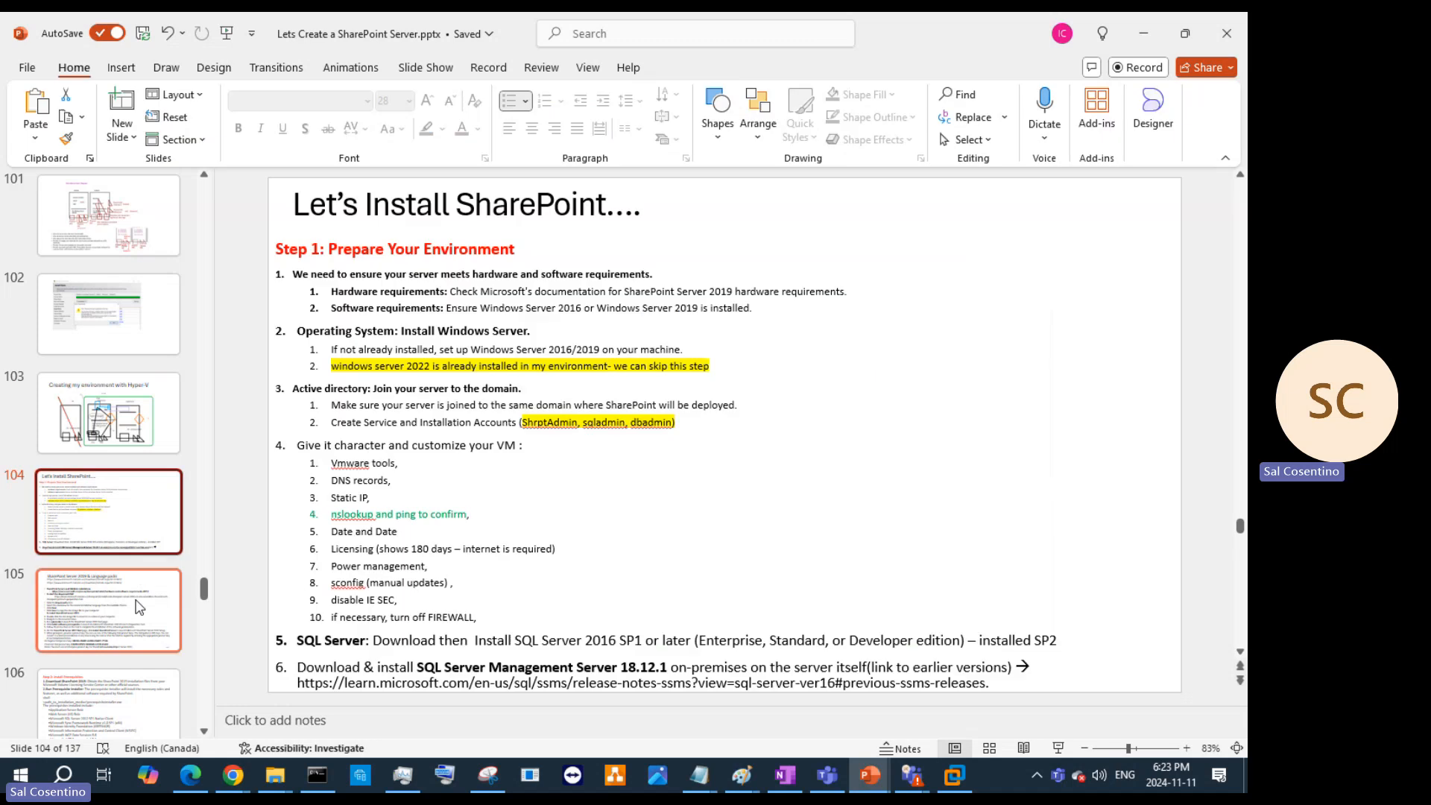
left_click(84, 611)
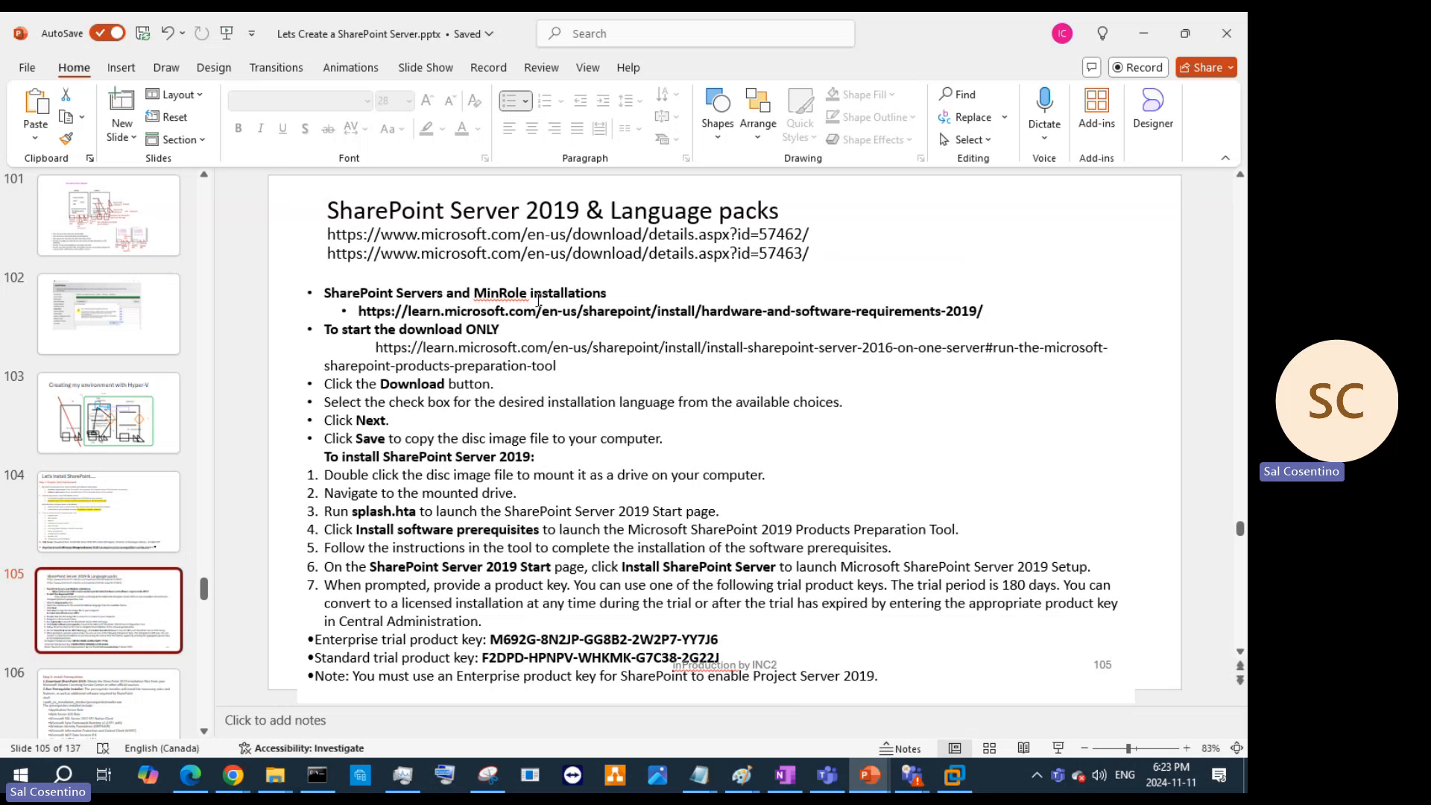
left_click(153, 682)
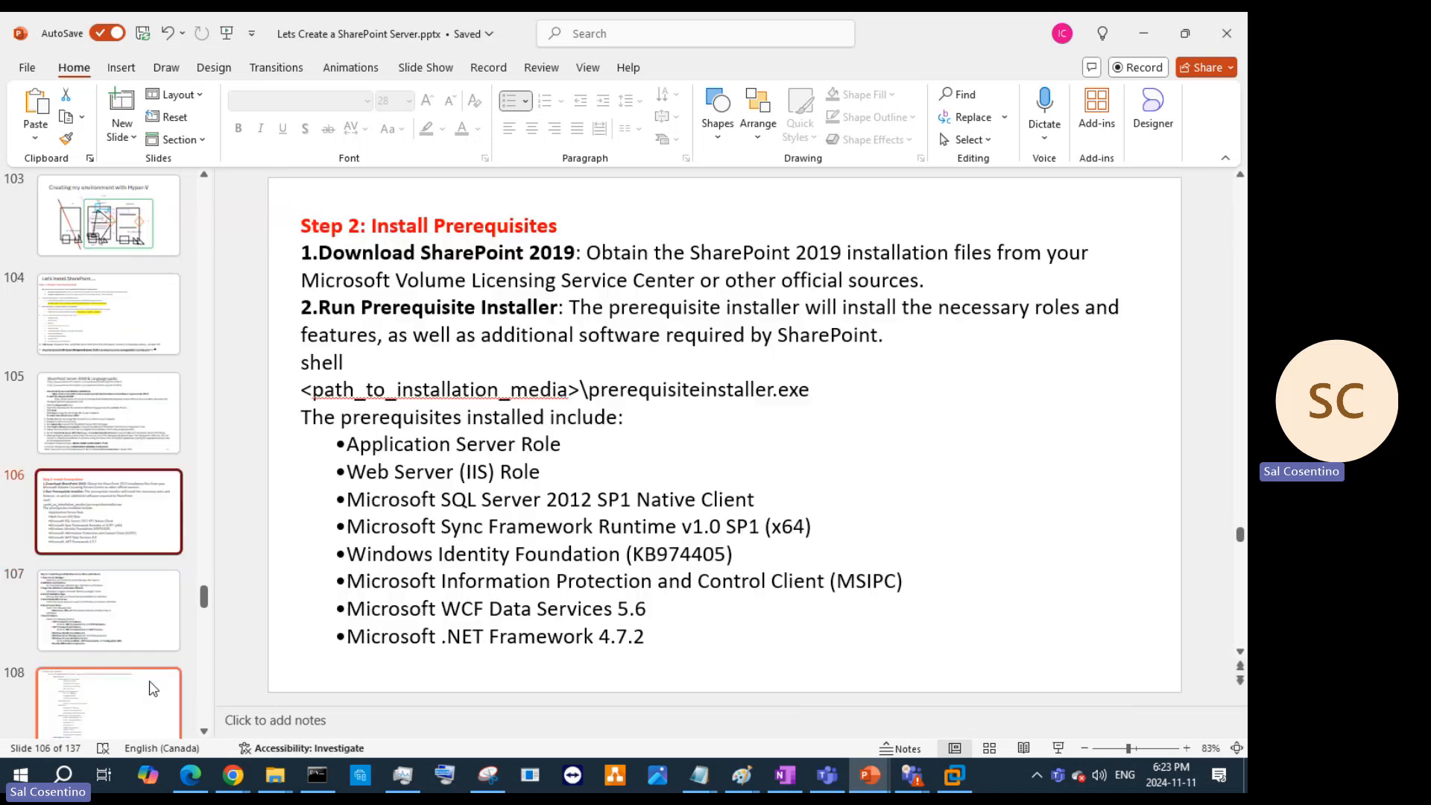
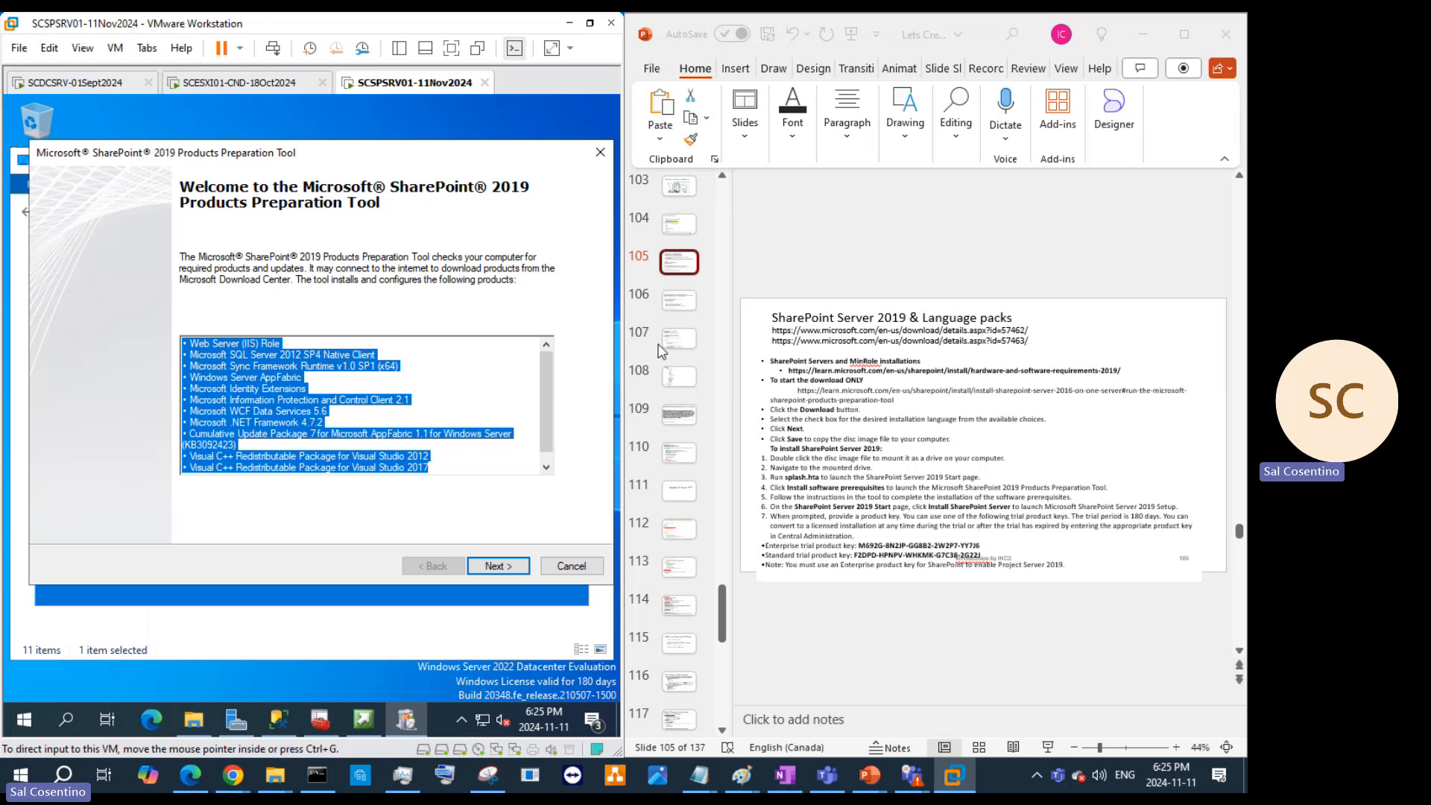
Step: Show slide 106, "Step 2: Install Prerequisites", and place the cursor in its text box
left_click(679, 299)
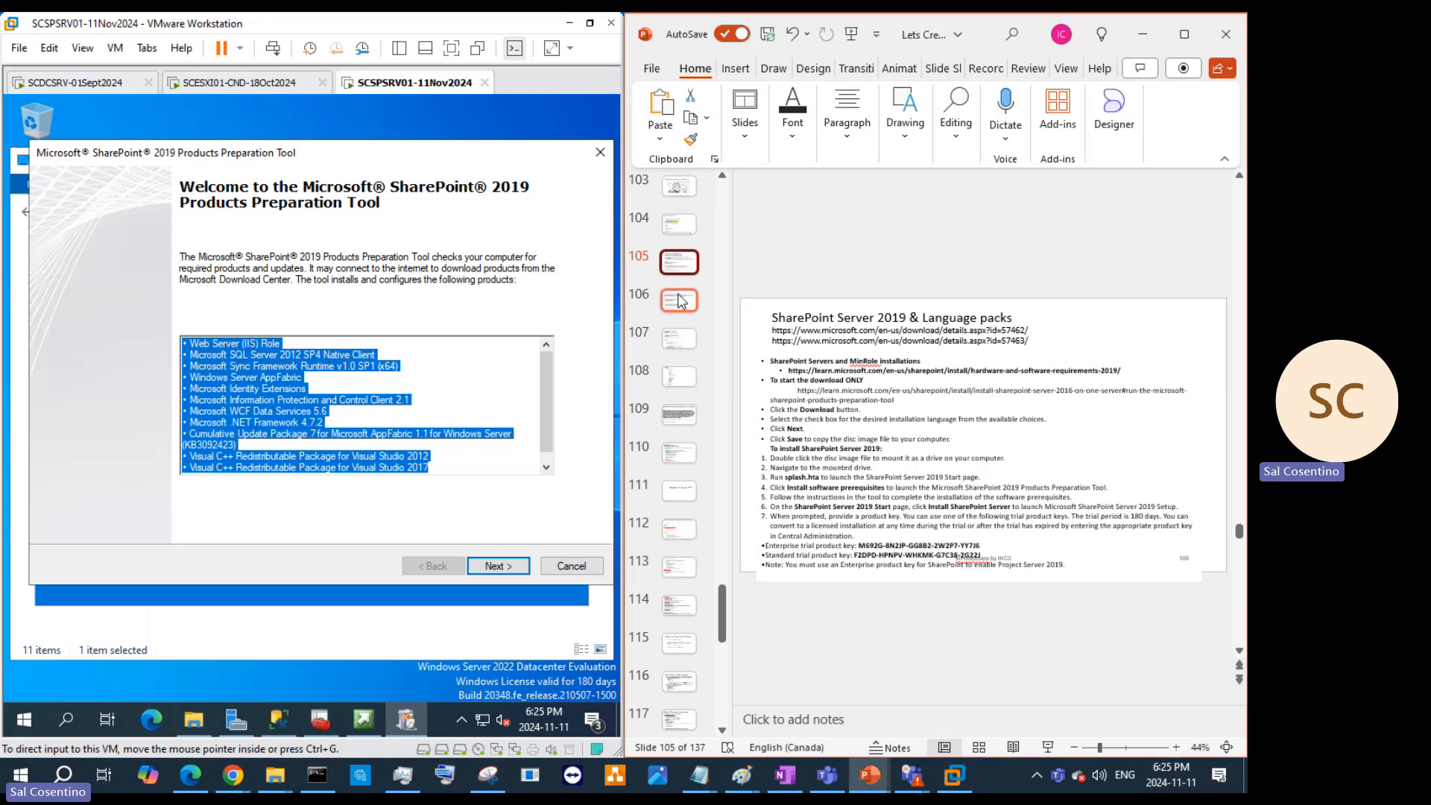
left_click(679, 300)
left_click(1163, 419)
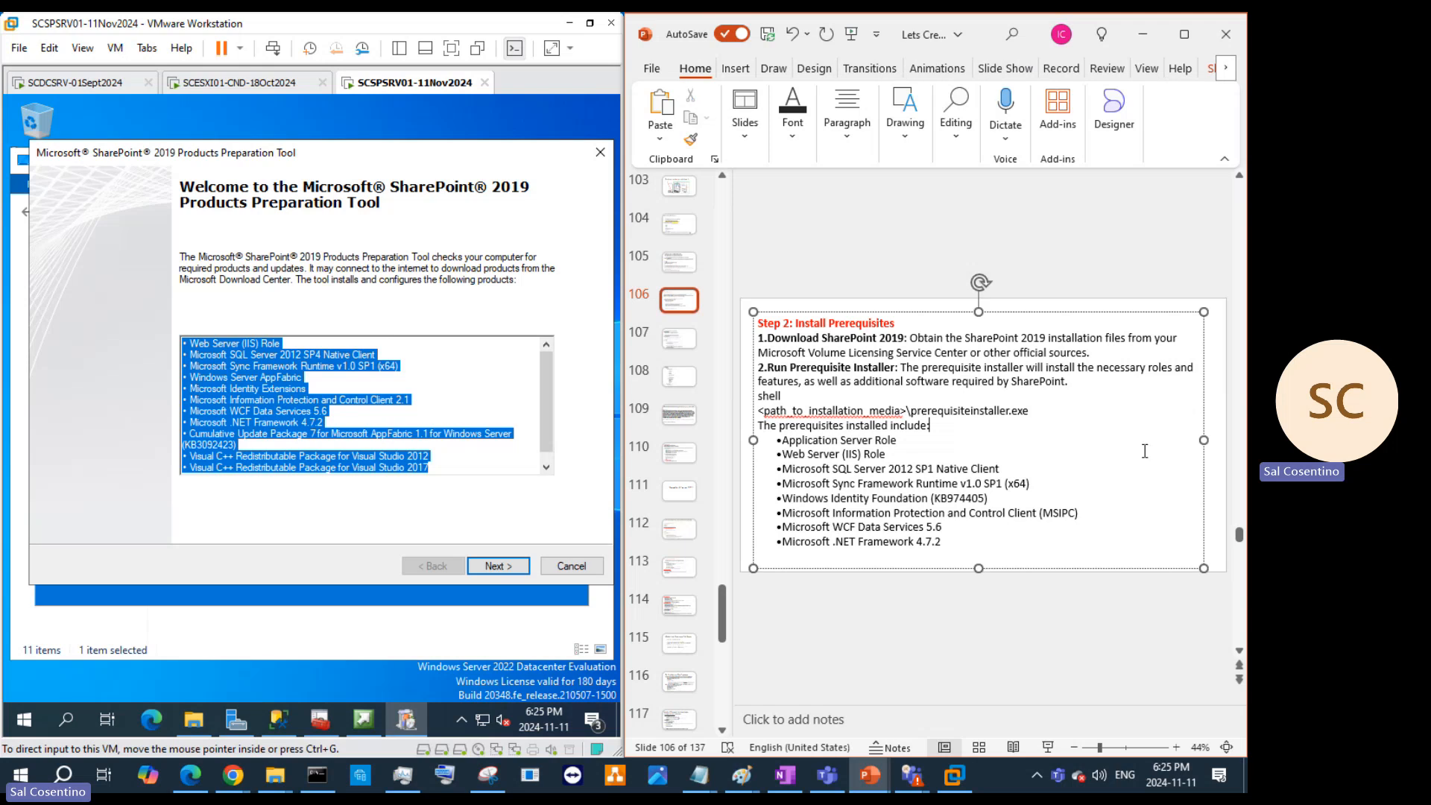
Step: Capture the welcome page of the SharePoint 2019 Products Preparation Tool with the Snipping Tool
left_click(481, 779)
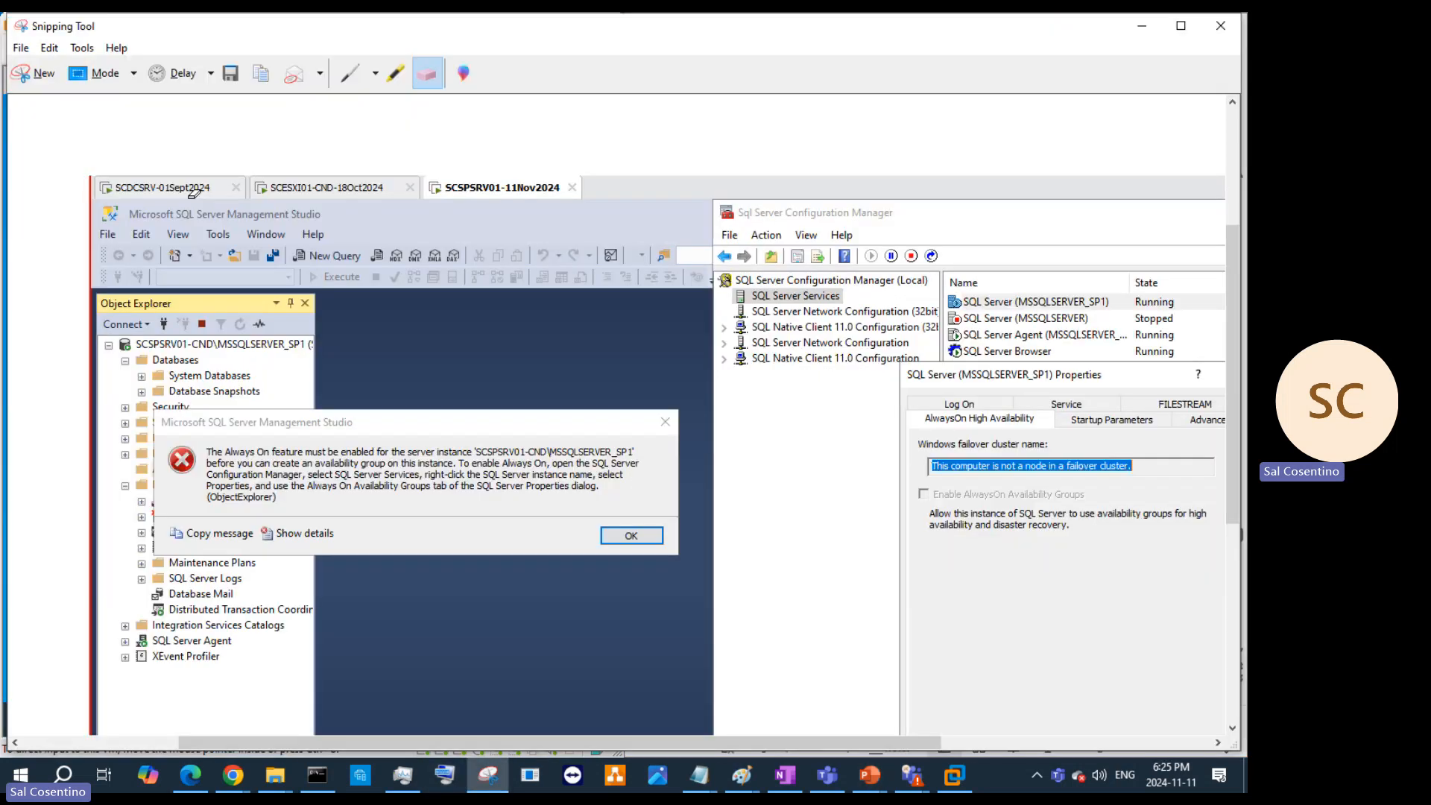
left_click(32, 78)
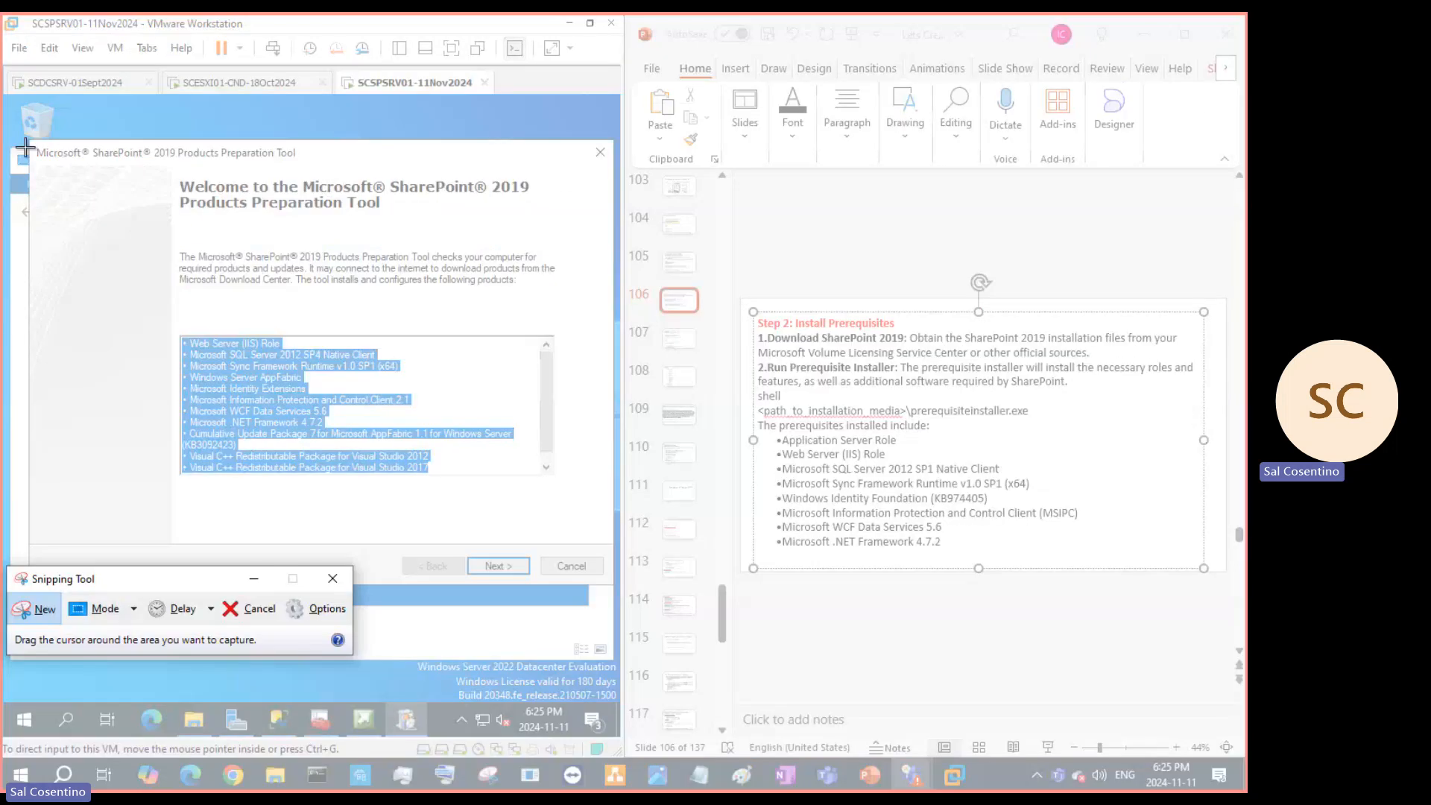
left_click_drag(35, 148, 583, 526)
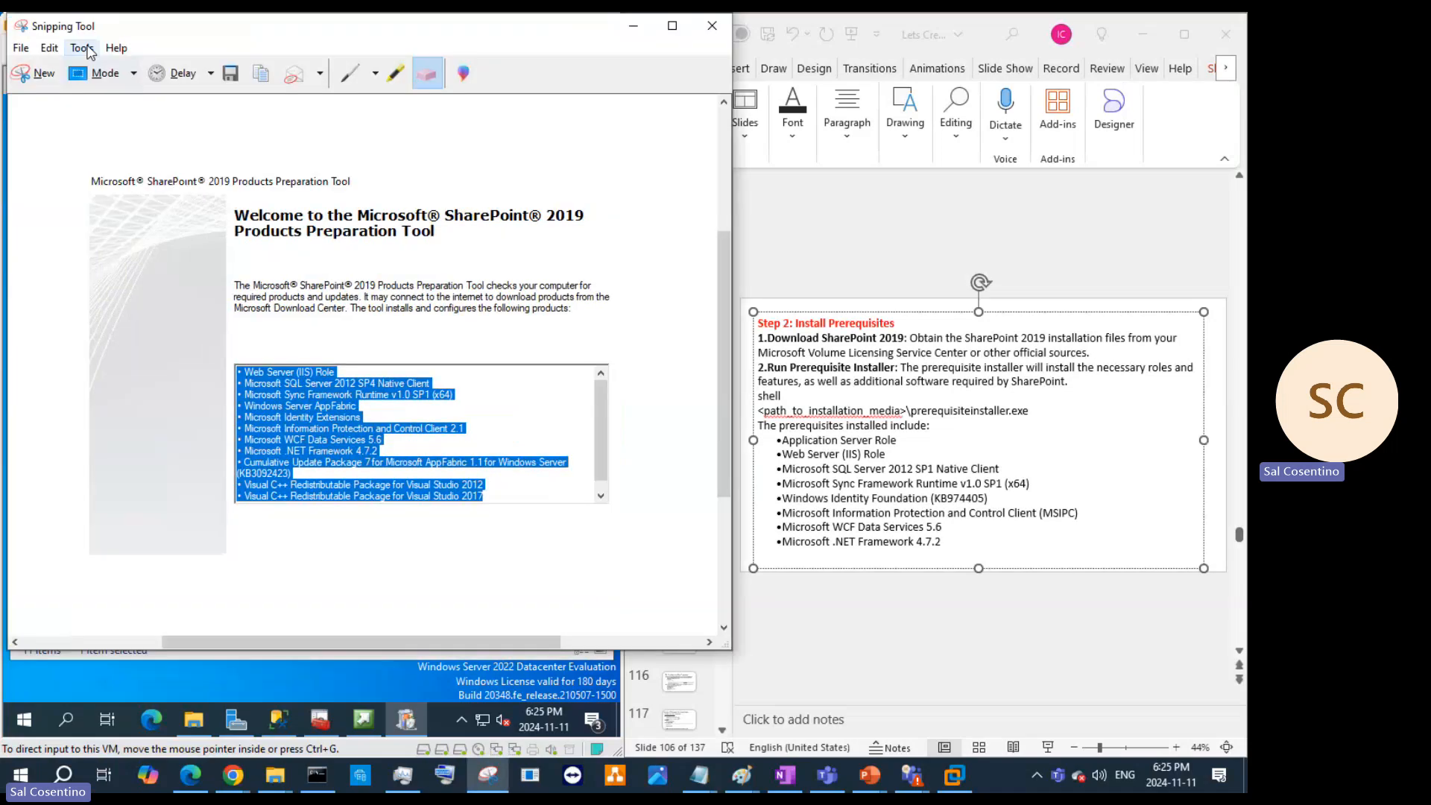
Step: Copy the captured snip and paste it onto the "Step 2: Install Prerequisites" slide in PowerPoint
left_click(50, 47)
left_click(74, 66)
left_click(1127, 485)
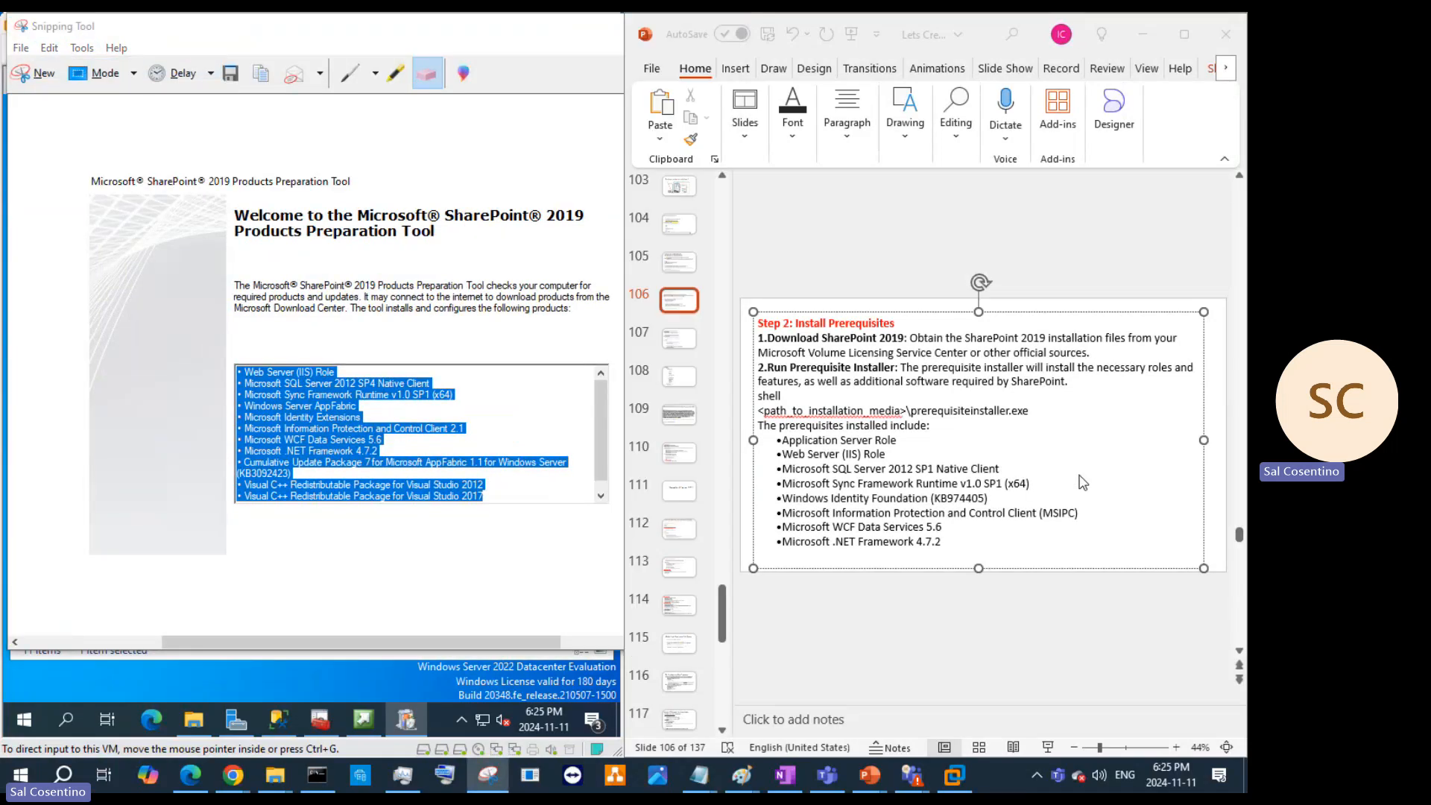
key("ctrl+v")
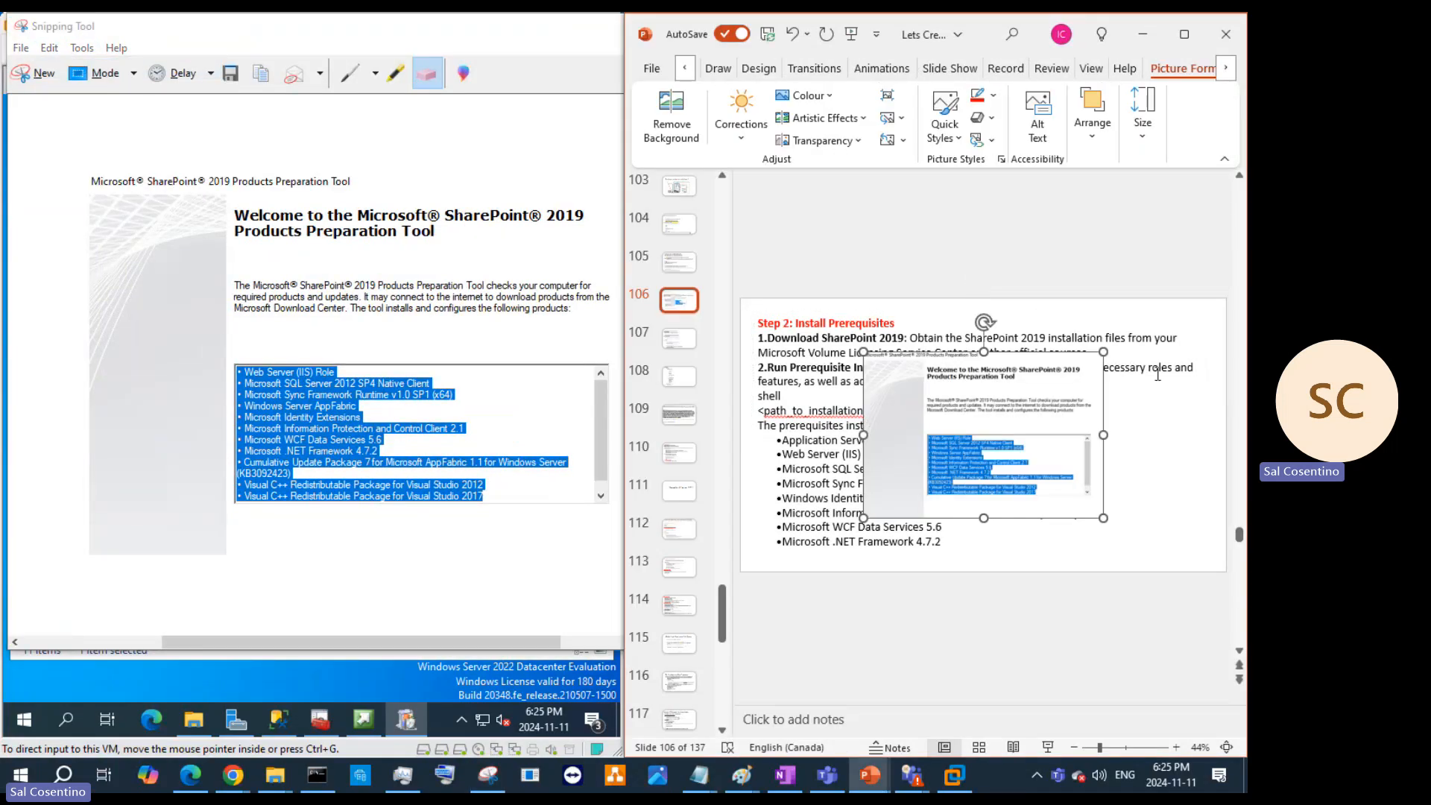
Step: Move the pasted screenshot toward the right edge of slide 106 and insert a new blank slide after it
left_click_drag(891, 350, 1018, 360)
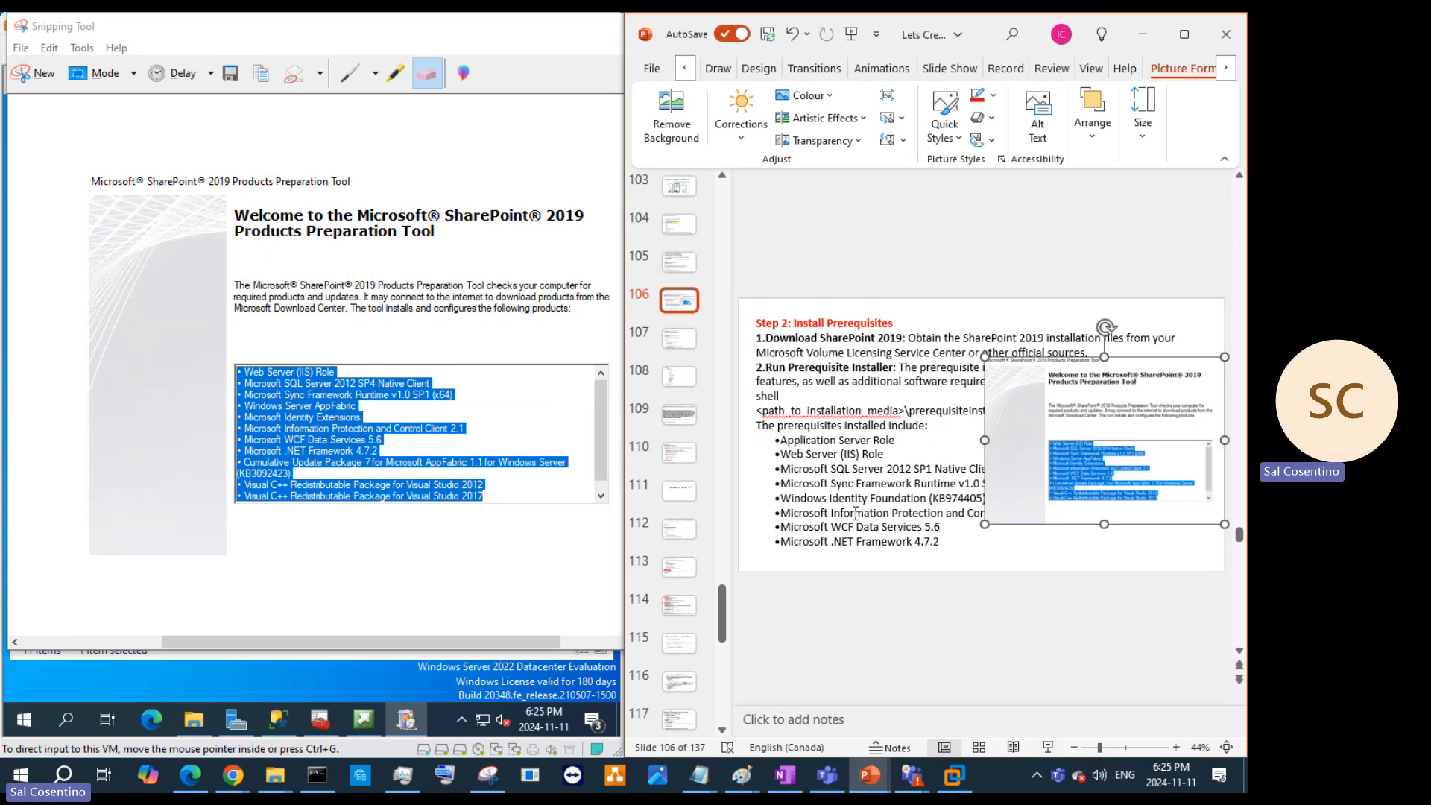
left_click(677, 325)
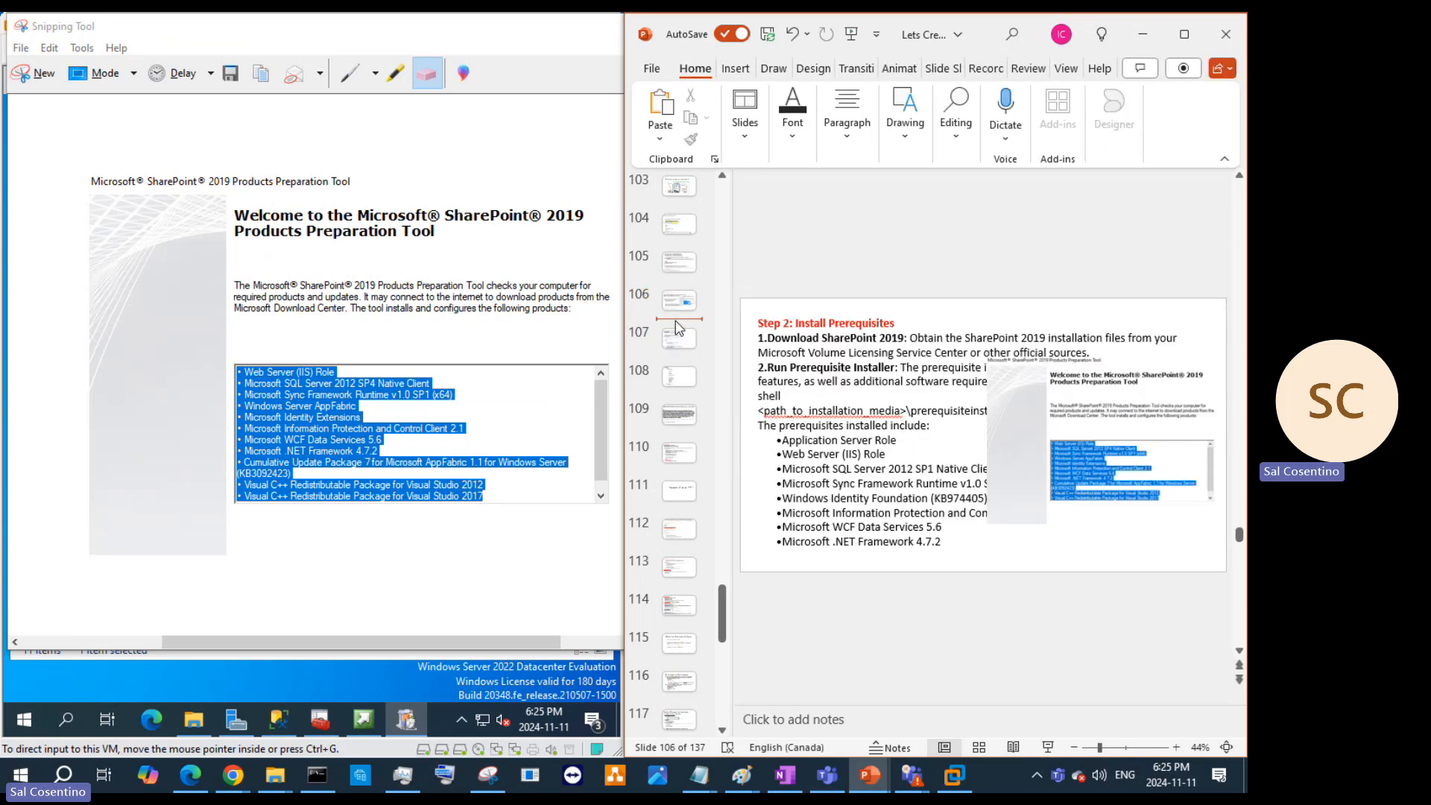
key("Return")
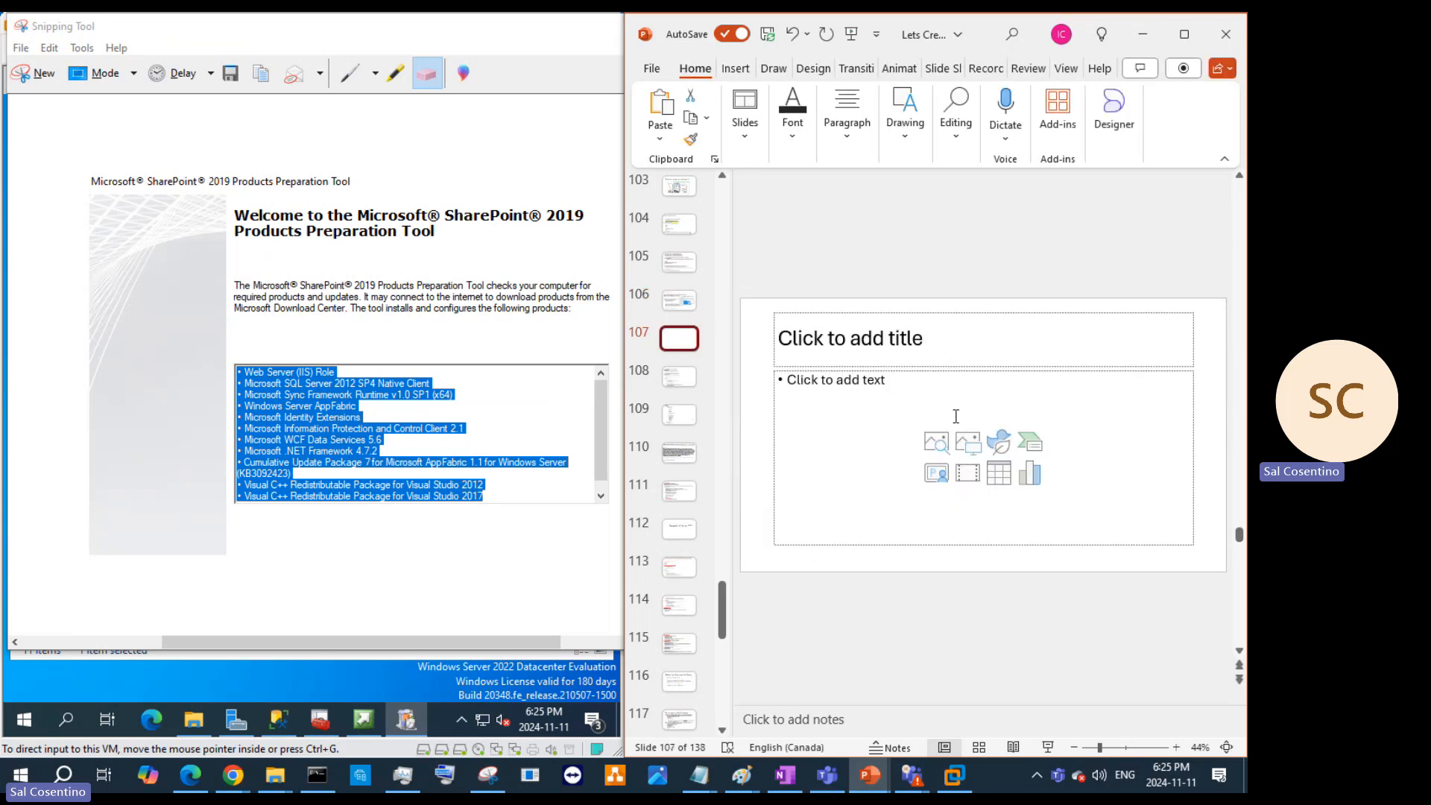
key("ctrl+v")
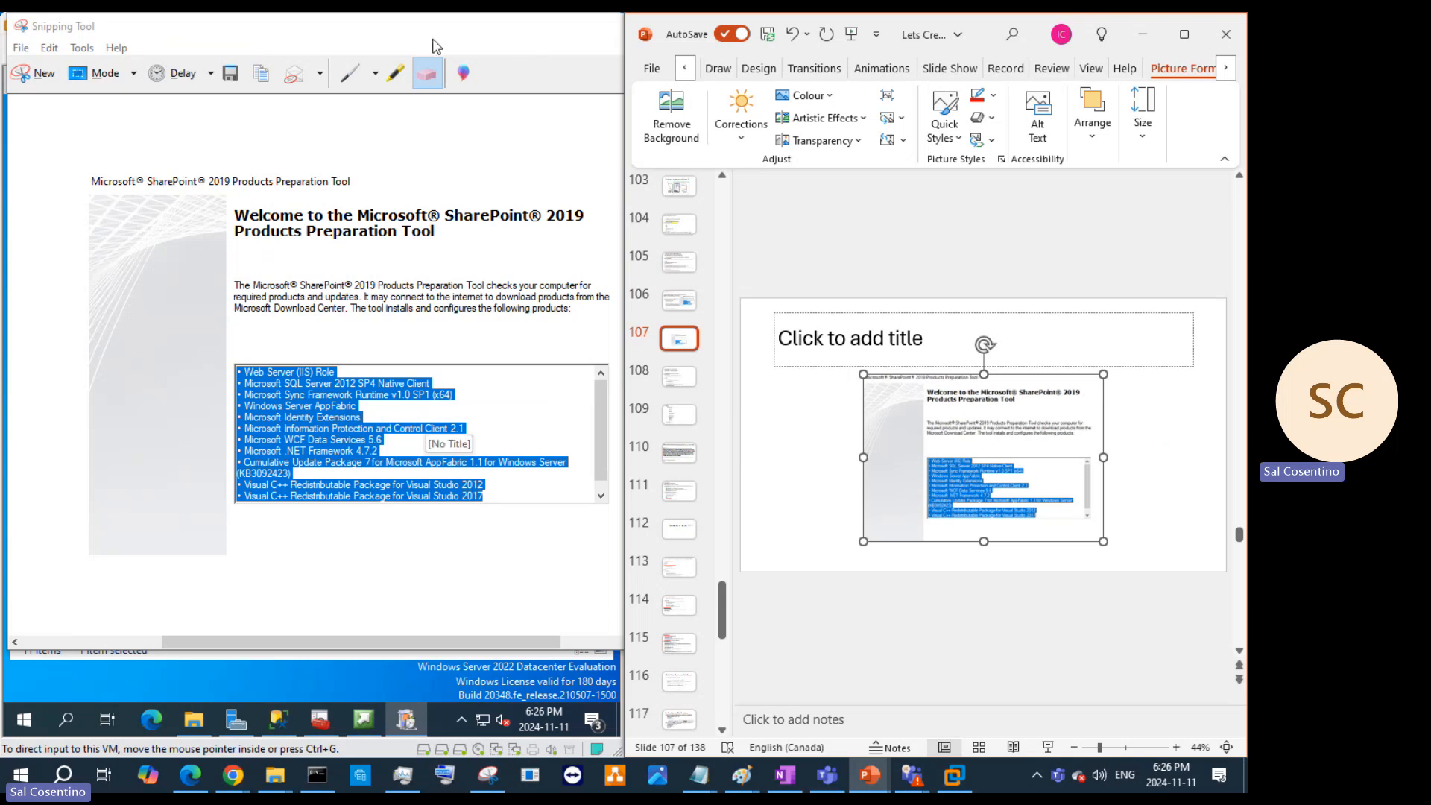
left_click(375, 720)
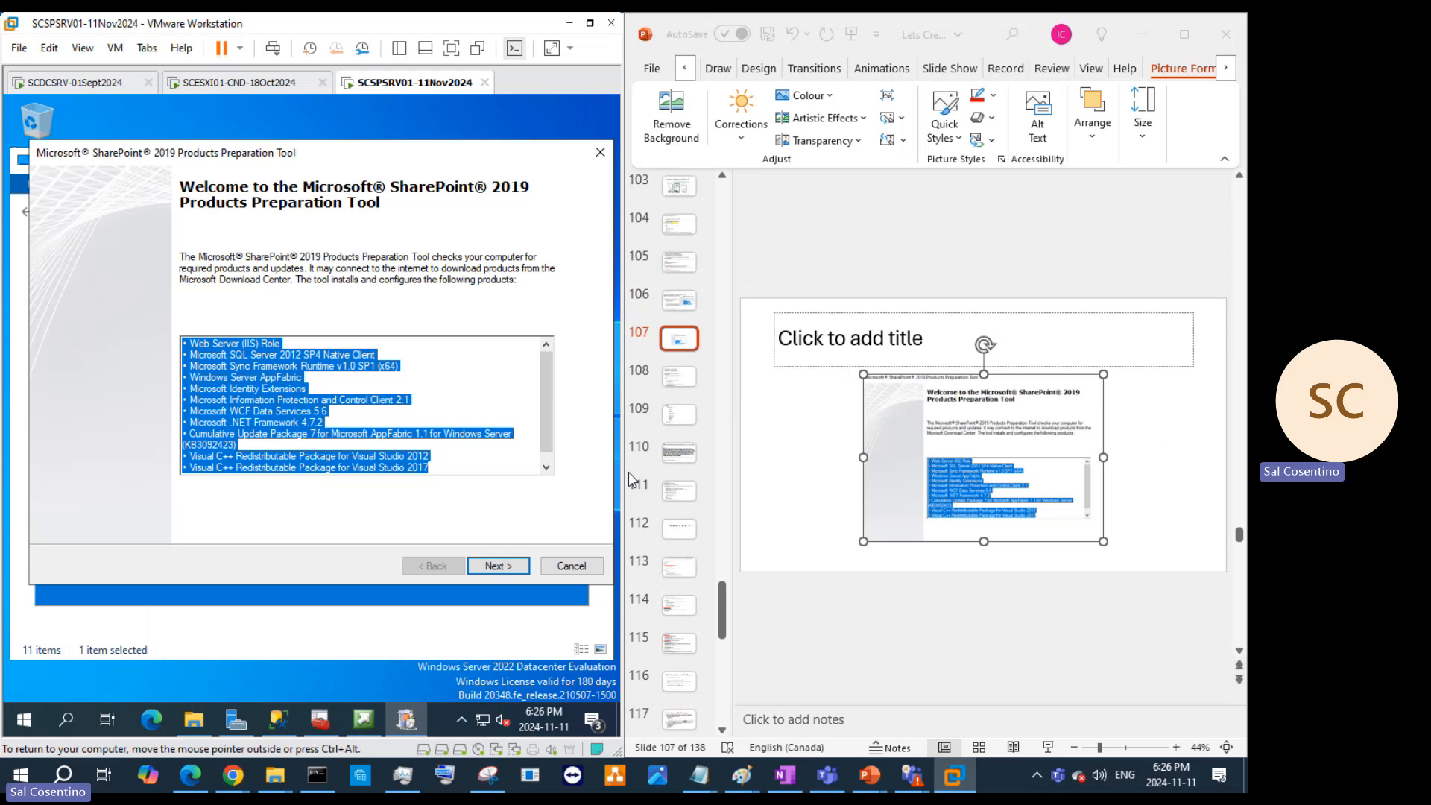
left_click(1029, 432)
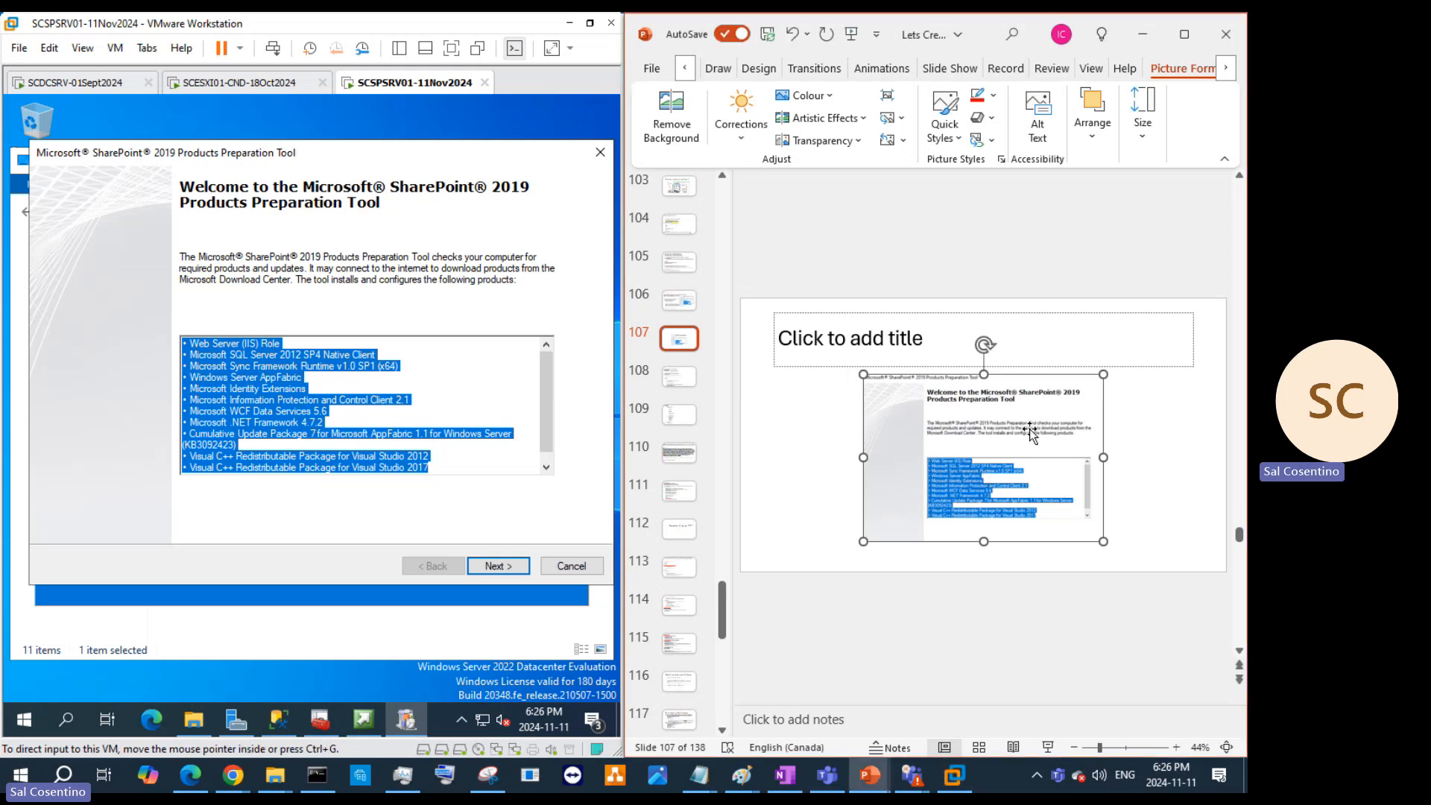
key("Delete")
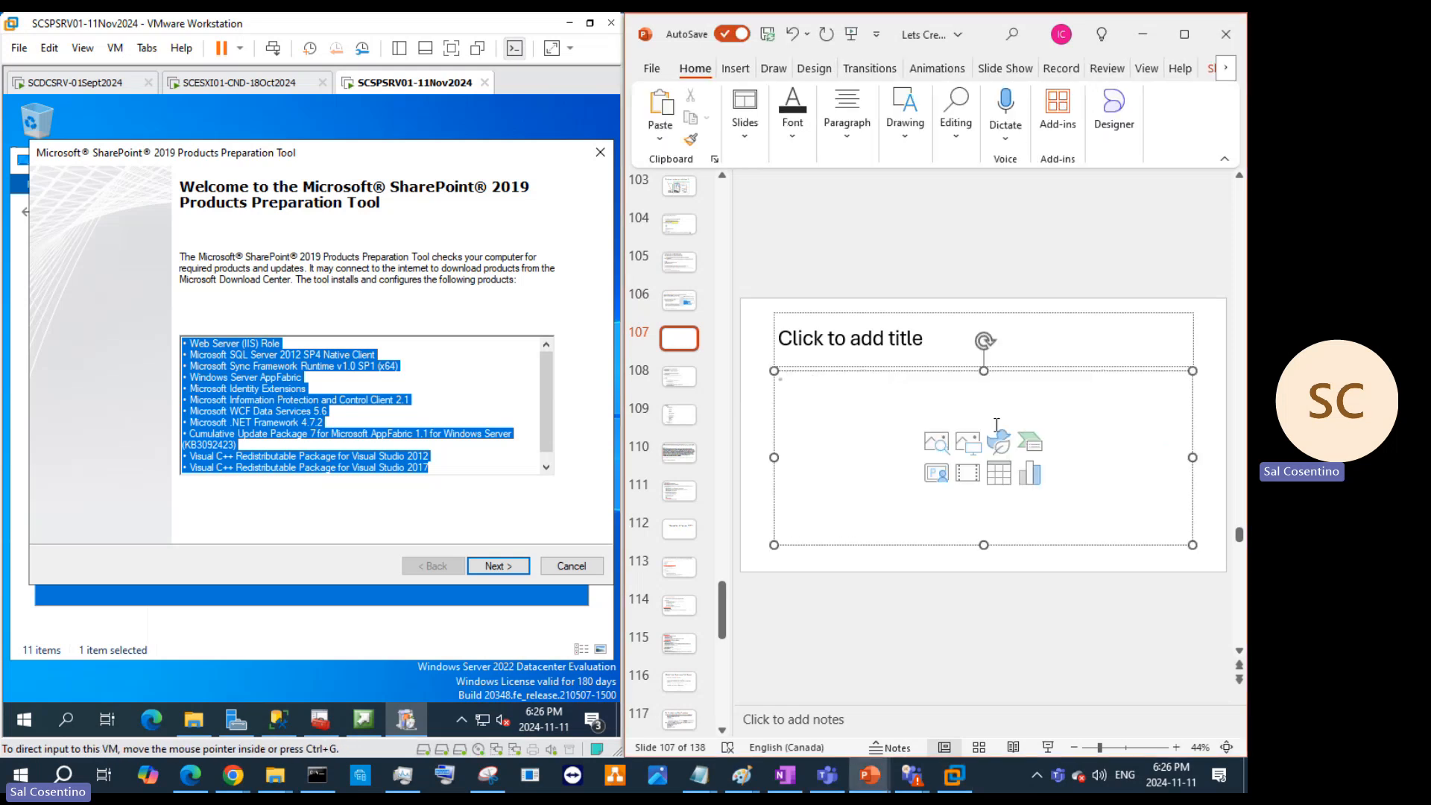
key("ctrl+v")
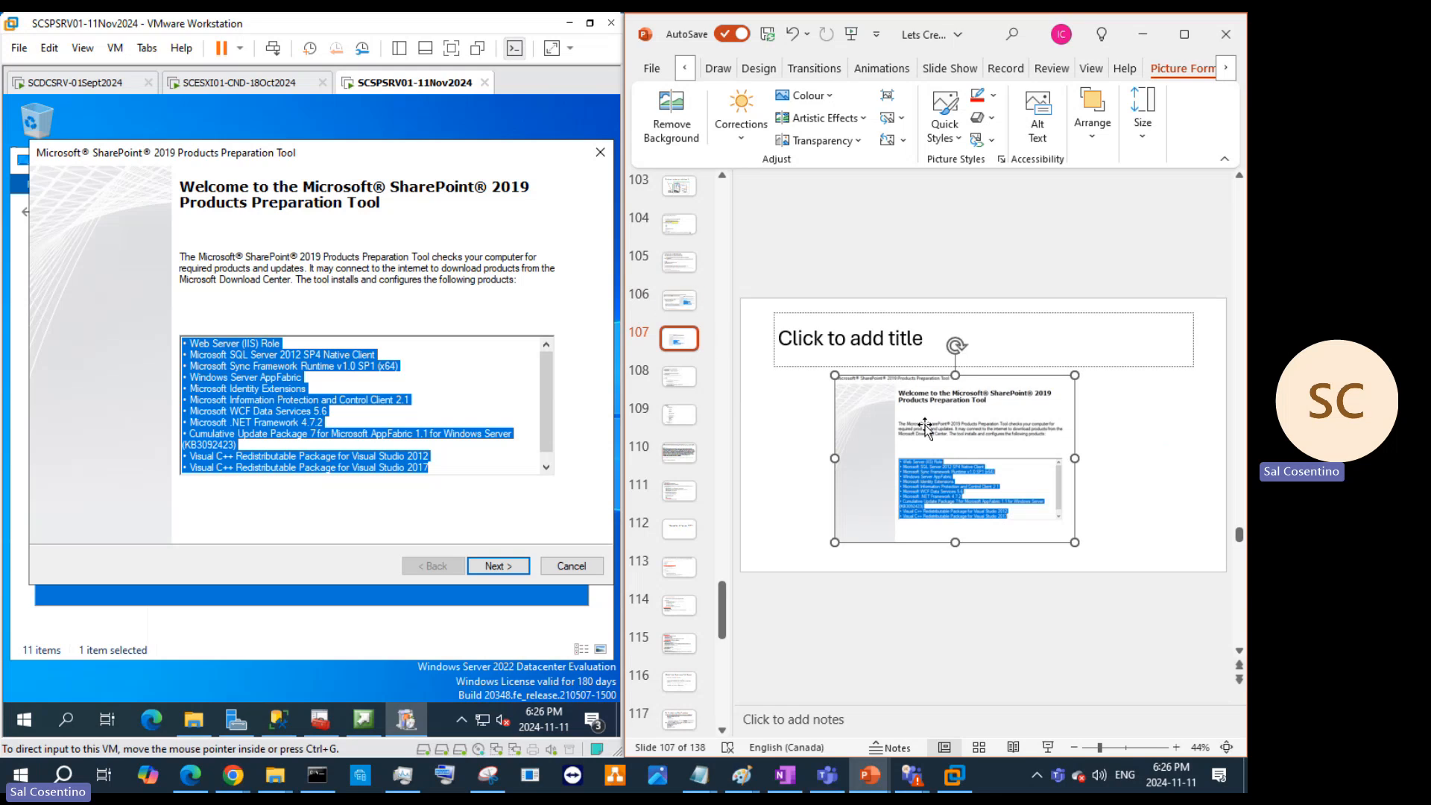
key("Delete")
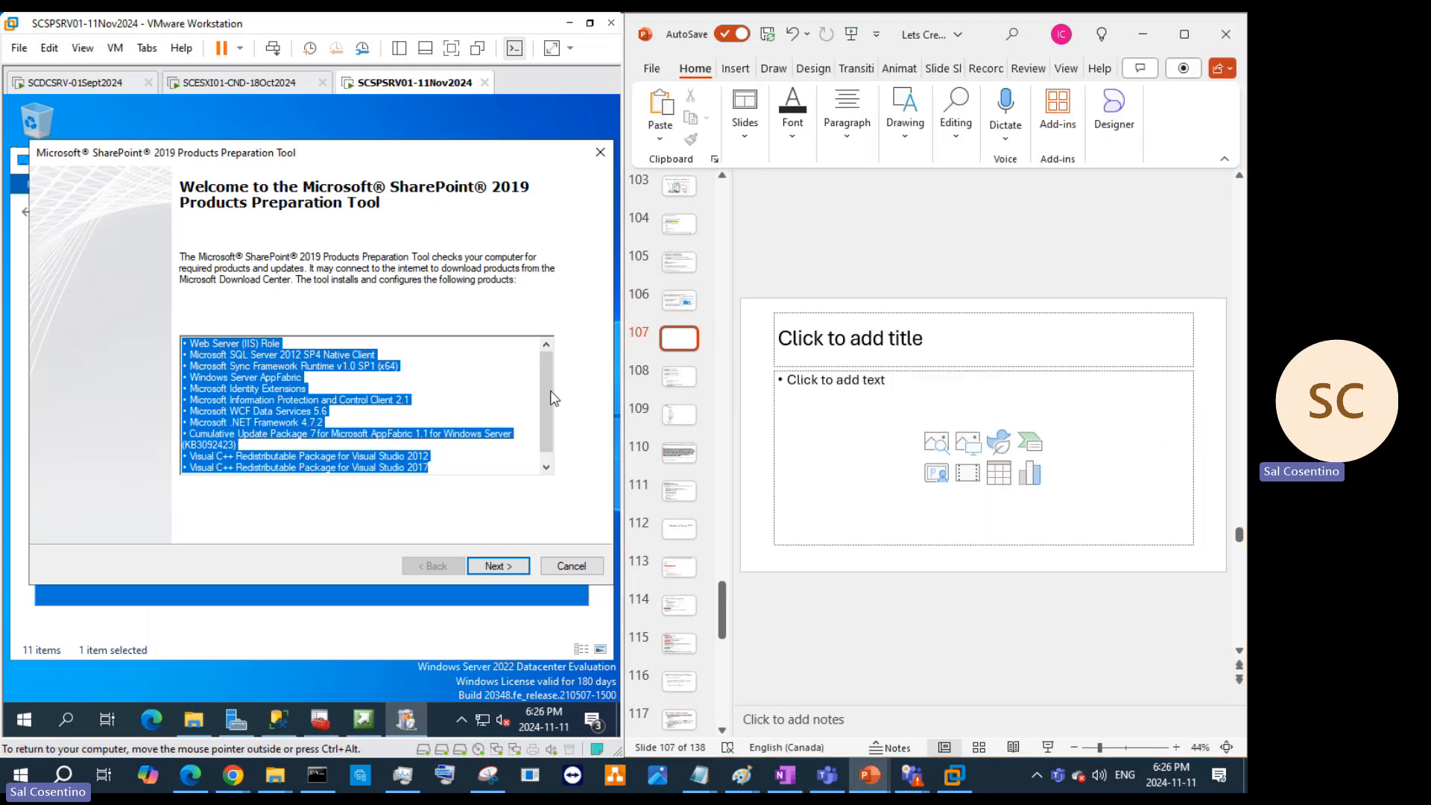
Step: Copy the full product list from the Preparation Tool's welcome page into the content placeholder of slide 107
scroll(554, 397, "down", 1)
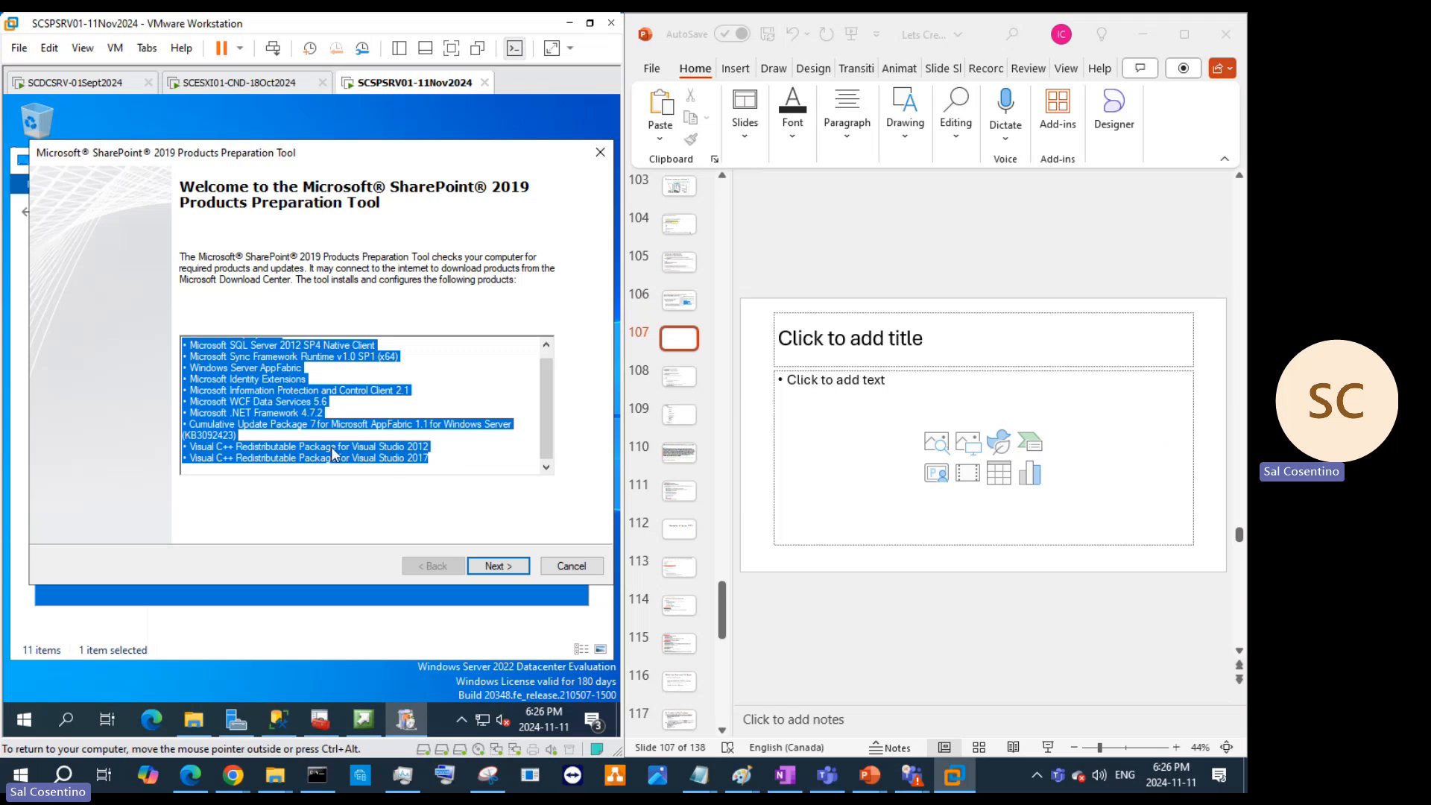
left_click(840, 395)
key("ctrl+v")
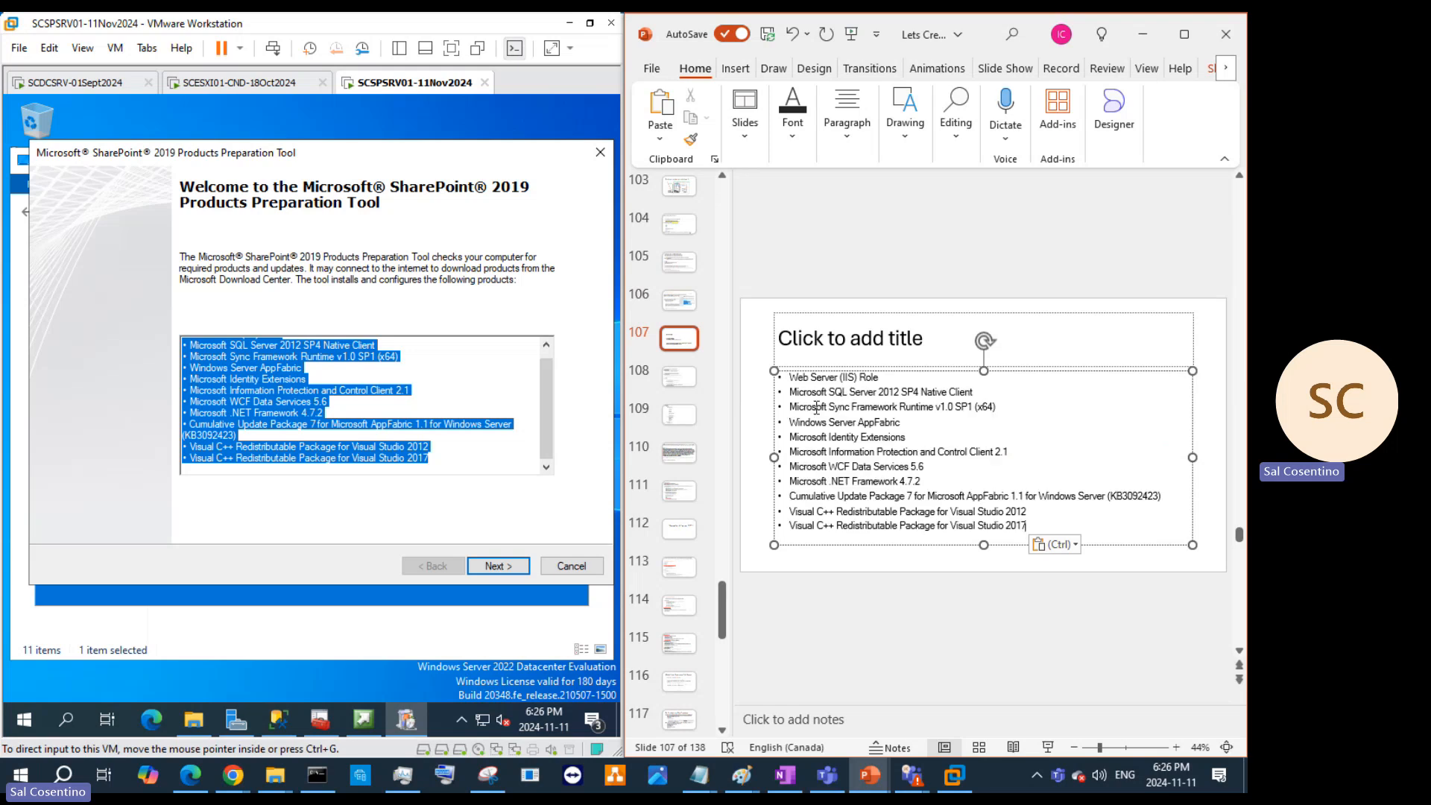
Step: Return to slide 106 and shift the Preparation Tool screenshot left, partly over the prerequisites list
left_click(884, 337)
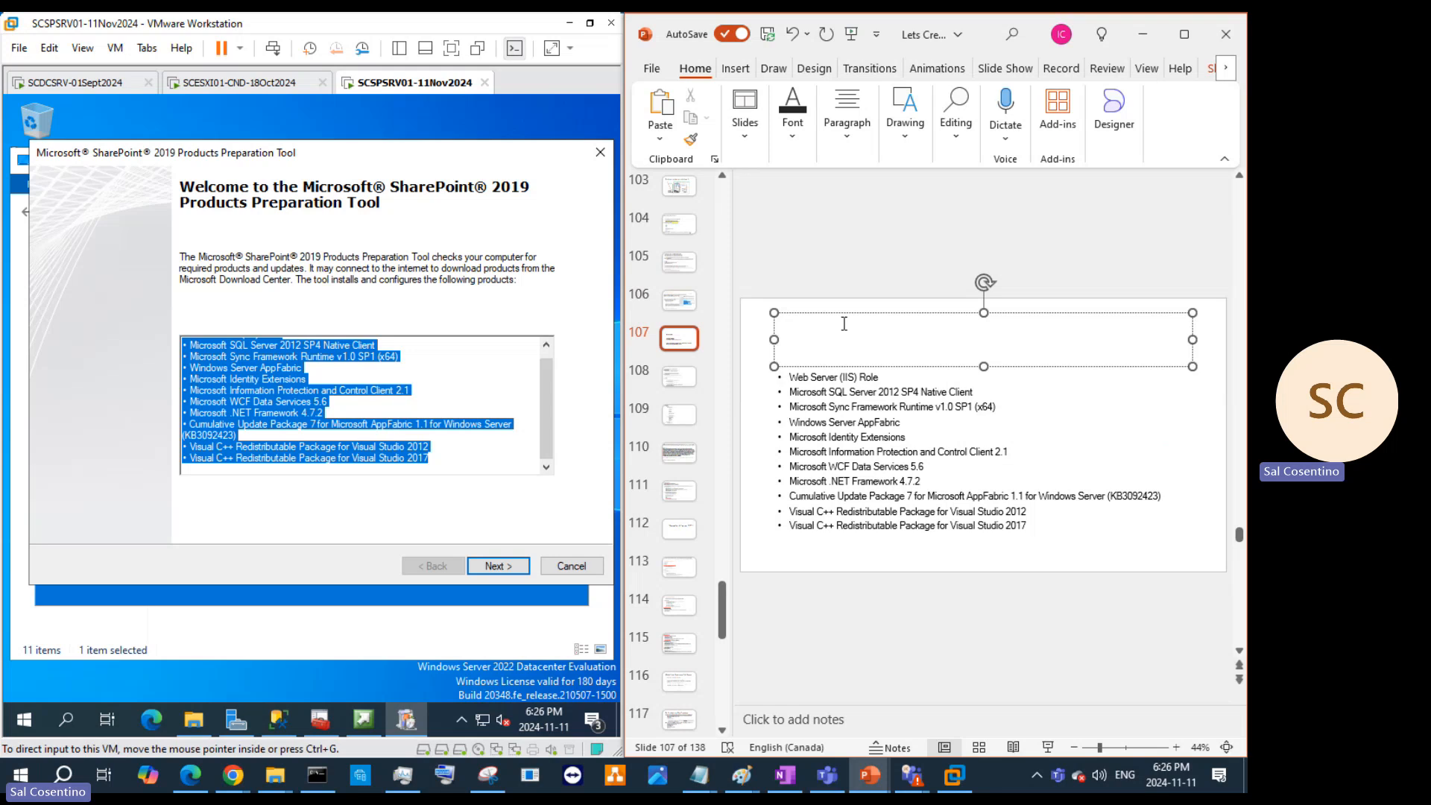
left_click(678, 301)
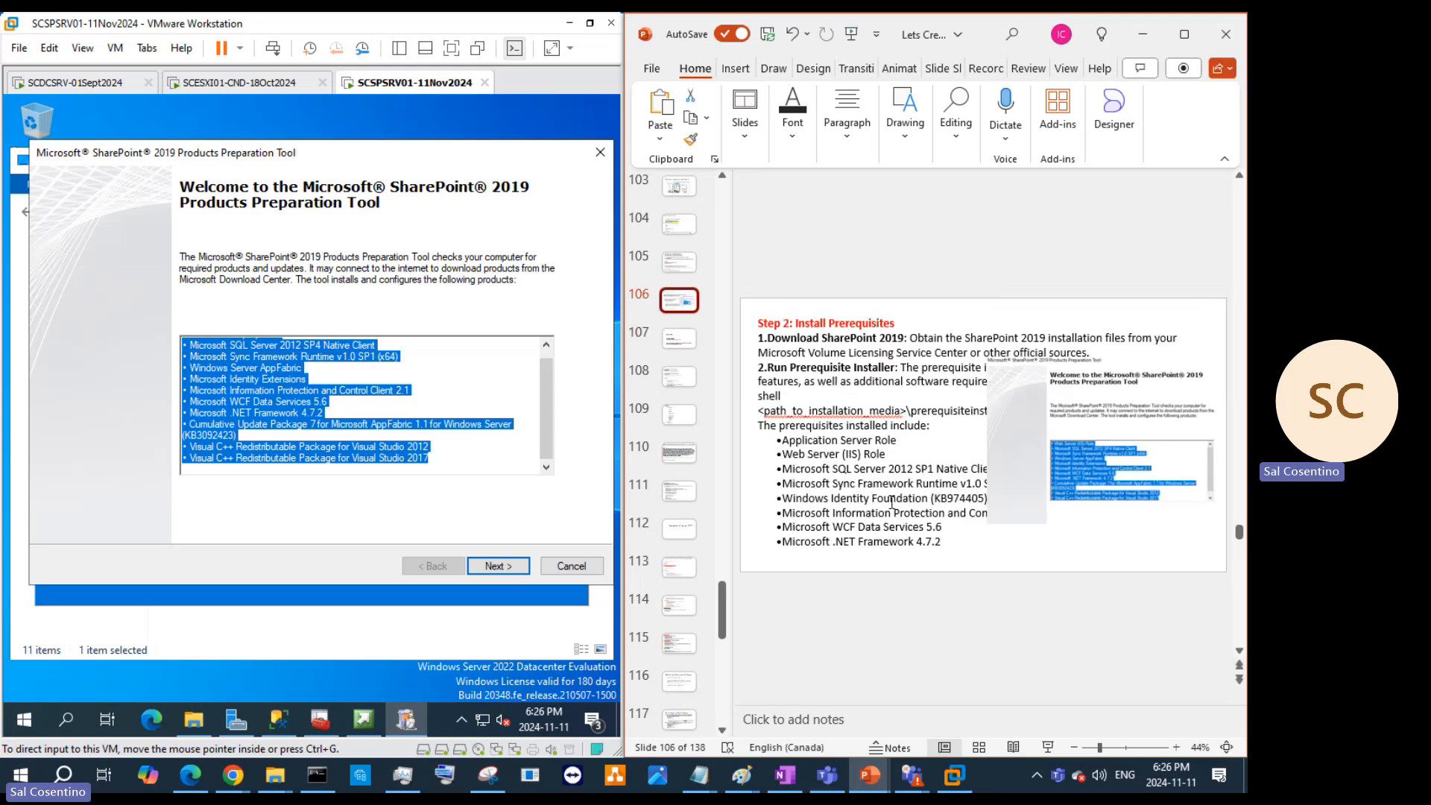
left_click_drag(1063, 423, 1000, 429)
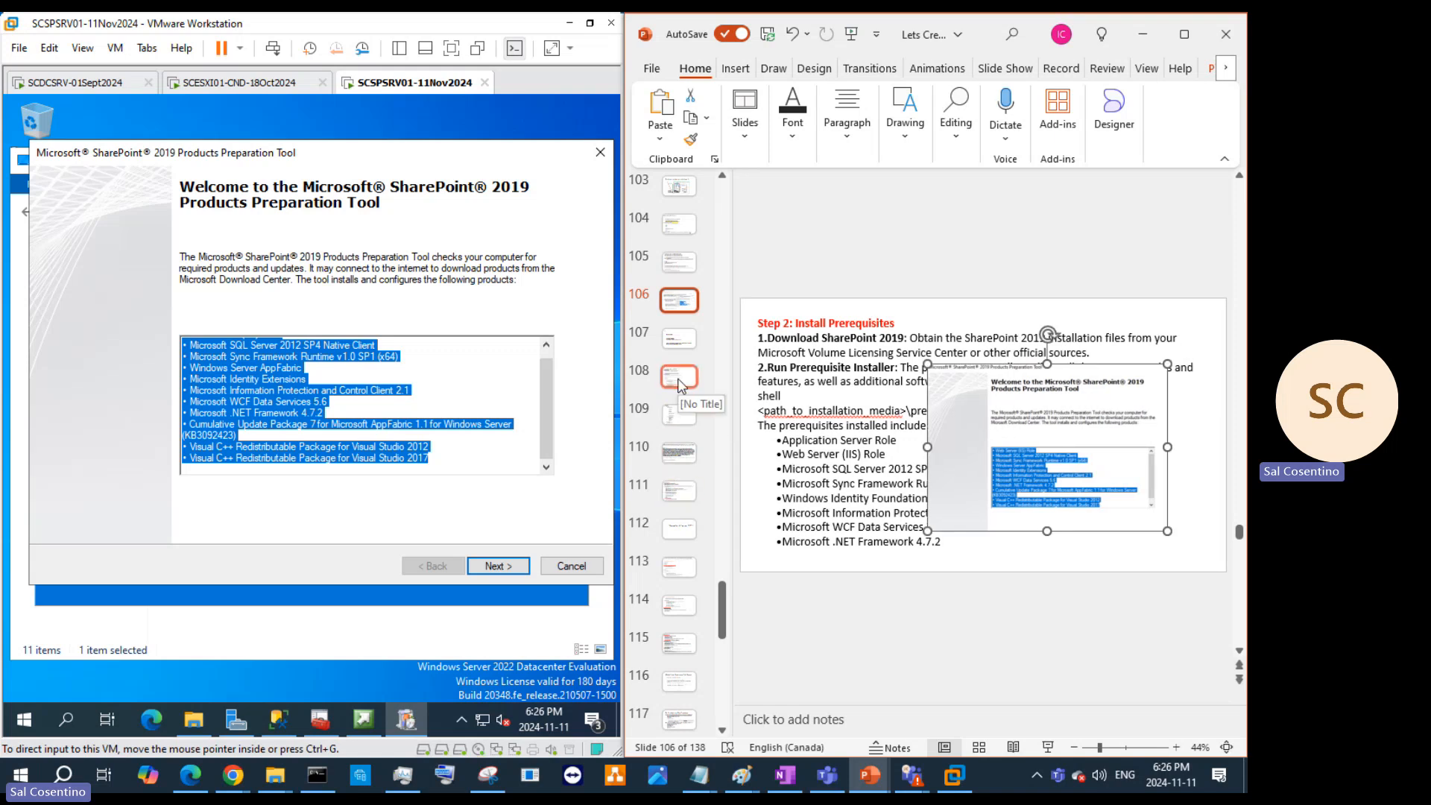
Step: Accept the license terms in the SharePoint 2019 Products Preparation Tool and start installing the prerequisites
left_click(500, 566)
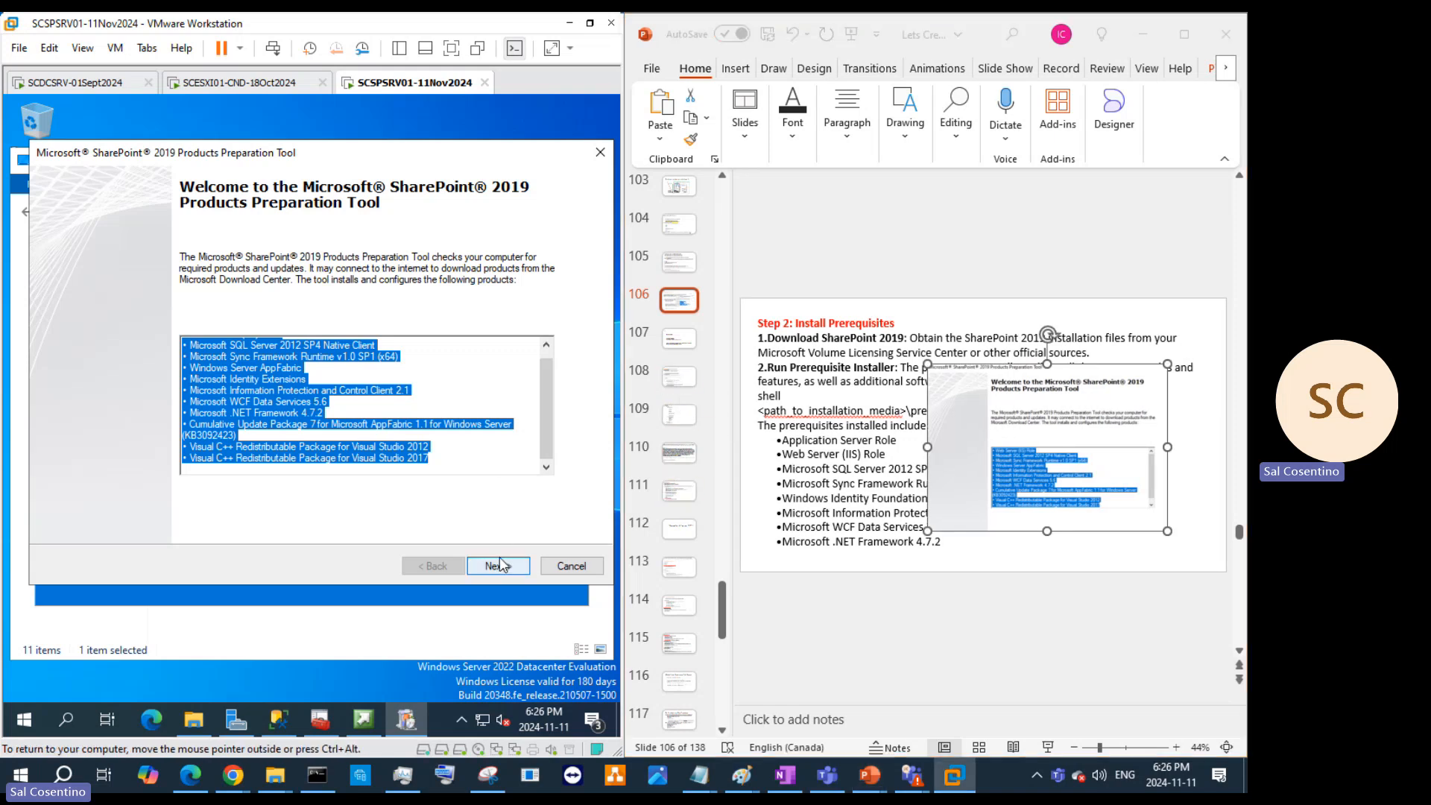
left_click(500, 566)
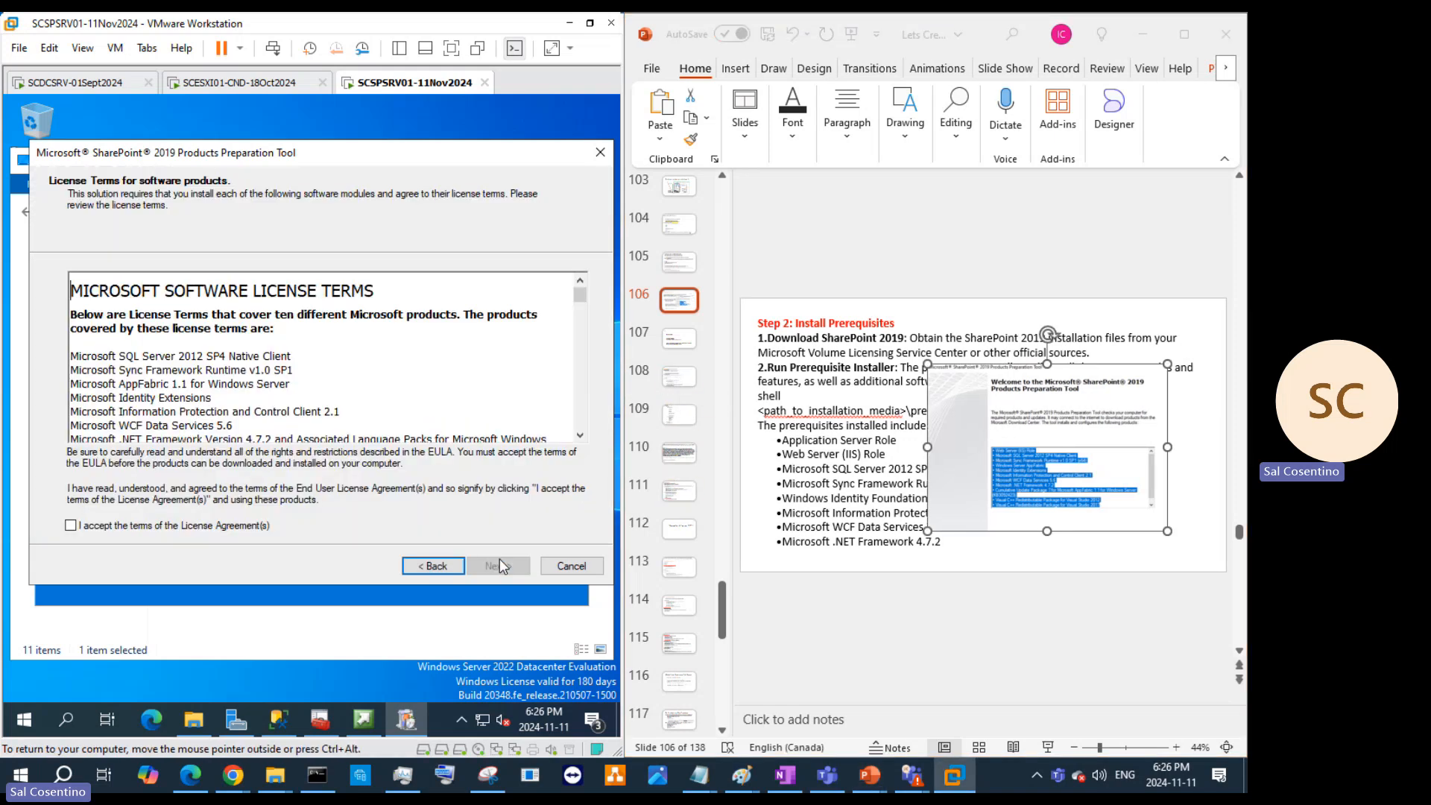
left_click(158, 527)
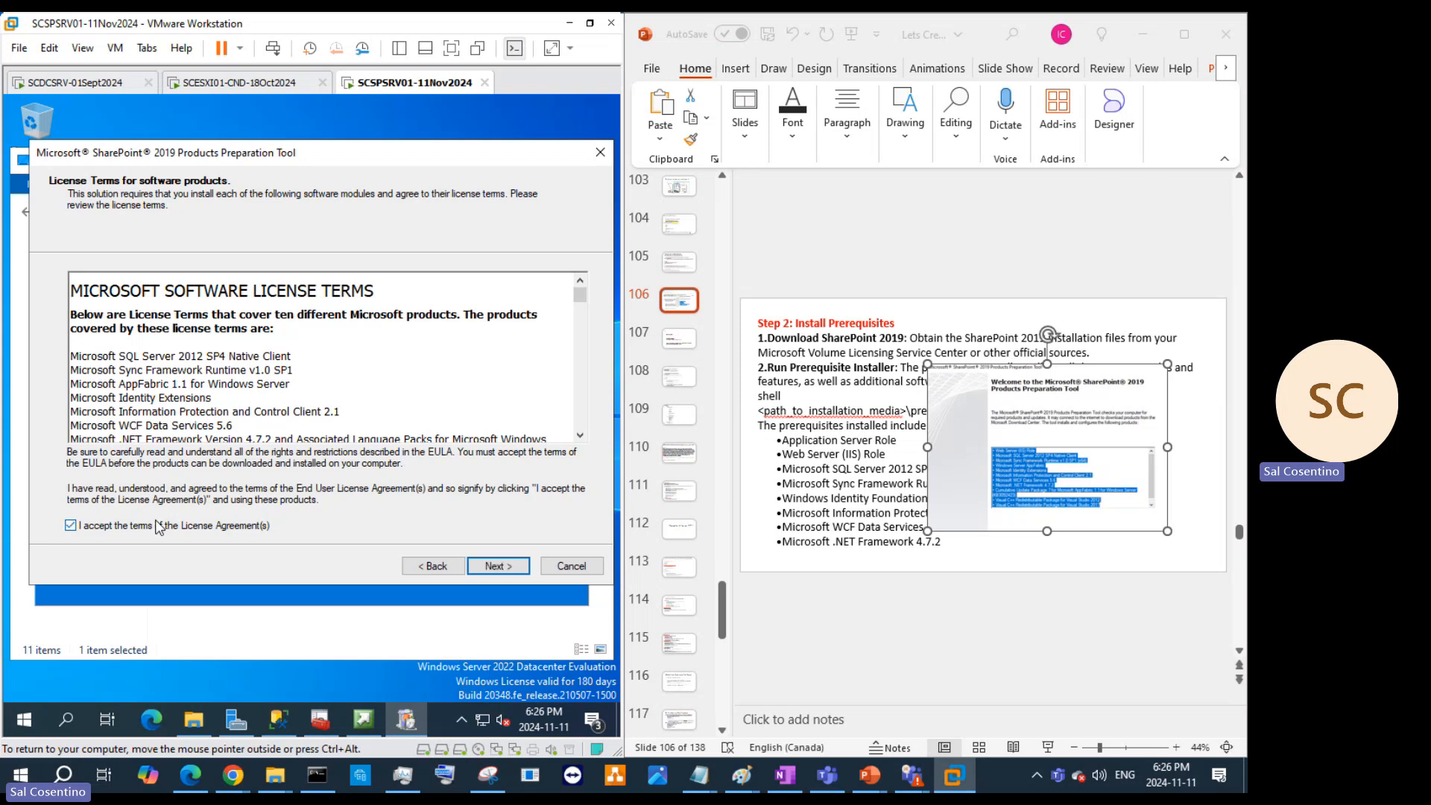
left_click(499, 566)
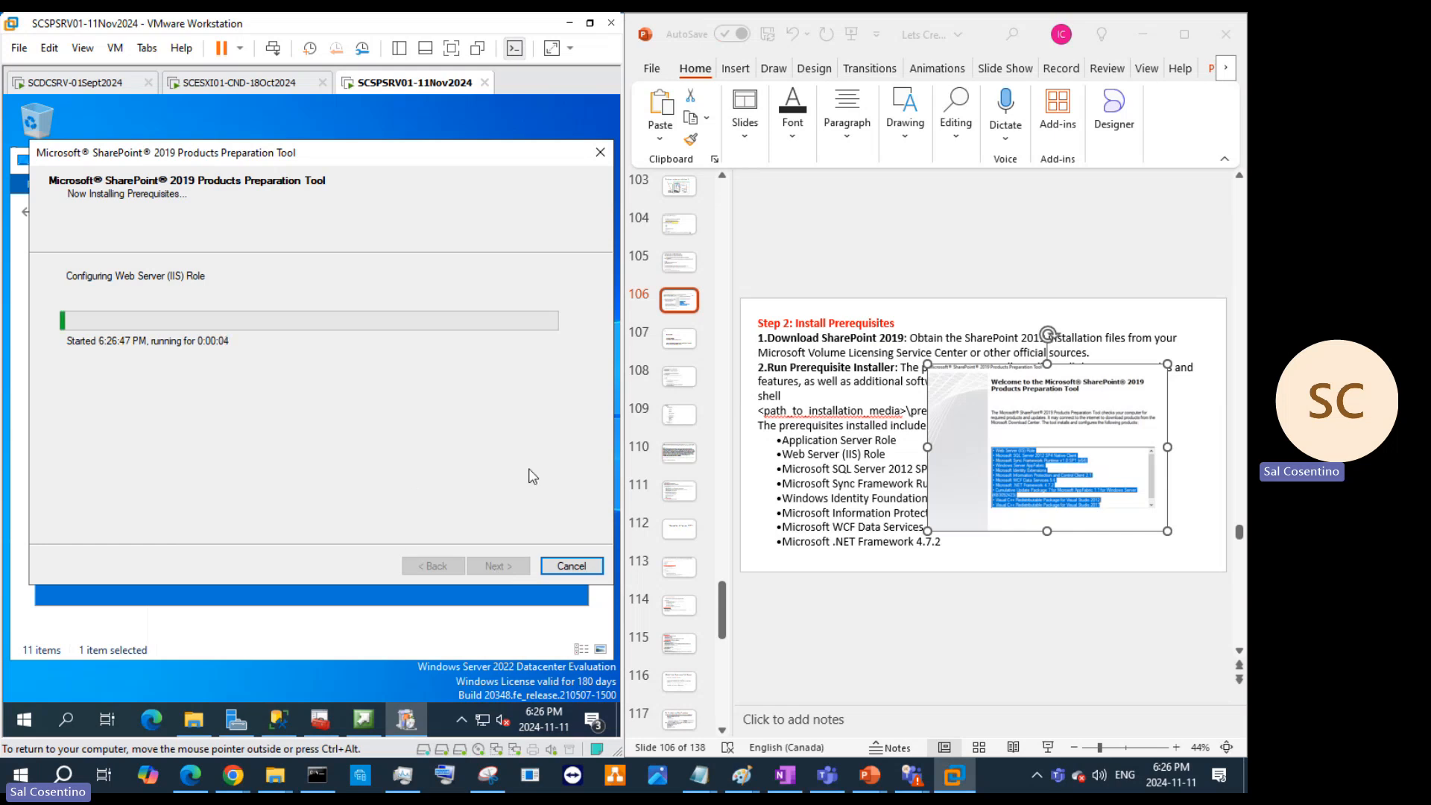
Step: Show slide 108, "Step 2.1: Install Required Windows Server Roles and Features", at 60% zoom for reading
left_click(678, 378)
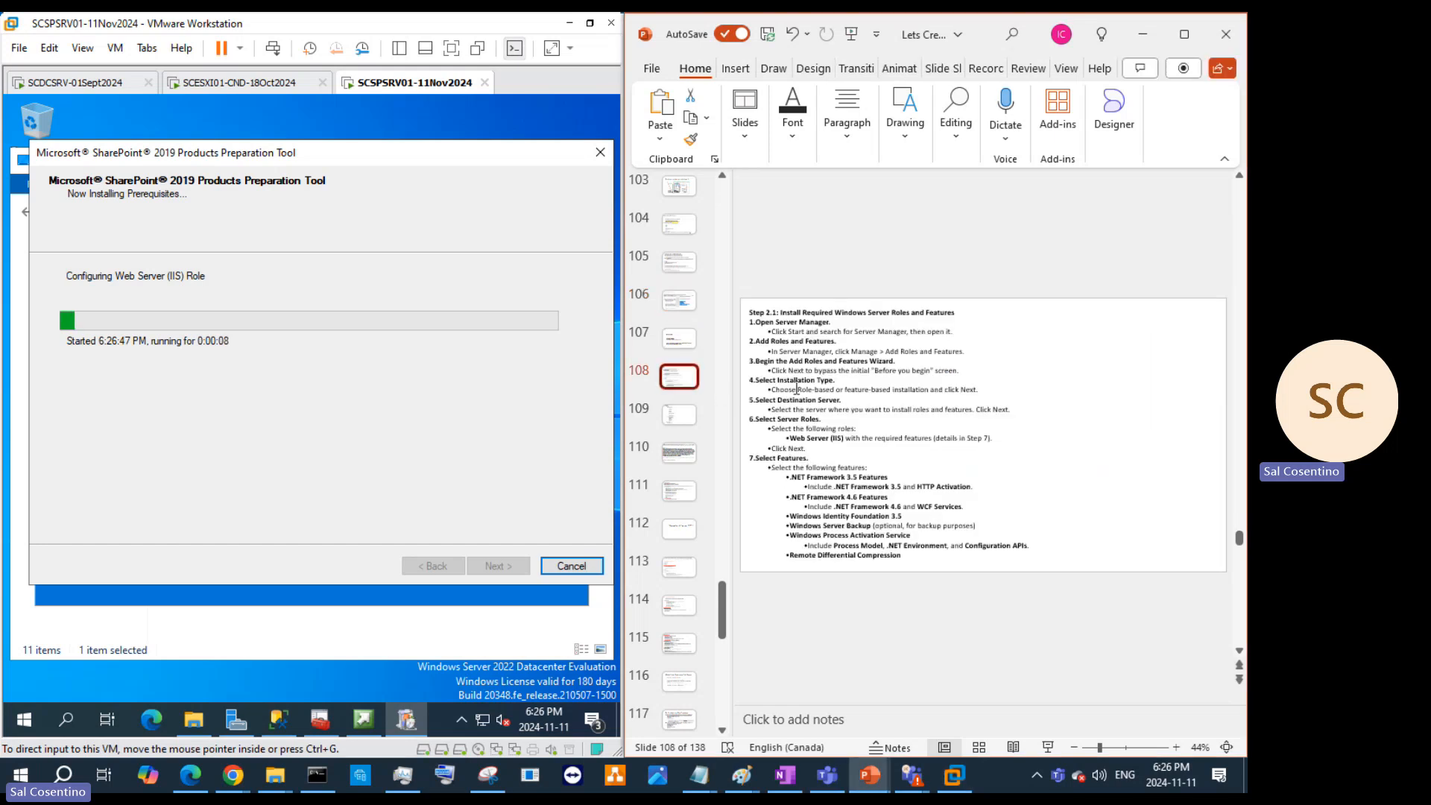
left_click(1176, 748)
left_click(1176, 748)
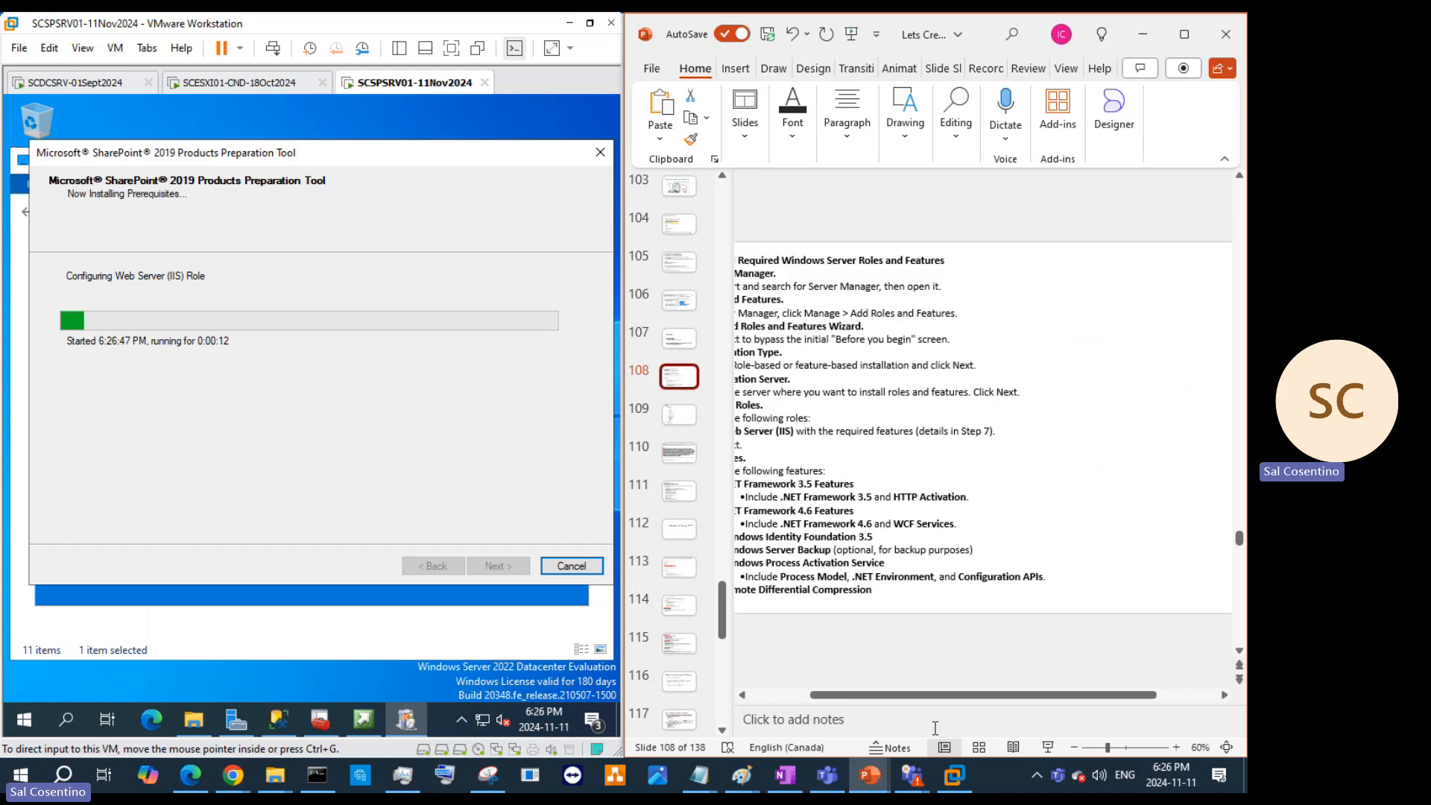
left_click_drag(909, 697, 874, 701)
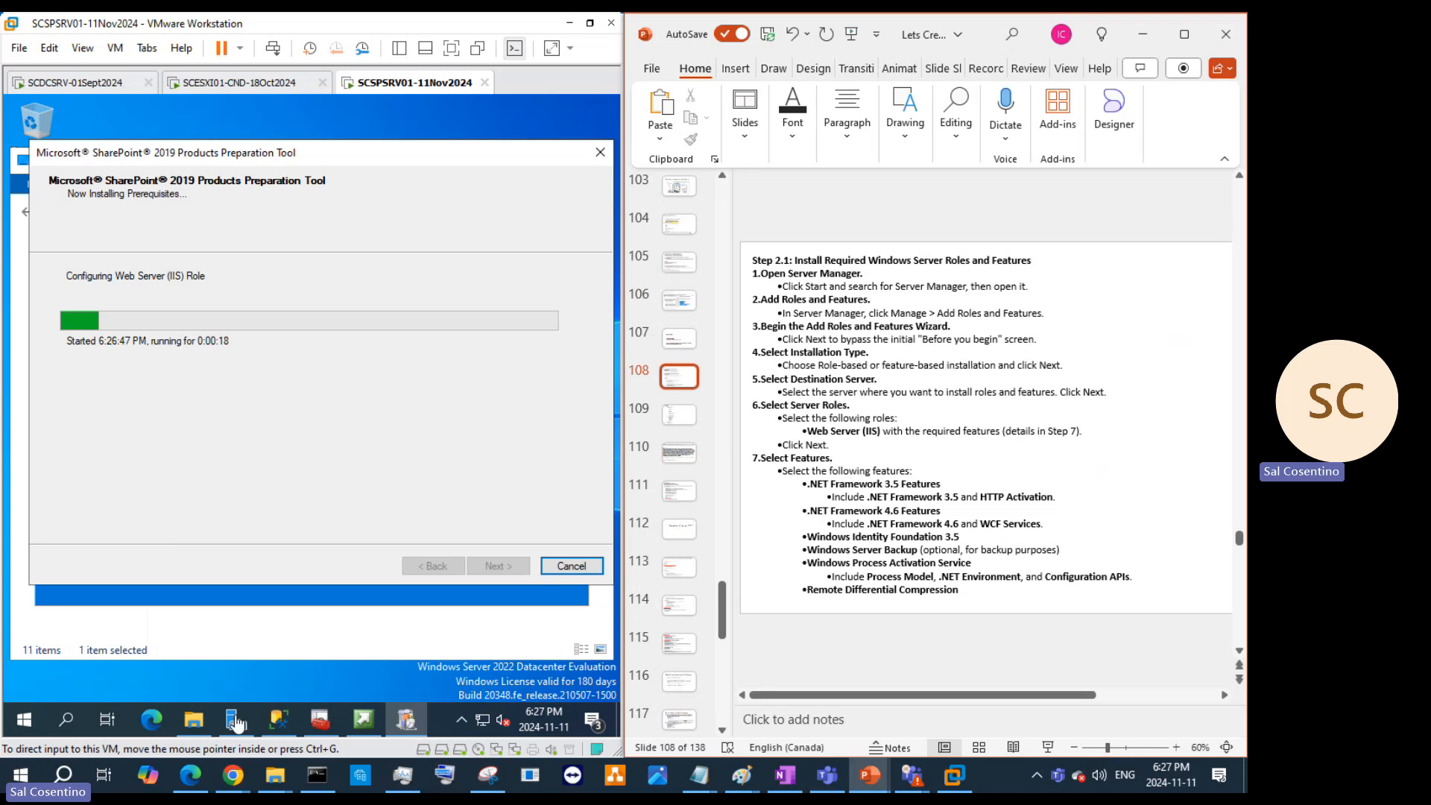
Step: Clear the background windows in the VM and bring the SharePoint 2019 setup screen to the front
left_click(21, 261)
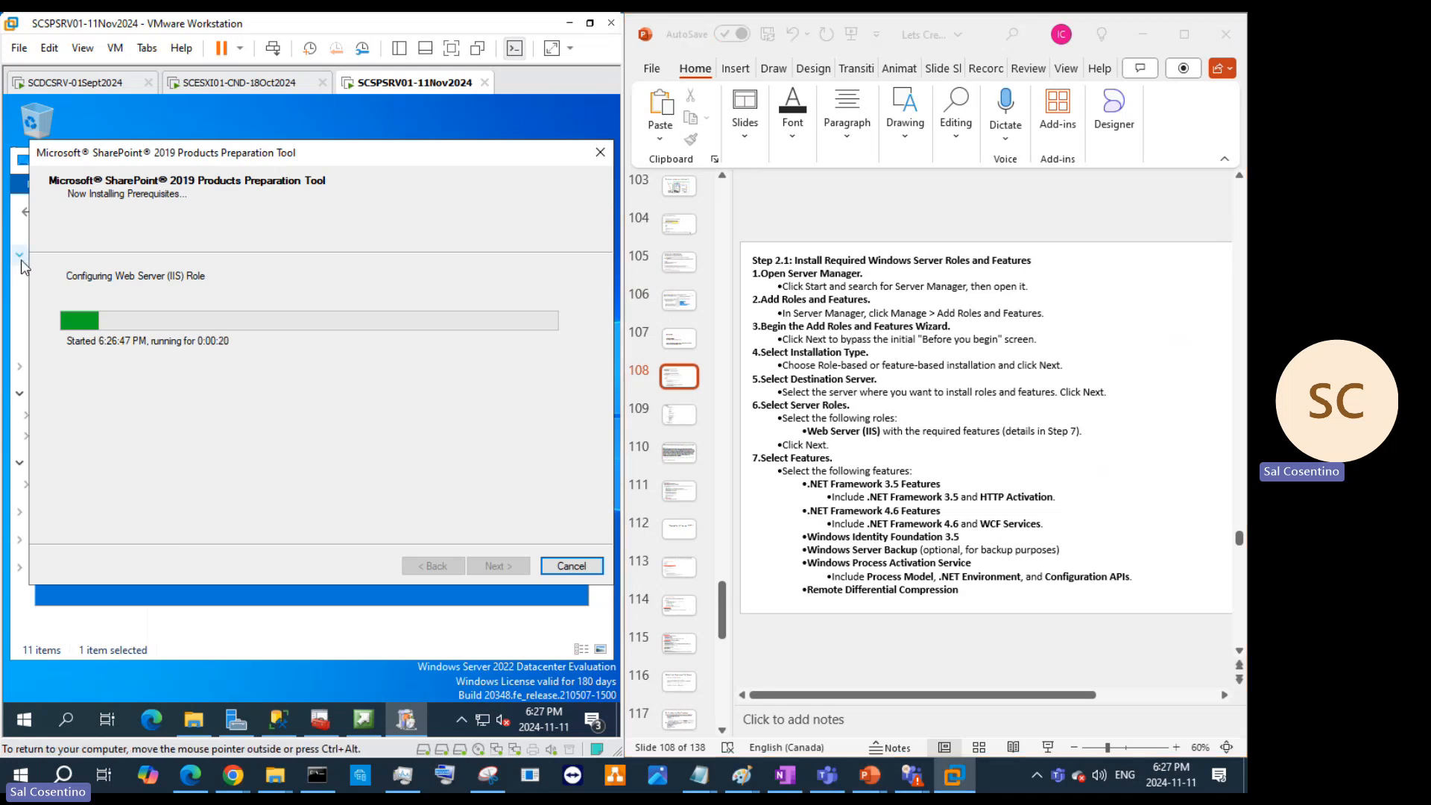
left_click(524, 156)
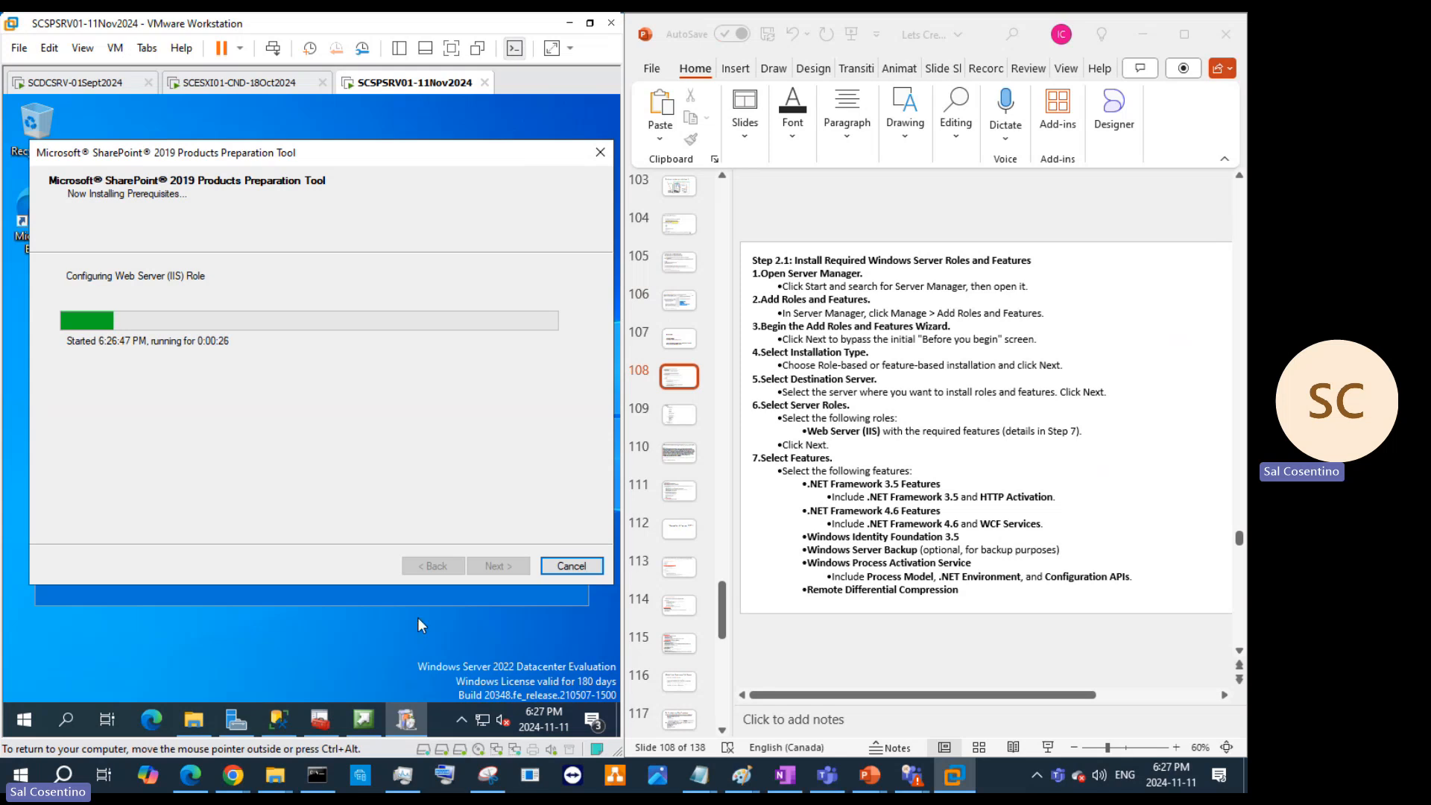
mouse_move(360, 720)
left_click(355, 633)
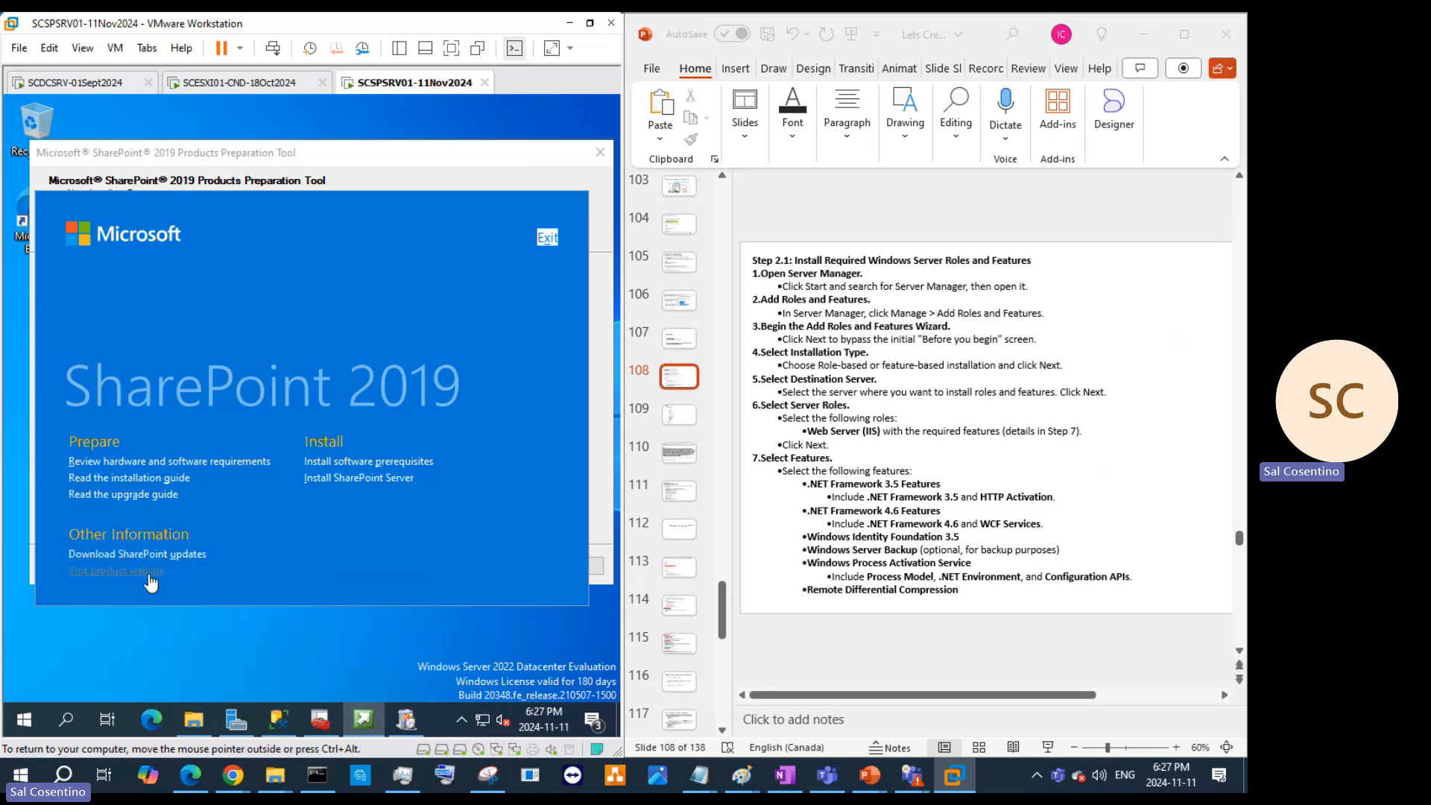
Step: Open the installation guide from the SharePoint 2019 setup screen, skim it, close all browser tabs, and return to the Preparation Tool
left_click(143, 483)
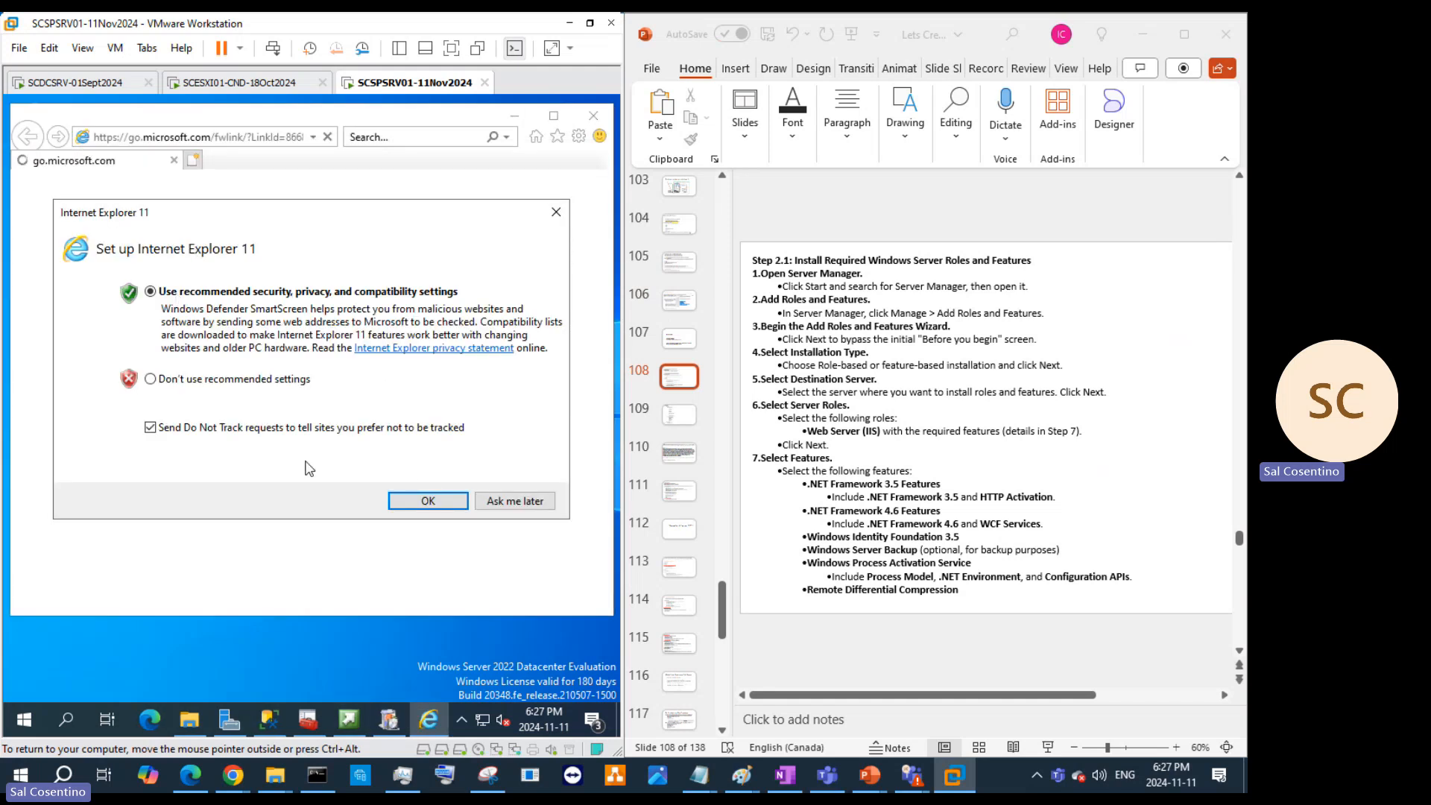
left_click(506, 502)
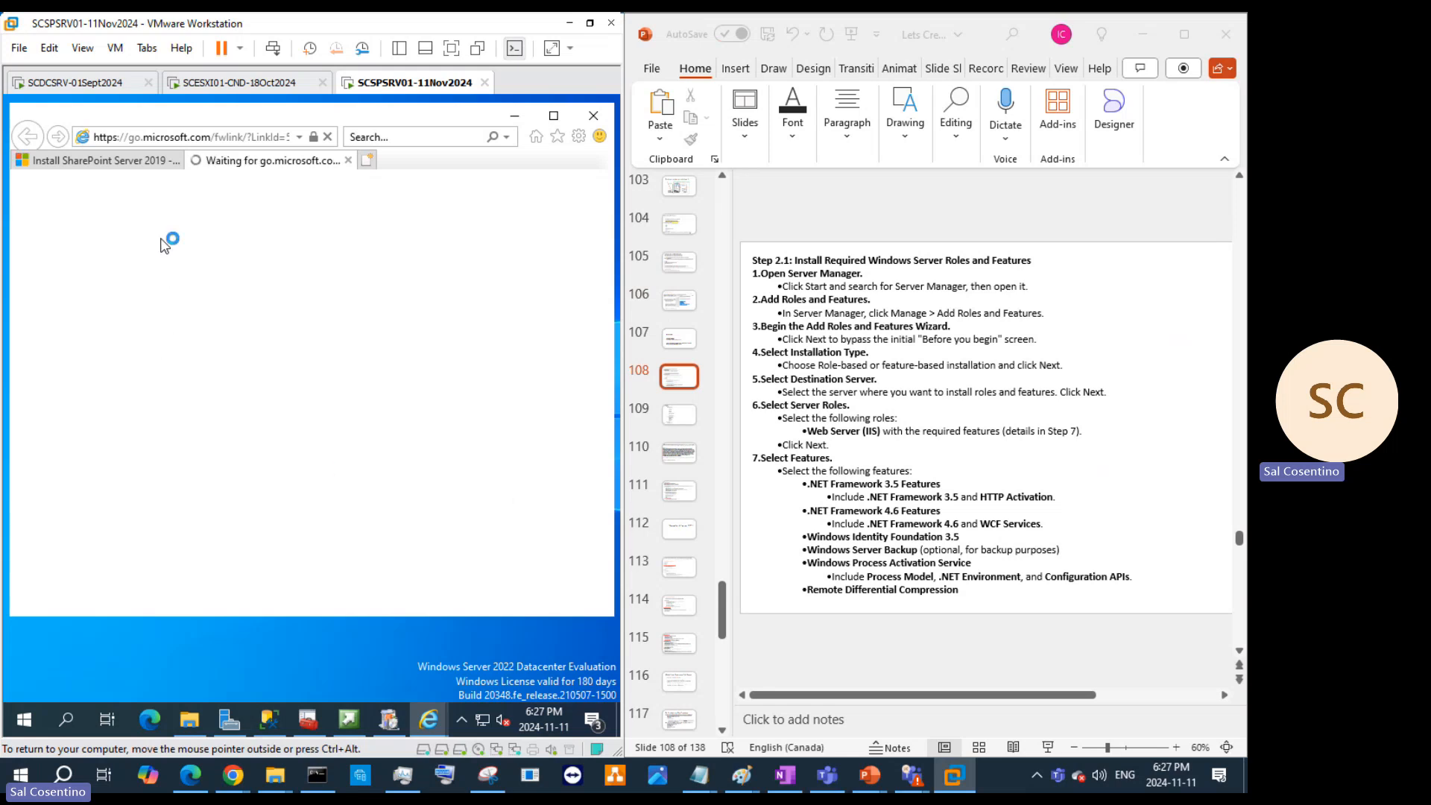
left_click(147, 161)
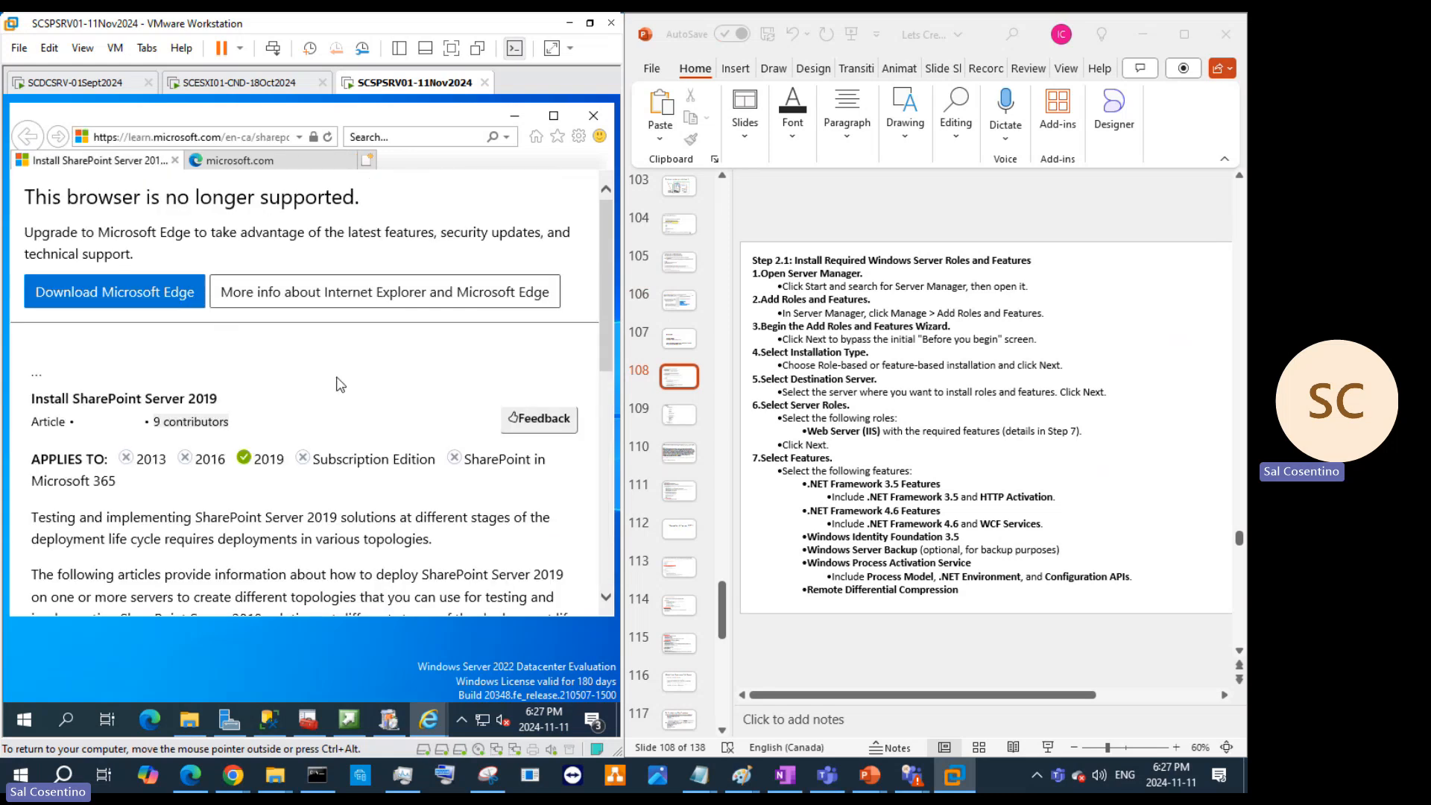
scroll(347, 385, "down", 10)
scroll(347, 384, "up", 10)
left_click(592, 117)
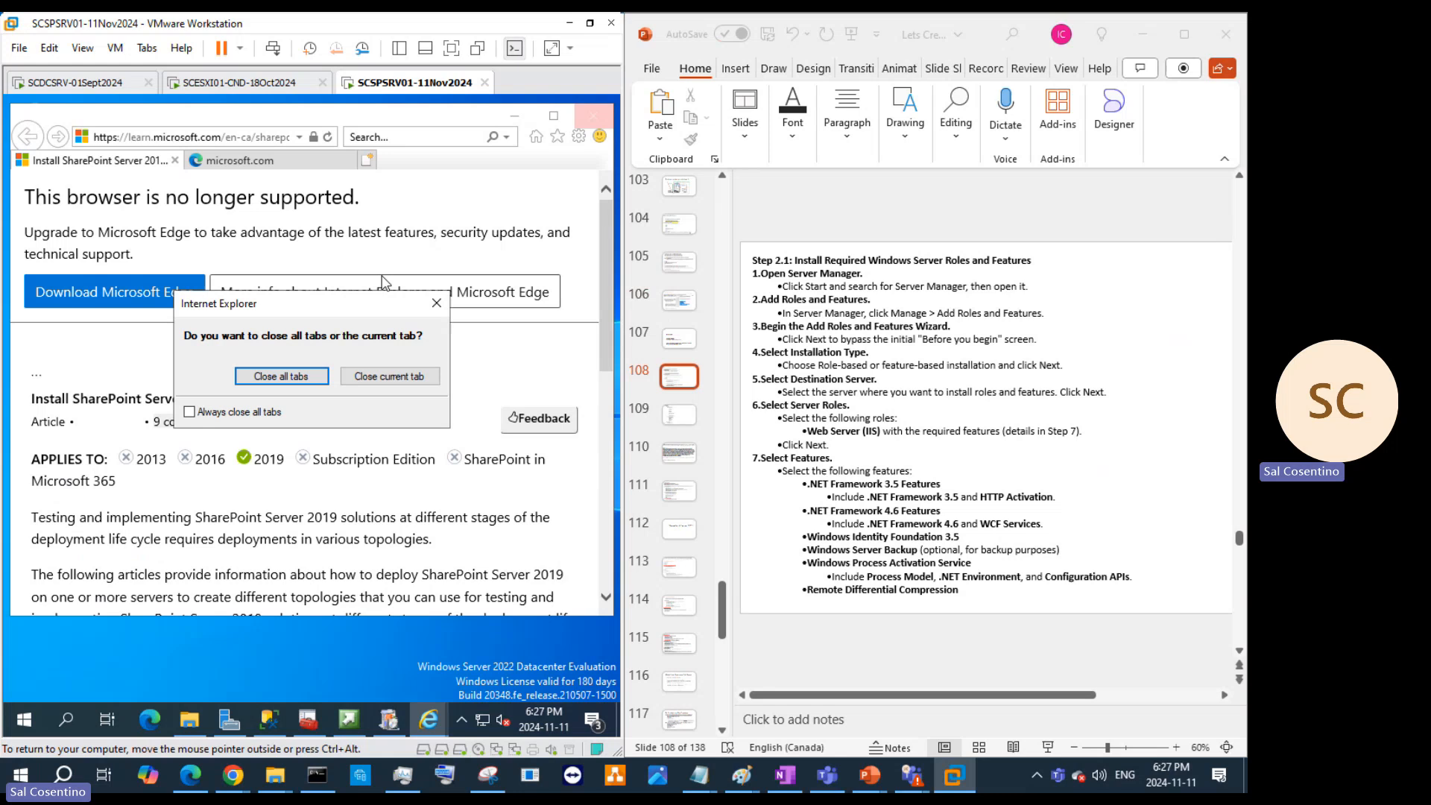
left_click(298, 378)
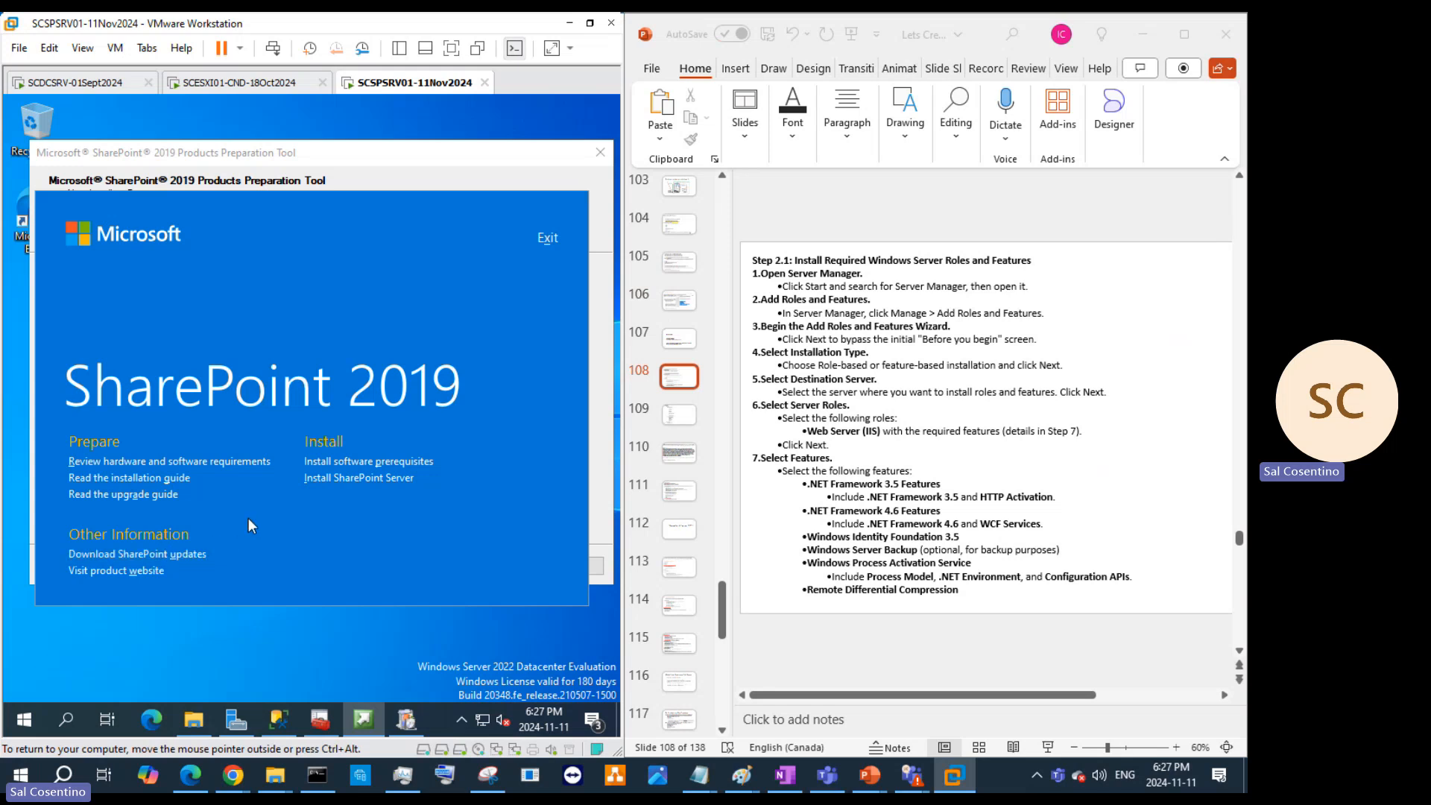
left_click(404, 164)
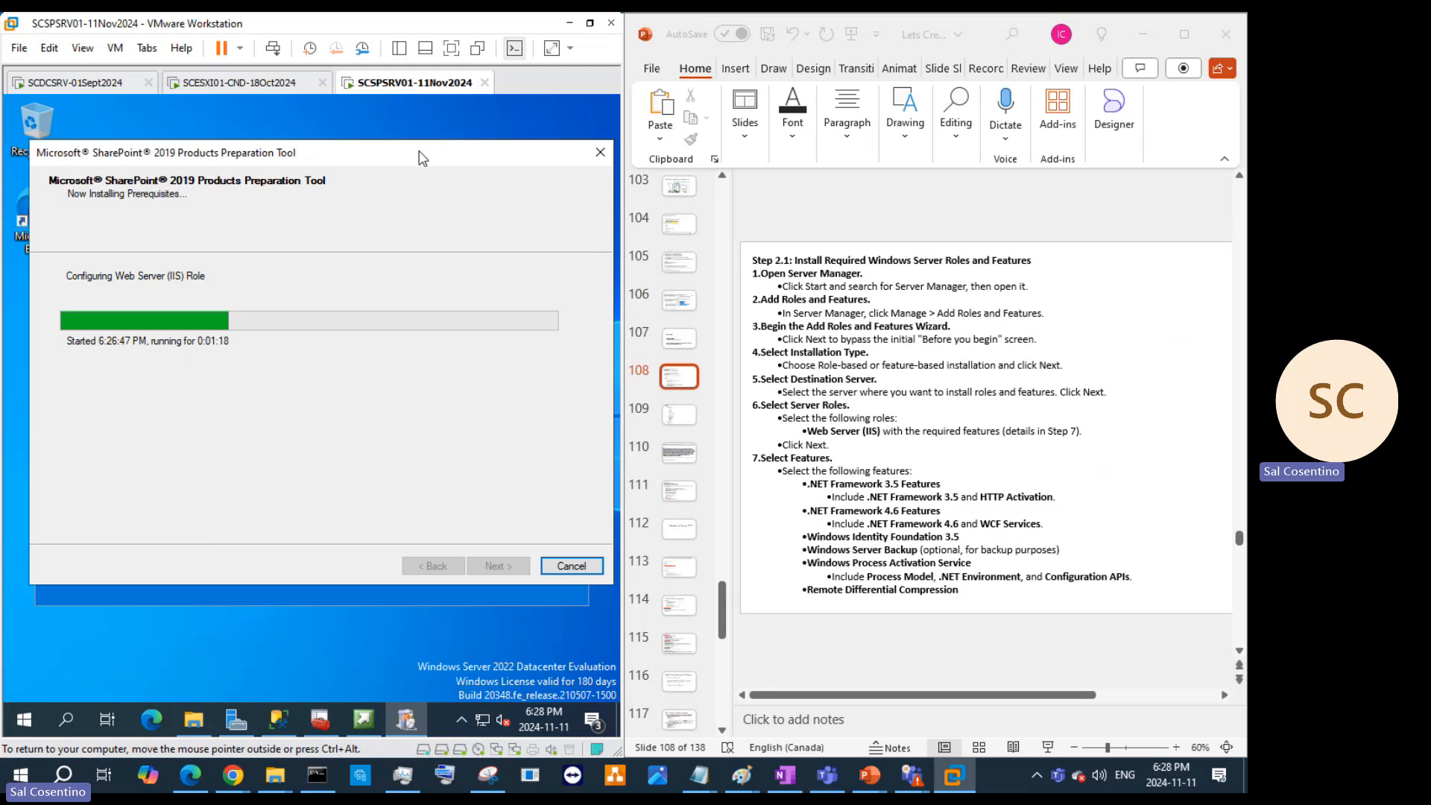
Step: Give slide 107, which lists the prerequisite products, the title "Prerequisties SharePoint 2019"
left_click(677, 299)
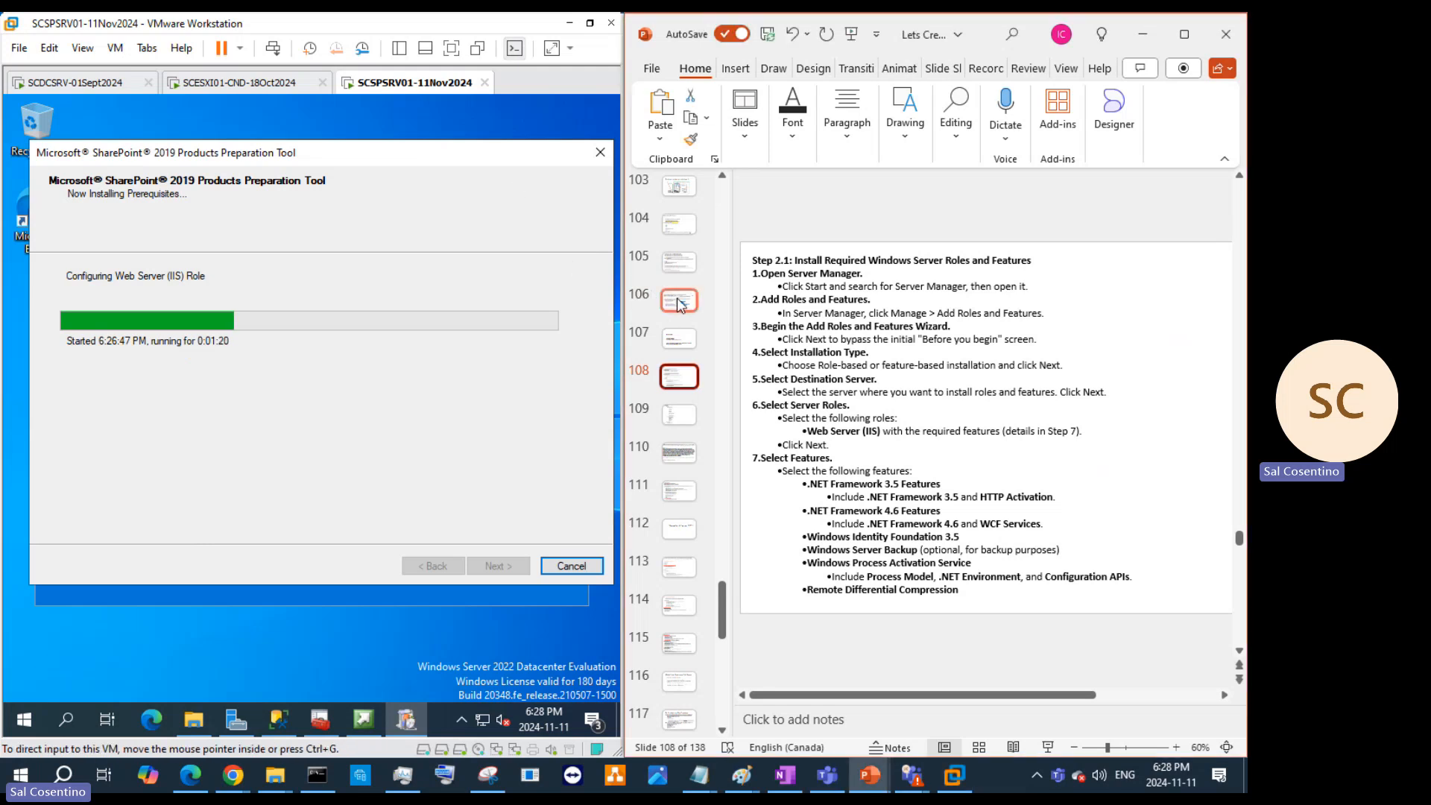
left_click(676, 297)
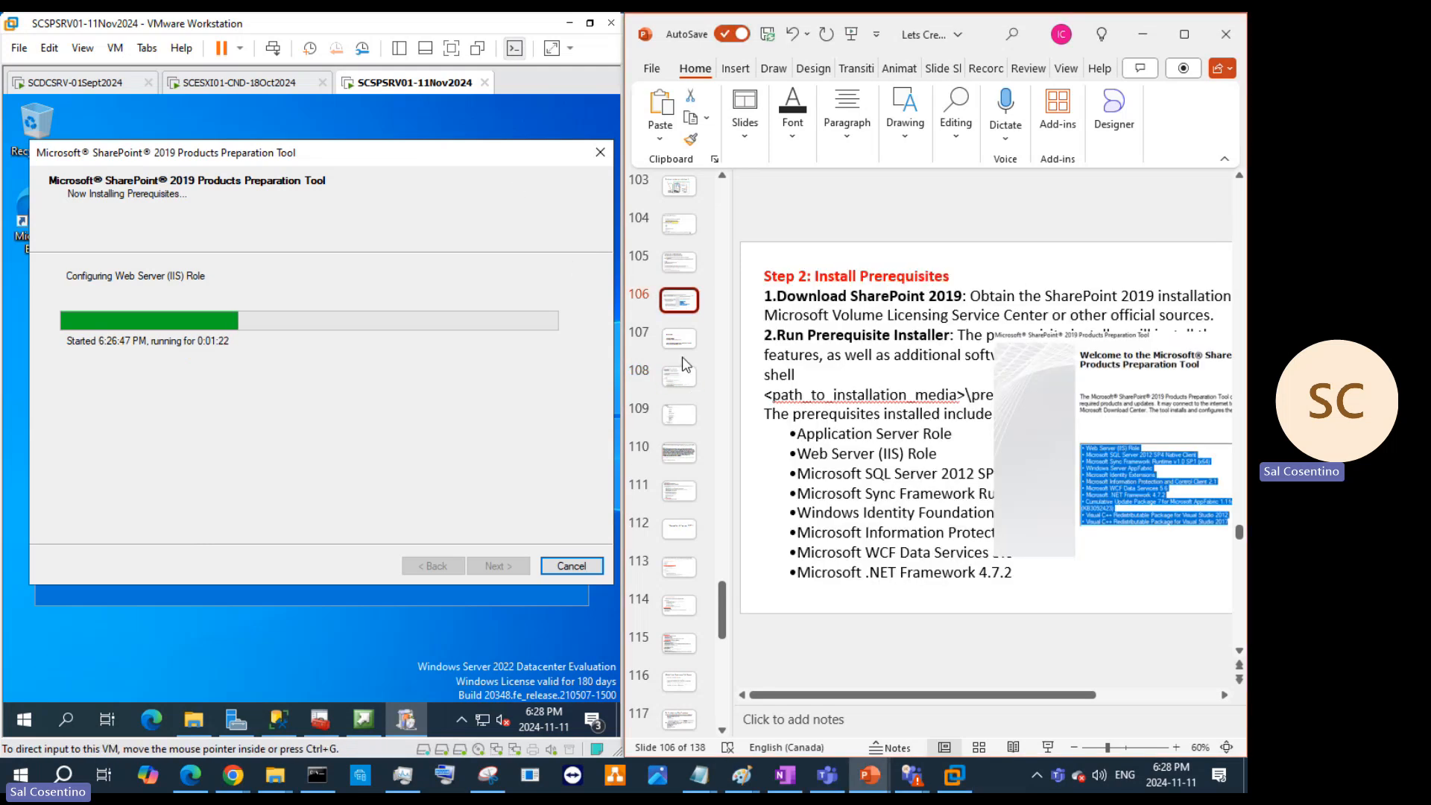
key("Down")
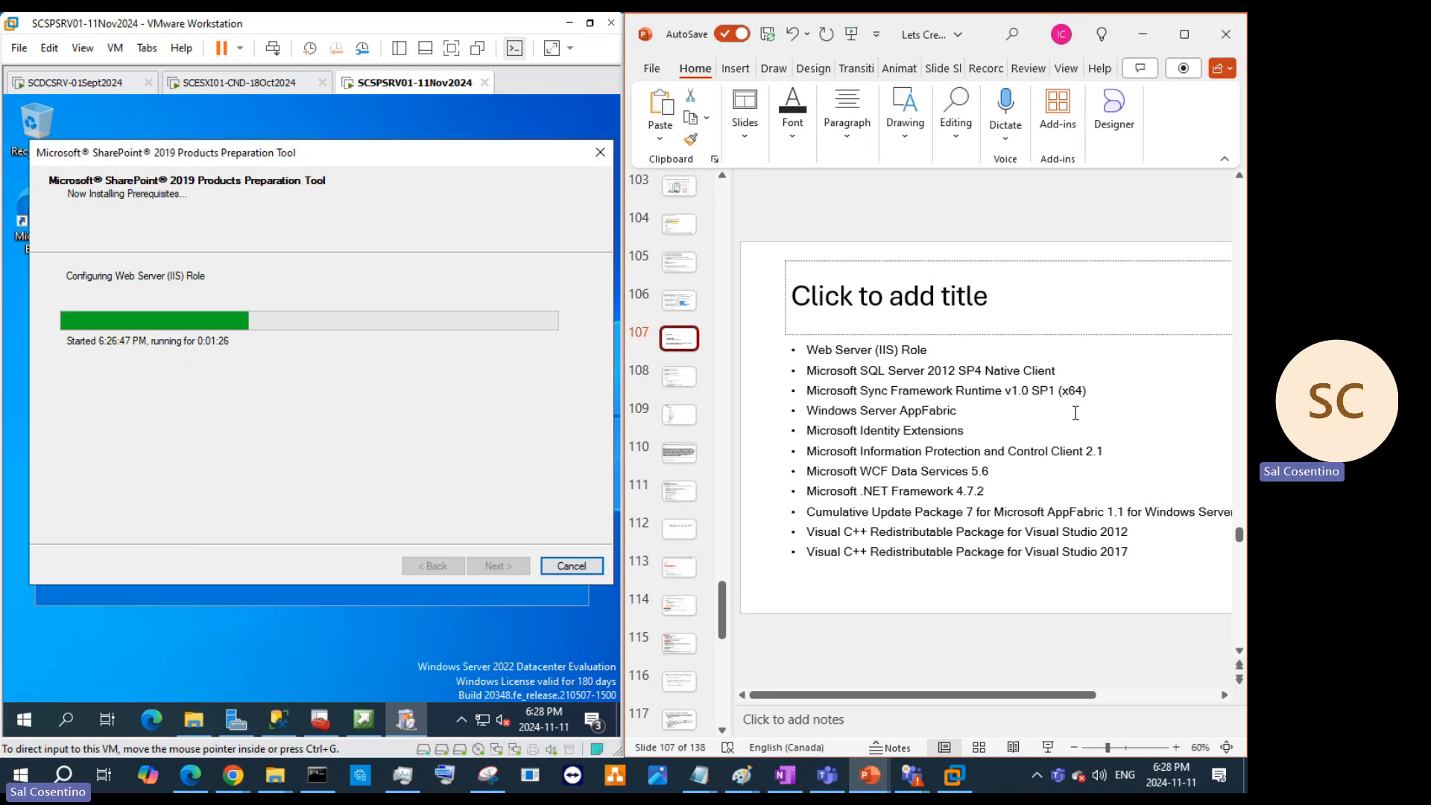
left_click(863, 319)
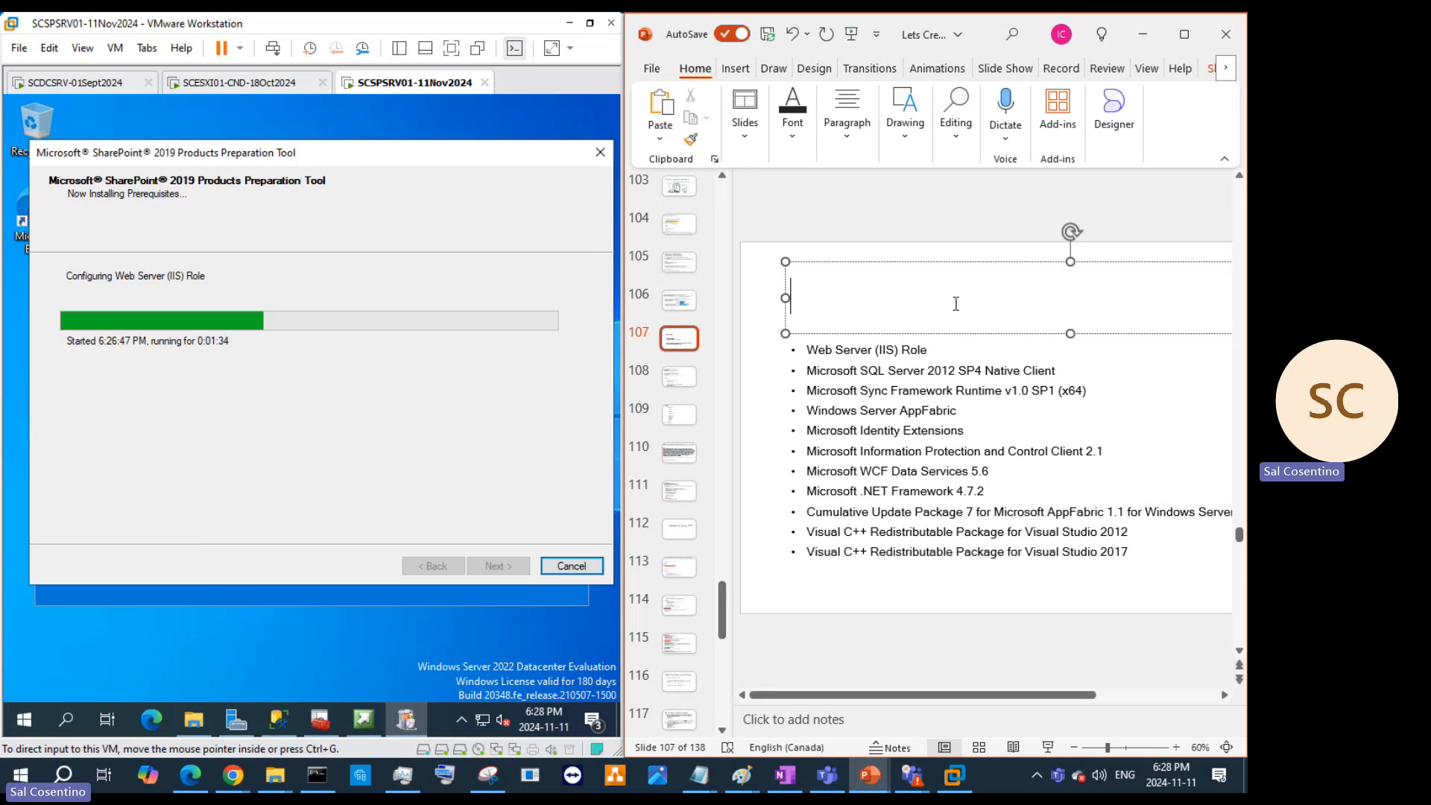
type("Prereq")
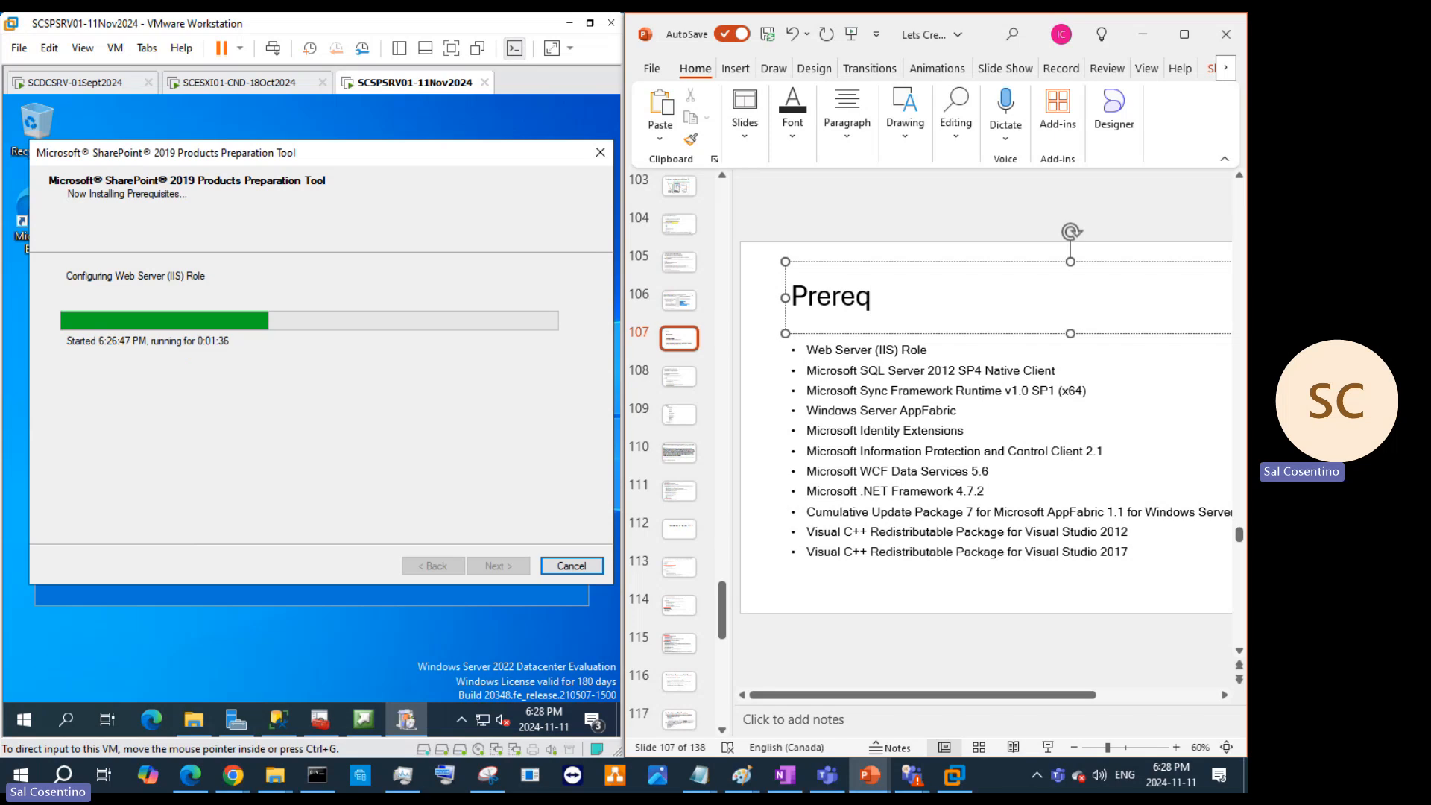
type("uisties")
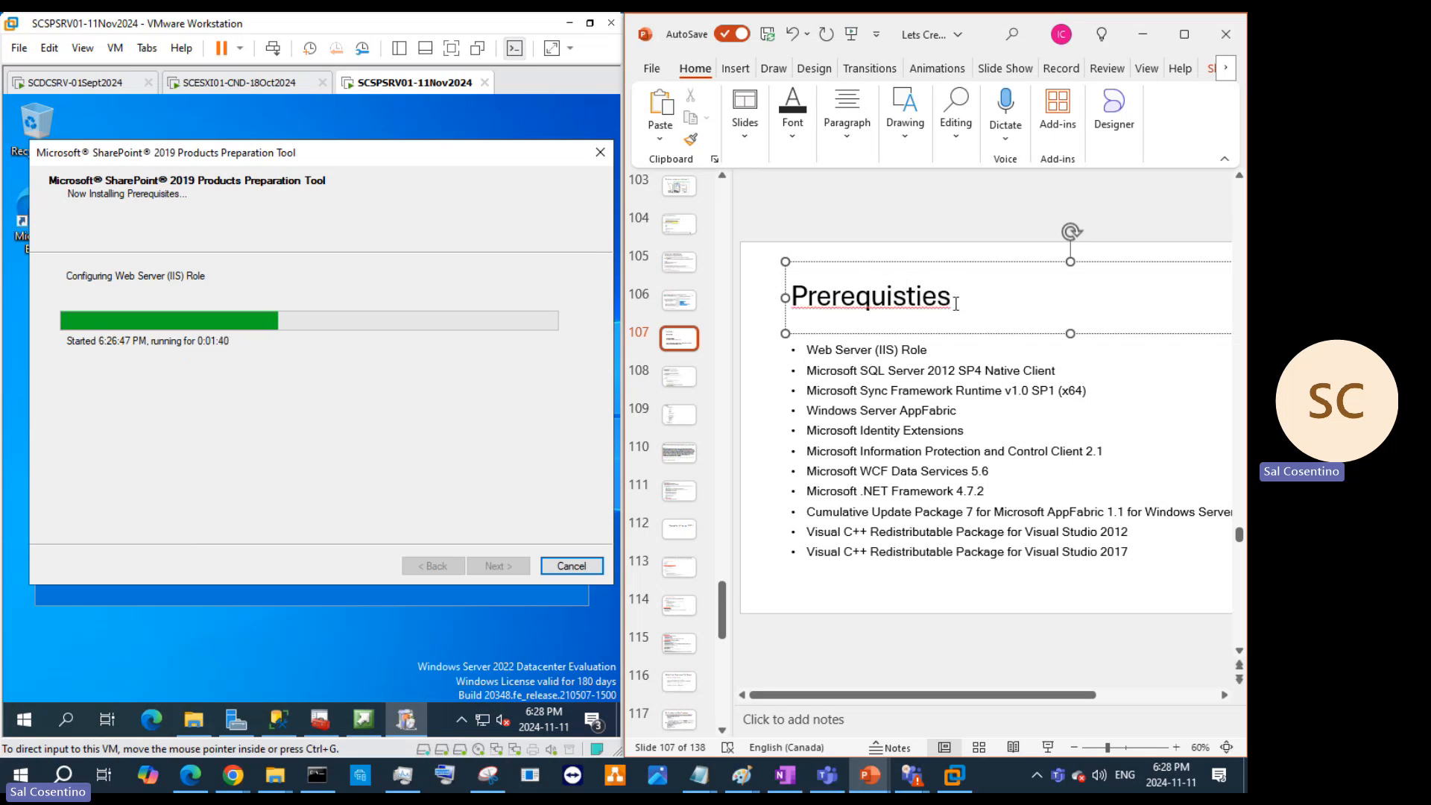
type(" SharePojnt")
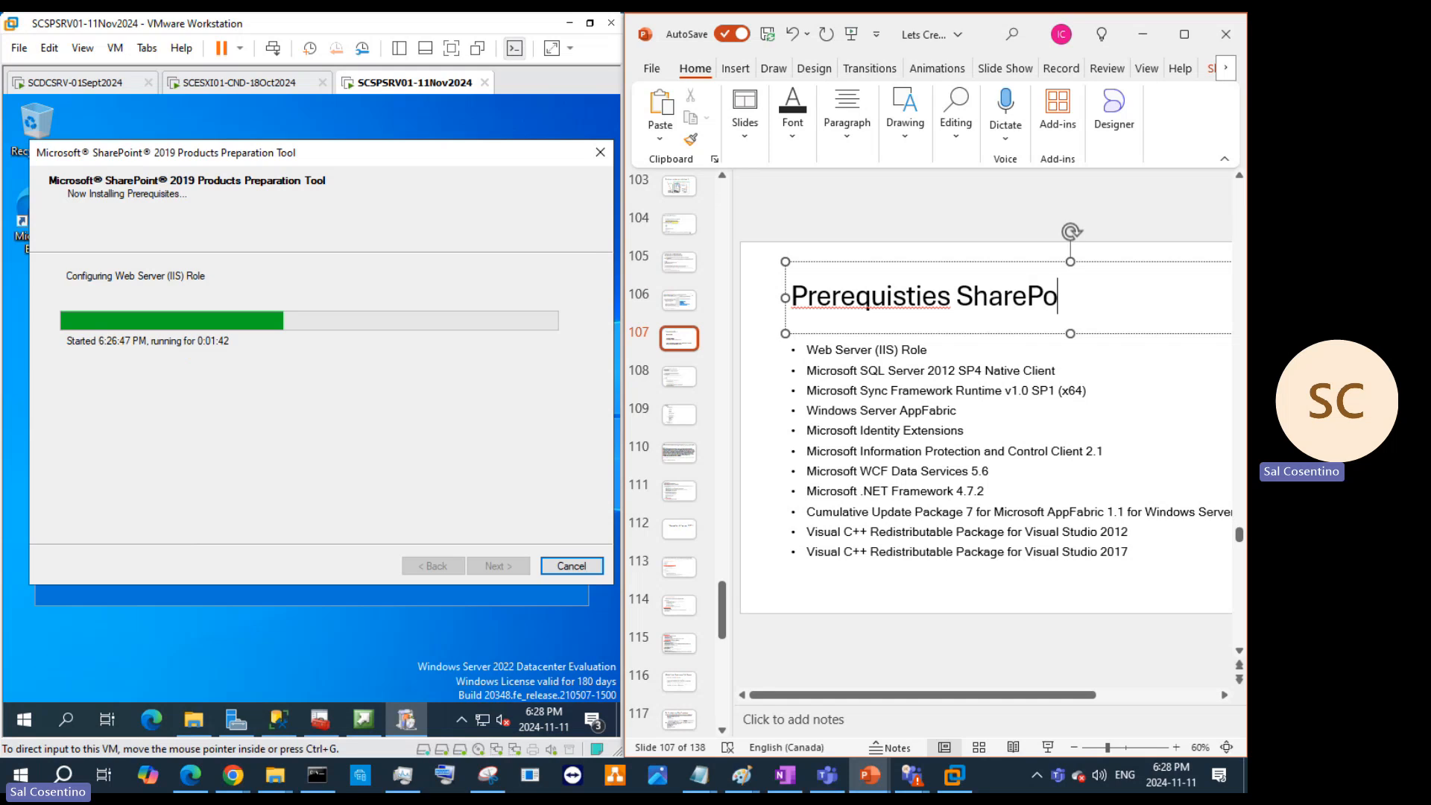
key("BackSpace")
key("BackSpace")
key("BackSpace")
type("int 2019")
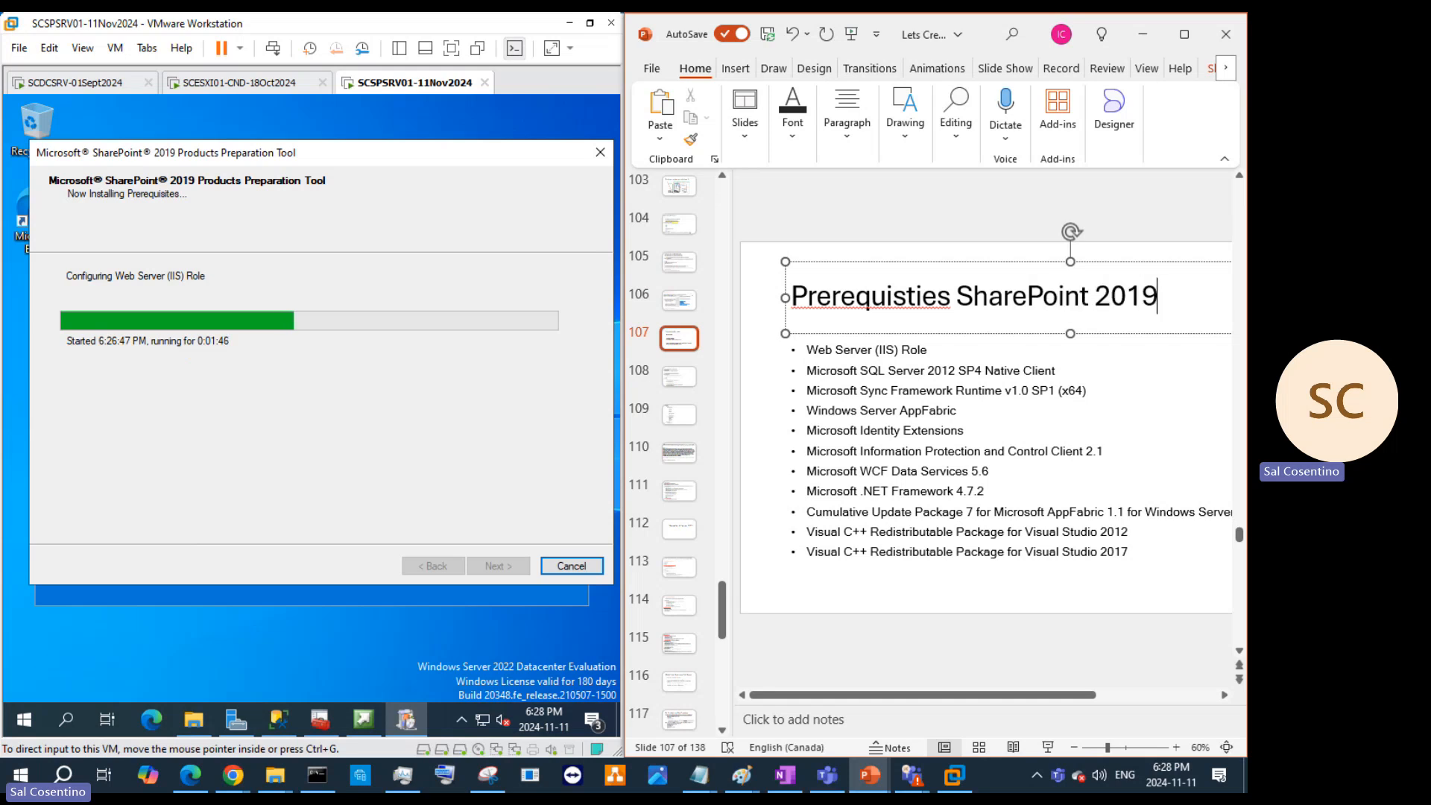
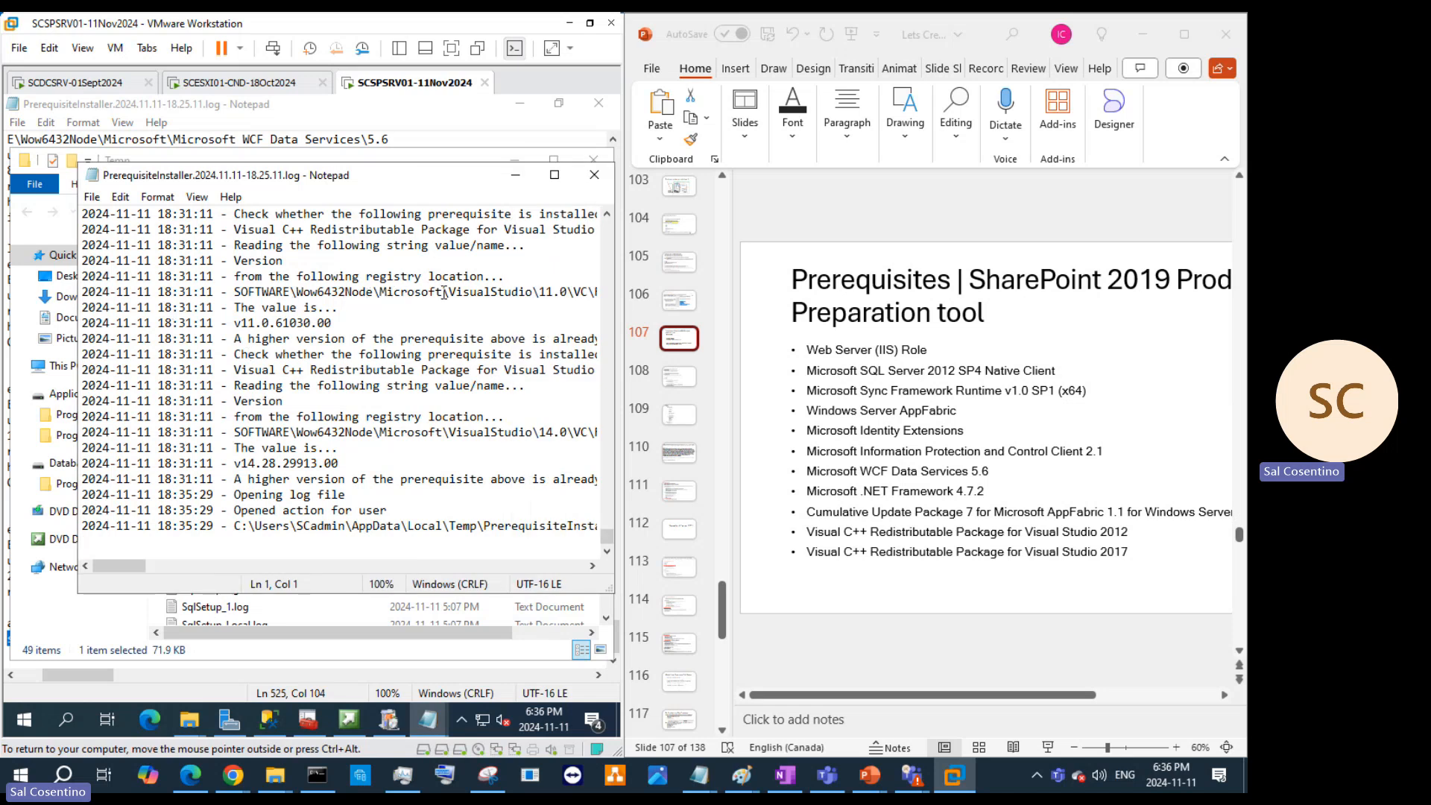
Step: Enlarge the PrerequisiteInstaller 18.25.11 log, examine its registry checks and install entries back to Windows Server AppFabric, and minimize it
left_click(443, 292)
left_click_drag(380, 292, 258, 298)
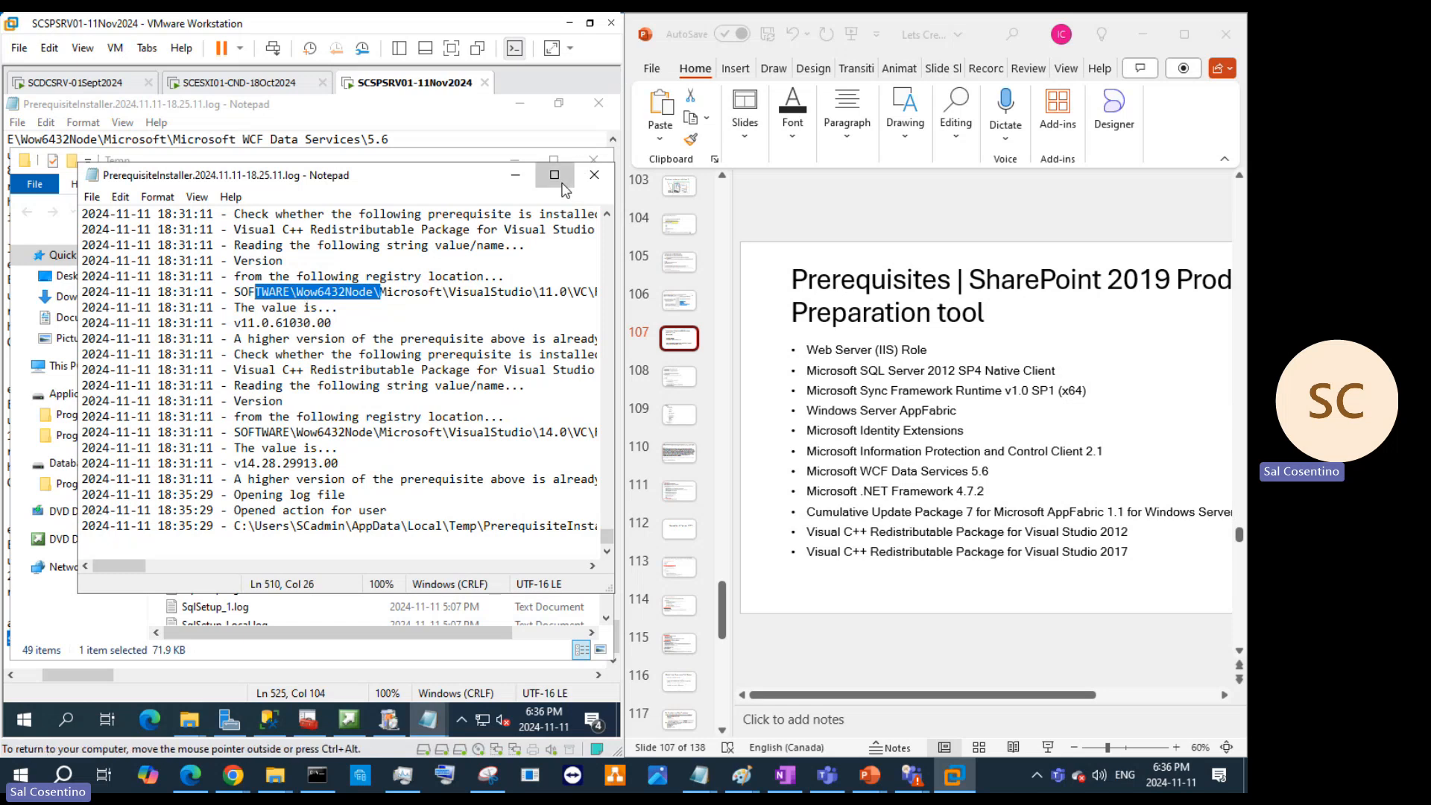
left_click(554, 175)
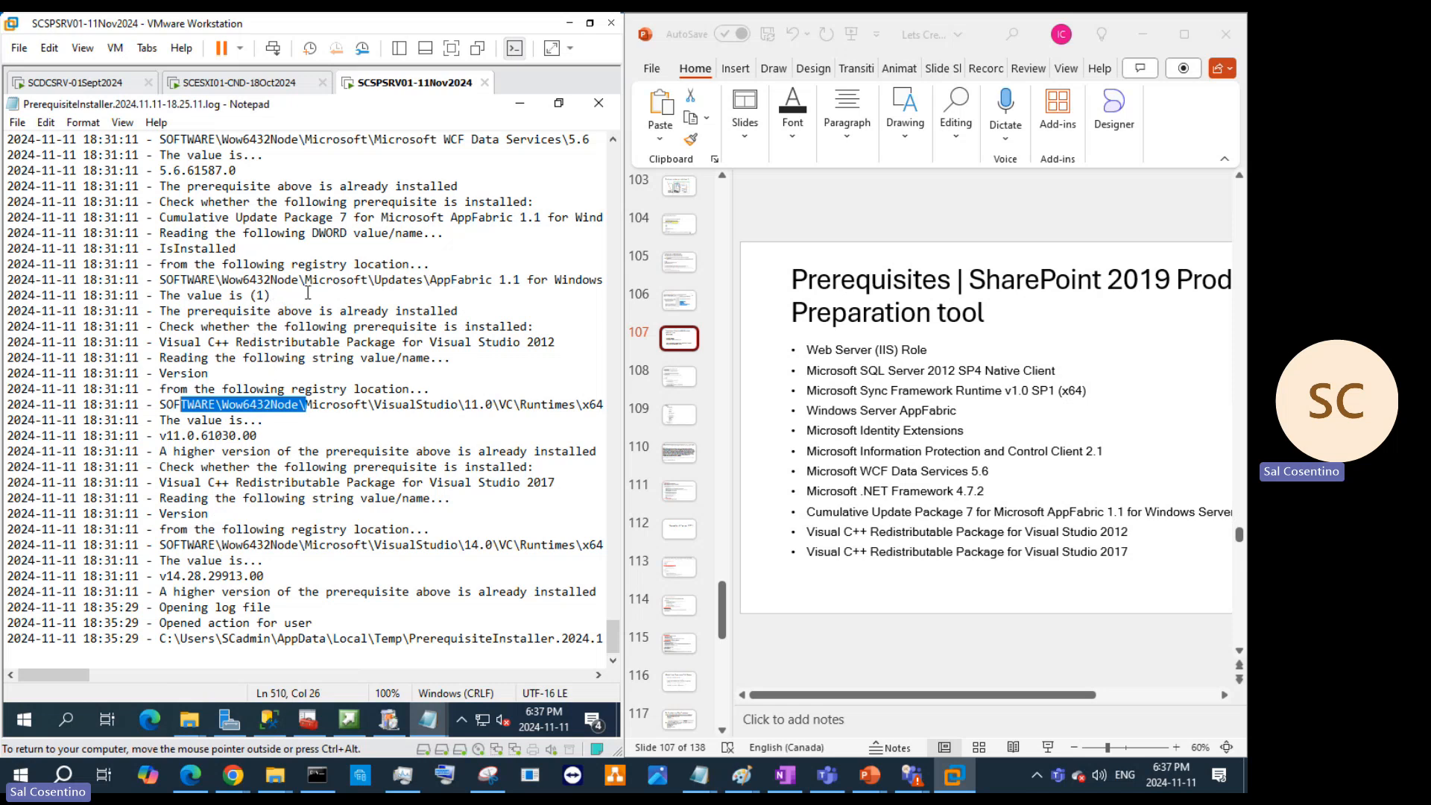
left_click_drag(275, 295, 155, 296)
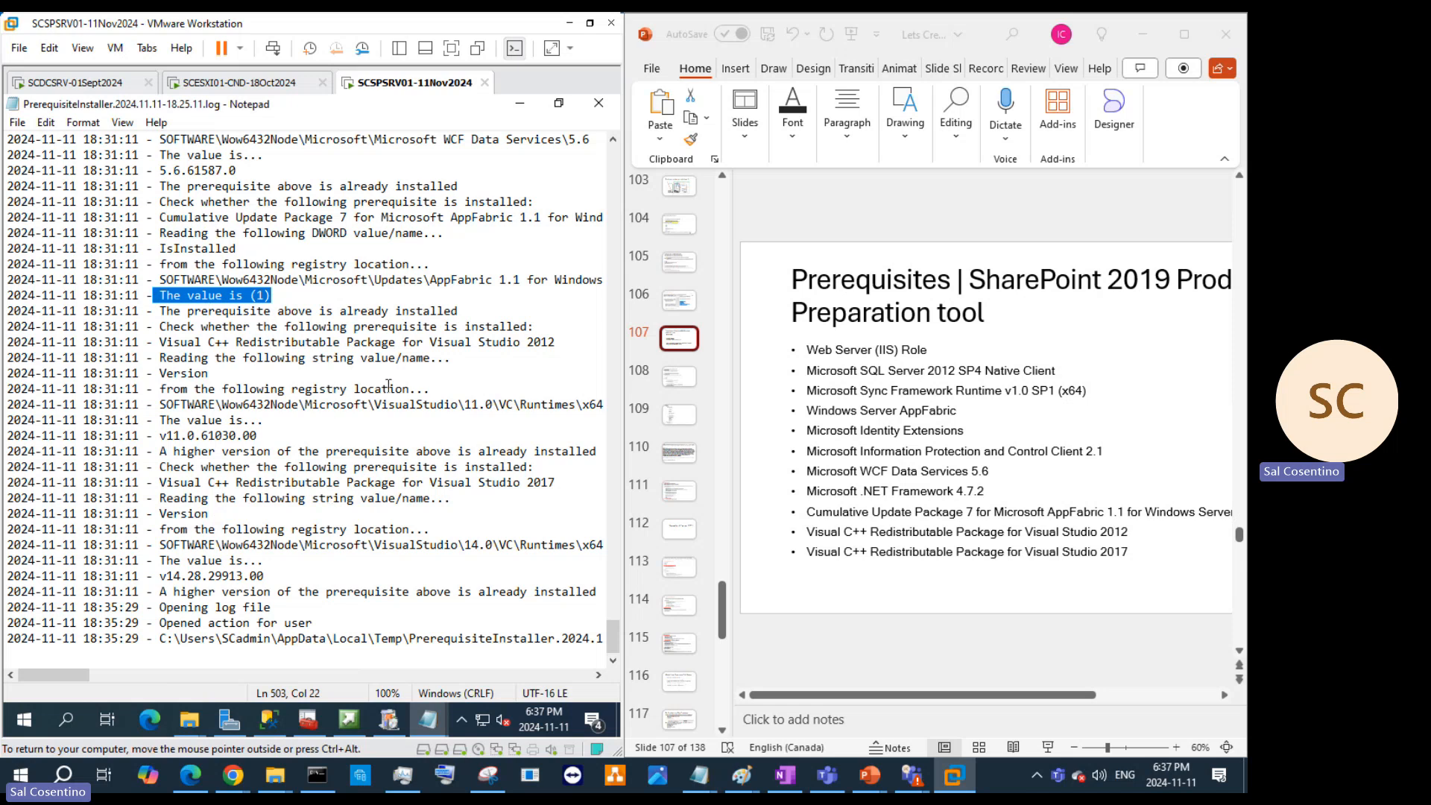
scroll(388, 385, "up", 10)
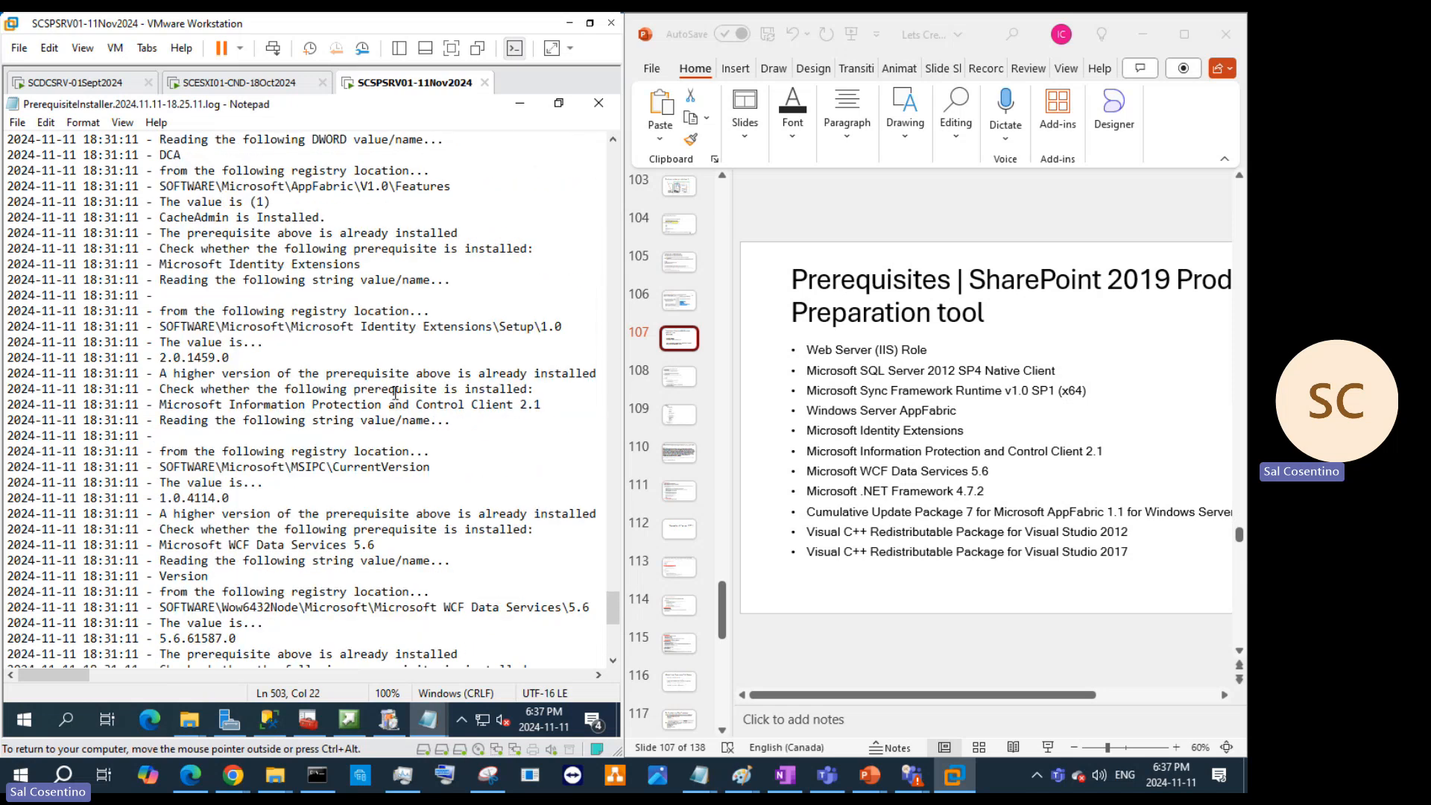
scroll(393, 397, "up", 20)
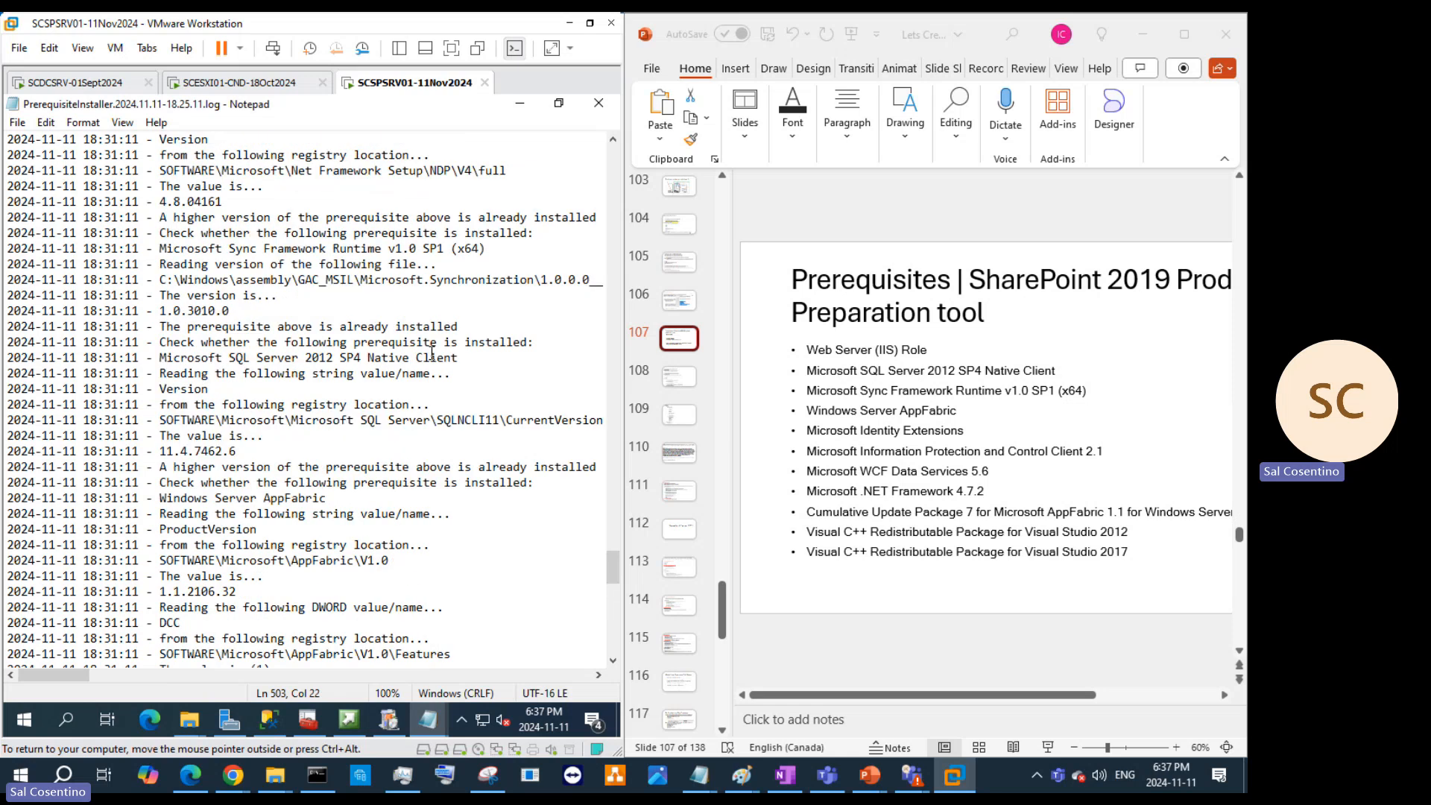
scroll(431, 353, "up", 11)
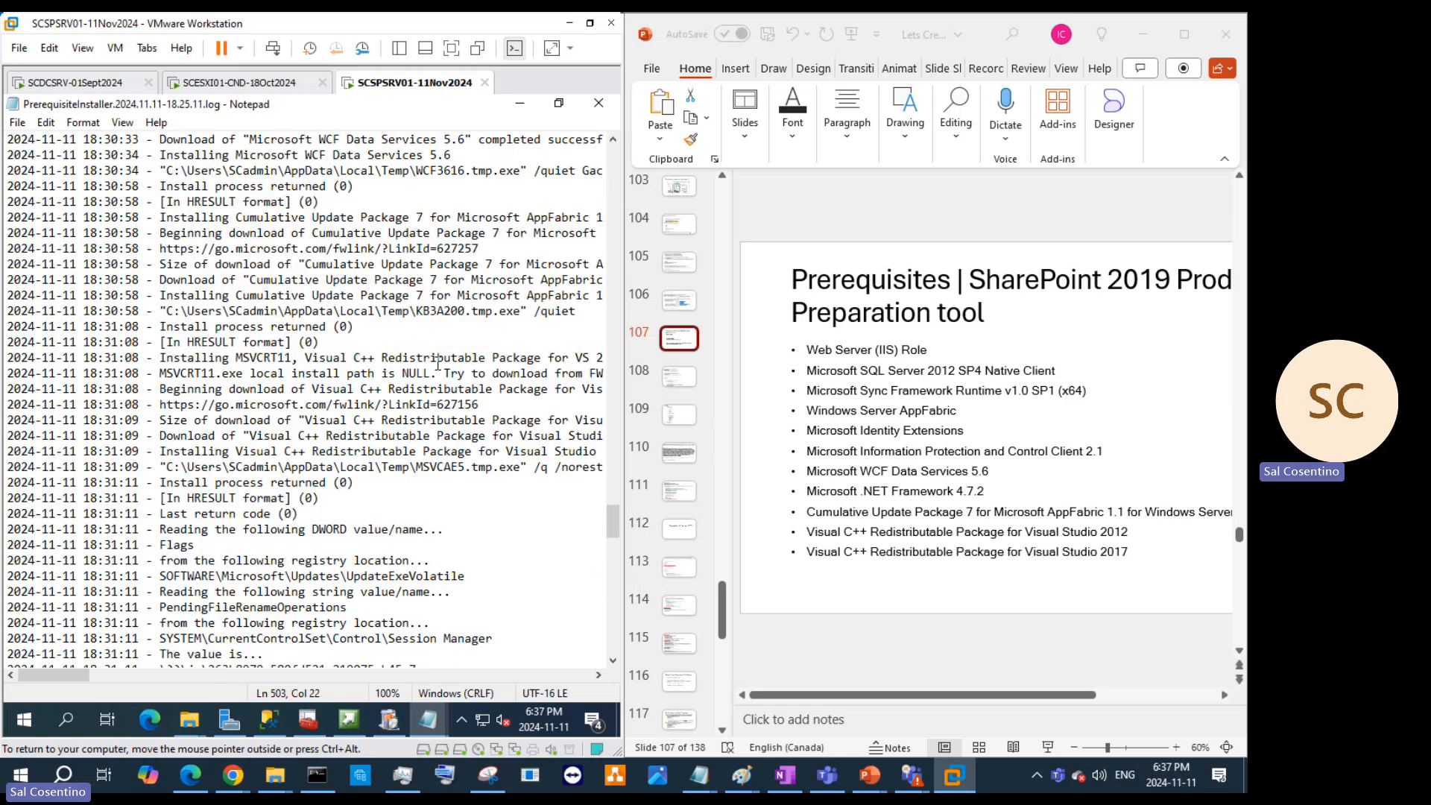
scroll(438, 363, "up", 18)
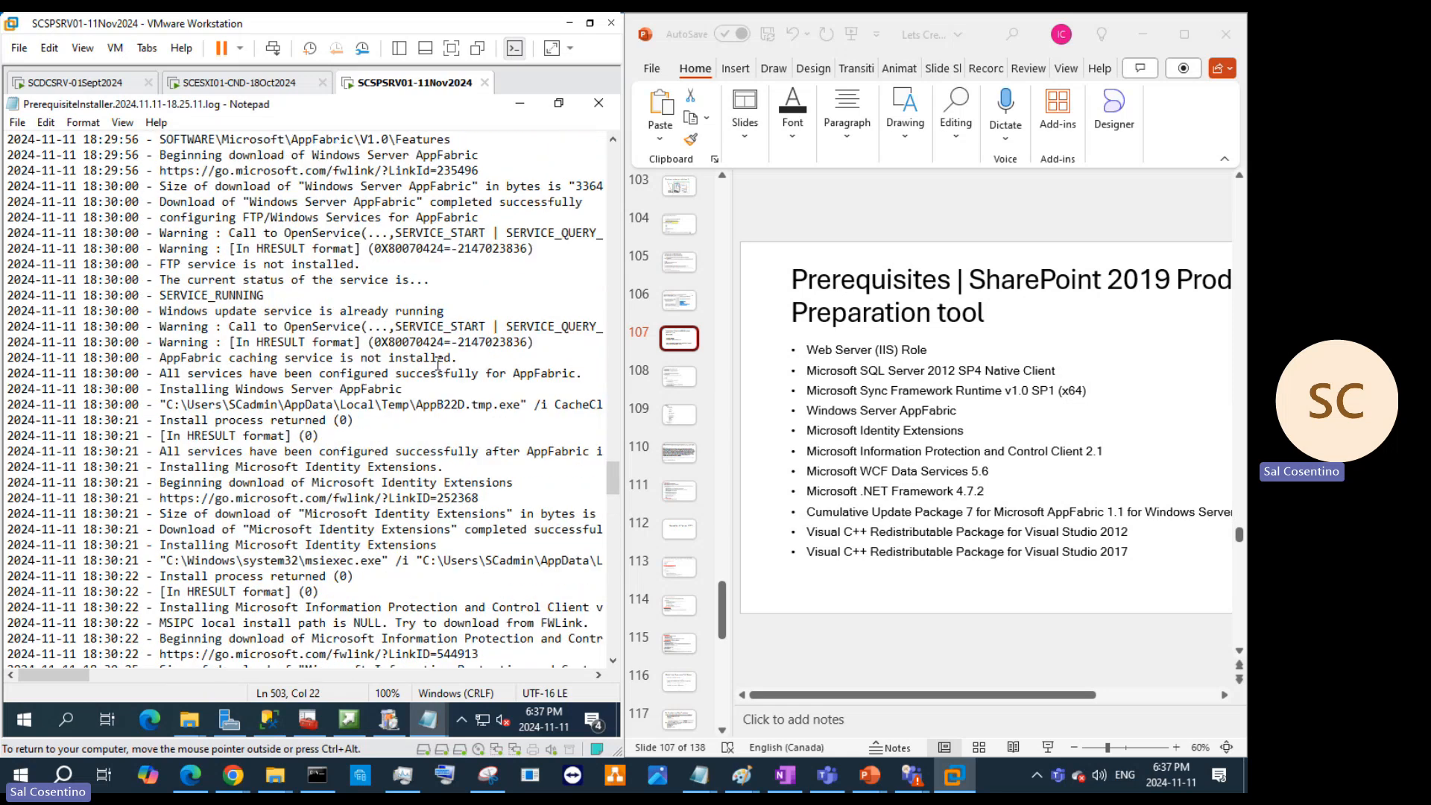
scroll(438, 365, "up", 4)
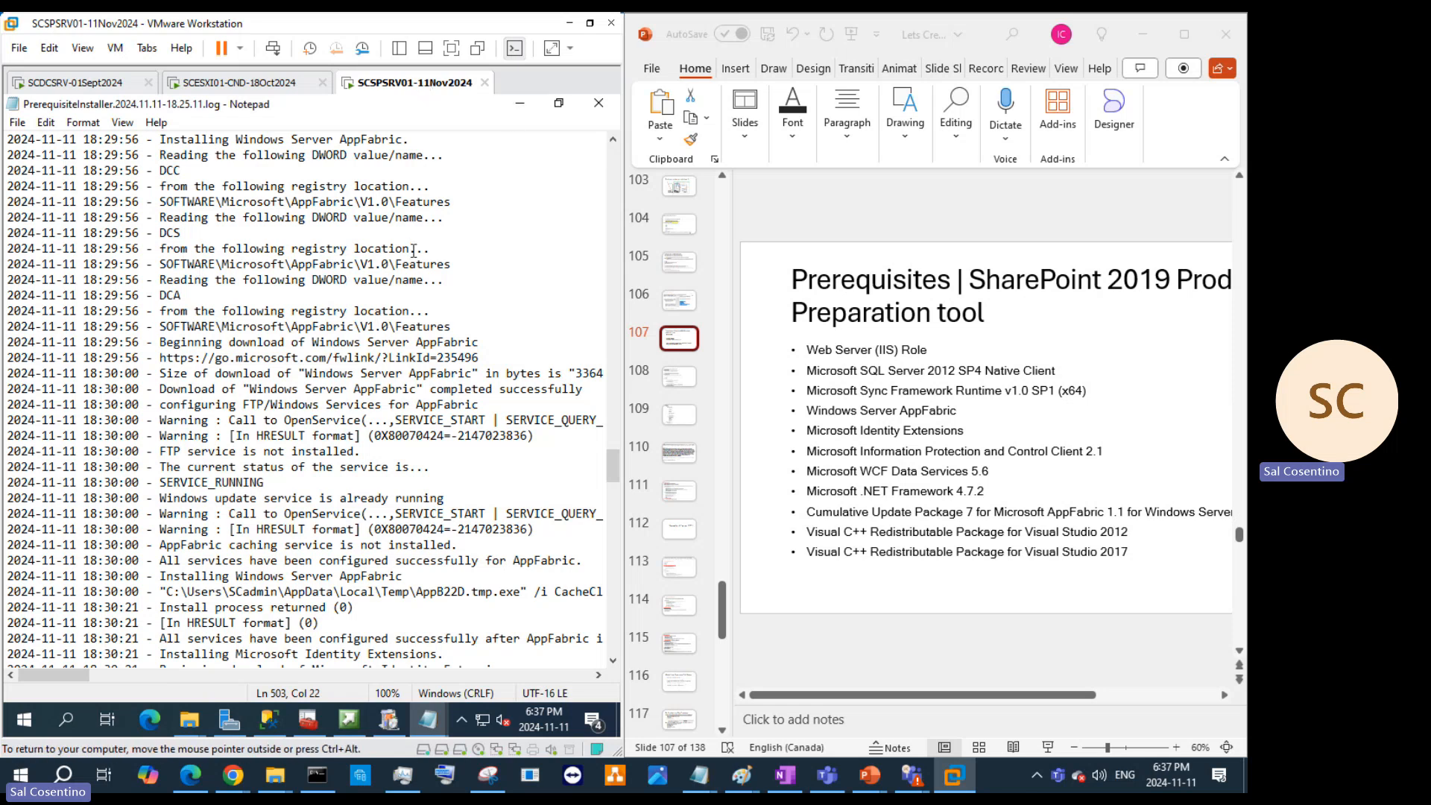
left_click(526, 106)
Step: Append "(Logs are educational – read them)" to the title of slide 107 in PowerPoint
left_click(993, 312)
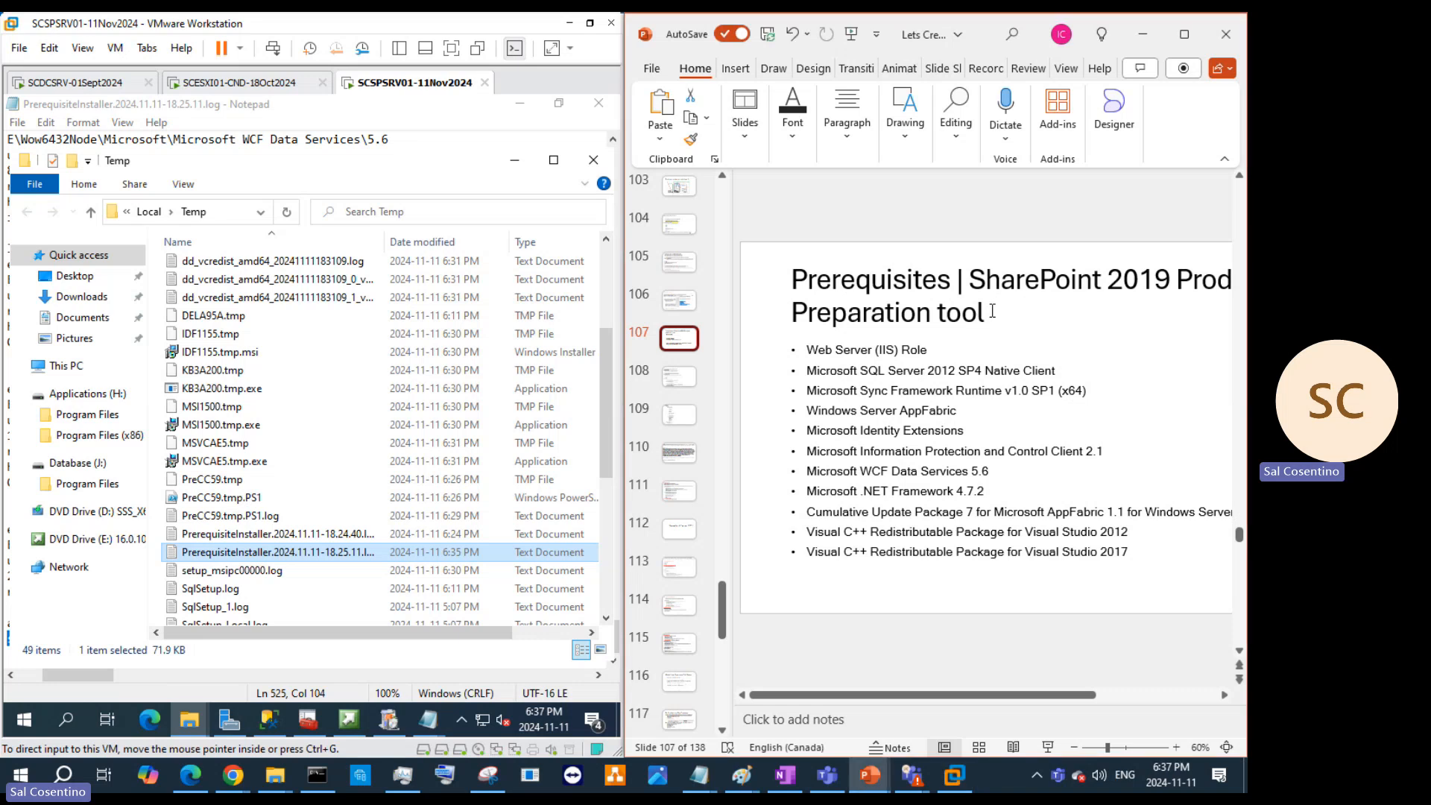
left_click(992, 316)
type("(")
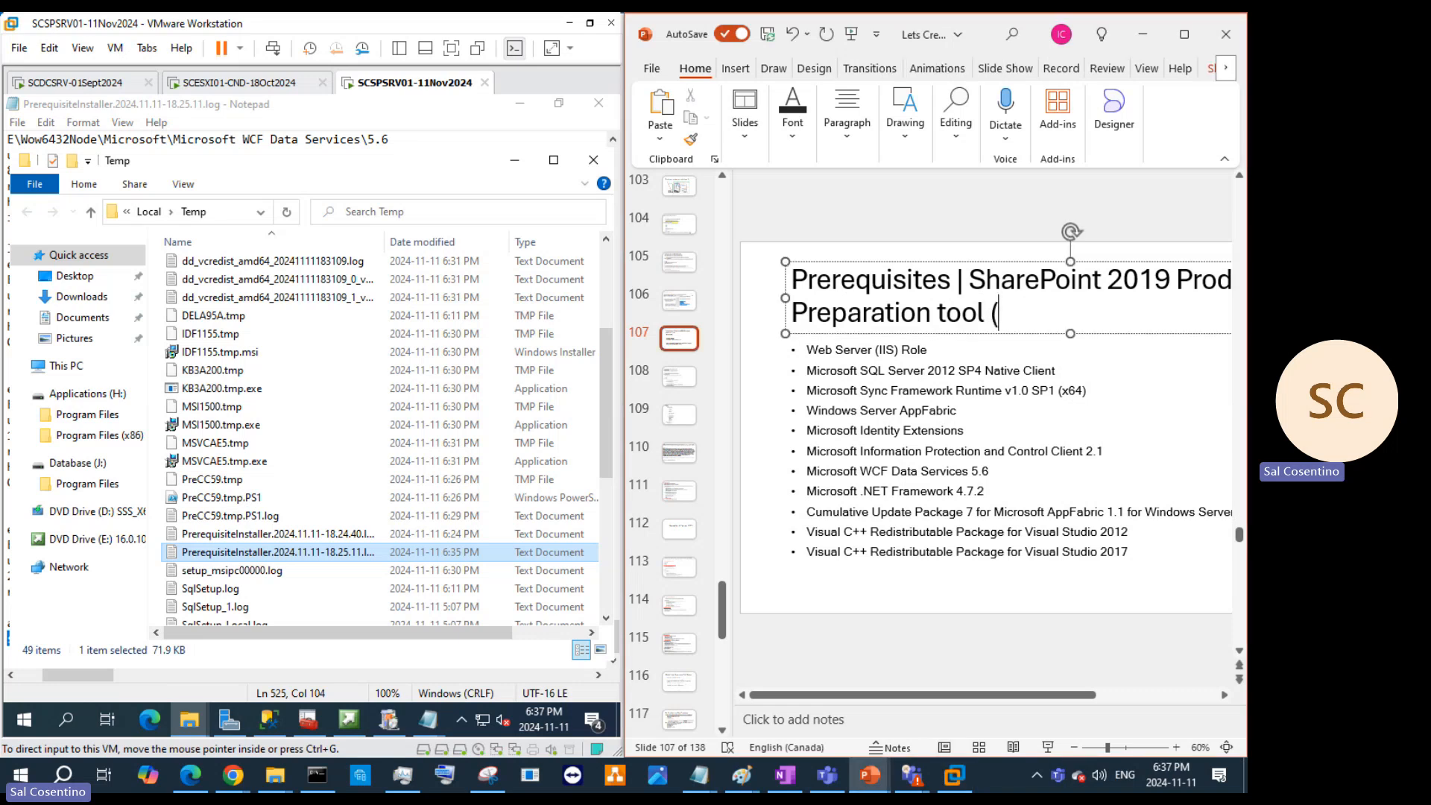
type("Reas")
key("BackSpace")
key("BackSpace")
key("BackSpace")
key("BackSpace")
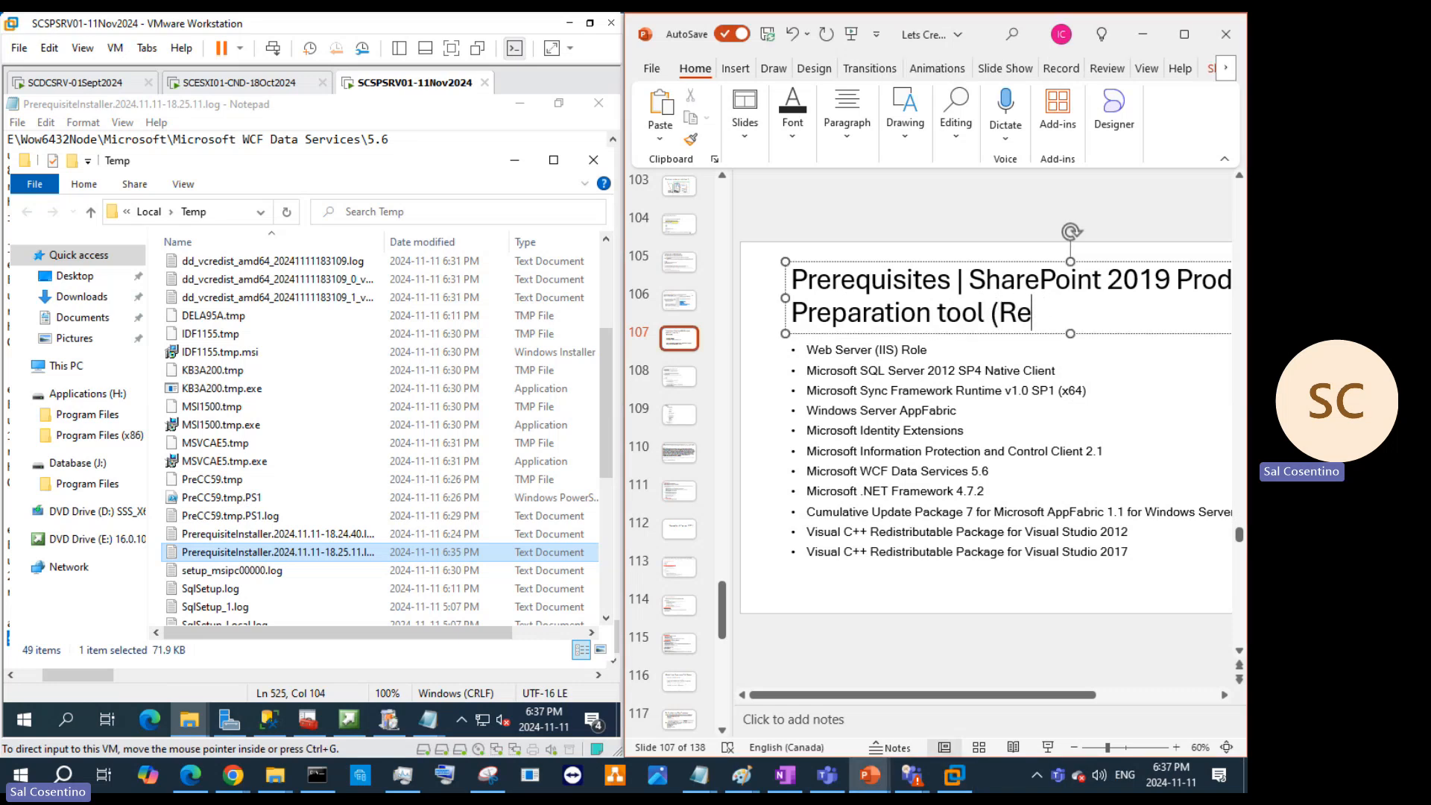
type("Lgs are educationa")
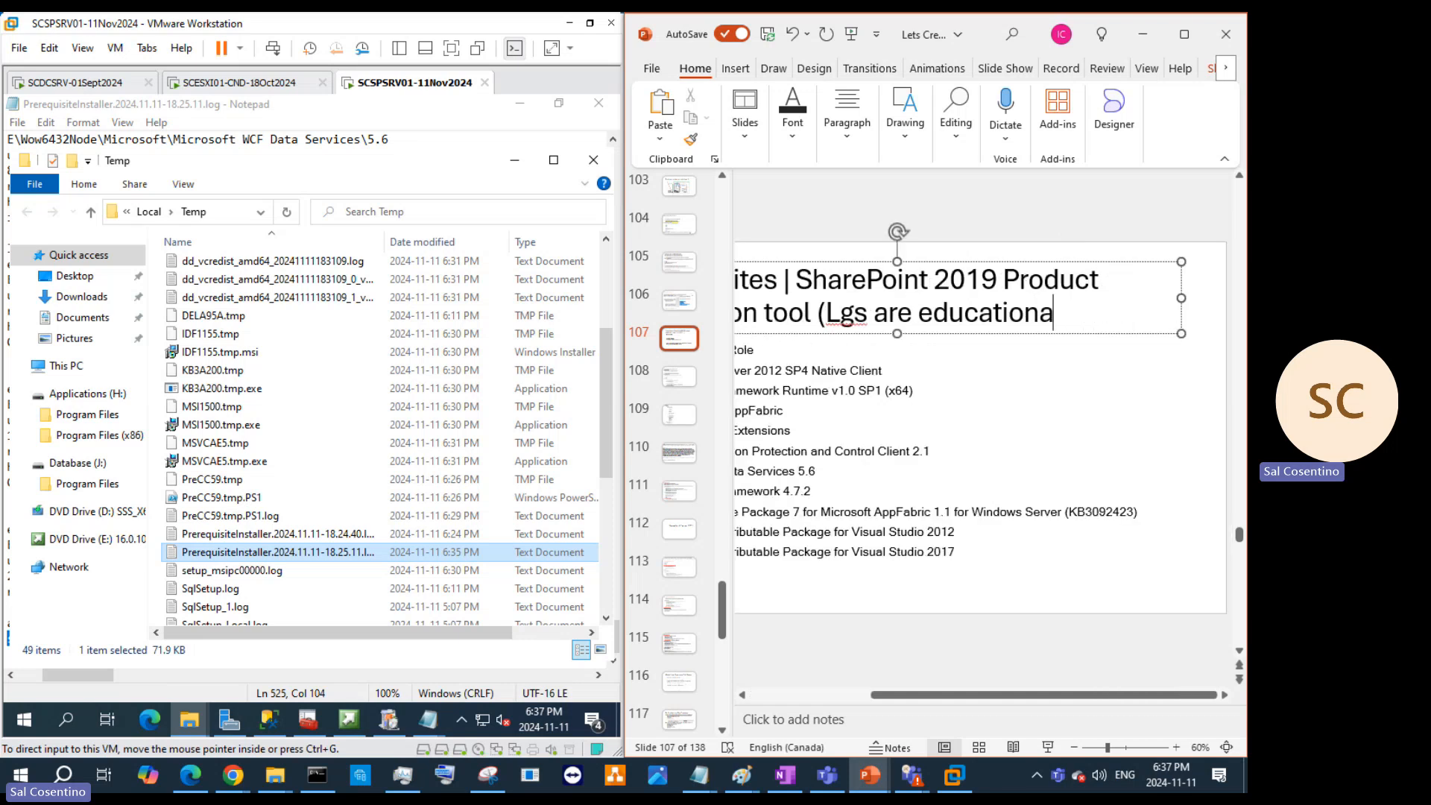
type("l - read them)")
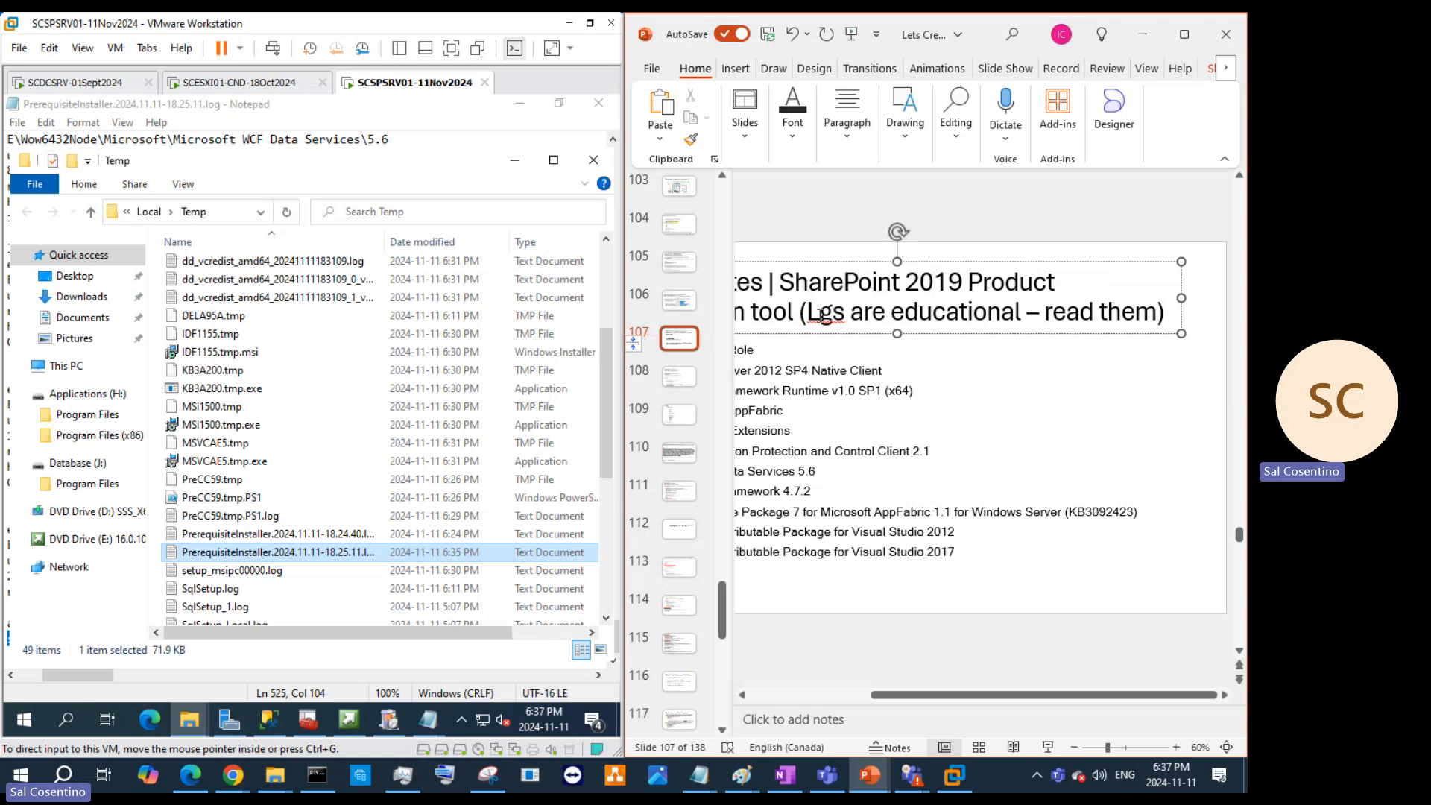
left_click(821, 307)
type("o")
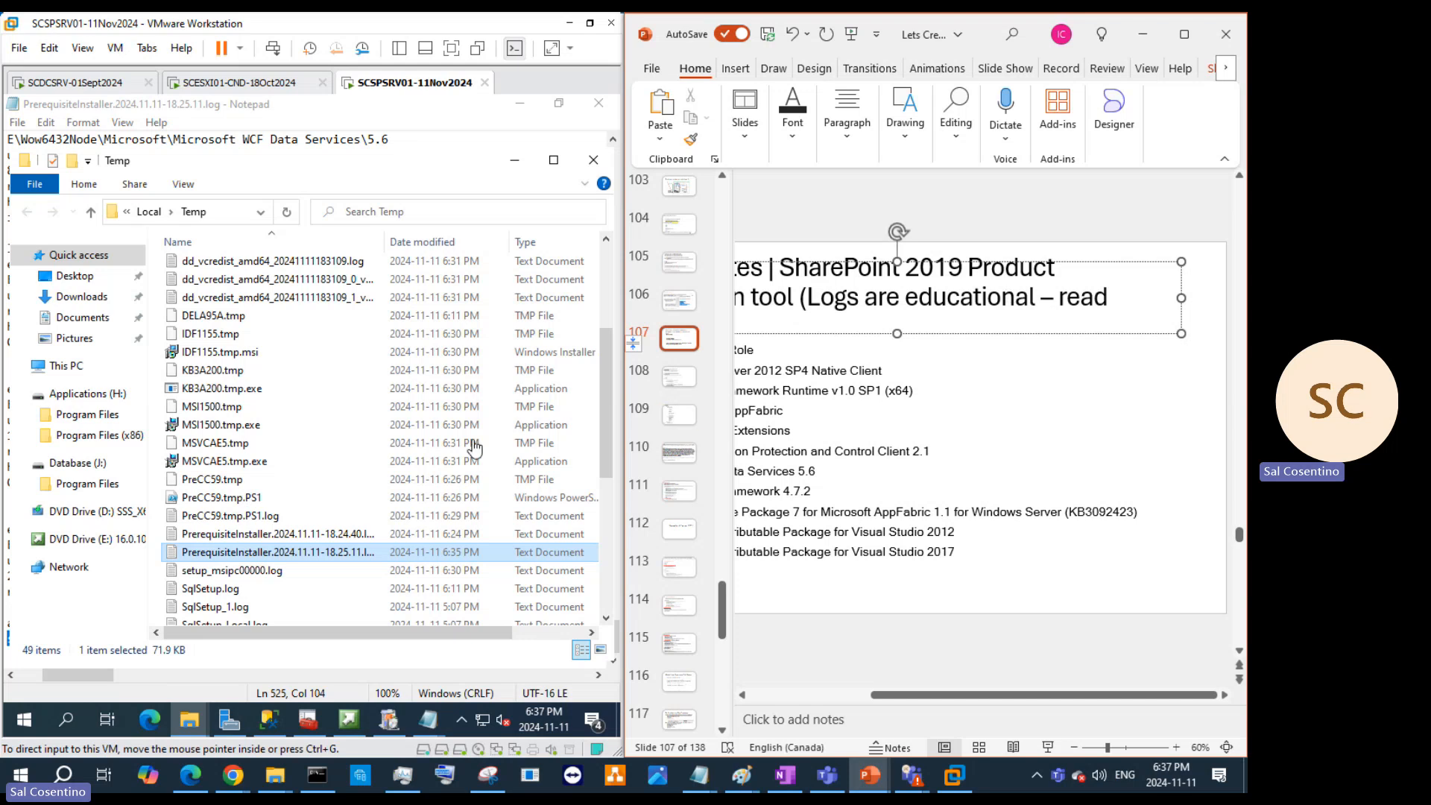
Step: Open the PrerequisiteInstaller 18.24.40 log from the VM's Temp folder, widen it, examine the SQL Server Native Client check, and minimize it
left_click(331, 535)
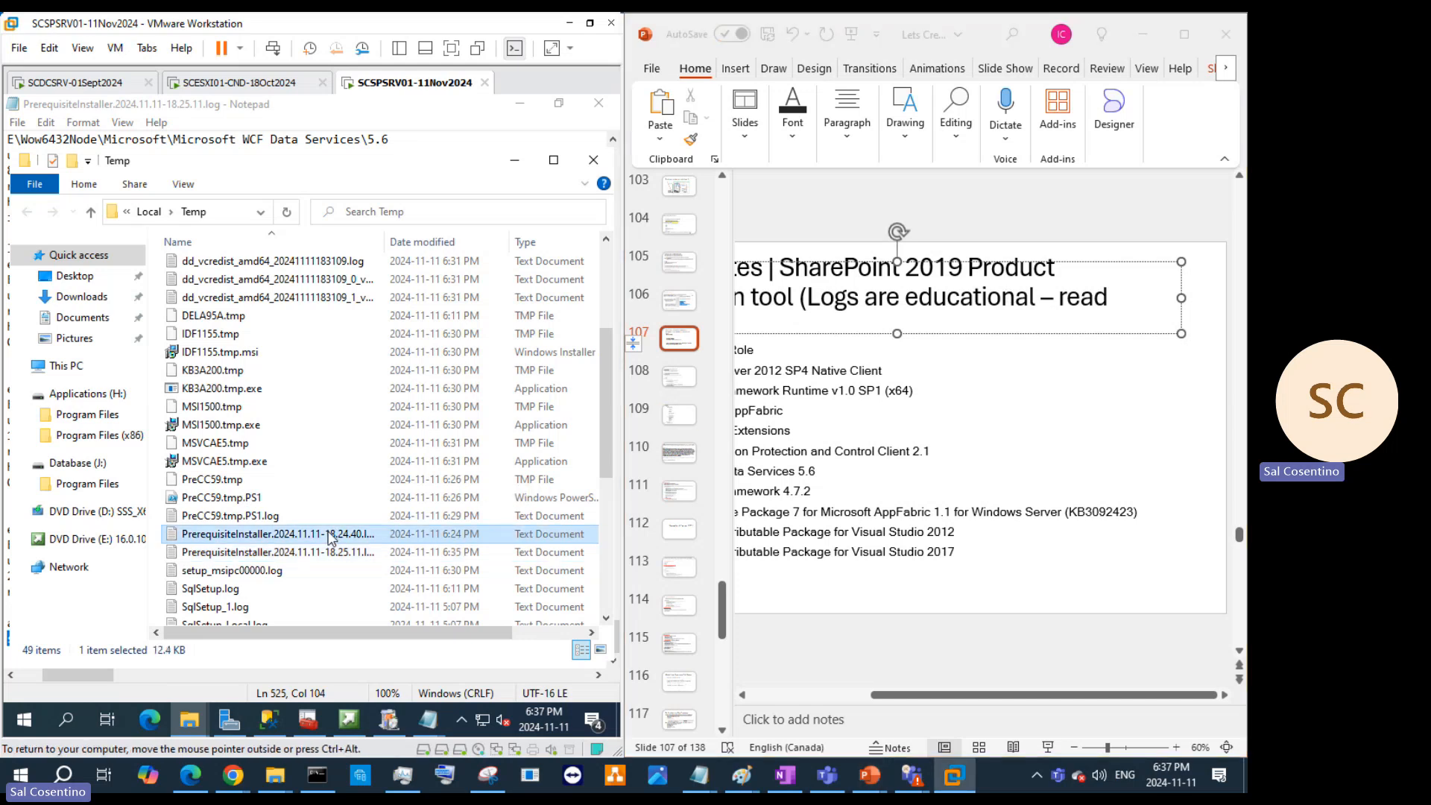
double_click(331, 535)
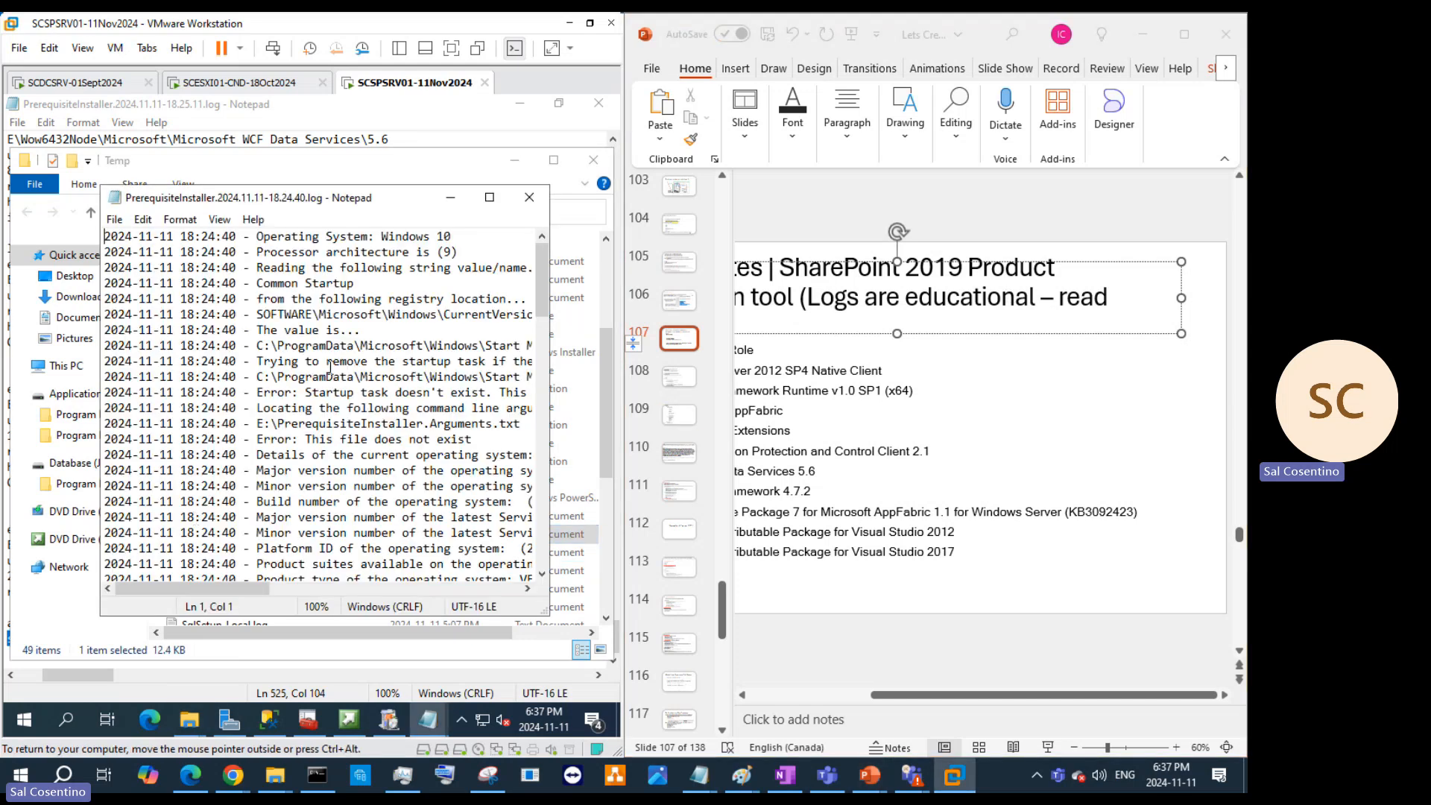
scroll(345, 318, "down", 10)
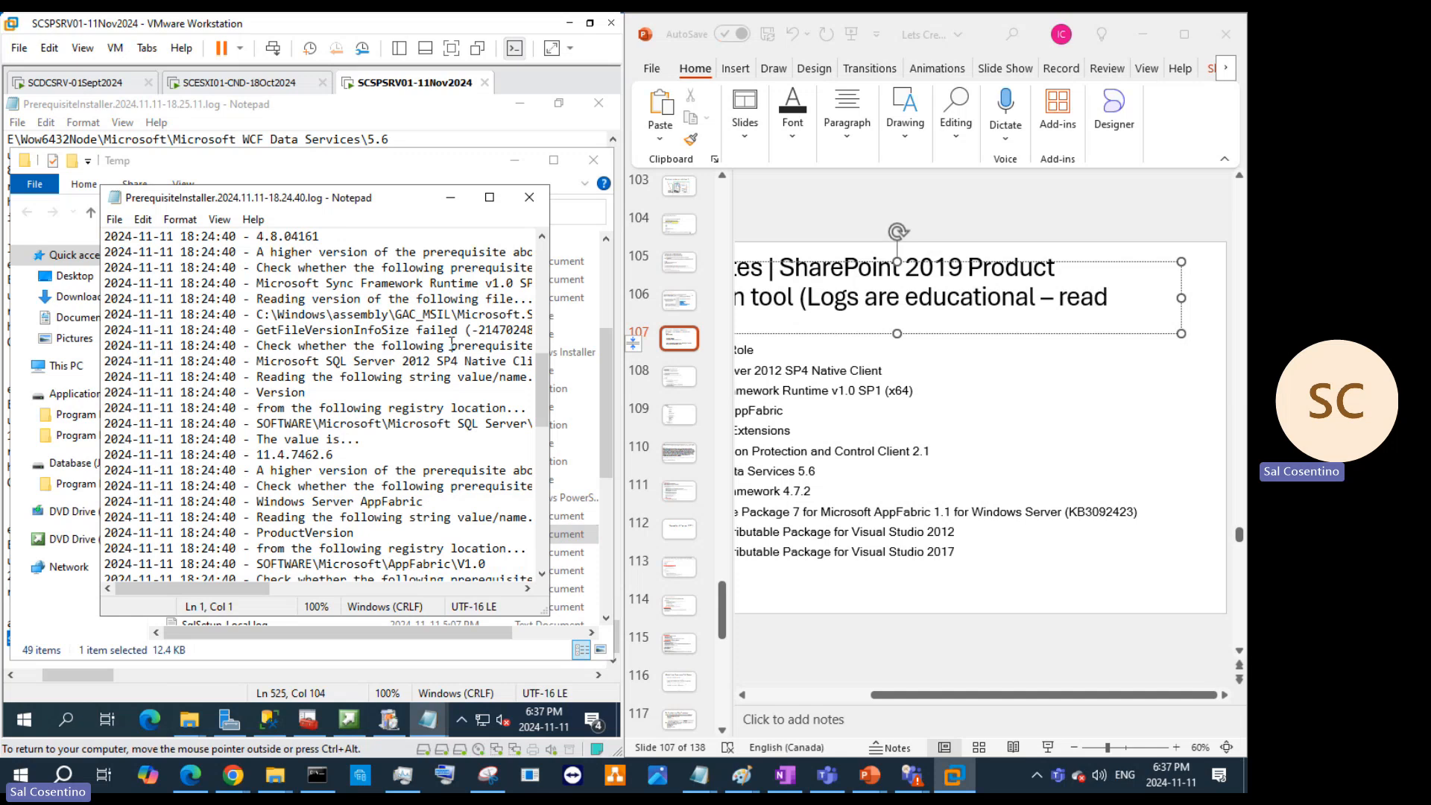
left_click_drag(550, 373, 619, 373)
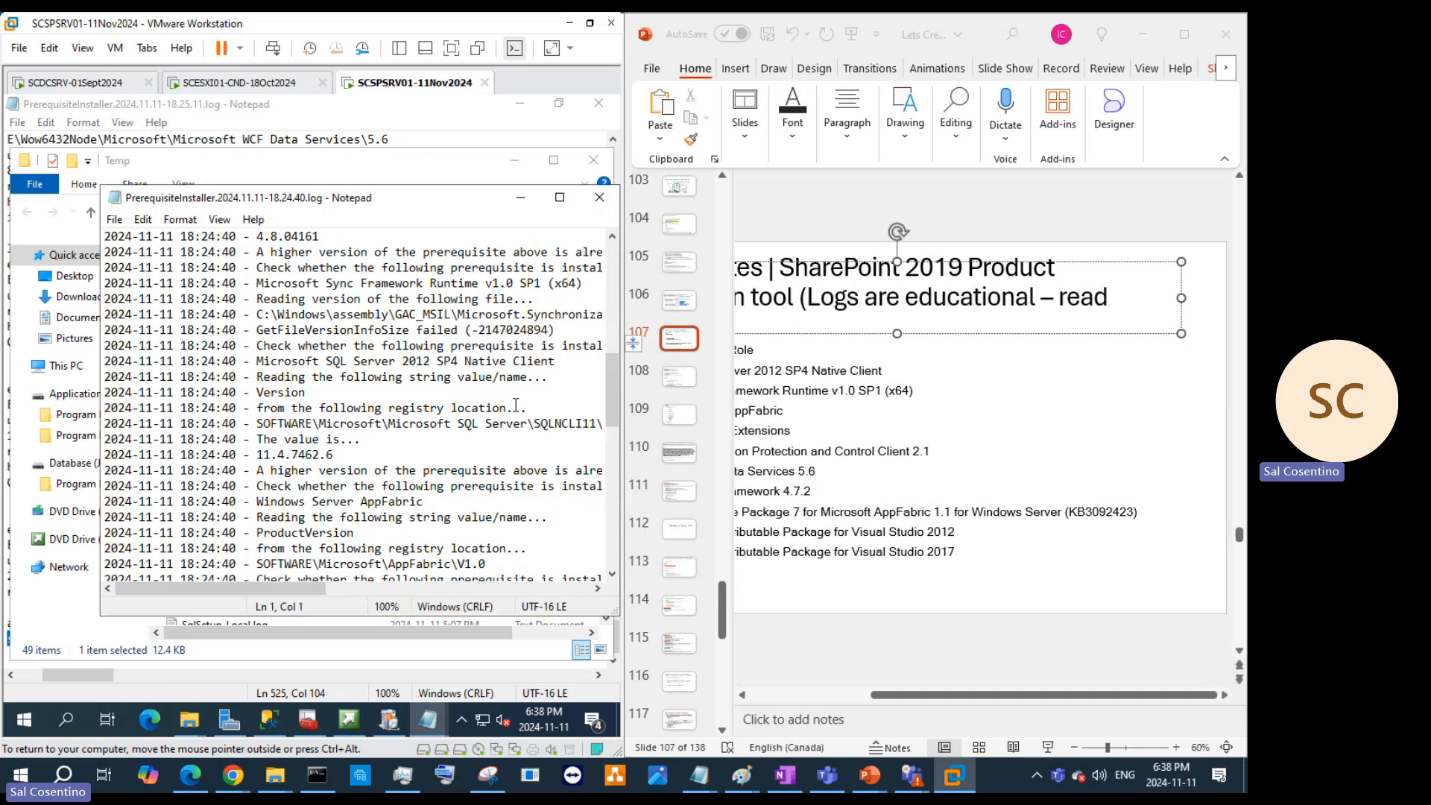
left_click_drag(495, 428, 594, 414)
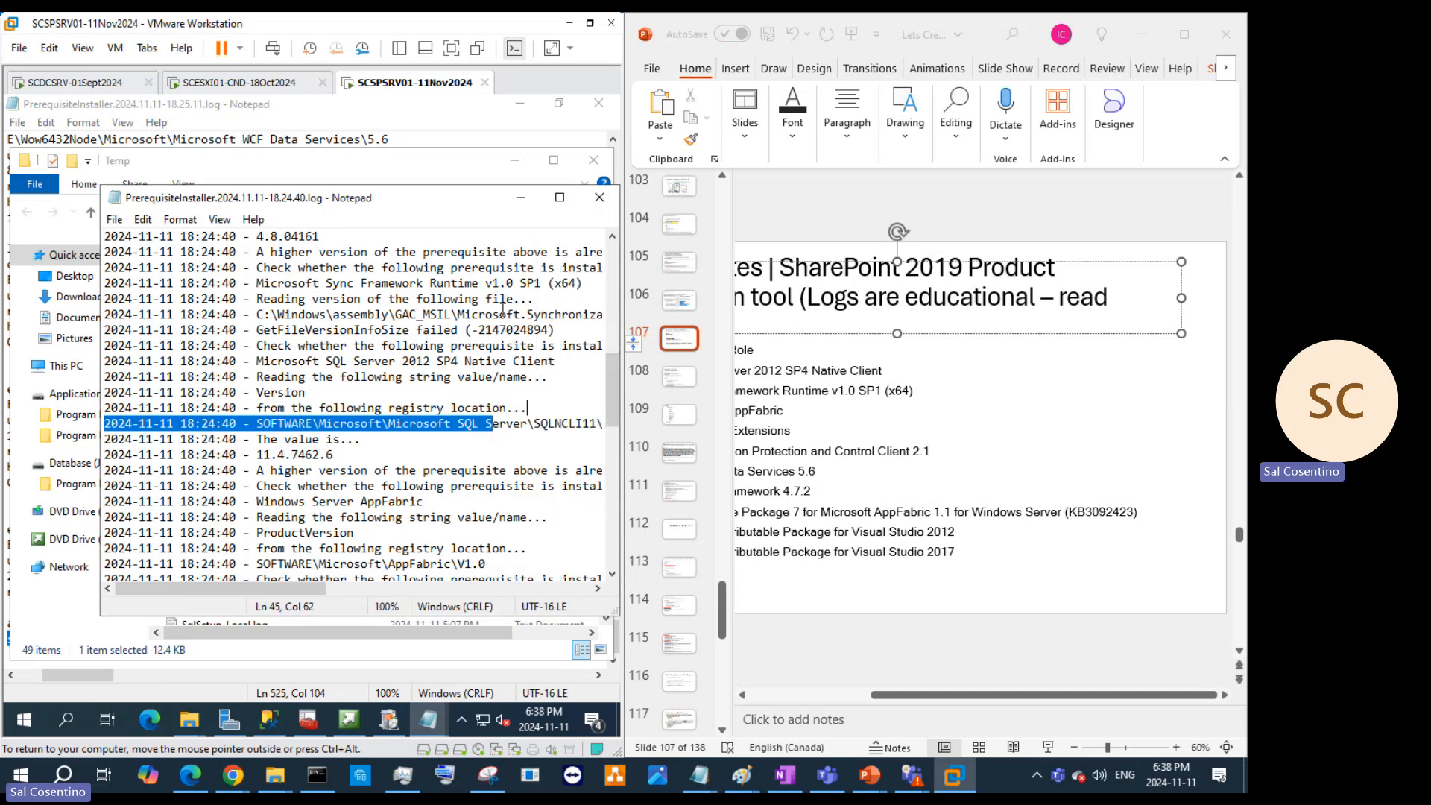
left_click(520, 196)
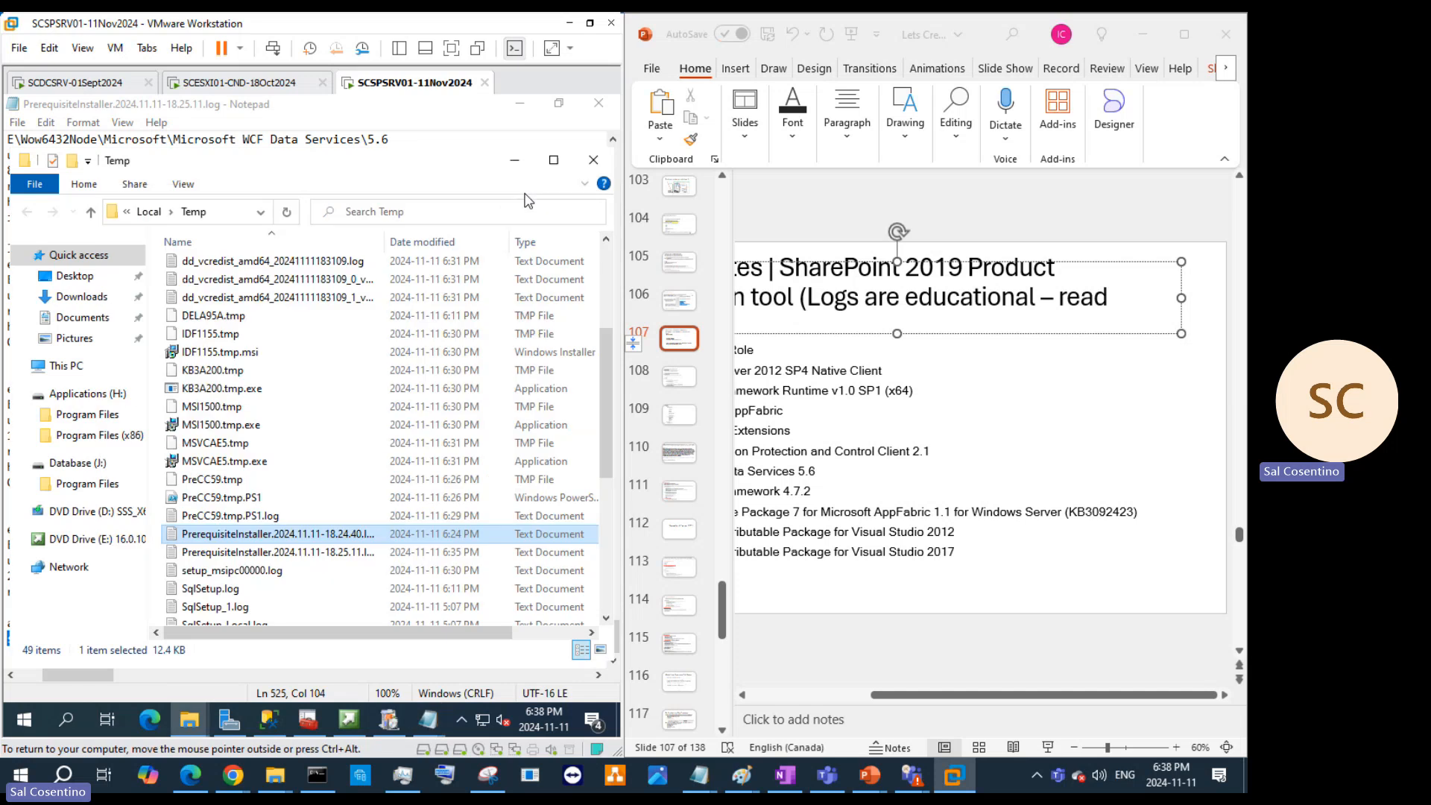
Step: Clear the Temp folder and remaining log windows, then finish the SharePoint 2019 Products Preparation Tool to restart the server
left_click(521, 164)
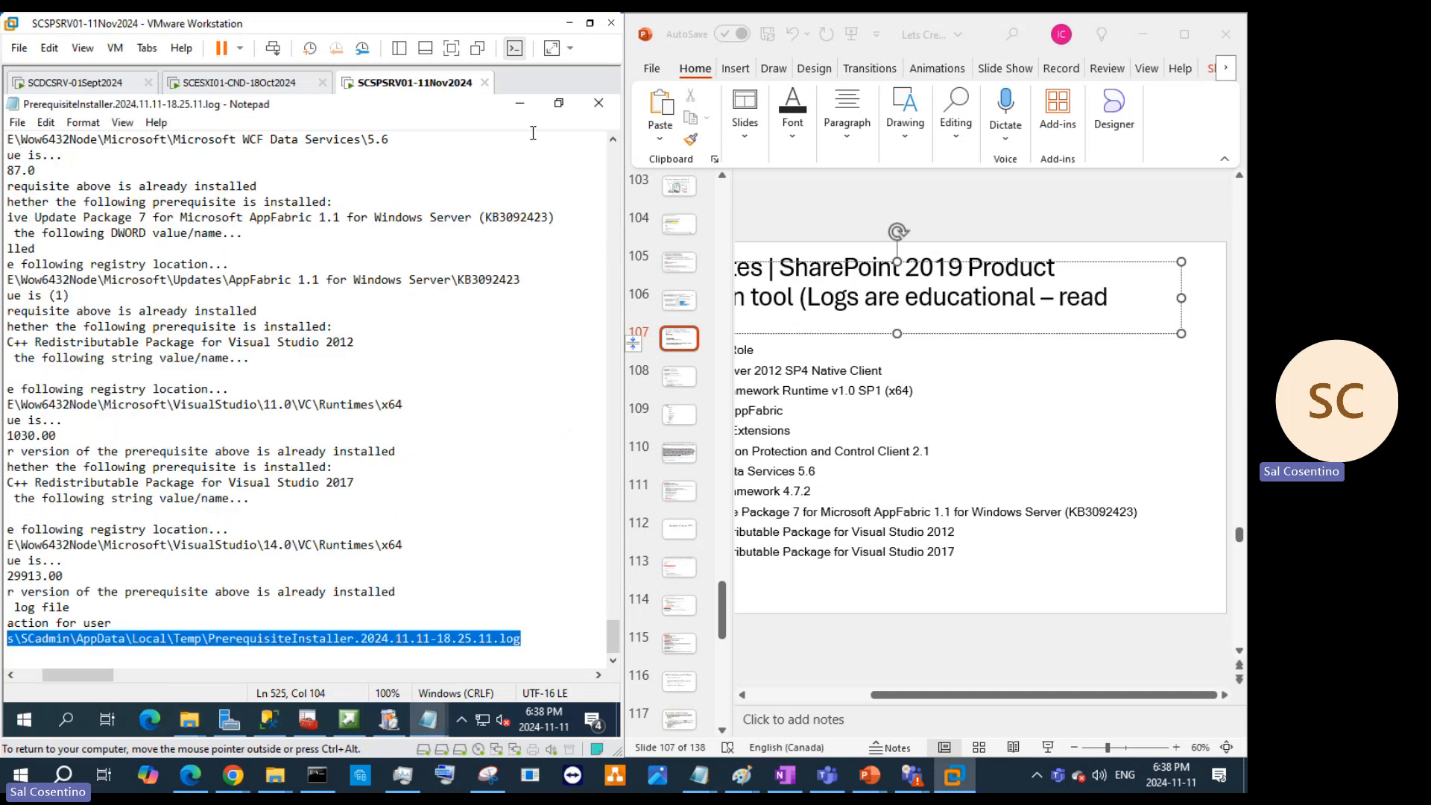
left_click(597, 103)
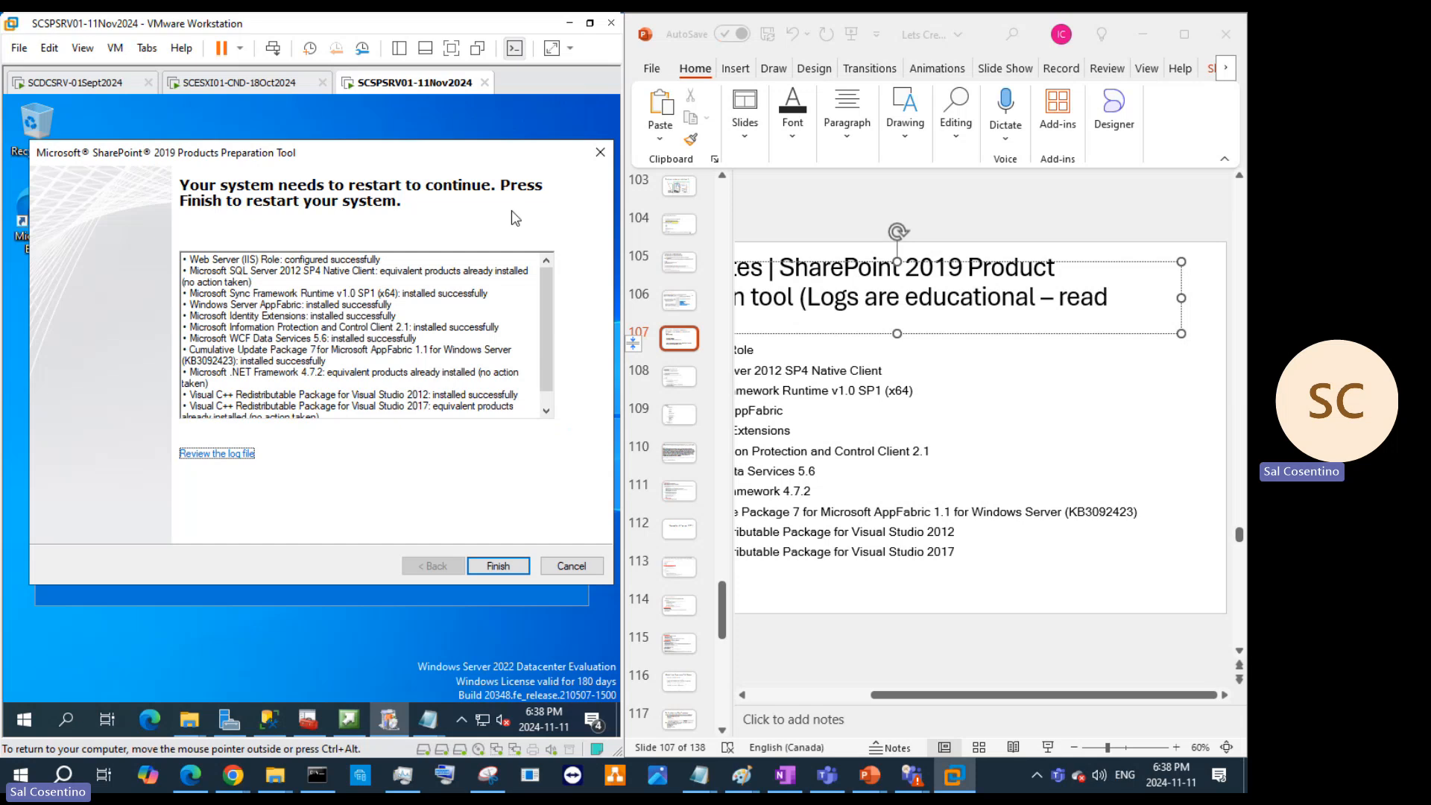
left_click(505, 569)
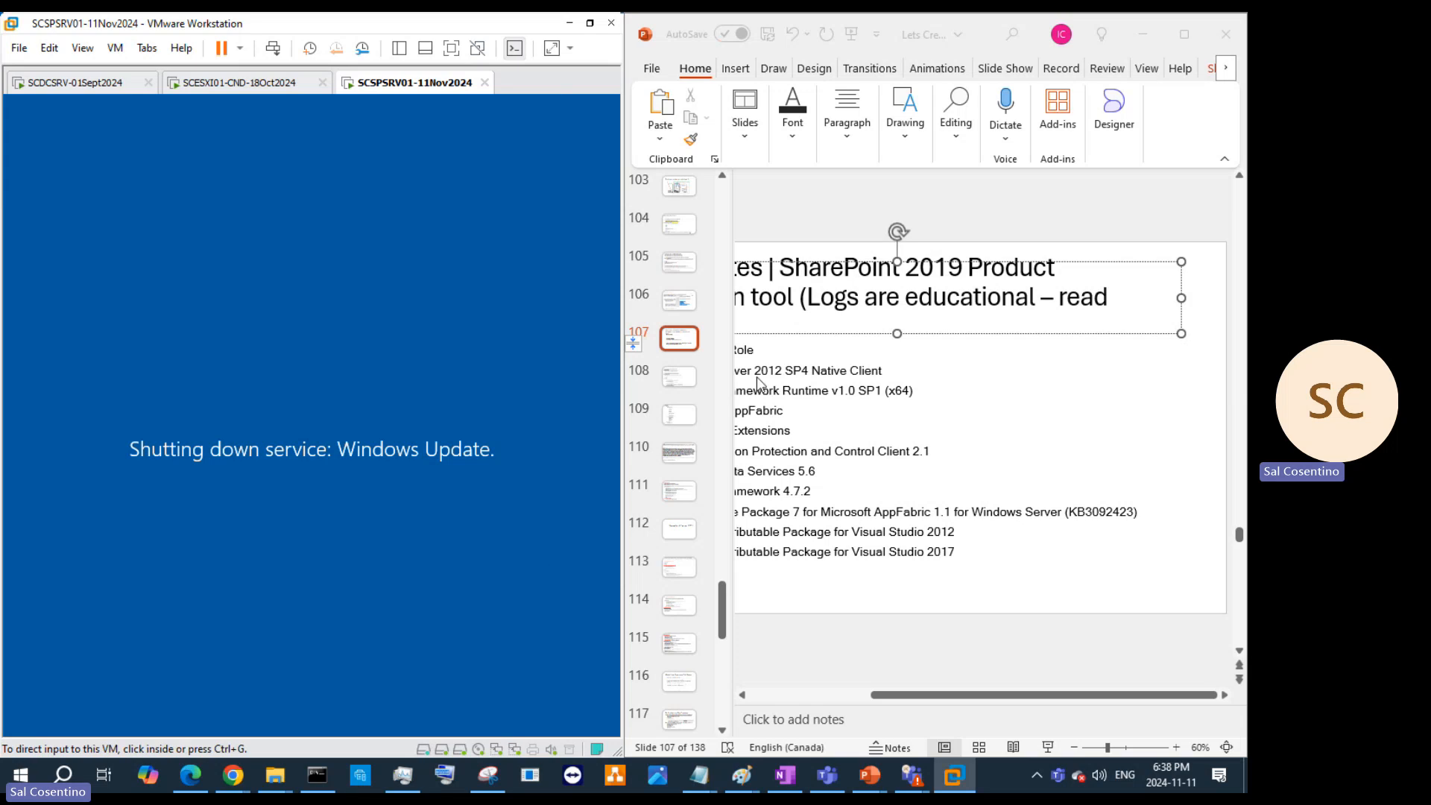
Step: Show slide 108, "Step 2.1: Install Required Windows Server Roles and Features", with the beginning of its text lines in view
left_click(692, 389)
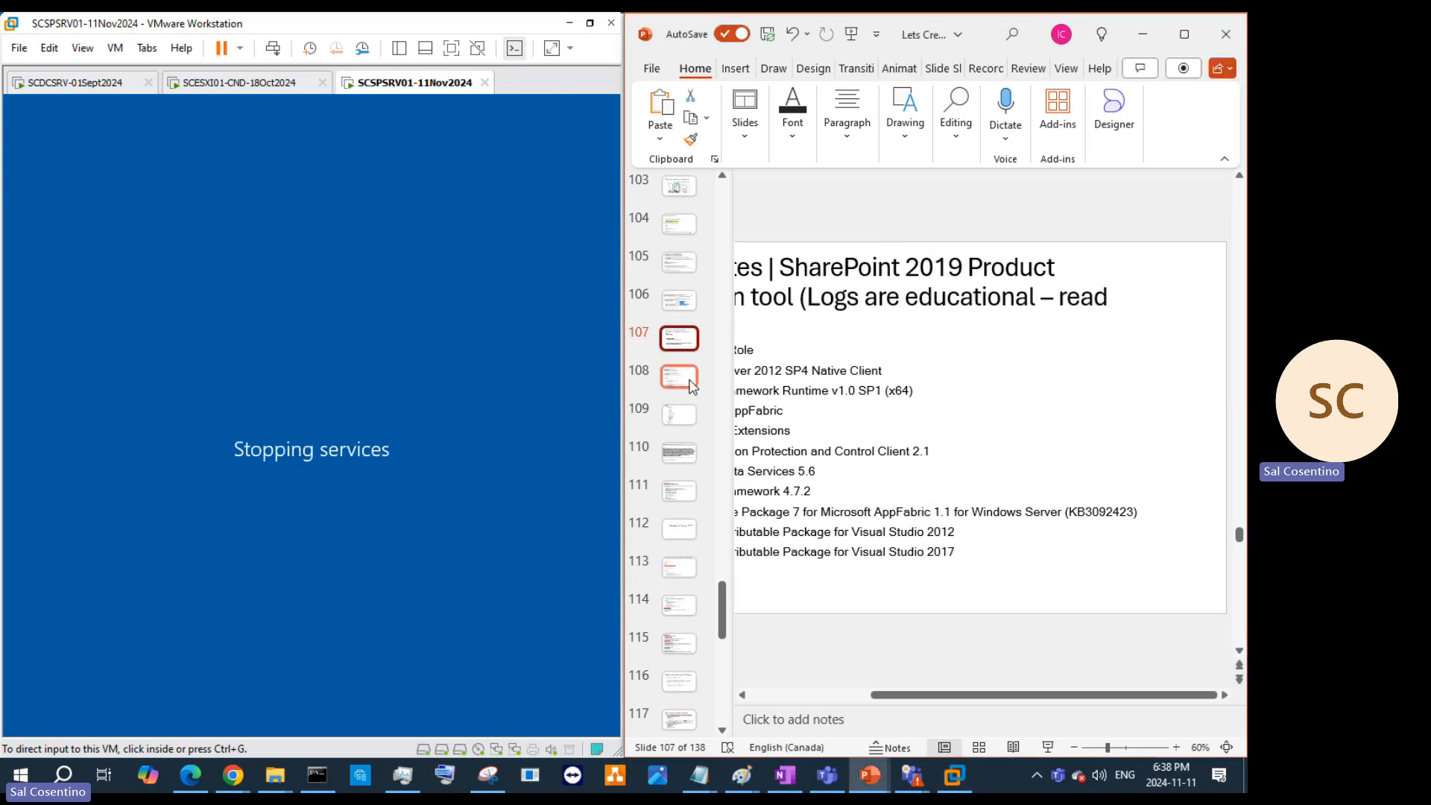
left_click(692, 387)
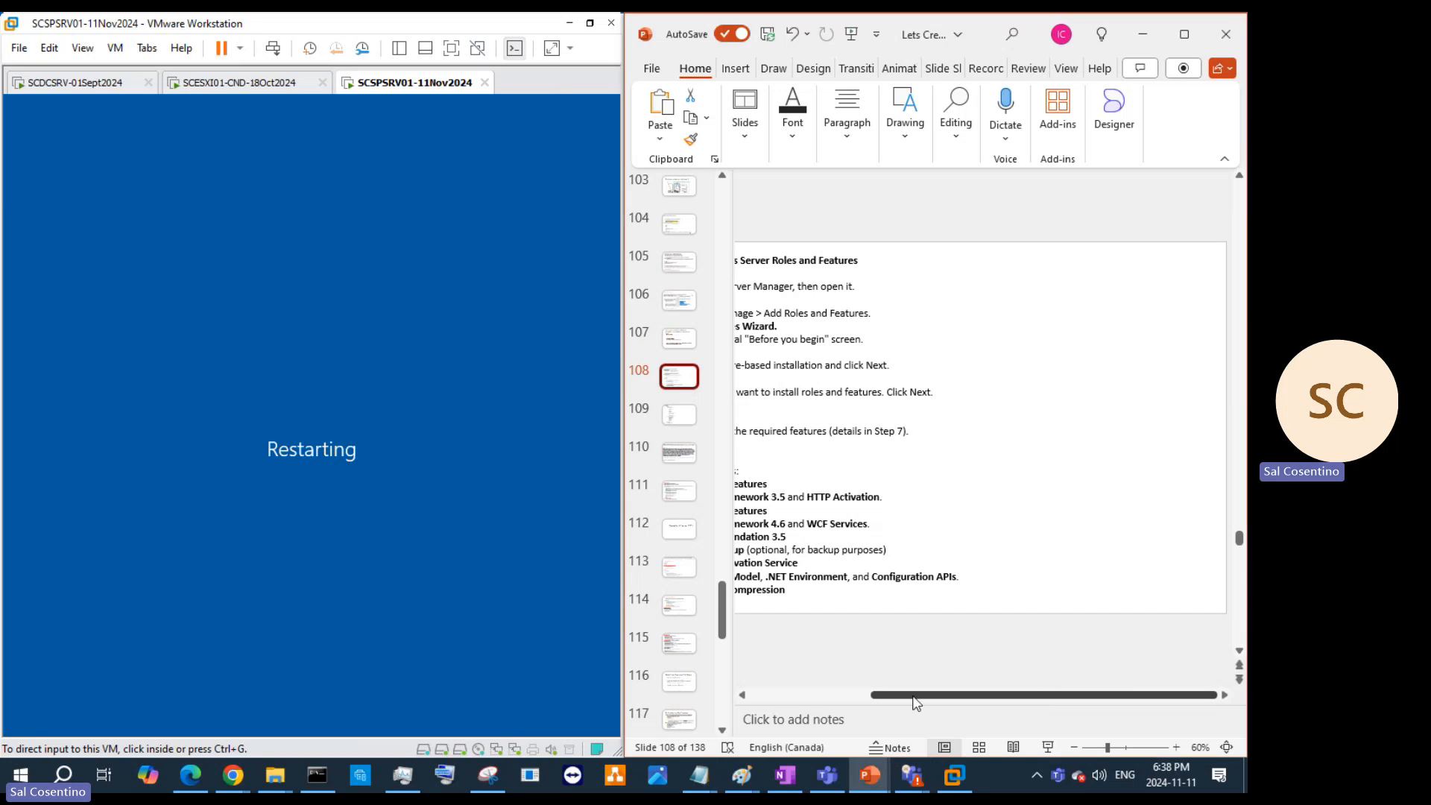
left_click_drag(904, 696, 782, 696)
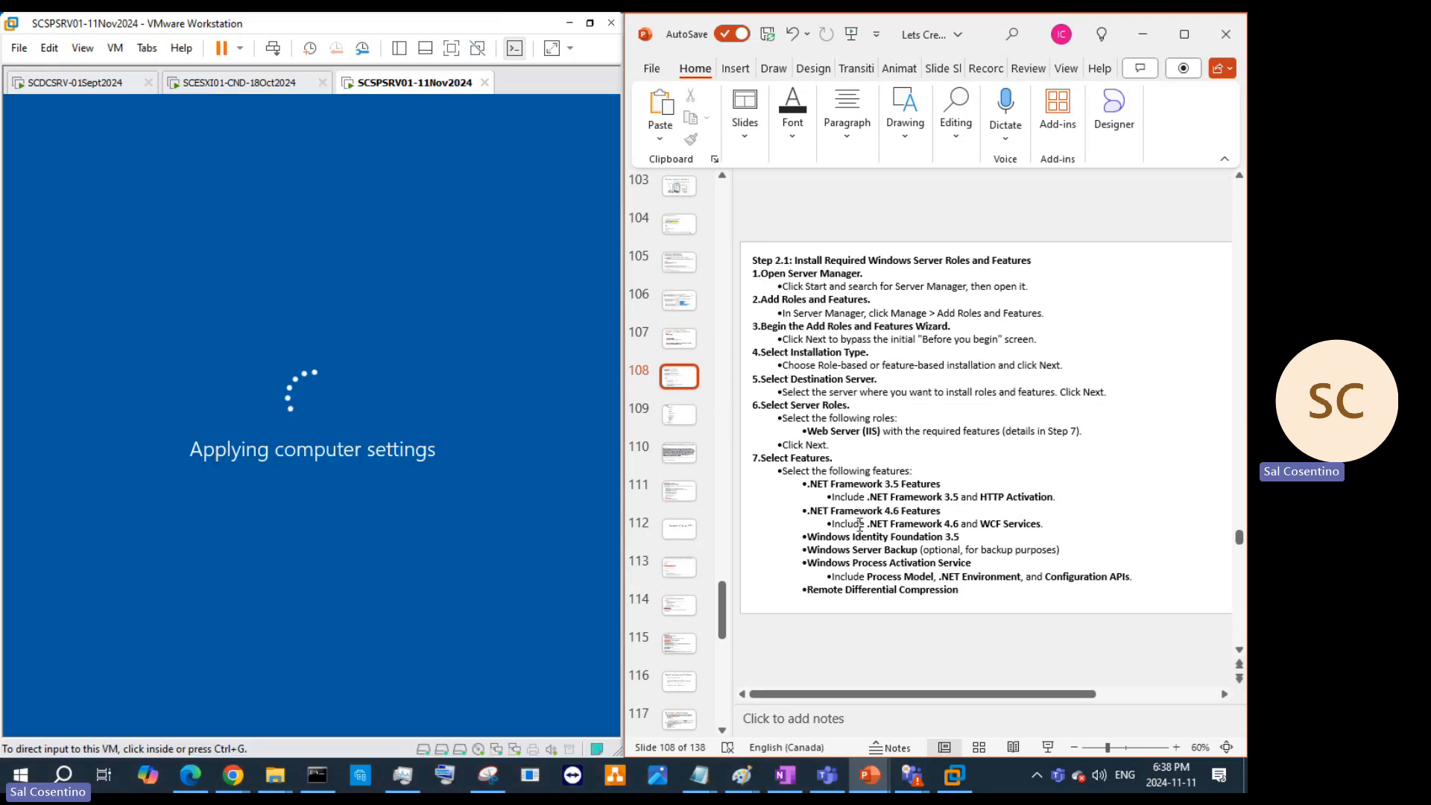
Step: Show slide 109, "Add IIS Role Services", and unlock the SCSPSRV01 VM by entering the administrator account's password
left_click(675, 418)
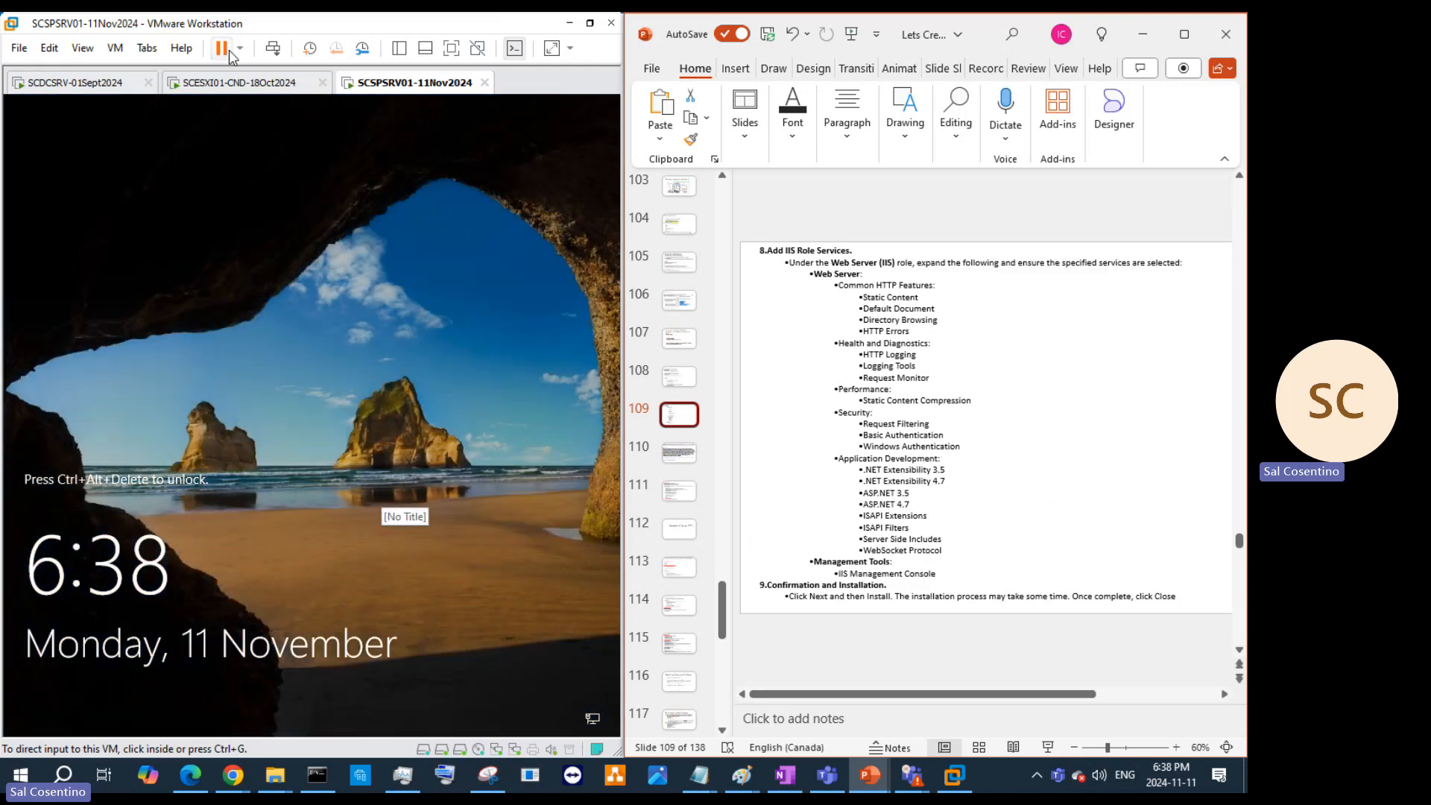
left_click(270, 48)
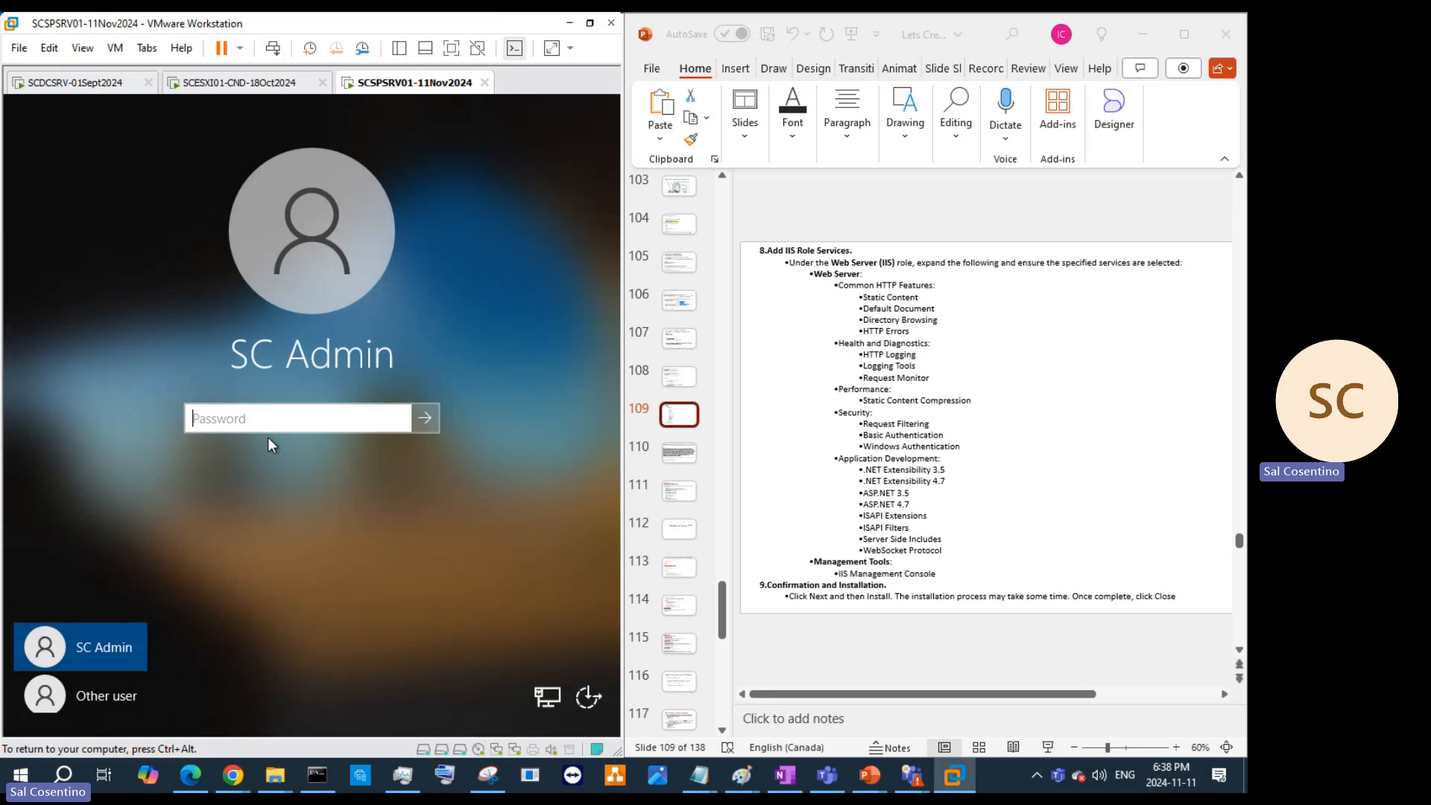
type("*")
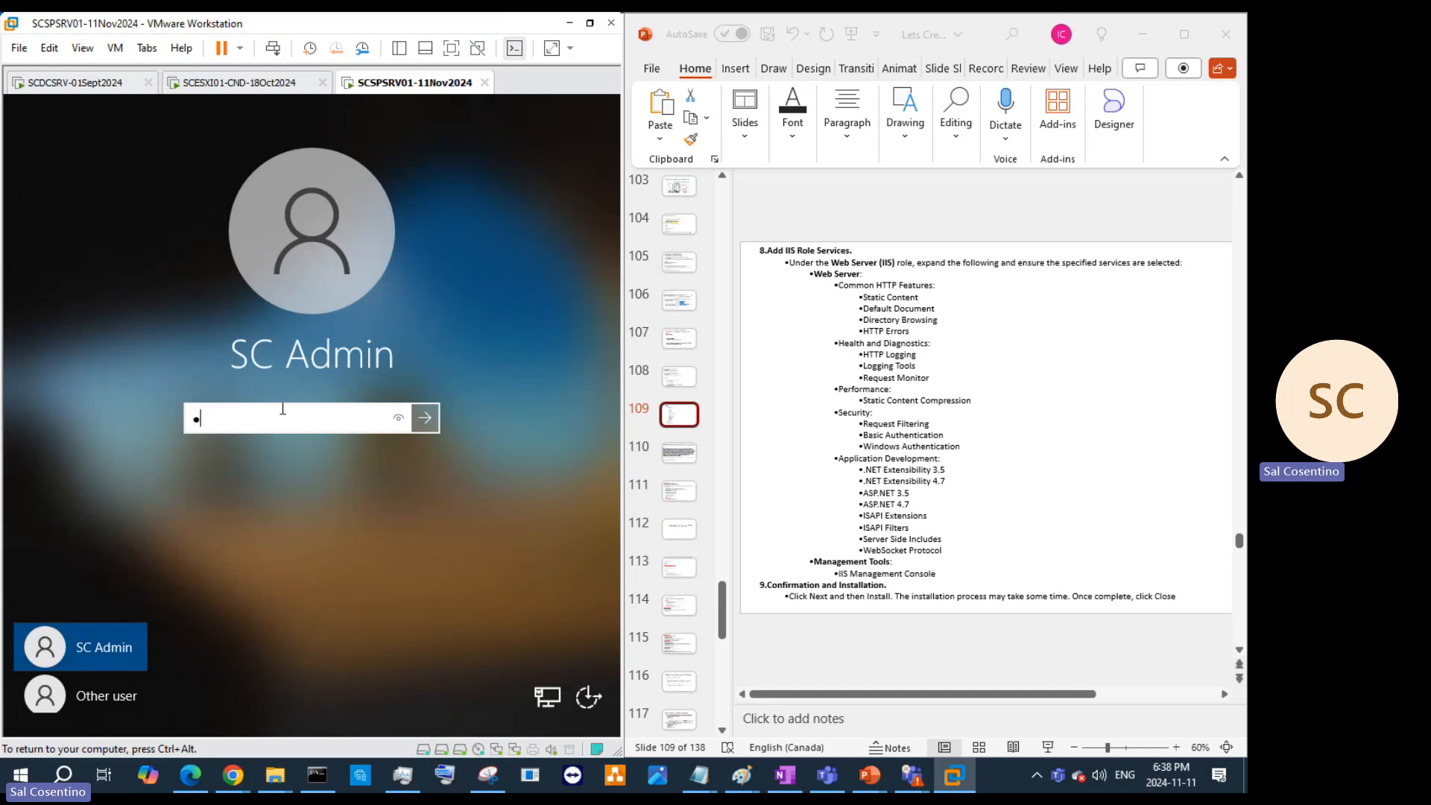
type("**************")
key("Return")
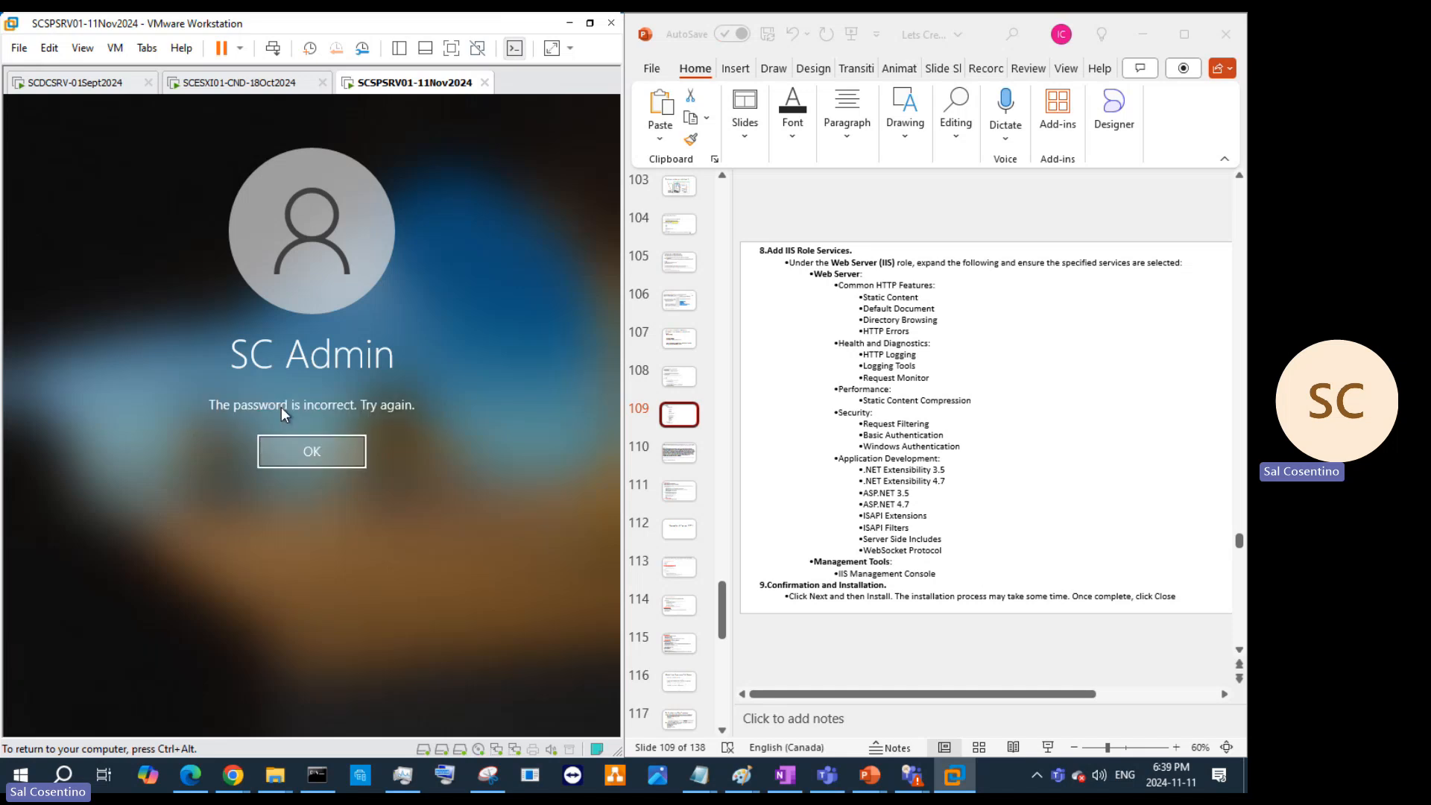
left_click(294, 460)
type("*******")
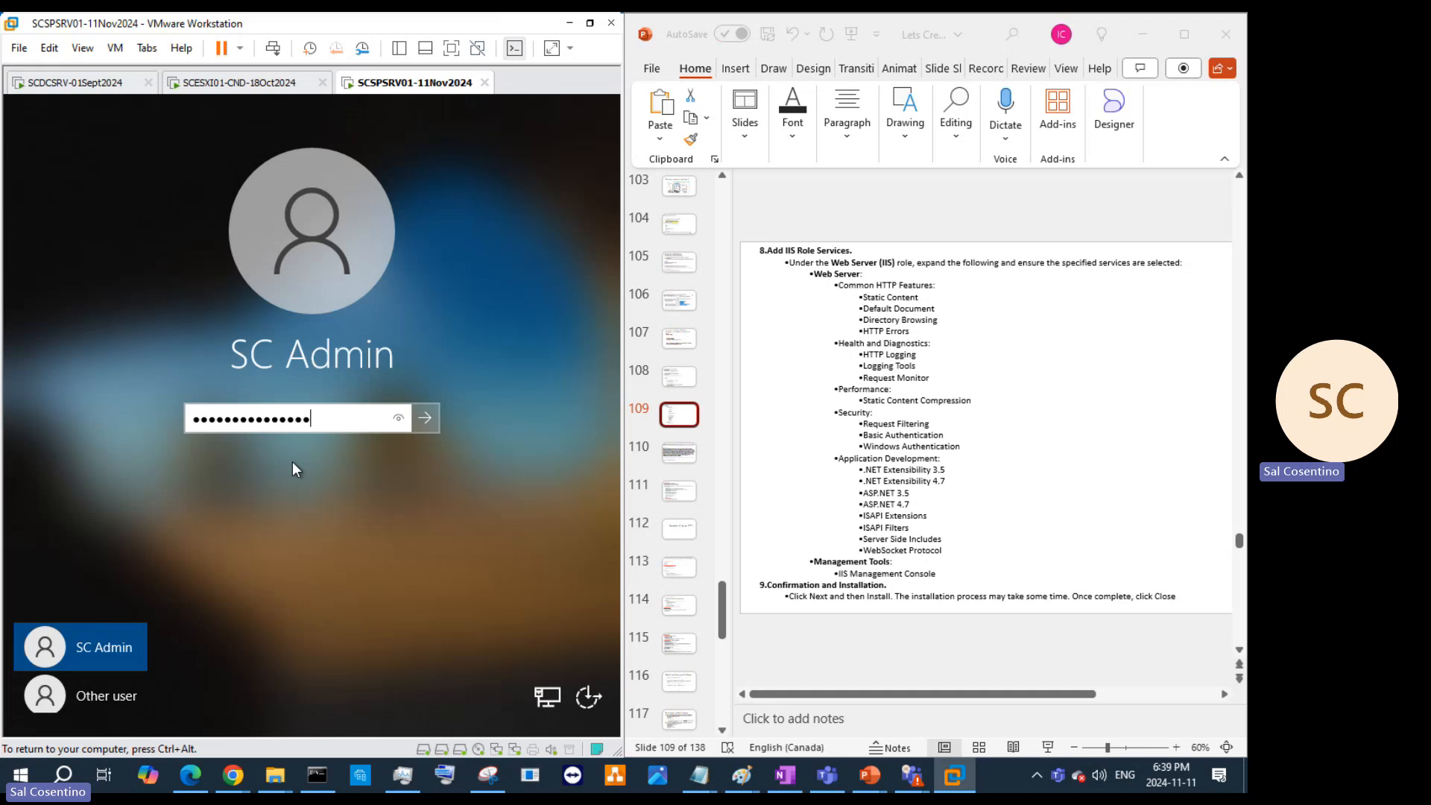
key("Return")
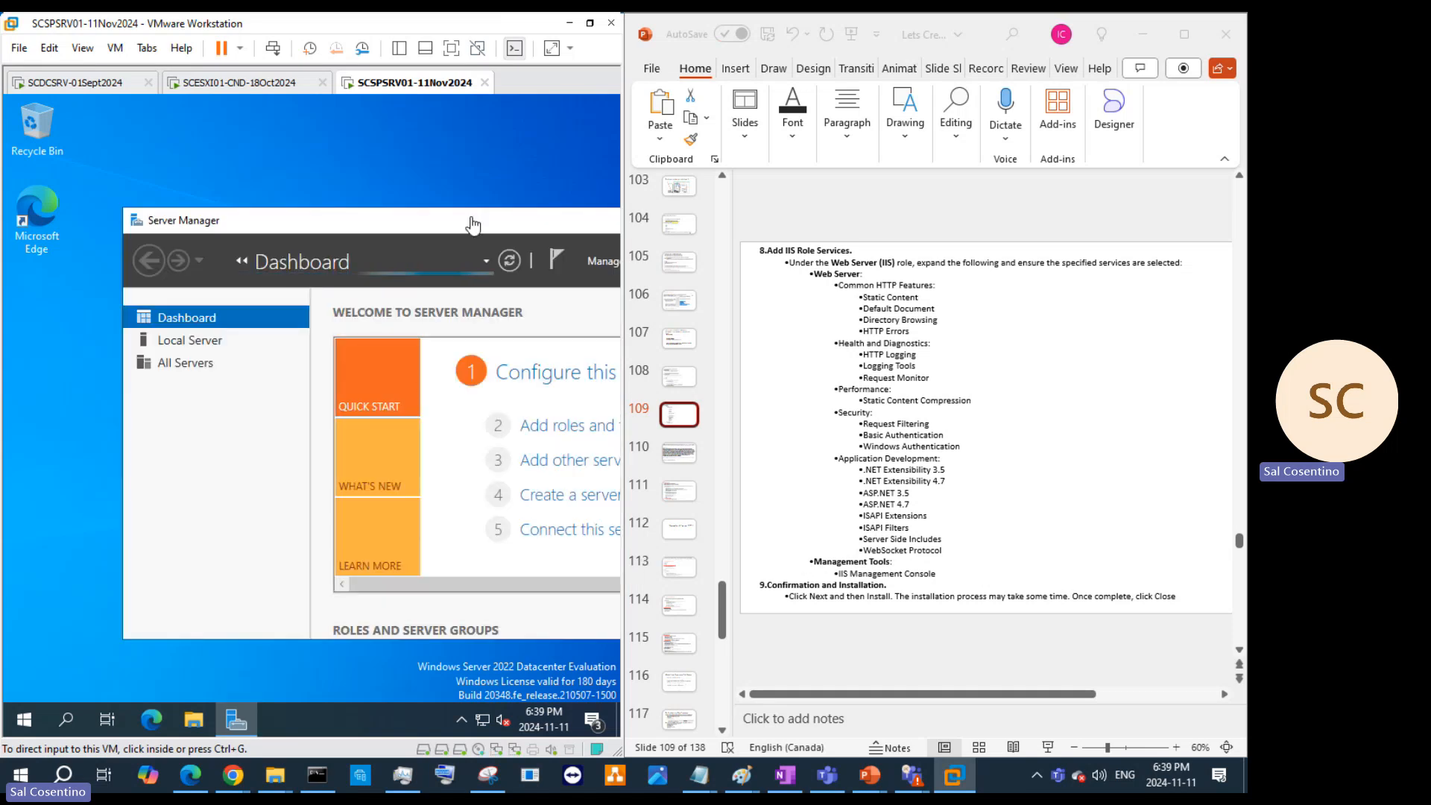
Step: Dismiss the PrerequisiteInstaller.exe error with its command window and open the Add Roles and Features Wizard from the Server Manager dashboard
left_click_drag(469, 223, 380, 189)
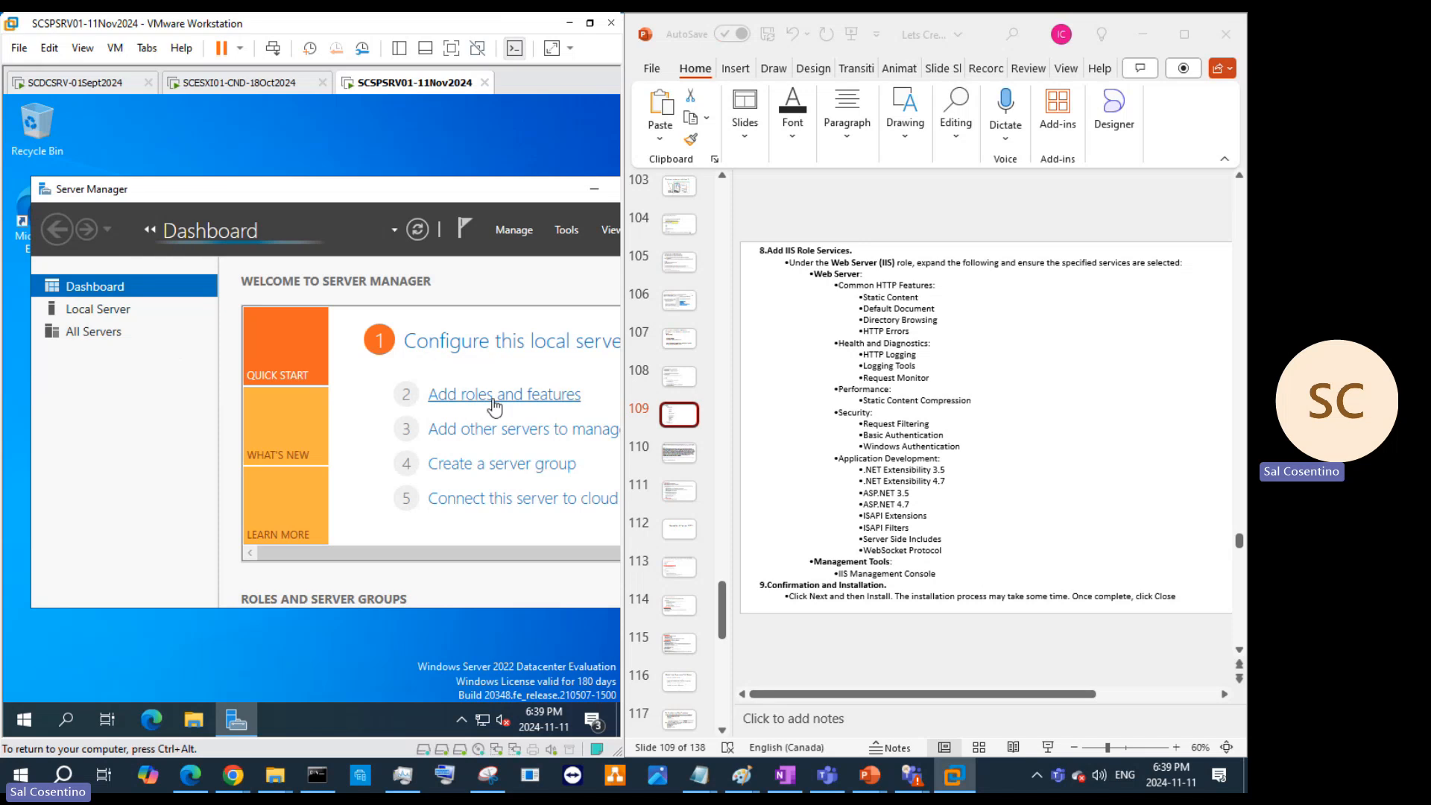
left_click(455, 395)
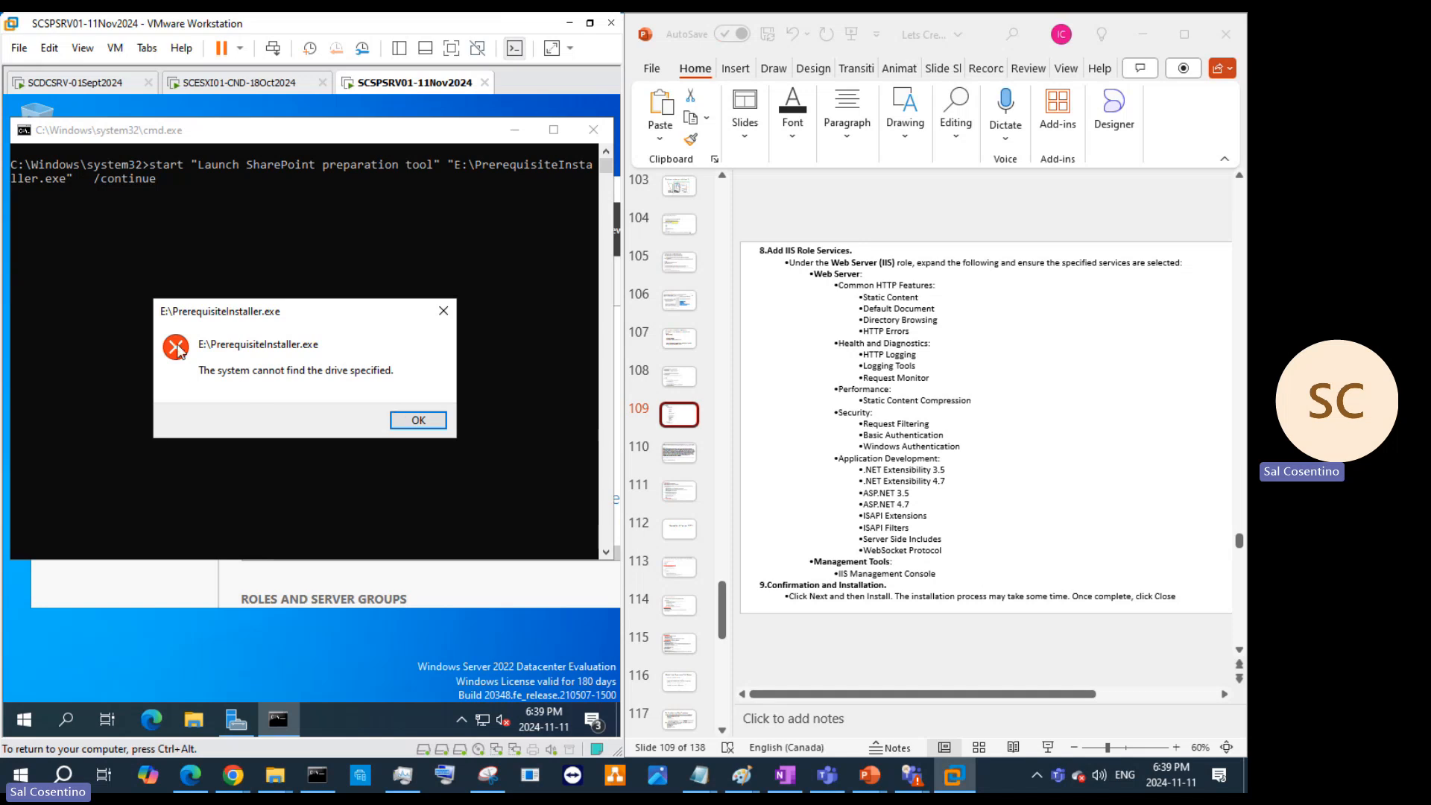
left_click(416, 422)
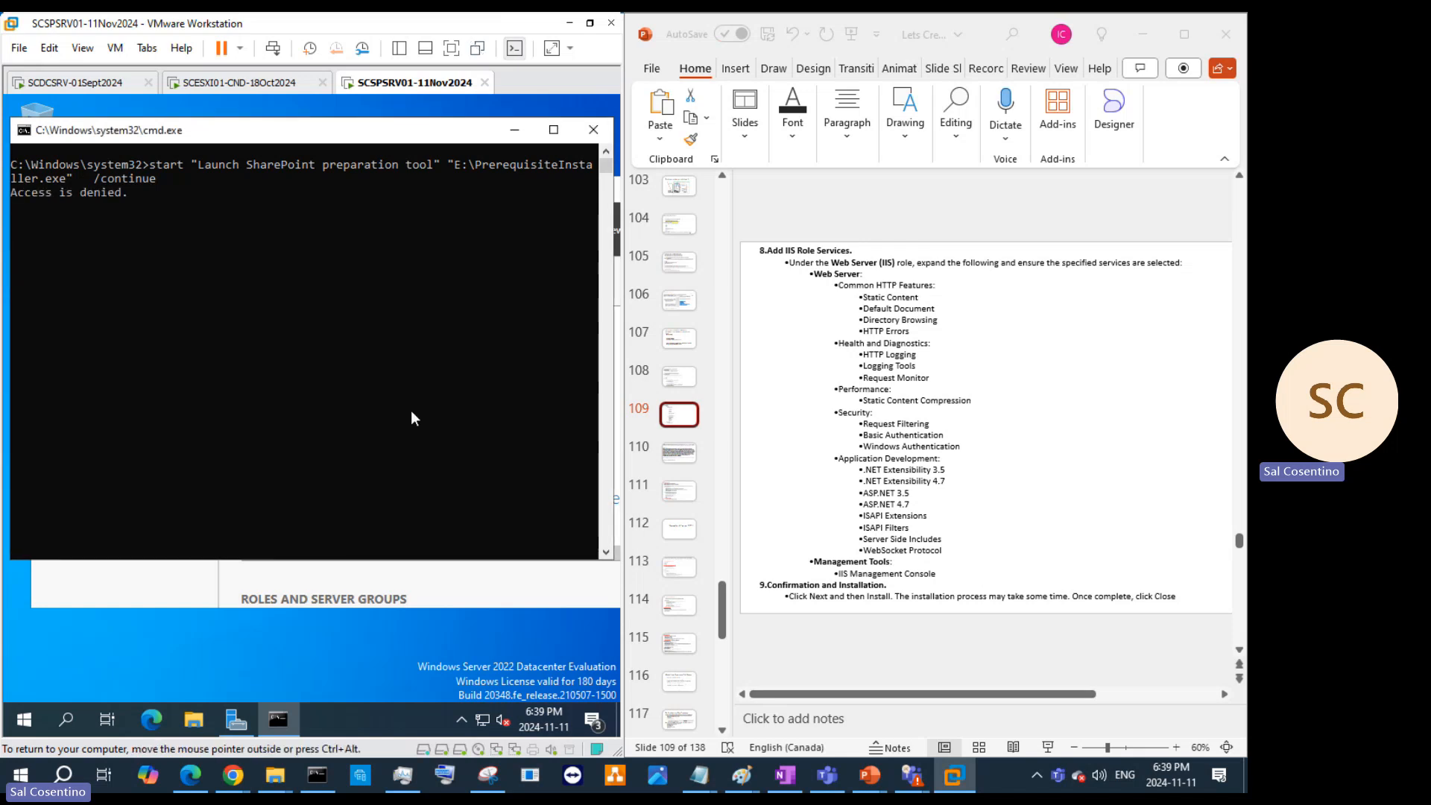
left_click(431, 464)
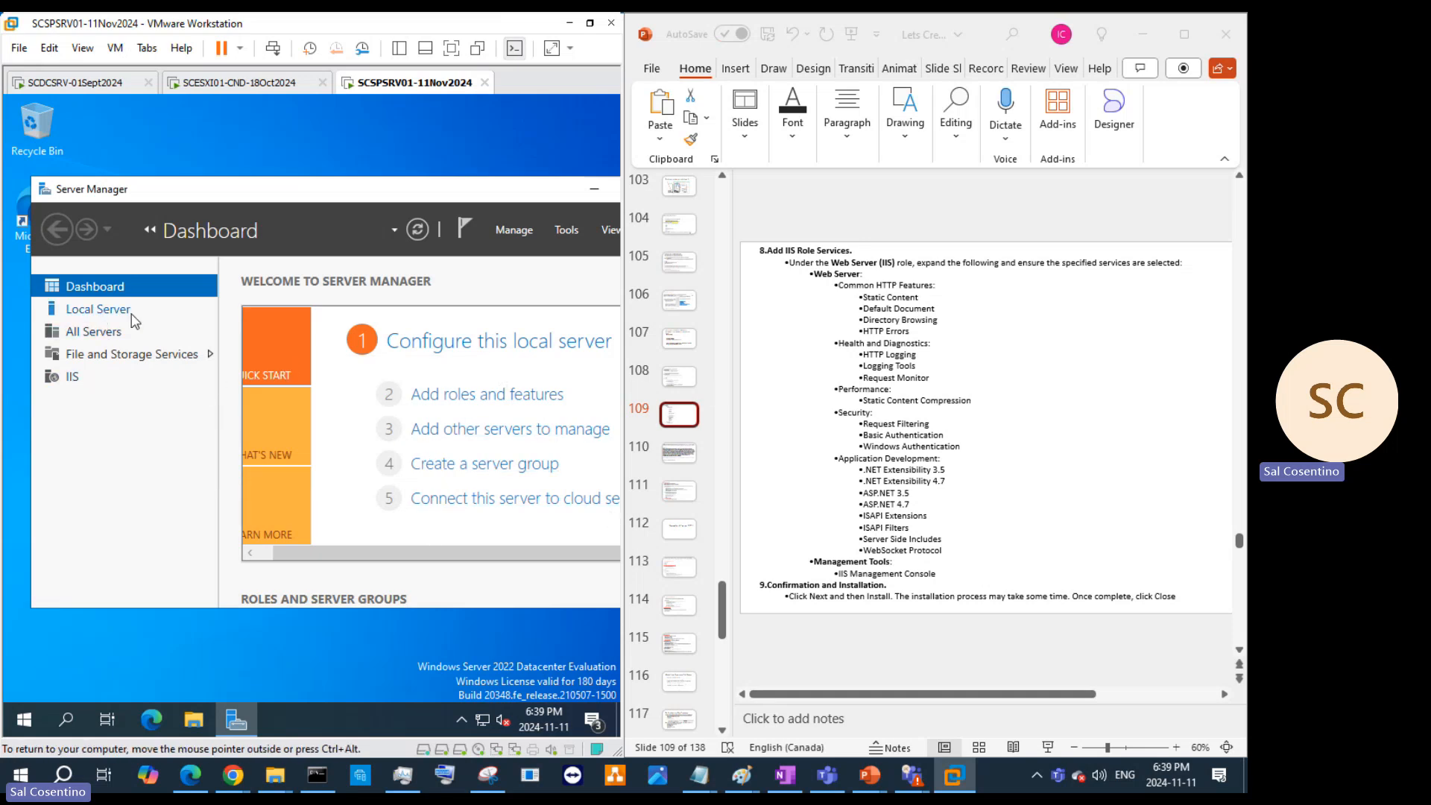
left_click(548, 401)
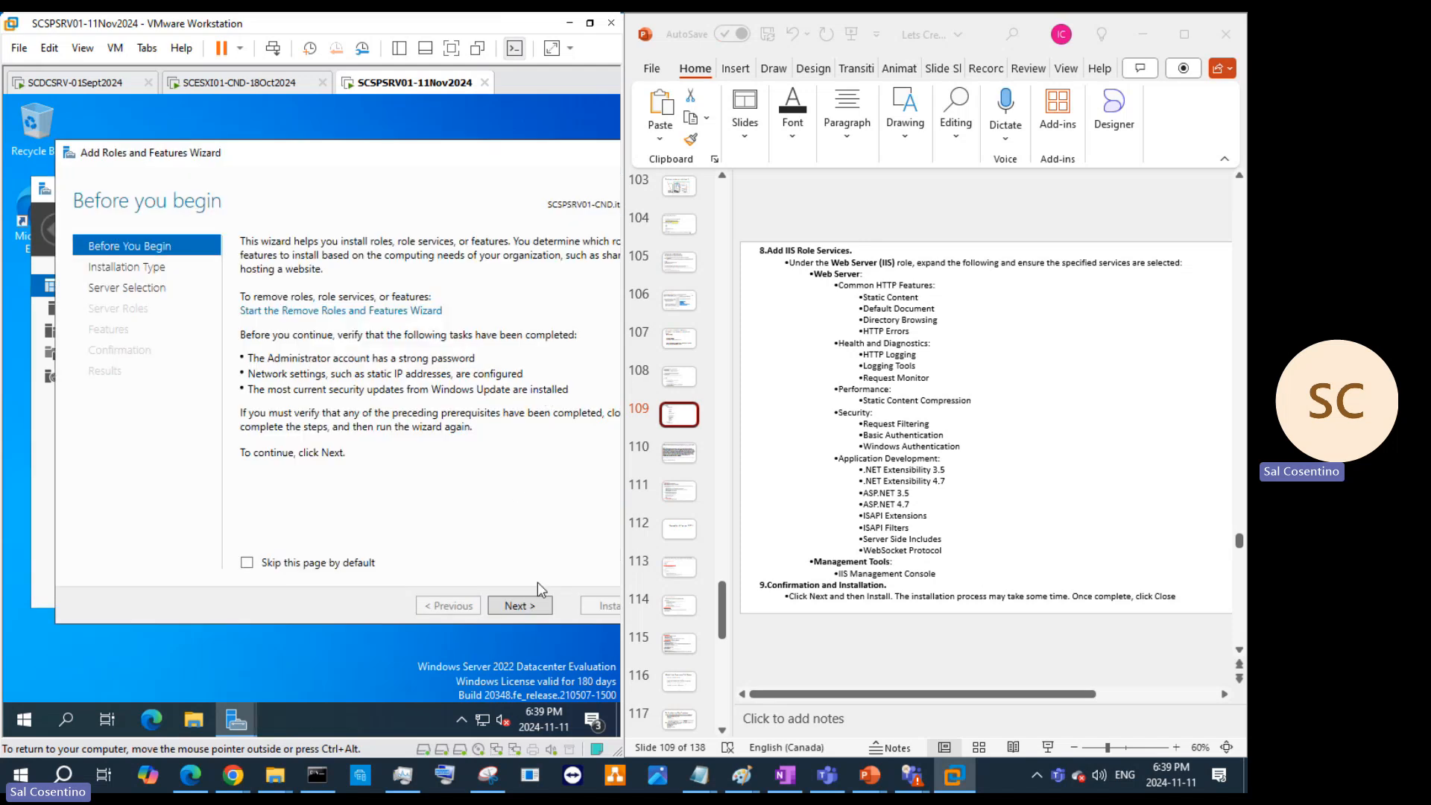
Step: Look back through the presentation's slides 105 and 106 and return to the prerequisites list on slide 107
left_click(680, 377)
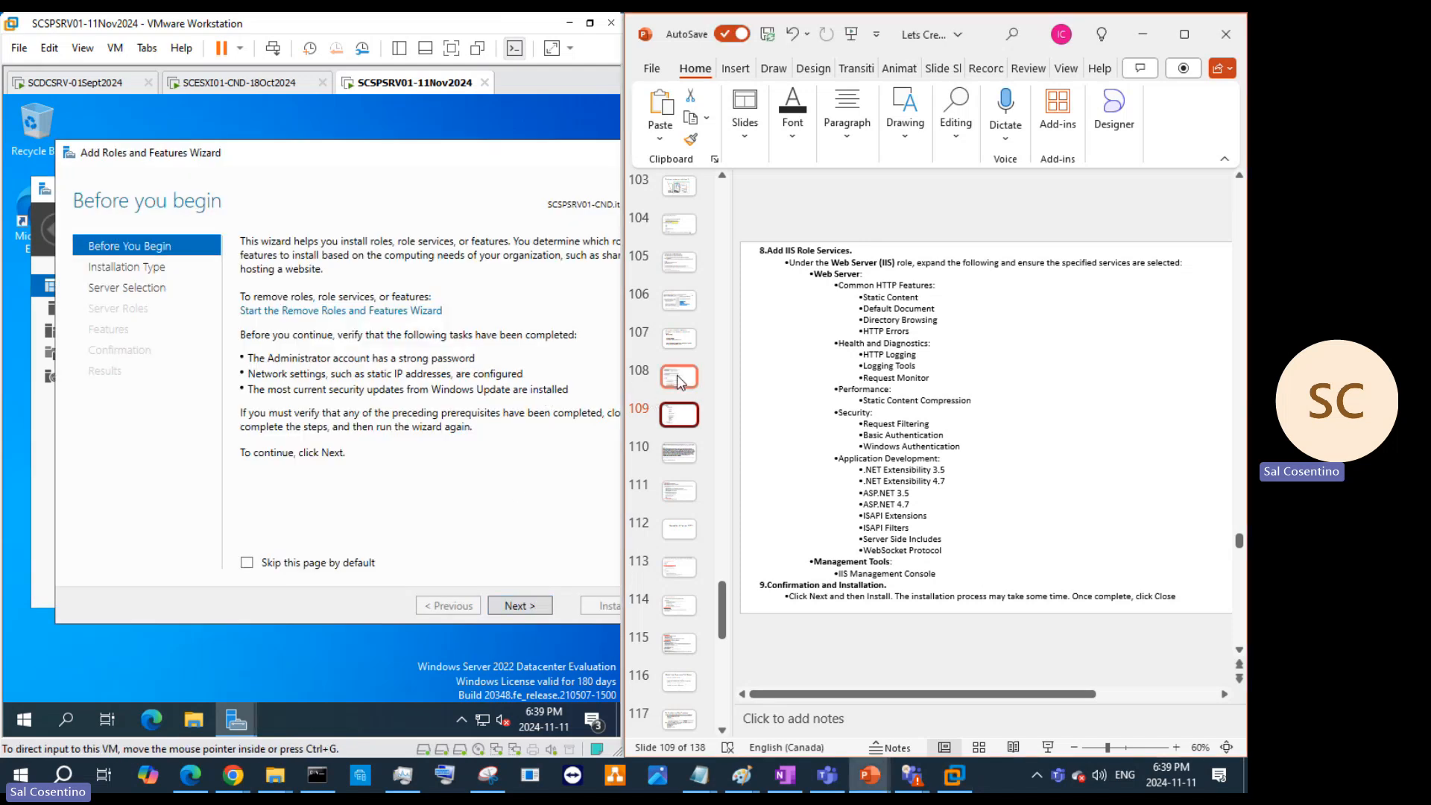
left_click(678, 338)
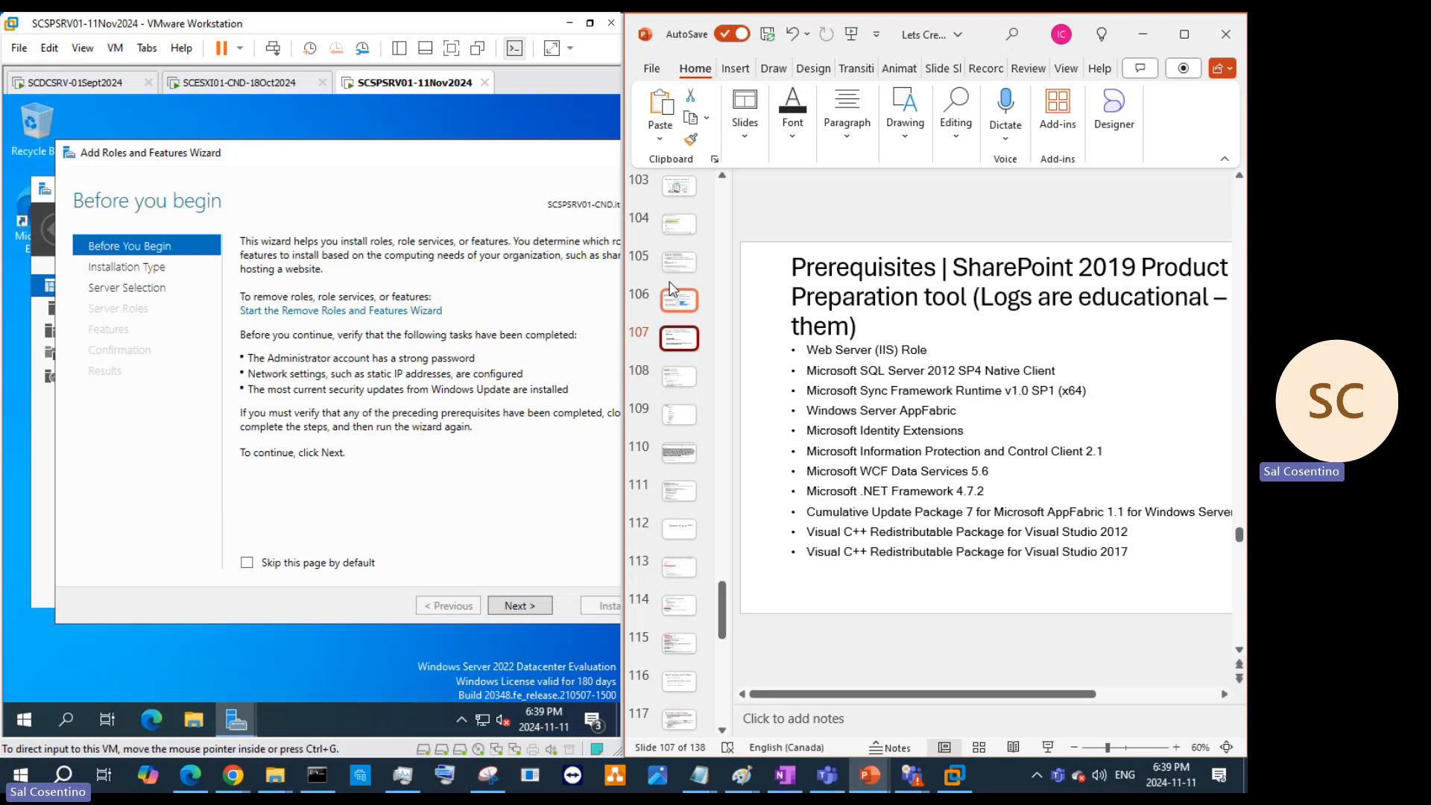
left_click(666, 282)
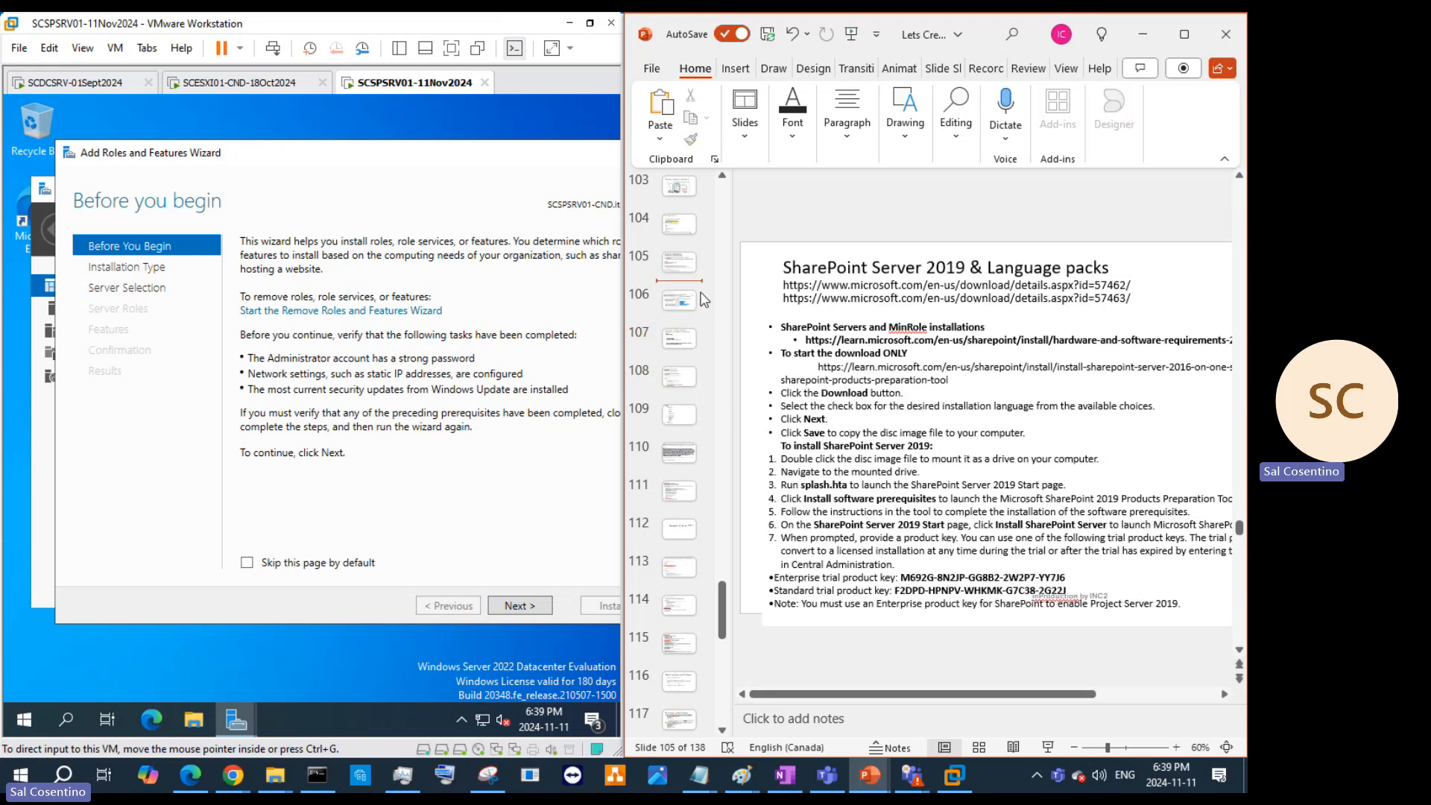
left_click(681, 302)
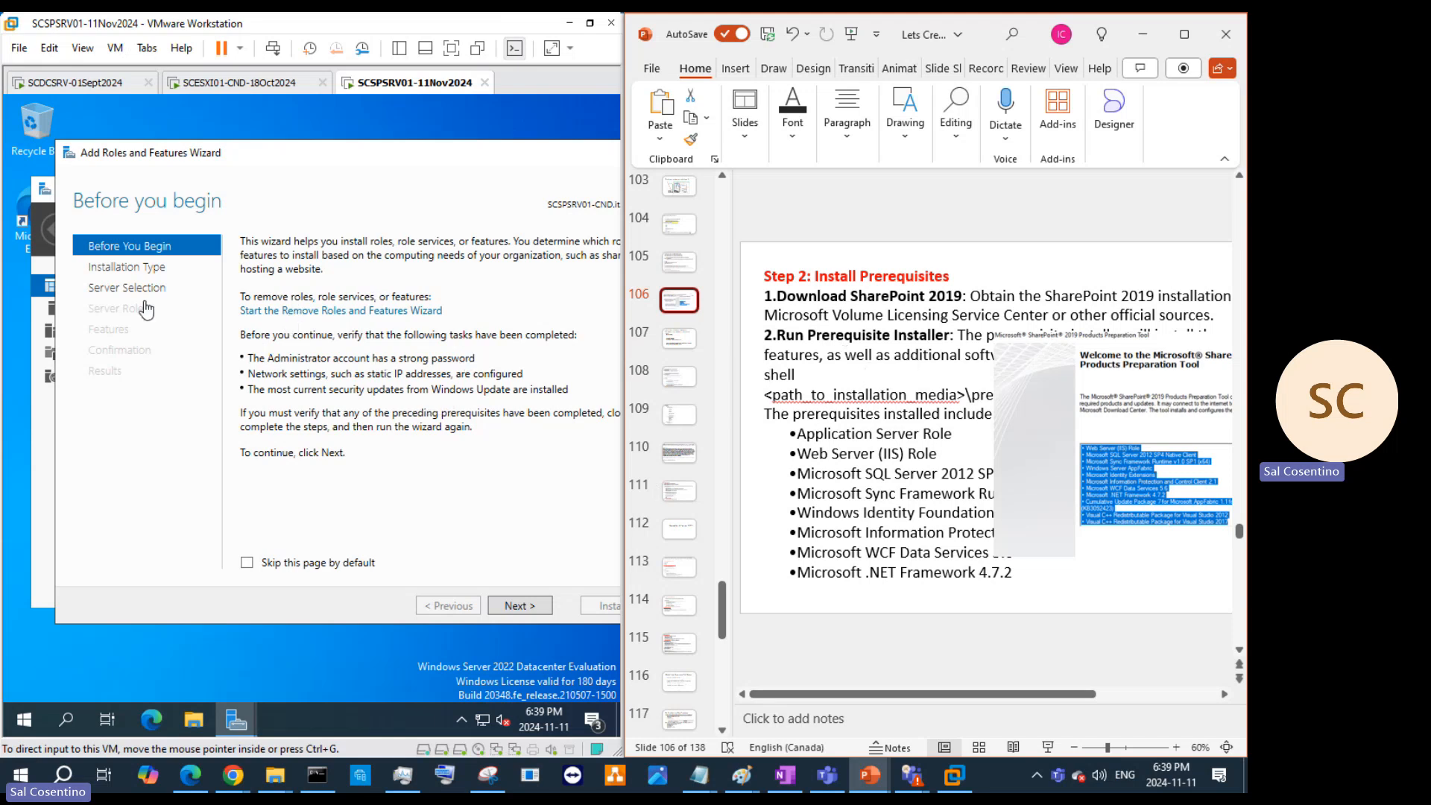
left_click(661, 336)
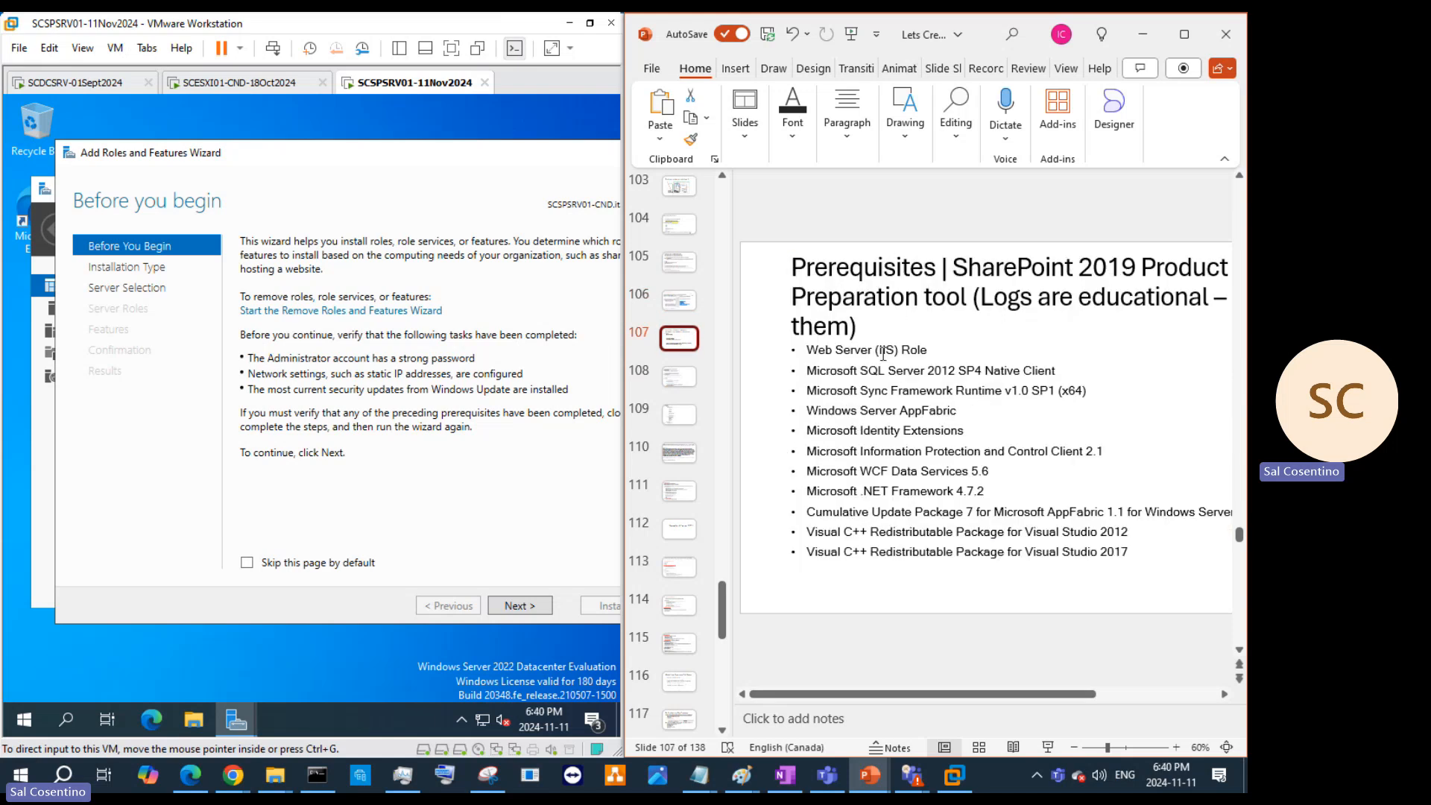
Step: Add a blank bullet and the bullet "Once this is all completed please reboot the Server" at the end of slide 107's list
left_click(976, 298)
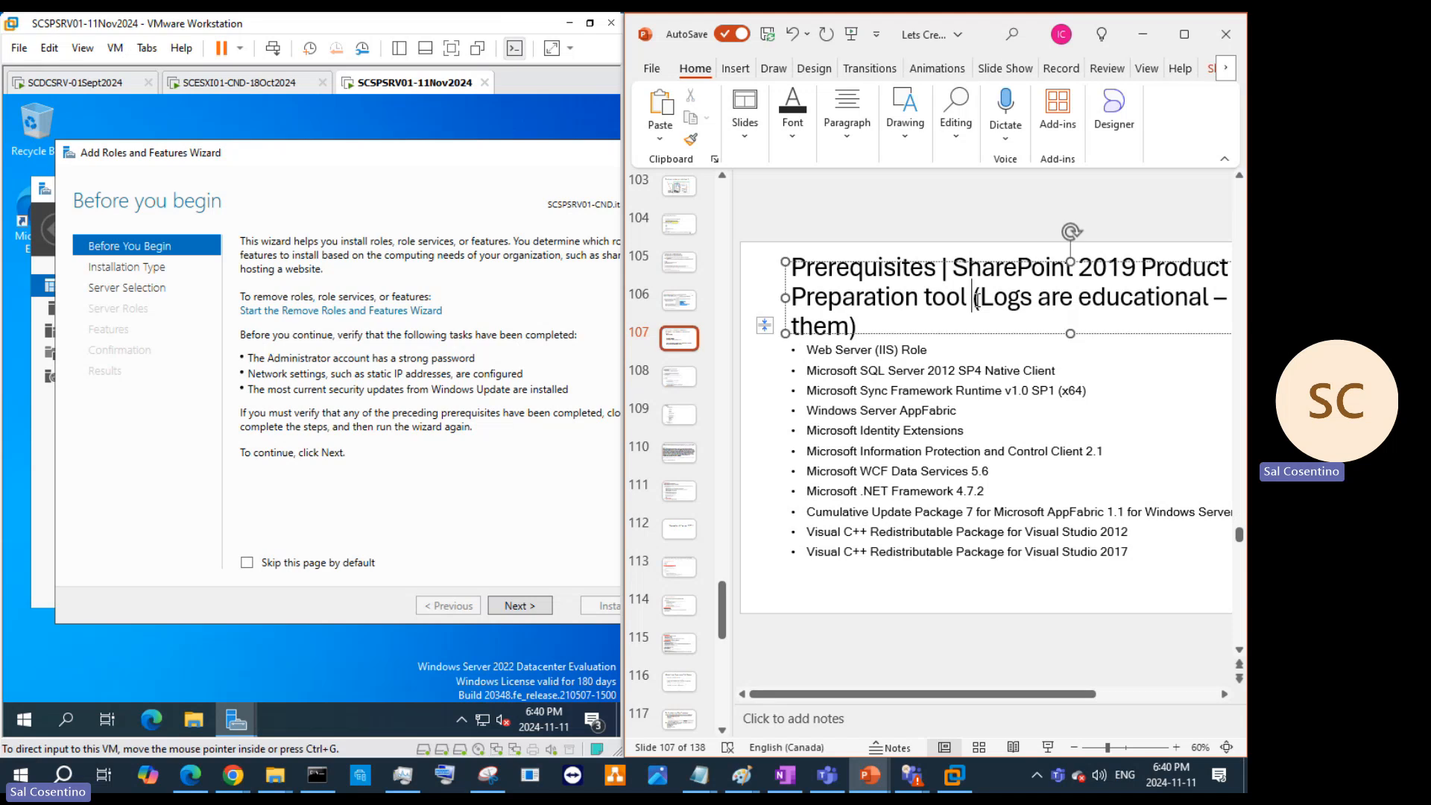
left_click(1148, 556)
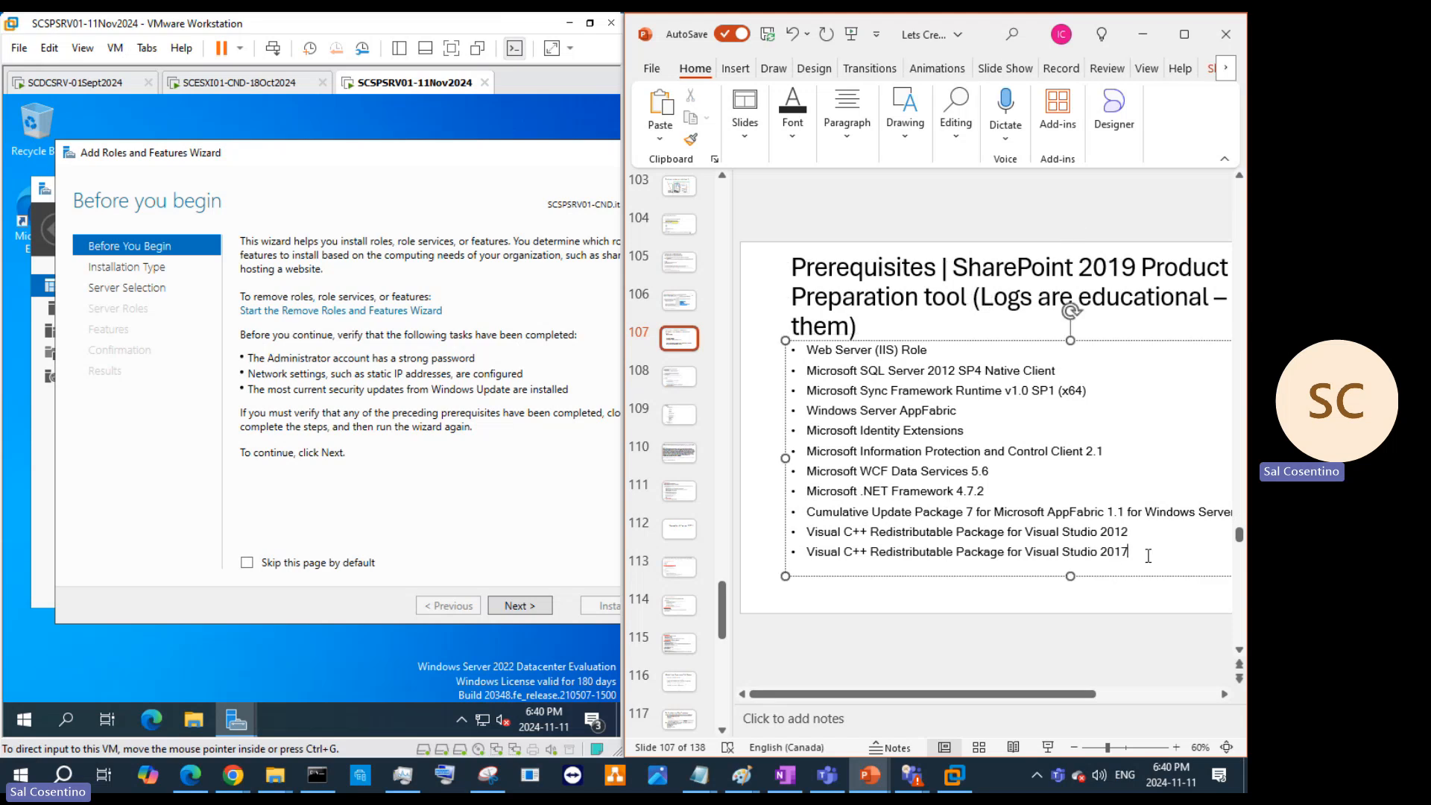
key("Return")
key("Return")
type("Ond")
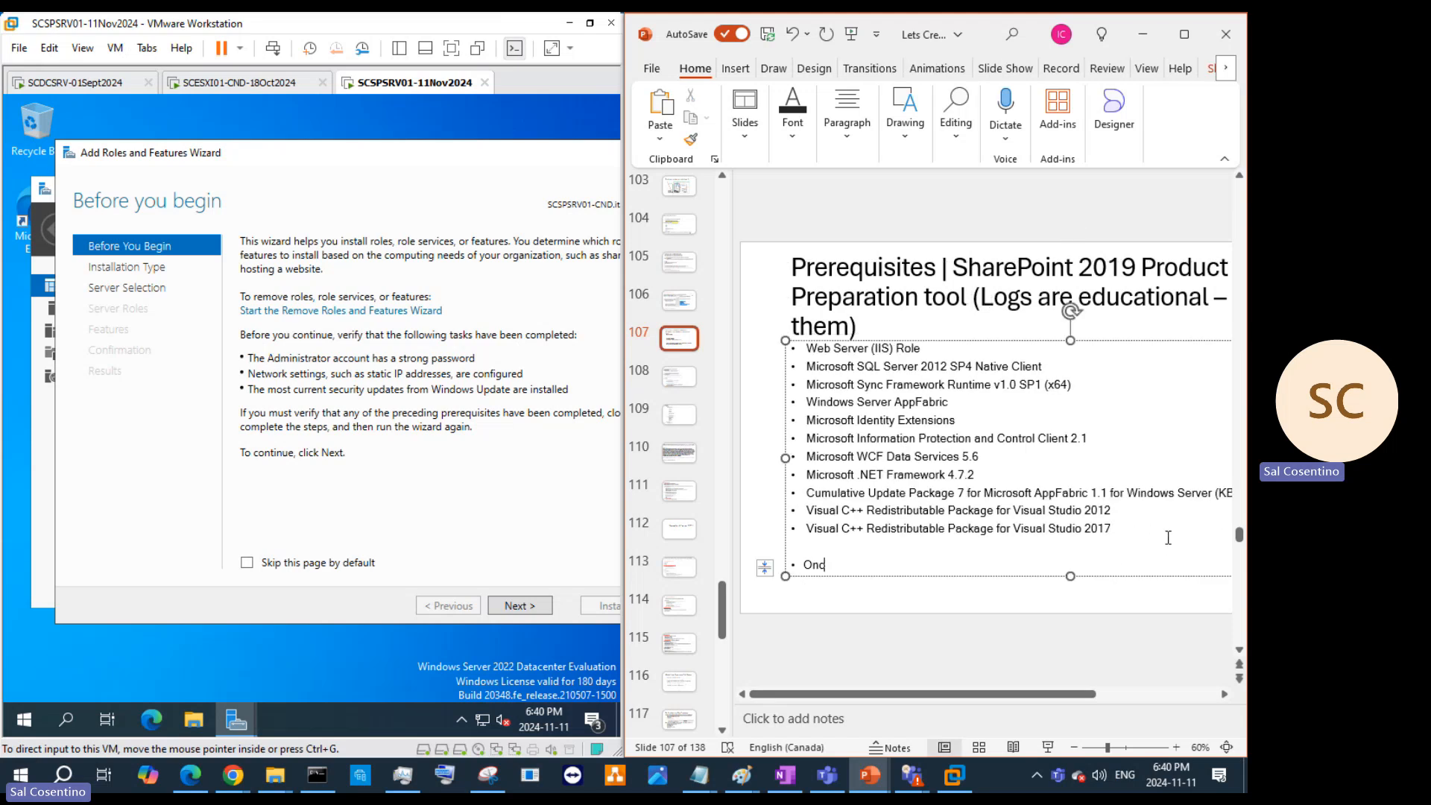
type("e this is  all completed please r")
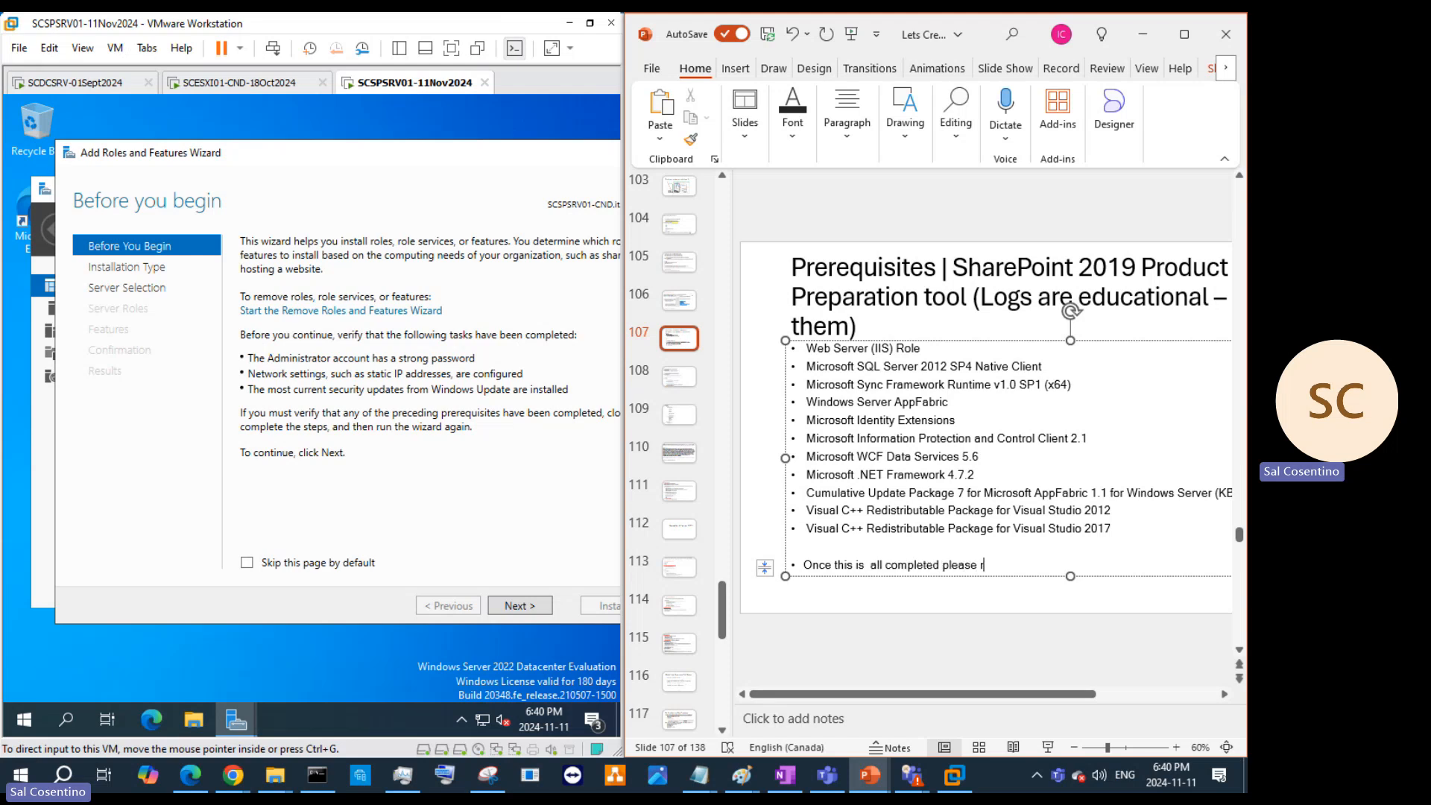
type("eboot the Server")
Step: Fill the blank bullet above the reboot line with "Locate the logs and read through them for information or errors"
left_click(837, 548)
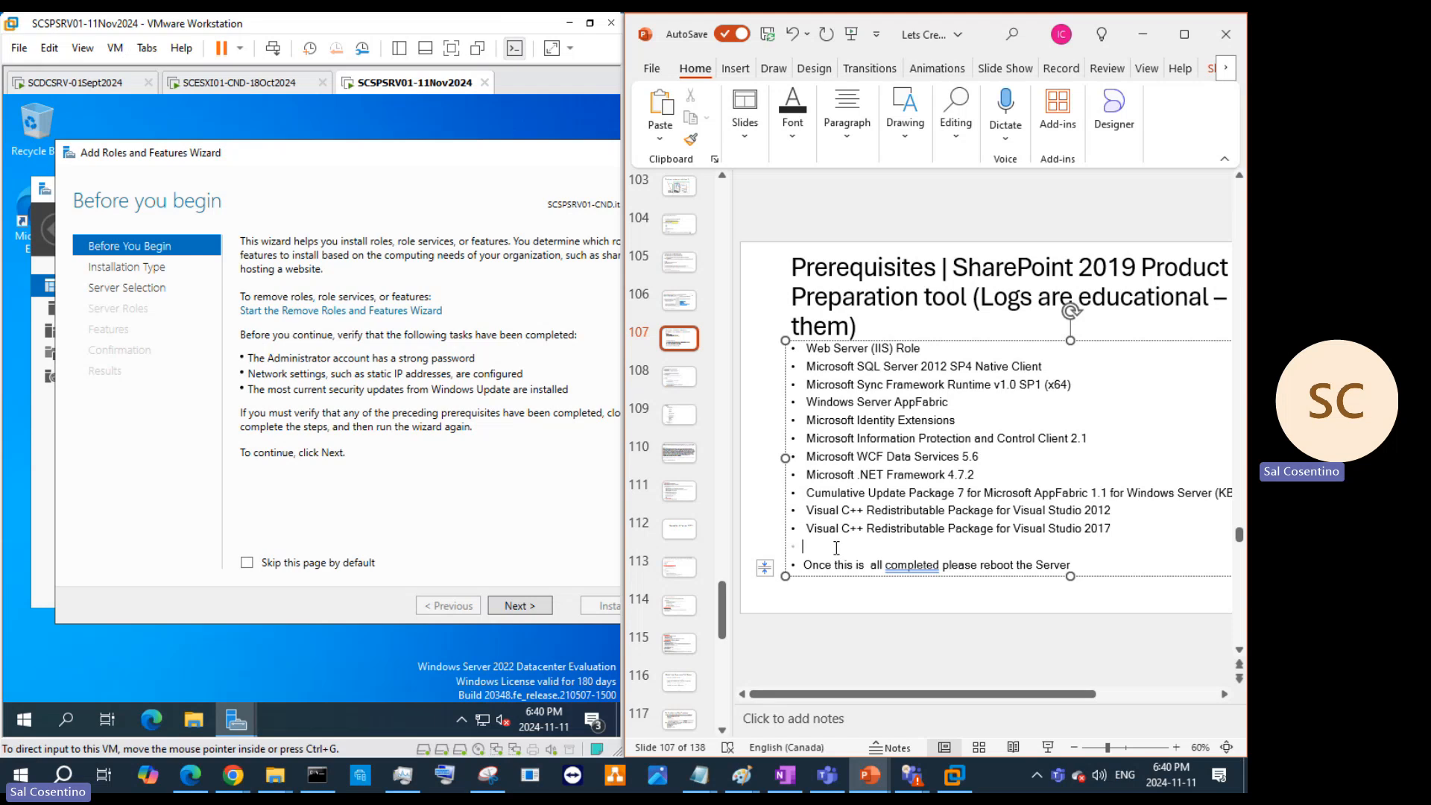
type("Locate the logs and read throu")
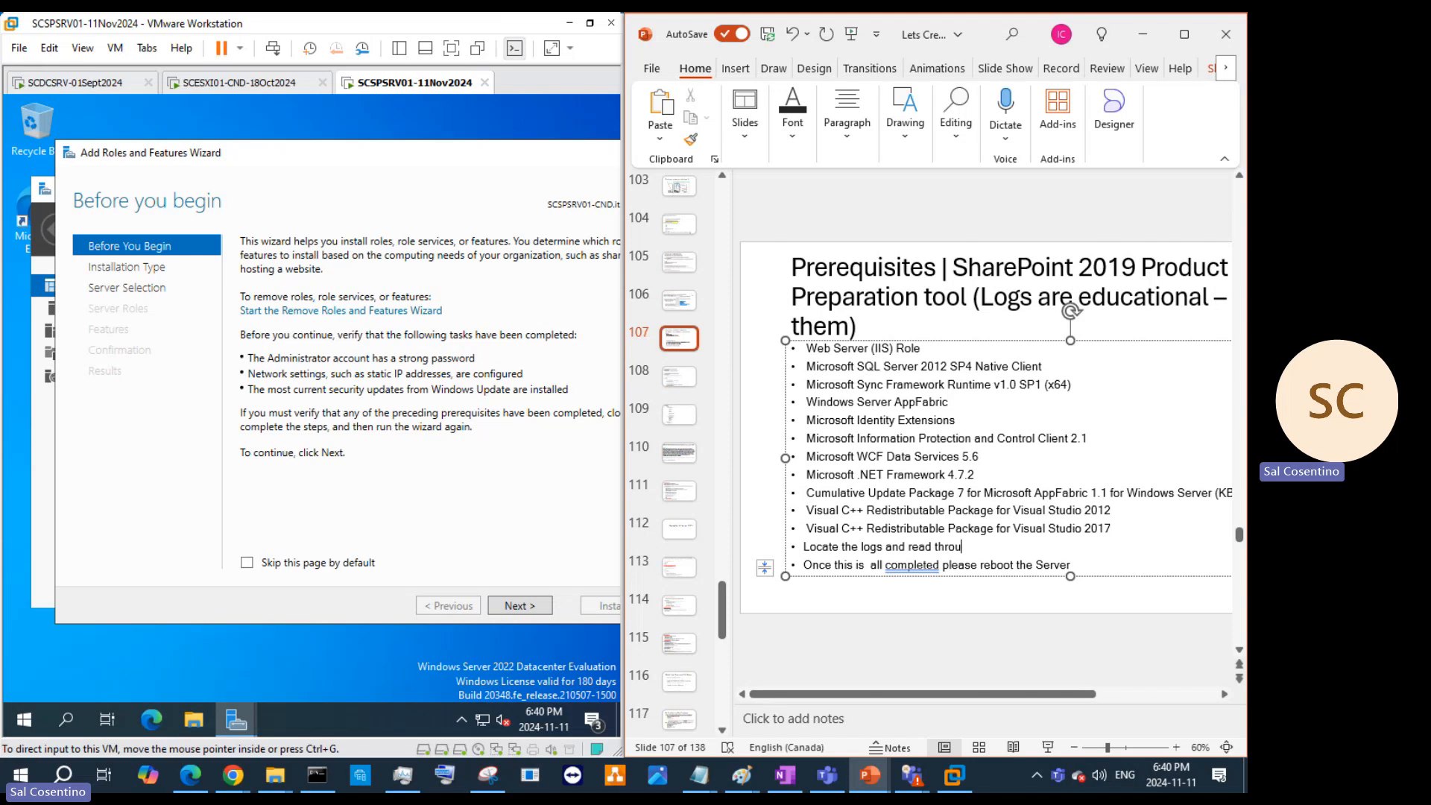
type("gh them for information o")
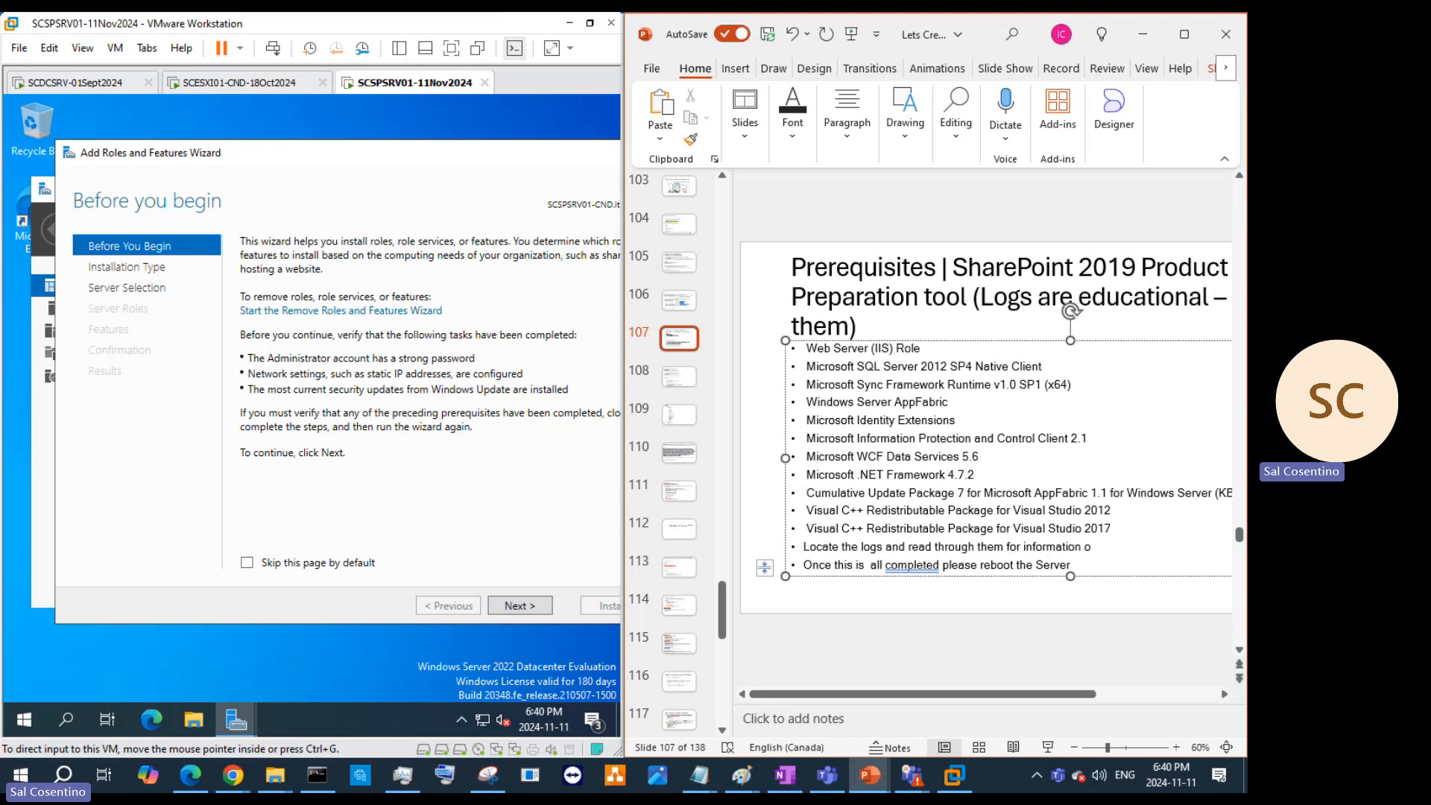
type("r errors")
Step: Turn the prerequisite bullets from "Web Server (IIS) Role" through "Visual Studio 2017" into a numbered list
left_click_drag(1138, 526, 804, 349)
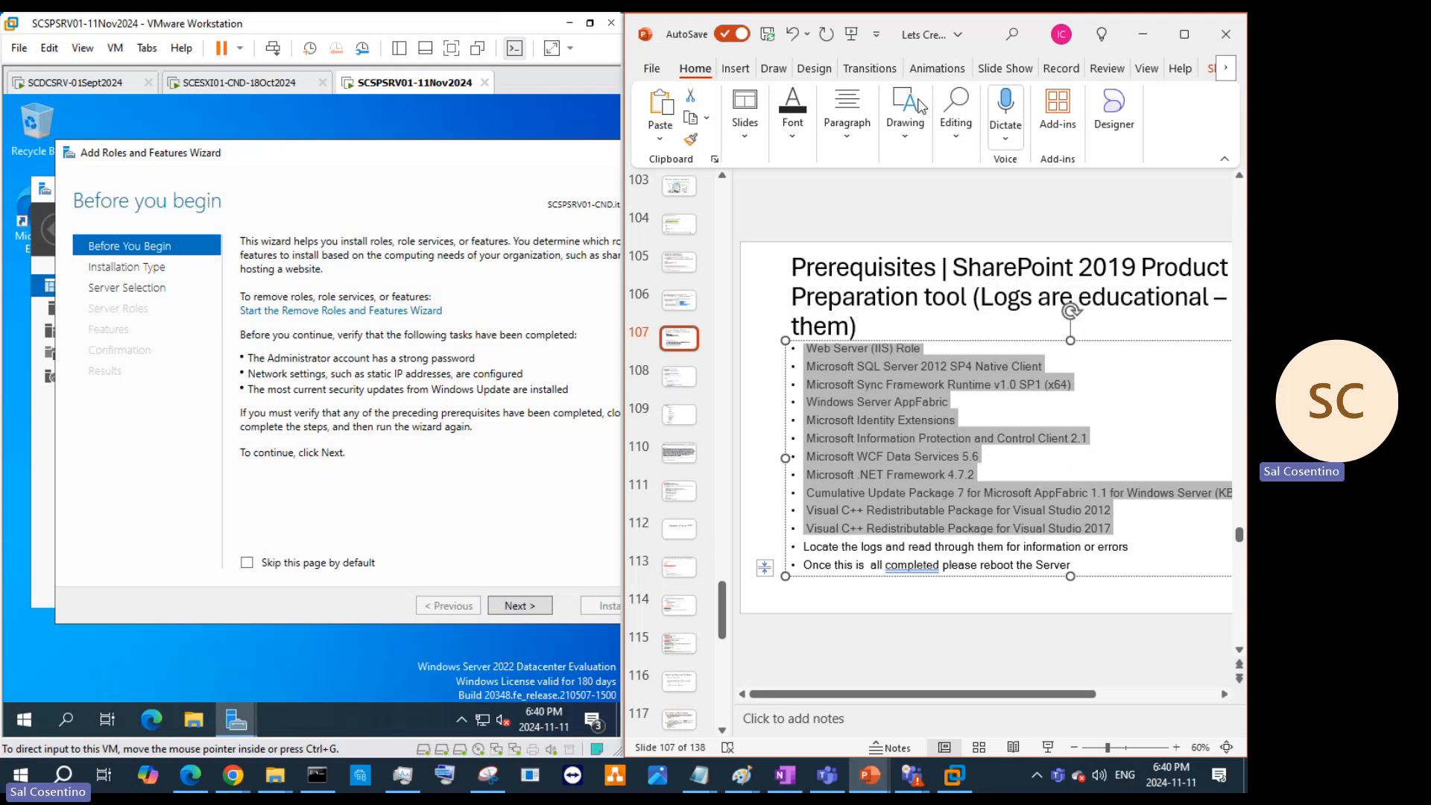
left_click(792, 119)
left_click(846, 138)
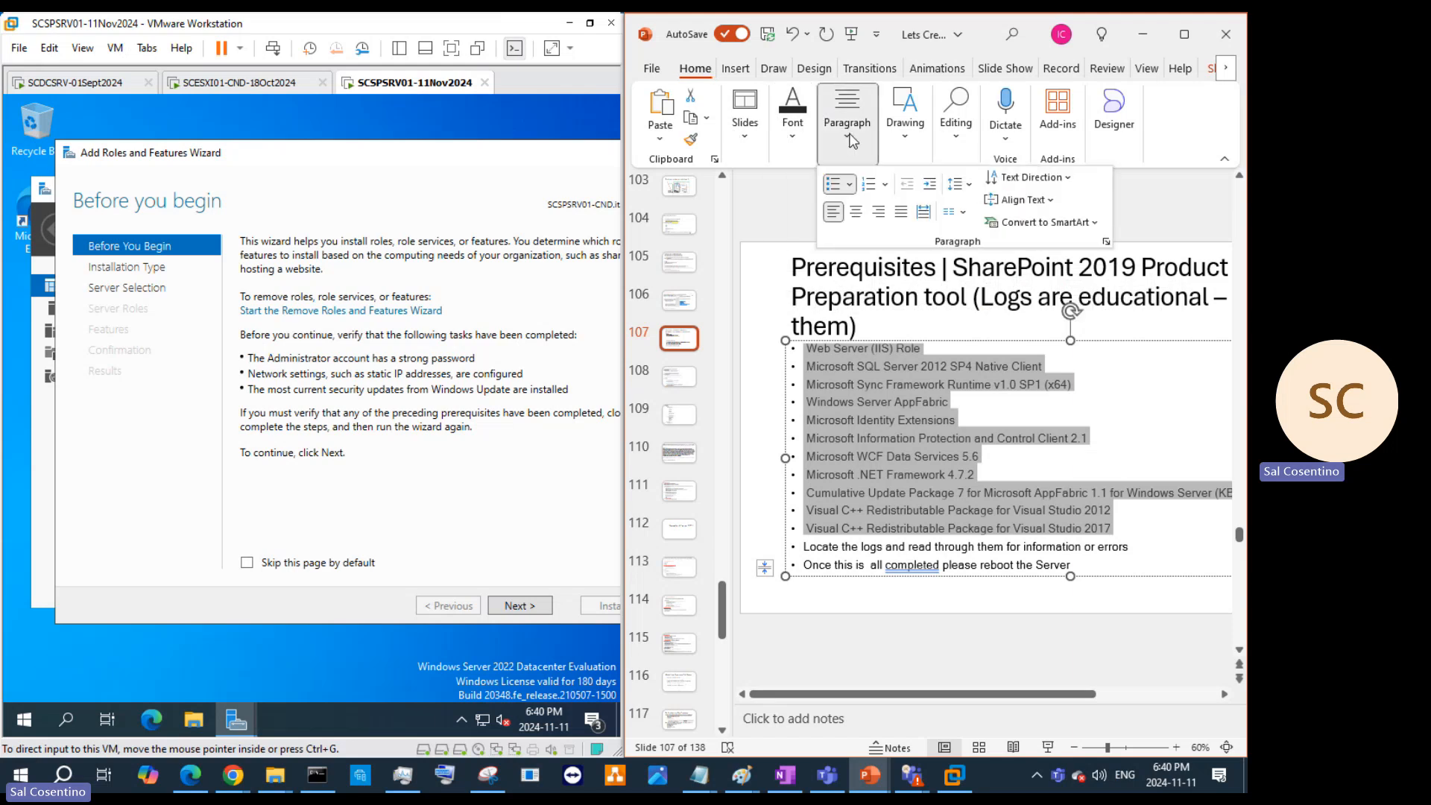
left_click(874, 186)
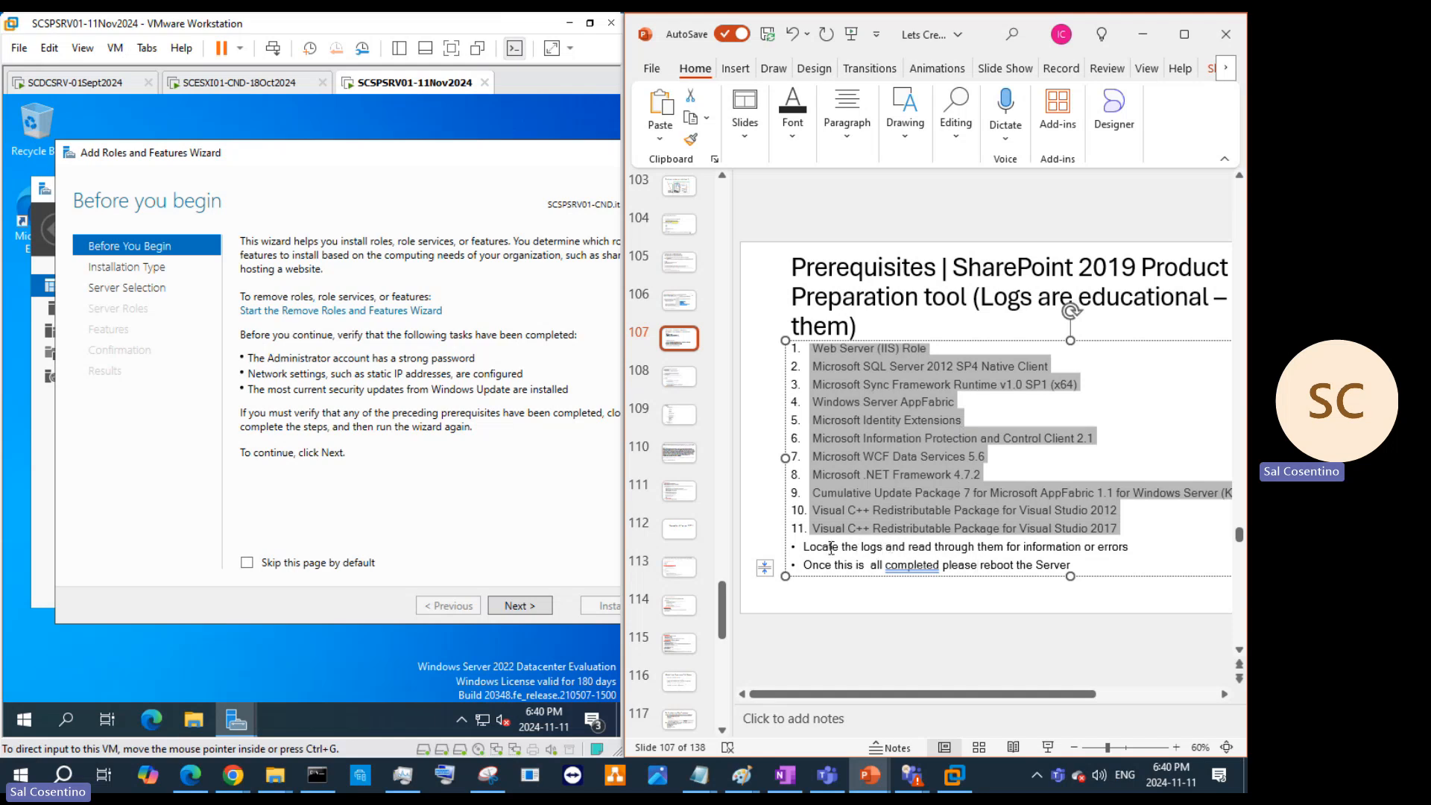
Step: Insert "Open the logs or" before "Locate the logs" in the bullet below the numbered prerequisites
left_click(802, 548)
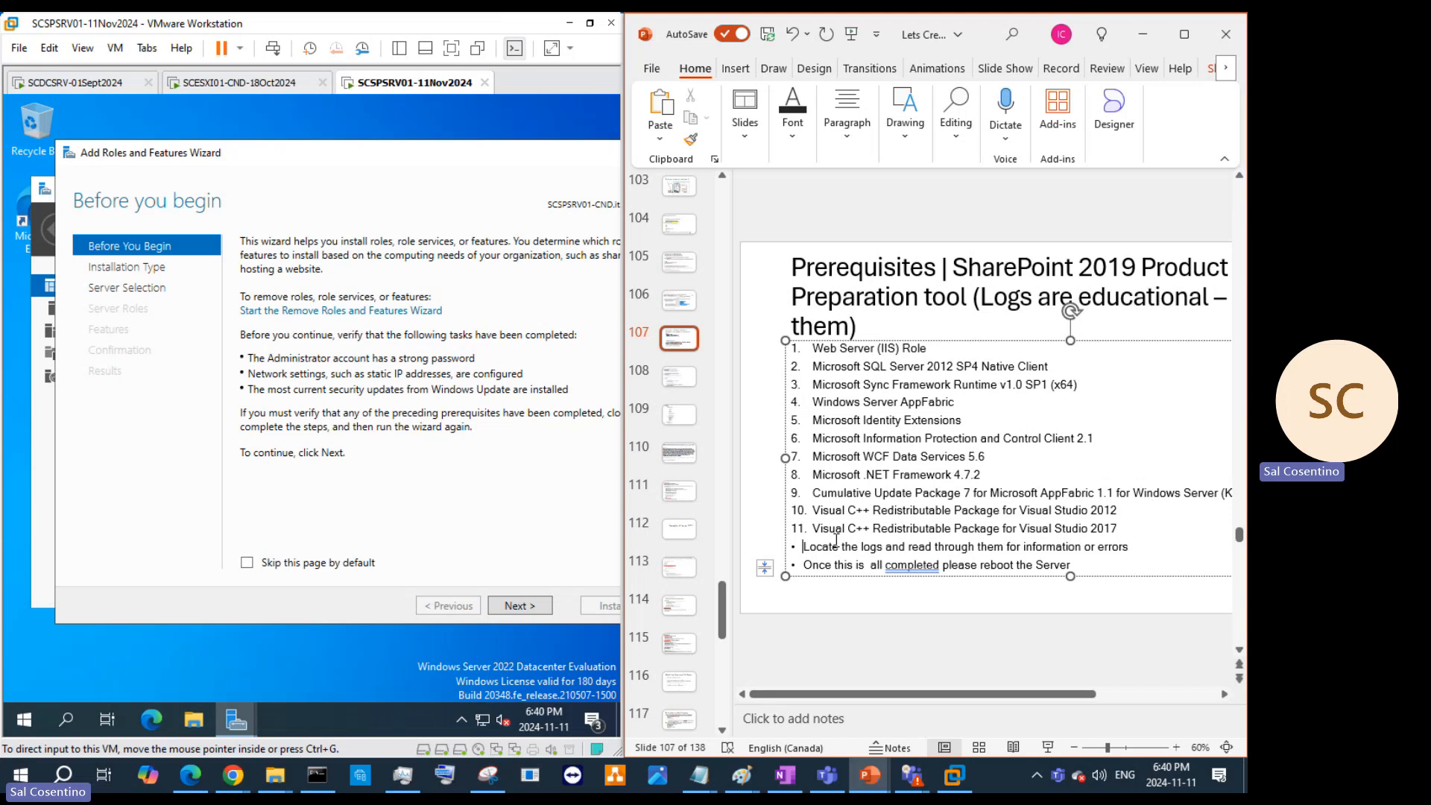
type("Open the ")
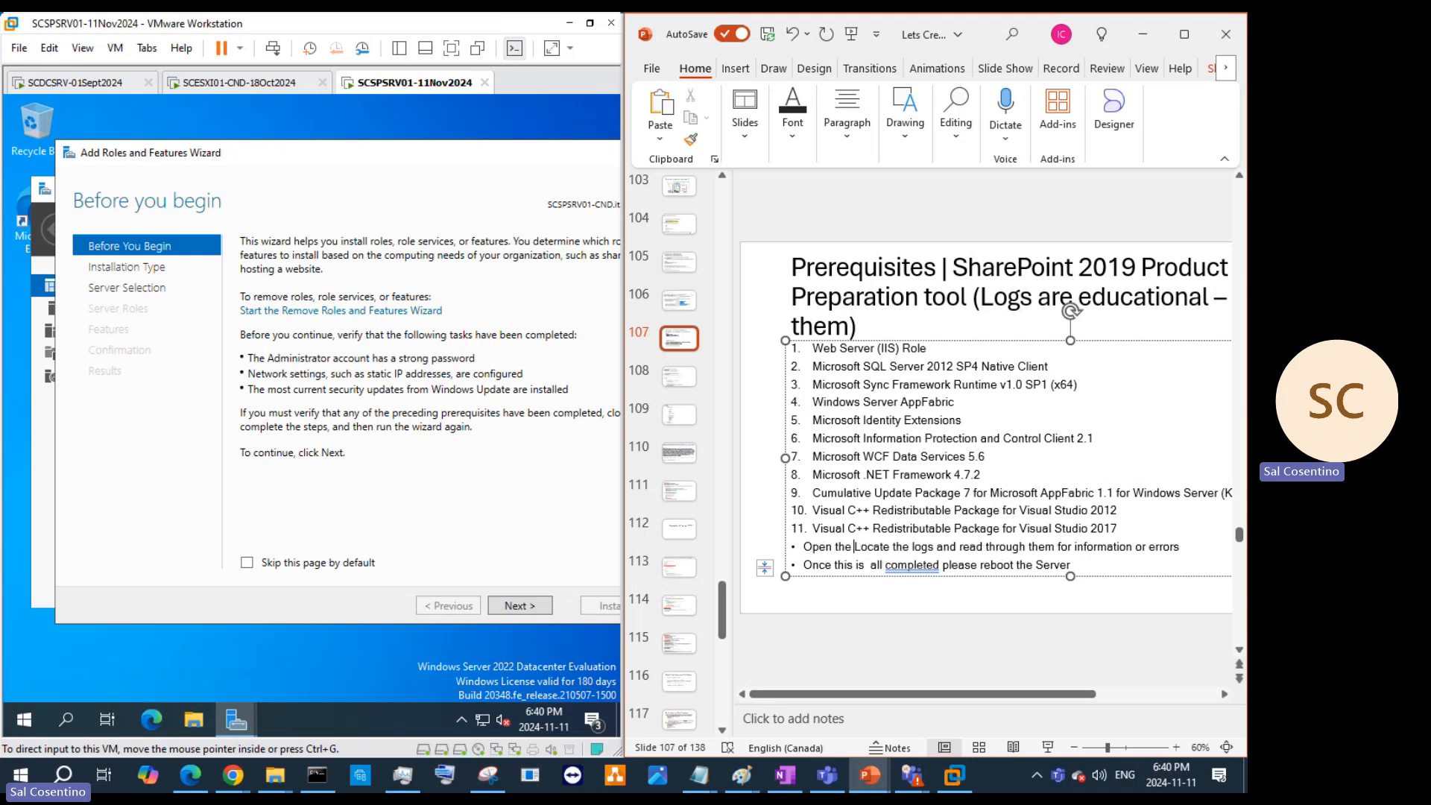
type("logs a")
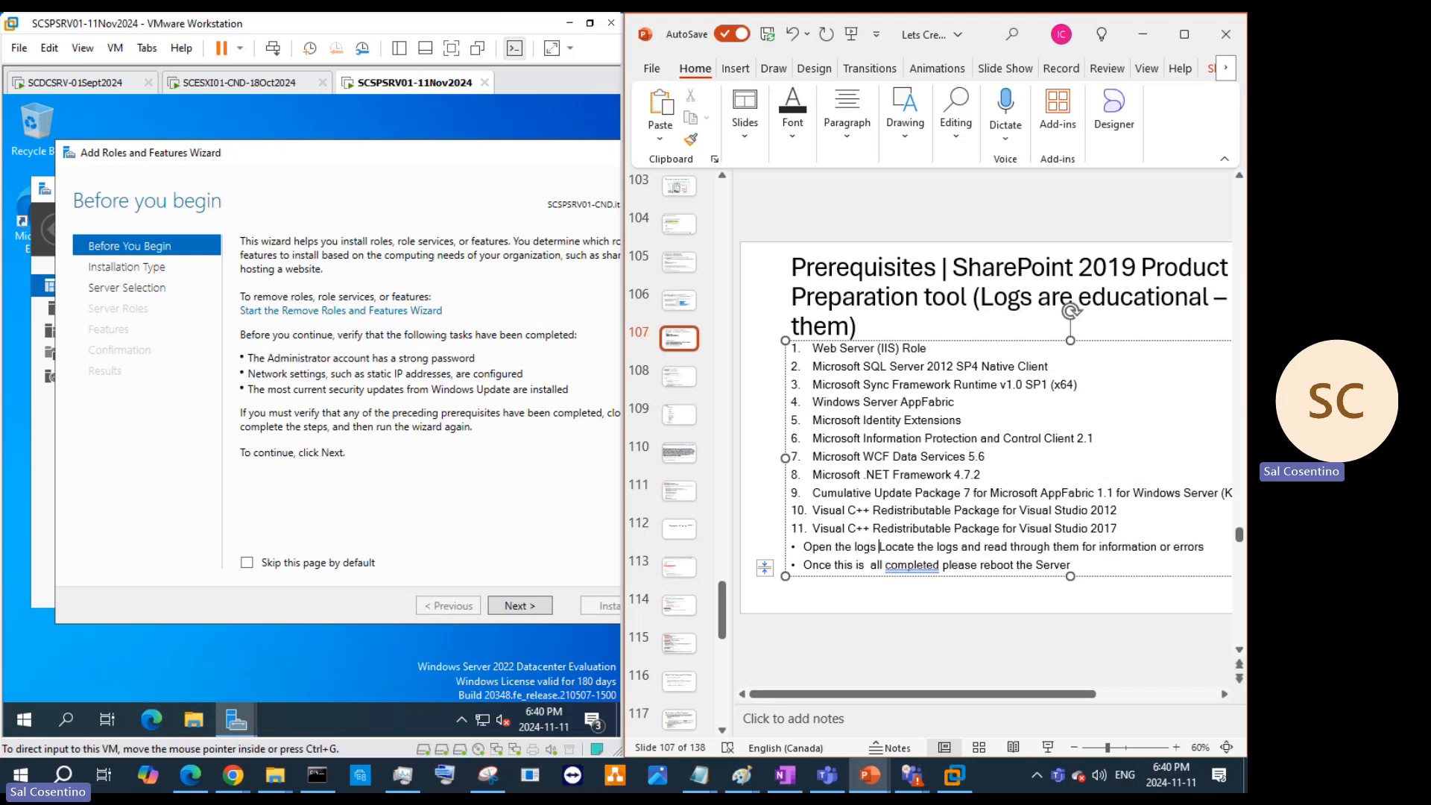
type("r")
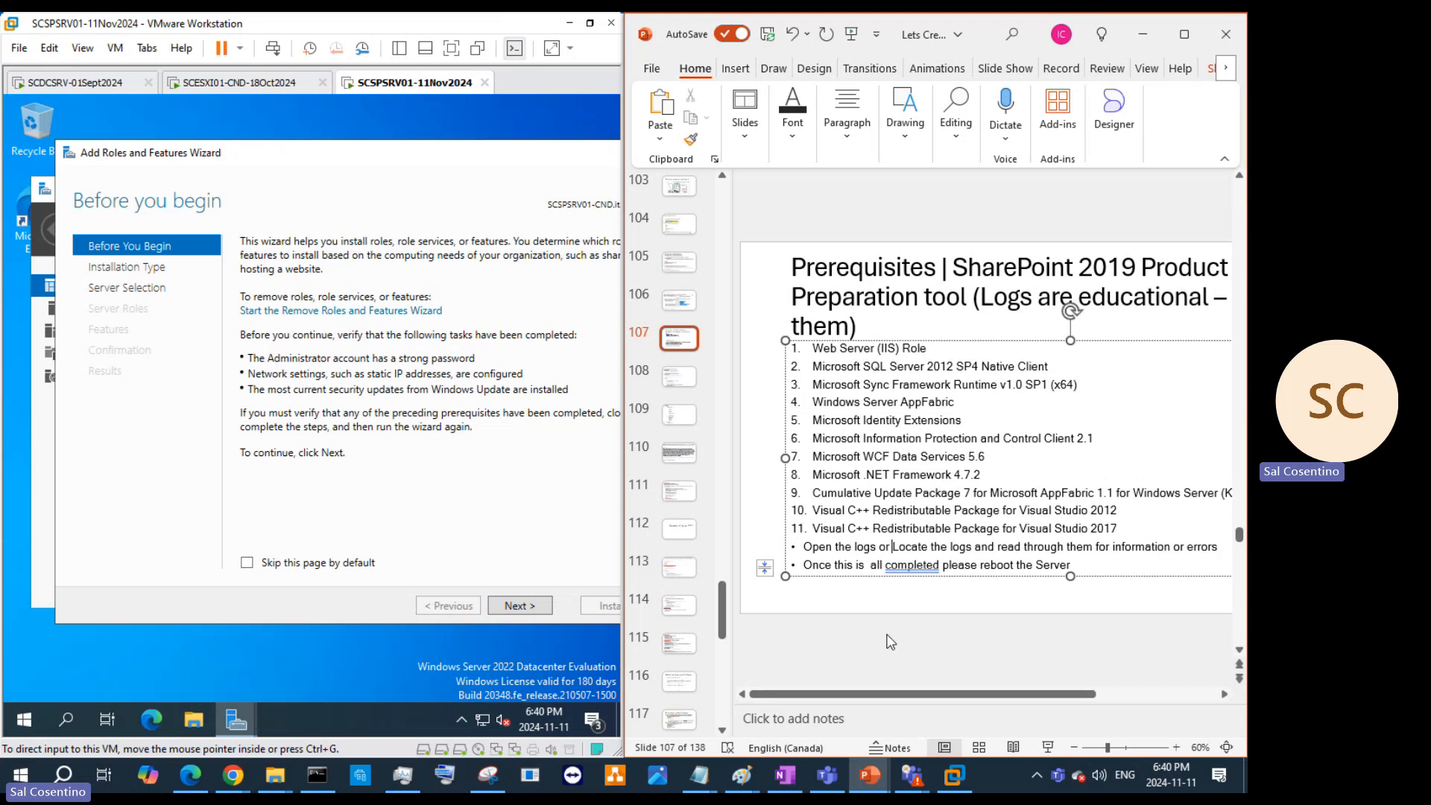
Step: Open the VM's Run dialog and copy the administrator profile's AppData\Local\Temp path from it
left_click(57, 717)
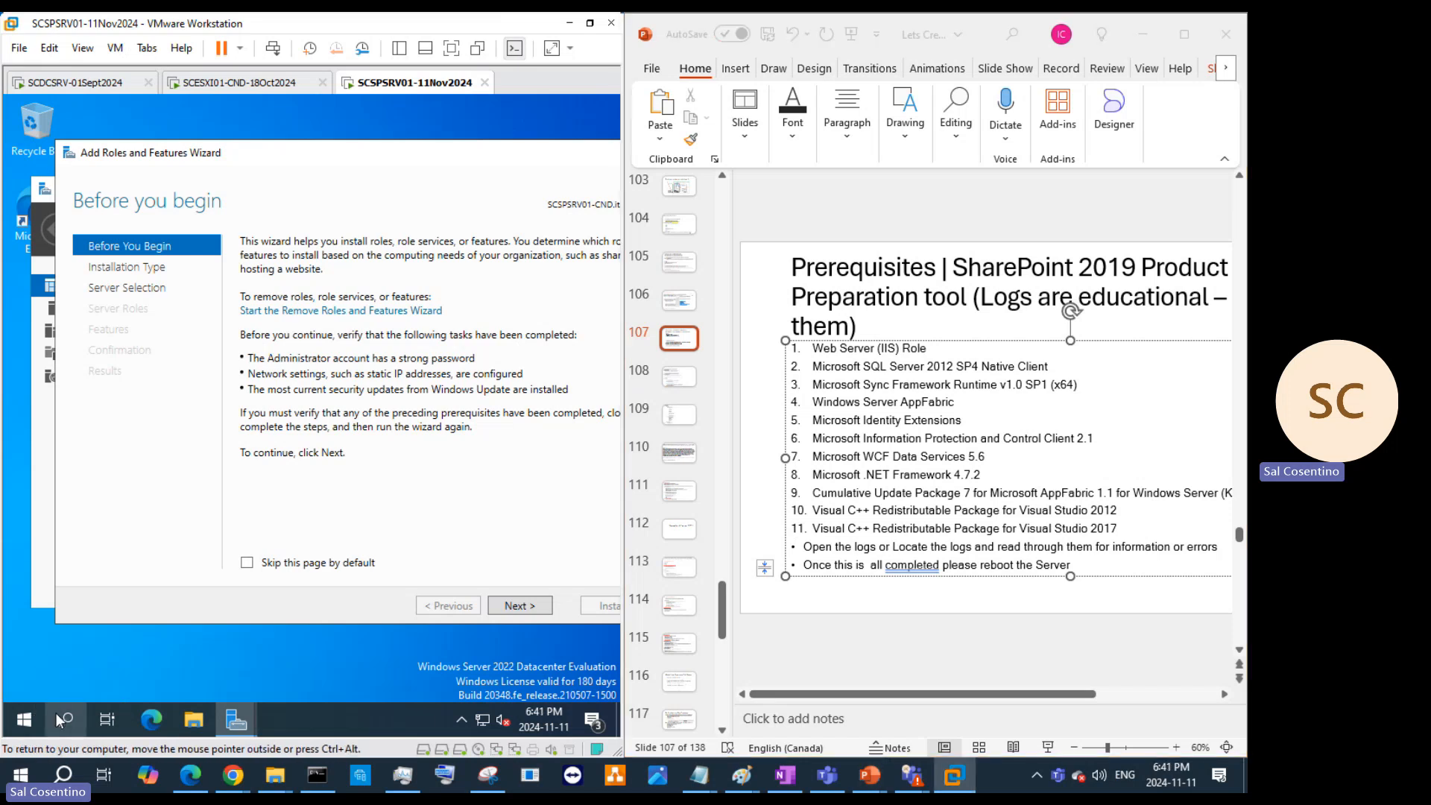
left_click(33, 713)
right_click(33, 712)
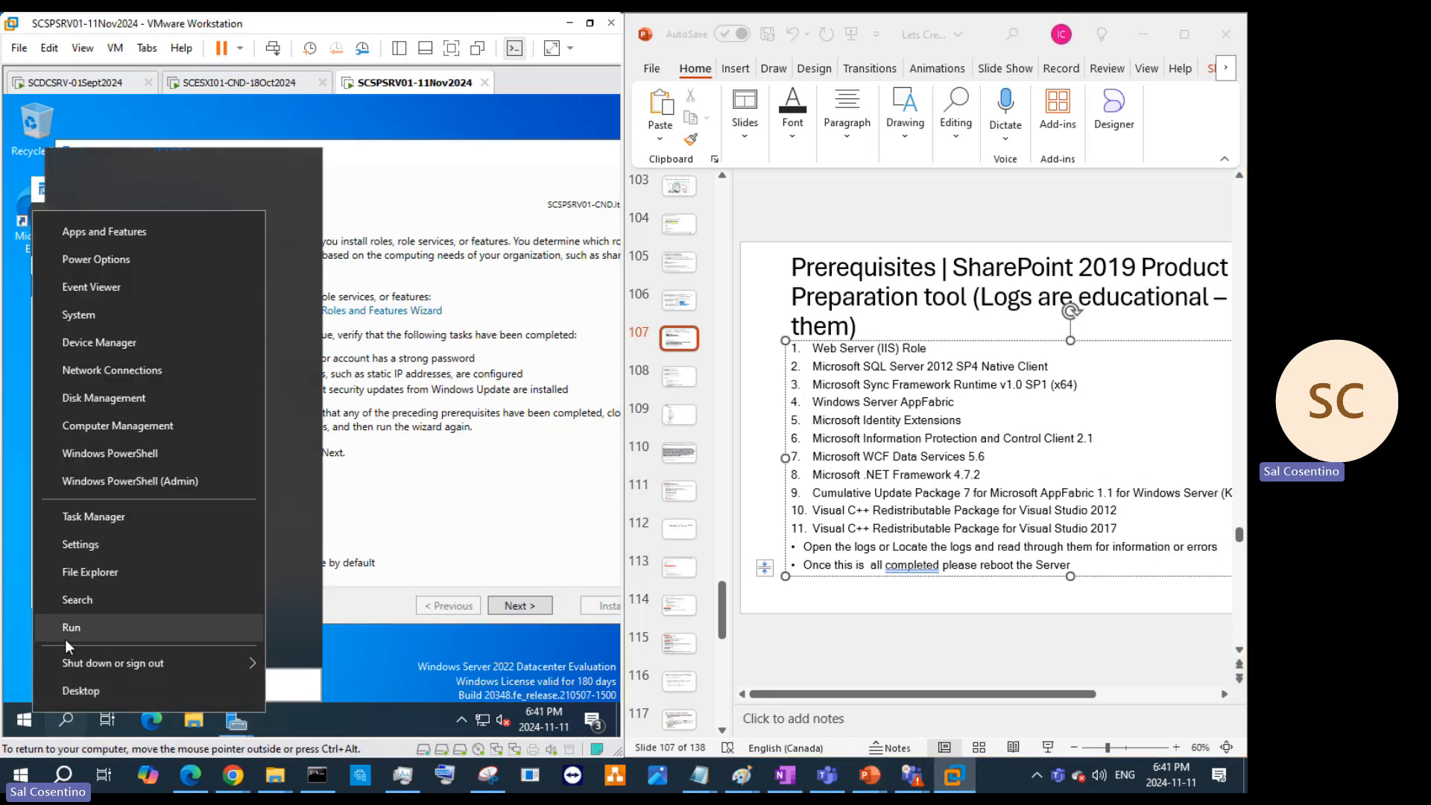
left_click(65, 638)
right_click(210, 611)
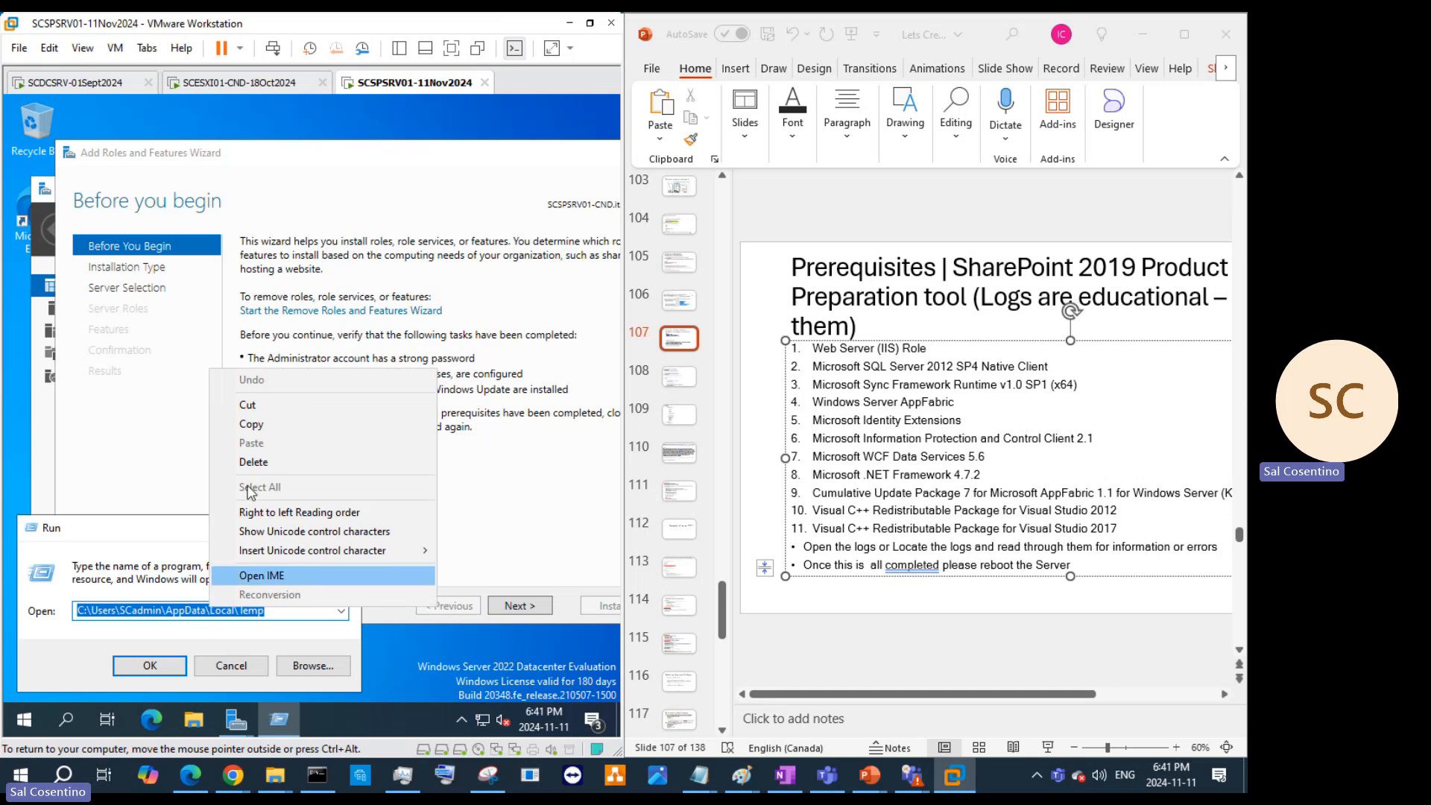
left_click(261, 424)
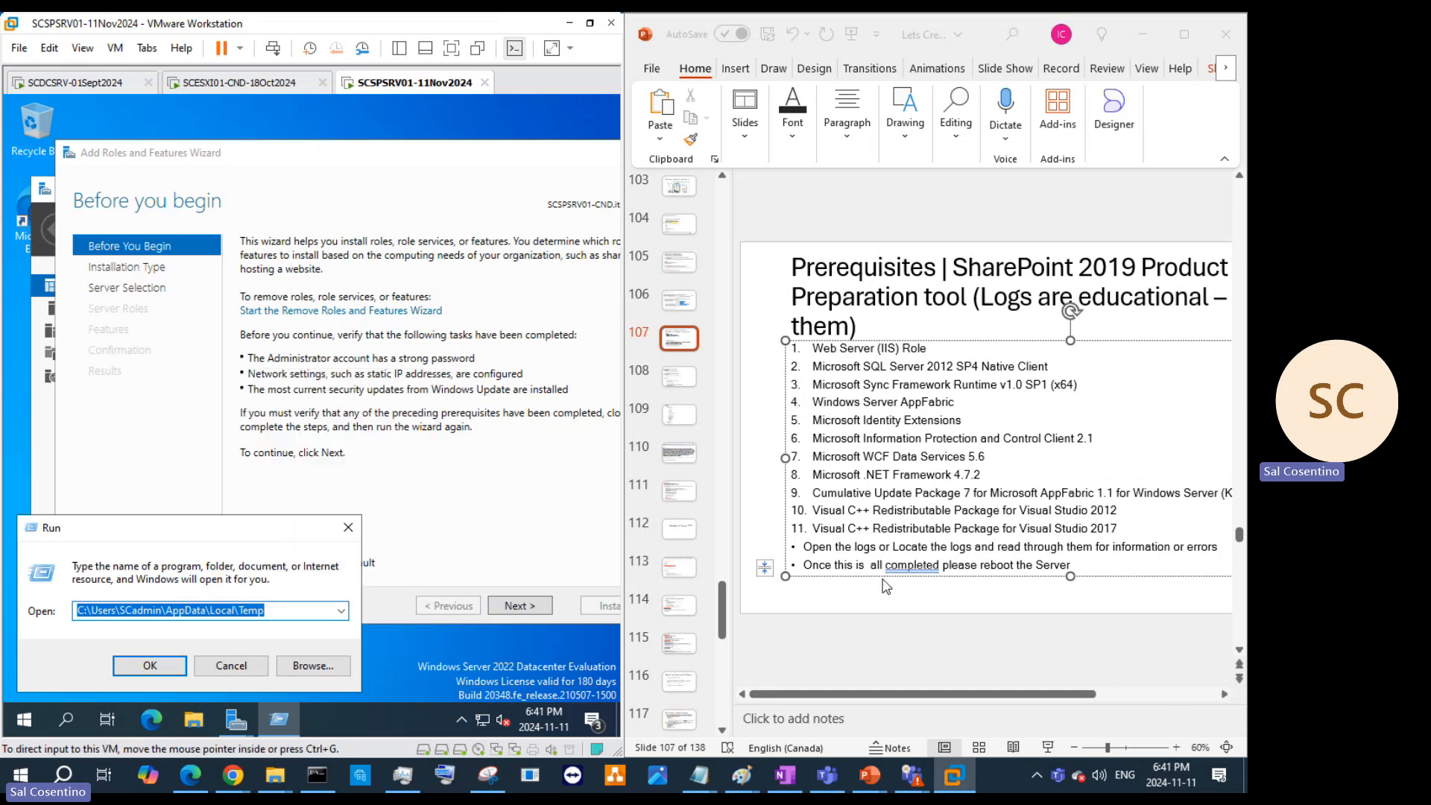
Step: Add a sub-bullet under the "Open the logs" line reading "Location is:" followed by the copied AppData\Local\Temp path
left_click(971, 546)
double_click(971, 547)
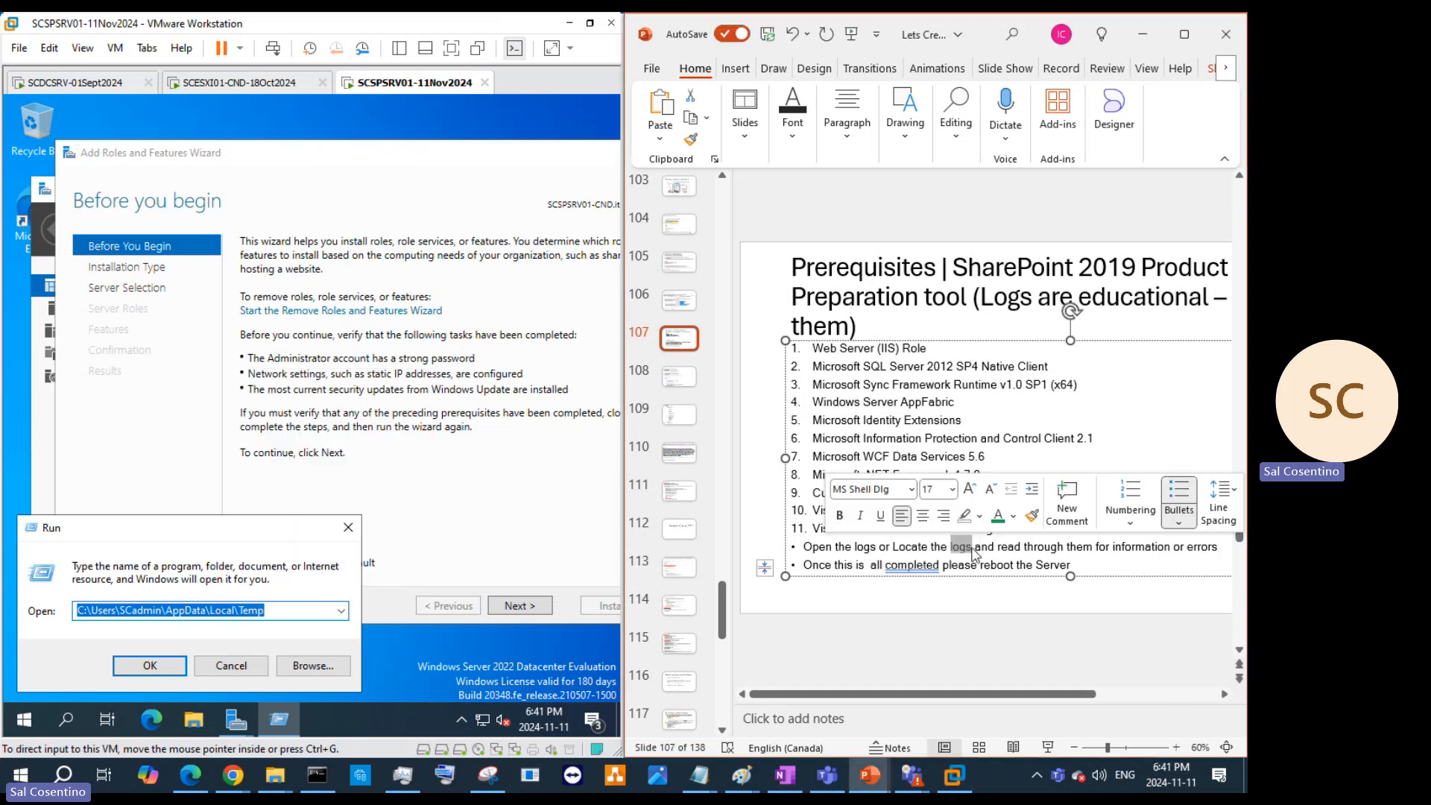
left_click(1228, 545)
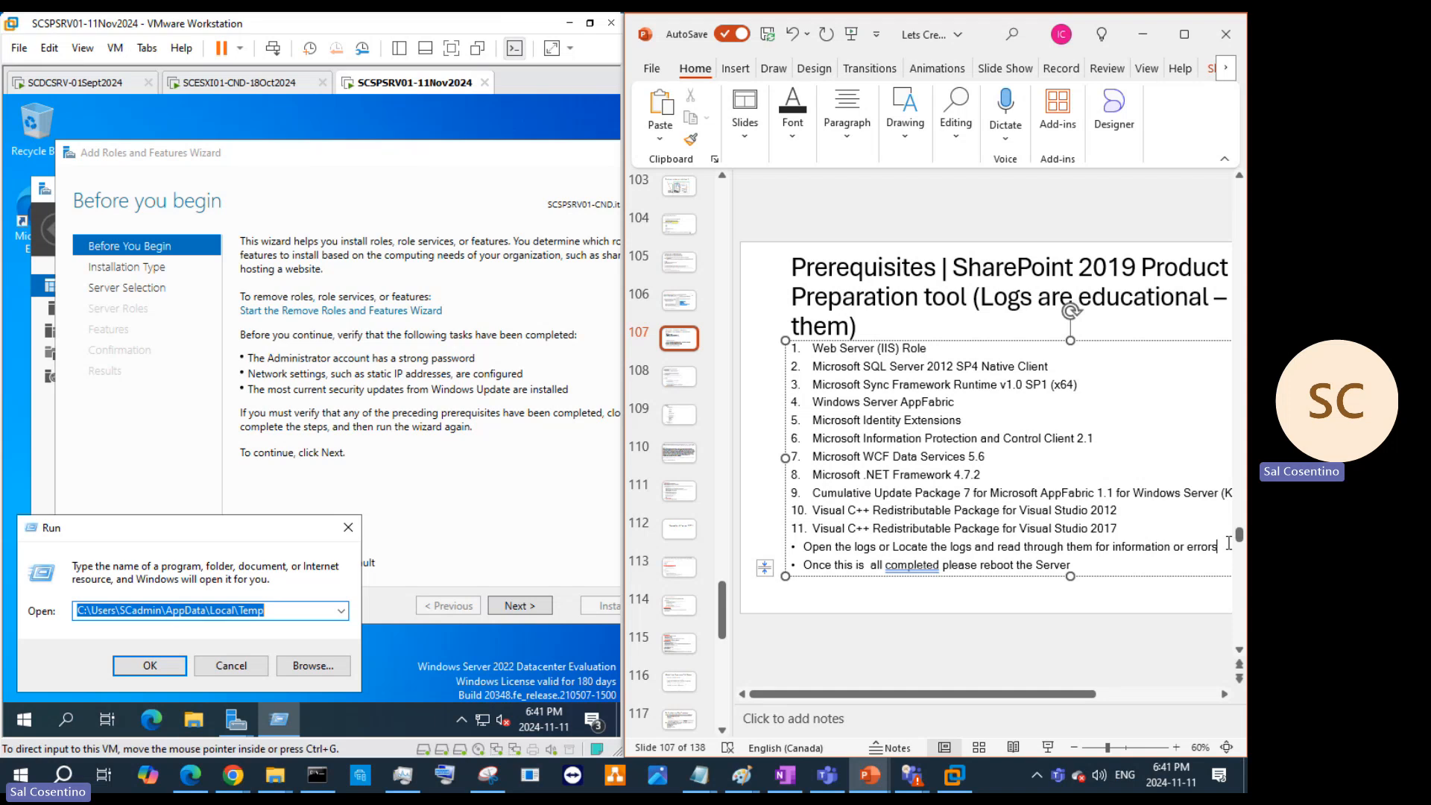
key("Return")
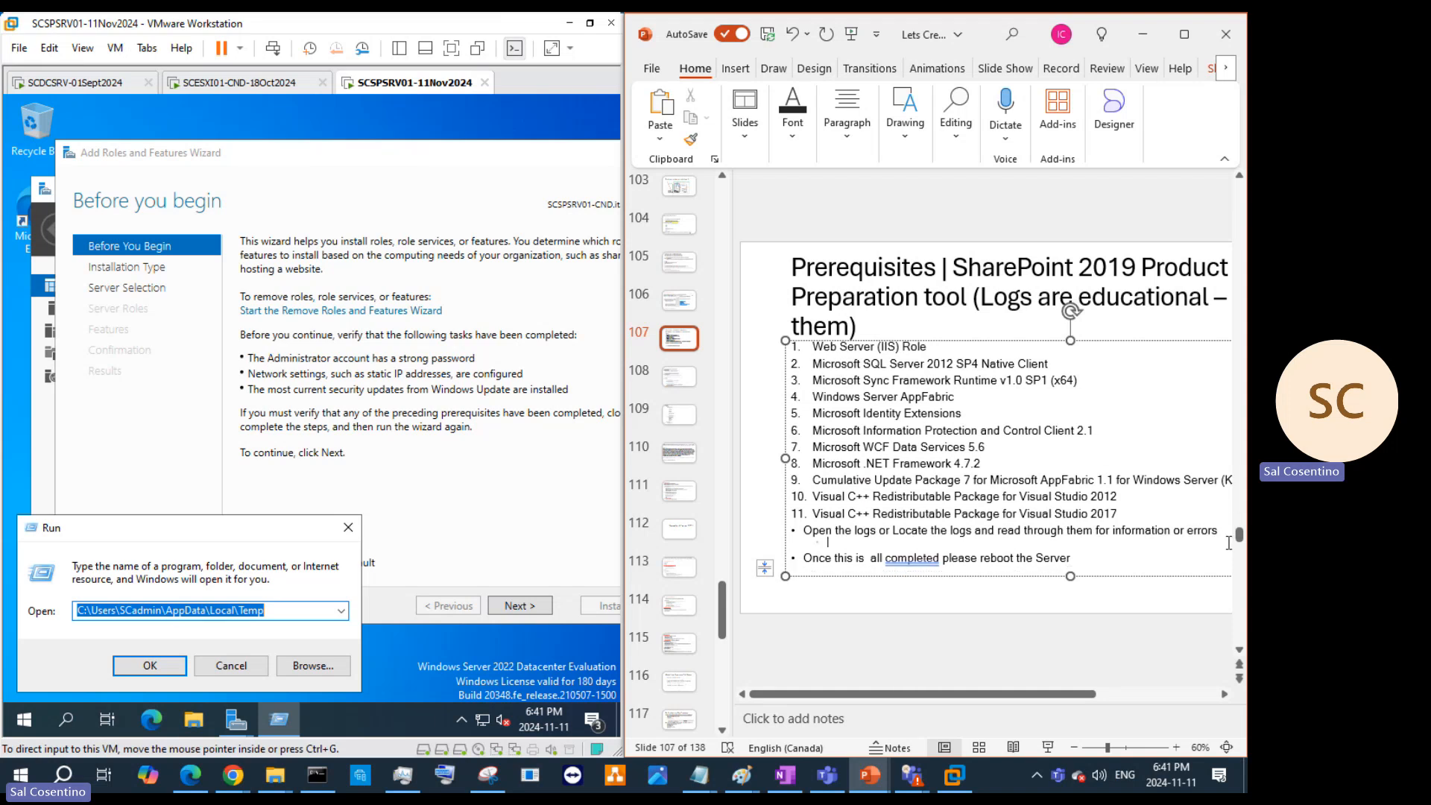
type("Location is:")
key("ctrl+v")
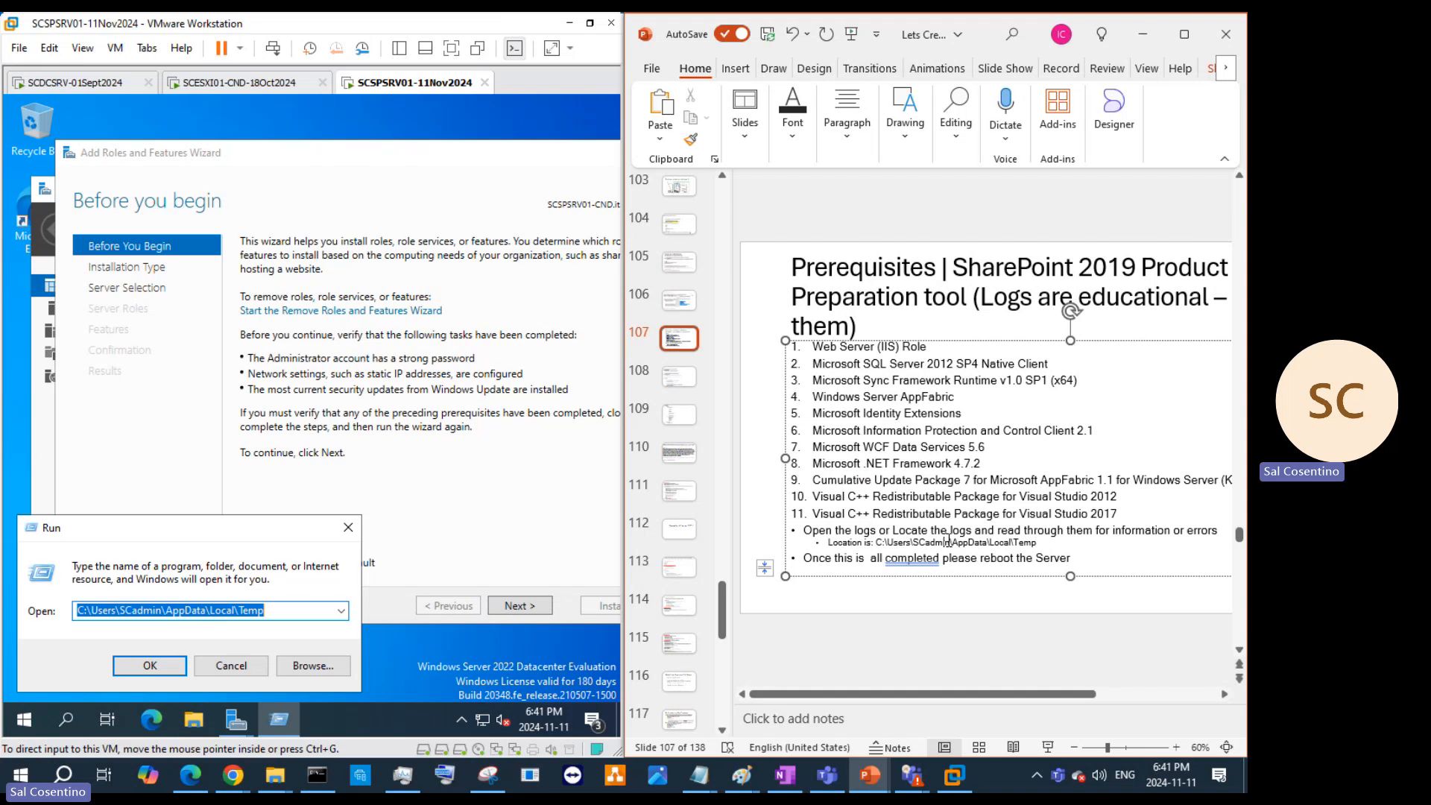
Step: Replace the account name in the log location path with the placeholder "<Userprofilename>"
left_click_drag(949, 542, 911, 544)
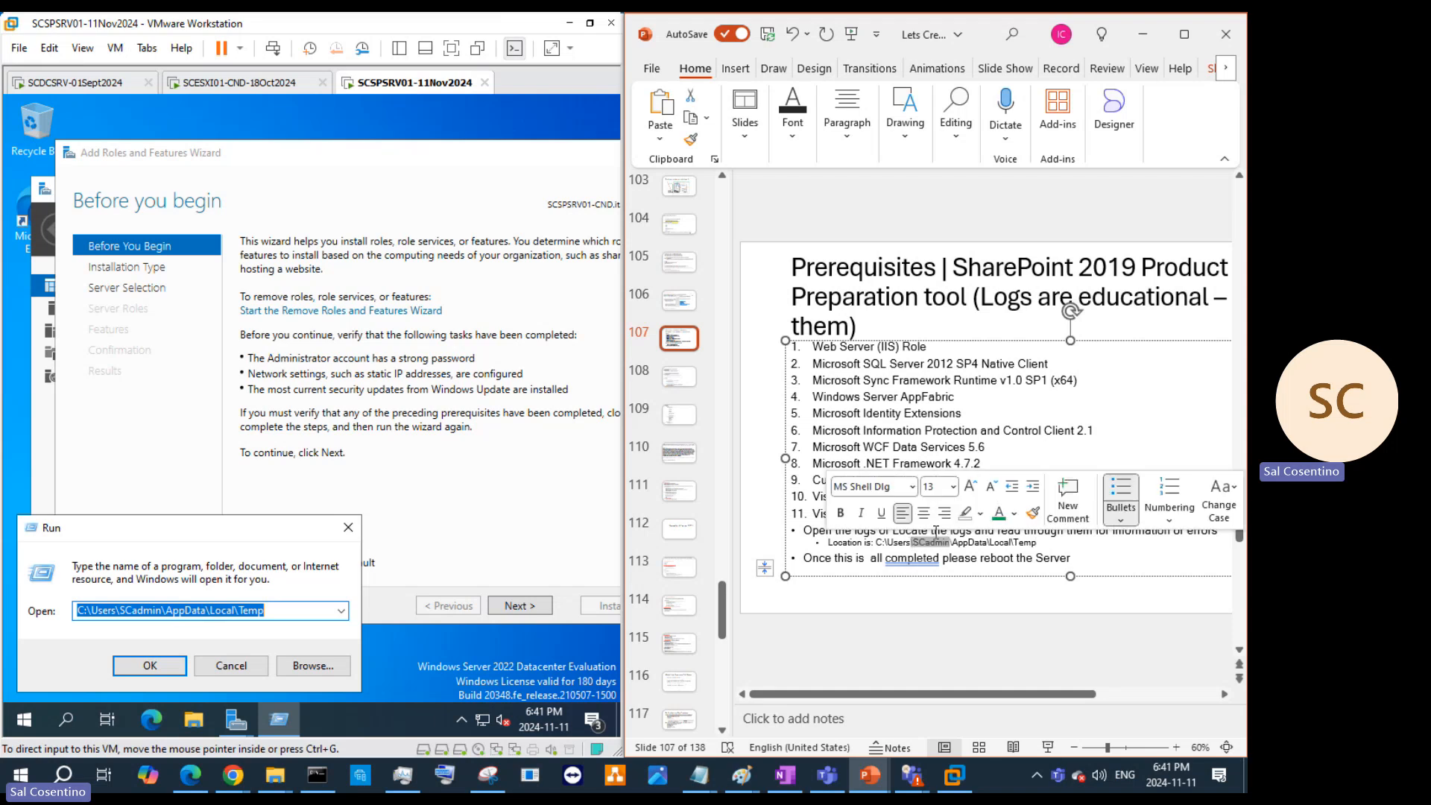
key("Delete")
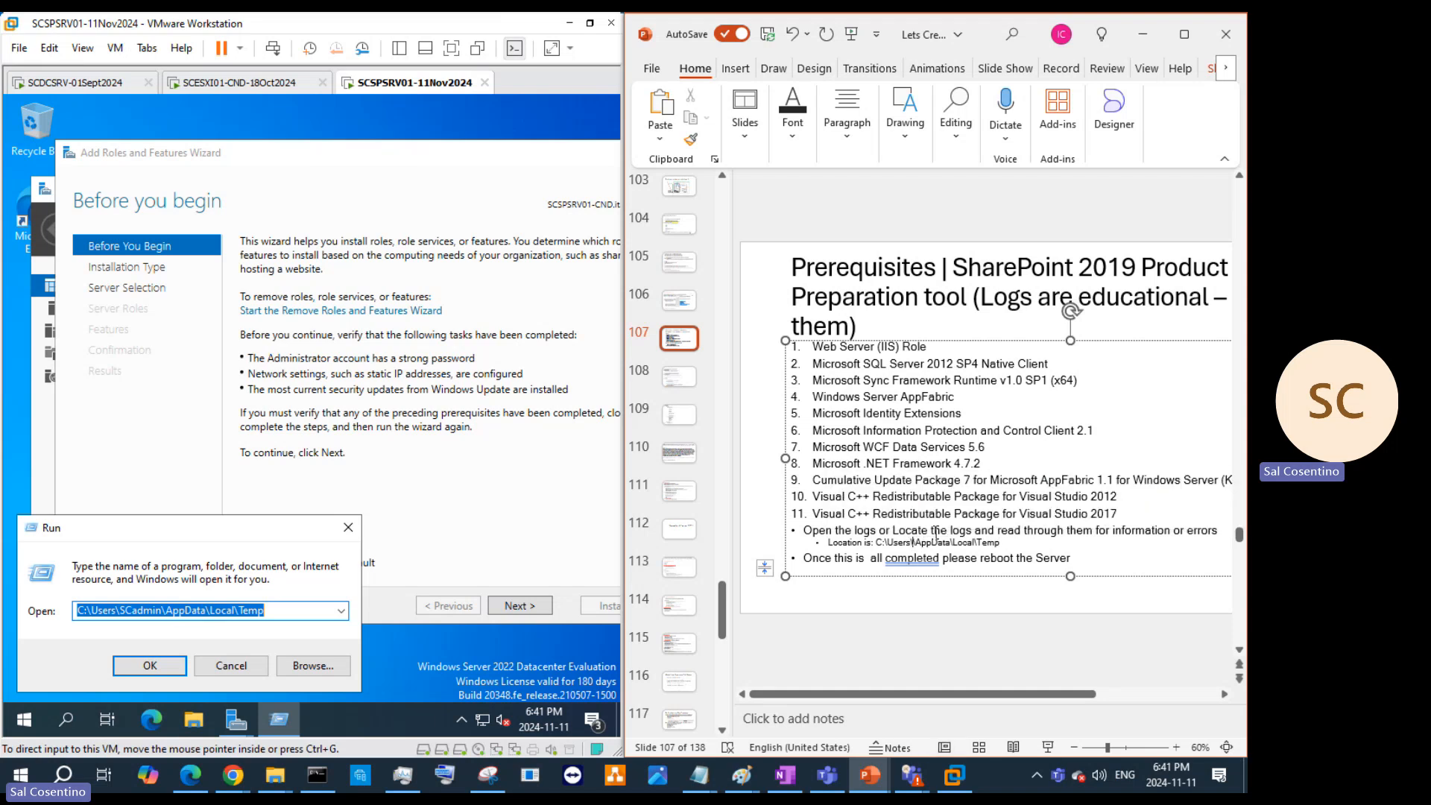
type("Userprofi")
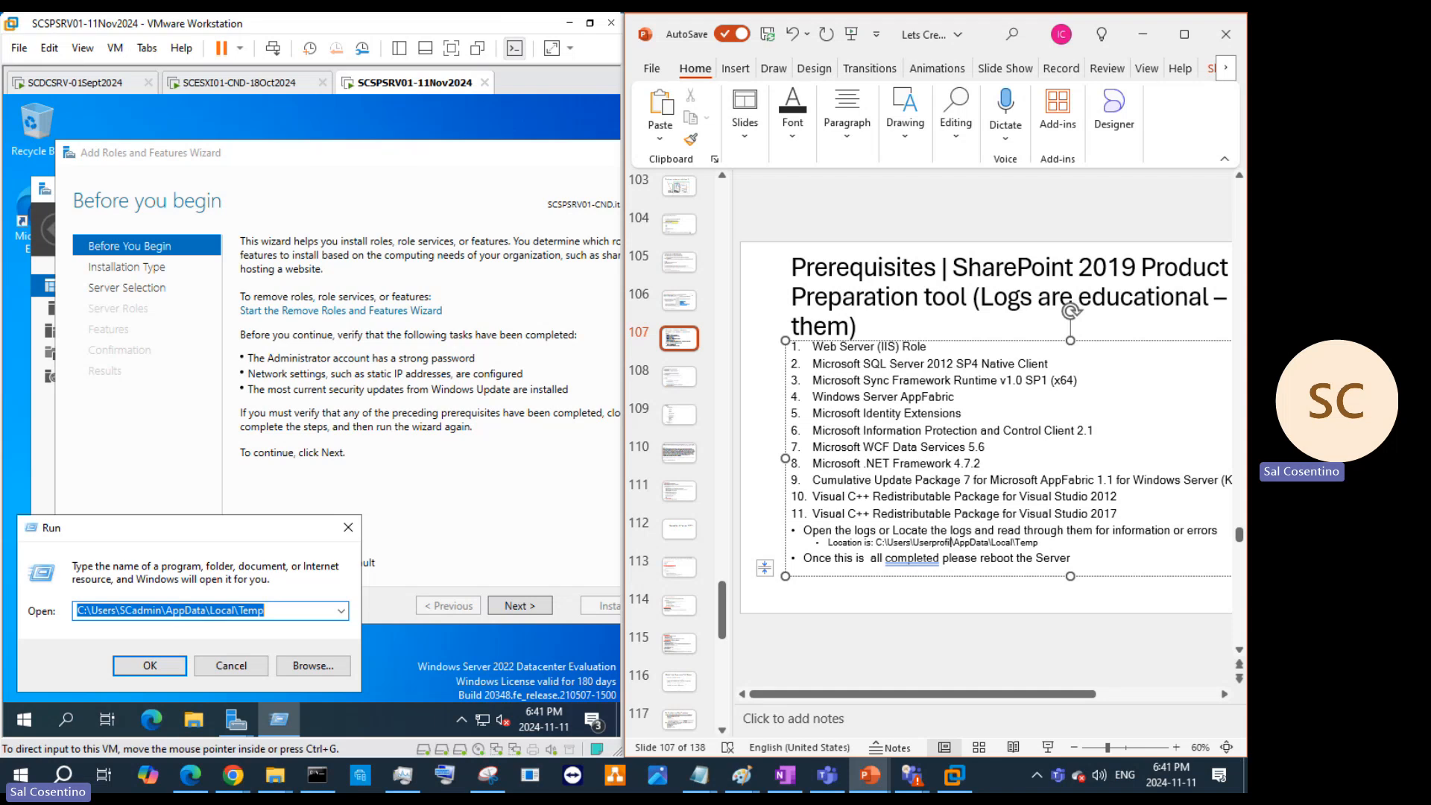
type("lename")
type("<")
left_click(983, 542)
type(">")
type(">")
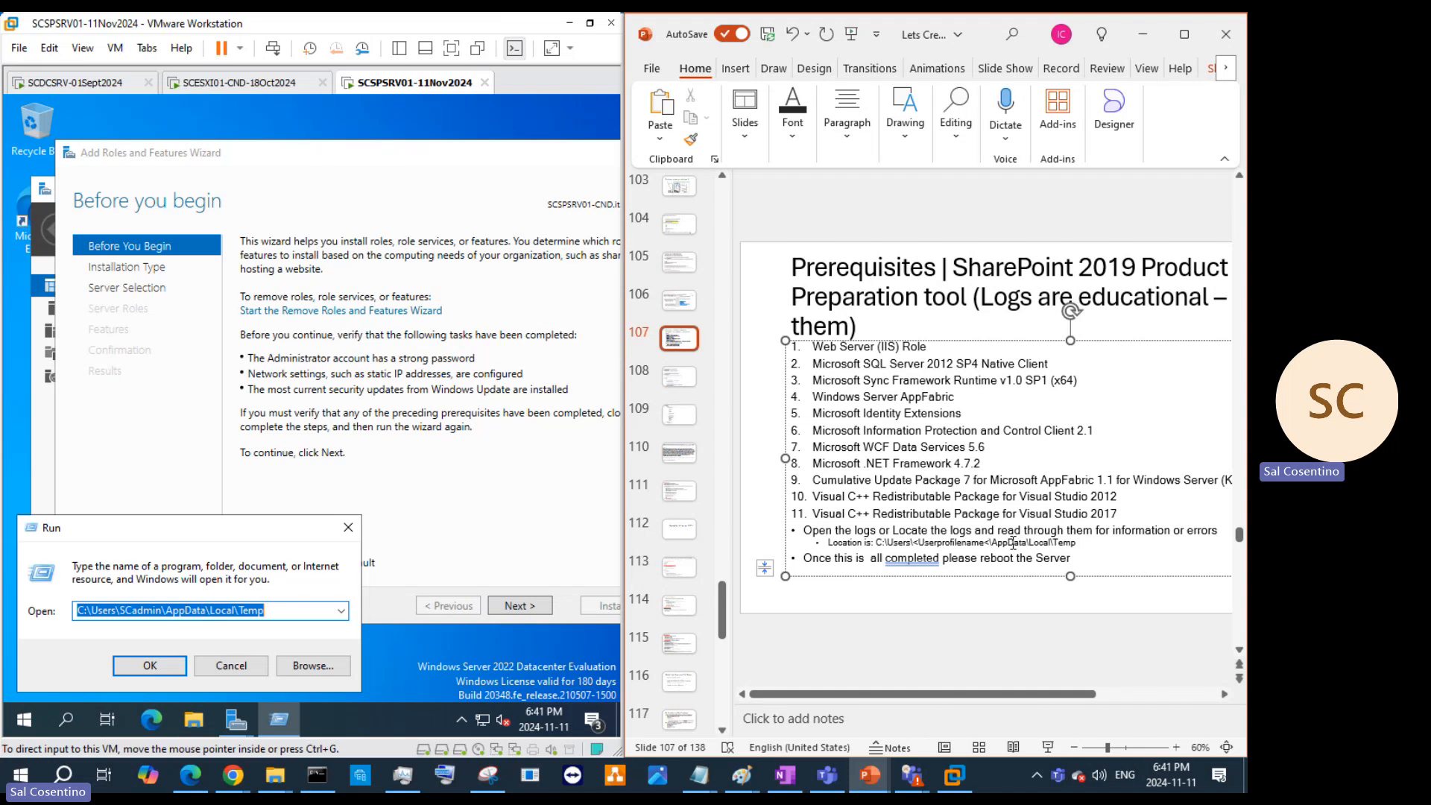
key("BackSpace")
type(">")
Step: Accept the grammar suggestion that adds a comma after "completed" in the reboot bullet, and cancel the VM's Run dialog
left_click(906, 559)
right_click(906, 559)
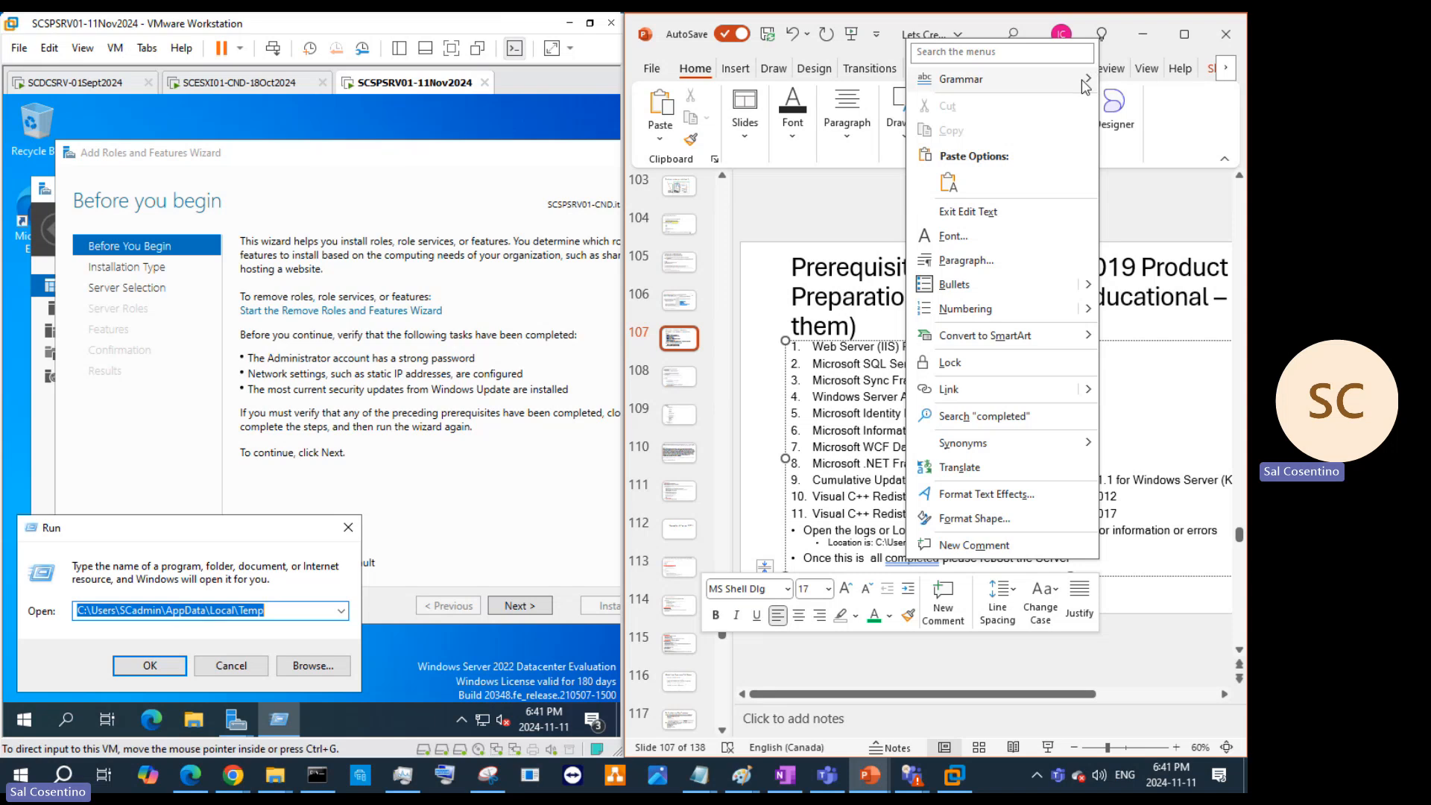
mouse_move(1092, 78)
left_click(828, 120)
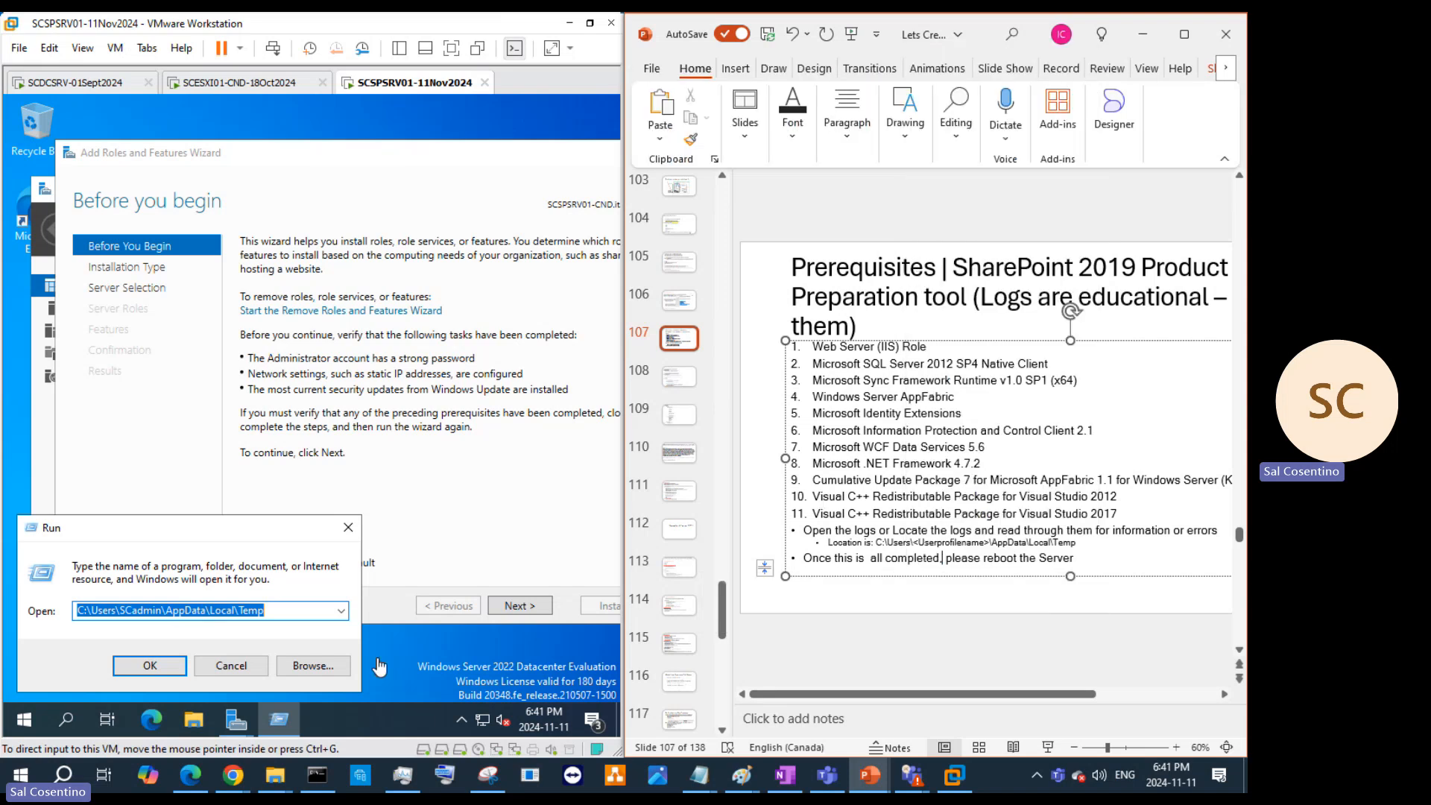
left_click(250, 662)
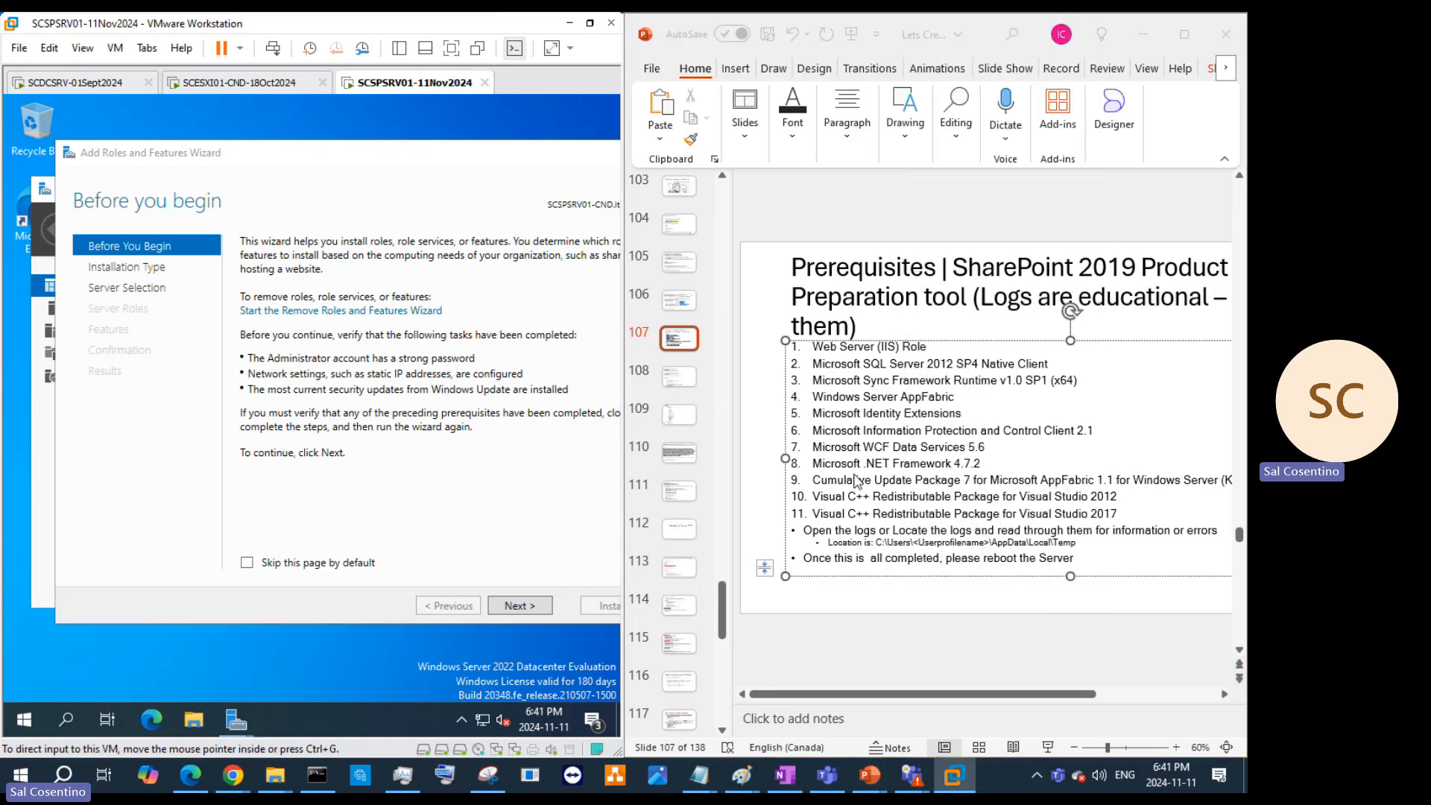
Step: On slide 108, colour the heading "Step 2.1: Install Required Windows Server Roles and Features" red
left_click(669, 381)
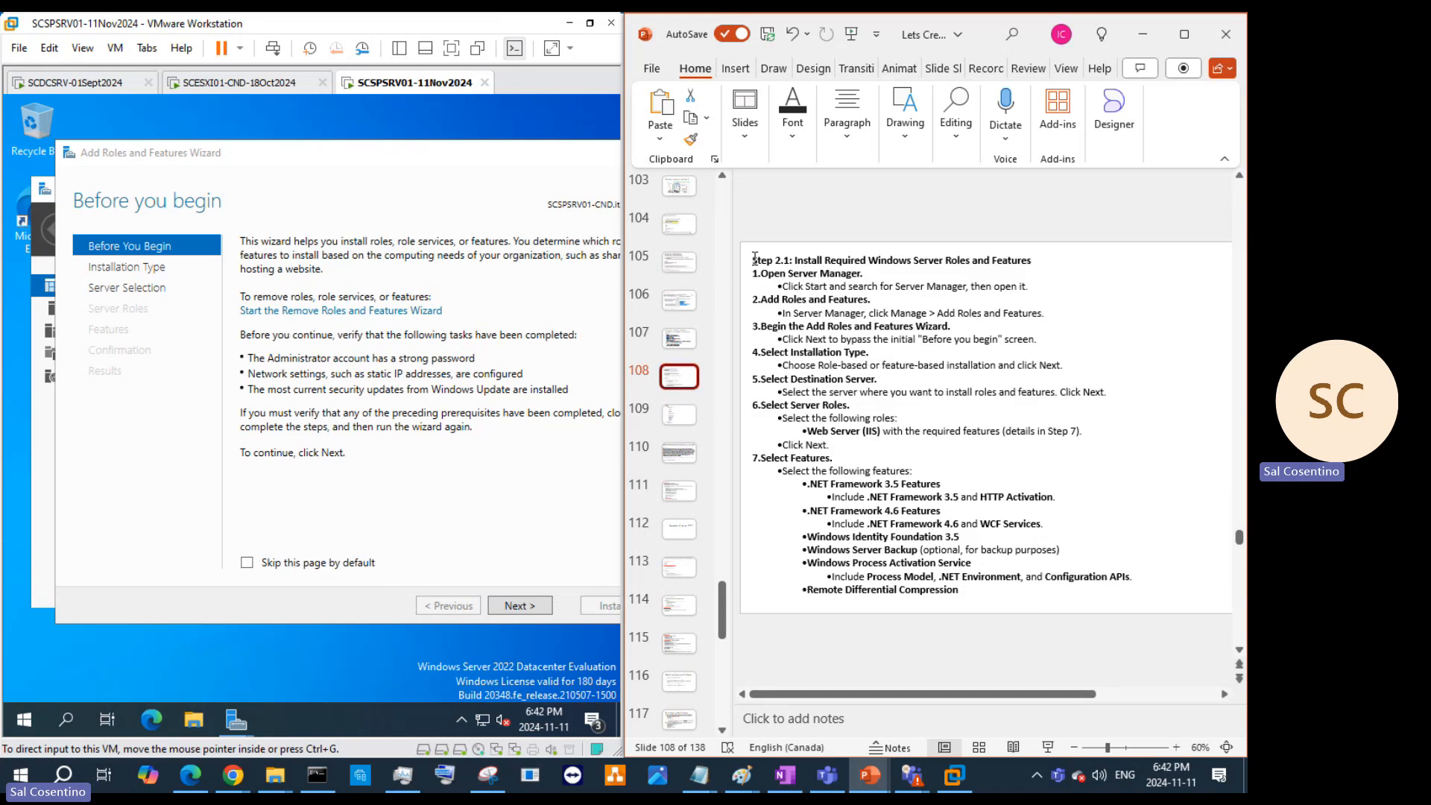
left_click_drag(755, 260, 1036, 259)
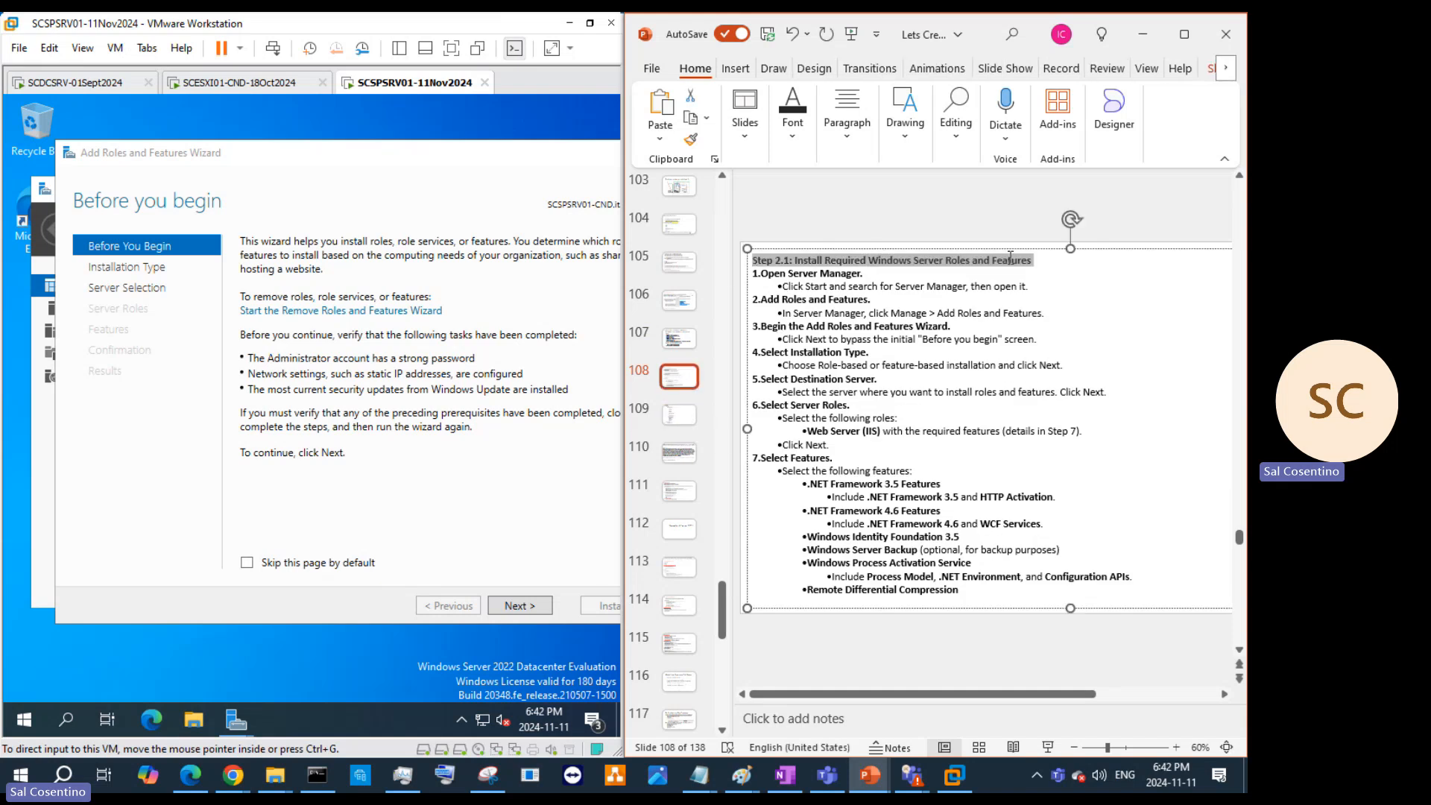
left_click(799, 138)
left_click(1026, 212)
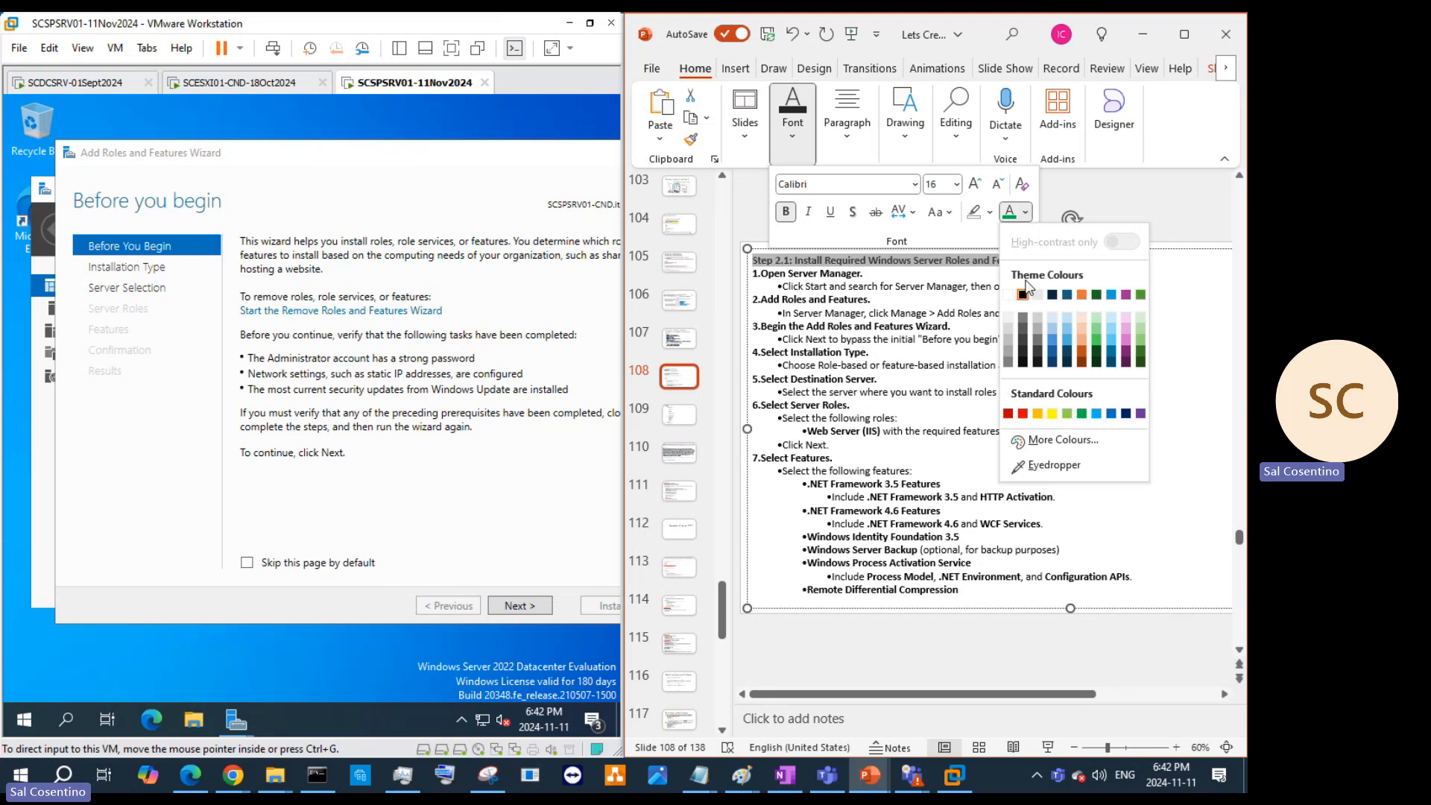
left_click(1022, 414)
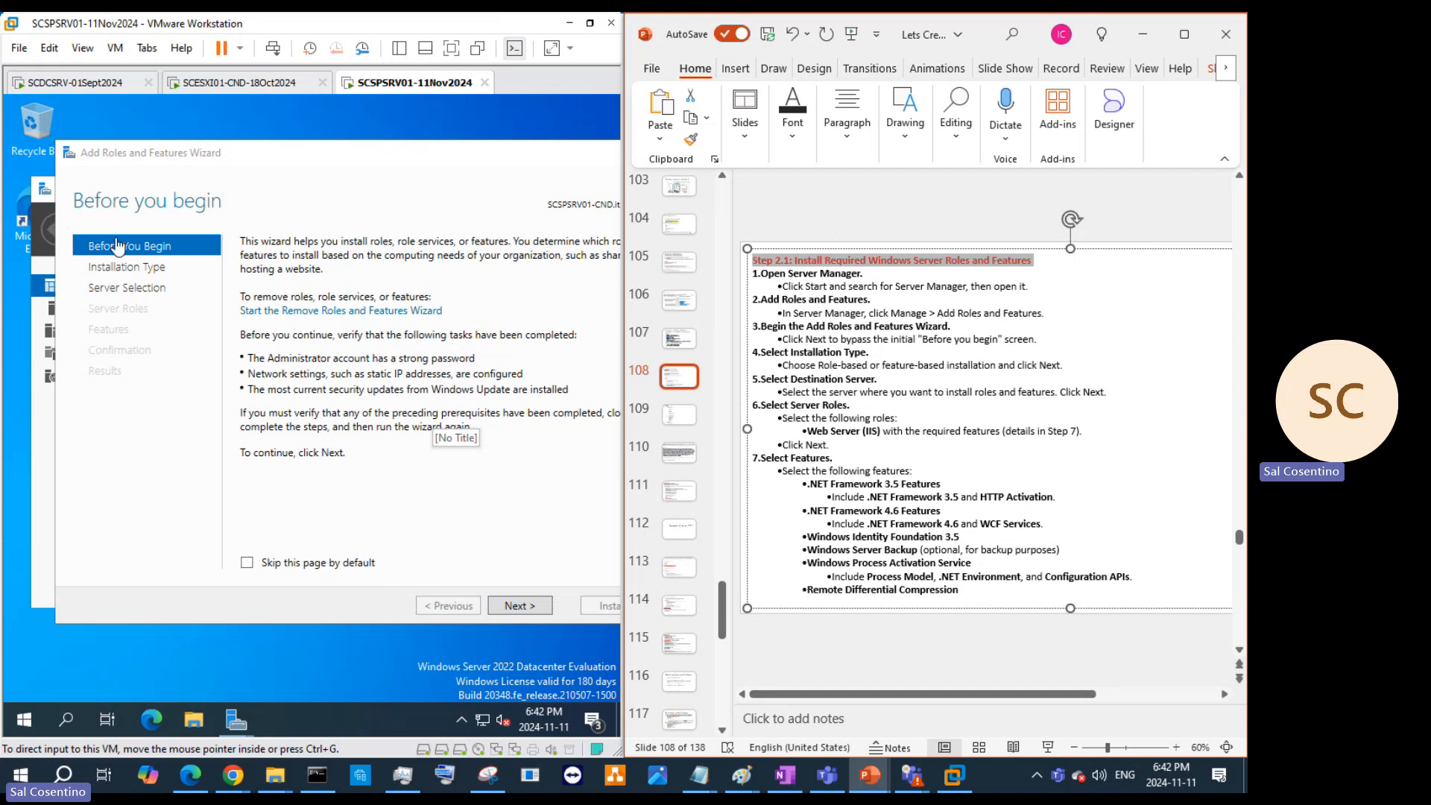
Step: Go to the Installation Type page of the VM's Add Roles and Features Wizard
left_click(151, 273)
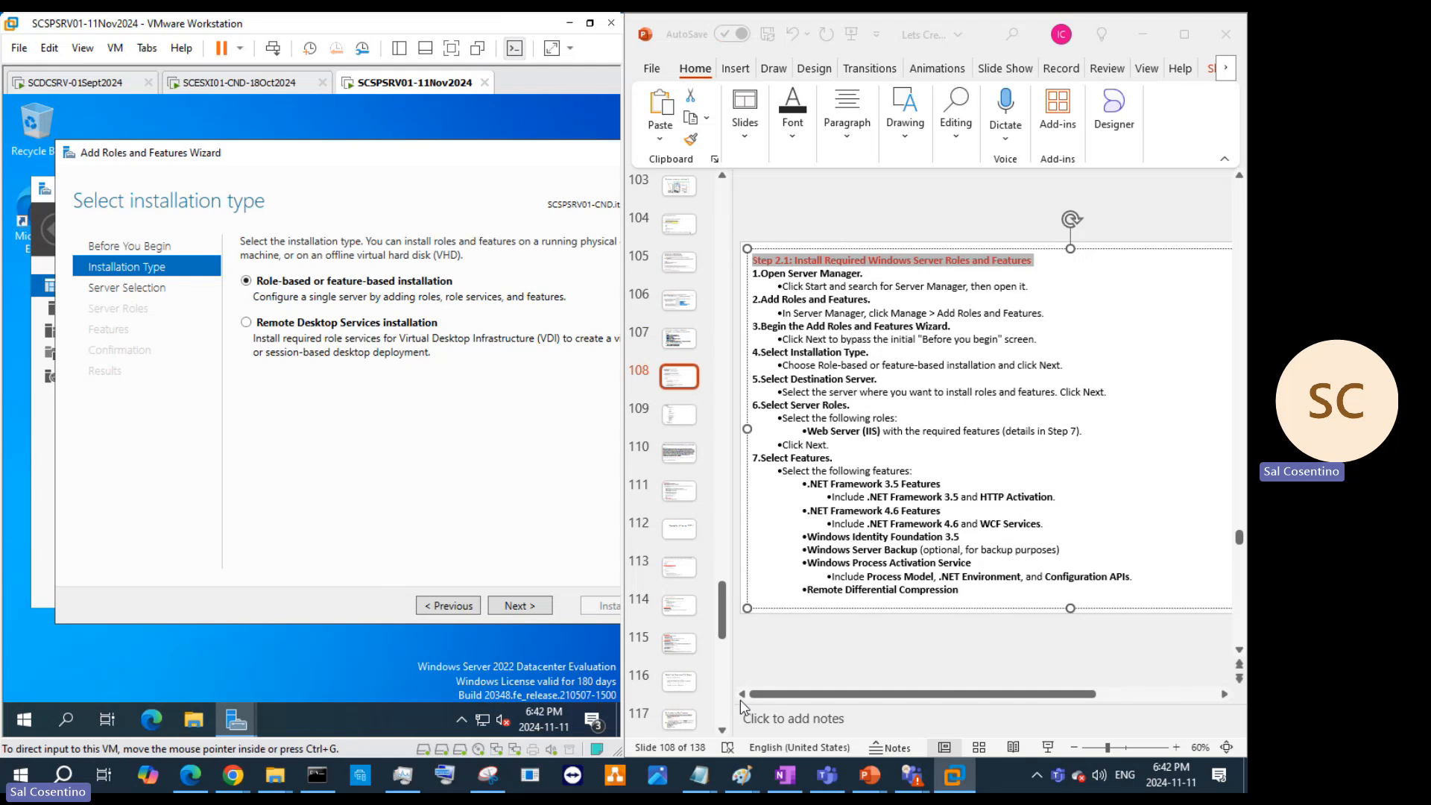
Step: View the VM creation guide slide in the "Persistent vs Non-Persistent VDIs" presentation, and minimize that presentation
mouse_move(880, 786)
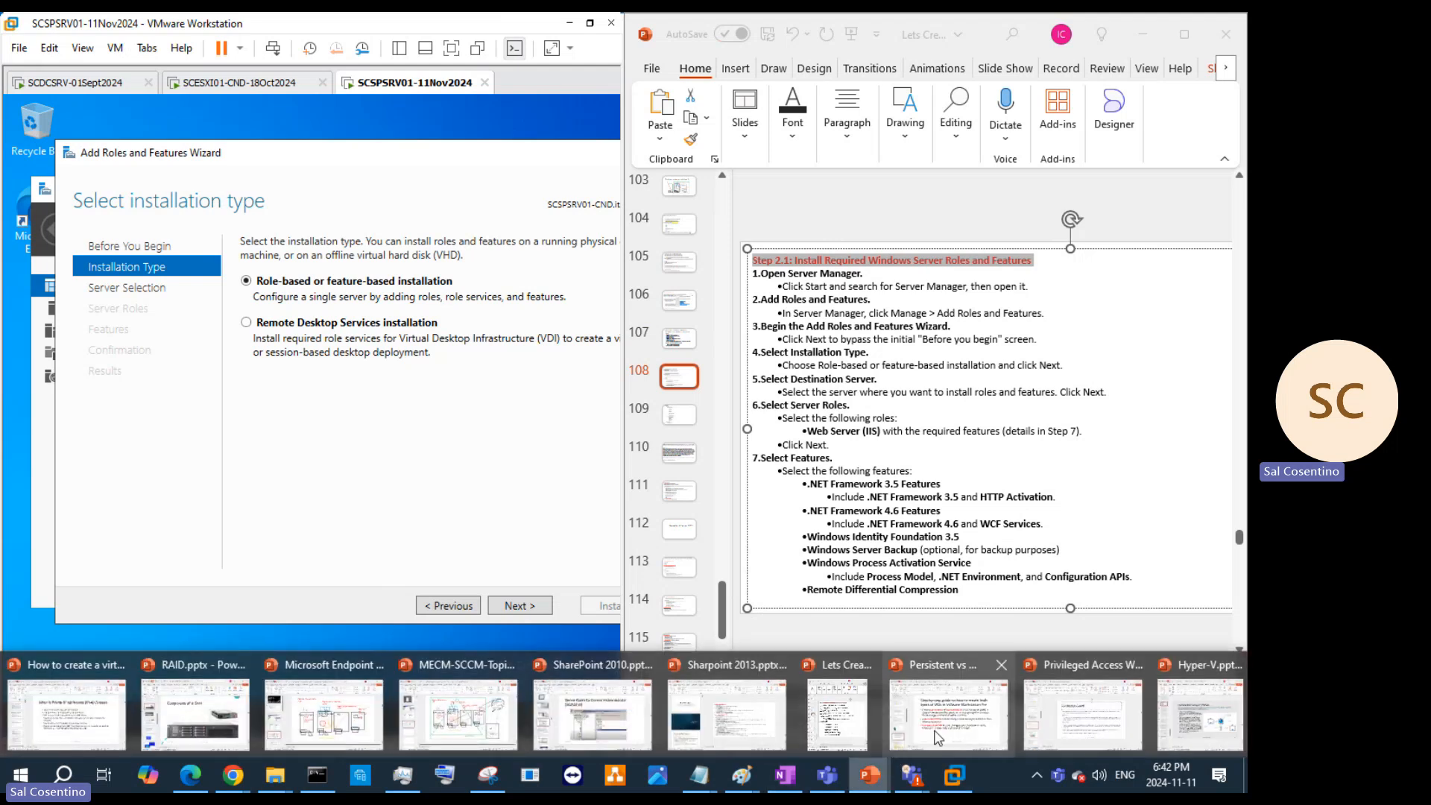
mouse_move(937, 738)
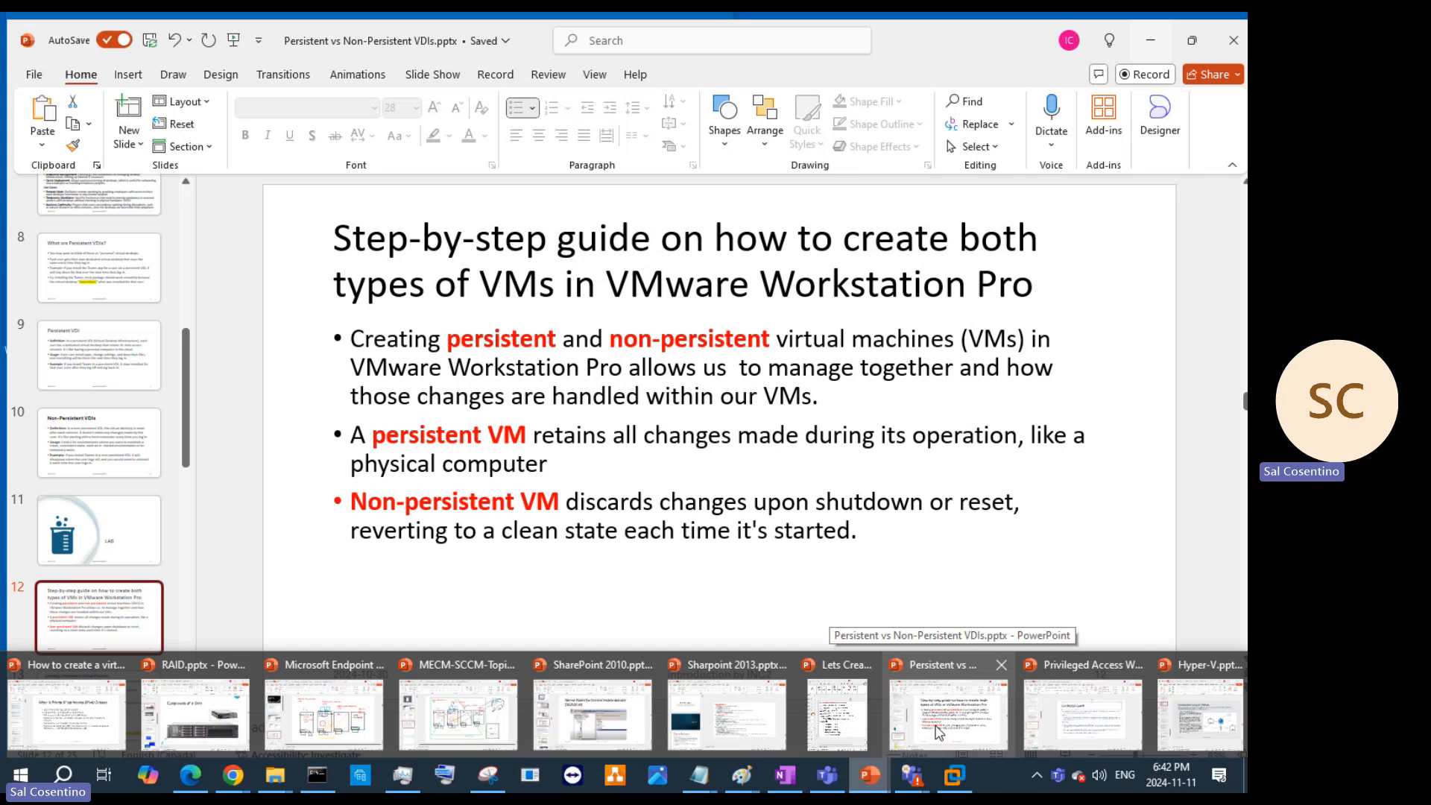
left_click(937, 735)
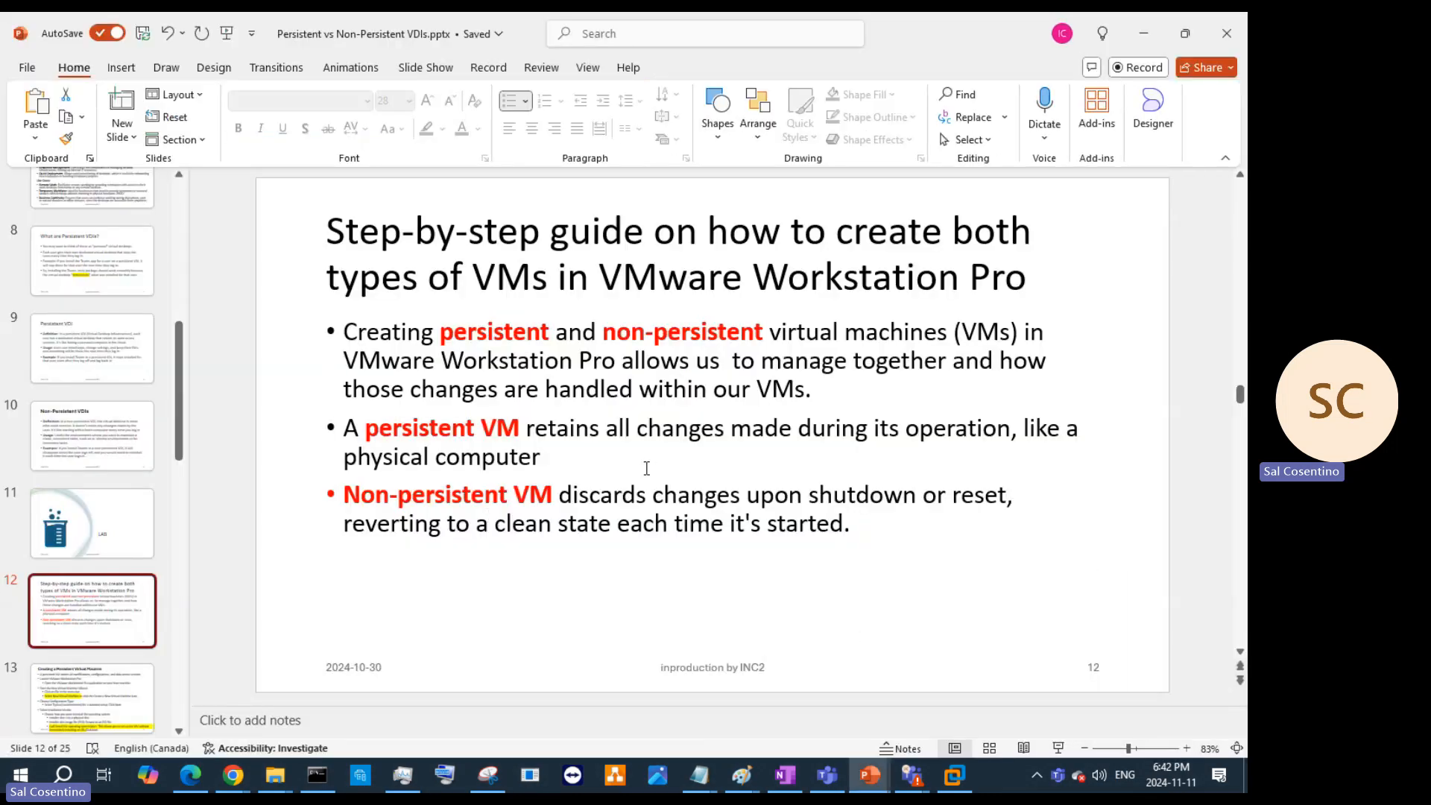
left_click(1141, 33)
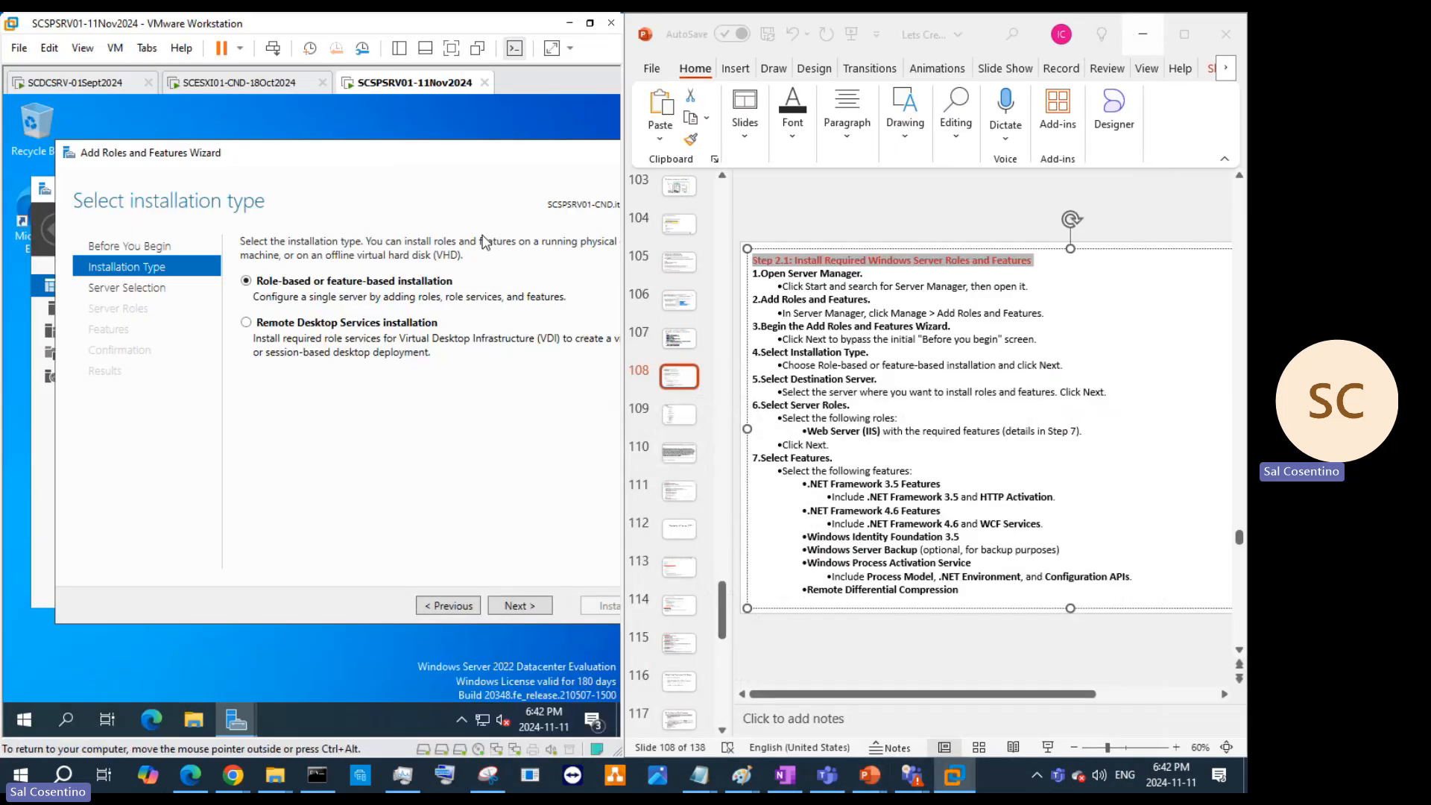
Step: Continue with the role-based or feature-based installation, choose the server from the server pool, and advance to the Server Roles page
left_click_drag(527, 179, 447, 174)
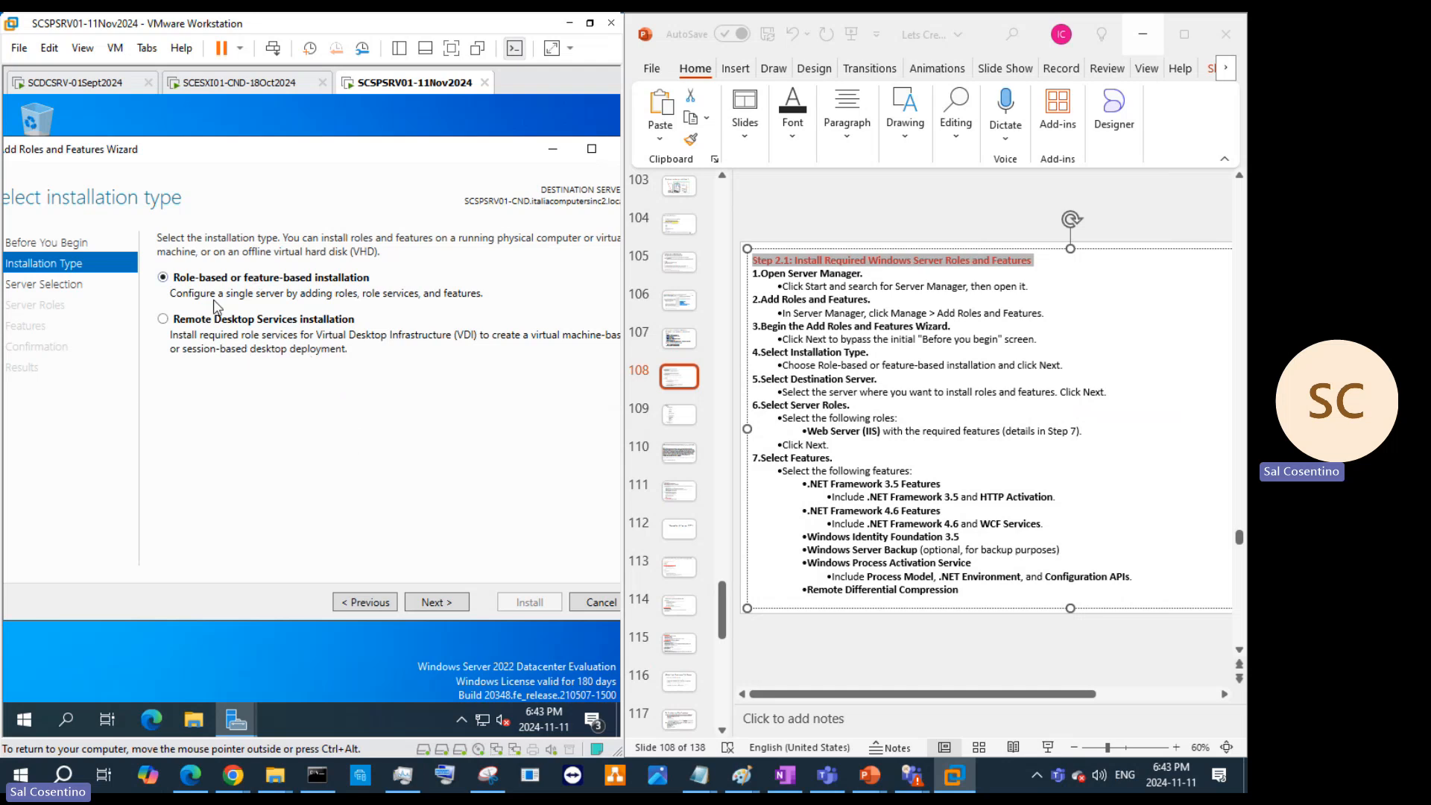
left_click(452, 603)
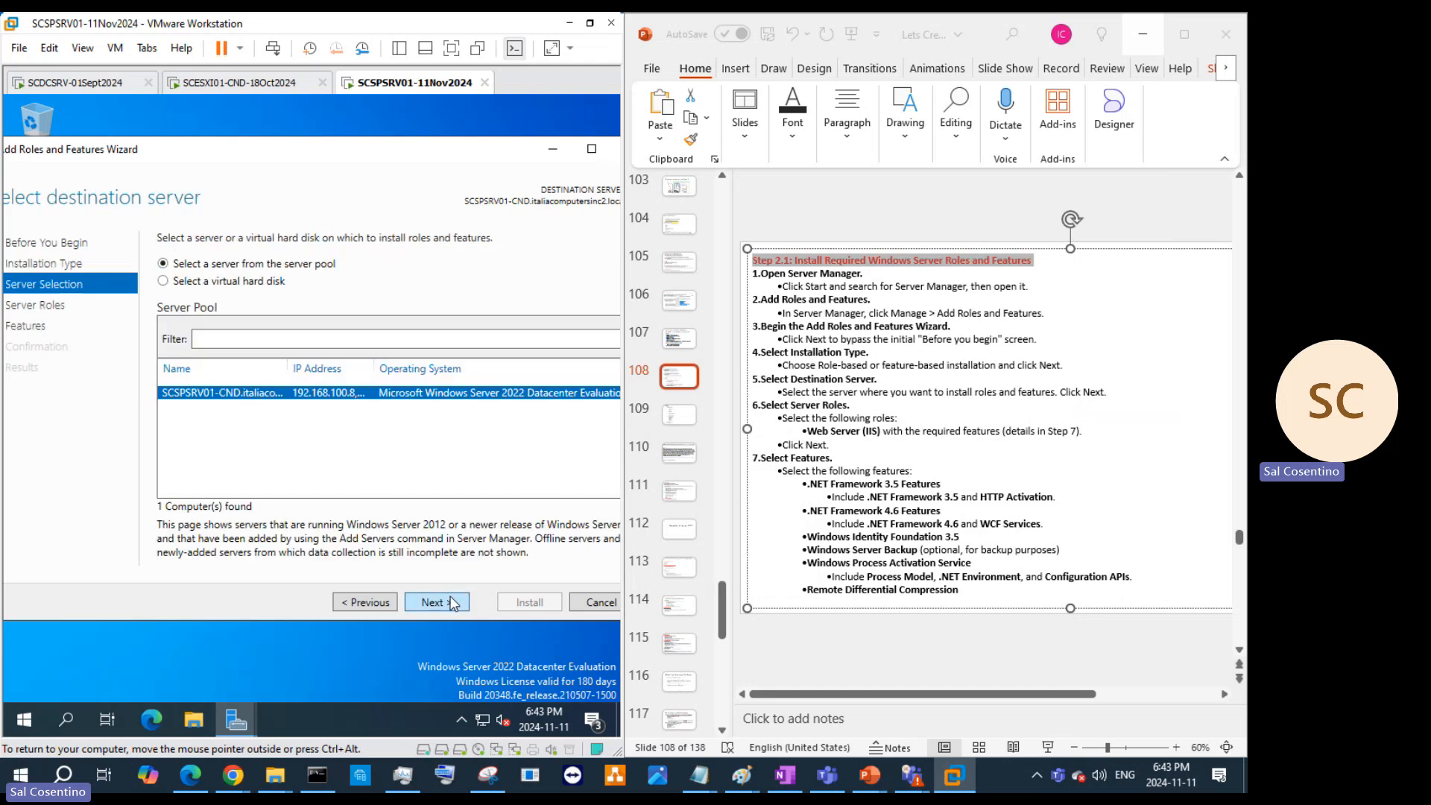
left_click(243, 281)
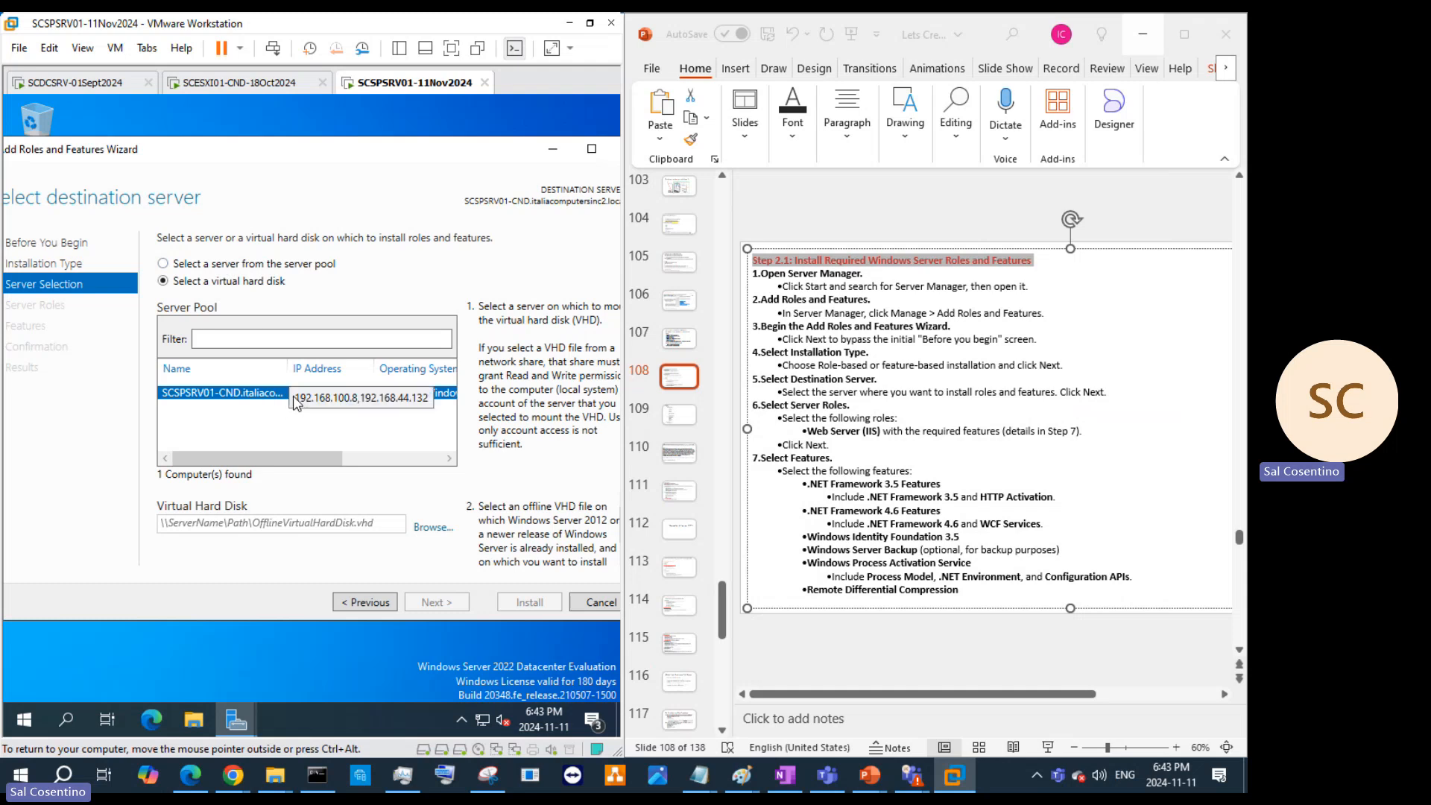
left_click(164, 265)
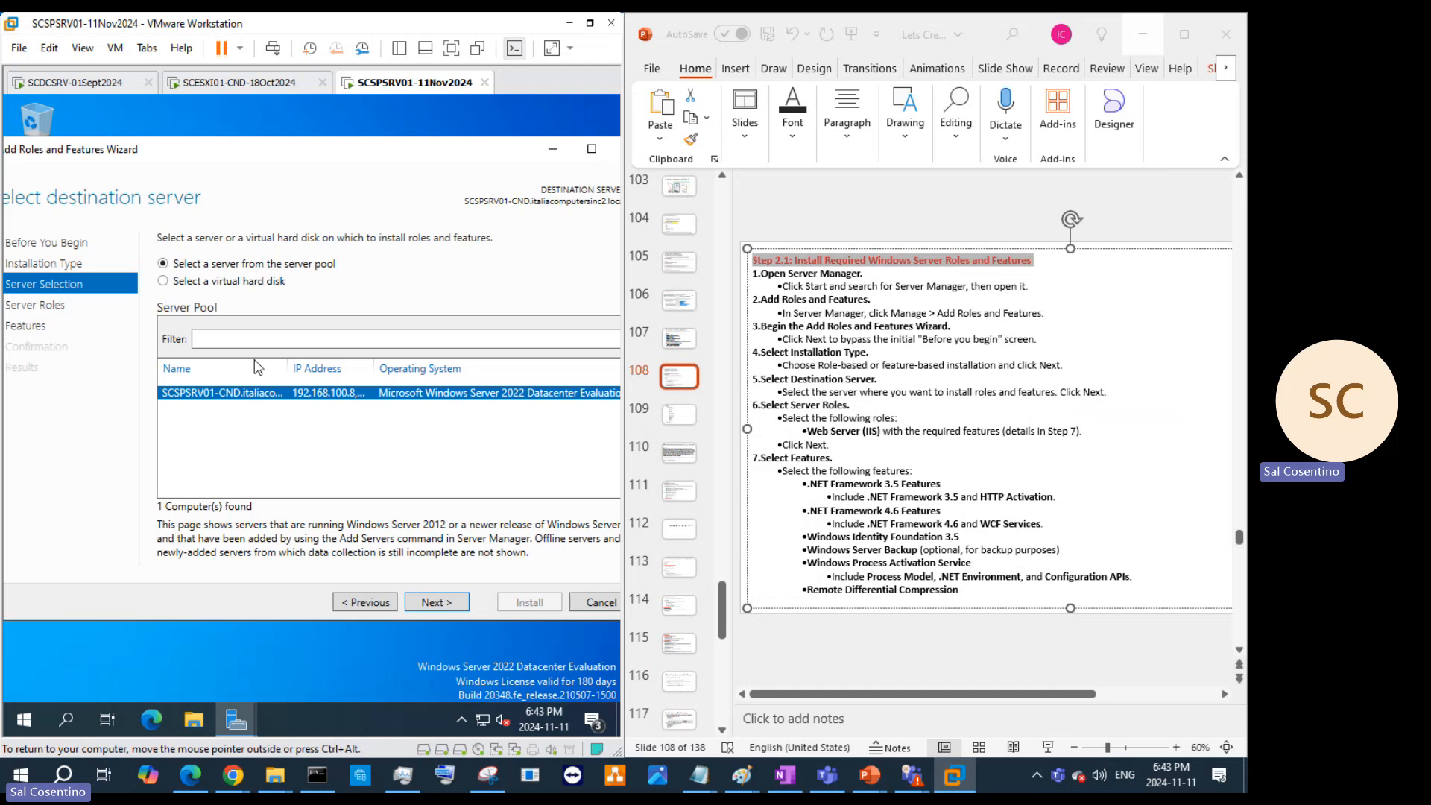
left_click(440, 607)
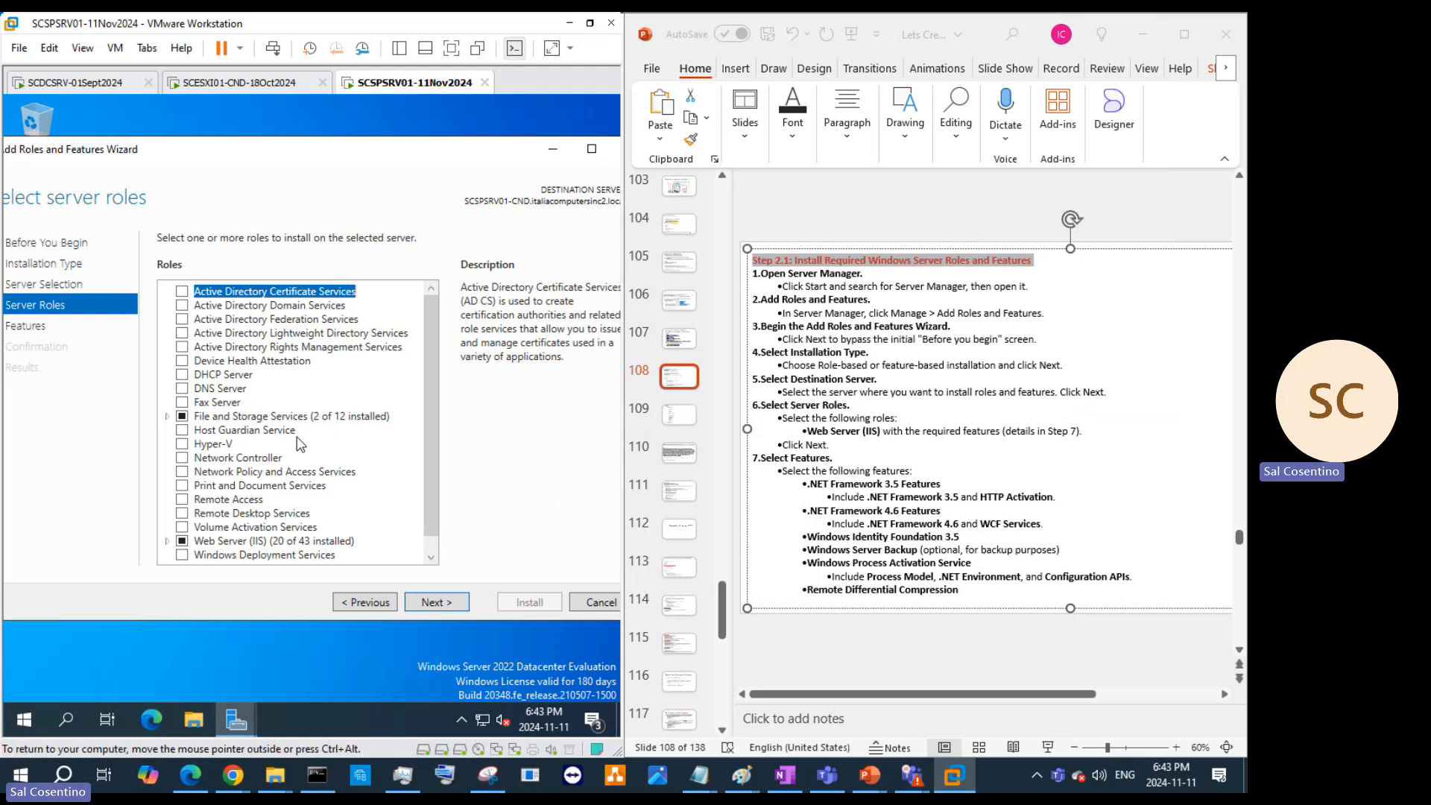
Step: Review the server roles list and expand Web Server (IIS) to compare it with the roles required on the slide
scroll(251, 466, "down", 1)
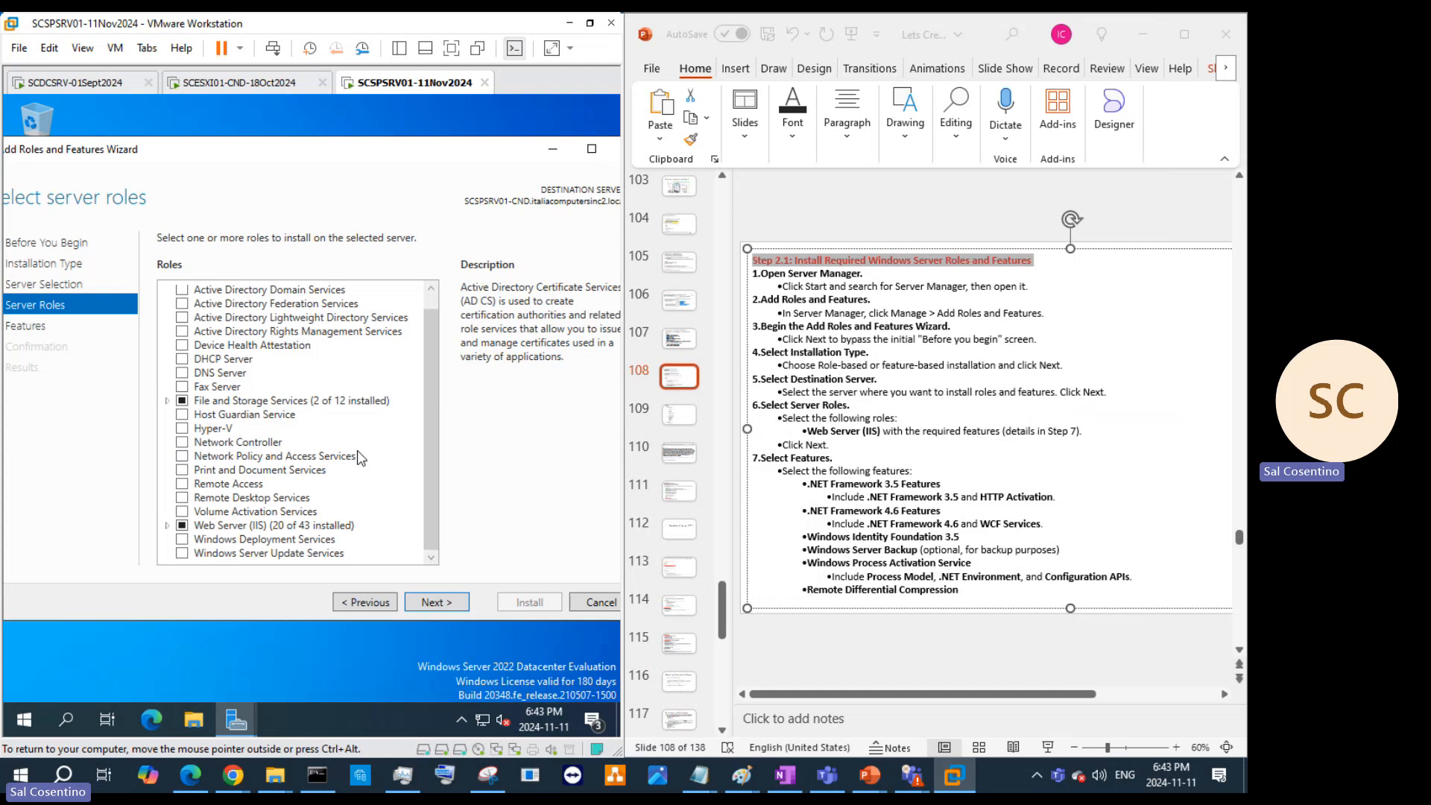
scroll(288, 398, "up", 1)
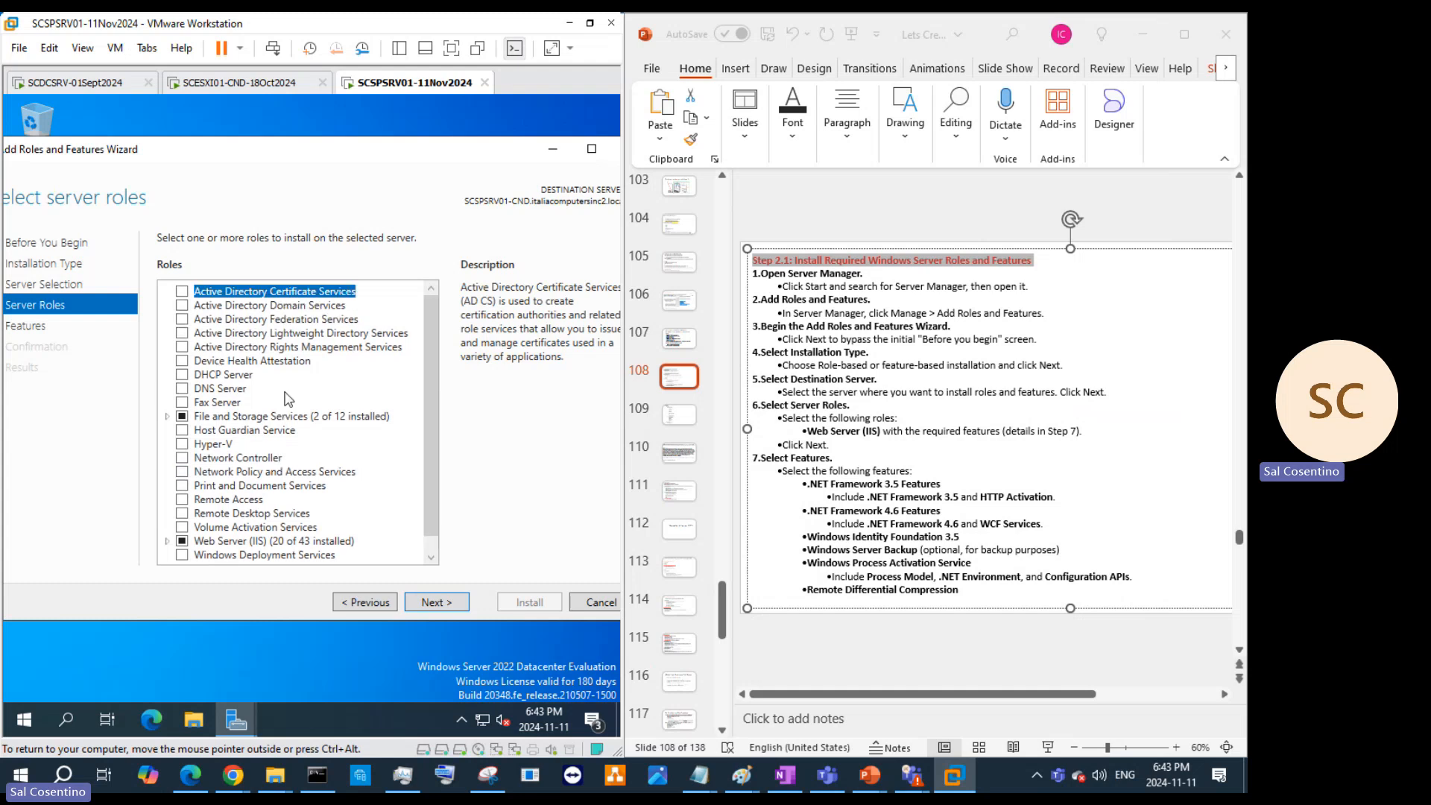
scroll(288, 399, "down", 1)
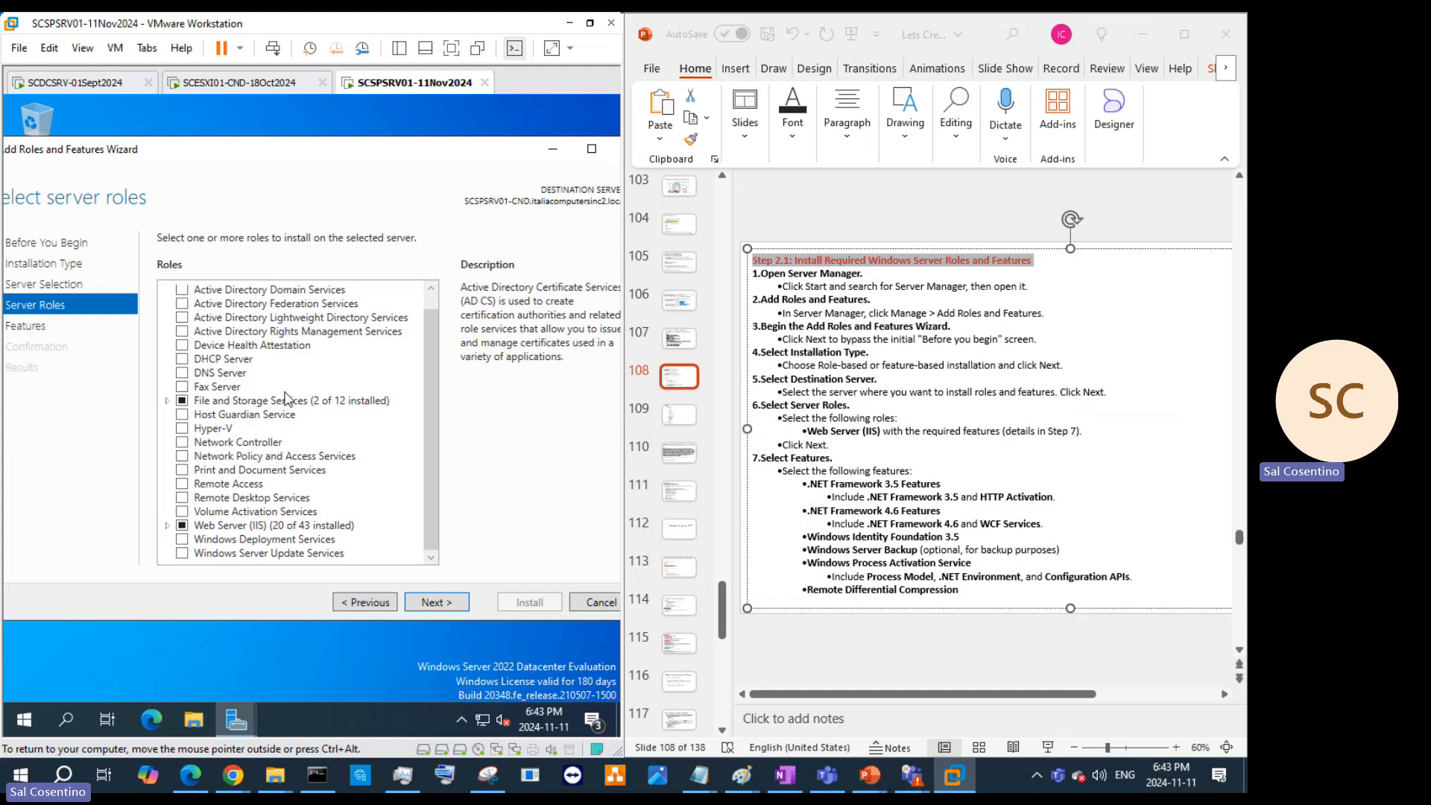
left_click(168, 526)
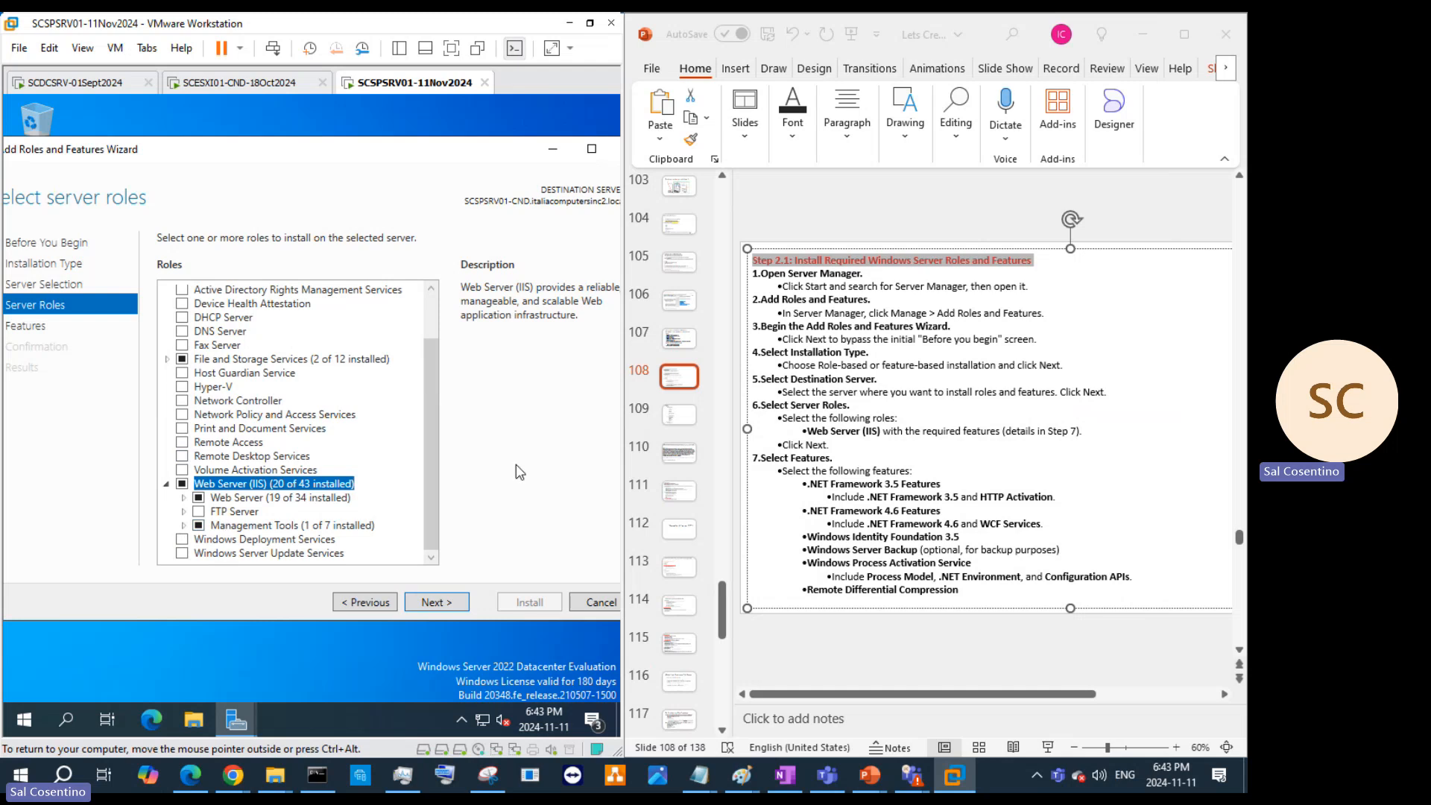
left_click(858, 414)
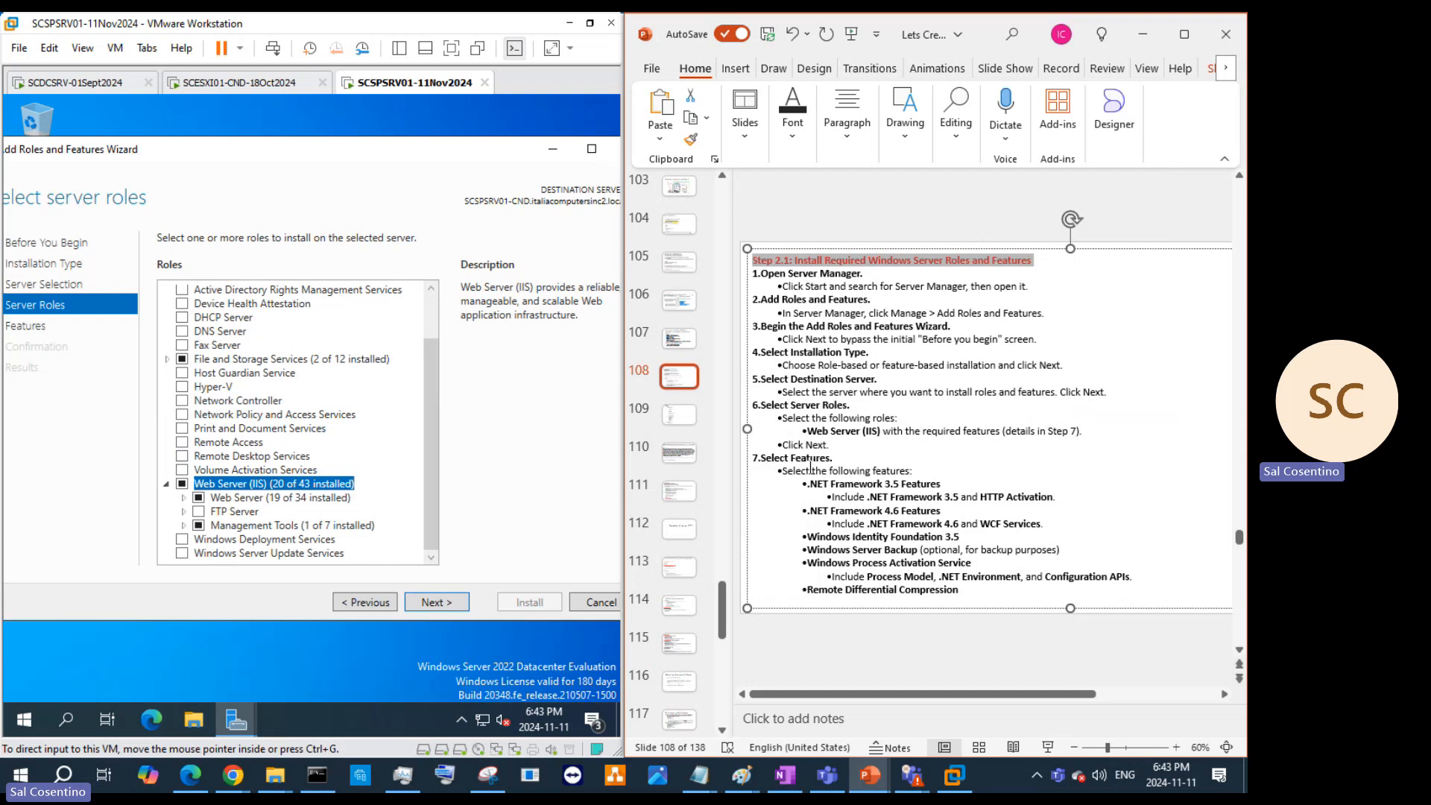
Step: Examine the nested role services under Web Server (IIS) and the description of Volume Activation Services
double_click(183, 485)
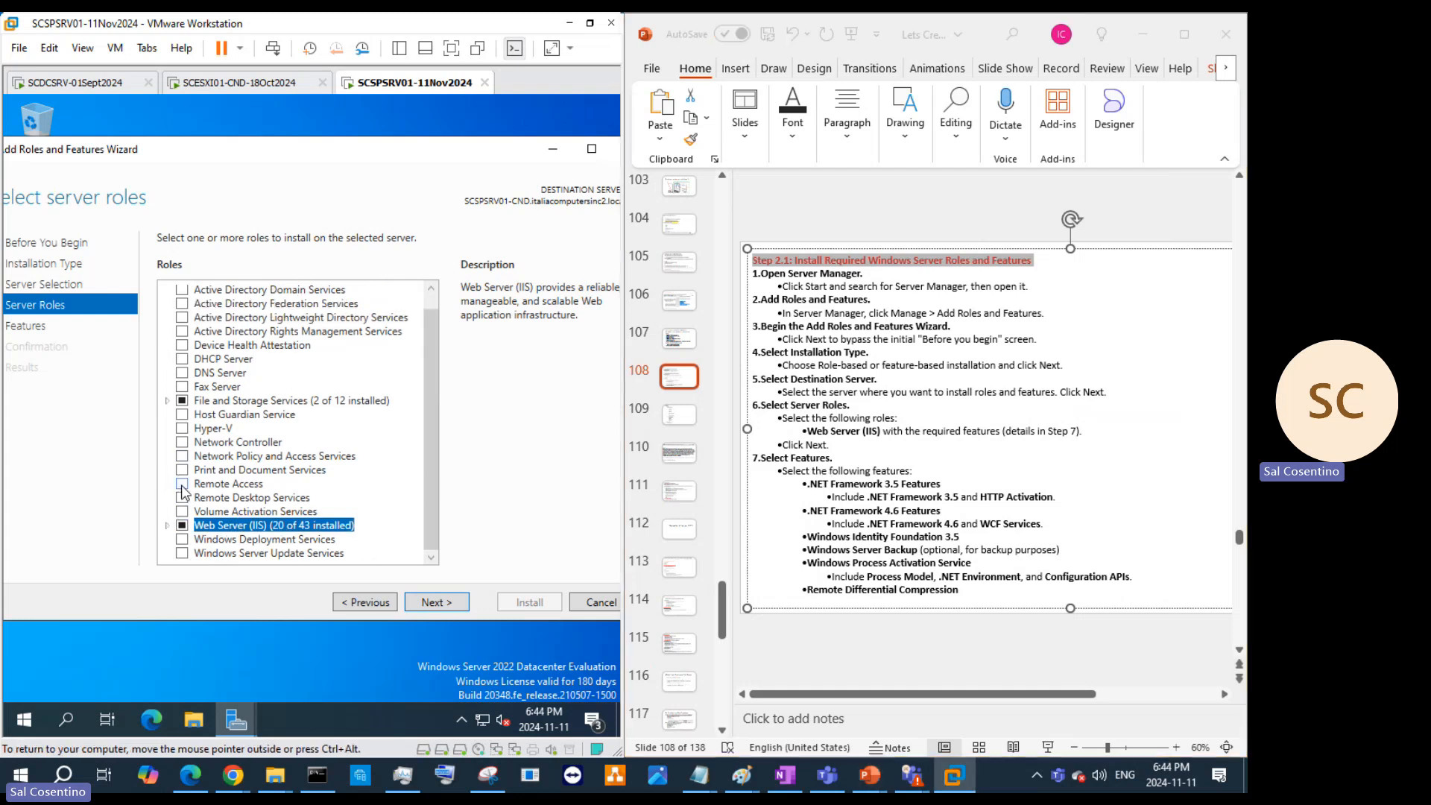
double_click(182, 529)
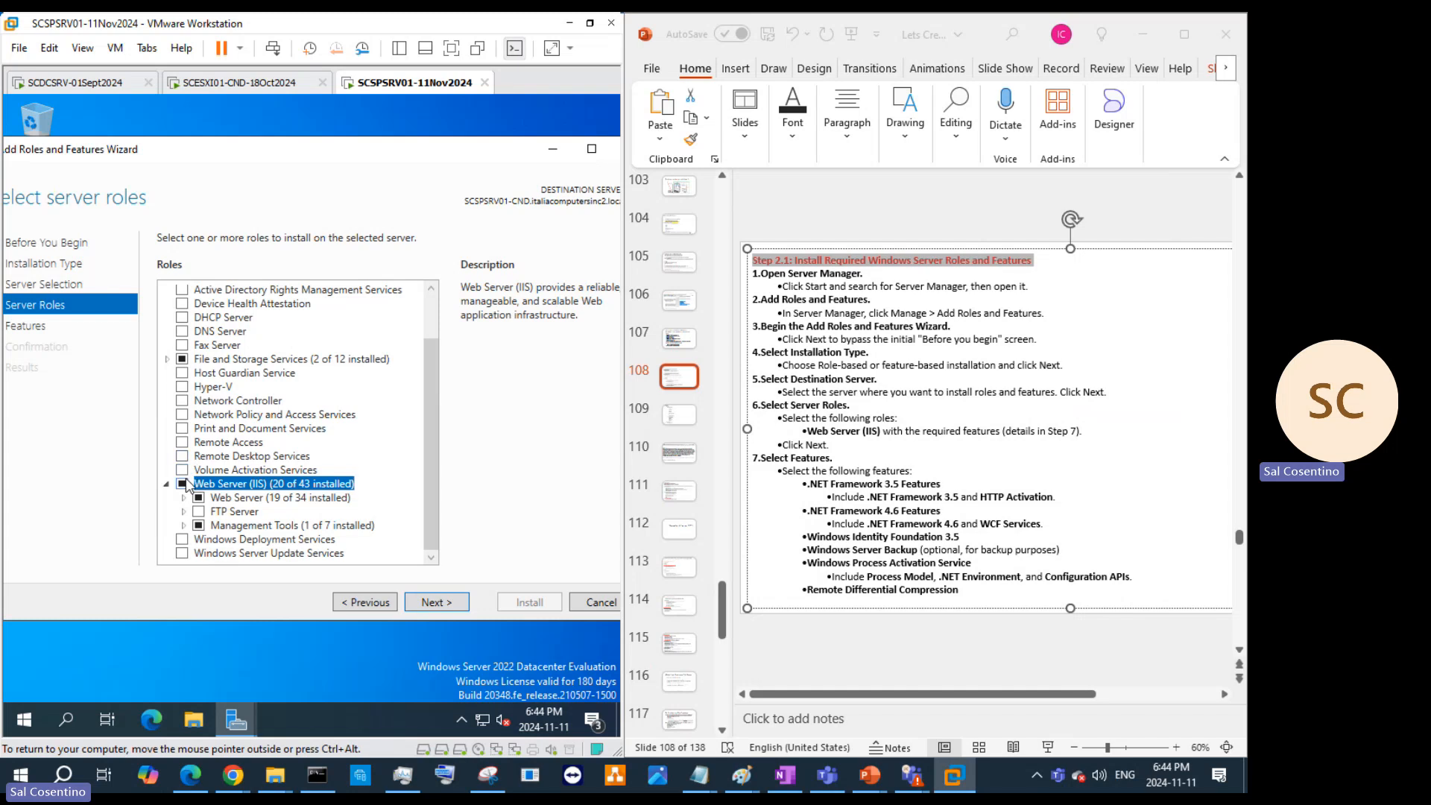
double_click(186, 485)
double_click(184, 526)
double_click(203, 500)
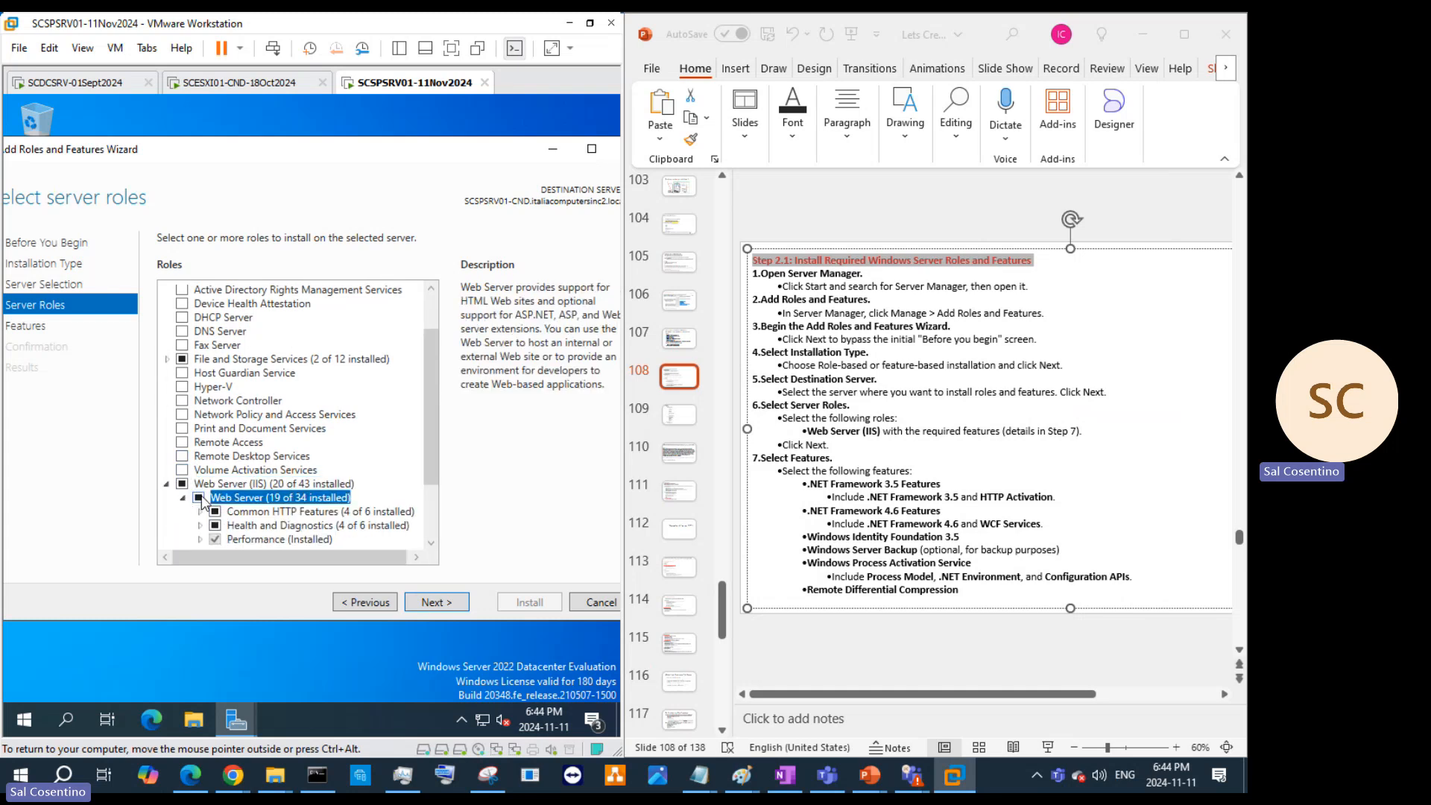
double_click(203, 499)
double_click(186, 485)
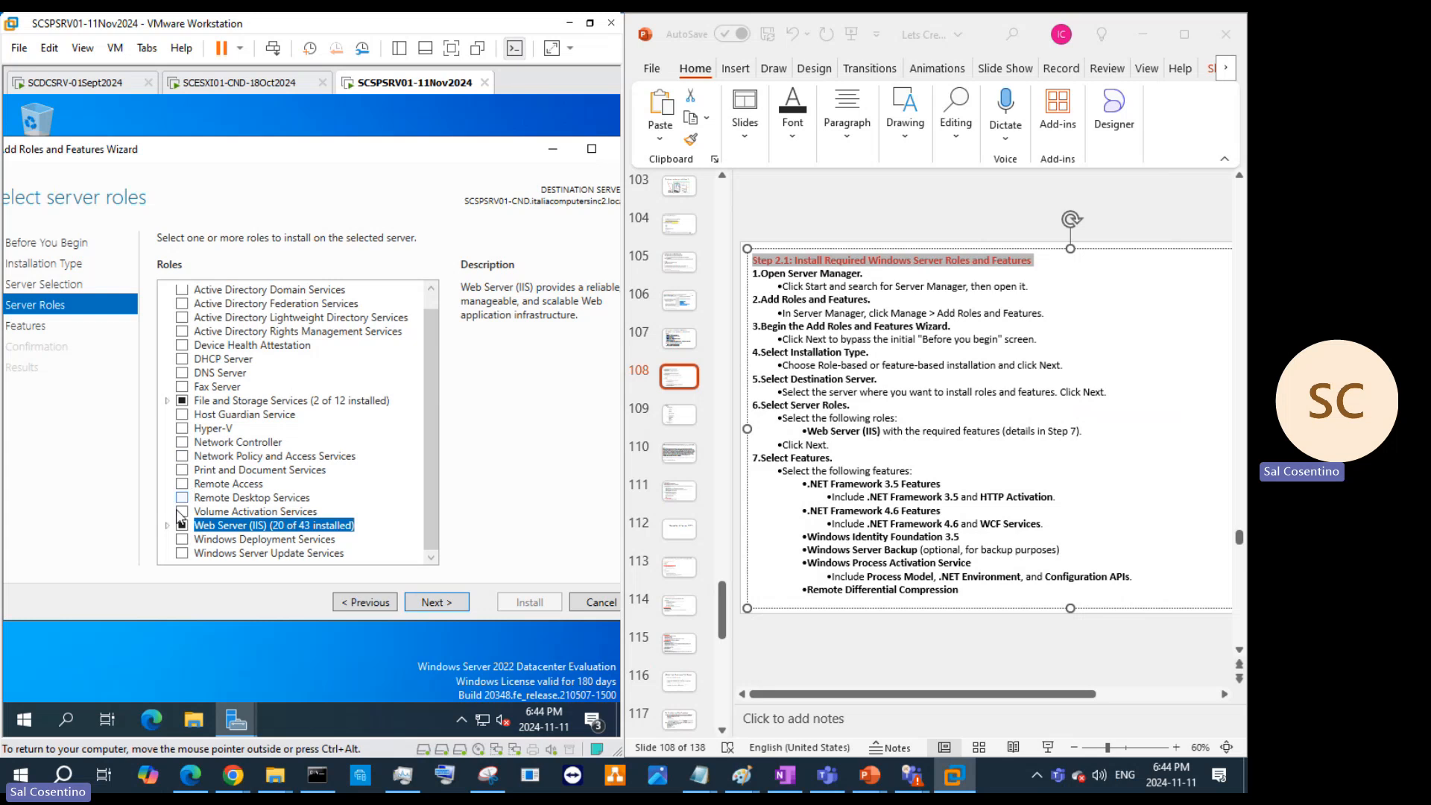
double_click(313, 531)
left_click(275, 513)
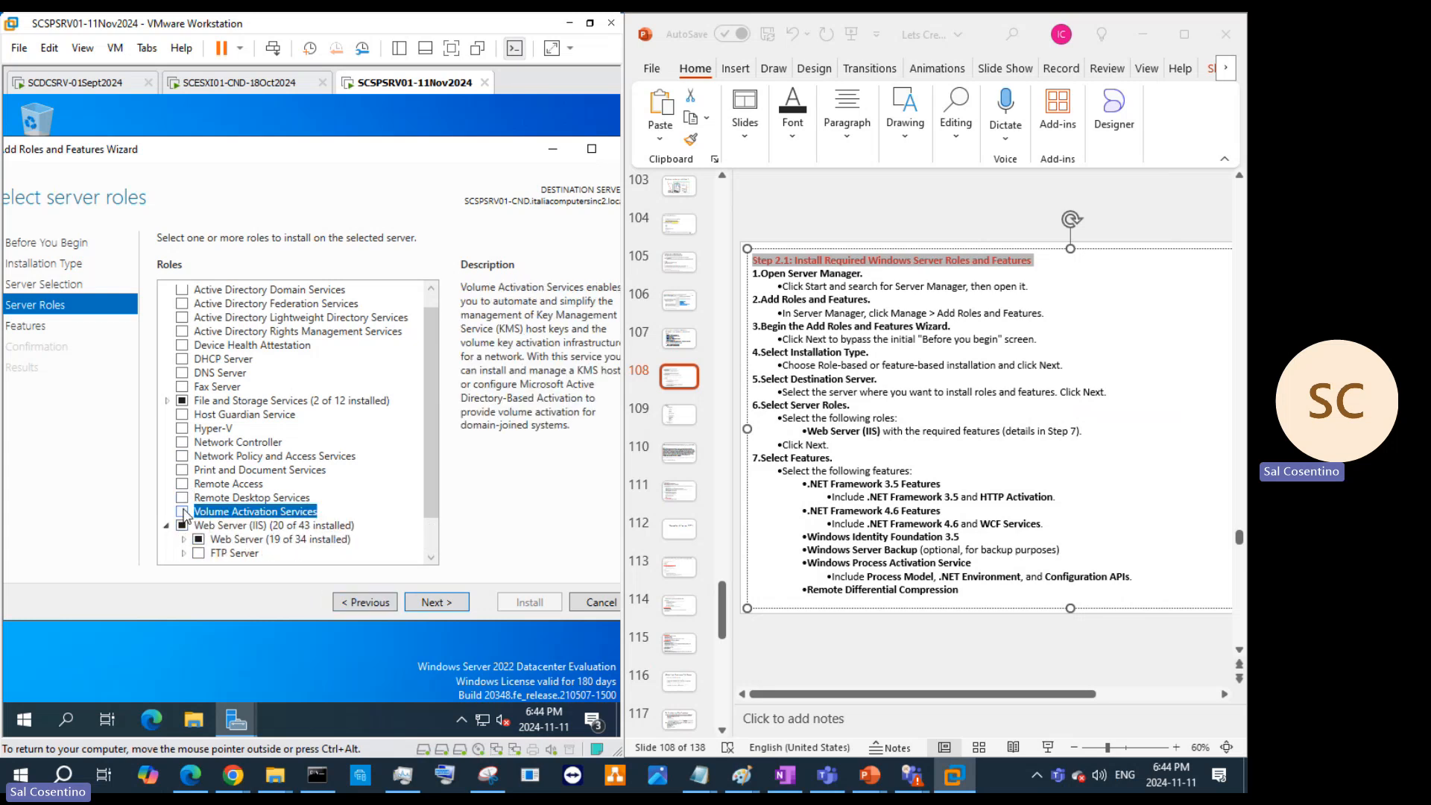
Step: Expand Web Server and Management Tools under Web Server (IIS) to review the role services nested in them
left_click(182, 512)
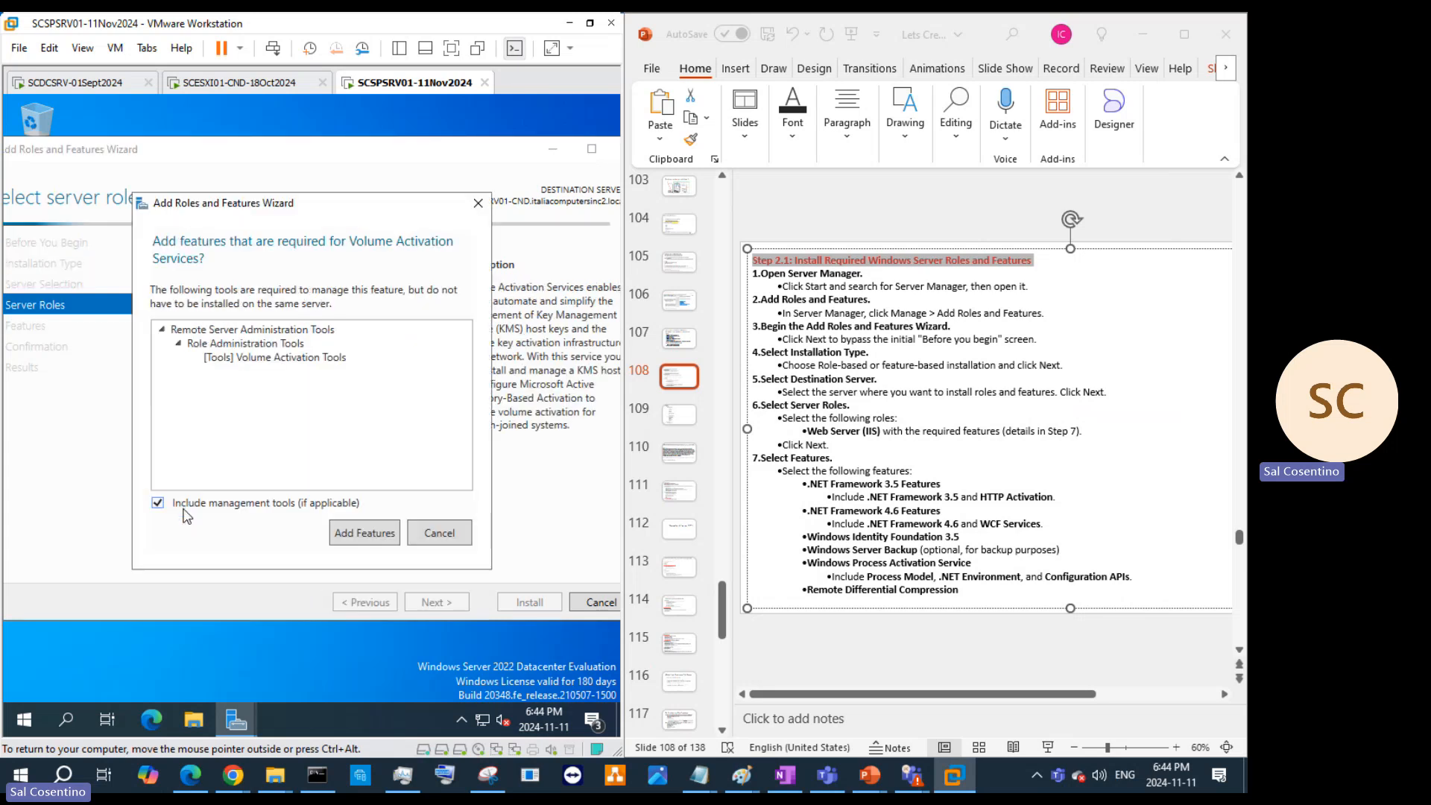
left_click(419, 531)
scroll(253, 481, "down", 1)
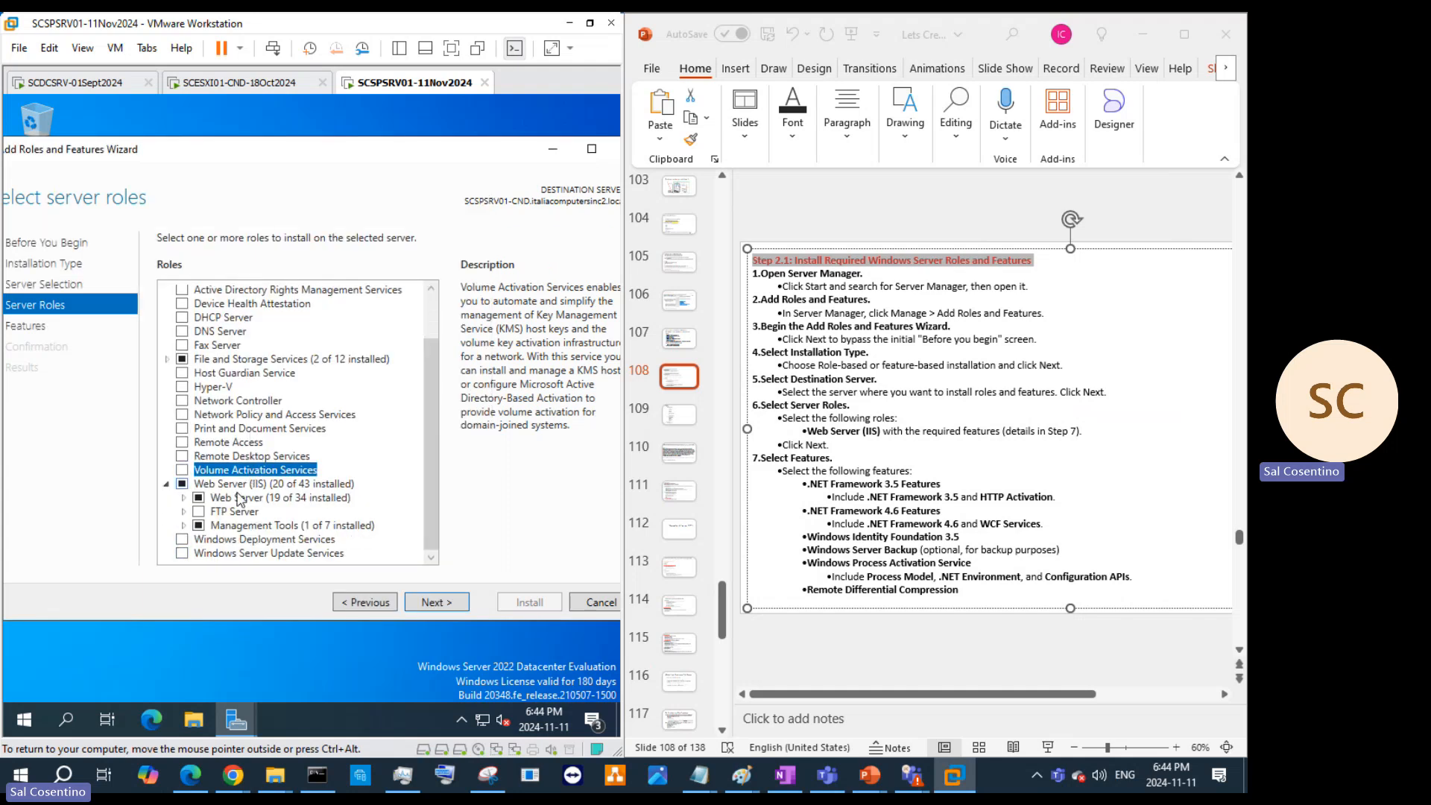
left_click(186, 505)
scroll(309, 522, "down", 2)
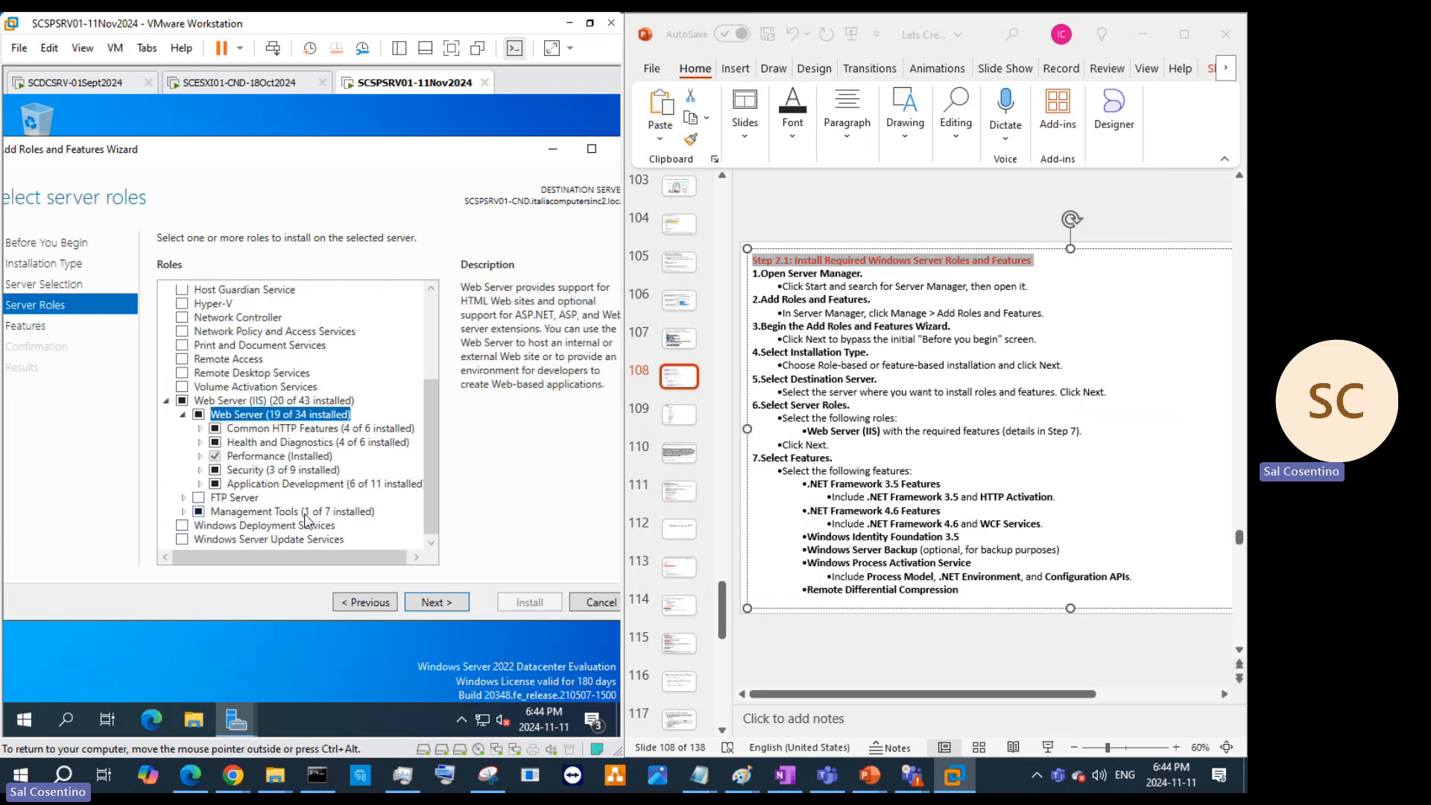
left_click(185, 512)
scroll(262, 505, "down", 1)
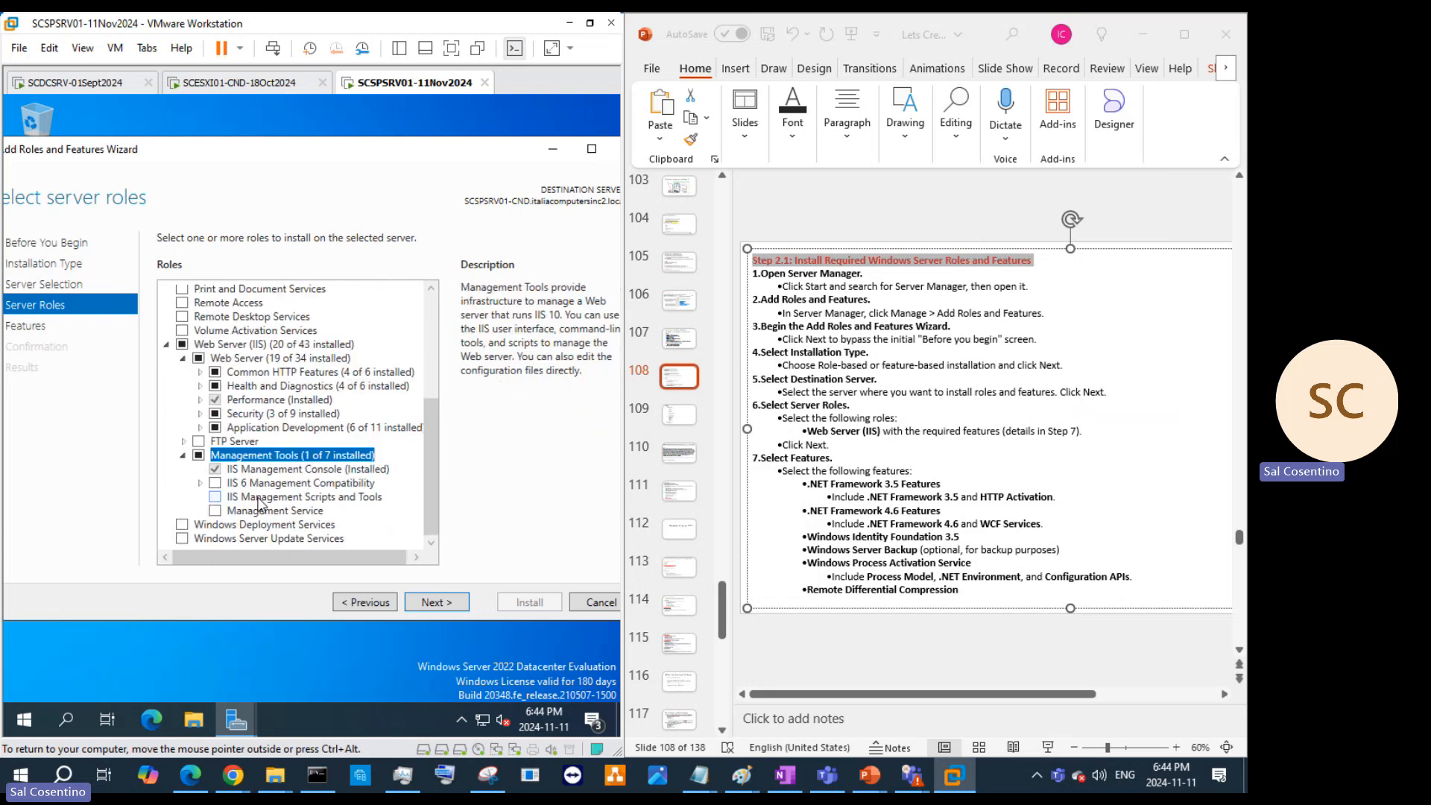
scroll(887, 531, "down", 2)
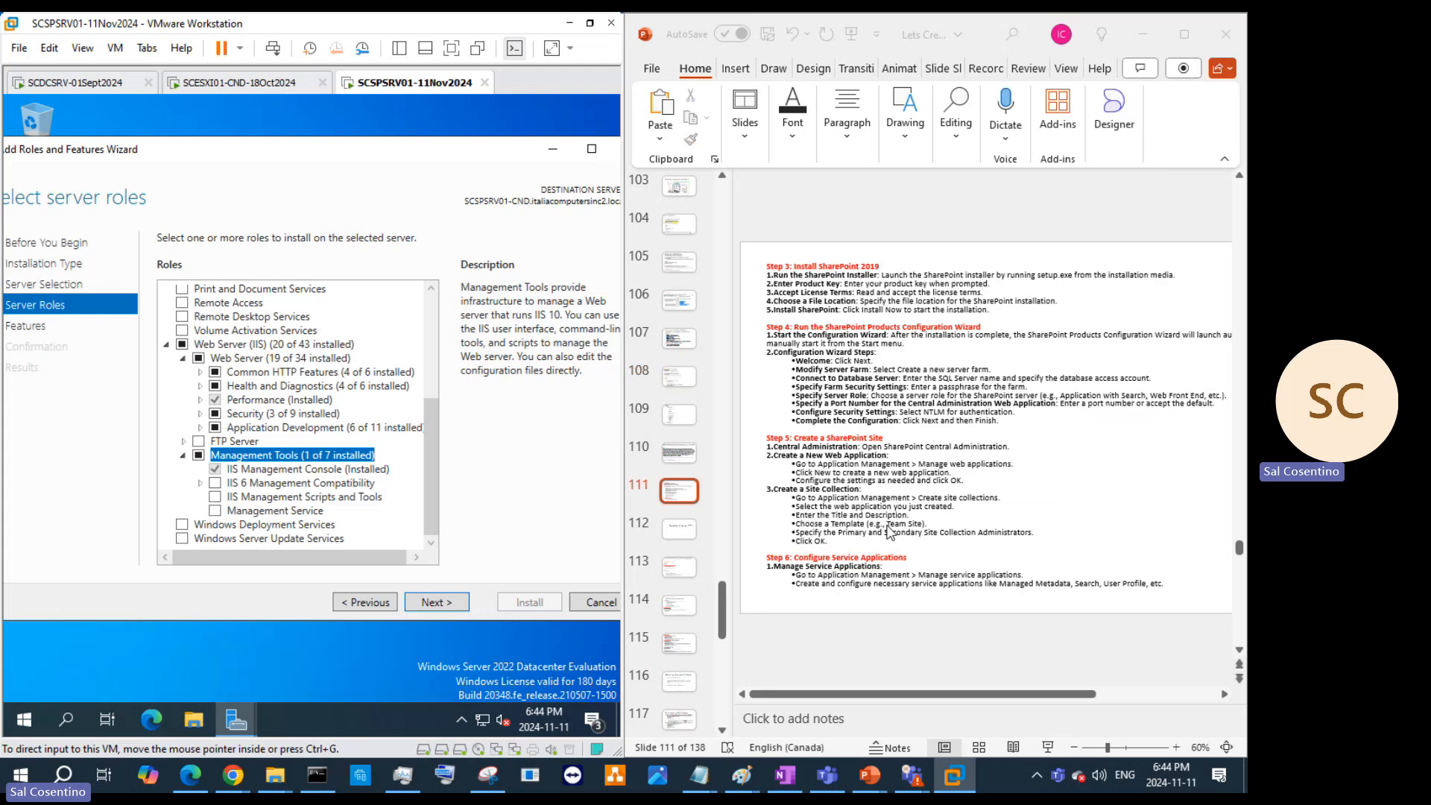
Step: Return to slide 108, collapse Web Server (IIS) in the roles list, and advance to the Features page
left_click(668, 379)
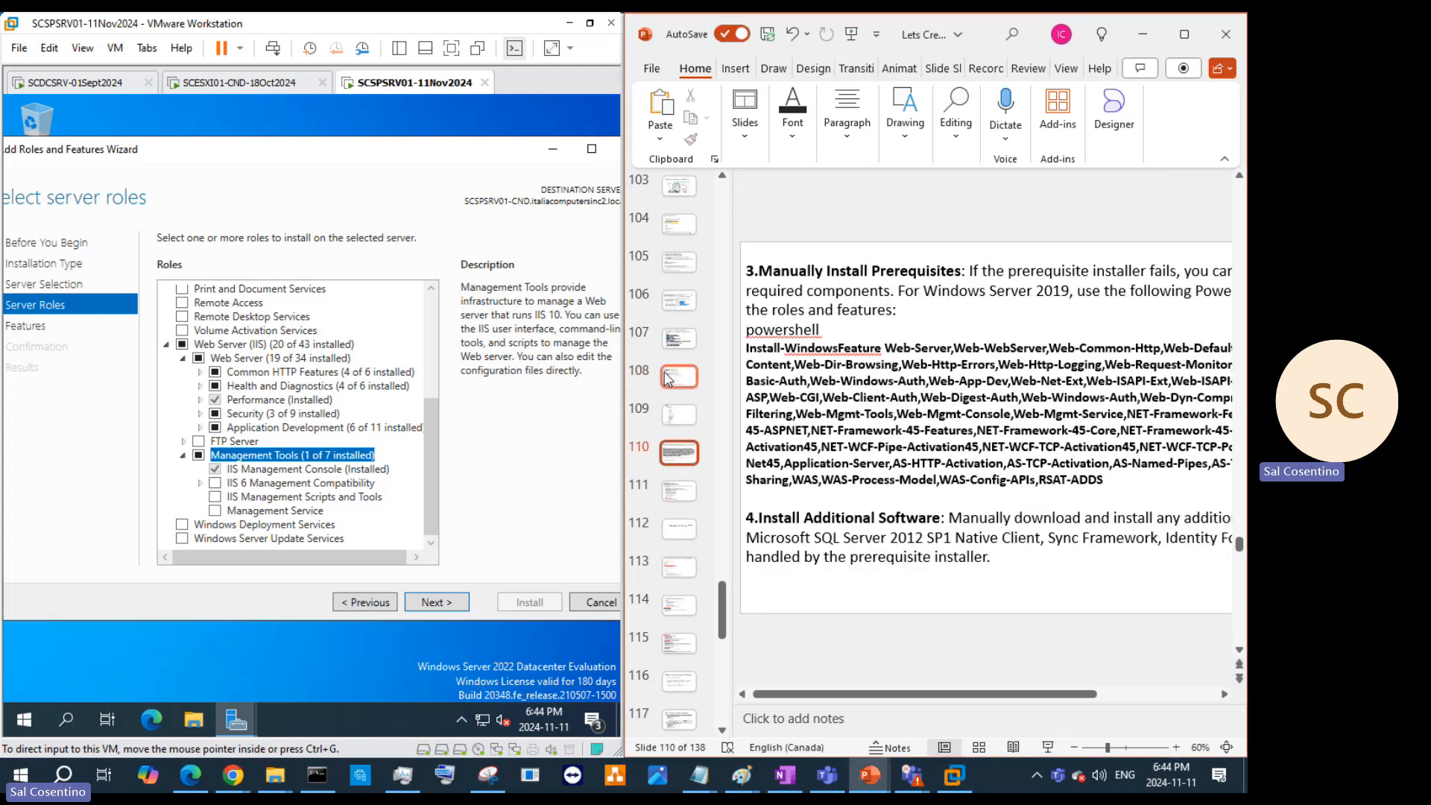
left_click(668, 380)
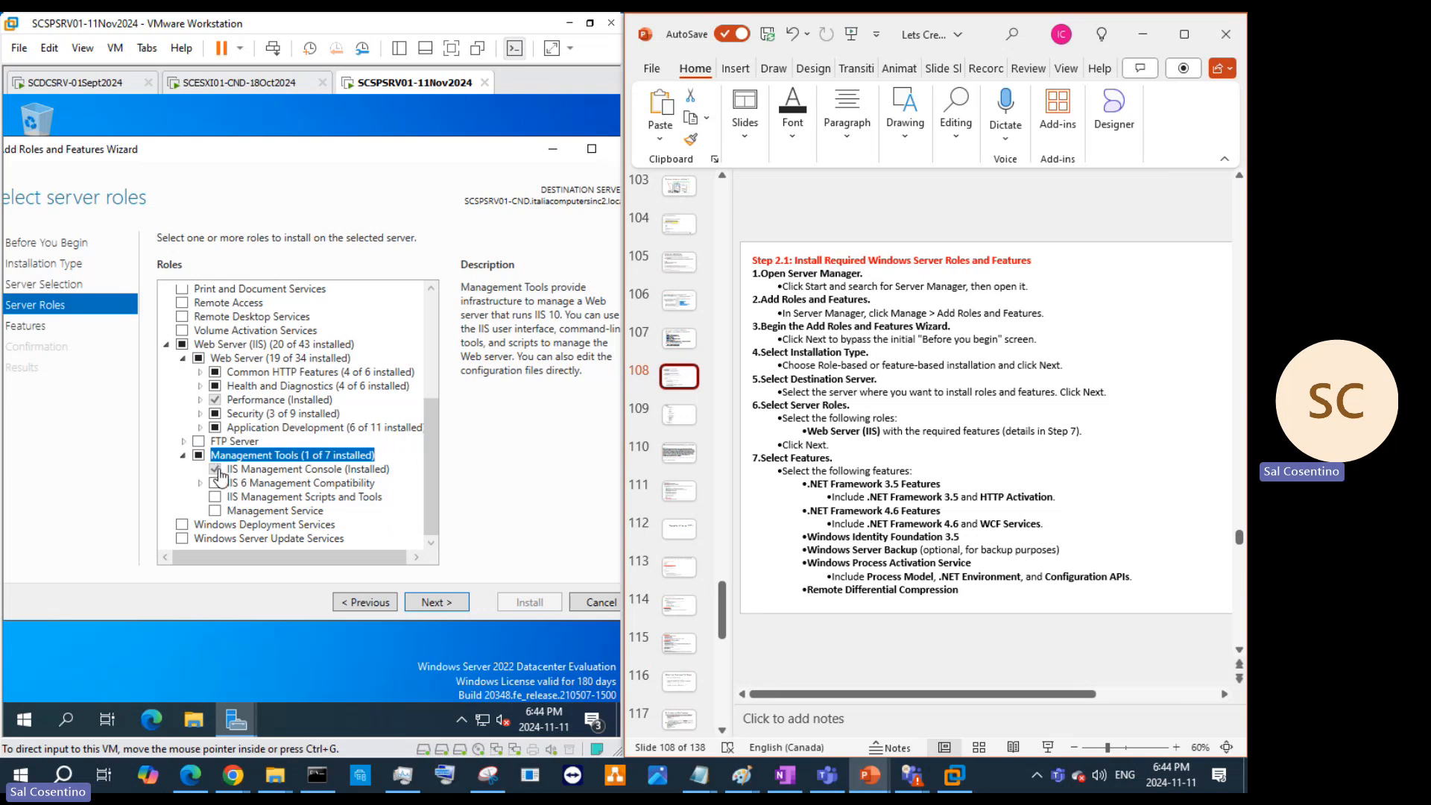
left_click(201, 363)
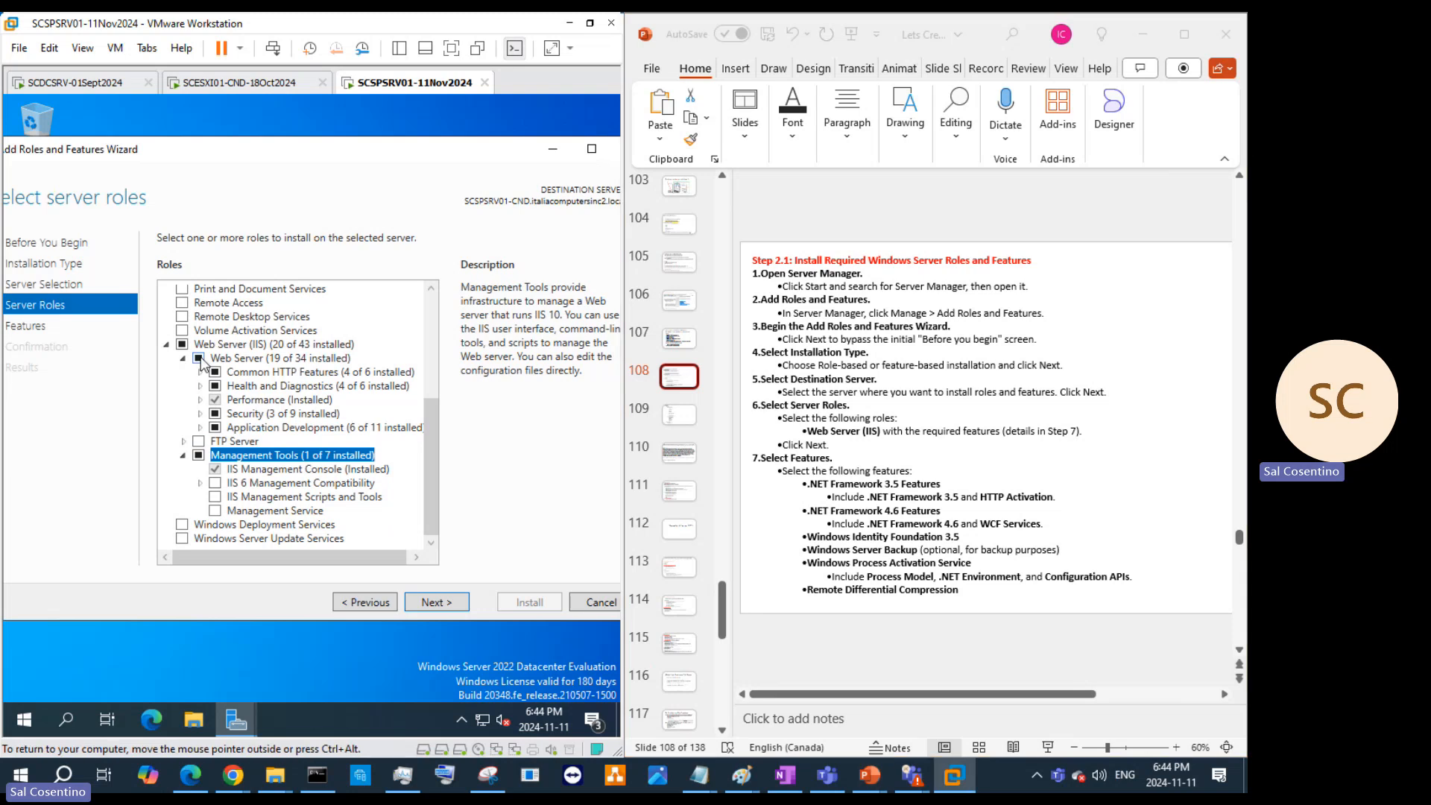
double_click(182, 346)
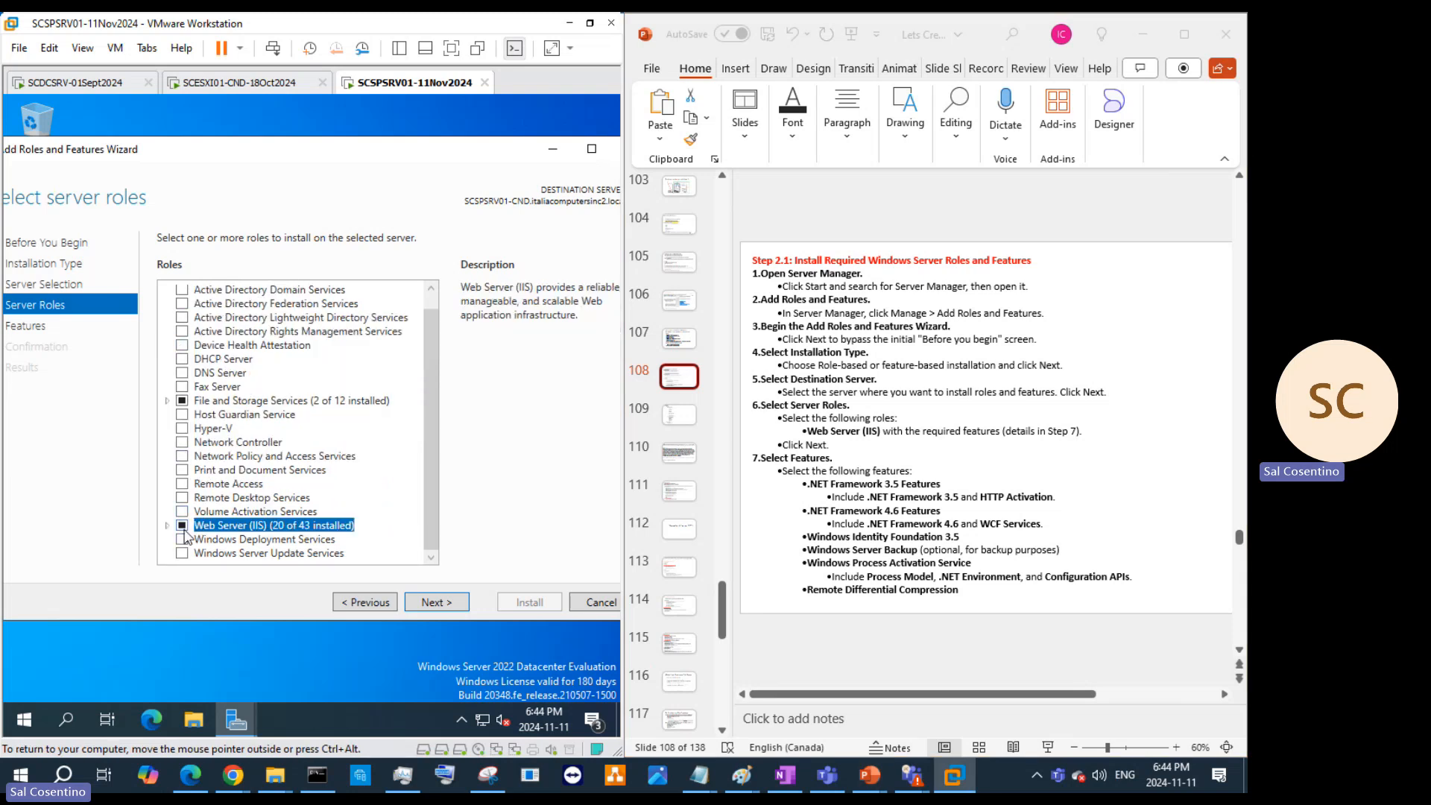
left_click(431, 603)
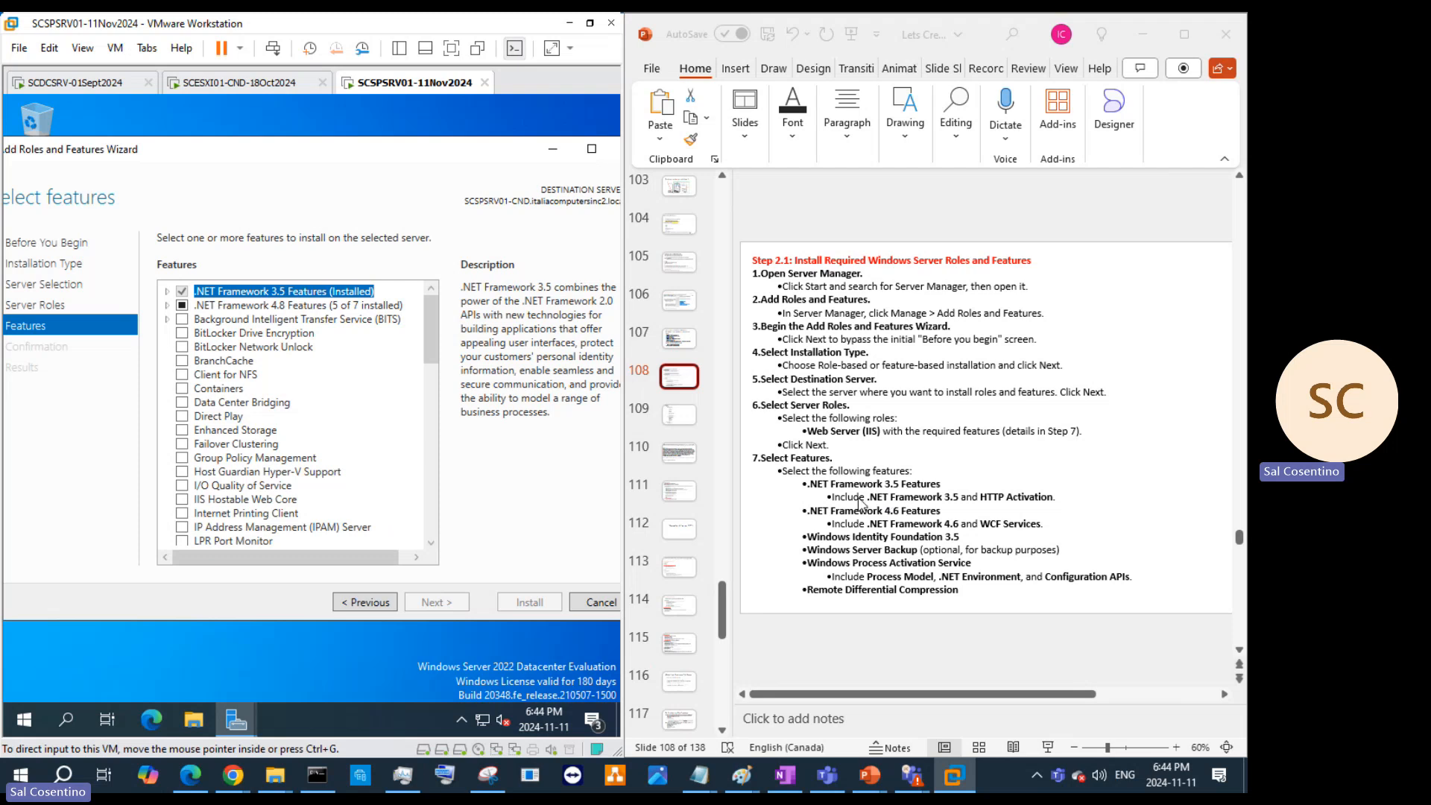
Step: Expand .NET Framework 3.5 Features, .NET Framework 4.8 Features and WCF Services to compare their components with the slide
left_click(167, 292)
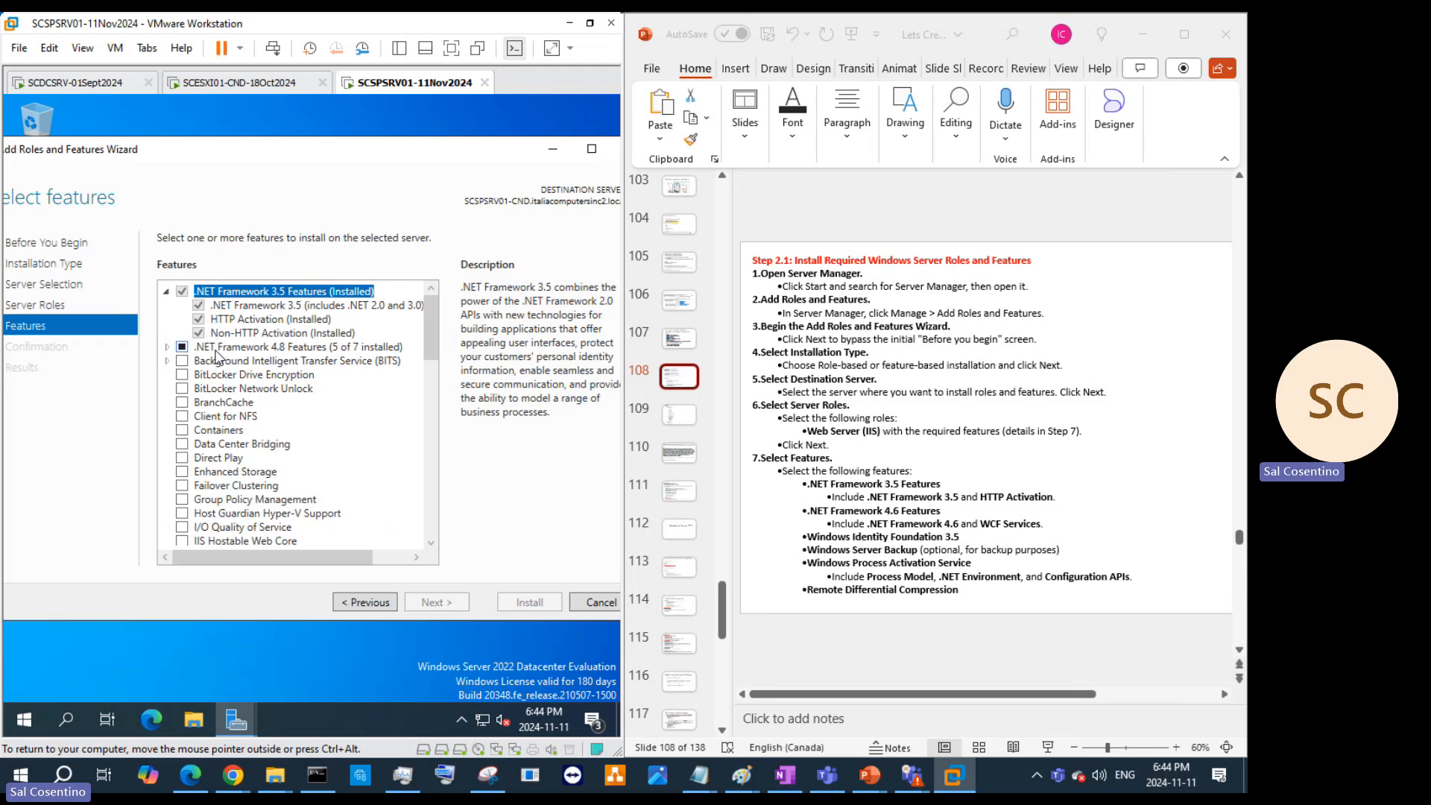
left_click(167, 347)
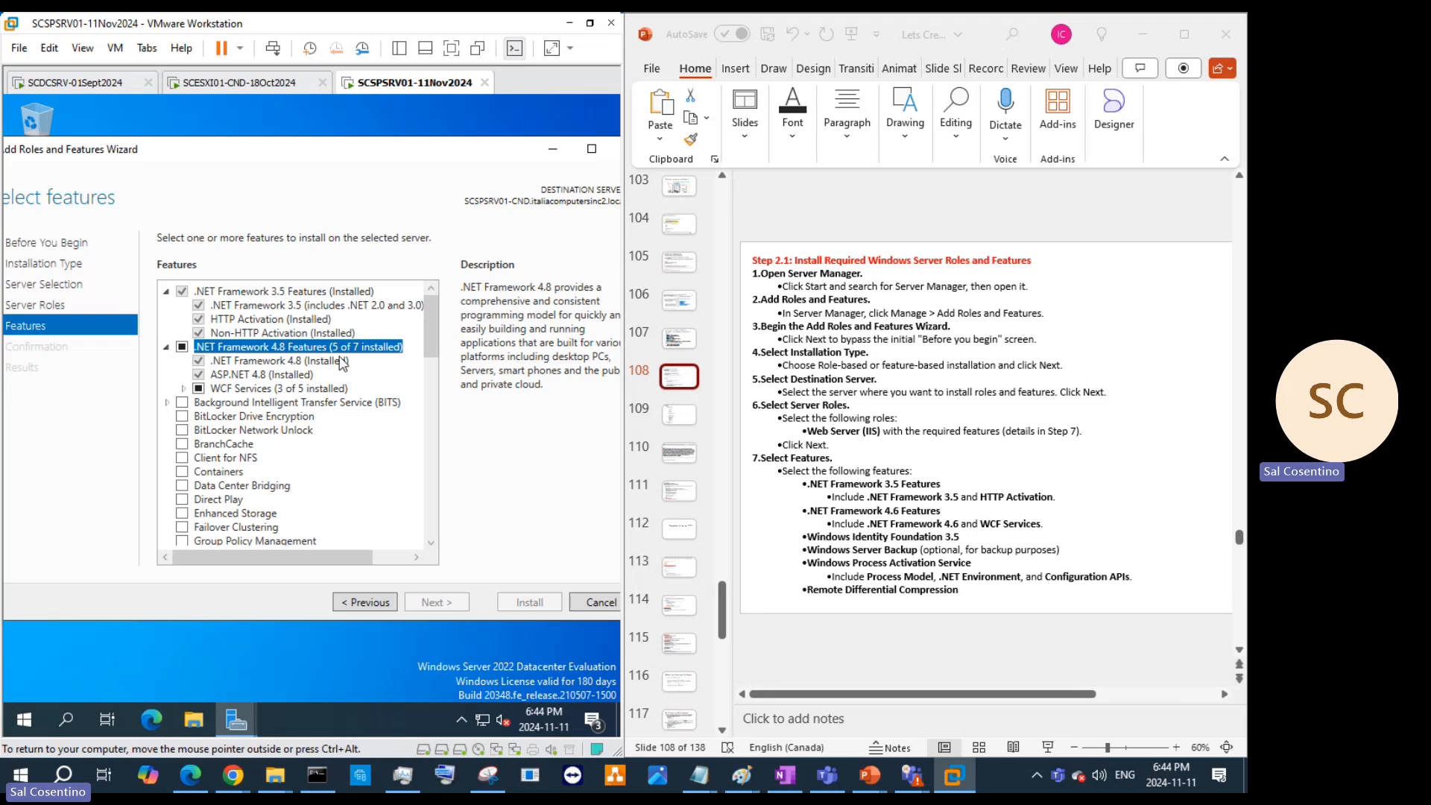
left_click(184, 388)
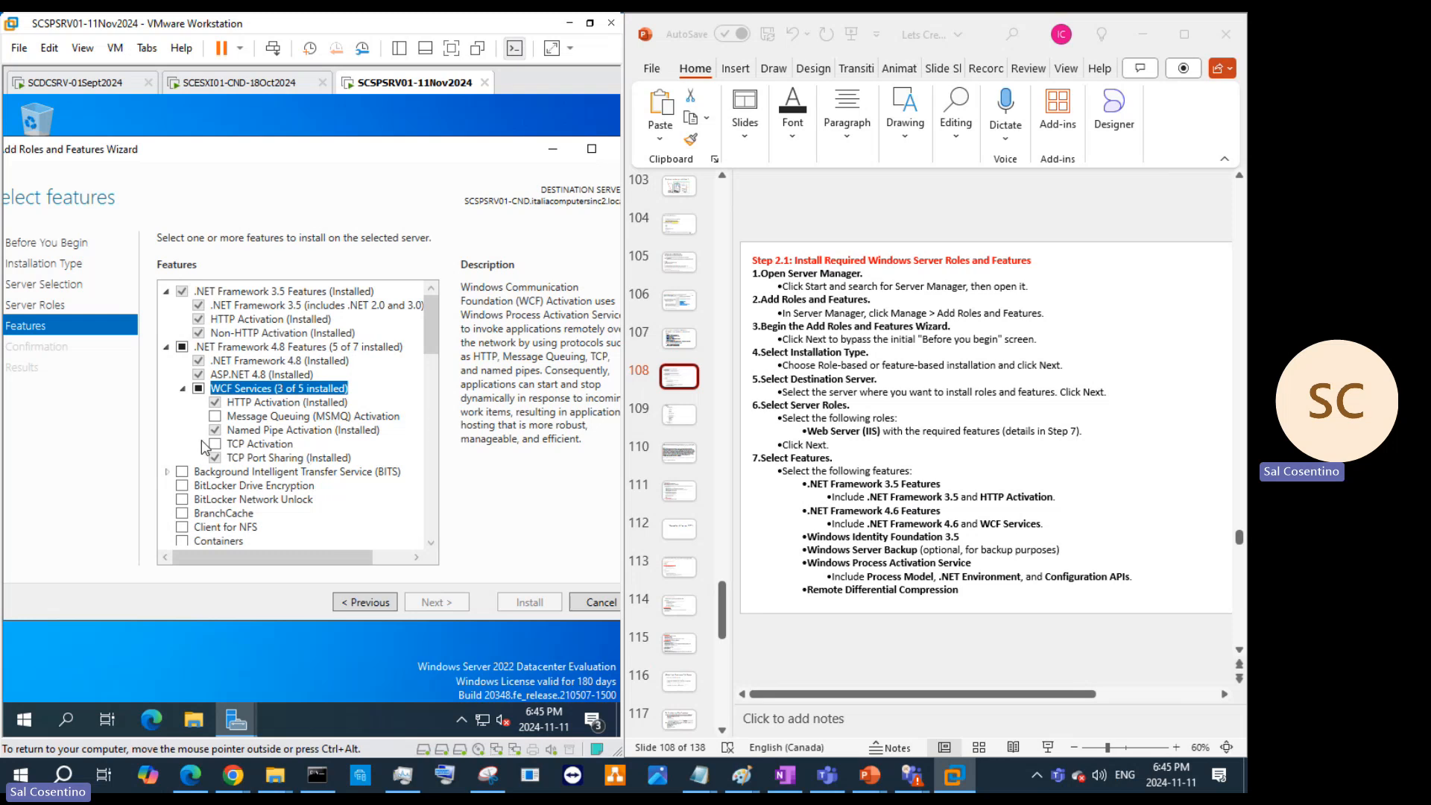
Step: Check Windows Identity Foundation 3.5 in the features list and select Windows Server Backup for installation
scroll(202, 443, "down", 10)
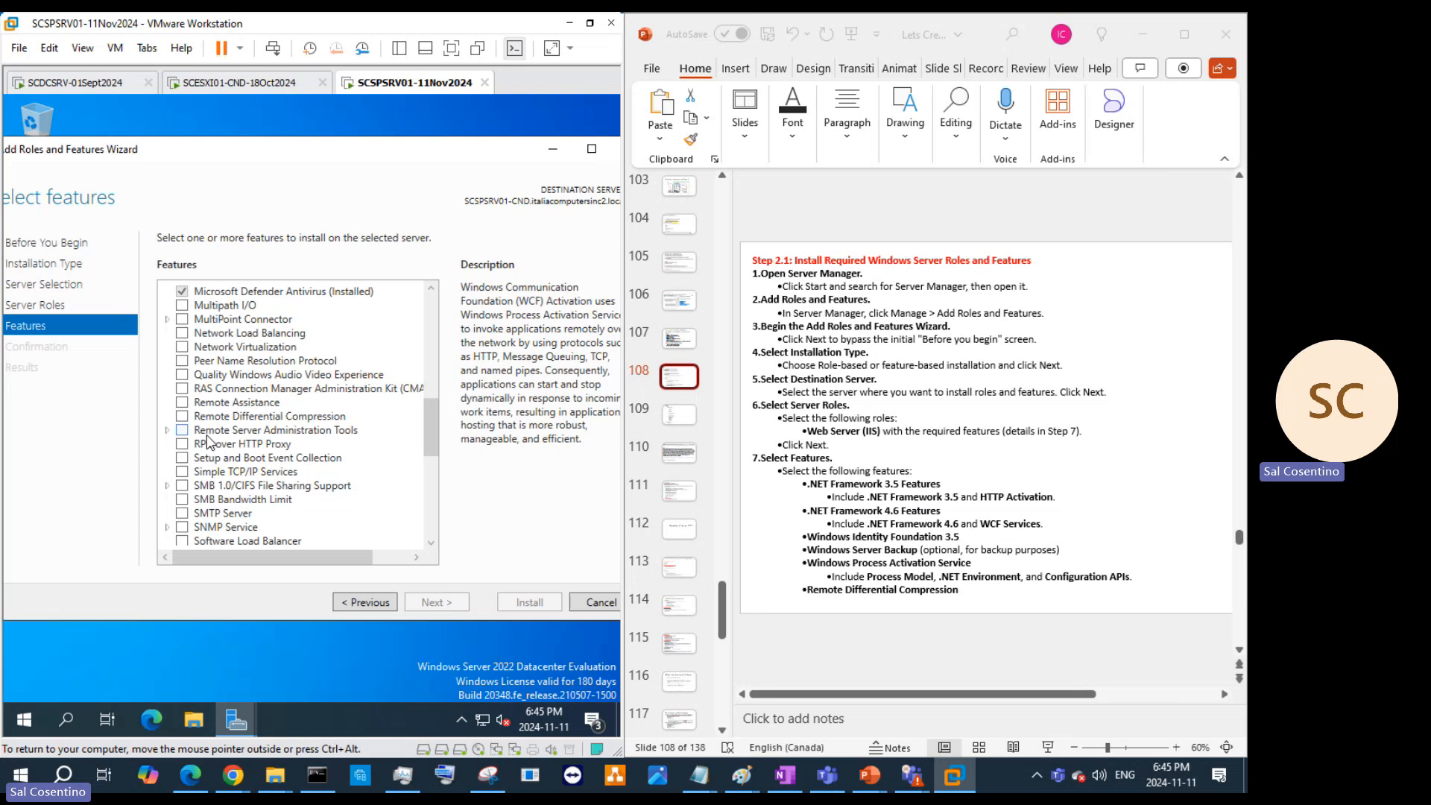
scroll(207, 442, "down", 7)
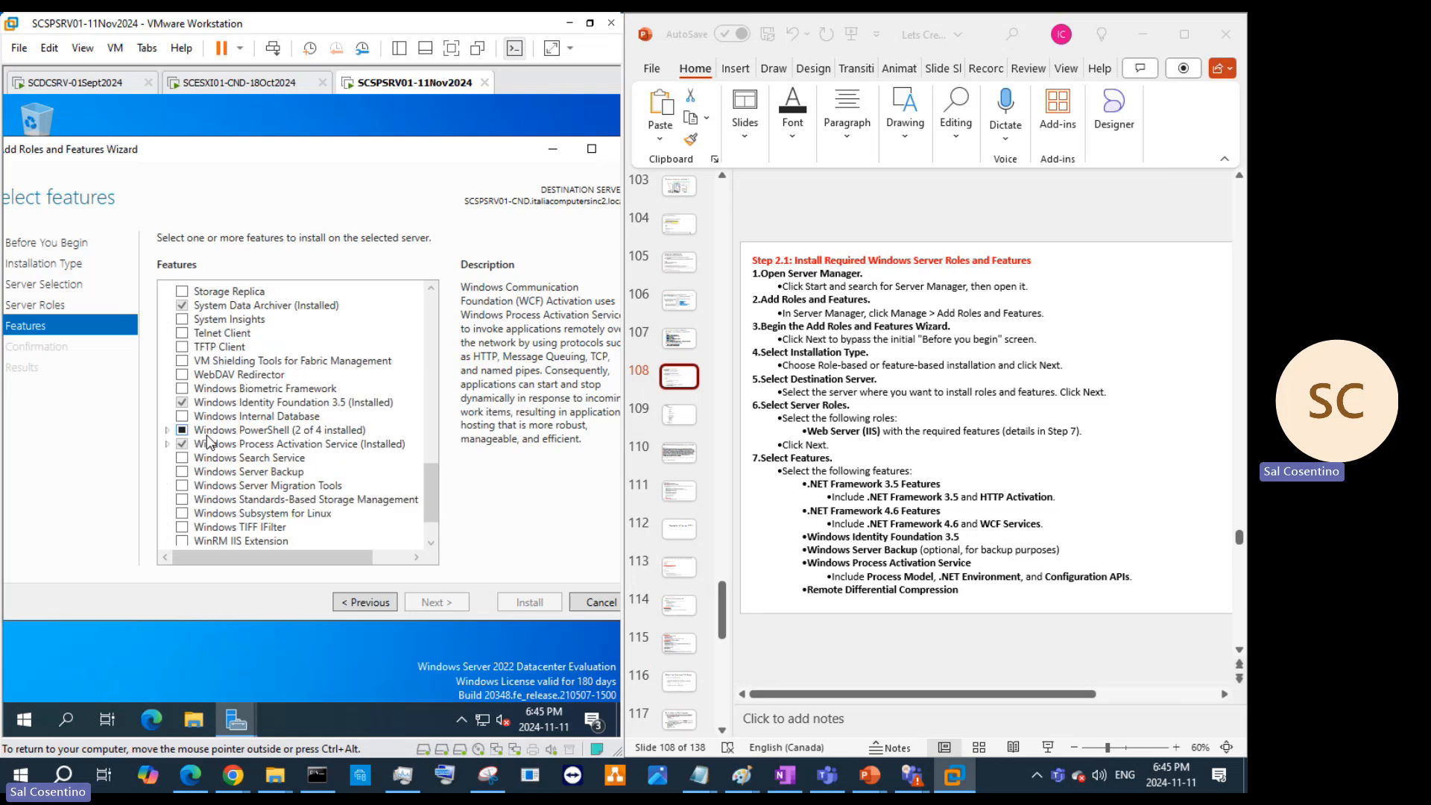
left_click(183, 403)
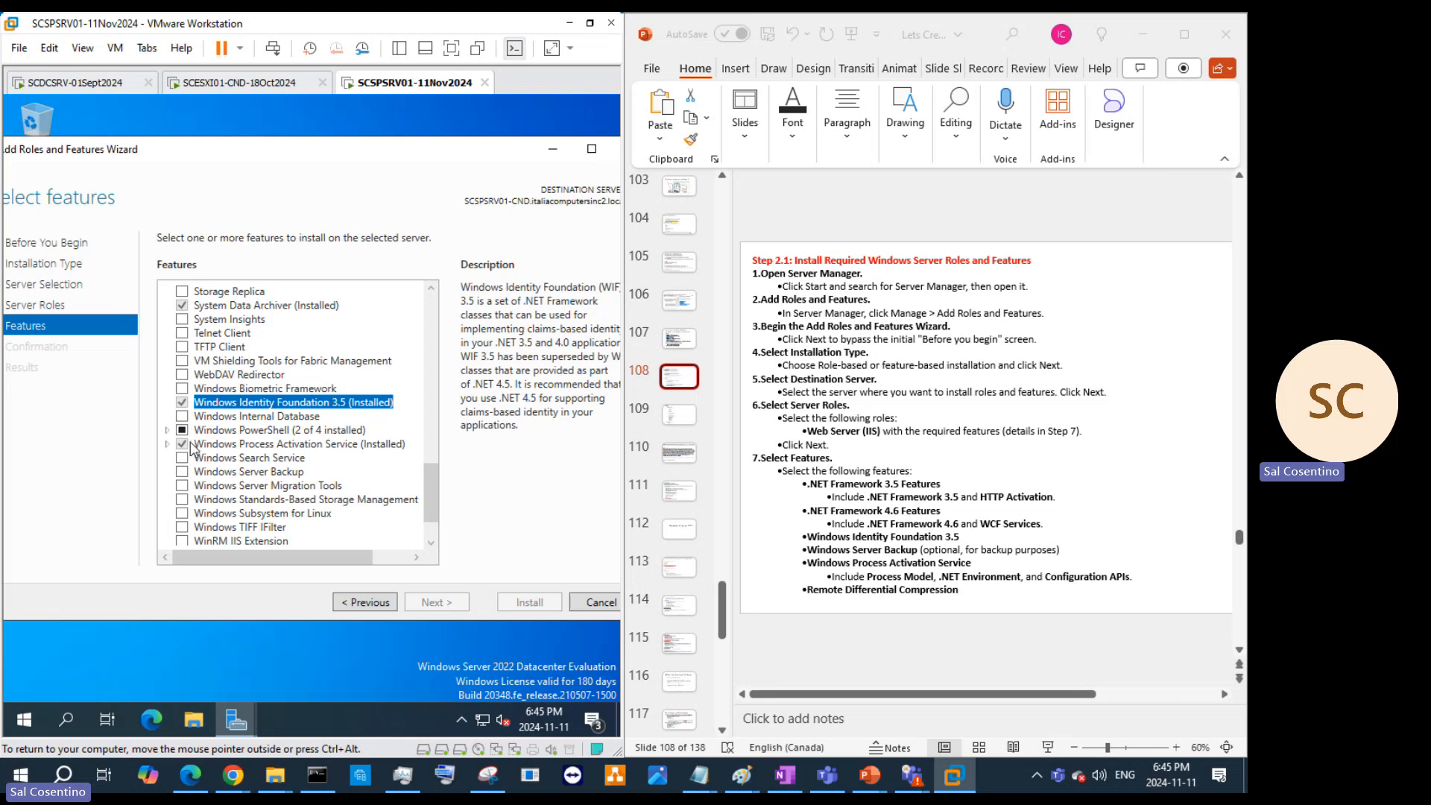
left_click(182, 472)
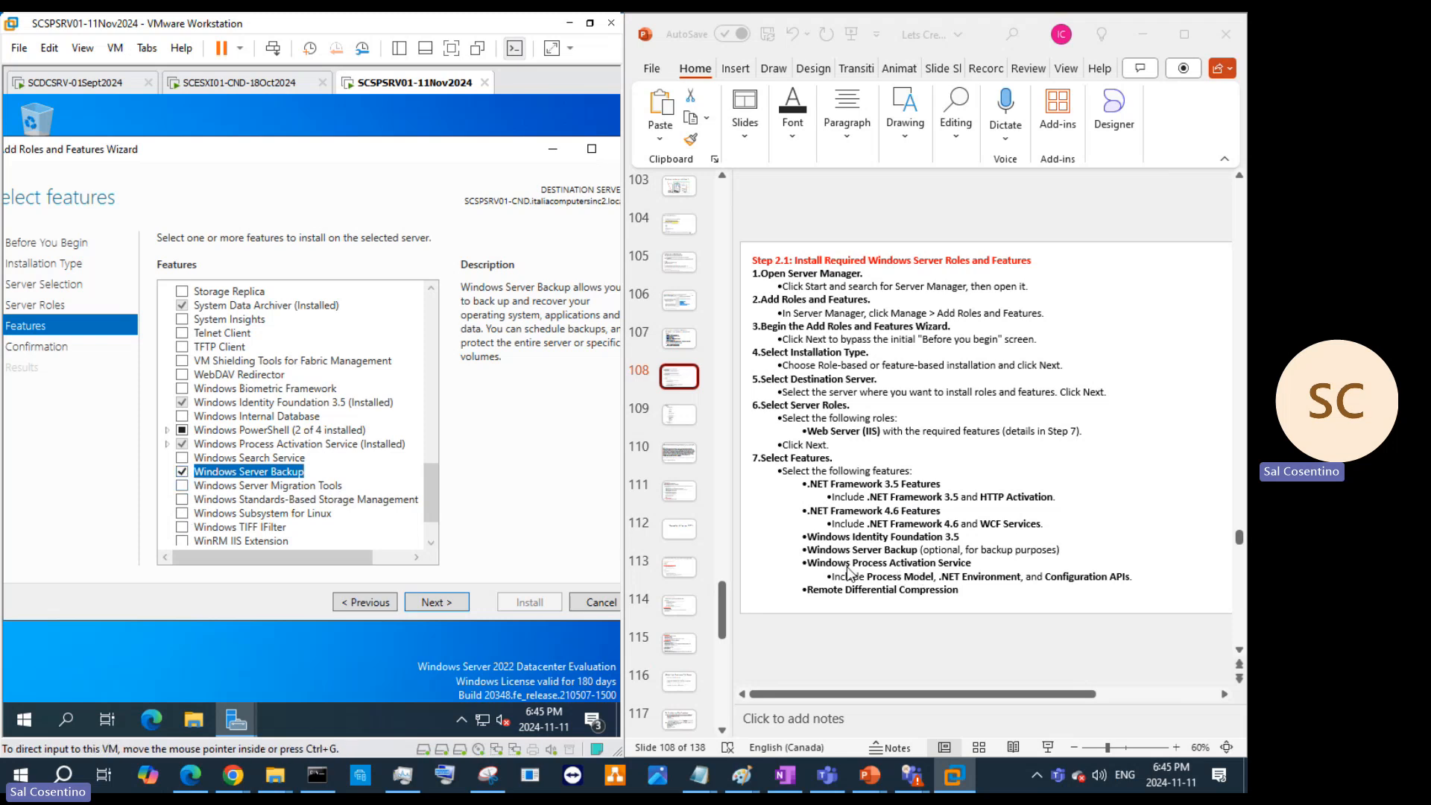
Step: Check the components of Windows Process Activation Service and select Remote Differential Compression for installation
left_click(173, 445)
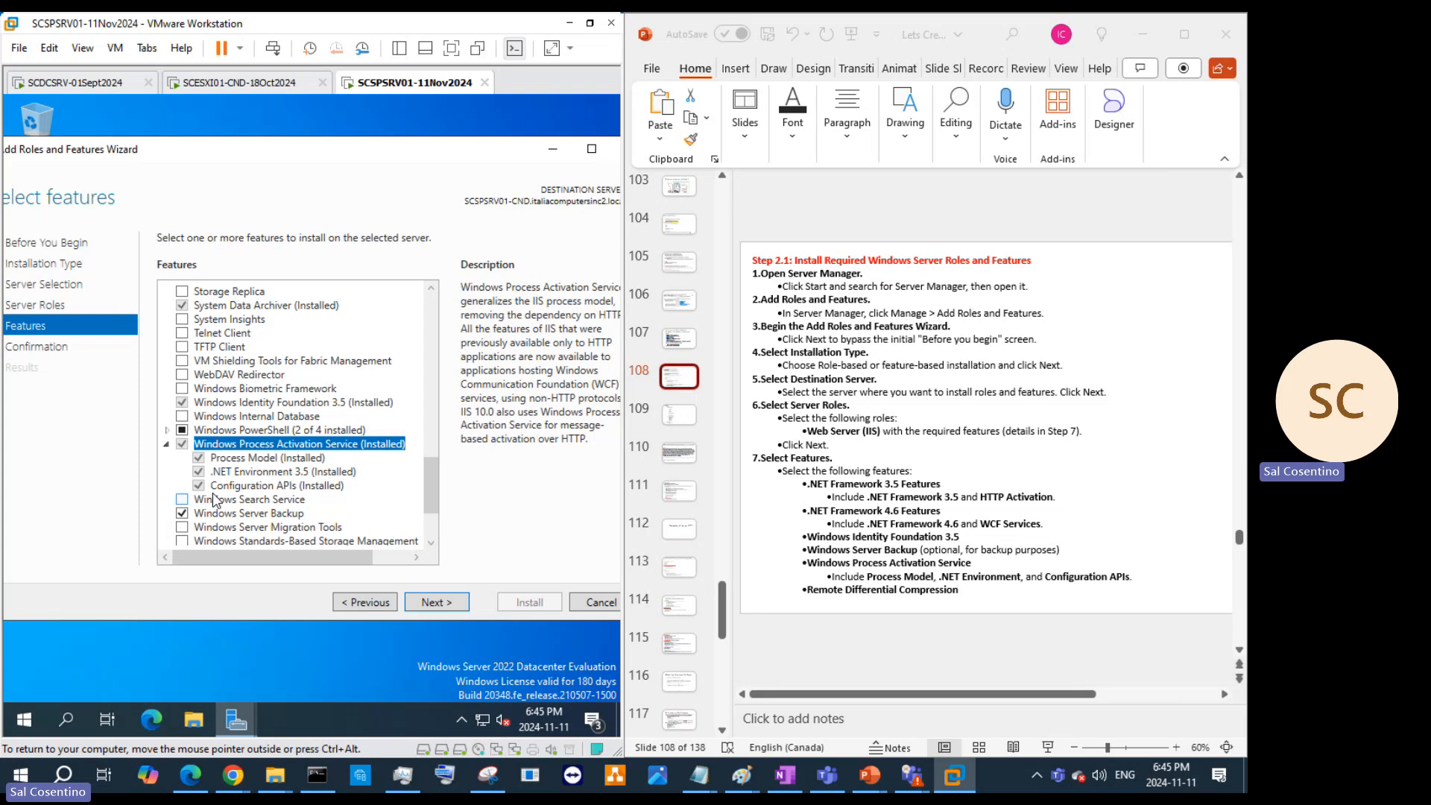
scroll(343, 493, "down", 3)
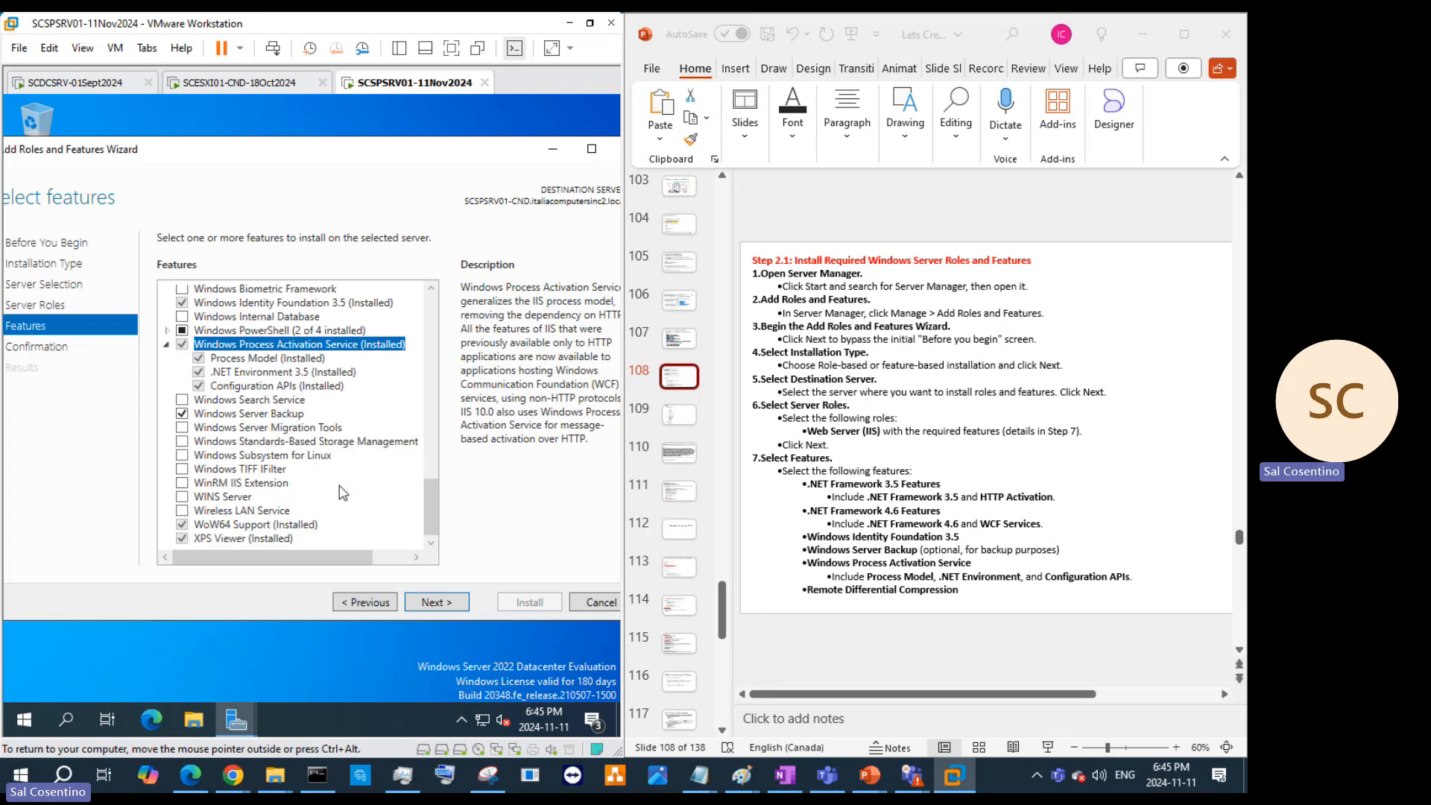
scroll(343, 493, "up", 6)
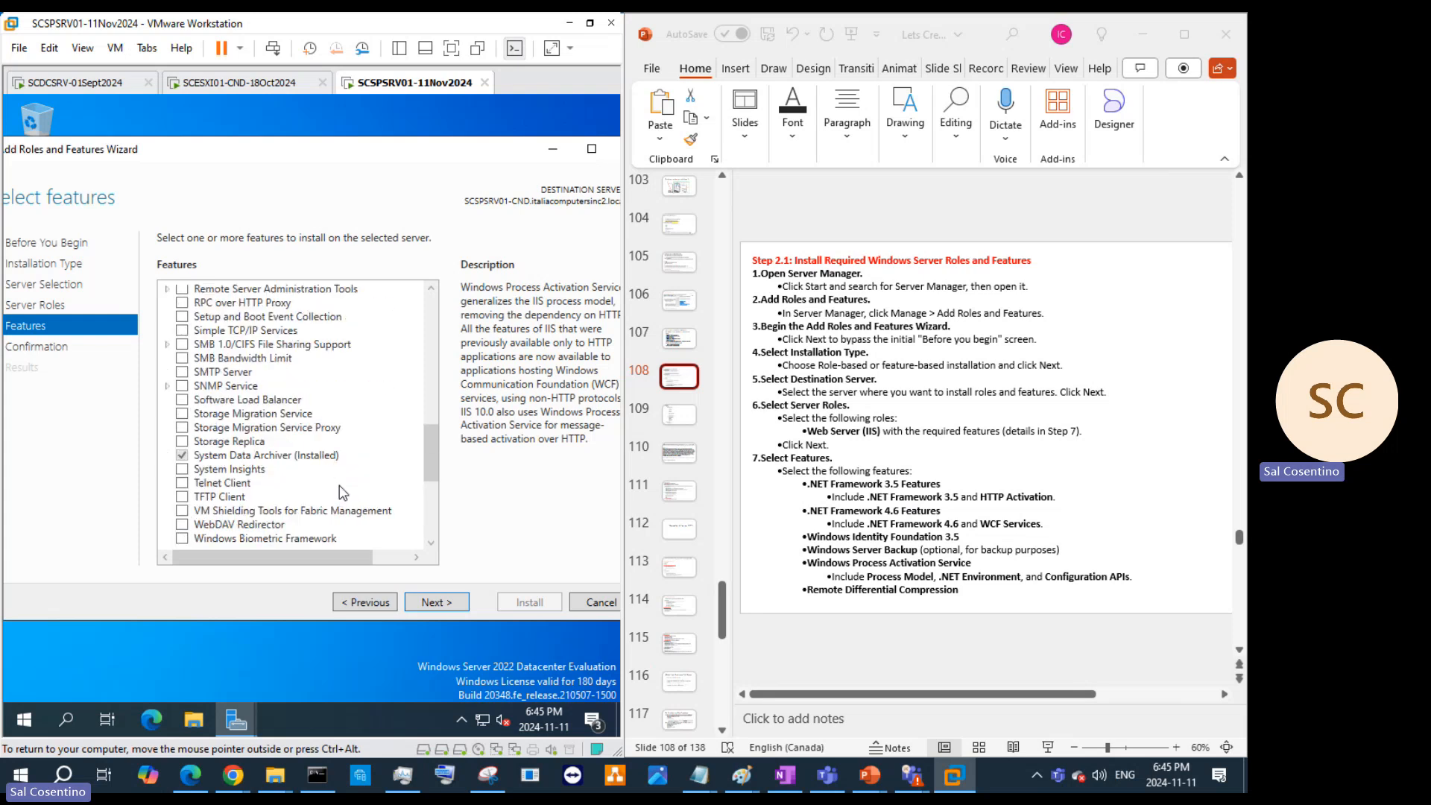
scroll(333, 486, "up", 3)
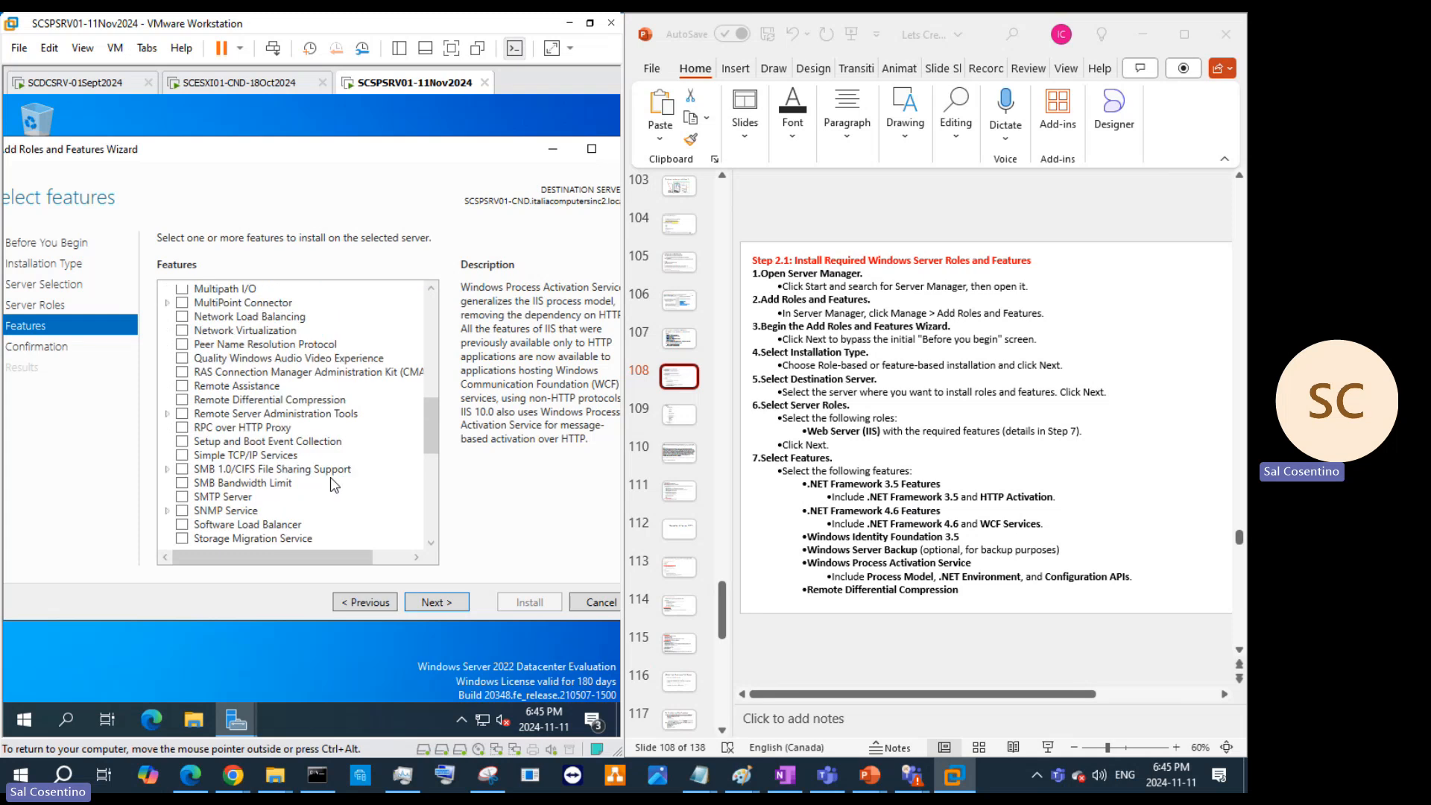
left_click(189, 401)
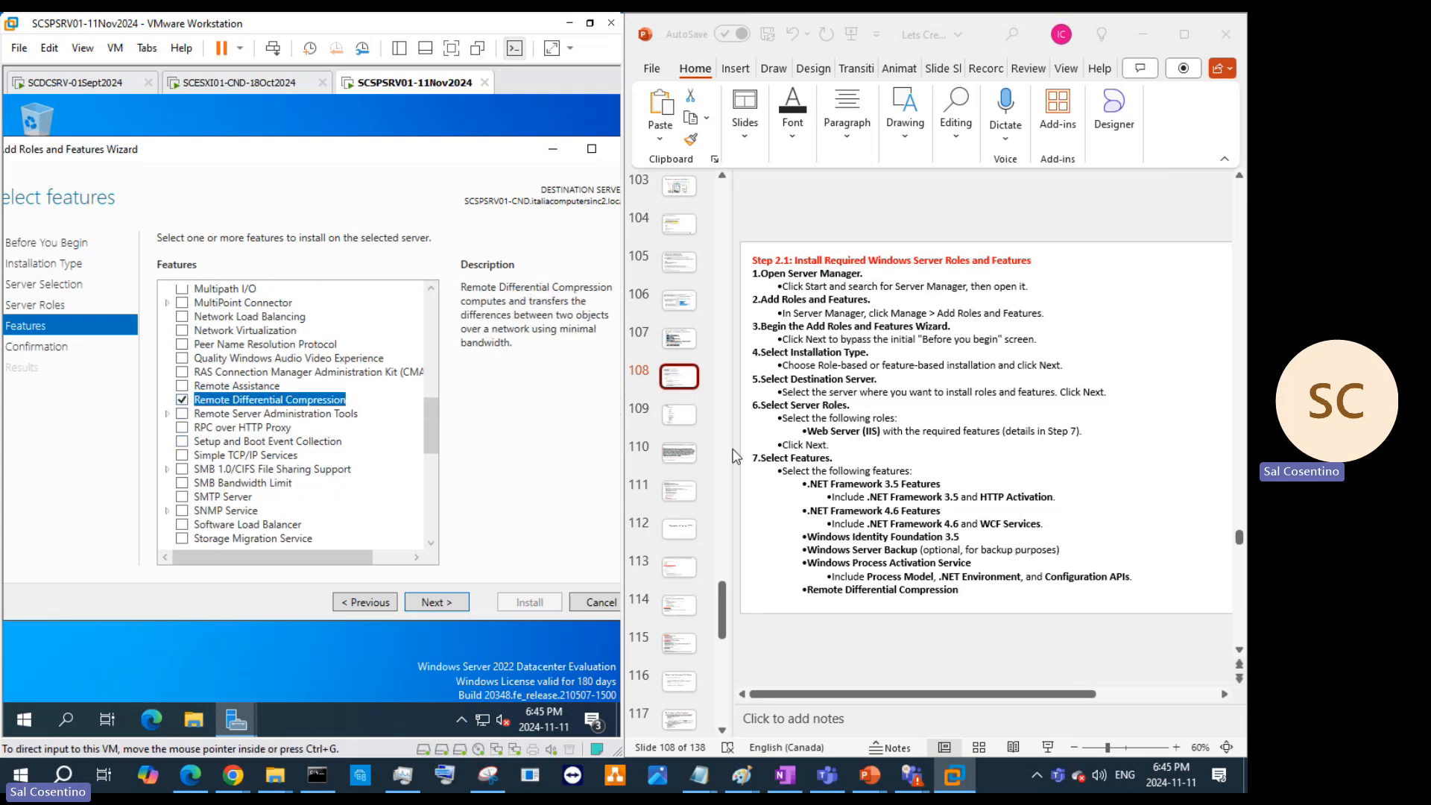
Step: Show slide 109 with the IIS role services, review the remaining features, and go back to the Server Roles page
left_click(673, 427)
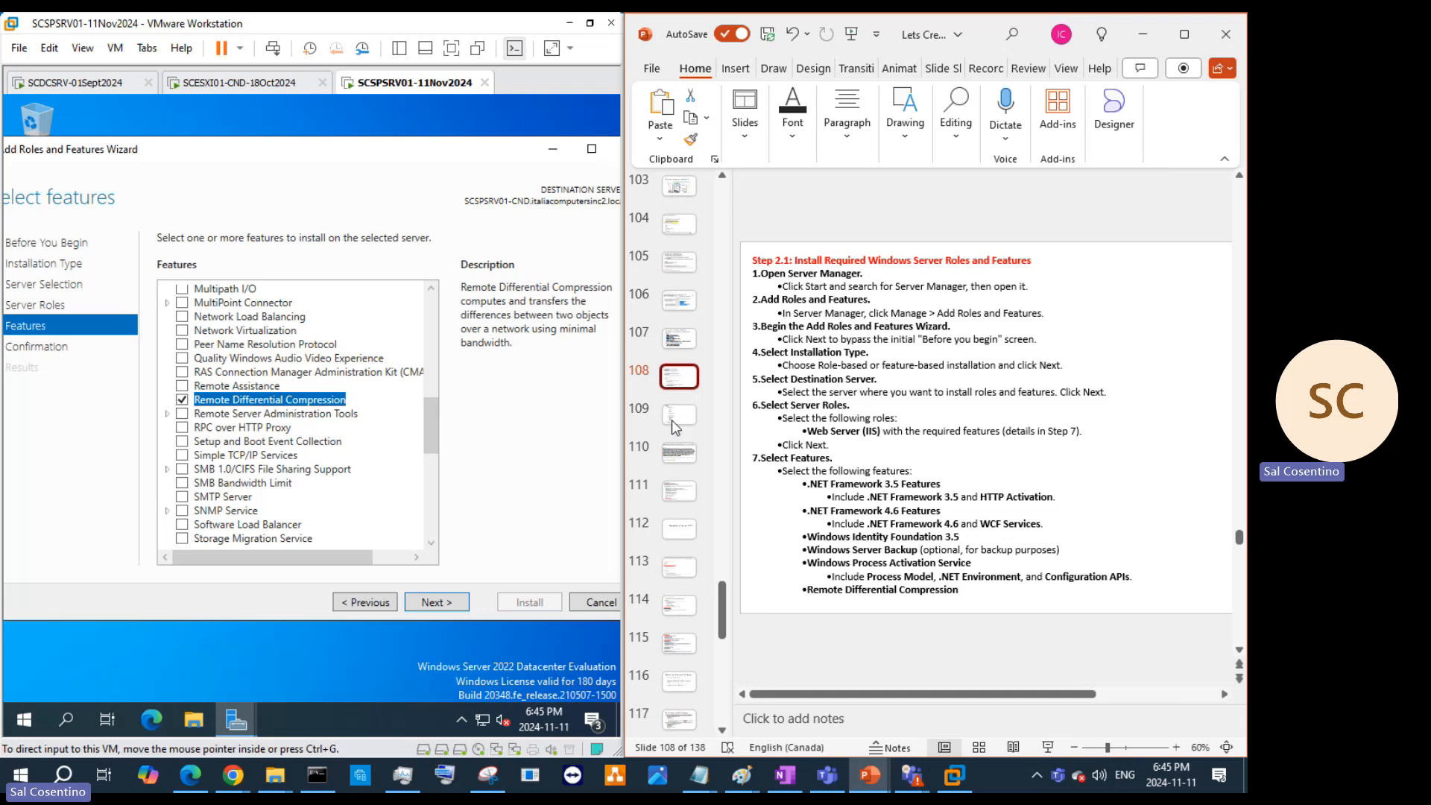
left_click(669, 421)
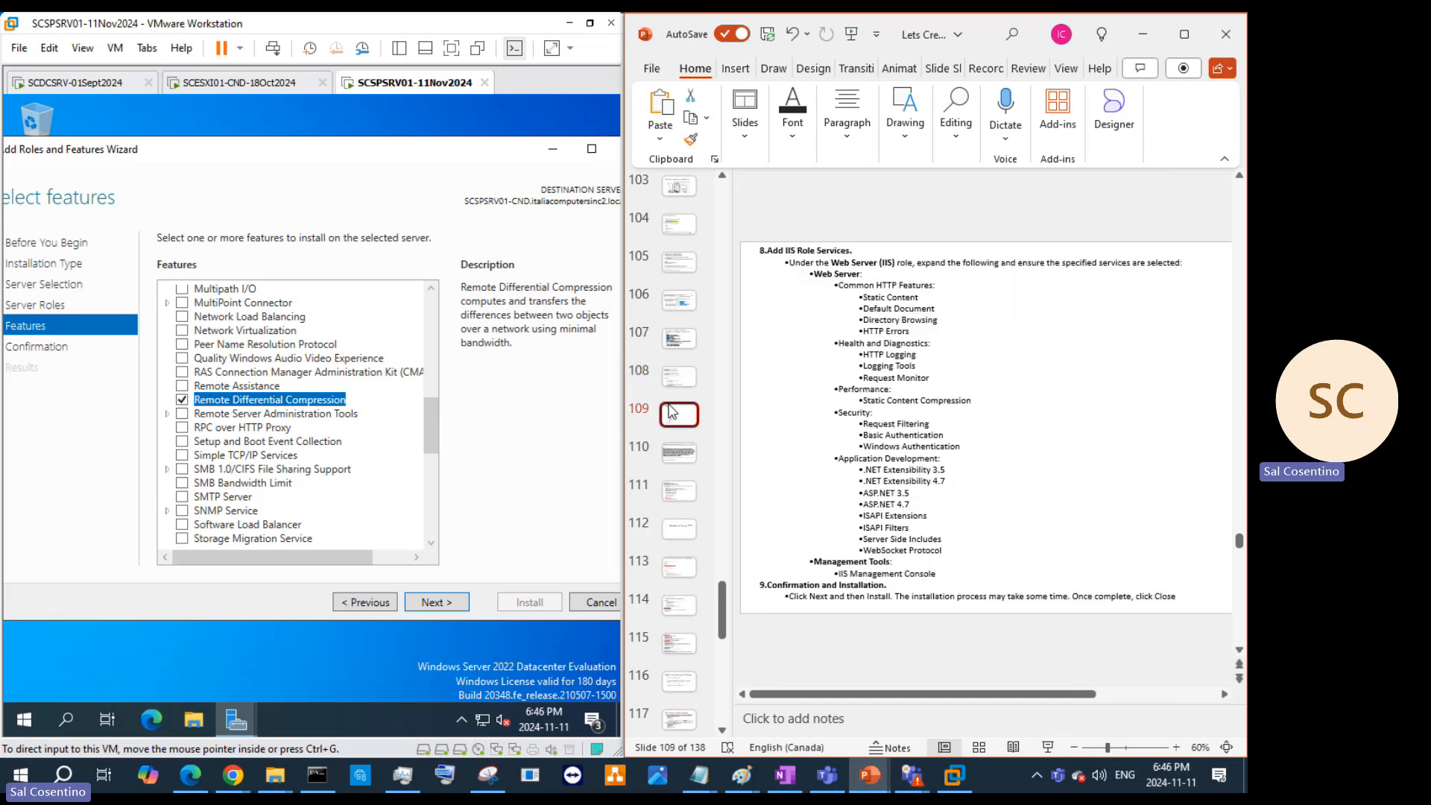
left_click(435, 422)
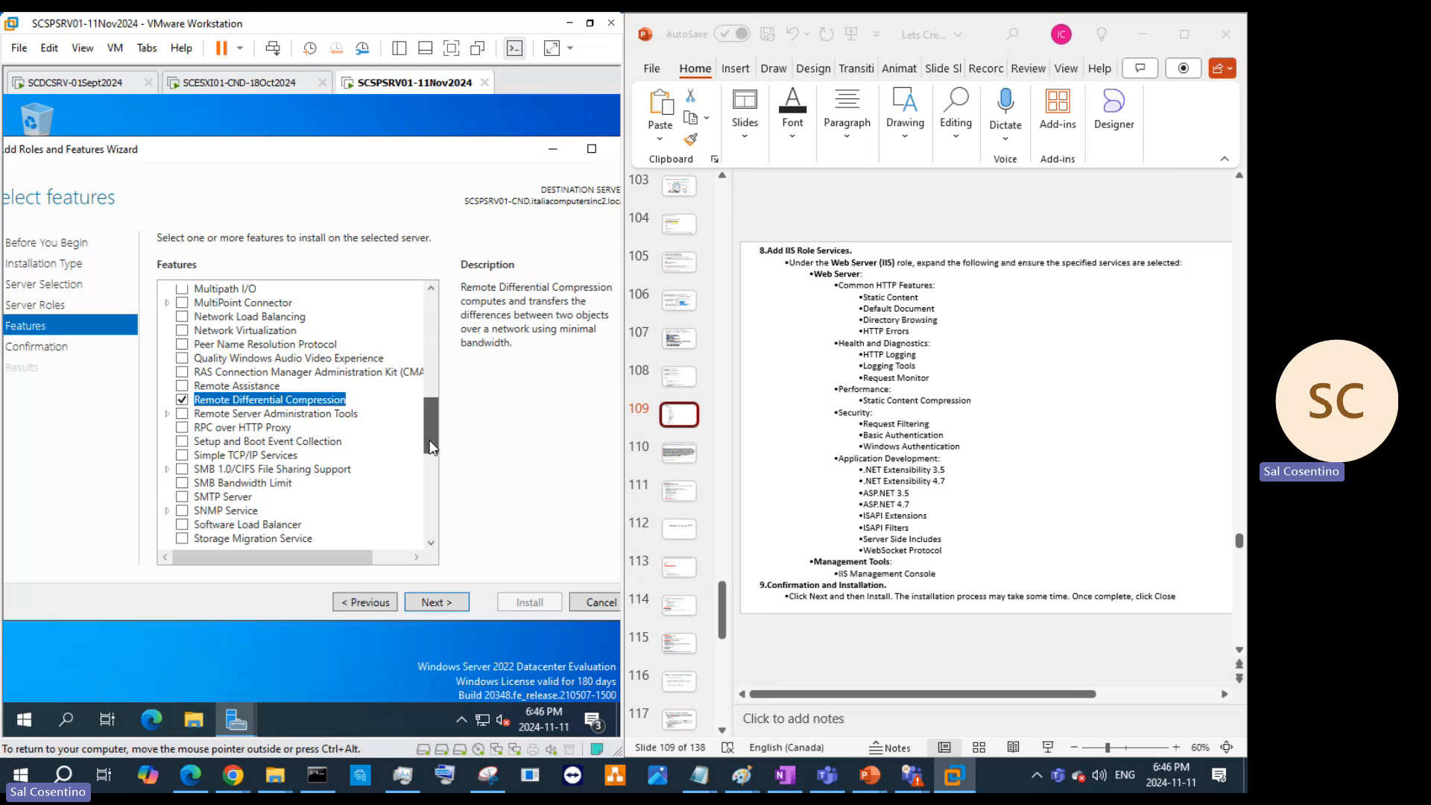
left_click_drag(430, 447, 446, 499)
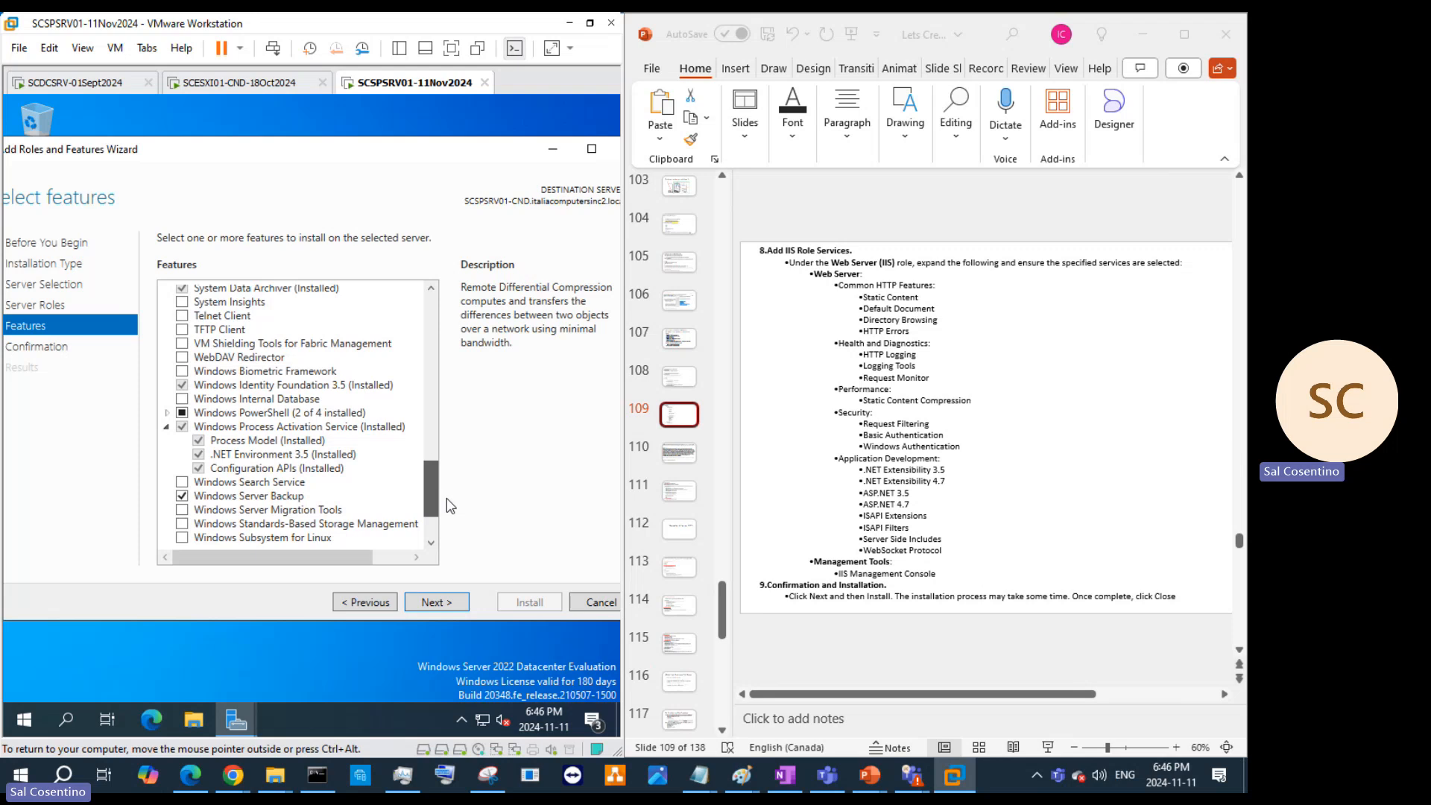
left_click_drag(450, 506, 472, 554)
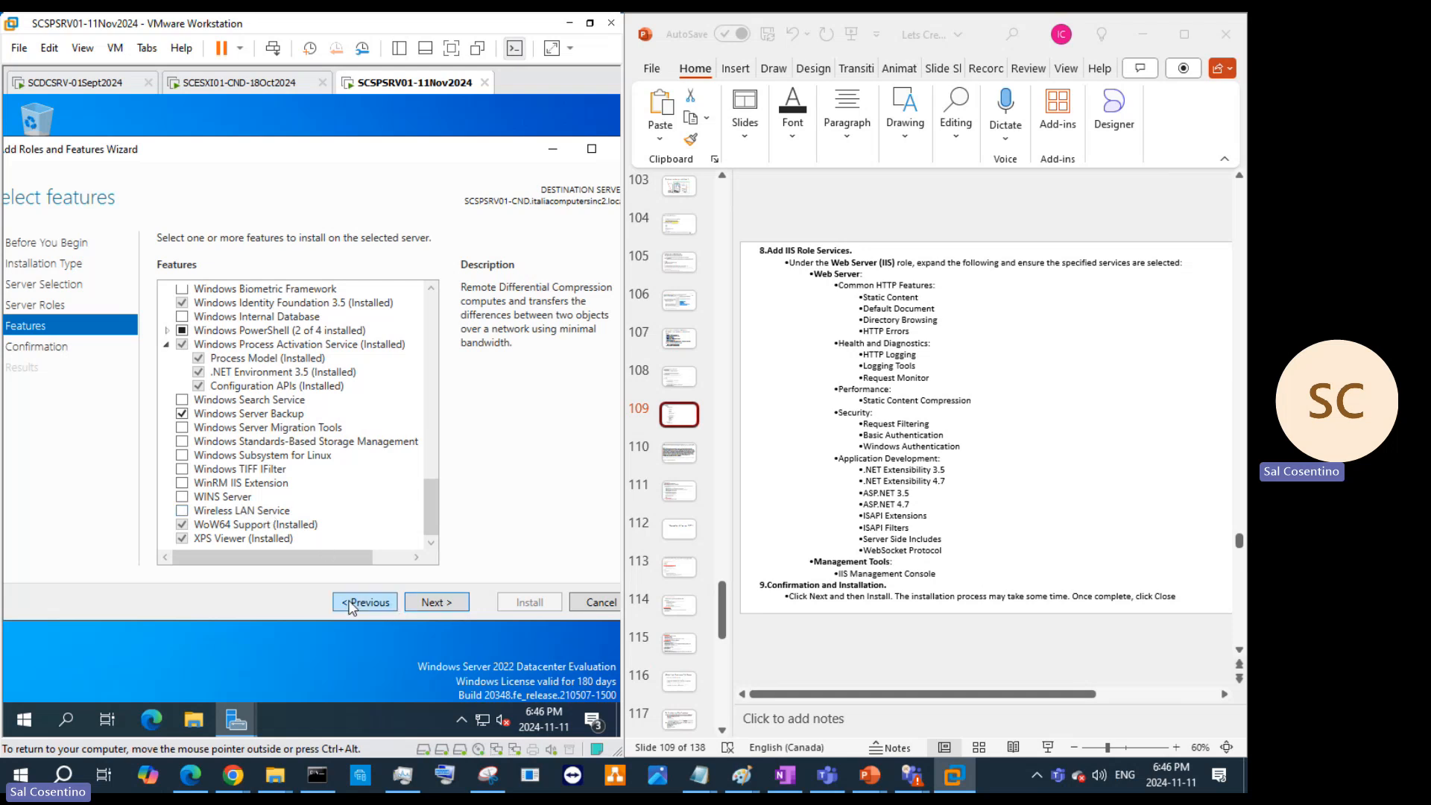
left_click(373, 602)
scroll(334, 481, "down", 4)
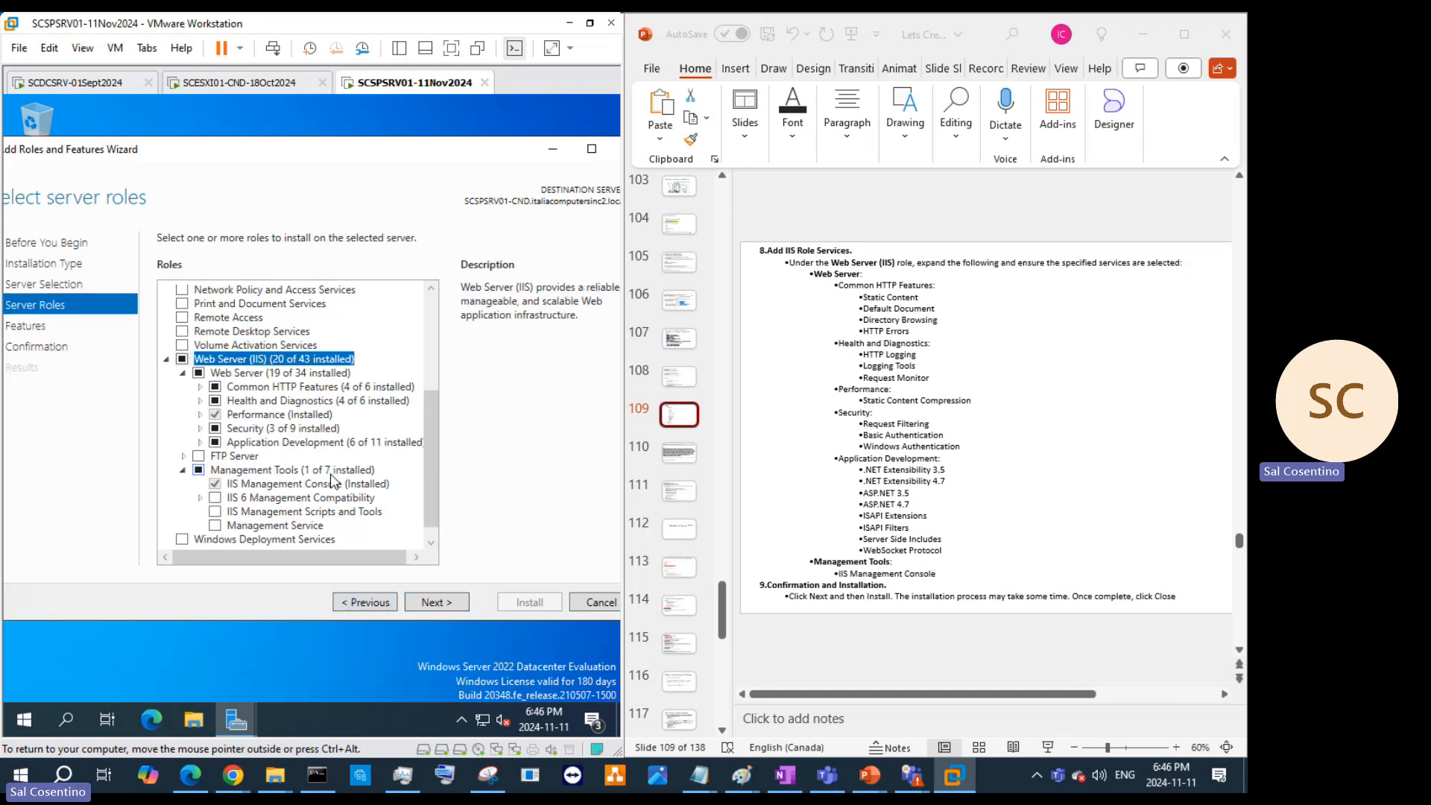
Step: Expand Common HTTP Features, Health and Diagnostics, and Performance to compare their role services with the slide, and collapse them again
left_click(202, 388)
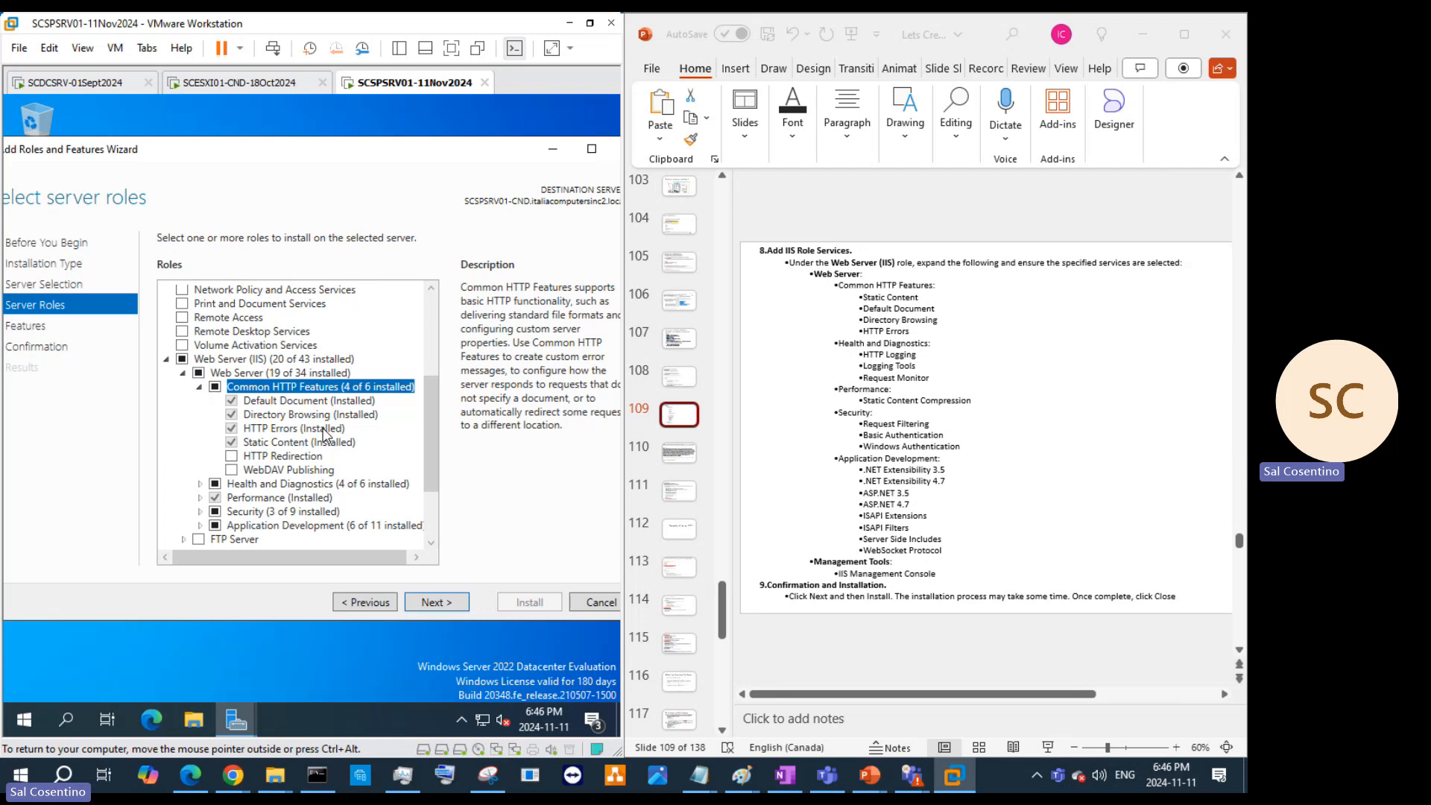
left_click(209, 488)
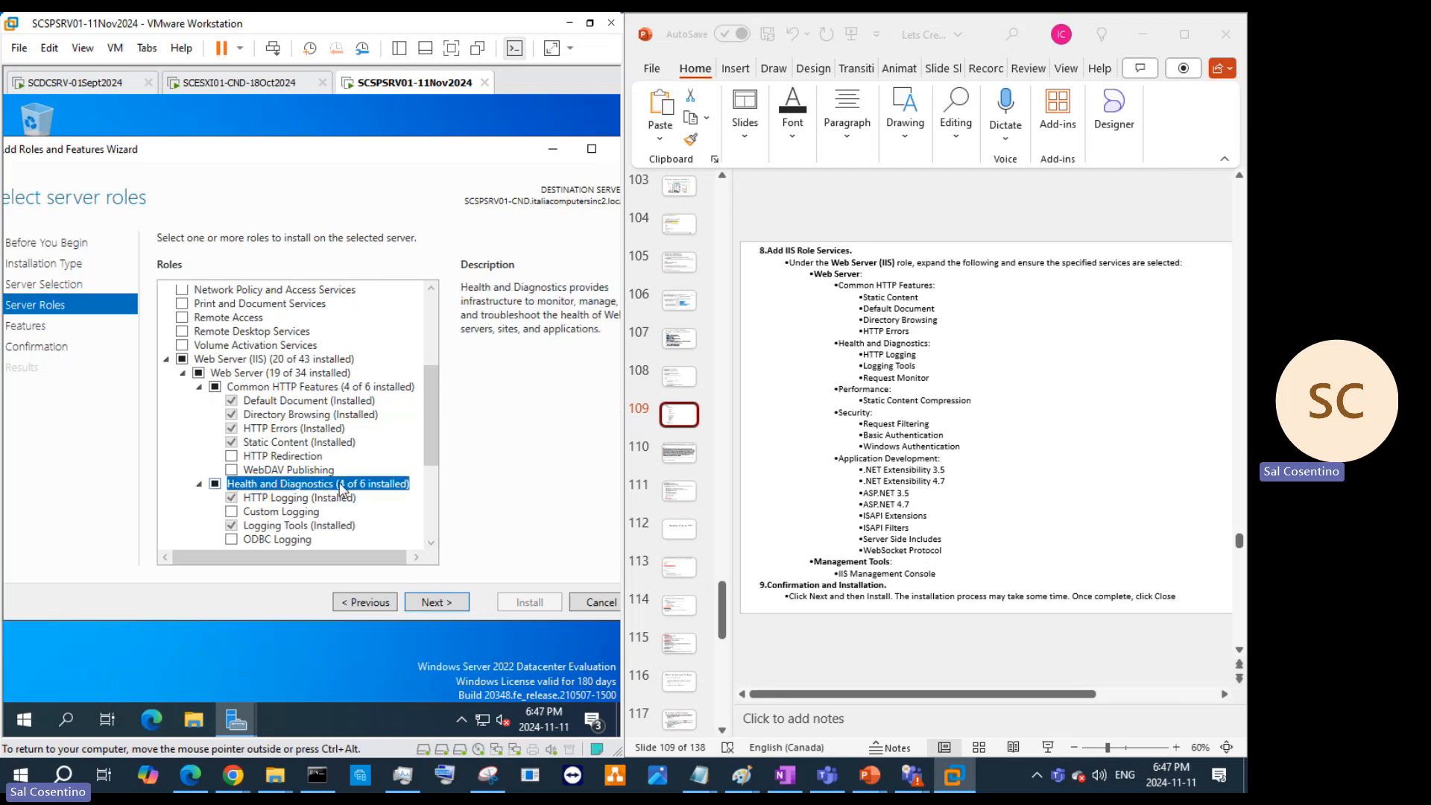
scroll(342, 489, "down", 1)
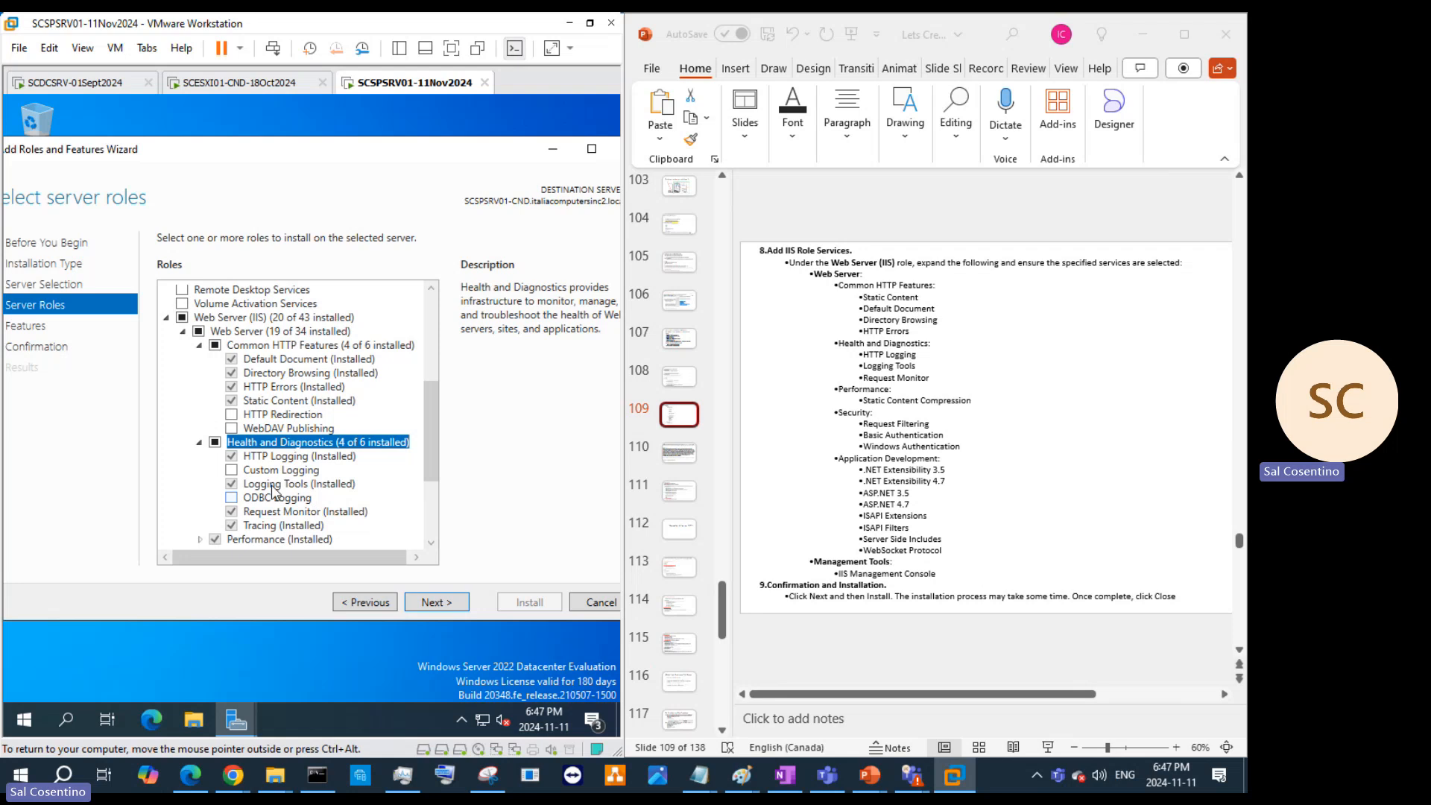
left_click(199, 442)
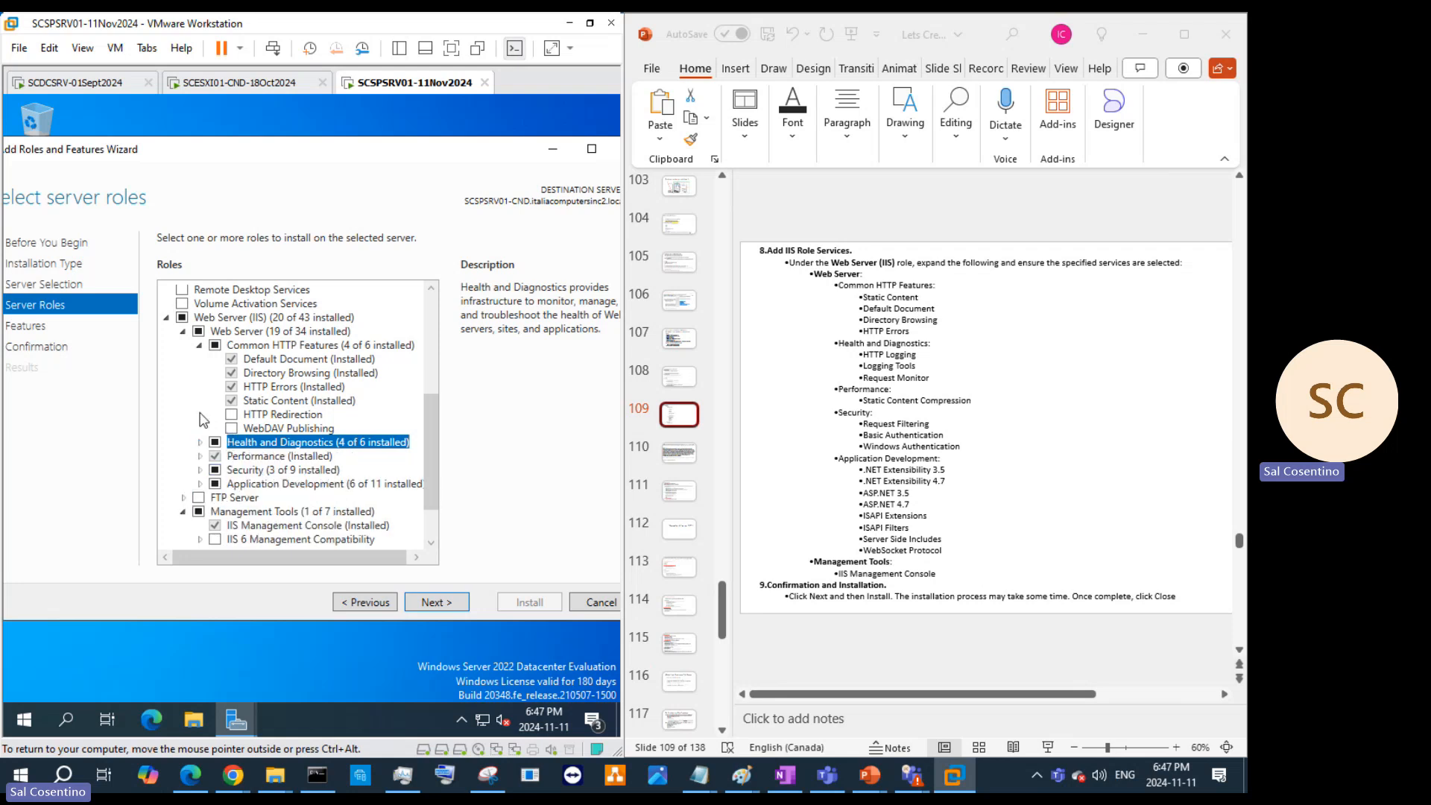
left_click(200, 345)
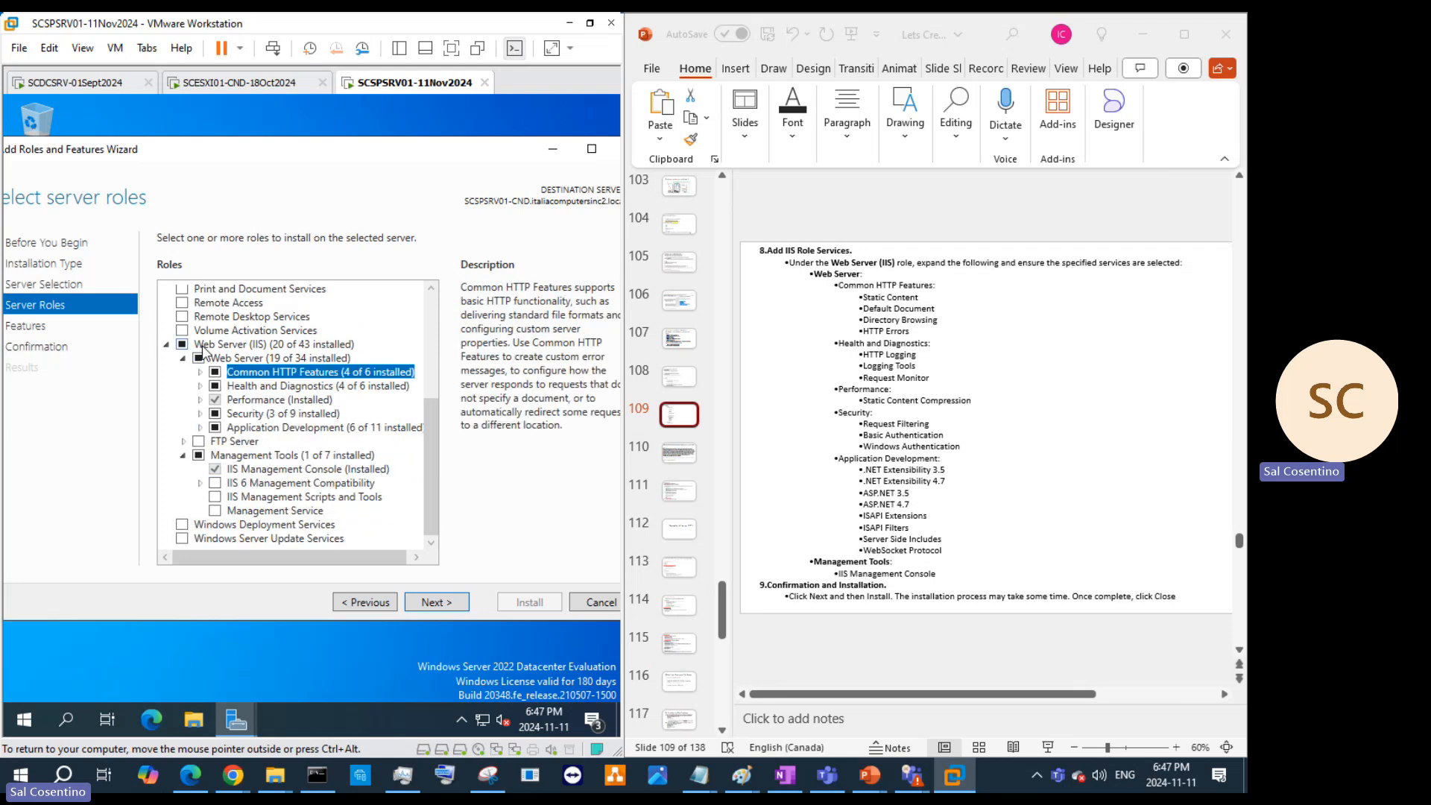
left_click(200, 400)
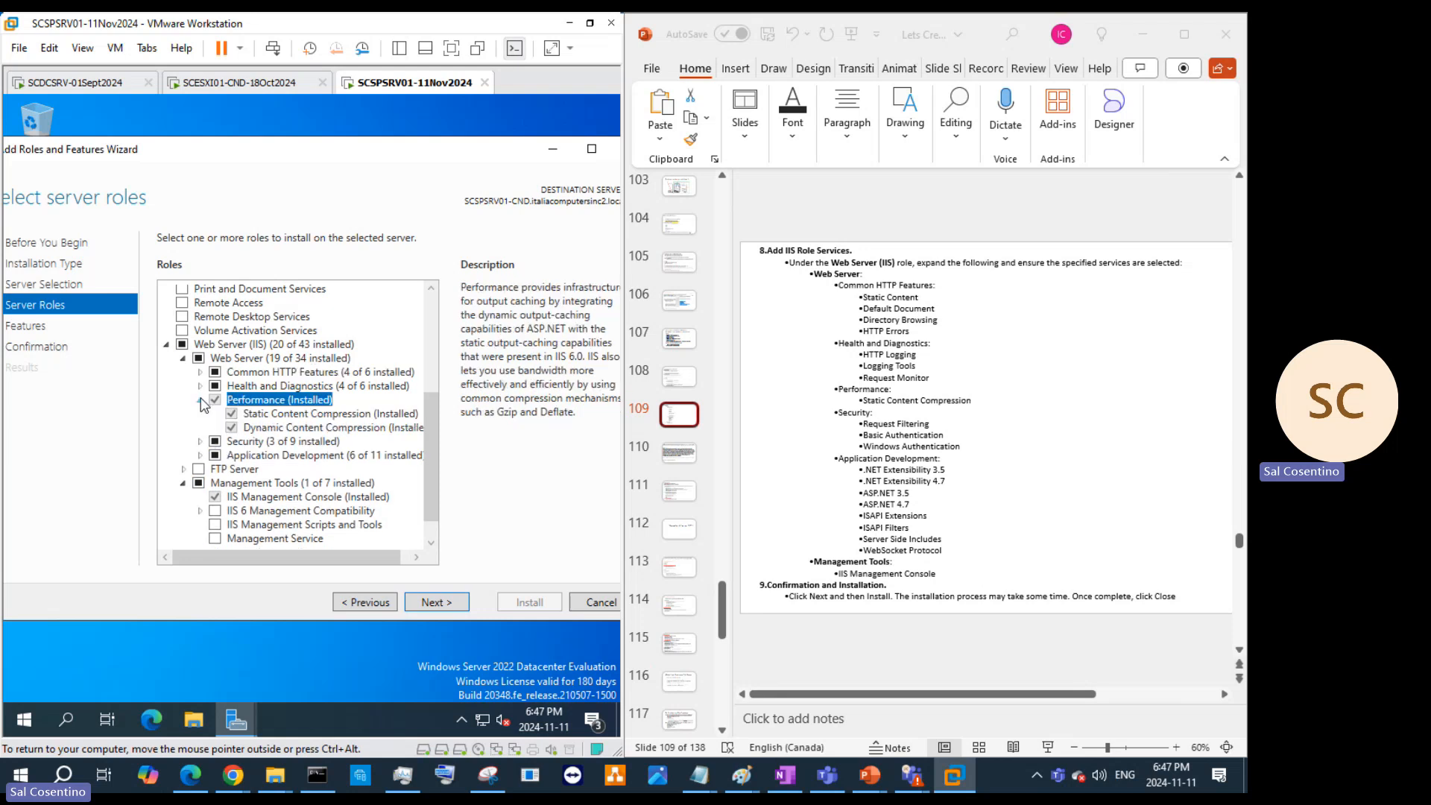
left_click(201, 401)
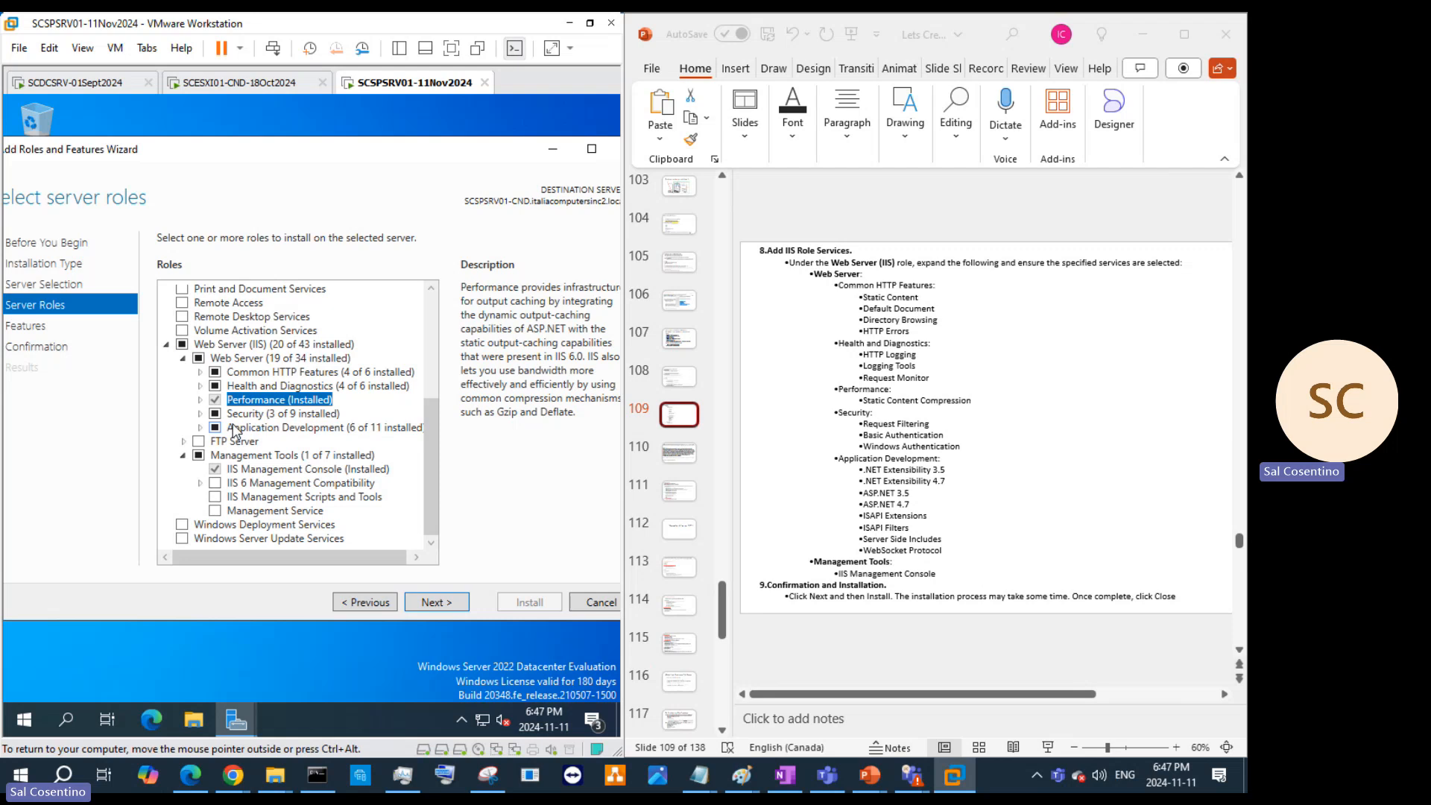
Step: Select Server Side Includes and WebSocket Protocol under Application Development, and bring the full Server Side Includes description into view
left_click(201, 428)
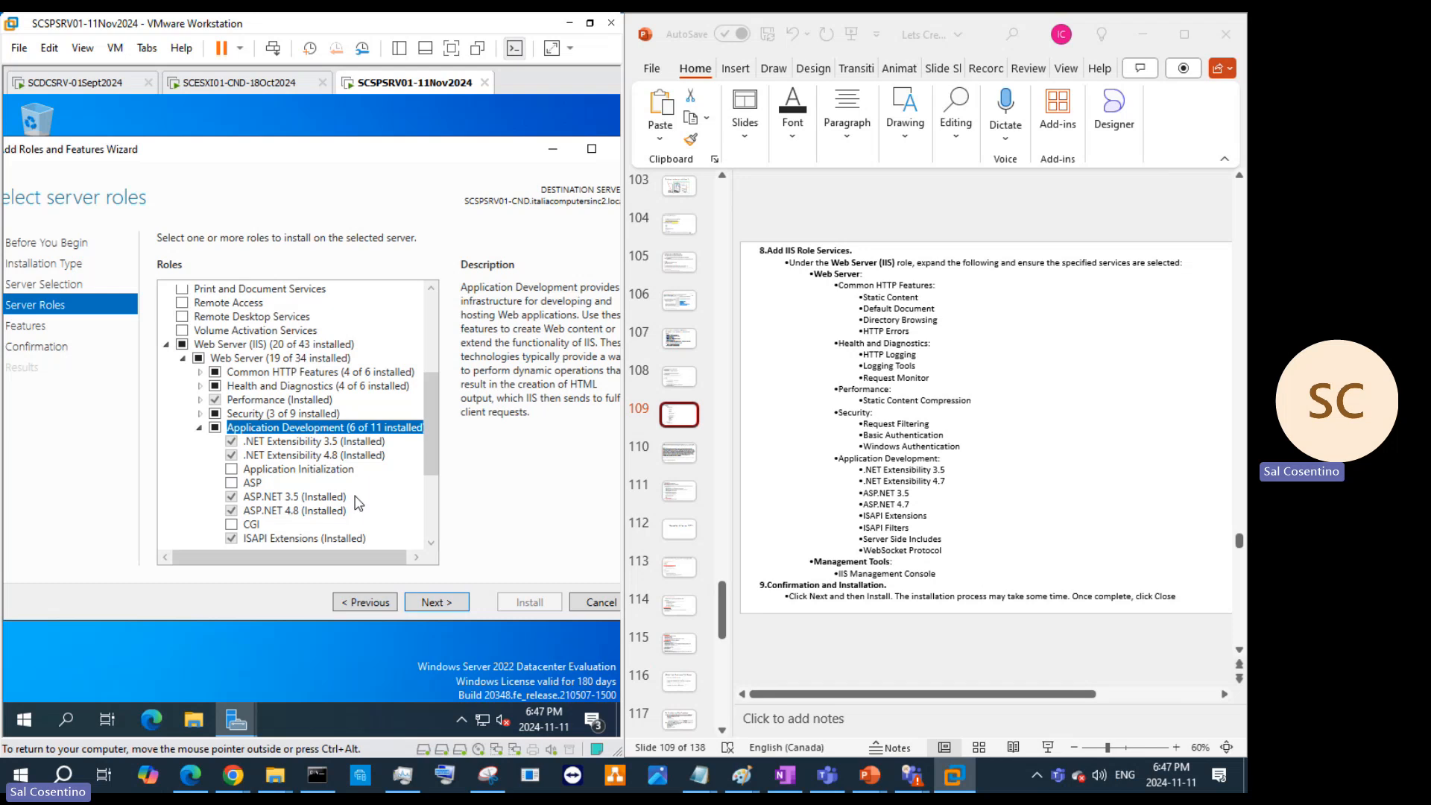
scroll(358, 504, "down", 2)
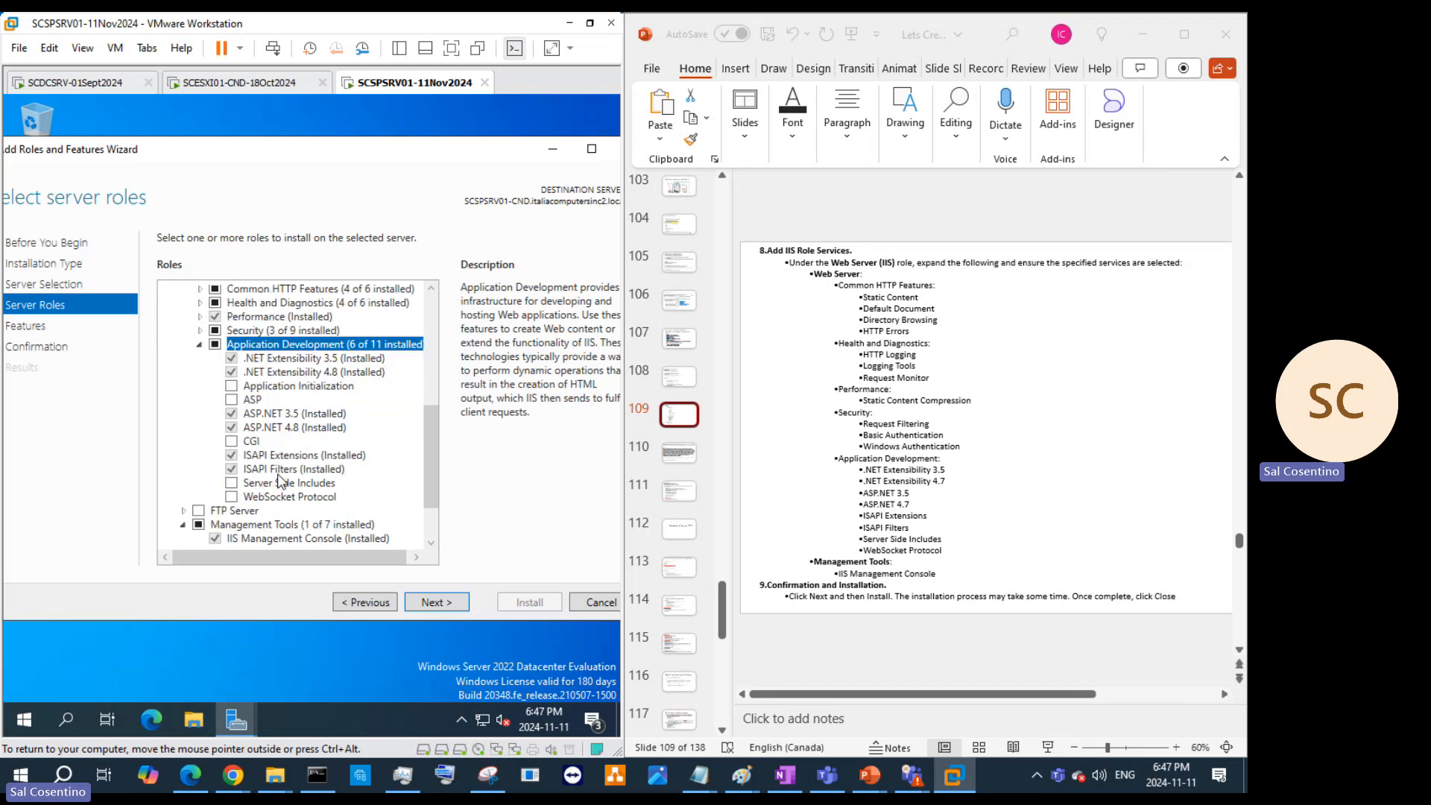
left_click(232, 485)
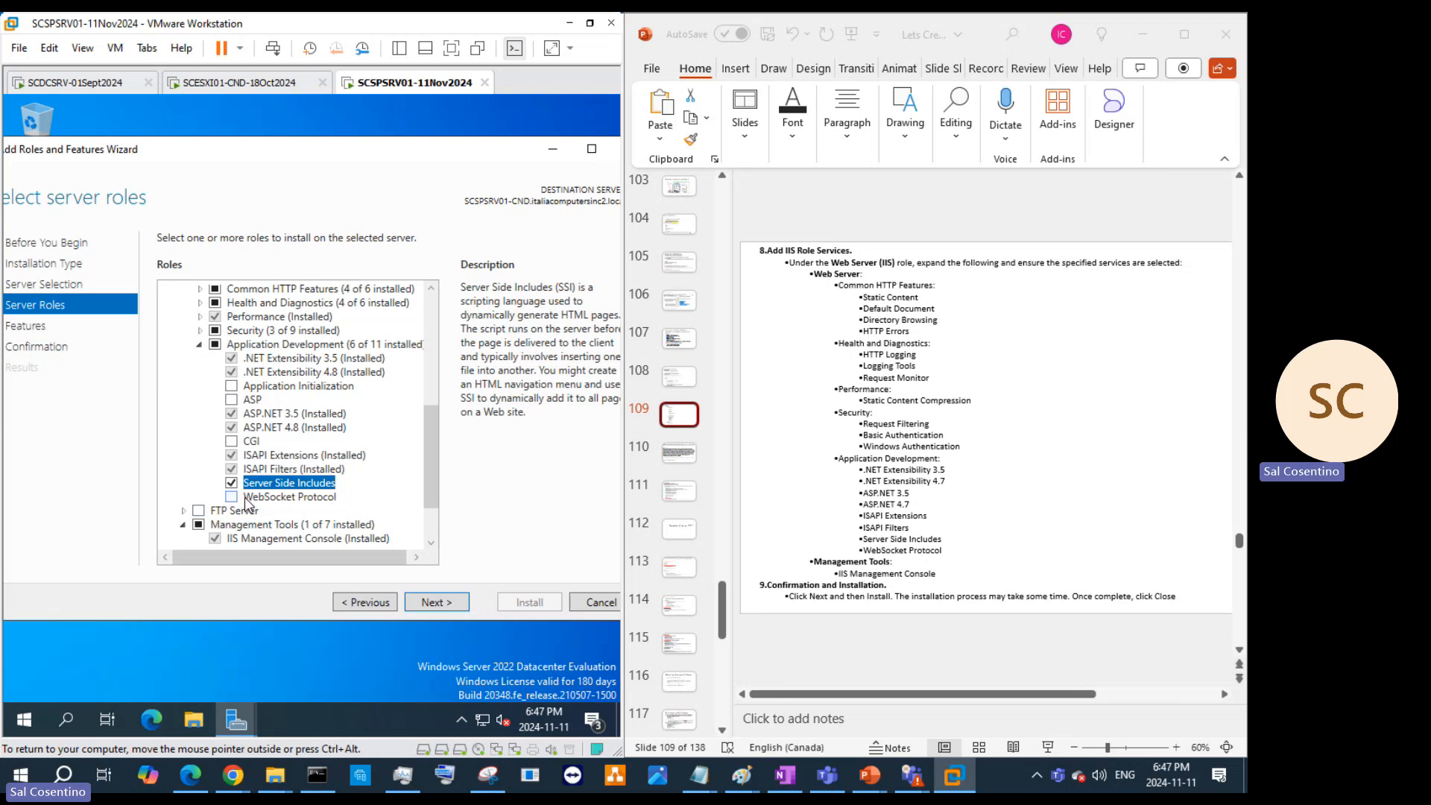
left_click(234, 501)
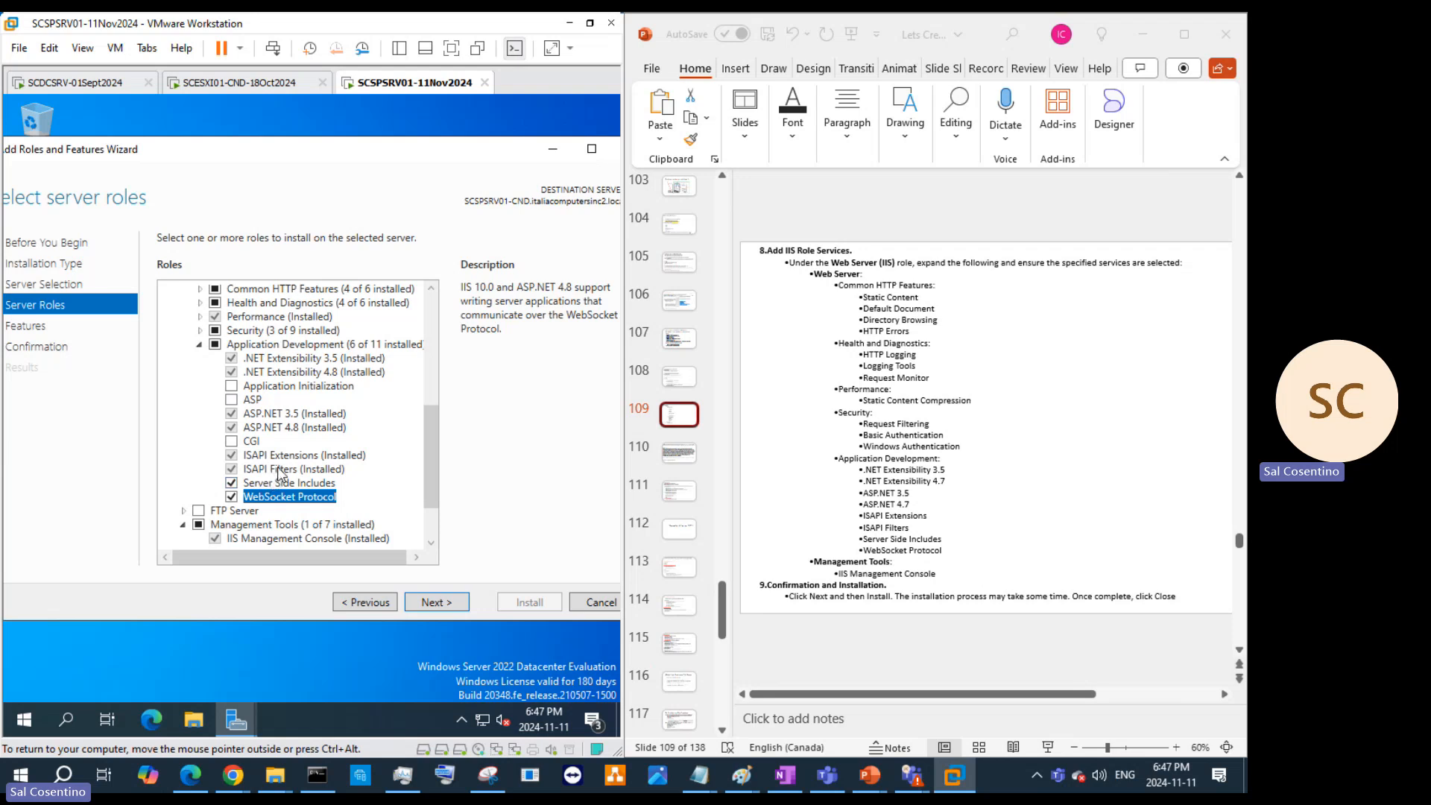
left_click(286, 484)
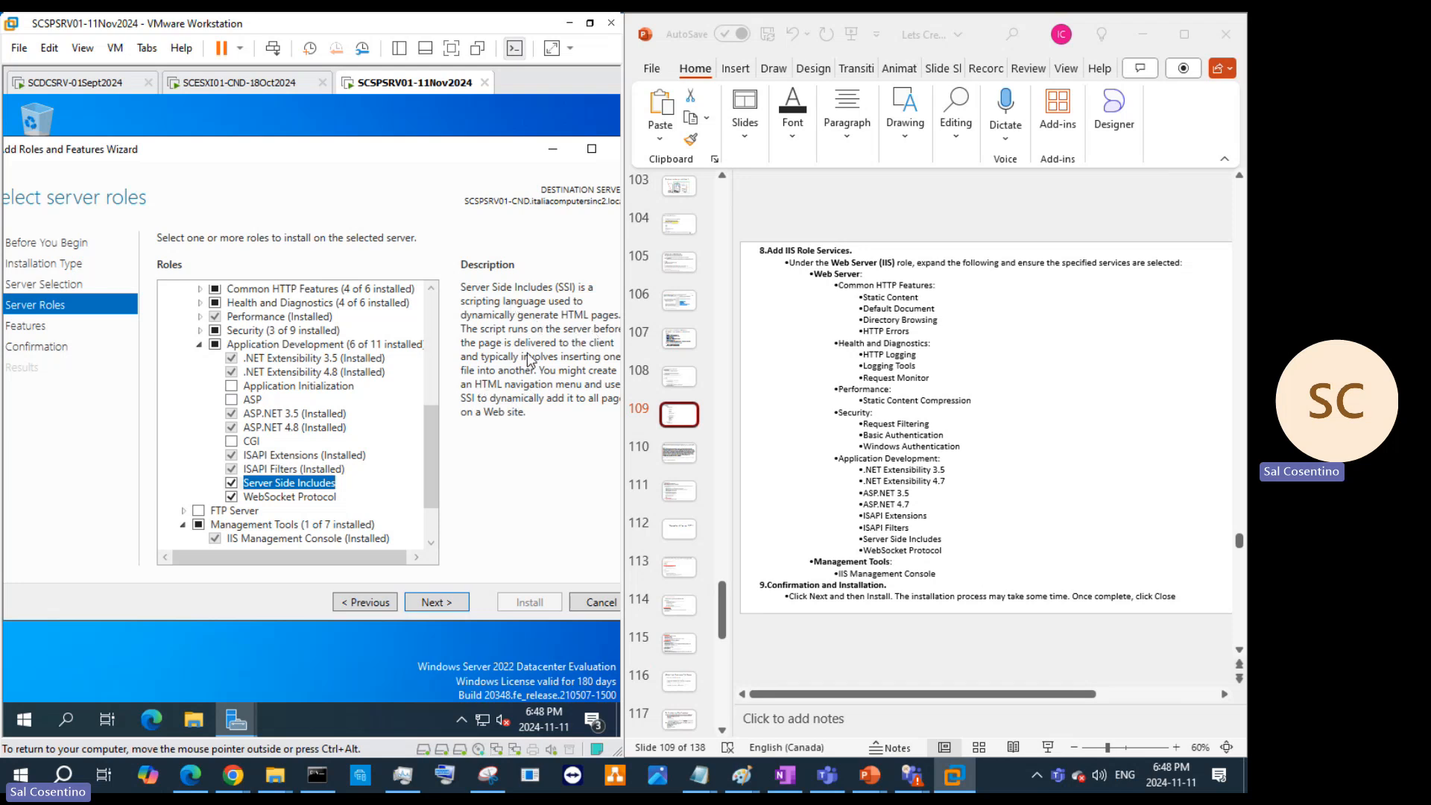
left_click_drag(507, 161, 470, 161)
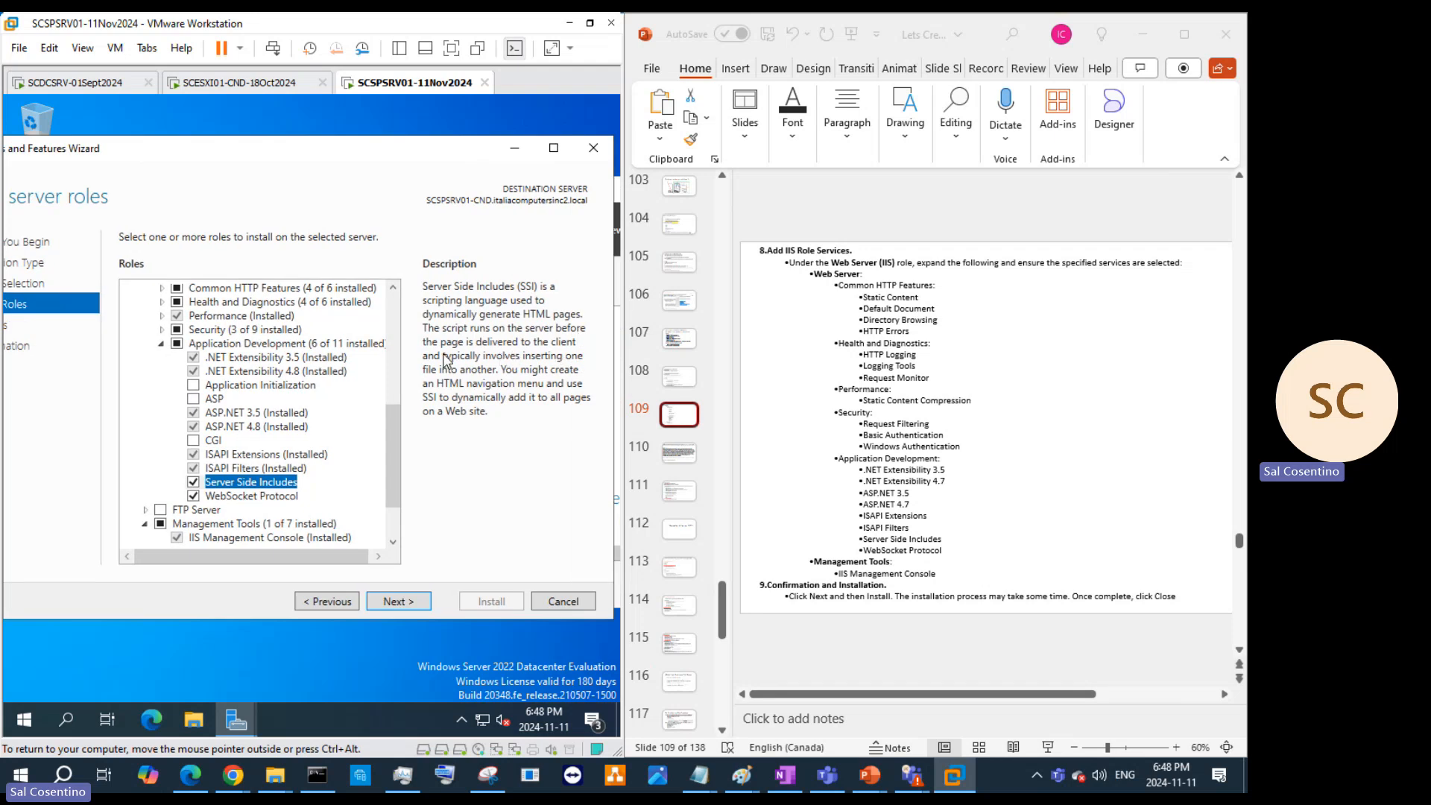
Step: Highlight the Server Side Includes and WebSocket Protocol bullets in yellow on slide 109 of the PowerPoint guide
left_click(960, 545)
left_click_drag(960, 545, 867, 542)
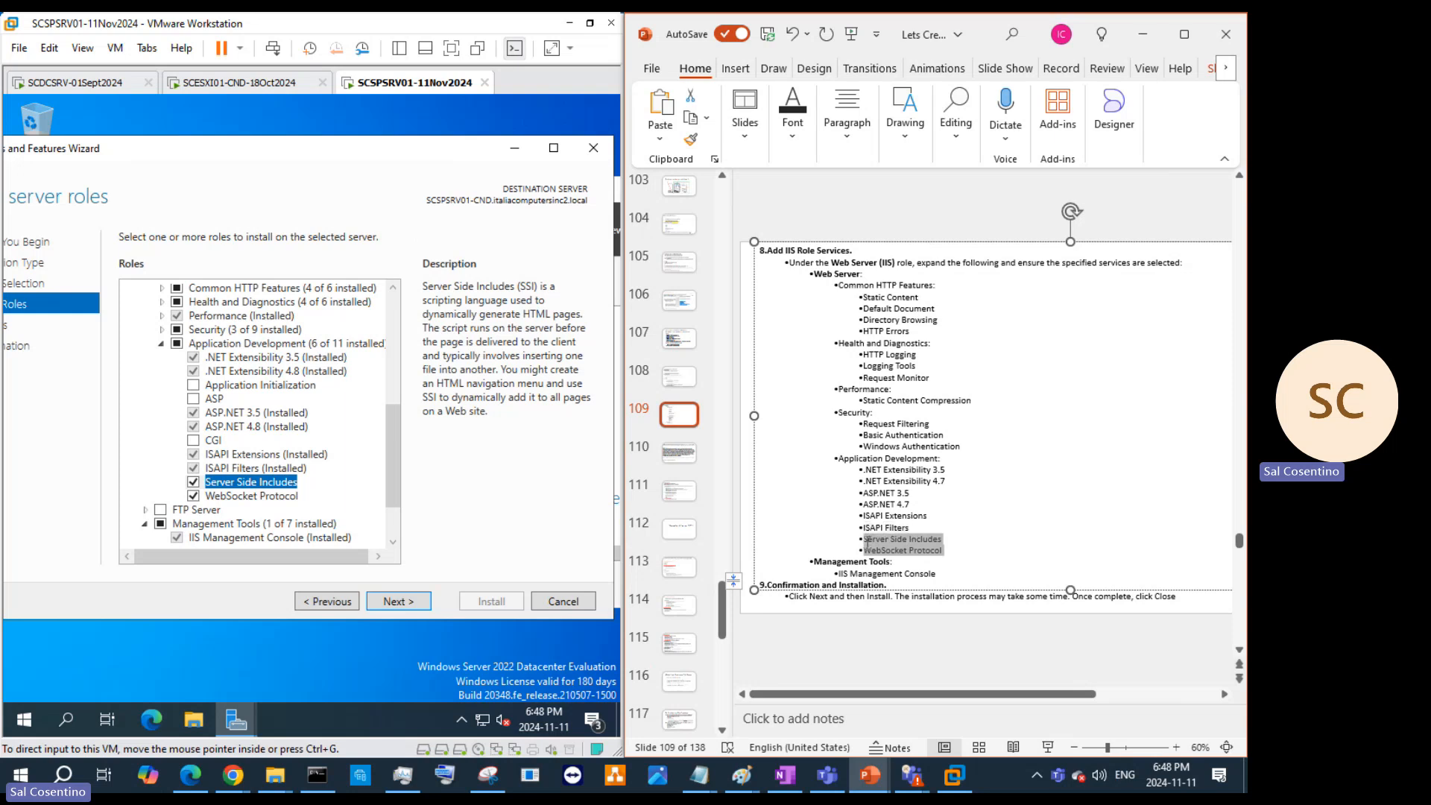
left_click_drag(867, 542, 868, 541)
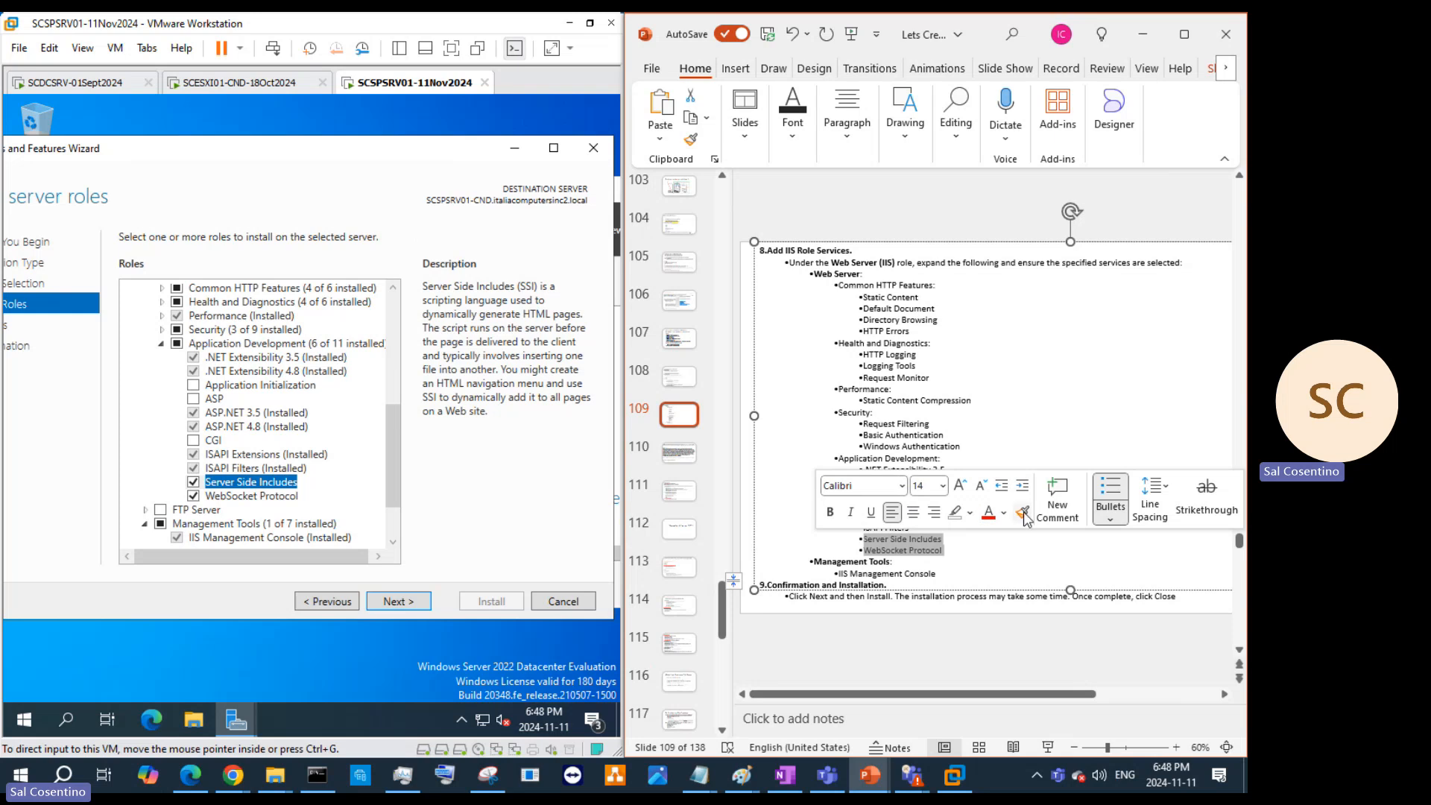
left_click(969, 513)
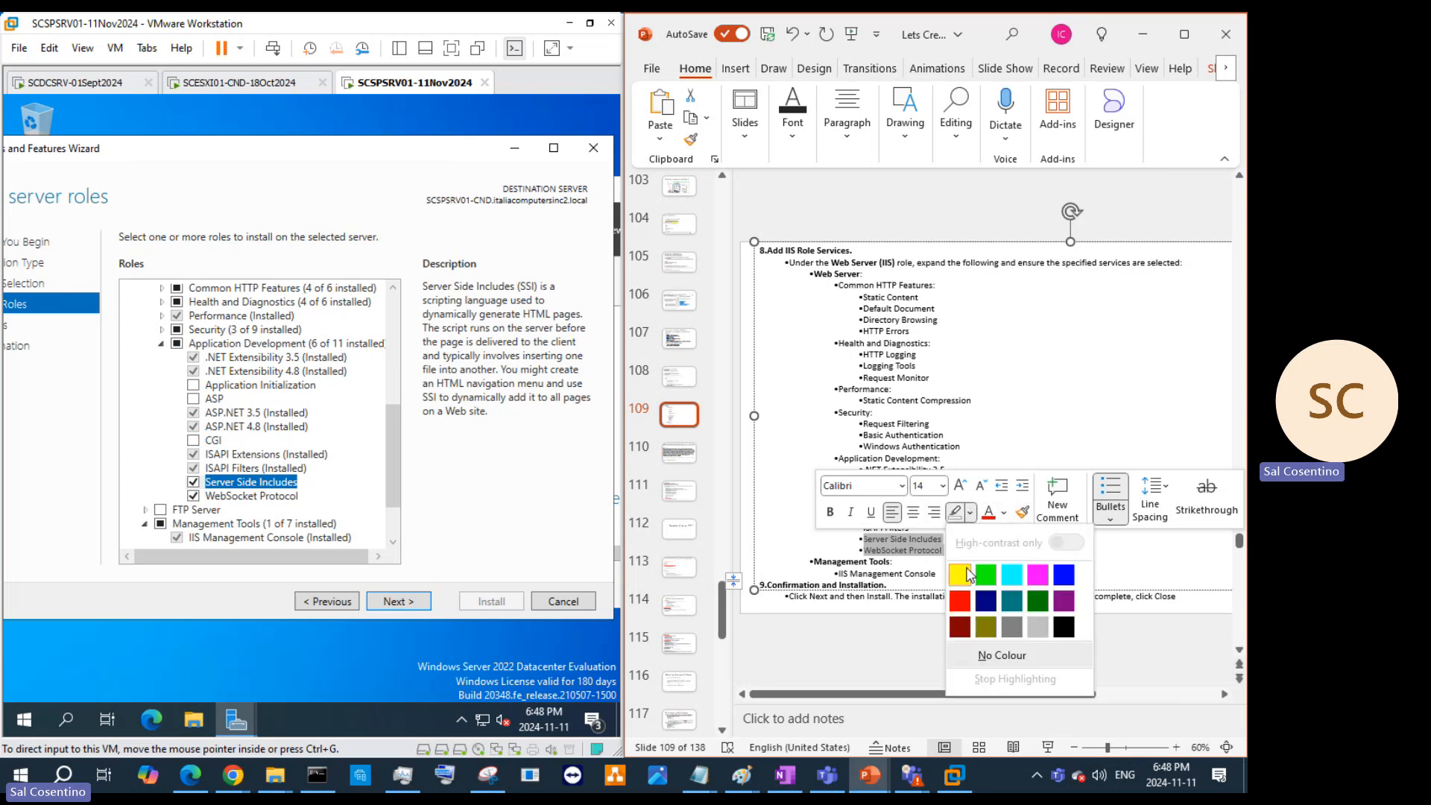
left_click(967, 570)
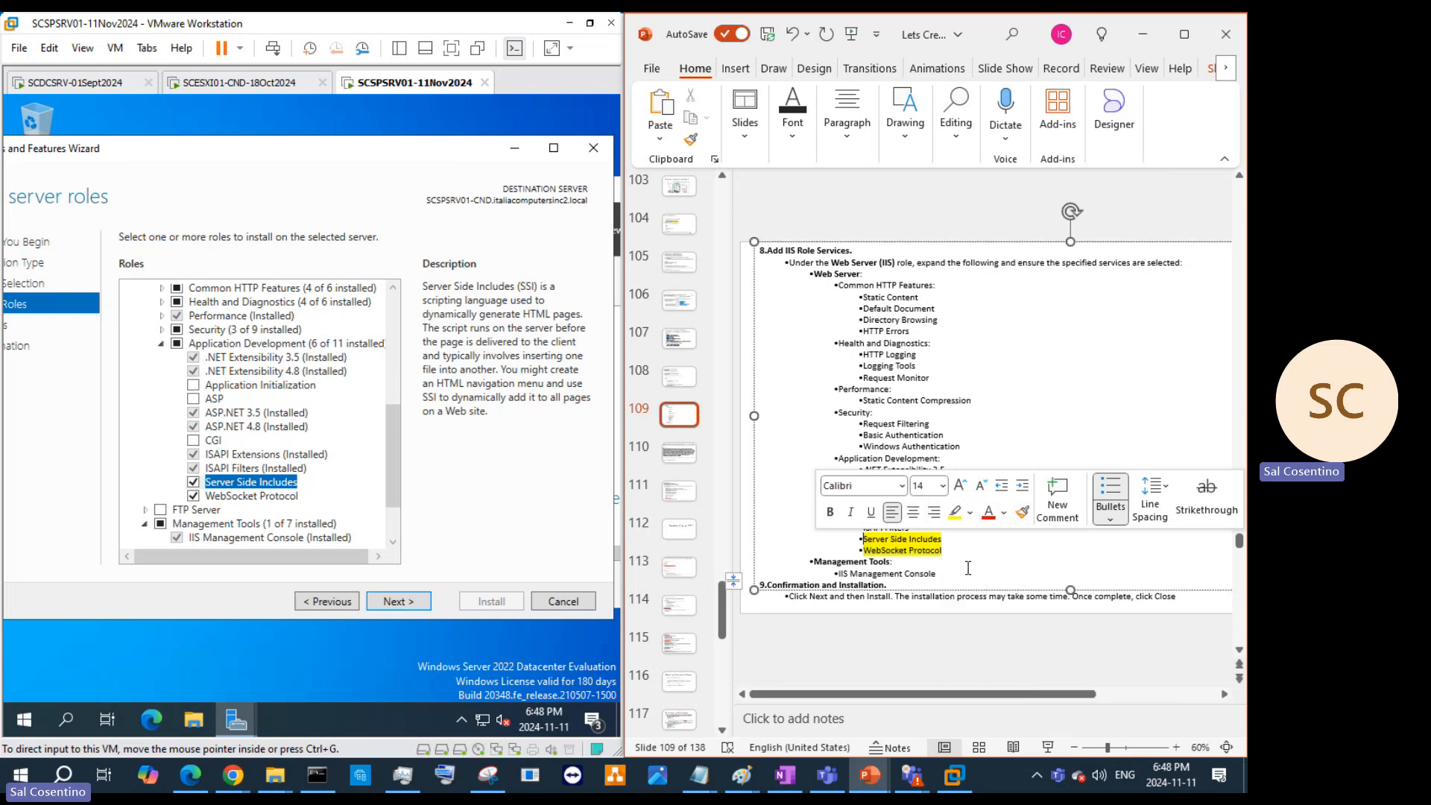
left_click(969, 365)
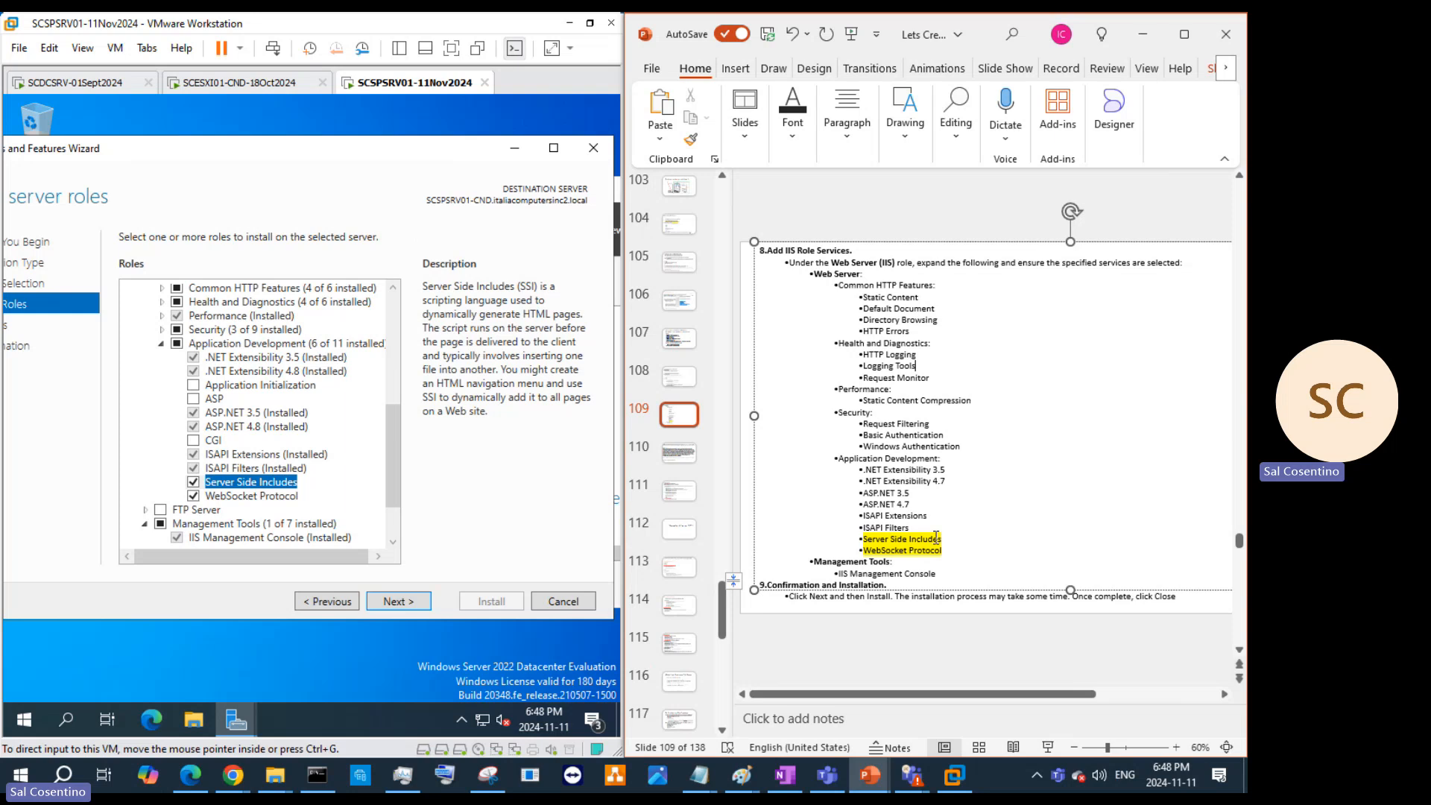
Step: Look back through the neighbouring guide slides to slide 108 and return to slide 109 with the IIS role services
scroll(938, 539, "down", 3)
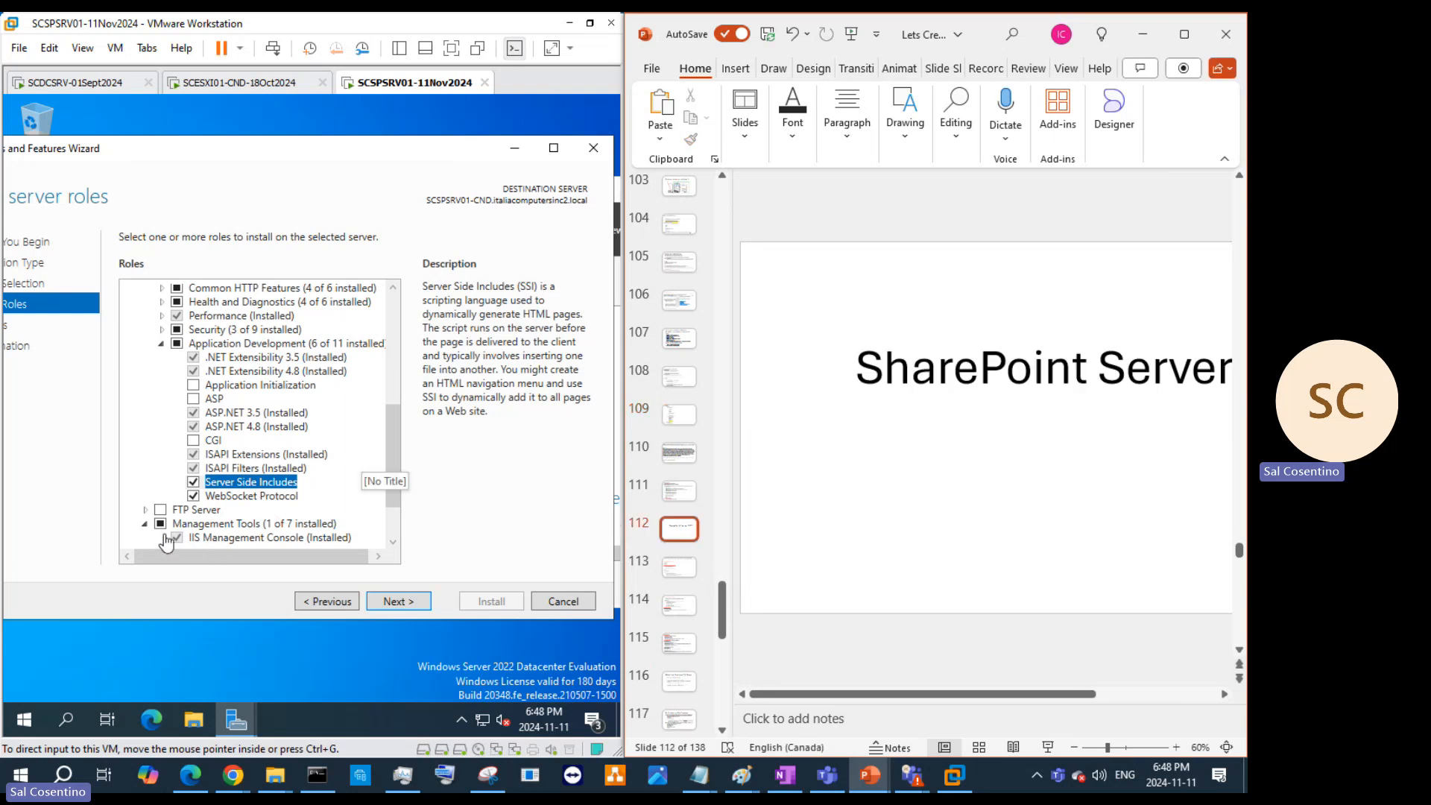
left_click(691, 495)
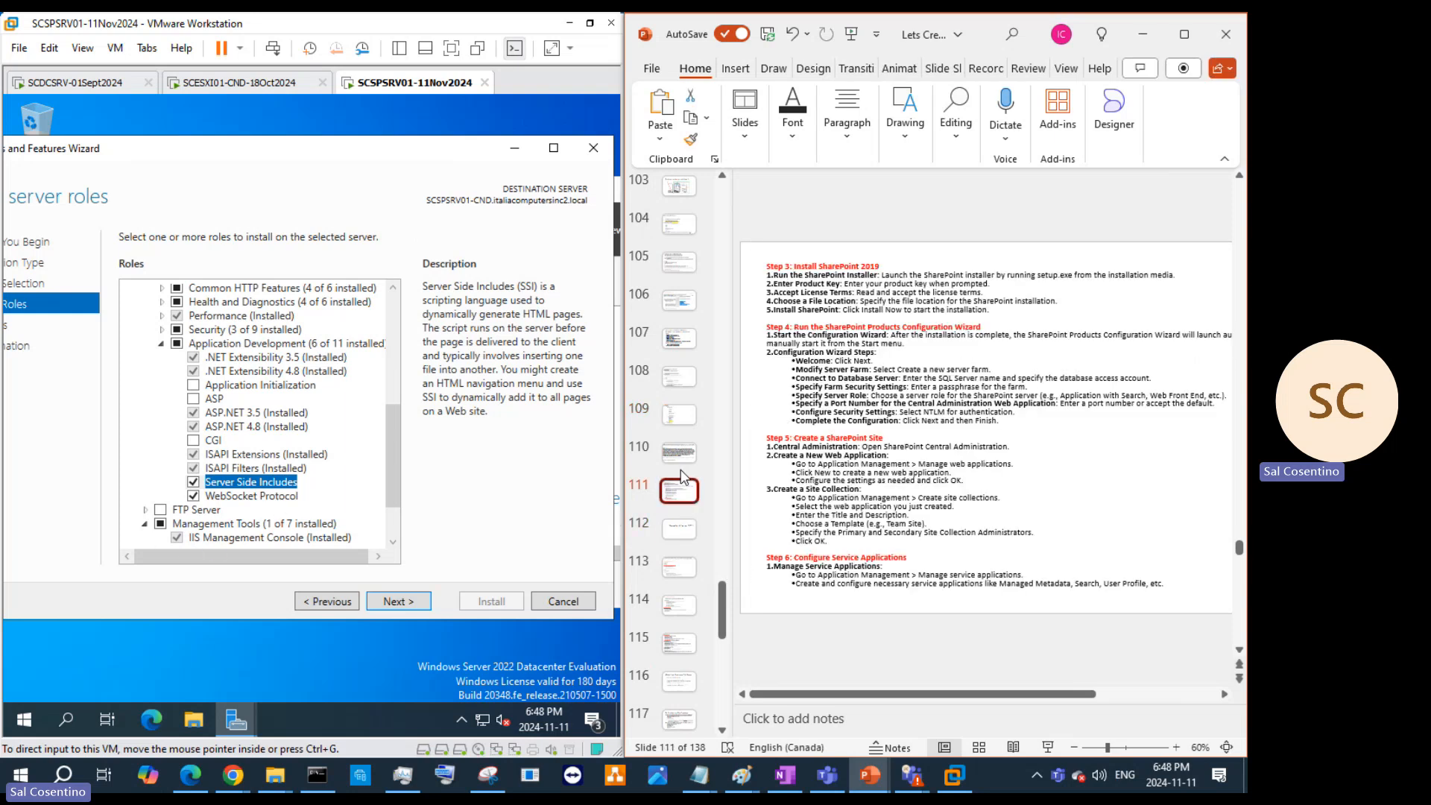
left_click(679, 457)
left_click(680, 416)
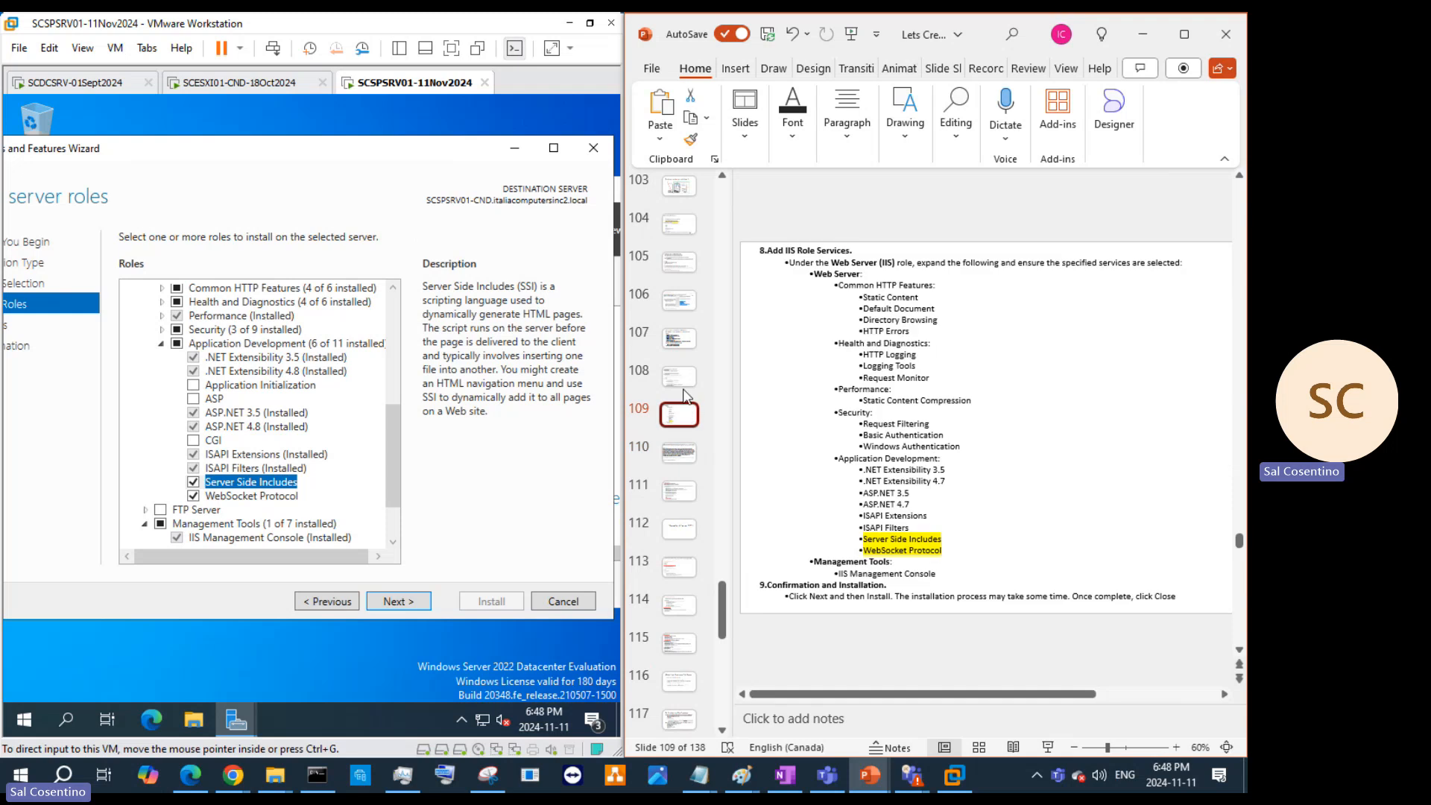
left_click(686, 384)
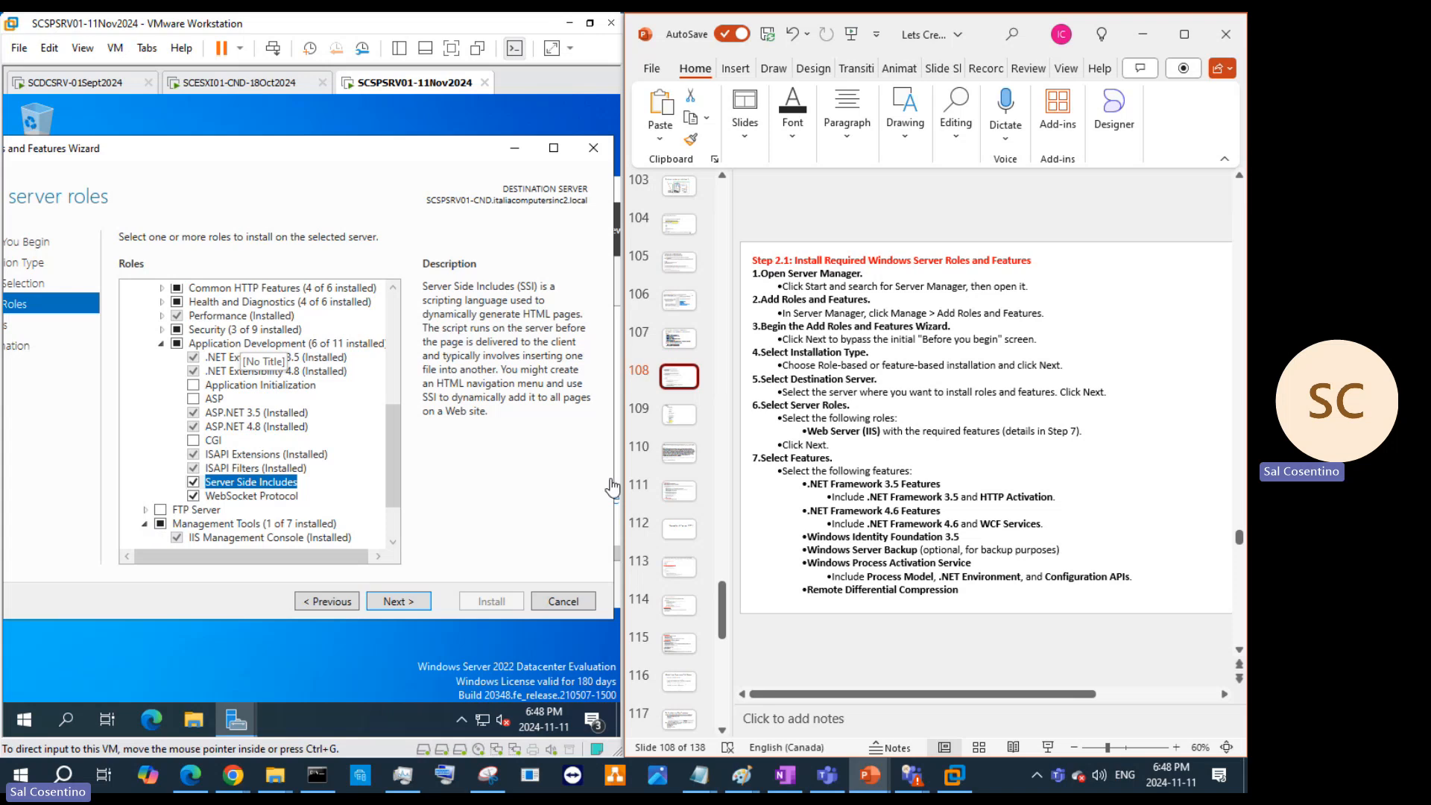
scroll(826, 524, "down", 1)
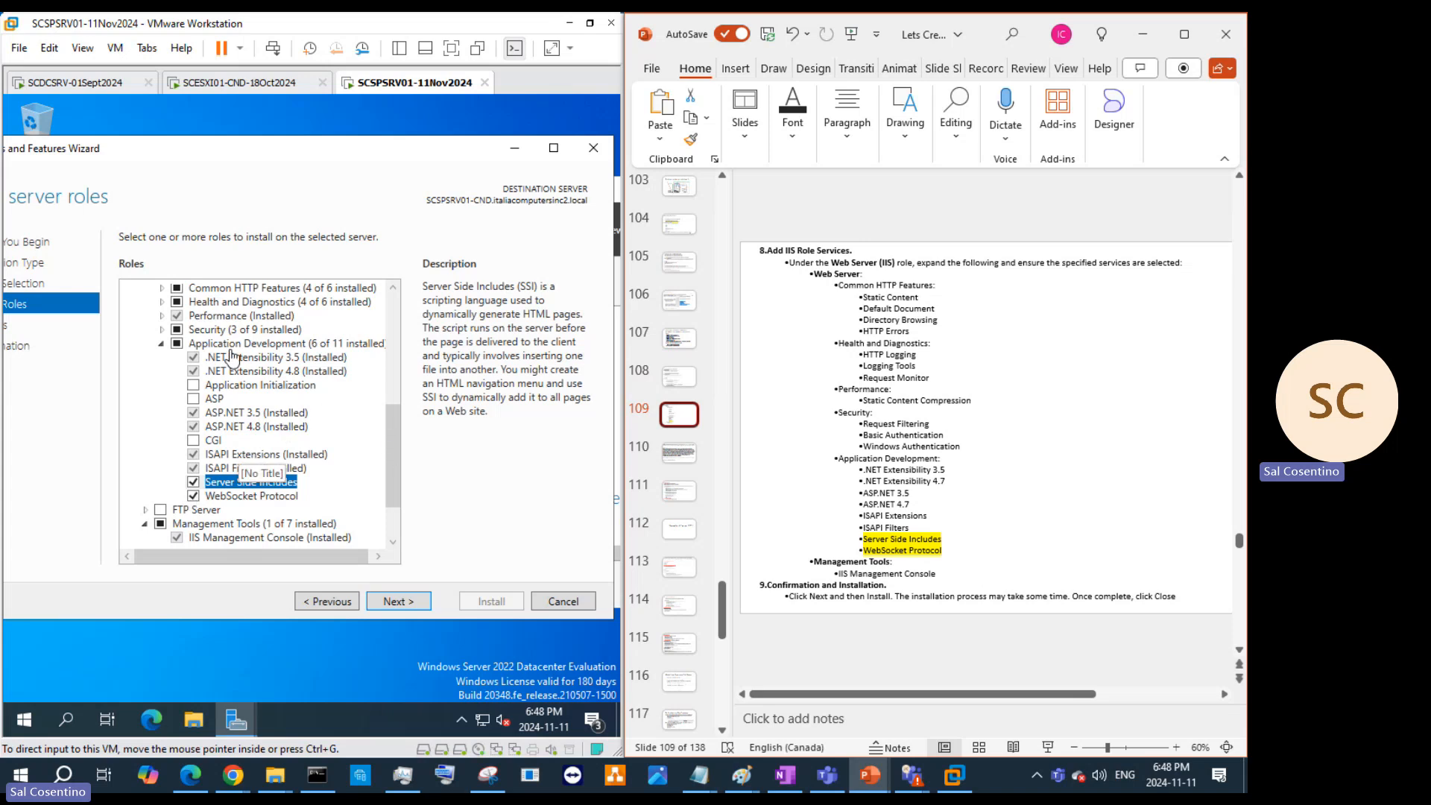
Step: Expand Health and Diagnostics, Common HTTP Features, Performance and Security, and check all IIS role services against slide 109
left_click(160, 302)
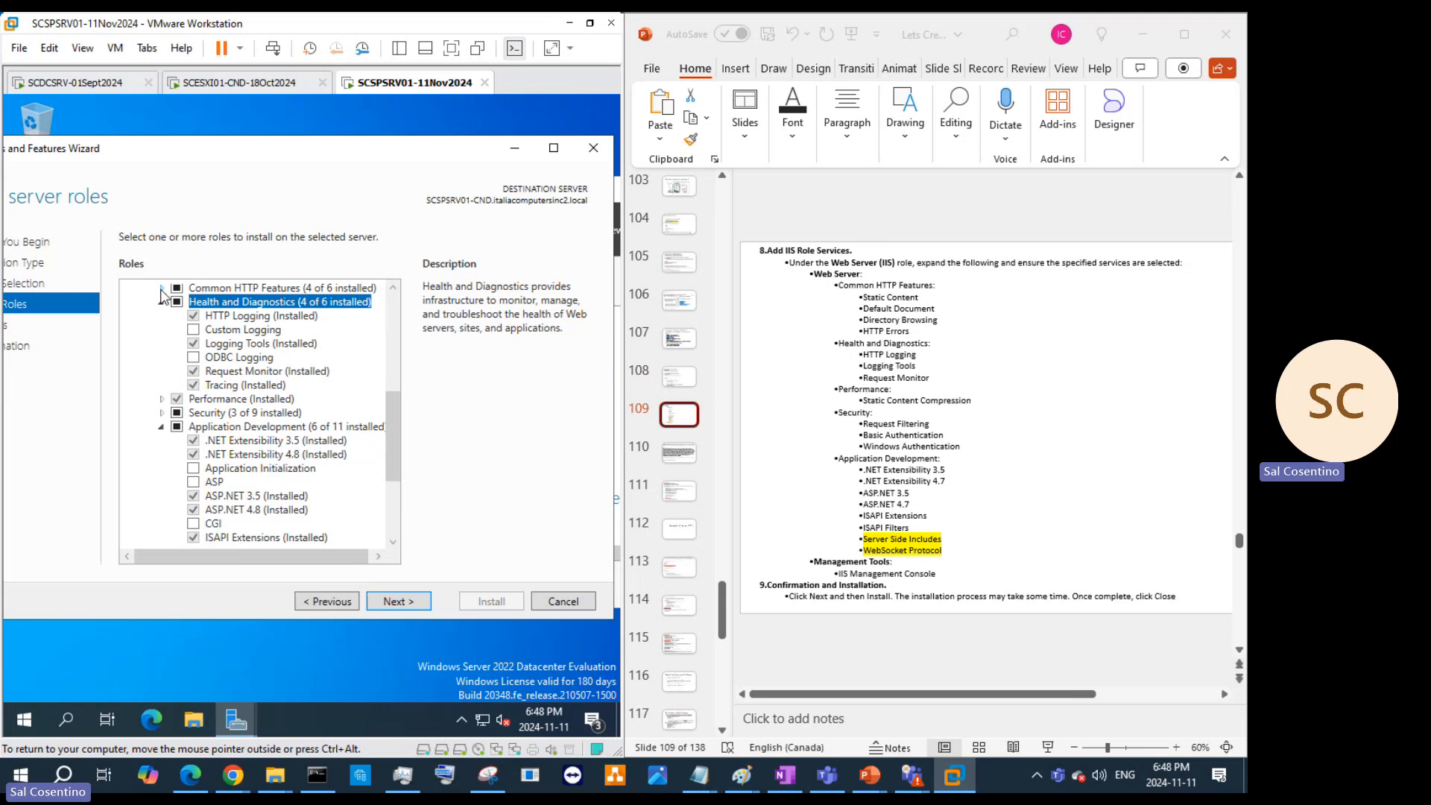
left_click(161, 290)
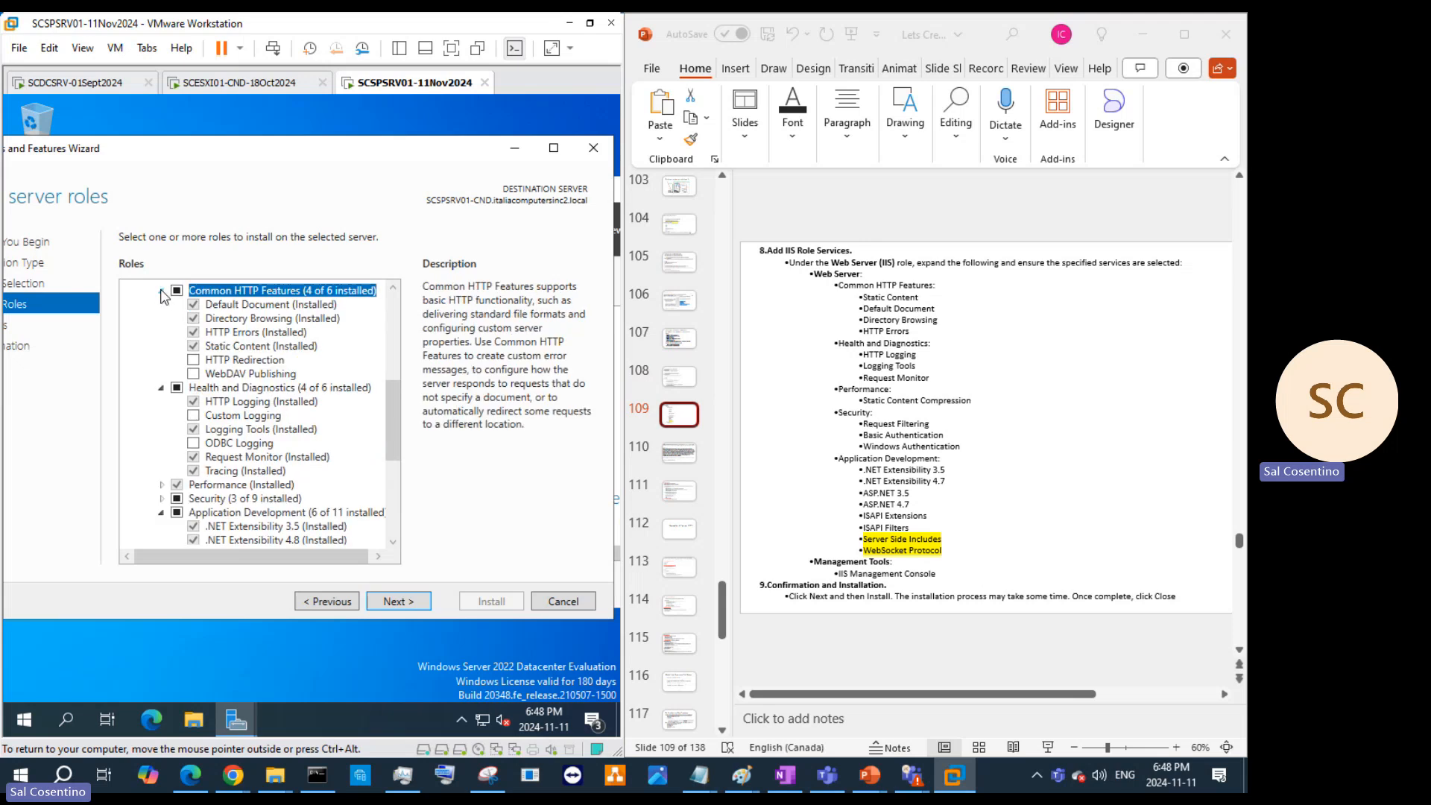
left_click(162, 484)
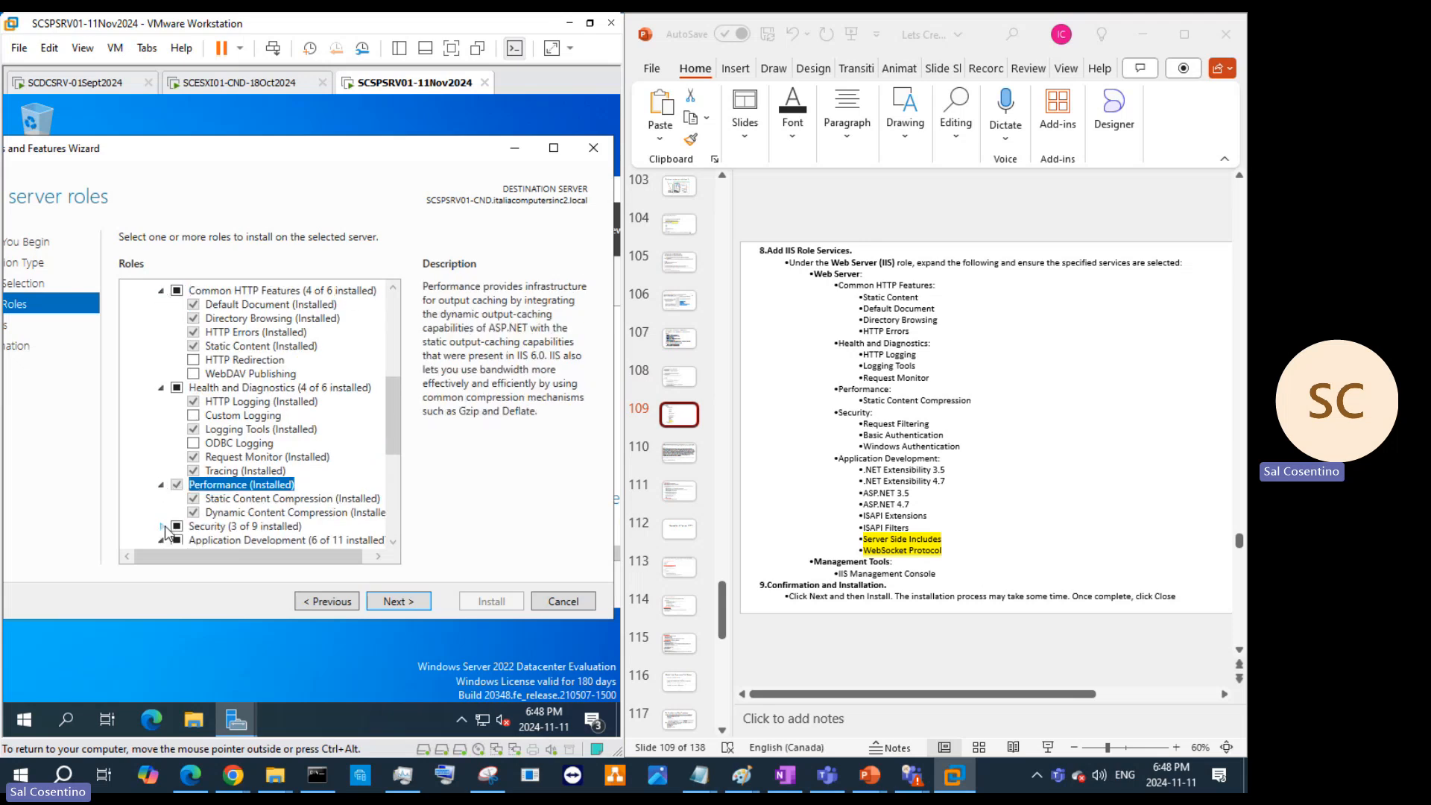
left_click(161, 526)
scroll(243, 504, "down", 6)
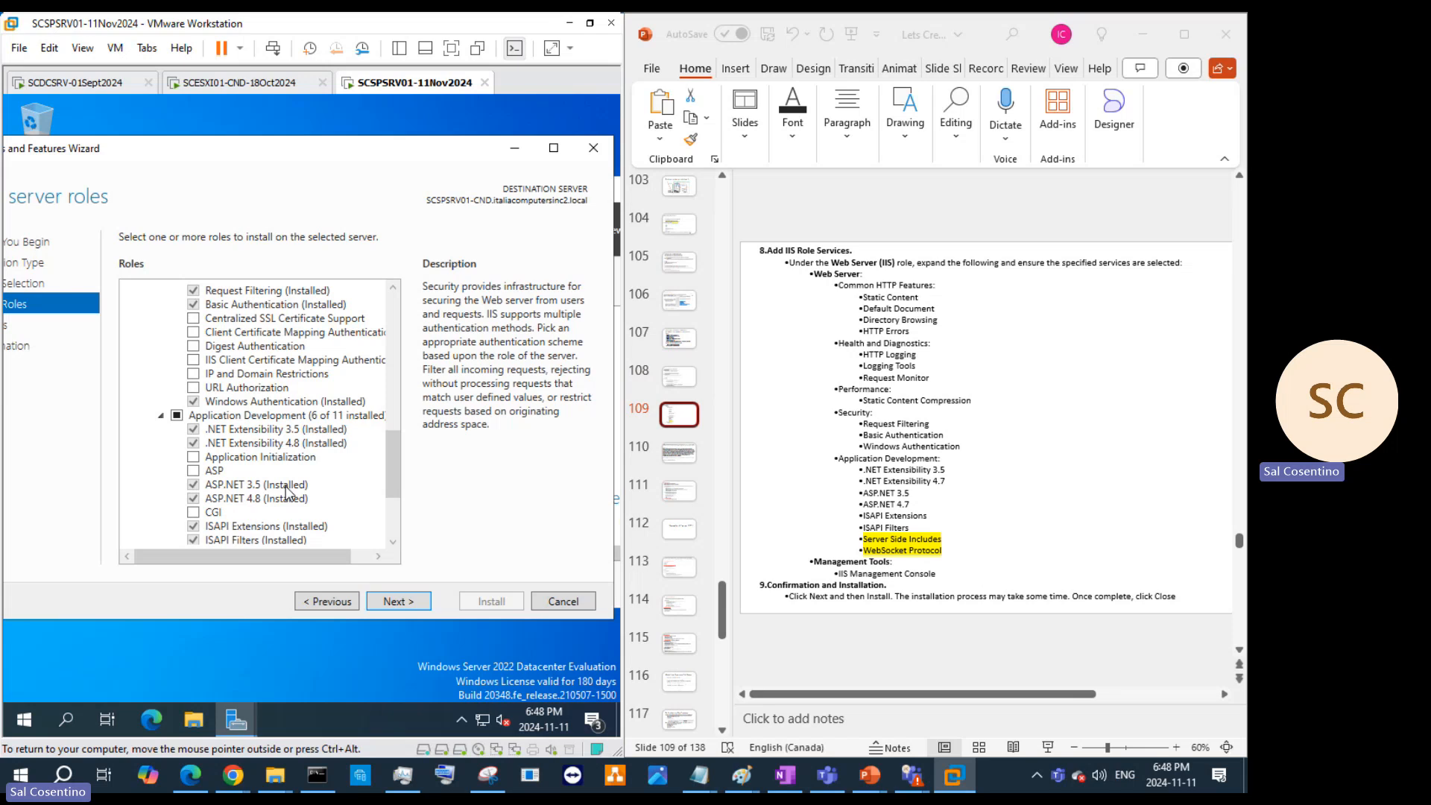
scroll(350, 486, "up", 1)
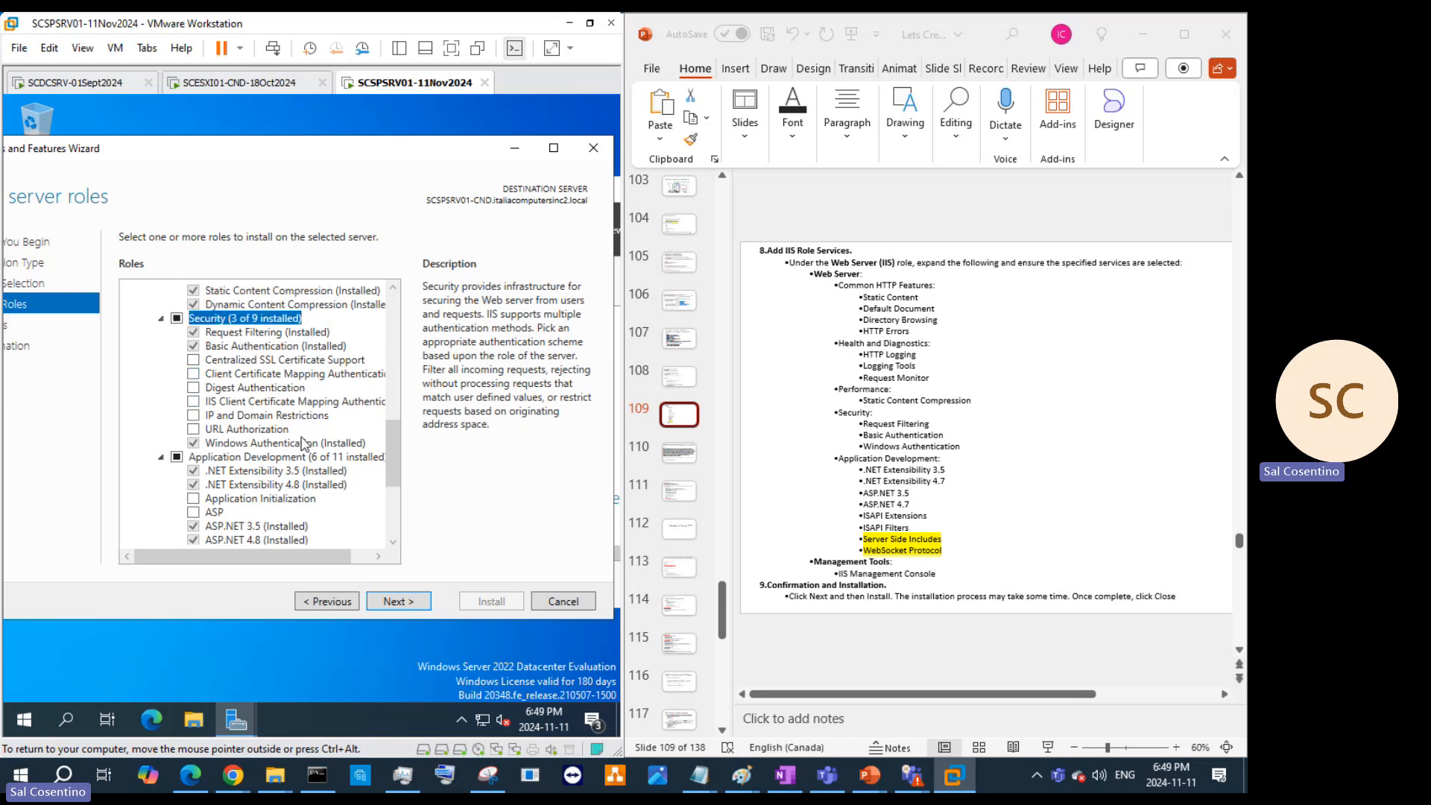
scroll(292, 445, "up", 7)
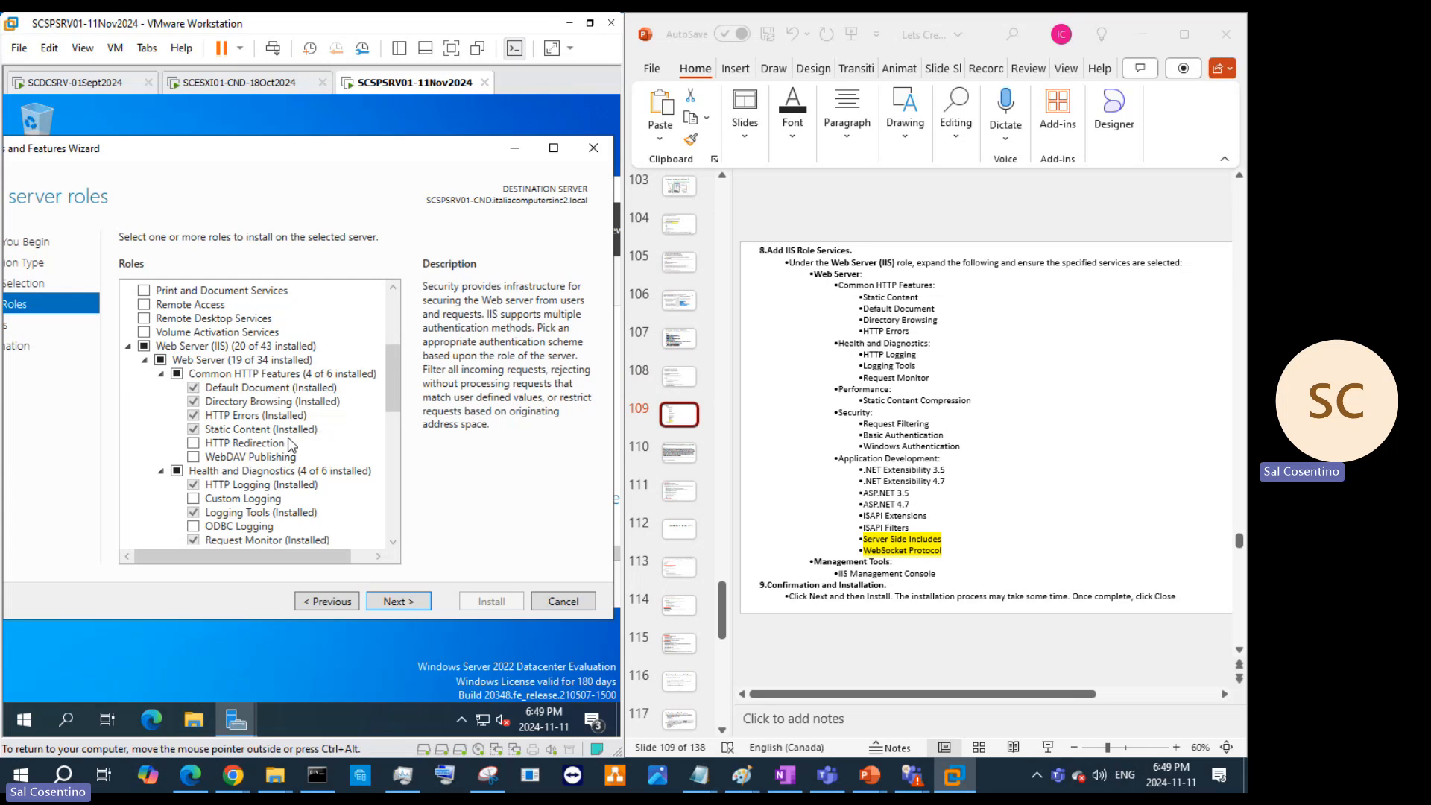
scroll(291, 445, "down", 11)
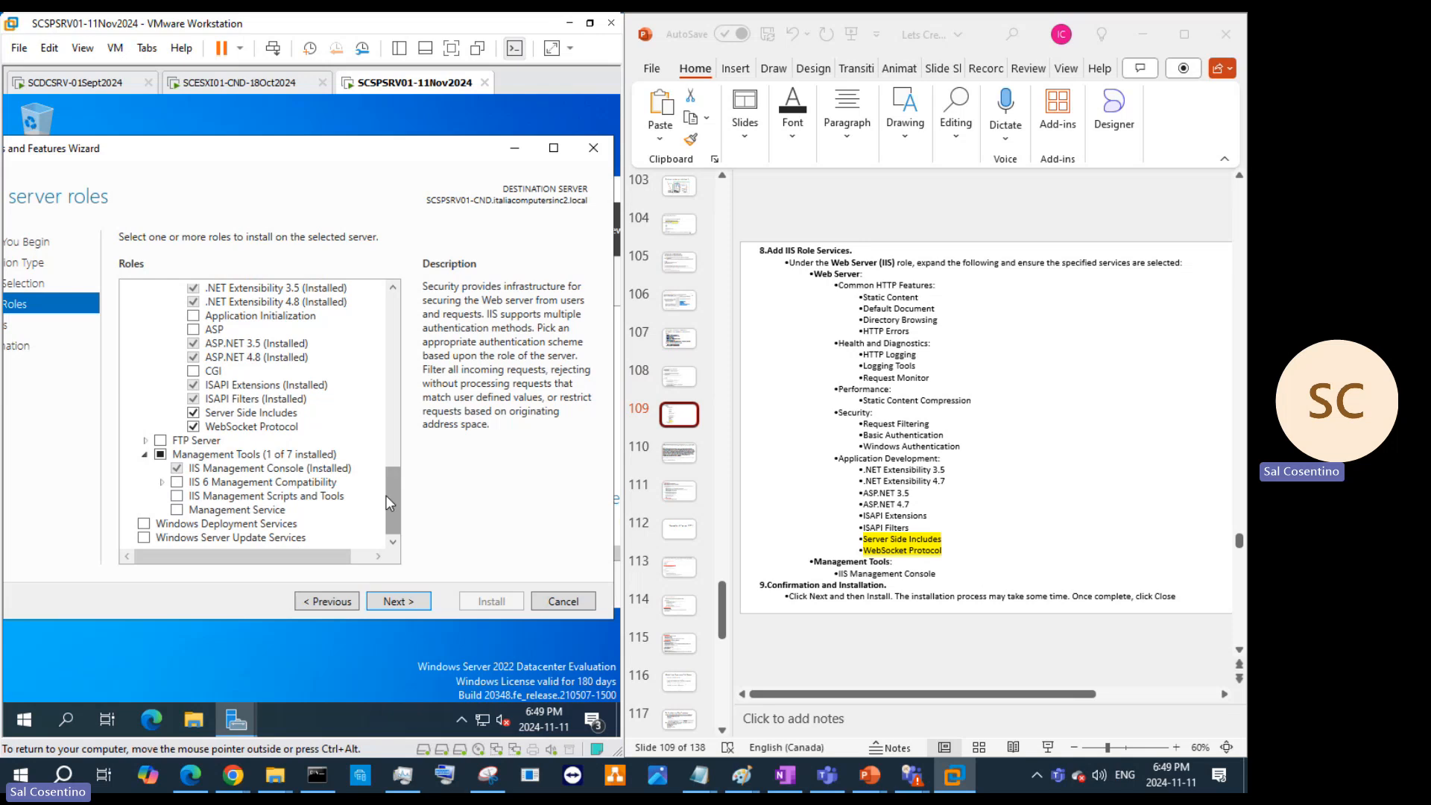
left_click_drag(387, 494, 392, 321)
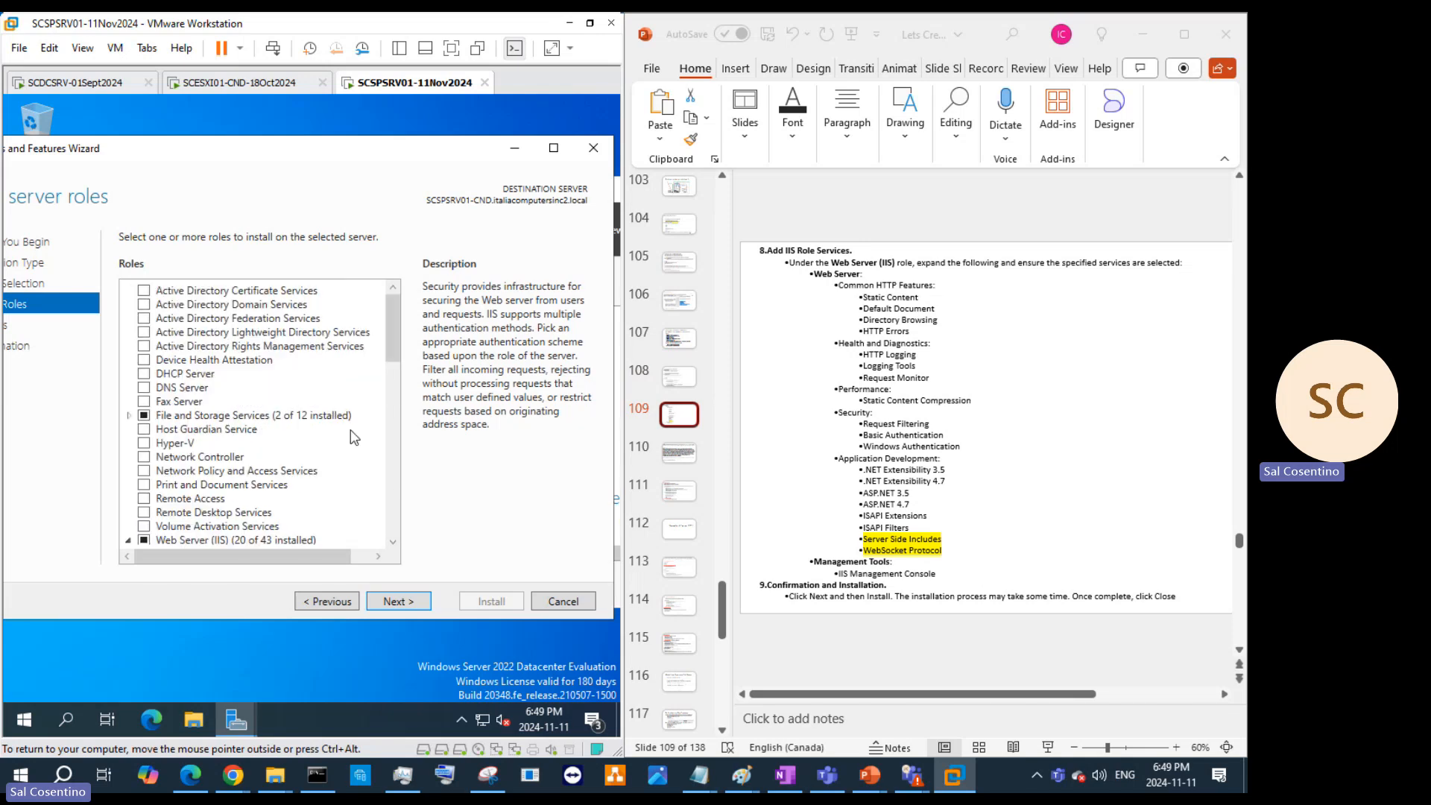
Step: Go back one wizard page, return to Server Roles, and show slide 108 with Step 2.1 of the guide
left_click(344, 602)
left_click(399, 601)
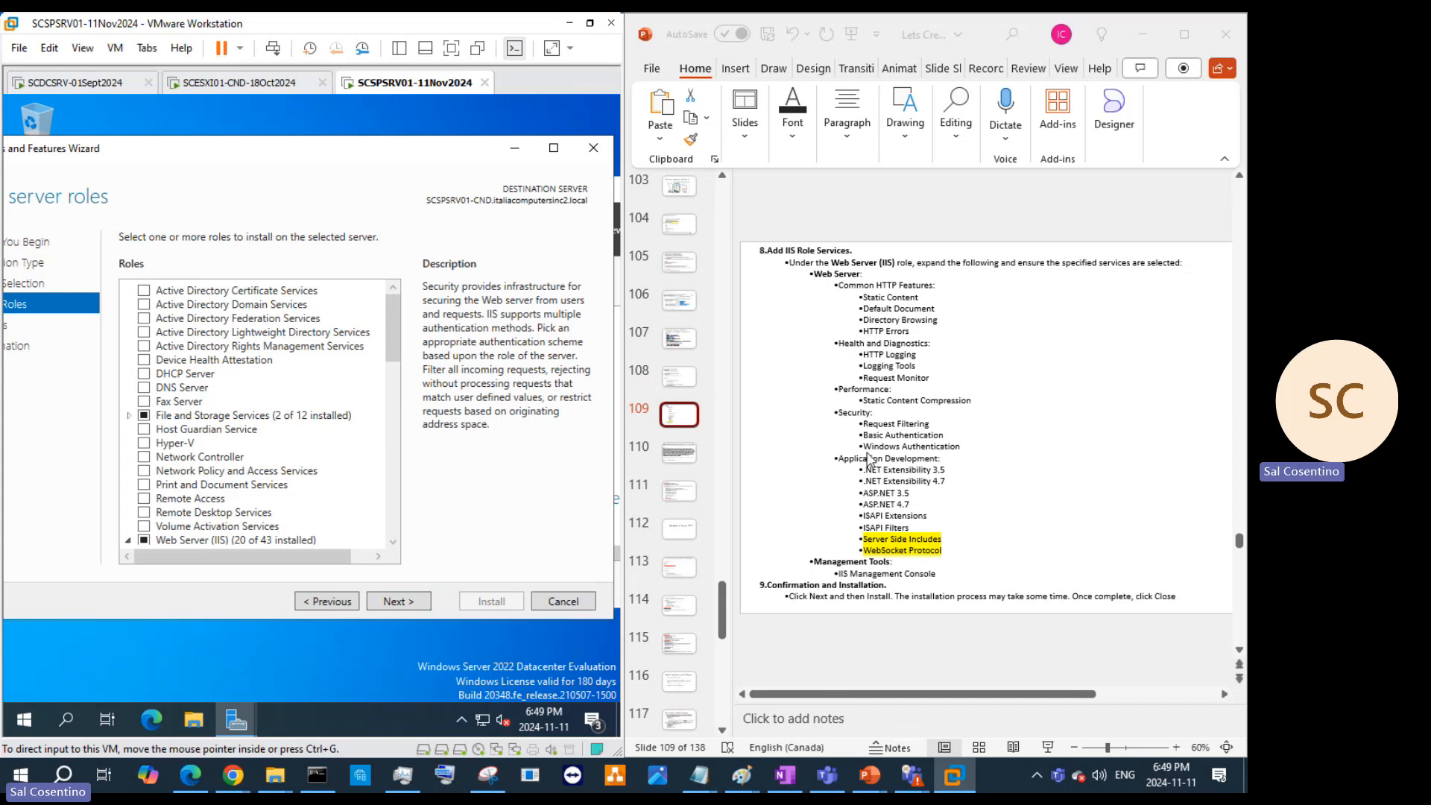
left_click(697, 376)
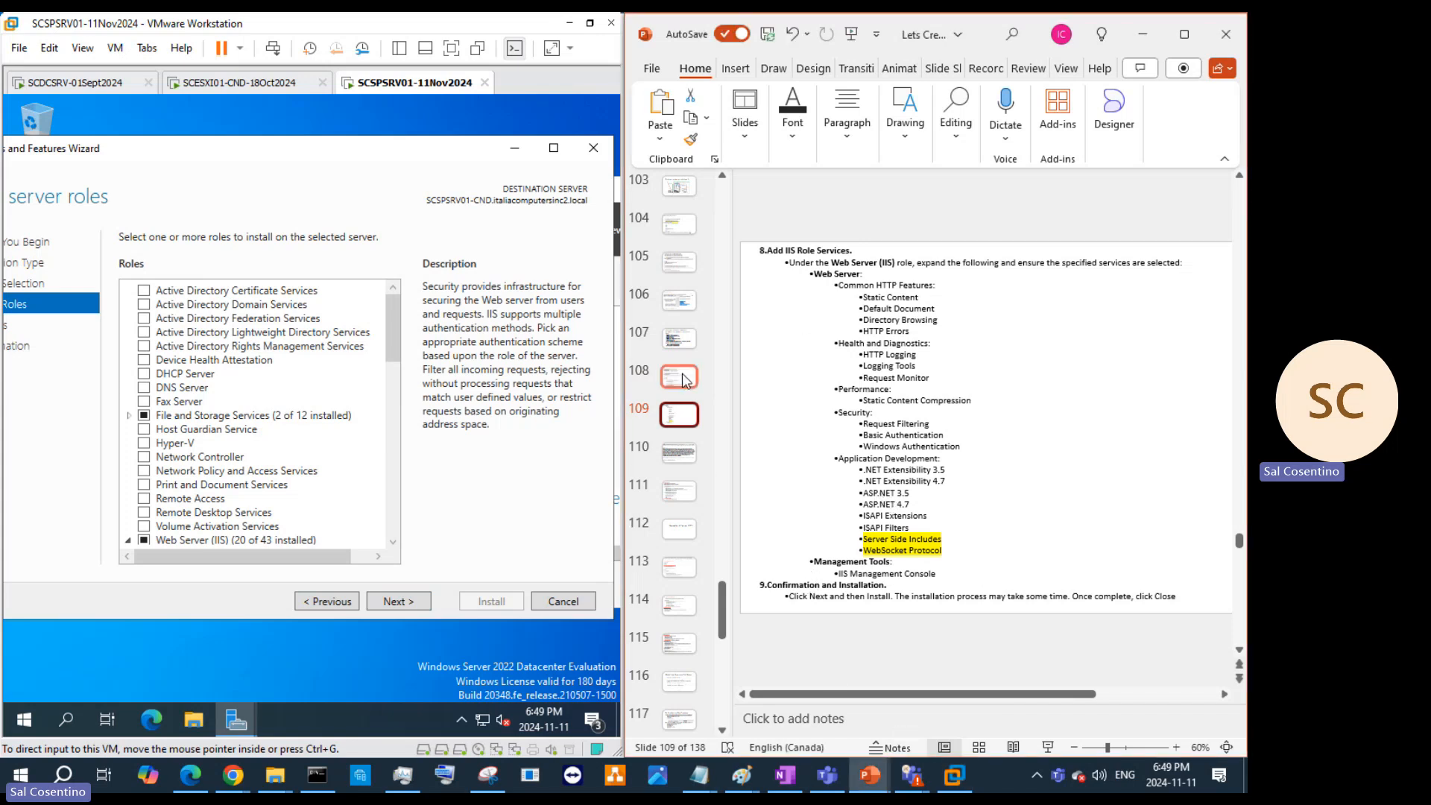
left_click(680, 378)
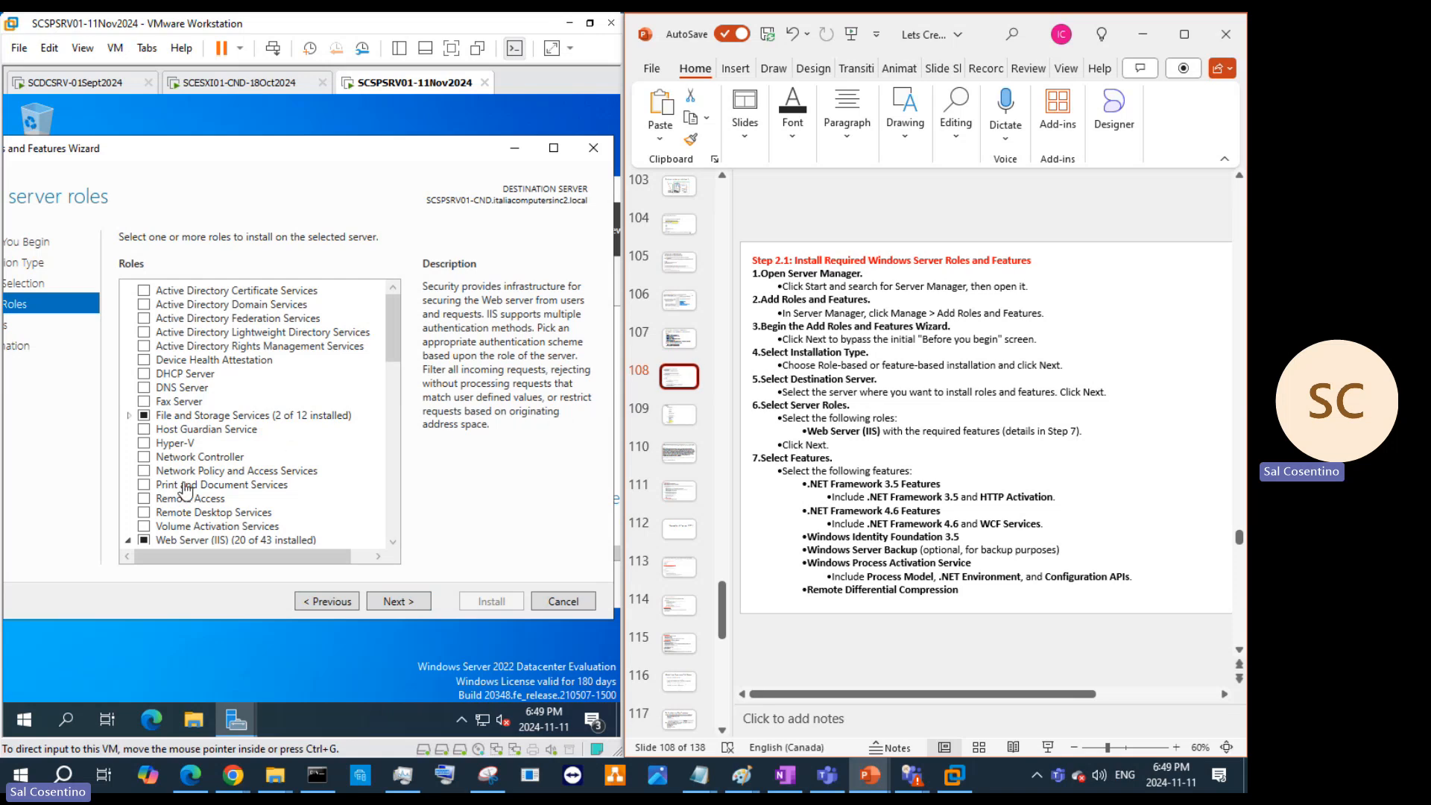
Step: Collapse and re-expand Web Server (IIS) and examine its role services alongside the Step 2.1 requirements on slide 108
left_click(127, 543)
scroll(223, 515, "down", 1)
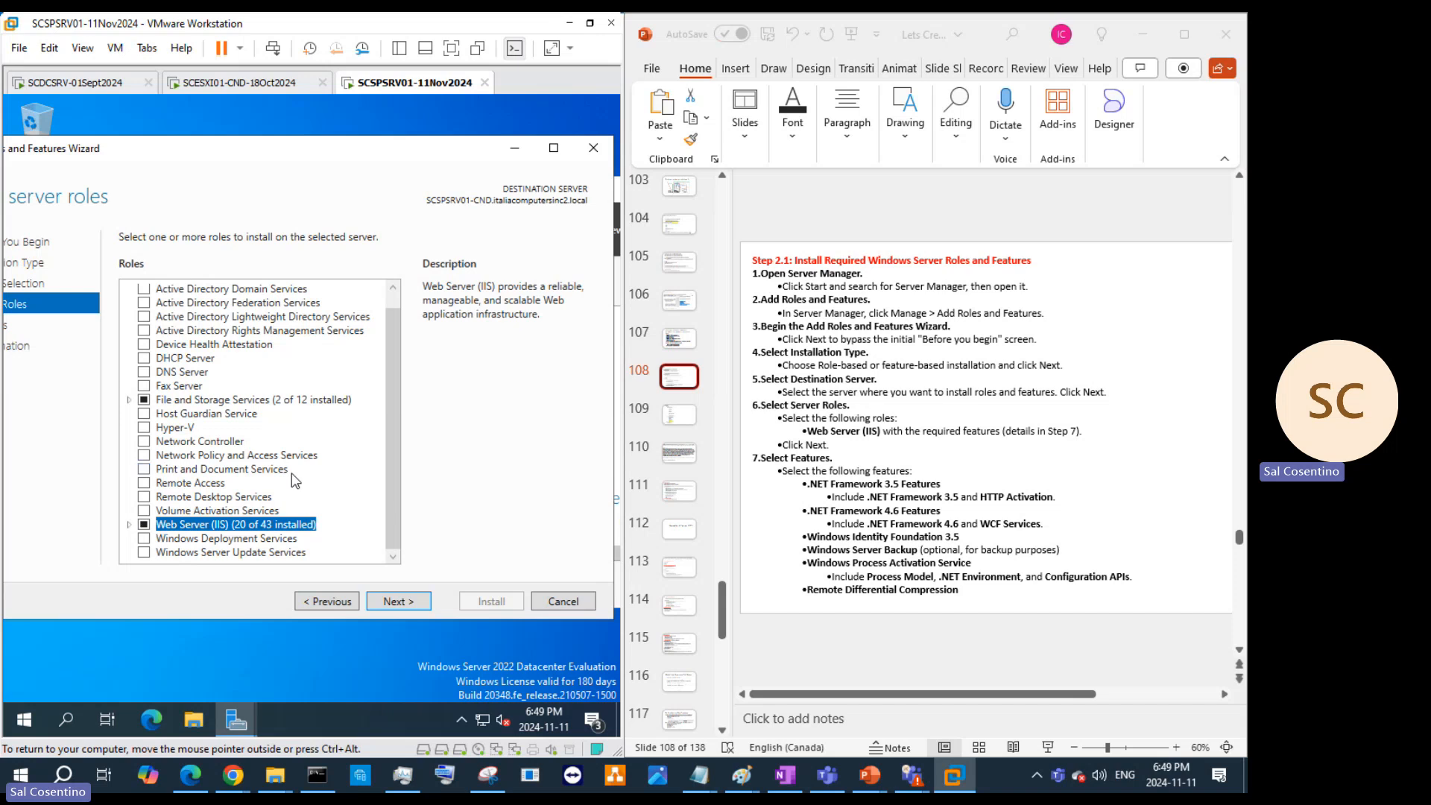
left_click(128, 524)
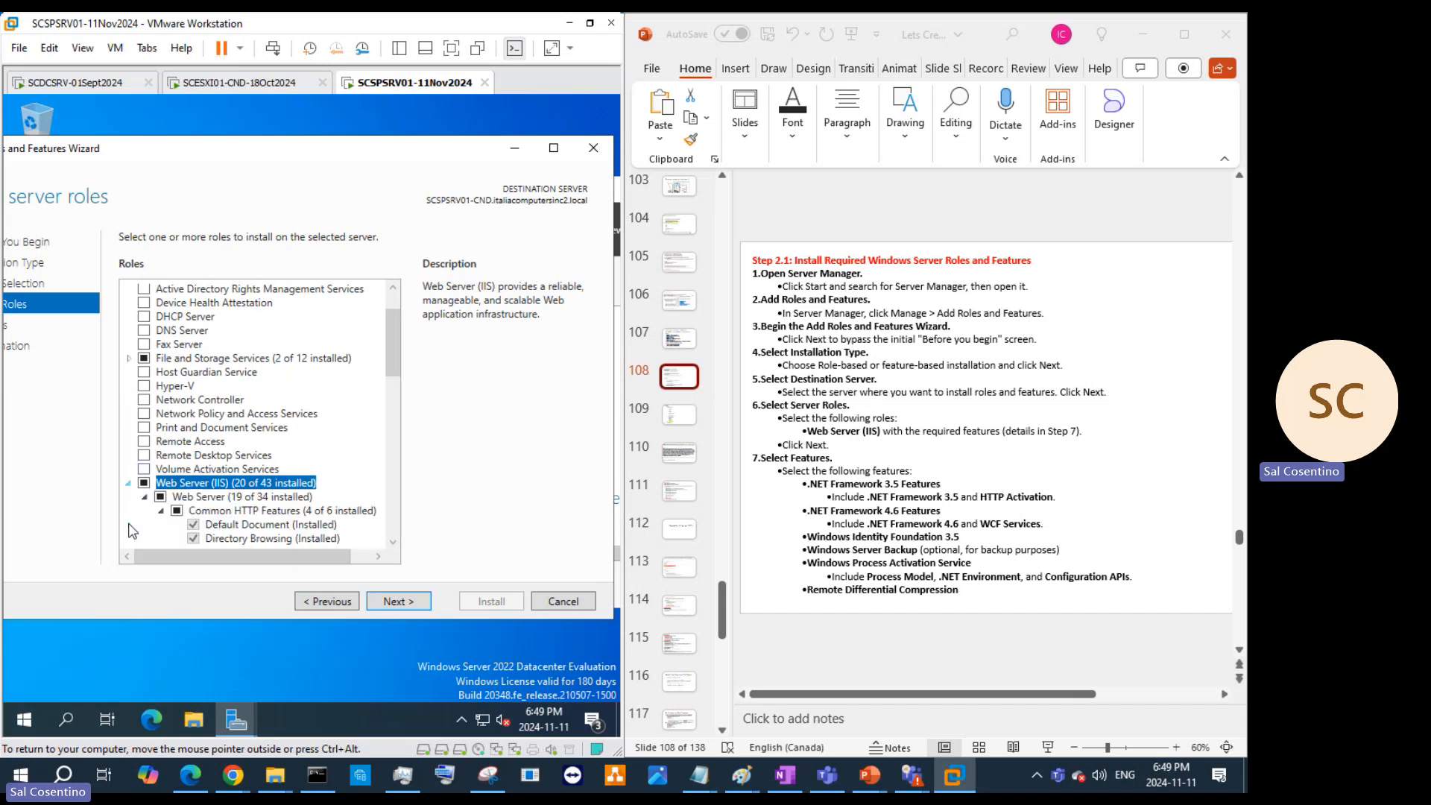
scroll(224, 506, "down", 6)
scroll(235, 481, "up", 5)
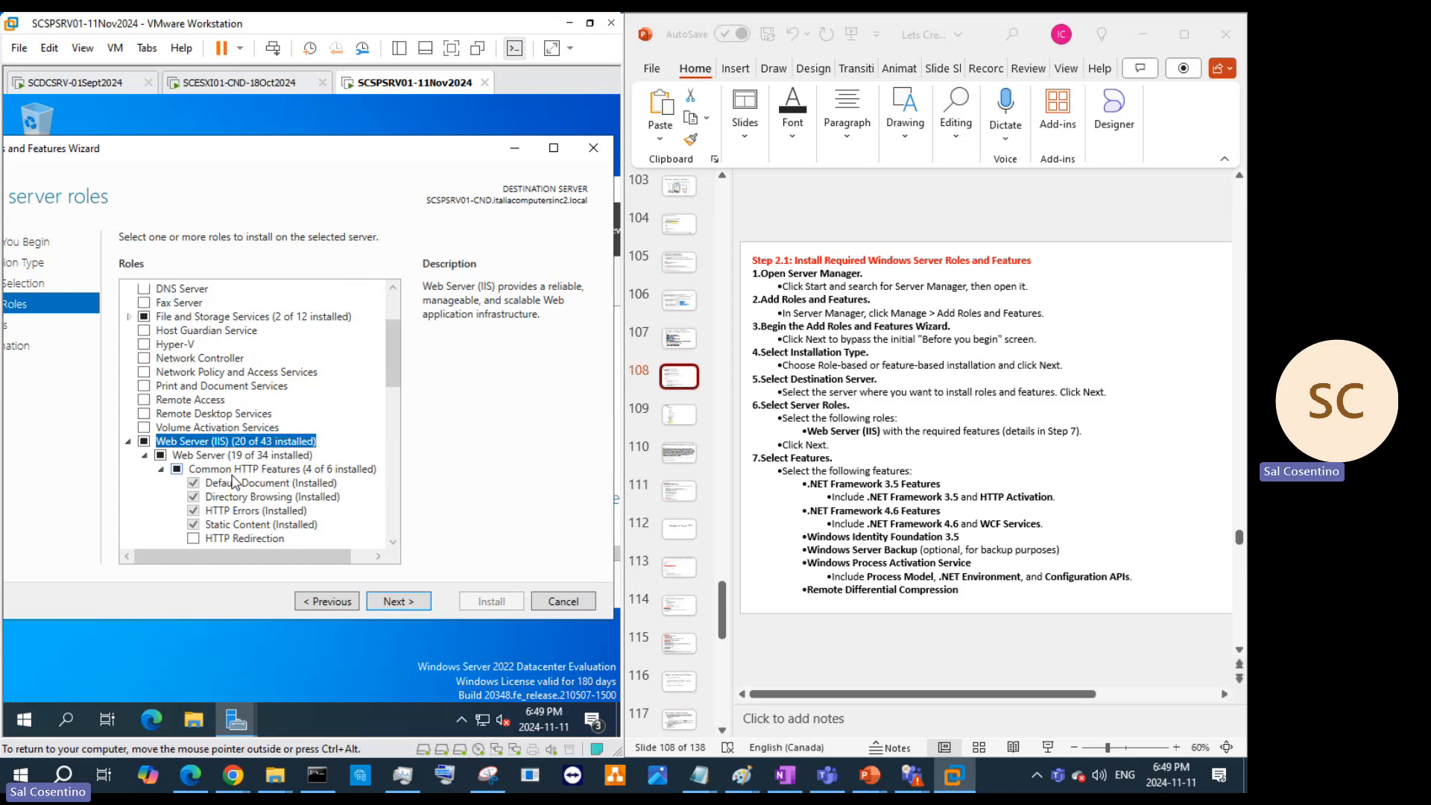
scroll(156, 421, "up", 1)
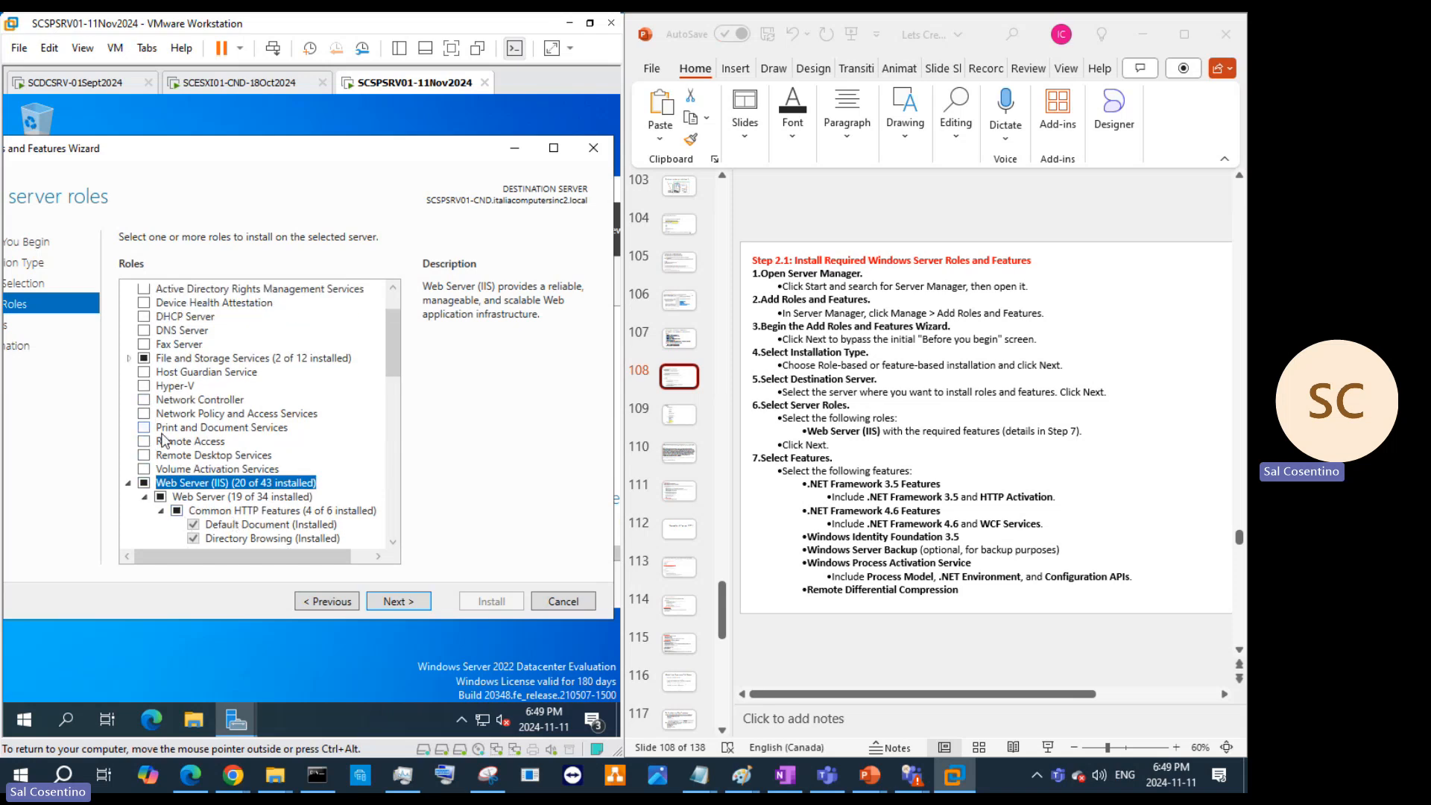
scroll(223, 460, "down", 5)
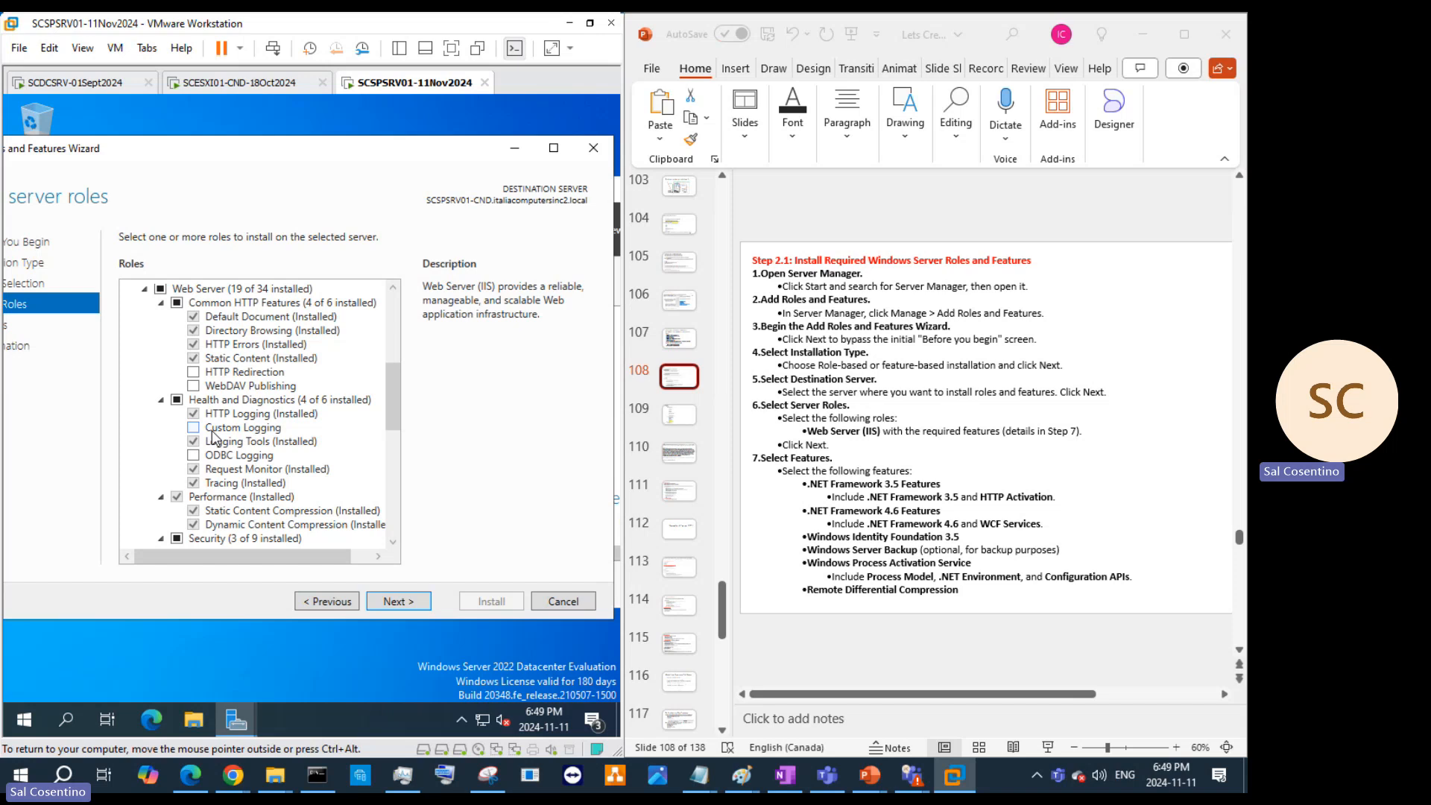
scroll(224, 436, "up", 6)
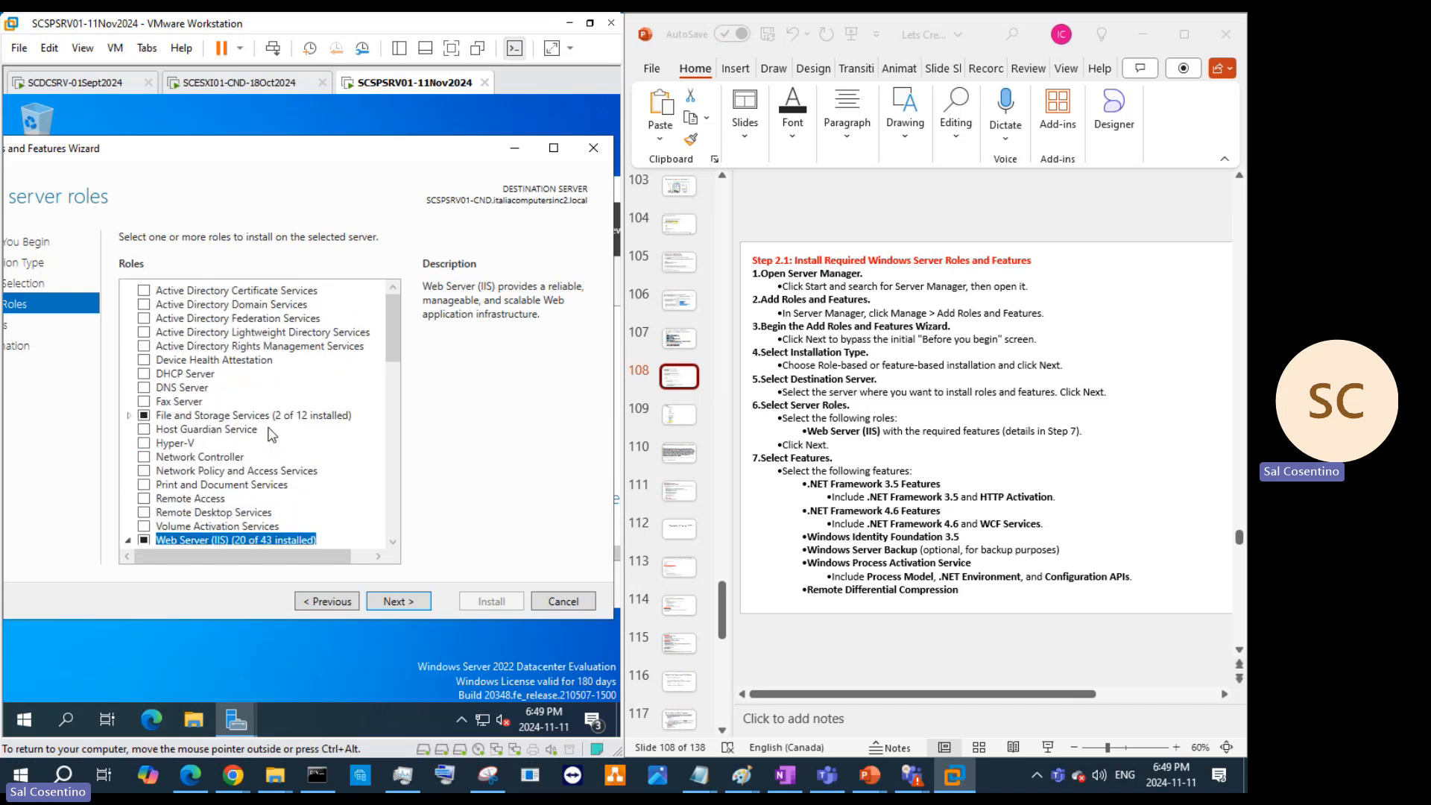
scroll(272, 435, "down", 10)
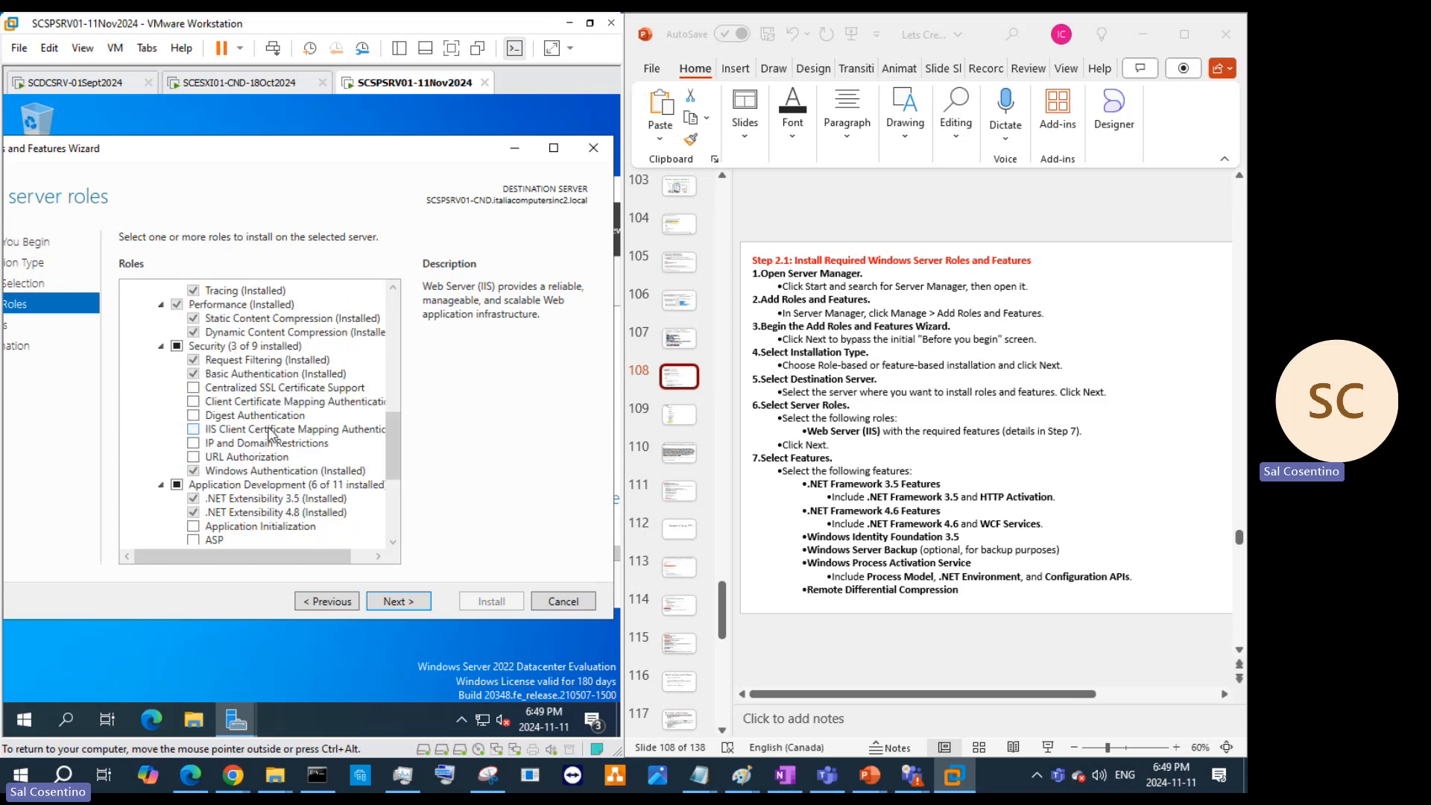
scroll(299, 434, "up", 4)
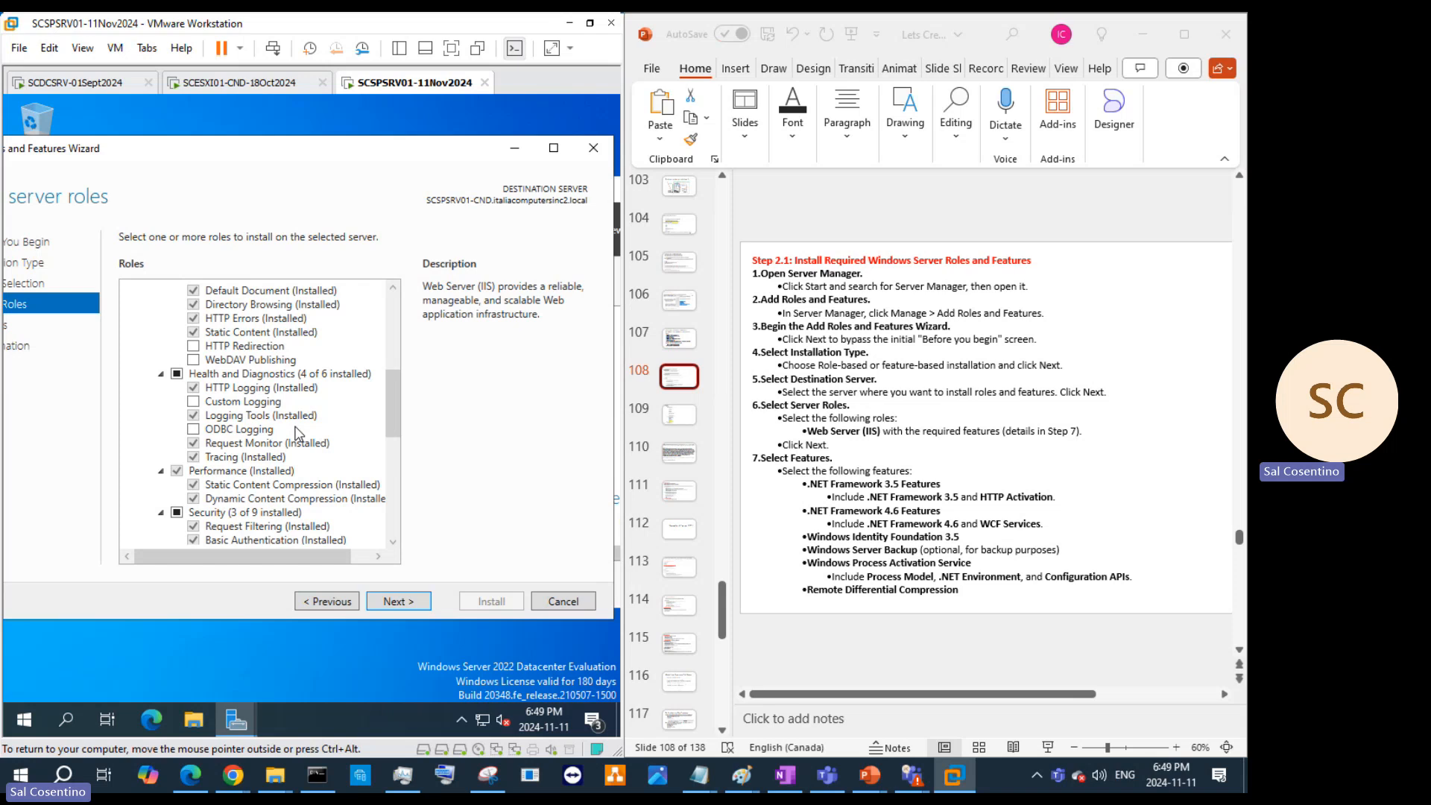
Step: Review the Web Server (IIS) role services once more in Server Roles, from Common HTTP Features down to Management Tools
scroll(298, 434, "up", 3)
scroll(314, 439, "down", 6)
scroll(318, 441, "down", 3)
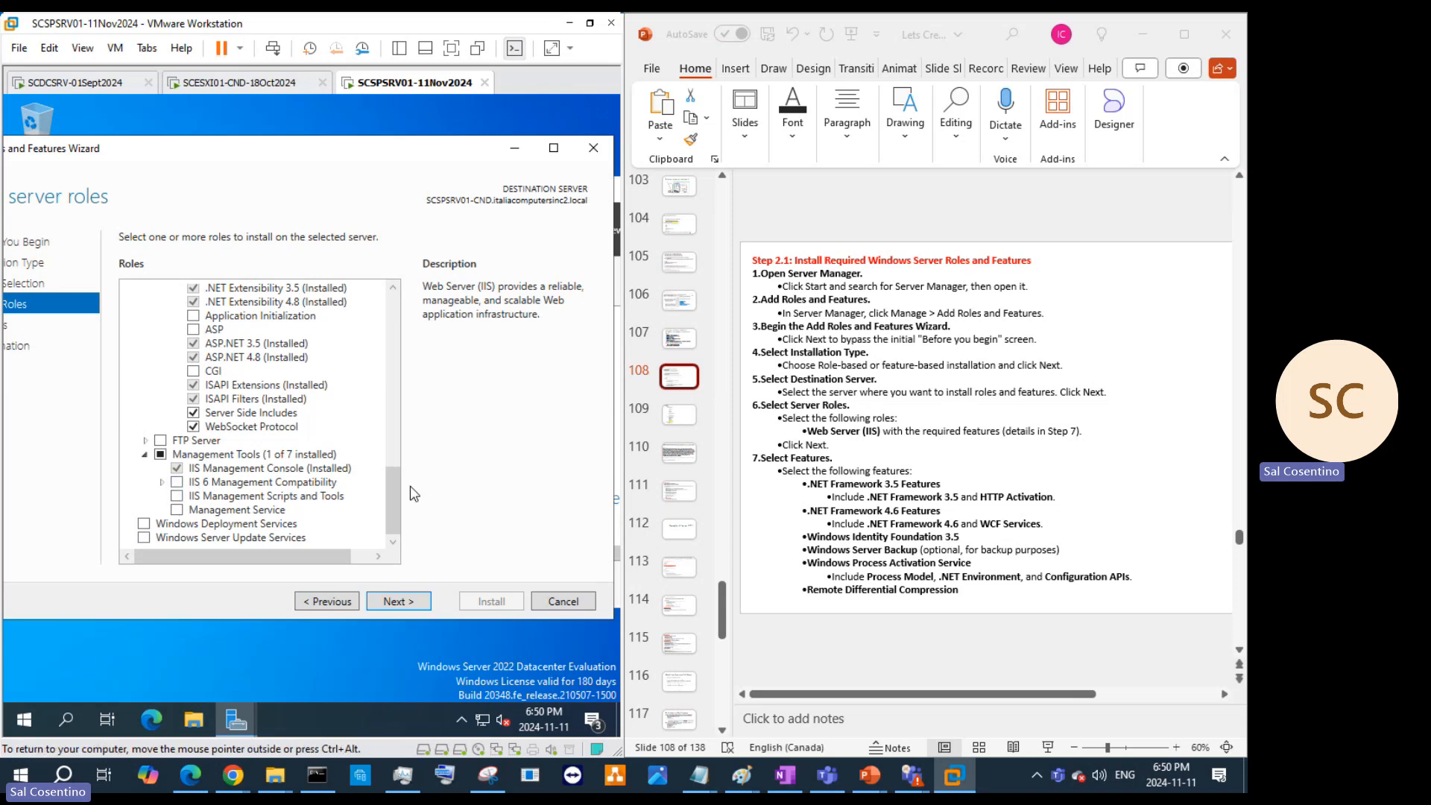
scroll(355, 440, "up", 4)
scroll(356, 441, "up", 2)
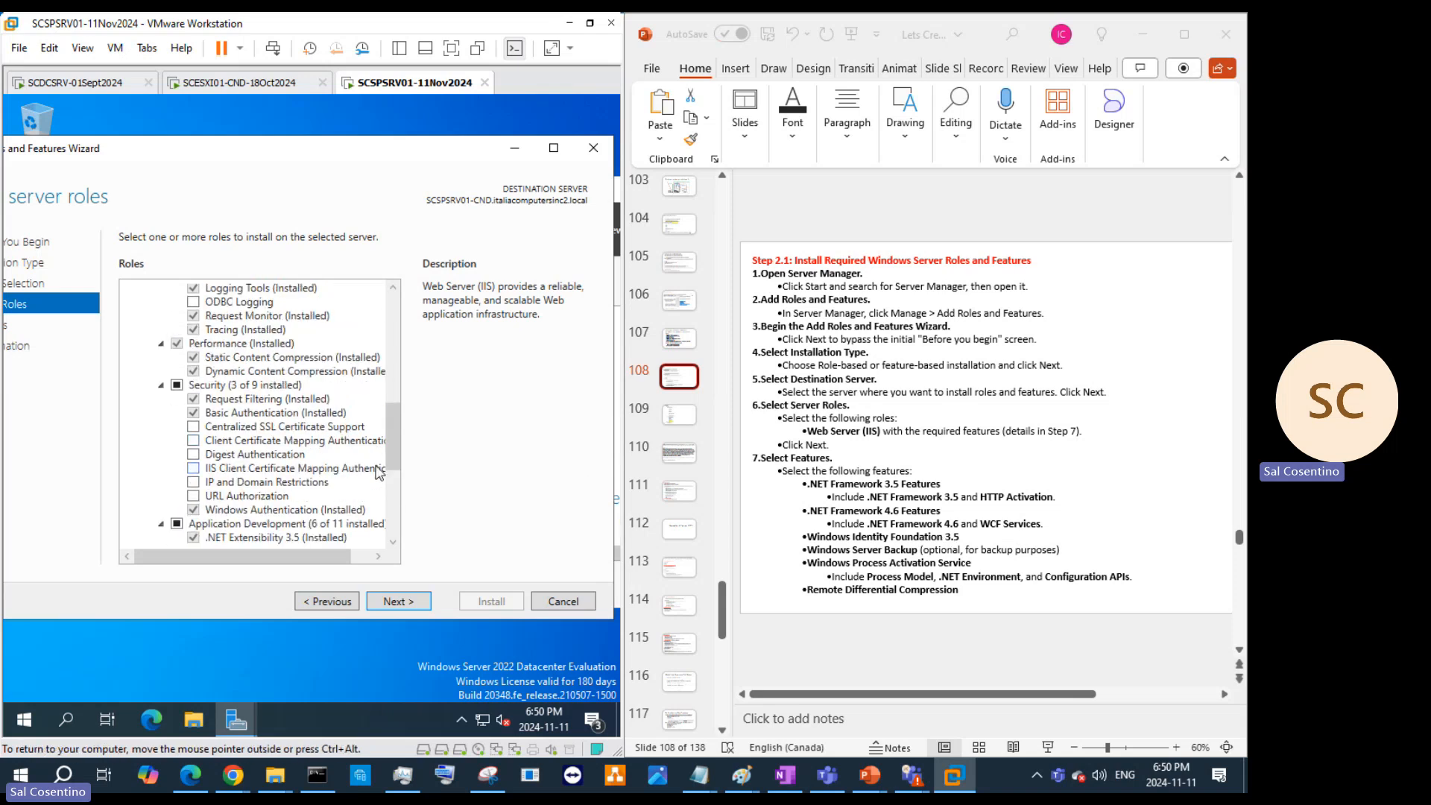
left_click(346, 601)
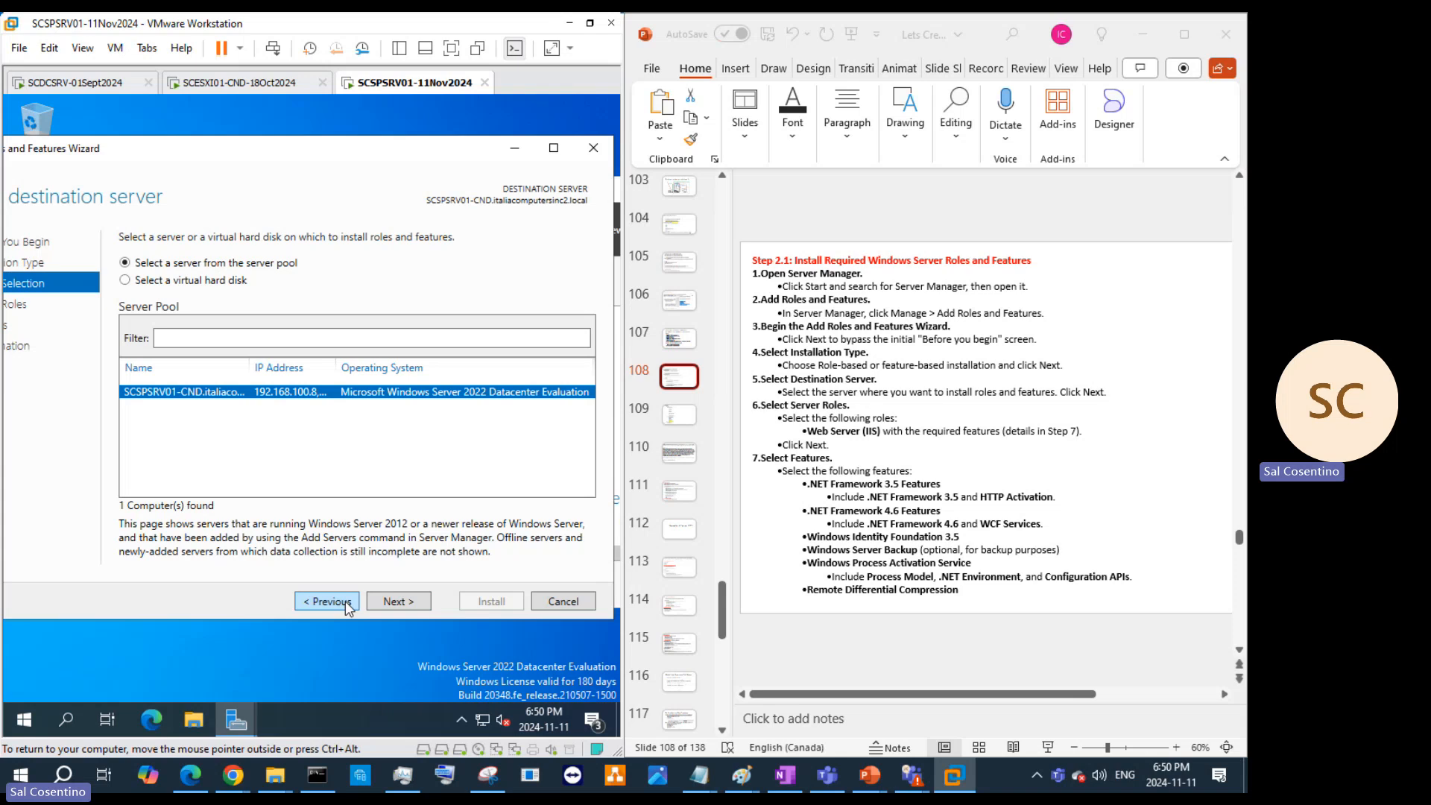
left_click(373, 602)
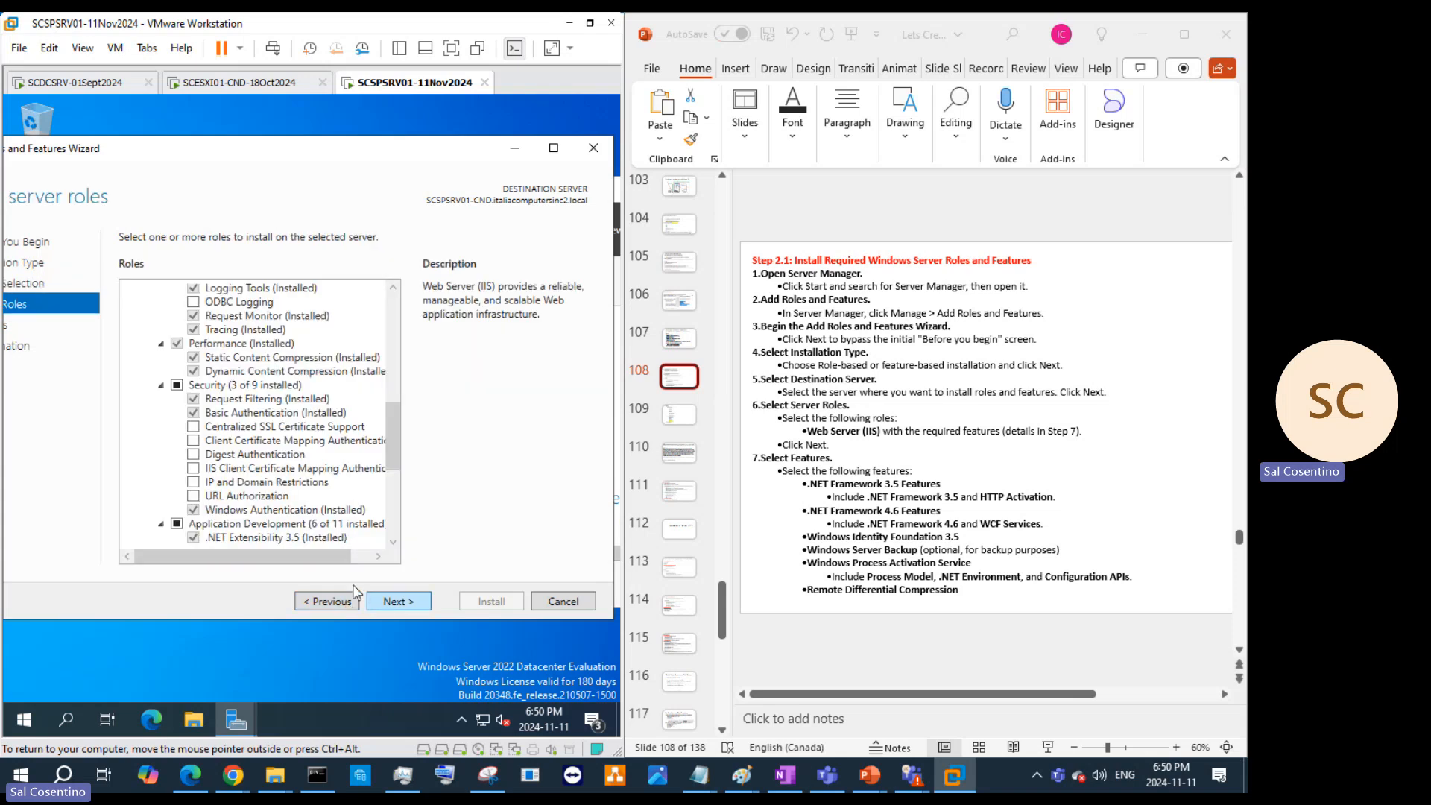
left_click_drag(388, 440, 427, 287)
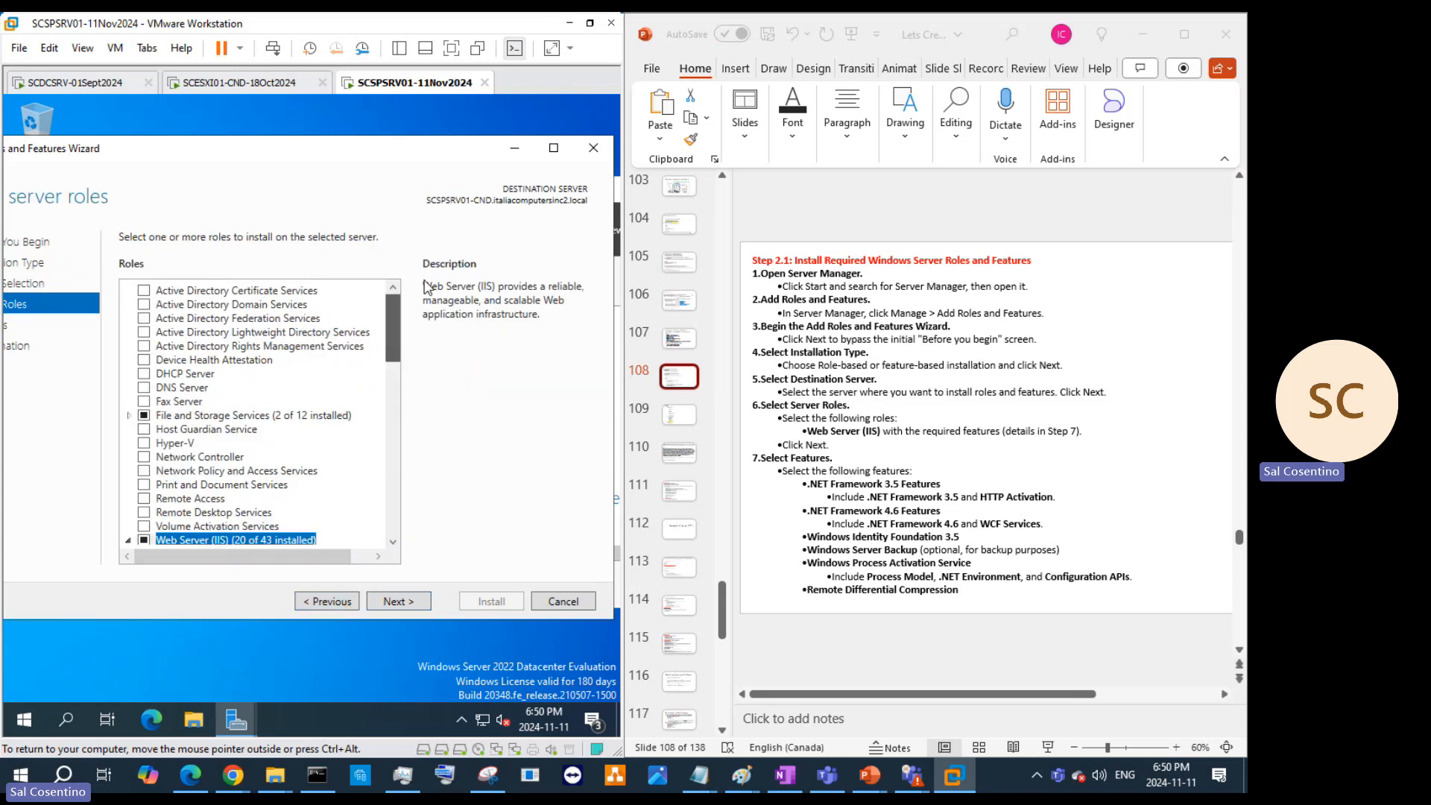
mouse_move(427, 293)
left_mouse_down()
mouse_move(449, 532)
mouse_move(394, 503)
mouse_move(415, 330)
mouse_move(426, 361)
left_mouse_up()
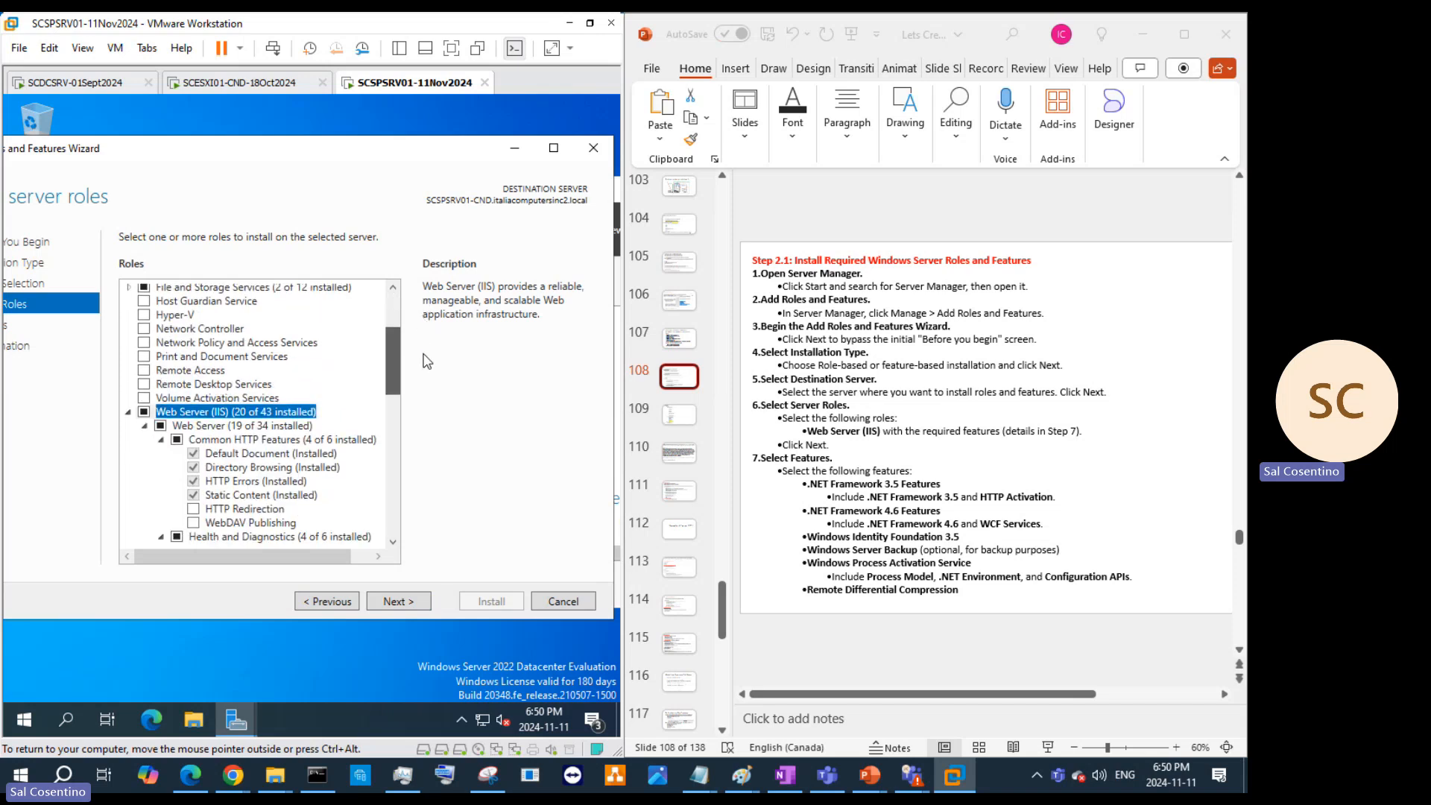
left_click_drag(427, 363, 429, 519)
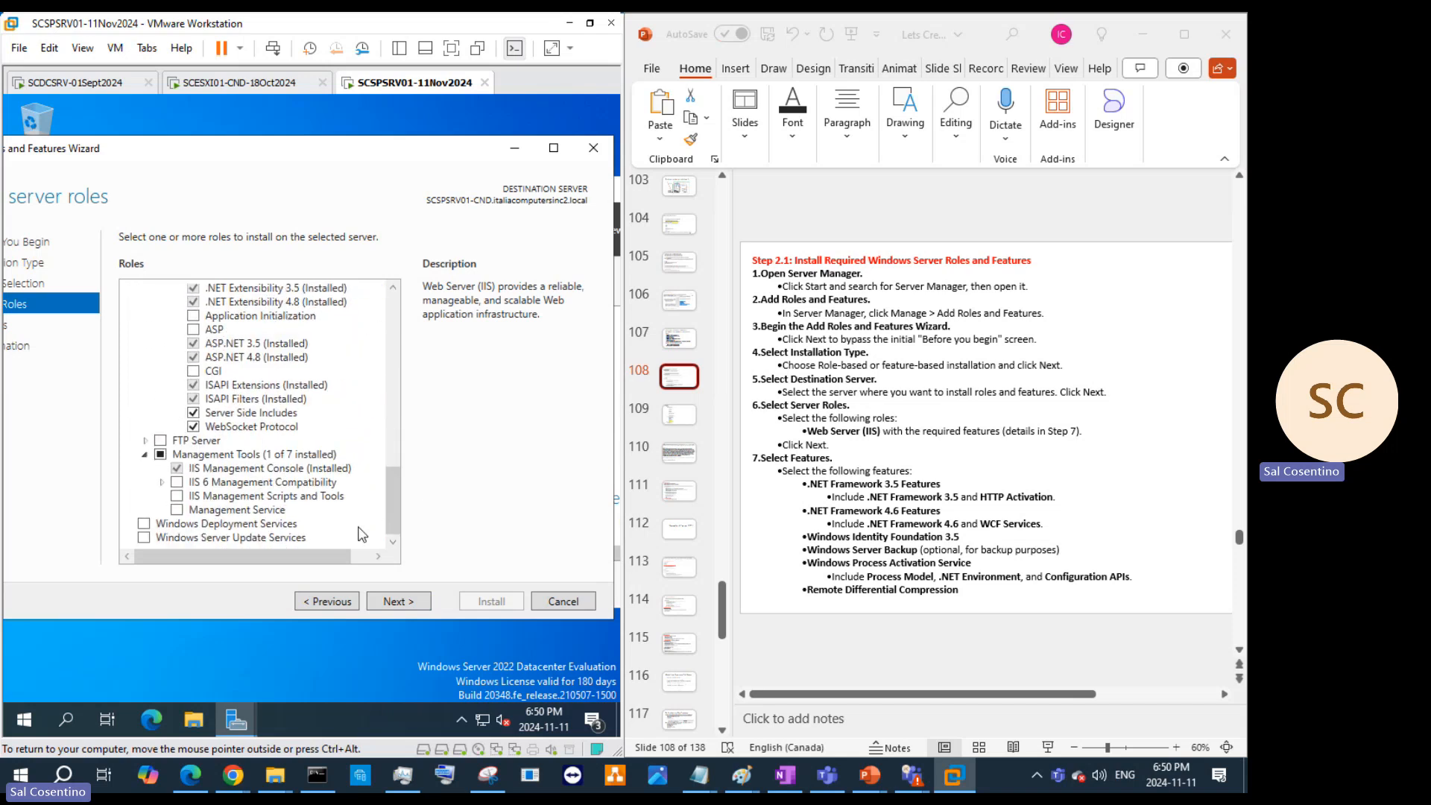
Step: Advance the wizard to Features, find Remote Differential Compression, and highlight that bullet in yellow on slide 108
left_click(386, 596)
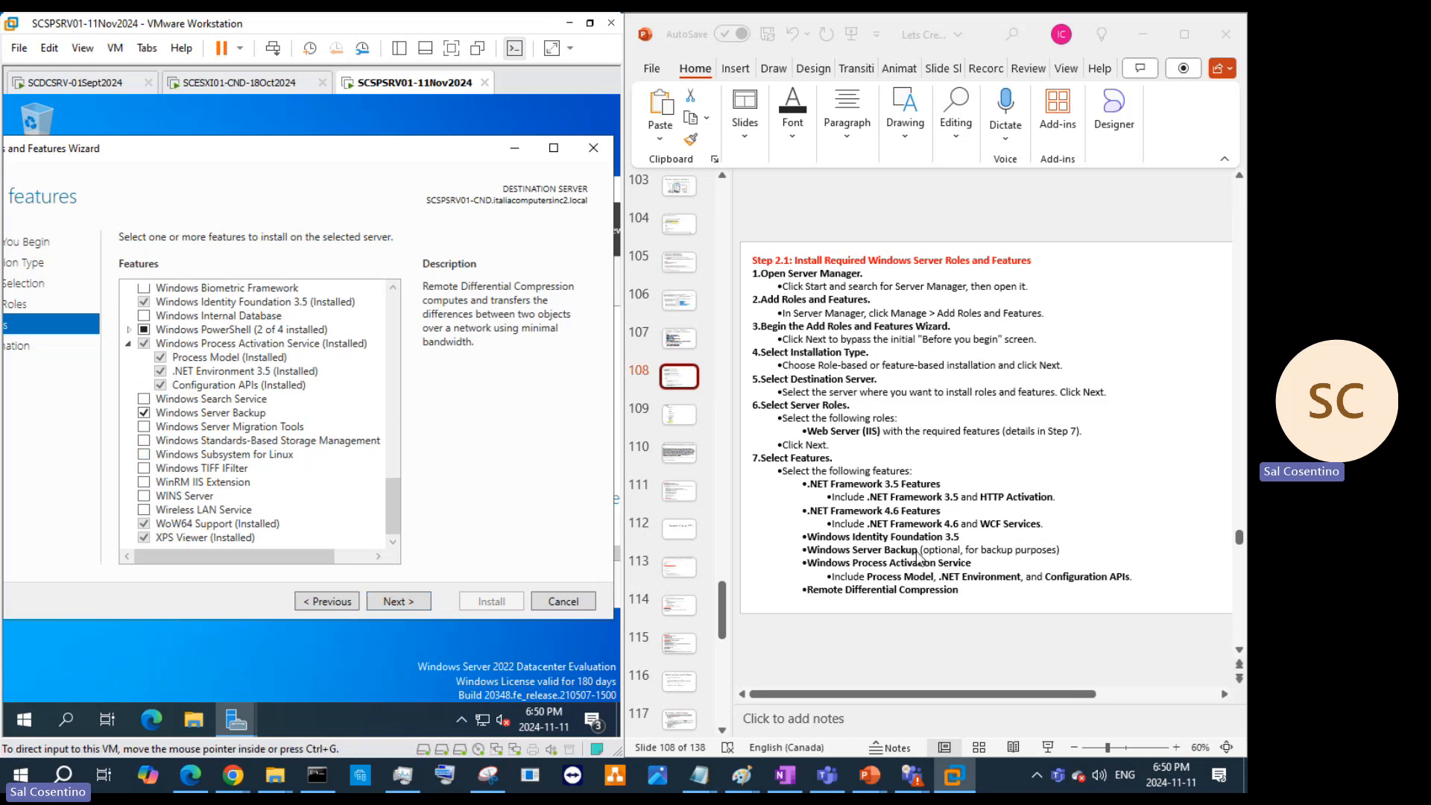
left_click(1082, 568)
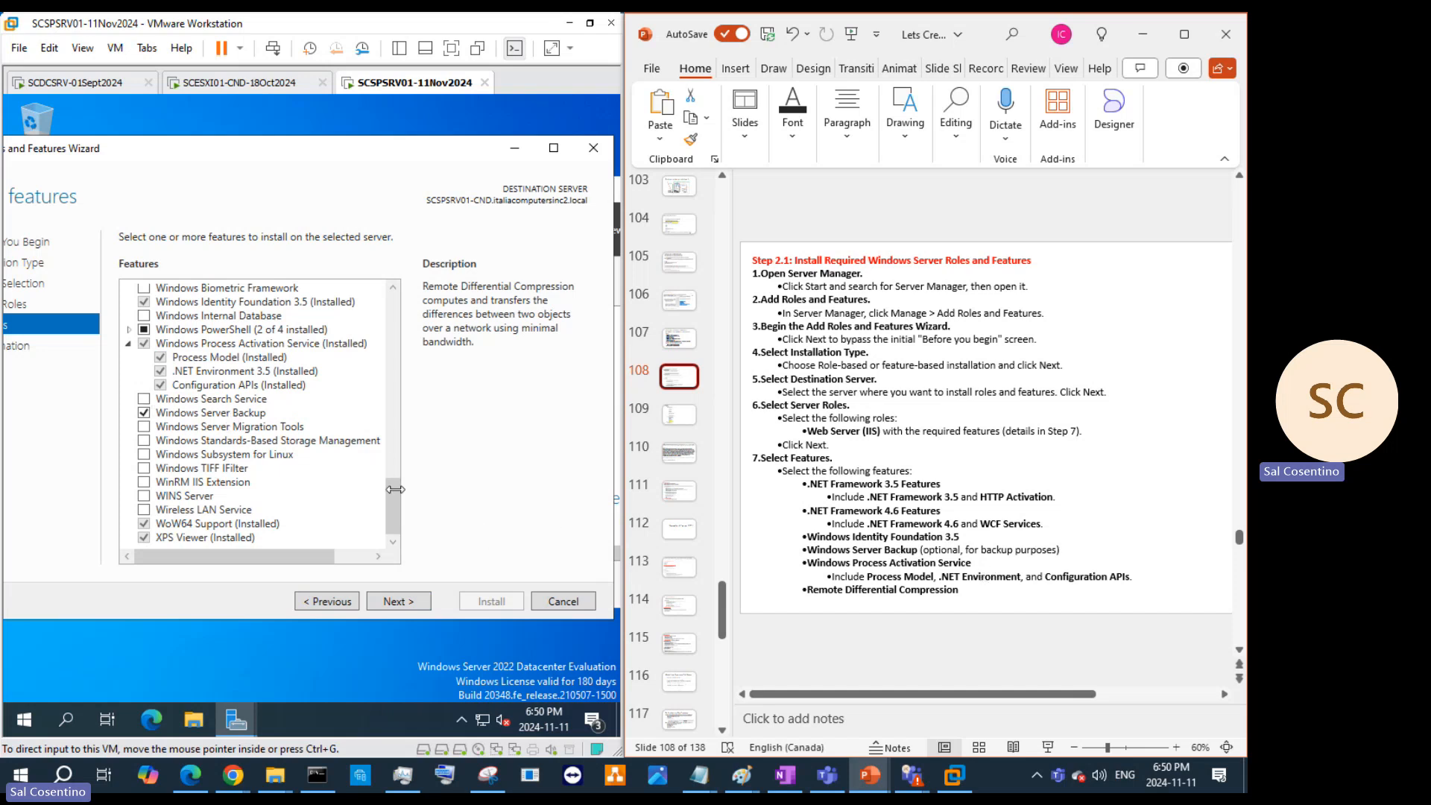
left_click_drag(387, 468, 391, 413)
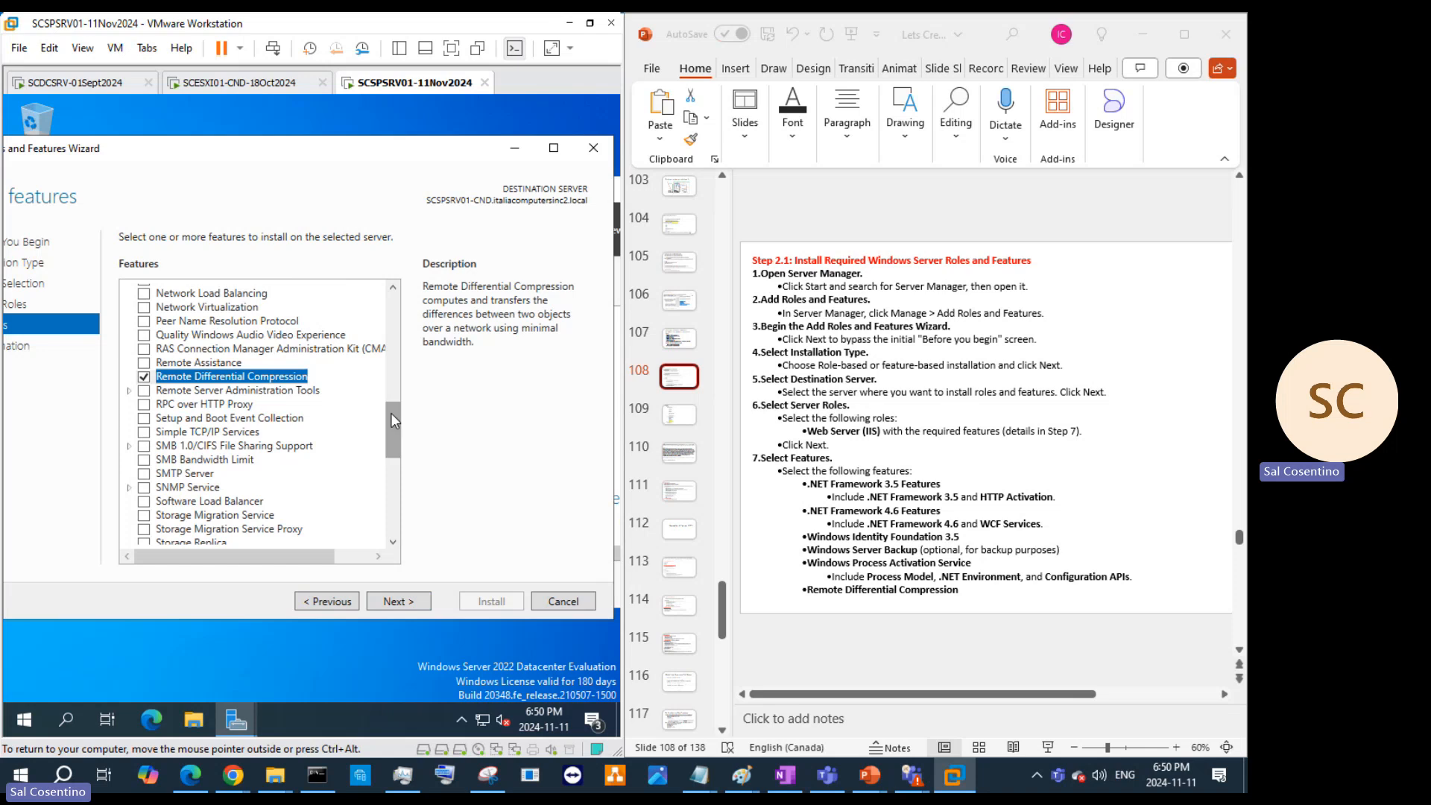
left_click_drag(969, 590, 827, 596)
left_click(961, 561)
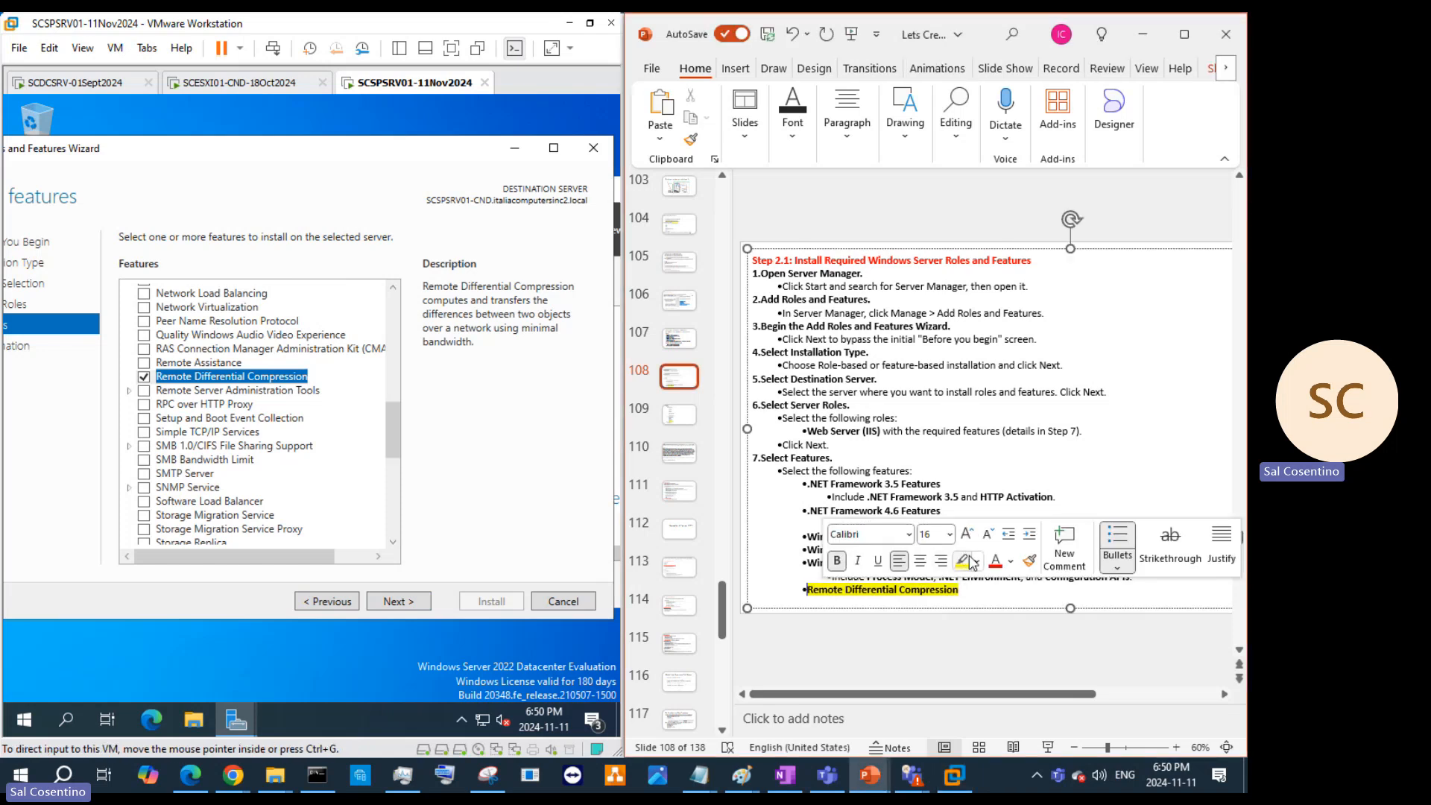
Step: Check the remaining features in the wizard and highlight the "Windows Server Backup (optional, for backup purposes)" line in yellow on slide 108
left_click(392, 435)
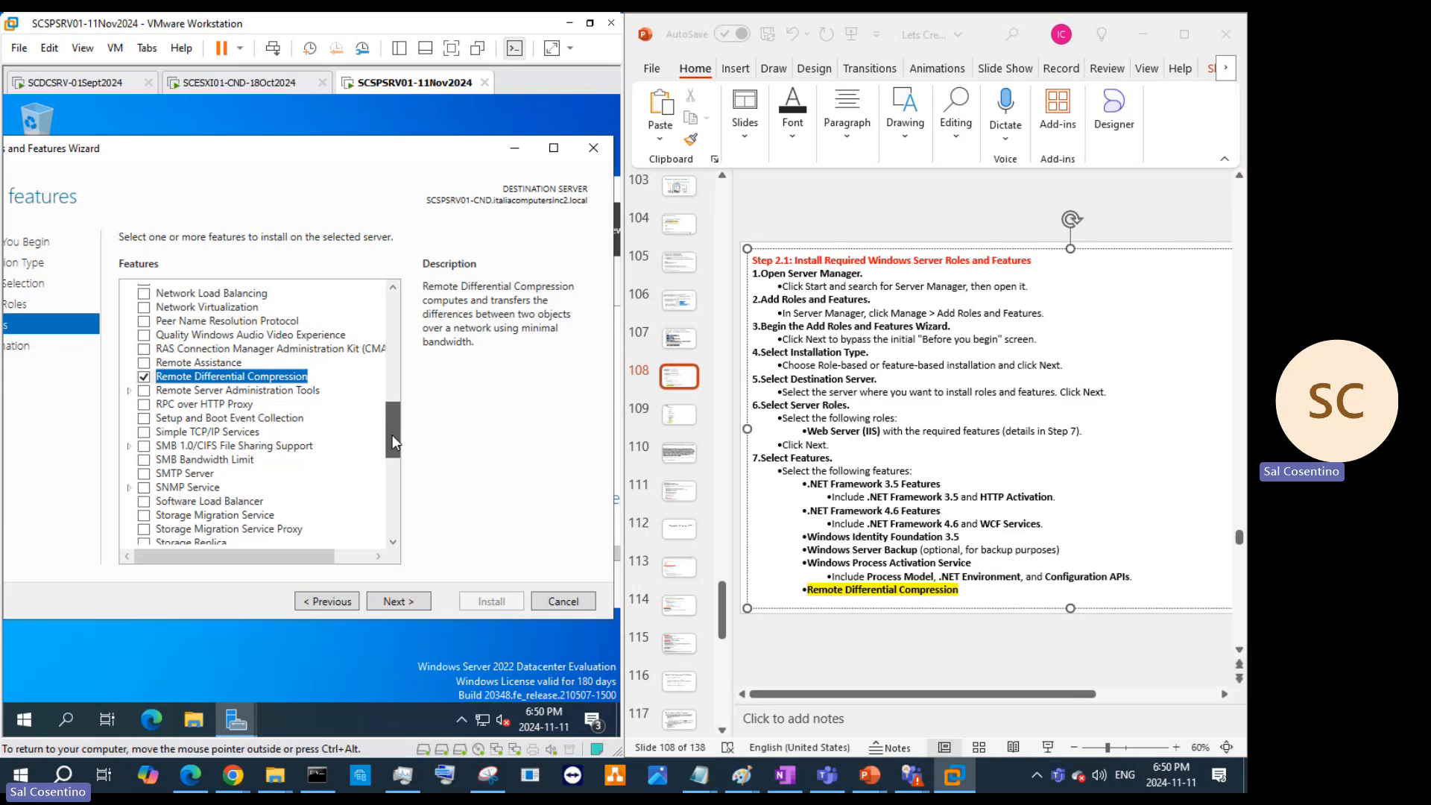
left_click_drag(392, 435, 395, 536)
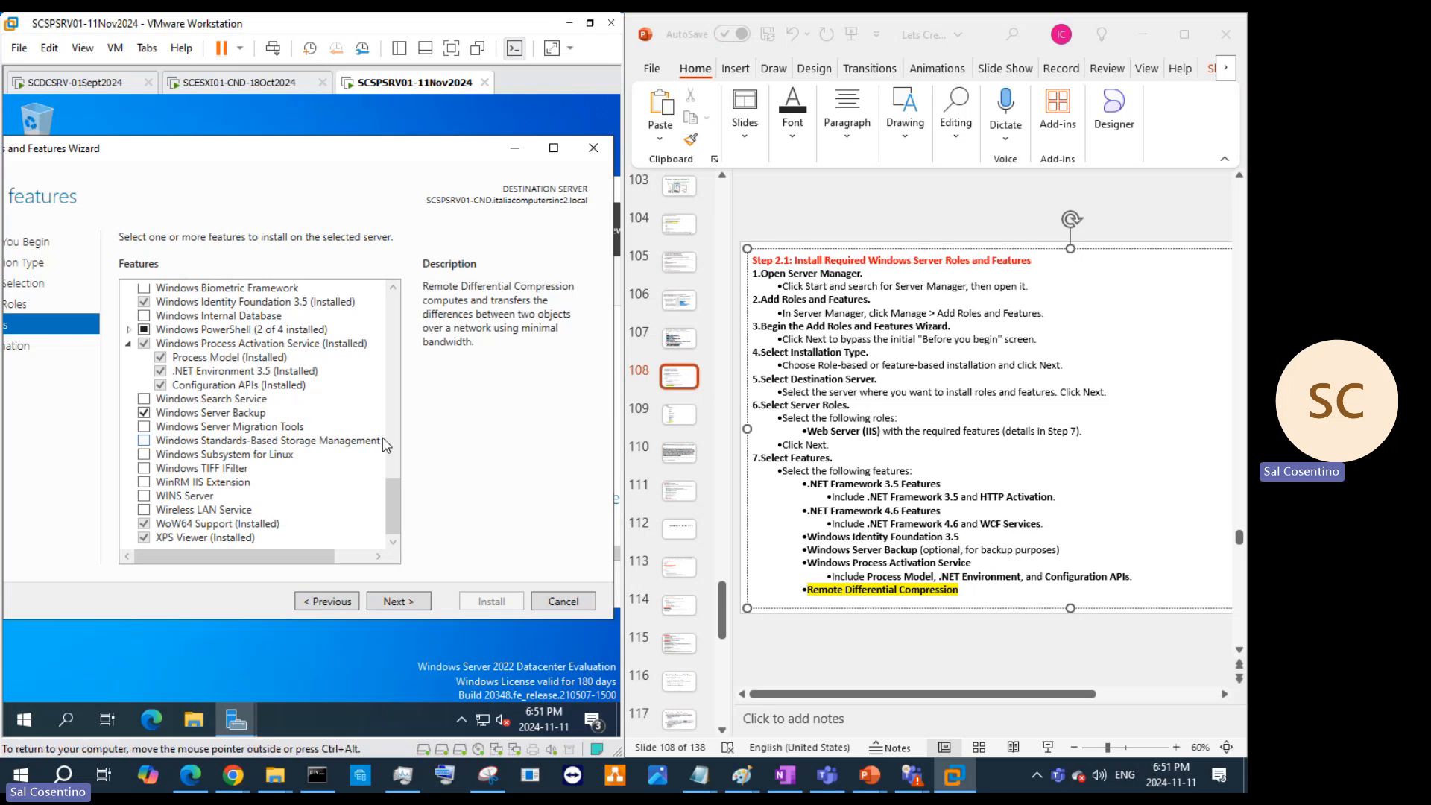
left_click_drag(394, 502, 395, 413)
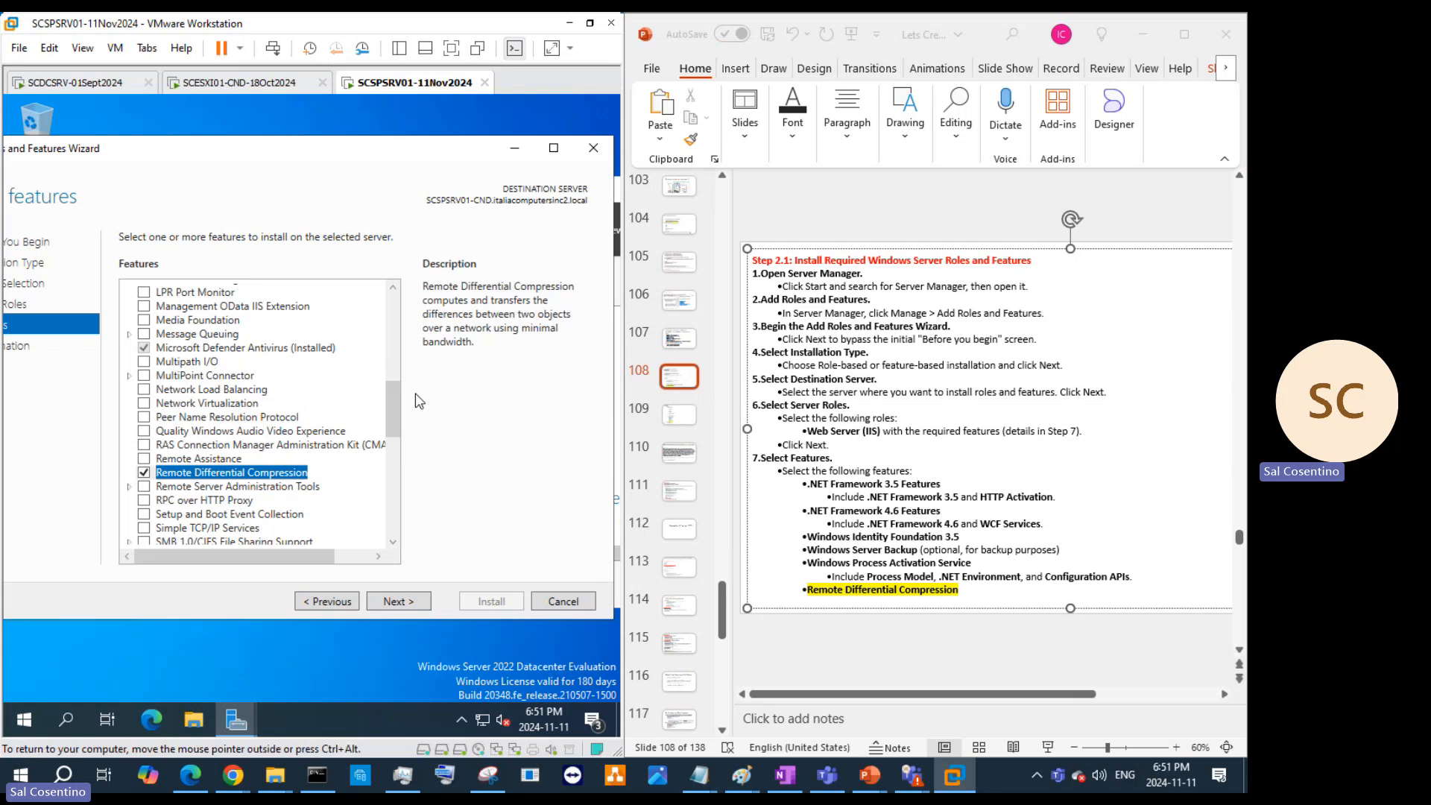
left_click_drag(392, 403, 401, 494)
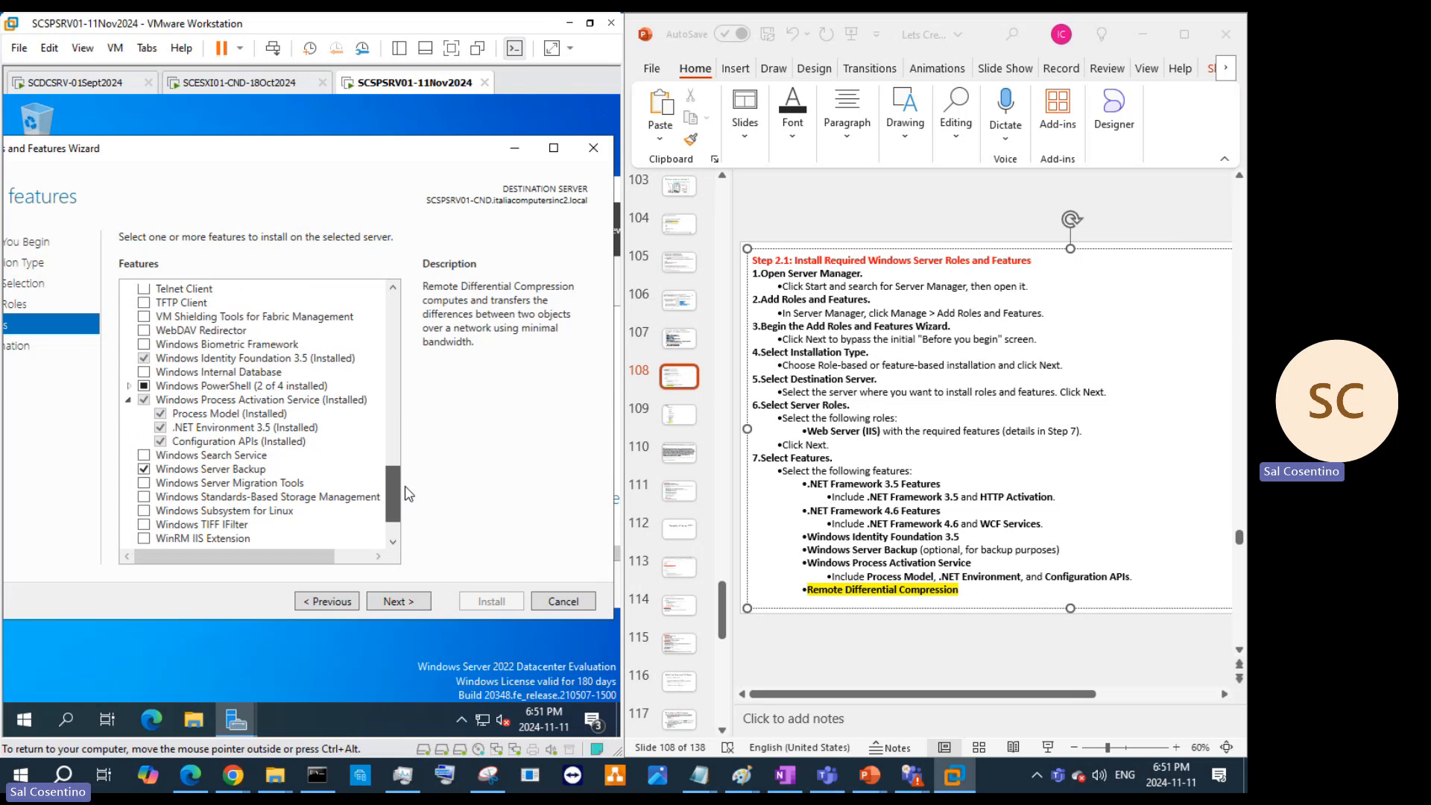
left_click(1057, 549)
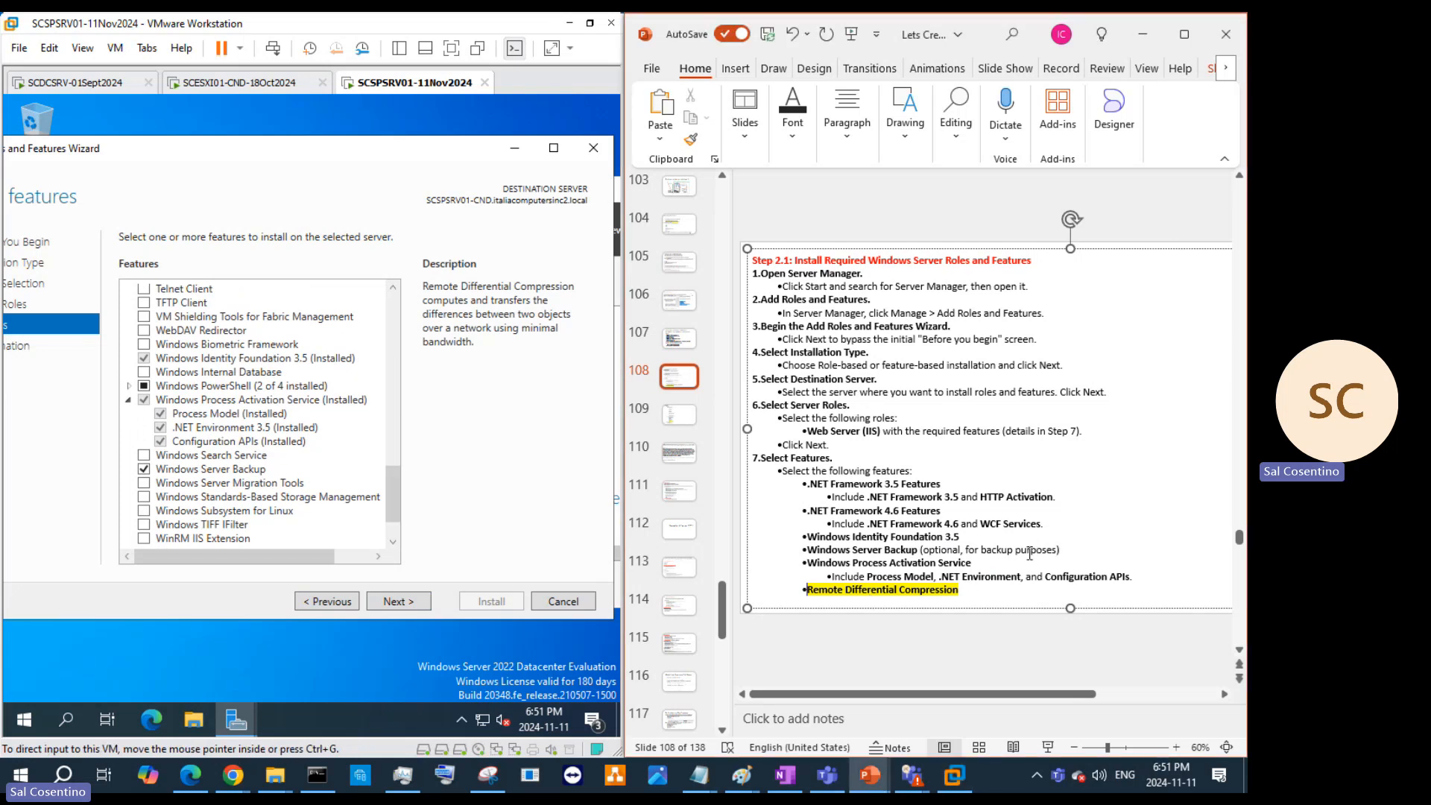
left_click_drag(1061, 550, 808, 550)
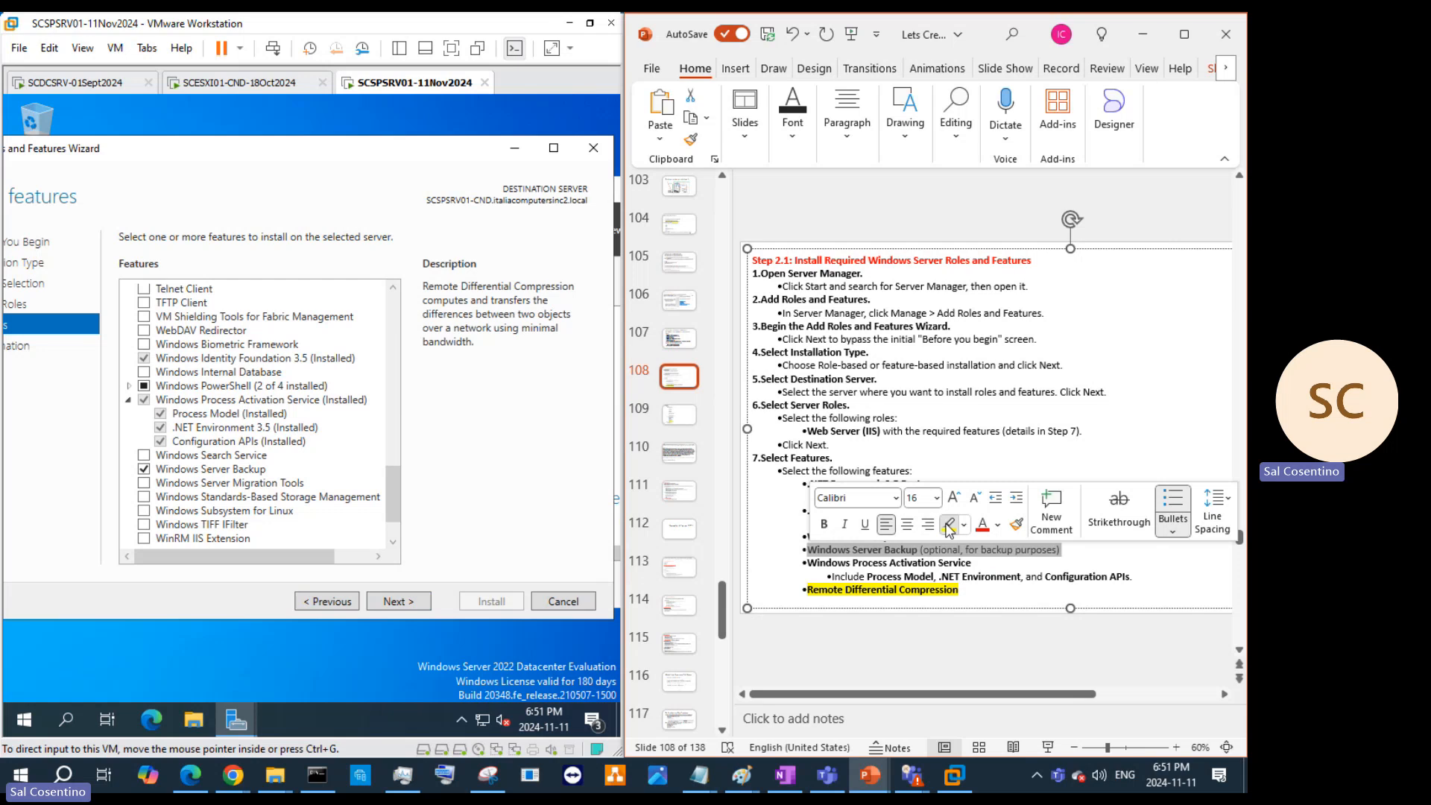
left_click(949, 524)
left_click(1071, 444)
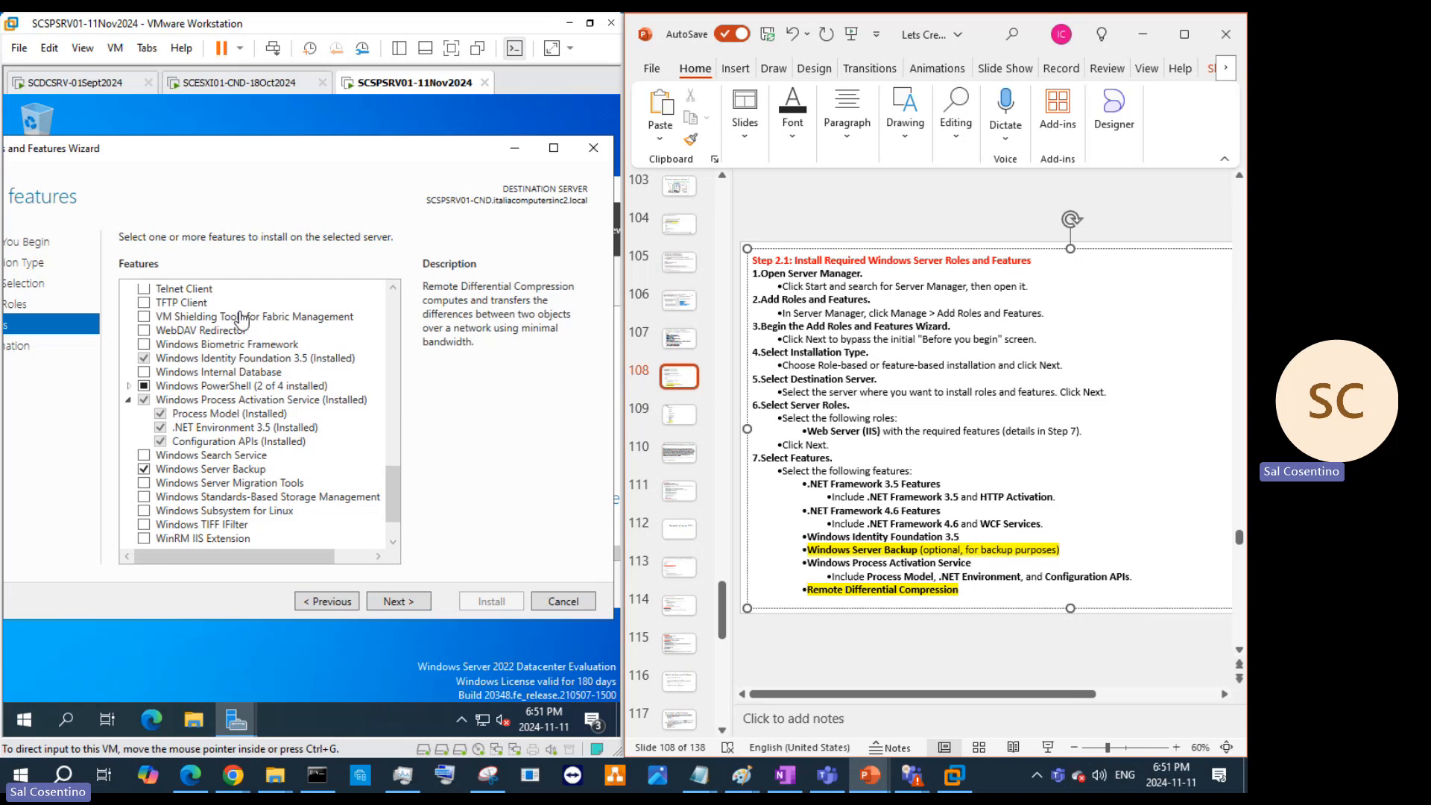
Step: Proceed to the confirmation page, allow automatic restart of the destination server, and install the selected role services and features
left_click(399, 601)
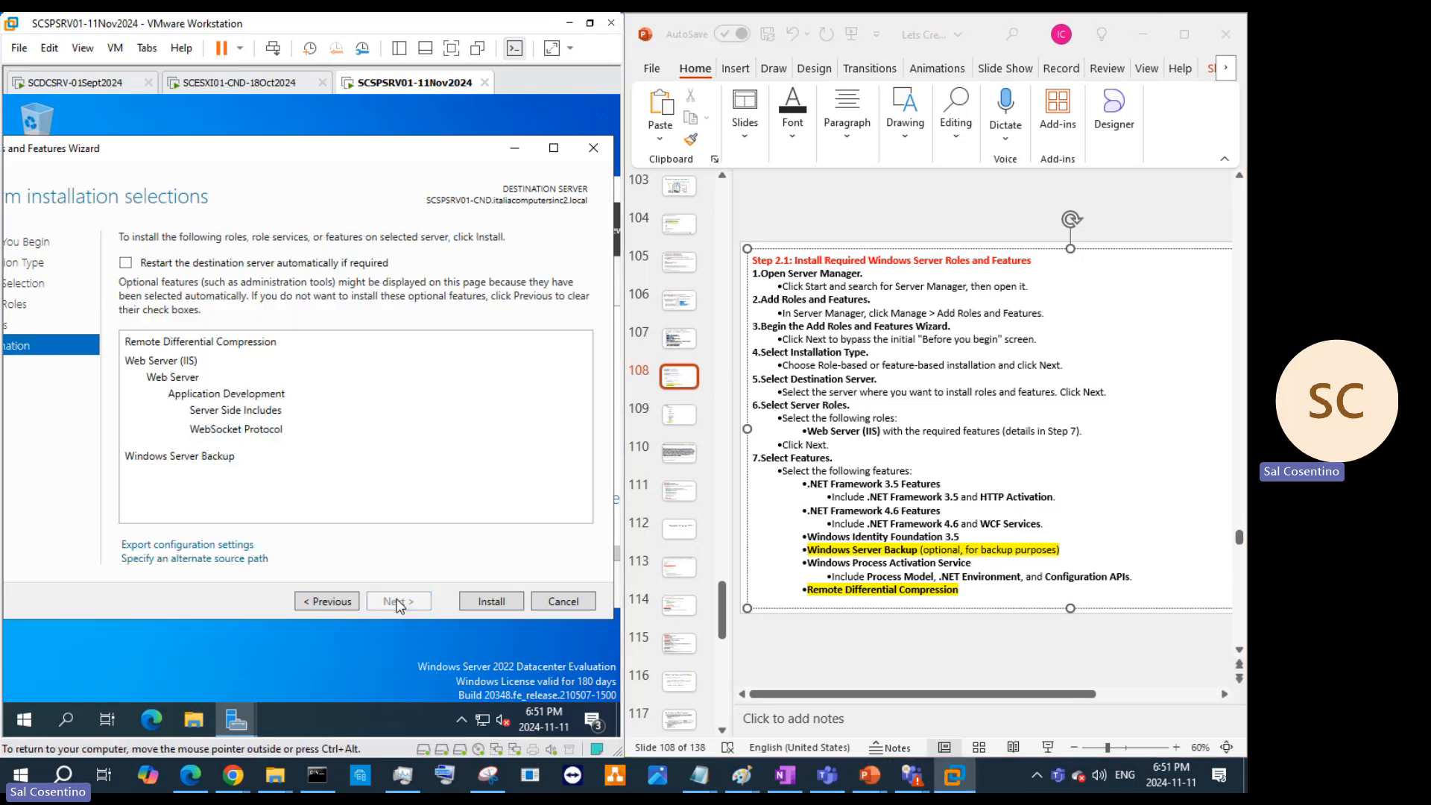
left_click(147, 263)
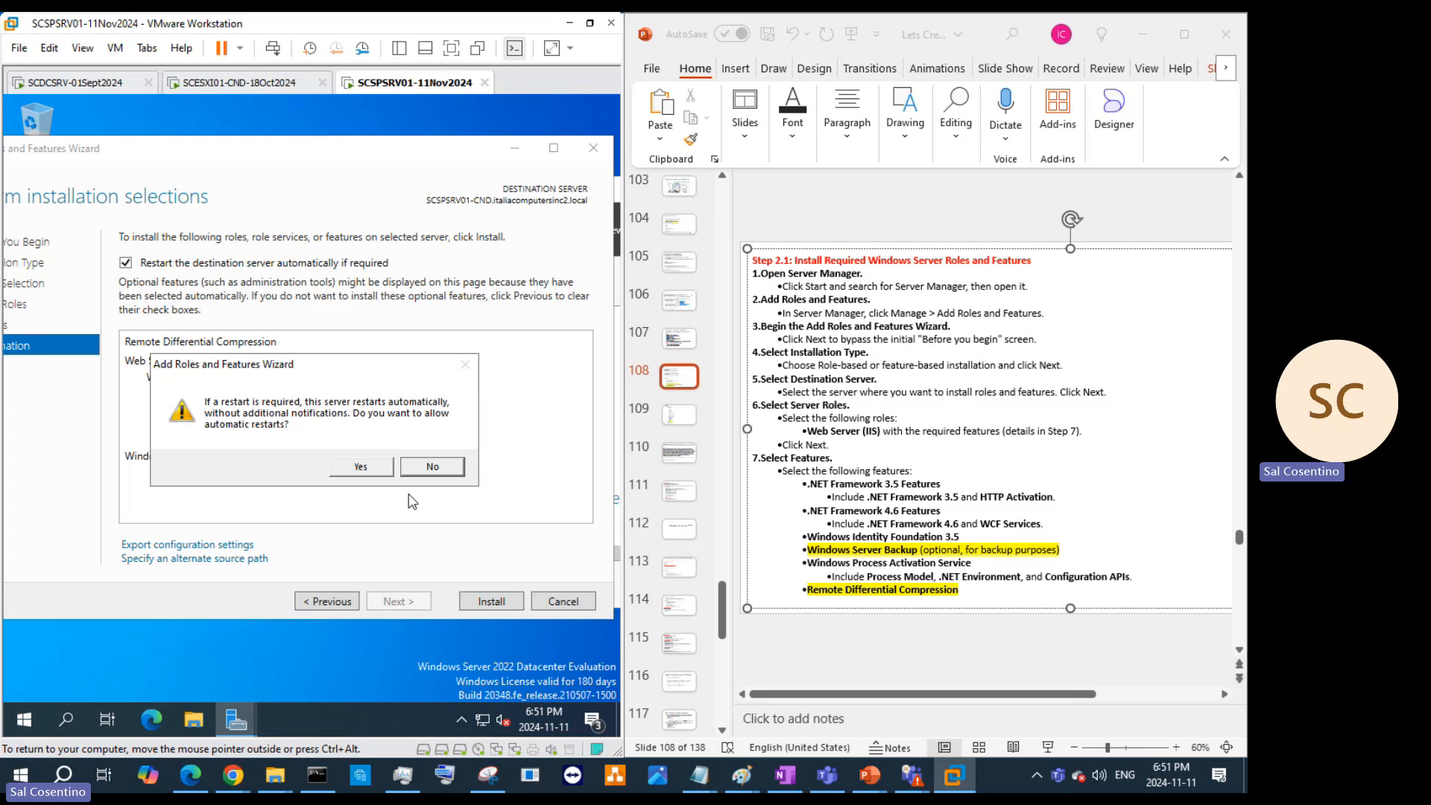
left_click(361, 468)
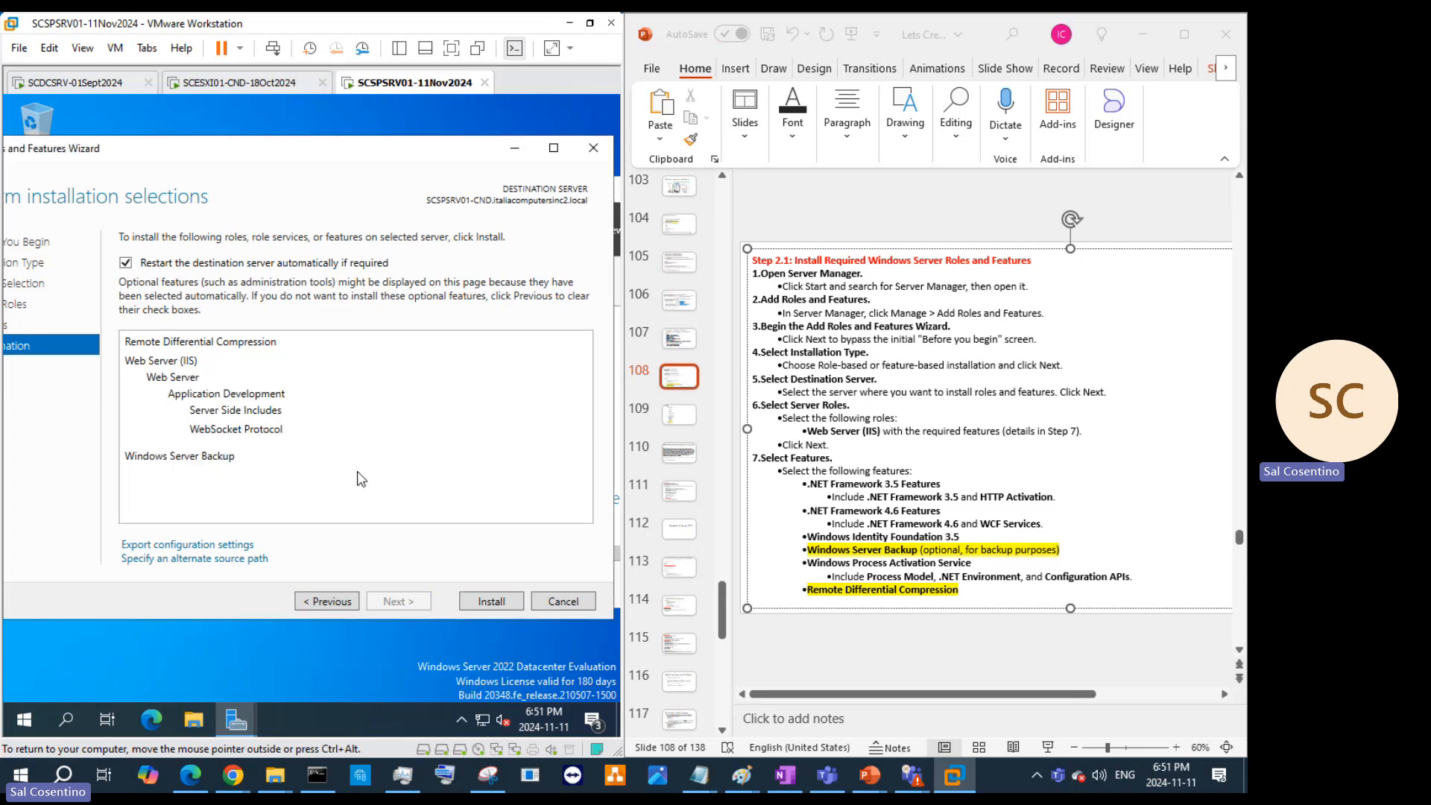
left_click(506, 601)
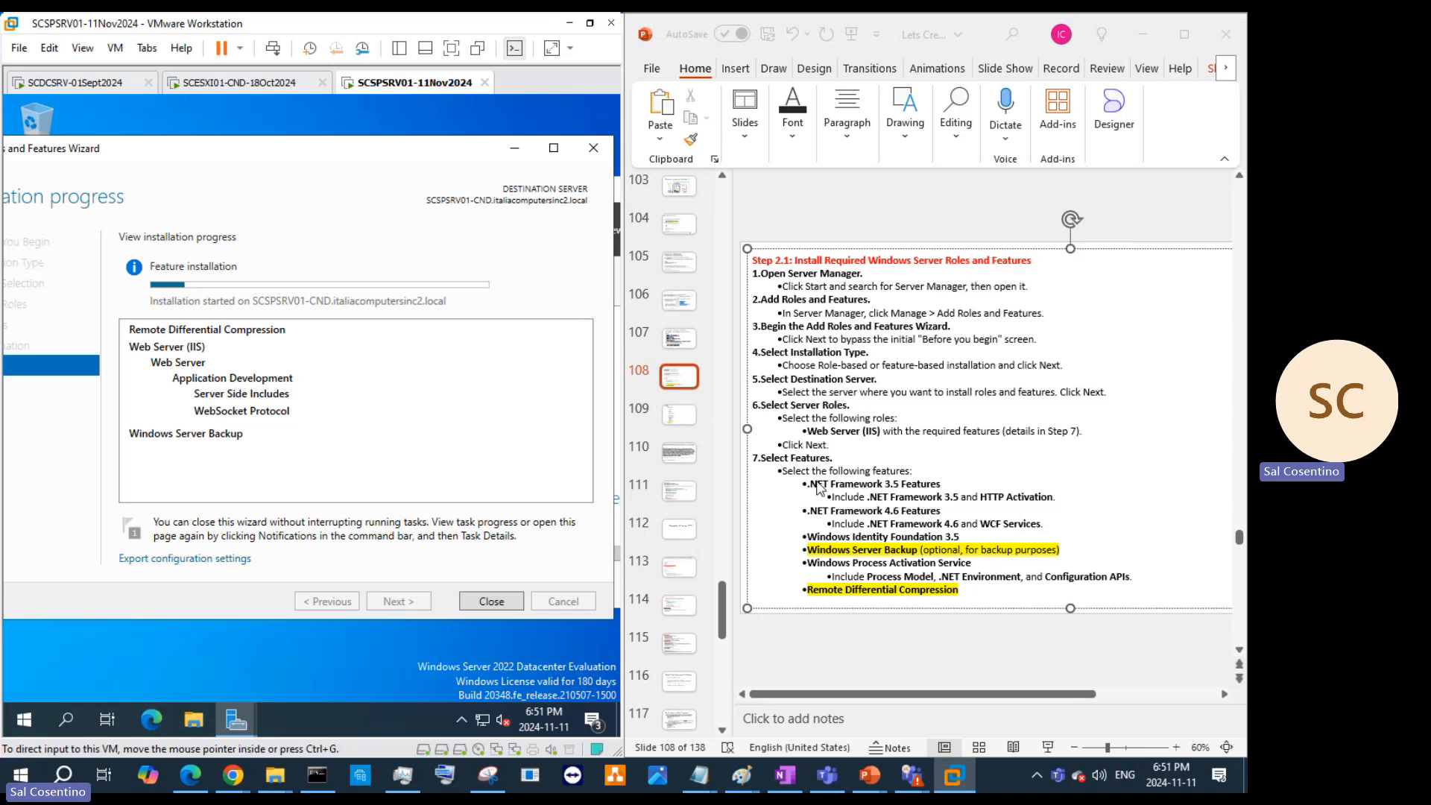
Step: Go through slide 109 to slide 110 of the guide and copy the full Install-WindowsFeature command
left_click(692, 424)
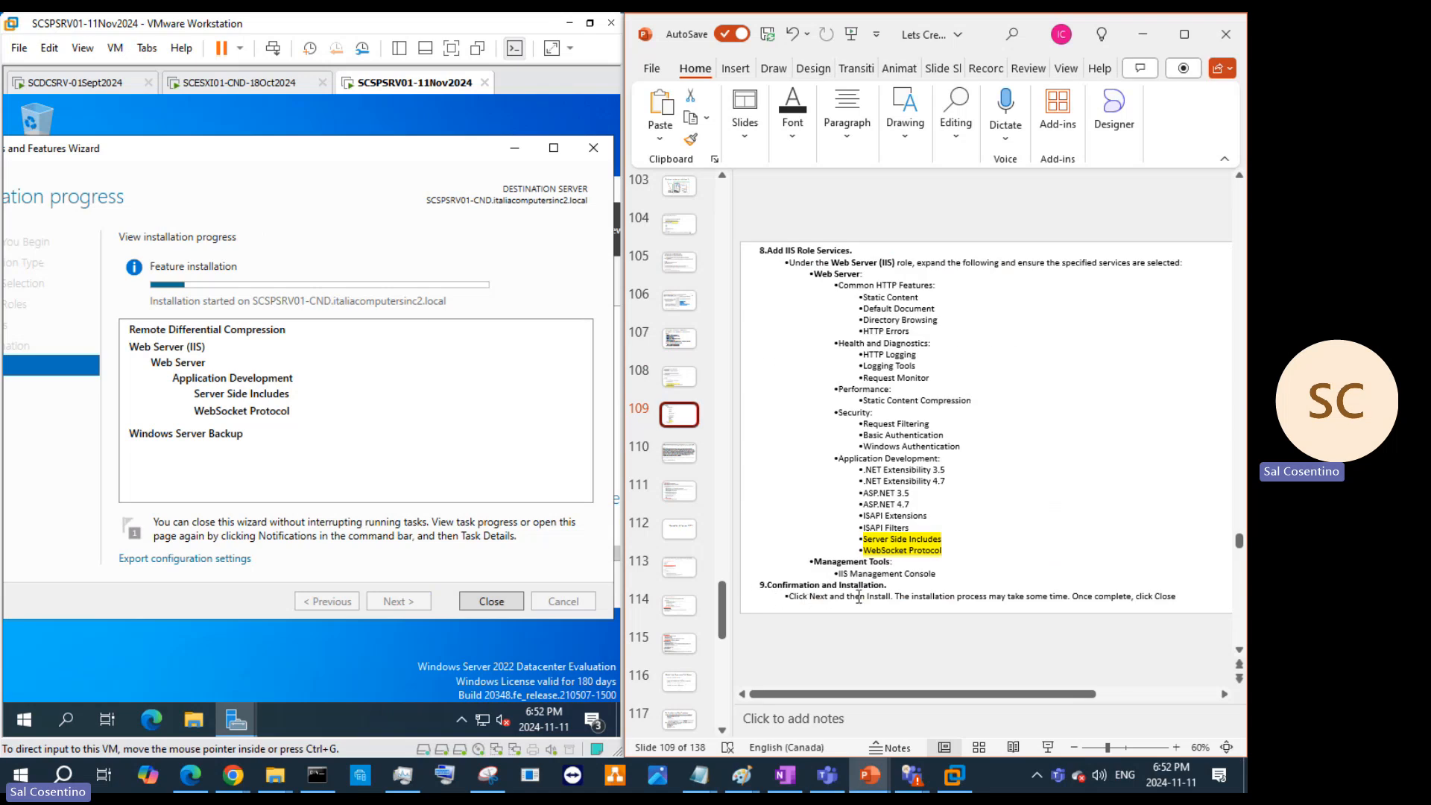
left_click(686, 458)
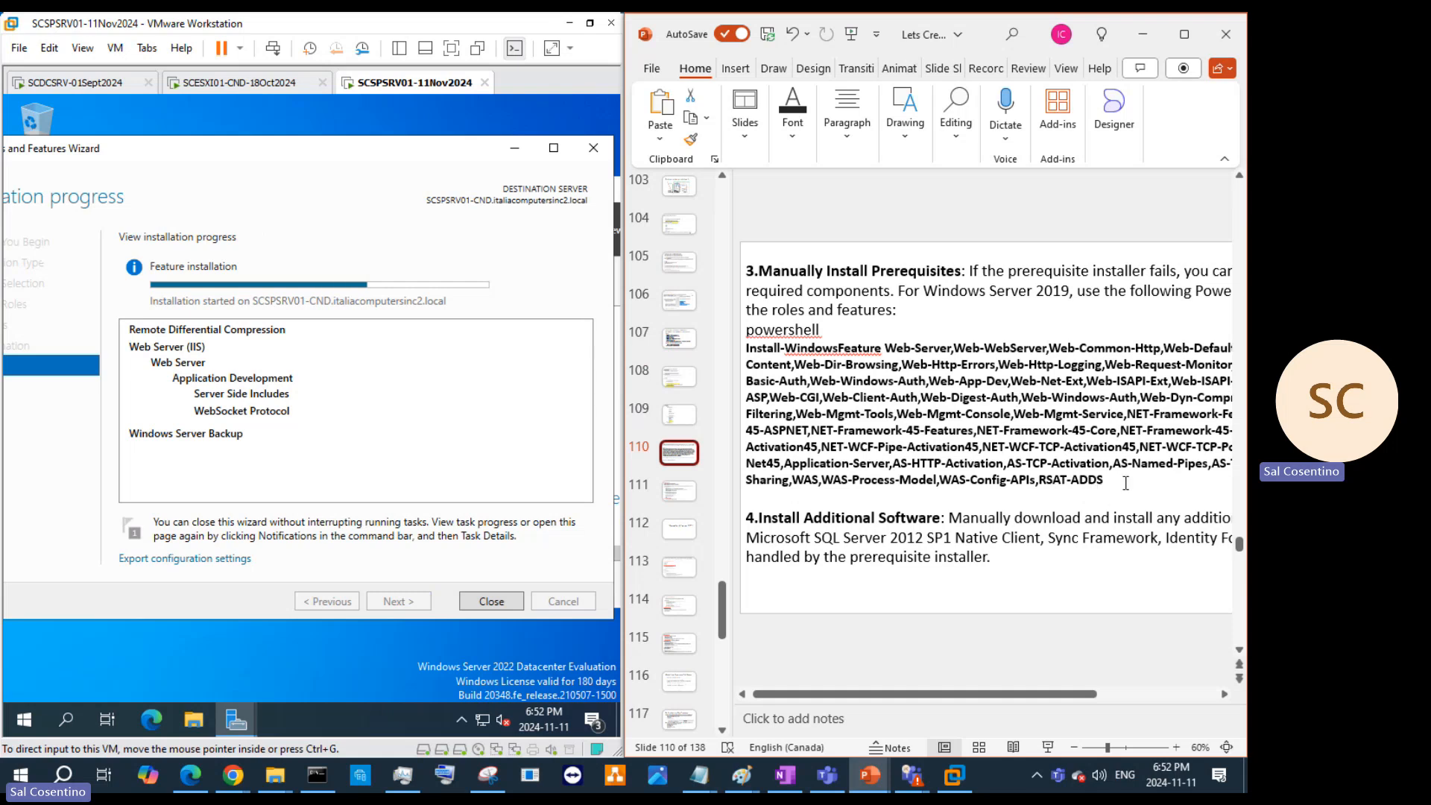
left_click_drag(1126, 483, 747, 349)
right_click(799, 374)
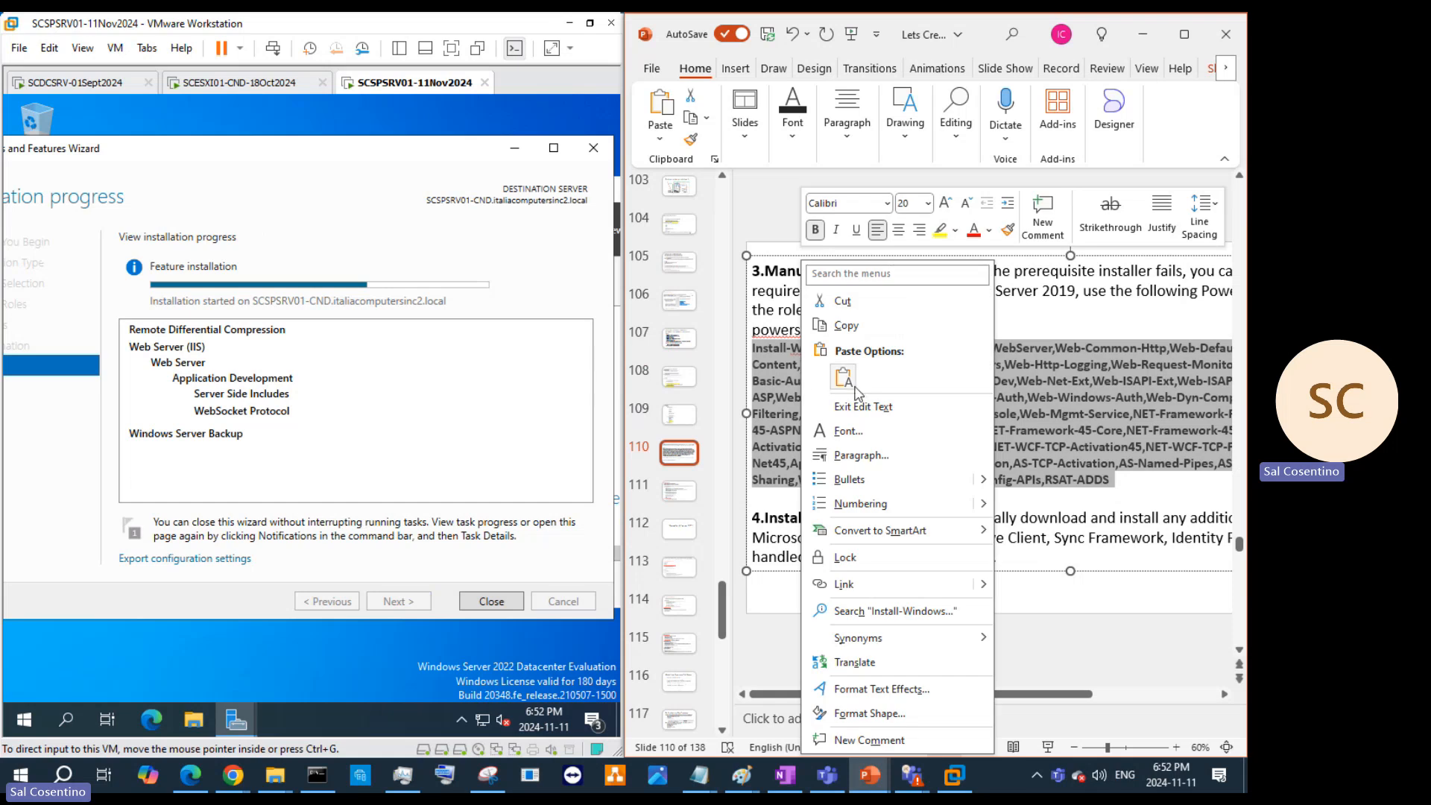
left_click(879, 329)
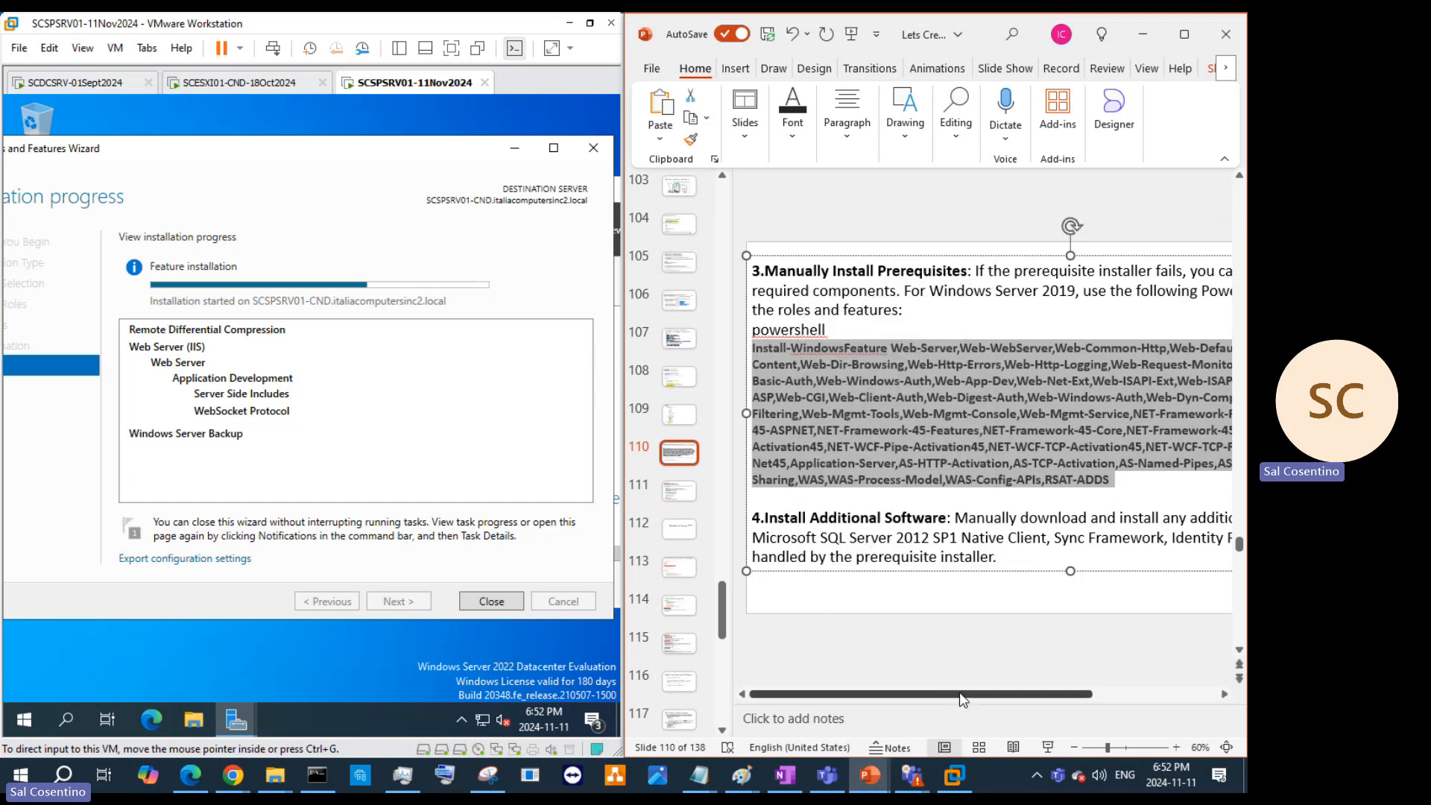
left_click_drag(958, 694, 1014, 695)
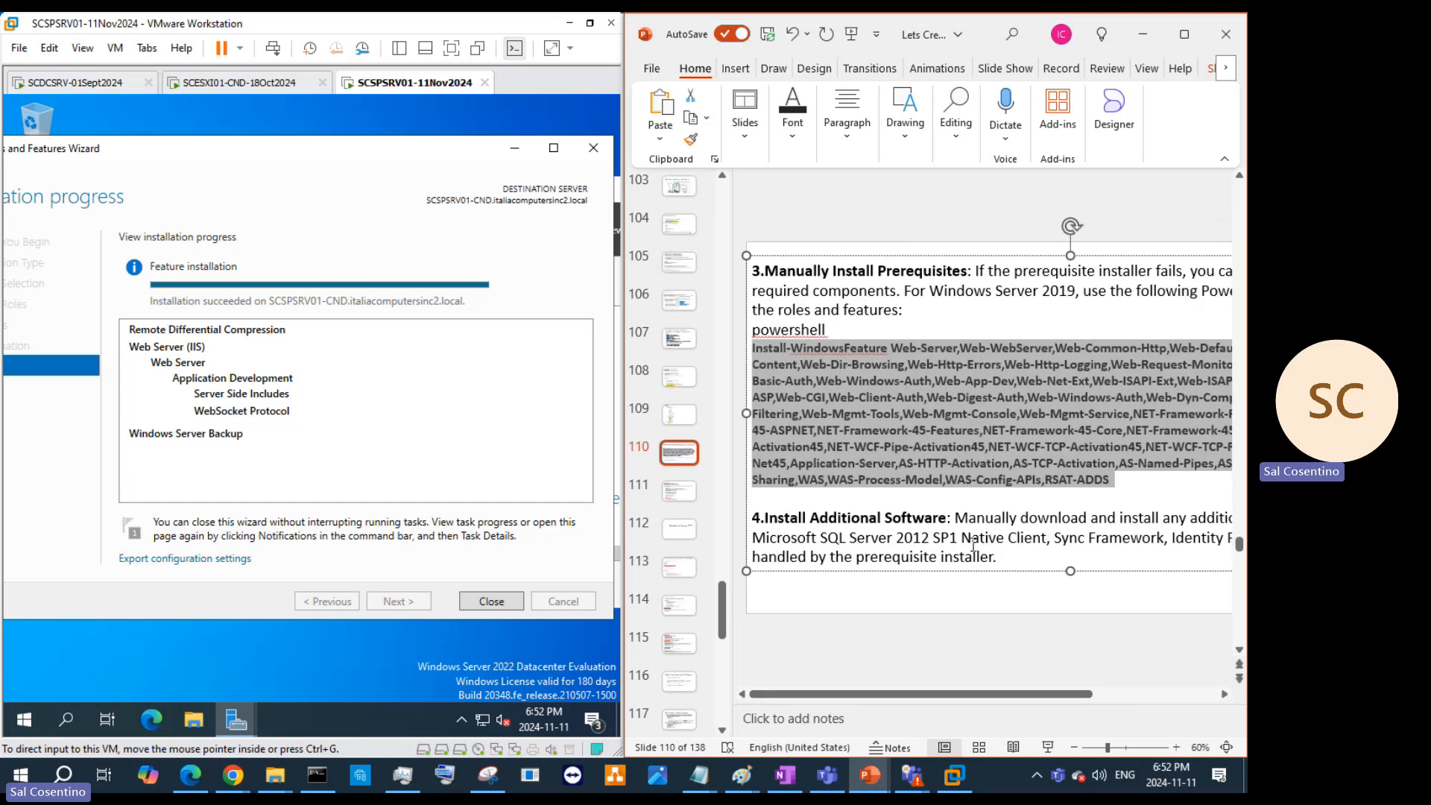
right_click(878, 419)
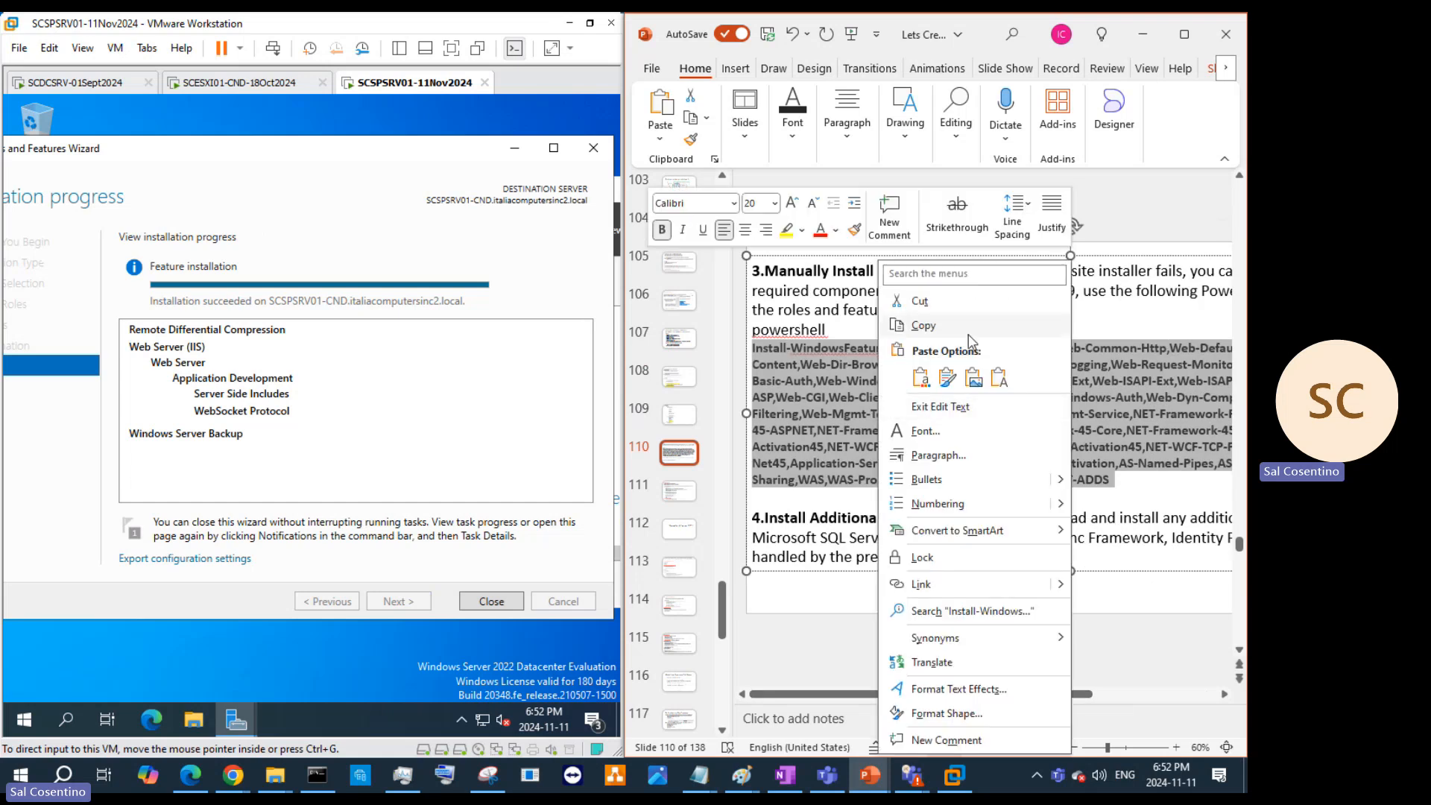
left_click(928, 325)
Step: Search for PowerShell on the VM and open Windows PowerShell ISE as administrator, approving the elevation
left_click(67, 718)
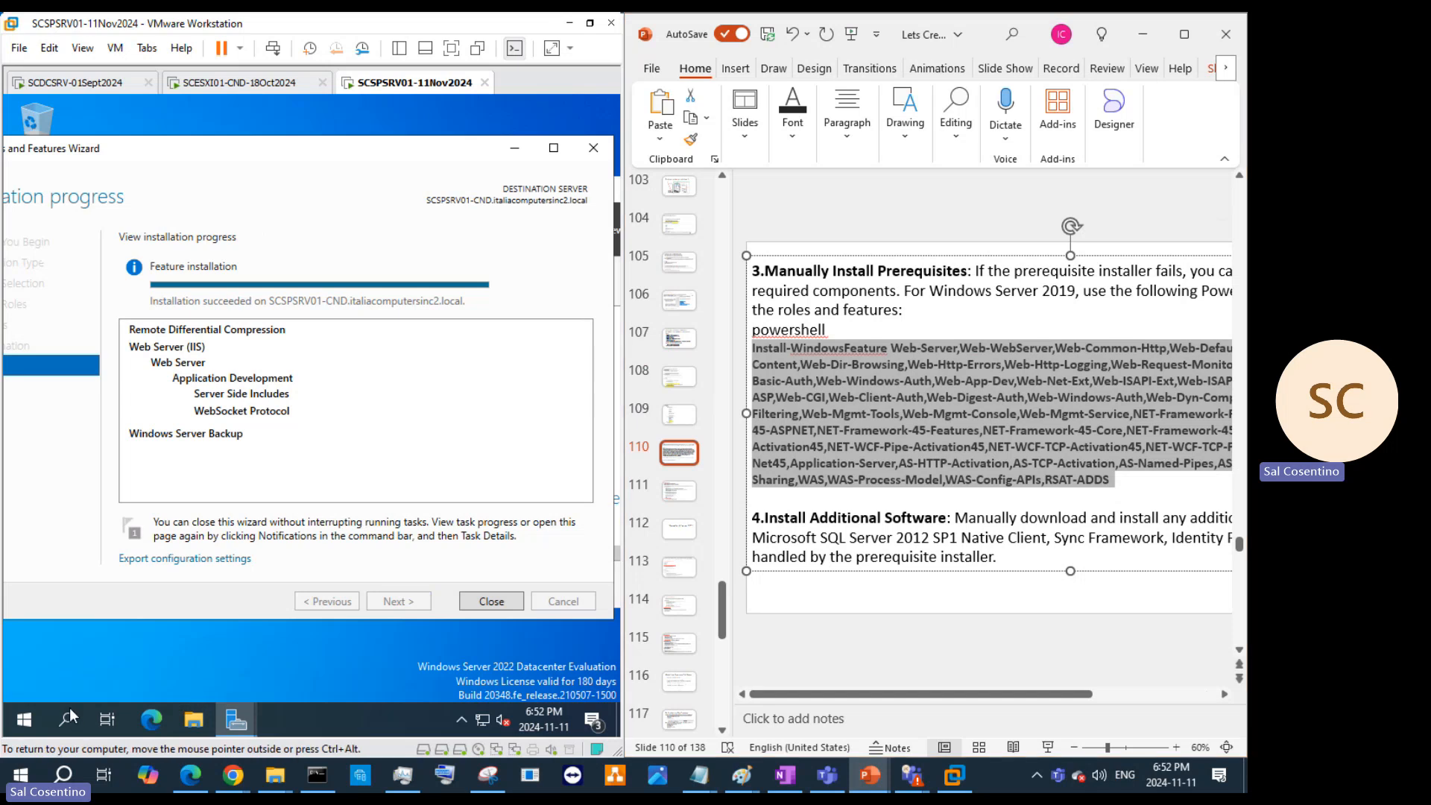
type("po")
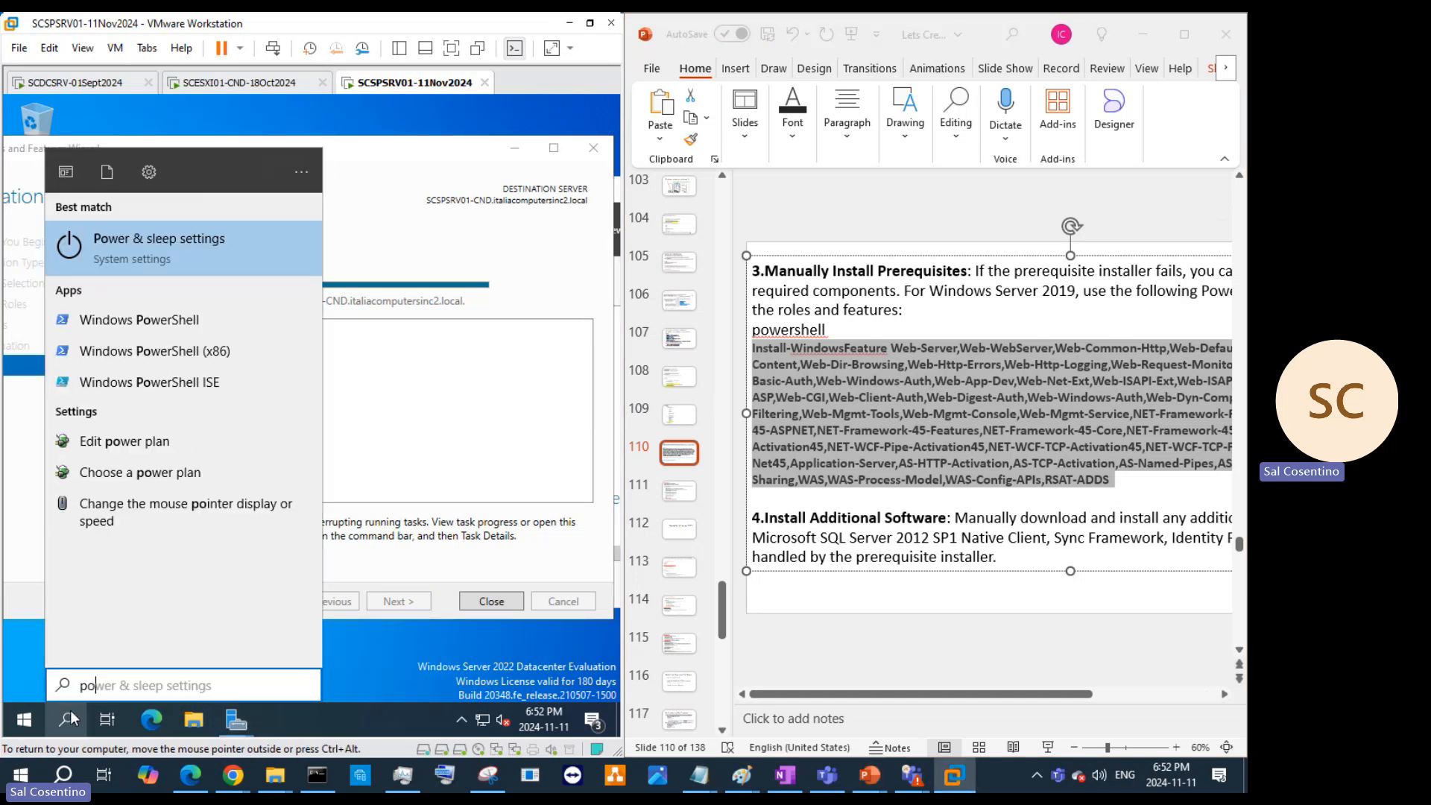
right_click(213, 385)
left_click(176, 409)
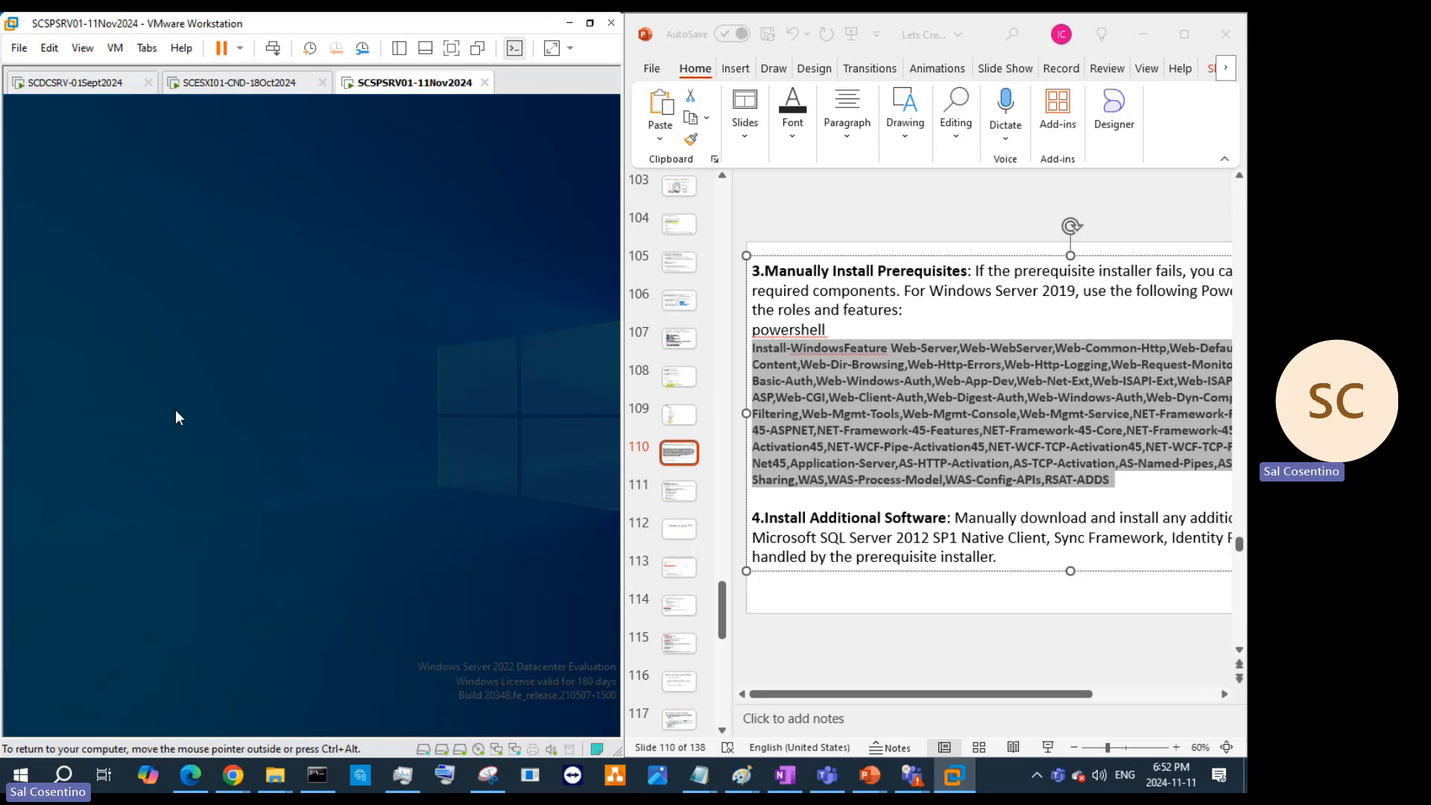
left_click(253, 518)
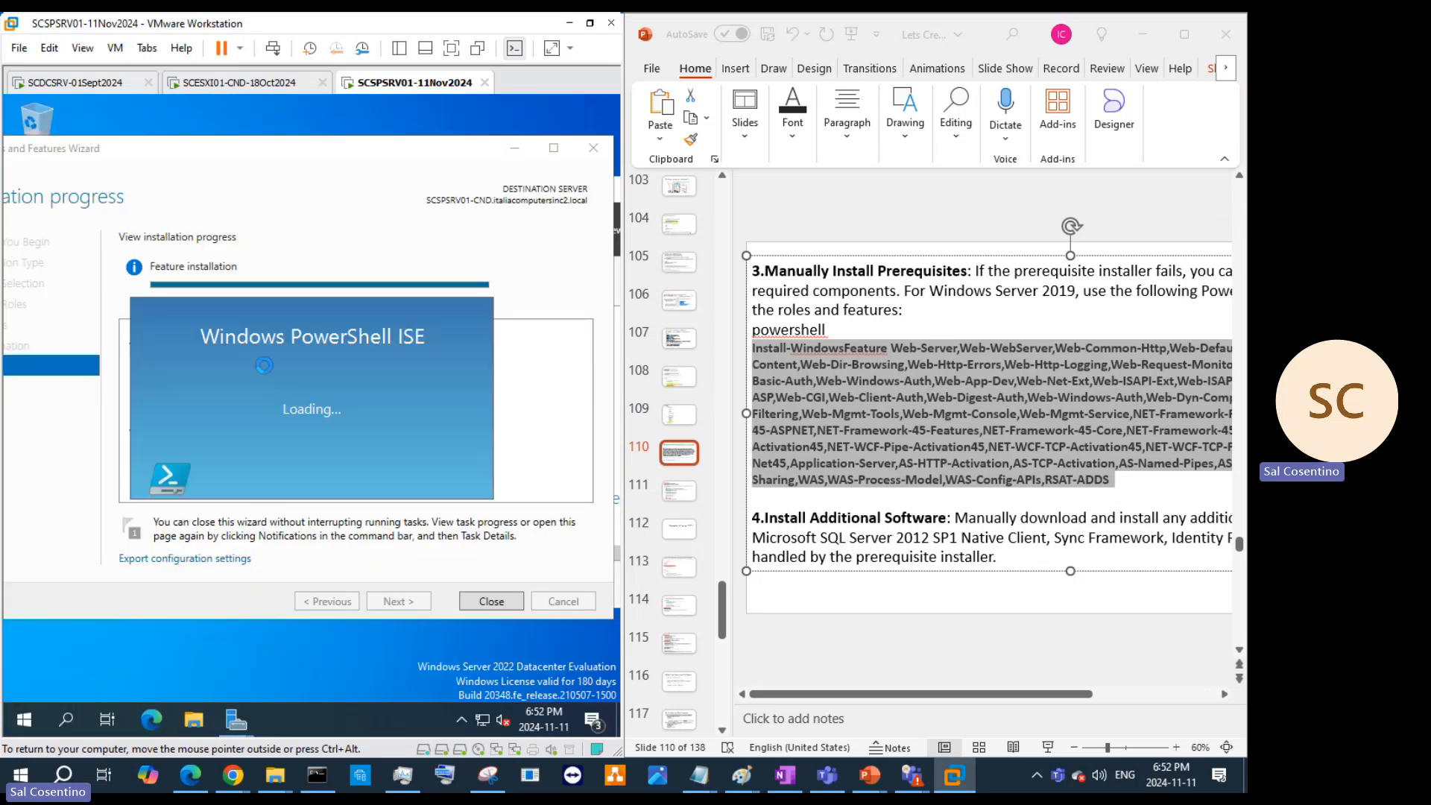
Step: Paste the copied Install-WindowsFeature command at the PowerShell ISE console prompt
right_click(221, 305)
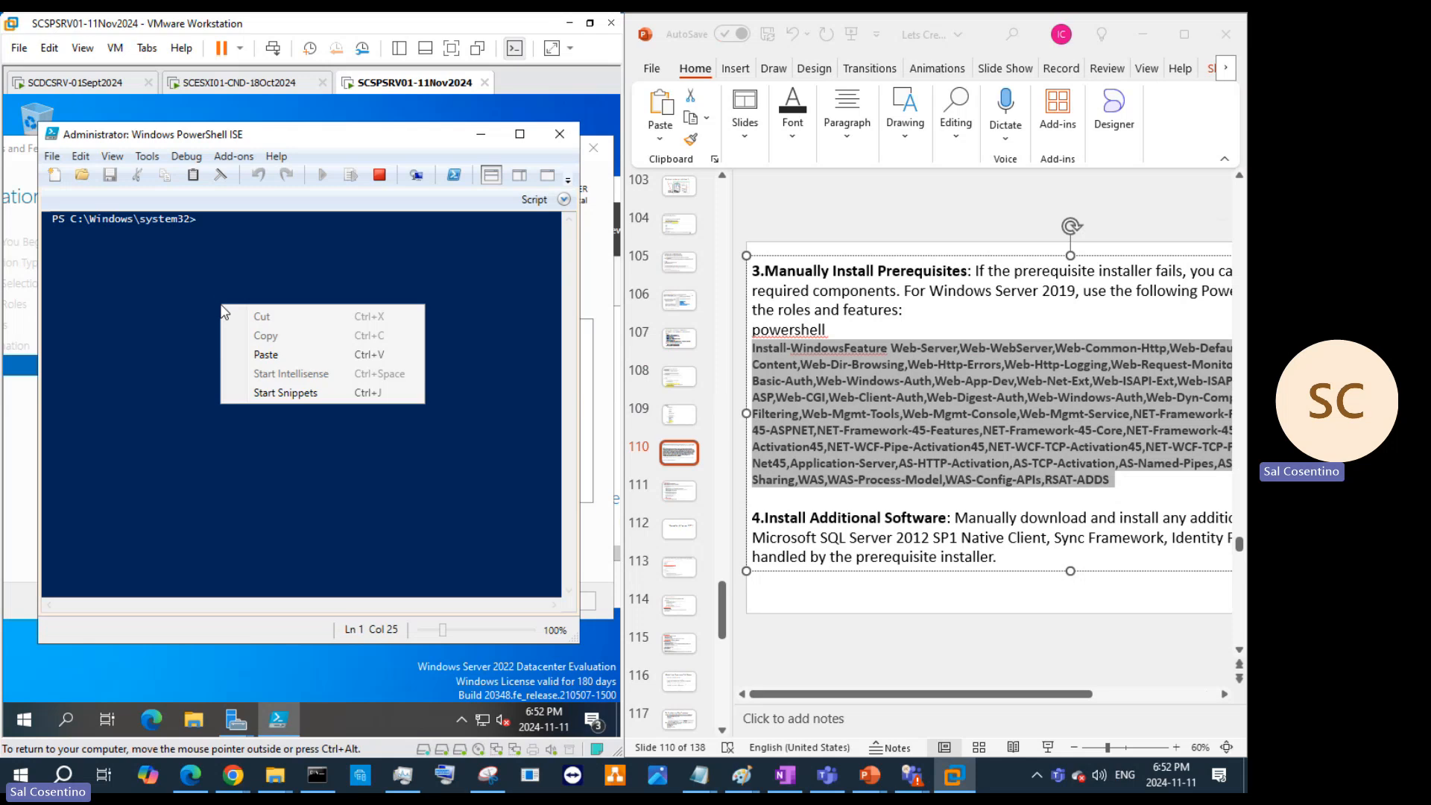
right_click(291, 259)
left_click(337, 307)
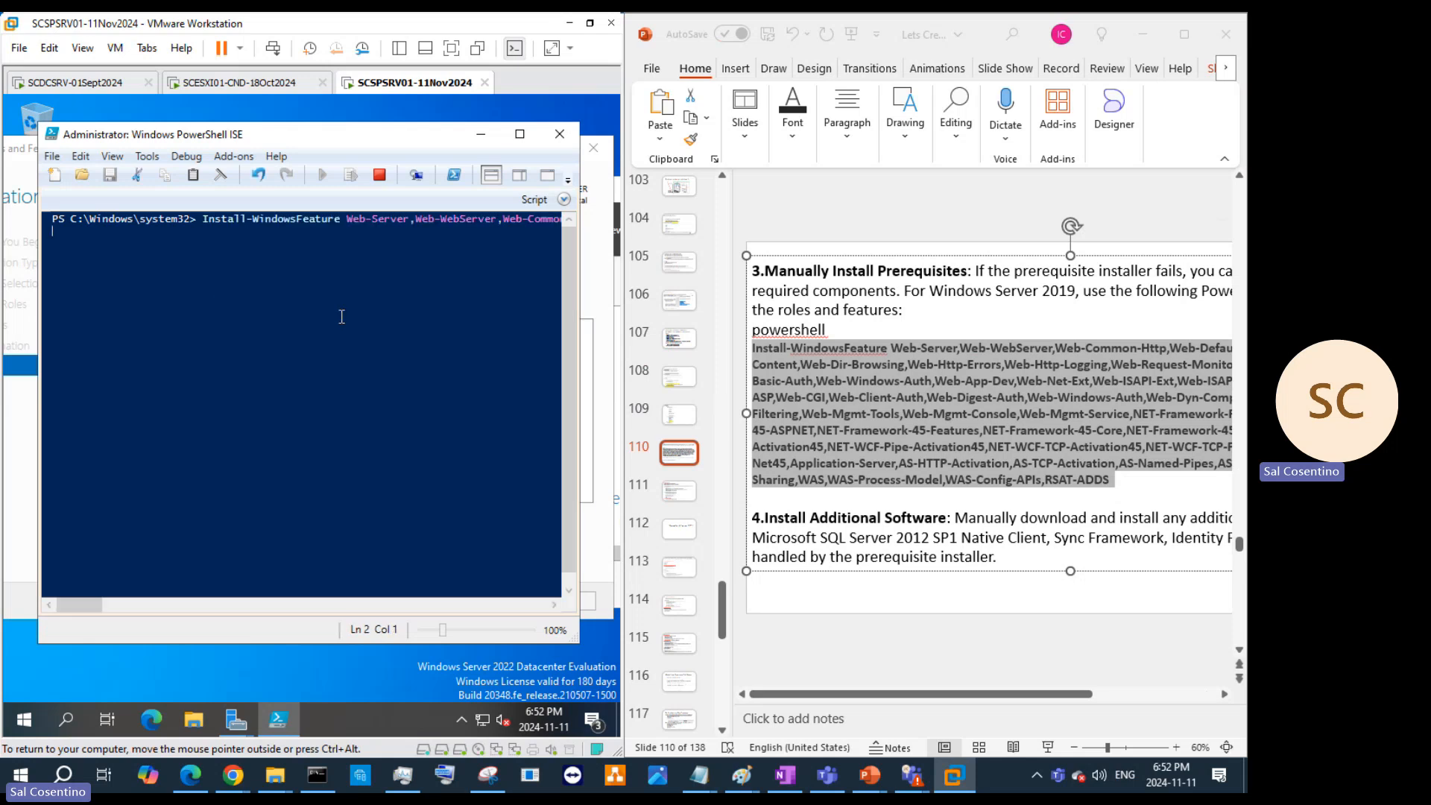
left_click(453, 174)
left_click(139, 157)
mouse_move(115, 158)
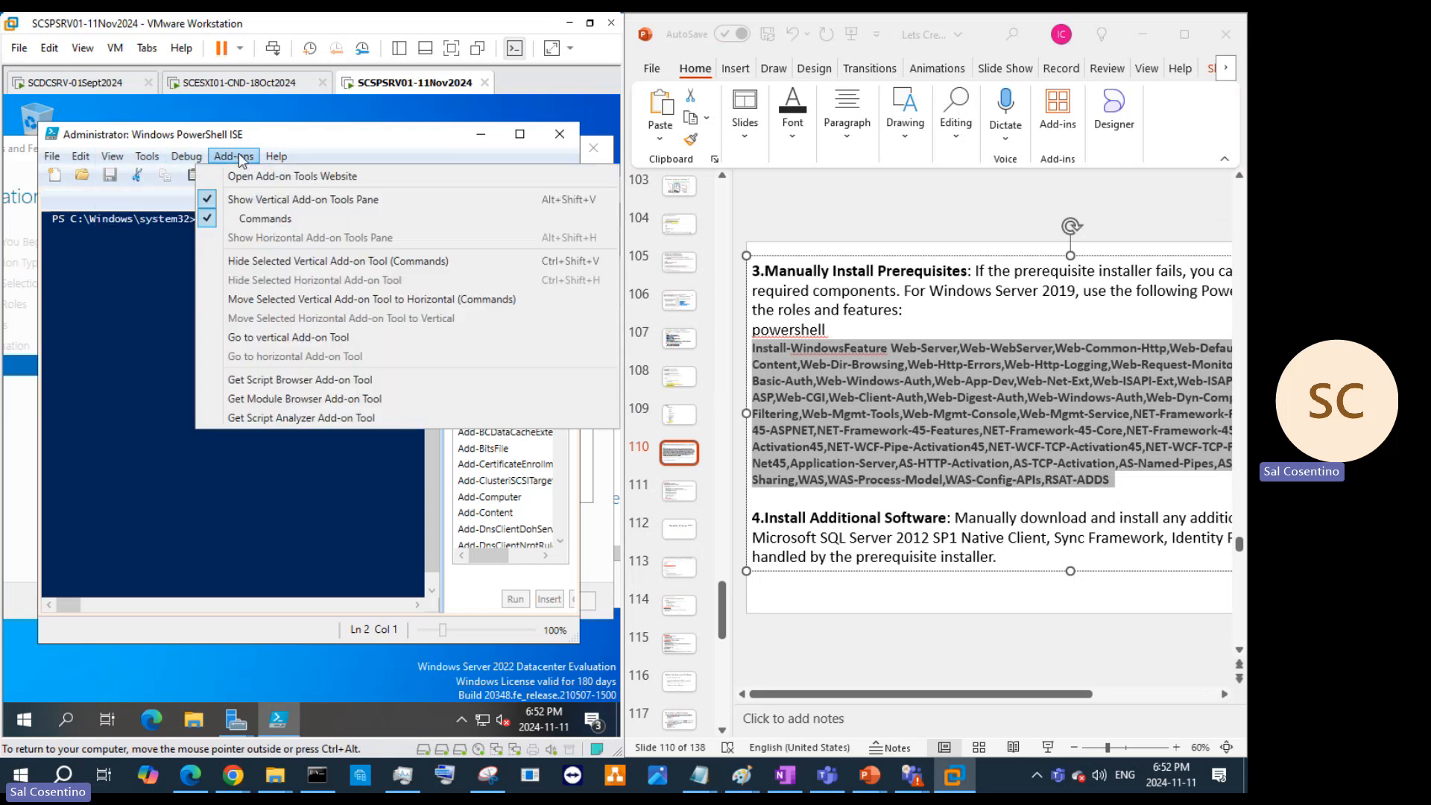
mouse_move(186, 160)
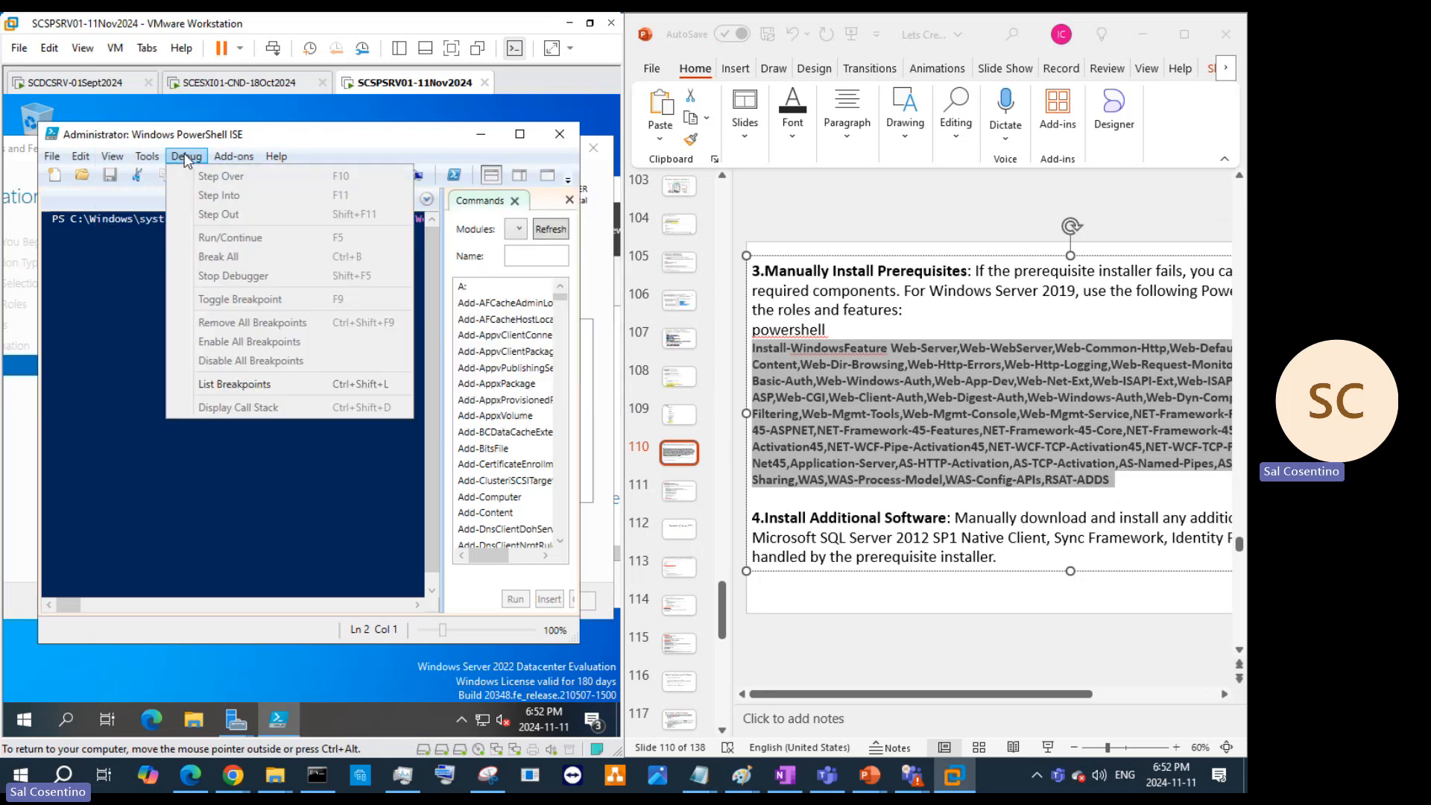
left_click(114, 156)
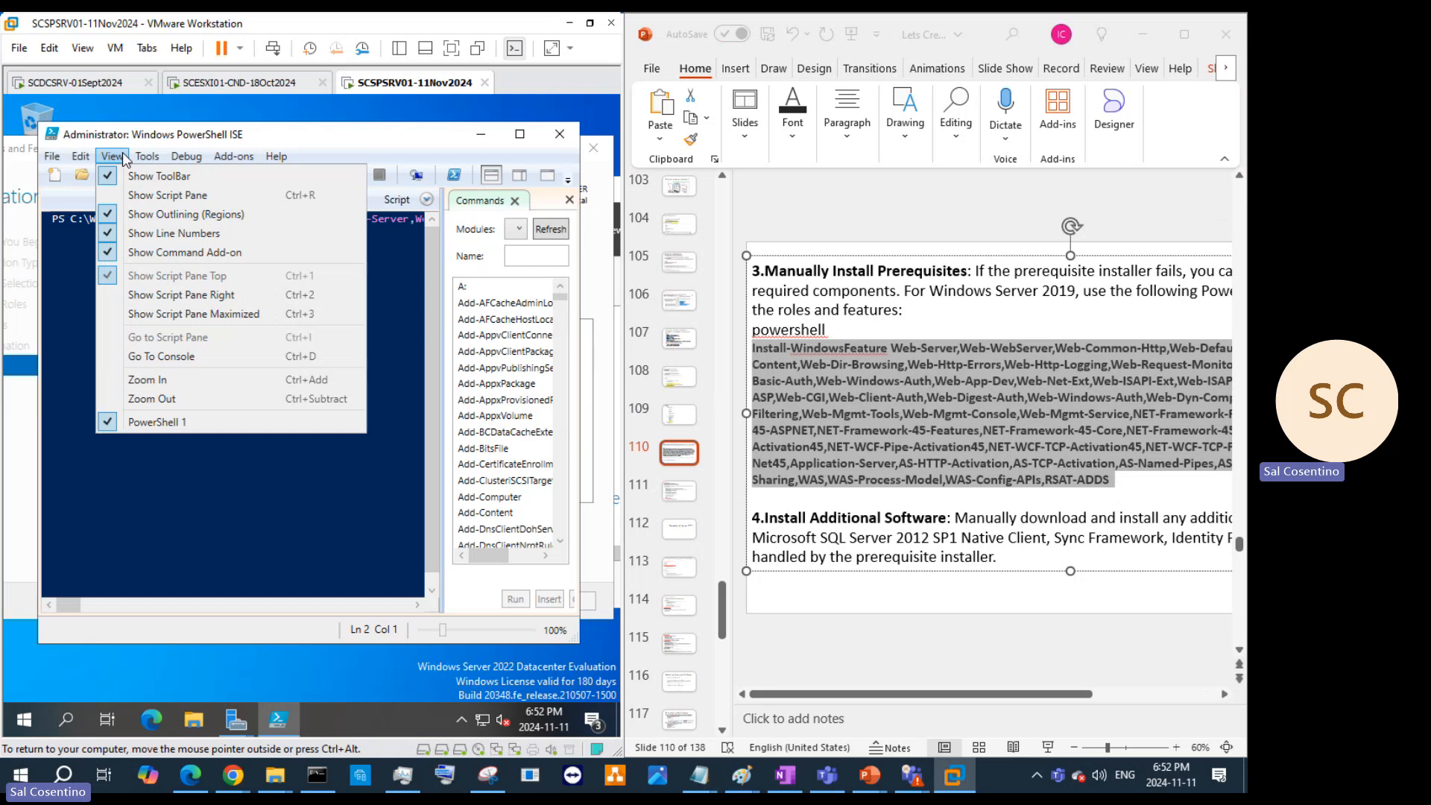
mouse_move(154, 158)
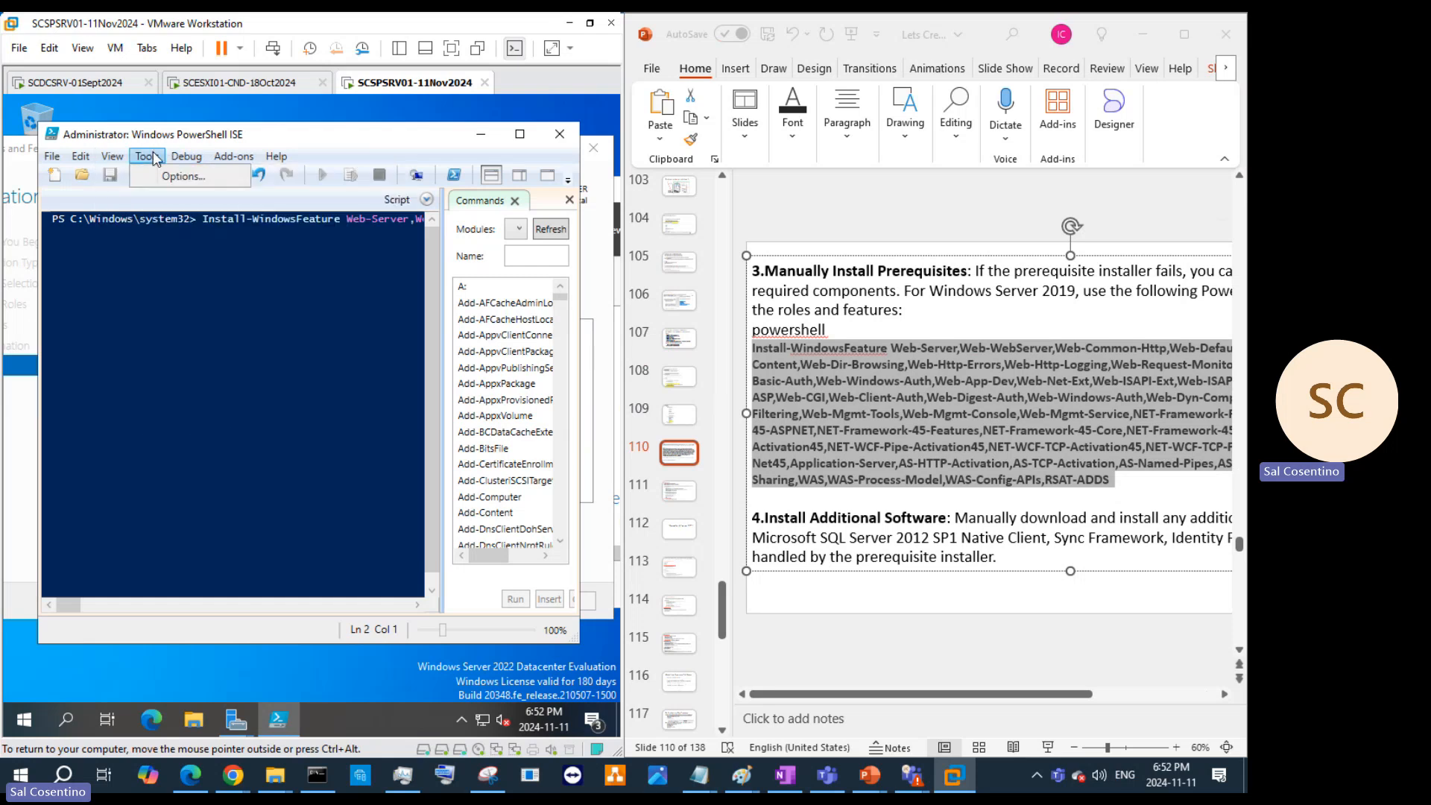
left_click(116, 413)
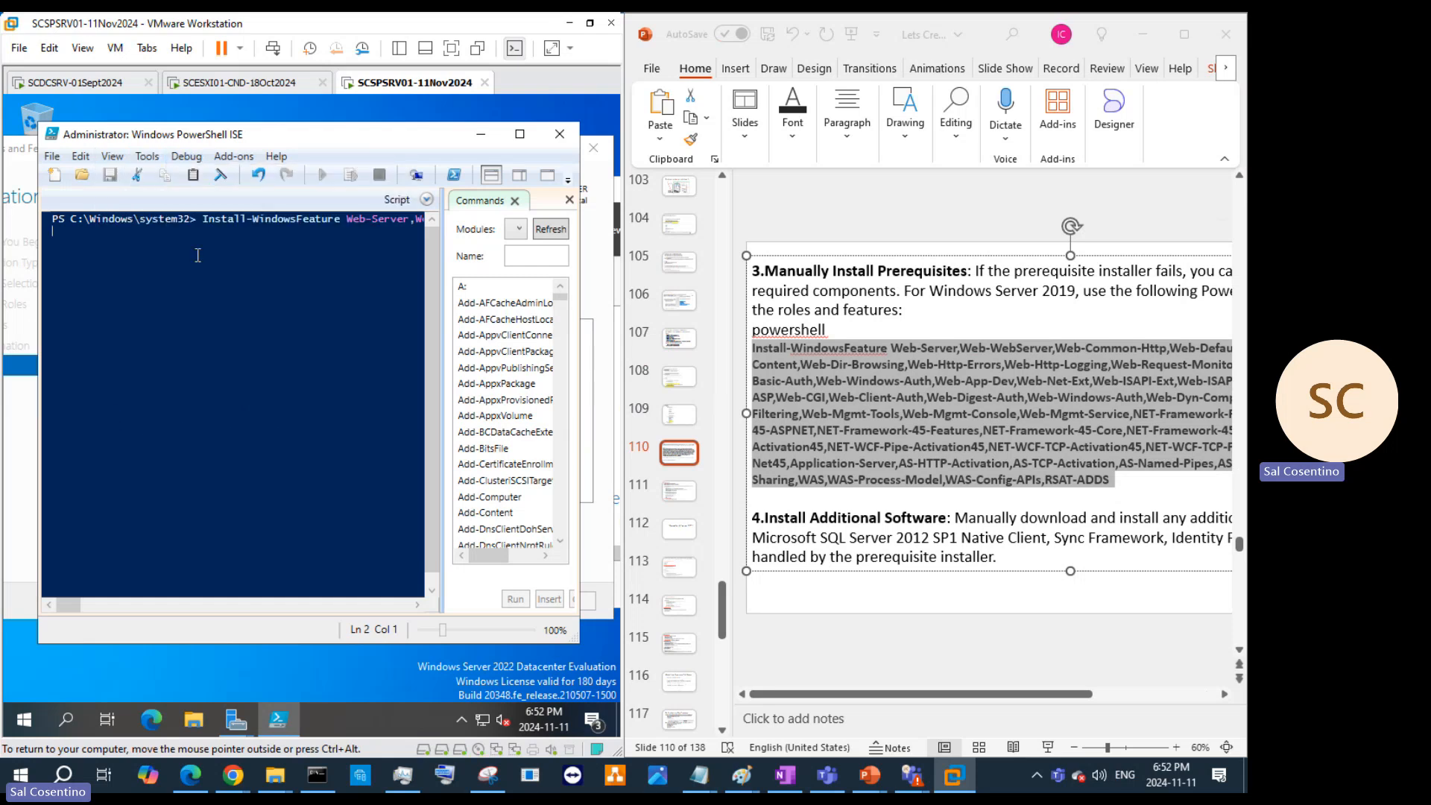
Step: Maximize the PowerShell ISE window on the VM and switch to Server Manager
left_click(522, 135)
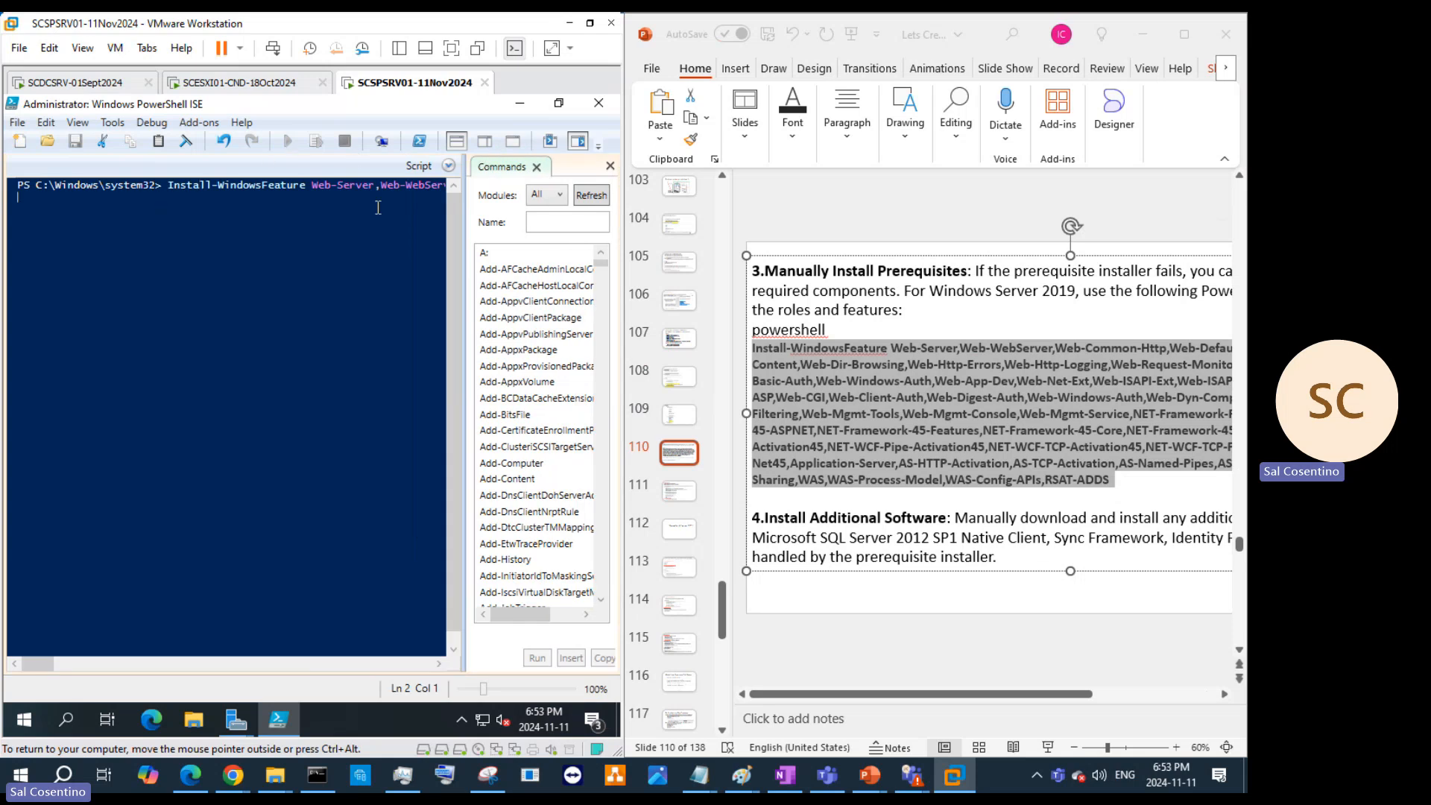
left_click(236, 720)
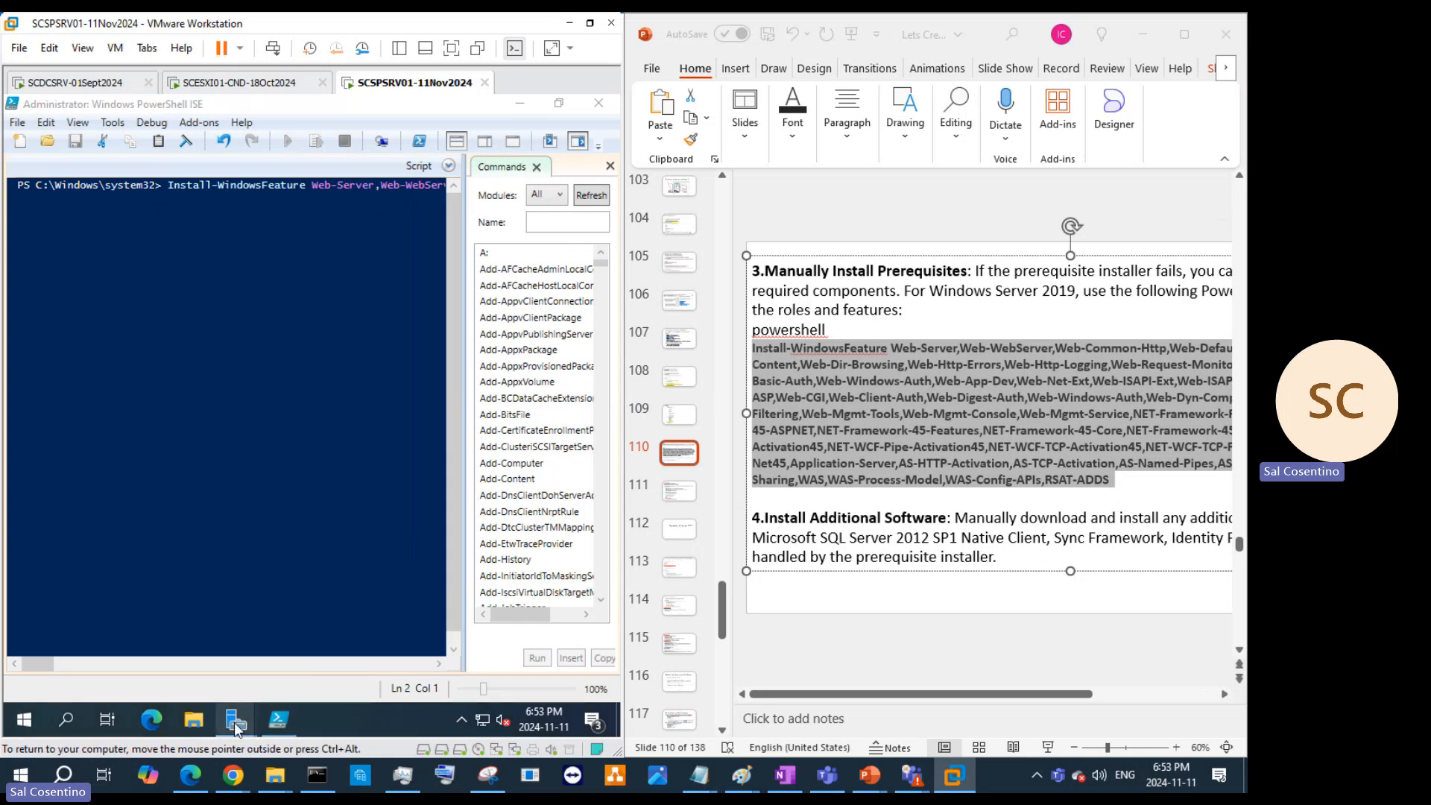
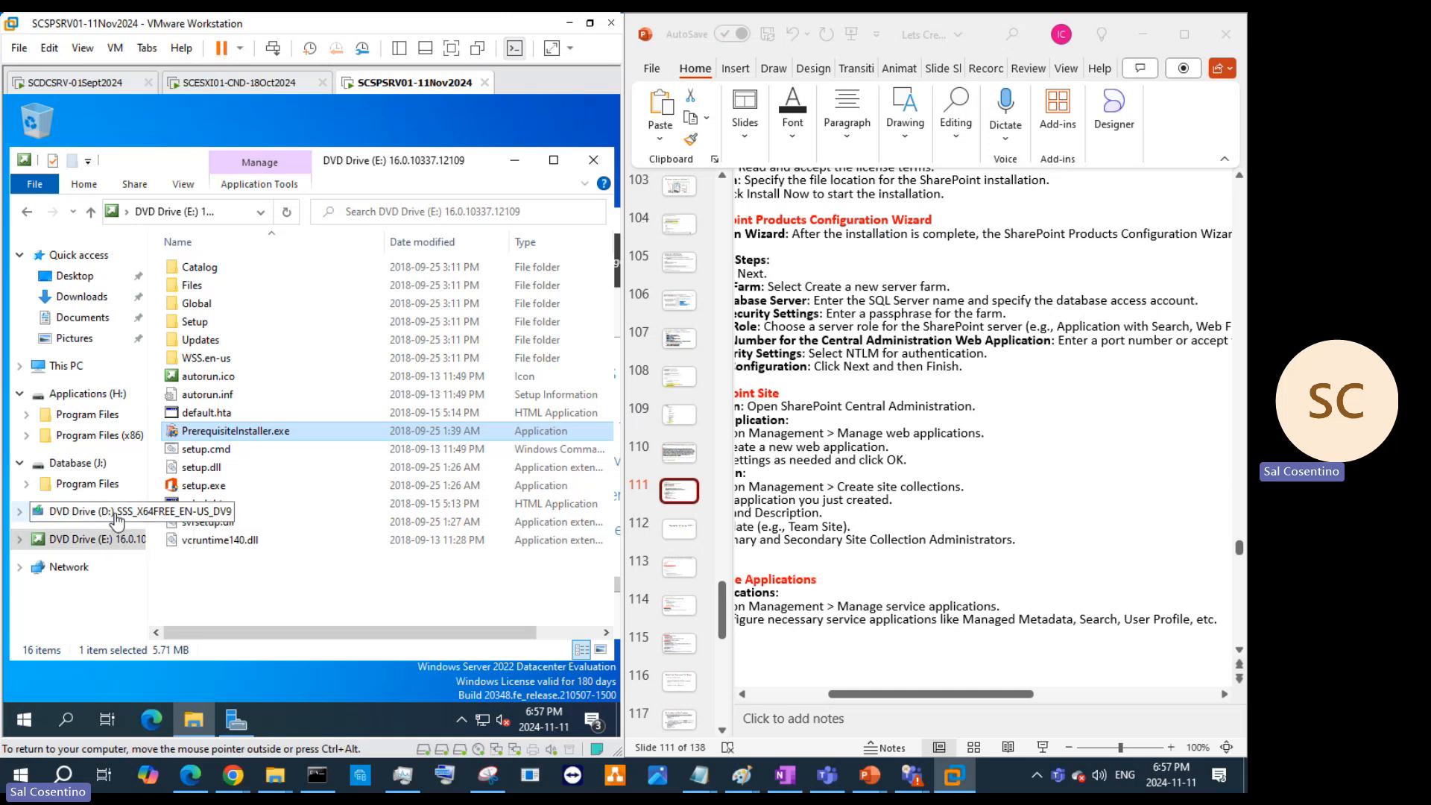
Step: Eject the SSS_X64FREE_EN-US_DV9 disc from DVD Drive (D:) in the VM's File Explorer
right_click(116, 514)
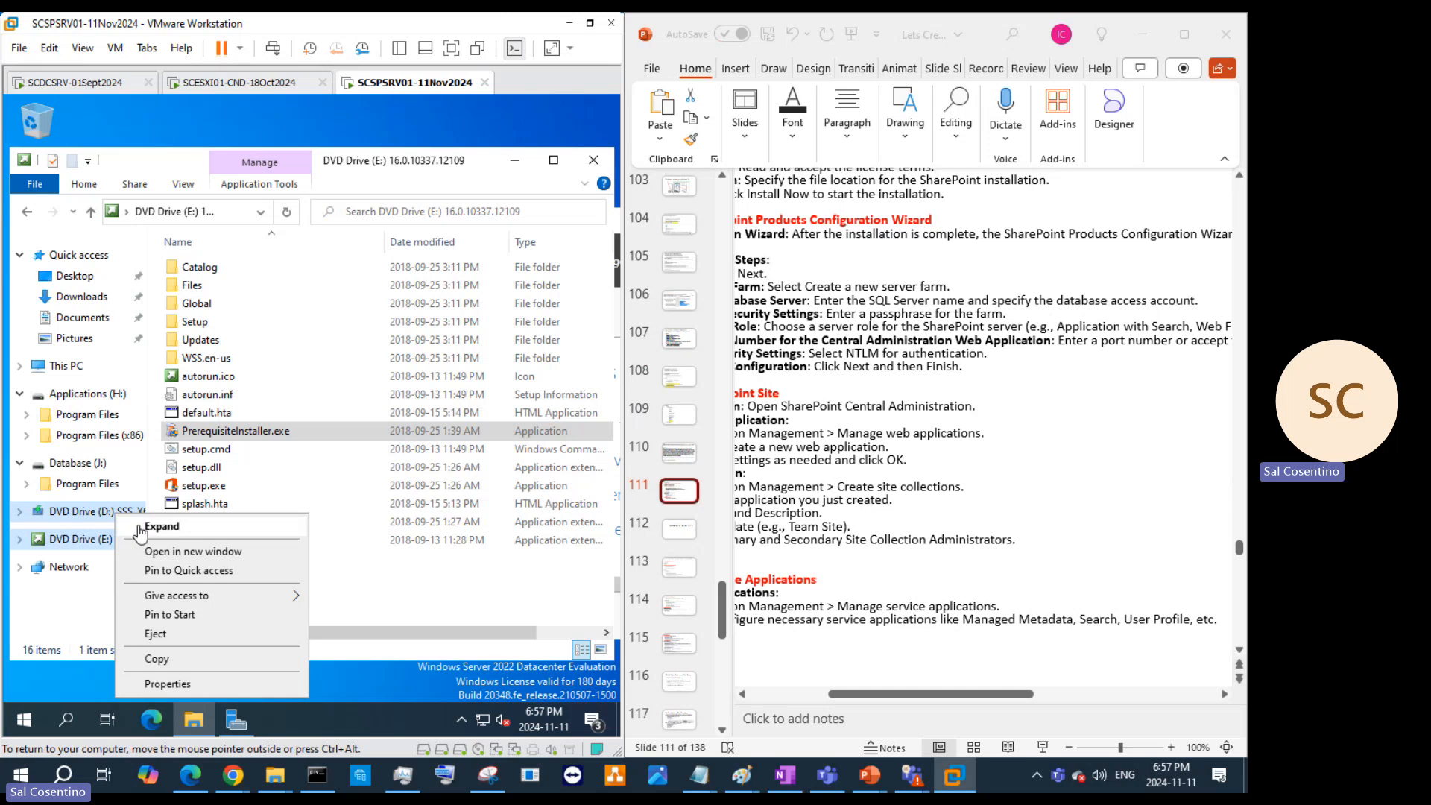
left_click(171, 634)
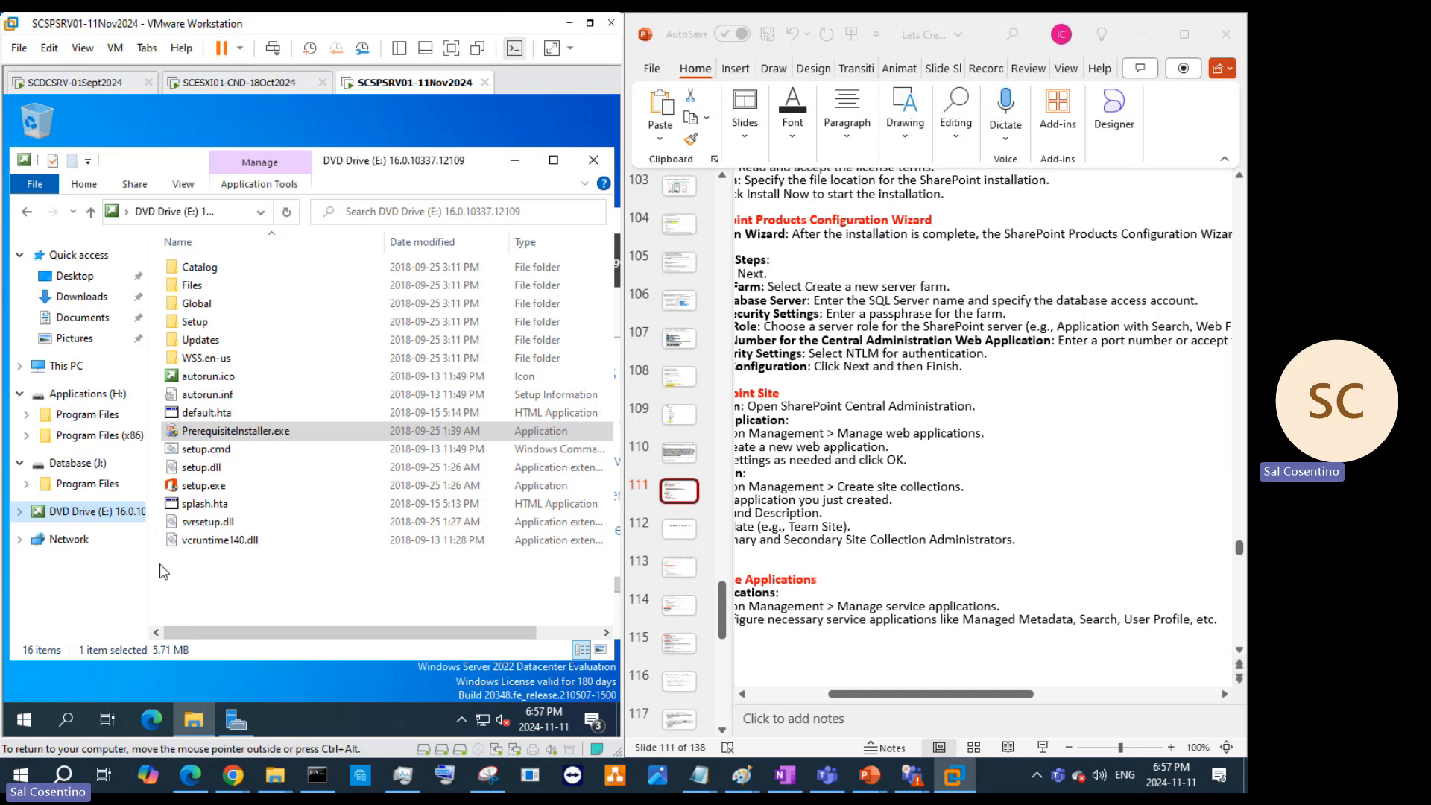
Step: Review Step 3, Install SharePoint 2019, on slide 111 of the guide and locate setup.exe on DVD Drive (E:)
left_click(853, 680)
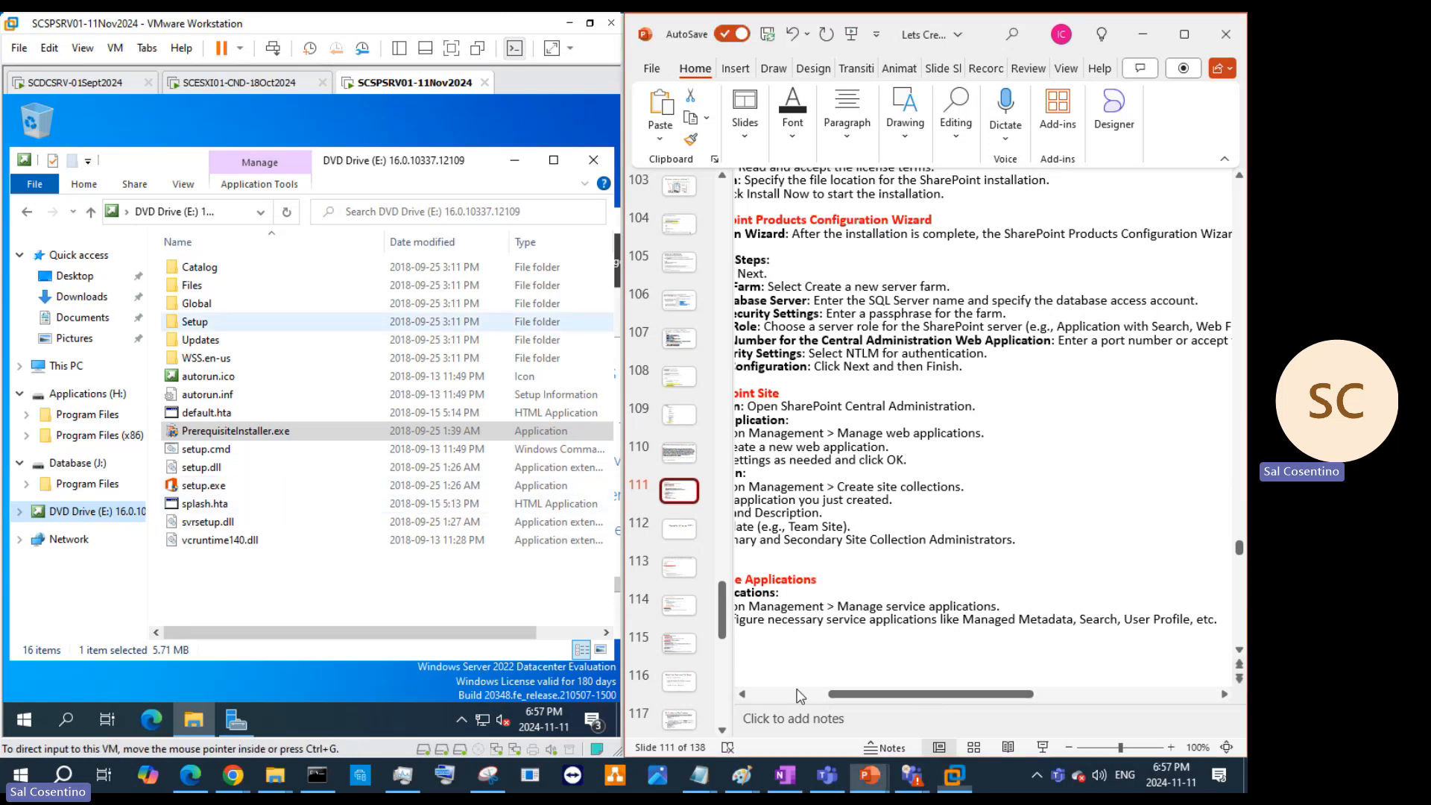
left_click_drag(902, 694, 820, 694)
scroll(1016, 547, "up", 10)
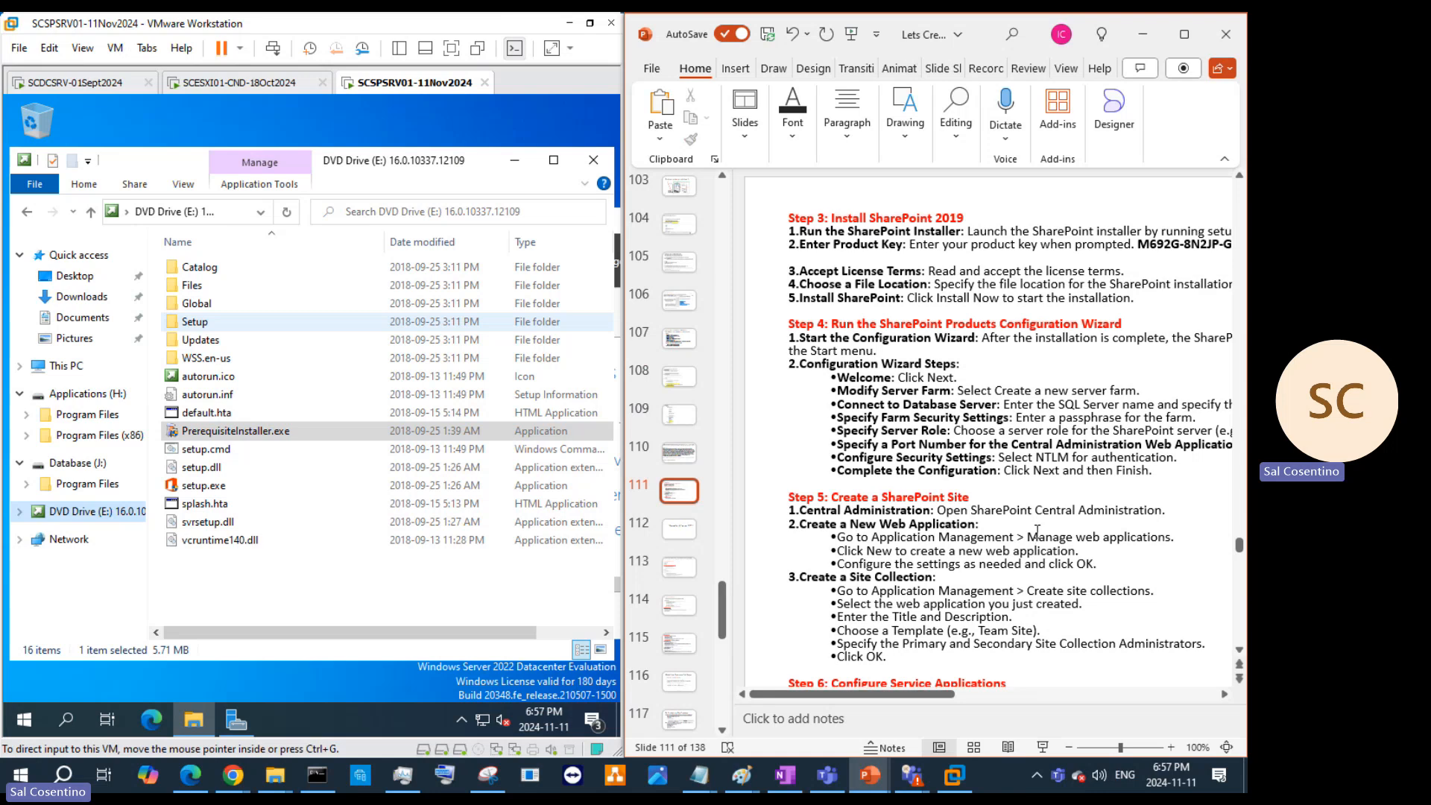
scroll(1016, 547, "down", 3)
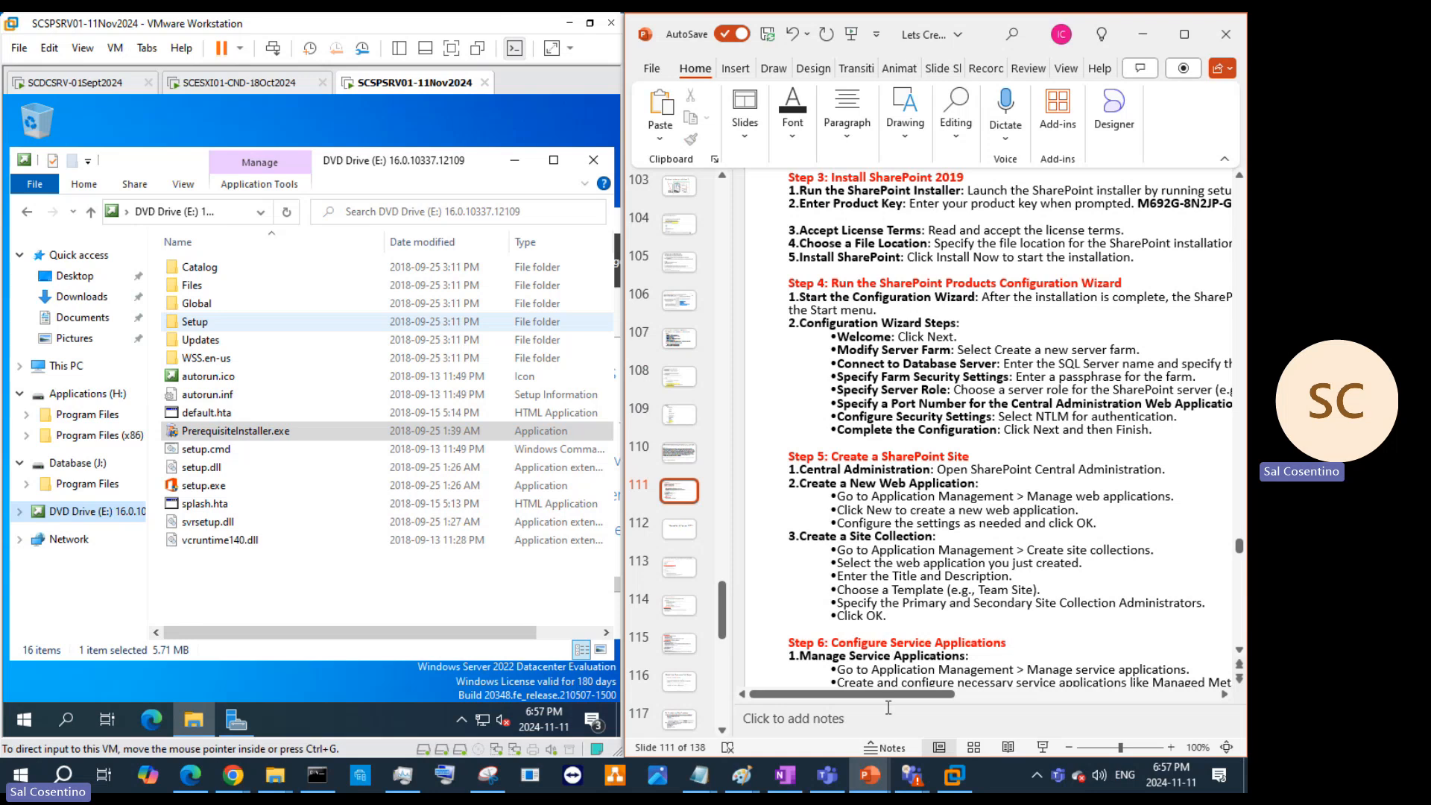
left_click_drag(887, 694, 952, 694)
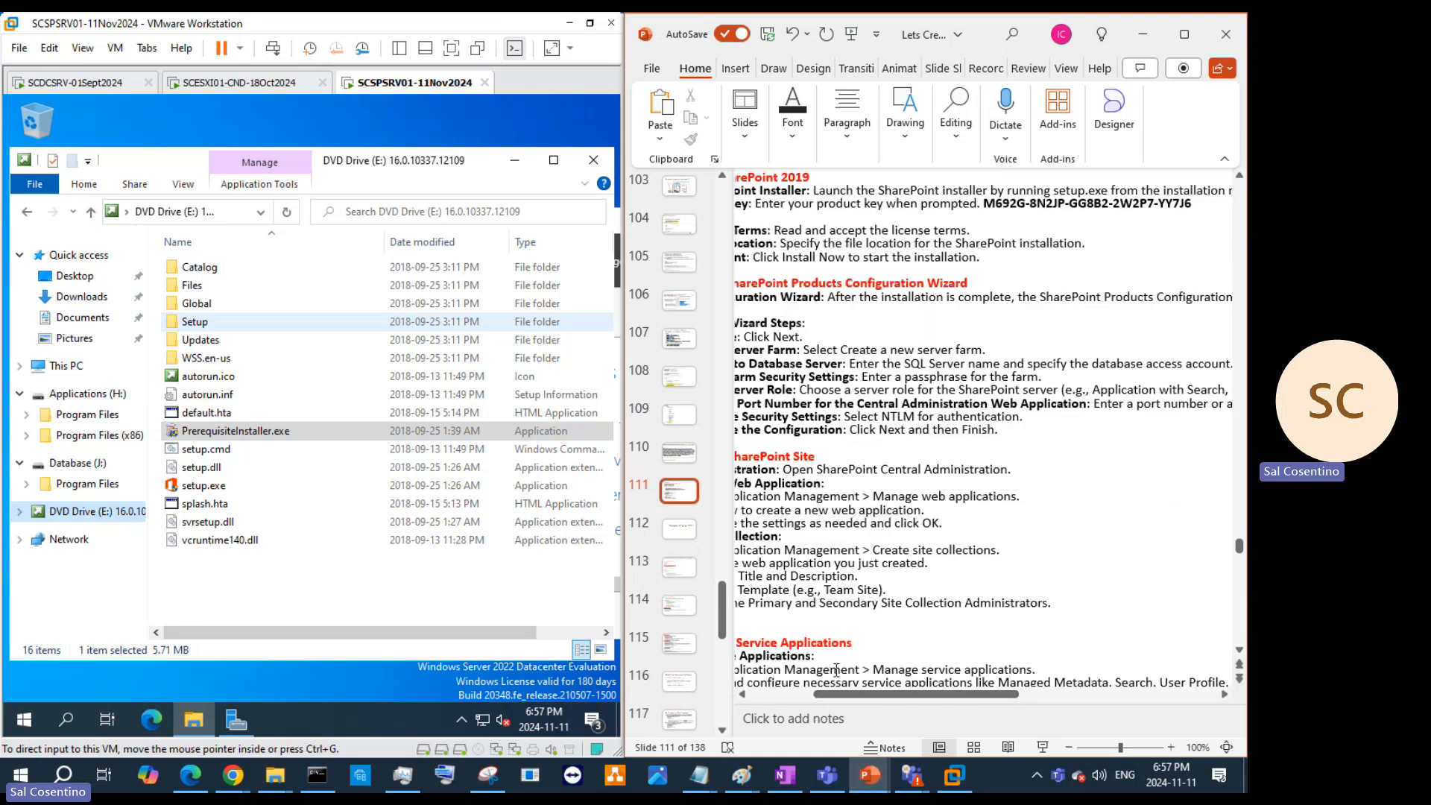
left_click(202, 489)
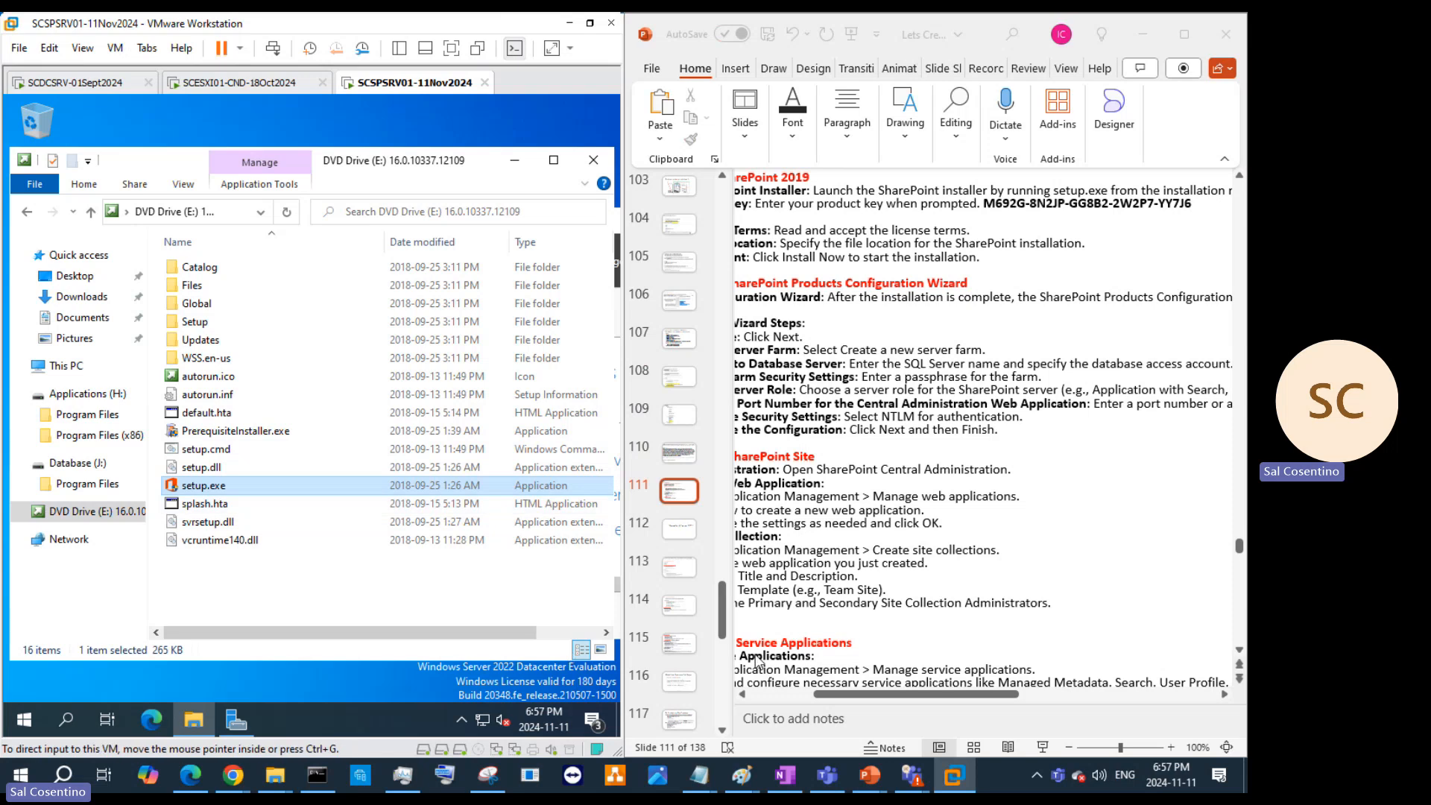
left_click(864, 703)
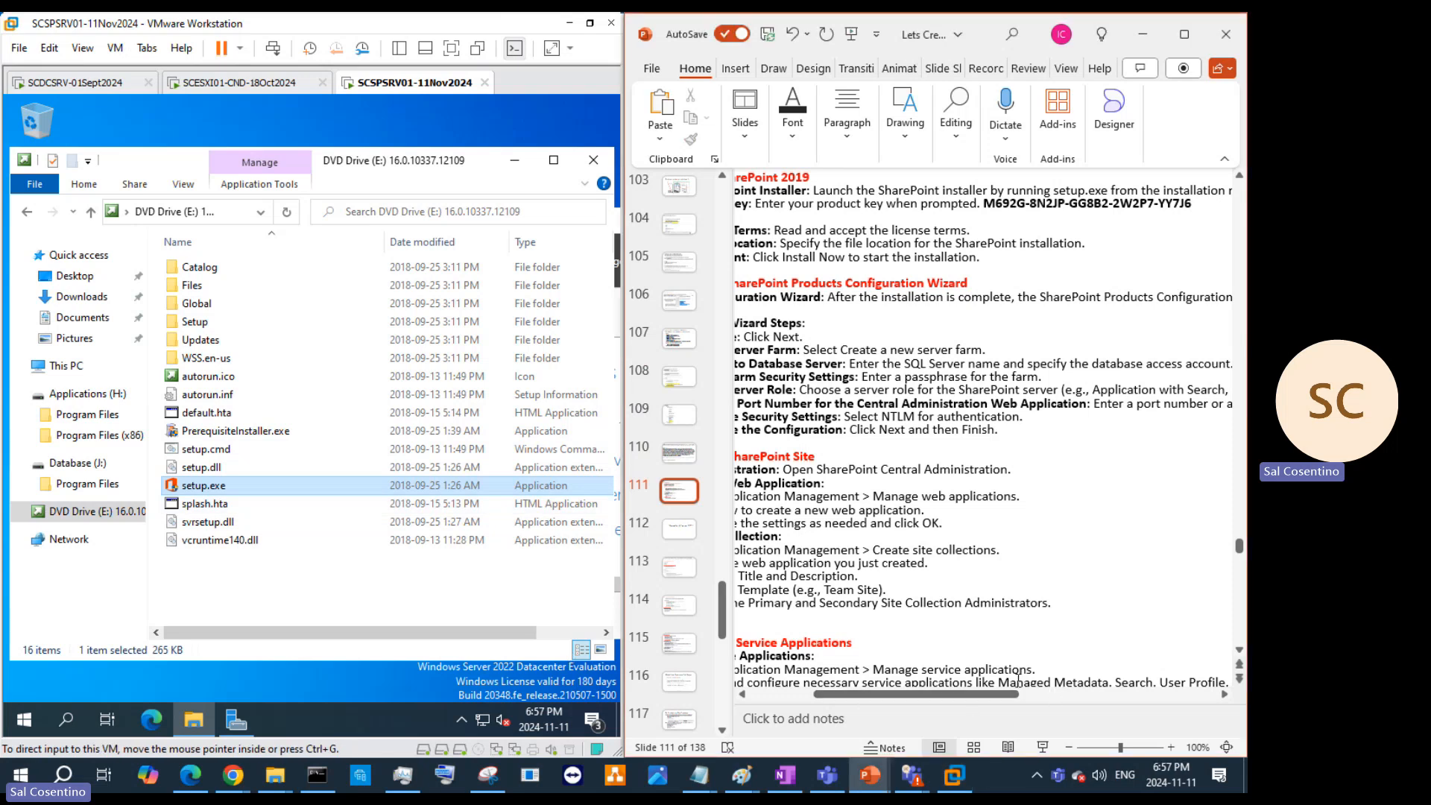
left_click_drag(959, 697, 799, 705)
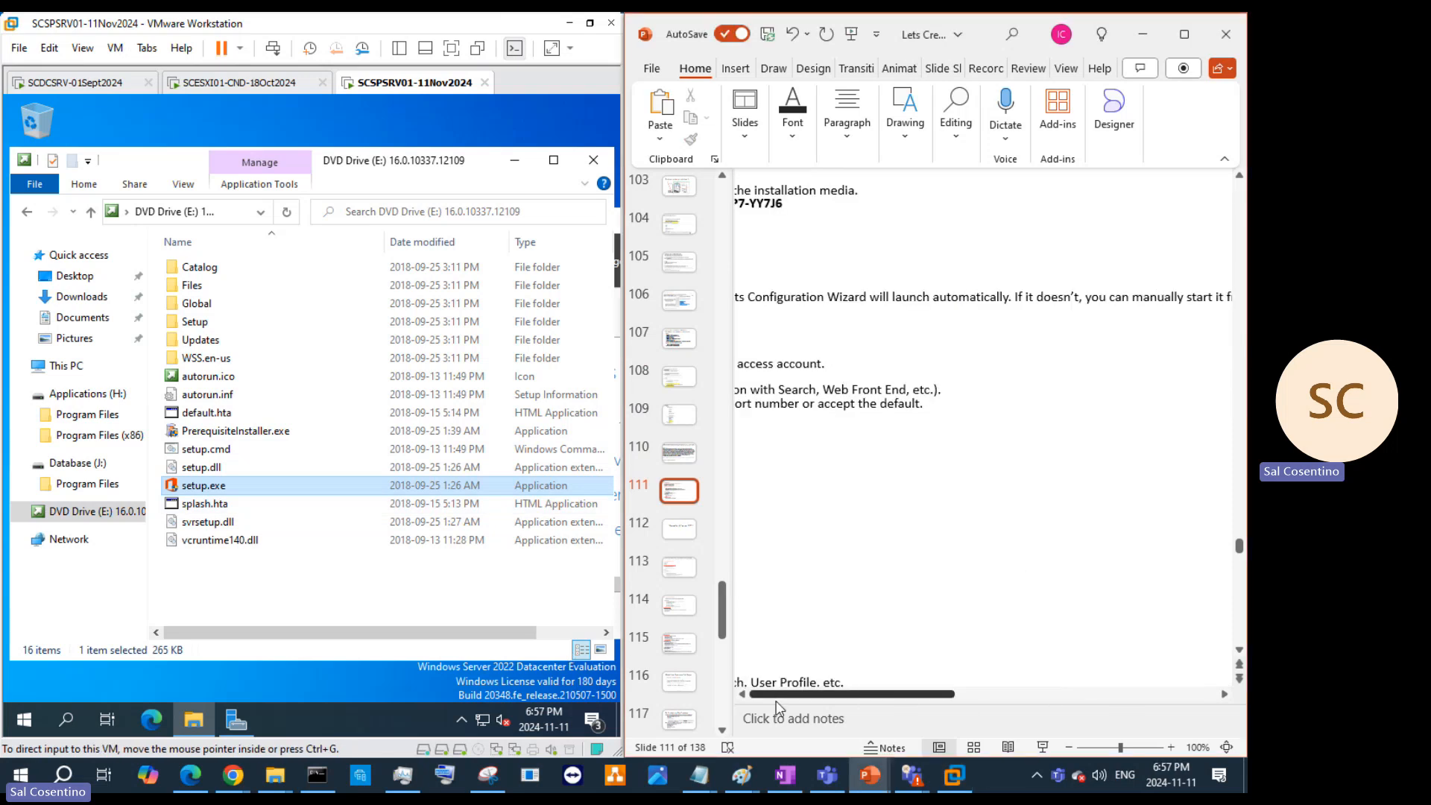
Step: Run setup.exe from DVD Drive (E:) as administrator to start the Microsoft SharePoint Server 2019 setup
left_click(208, 490)
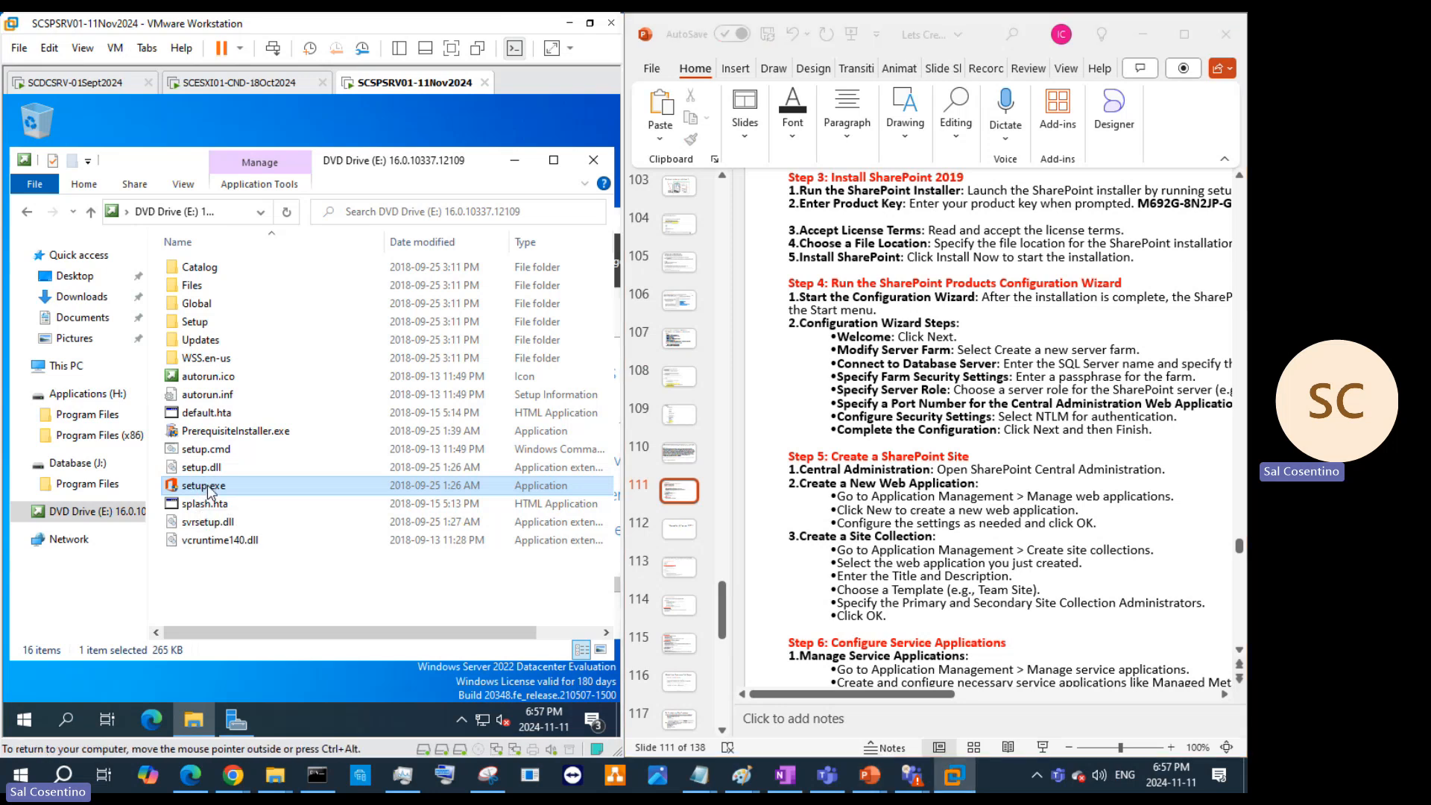
right_click(208, 490)
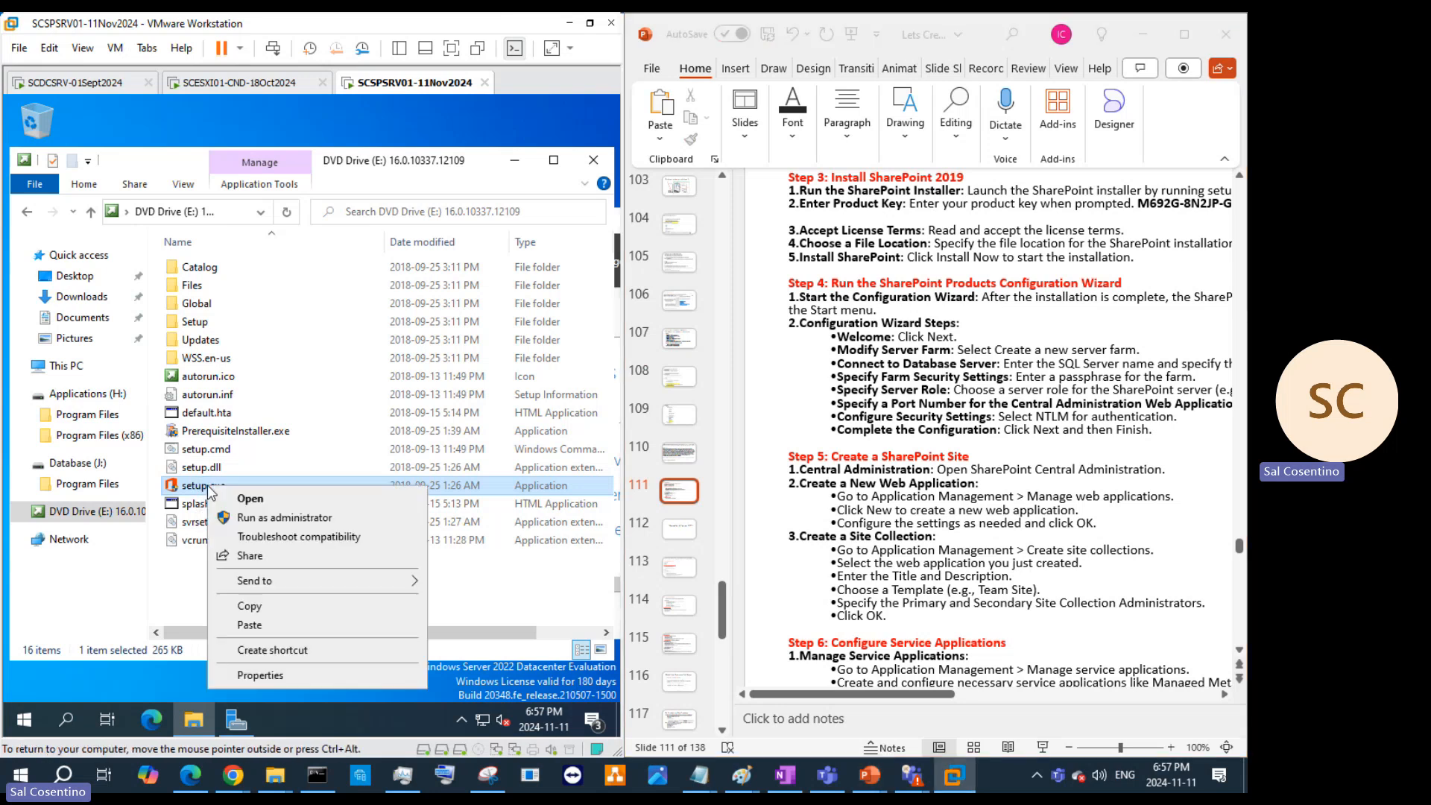
left_click(284, 517)
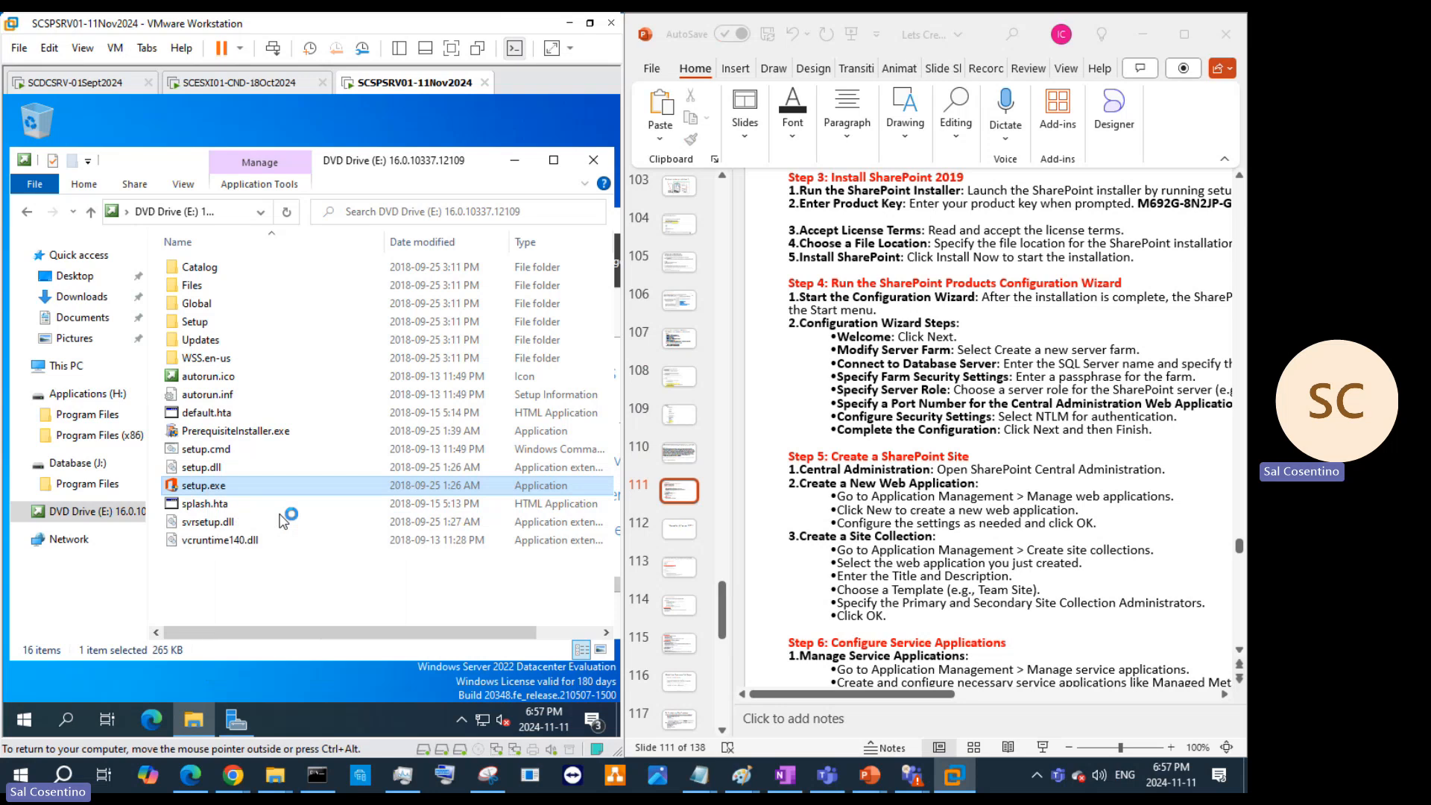
left_click(248, 516)
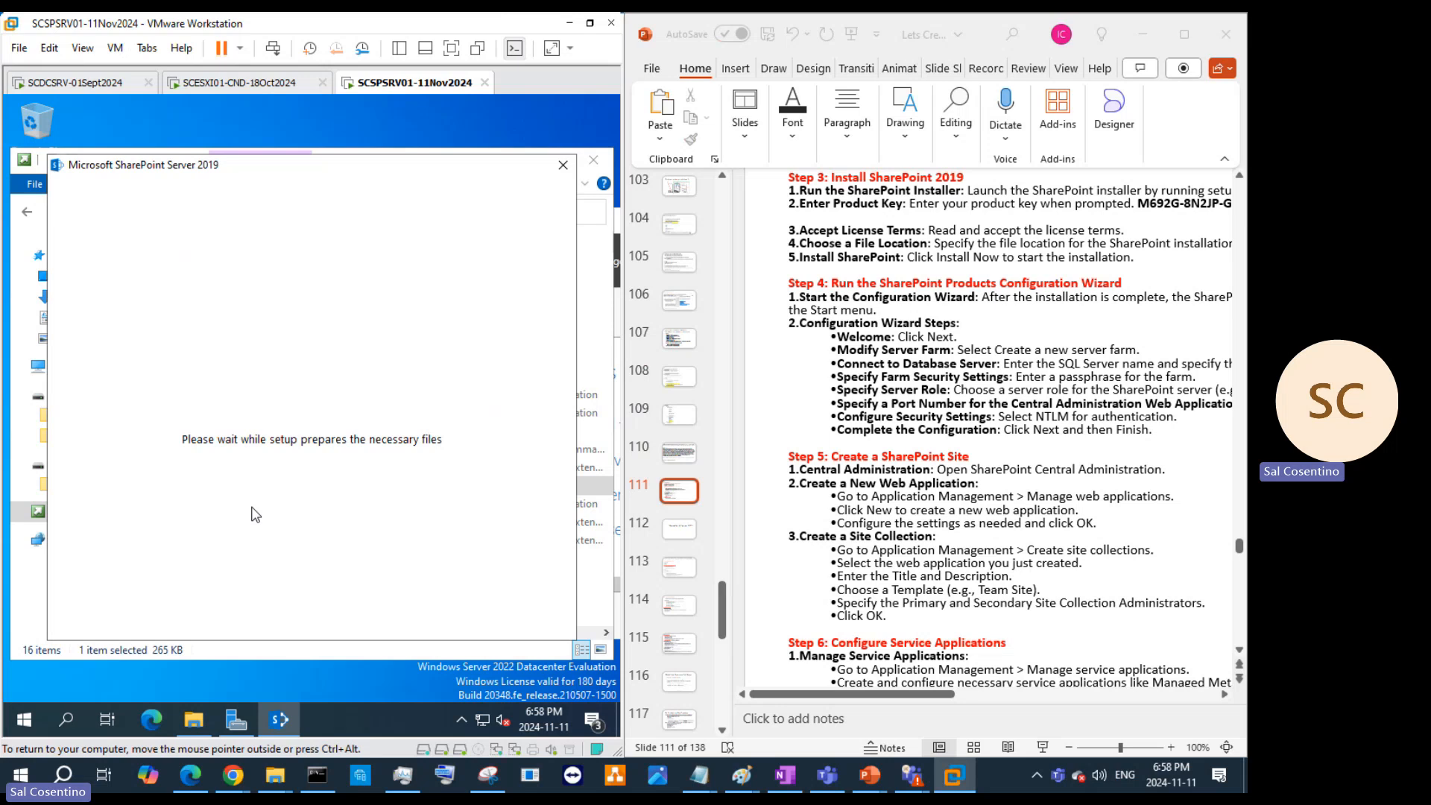
Step: Copy the SharePoint product key from Step 3 on slide 111 of the guide
left_click(170, 396)
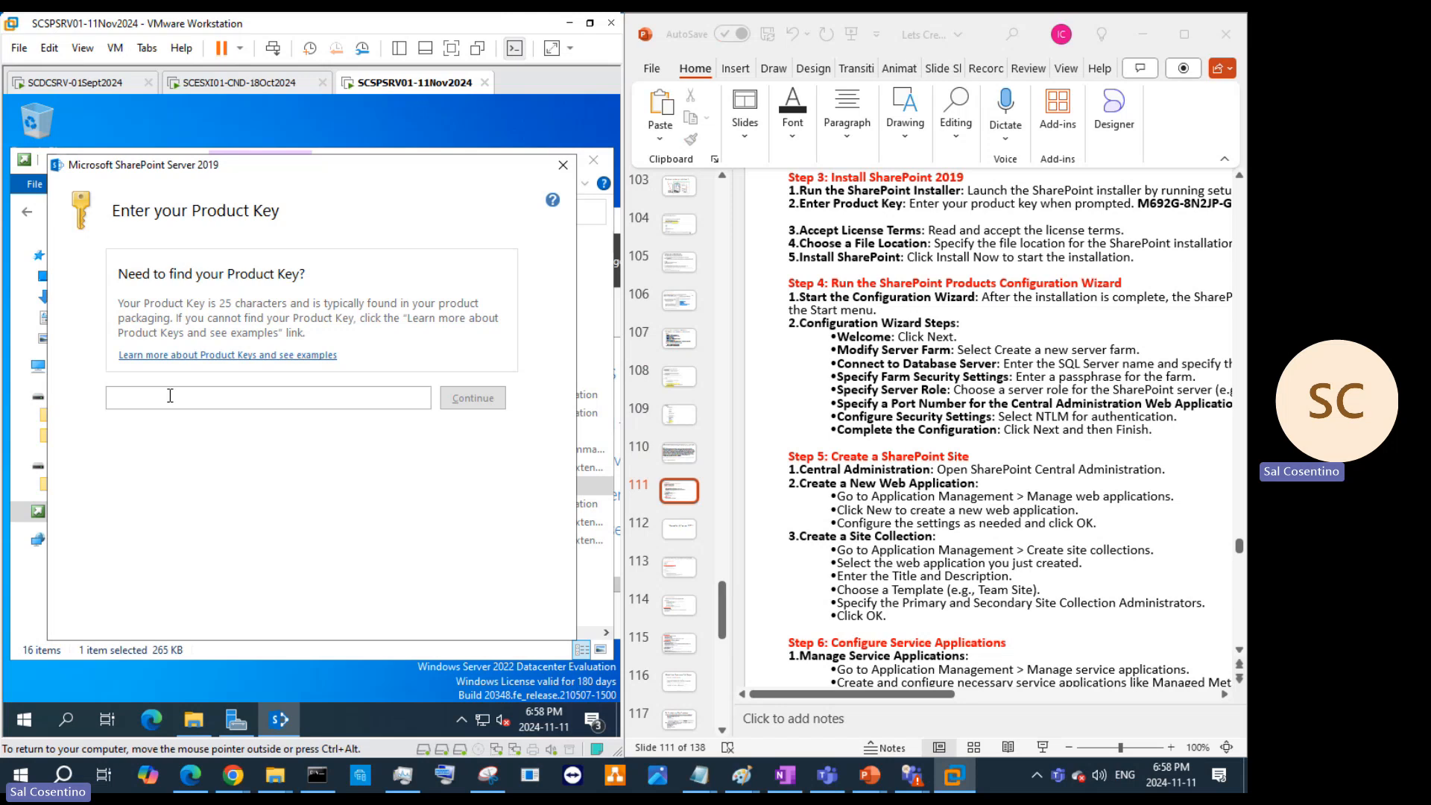
left_click(1139, 203)
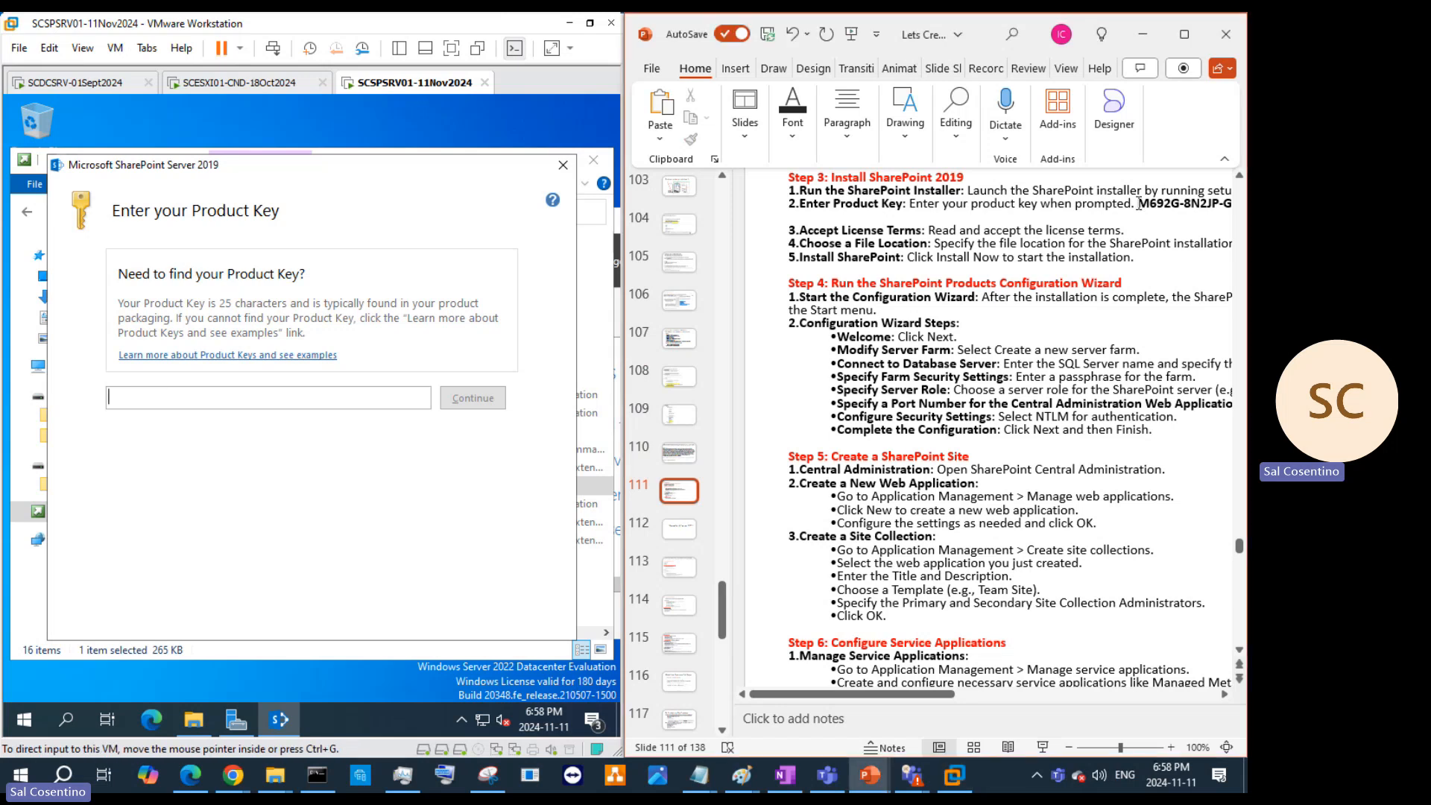
left_click_drag(1139, 204, 1157, 258)
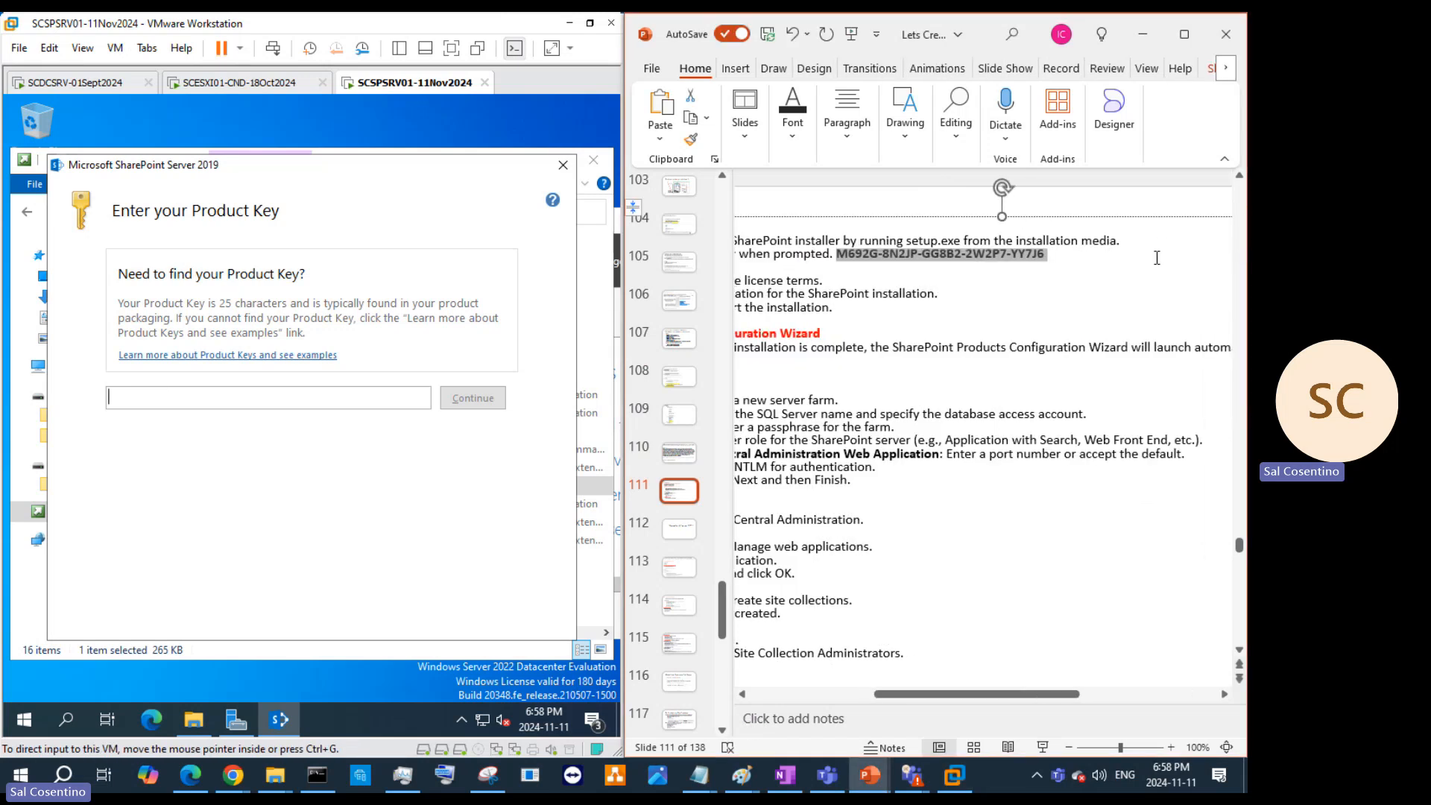
right_click(1010, 265)
left_click(1044, 321)
Step: Paste the product key into the SharePoint setup, continue, and accept the Microsoft Software License Terms
left_click(179, 399)
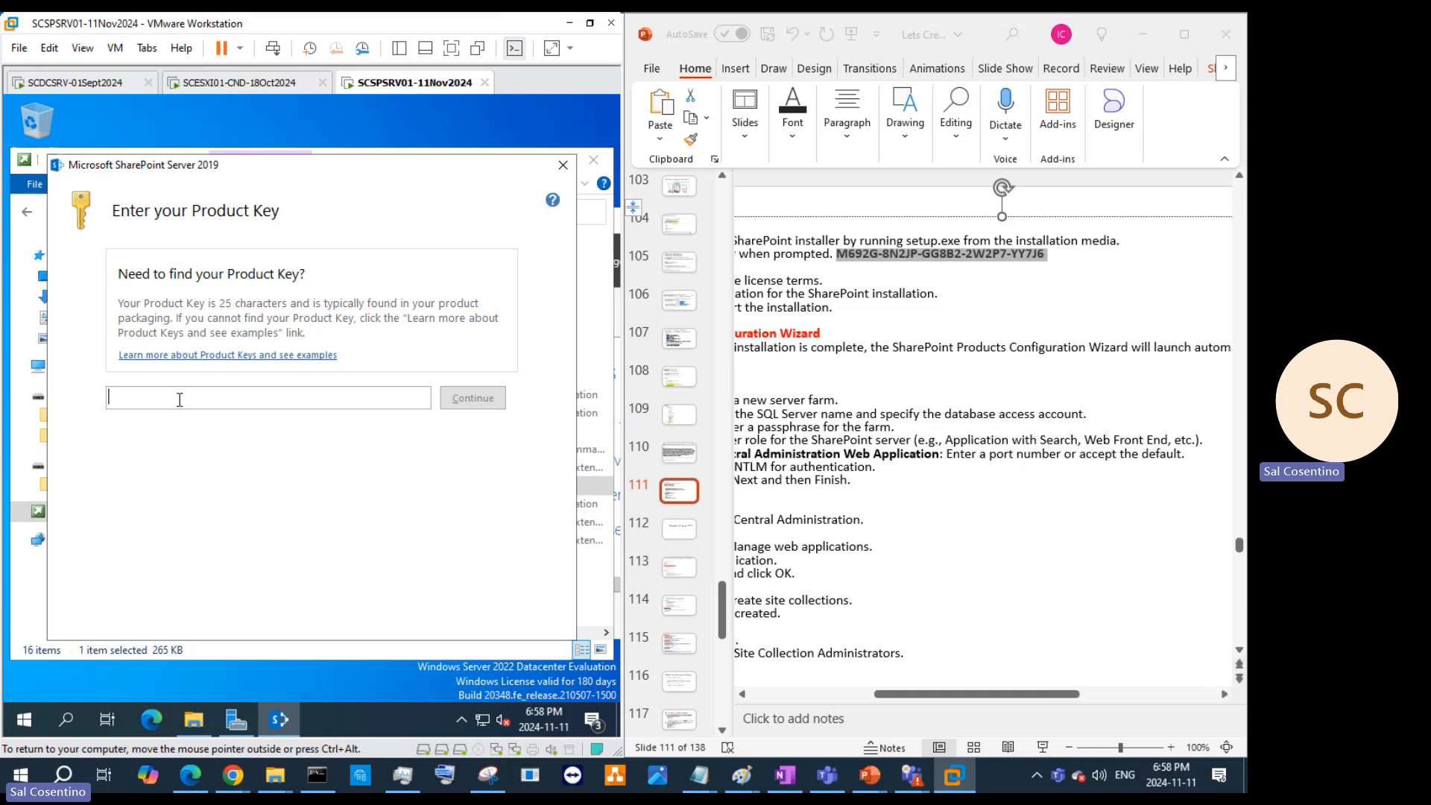
key("ctrl+v")
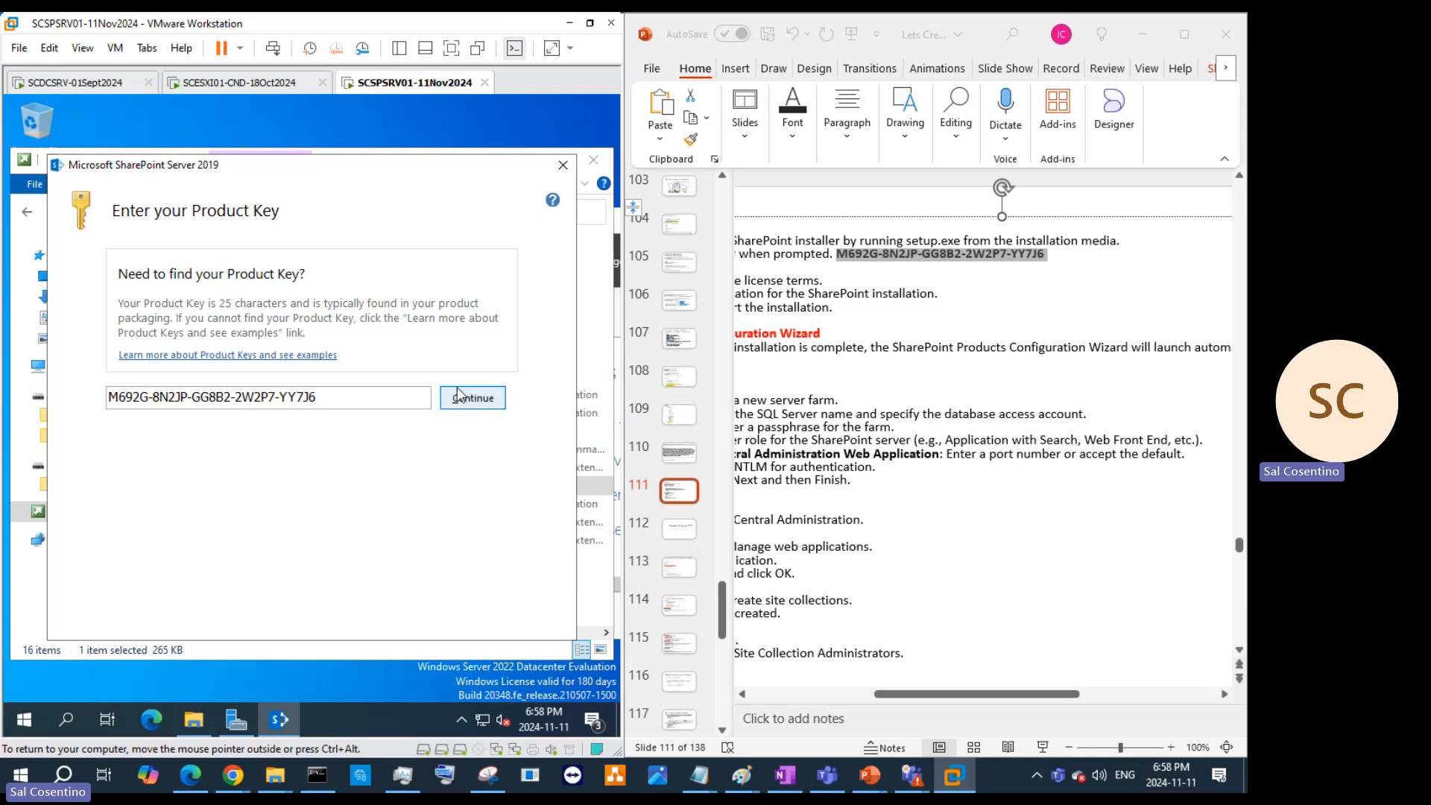
left_click(459, 396)
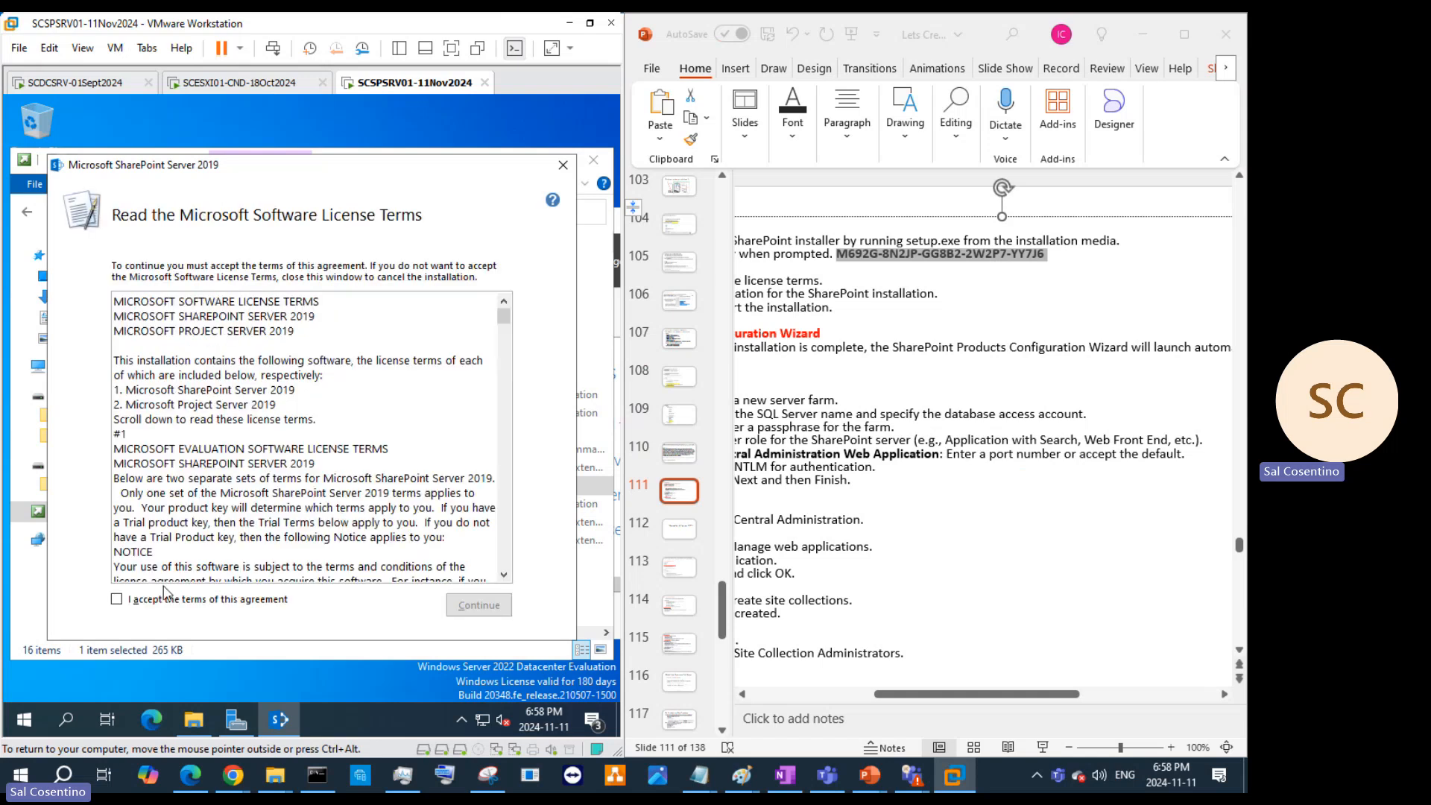
left_click(147, 604)
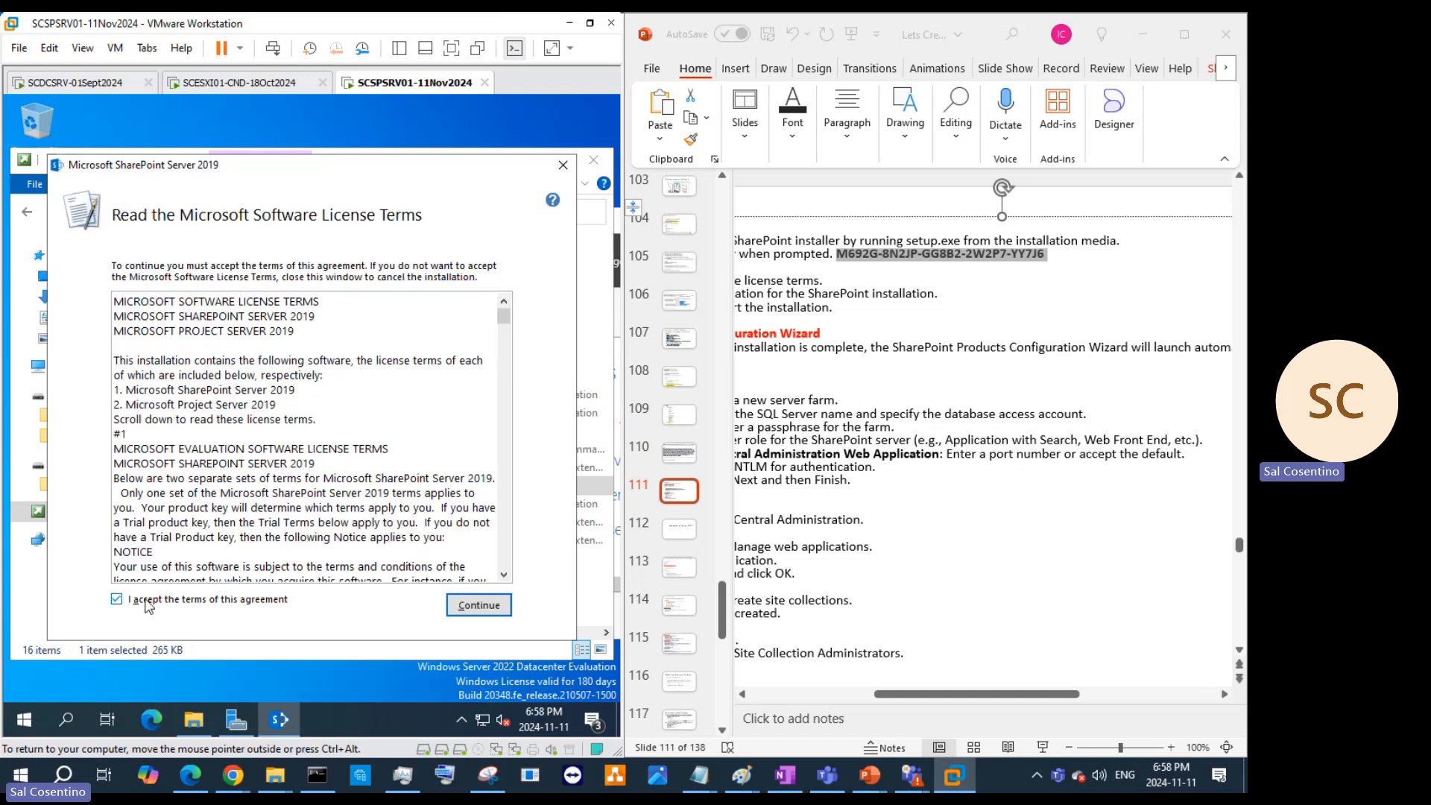
left_click(479, 605)
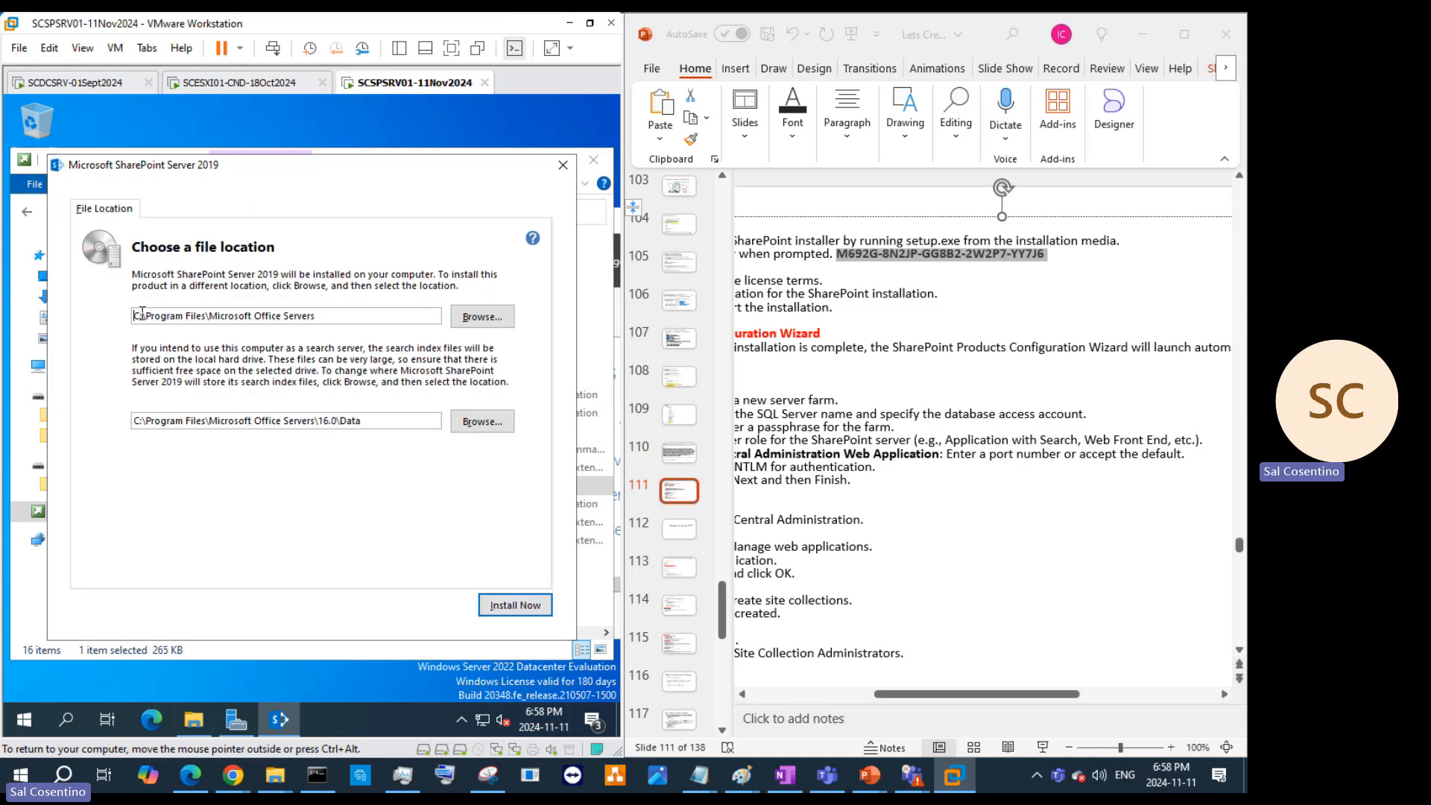
Step: Check the drive plan in Paint and File Explorer, and set the SharePoint install location to H:\Program Files\Microsoft Office Servers
left_click_drag(142, 313, 132, 319)
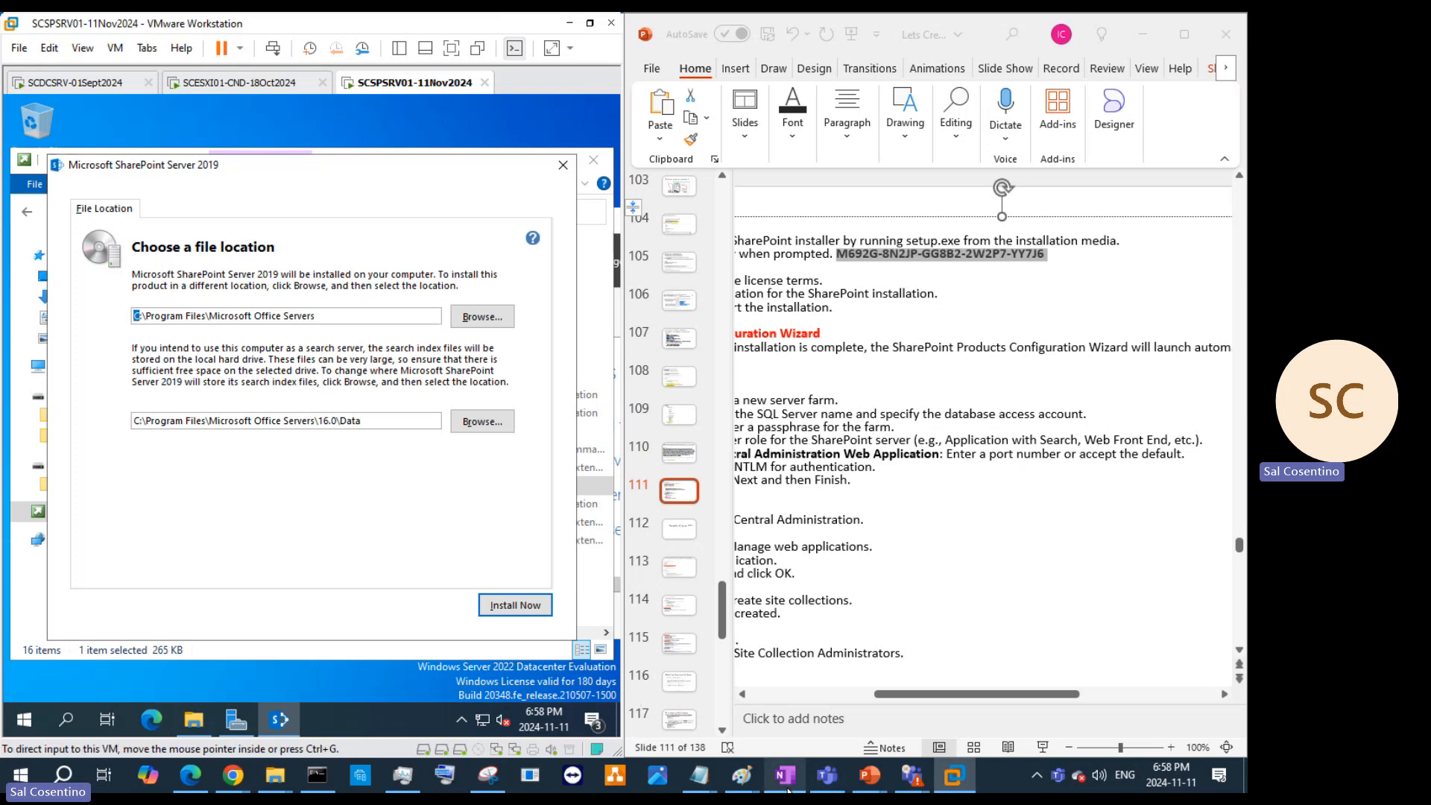
mouse_move(742, 775)
left_click(789, 722)
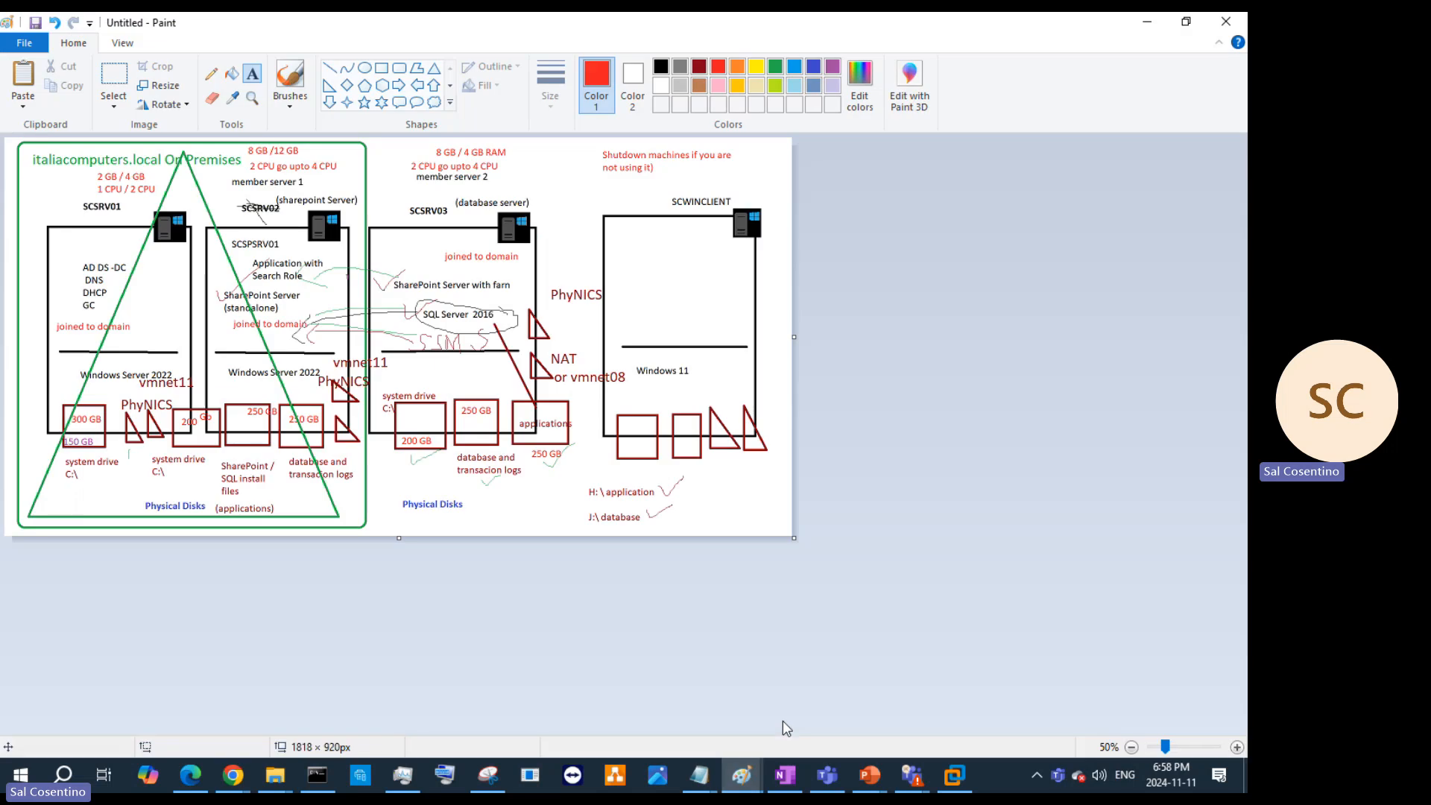
left_click(1147, 21)
left_click(190, 723)
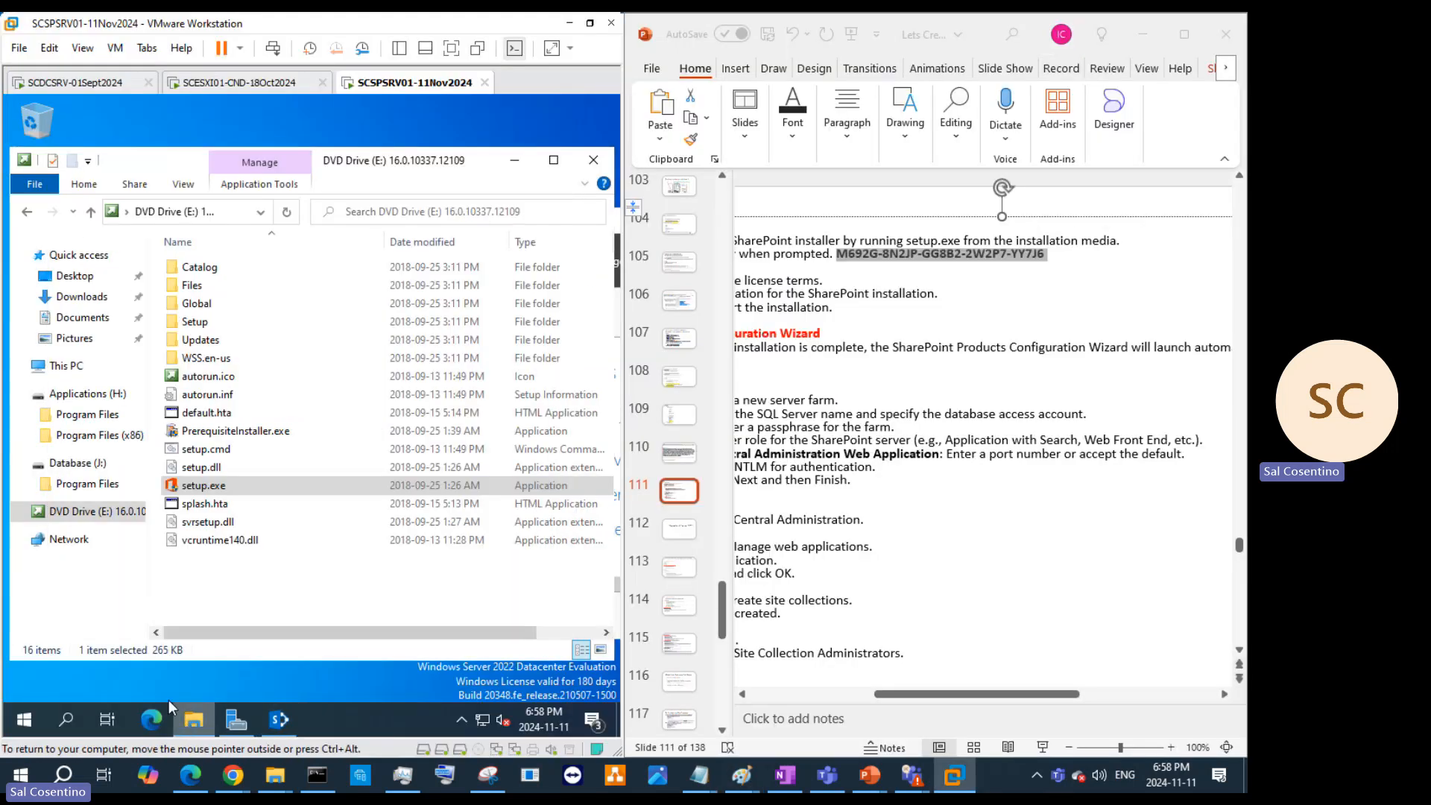
left_click(514, 160)
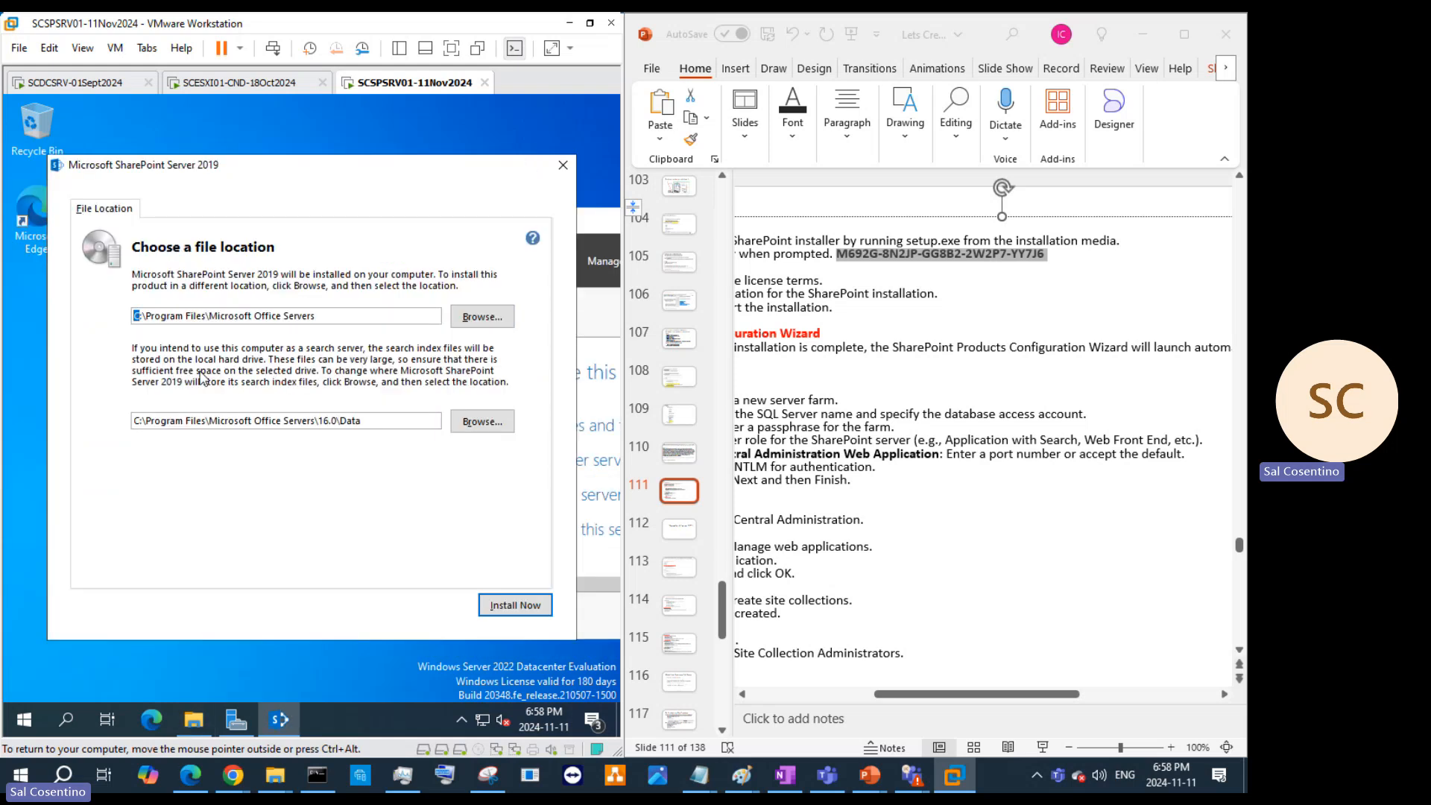
type("H")
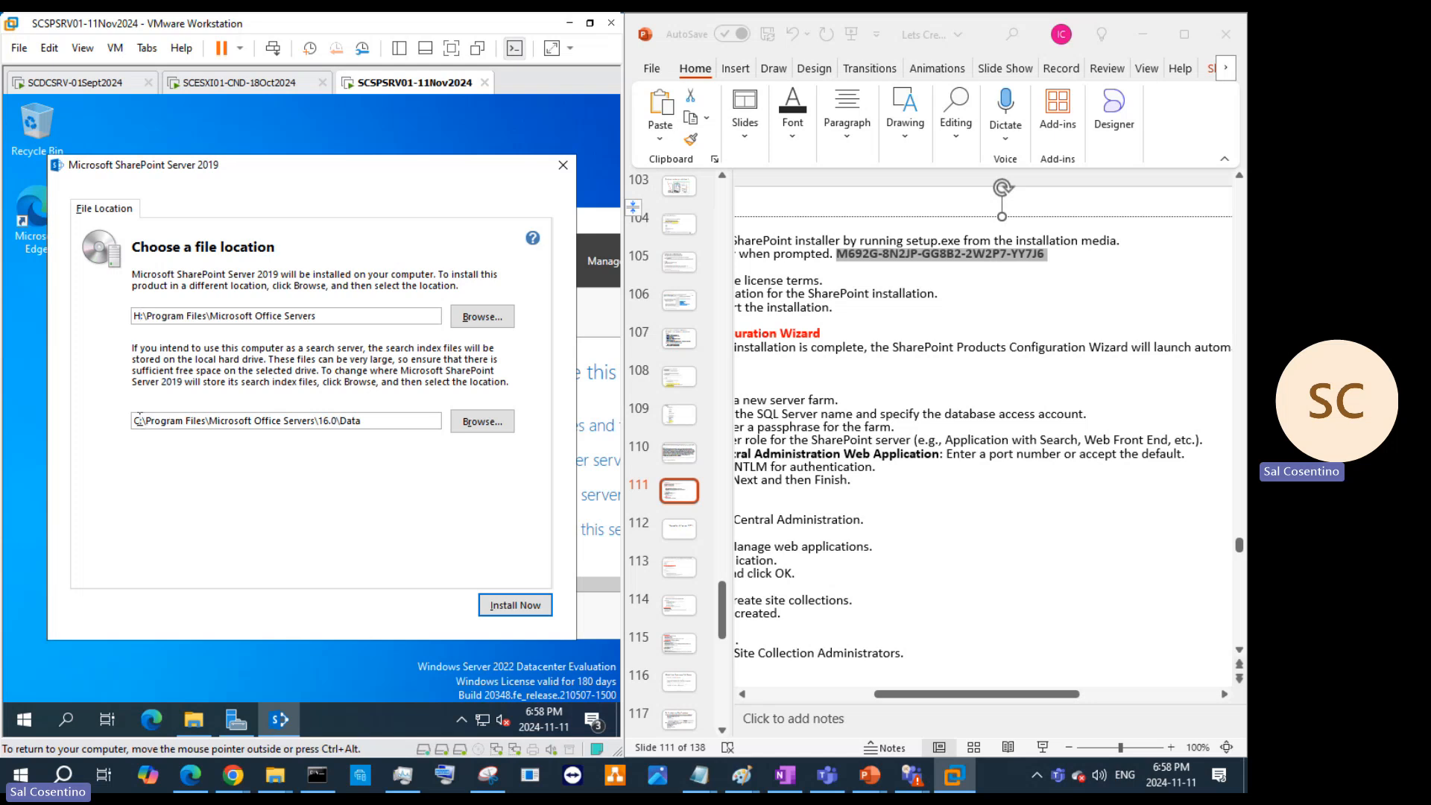
Step: Set the search index location to H:\Program Files\Microsoft Office Servers\16.0\Data and start the SharePoint installation
left_click_drag(143, 420, 132, 424)
type("H")
left_click(531, 610)
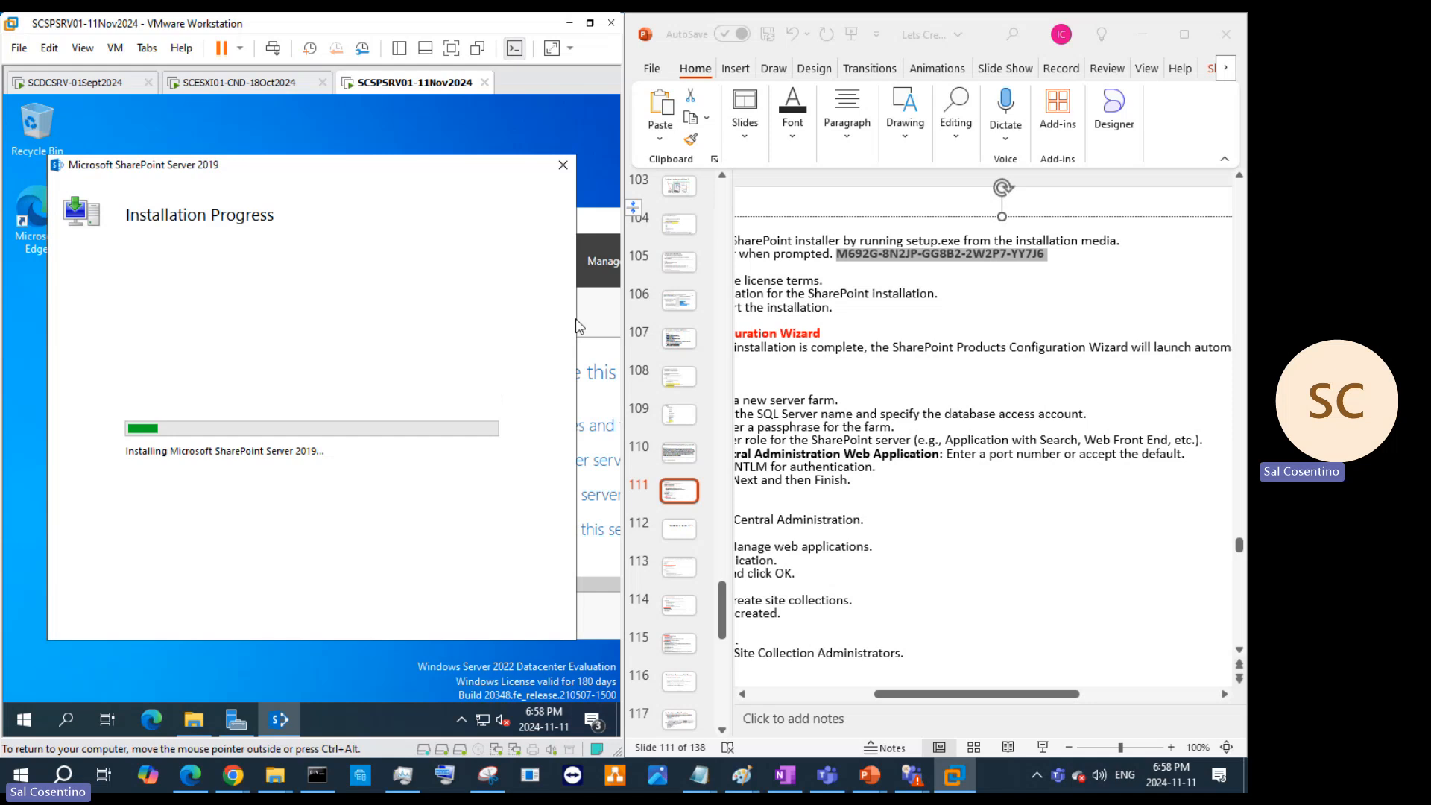
Step: Review Step 4, the SharePoint Products Configuration Wizard instructions, on slide 111 of the guide
left_click(974, 693)
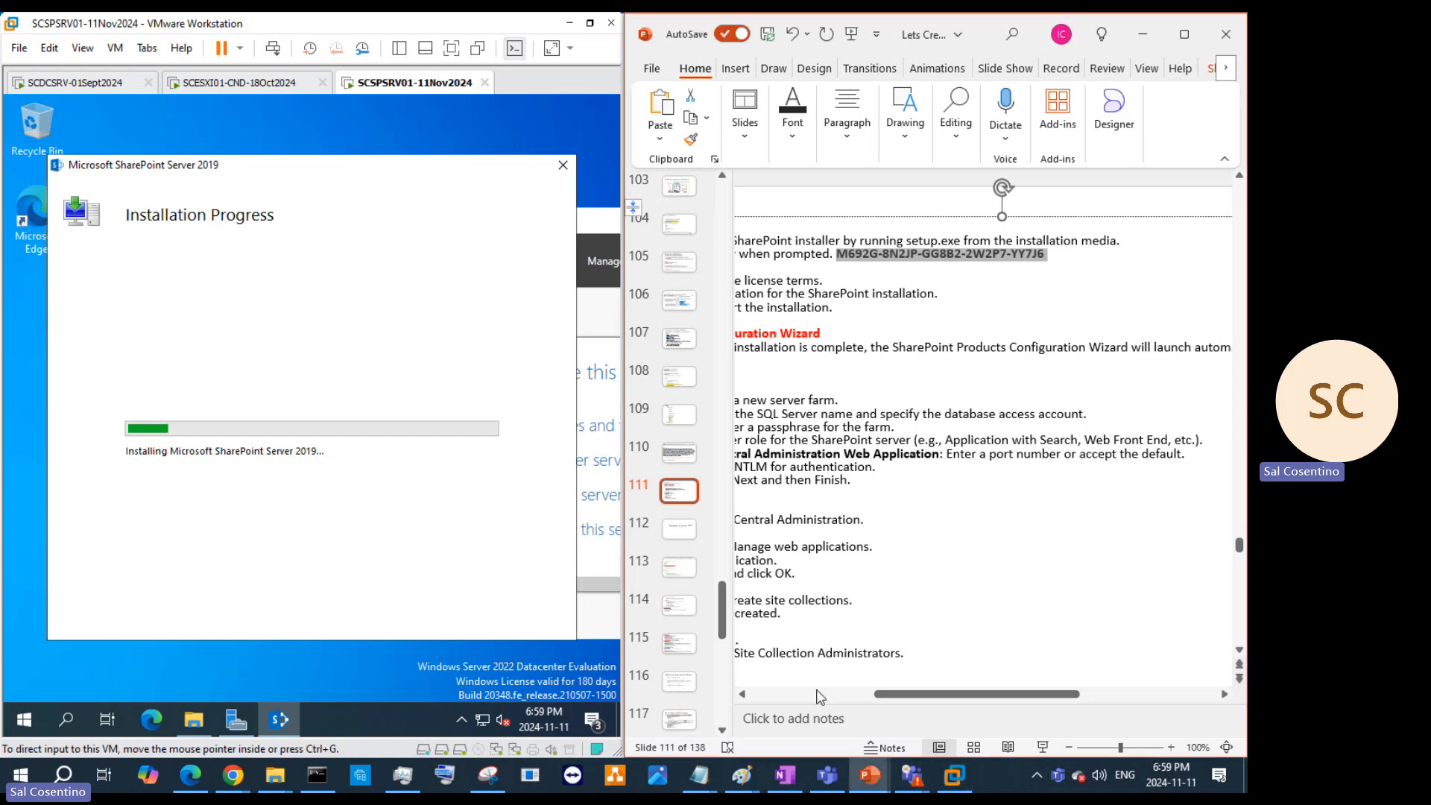
scroll(891, 634, "left", 5)
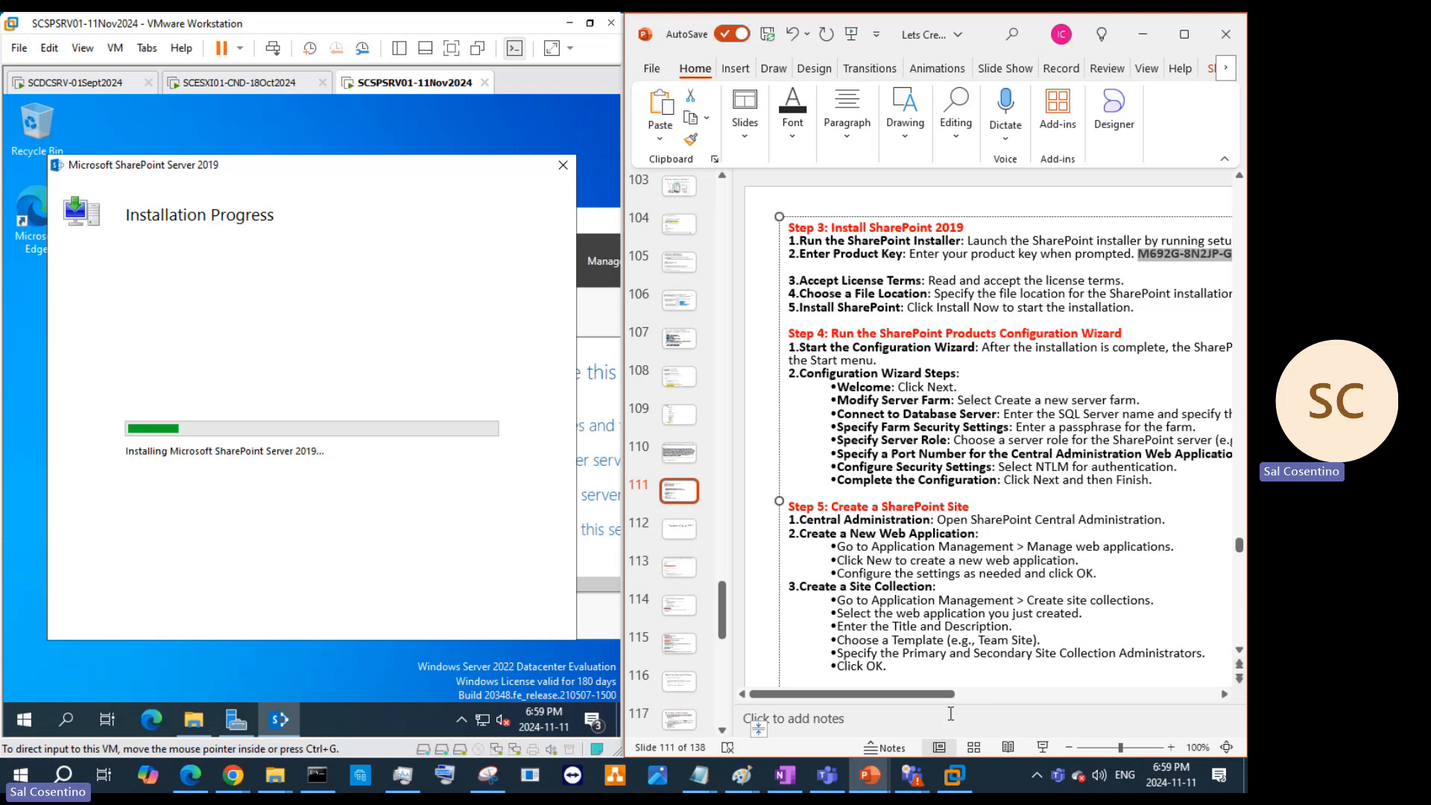
left_click_drag(905, 696, 955, 695)
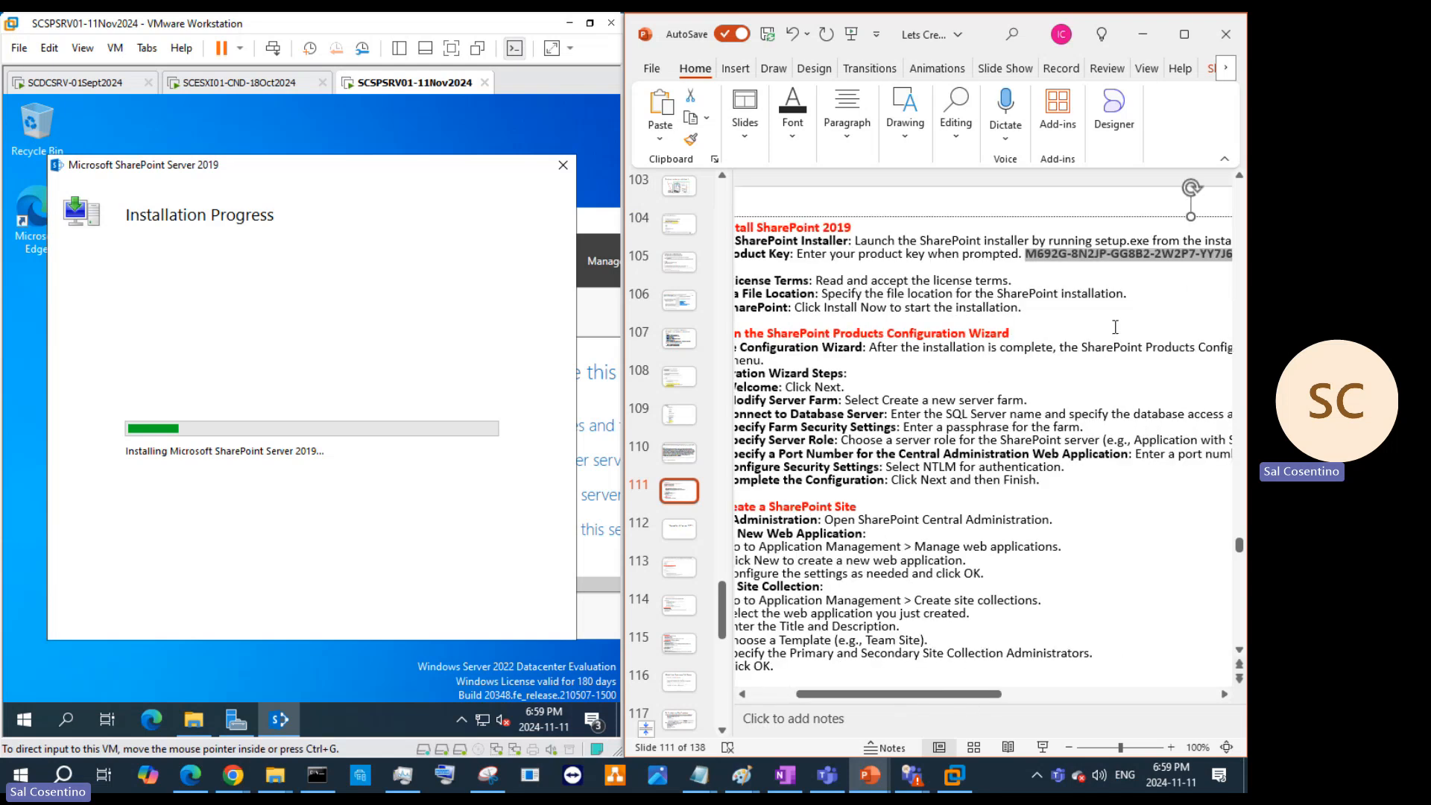
Step: Append "Change it from C\ drive to your Application Hard disk drive H" to the Choose a File Location instruction on slide 111
left_click(1145, 294)
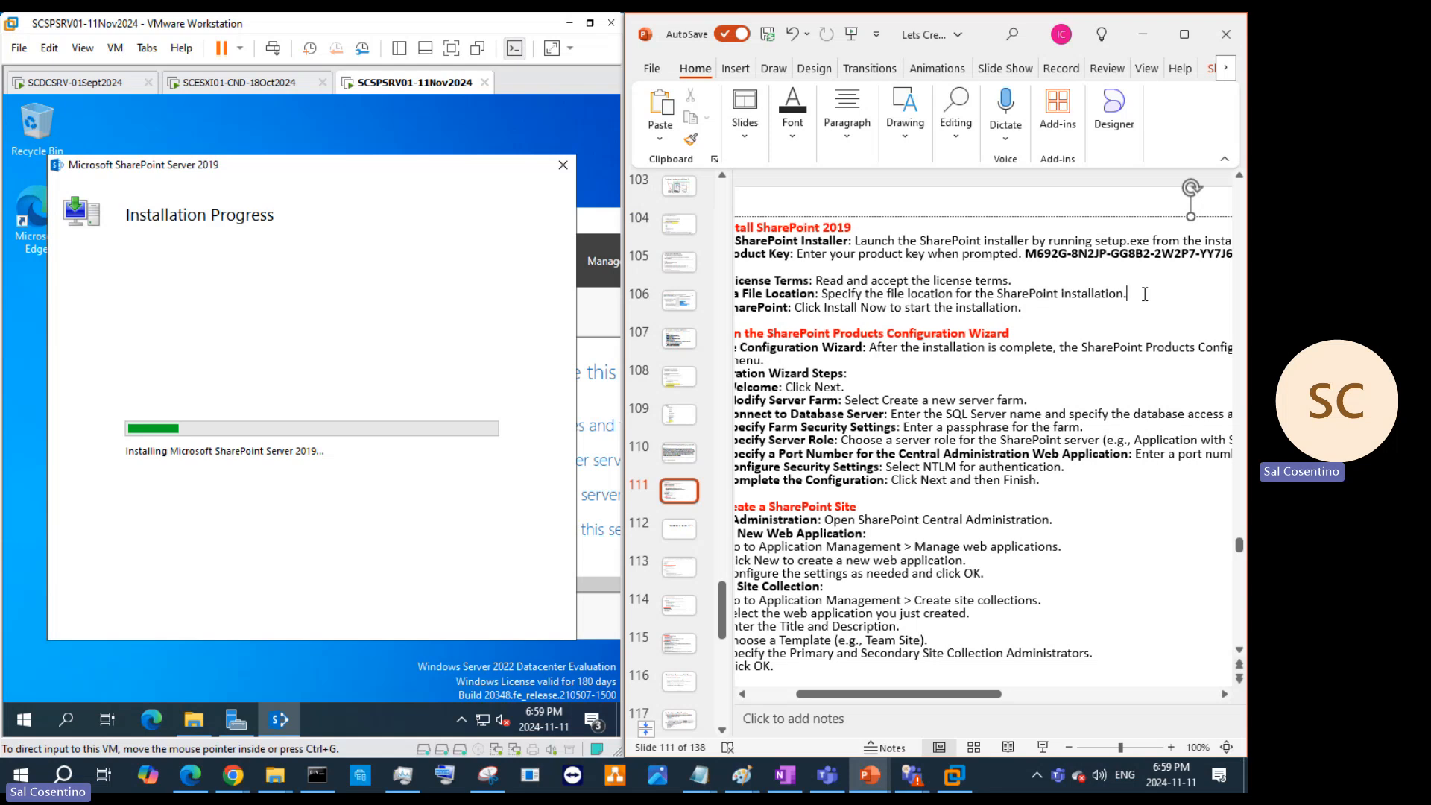
type("Change it from C\\")
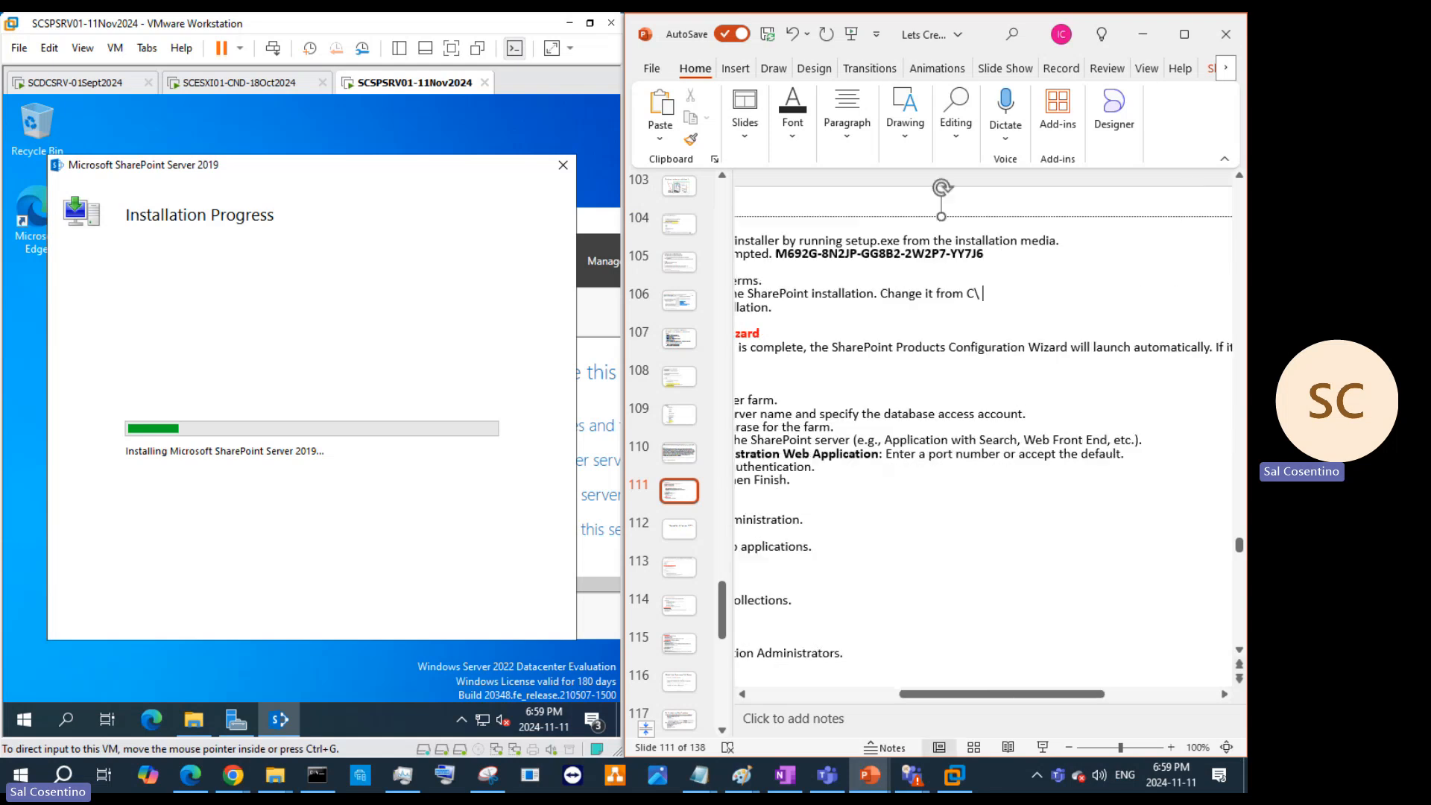
type(" drive to your A")
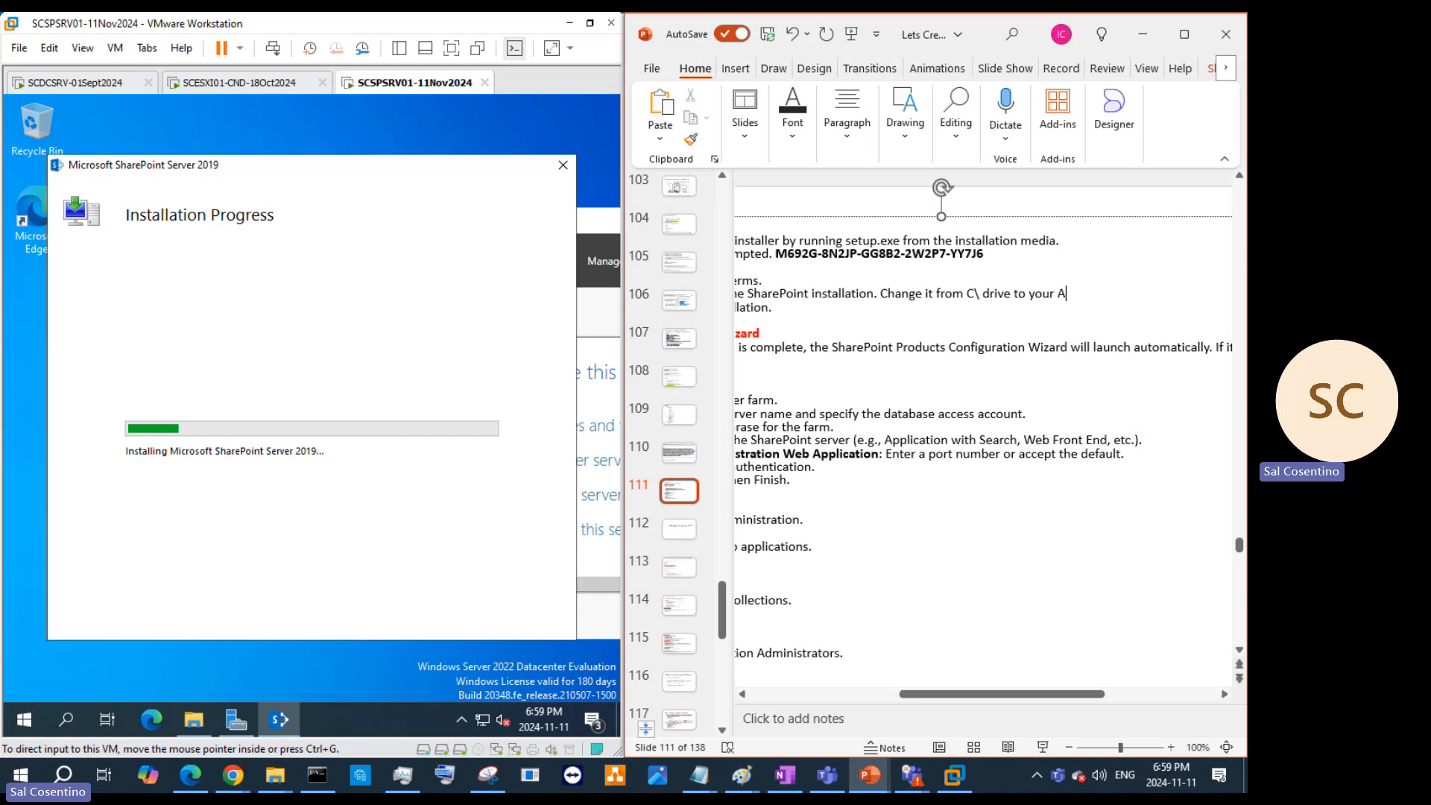
type("pplication Hard disk d")
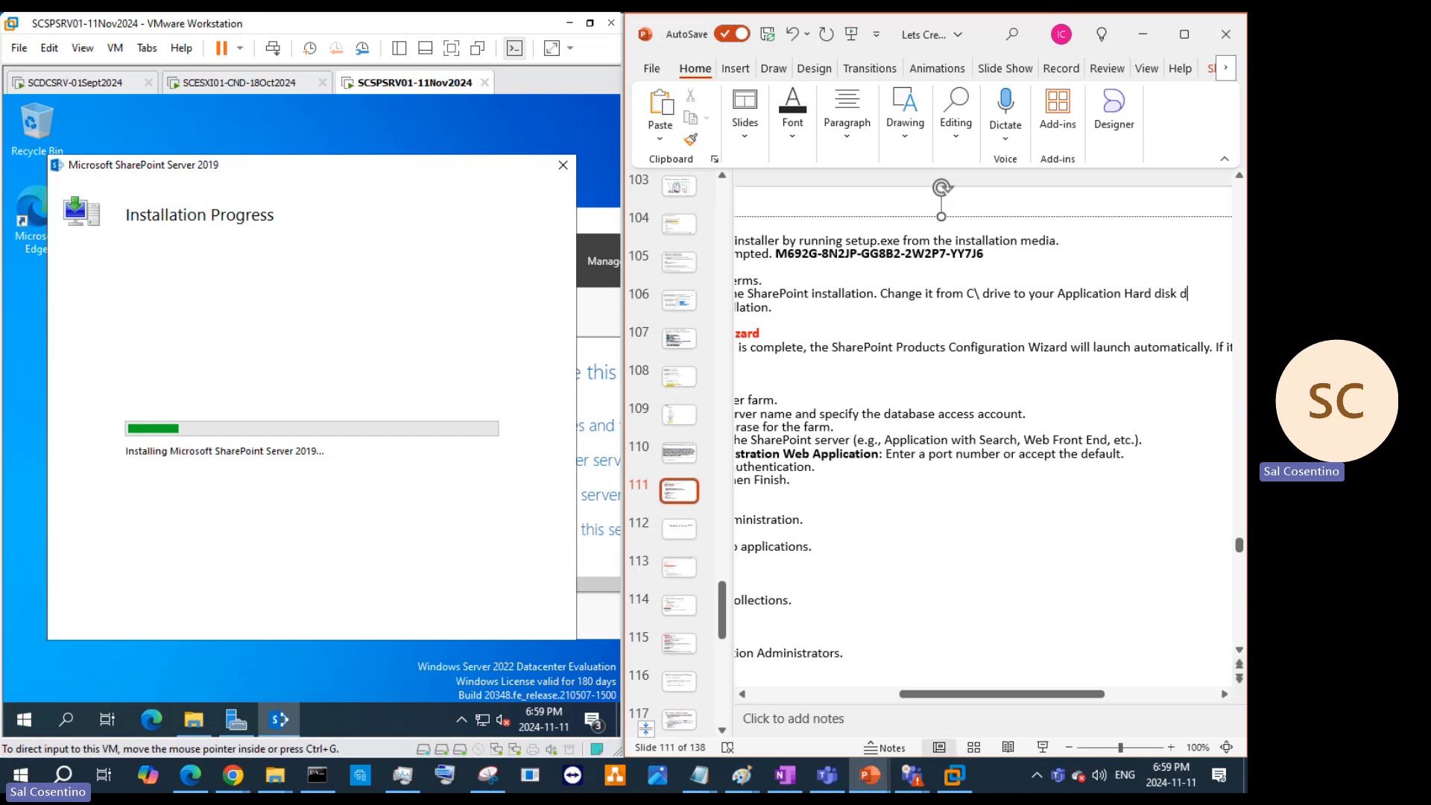
type("rive")
type("H:)")
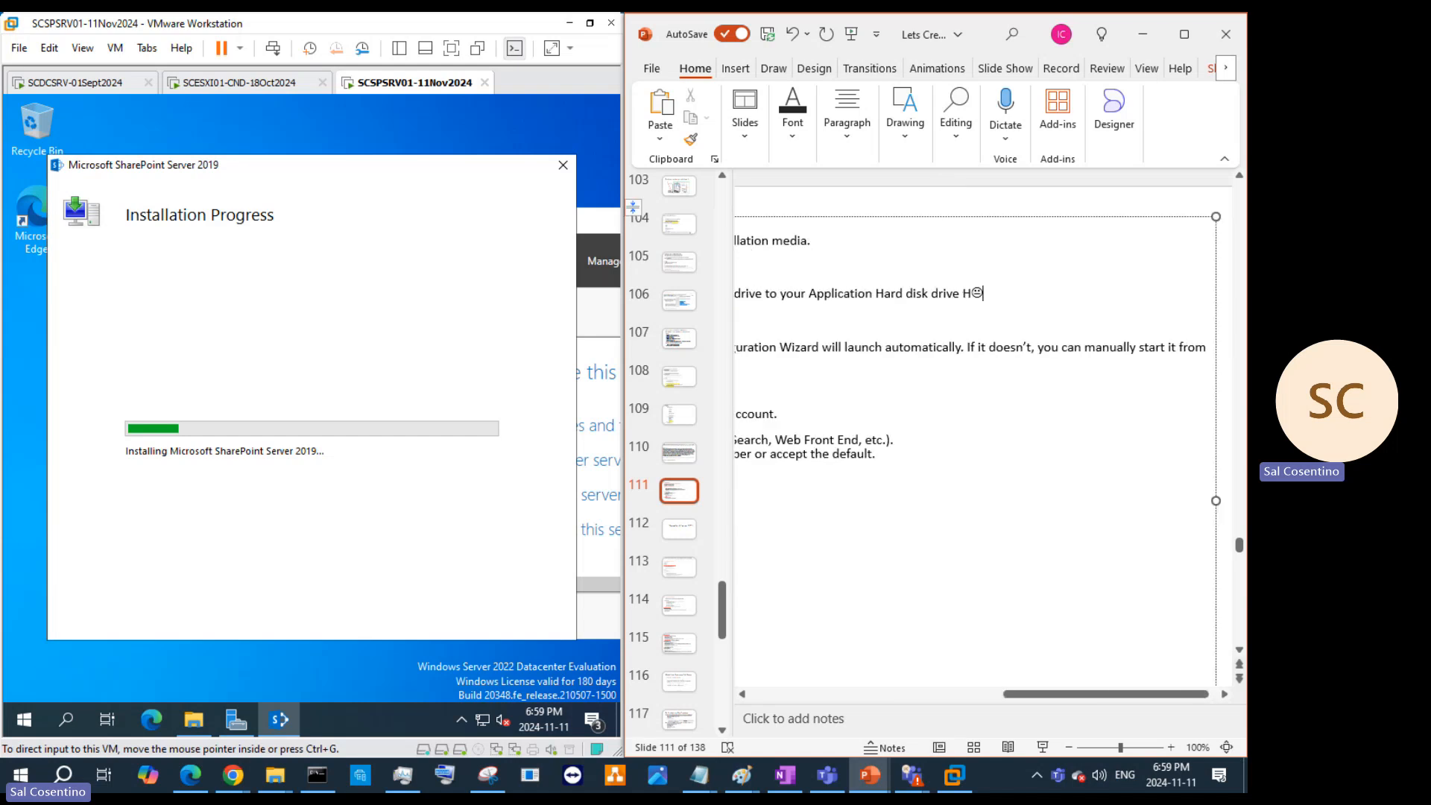
Step: Correct the drive letters in the file location note so they read "C:\" and "H:\"
key("ctrl+z")
type(":")
key("Left")
key("Left")
key("BackSpace")
key("BackSpace")
left_click_drag(1008, 694, 951, 694)
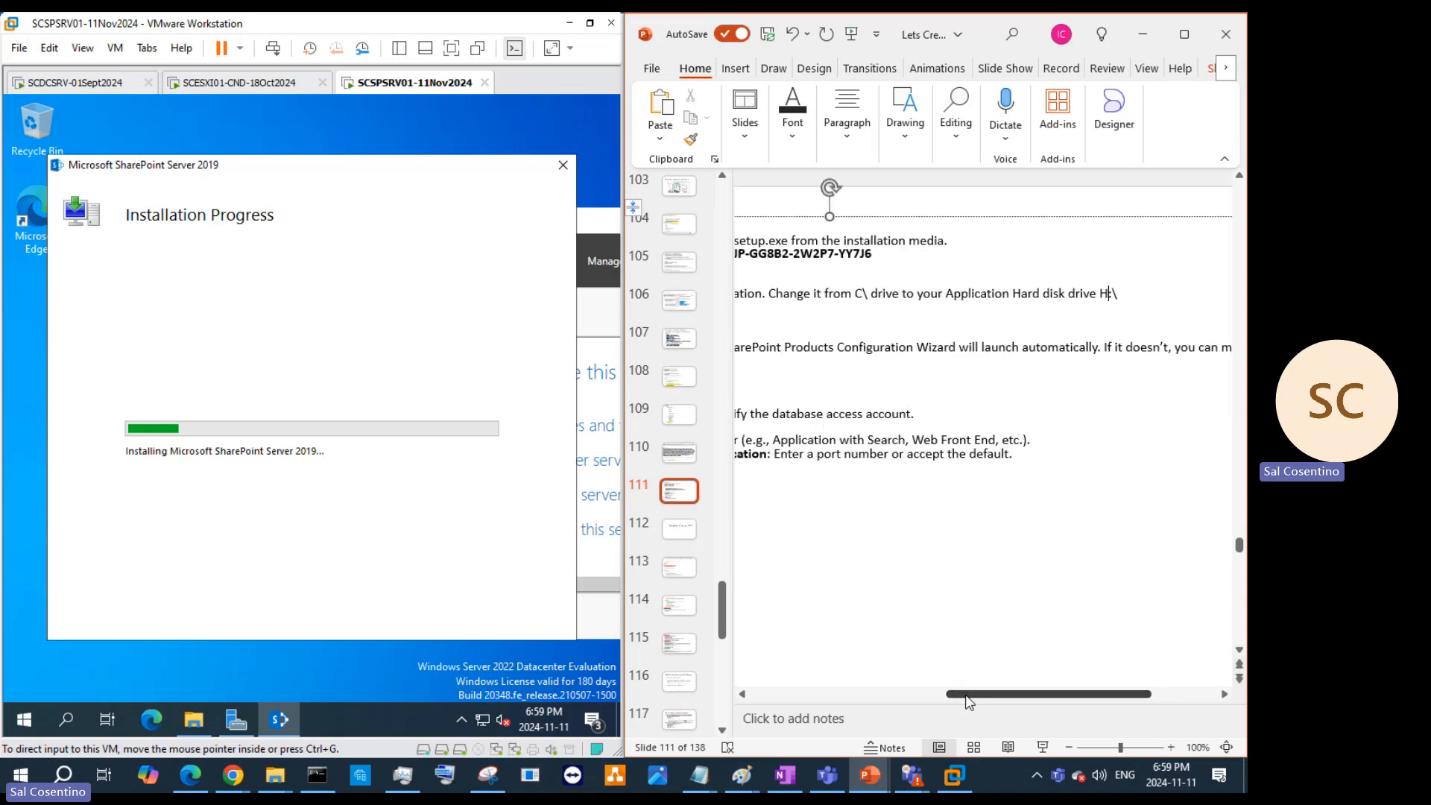
left_click(862, 293)
type(":")
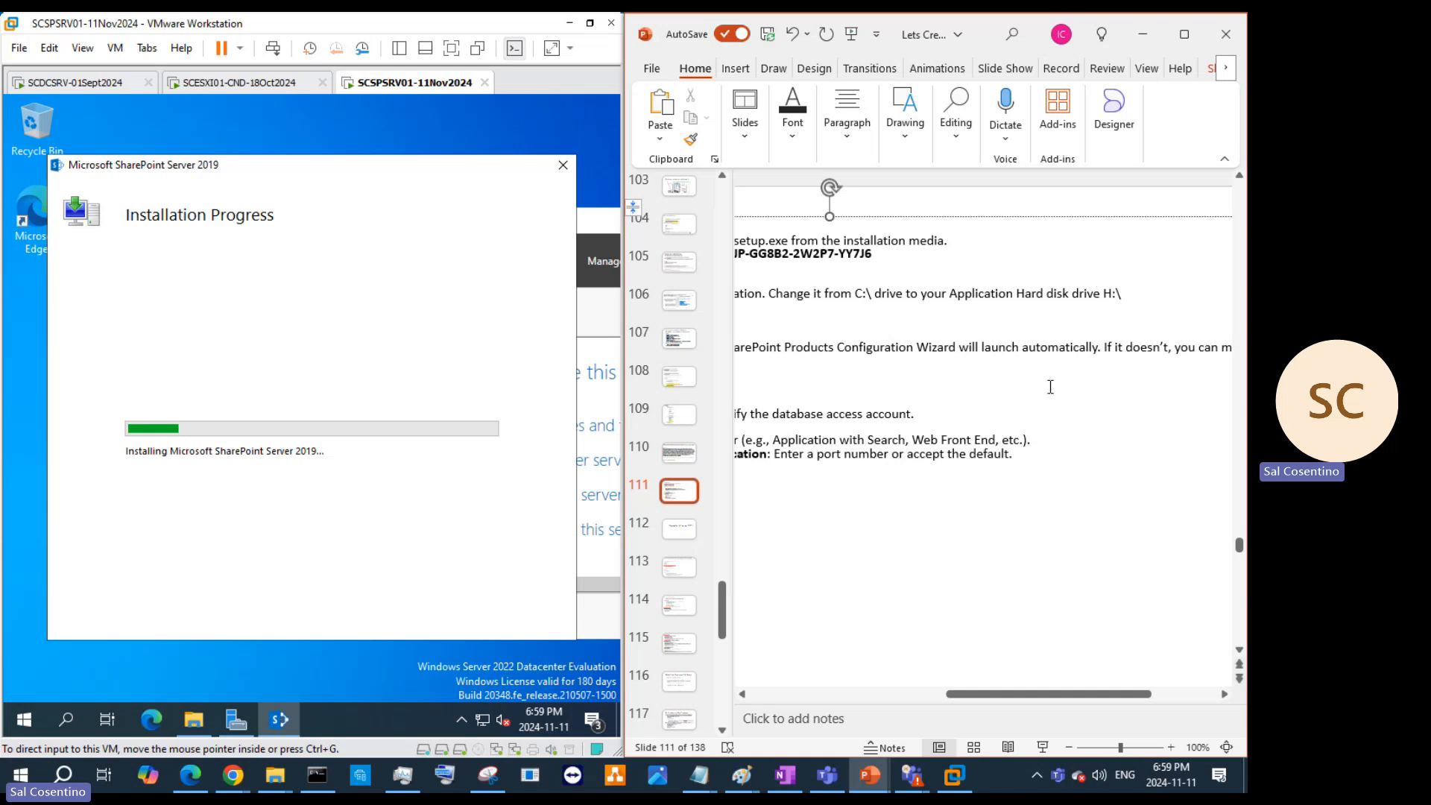
Step: Review the full width of the Step 3, Step 4 and Step 5 instructions on slide 111
left_click_drag(1047, 694, 874, 695)
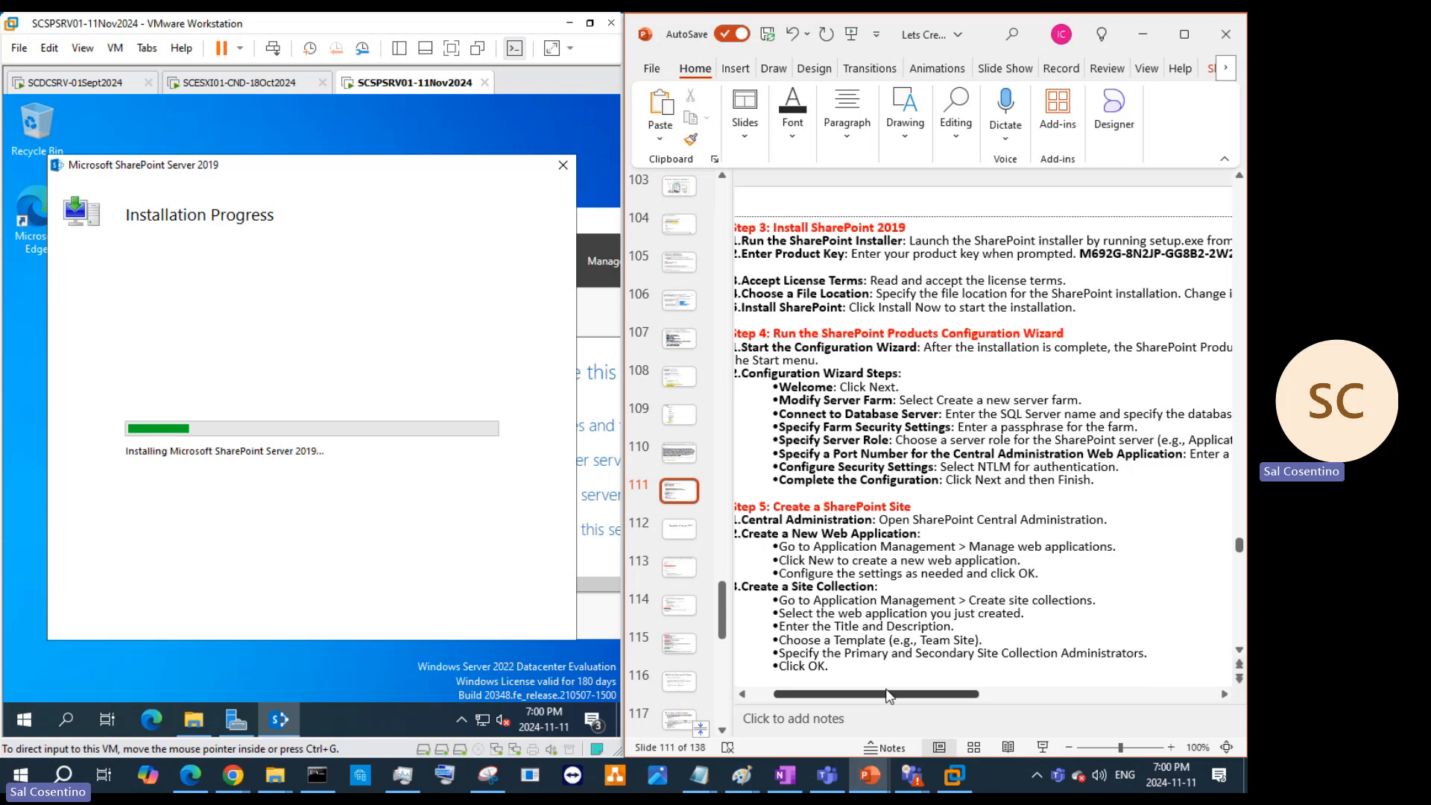
left_click_drag(888, 696, 864, 695)
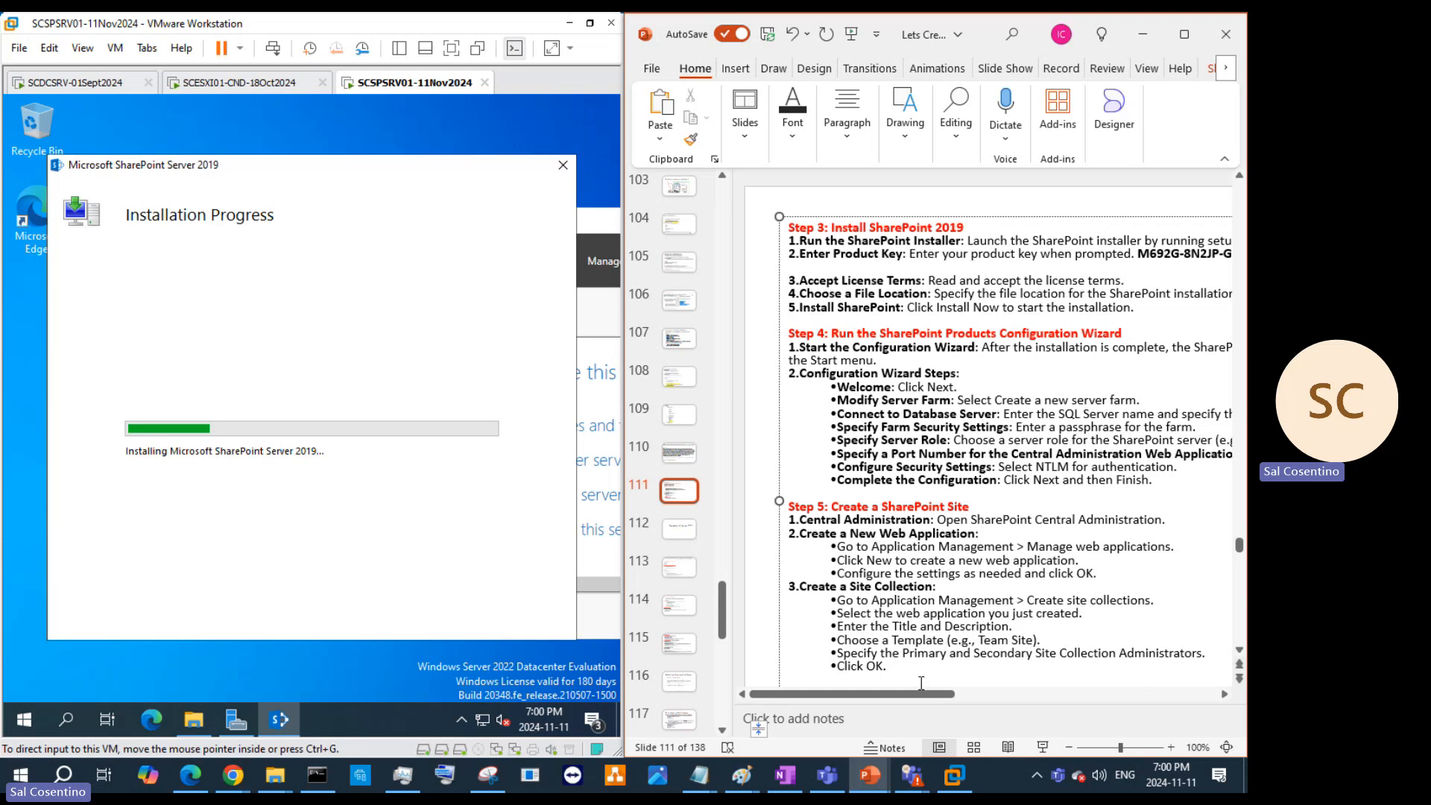
left_click_drag(924, 695, 1008, 705)
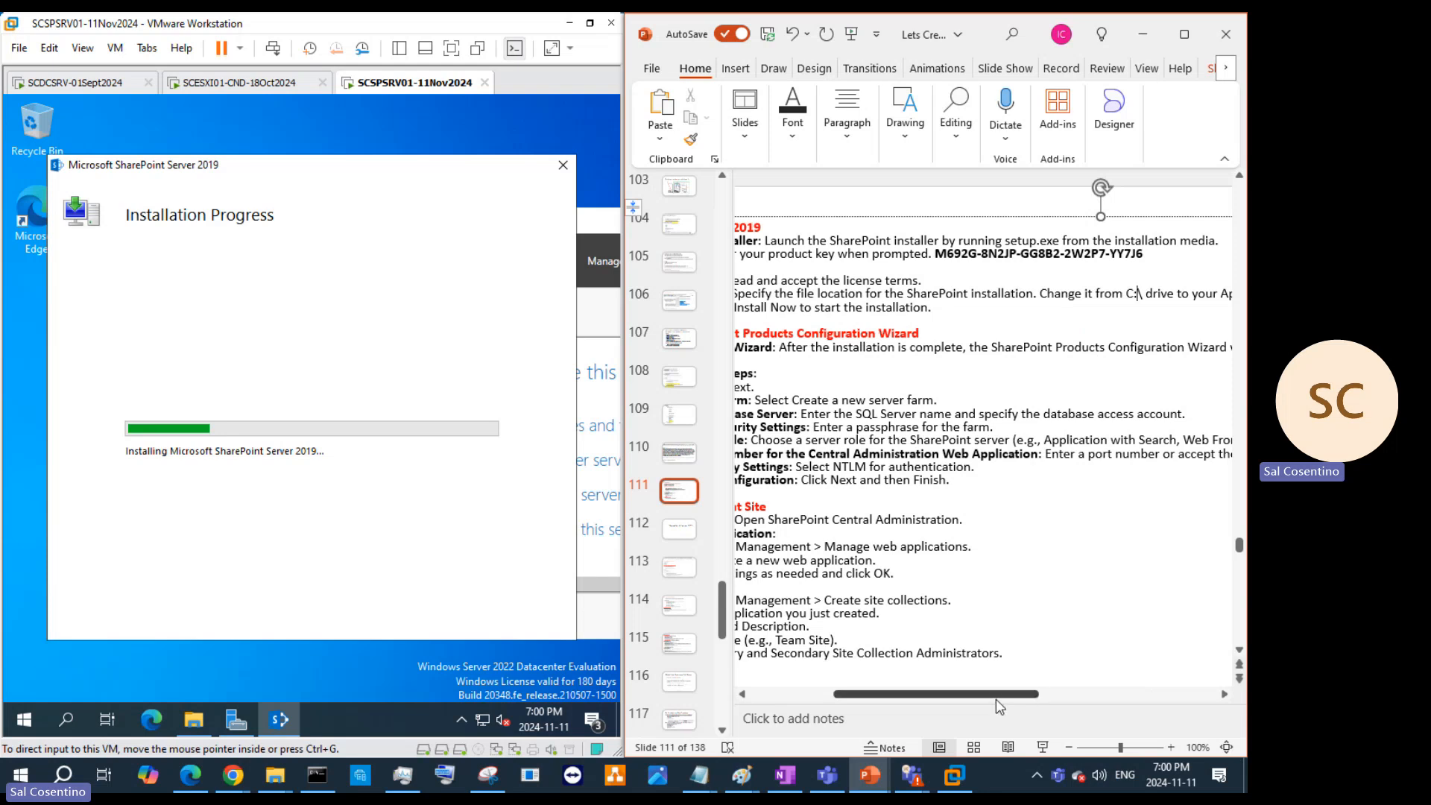
left_click_drag(995, 696, 925, 695)
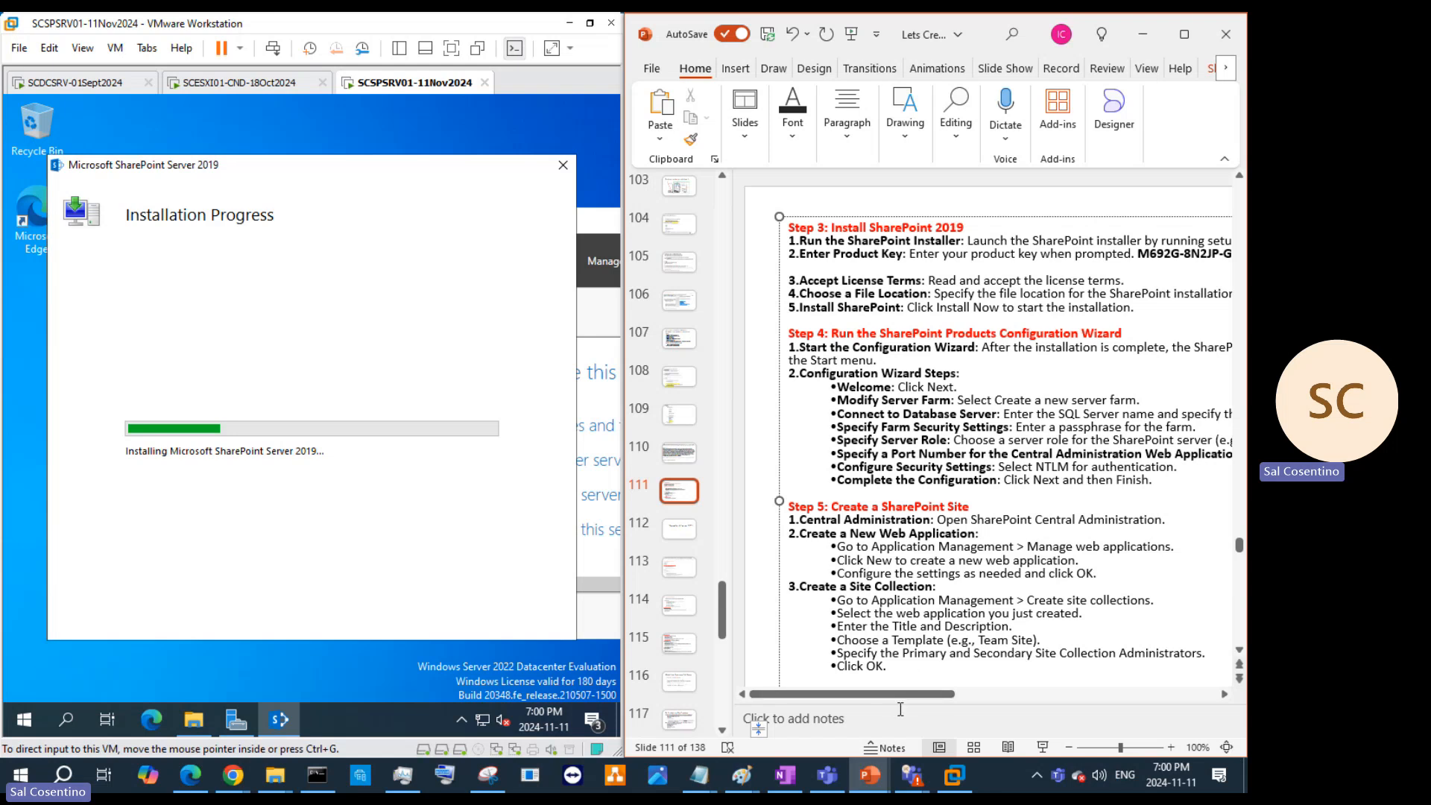
left_click_drag(893, 695, 1037, 697)
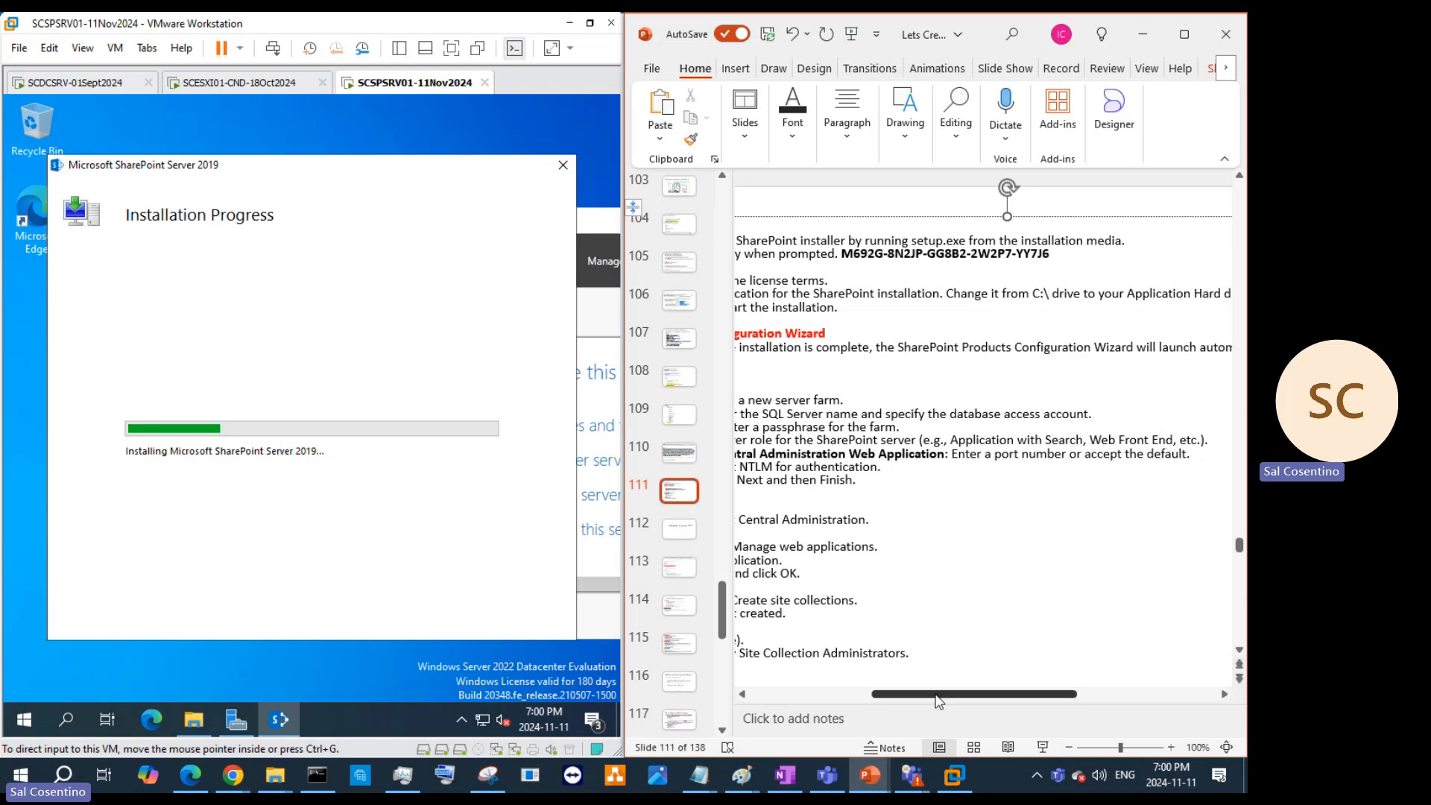
left_click_drag(939, 695, 817, 697)
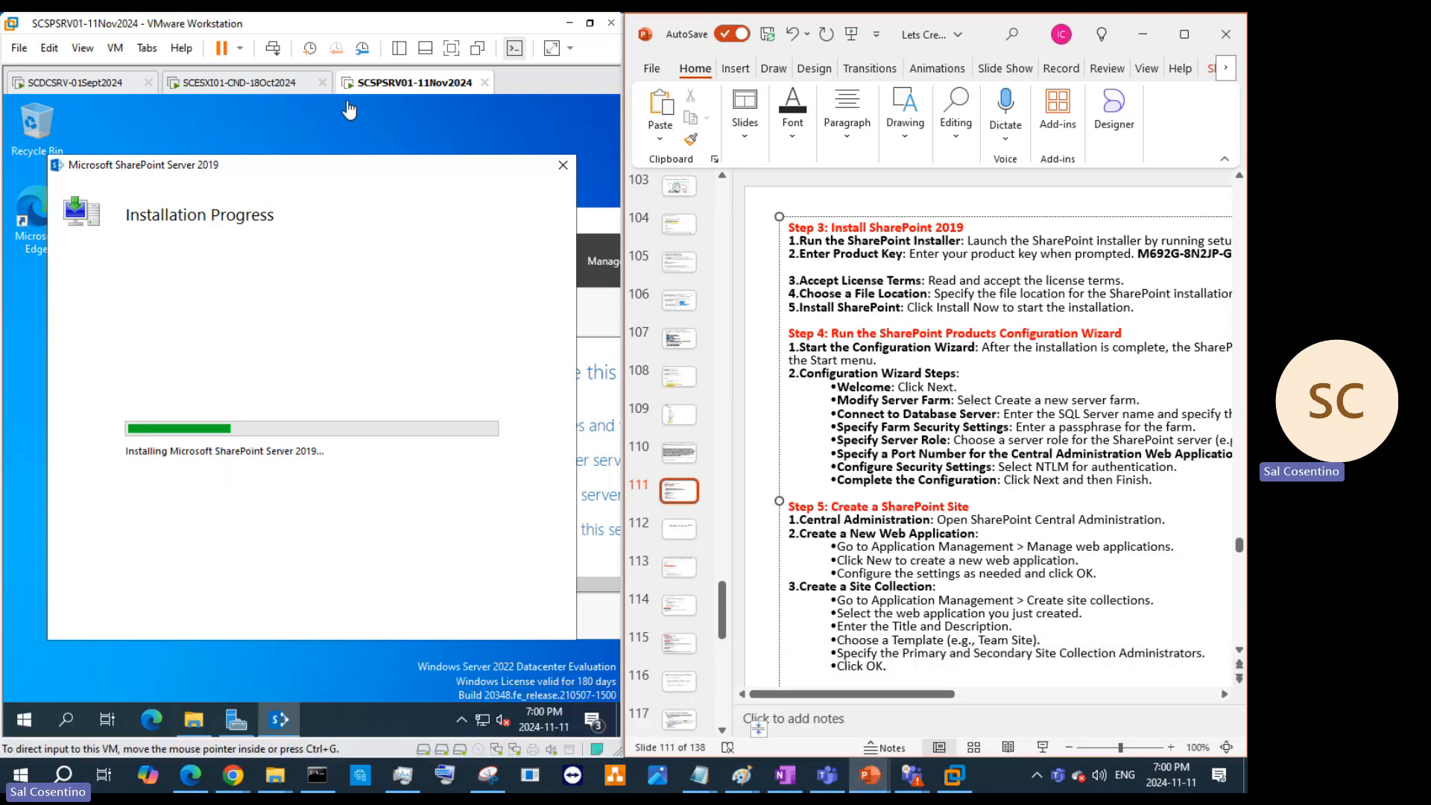
Step: Open the server's System settings in the virtual machine, copy the device name and minimize the settings window
left_click(65, 719)
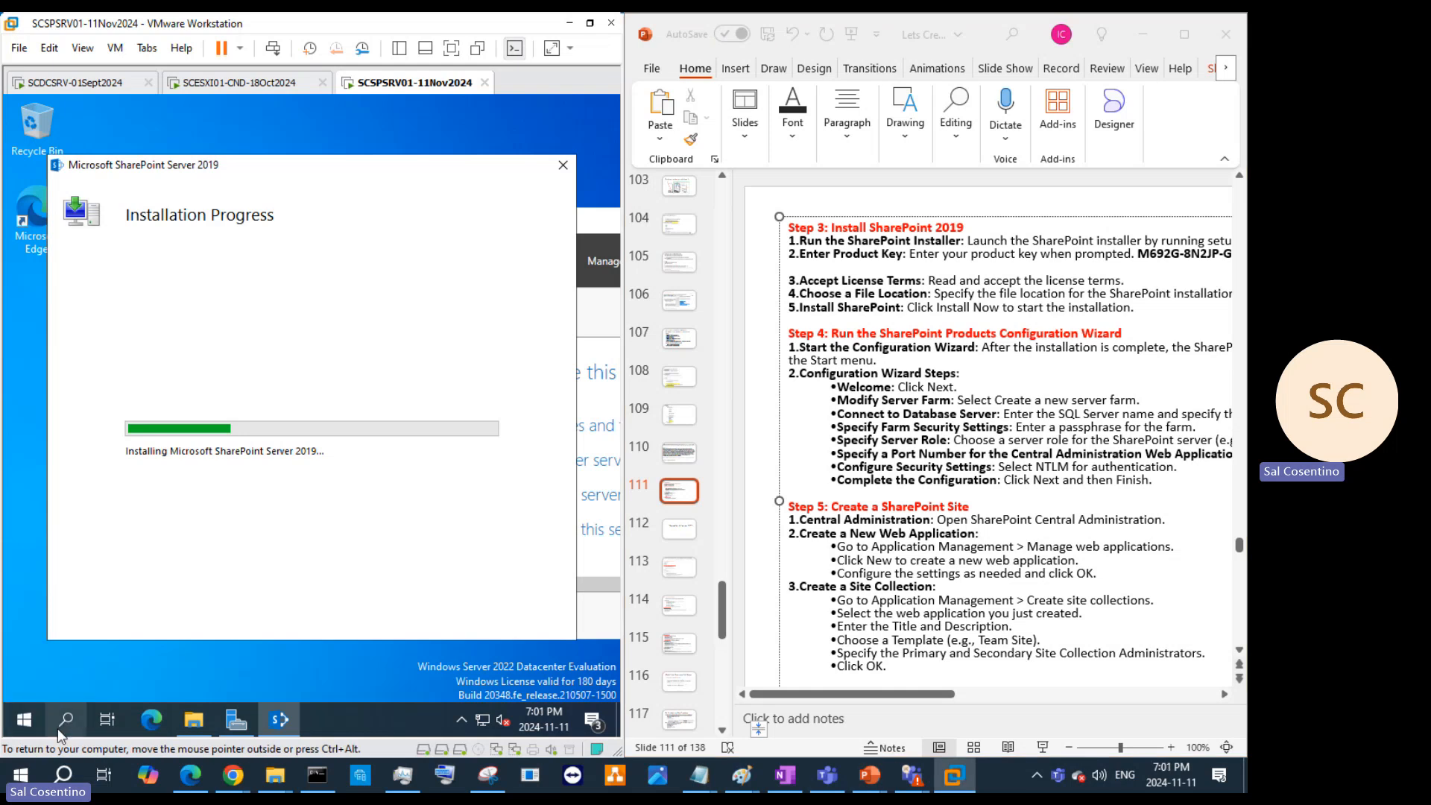
left_click(64, 722)
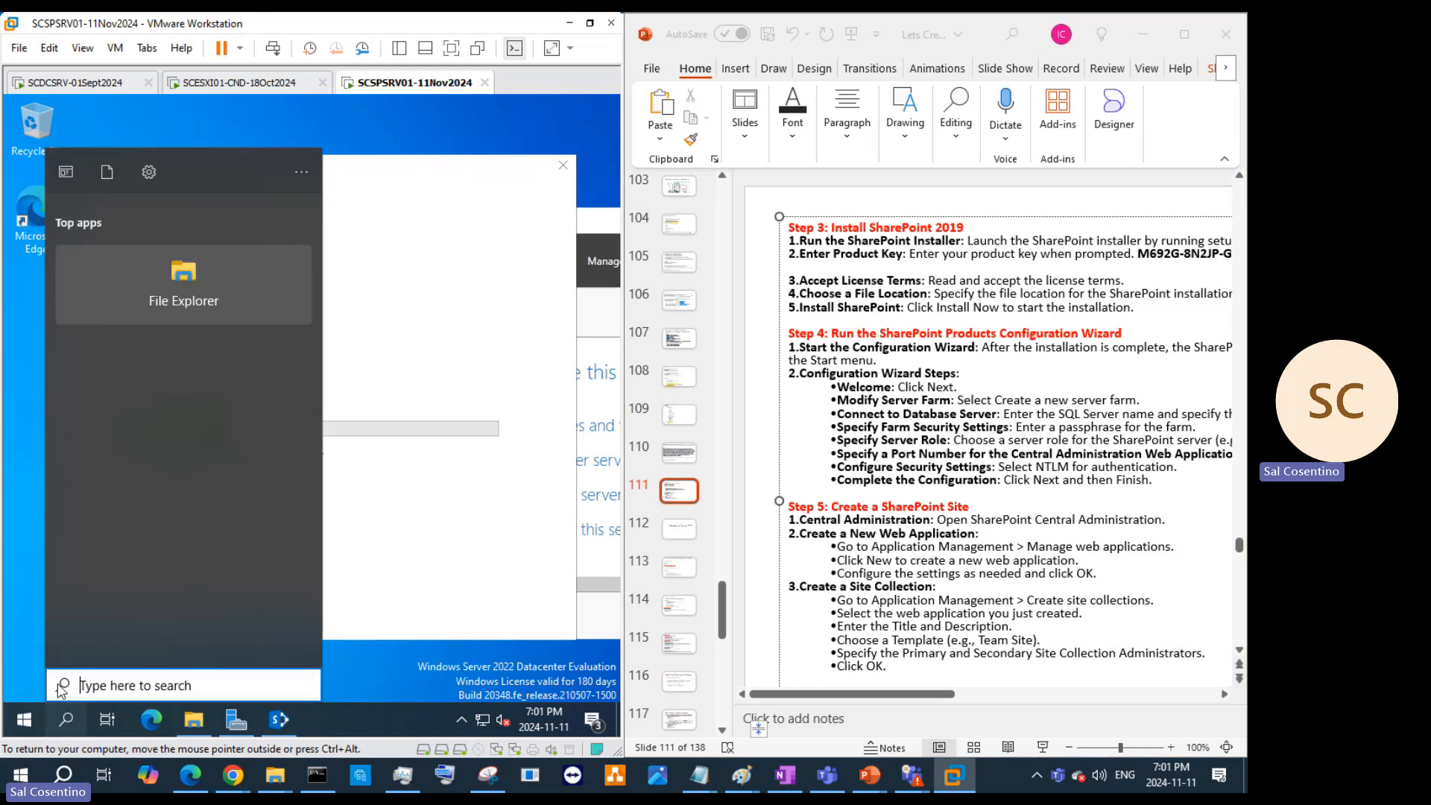
type("sy")
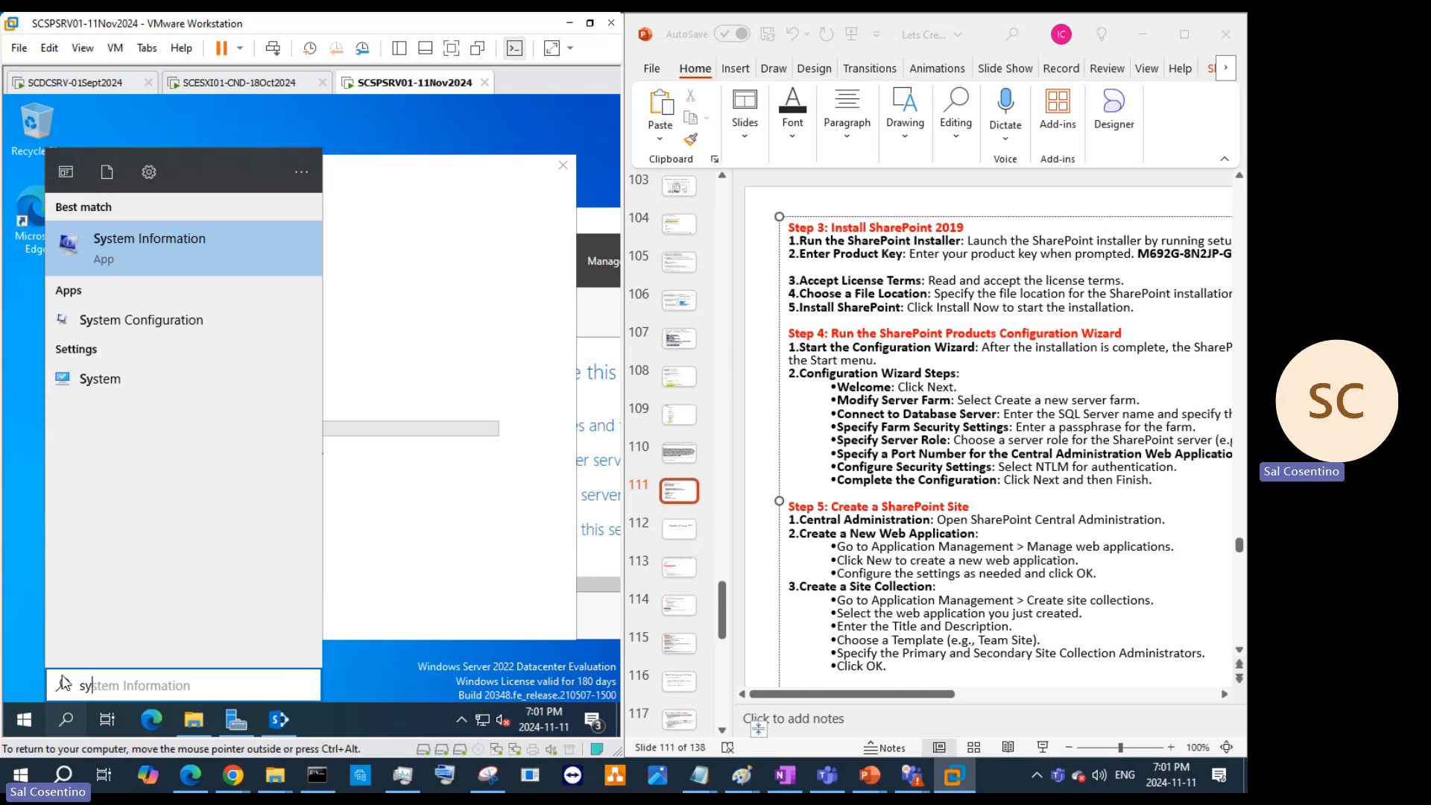
left_click(123, 376)
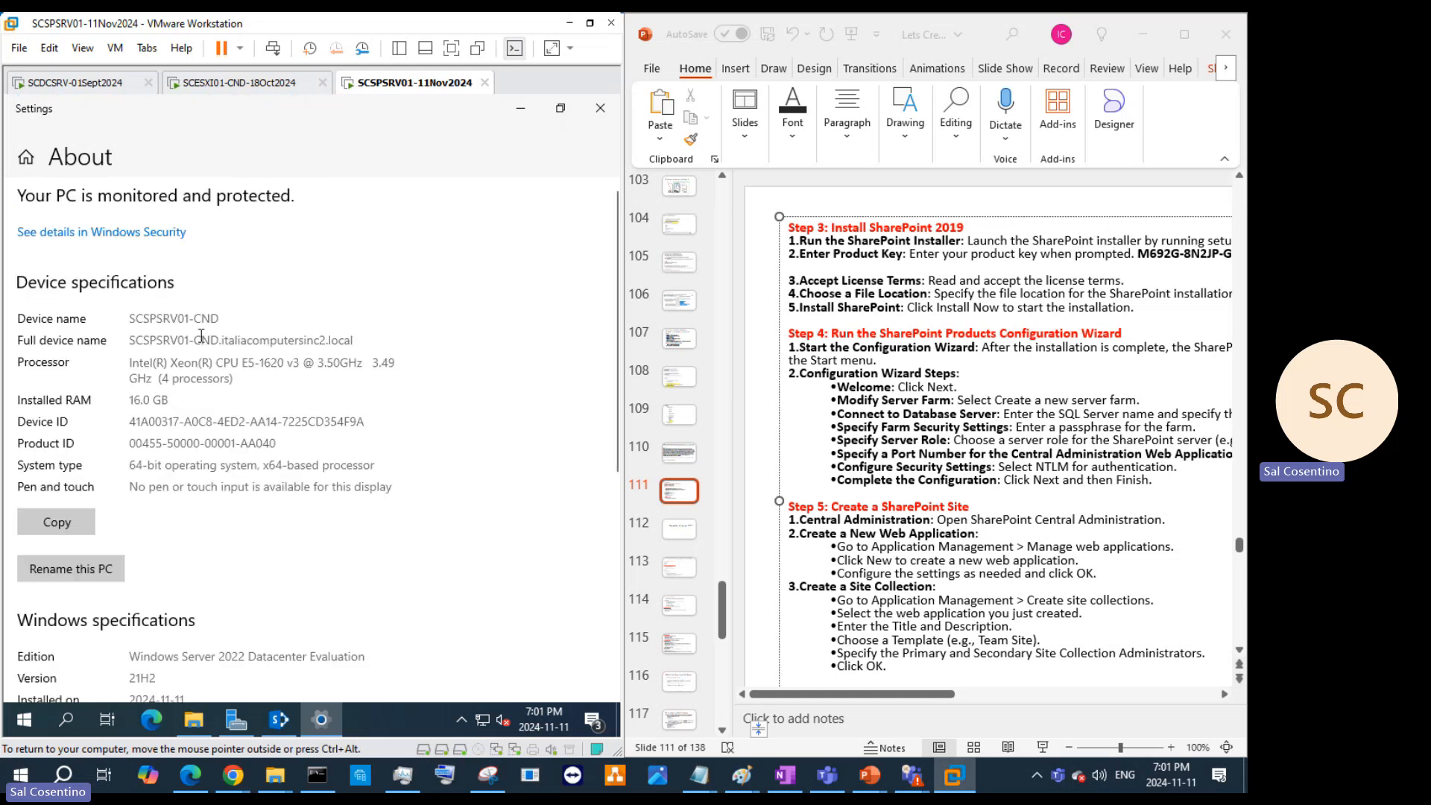
left_click_drag(224, 318, 138, 320)
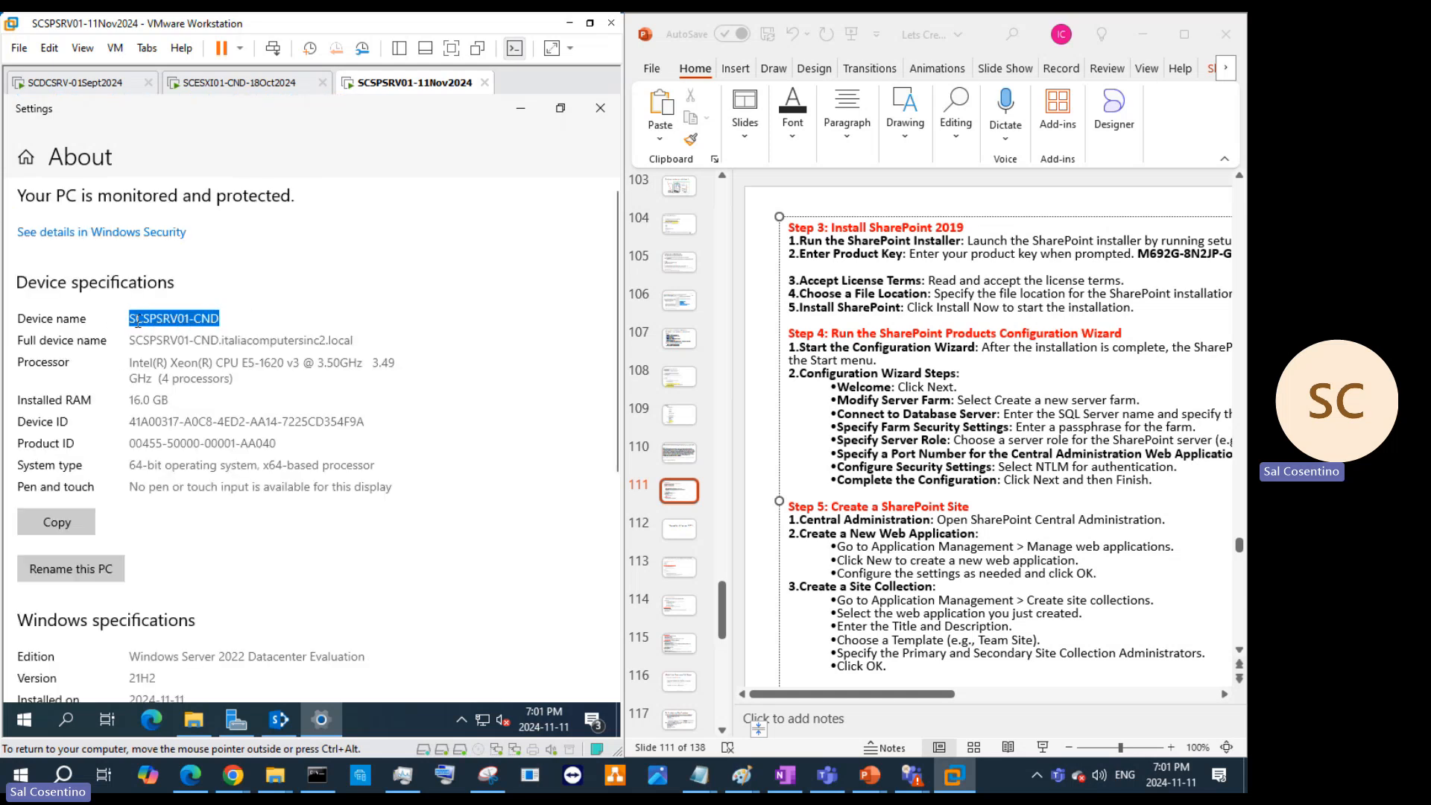
right_click(201, 319)
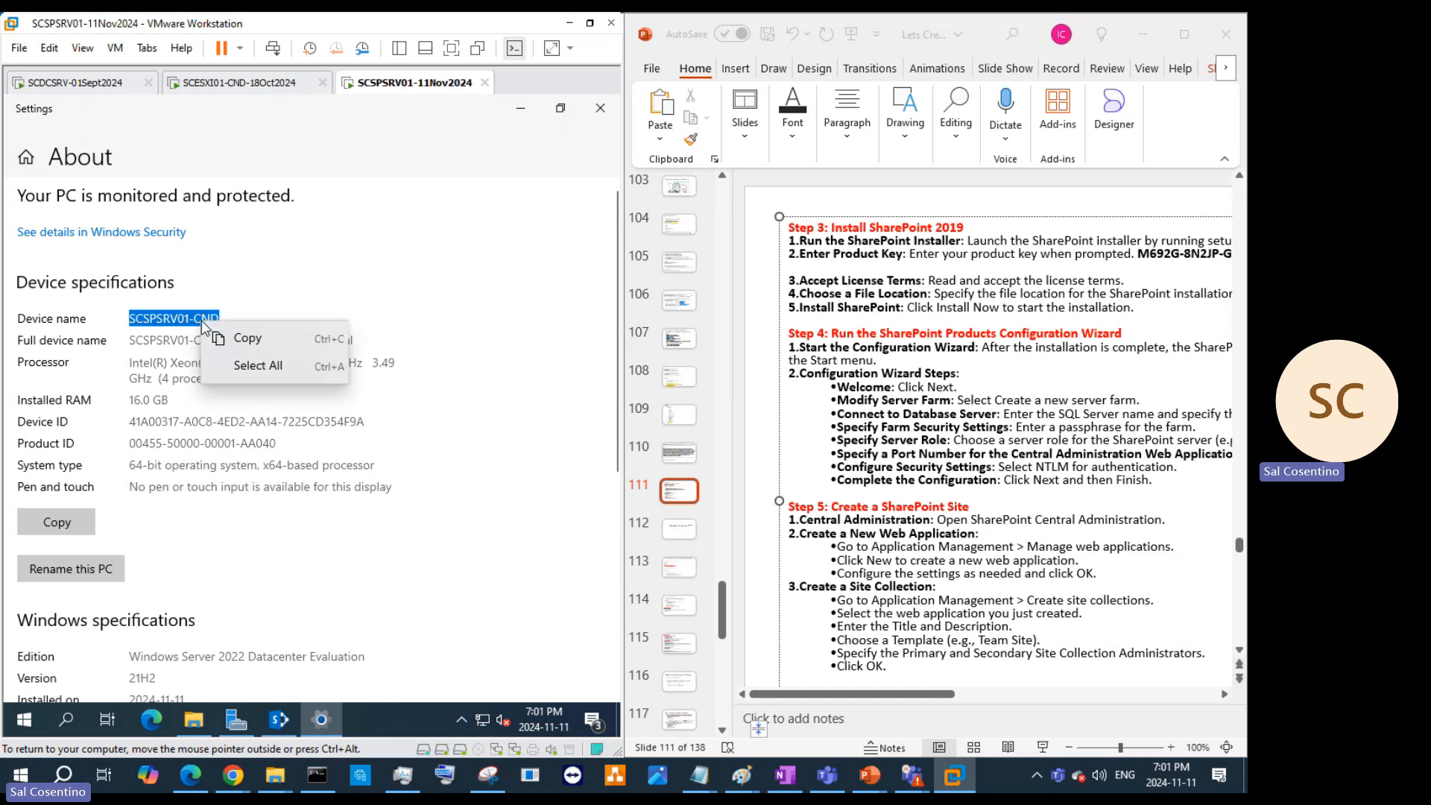
left_click(239, 333)
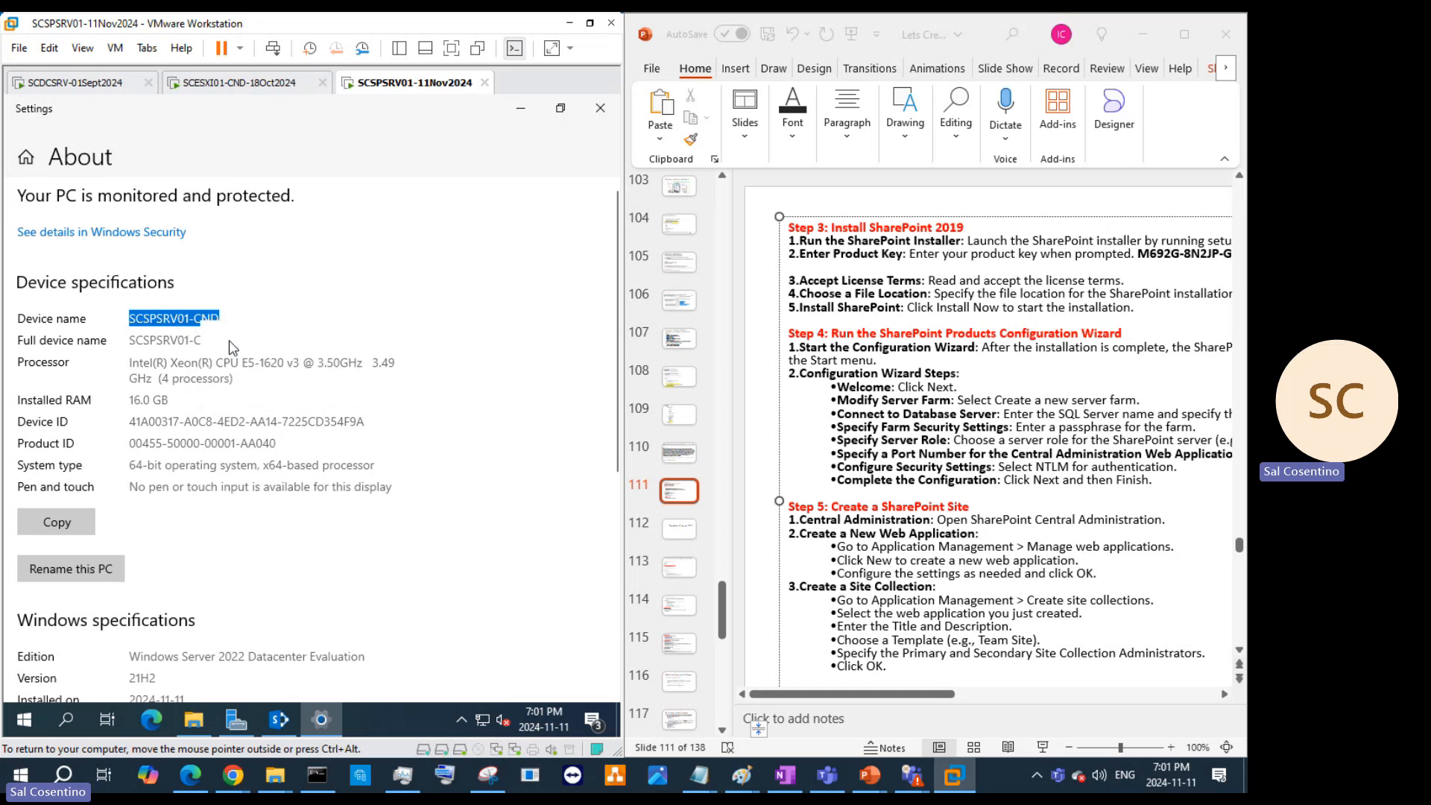
left_click(520, 108)
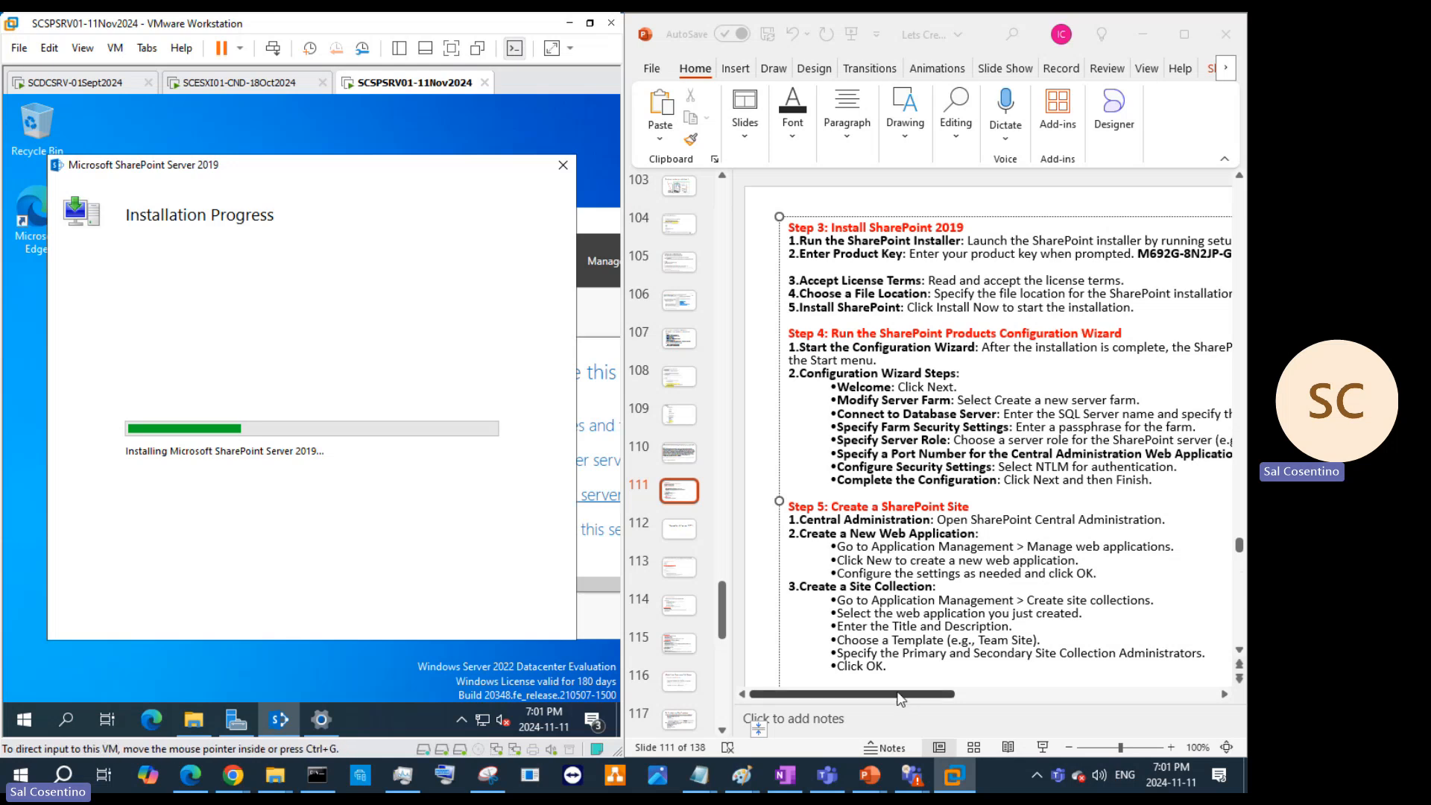
Step: Zoom the slide view to 110%, look at slide 112 and return to slide 111
left_click(1172, 753)
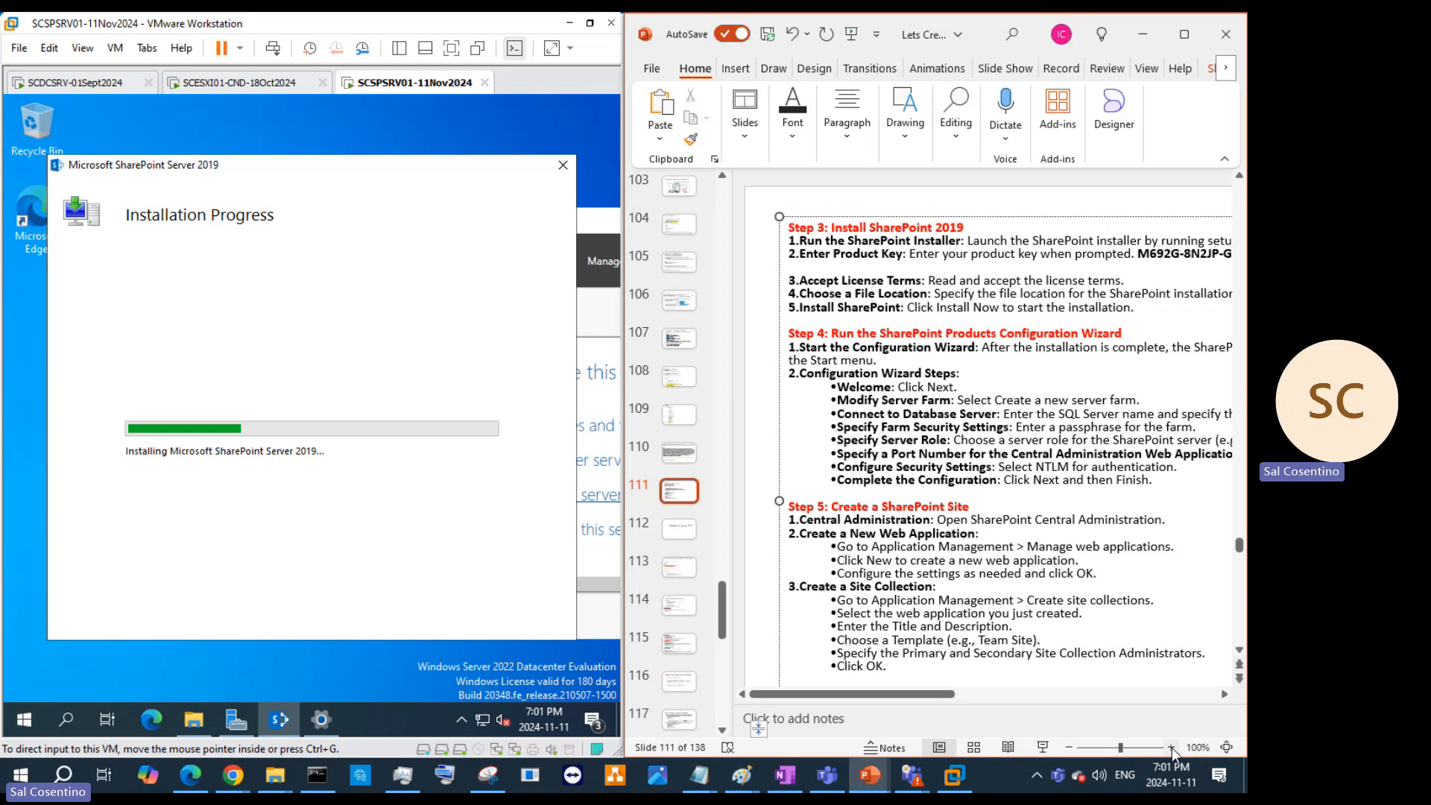
left_click(1171, 749)
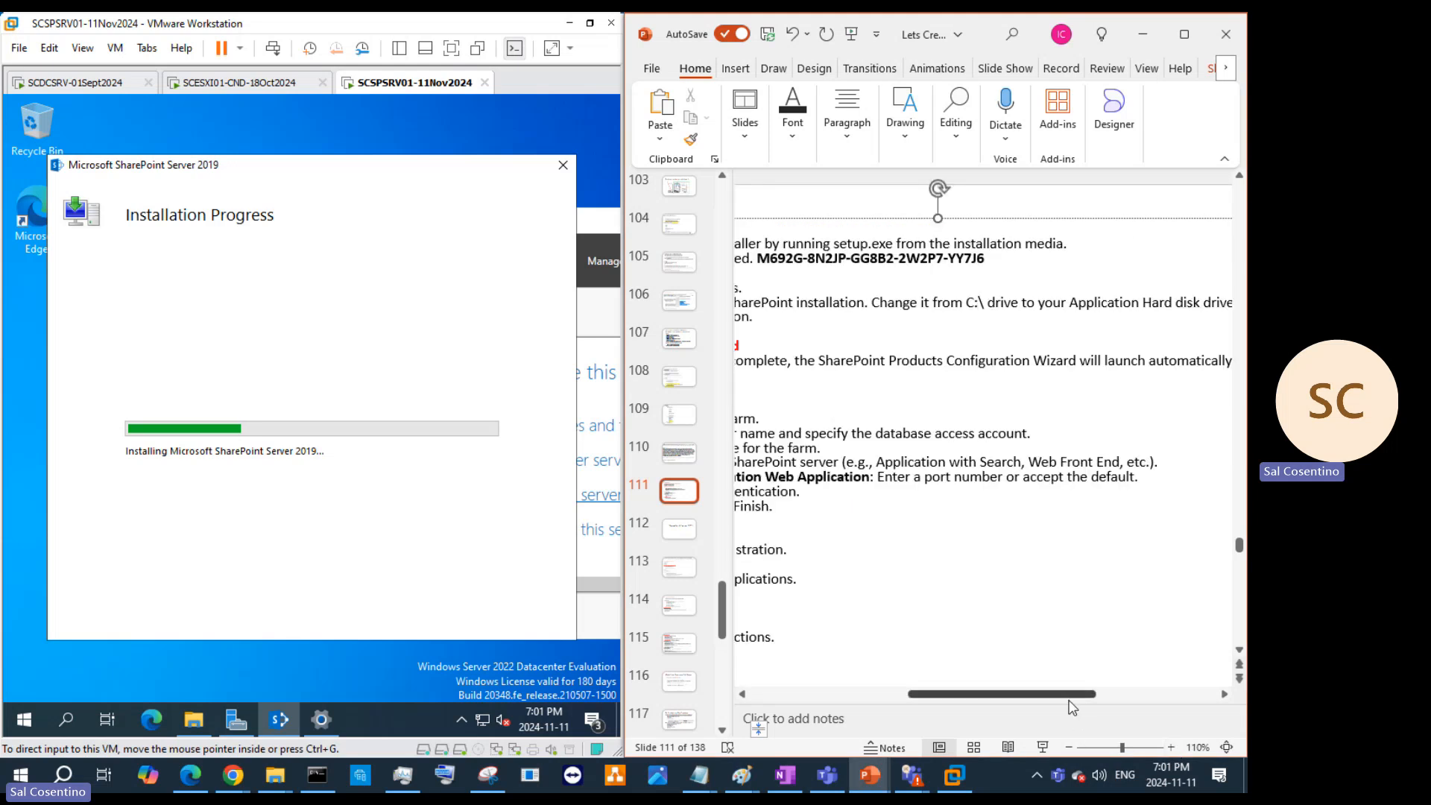
left_click_drag(1033, 701, 908, 701)
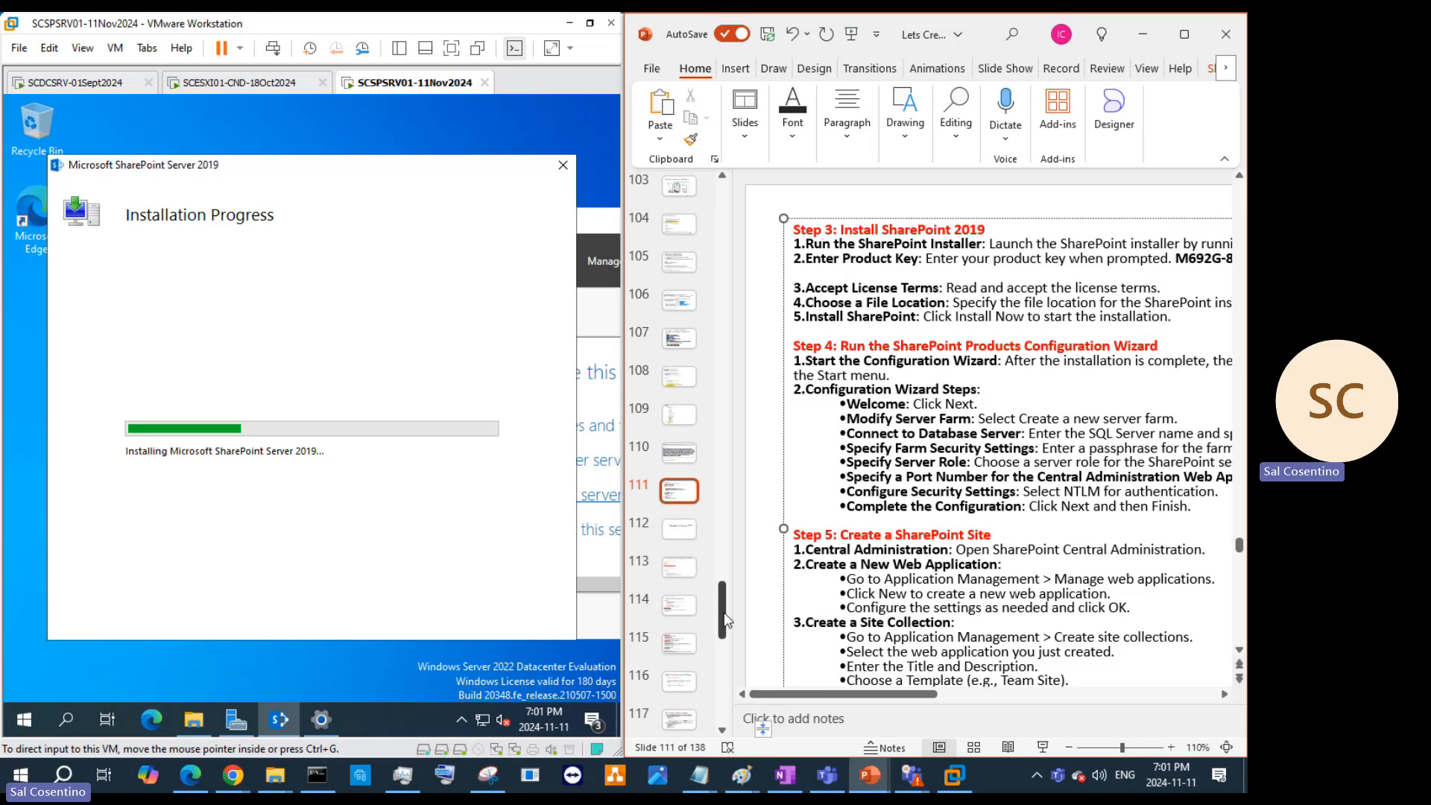
left_click(680, 530)
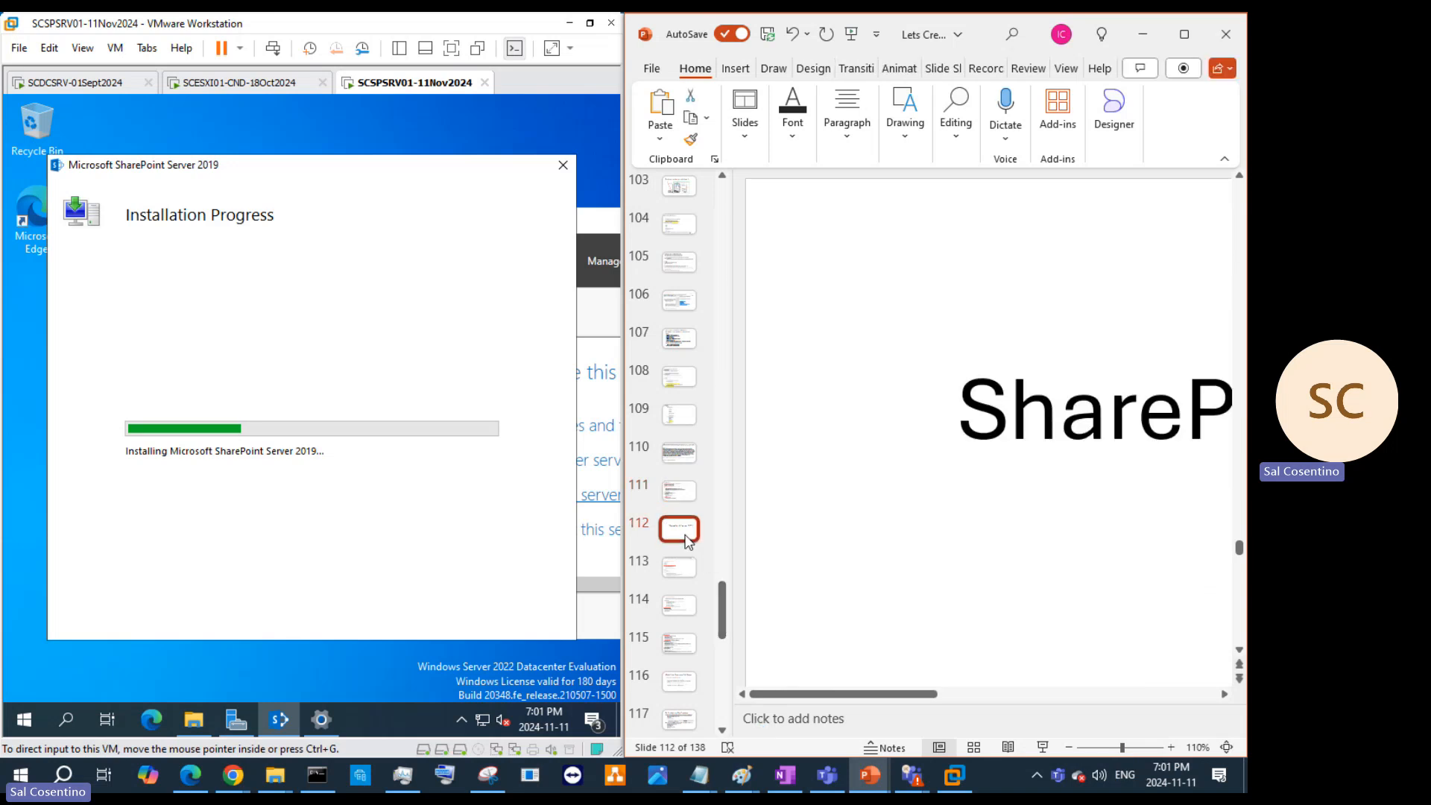
left_click(680, 491)
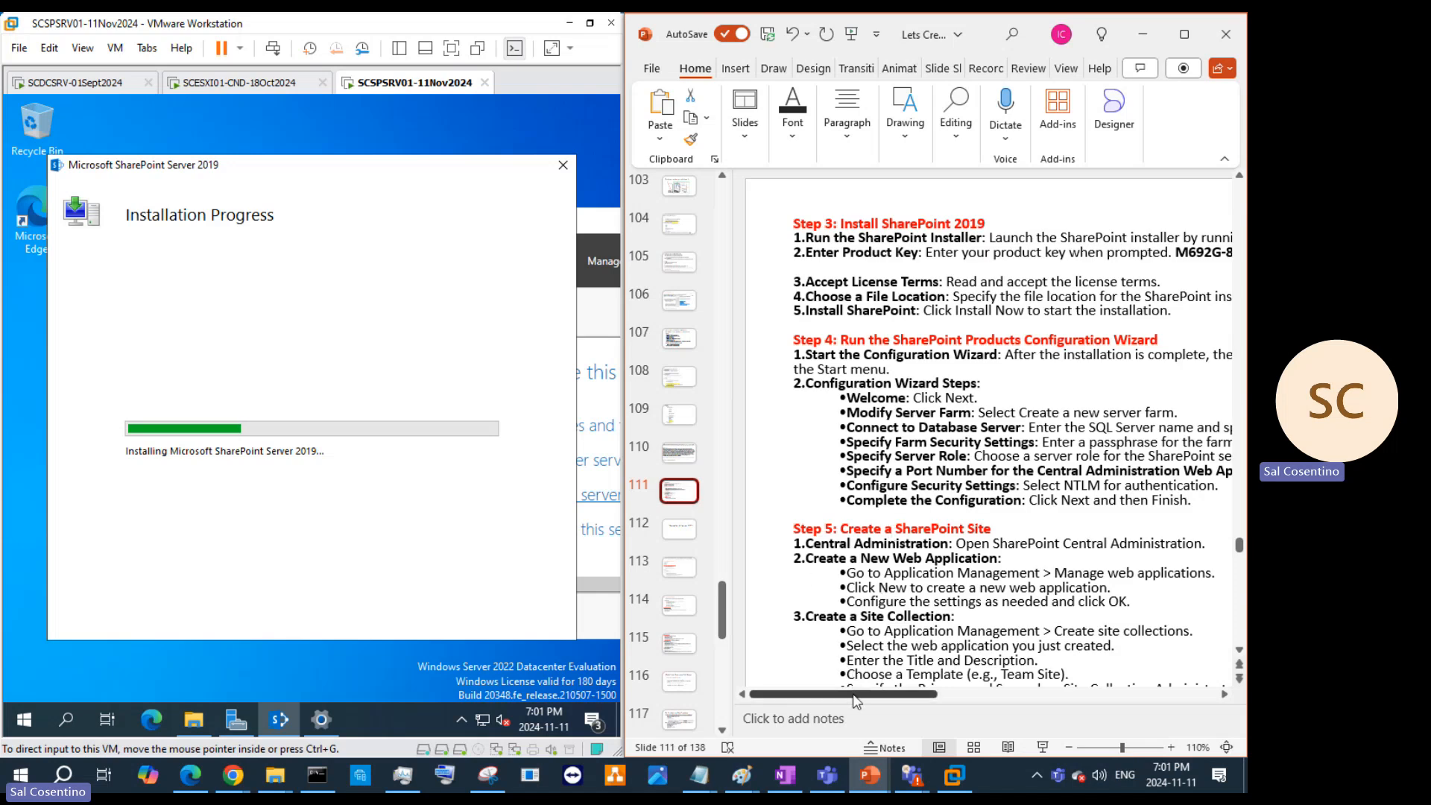
Step: Check the Teams meeting window and minimize it
mouse_move(912, 775)
left_click(825, 712)
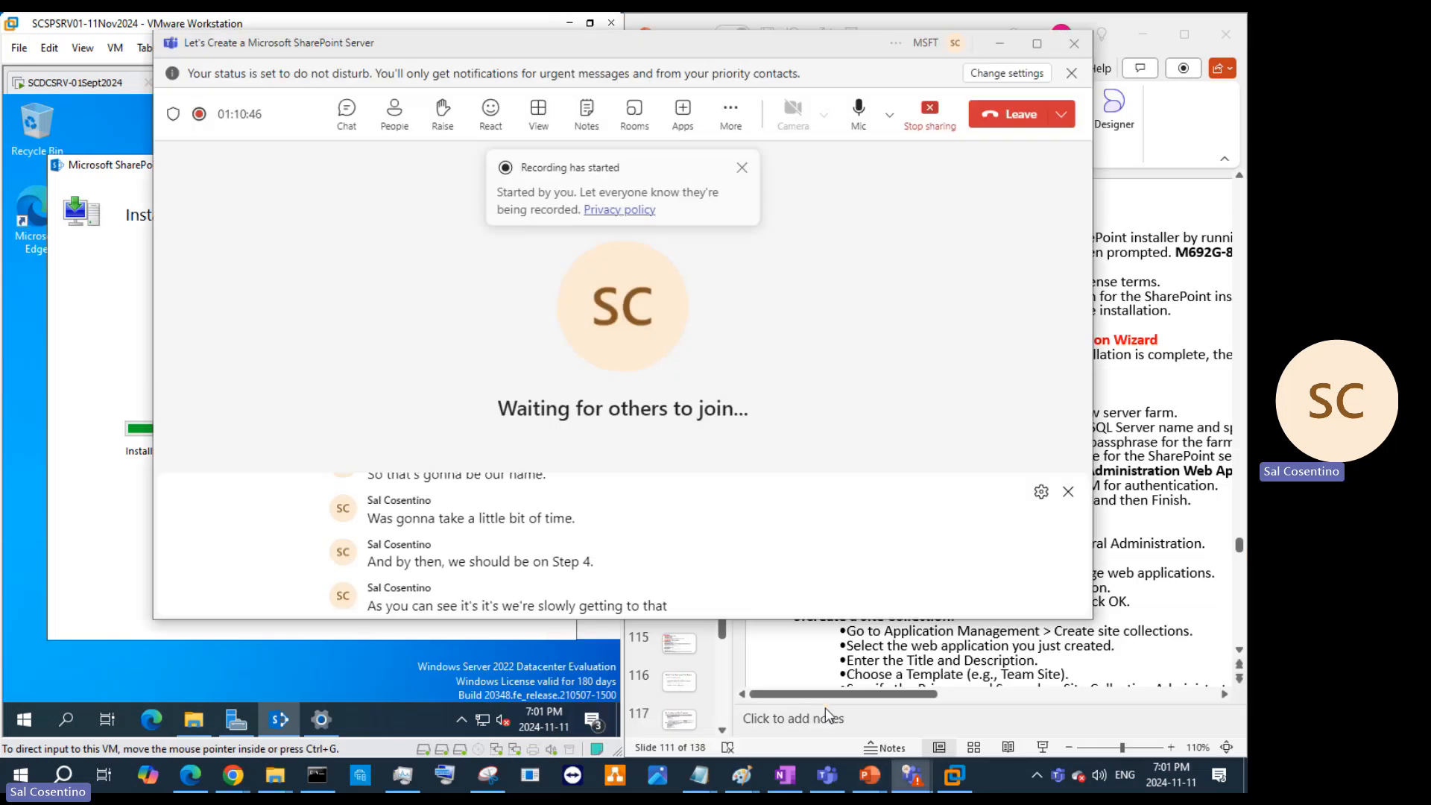
left_click(999, 44)
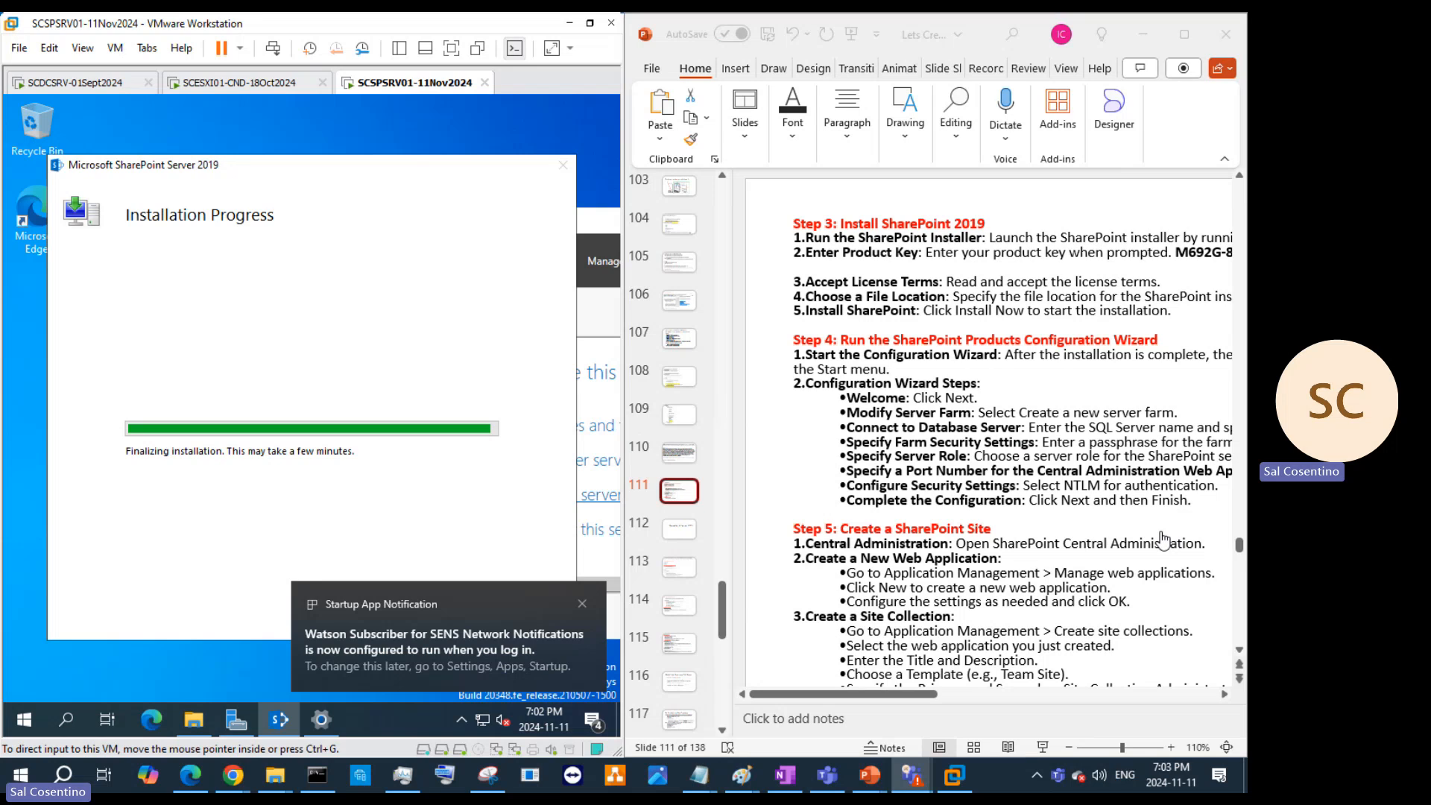
Step: Open the Startup Apps settings from the Watson Subscriber for SENS Network Notifications alert in the virtual machine
left_click(436, 651)
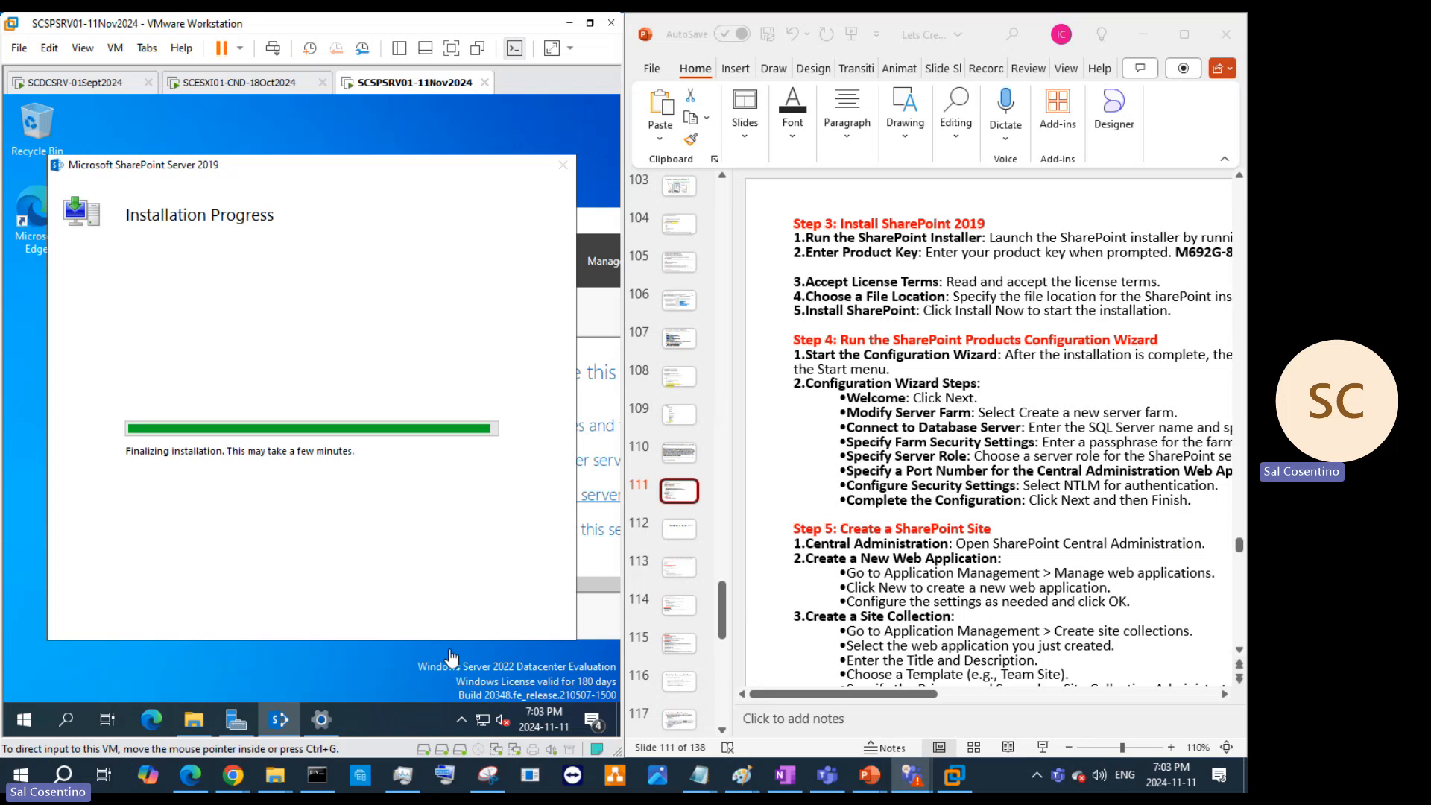
left_click(593, 721)
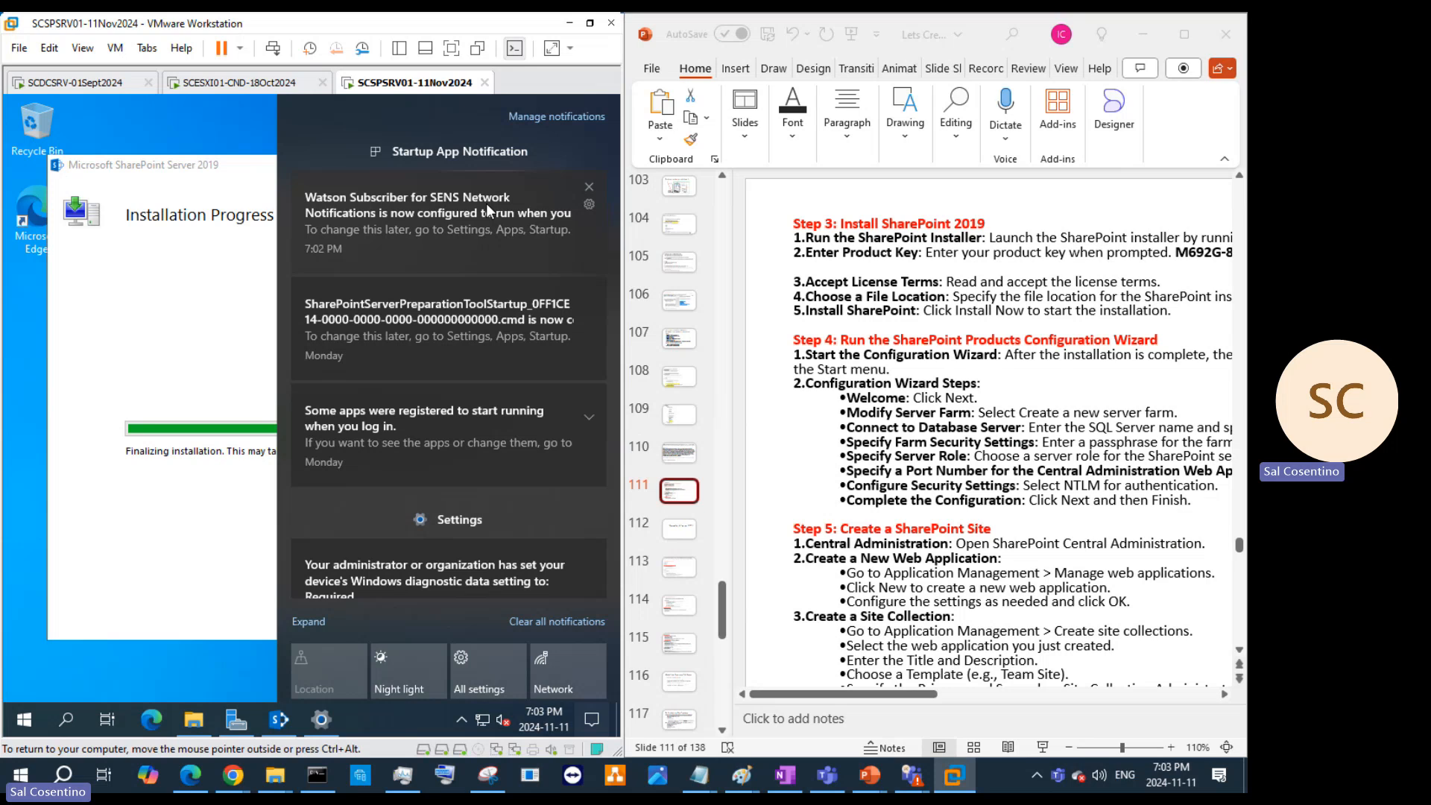
left_click(489, 211)
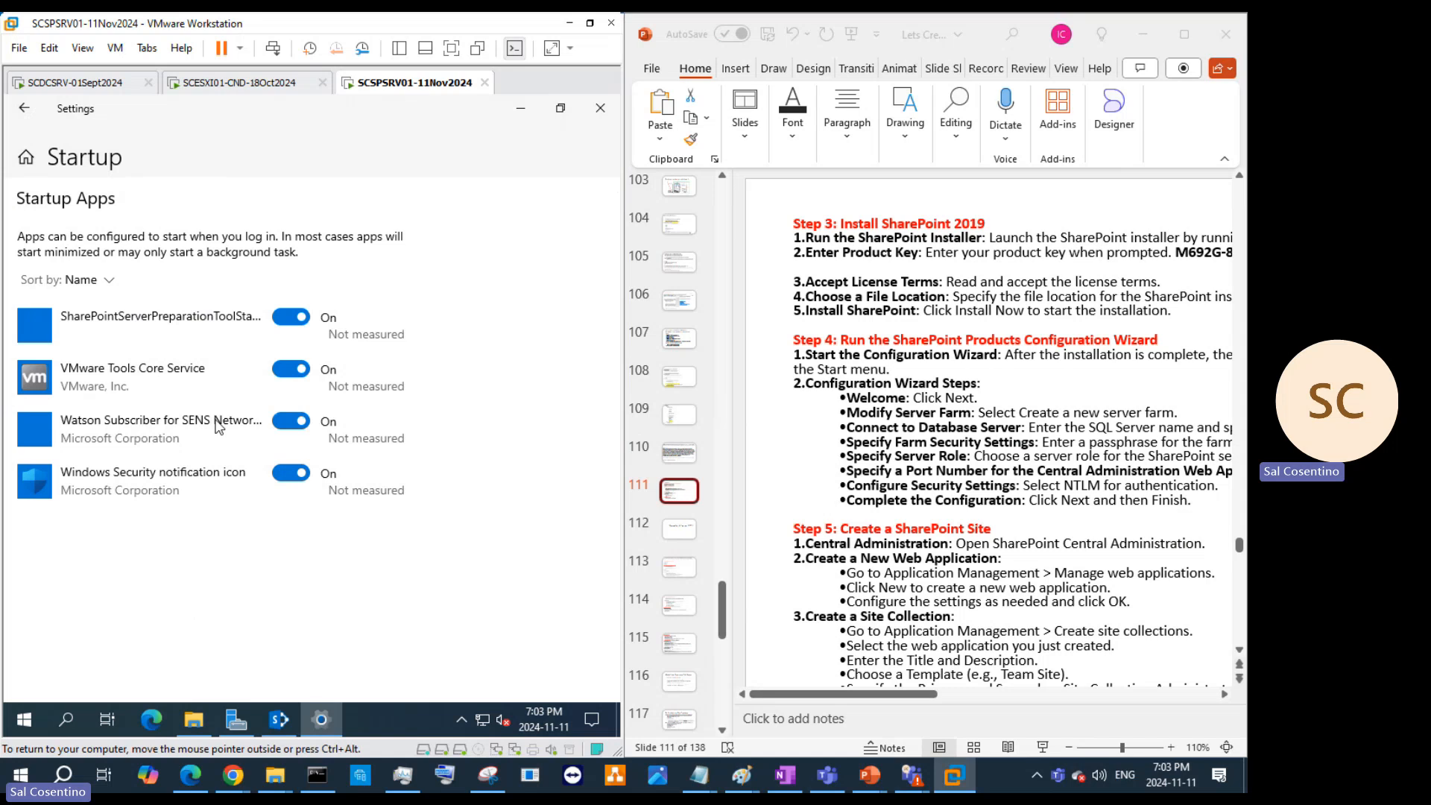
Step: Search the web in the virtual machine's browser for "watson subscriber for sens network" notifications and open the MajorGeeks forum result
left_click(149, 720)
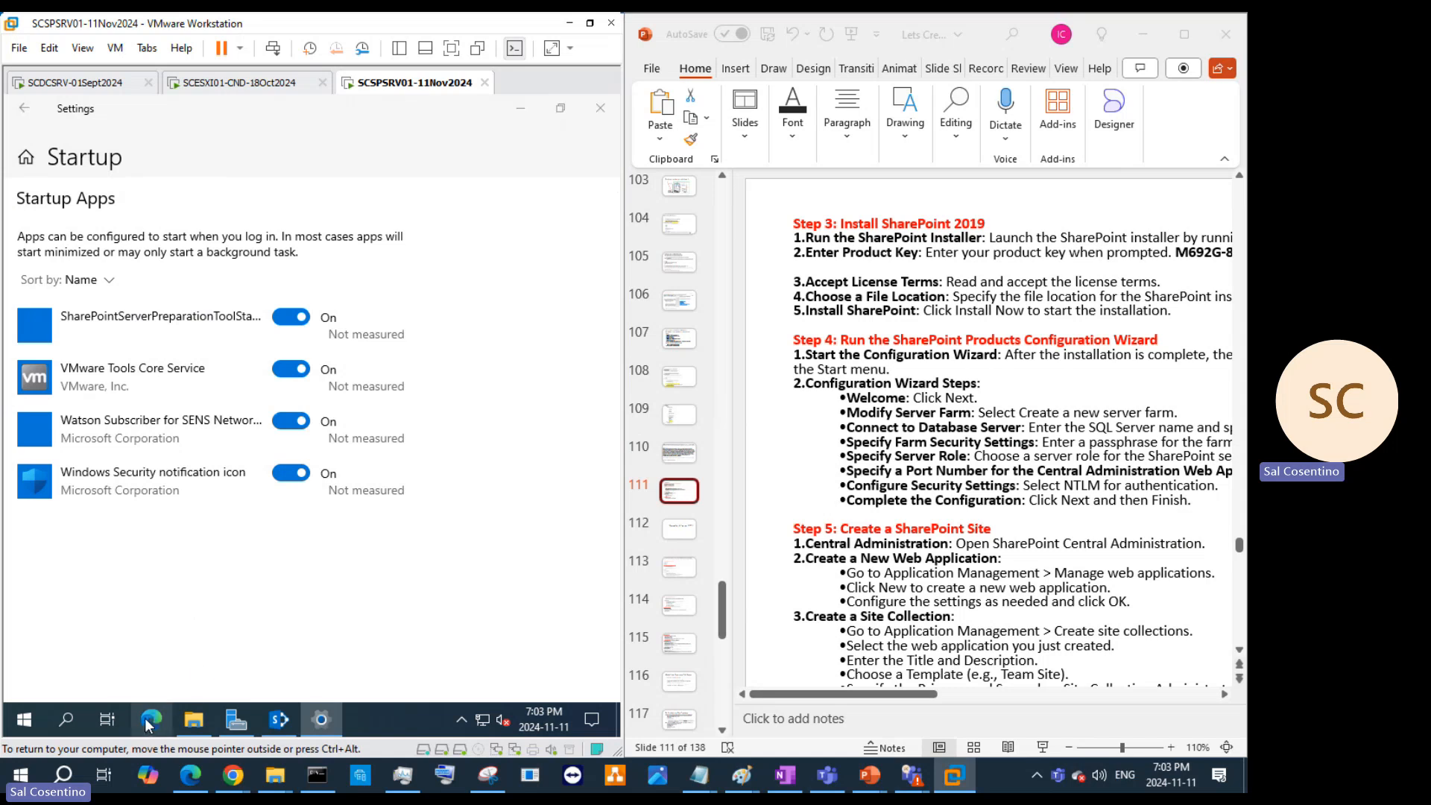
left_click(255, 156)
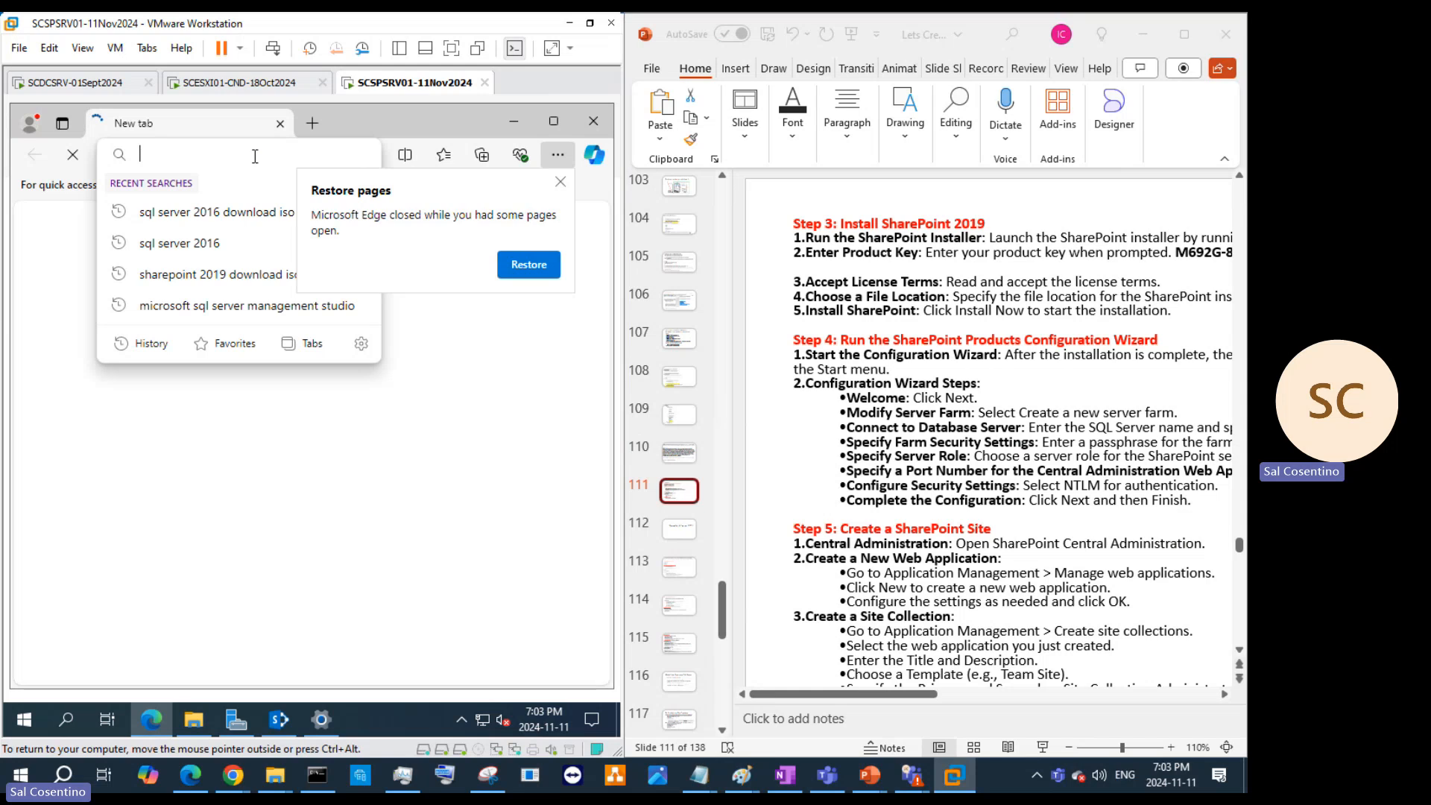
type("Watso")
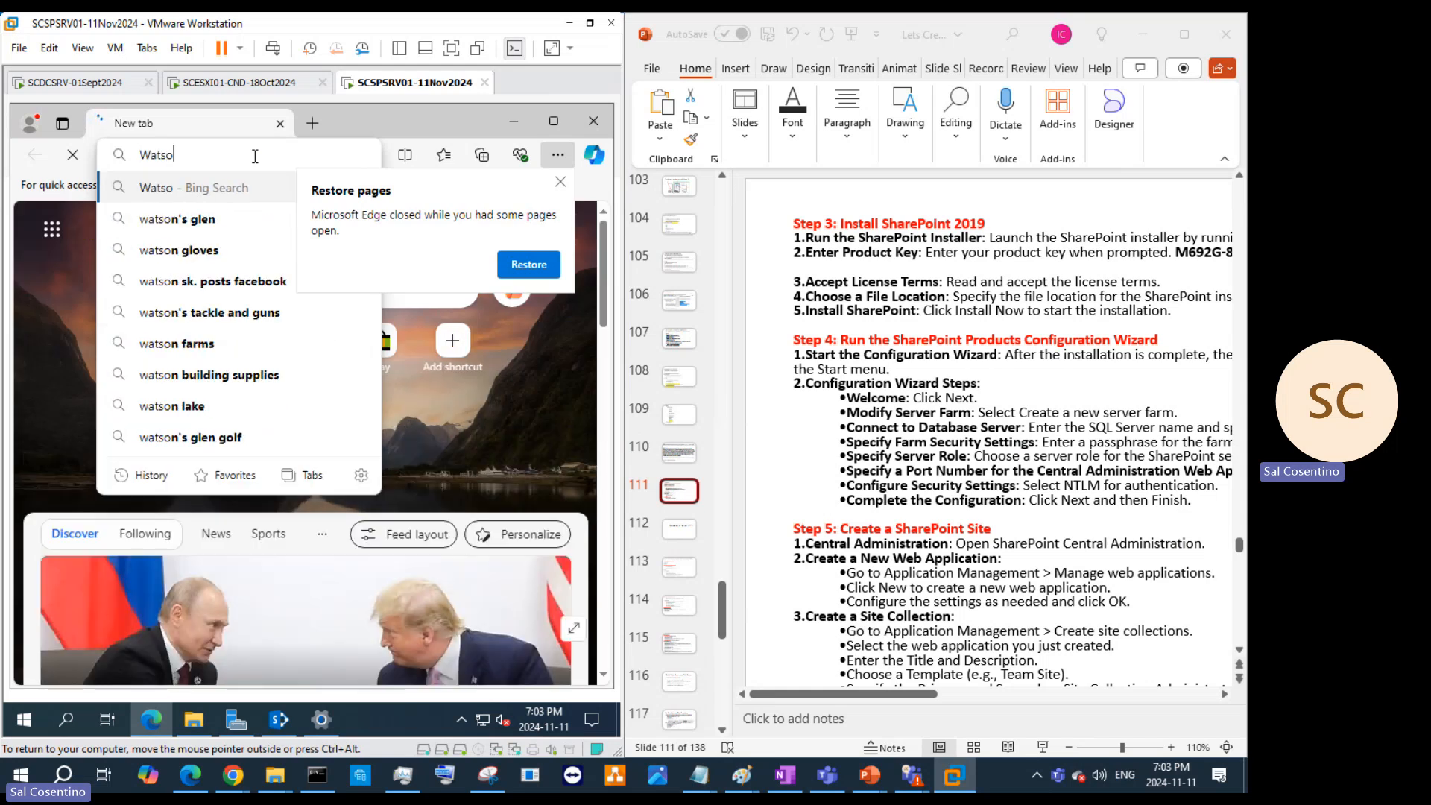
type("n subscriber")
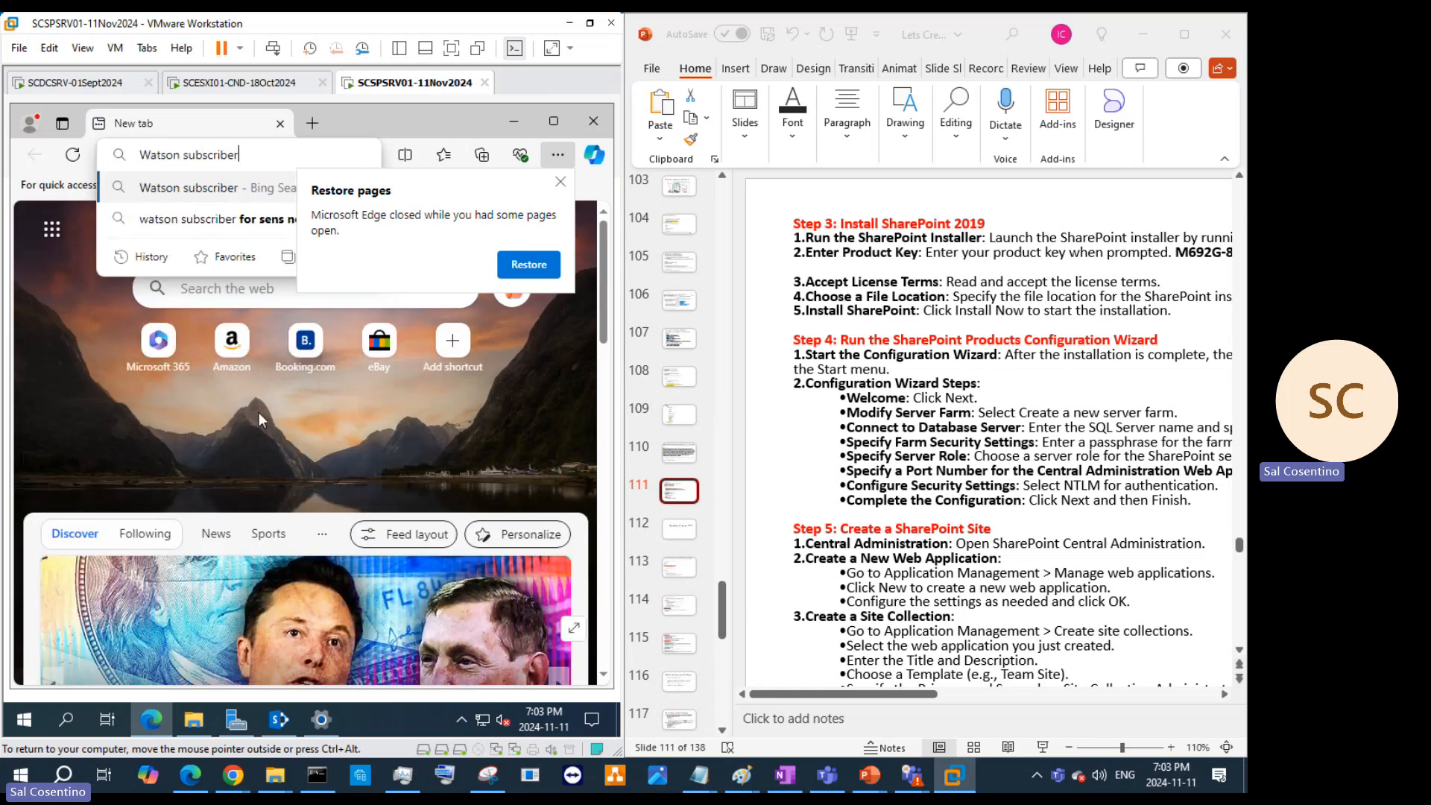
left_click(240, 217)
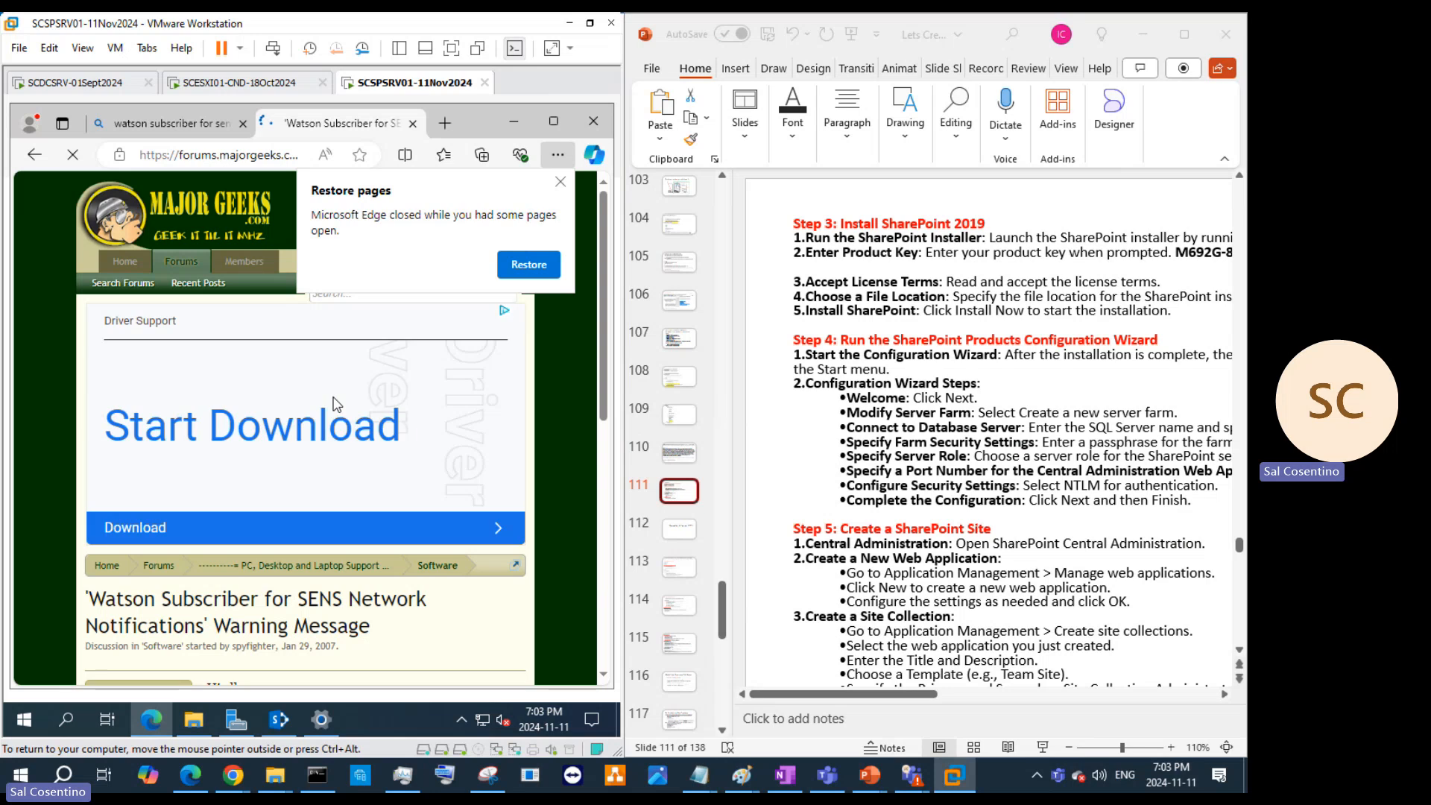
Step: Read the MajorGeeks thread about the Watson Subscriber warning message and return to the search results
scroll(343, 417, "down", 5)
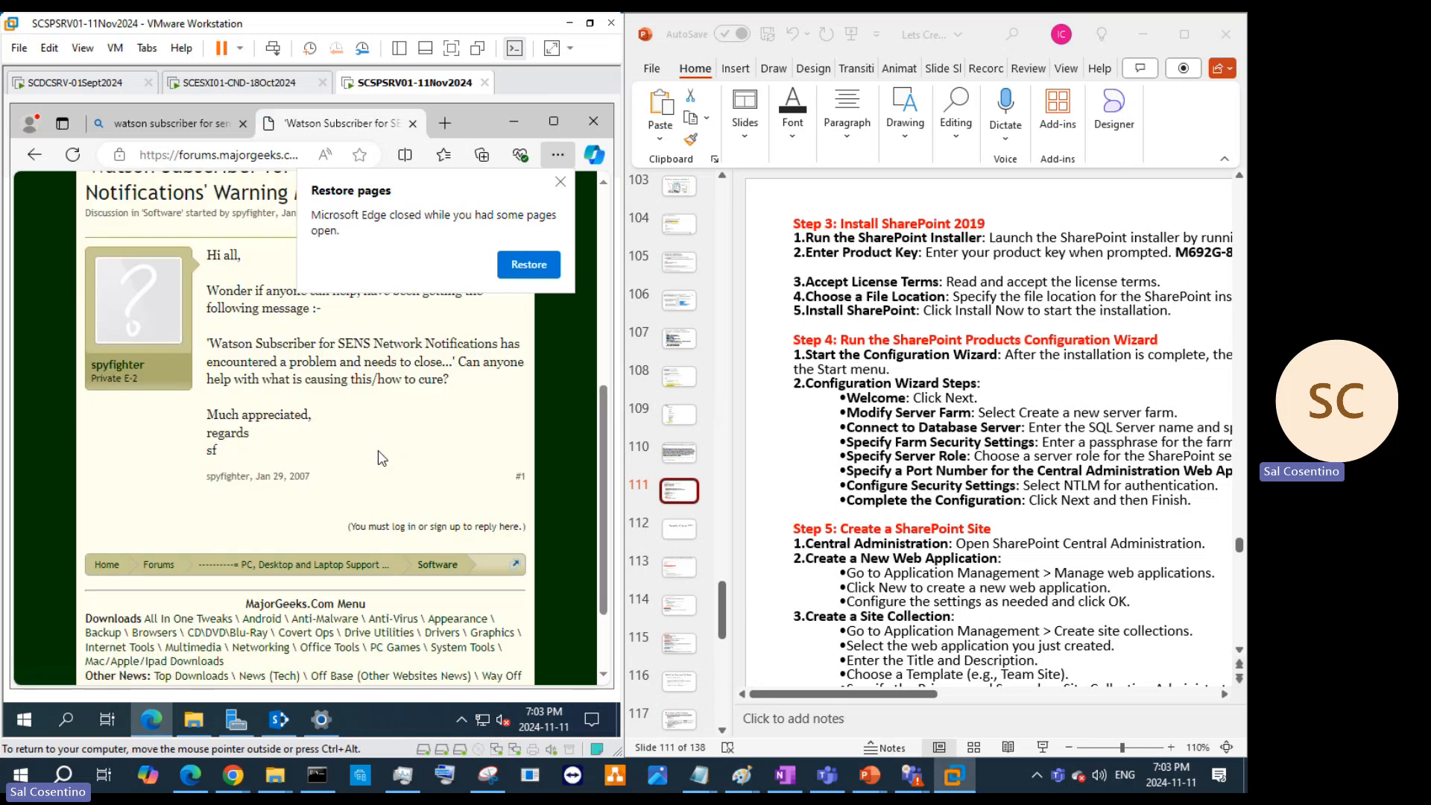
scroll(435, 435, "down", 2)
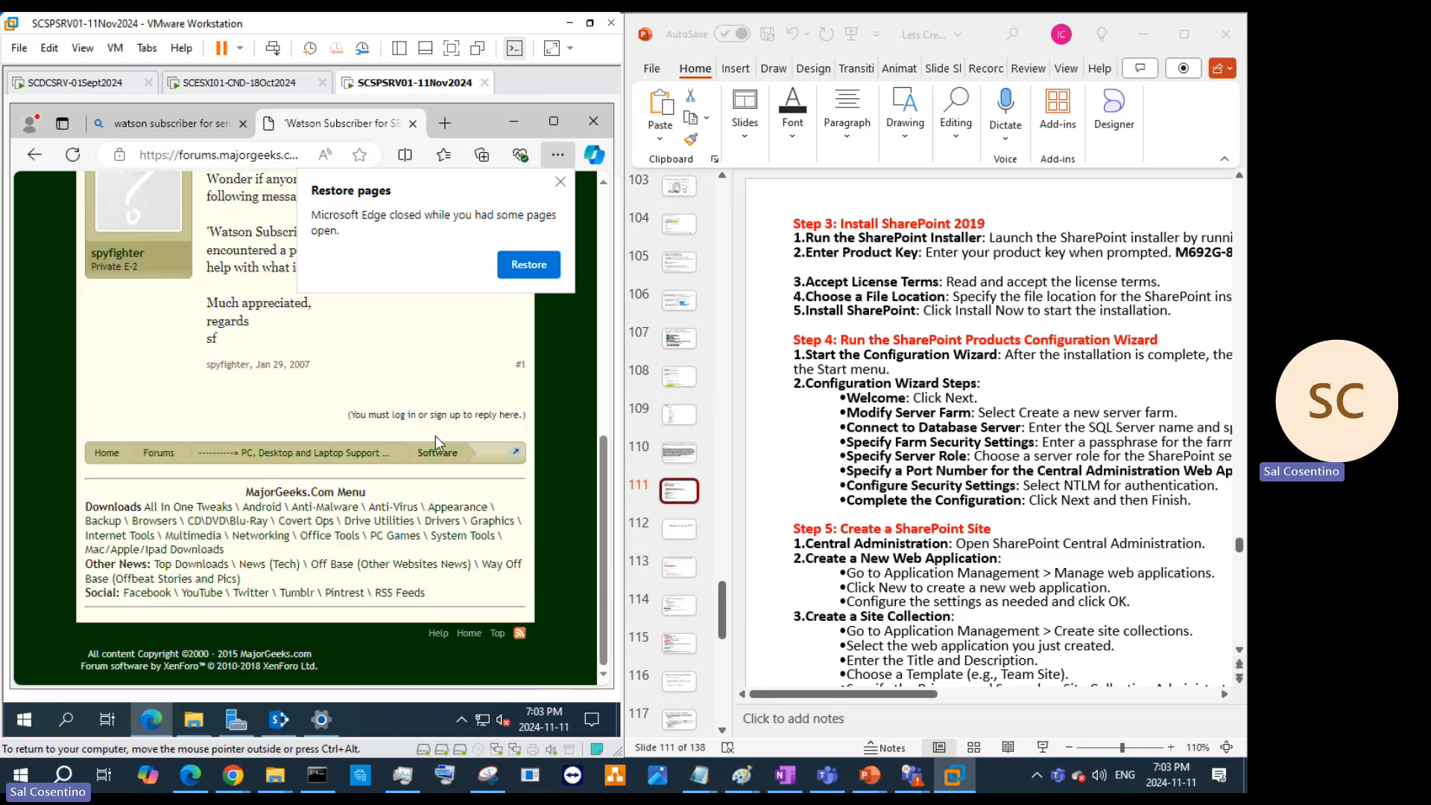
scroll(437, 488, "up", 3)
scroll(424, 501, "down", 3)
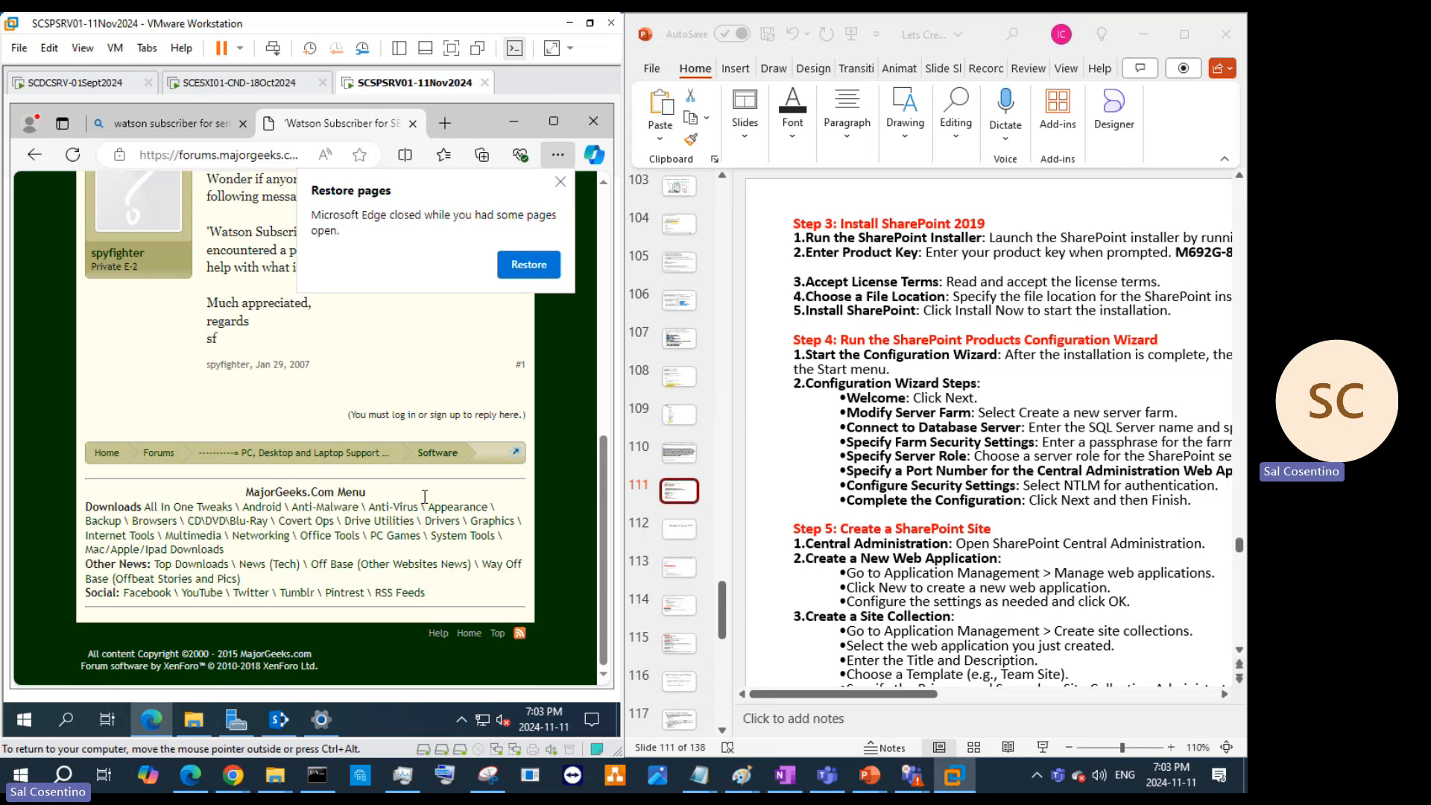
scroll(343, 492, "up", 3)
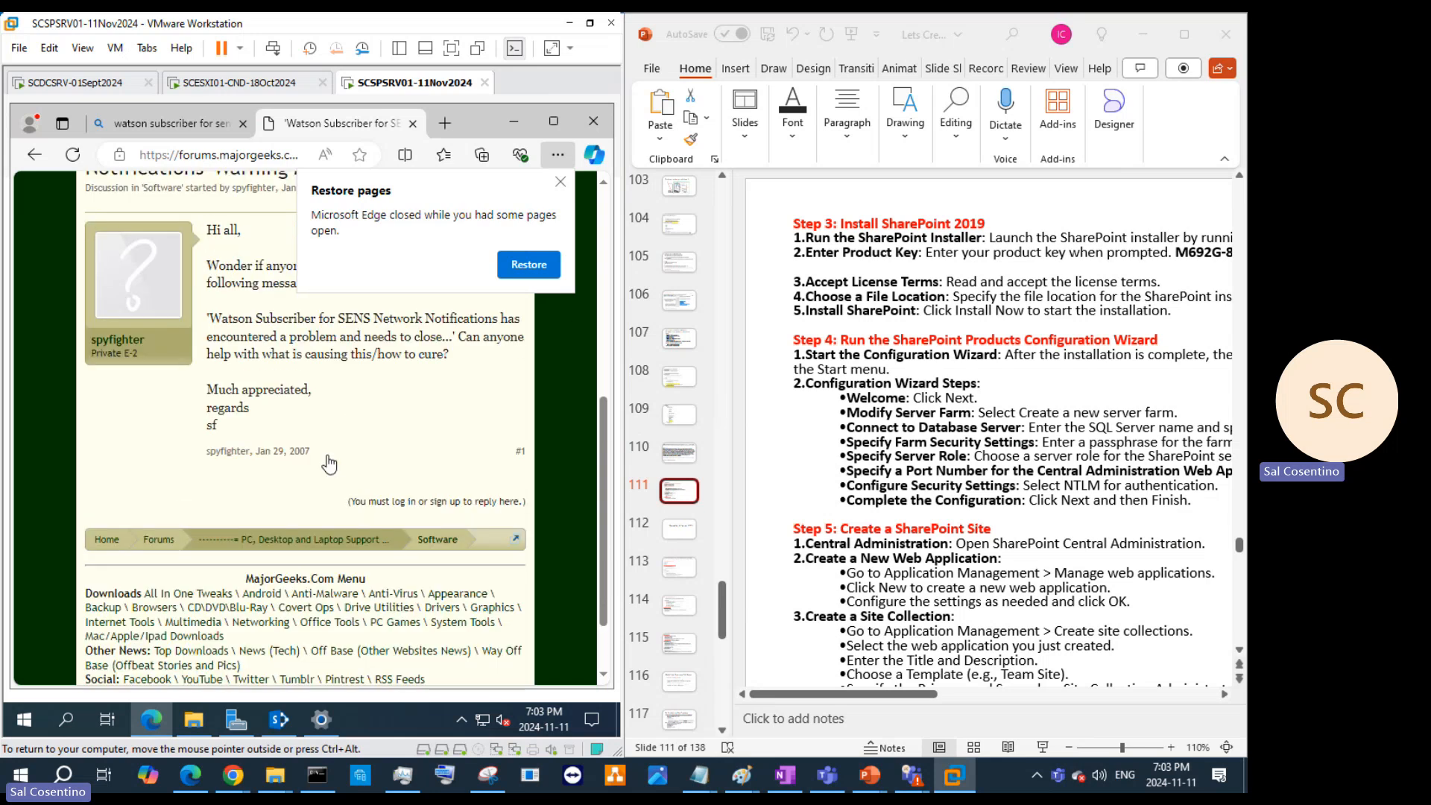
left_click(34, 153)
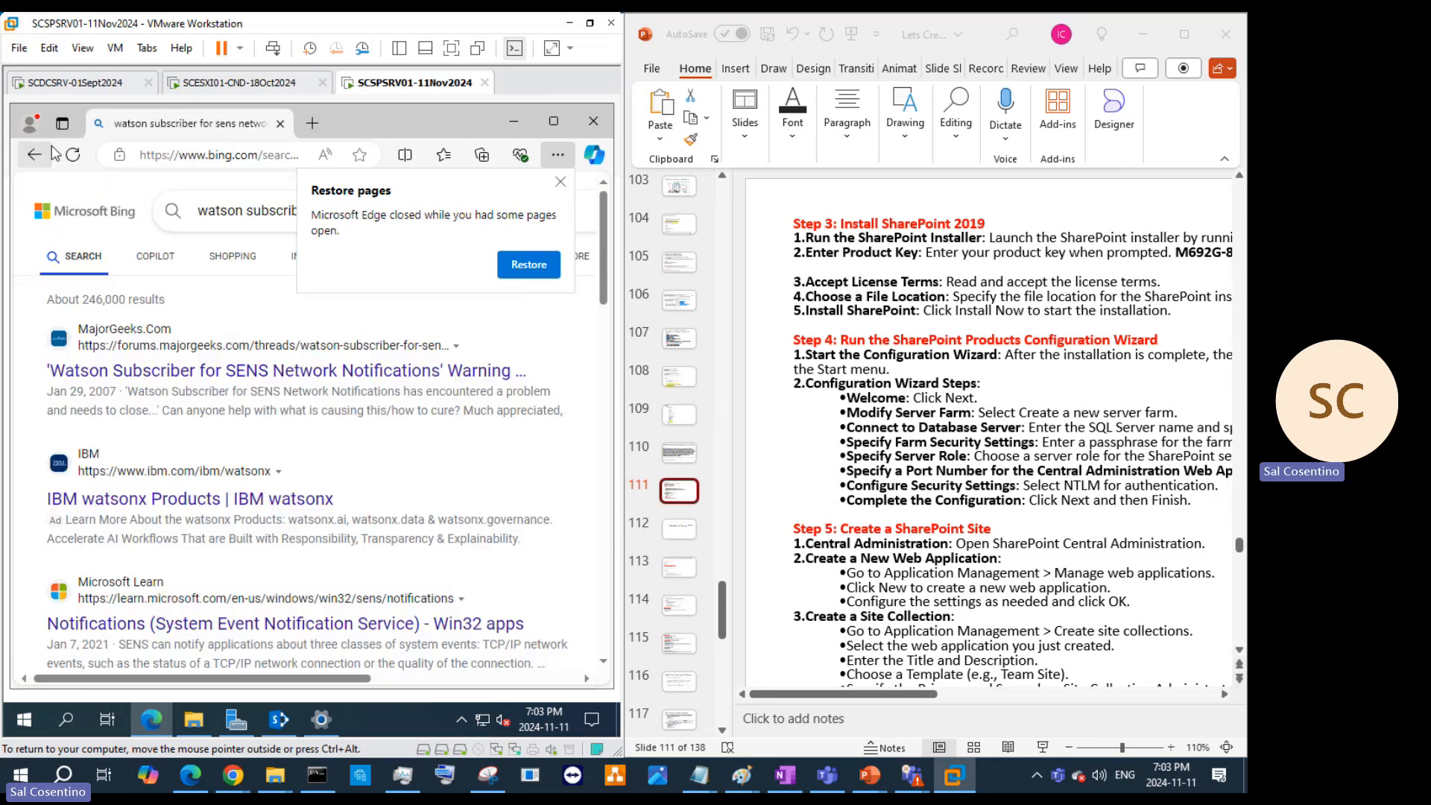
Step: Open the Microsoft Learn article "Notifications (System Event Notification Service)" and read what SENS does and which events it reports
scroll(272, 488, "down", 1)
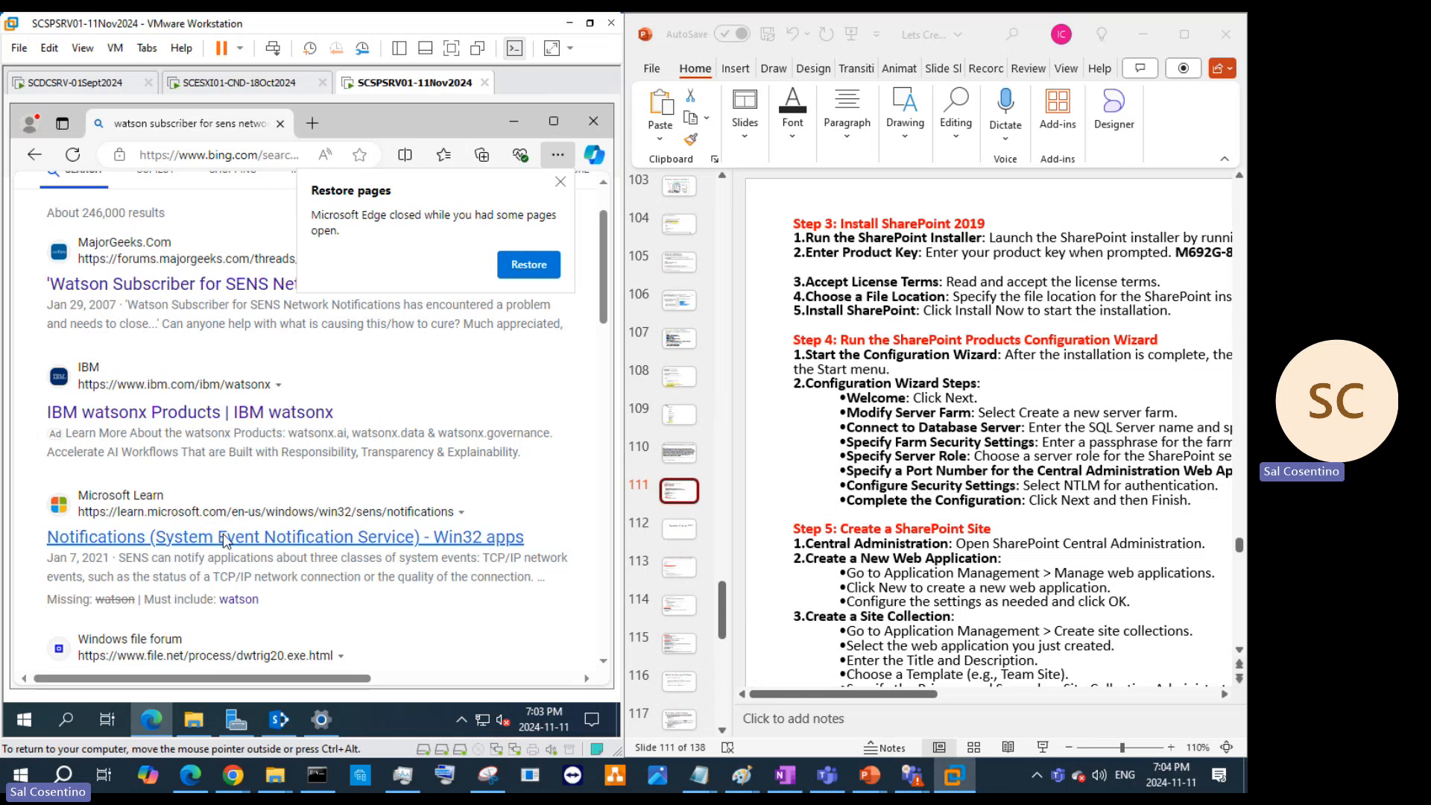
left_click(223, 541)
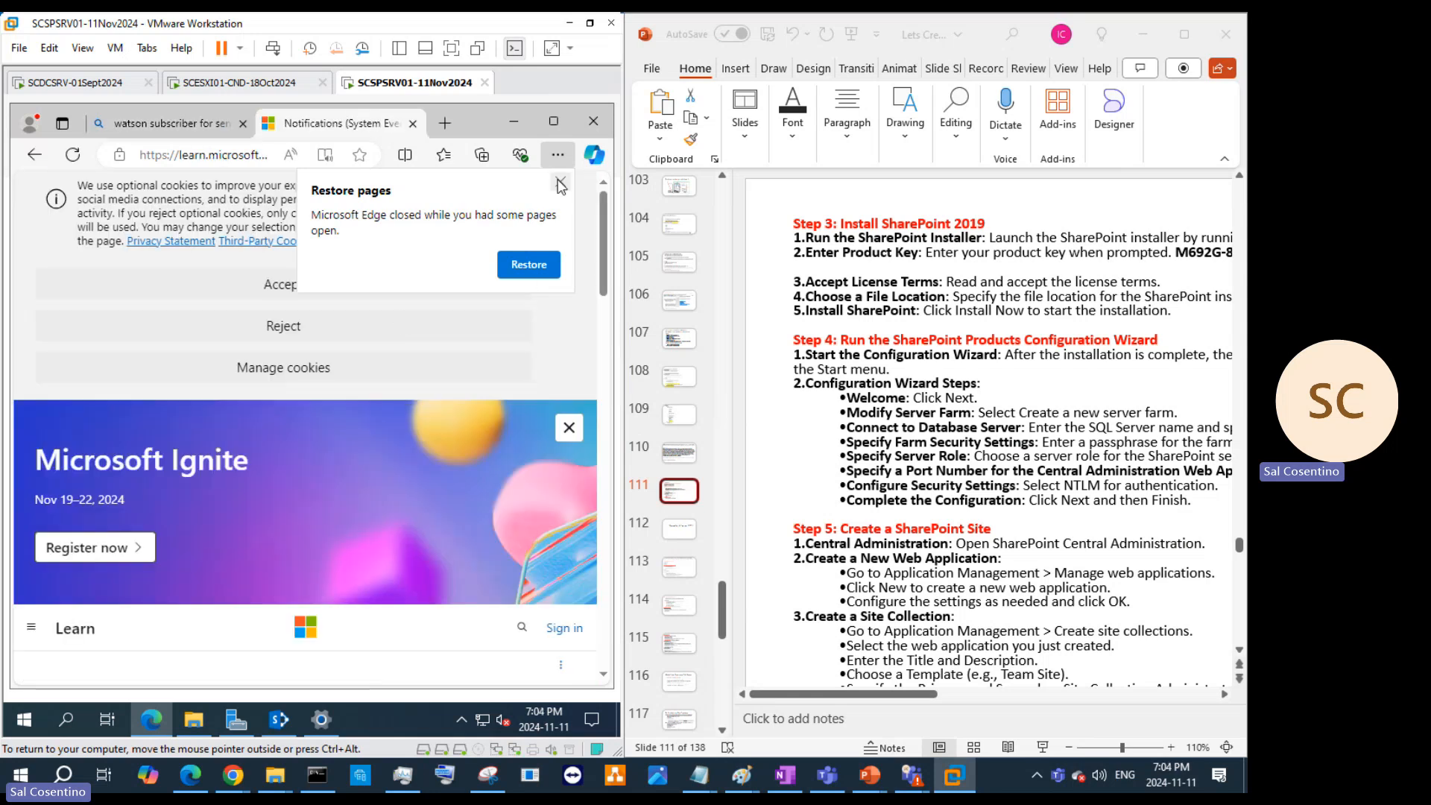
scroll(388, 422, "down", 8)
scroll(388, 422, "up", 1)
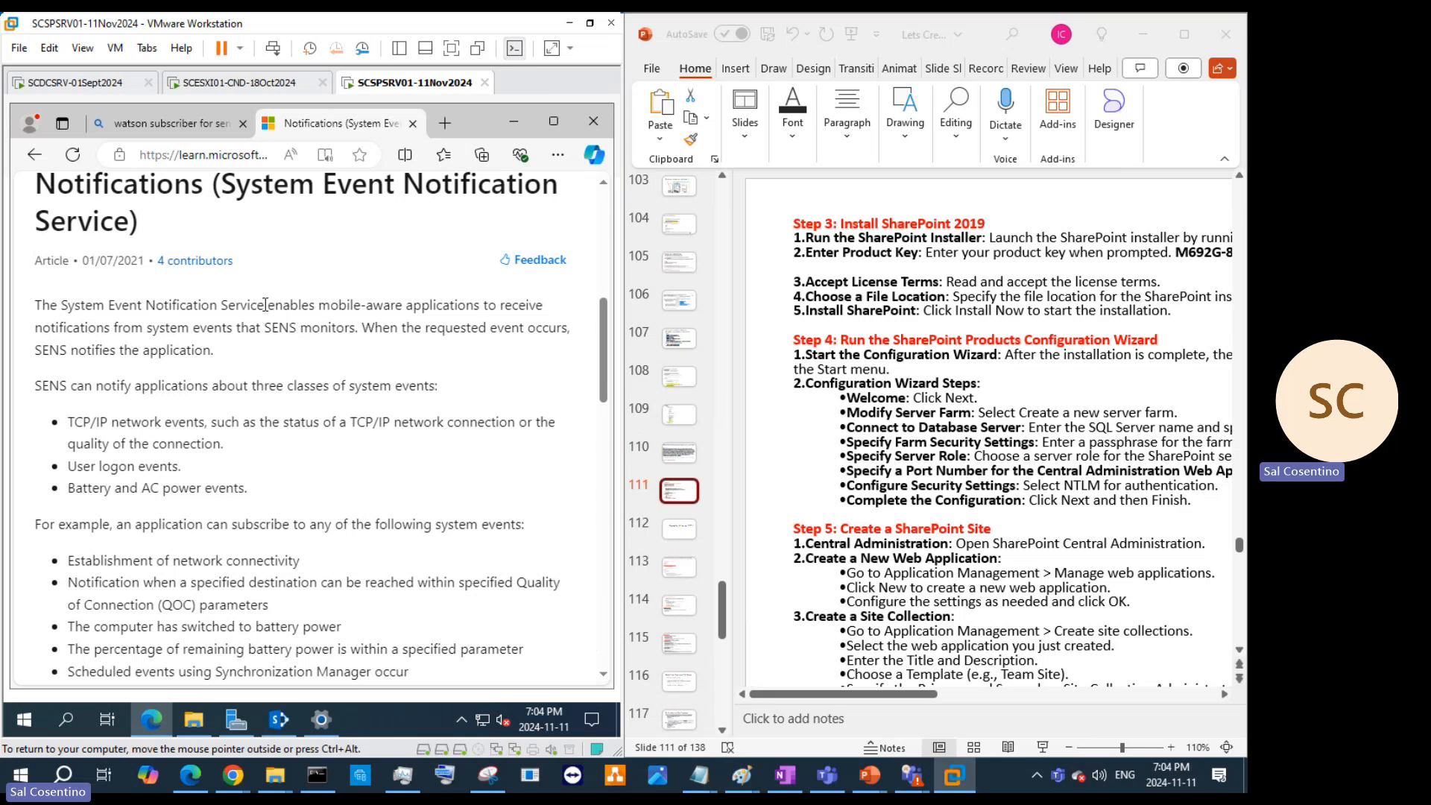
left_click_drag(264, 305, 109, 290)
scroll(216, 282, "up", 5)
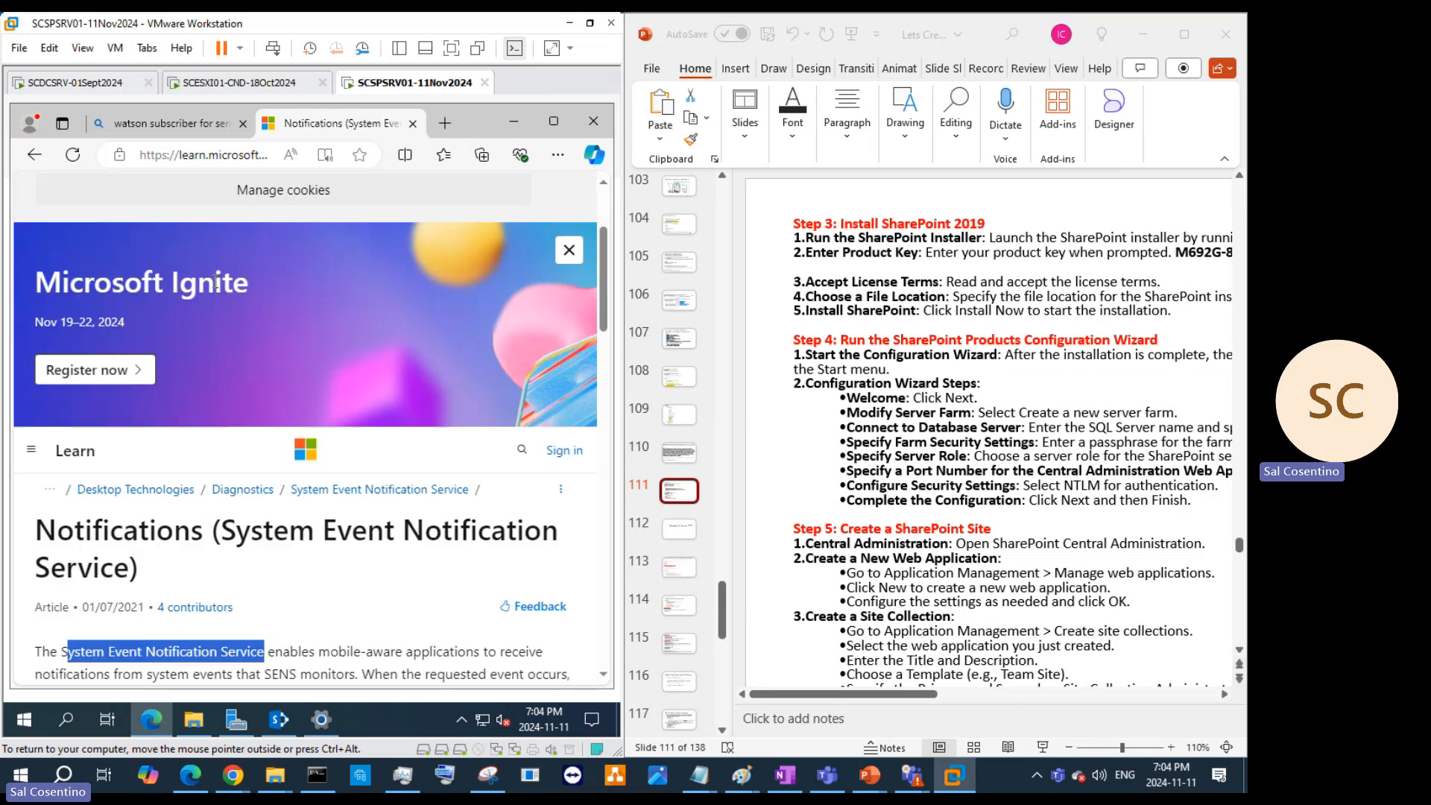
scroll(182, 487, "down", 3)
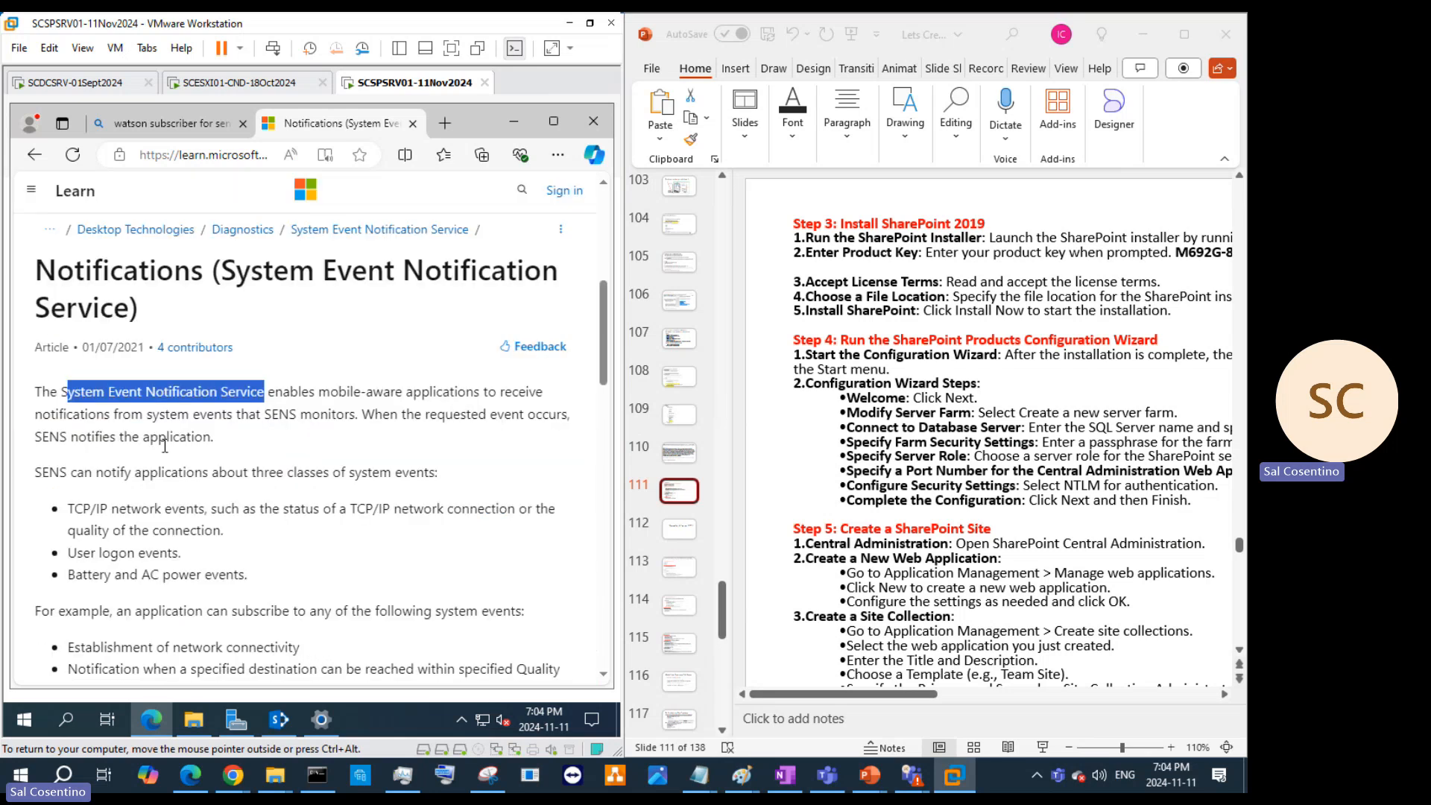
scroll(164, 445, "down", 4)
scroll(215, 491, "down", 4)
scroll(224, 495, "up", 3)
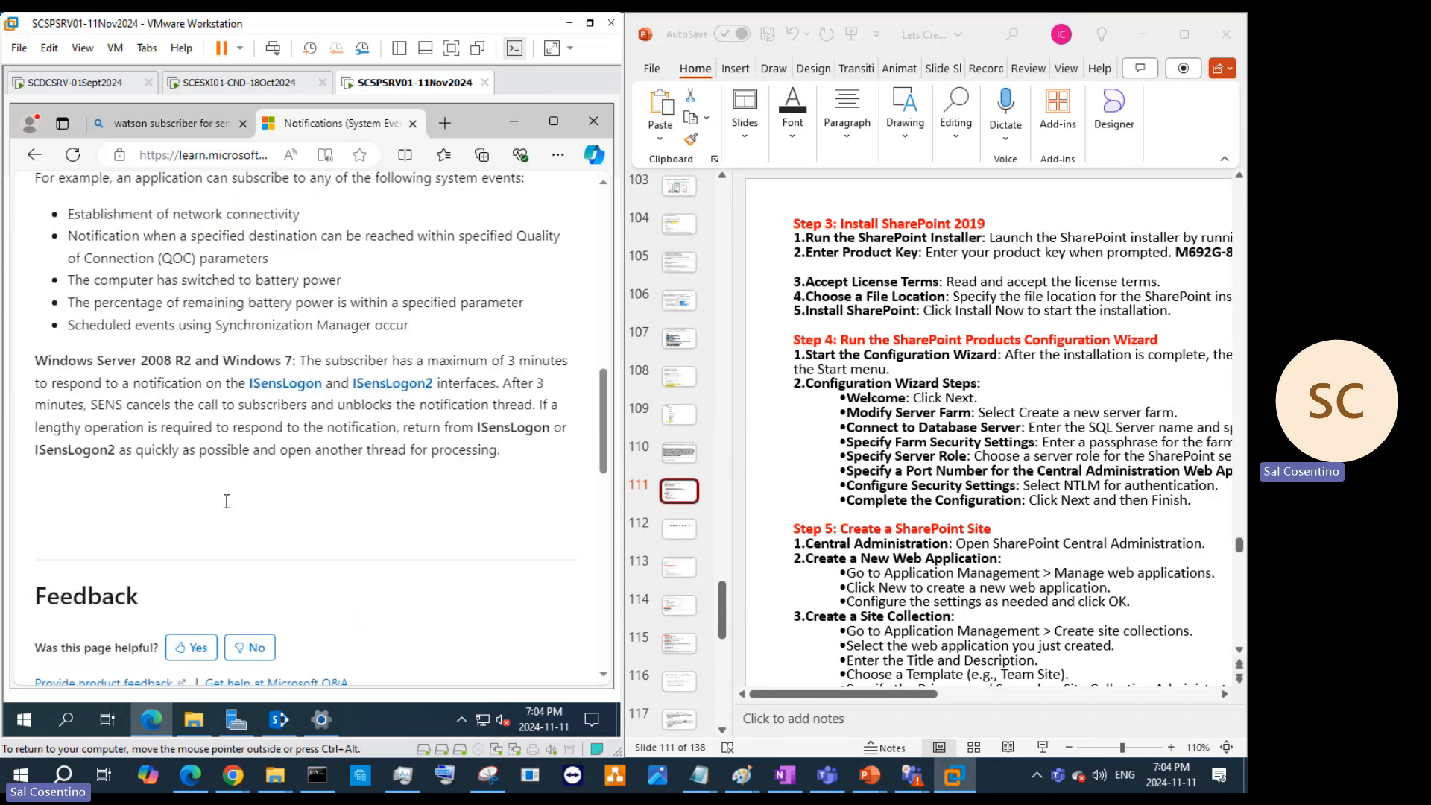
scroll(249, 515, "up", 3)
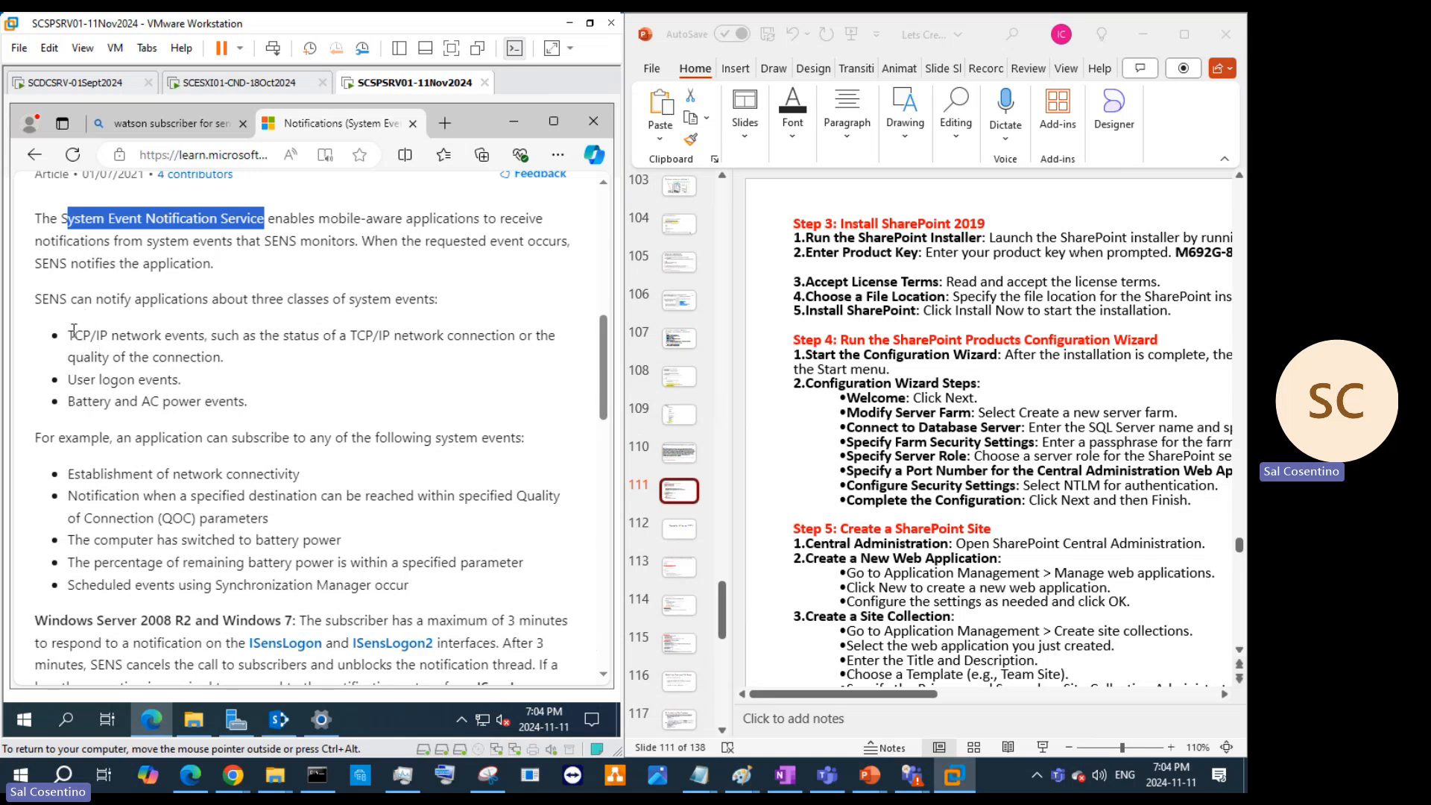
Step: Copy the article text from the opening System Event Notification Service paragraph through the list of three system event classes
left_click_drag(73, 328, 573, 410)
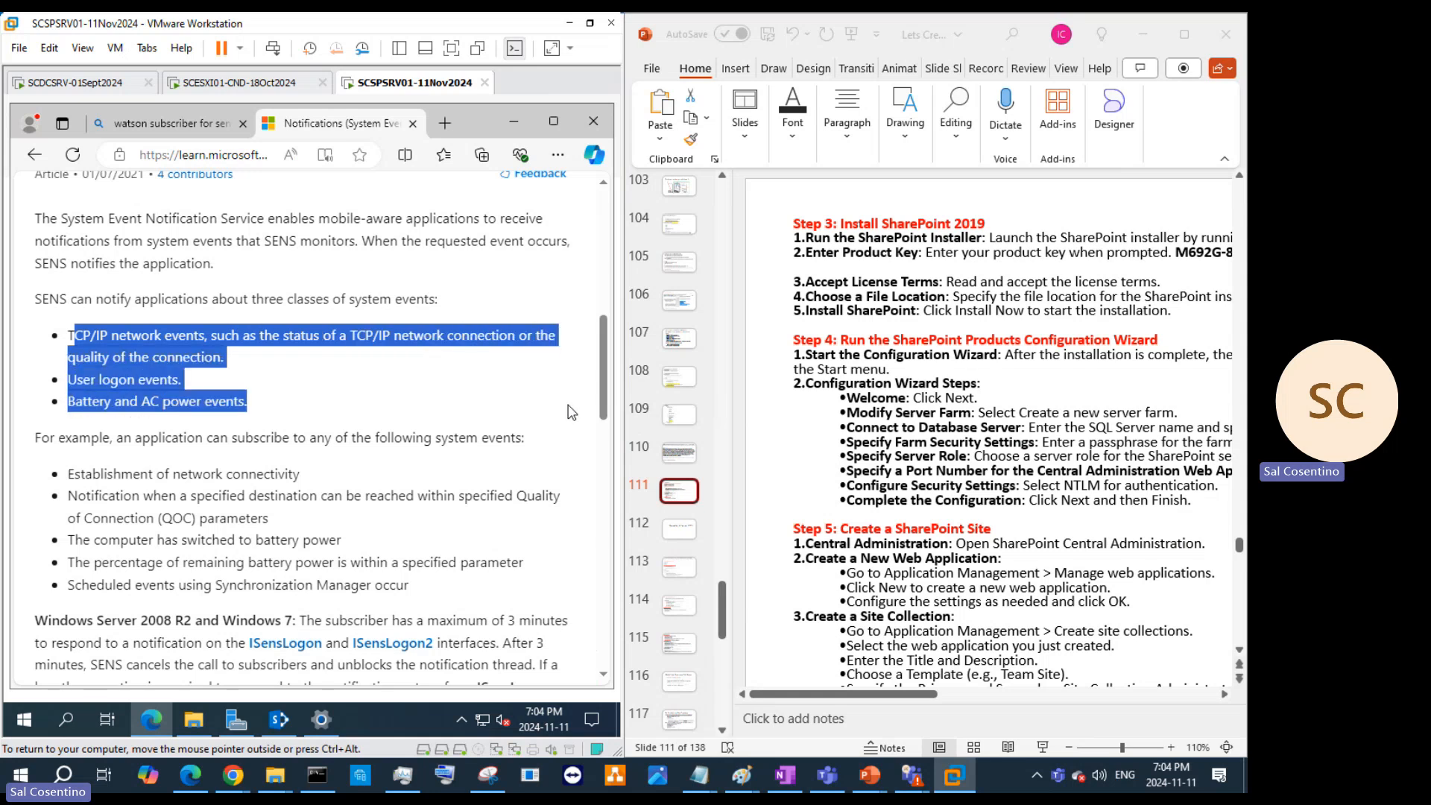
left_click_drag(316, 407, 35, 617)
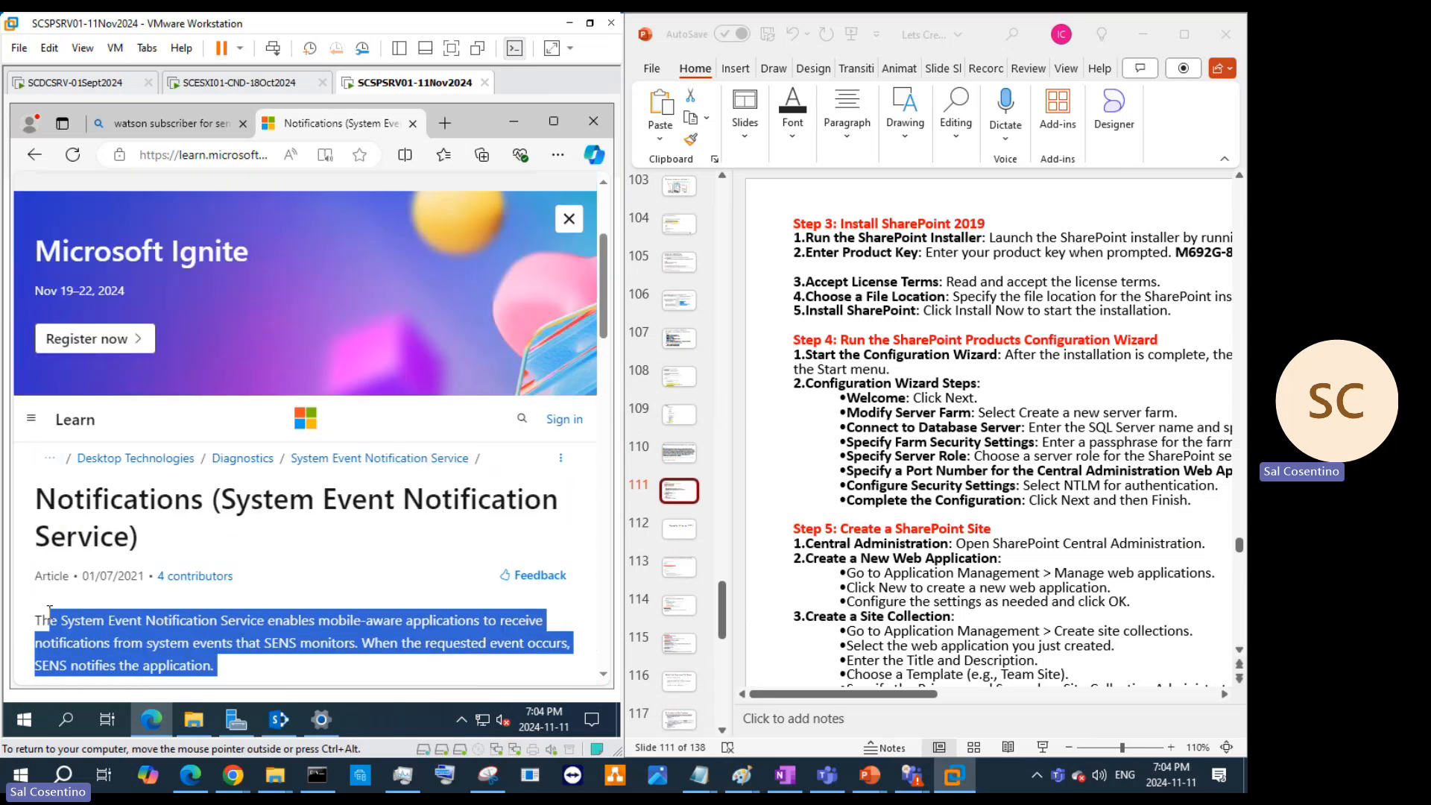
right_click(103, 659)
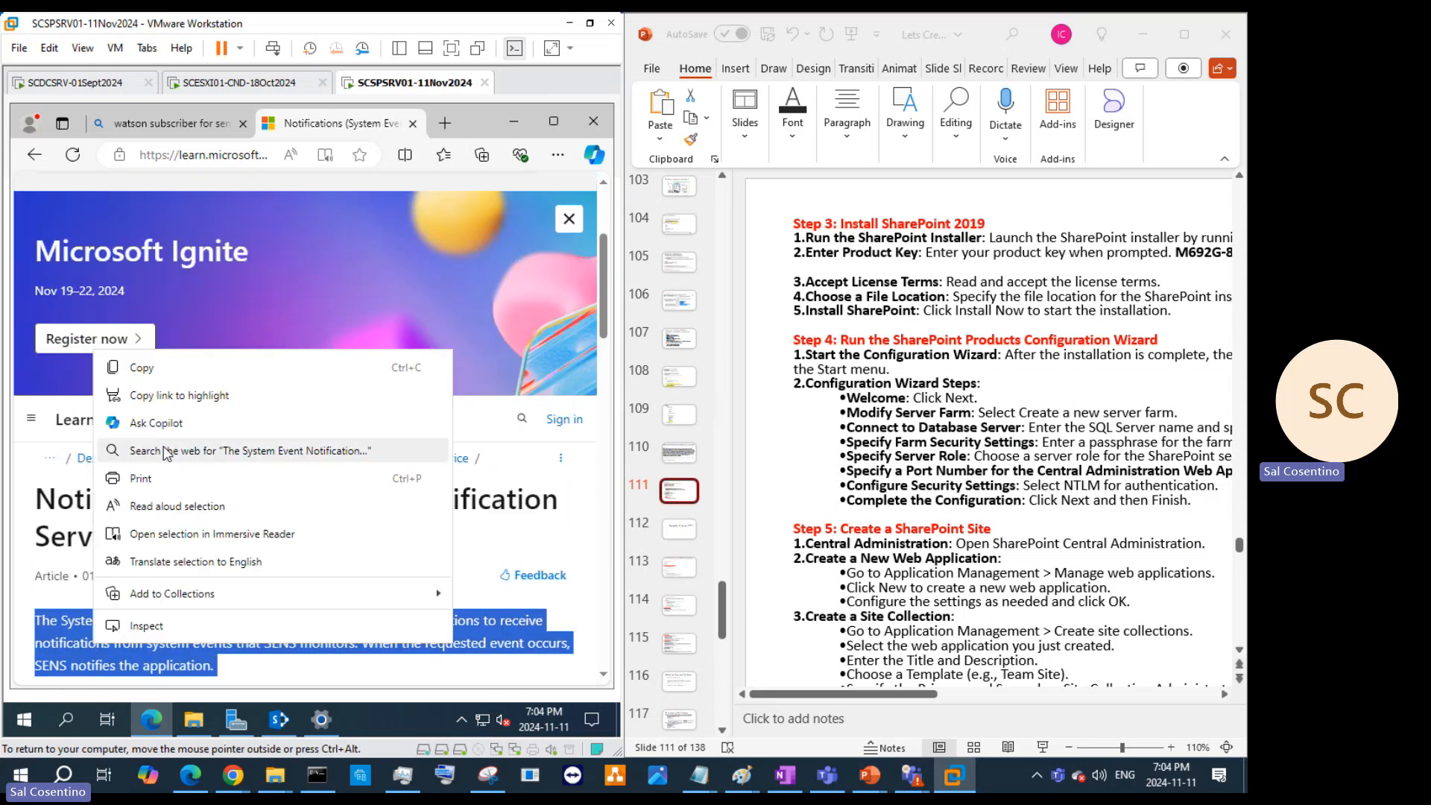
left_click(171, 373)
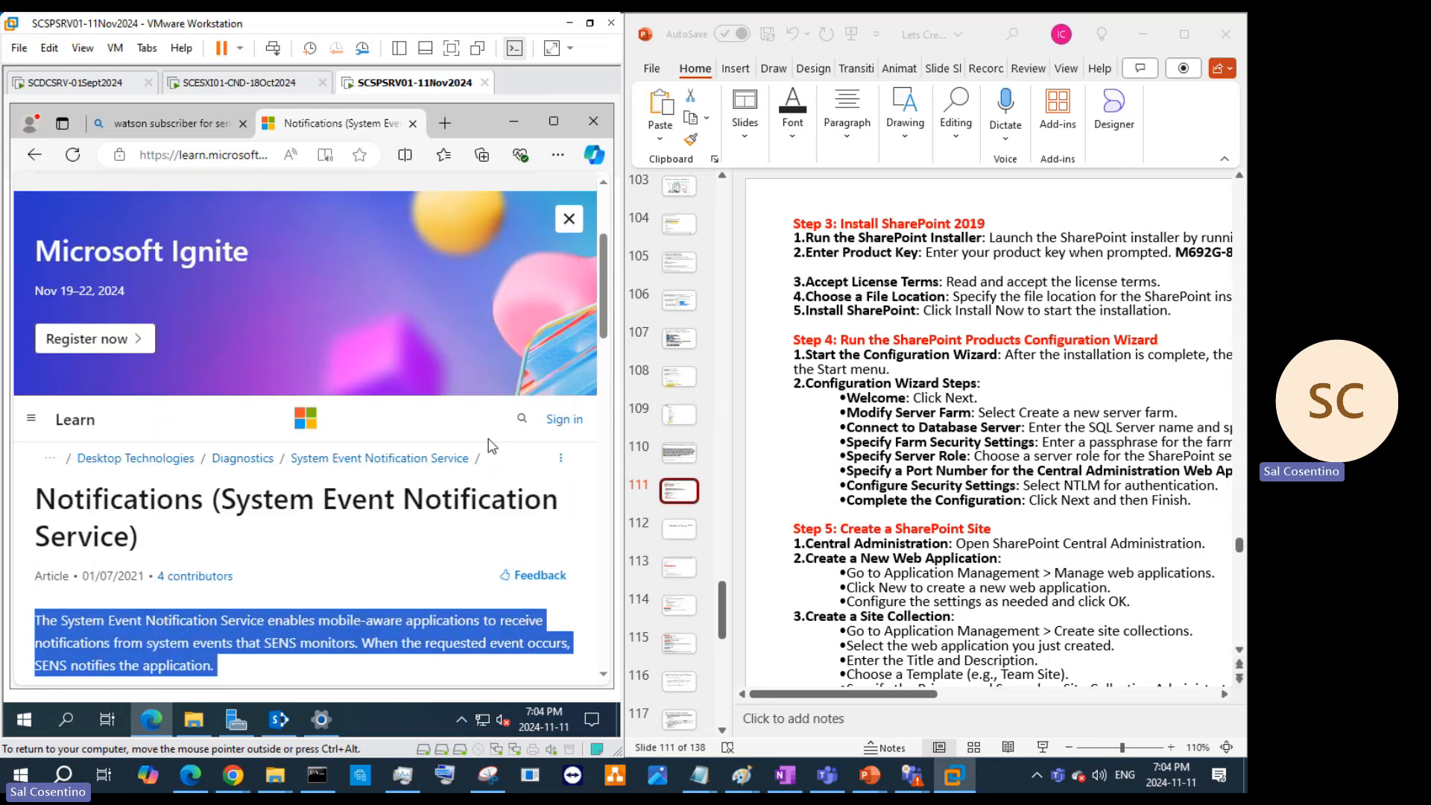
Step: Insert a new slide after slide 111 in PowerPoint and paste the copied SENS text into its body placeholder
left_click(679, 511)
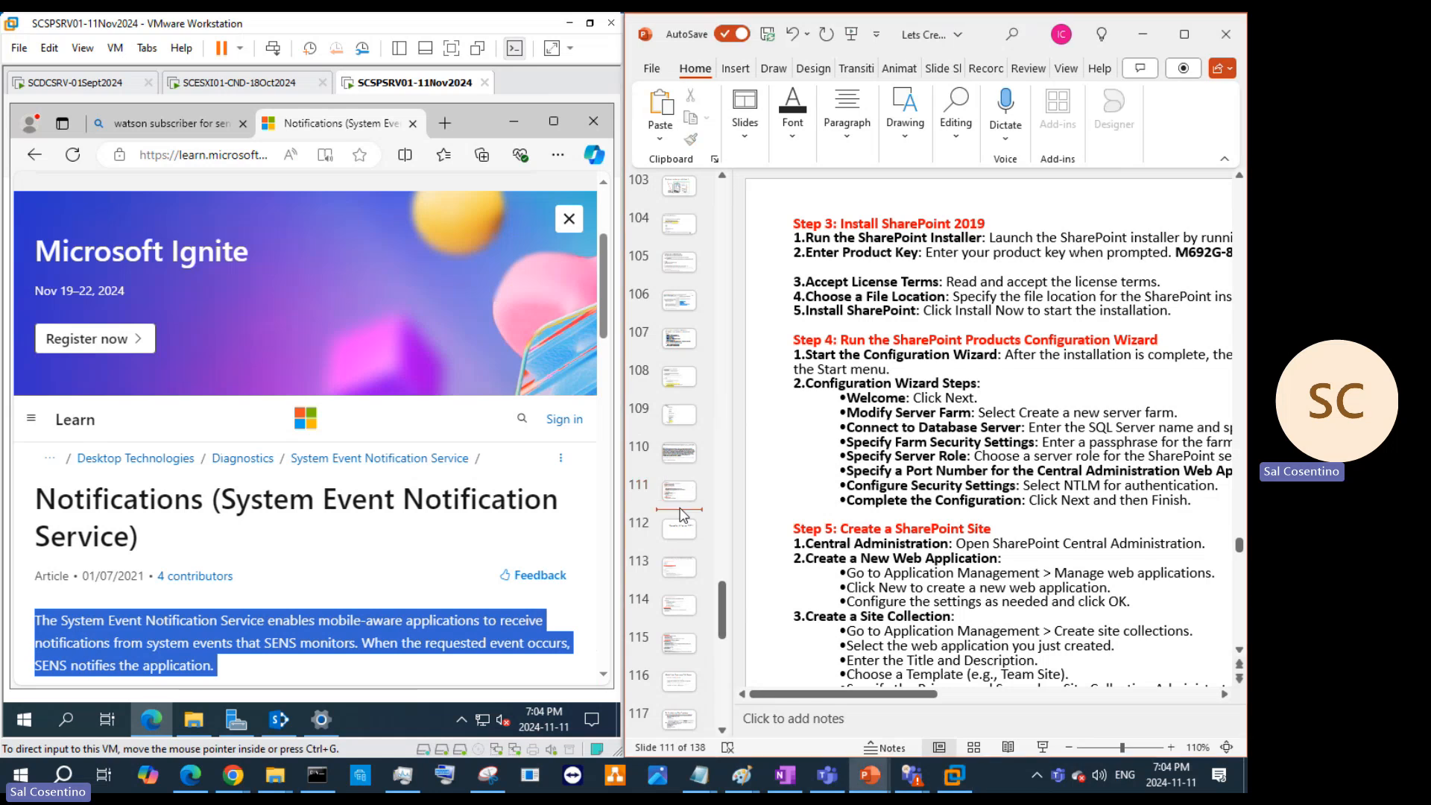
key("Return")
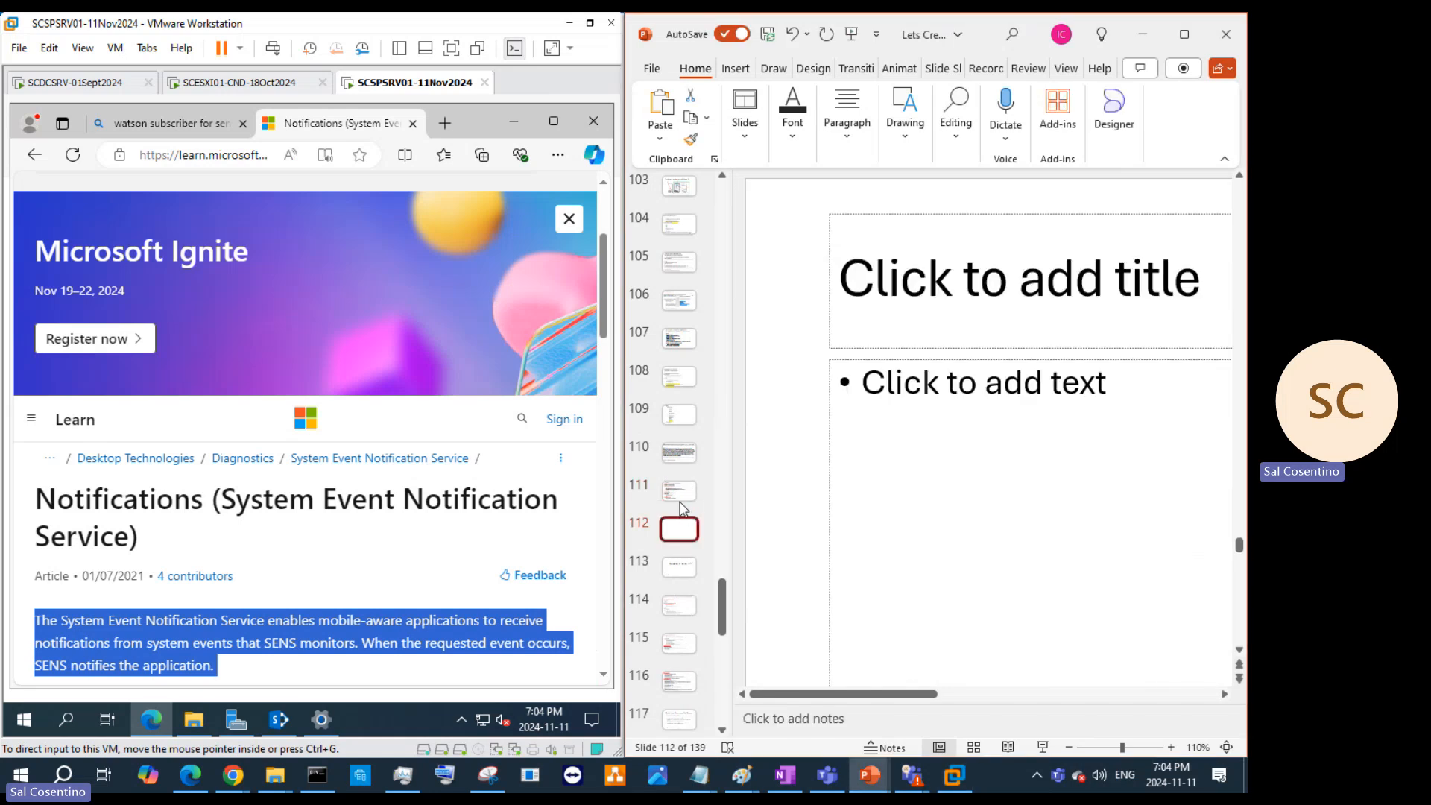
left_click(963, 382)
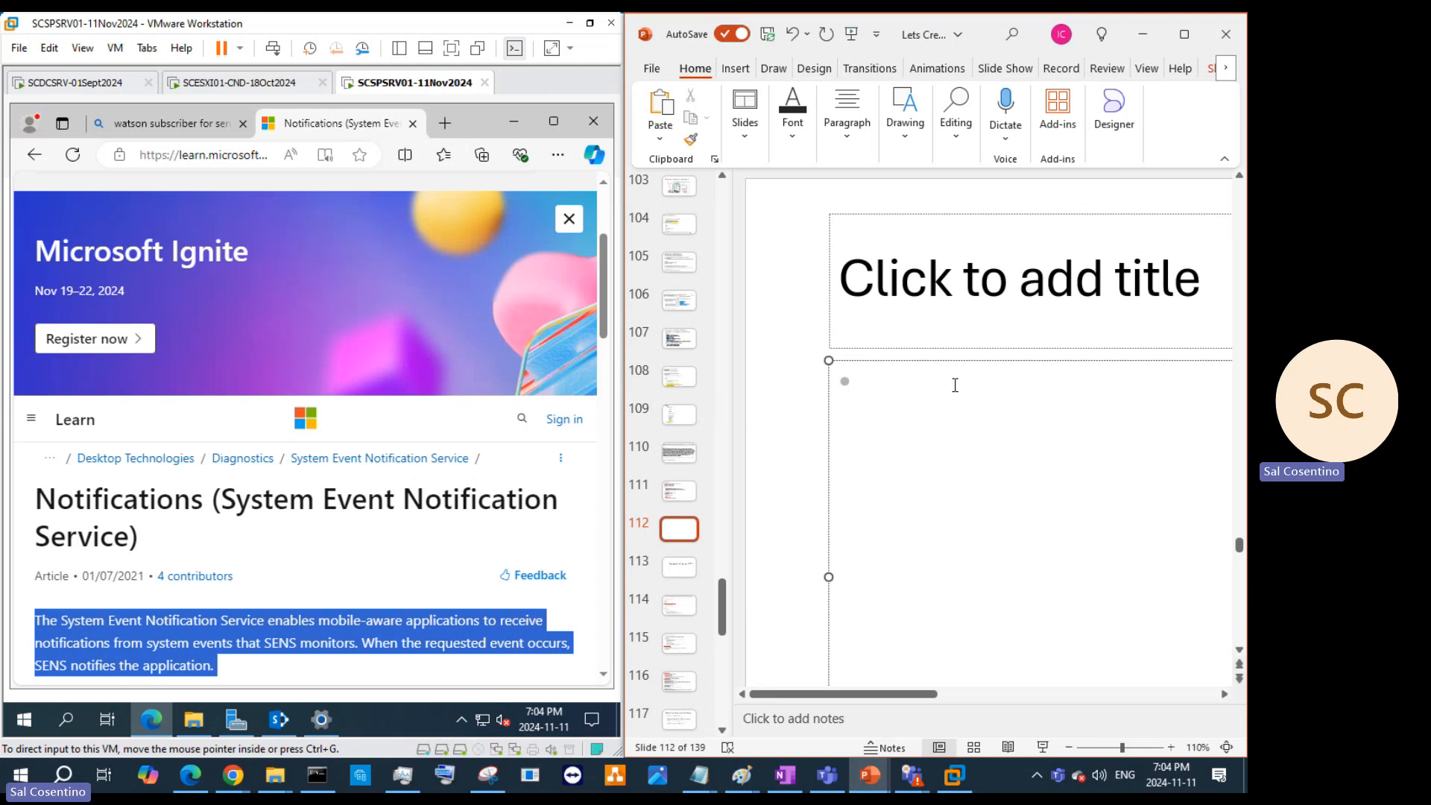
key("ctrl+v")
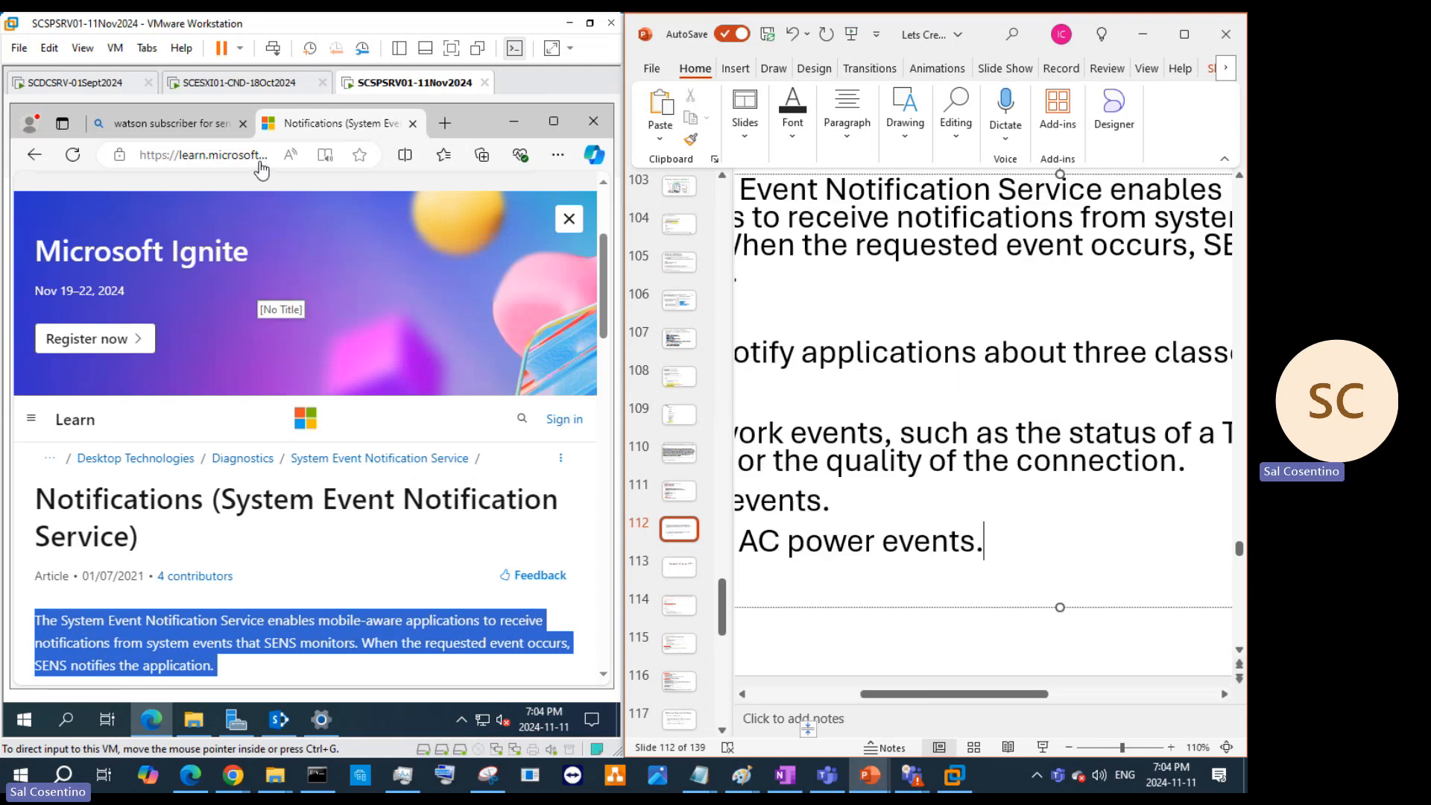
left_click(261, 162)
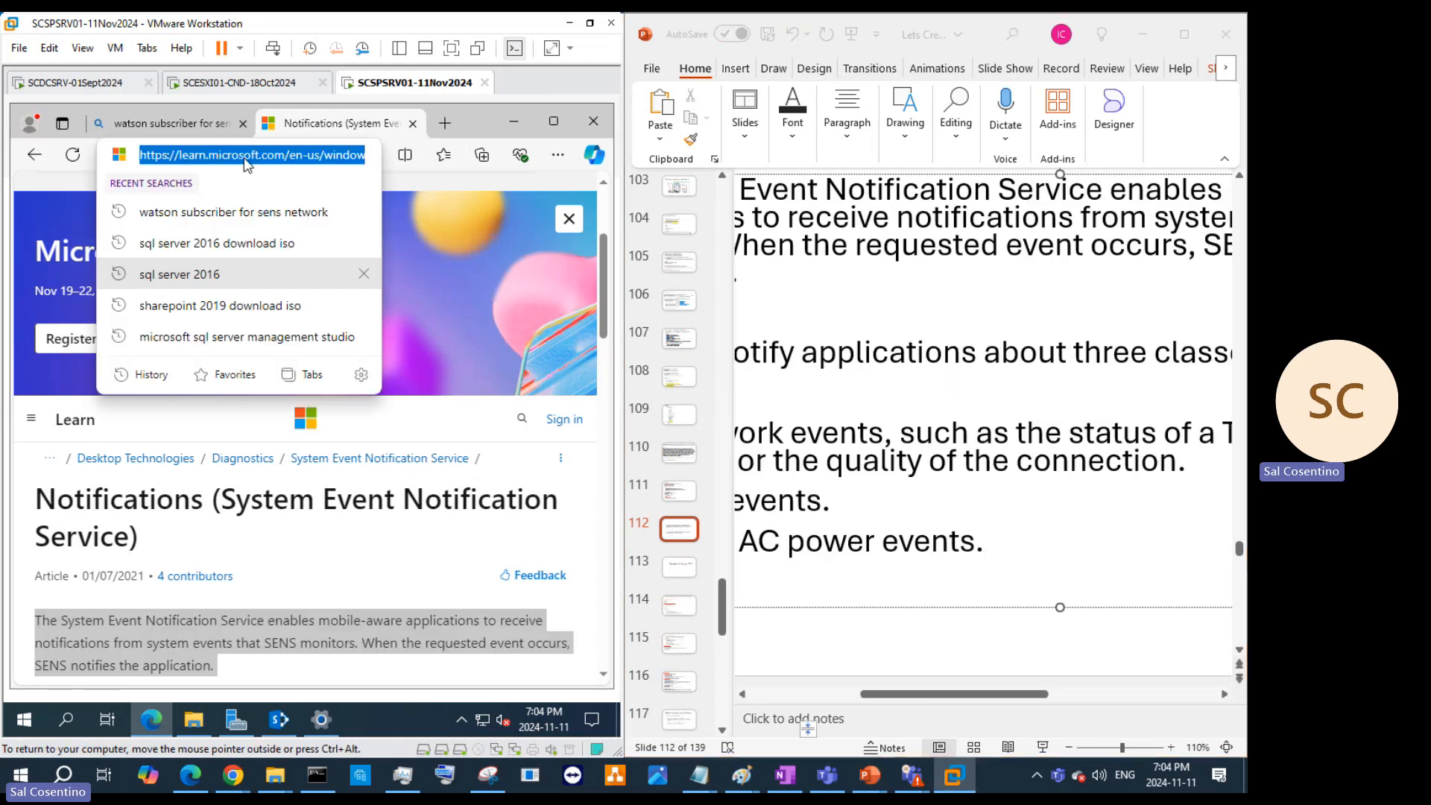
key("ctrl+x")
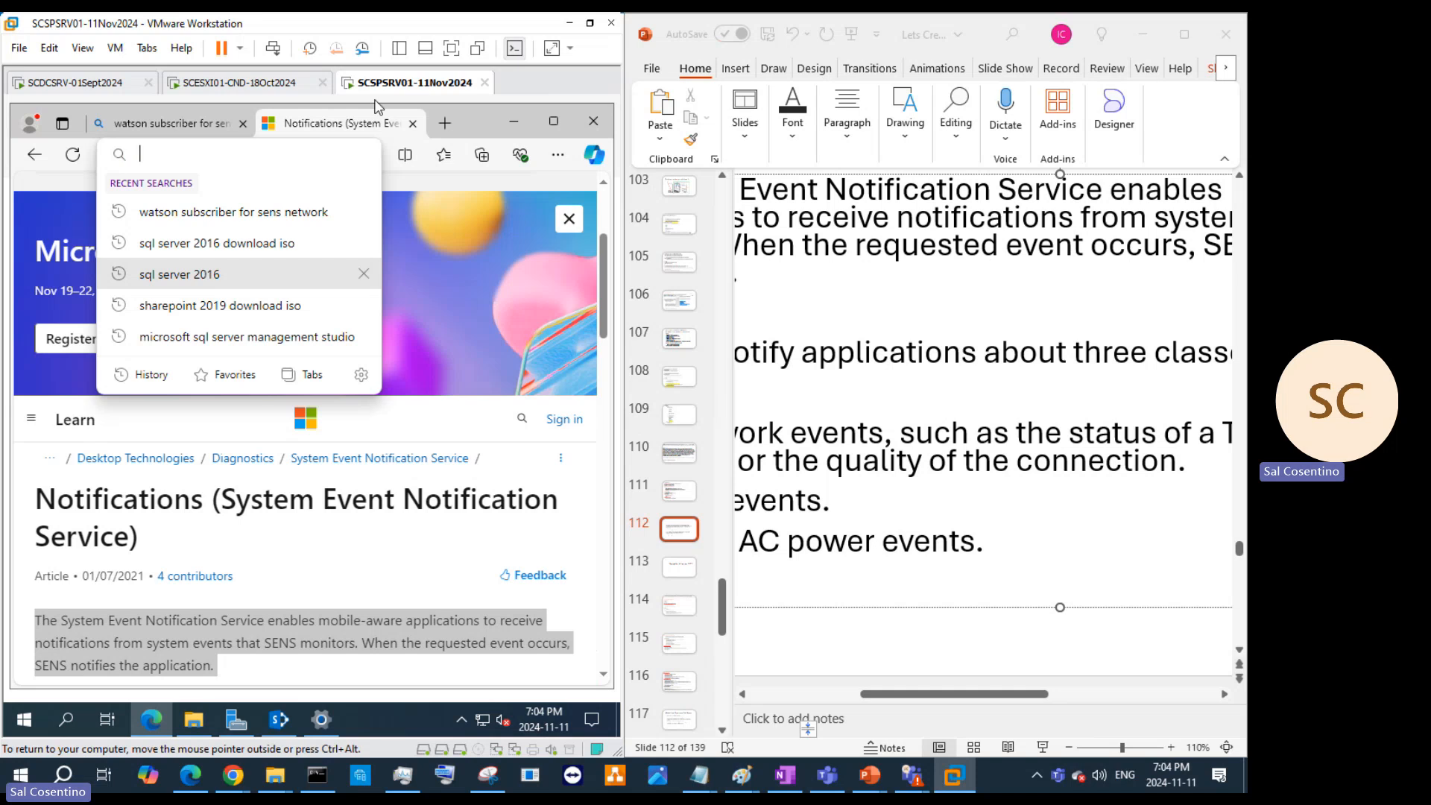
scroll(936, 409, "up", 2)
left_click(827, 209)
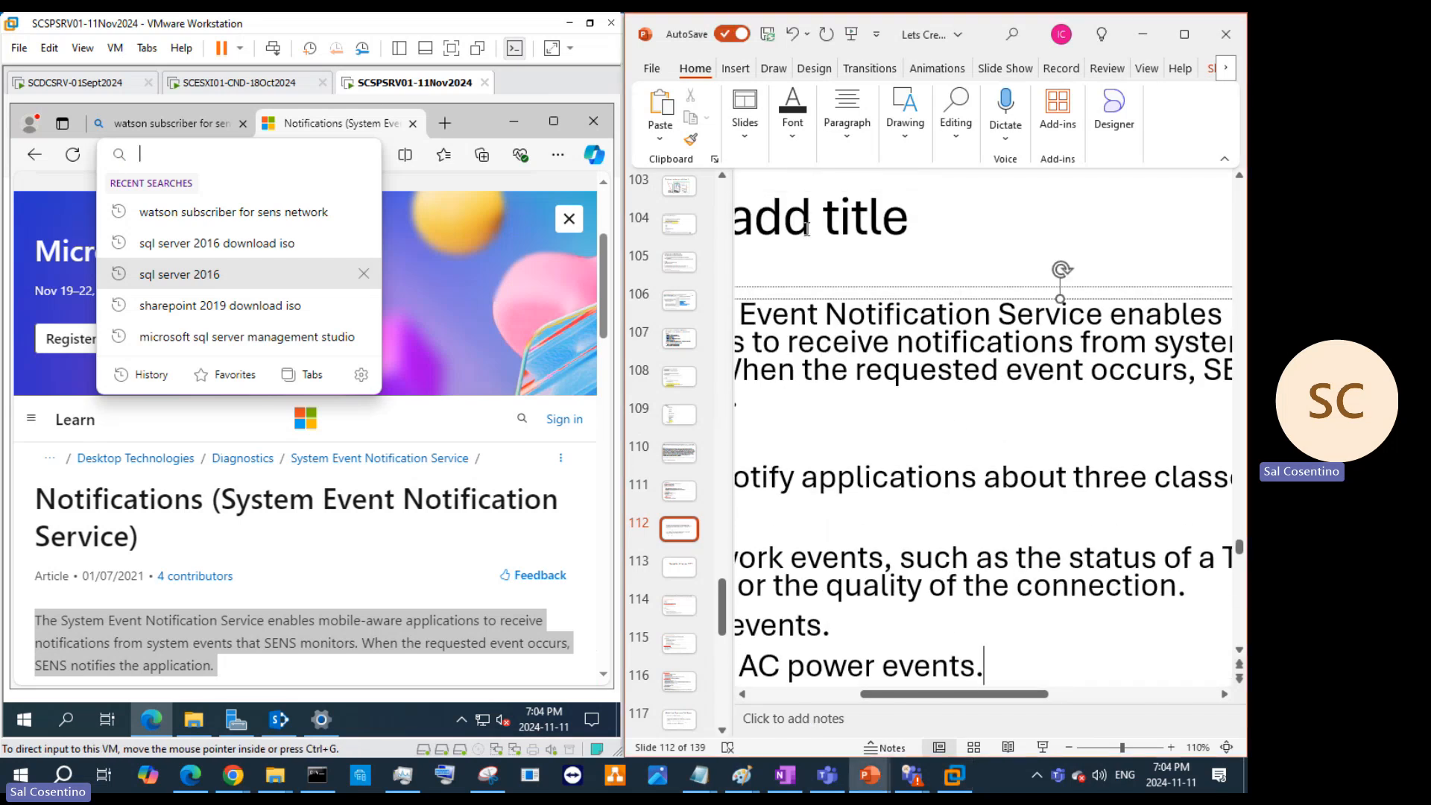
left_click(827, 210)
key("ctrl+v")
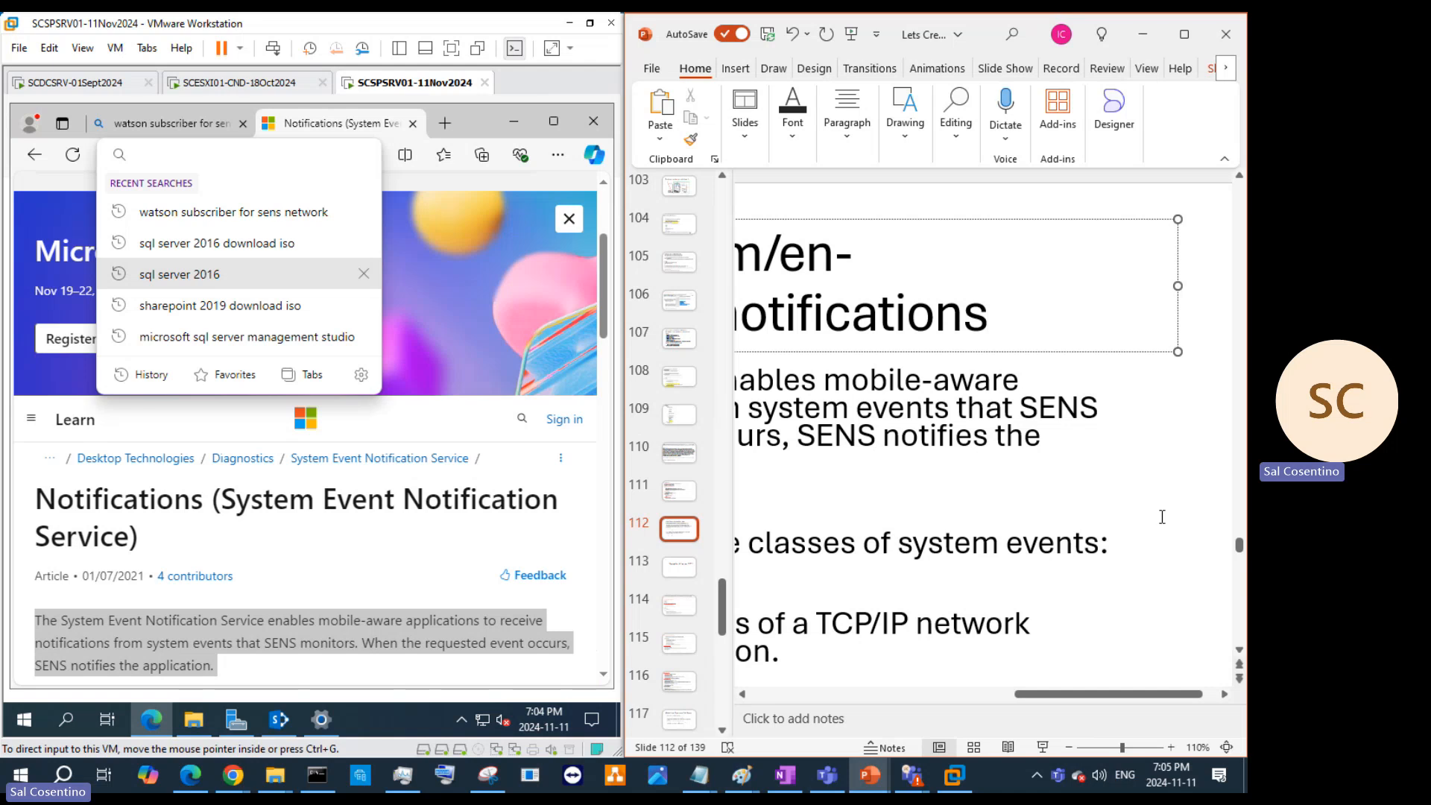
Step: Zoom the slide view out to 40% to check the whole of slide 112
left_click(1068, 748)
left_click(1069, 748)
left_click(1069, 748)
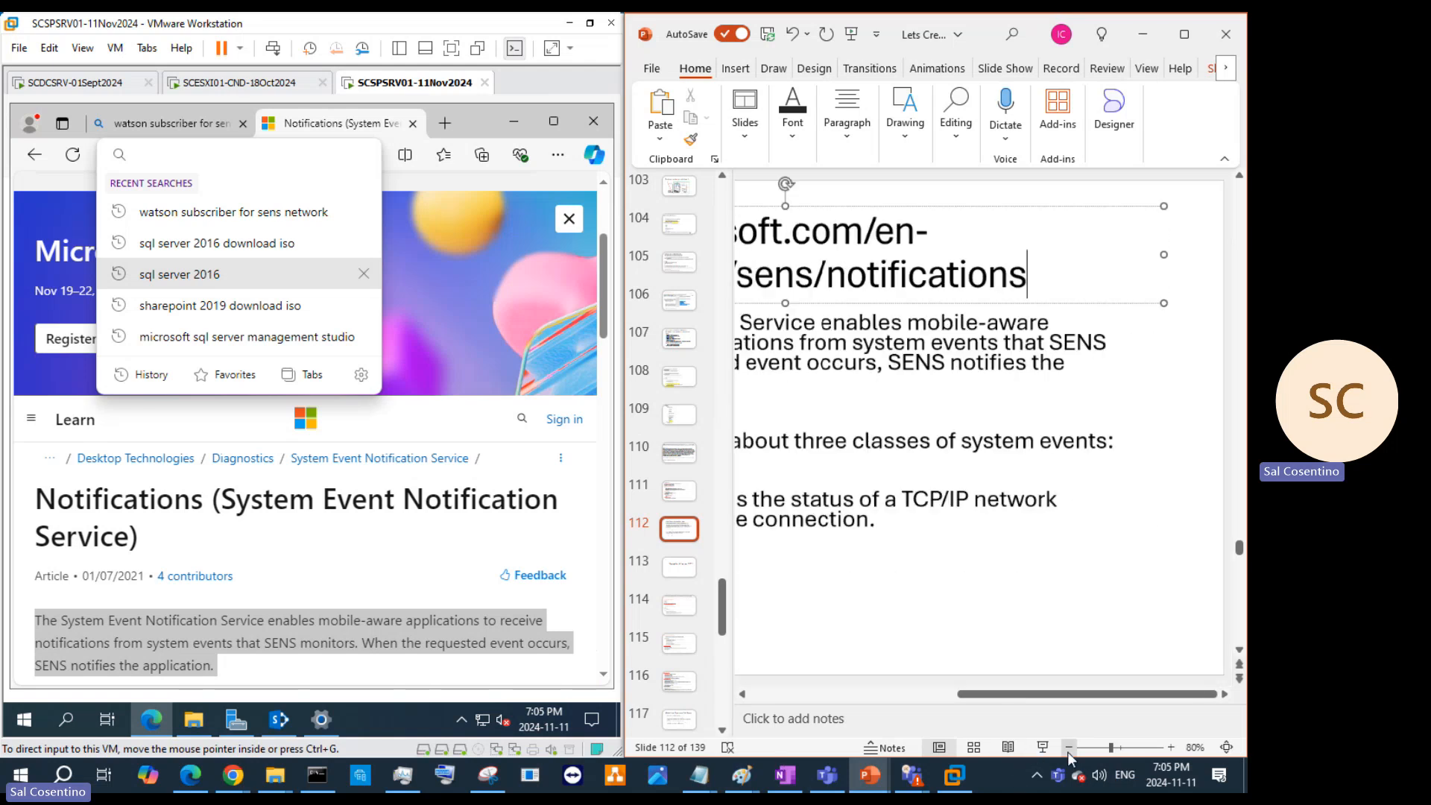
left_click(1069, 747)
left_click(1069, 748)
left_click(1069, 748)
left_click(1069, 748)
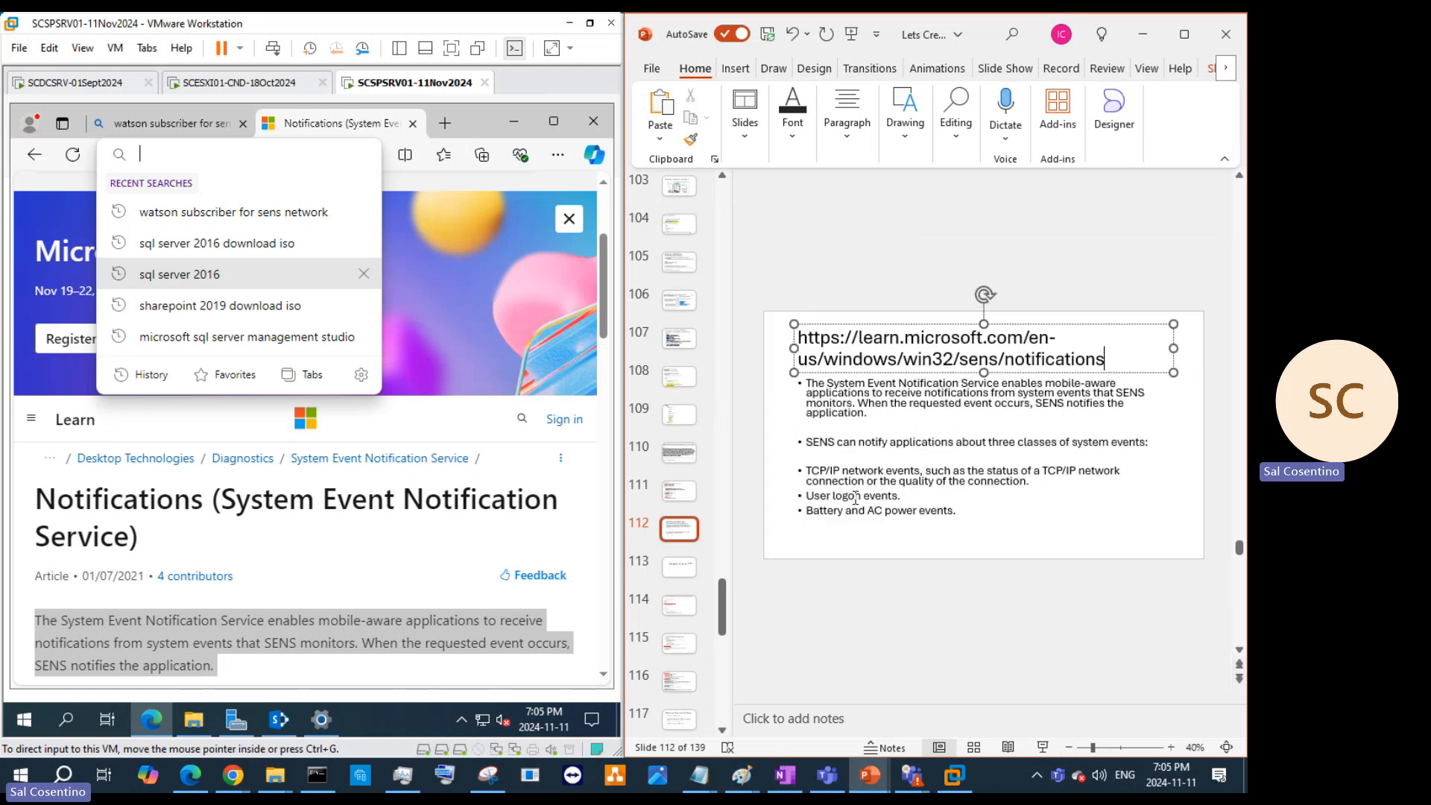
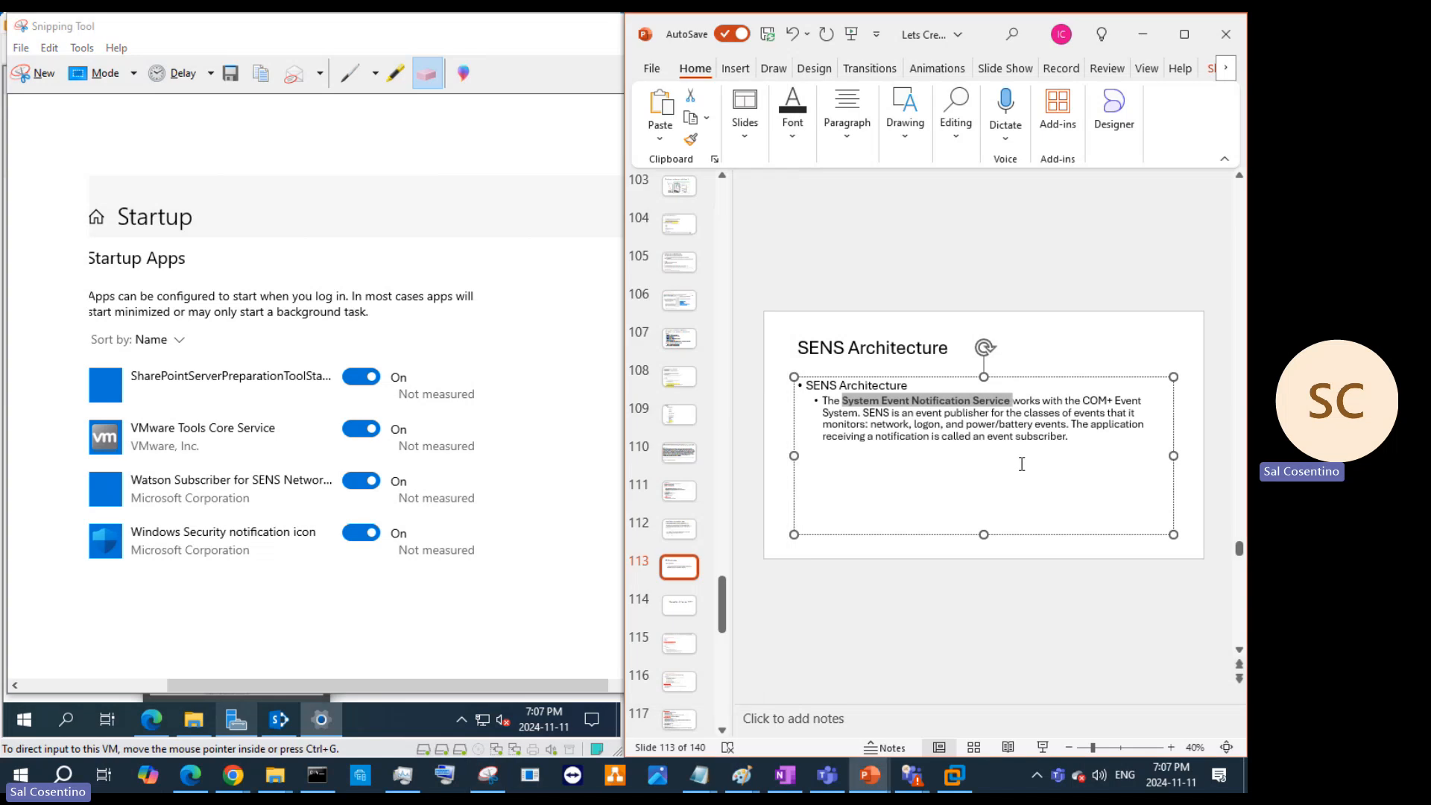
Step: Paste the Startup Apps screenshot into the SENS Architecture slide and position and resize it over the right half of the body text
left_click(1096, 435)
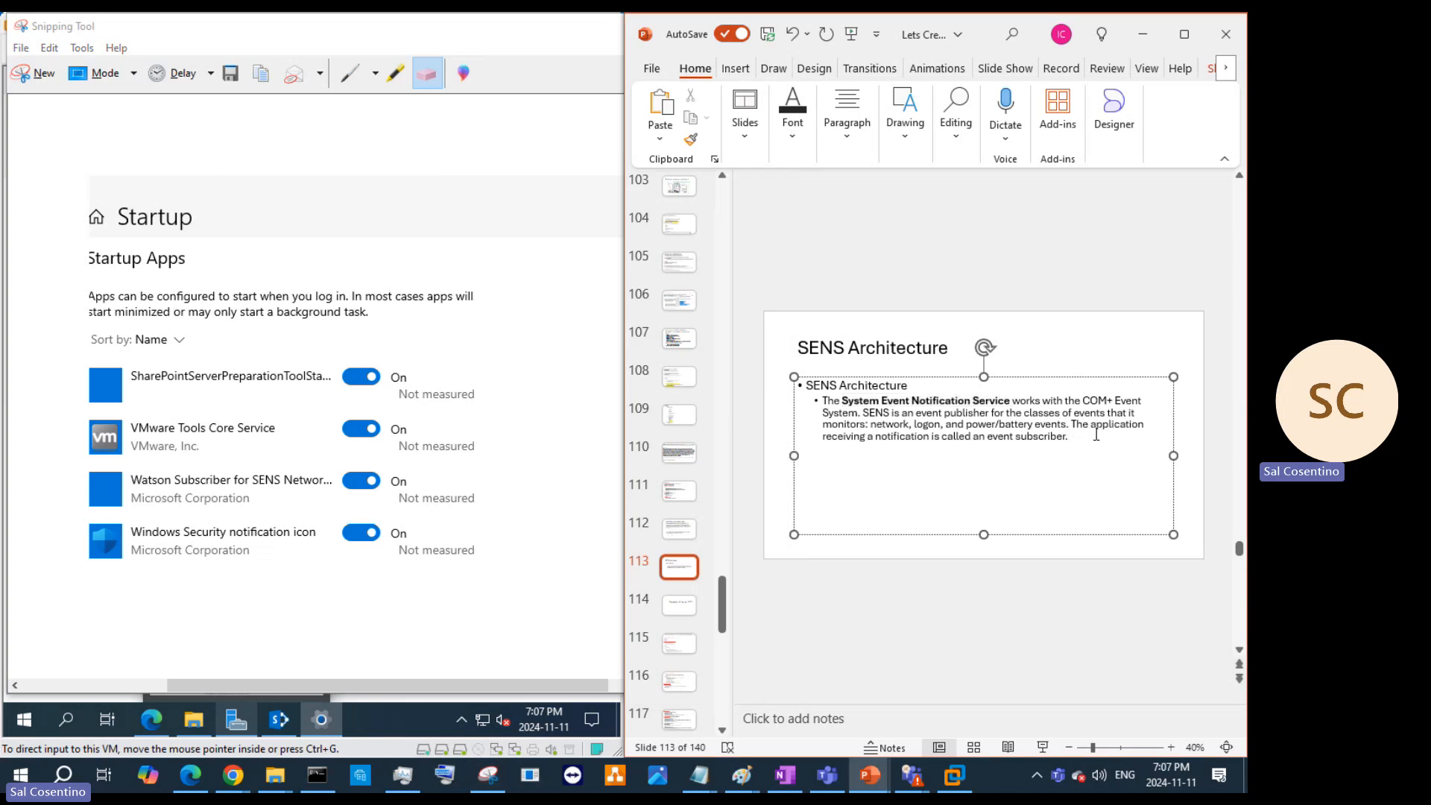
key("ctrl+v")
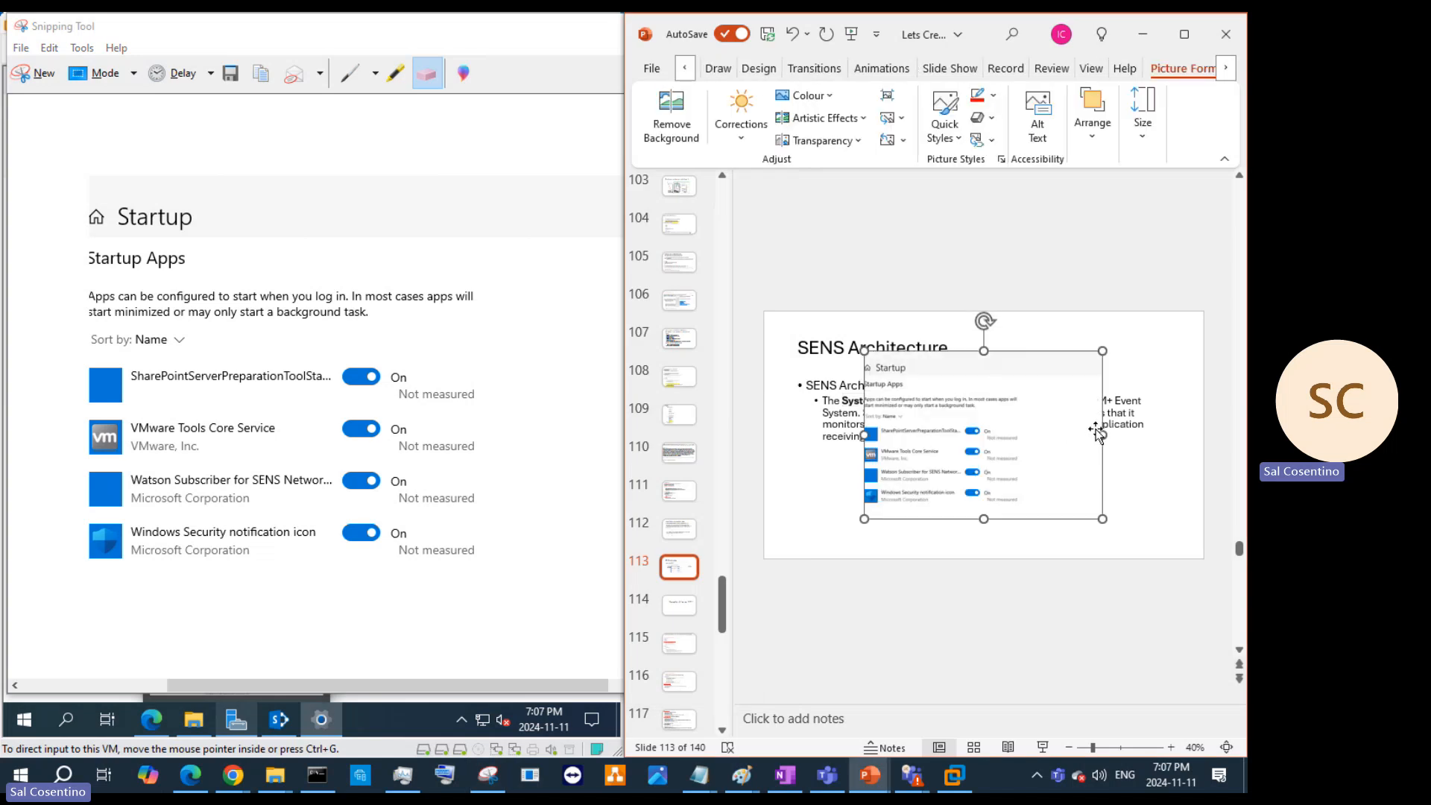
left_click_drag(1100, 350, 1023, 374)
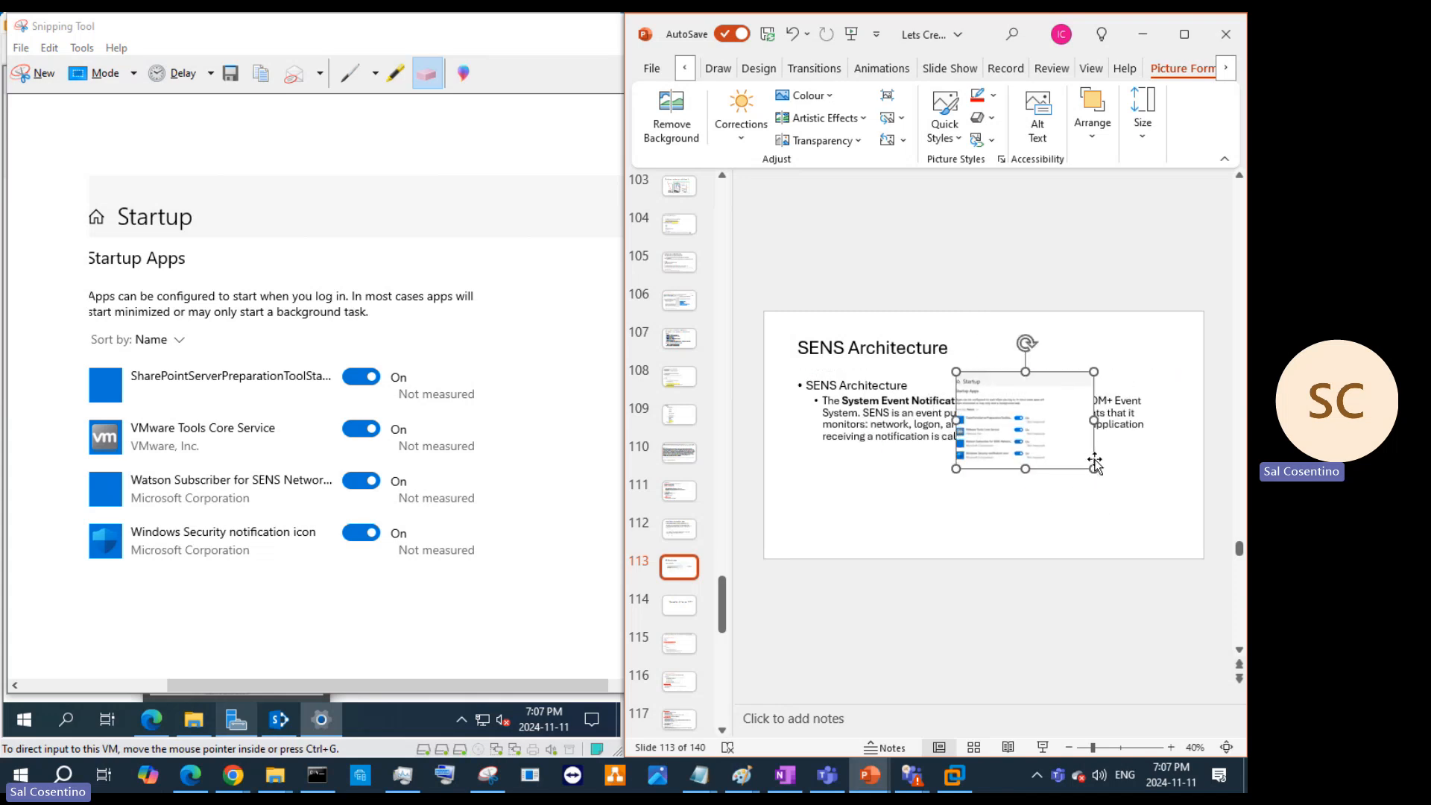
left_click_drag(1093, 469, 1166, 519)
Step: Narrow the SENS Architecture body text box to the left half of the slide and shift the screenshot beside it
left_click(934, 424)
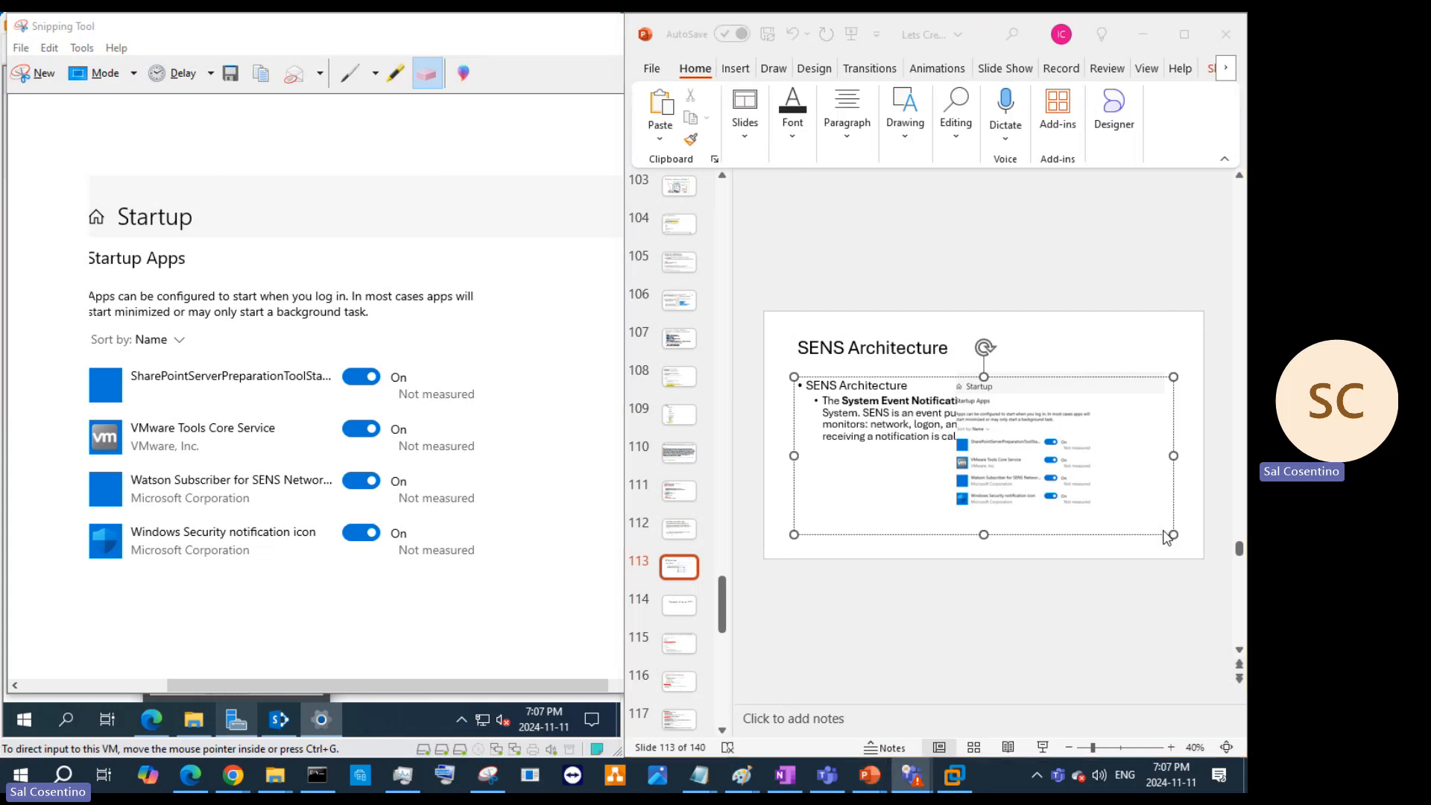
left_click_drag(1174, 534, 936, 543)
left_click_drag(1063, 488, 1079, 488)
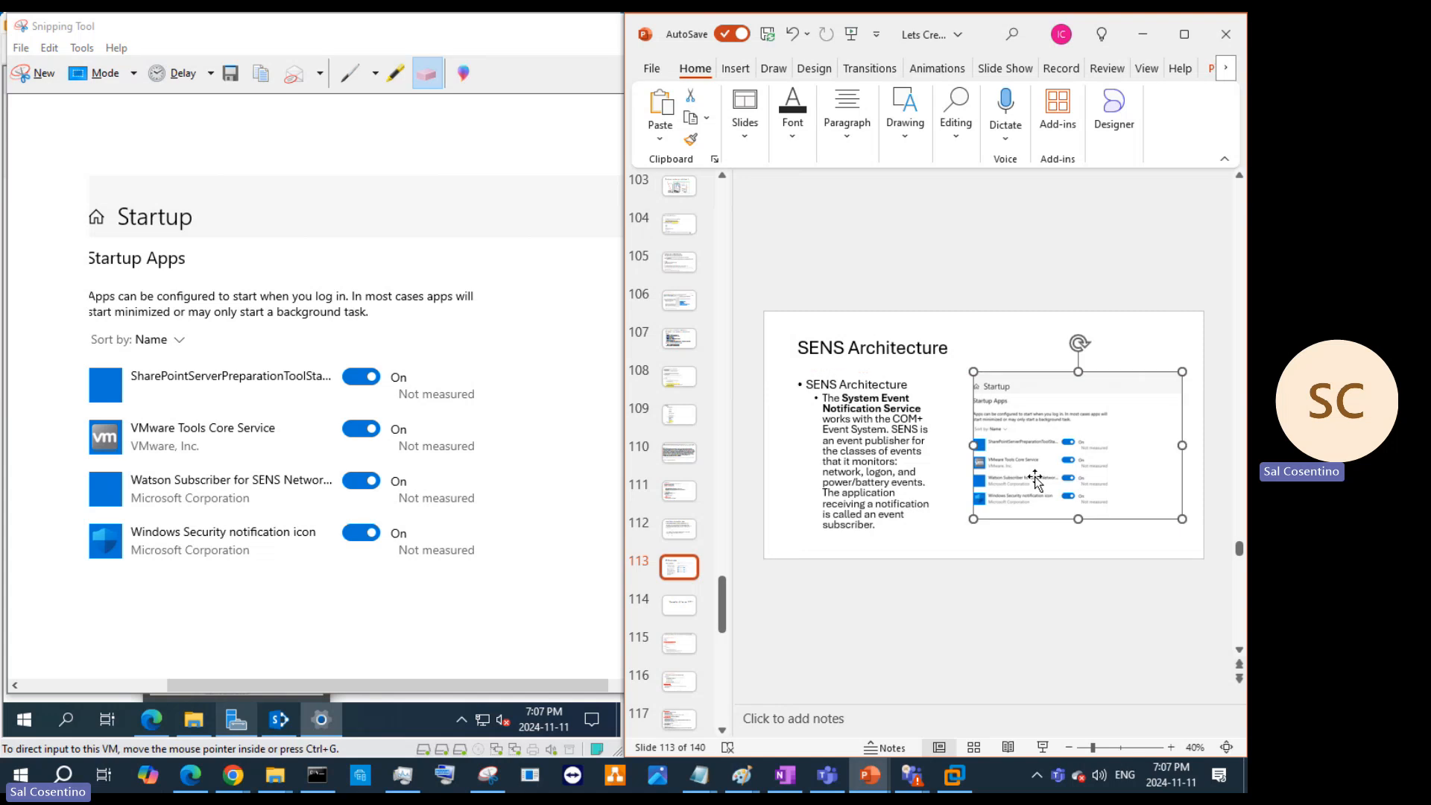
left_click(885, 469)
left_click_drag(941, 460, 963, 462)
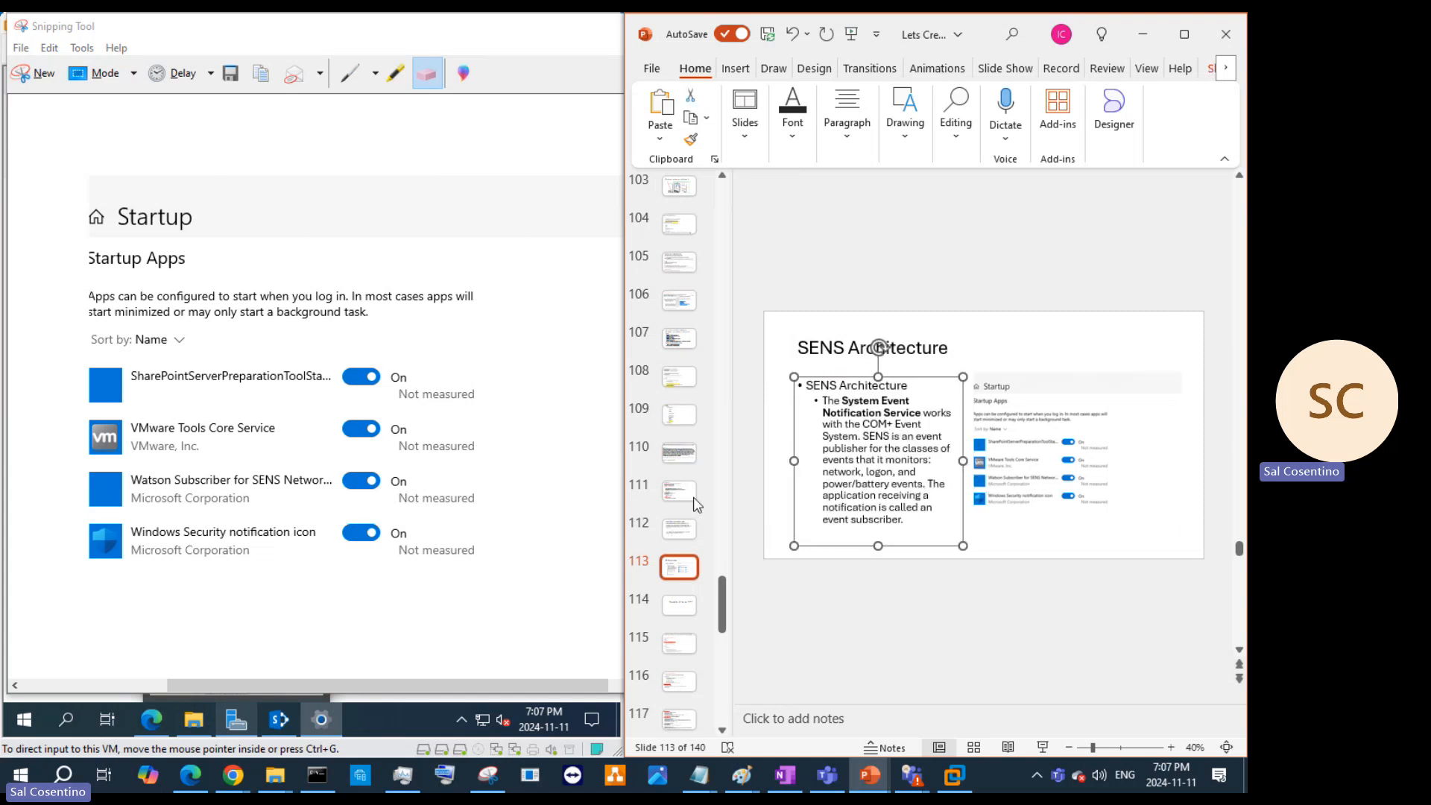
Step: Show slide 111 at 60% zoom with the beginnings of its SharePoint installation steps in view
left_click(679, 530)
left_click(680, 494)
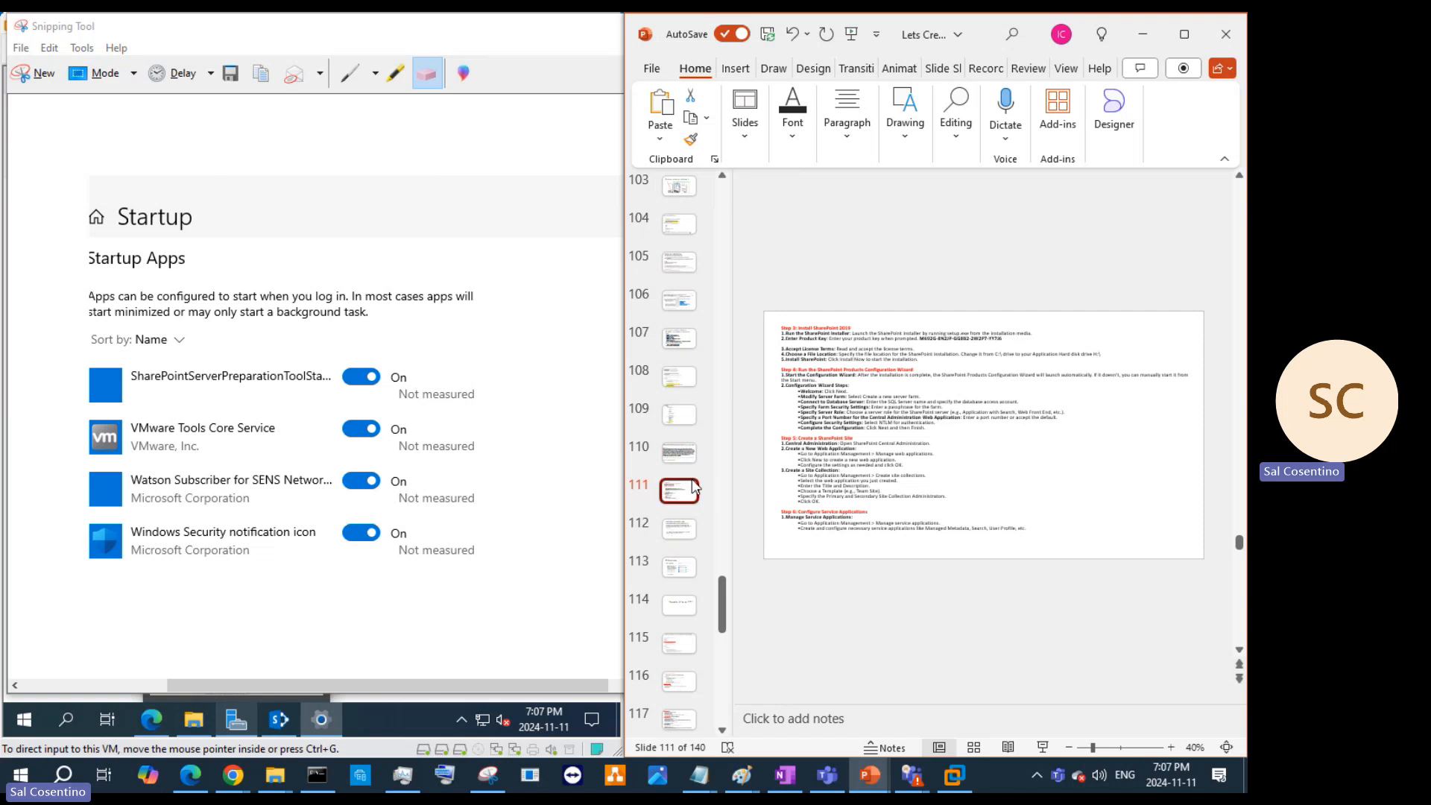
left_click(1171, 747)
left_click(1171, 747)
left_click_drag(1022, 696, 901, 697)
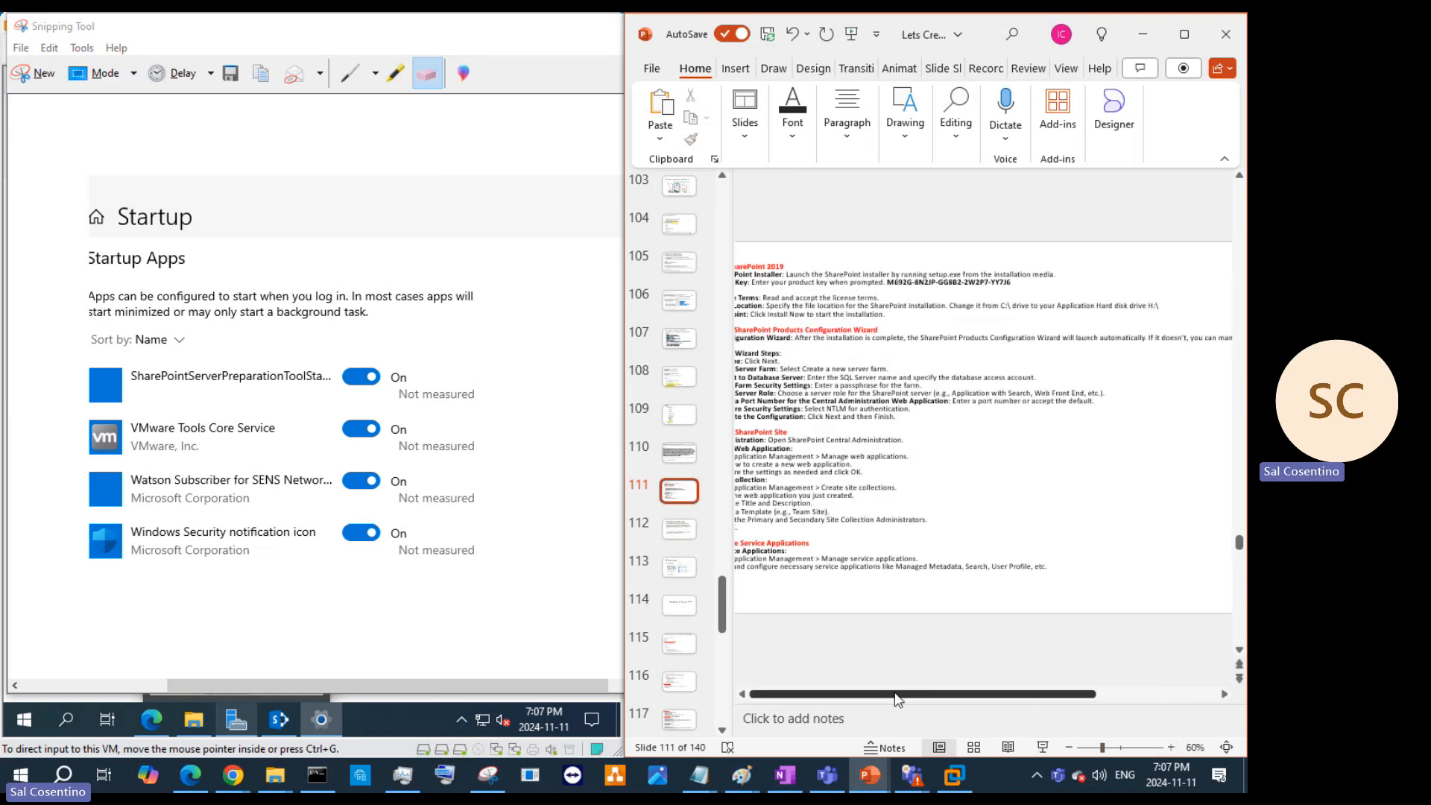
Step: Minimize the Snipping Tool and the virtual machine's Settings window to uncover the SharePoint Server 2019 setup window
left_click_drag(368, 36, 326, 136)
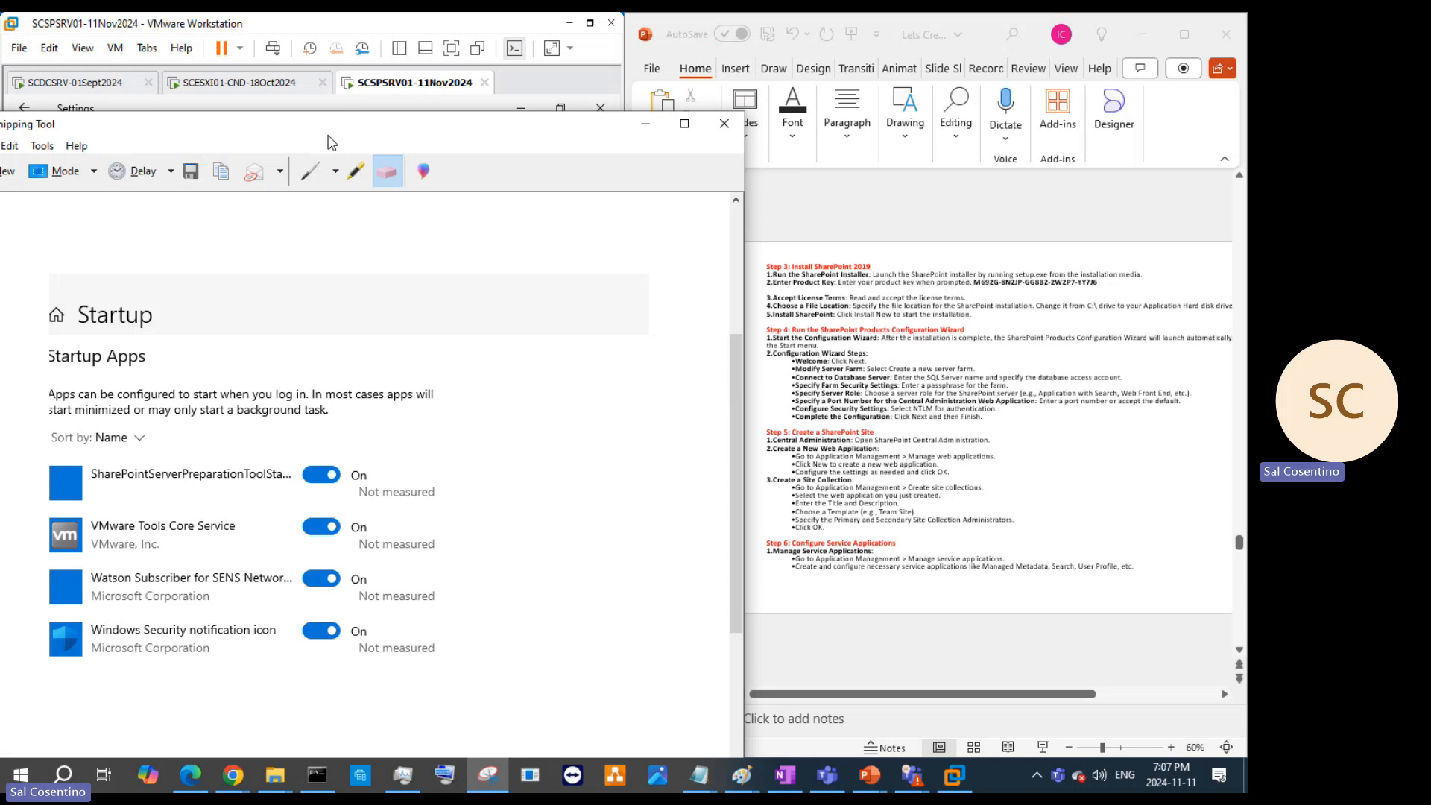
left_click(641, 123)
left_click(529, 110)
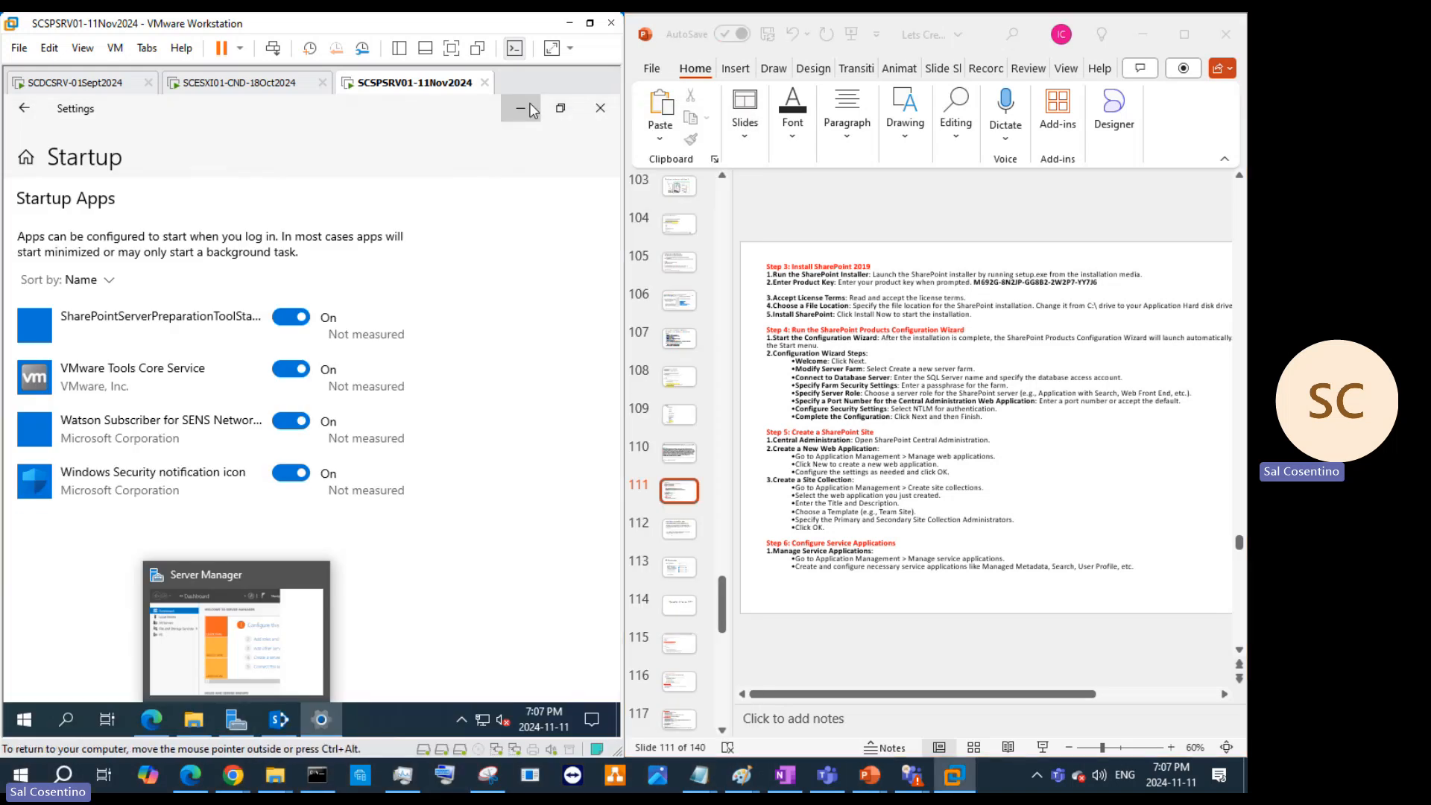
left_click(516, 123)
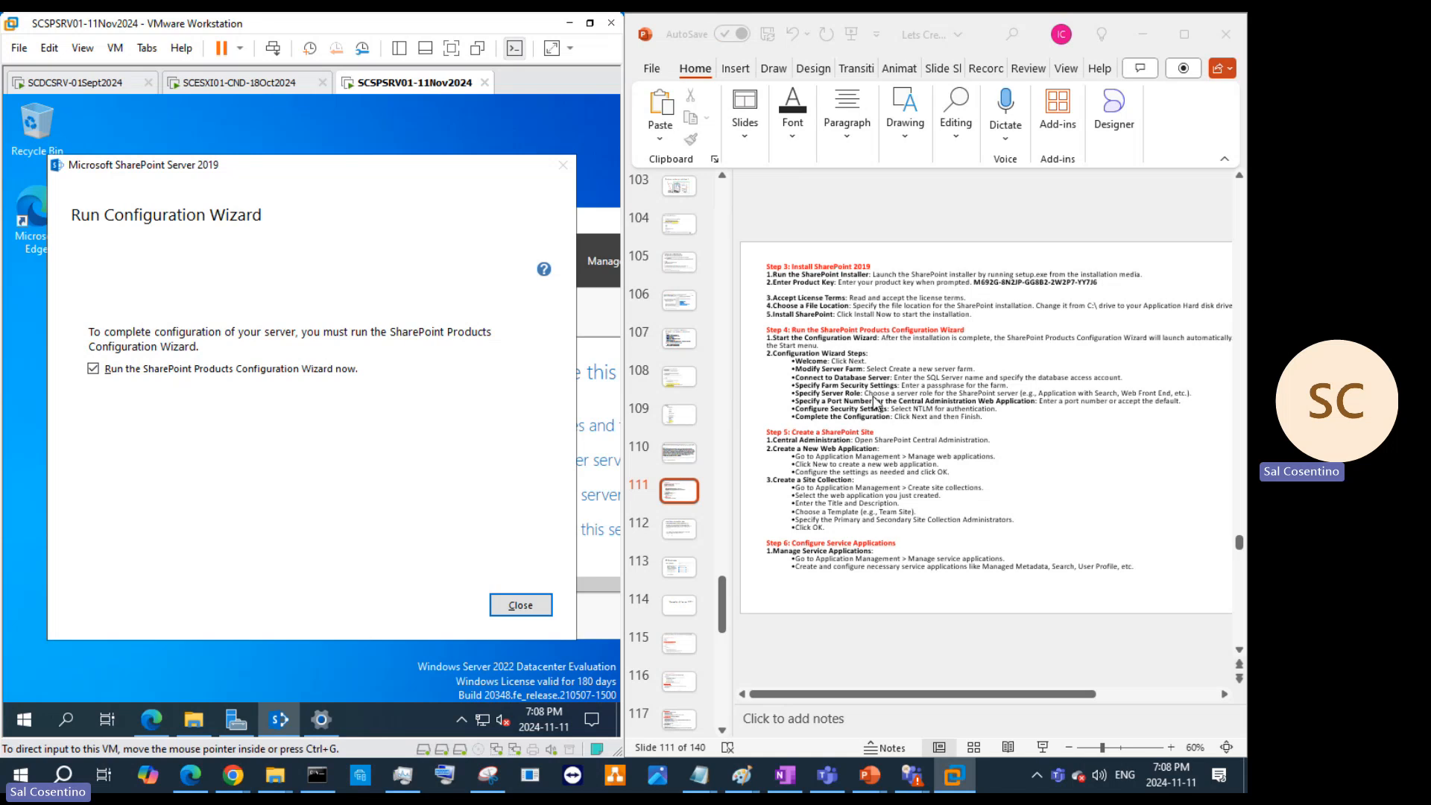
Step: Close SharePoint Server 2019 setup with the Products Configuration Wizard set to run, and agree to reboot the server
left_click(518, 605)
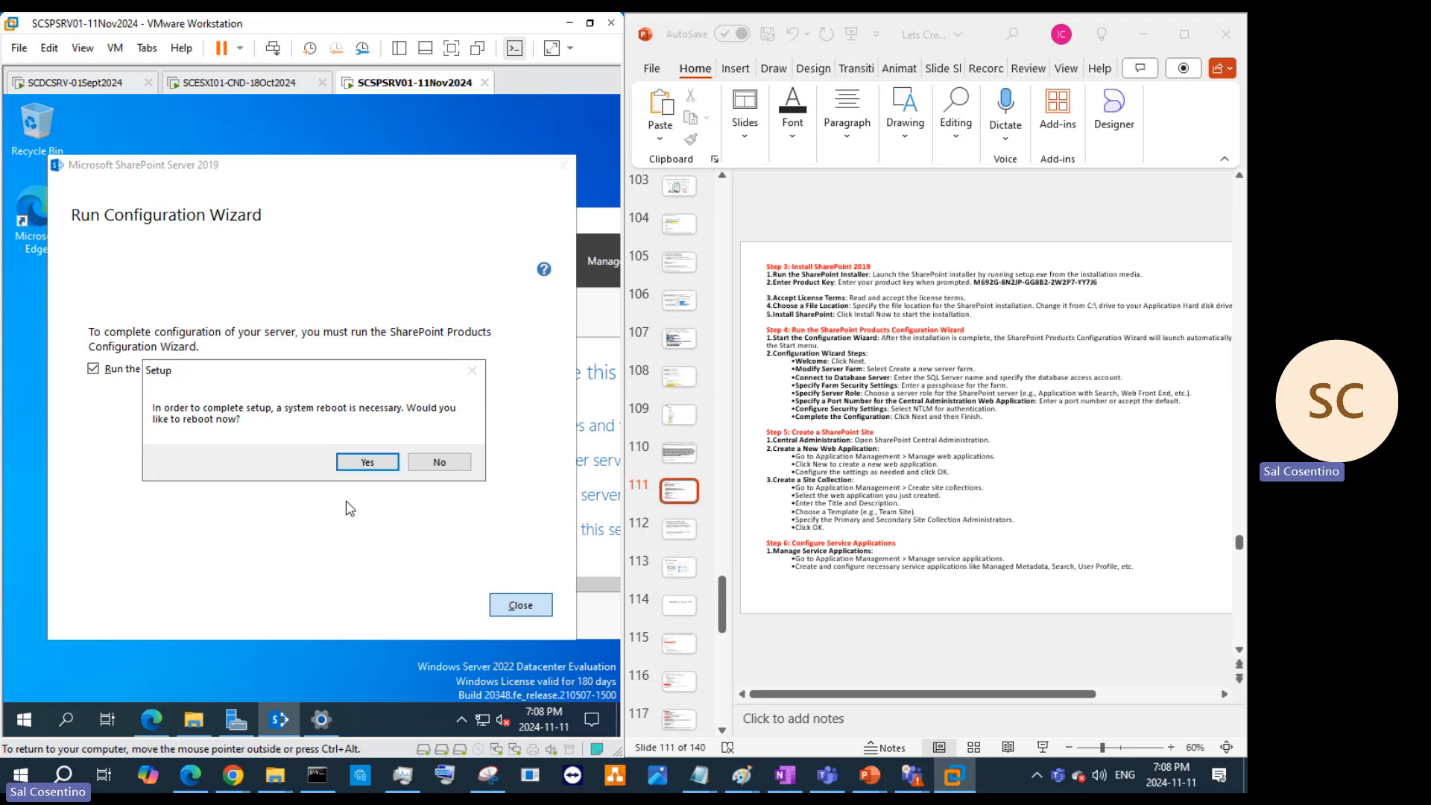
left_click(348, 467)
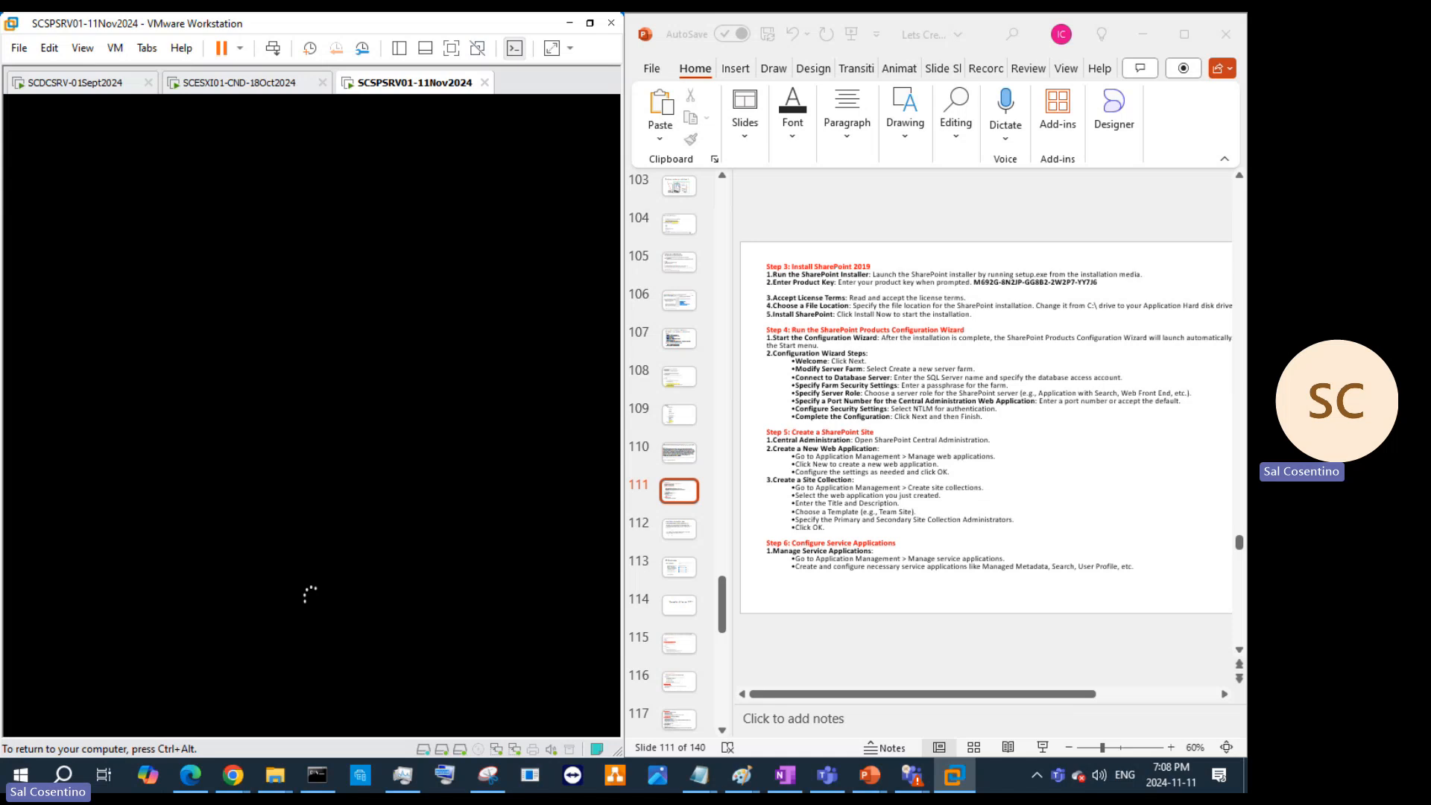
Step: Switch to PowerPoint and enlarge slide 111 to 70% to read the configuration wizard steps
key("ctrl+alt")
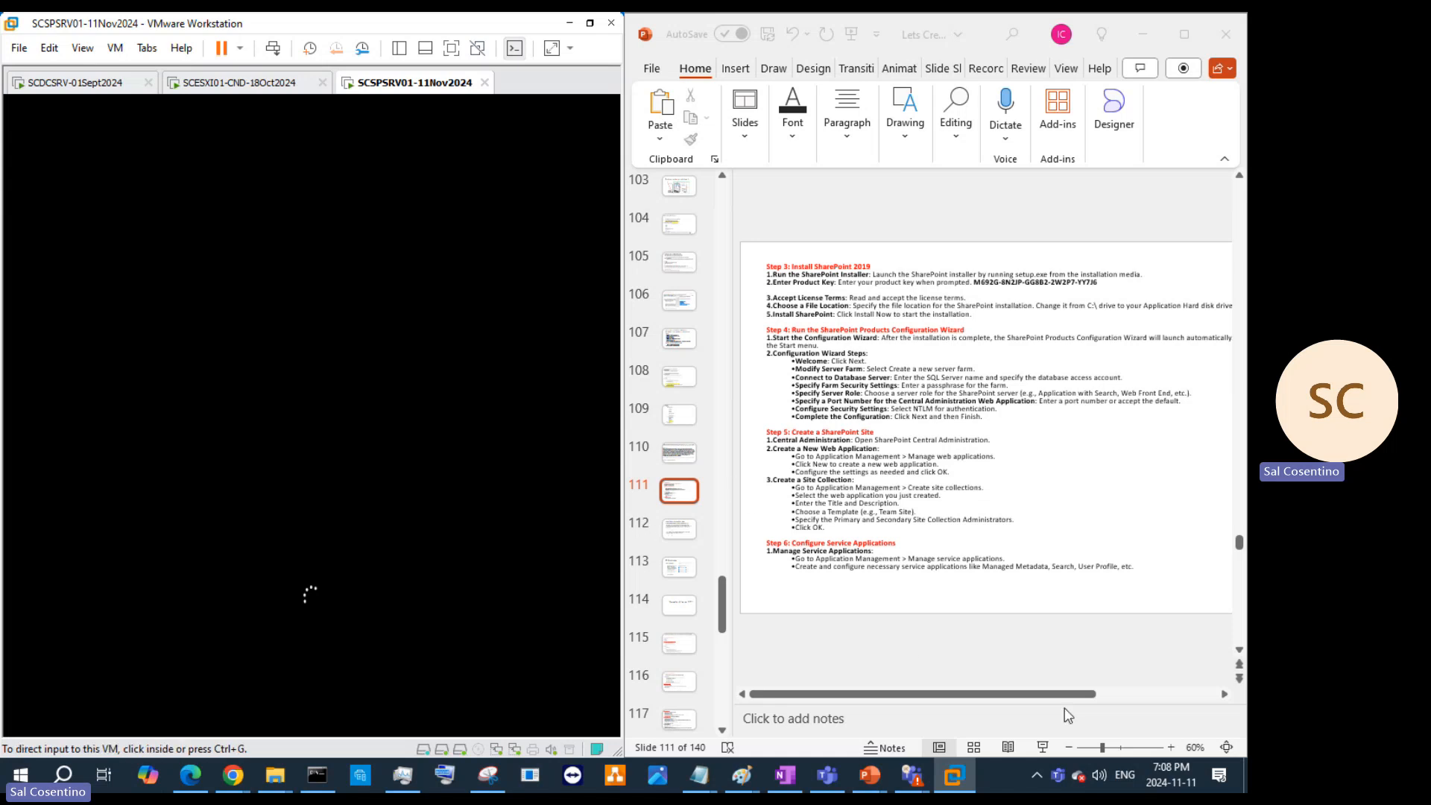
left_click(1152, 750)
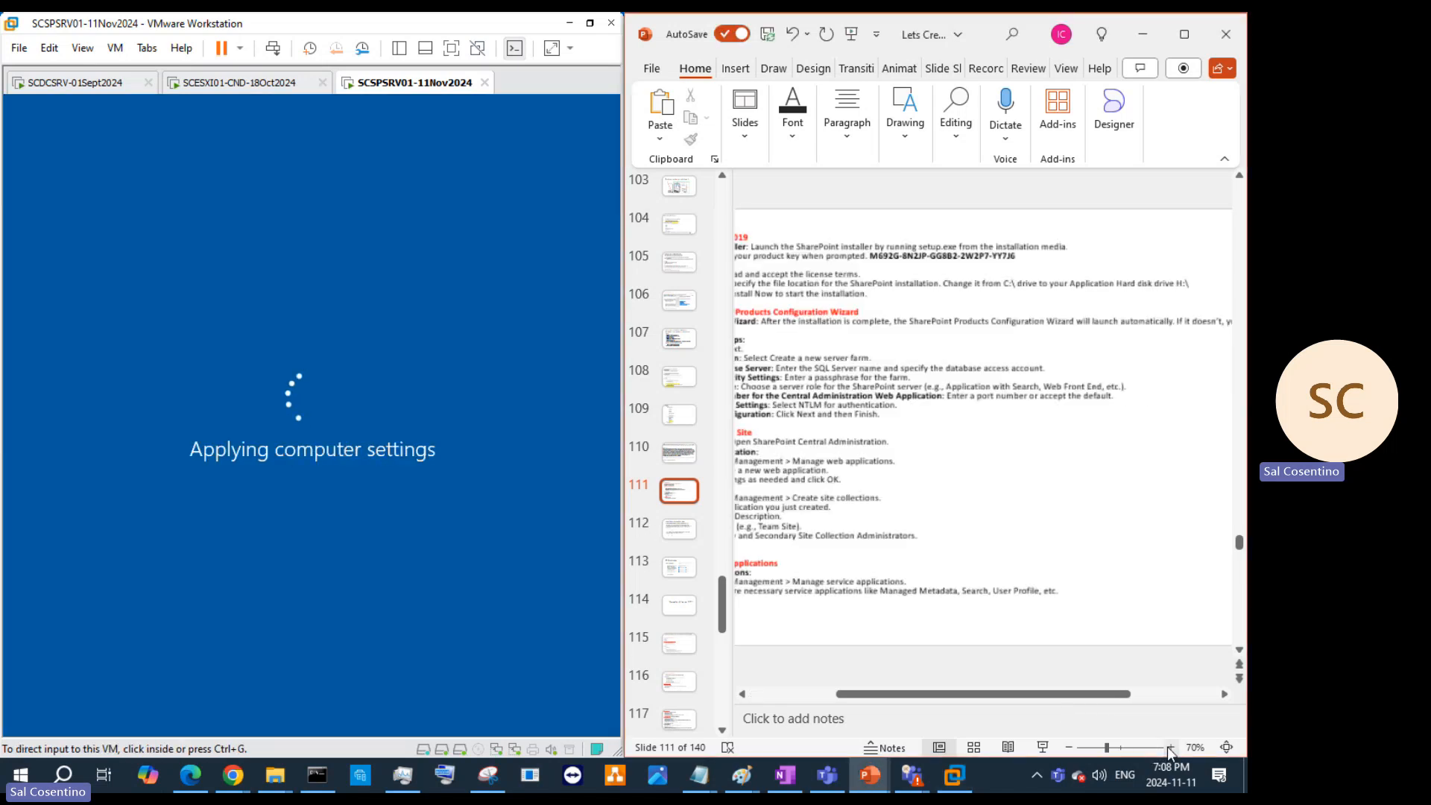
left_click_drag(987, 695, 900, 695)
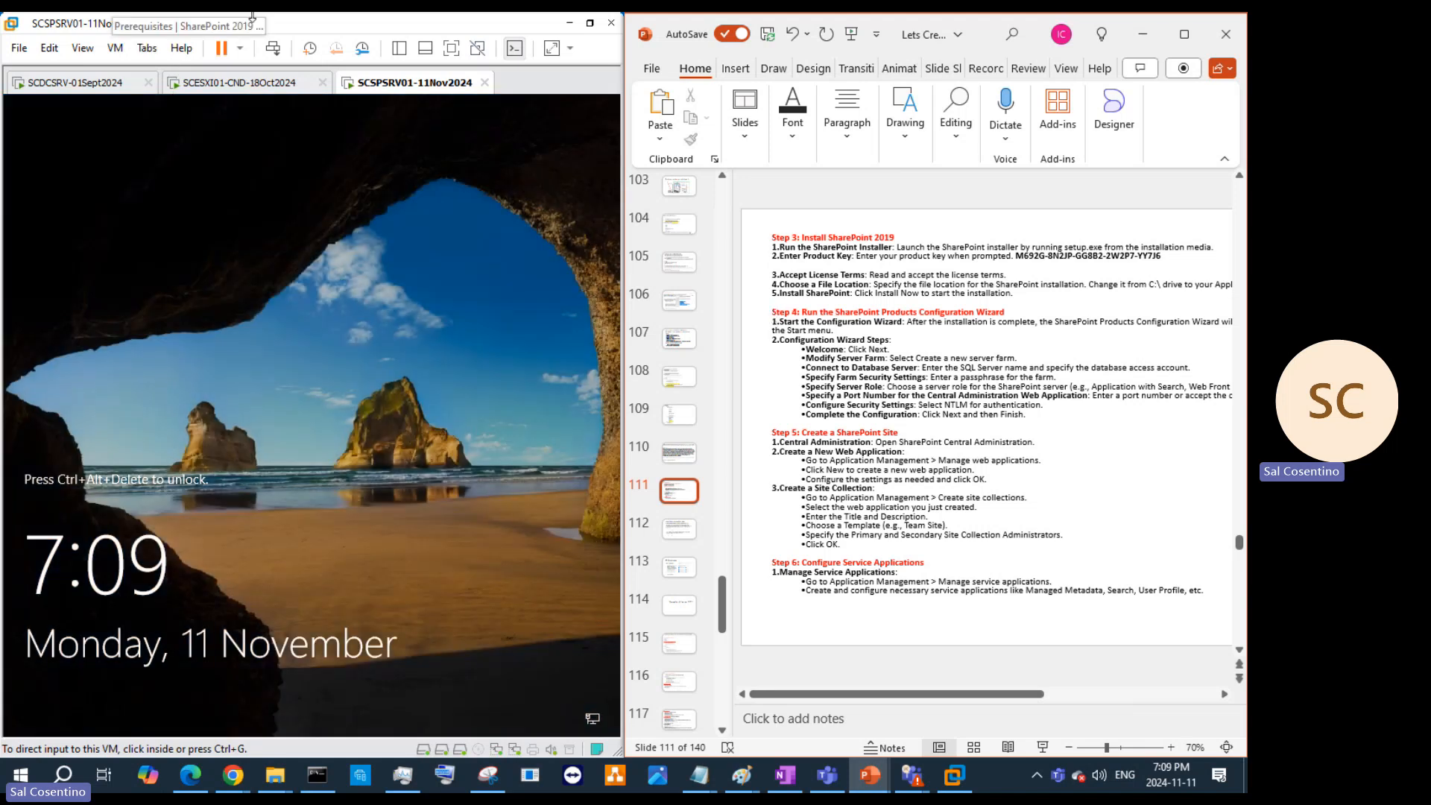
Step: Unlock the restarted virtual machine and sign in to the administrator account with its password, re-entering it after the first attempt
left_click(273, 48)
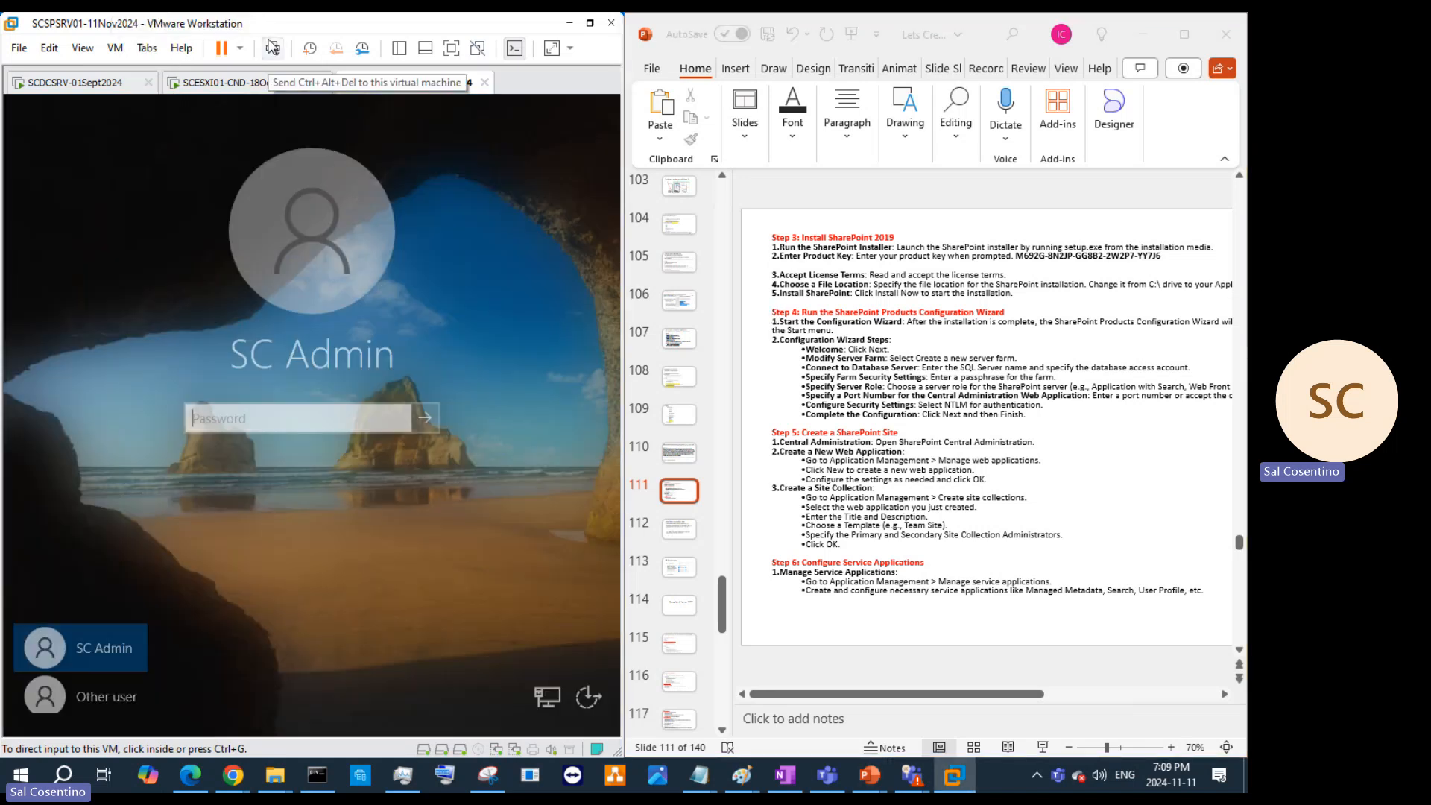
left_click(347, 419)
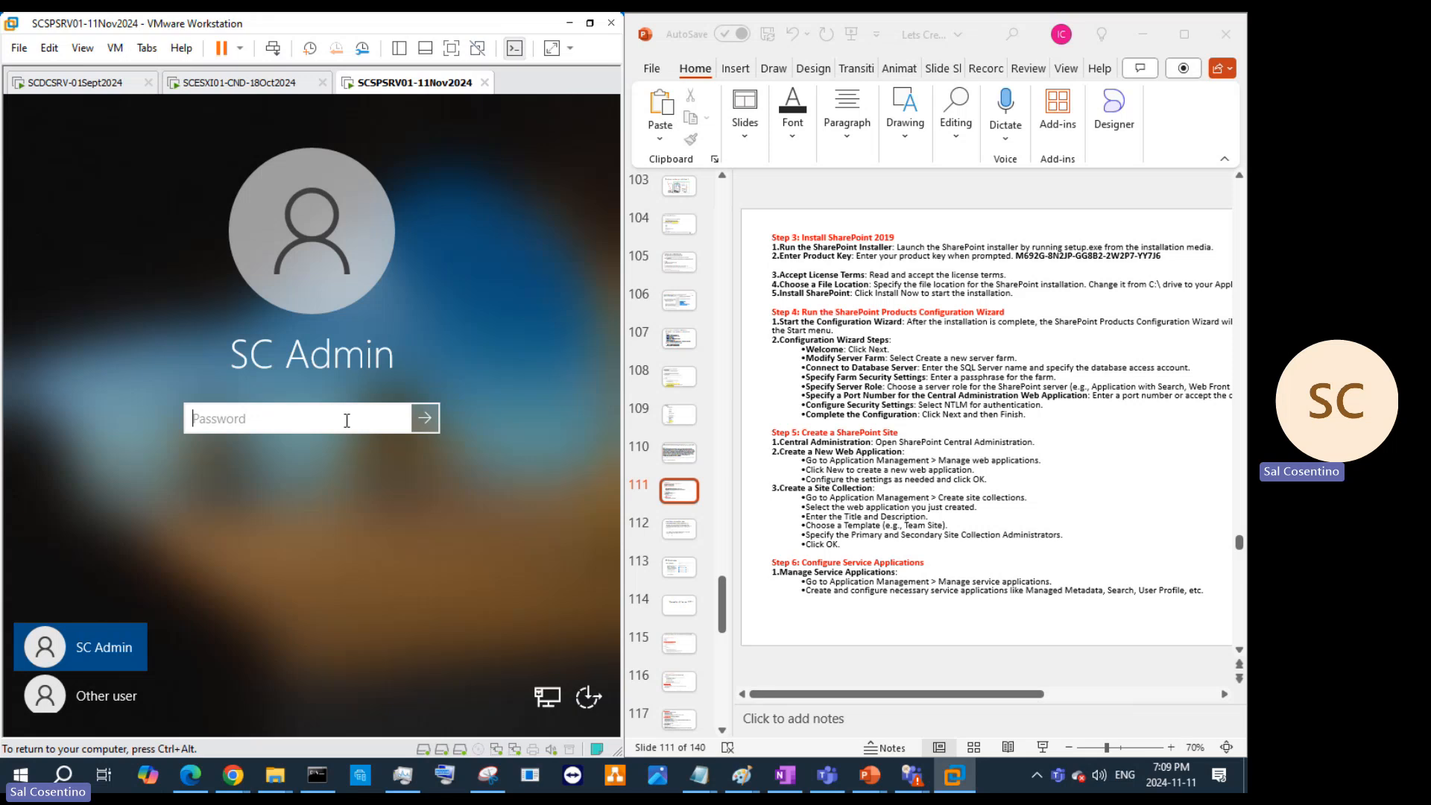
type("***********")
key("Return")
left_click(308, 445)
type("****************")
key("Return")
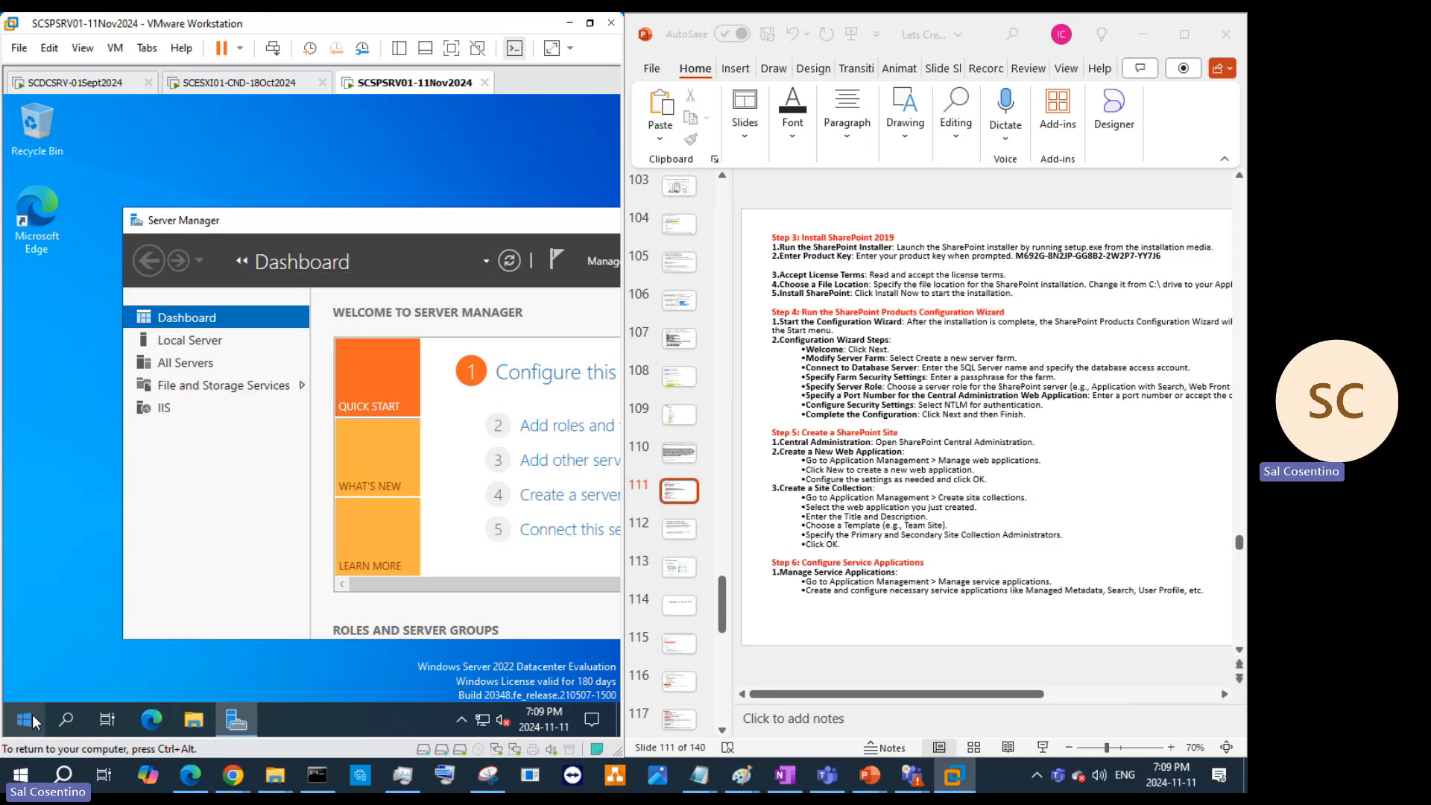
Step: Allow Microsoft Office to make changes to the device in the User Account Control request
mouse_move(413, 760)
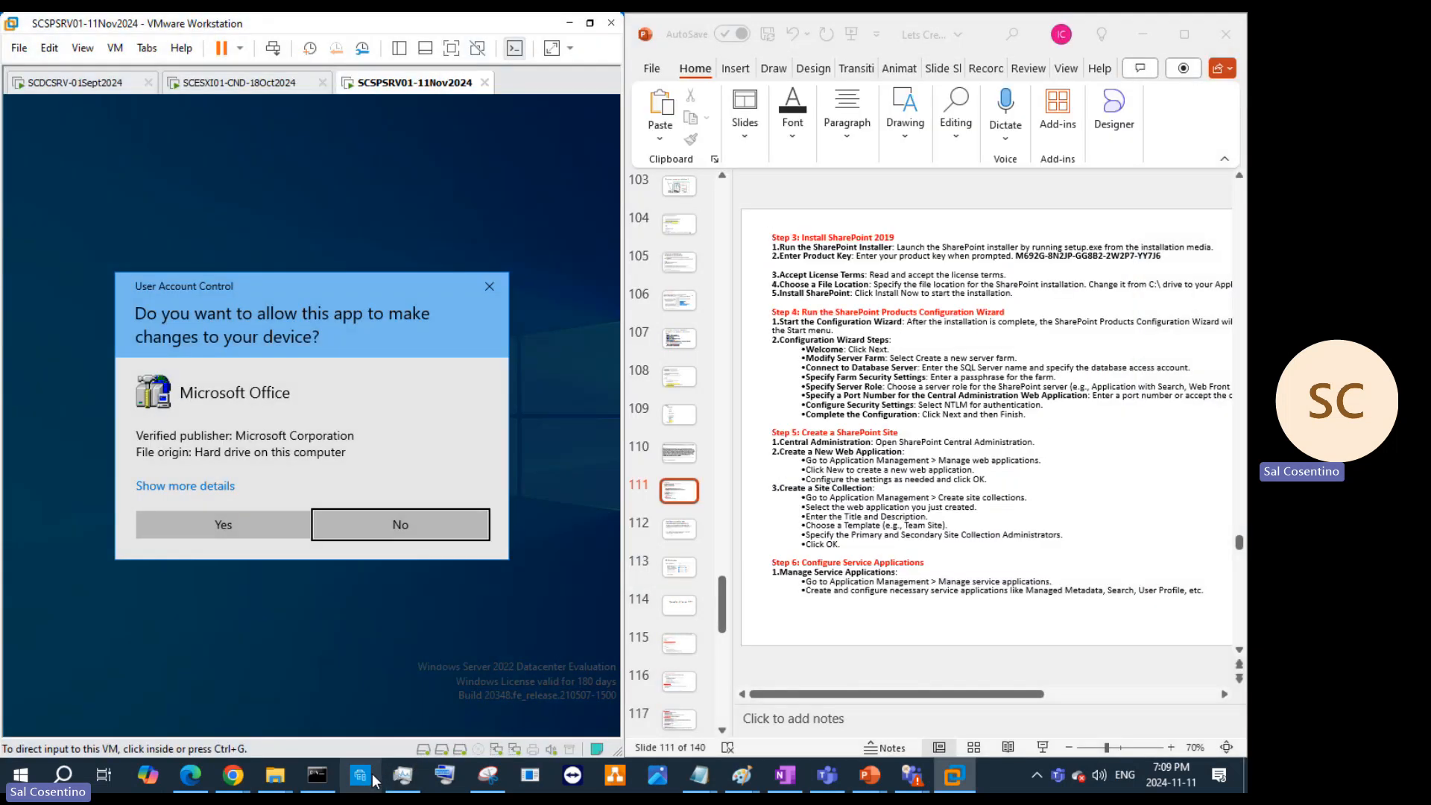
left_click(252, 528)
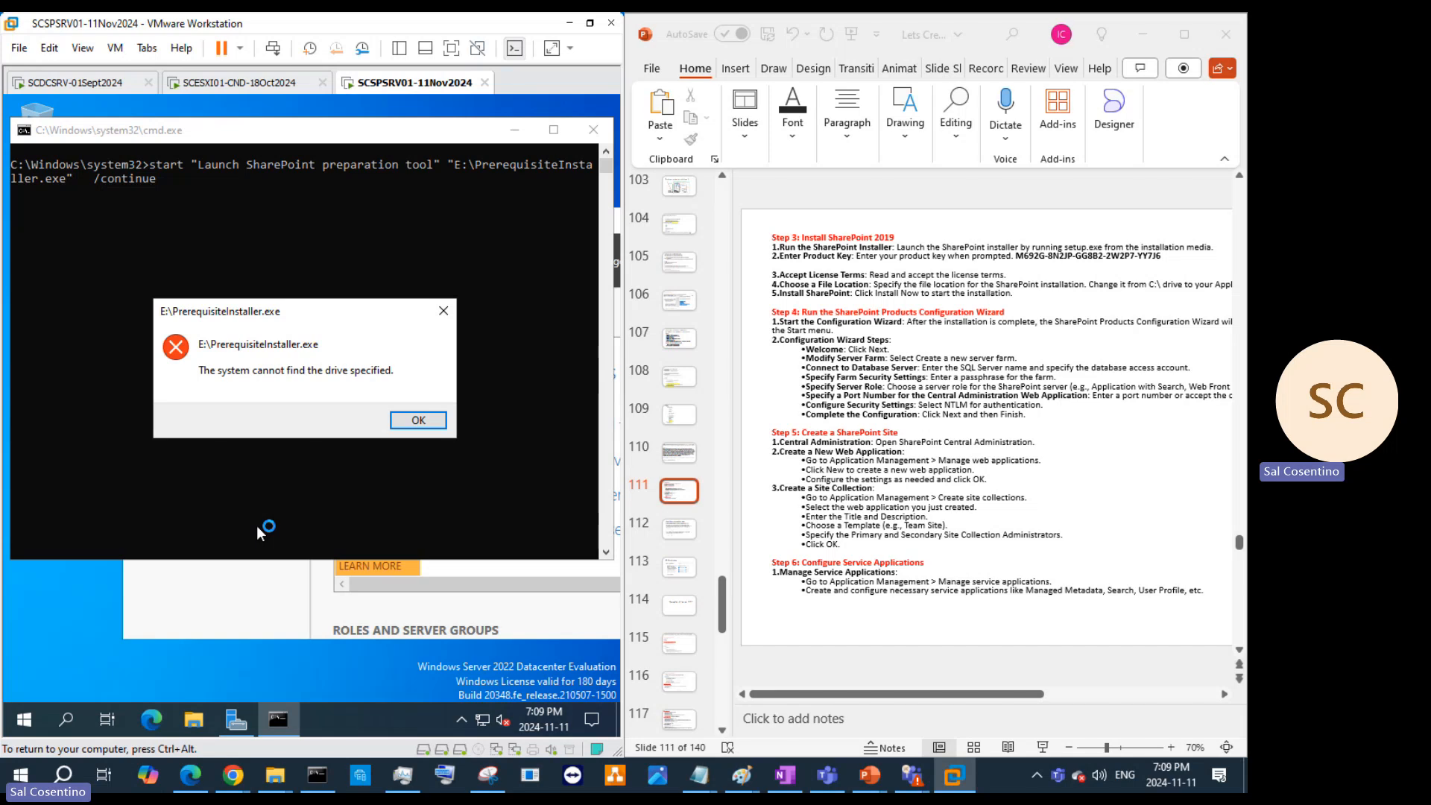
left_click(486, 775)
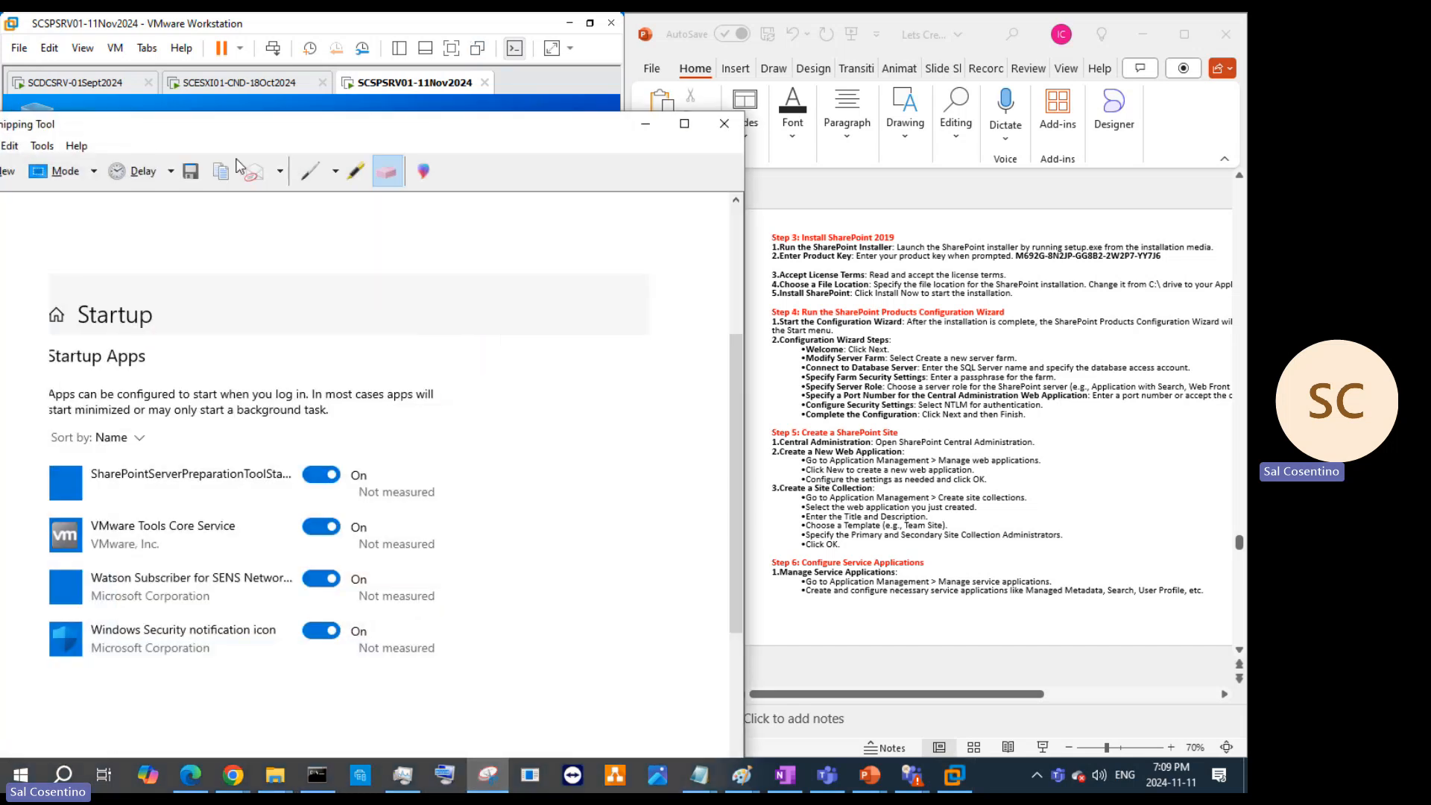
left_click(8, 176)
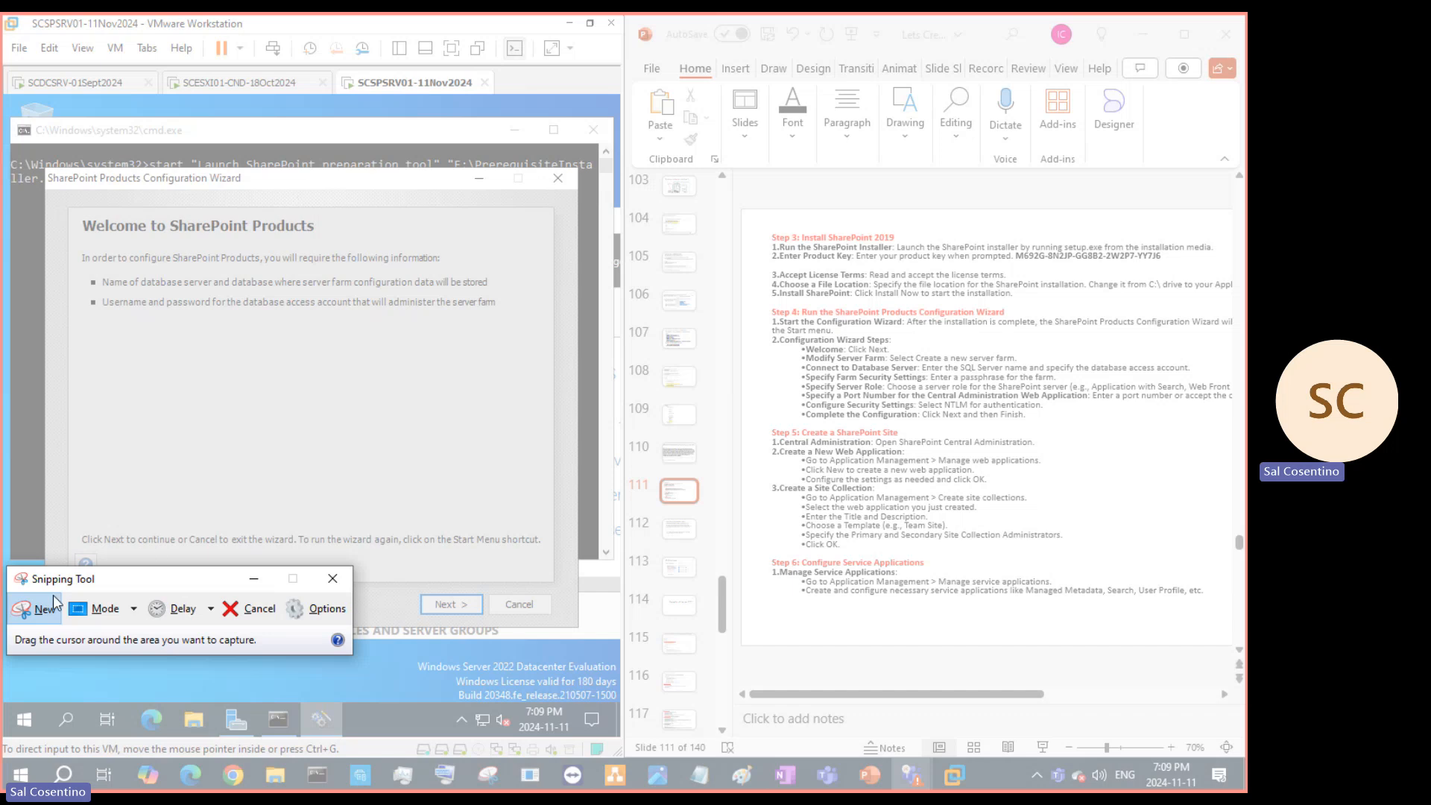
key("Escape")
Step: Minimize the SharePoint Products Configuration Wizard and snip the command window with the E:\PrerequisiteInstaller.exe error dialog
left_click(471, 178)
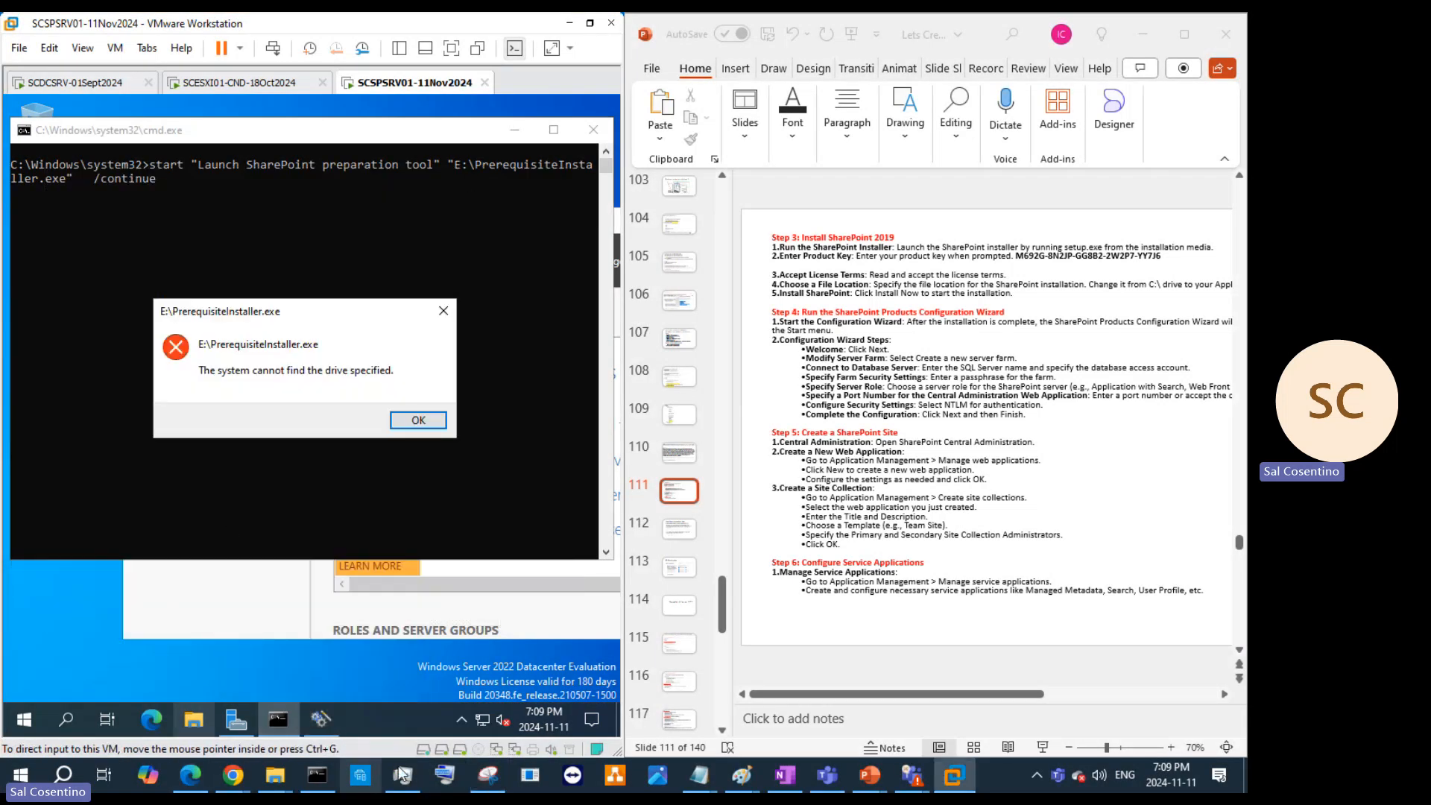
left_click(486, 775)
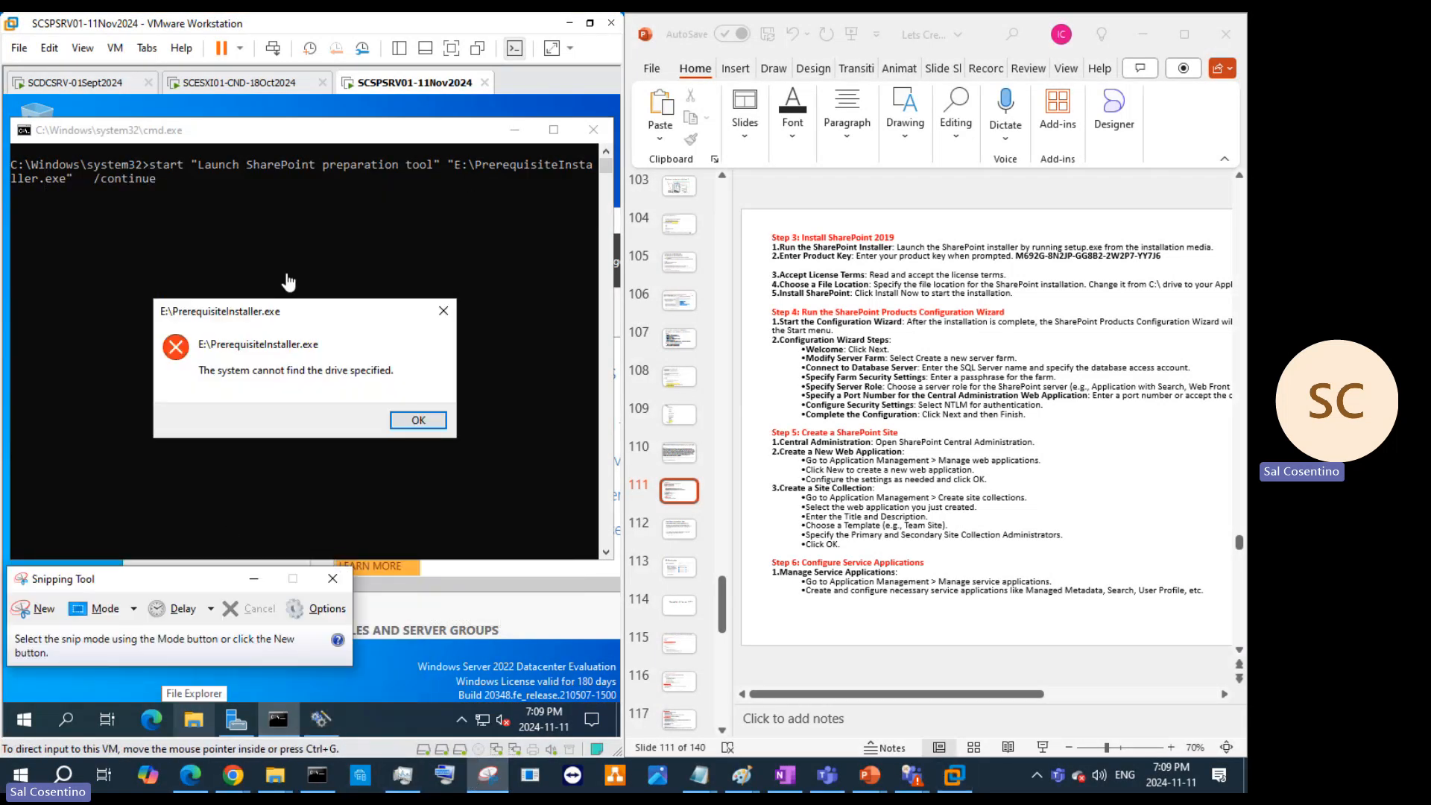
left_click(46, 604)
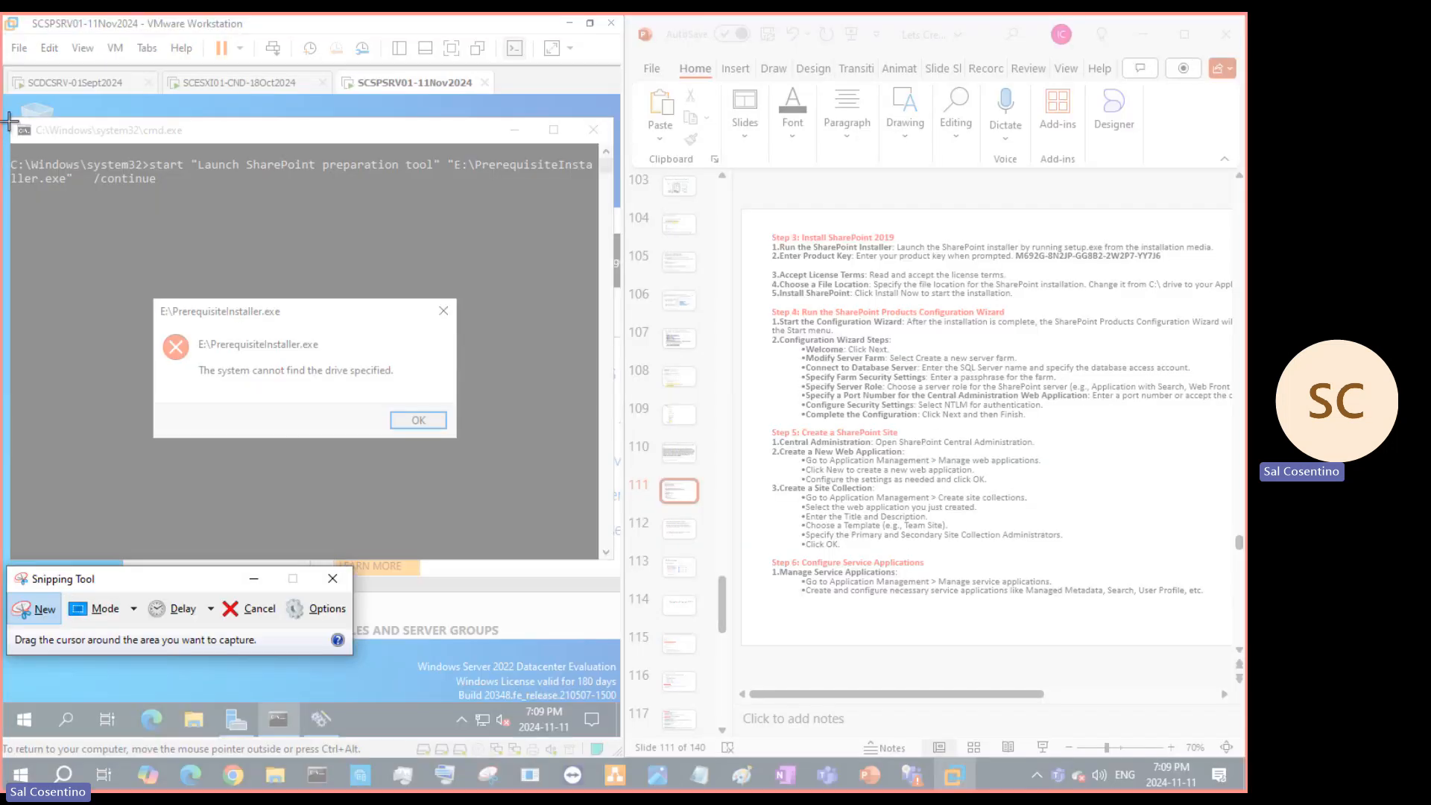
mouse_move(9, 119)
left_mouse_down()
mouse_move(447, 511)
mouse_move(601, 554)
left_mouse_up()
Step: Copy the snip of the PrerequisiteInstaller error to the clipboard and minimize the Snipping Tool
left_click(50, 47)
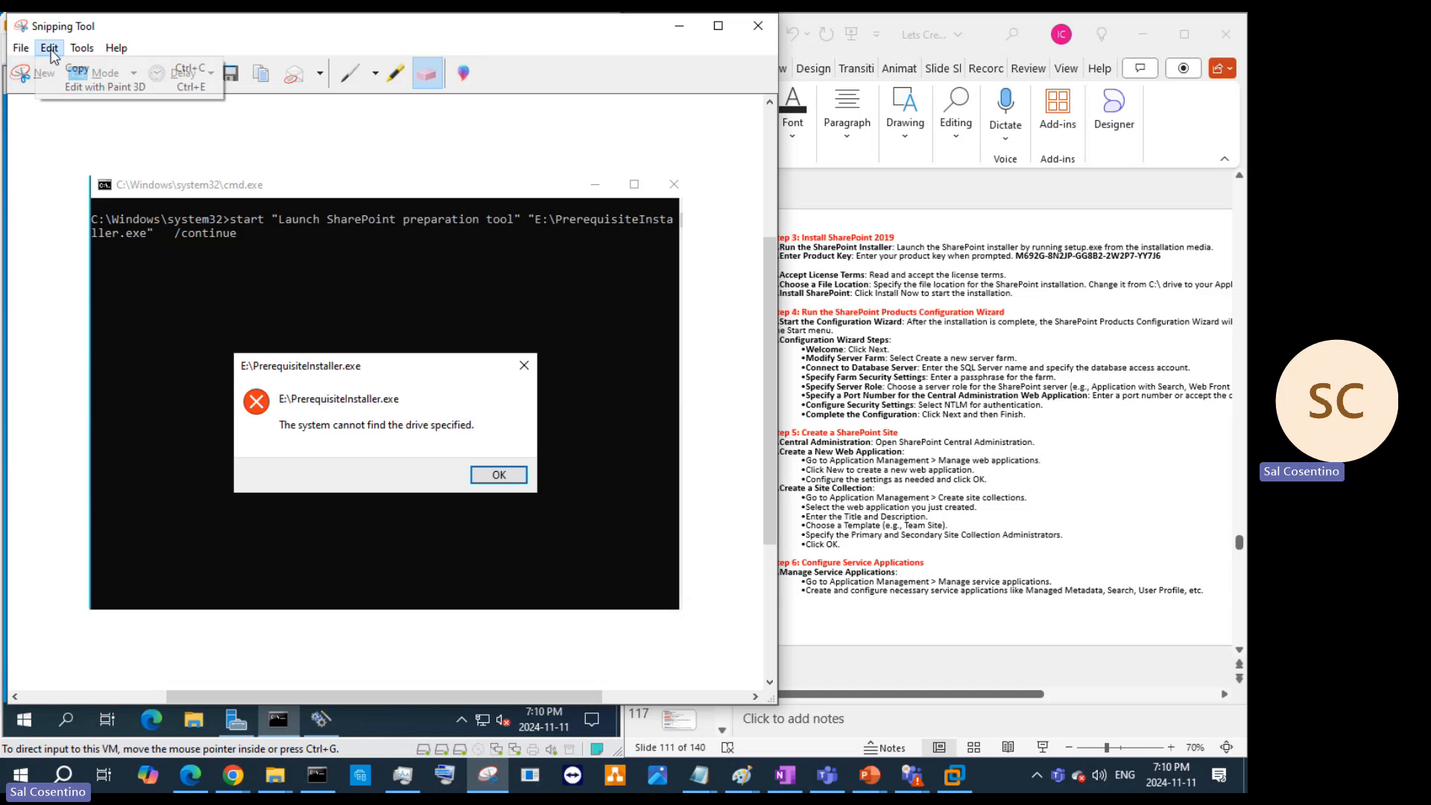
left_click(62, 76)
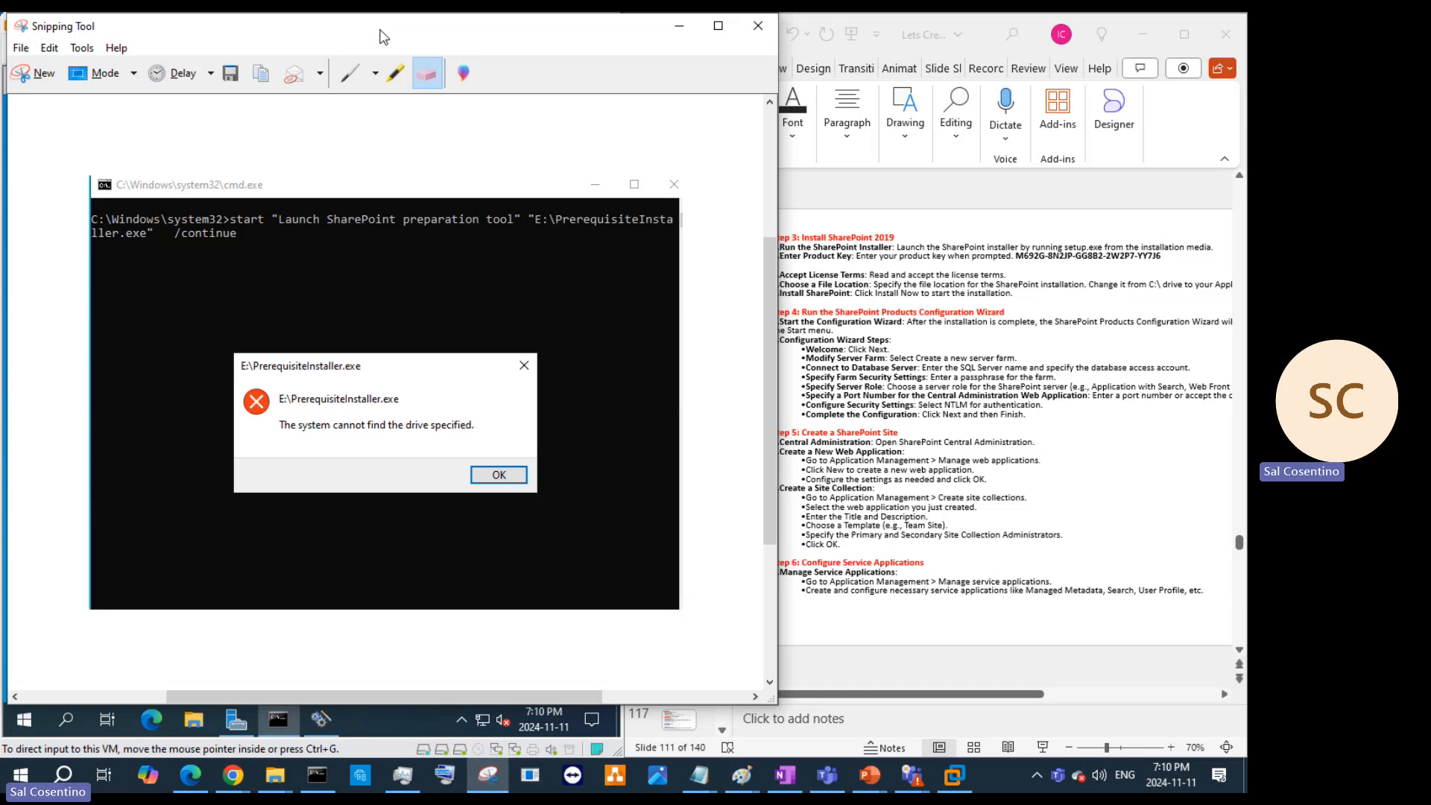
left_click_drag(386, 36, 583, 152)
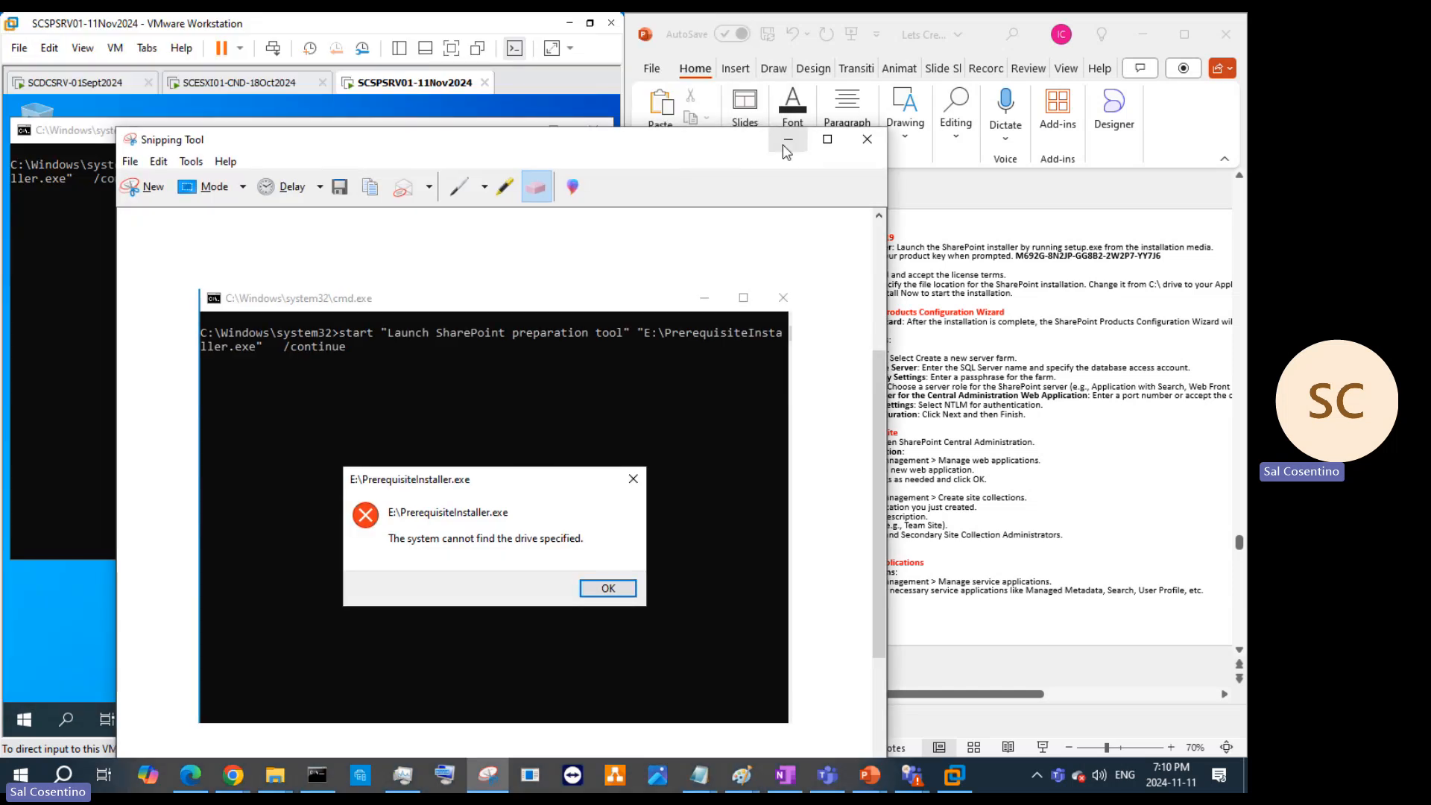
left_click(156, 162)
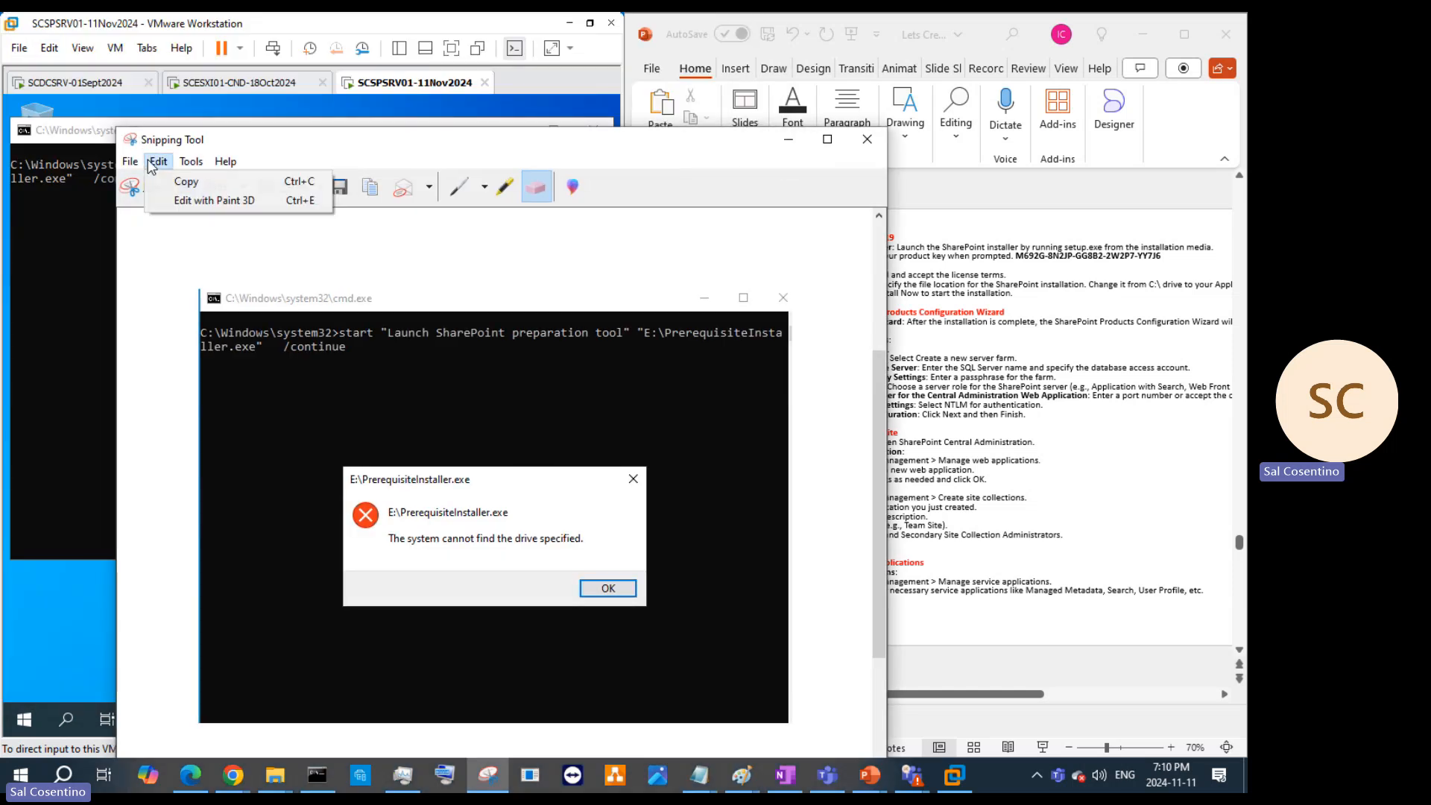
left_click(195, 182)
left_click(789, 140)
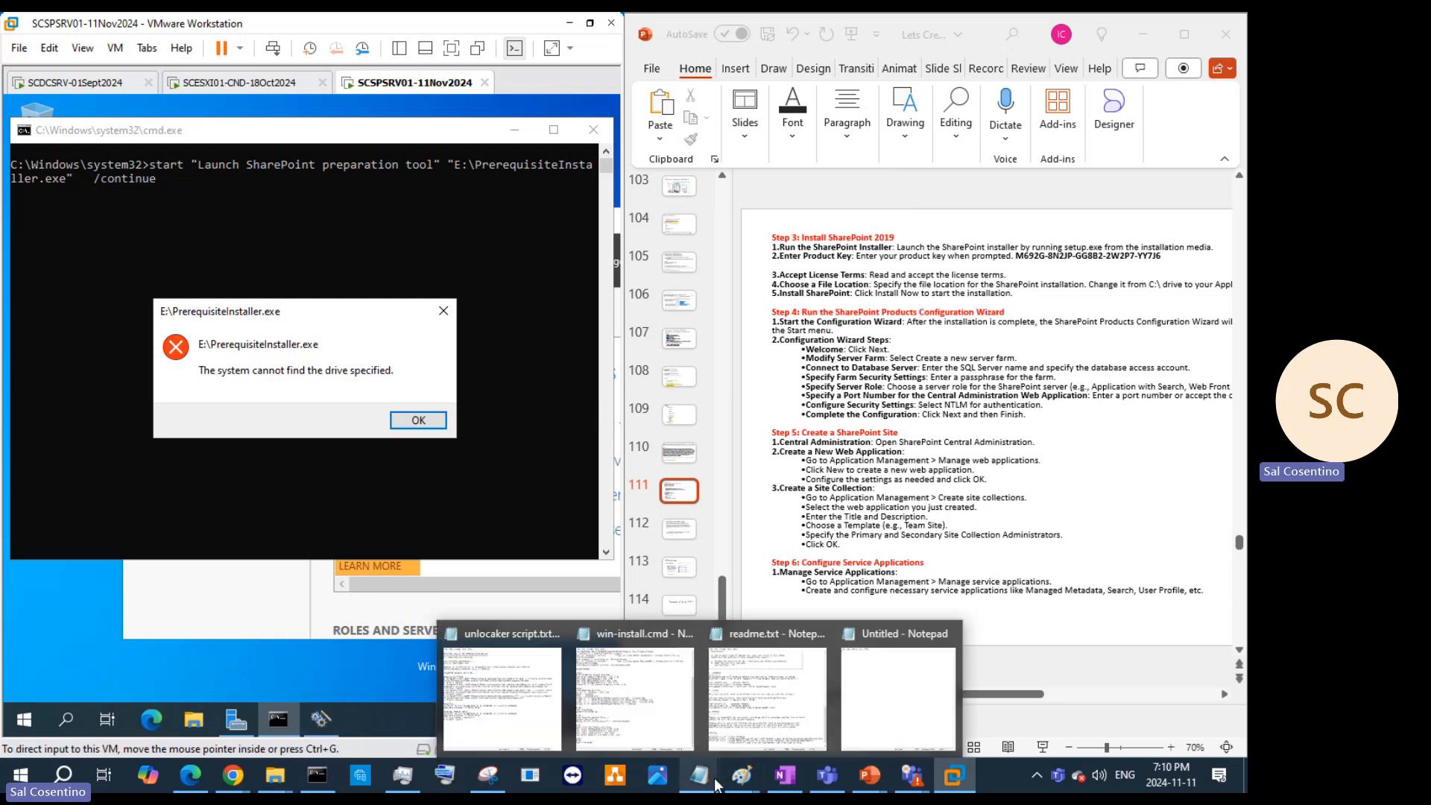
mouse_move(474, 780)
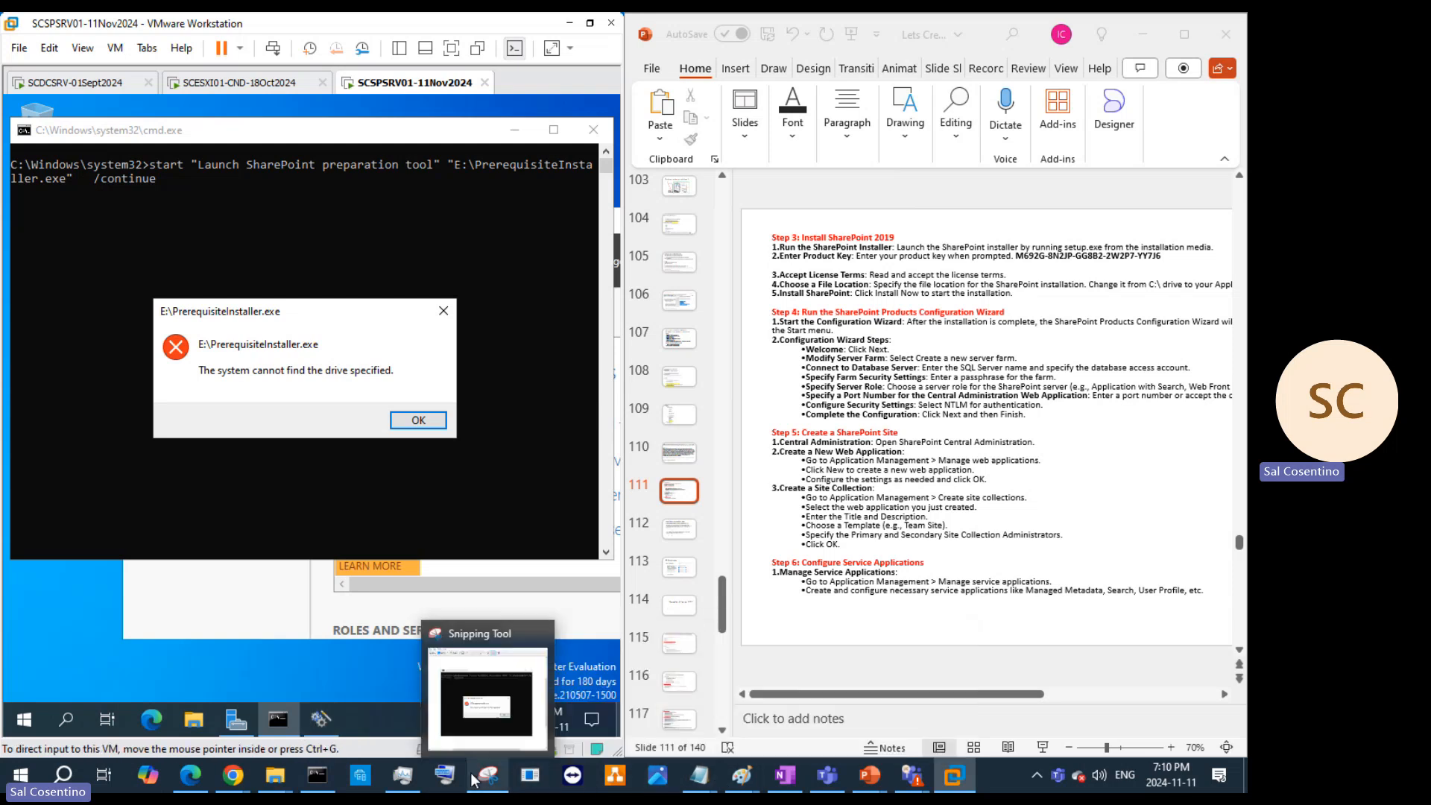
mouse_move(275, 775)
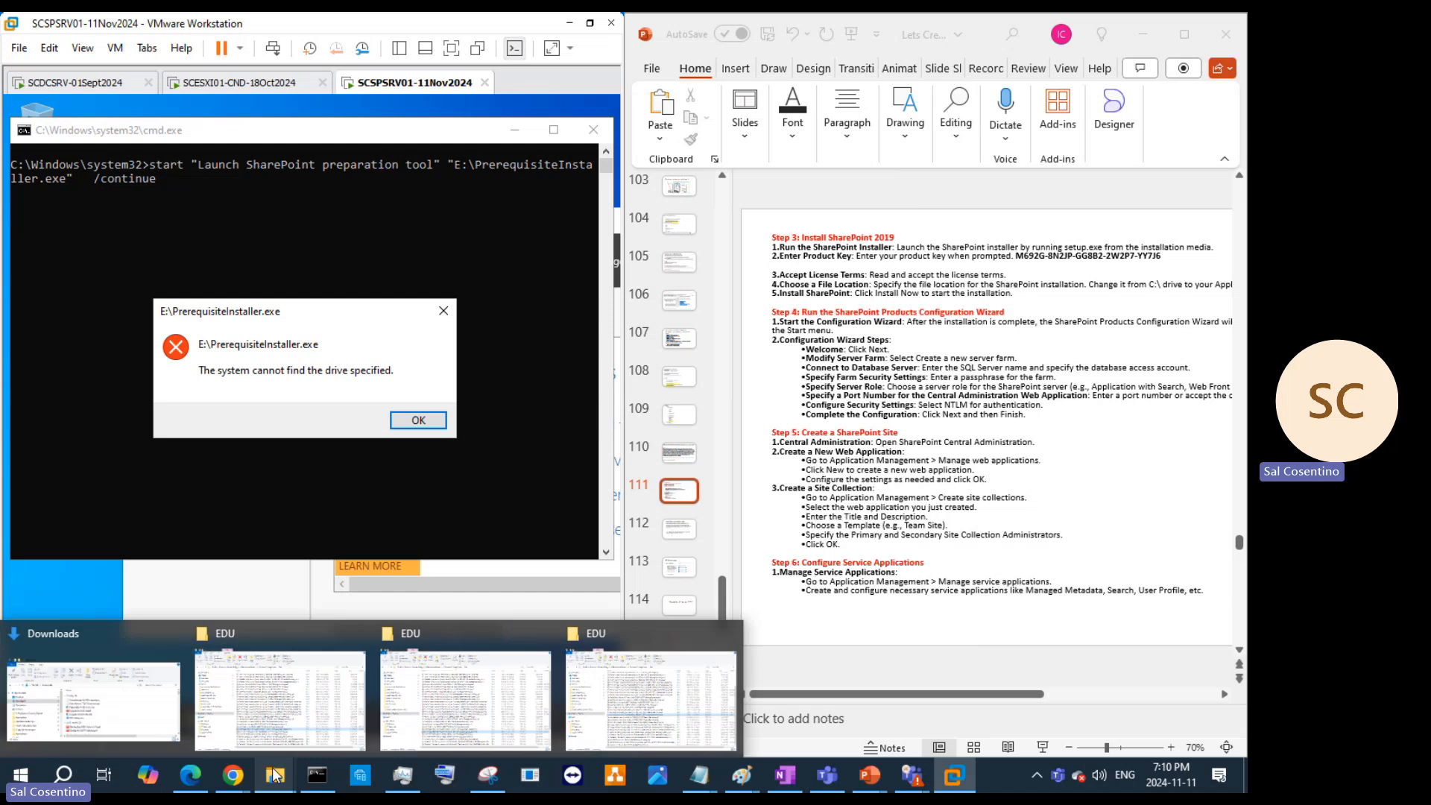
mouse_move(79, 738)
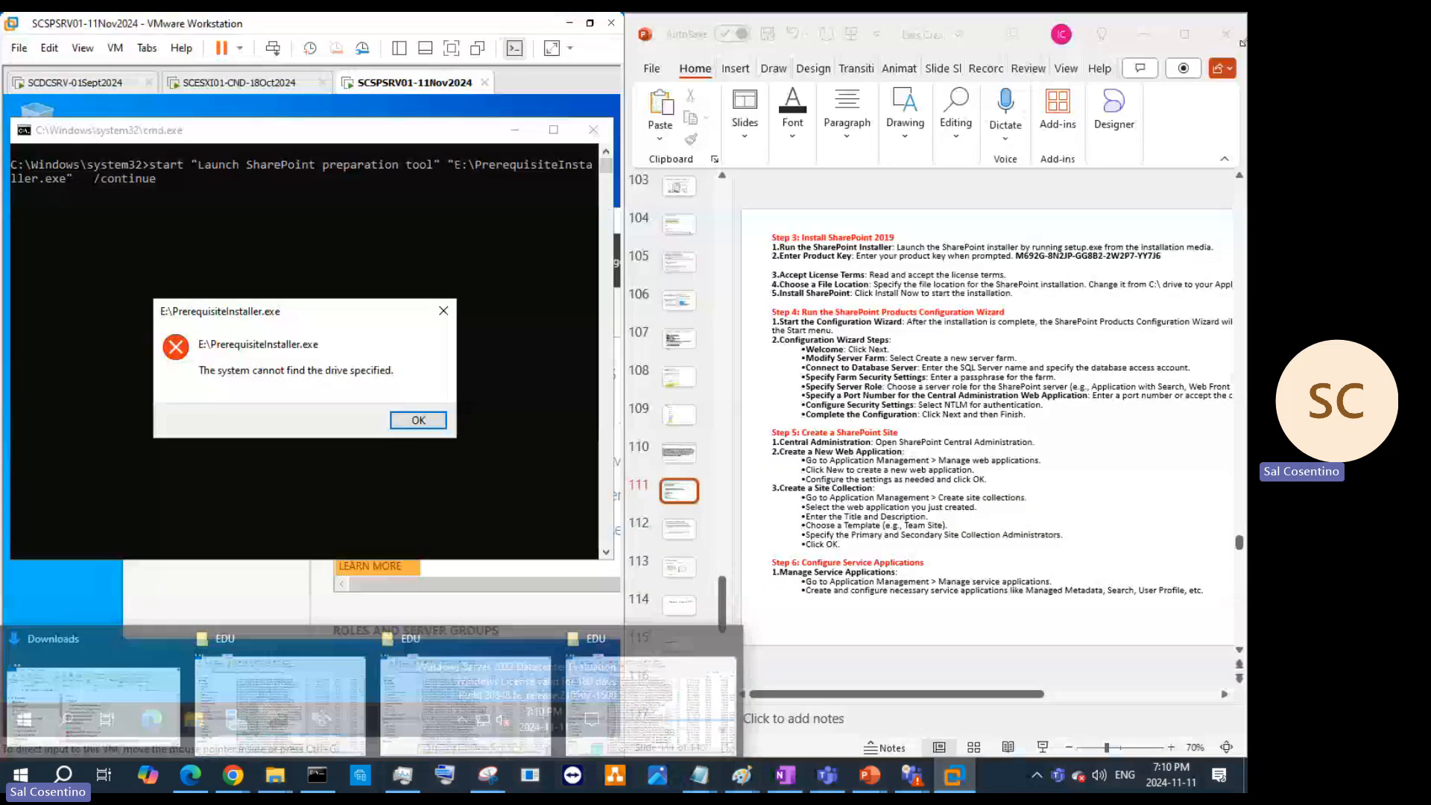
left_click(673, 321)
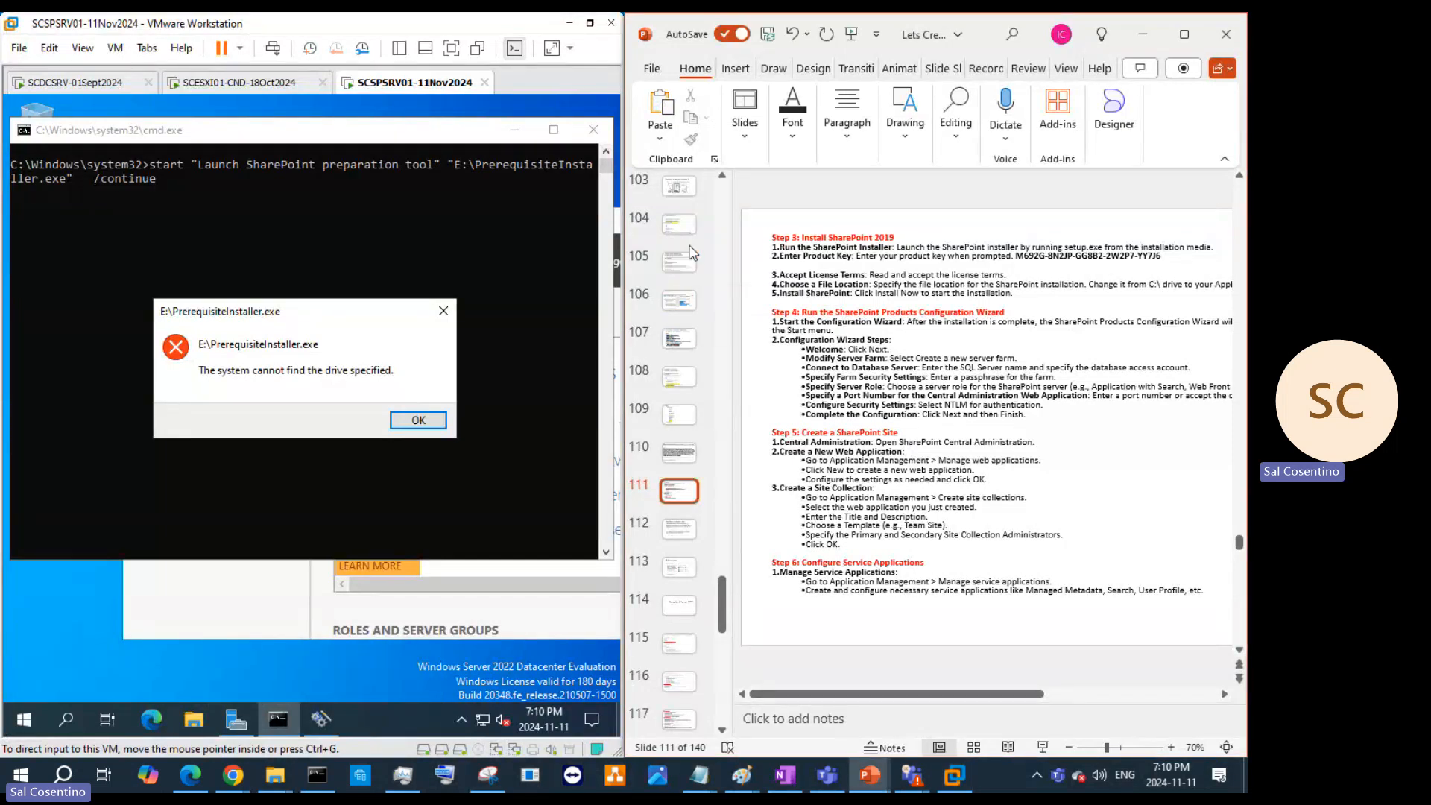
Step: Insert a new slide directly after the Step 2: Install Prerequisites slide in the presentation
left_click(687, 217)
left_click(686, 205)
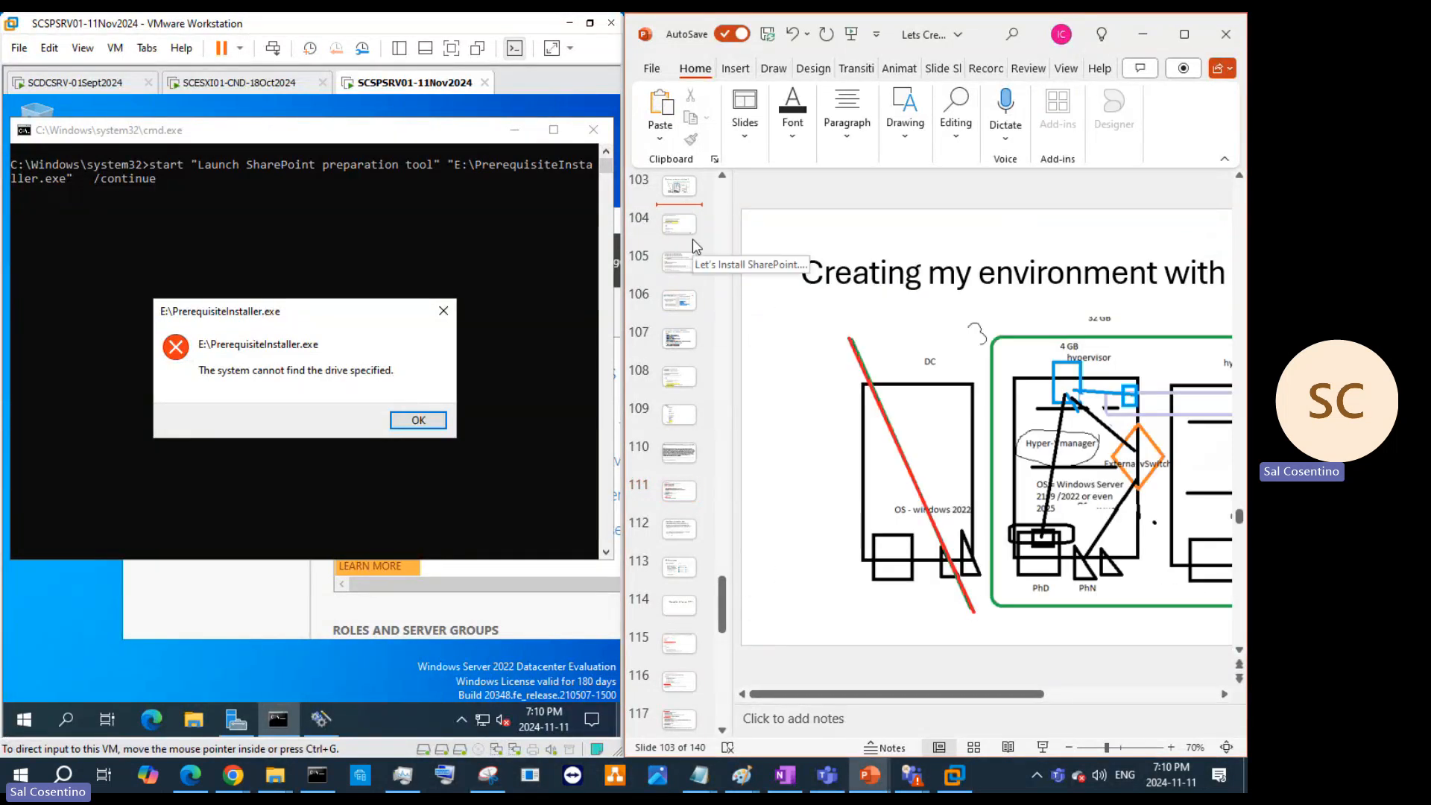
left_click(692, 239)
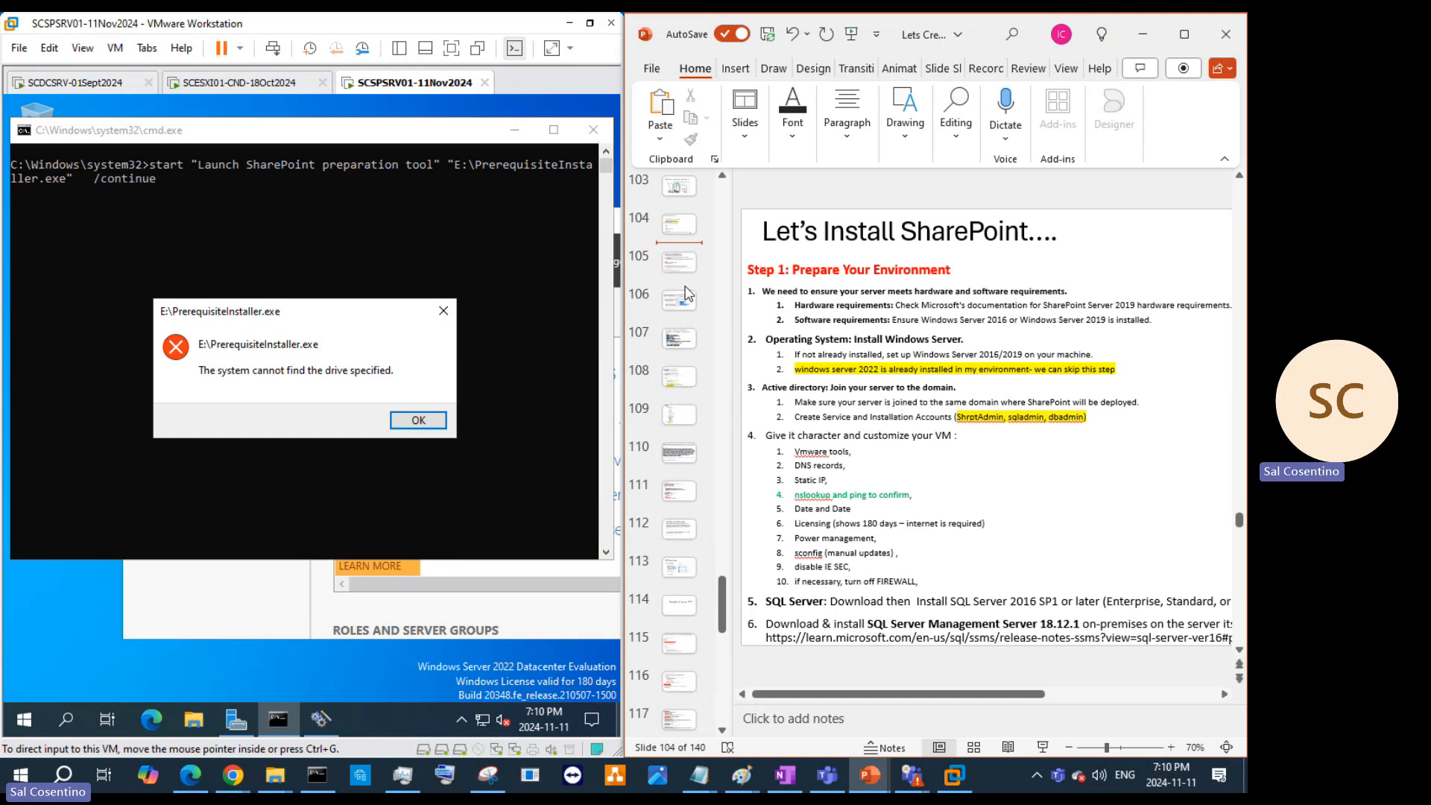
left_click(688, 280)
left_click(687, 302)
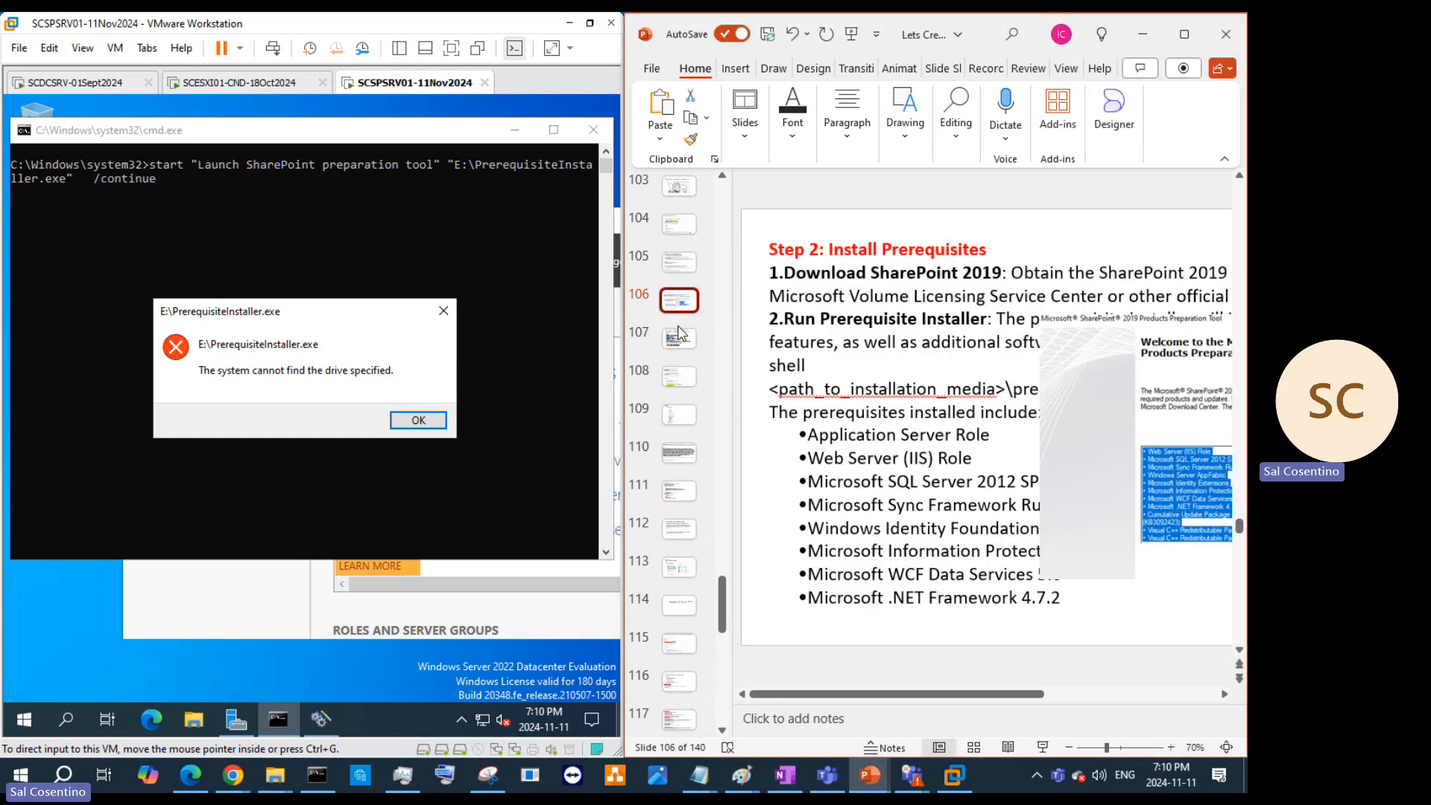
left_click(679, 327)
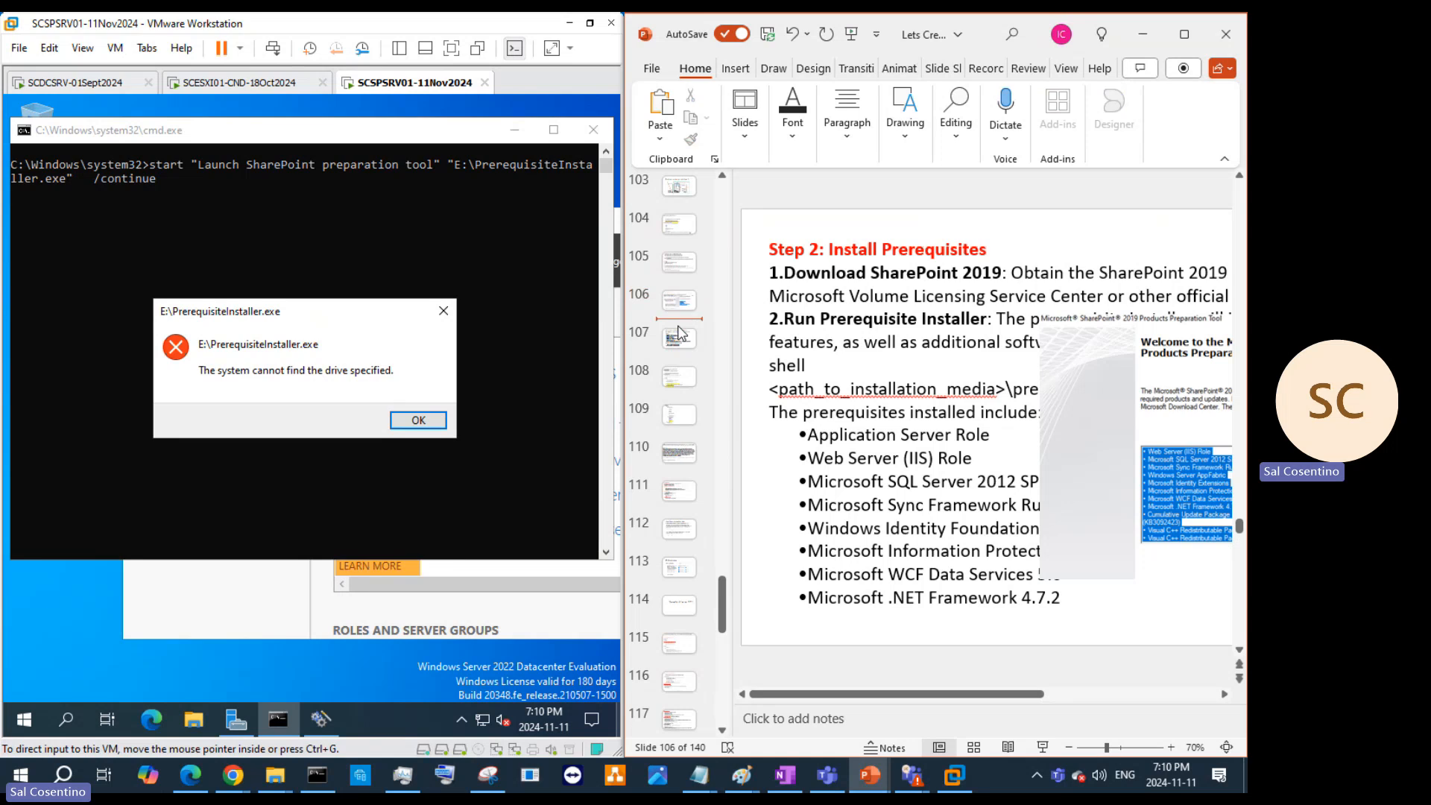
key("Return")
Step: Paste the PrerequisiteInstaller error snip into the new slide and enlarge it to cover most of the slide
left_click(853, 344)
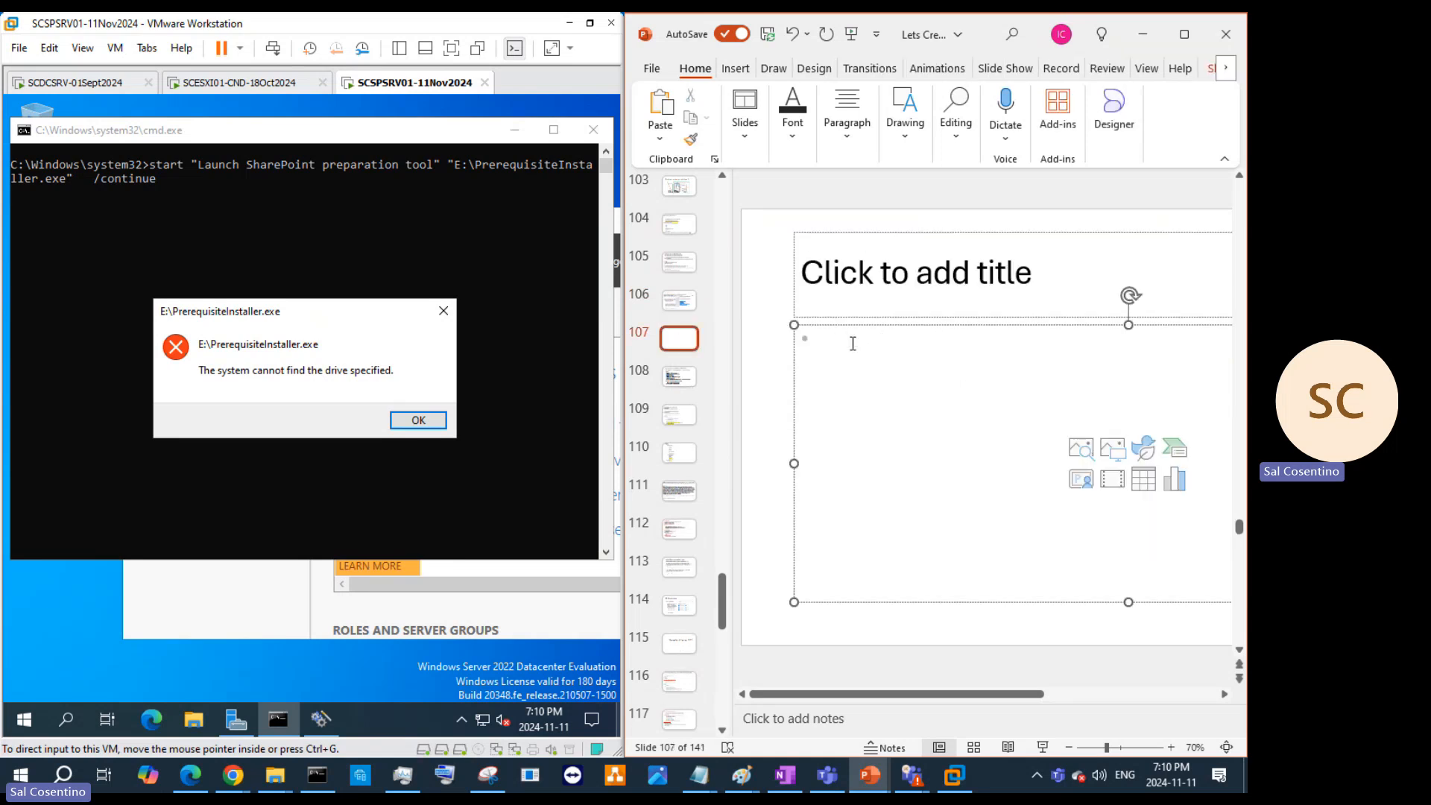
key("ctrl+v")
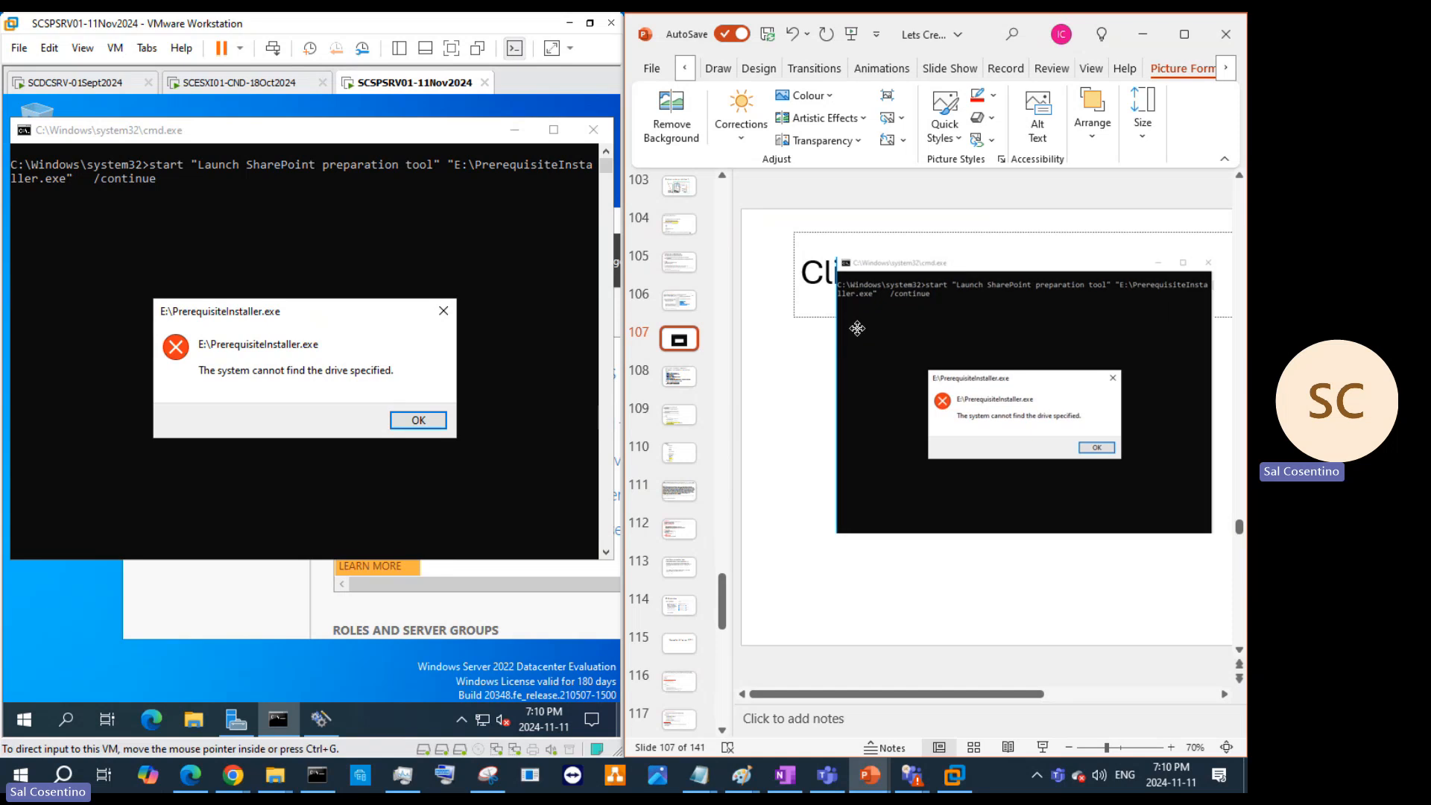
left_click_drag(1154, 485, 1241, 602)
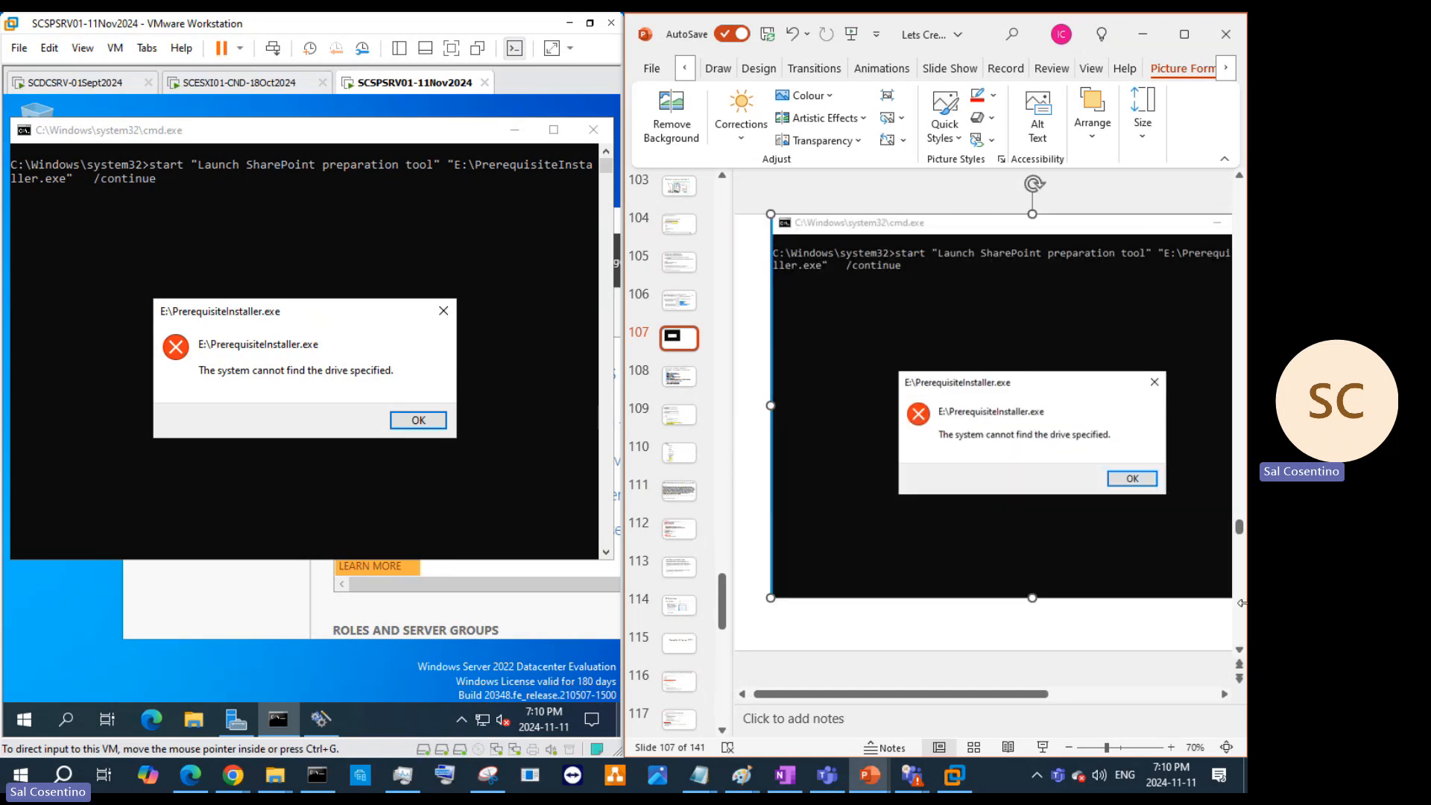
Step: Dismiss the PrerequisiteInstaller error in the virtual machine and check This PC for a disc in DVD Drive (D:)
left_click(418, 422)
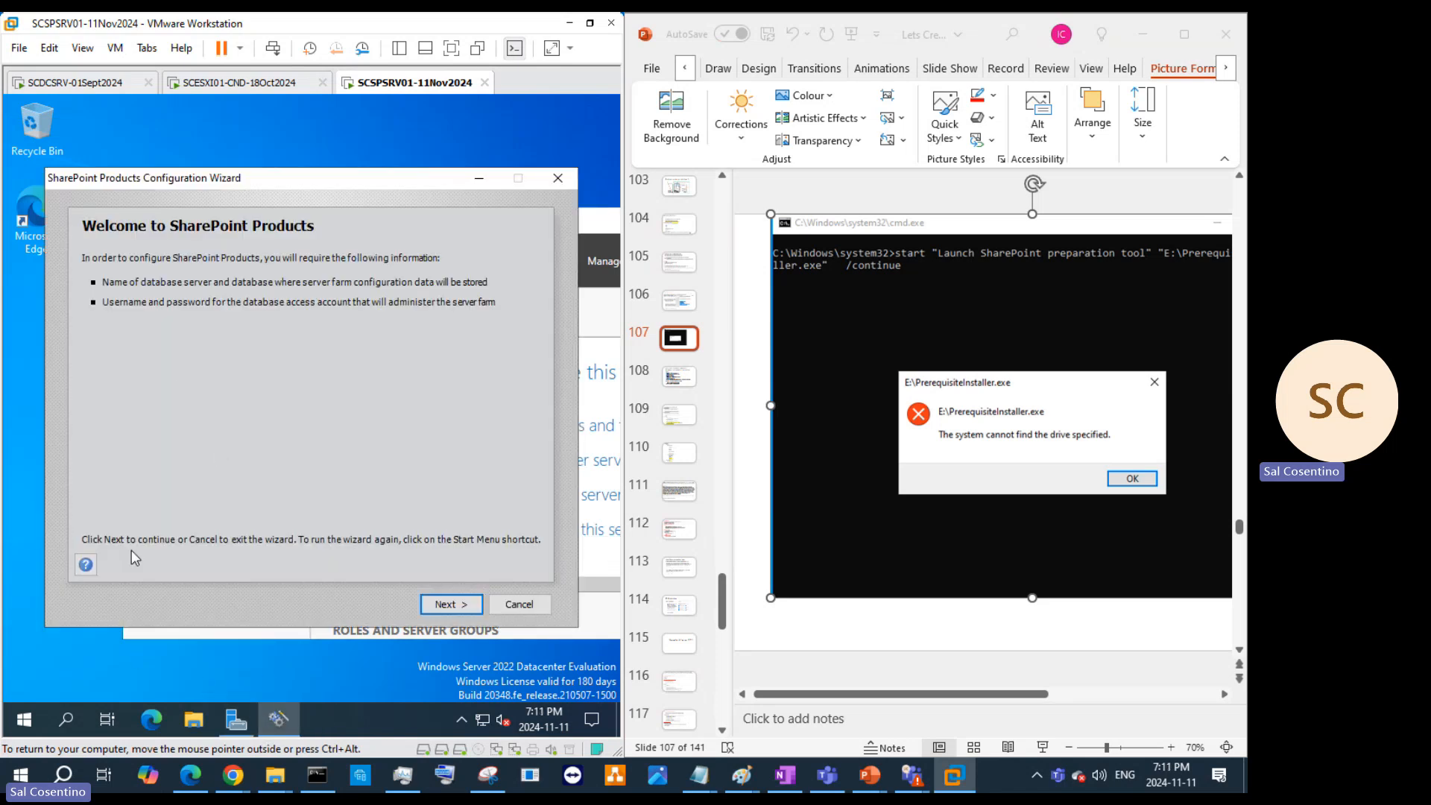
left_click(181, 720)
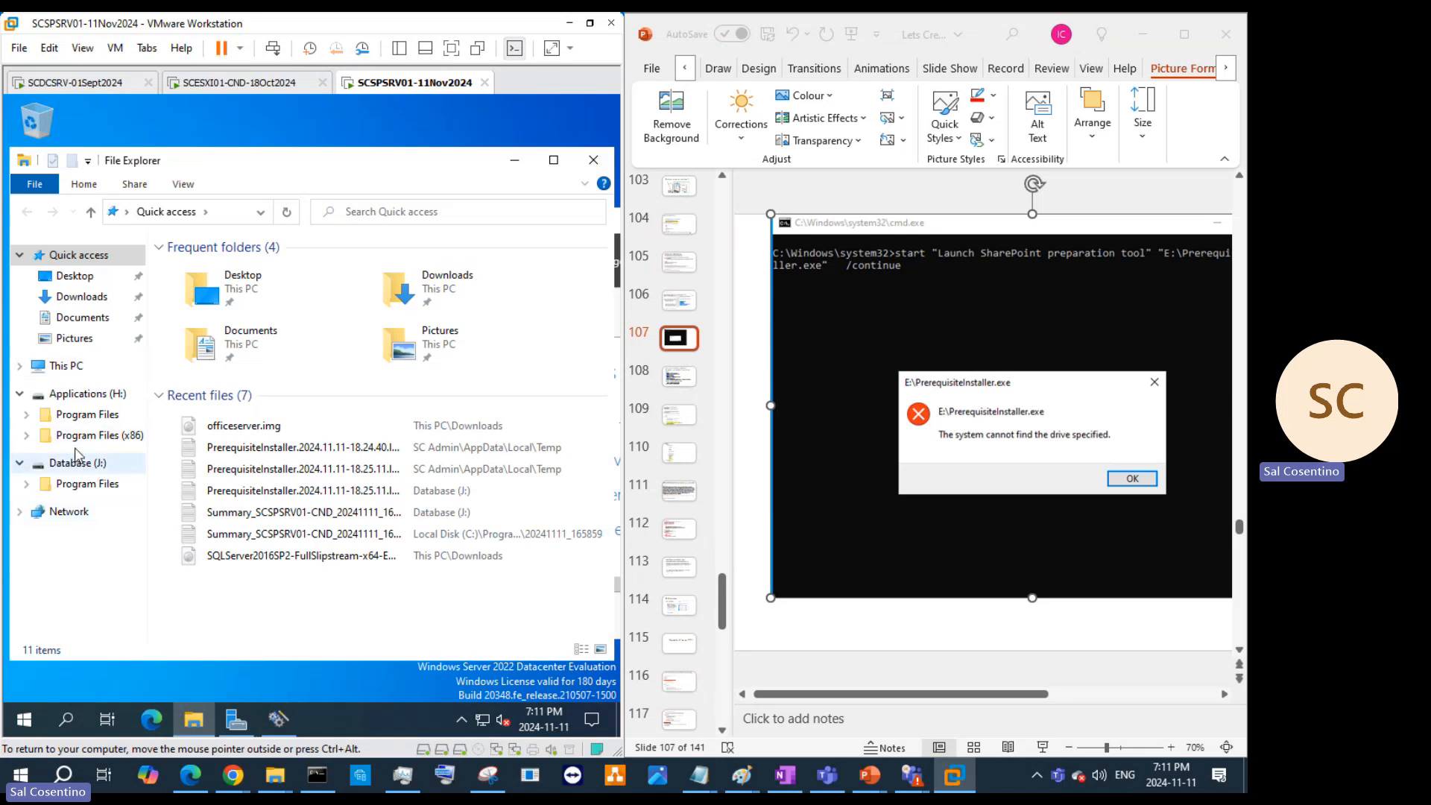
left_click(79, 366)
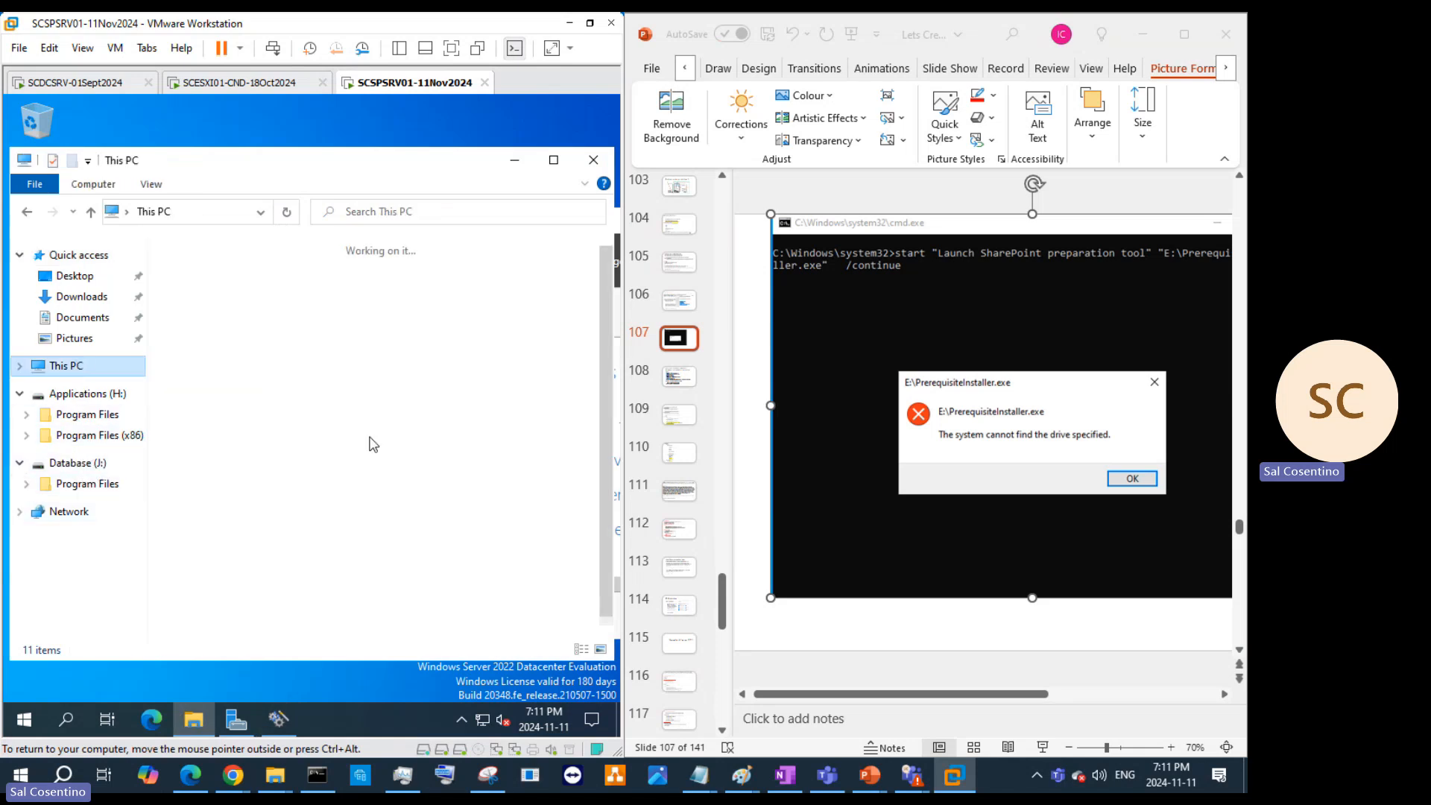
left_click(302, 640)
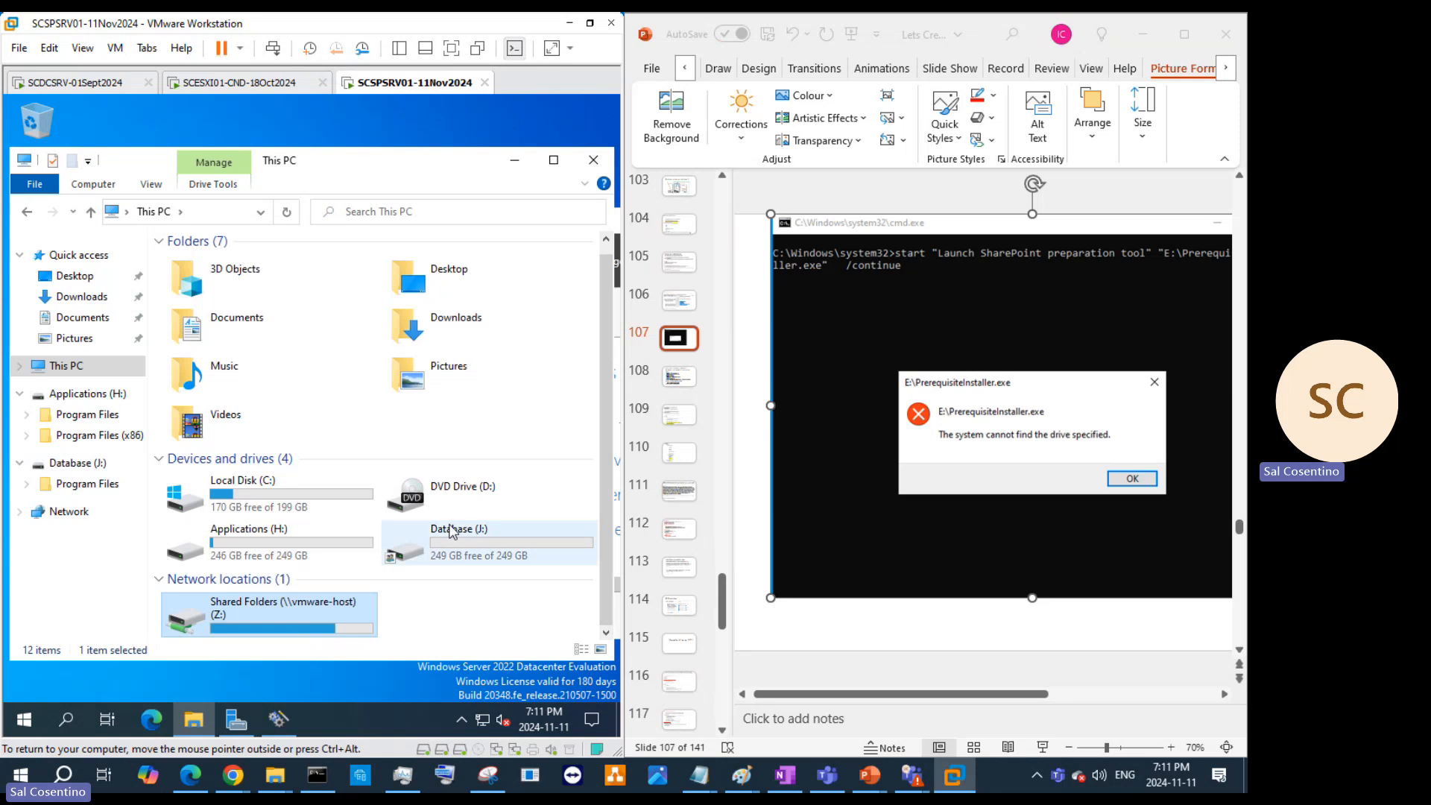
double_click(458, 488)
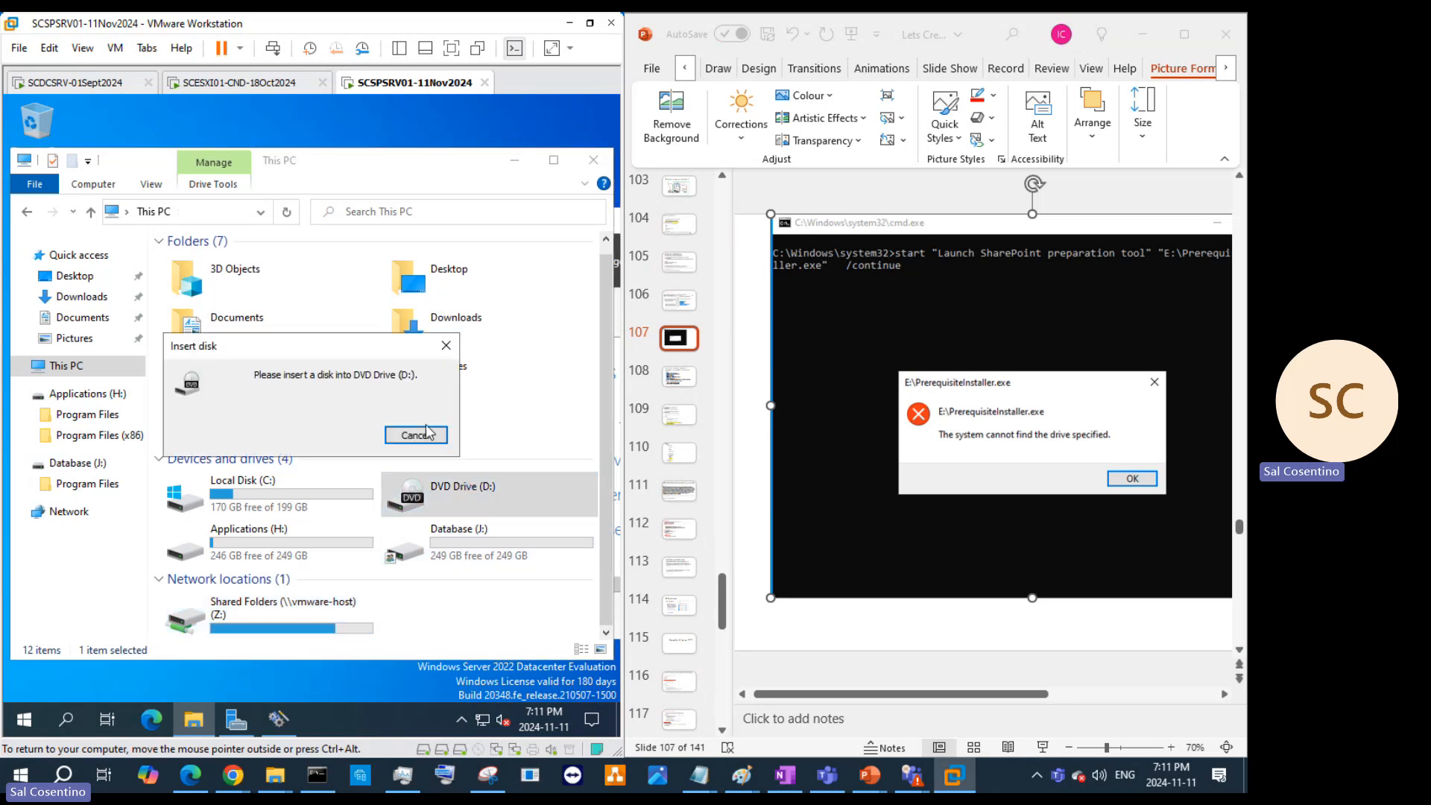
left_click(445, 345)
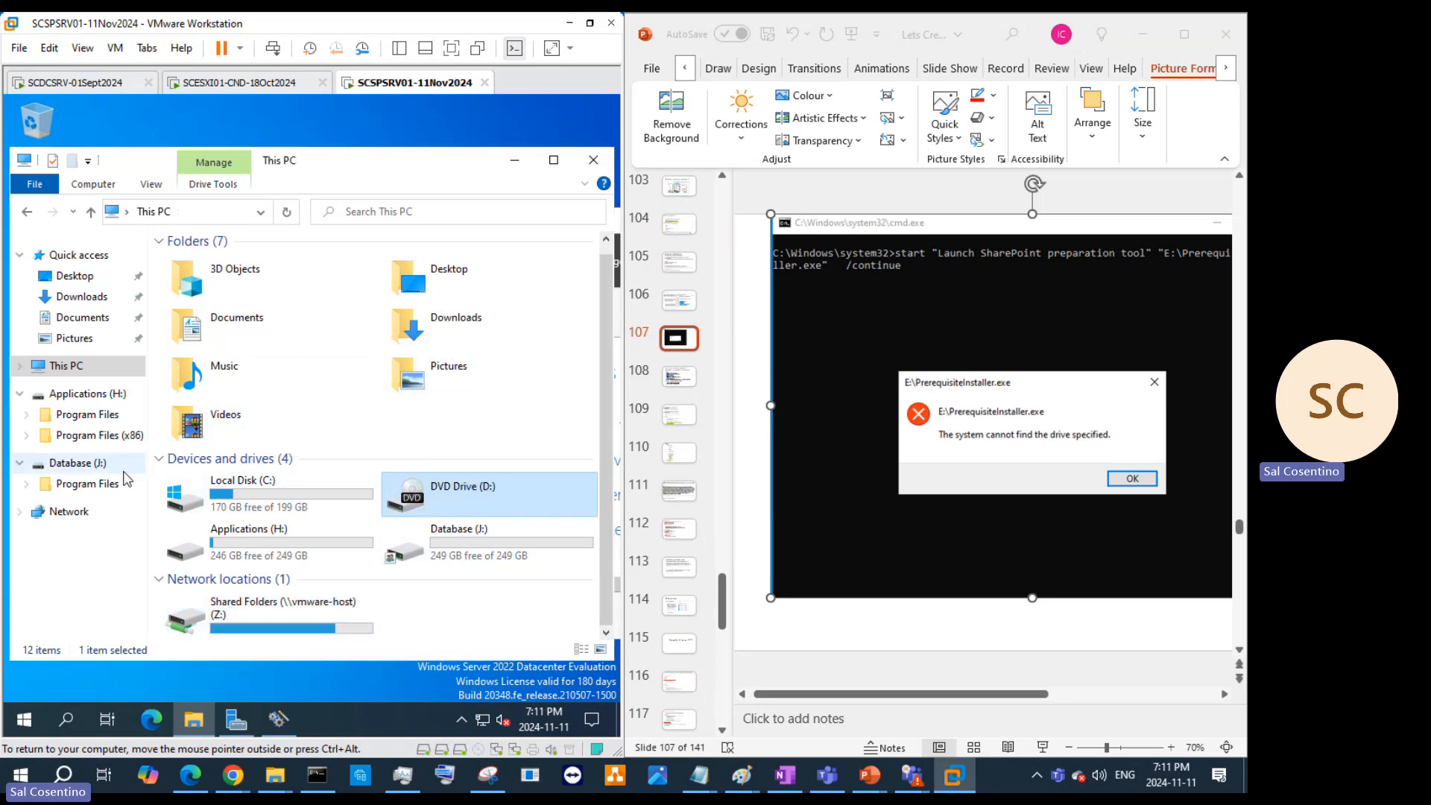
Step: Mount the officeserver.img disc image from the virtual machine's Downloads folder and accept opening it
left_click(75, 298)
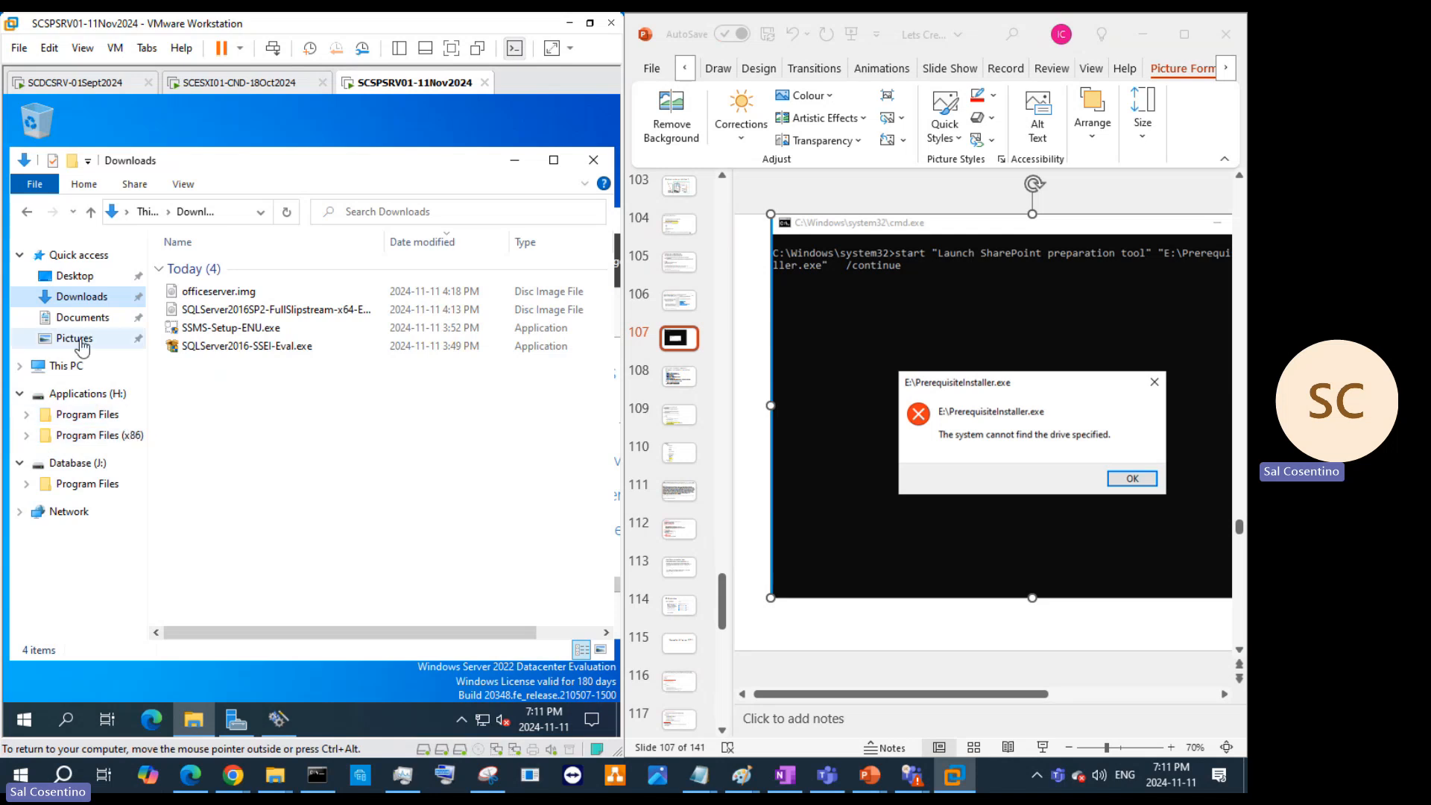
left_click(221, 298)
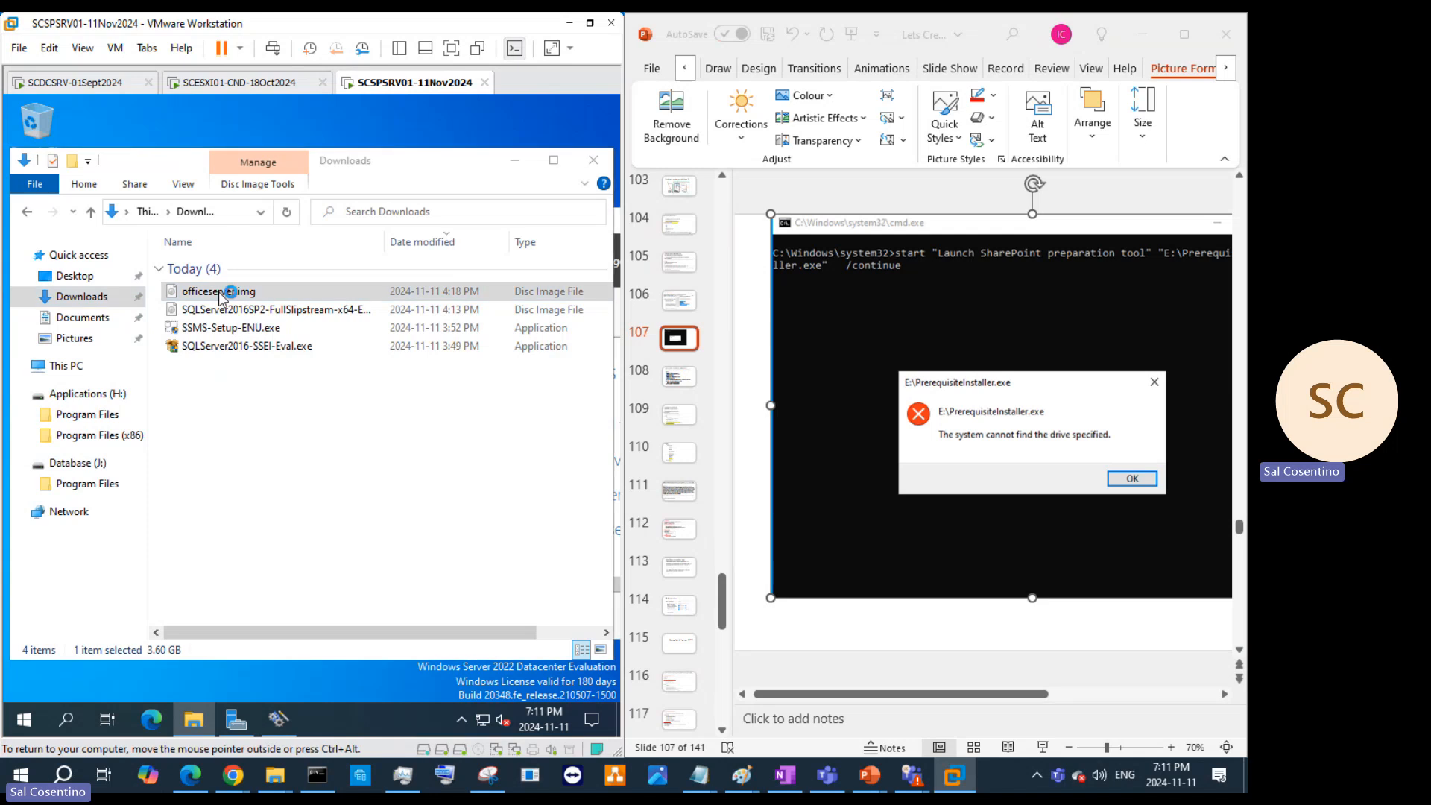
left_click(383, 417)
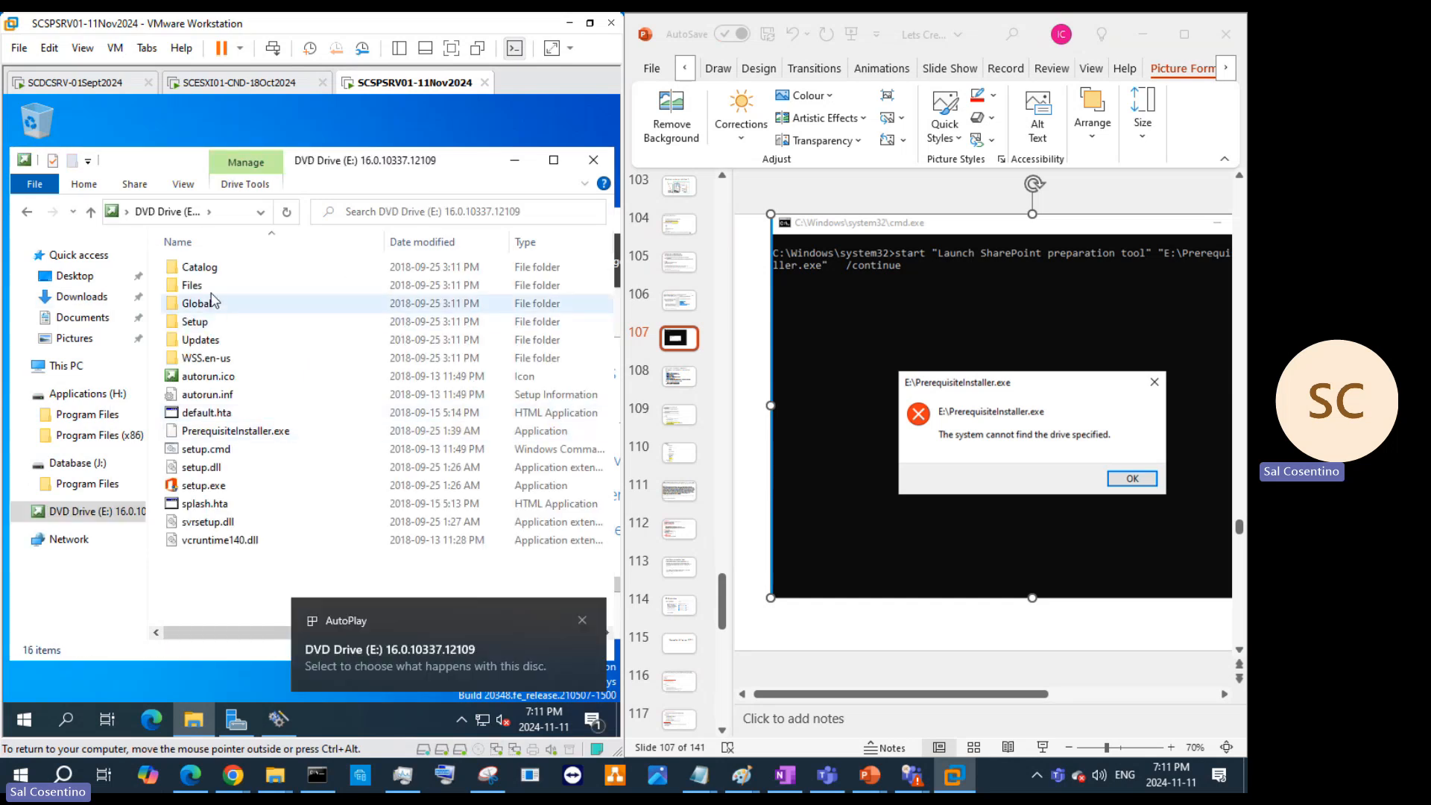
Step: Look through the Files folder and its Setup subfolder on the mounted disc, and return to the disc's root
left_click(213, 291)
double_click(213, 291)
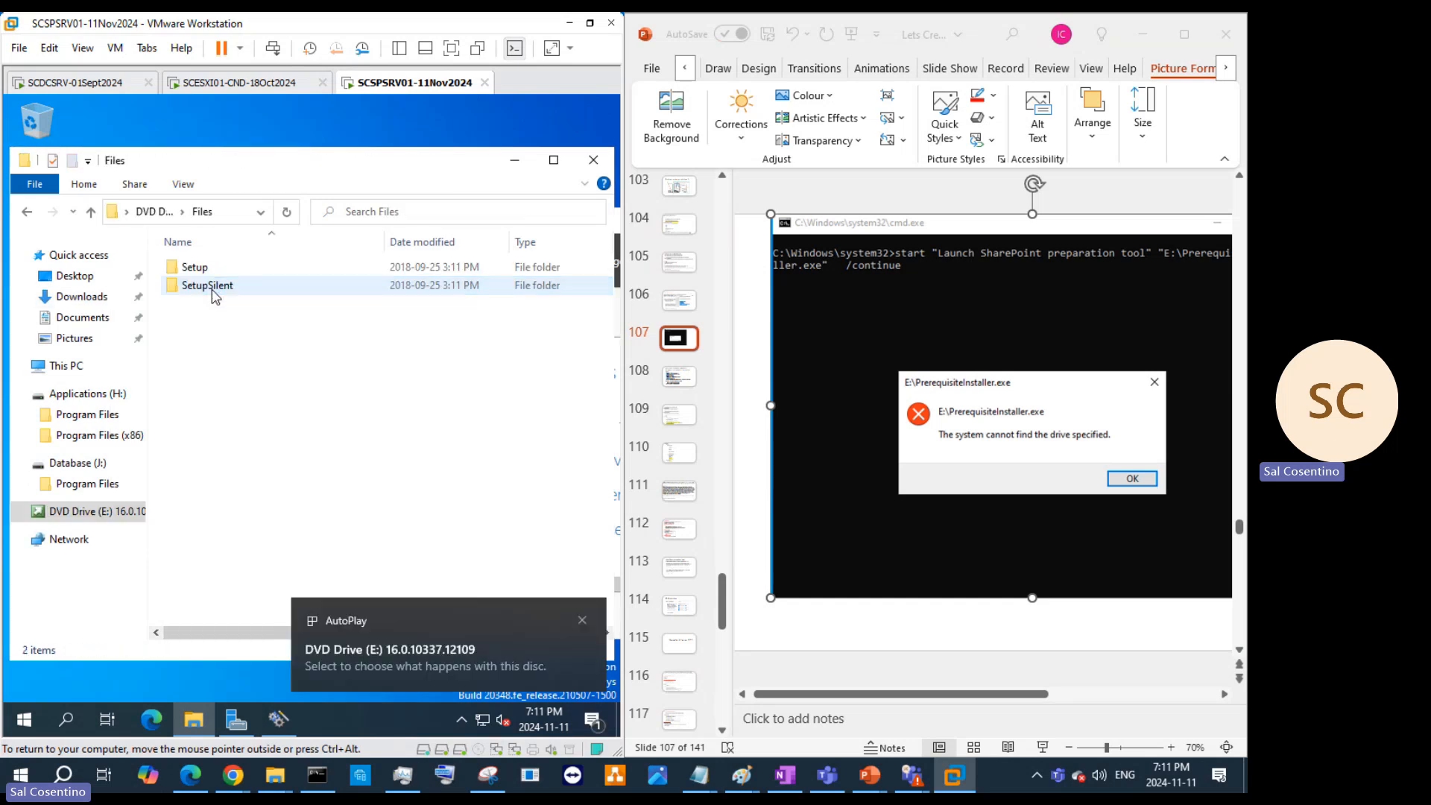
left_click(213, 268)
double_click(213, 268)
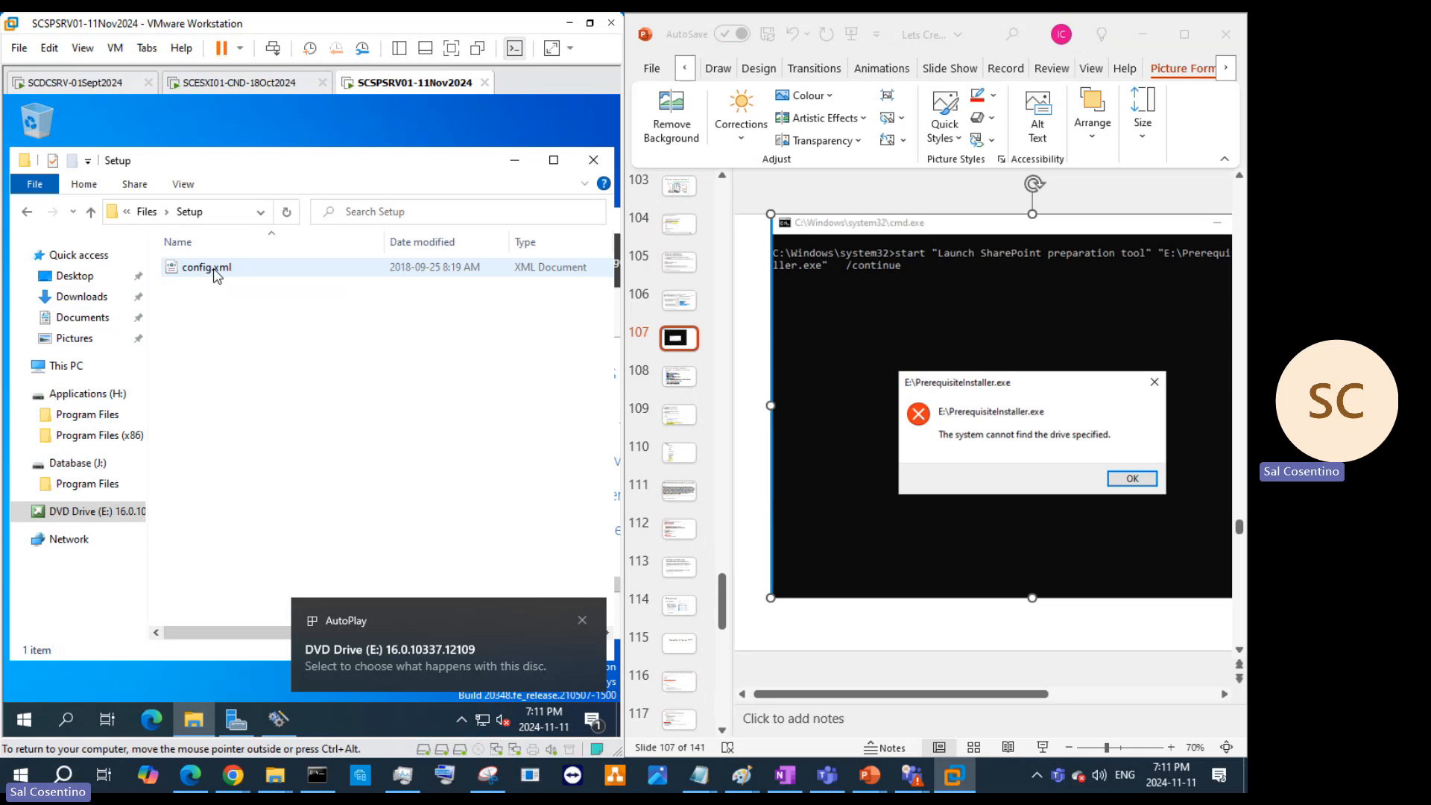
left_click(136, 212)
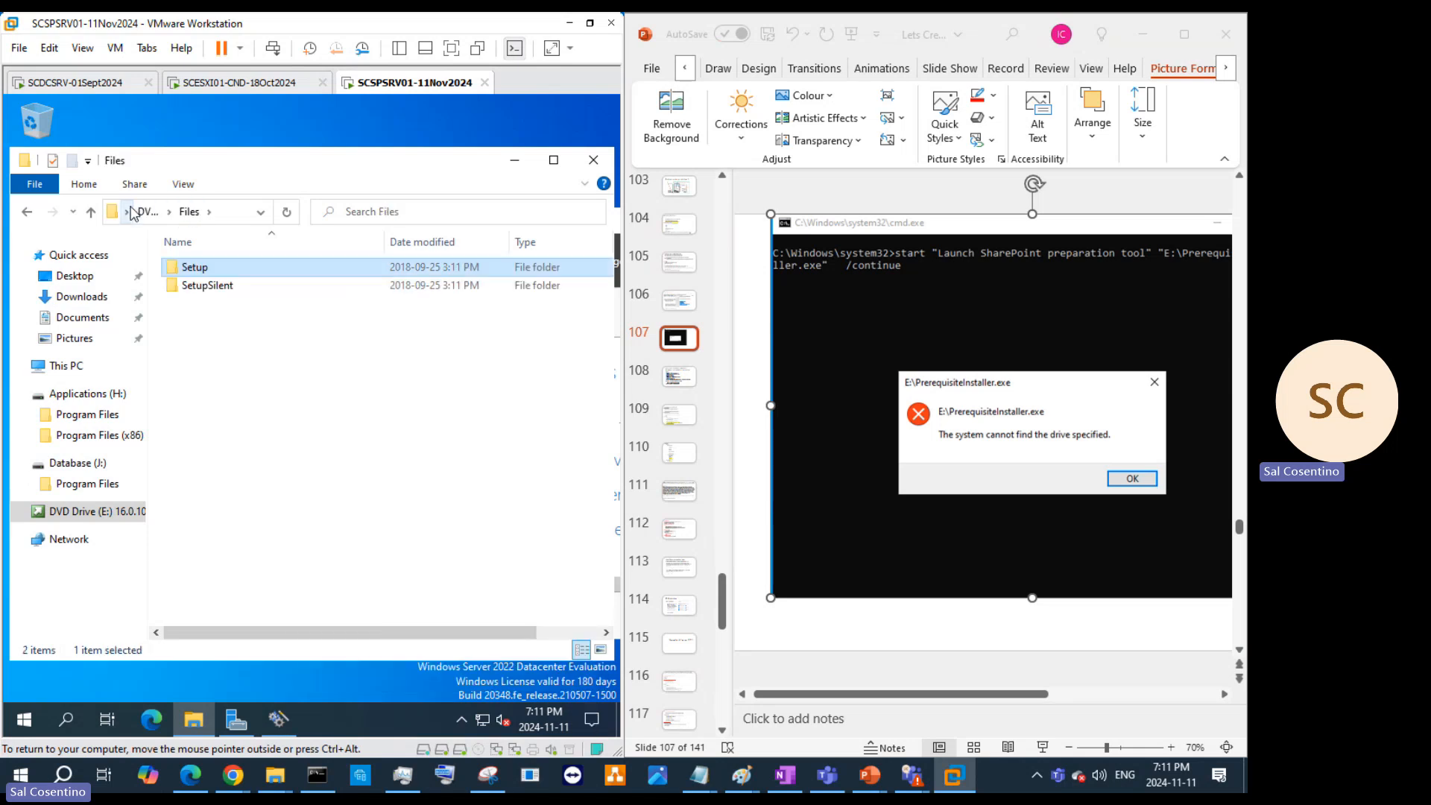
left_click(146, 212)
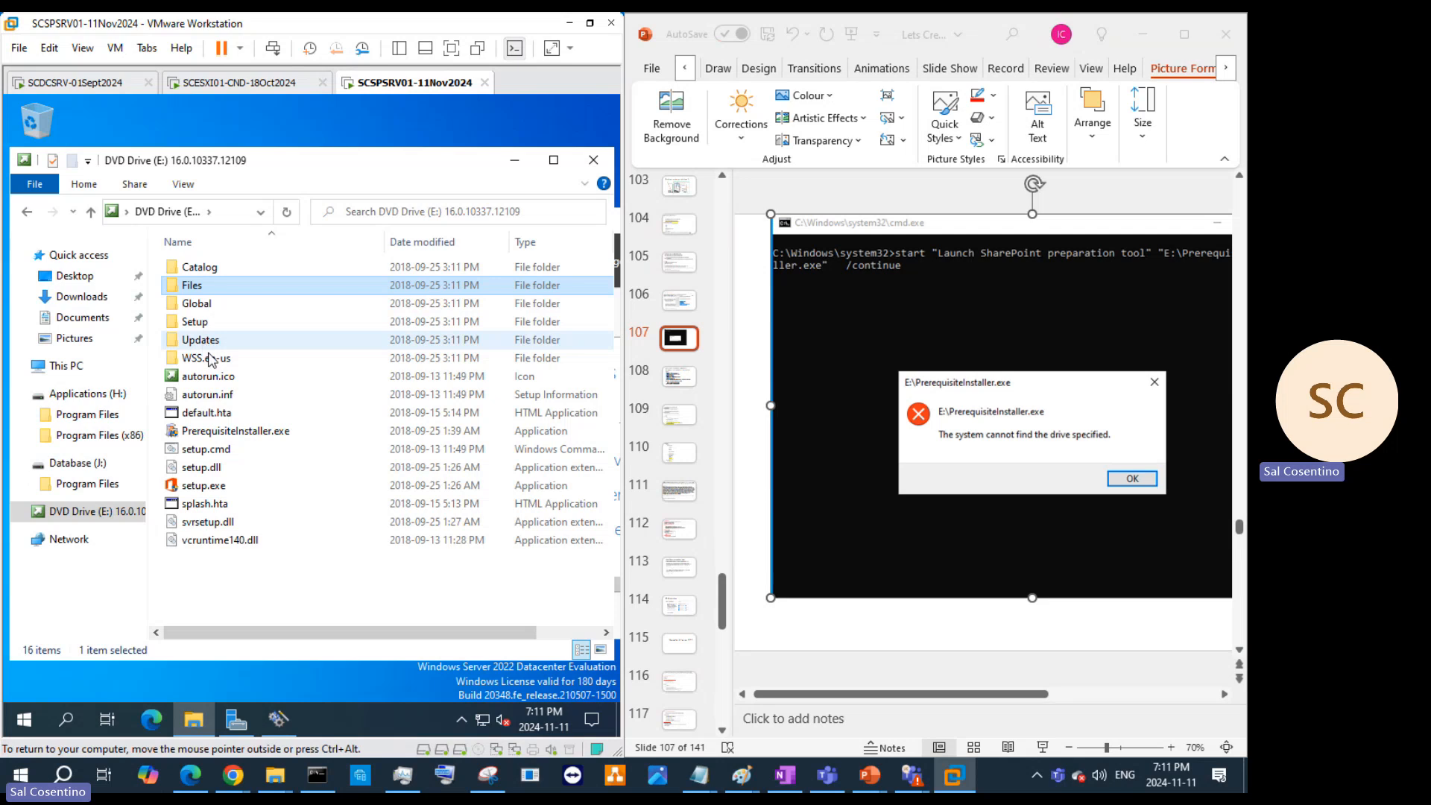
Step: Copy all files and folders from the root of the mounted DVD Drive (E:) and open Local Disk (C:)
right_click(237, 430)
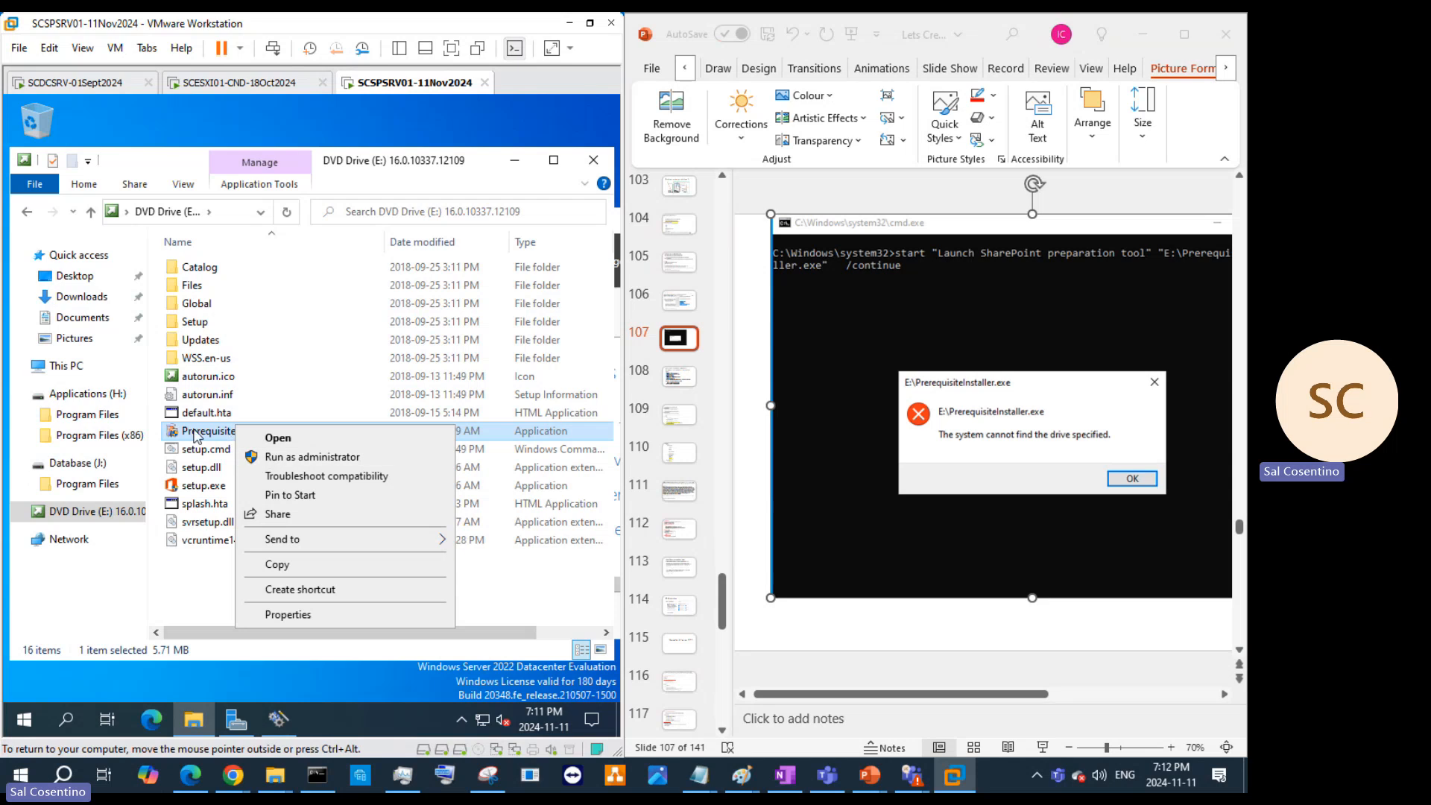
left_click(278, 569)
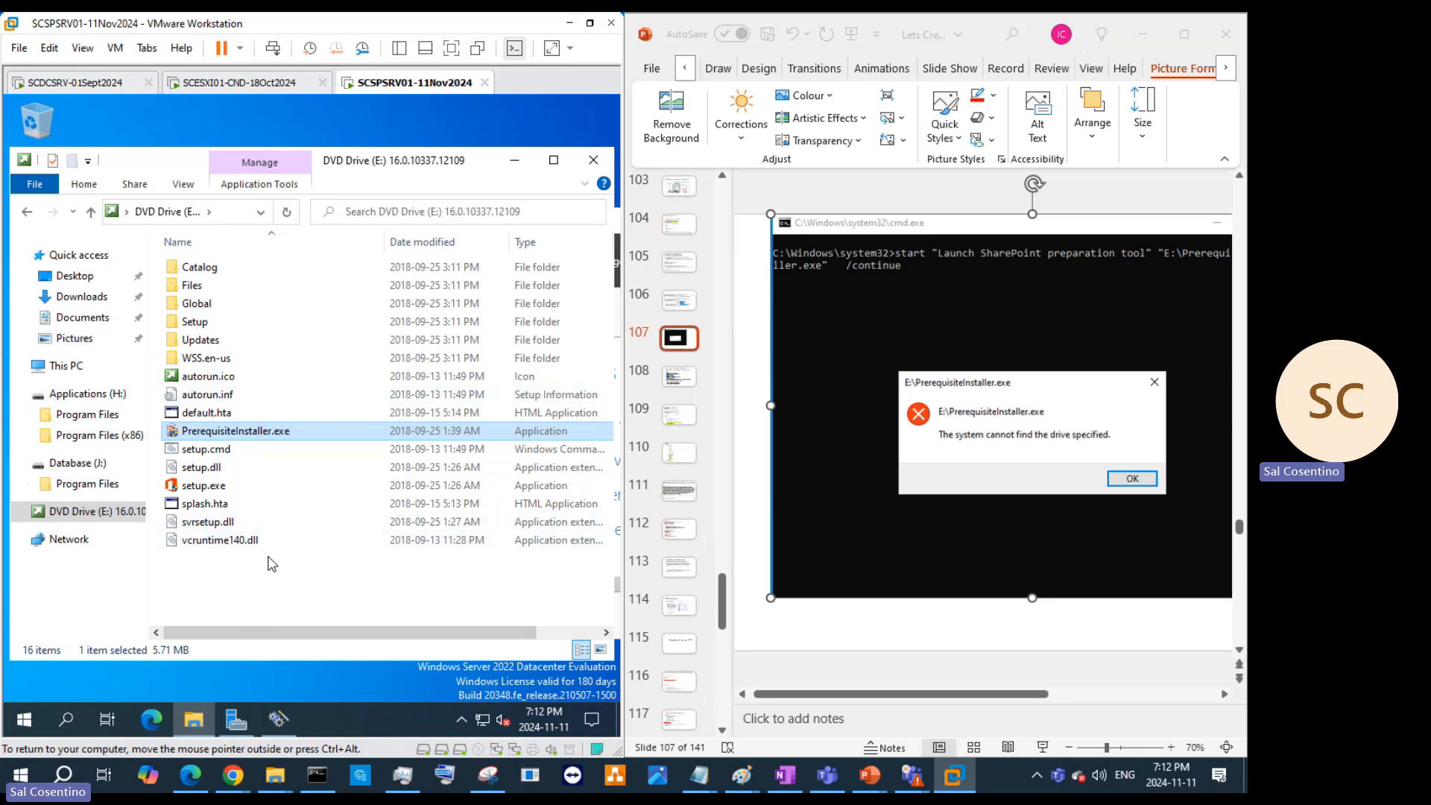
left_click_drag(318, 569, 207, 270)
right_click(207, 288)
key("Escape")
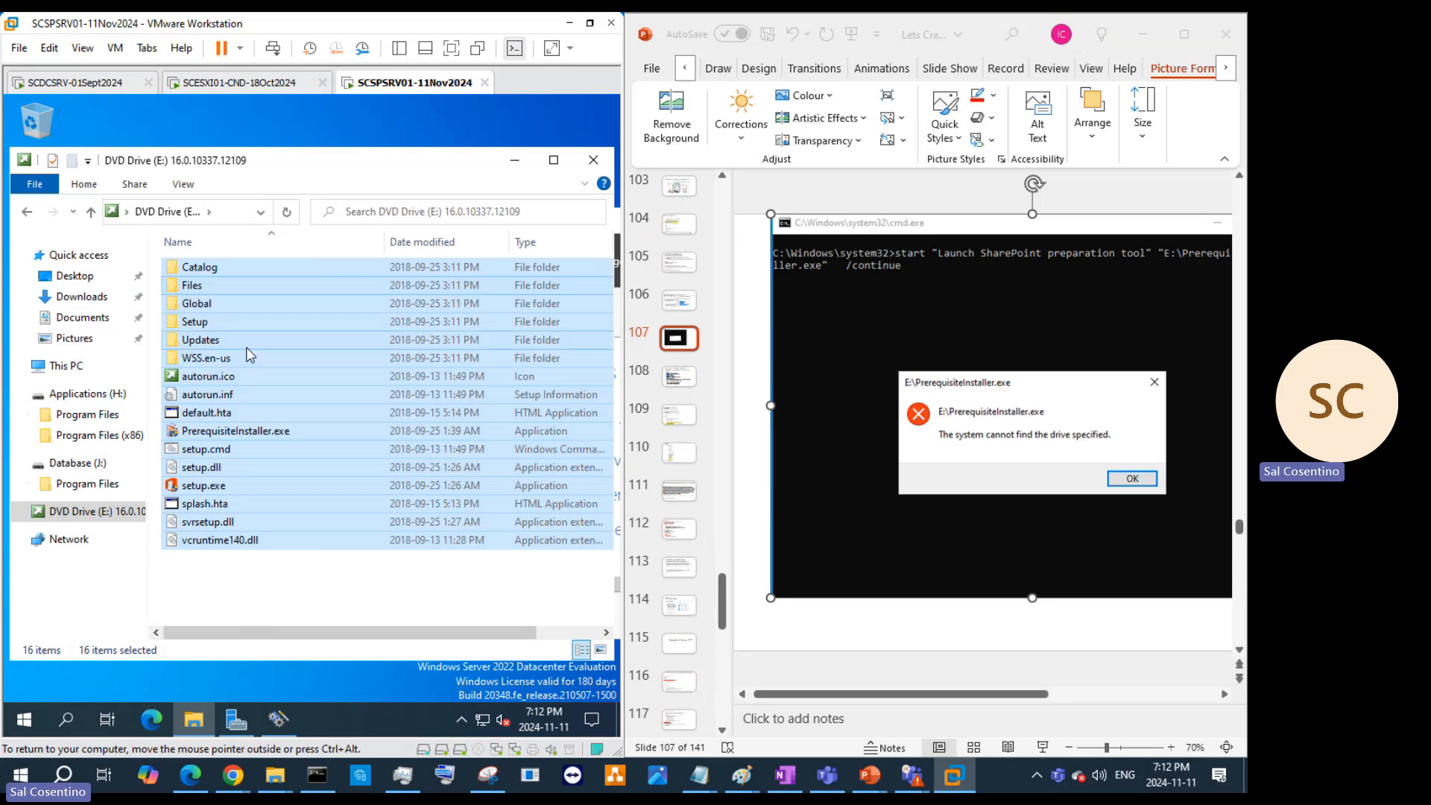
left_click(90, 369)
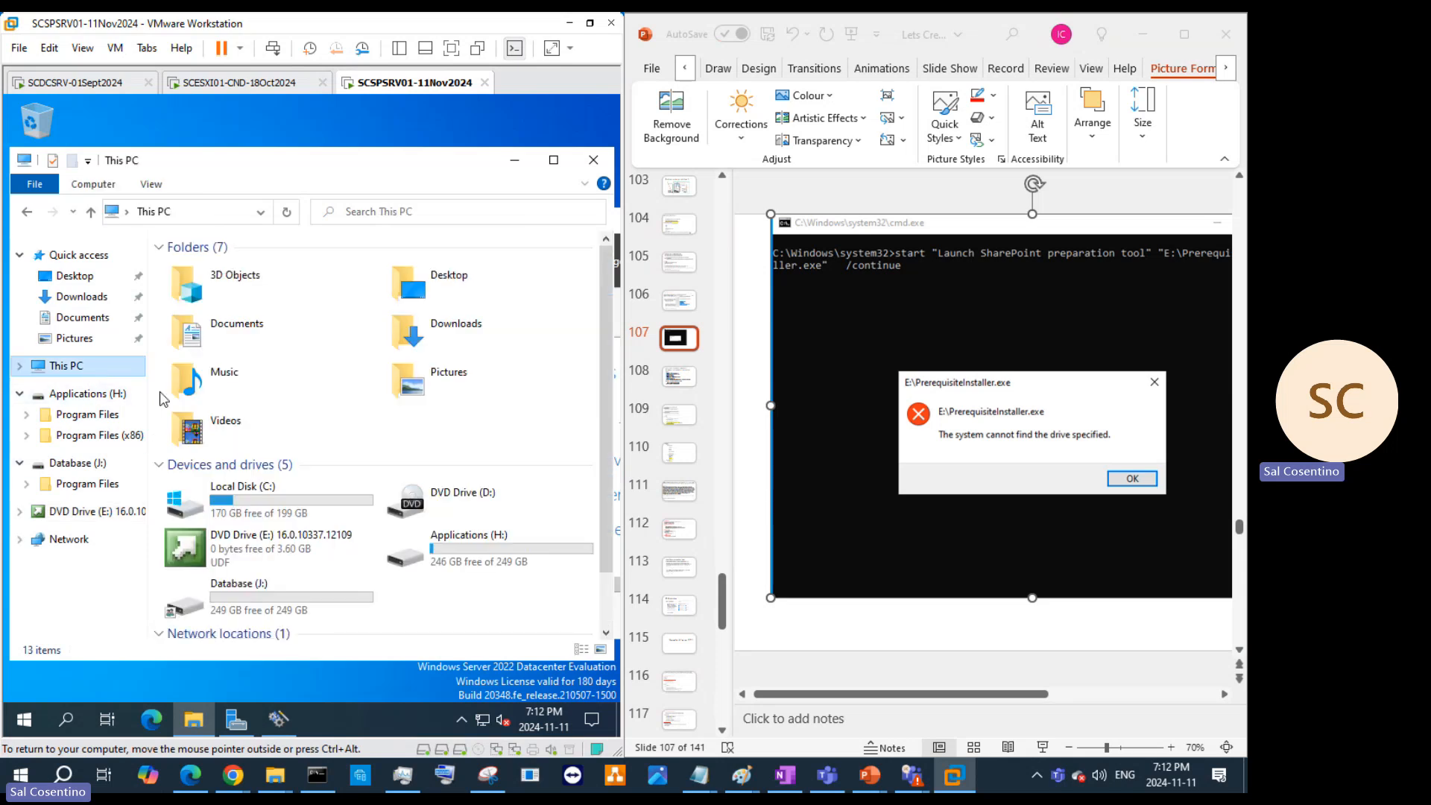
double_click(224, 586)
right_click(225, 396)
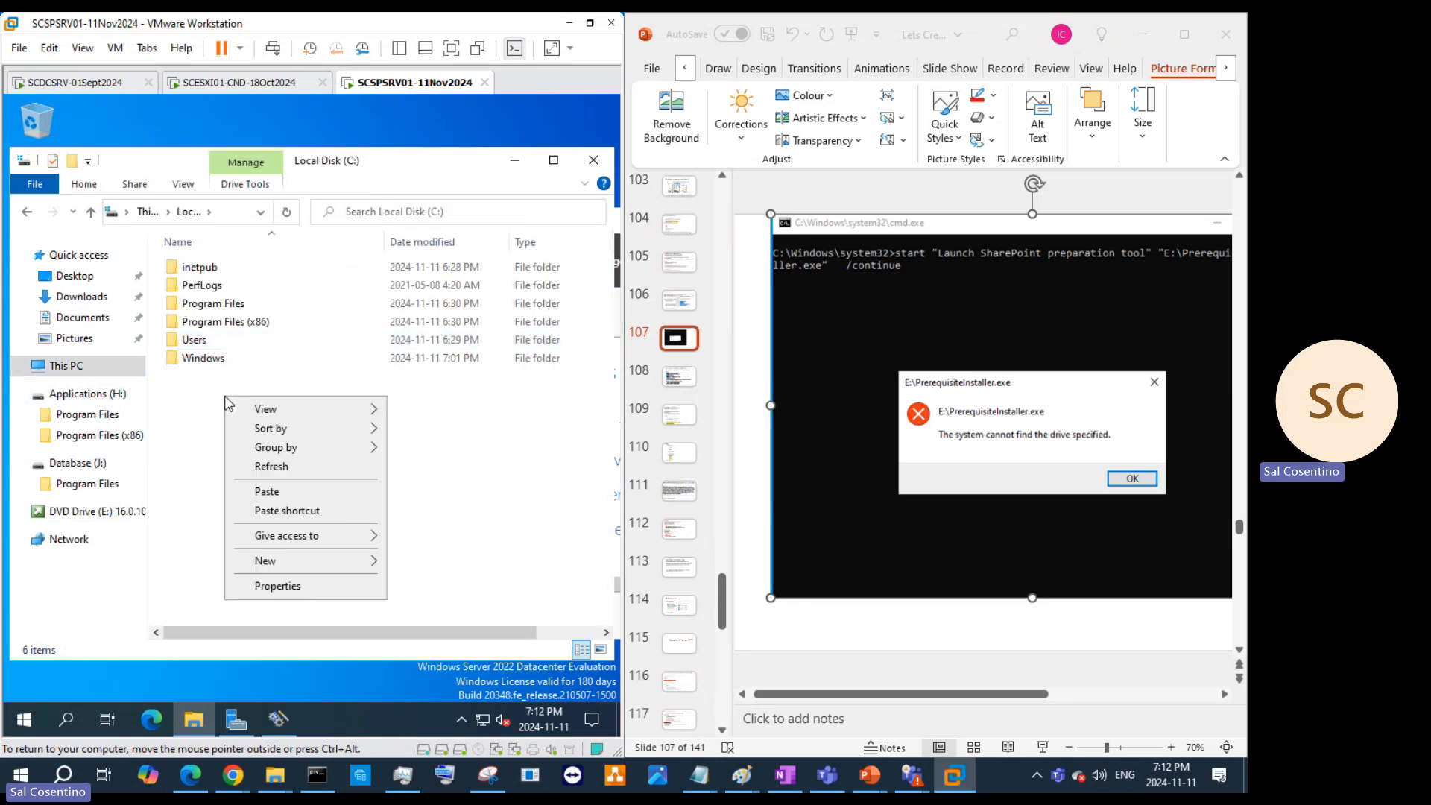
left_click(275, 493)
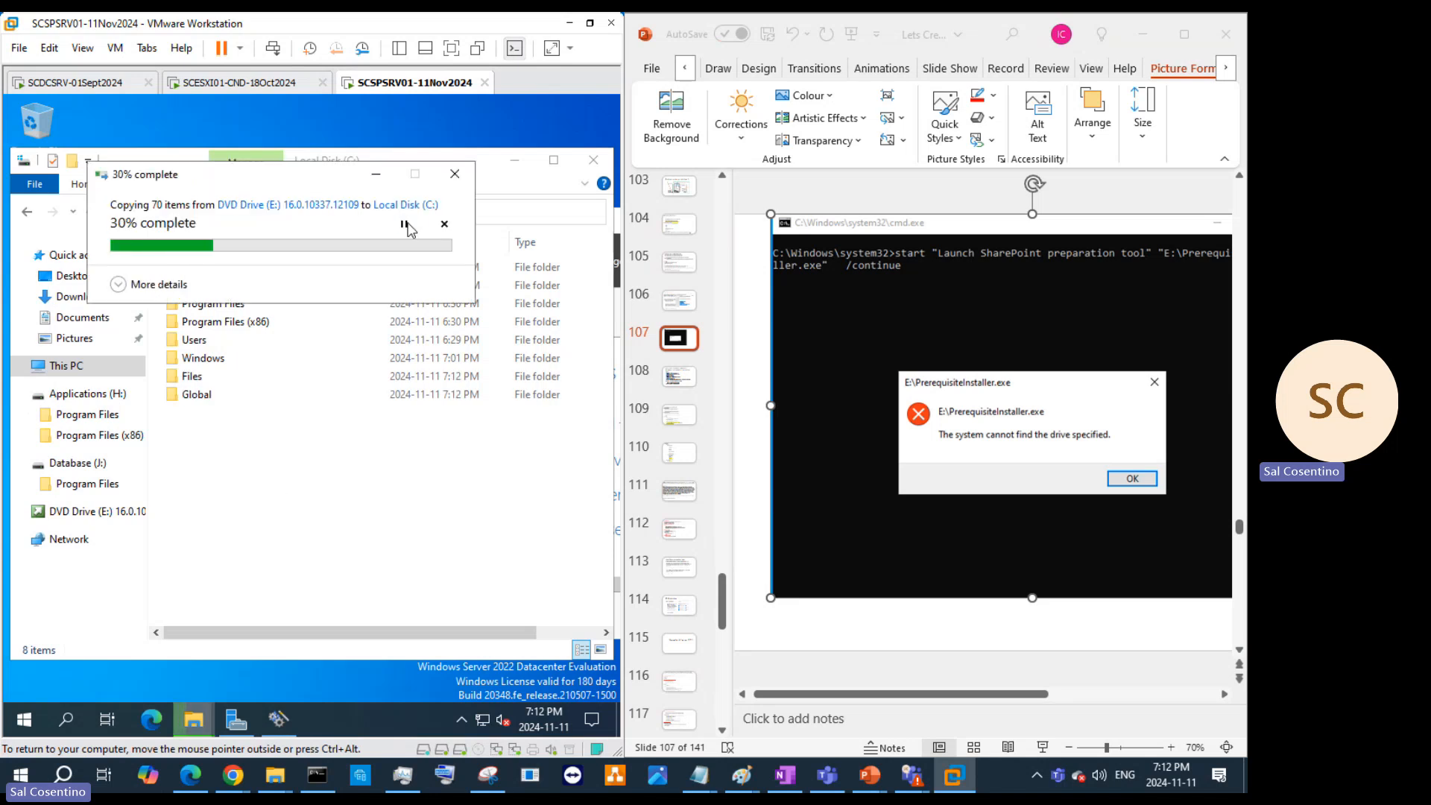
left_click(404, 224)
left_click(444, 225)
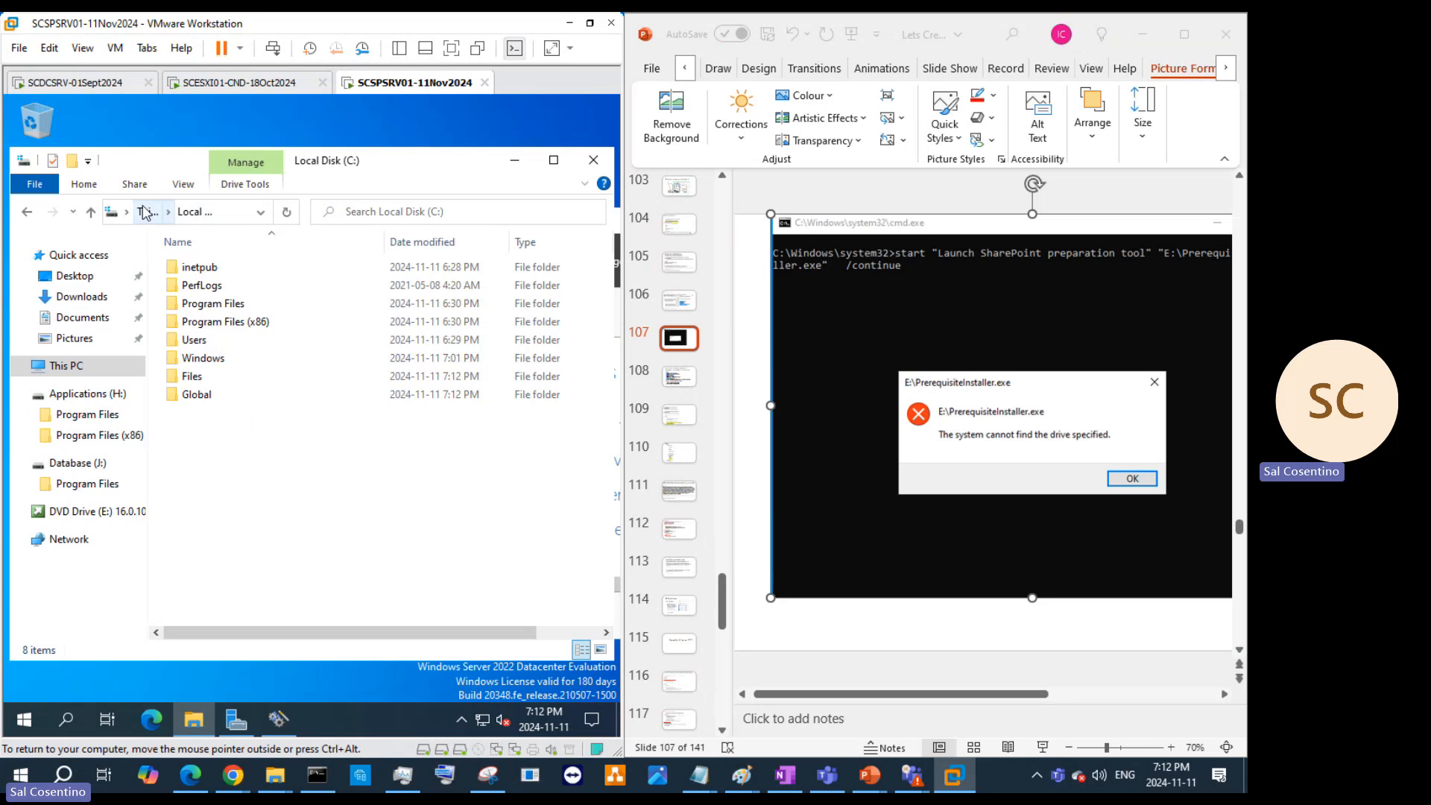
Step: Create a folder named temp on Local Disk (C:) and paste the copied SharePoint installation files into it
right_click(258, 498)
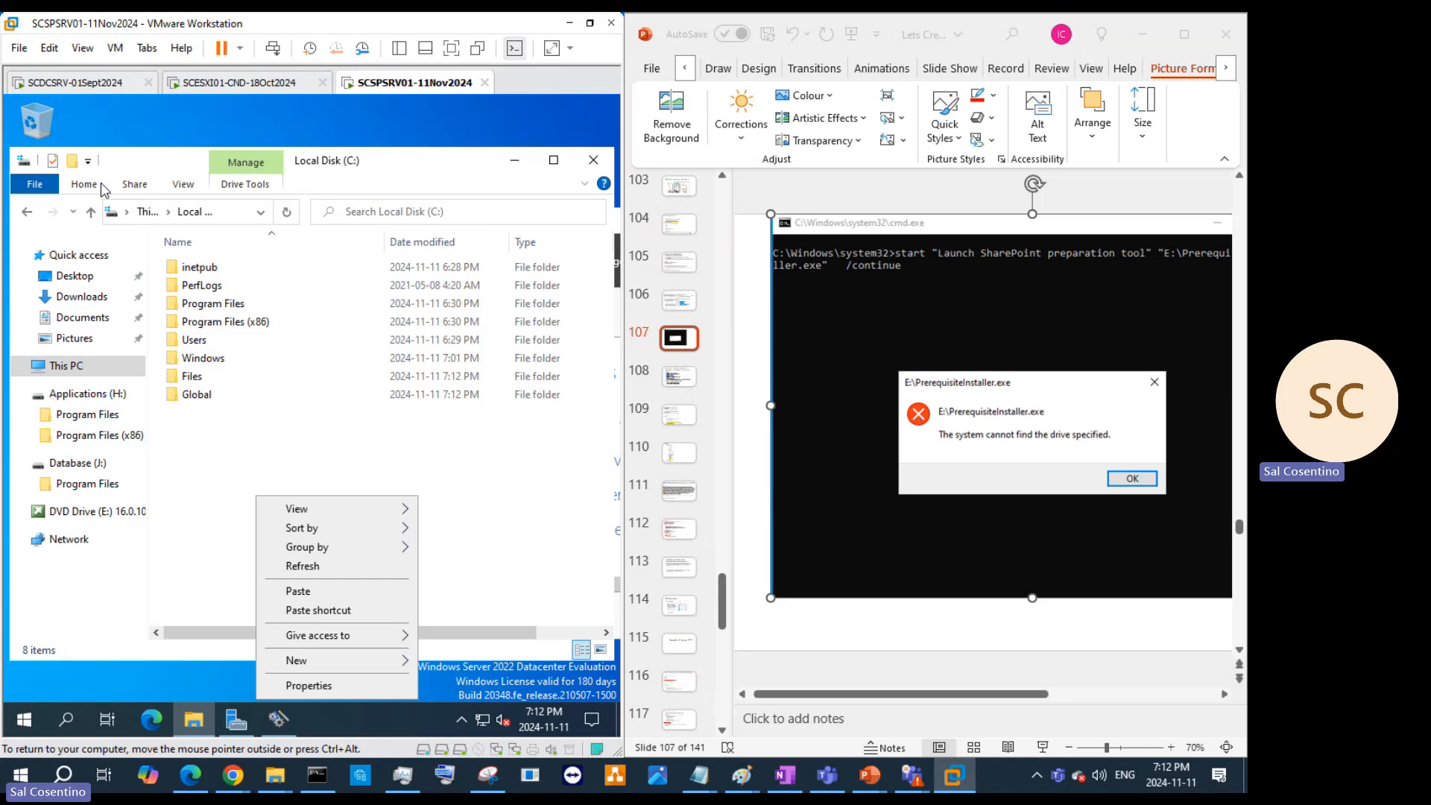
right_click(200, 458)
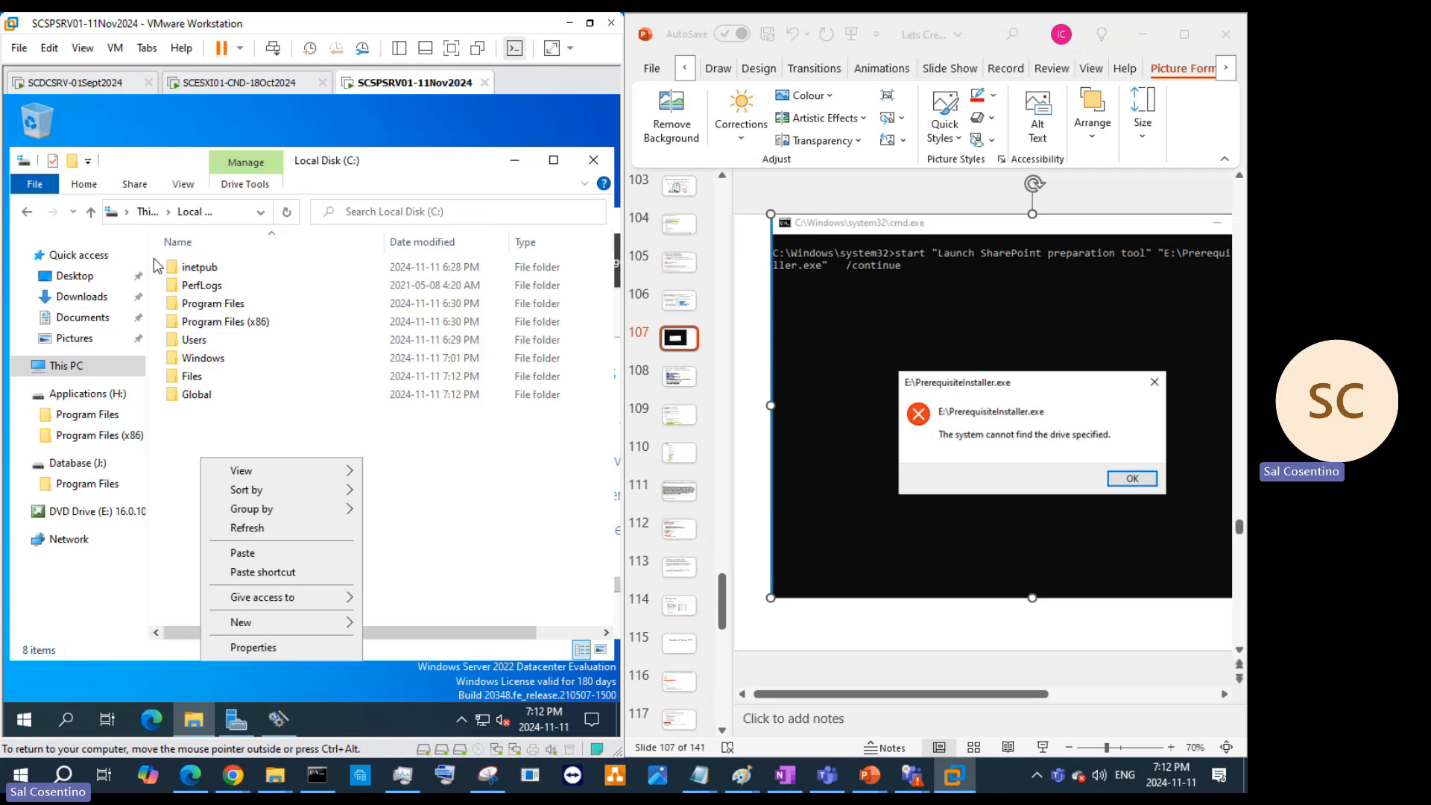
right_click(291, 442)
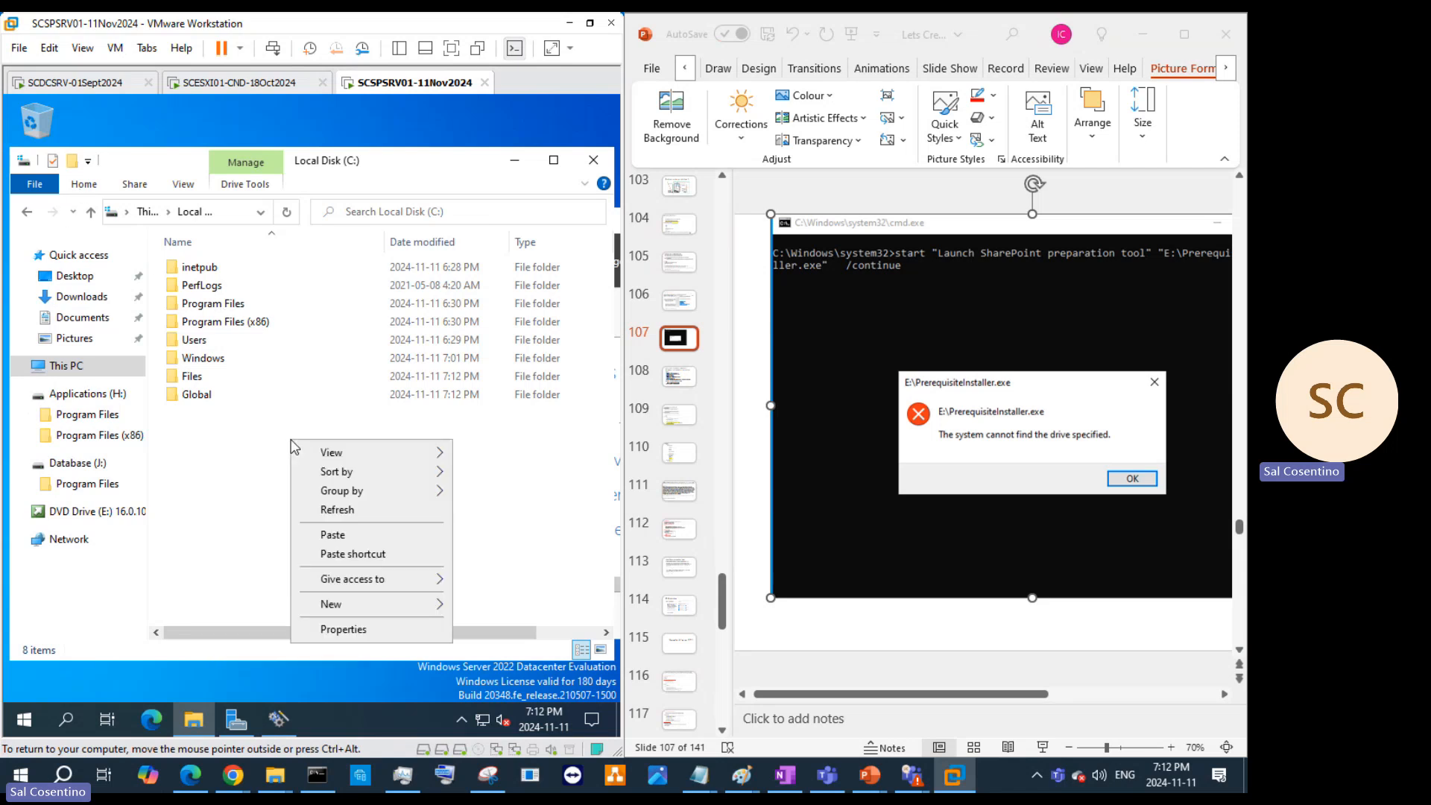
mouse_move(383, 605)
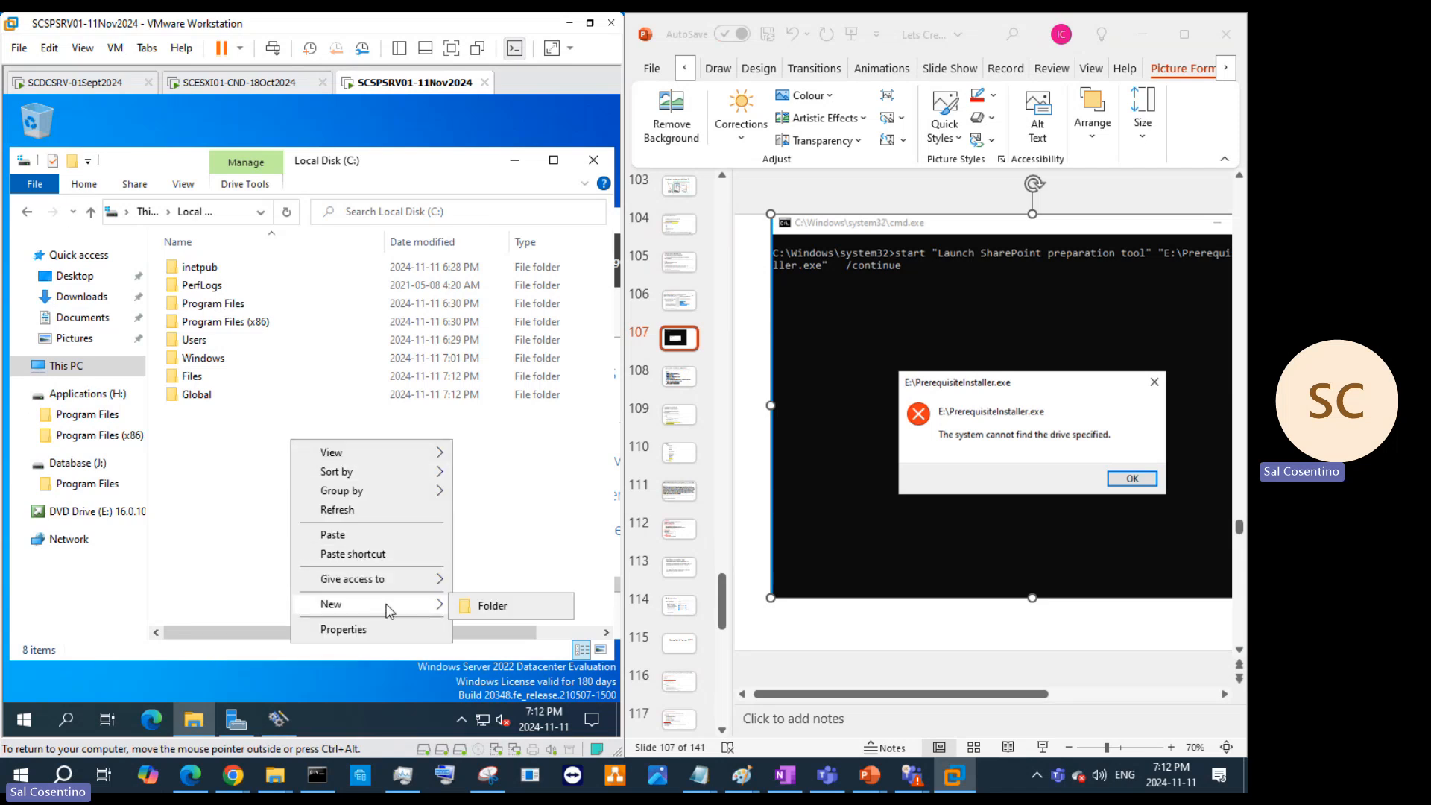
left_click(531, 615)
type("temp")
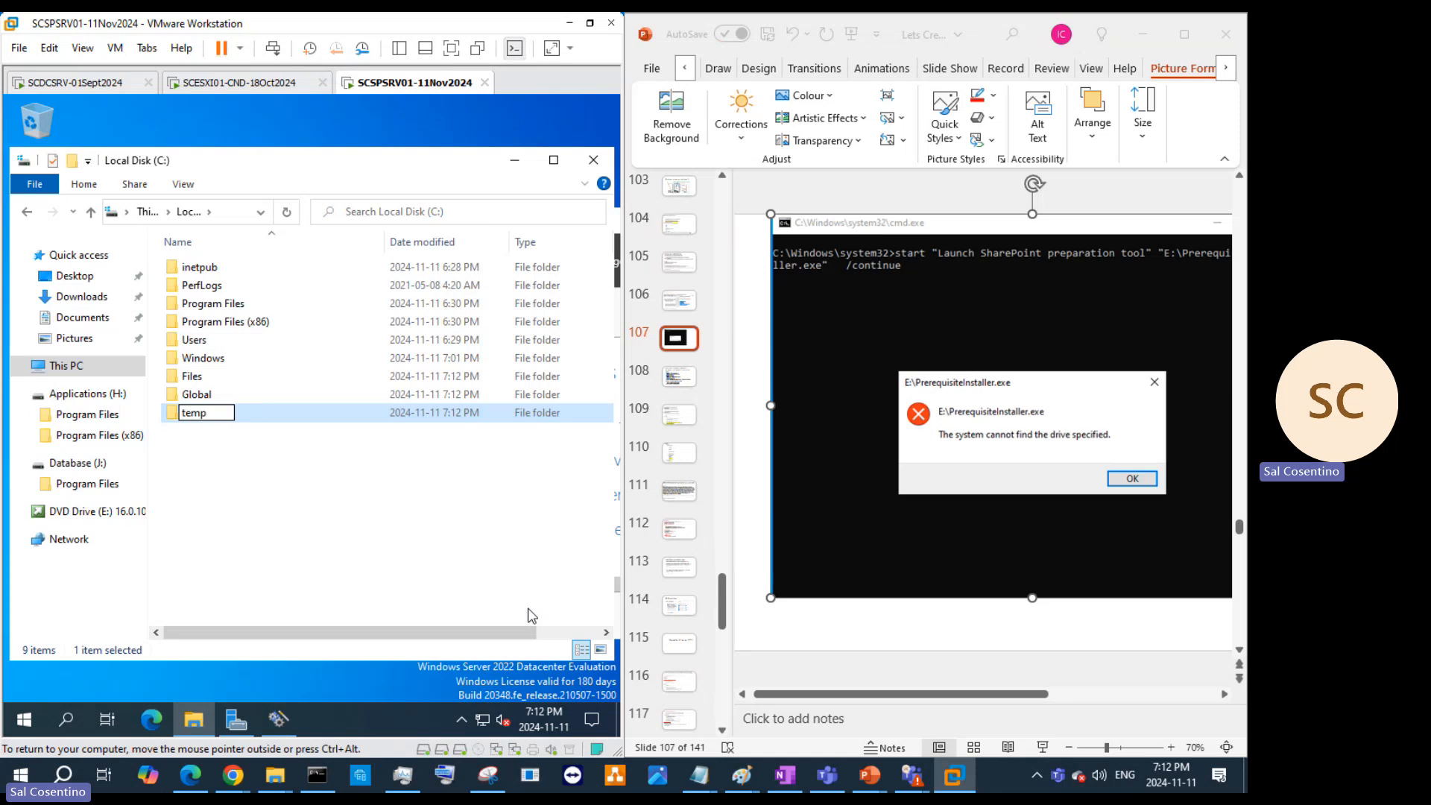
key("Return")
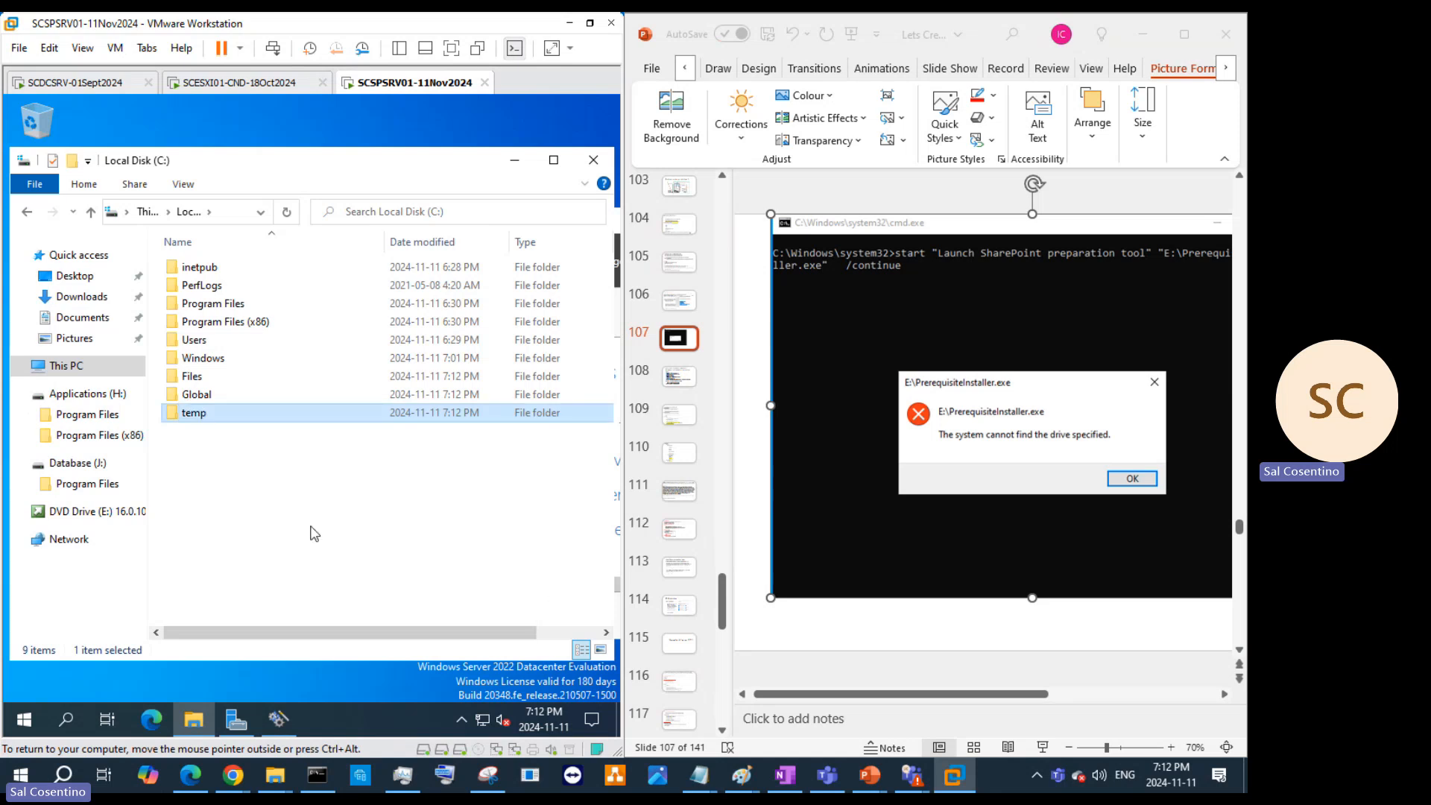
double_click(267, 415)
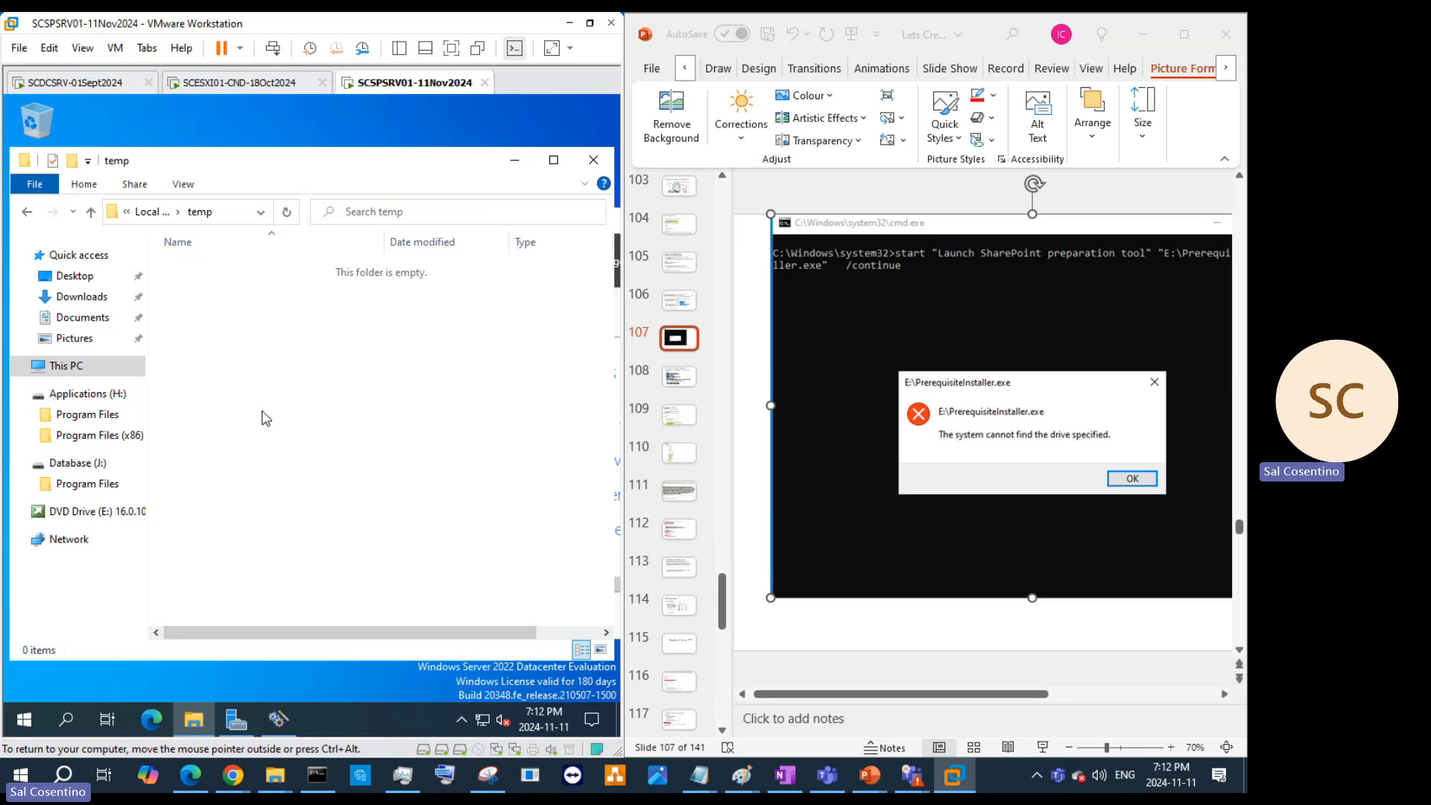
key("ctrl+v")
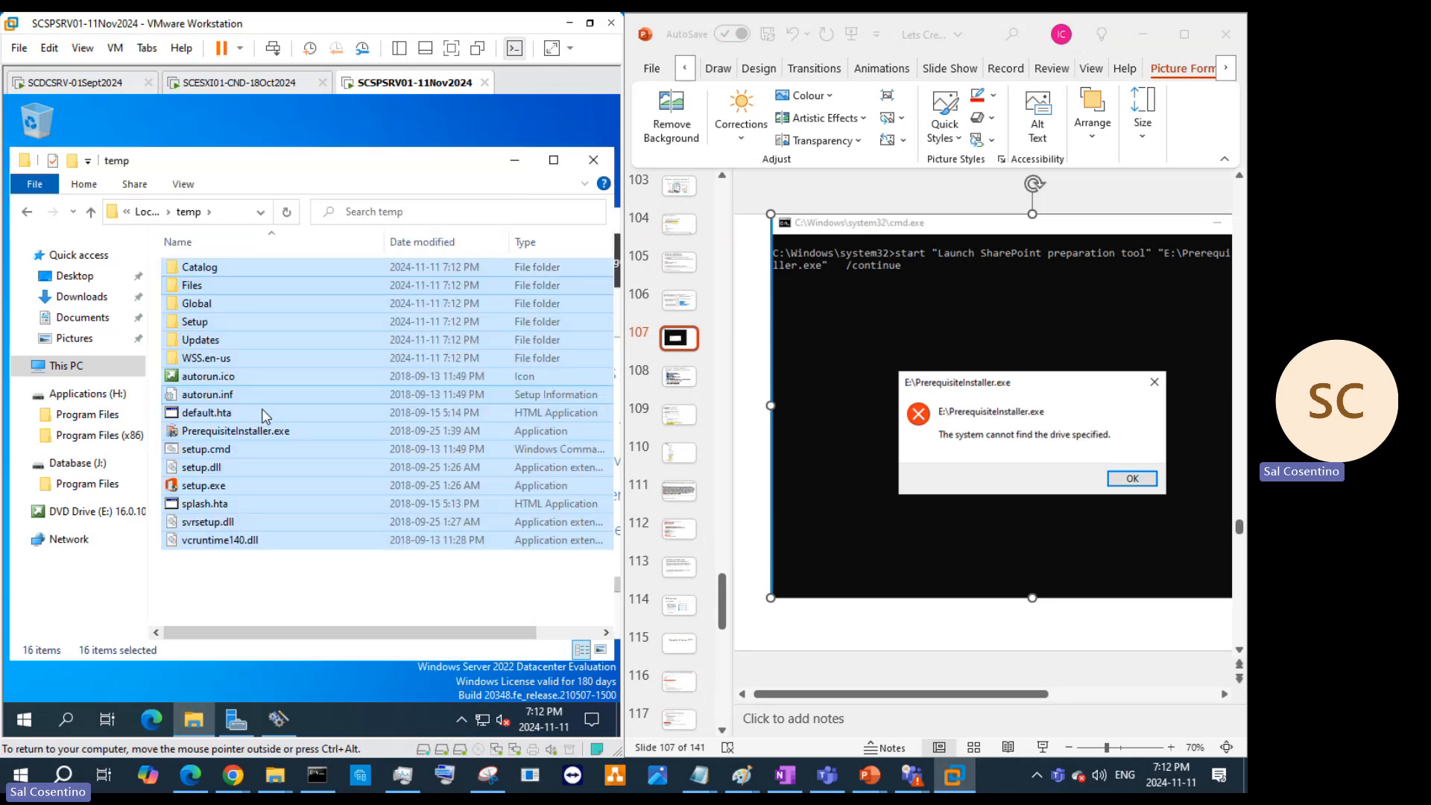
Step: Run PrerequisiteInstaller.exe from the temp folder, allow it to make changes, accept the license terms and run the SharePoint 2019 preparation
left_click(238, 602)
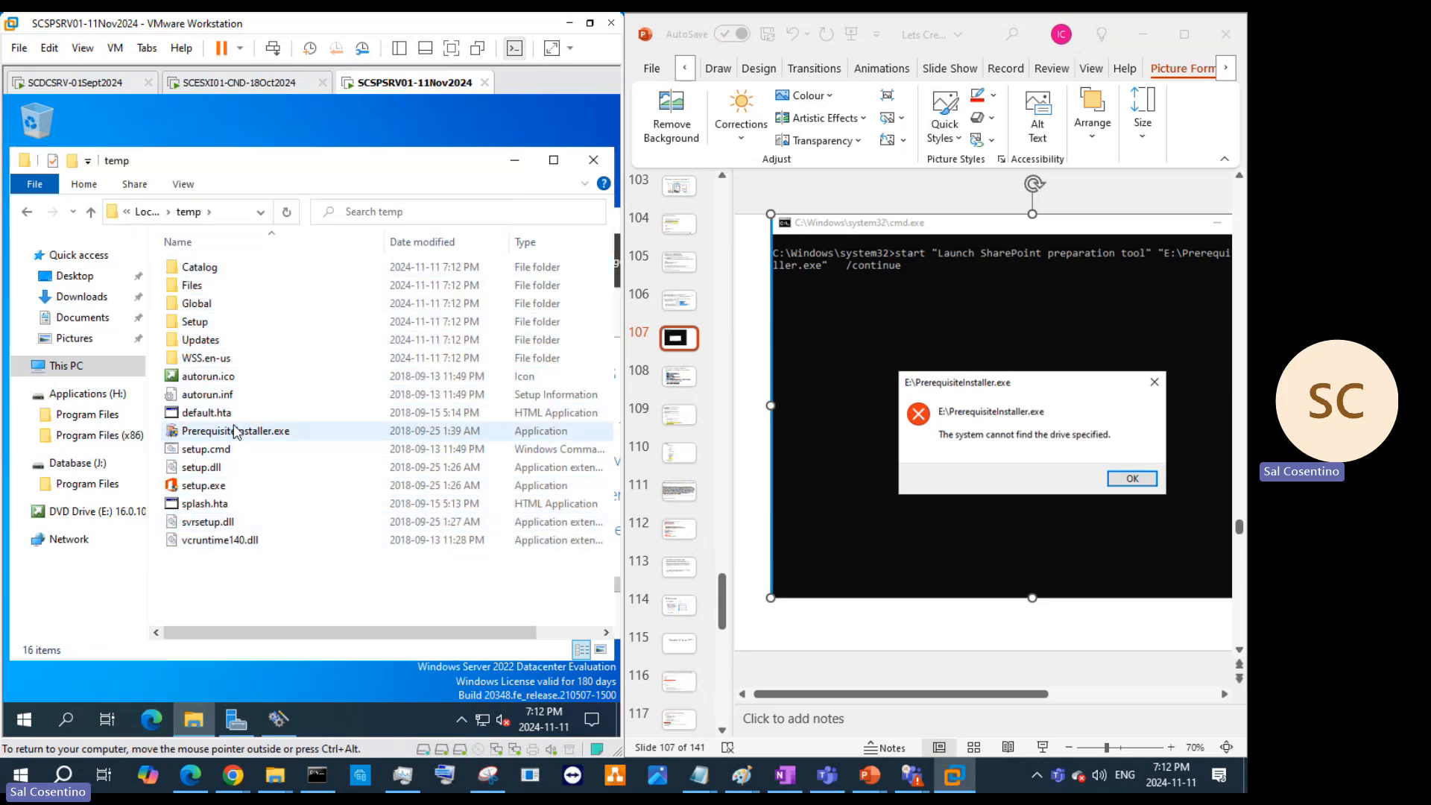
double_click(234, 431)
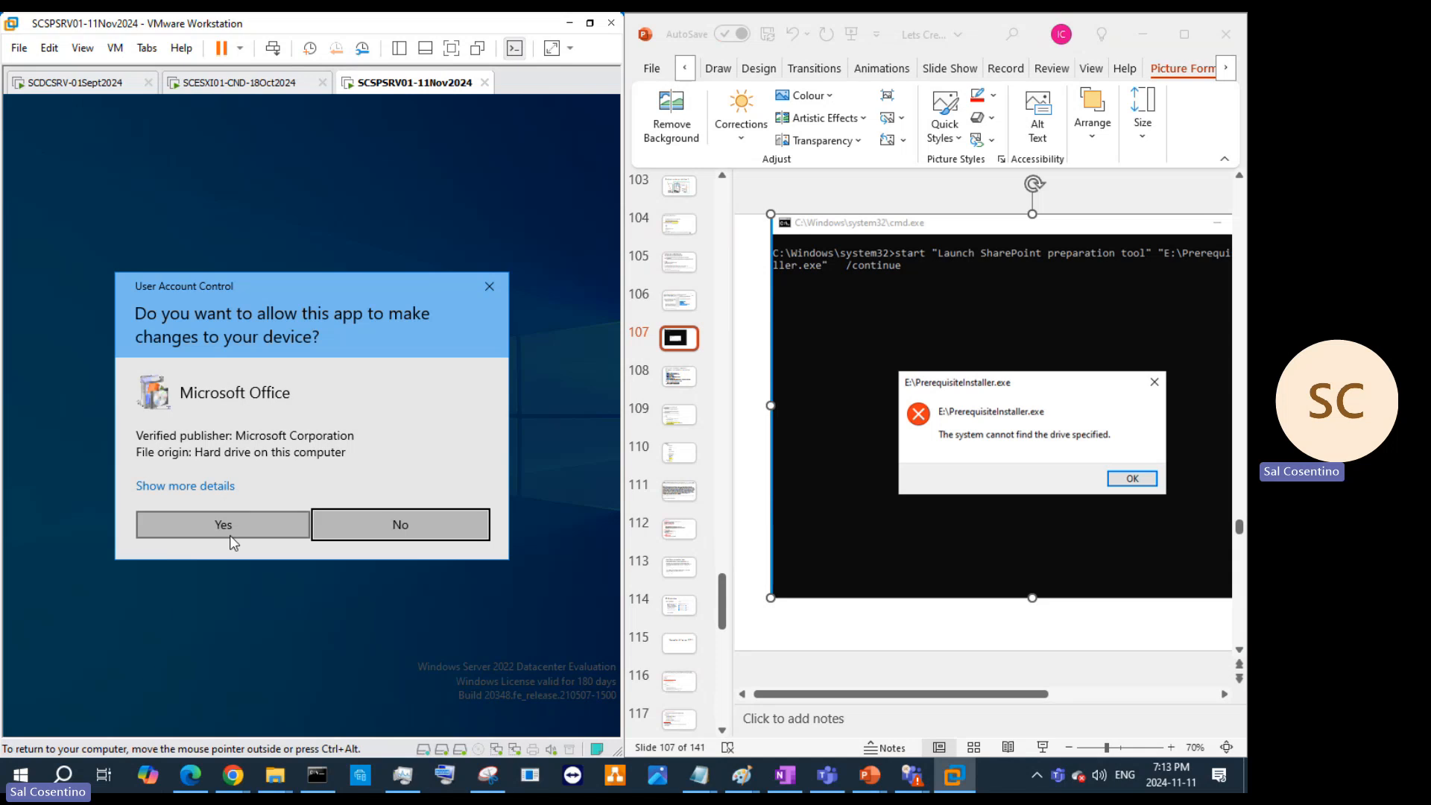
left_click(231, 535)
left_click(492, 610)
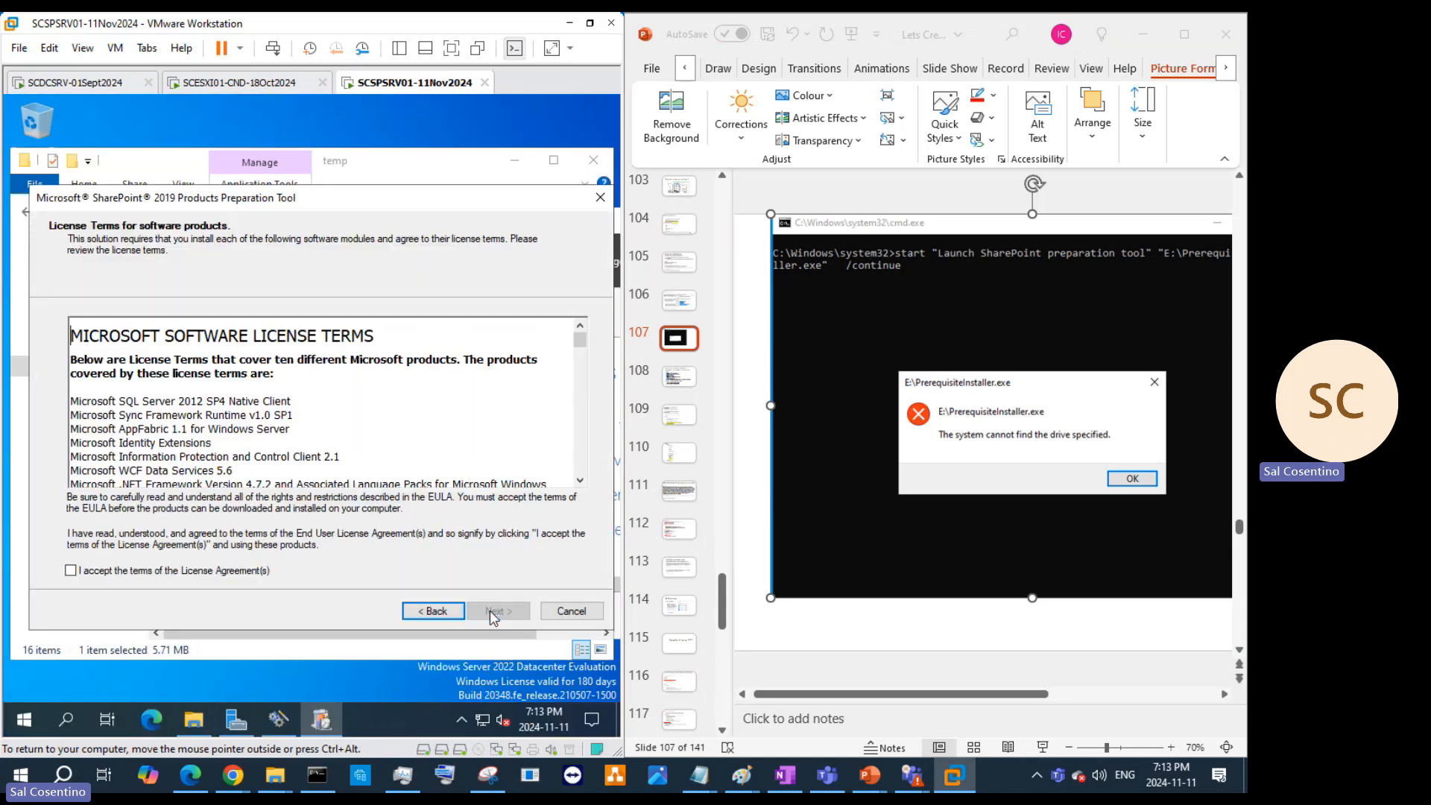
left_click(192, 570)
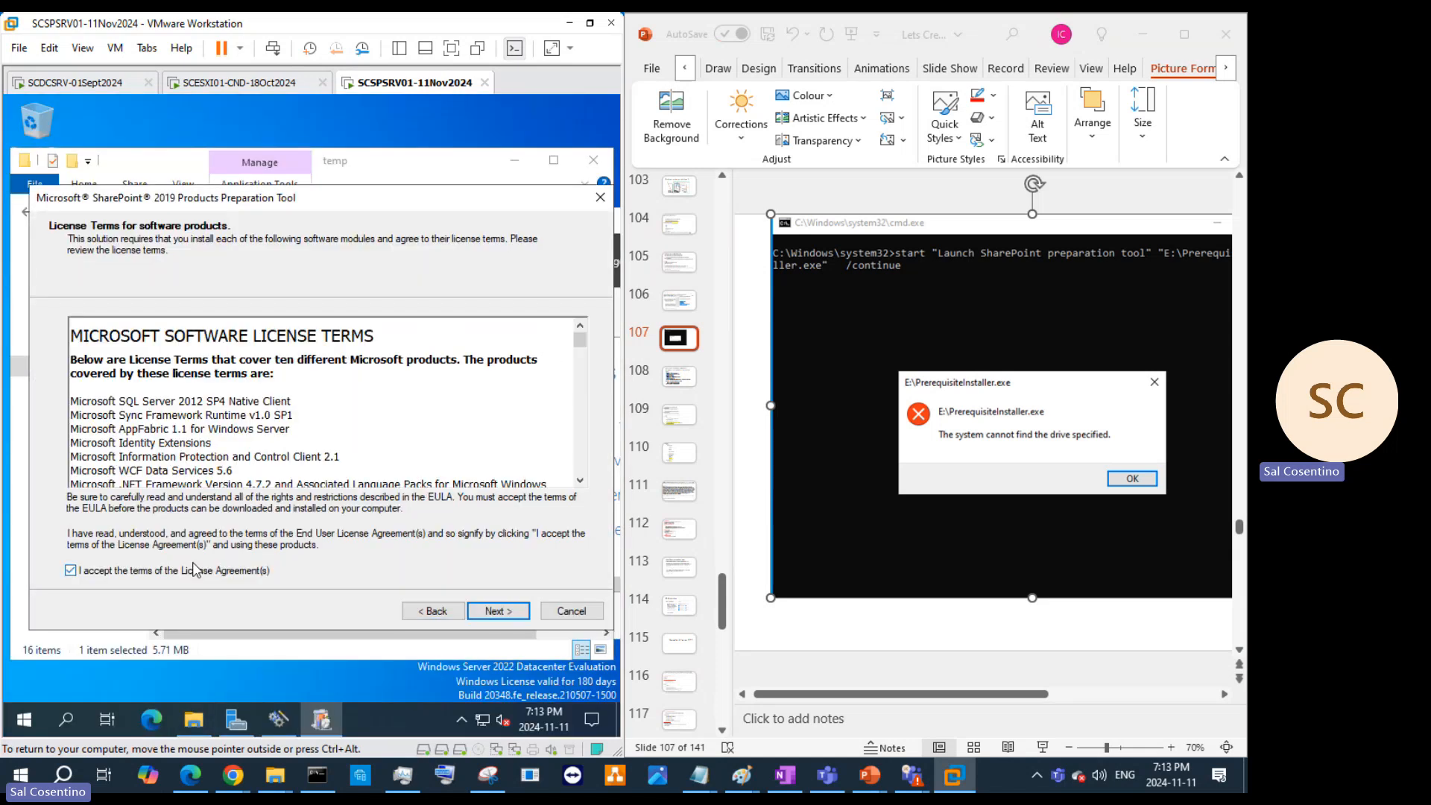
left_click(498, 611)
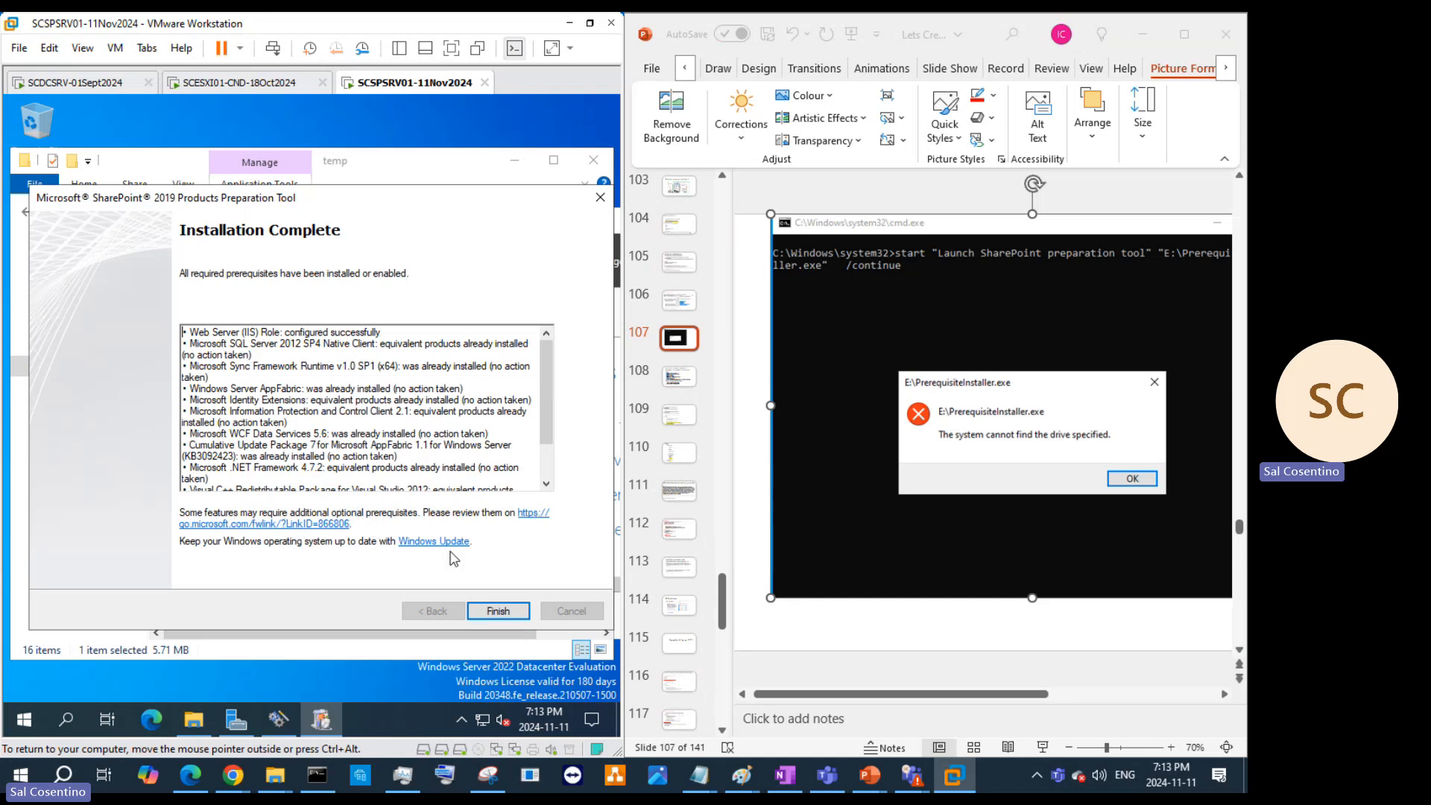
Step: Open the optional prerequisites link and review the hardware and software requirements page down to the PowerShell configuration command
left_click(262, 527)
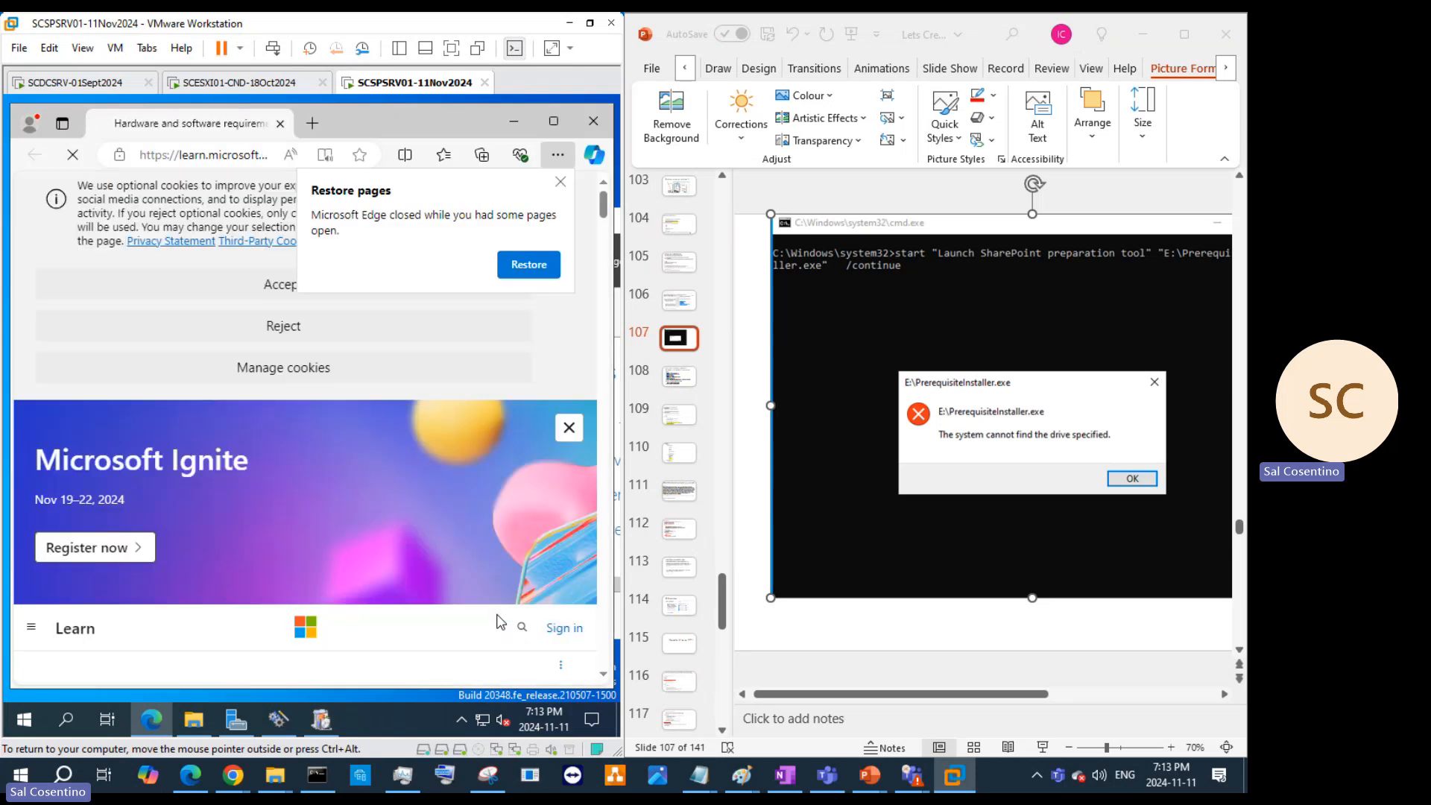
scroll(438, 447, "down", 8)
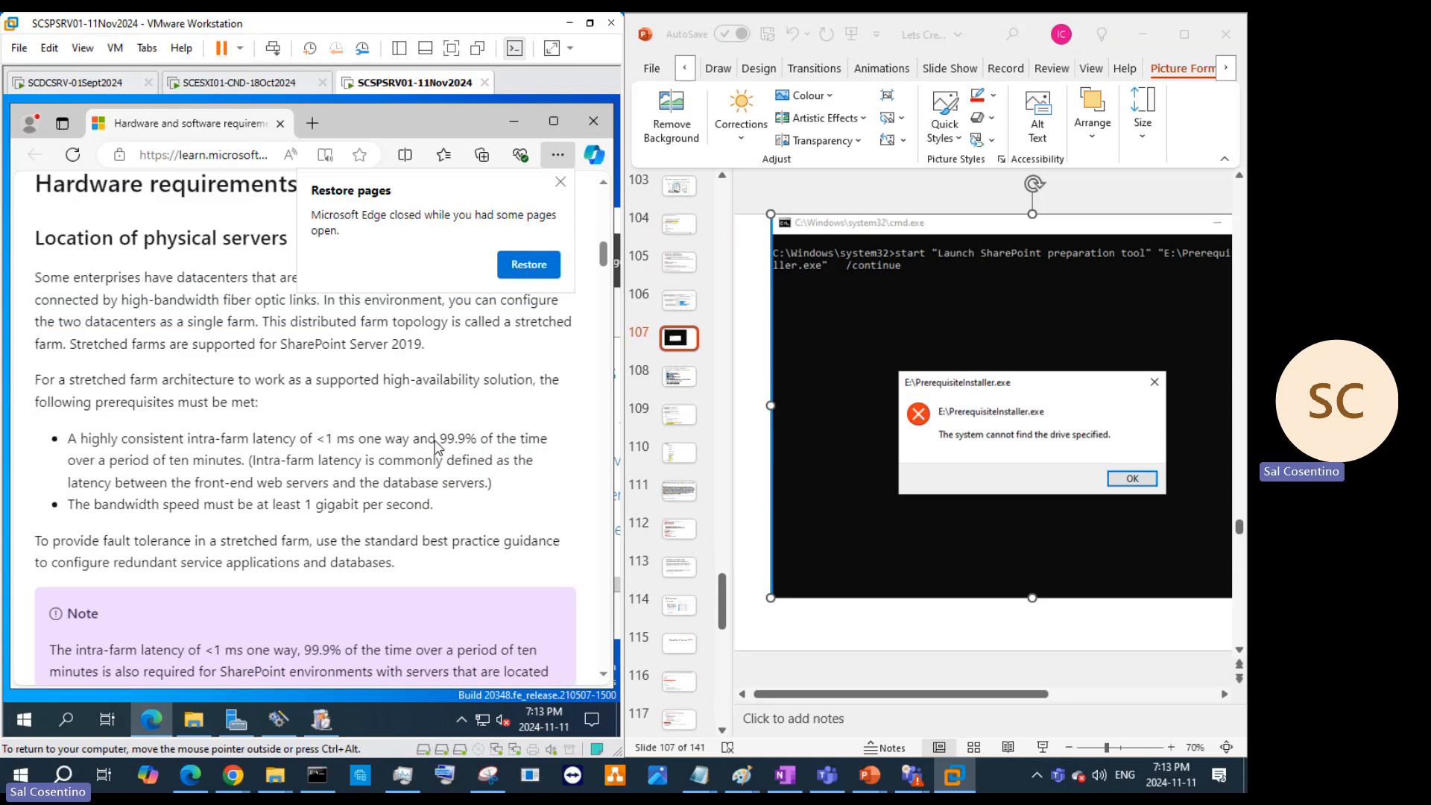
scroll(436, 441, "down", 10)
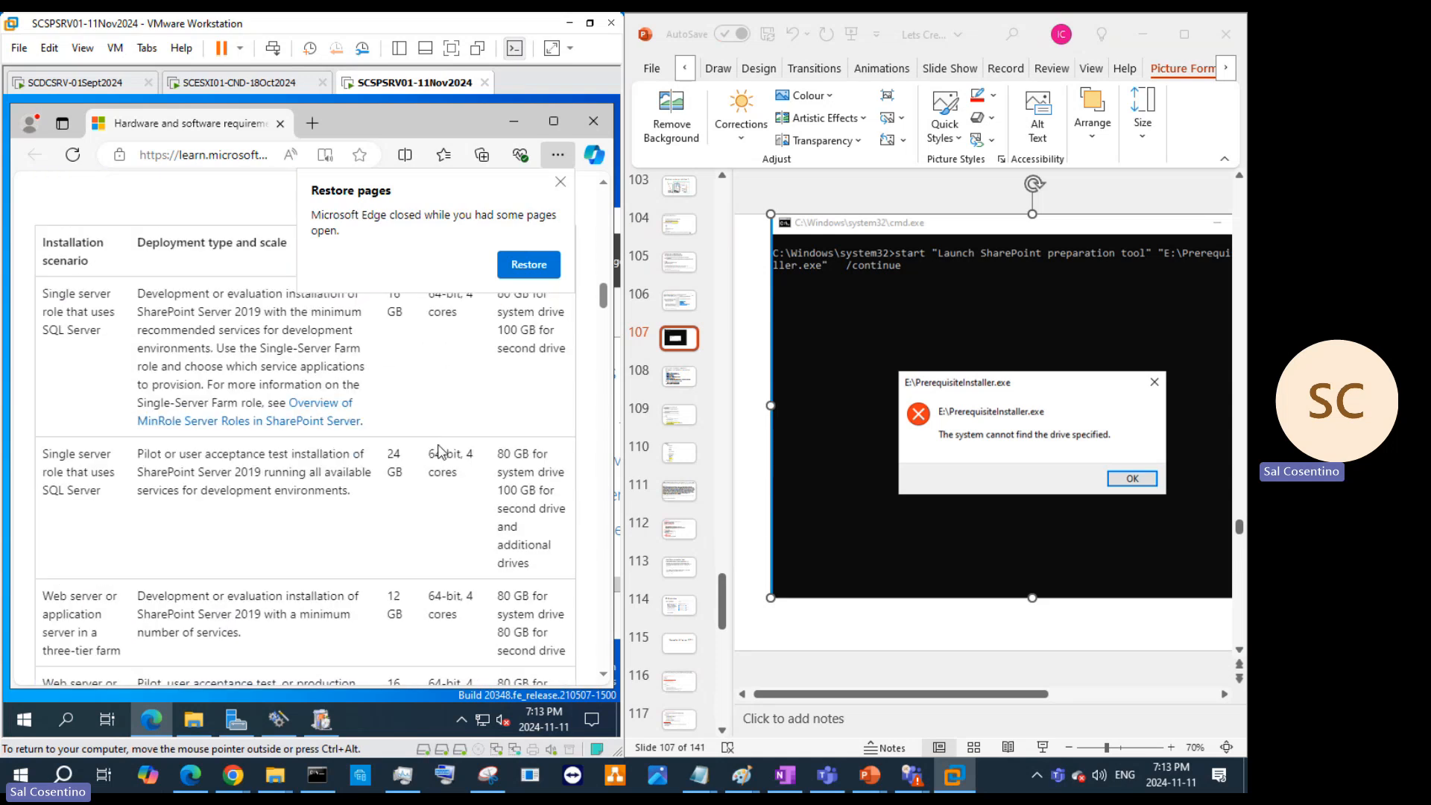
scroll(422, 522, "down", 15)
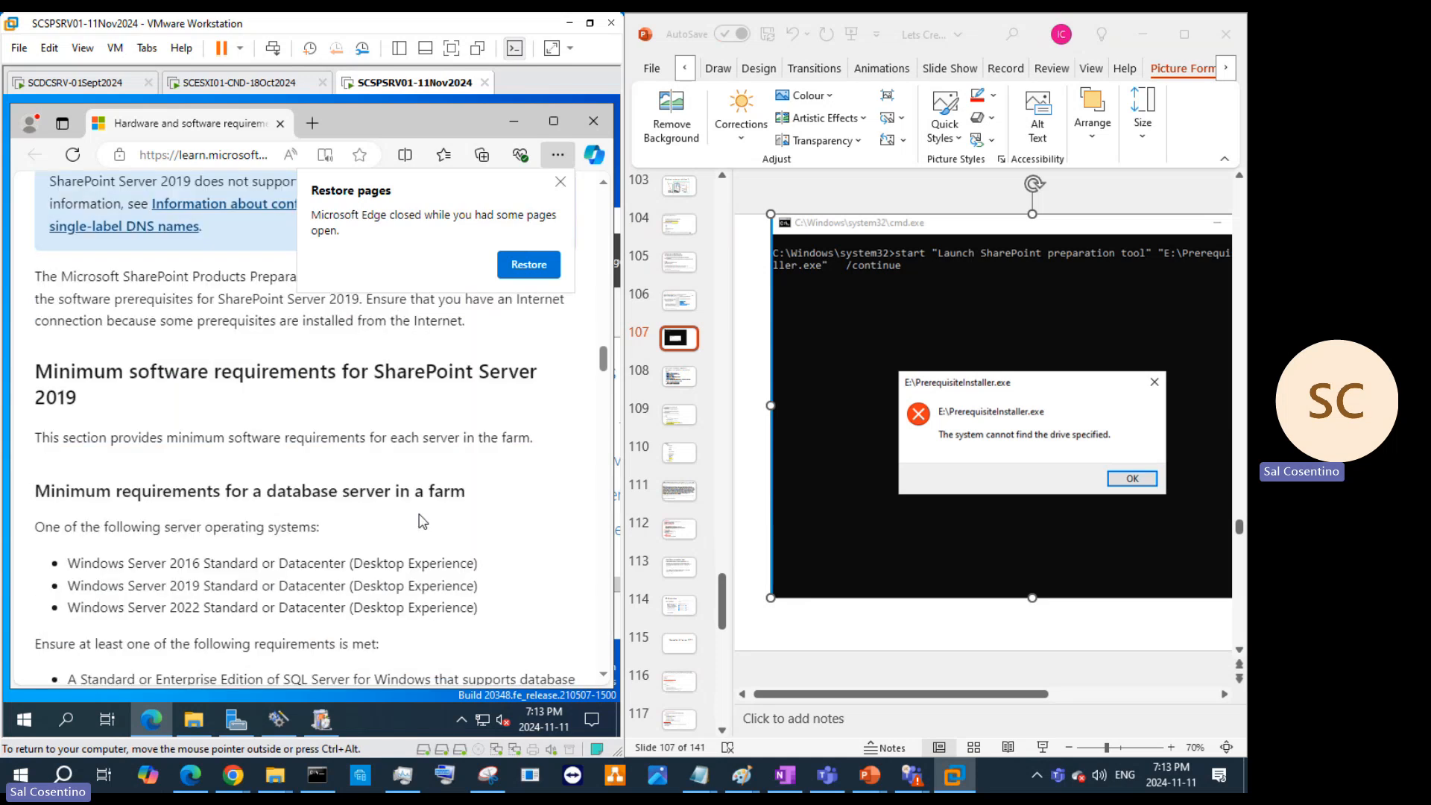
scroll(422, 522, "down", 3)
scroll(422, 522, "up", 2)
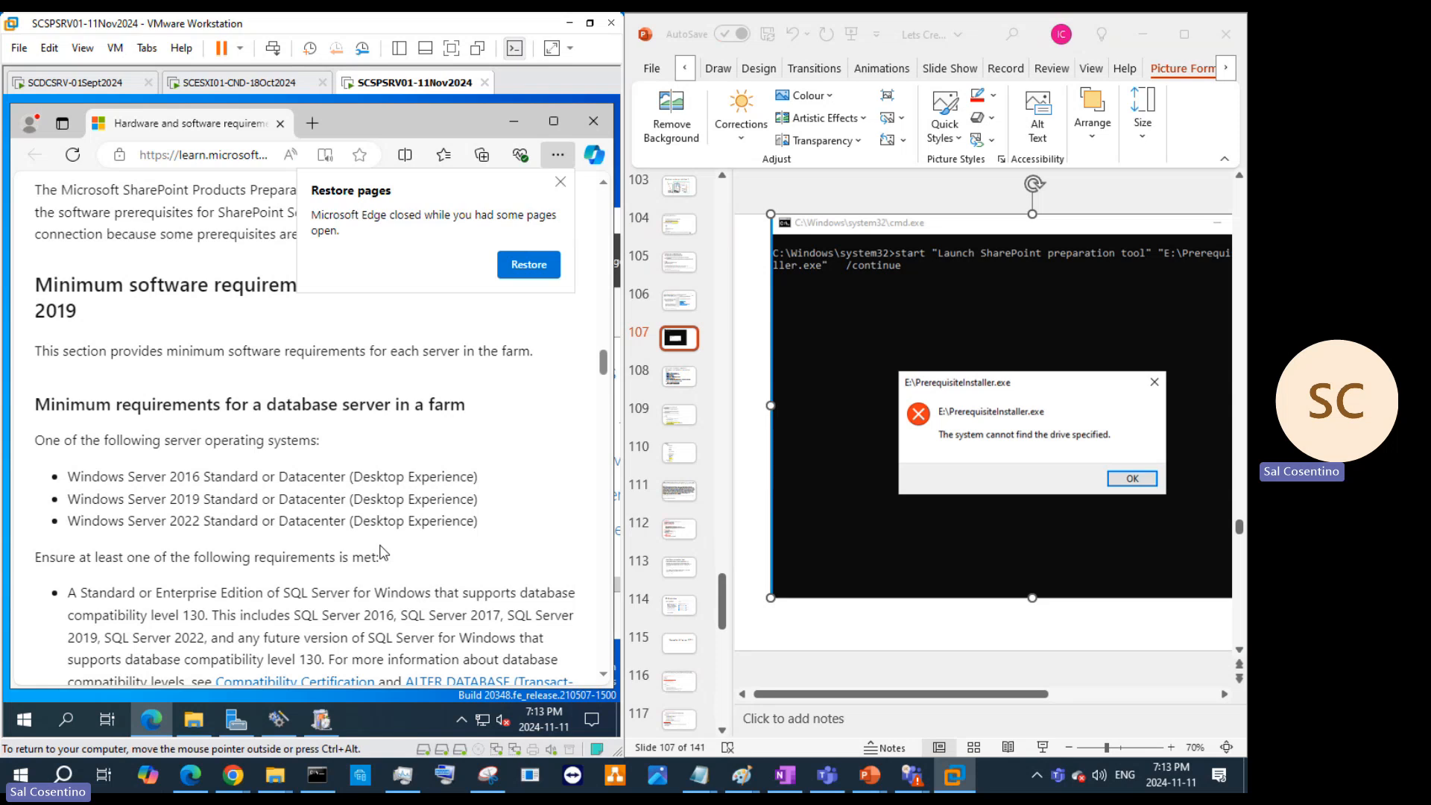
scroll(382, 552, "down", 3)
scroll(381, 549, "down", 5)
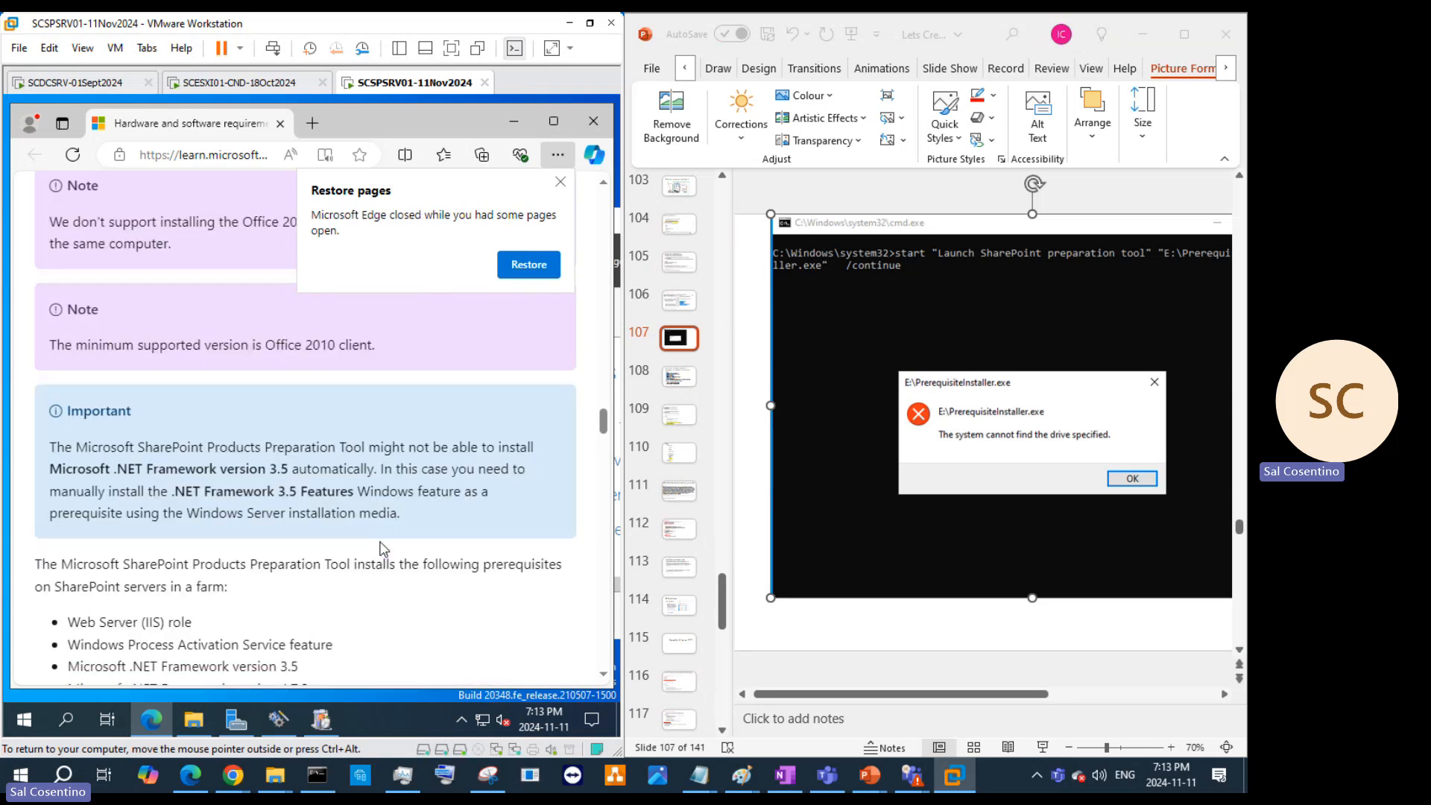
scroll(384, 549, "down", 2)
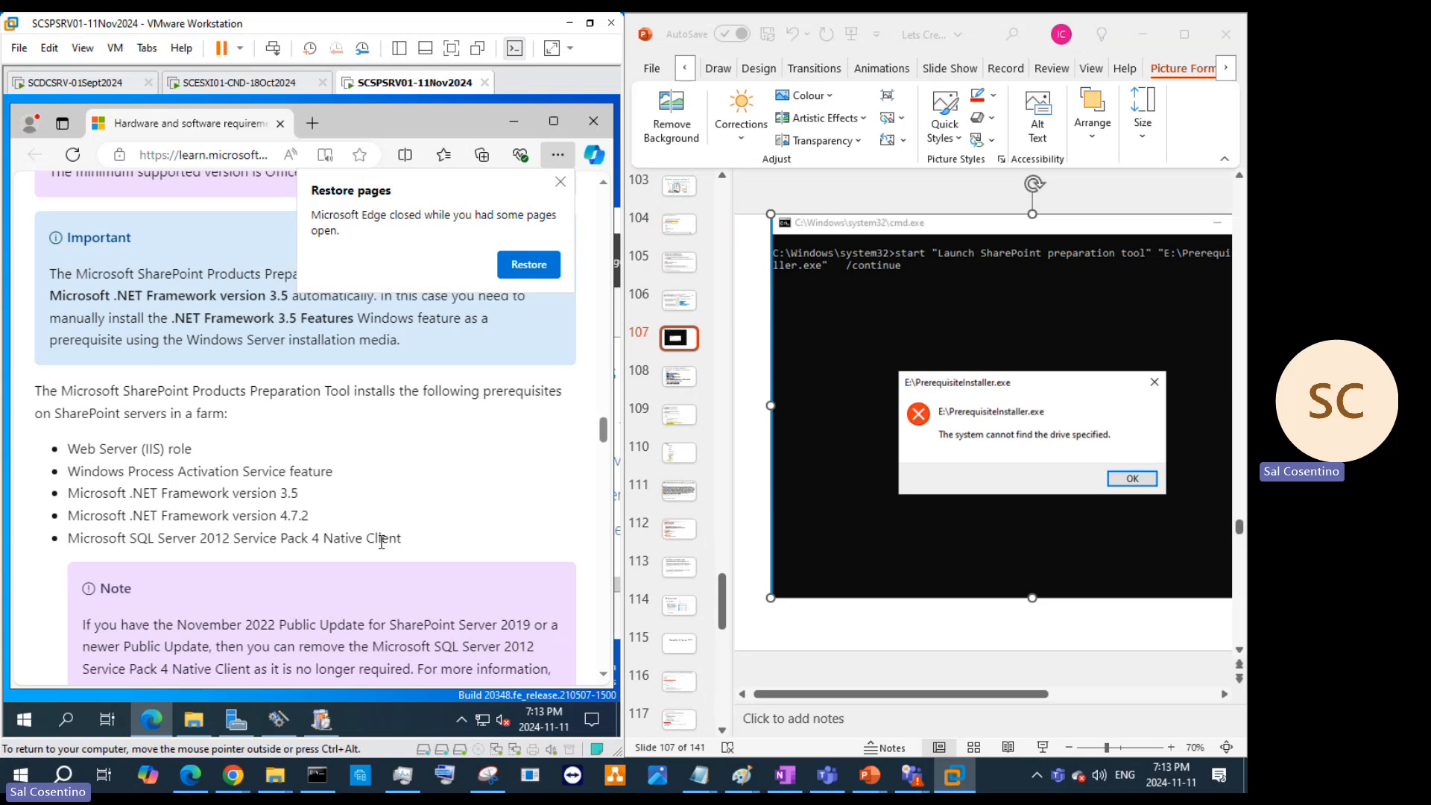
scroll(382, 542, "down", 2)
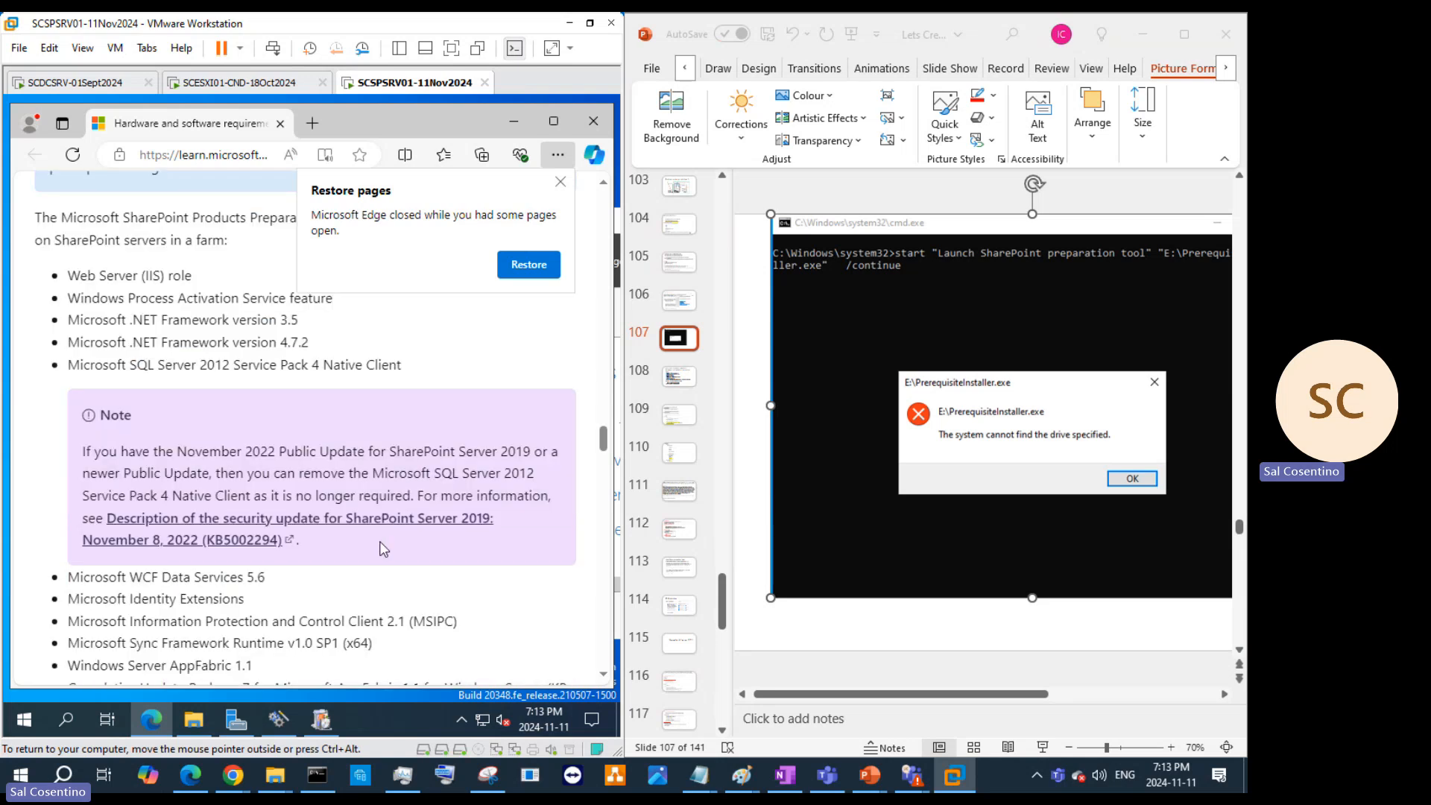
scroll(384, 549, "down", 2)
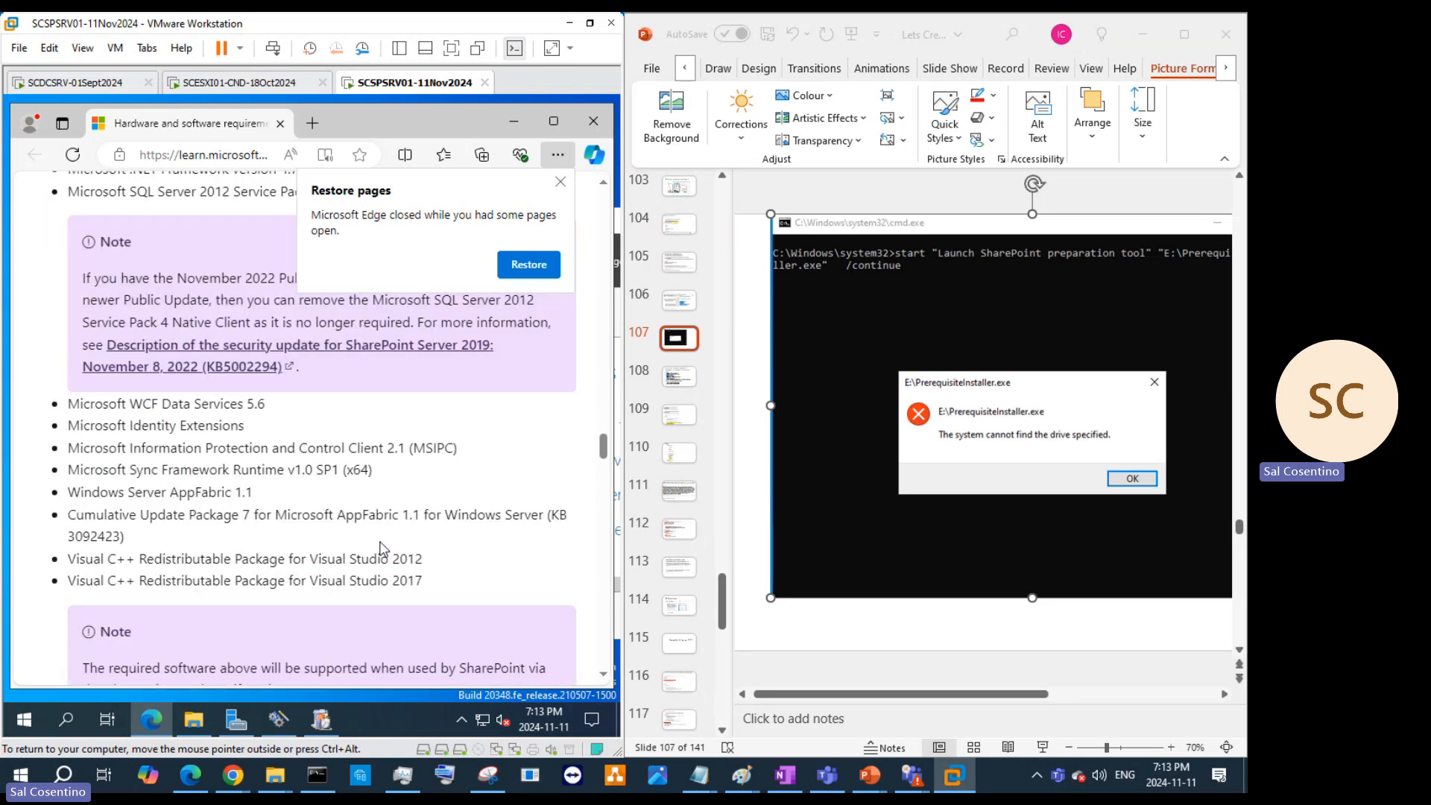
scroll(382, 549, "down", 6)
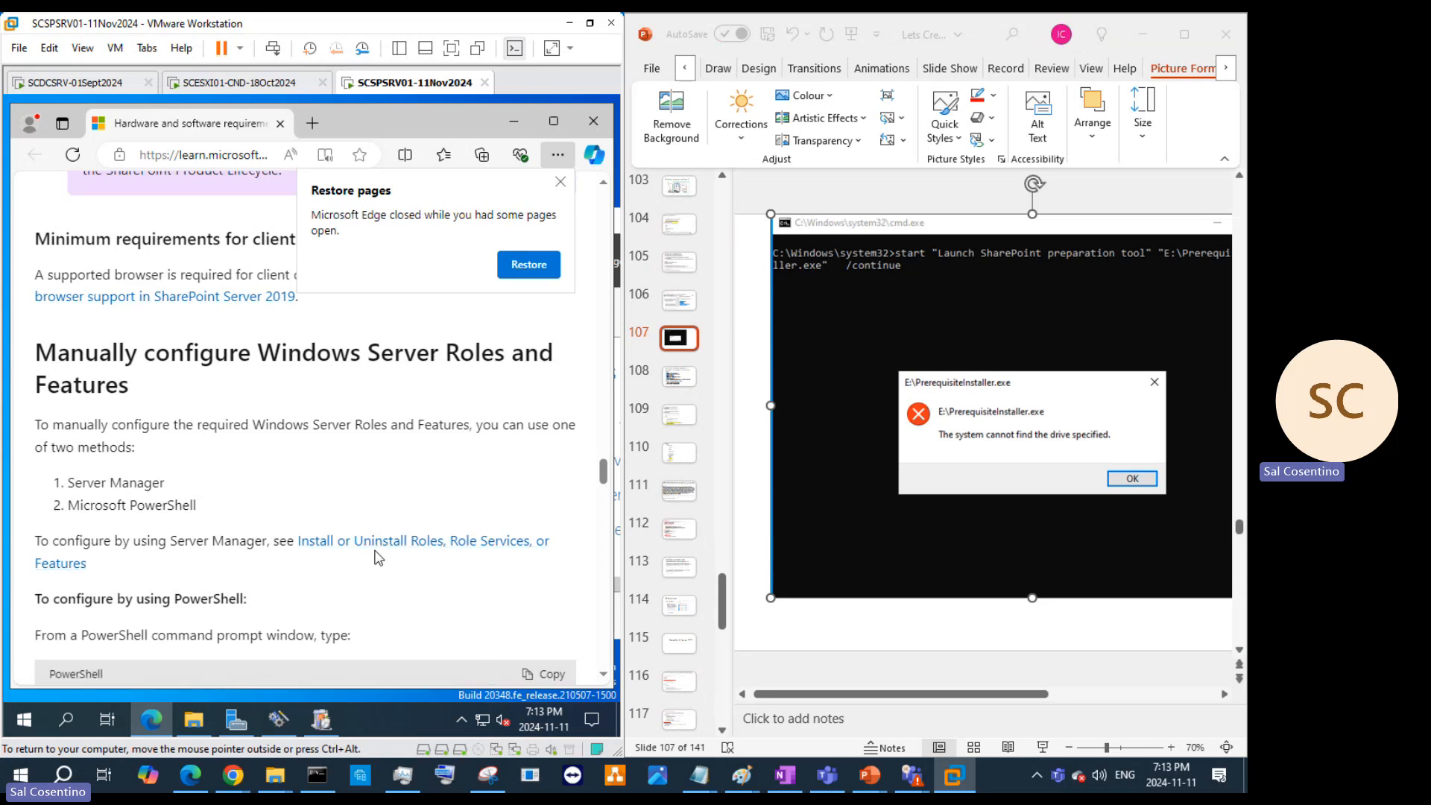
scroll(379, 557, "down", 3)
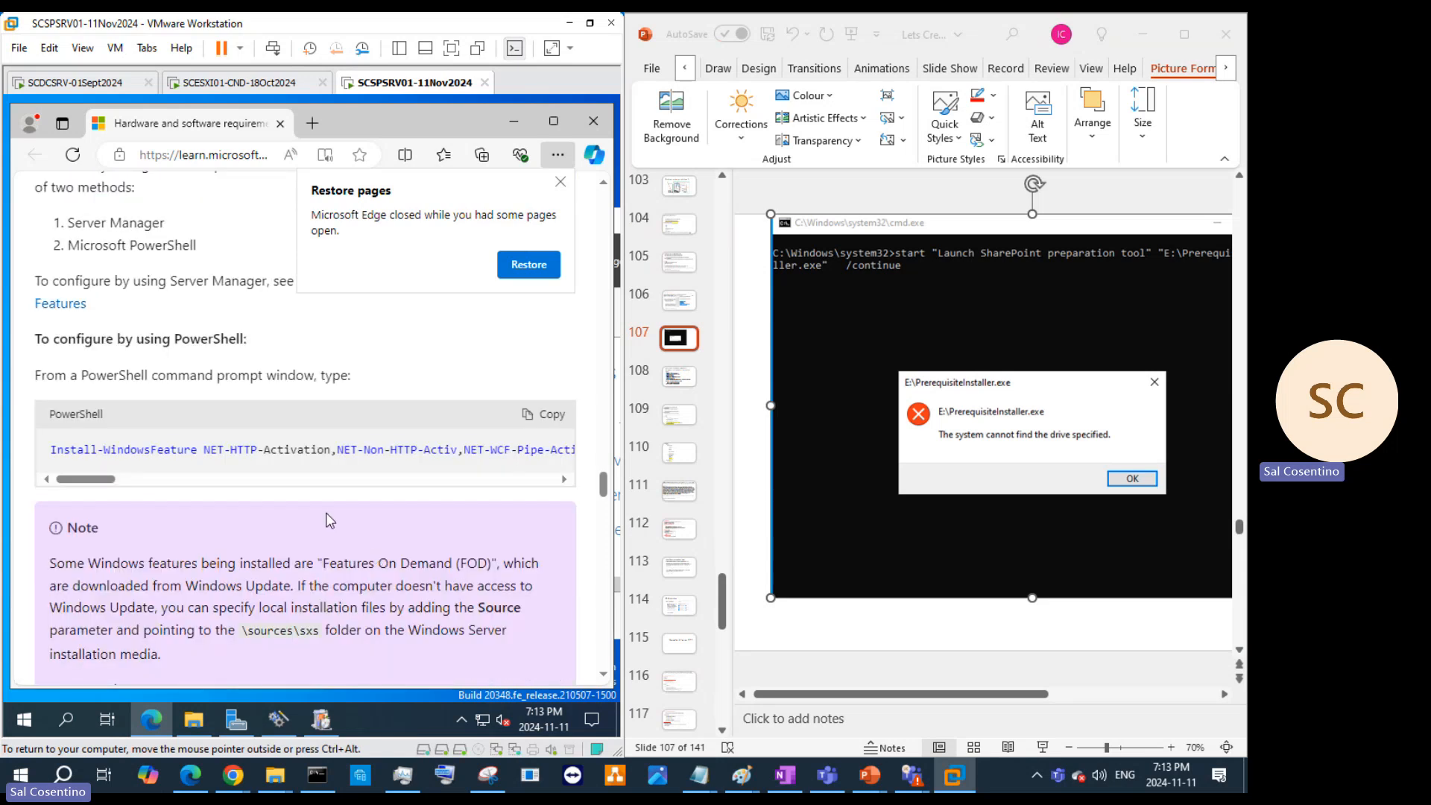
Step: Copy the Install-WindowsFeature command from the requirements page and open Command Prompt as administrator in the virtual machine
left_click(553, 416)
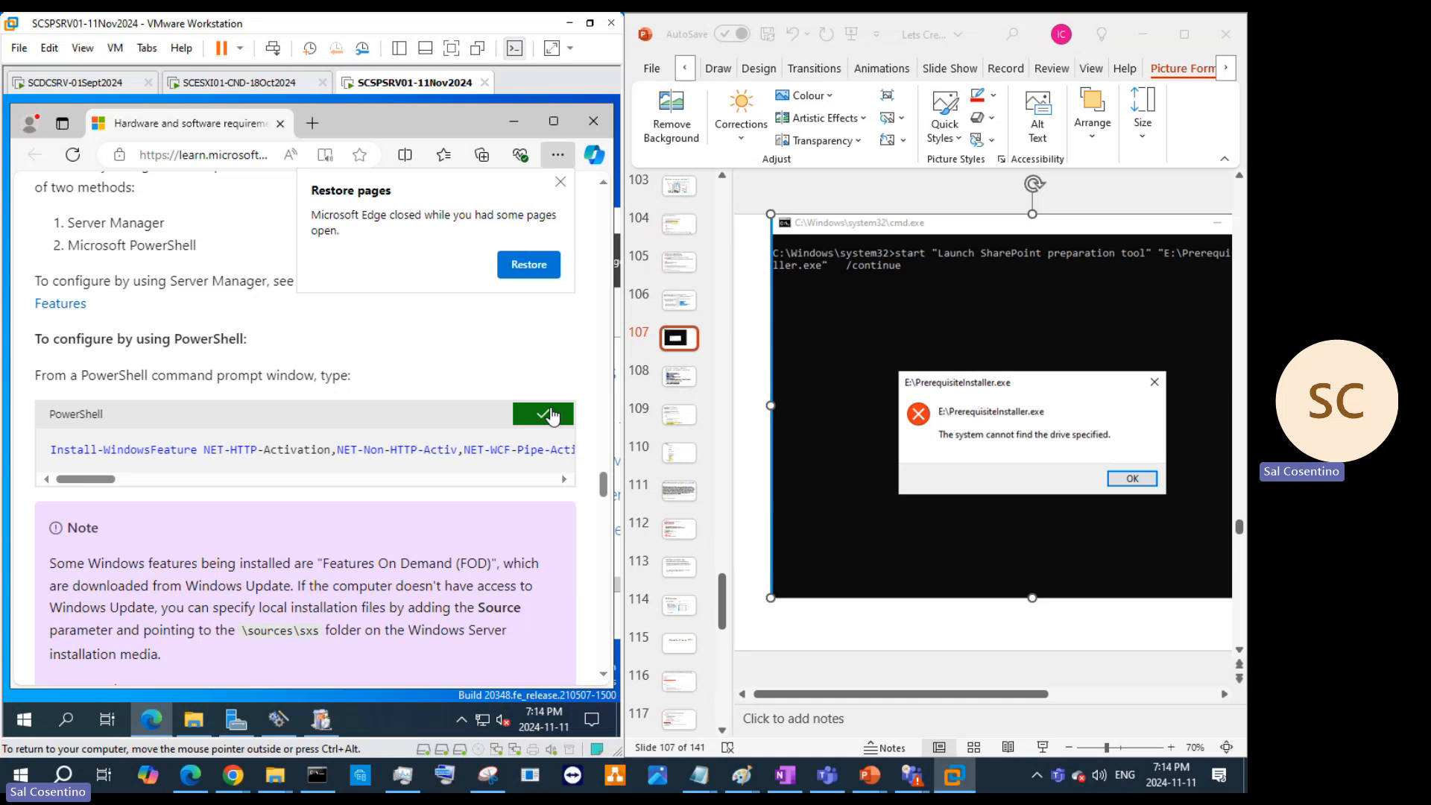
left_click(82, 722)
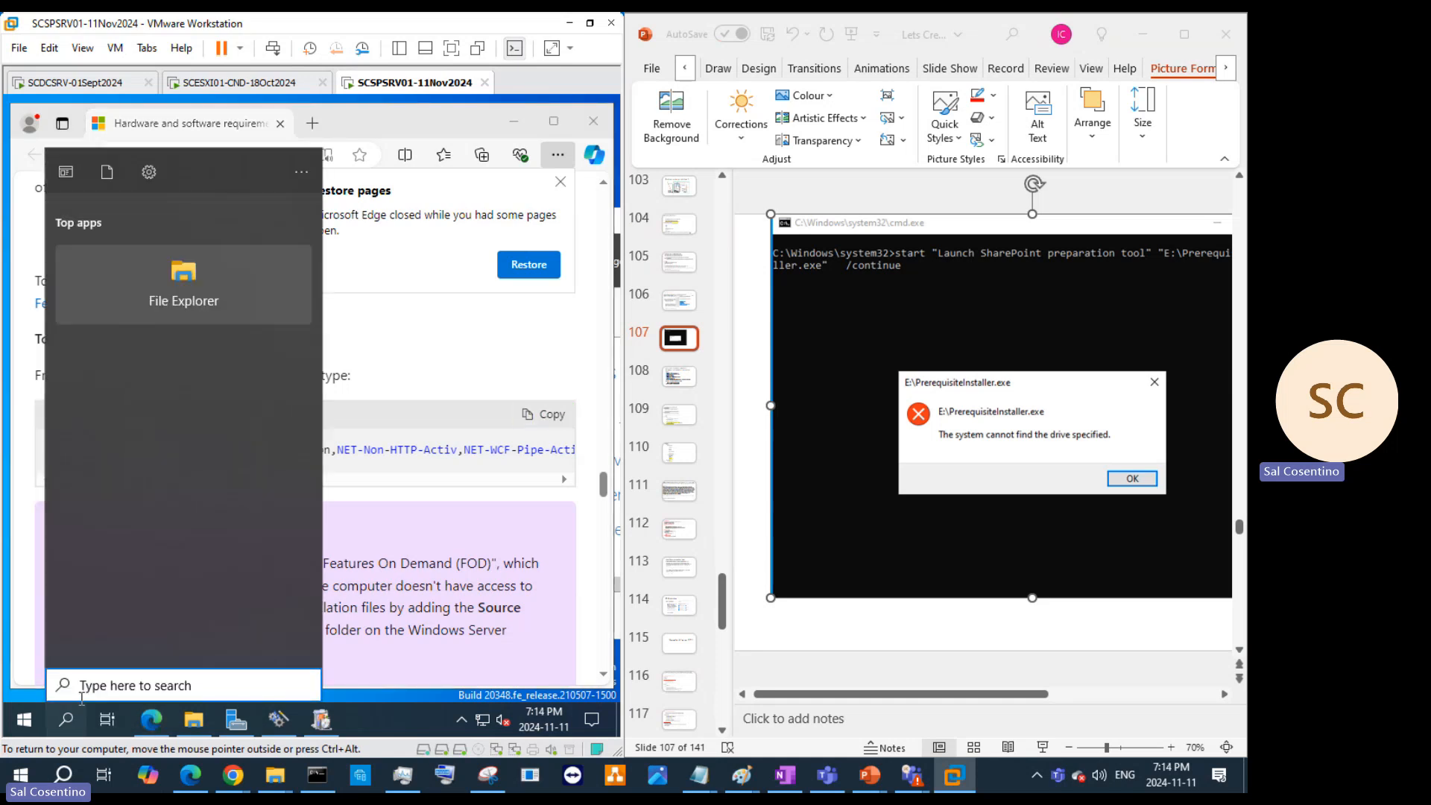
type("cmd")
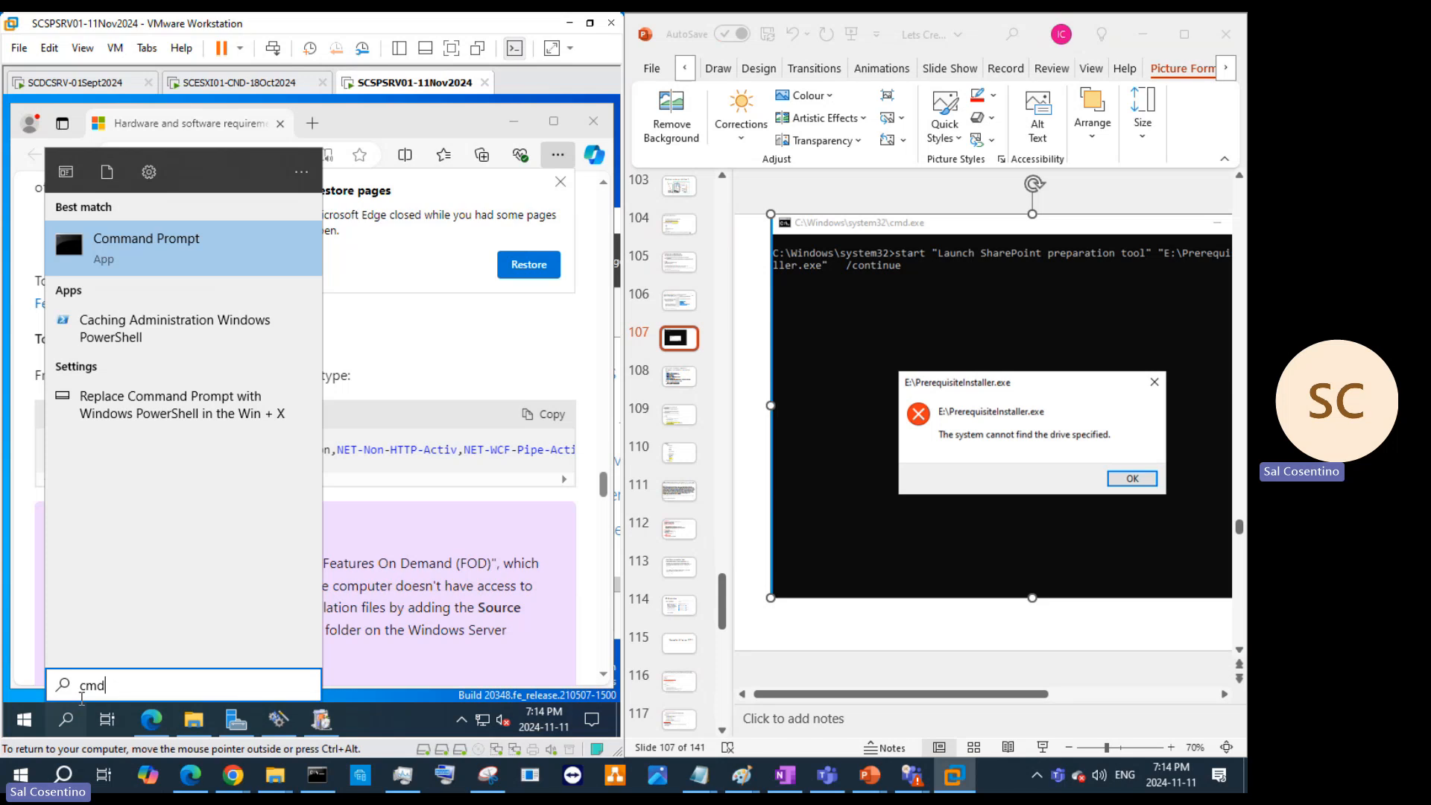
right_click(160, 226)
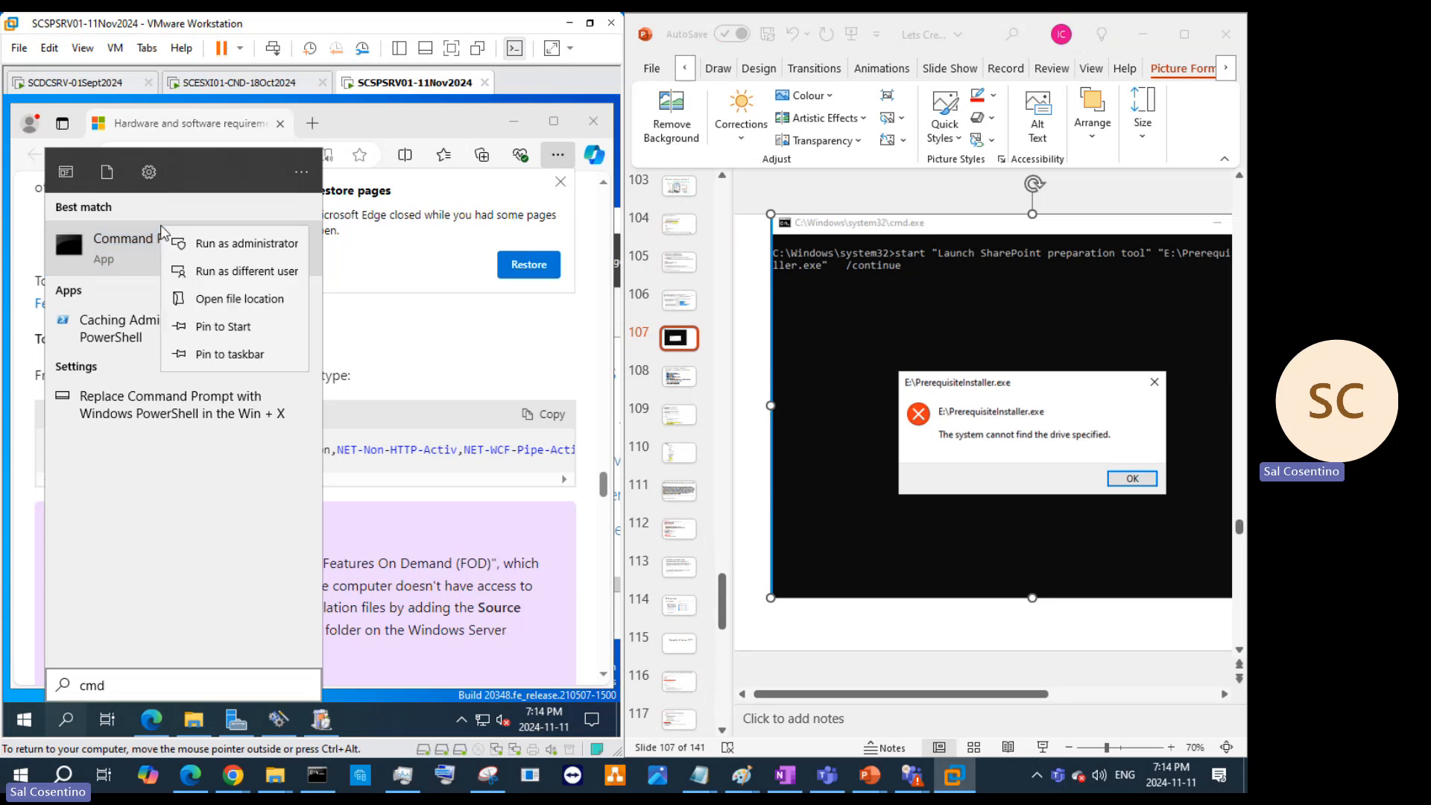
left_click(245, 255)
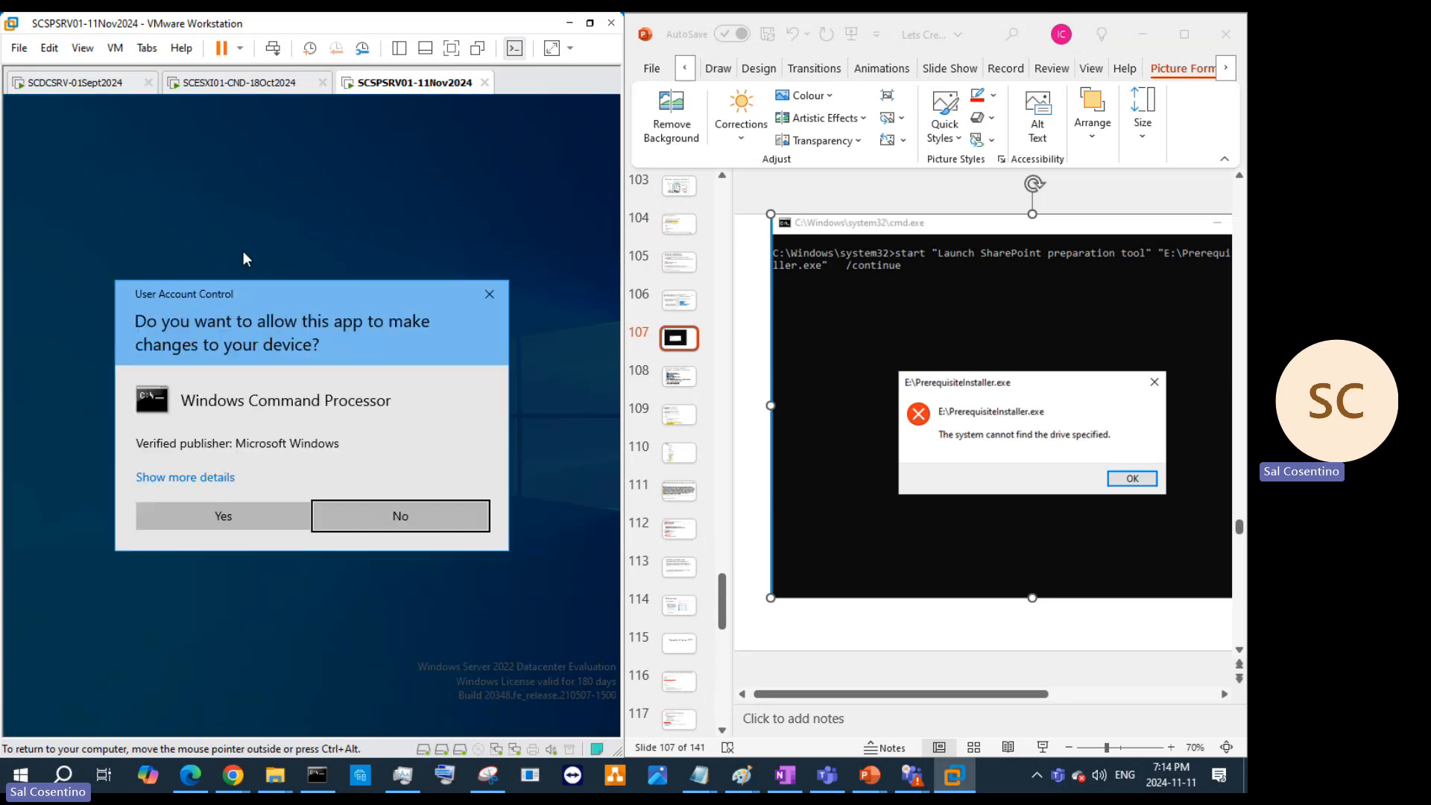
left_click(260, 525)
Step: Start PowerShell in the elevated Command Prompt and run the copied Install-WindowsFeature command
type("pow")
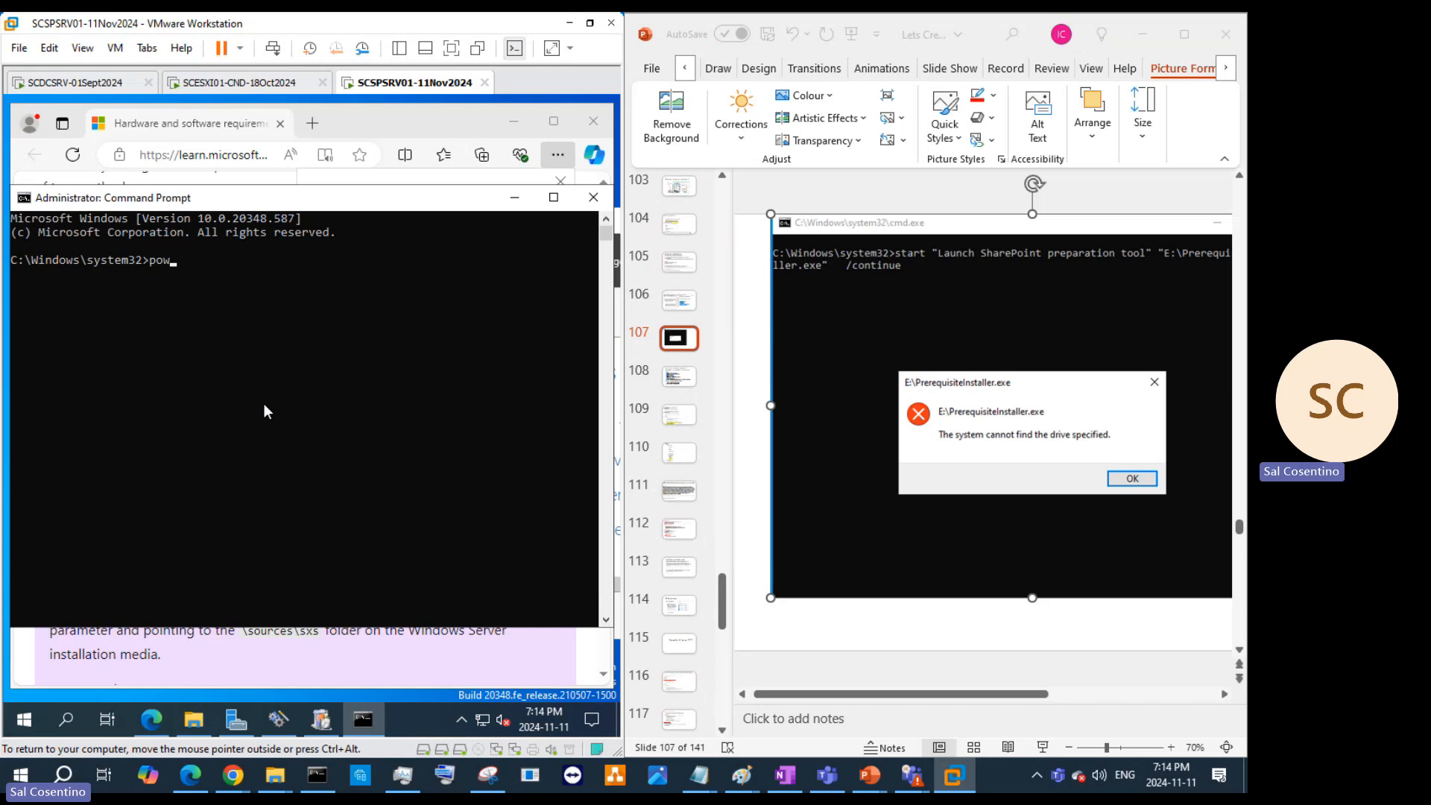
type("ershell")
key("Return")
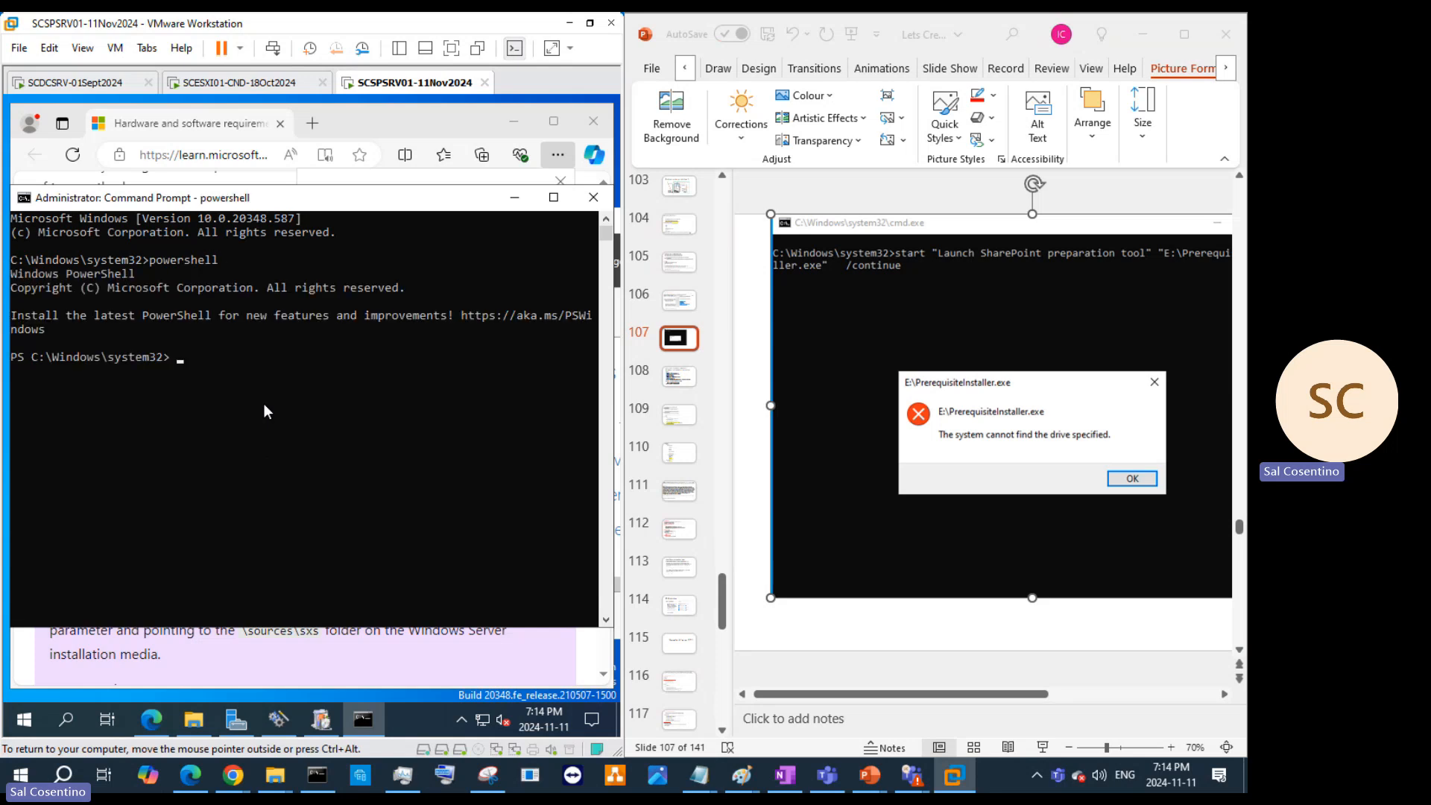
right_click(265, 410)
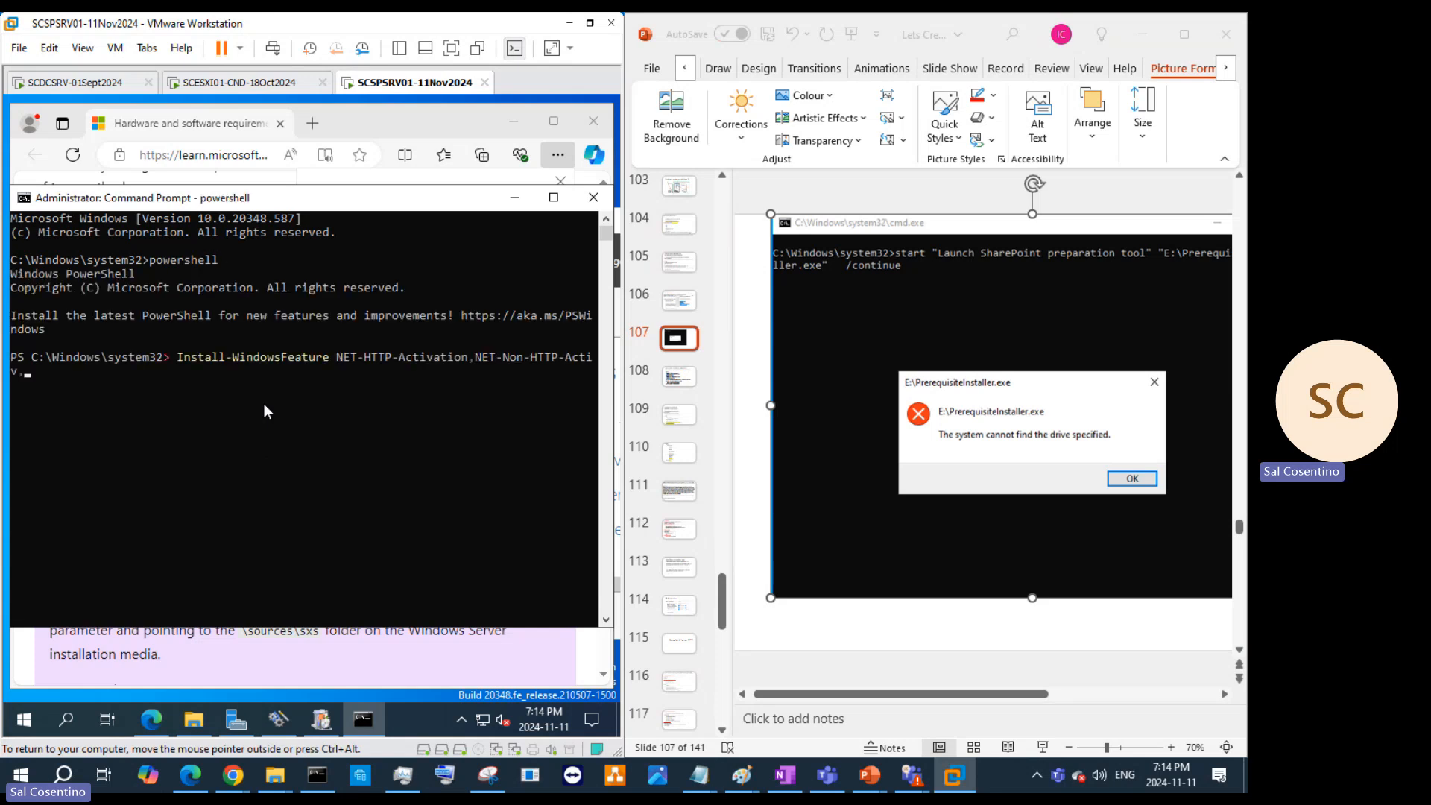
key("Return")
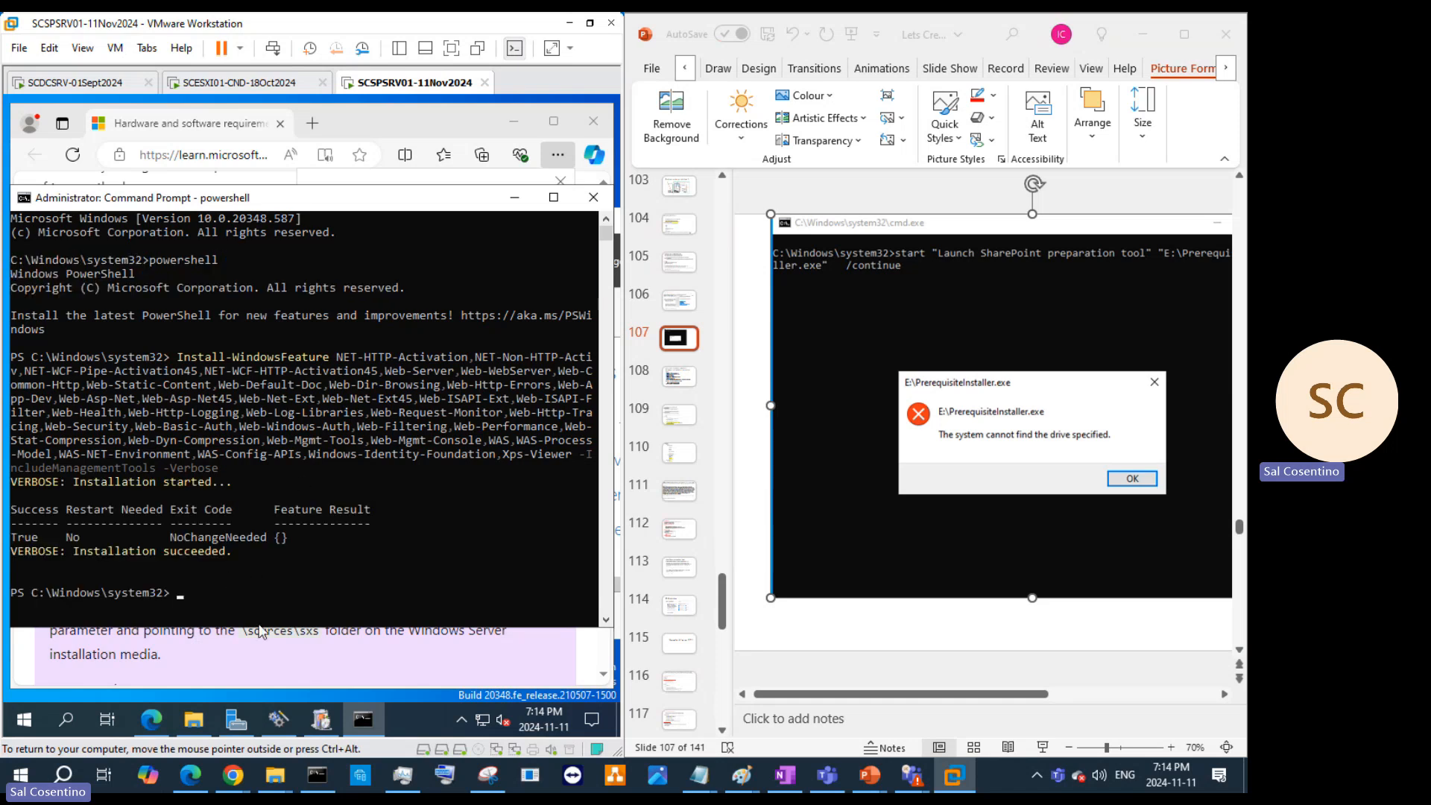
Step: Switch to Snipping Tool and capture the virtual machine's PowerShell output together with the browser window behind it
left_click(487, 775)
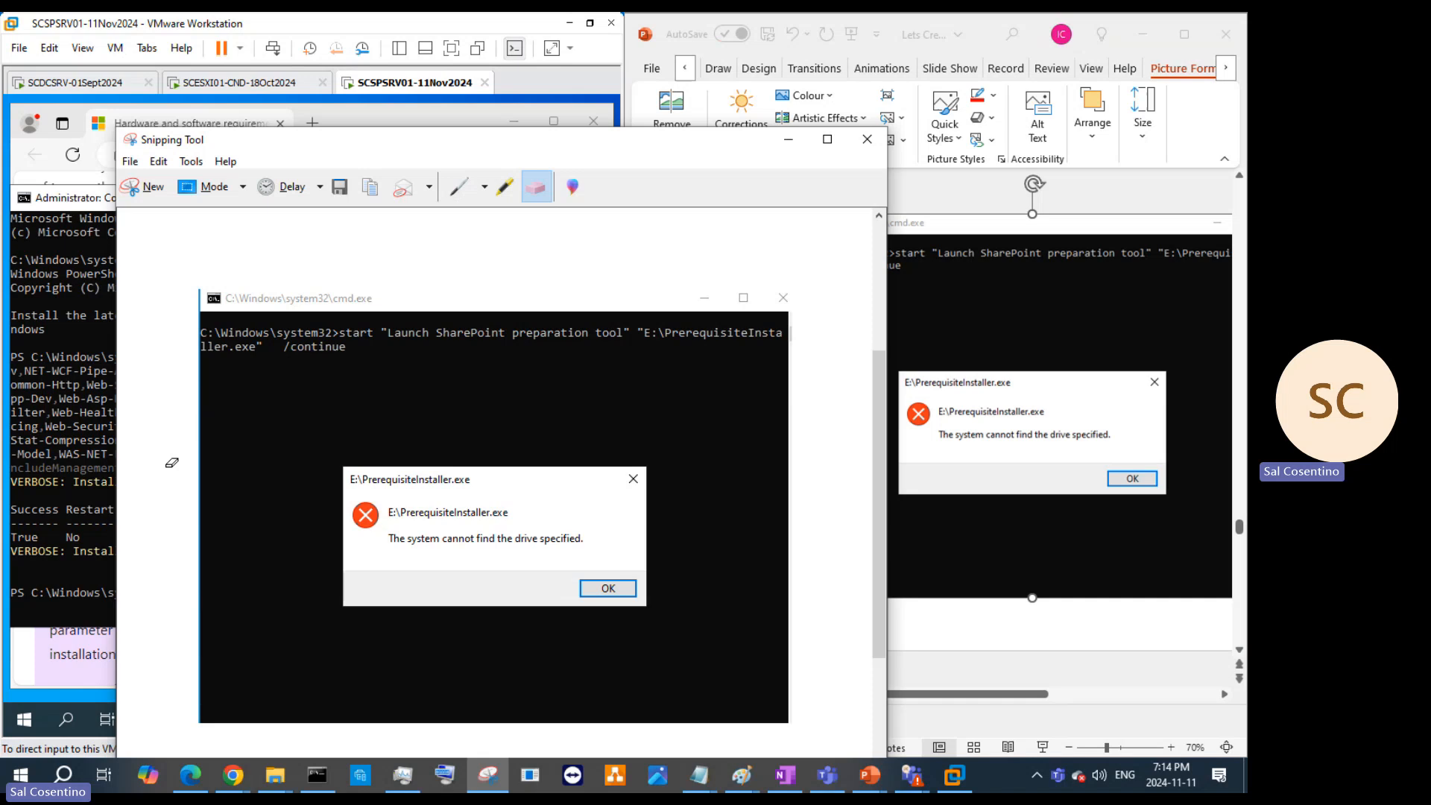
left_click(143, 186)
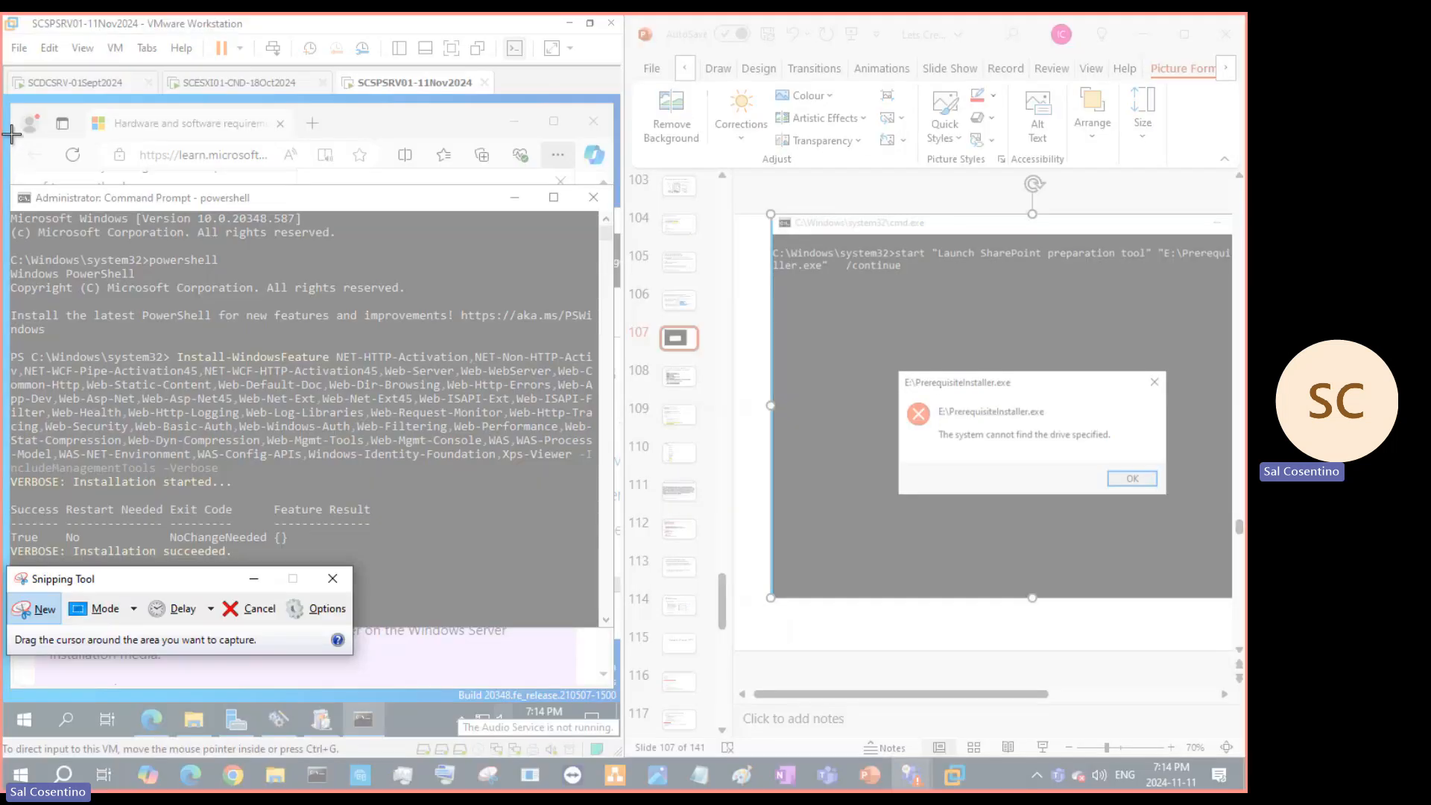
left_click_drag(6, 109, 602, 679)
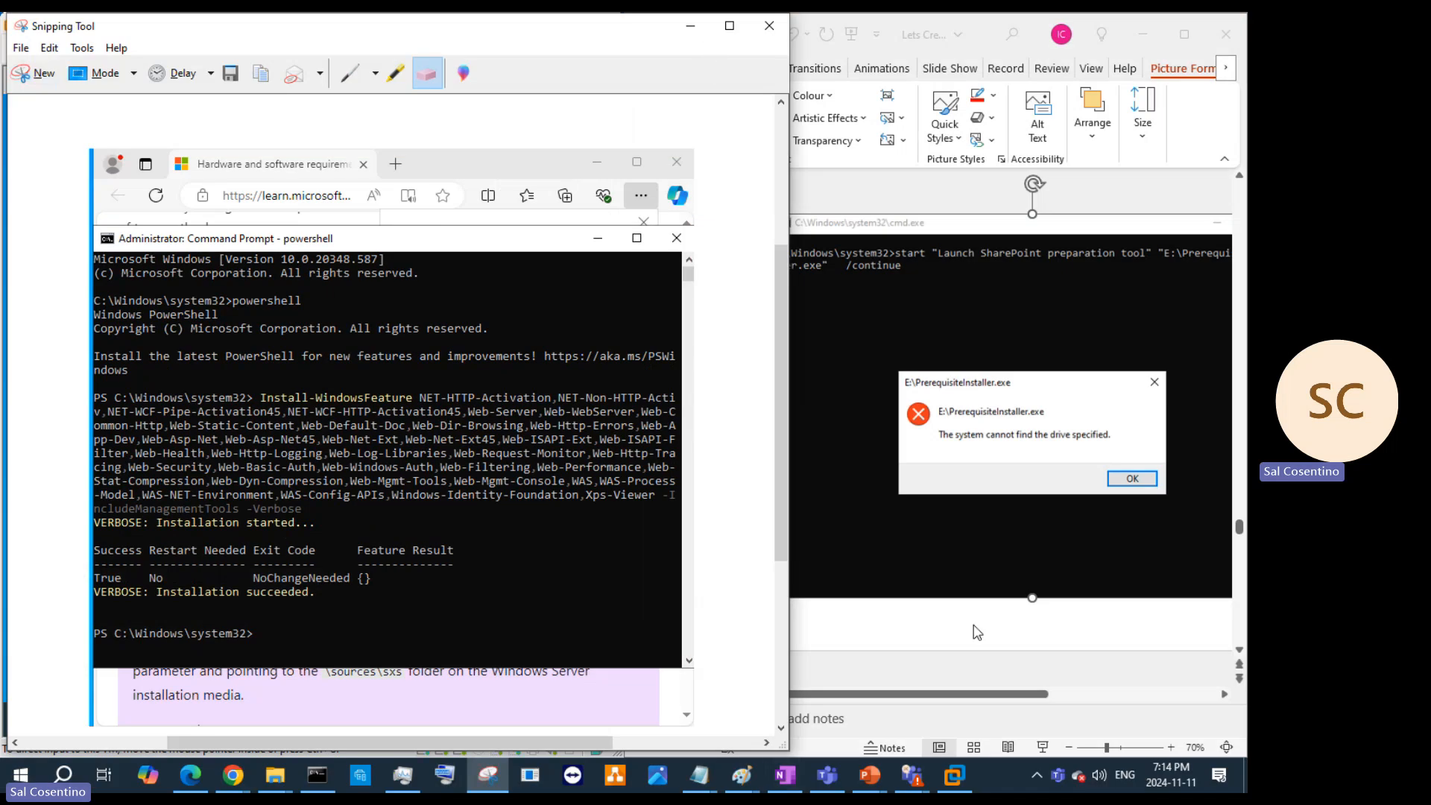
Step: Add a new slide after slide 107 of the presentation and paste the PowerShell screenshot into its content placeholder
left_click(975, 677)
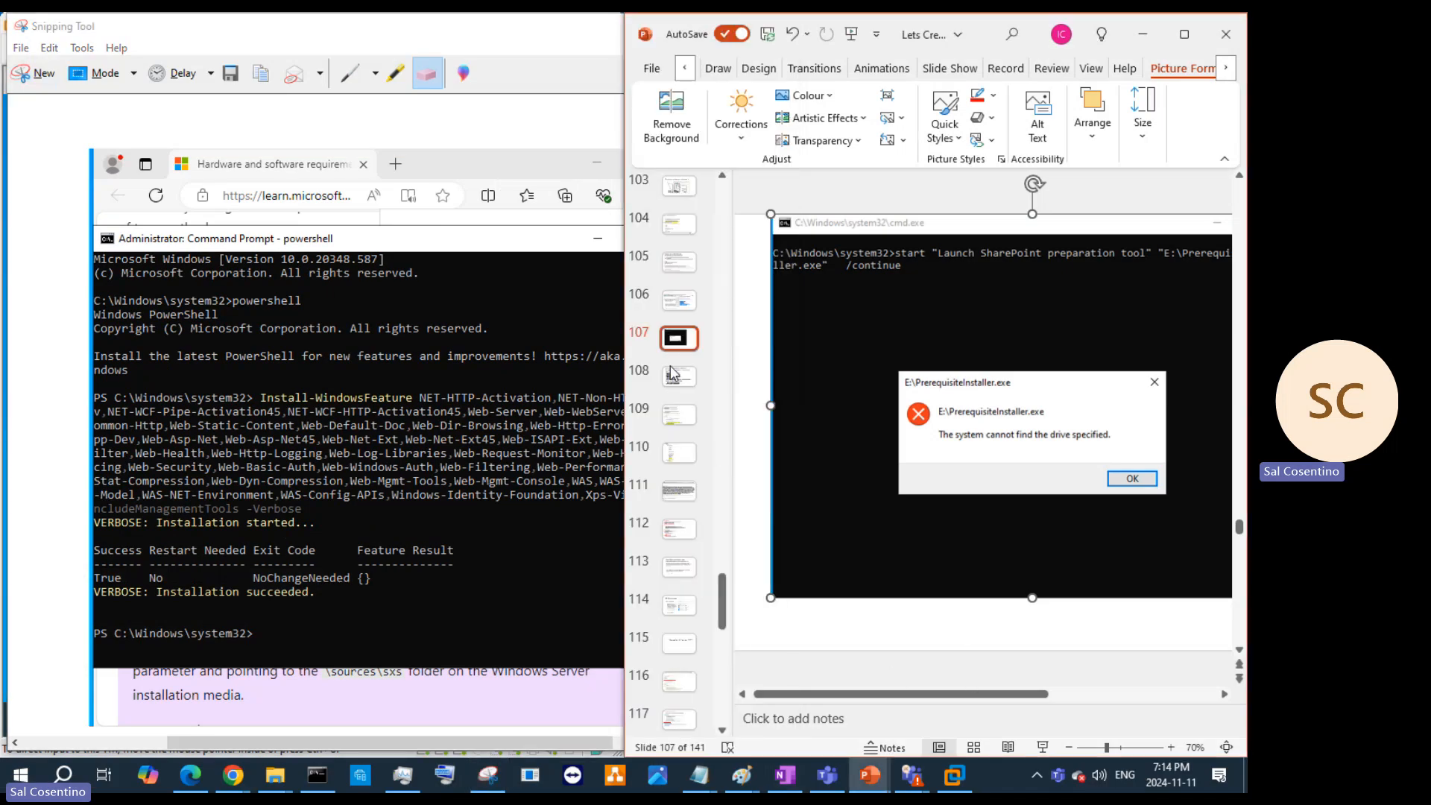
key("ctrl+m")
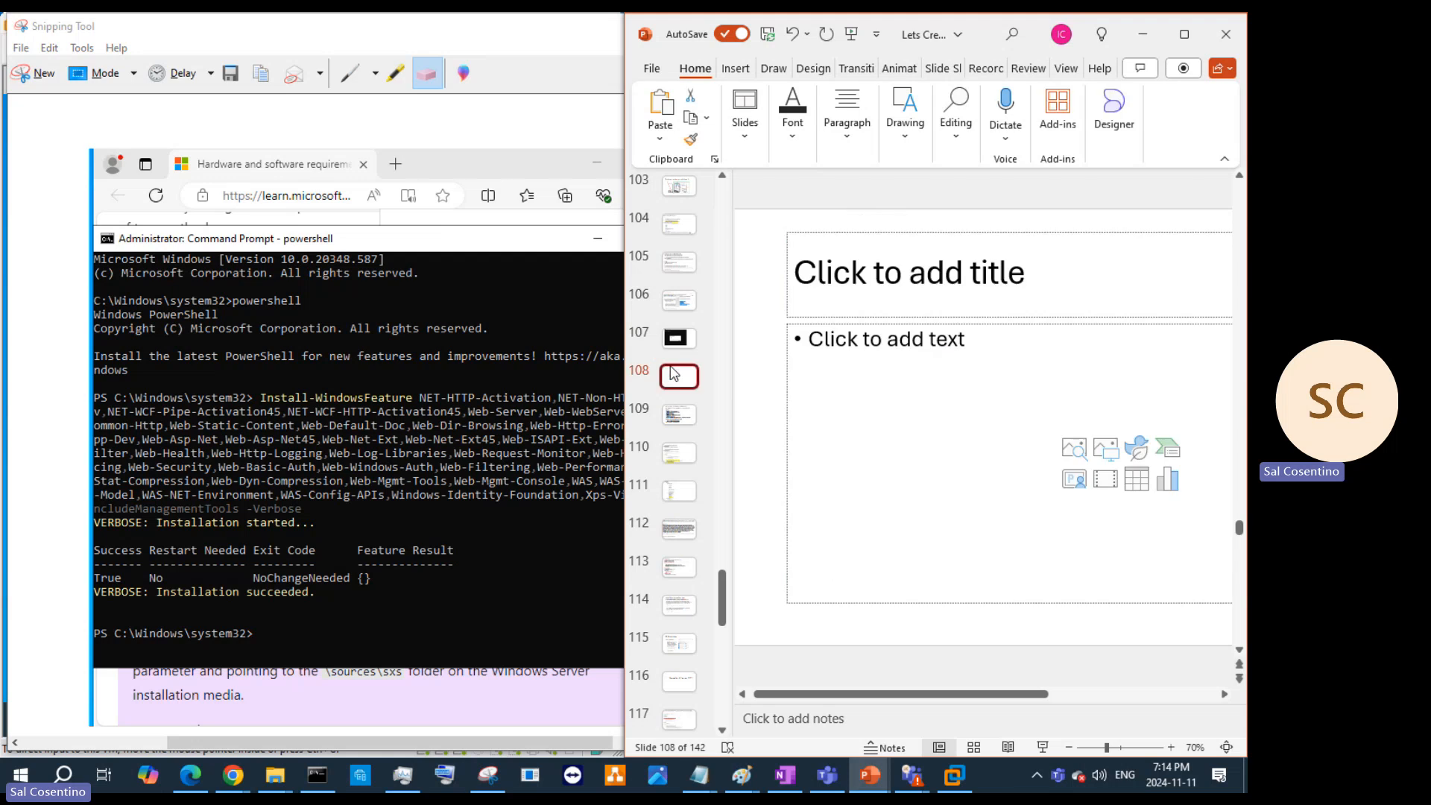
left_click(832, 366)
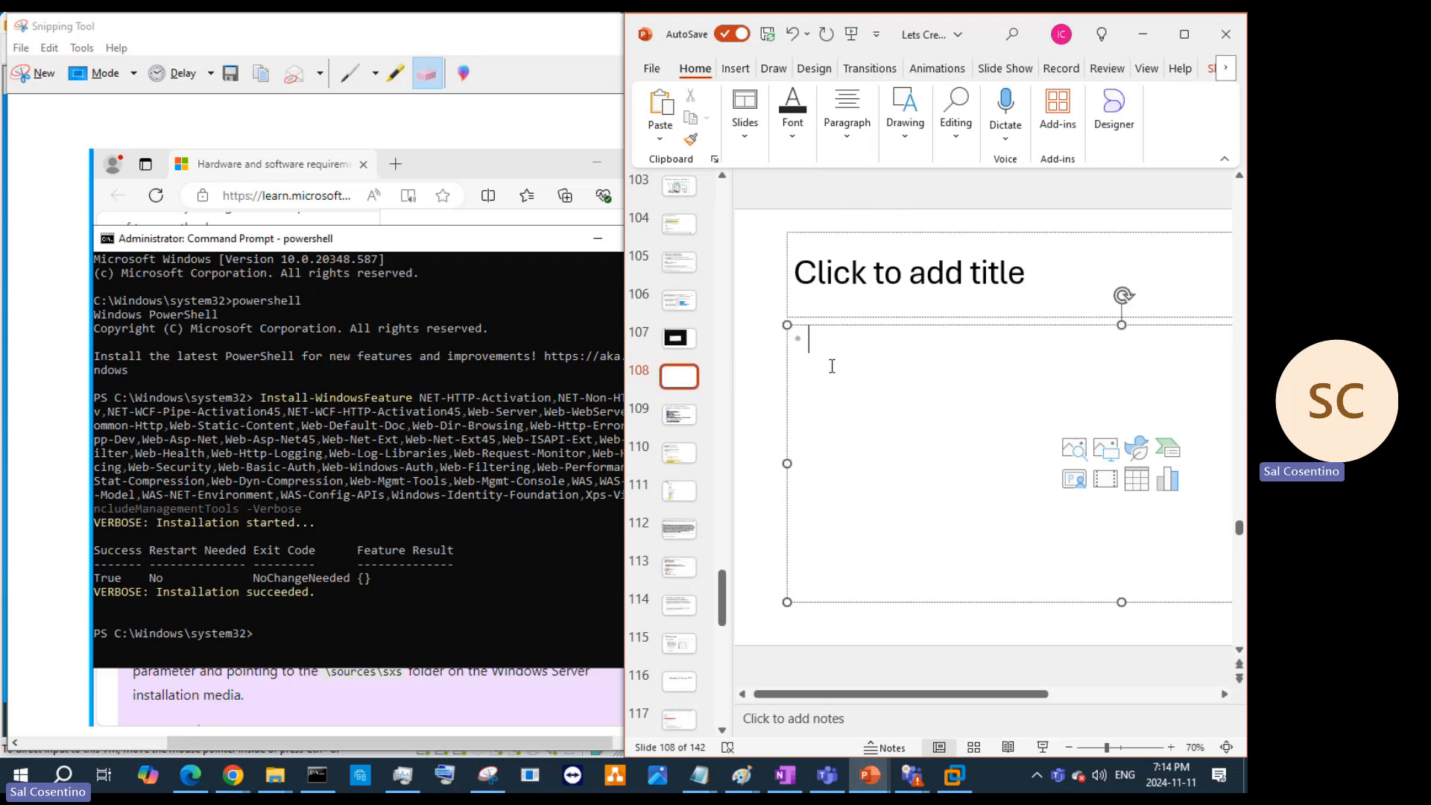
key("ctrl+v")
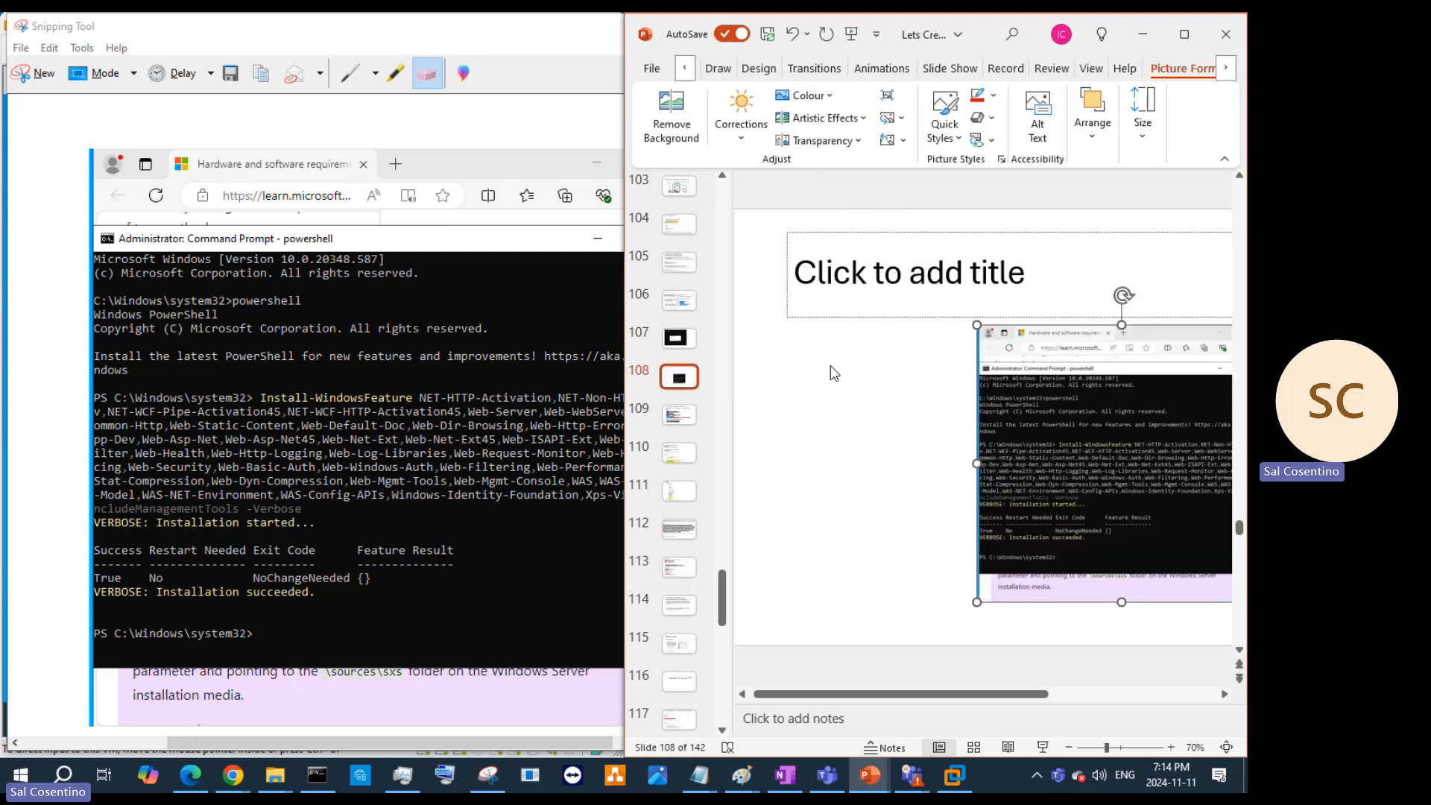
Step: Minimize the Snipping Tool window and return to the Command Prompt window in the virtual machine
left_click(555, 31)
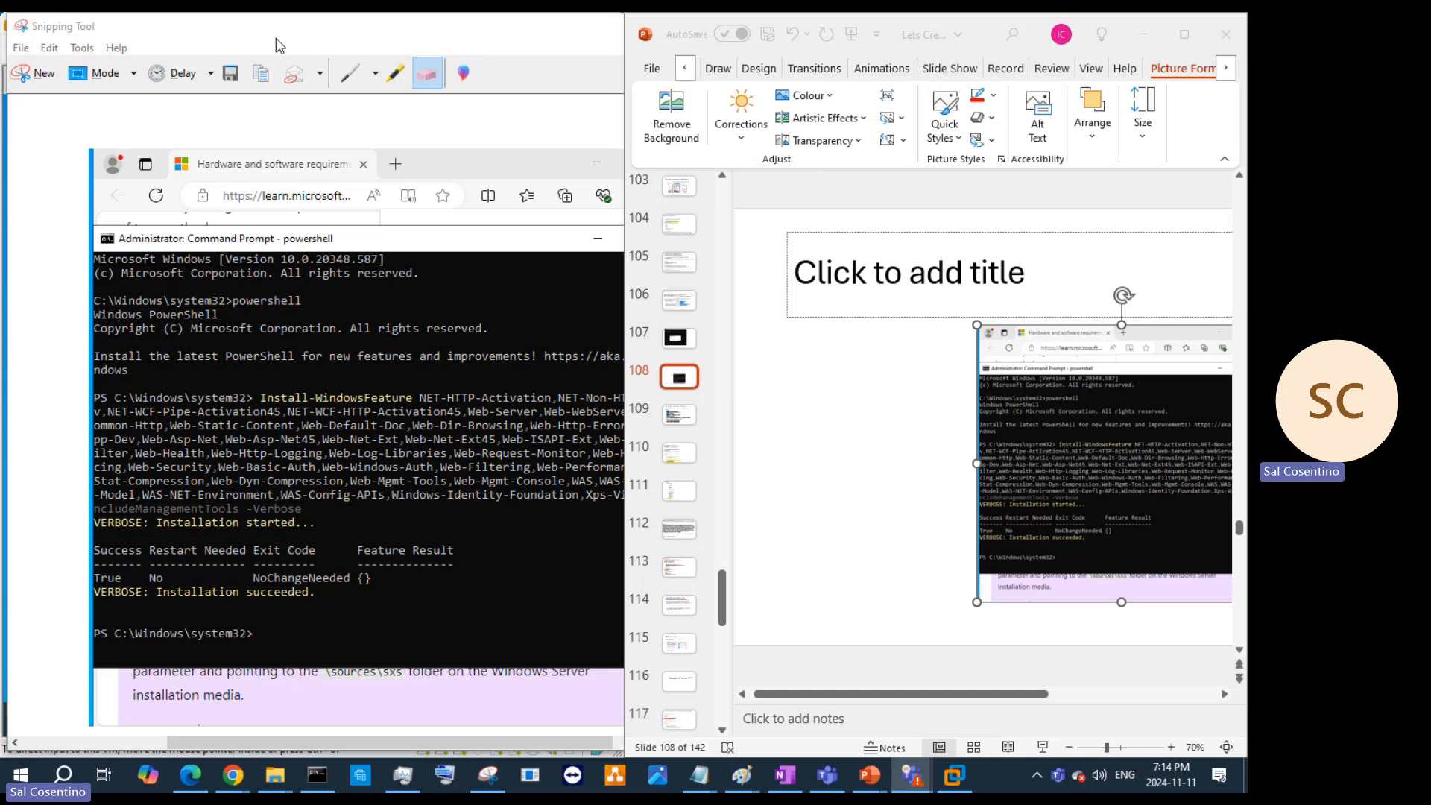
left_click_drag(332, 36, 329, 150)
left_click(687, 140)
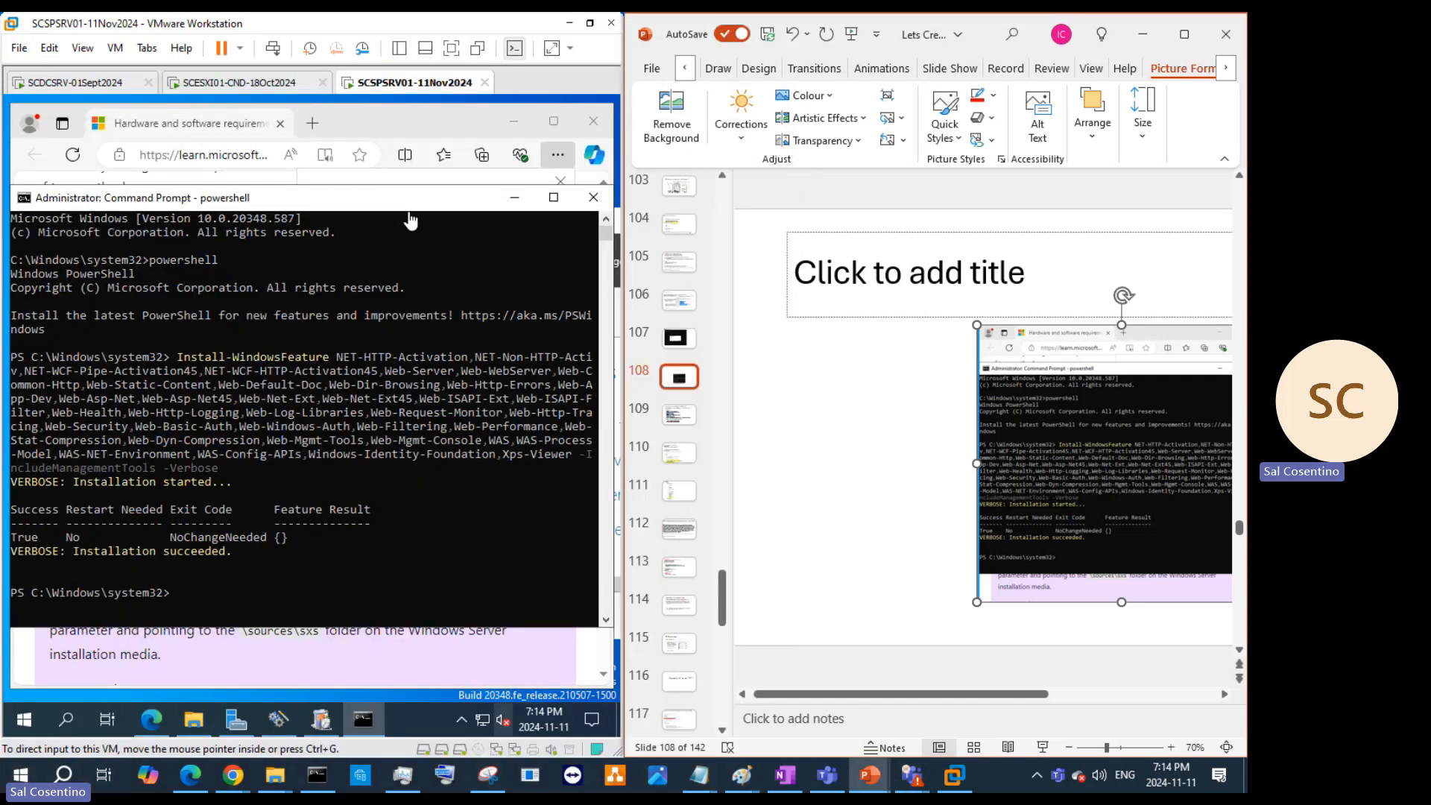
left_click(489, 202)
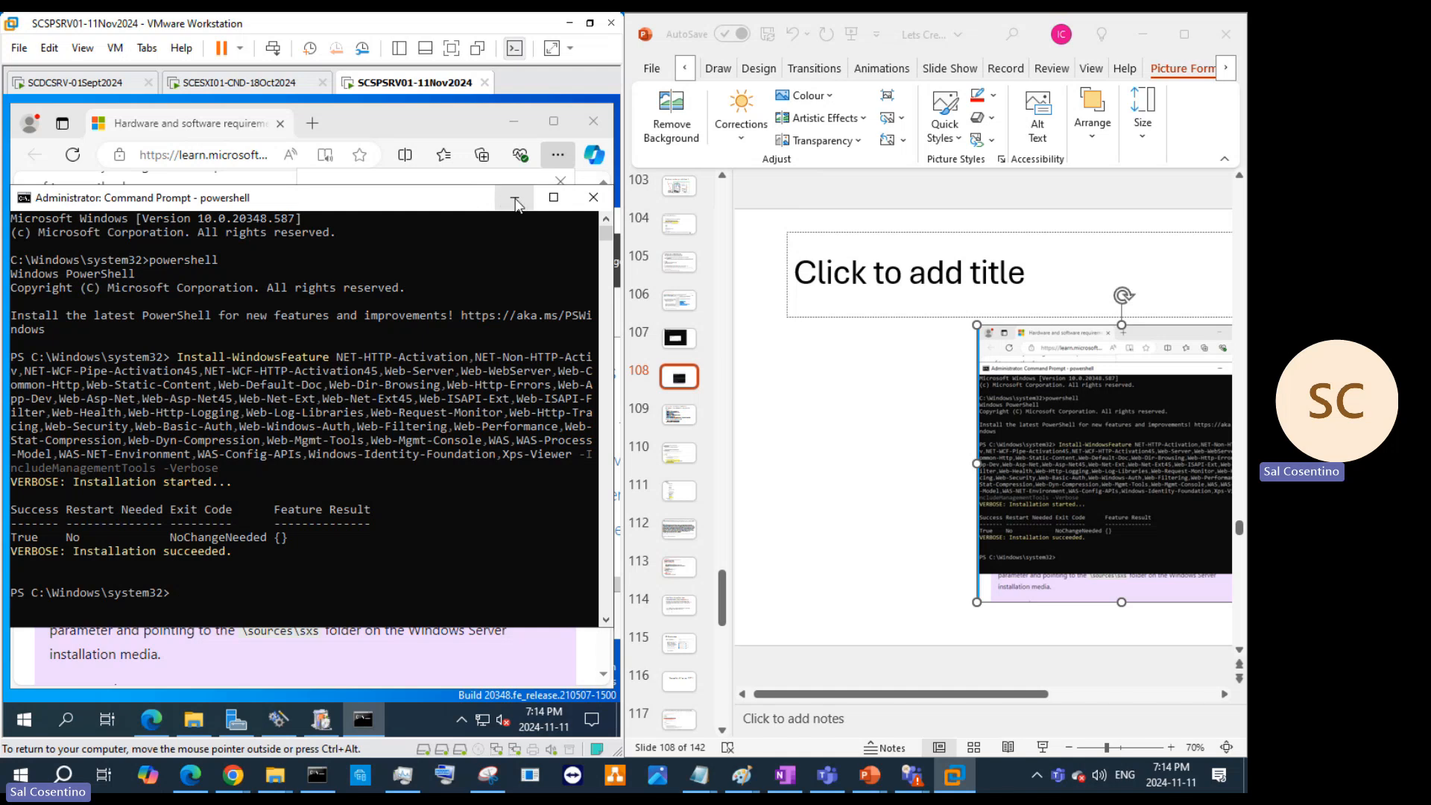
Step: Copy the URL of the SharePoint 2019 hardware and software requirements page into slide 108's title, and dismiss the browser's Restore pages prompt
left_click(514, 198)
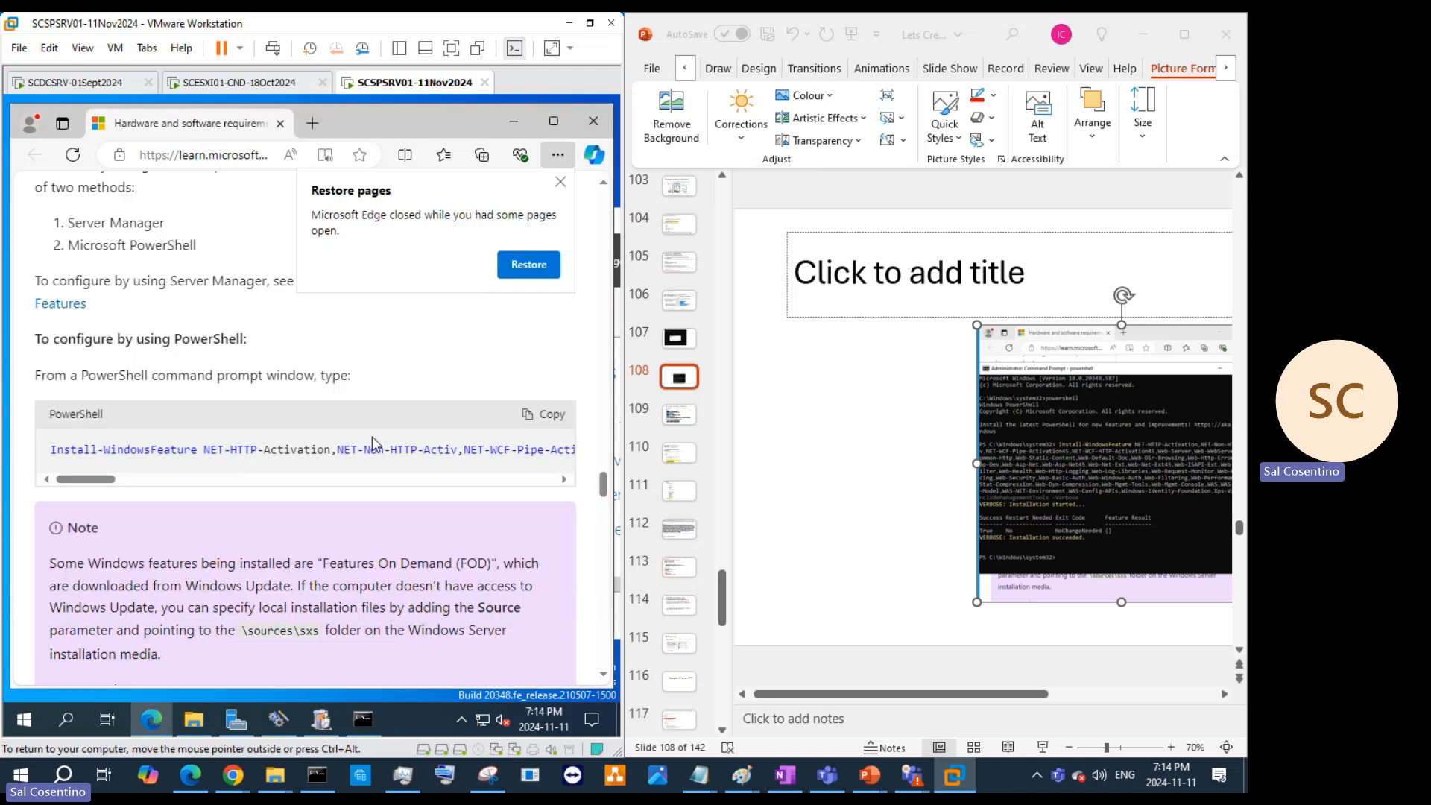
left_click(207, 158)
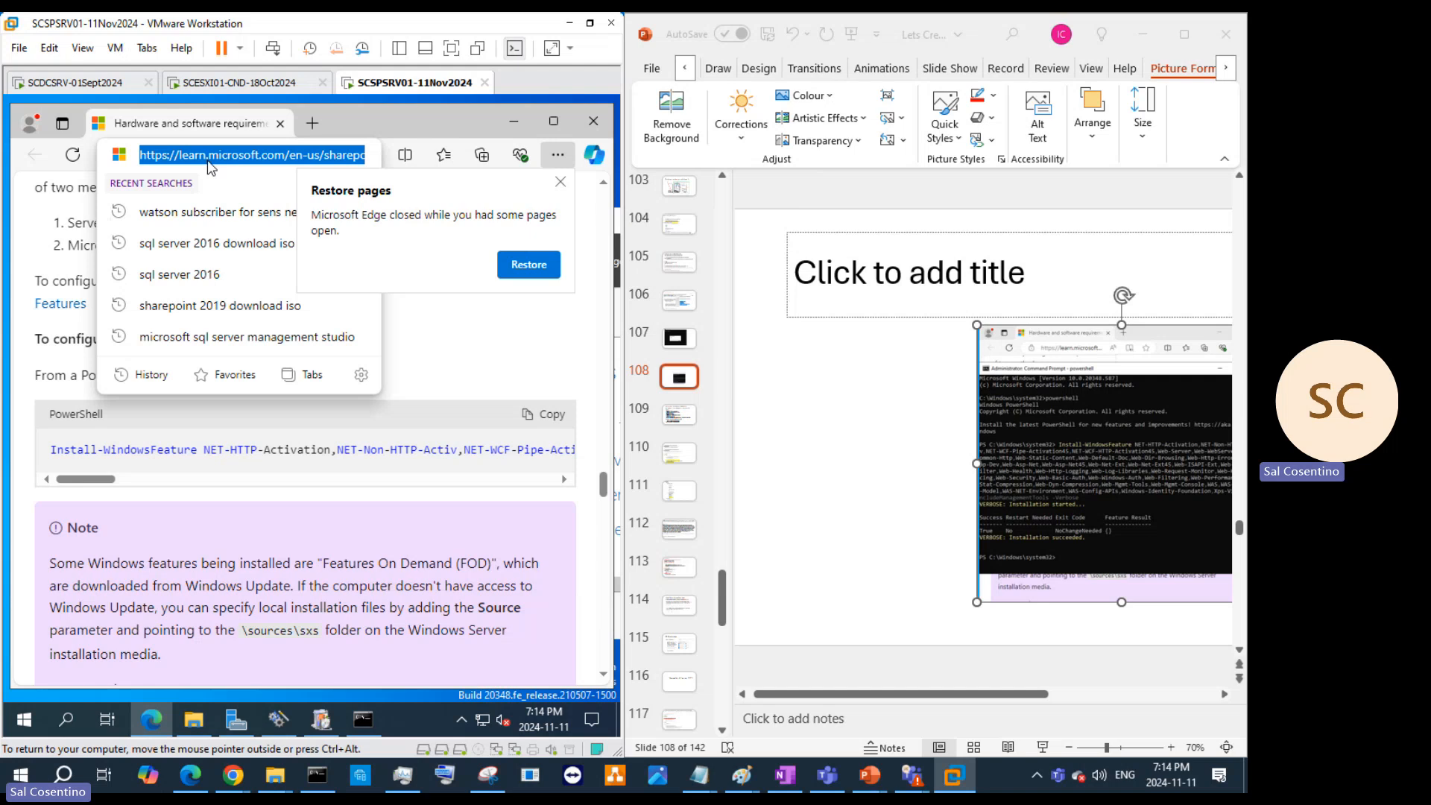
key("BackSpace")
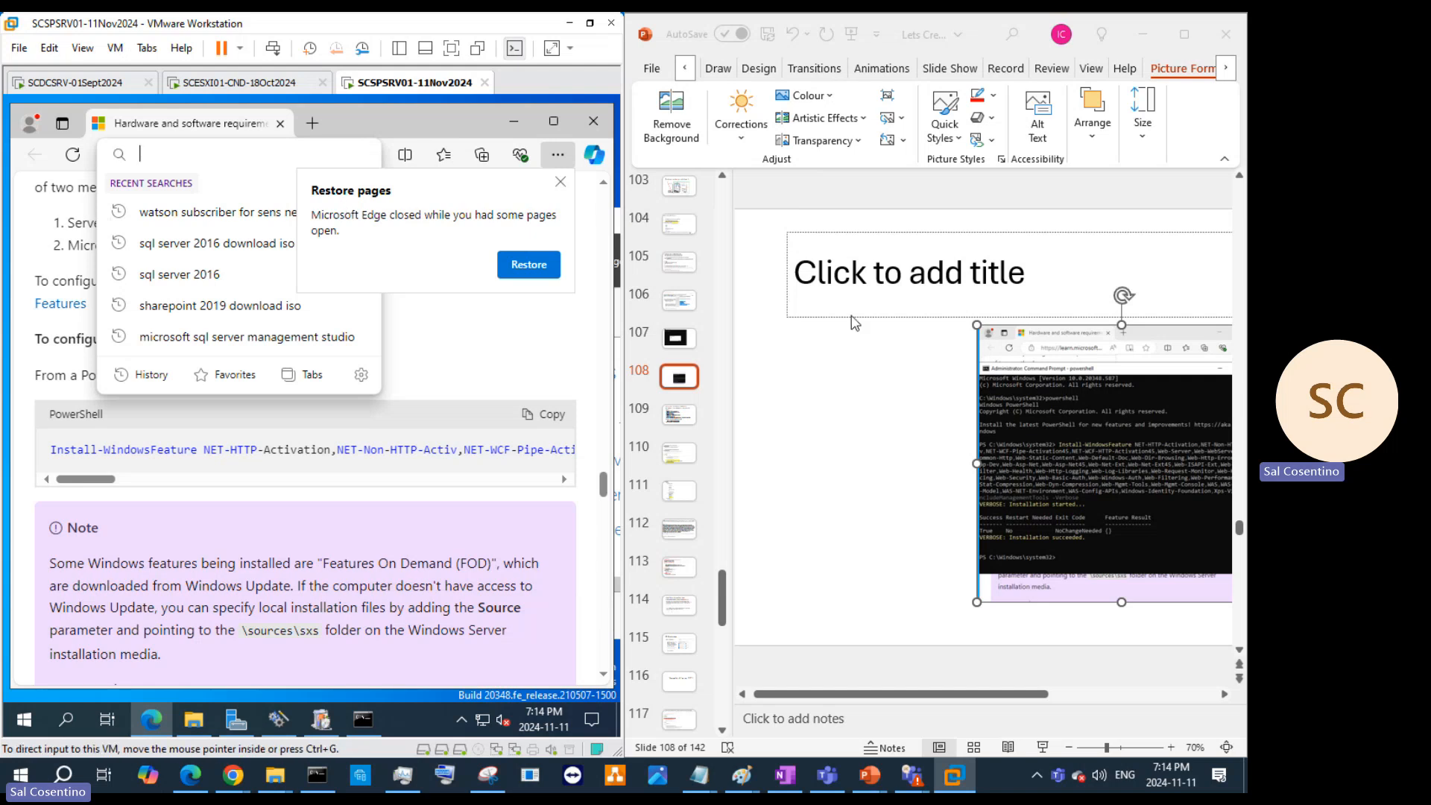
left_click(830, 279)
left_click(834, 271)
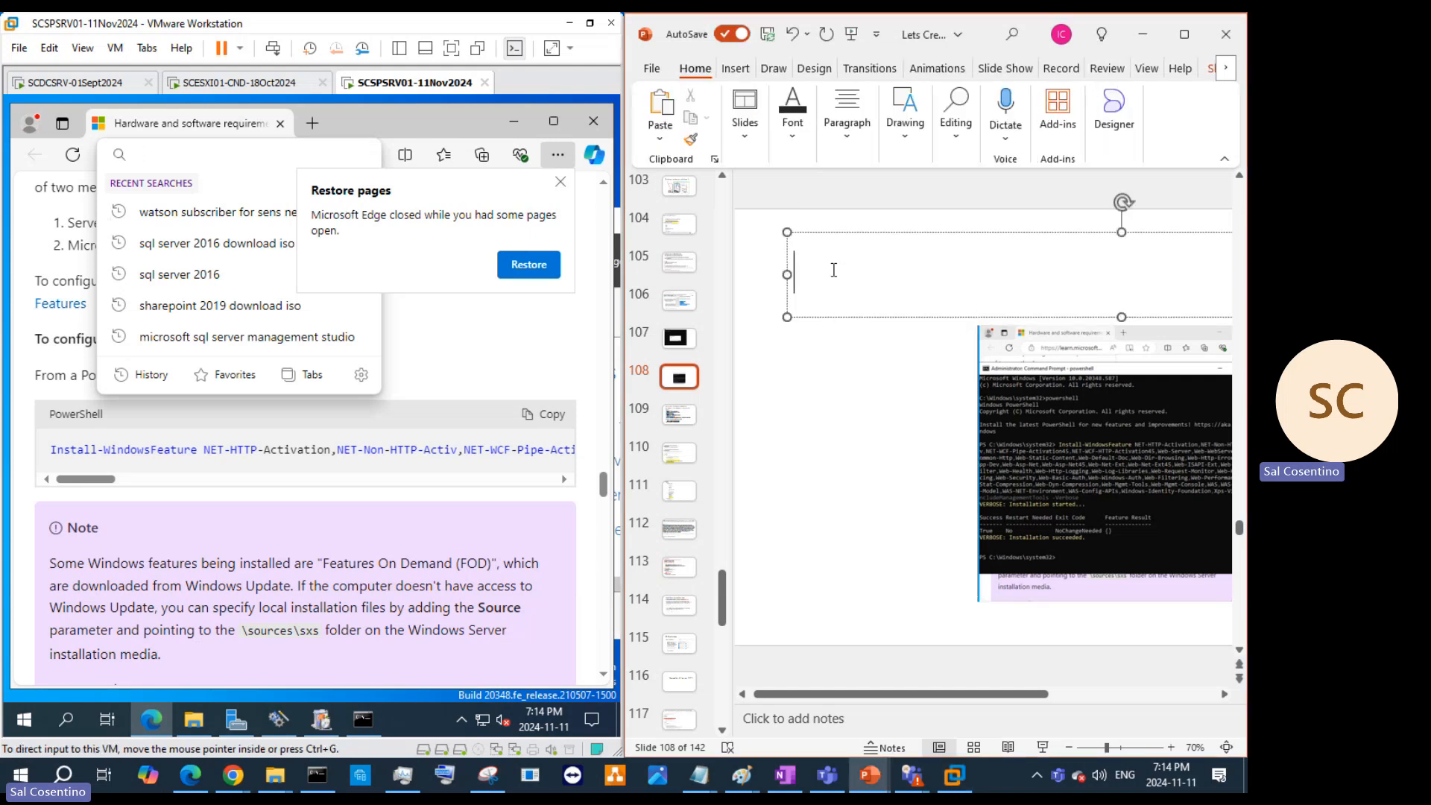
type("https://learn.microsoft.com/en-us/sharepoint/install/hardware-and-software-requirements-2019")
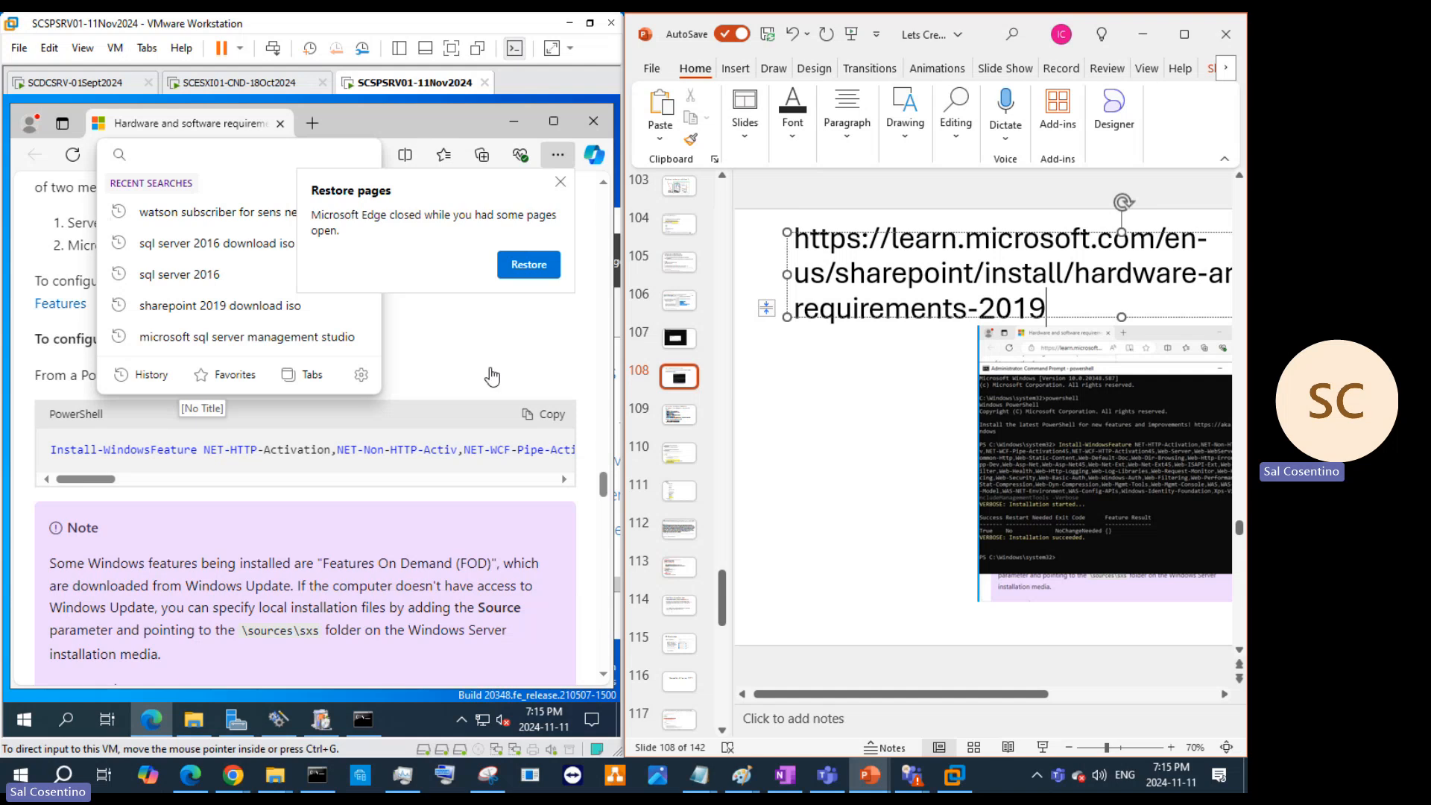
left_click(492, 377)
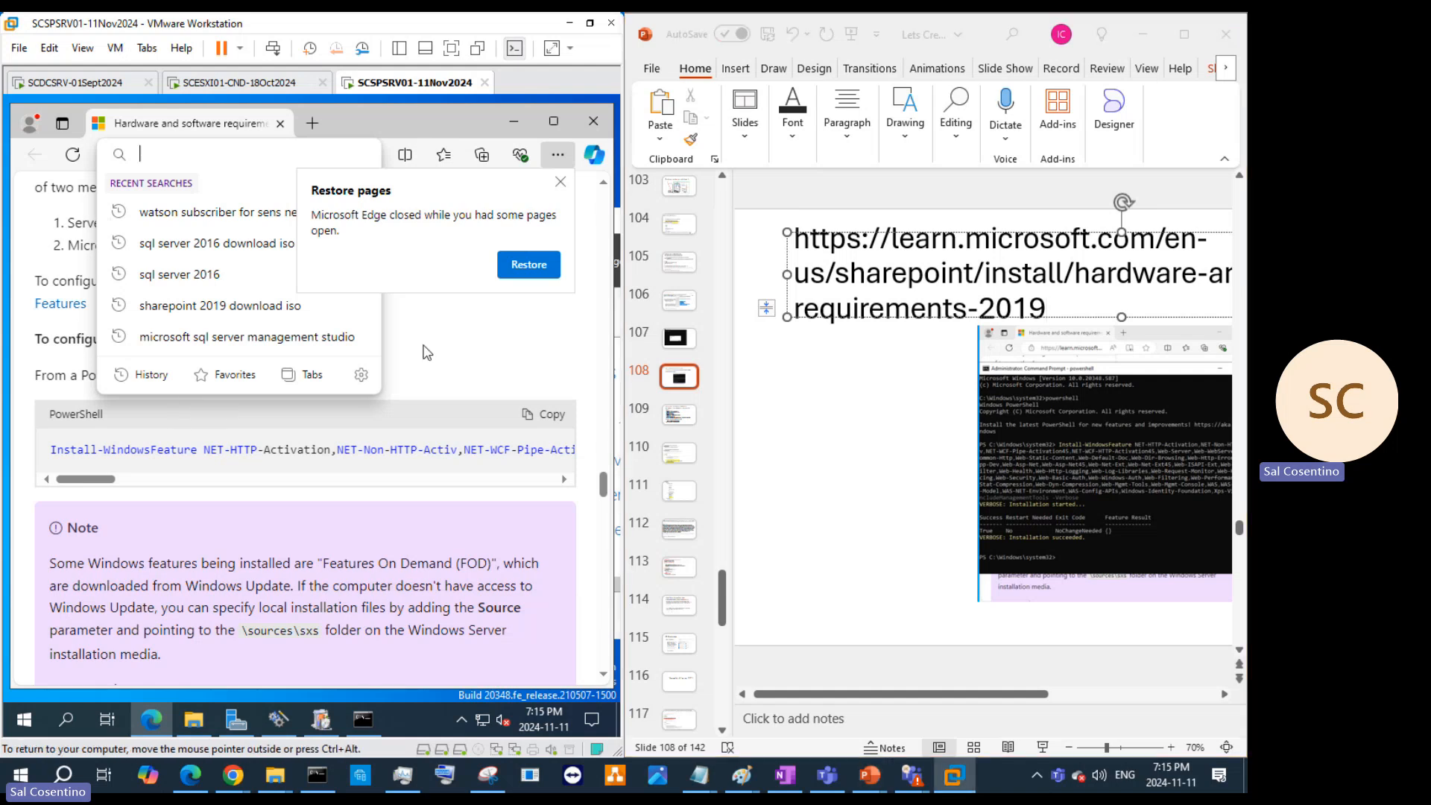
left_click(562, 182)
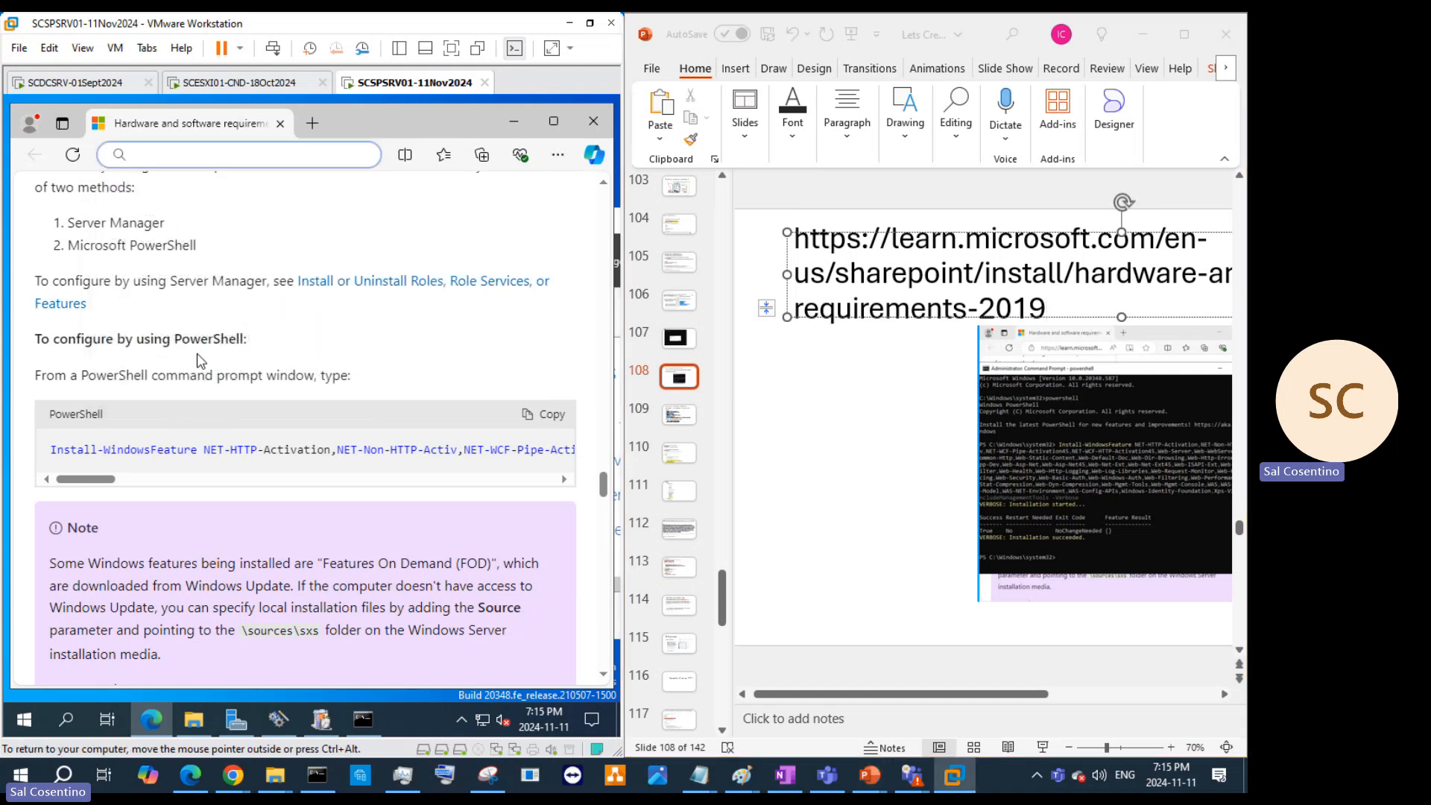
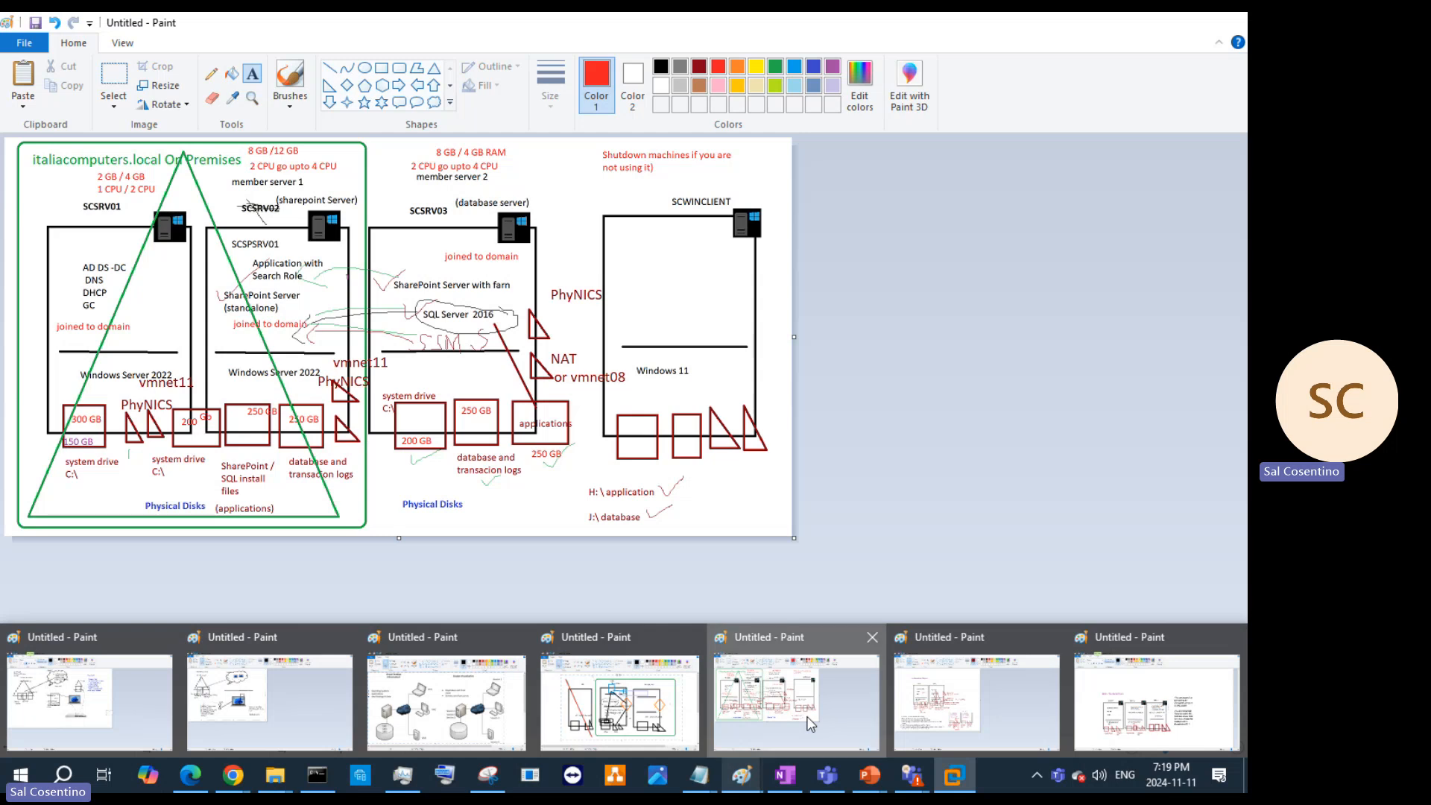
Step: In the Paint server diagram, add a black label SCSPDB01 below SCSRV03, and minimize Paint
left_click(811, 724)
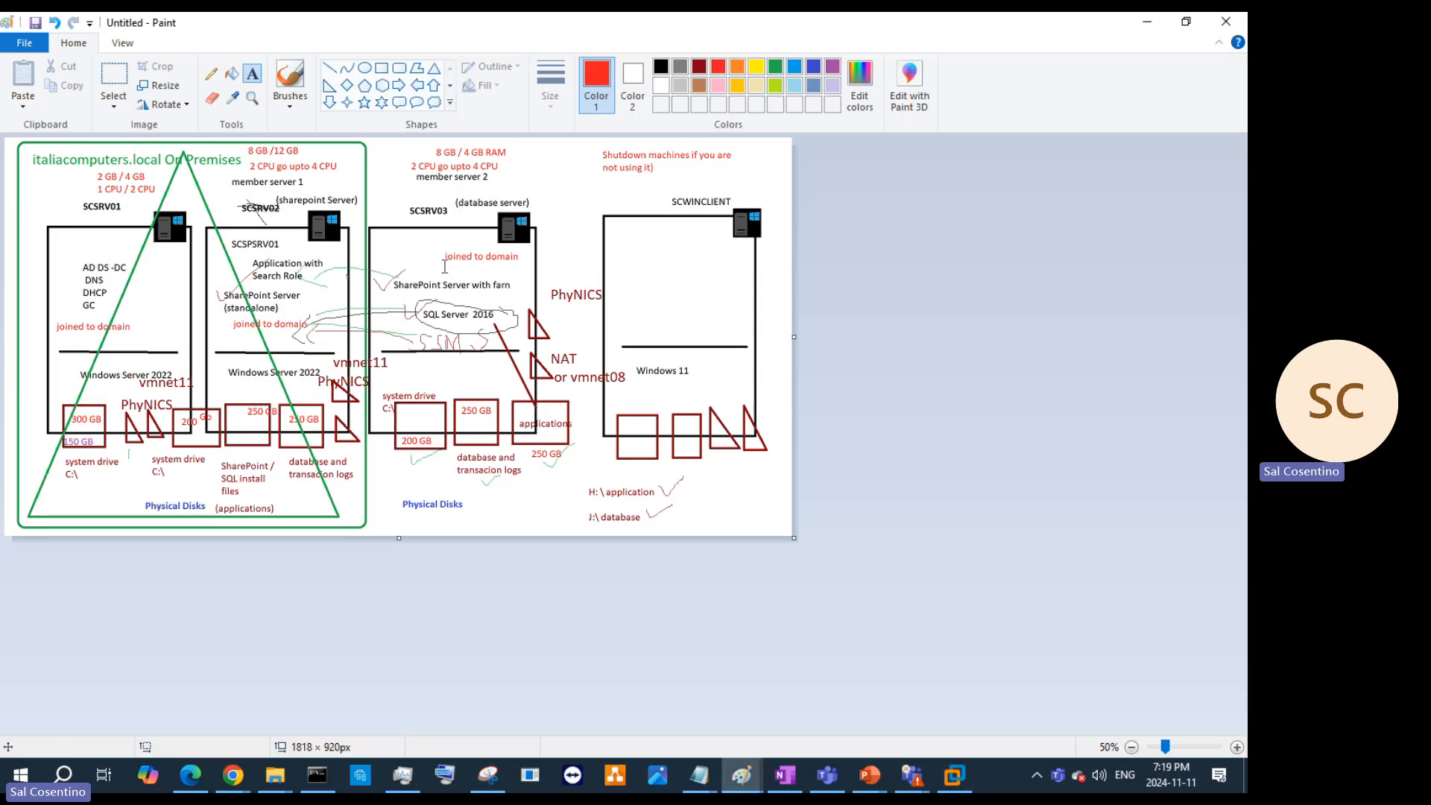
left_click(418, 244)
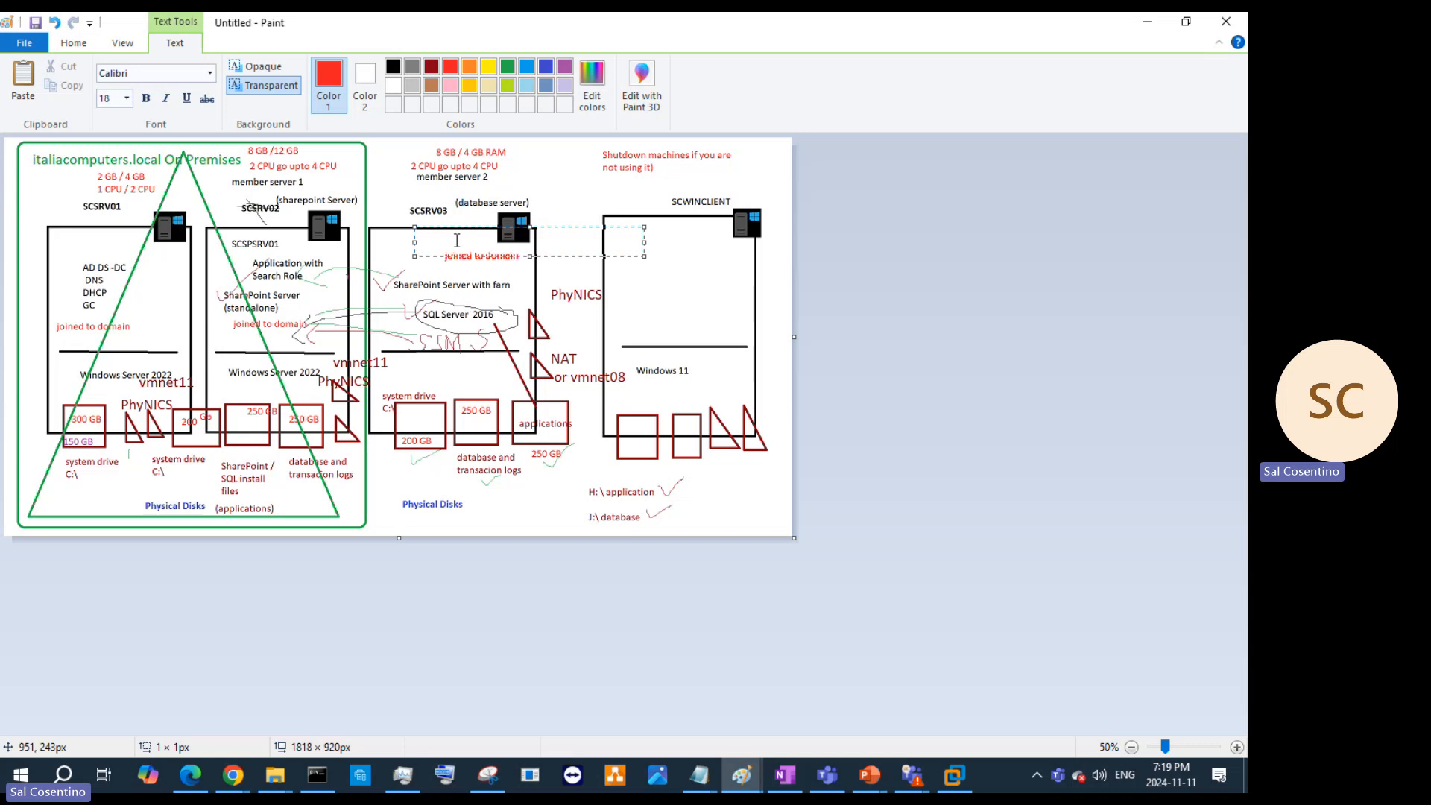
type("SCSPDB01")
double_click(456, 237)
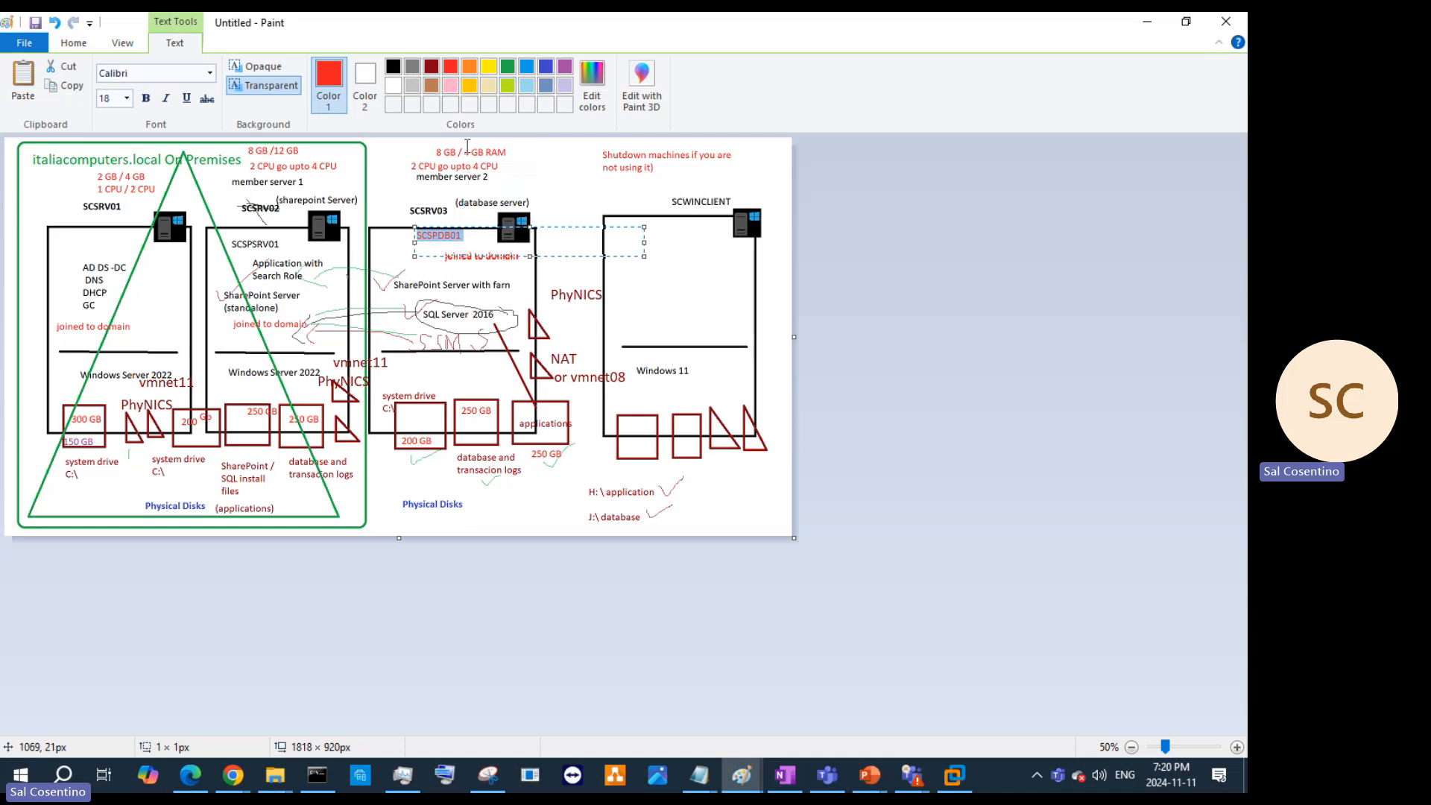
left_click(397, 67)
left_click_drag(477, 228, 475, 236)
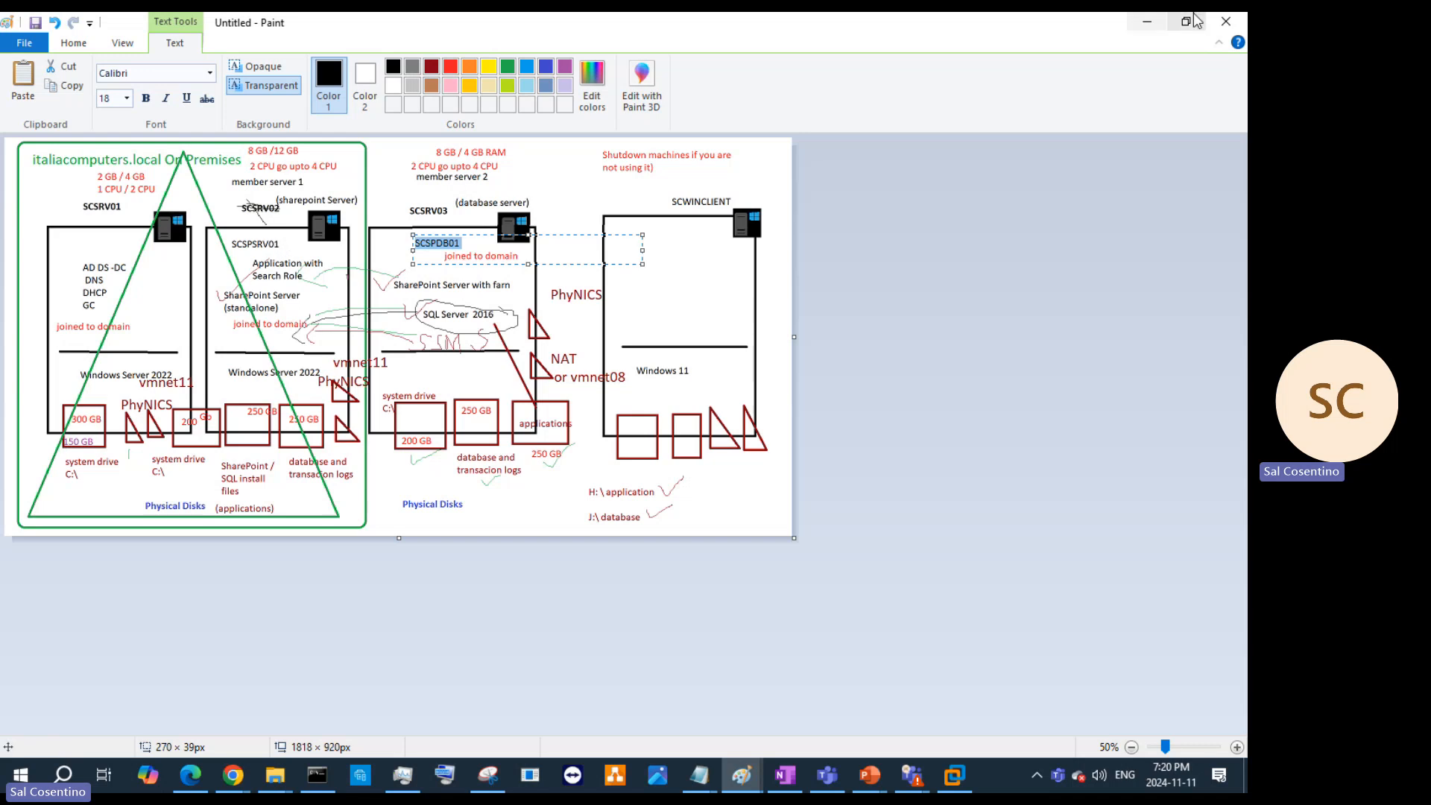
left_click(1156, 27)
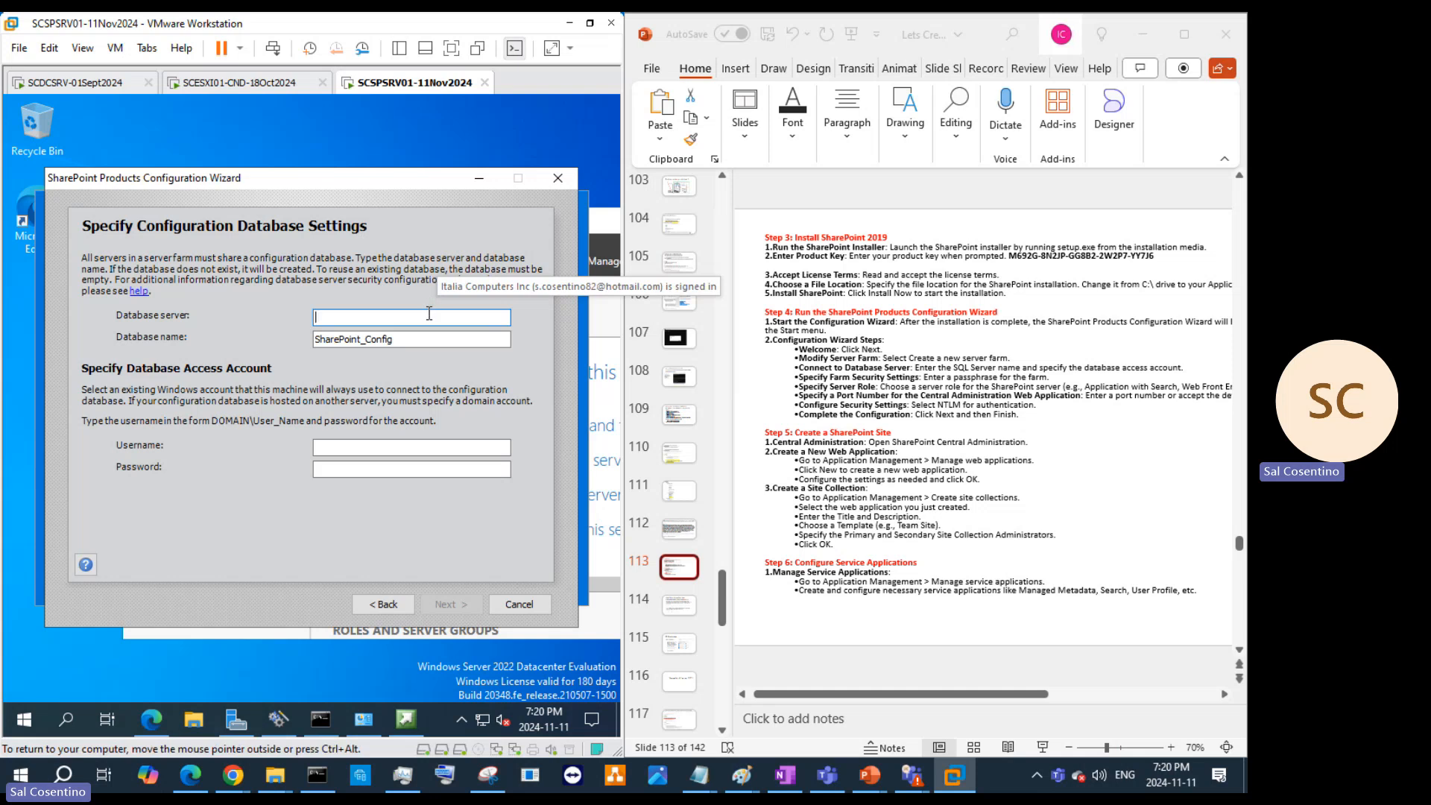
Step: Set the configuration database server to SCSPSRV01-CND in the SharePoint Products Configuration Wizard
type("SCSPSRV01-CND")
left_click(401, 341)
Step: Enter ITALIACOM \SCAdmin as the username of the database access account
left_click(351, 444)
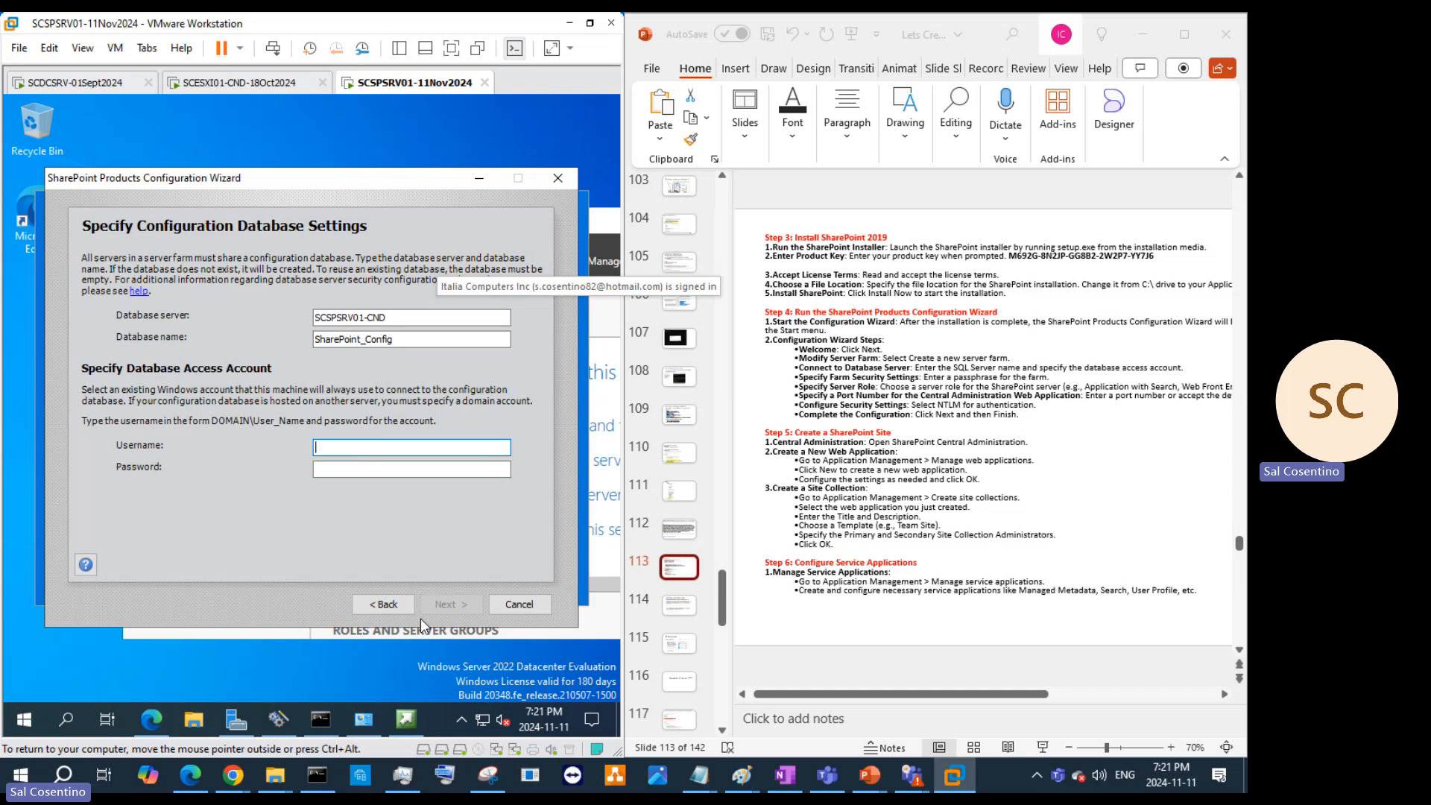
mouse_move(425, 716)
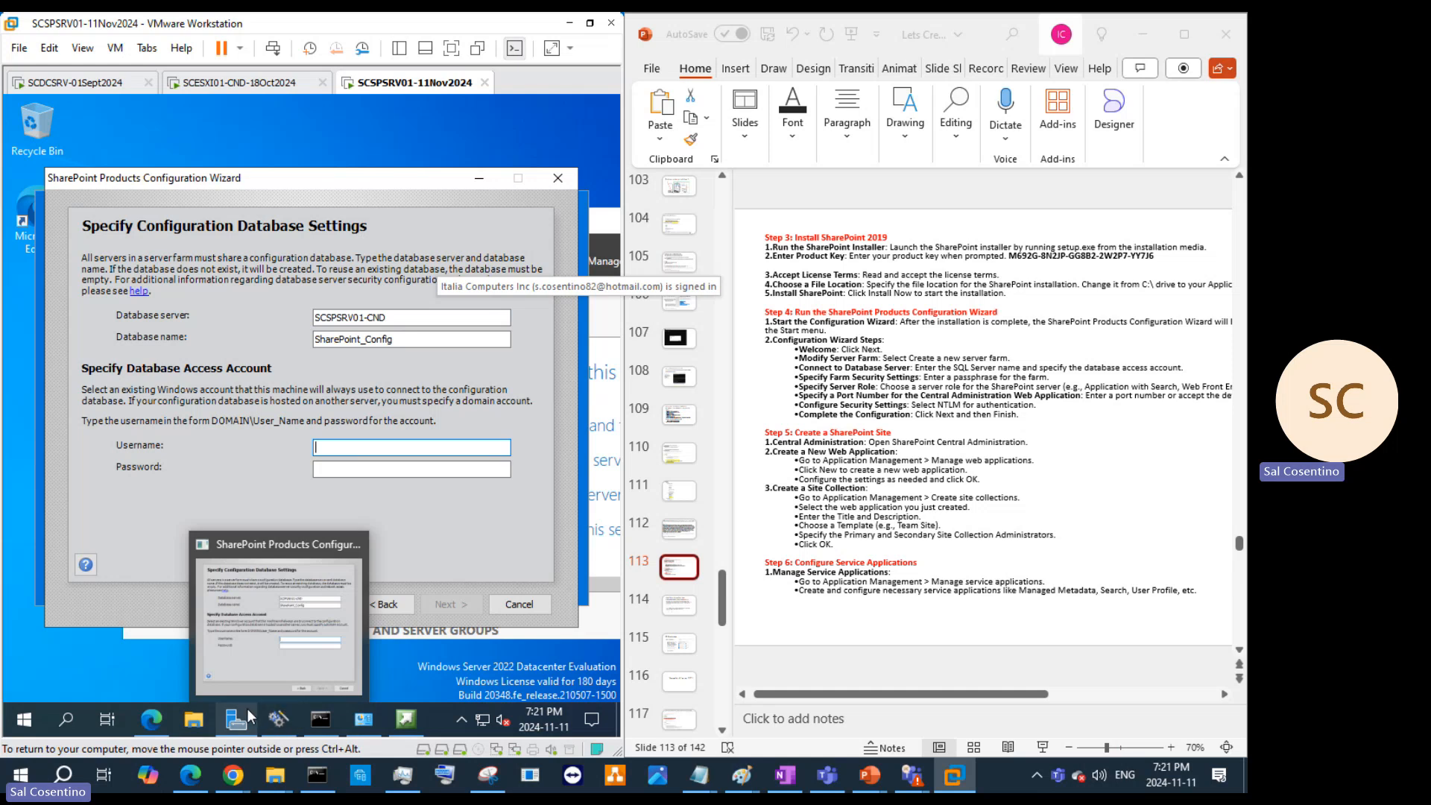
mouse_move(250, 718)
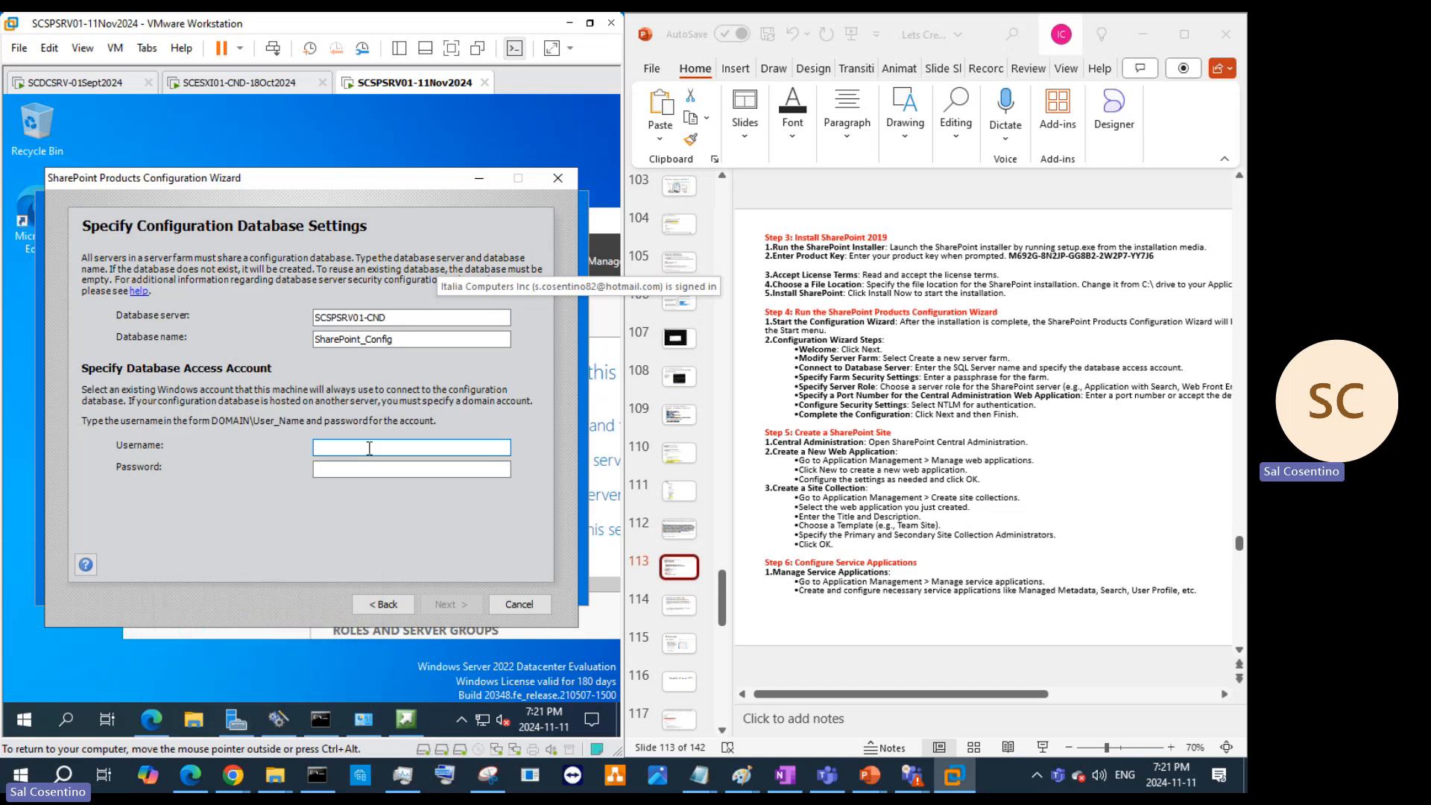
type("TALIACOM")
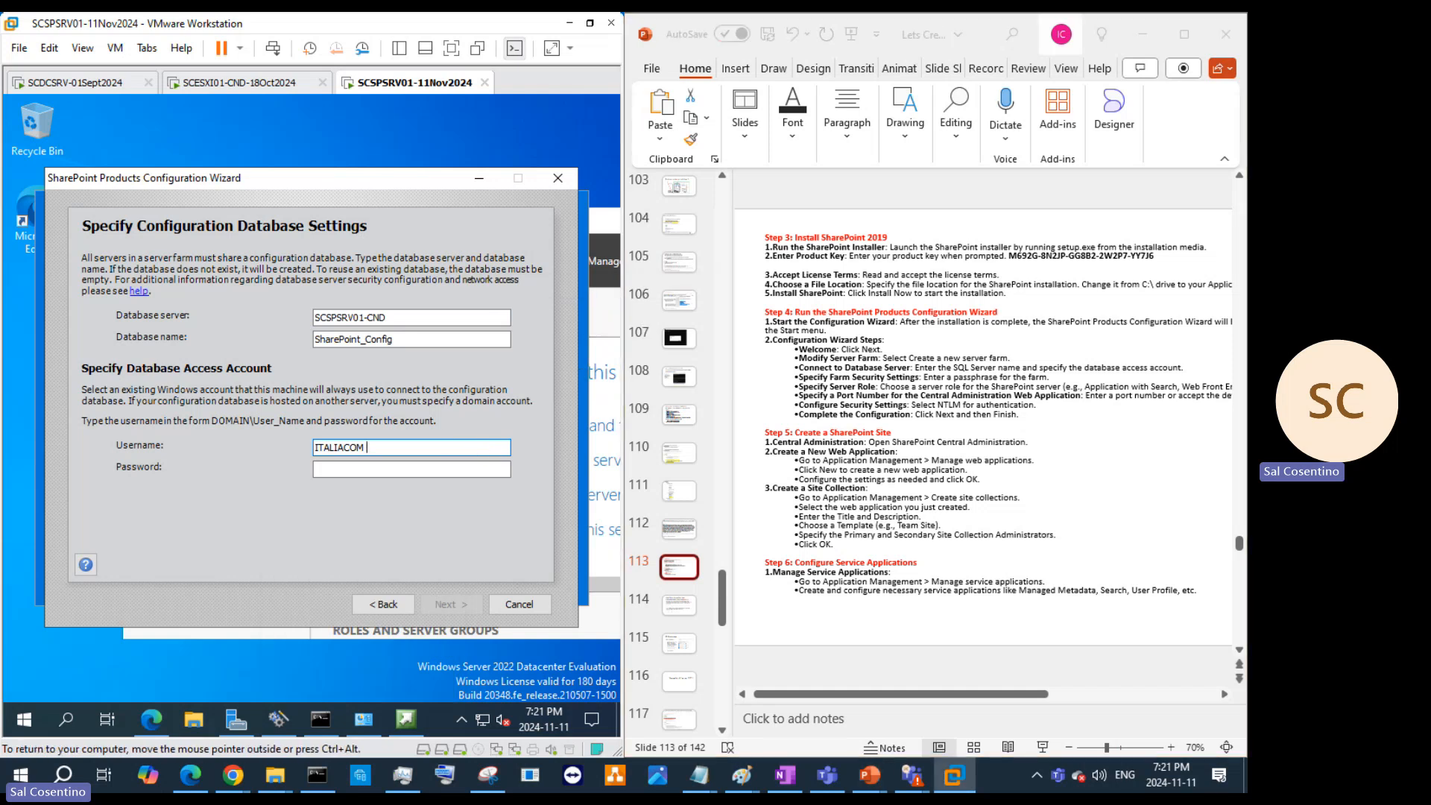
type("\\SCAdmin")
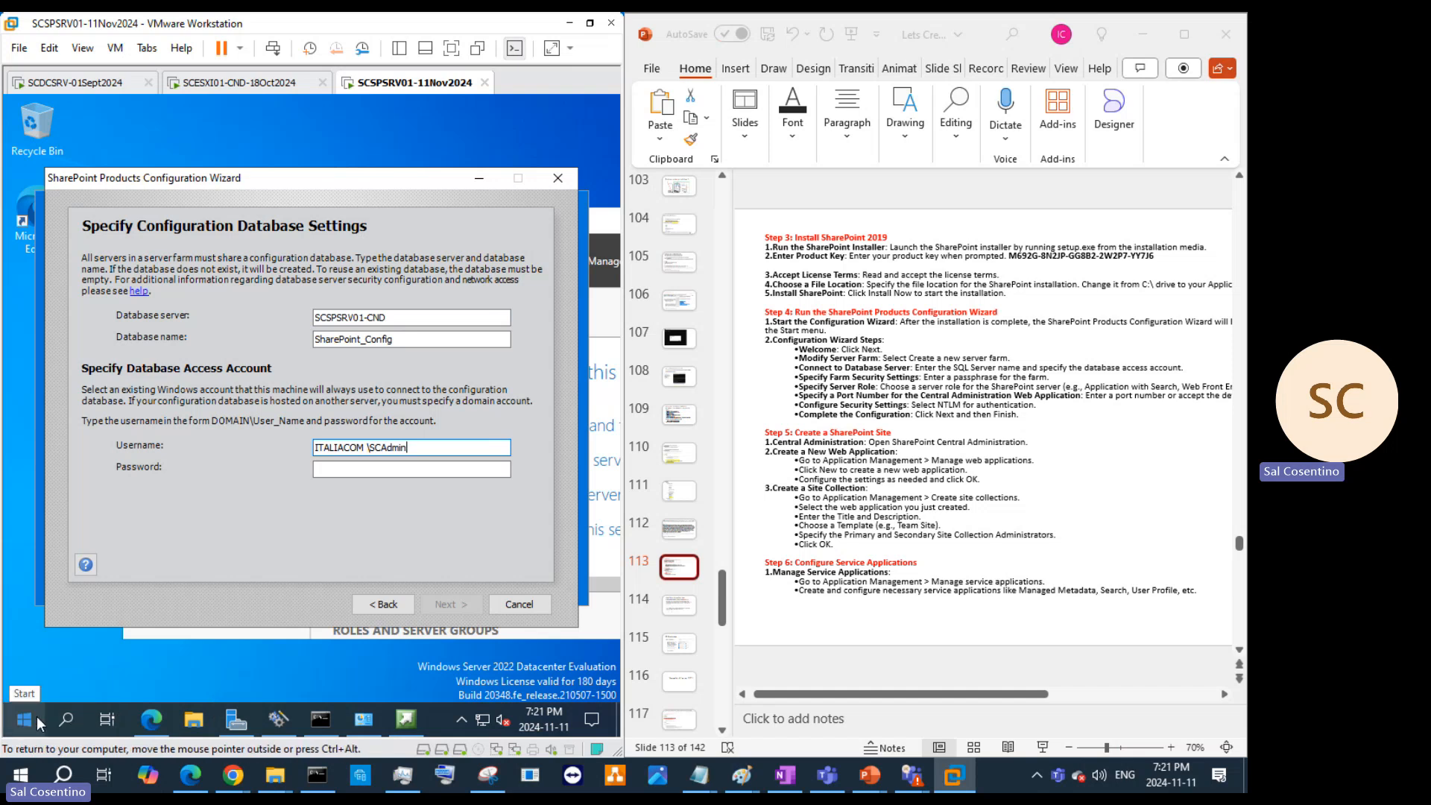
Step: Run whoami in the virtual machine's PowerShell window and copy the domain account name from its output
left_click(328, 723)
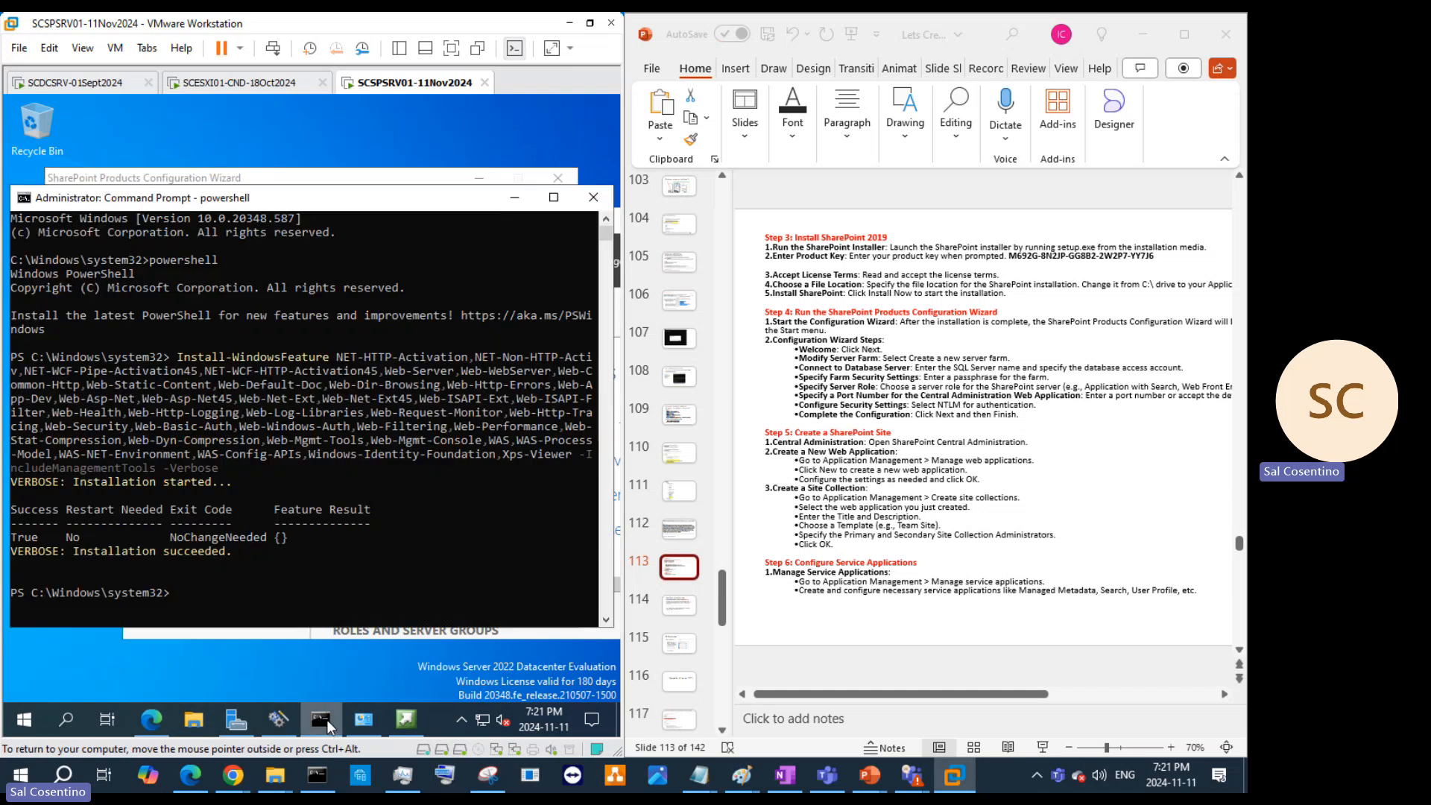
type("who ")
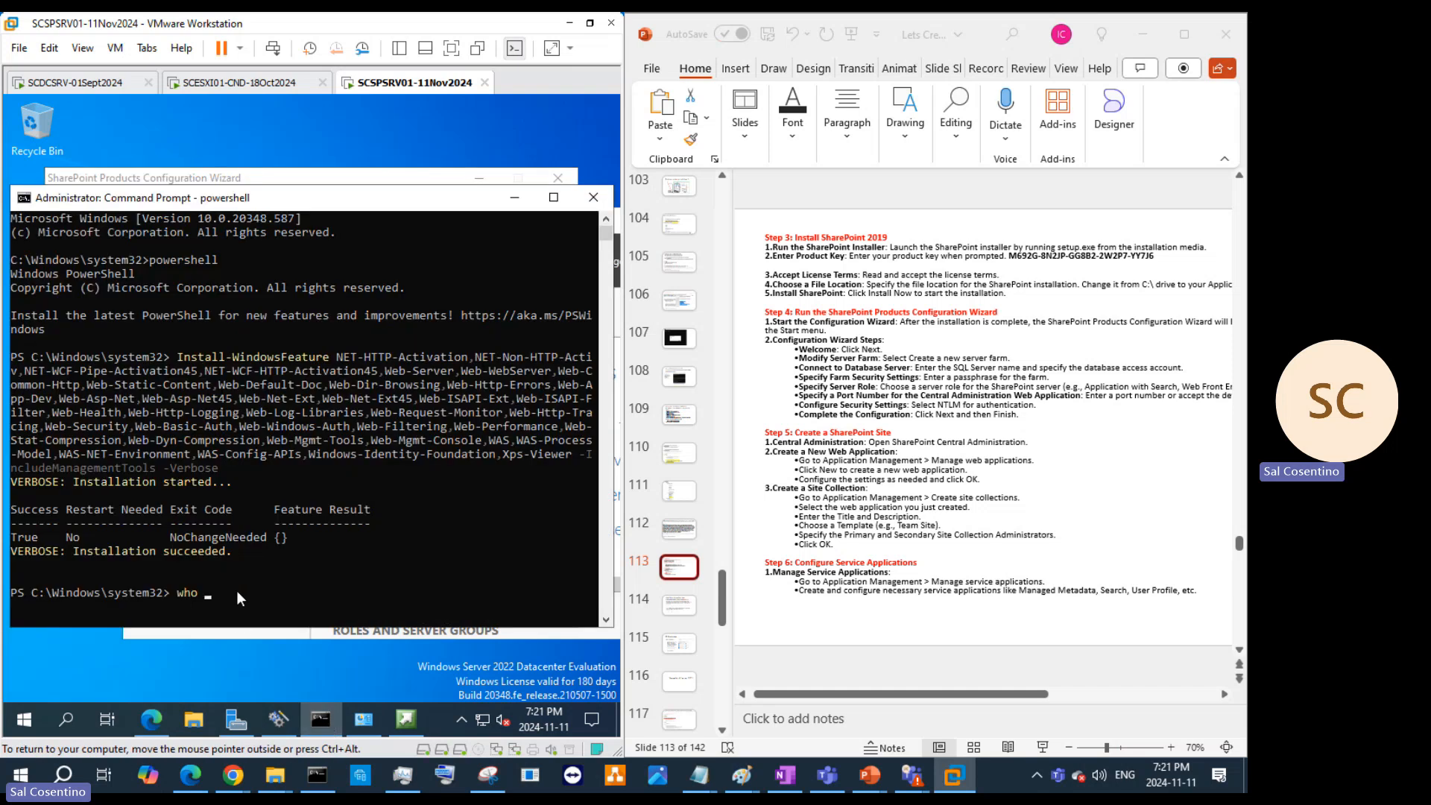
type("mi")
key("Return")
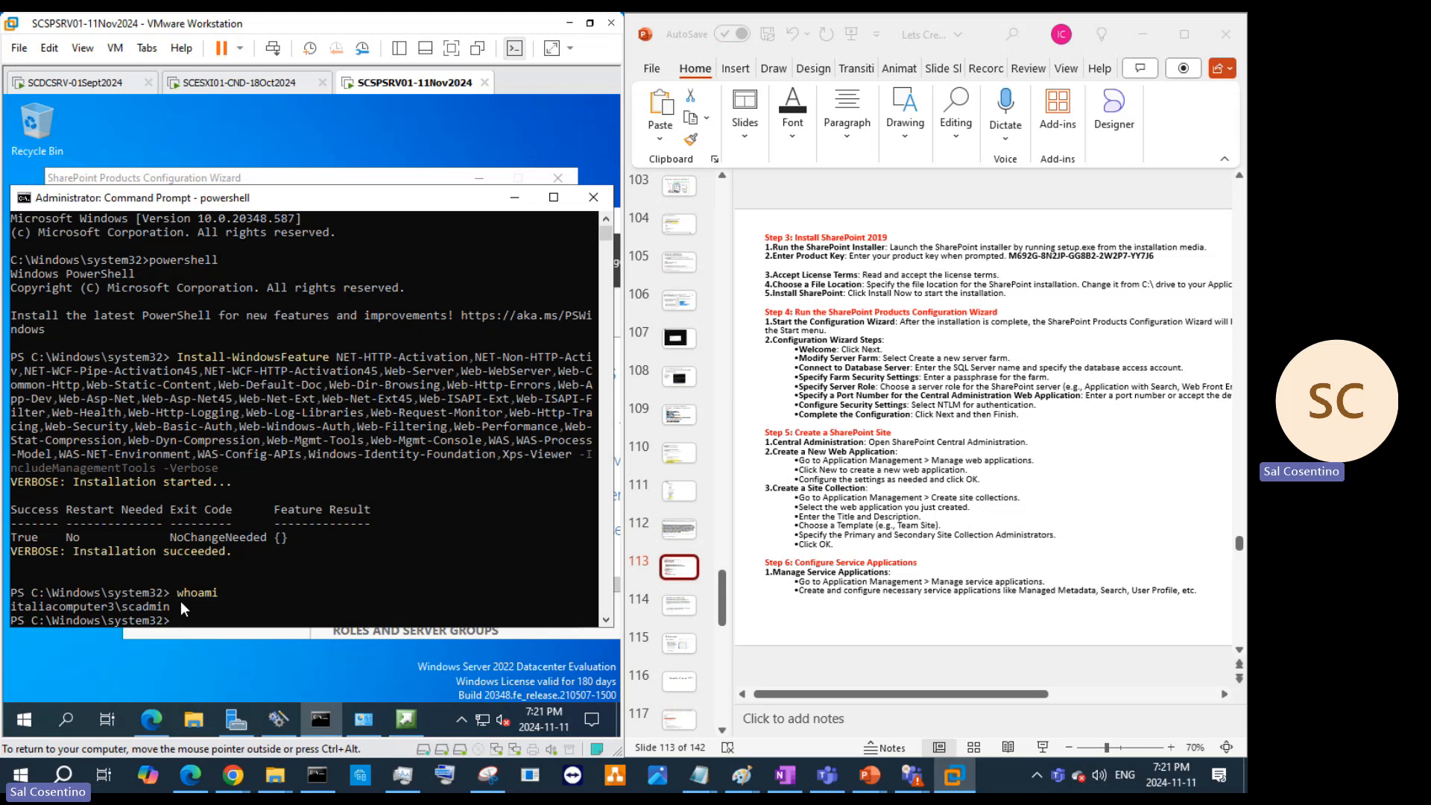
left_click_drag(172, 604, 12, 609)
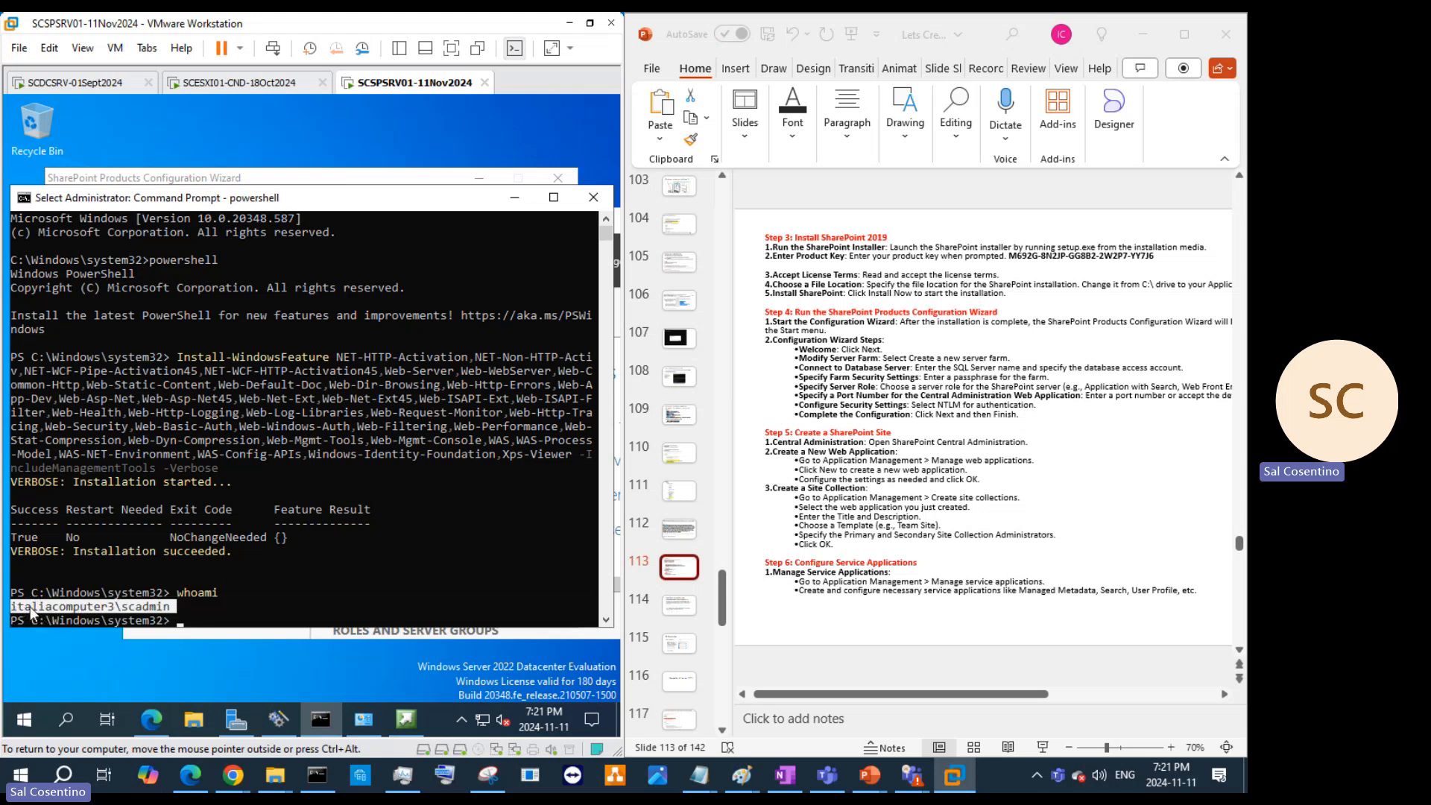
right_click(44, 617)
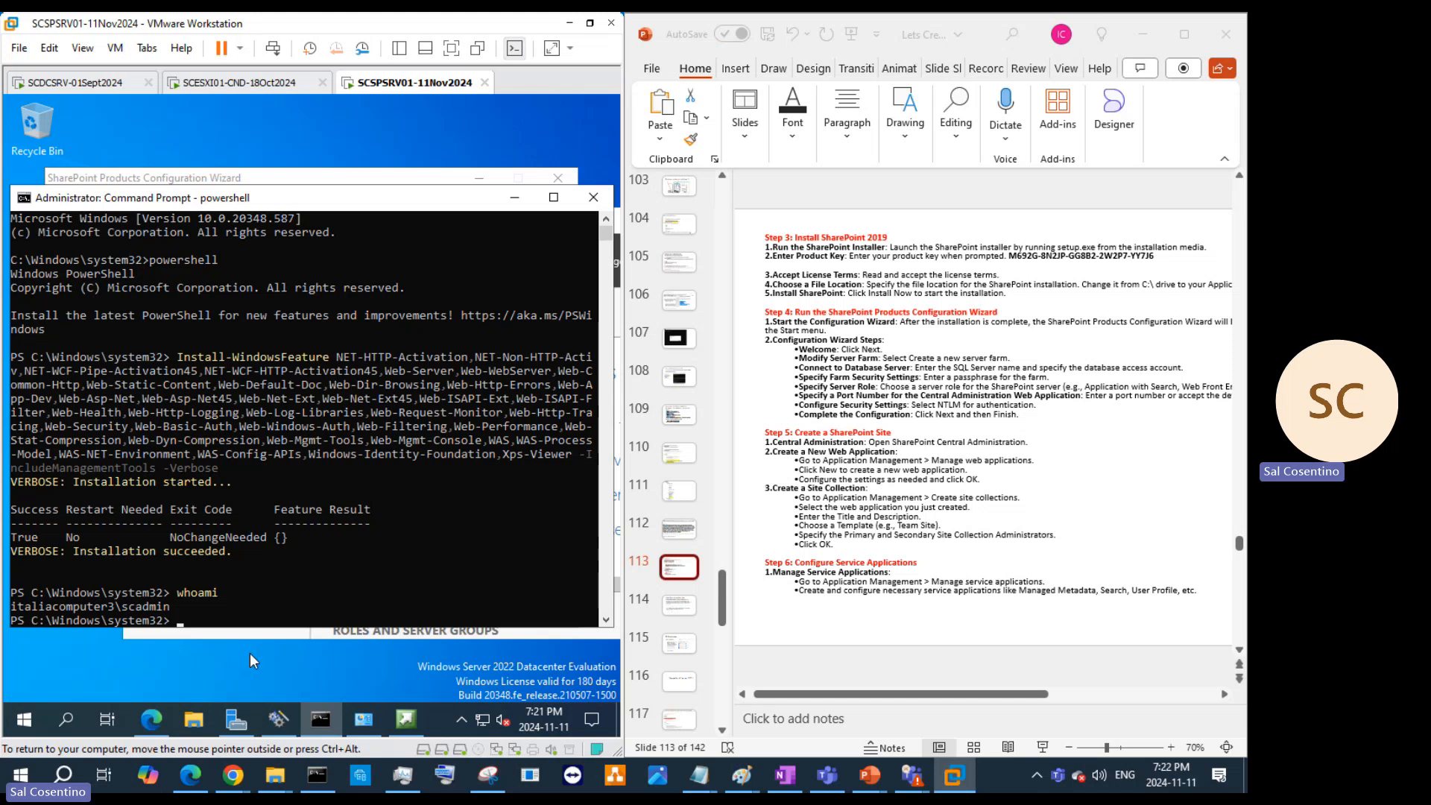
Step: Return to the configuration wizard and replace the database access username with the copied italiacomputer3\scadmin
left_click(254, 635)
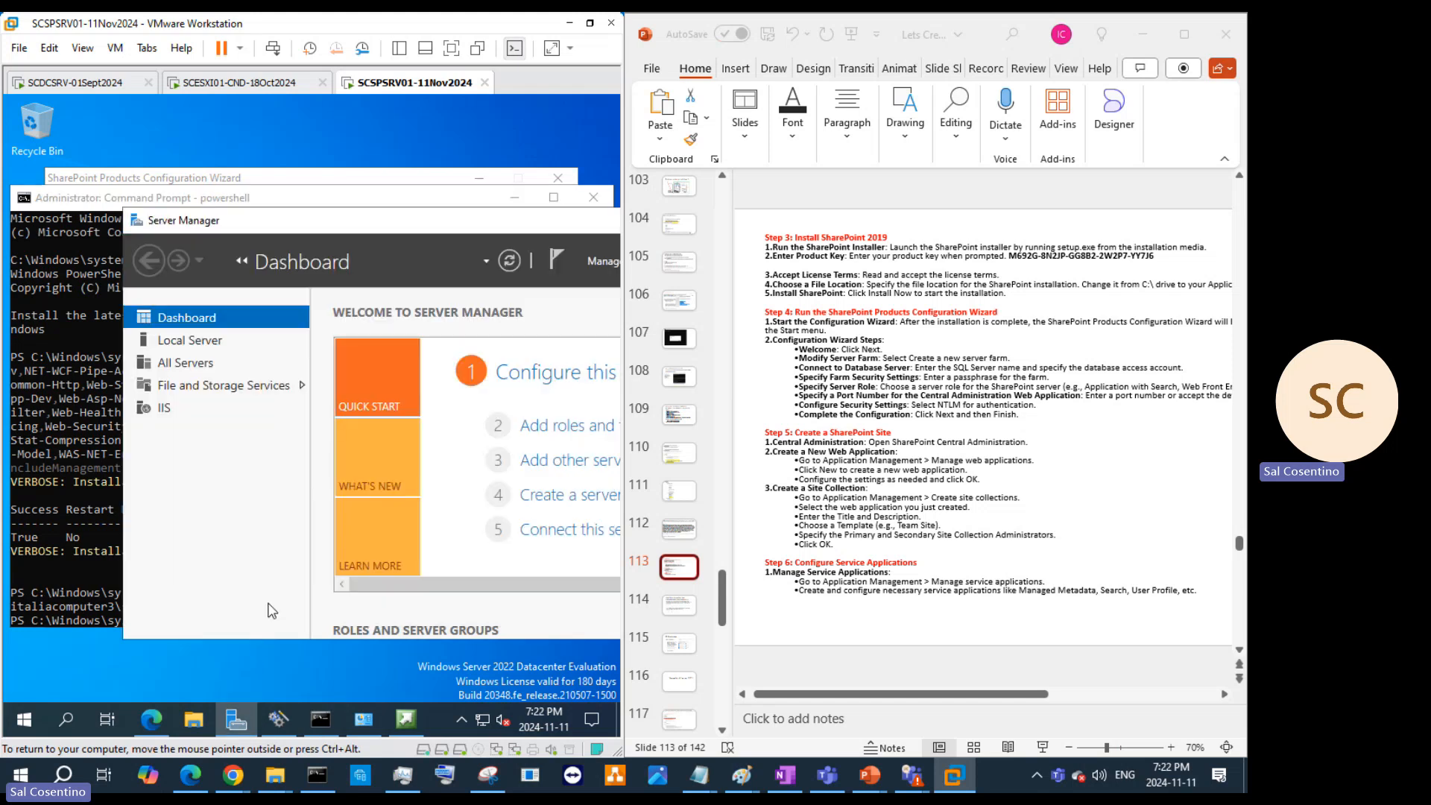
left_click(298, 179)
left_click_drag(439, 447, 224, 441)
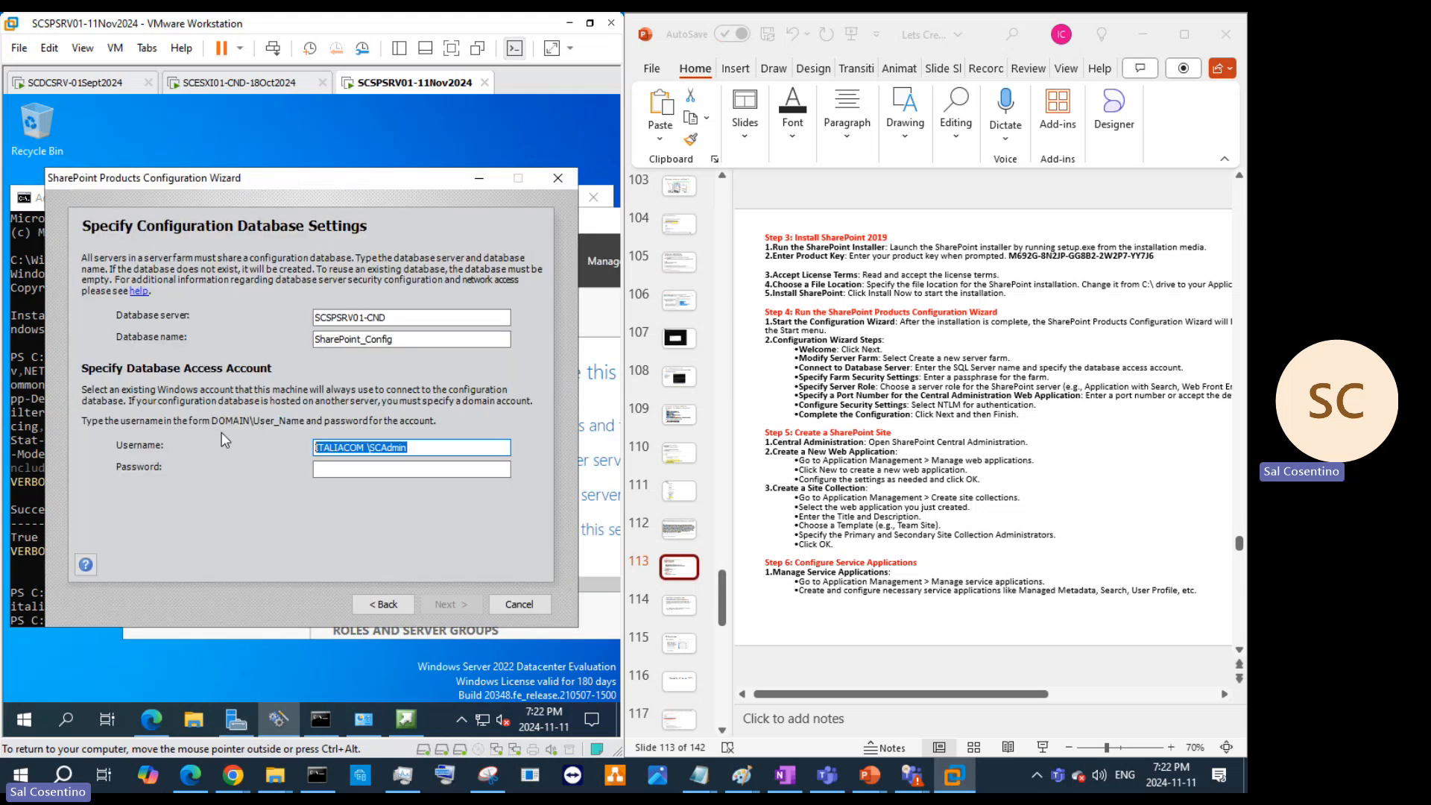
key("ctrl+v")
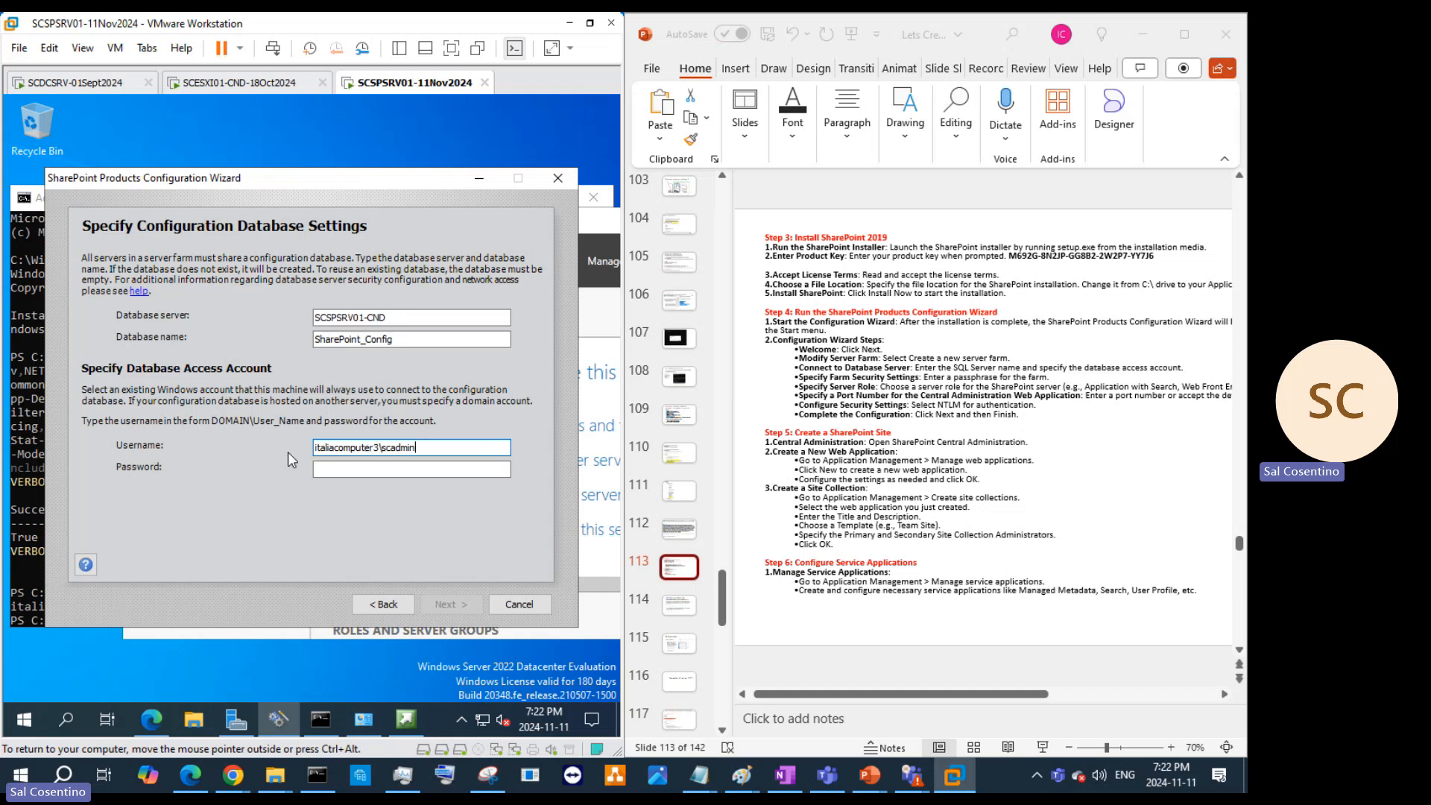
Step: Try a password for the database access account and clear the Password field again
left_click(346, 468)
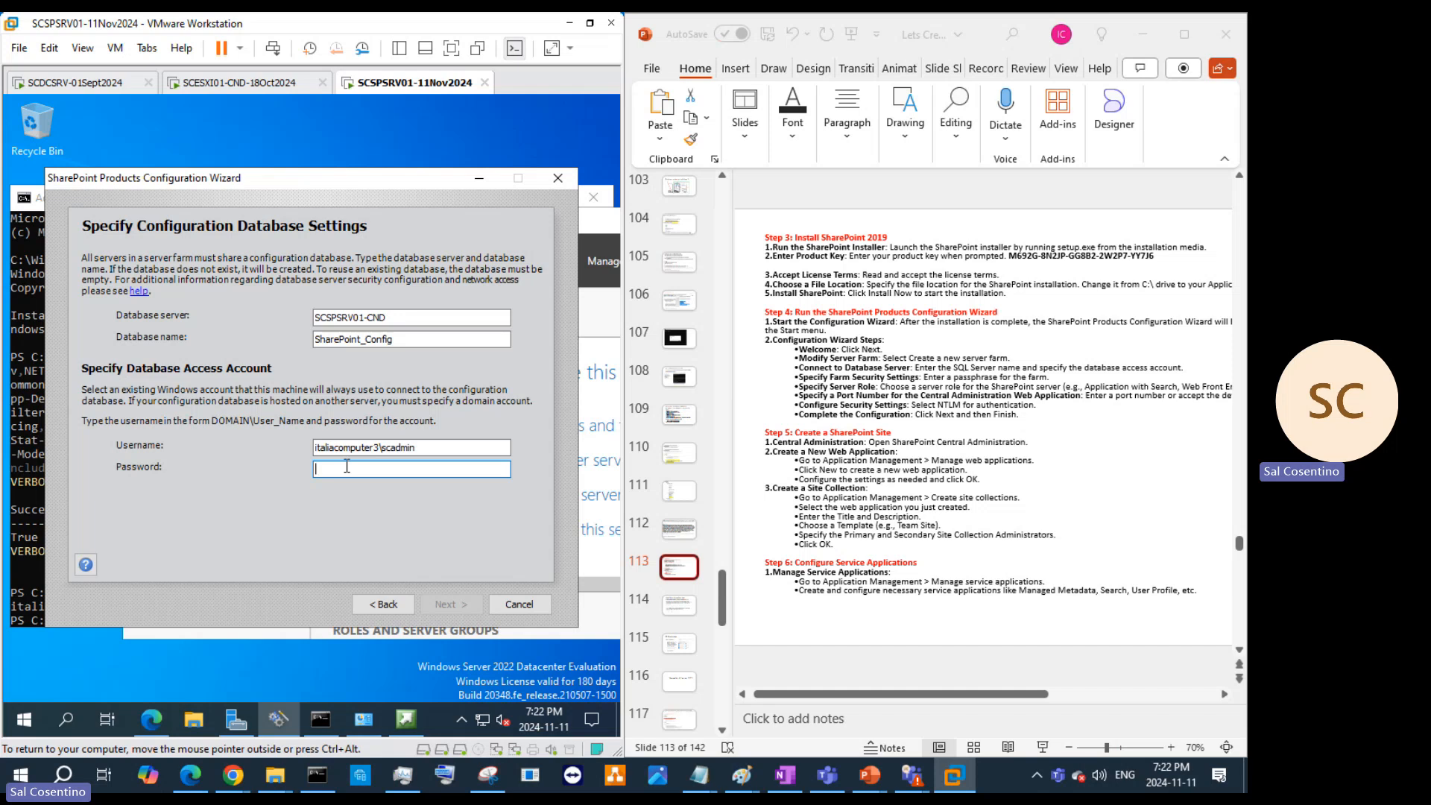
type("********")
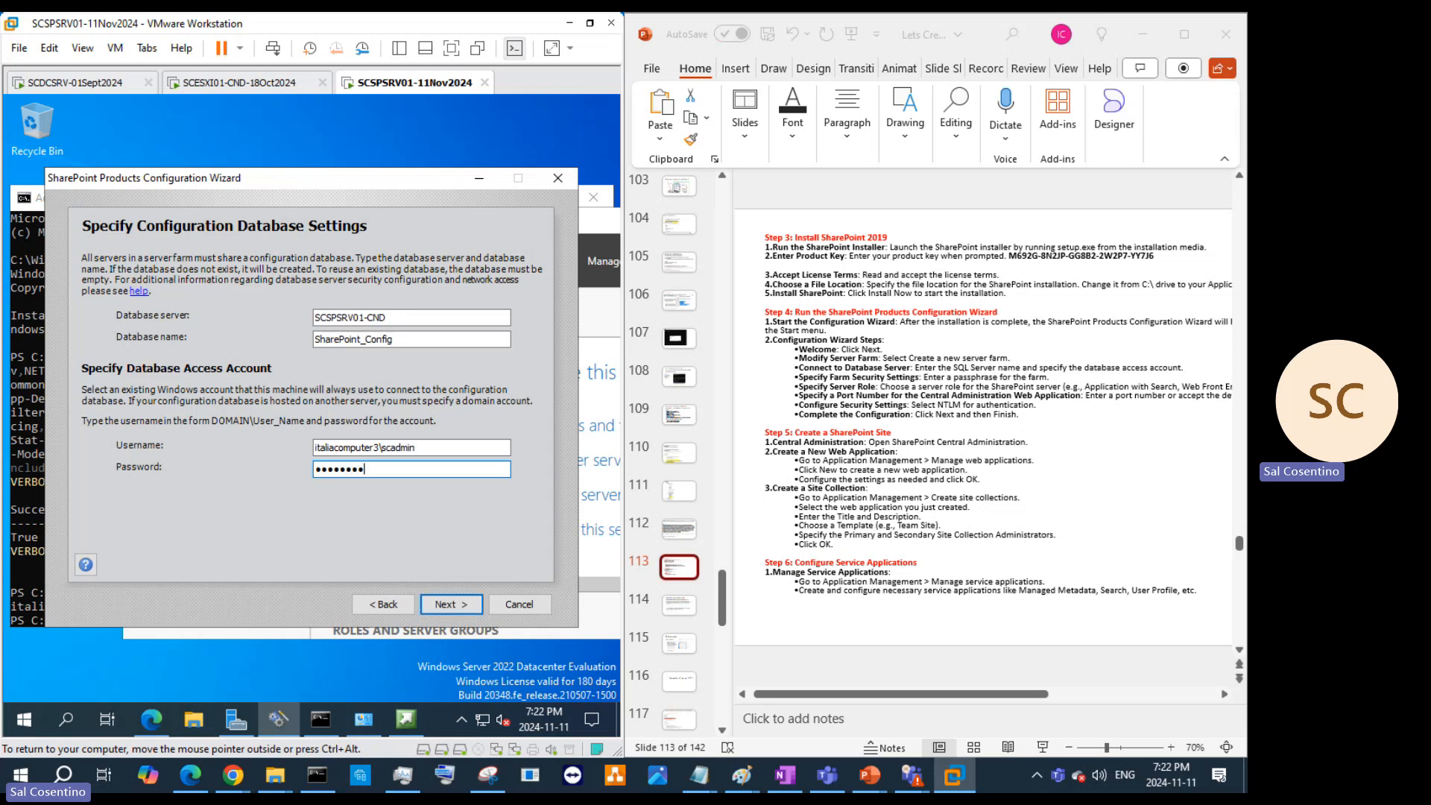
type("******")
key("BackSpace")
key("BackSpace")
key("BackSpace")
key("BackSpace")
key("BackSpace")
key("BackSpace")
key("BackSpace")
key("BackSpace")
key("BackSpace")
key("BackSpace")
key("BackSpace")
key("BackSpace")
key("BackSpace")
key("BackSpace")
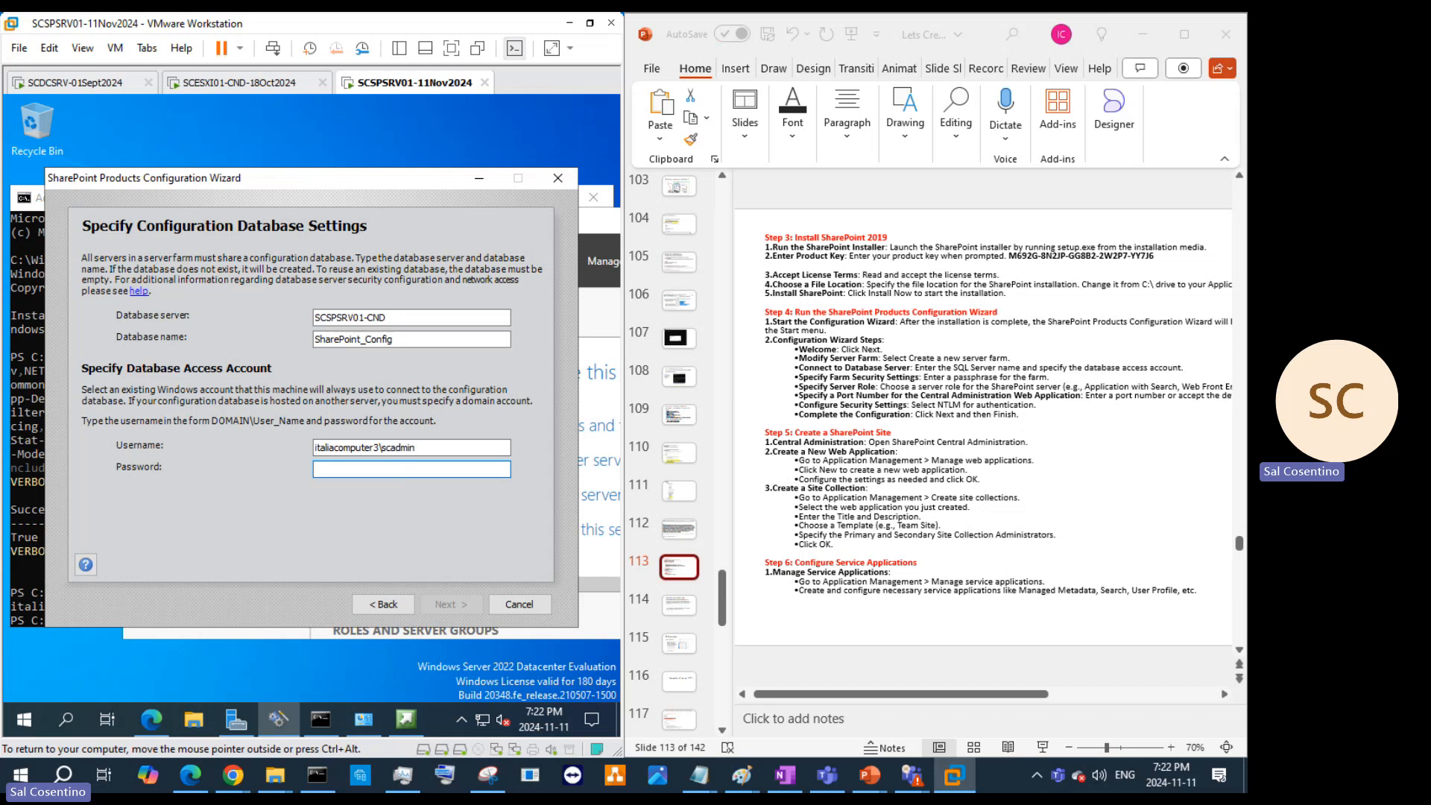
Step: Enter the database access account's password, submit the configuration database settings and close the wizard's message
type("****")
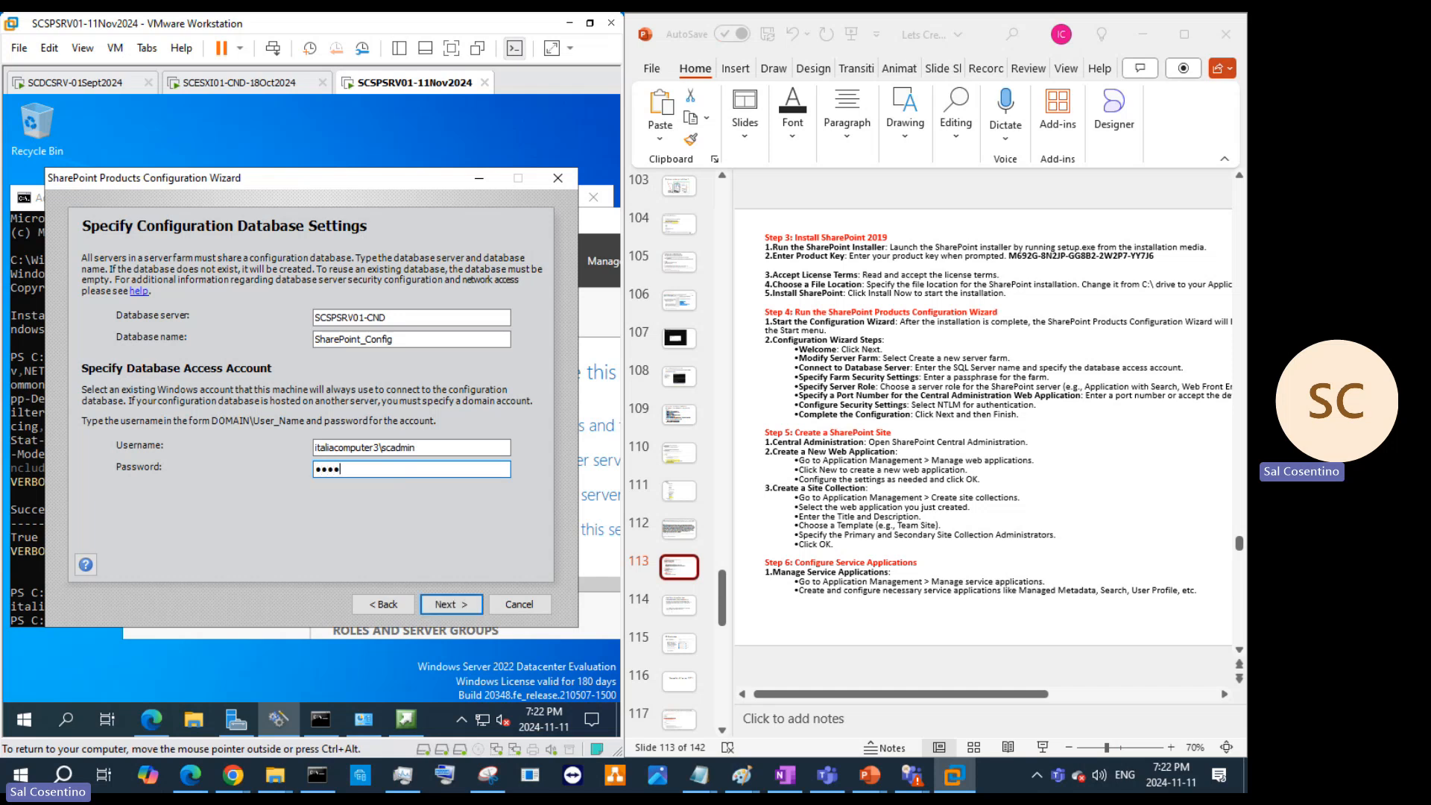
type("************")
left_click(448, 608)
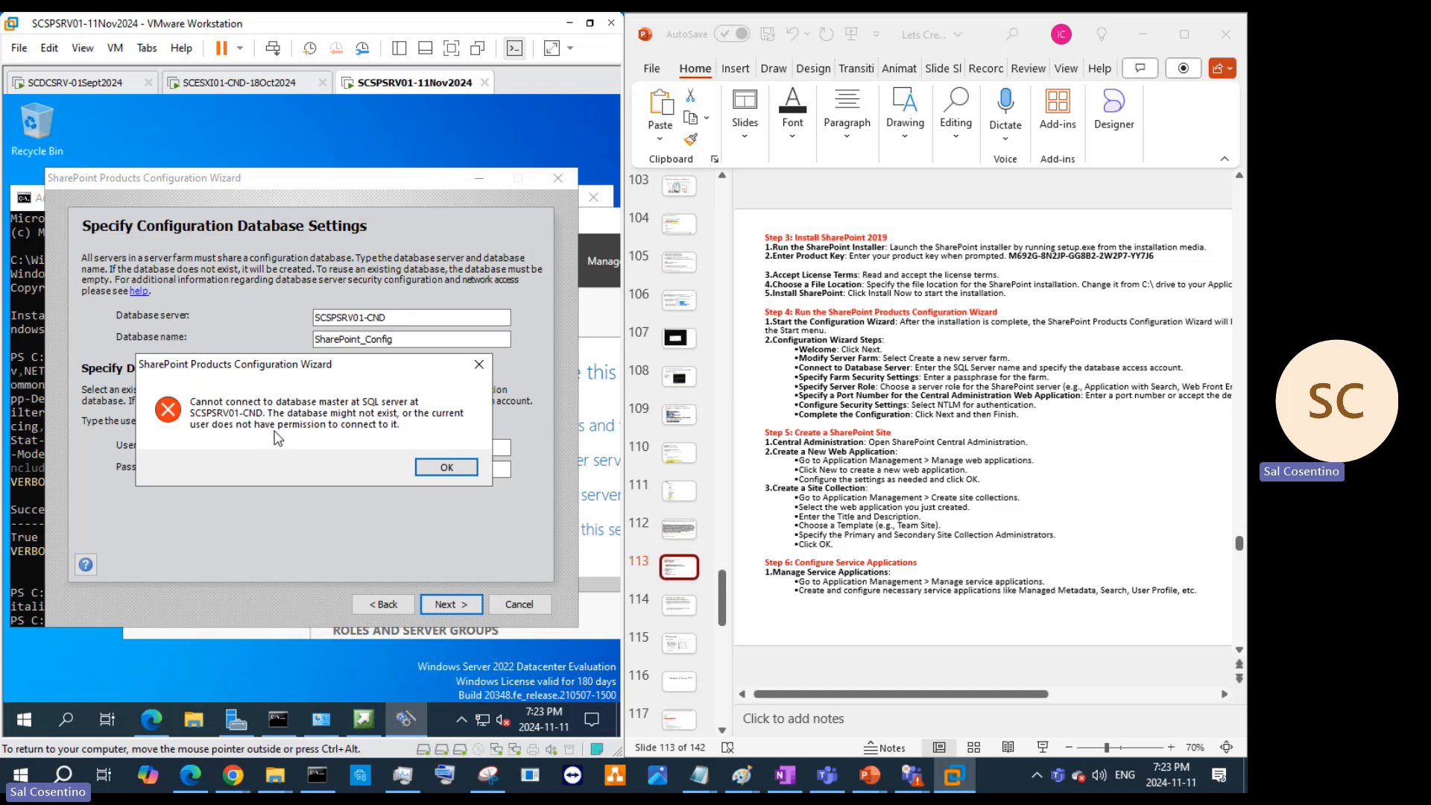
left_click(479, 365)
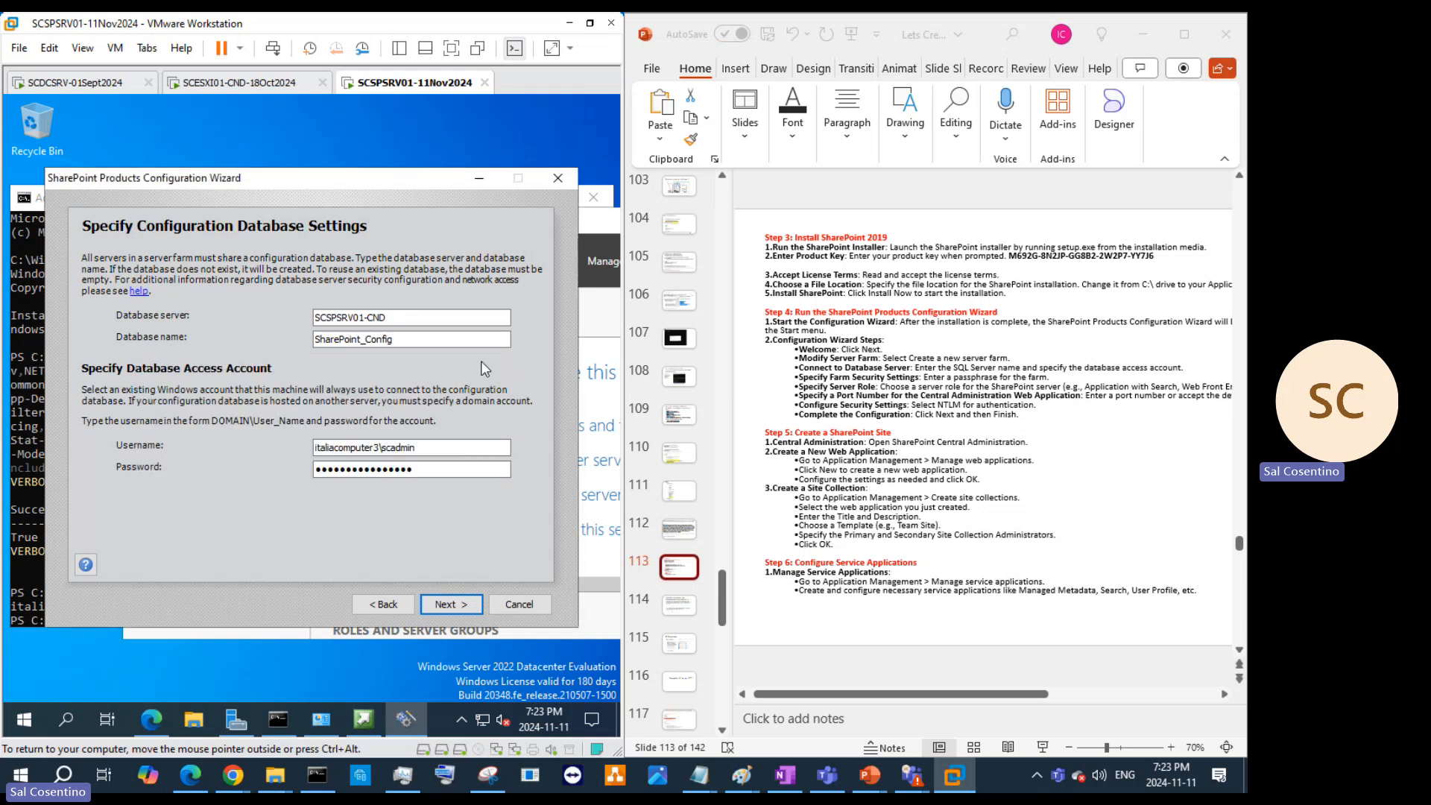
Step: Change the account part of the database access username to SCAdmin and resubmit the configuration database settings
left_click_drag(418, 451, 382, 451)
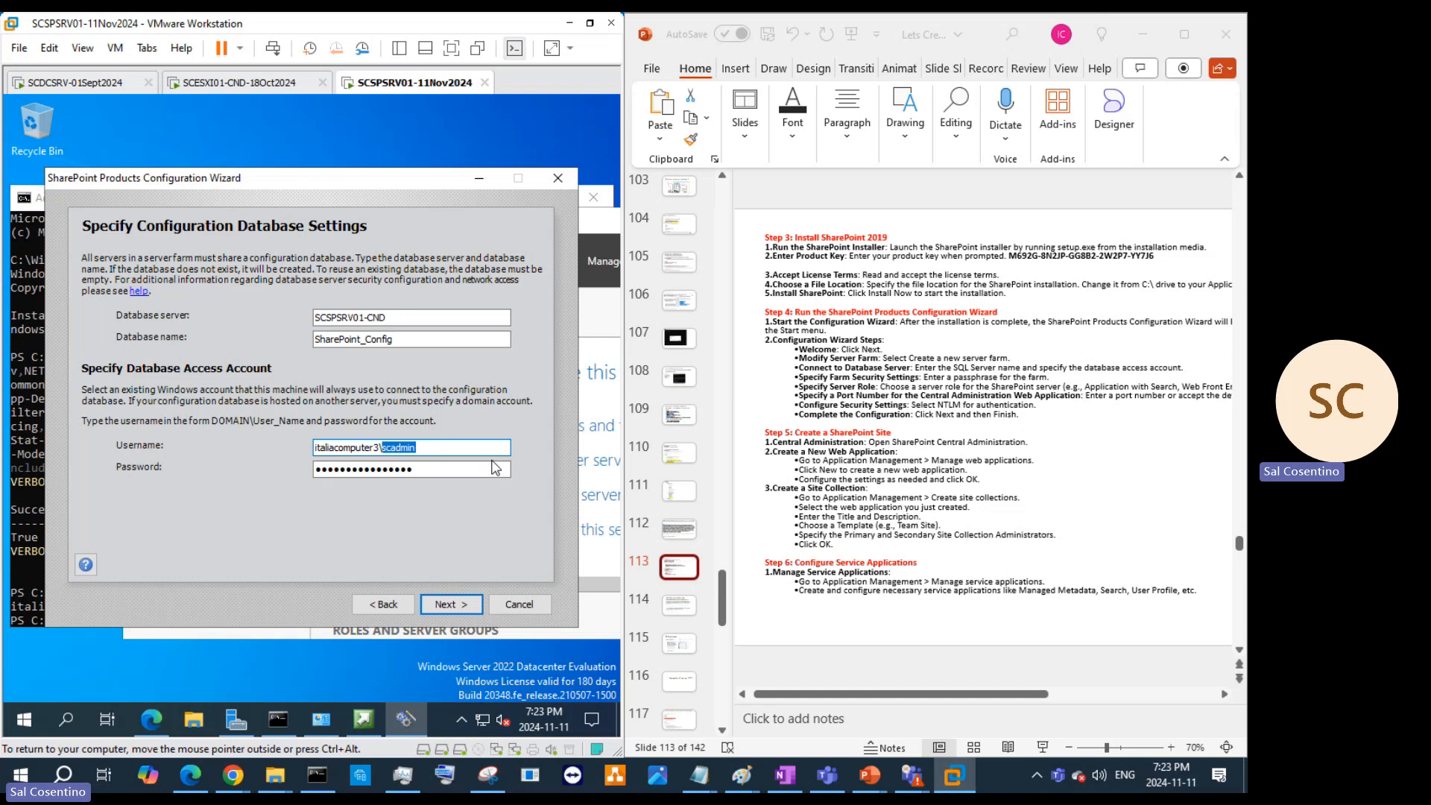
type("SCAdmin")
left_click(447, 465)
left_click(453, 605)
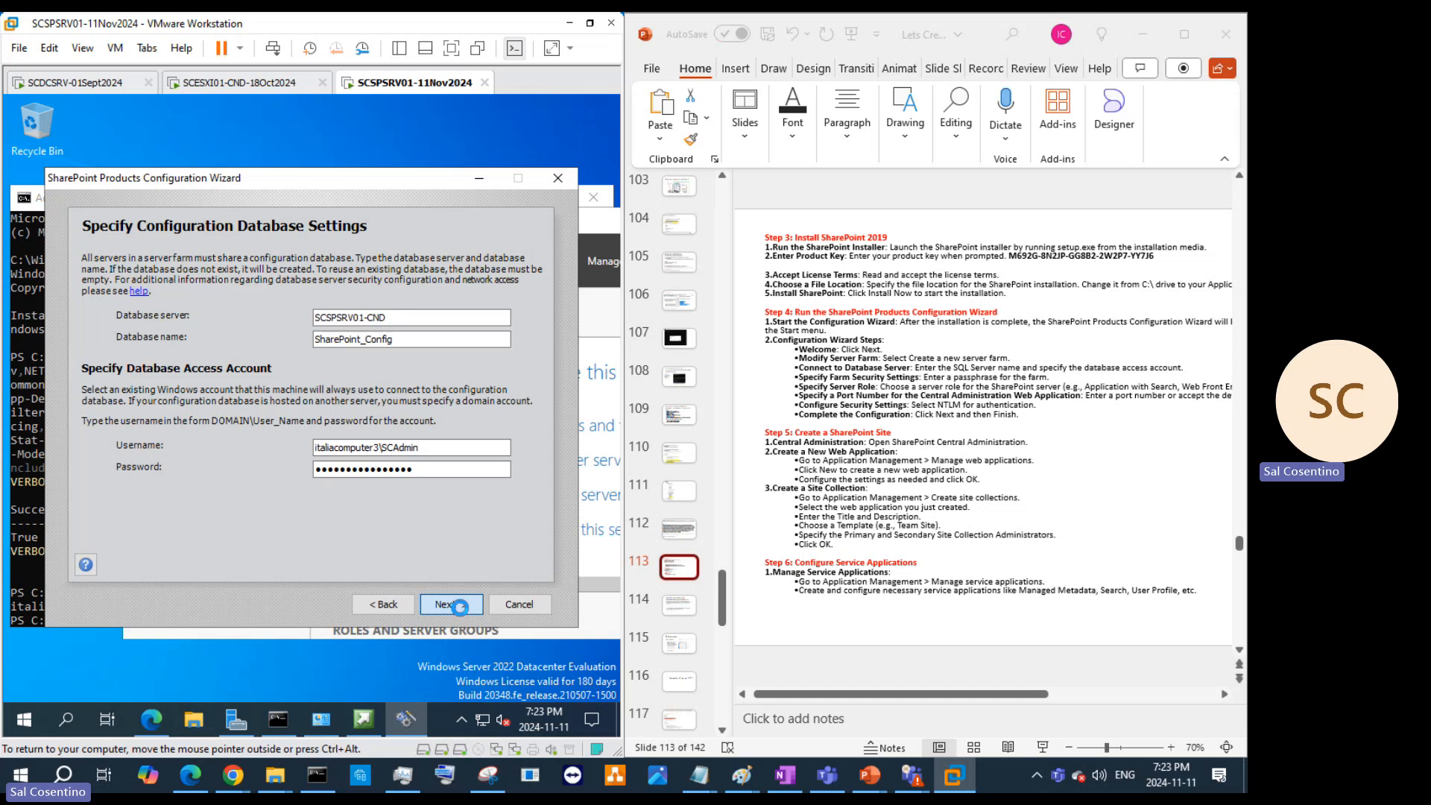
Step: Launch SQL Server Management Studio from the Microsoft SQL Server Tools 18 programs in the virtual machine
left_click(28, 727)
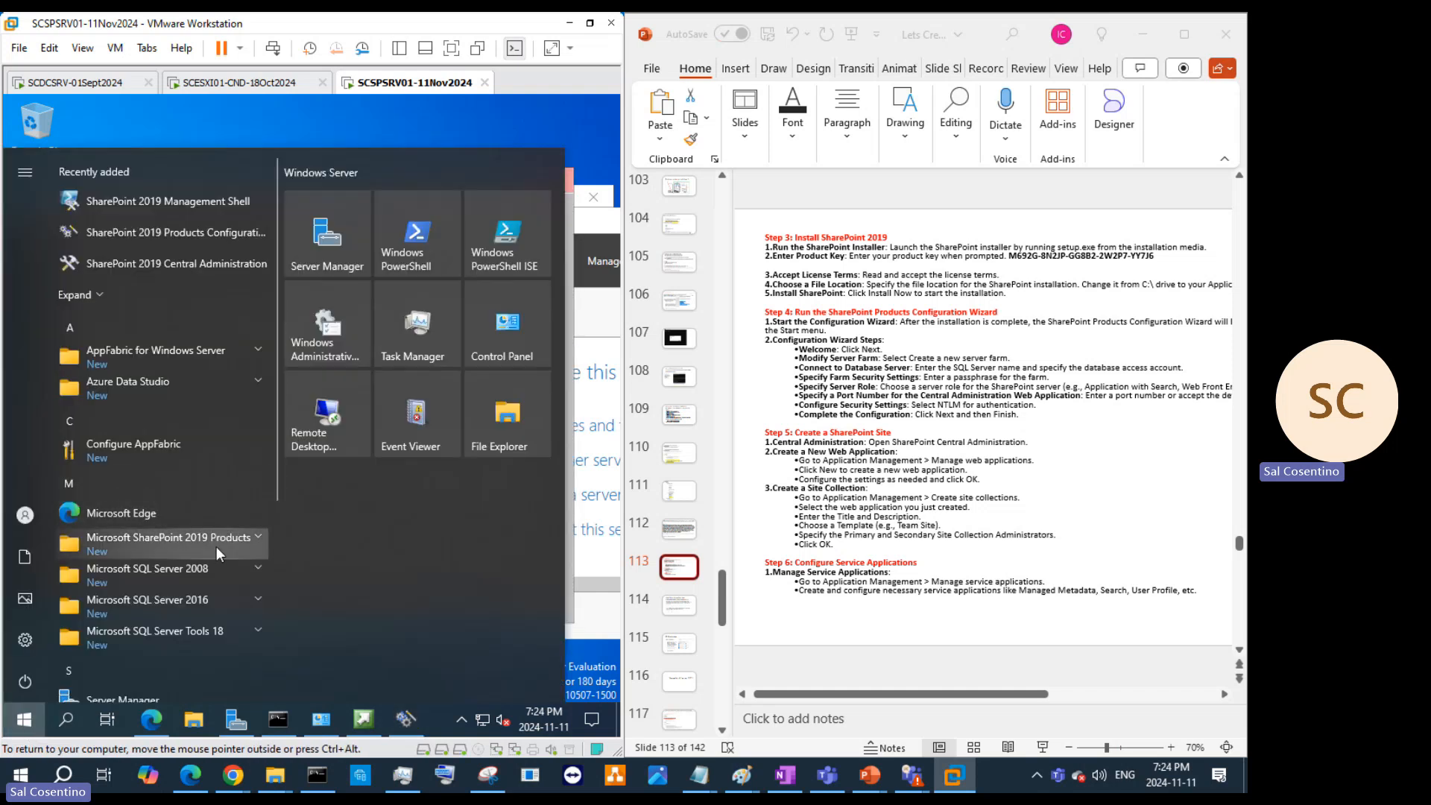
left_click(201, 623)
scroll(203, 634, "down", 5)
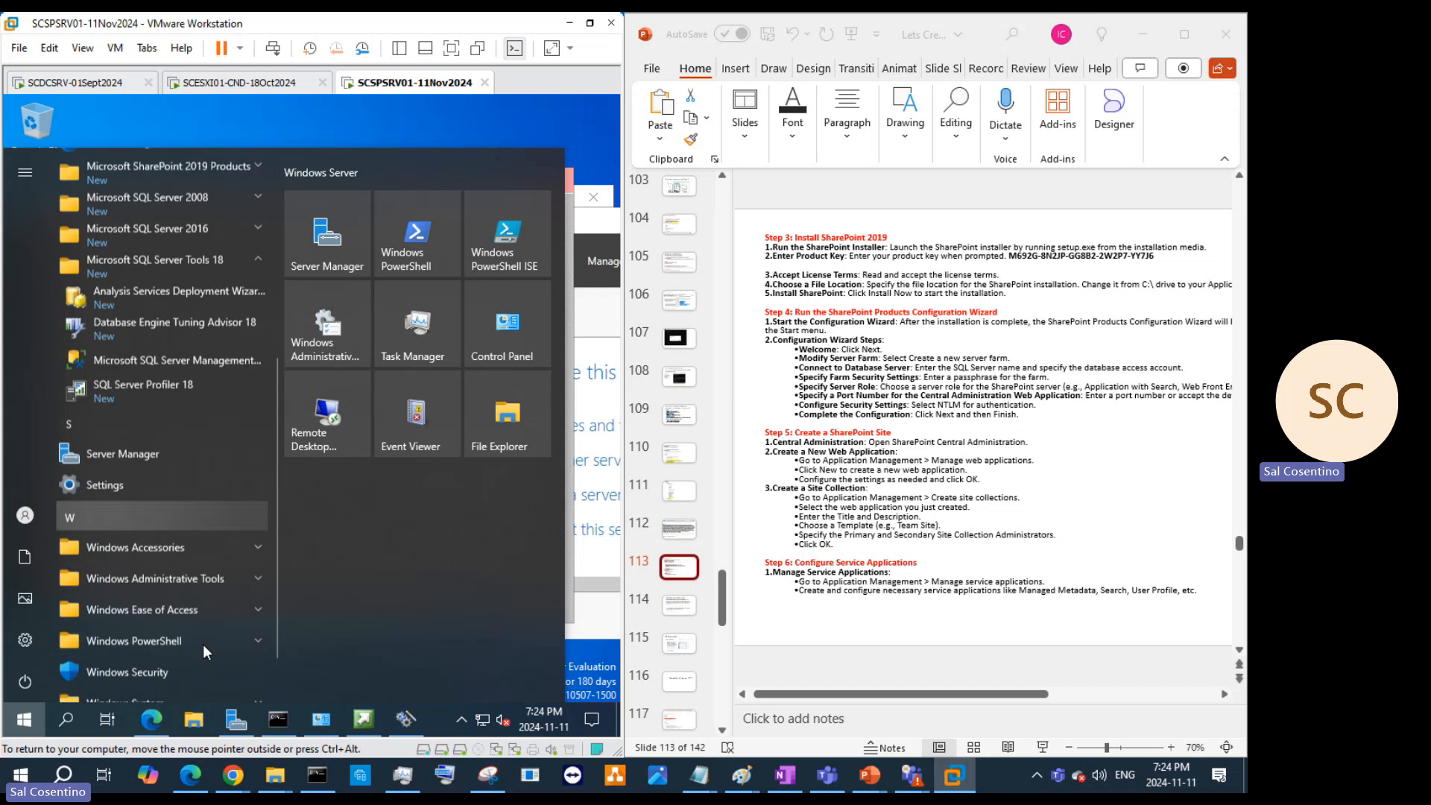
scroll(203, 644, "down", 1)
left_click(229, 320)
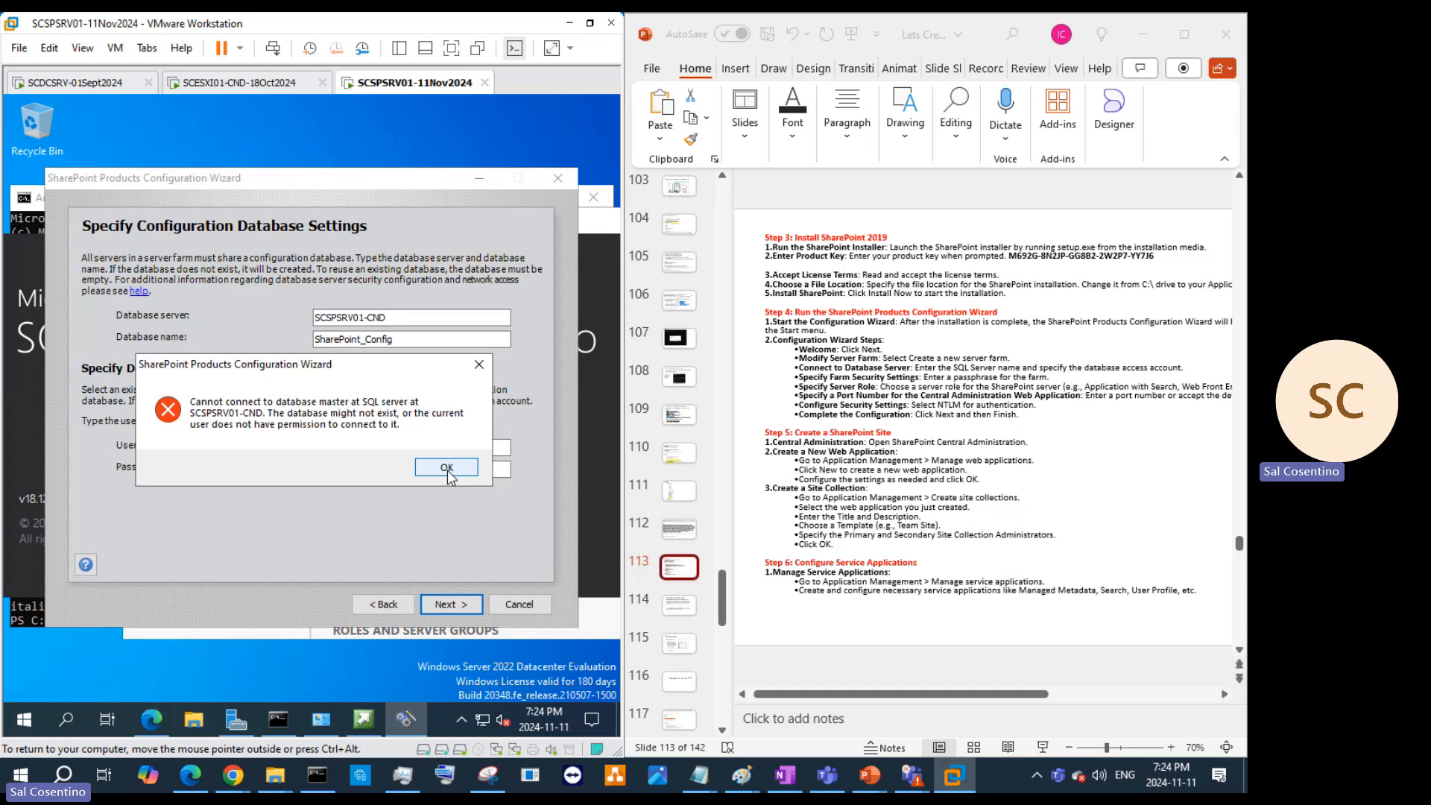
Step: Dismiss the configuration wizard's connection message and re-enter the database access account's password
left_click(446, 468)
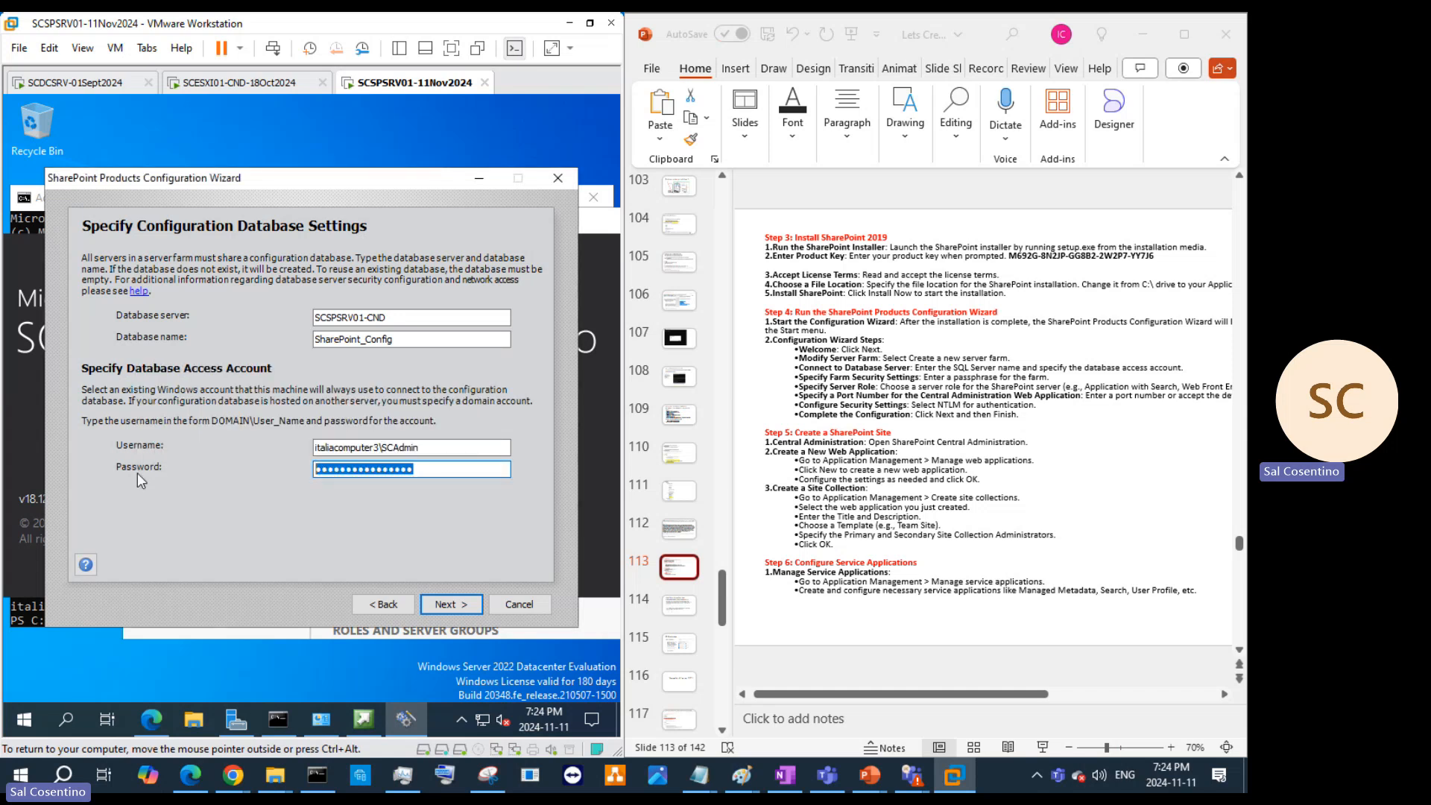
type("••••")
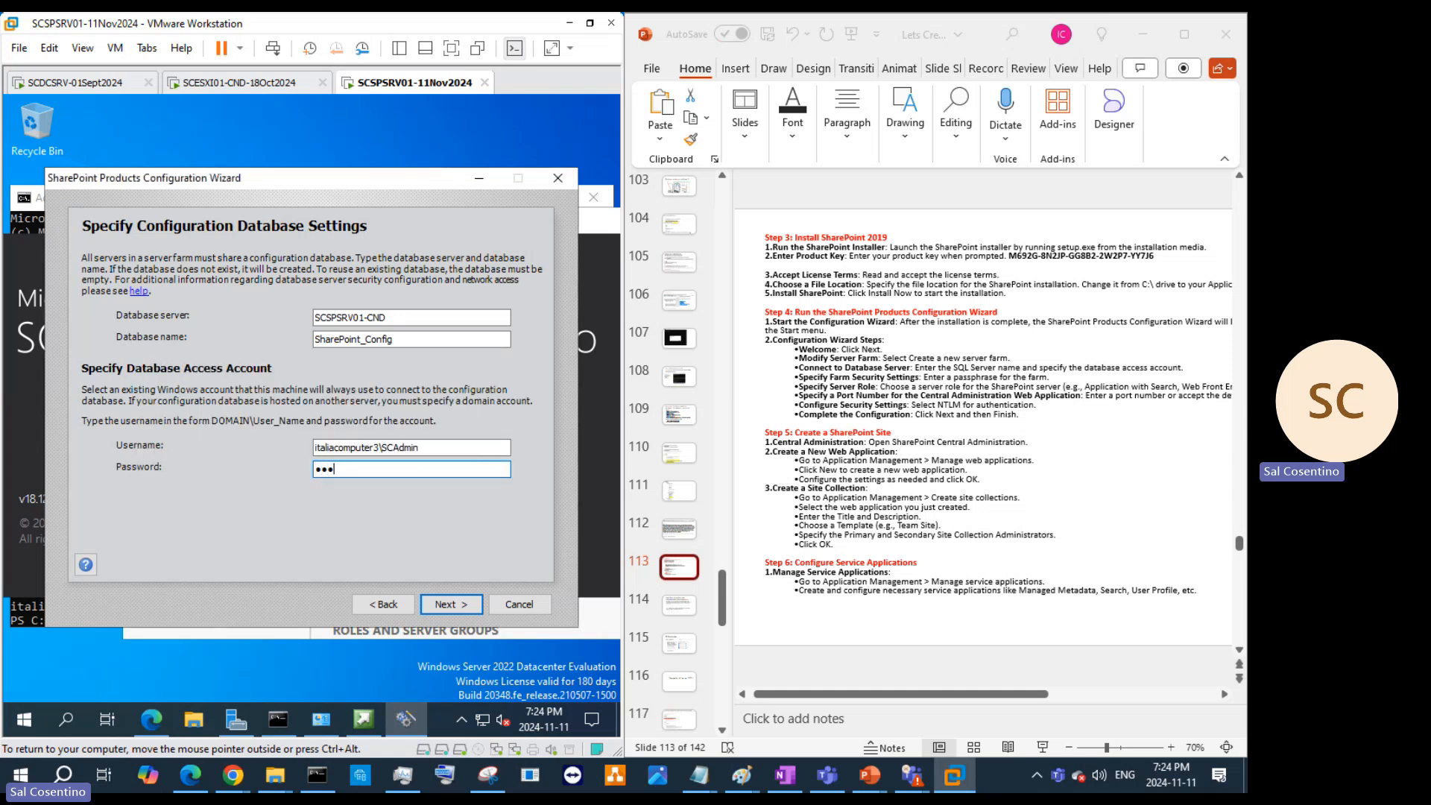
type("••••••••••••")
Step: Check the signed-in account in the command prompt and set the domain part of the database access username to ITALIACOMPUTER3
left_click(279, 719)
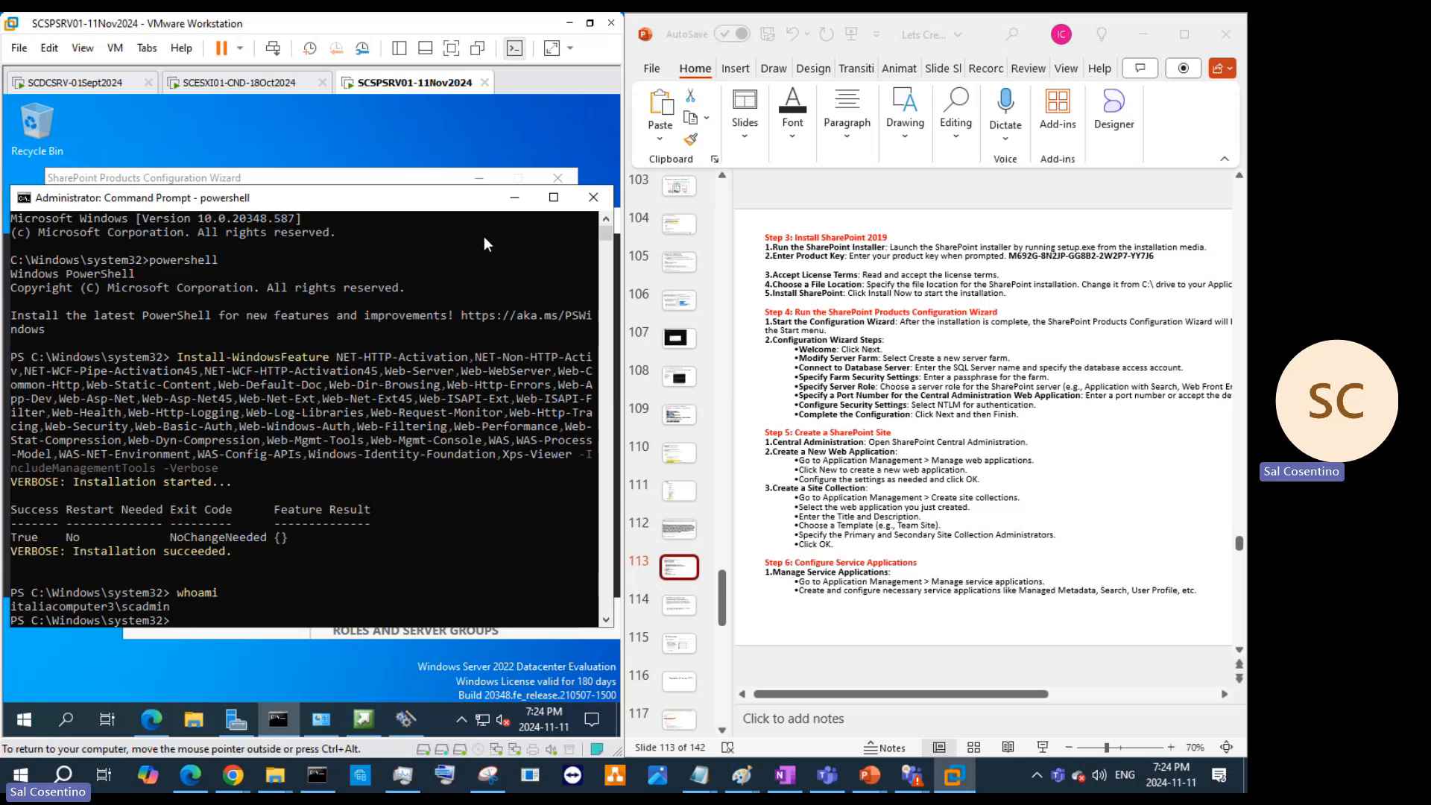
left_click(514, 198)
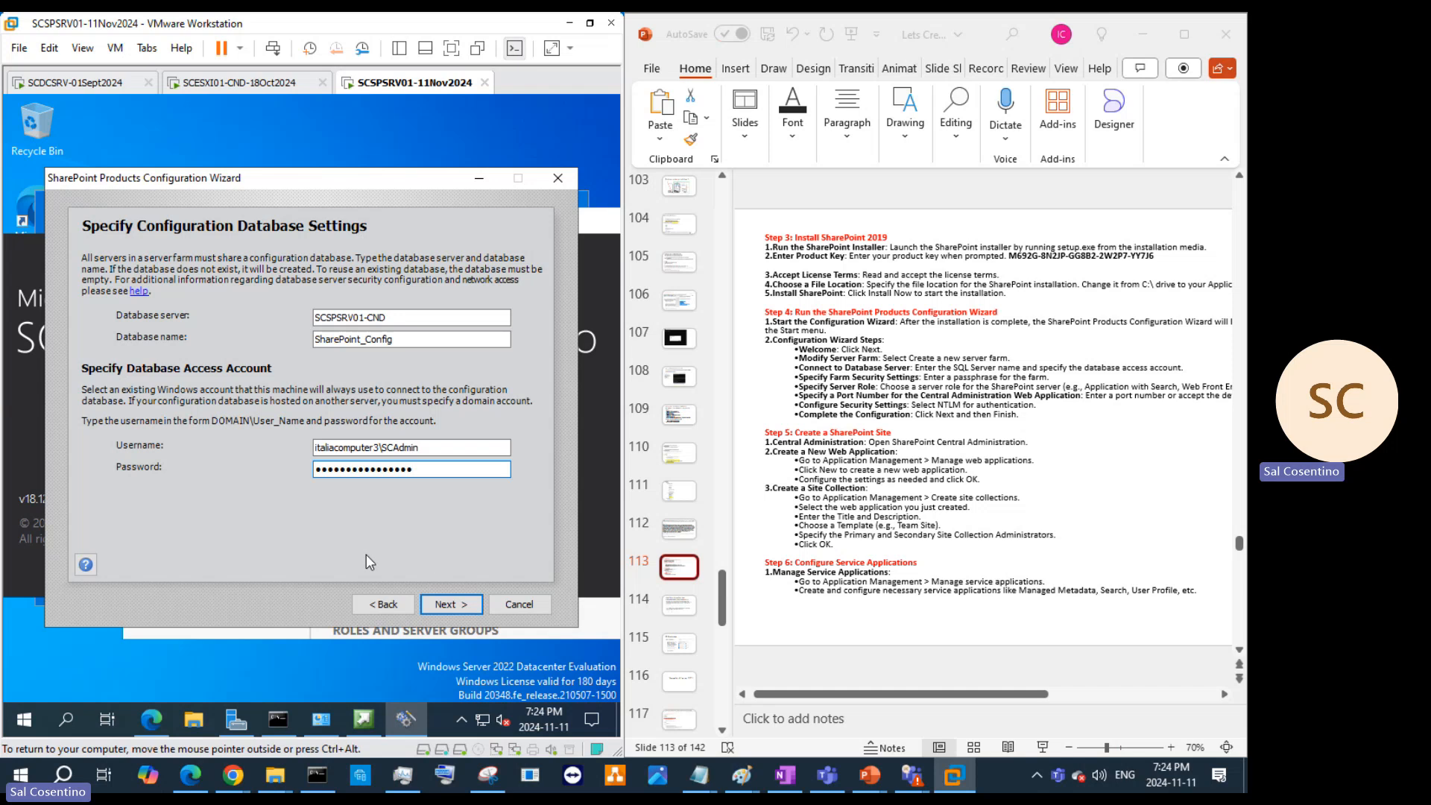
left_click(378, 448)
left_click_drag(379, 447, 310, 449)
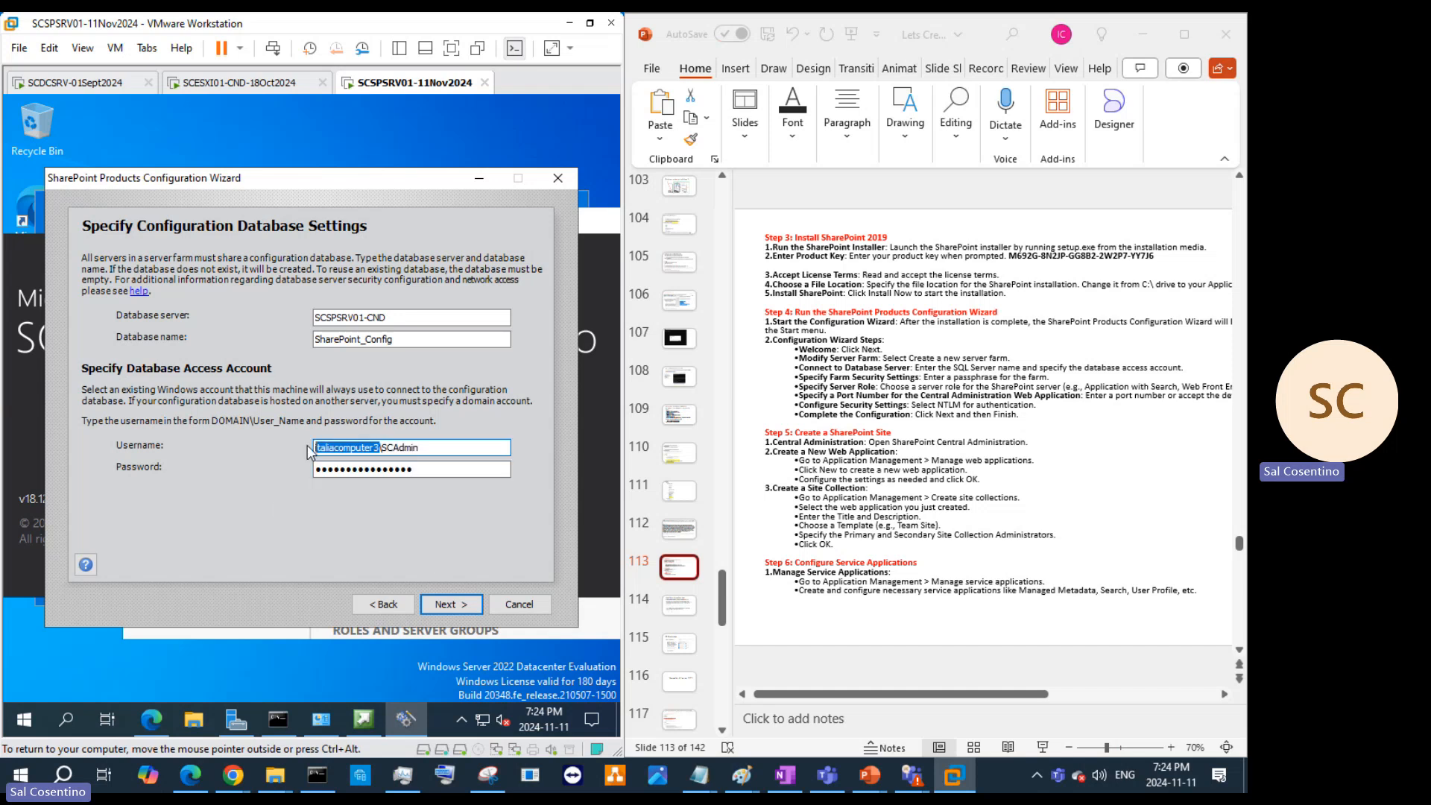
type("ITALIACO")
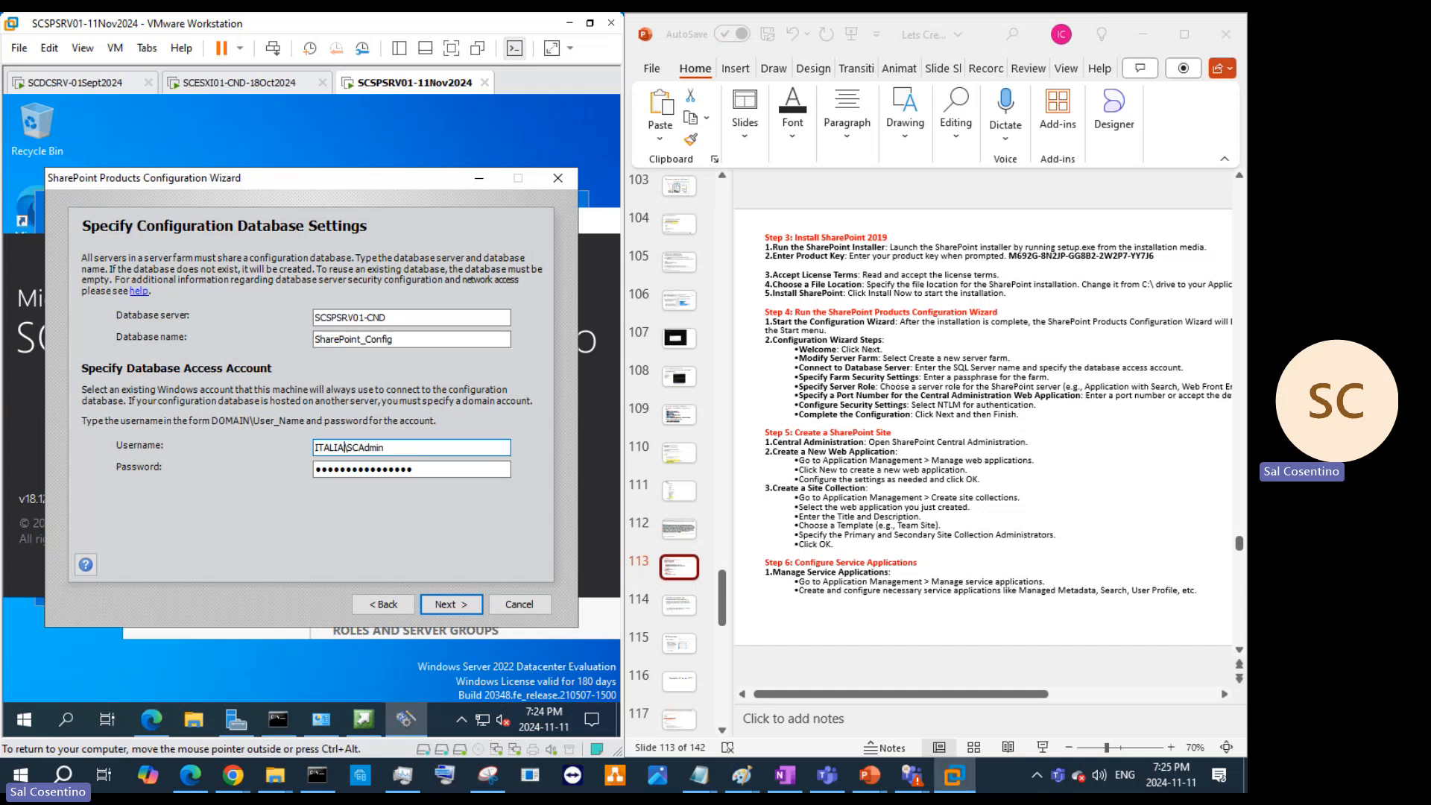
type("MPUTER3")
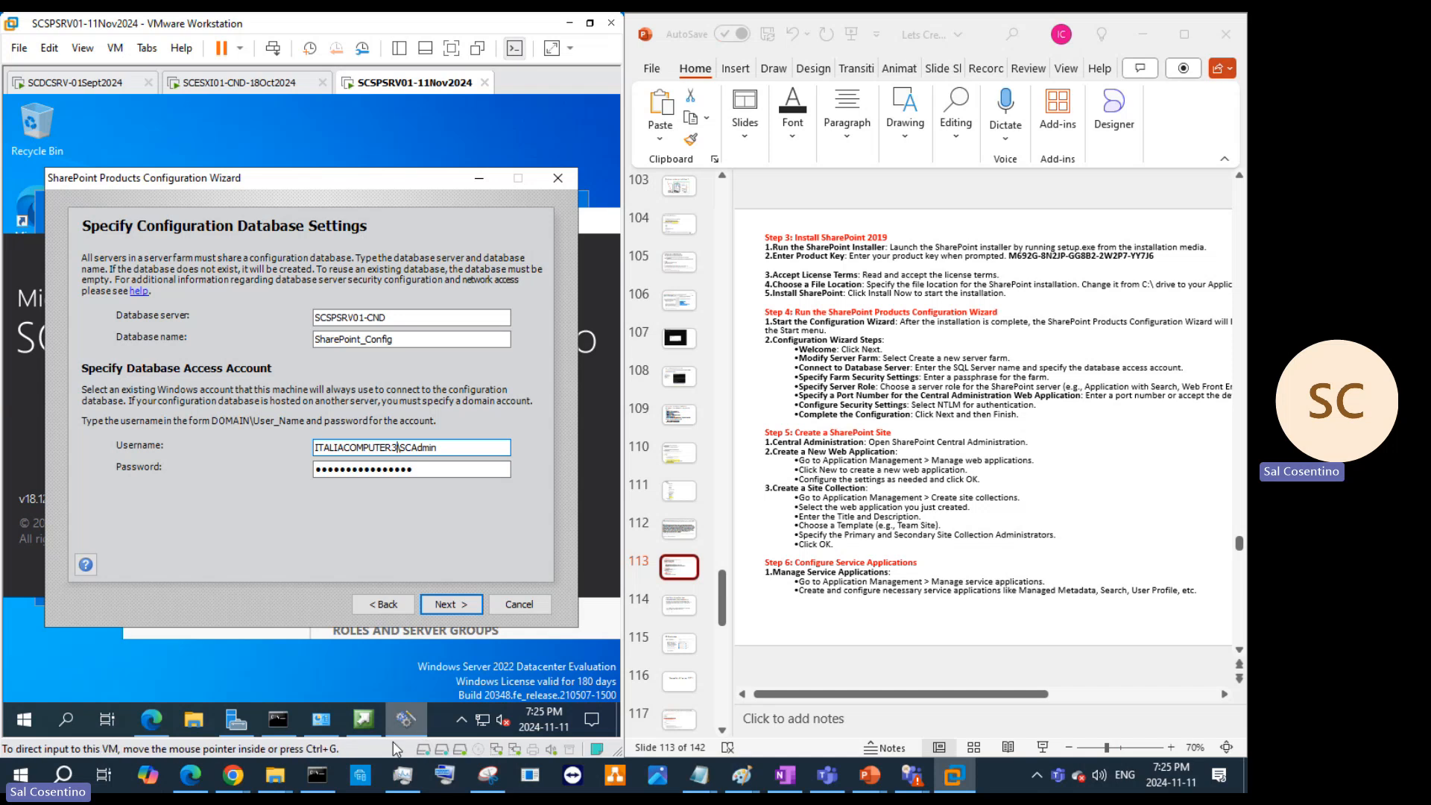
mouse_move(290, 729)
left_click(217, 601)
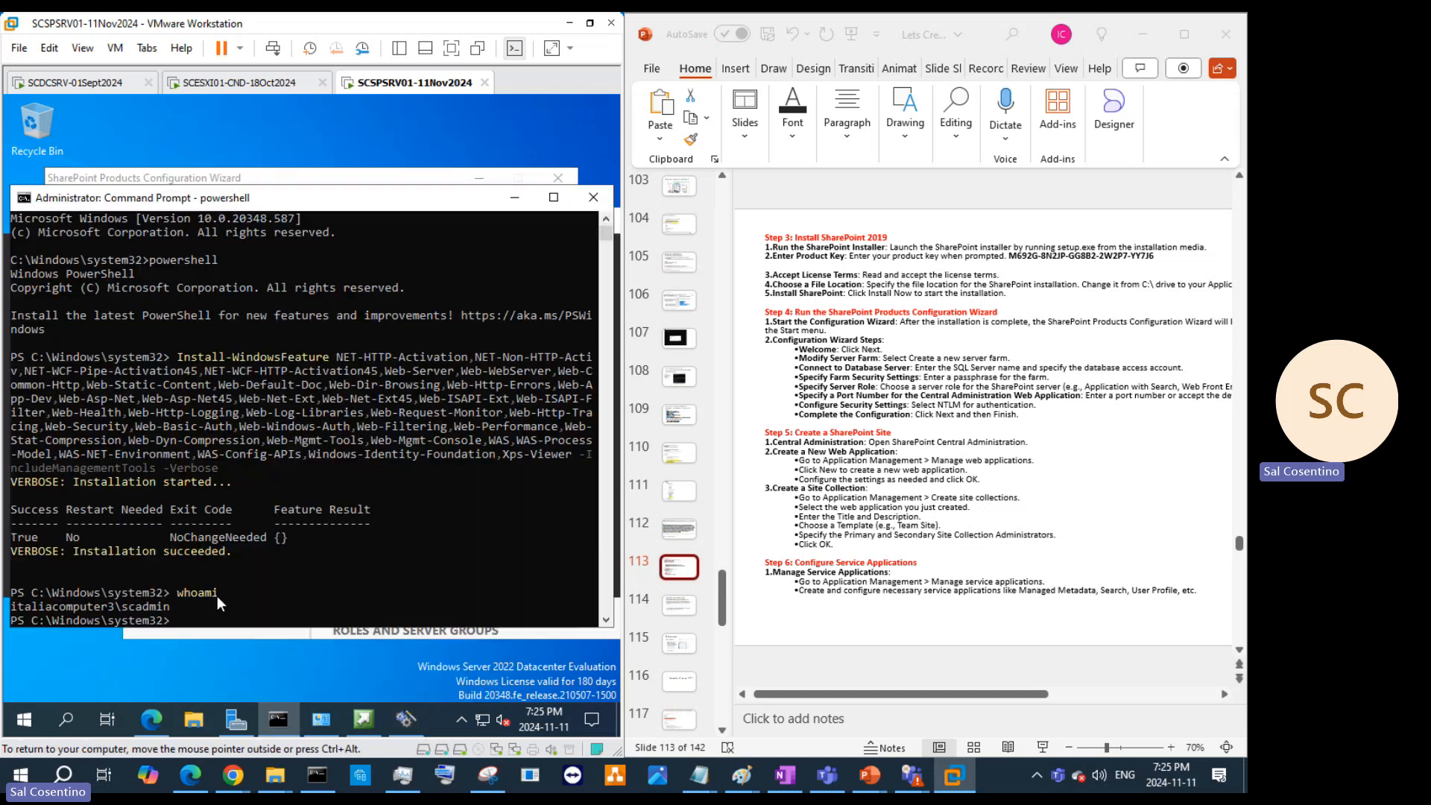
left_click(515, 197)
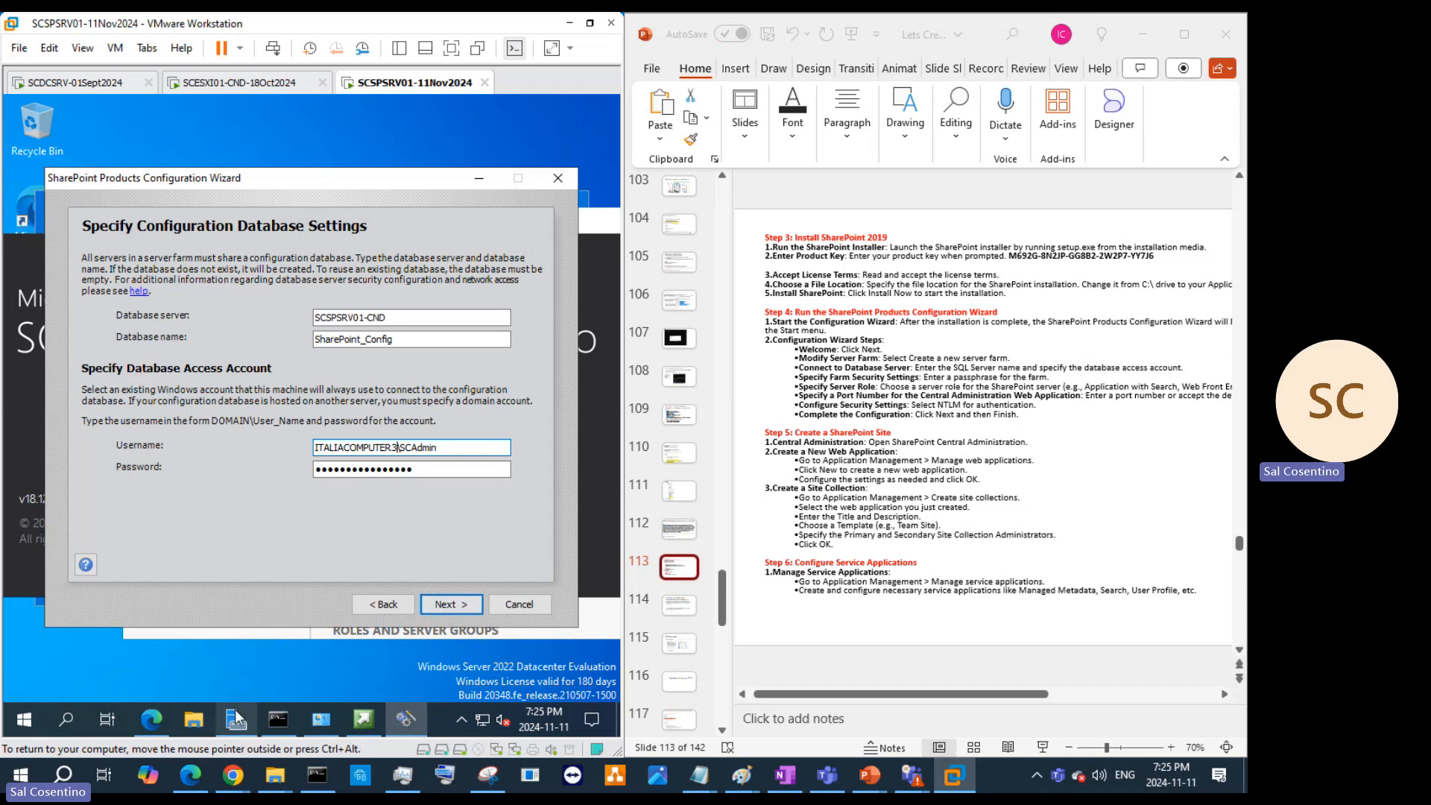
Step: Copy the server name SCSPSRV01-CND\MSSQLSERVER_SP1 in SQL Server Management Studio and connect to it with Windows Authentication
mouse_move(282, 722)
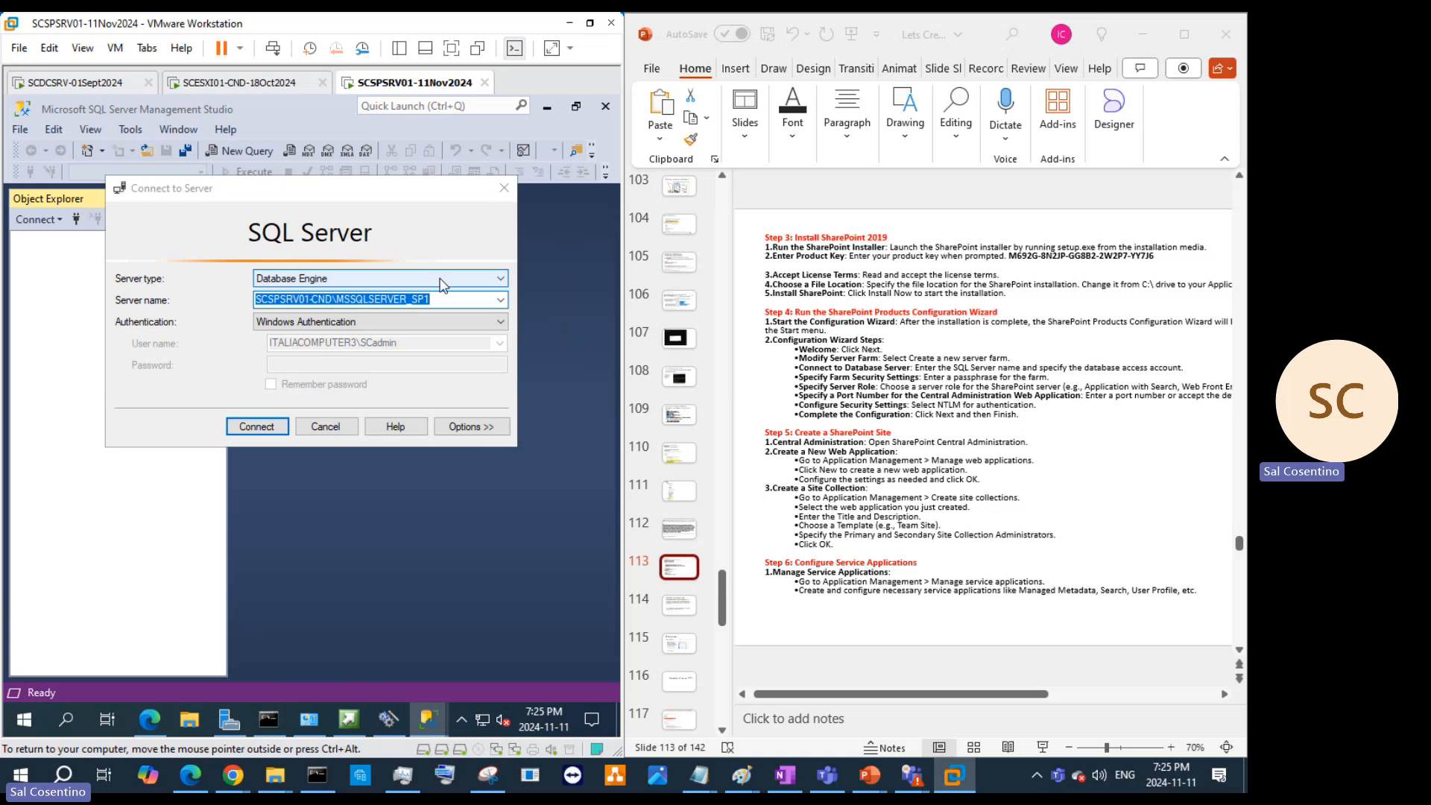
right_click(380, 295)
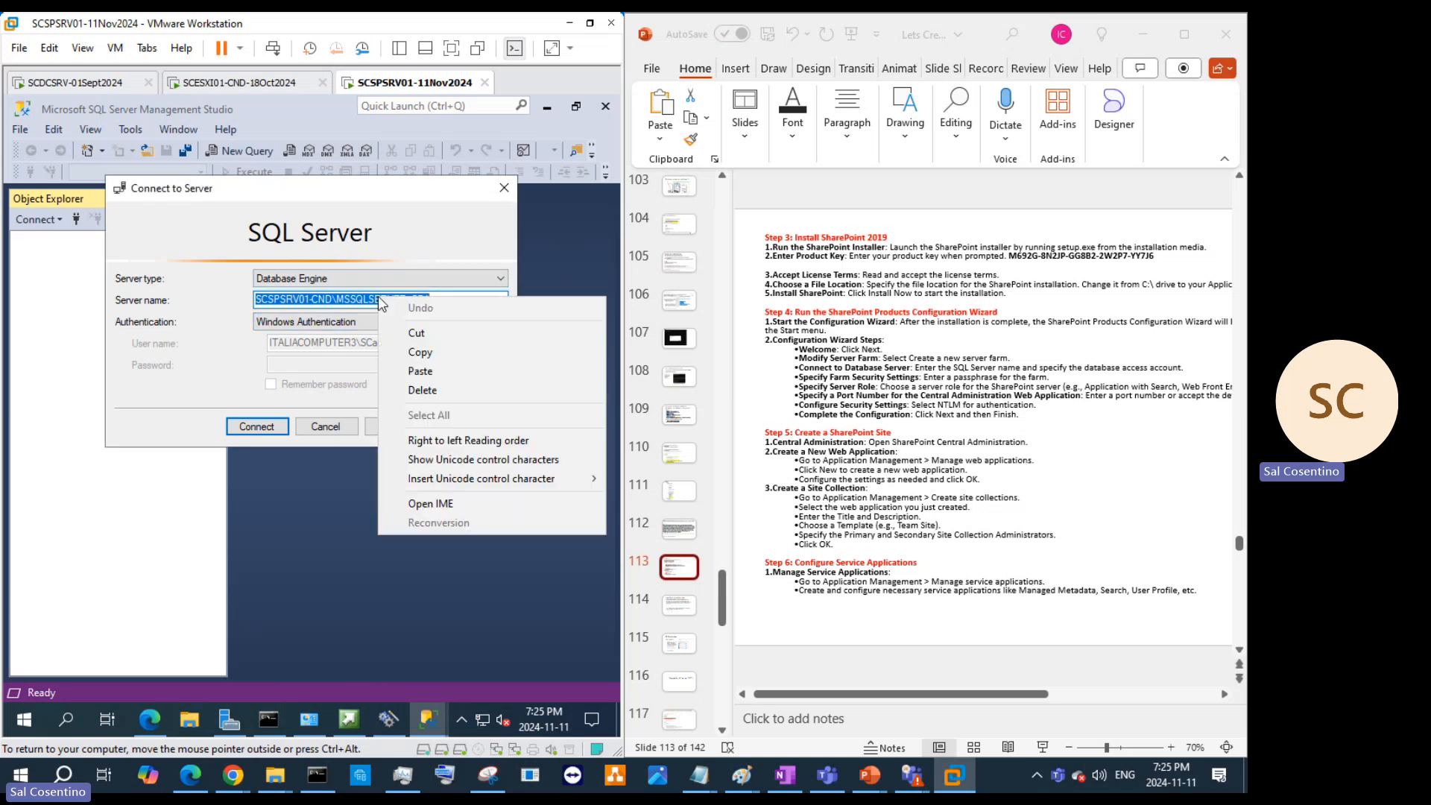
left_click(416, 355)
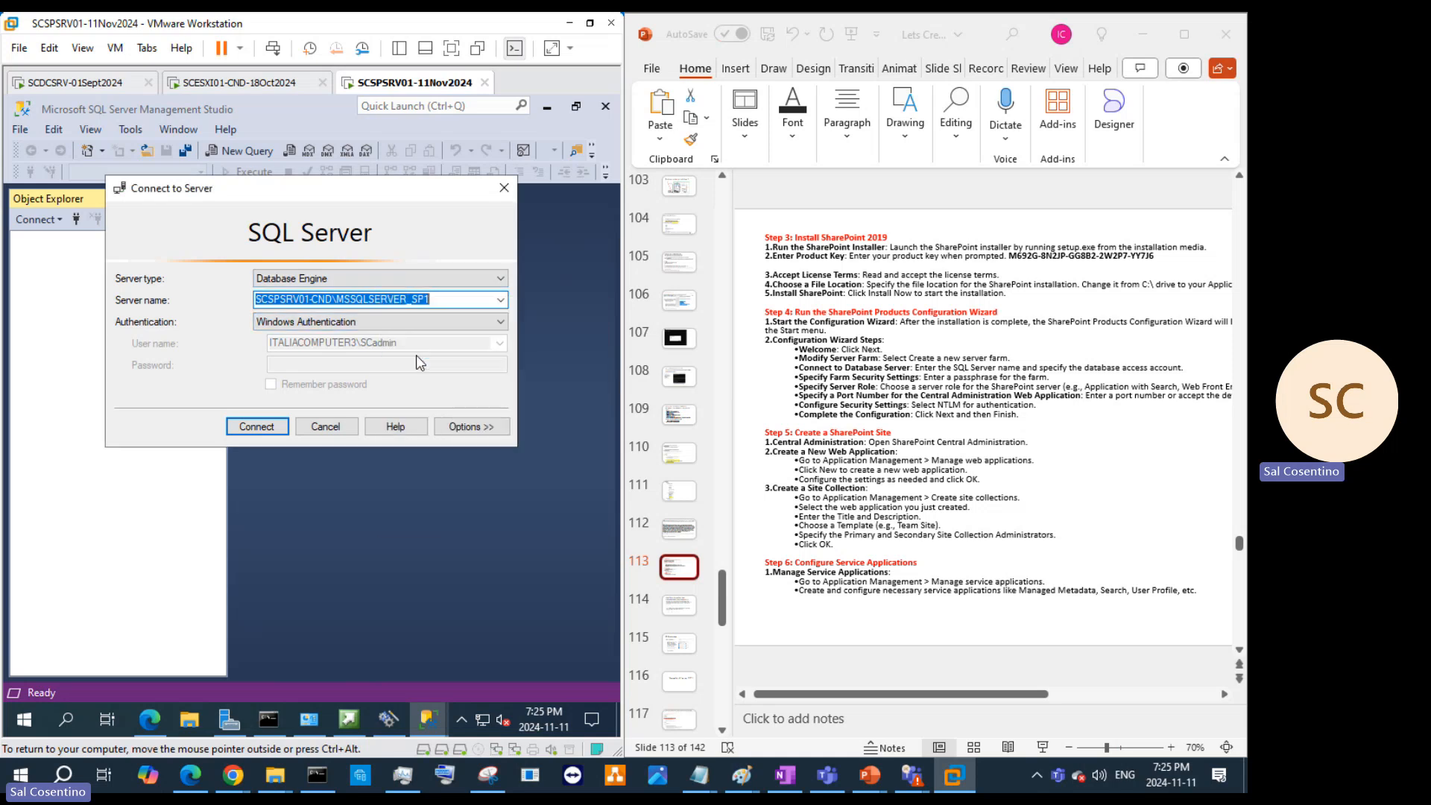
left_click(278, 427)
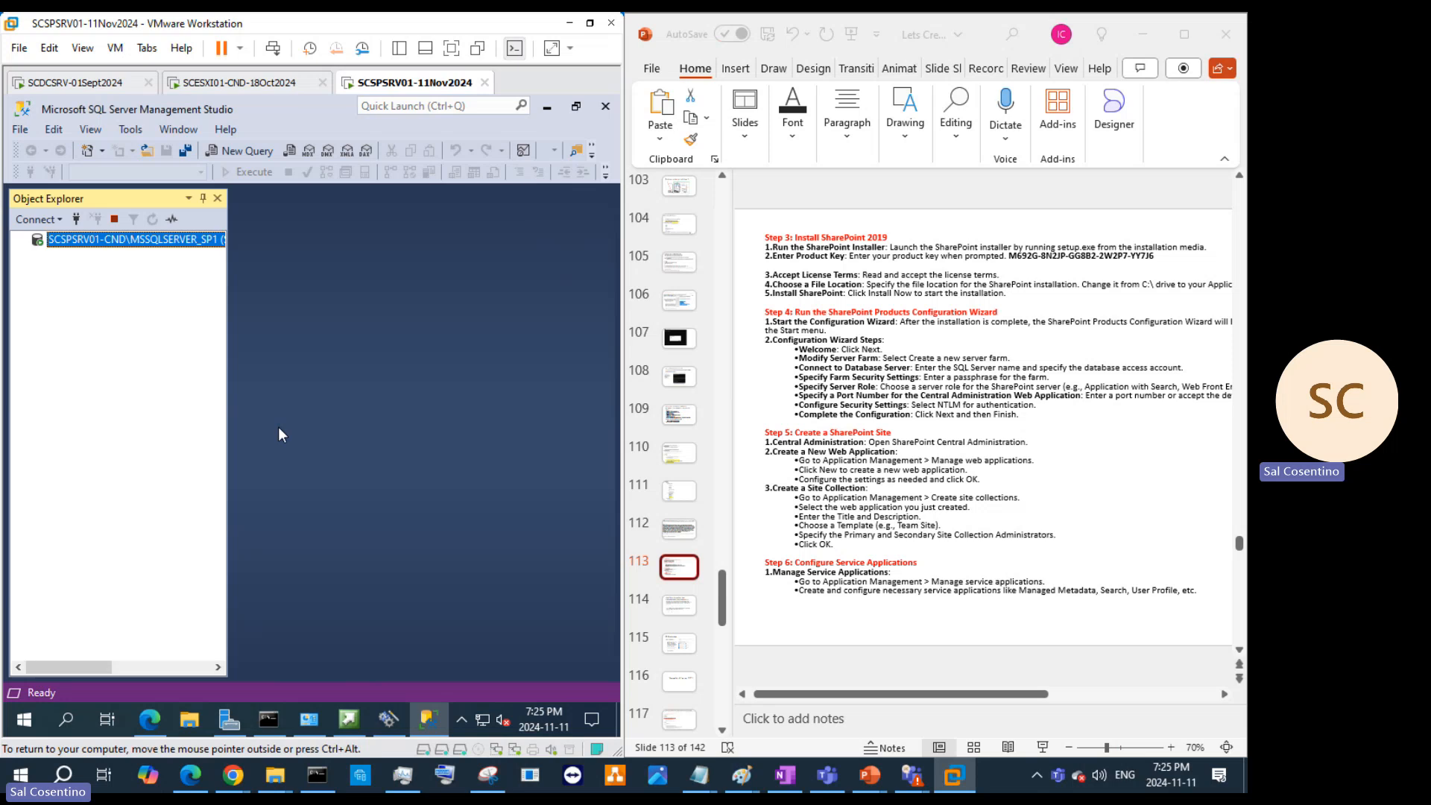
Step: Try to open another Database Engine connection, picking the local server SCSPSRV01-CND from the browsed servers
left_click(53, 222)
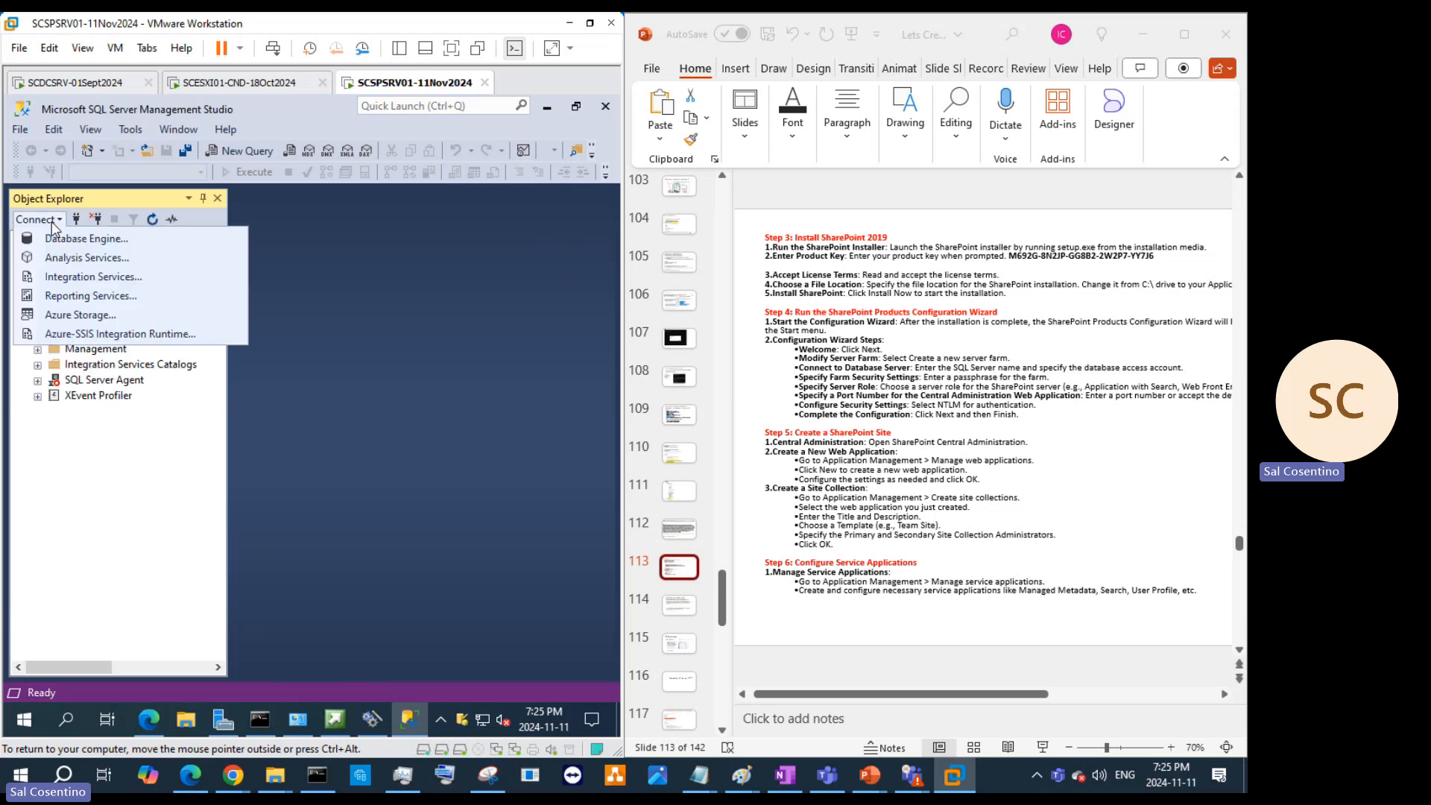
left_click(99, 241)
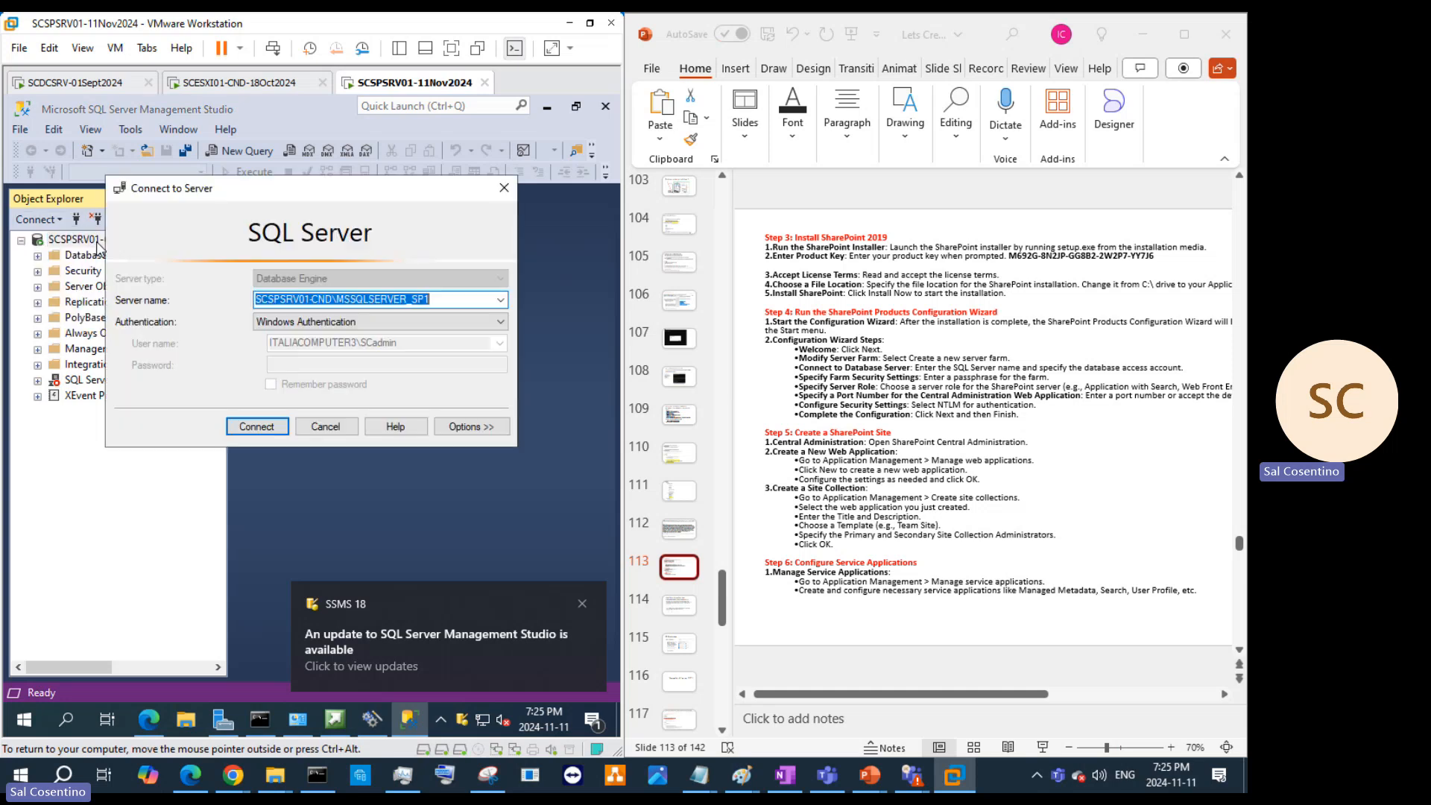
left_click(500, 300)
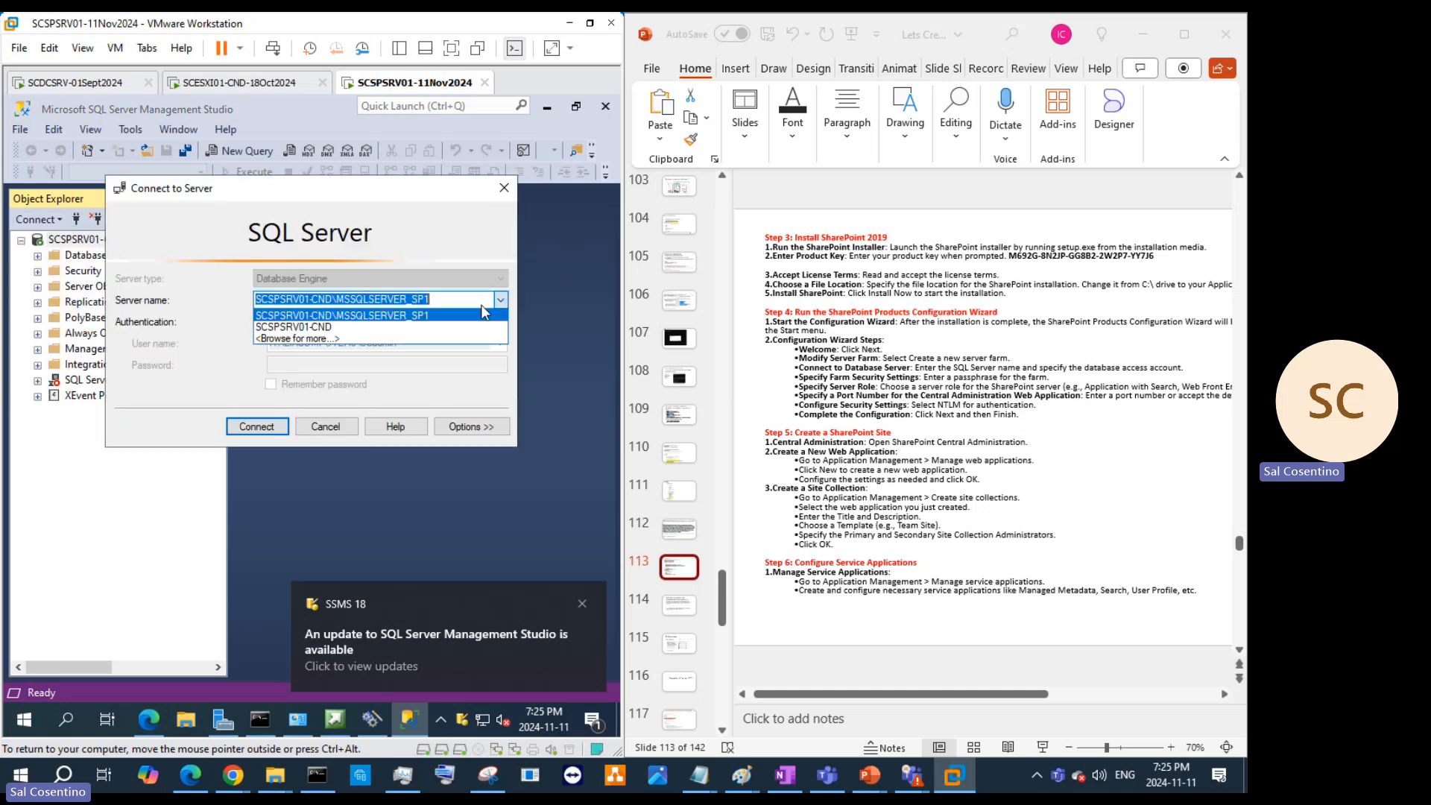
left_click(362, 340)
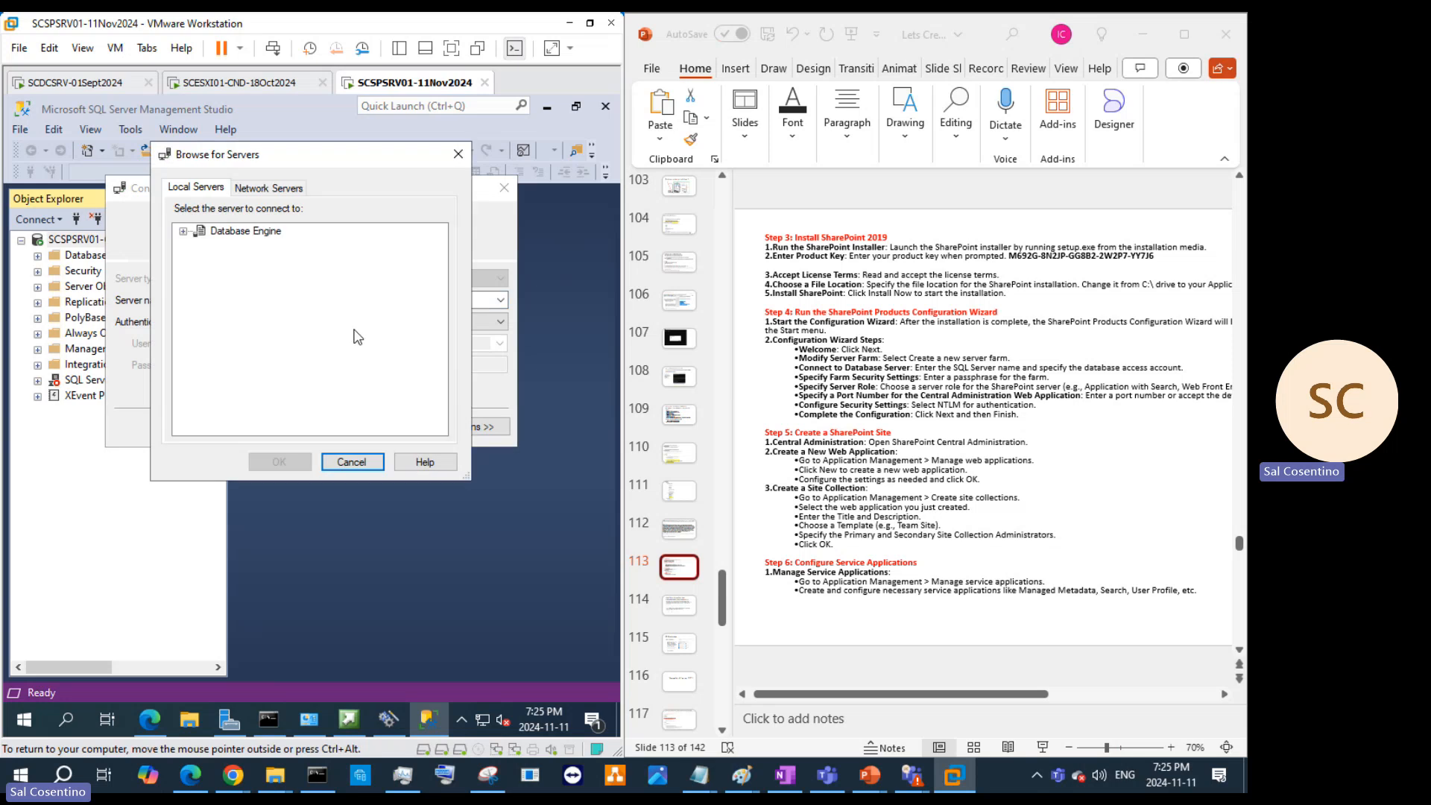
left_click(183, 233)
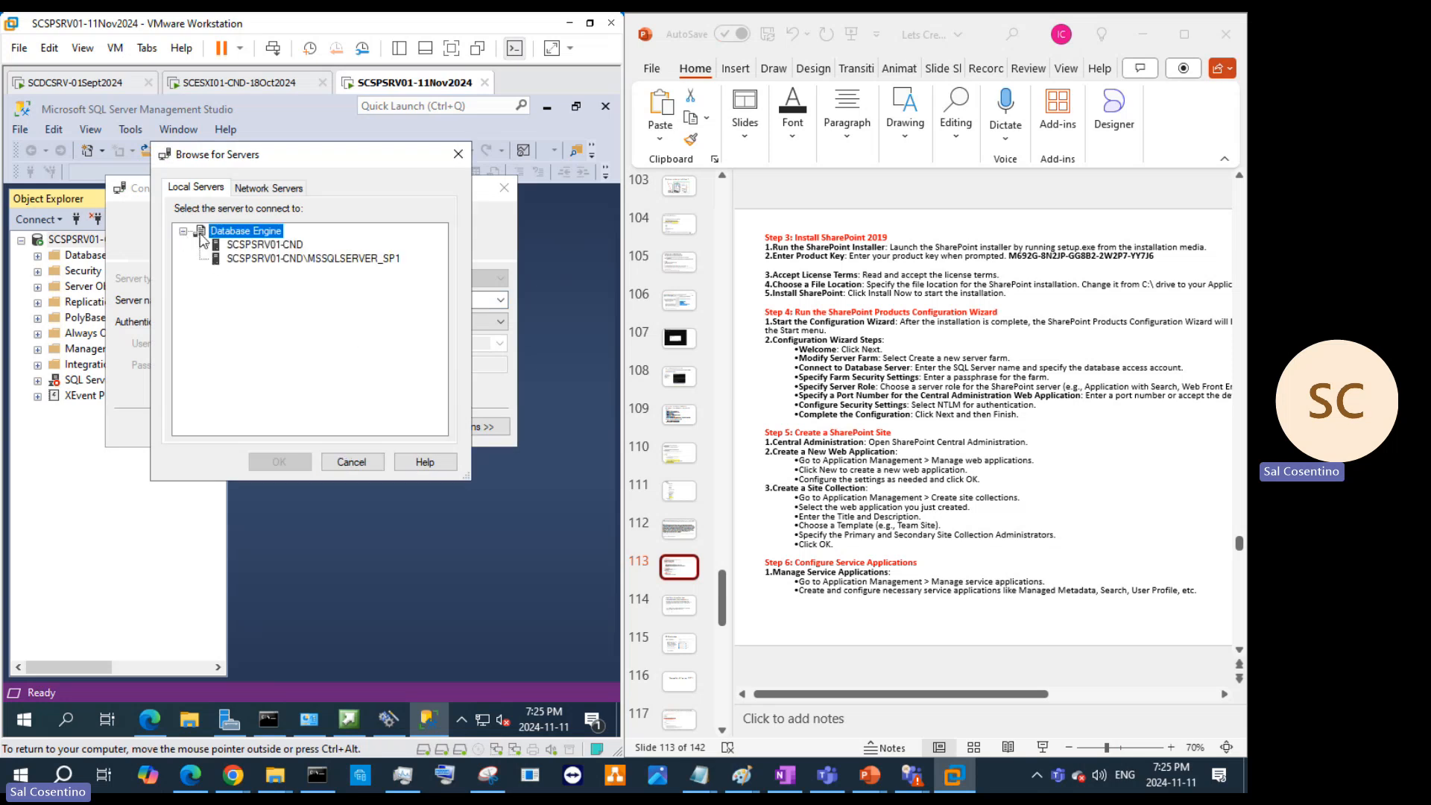
left_click(254, 245)
left_click(280, 460)
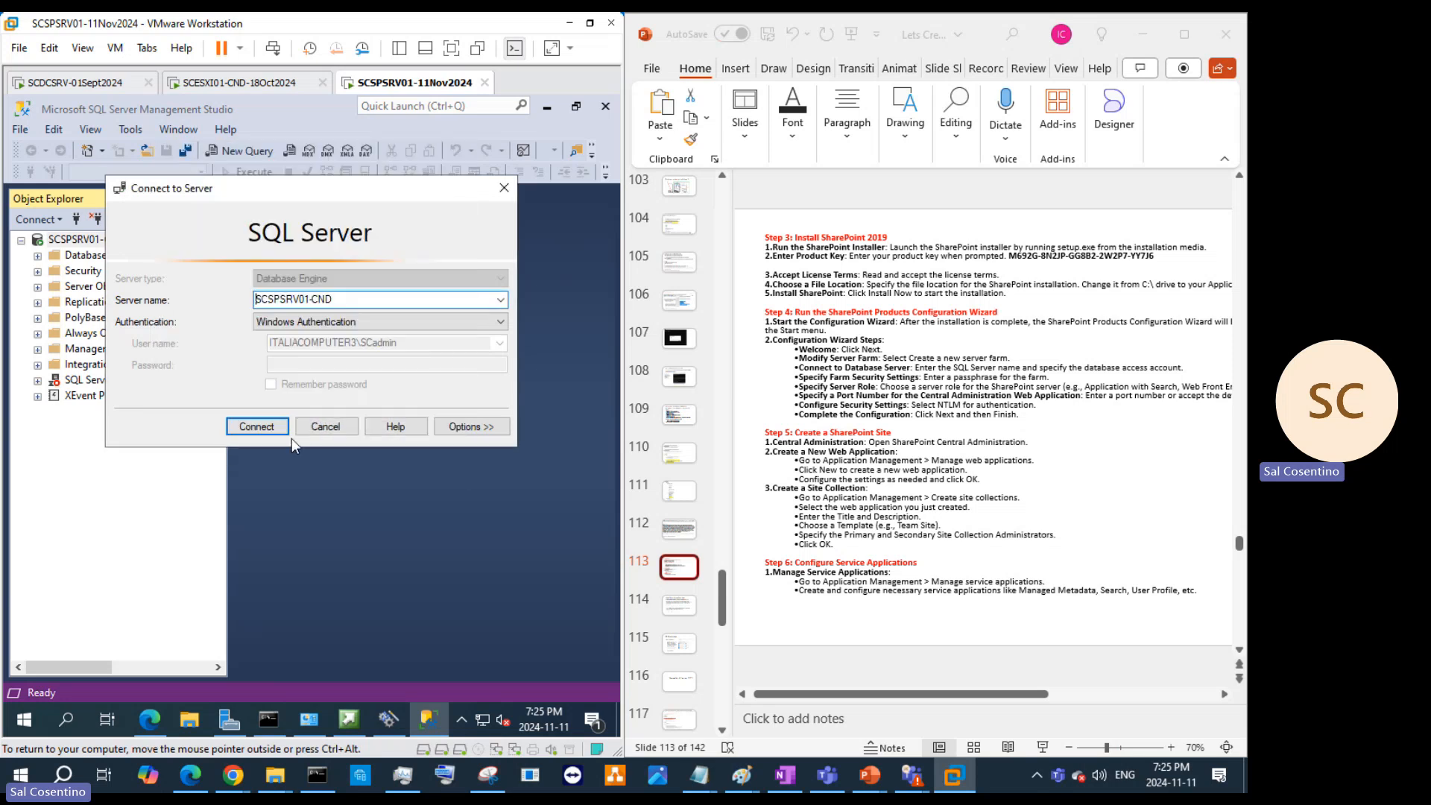
left_click(269, 434)
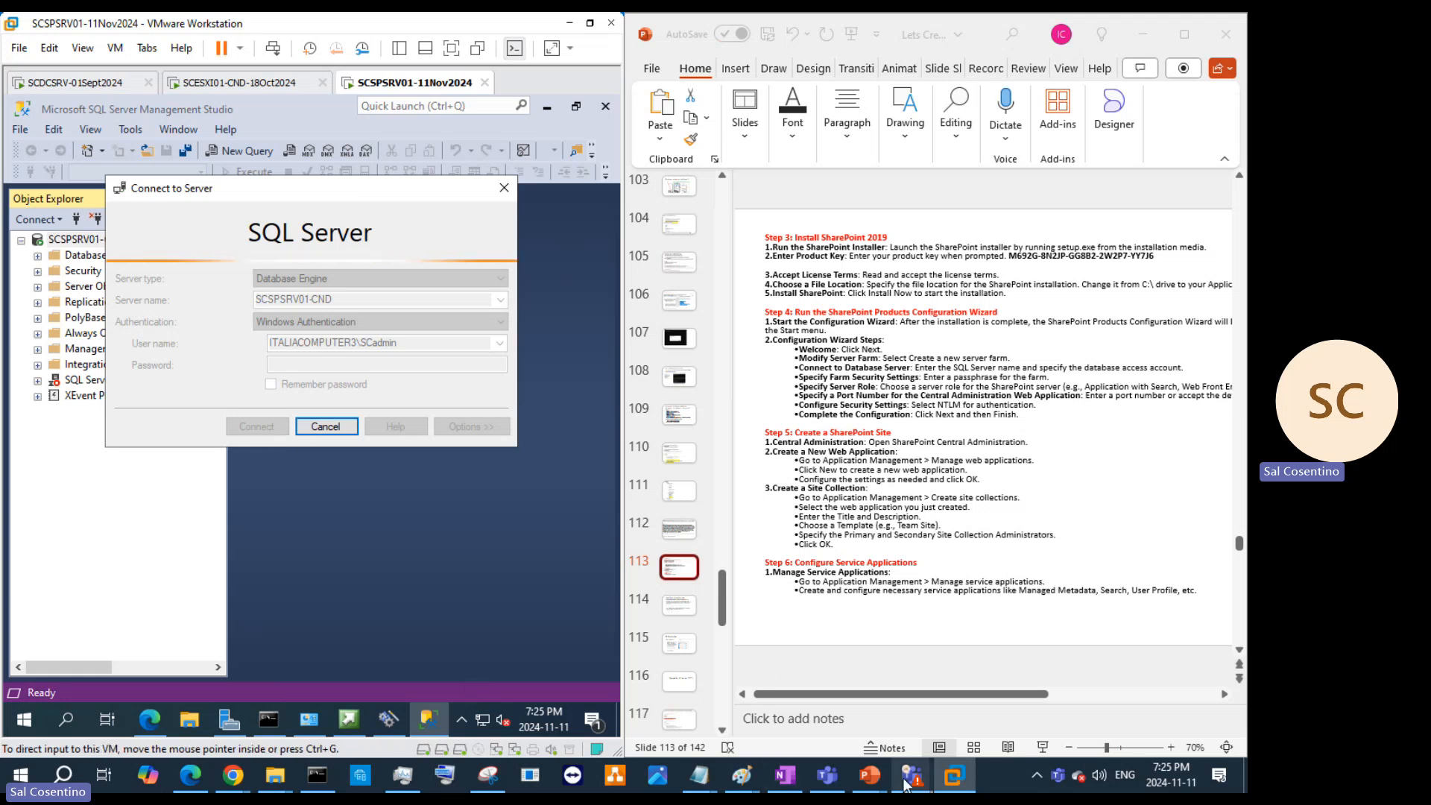
Step: Return to the configuration wizard, replace the database server with the copied SCSPSRV01-CND\MSSQLSERVER_SP1 and submit the database settings
mouse_move(904, 779)
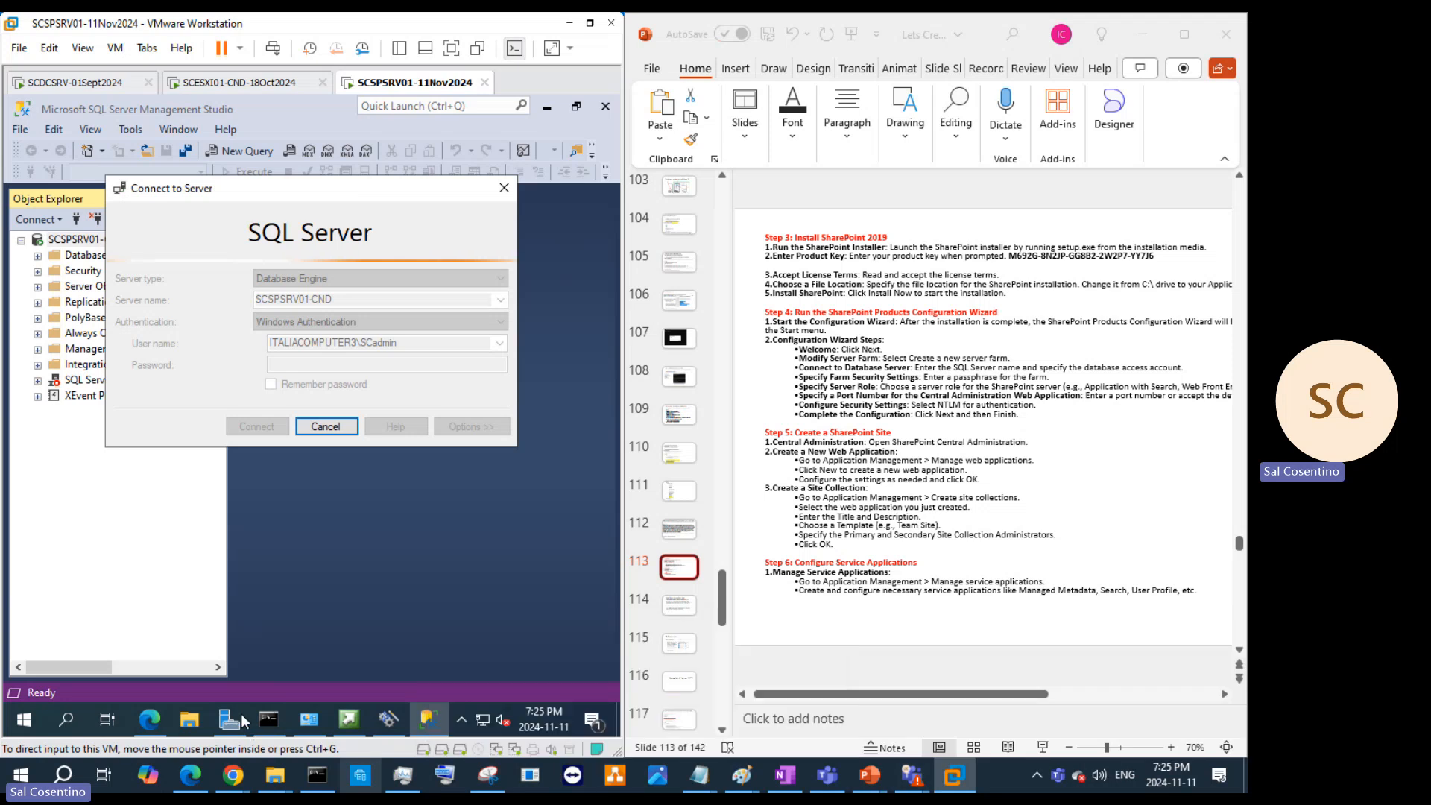
mouse_move(388, 719)
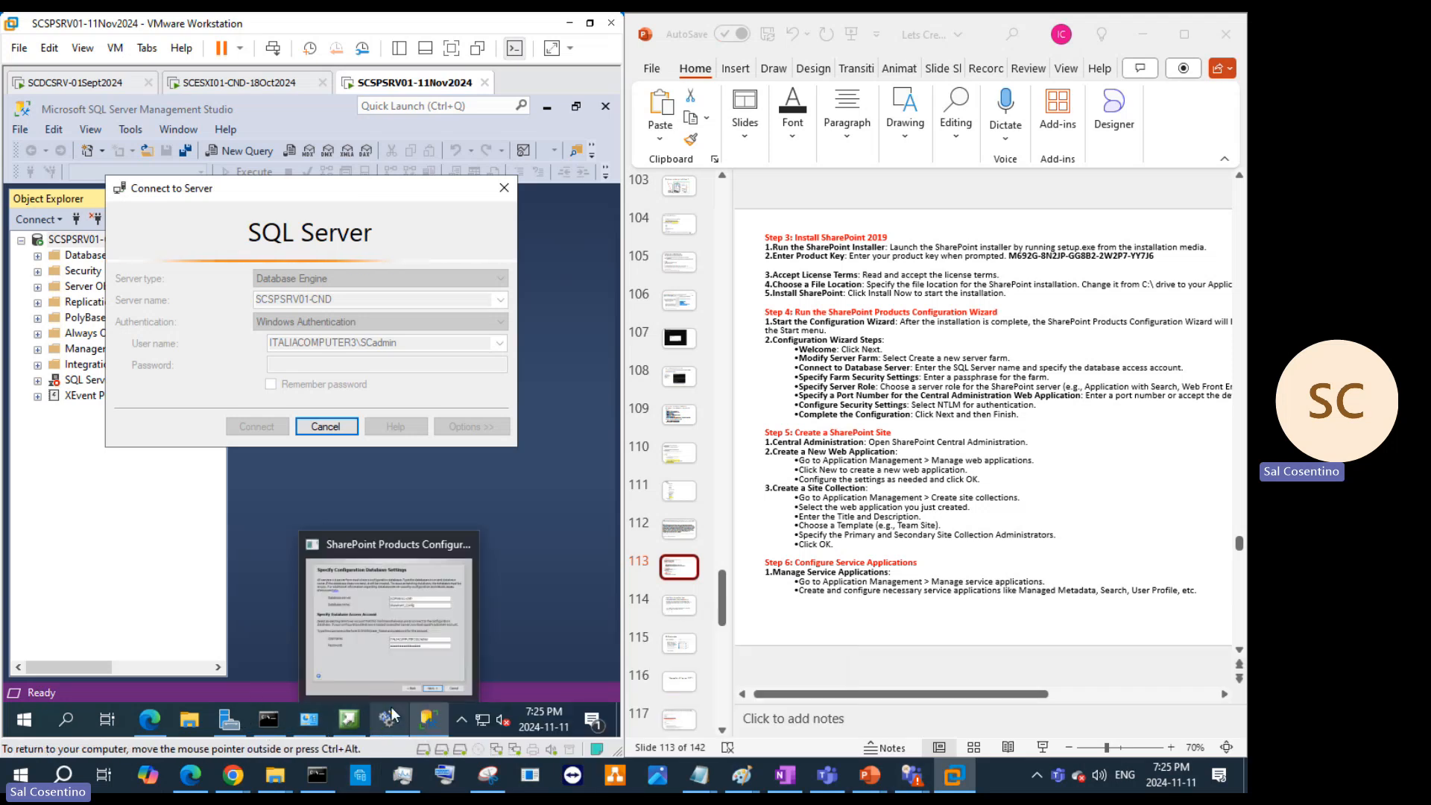
left_click(387, 636)
left_click_drag(402, 318, 303, 318)
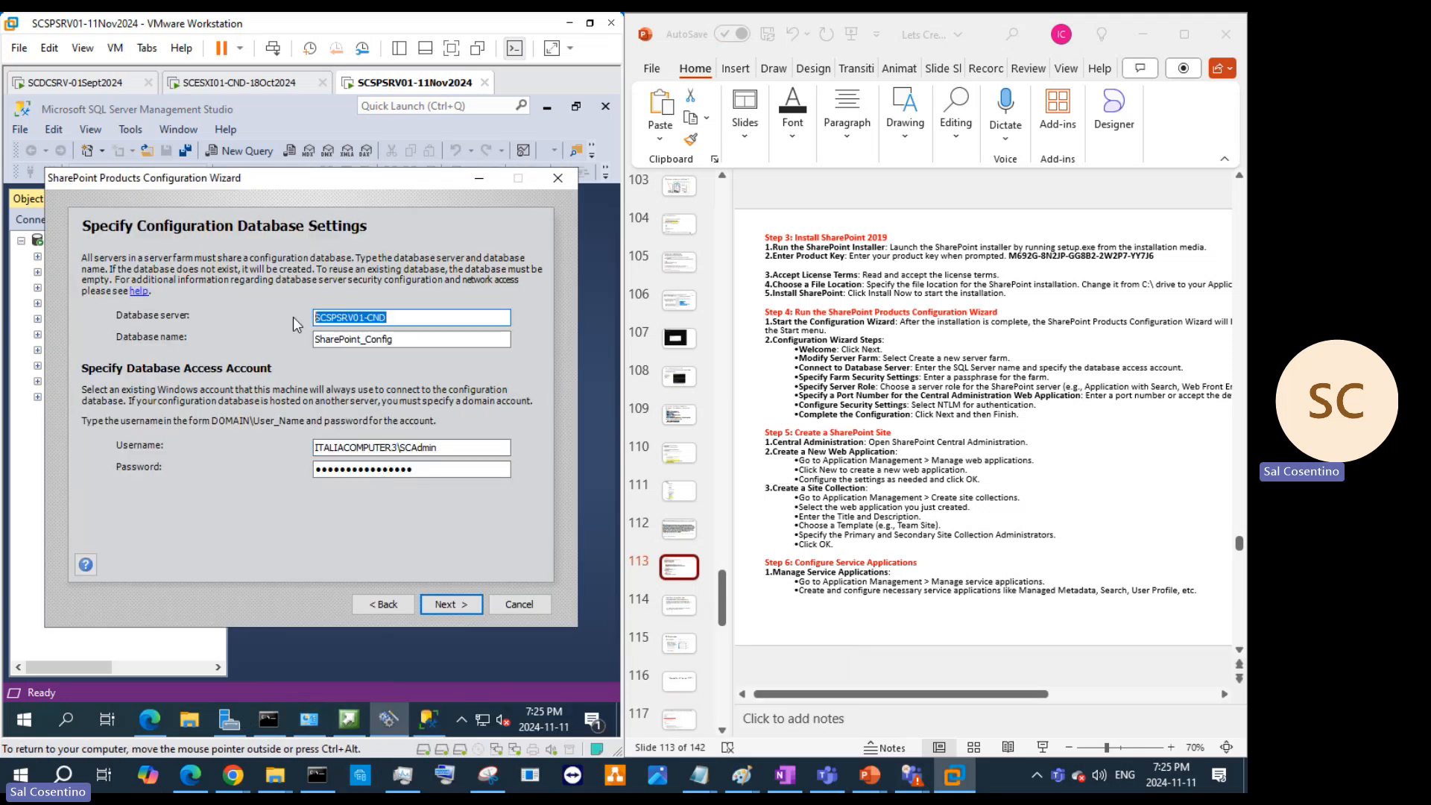
key("ctrl+v")
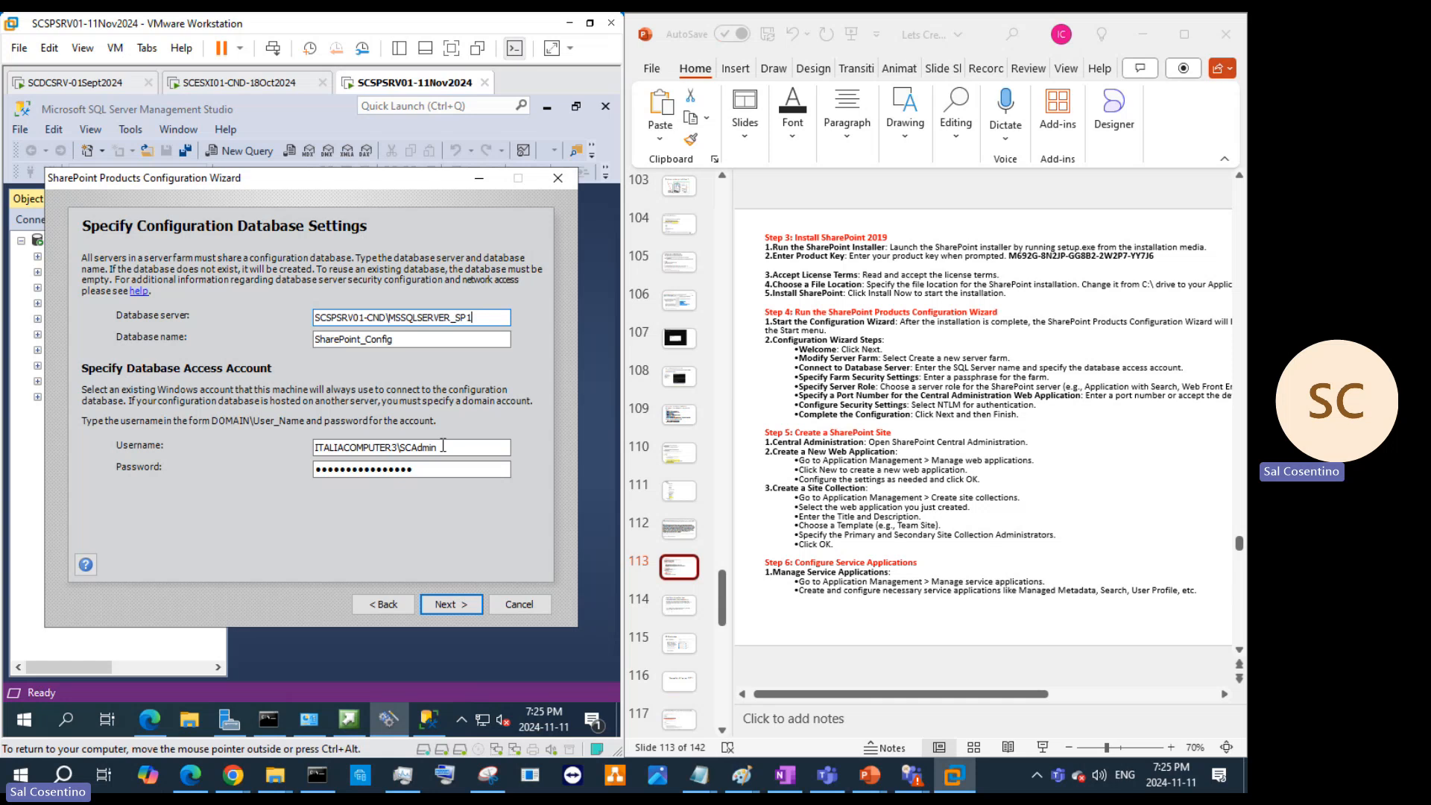
left_click(442, 604)
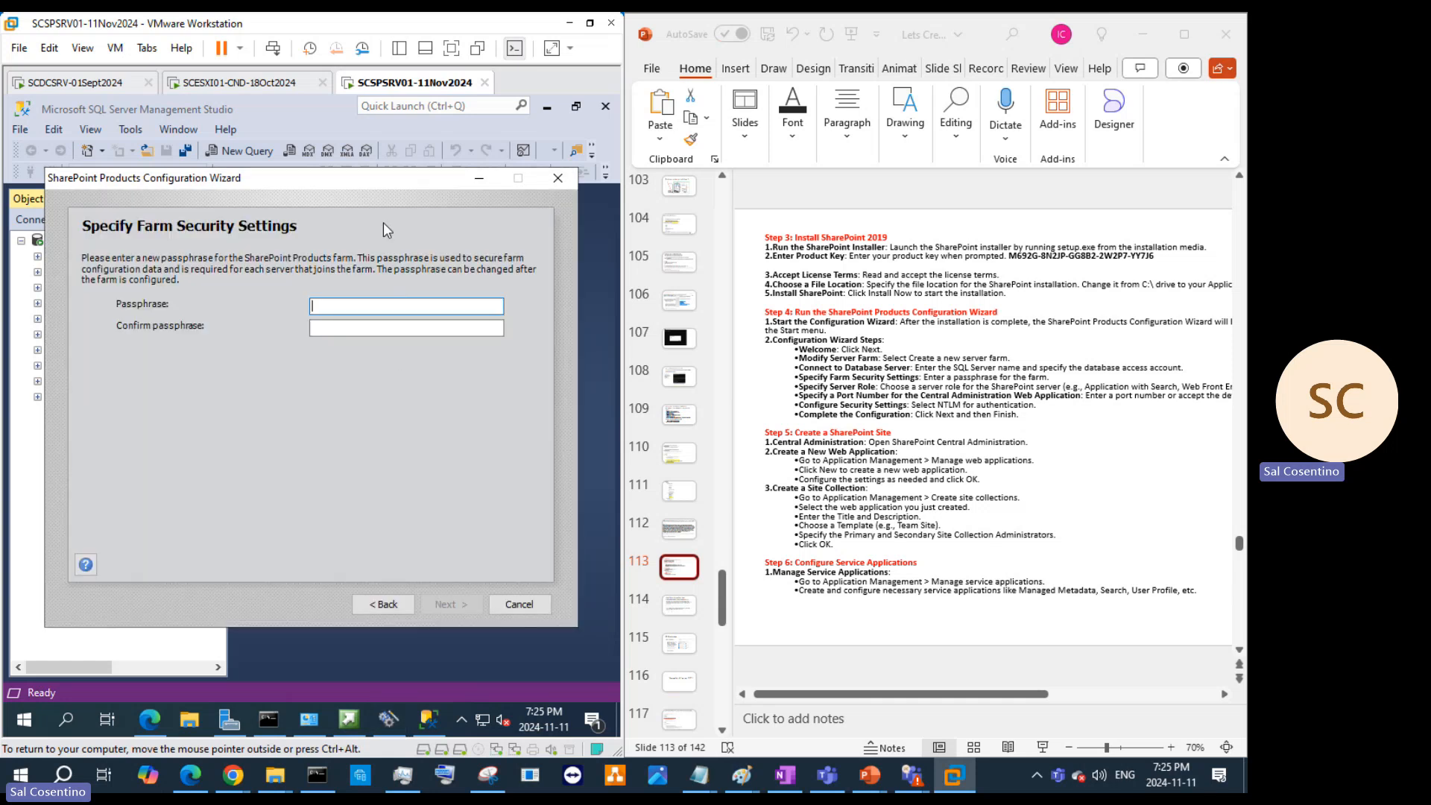
Step: Move the wizard window aside, cancel the pending SCSPSRV01-CND connection in SQL Server Management Studio and minimize that program
left_click_drag(395, 185, 529, 333)
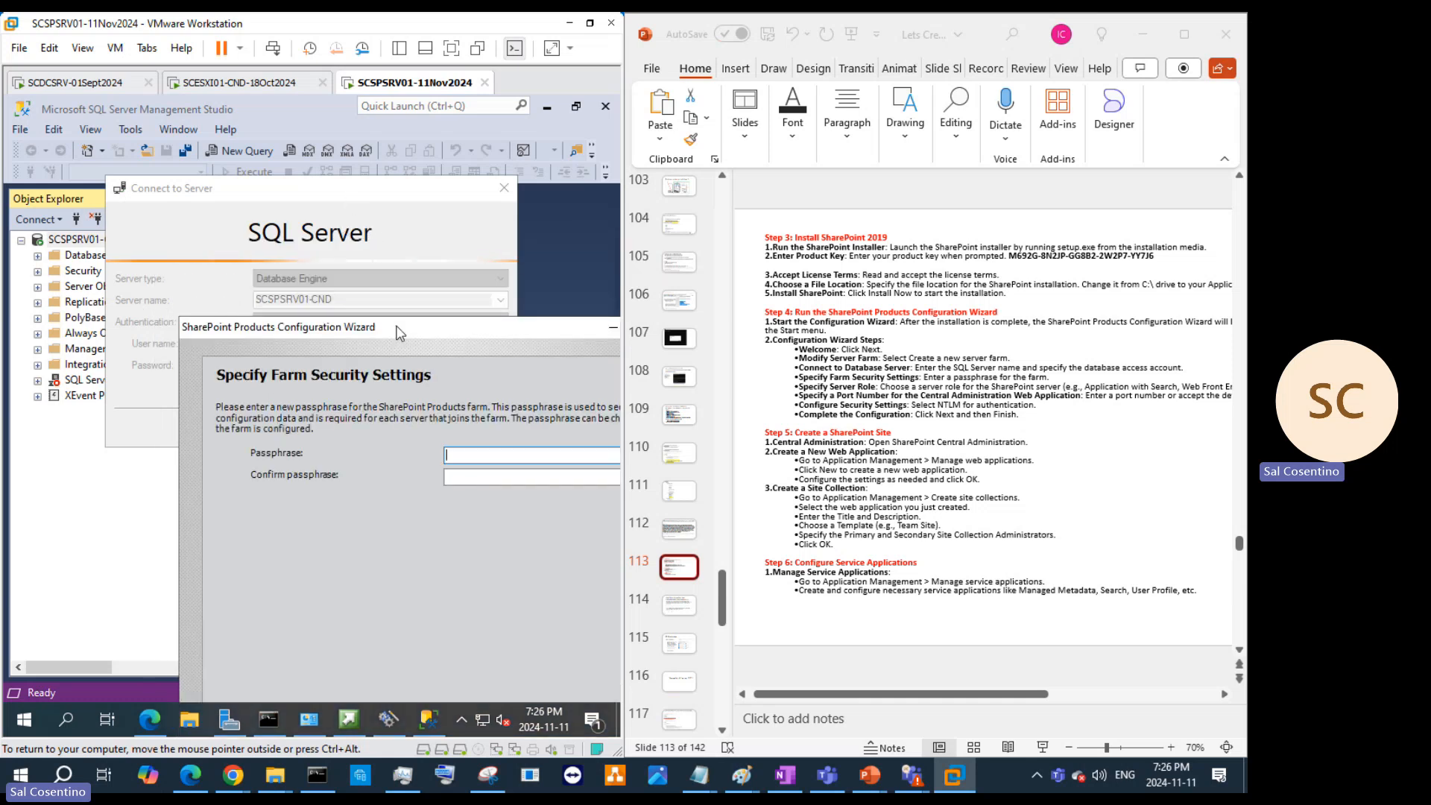
left_click_drag(395, 328, 289, 203)
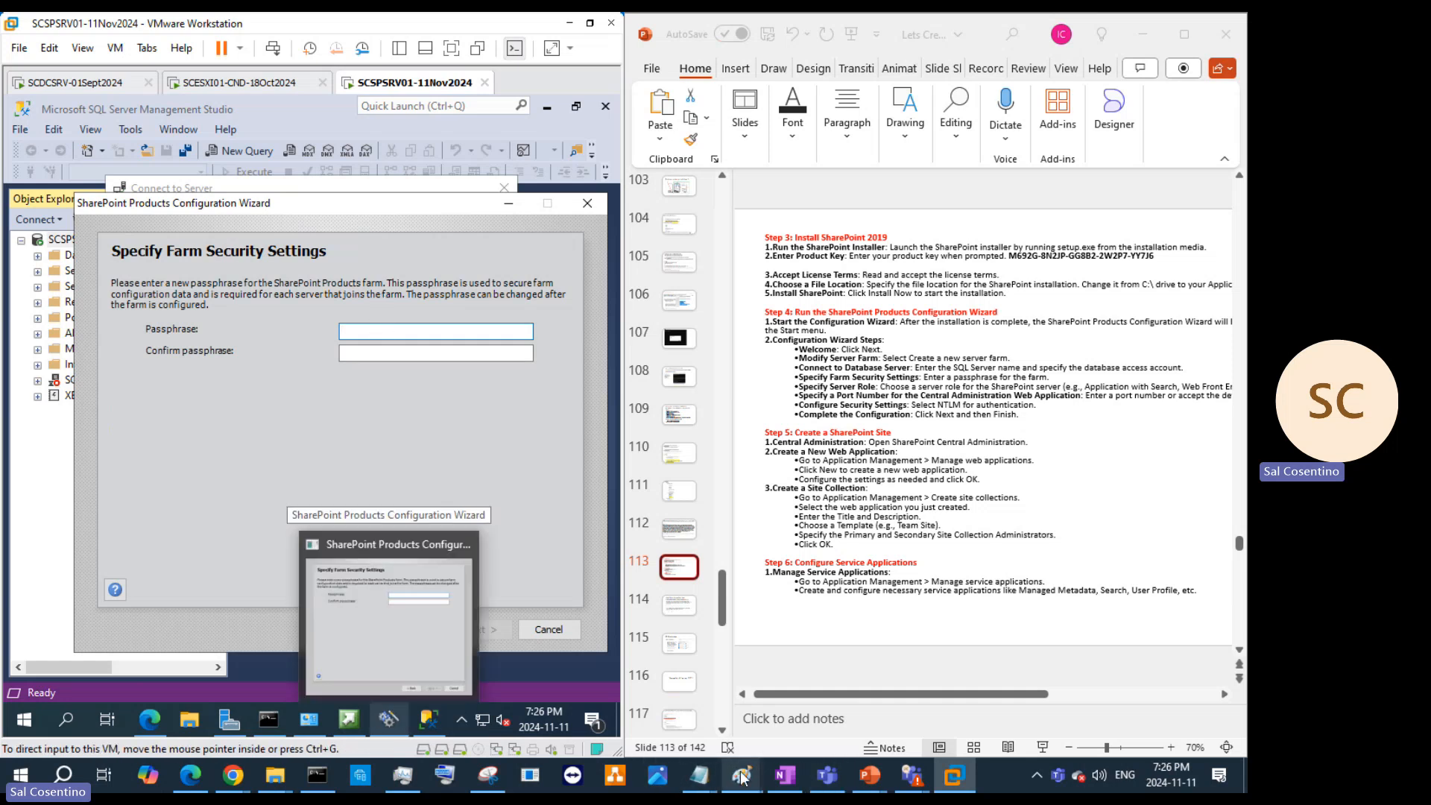
mouse_move(741, 775)
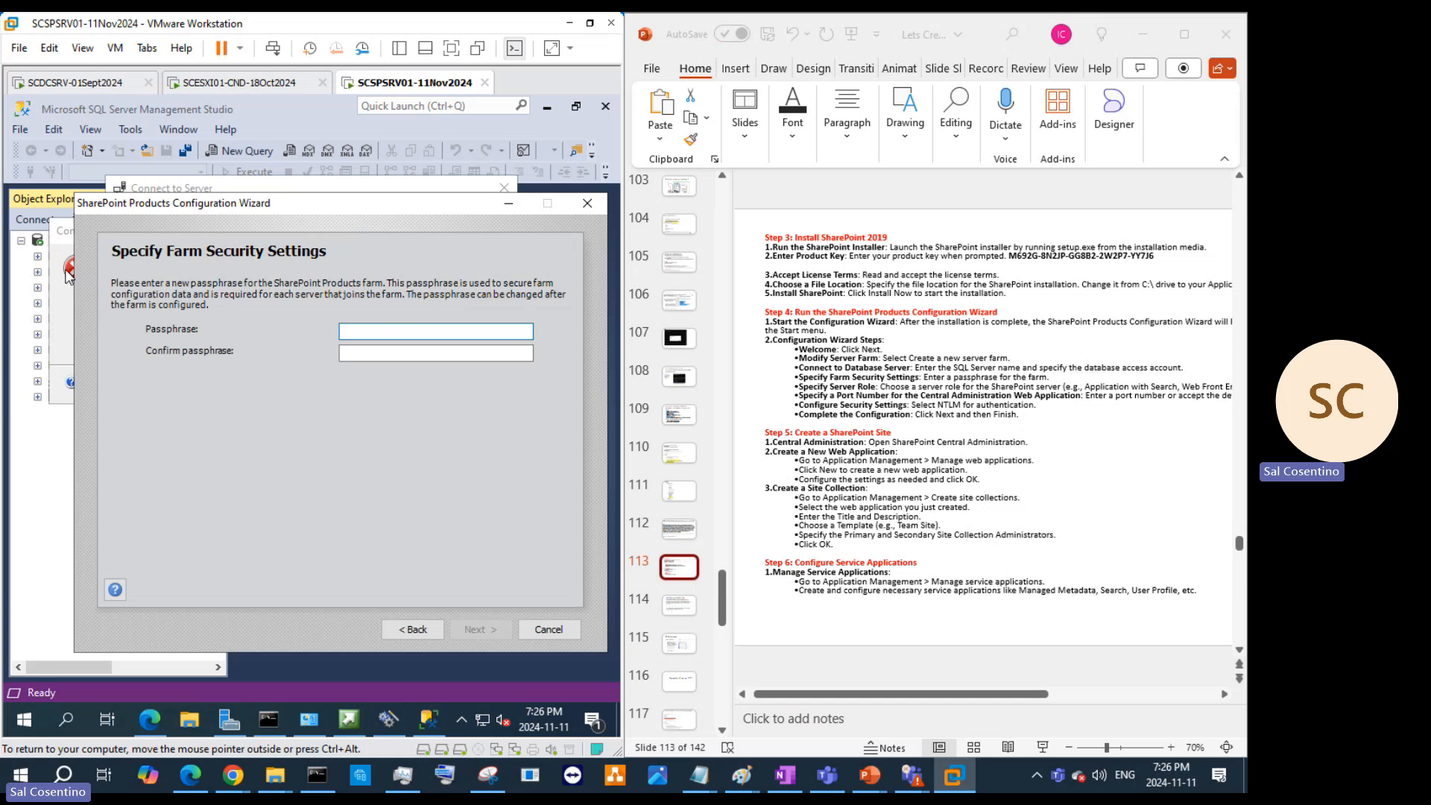
left_click(64, 307)
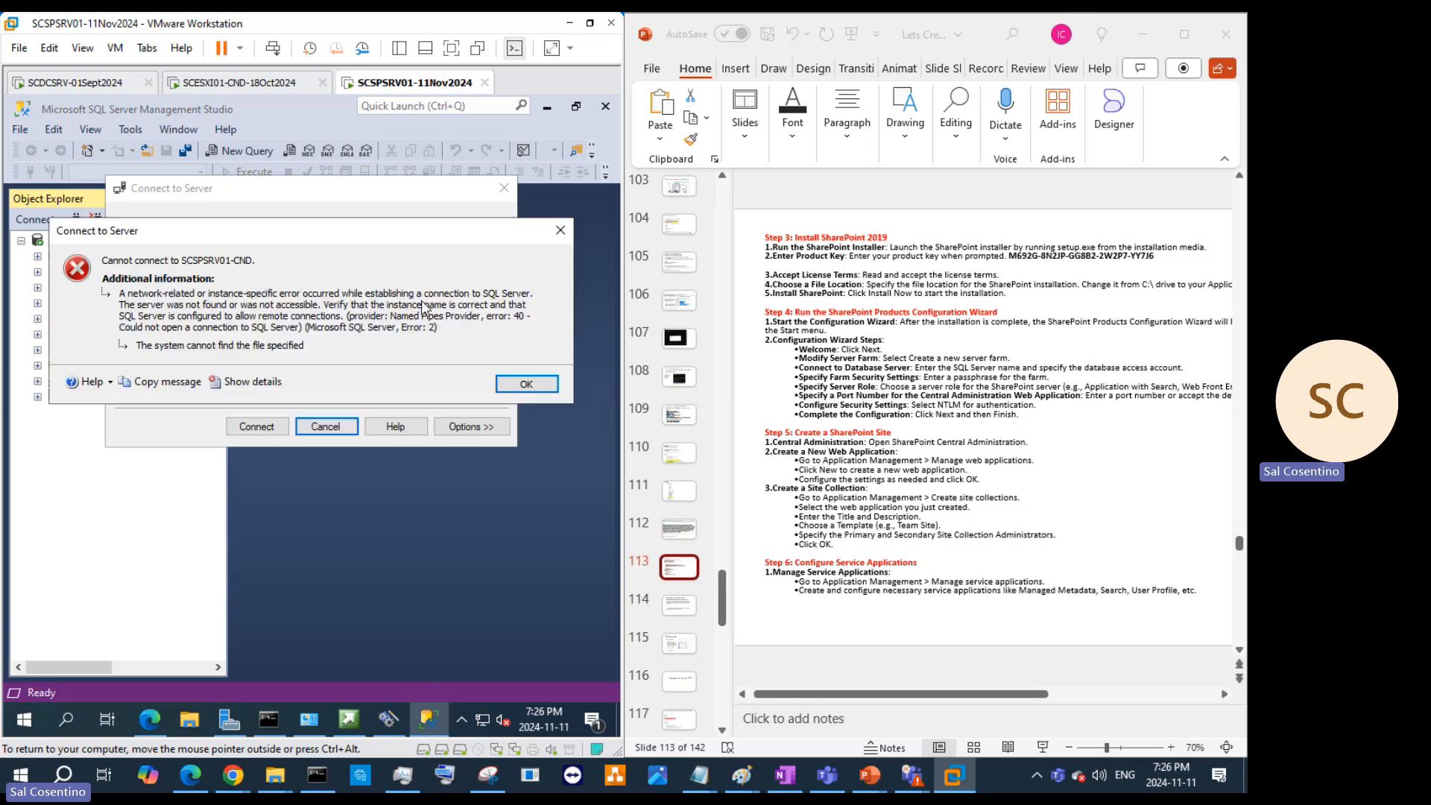
left_click(559, 233)
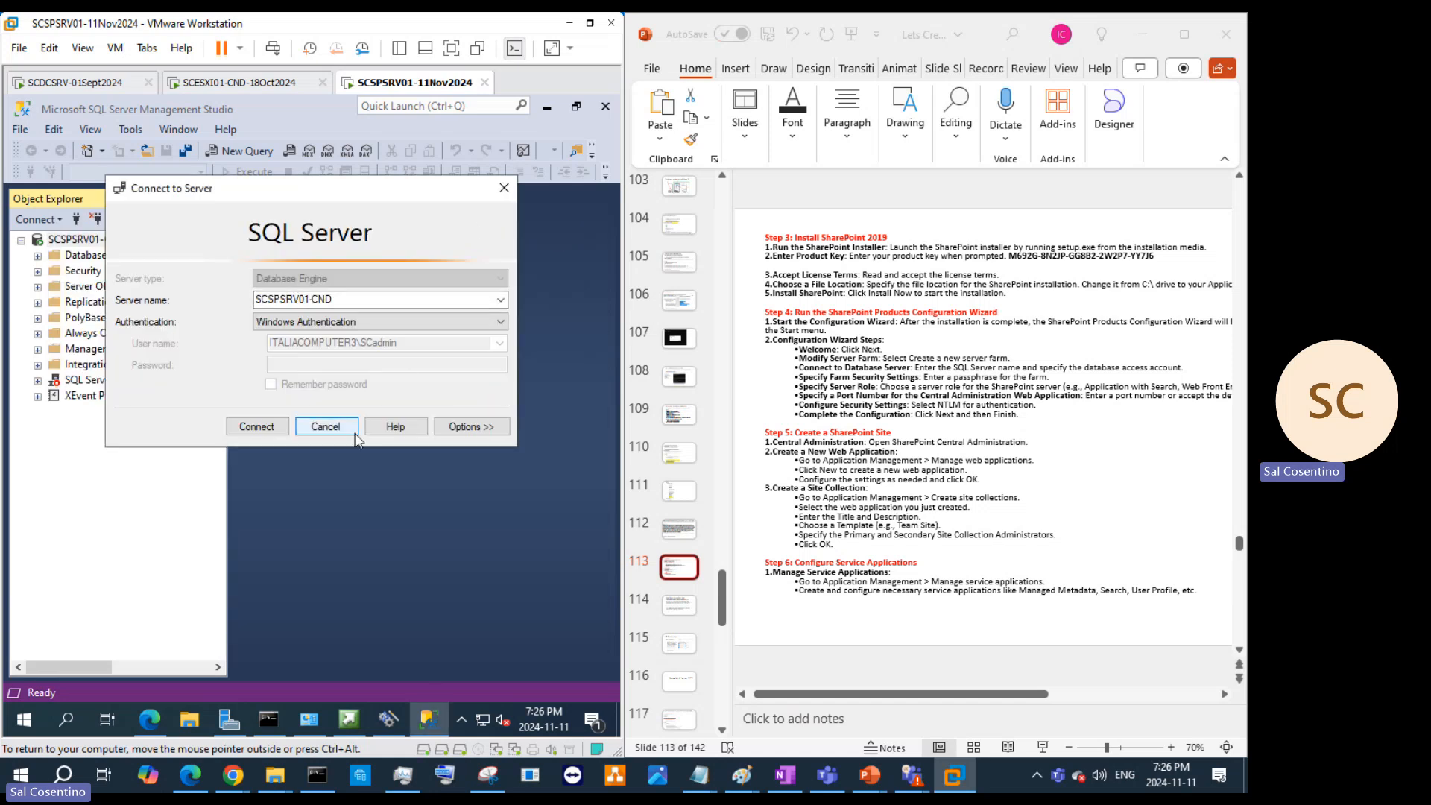
left_click(333, 430)
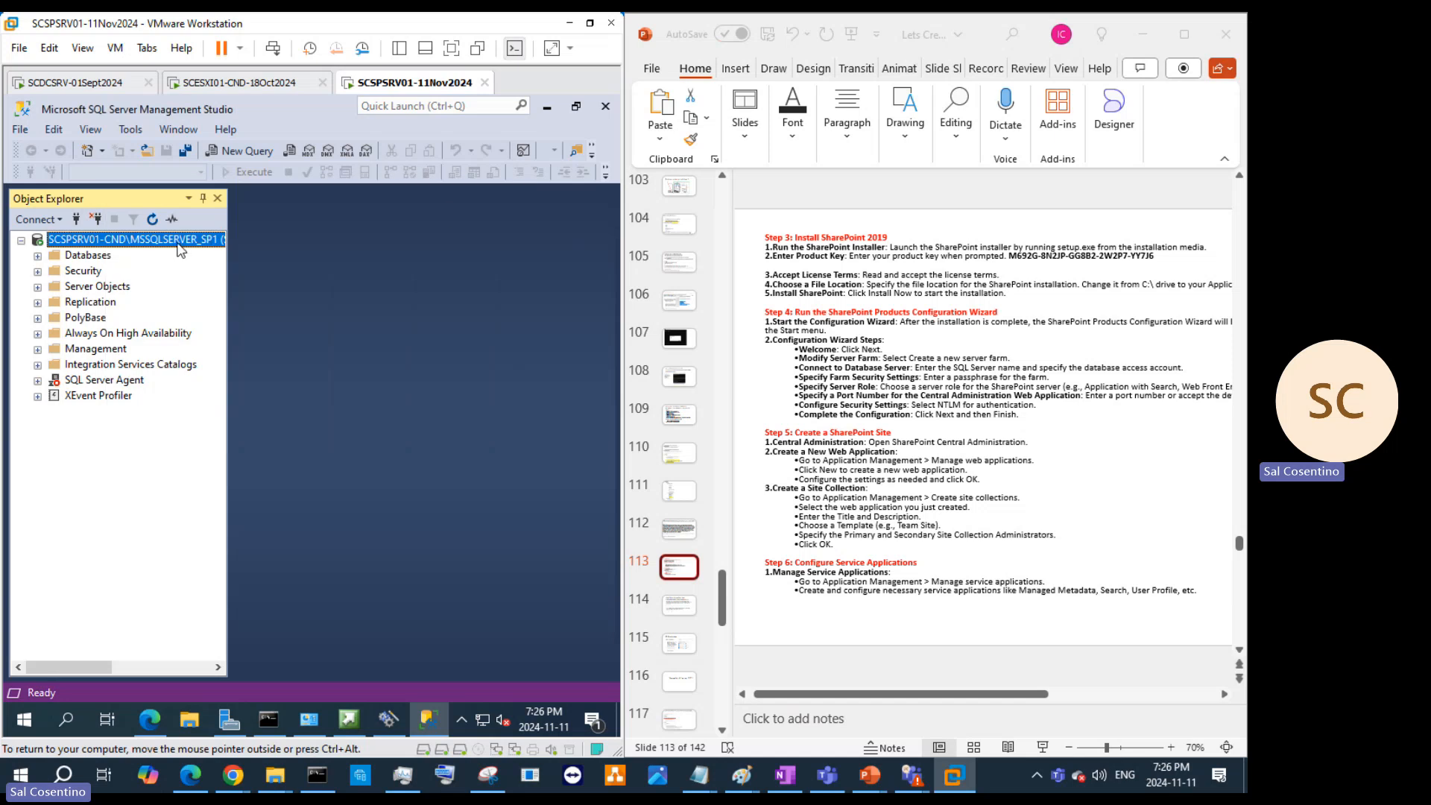
left_click(550, 108)
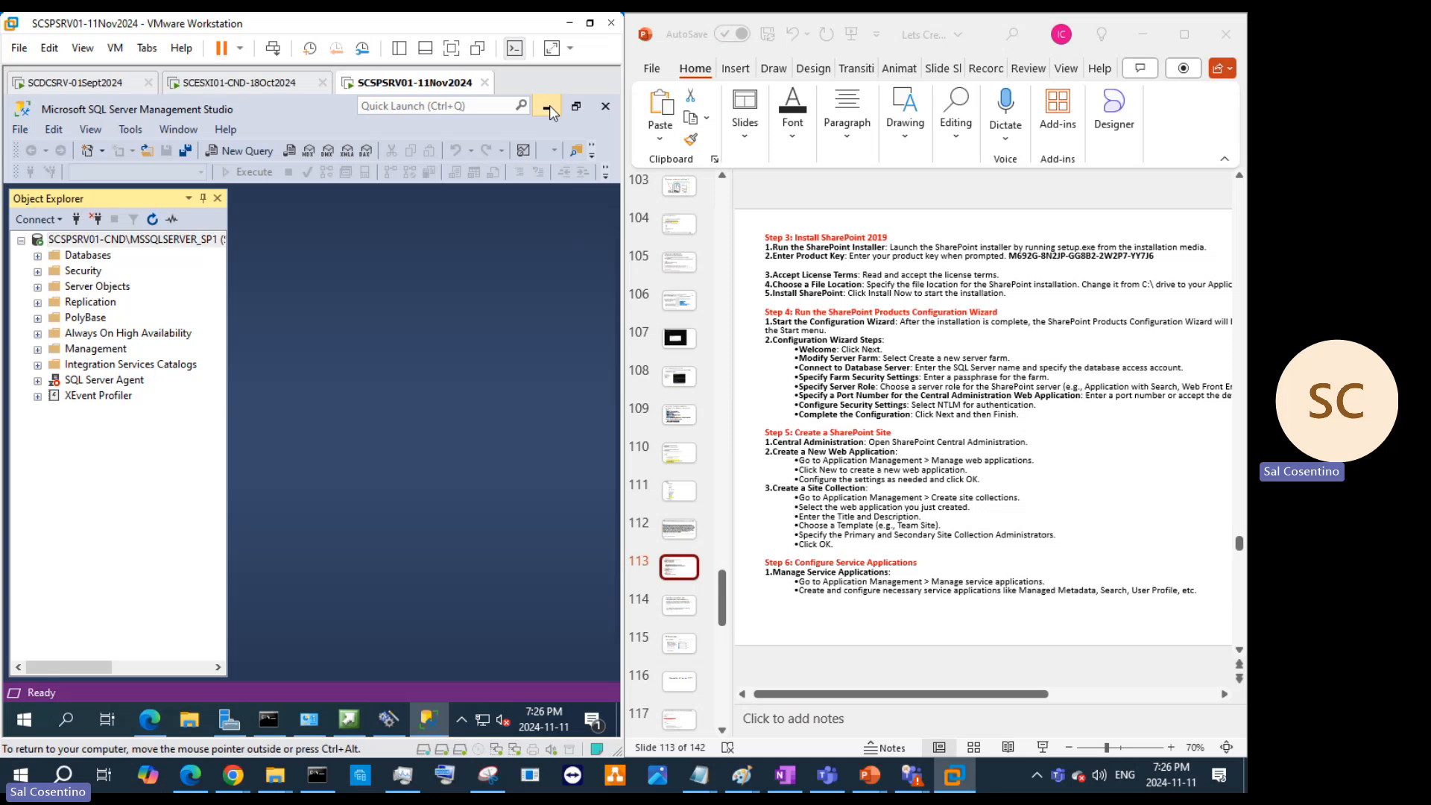
Step: Return to the SharePoint configuration wizard and enter the new farm passphrase
left_click(549, 105)
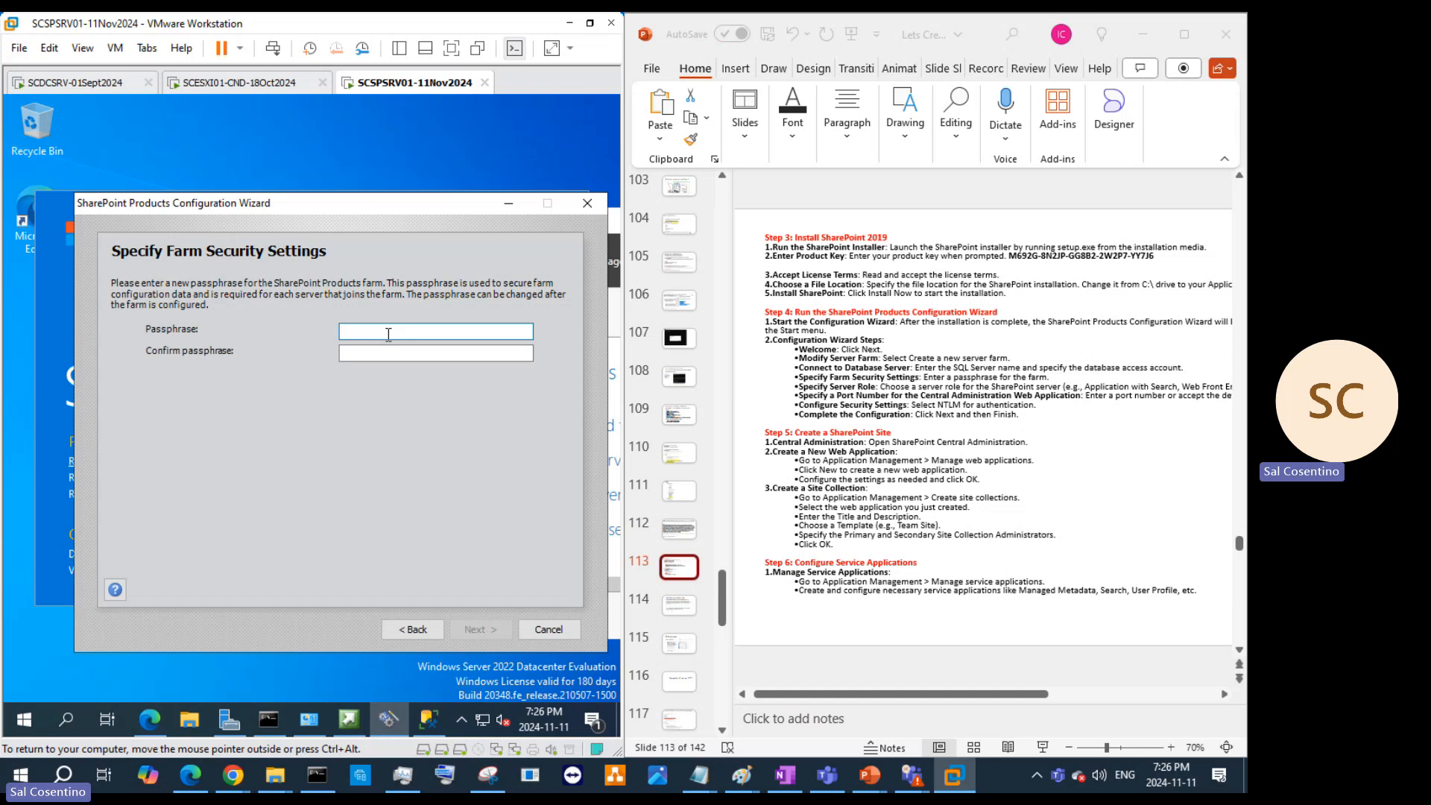
type("•••••••")
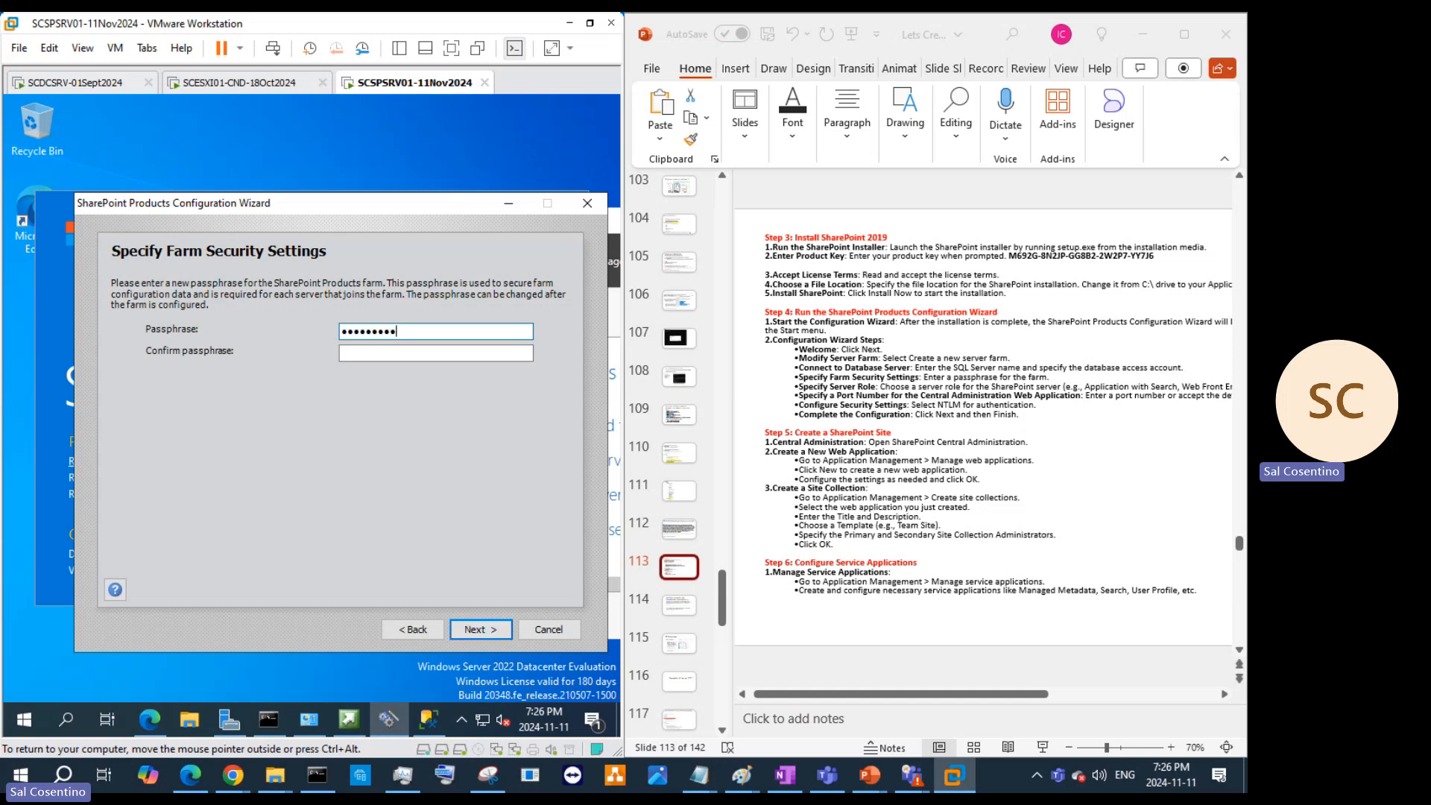
type("••••••••")
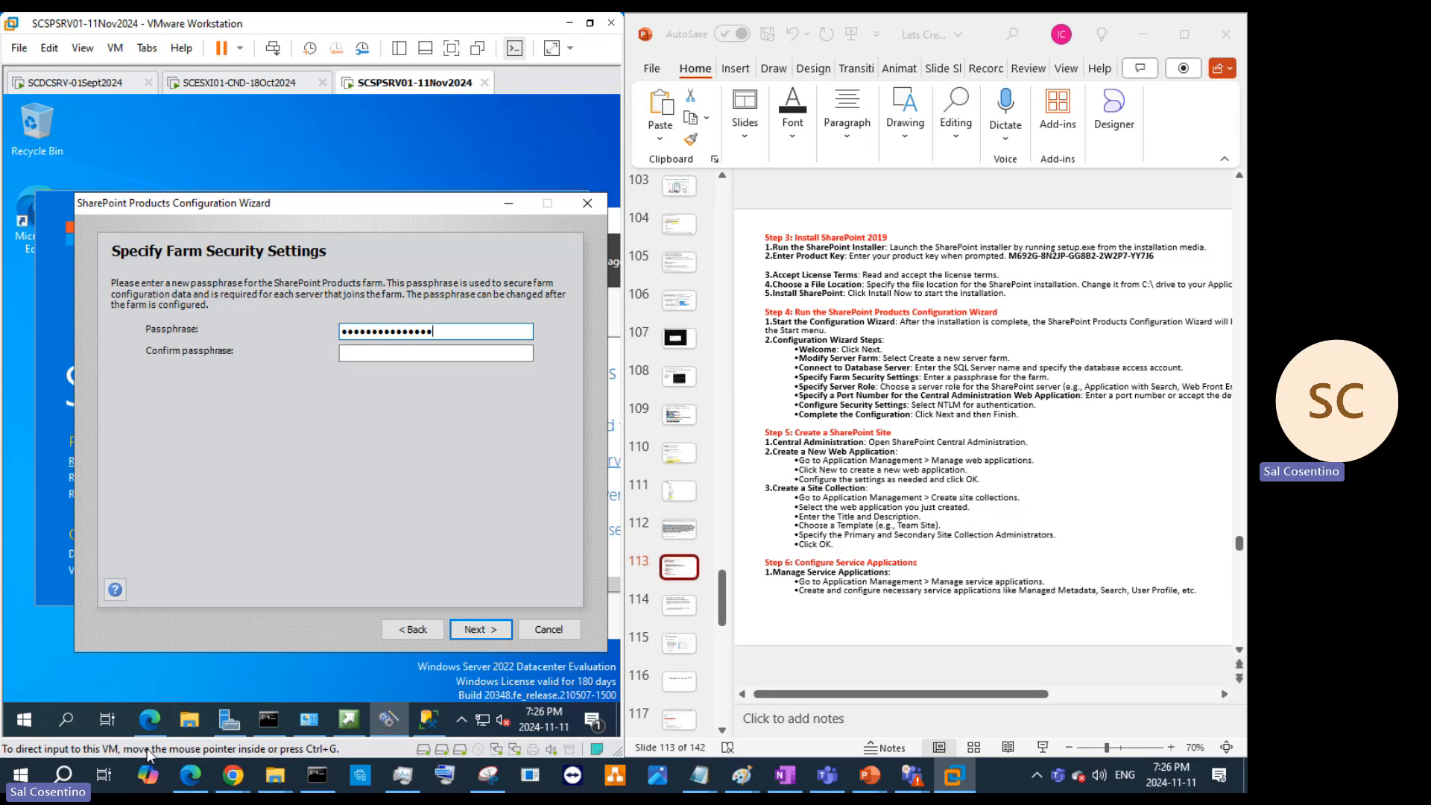
Step: Launch KeePass 2 on the host computer, unlock Database.kdbx with the master password and place its window beside the wizard
left_click(64, 775)
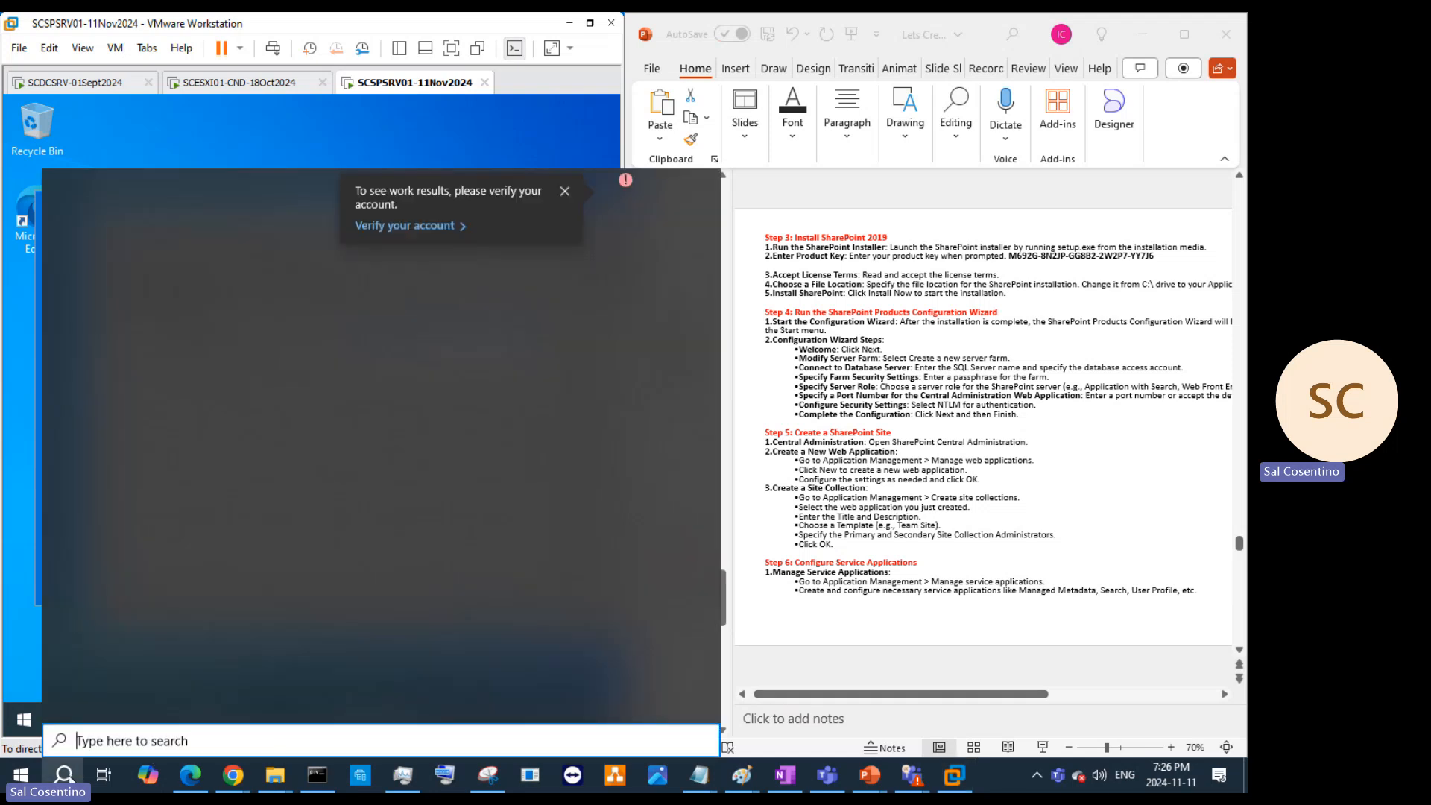
type("kee")
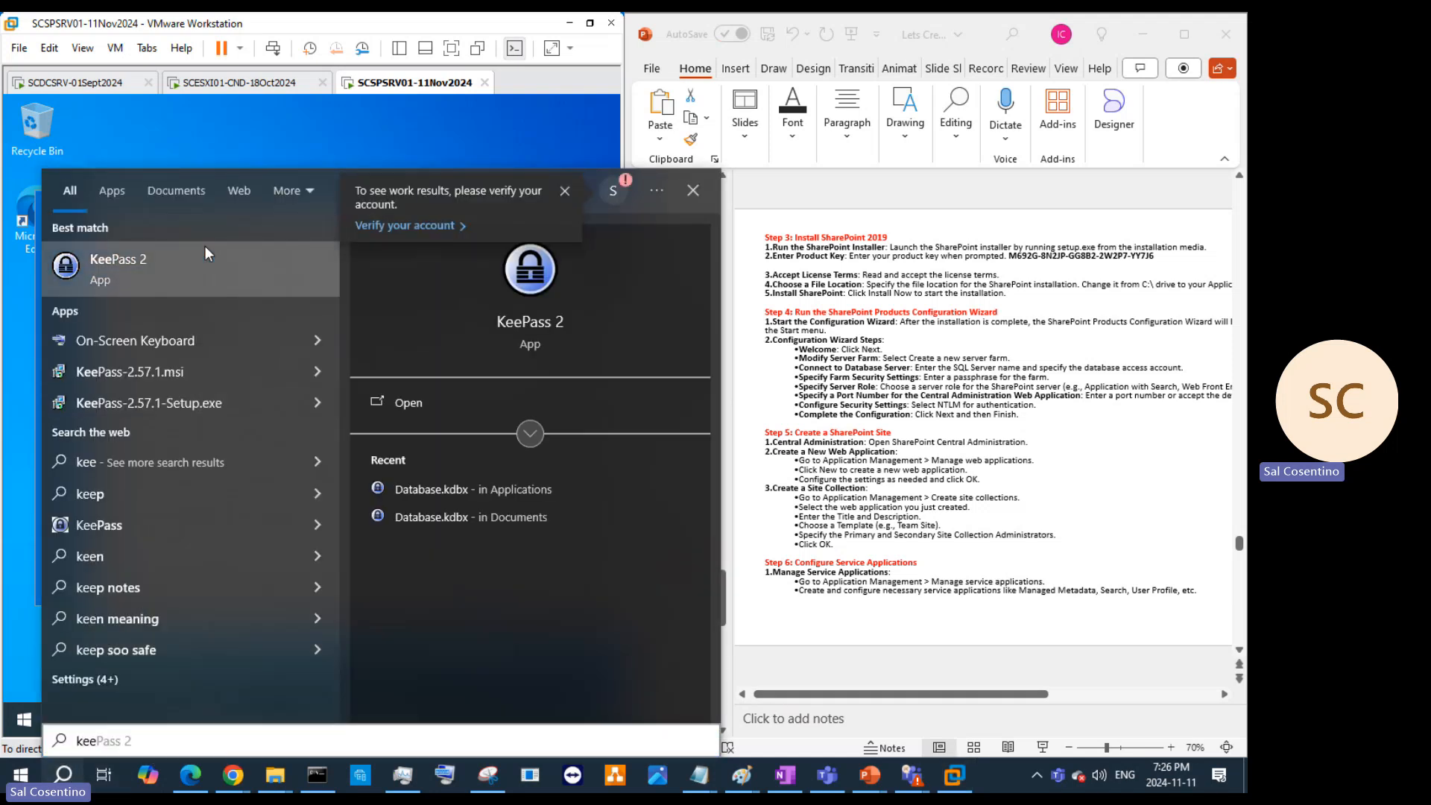
left_click(206, 250)
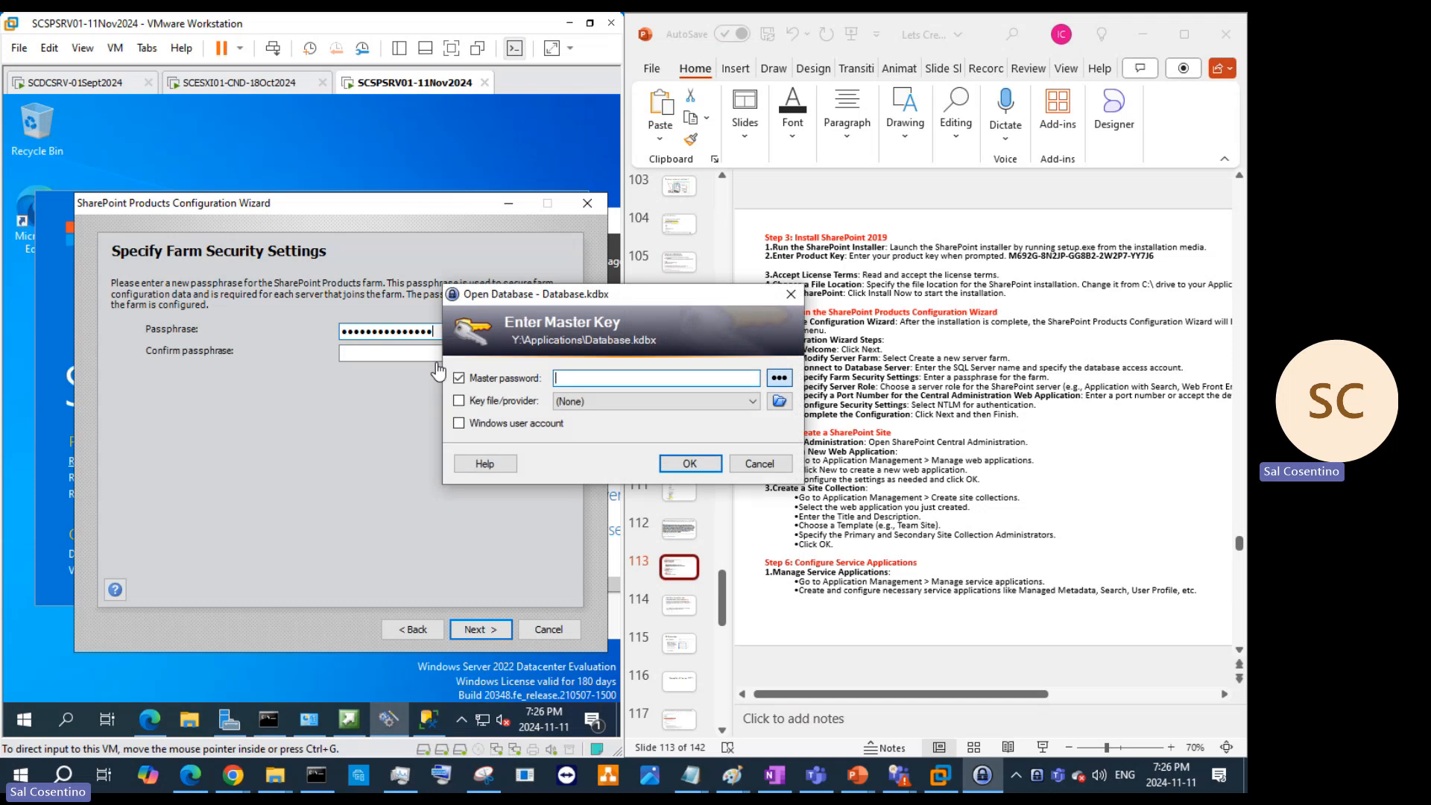
left_click_drag(525, 302, 859, 314)
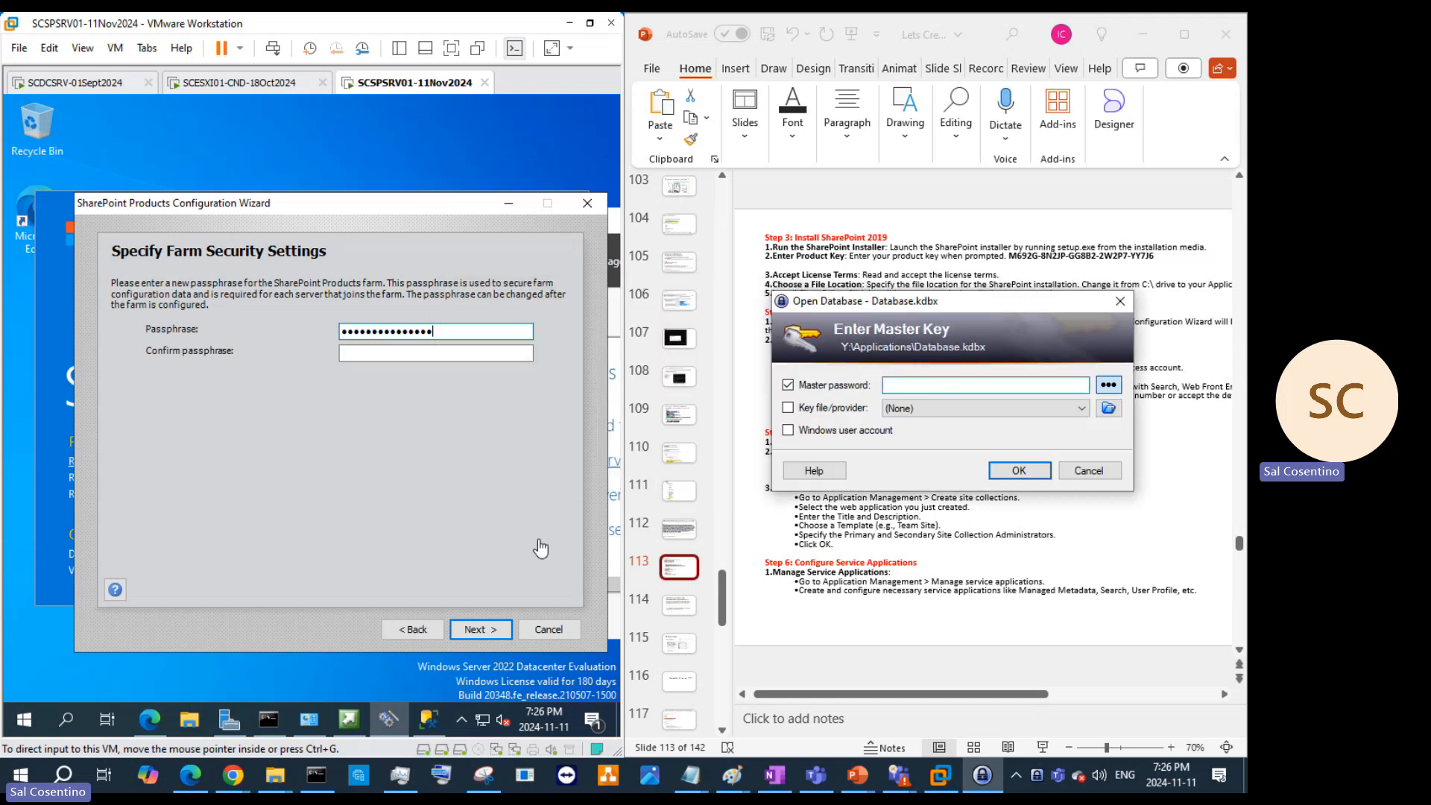
type("••••••••••••••")
left_click(1015, 471)
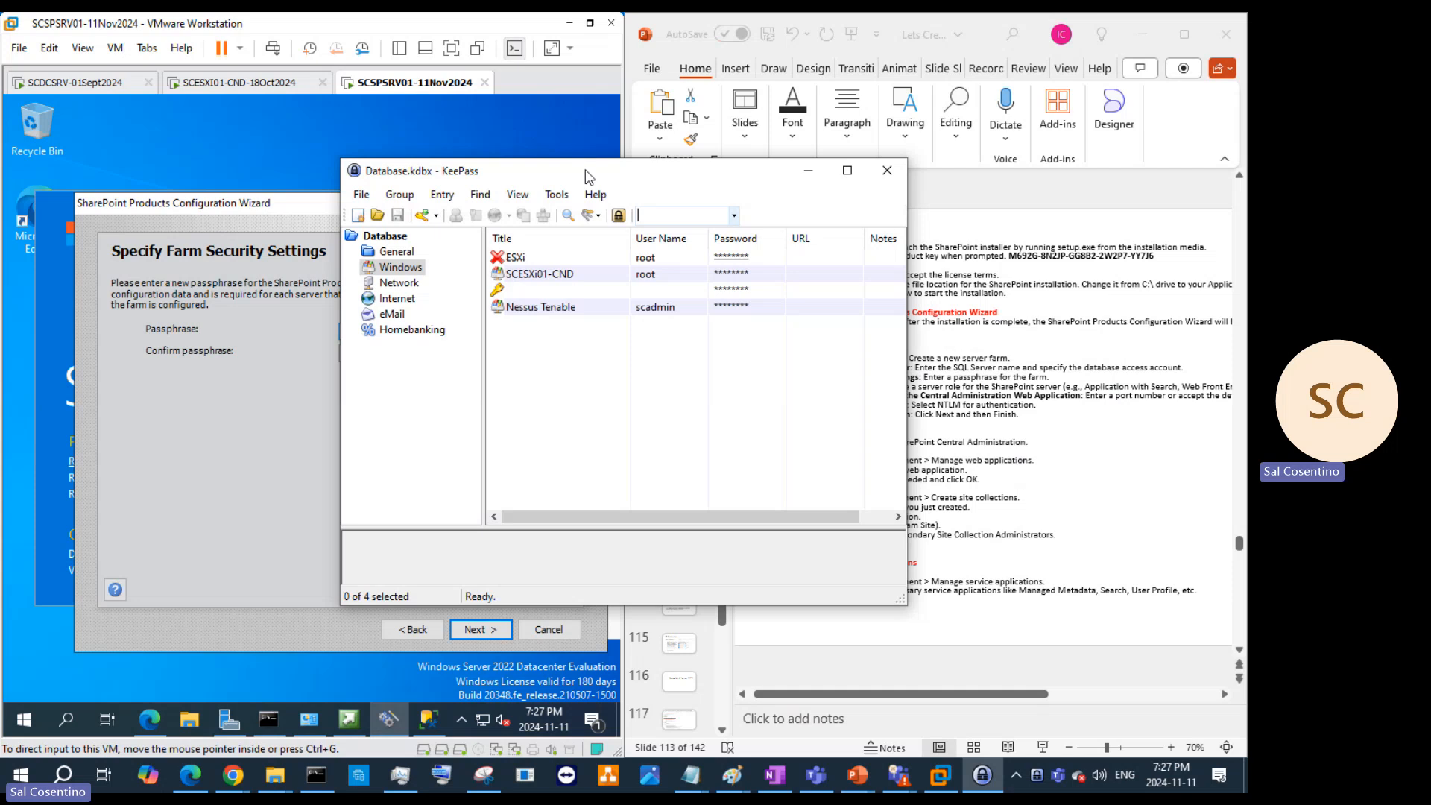
left_click_drag(601, 178, 881, 193)
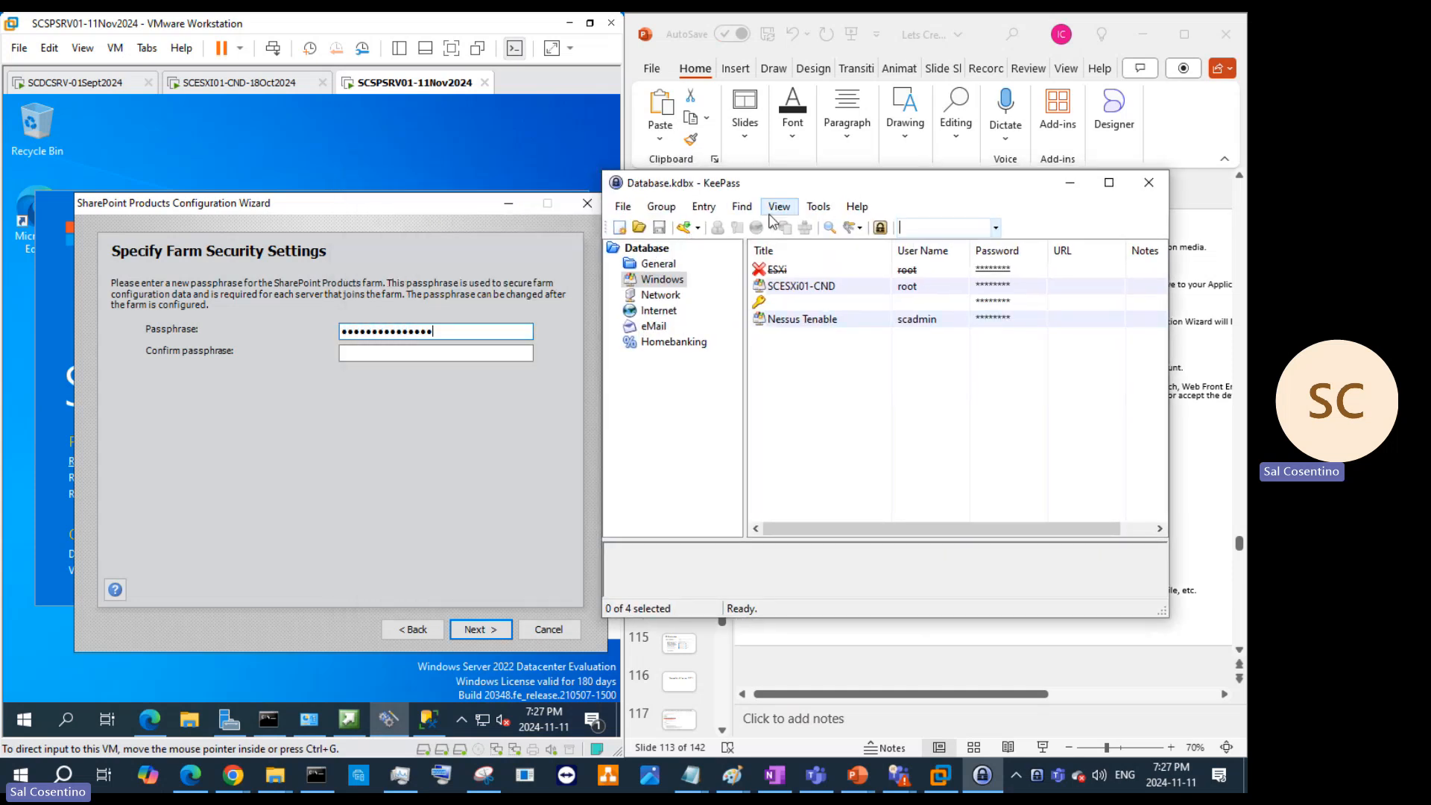
Step: Create a new entry in the Windows group of the password database, titled "Specify Farm security settings"
left_click(853, 228)
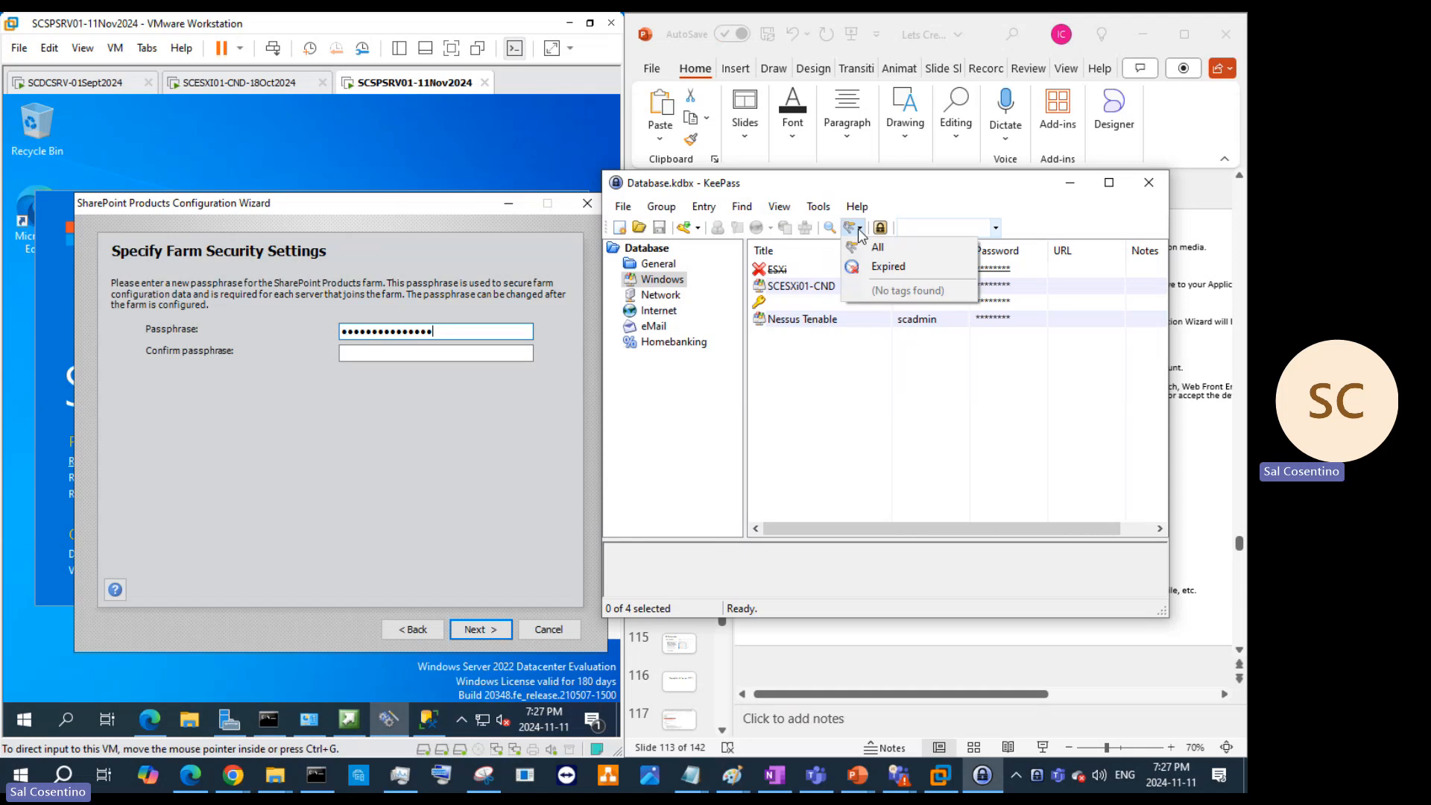
left_click(701, 233)
left_click(699, 230)
left_click(771, 262)
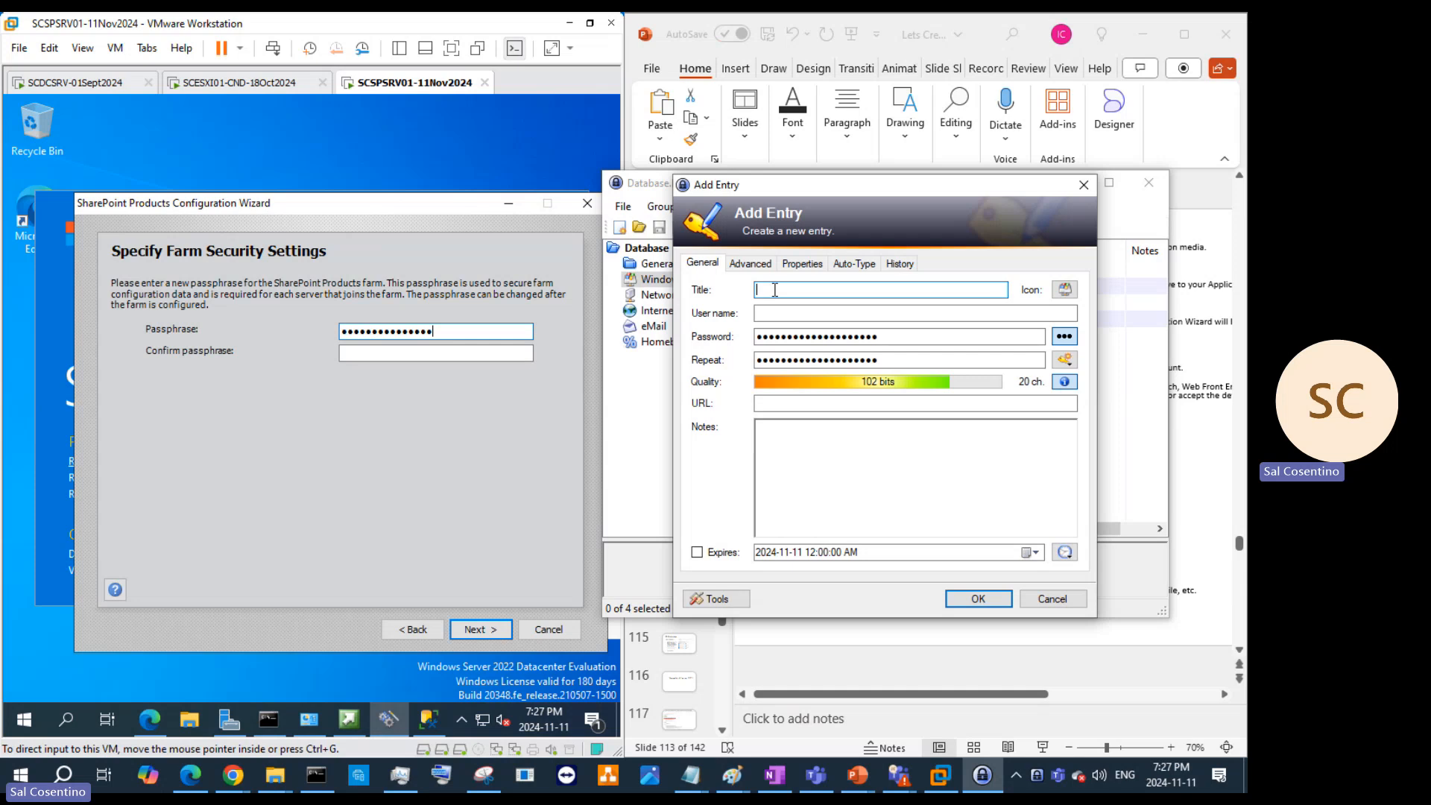
type("Speci")
type("fy far")
type("rm s")
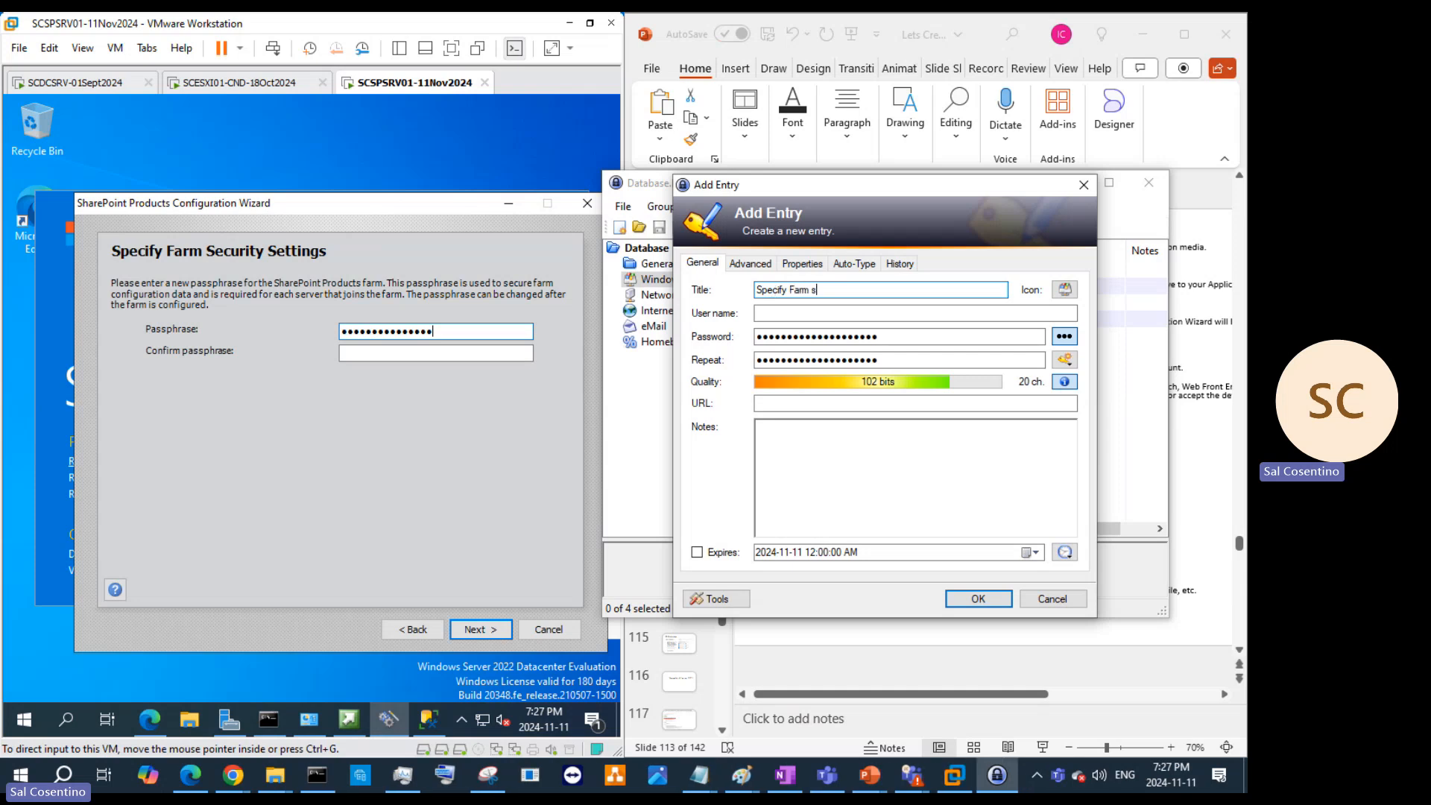
type("ecurity settings")
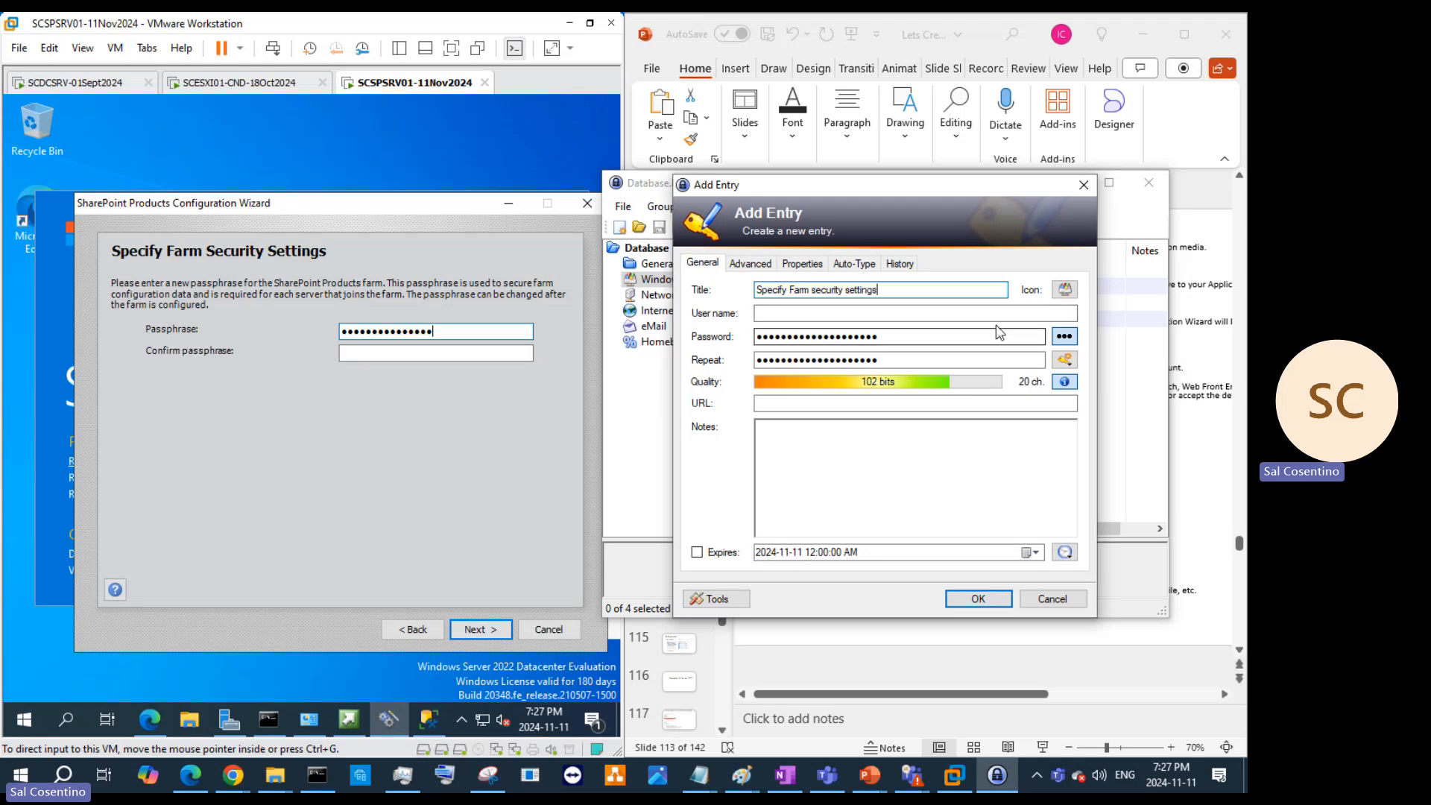
Step: Replace the entry's generated password with the farm passphrase, repeat it for confirmation and save the entry
left_click_drag(942, 335, 742, 344)
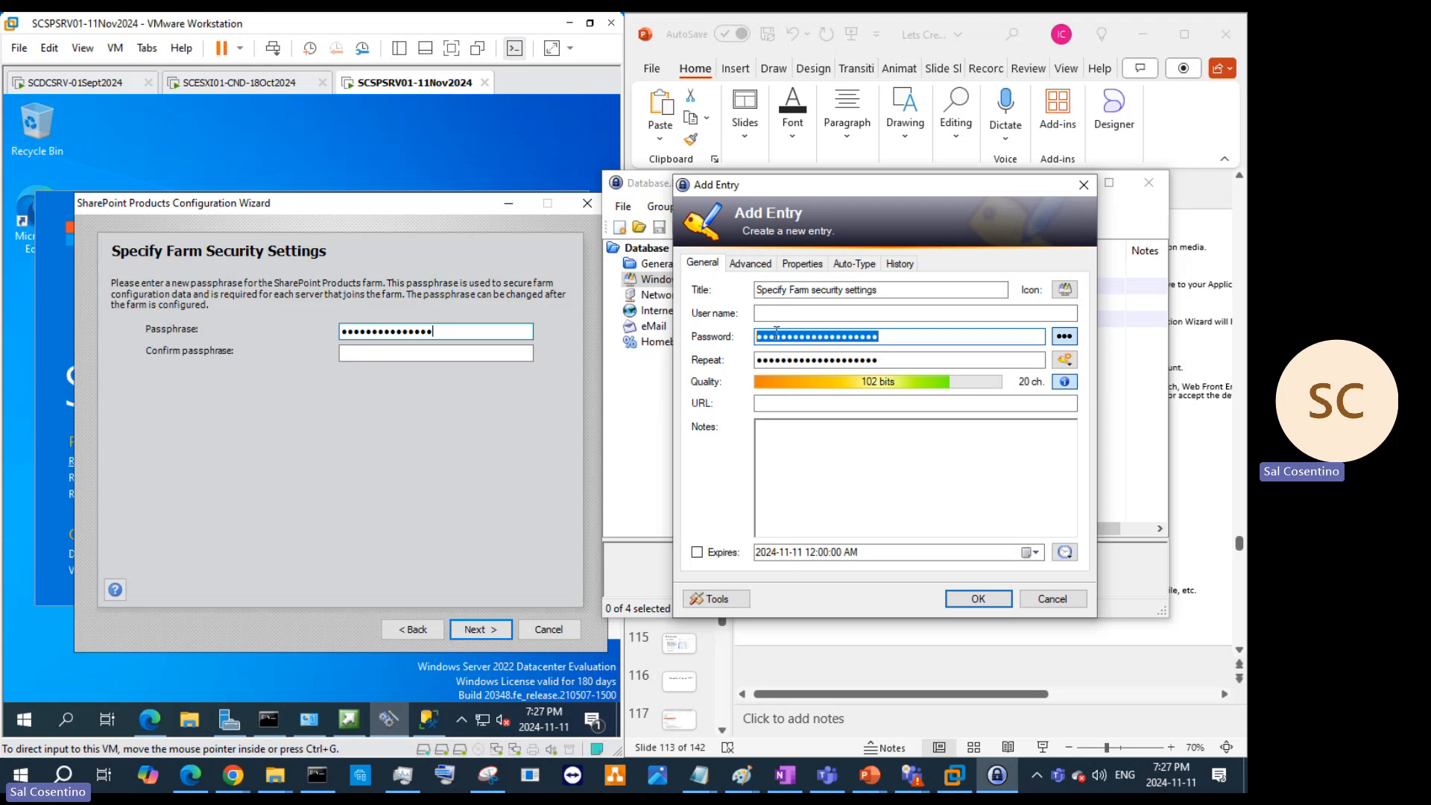
type("••••")
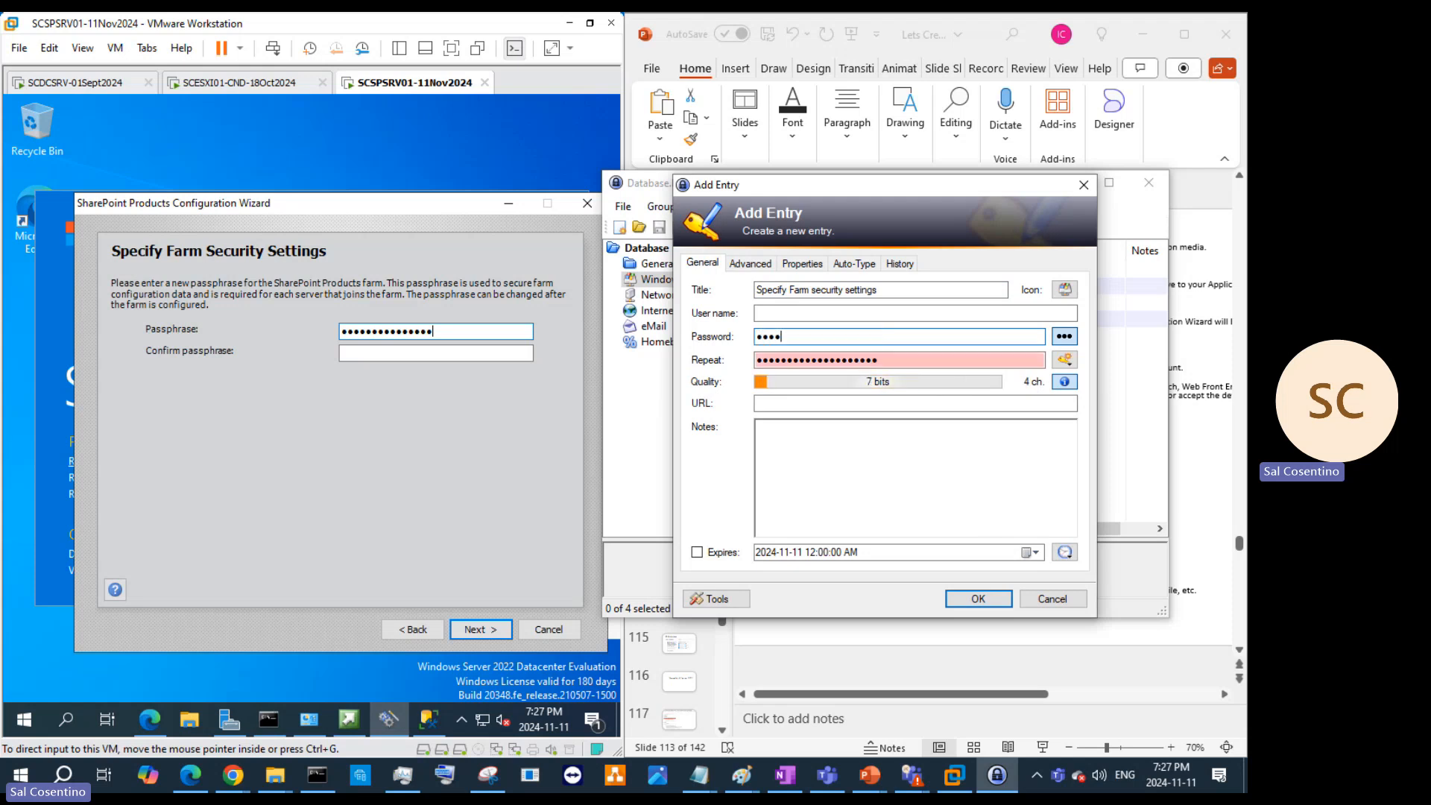
type("•••••••••••")
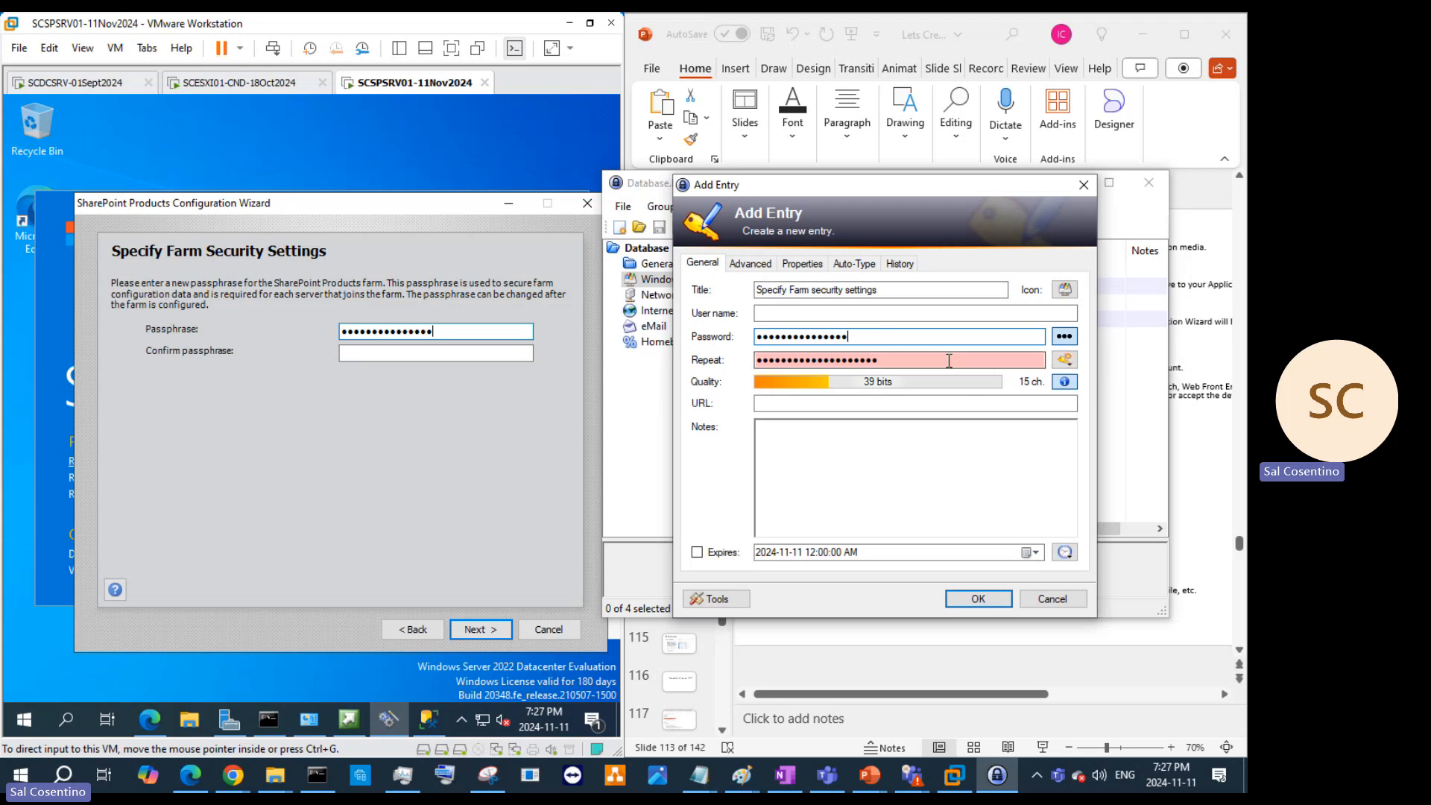
left_click_drag(949, 359, 760, 363)
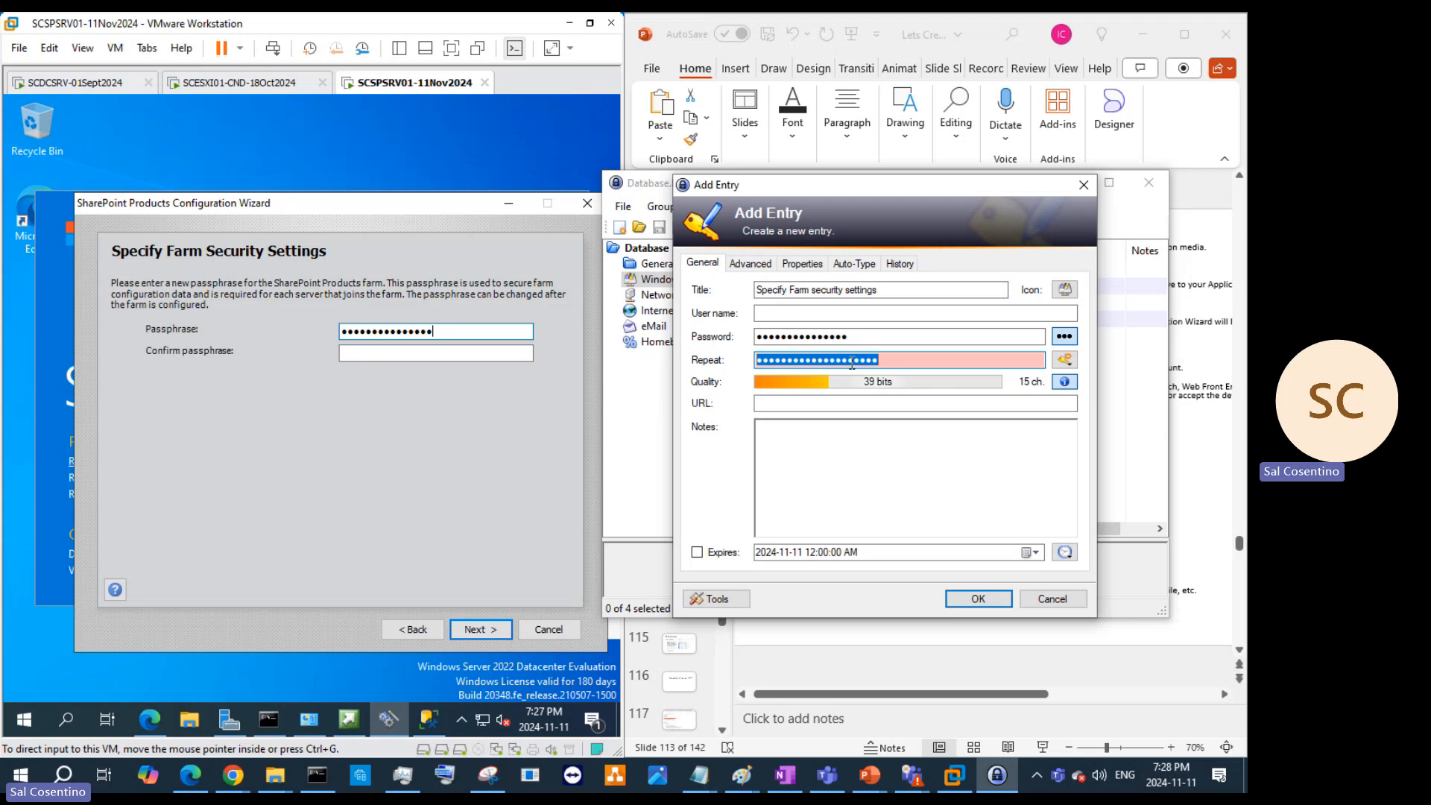
type("•••••••")
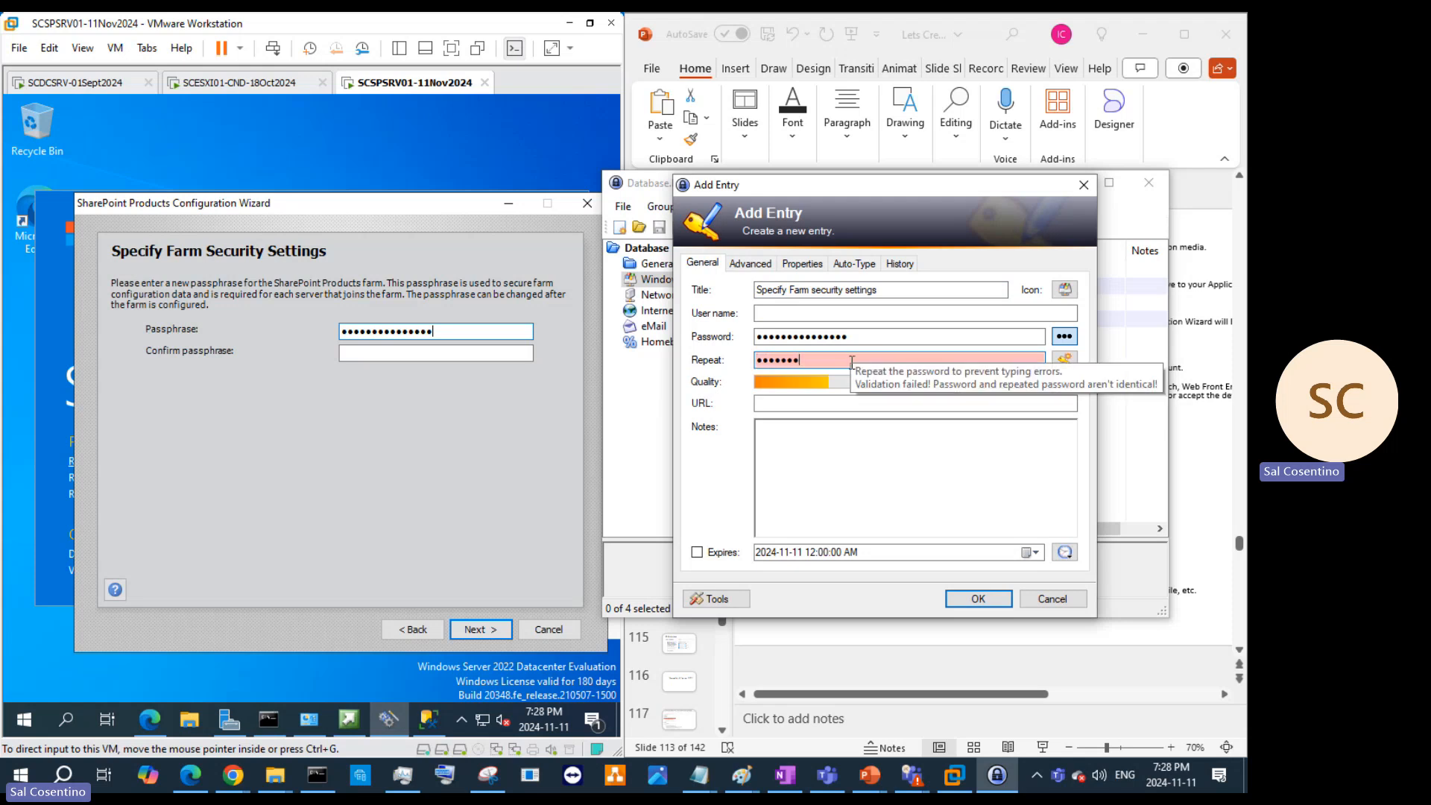
type("••••••••")
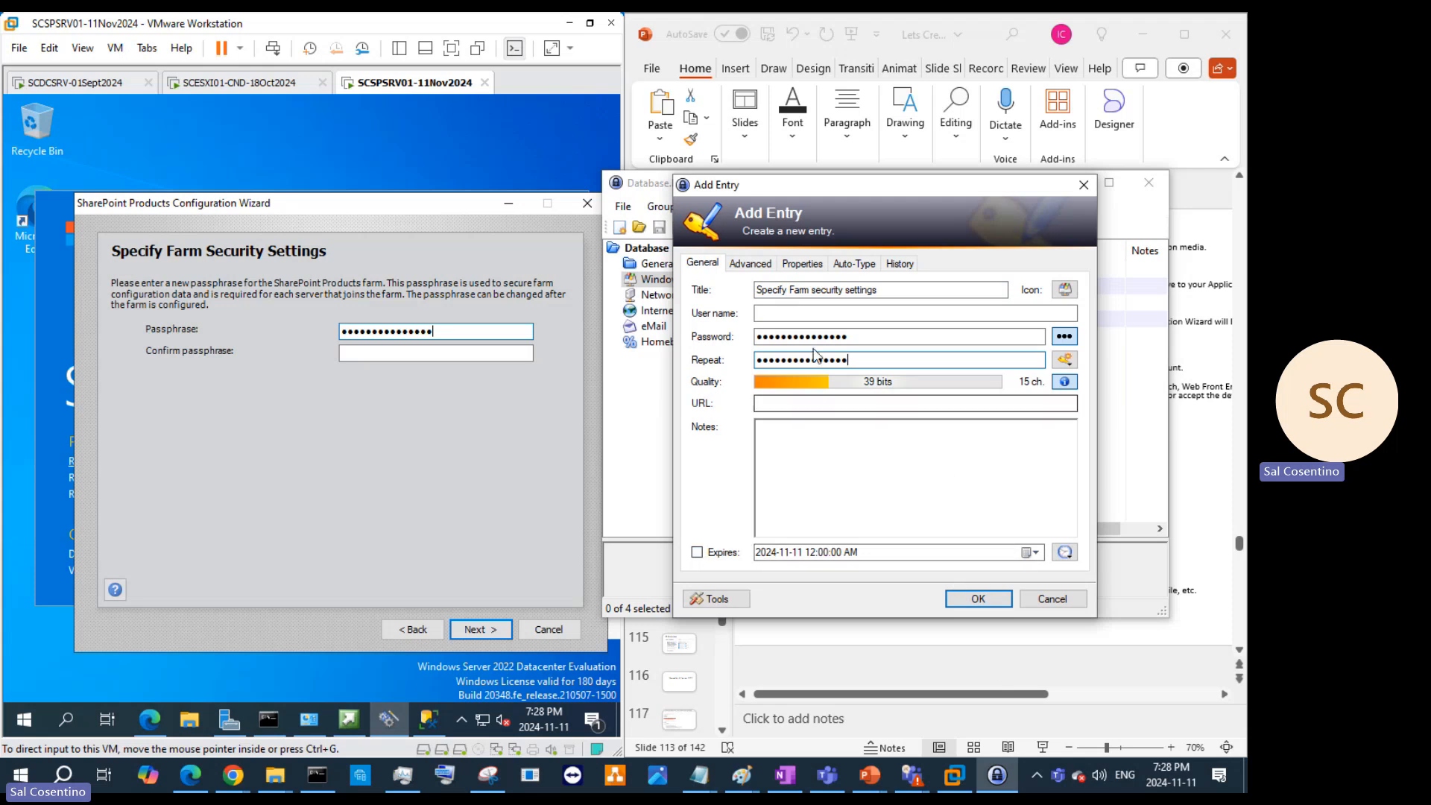
left_click(977, 598)
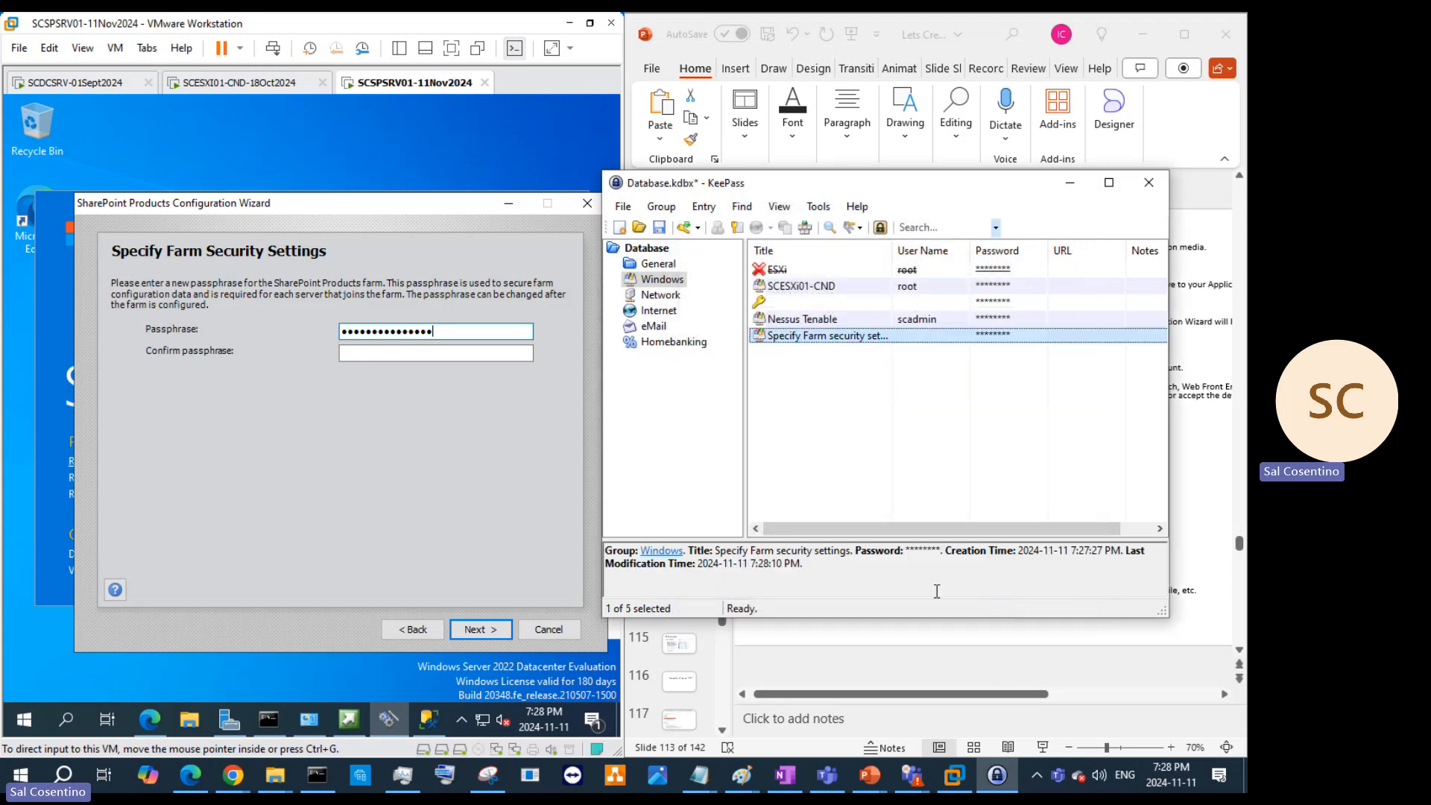
Step: Copy the password of the new farm security entry and paste it as the passphrase confirmation in the configuration wizard
right_click(1012, 334)
left_click(1047, 370)
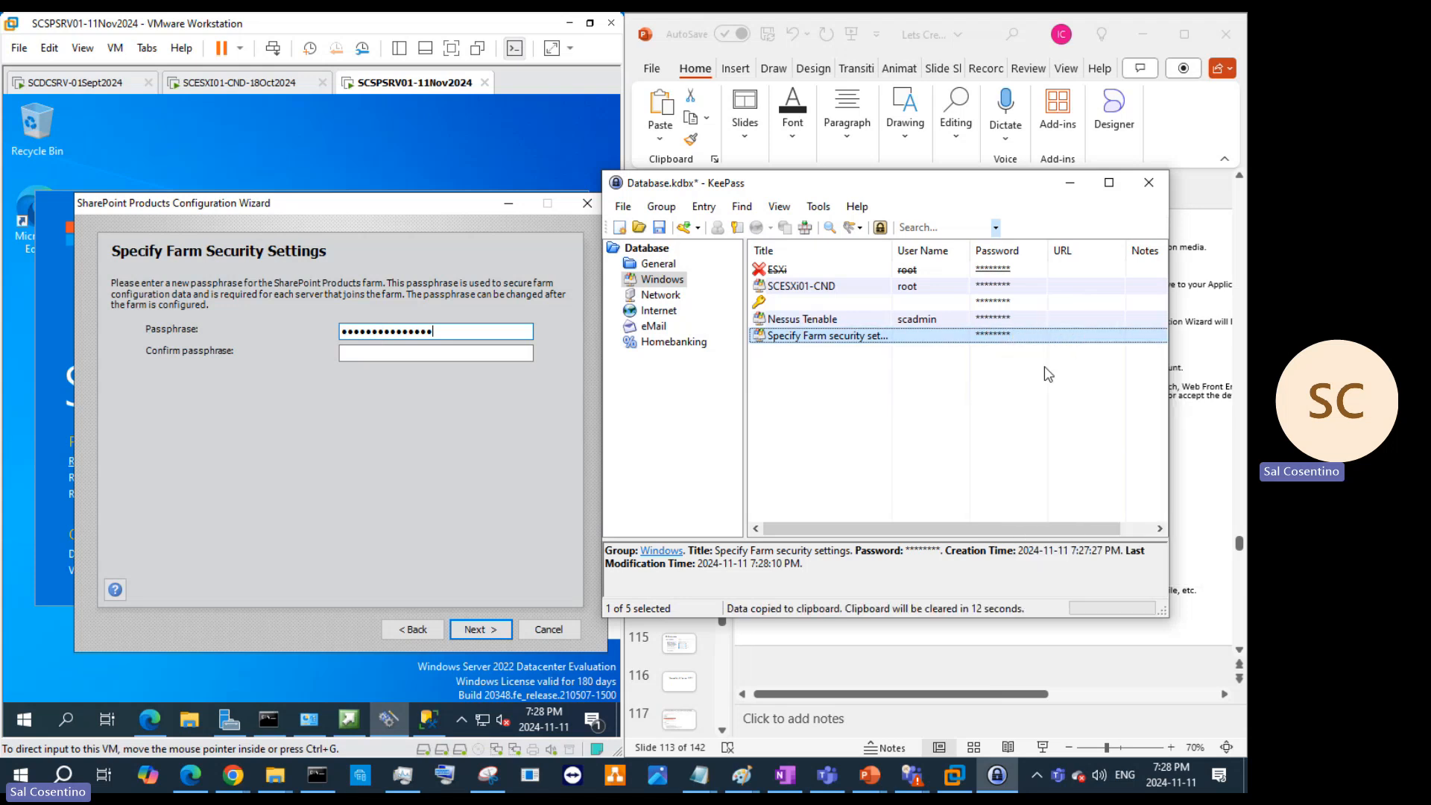
left_click(502, 354)
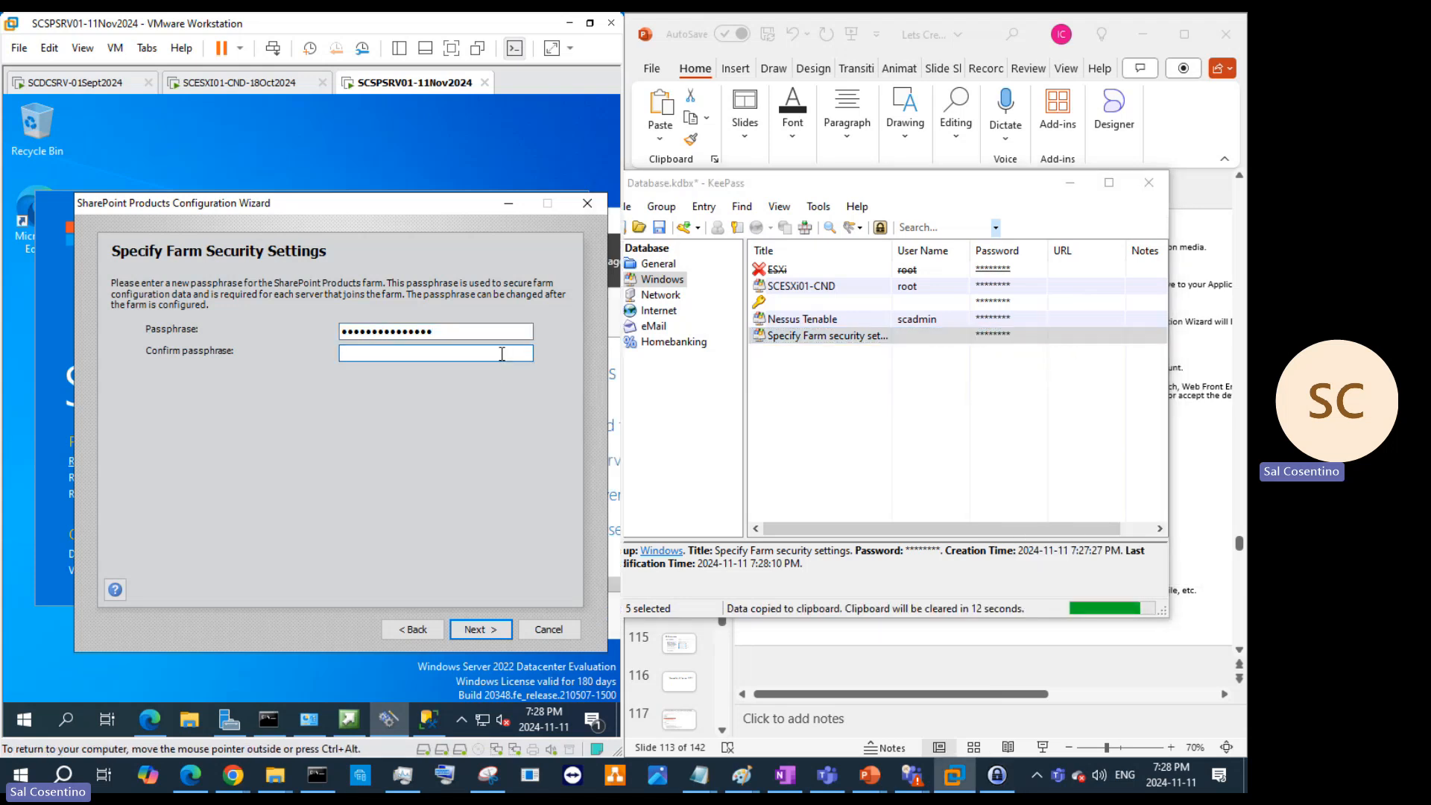
key("ctrl+v")
left_click(402, 626)
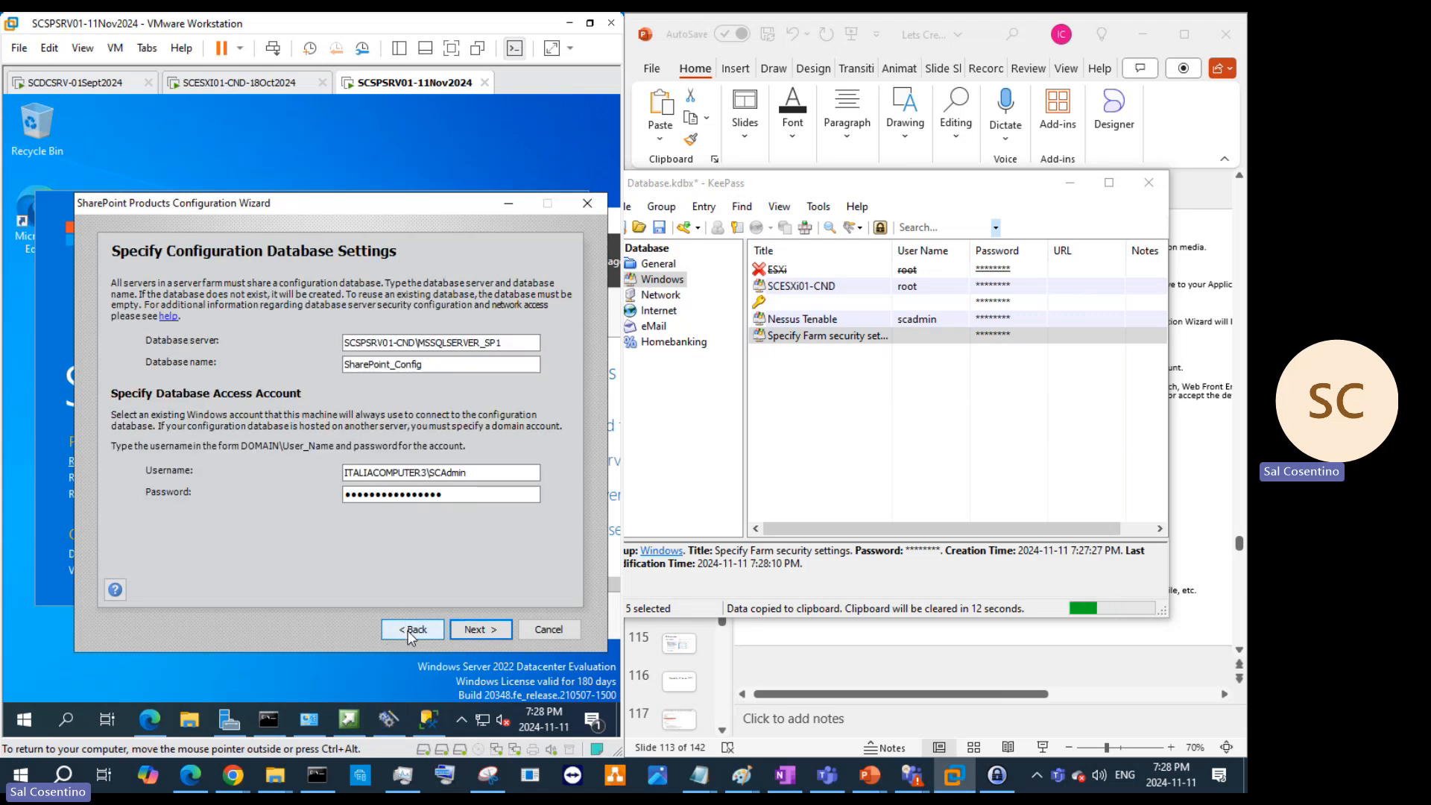
left_click(412, 630)
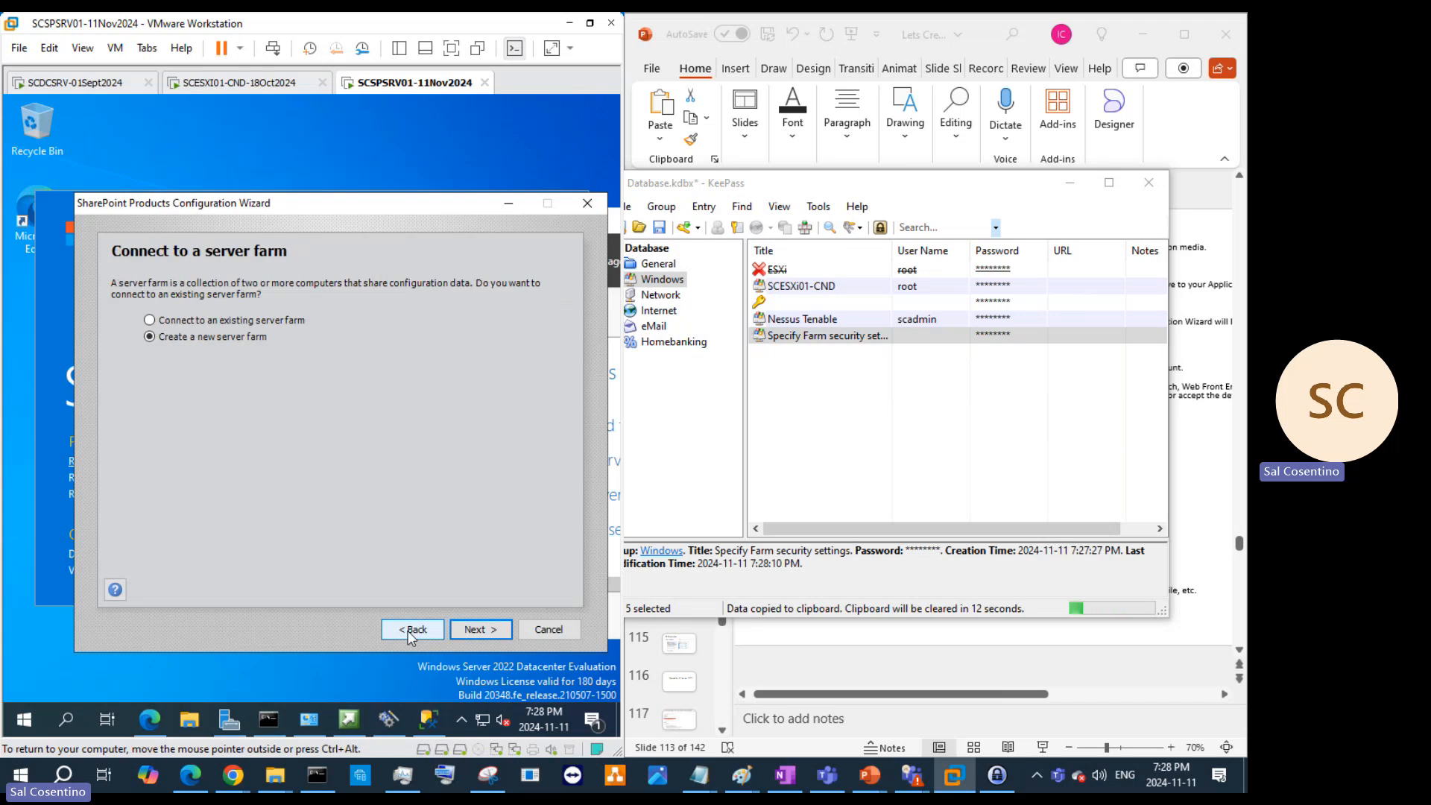
left_click(480, 630)
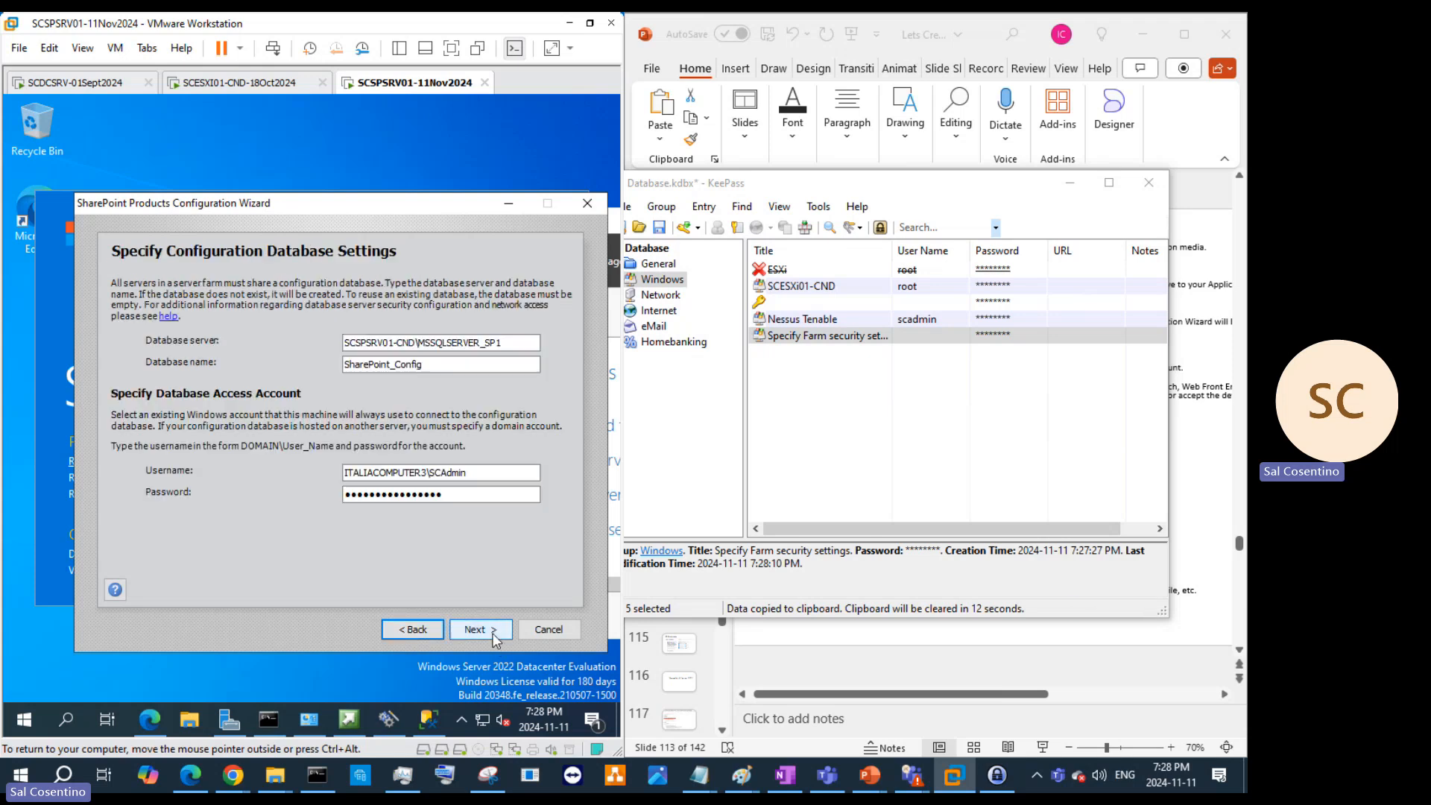
left_click(416, 629)
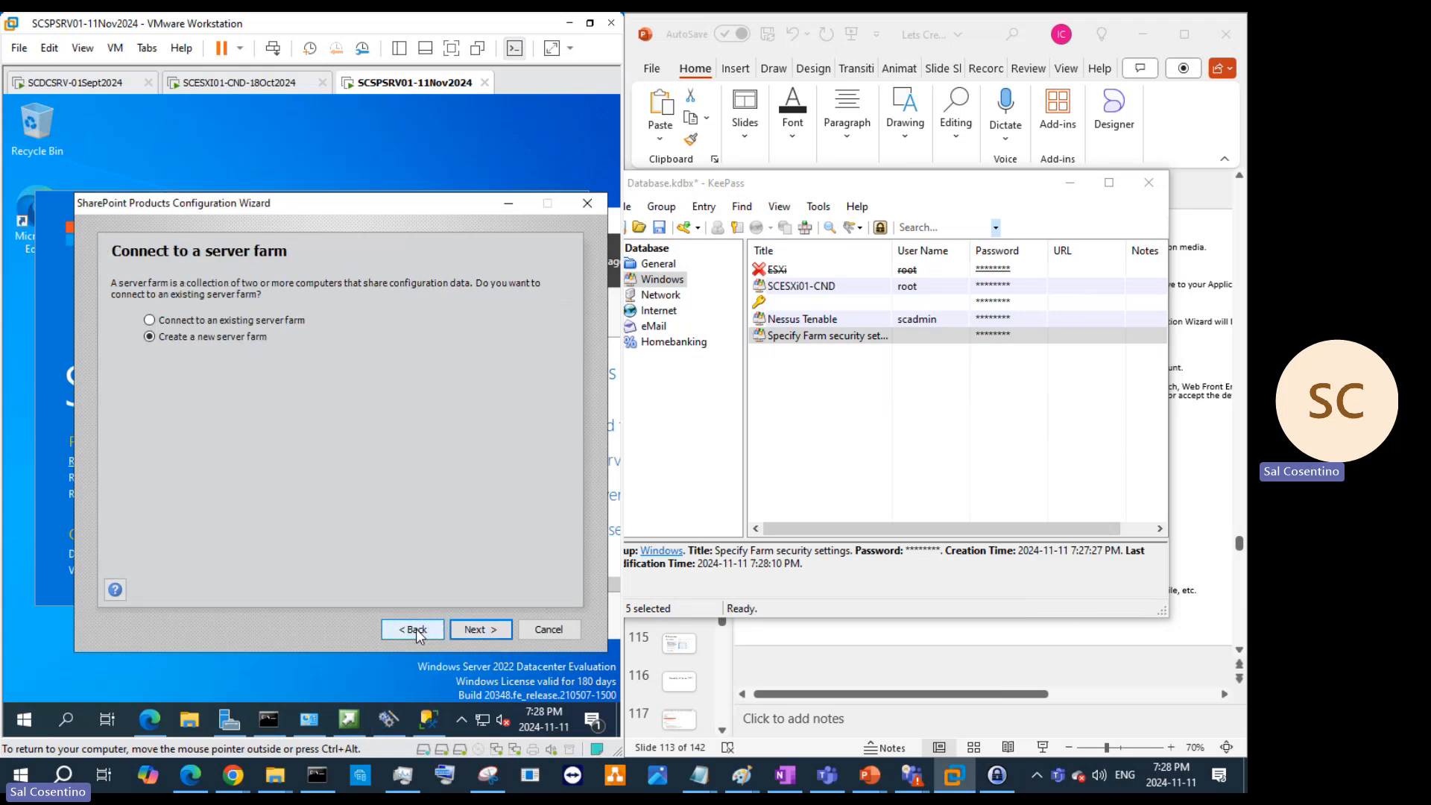
left_click(416, 630)
left_click(480, 630)
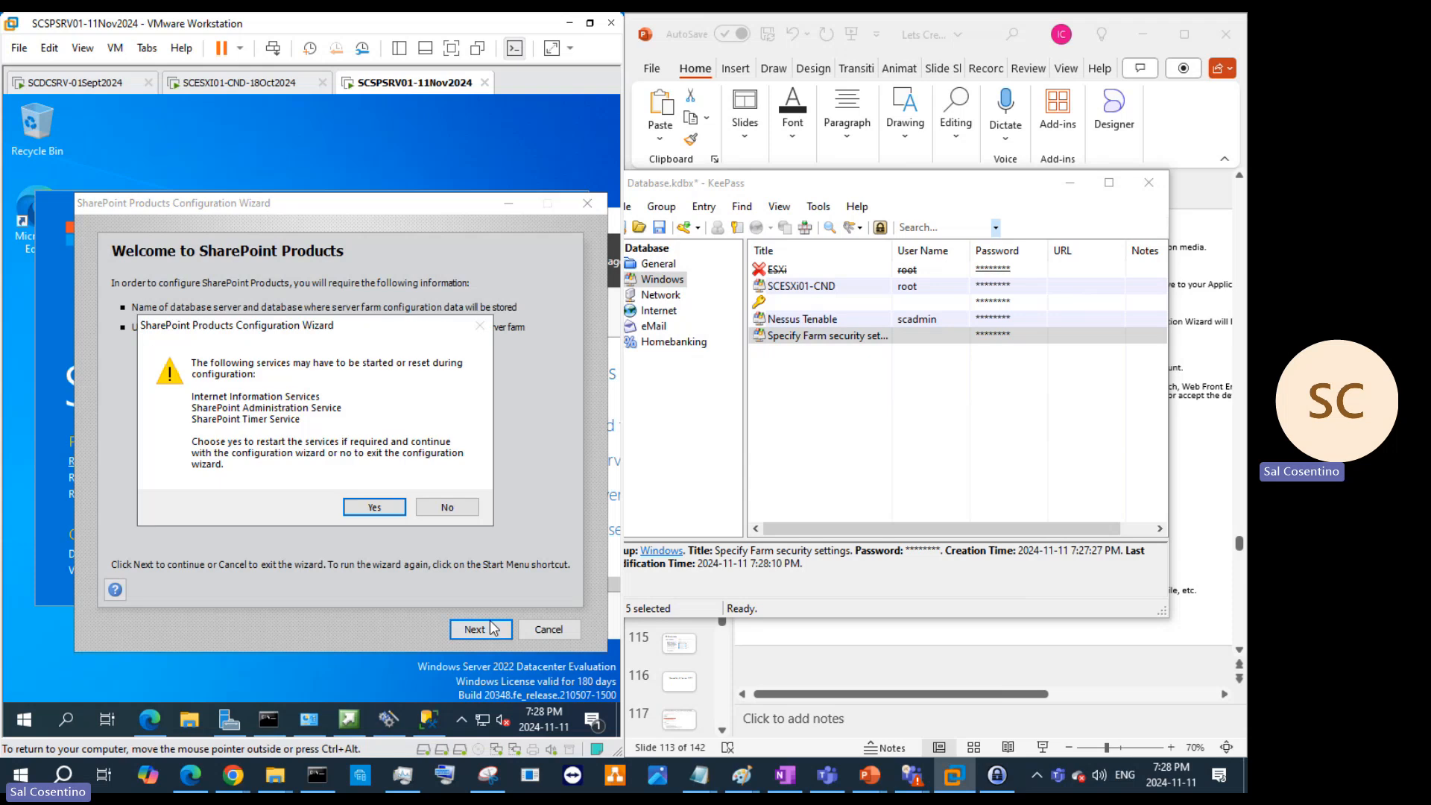
left_click(356, 502)
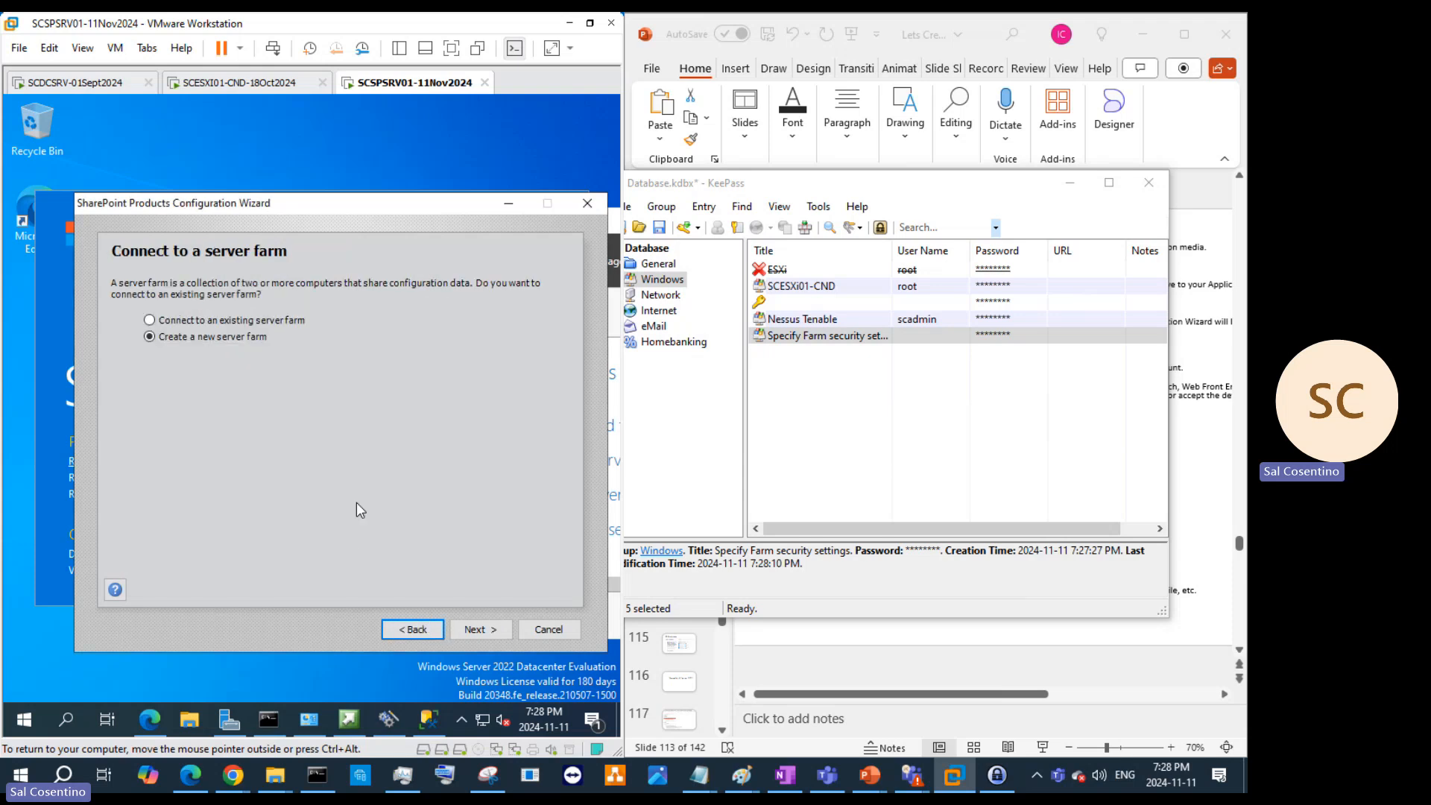
left_click(469, 629)
left_click(469, 631)
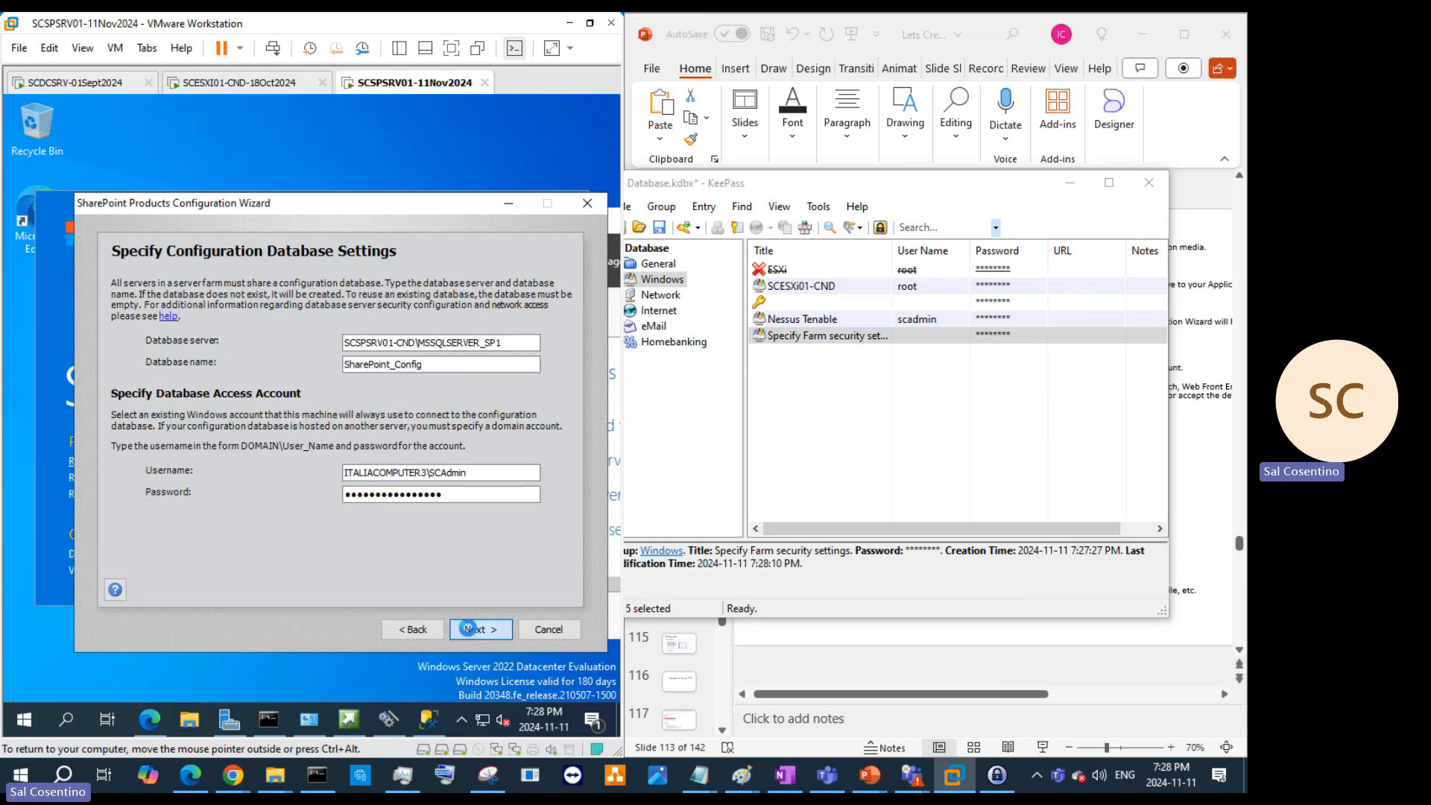
Step: Submit the farm security settings and choose Front-end as the server role
left_click(470, 631)
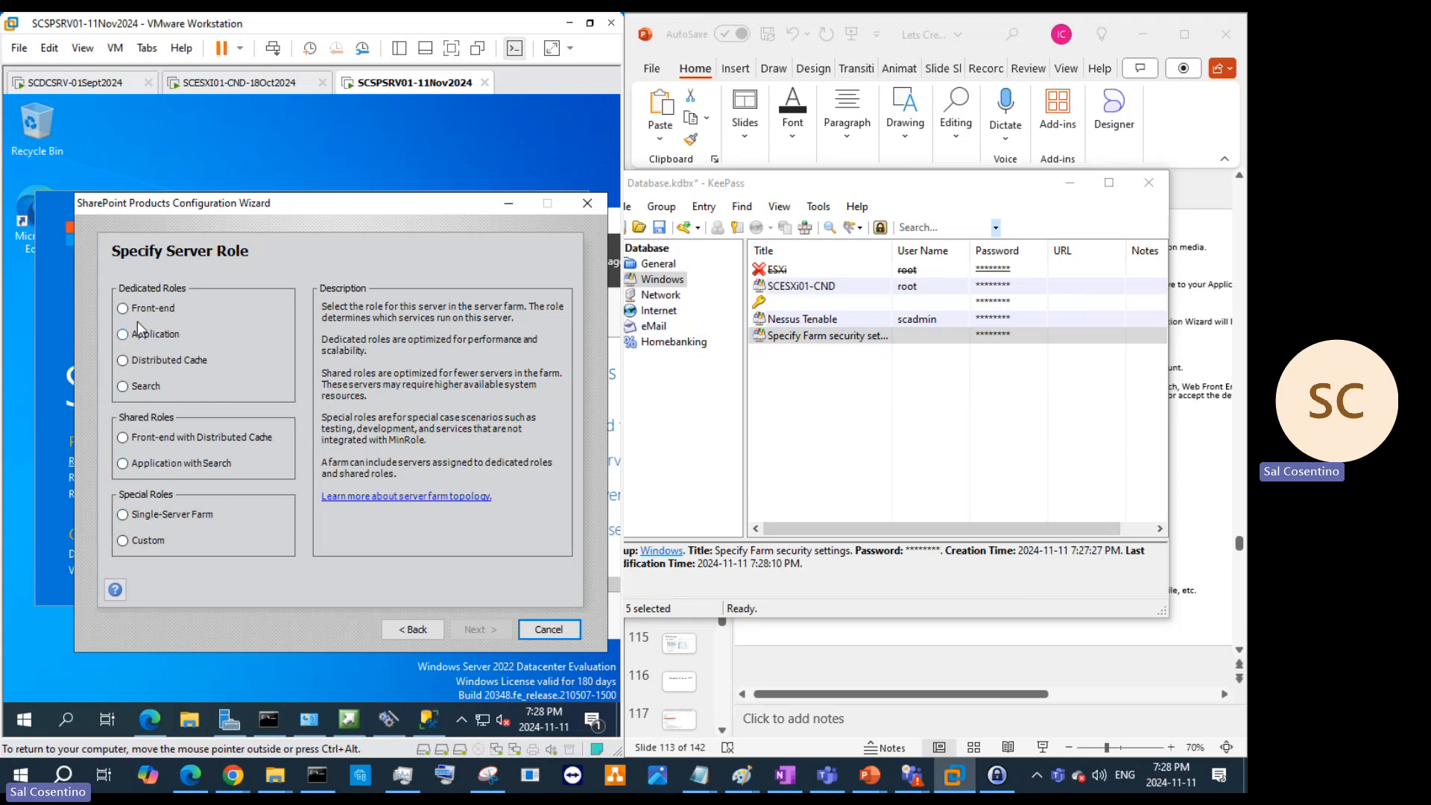
left_click(176, 306)
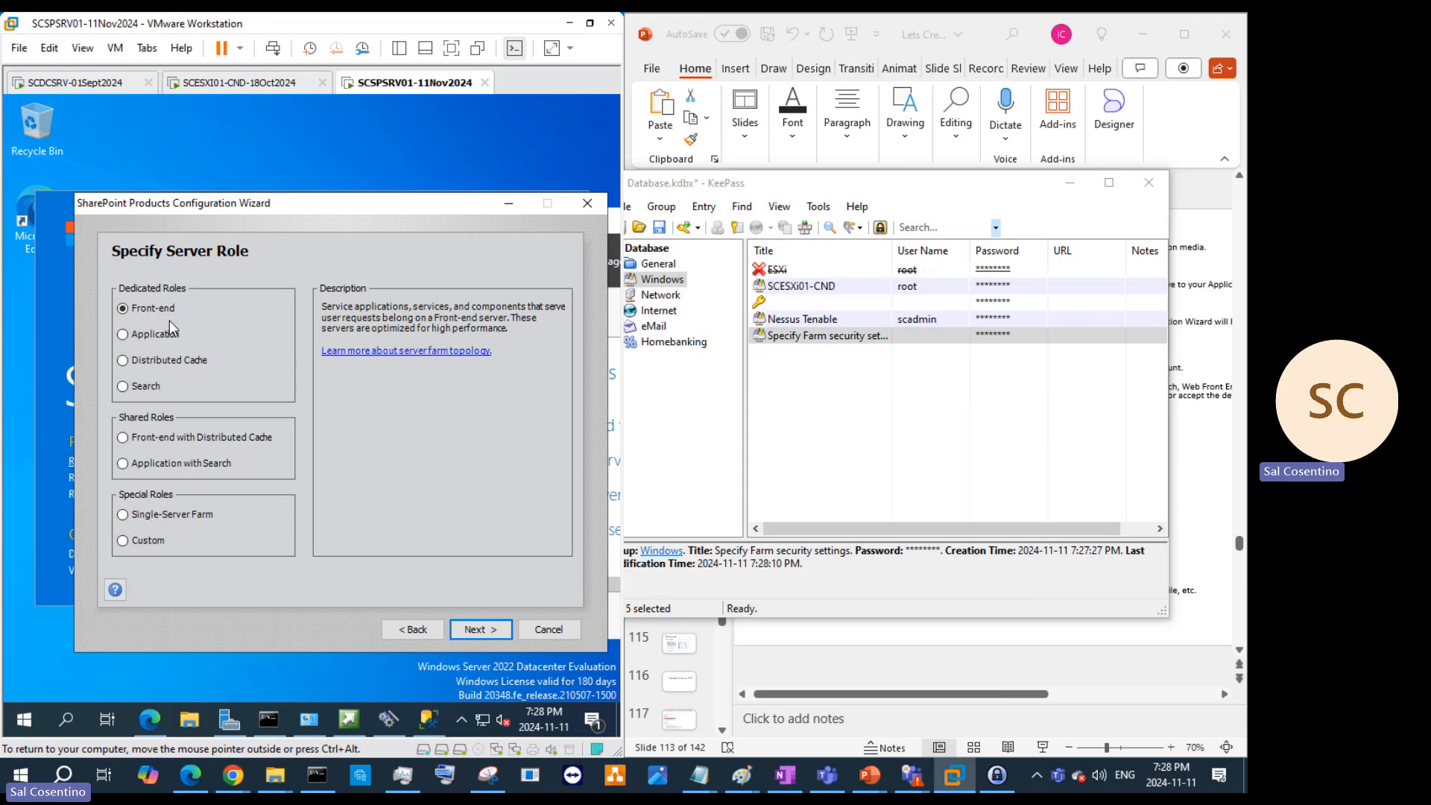
Step: Open the linked article on server farm topology and read the descriptions of the Front-end and Application roles
left_click(420, 351)
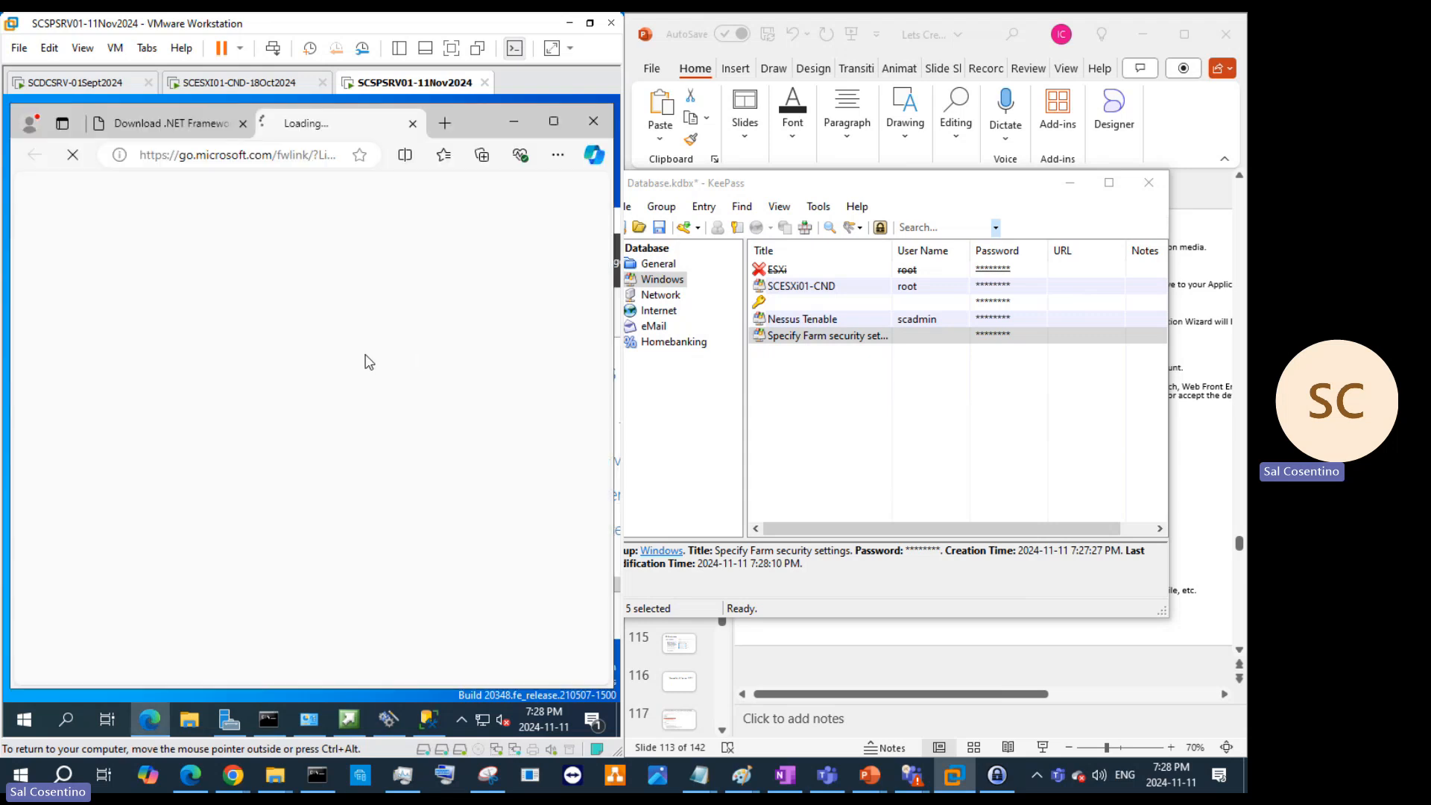
scroll(293, 414, "down", 5)
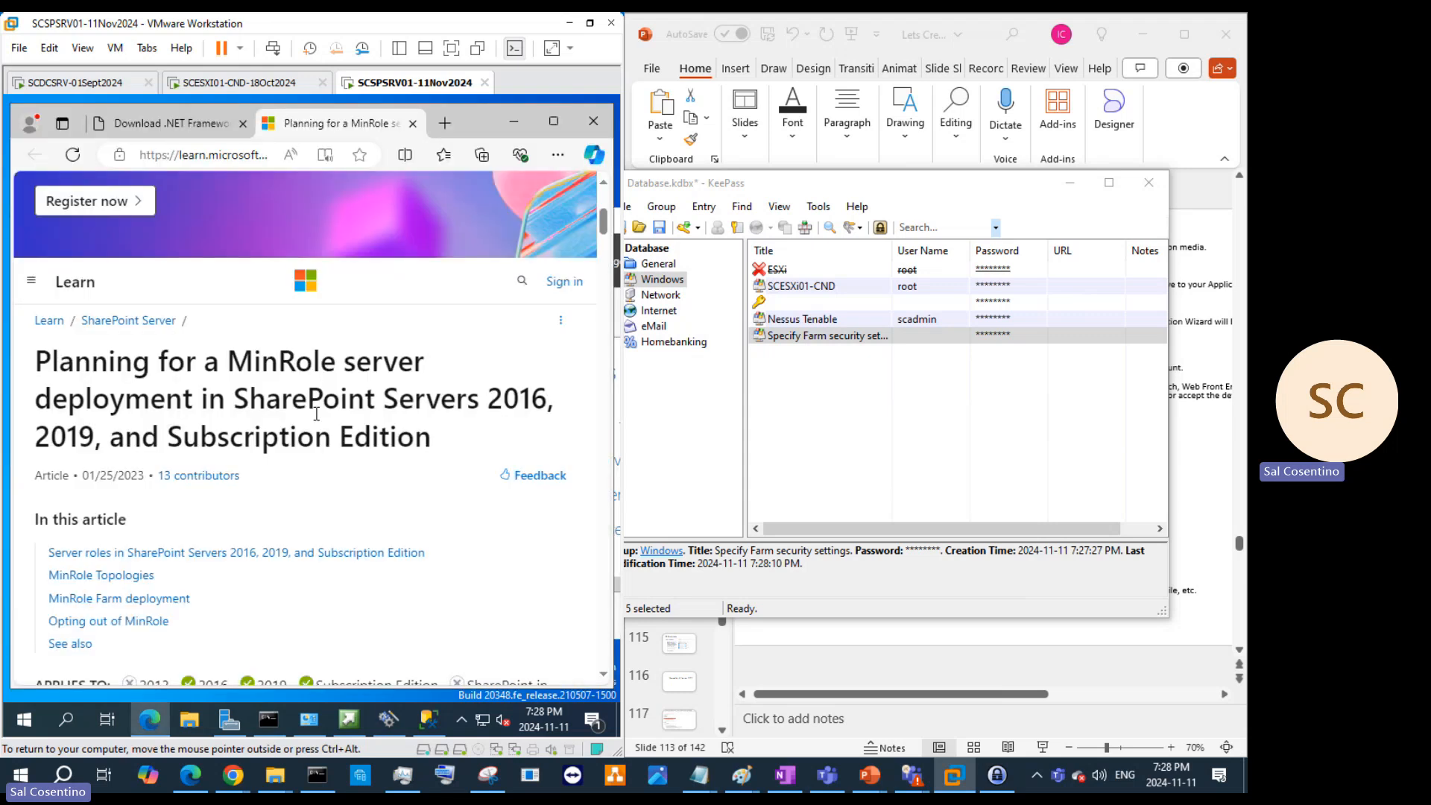
scroll(316, 414, "down", 10)
scroll(326, 405, "down", 5)
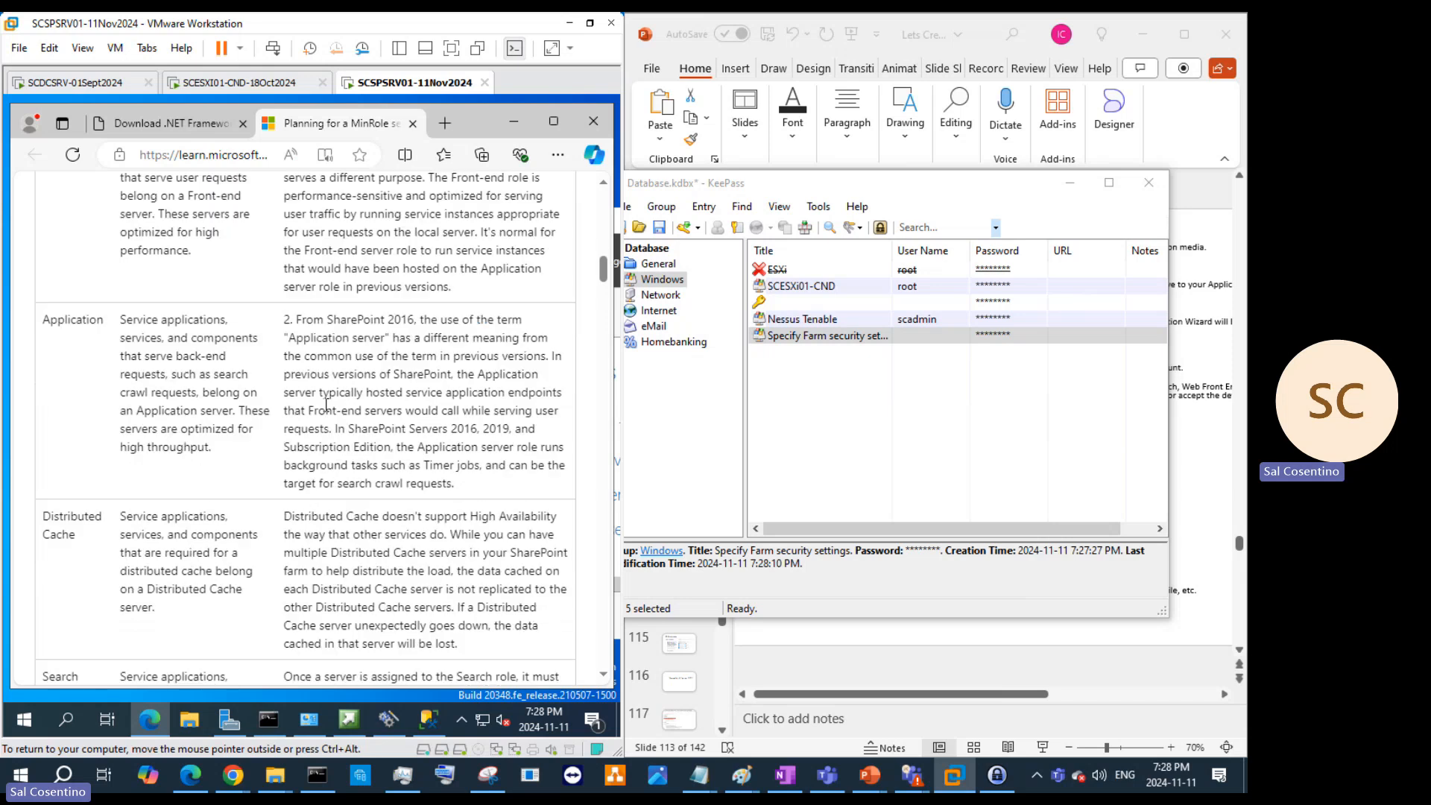
scroll(326, 405, "up", 4)
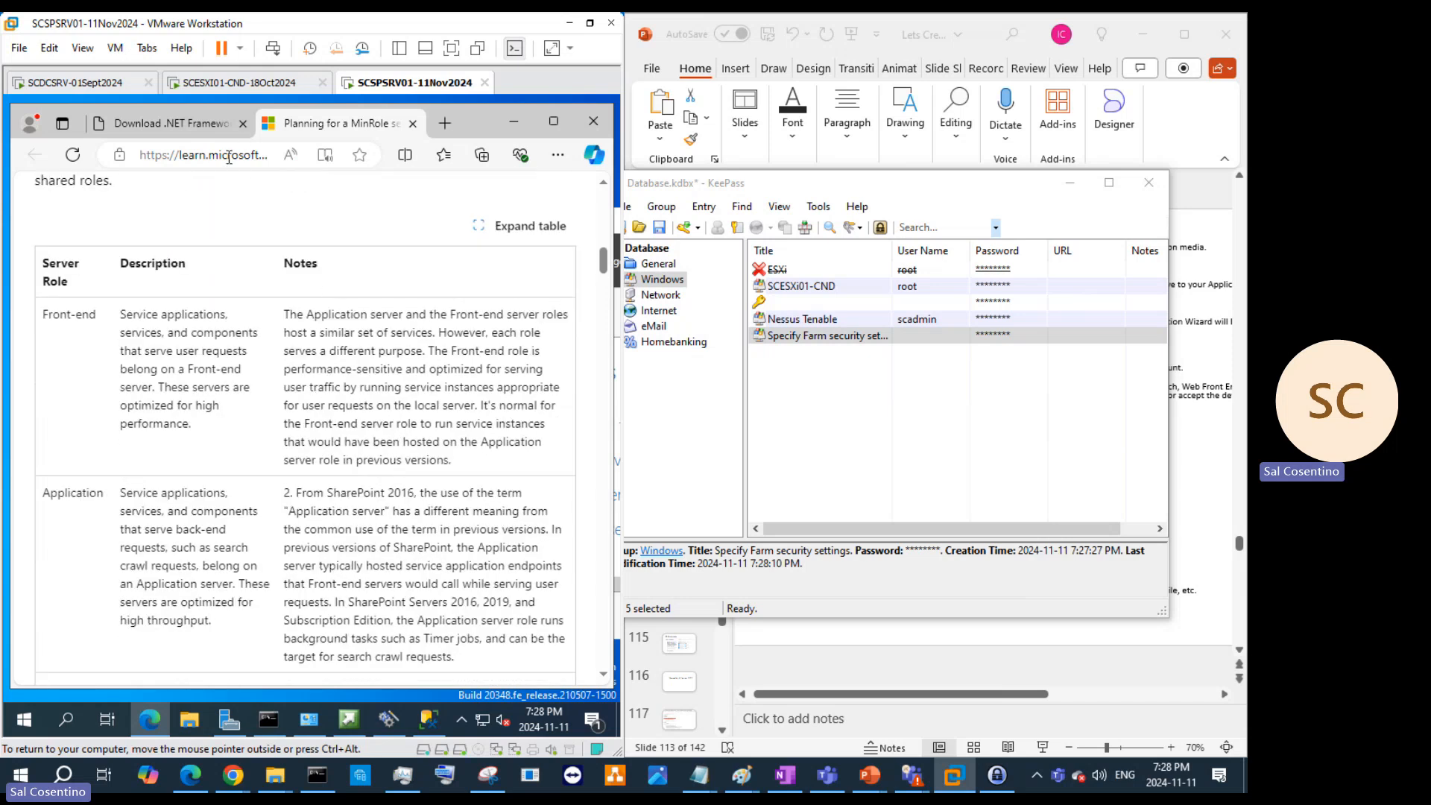
Step: Read the article's descriptions of the Distributed Cache, Search, shared and special server roles
scroll(319, 351, "down", 2)
scroll(319, 350, "down", 3)
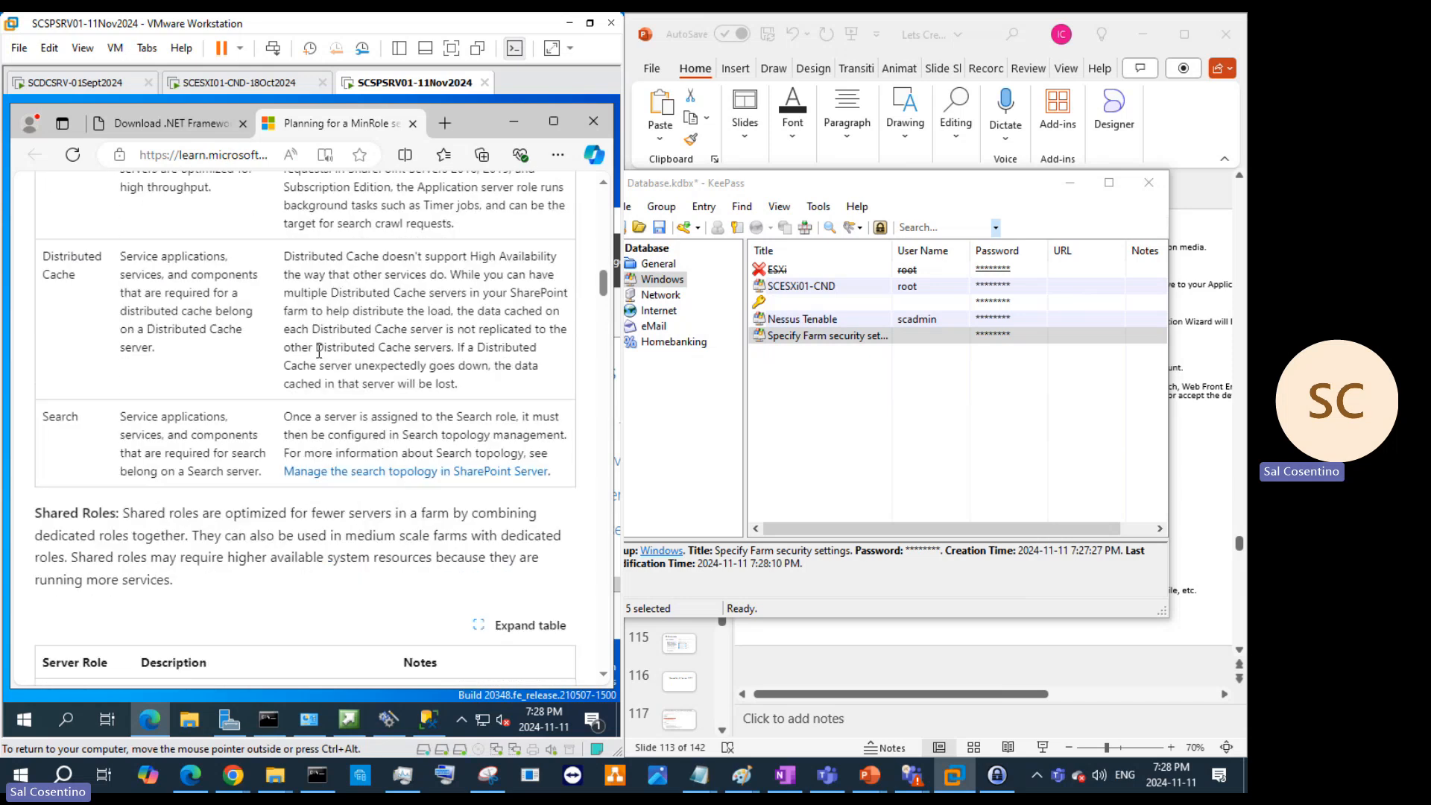
scroll(319, 350, "down", 3)
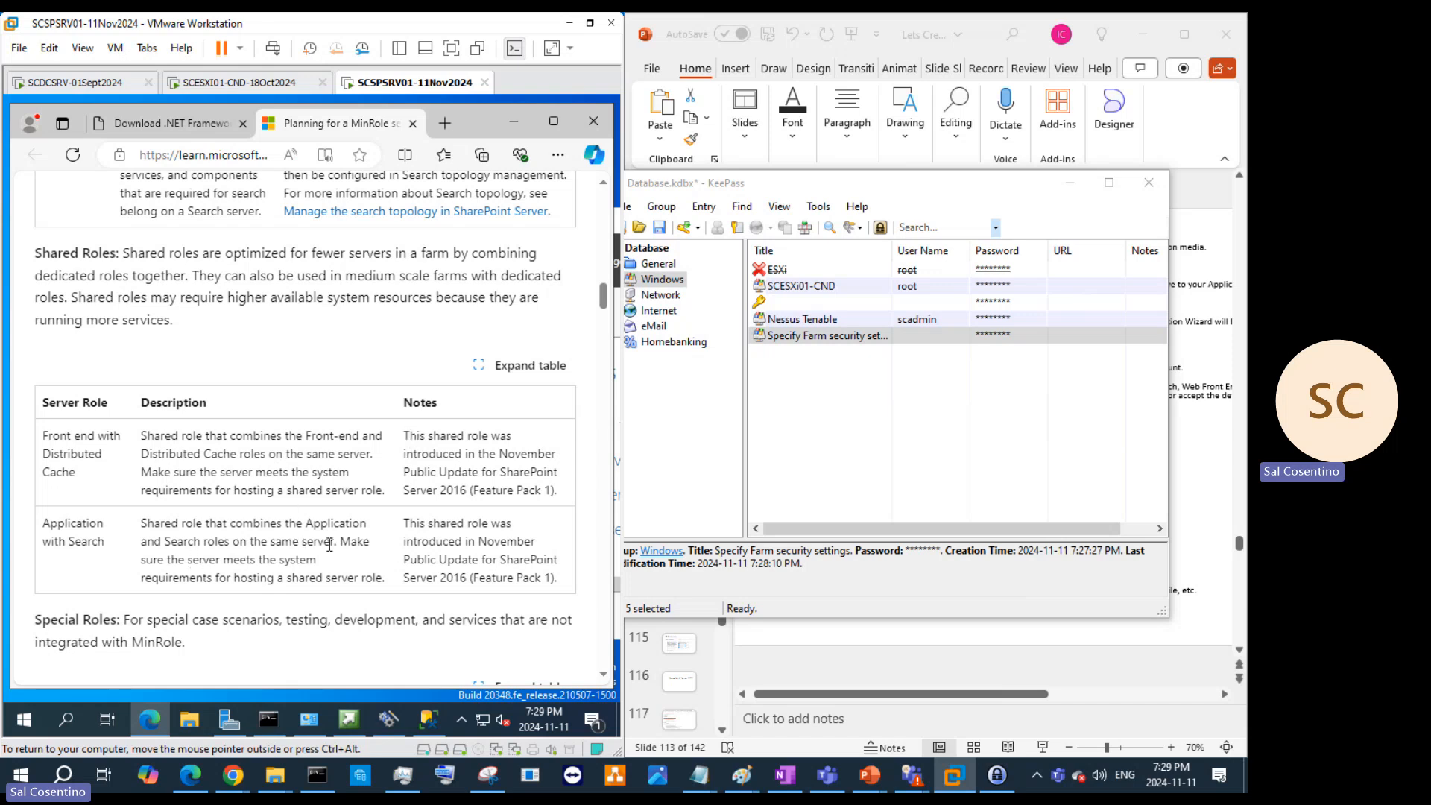
scroll(328, 542, "down", 3)
Step: Copy the MinRole planning article's title and paste it as the title of a new slide inserted after slide 113
scroll(360, 554, "up", 9)
scroll(347, 535, "up", 8)
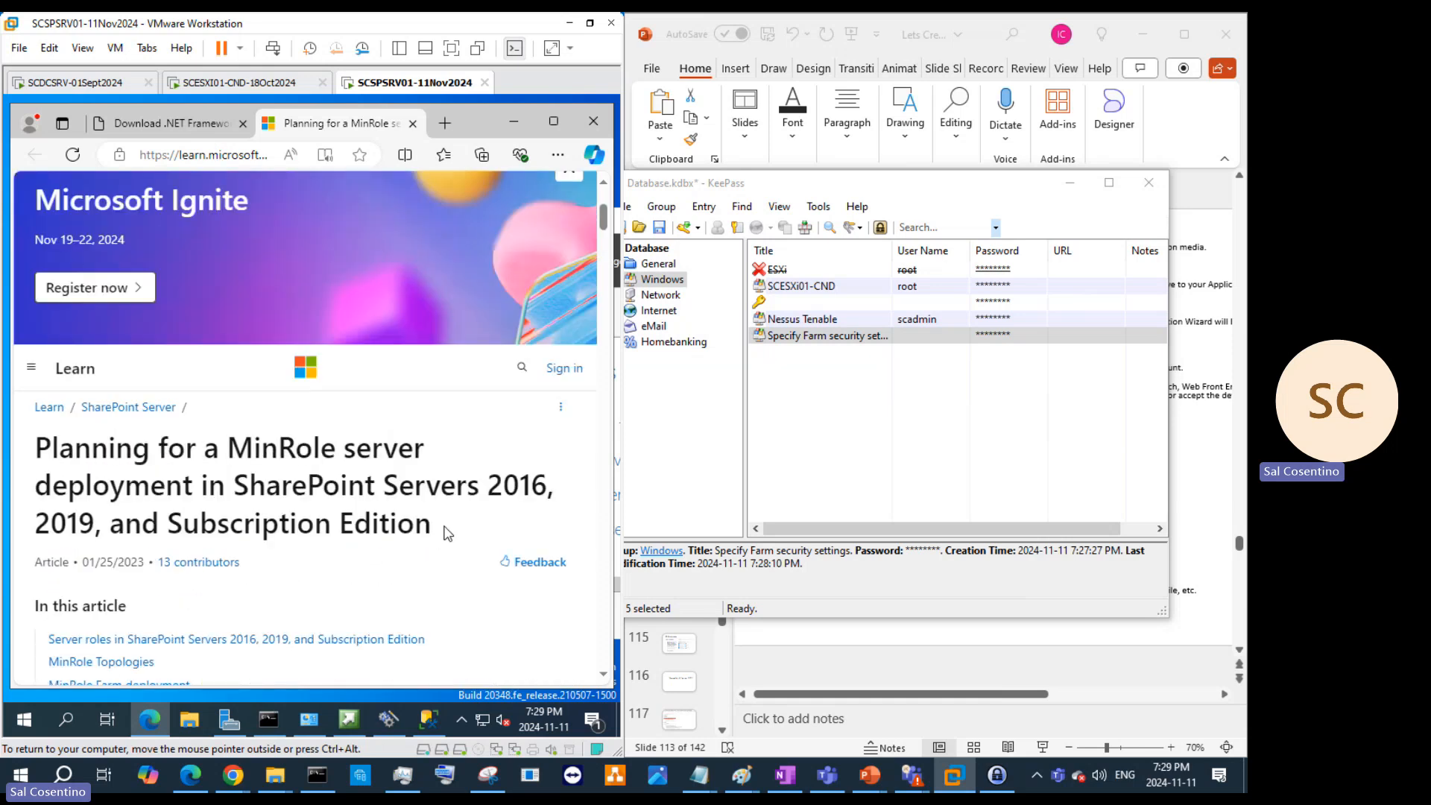
left_click_drag(444, 535, 6, 455)
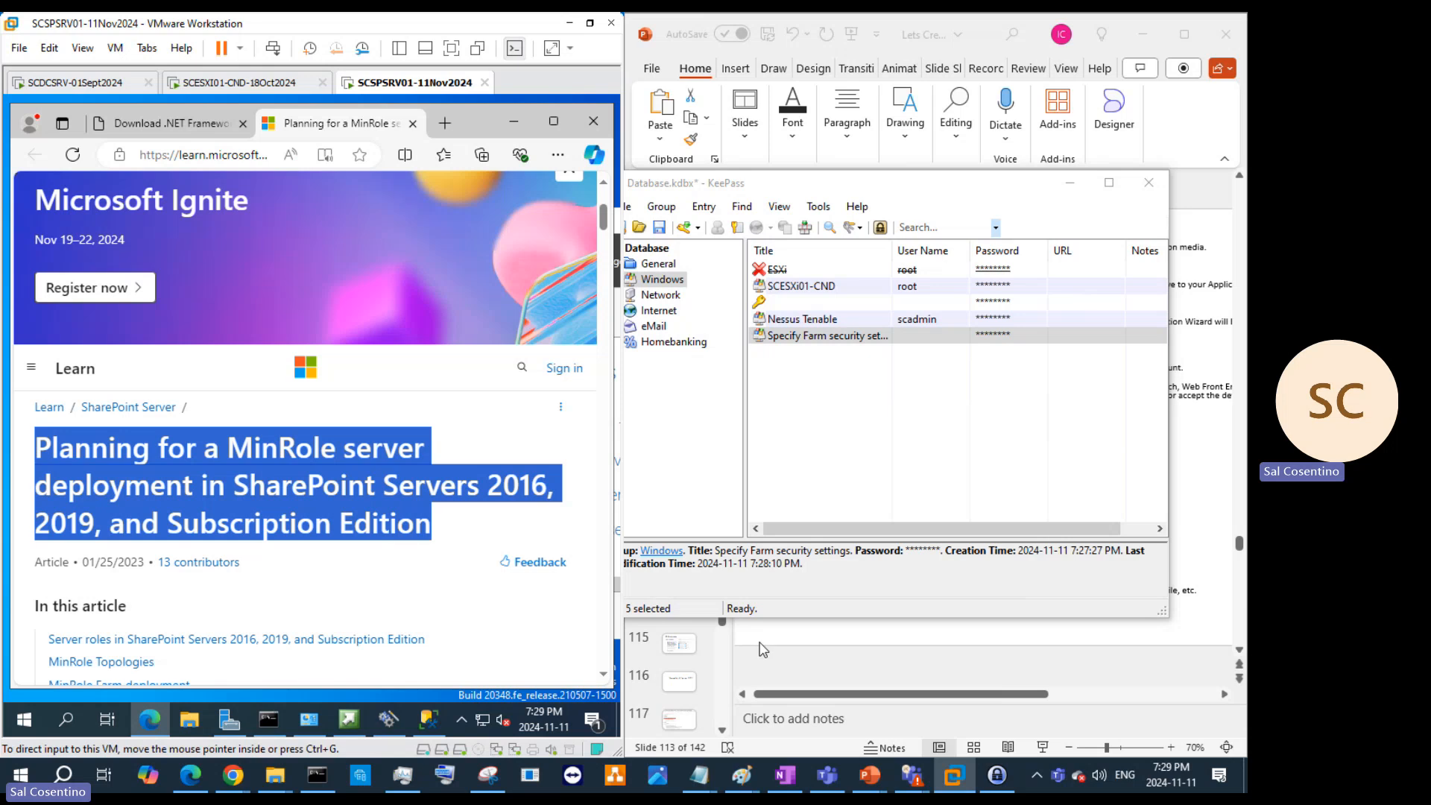
left_click(1069, 183)
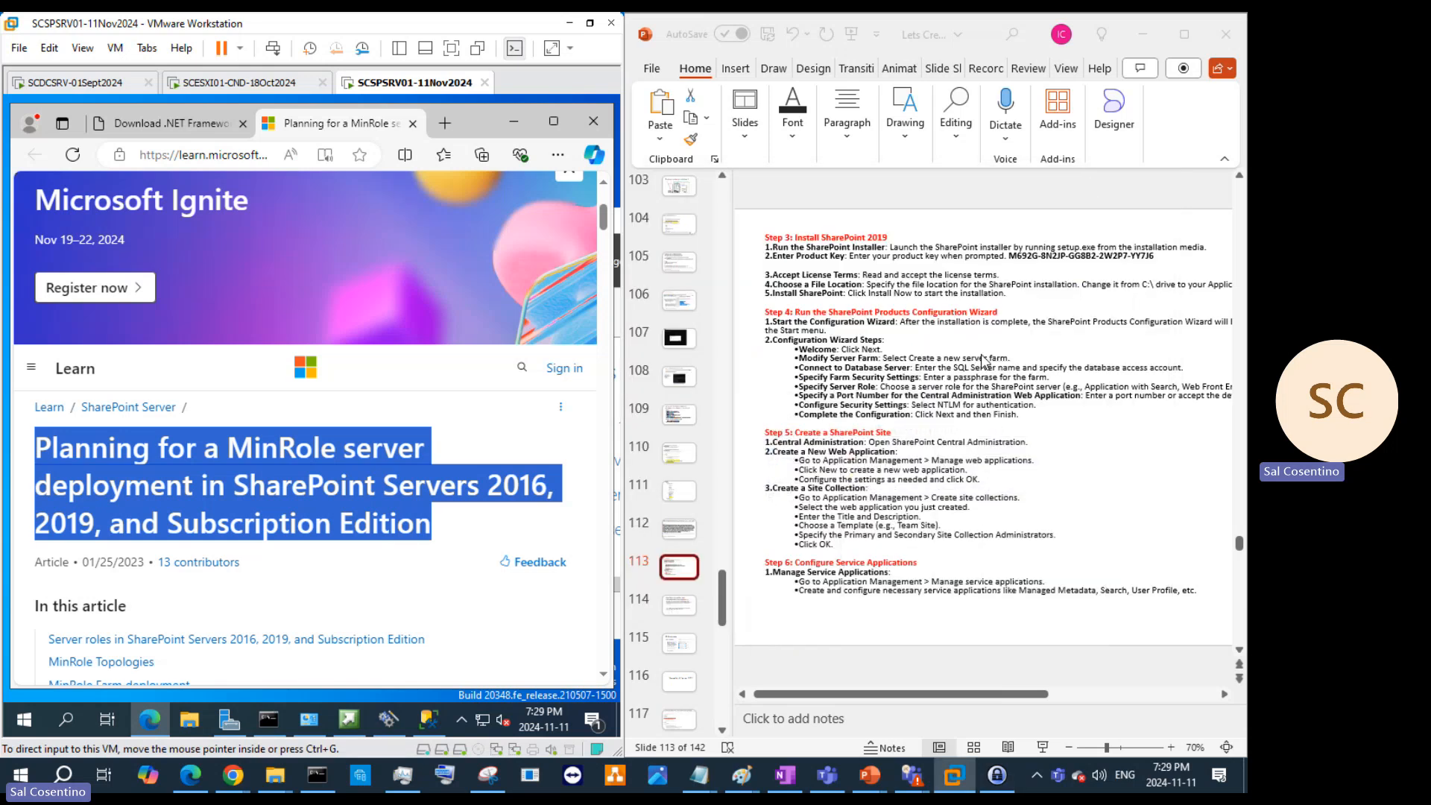
left_click(690, 589)
left_click(683, 588)
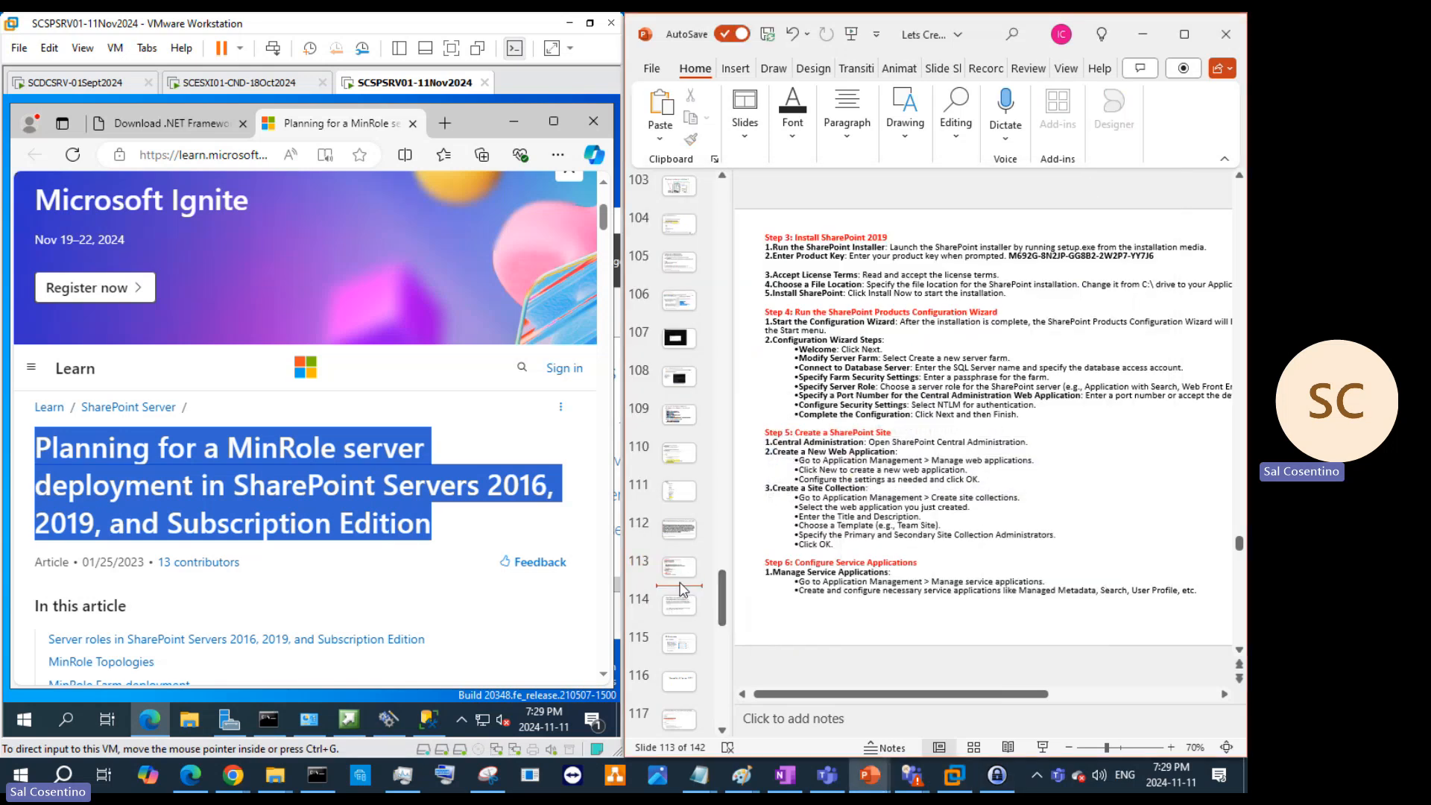
key("Return")
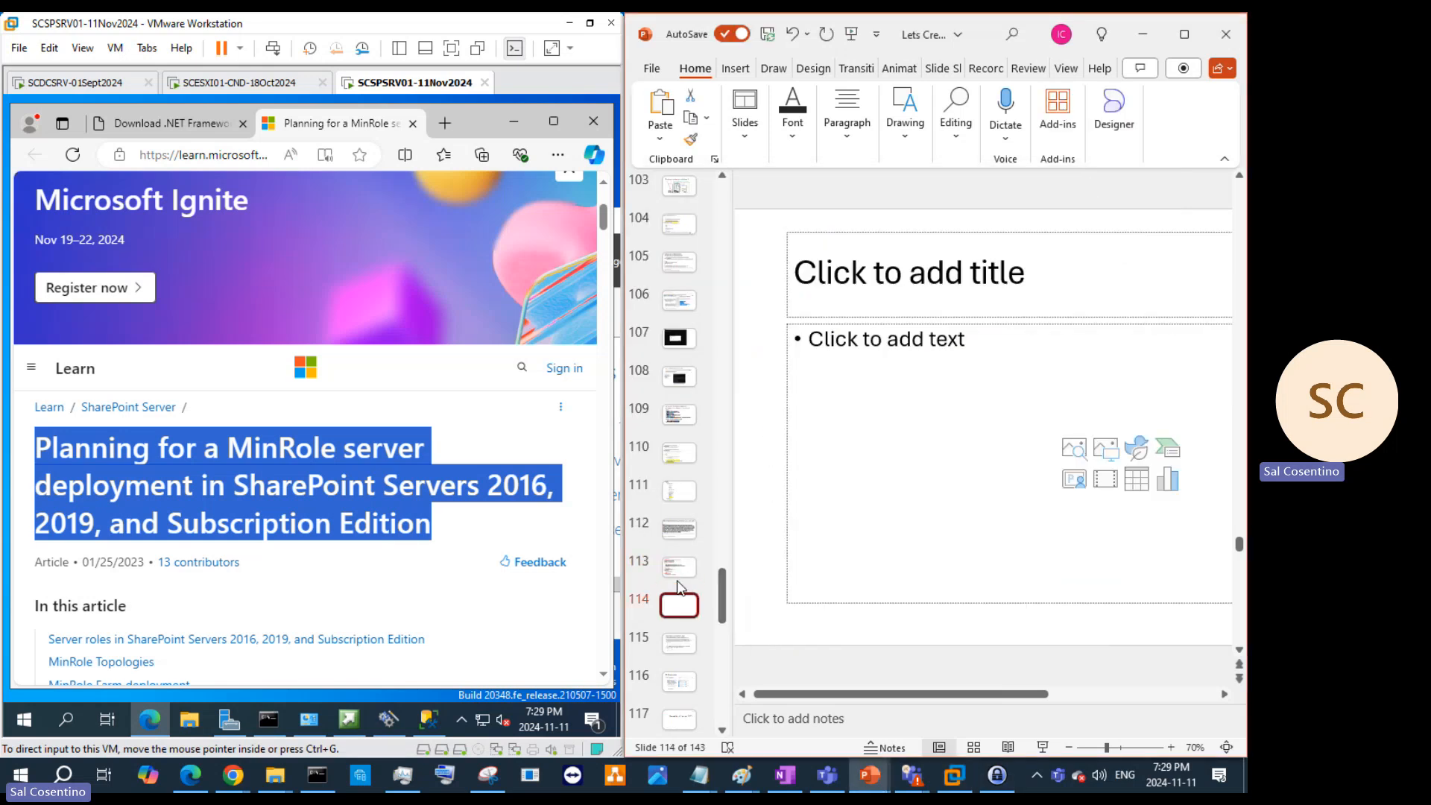
left_click(886, 339)
left_click(895, 270)
key("ctrl+v")
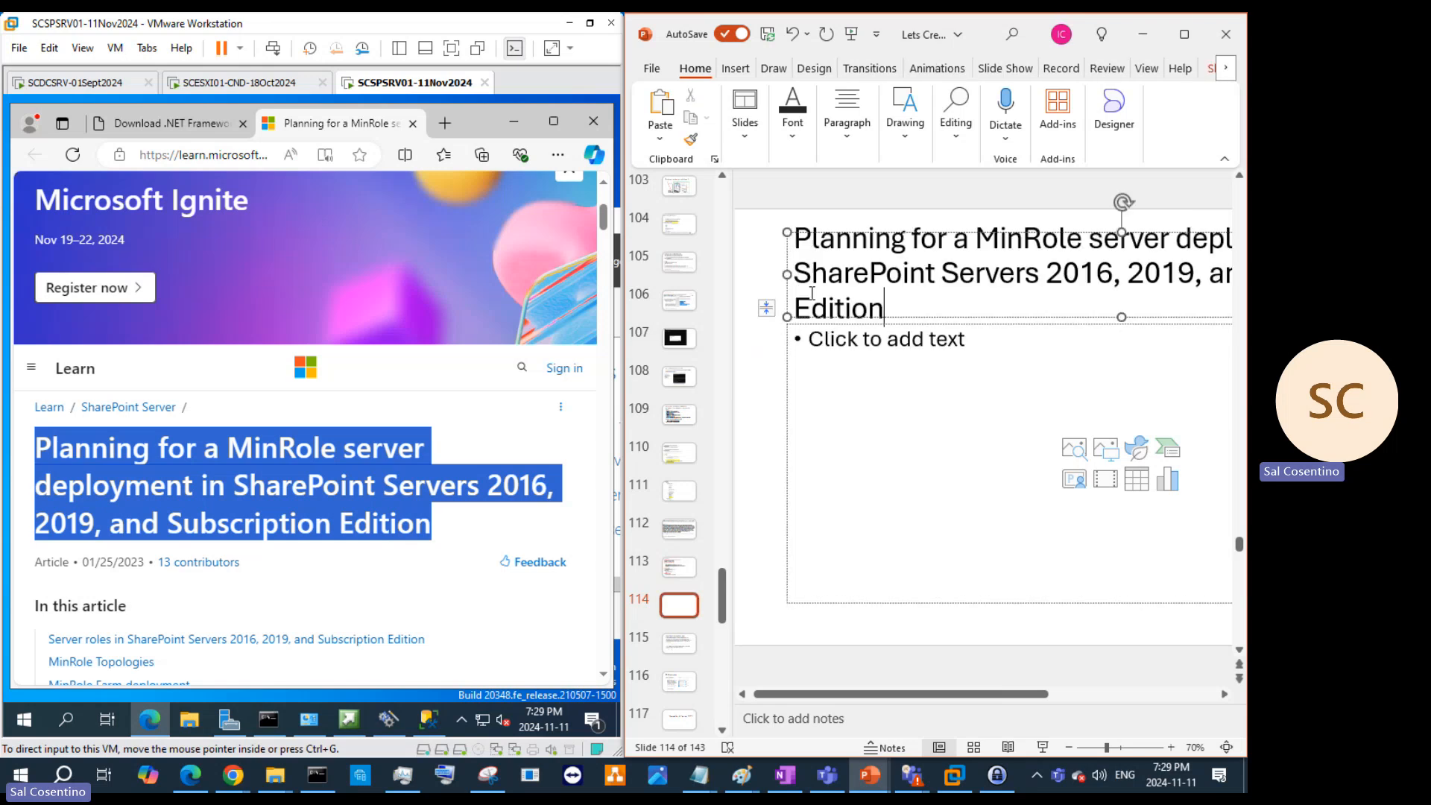
Step: Copy the MinRole article's web address into the body text of the new slide
left_click(202, 160)
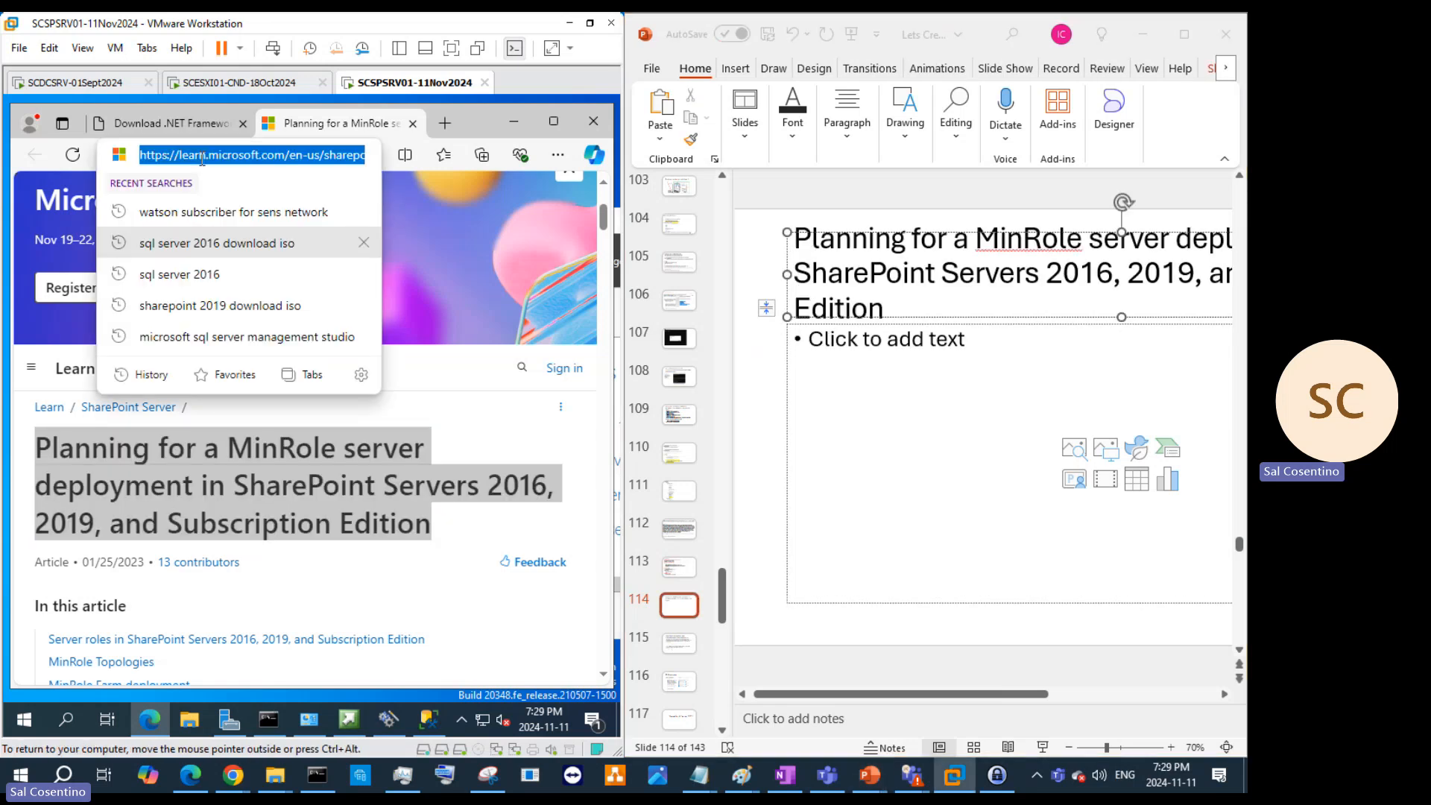
key("ctrl+x")
left_click(840, 354)
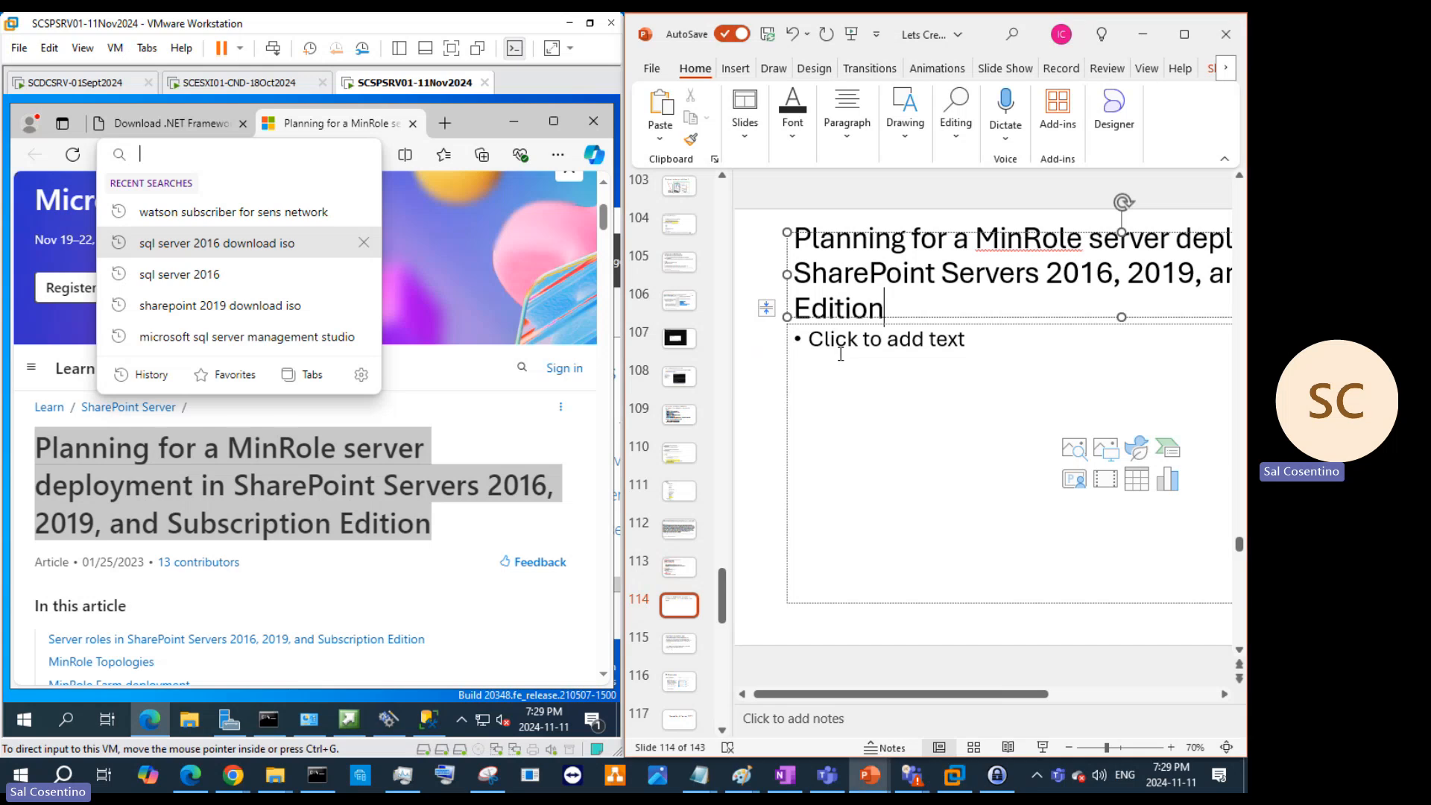
key("ctrl+v")
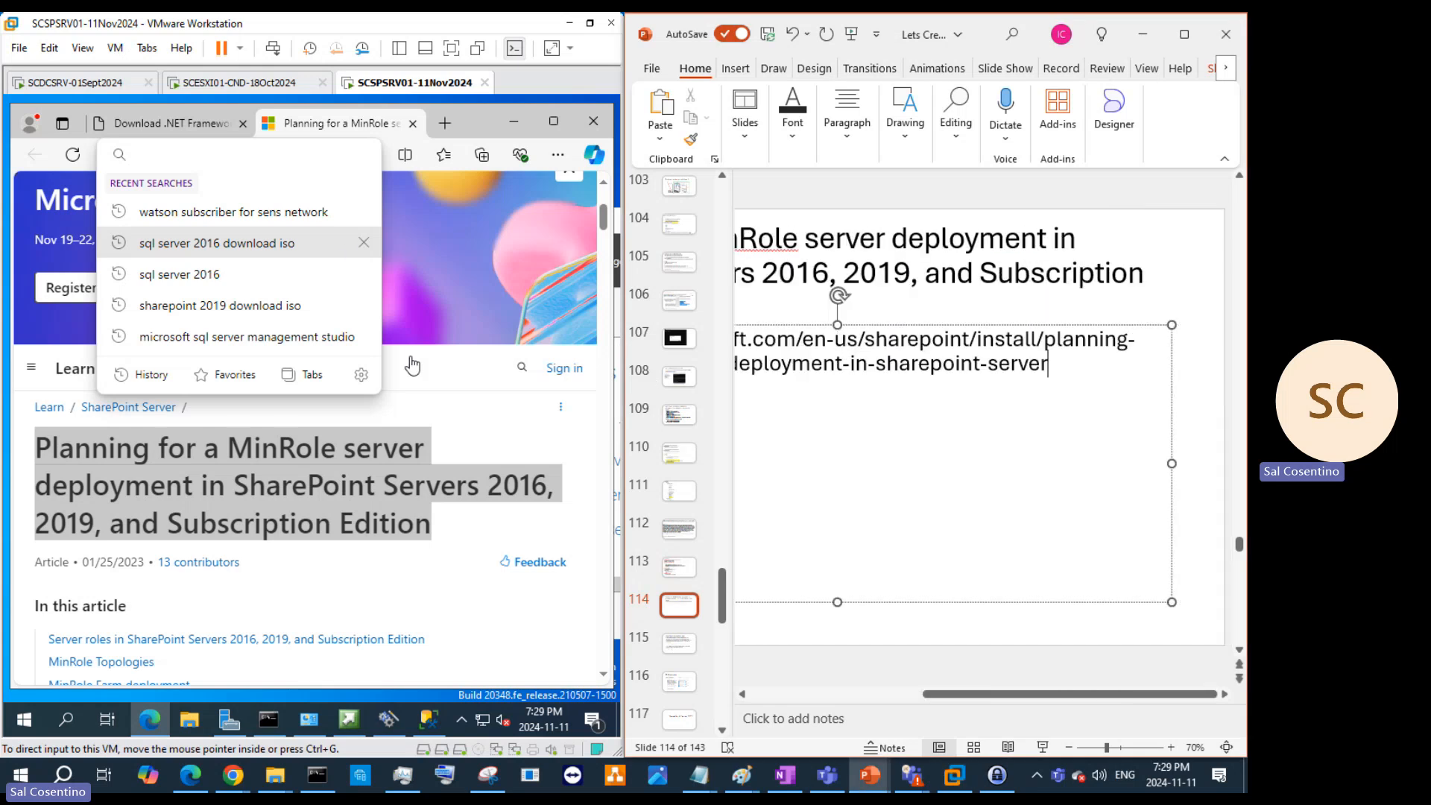
Step: Return to the configuration wizard, view the Application role and its linked article, and choose Application with Search as the server role
left_click(176, 119)
left_click(513, 120)
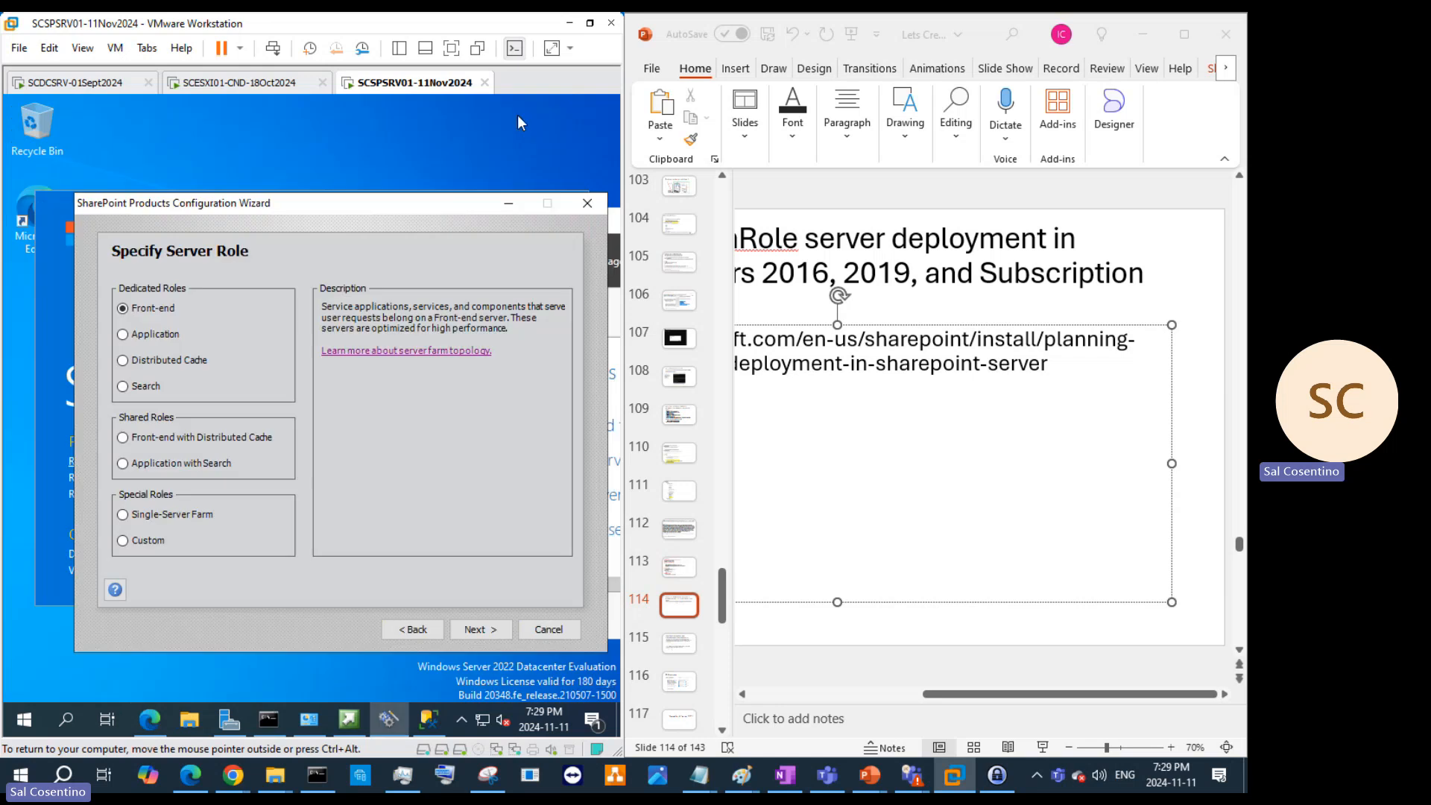
left_click(124, 336)
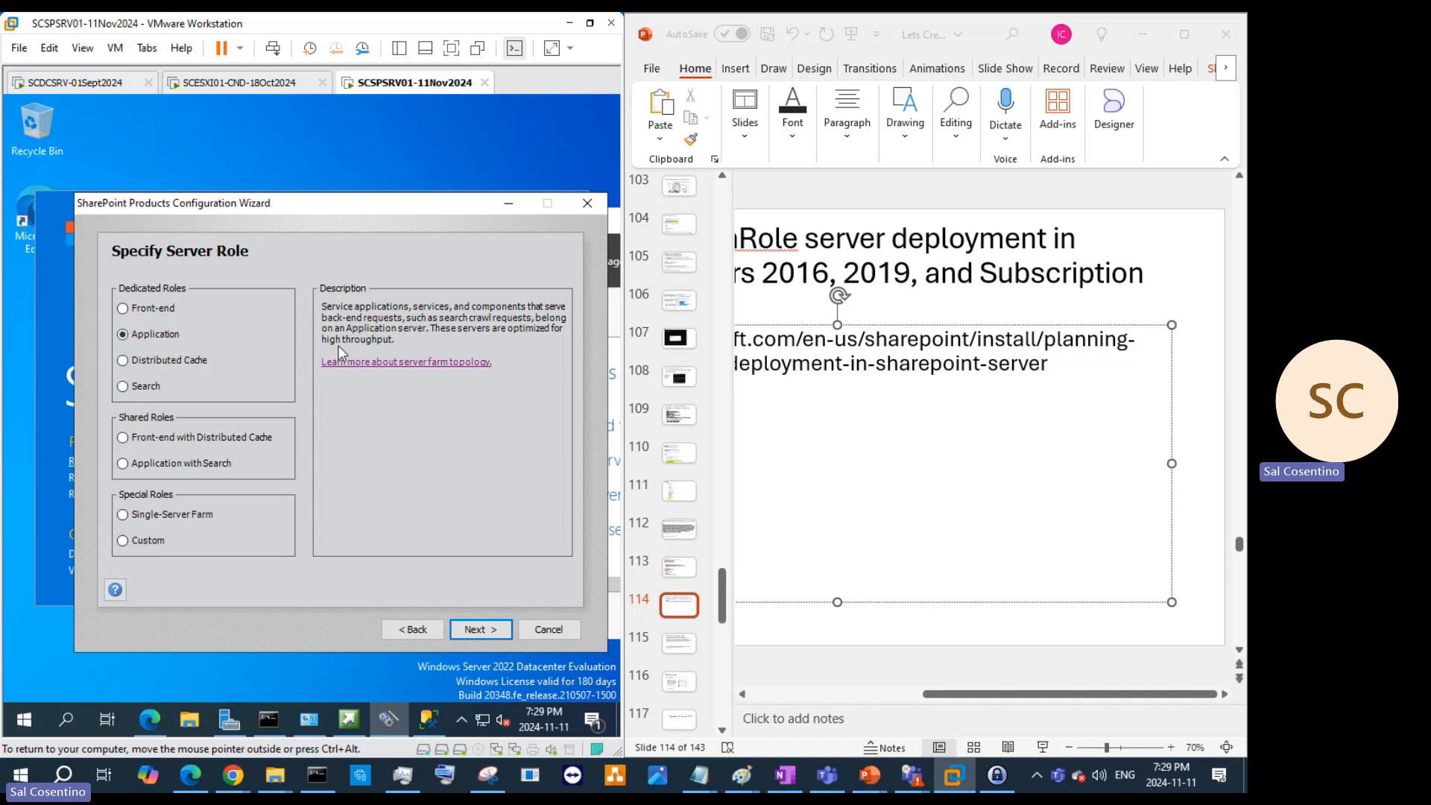
left_click(369, 362)
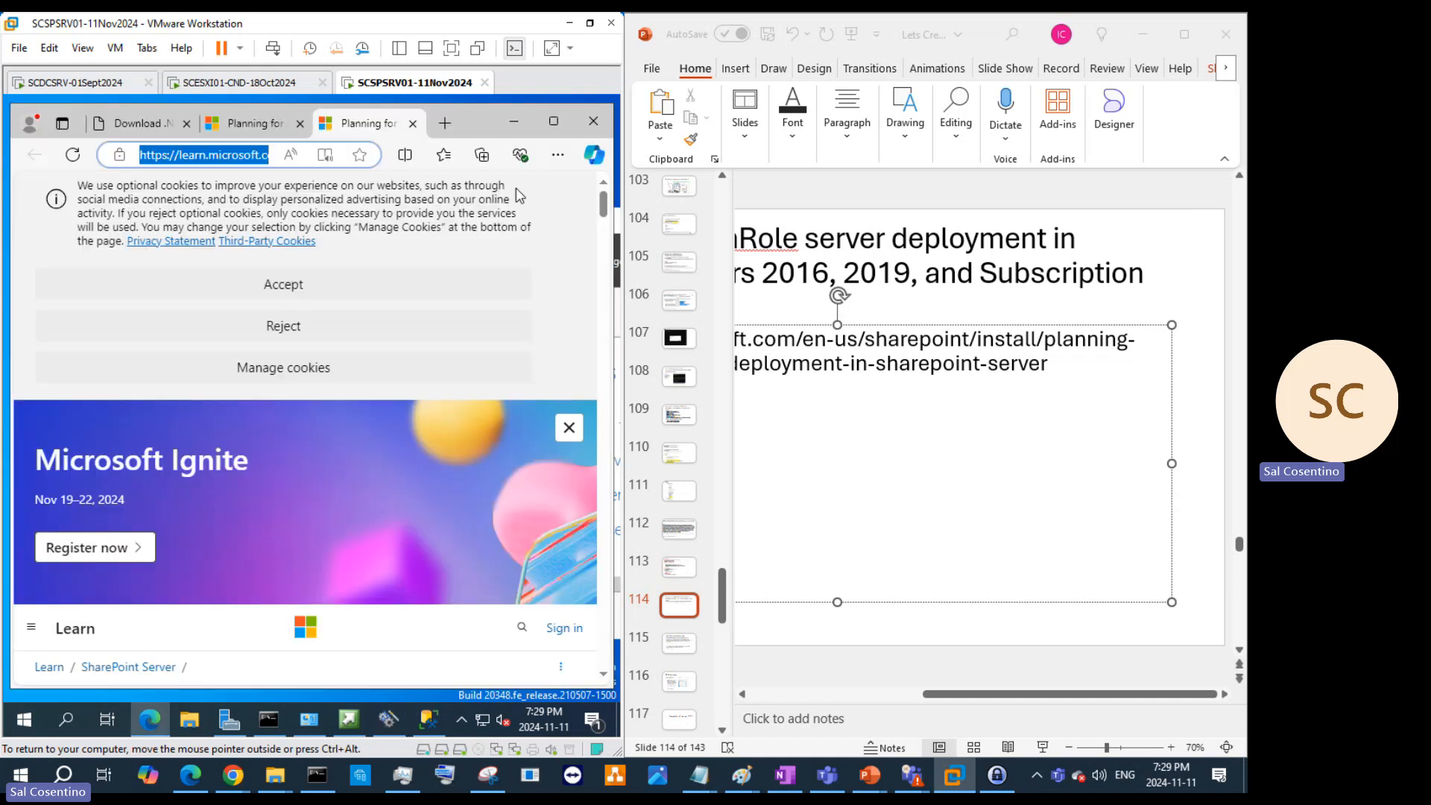
left_click(594, 121)
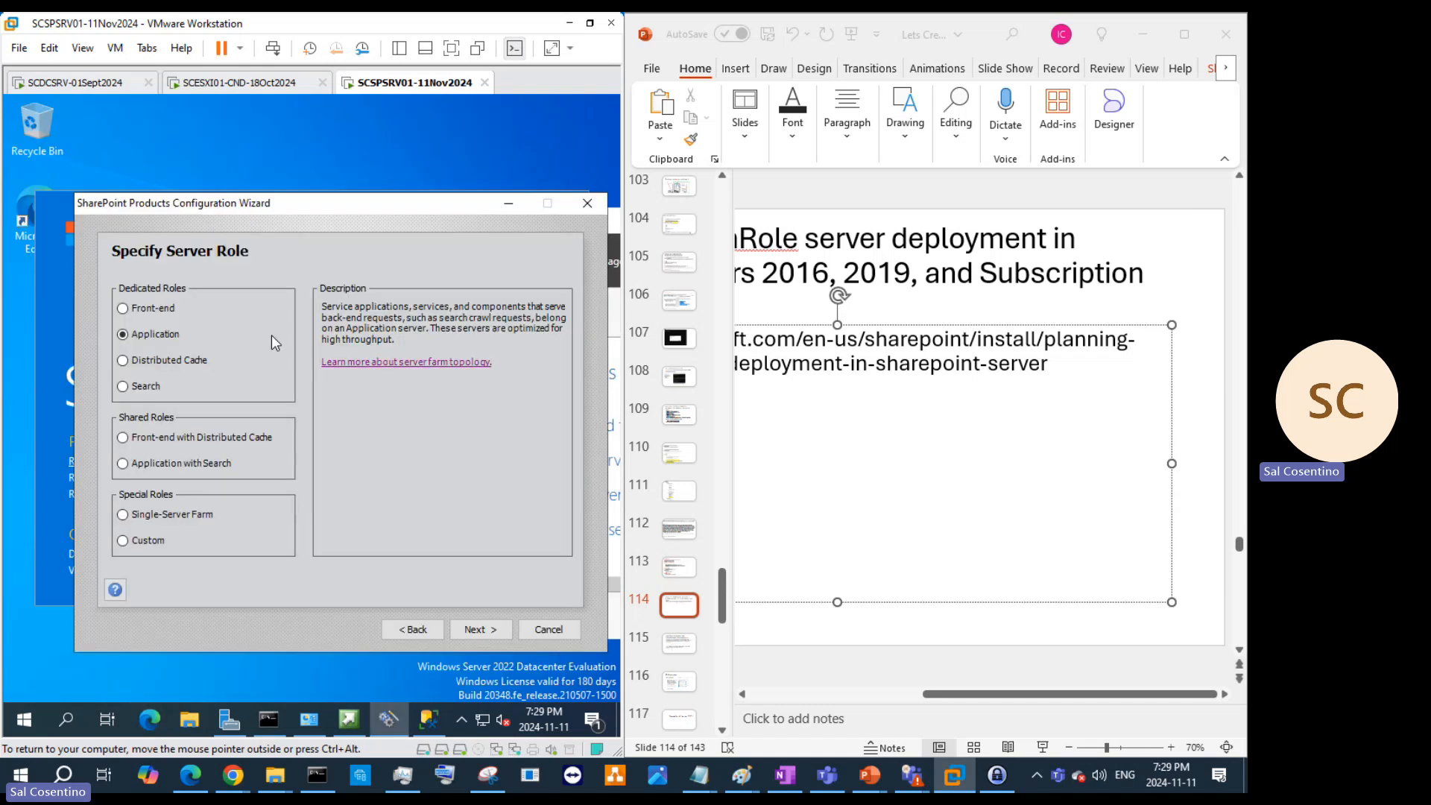
left_click(134, 464)
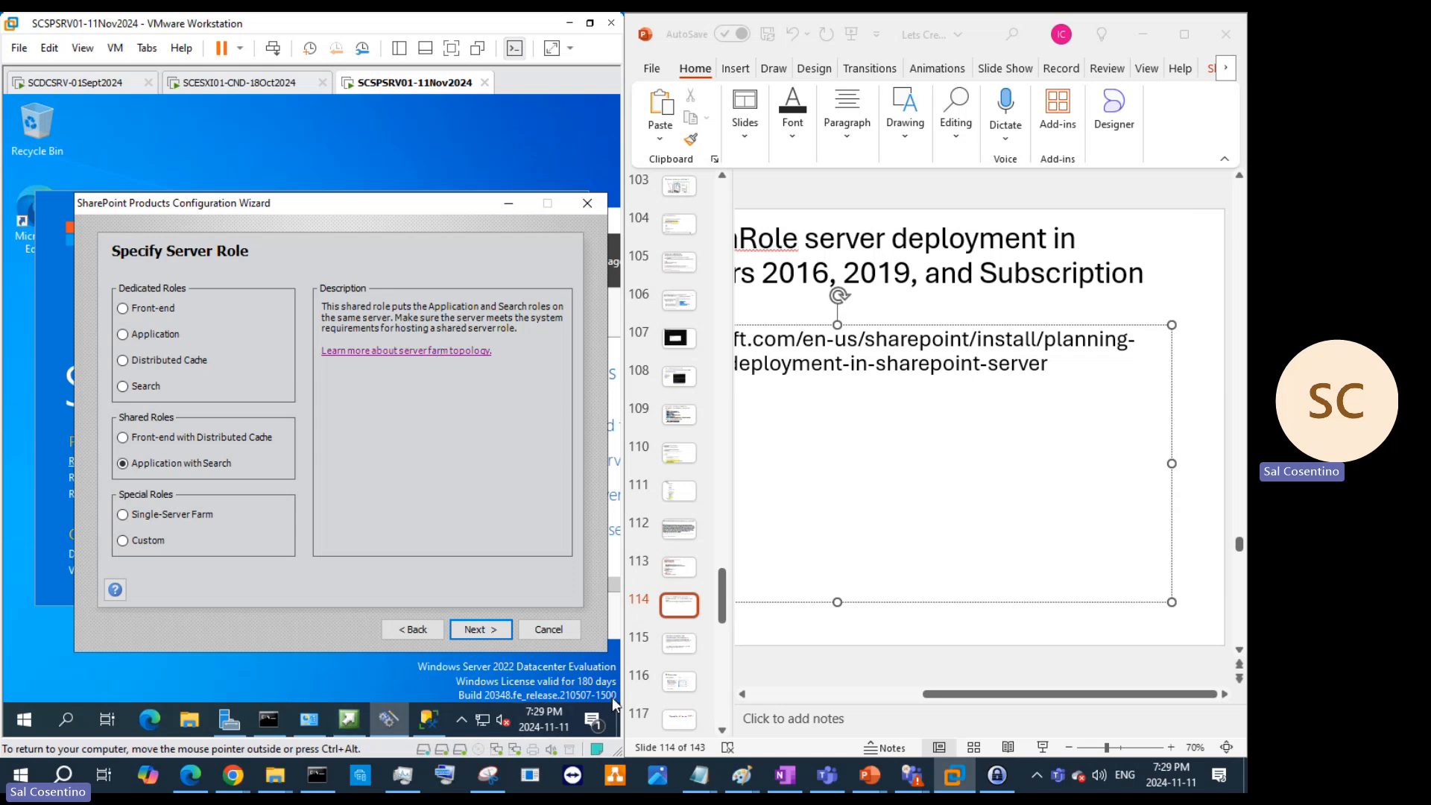
Step: Switch to the Paint server diagram and check the role planned for SCSPSRV01
mouse_move(741, 775)
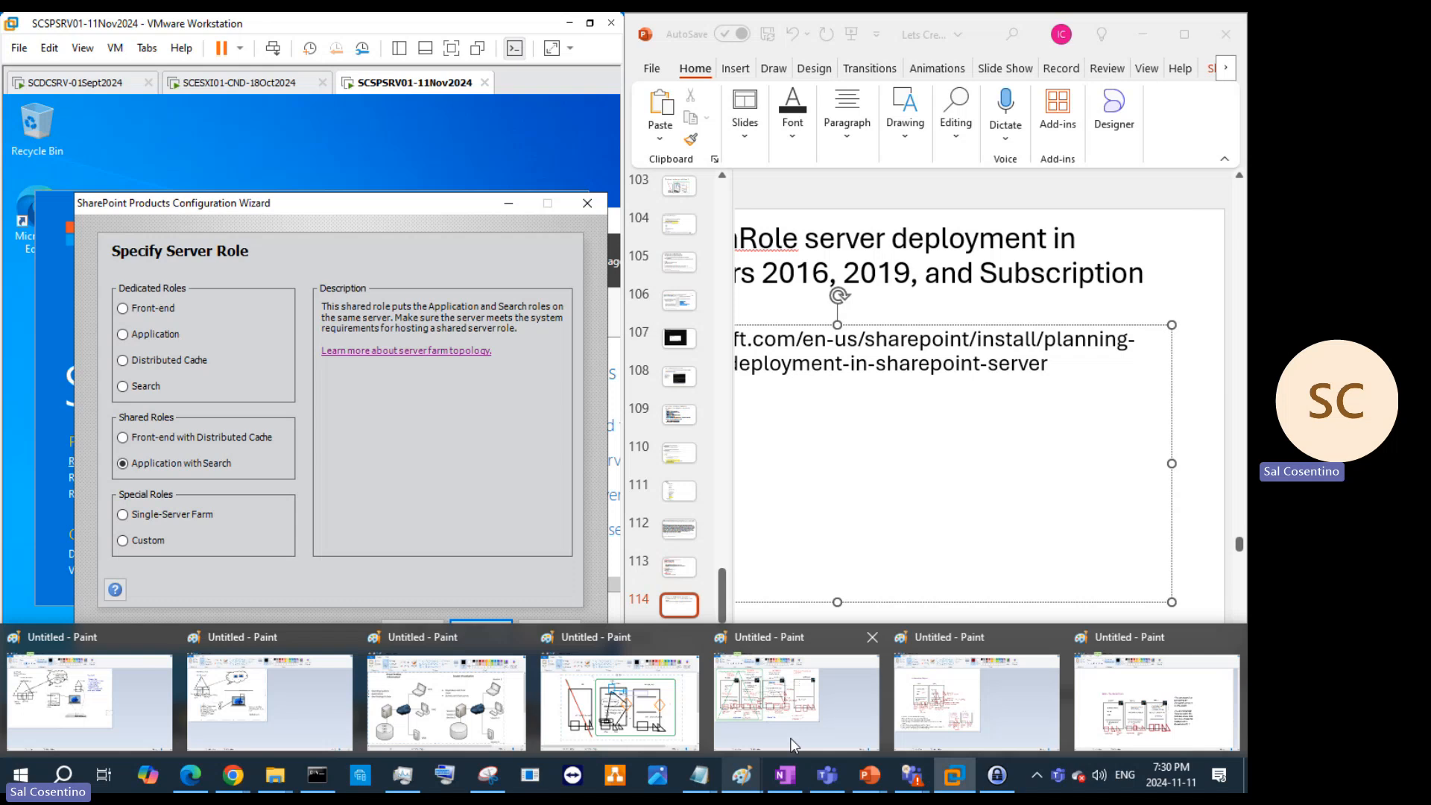
left_click(820, 699)
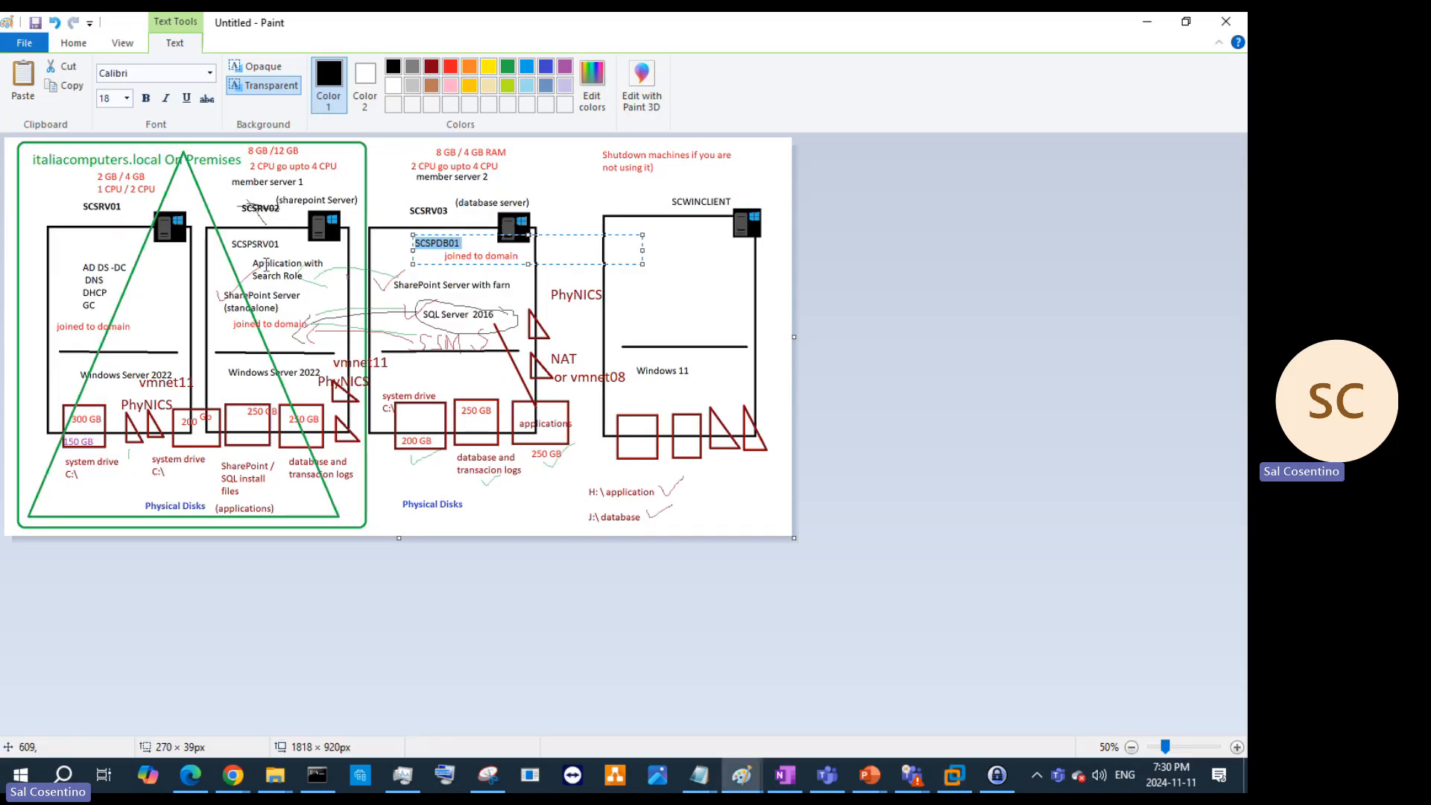
left_click_drag(246, 262, 320, 289)
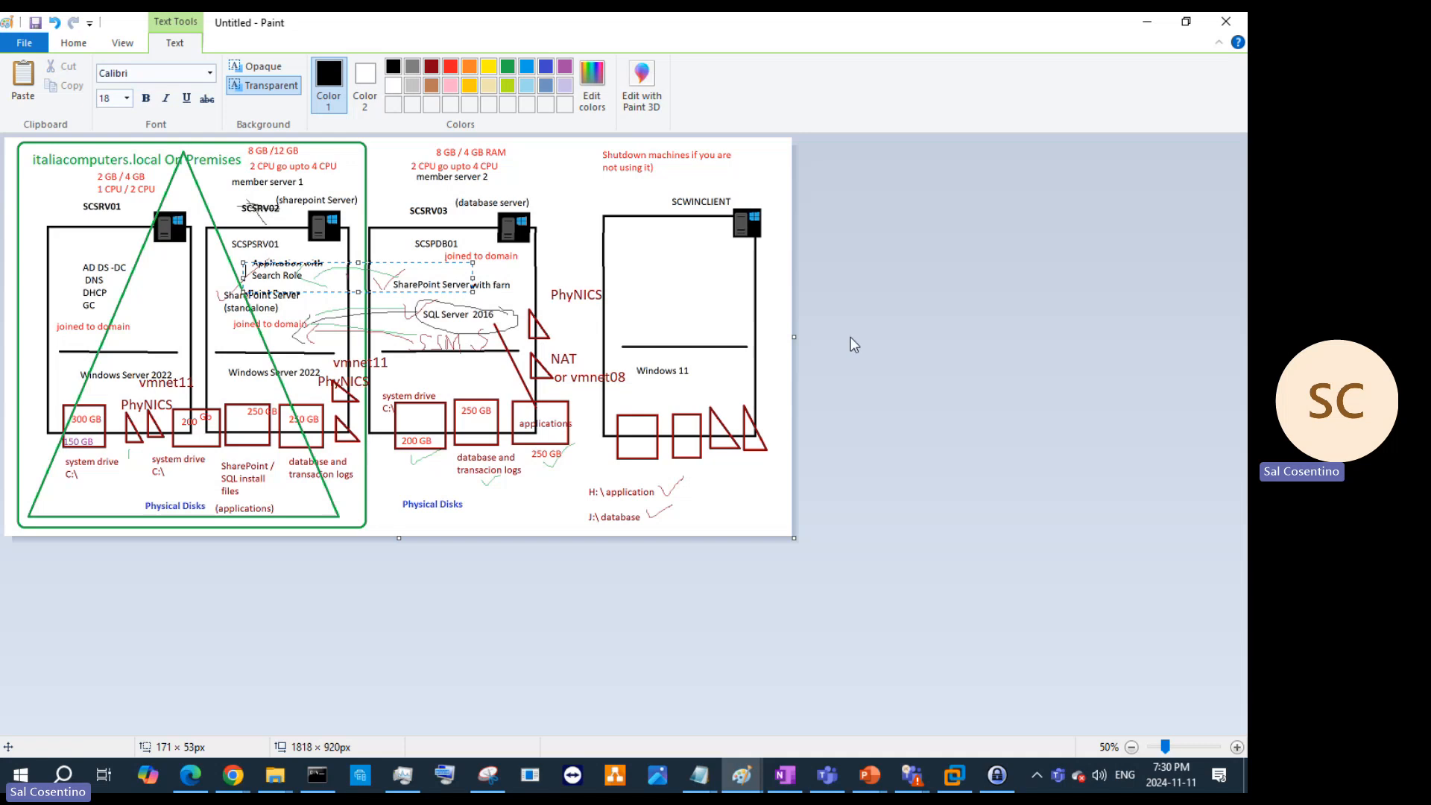
left_click(1147, 22)
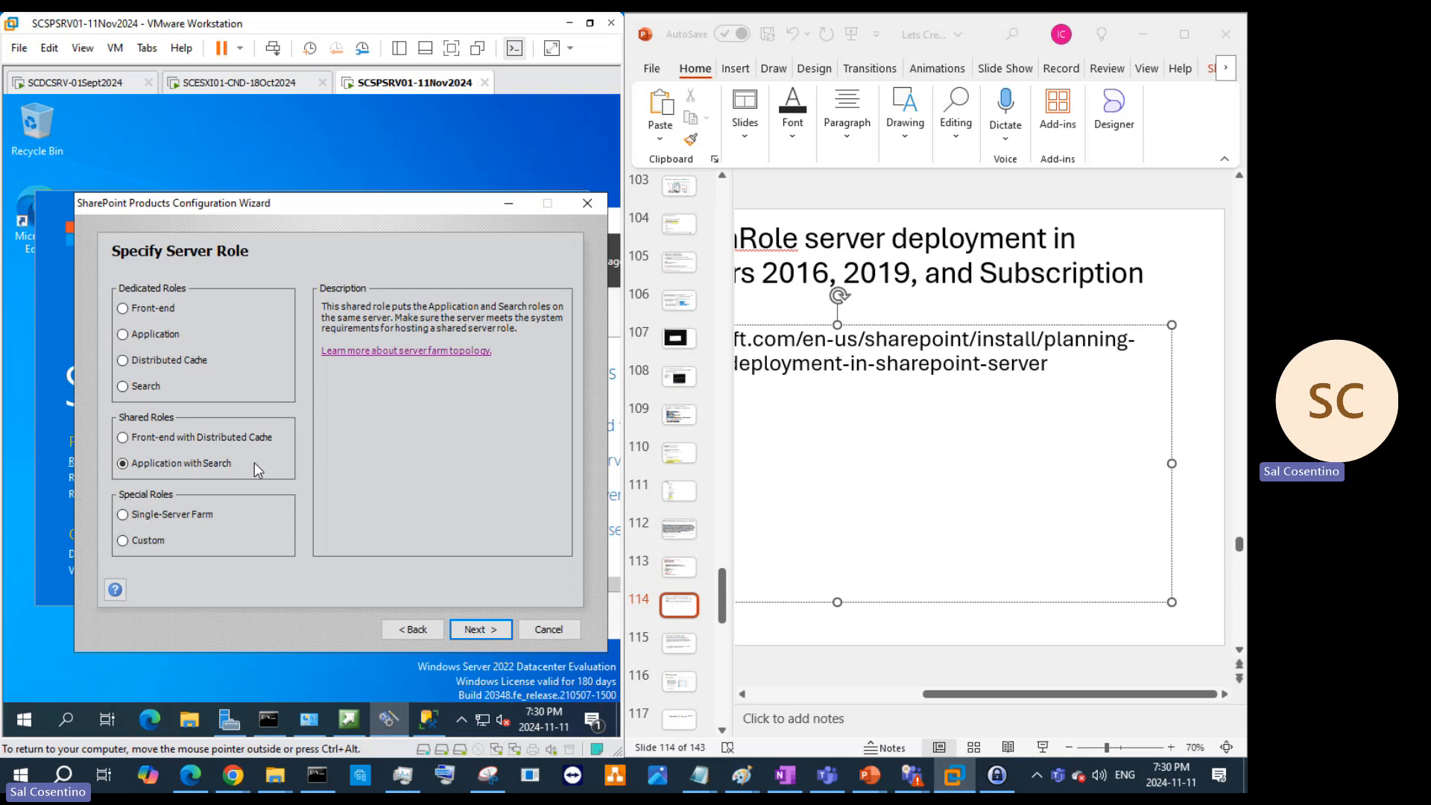
Step: Compare the Single-Server Farm role with Application with Search and reopen the linked server farm topology article
left_click(145, 516)
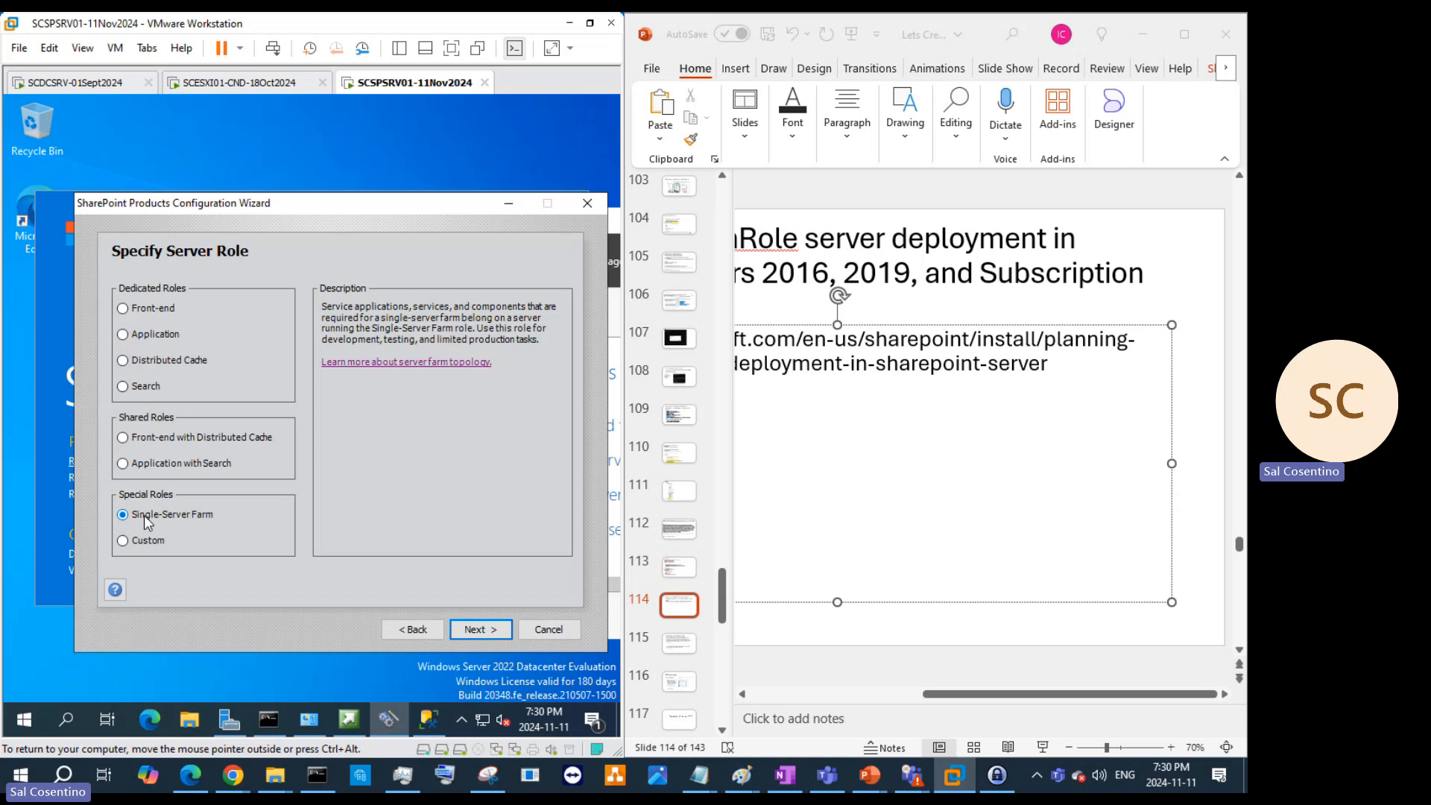
left_click(145, 465)
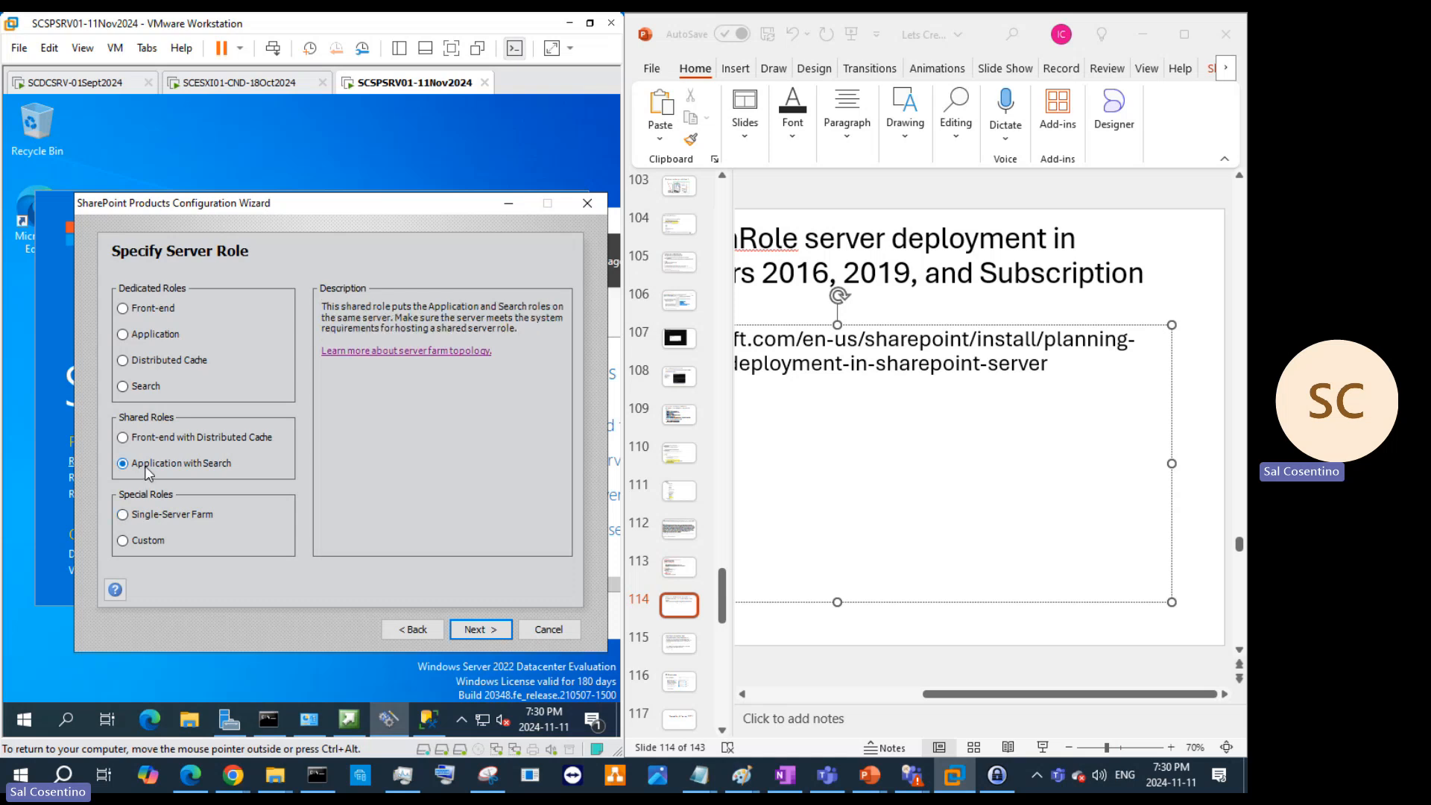
left_click(417, 351)
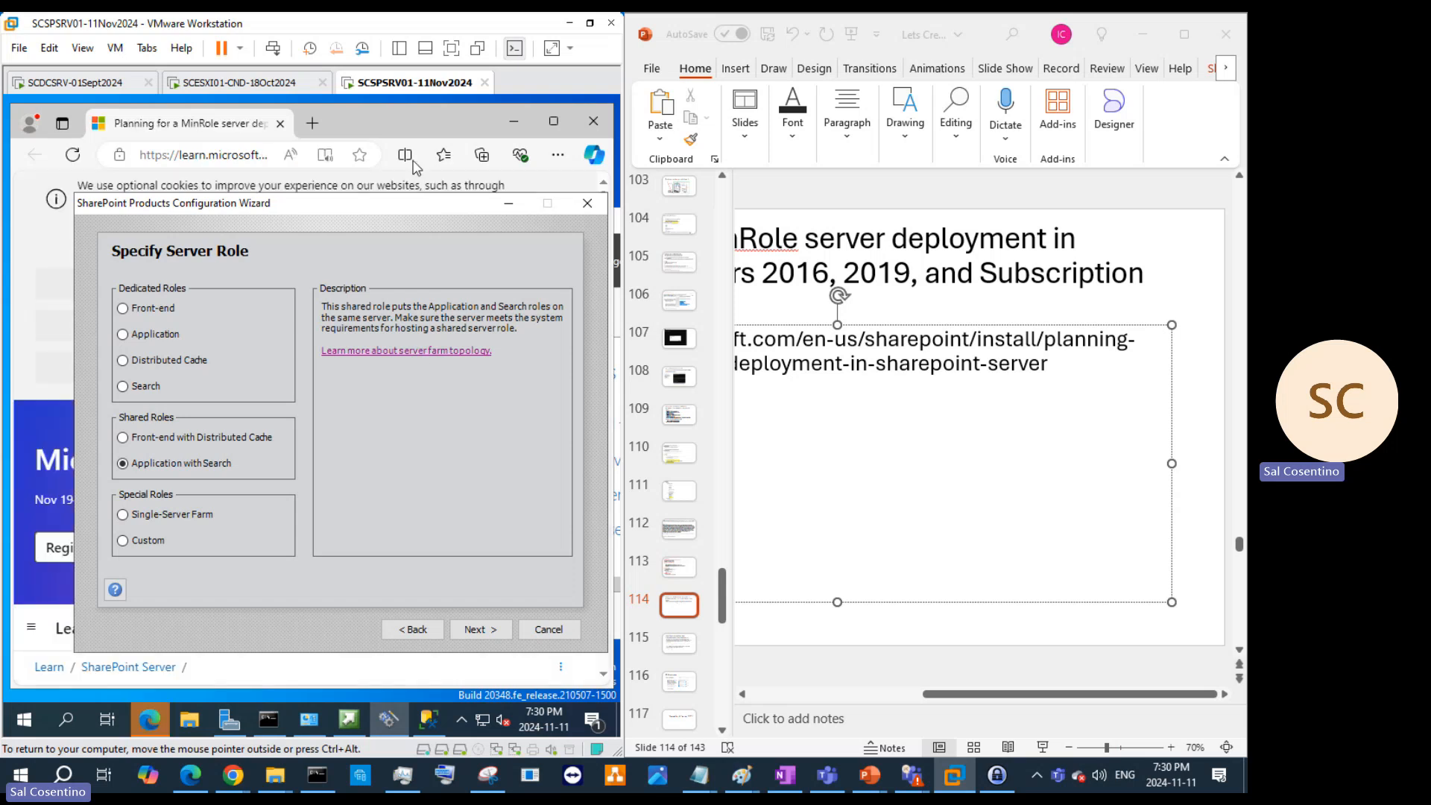
left_click(409, 128)
scroll(387, 504, "down", 3)
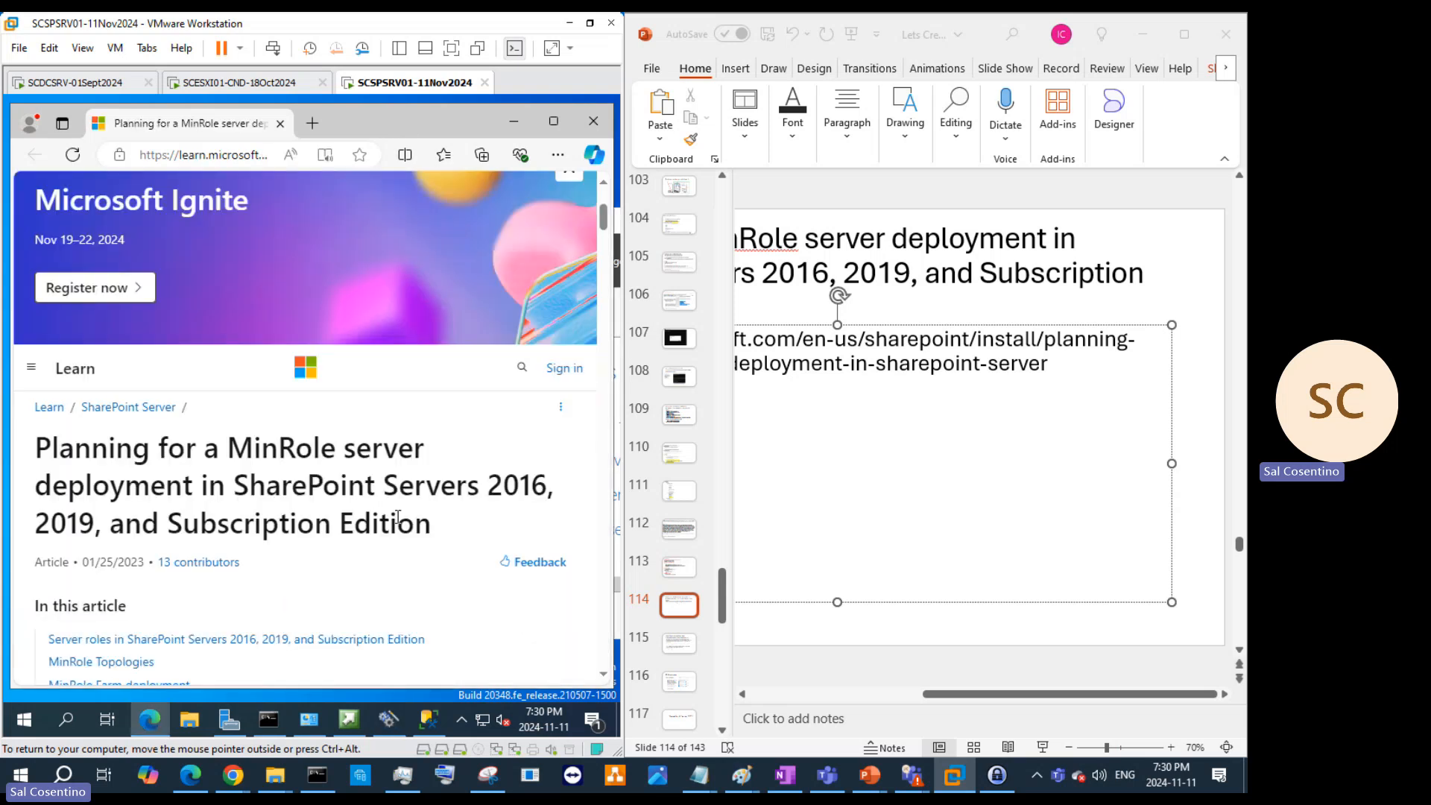
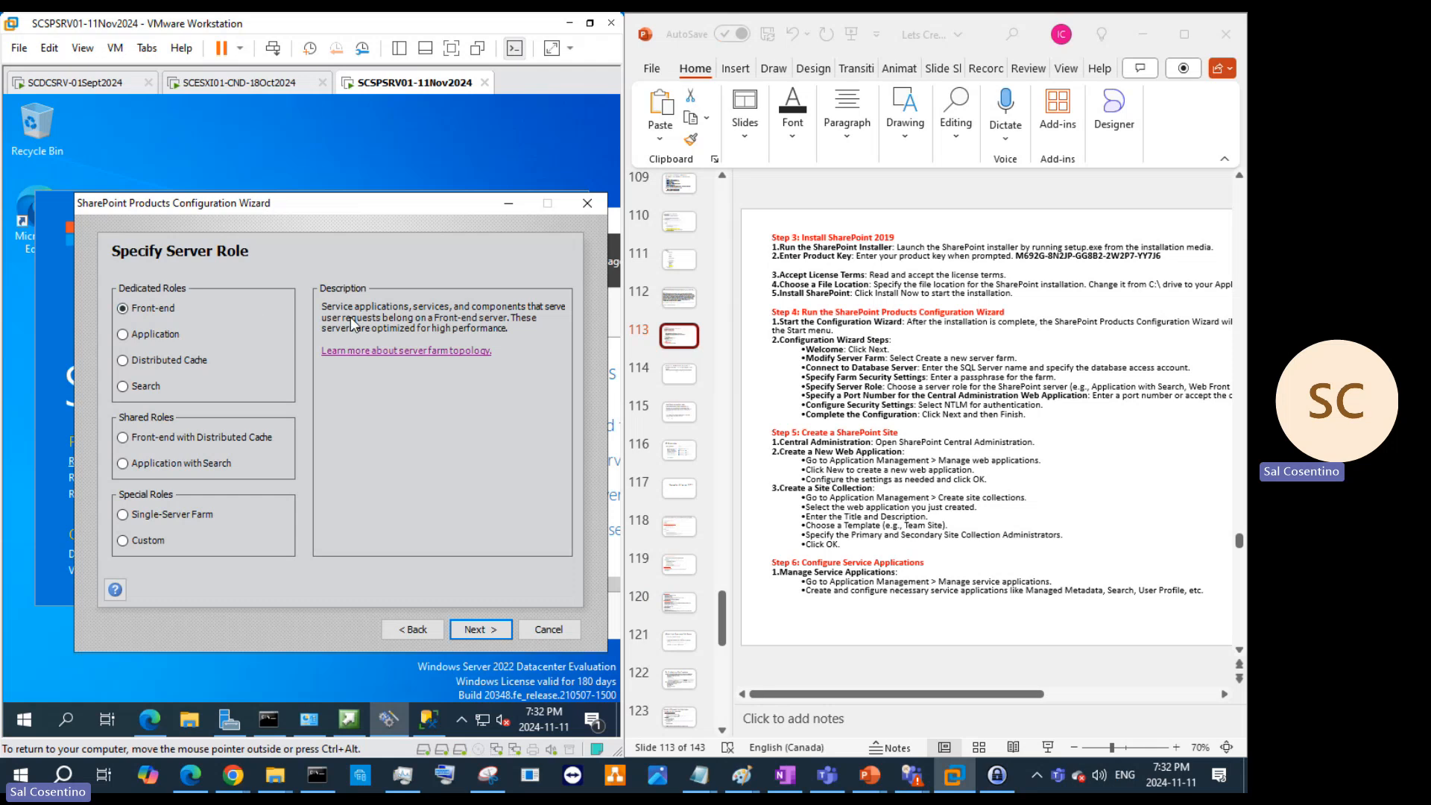
Step: View the Distributed Cache role, set the server role to Application with Search and continue to the Central Administration settings
left_click(148, 360)
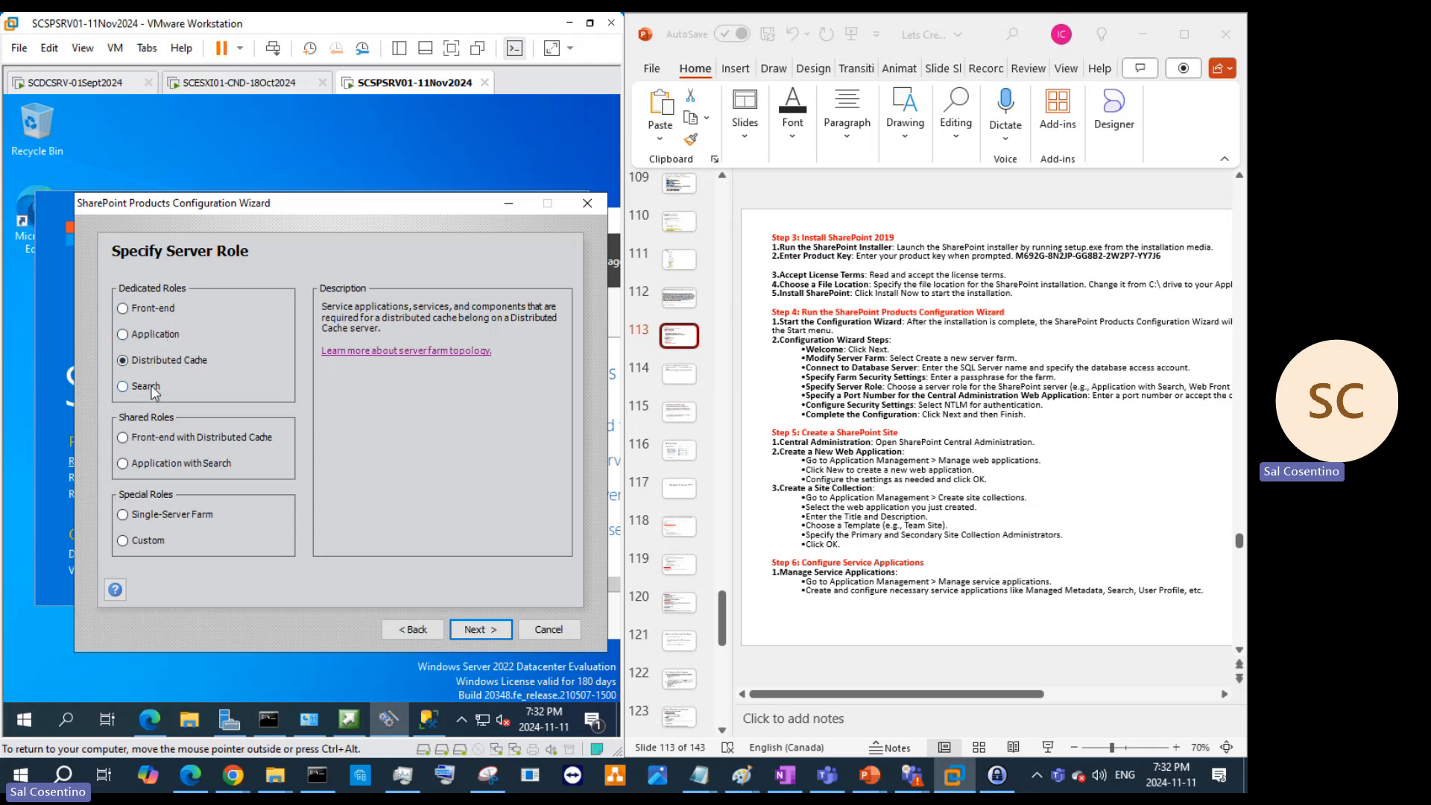
left_click(144, 467)
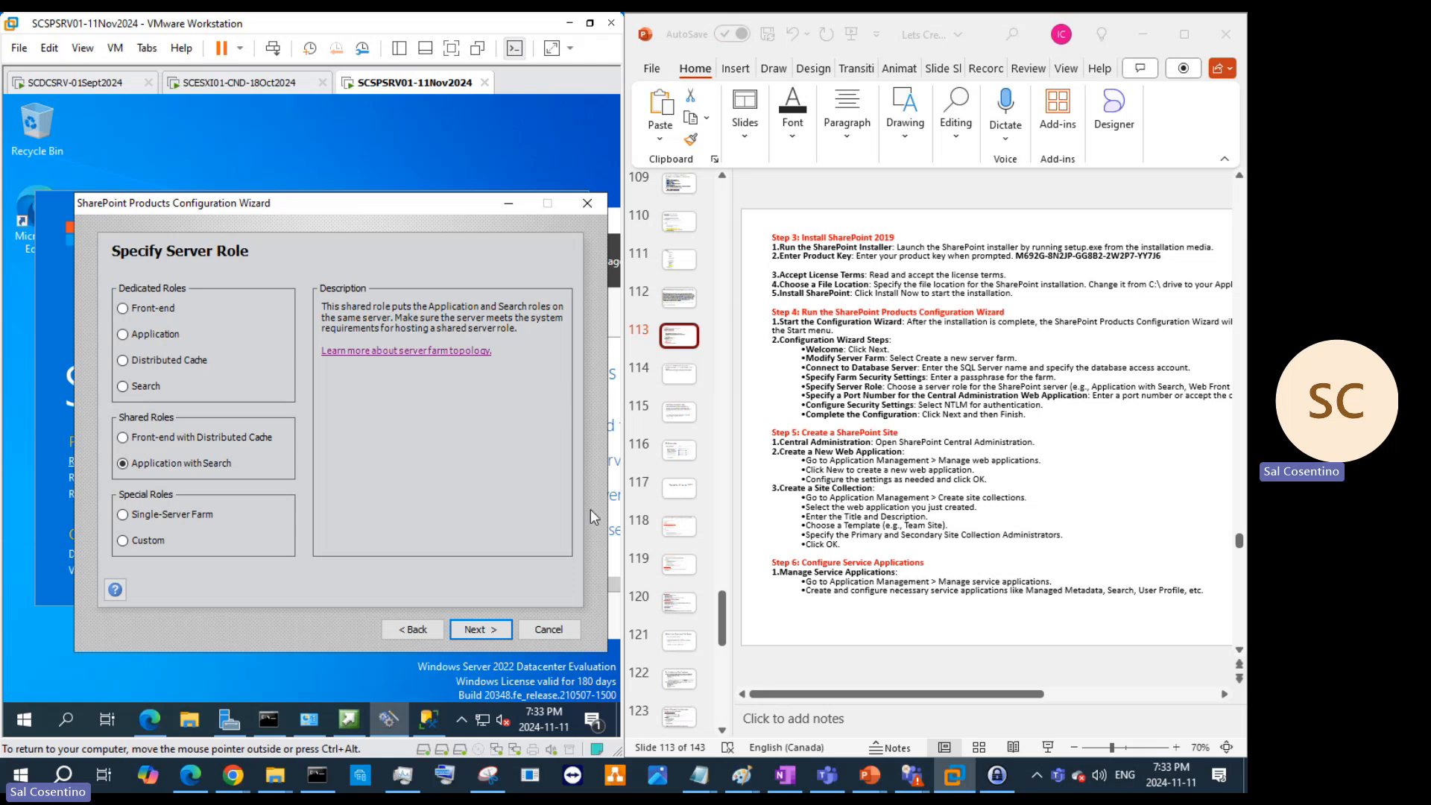
left_click(481, 628)
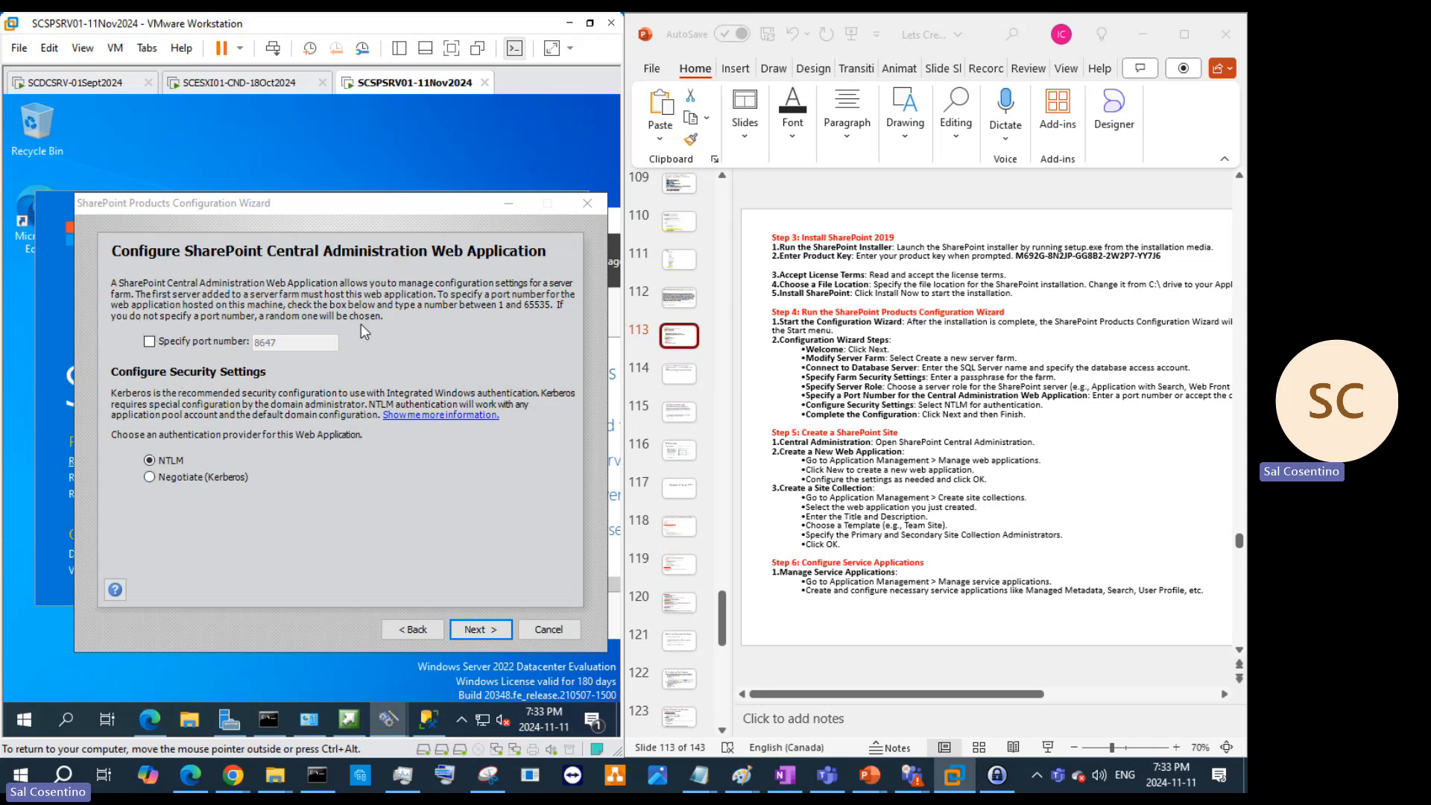
Step: Inspect the custom port number option without keeping it, and read the Port number section of the linked Central Administration article
left_click(150, 345)
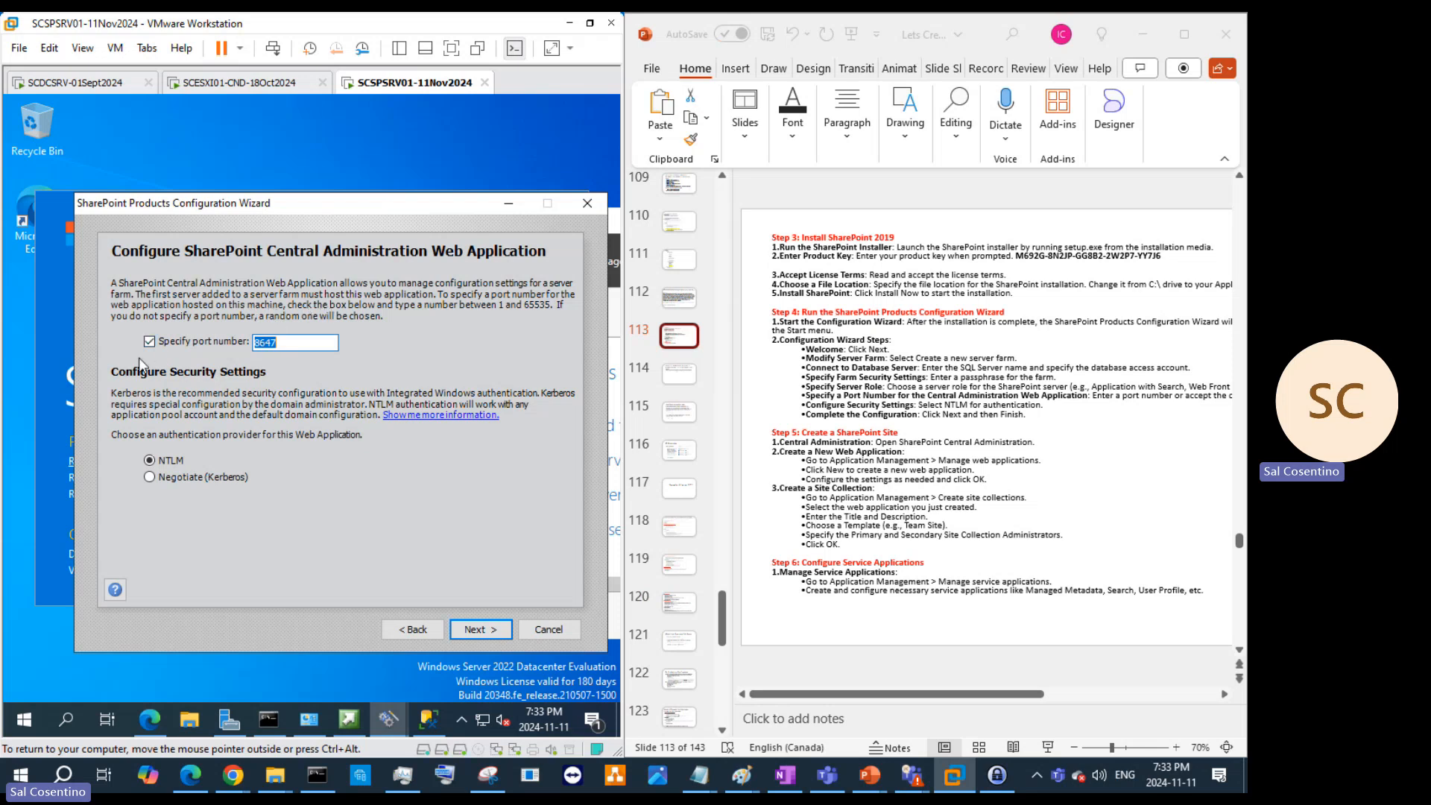
left_click(149, 341)
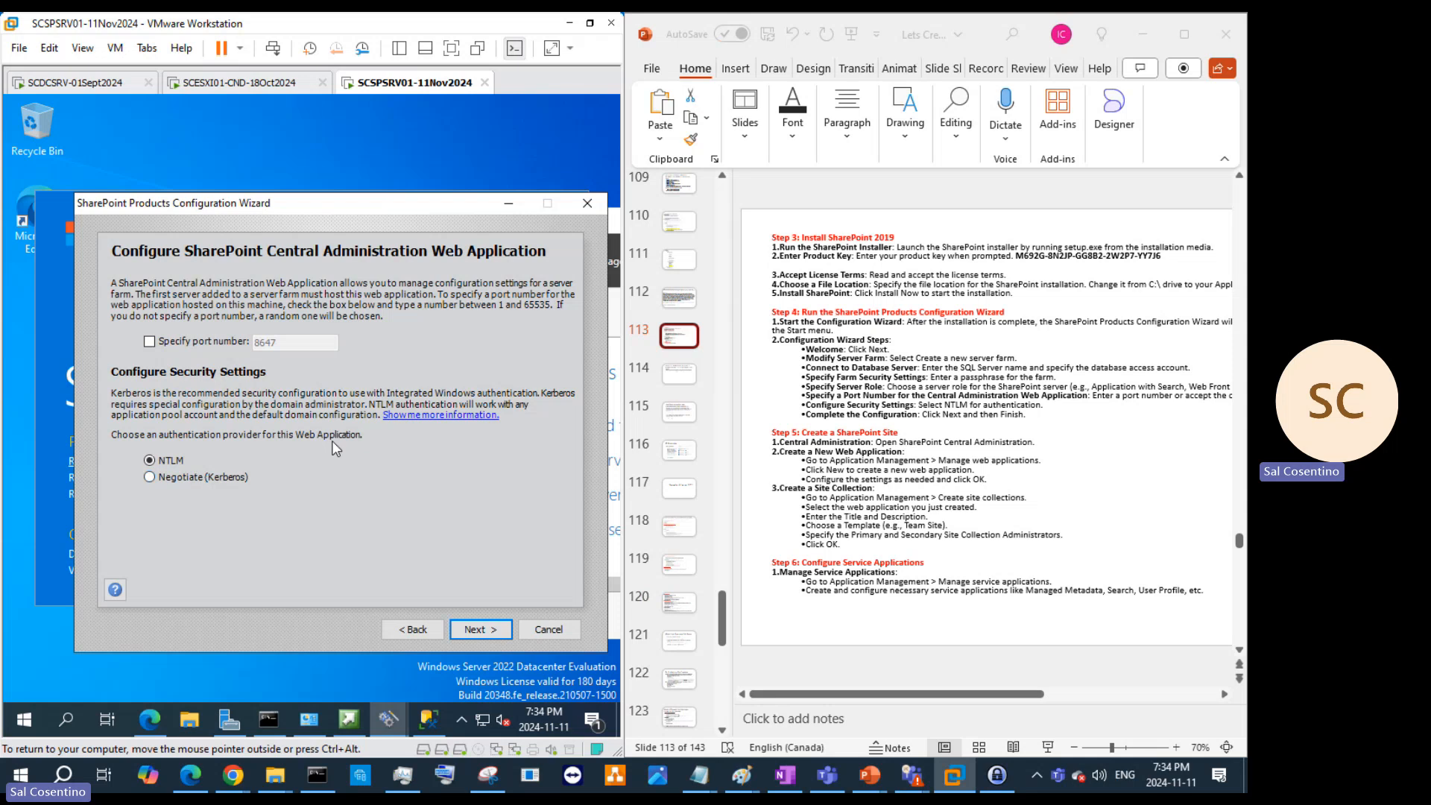
left_click(450, 421)
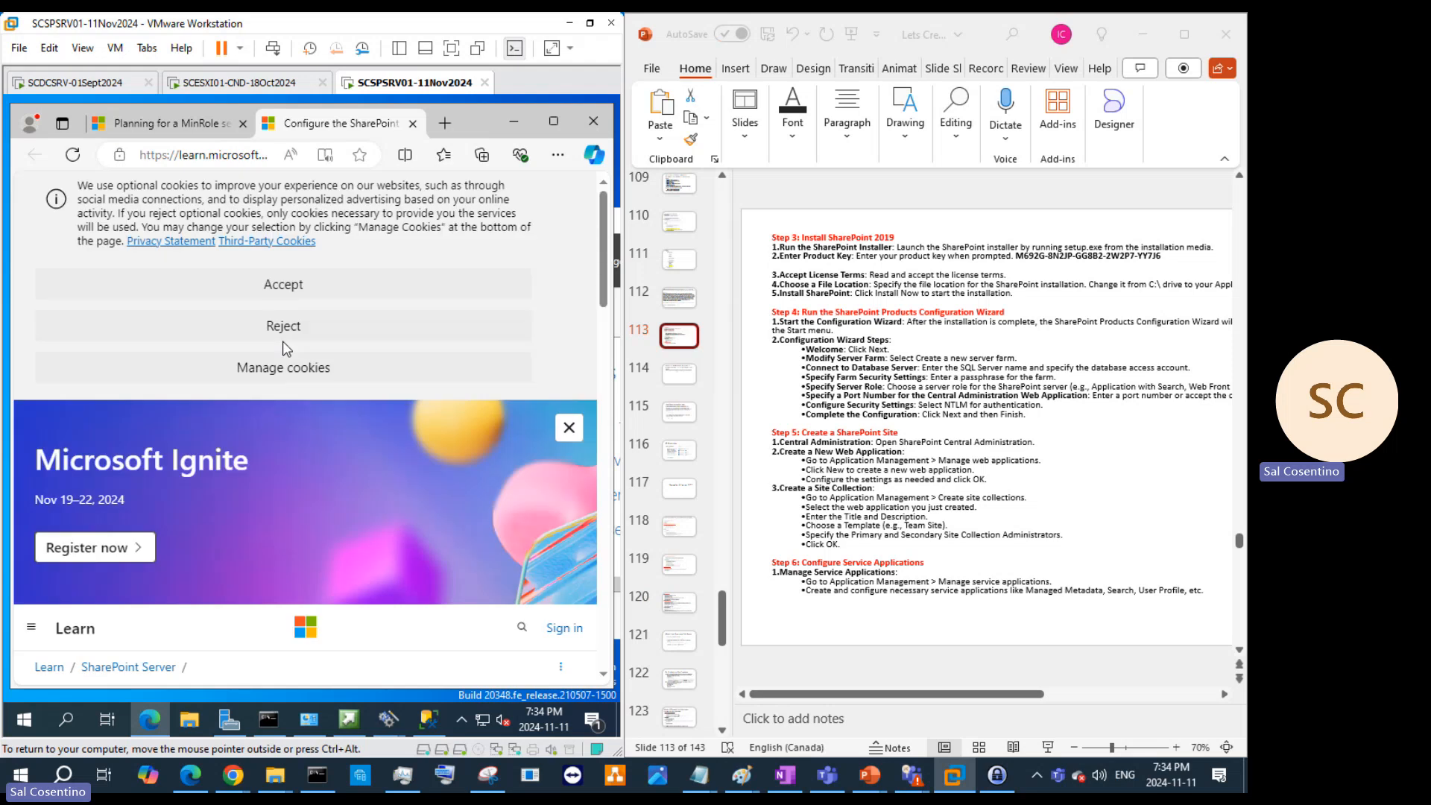
scroll(348, 431, "down", 2)
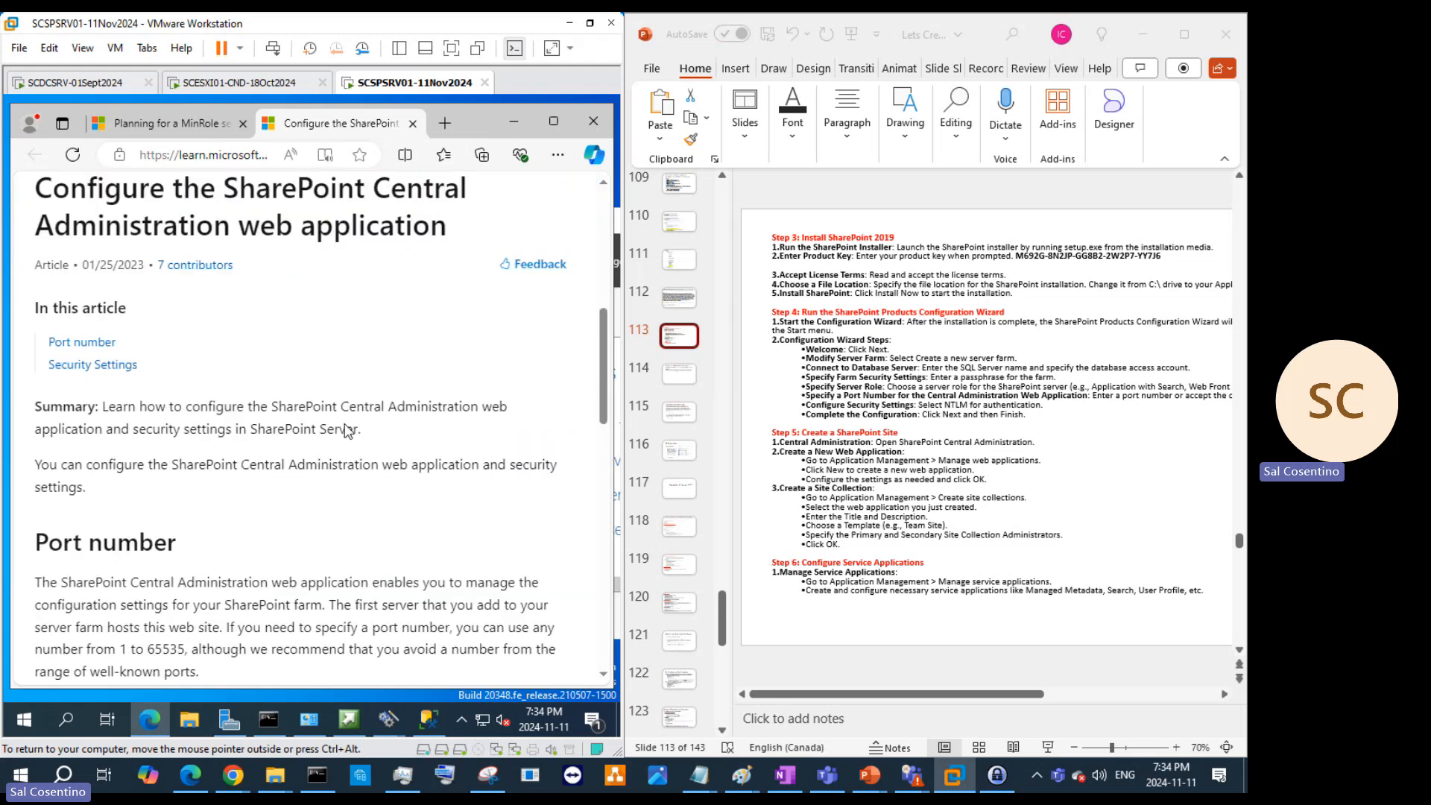
scroll(347, 425, "down", 2)
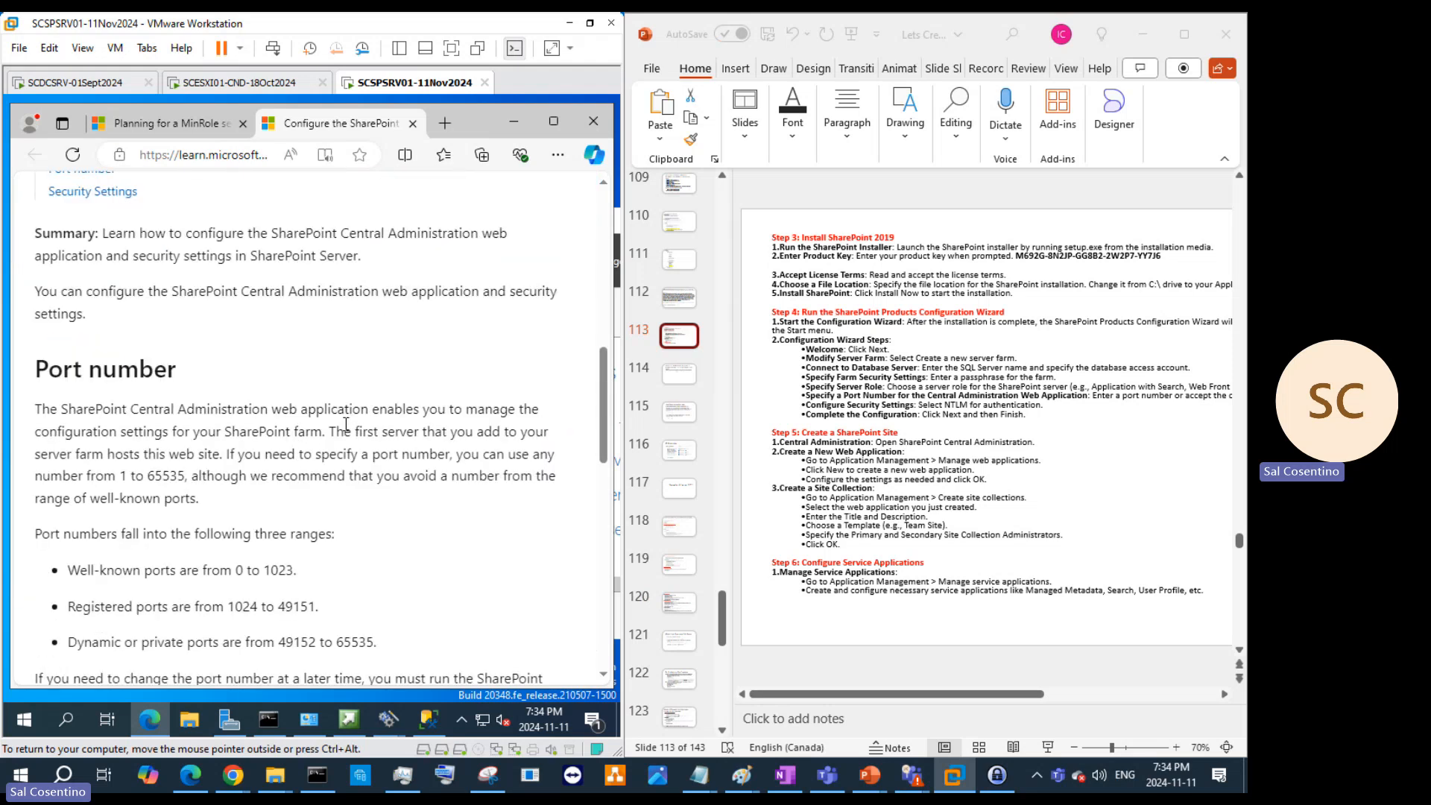
scroll(243, 488, "down", 2)
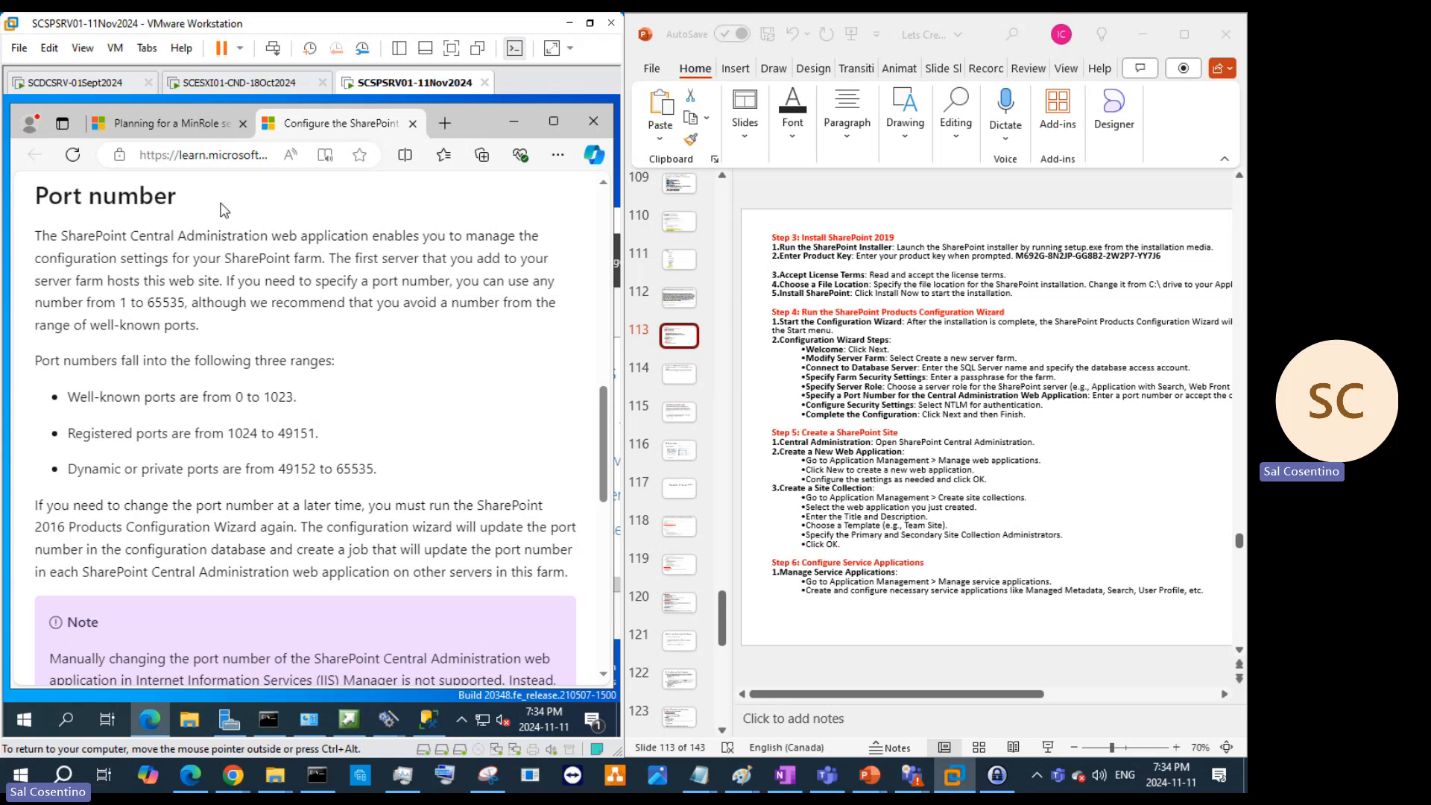
Step: Copy the Central Administration article's web address onto a new line below the port number instruction on slide 113
left_click(222, 158)
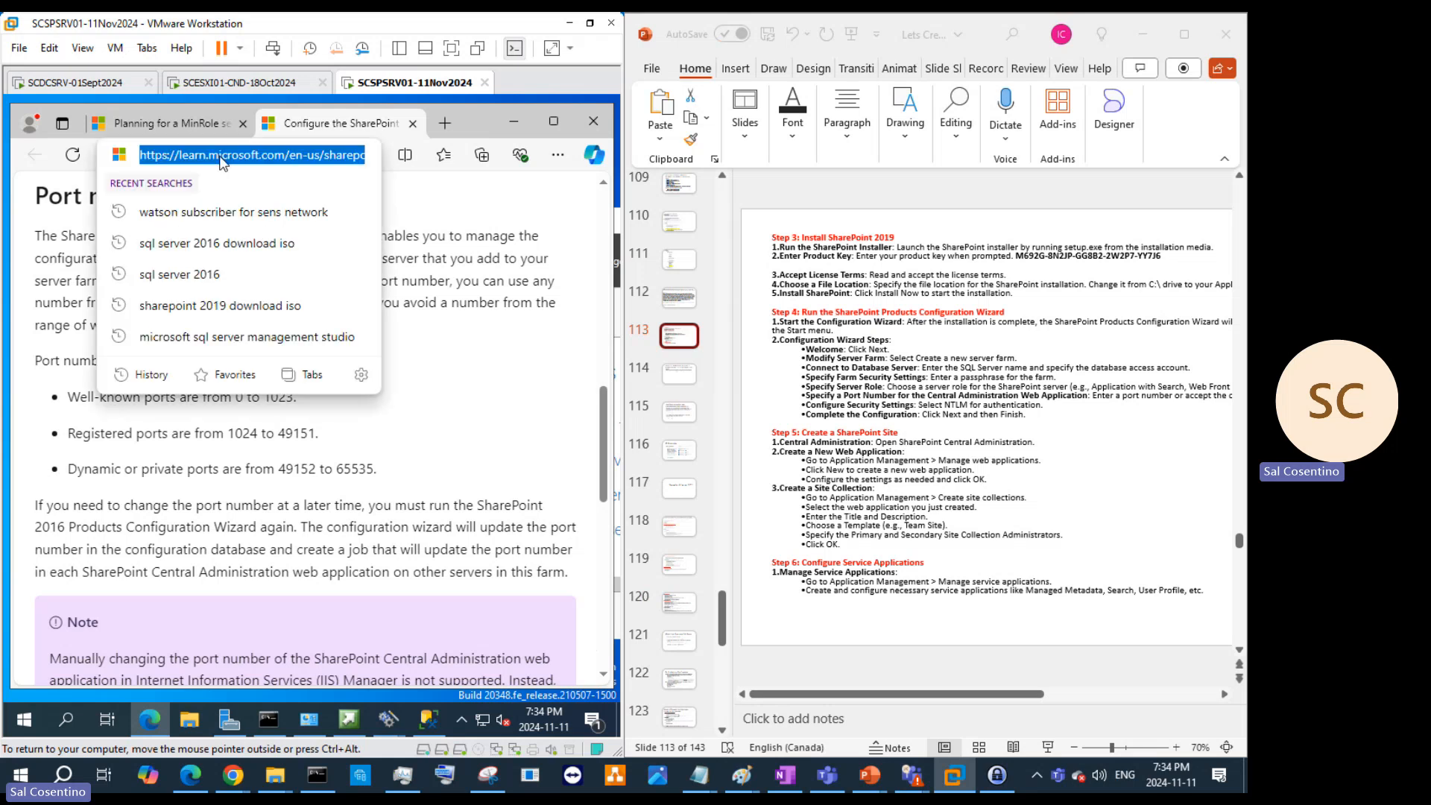
key("BackSpace")
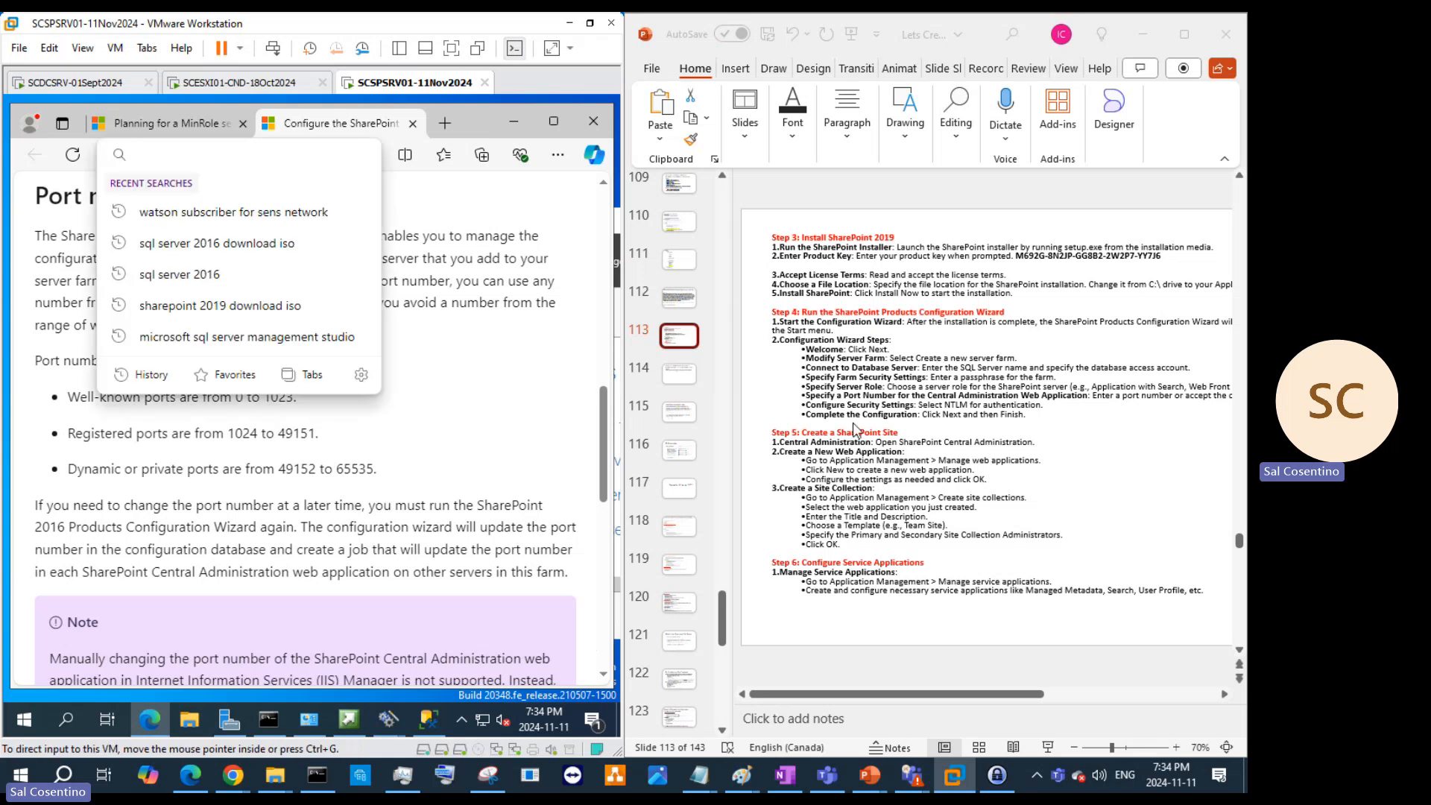
left_click(916, 404)
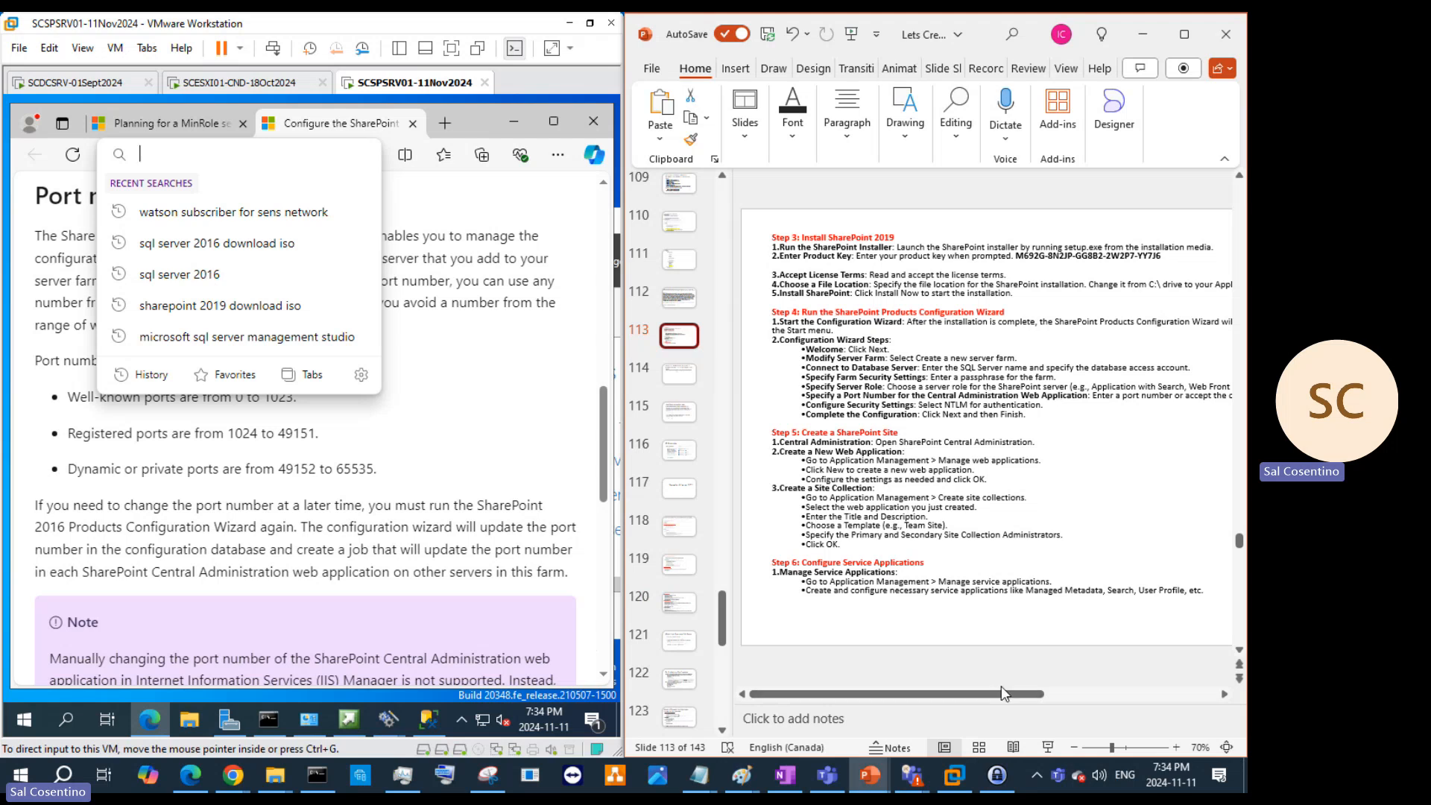
left_click_drag(1018, 696, 1191, 689)
left_click(988, 398)
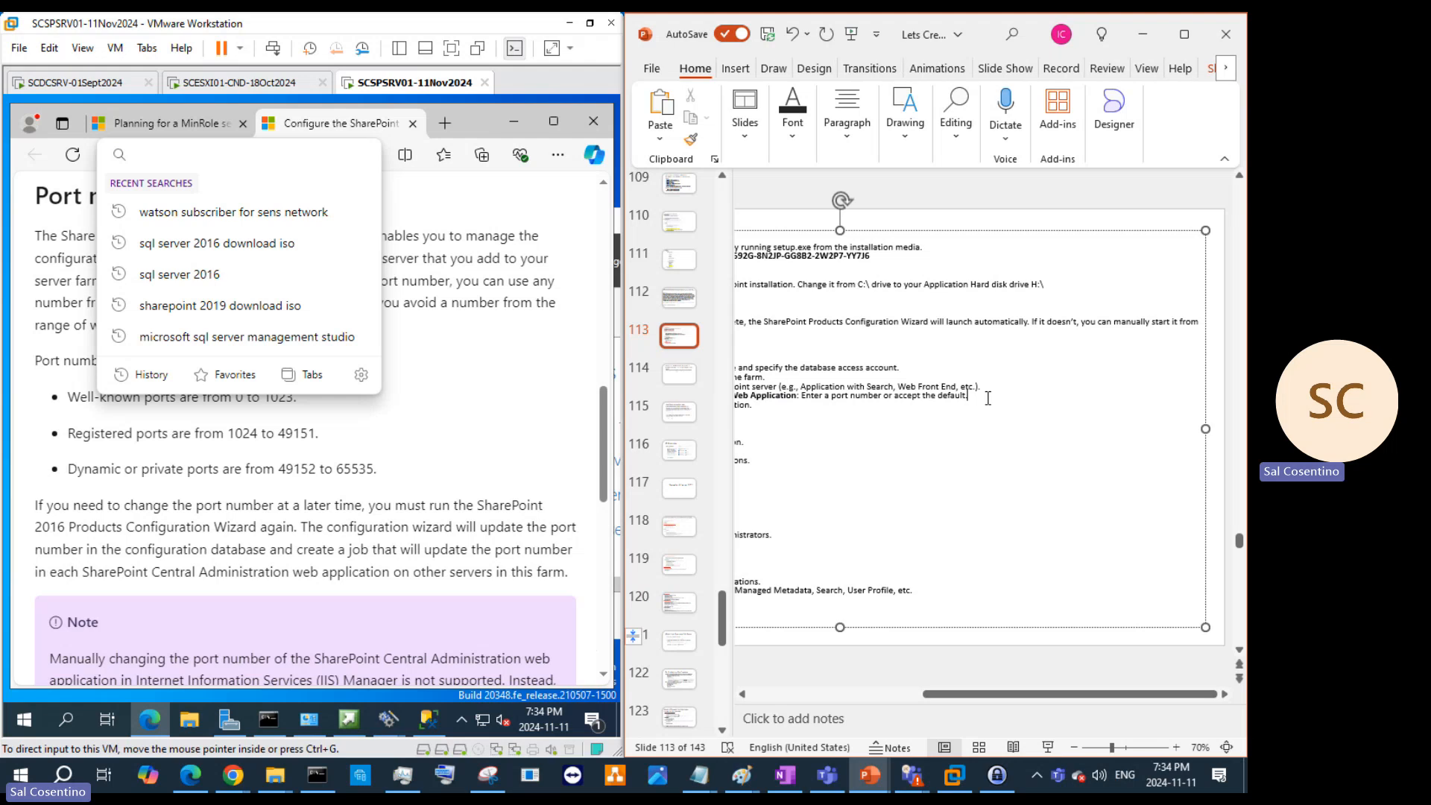
key("Return")
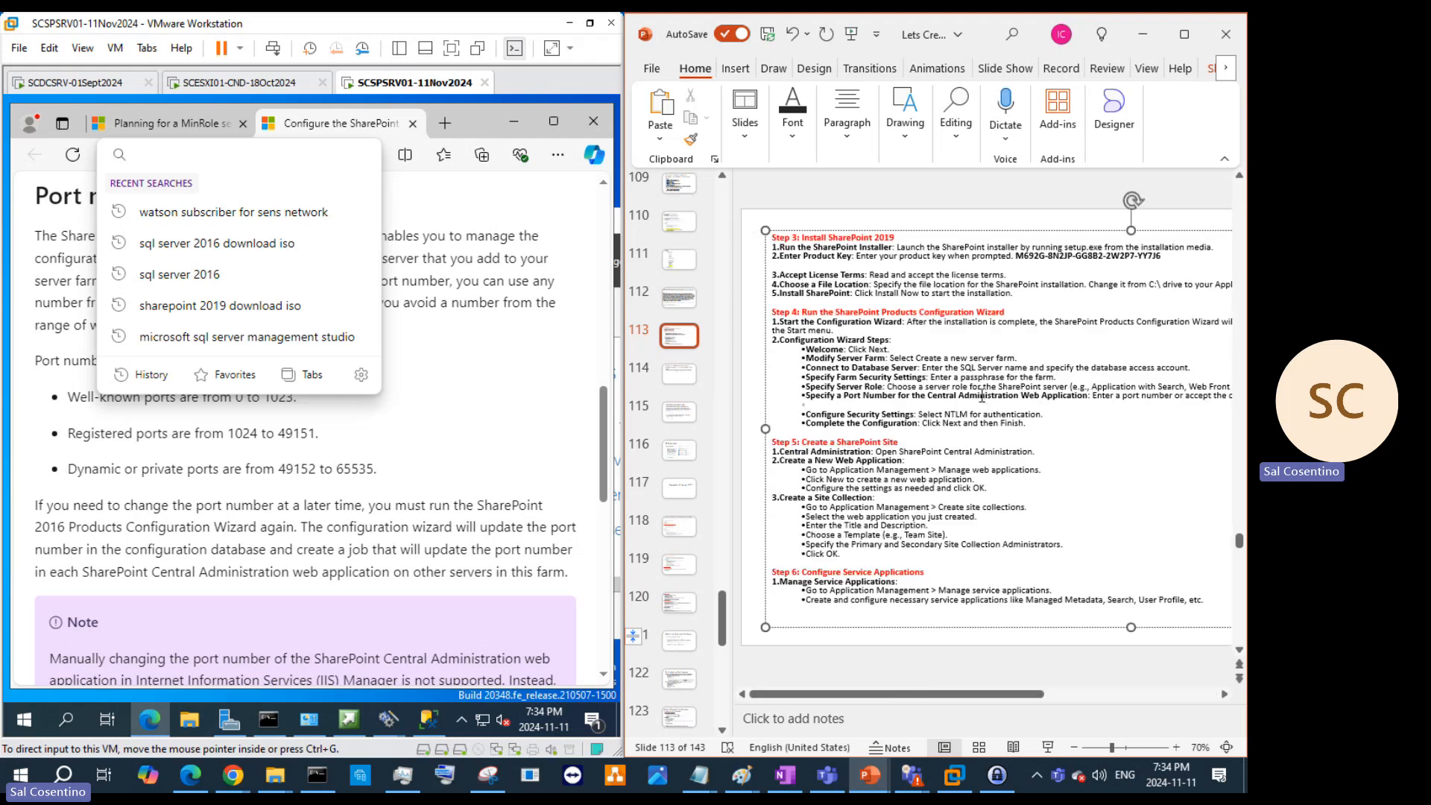
key("ctrl+v")
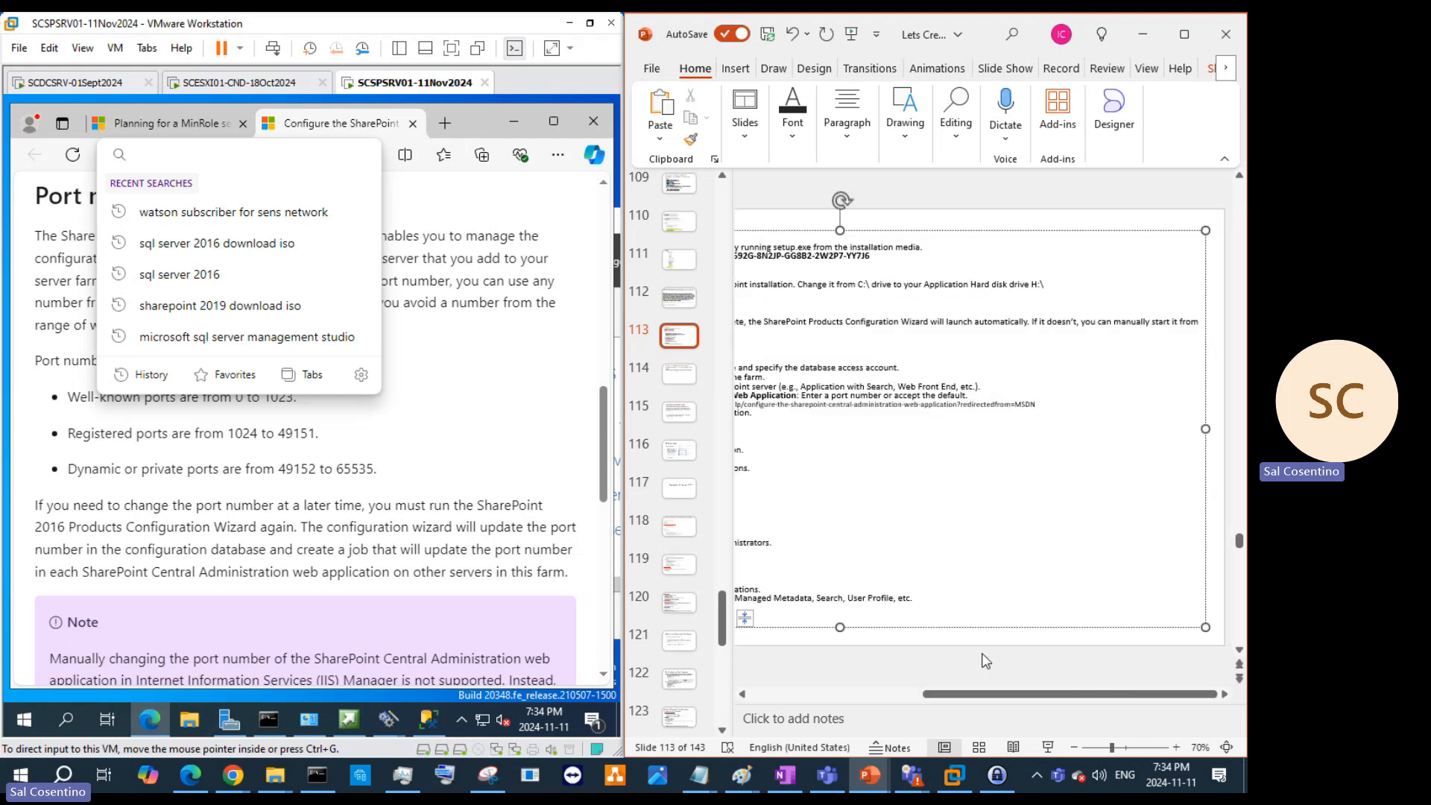
Step: Review the SharePoint installation steps on slide 113 and the NTLM and Kerberos sections of the Central Administration article
left_click_drag(926, 694, 742, 695)
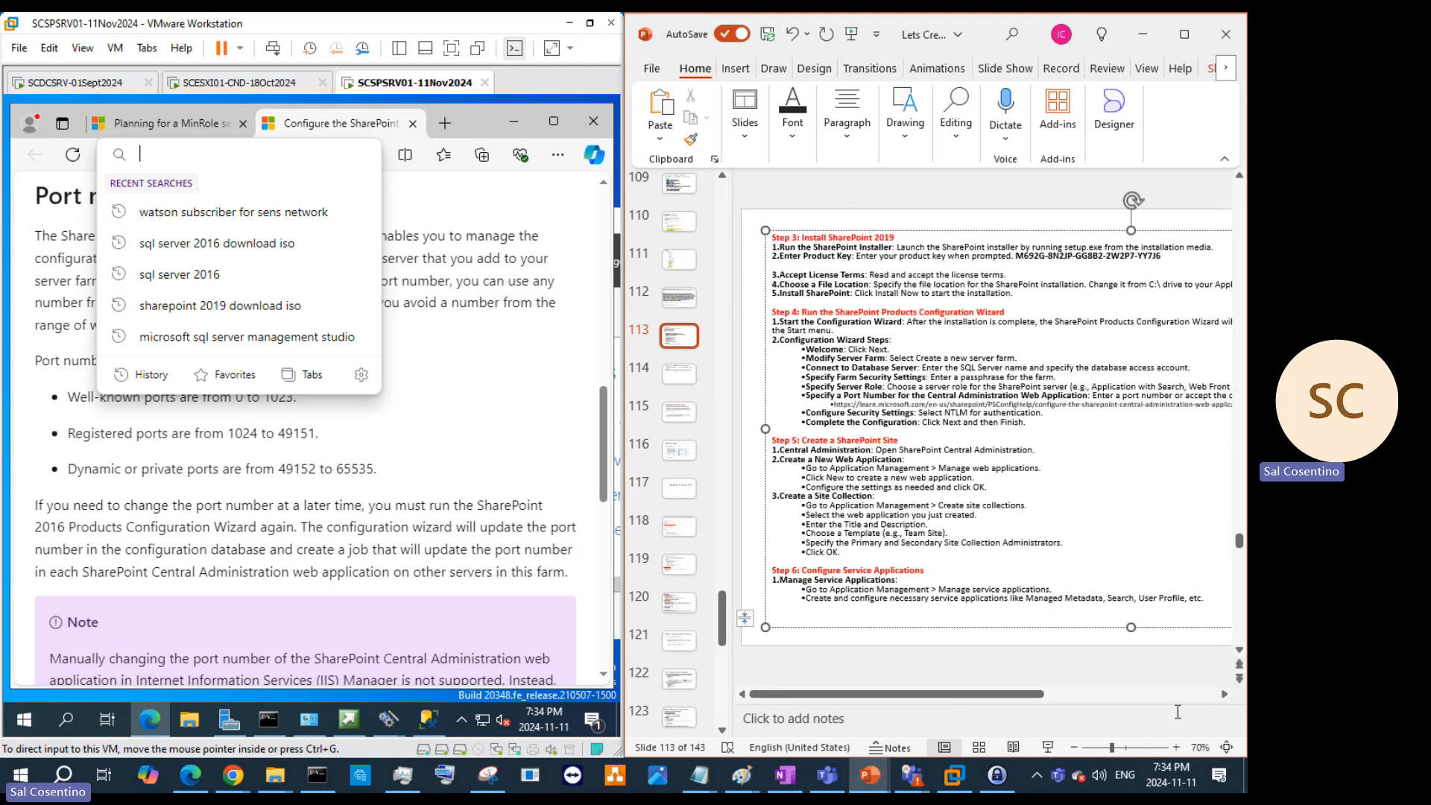
left_click(1176, 747)
left_click(1176, 747)
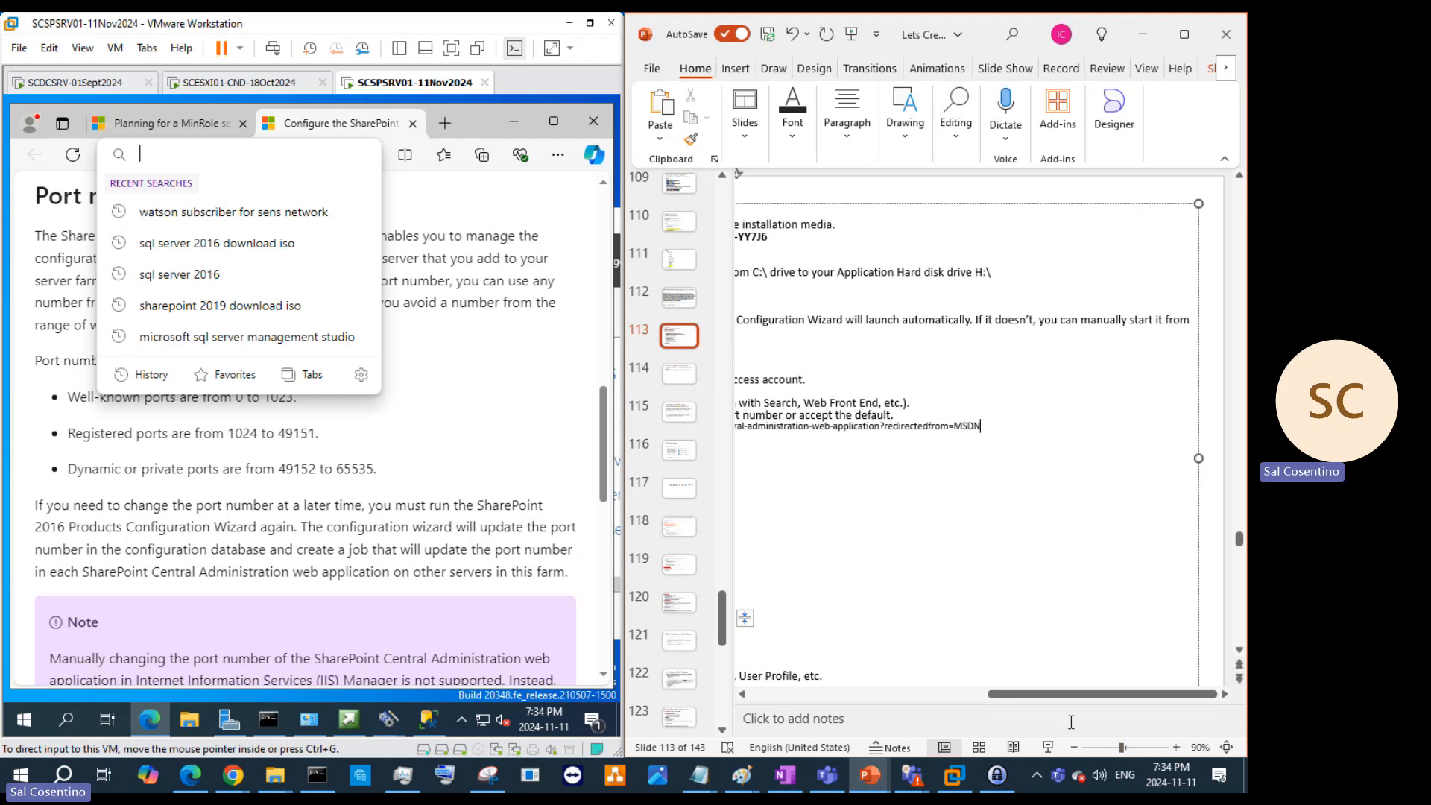
left_click_drag(1086, 698, 851, 697)
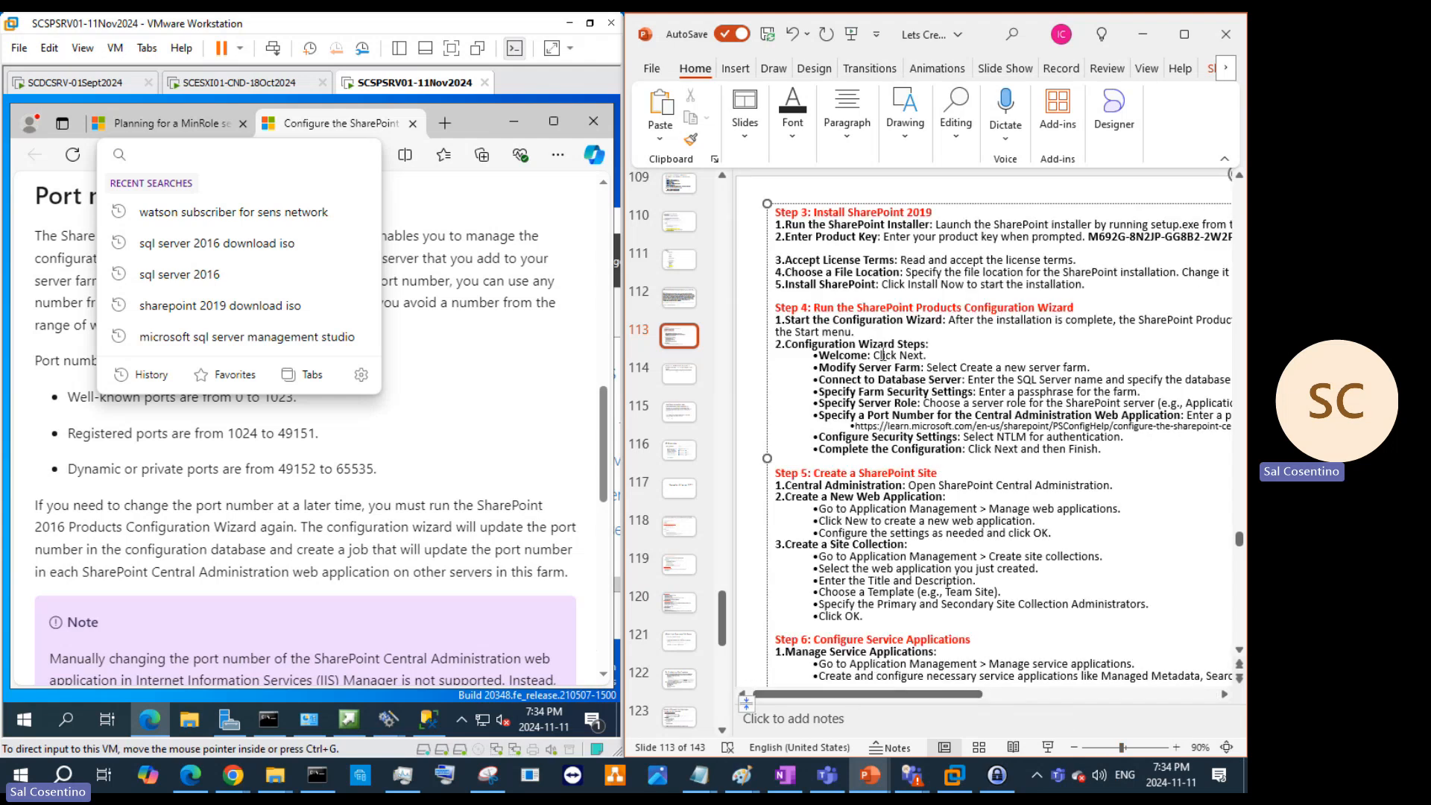
scroll(351, 328, "down", 10)
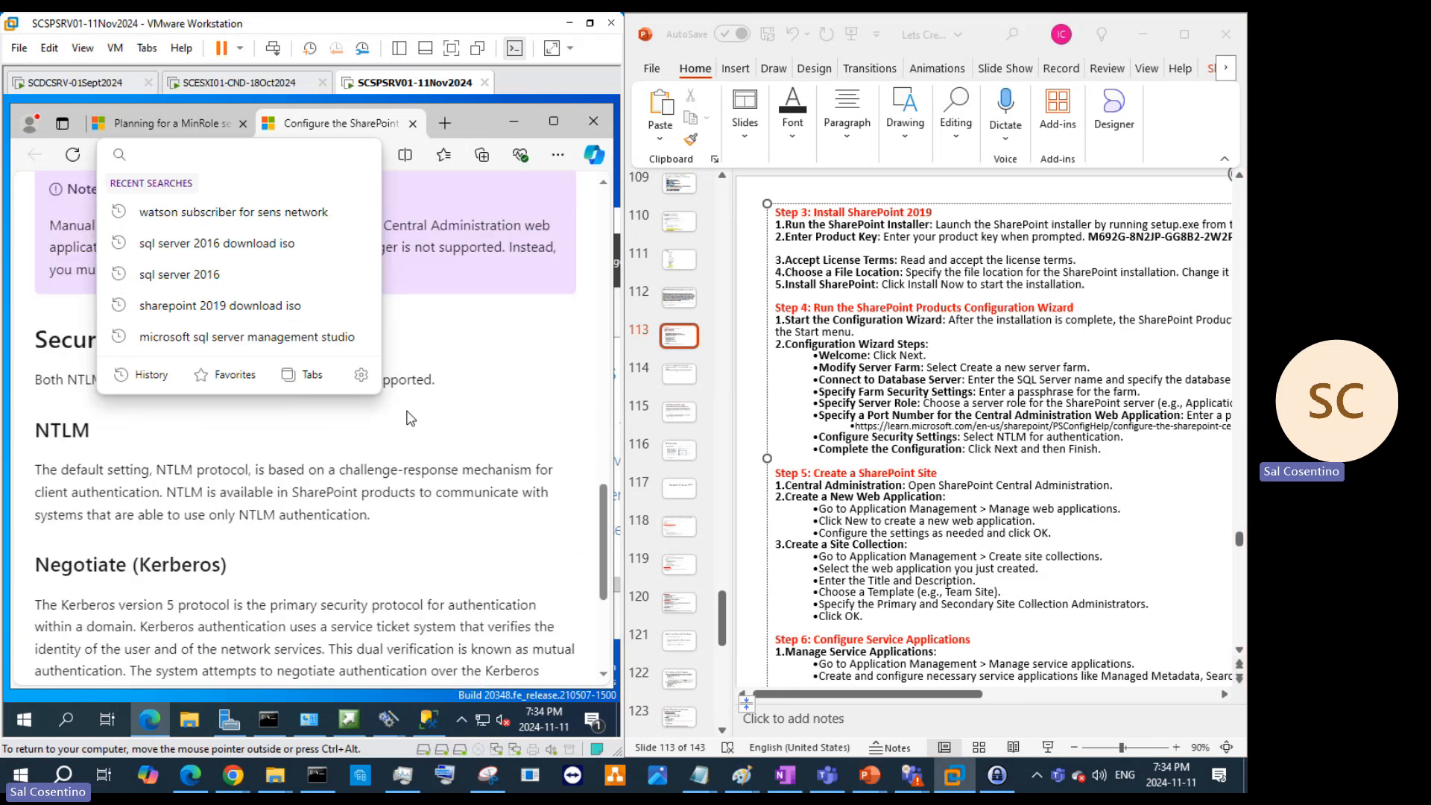
left_click(432, 211)
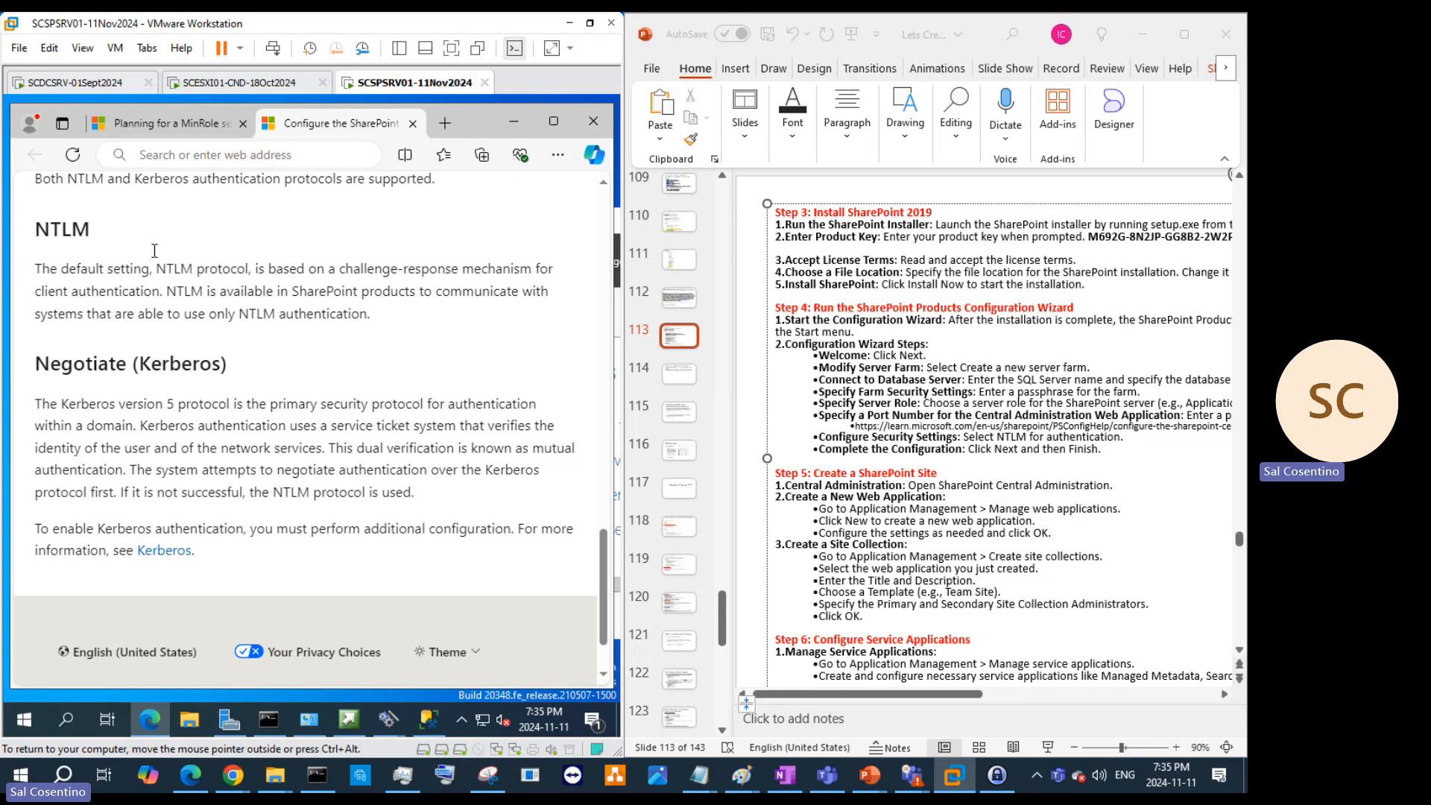
Step: On the SCDCSRV-01Sept2024 machine, set the SCSPSRV01-CND computer's delegation to trust any service (Kerberos only), and minimize Active Directory Users and Computers
left_click(79, 83)
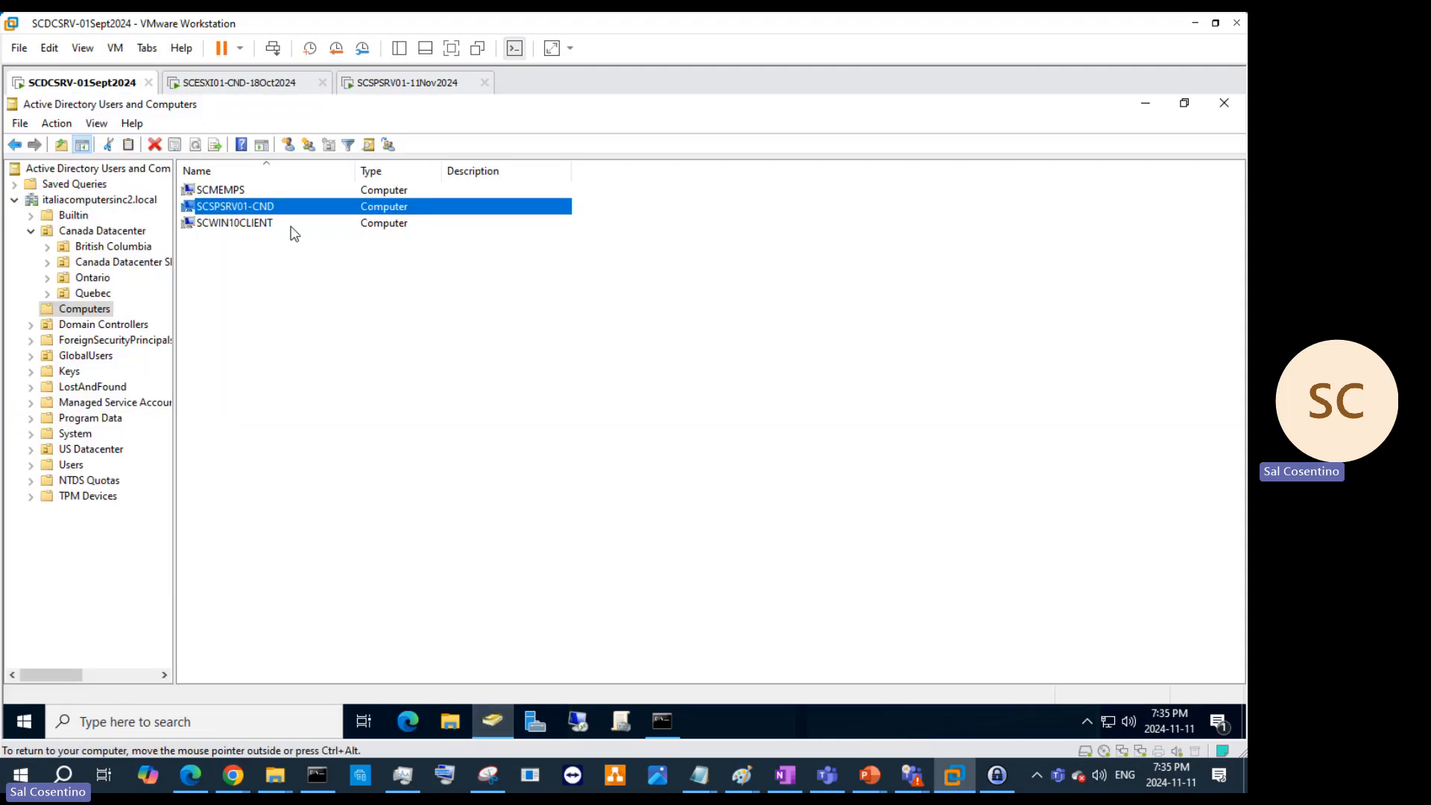
right_click(291, 211)
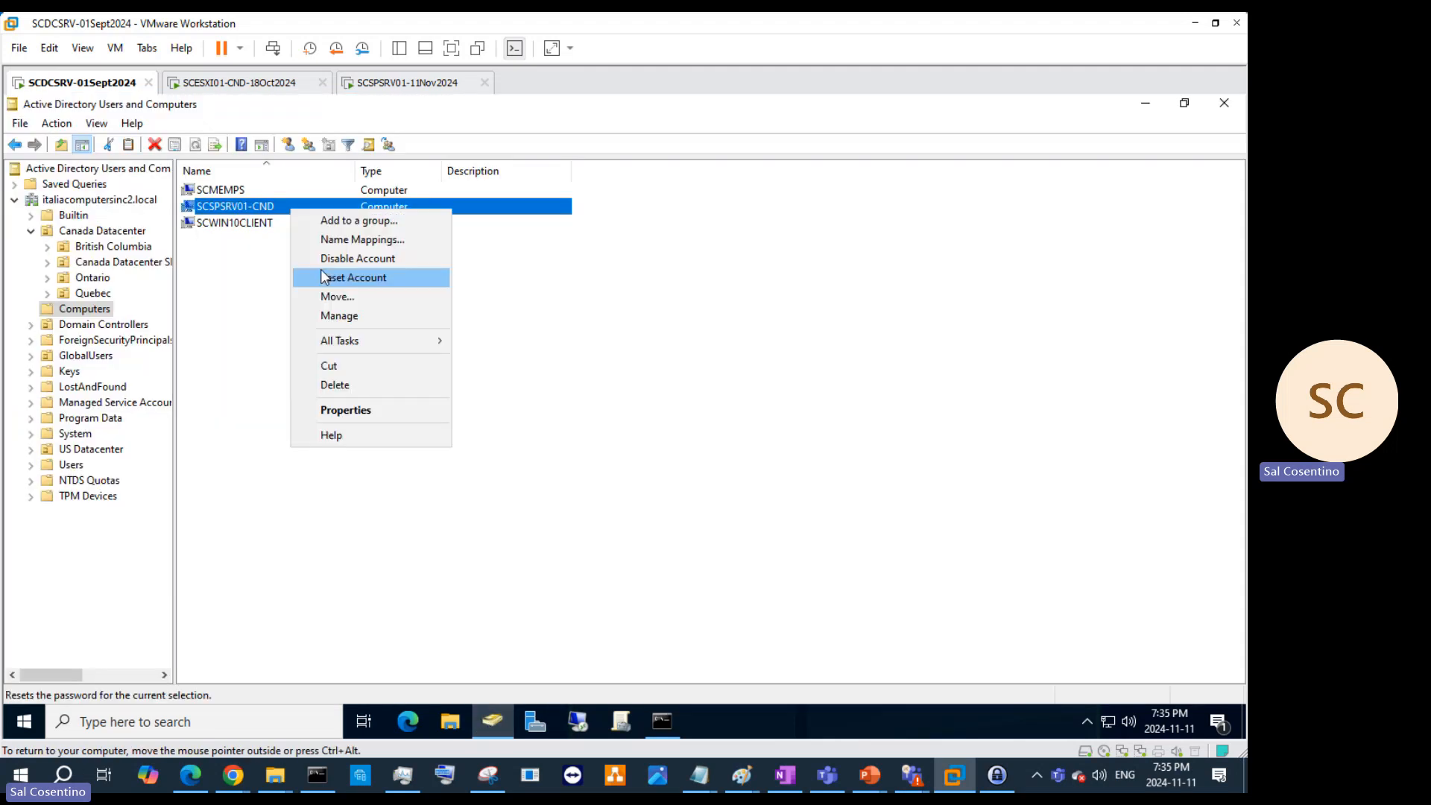
left_click(350, 419)
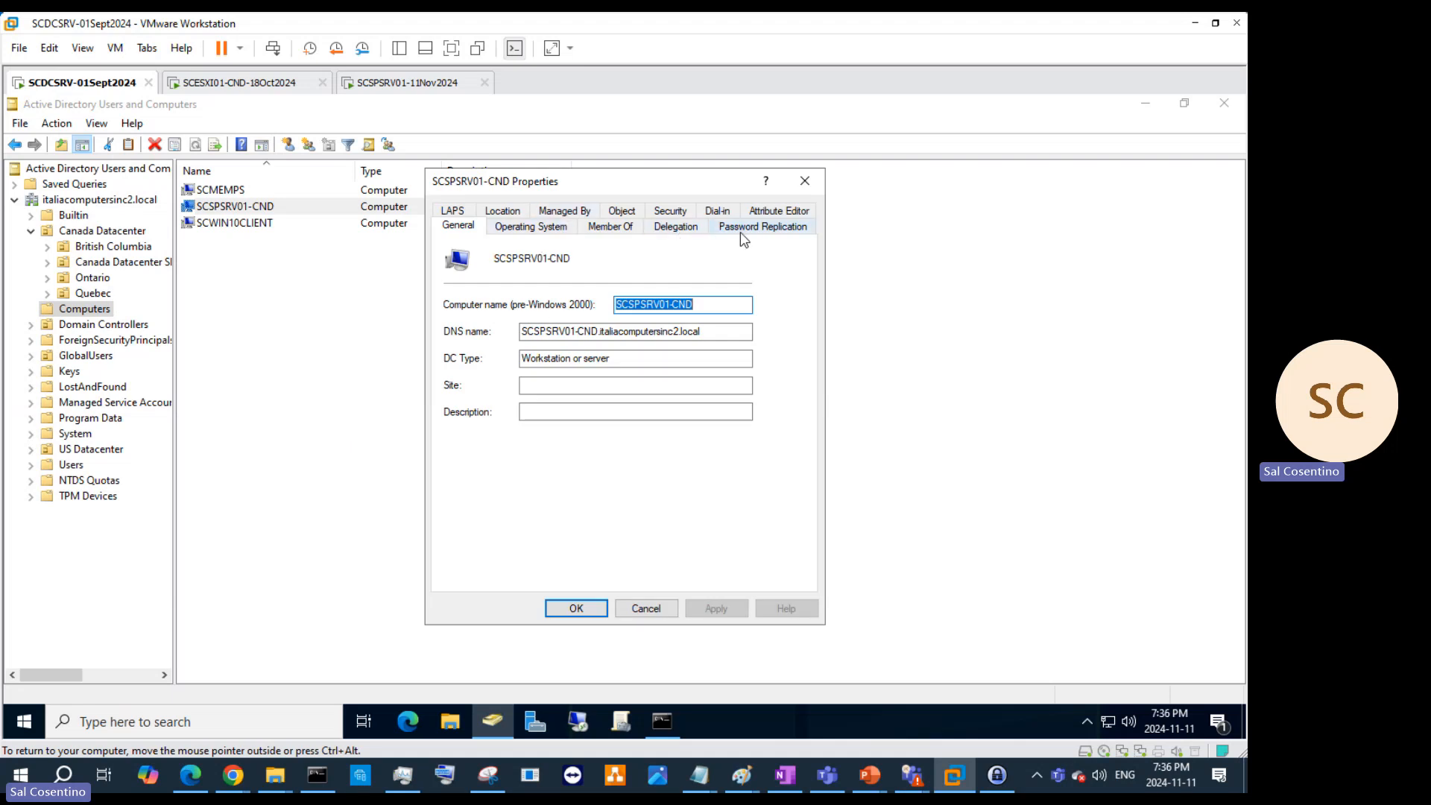
left_click(678, 226)
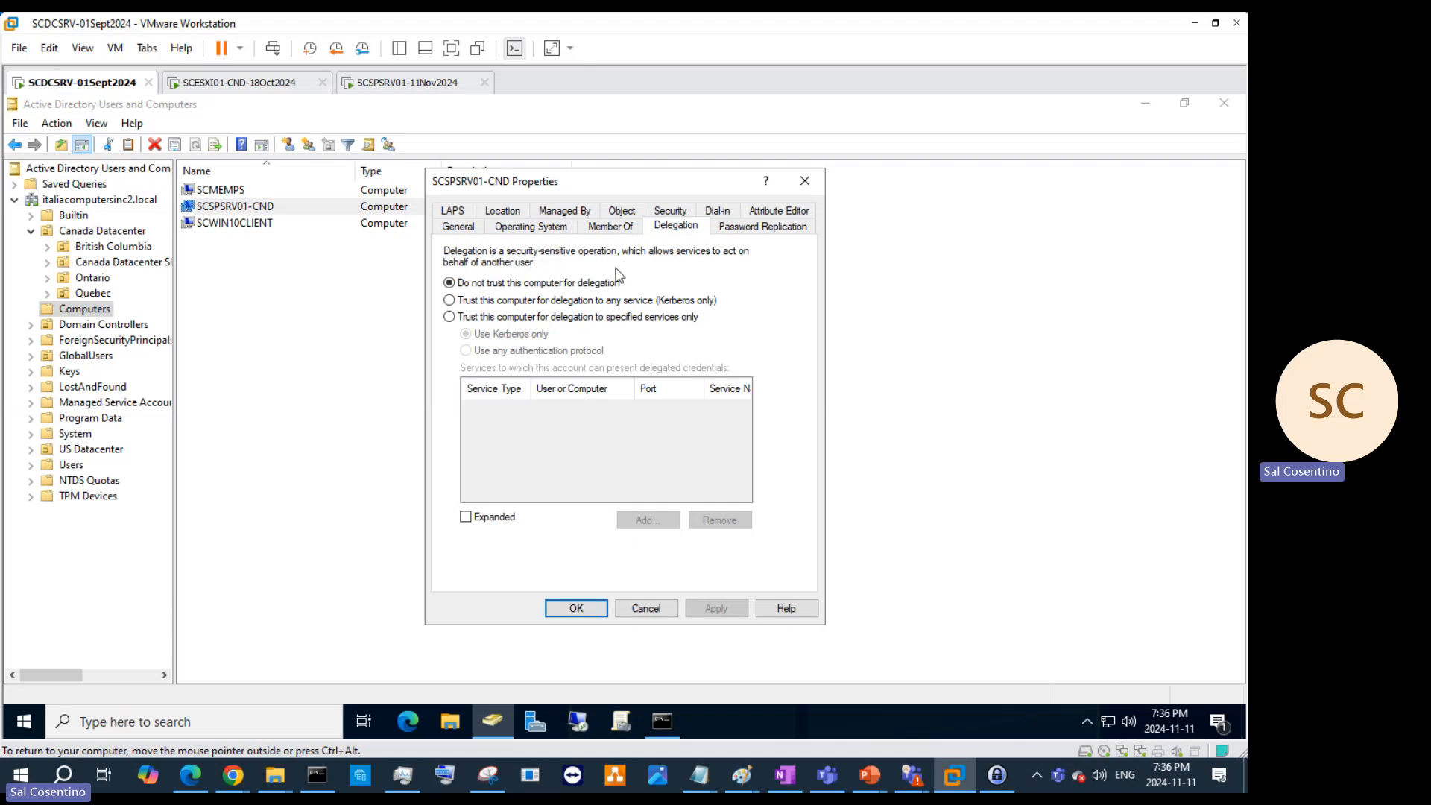
left_click(483, 302)
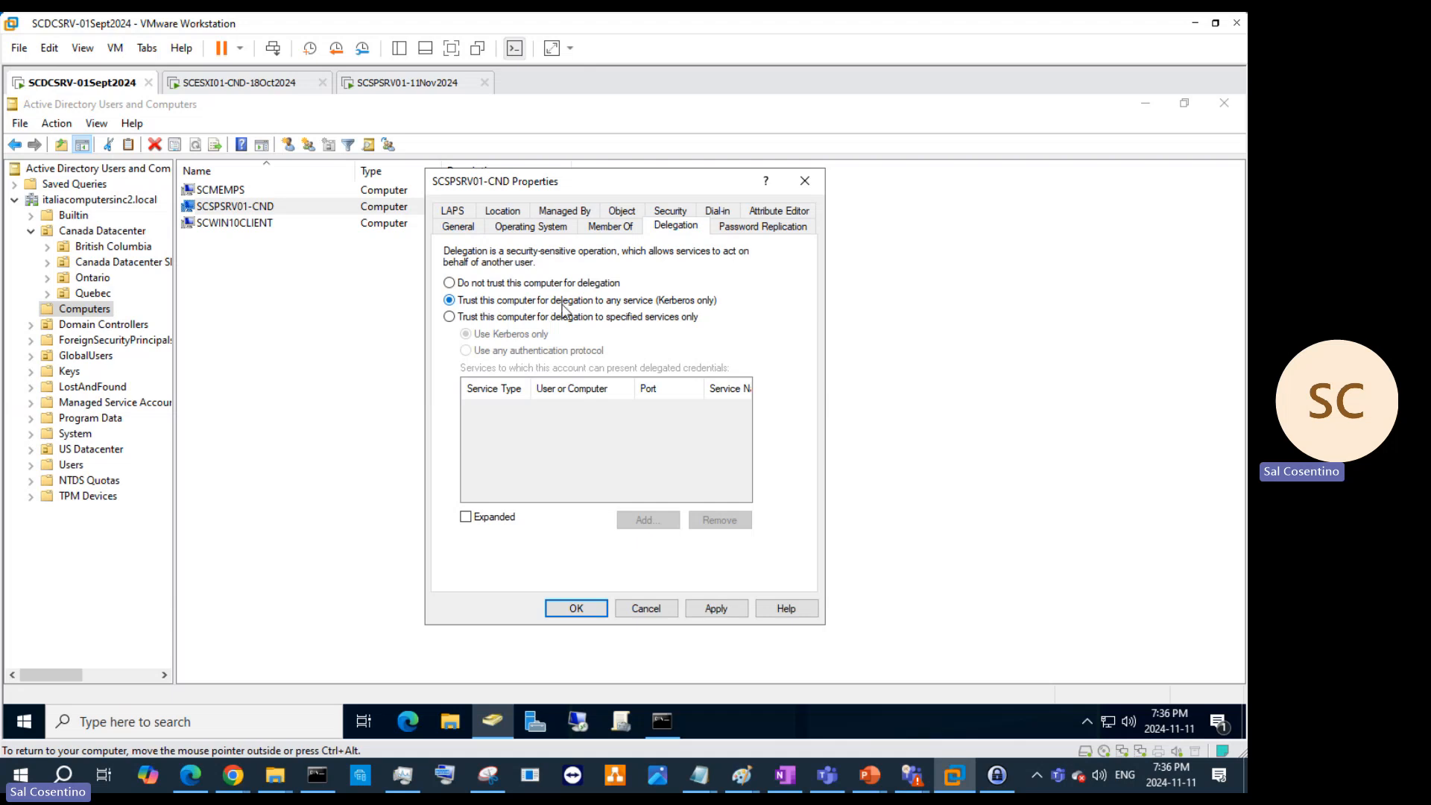
left_click(707, 604)
left_click(654, 613)
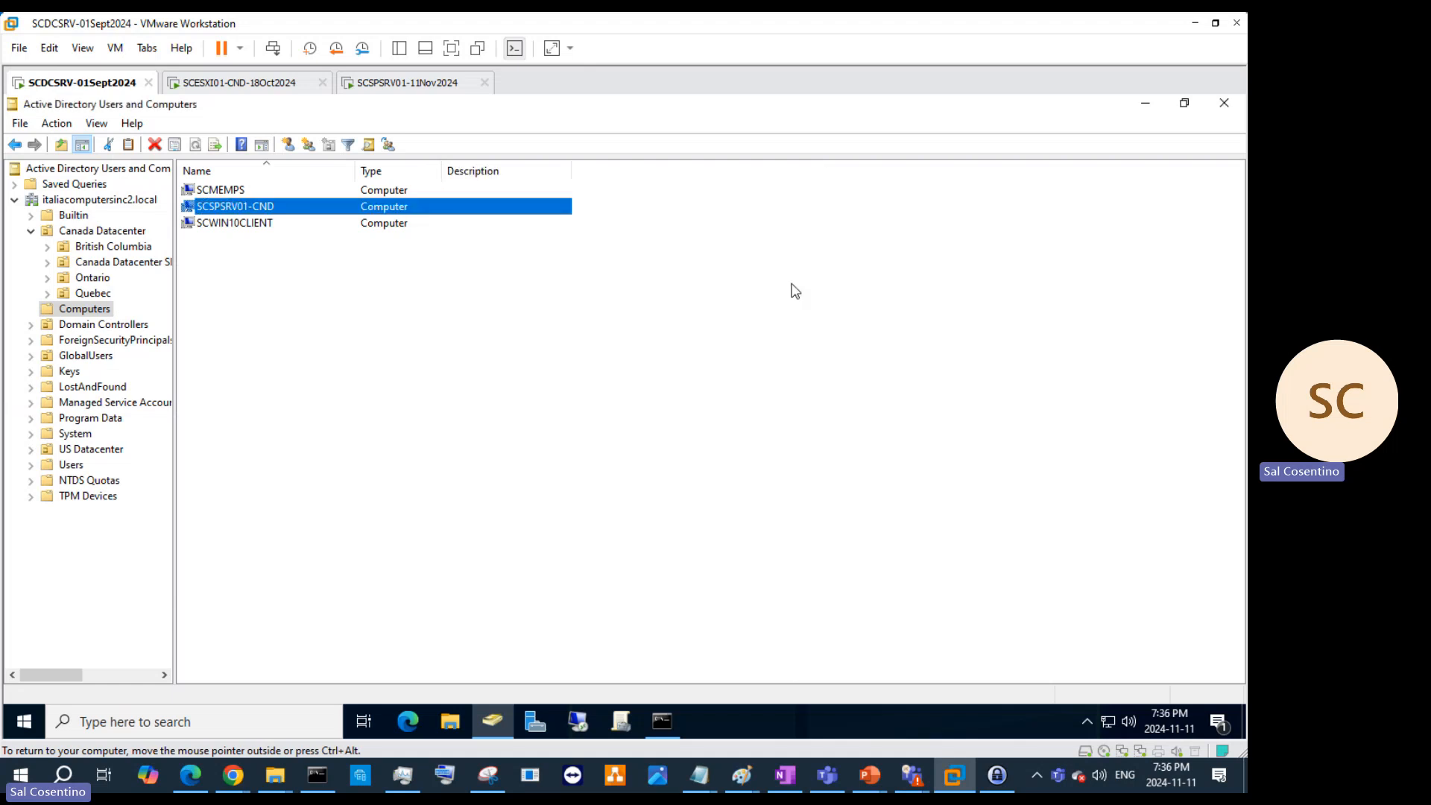
left_click(1146, 104)
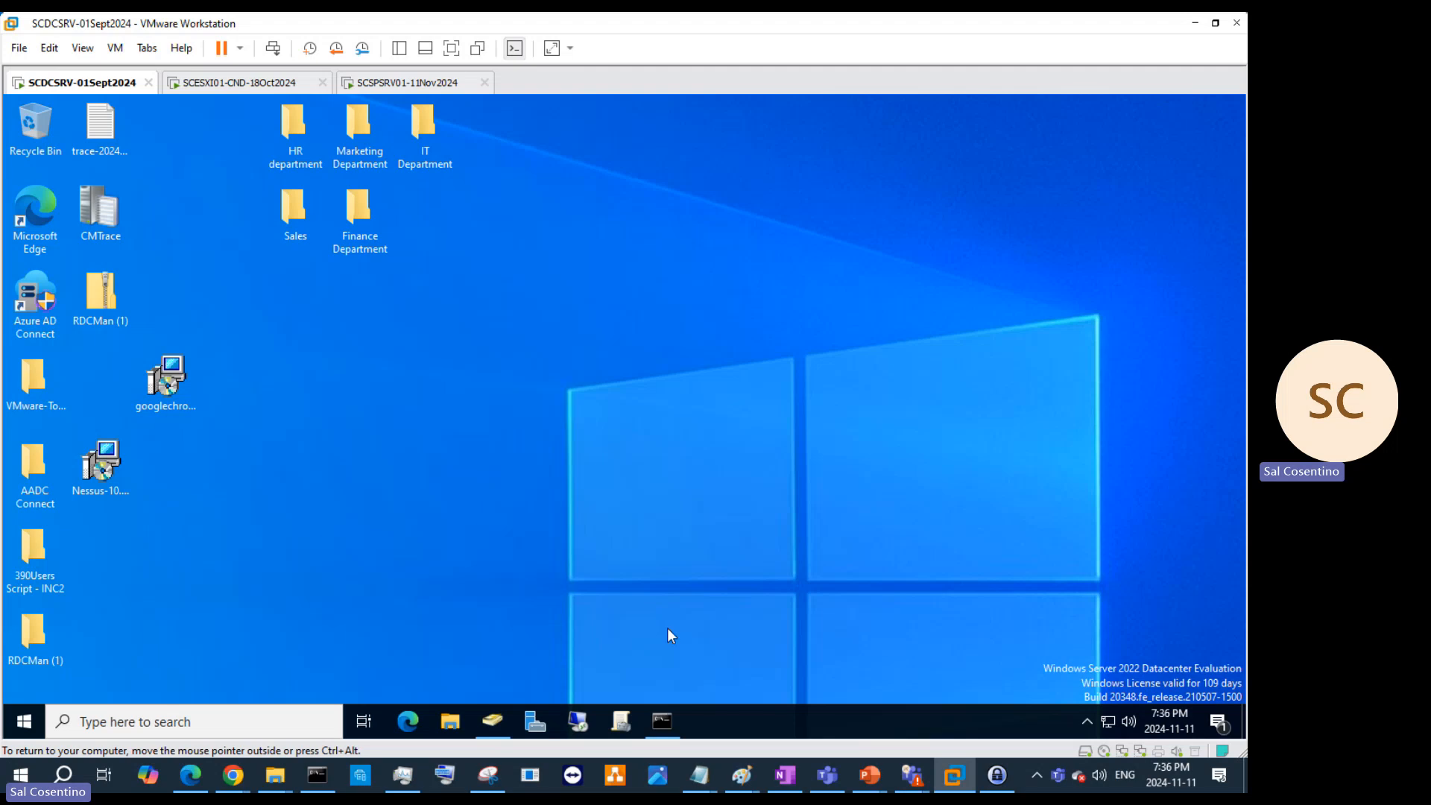
Step: Return to the SCSPSRV01-11Nov2024 machine and copy the article heading "Configure the SharePoint Central Administration web application"
left_click(375, 88)
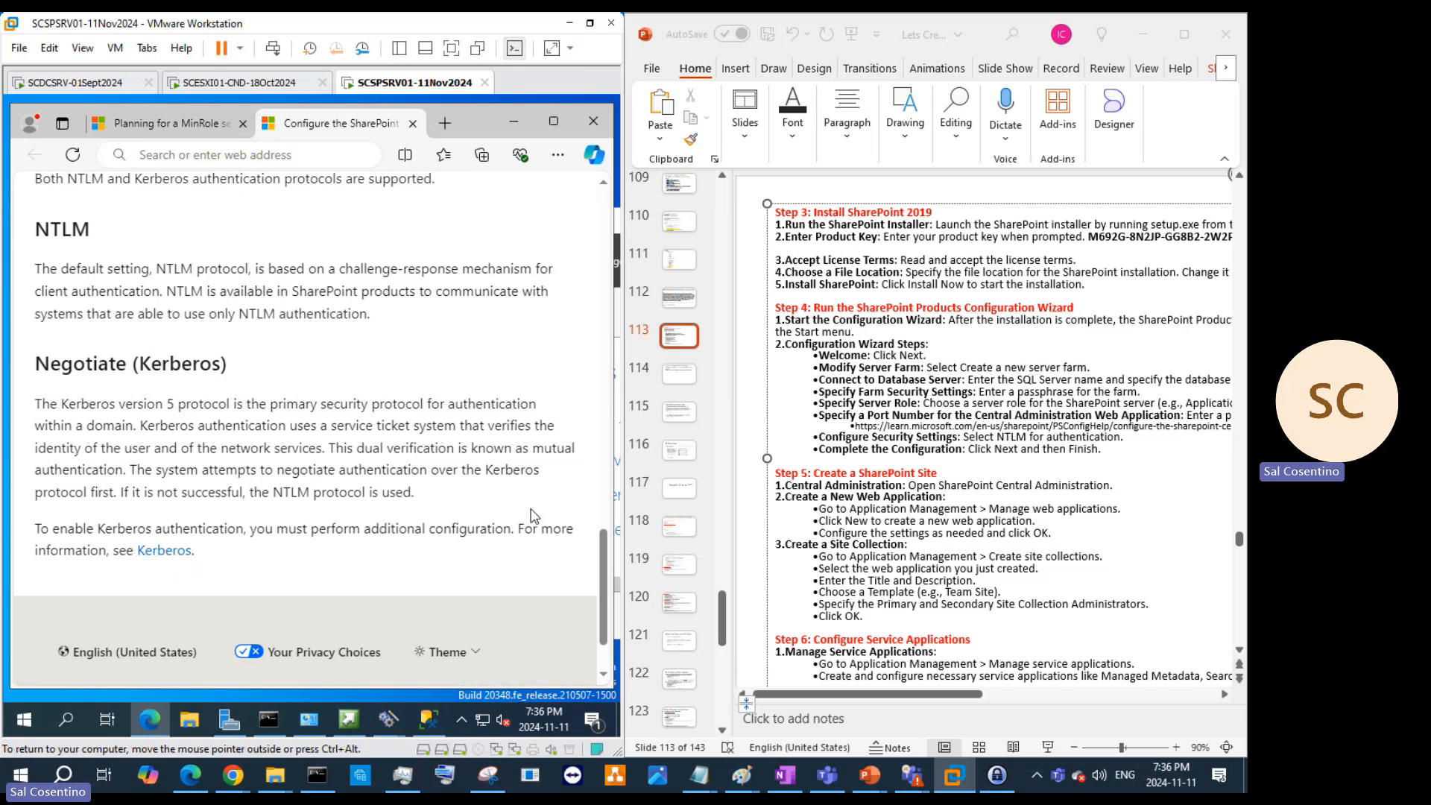
left_click_drag(602, 585, 623, 348)
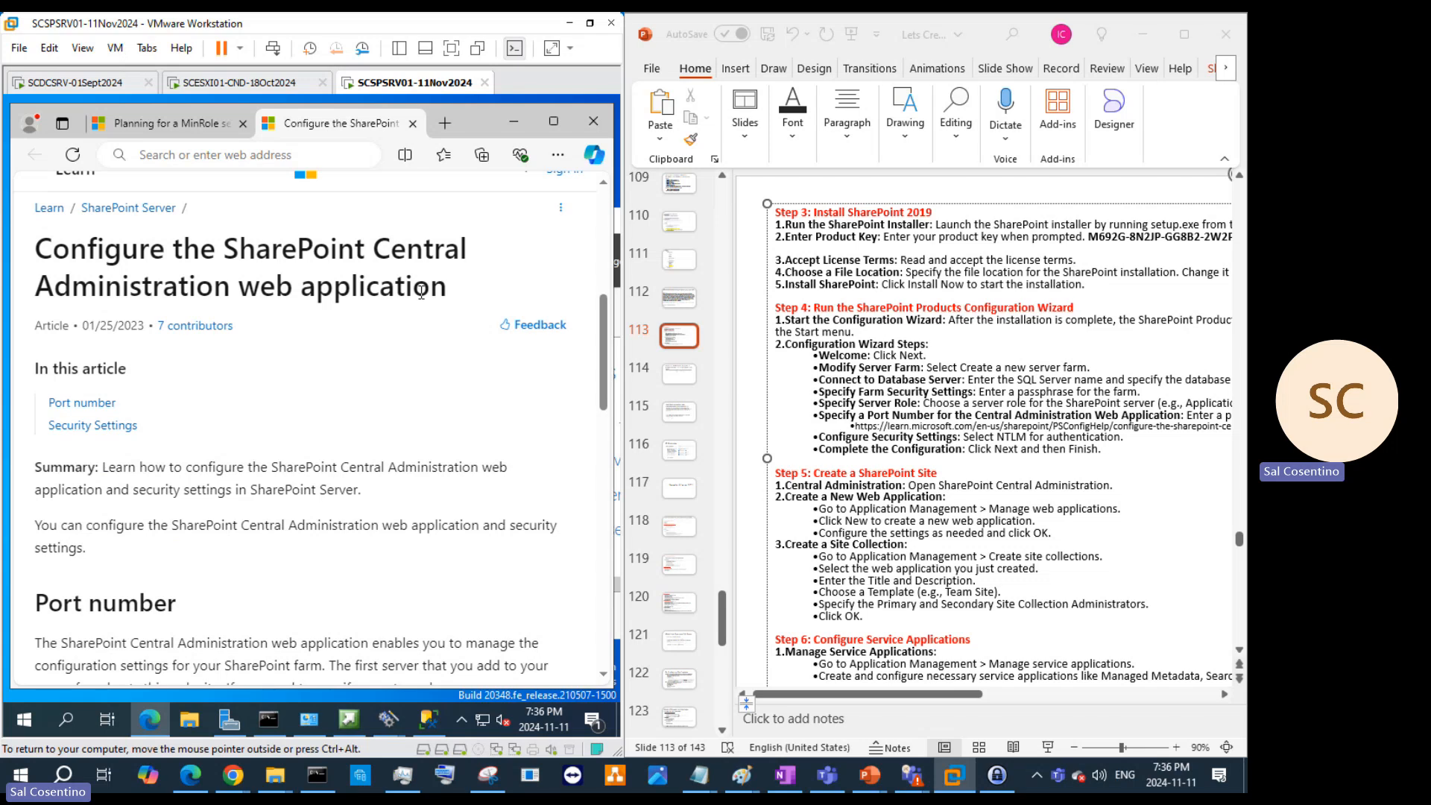
left_click_drag(470, 297, 41, 248)
key("ctrl+c")
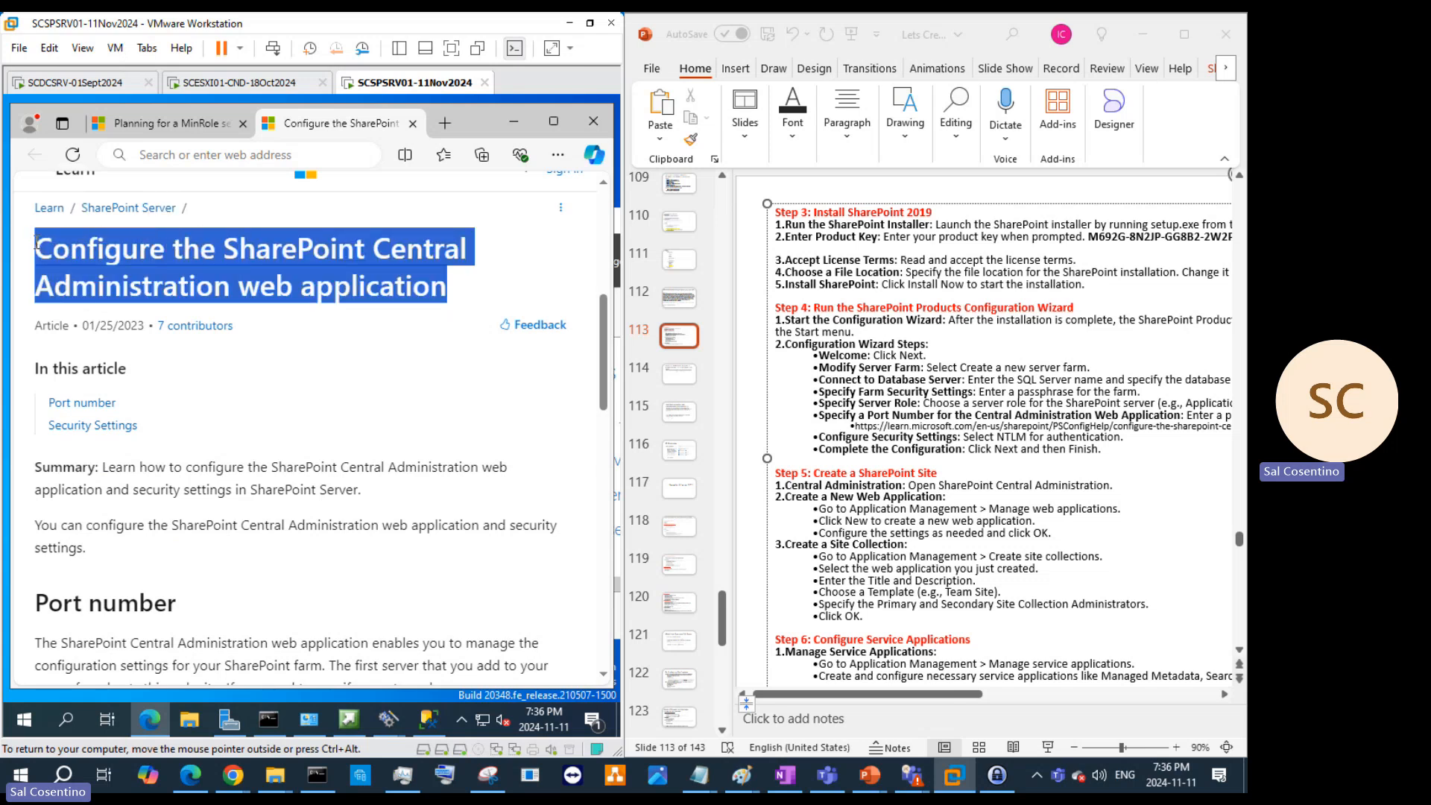
Step: Switch to the PowerPoint presentation and place the slide insertion point between slides 114 and 115
left_click(680, 372)
left_click(680, 354)
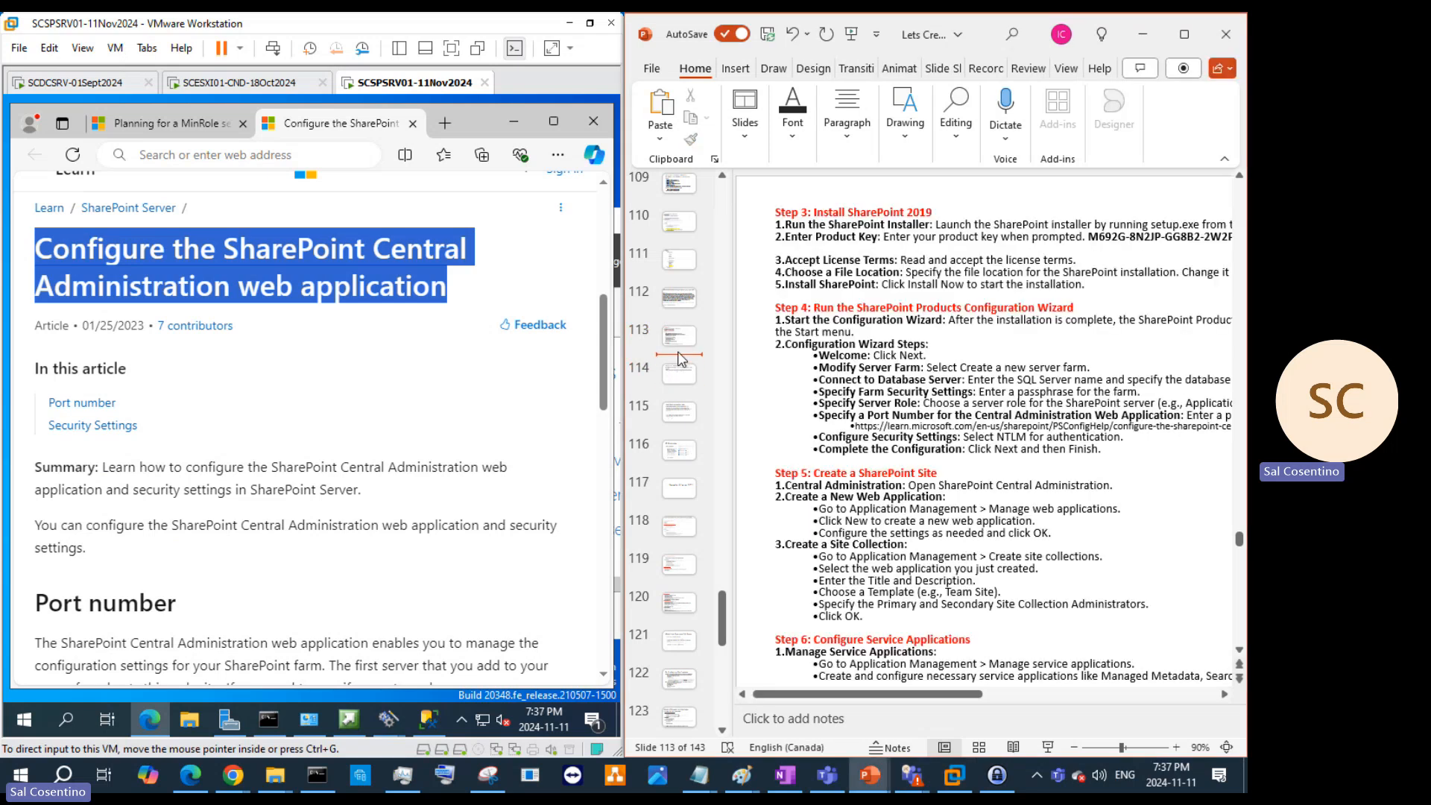
left_click(673, 397)
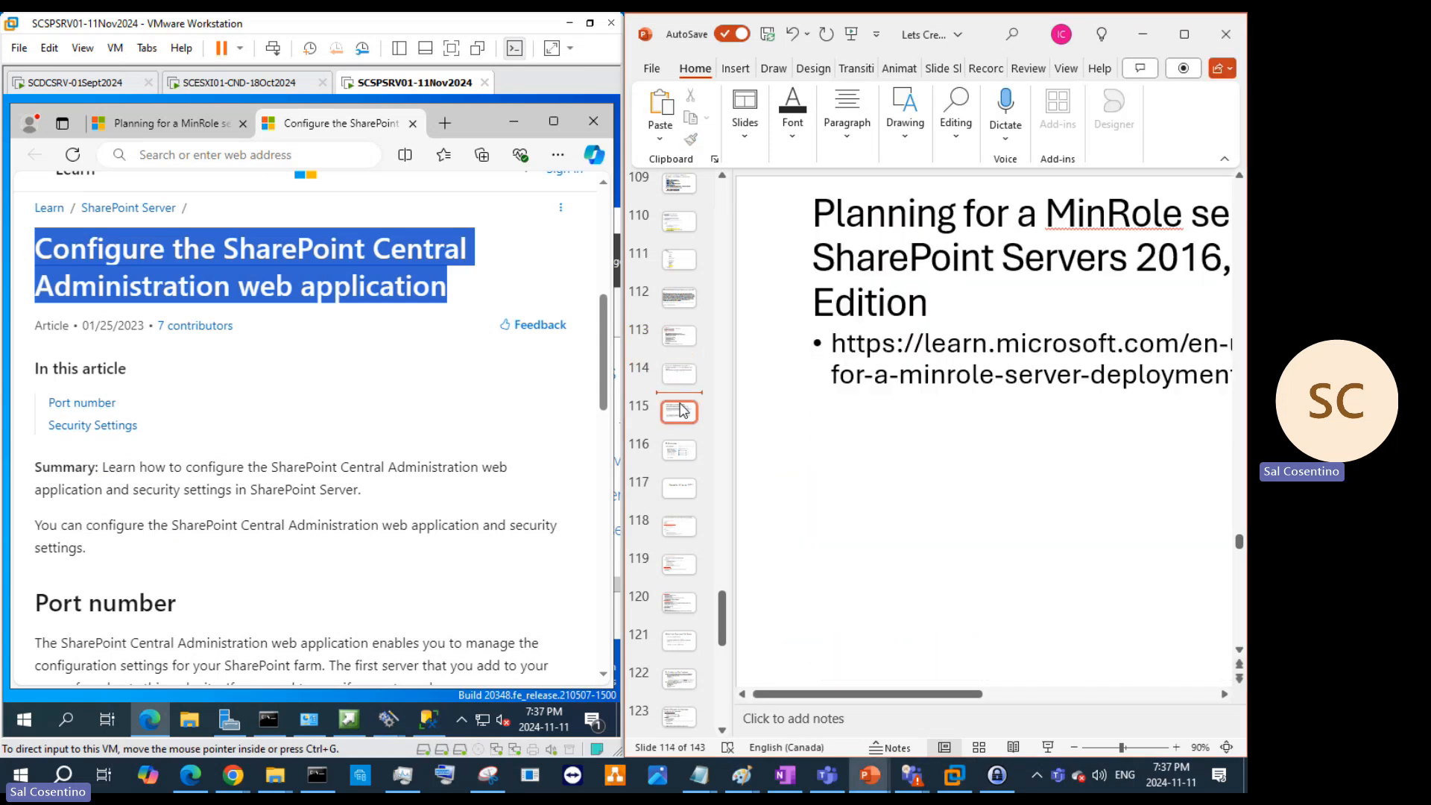
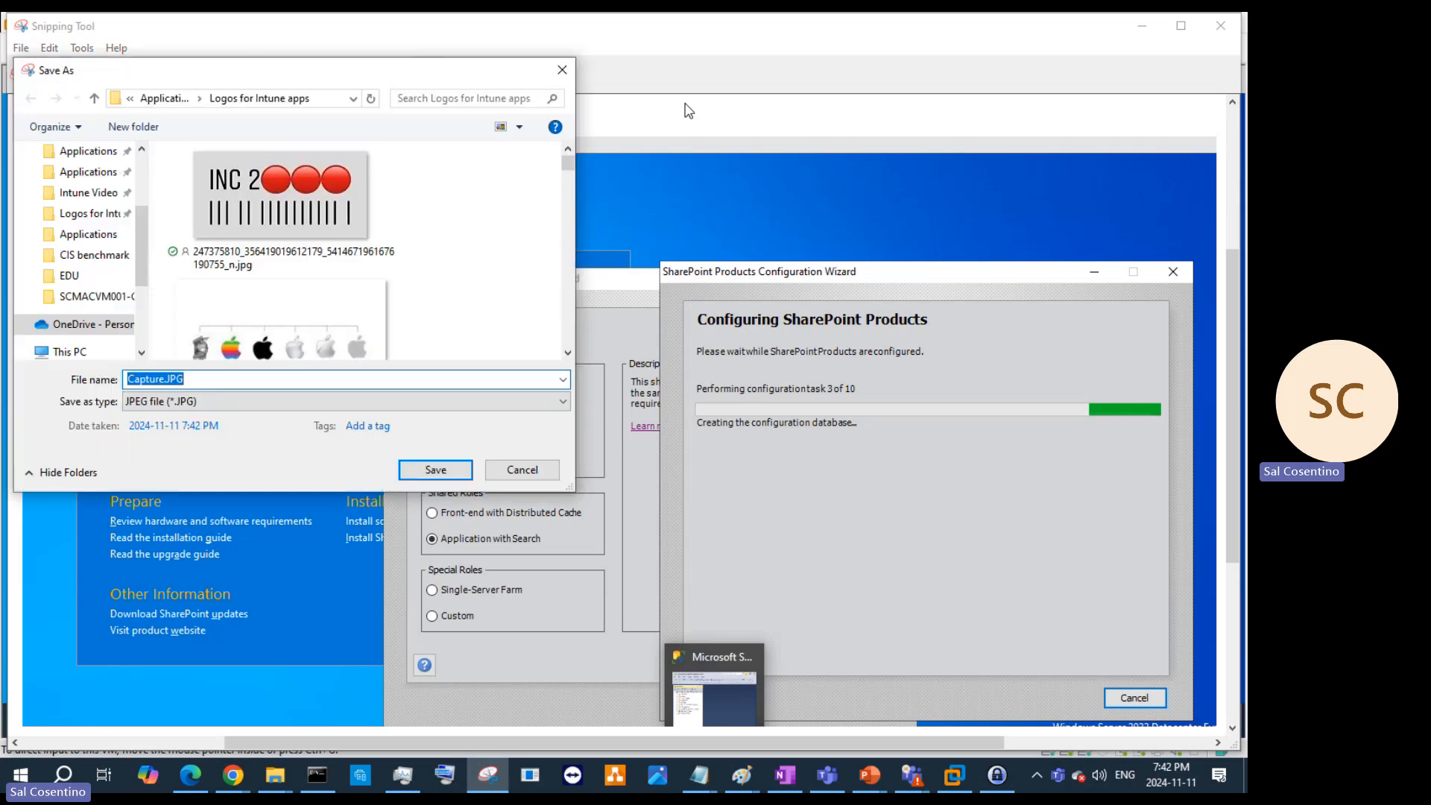
Step: Cancel saving the screen capture as a file, copy the snip to the clipboard instead, and minimize Snipping Tool
left_click(562, 69)
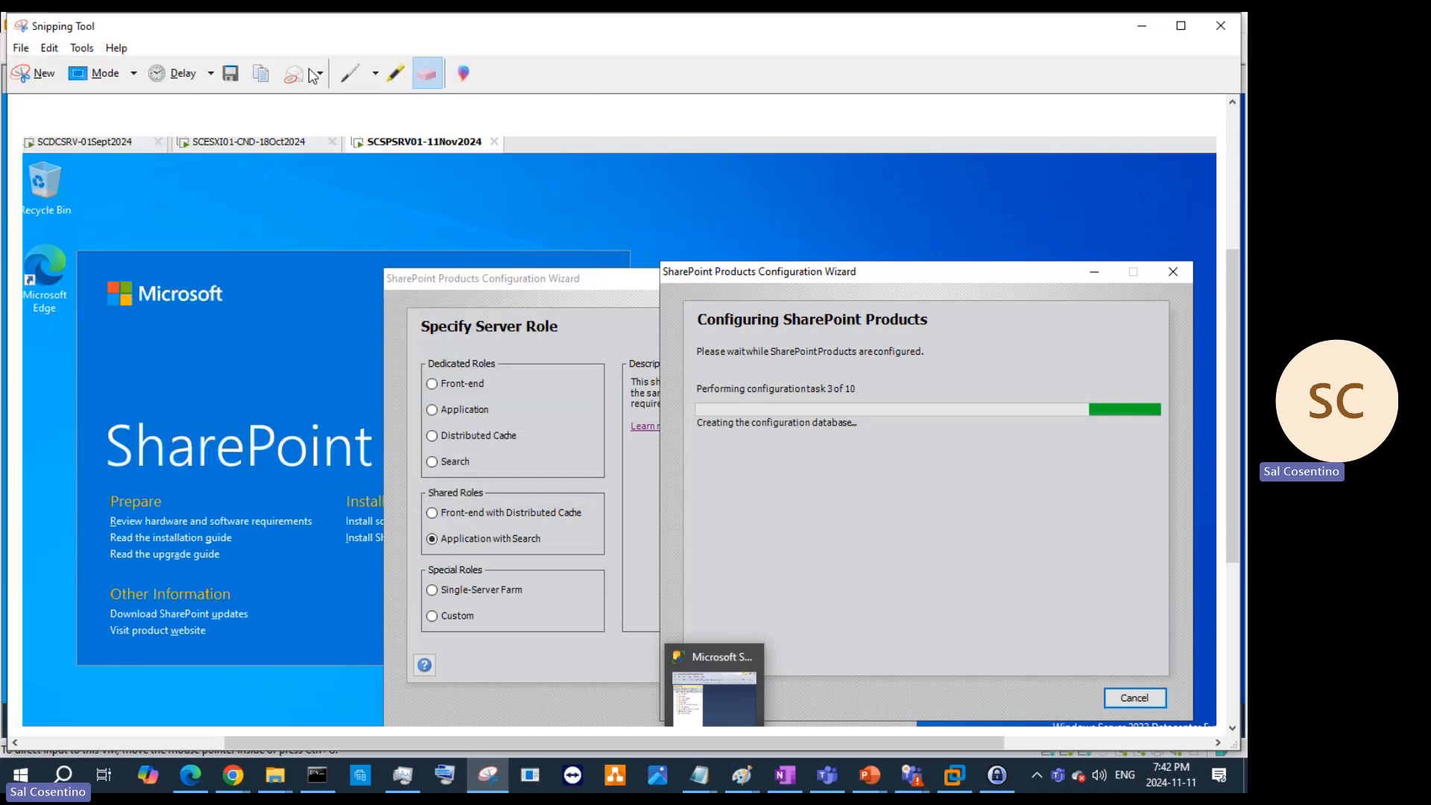
left_click(50, 48)
left_click(74, 67)
left_click(1141, 26)
Step: Stack the two SharePoint configuration wizard windows over the setup splash screen and open the wizard's help article
left_click_drag(548, 216, 306, 198)
left_click_drag(924, 216, 506, 211)
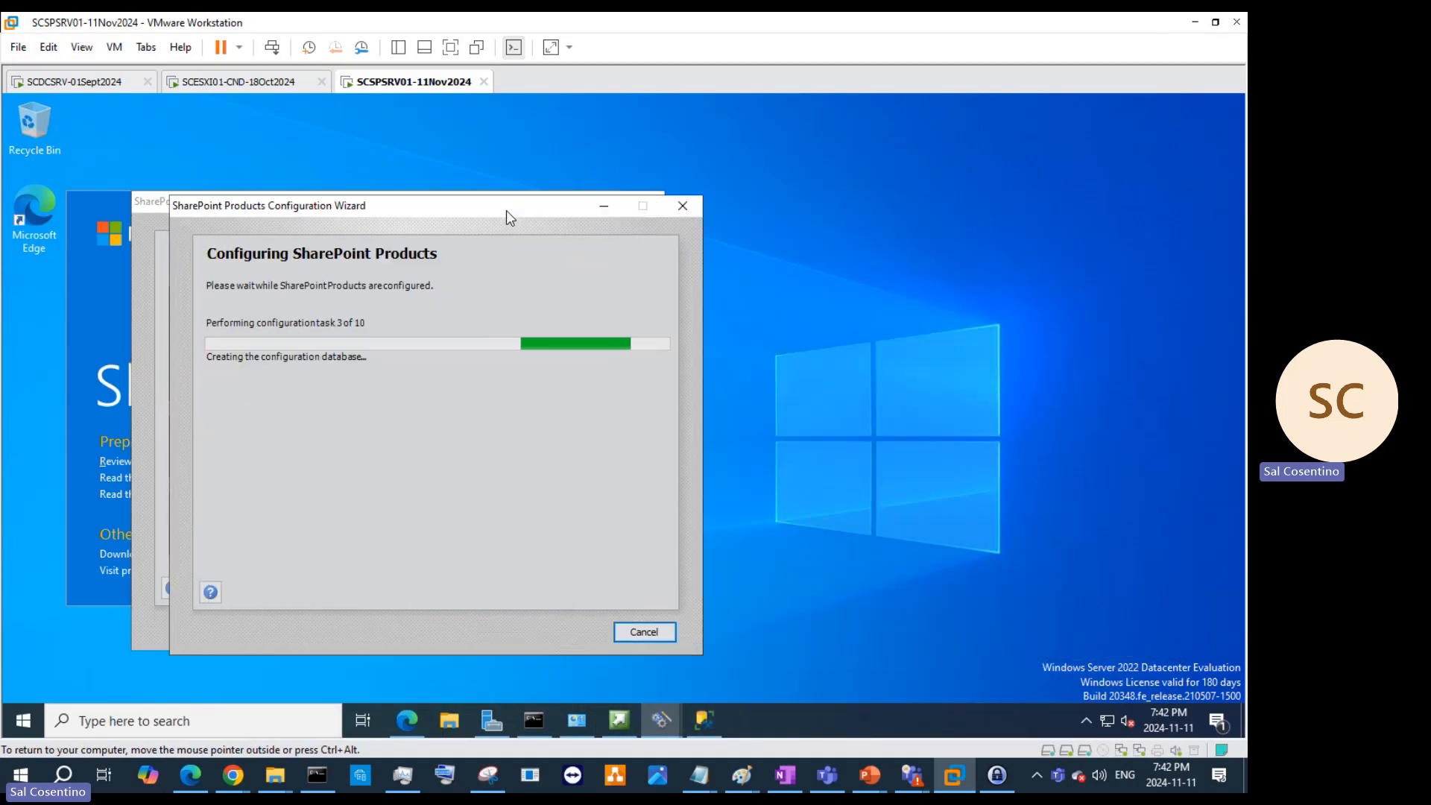
left_click(211, 591)
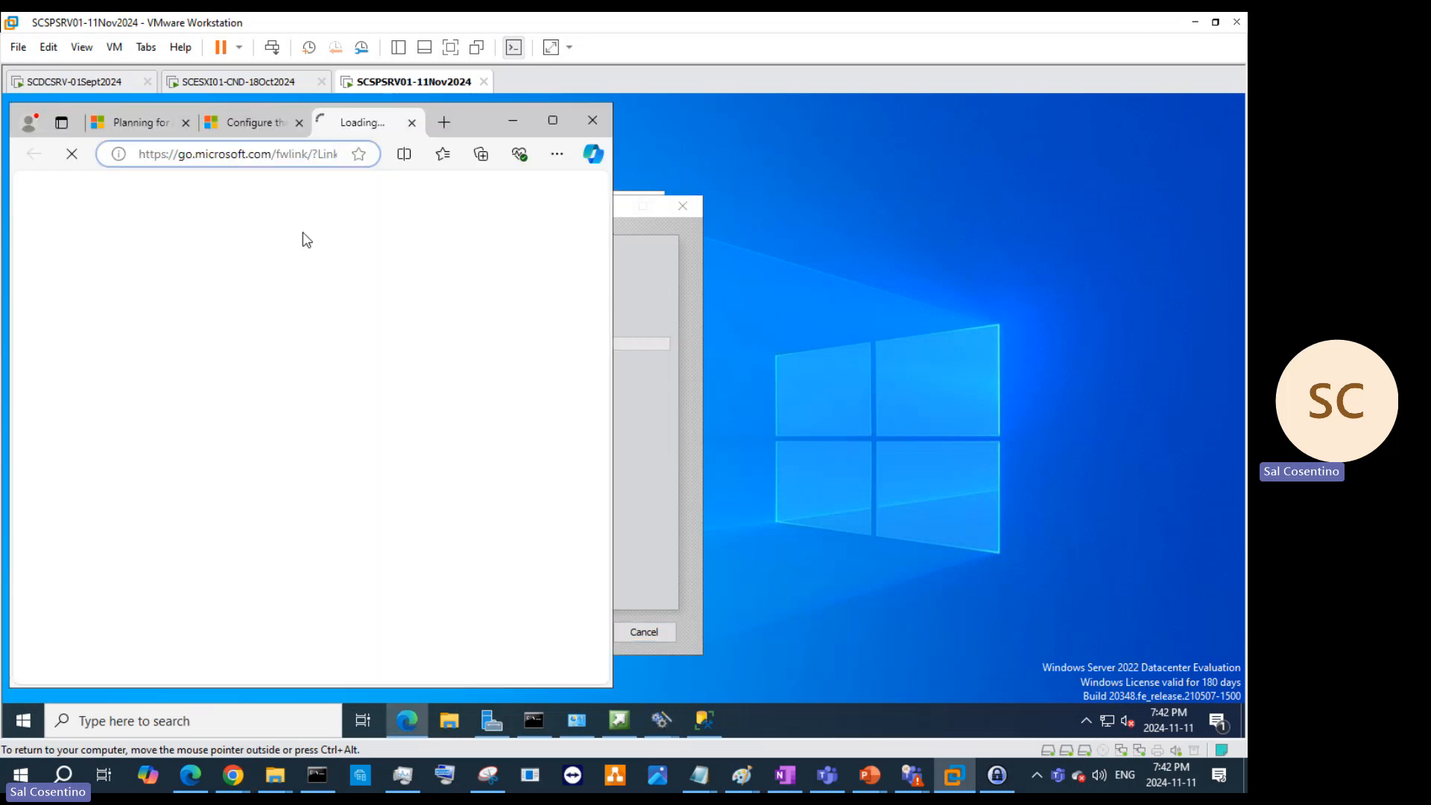
Step: Read the Configuring SharePoint Products article on configuration tasks, server farm updates and security account requirements, and minimize the browser
scroll(379, 261, "down", 5)
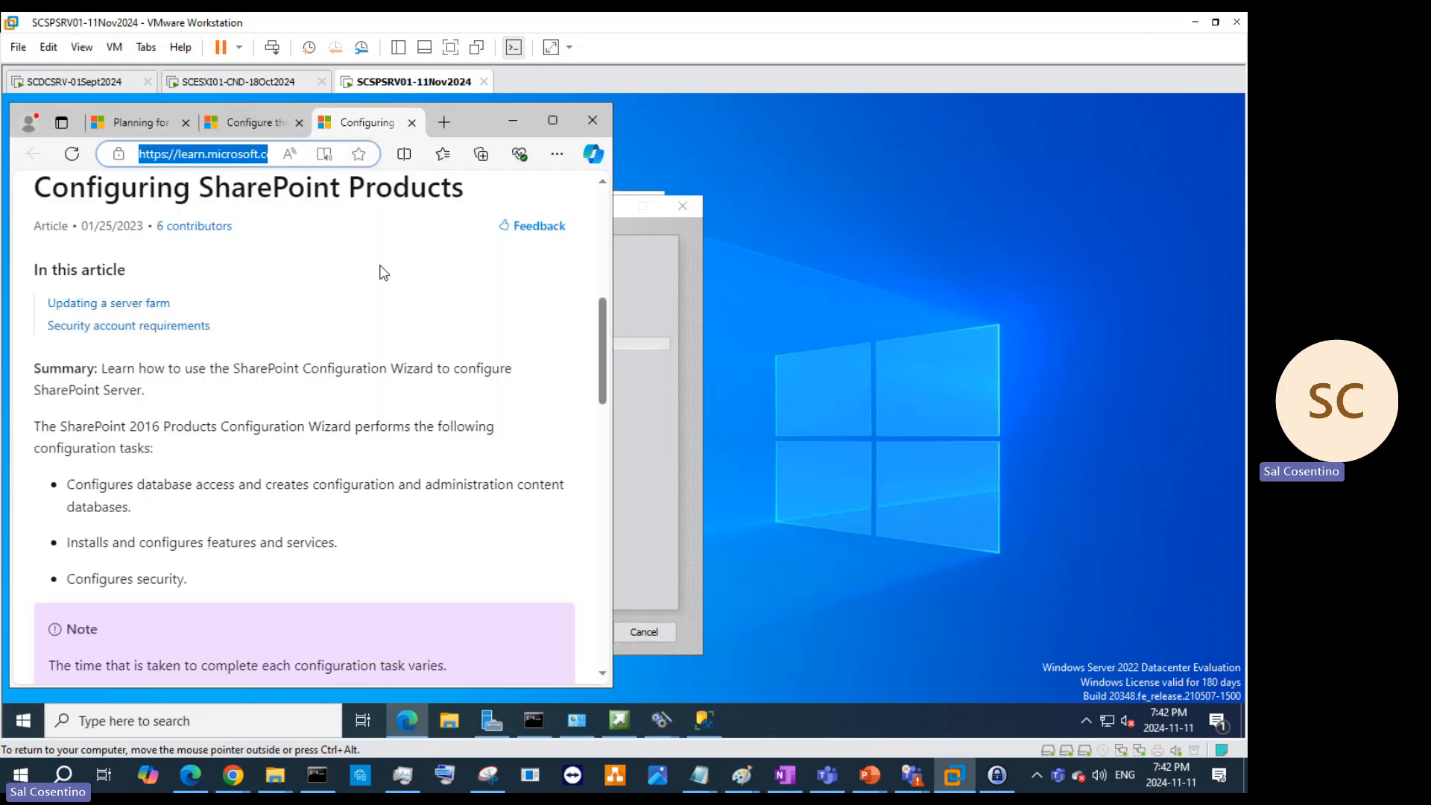
scroll(382, 272, "down", 15)
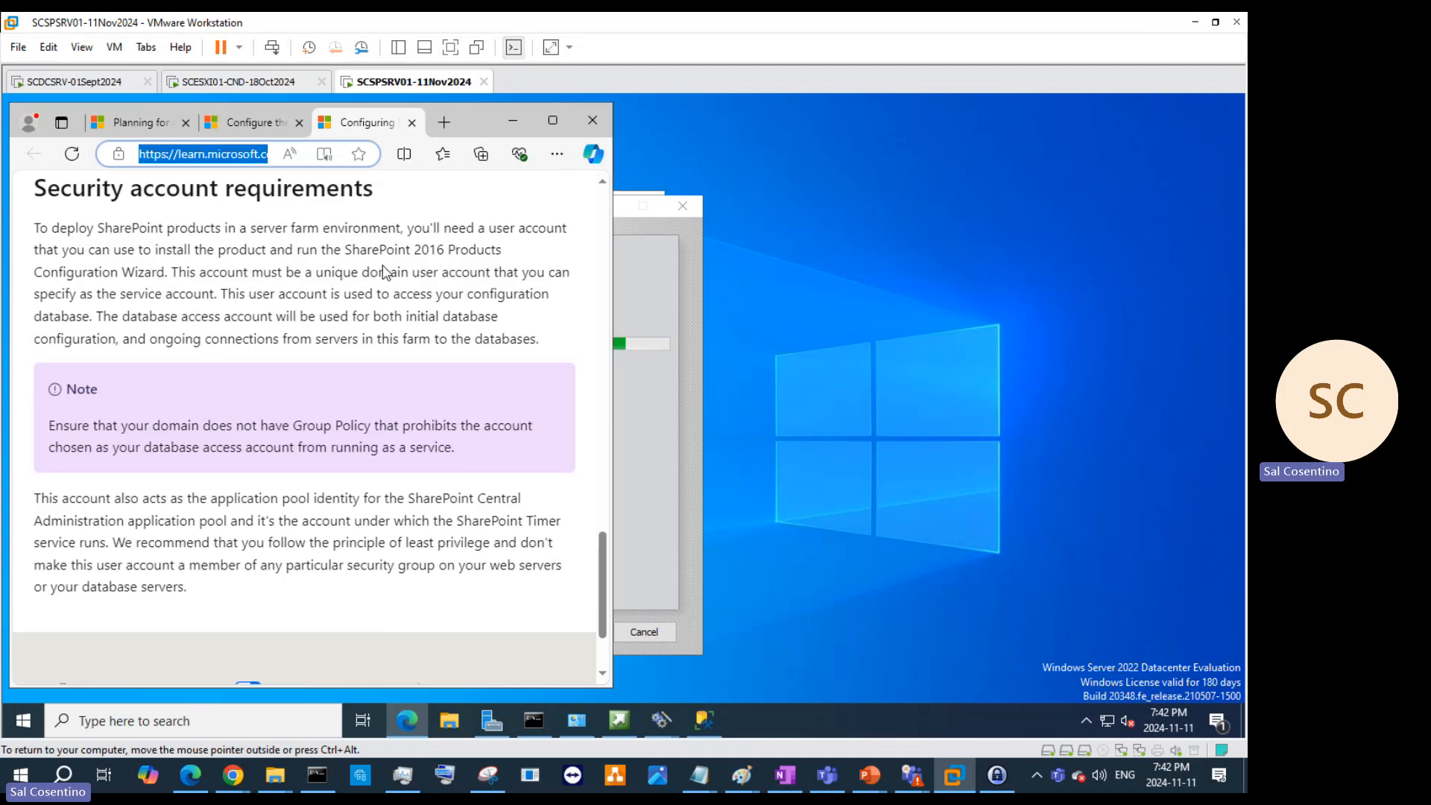
scroll(382, 265, "up", 20)
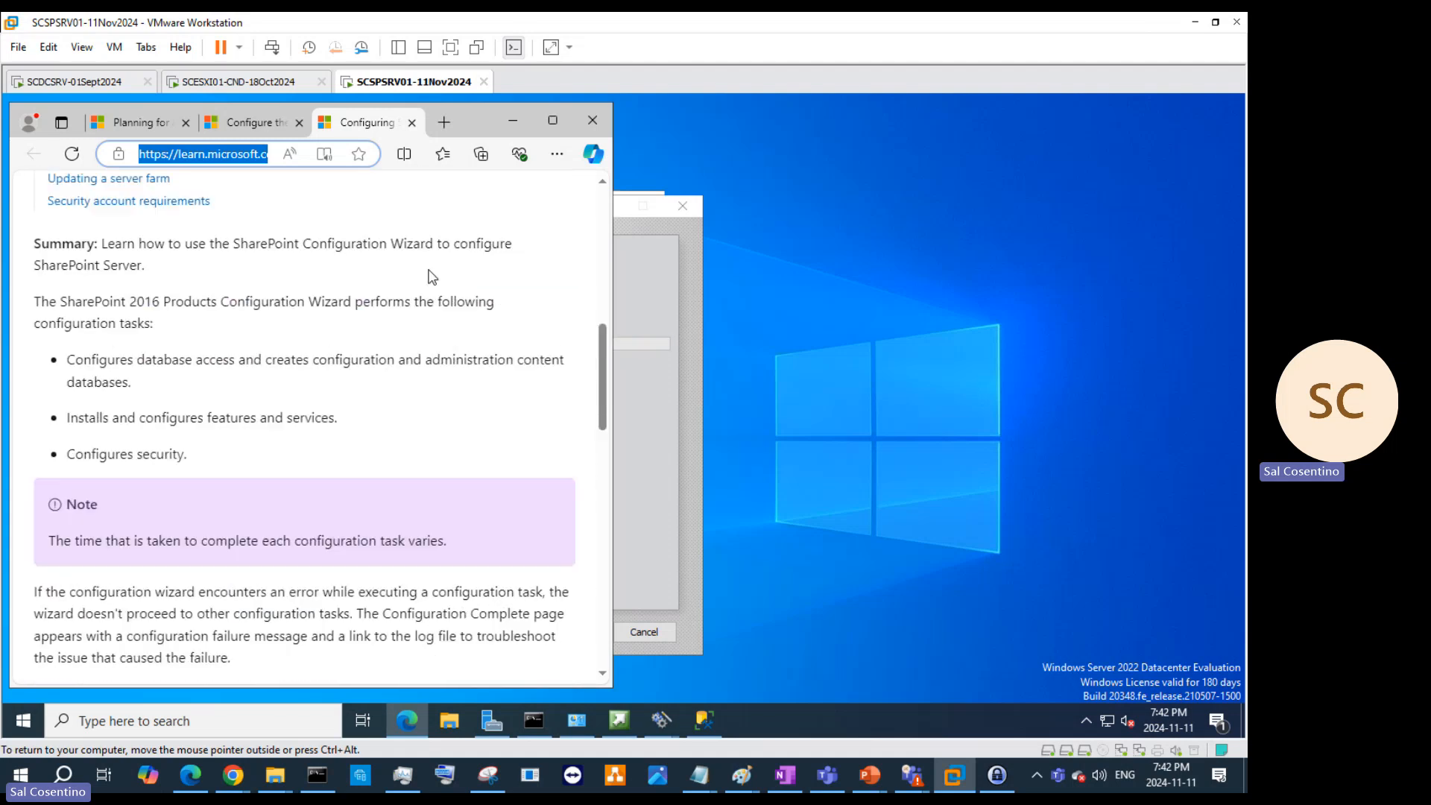
scroll(432, 277, "up", 4)
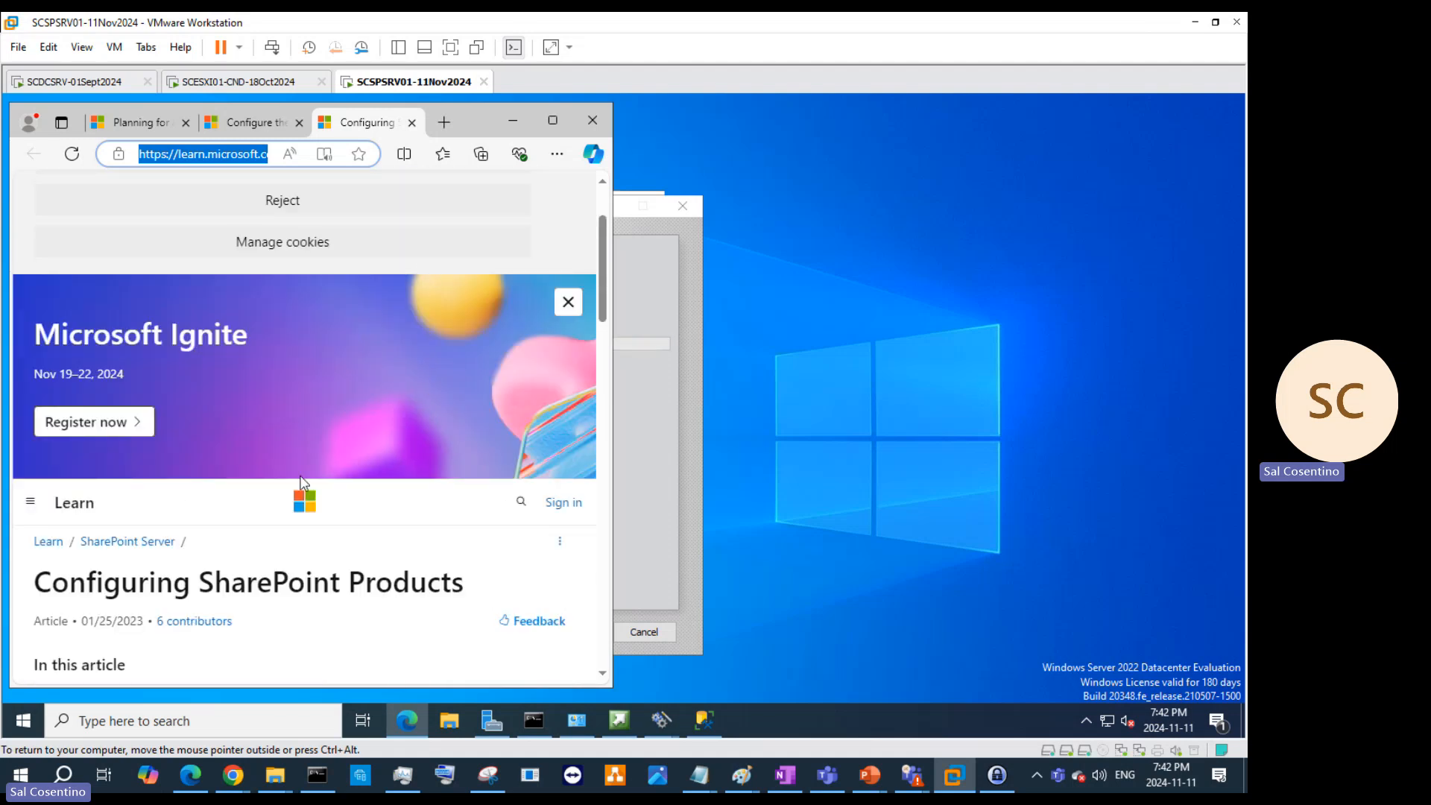
left_click(550, 125)
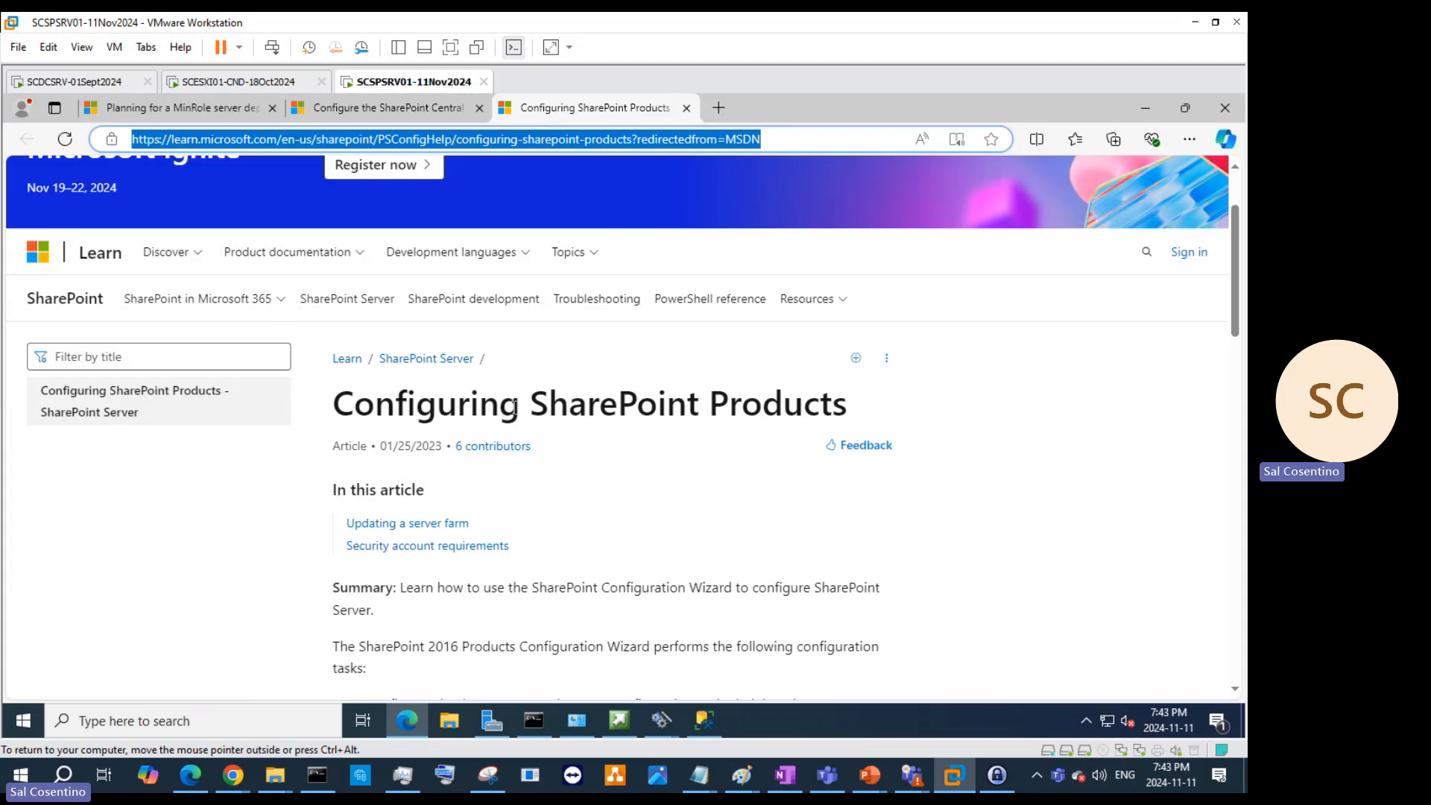
scroll(642, 404, "down", 3)
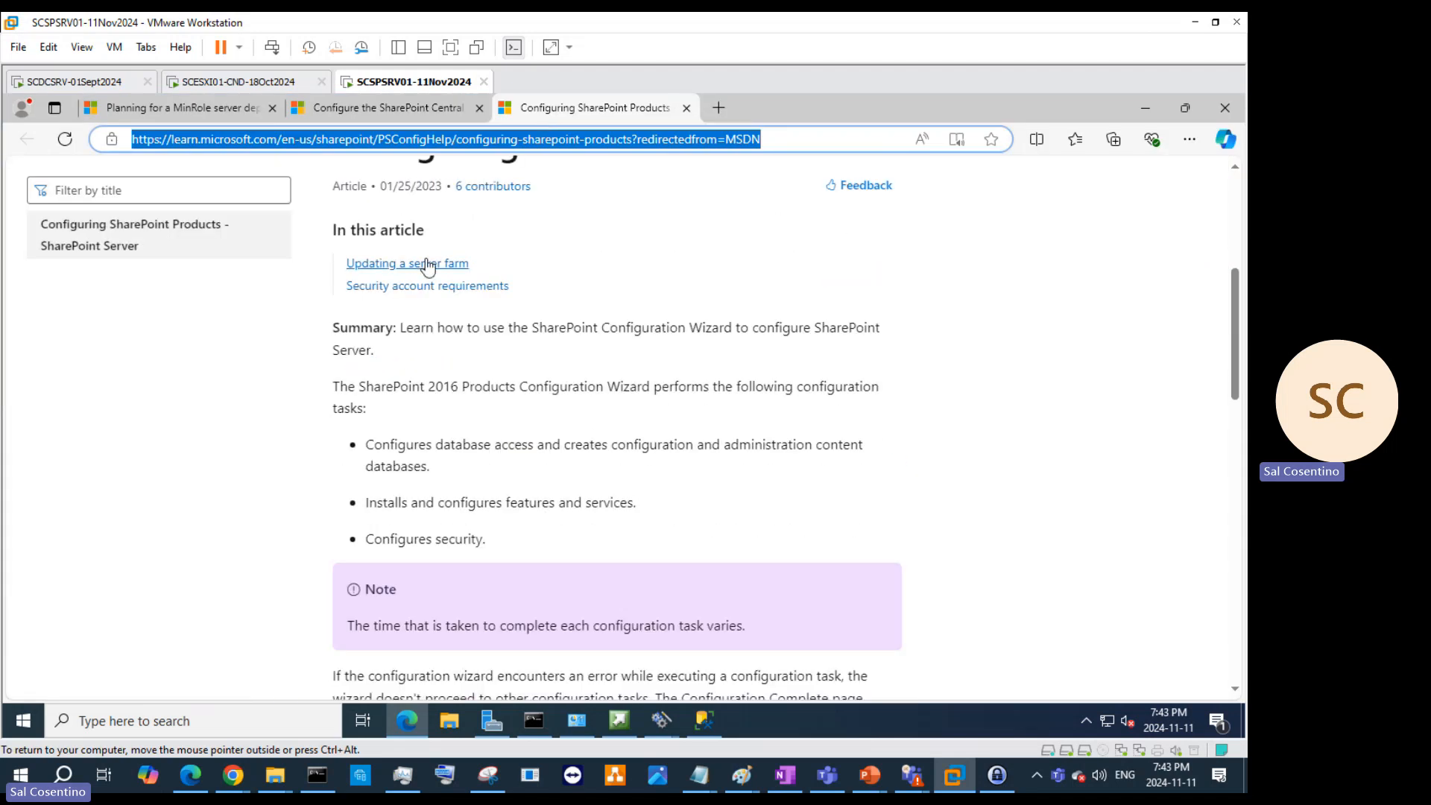
scroll(647, 328, "down", 5)
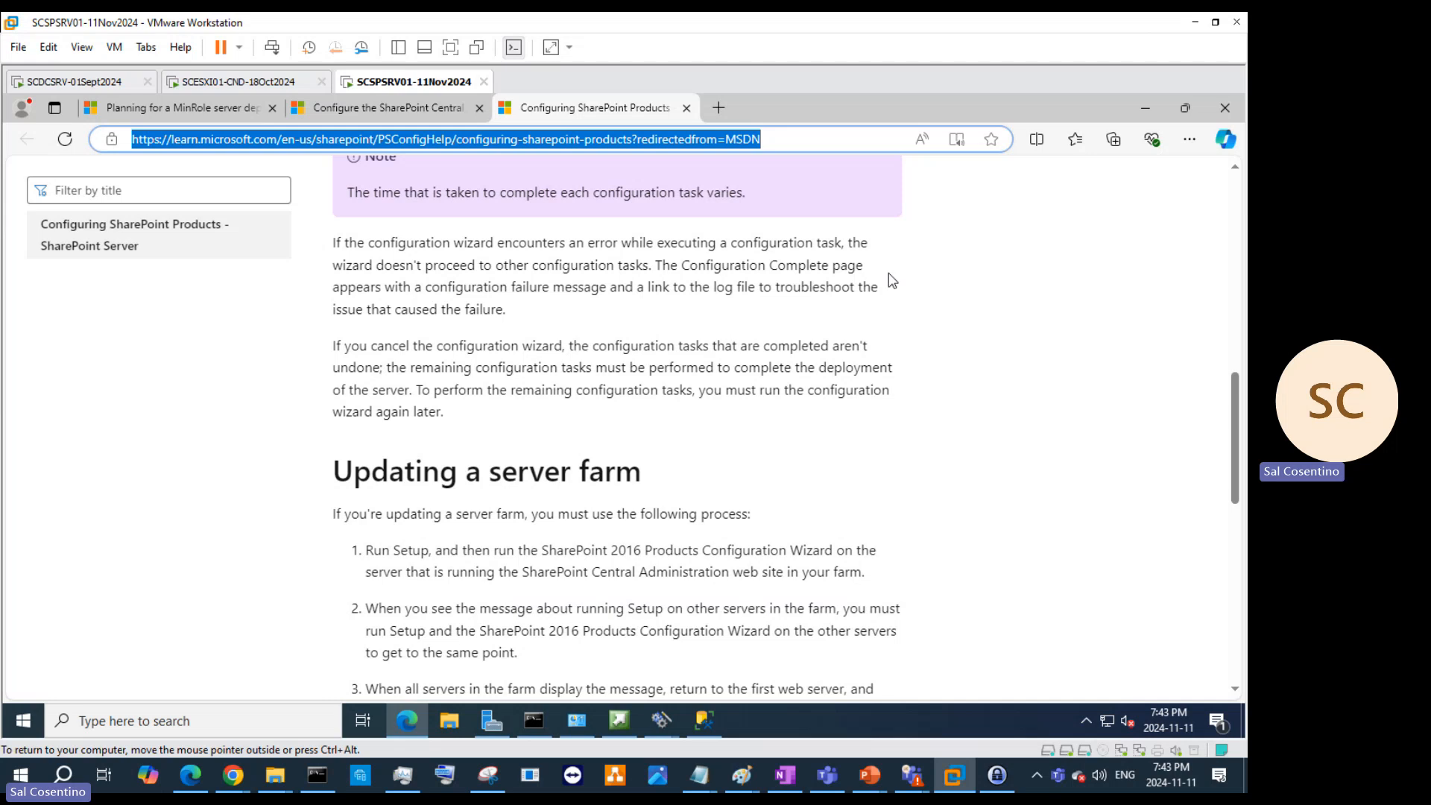
scroll(839, 336, "down", 3)
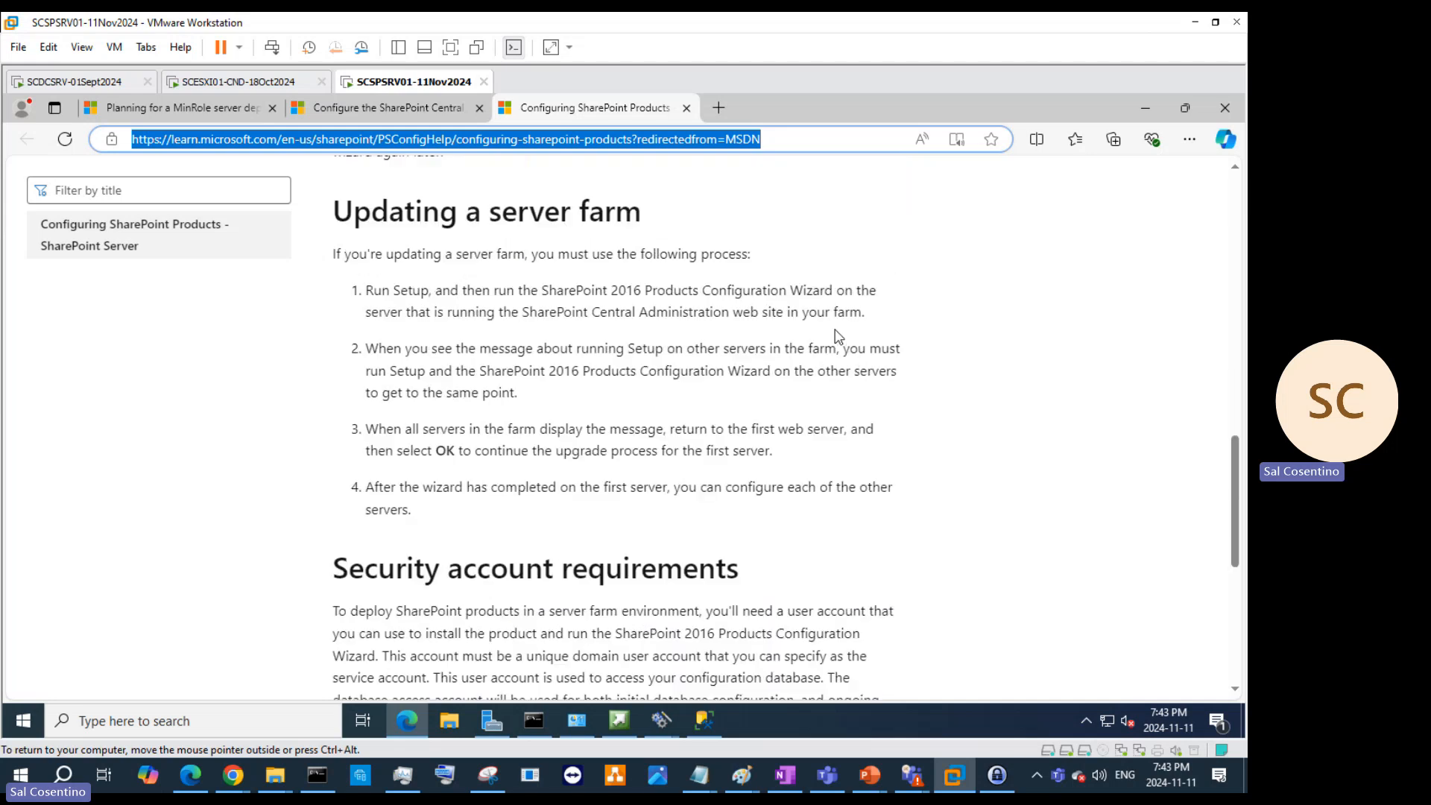
left_click(1145, 108)
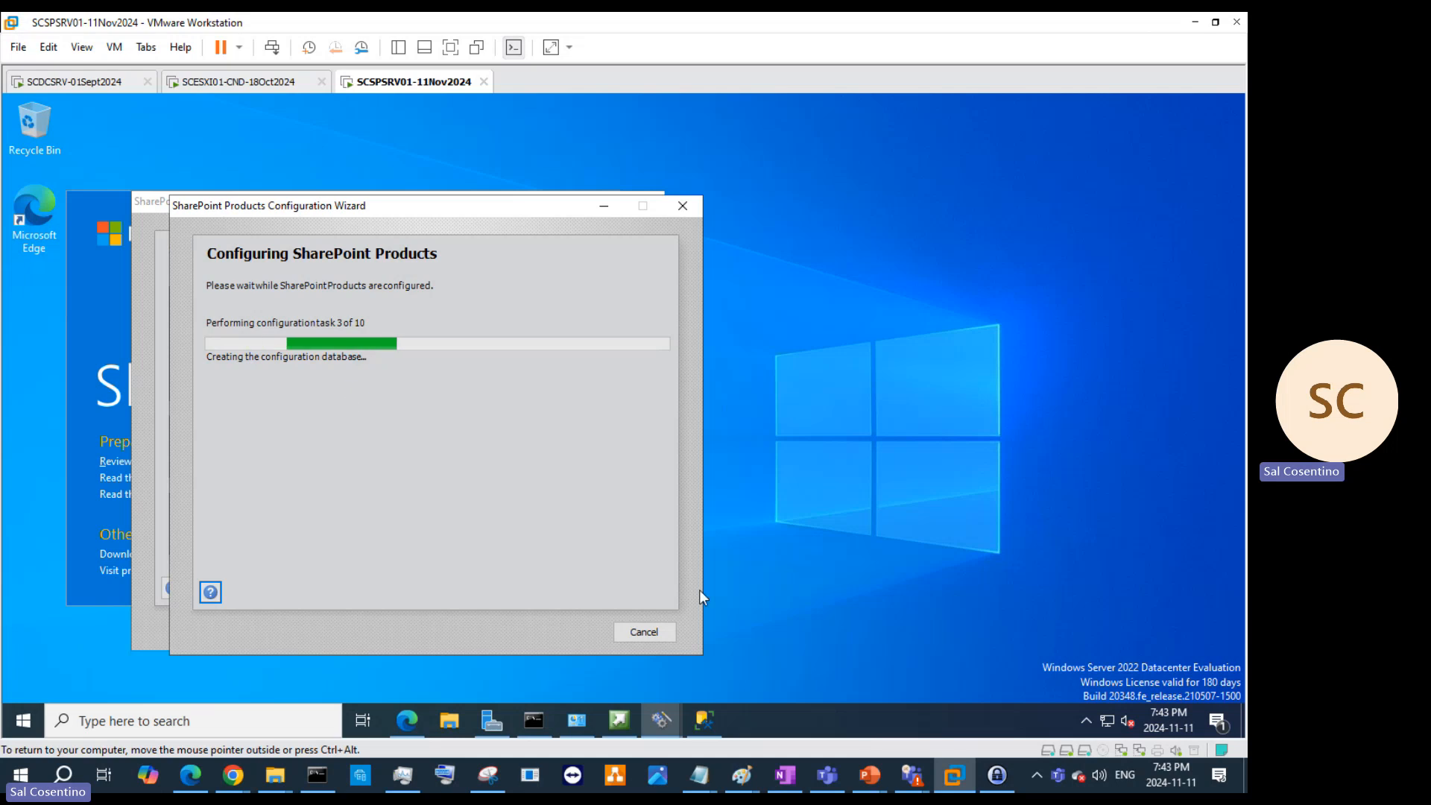
Step: Switch to the Teams meeting window to check on the meeting while the configuration runs
mouse_move(915, 777)
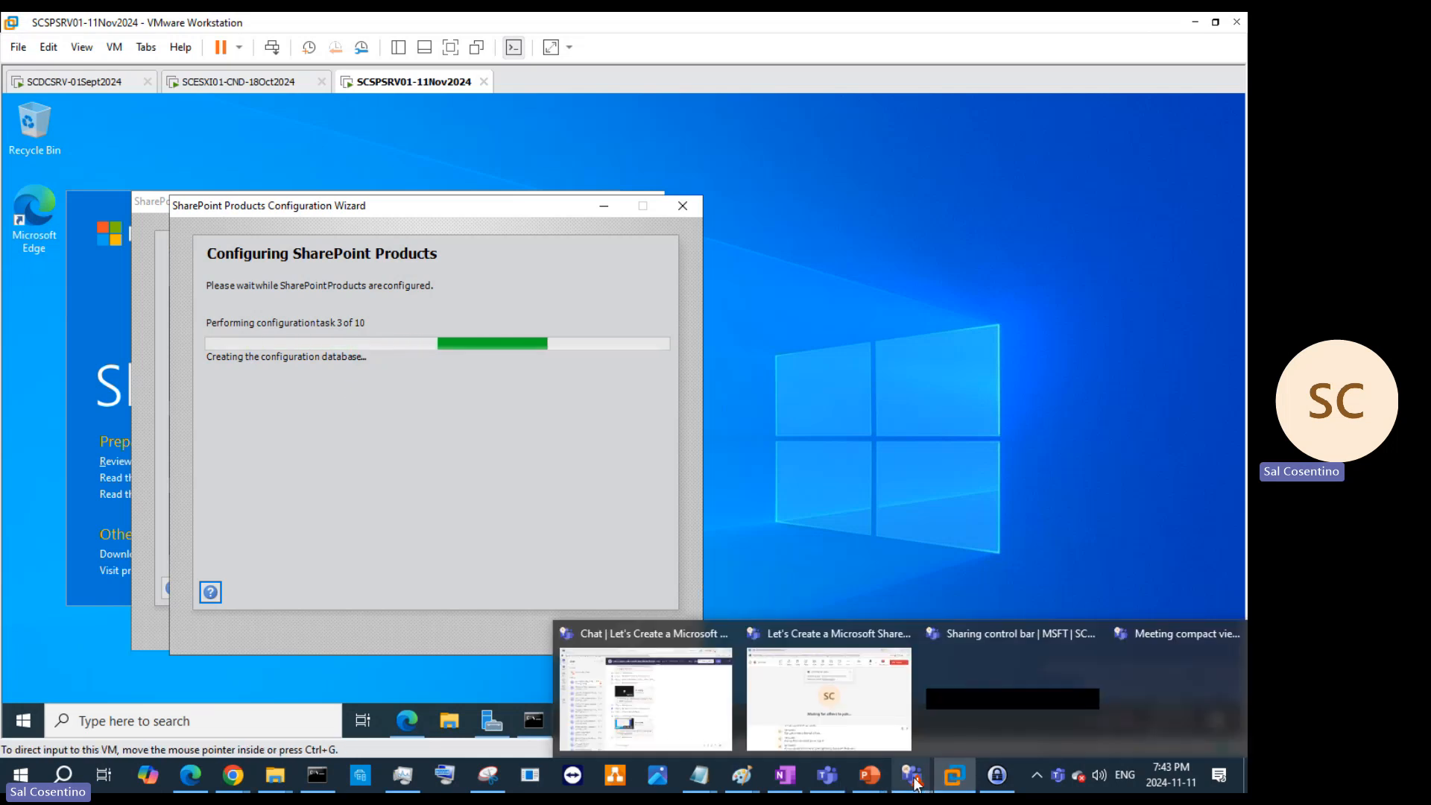
left_click(830, 727)
left_click(1000, 44)
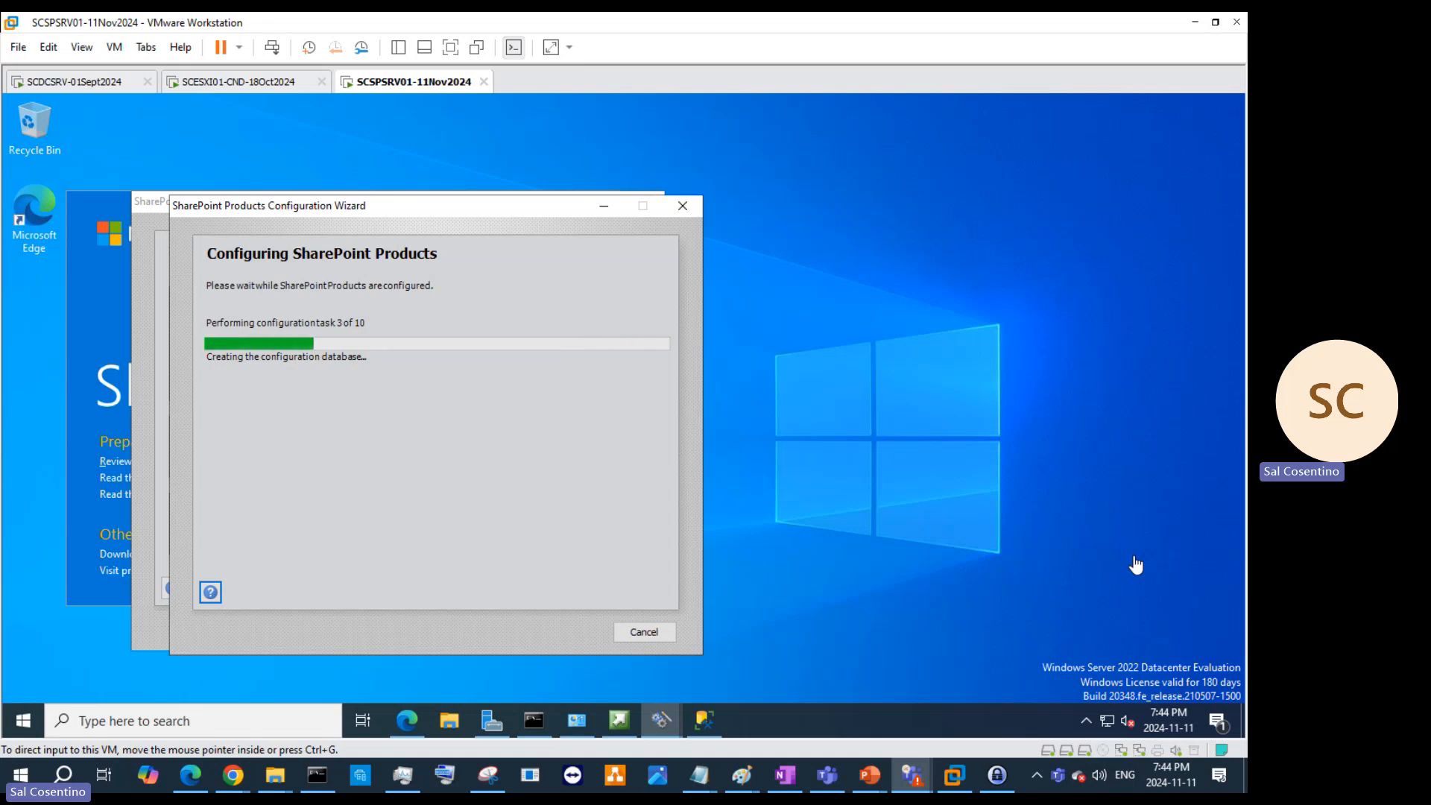
Step: Capture the wizard's Configuration Successful window with a new Snipping Tool snip and minimize the snipping window
left_click(486, 463)
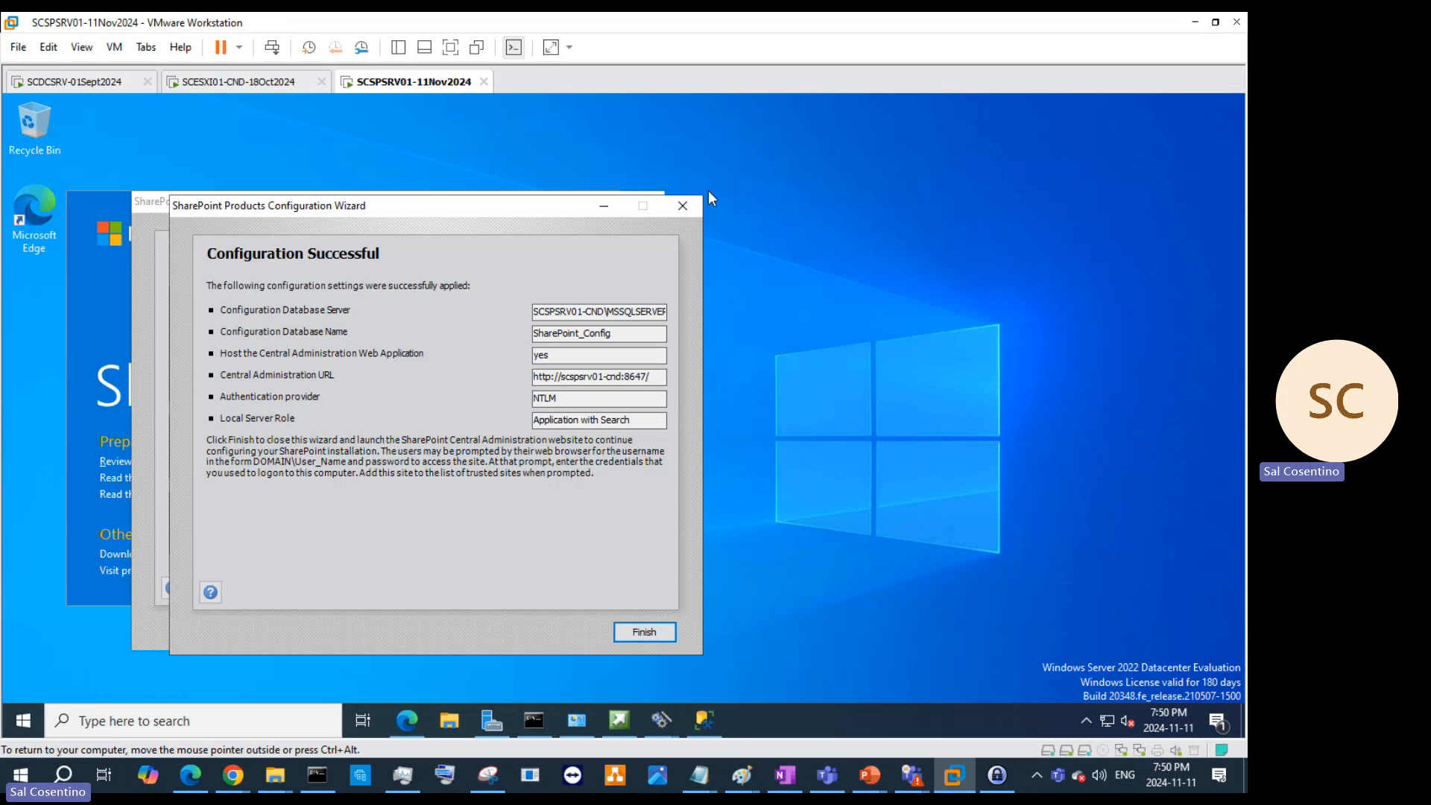
key("ctrl+alt")
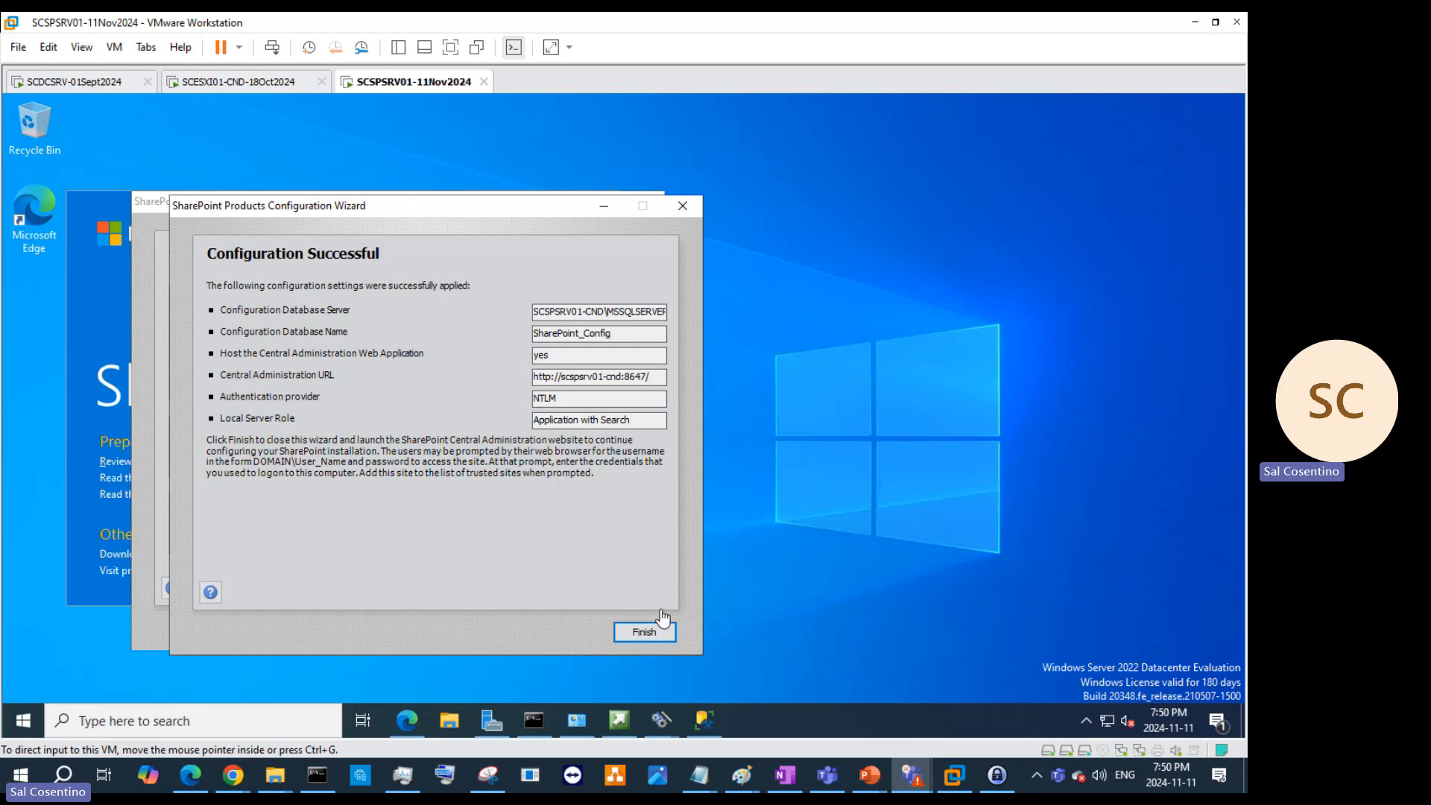
mouse_move(854, 774)
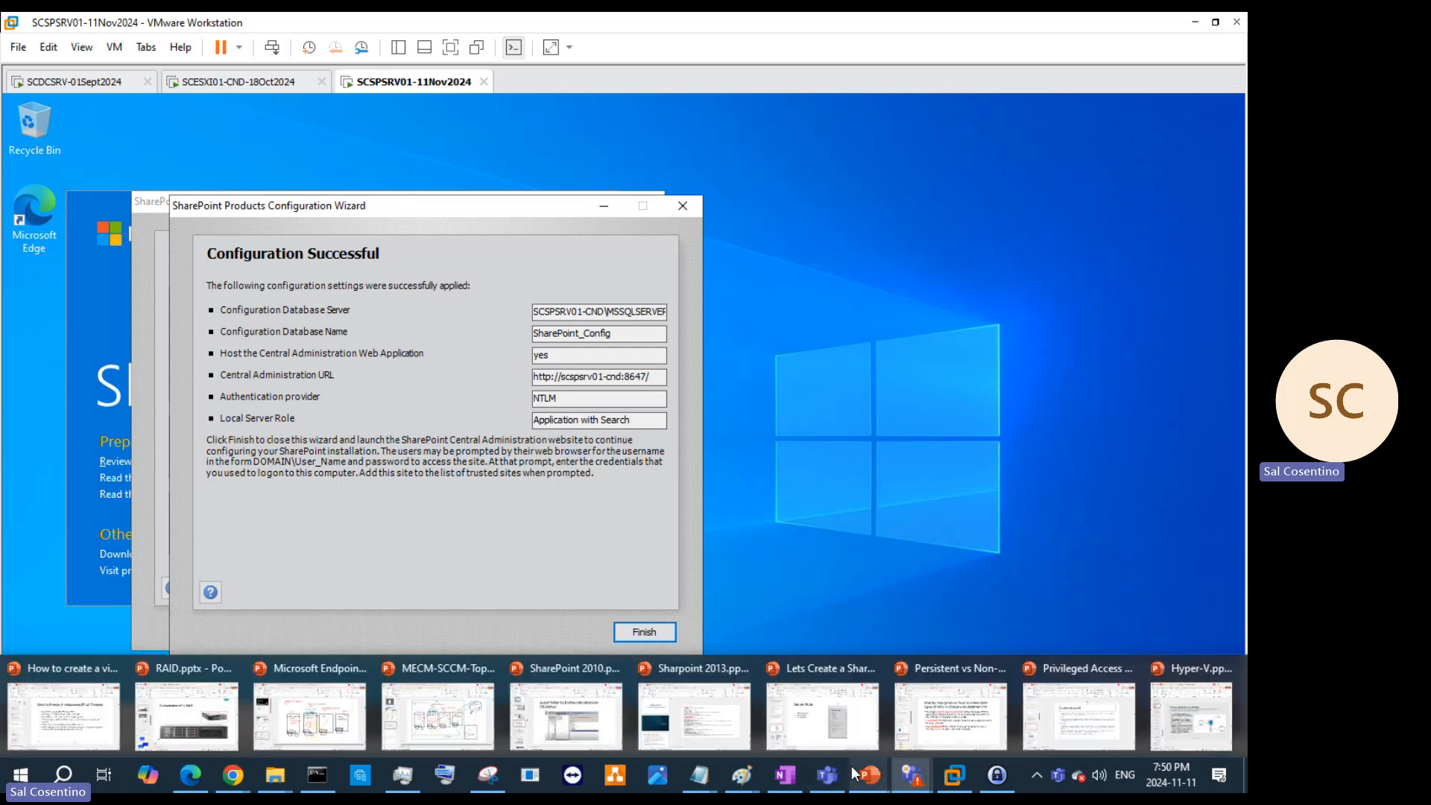
left_click(484, 790)
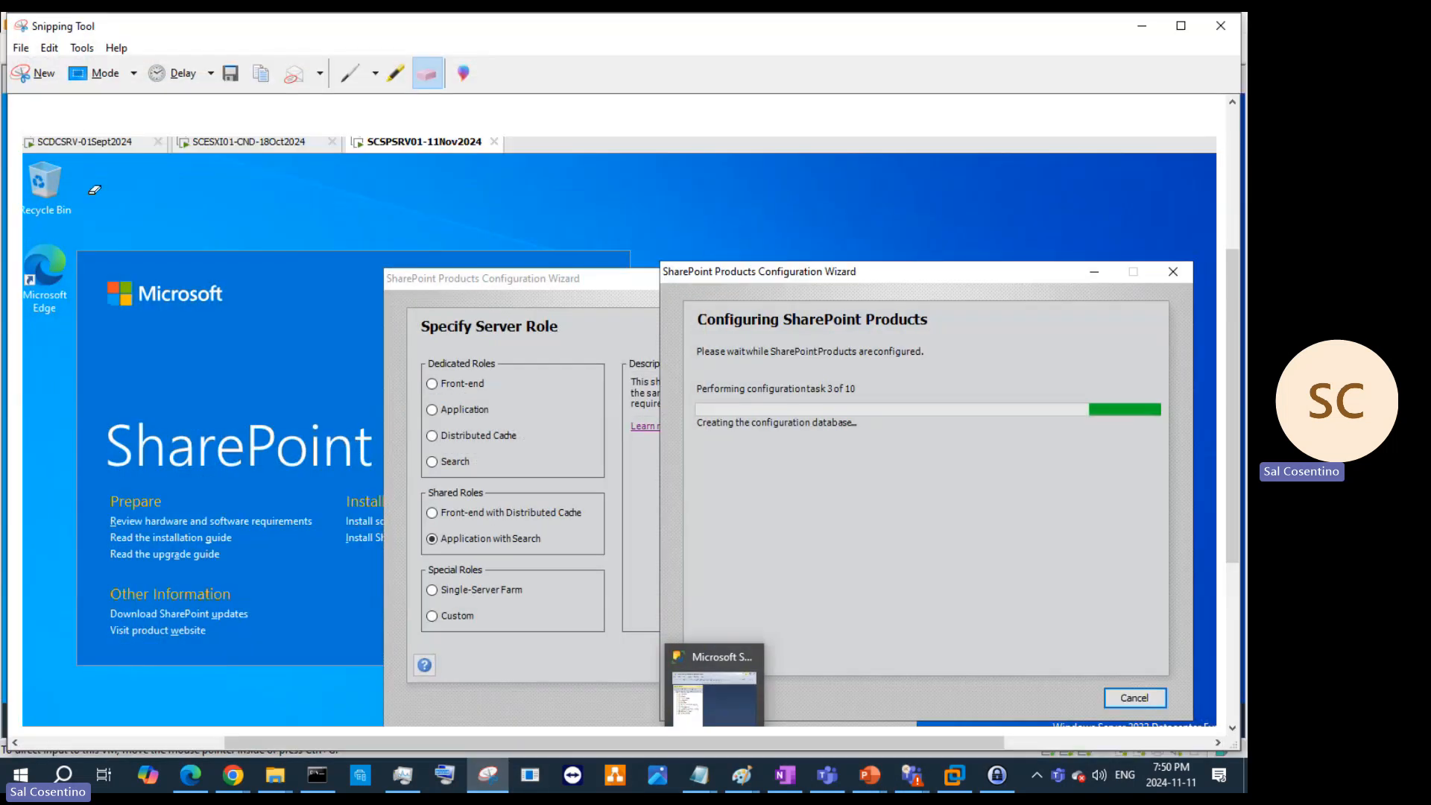
left_click(44, 74)
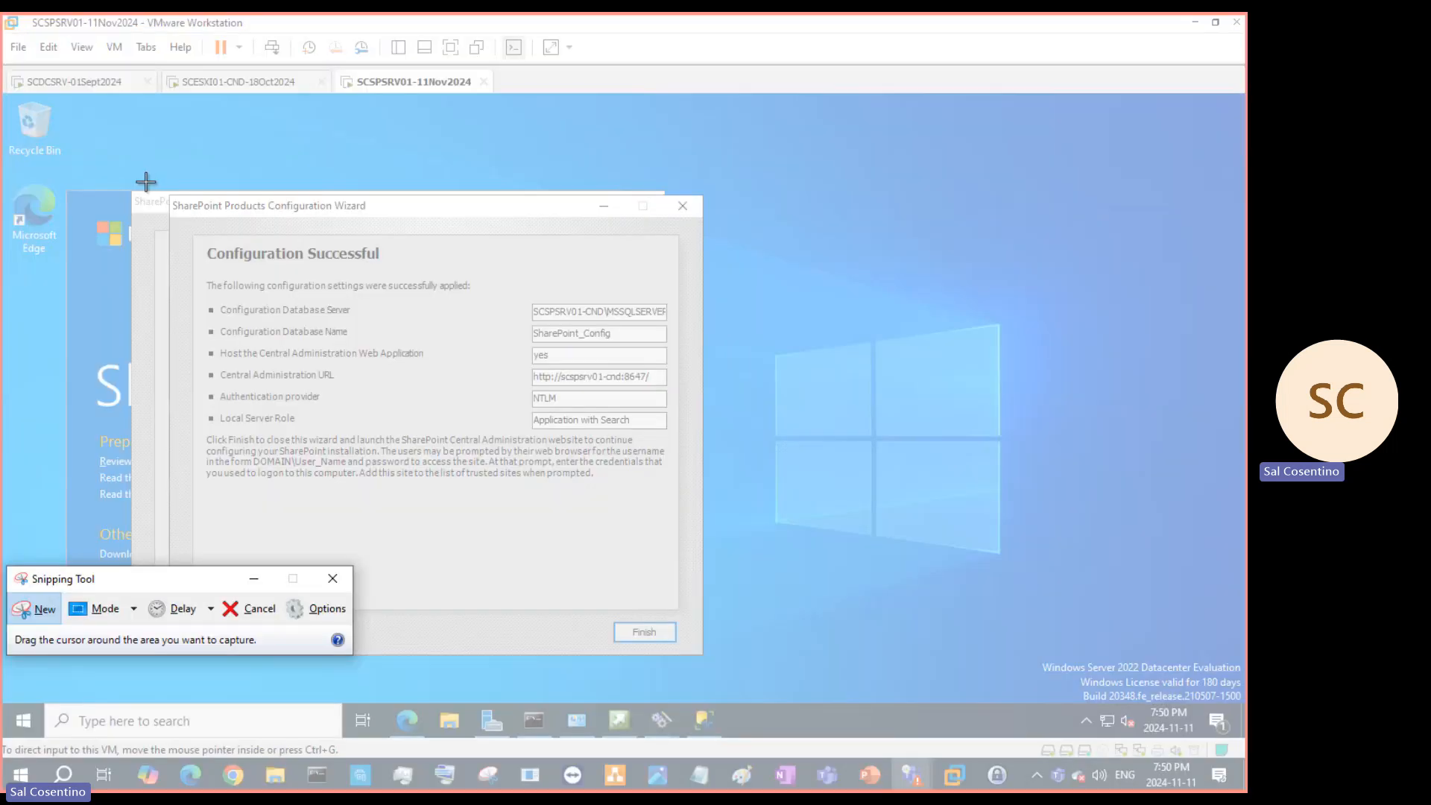
left_click_drag(92, 187, 741, 668)
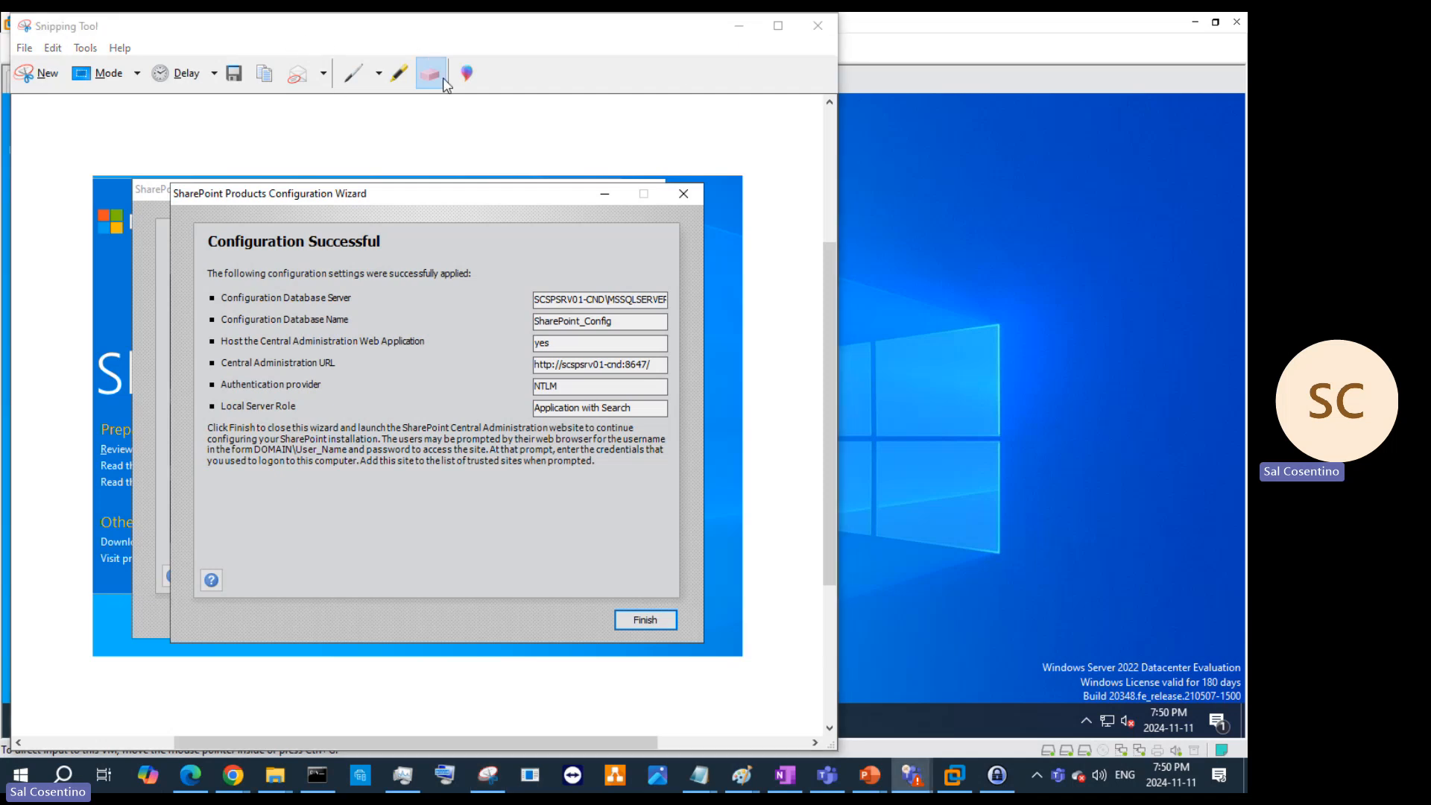
left_click(739, 31)
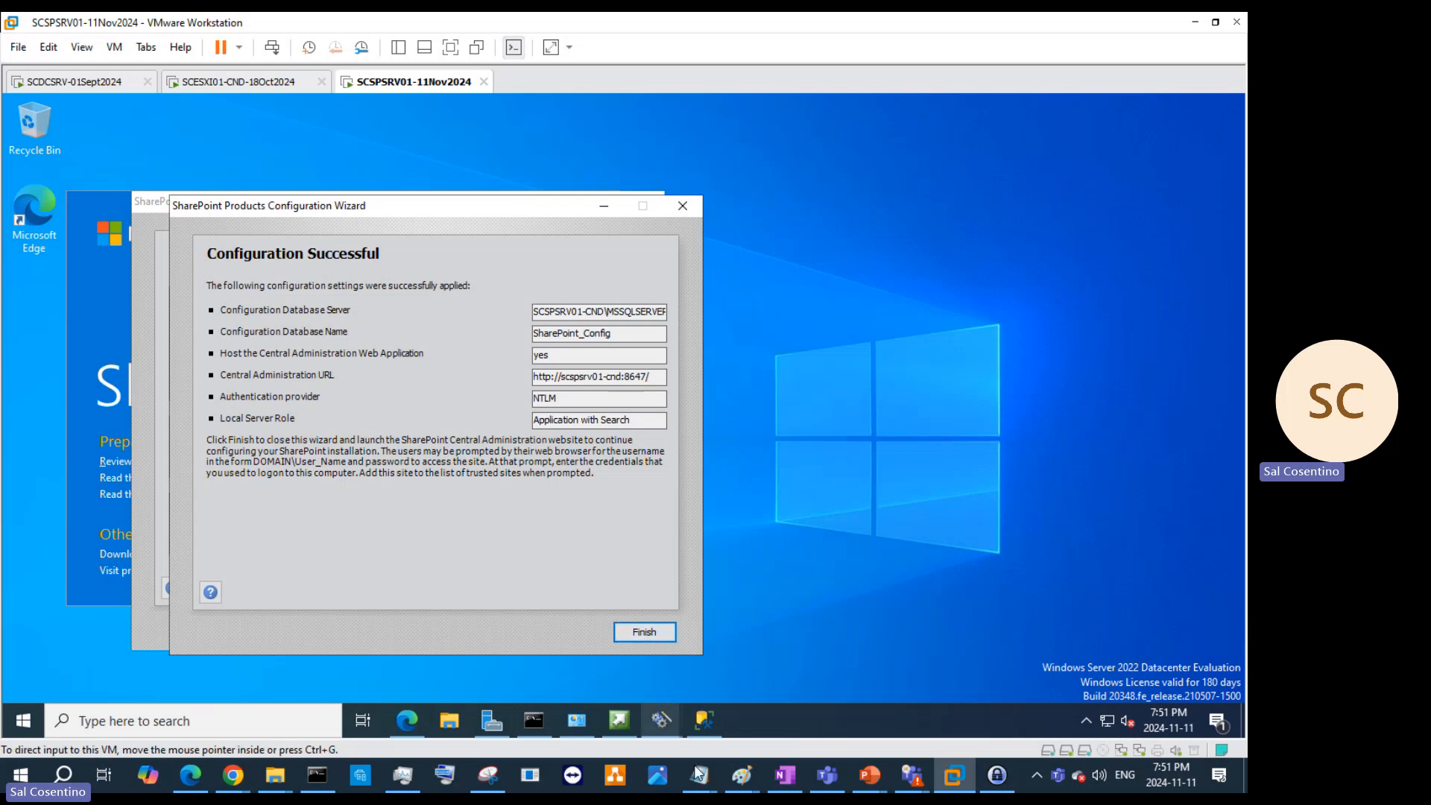
Step: In the Lets Create a SharePoint Server presentation, add a slide after Server Role, paste the snip, and reposition and slightly enlarge it
mouse_move(872, 781)
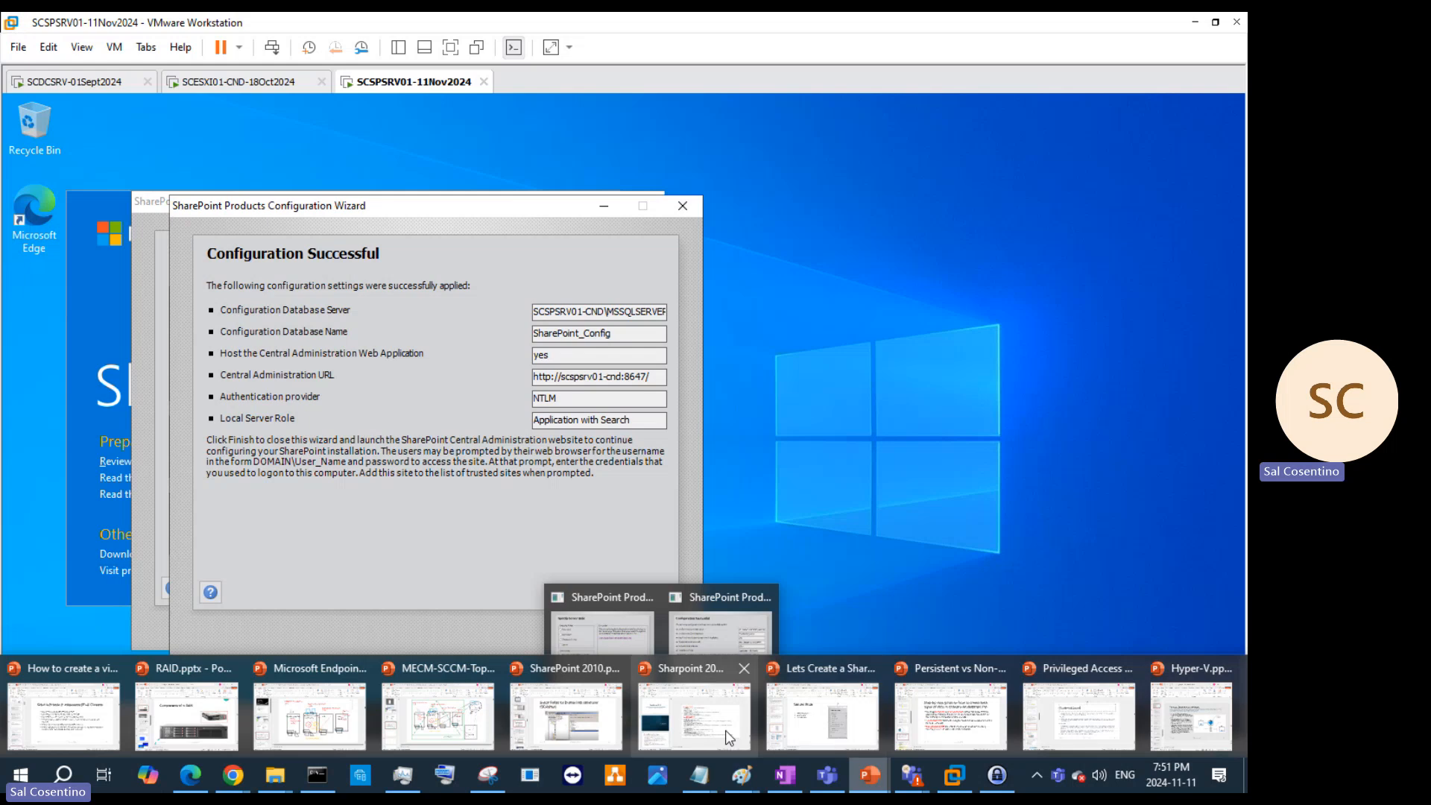
left_click(794, 727)
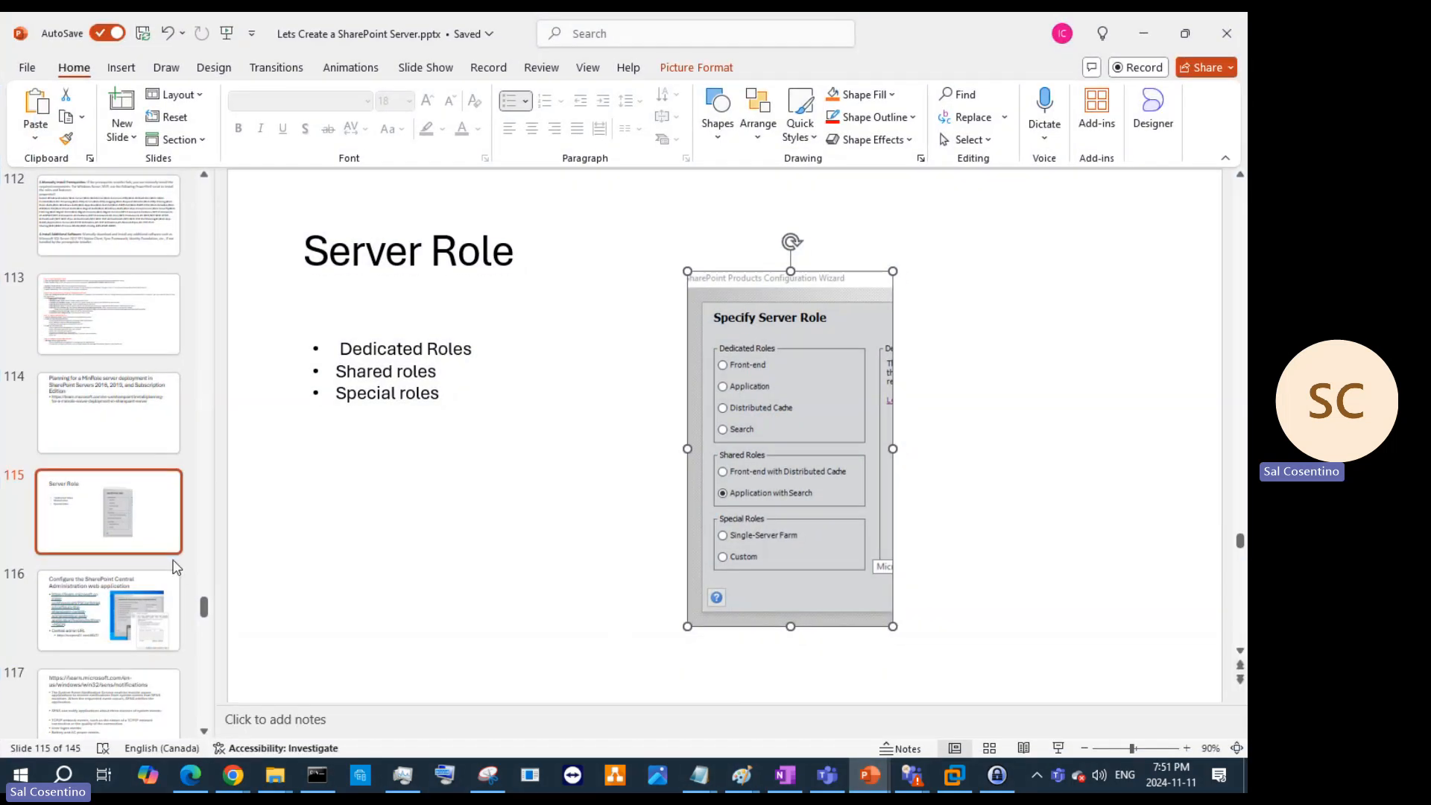
left_click(170, 560)
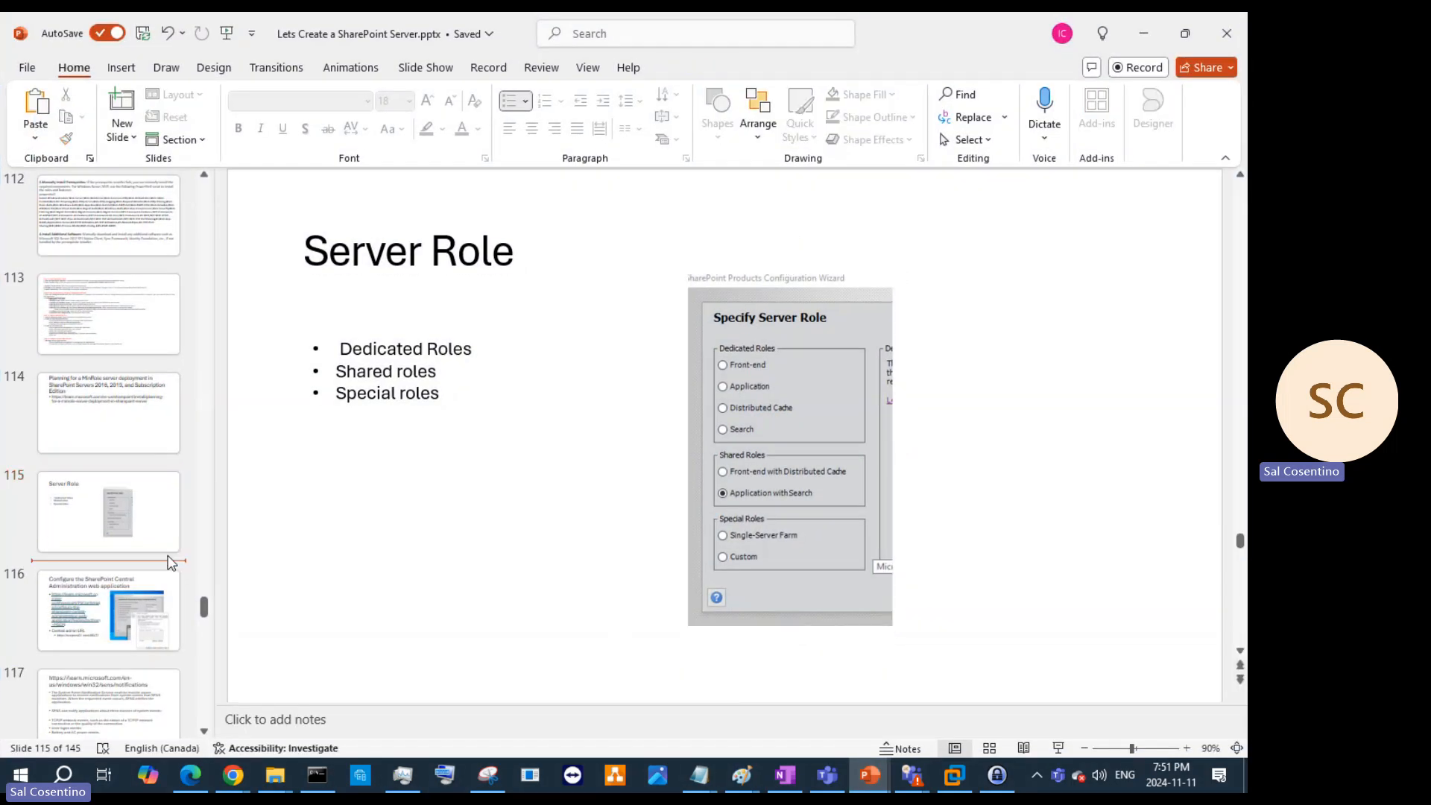
key("Return")
left_click(437, 515)
key("ctrl+v")
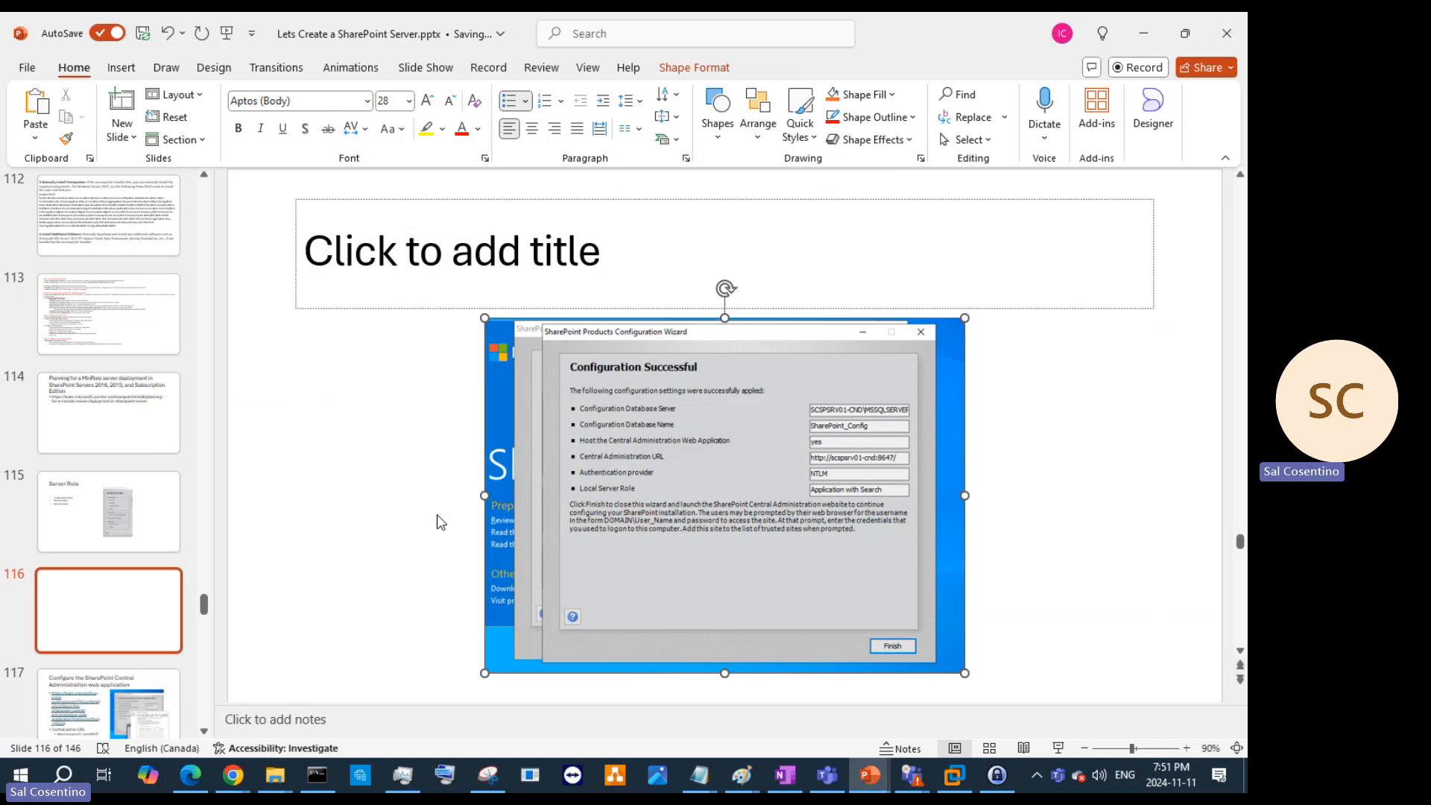
left_click_drag(606, 481, 425, 457)
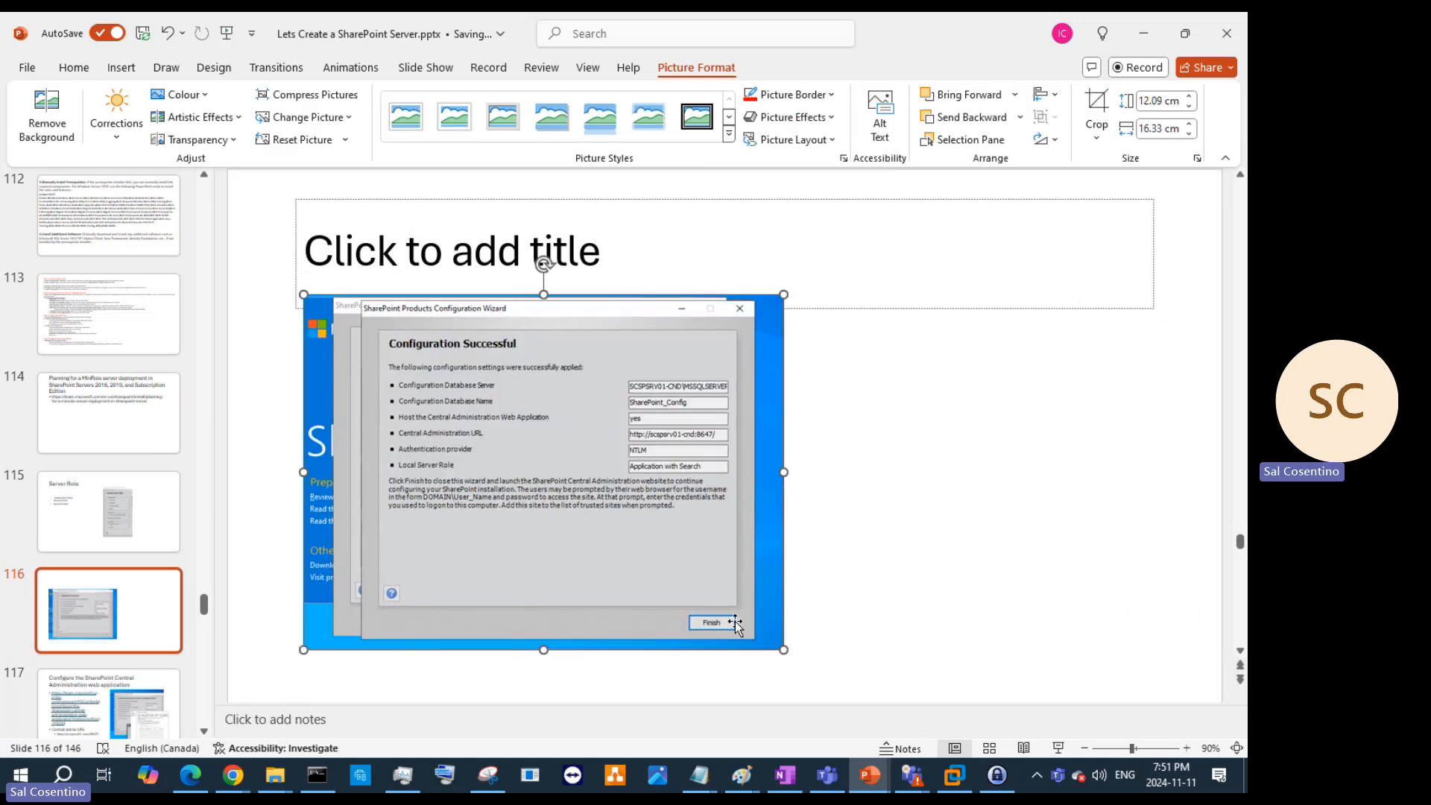
left_click_drag(785, 650, 805, 665)
Step: Begin the new slide's title with the word "Screenshot"
left_click(623, 272)
type("S")
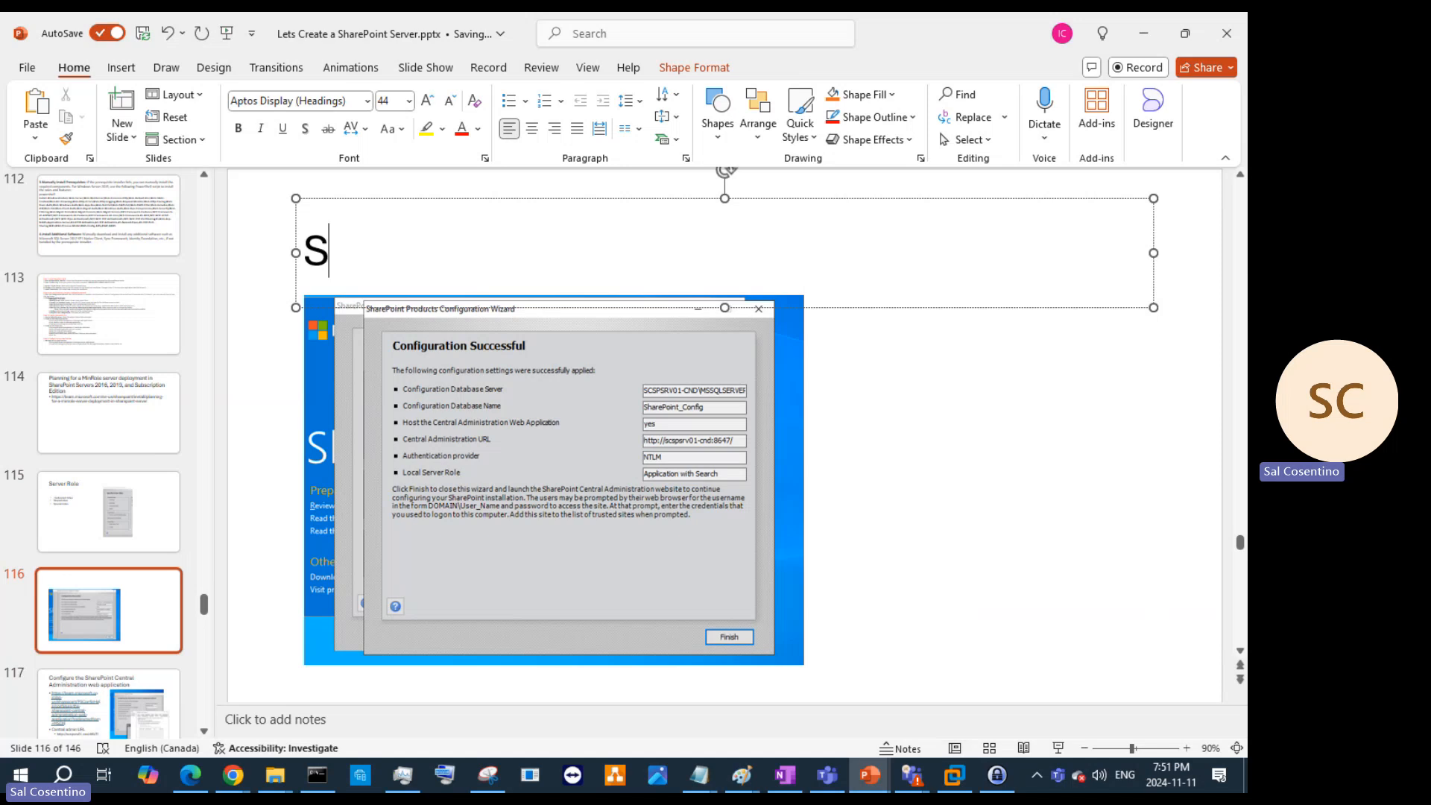
type("anpsht")
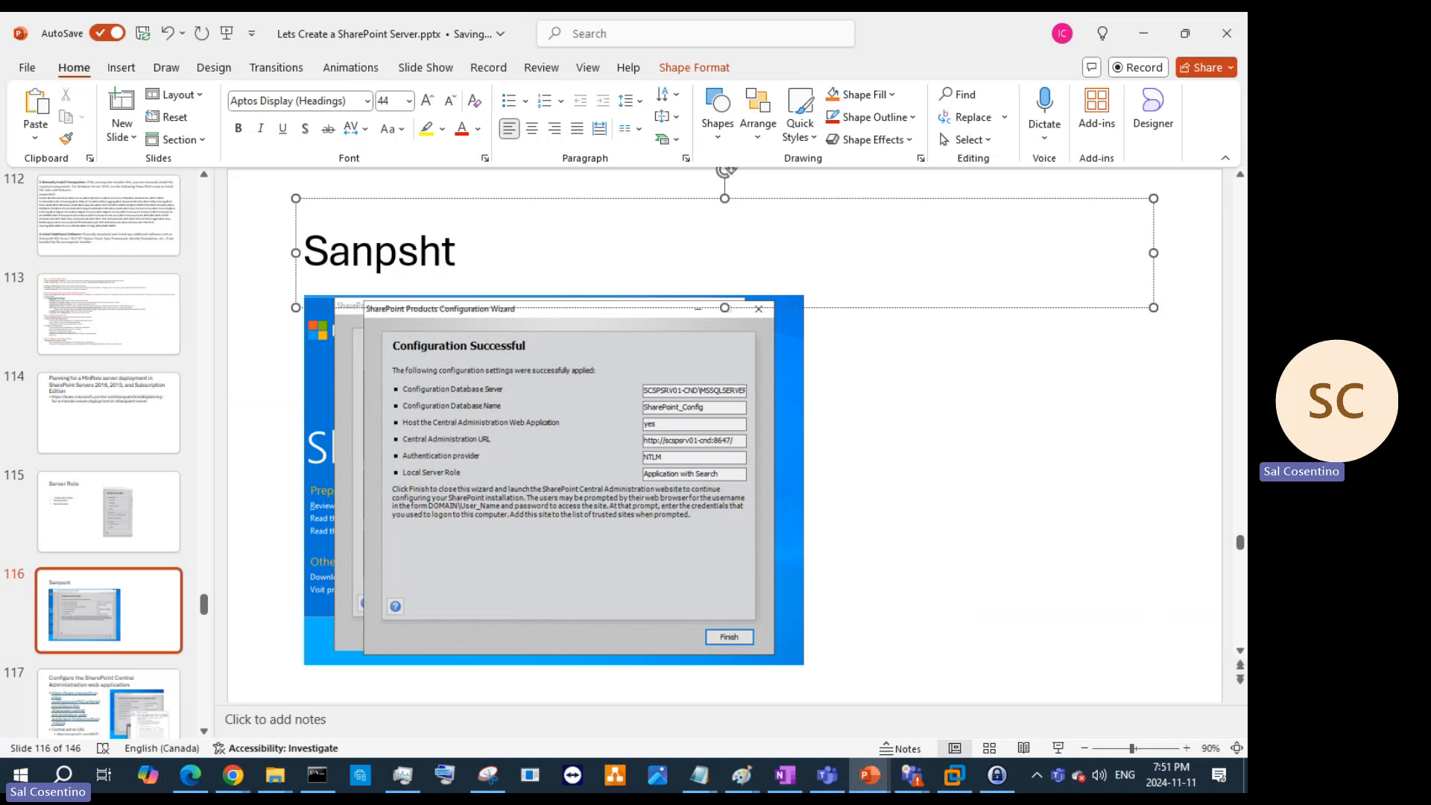
key("BackSpace")
key("BackSpace")
key("BackSpace")
key("BackSpace")
key("BackSpace")
key("BackSpace")
type("creensho")
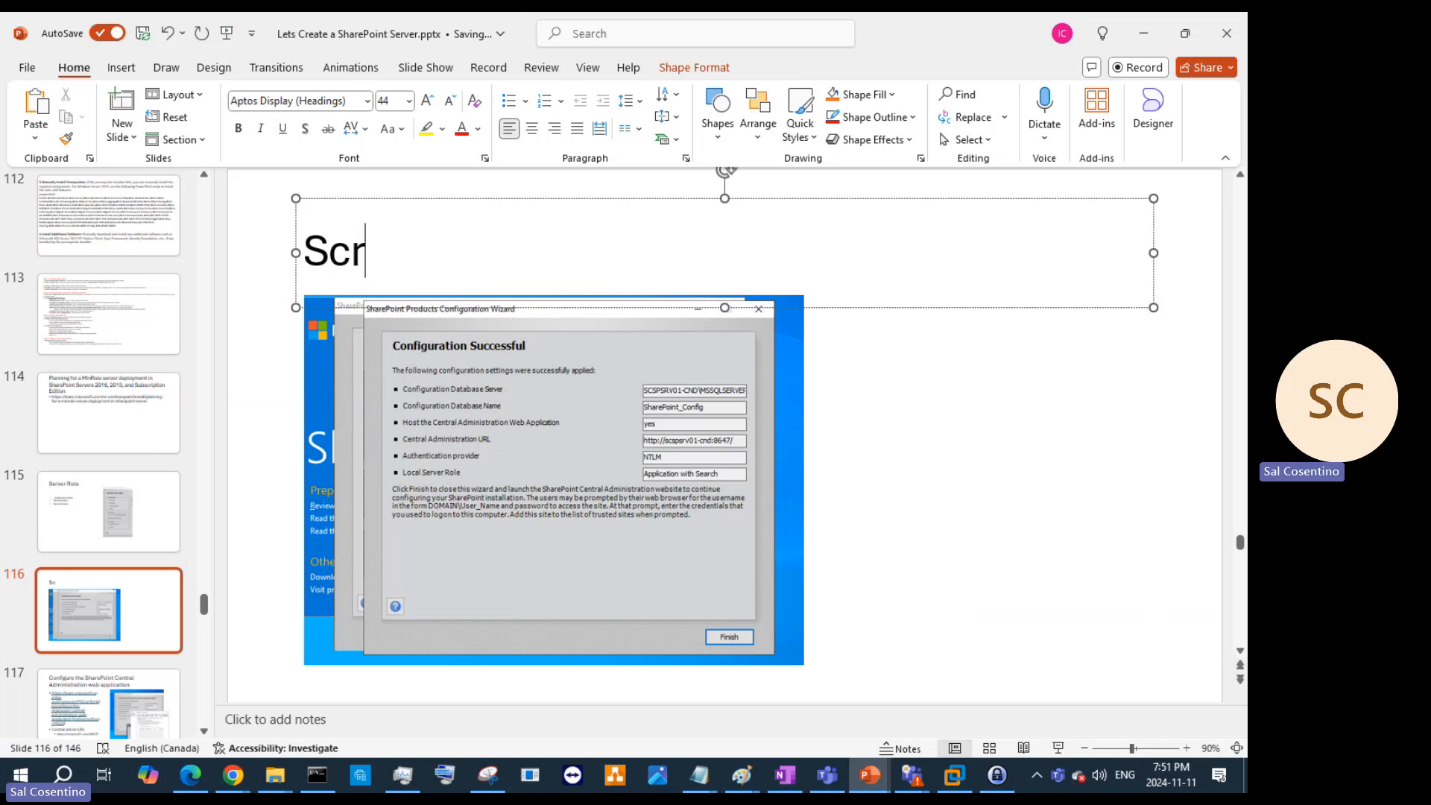
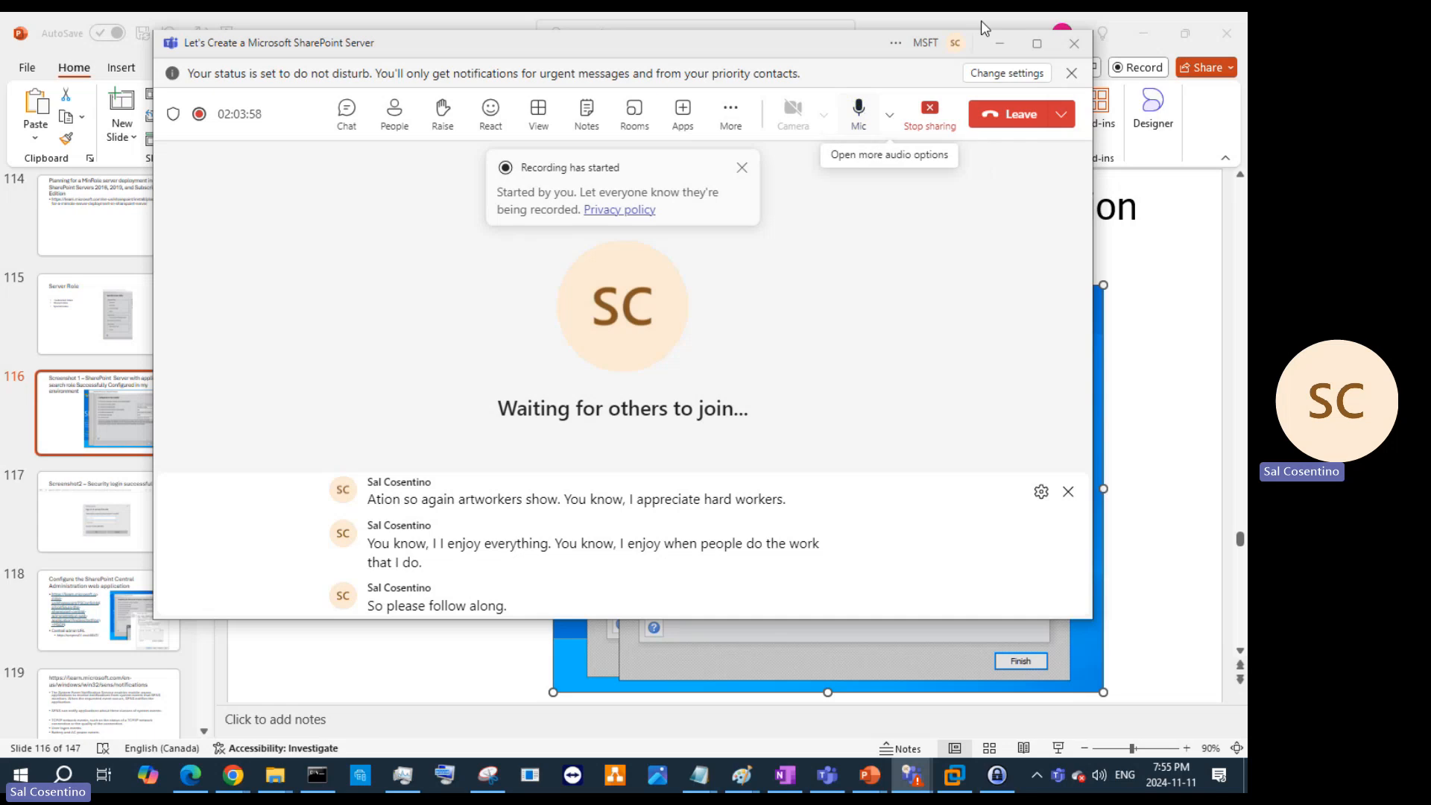
Step: Minimize the Teams meeting, review the "Screenshot2 – Security login successful" slide, and return to the virtual machine's sign-in prompt
left_click(1000, 43)
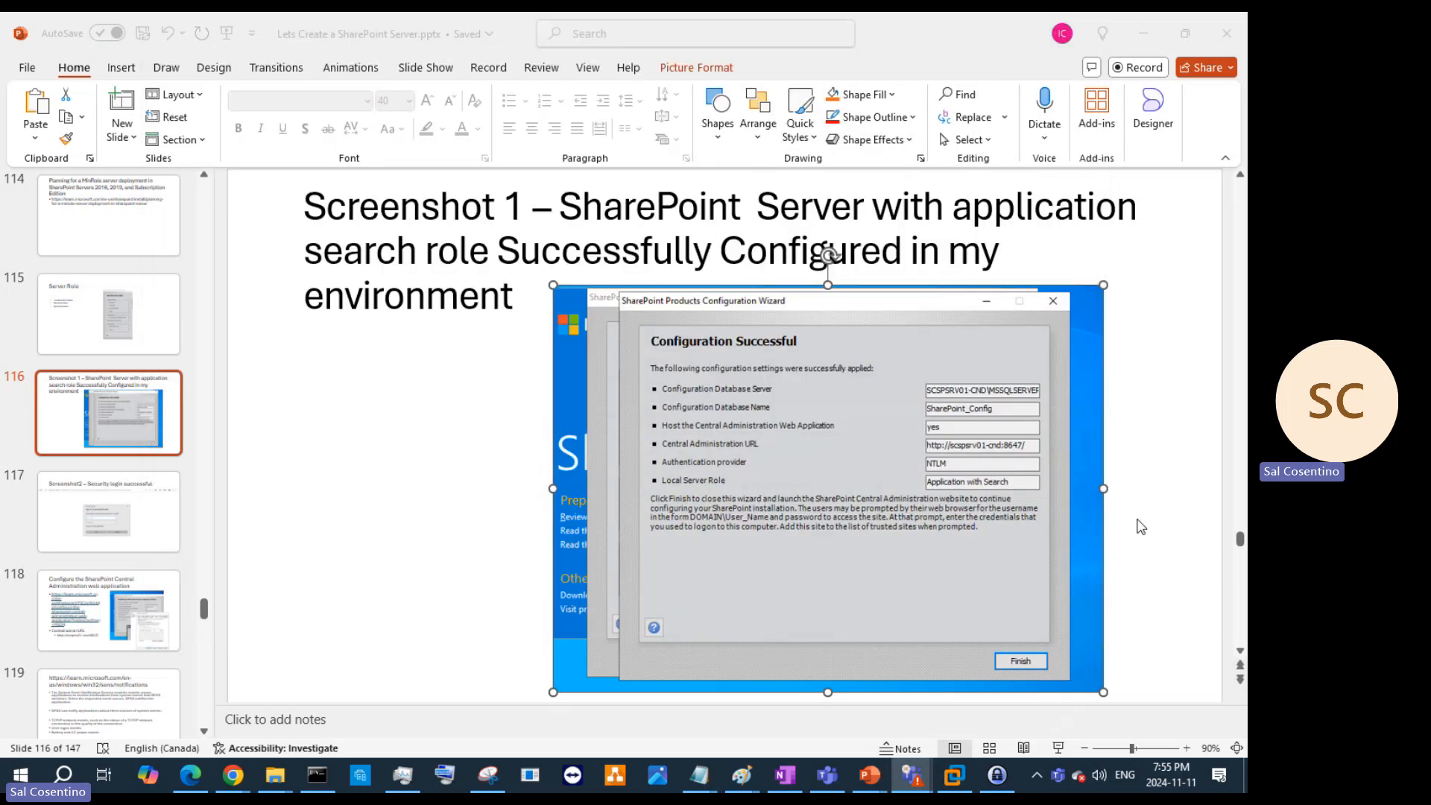
left_click(107, 514)
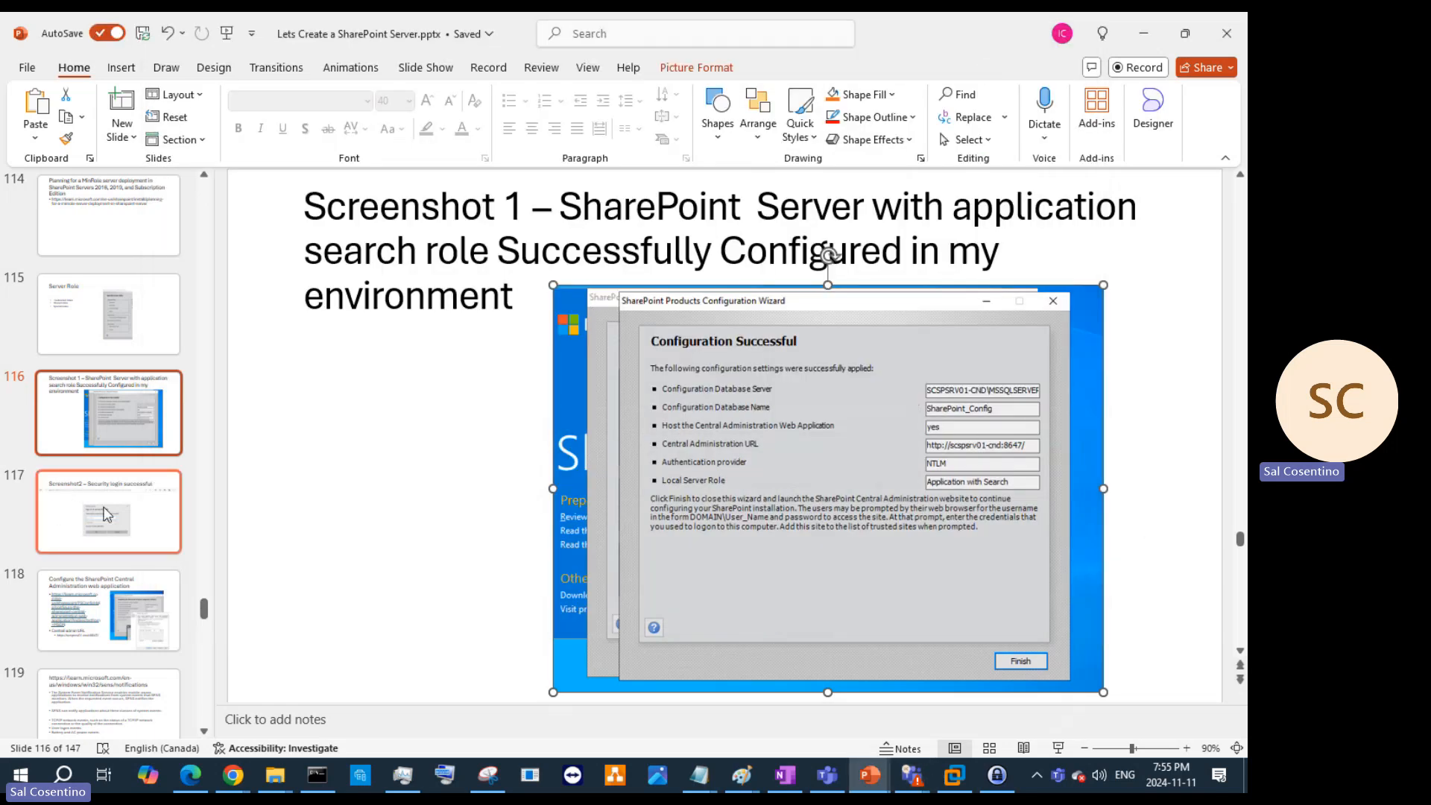
left_click(108, 514)
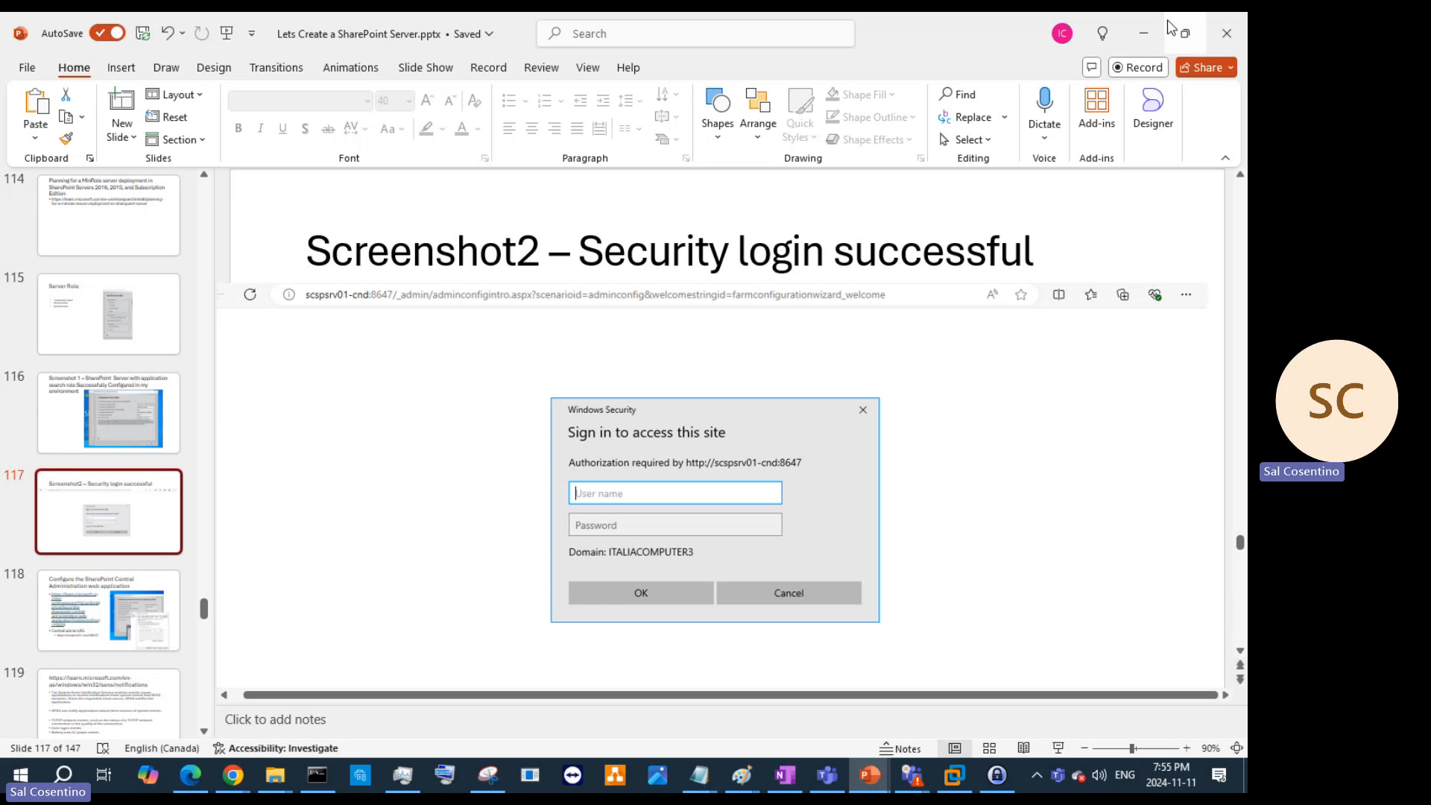
left_click(1143, 33)
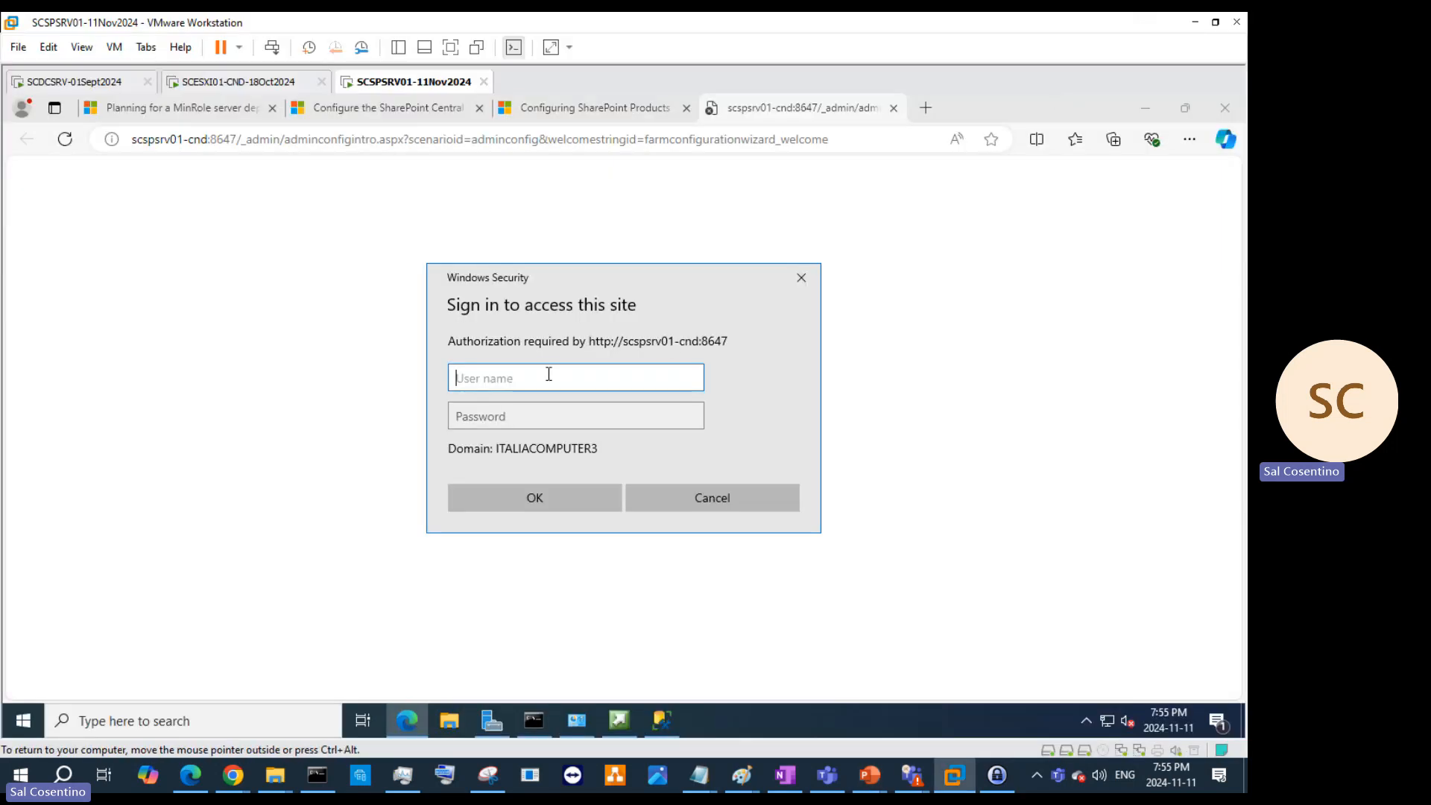
Step: Sign in to the scspsrv01-cnd:8647 administration site with the user name Scadmin and the account password
type("Scadmin")
key("Tab")
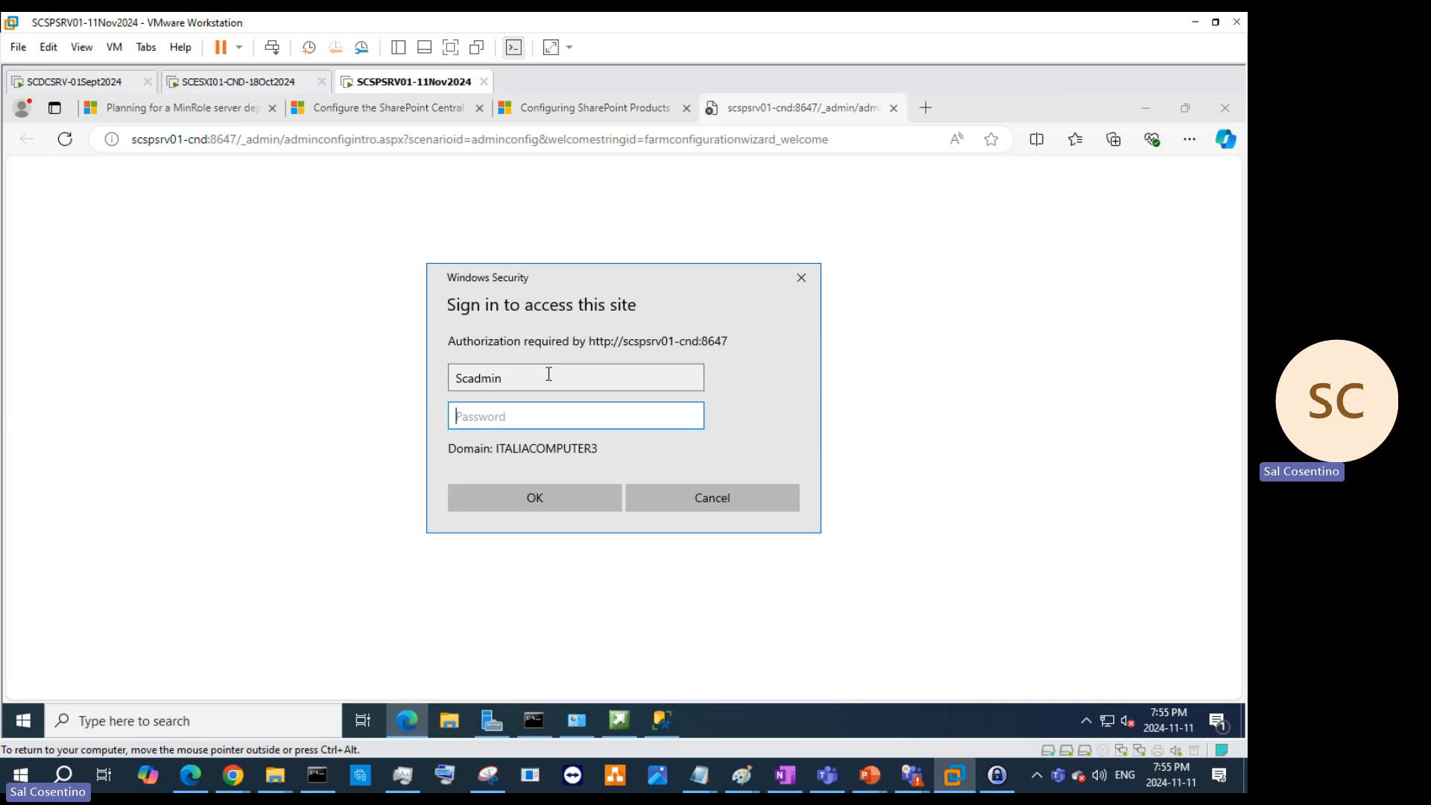
type("•••••••••••••")
key("Return")
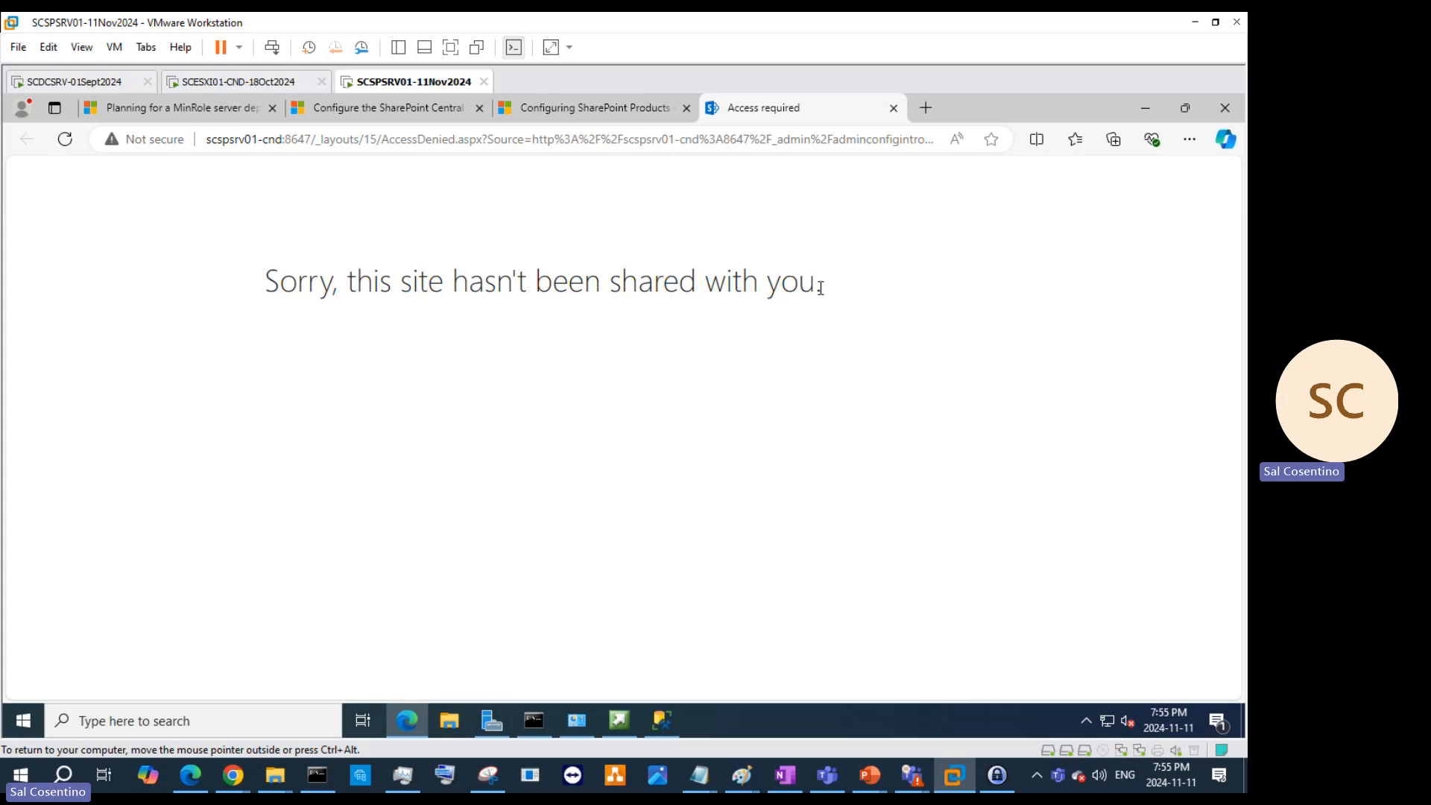
Step: Copy the message "Sorry, this site hasn't been shared with you." from the Access required page
left_click_drag(826, 289, 262, 300)
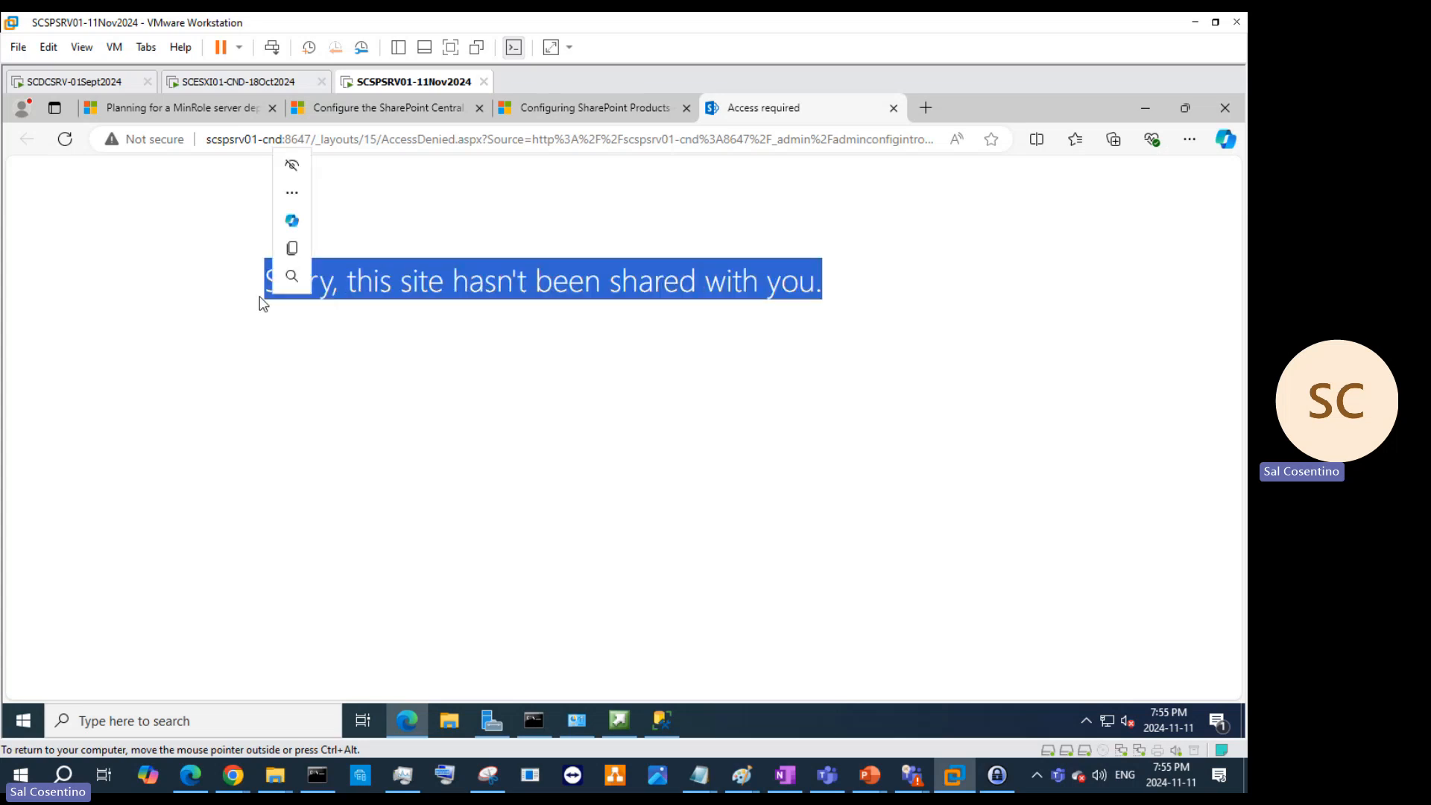
right_click(543, 281)
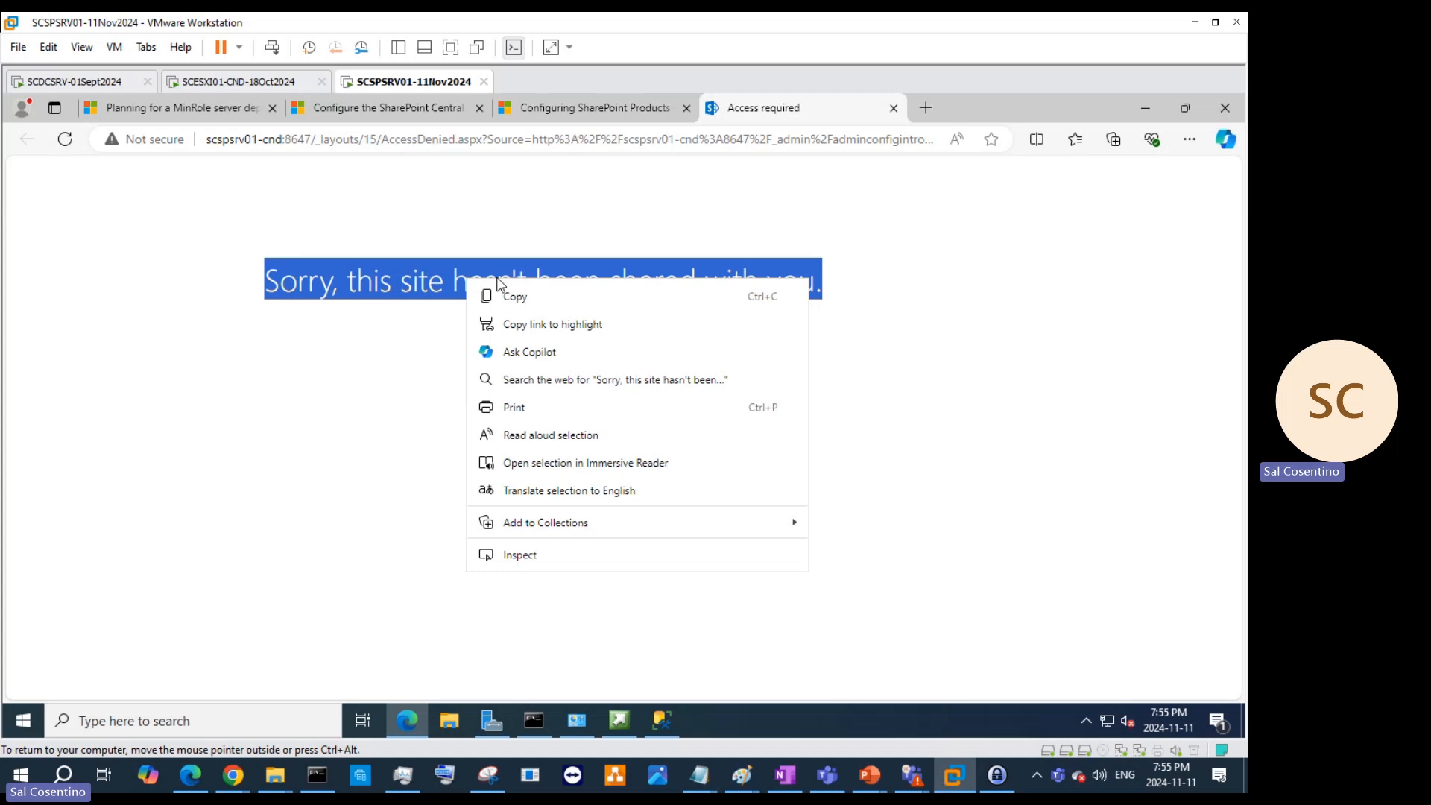
left_click(550, 299)
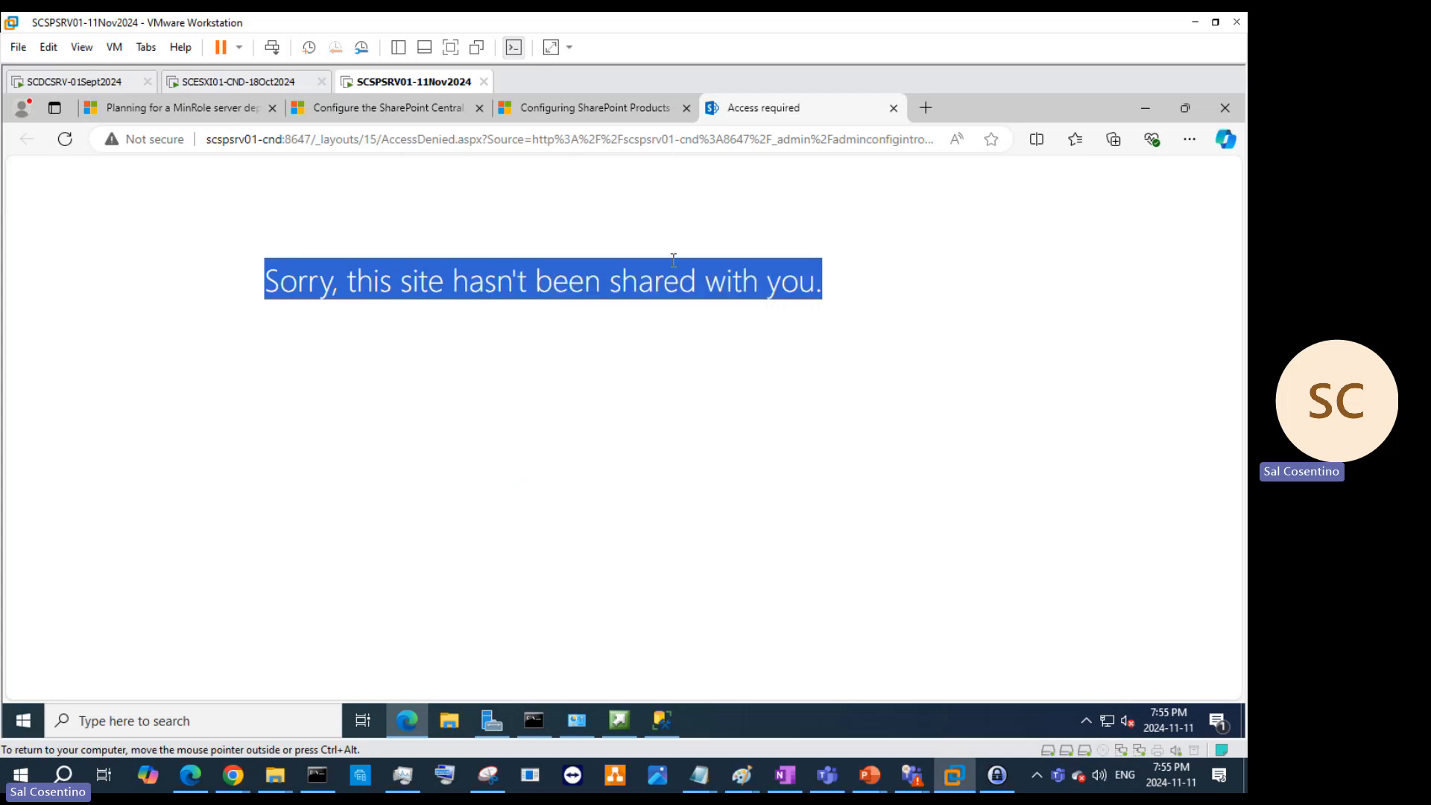
Step: Search the web in a new browser tab for the copied message followed by "Central administartion site error"
left_click(926, 108)
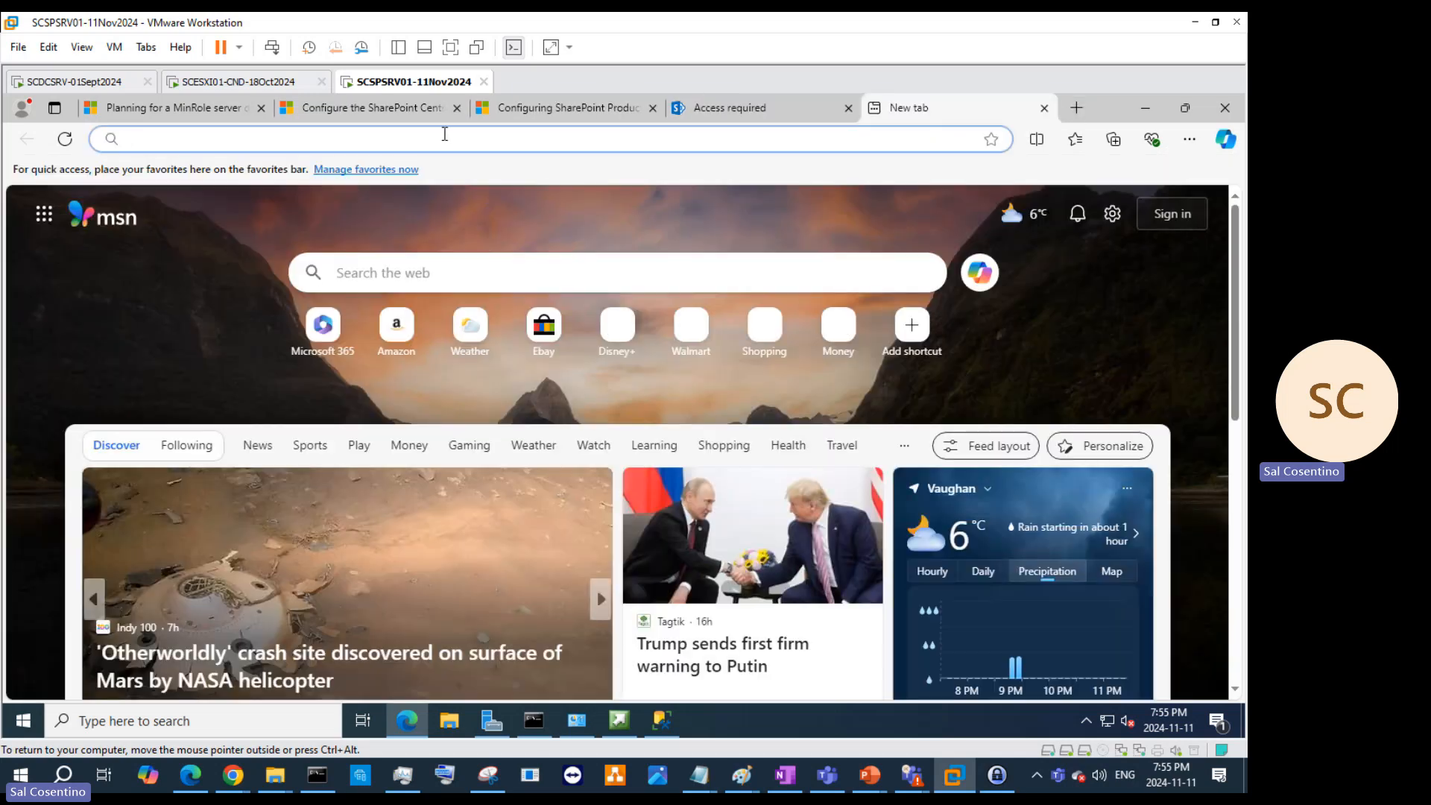
left_click(442, 134)
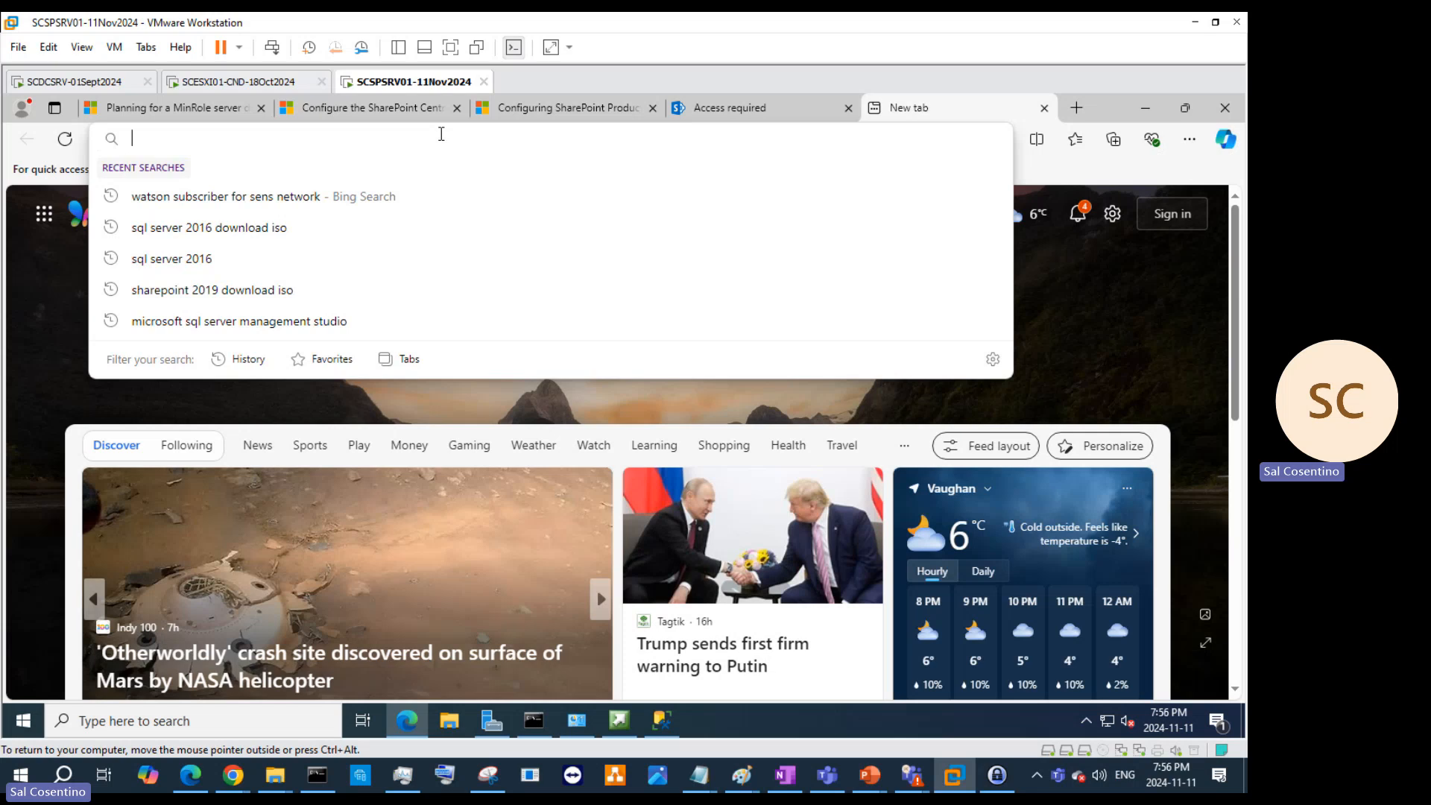
key("ctrl+v")
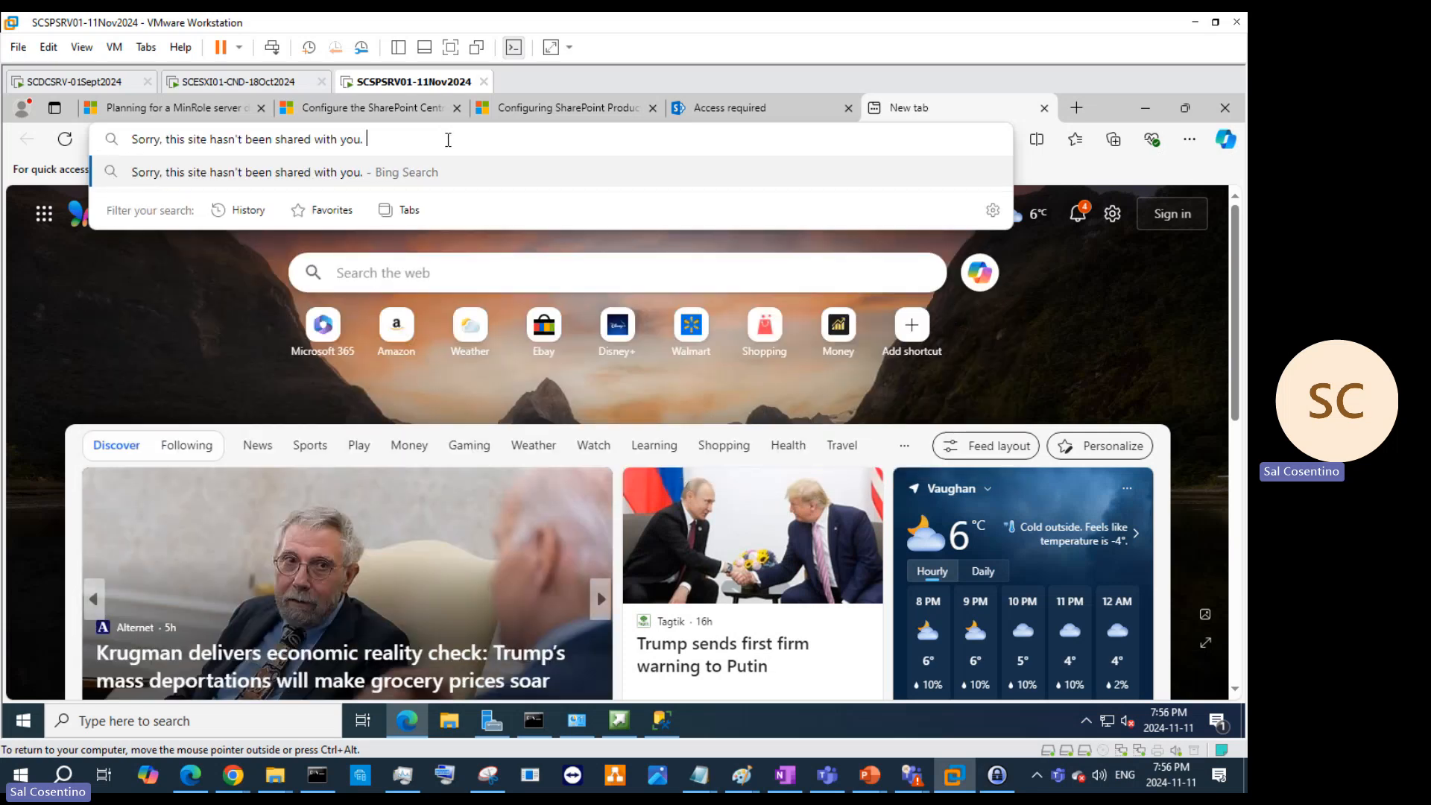
type("Central")
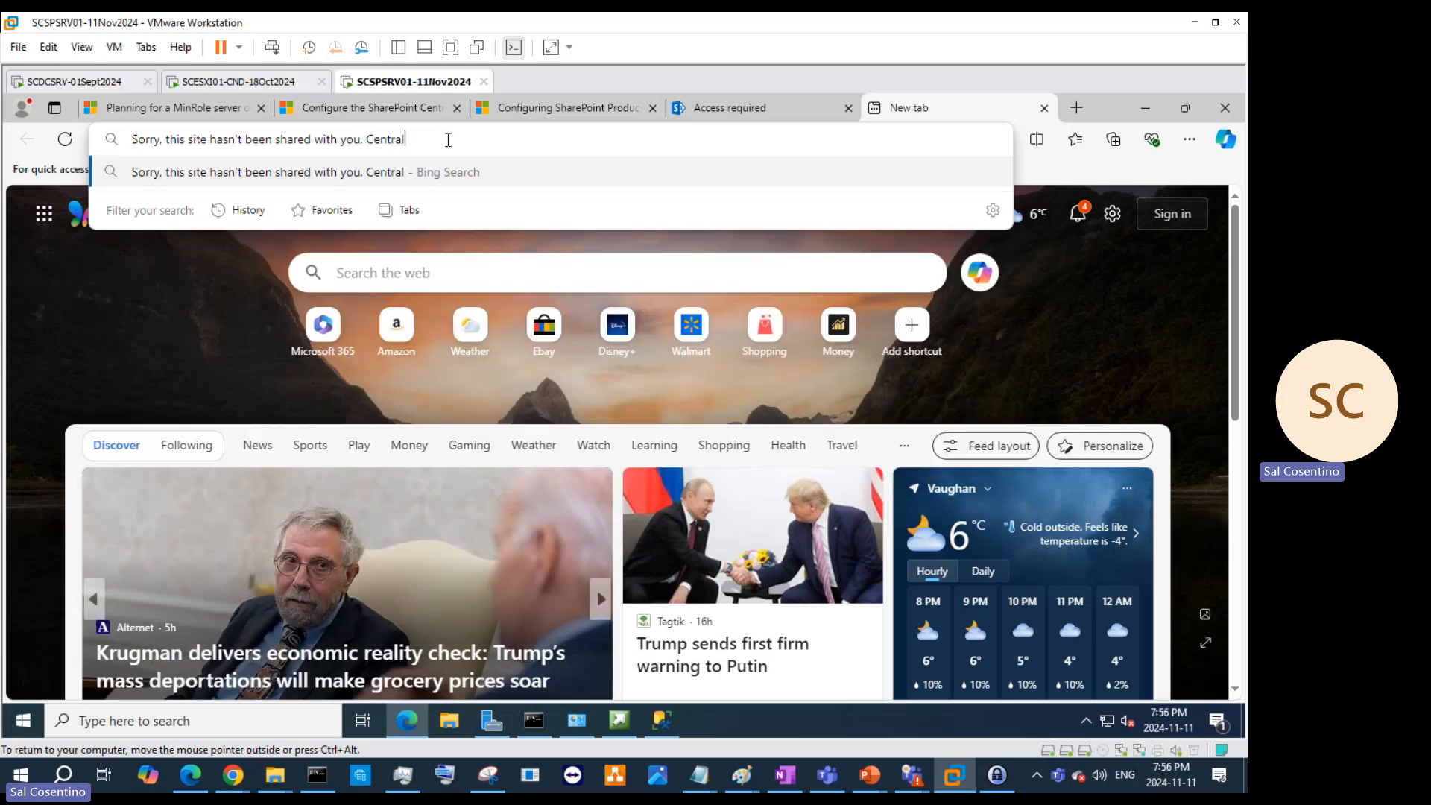
type(" administart")
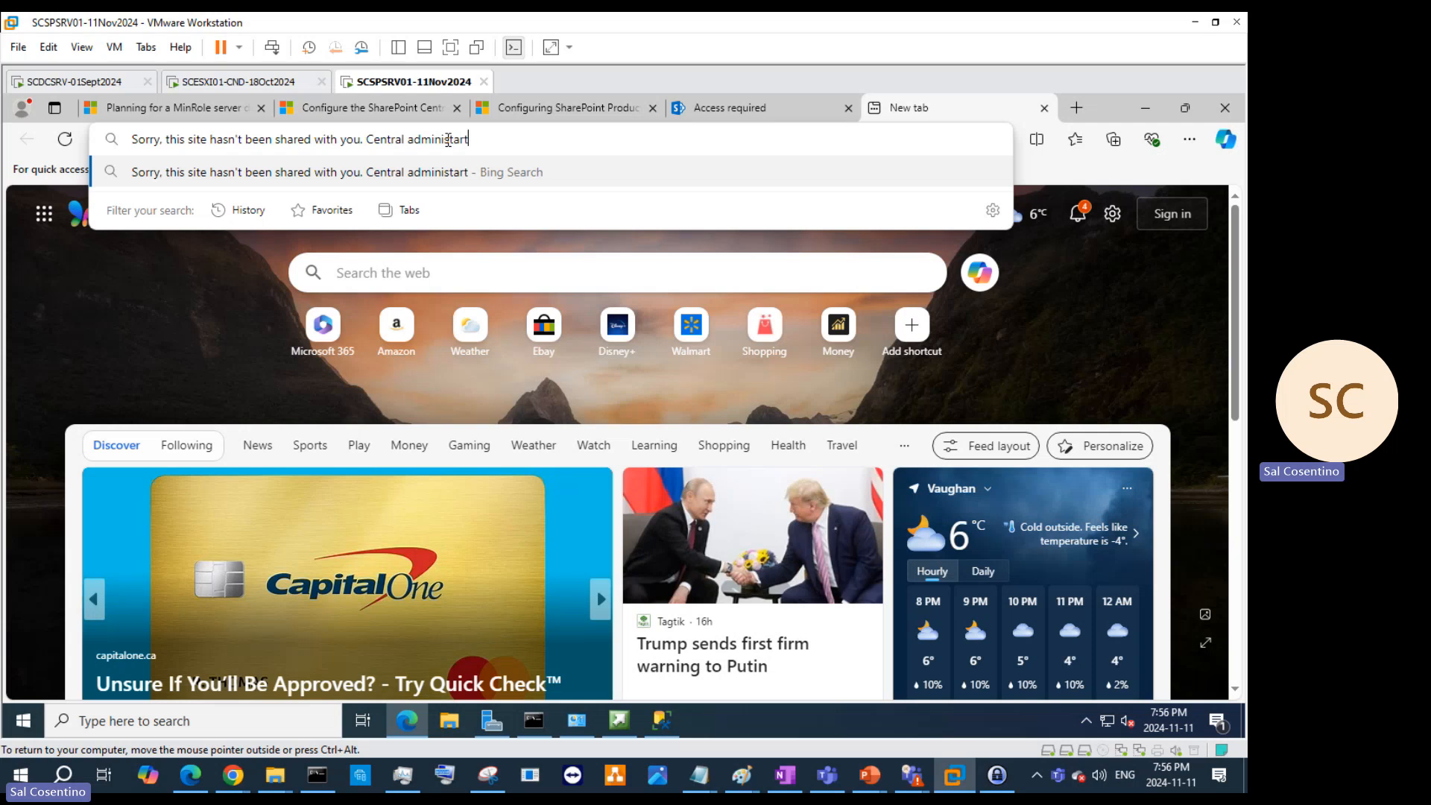
type("ion site error")
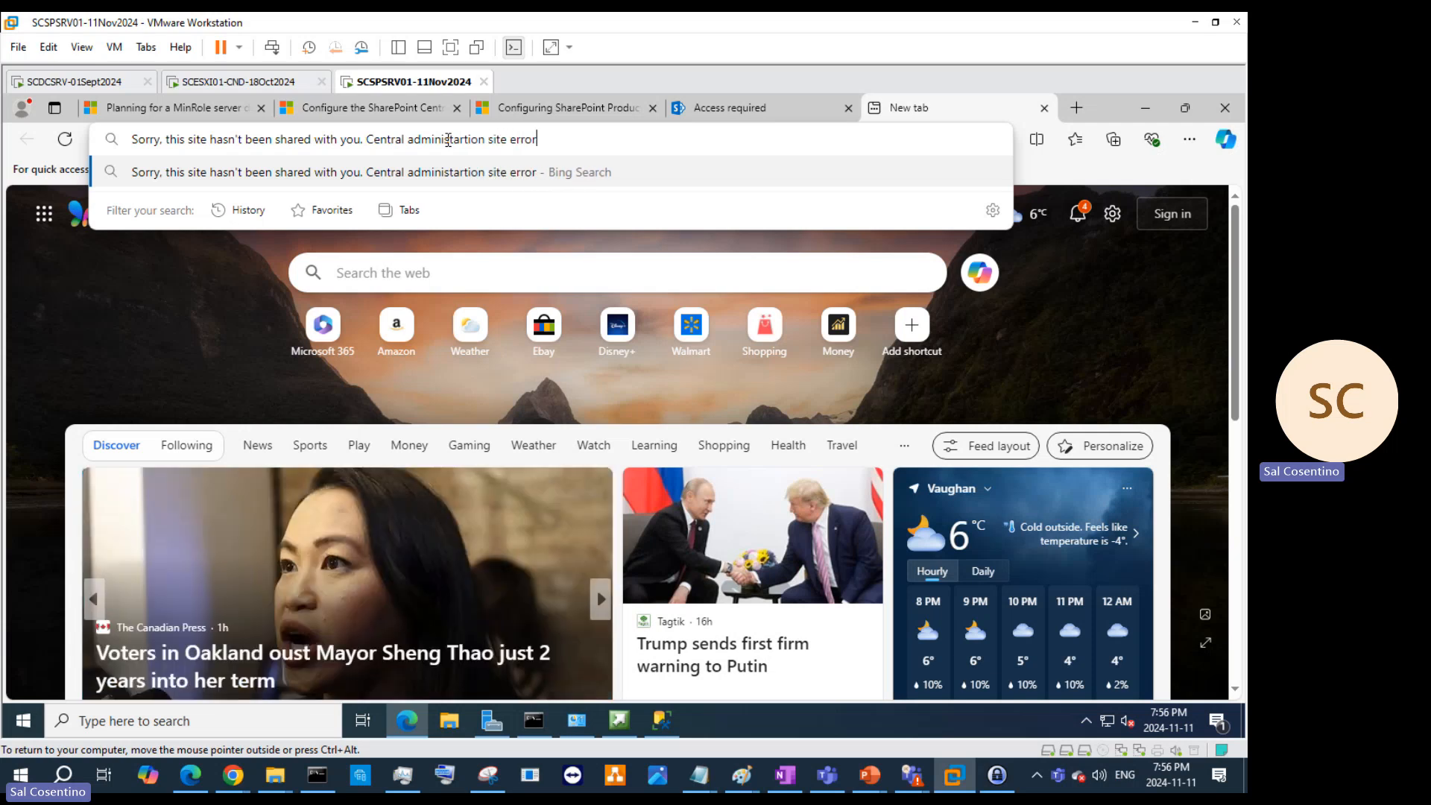
key("Return")
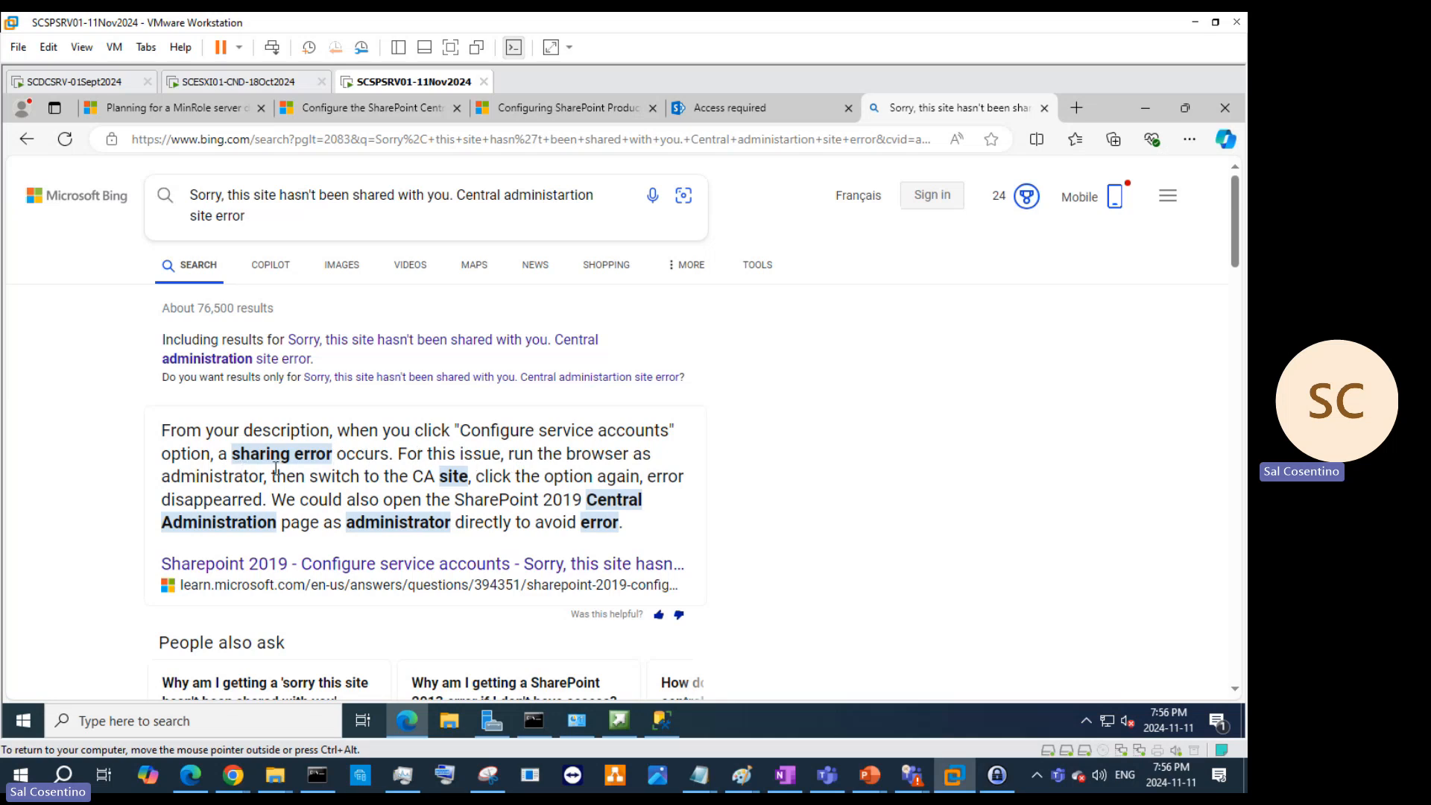
Step: Open the Microsoft Learn question on SharePoint 2019 Configure service accounts and read the accepted answer
scroll(675, 470, "down", 2)
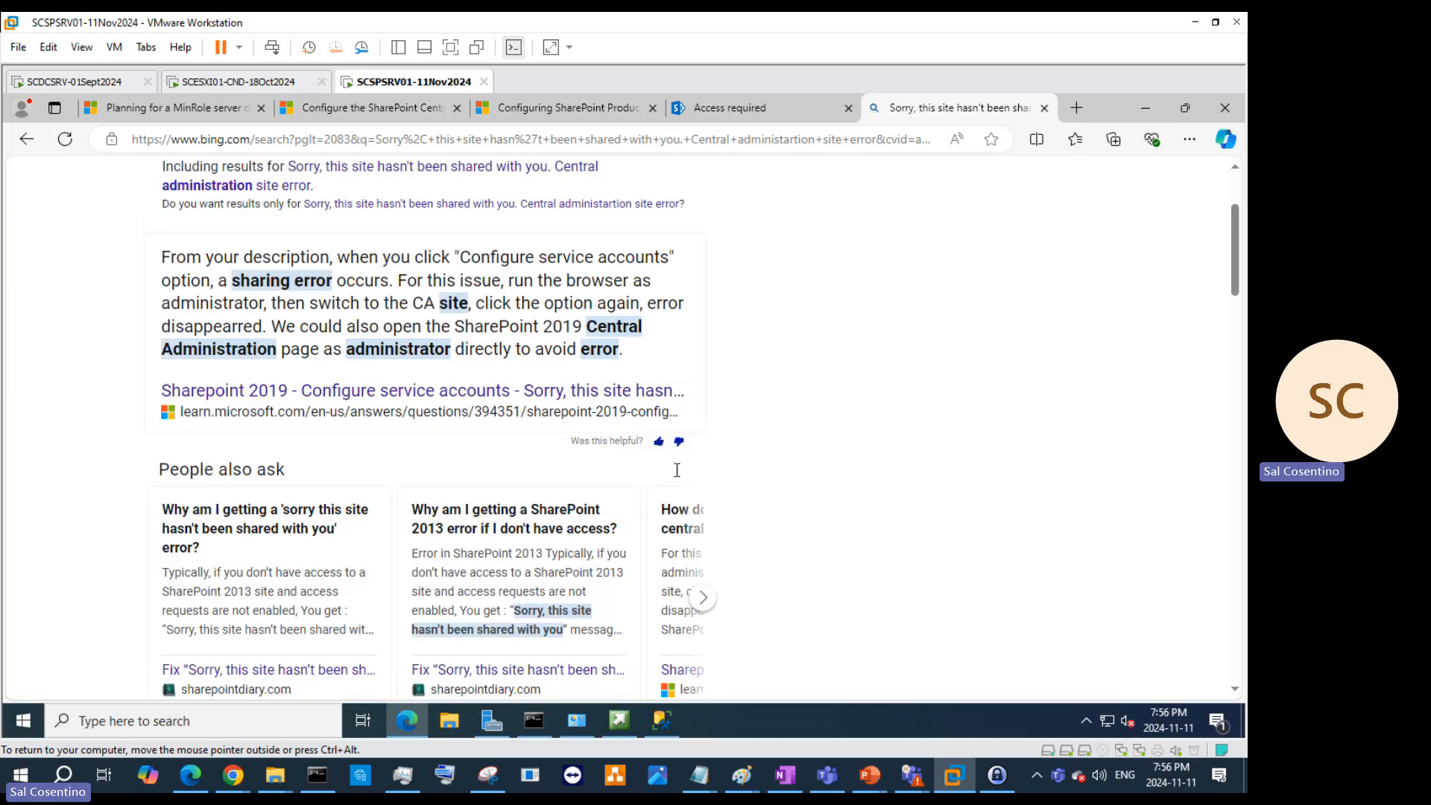
left_click(483, 399)
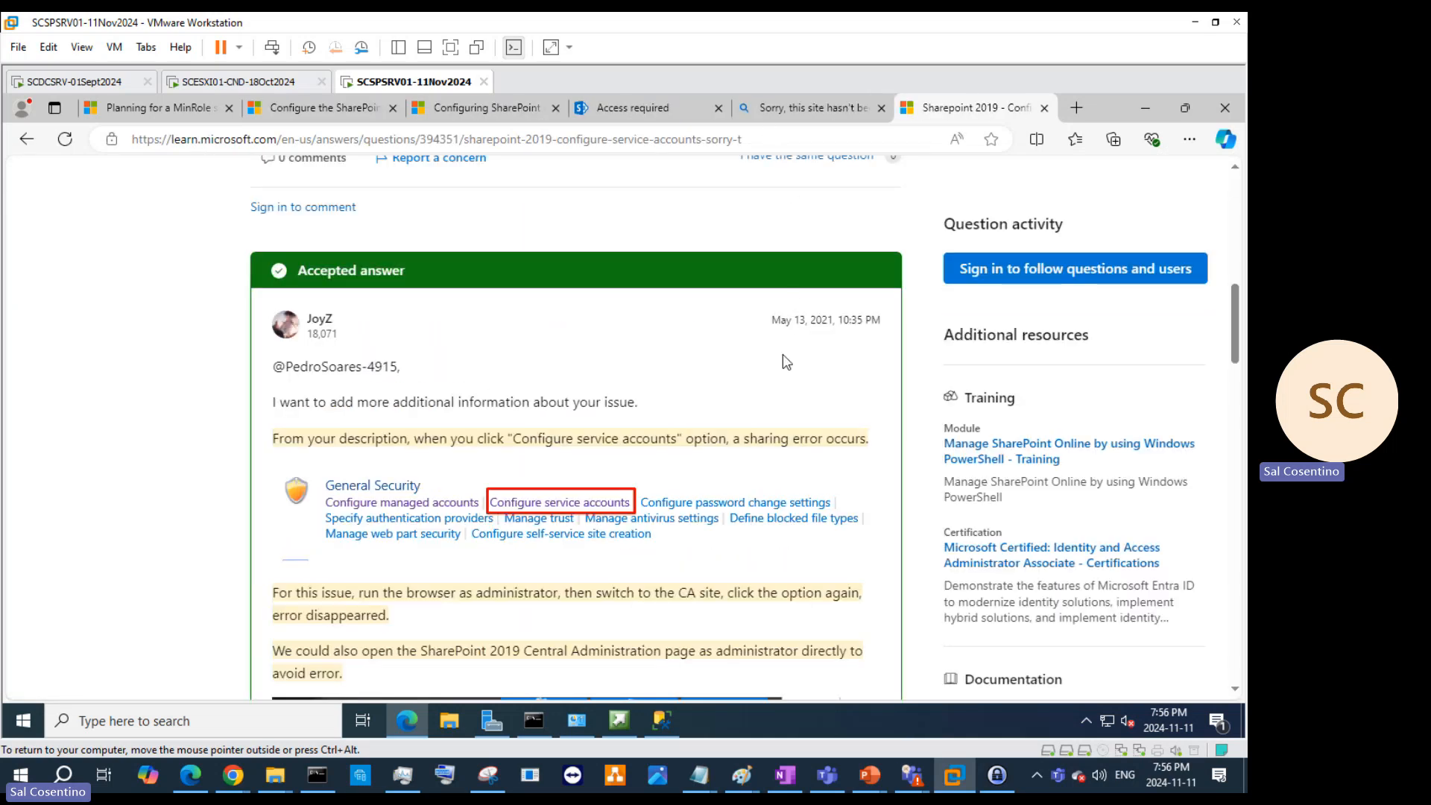
scroll(773, 392, "down", 4)
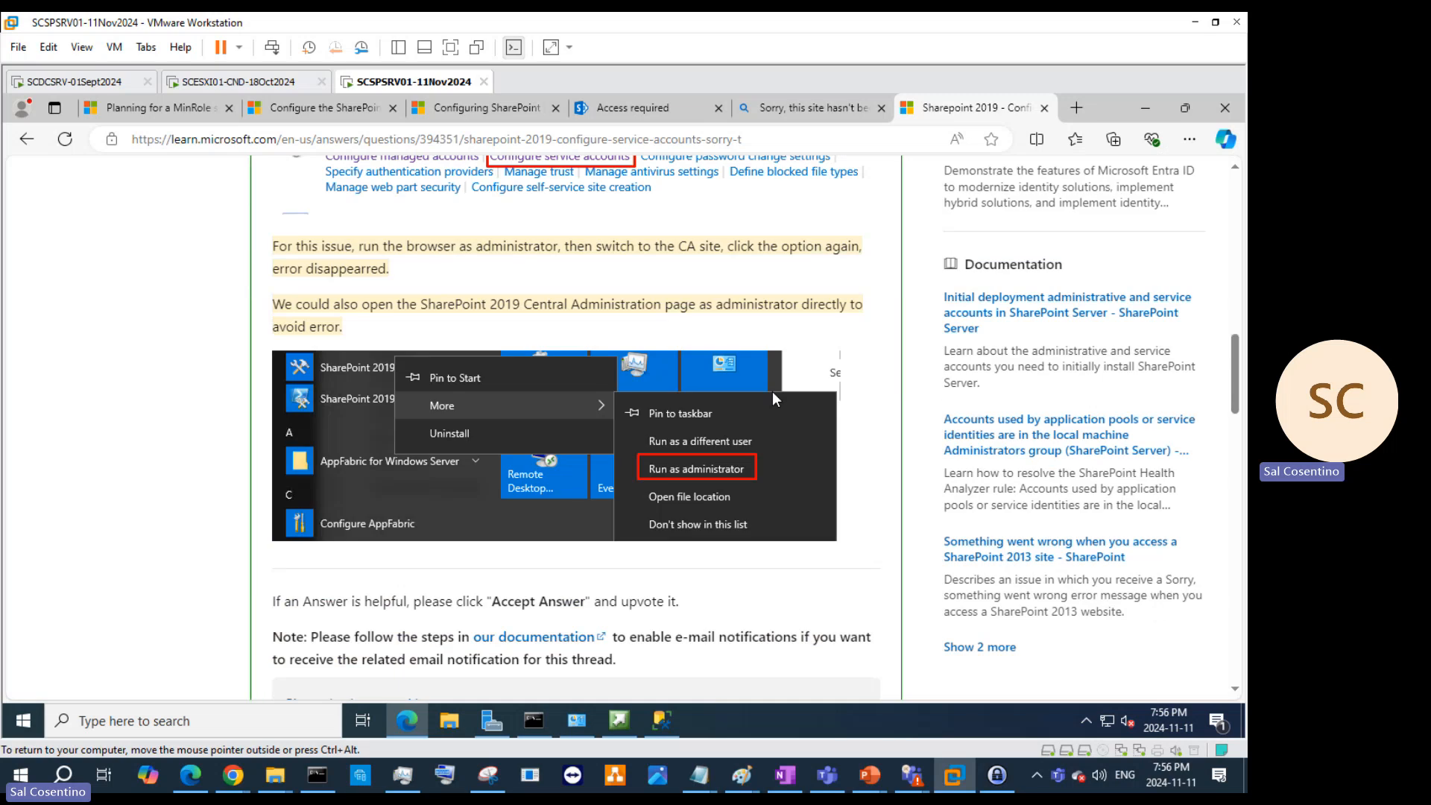
scroll(772, 391, "up", 4)
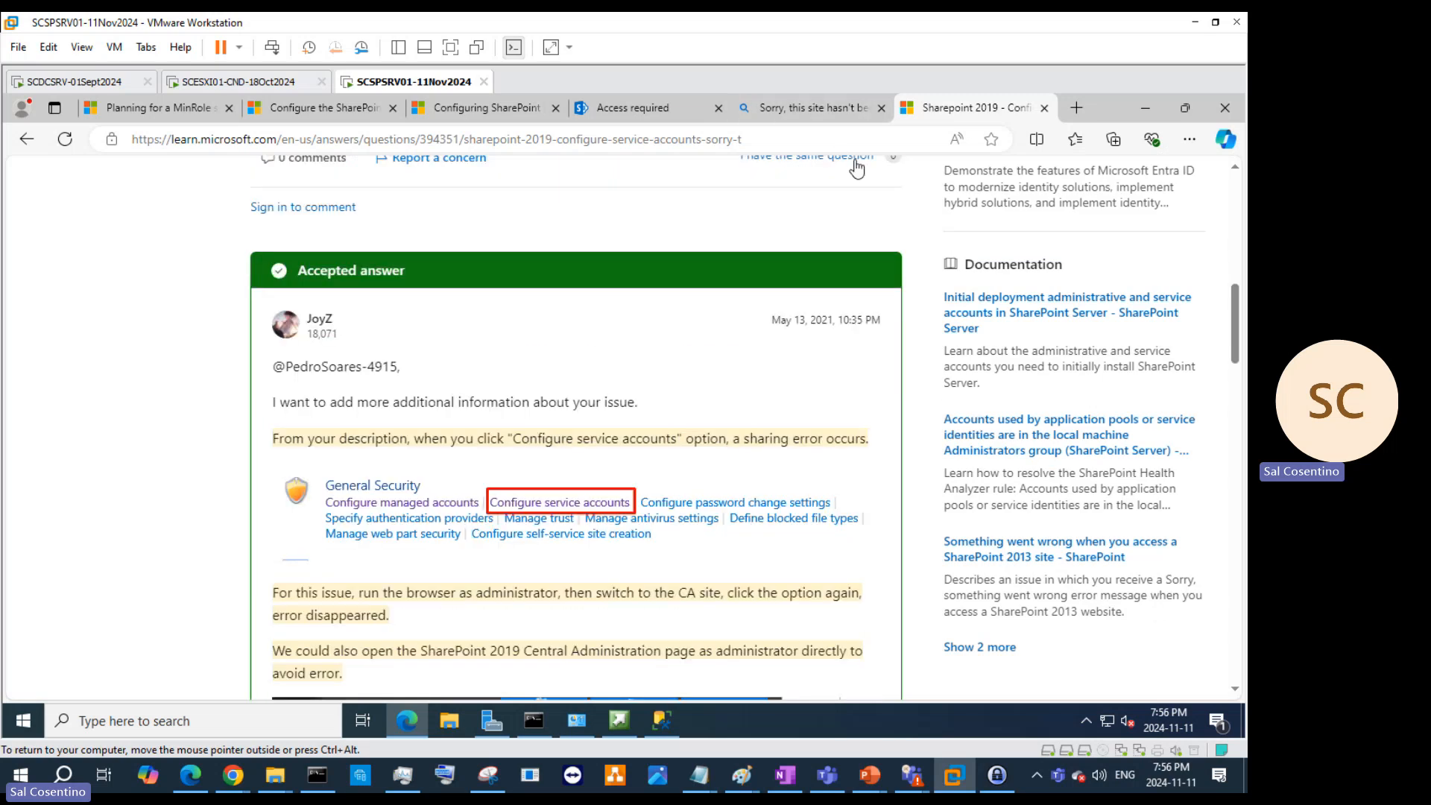
left_click(830, 104)
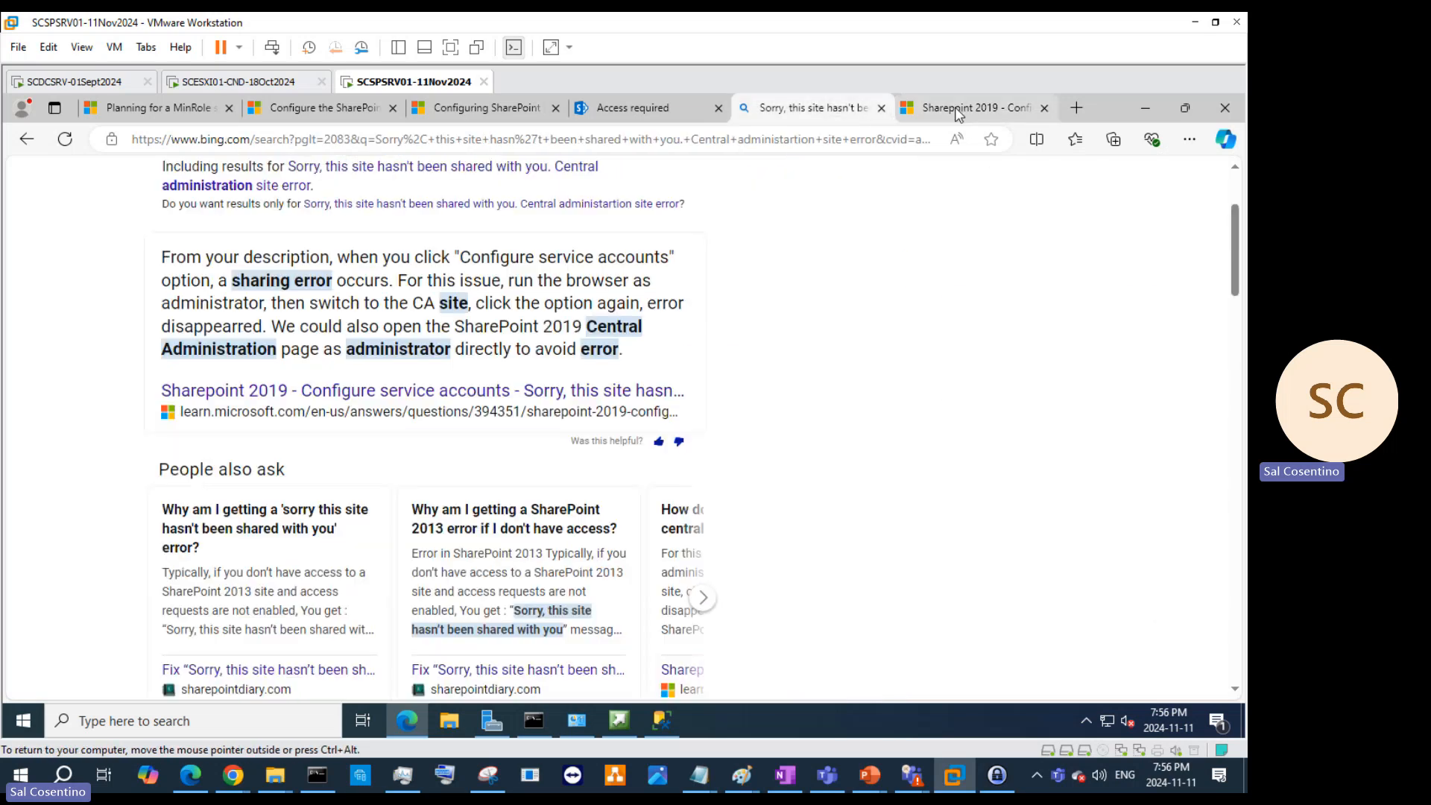
left_click(959, 112)
left_click(1145, 107)
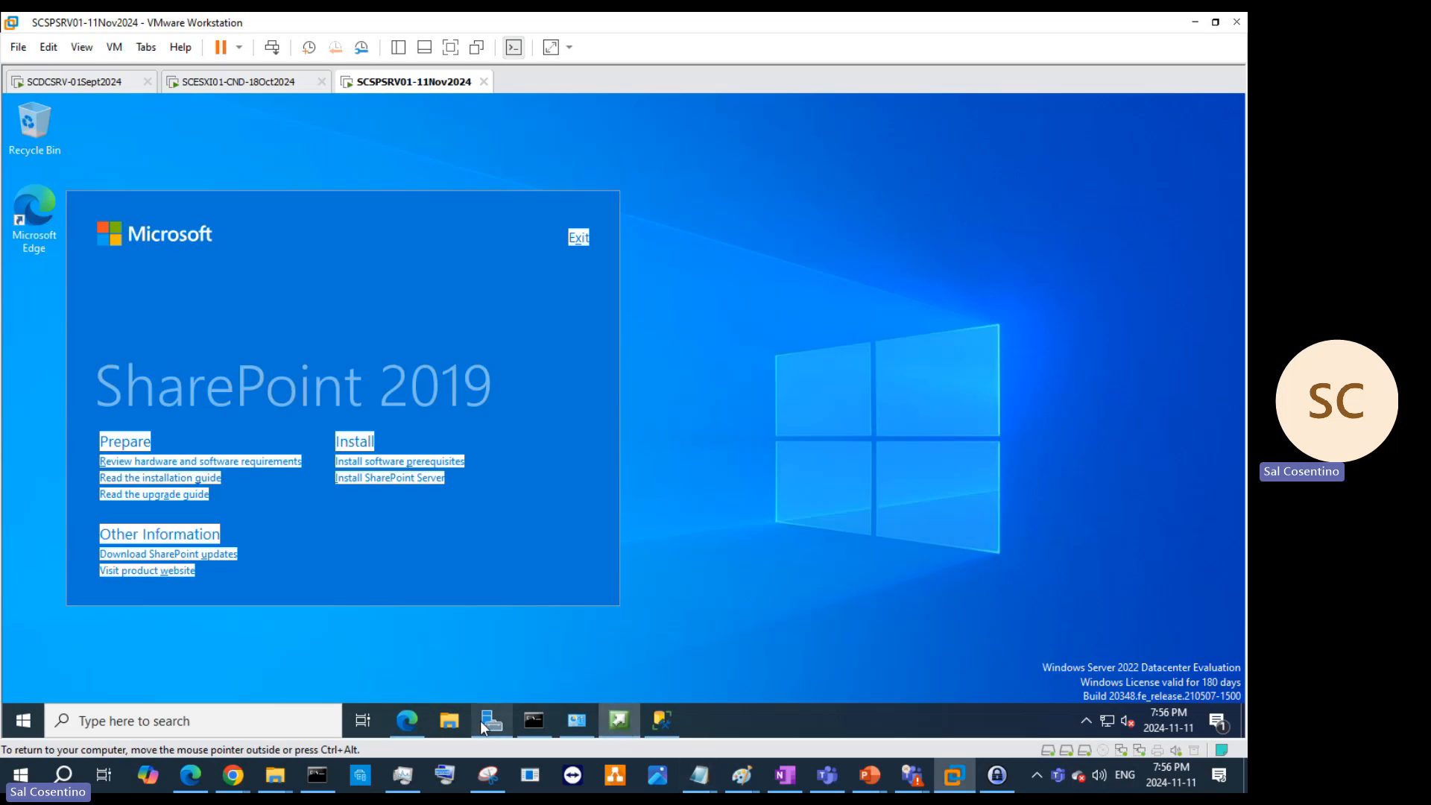
mouse_move(408, 729)
left_click(414, 671)
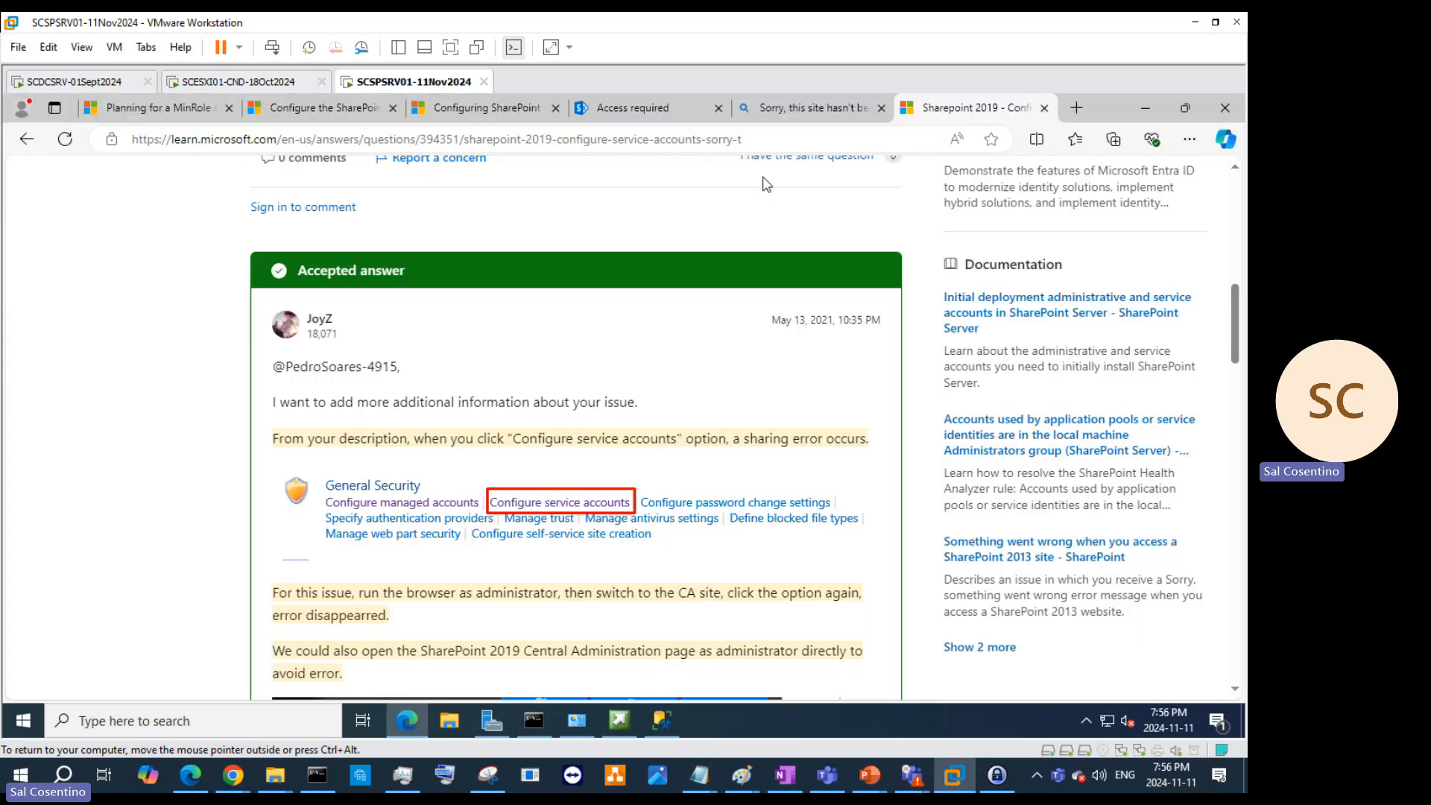
left_click(820, 108)
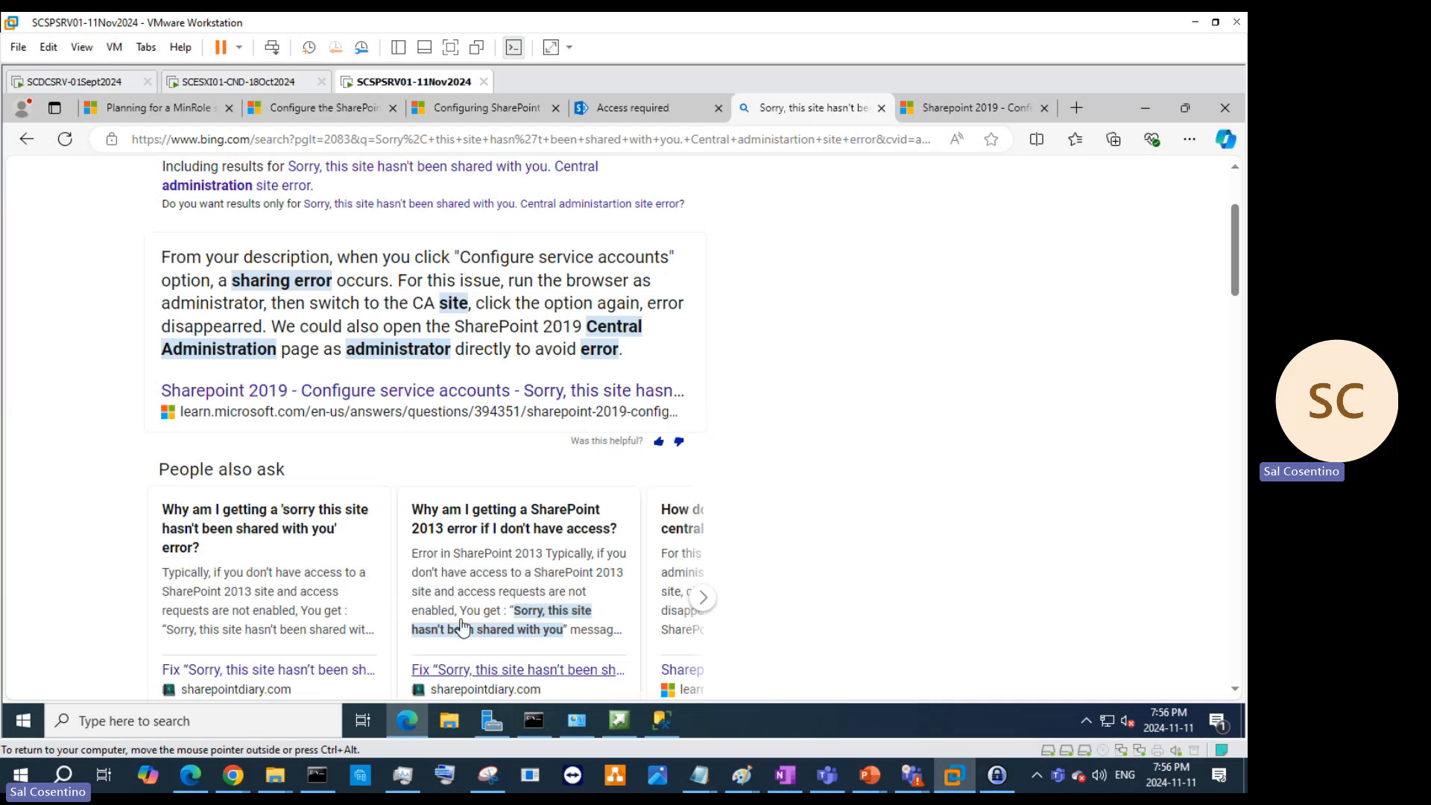
left_click(507, 135)
right_click(507, 134)
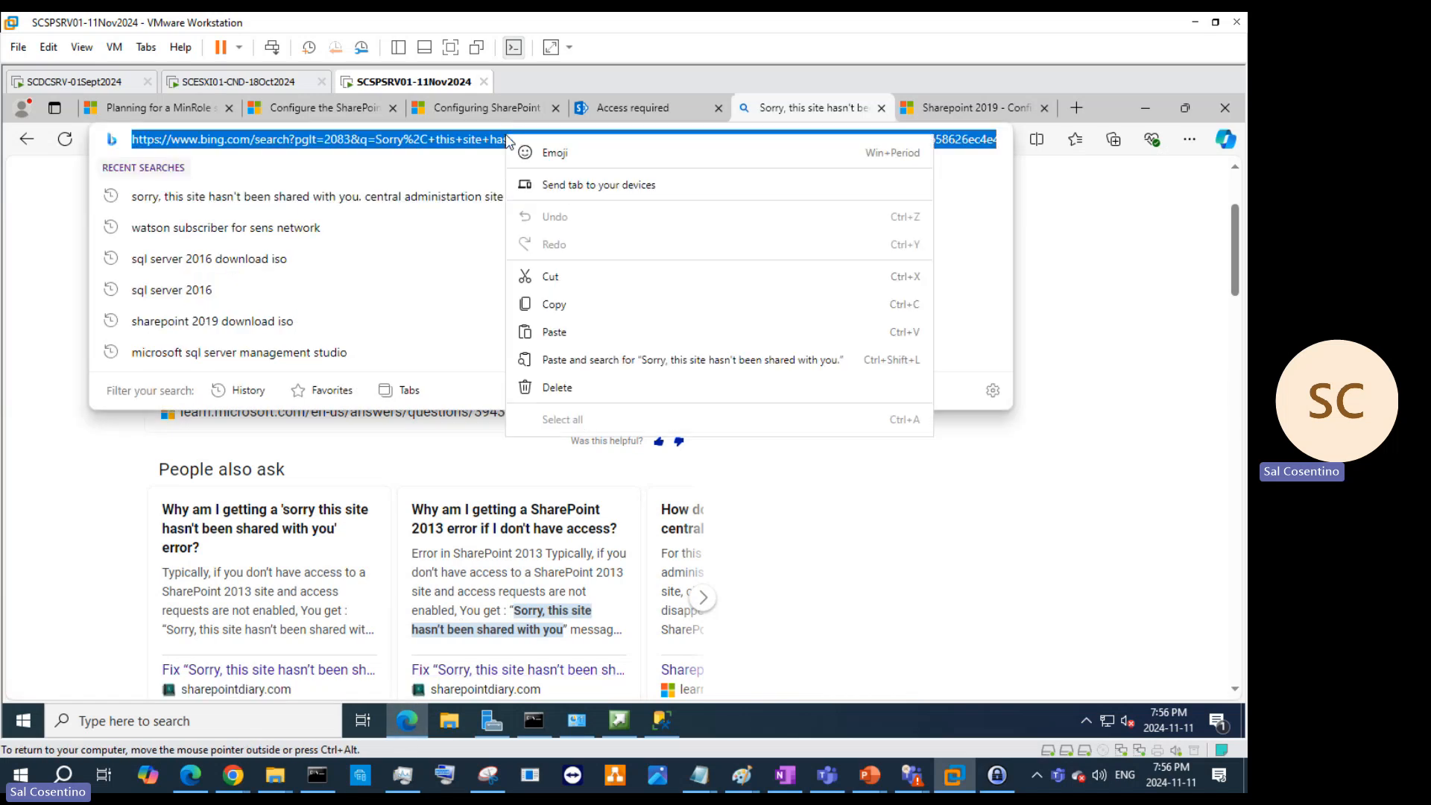
left_click(1126, 286)
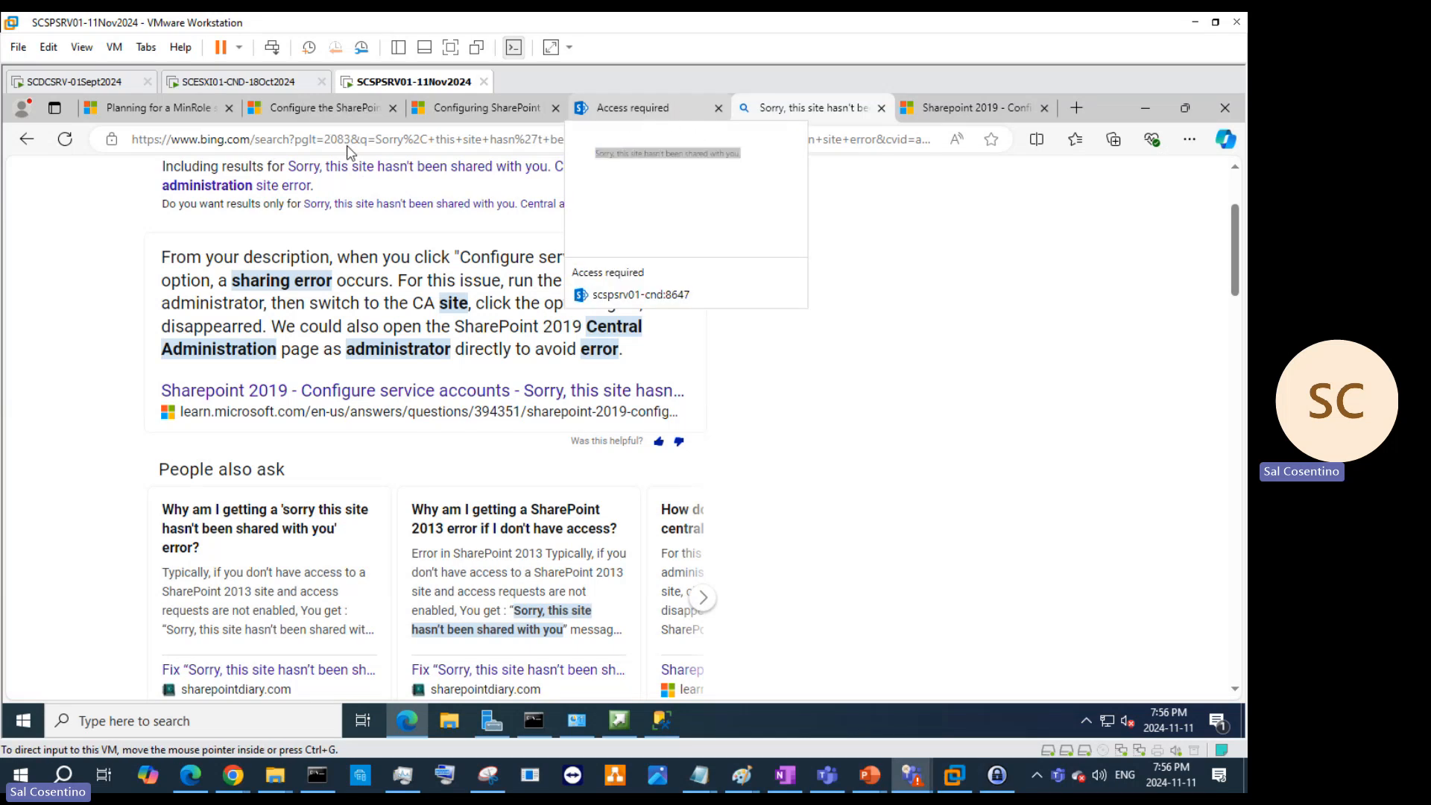
Step: Capture the Access required page and its address with Snipping Tool and copy the snip
left_click(635, 105)
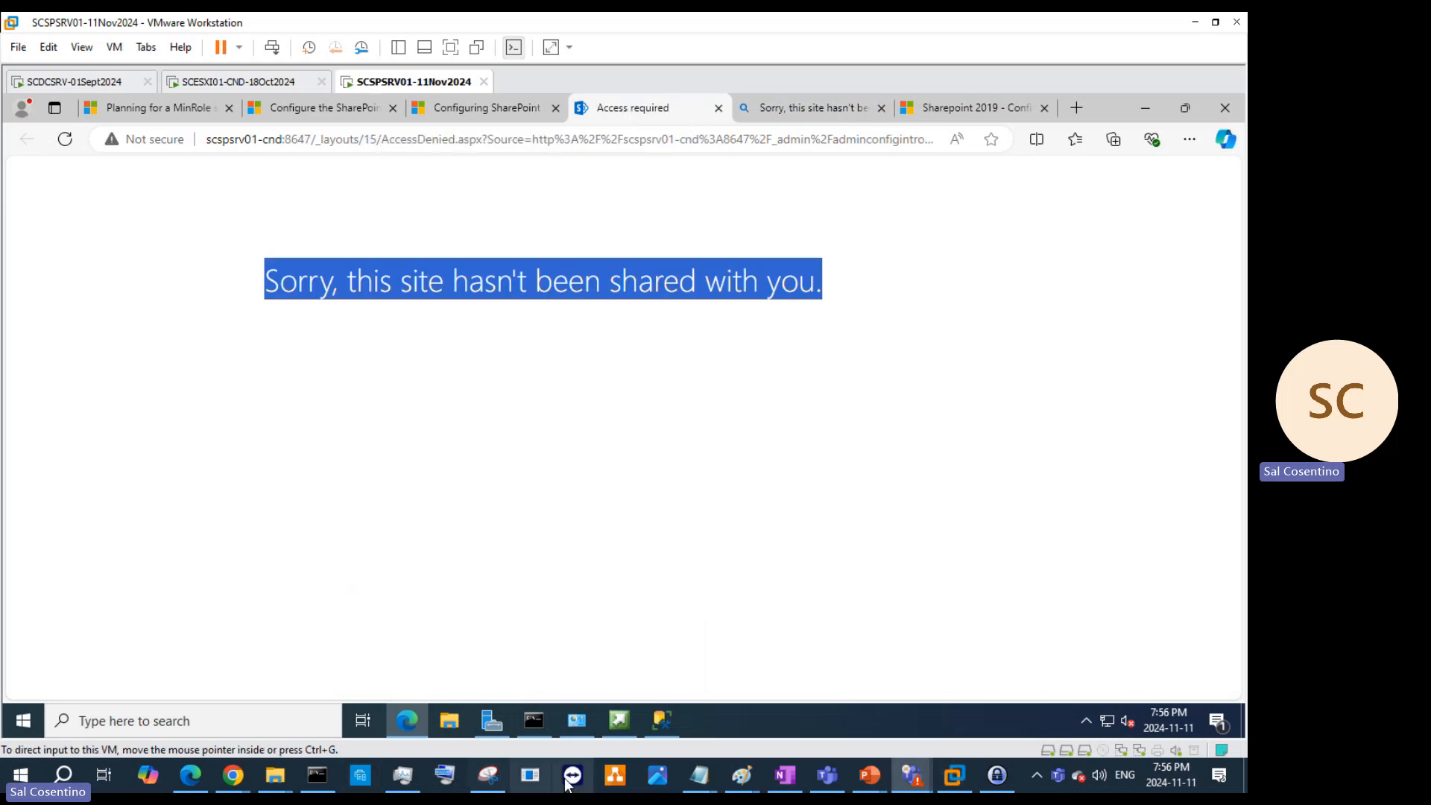
left_click(492, 779)
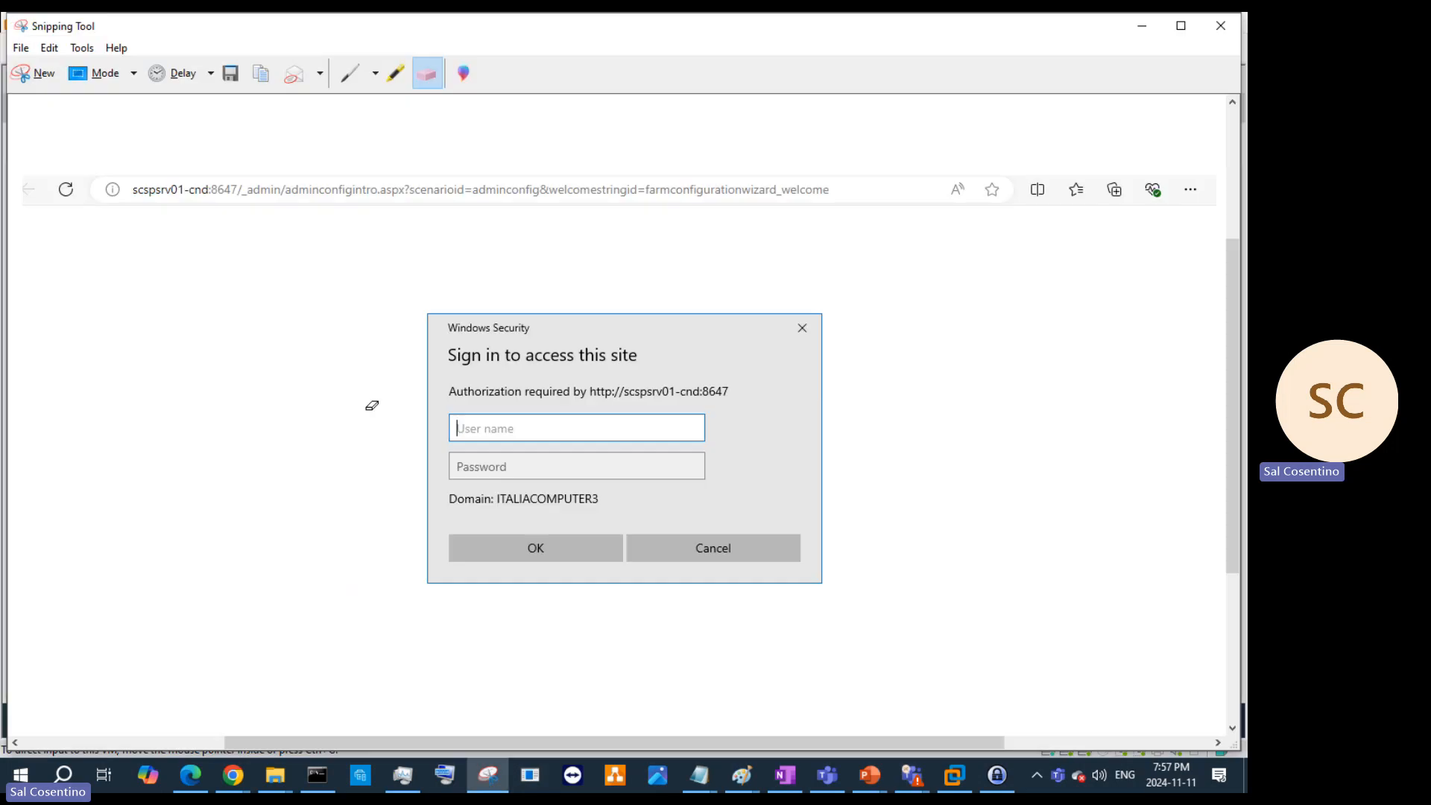
left_click(30, 75)
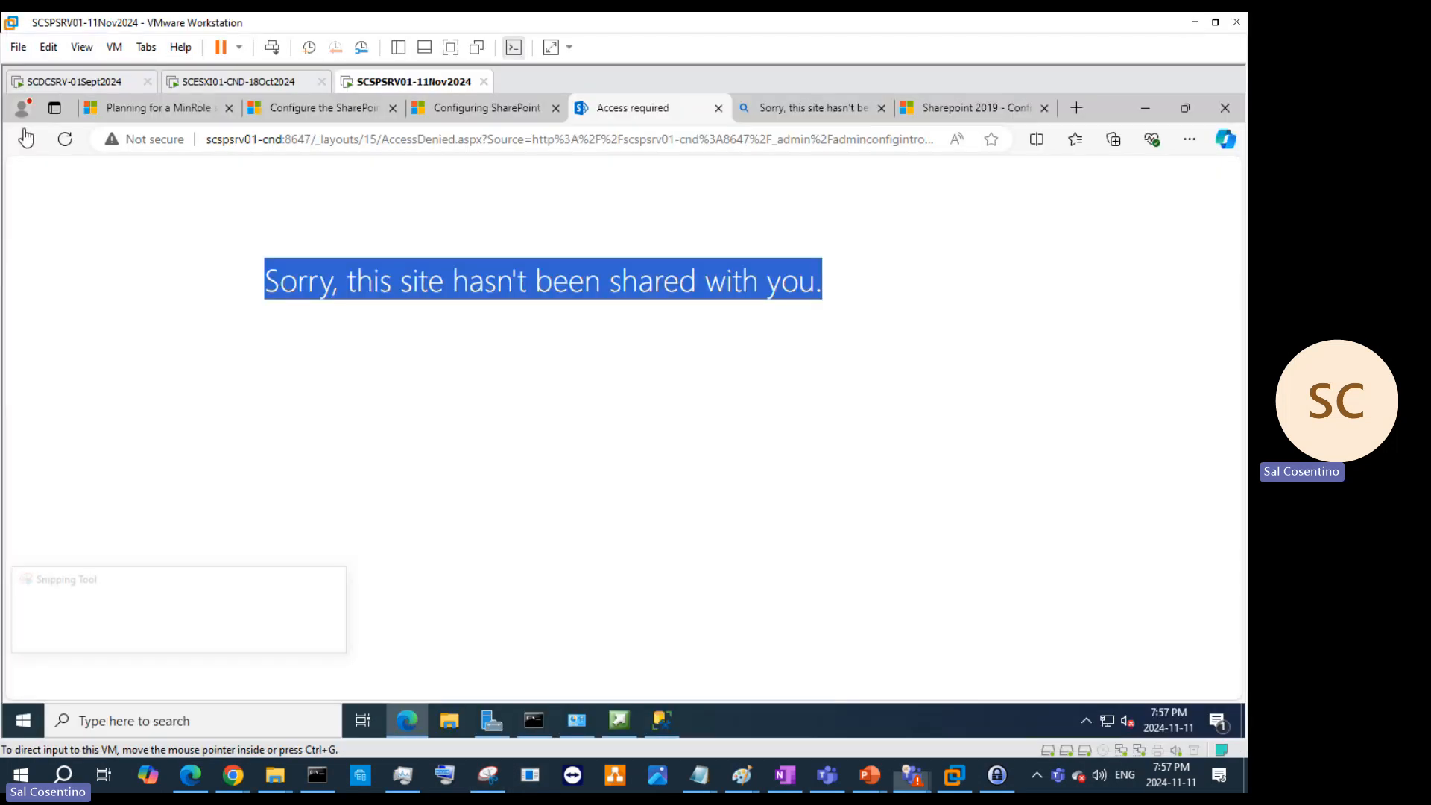
left_click_drag(17, 118, 1217, 544)
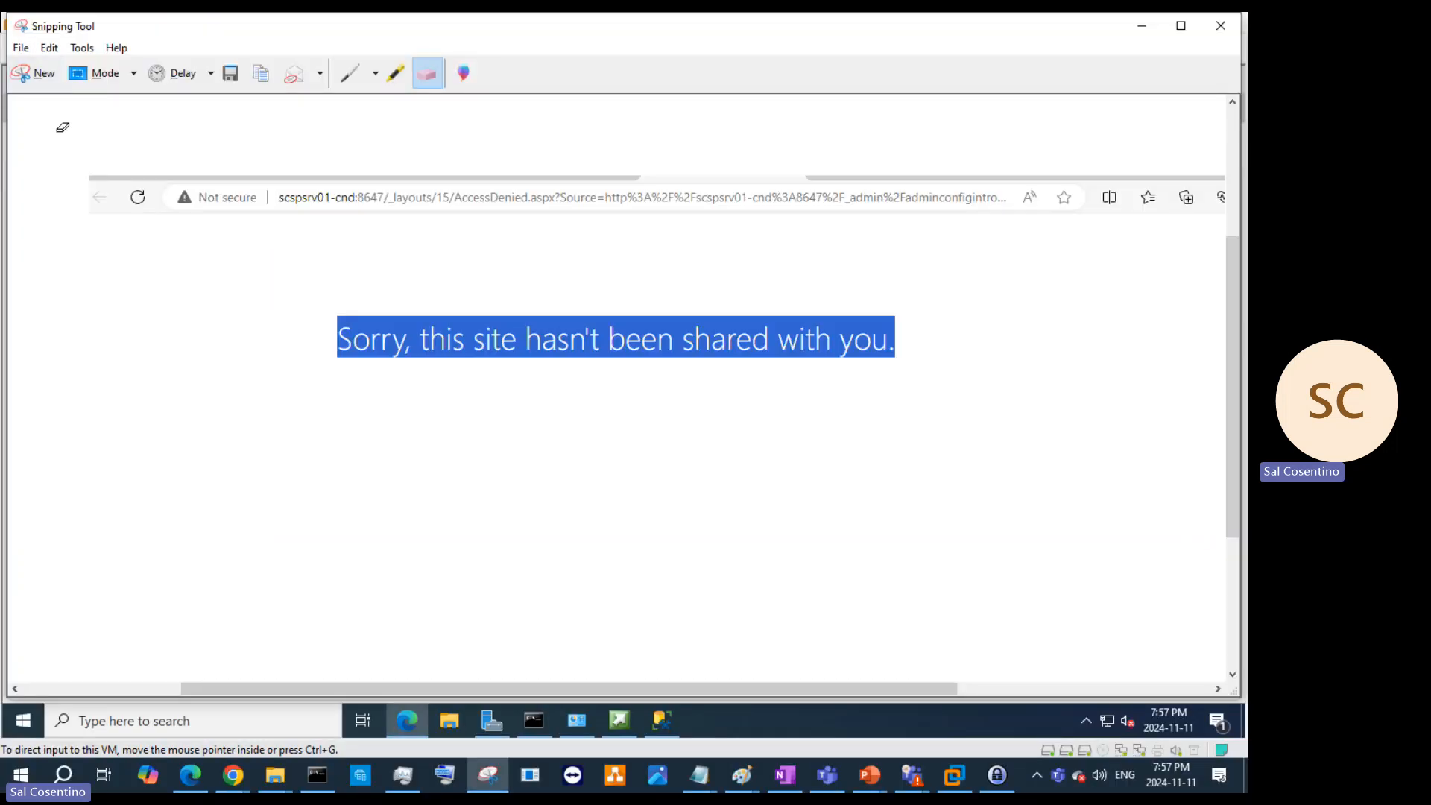
left_click(50, 48)
left_click(69, 71)
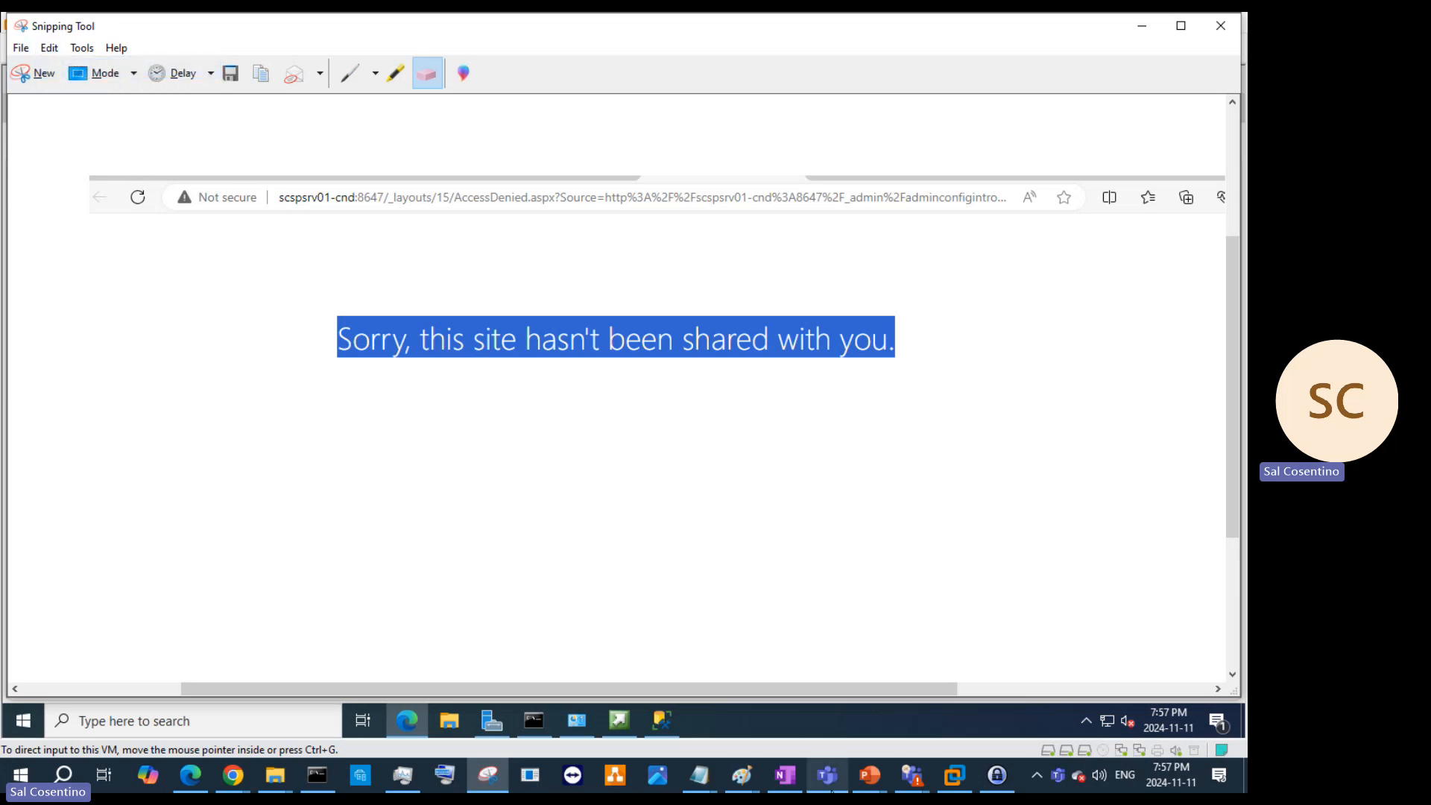
Step: Switch to Lets Create a SharePoint Server.pptx in PowerPoint, insert a slide after slide 117 and paste the snip into its content area
left_click(869, 775)
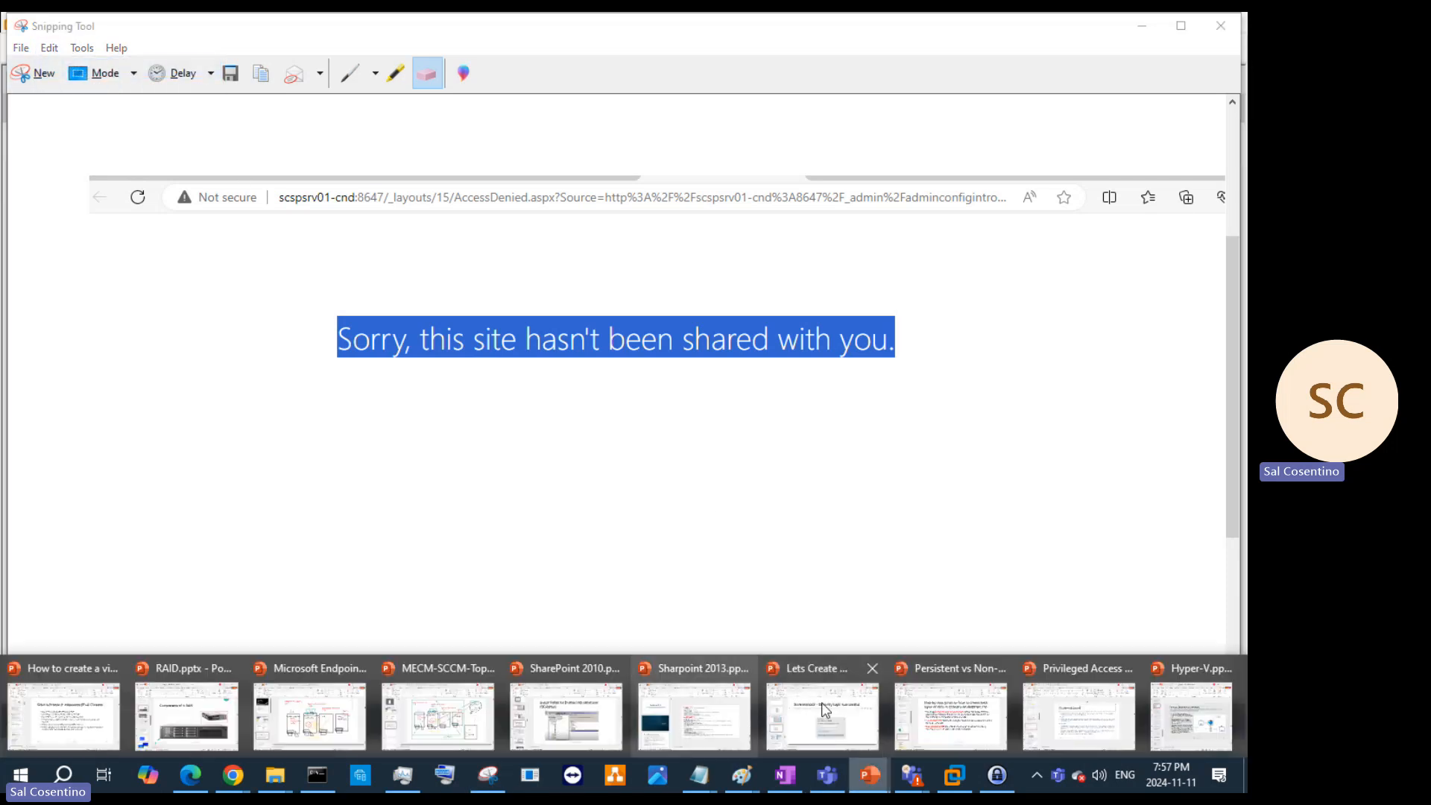
left_click(824, 710)
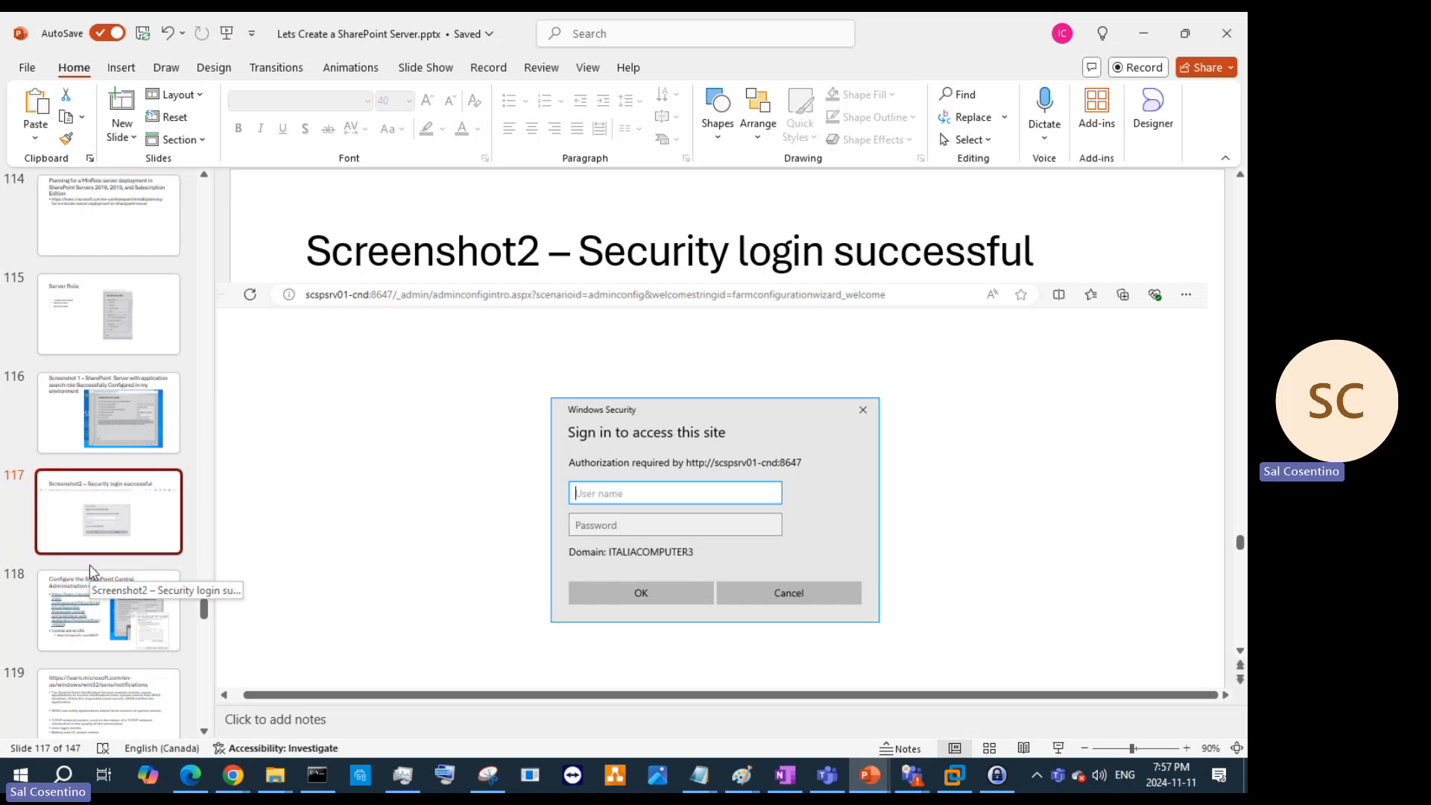
left_click(90, 565)
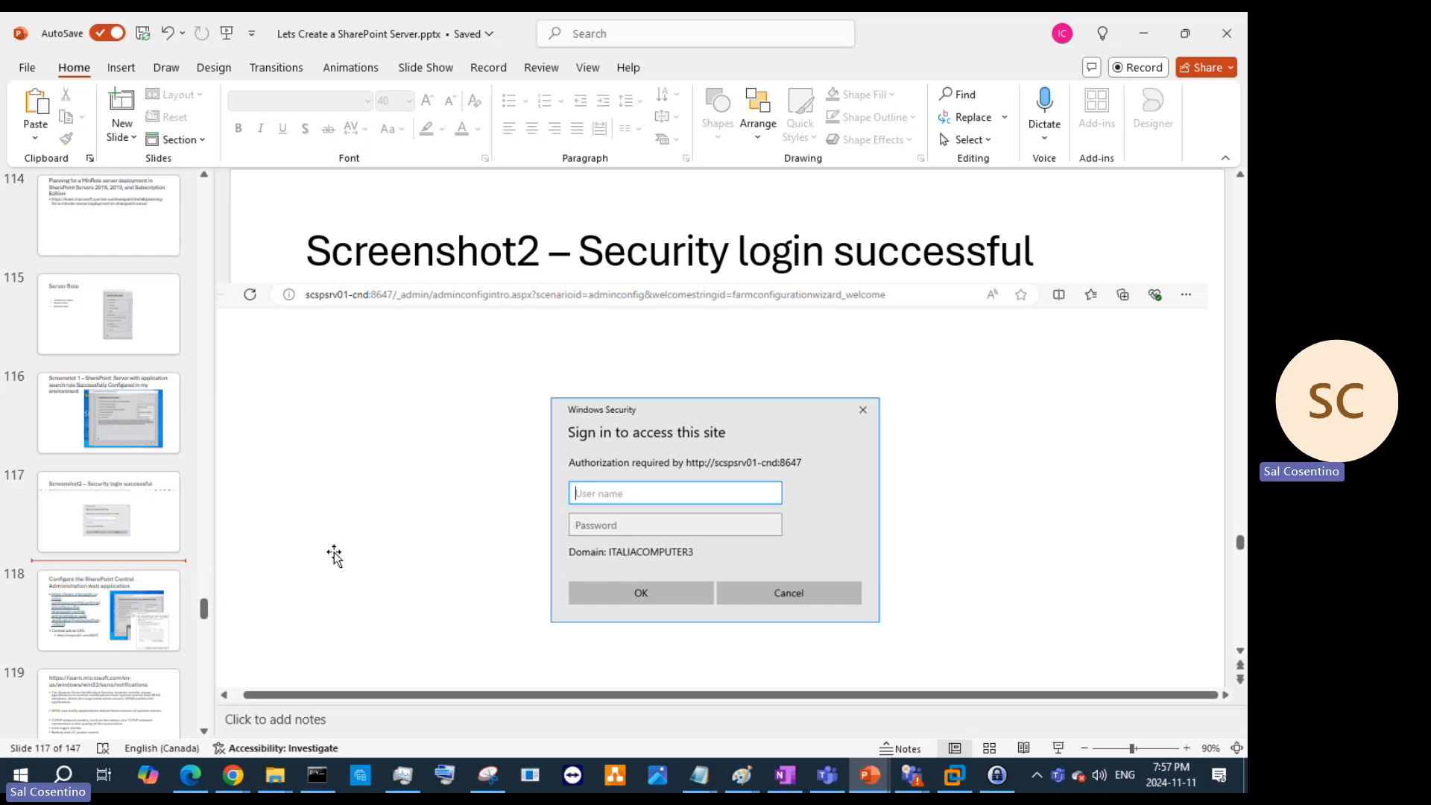
key("Return")
left_click(468, 479)
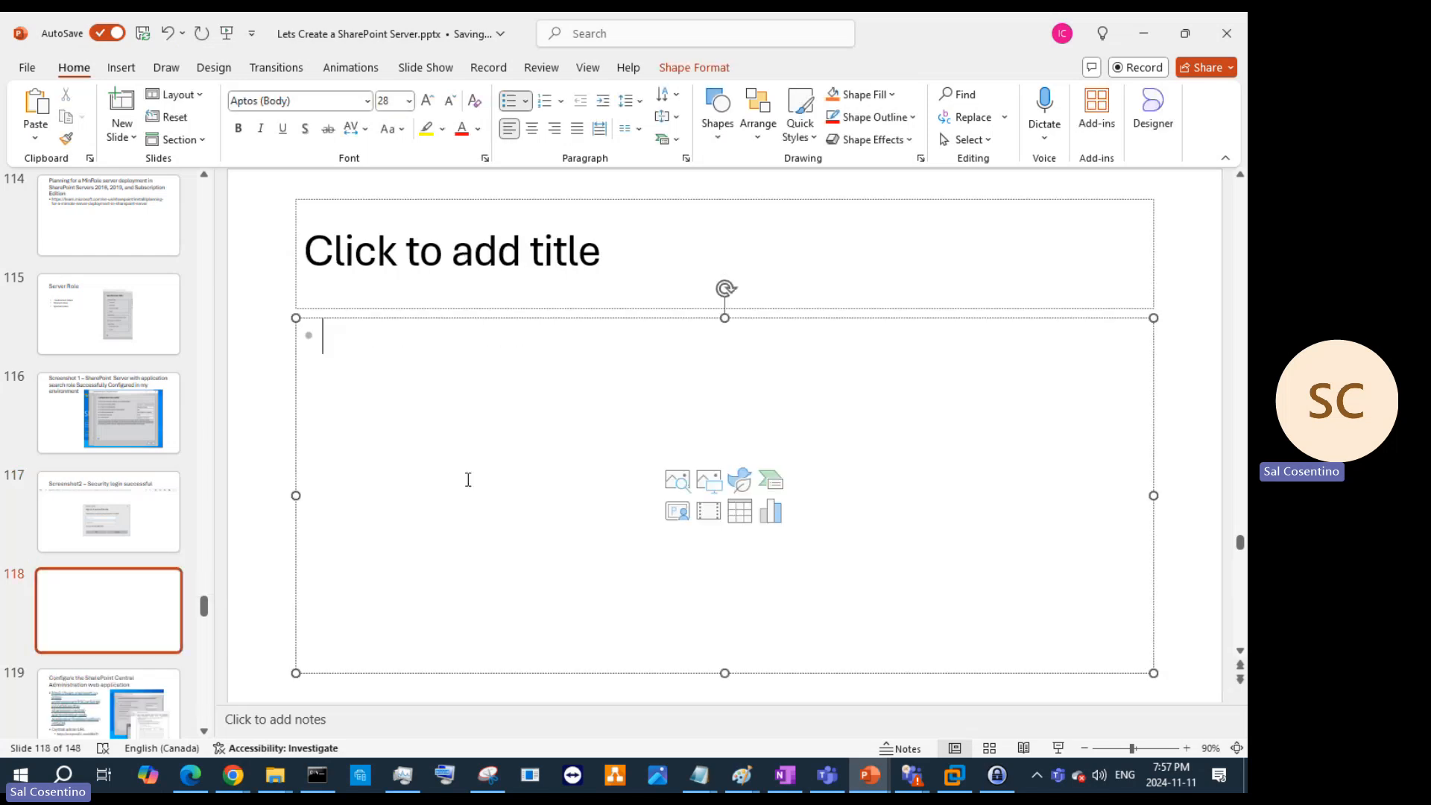
key("ctrl+v")
Step: Title the new slide "Screenshot 3 -" and move the pasted picture up, closer to the title
left_click(383, 249)
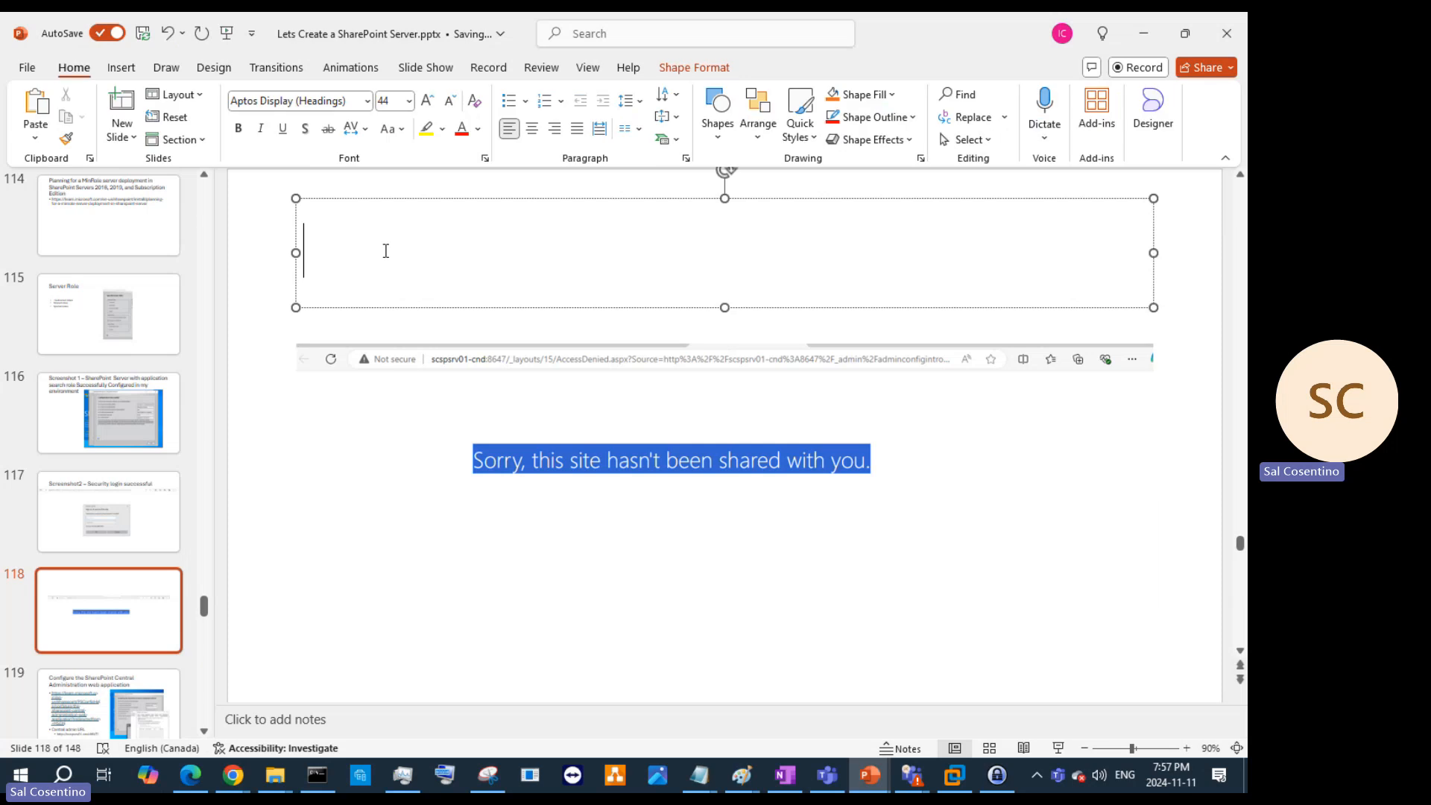
type("Sree")
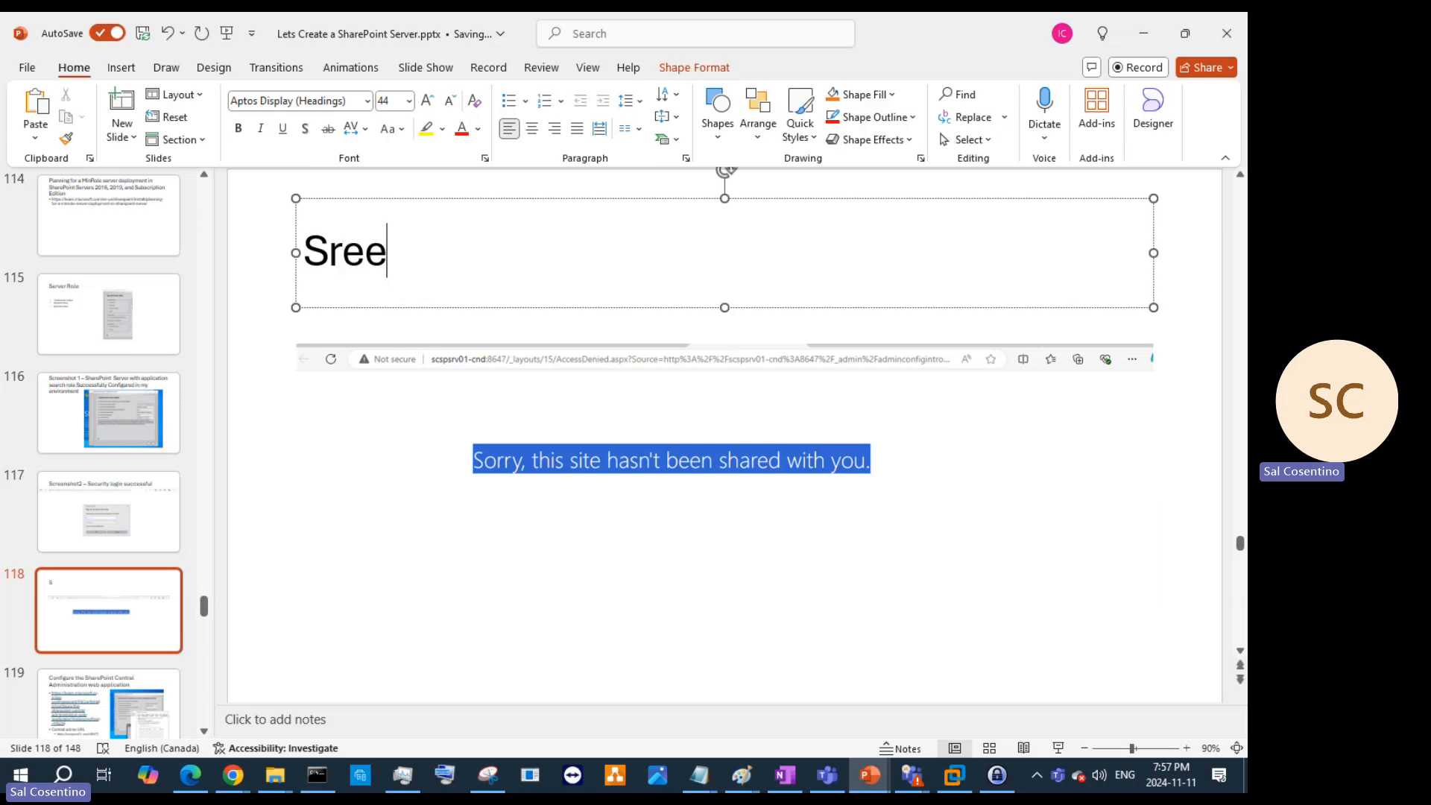
type("nshot 3 -")
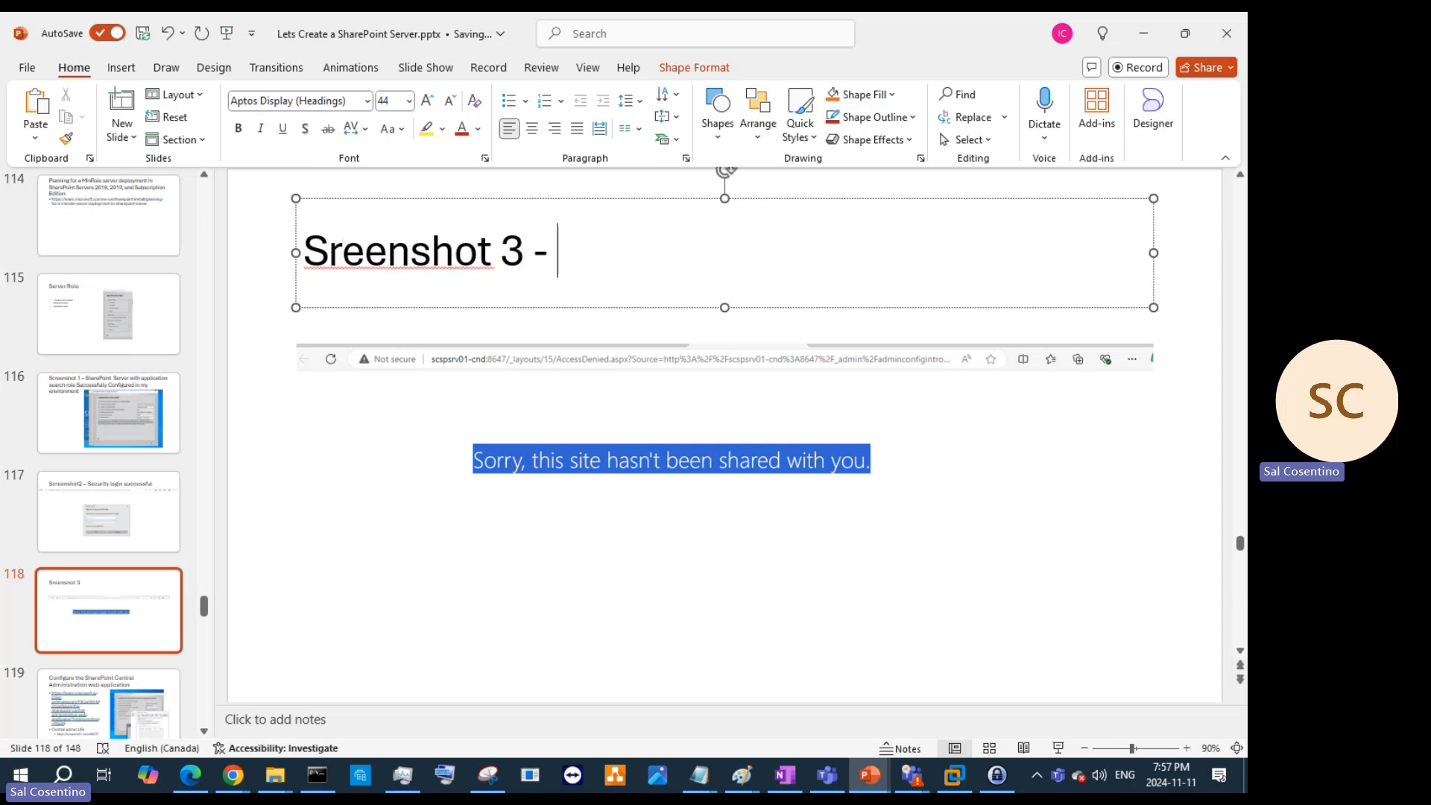
left_click(323, 253)
type("c")
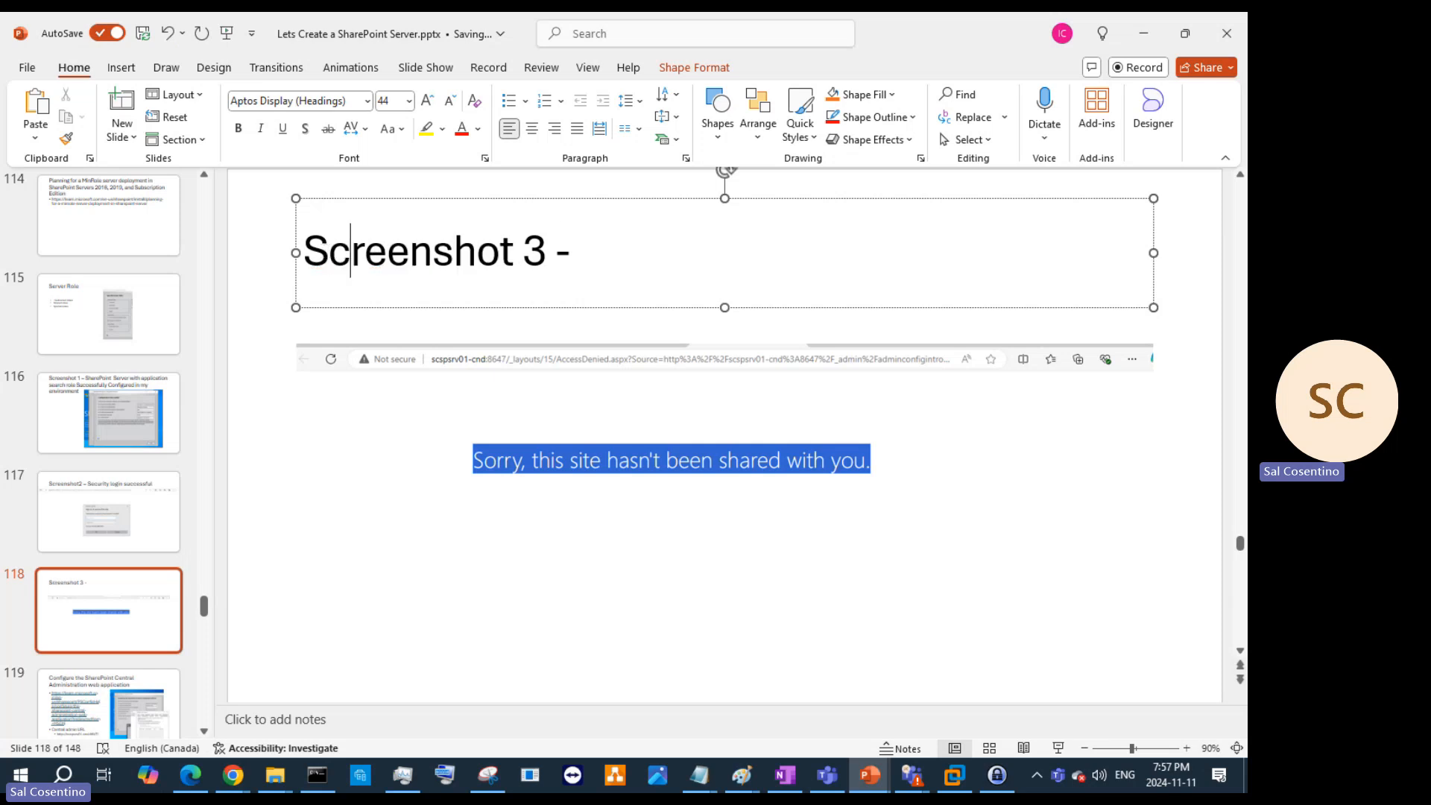
left_click_drag(582, 431, 584, 381)
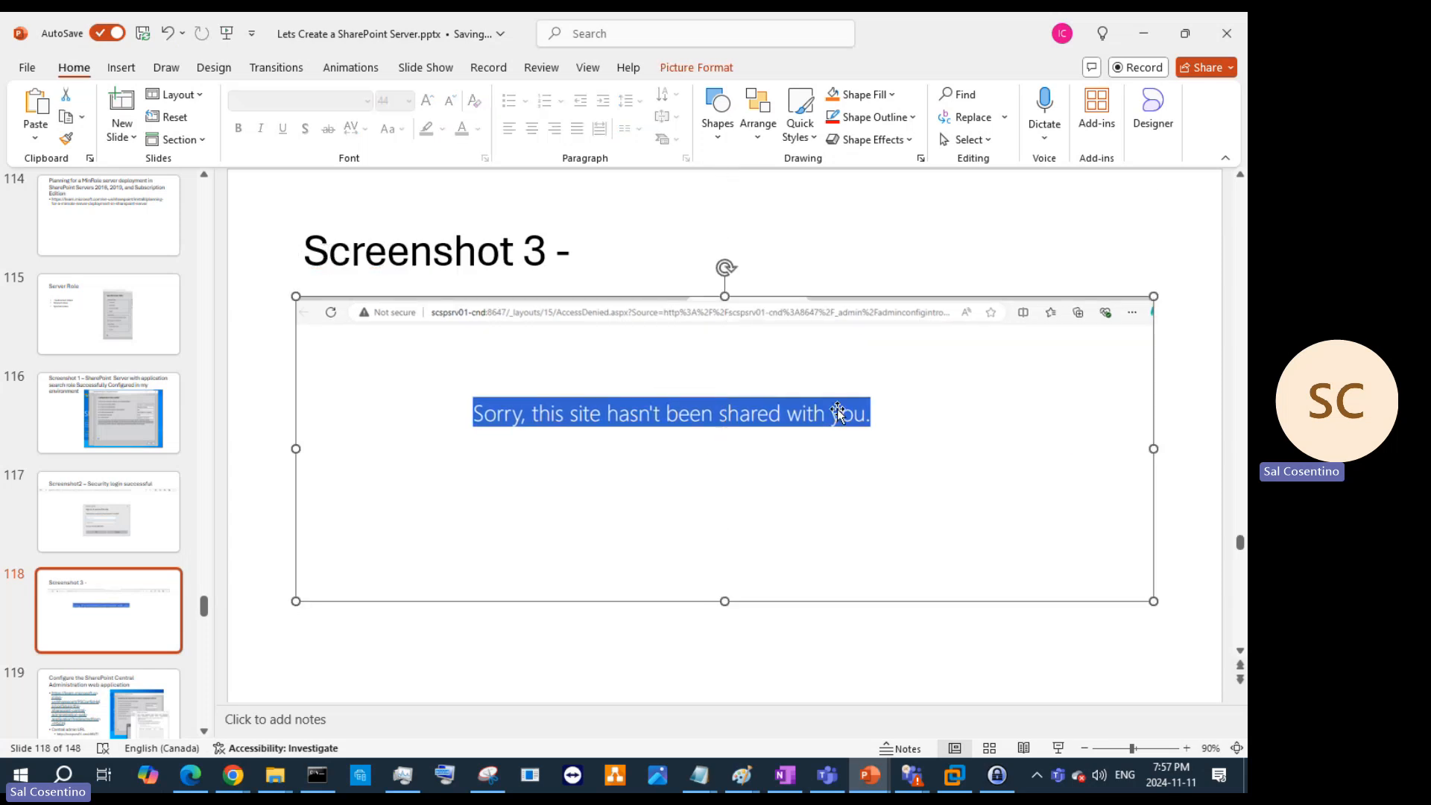
left_click(1143, 34)
left_click(1134, 26)
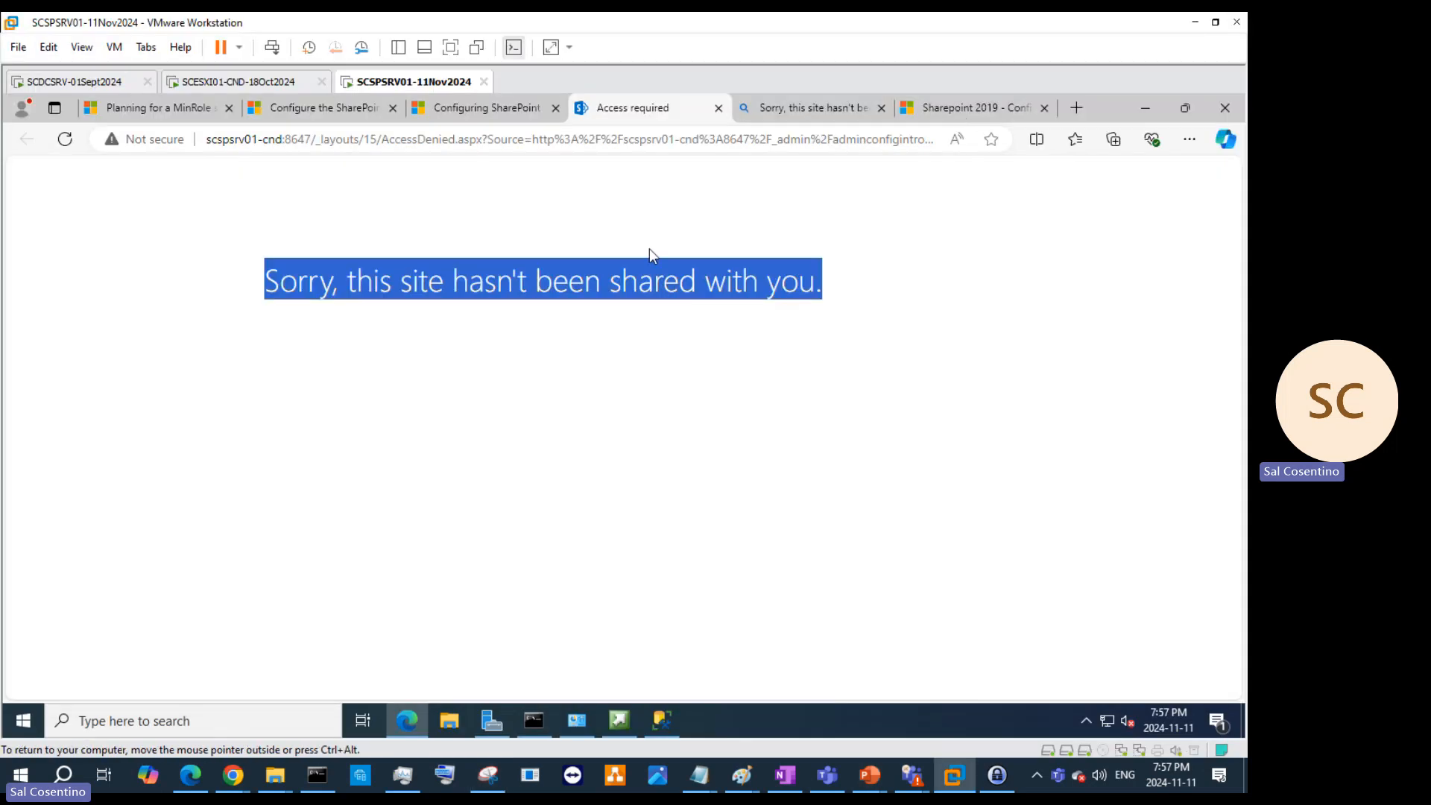
left_click(620, 717)
left_click(662, 720)
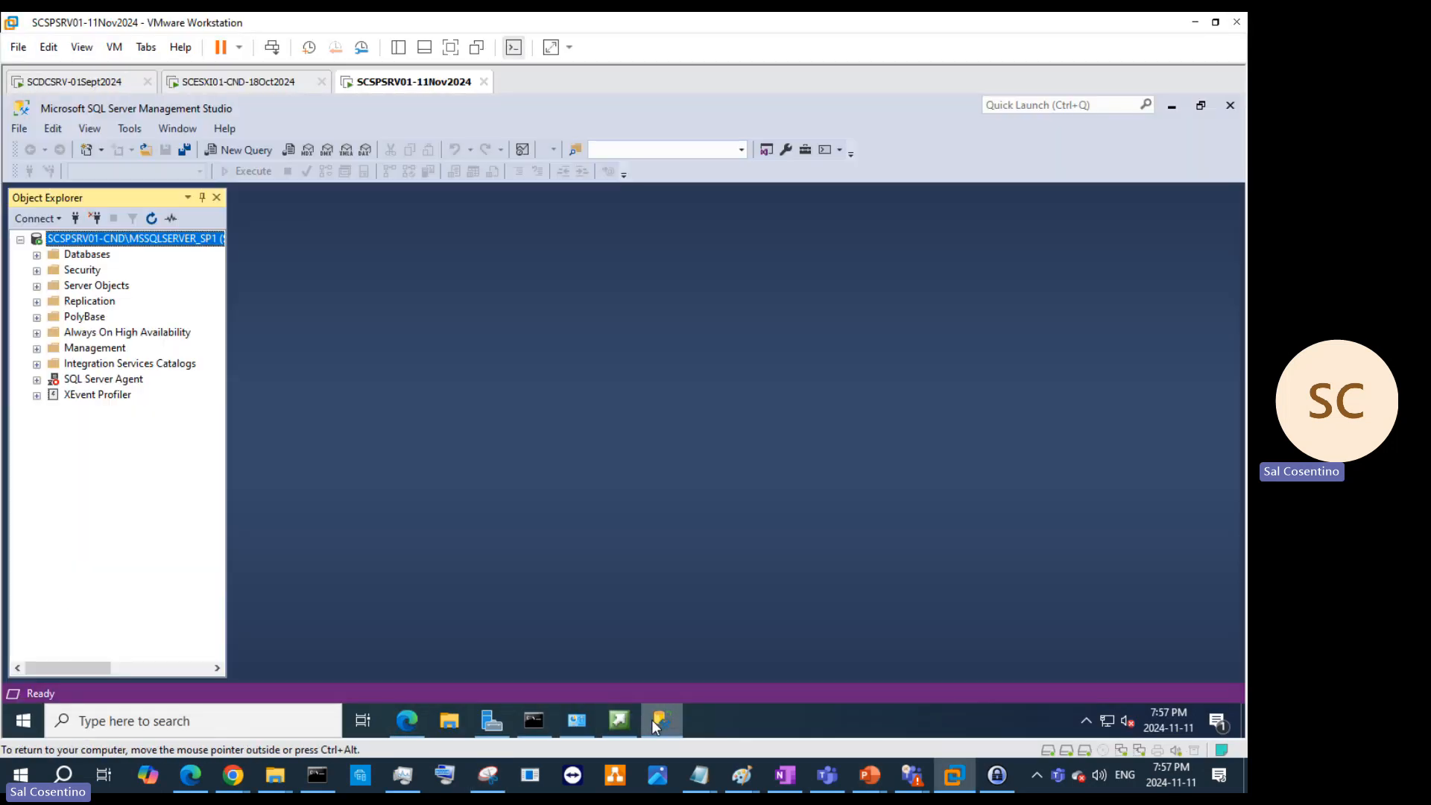
left_click(1178, 108)
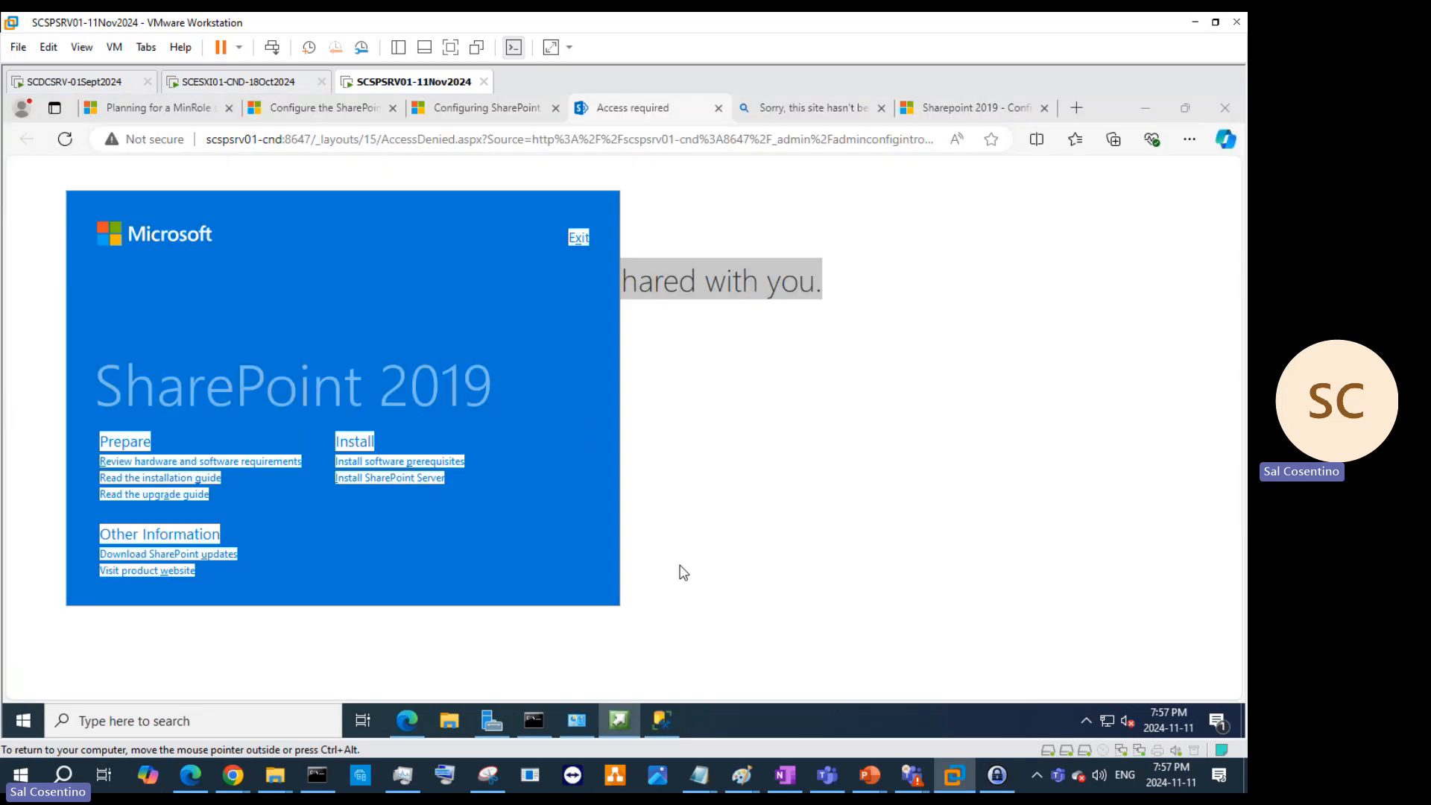
Step: Copy the scspsrv01-cnd:8647 part of the Access required page's address and close that browser tab
left_click(308, 140)
left_click(312, 141)
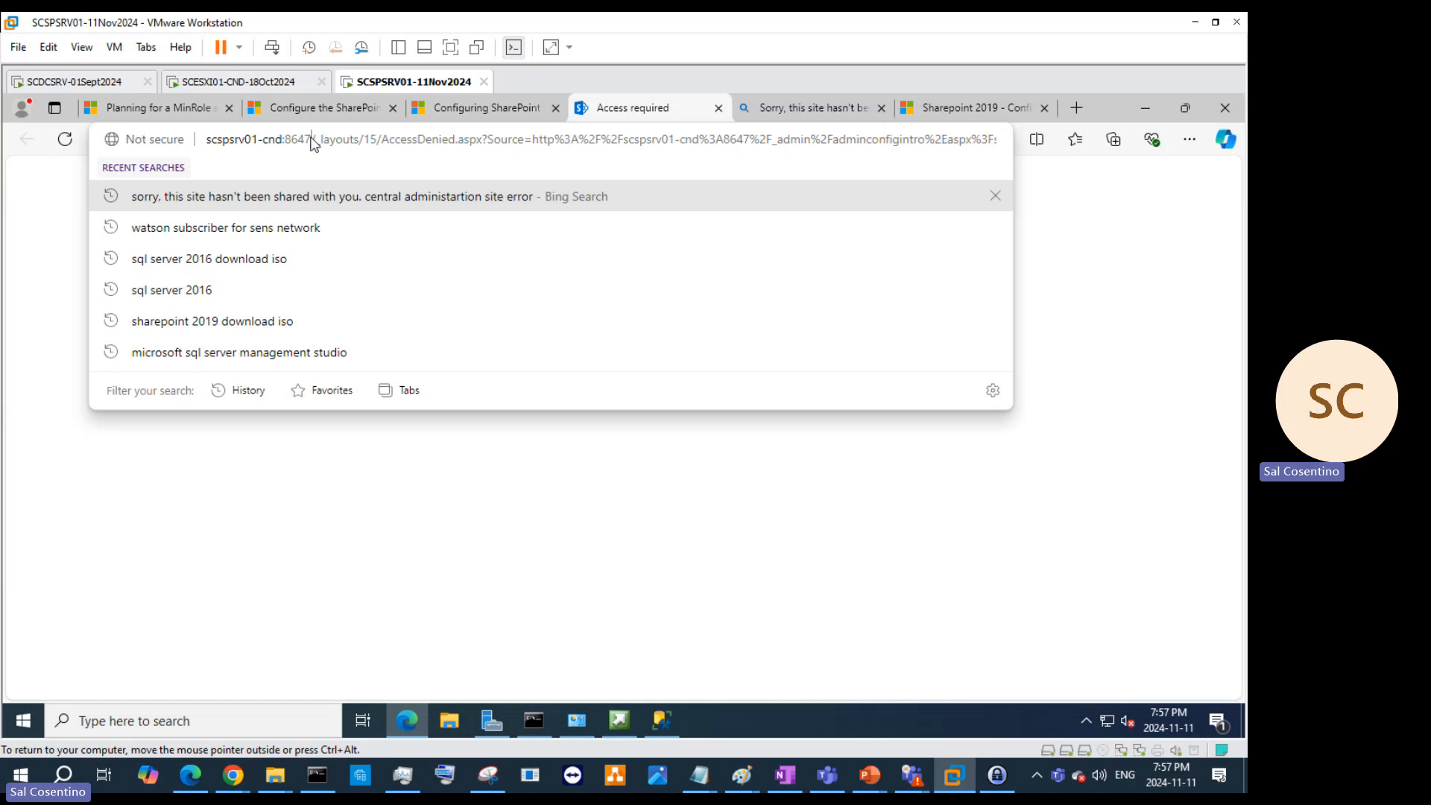
left_click_drag(312, 142, 134, 145)
key("ctrl+c")
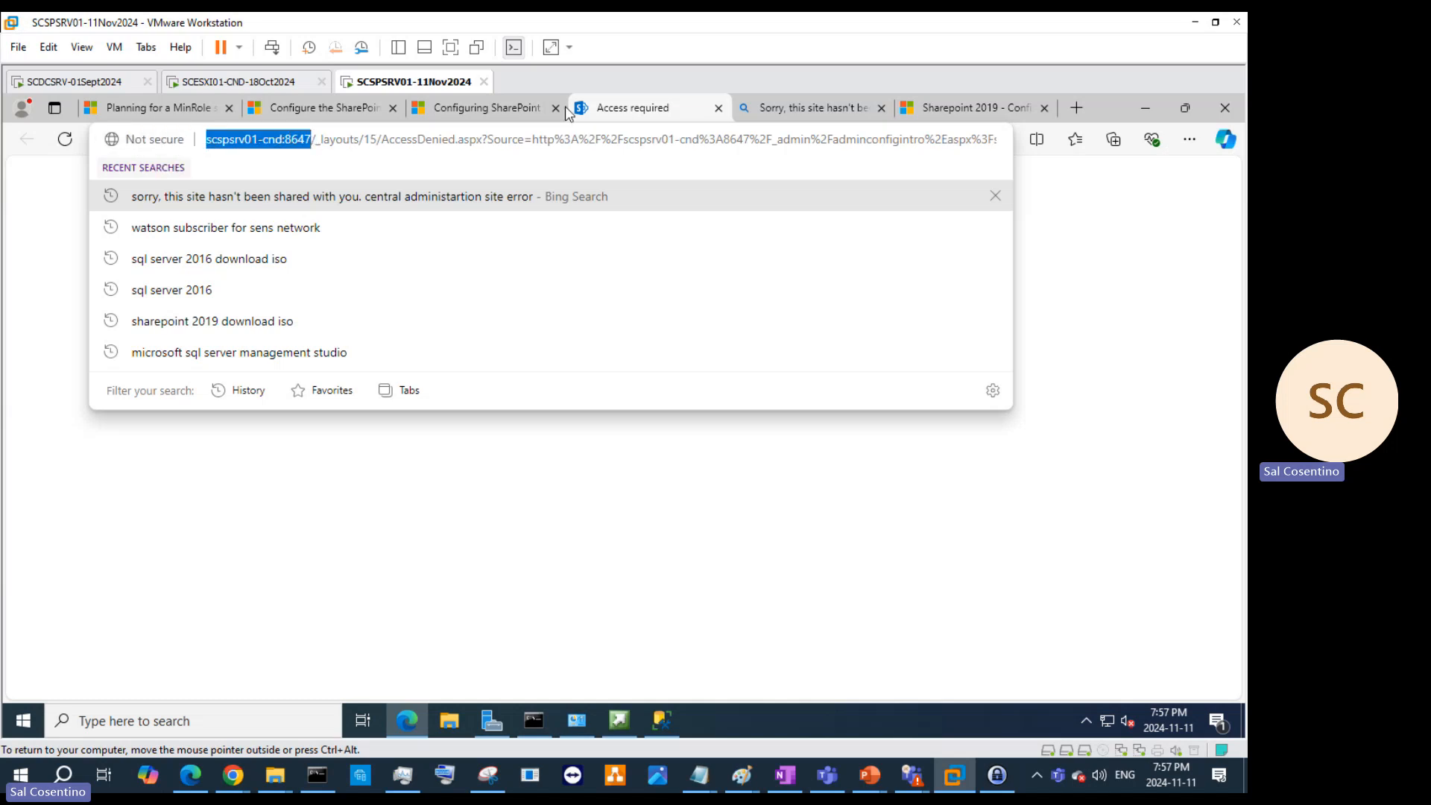
left_click(718, 109)
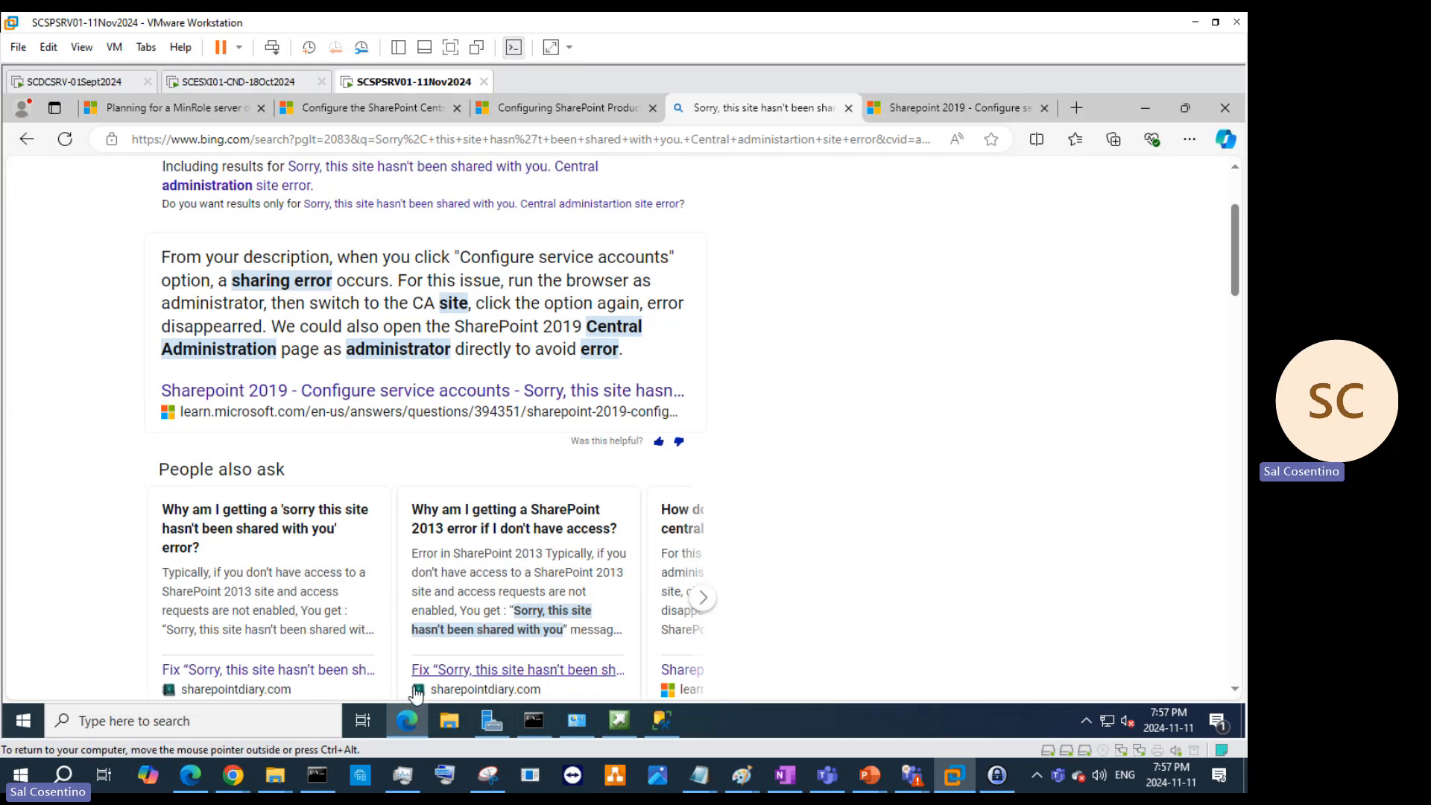
Step: Launch a new Microsoft Edge window as administrator on the virtual server
right_click(406, 722)
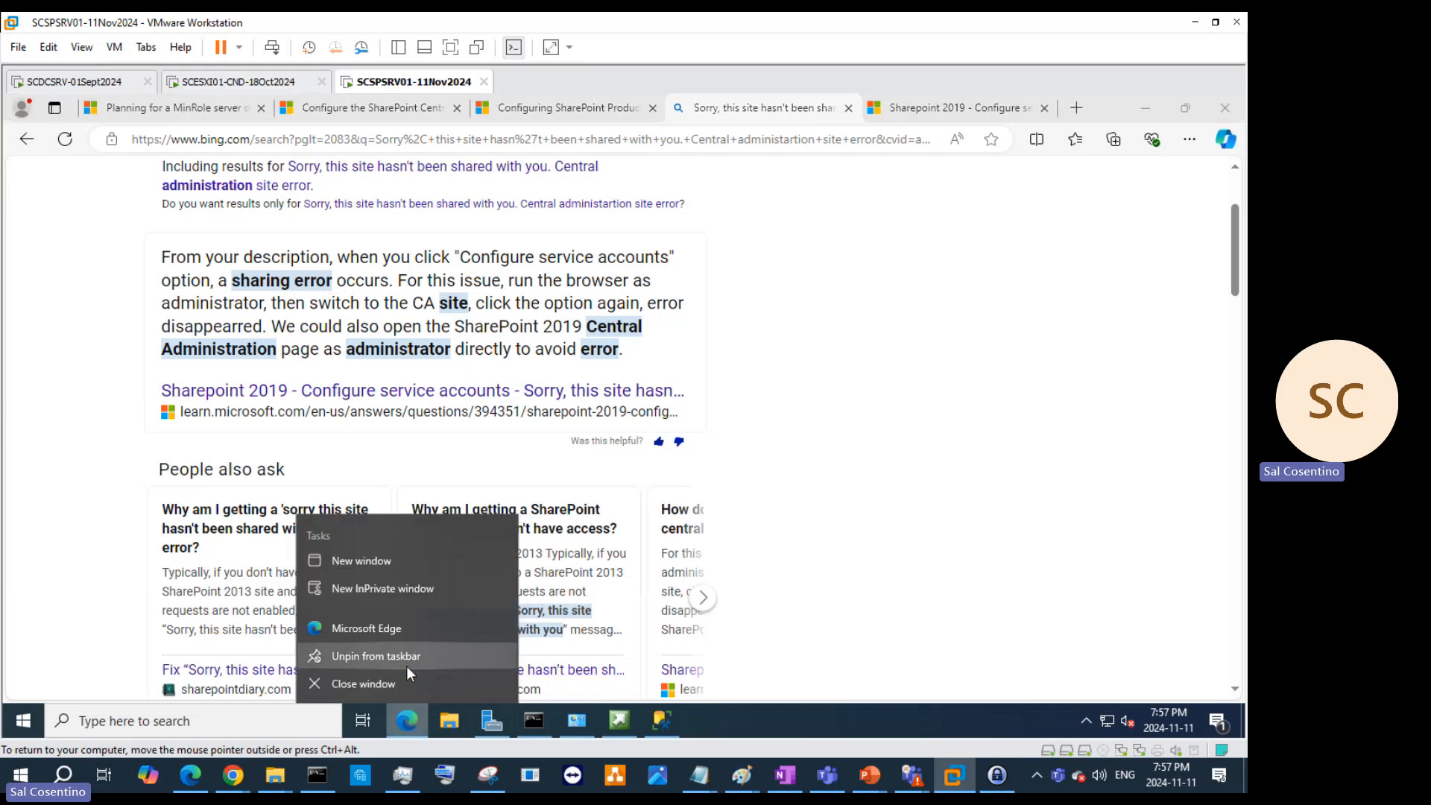
right_click(398, 635)
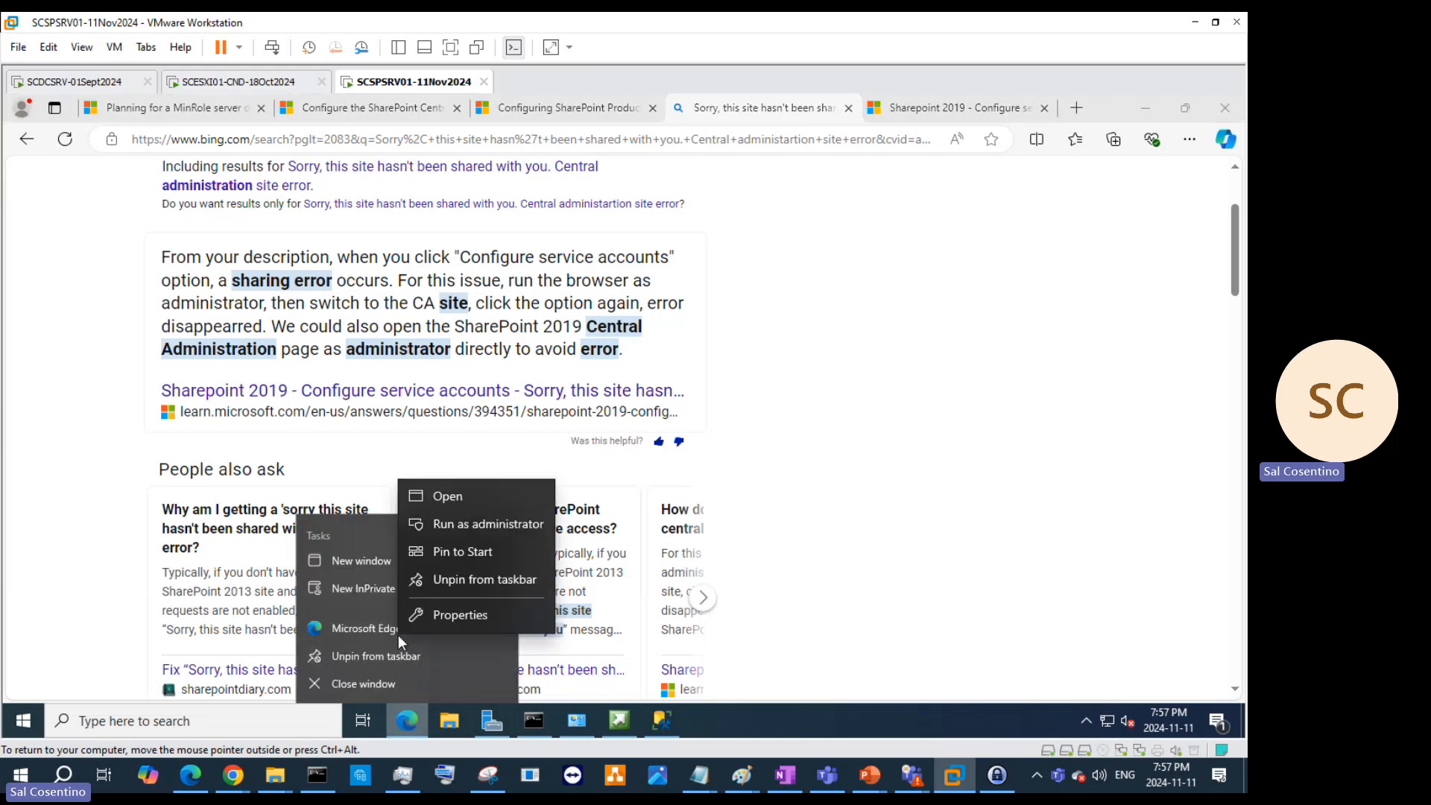
left_click(485, 525)
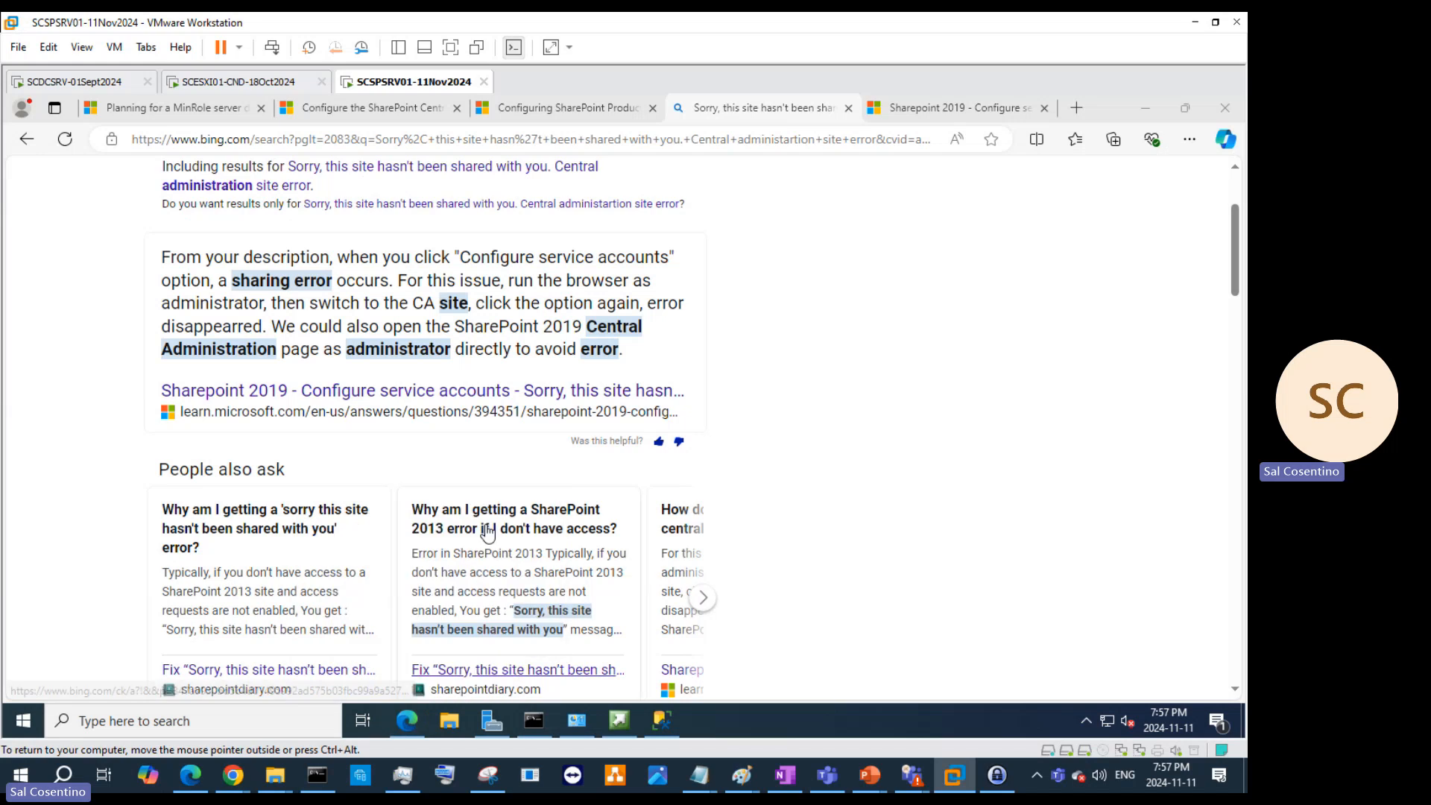
left_click(558, 525)
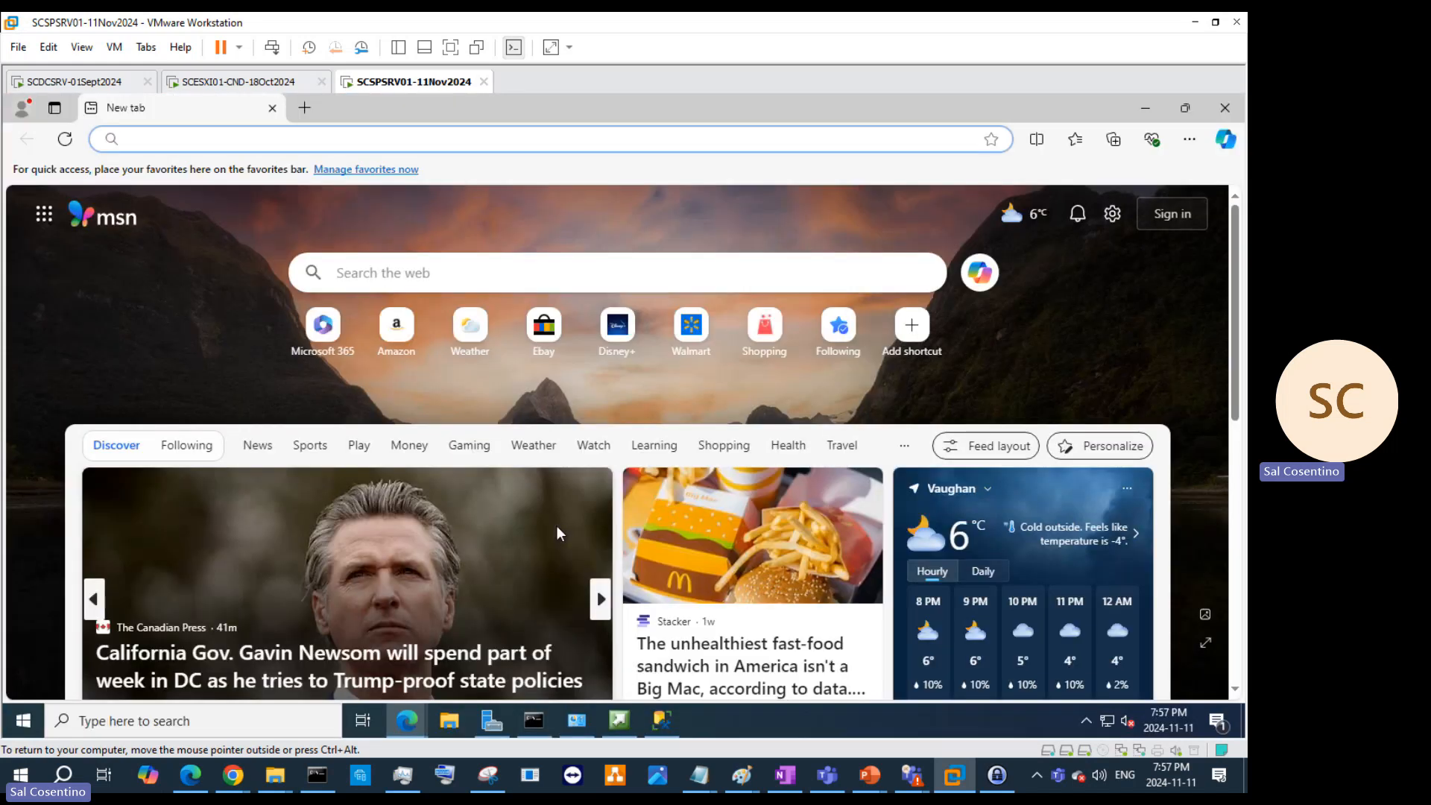
left_click(321, 136)
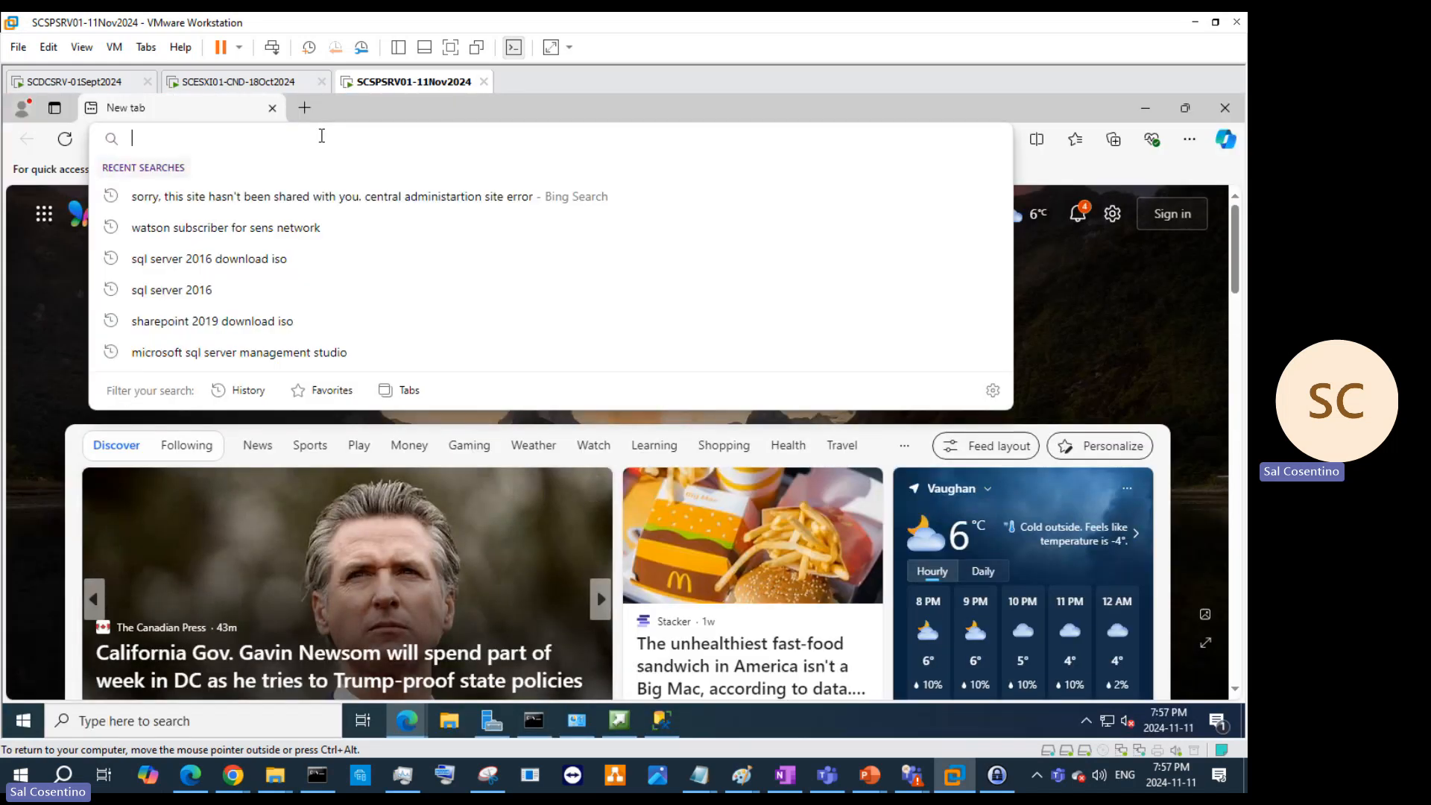
key("ctrl+v")
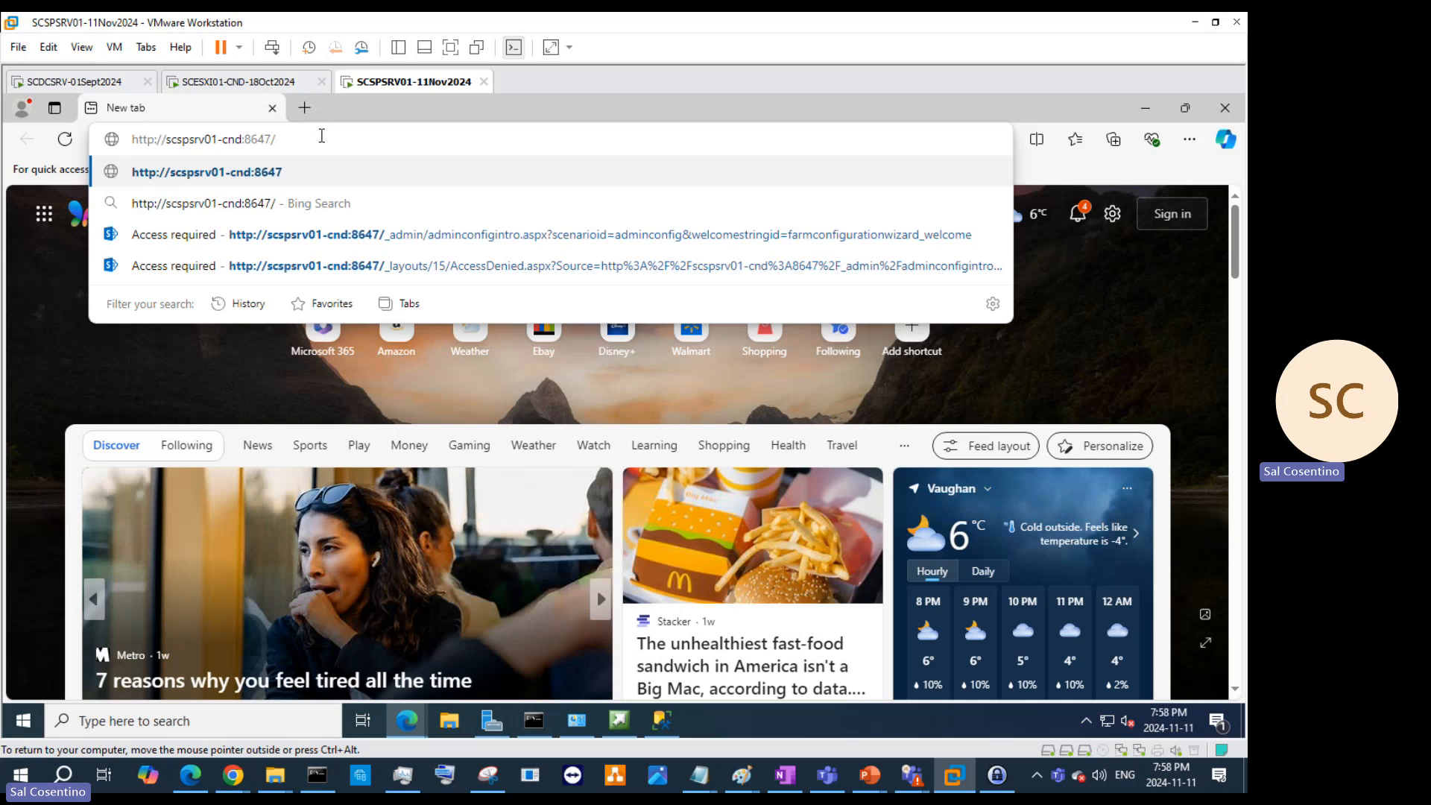
key("Return")
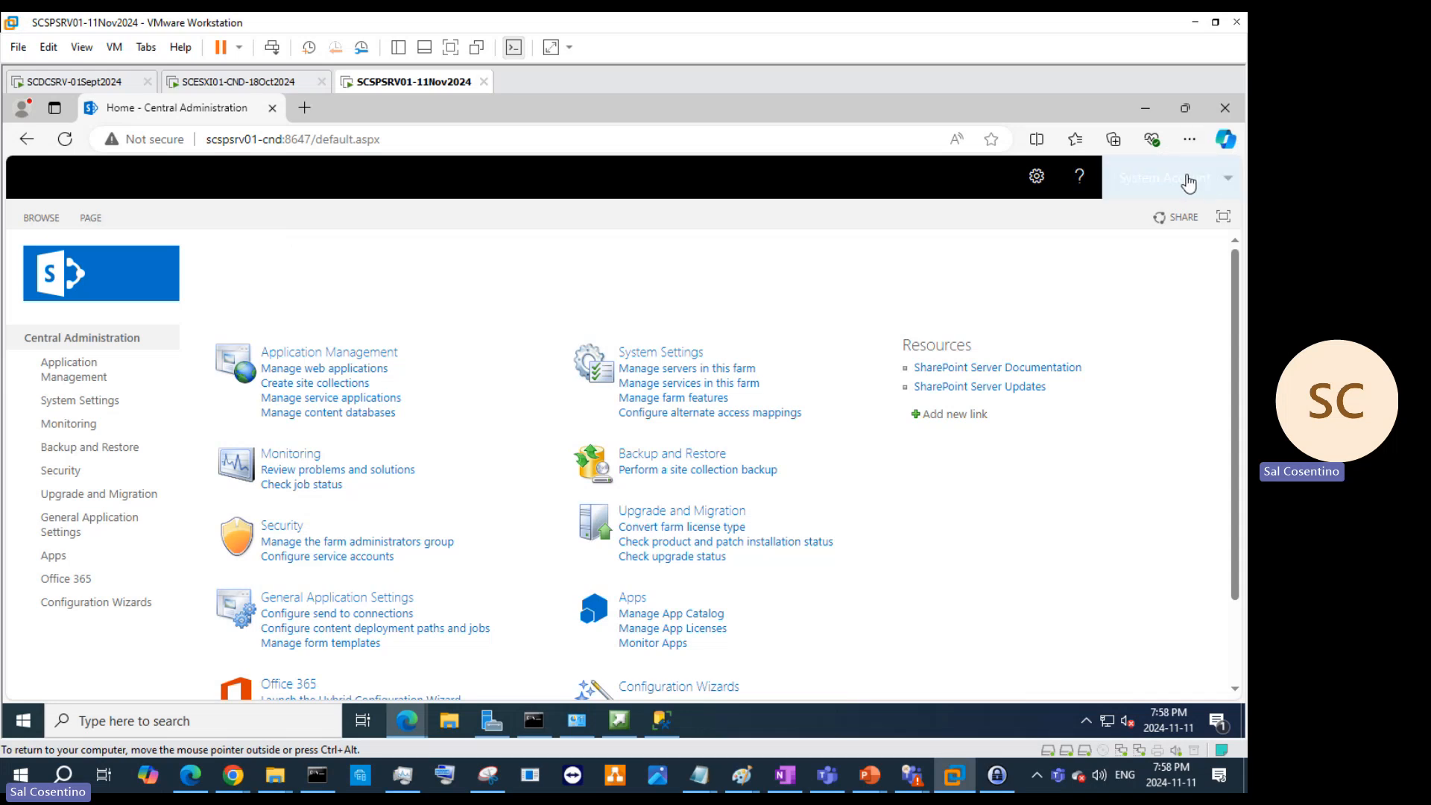
left_click(1212, 180)
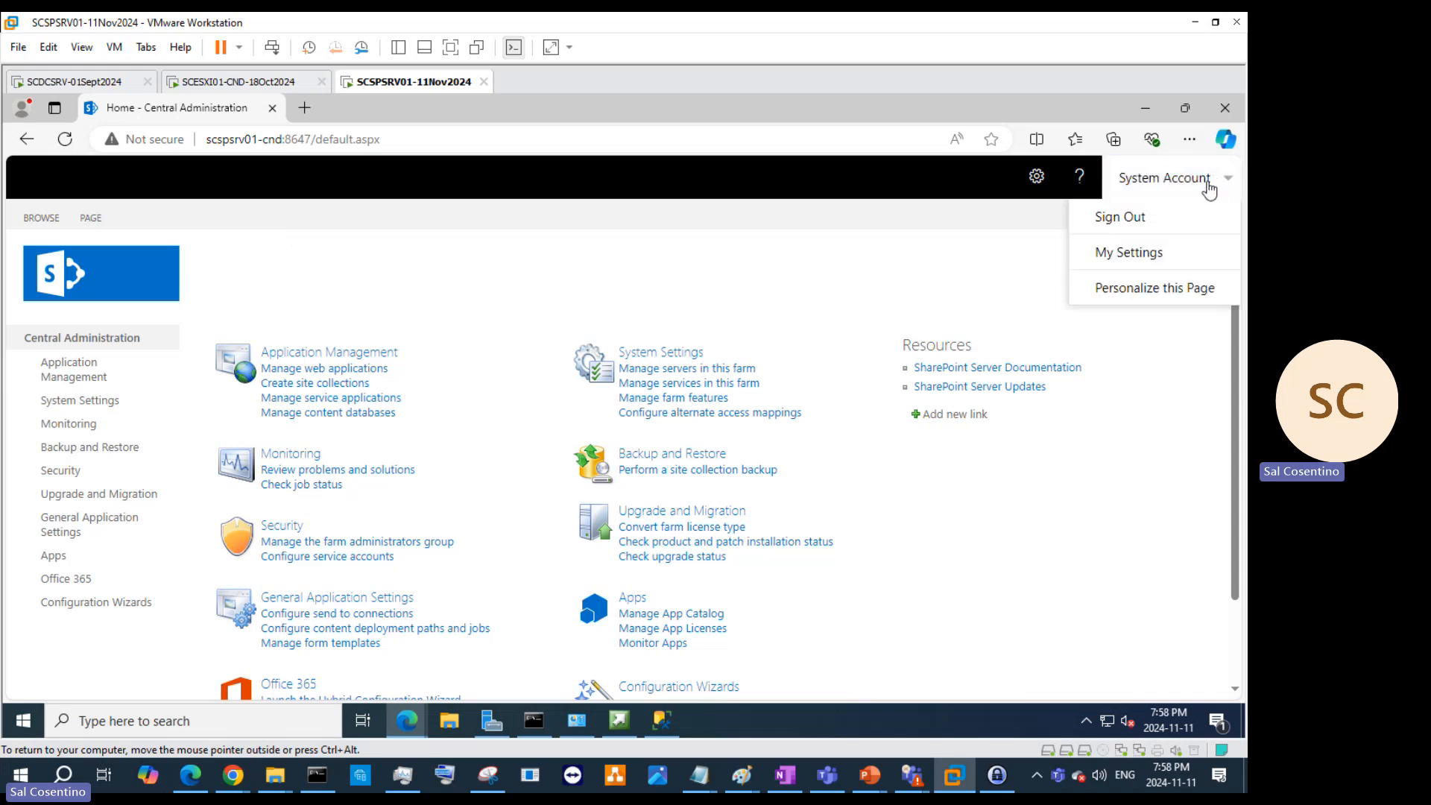
Step: Try to open the System Account's My Settings and other Central Administration pages in the elevated browser window
left_click(1188, 249)
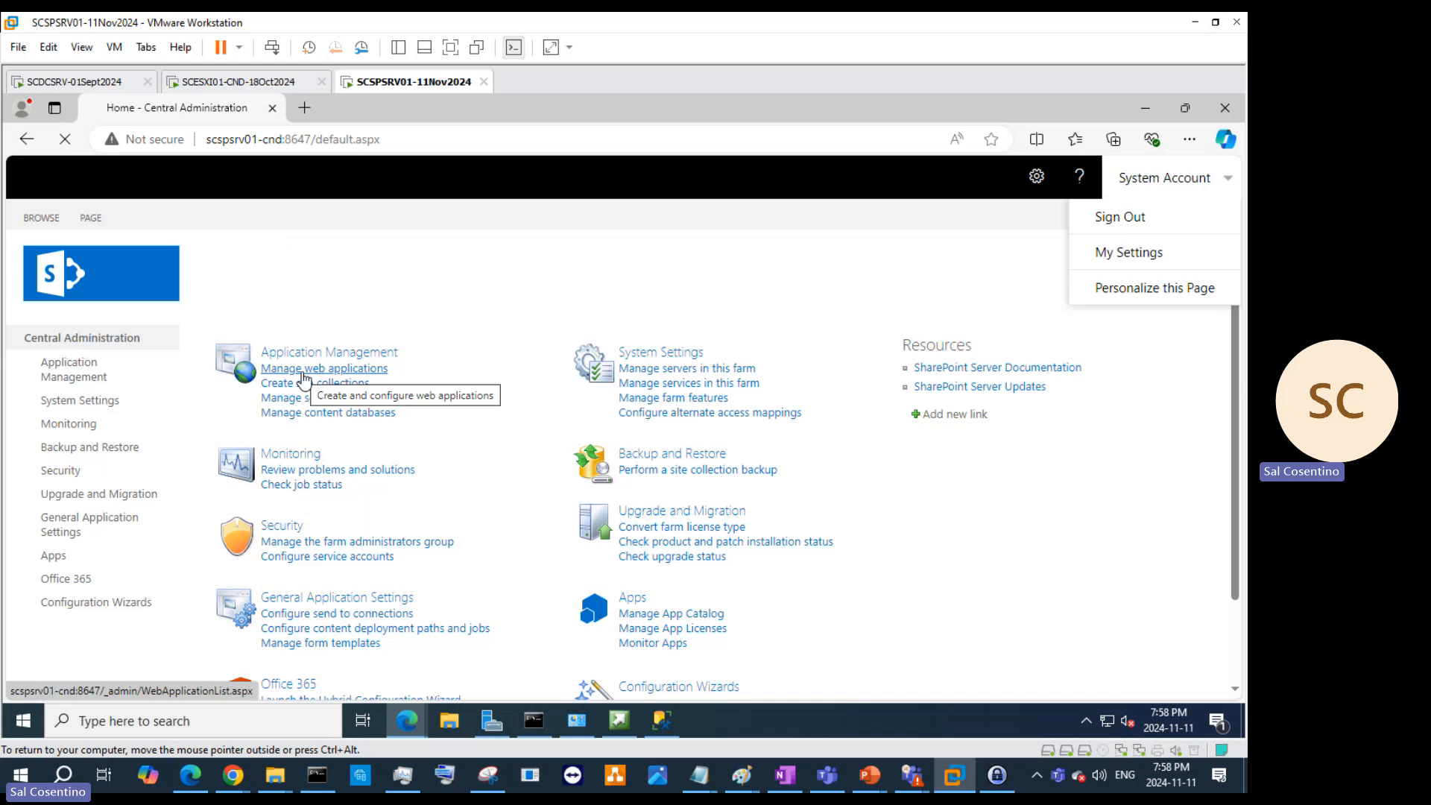
scroll(720, 565, "down", 1)
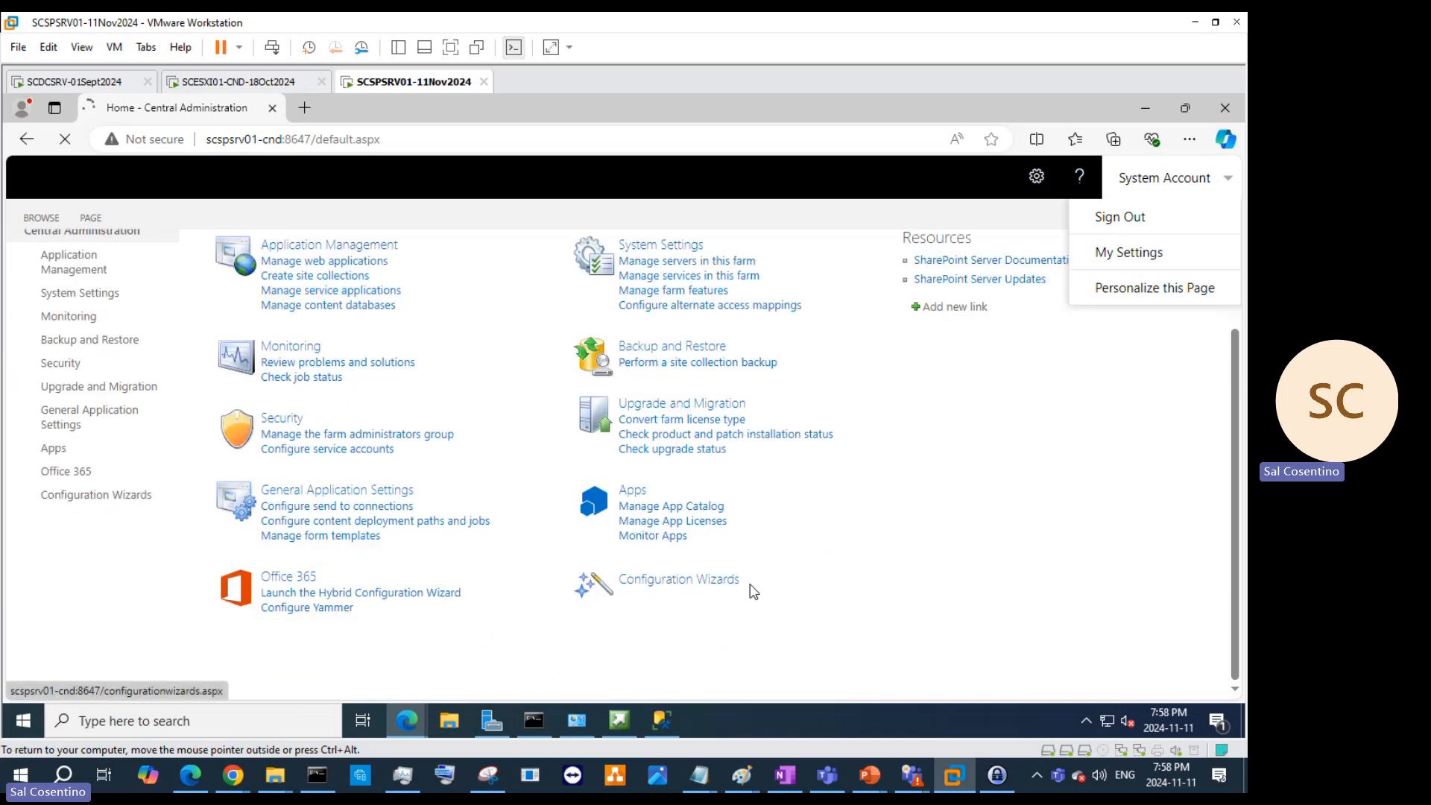
scroll(954, 547, "up", 1)
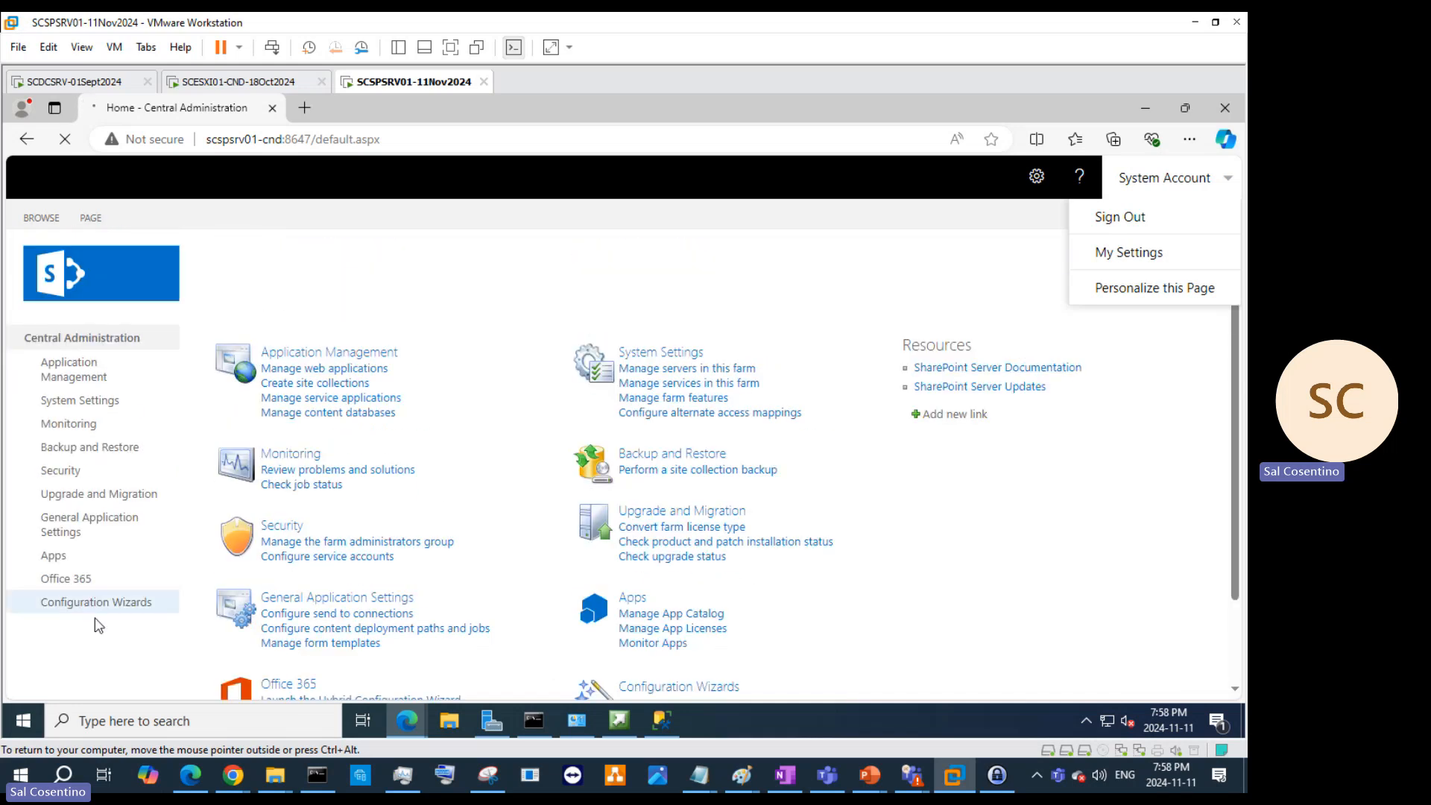
left_click(76, 405)
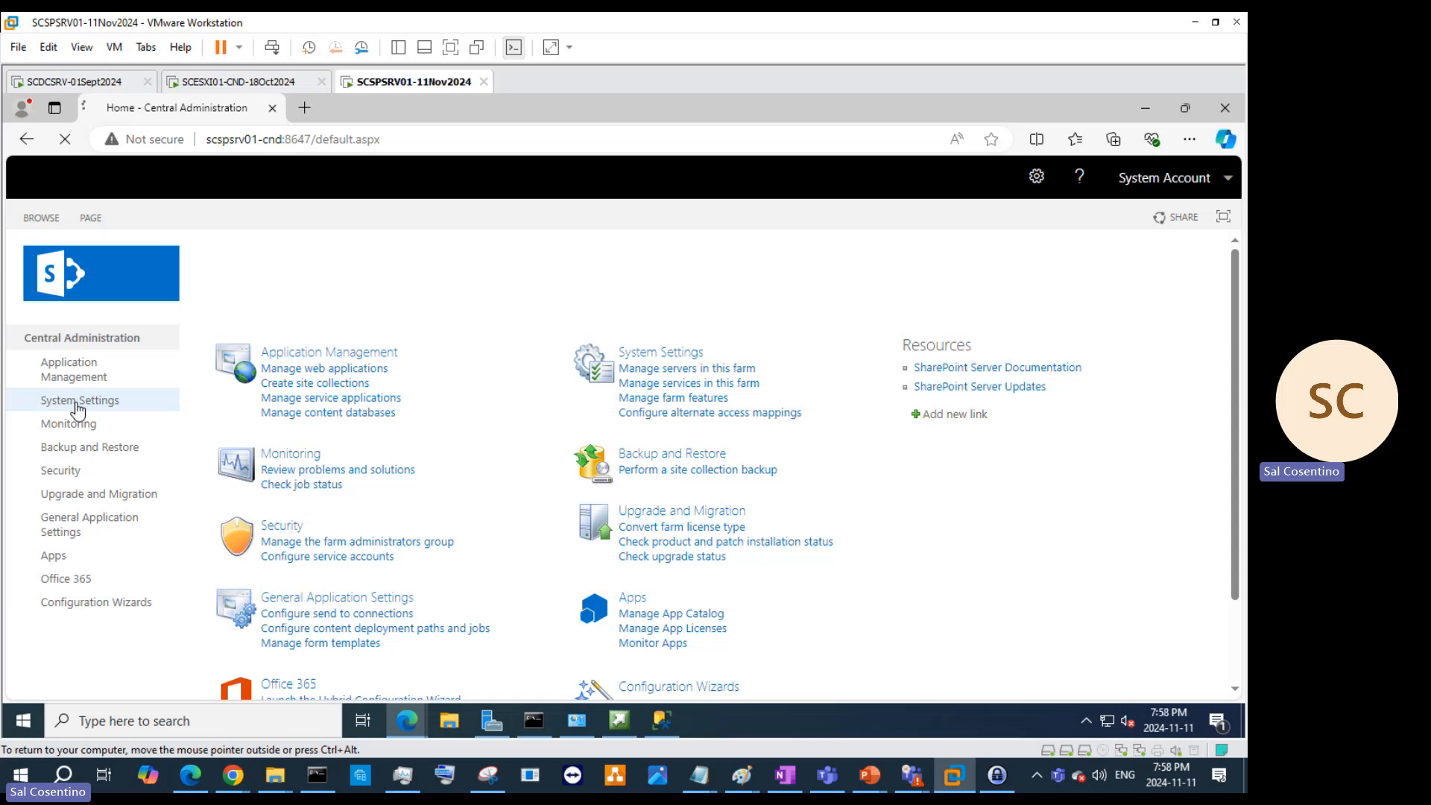
left_click(287, 374)
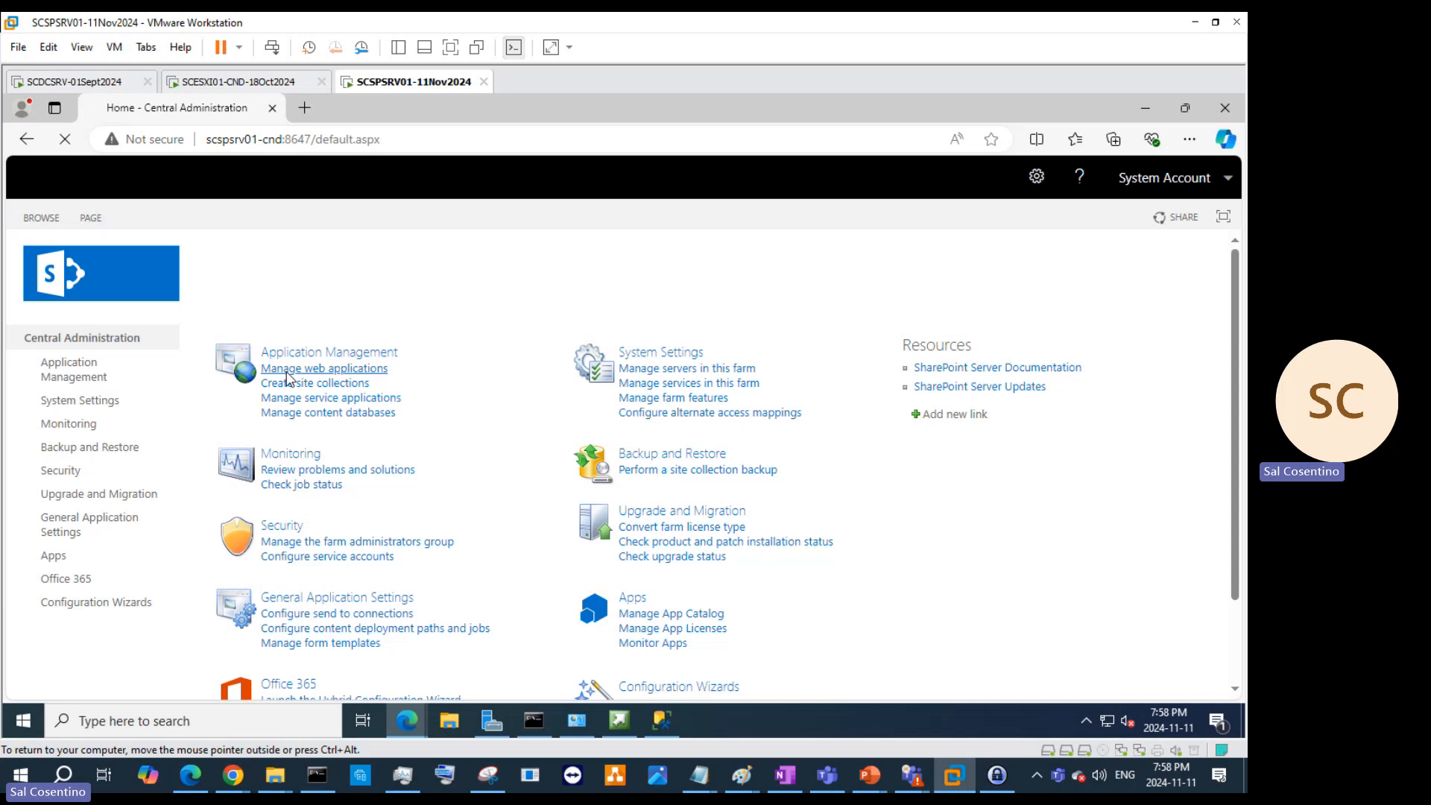
left_click(1163, 178)
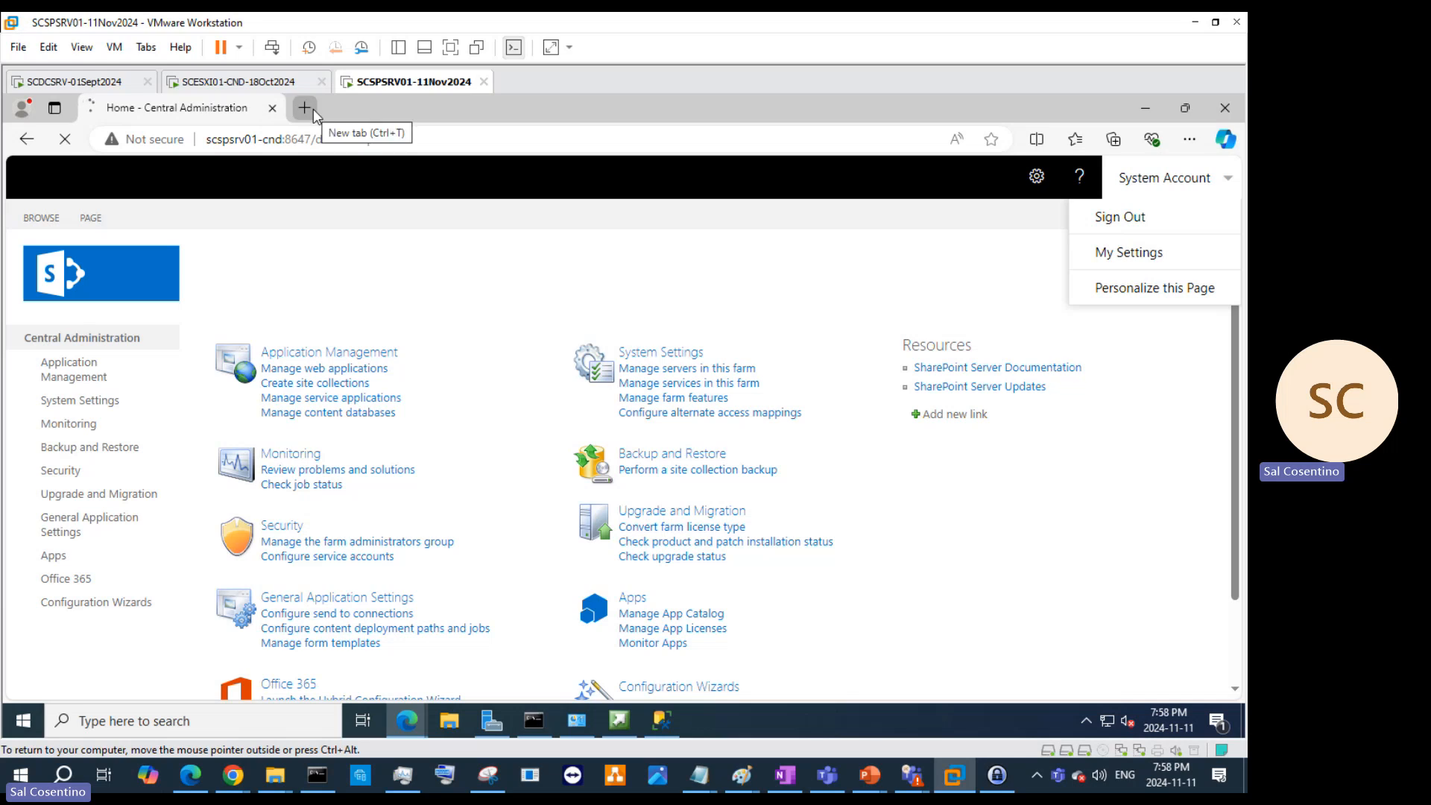
left_click(132, 145)
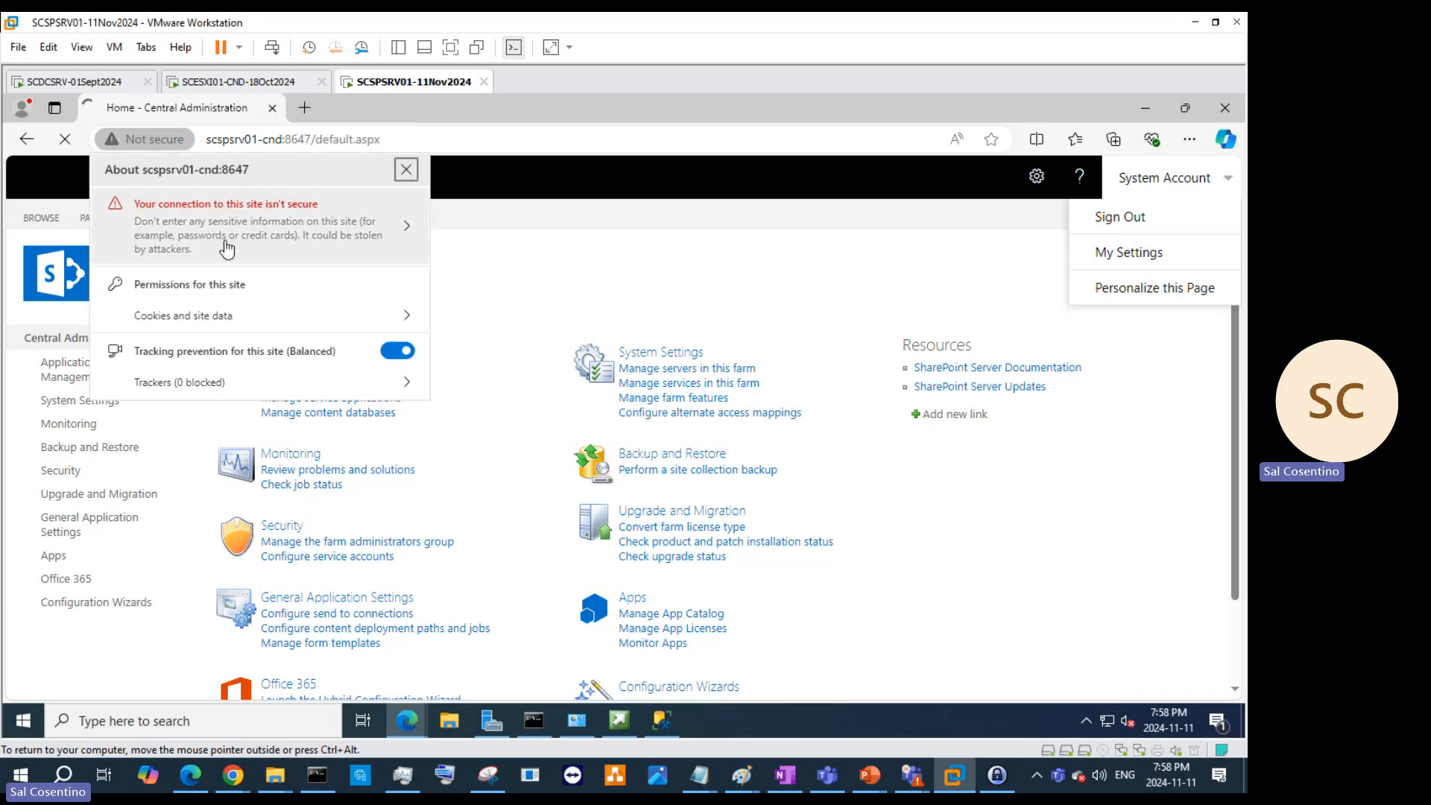
left_click(534, 270)
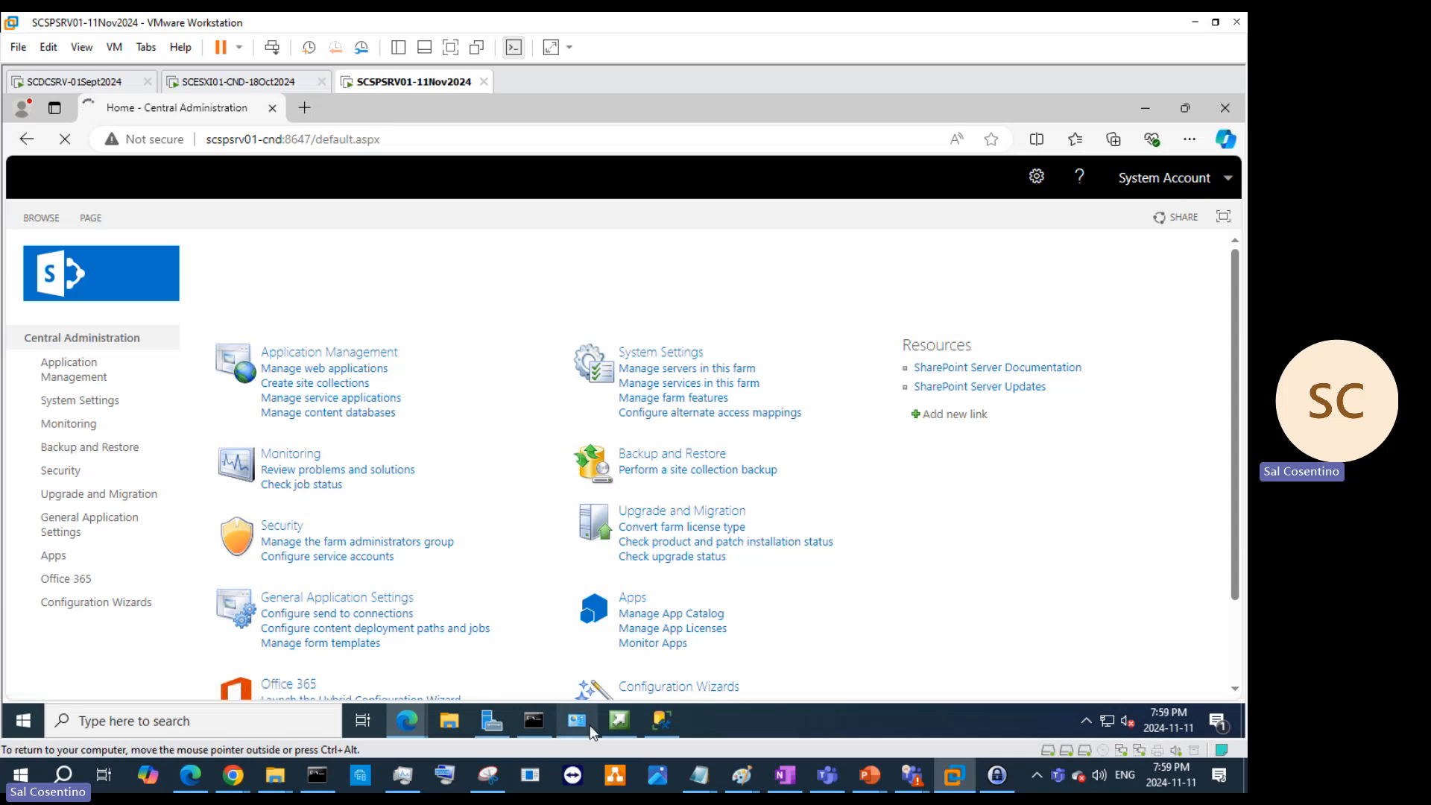
mouse_move(594, 734)
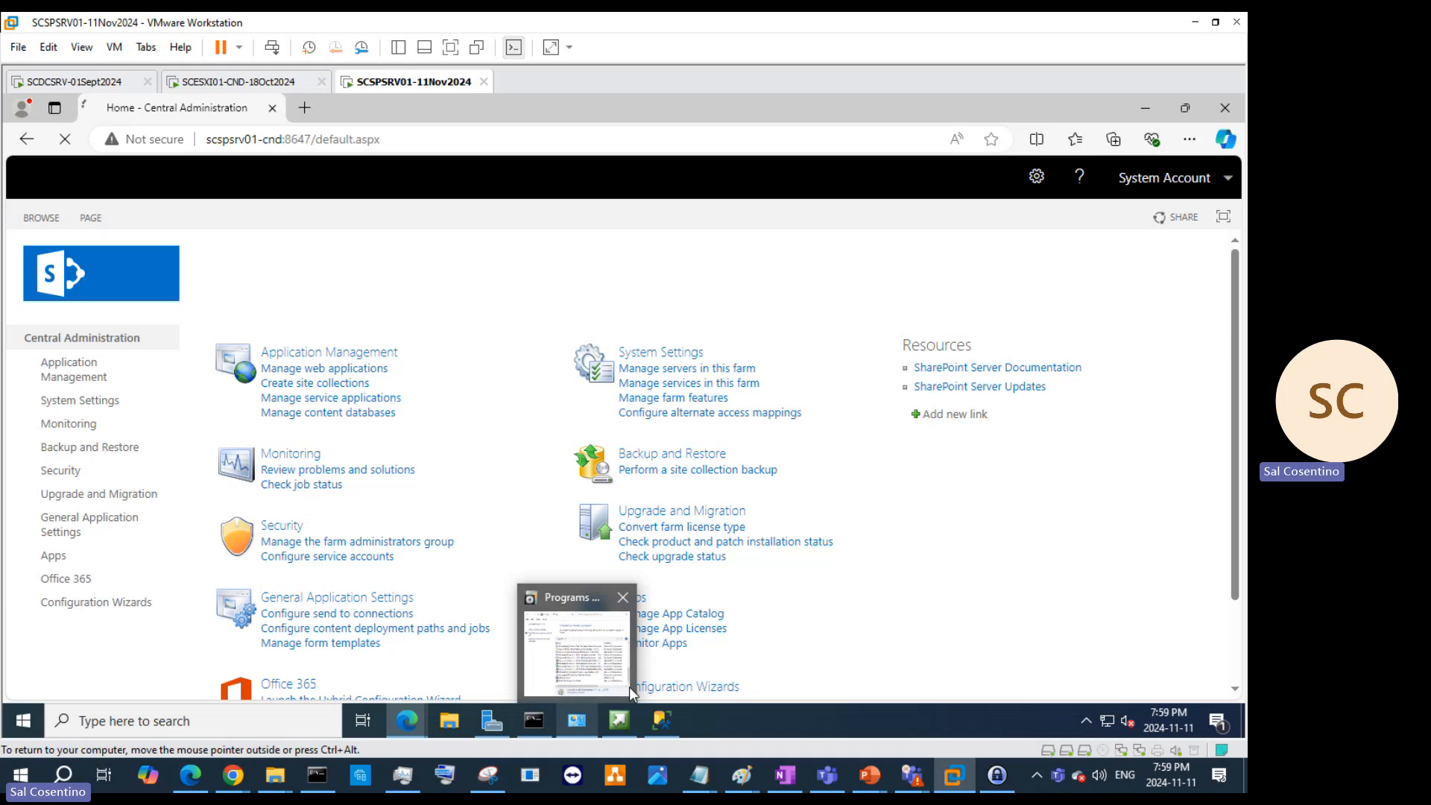
left_click(1225, 183)
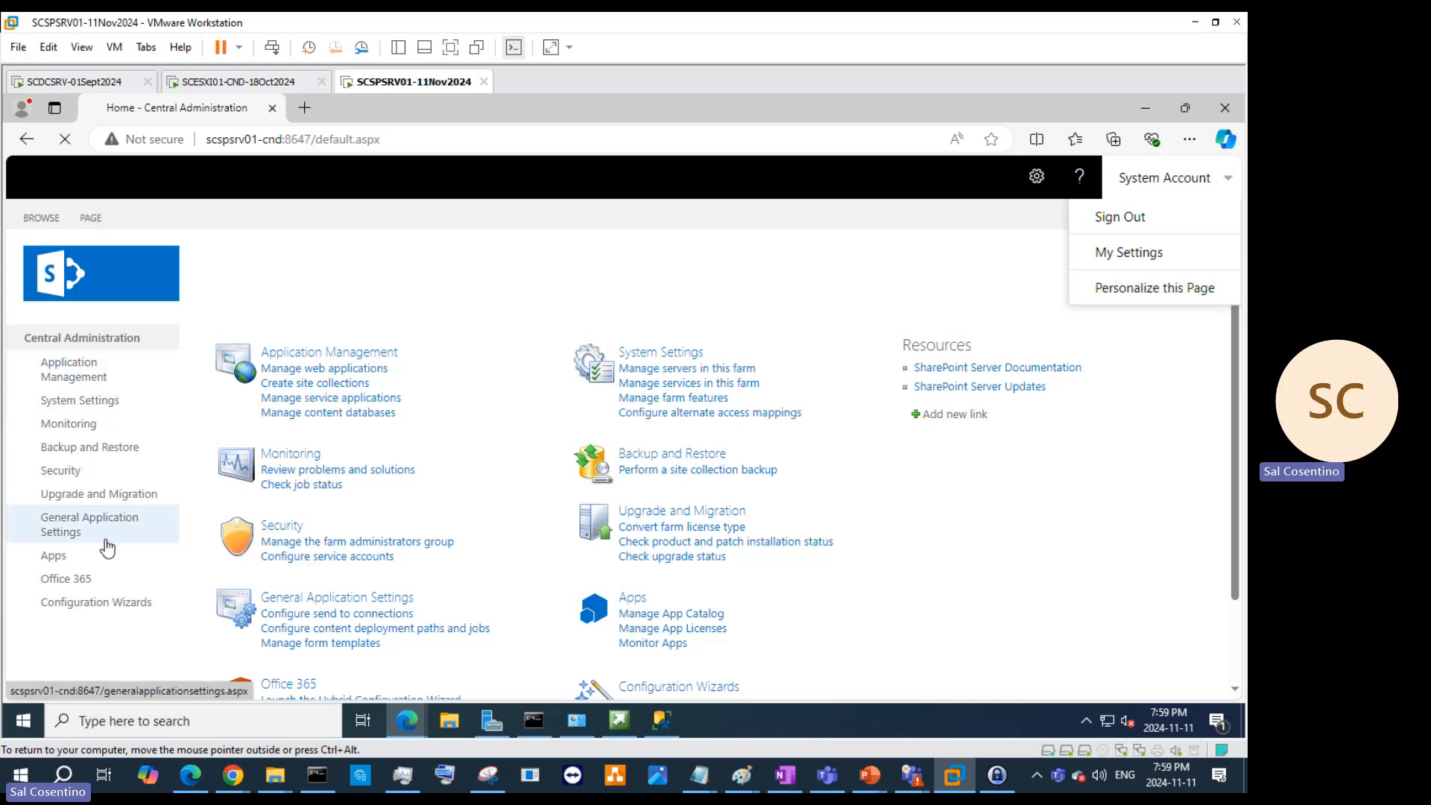
scroll(113, 561, "down", 2)
scroll(113, 556, "up", 2)
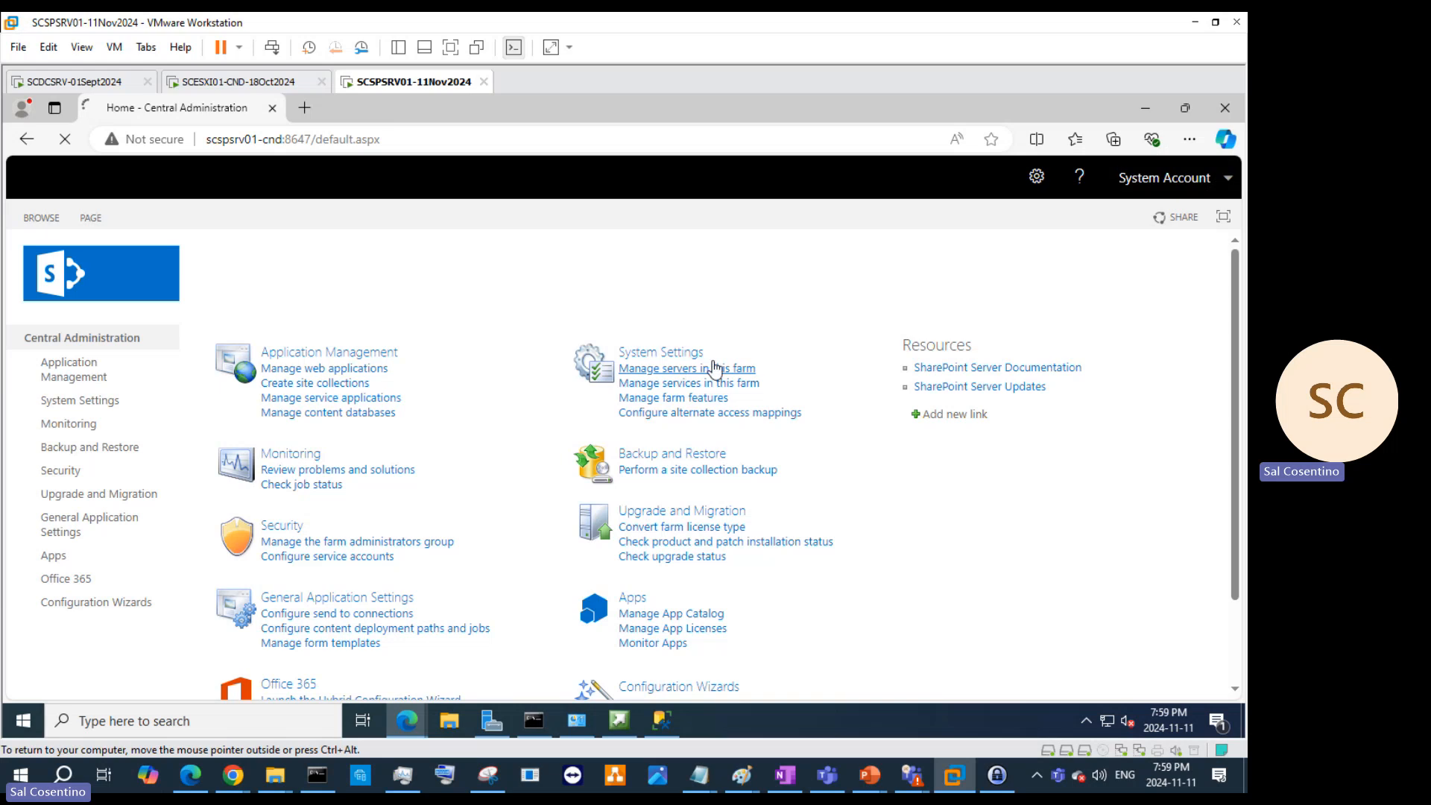
left_click(1037, 176)
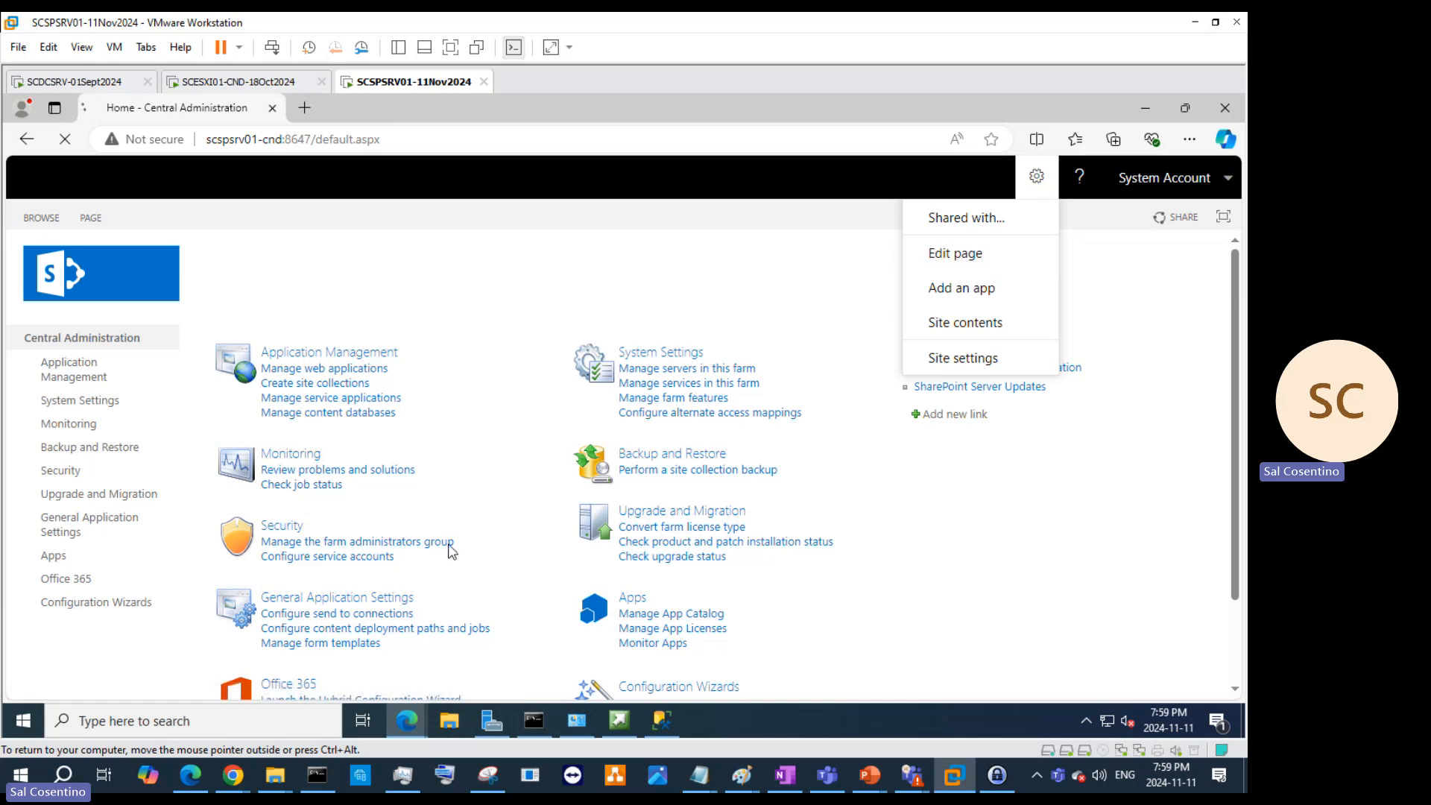
left_click(661, 723)
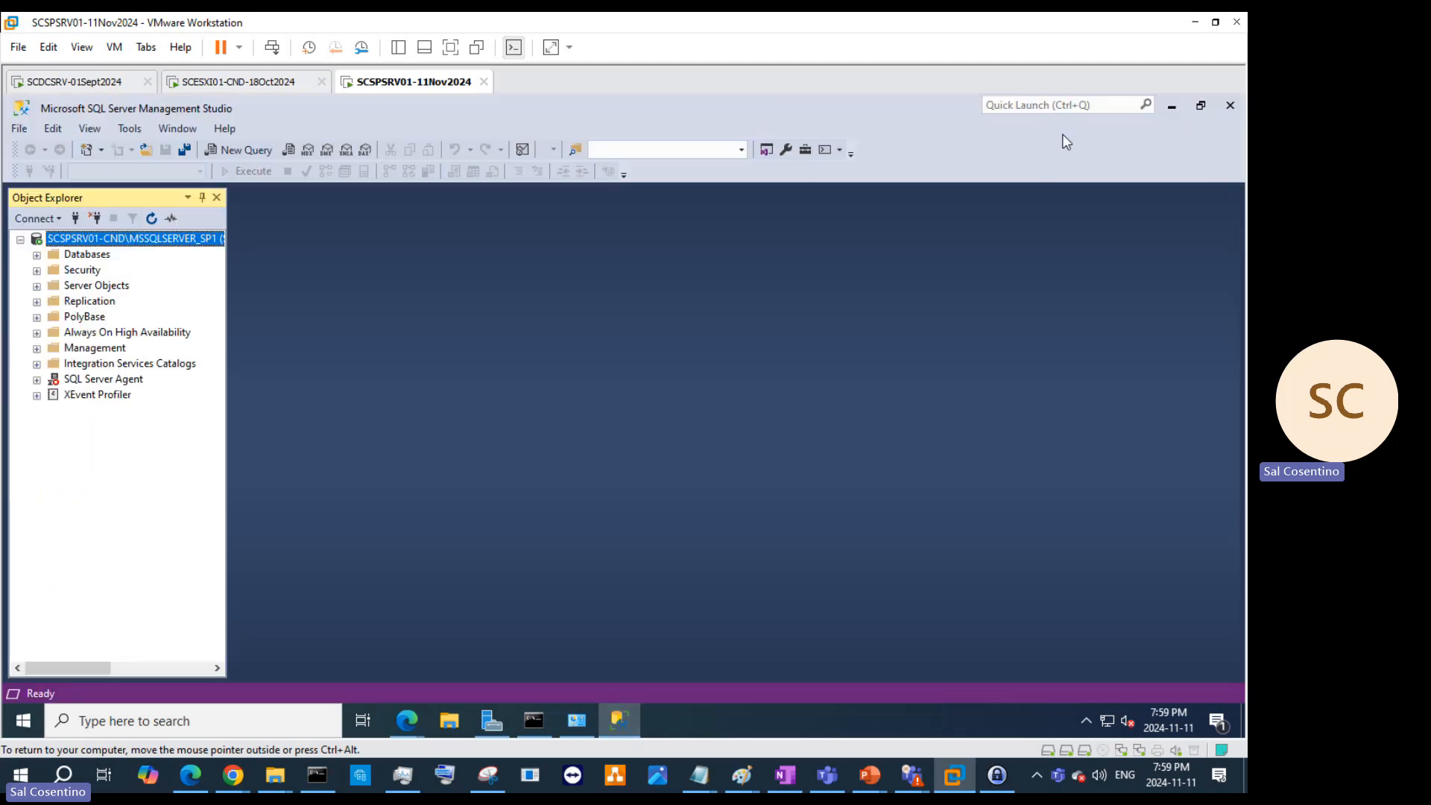
left_click(1183, 107)
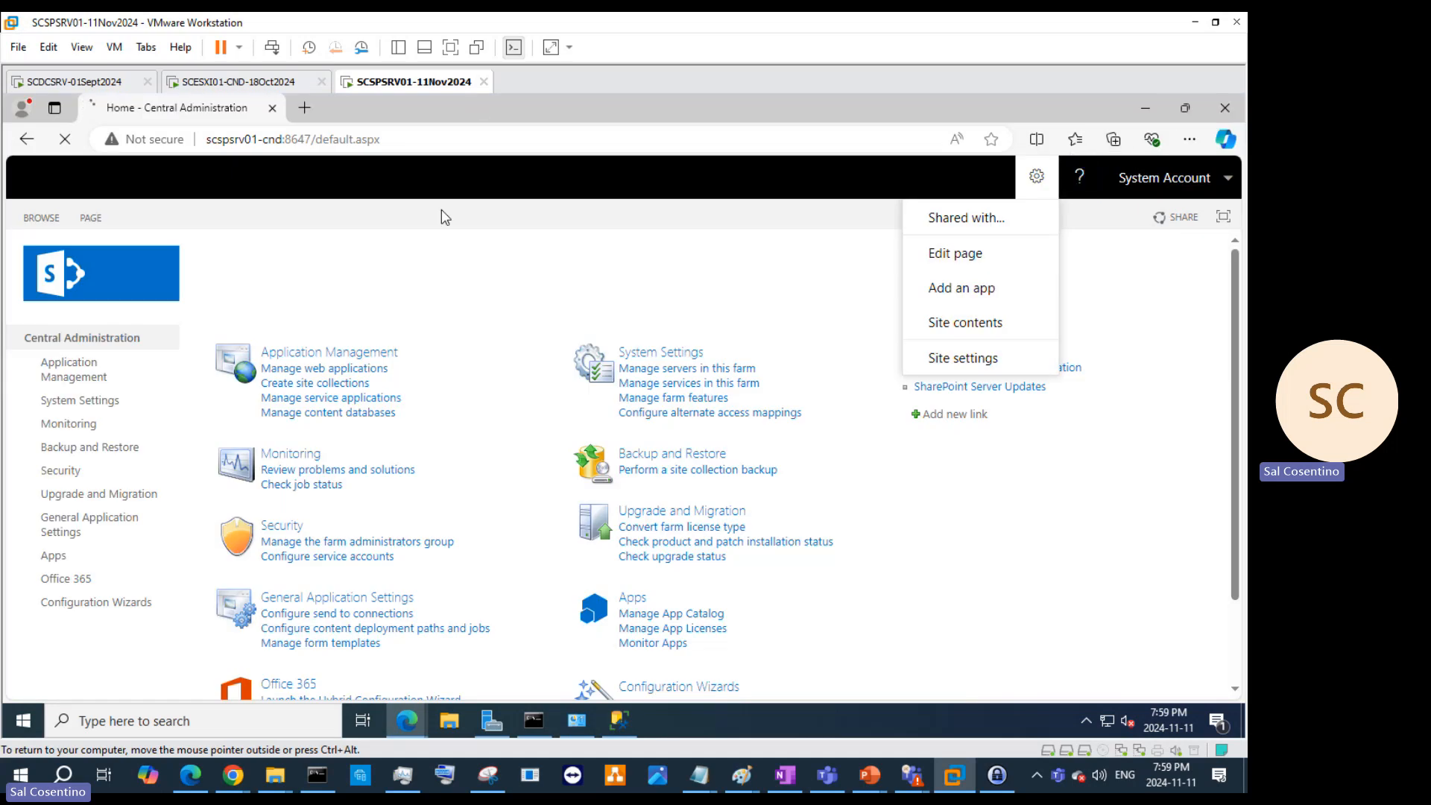
left_click(412, 724)
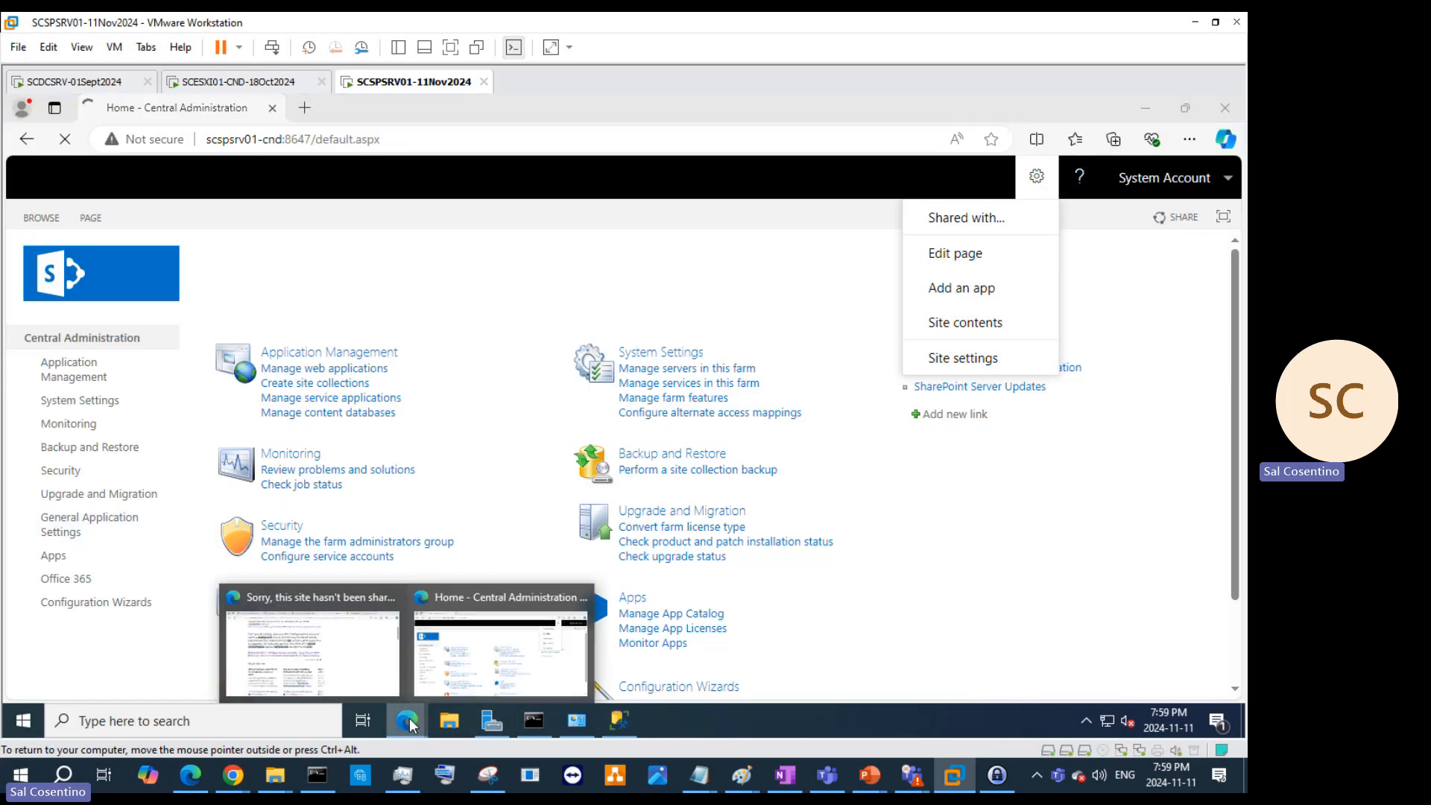
left_click(352, 675)
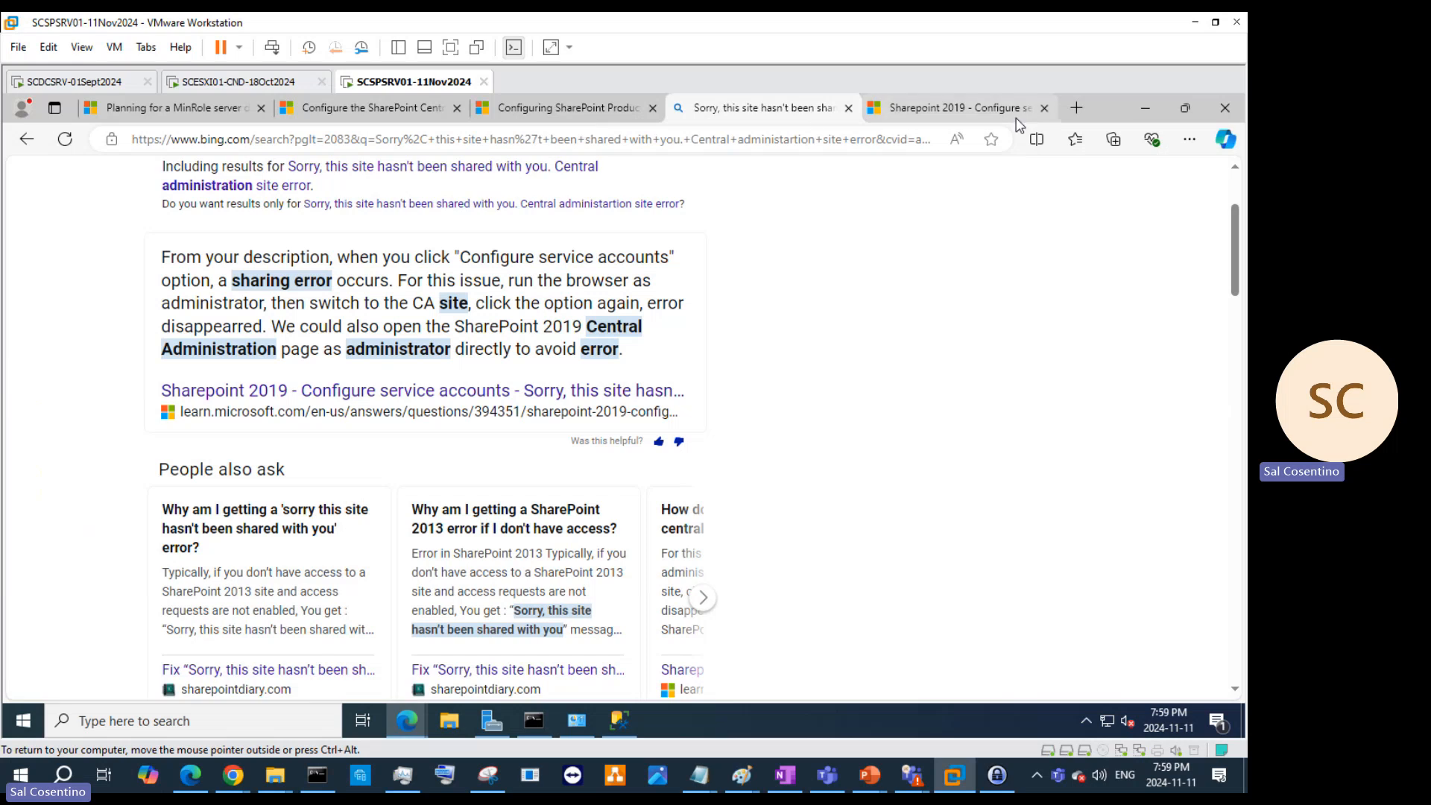
left_click(1076, 107)
left_click(816, 135)
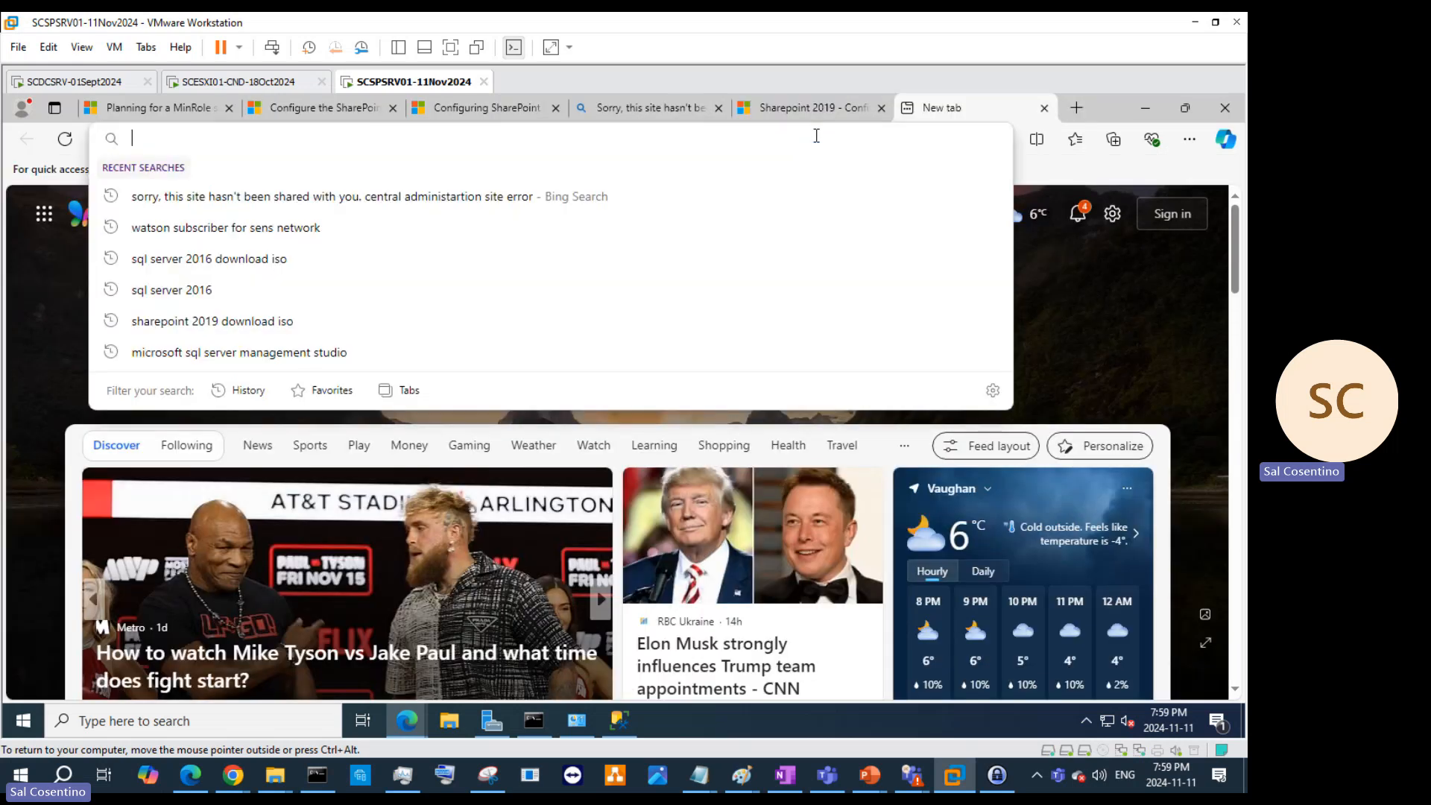
type("http://scspsrv01-cnd:8647/")
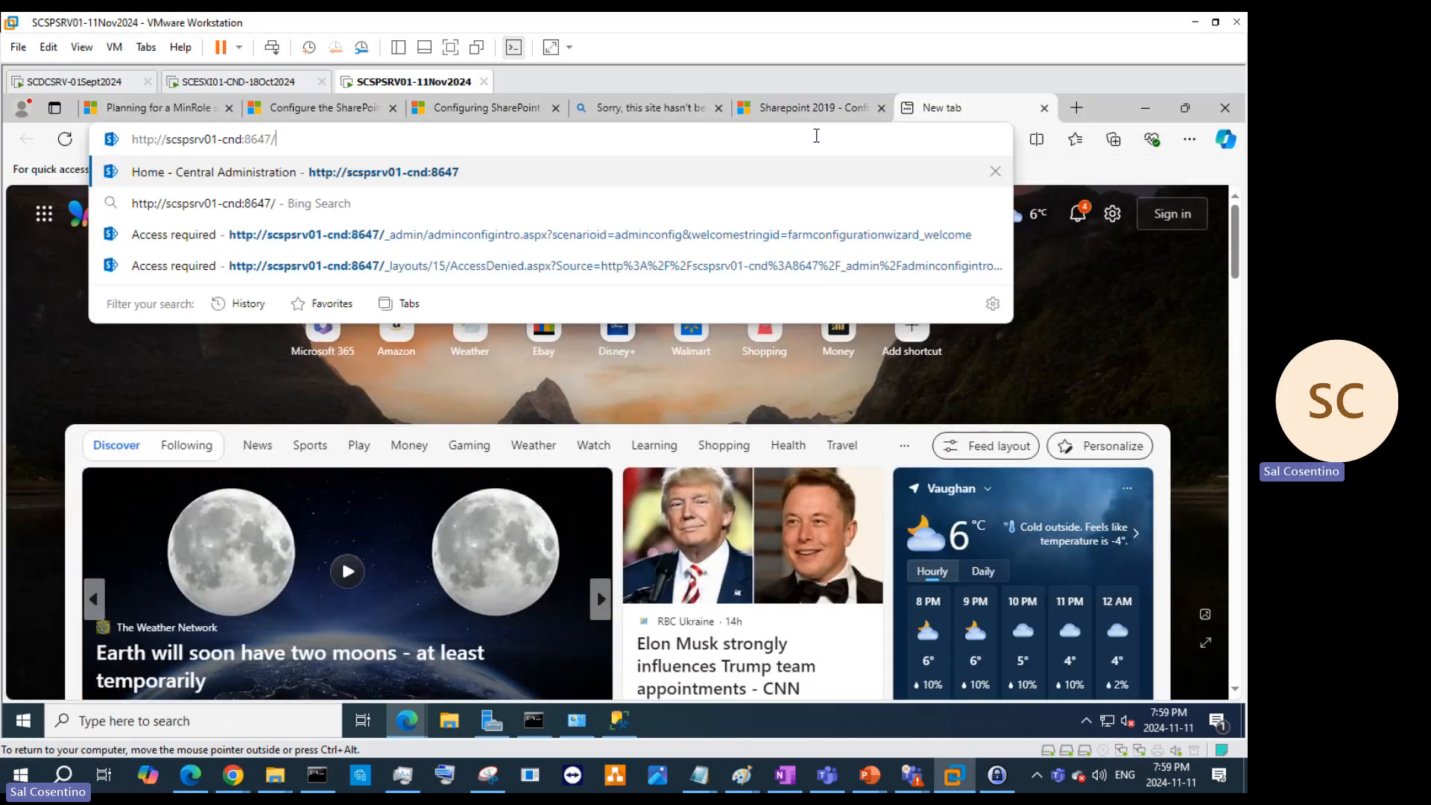
key("Return")
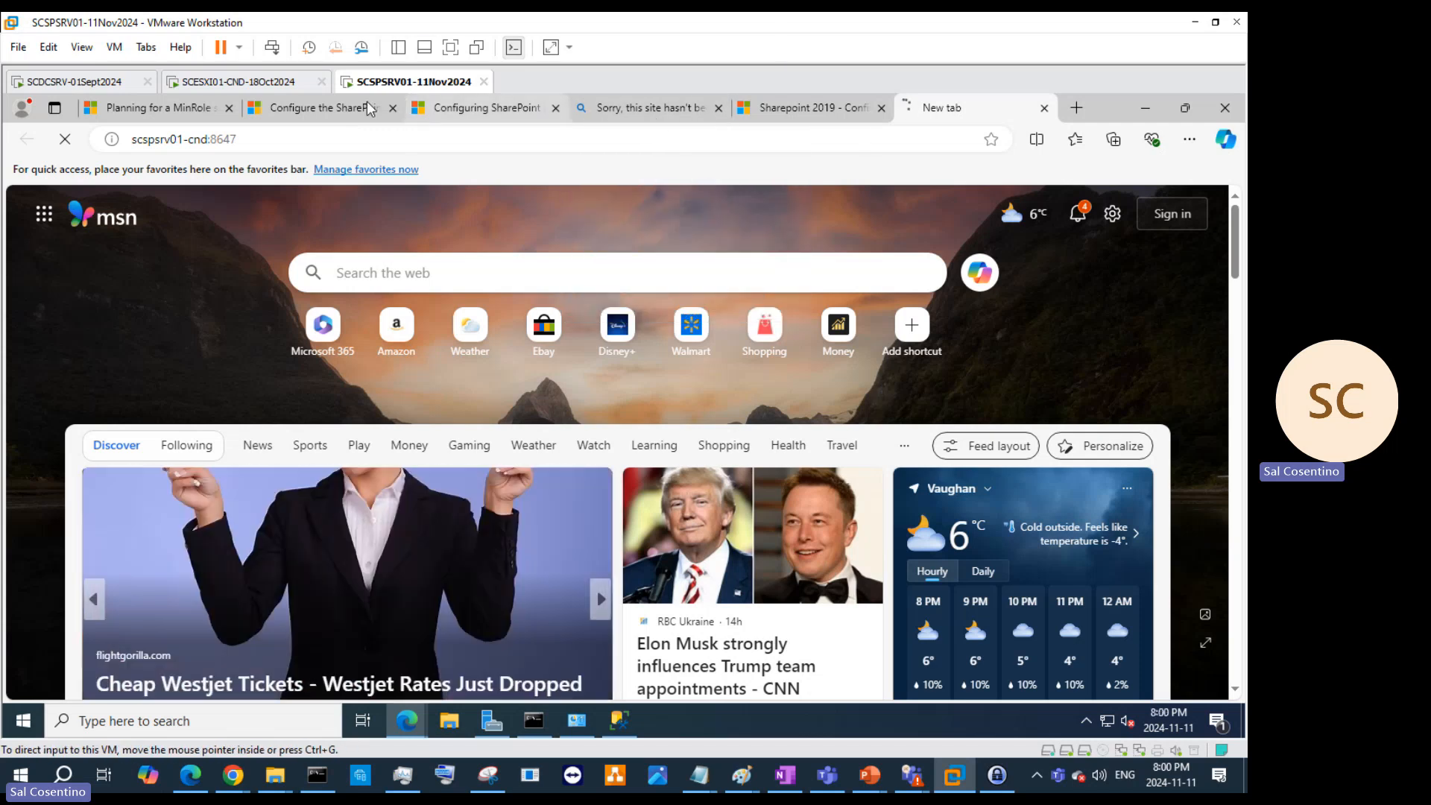
Step: Check that Central Administration navigation works by opening My Settings, System Settings and Application Management
mouse_move(544, 735)
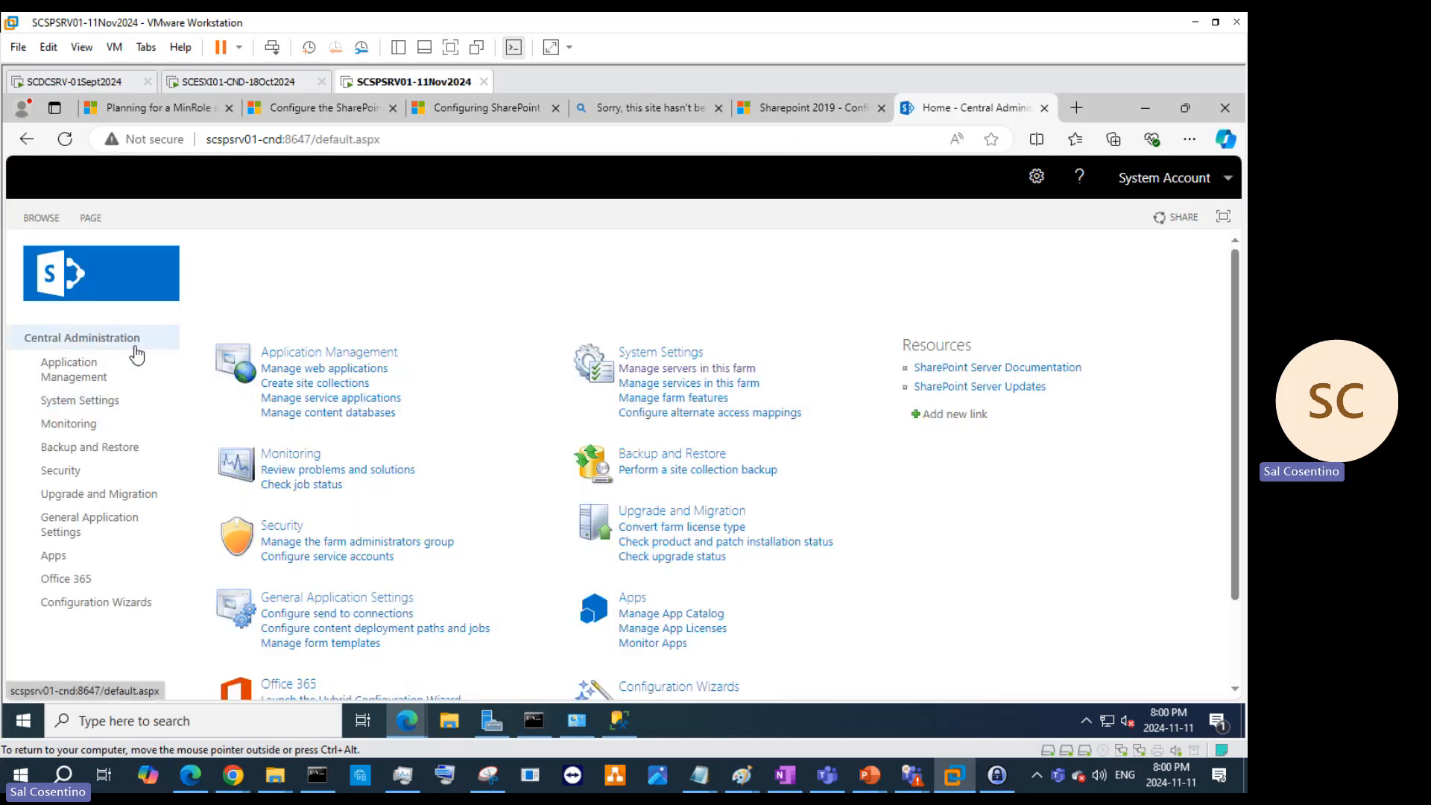
left_click(1166, 177)
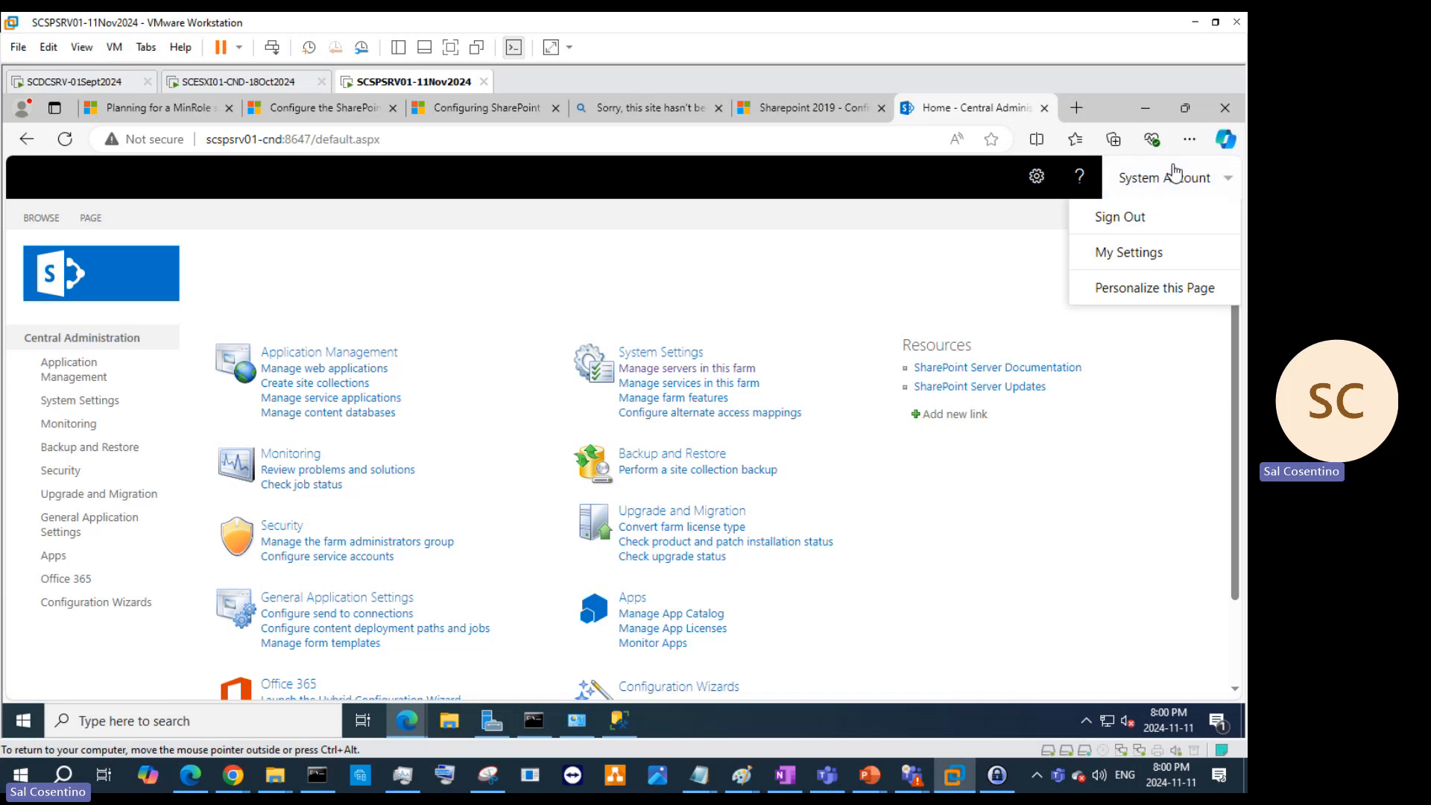
left_click(1124, 260)
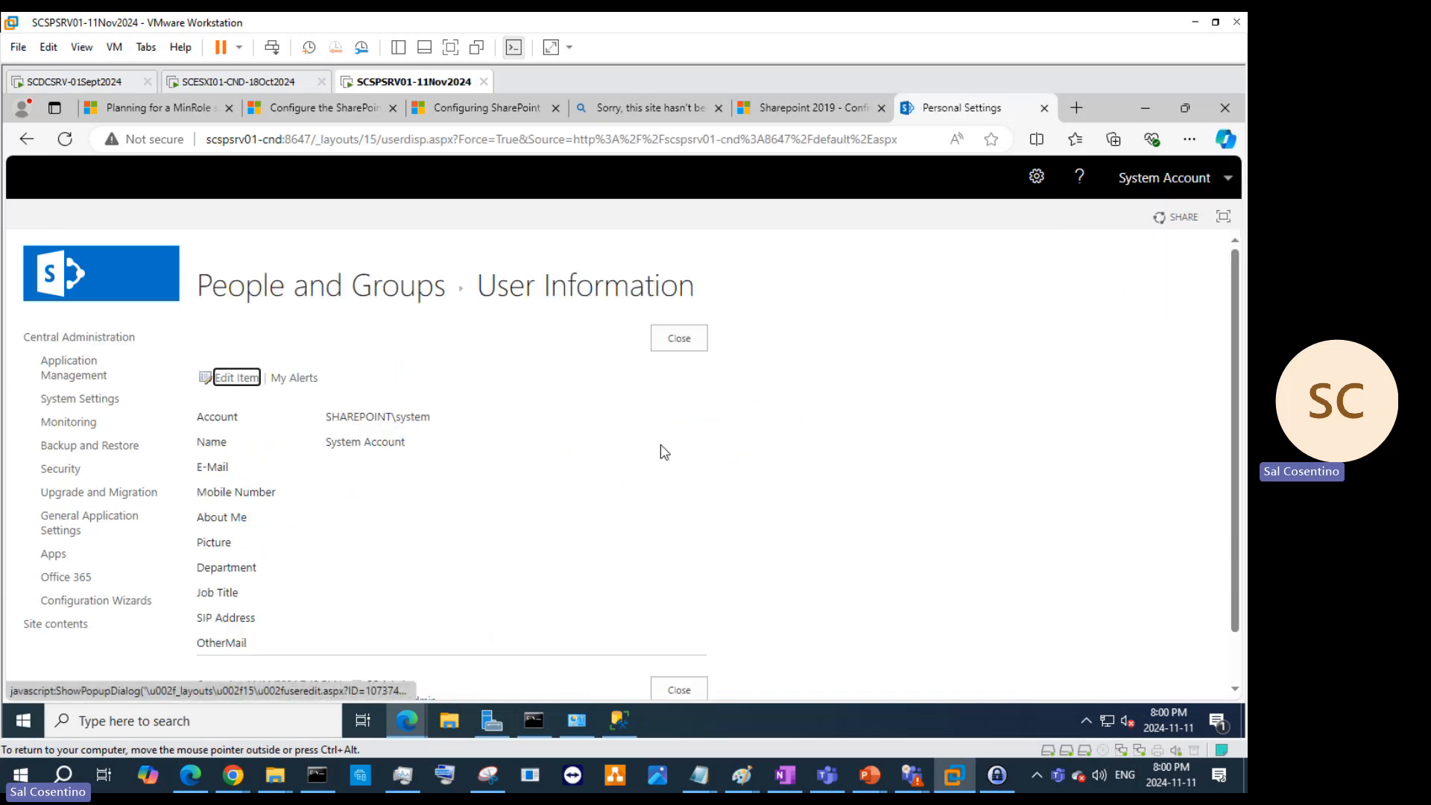
mouse_move(407, 720)
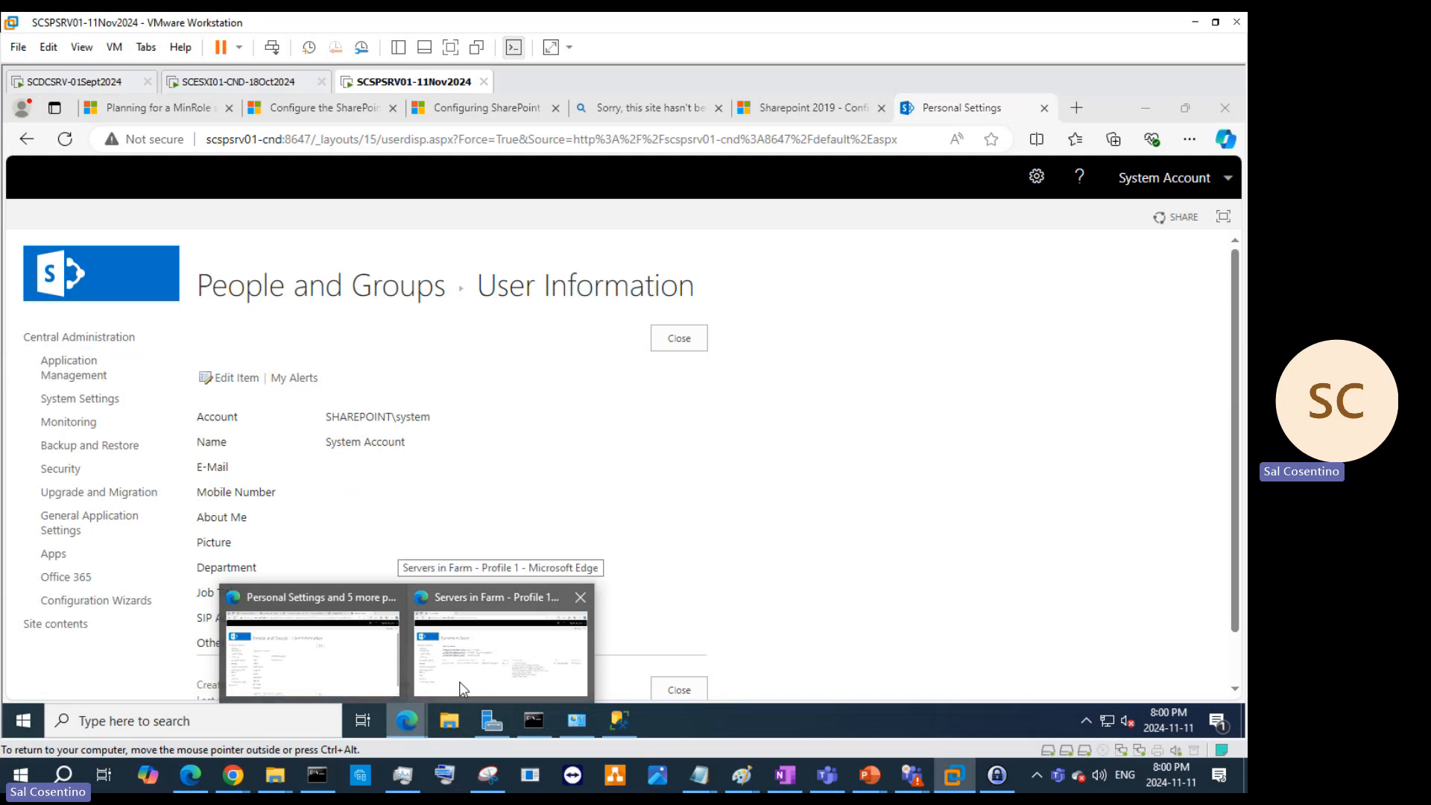
left_click(305, 687)
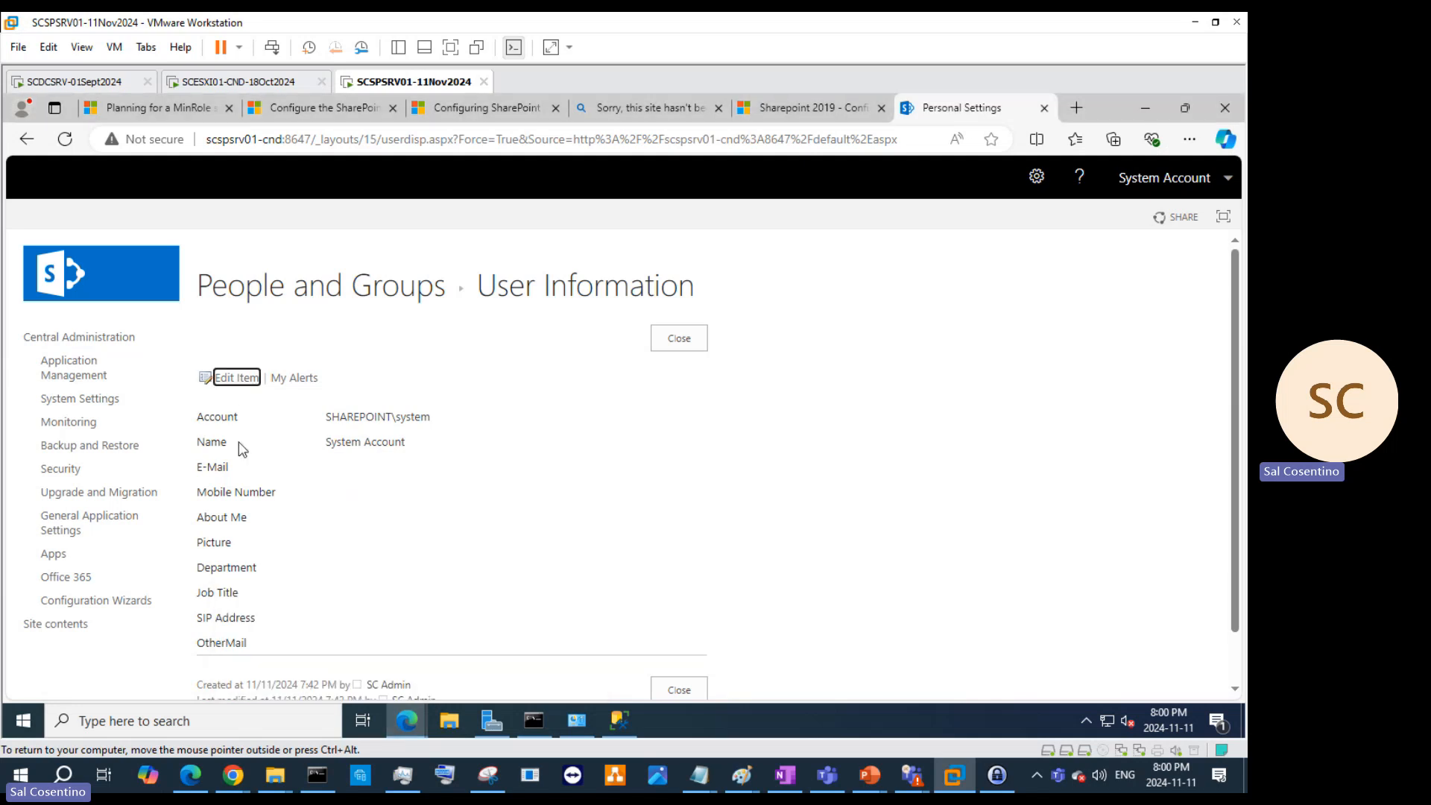
left_click(74, 399)
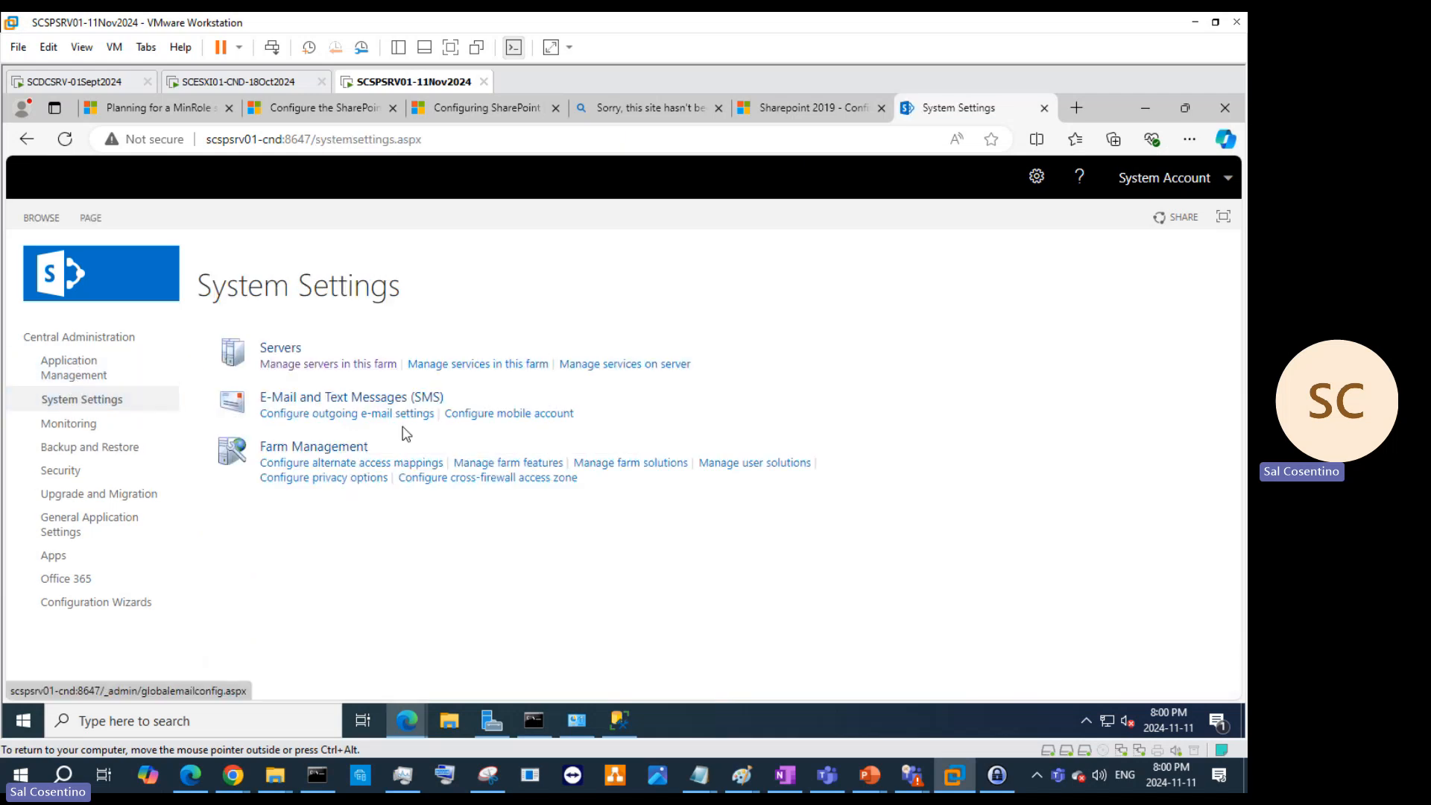
left_click(88, 376)
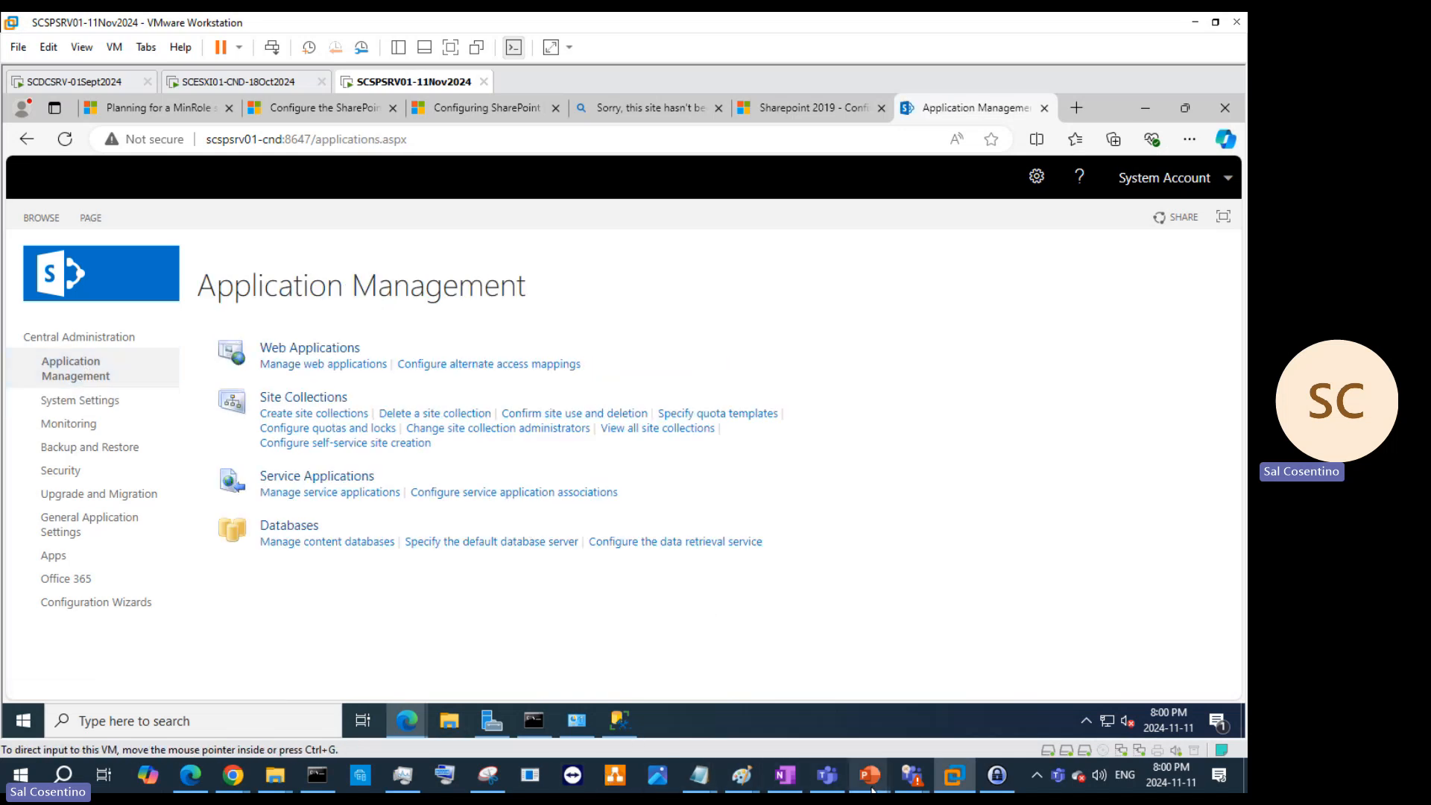
Step: Switch to the SharePoint 2010.pptx presentation in PowerPoint and show slide 60 on enabling remote connections in SQL Server
mouse_move(870, 779)
mouse_move(682, 722)
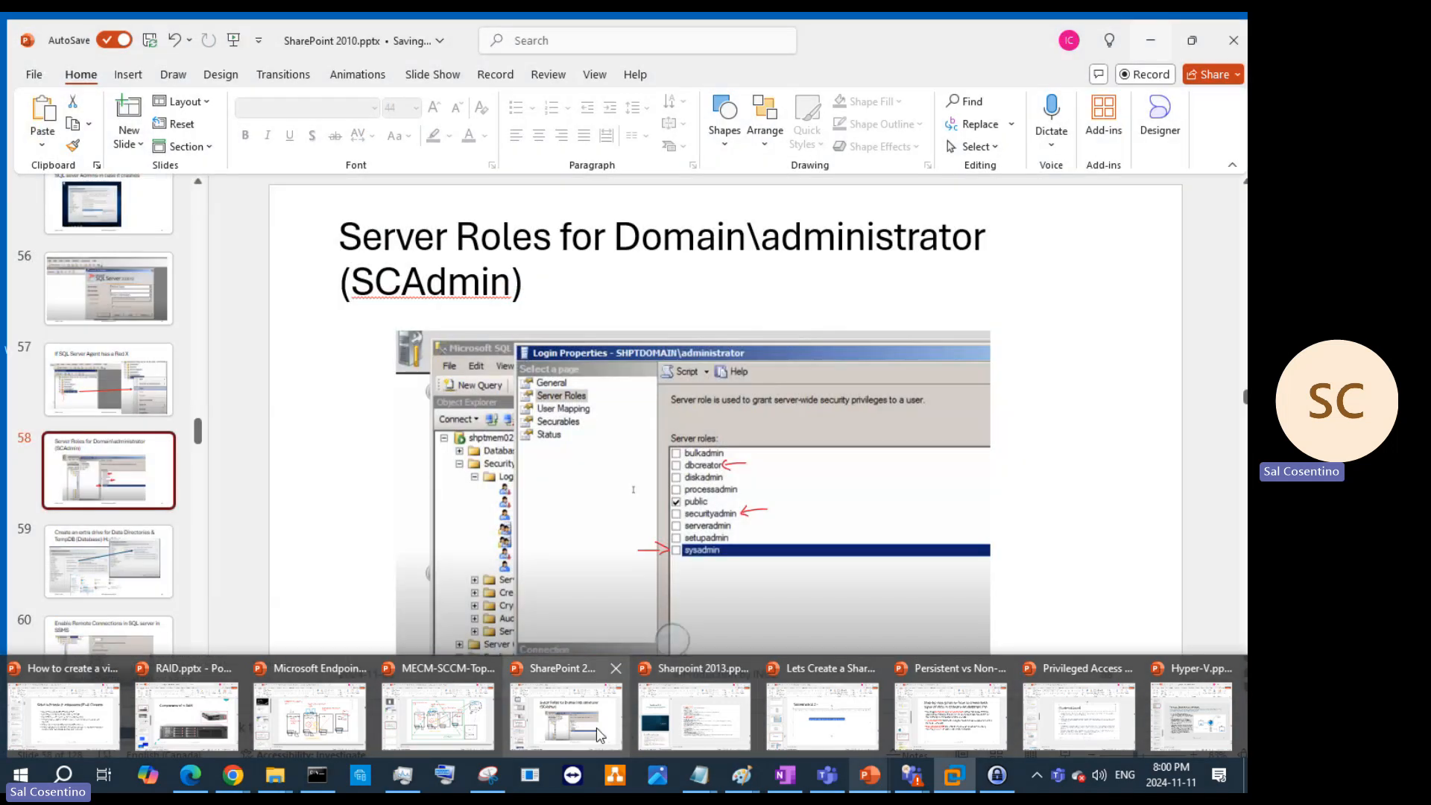
left_click(596, 735)
left_click(82, 570)
left_click(83, 647)
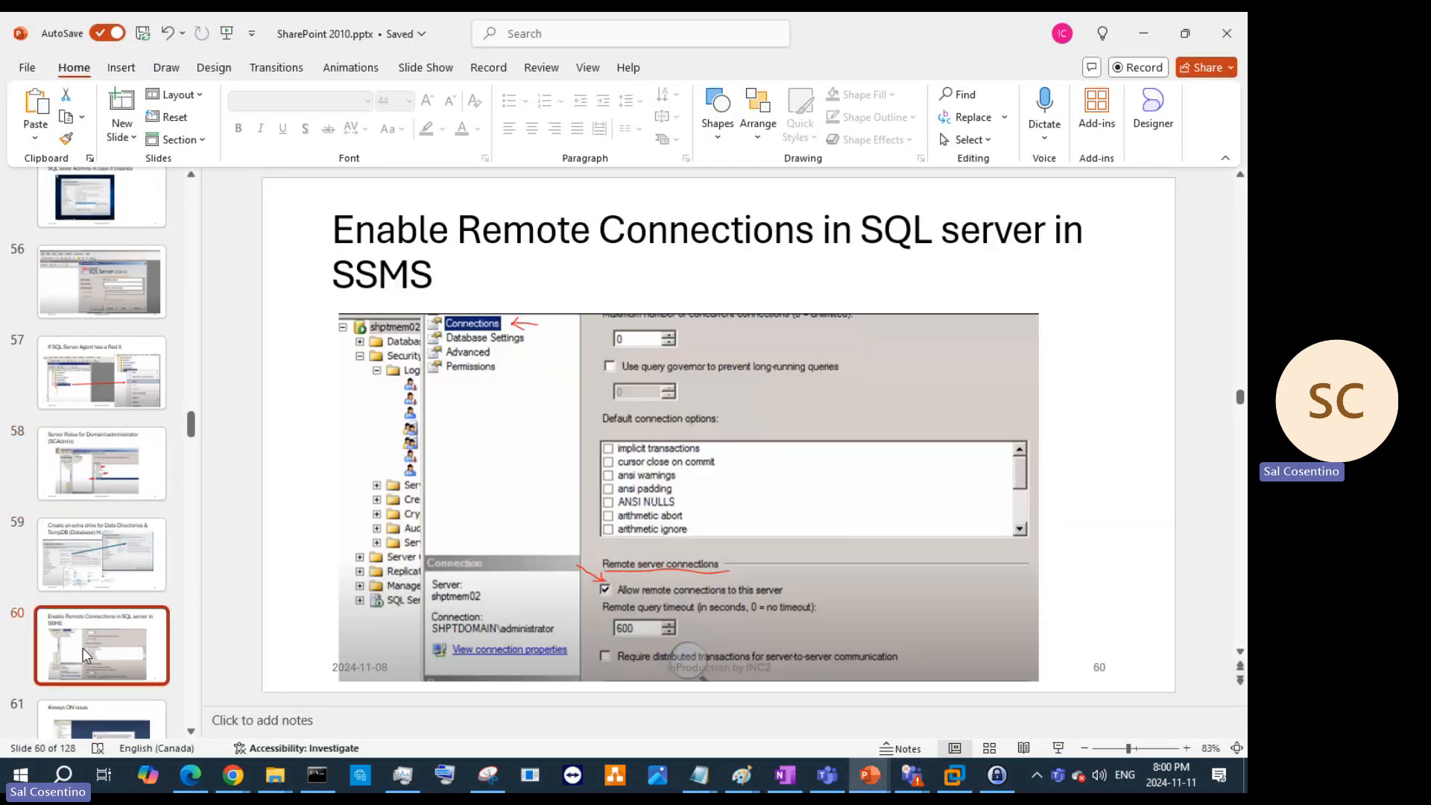
Step: Look through slides 64 to 72 and display slide 71 with the Initial Farm Configuration Wizard
scroll(83, 647, "down", 5)
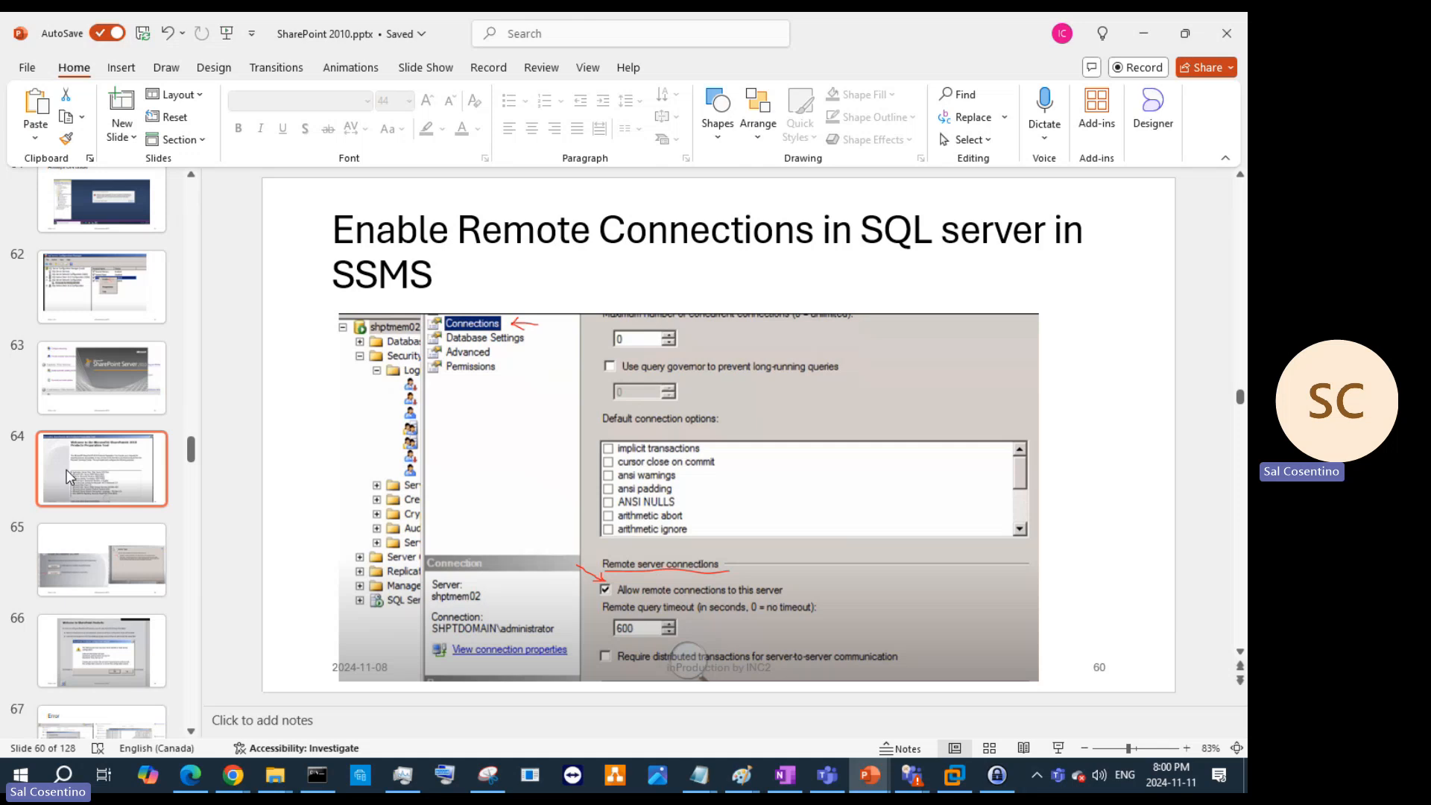
left_click(69, 477)
left_click(54, 556)
scroll(75, 561, "down", 3)
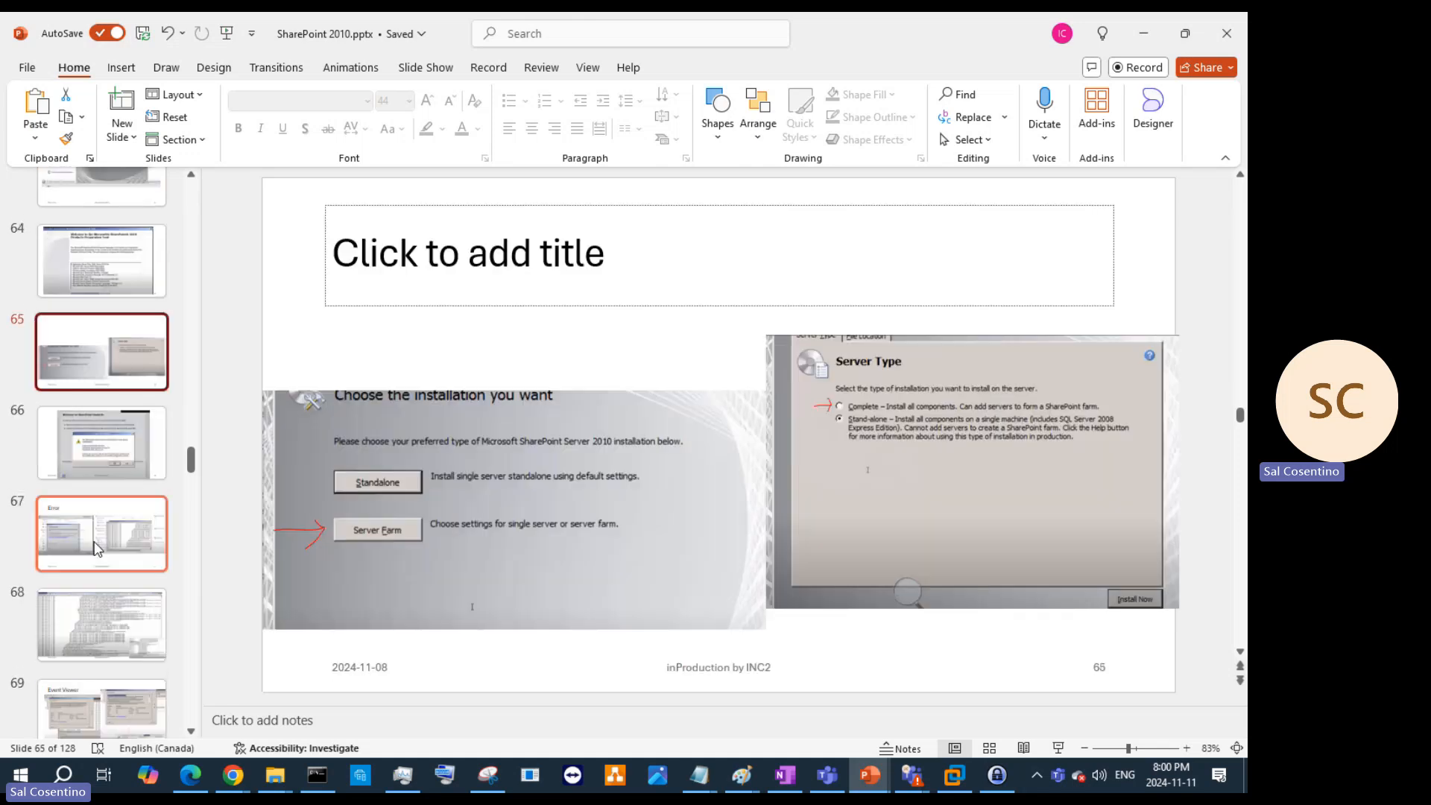
left_click(97, 548)
scroll(123, 581, "down", 1)
left_click(124, 582)
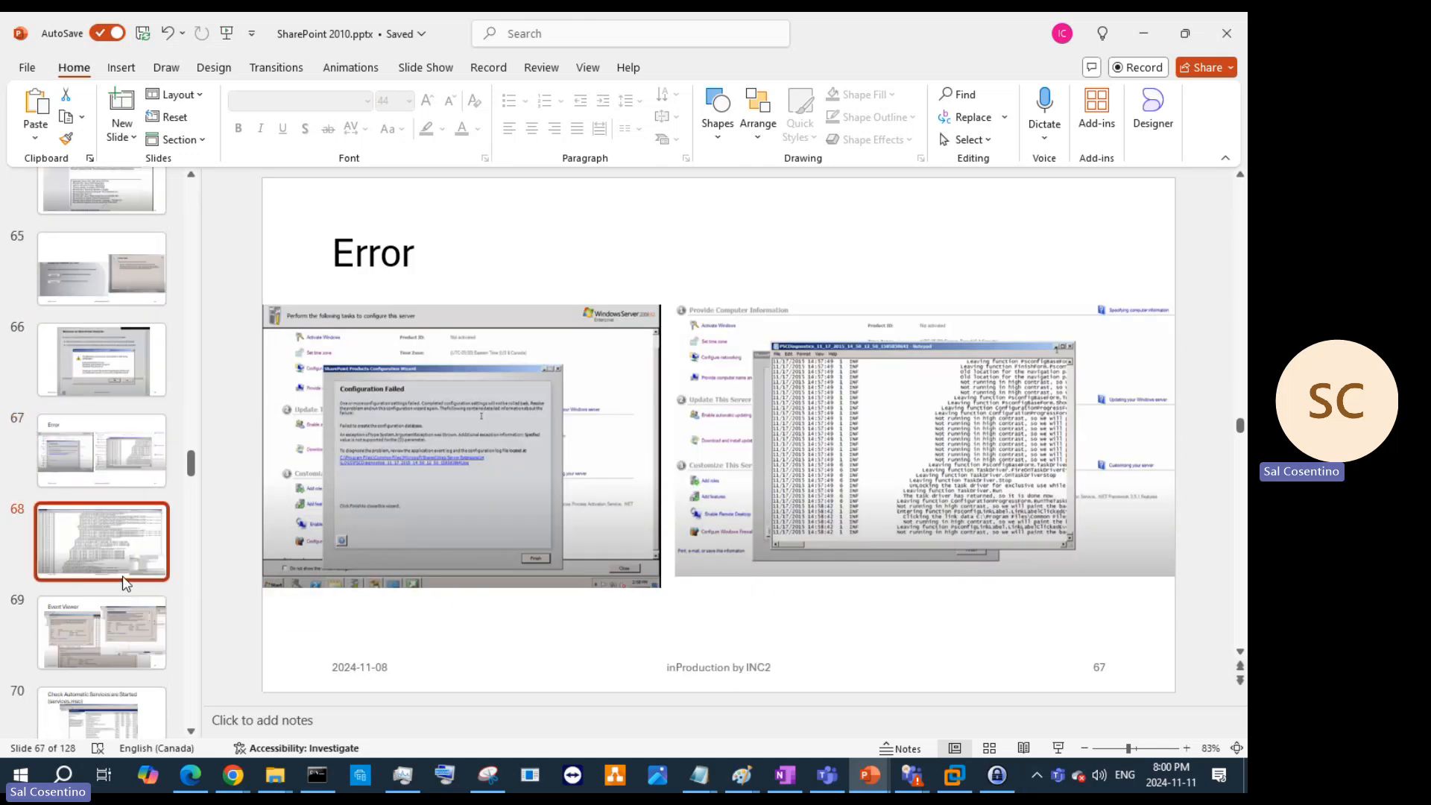
left_click(116, 625)
scroll(119, 537, "down", 3)
left_click(125, 450)
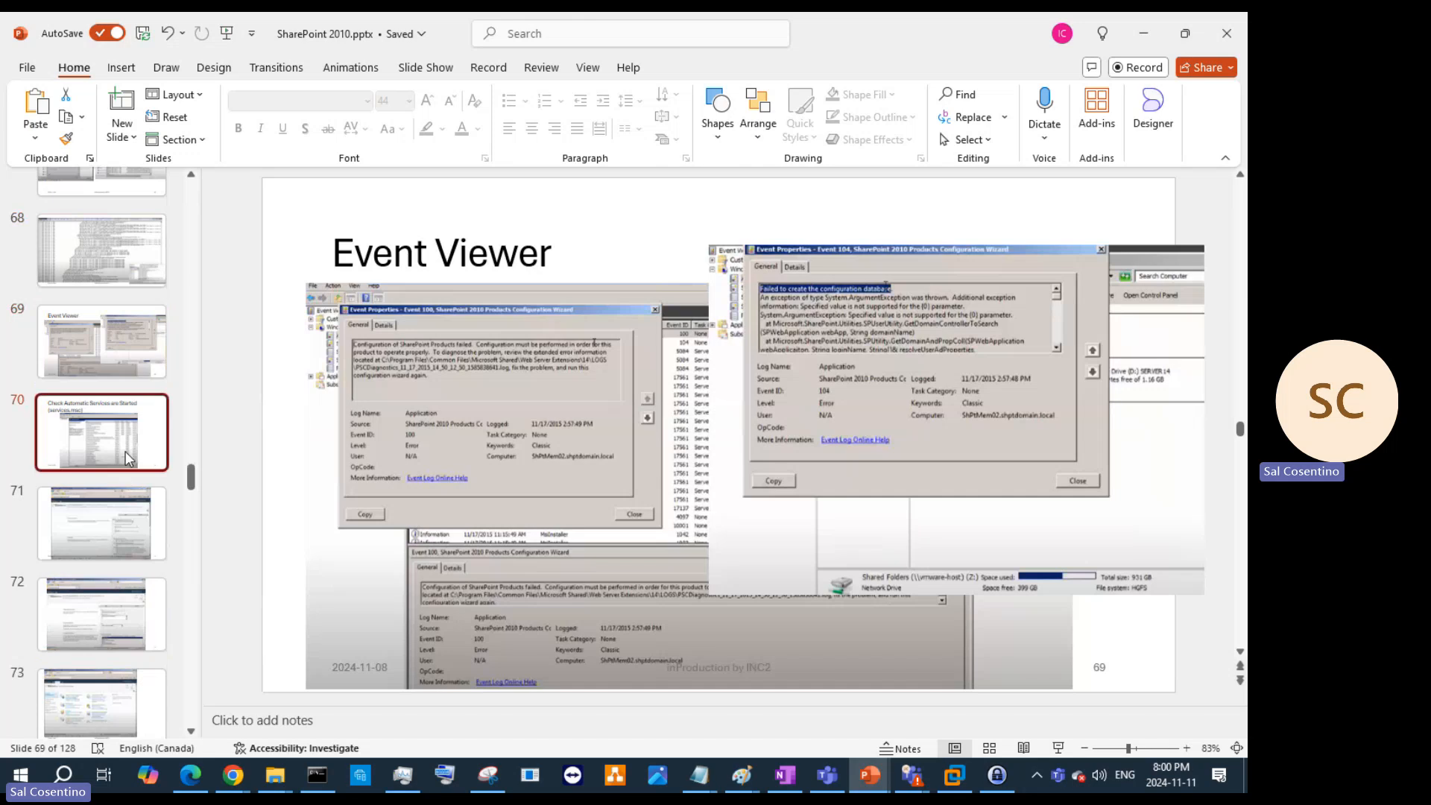
left_click(122, 596)
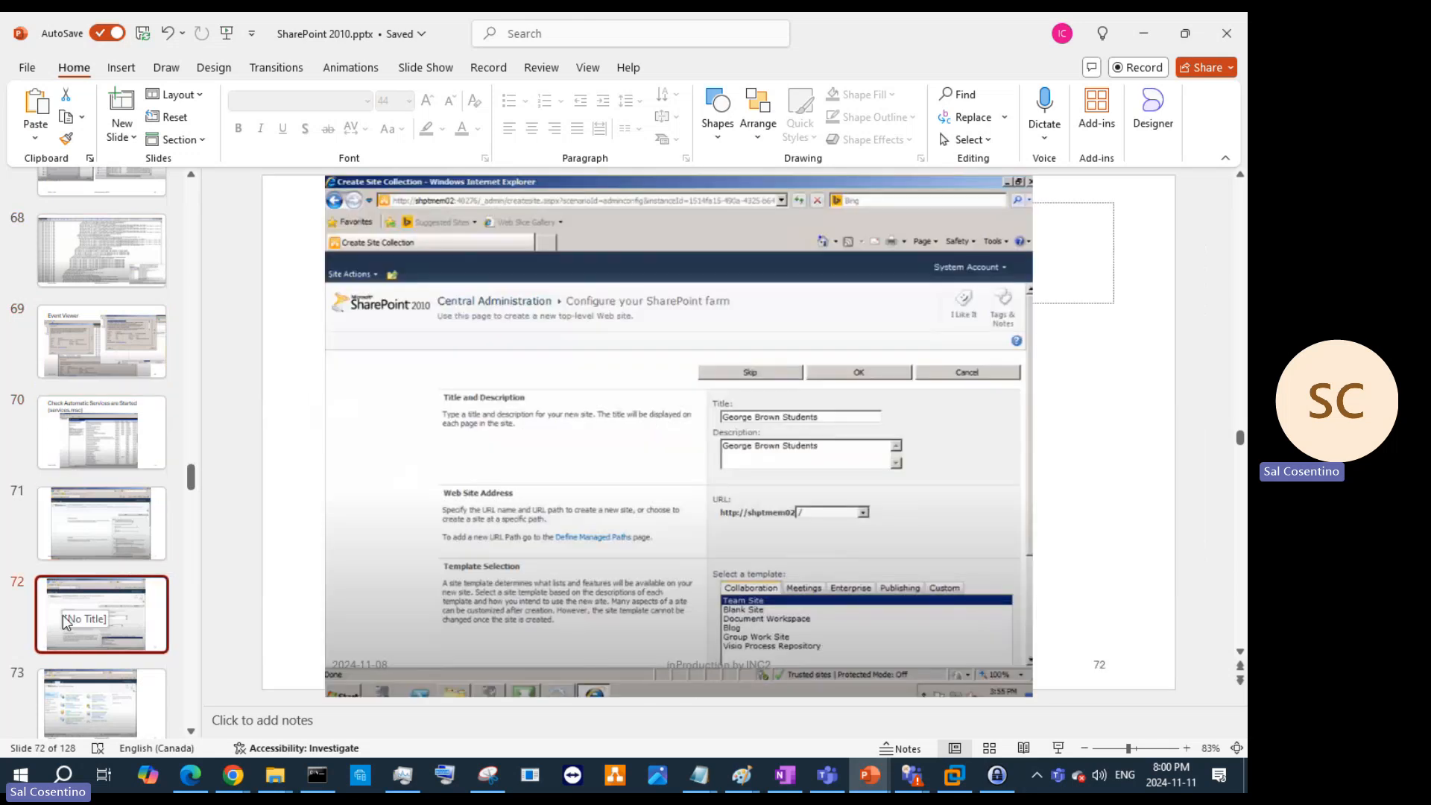
left_click(122, 553)
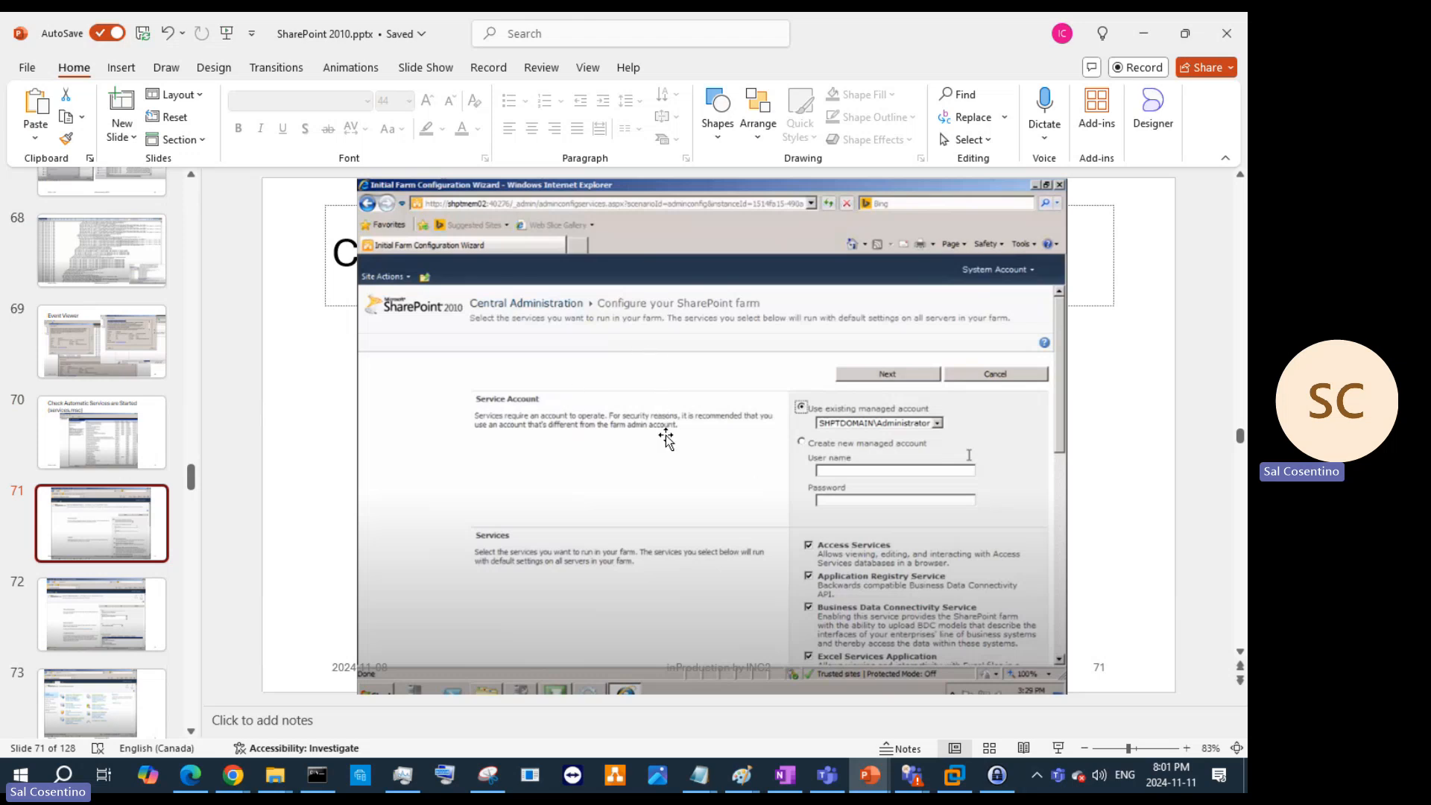
Step: Switch back to the virtual server in VMware Workstation and open the System Settings page of Central Administration
left_click(954, 779)
left_click(138, 406)
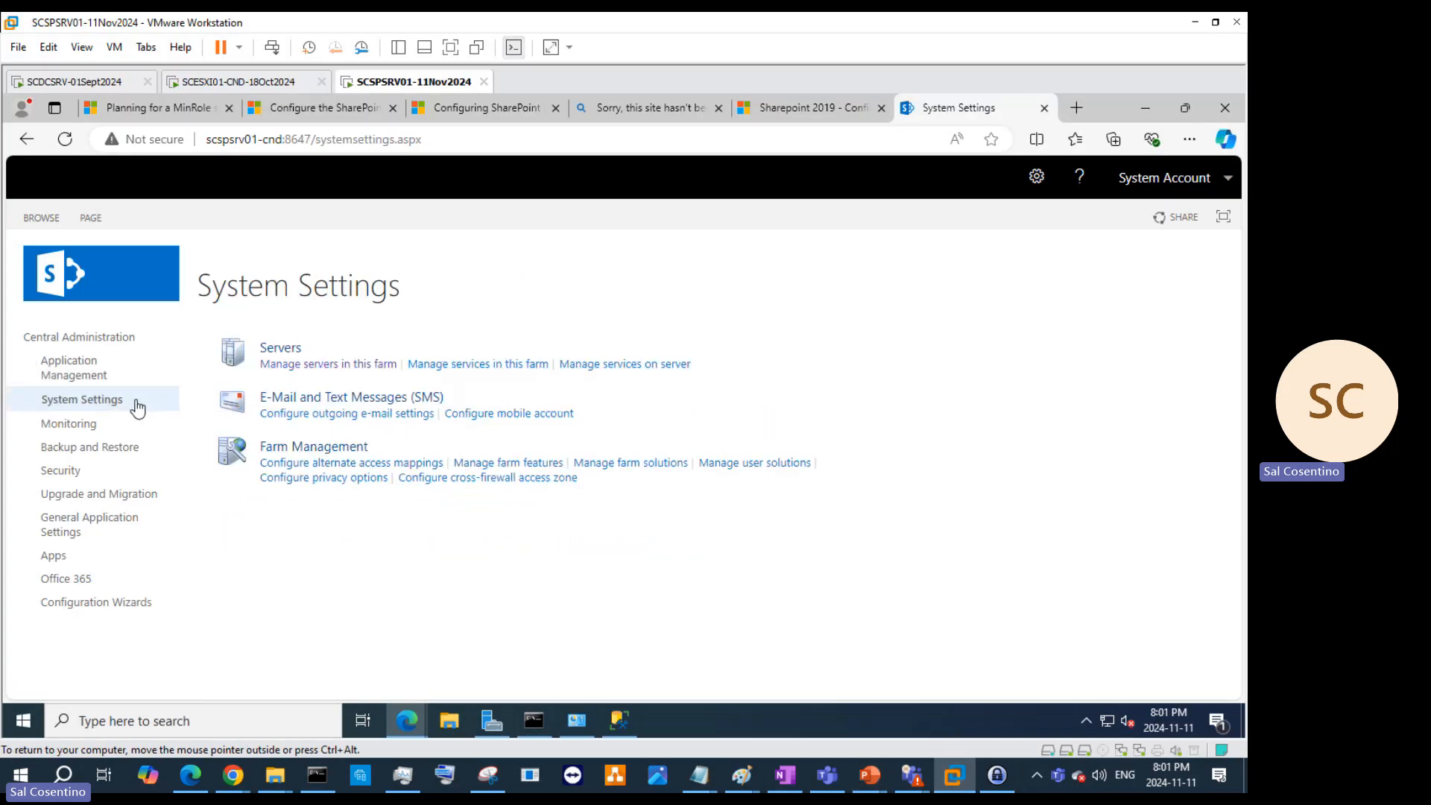
Step: Look through Application Management and the Central Administration home page, and open the Configuration Wizards page
left_click(126, 432)
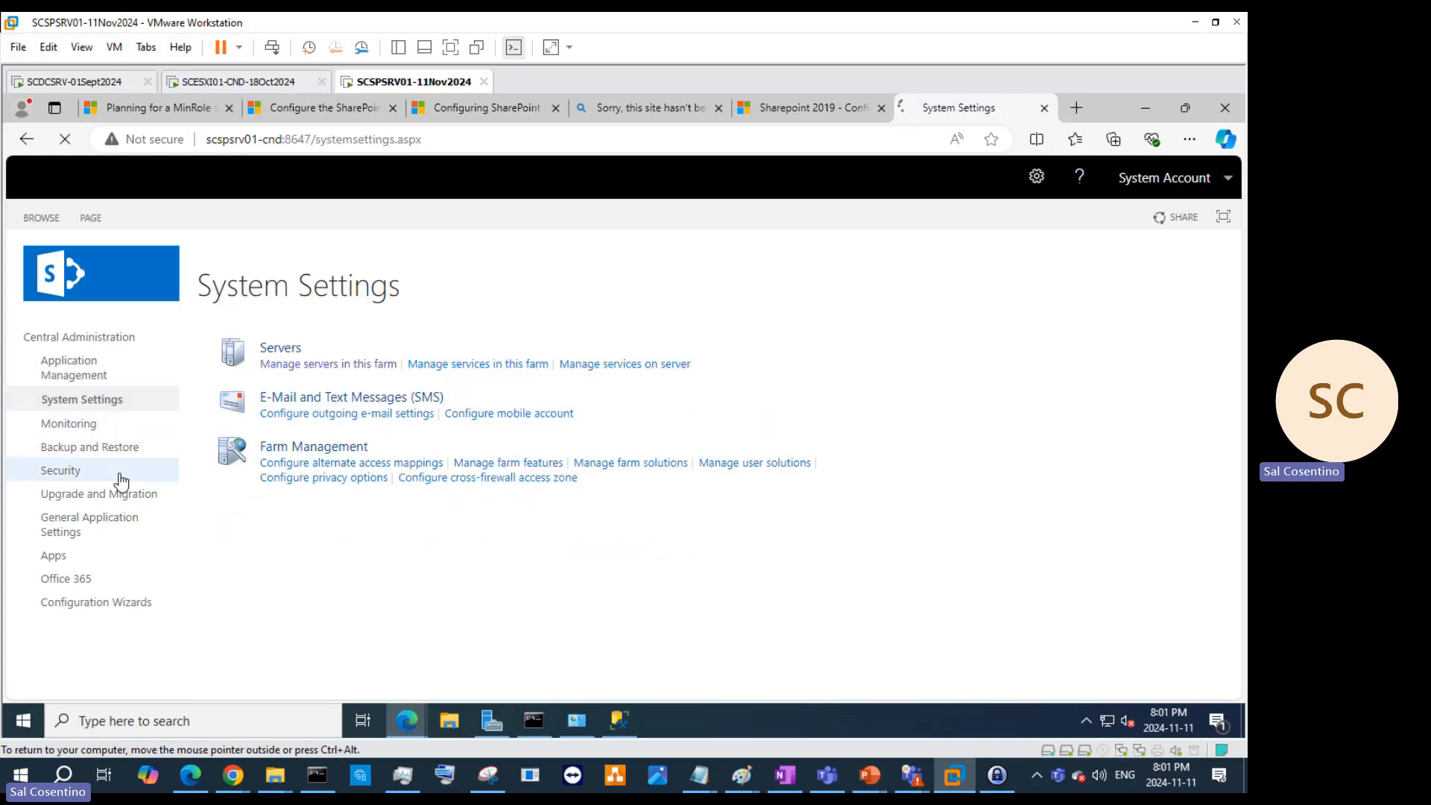
left_click(125, 369)
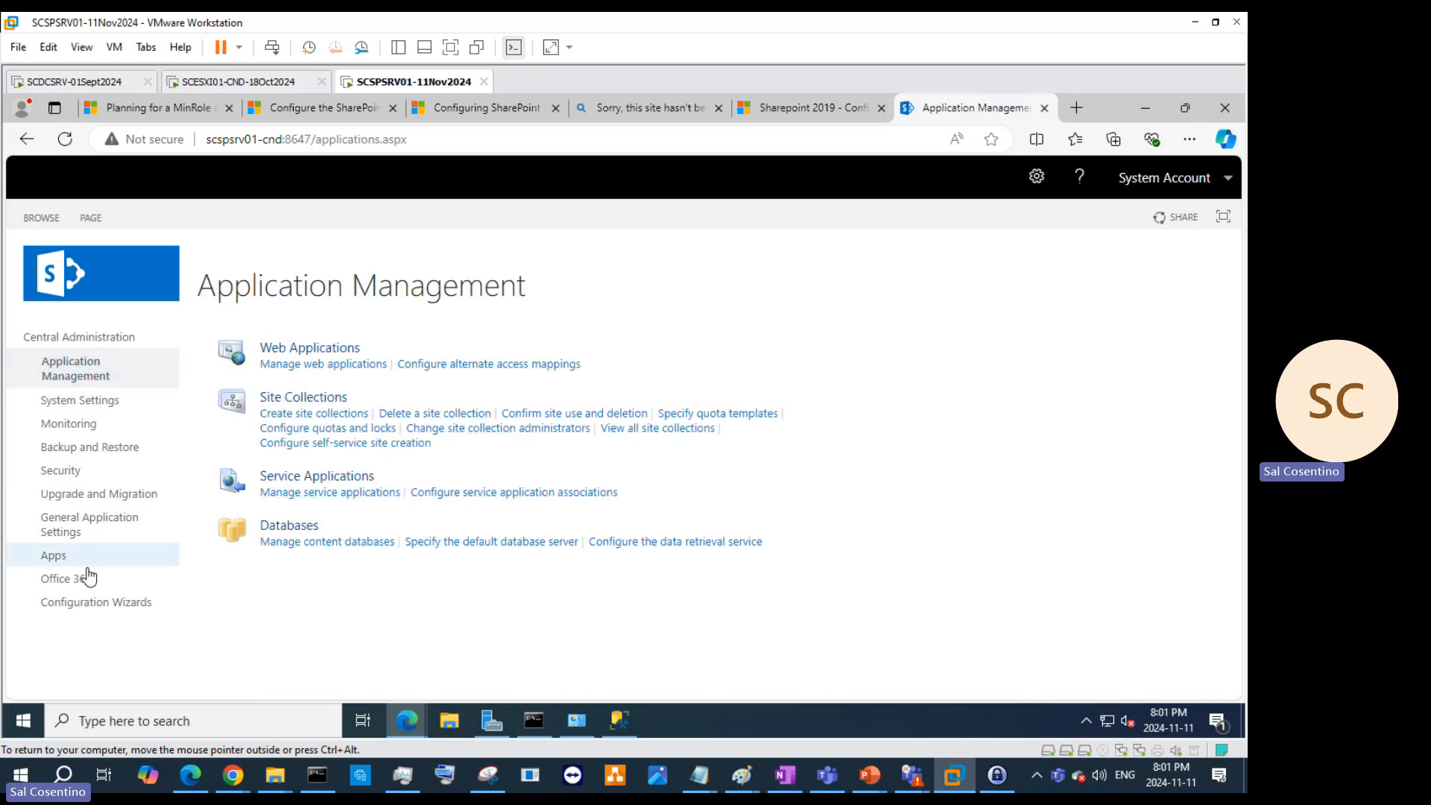
left_click(78, 337)
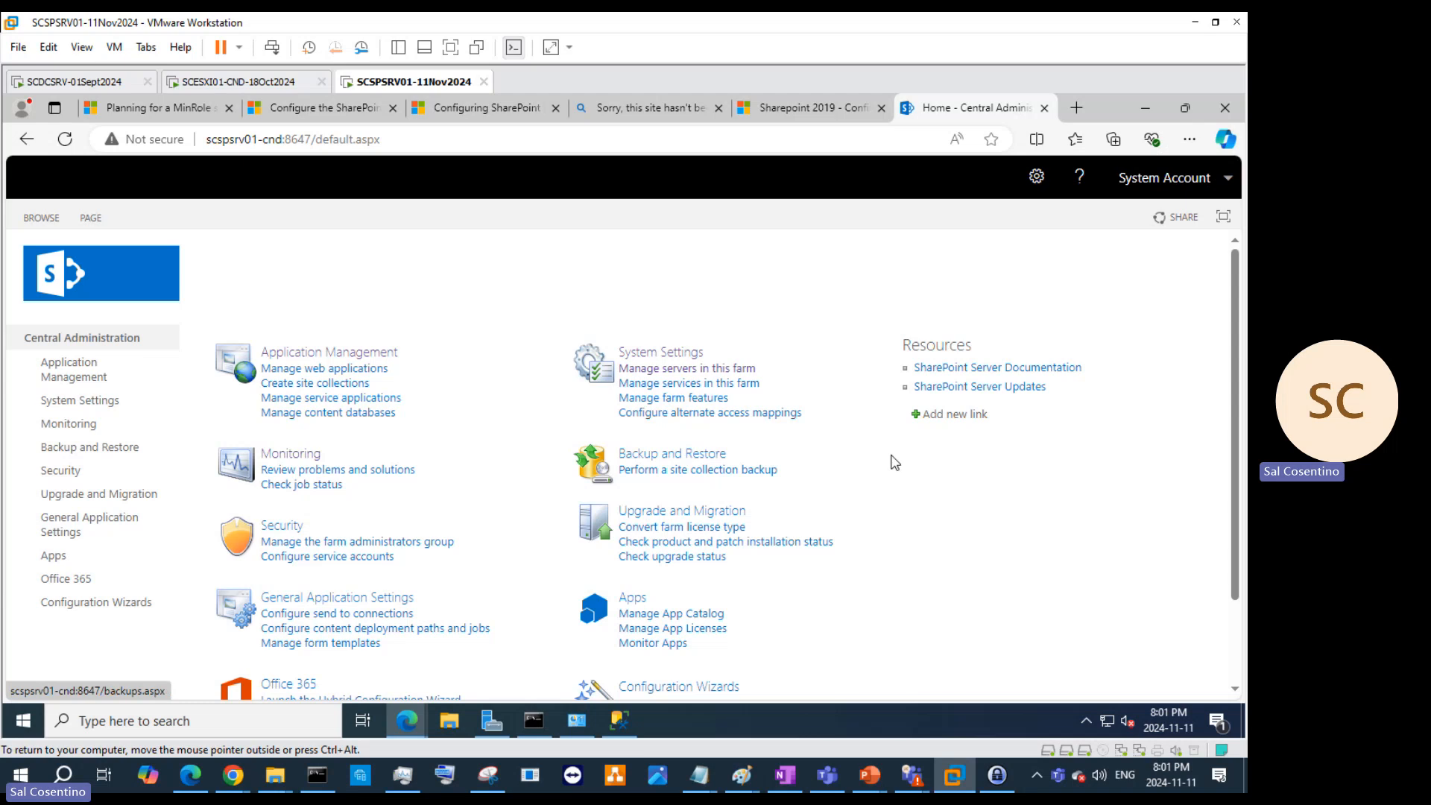
scroll(705, 555, "down", 2)
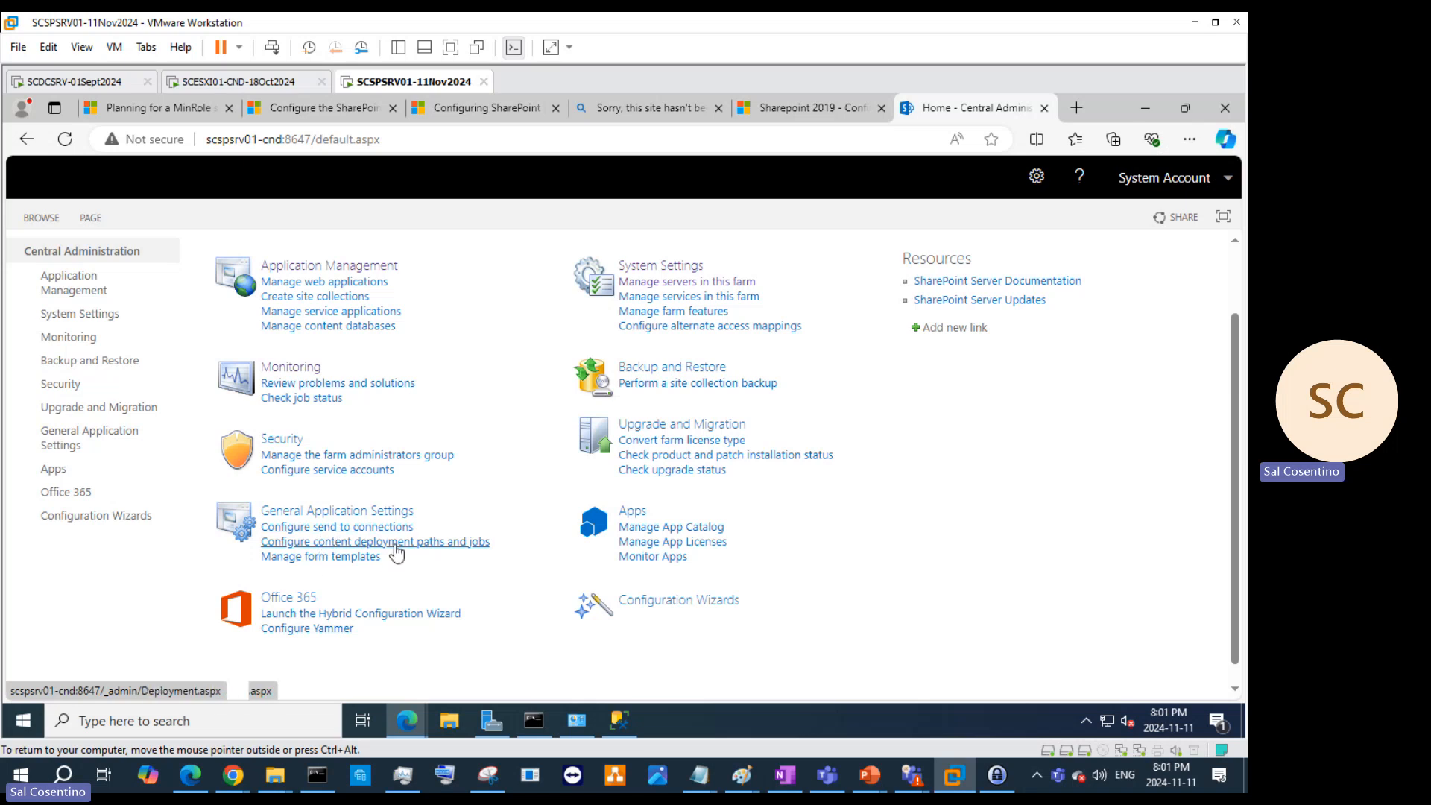
left_click(669, 601)
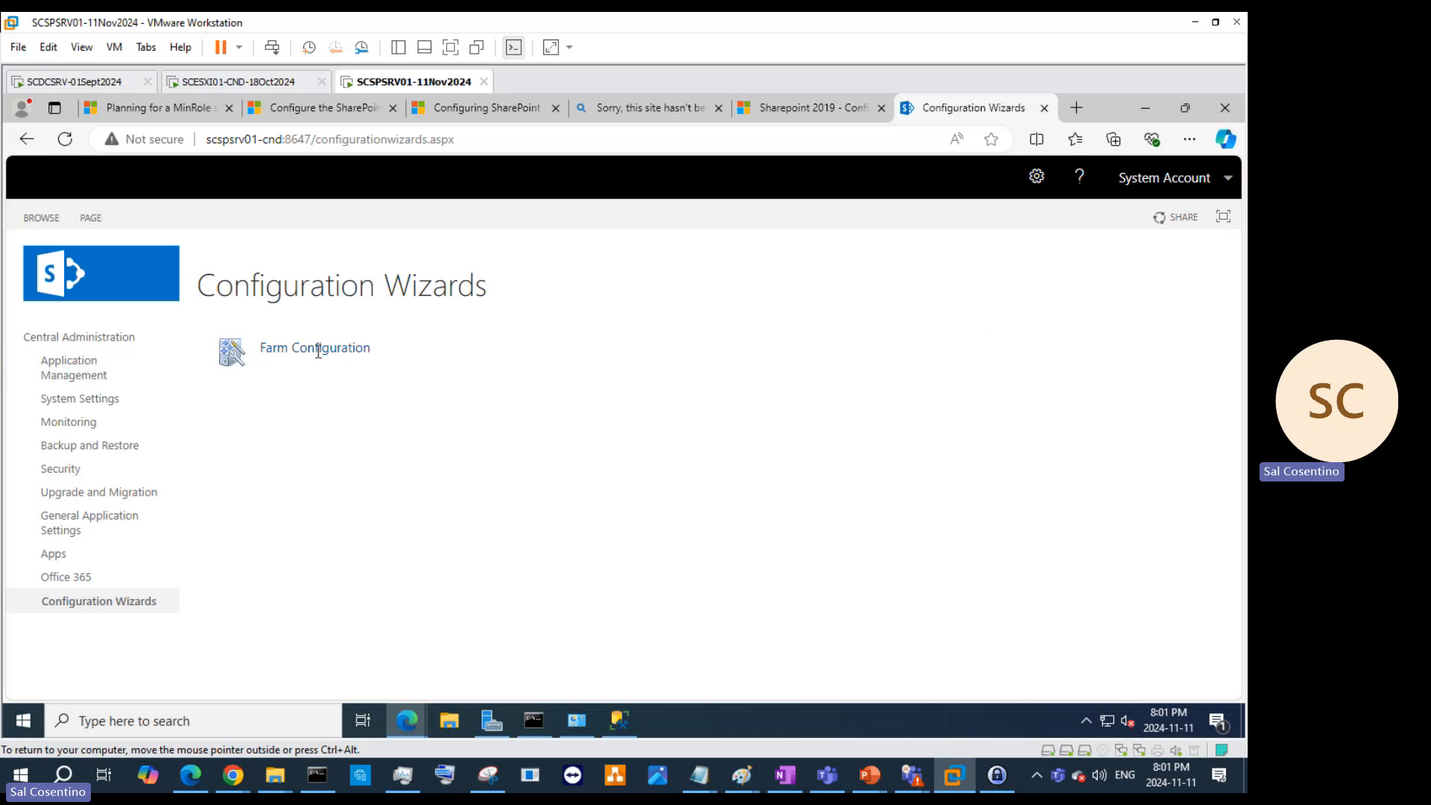
Step: Return to the Central Administration home page, open the web applications list and try to create a new web application
left_click(79, 397)
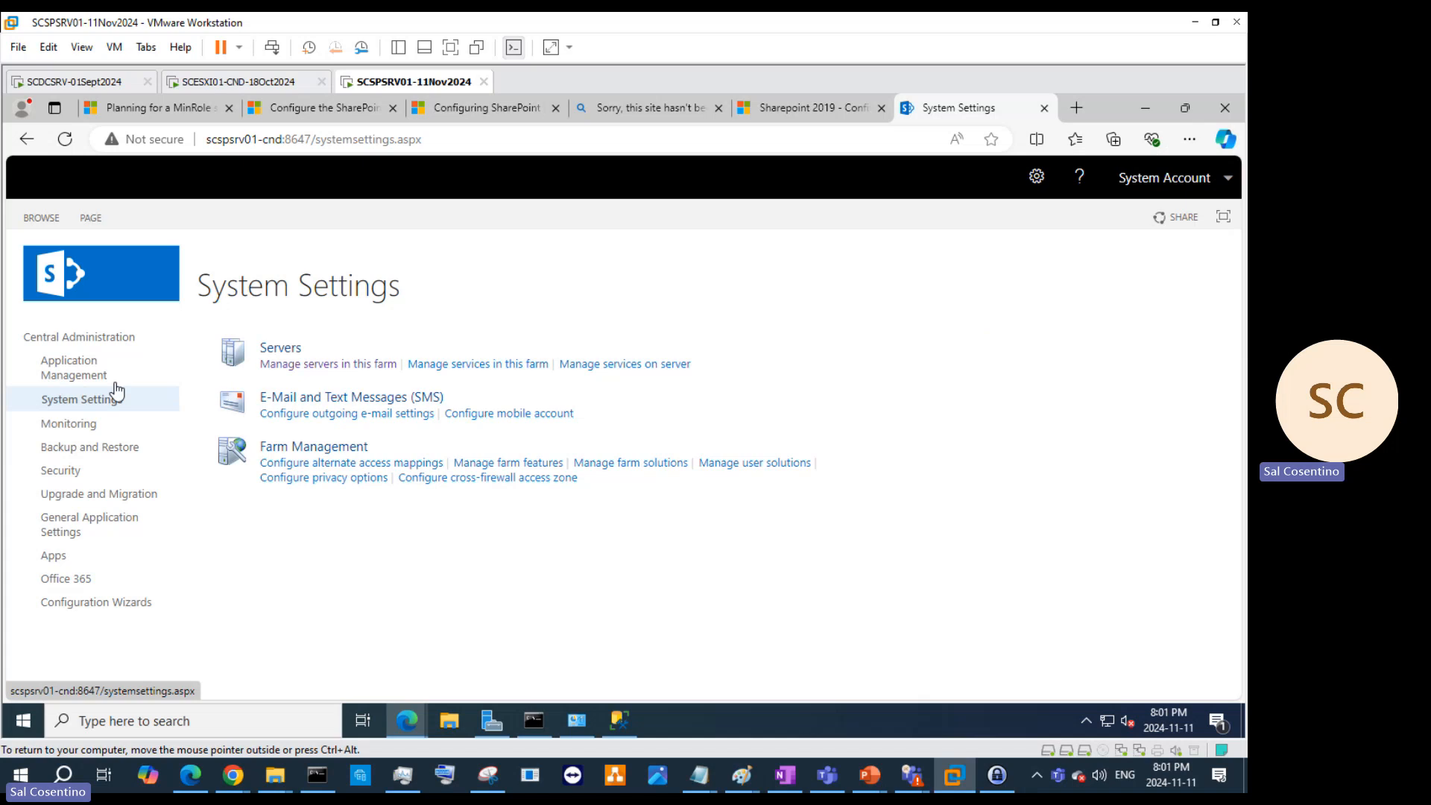
left_click(106, 374)
left_click(119, 340)
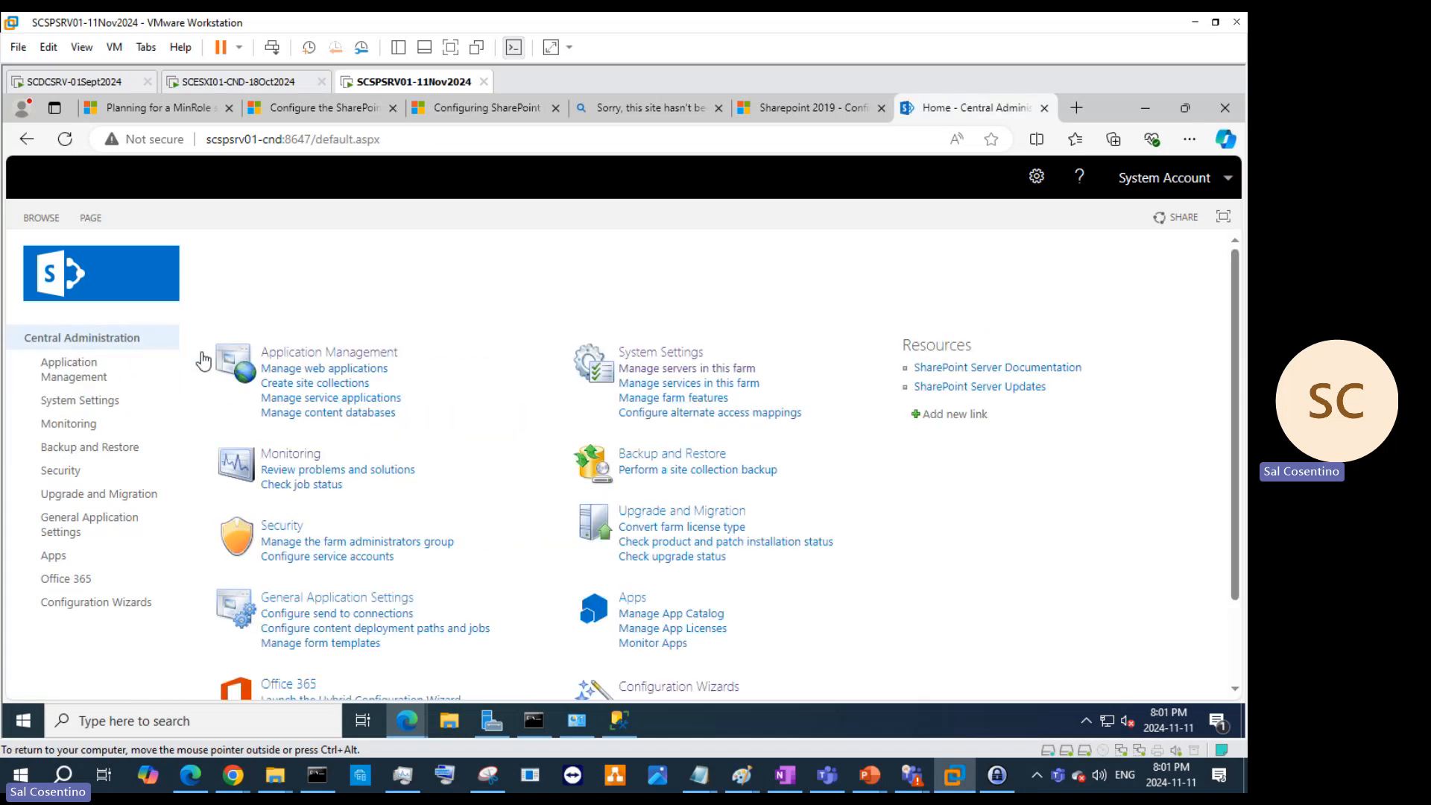
left_click(286, 369)
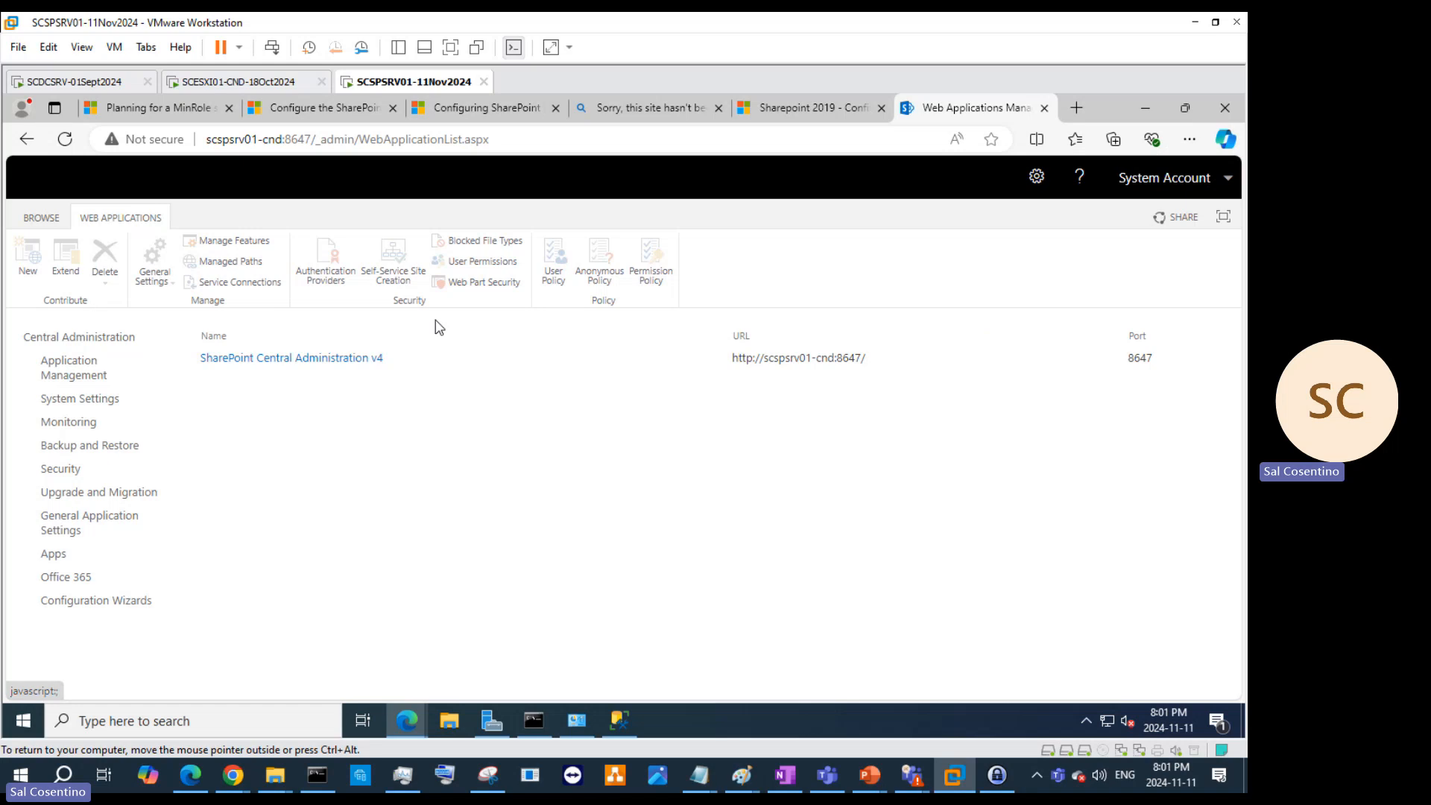
left_click(29, 277)
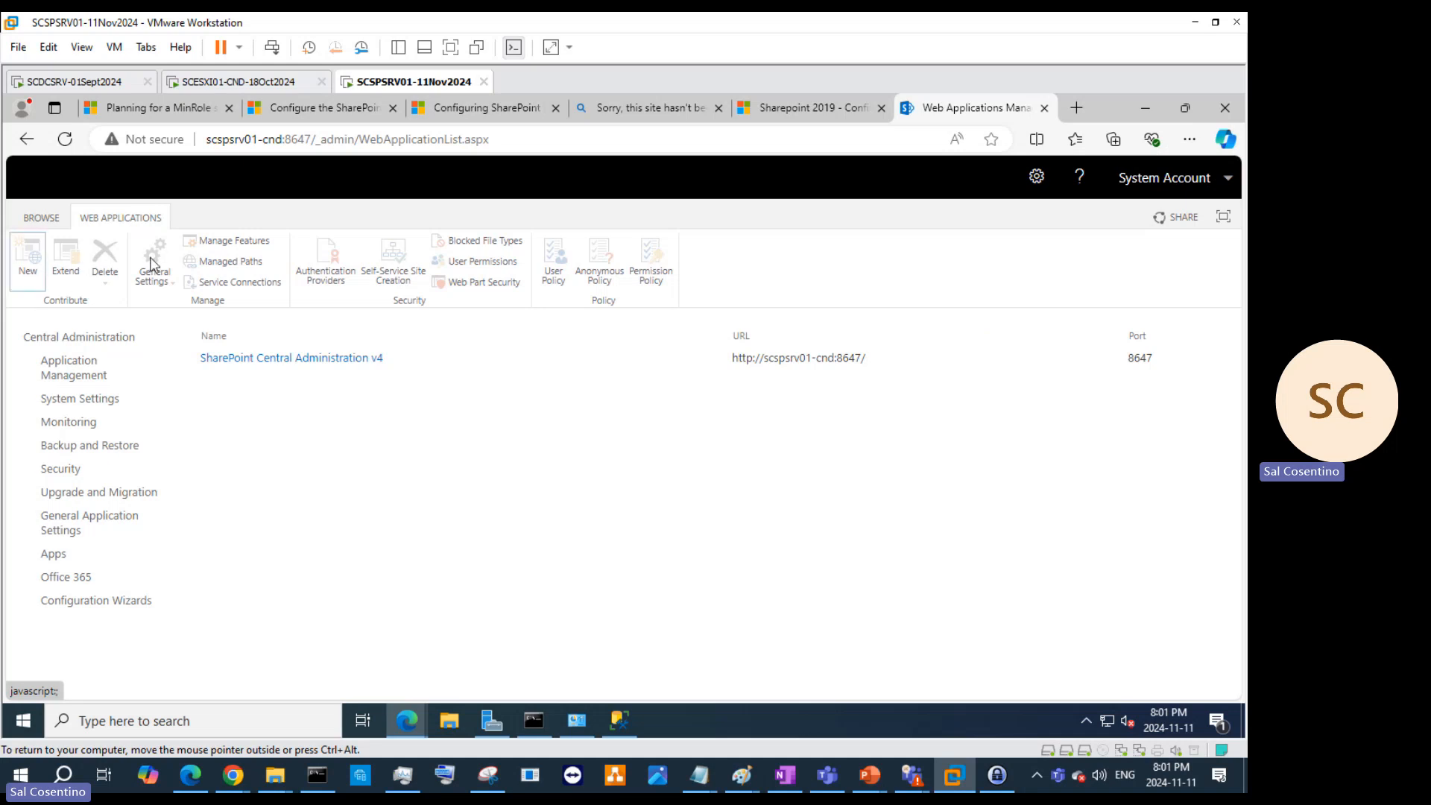
Step: Switch to the other Edge window with Servers in Farm and examine the services running on the server
left_click(421, 727)
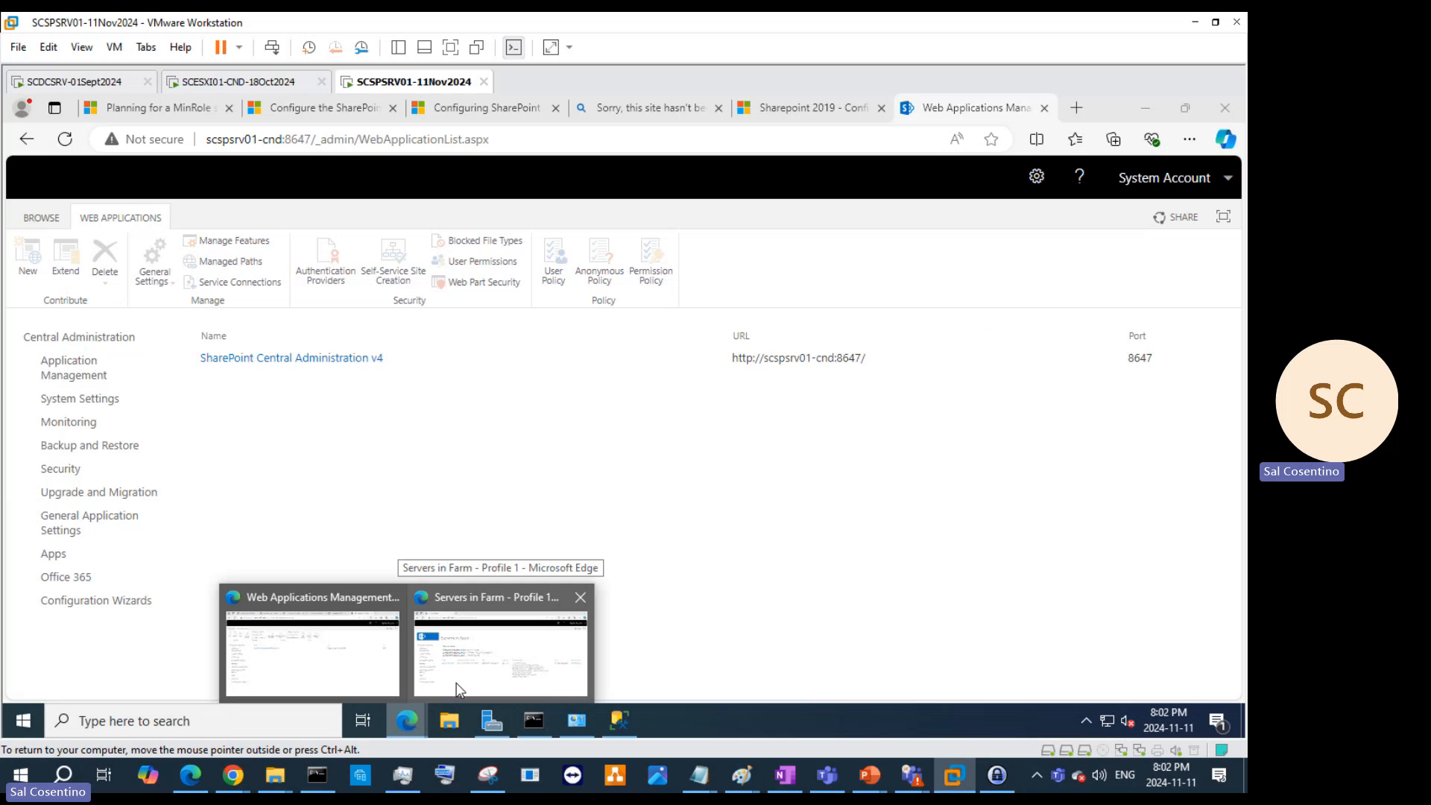
left_click(460, 685)
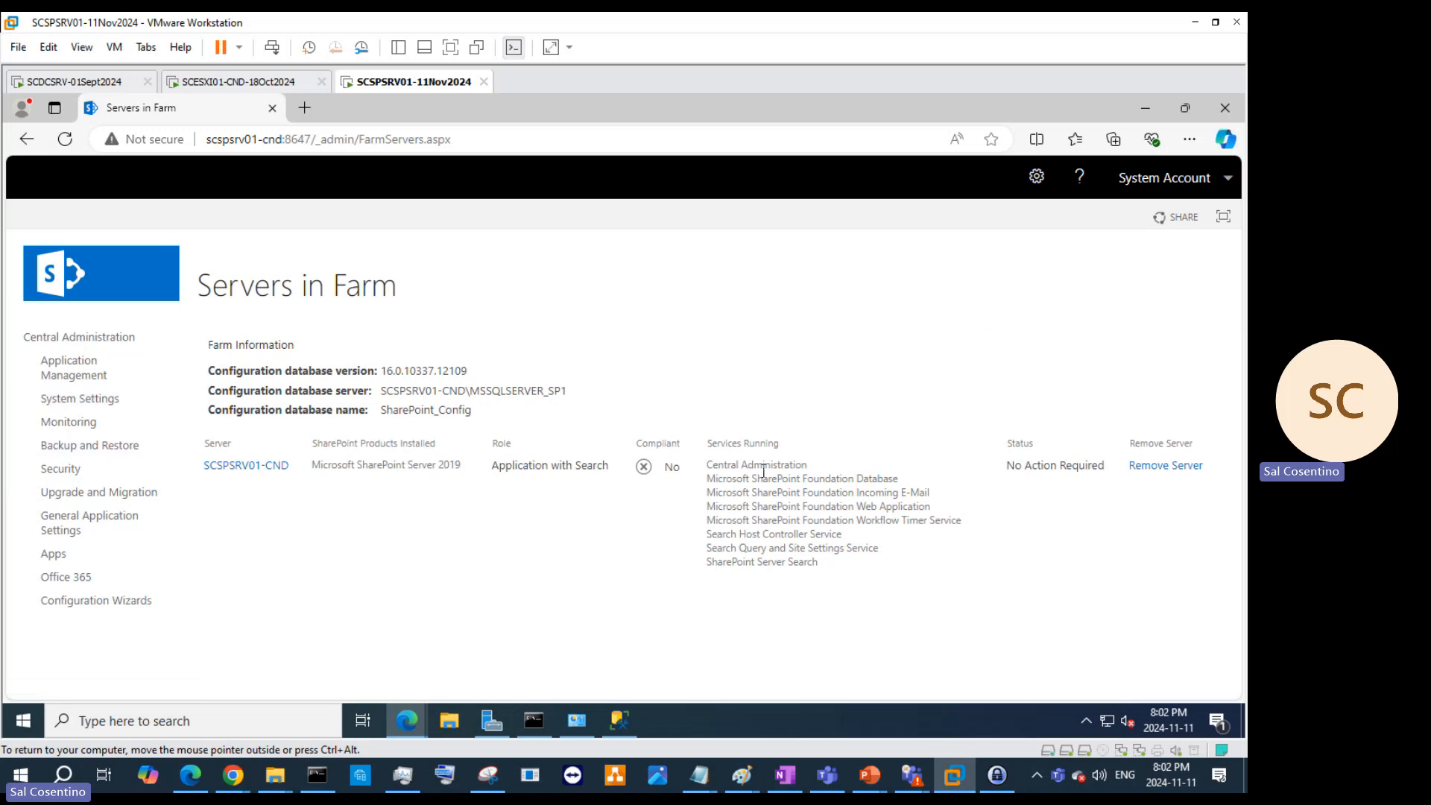
left_click_drag(713, 448, 751, 479)
left_click(868, 573)
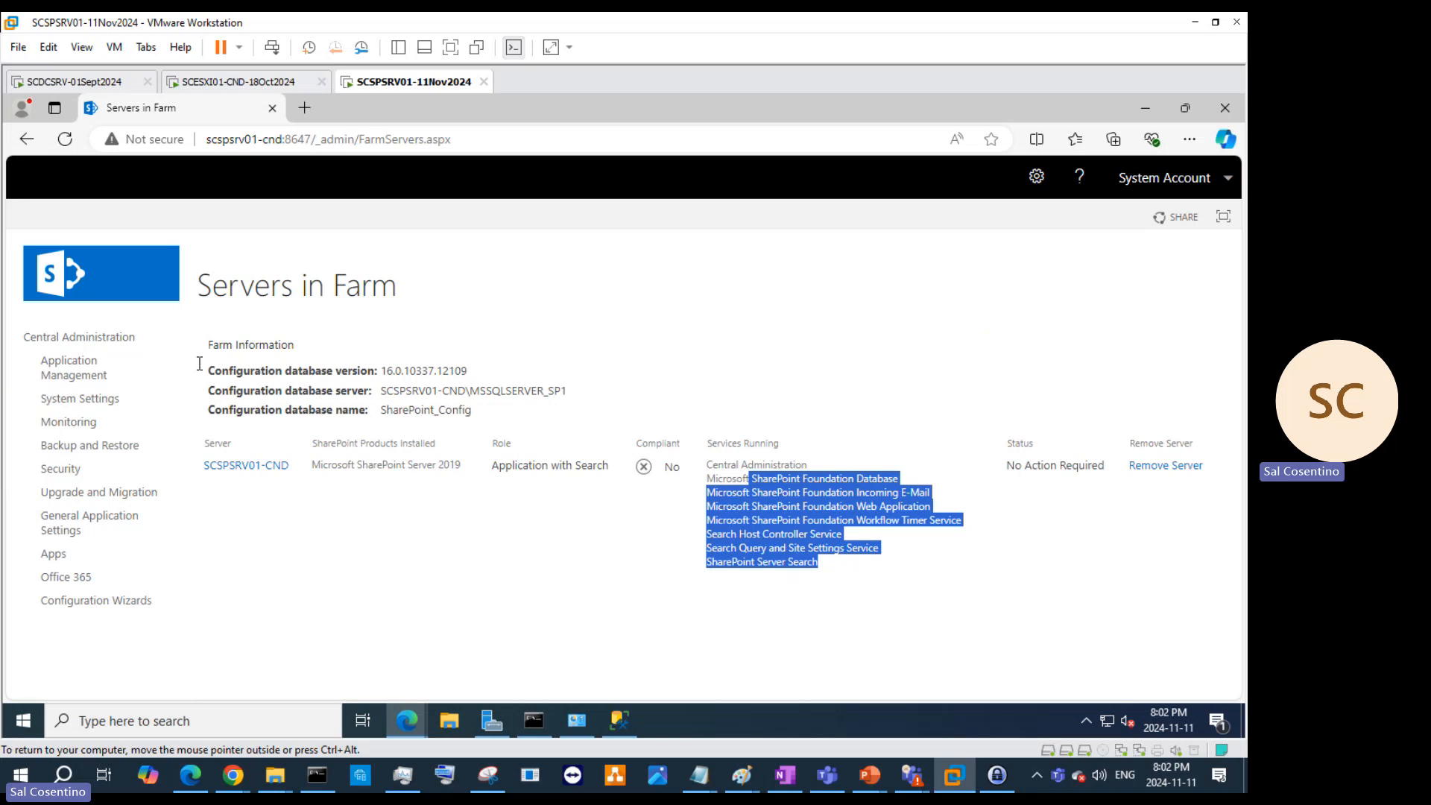
Step: Open the web applications list in this window, select SharePoint Central Administration v4 and try to create a new web application
left_click(110, 370)
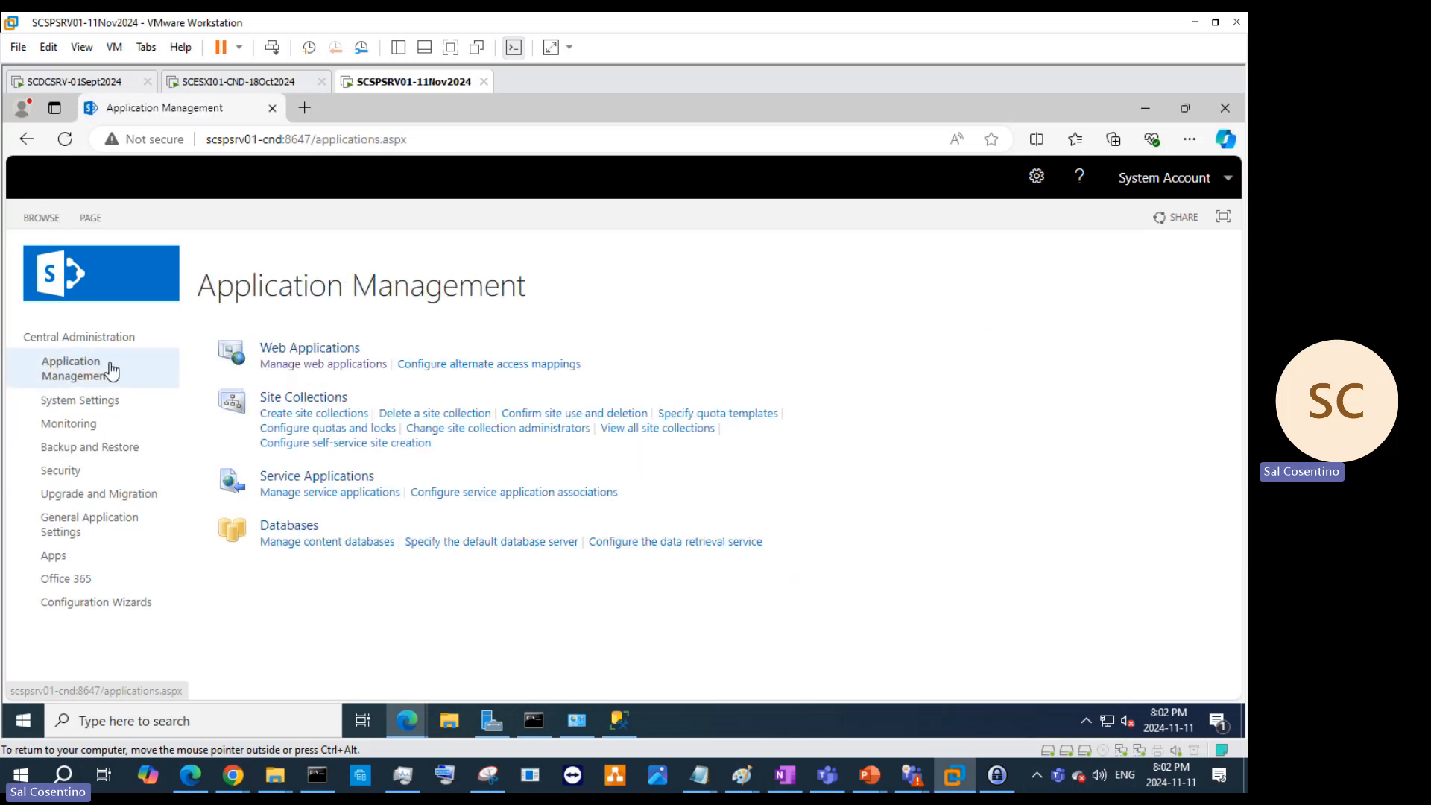
left_click(301, 365)
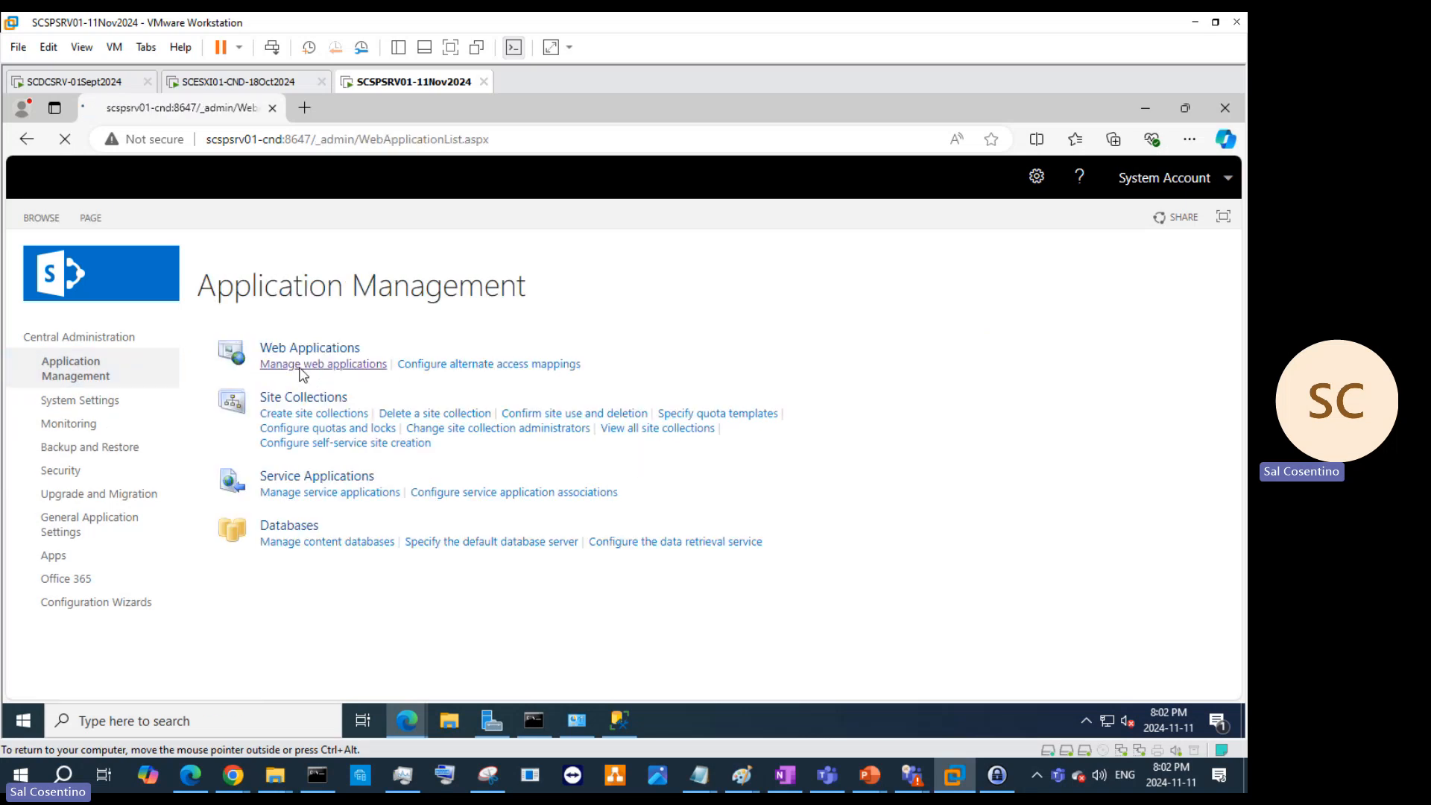
left_click(289, 363)
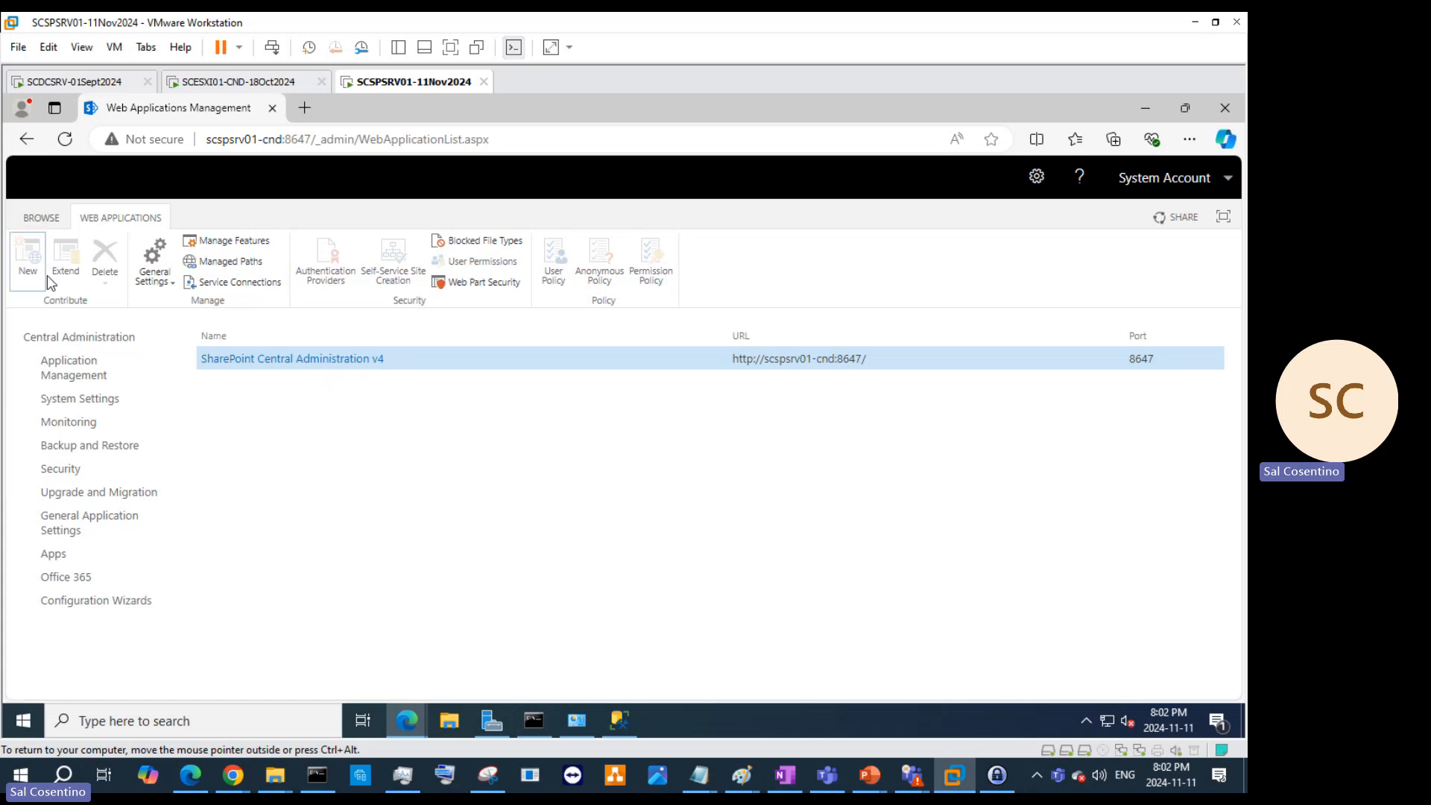
left_click(1232, 182)
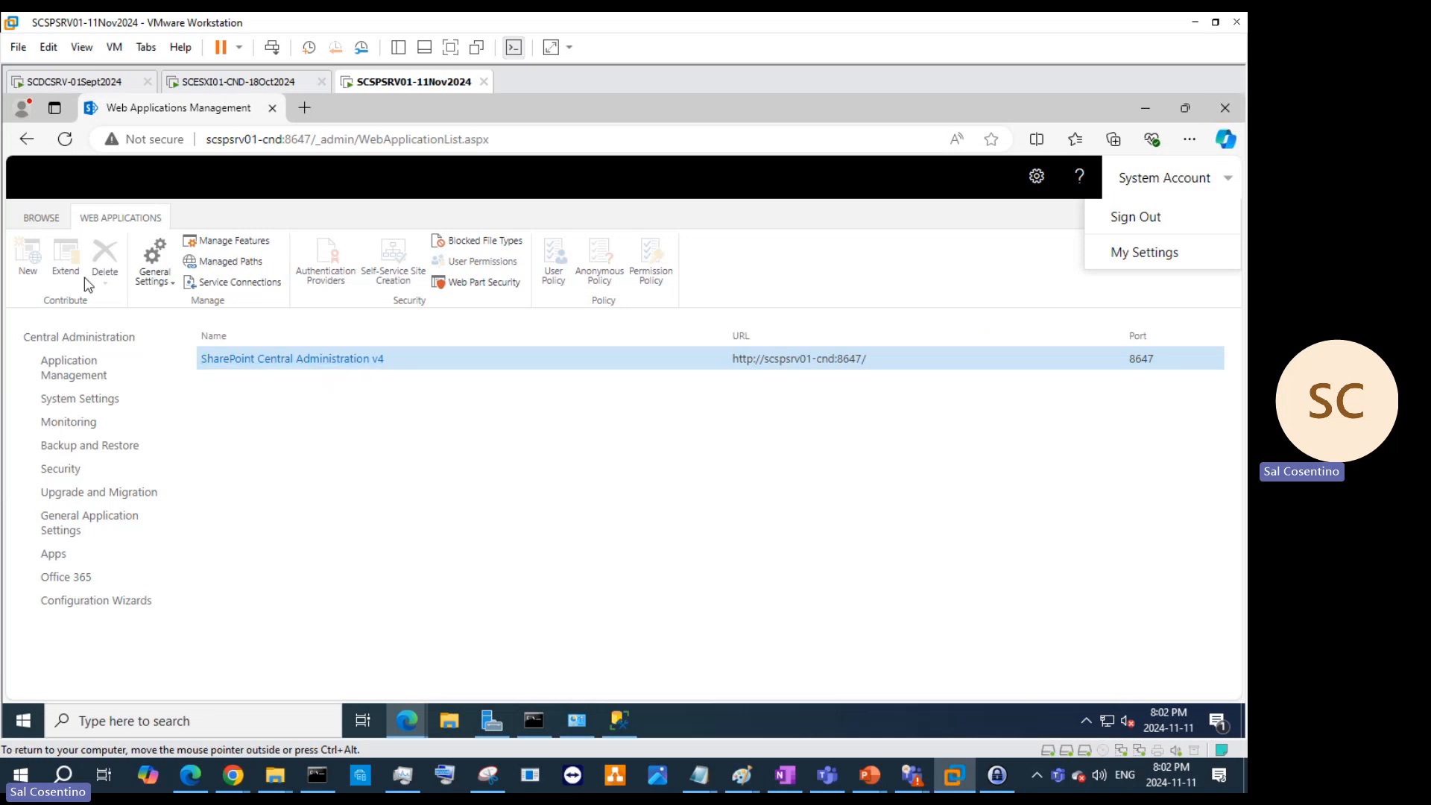
left_click(35, 271)
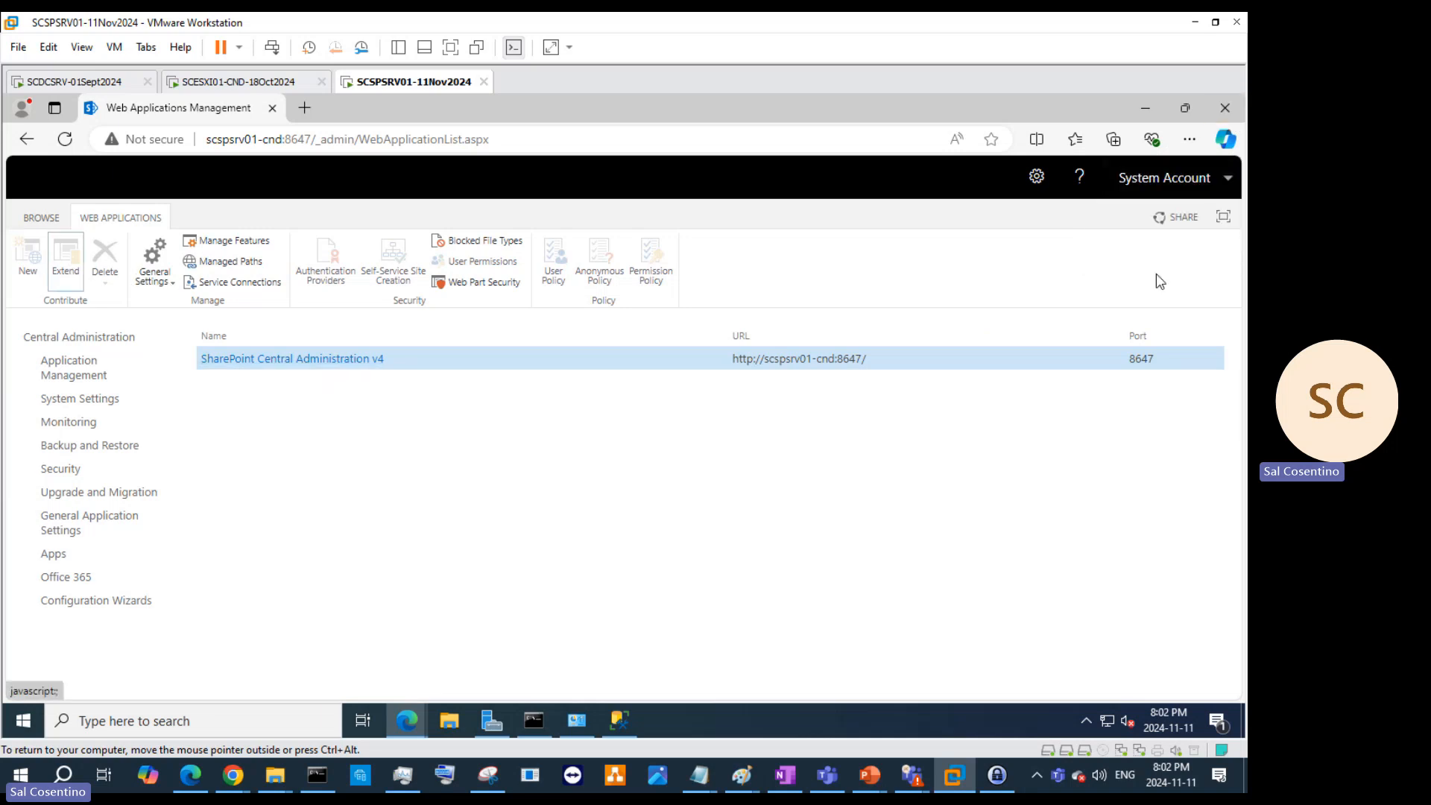
Step: Sign out of Central Administration in this browser window and close the sign-out page
left_click(1216, 191)
left_click(1156, 223)
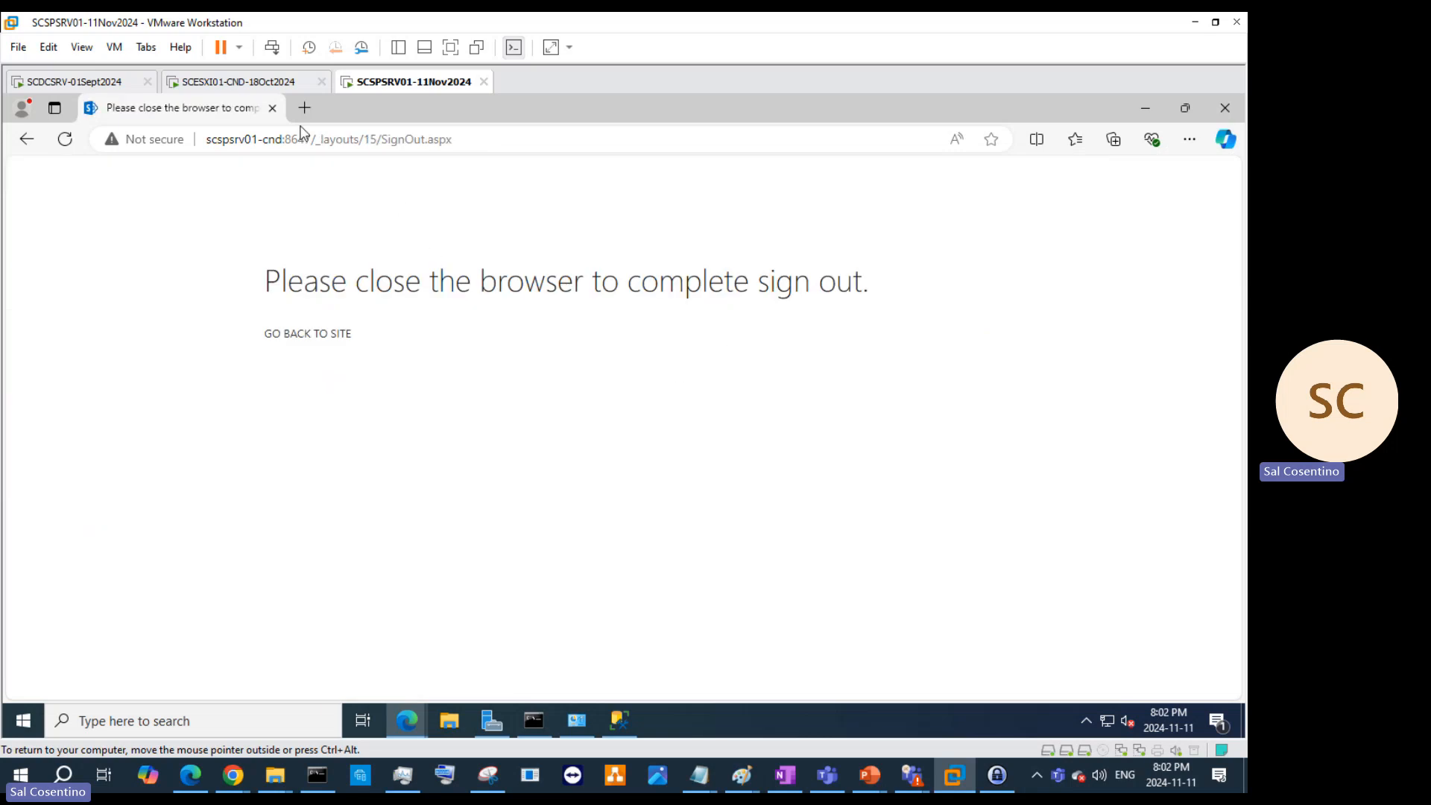
left_click(272, 107)
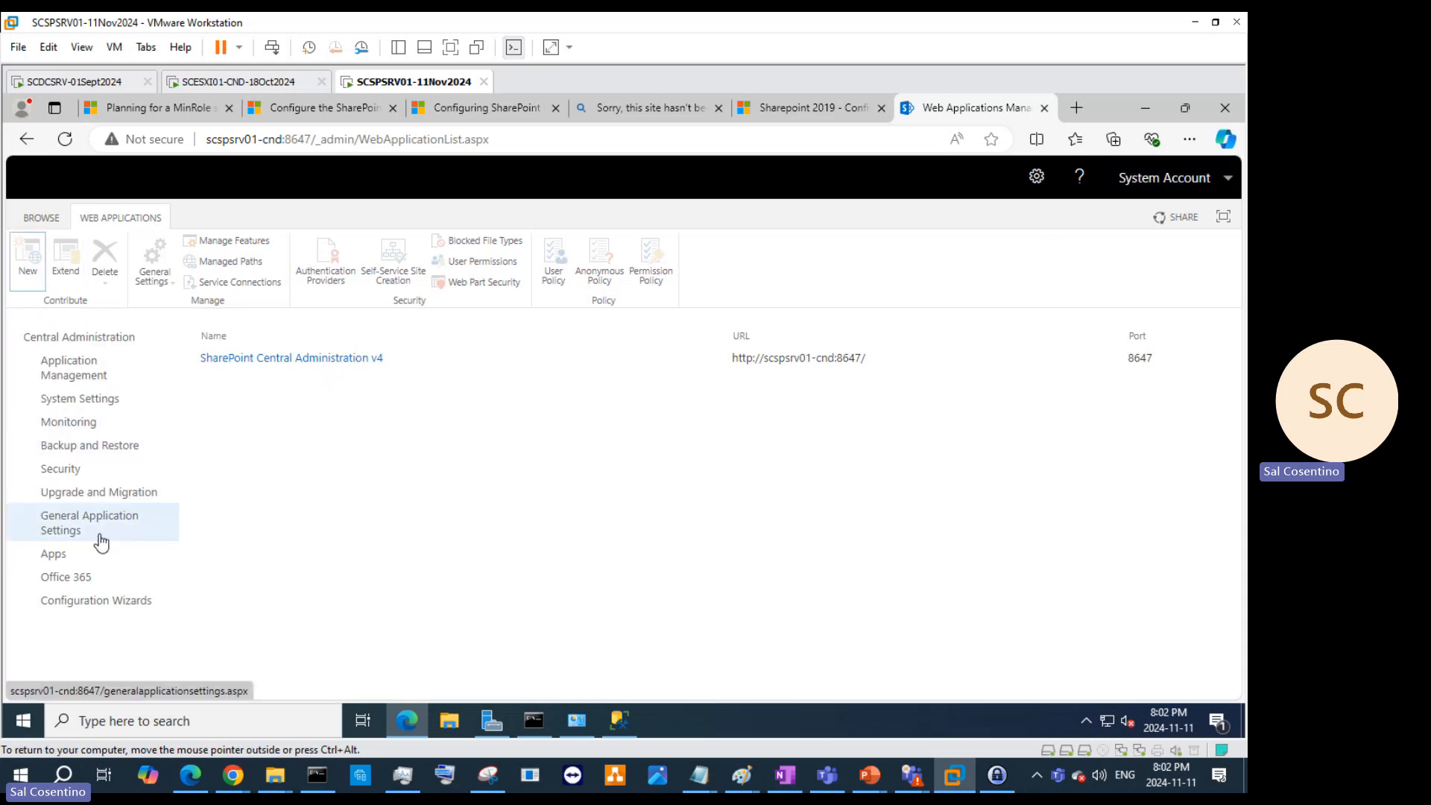
Step: Look through System Settings, General Application Settings and Security, and open the individual account's details from the Farm Administrators group
left_click(87, 399)
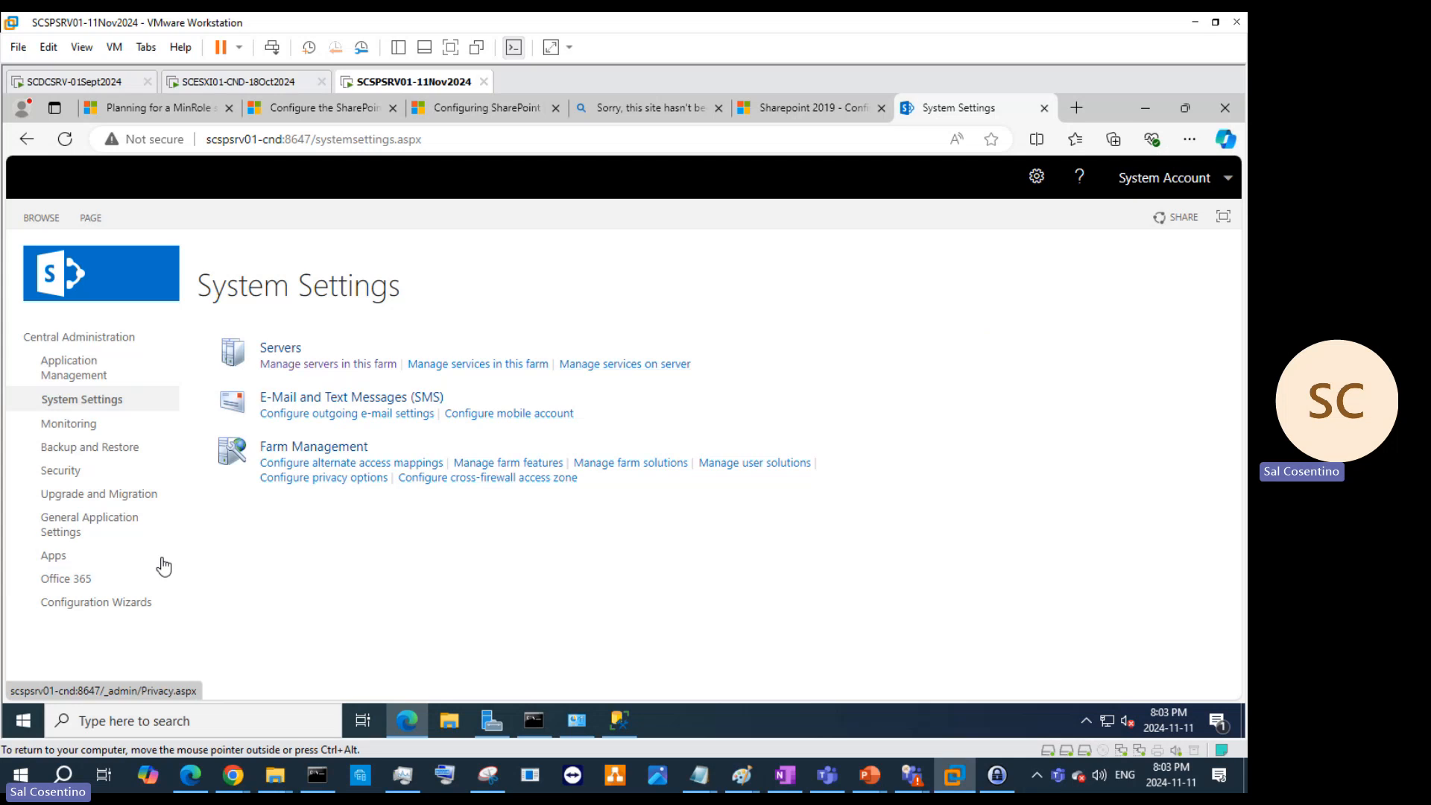
left_click(102, 528)
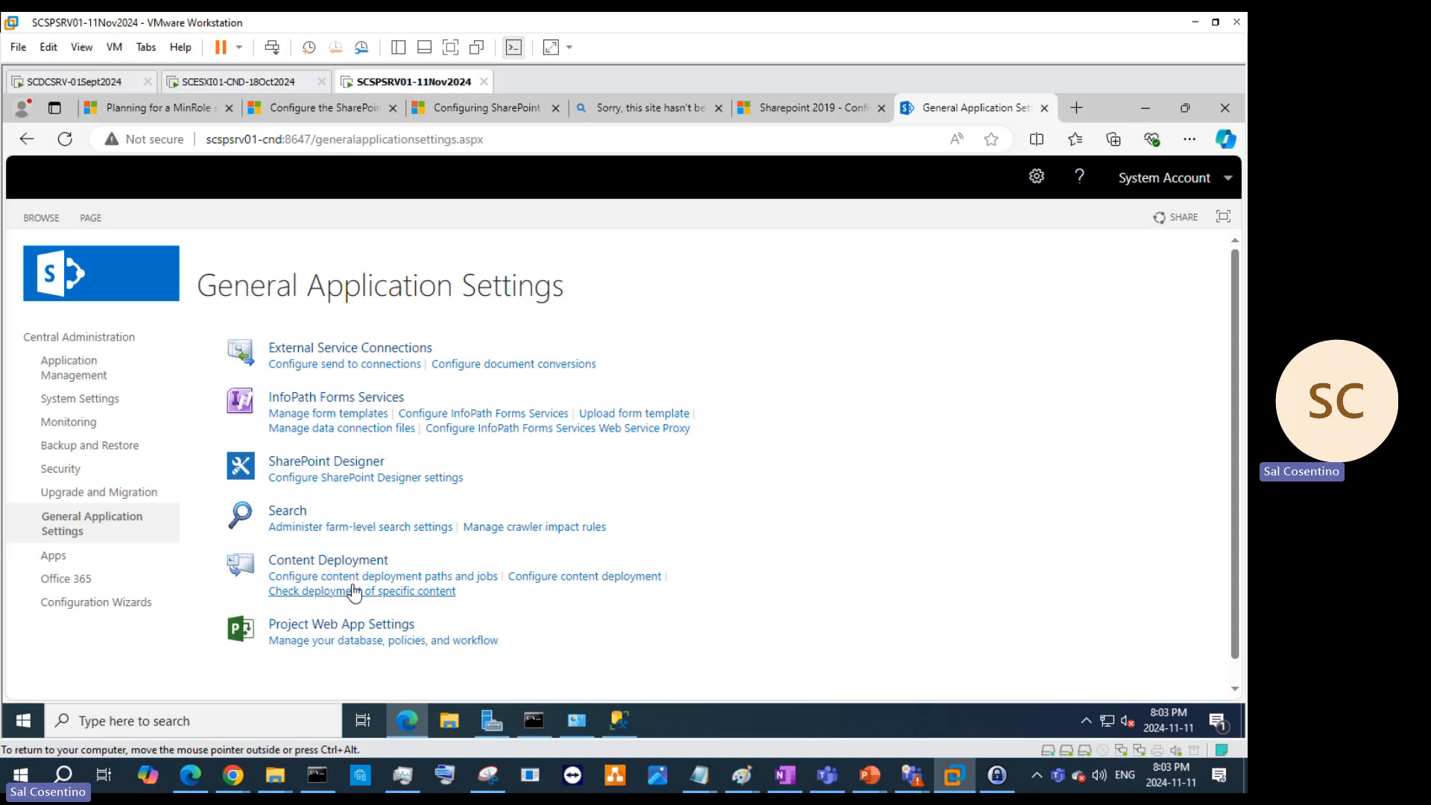
left_click(78, 477)
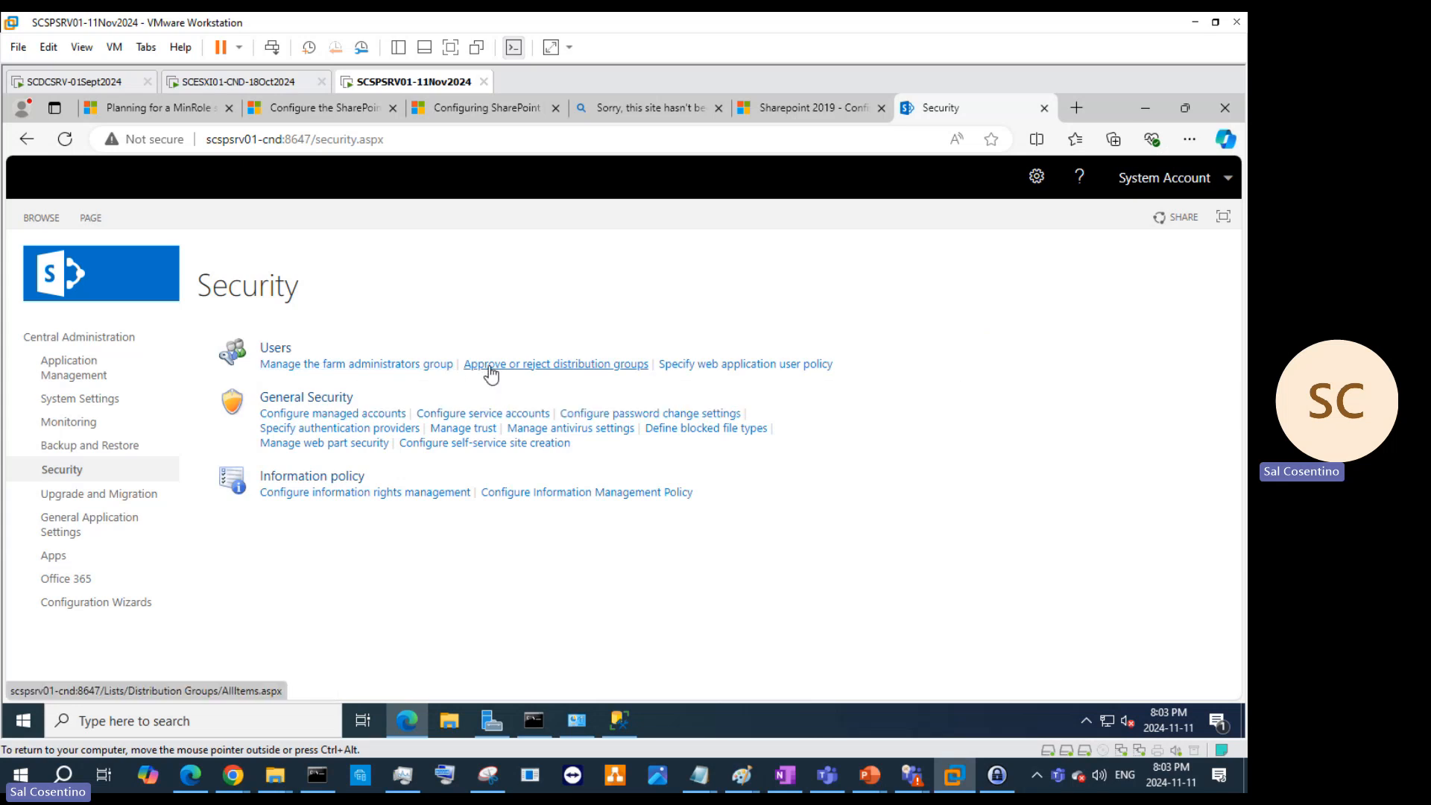
left_click(419, 367)
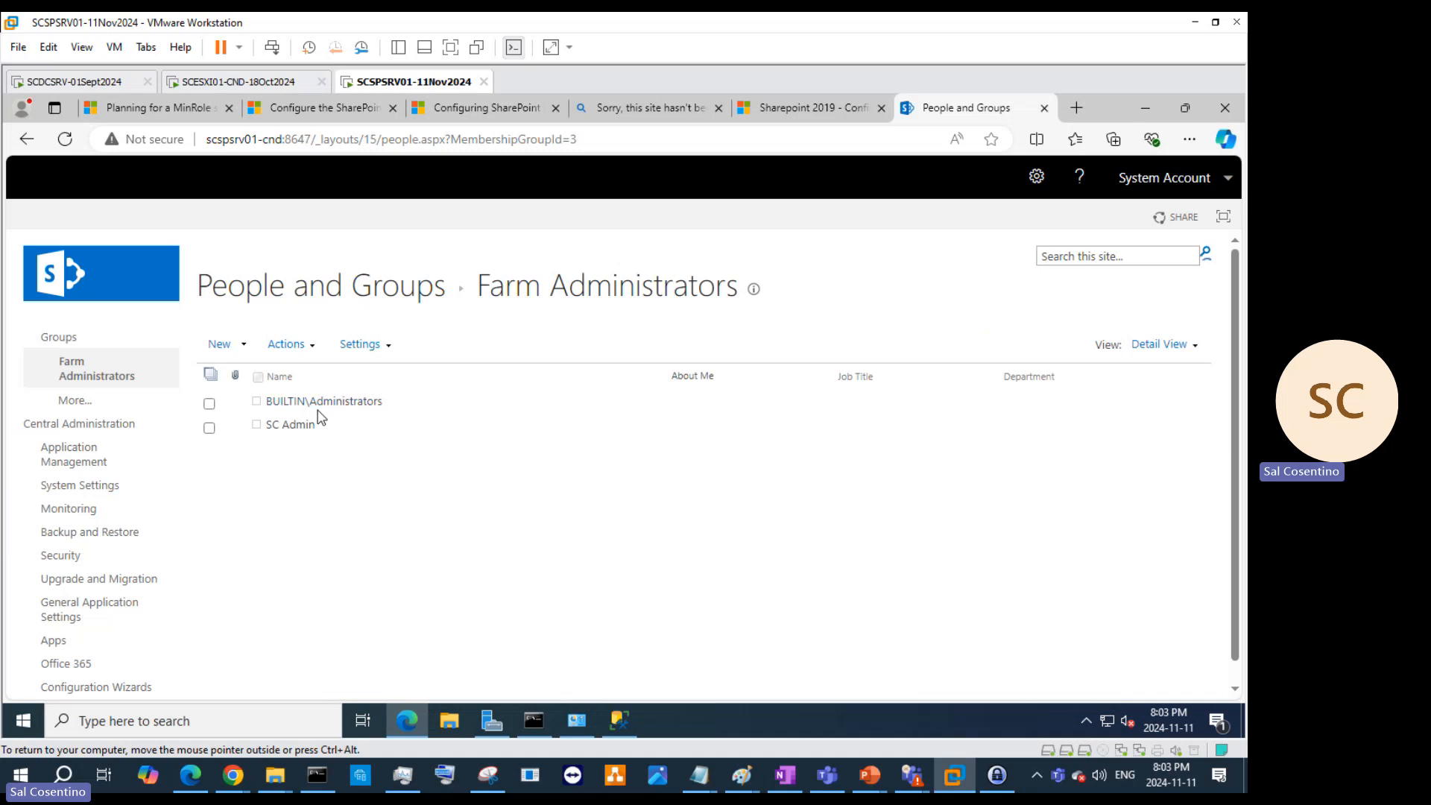
left_click(210, 428)
left_click(302, 425)
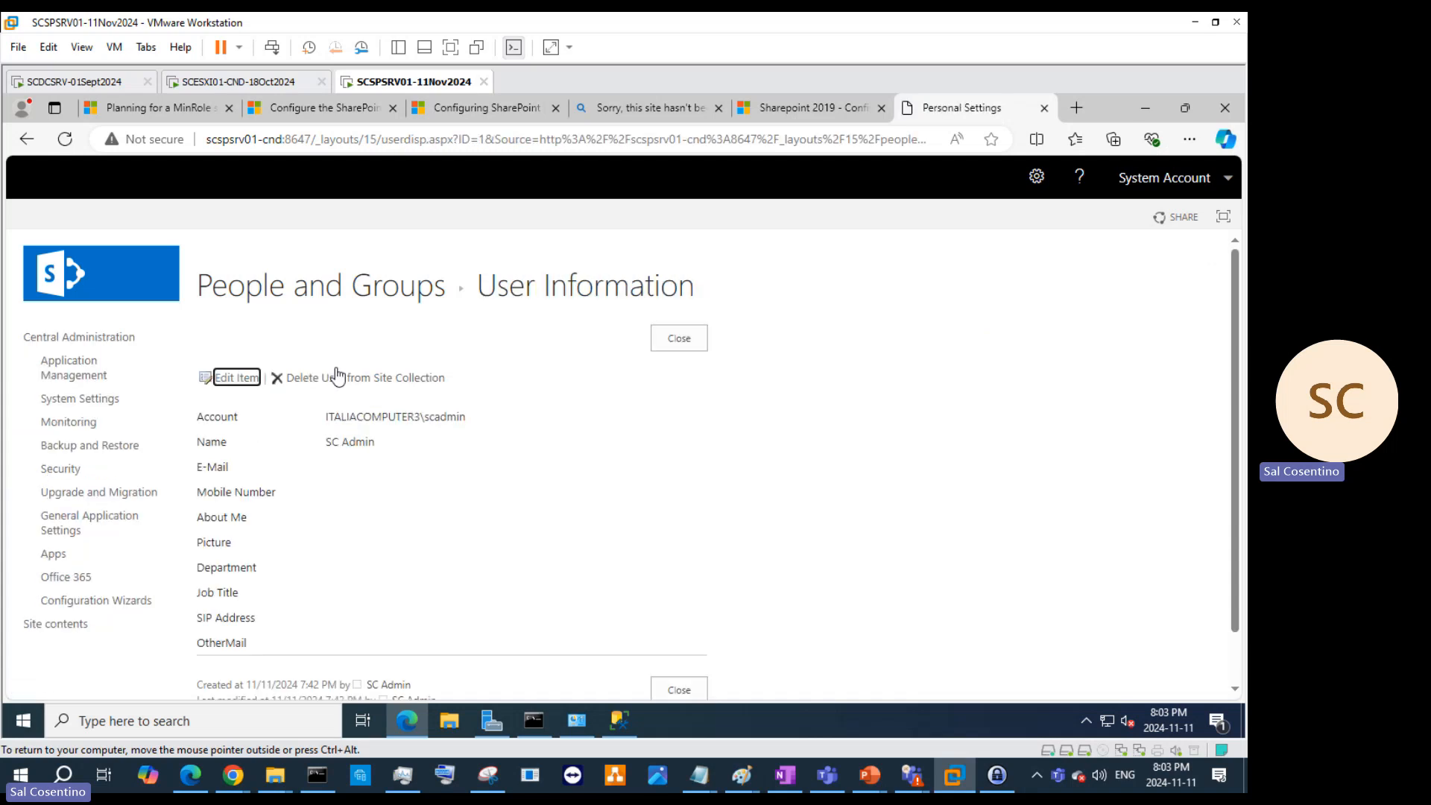
Step: Examine the farm administrator account's user information and editable personal settings, leaving them without saving
scroll(612, 403, "down", 2)
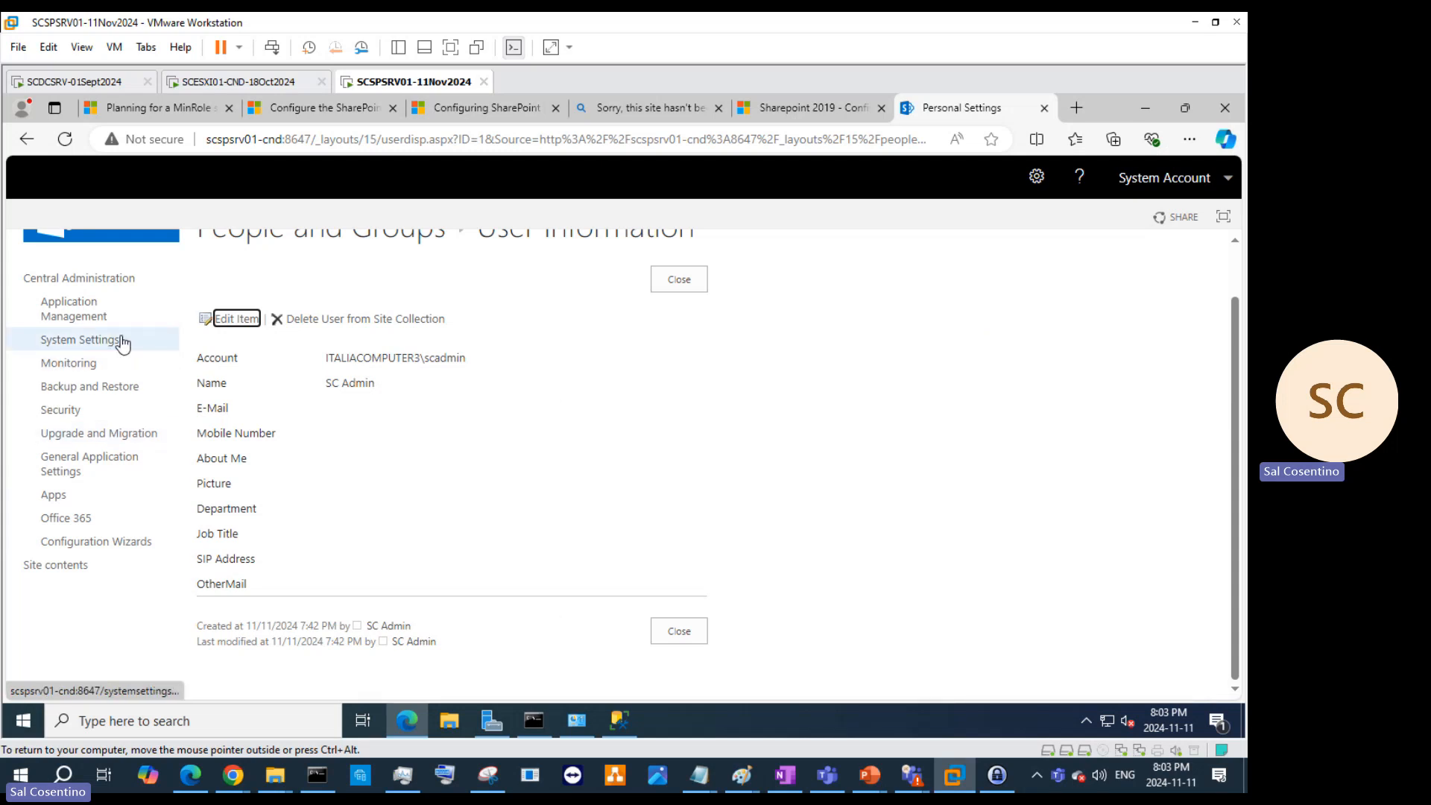
left_click(235, 320)
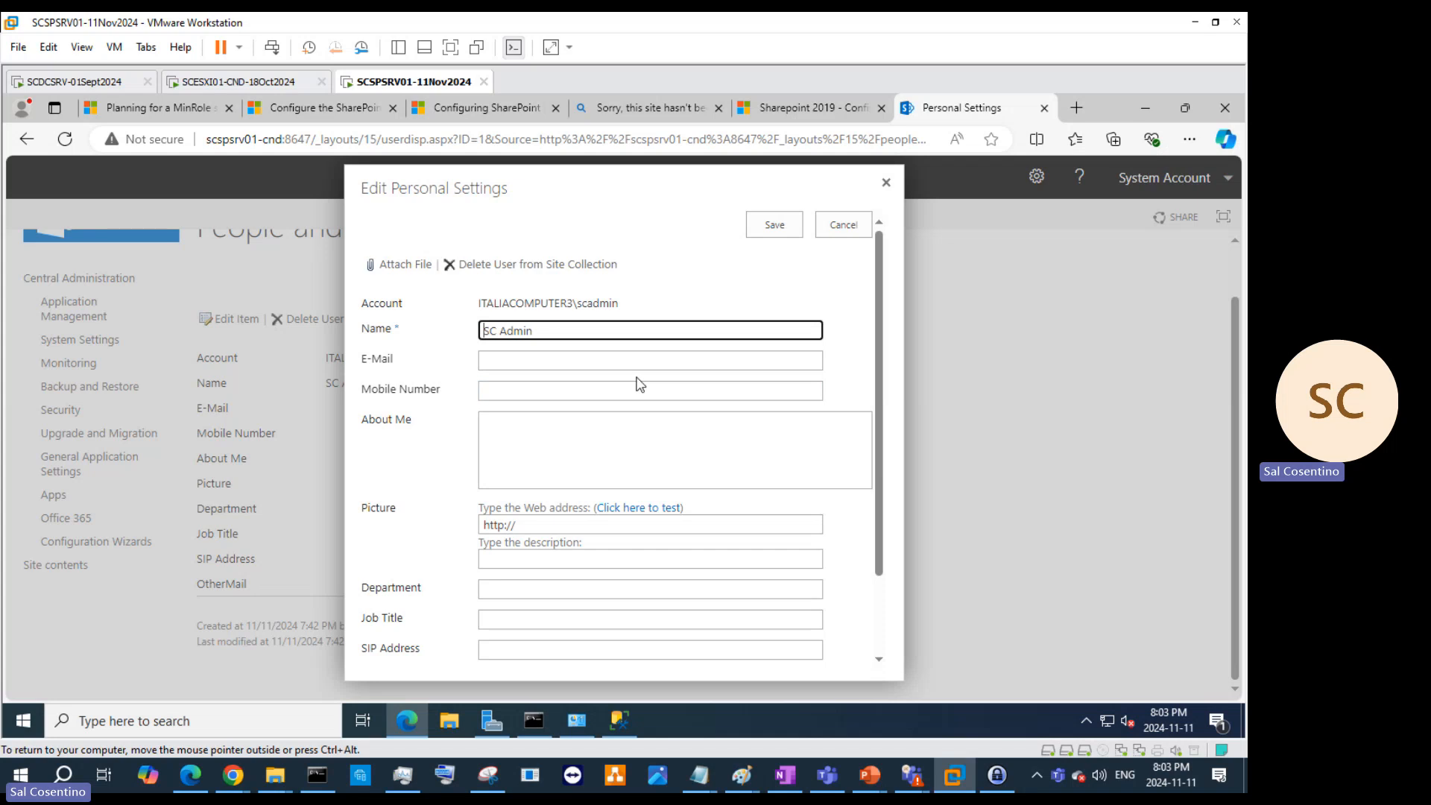
scroll(613, 479, "down", 2)
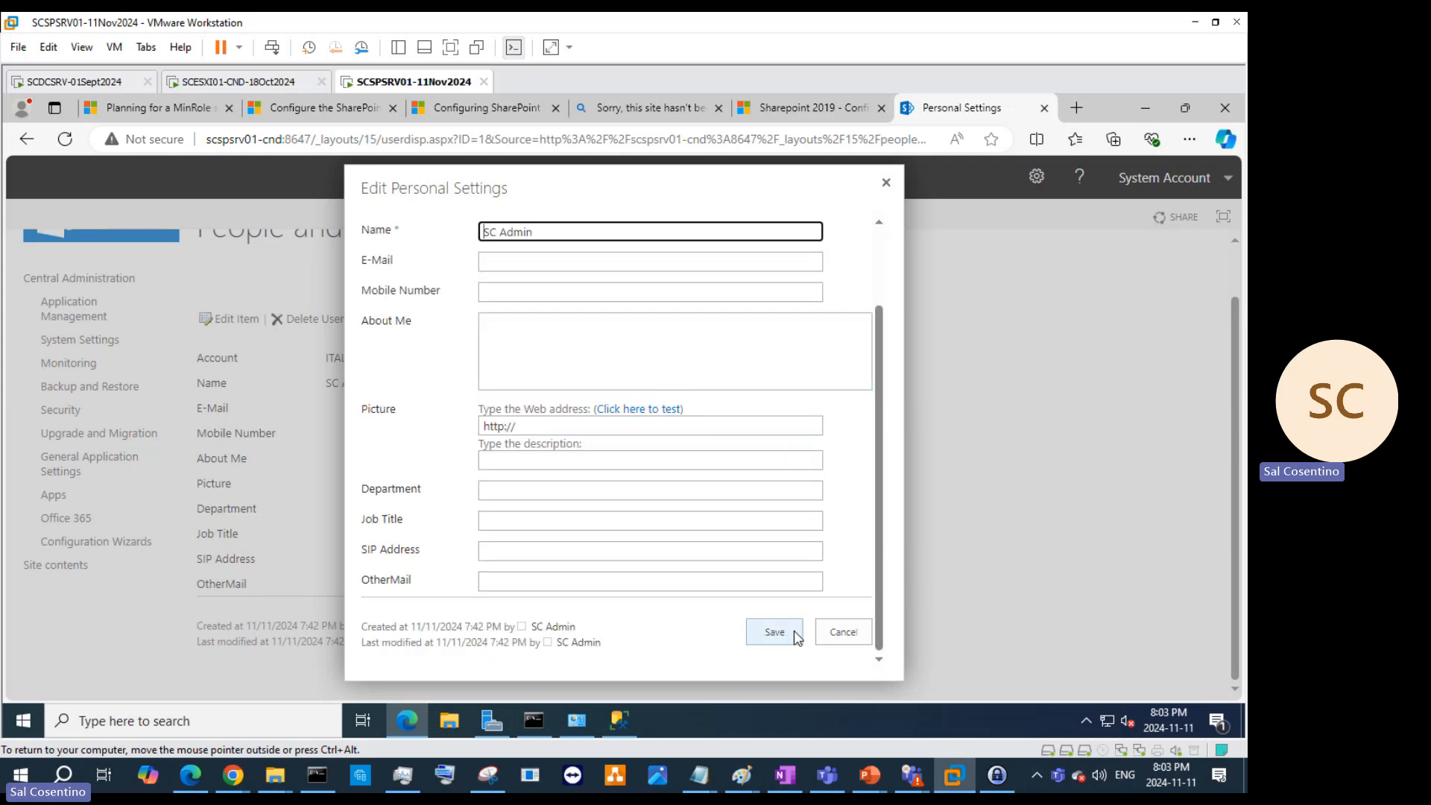
left_click(843, 632)
scroll(674, 468, "up", 1)
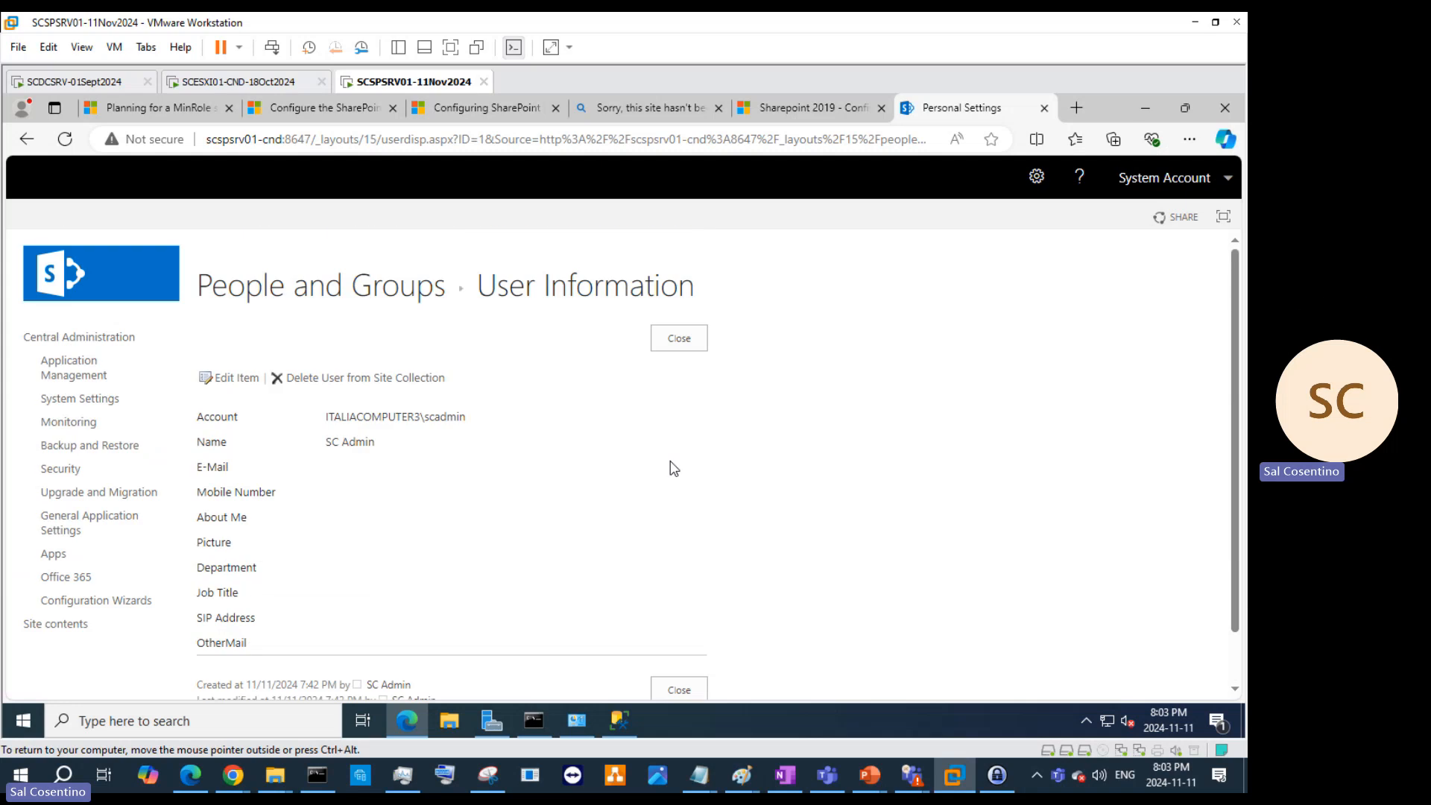
Step: Return to the Security page and open the policy settings for web application users
left_click(85, 400)
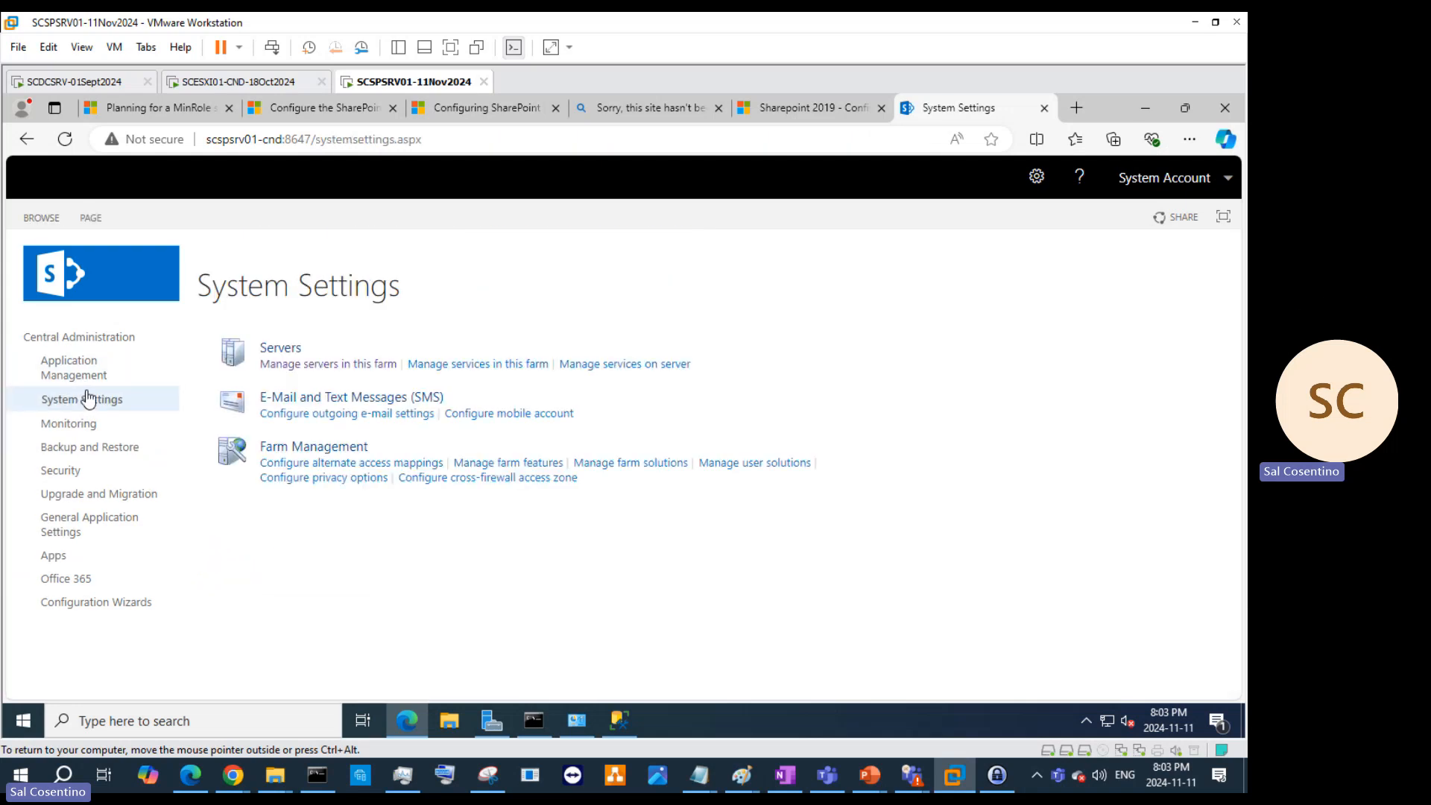
left_click(90, 470)
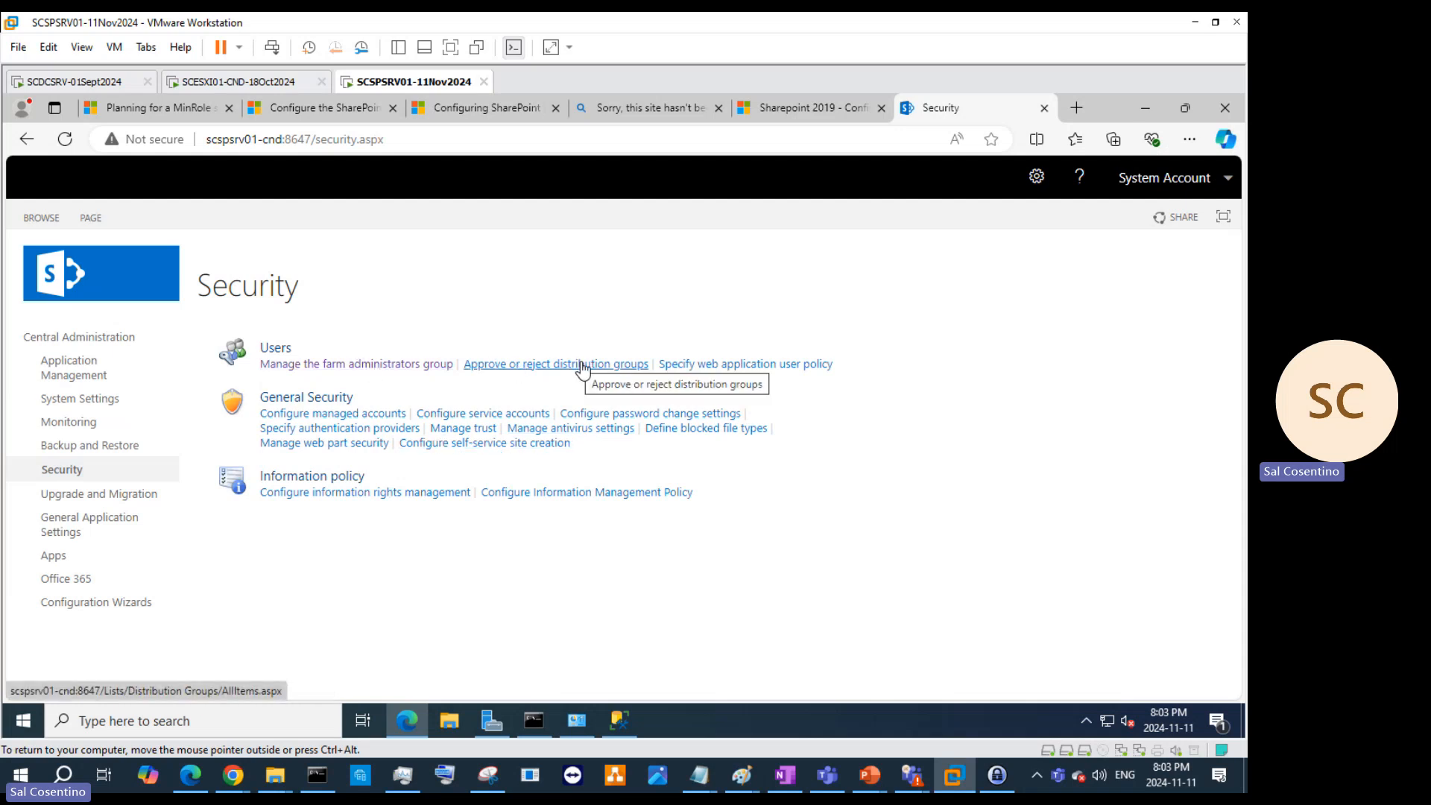
left_click(728, 372)
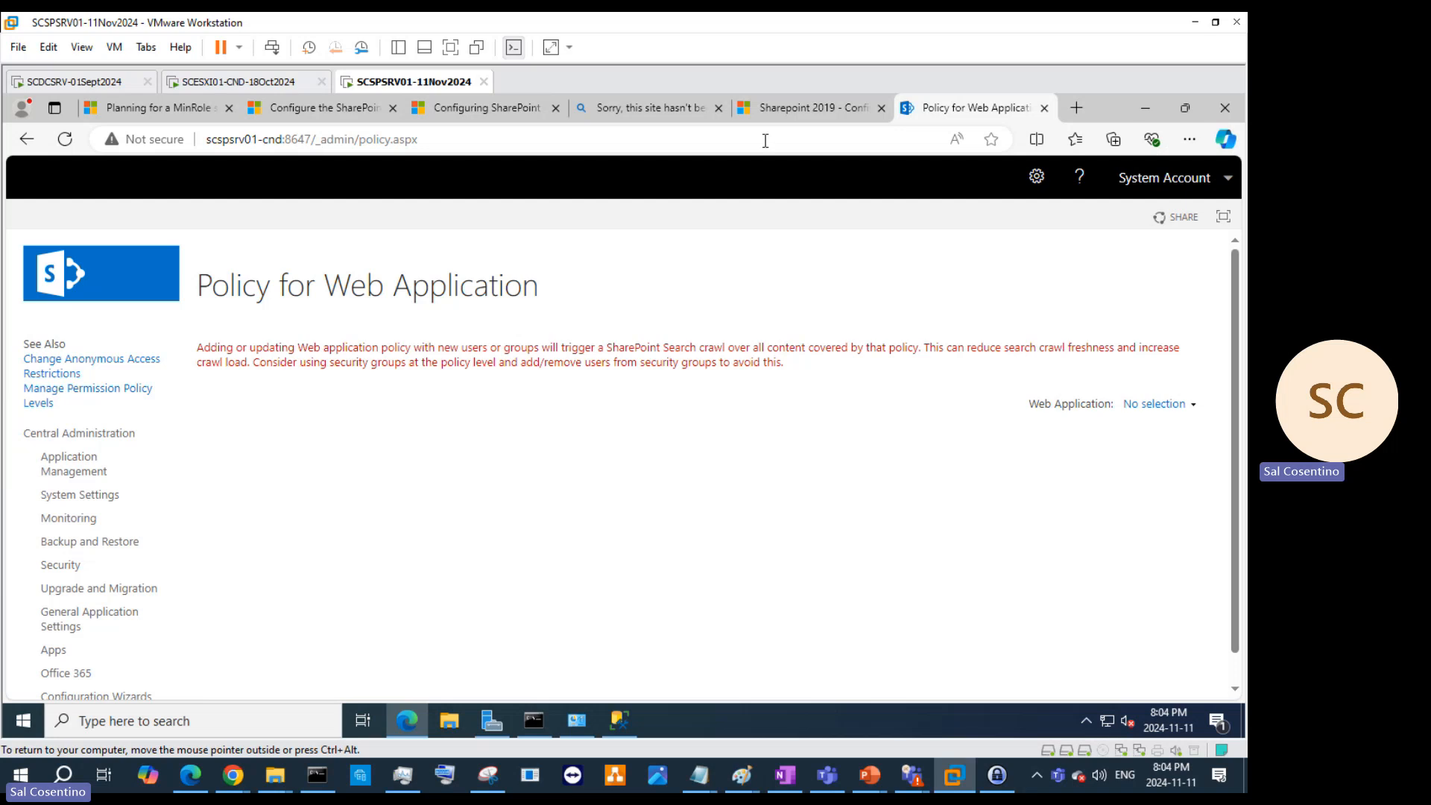
Step: Revisit the accepted answer on the sharing error, minimize the browser, and launch a new Microsoft Edge window as administrator
left_click(808, 107)
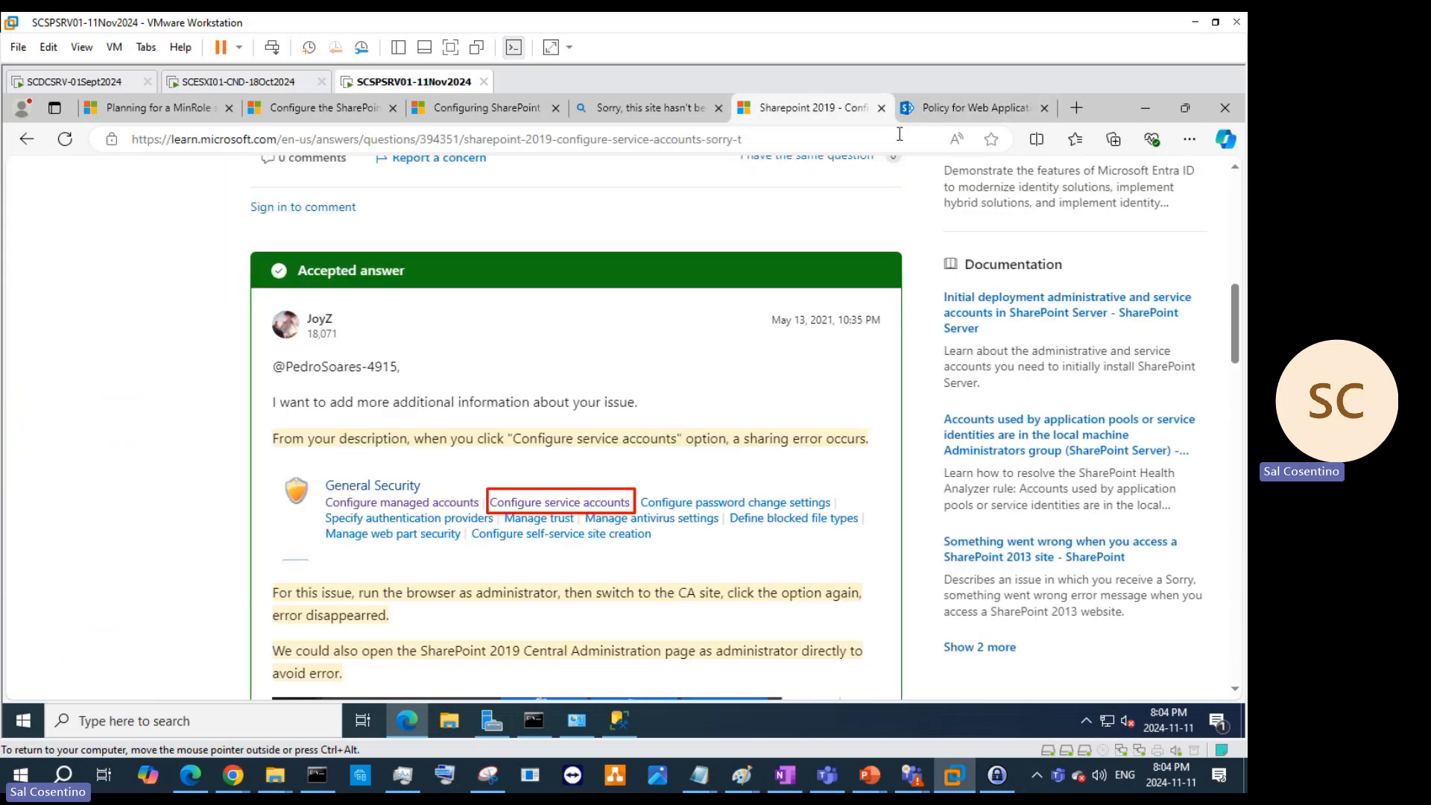
left_click(1145, 107)
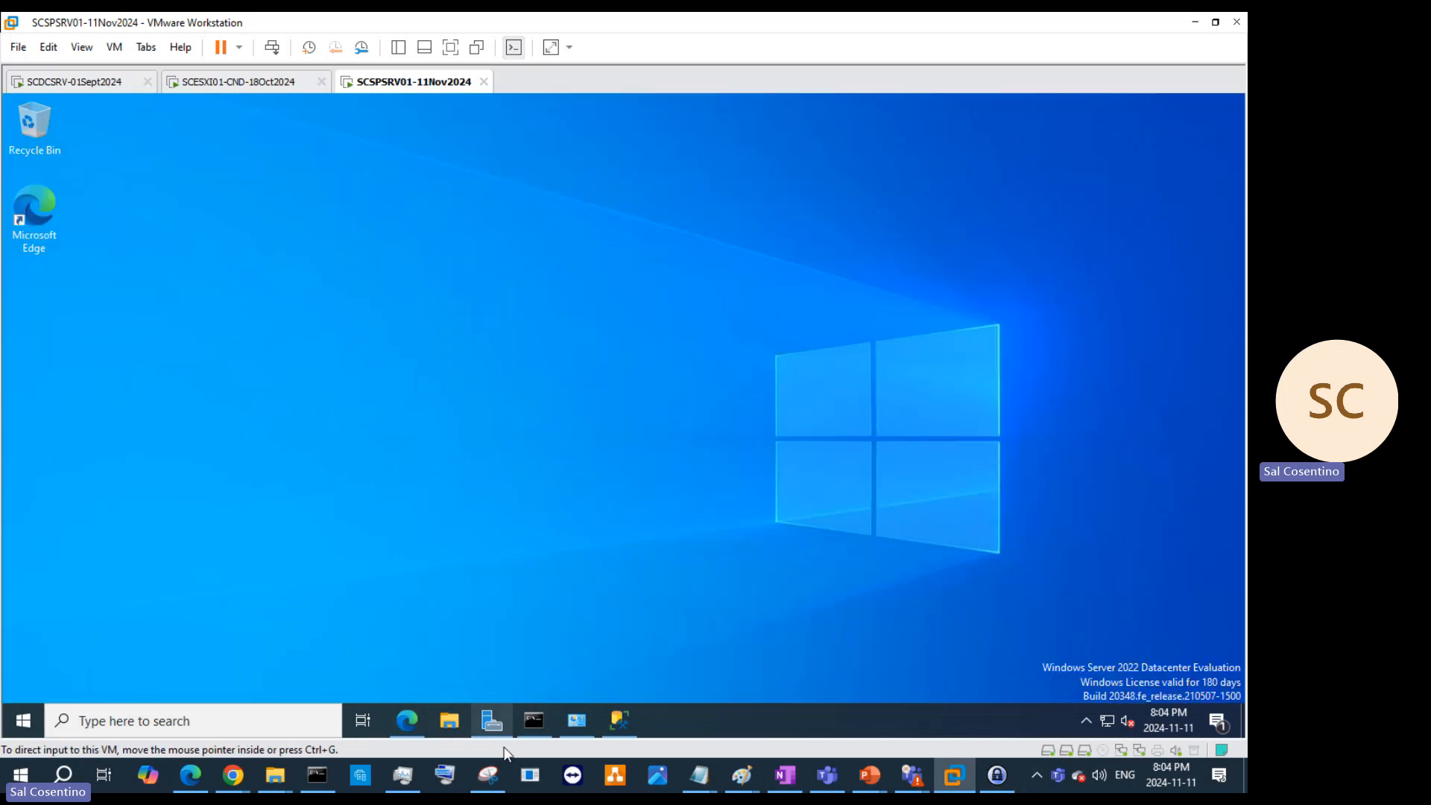
right_click(413, 713)
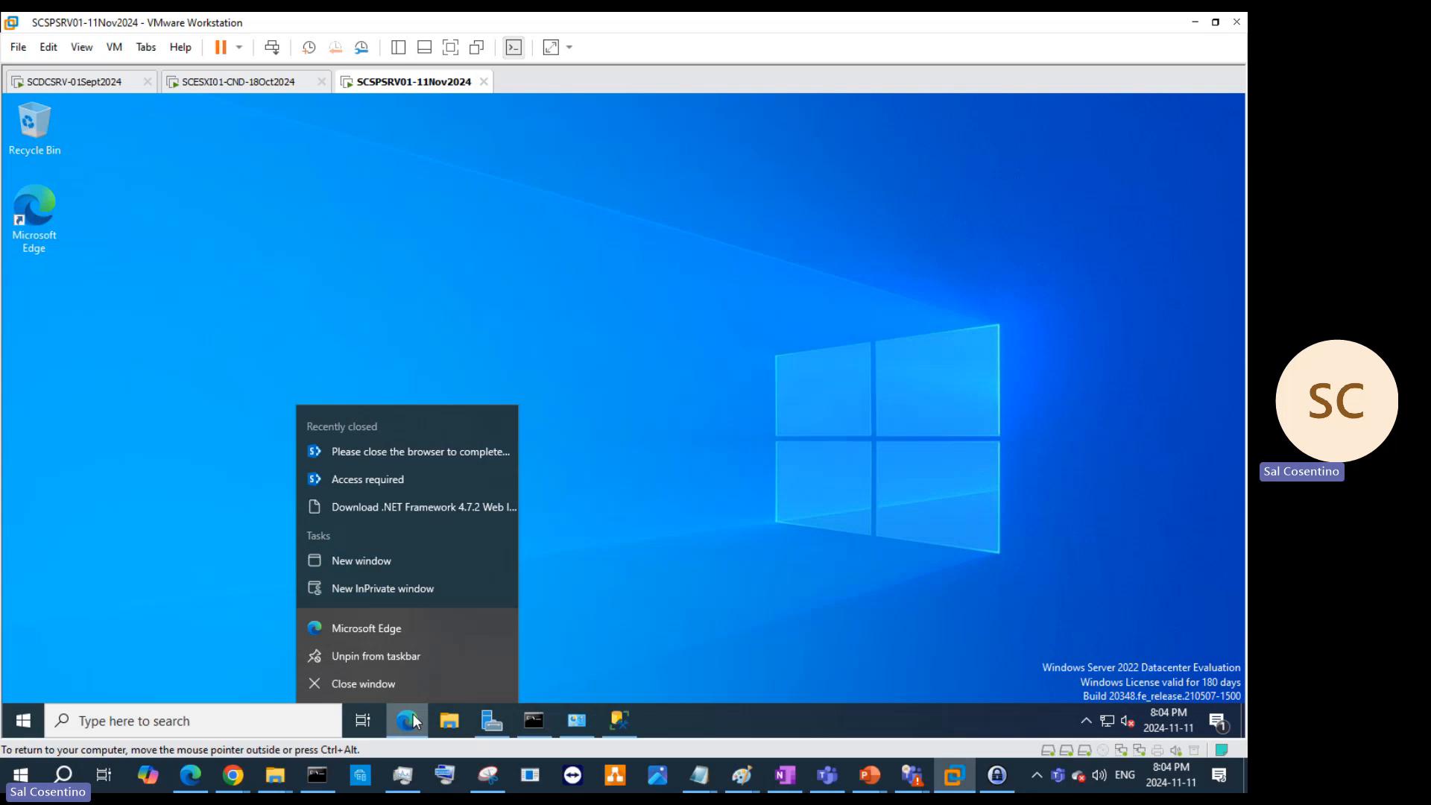
right_click(417, 632)
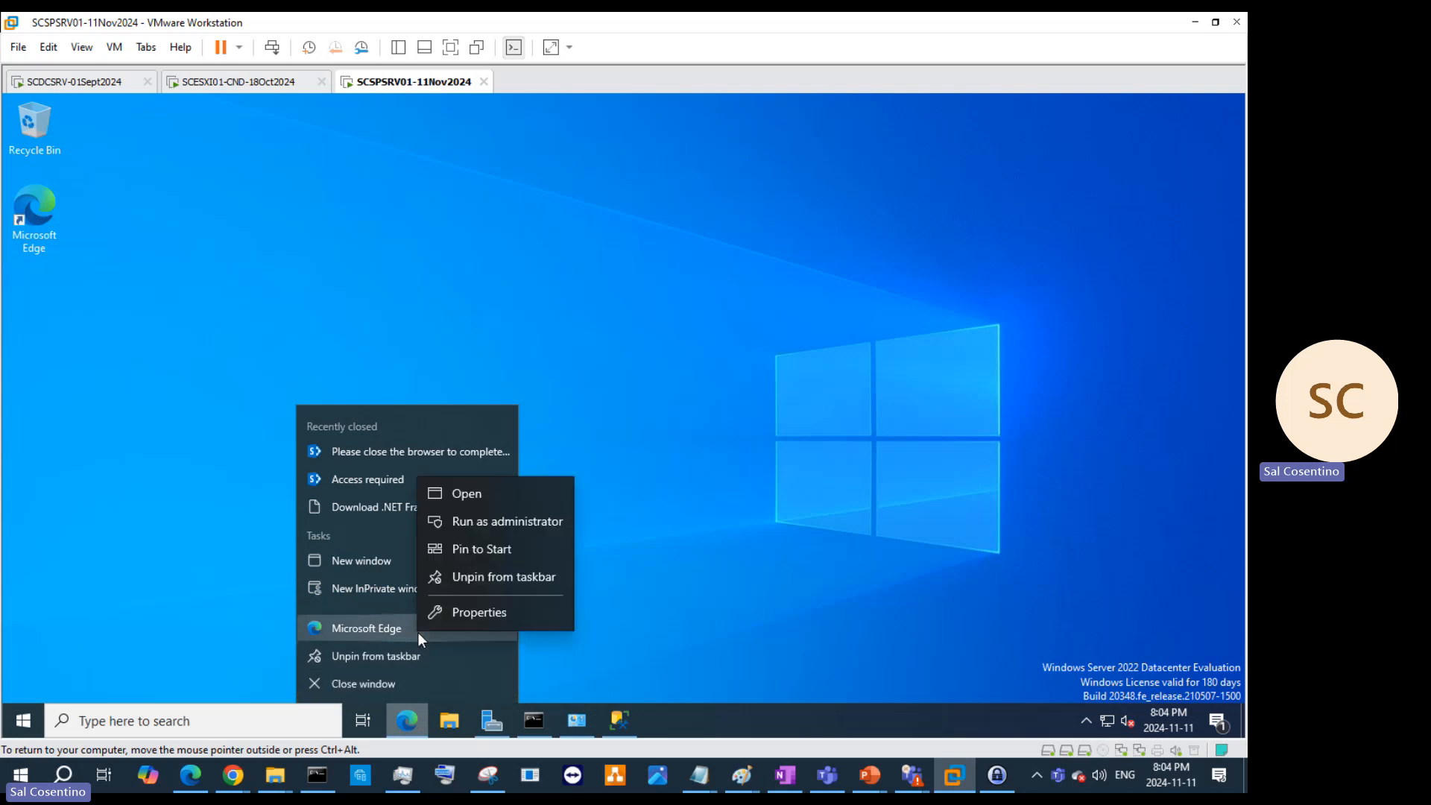
left_click(480, 523)
left_click(511, 526)
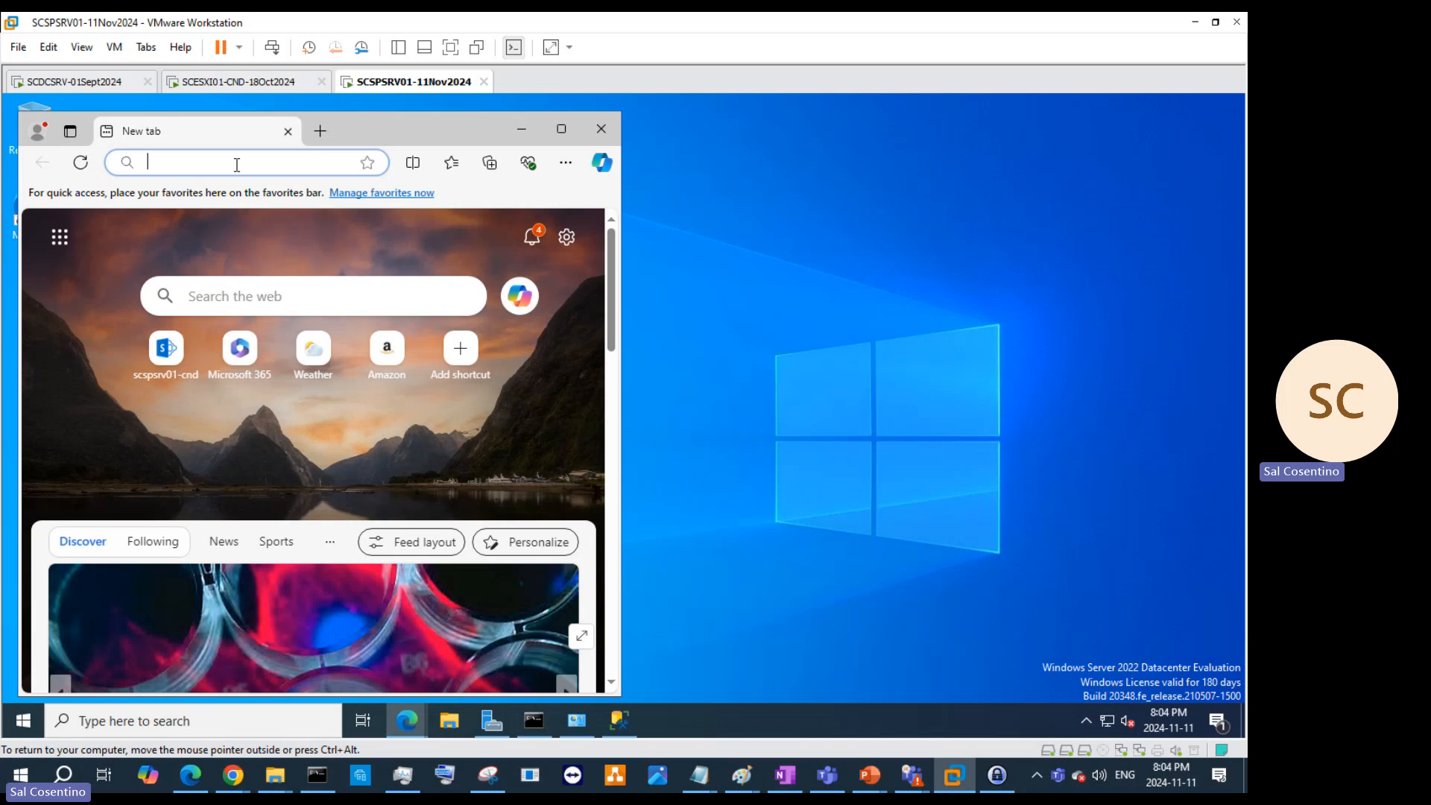
Step: Try the Central Administration address over https, open it over http at scspsrv01-cnd:8647 instead, and maximize the browser window
type("http://scspsrv01-cnd:8647/")
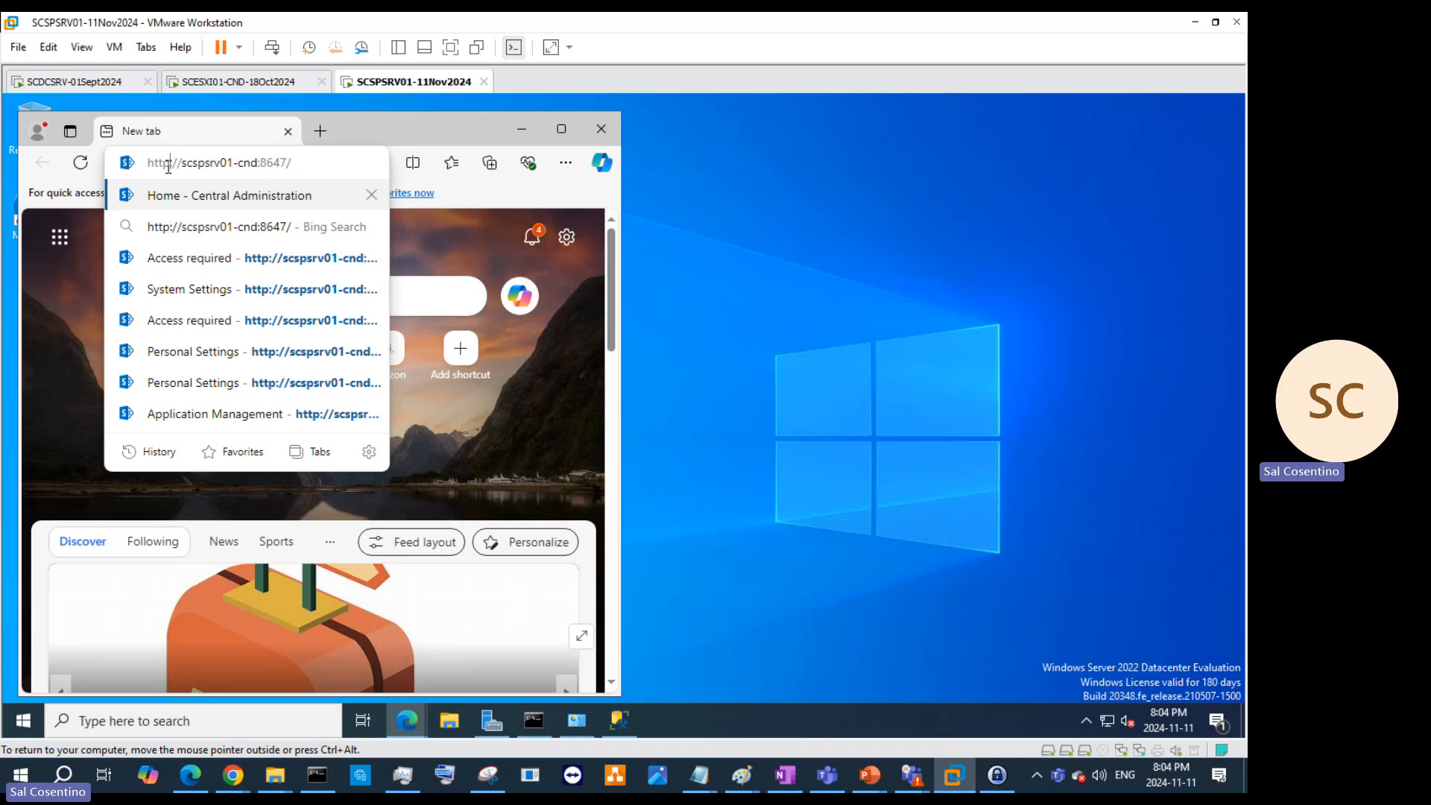
type("s")
key("Return")
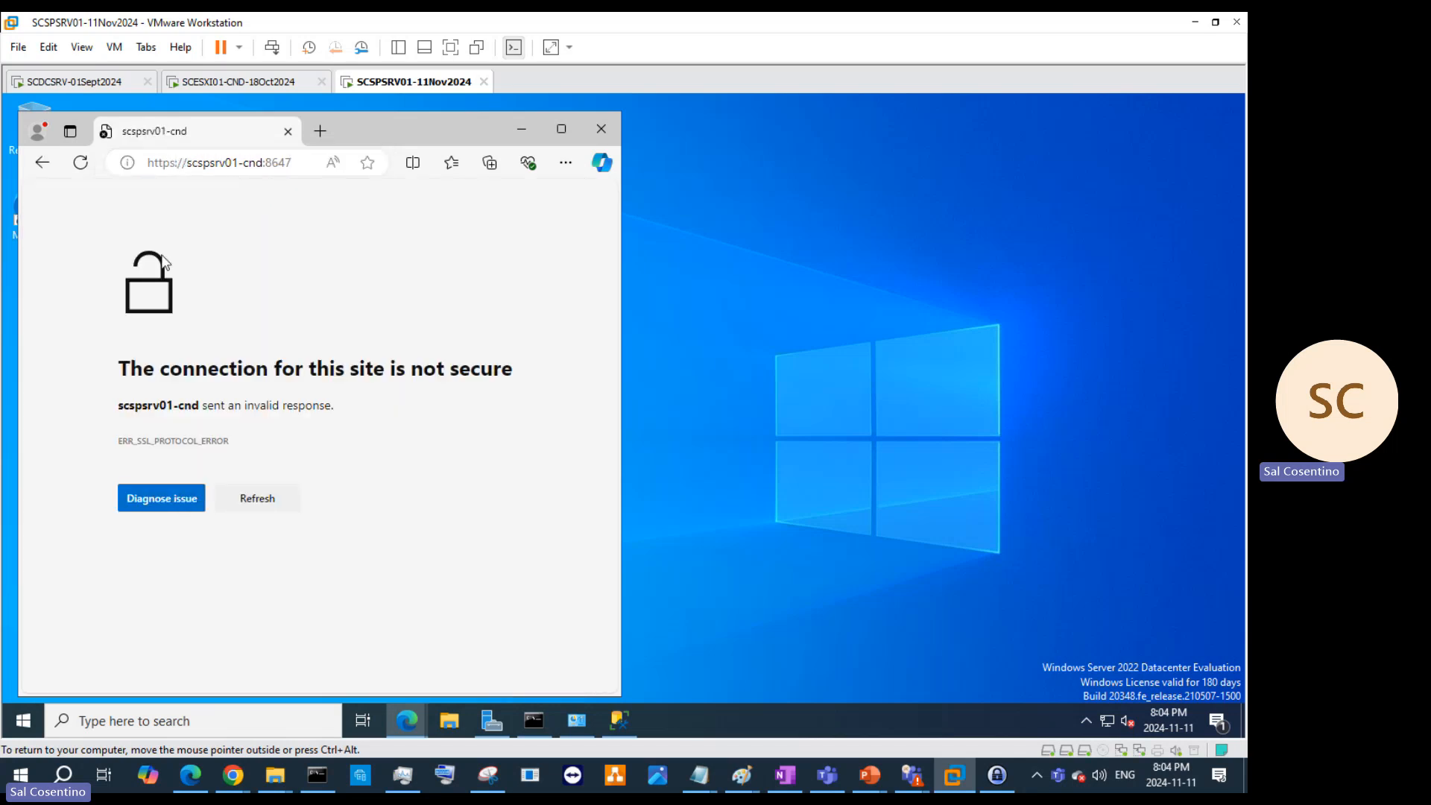
left_click(175, 164)
left_click(171, 163)
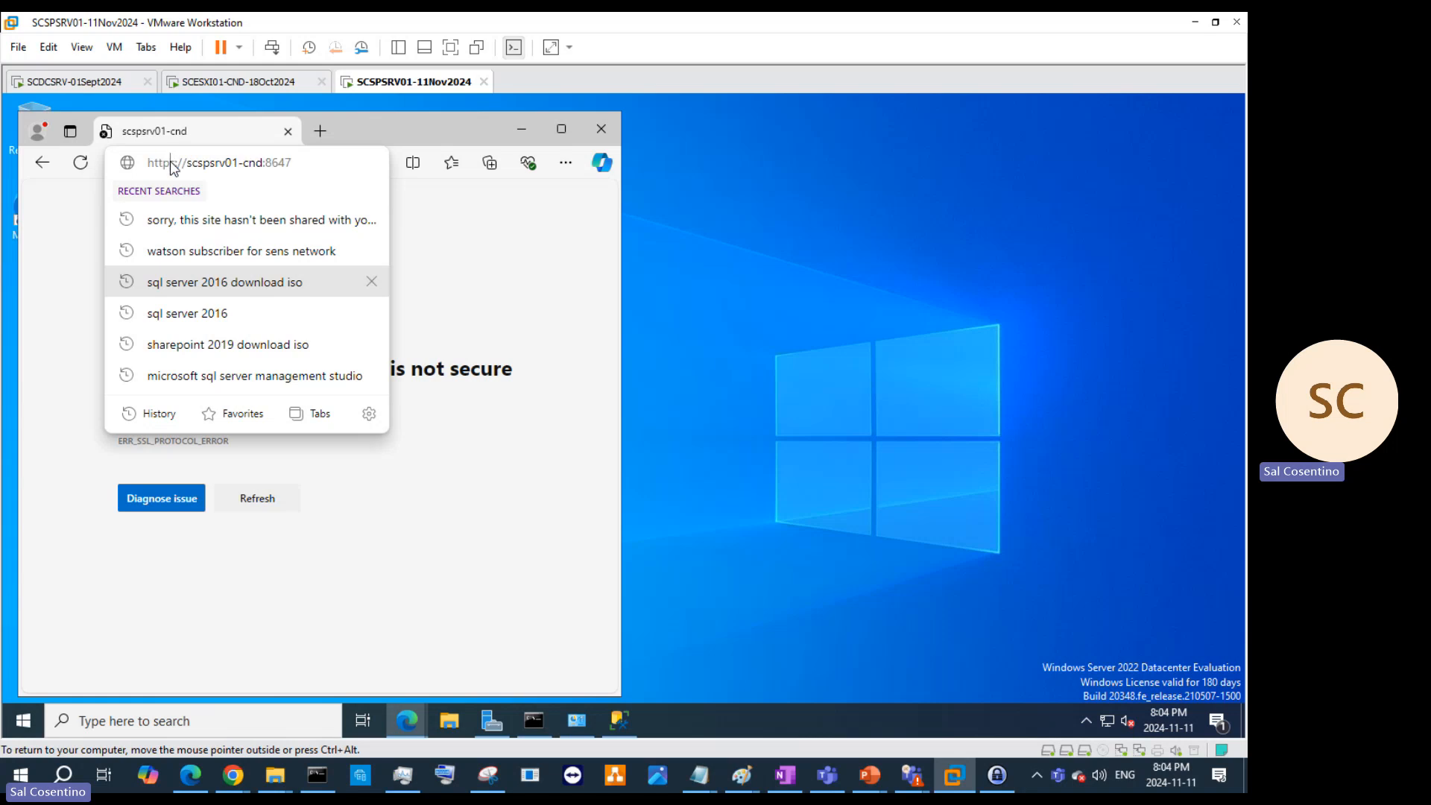
key("Delete")
key("Return")
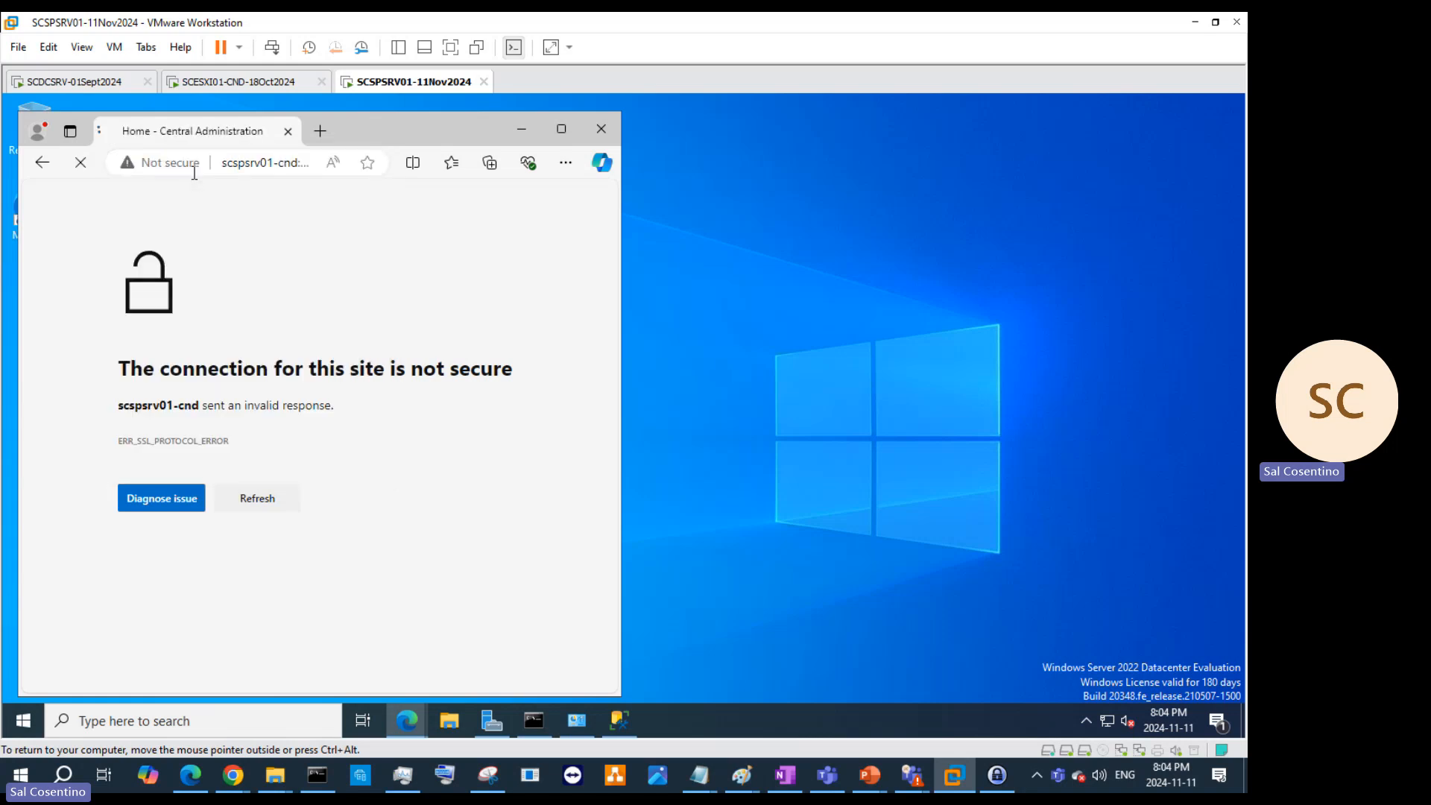
left_click(560, 132)
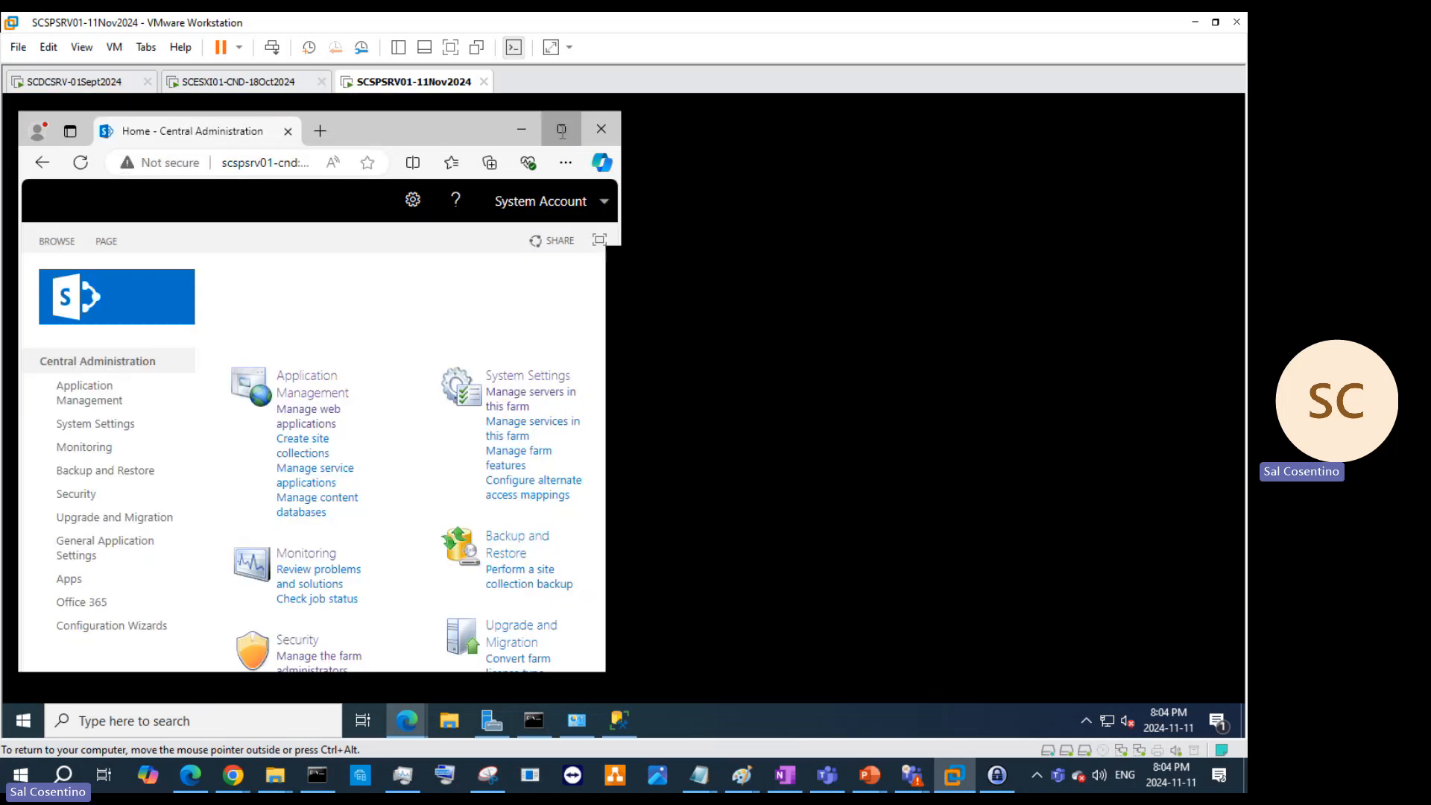
Step: Sign out of Central Administration, go back to the site, and put its home page into edit mode
left_click(1183, 199)
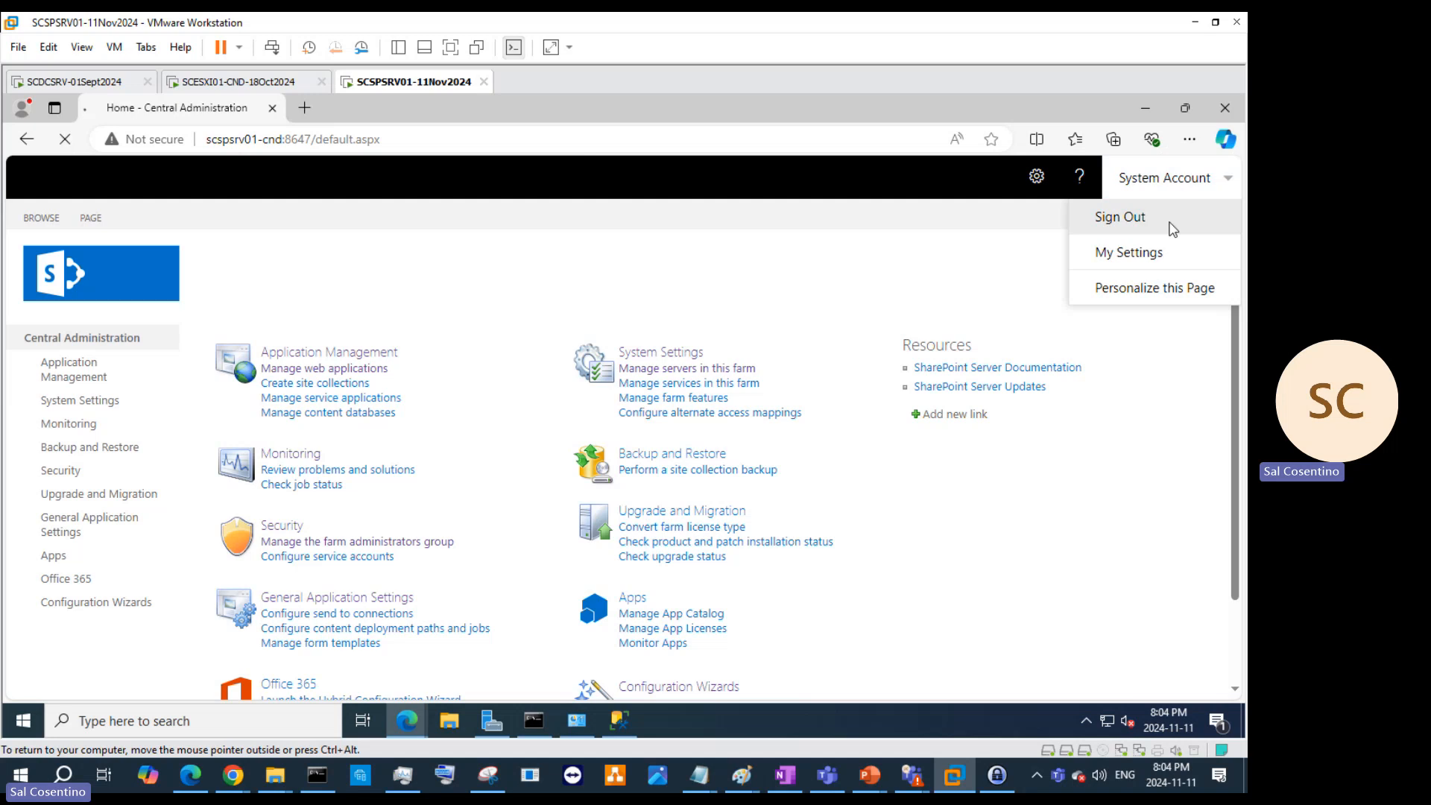
left_click(1173, 226)
left_click(294, 333)
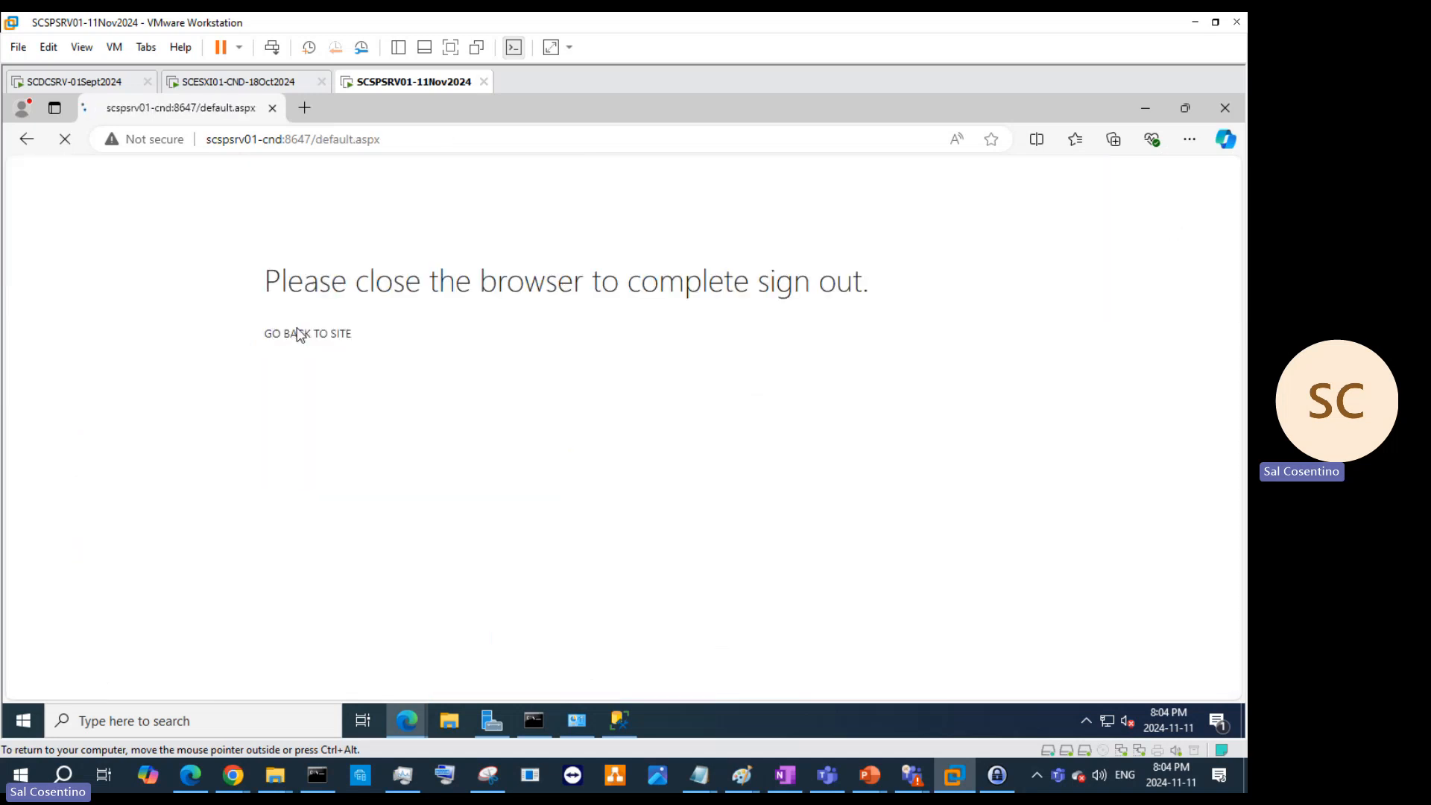
left_click(1036, 176)
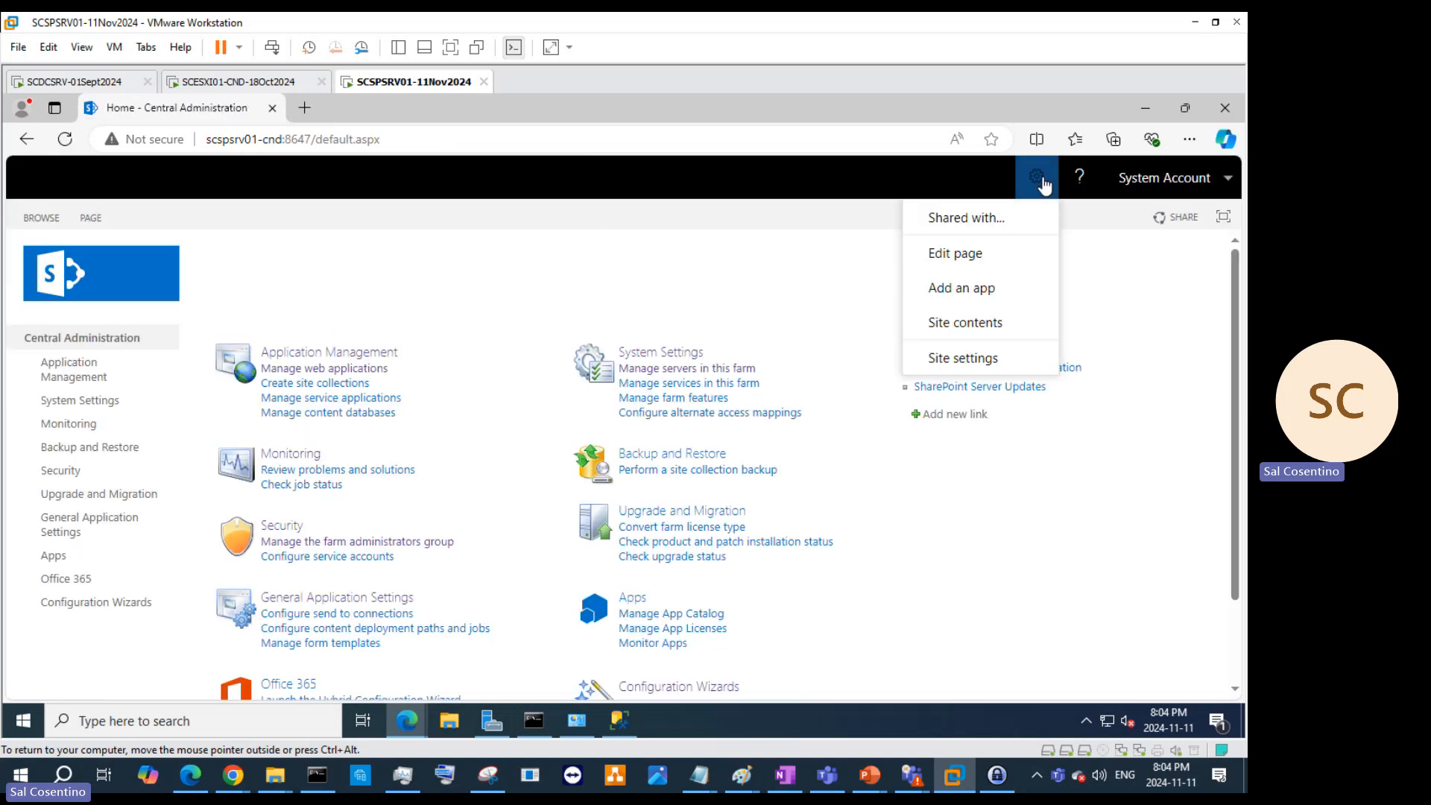
left_click(1037, 254)
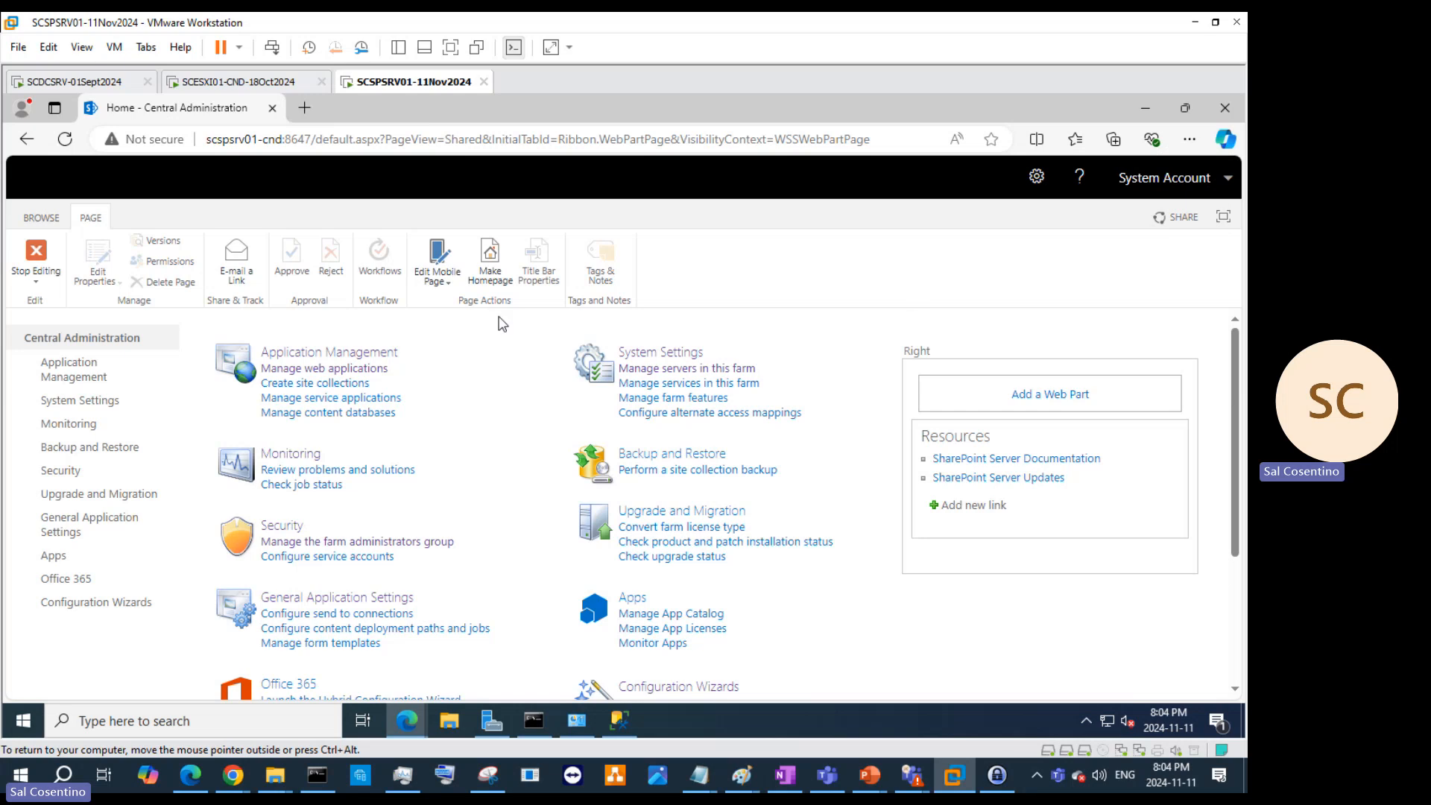
Step: Select SharePoint Central Administration v4 in the web applications list and try to create a new web application
left_click(112, 375)
left_click(310, 364)
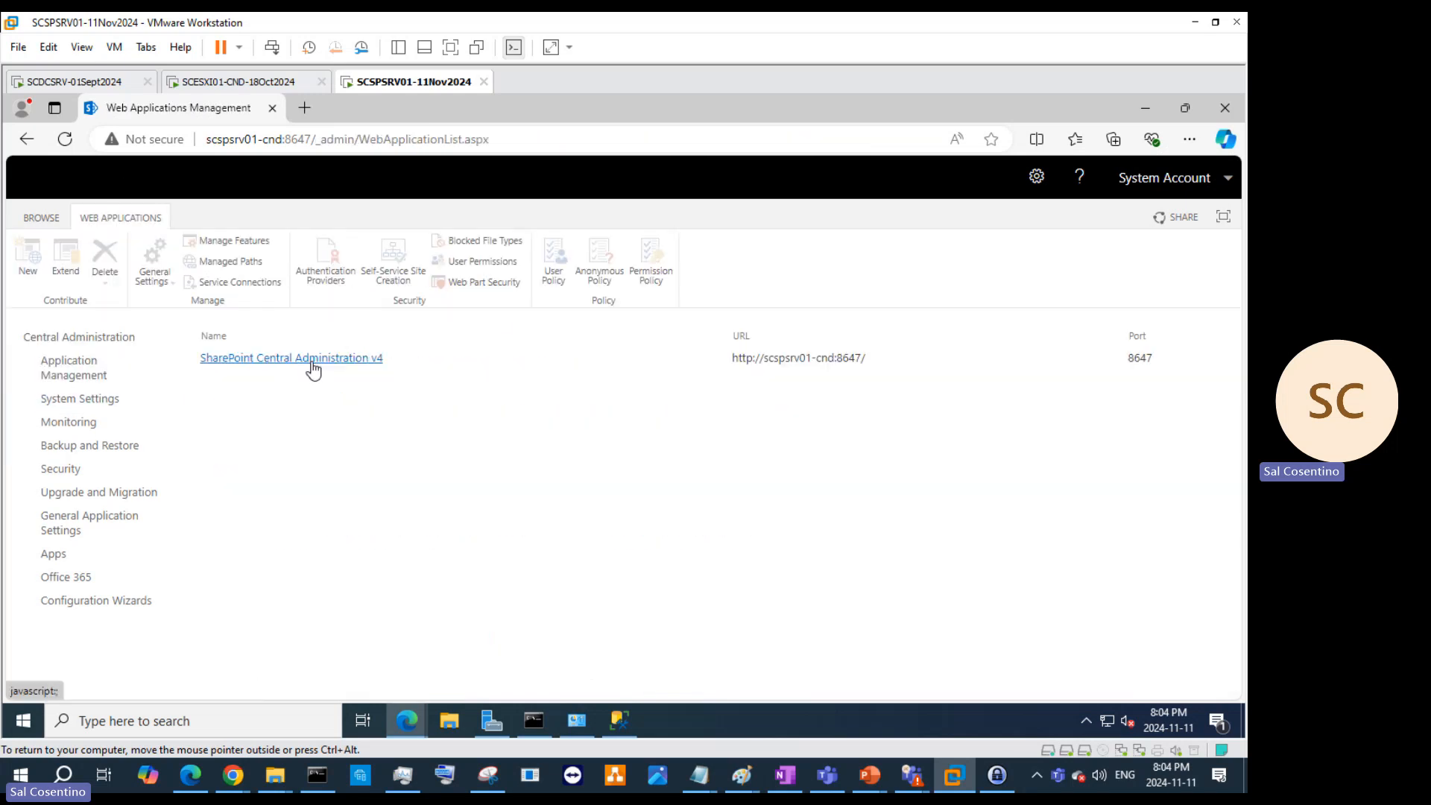
left_click(289, 365)
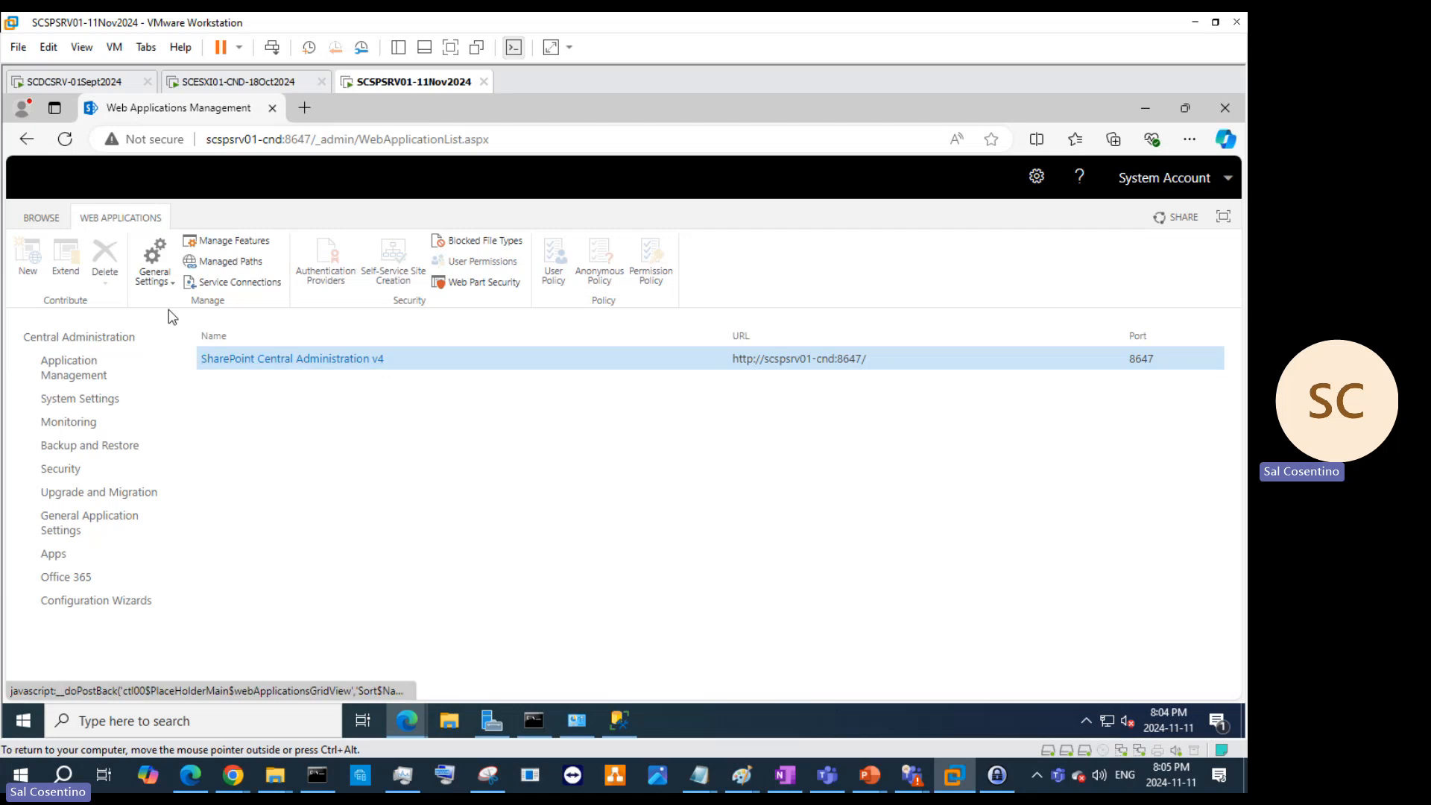
left_click(30, 261)
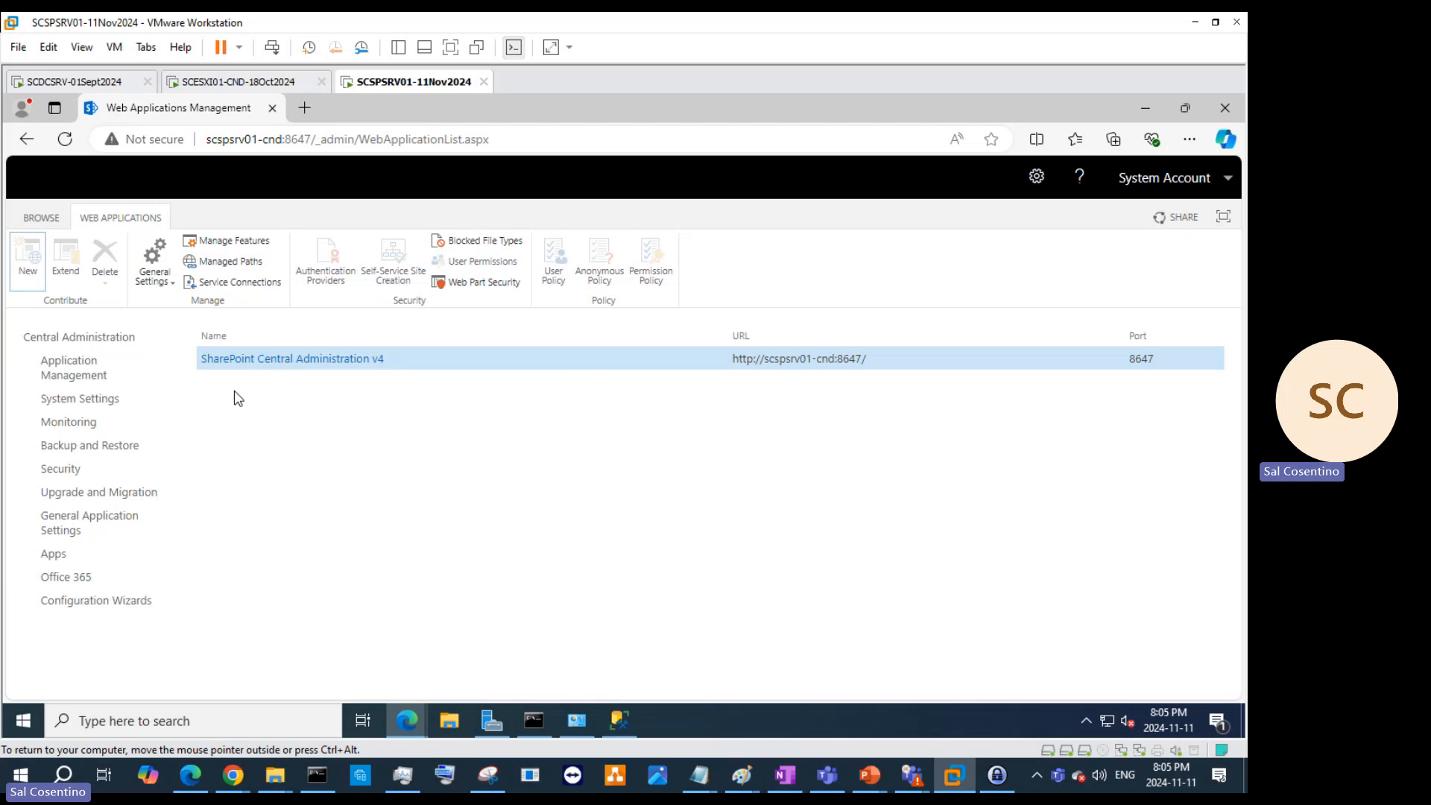
Step: Open the System Settings page and put it into edit mode
left_click(54, 401)
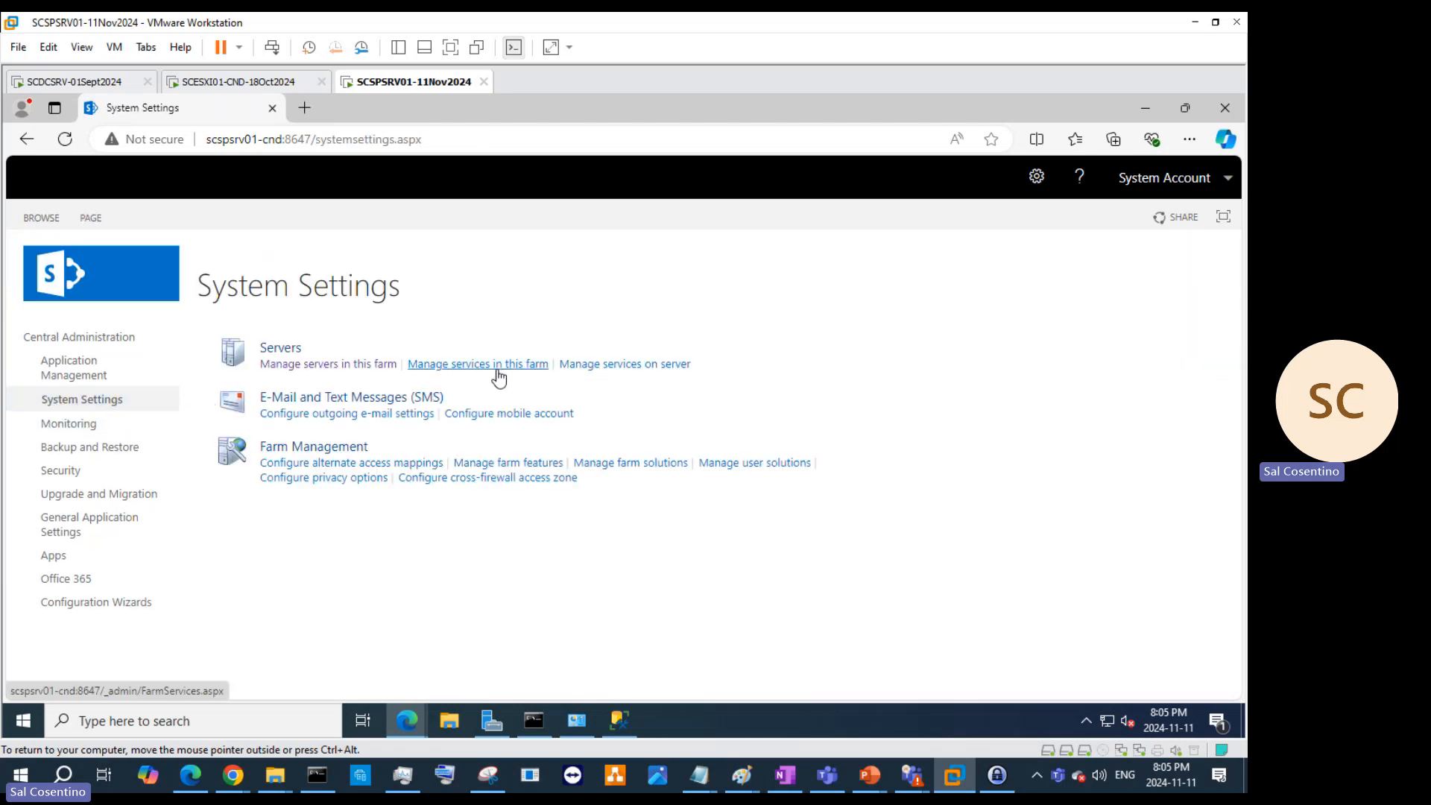
left_click(91, 218)
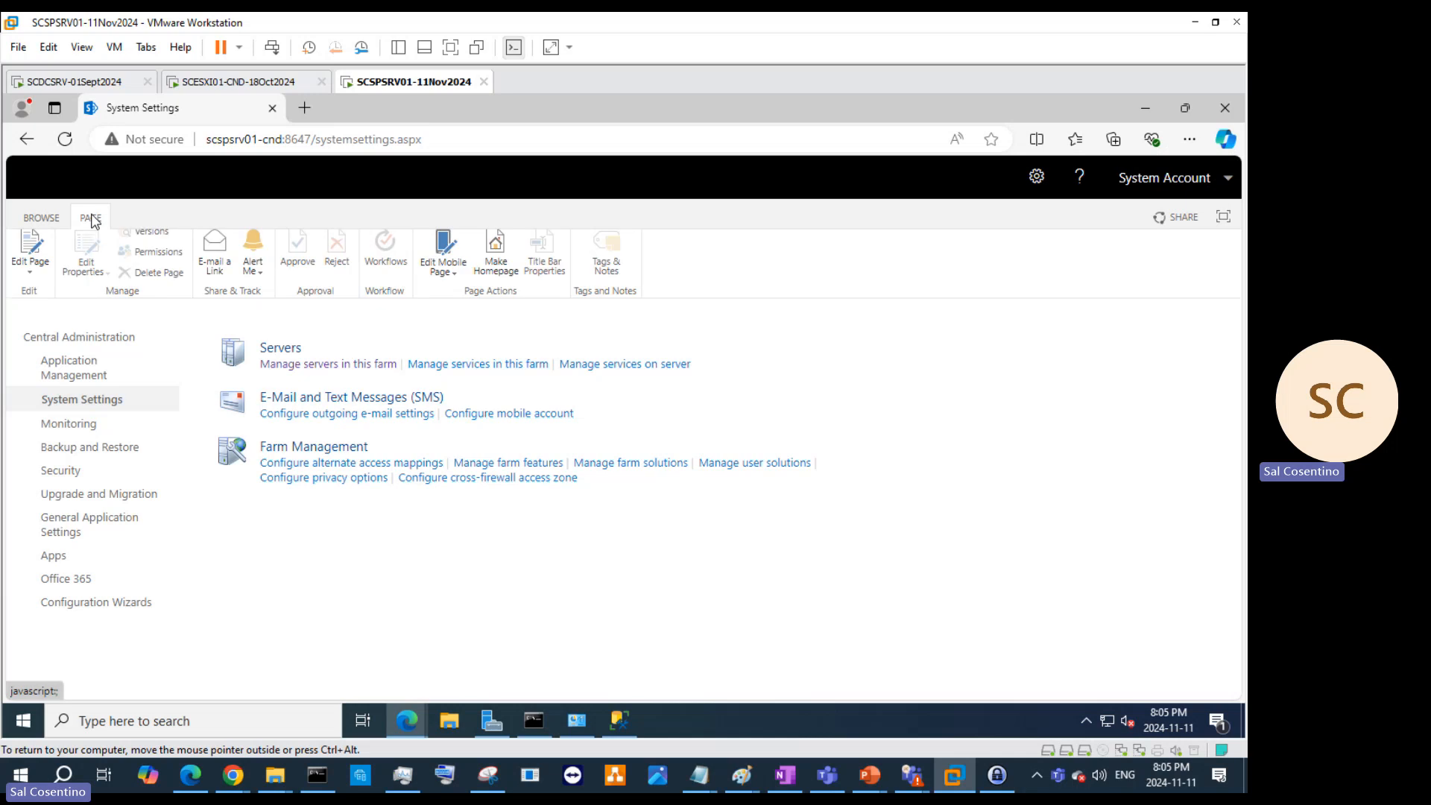
left_click(46, 219)
left_click(91, 220)
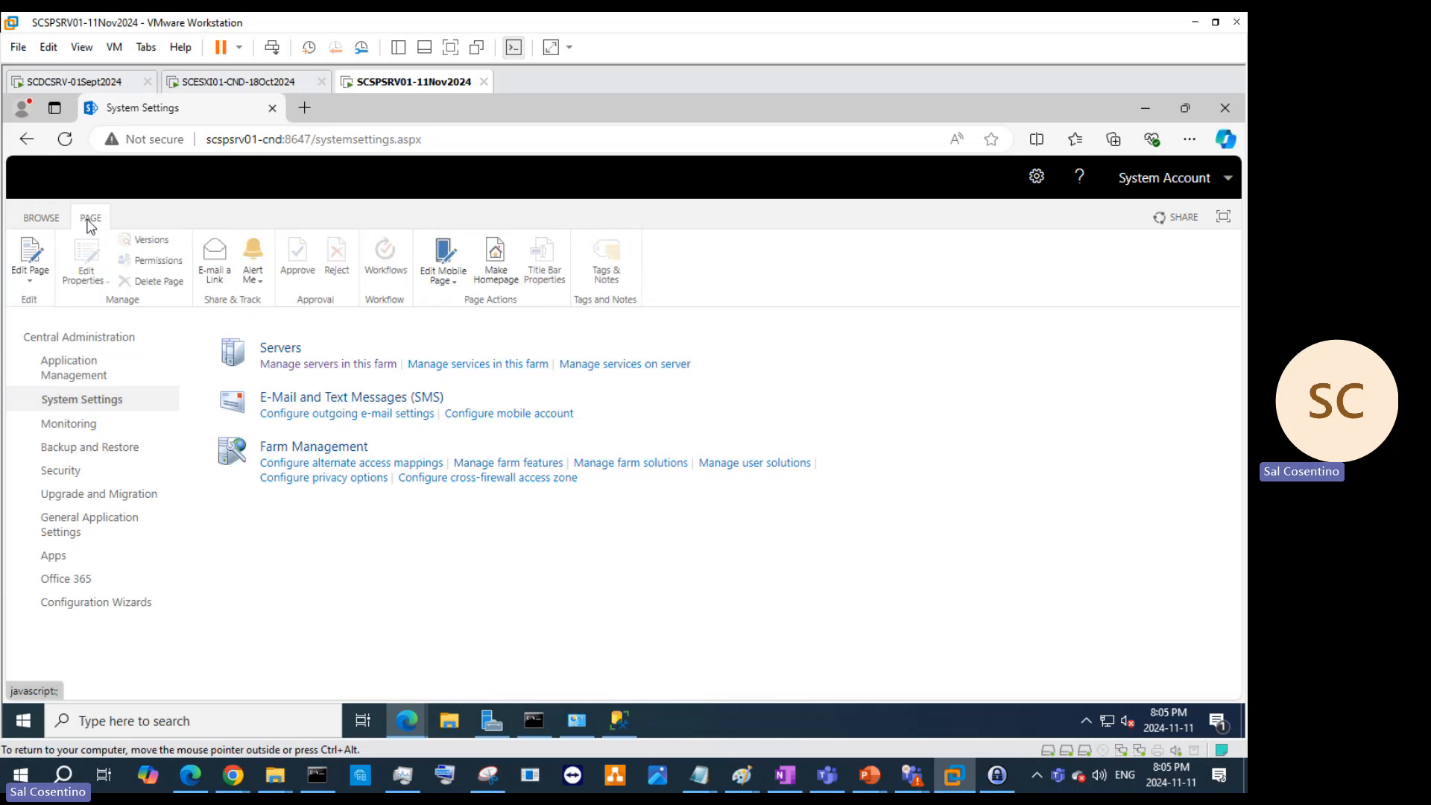
left_click(30, 257)
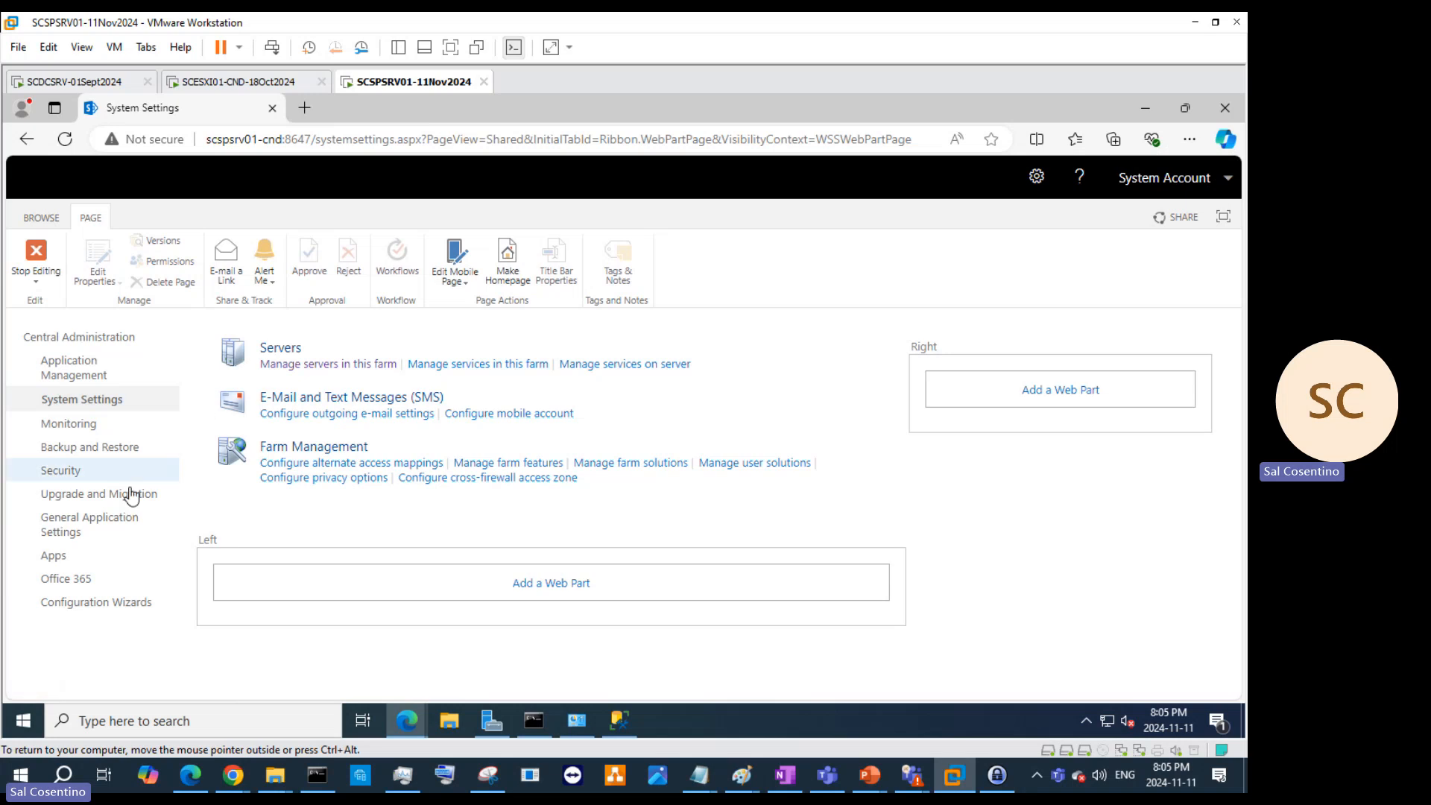
Step: Look through the Monitoring page and the SharePoint Server documentation linked from the home page, and close this browser window
left_click(99, 424)
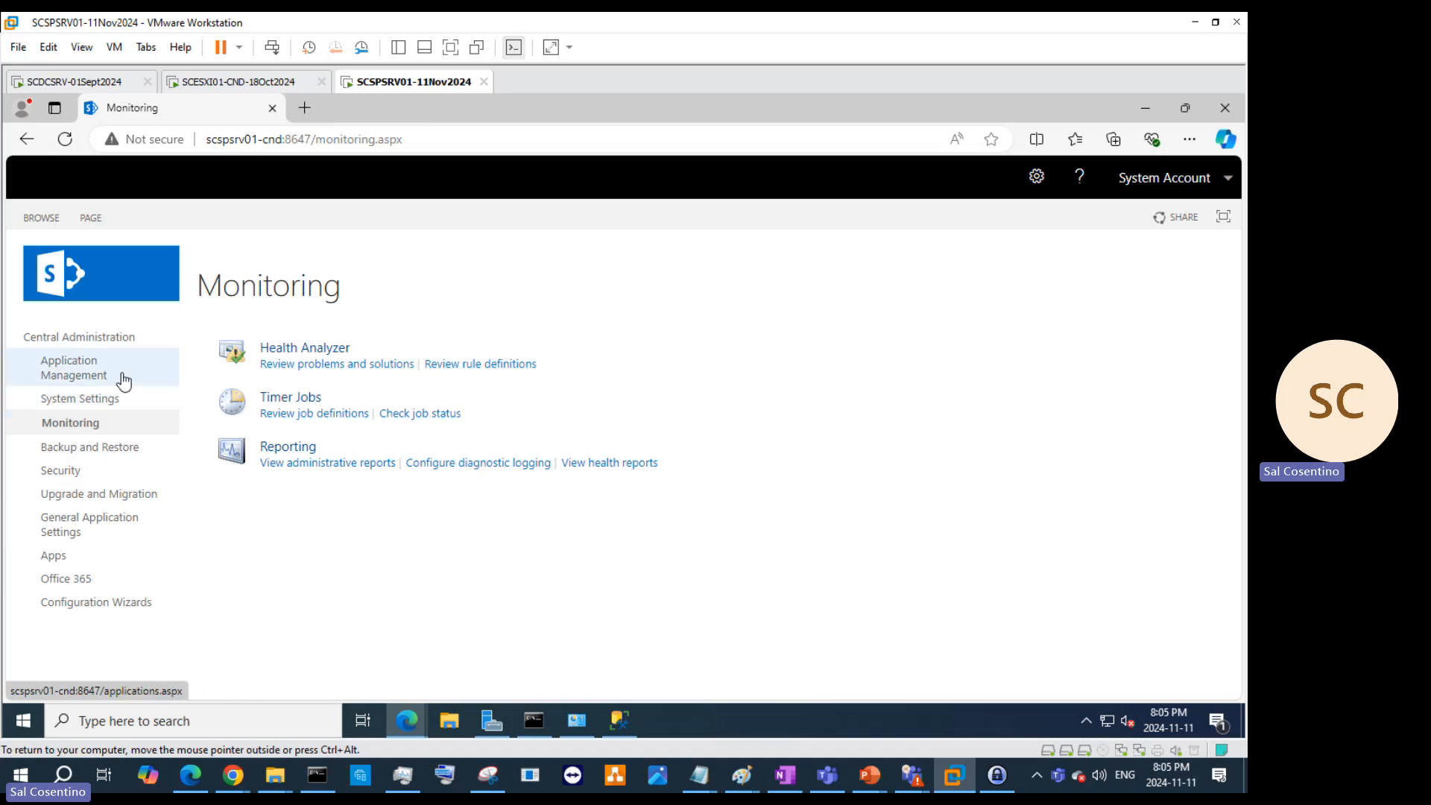
left_click(97, 345)
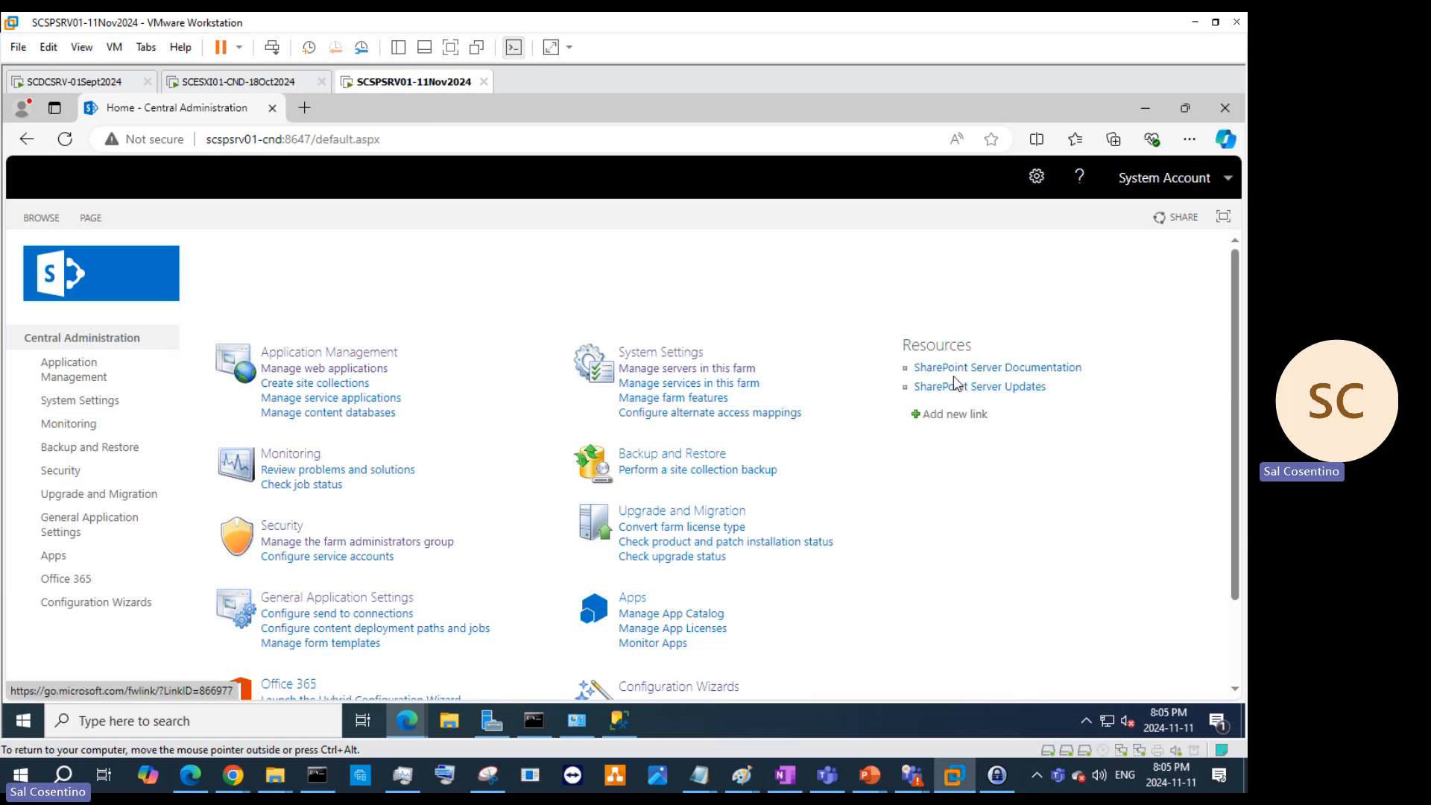
left_click(988, 368)
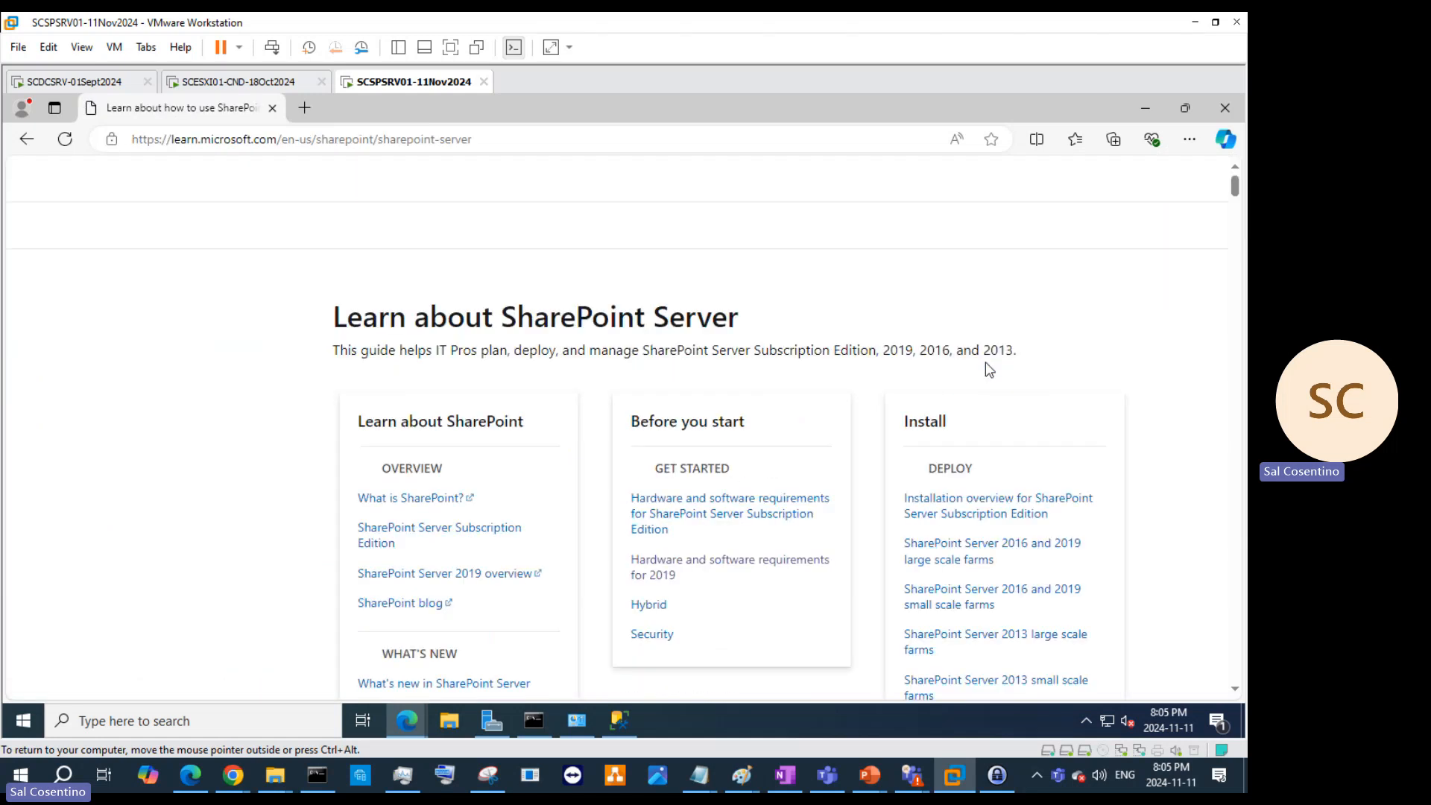
scroll(887, 492, "down", 5)
scroll(888, 492, "up", 5)
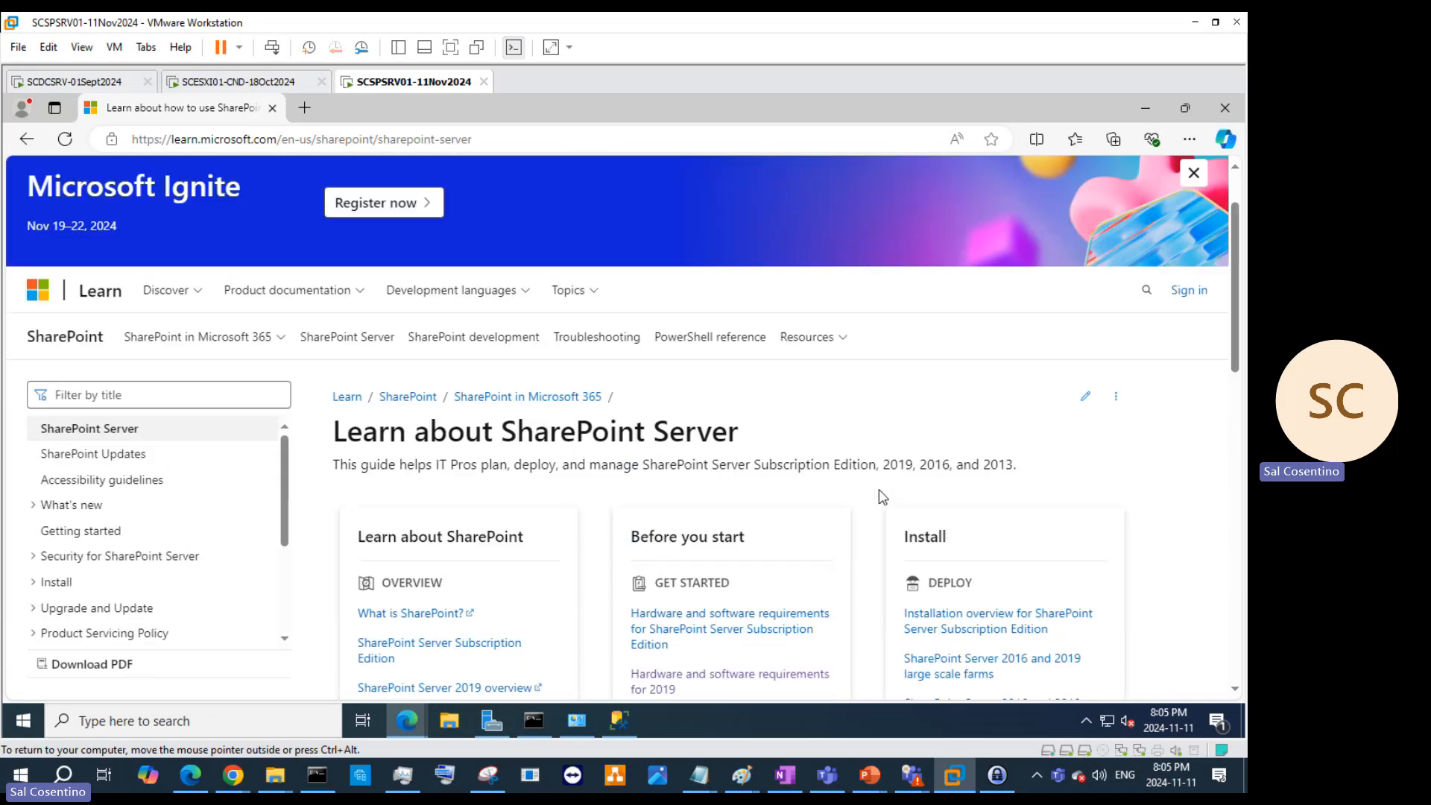
left_click(1225, 107)
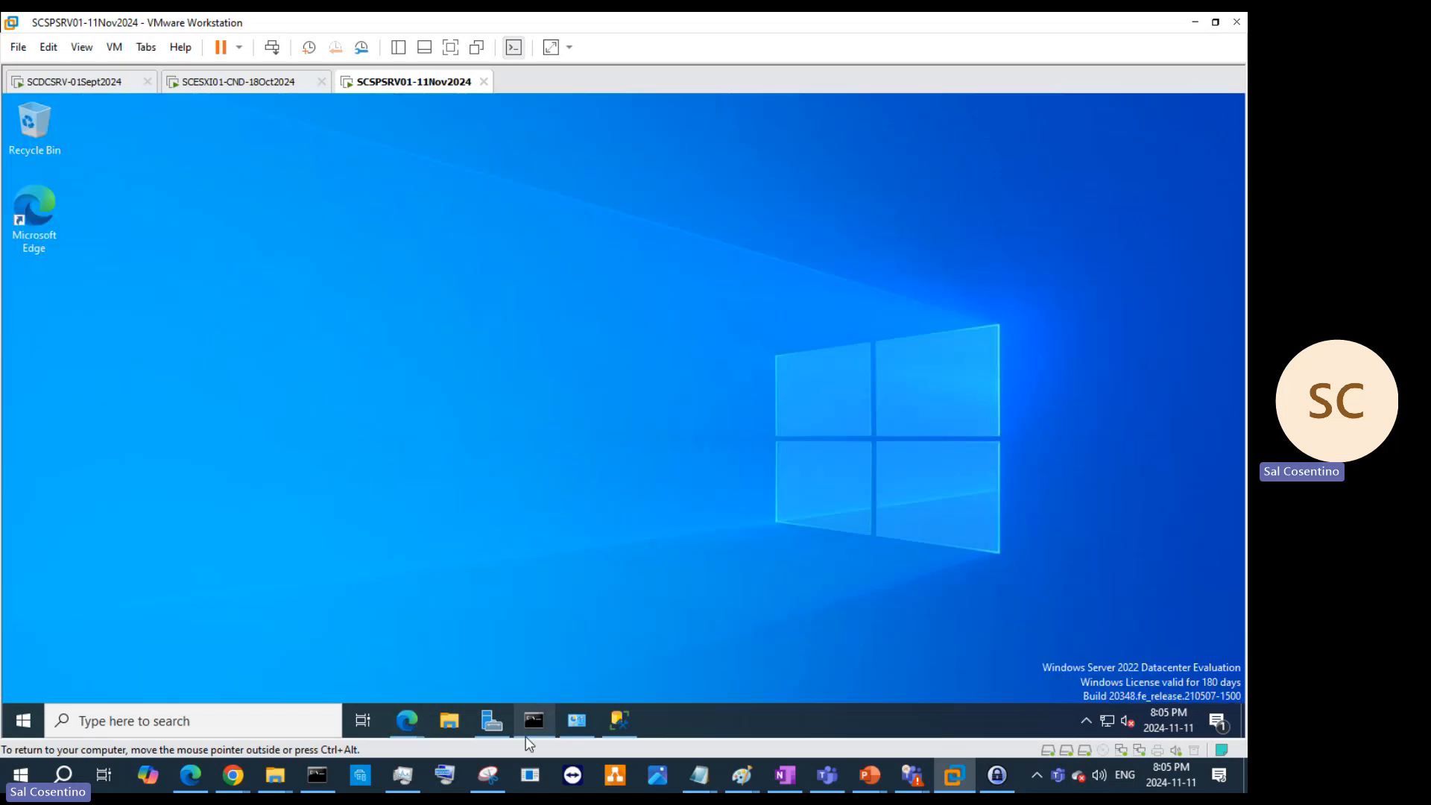
Step: Check the Lets Create a SharePoint Server presentation in PowerPoint, and return to the web application policy page in the virtual server's Edge
mouse_move(630, 721)
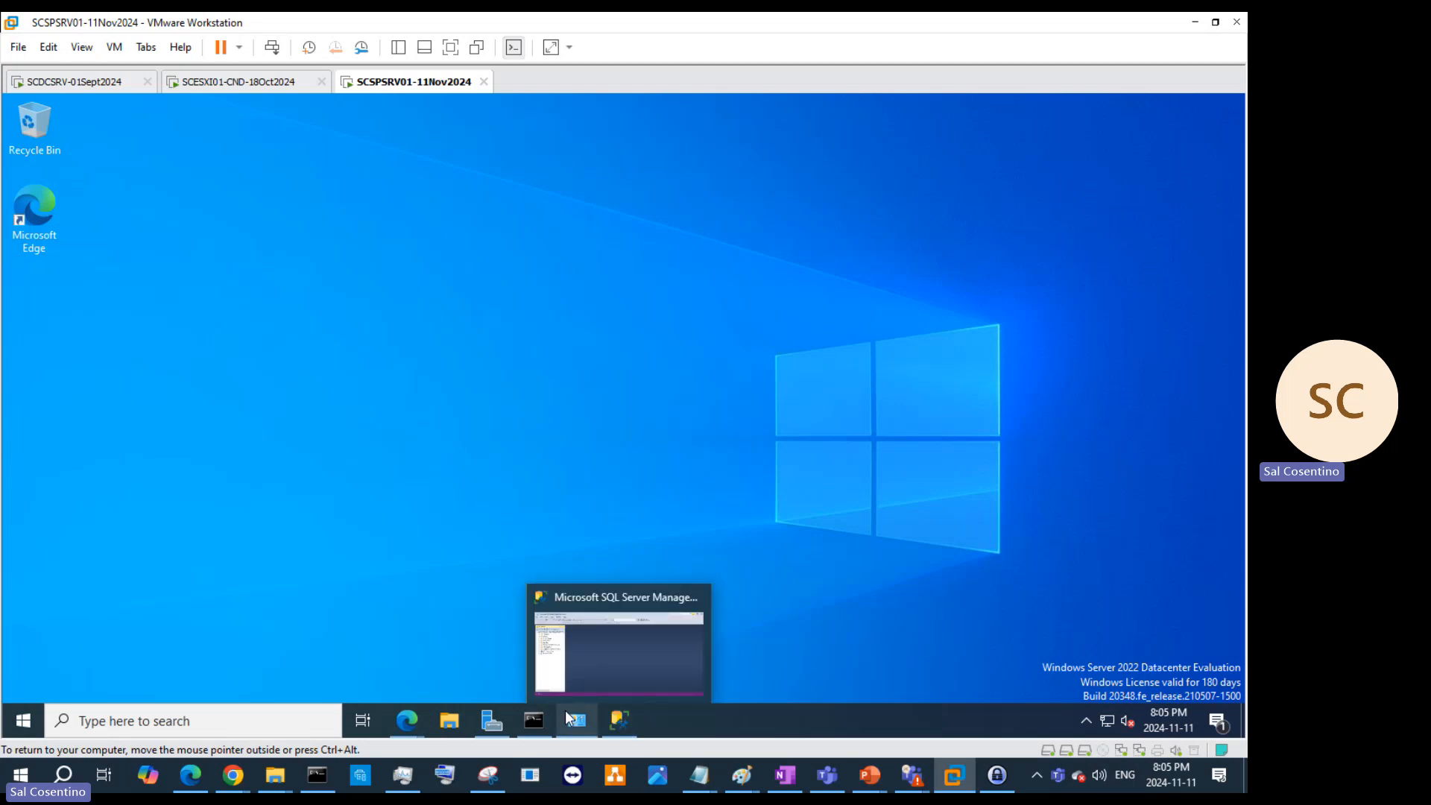
mouse_move(867, 778)
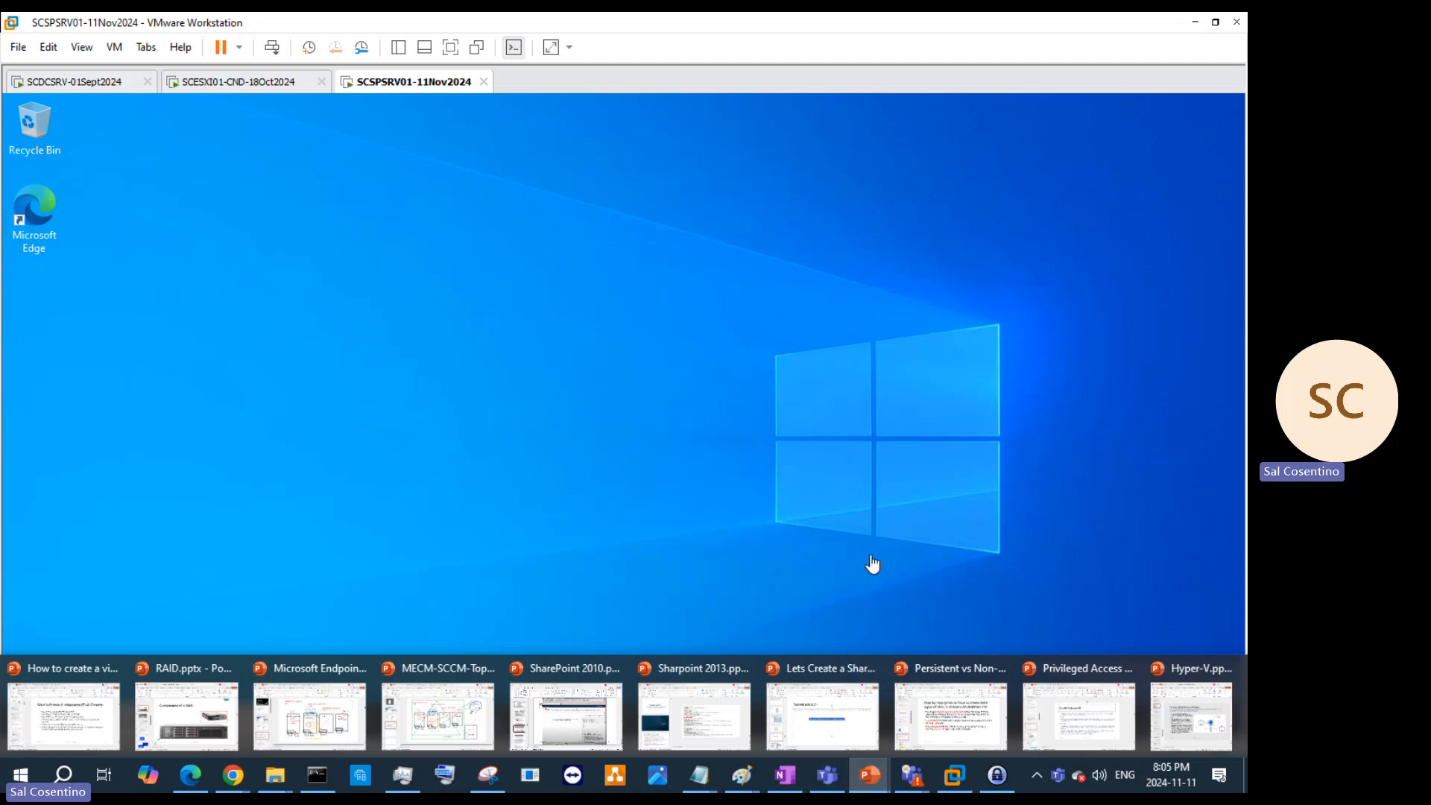
left_click(820, 712)
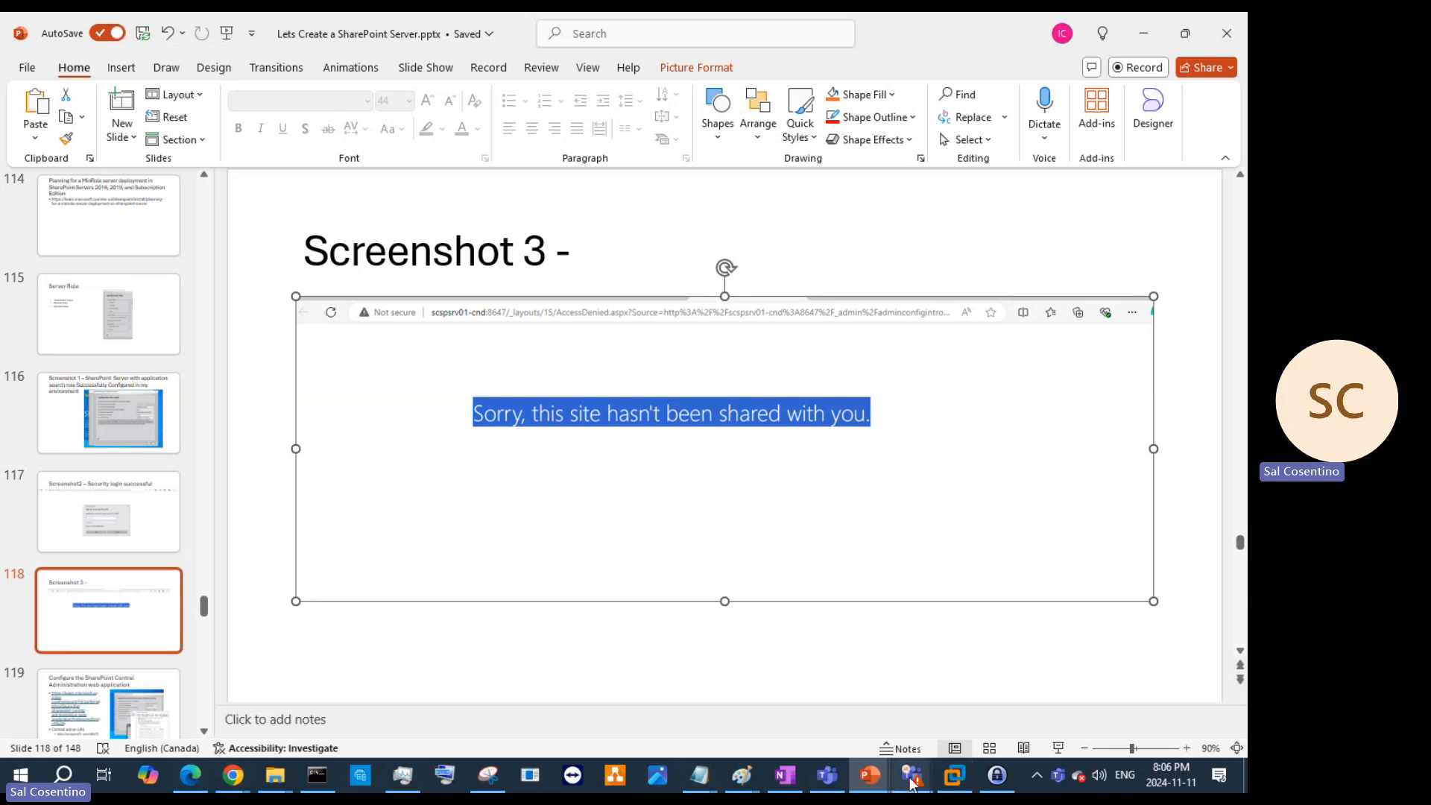
left_click(954, 776)
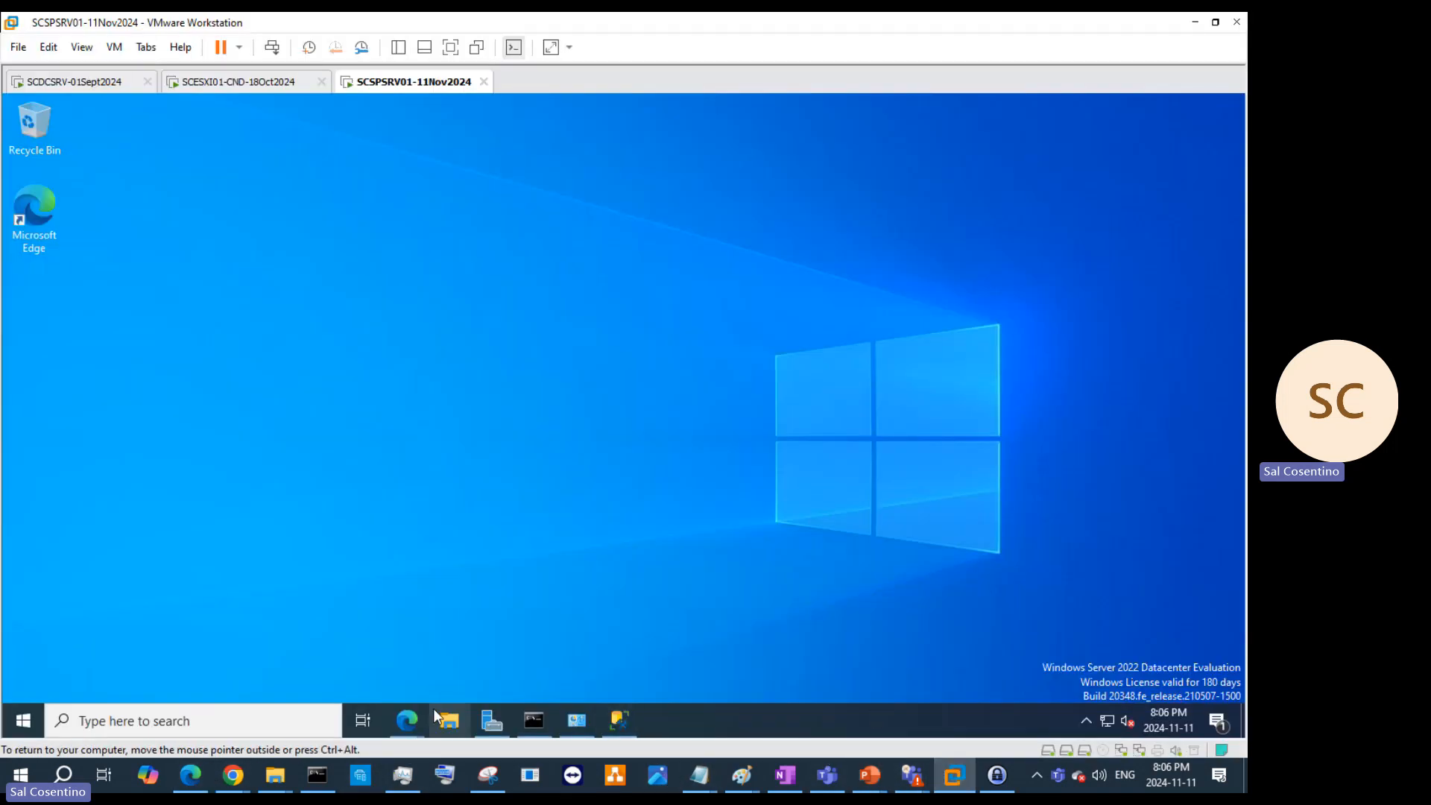
mouse_move(407, 719)
left_click(337, 650)
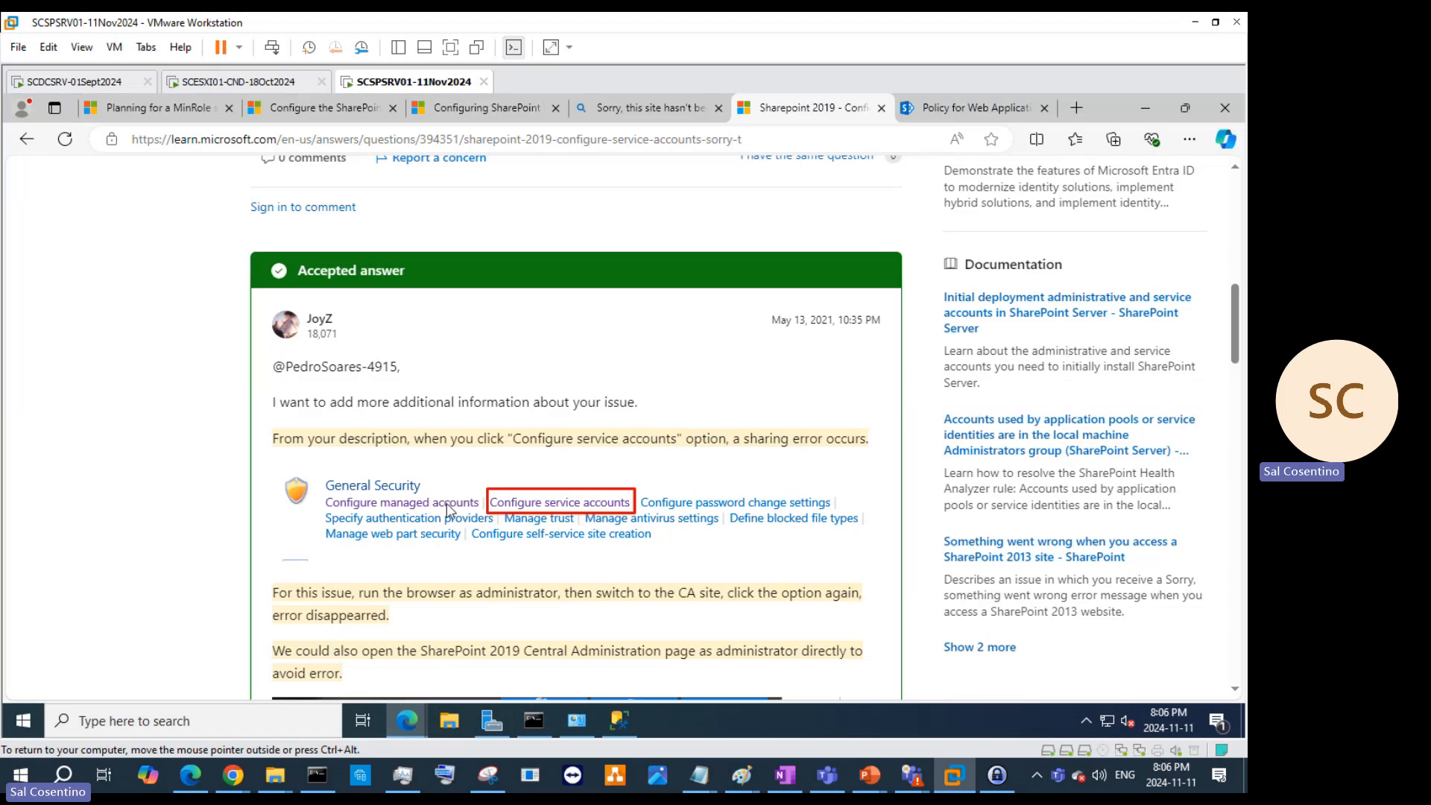
left_click(648, 108)
left_click(969, 107)
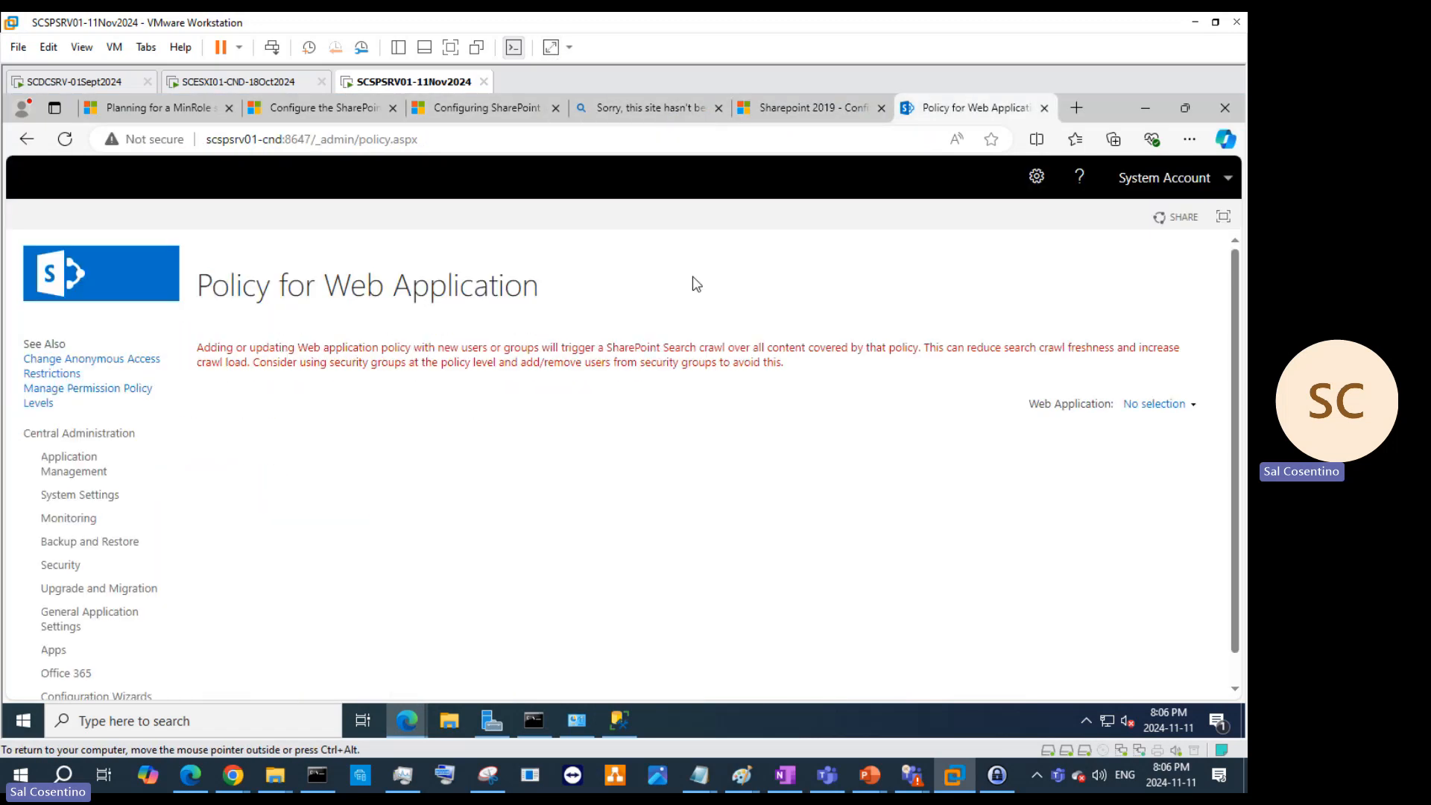
Step: Return to the Central Administration home page and put it into edit mode
left_click(122, 274)
left_click(91, 219)
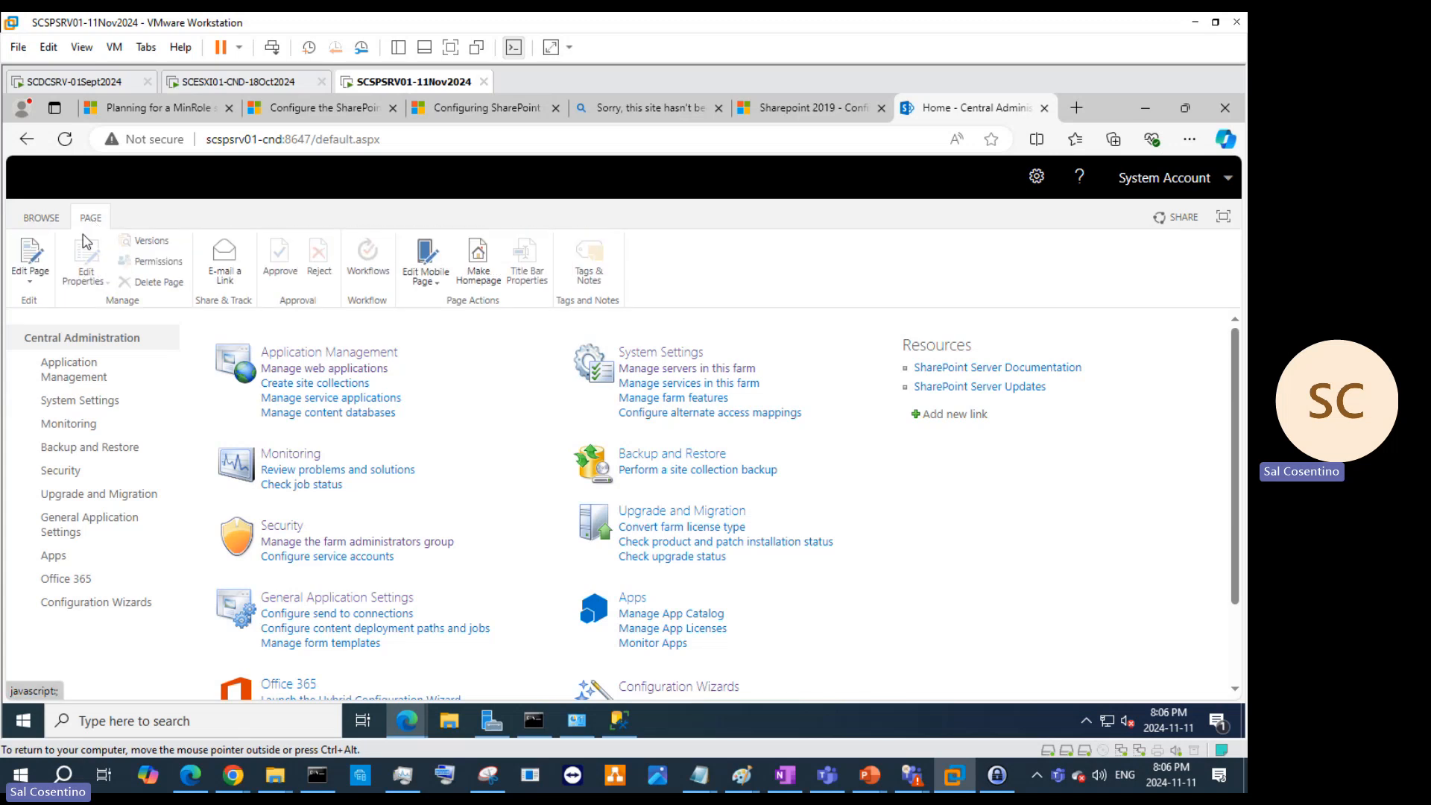
left_click(30, 280)
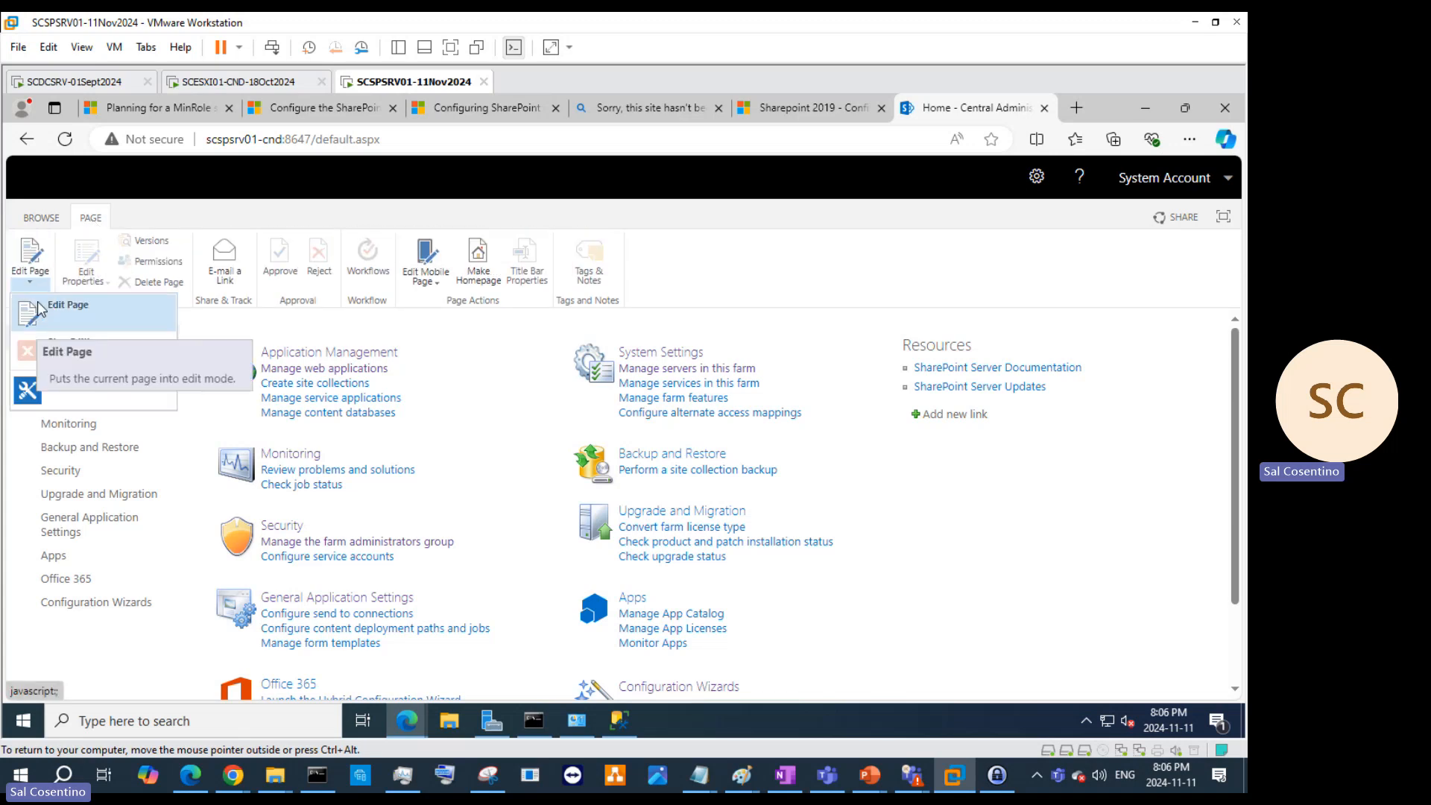
left_click(39, 309)
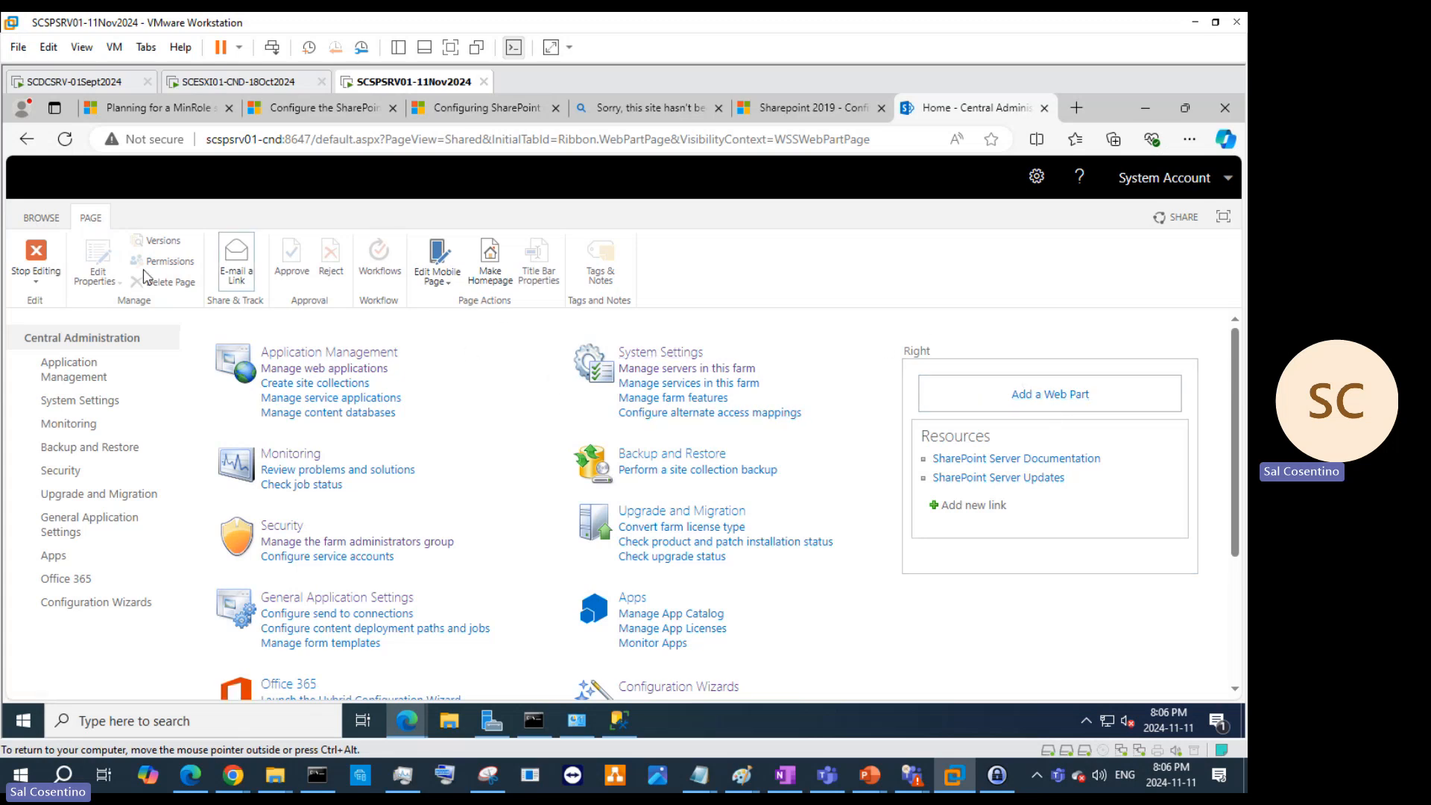
Step: Stop editing the home page and open the Create Site Collection form
left_click(45, 279)
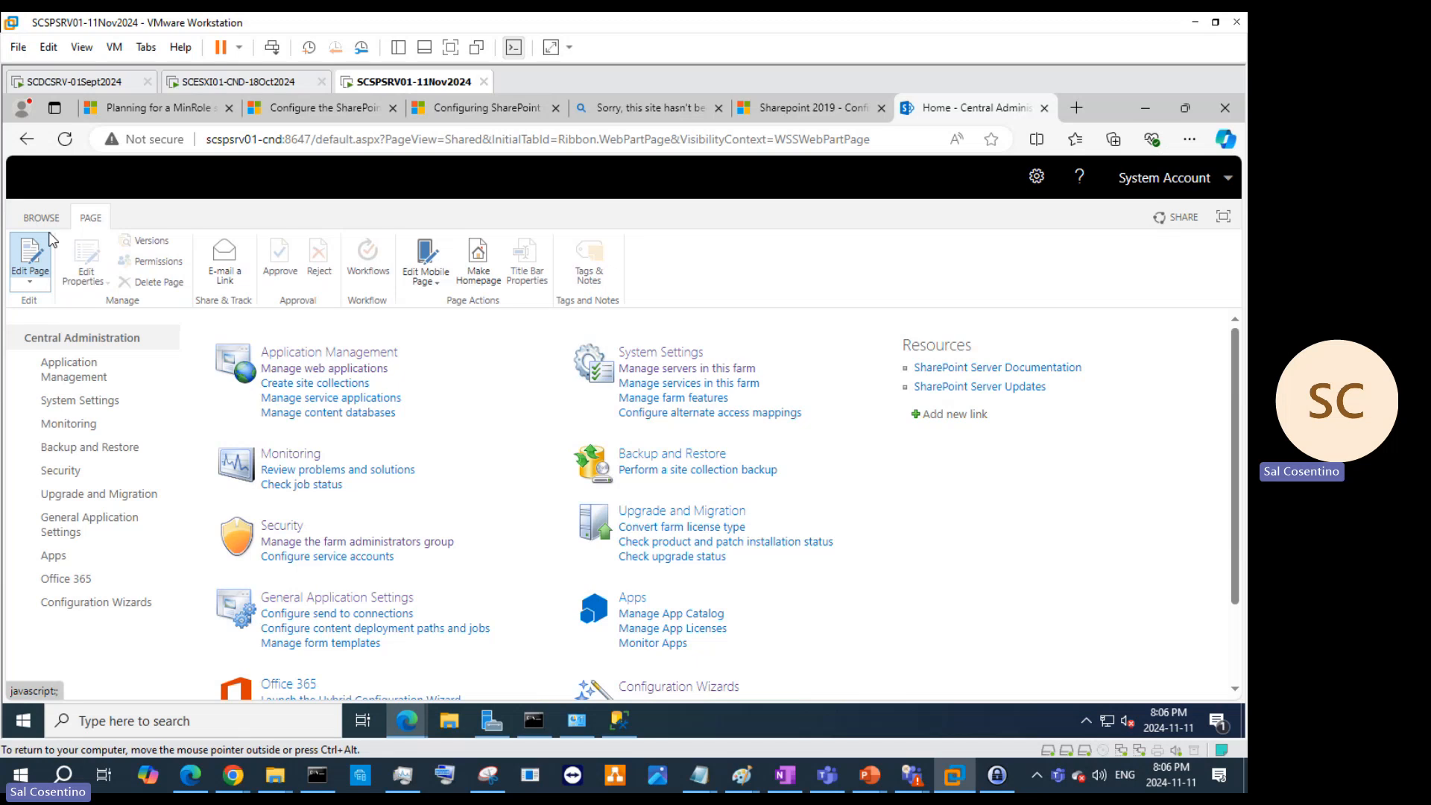
left_click(298, 383)
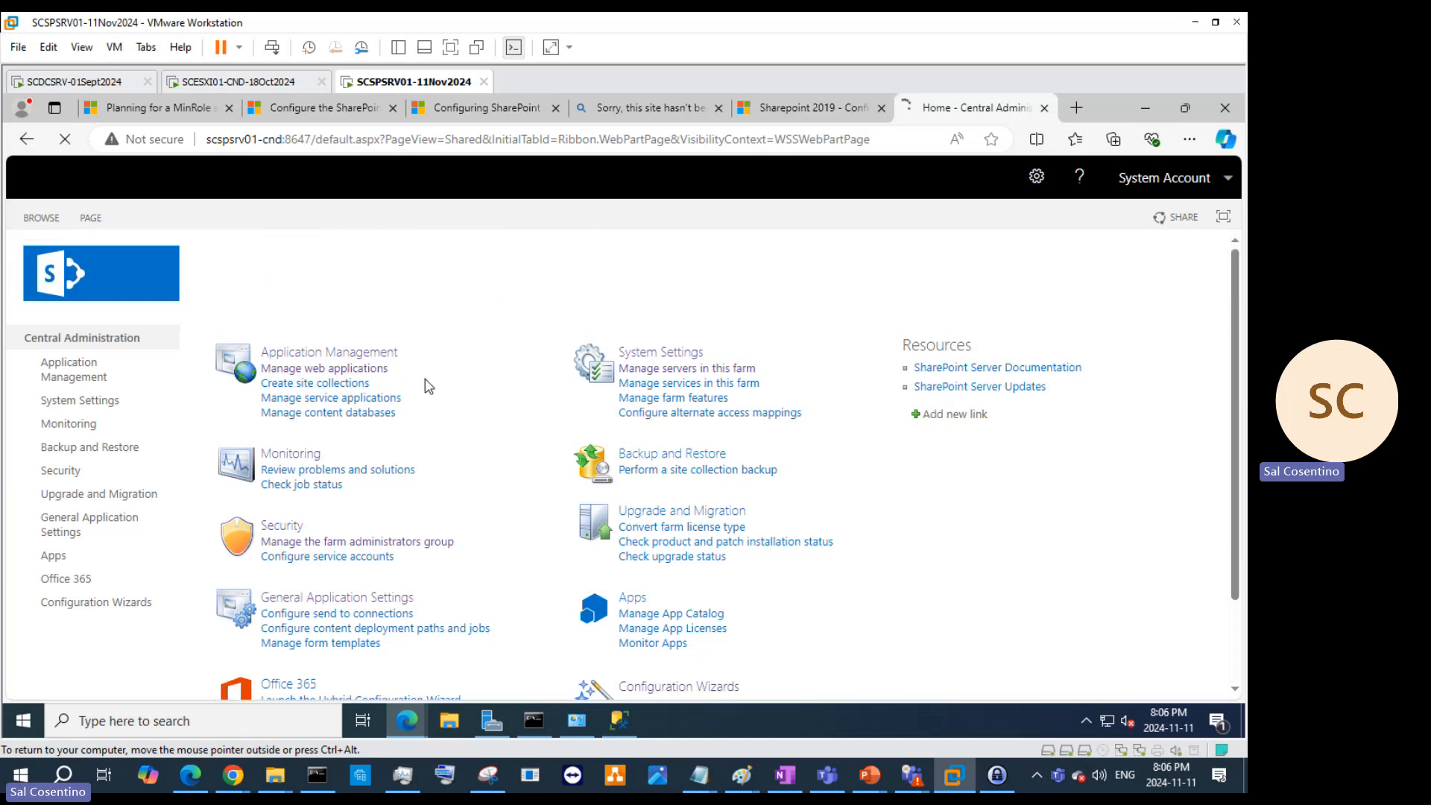
scroll(666, 464, "down", 3)
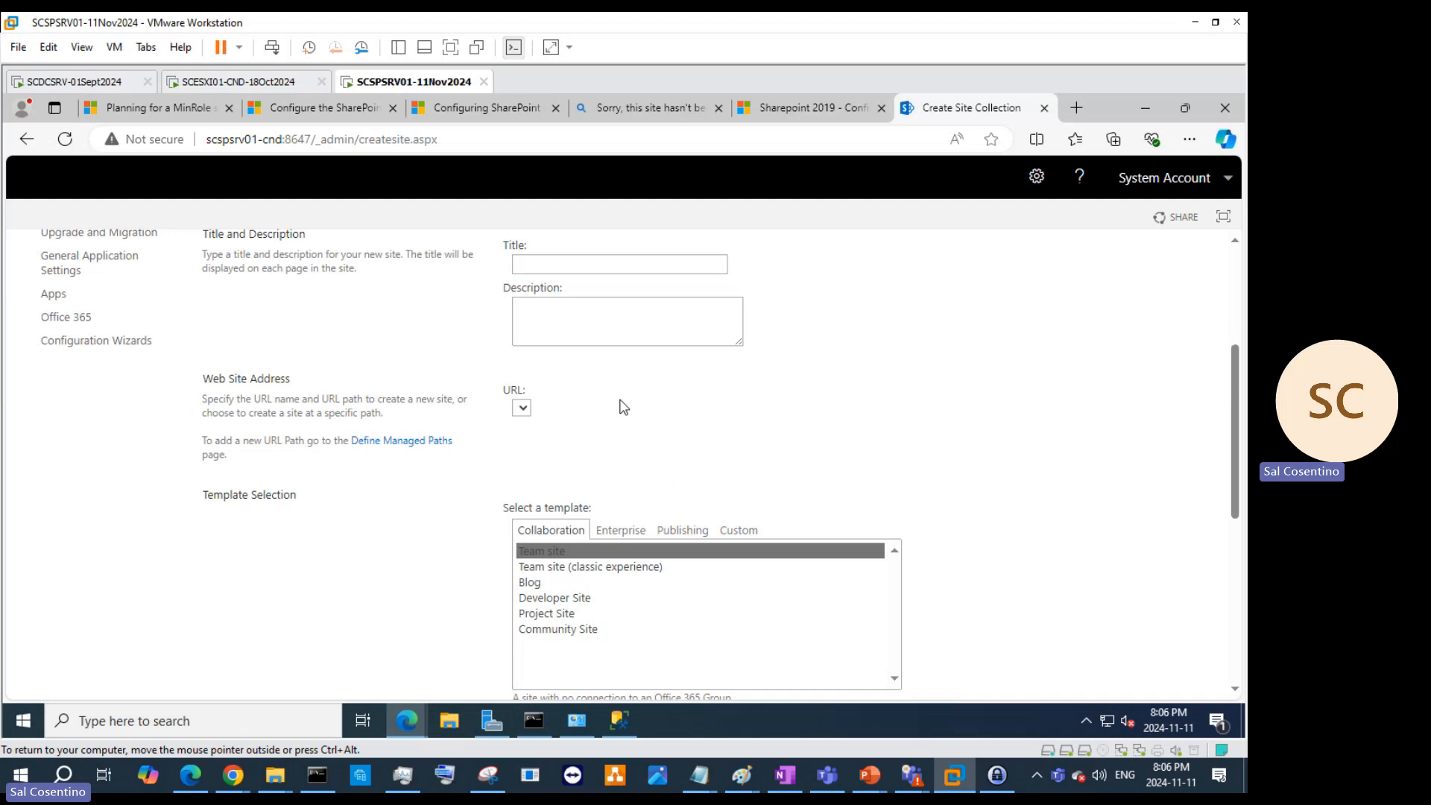
scroll(623, 407, "up", 2)
Step: Try to open the New Web Application page linked from the site collection form, and return to the form
left_click(591, 445)
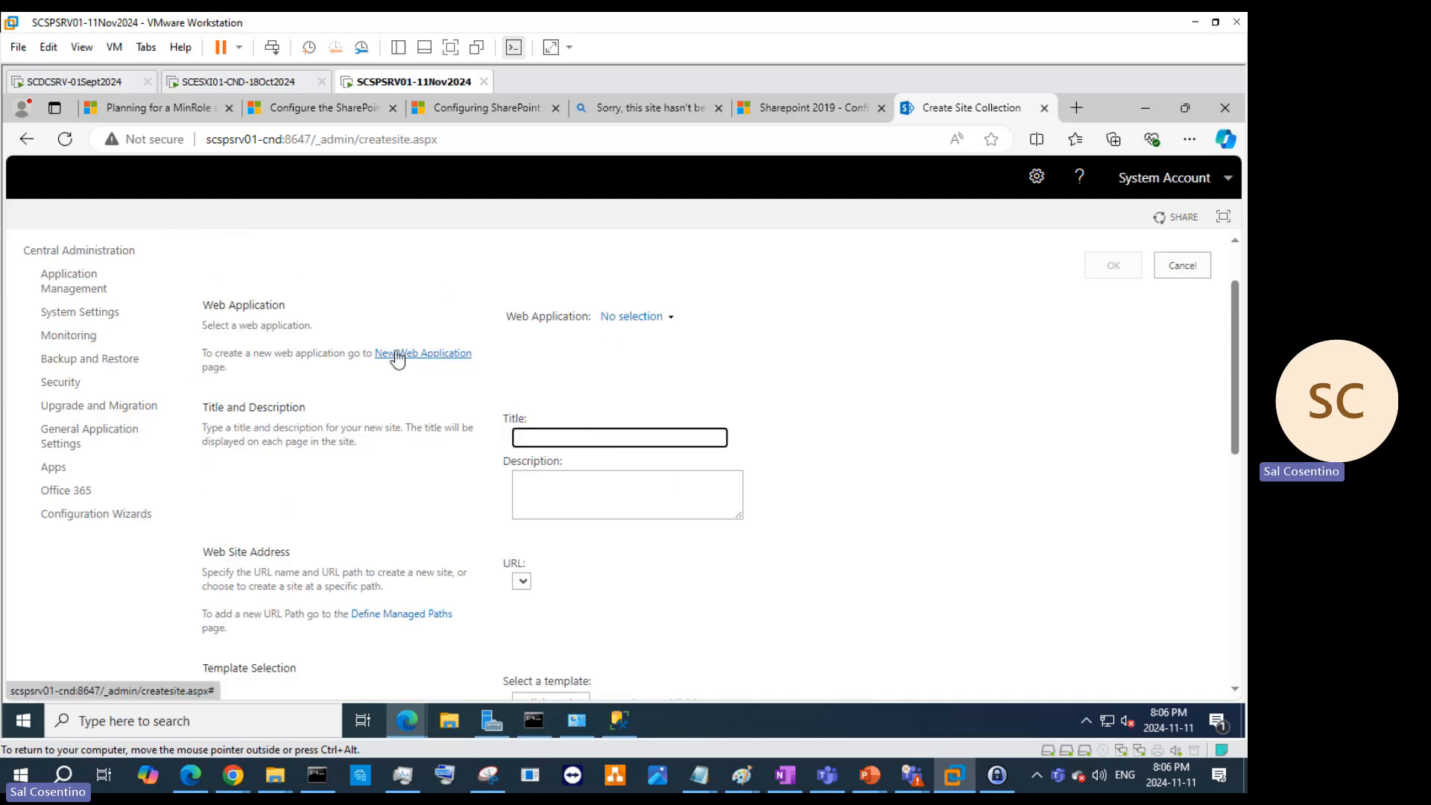
left_click(431, 360)
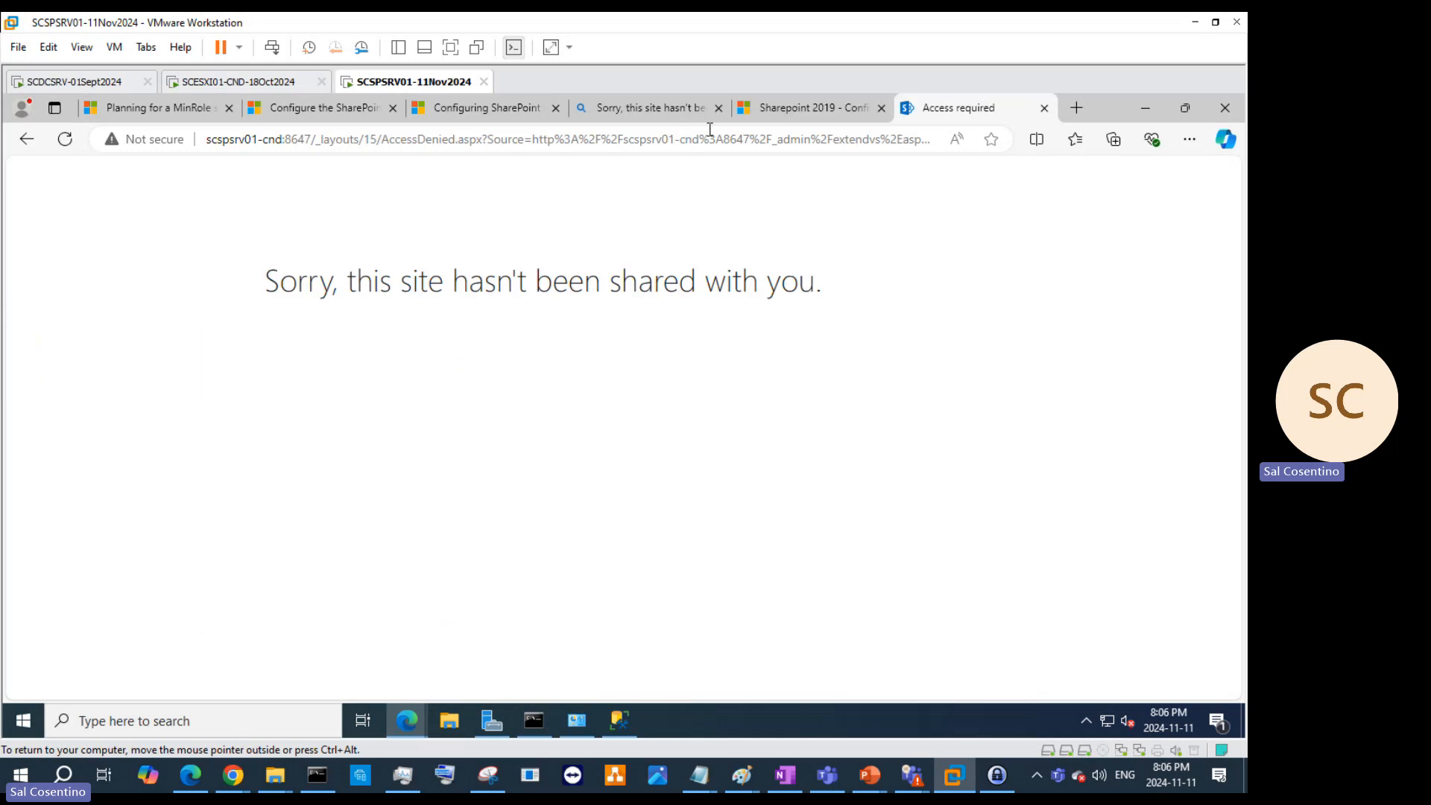
left_click(26, 139)
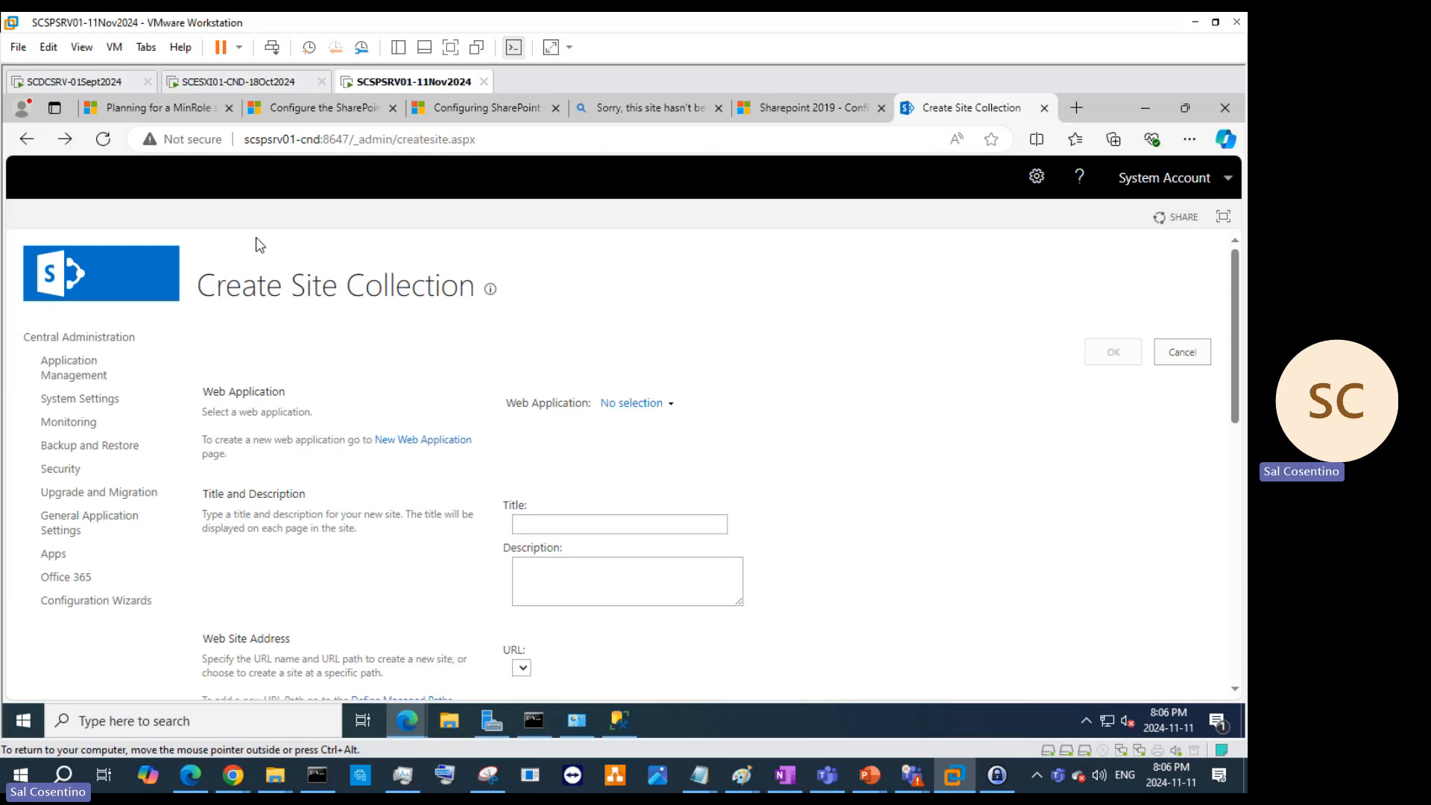
Step: Switch to the Edge window showing the SharePoint Server documentation and go back to the Central Administration home page there
mouse_move(398, 738)
left_click(345, 661)
mouse_move(407, 720)
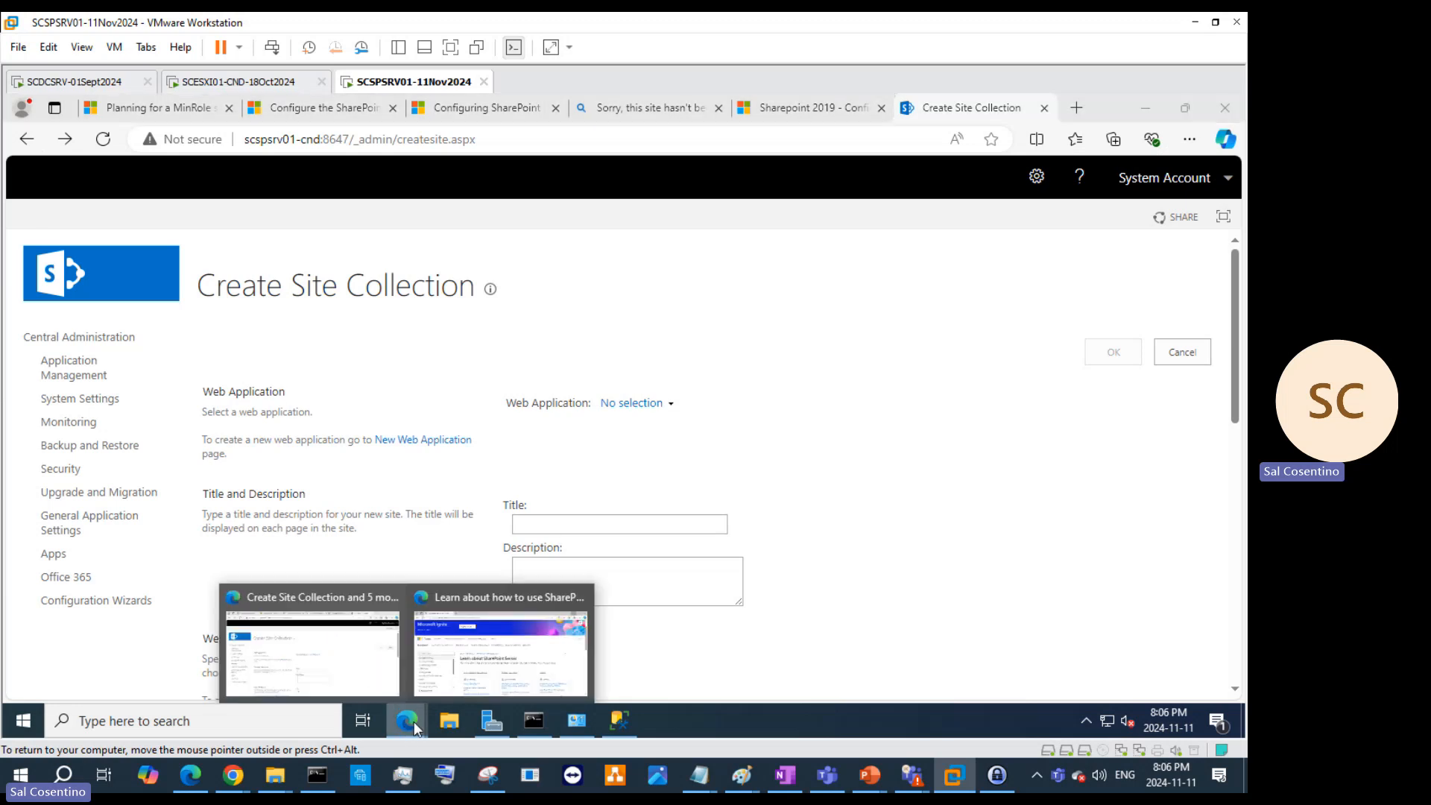
left_click(498, 663)
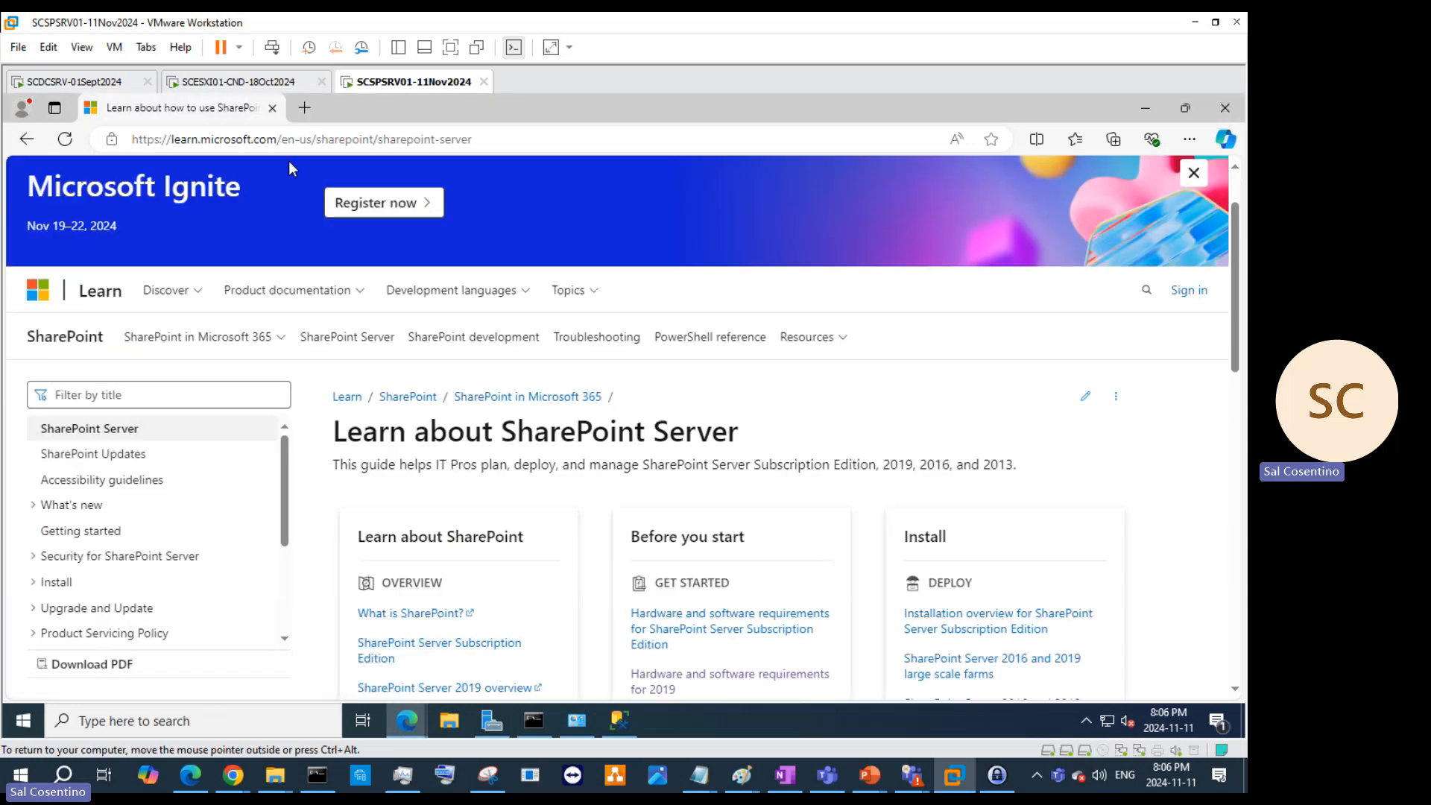
left_click(269, 139)
right_click(27, 139)
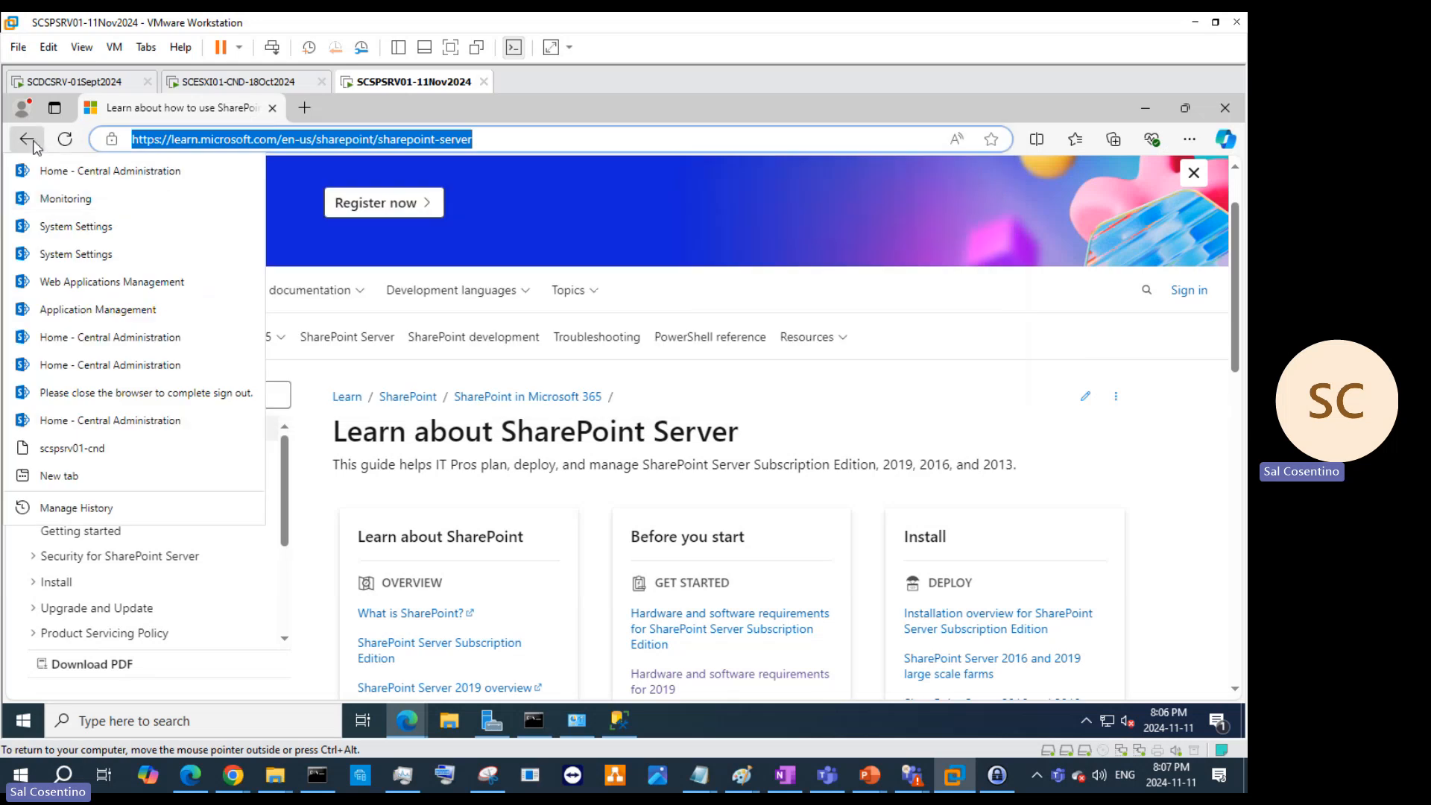
left_click(92, 422)
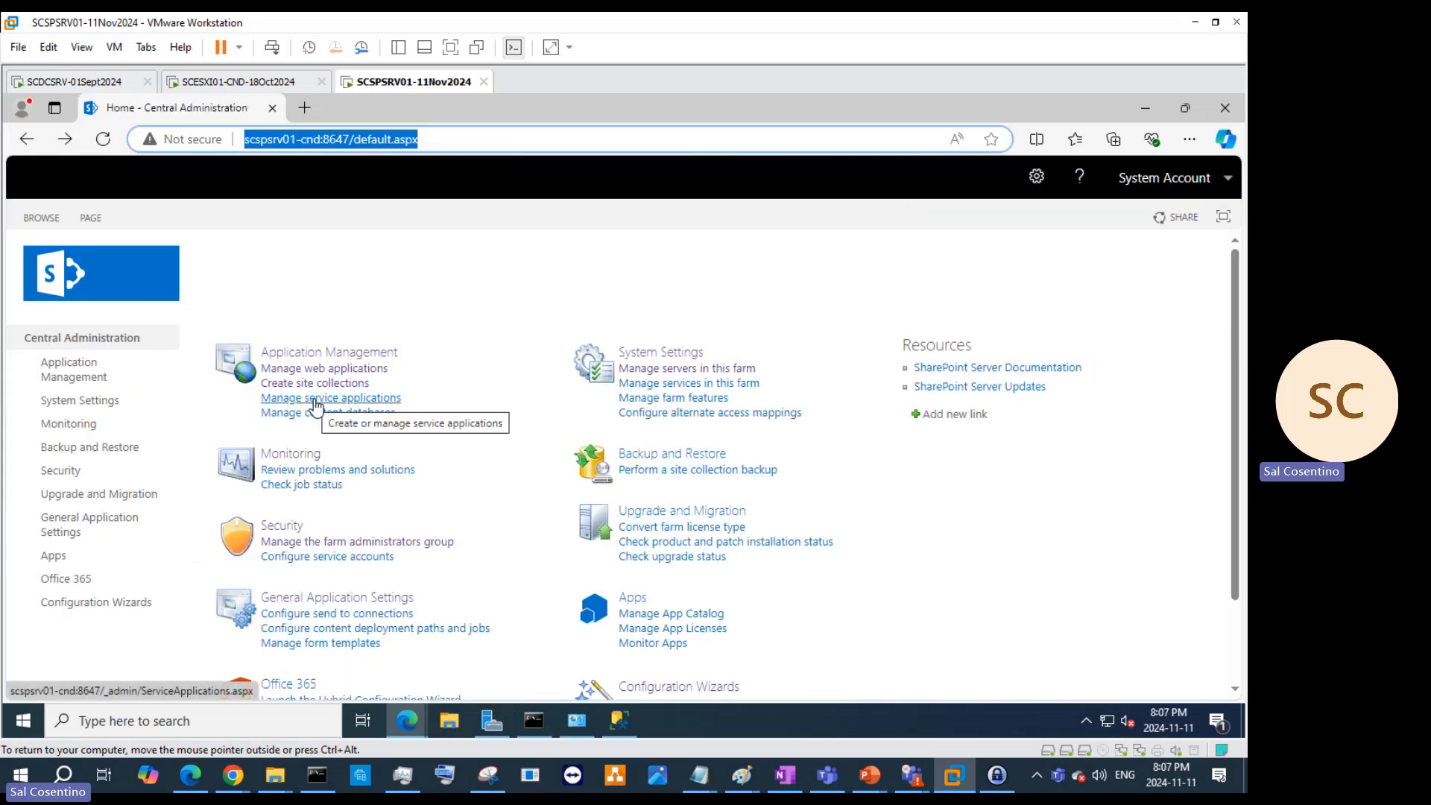
Step: Open the web applications list from Application Management, try to create a new web application, and go back
left_click(143, 387)
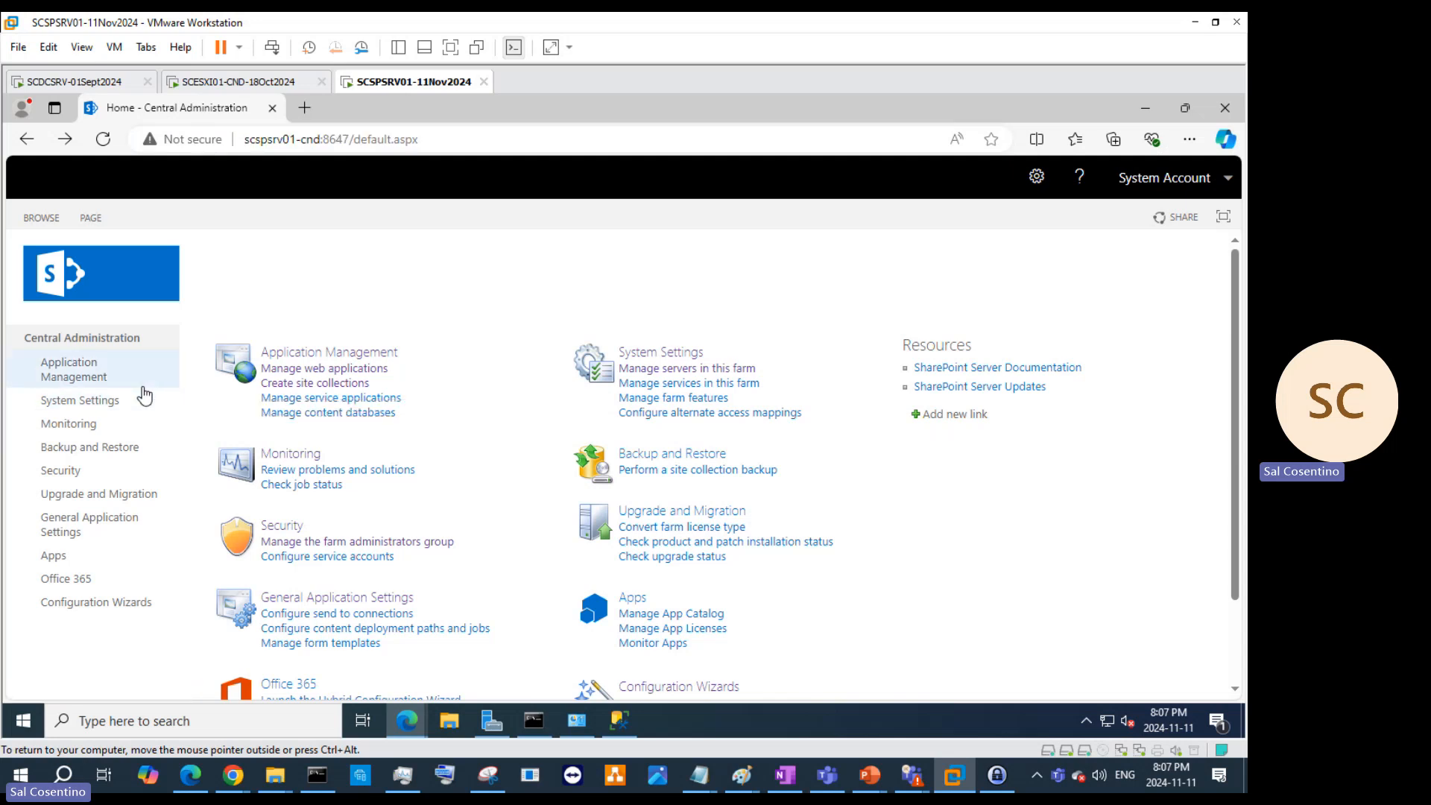
left_click(322, 365)
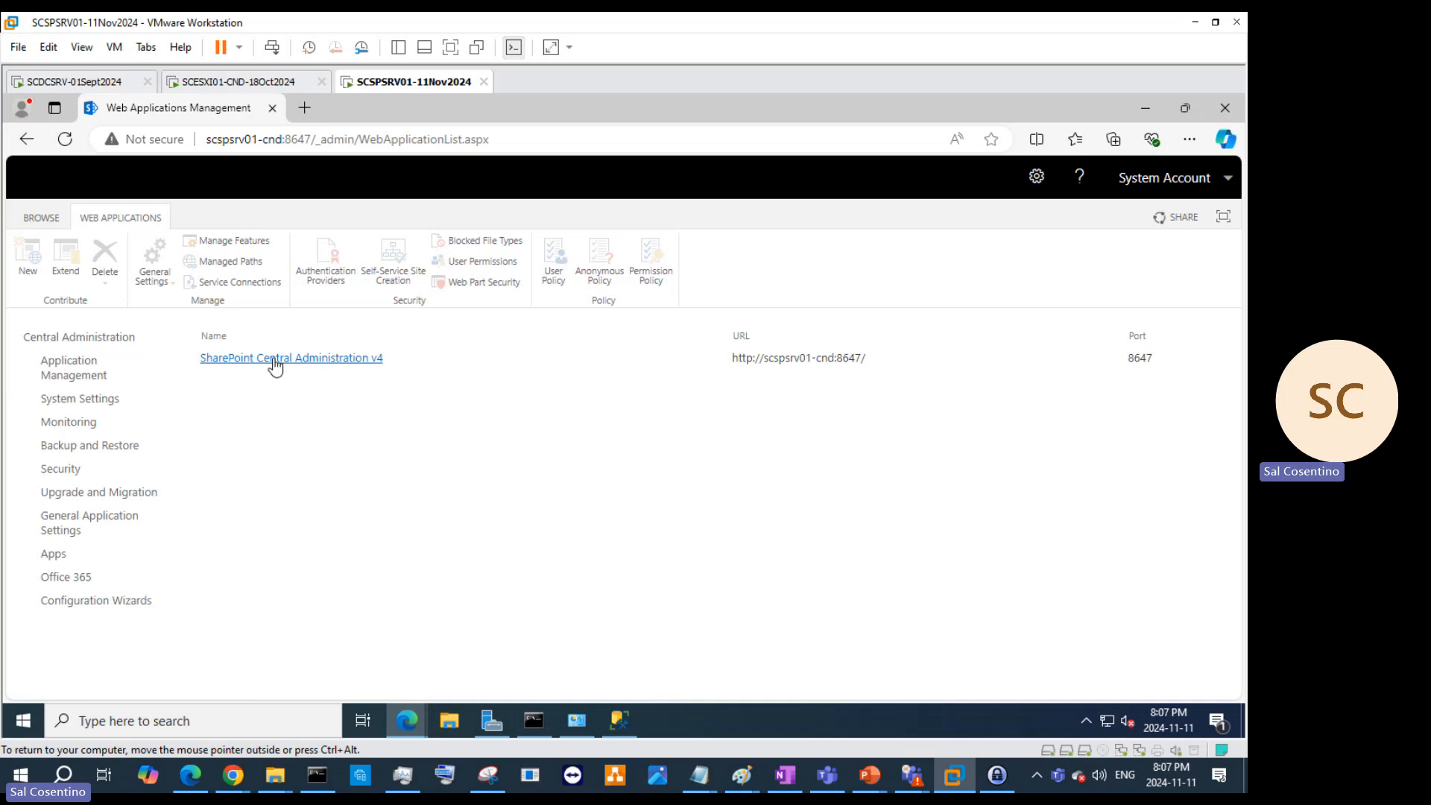
left_click(41, 272)
left_click(27, 140)
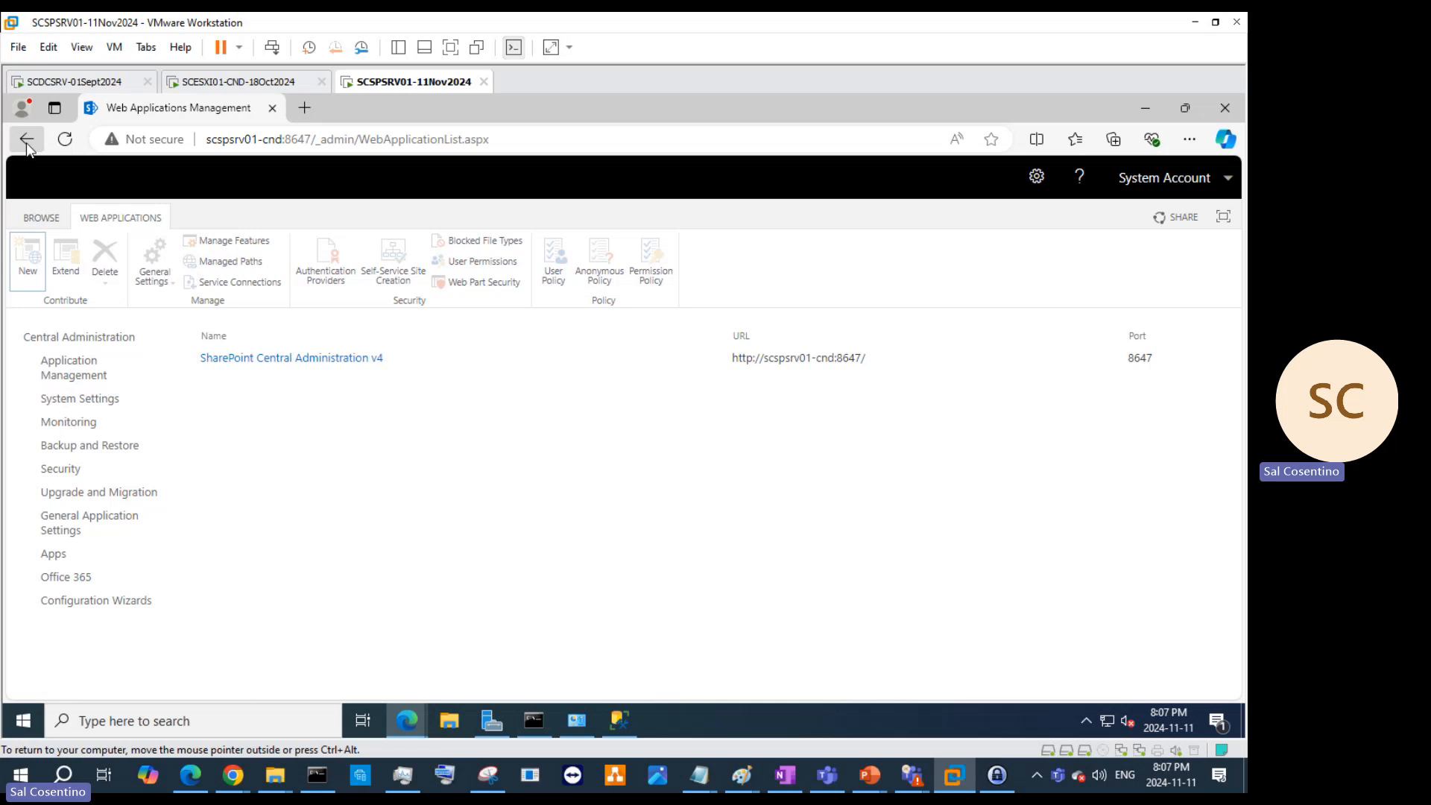
mouse_move(408, 717)
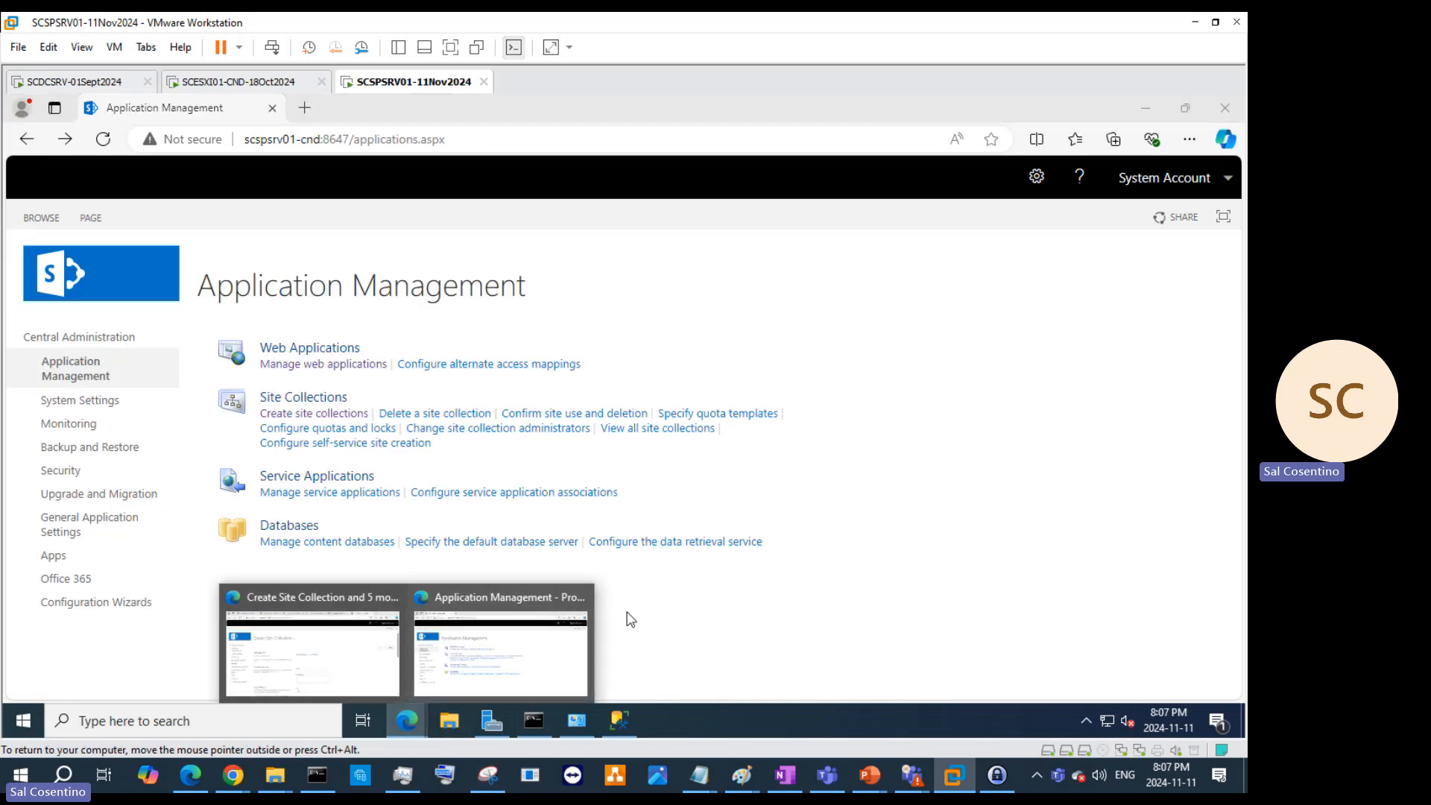
Step: Open the Create Site Collection form from Application Management and try to reach its New Web Application page
left_click(74, 367)
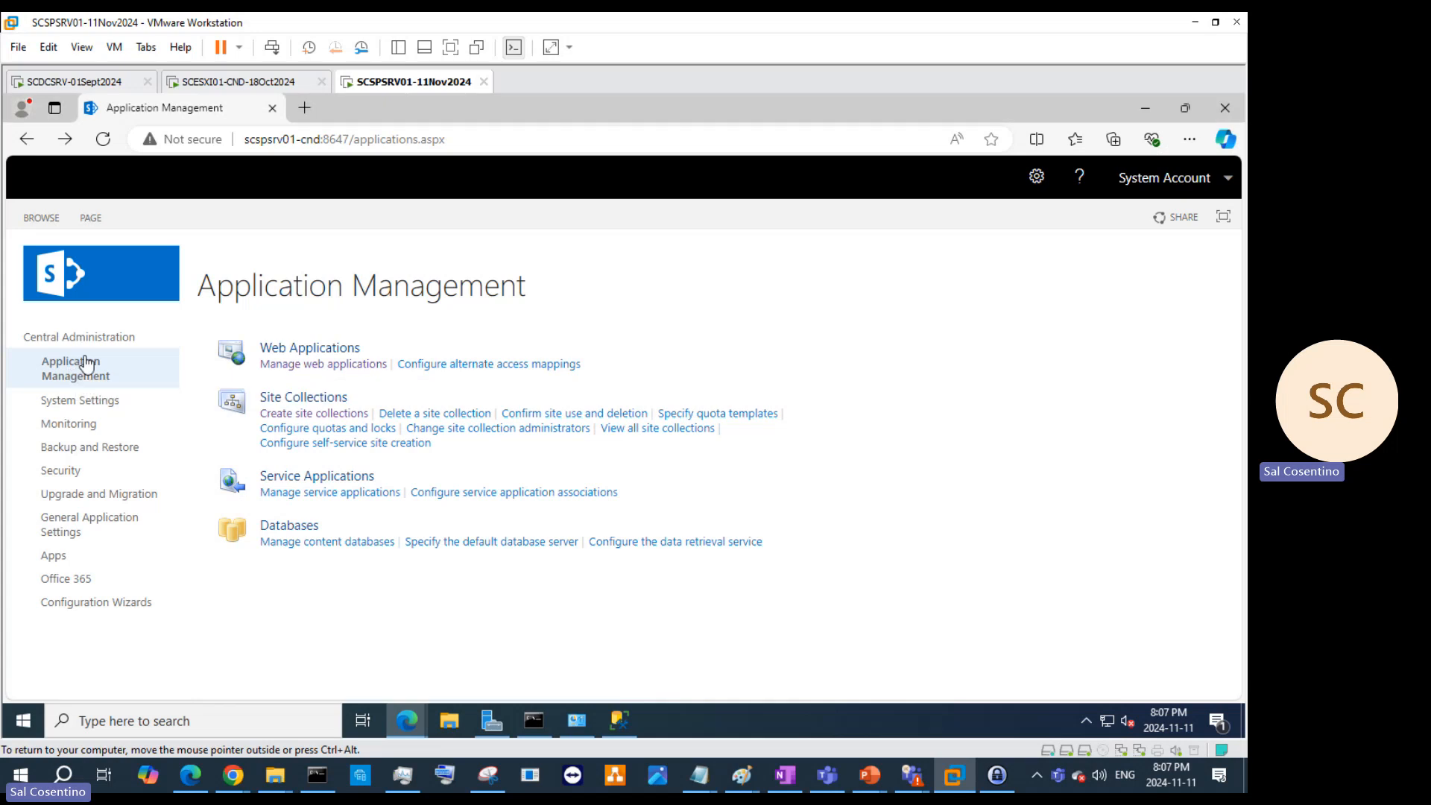
left_click(337, 415)
left_click(438, 441)
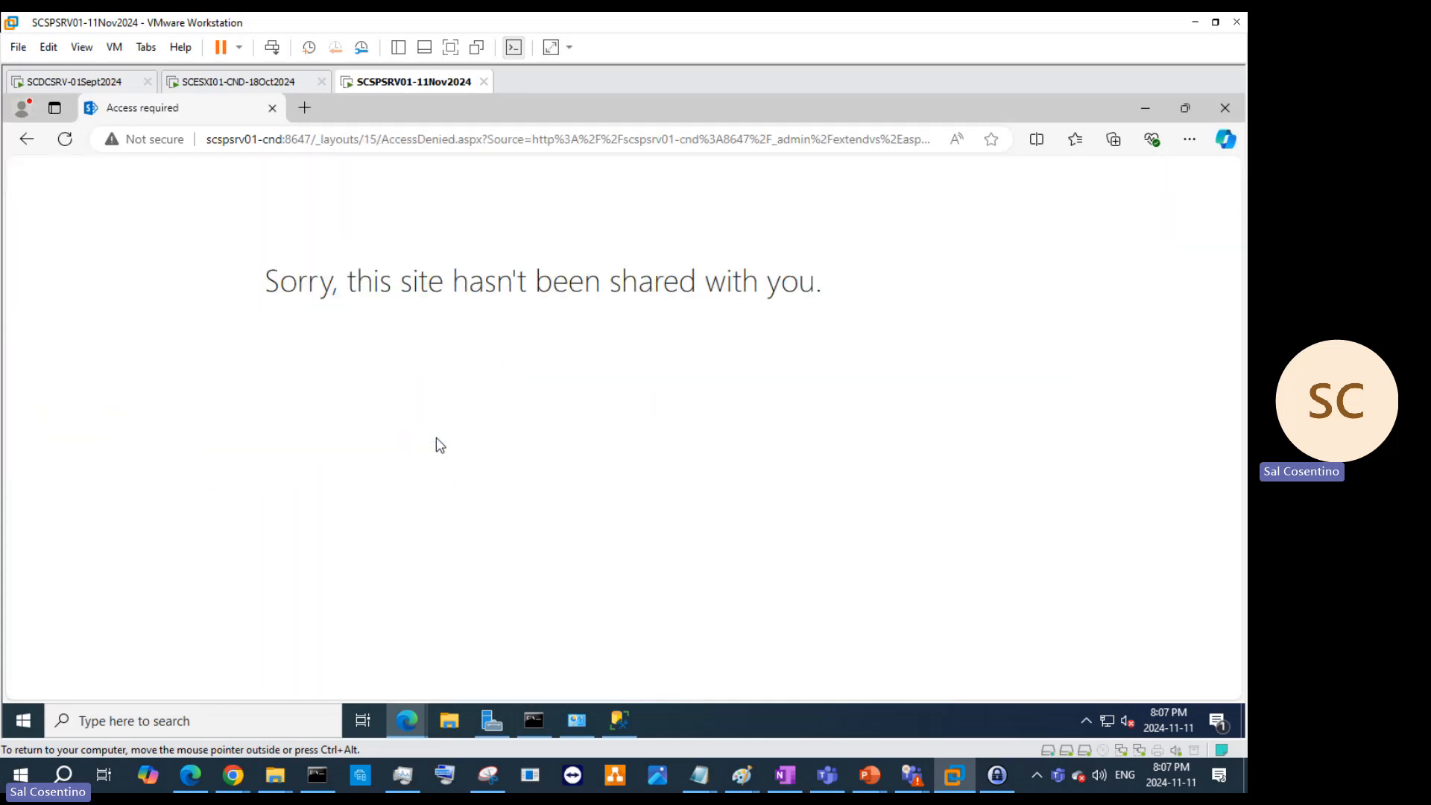
left_click(26, 138)
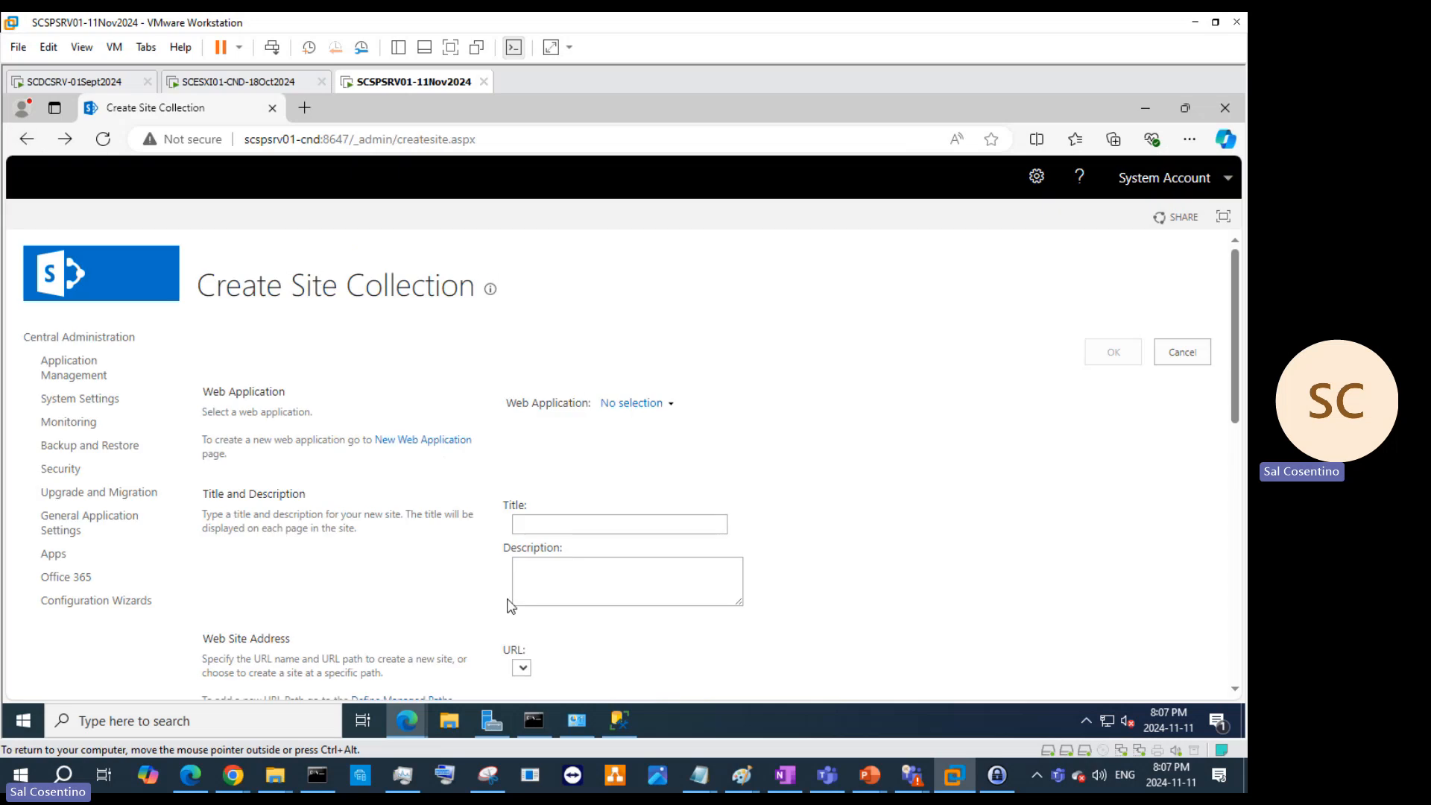
Step: Check which web applications can be selected for the new site collection, and cancel the selection
mouse_move(425, 731)
left_click(600, 525)
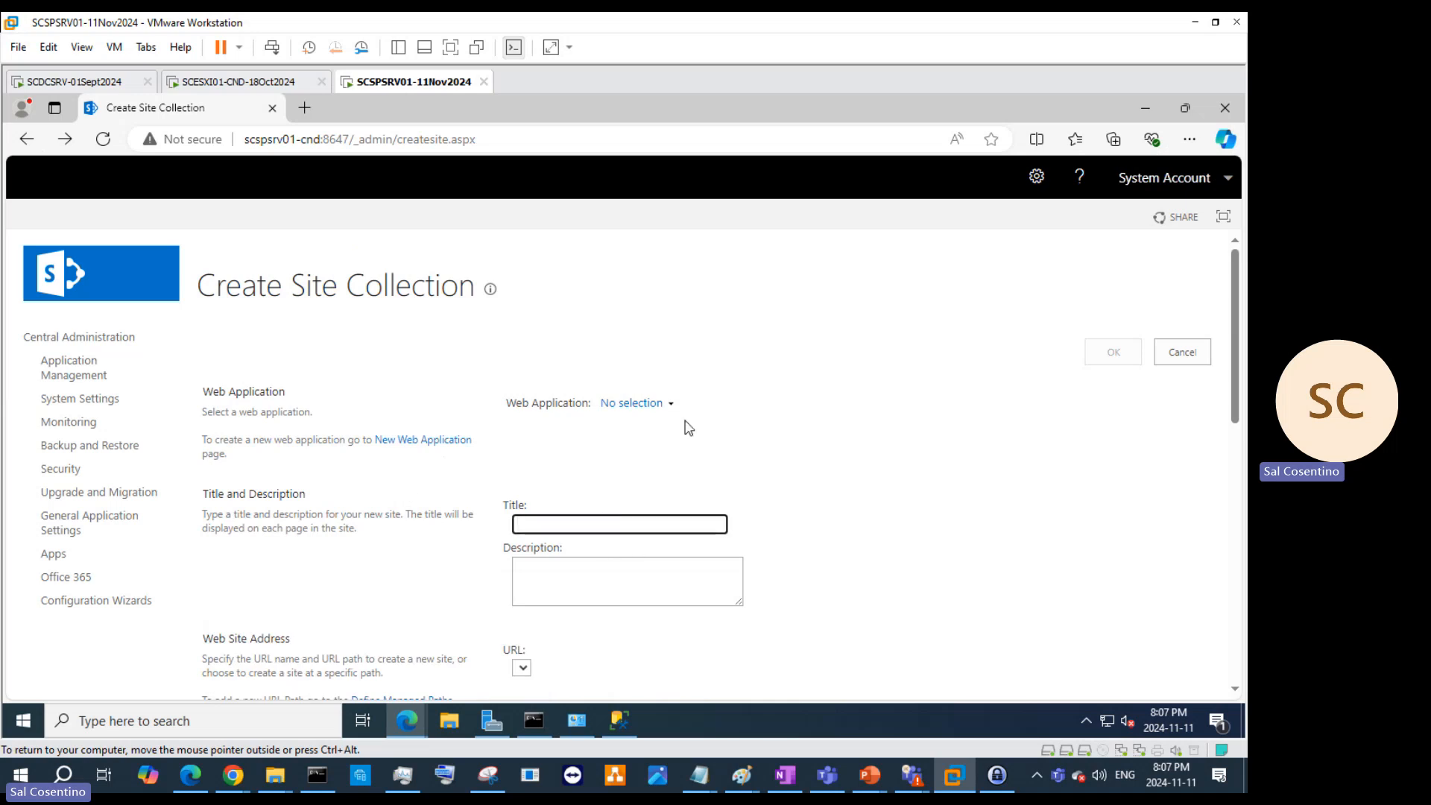
left_click(630, 406)
left_click(627, 426)
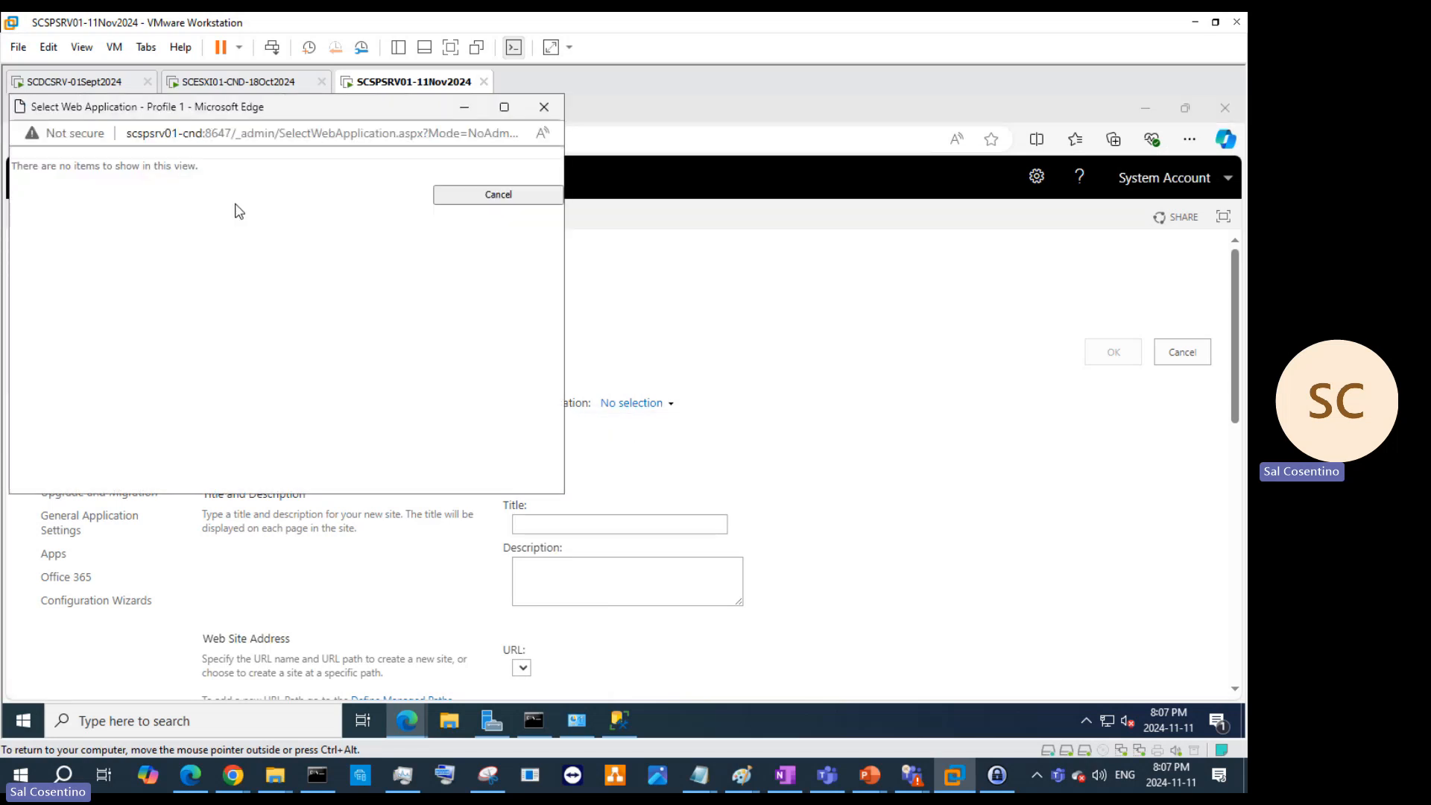
left_click(512, 200)
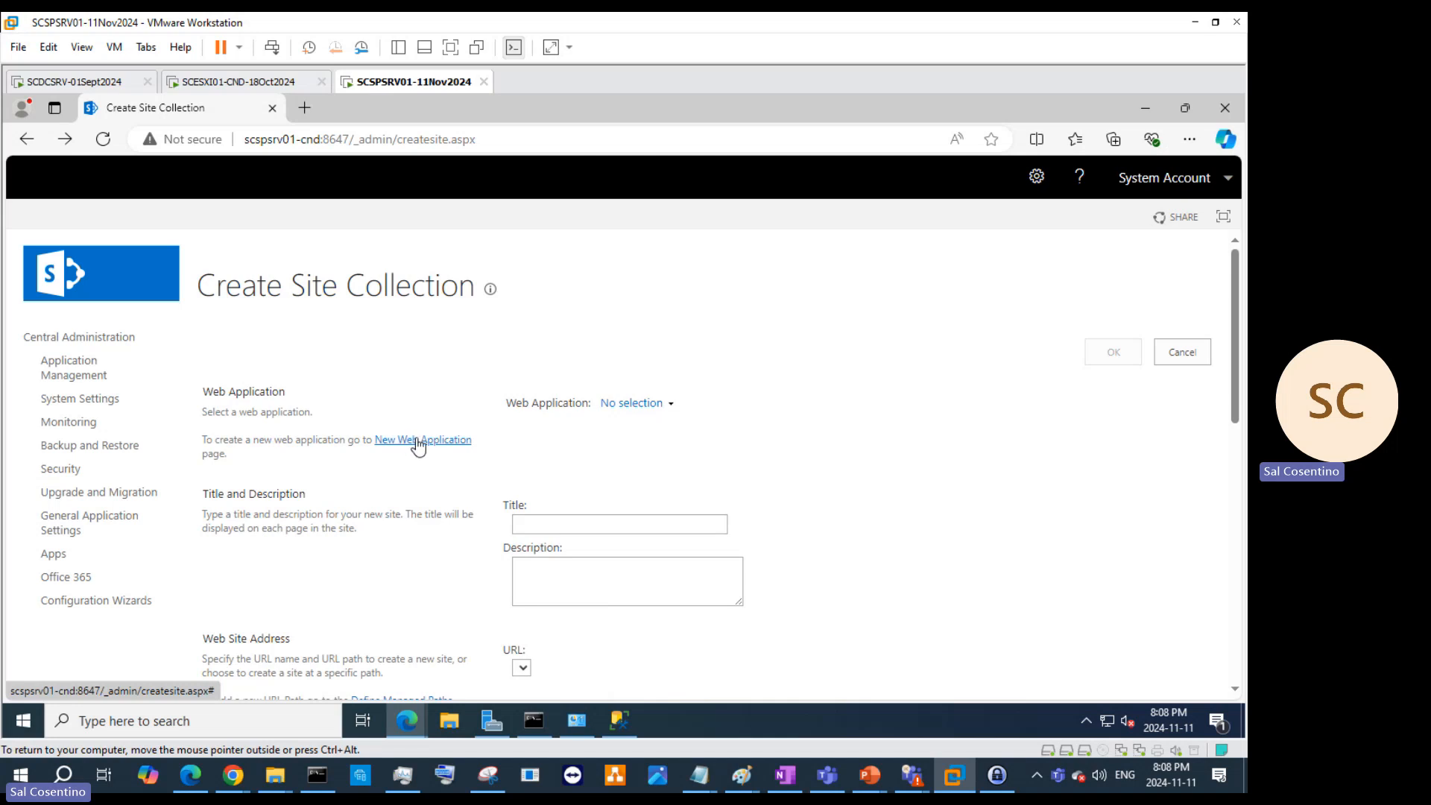
Step: Title the new site collection "Italia Computers website"
left_click(565, 520)
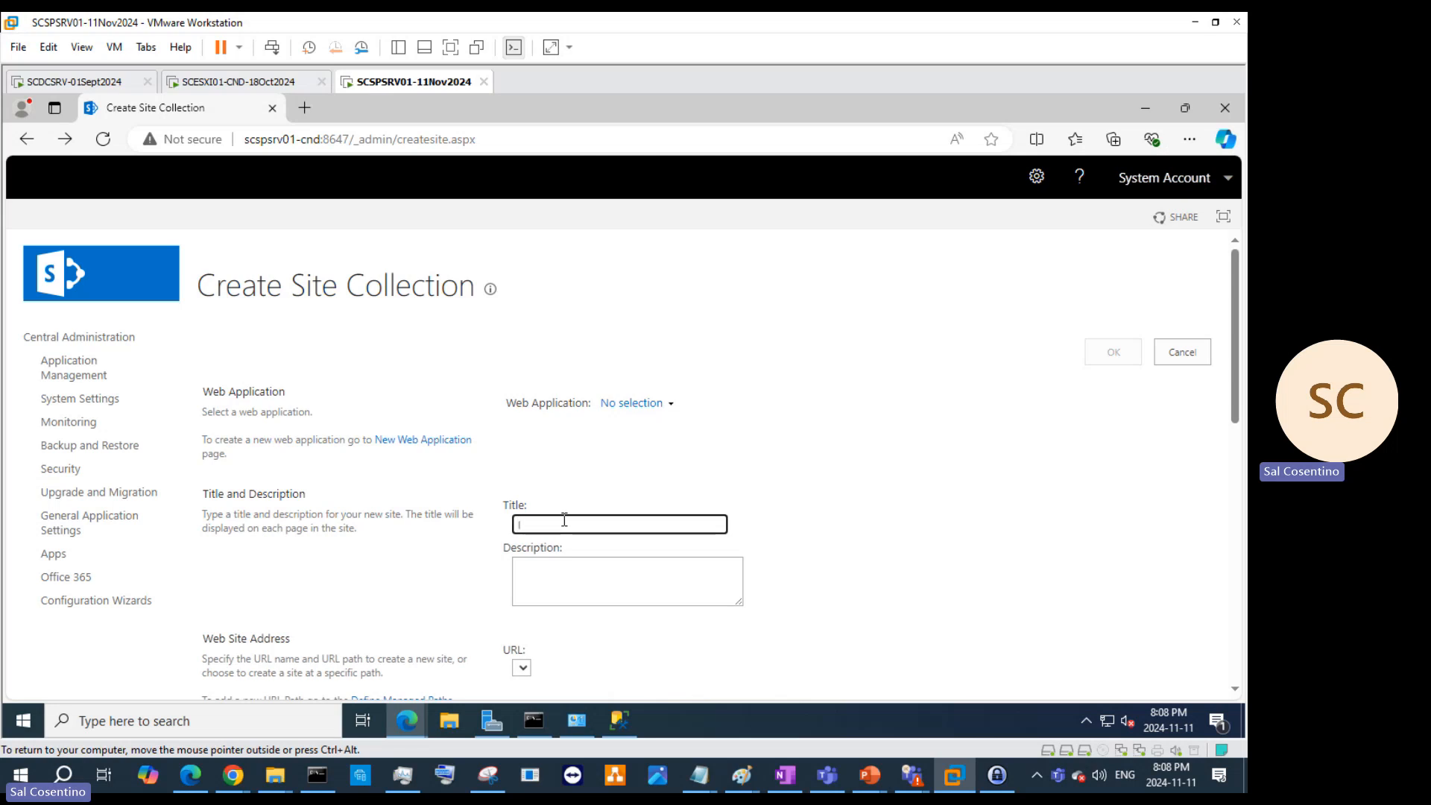
type("ITalia Computers website")
left_click(526, 526)
key("BackSpace")
type("te")
Step: Check the URL options for the new site collection and select the Community Site template
scroll(566, 551, "down", 2)
left_click(523, 498)
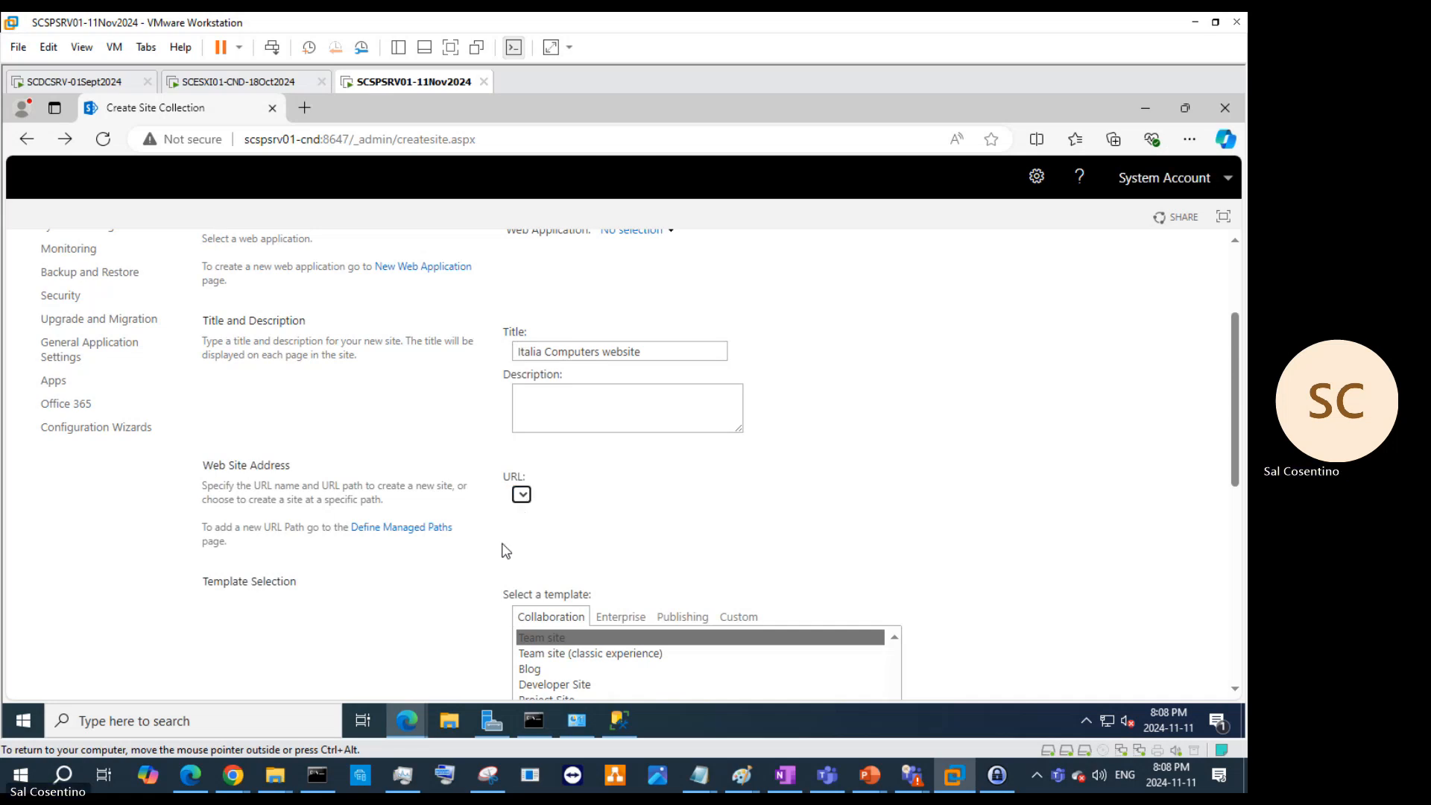
scroll(522, 522, "down", 2)
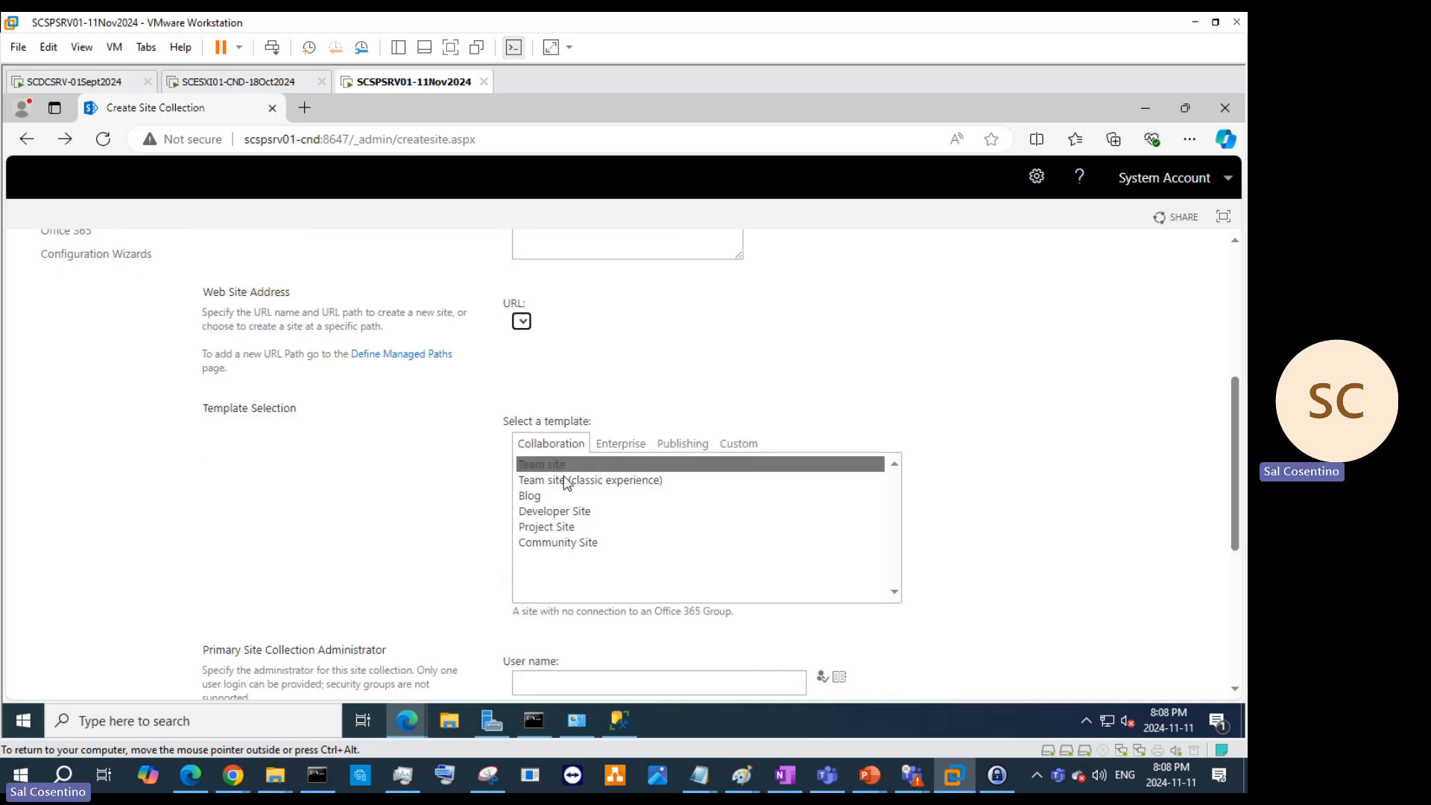
left_click(570, 545)
scroll(597, 541, "down", 4)
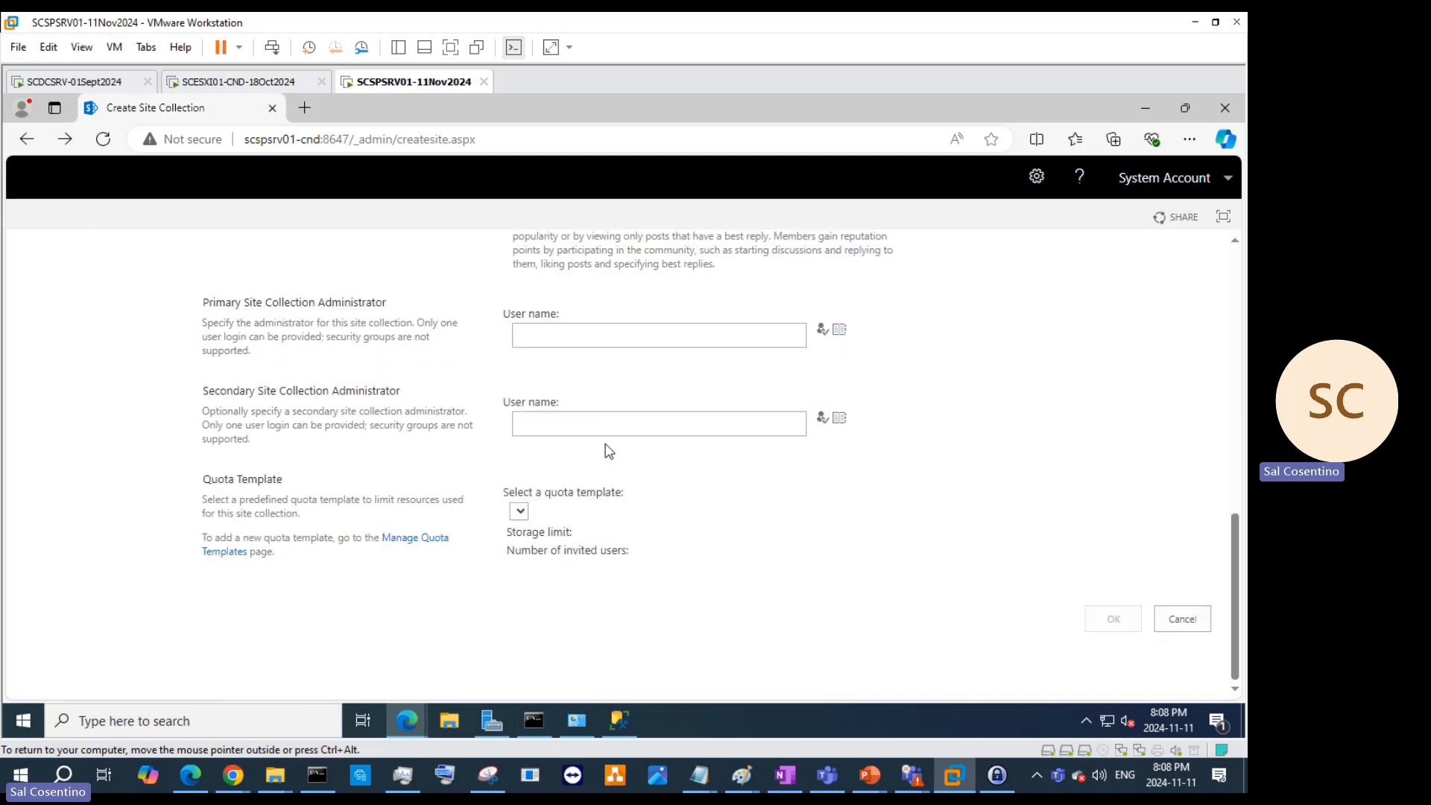
Step: Try to enter and check the primary site collection administrator's user name directly in the form
left_click(559, 330)
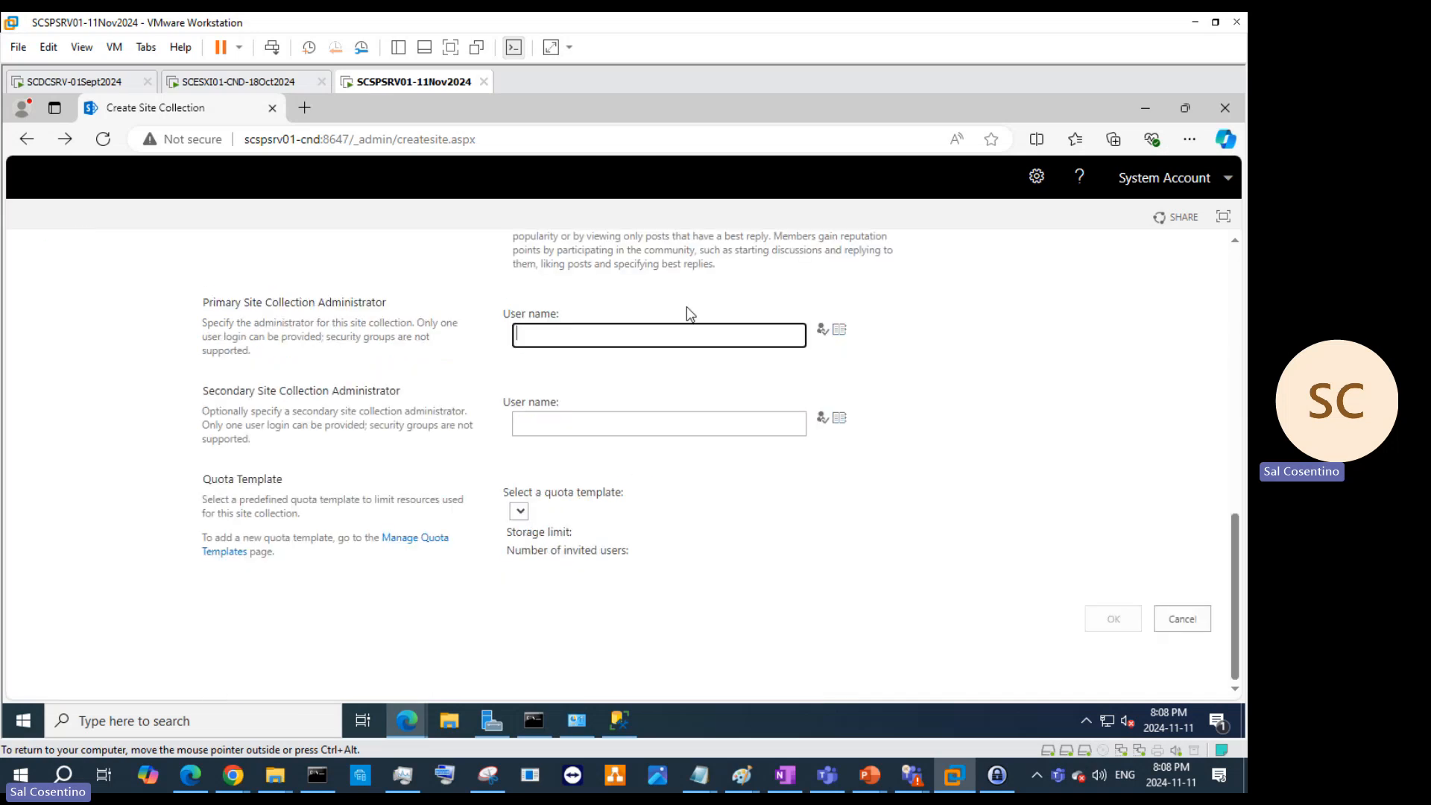
left_click(826, 329)
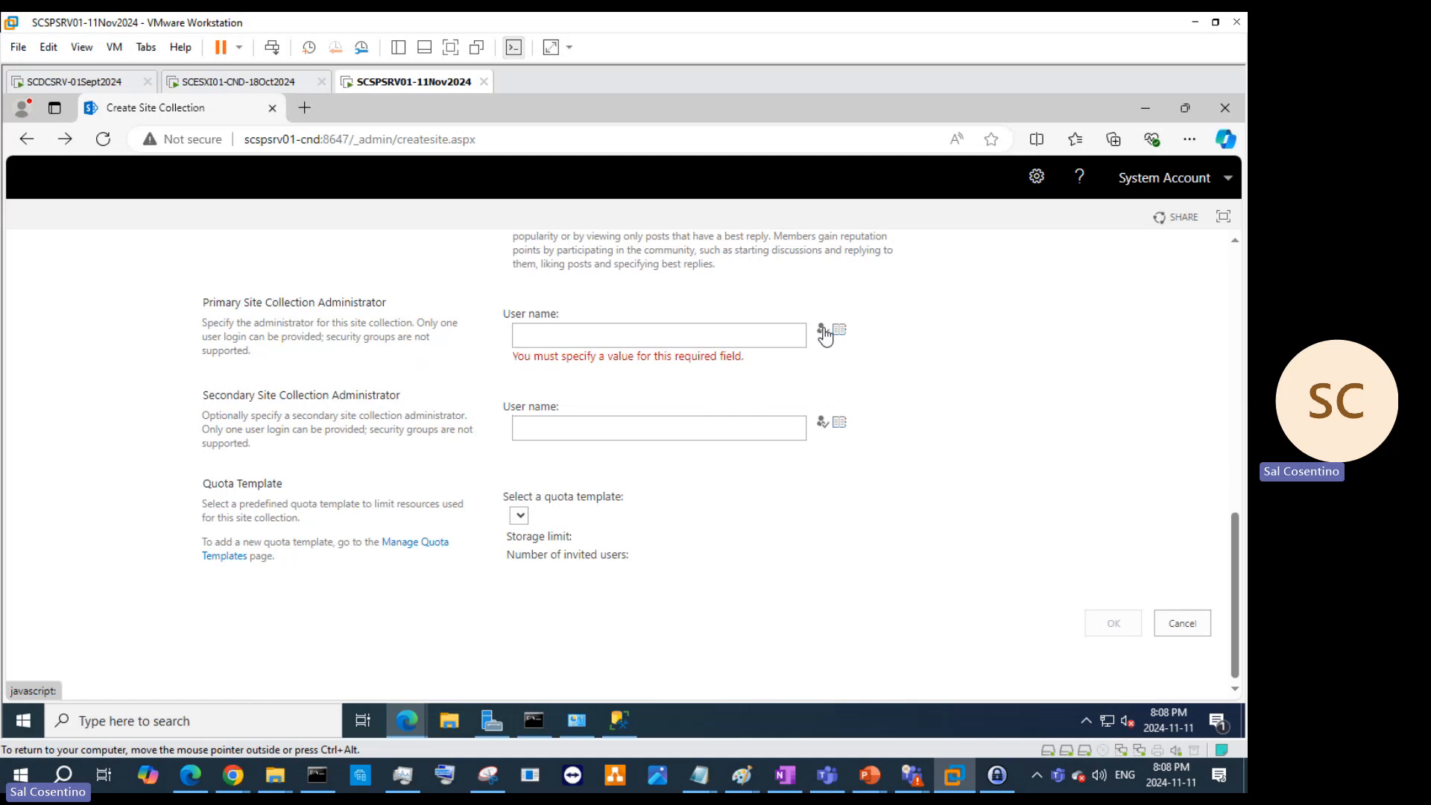
left_click(743, 334)
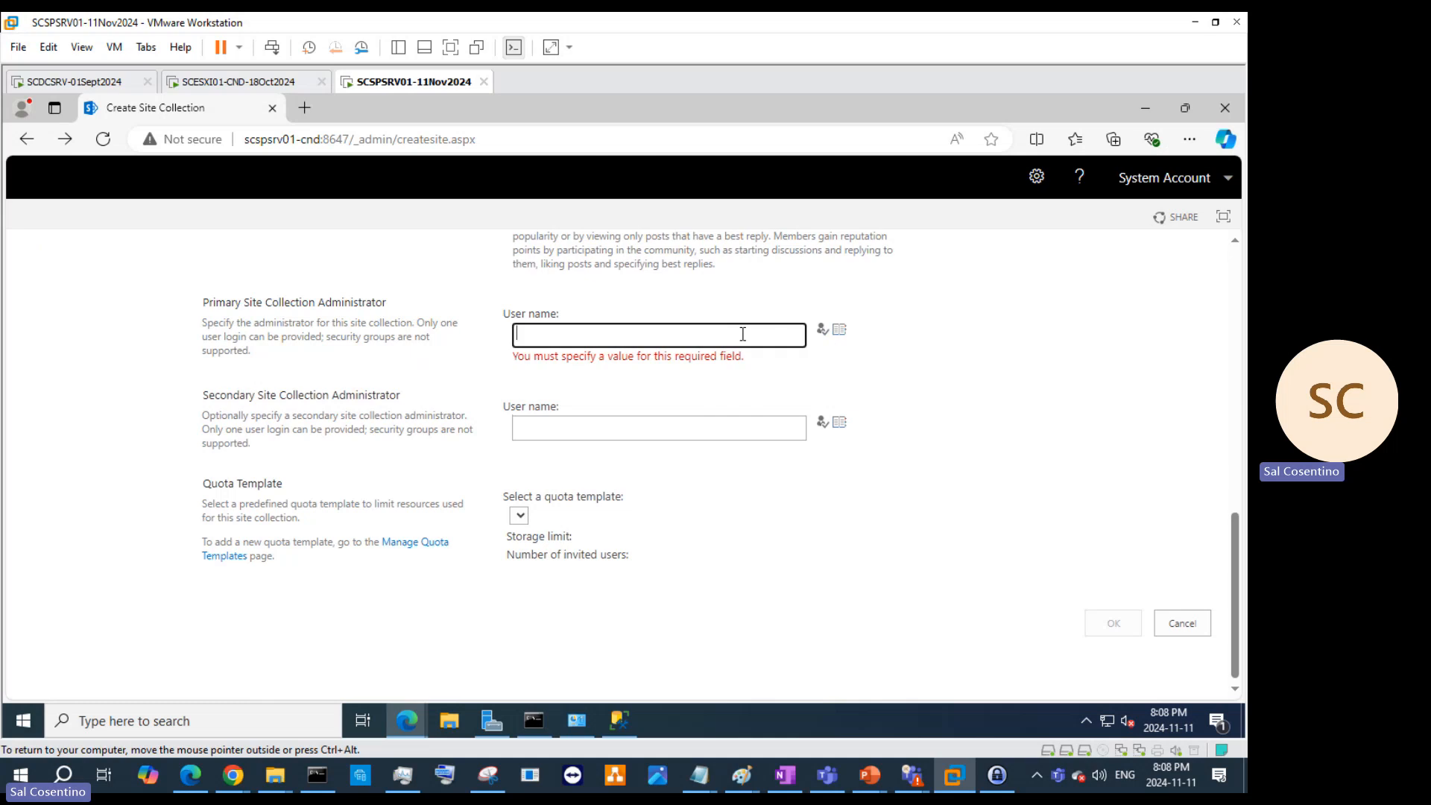
left_click(839, 330)
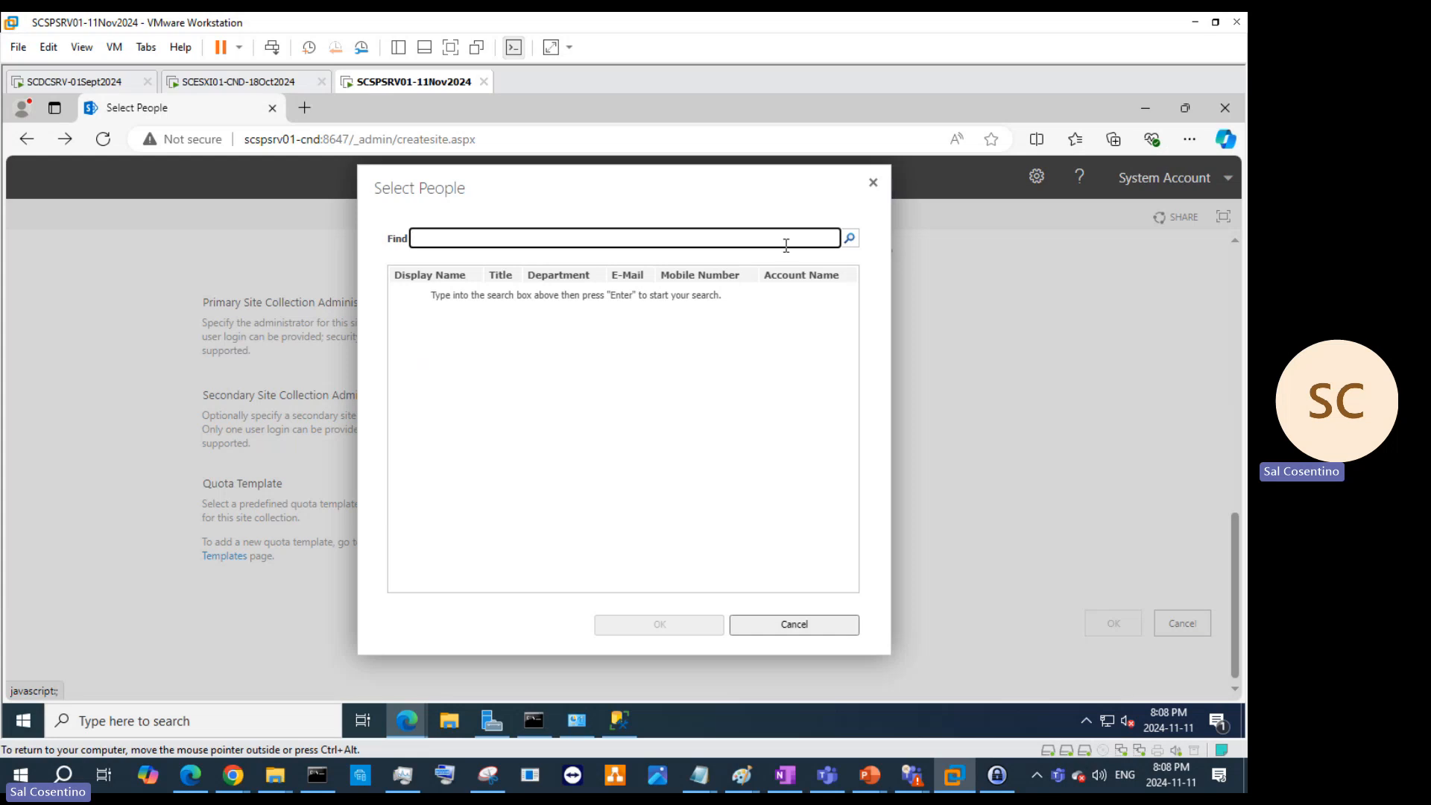
left_click(873, 183)
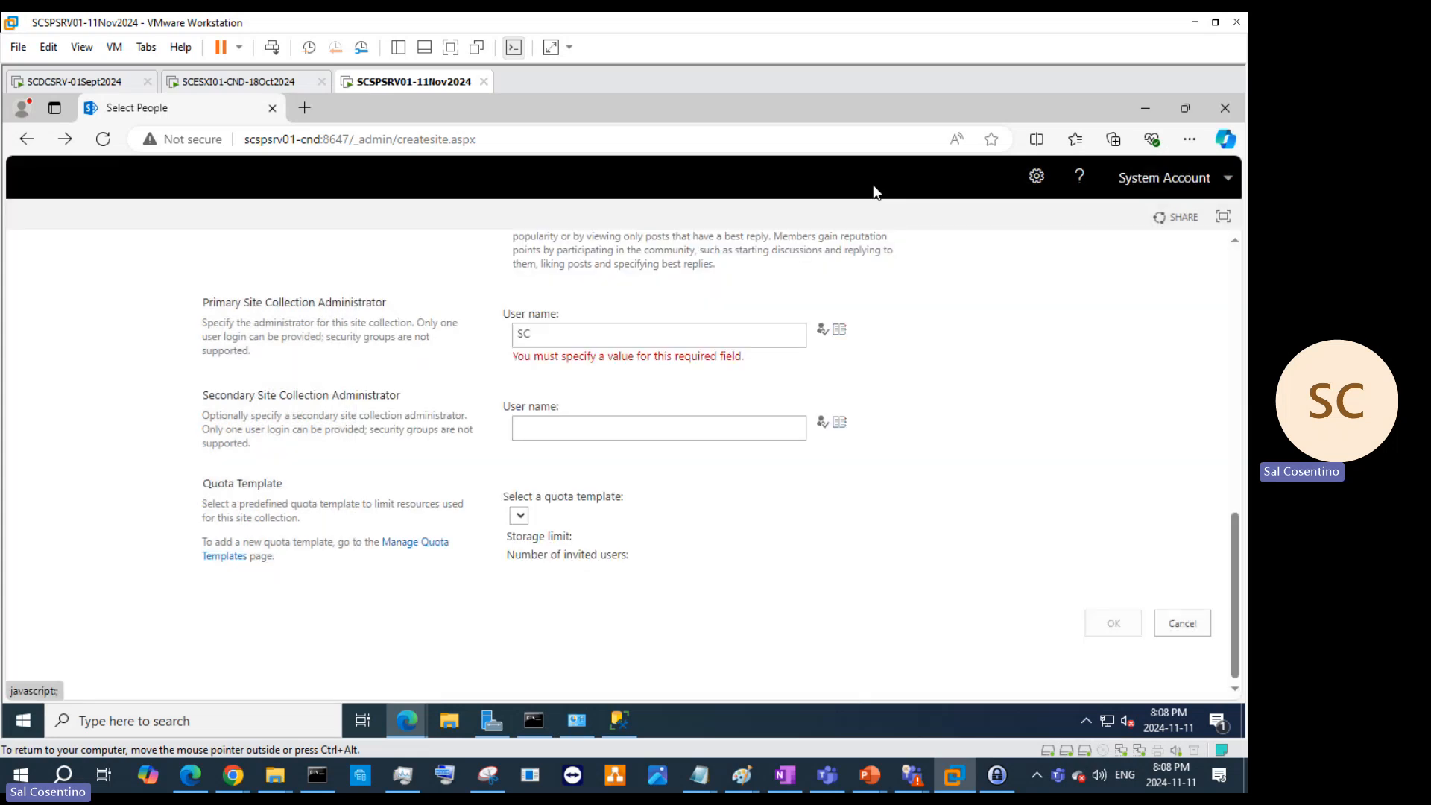
left_click(617, 336)
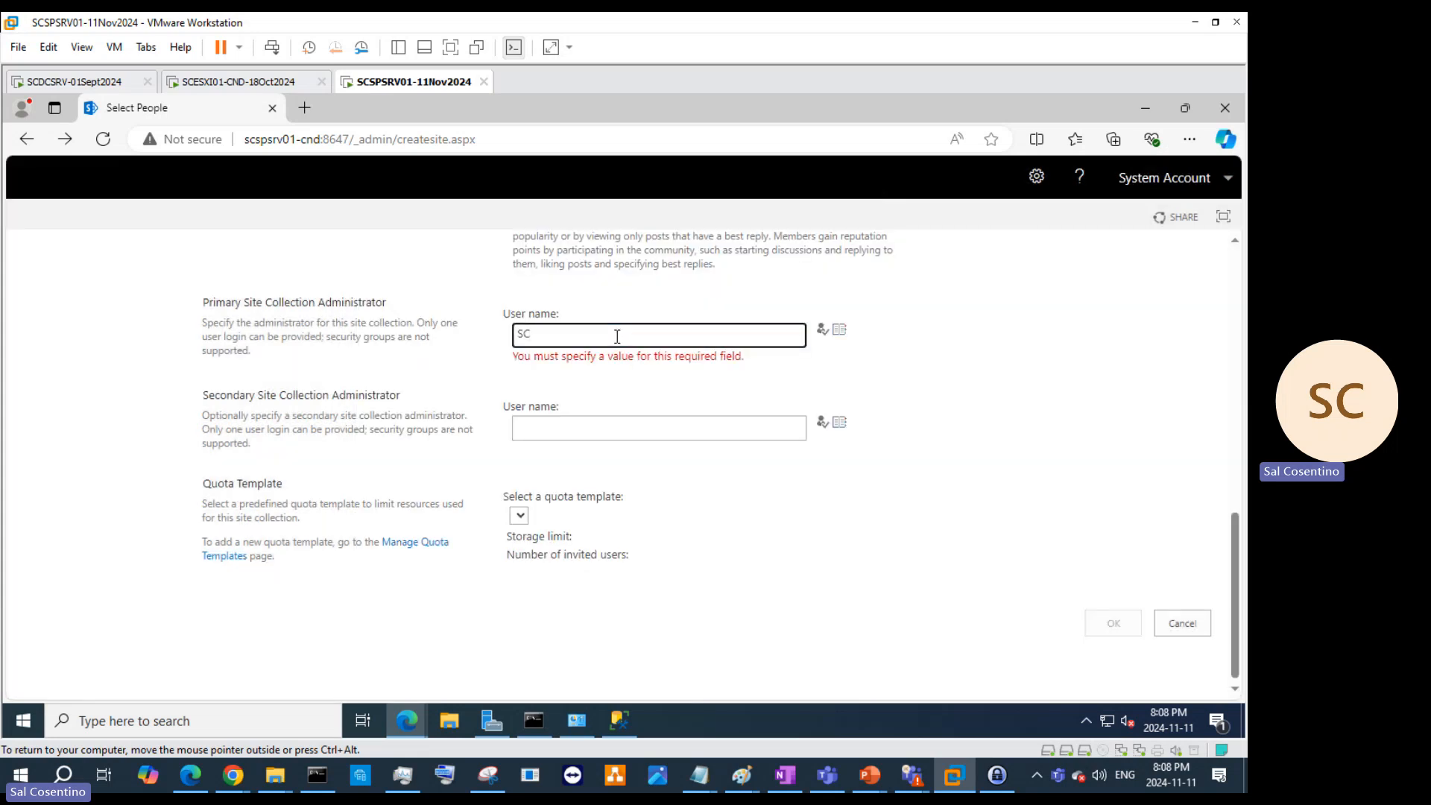
left_click(822, 328)
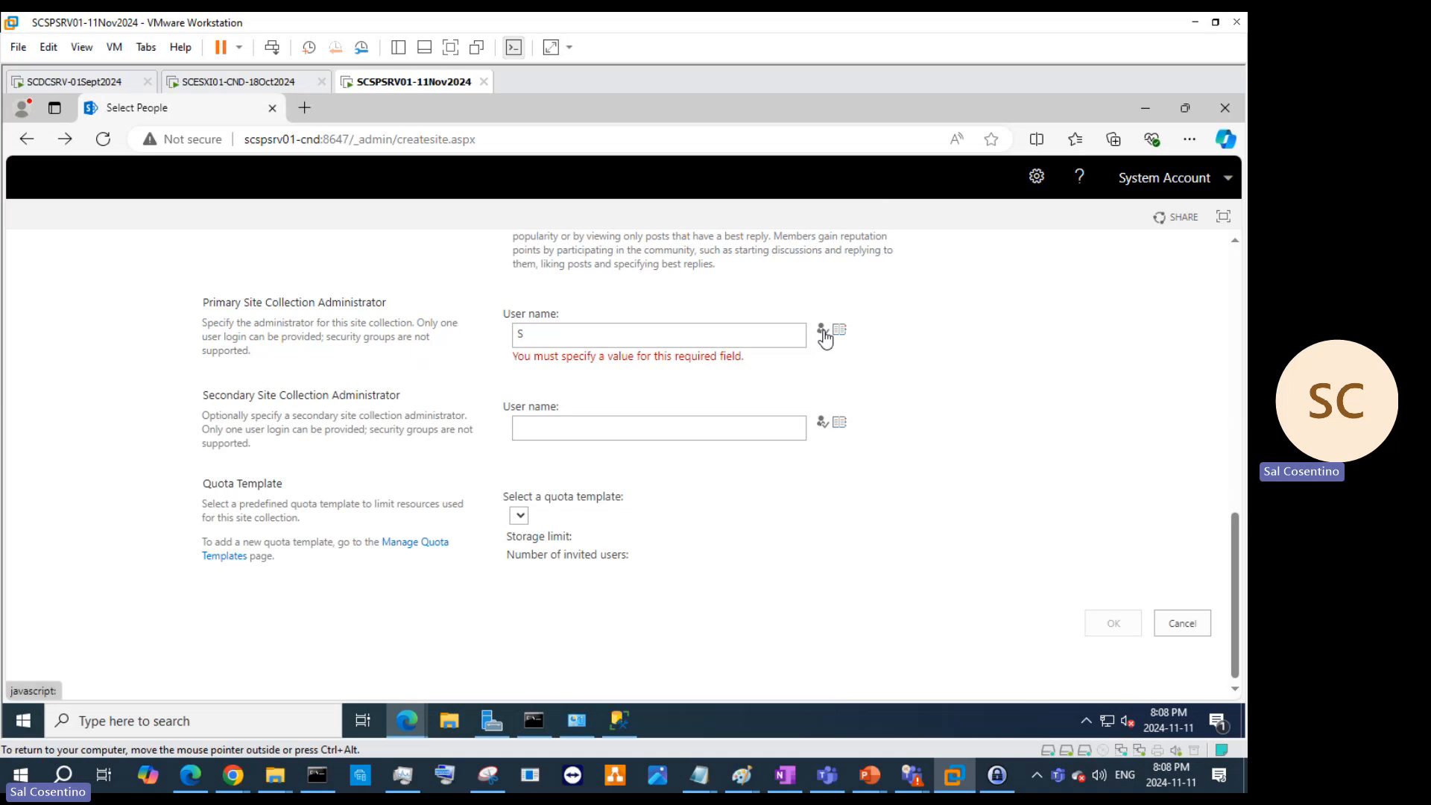
Step: Find the administrator account in the people picker and set it as the primary site collection administrator
left_click(840, 331)
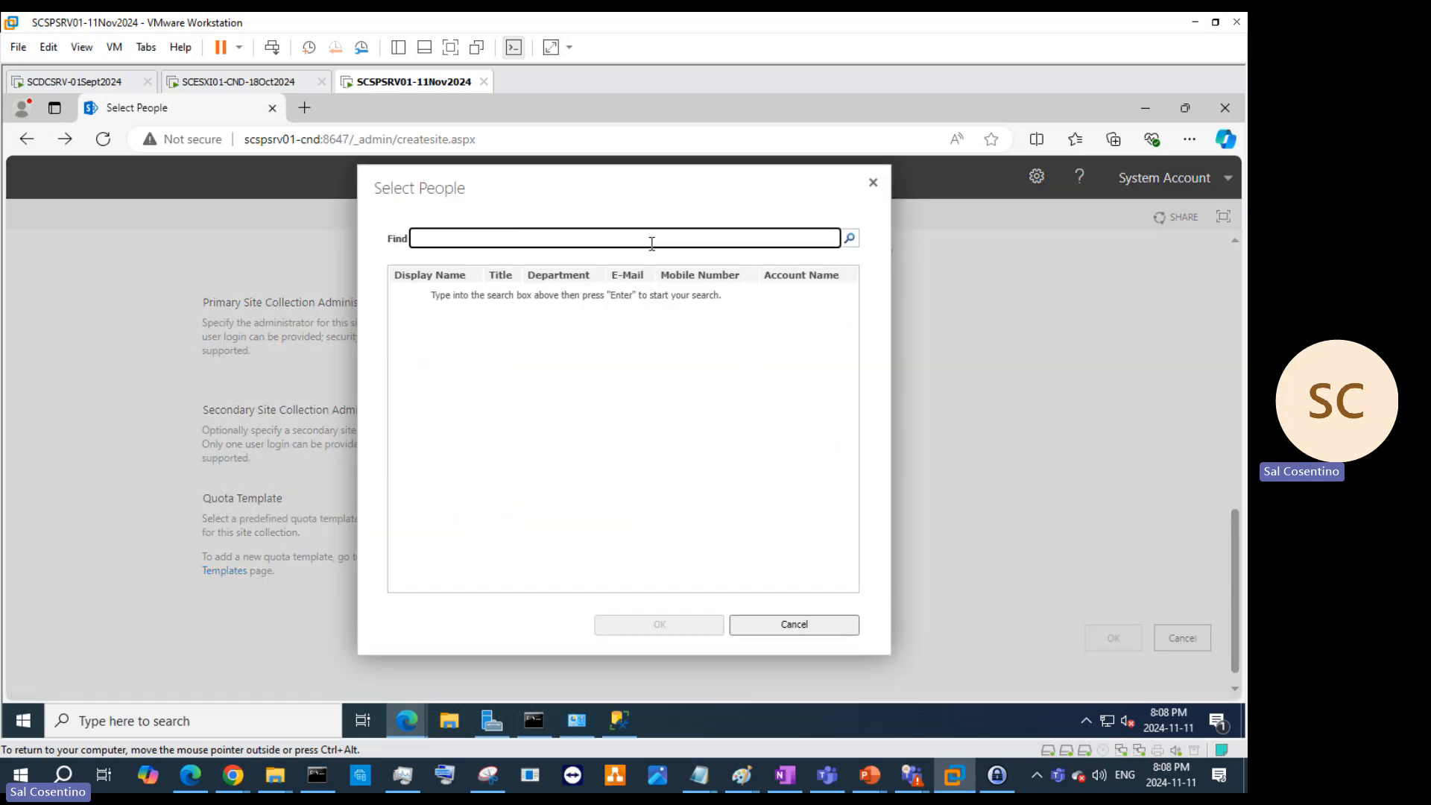
type("SC")
key("Return")
left_click(507, 292)
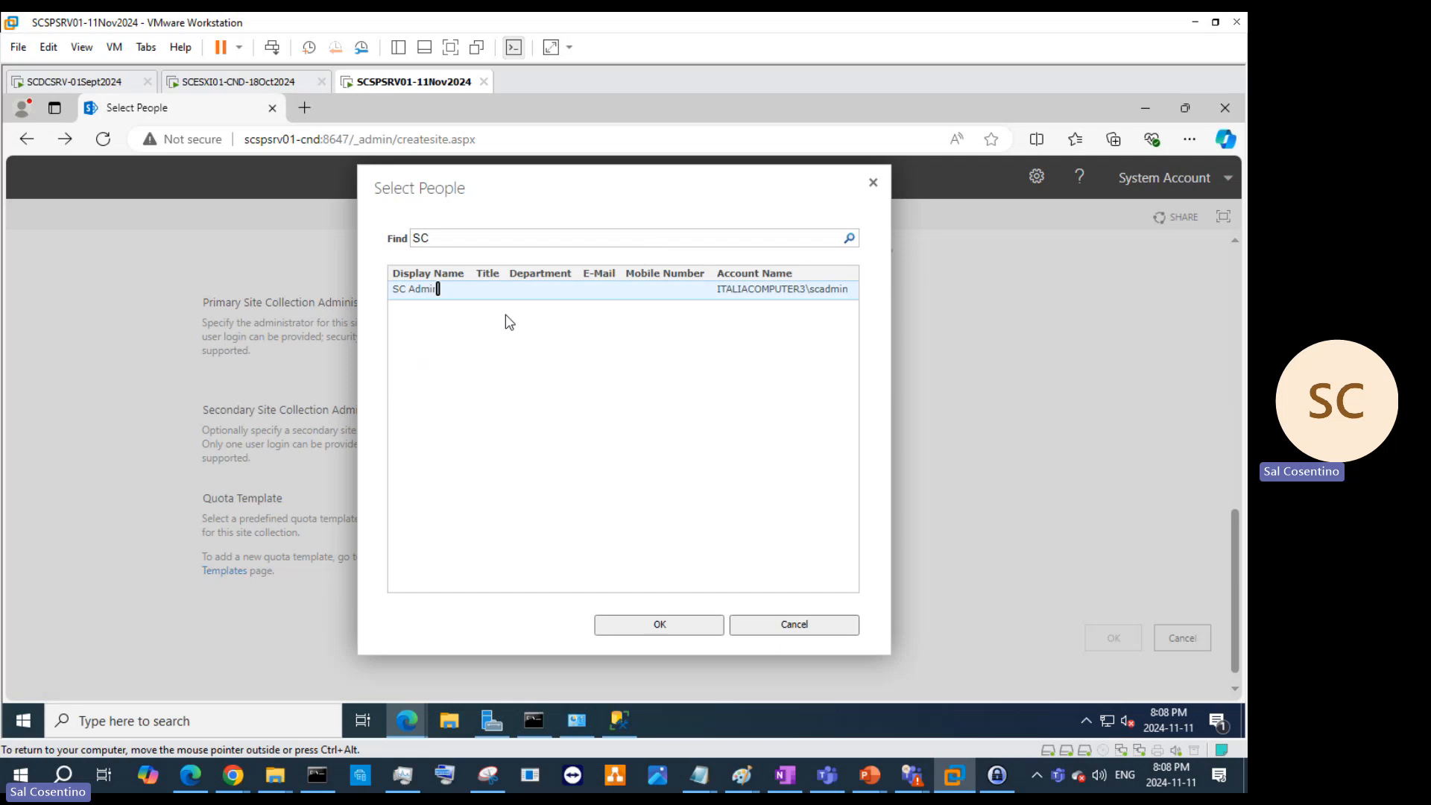
left_click(482, 295)
left_click(668, 626)
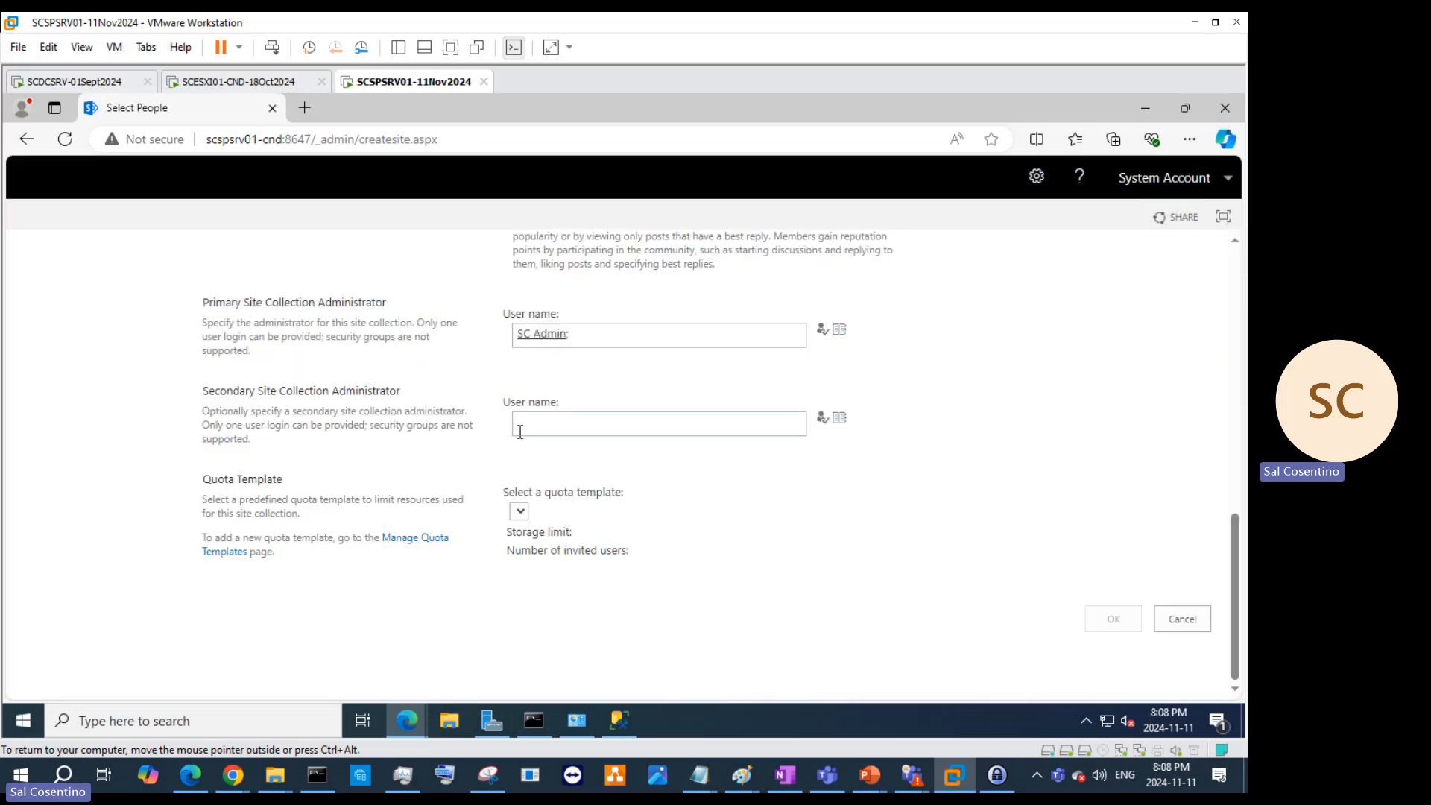
Step: Check which quota templates can be chosen for the site collection
left_click(525, 514)
left_click(524, 515)
left_click(524, 515)
left_click(524, 514)
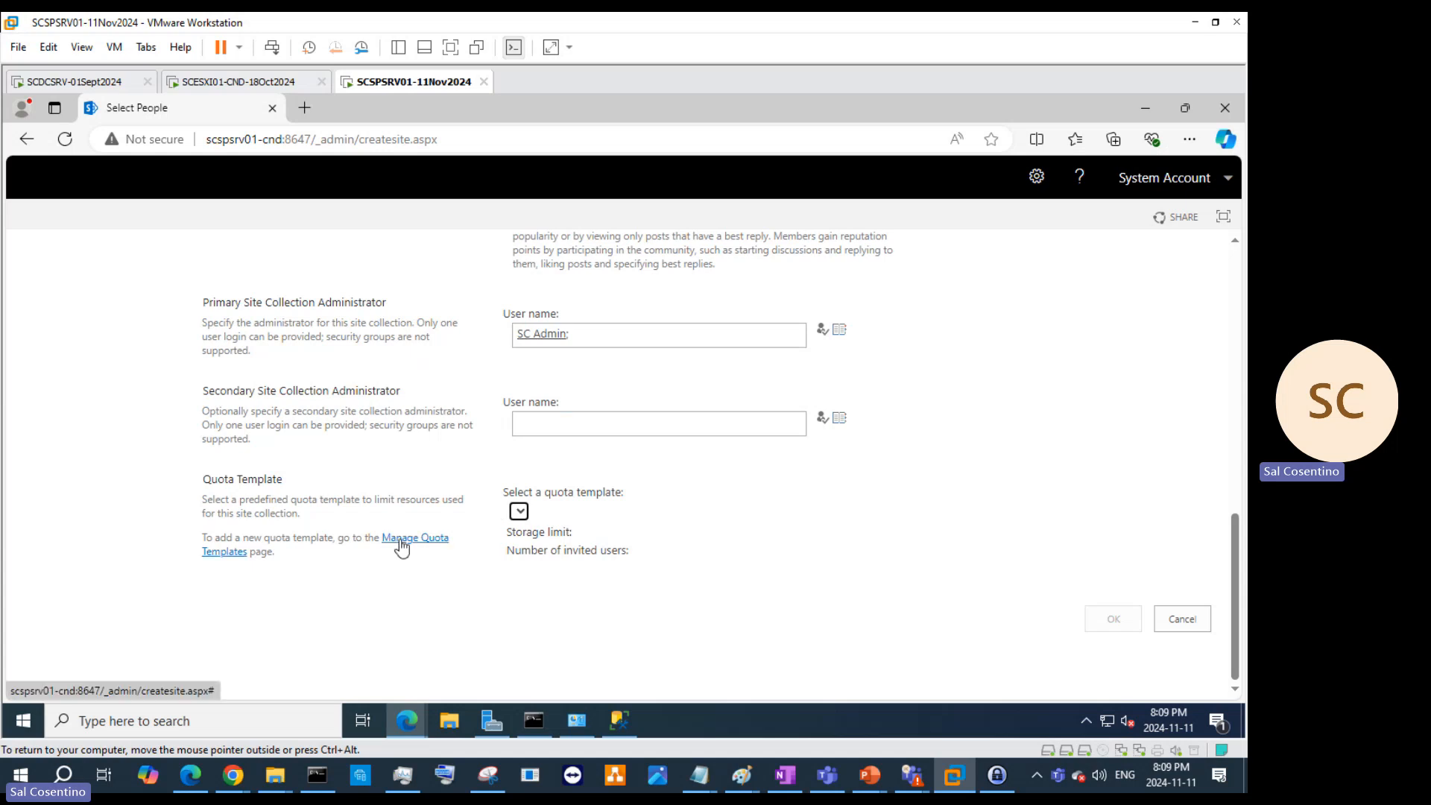
Step: Find the administrator account in the people picker and set it as the secondary site collection administrator
scroll(777, 521, "up", 7)
scroll(897, 538, "up", 3)
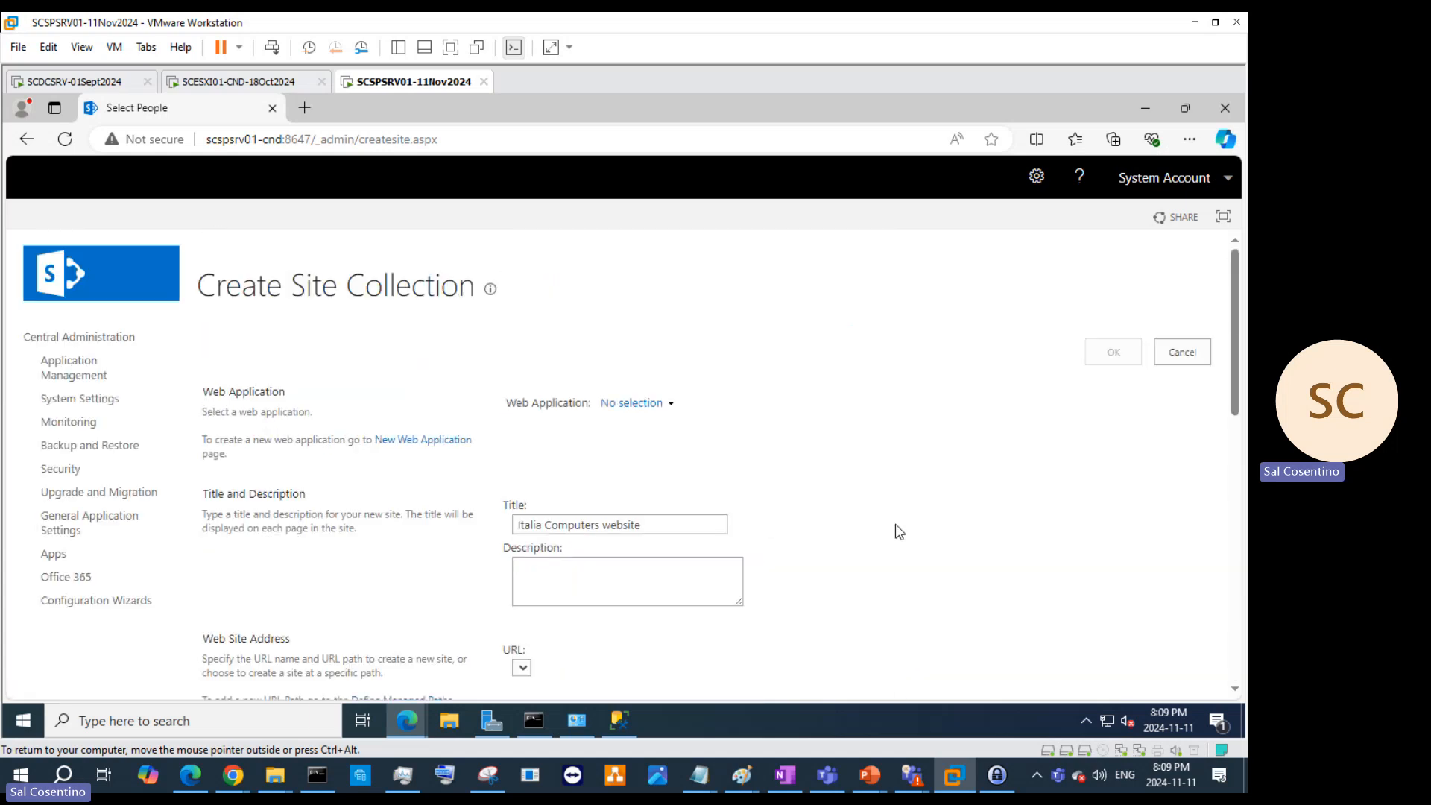
scroll(902, 520, "down", 10)
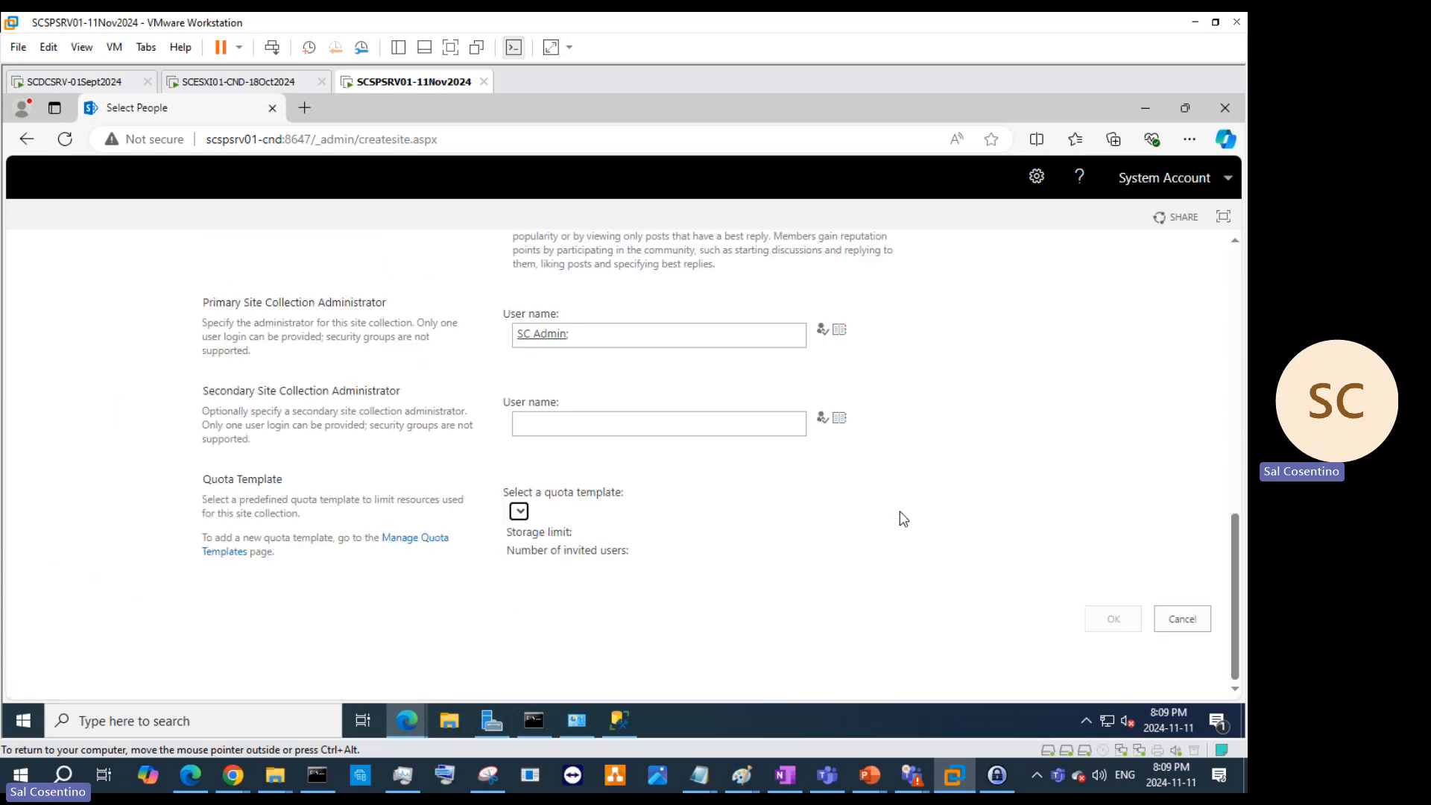
left_click(840, 419)
left_click(491, 232)
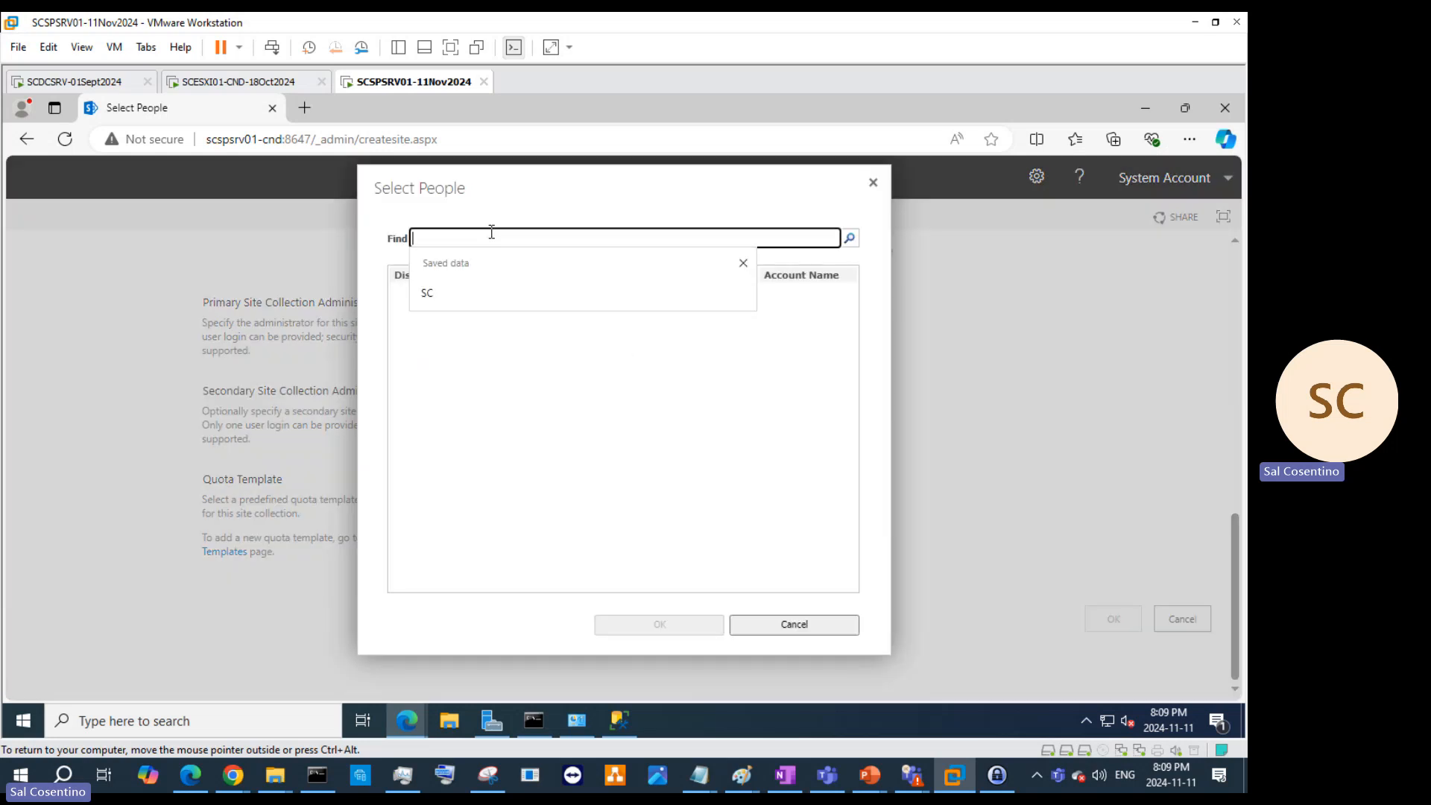
type("SC")
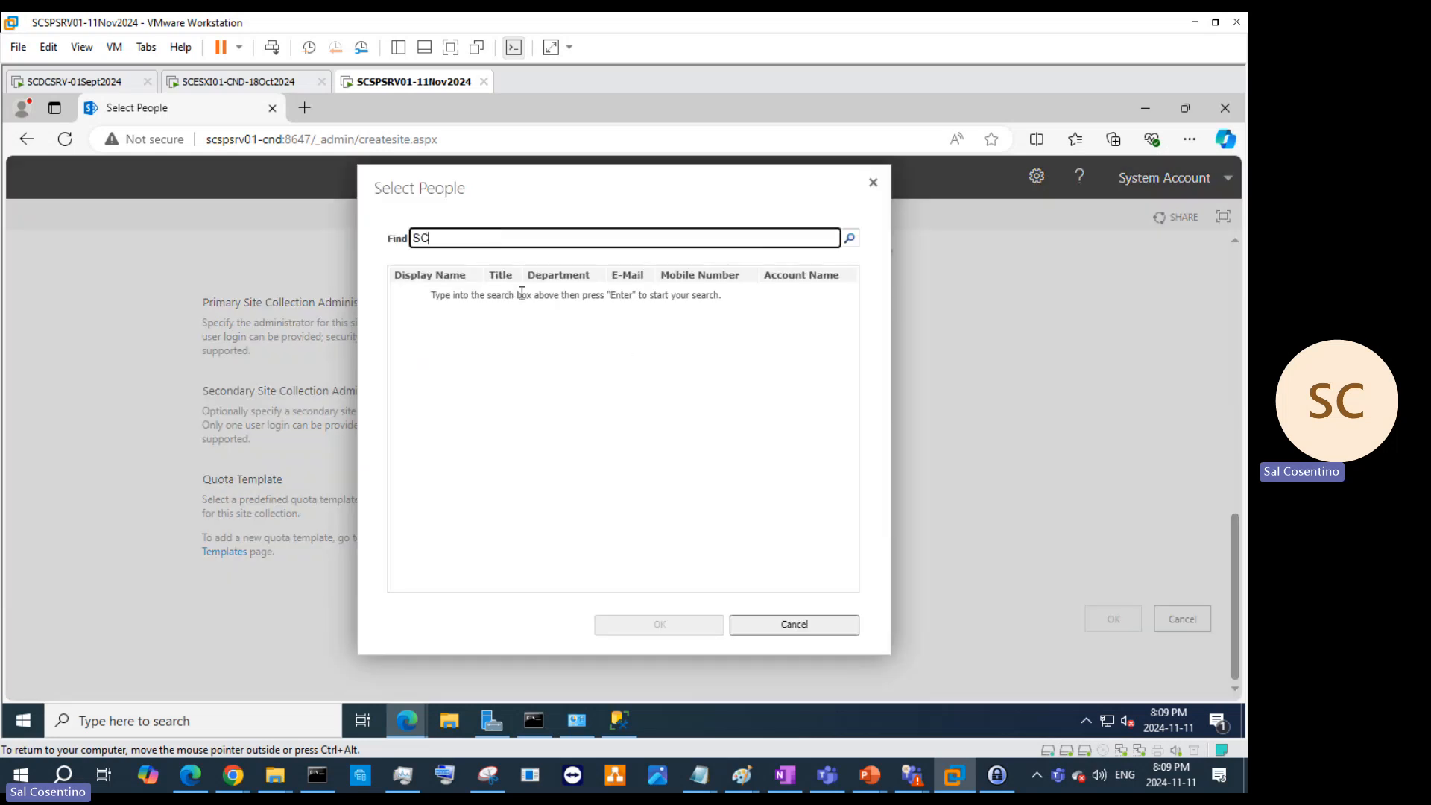
key("Return")
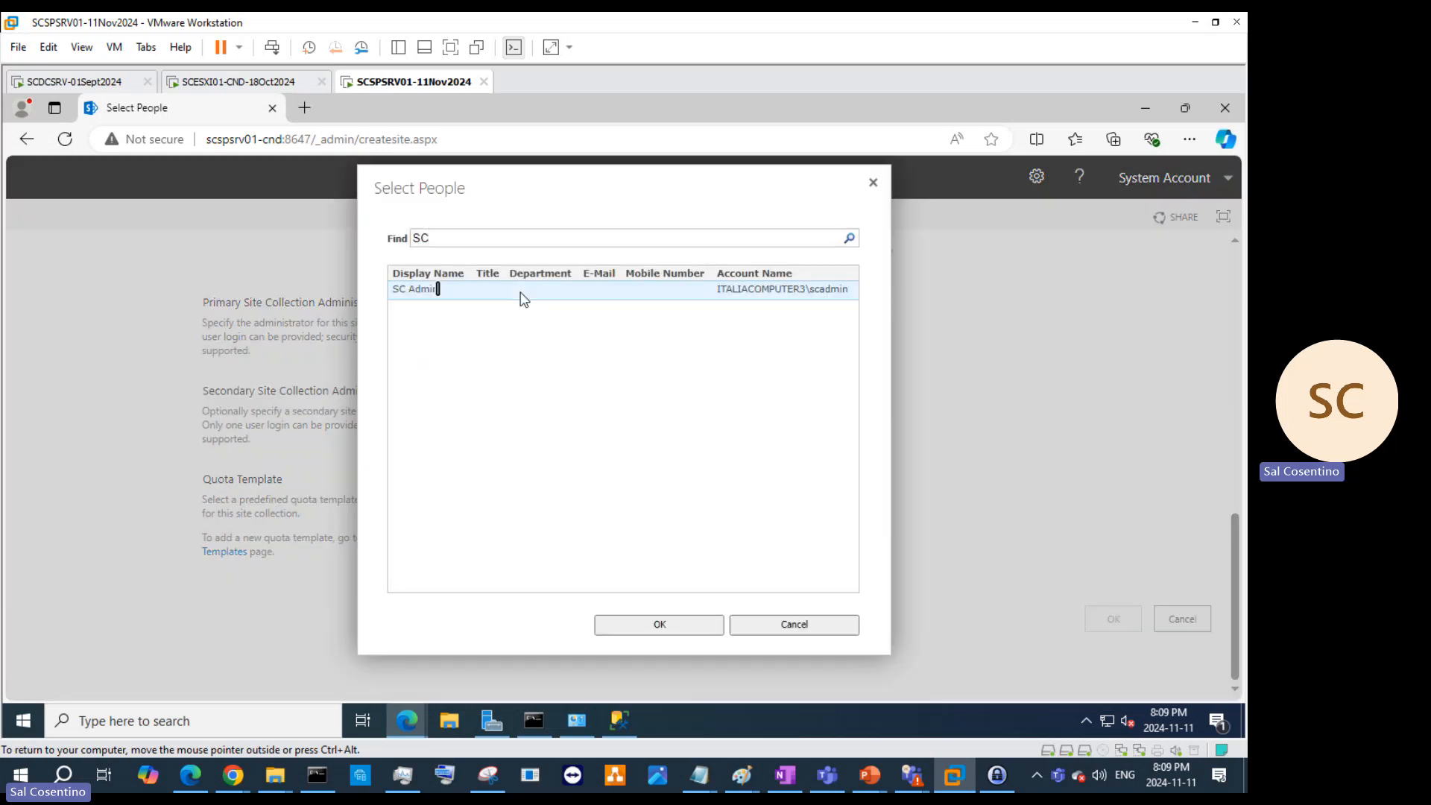
left_click(690, 624)
Step: Review the entries of the site collection form, from web application and title through template, administrators and quota
scroll(793, 481, "up", 3)
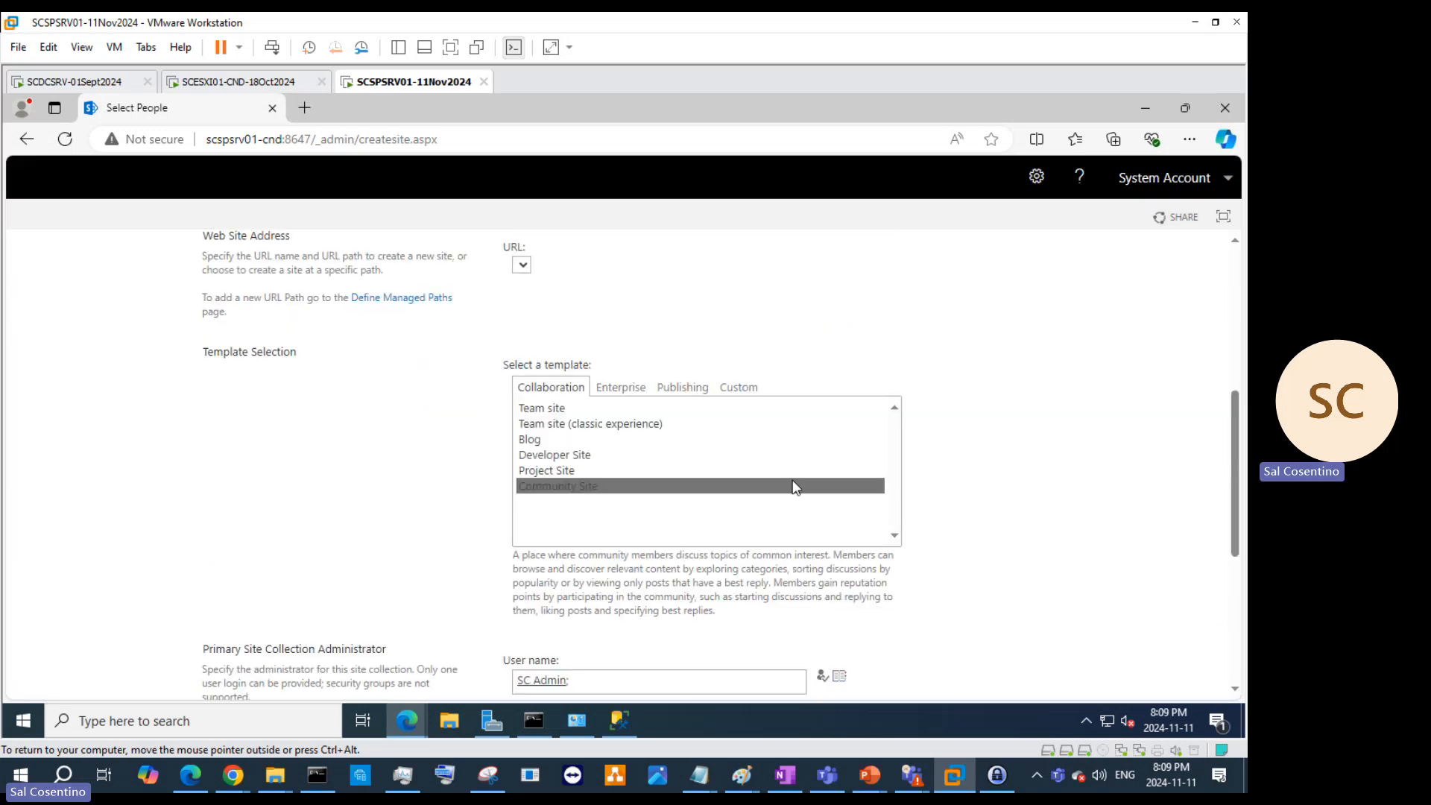
scroll(749, 535, "up", 5)
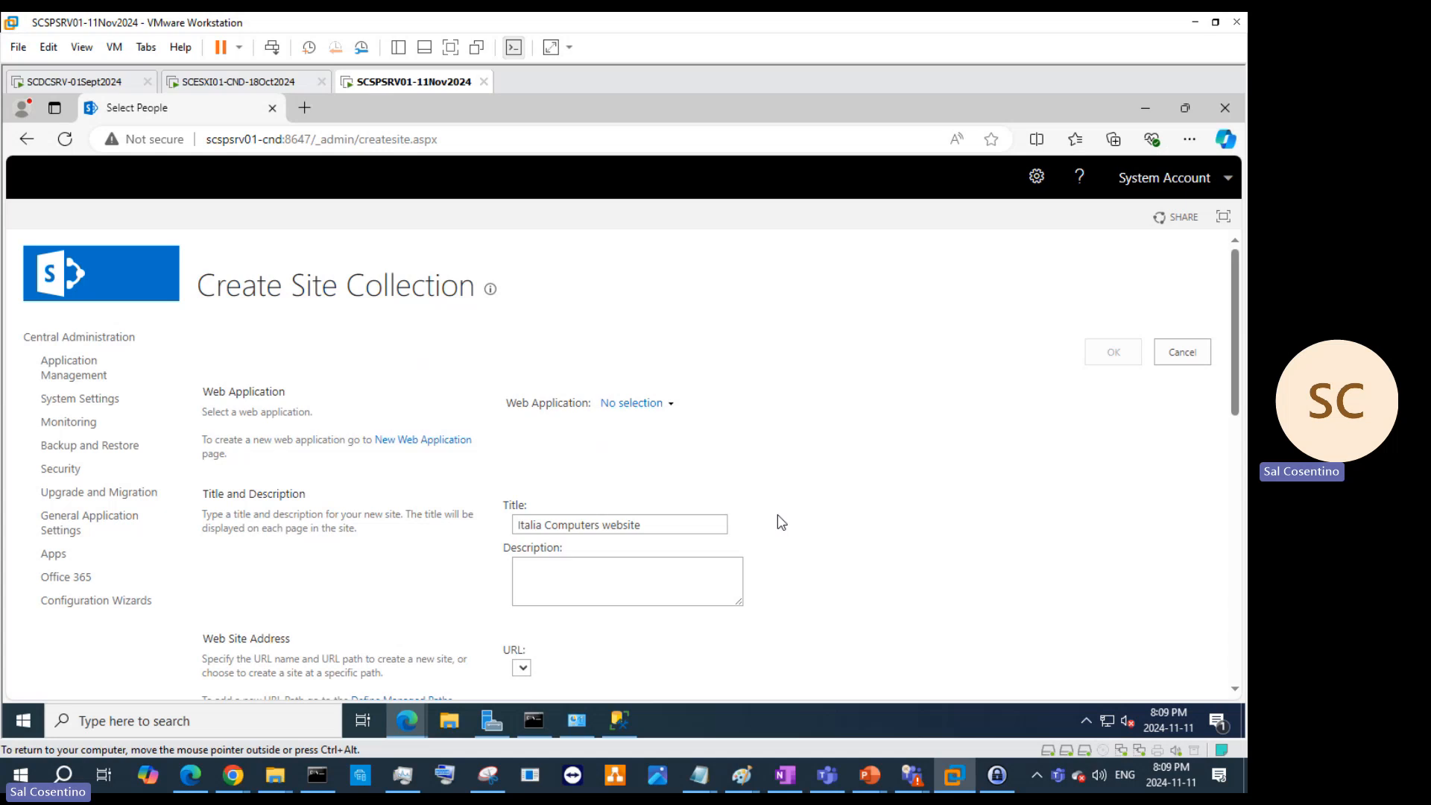
scroll(781, 521, "down", 7)
scroll(671, 484, "up", 2)
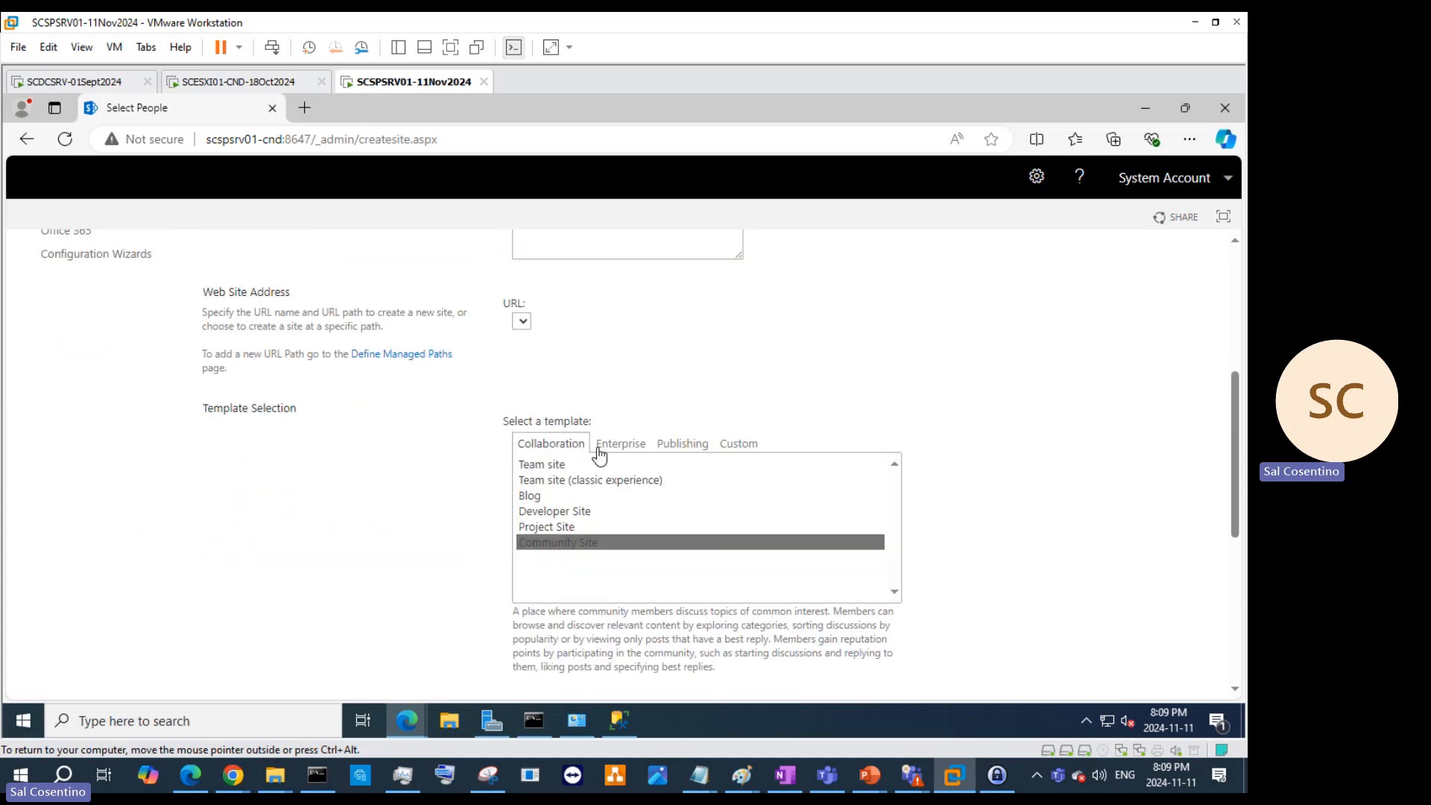
scroll(716, 462, "down", 1)
scroll(723, 485, "down", 4)
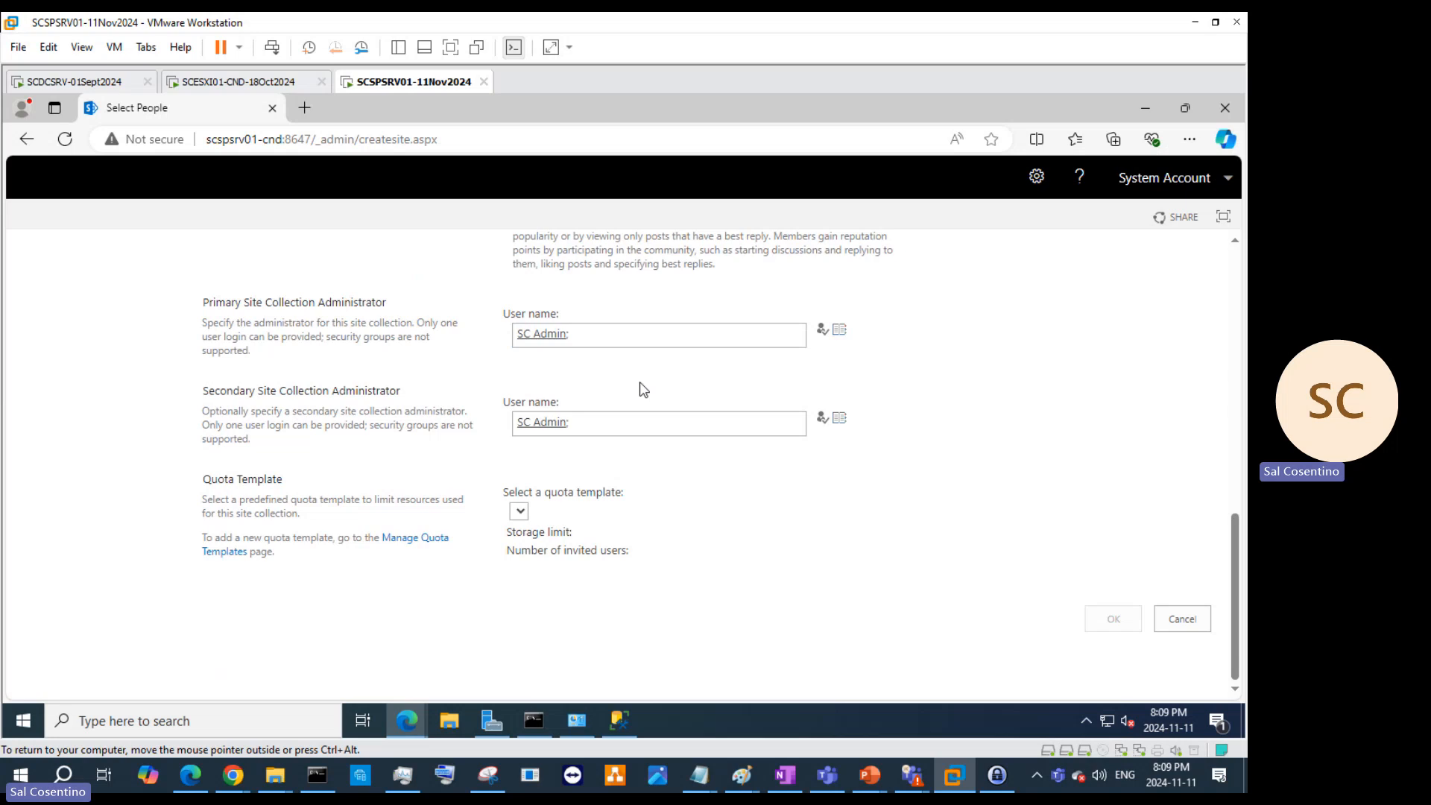
Step: Try to open the New Web Application page from the site collection form, and return to the form
scroll(643, 389, "up", 10)
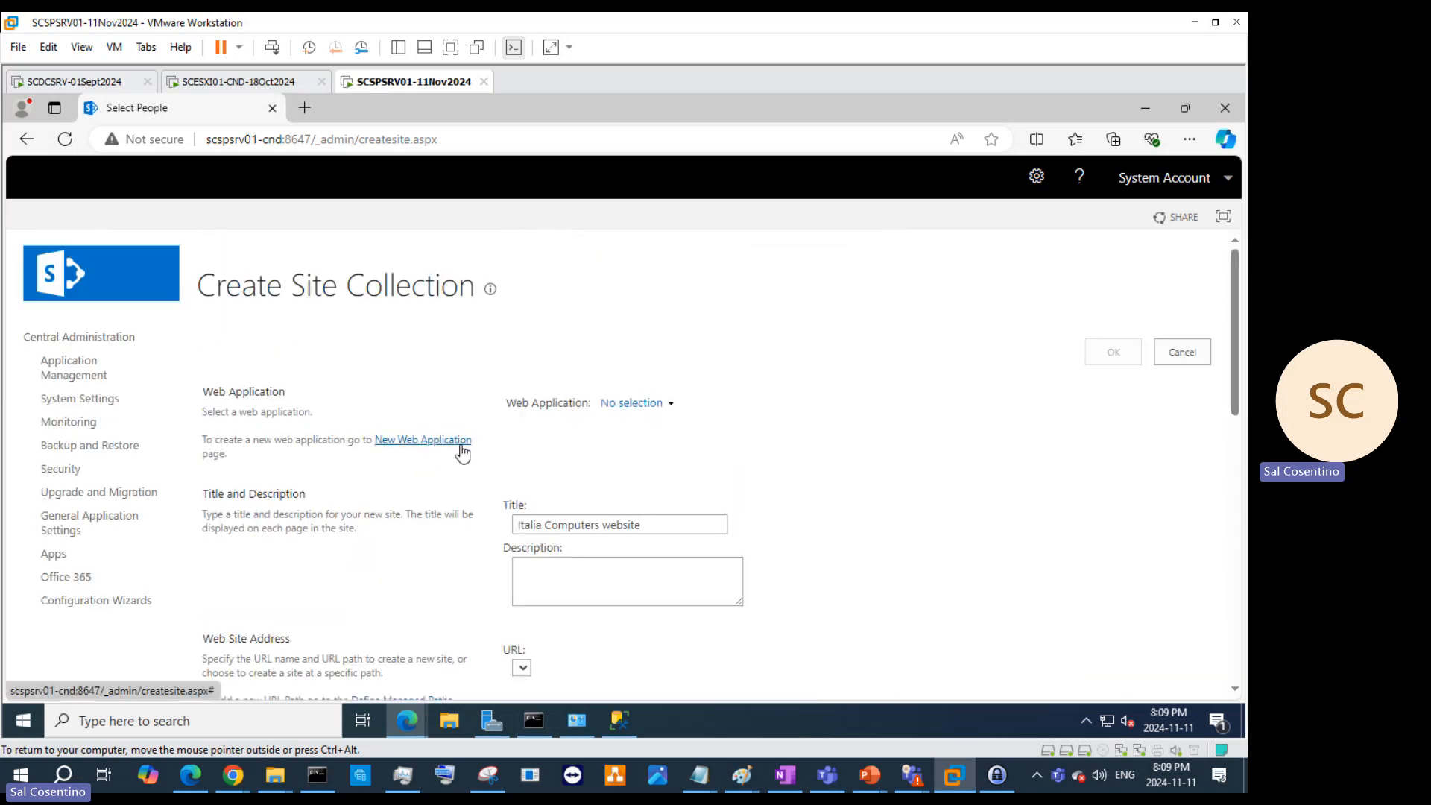
left_click(444, 442)
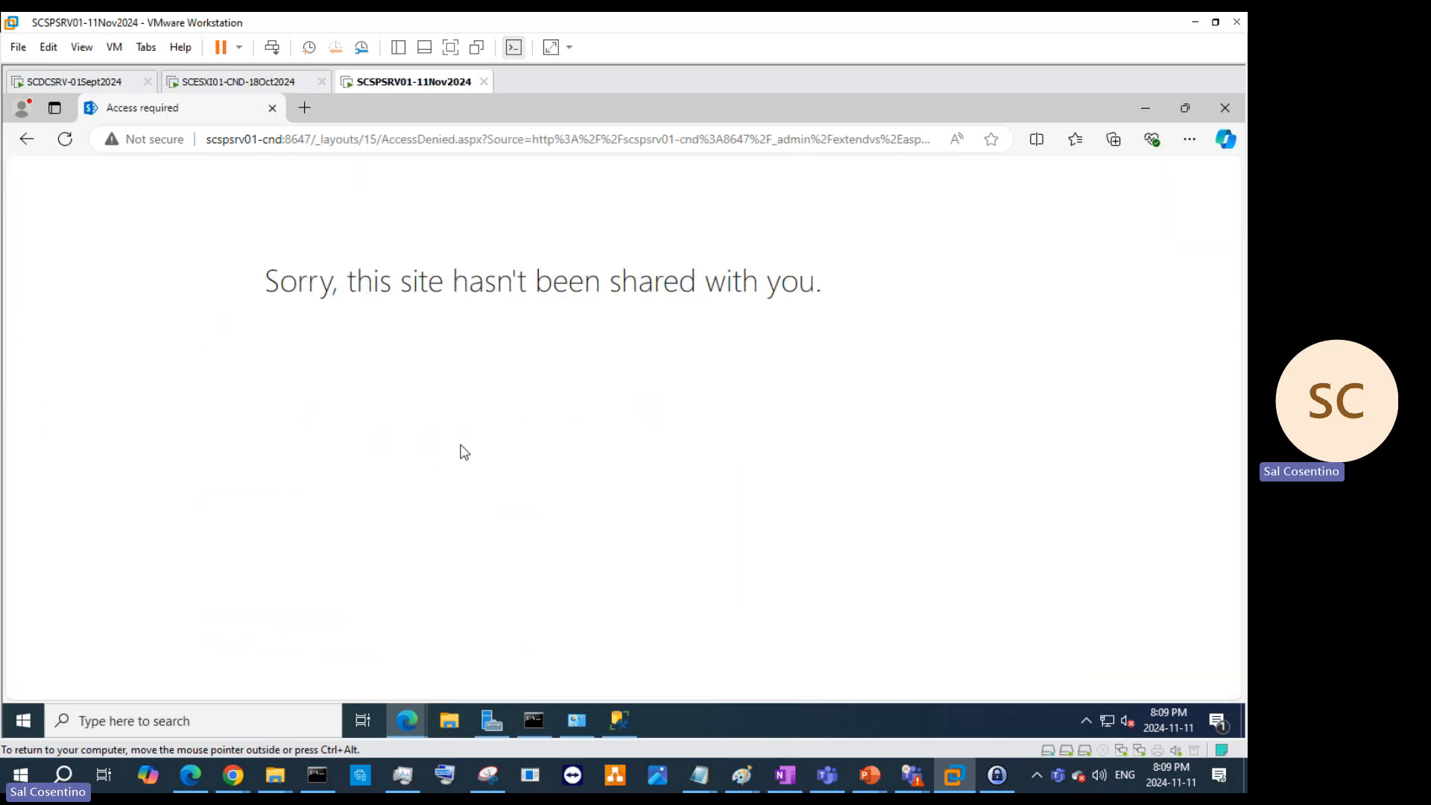
left_click(33, 140)
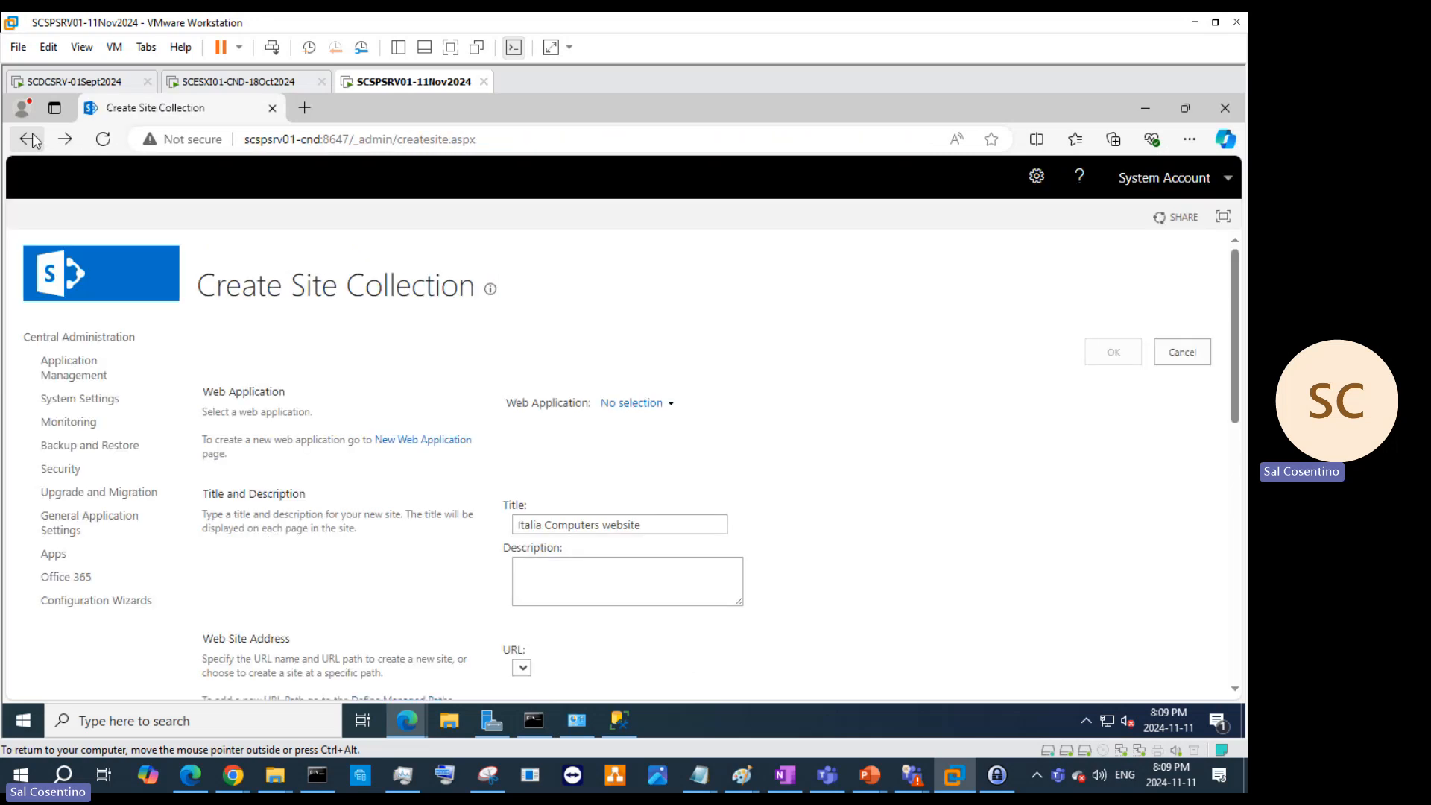
Step: Look through the Monitoring, Backup and Restore, and Security pages of Central Administration
left_click(69, 403)
left_click(116, 422)
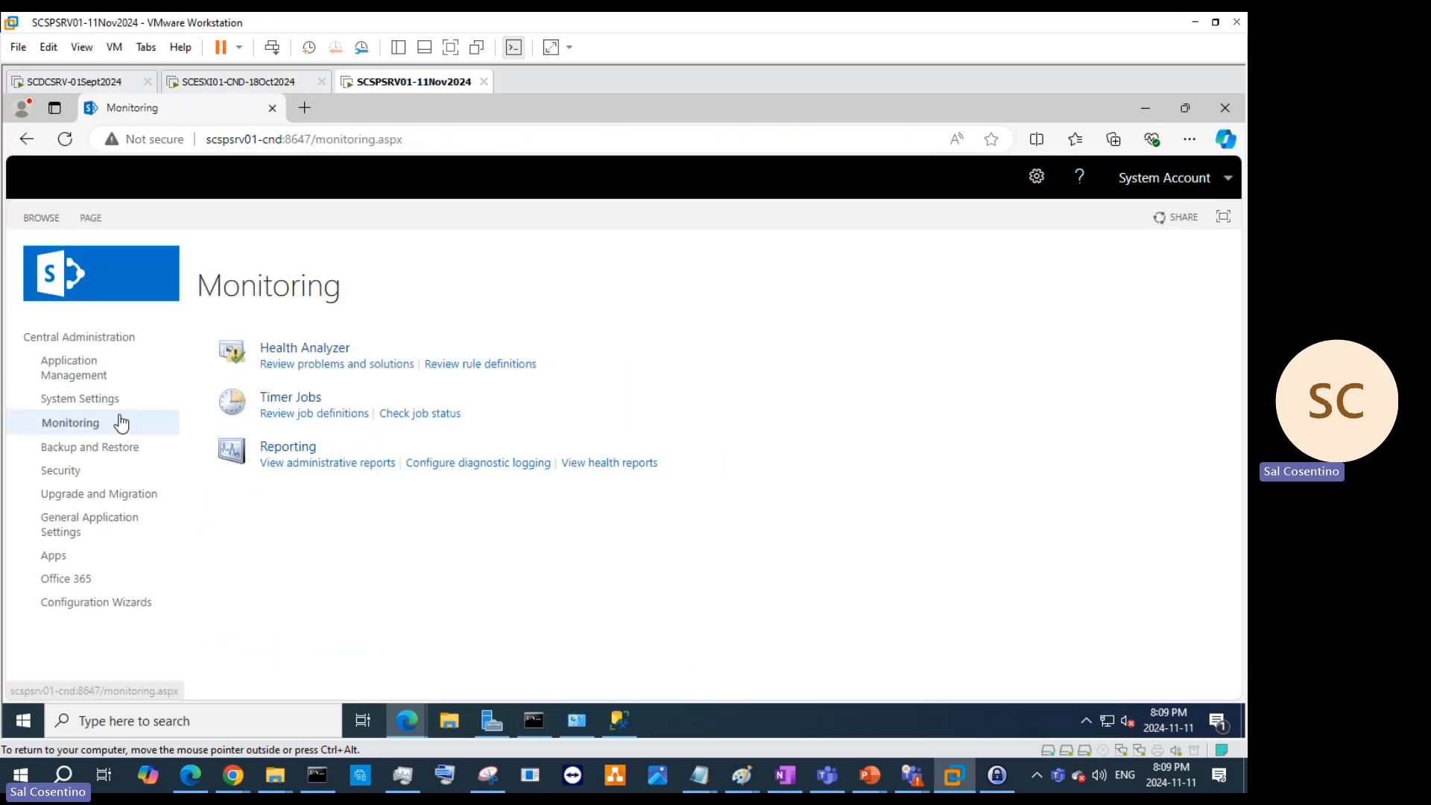
left_click(106, 462)
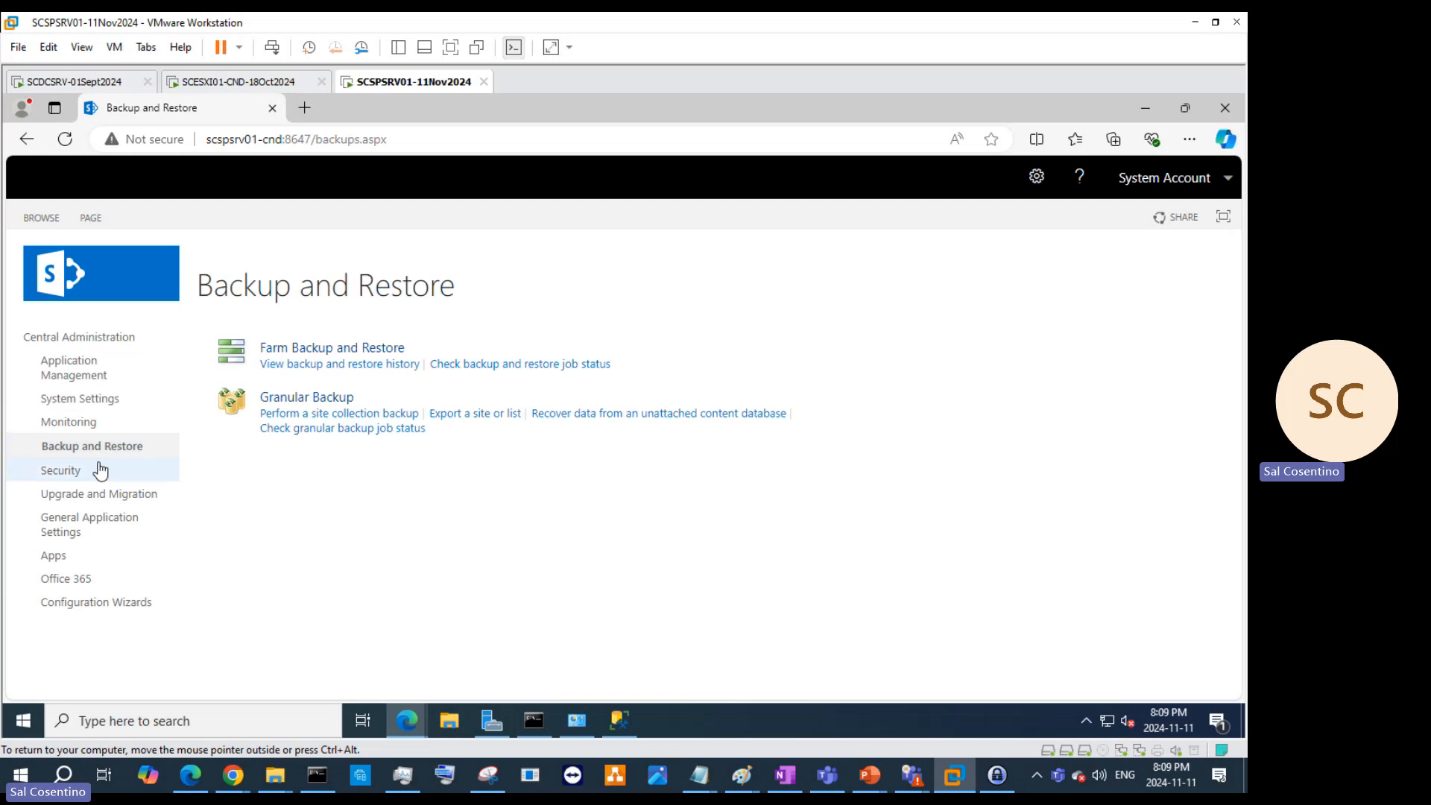
left_click(96, 477)
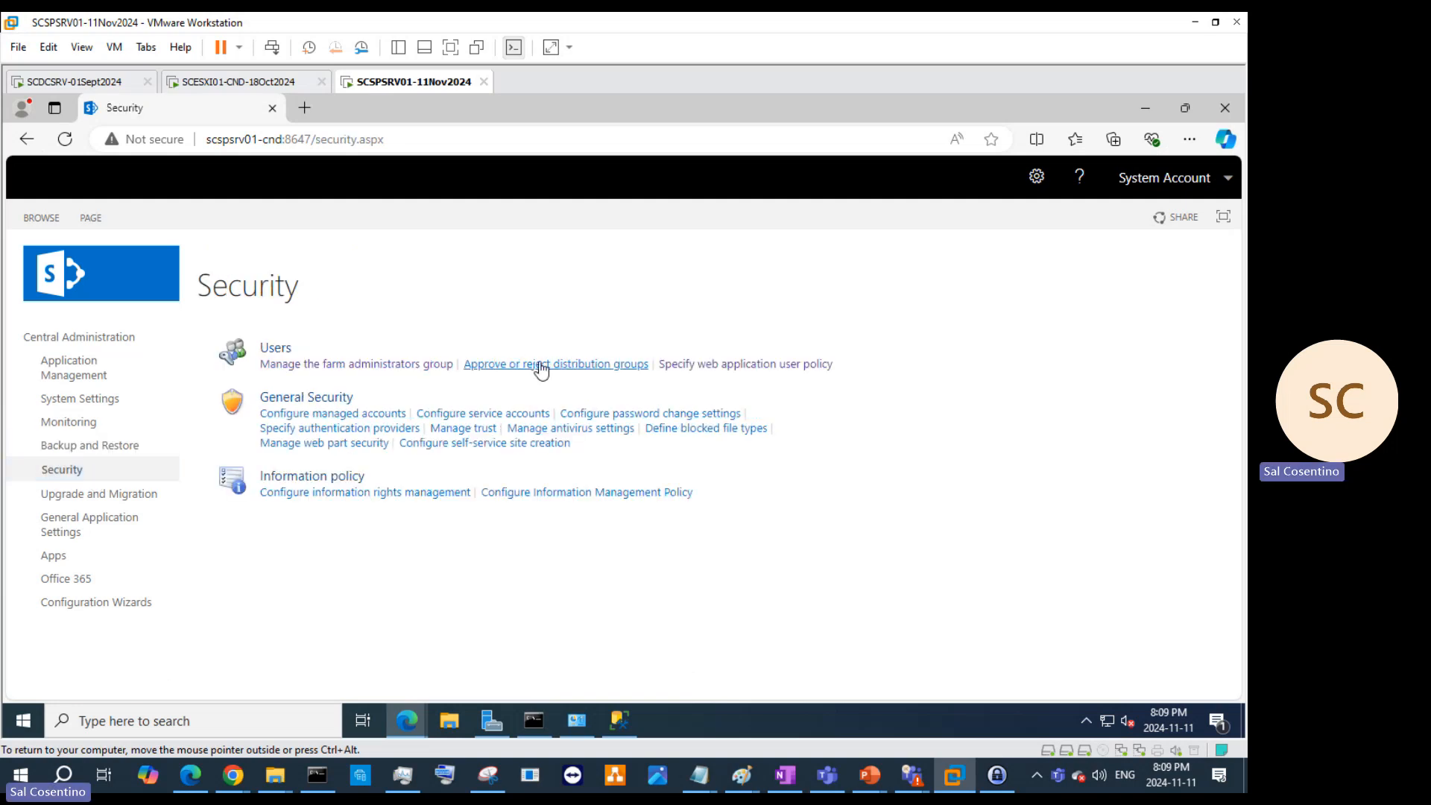
Step: Check which web applications can be selected for the web application user policy, and close the selection window
left_click(732, 368)
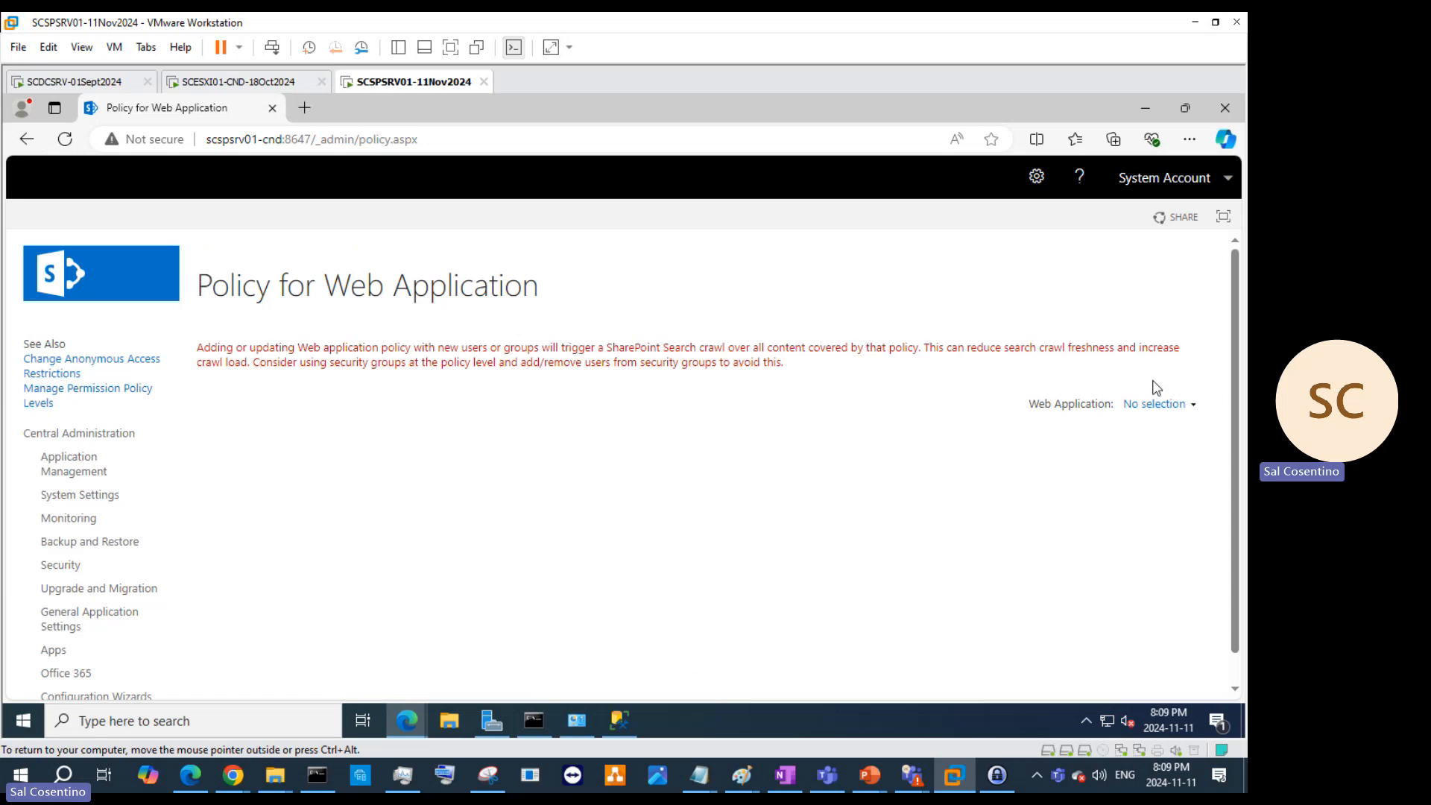
left_click(1159, 405)
left_click(1169, 426)
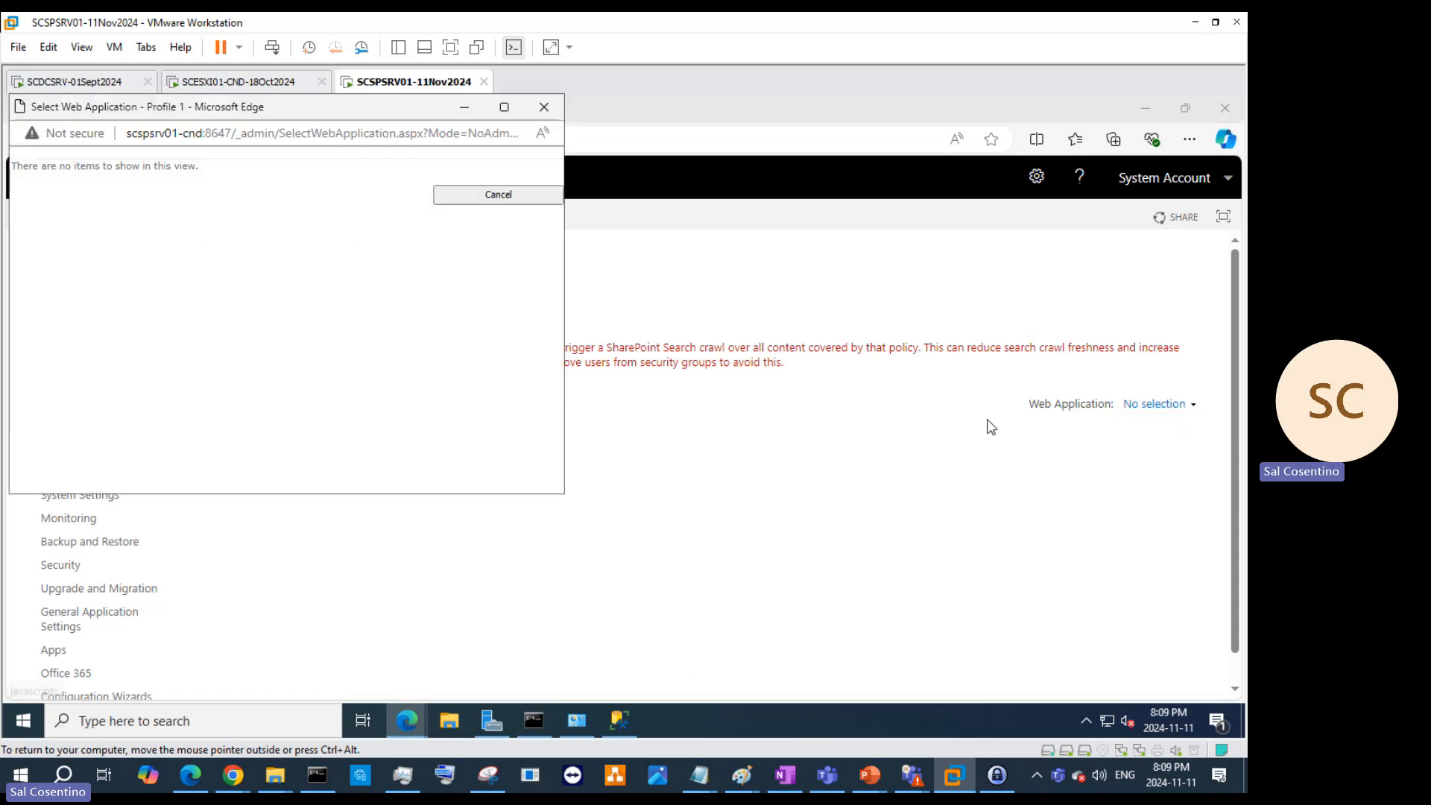
left_click(483, 200)
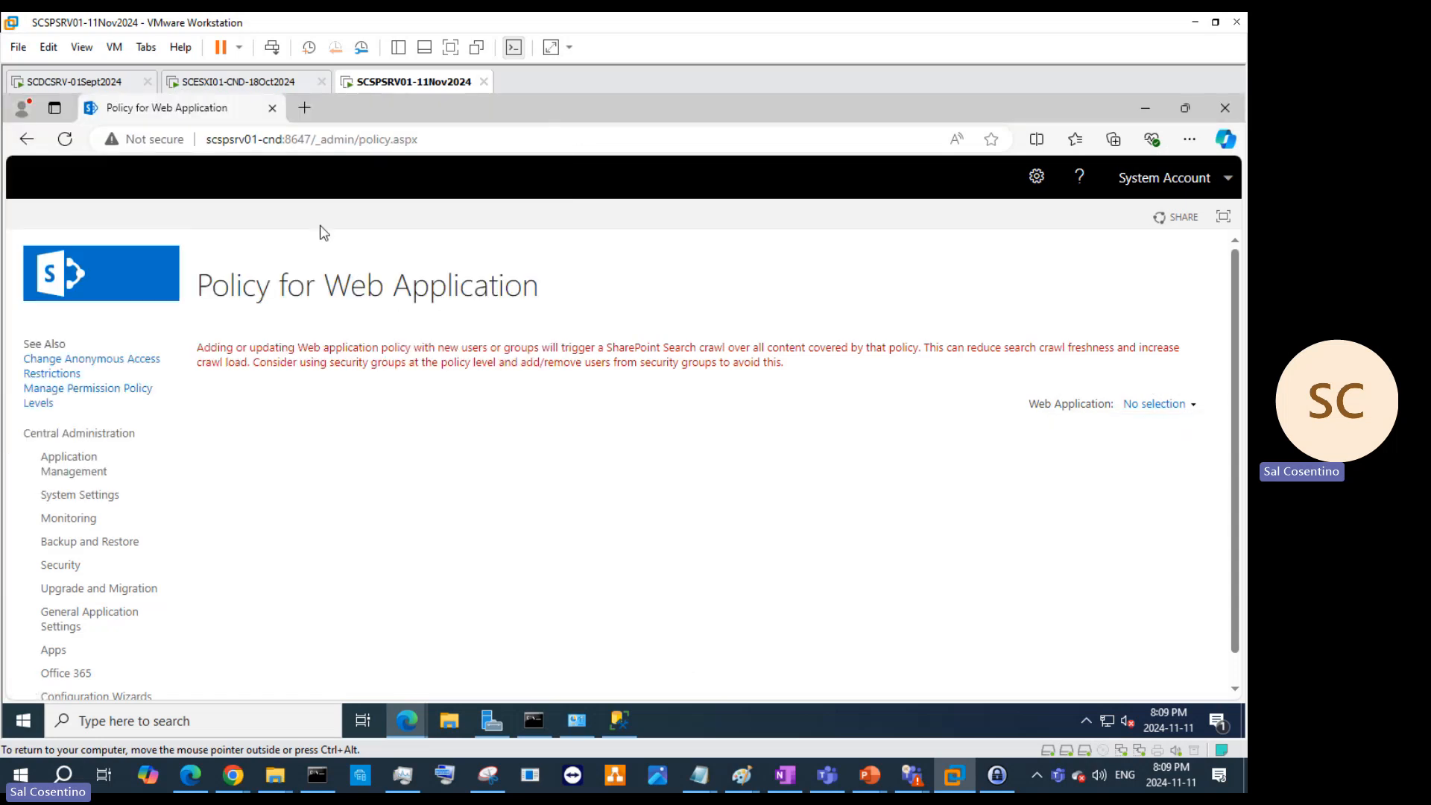
Step: View the user information of the signed-in System Account in its personal settings
left_click(1215, 179)
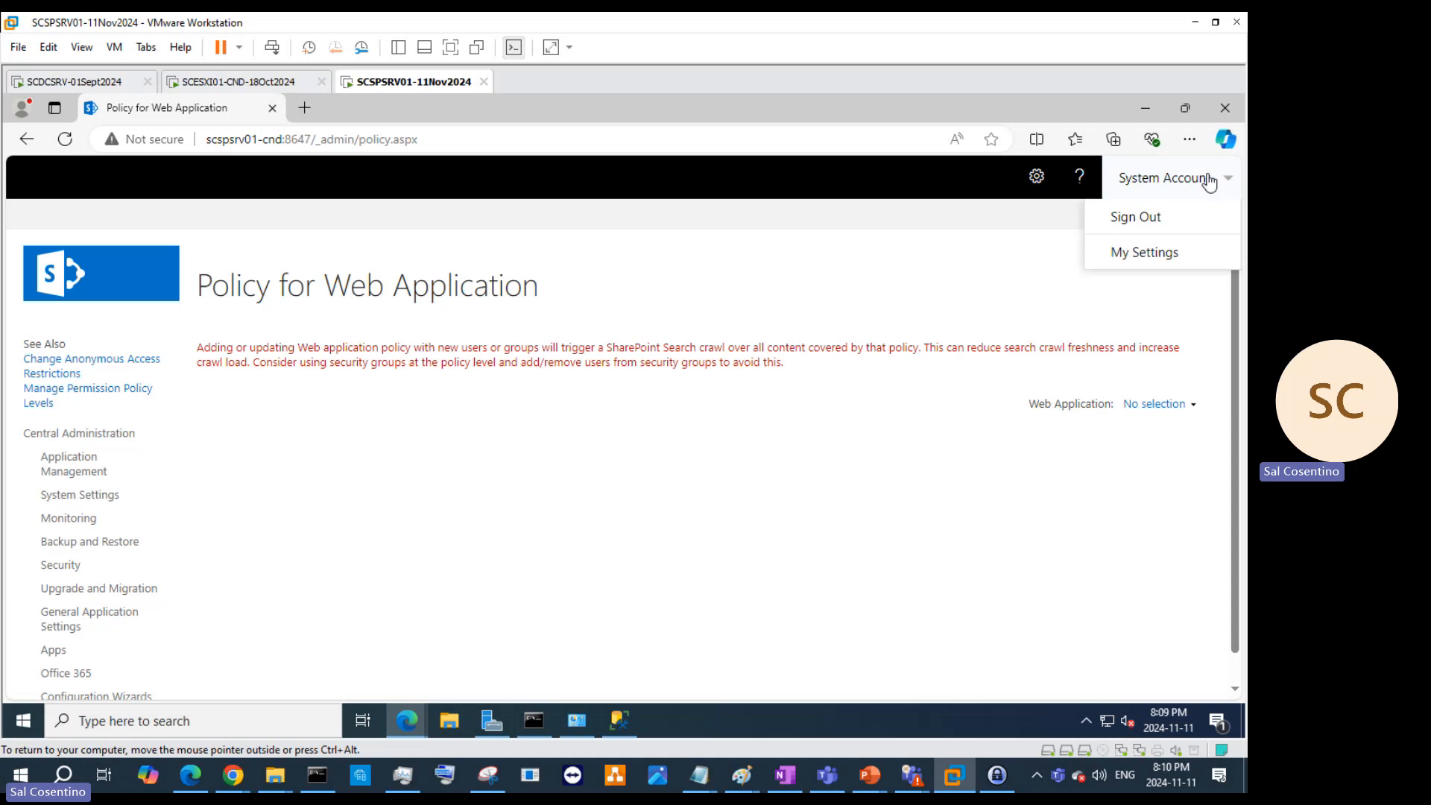
left_click(1158, 254)
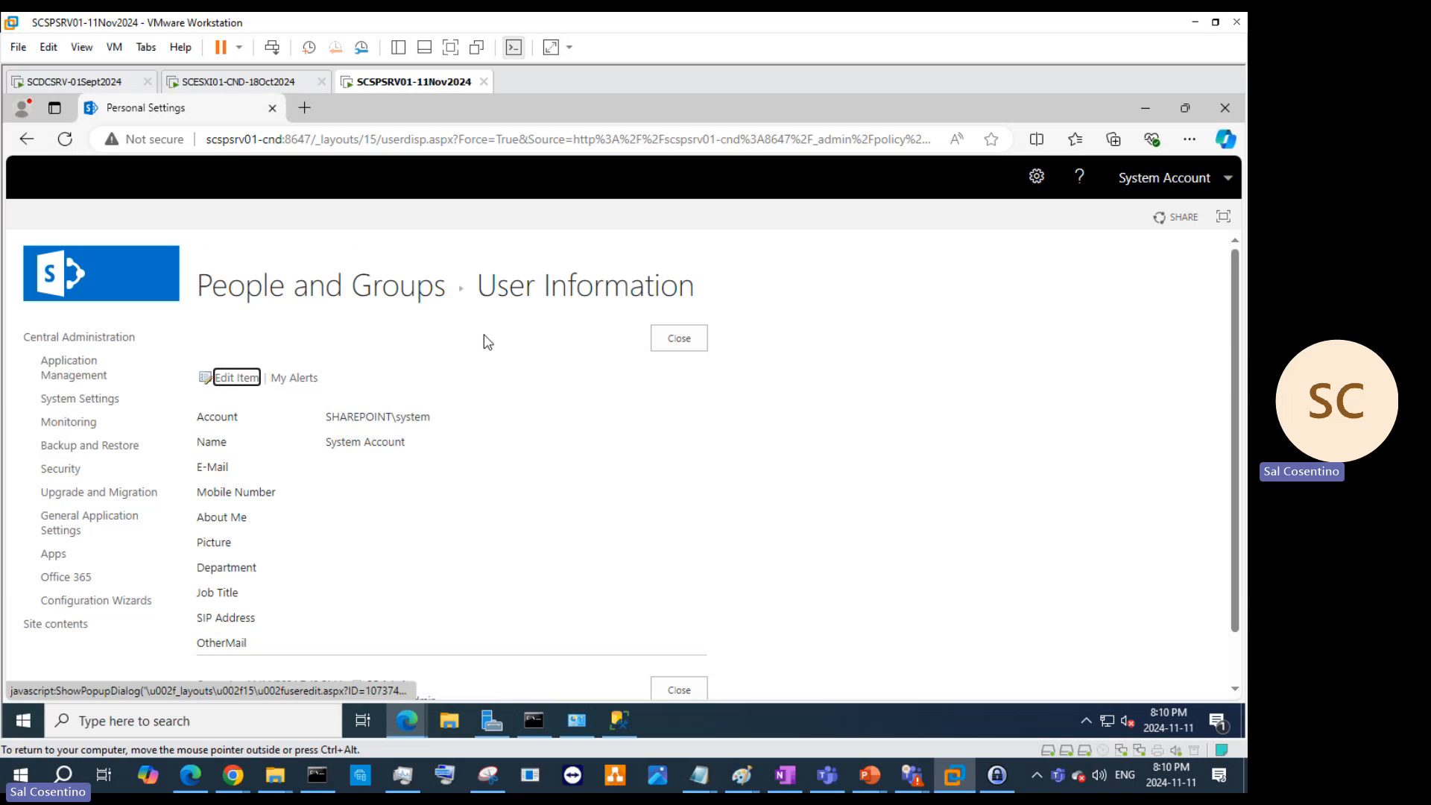
scroll(550, 411, "down", 1)
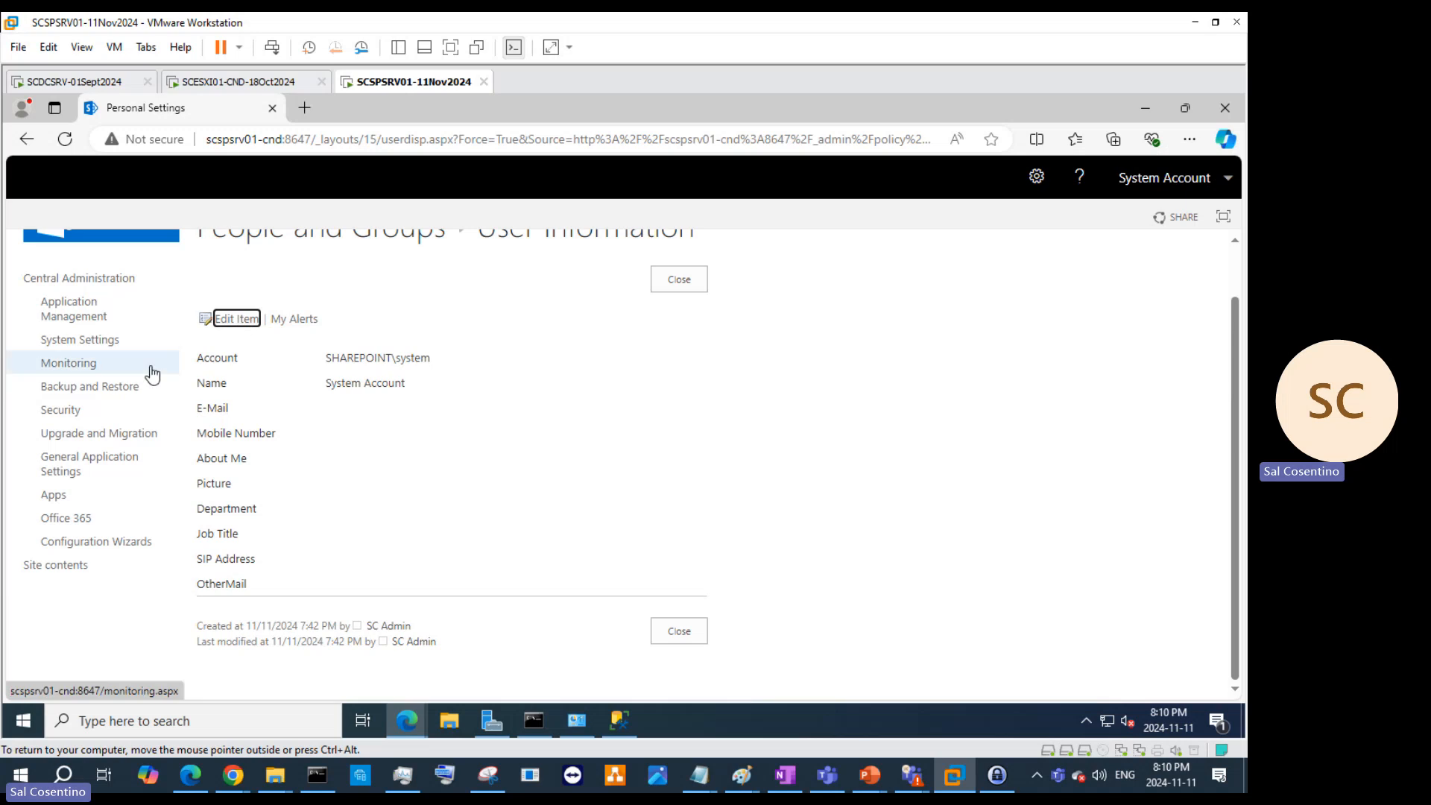
left_click(347, 359)
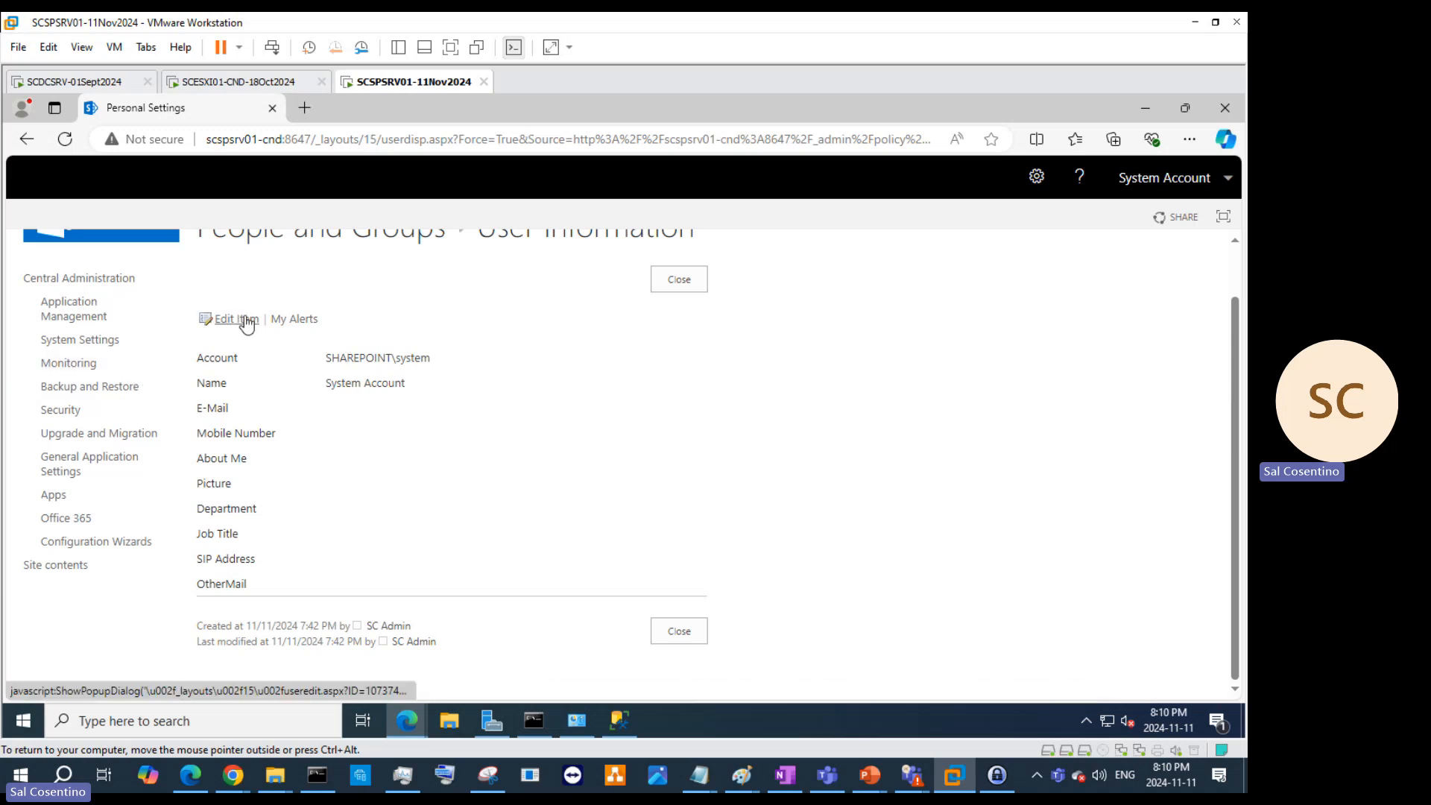
Step: Go to Application Management, check its page commands, and open the list of managed web applications
left_click(85, 341)
left_click(90, 370)
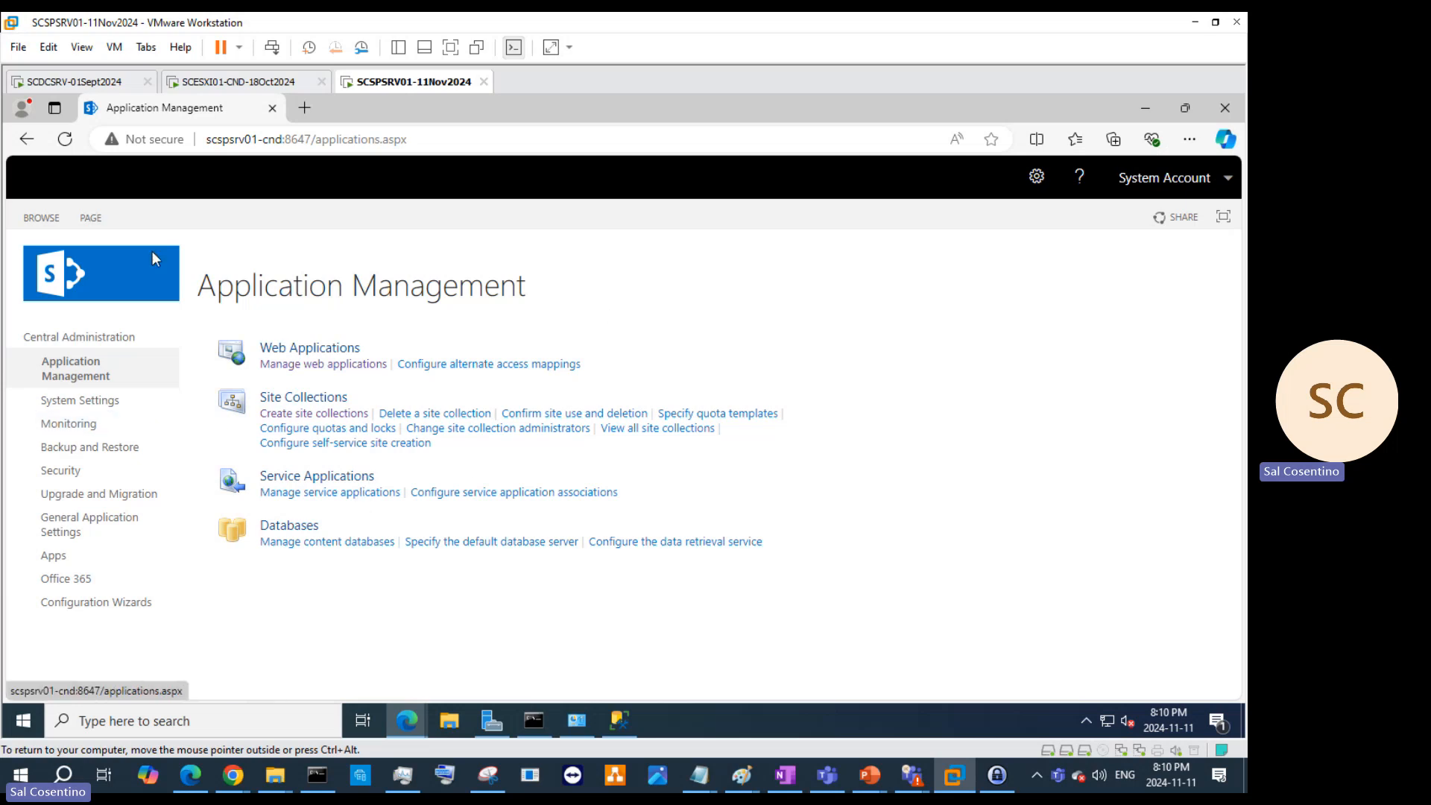
left_click(91, 217)
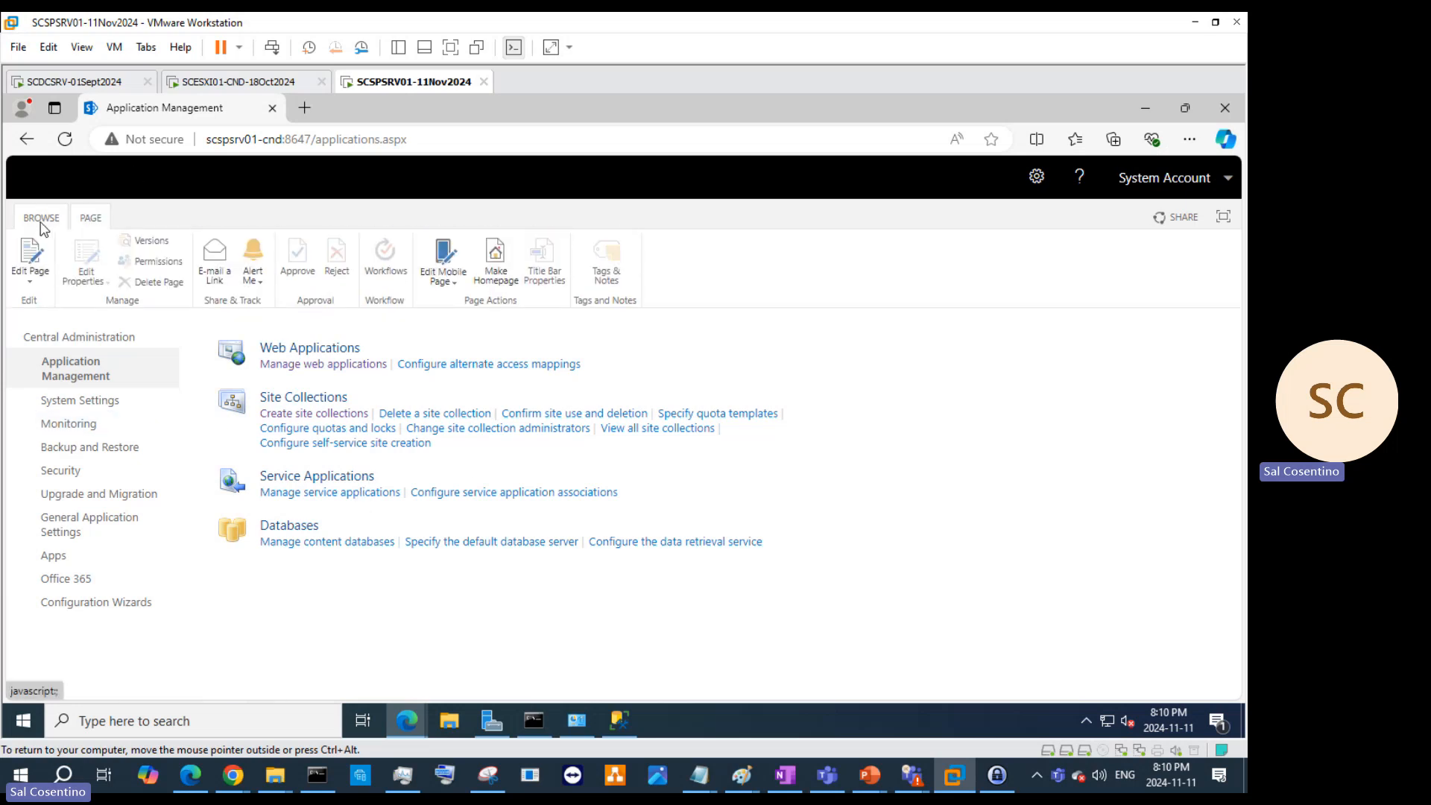
left_click(41, 218)
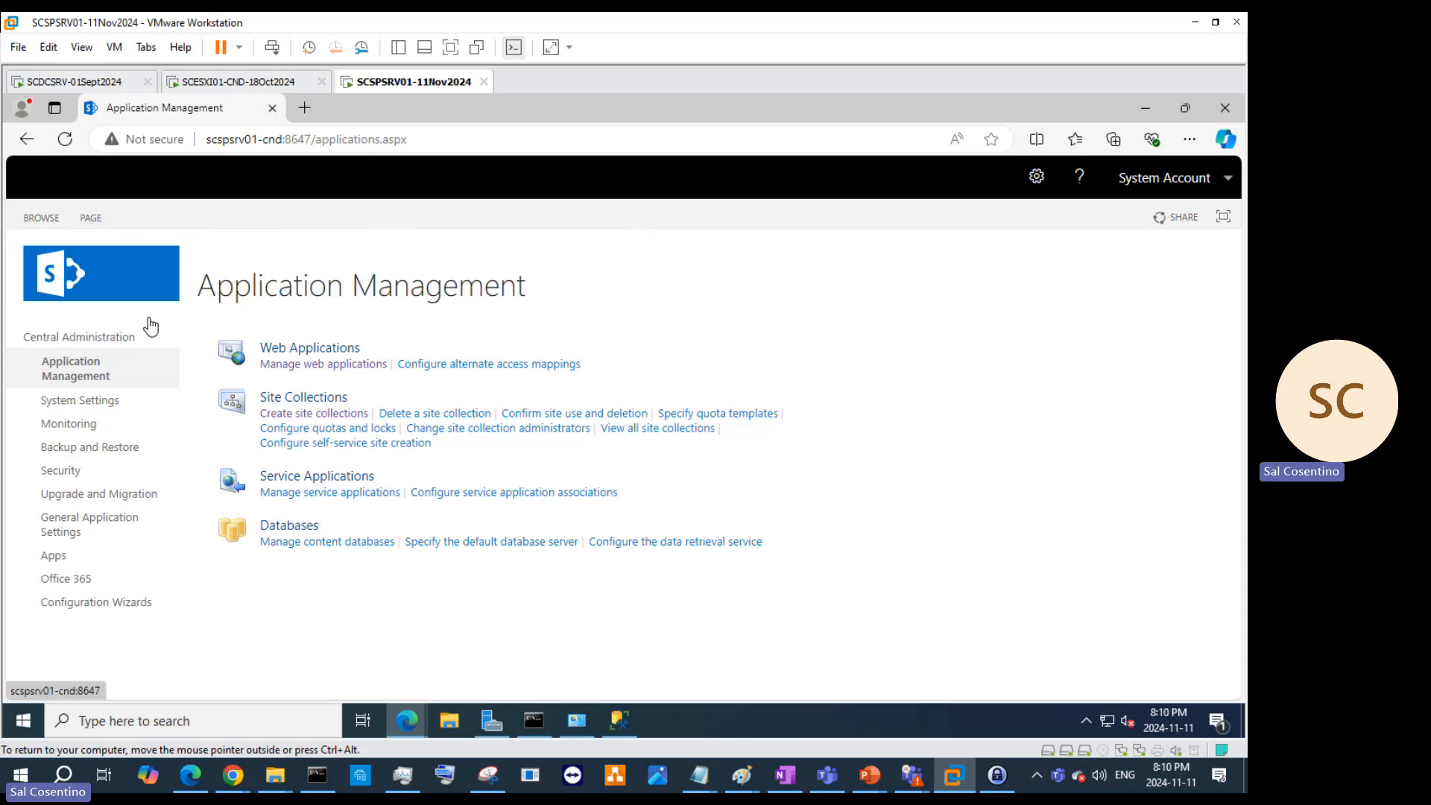
left_click(315, 368)
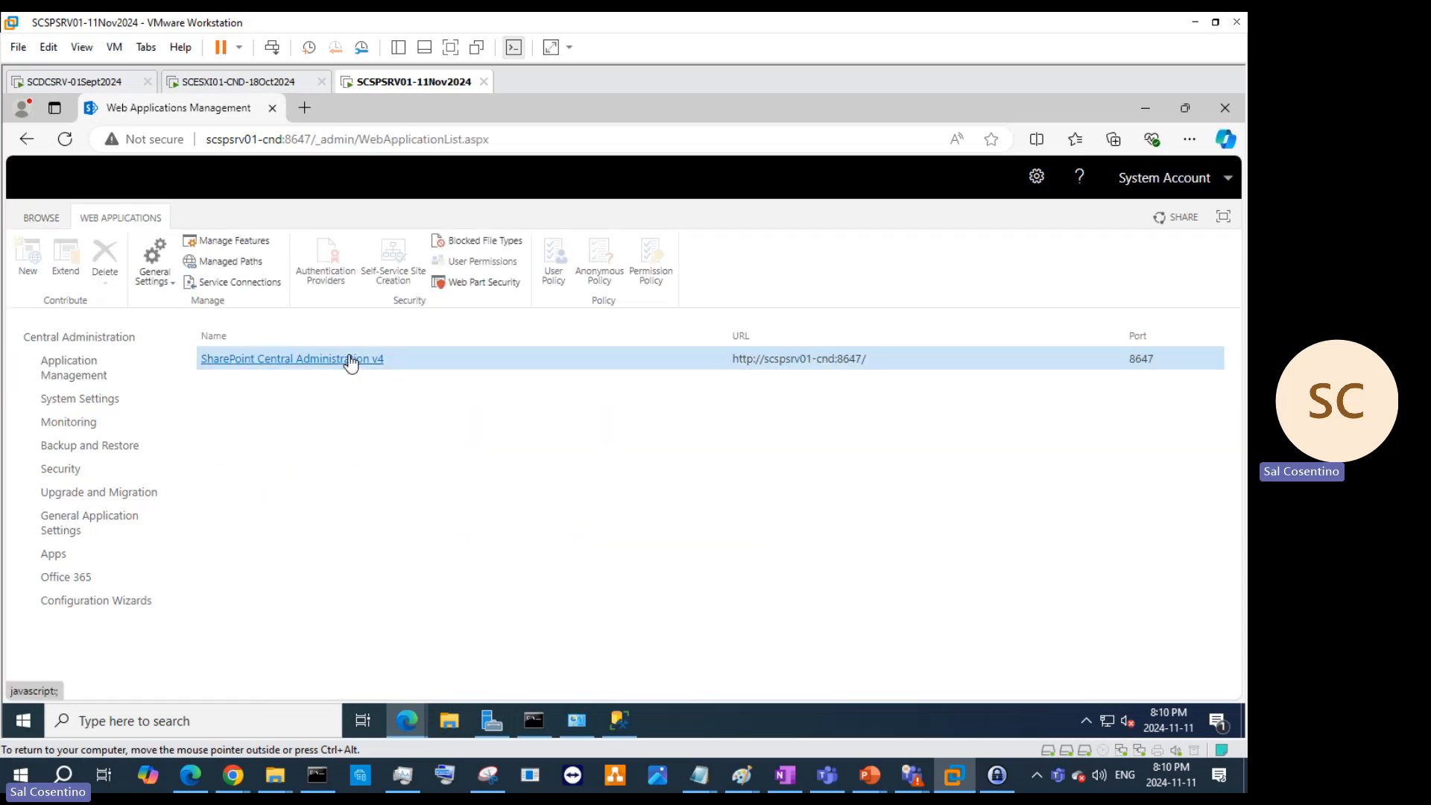
Step: In the general settings of the SharePoint Central Administration v4 web application, select the default time zone (UTC-05:00) Eastern Time (US and Canada)
right_click(350, 363)
key("Escape")
left_click(154, 274)
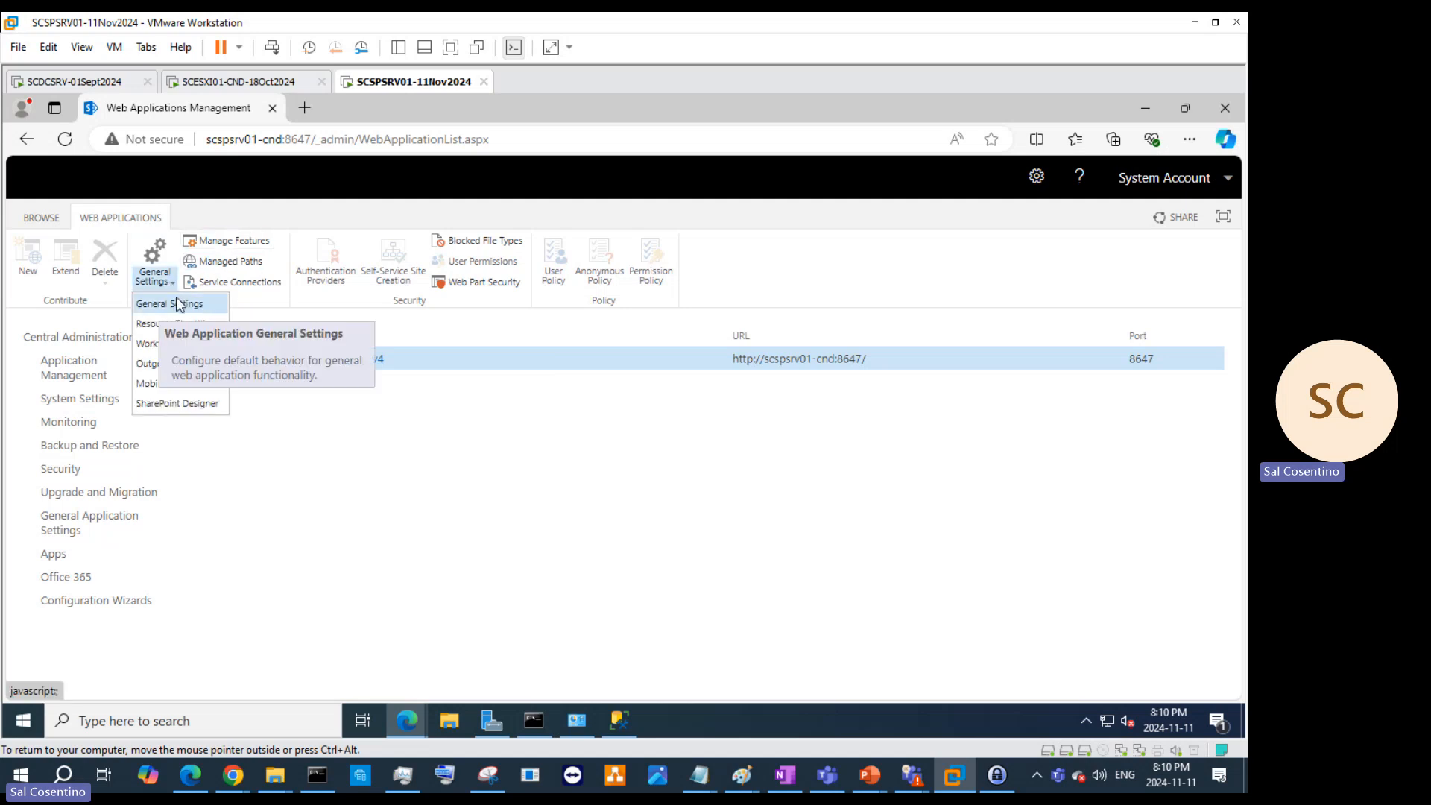
left_click(179, 303)
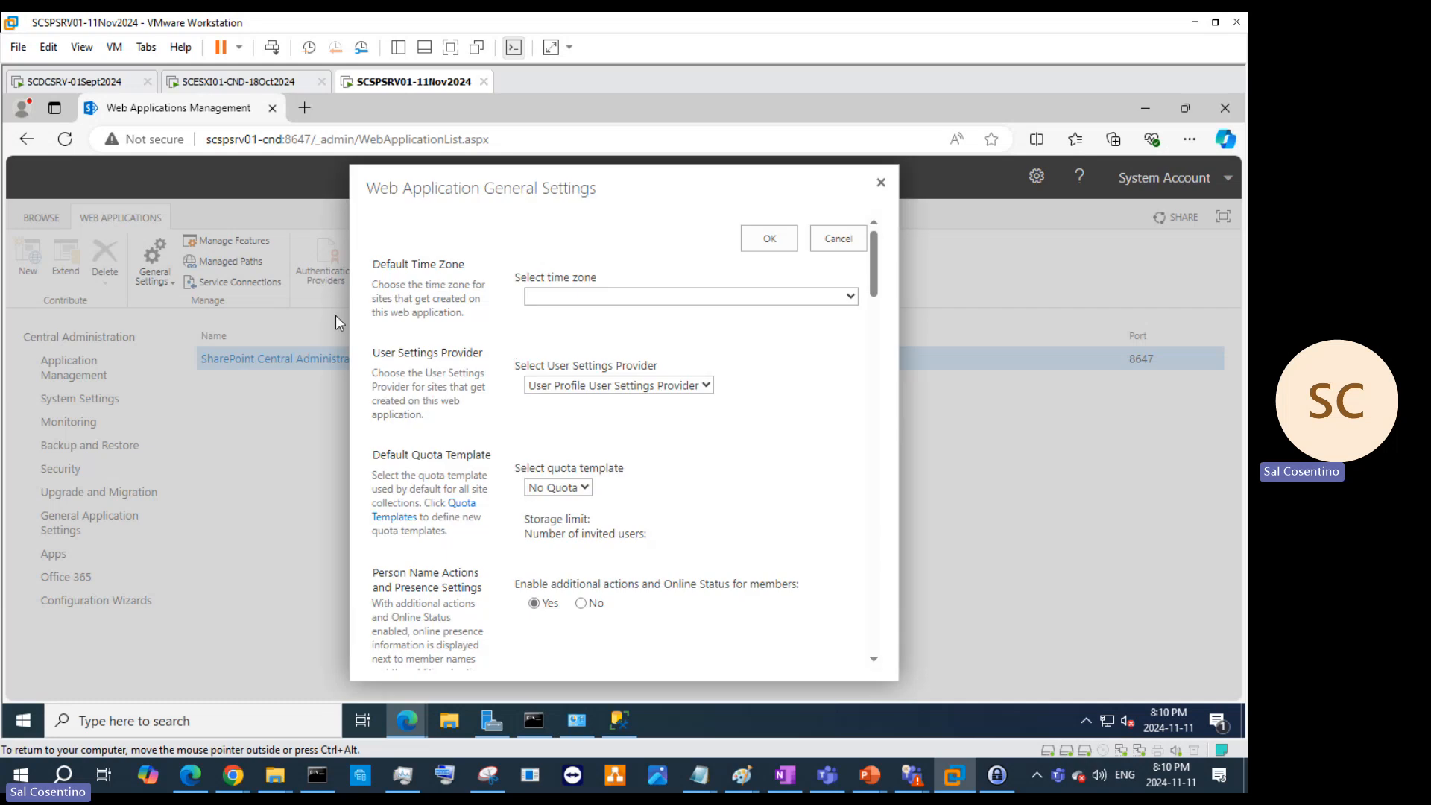
left_click(852, 297)
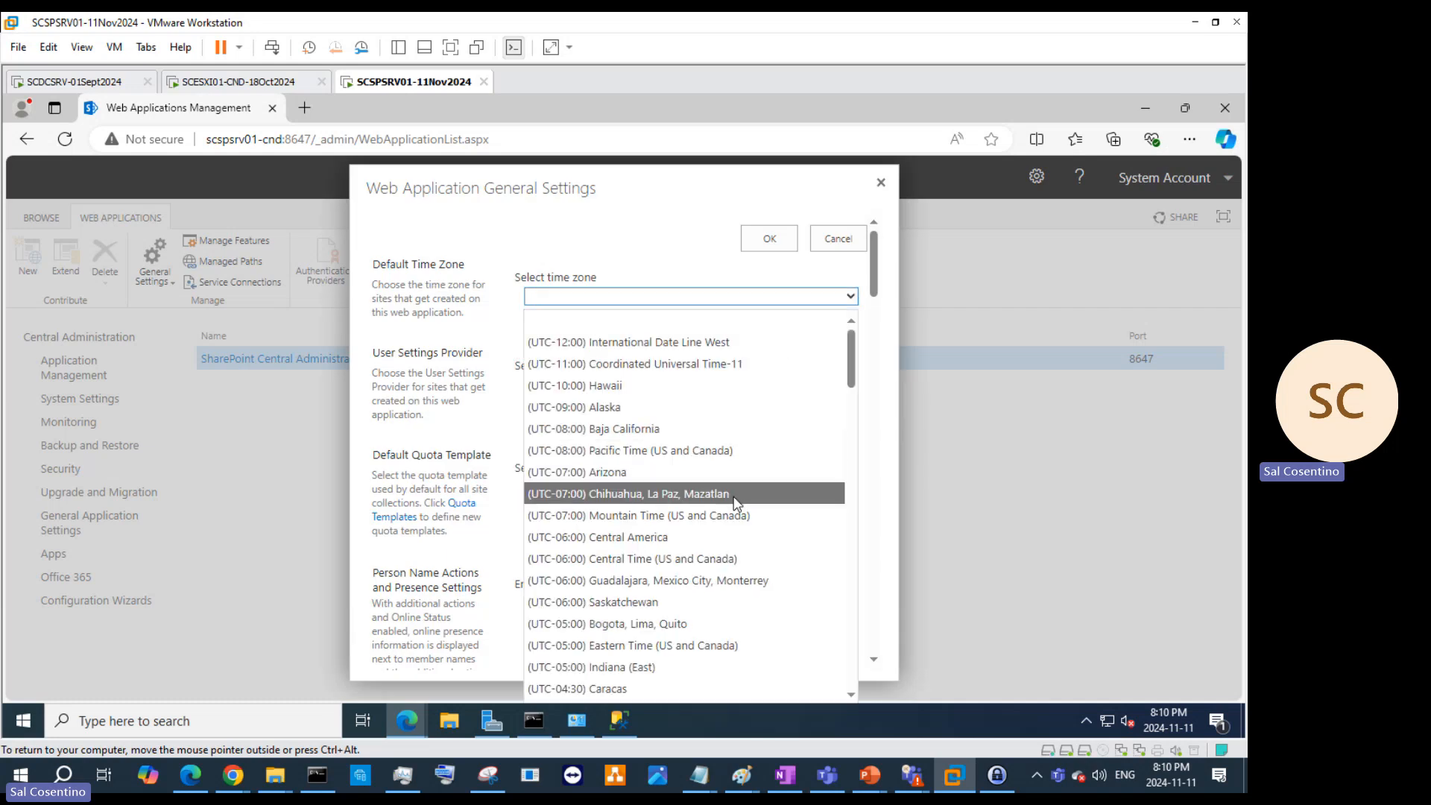
left_click(696, 646)
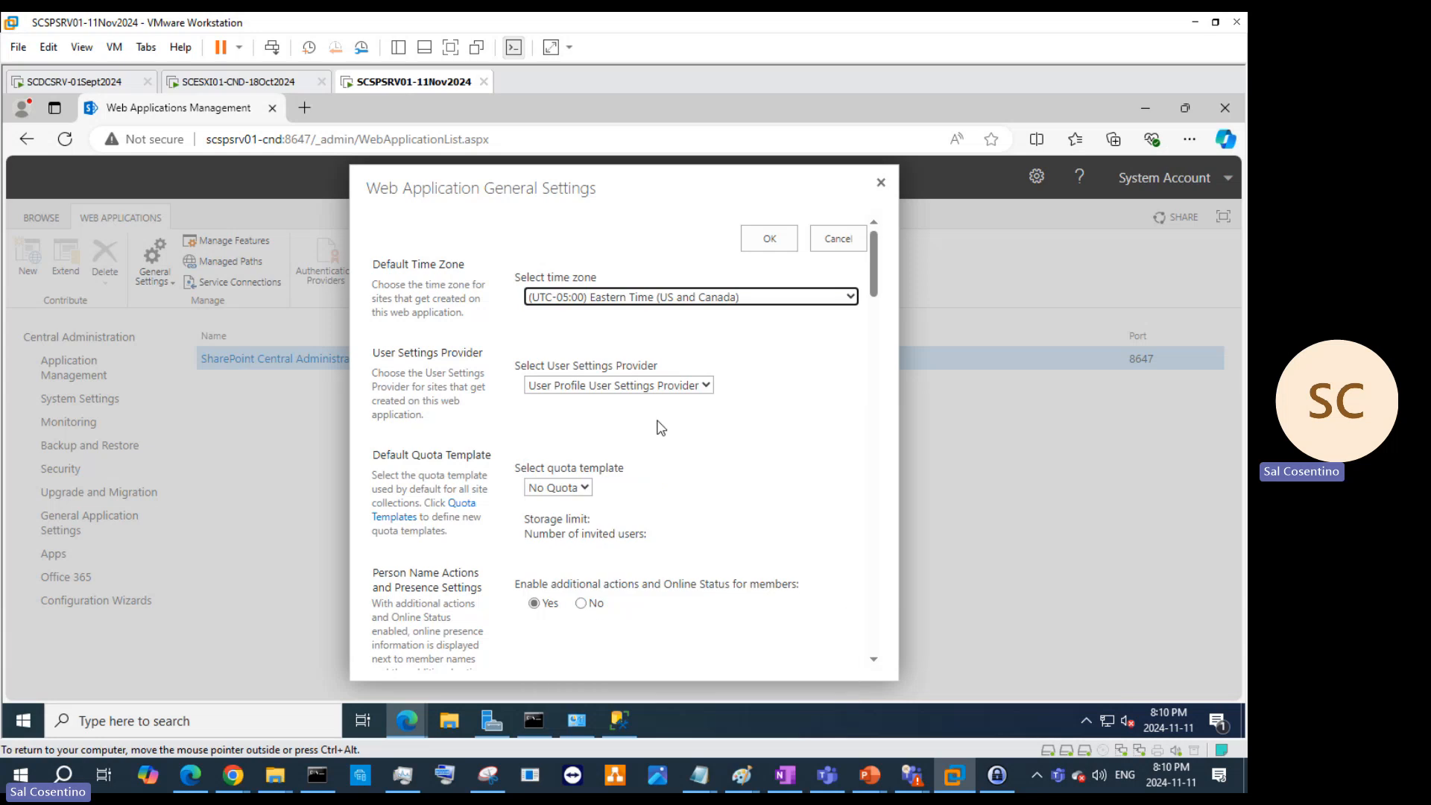
Step: Keep User Profile User Settings Provider and No Quota, review the remaining general settings, and save the web application's settings
left_click(686, 389)
left_click(685, 397)
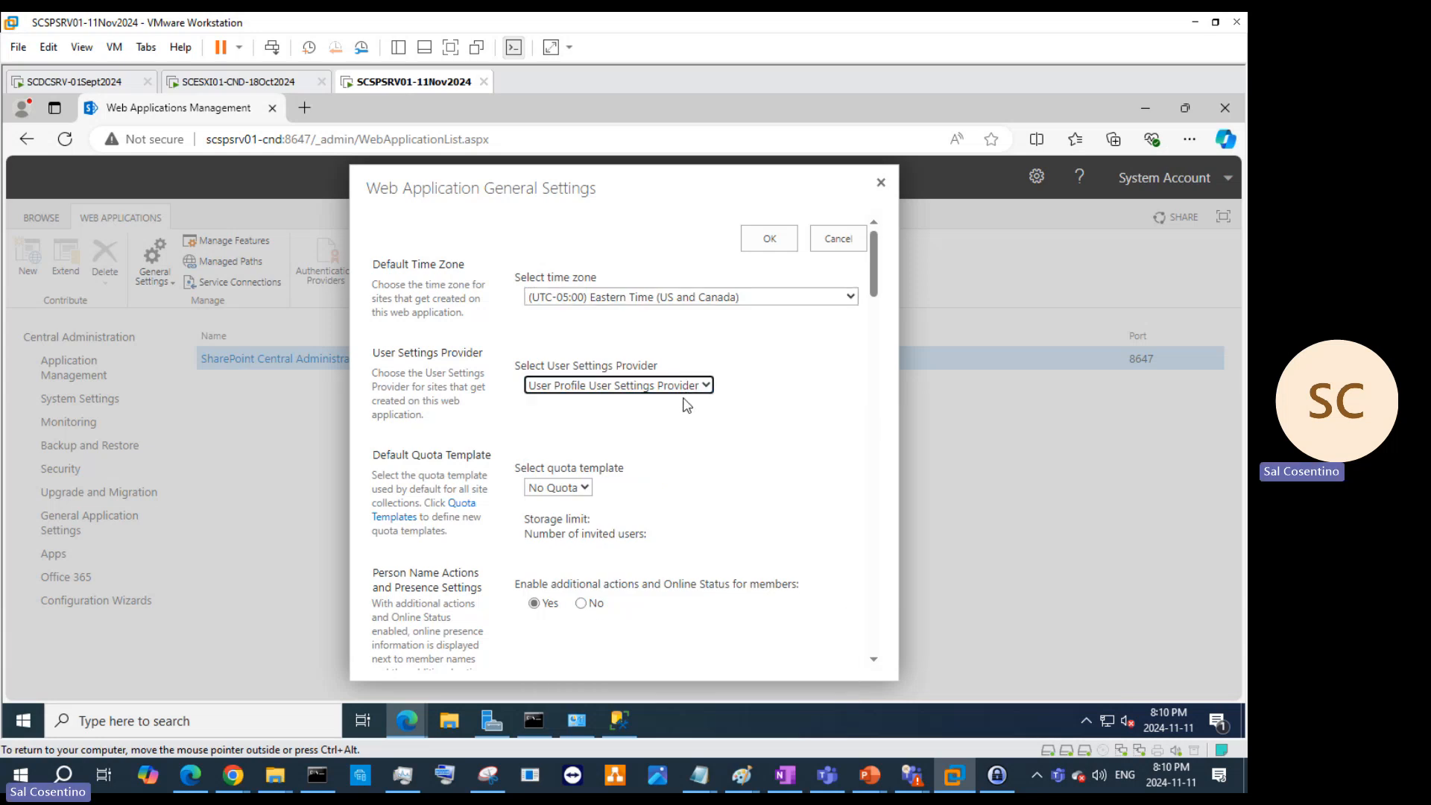
left_click(587, 488)
left_click(574, 511)
scroll(594, 391, "down", 3)
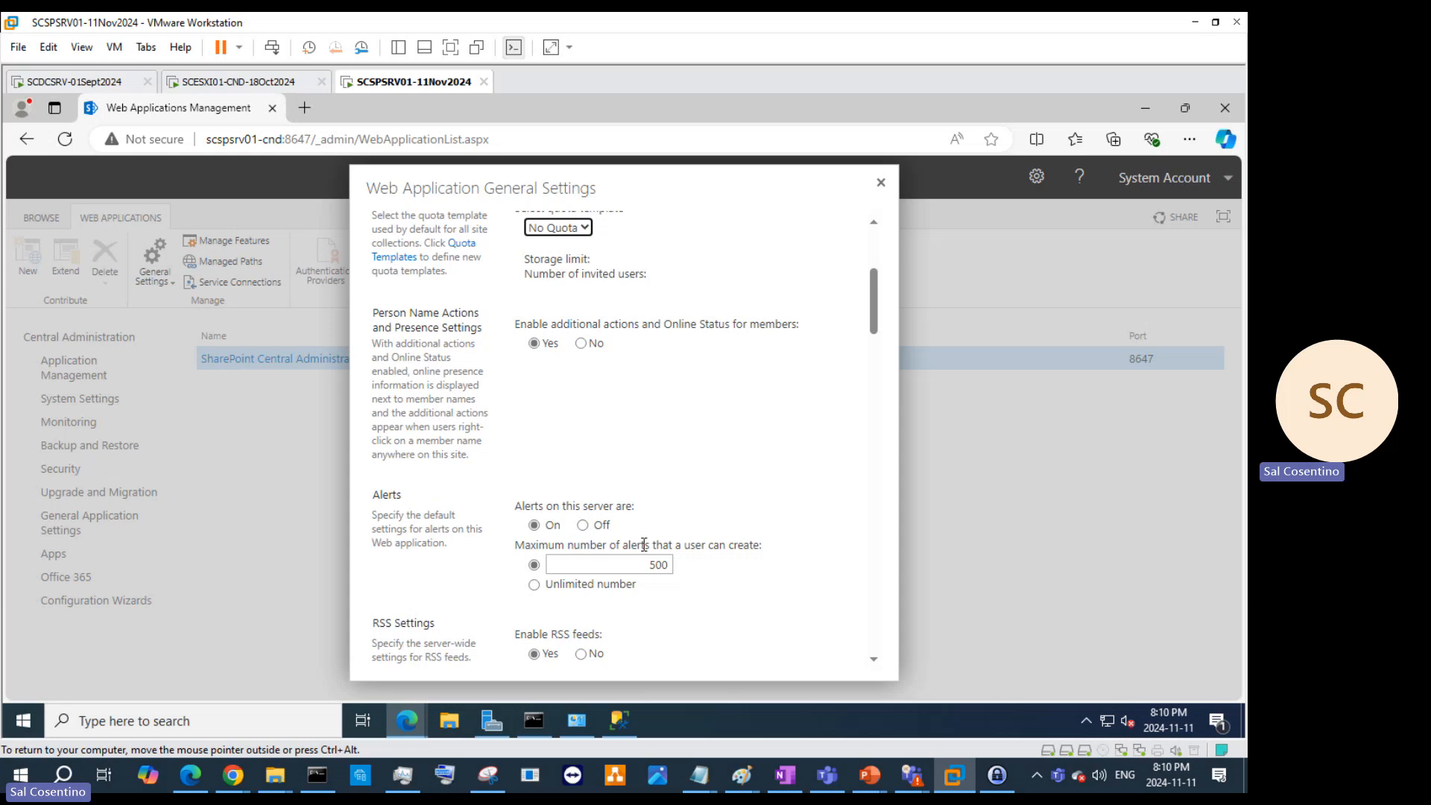
scroll(644, 545, "down", 15)
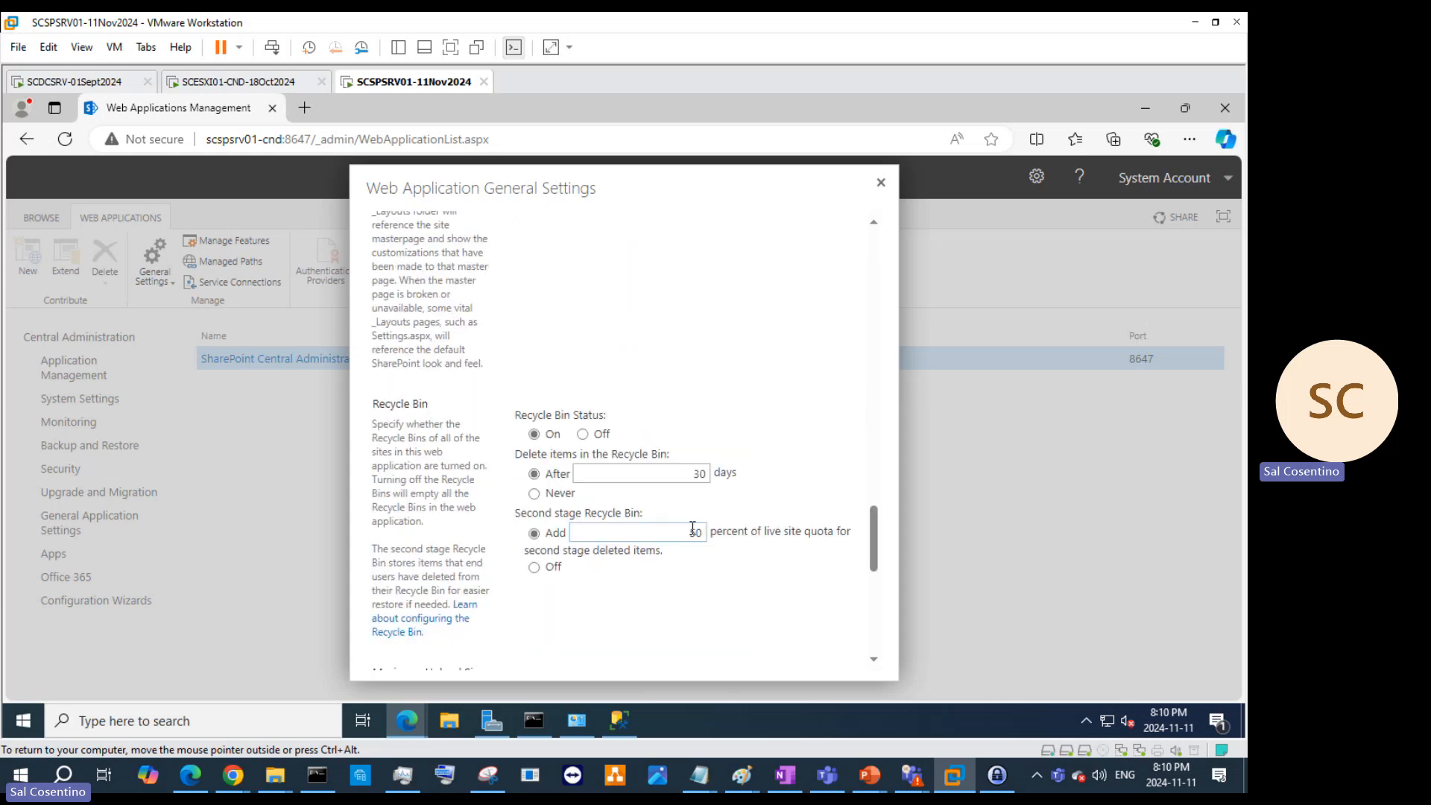
scroll(693, 529, "down", 10)
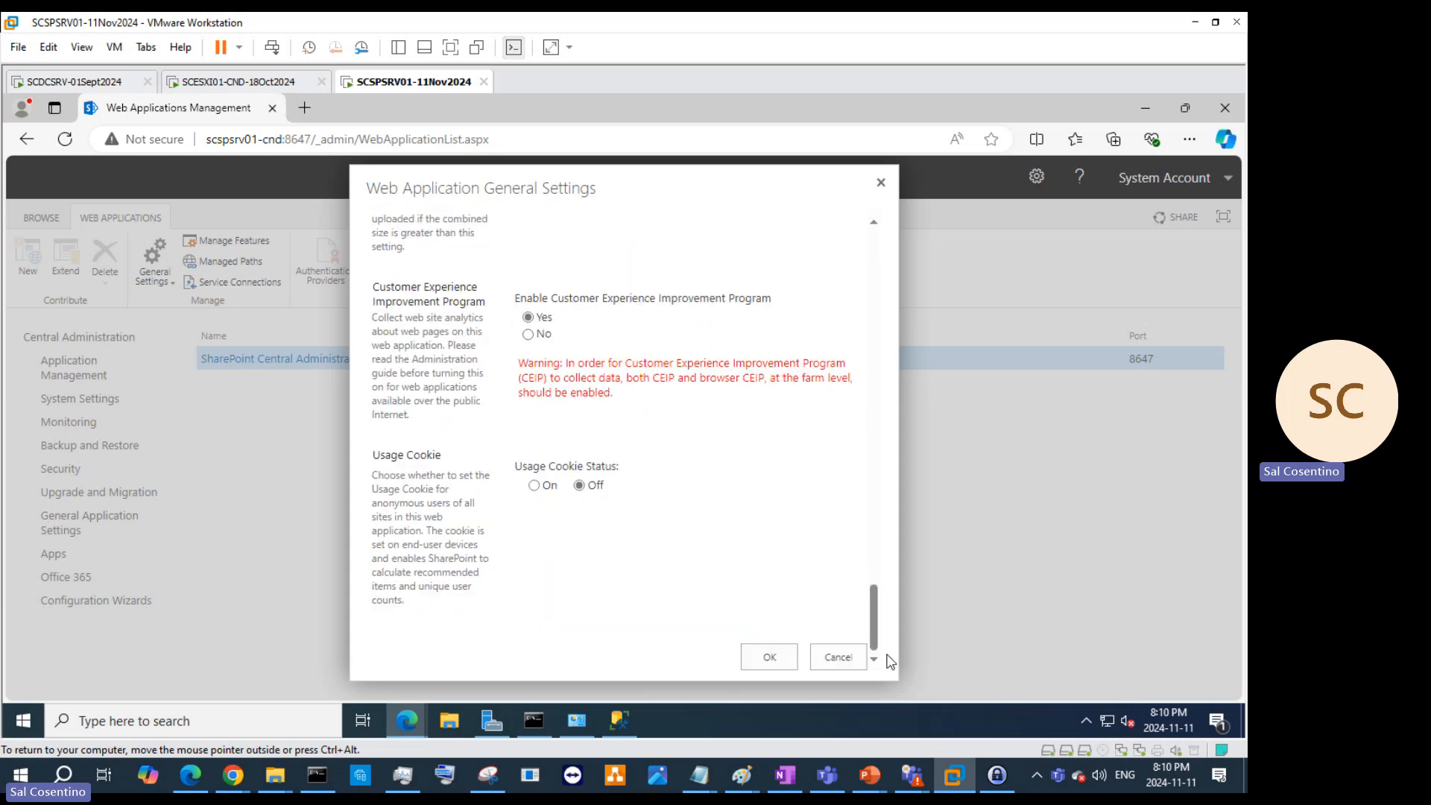
left_click(783, 659)
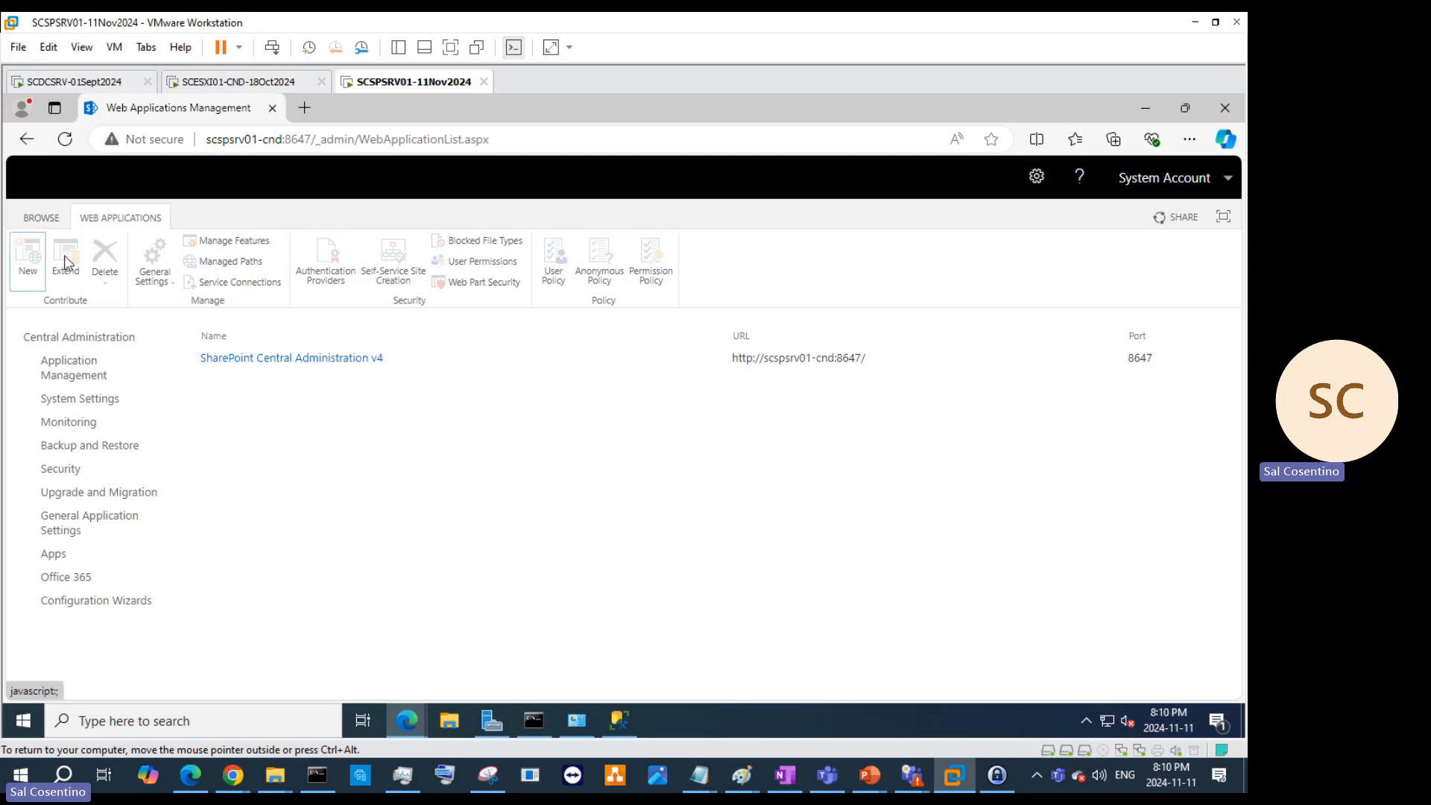
Step: Select the SharePoint Central Administration v4 web application in the list and close SQL Server Management Studio
left_click(276, 364)
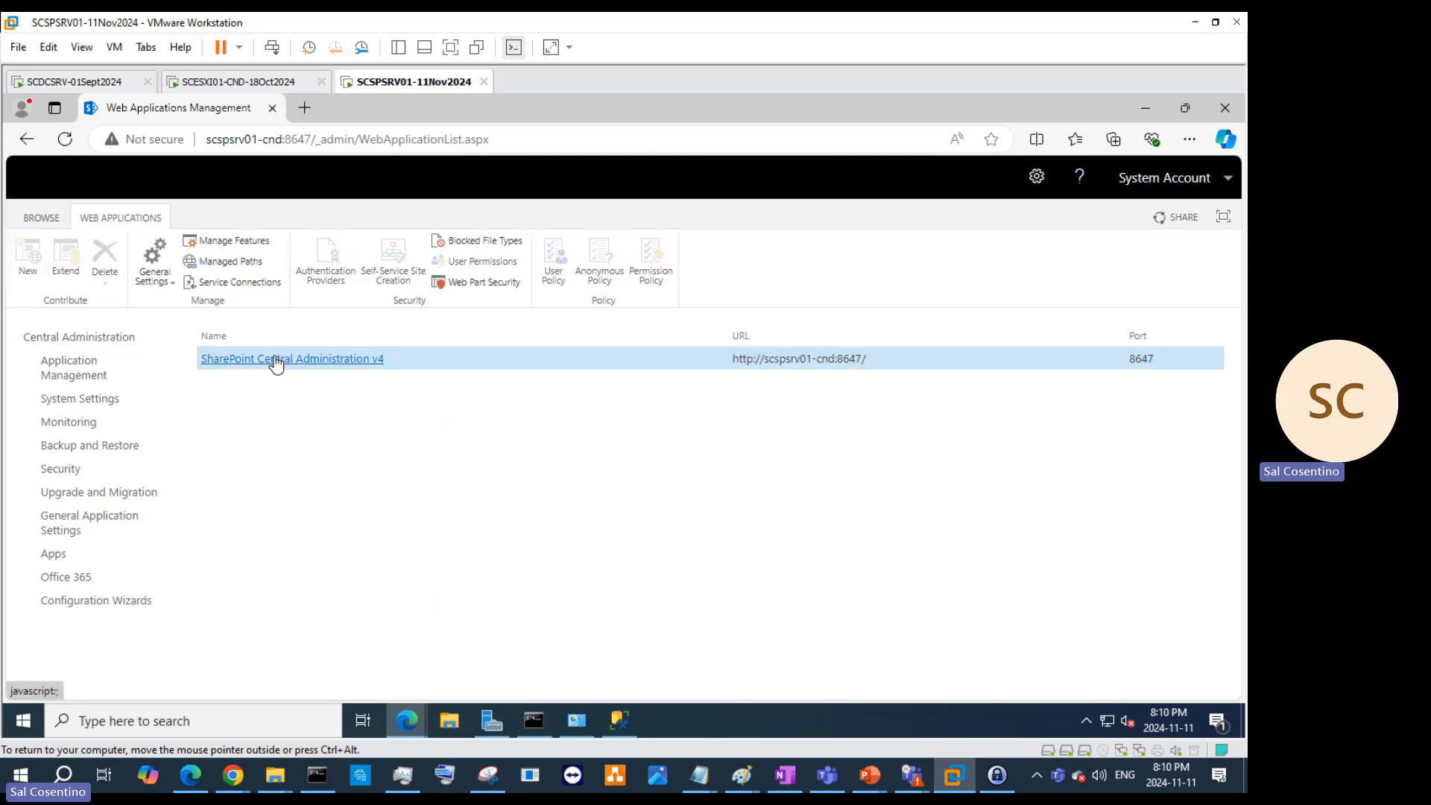
right_click(276, 360)
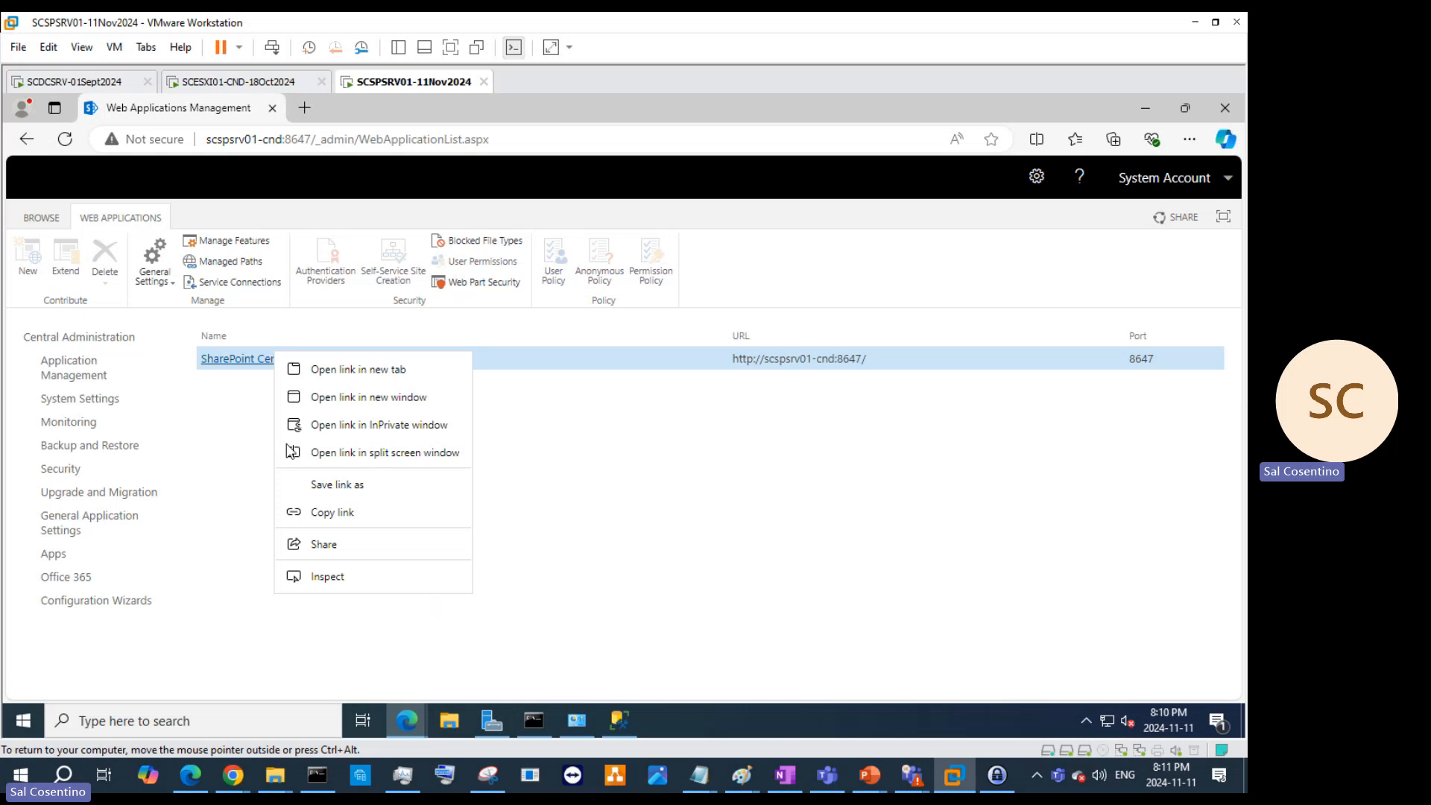
left_click(607, 719)
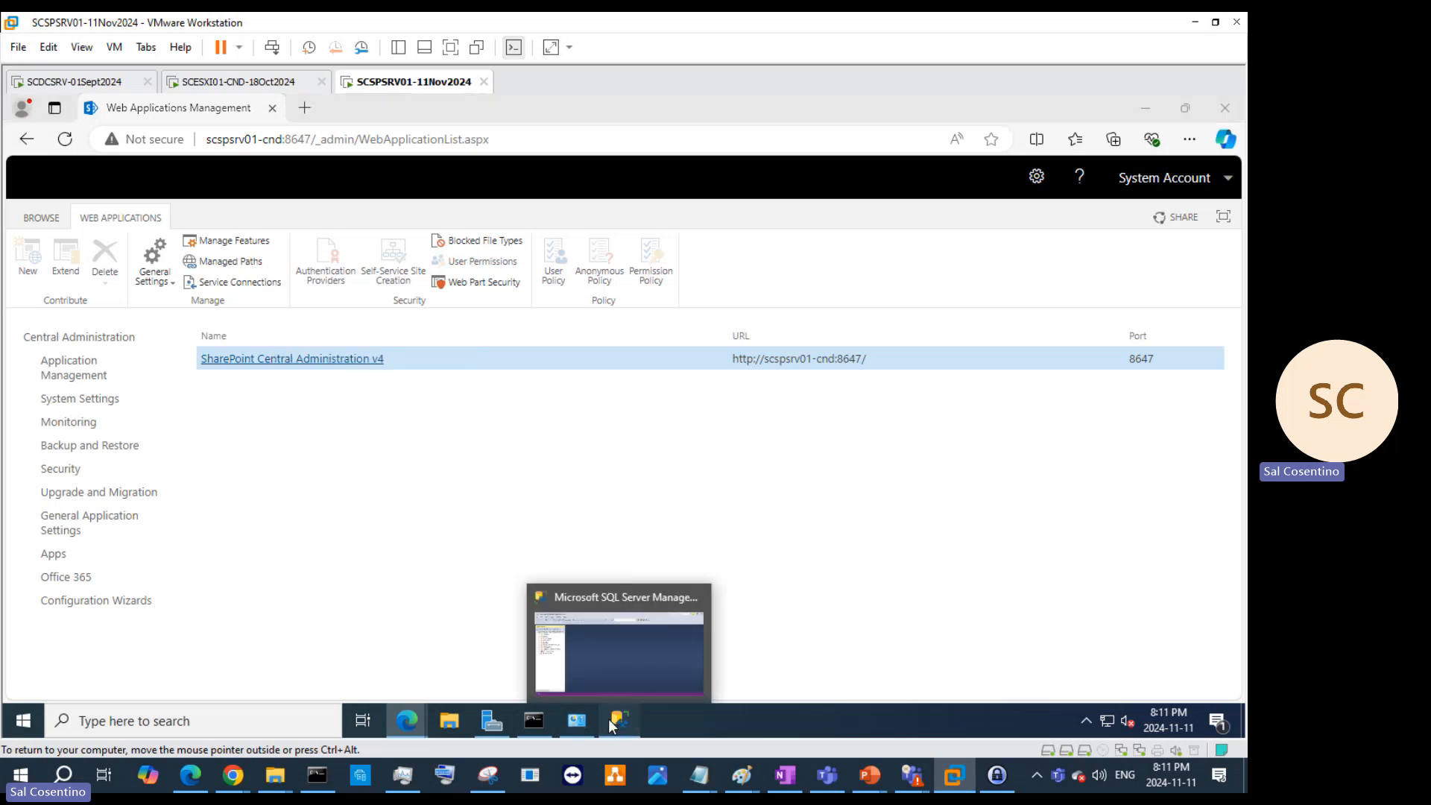
left_click(1230, 106)
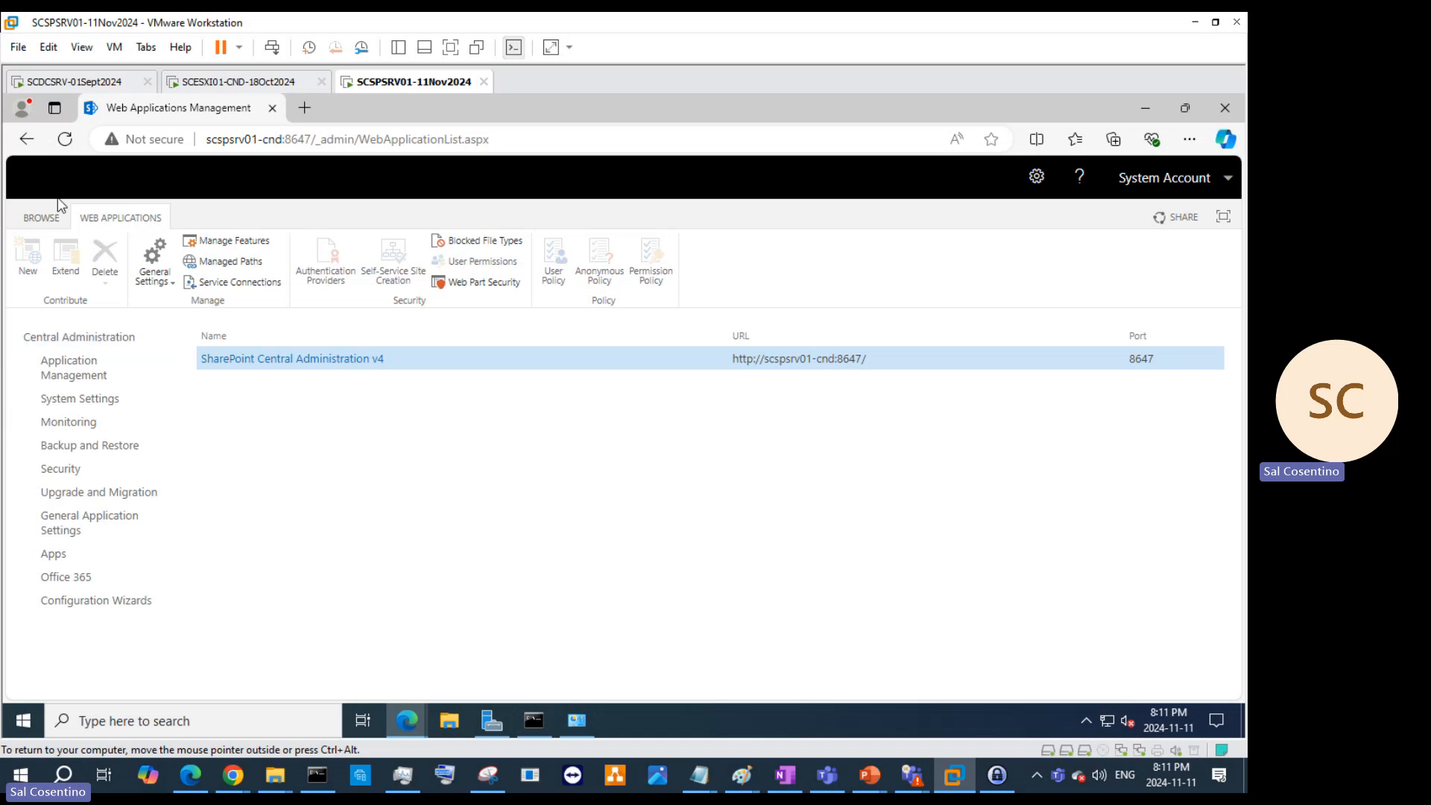
Step: Visit the Application Management and Monitoring pages and review the Health Analyzer's problems and solutions
left_click(57, 220)
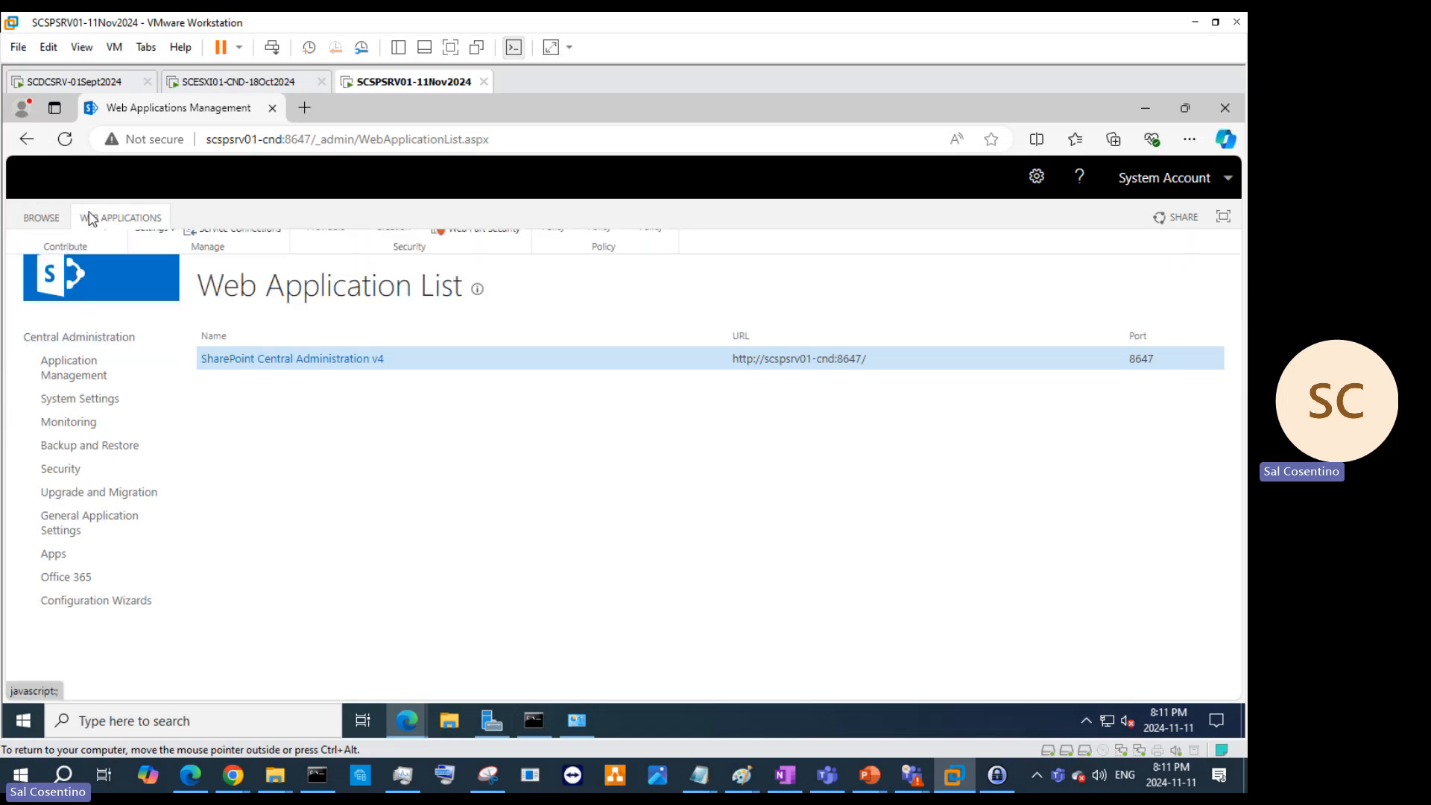
left_click(49, 218)
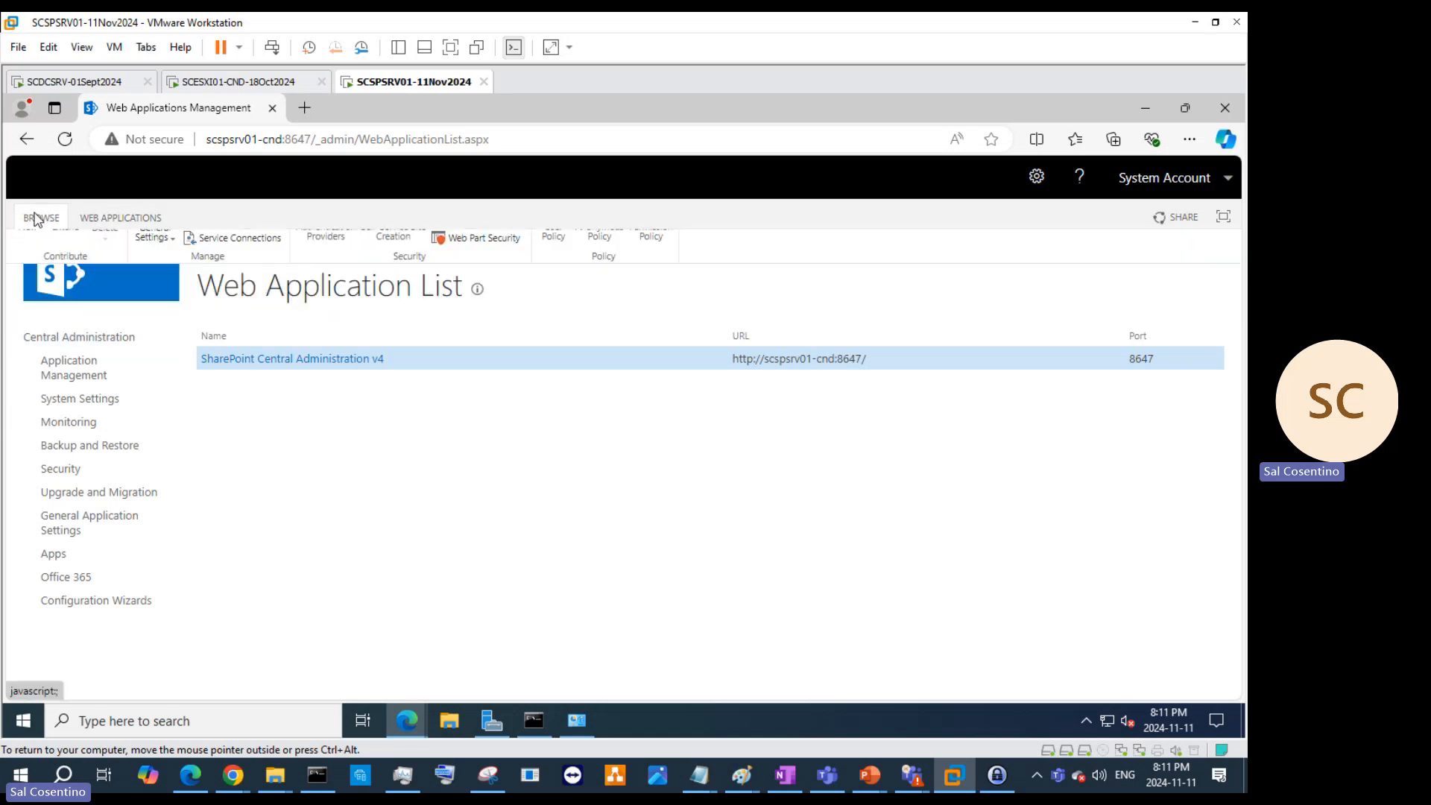
left_click(84, 402)
left_click(88, 372)
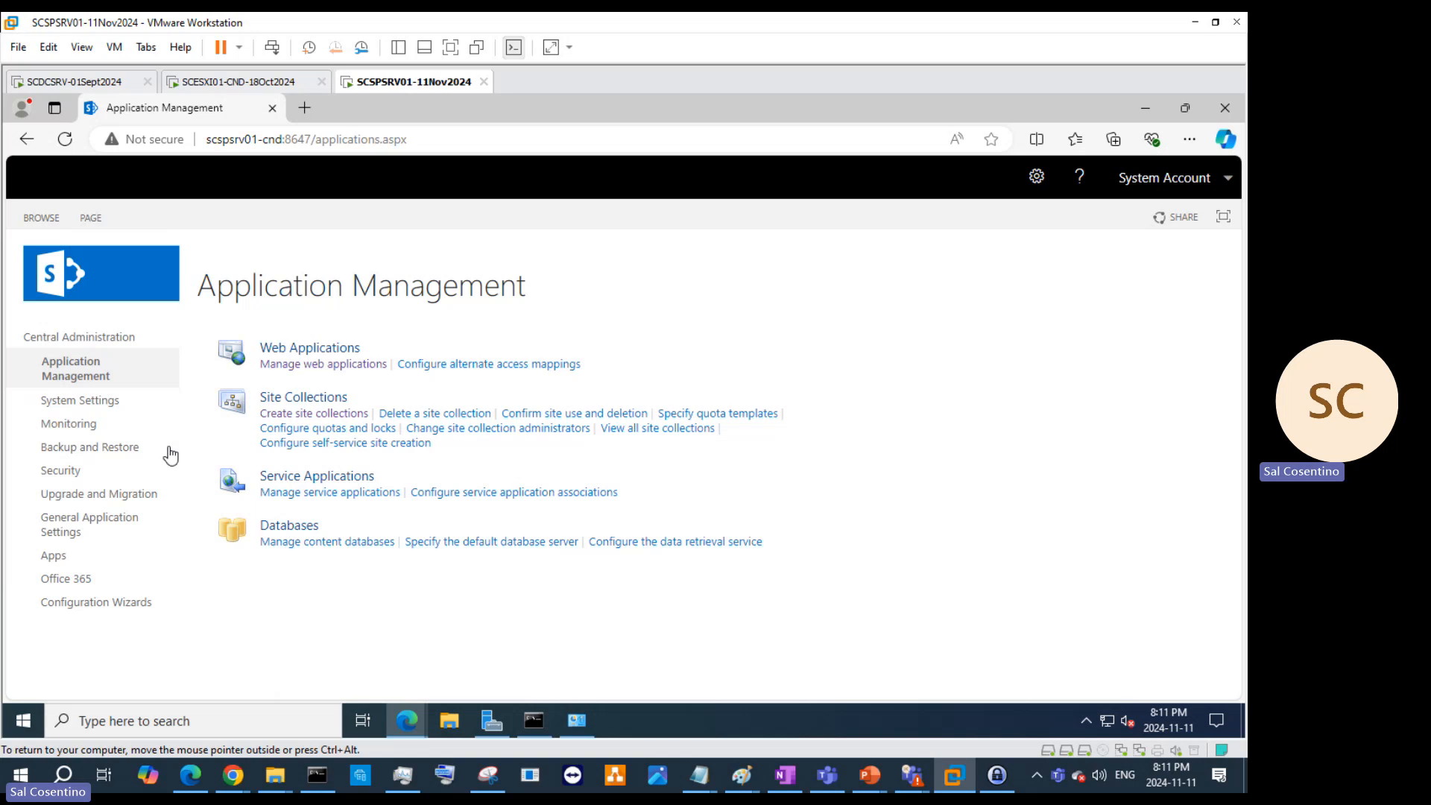
left_click(127, 424)
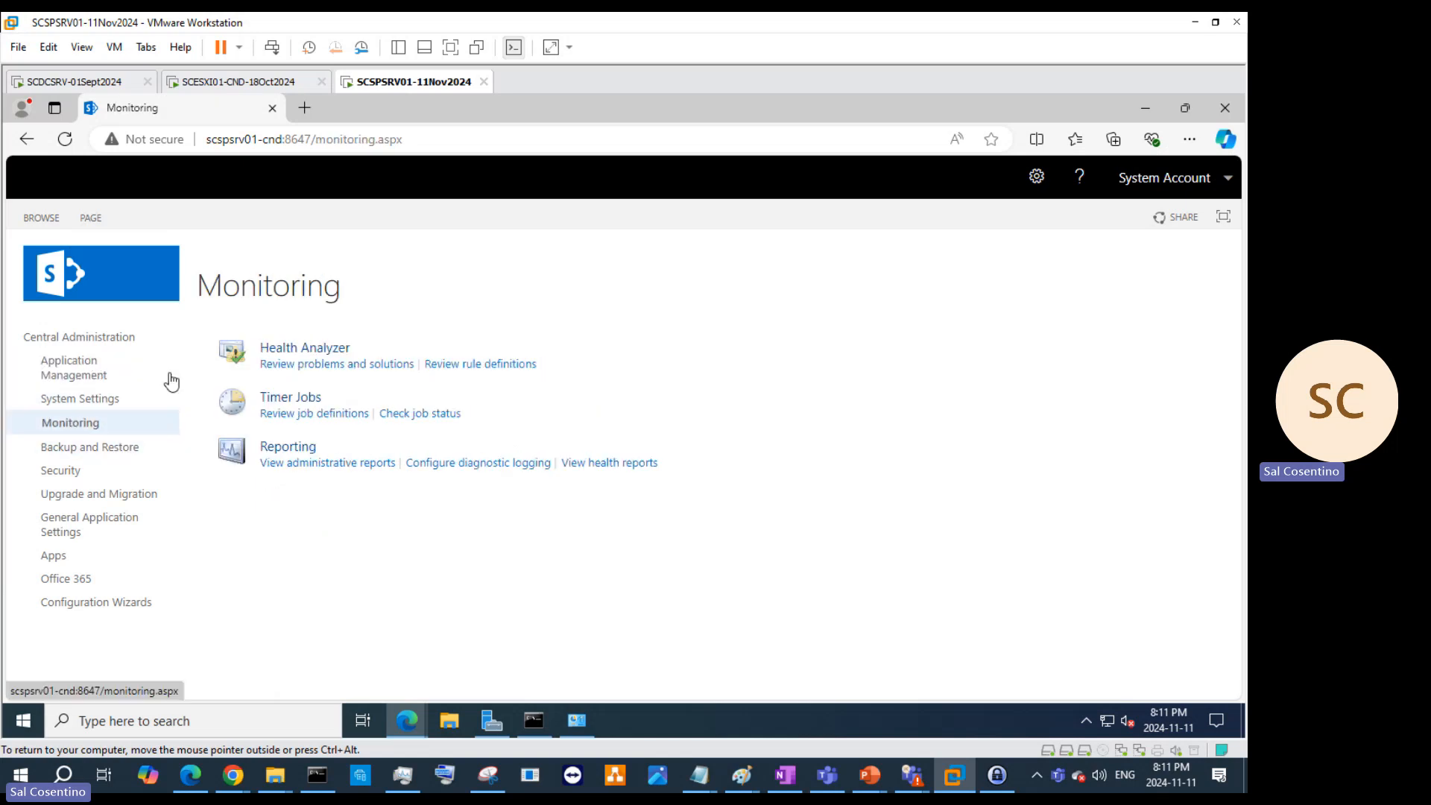
left_click(317, 369)
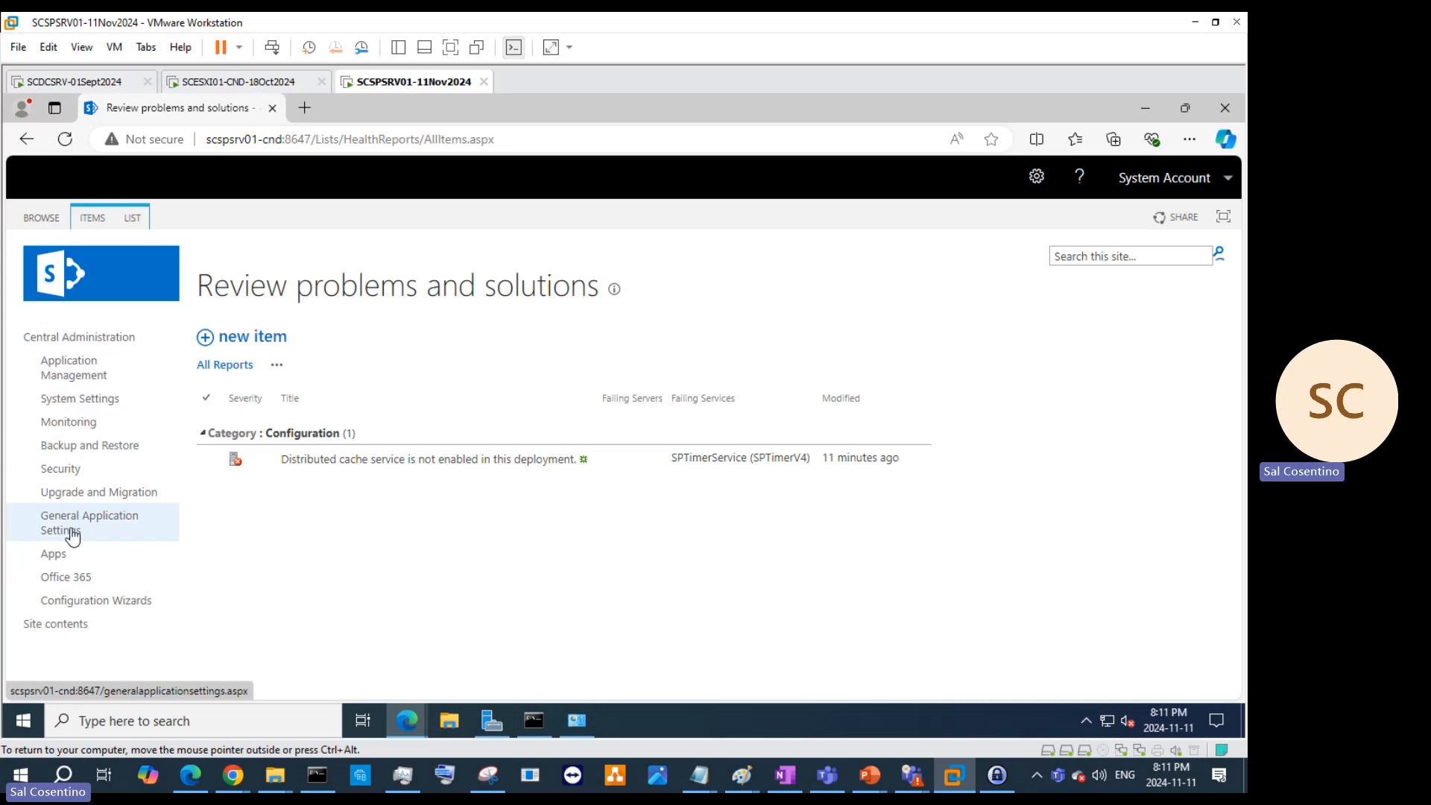
Step: Look through the Central Administration site contents and view its site usage
left_click(69, 624)
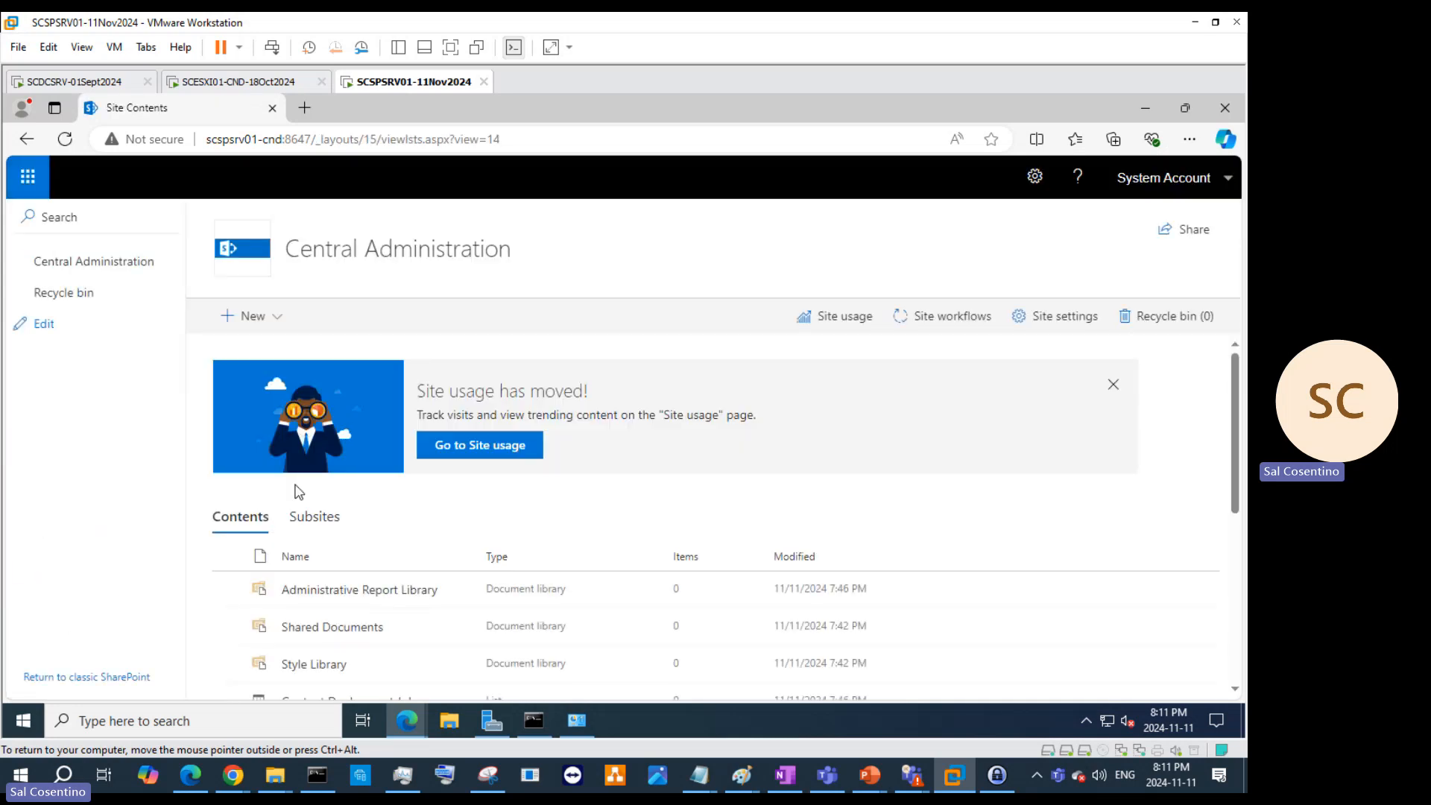
scroll(548, 538, "down", 1)
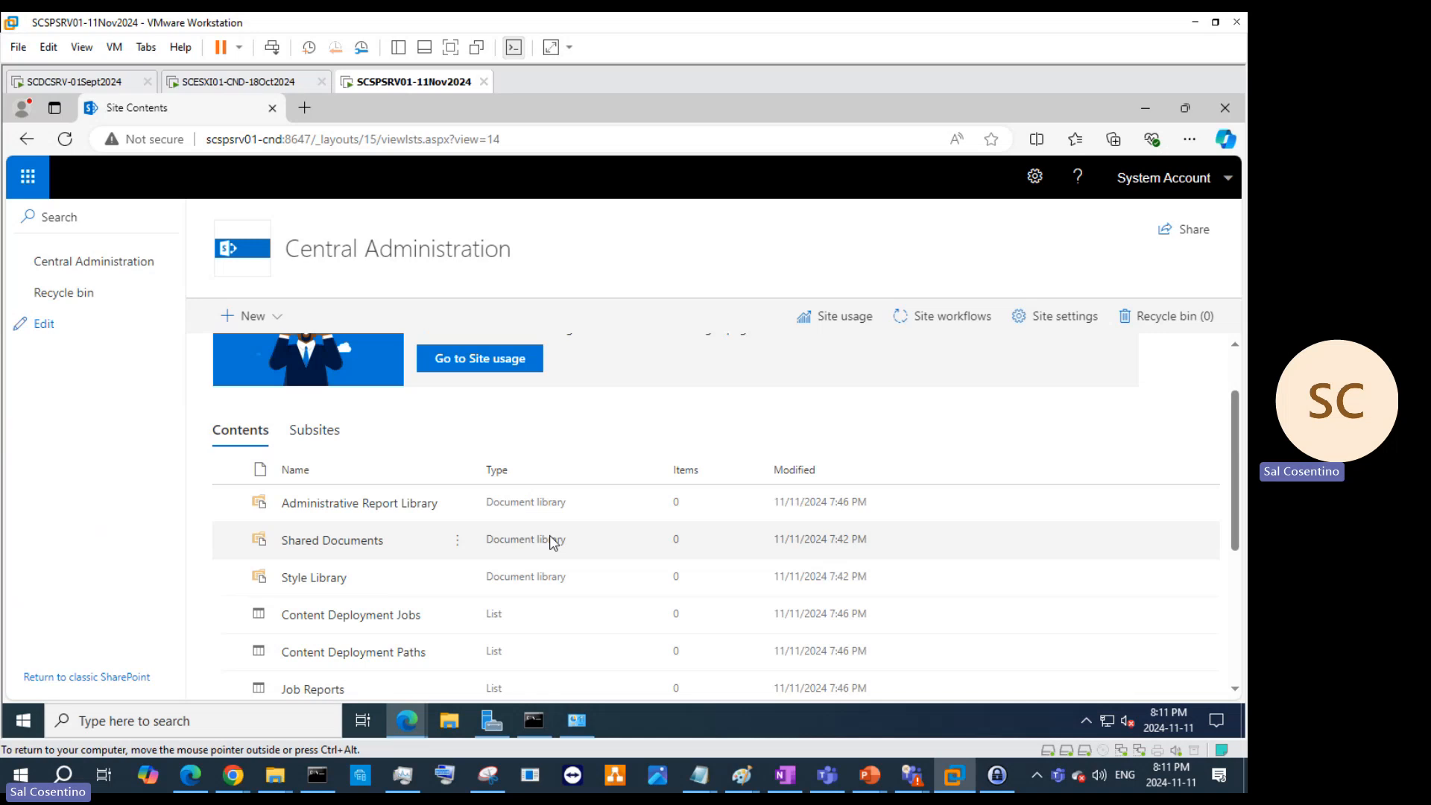
scroll(557, 542, "up", 1)
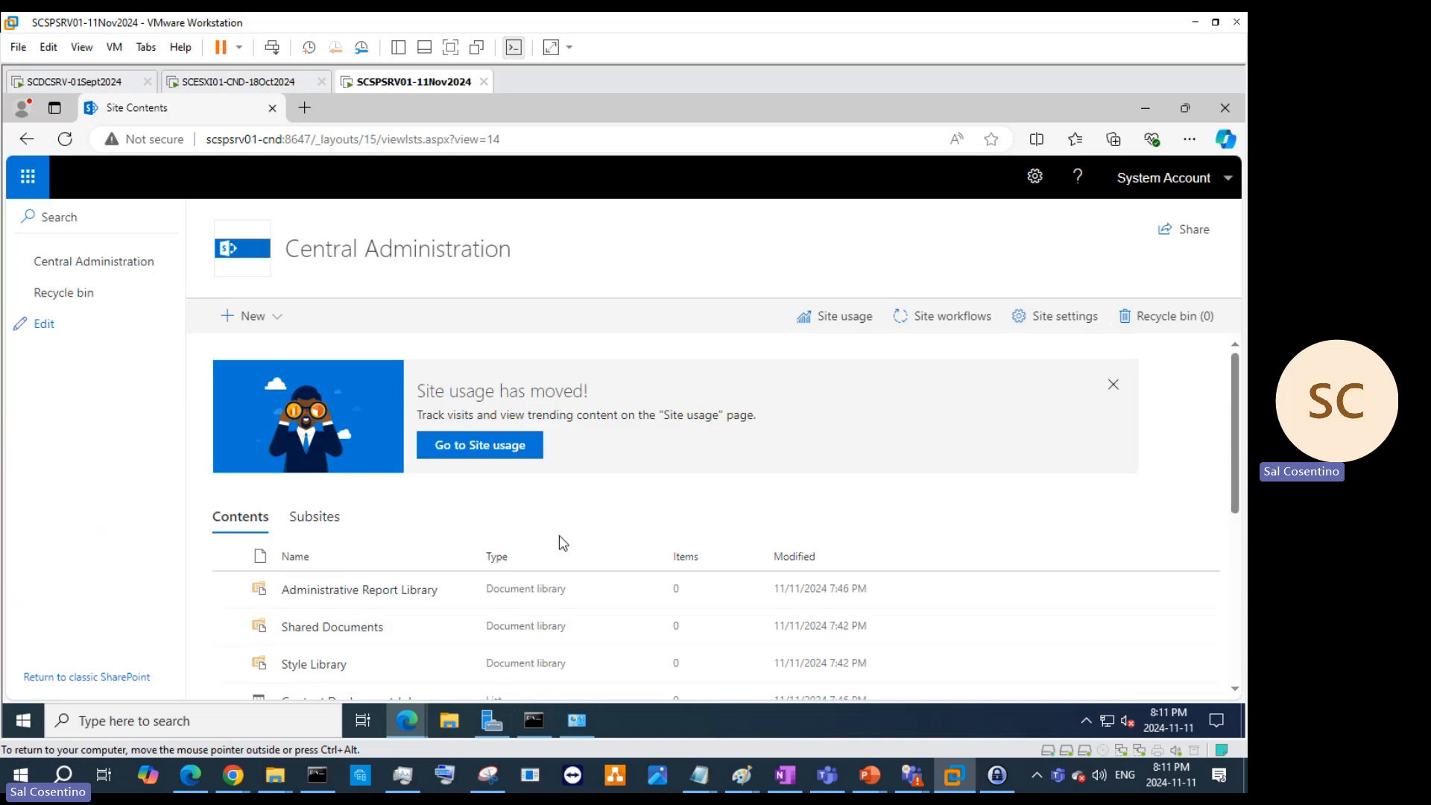
left_click(497, 447)
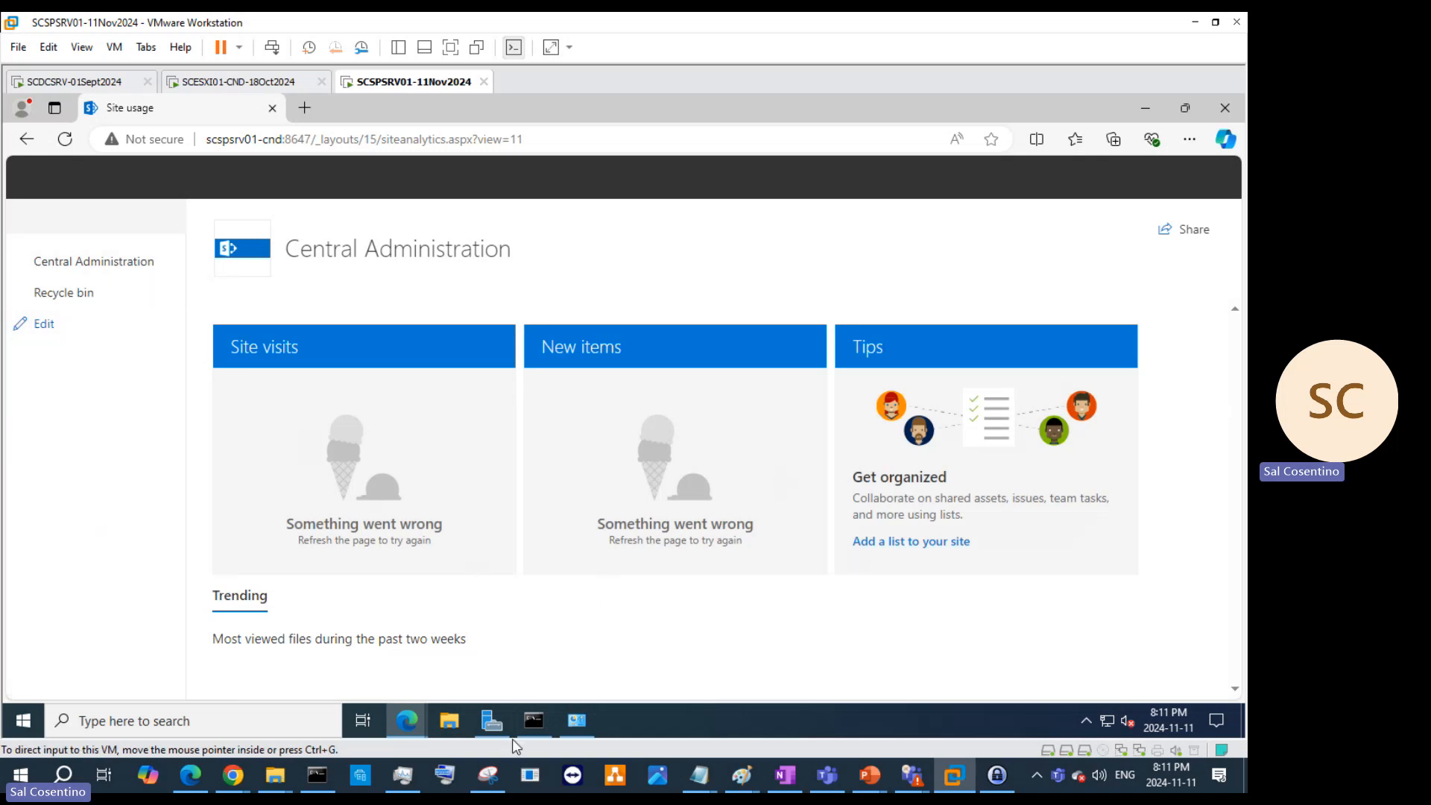
Step: Check the Screenshot 3 slide in PowerPoint and the SharePoint Server 2019 download page in Chrome, and return to the virtual server
mouse_move(869, 776)
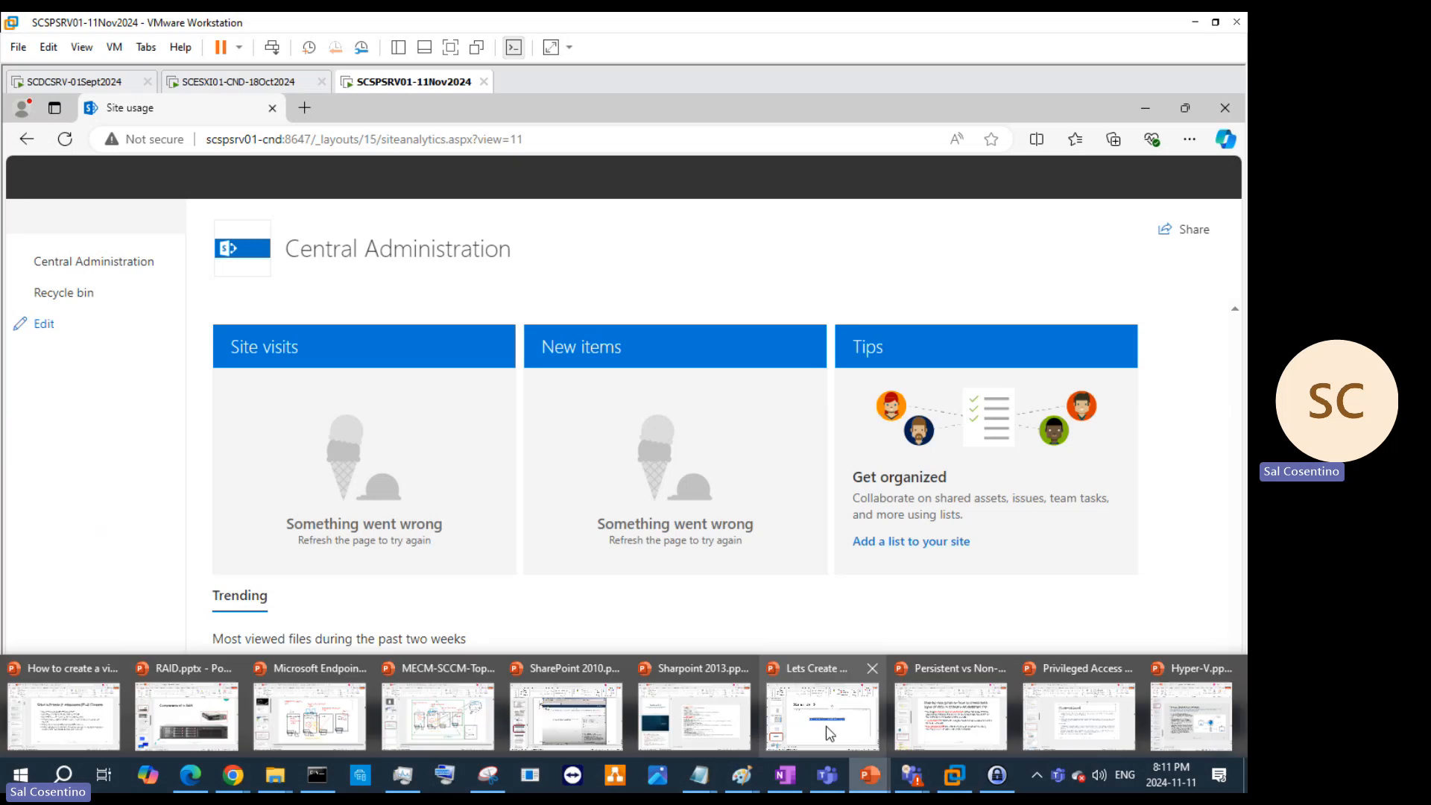
mouse_move(709, 738)
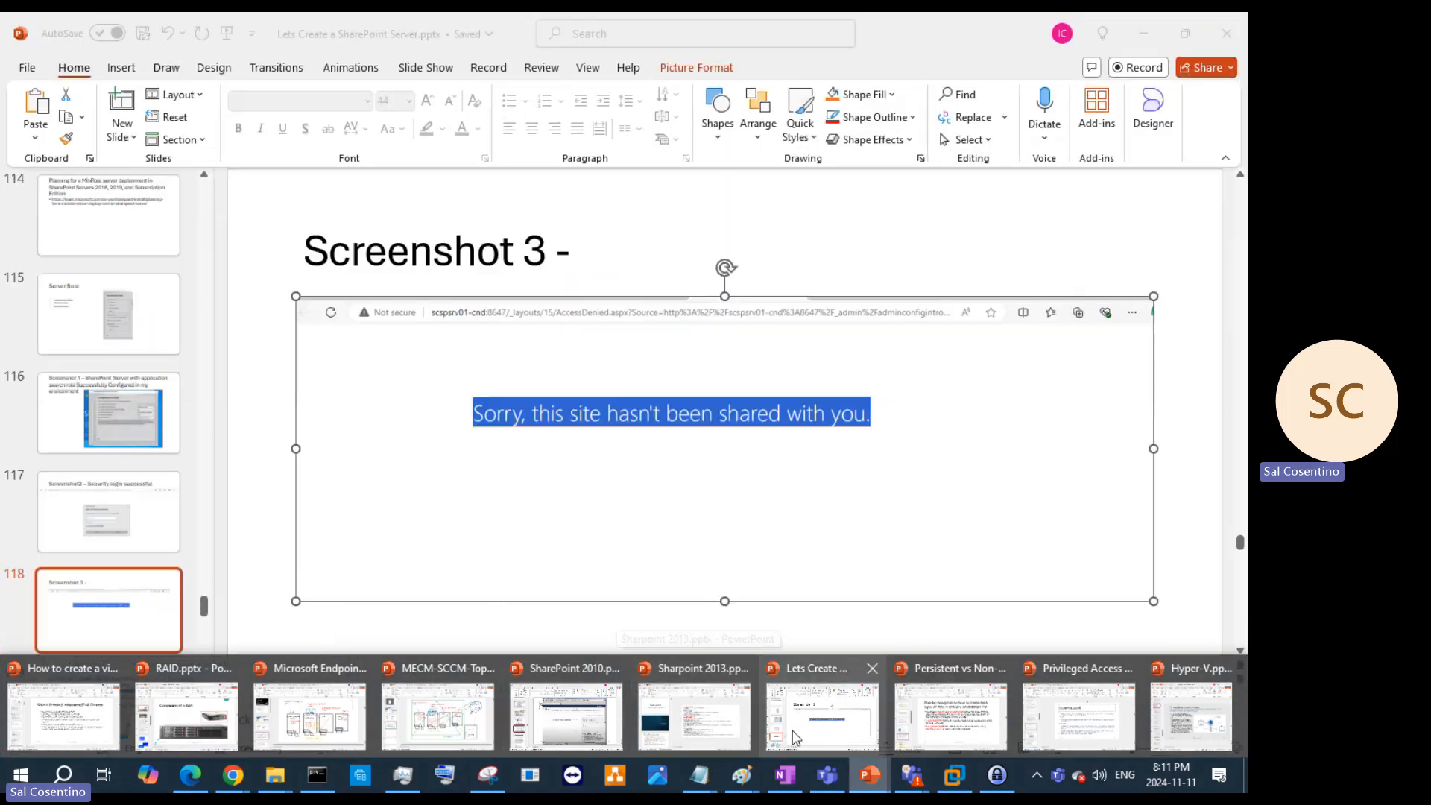
left_click(822, 715)
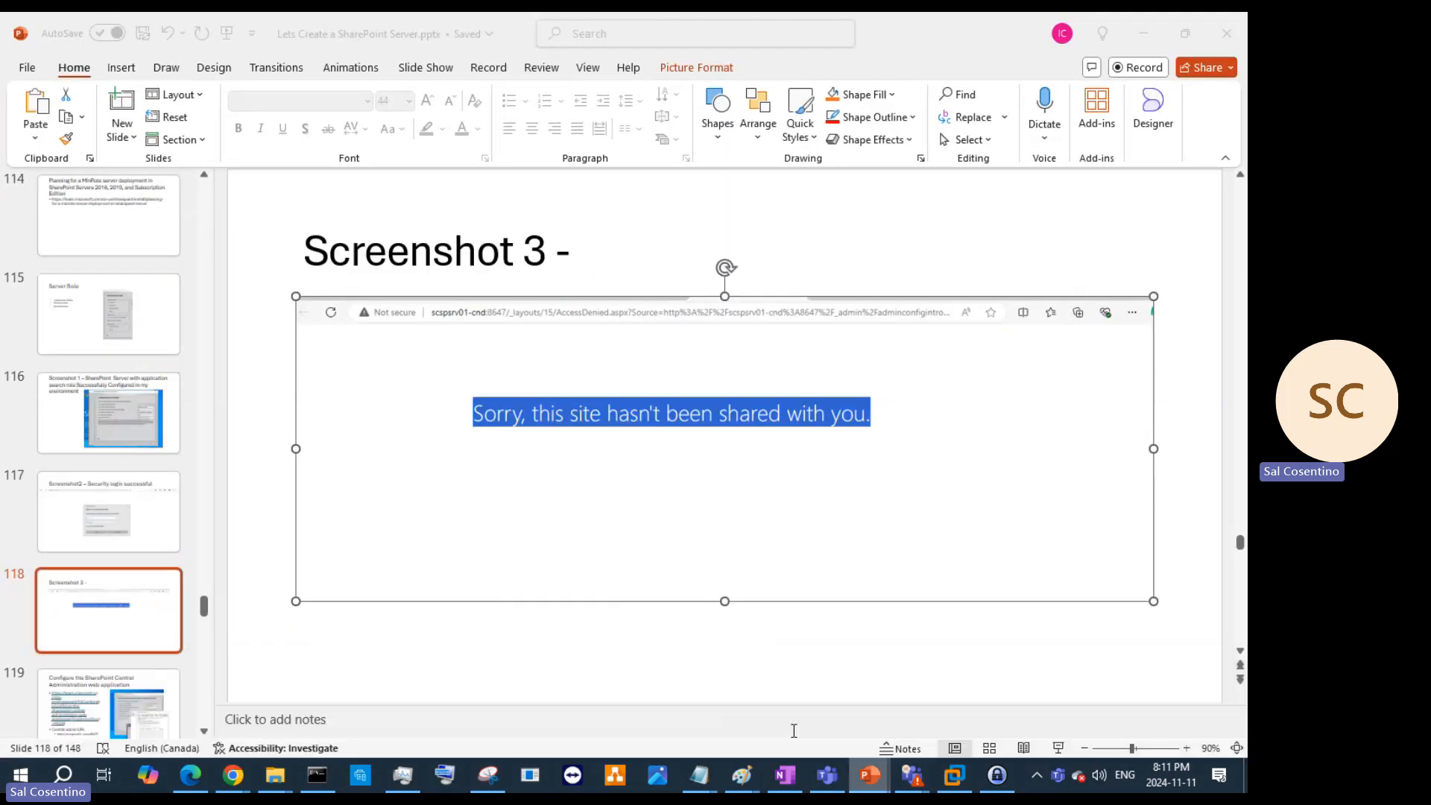
left_click(486, 649)
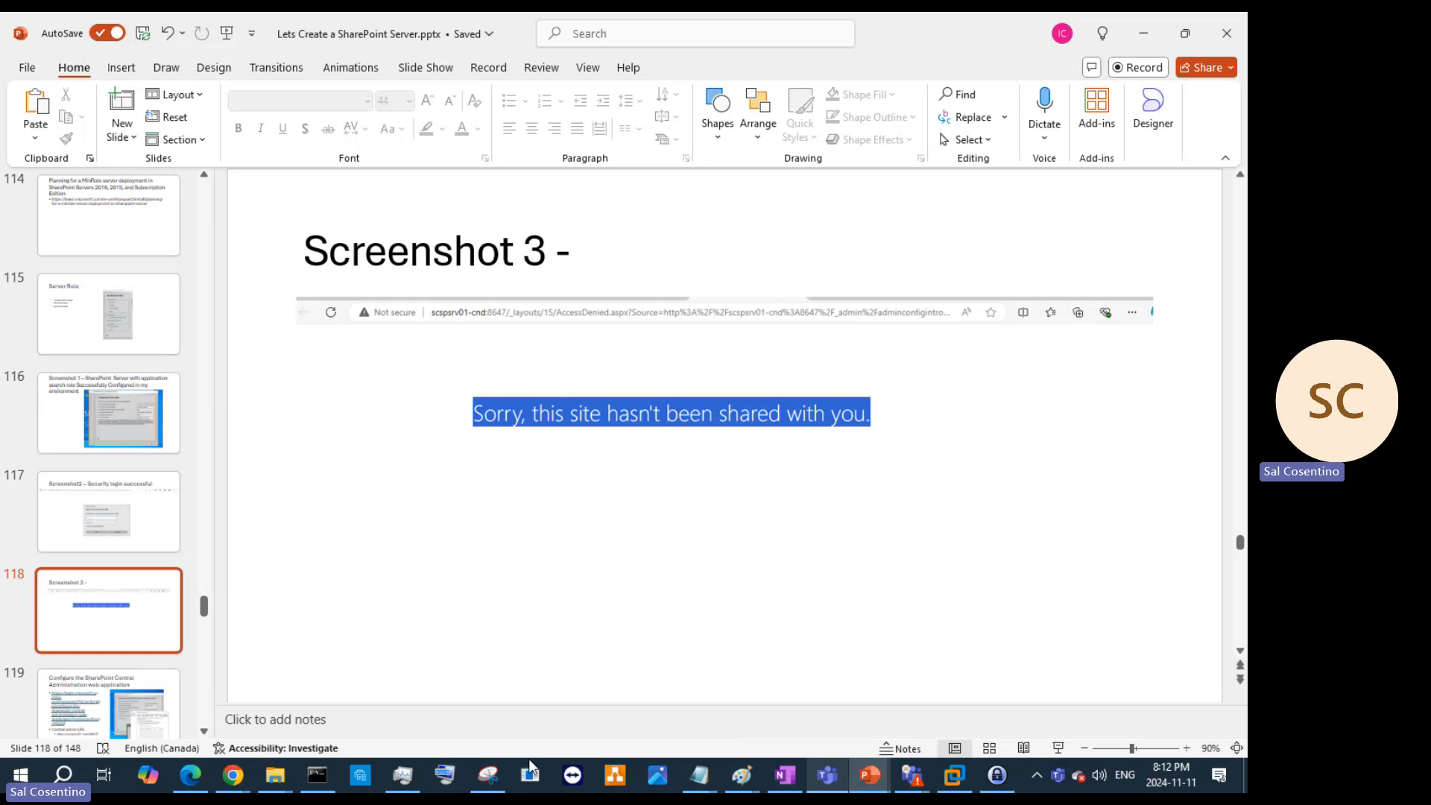
mouse_move(233, 779)
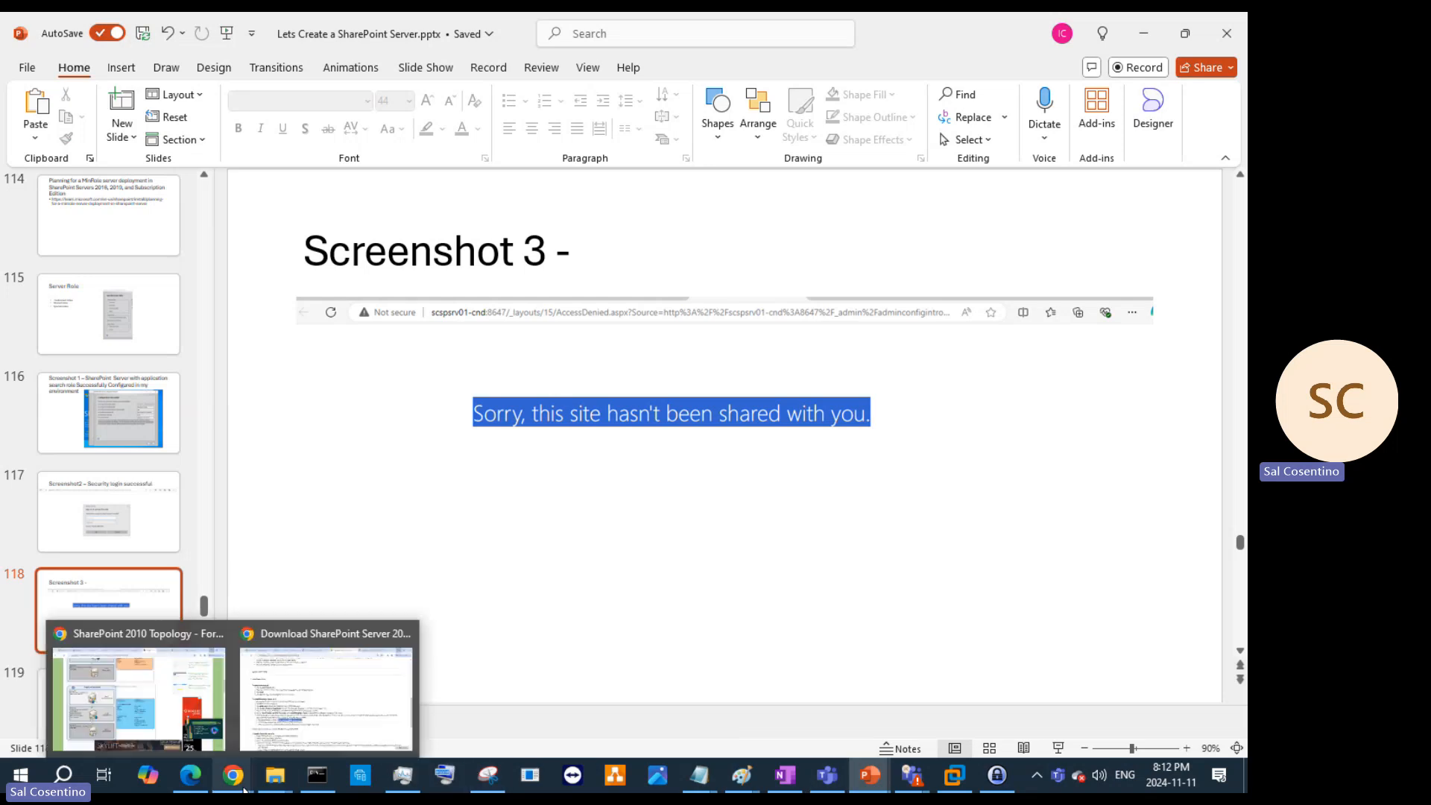
left_click(321, 689)
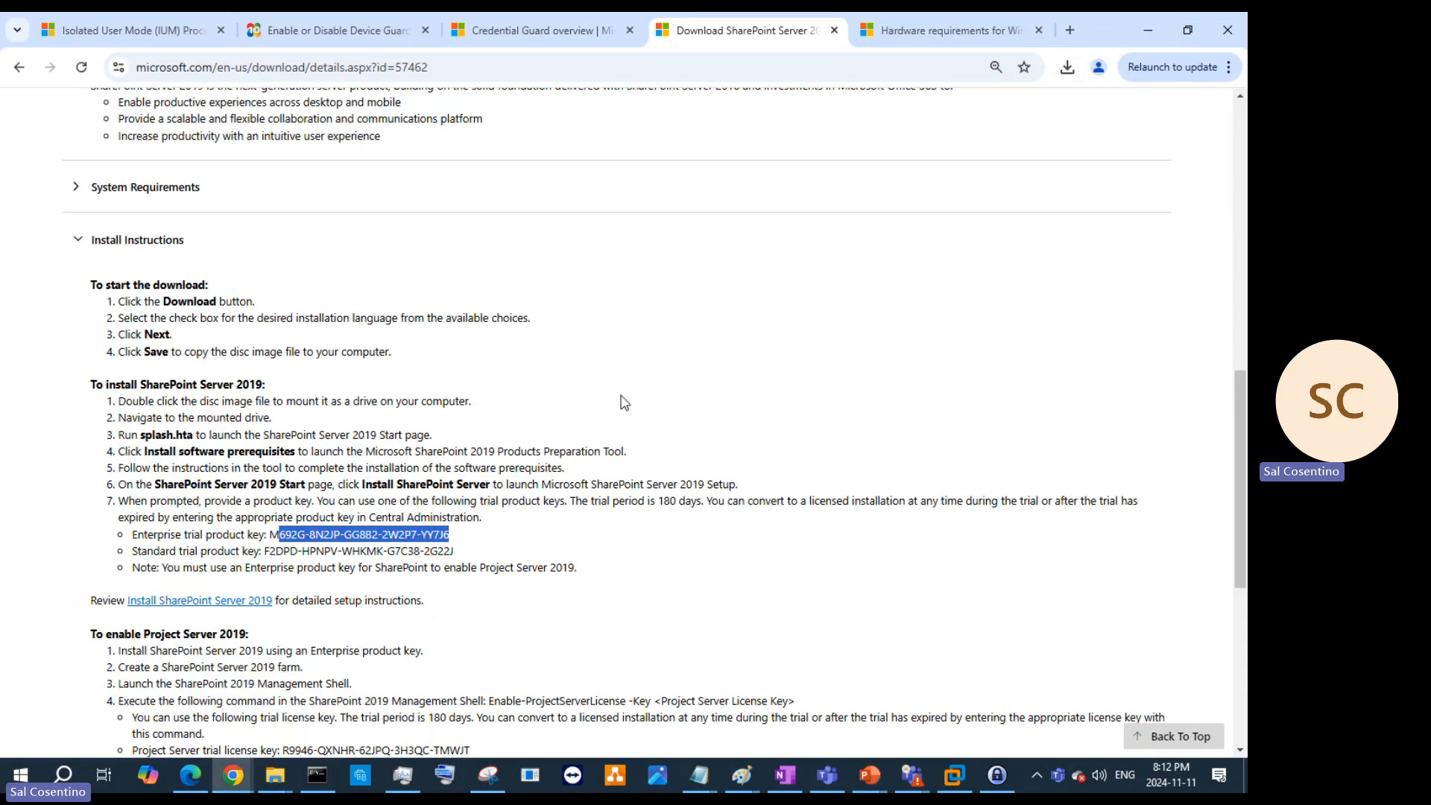
left_click(952, 775)
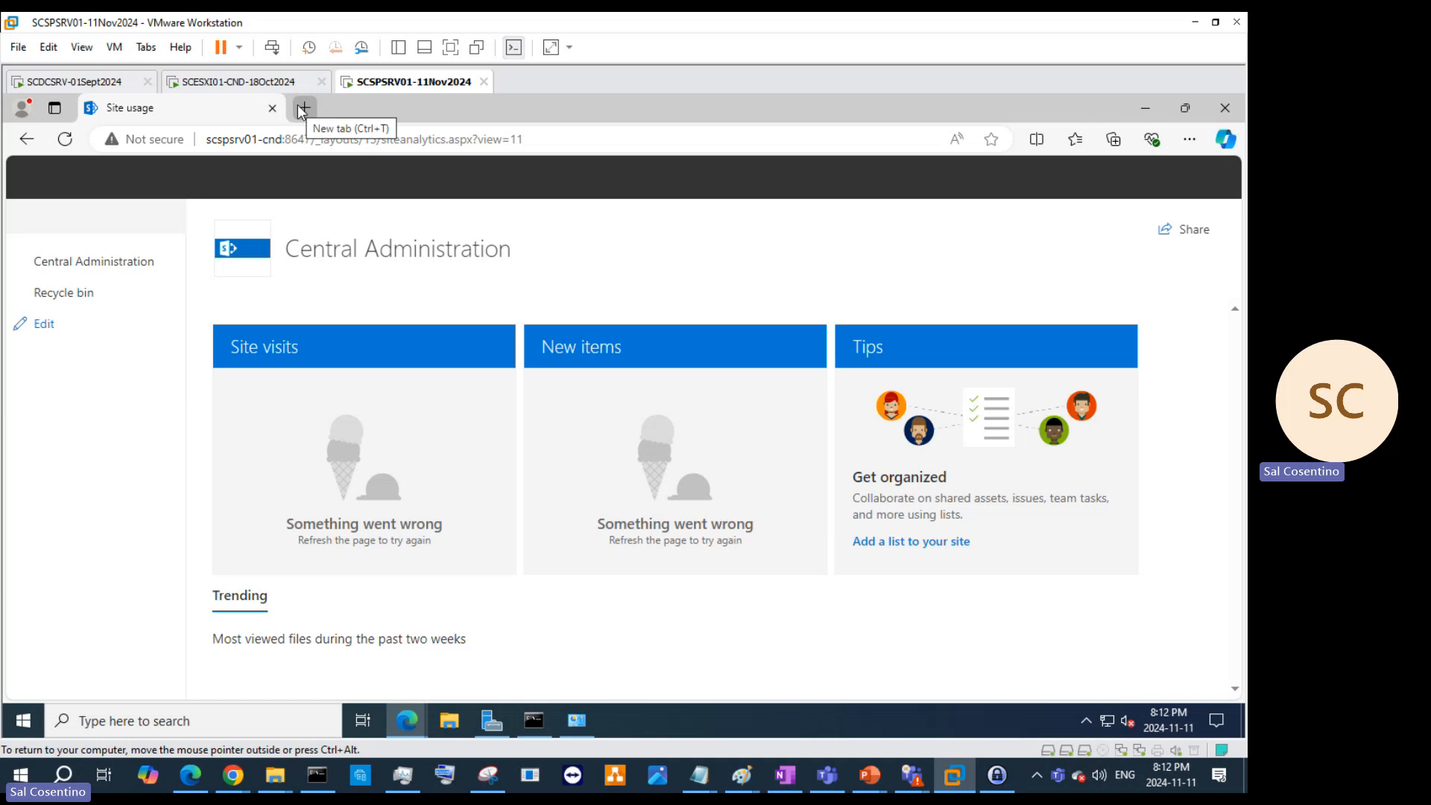
Step: Switch to the browser window showing Create Site Collection and go to the Central Administration home page
left_click(416, 717)
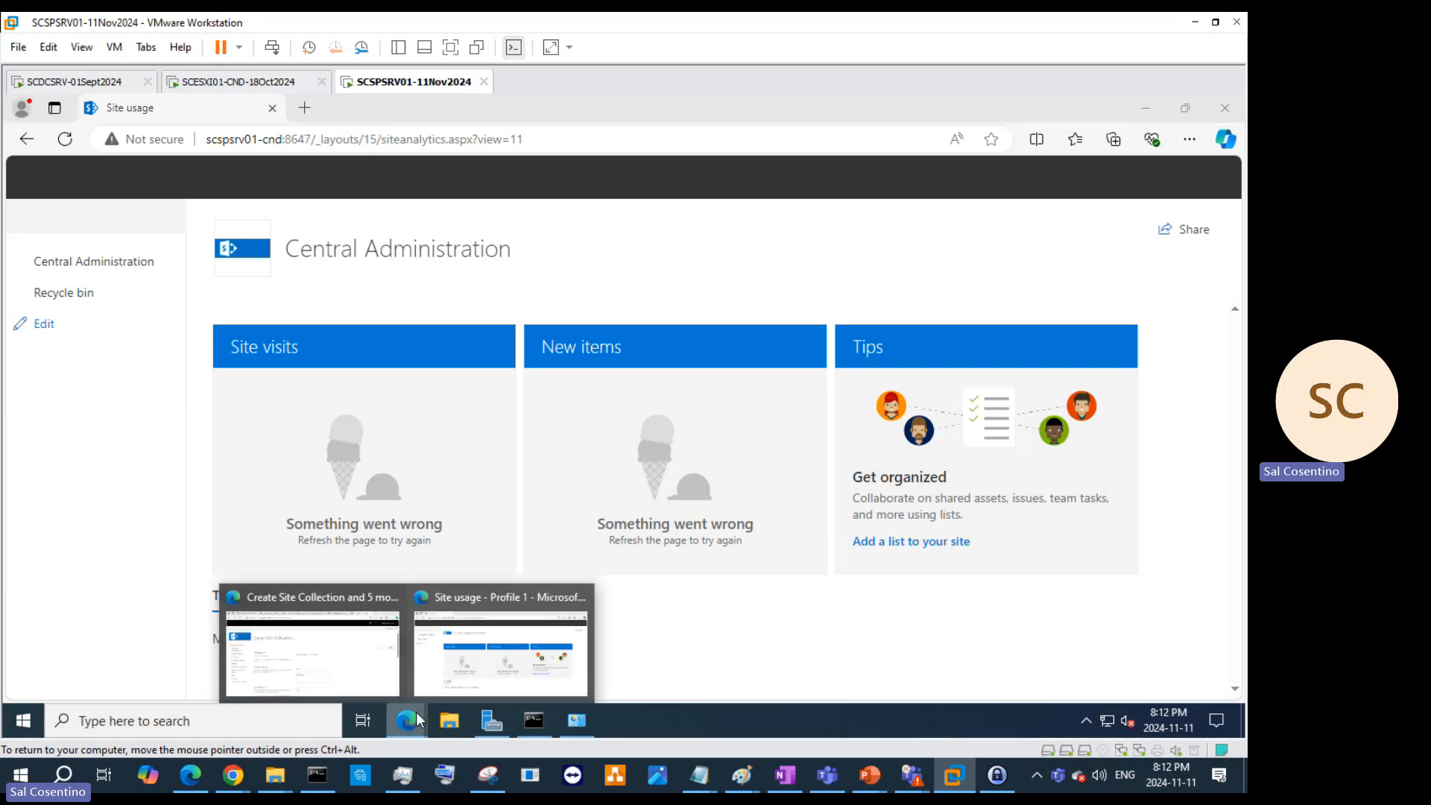
left_click(376, 635)
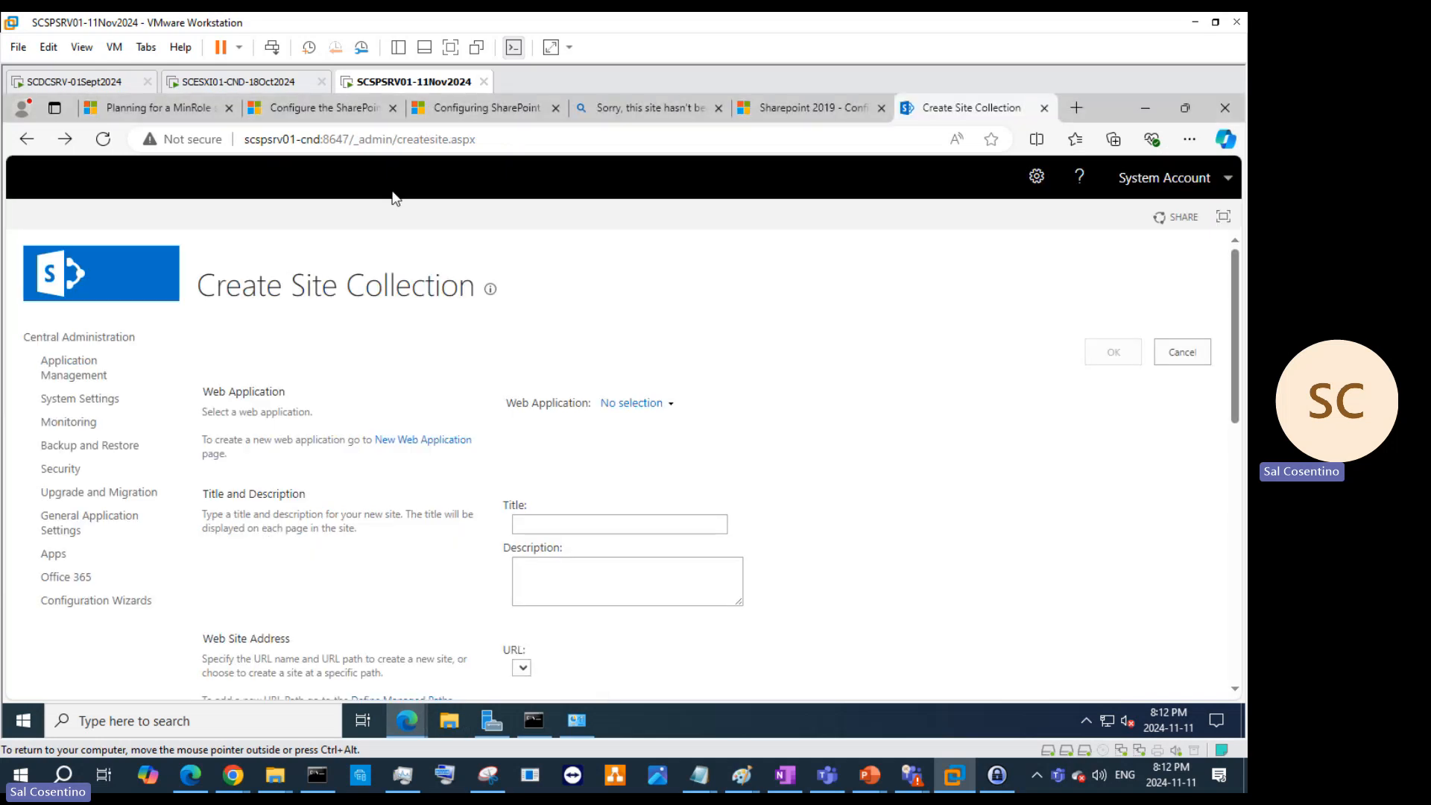
left_click(113, 279)
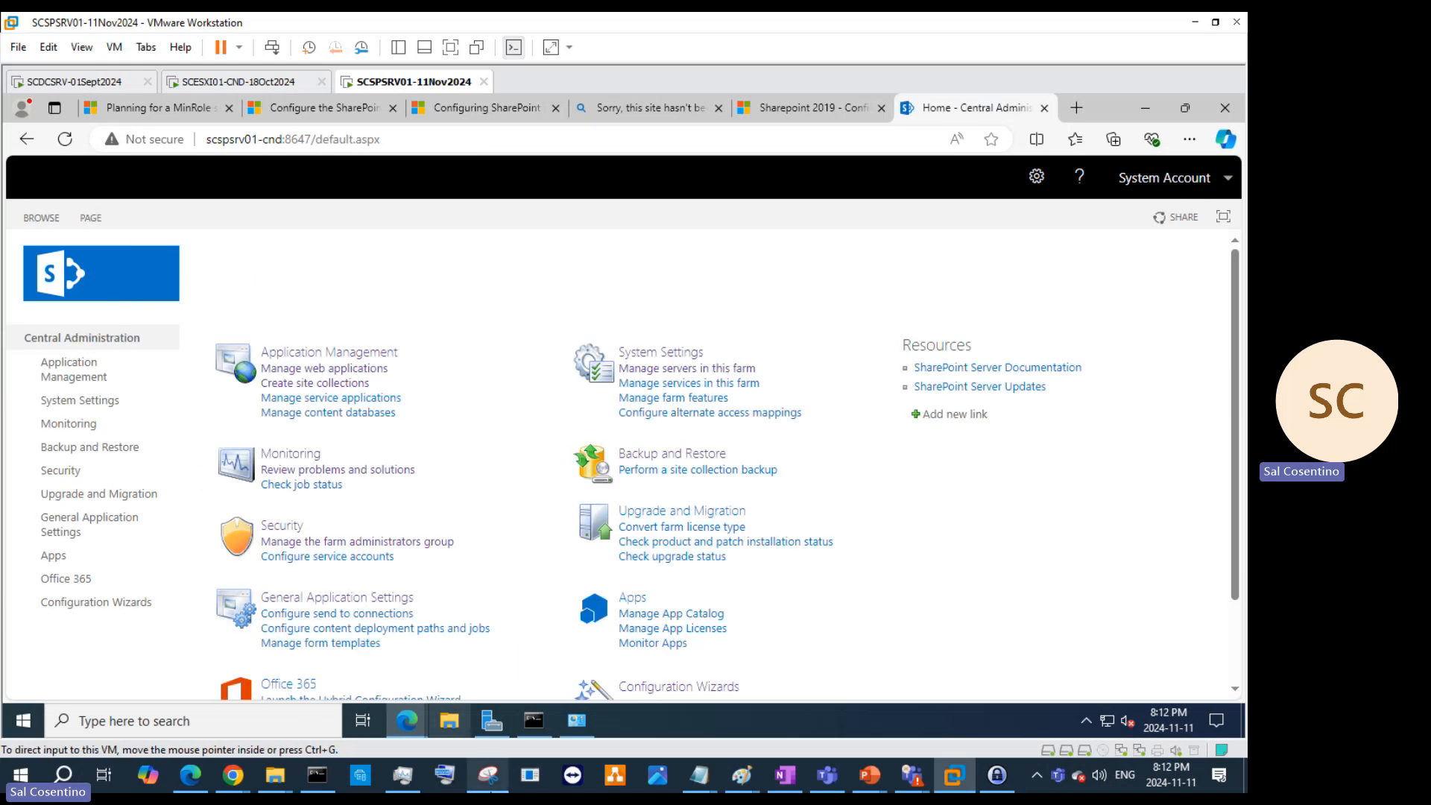
Step: Capture the Central Administration home page with Snipping Tool, including the virtual server's taskbar, and copy the snip
left_click(502, 779)
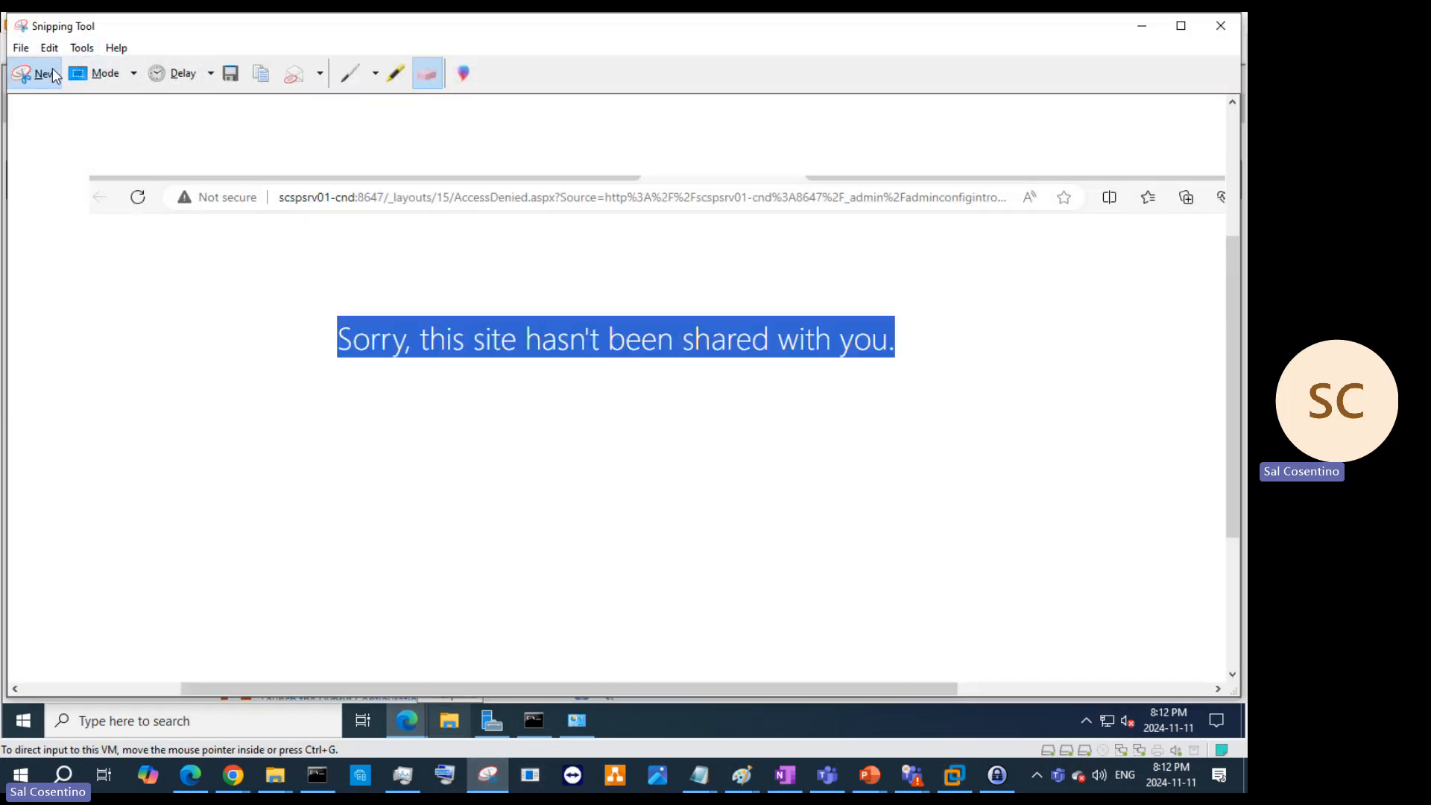
left_click(52, 71)
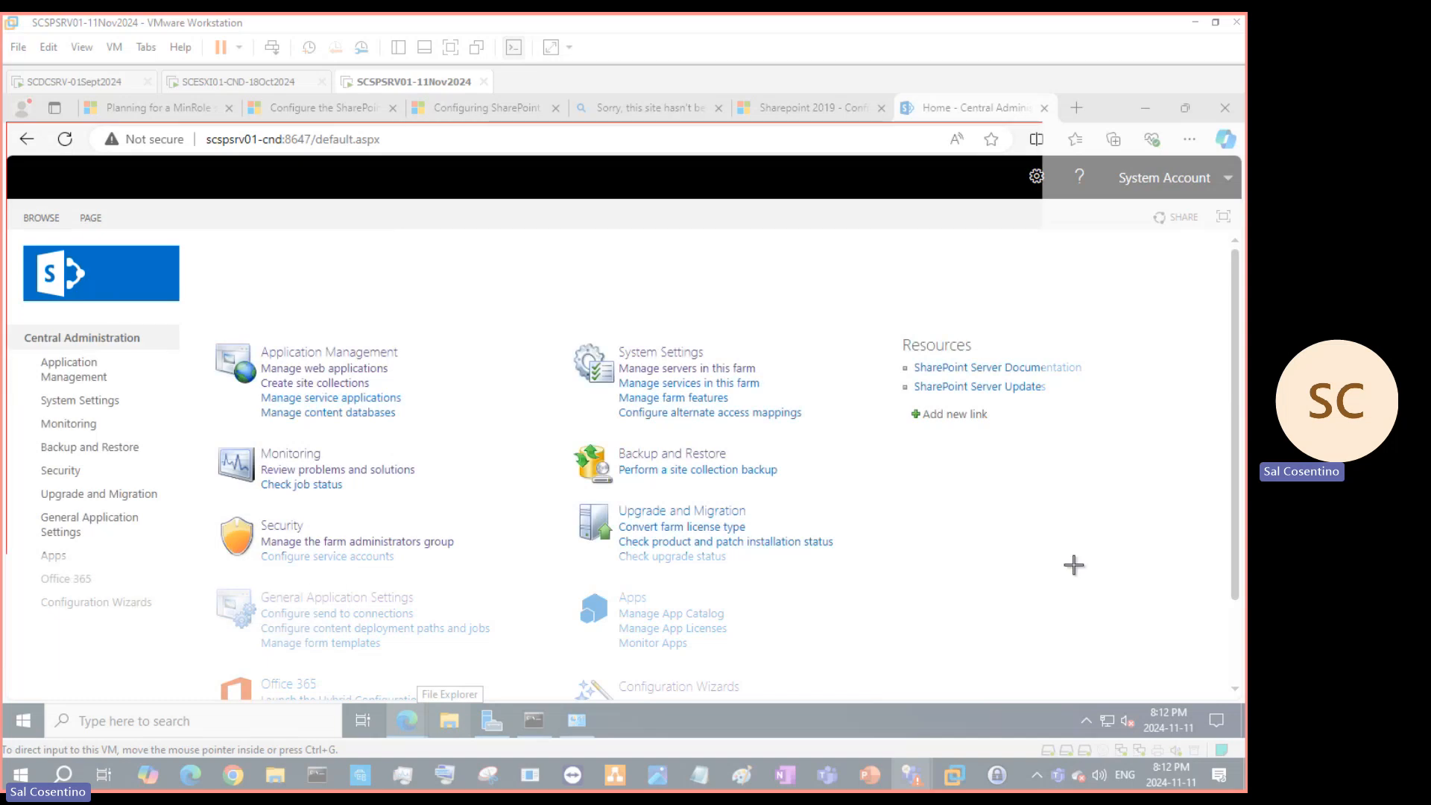
left_click_drag(1073, 566, 1241, 738)
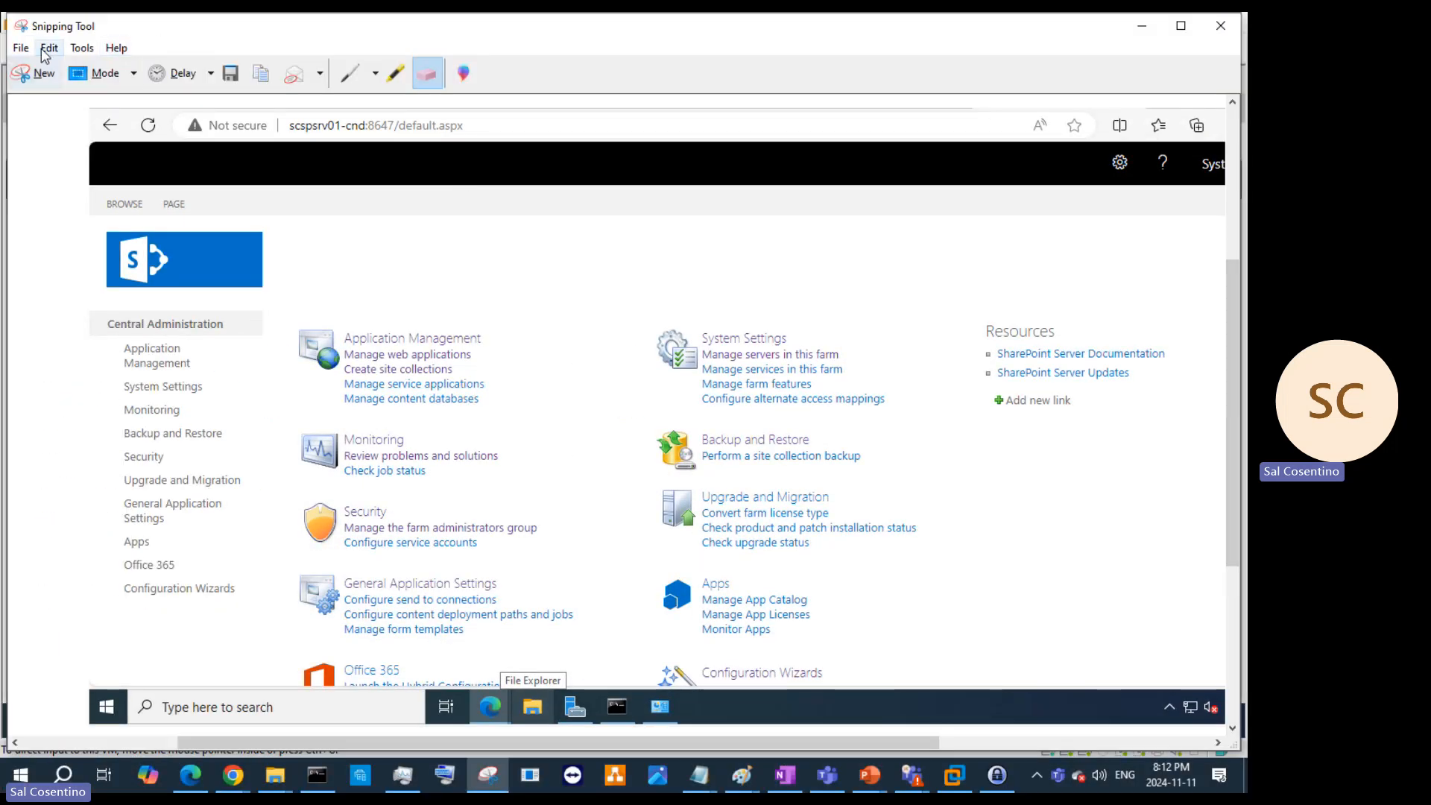
left_click(43, 49)
left_click(57, 65)
left_click(1141, 26)
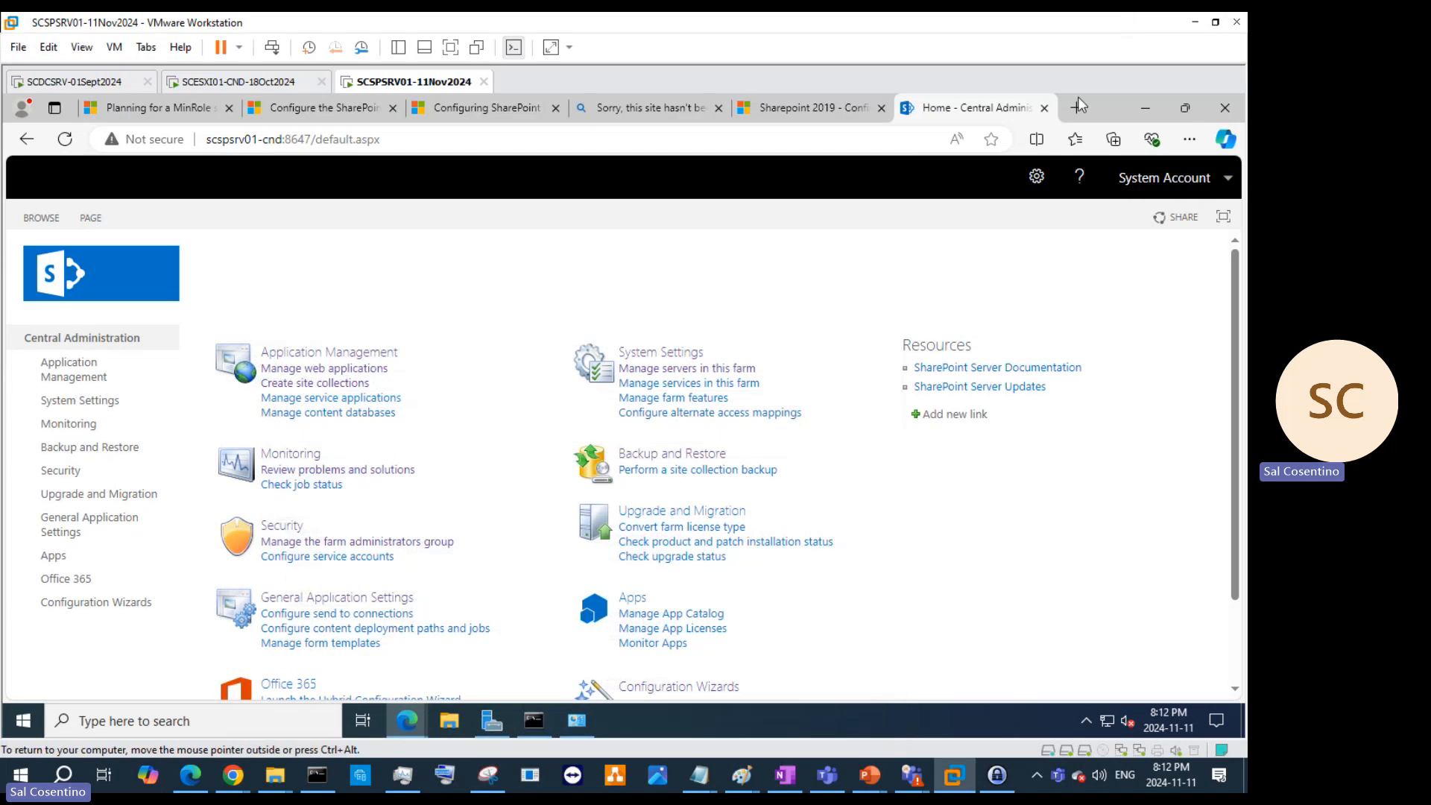
Step: Switch to the Lets Create a SharePoint Server presentation in PowerPoint and paste the captured home page onto the Screenshot 3 slide
left_click(1145, 107)
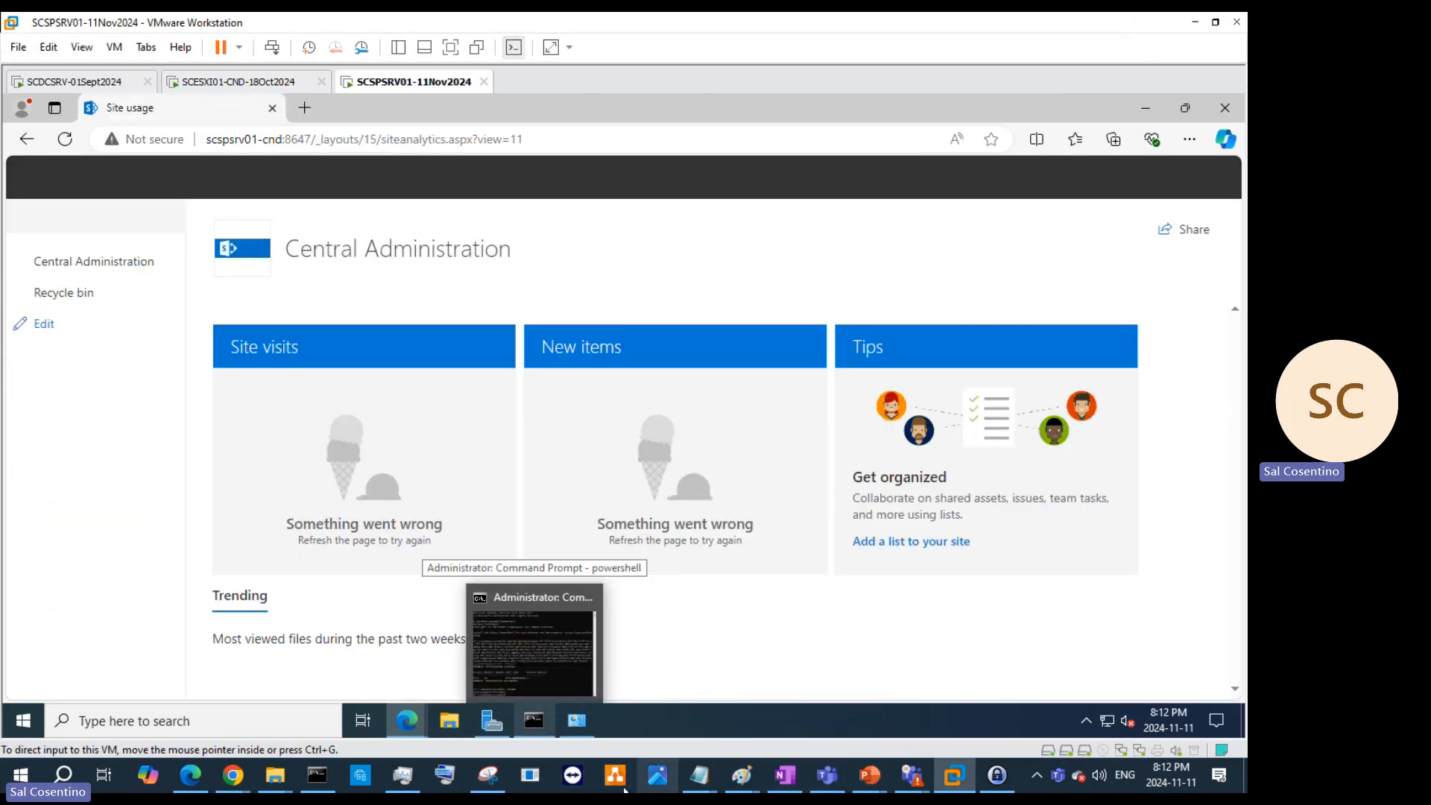
mouse_move(496, 789)
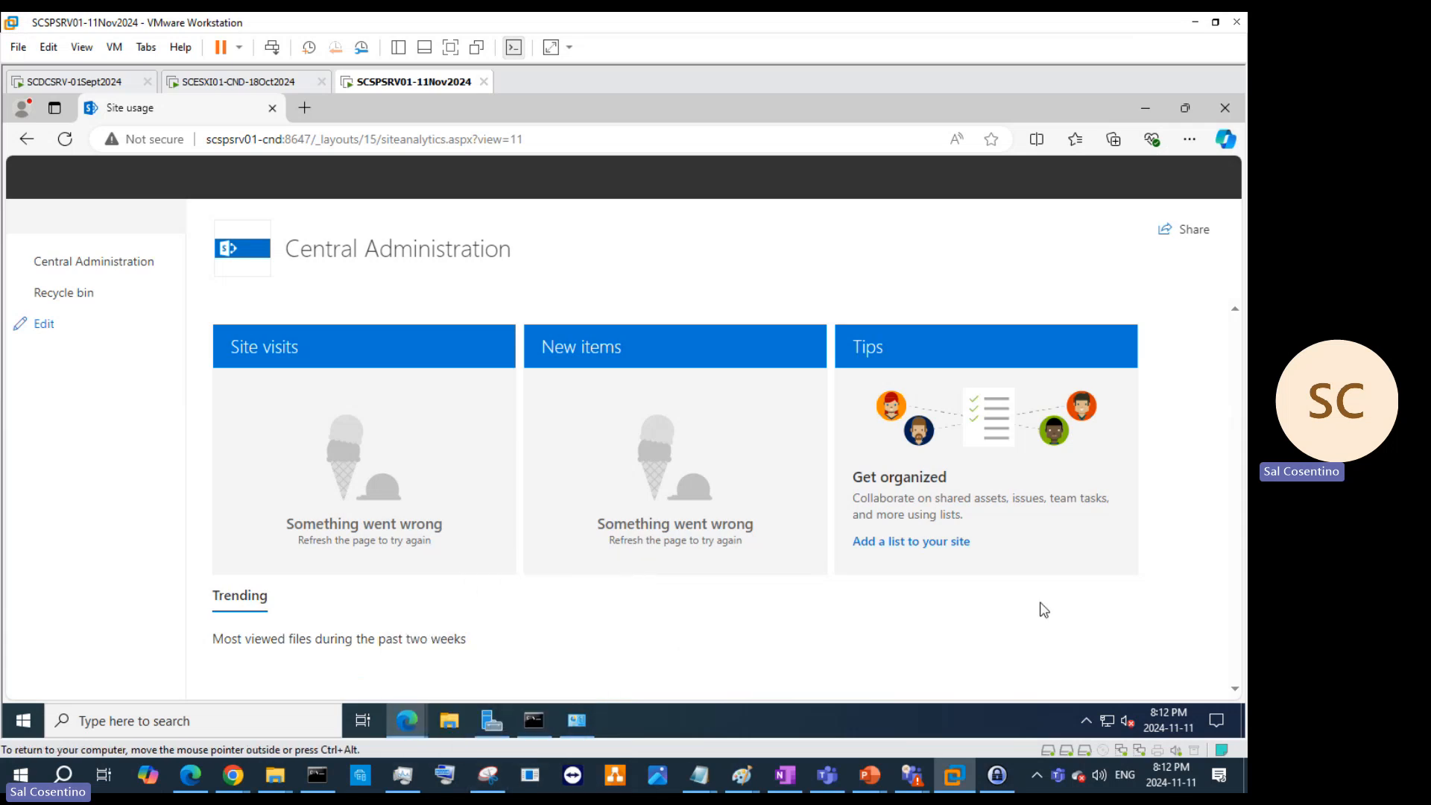
mouse_move(870, 775)
mouse_move(676, 717)
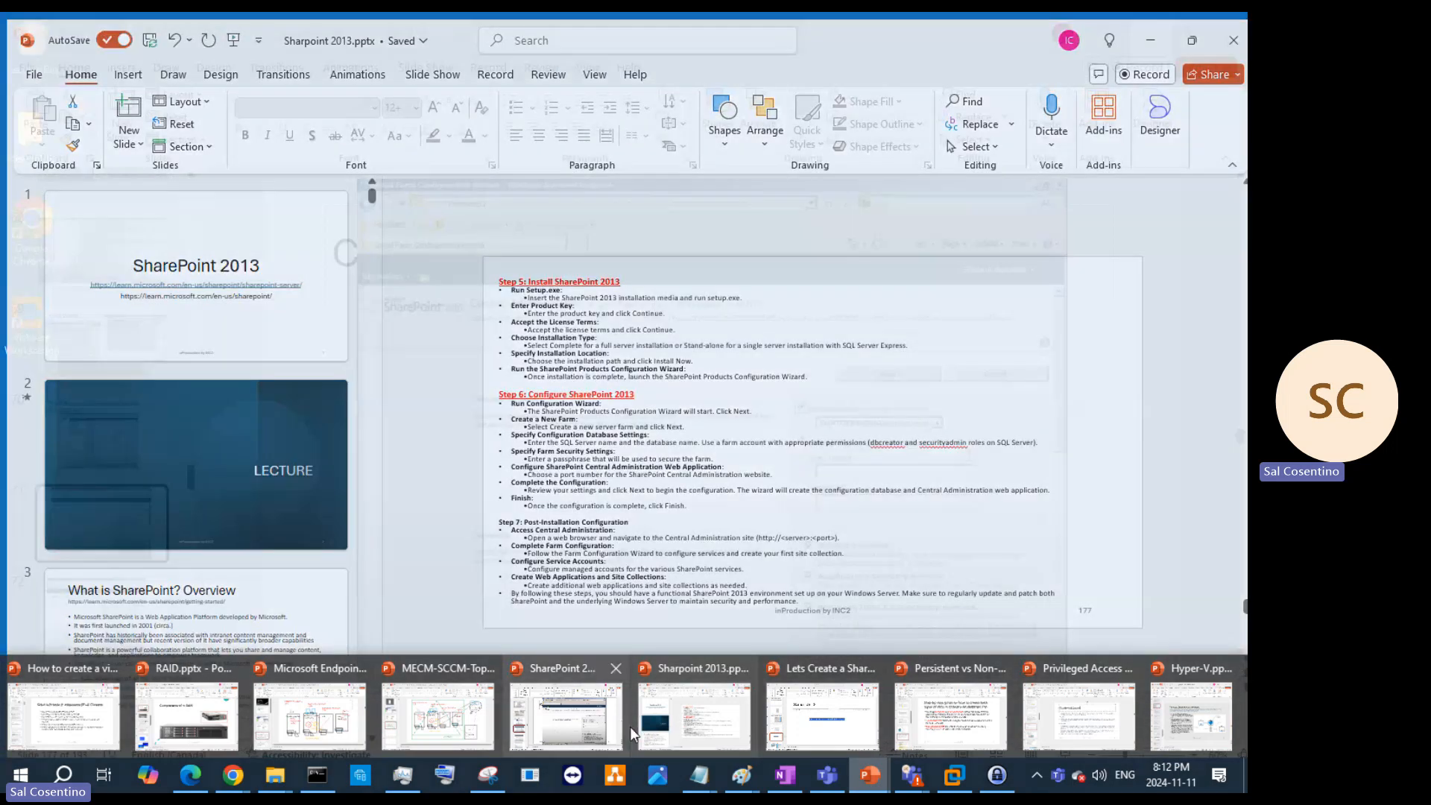
mouse_move(623, 734)
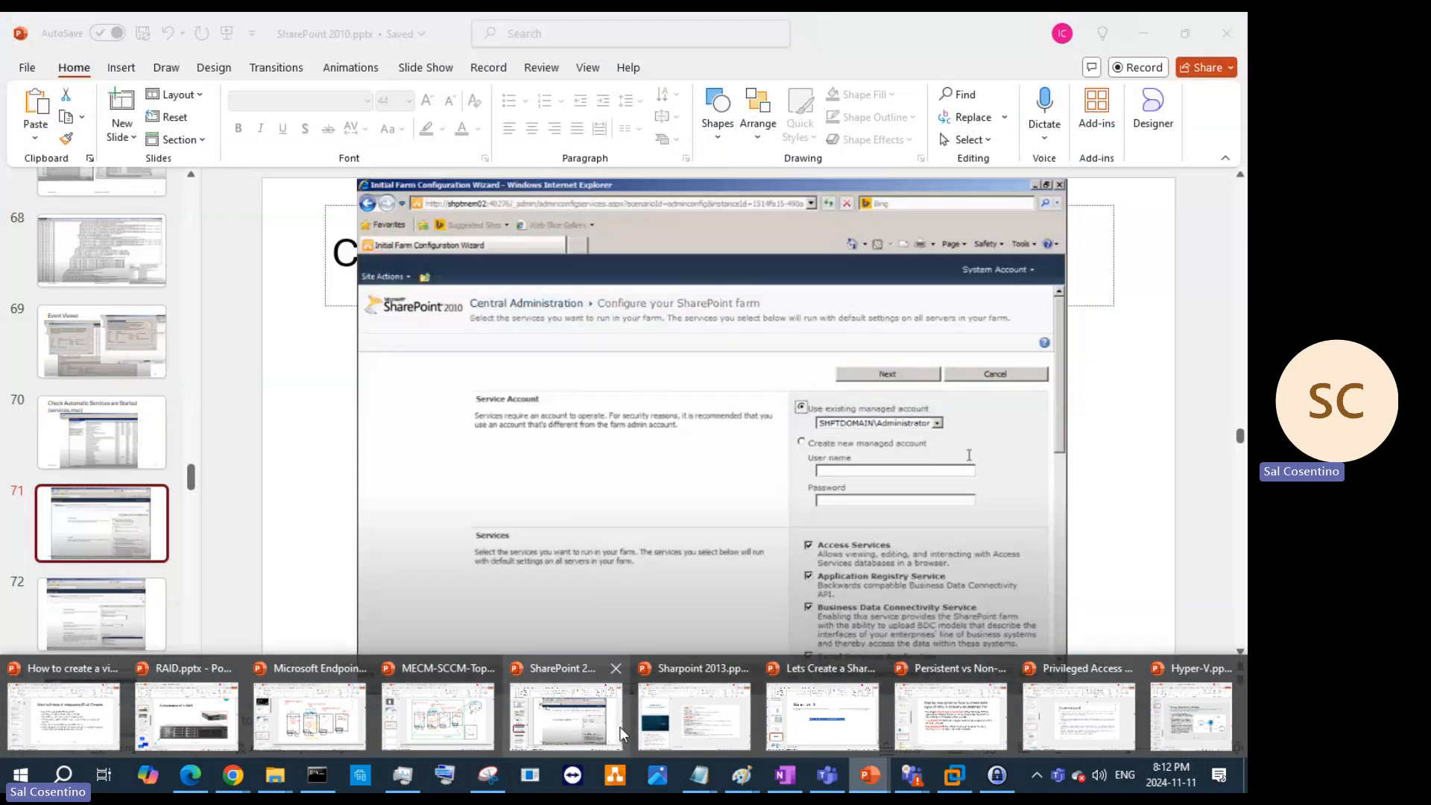
left_click(776, 721)
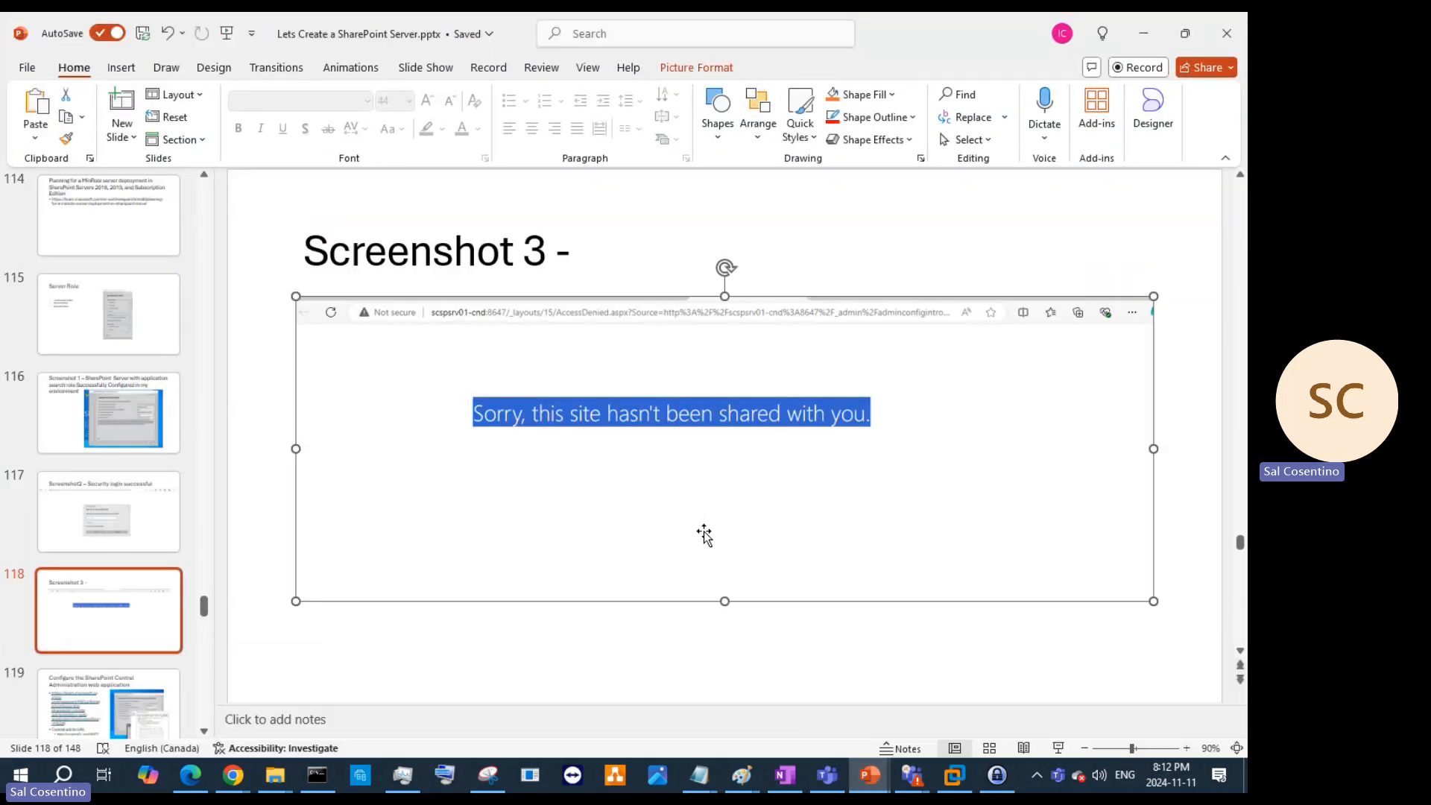
key("ctrl+v")
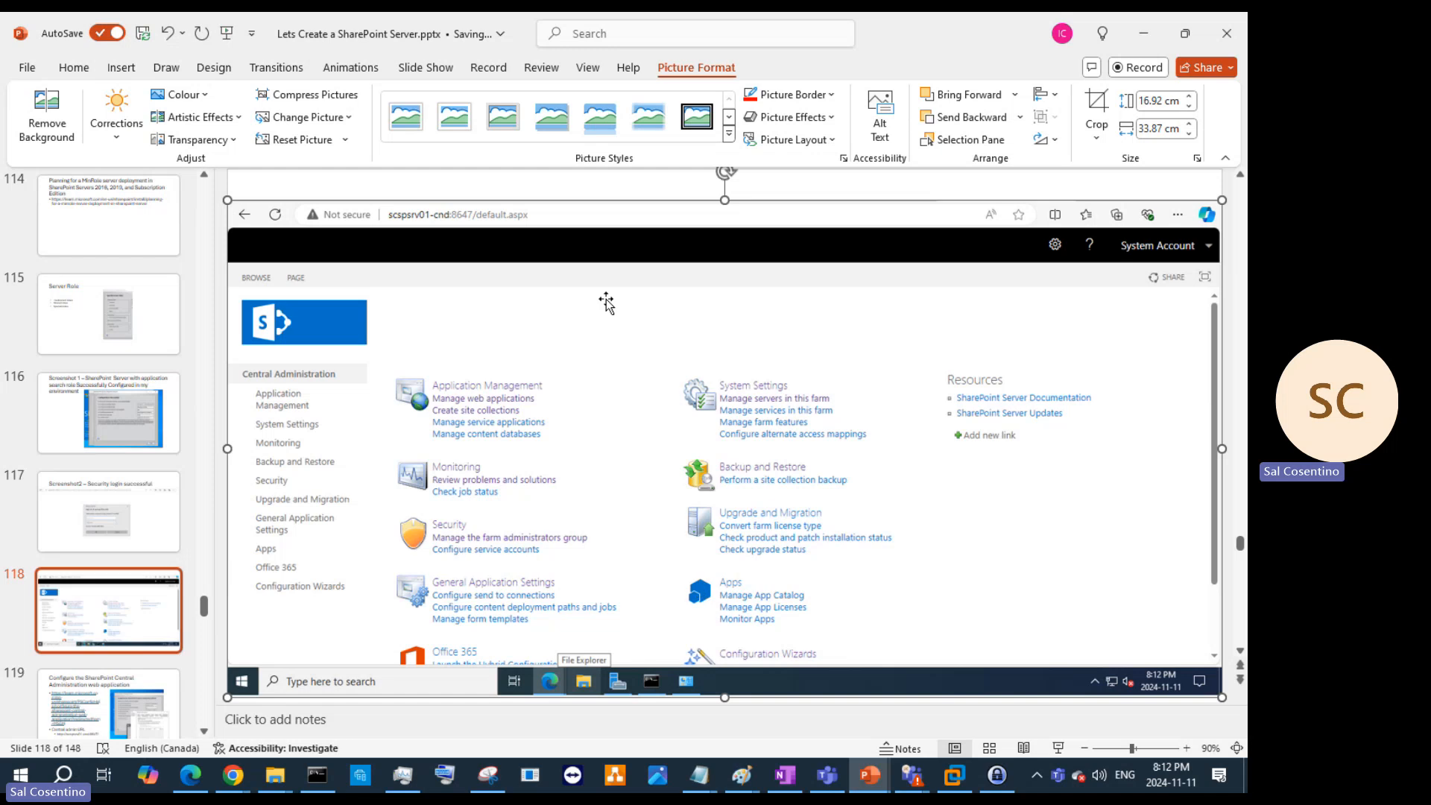
Step: Shrink both pictures on the Screenshot 3 slide, placing the home page capture below the access-denied message picture
left_click_drag(1221, 204, 928, 380)
left_click_drag(898, 498, 986, 555)
left_click_drag(968, 305, 1051, 267)
left_click_drag(1169, 304, 1051, 293)
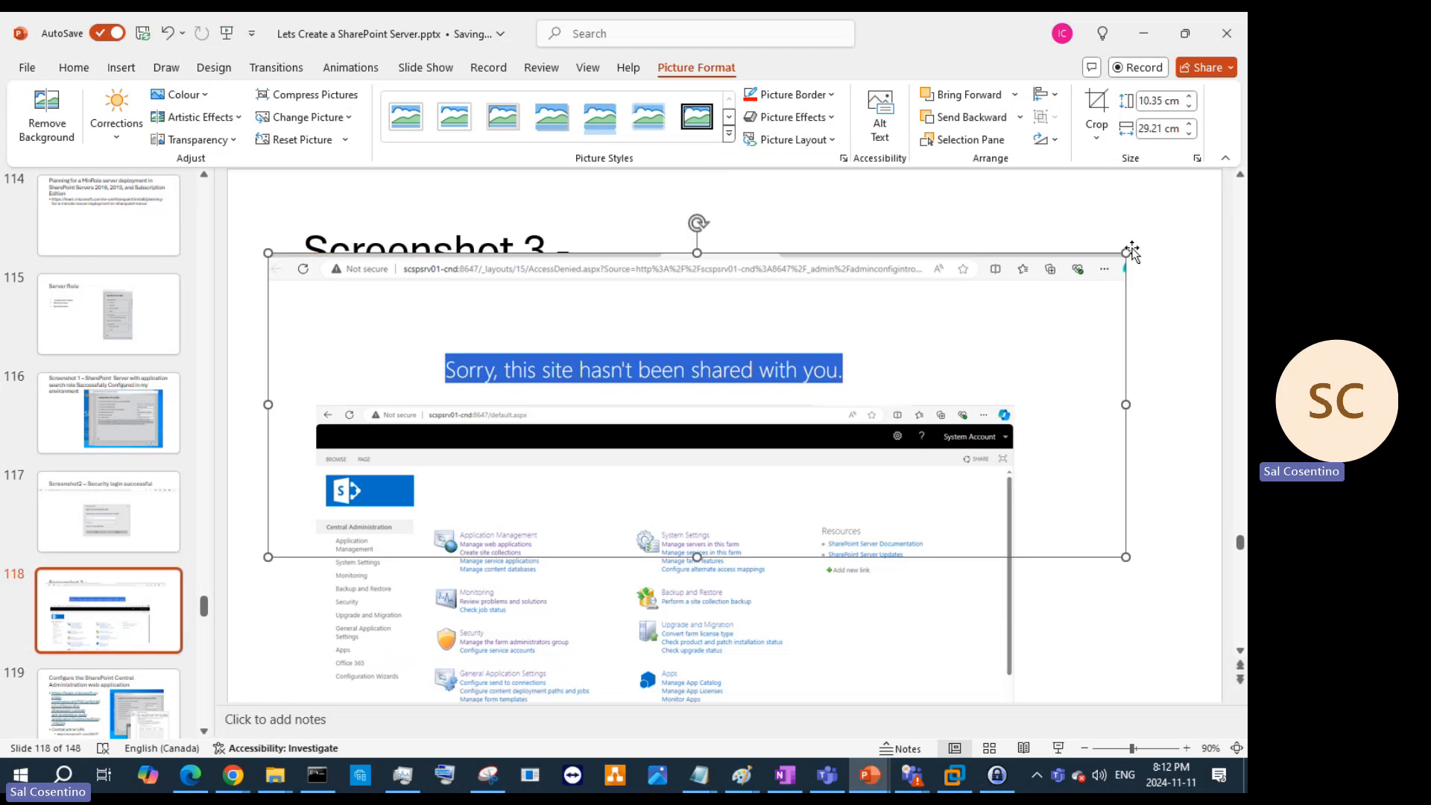
left_click_drag(1124, 251, 1028, 287)
left_click_drag(930, 308, 1090, 300)
left_click(618, 244)
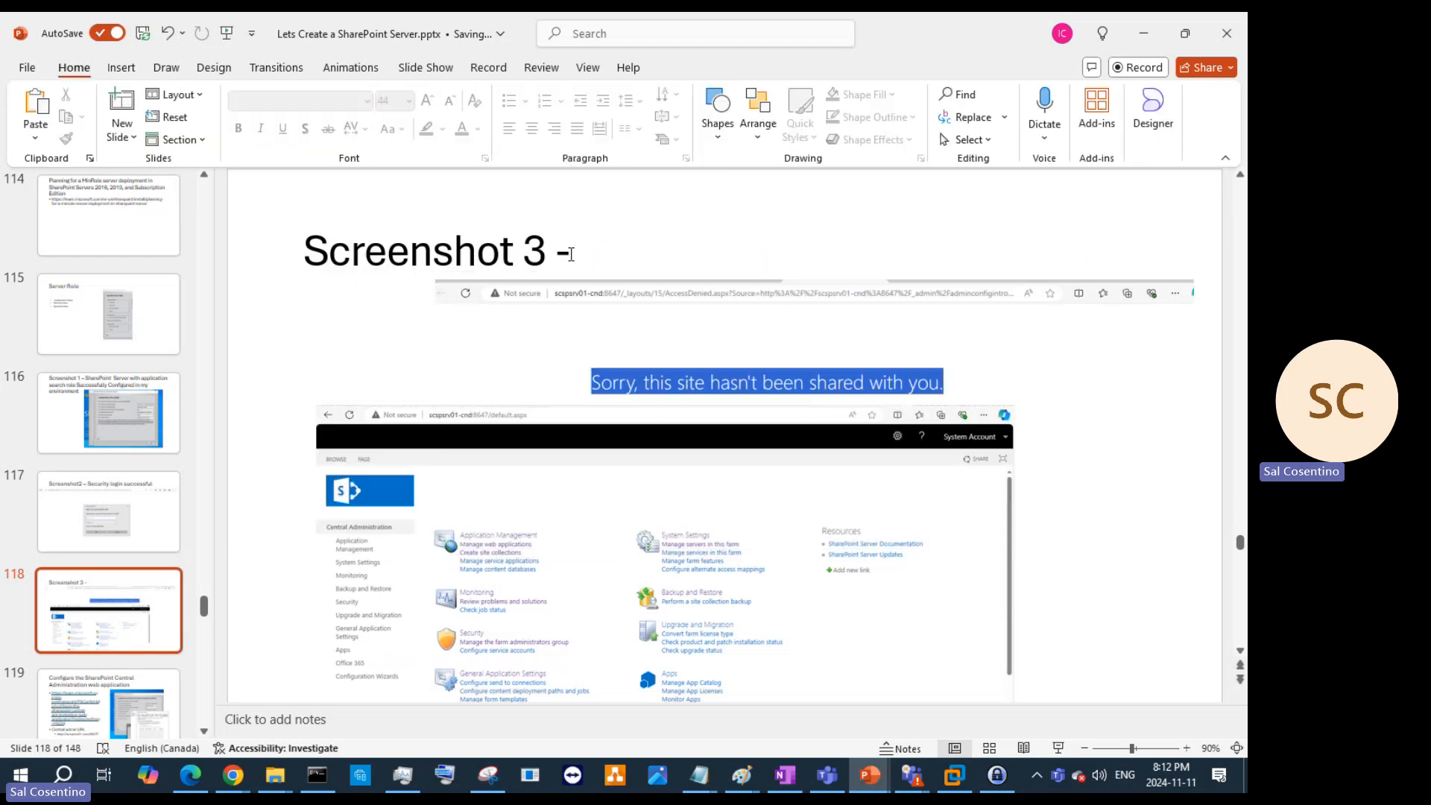
Step: Extend the slide title "Screenshot 3 -" with the words "Central Administration"
left_click(571, 255)
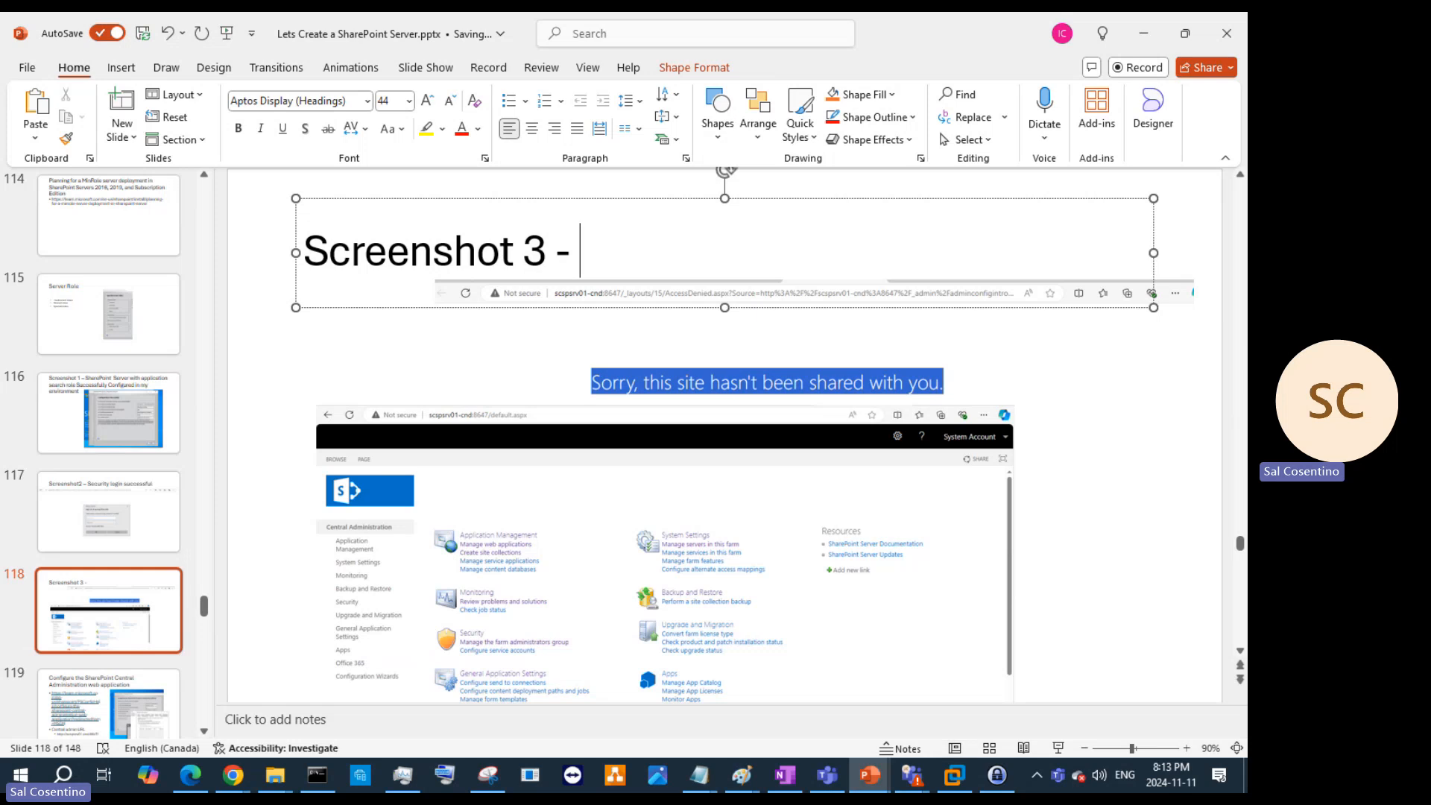
type("Cent")
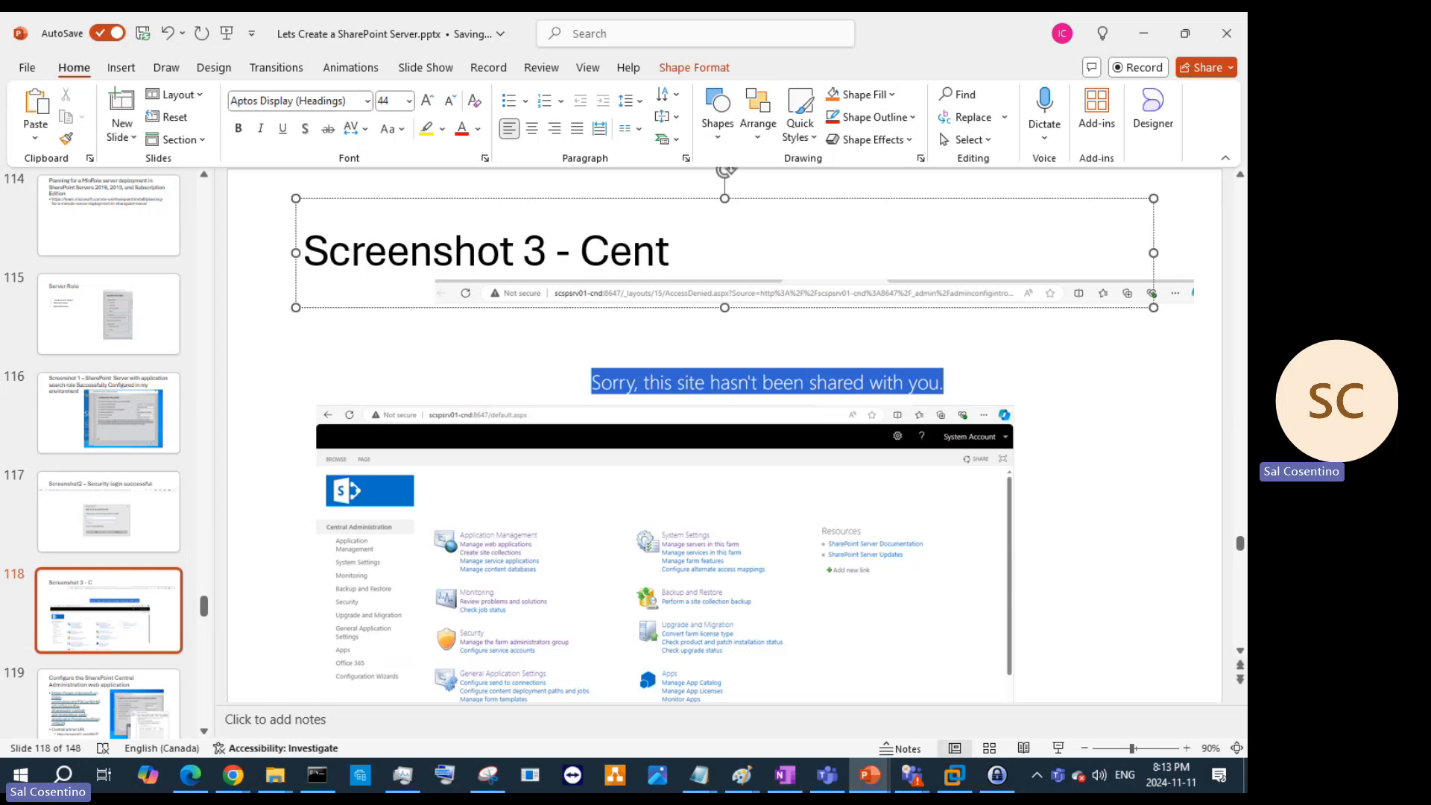
type("ral Admonsotrat")
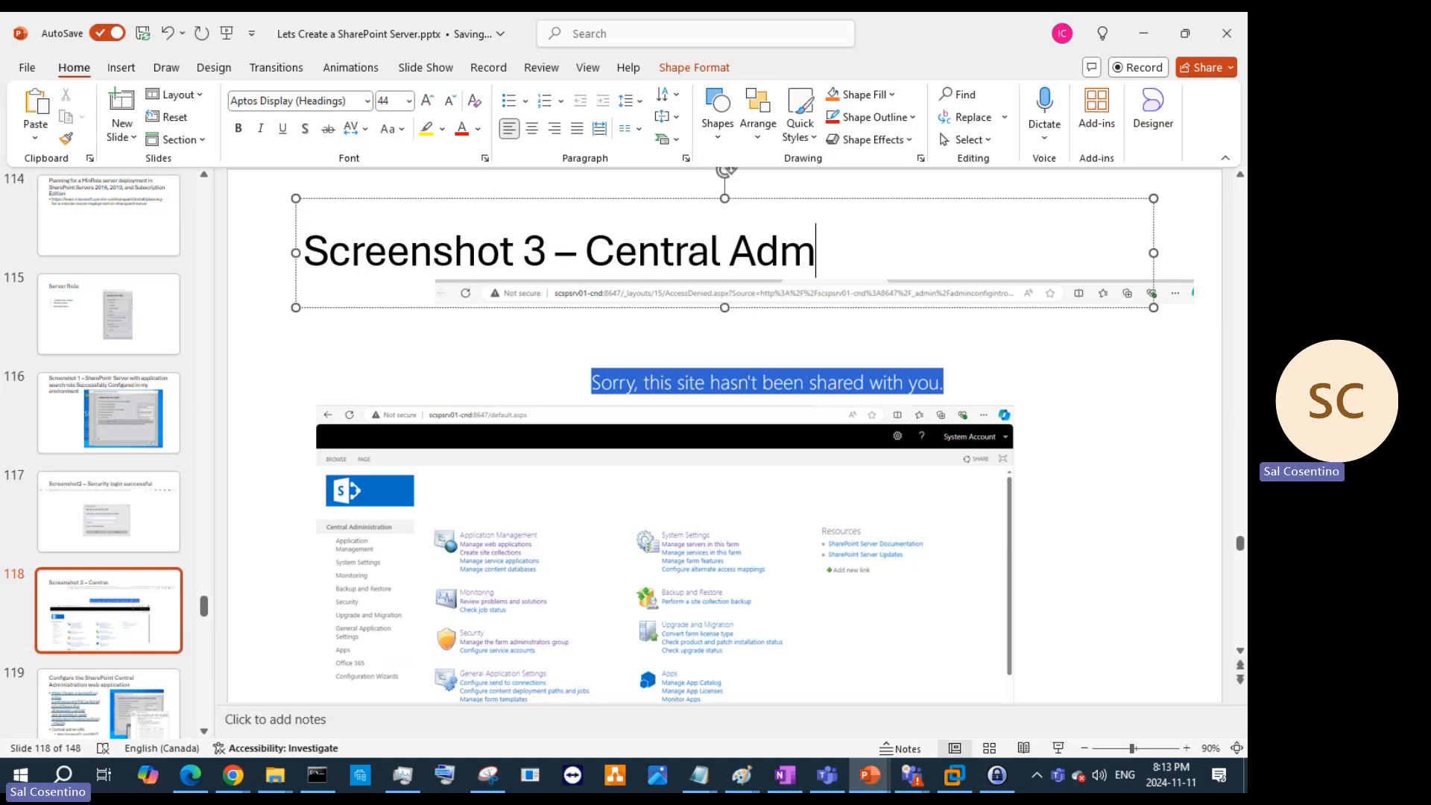